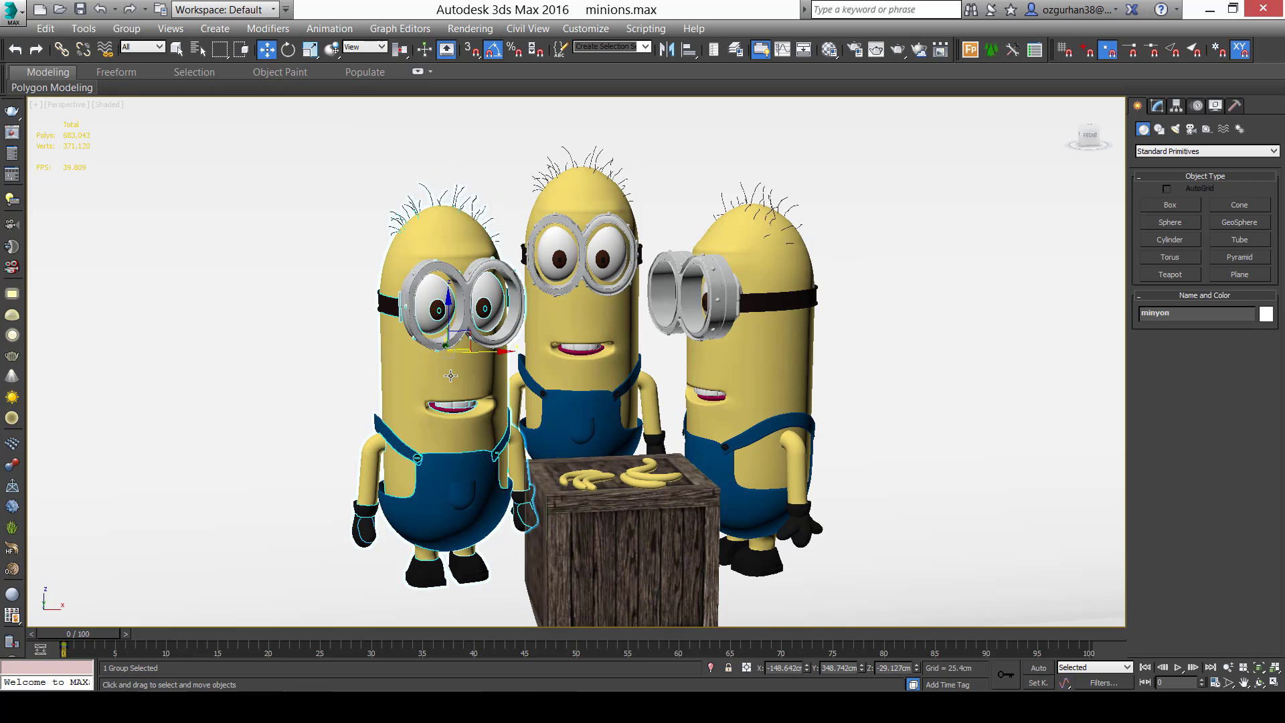
Scale the leftmost minion down along its vertical axis to make it shorter.
{"action": "key", "text": "r"}
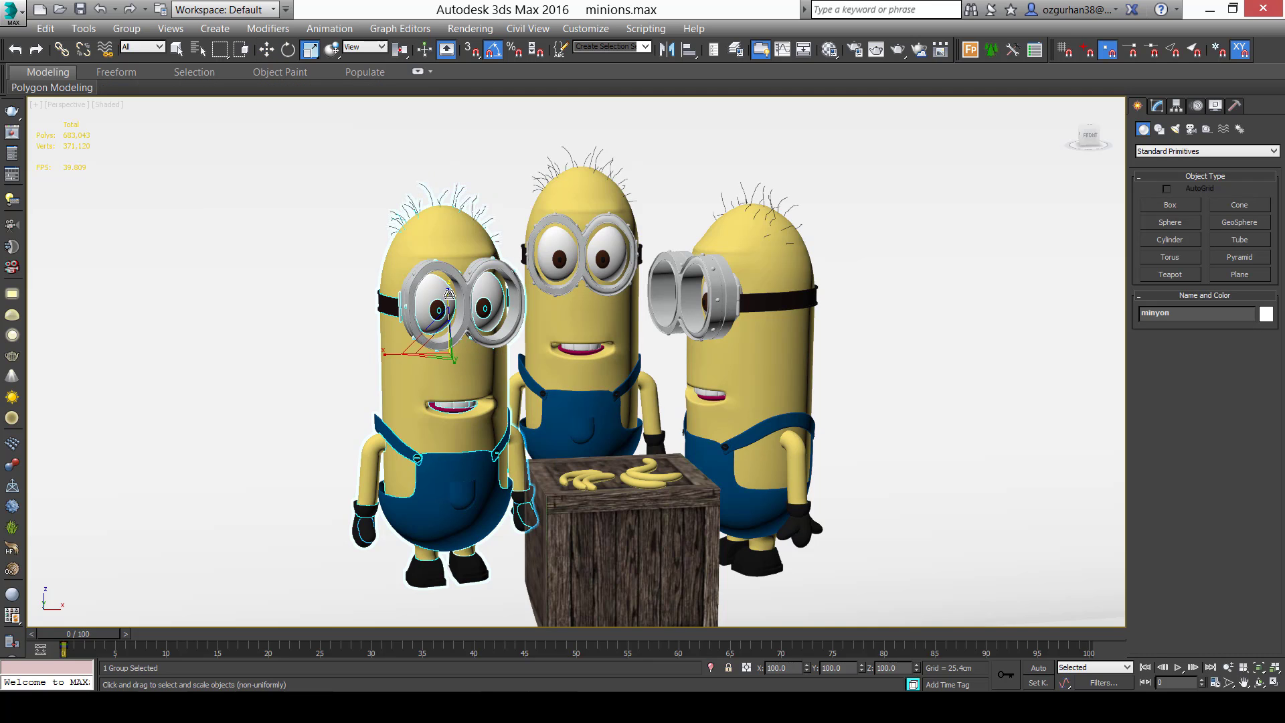
{"action": "left_click_drag", "start_coordinate": [449, 292], "coordinate": [468, 318]}
{"action": "mouse_move", "coordinate": [563, 396]}
{"action": "middle_mouse_down", "text": "alt"}
{"action": "mouse_move", "coordinate": [528, 378]}
{"action": "mouse_move", "coordinate": [569, 376]}
{"action": "middle_mouse_up", "text": "alt"}
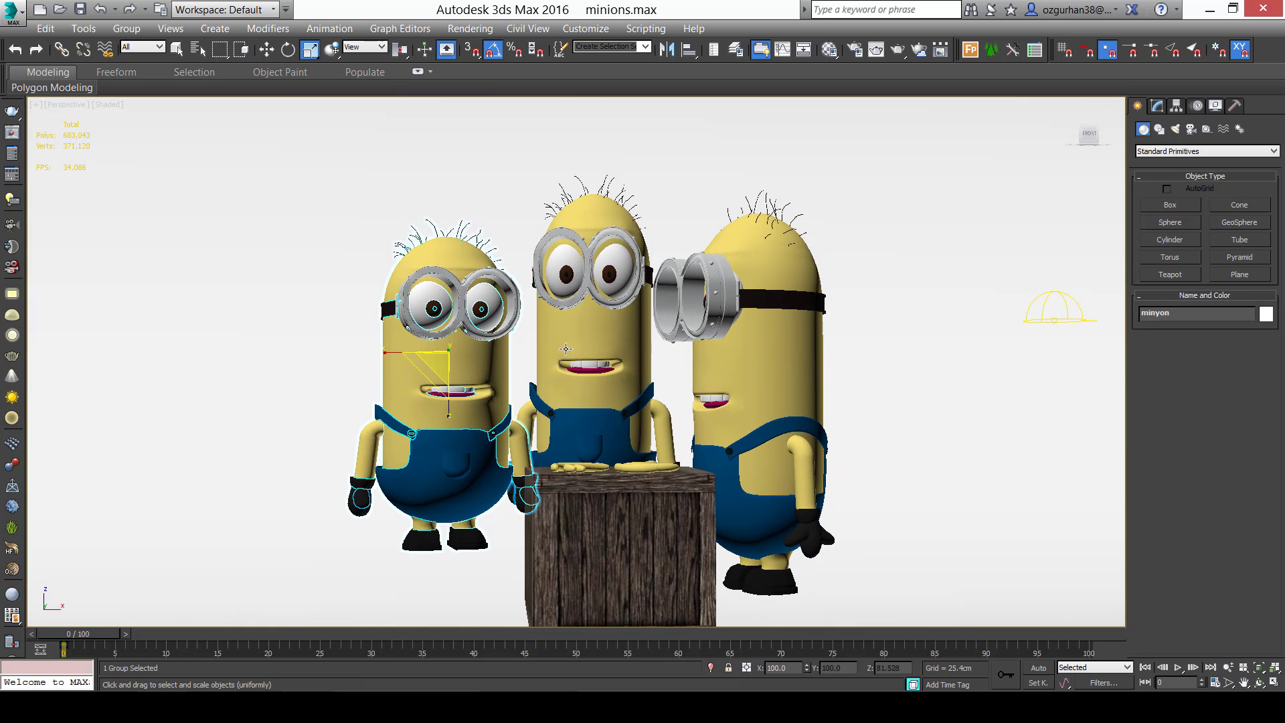
Delete the middle and rightmost minion groups.
{"action": "left_click", "coordinate": [593, 357]}
{"action": "left_click", "coordinate": [735, 387], "text": "ctrl"}
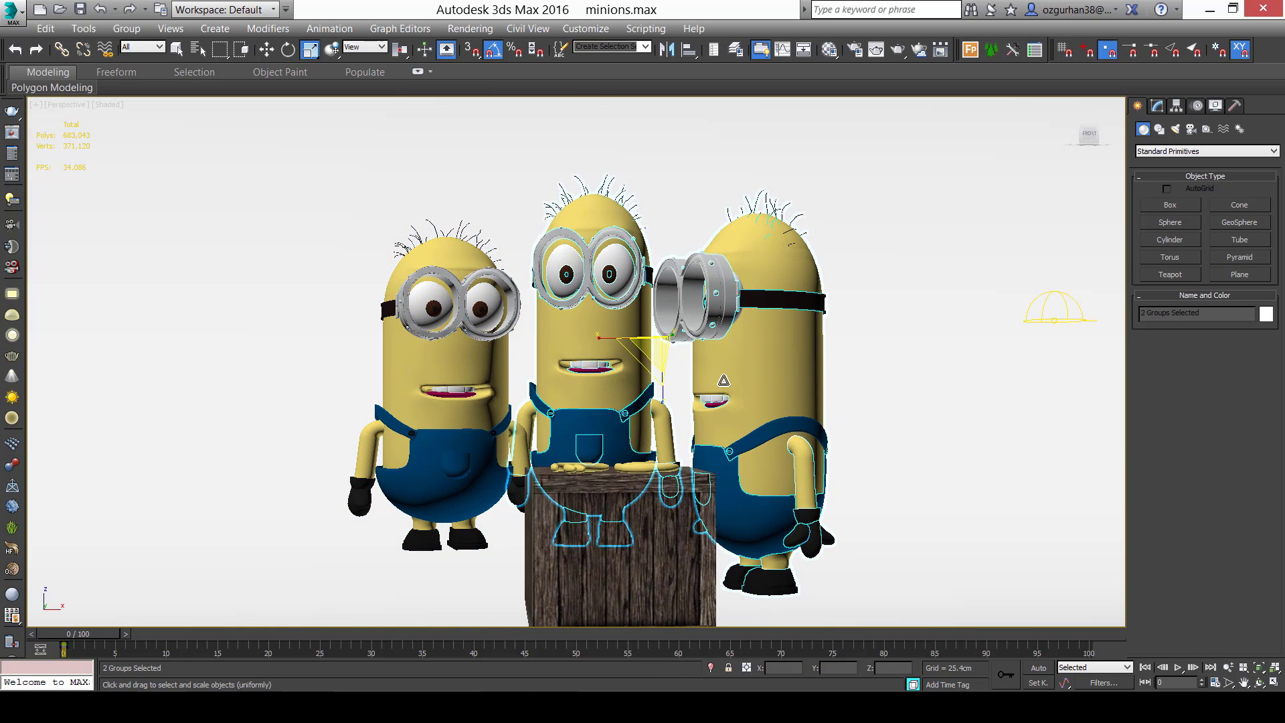
{"action": "key", "text": "Delete"}
Move the remaining minion down along Z to about -103 cm, so it stands level with the crate.
{"action": "left_click", "coordinate": [484, 376]}
{"action": "key", "text": "z"}
{"action": "key", "text": "w"}
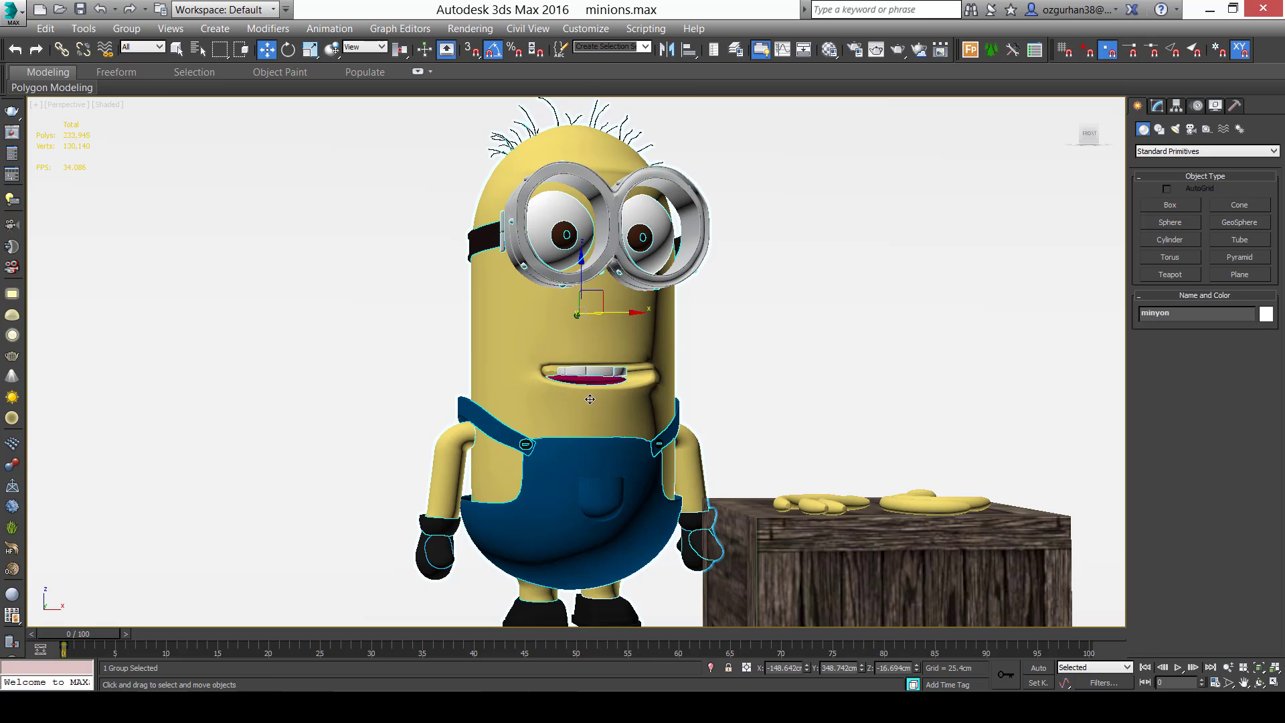
{"action": "scroll", "coordinate": [589, 399], "scroll_direction": "down", "scroll_amount": 3}
{"action": "middle_click_drag", "start_coordinate": [589, 399], "coordinate": [514, 348]}
{"action": "middle_click_drag", "start_coordinate": [514, 348], "coordinate": [497, 334], "text": "alt"}
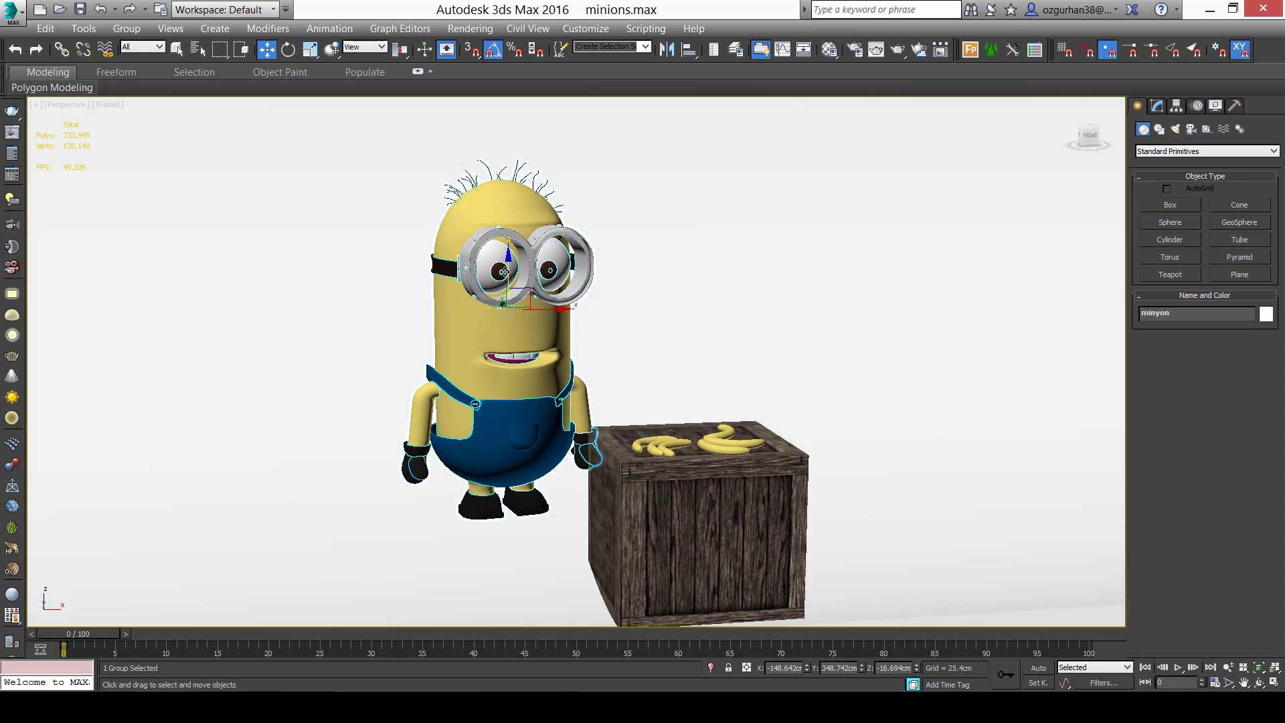
{"action": "left_click_drag", "start_coordinate": [504, 271], "coordinate": [517, 317]}
{"action": "middle_click_drag", "start_coordinate": [520, 320], "coordinate": [587, 415], "text": "alt"}
{"action": "scroll", "coordinate": [583, 410], "scroll_direction": "up", "scroll_amount": 3}
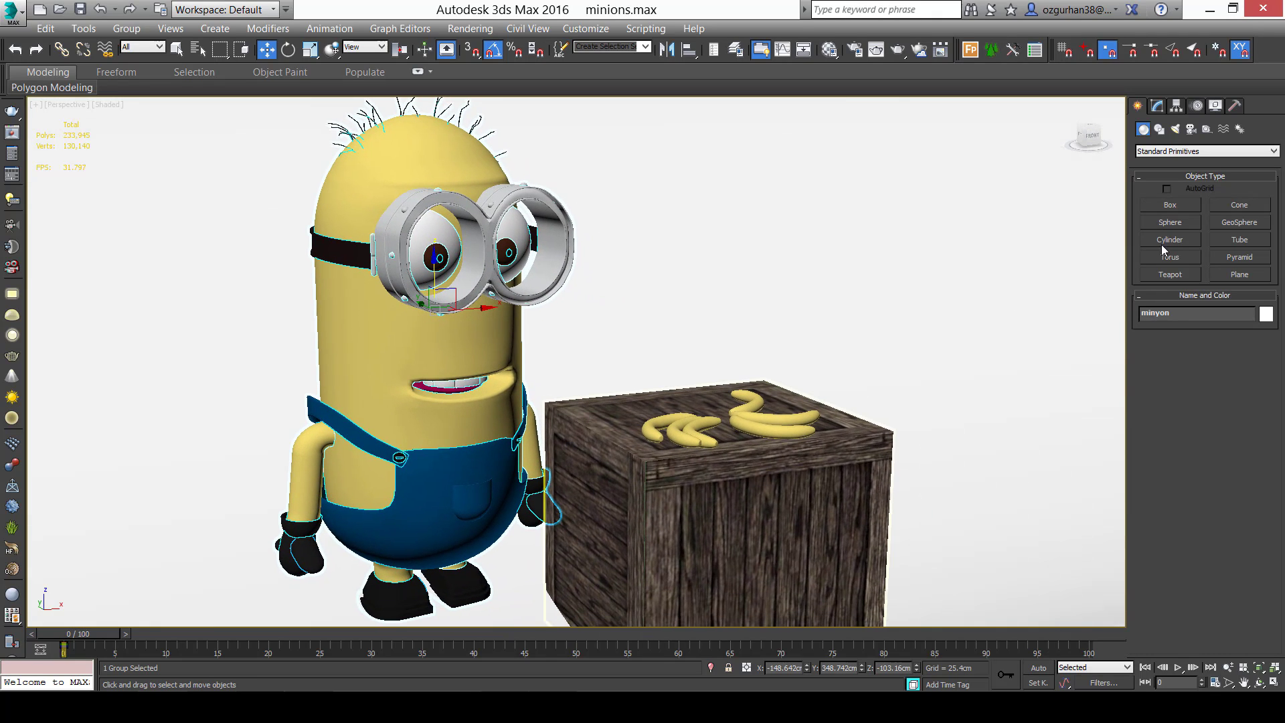
Run the QuickVRayCamera.ms script and create a V-Ray physical camera in the scene.
{"action": "middle_click_drag", "start_coordinate": [831, 253], "coordinate": [849, 261]}
{"action": "scroll", "coordinate": [743, 269], "scroll_direction": "down", "scroll_amount": 3}
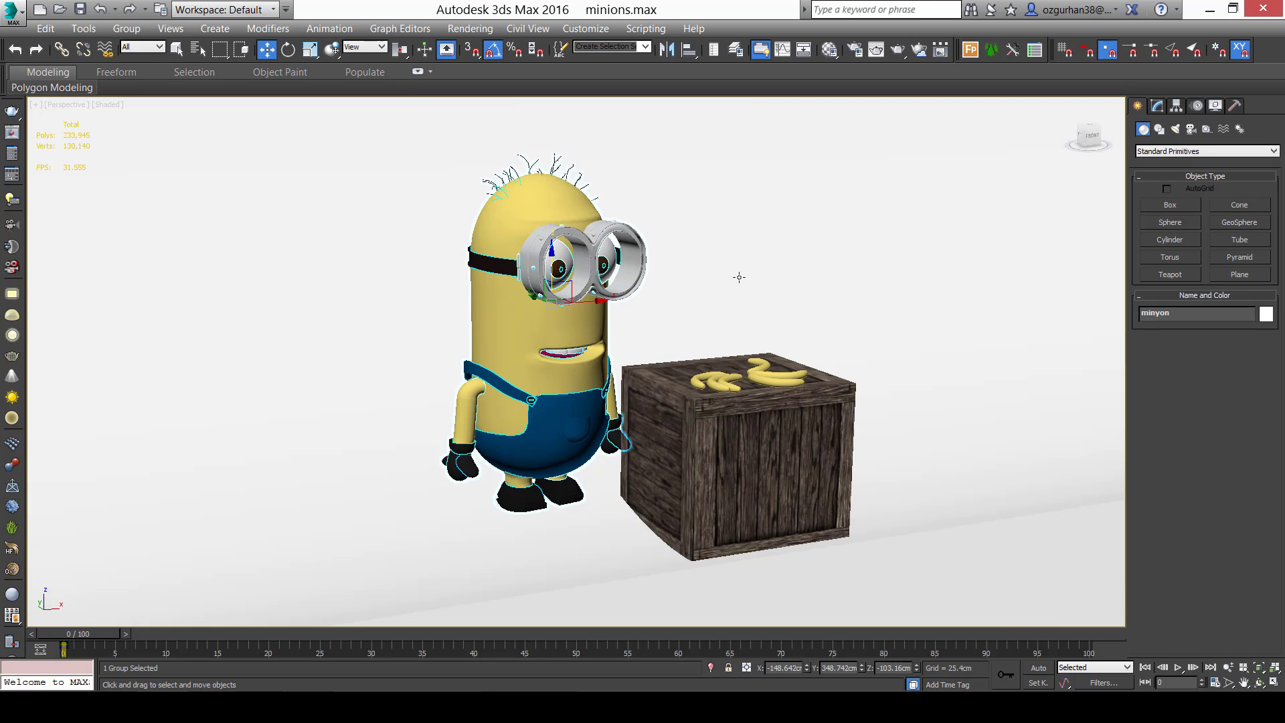
{"action": "left_click", "coordinate": [688, 411]}
{"action": "middle_click_drag", "start_coordinate": [686, 308], "coordinate": [589, 273], "text": "alt"}
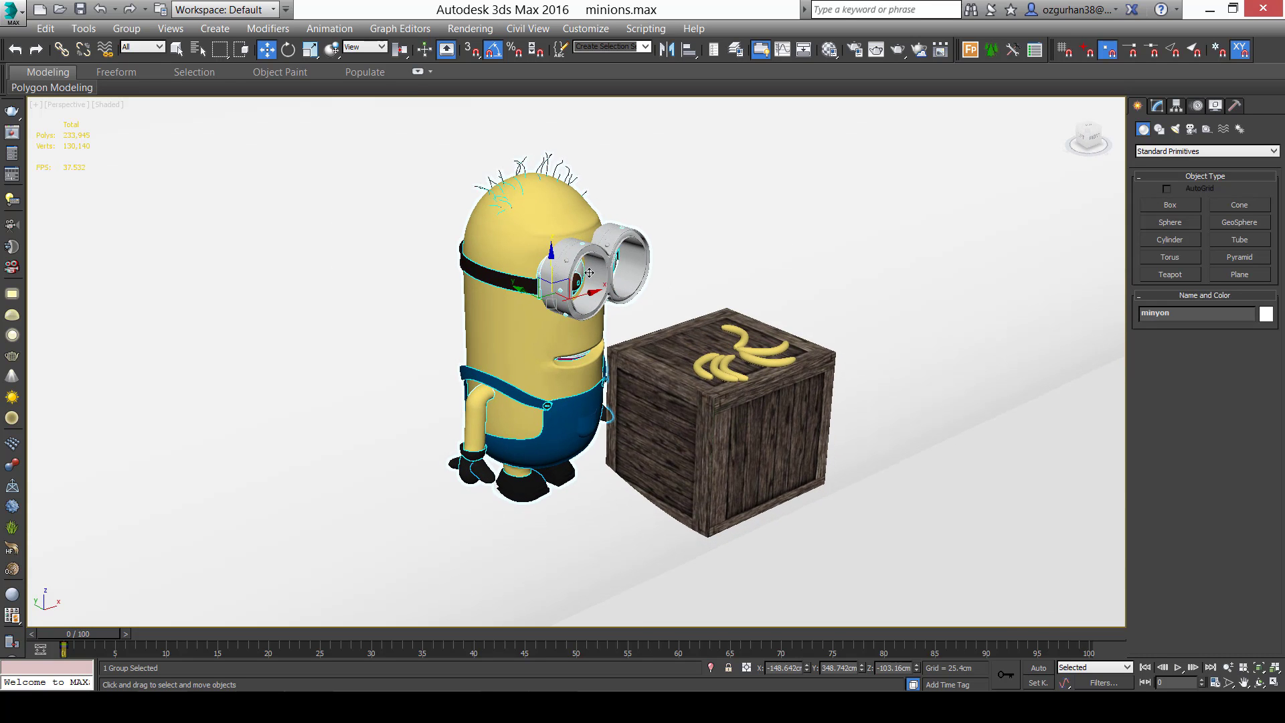
{"action": "left_click", "coordinate": [646, 28]}
{"action": "left_click", "coordinate": [687, 156]}
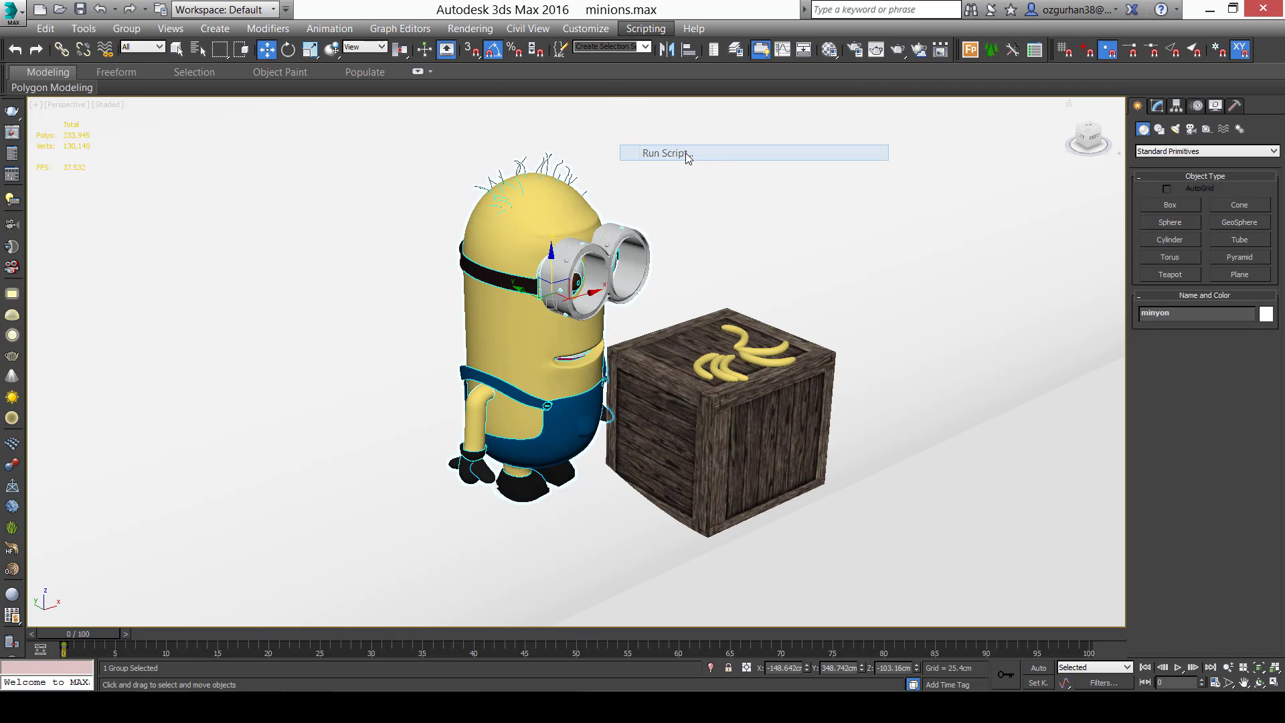
{"action": "scroll", "coordinate": [302, 254], "scroll_direction": "down", "scroll_amount": 1}
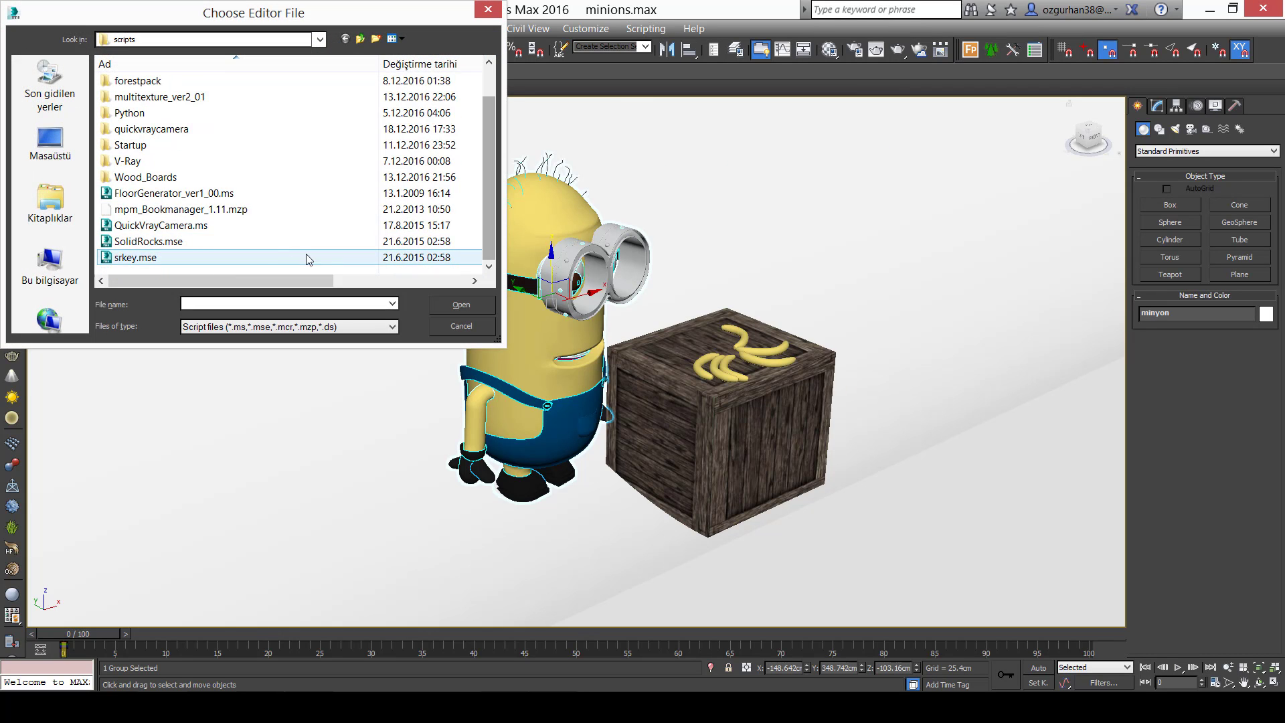
{"action": "left_click", "coordinate": [281, 226]}
{"action": "left_click", "coordinate": [463, 306]}
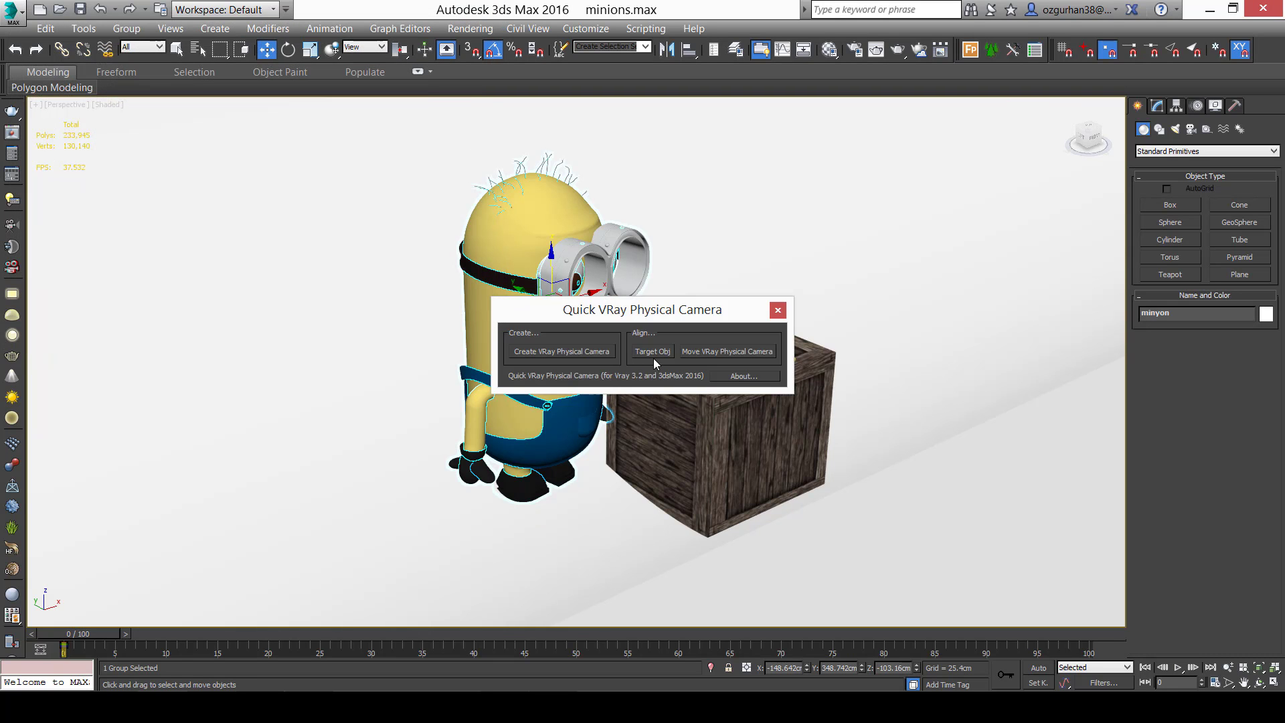
{"action": "left_click", "coordinate": [777, 311]}
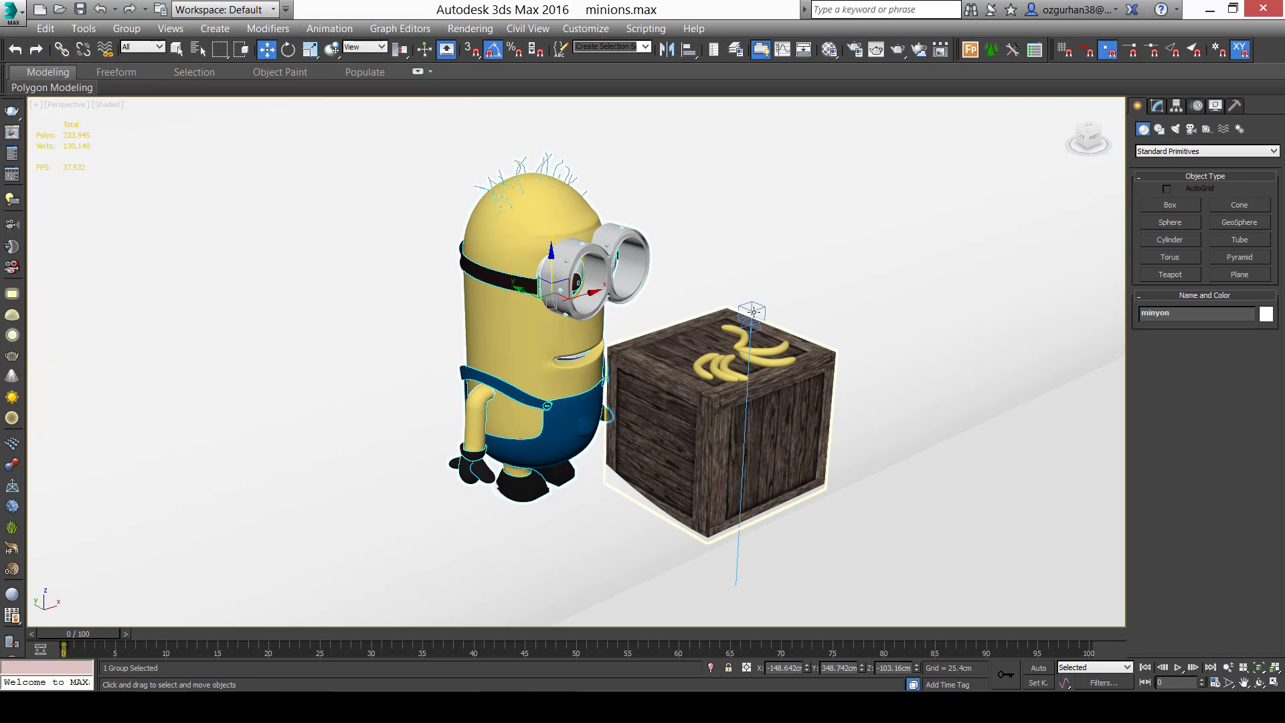
Pull the new camera away from the crate along Y to about -541 cm.
{"action": "middle_click_drag", "start_coordinate": [812, 381], "coordinate": [646, 343], "text": "alt"}
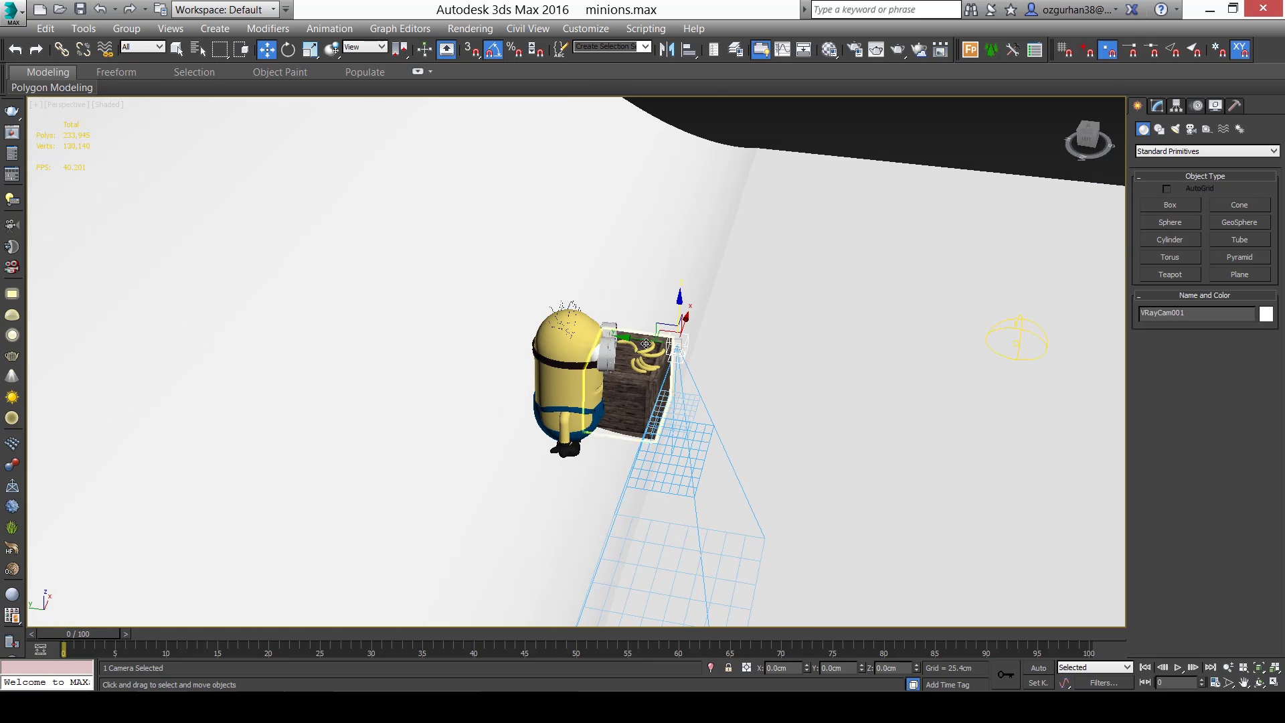
{"action": "left_click_drag", "start_coordinate": [655, 339], "coordinate": [809, 364]}
{"action": "right_click", "coordinate": [778, 374]}
{"action": "right_click", "coordinate": [808, 360]}
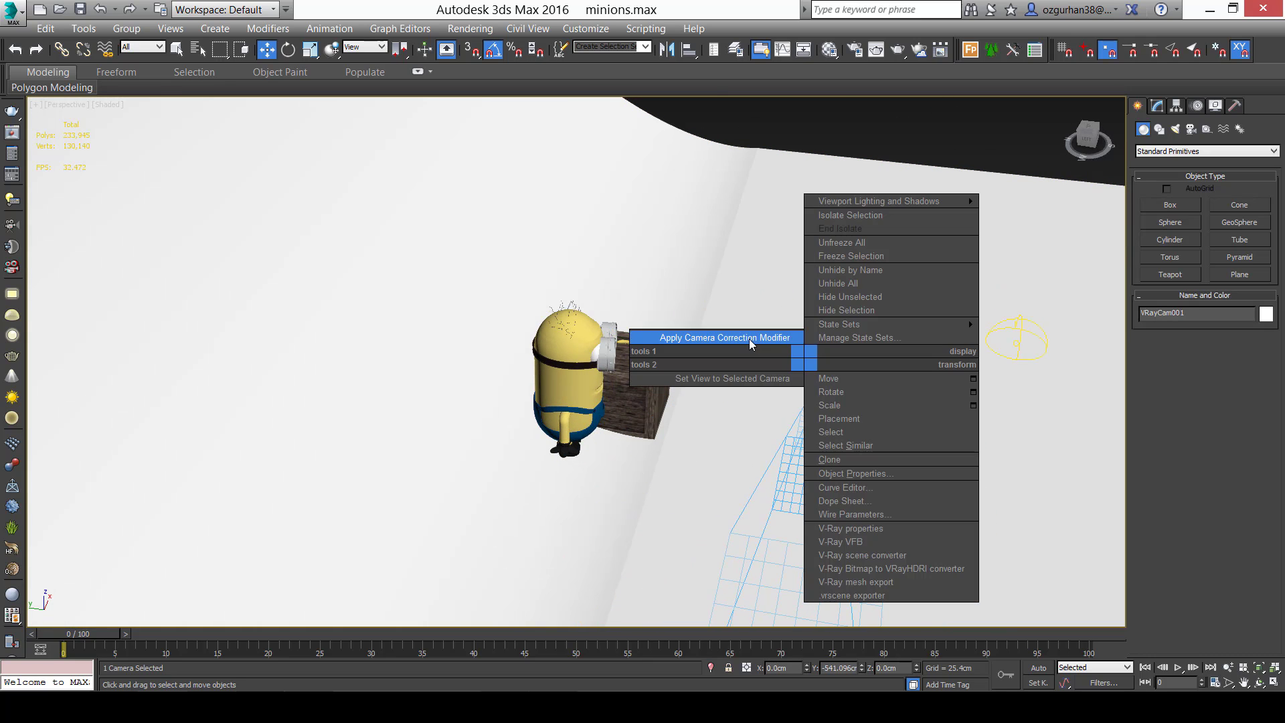
{"action": "left_click", "coordinate": [752, 340]}
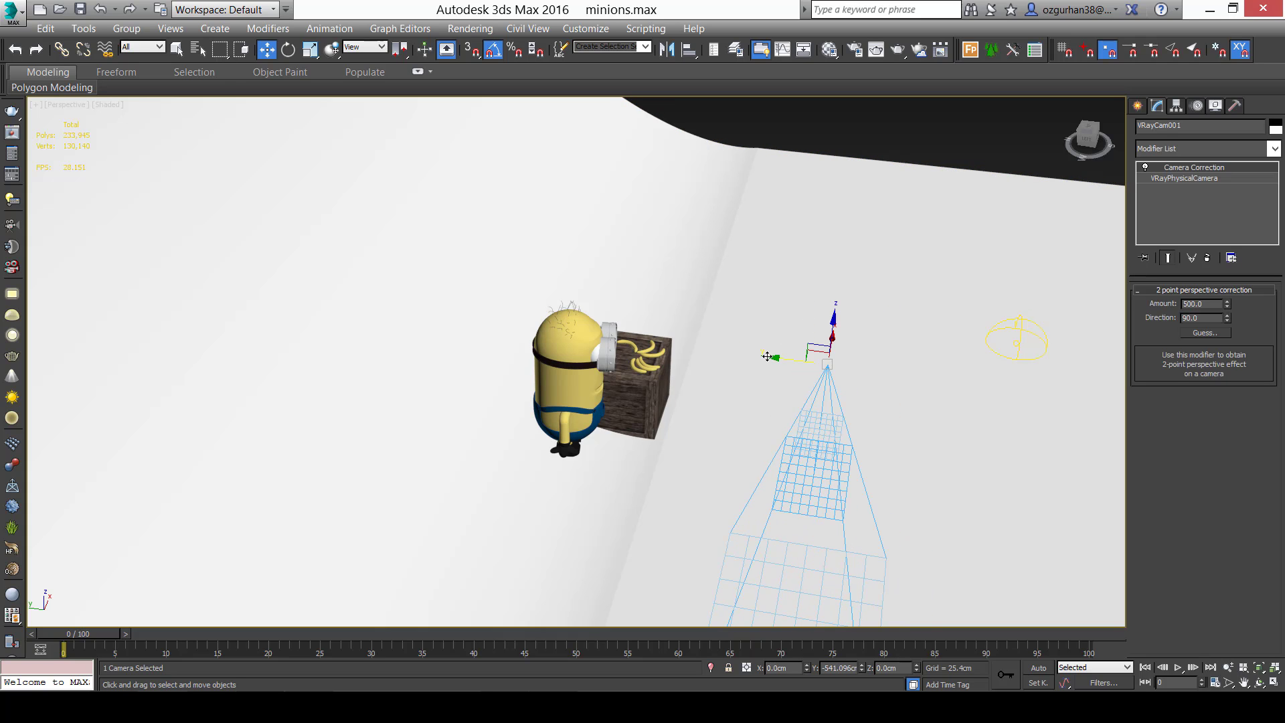
{"action": "key", "text": "ctrl+z"}
{"action": "right_click", "coordinate": [793, 362]}
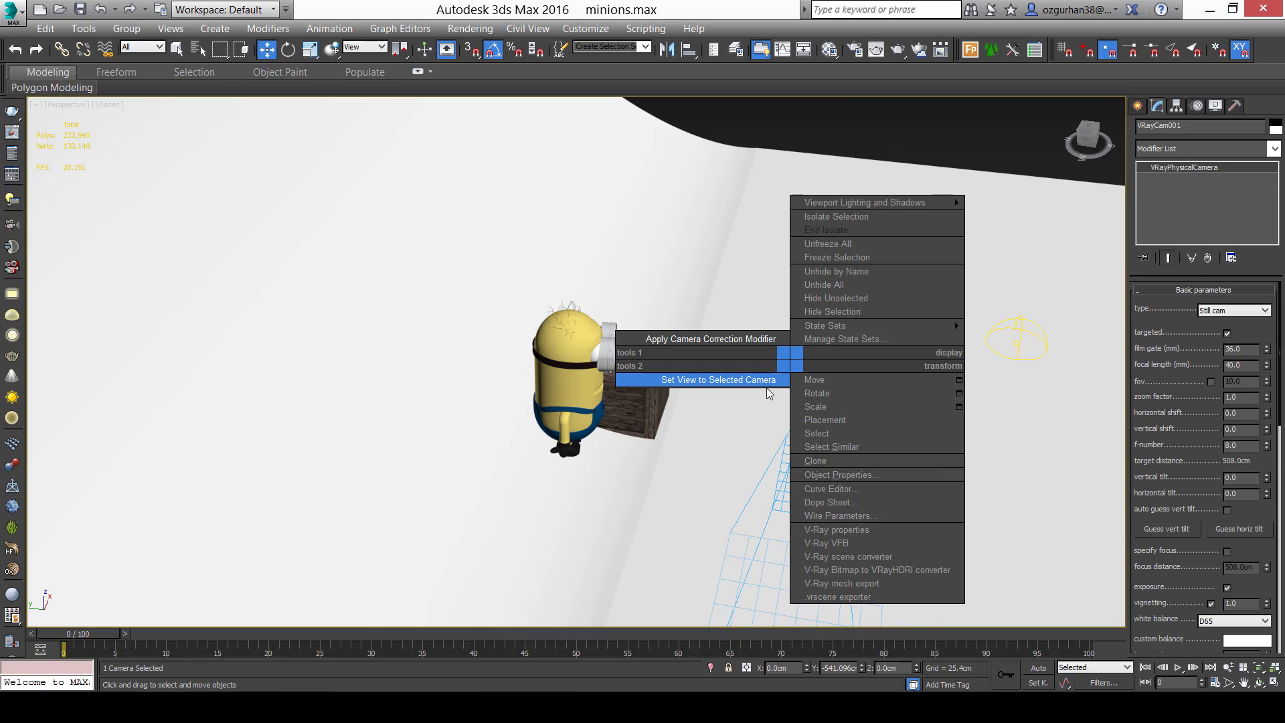
Move the camera along Y to about -494 cm and its target to about 312 cm, near the crate.
{"action": "middle_click_drag", "start_coordinate": [694, 408], "coordinate": [600, 383]}
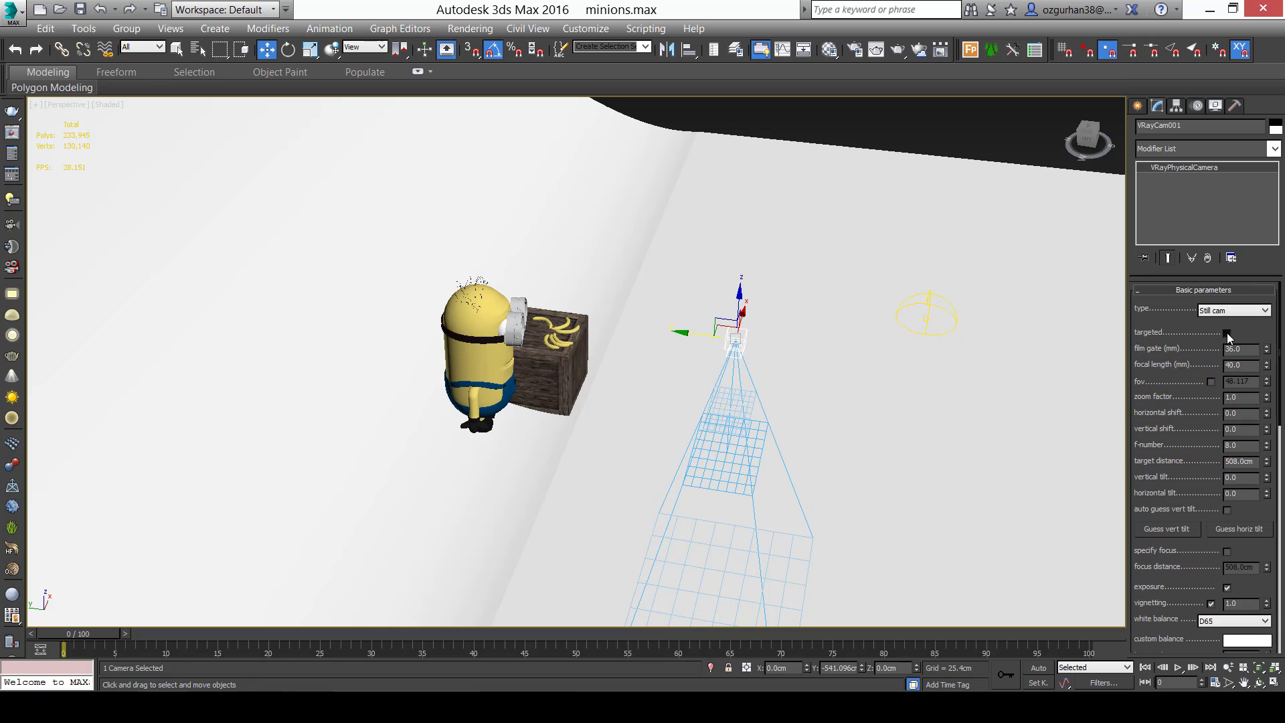
{"action": "mouse_move", "coordinate": [710, 337]}
{"action": "left_mouse_down"}
{"action": "mouse_move", "coordinate": [876, 341]}
{"action": "mouse_move", "coordinate": [857, 354]}
{"action": "mouse_move", "coordinate": [688, 347]}
{"action": "left_mouse_up"}
{"action": "right_click", "coordinate": [715, 348]}
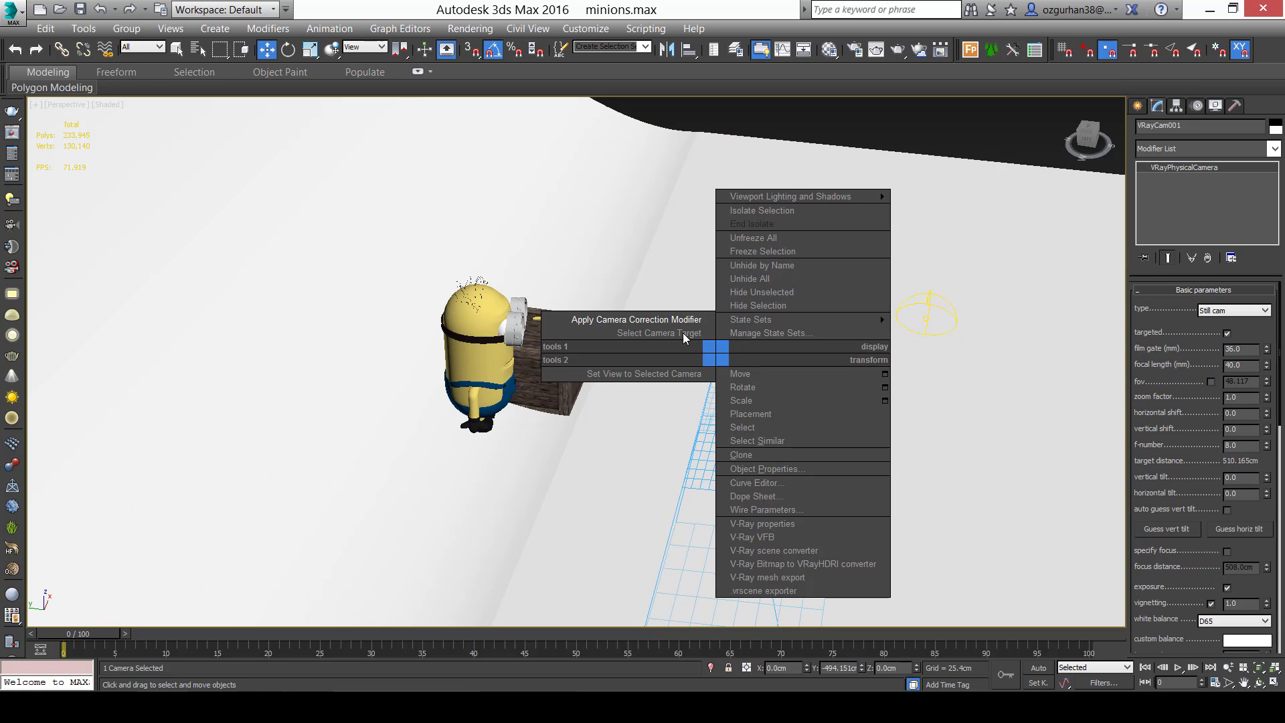
{"action": "left_click", "coordinate": [689, 336]}
{"action": "left_click_drag", "start_coordinate": [686, 449], "coordinate": [469, 418]}
{"action": "middle_click_drag", "start_coordinate": [677, 360], "coordinate": [611, 356], "text": "alt"}
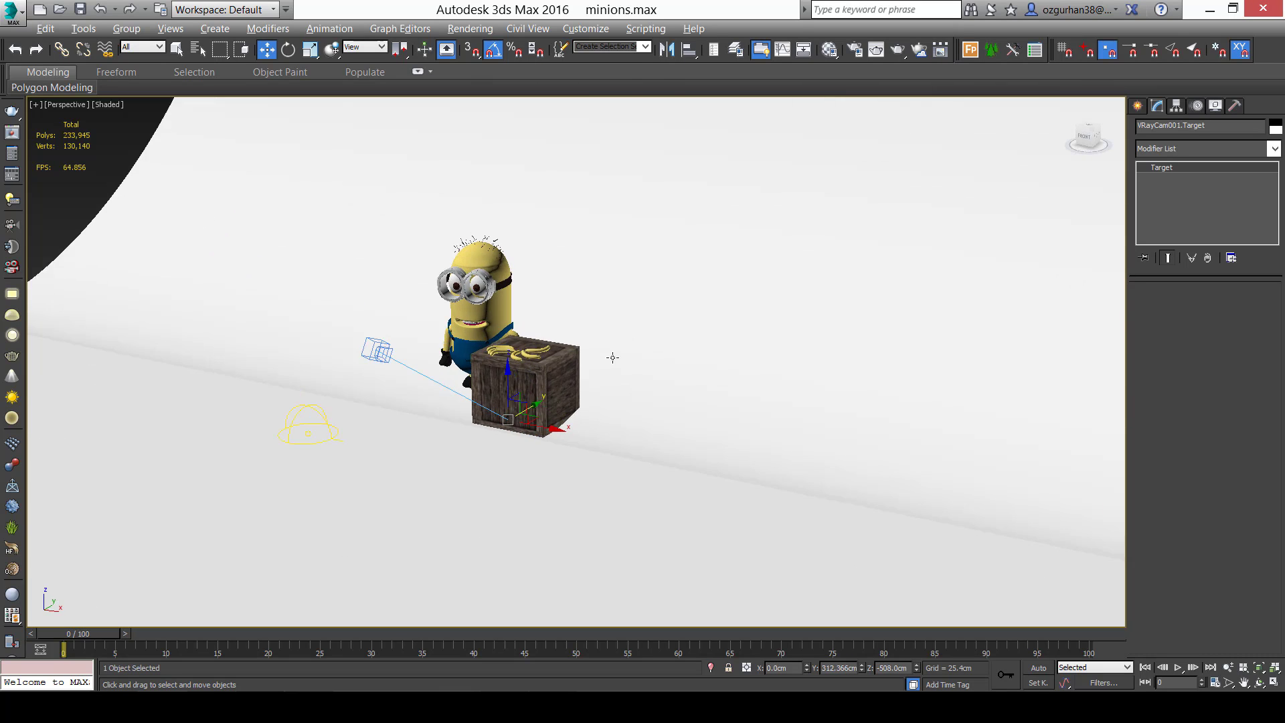
Looking through the camera, raise its target to about Z -13 cm, near the minion's goggle height, and return to the perspective view.
{"action": "key", "text": "c"}
{"action": "left_click_drag", "start_coordinate": [576, 320], "coordinate": [431, 7]}
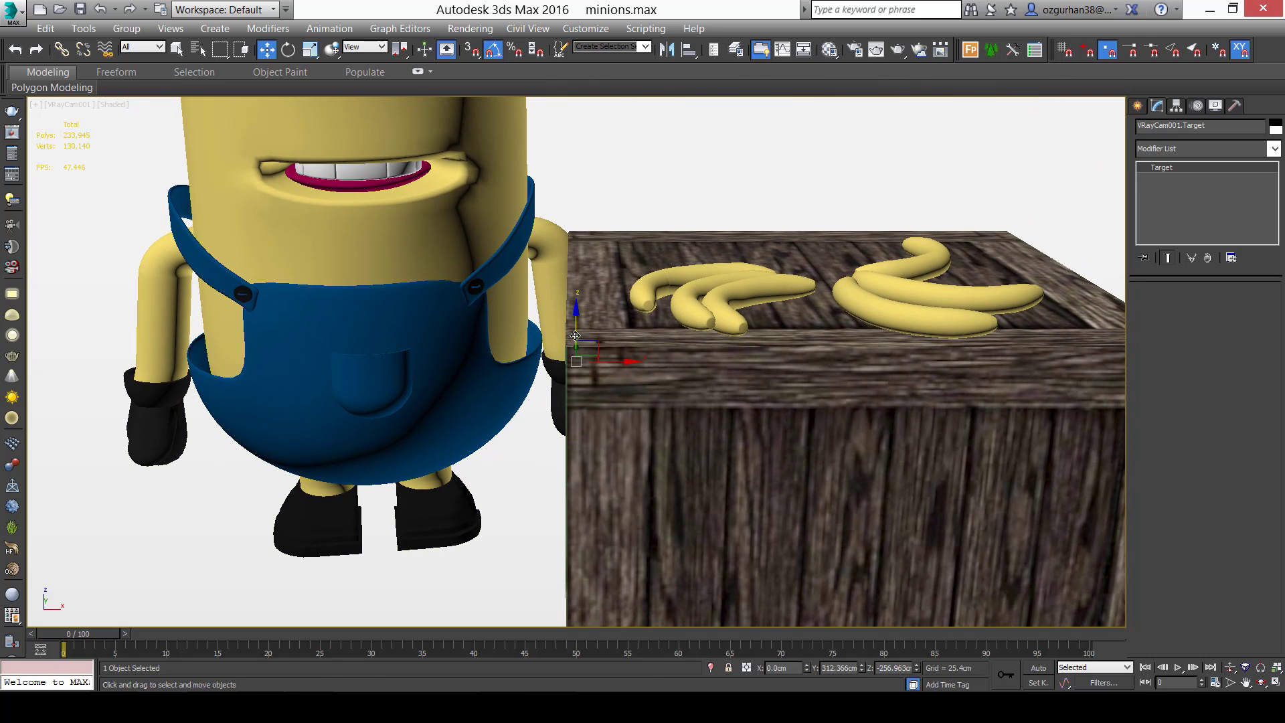
{"action": "left_click_drag", "start_coordinate": [576, 332], "coordinate": [550, 47]}
{"action": "left_click_drag", "start_coordinate": [573, 315], "coordinate": [561, 187]}
{"action": "key", "text": "p"}
{"action": "scroll", "coordinate": [573, 355], "scroll_direction": "down", "scroll_amount": 6}
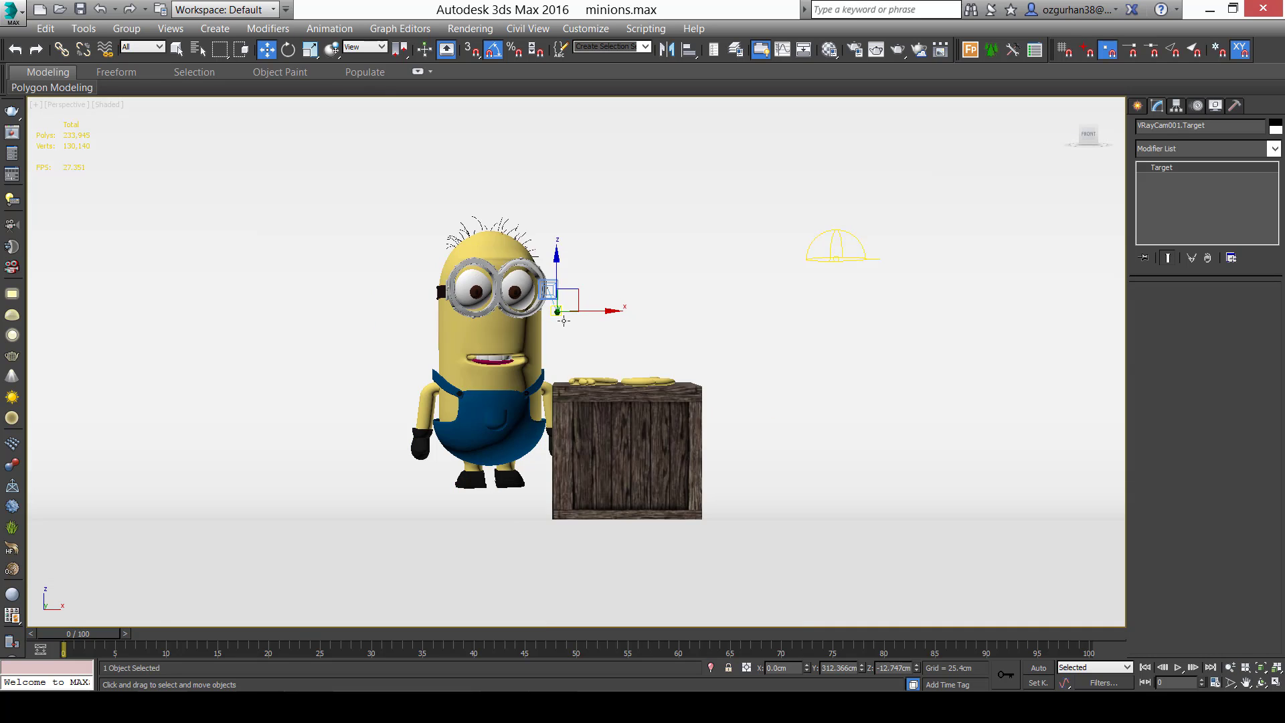
Pull the camera back to about Y -887 cm and pan its view slightly over the minion and crate.
{"action": "middle_click_drag", "start_coordinate": [565, 319], "coordinate": [655, 325], "text": "alt"}
{"action": "left_click", "coordinate": [904, 321]}
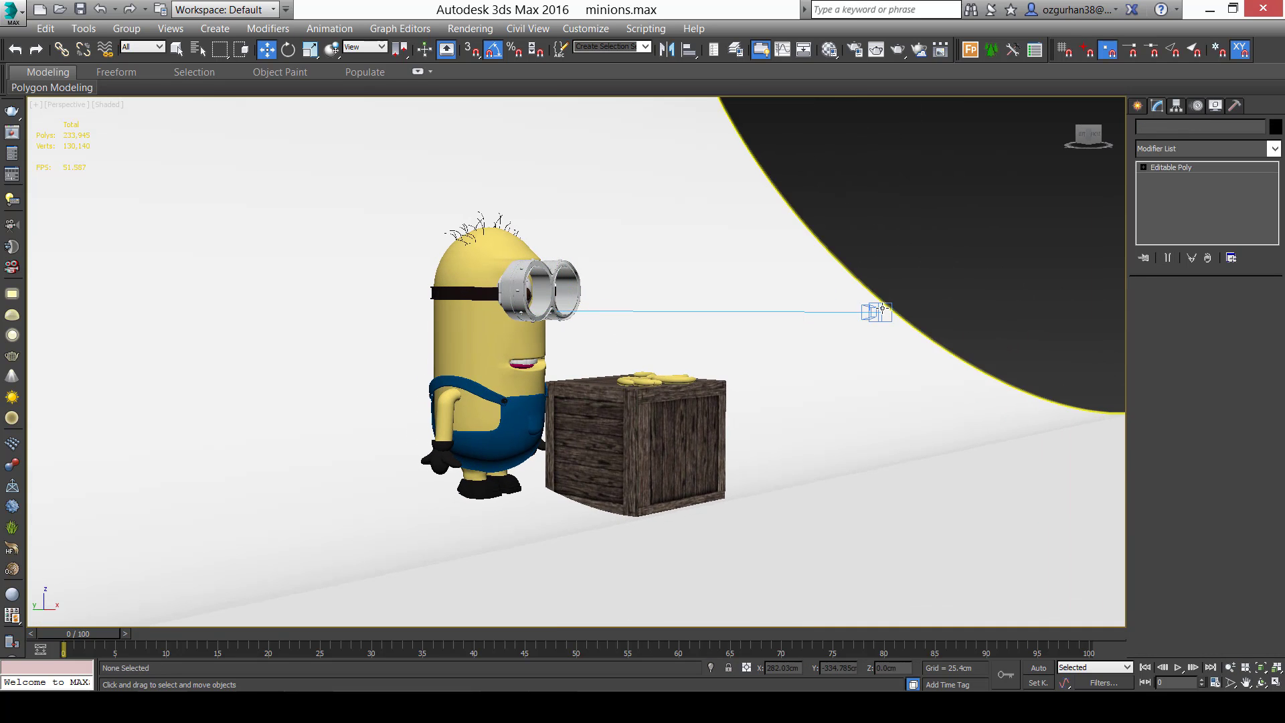
{"action": "middle_click_drag", "start_coordinate": [905, 322], "coordinate": [950, 327], "text": "alt"}
{"action": "left_click_drag", "start_coordinate": [953, 317], "coordinate": [871, 293]}
{"action": "middle_click_drag", "start_coordinate": [868, 296], "coordinate": [882, 334], "text": "alt"}
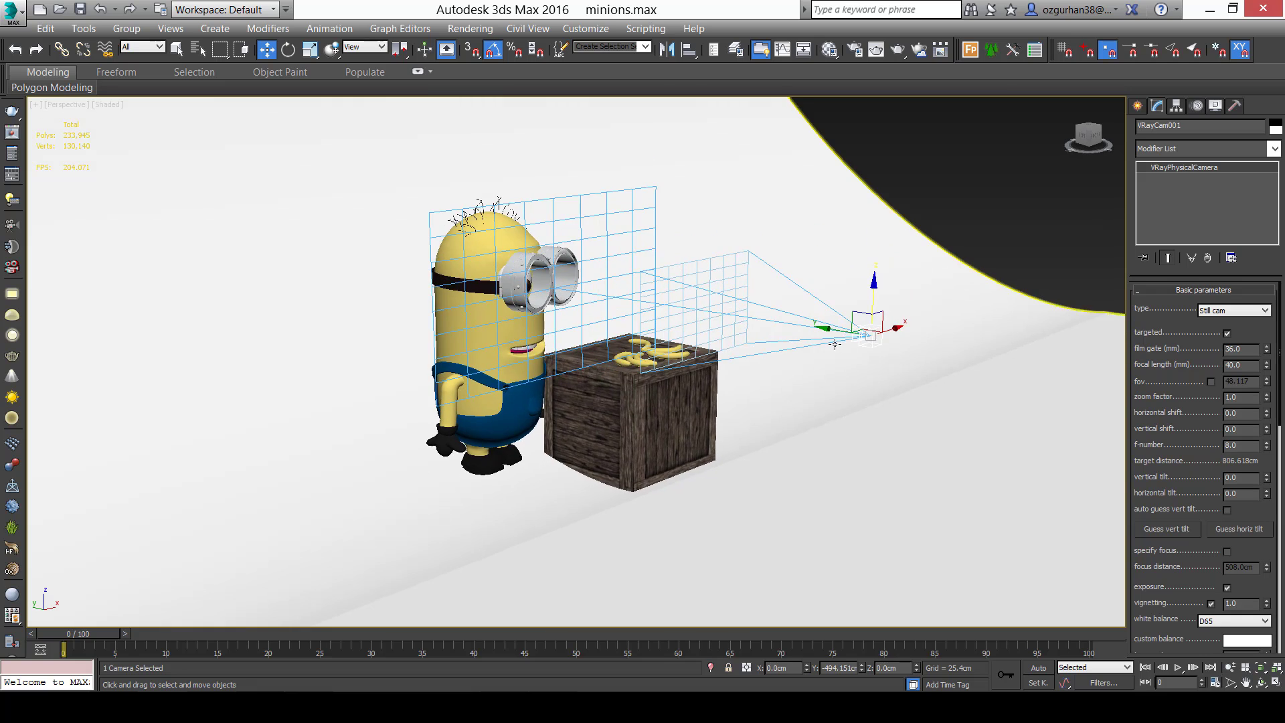
{"action": "scroll", "coordinate": [834, 341], "scroll_direction": "down", "scroll_amount": 2}
{"action": "left_click_drag", "start_coordinate": [833, 333], "coordinate": [952, 402]}
{"action": "key", "text": "c"}
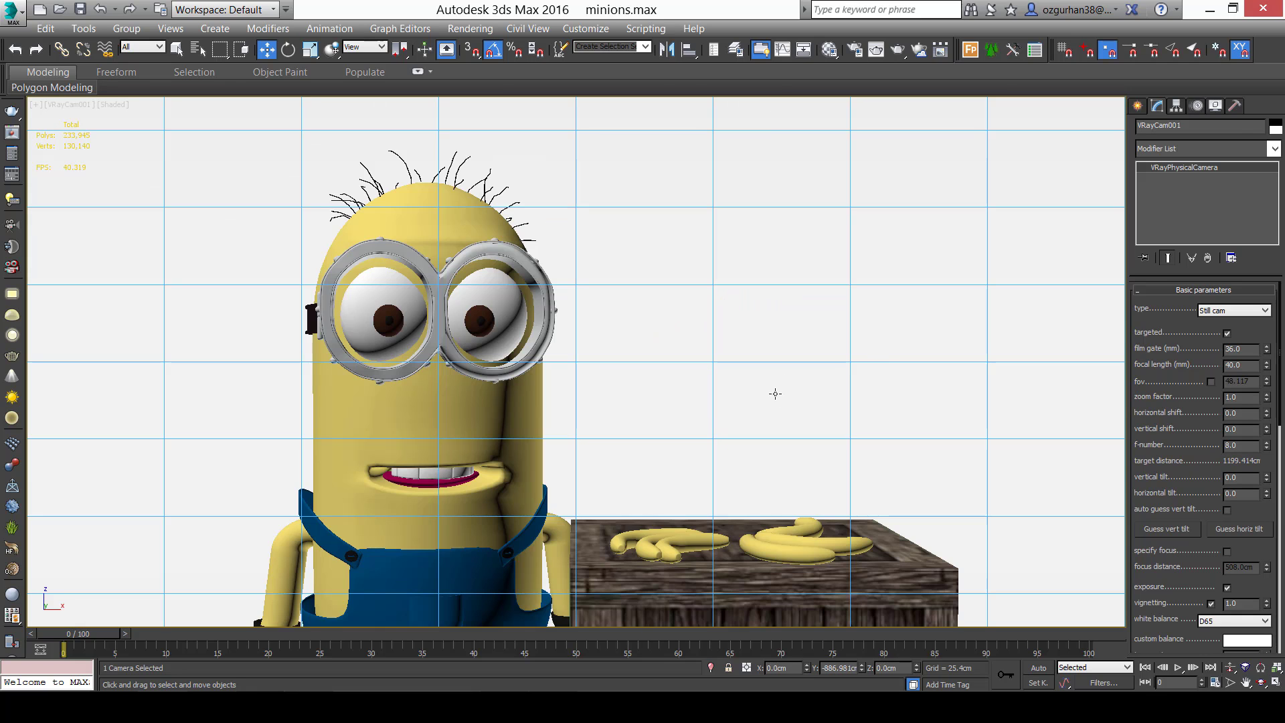
{"action": "middle_click_drag", "start_coordinate": [773, 384], "coordinate": [759, 363]}
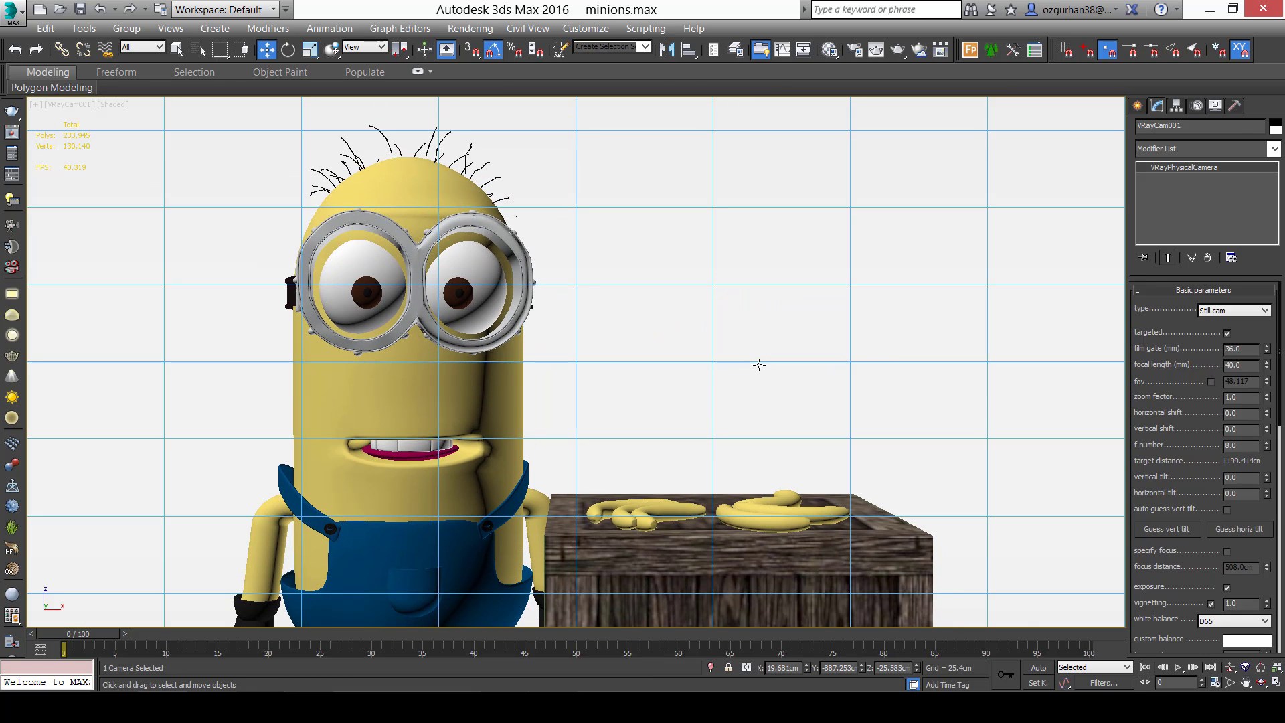
In the four-view layout, move the camera back to about Y -1464 cm in the top view and pan its framing.
{"action": "key", "text": "alt+w"}
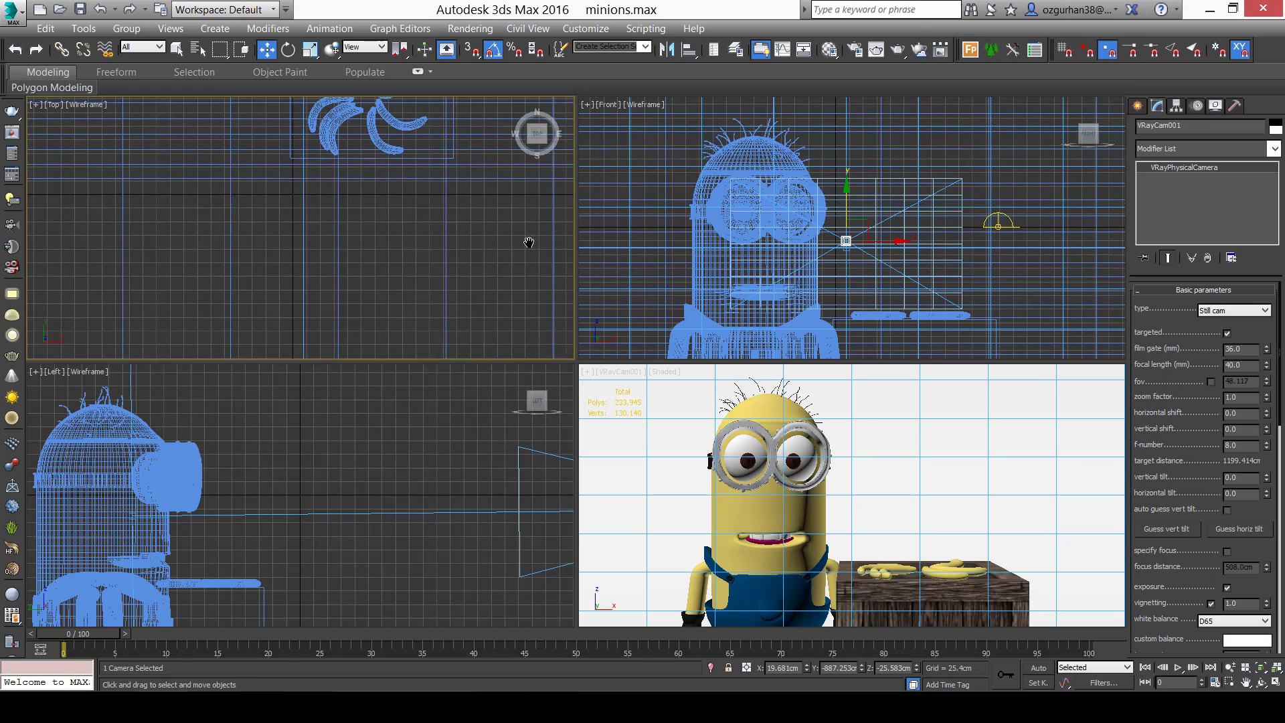
{"action": "middle_click_drag", "start_coordinate": [529, 243], "coordinate": [526, 180]}
{"action": "scroll", "coordinate": [453, 281], "scroll_direction": "down", "scroll_amount": 5}
{"action": "middle_click_drag", "start_coordinate": [427, 190], "coordinate": [415, 110]}
{"action": "middle_click_drag", "start_coordinate": [377, 323], "coordinate": [371, 232]}
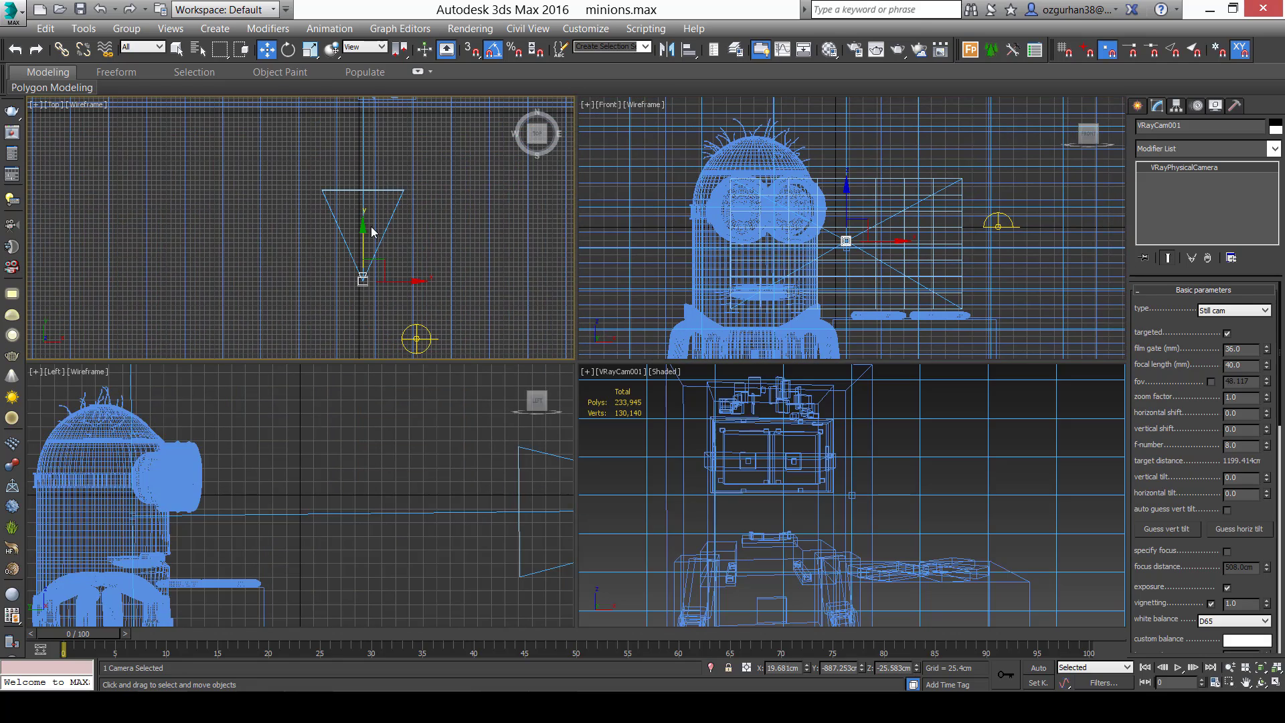
{"action": "left_click_drag", "start_coordinate": [365, 232], "coordinate": [395, 328]}
{"action": "middle_click_drag", "start_coordinate": [395, 328], "coordinate": [378, 273]}
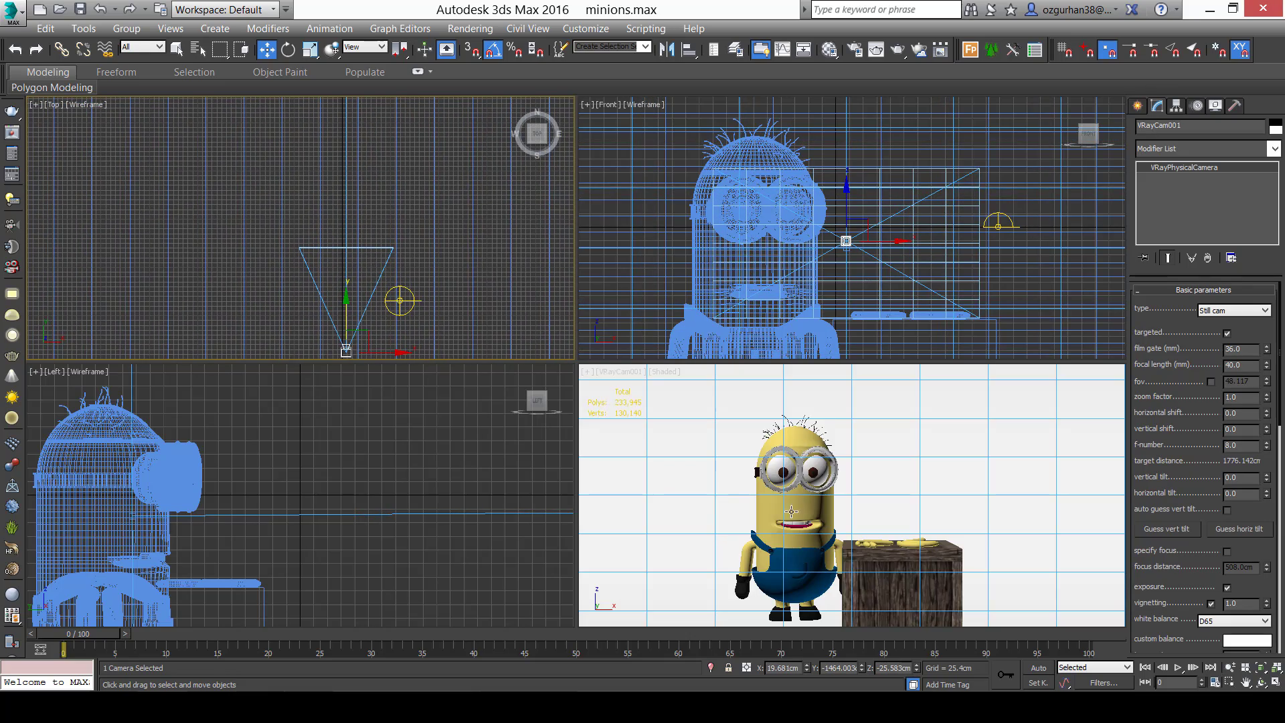
{"action": "mouse_move", "coordinate": [791, 511]}
{"action": "middle_mouse_down"}
{"action": "mouse_move", "coordinate": [741, 457]}
{"action": "mouse_move", "coordinate": [752, 470]}
{"action": "middle_mouse_up"}
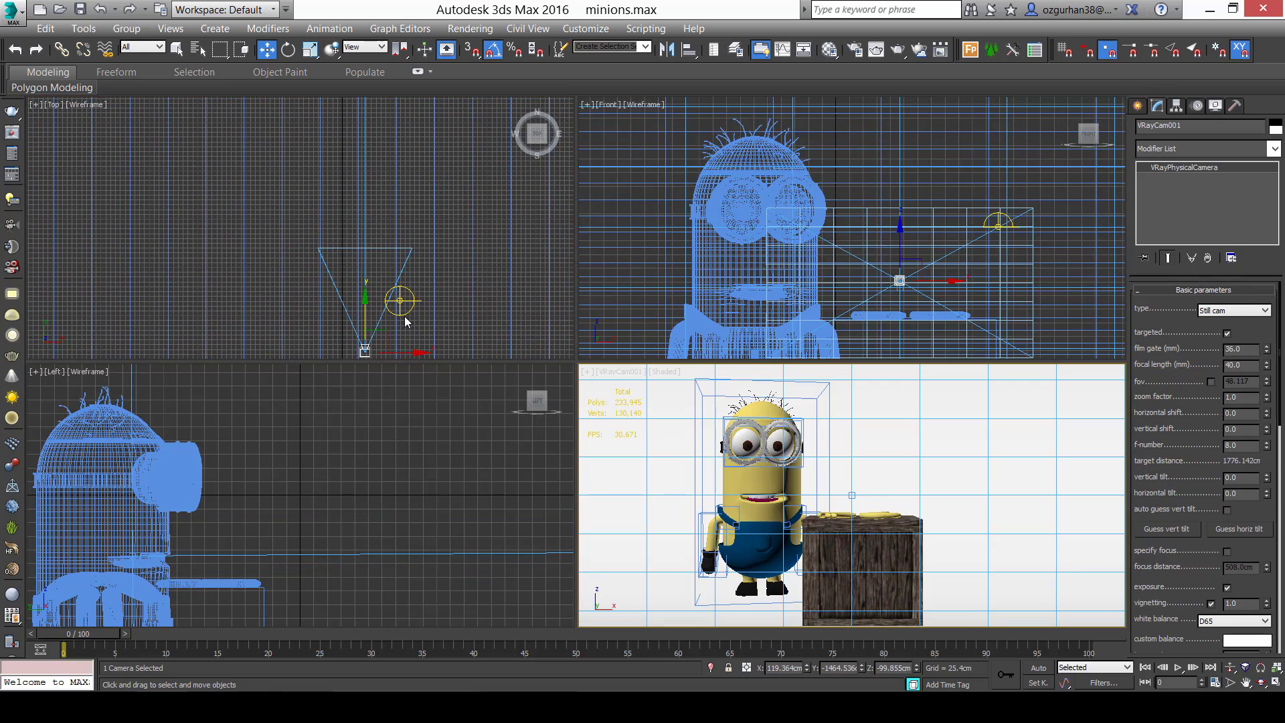
Bring the camera forward to about Y -864 cm and reframe the minion and crate in the maximized camera view.
{"action": "left_click_drag", "start_coordinate": [360, 298], "coordinate": [364, 208]}
{"action": "middle_click_drag", "start_coordinate": [853, 500], "coordinate": [897, 534]}
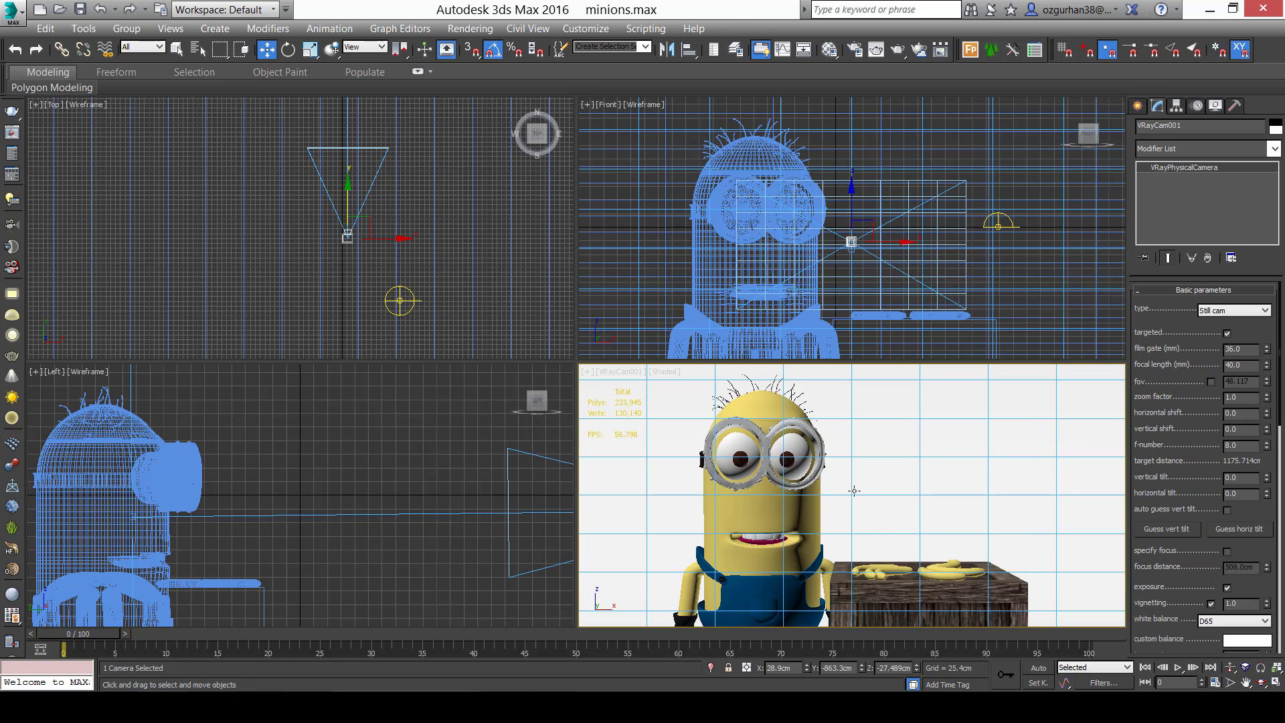
{"action": "middle_click_drag", "start_coordinate": [854, 490], "coordinate": [859, 456]}
{"action": "key", "text": "alt+w"}
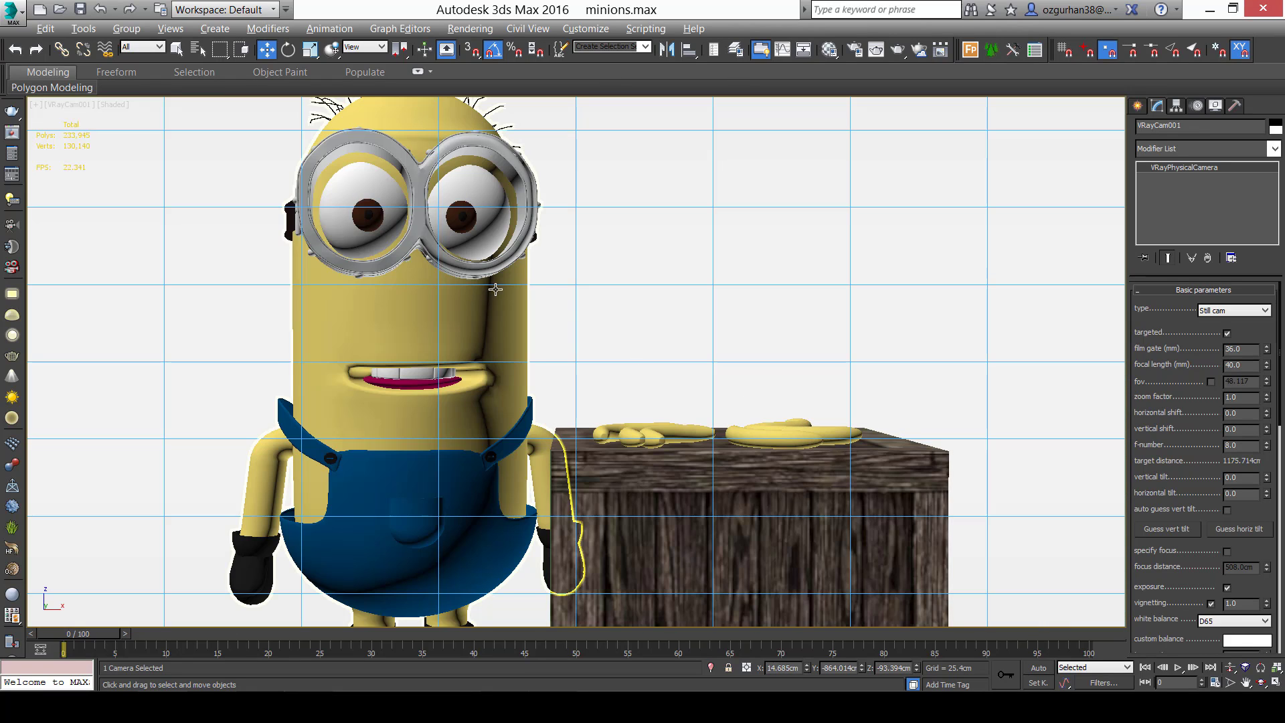
{"action": "middle_click_drag", "start_coordinate": [493, 287], "coordinate": [502, 296]}
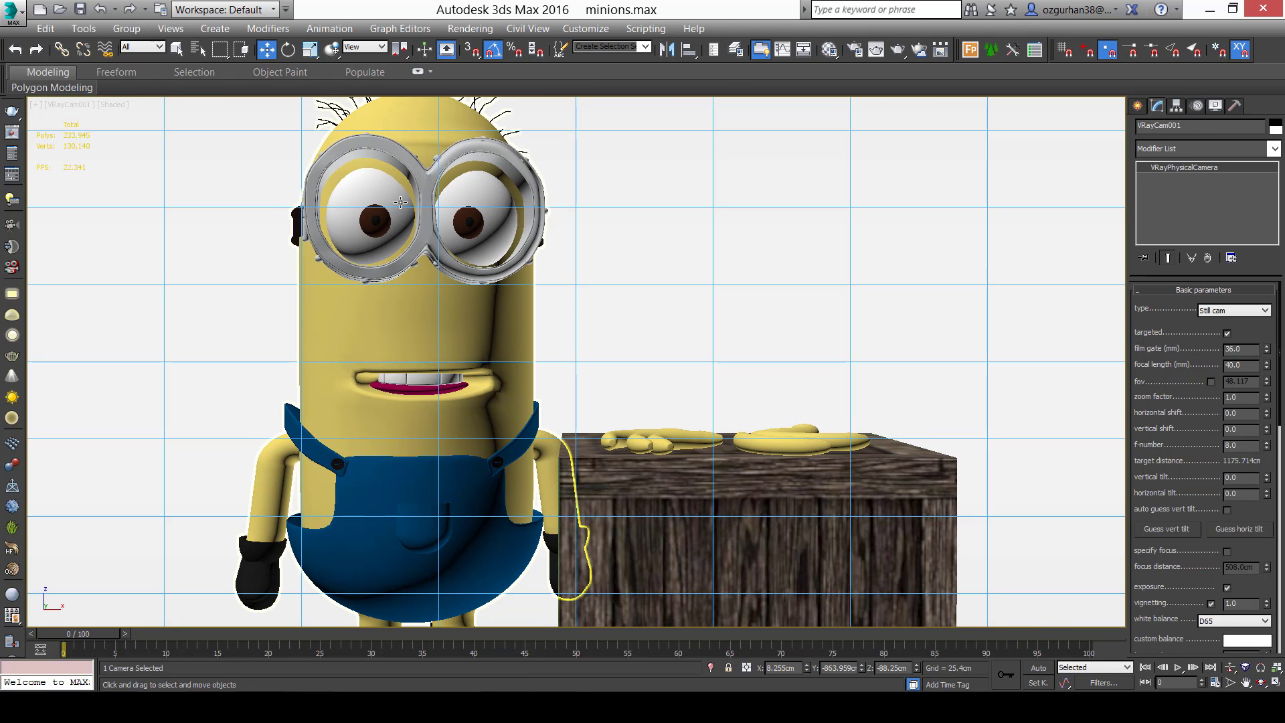
Switch to Windows Photo Viewer, examine the goggle and strap in the minion reference picture, and return to 3ds Max.
{"action": "left_click", "coordinate": [583, 707]}
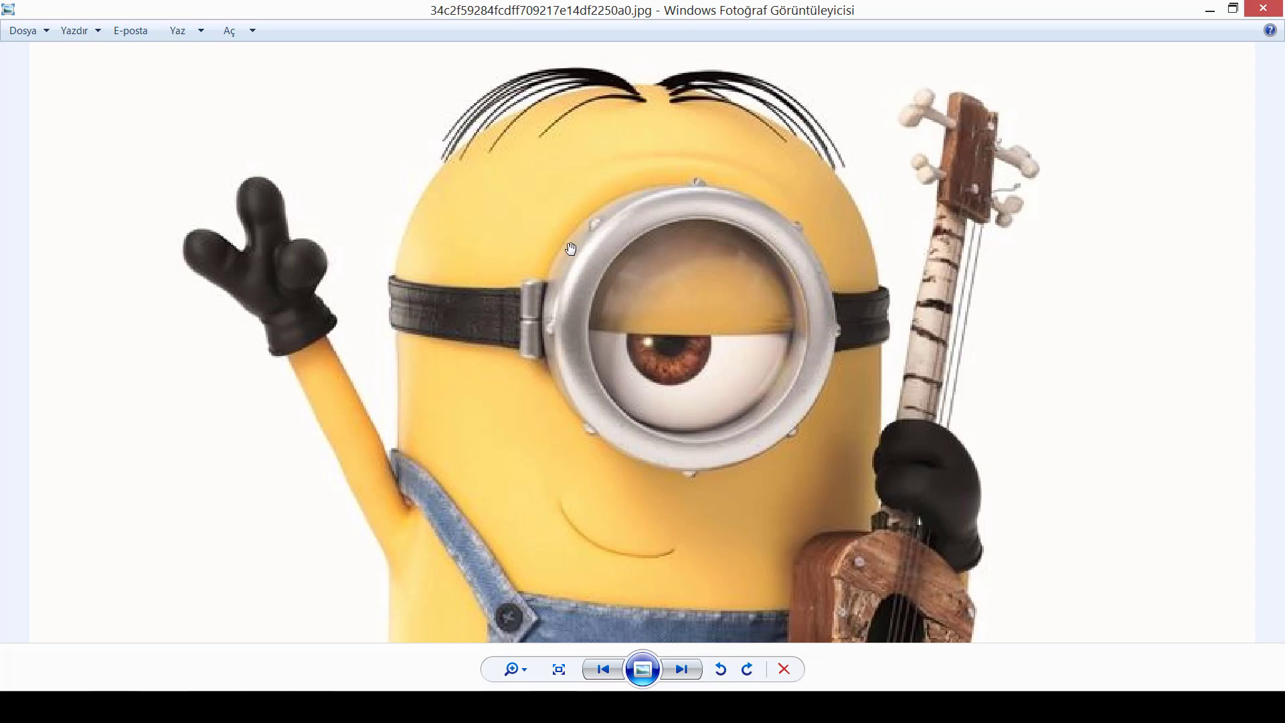
{"action": "scroll", "coordinate": [570, 249], "scroll_direction": "up", "scroll_amount": 2}
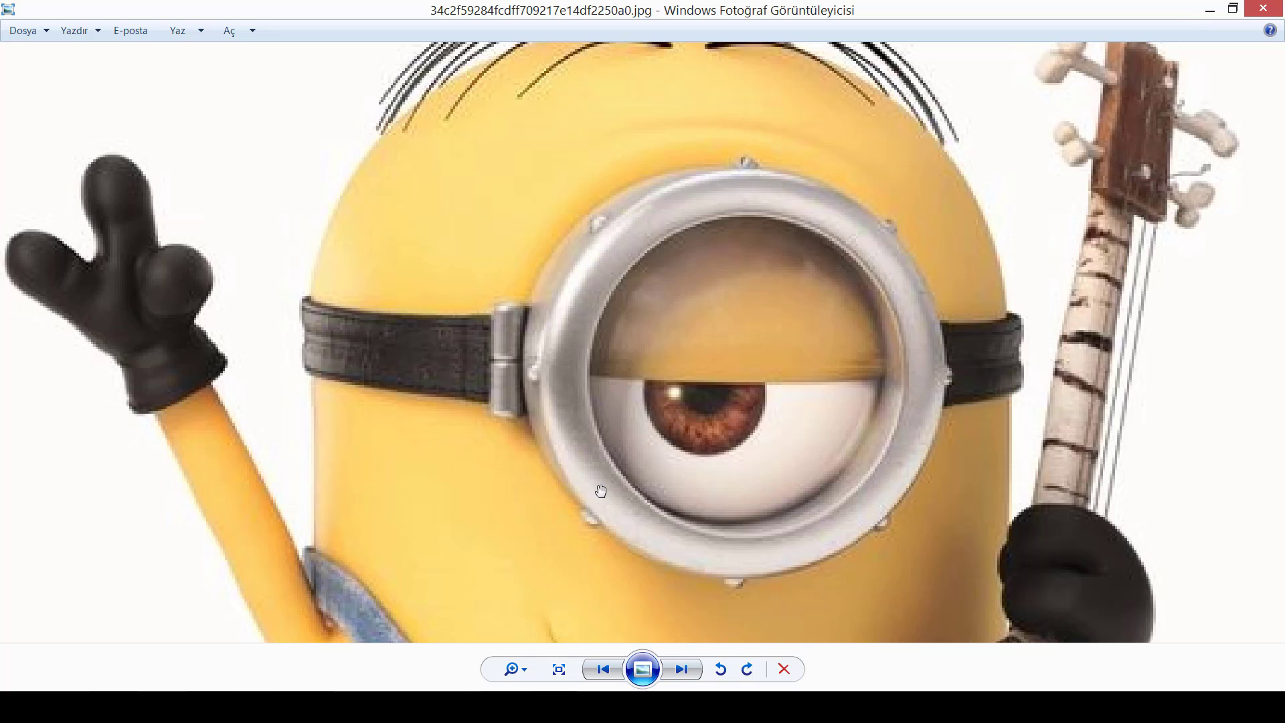
{"action": "left_click", "coordinate": [584, 707]}
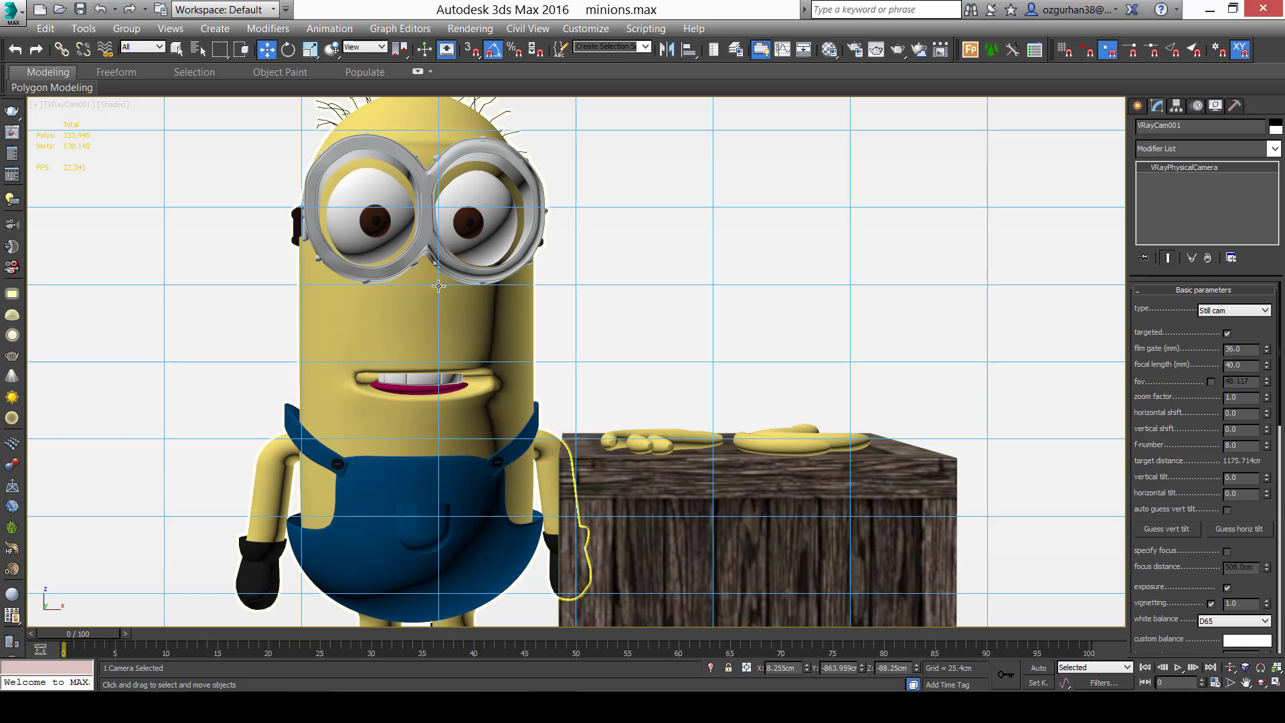
In the top view, move the camera forward to about Y -269 cm and reframe the minion's goggles in the maximized camera view.
{"action": "middle_click_drag", "start_coordinate": [439, 284], "coordinate": [555, 424]}
{"action": "key", "text": "alt+w"}
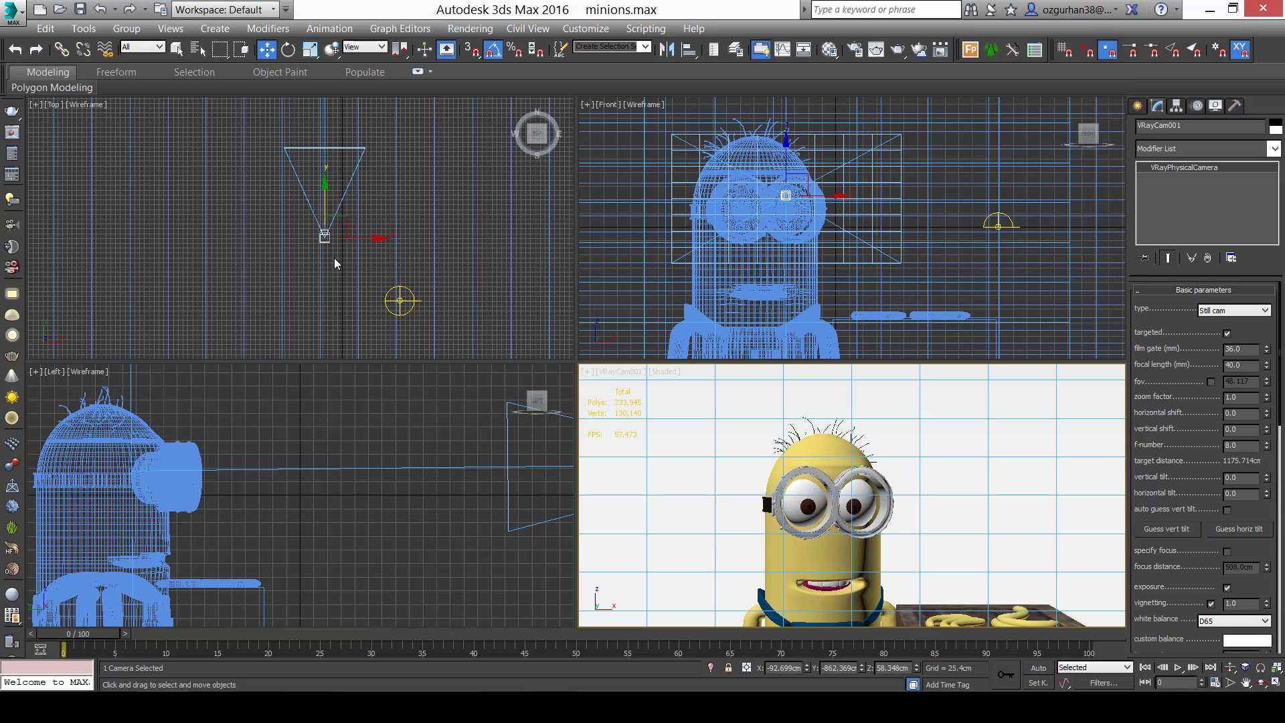
{"action": "middle_click_drag", "start_coordinate": [347, 242], "coordinate": [344, 267]}
{"action": "scroll", "coordinate": [344, 267], "scroll_direction": "down", "scroll_amount": 3}
{"action": "left_click_drag", "start_coordinate": [340, 264], "coordinate": [341, 208]}
{"action": "middle_click", "coordinate": [706, 366]}
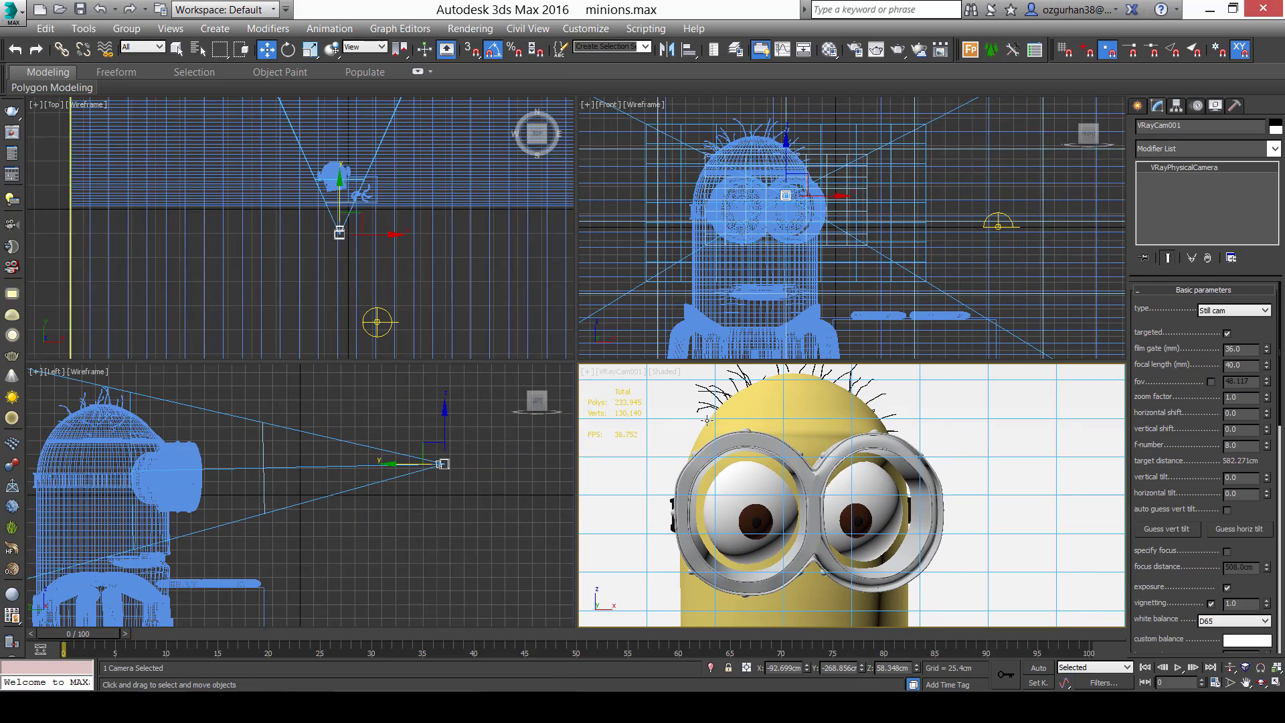
{"action": "middle_click_drag", "start_coordinate": [662, 411], "coordinate": [660, 411]}
{"action": "right_click", "coordinate": [660, 411]}
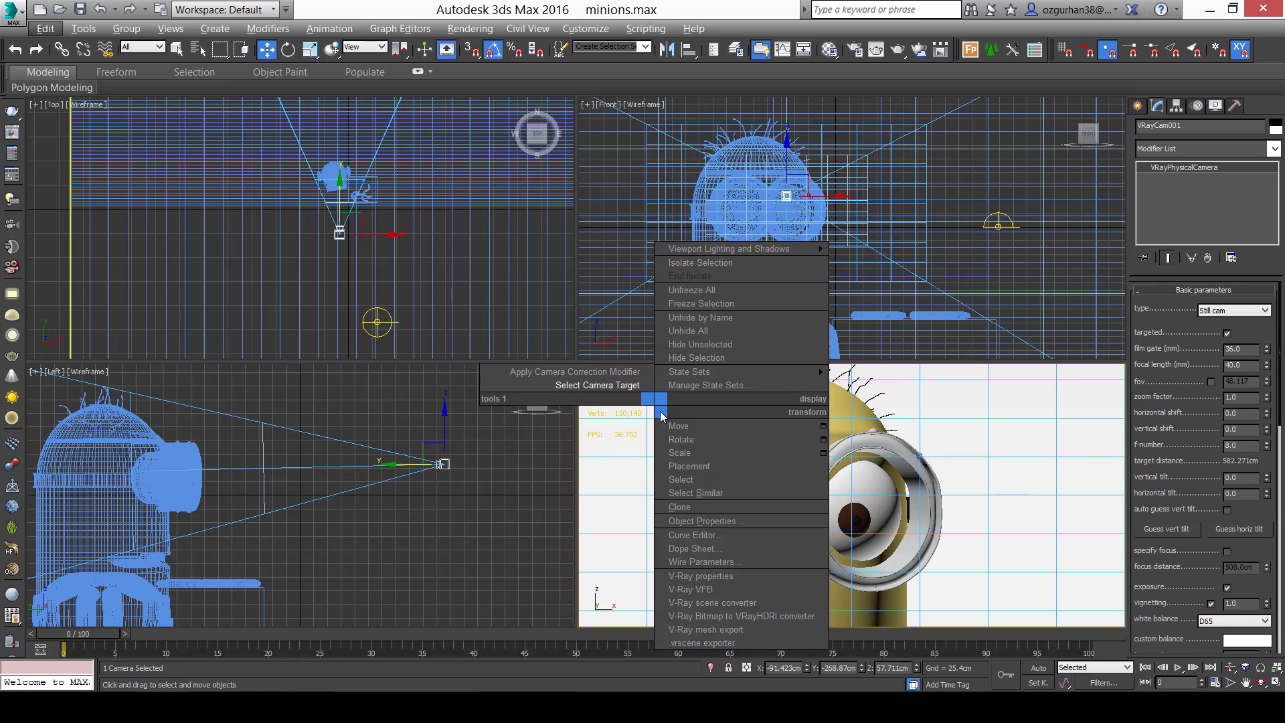
{"action": "key", "text": "Escape"}
{"action": "key", "text": "alt+w"}
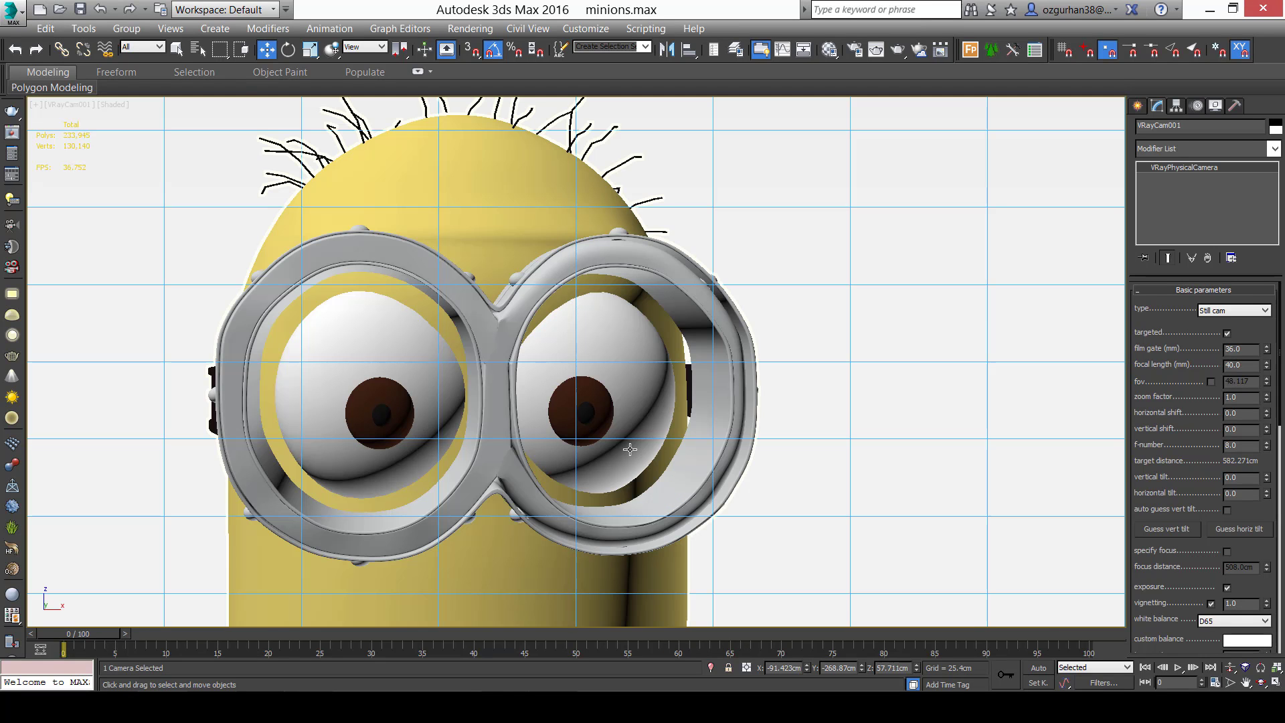
Select the minion group, hide the viewport grid, and change the unused 19 - Default sample material to VRayMtl.
{"action": "left_click", "coordinate": [479, 323]}
{"action": "key", "text": "g"}
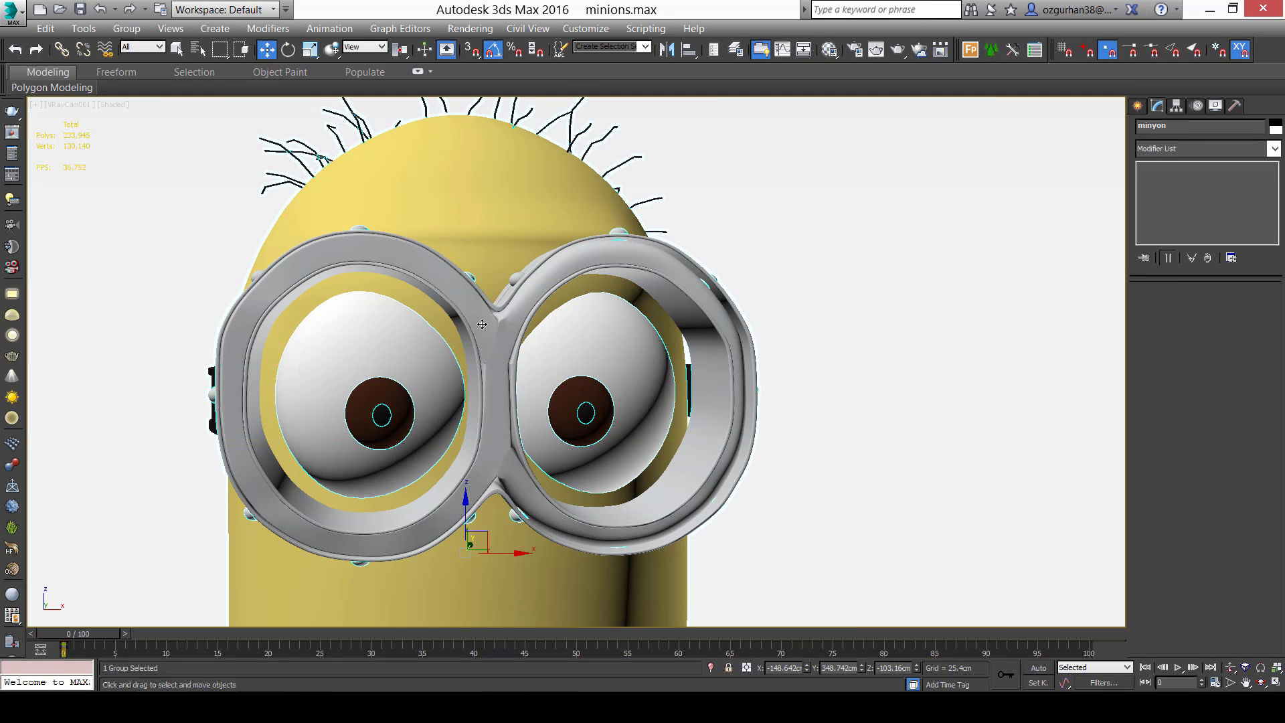
{"action": "key", "text": "m"}
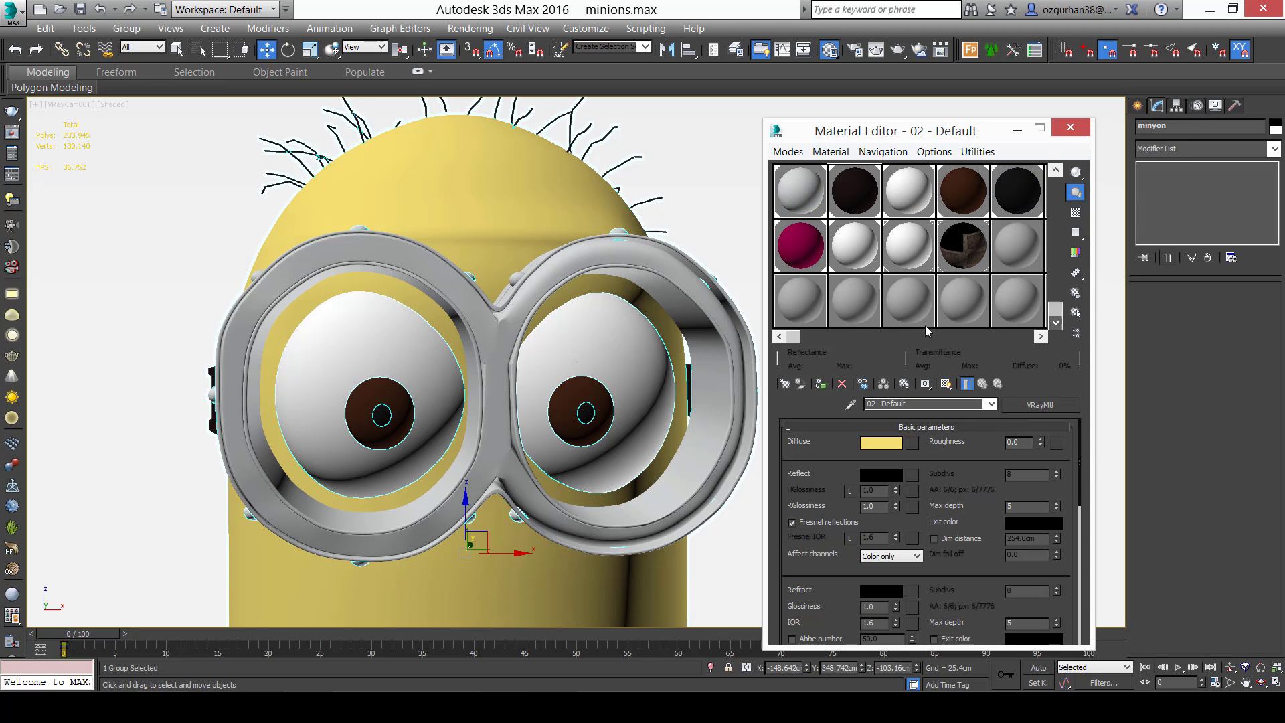
{"action": "left_click", "coordinate": [799, 302]}
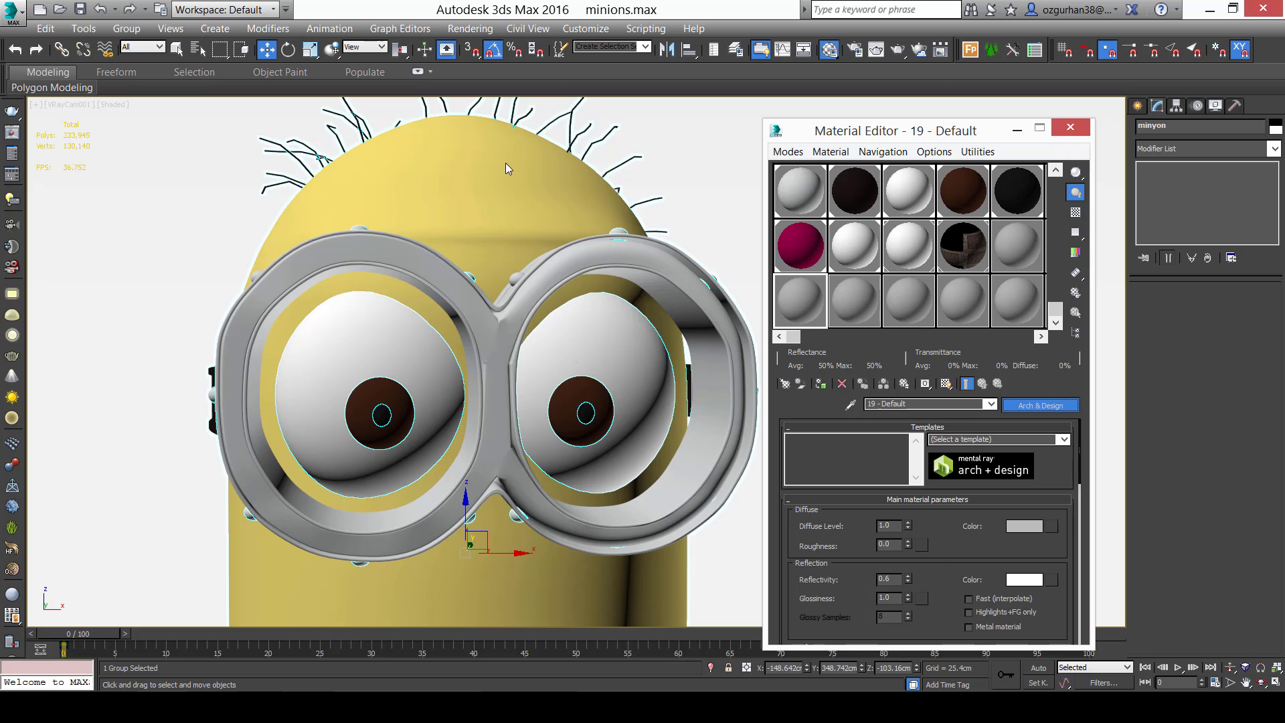
{"action": "type", "text": "vraym"}
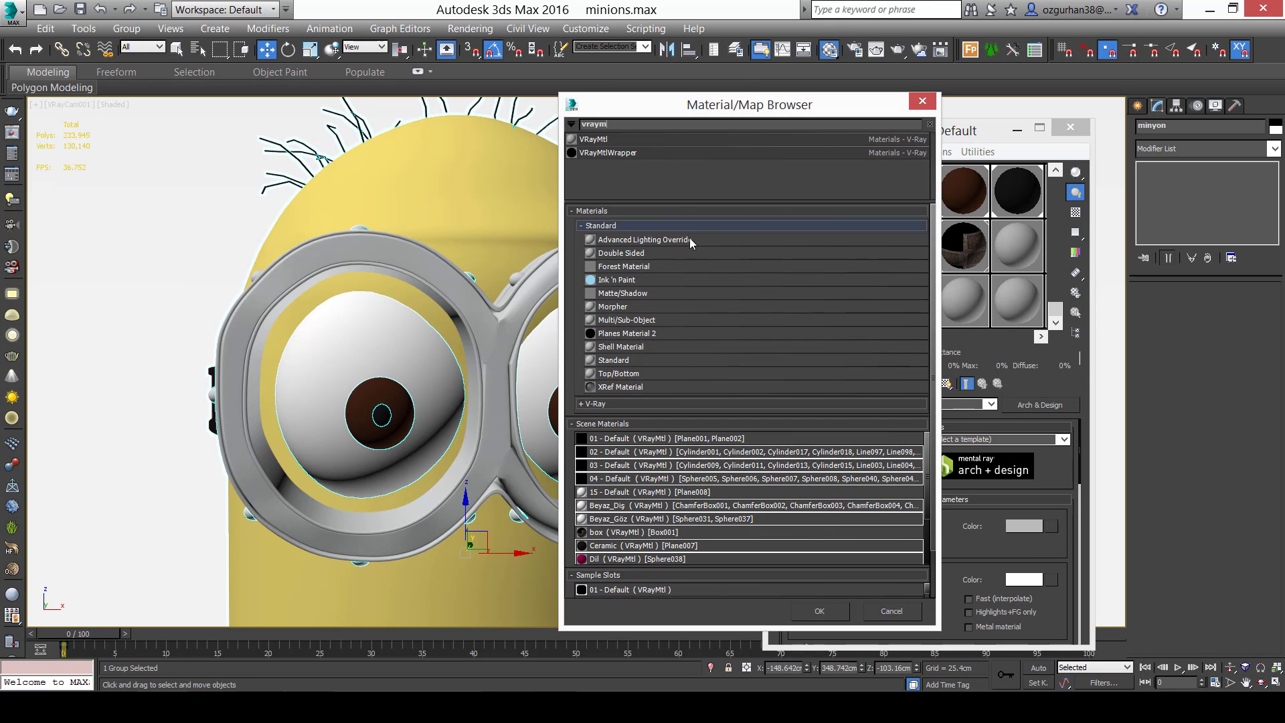
{"action": "double_click", "coordinate": [640, 142]}
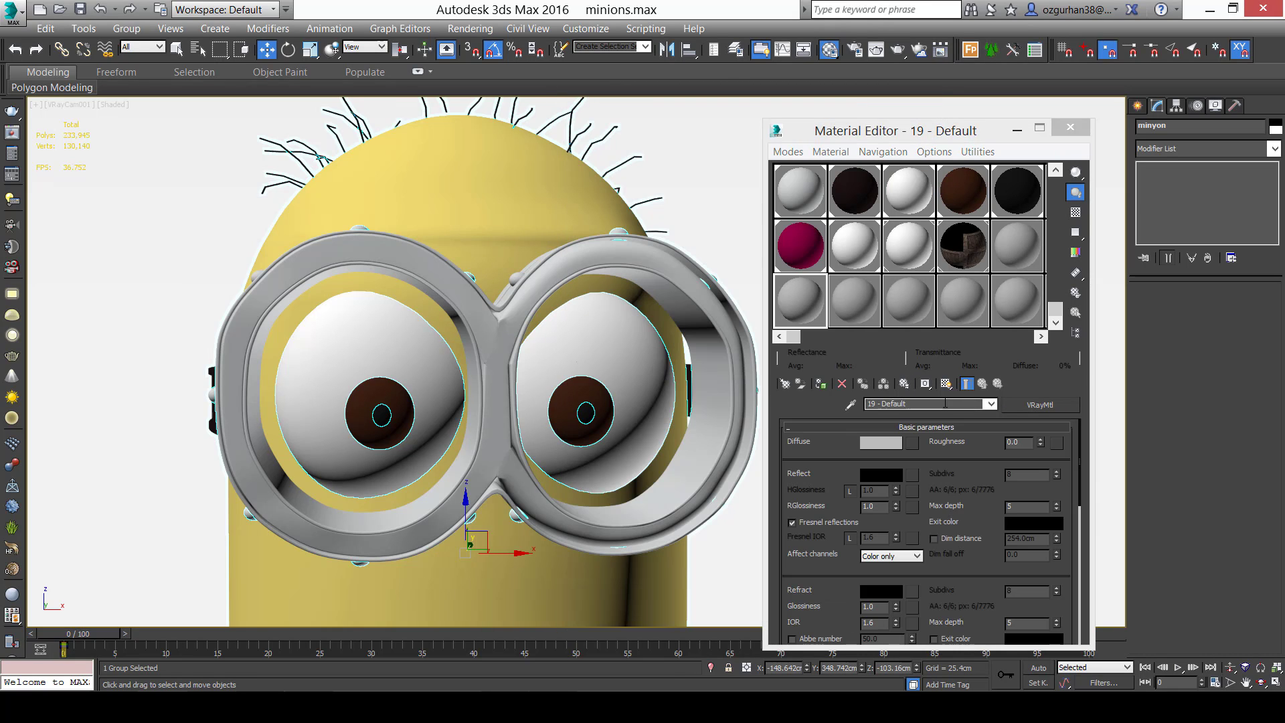
Rename the new V-Ray material as Metal_Gözlük.
{"action": "left_click", "coordinate": [945, 403]}
{"action": "type", "text": "Meta"}
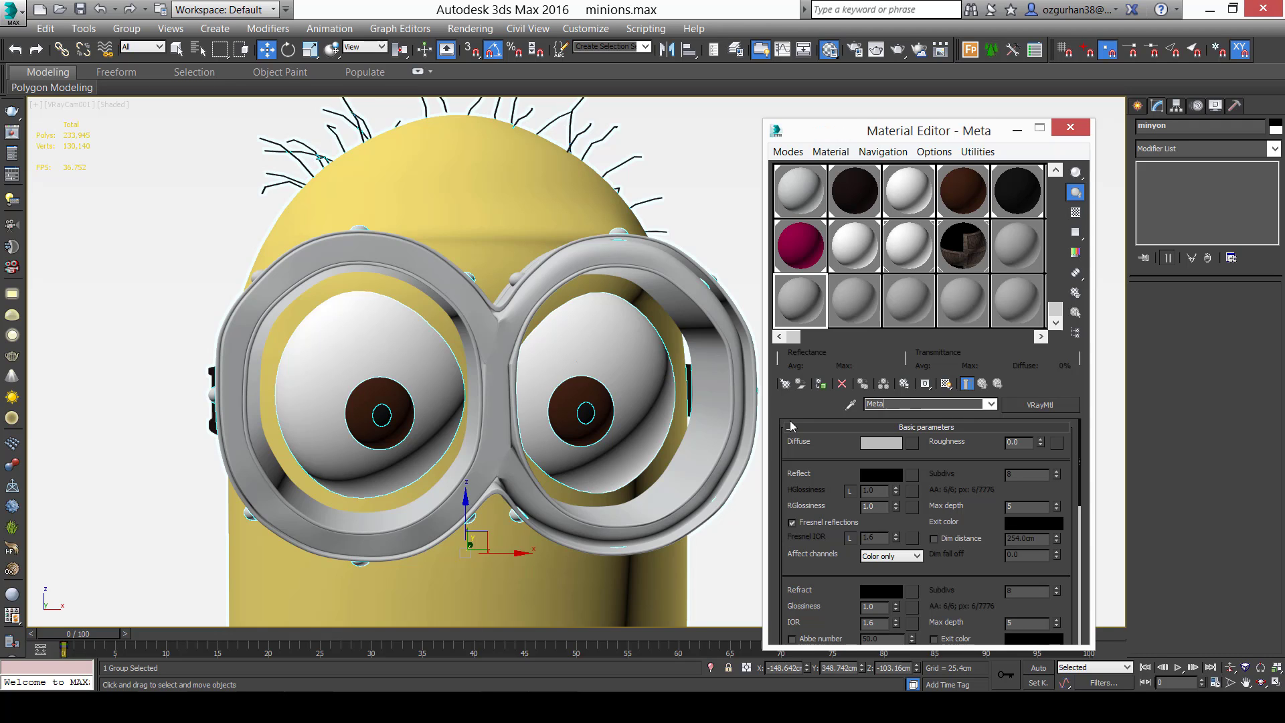
{"action": "type", "text": "l_Gözlük"}
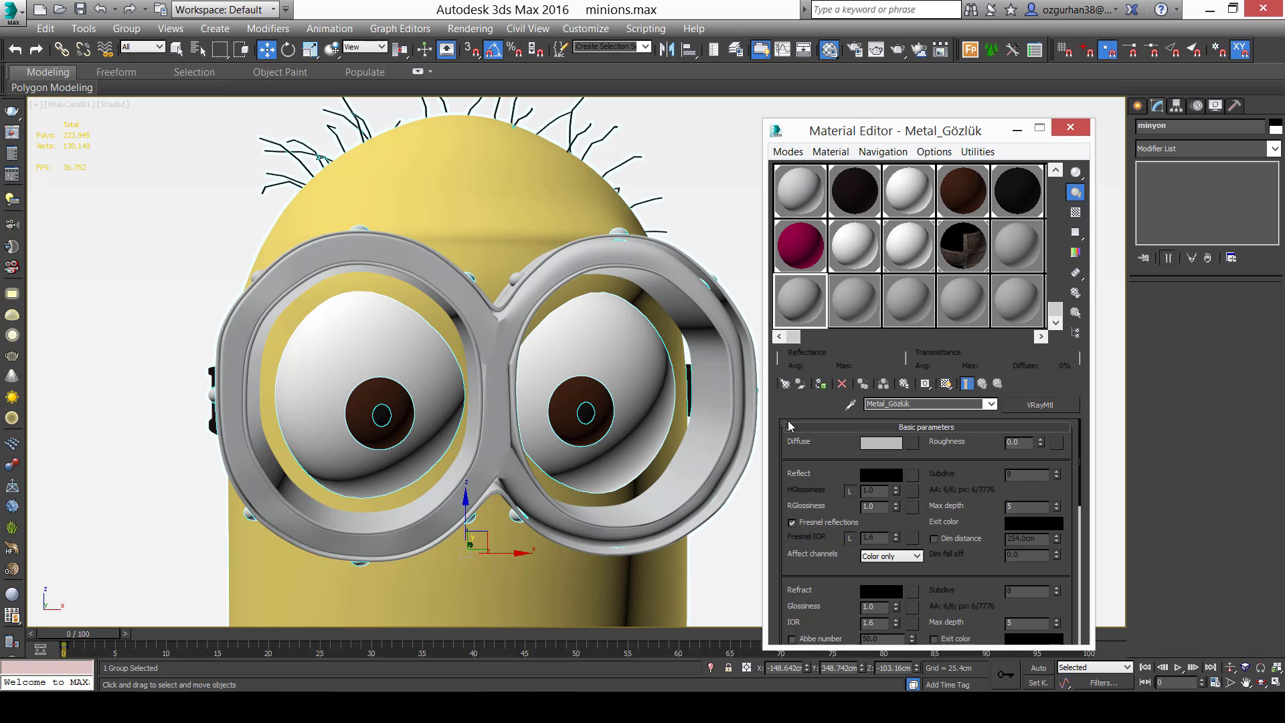
{"action": "left_click", "coordinate": [589, 249]}
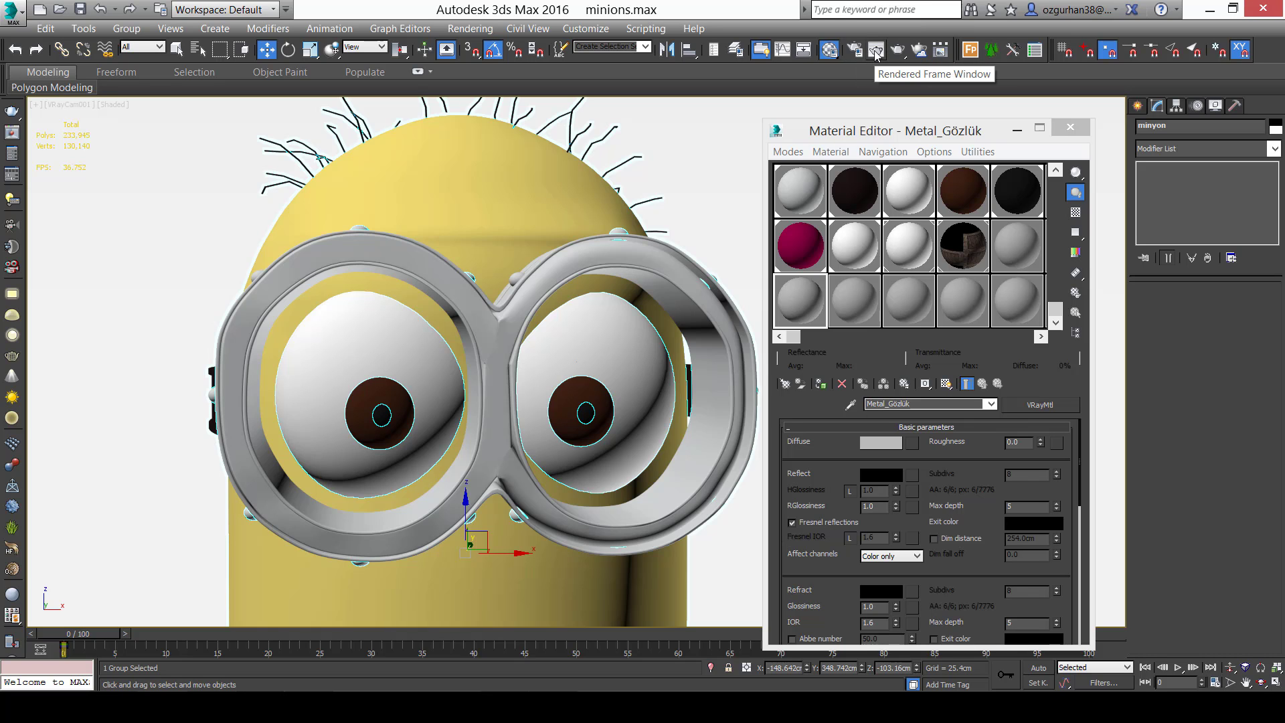
In Render Setup, choose V-Ray RT 3.40.01 as the renderer and set the output size to 480x270.
{"action": "key", "text": "F10"}
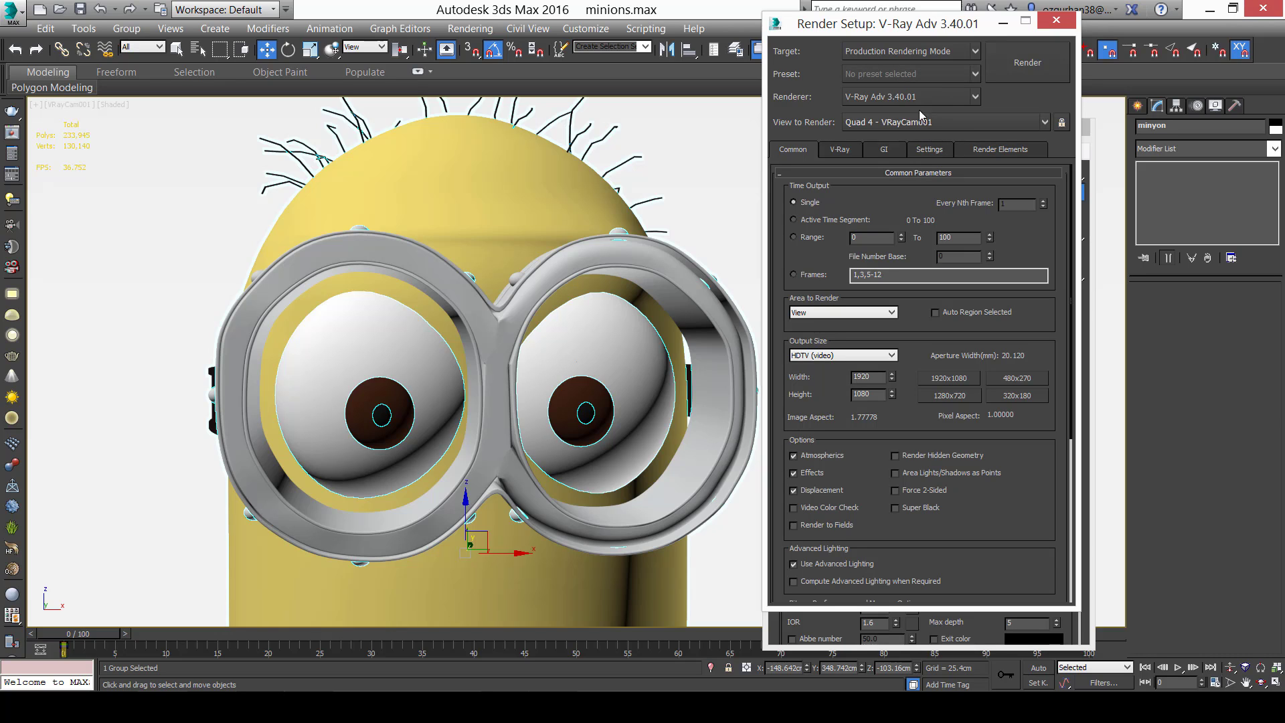
{"action": "left_click", "coordinate": [918, 96]}
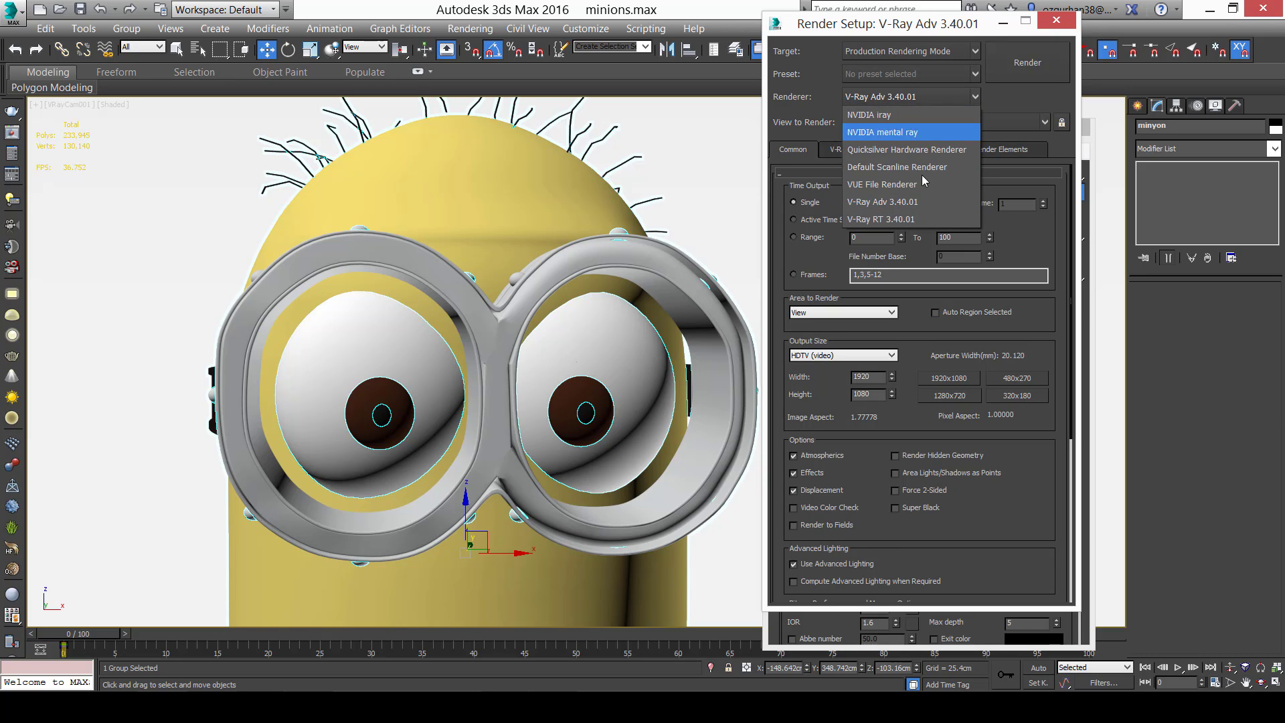
{"action": "left_click", "coordinate": [936, 221]}
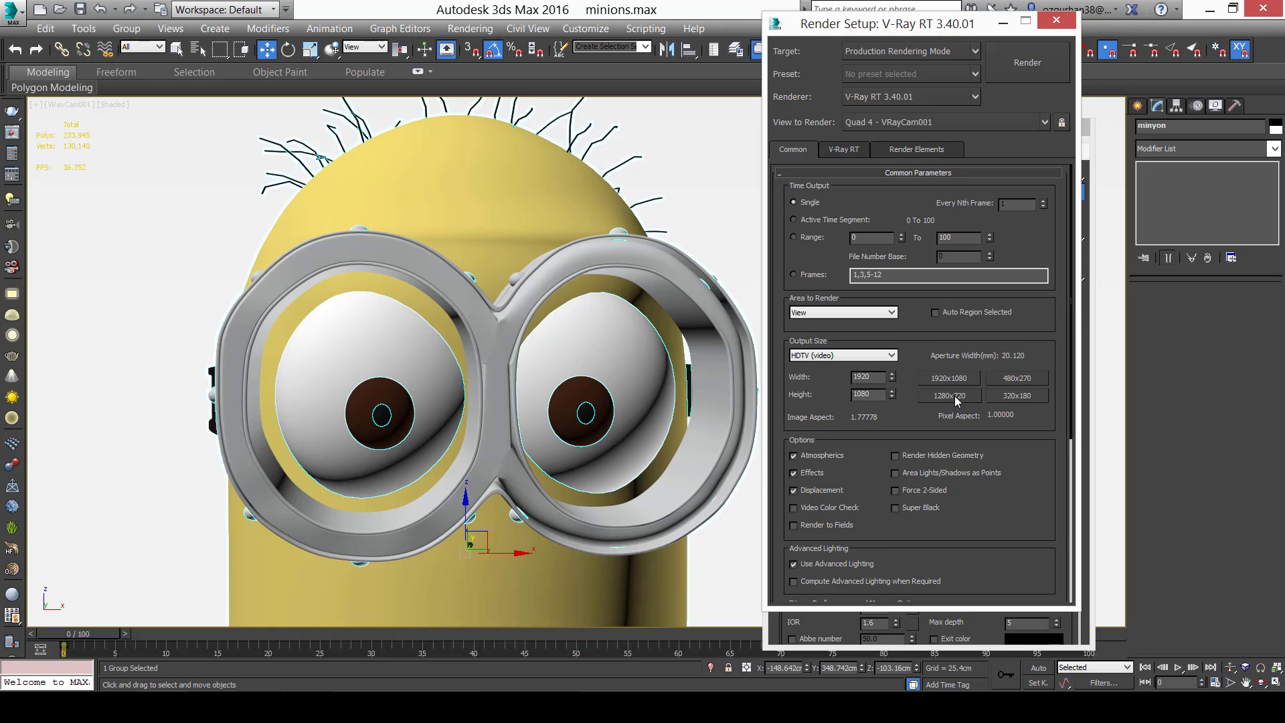
{"action": "left_click", "coordinate": [1017, 377]}
Set the render target to ActiveShade Mode and start the live render of the VRayCam001 view.
{"action": "left_click", "coordinate": [951, 52]}
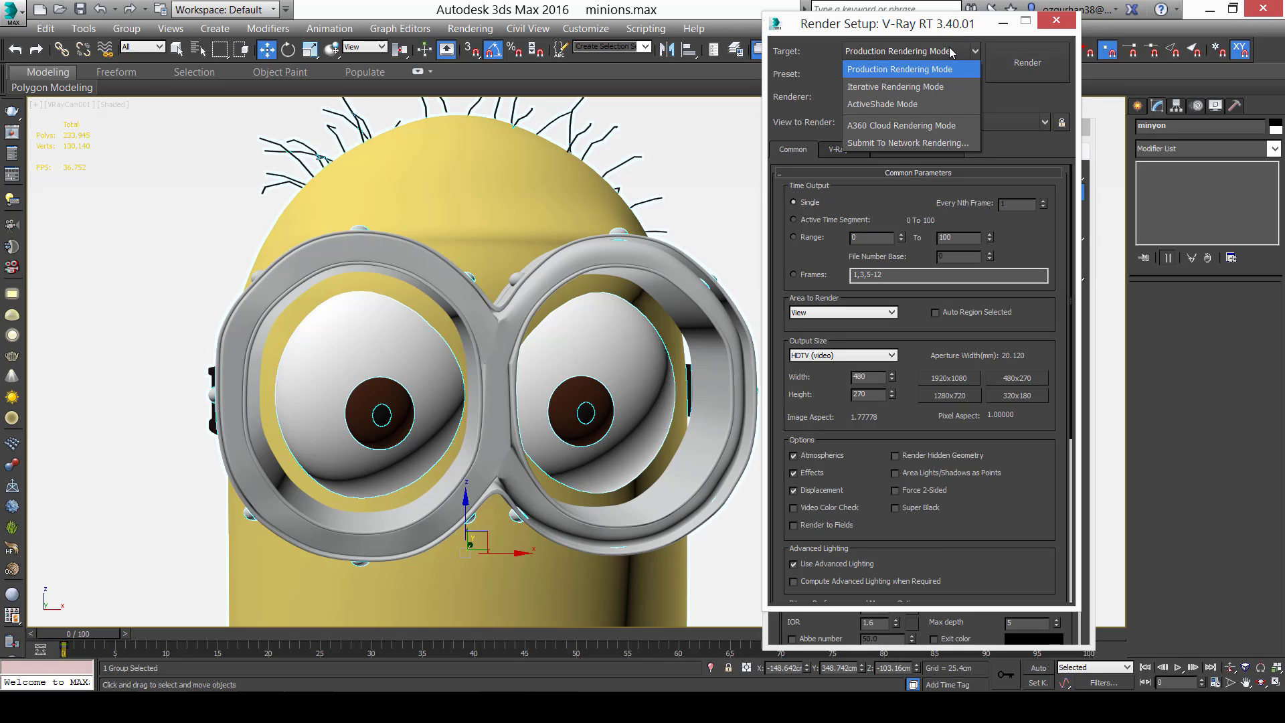
{"action": "left_click", "coordinate": [959, 103]}
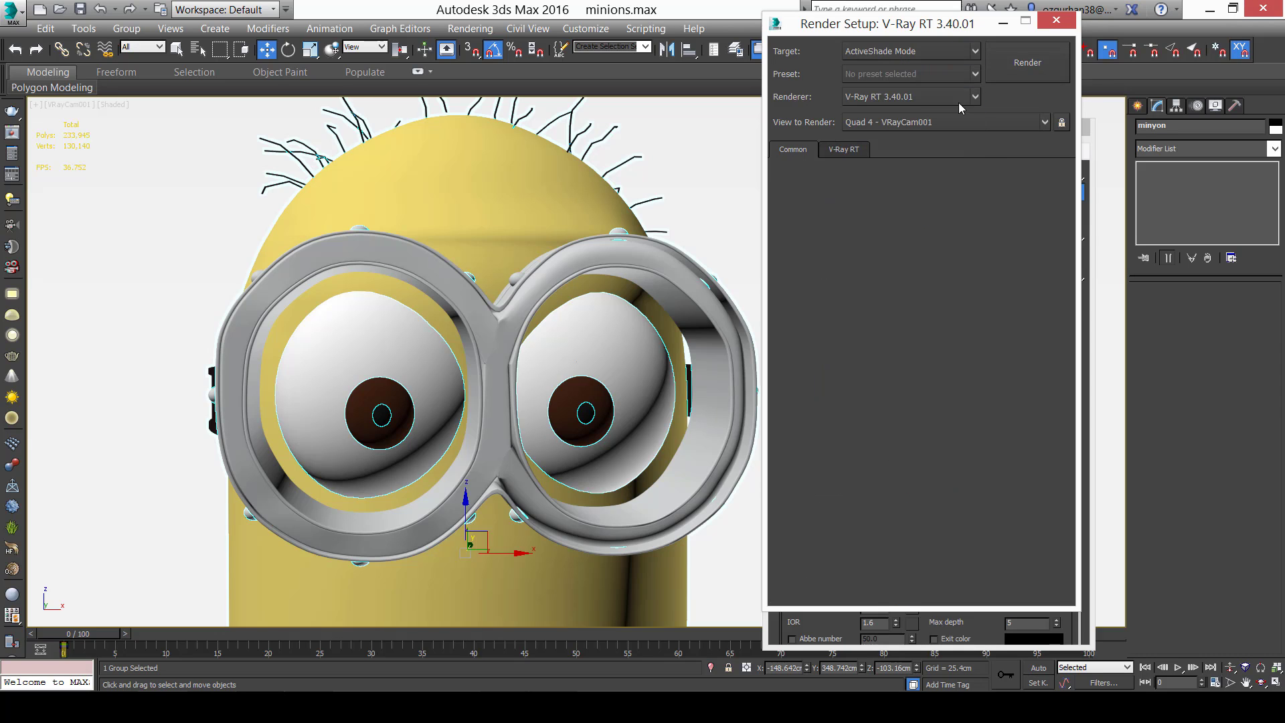
{"action": "left_click", "coordinate": [1028, 63]}
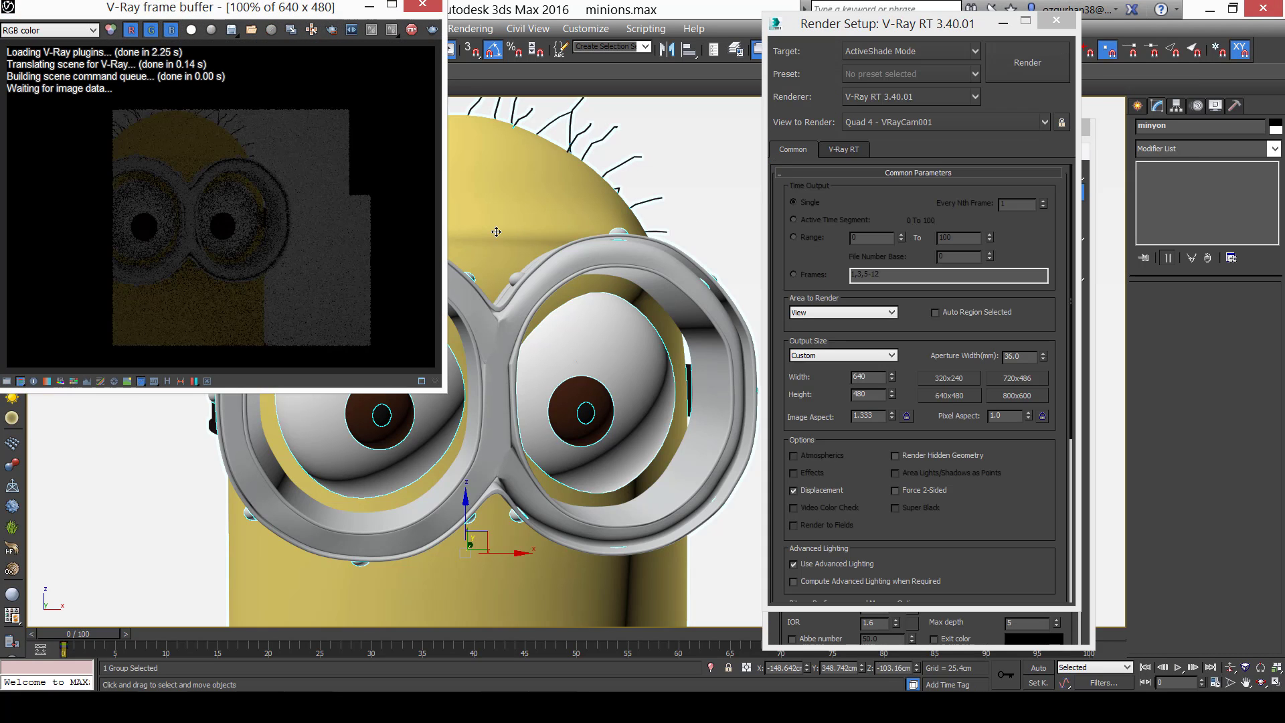
Pan the camera view slightly around the goggles with the live render running, and minimize the Material Editor.
{"action": "key", "text": "m"}
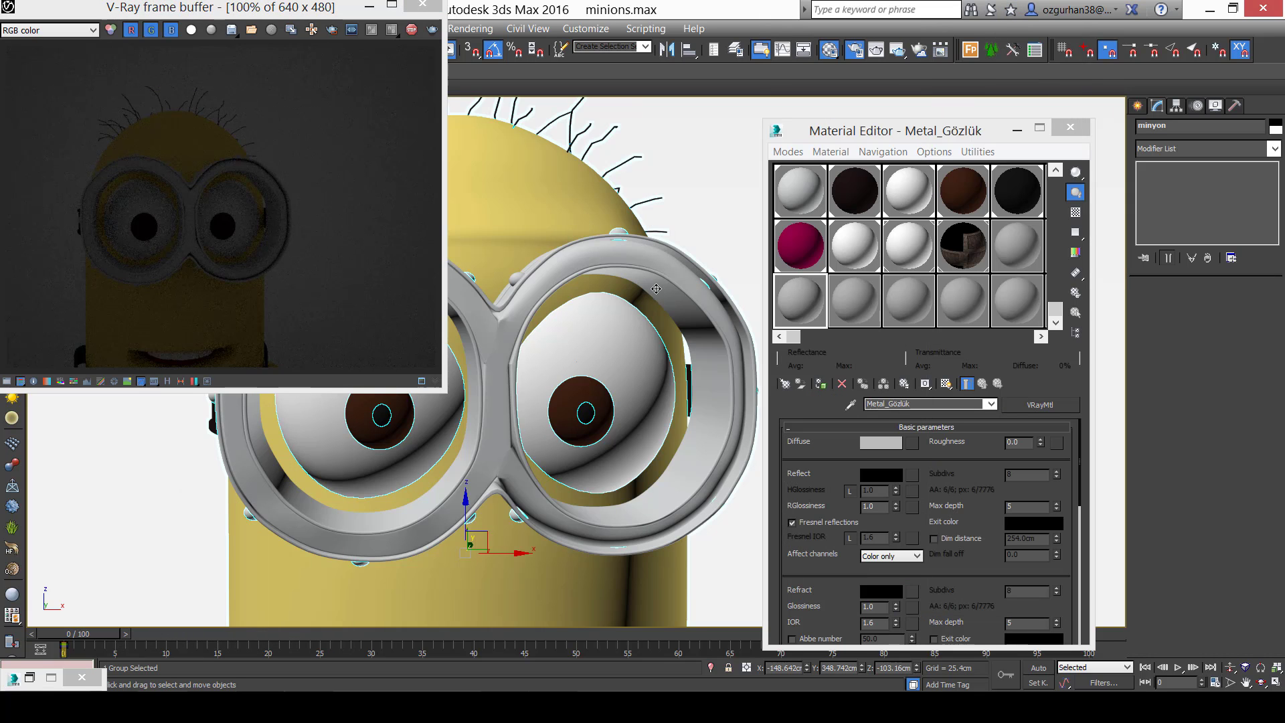
{"action": "key", "text": "space"}
{"action": "key", "text": "space"}
{"action": "middle_click_drag", "start_coordinate": [622, 263], "coordinate": [657, 264]}
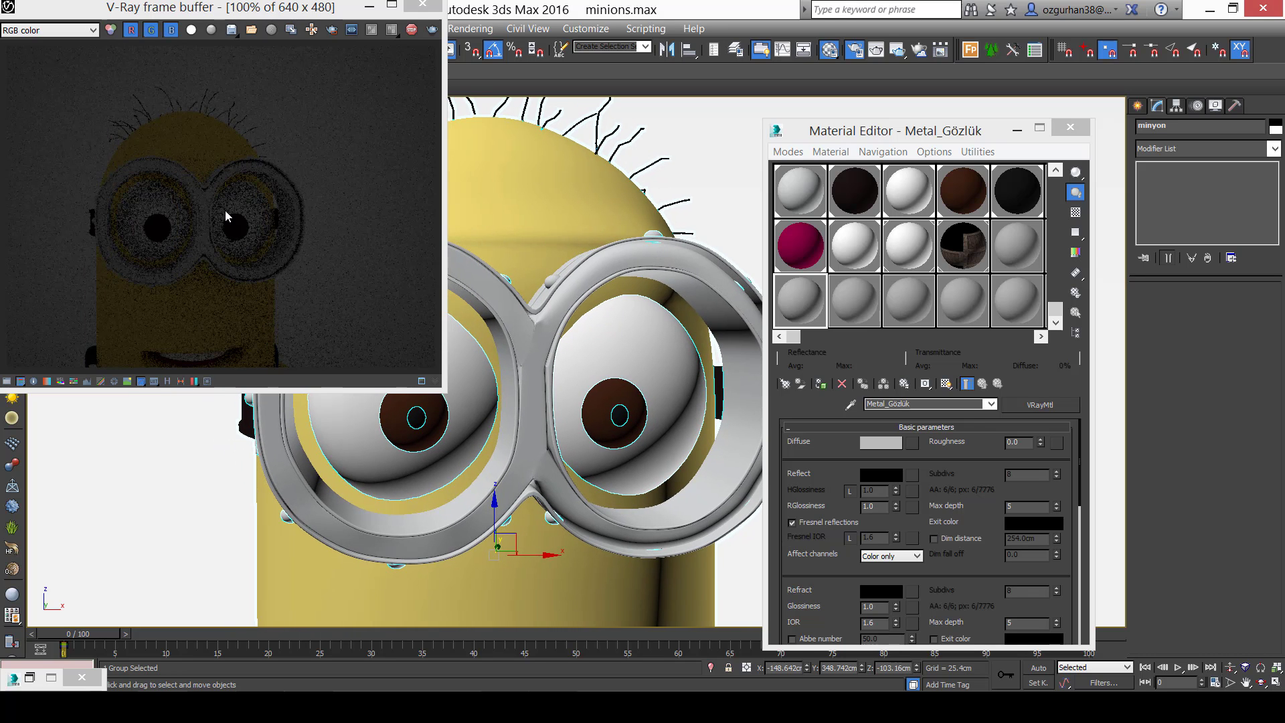
{"action": "left_click", "coordinate": [1017, 130]}
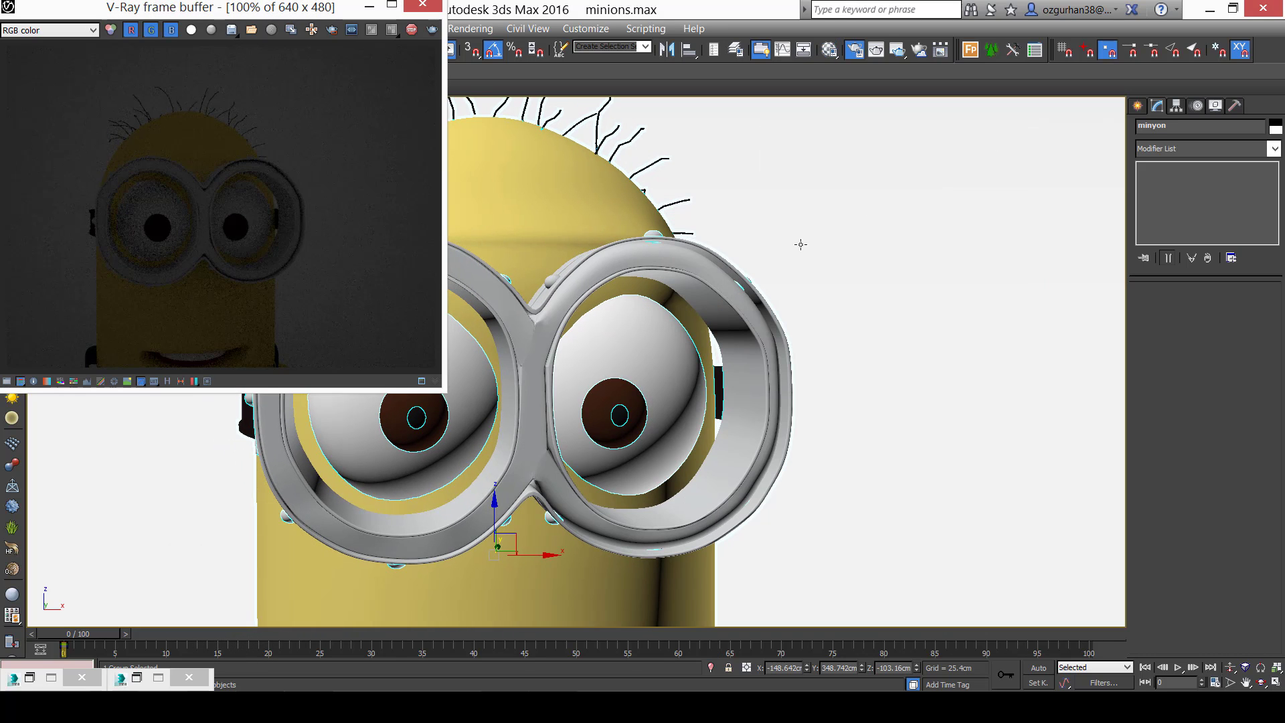
{"action": "mouse_move", "coordinate": [793, 244]}
{"action": "middle_mouse_down"}
{"action": "mouse_move", "coordinate": [768, 232]}
{"action": "mouse_move", "coordinate": [785, 254]}
{"action": "middle_mouse_up"}
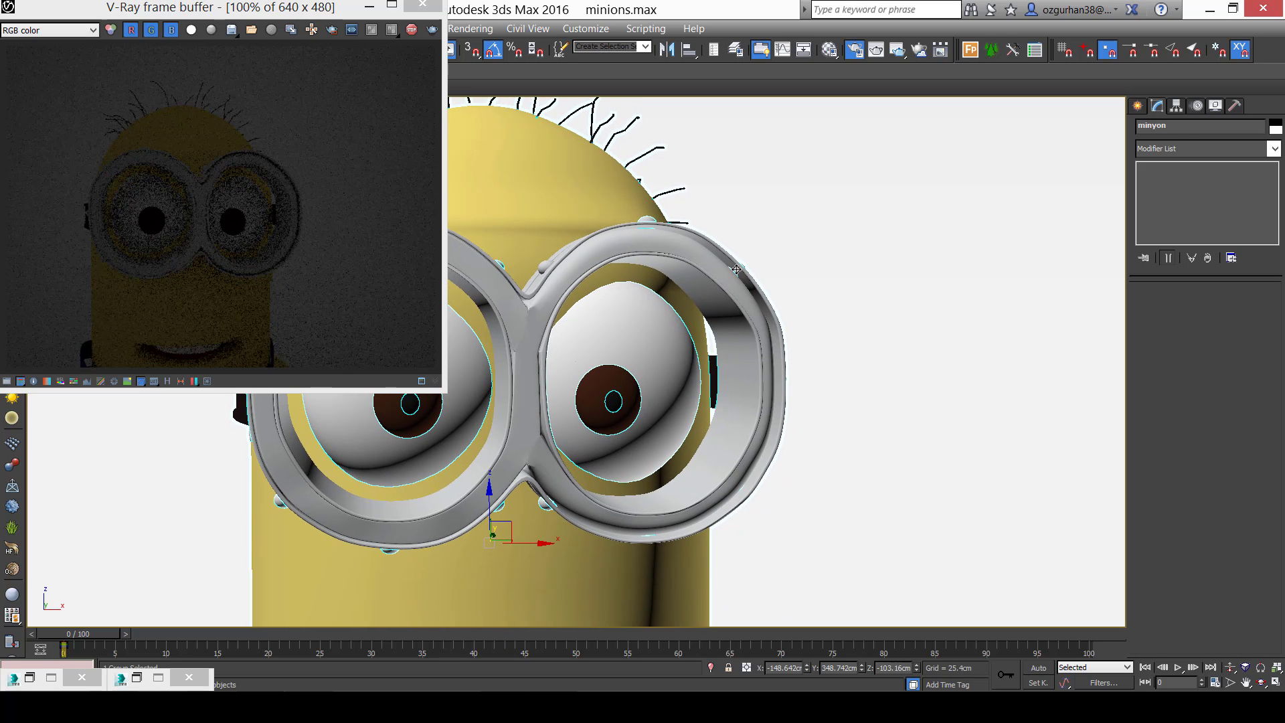
Leave the camera view, orbit around the scene to select the V-Ray camera, and return to its view.
{"action": "left_click", "coordinate": [764, 249]}
{"action": "scroll", "coordinate": [764, 249], "scroll_direction": "down", "scroll_amount": 6}
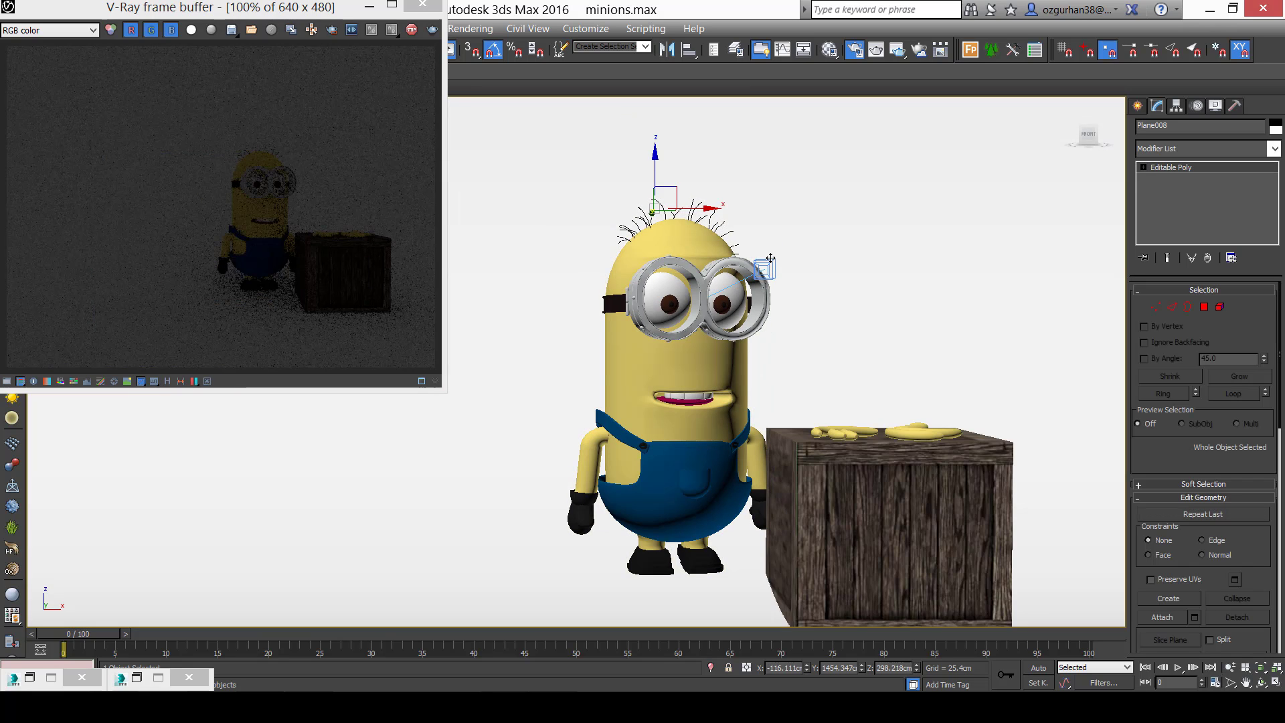
{"action": "middle_click_drag", "start_coordinate": [770, 258], "coordinate": [915, 306], "text": "alt"}
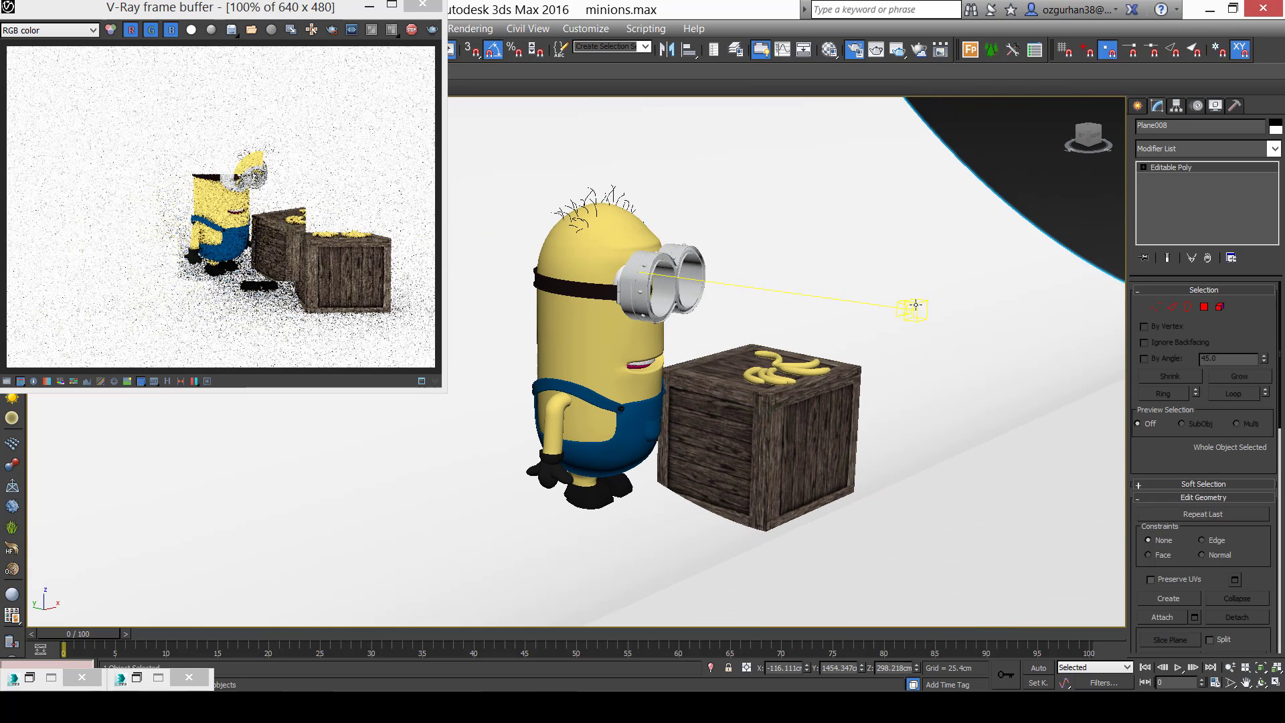
{"action": "left_click", "coordinate": [915, 305]}
{"action": "key", "text": "c"}
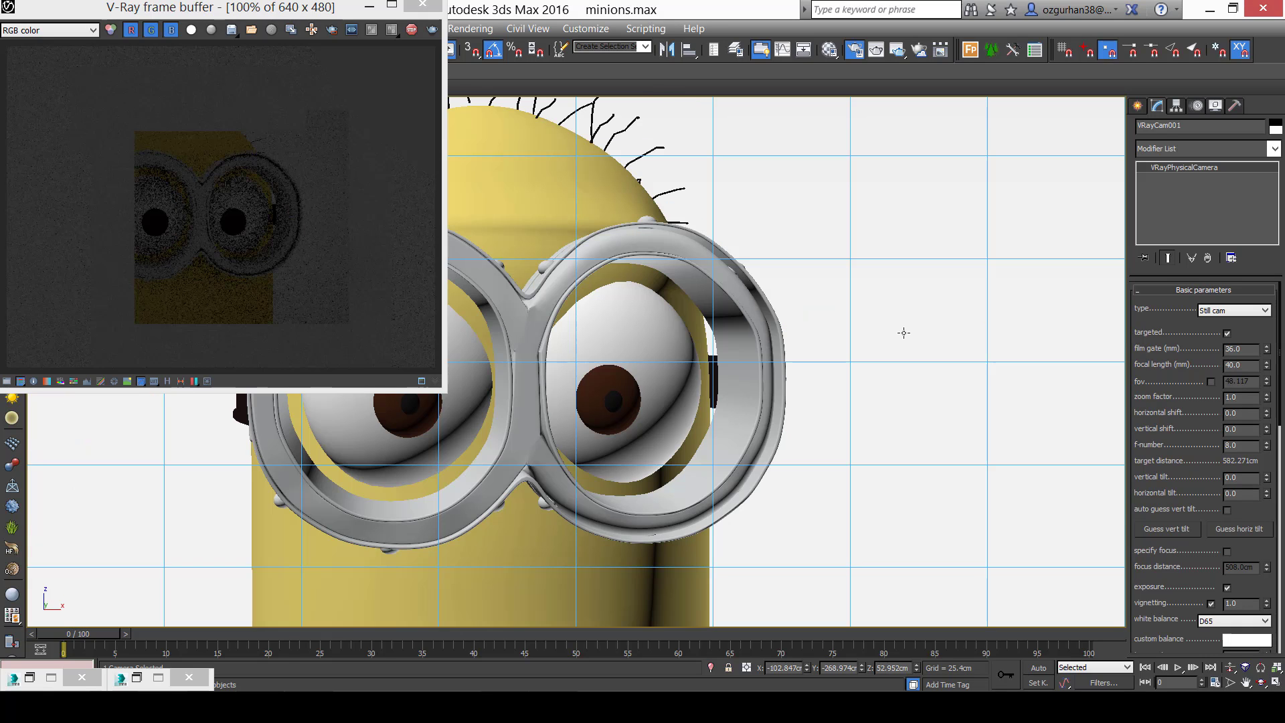
Set the V-Ray camera's film speed to ISO 400 and its shutter speed to 100.
{"action": "scroll", "coordinate": [1198, 445], "scroll_direction": "down", "scroll_amount": 5}
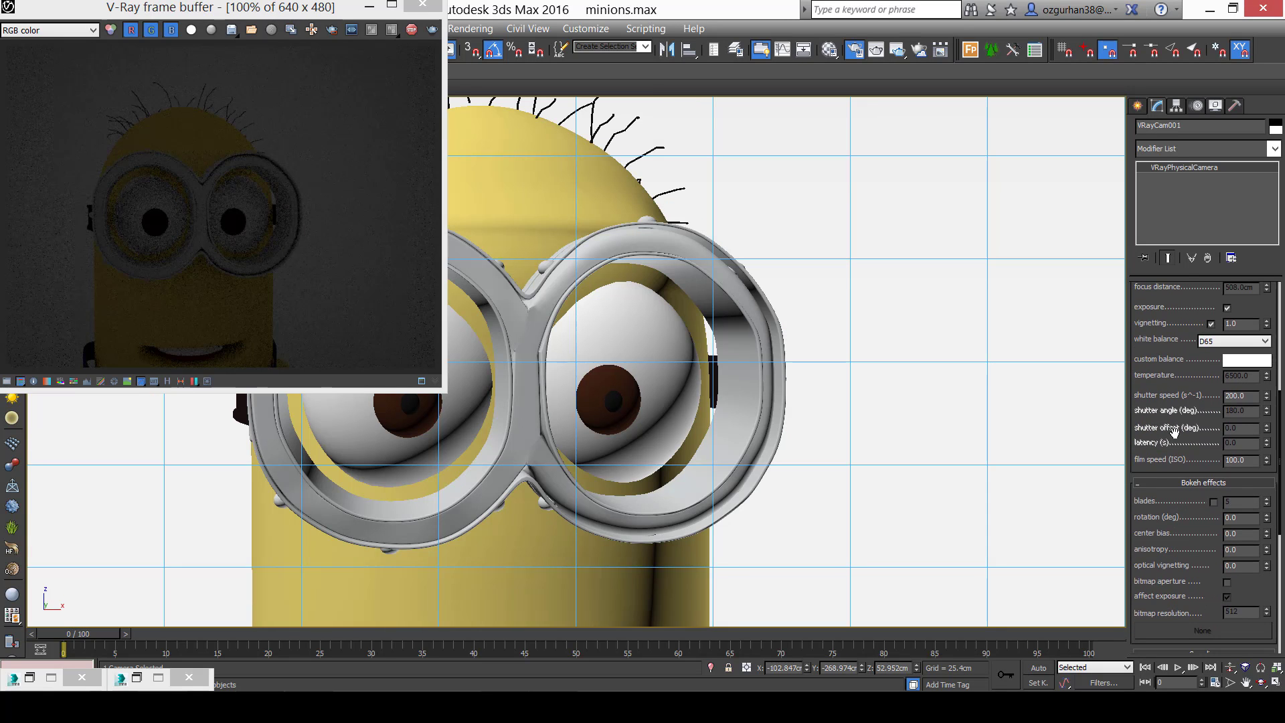
{"action": "scroll", "coordinate": [1204, 439], "scroll_direction": "down", "scroll_amount": 1}
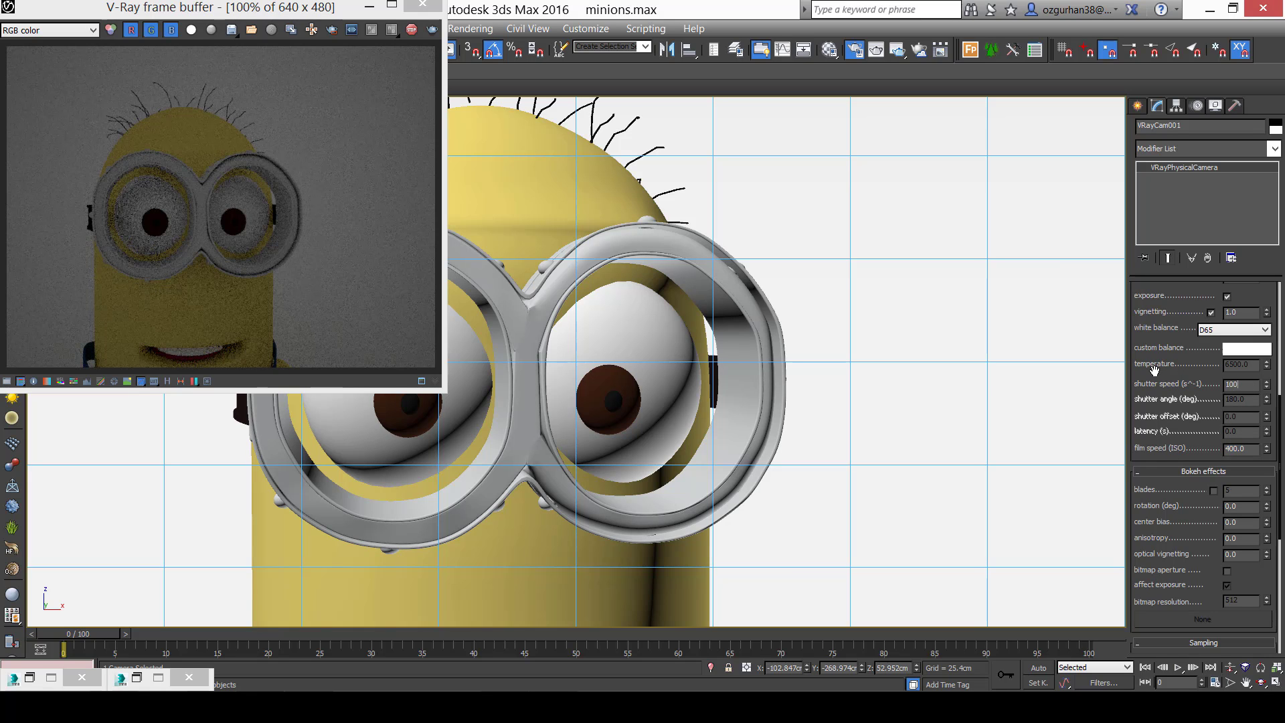
{"action": "key", "text": "Return"}
Turn off vignetting in the V-Ray camera's basic parameters.
{"action": "scroll", "coordinate": [1202, 545], "scroll_direction": "up", "scroll_amount": 5}
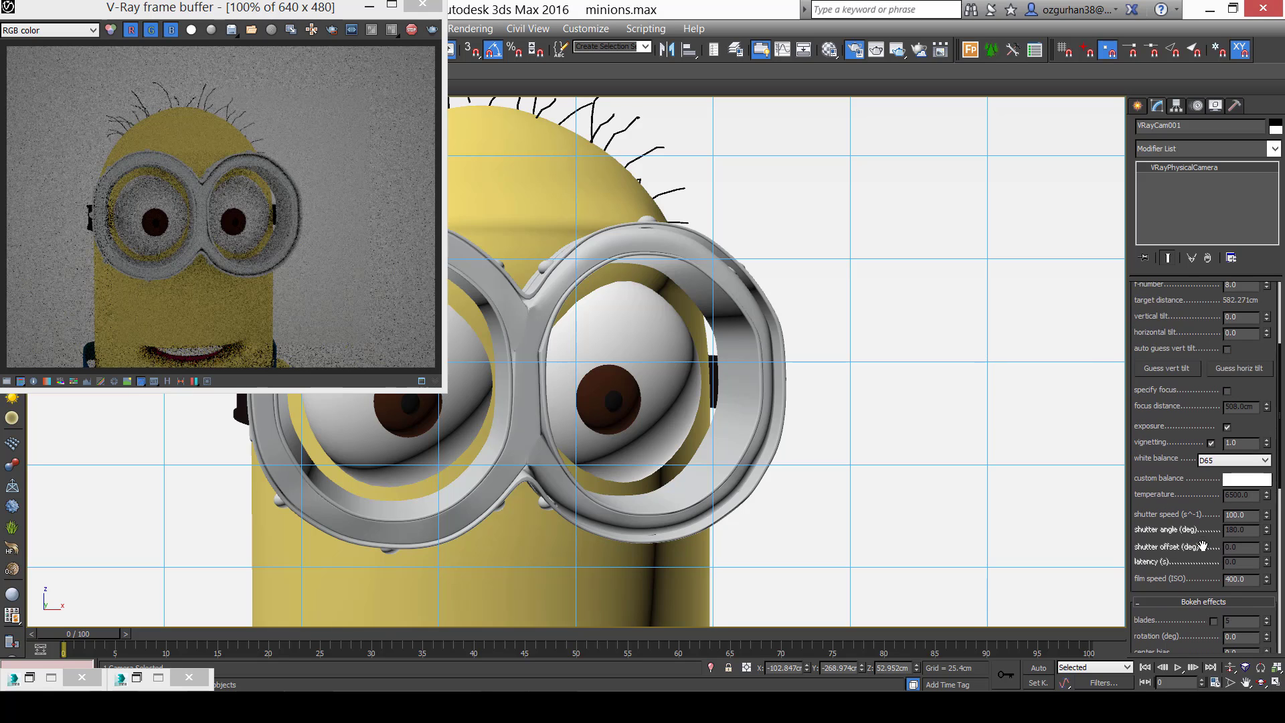
{"action": "scroll", "coordinate": [1179, 444], "scroll_direction": "up", "scroll_amount": 3}
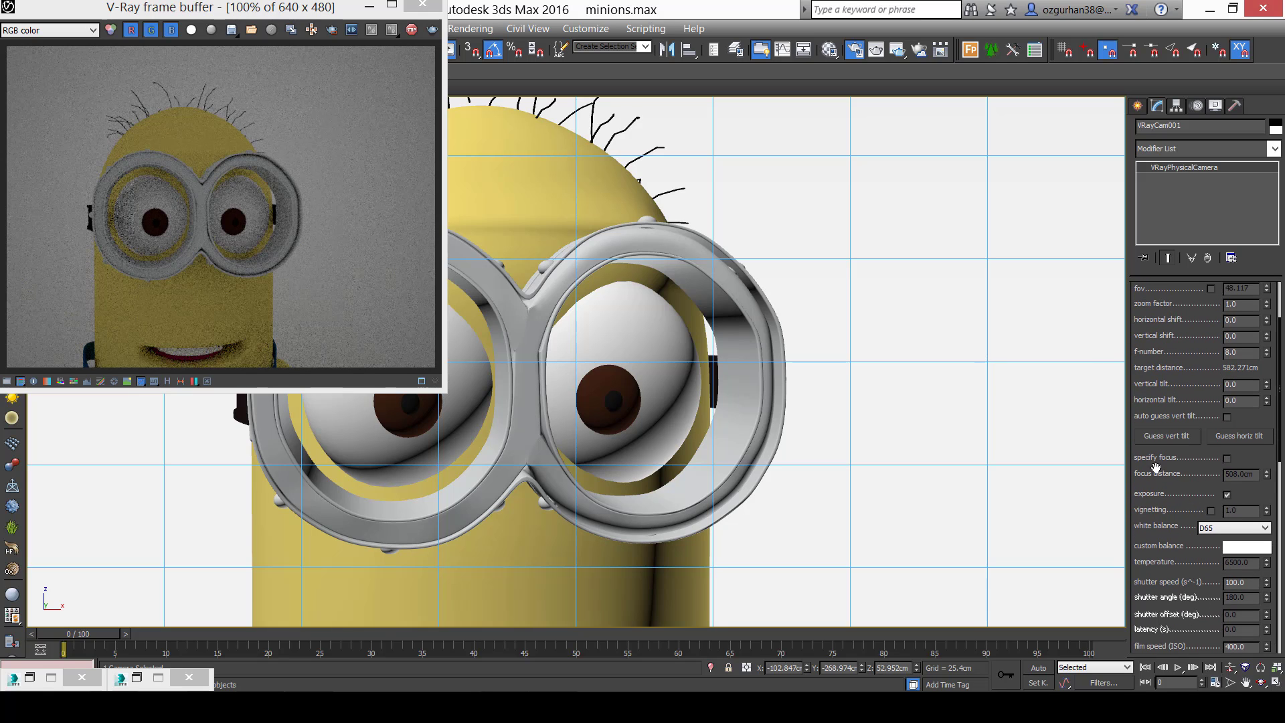
{"action": "scroll", "coordinate": [1155, 467], "scroll_direction": "up", "scroll_amount": 4}
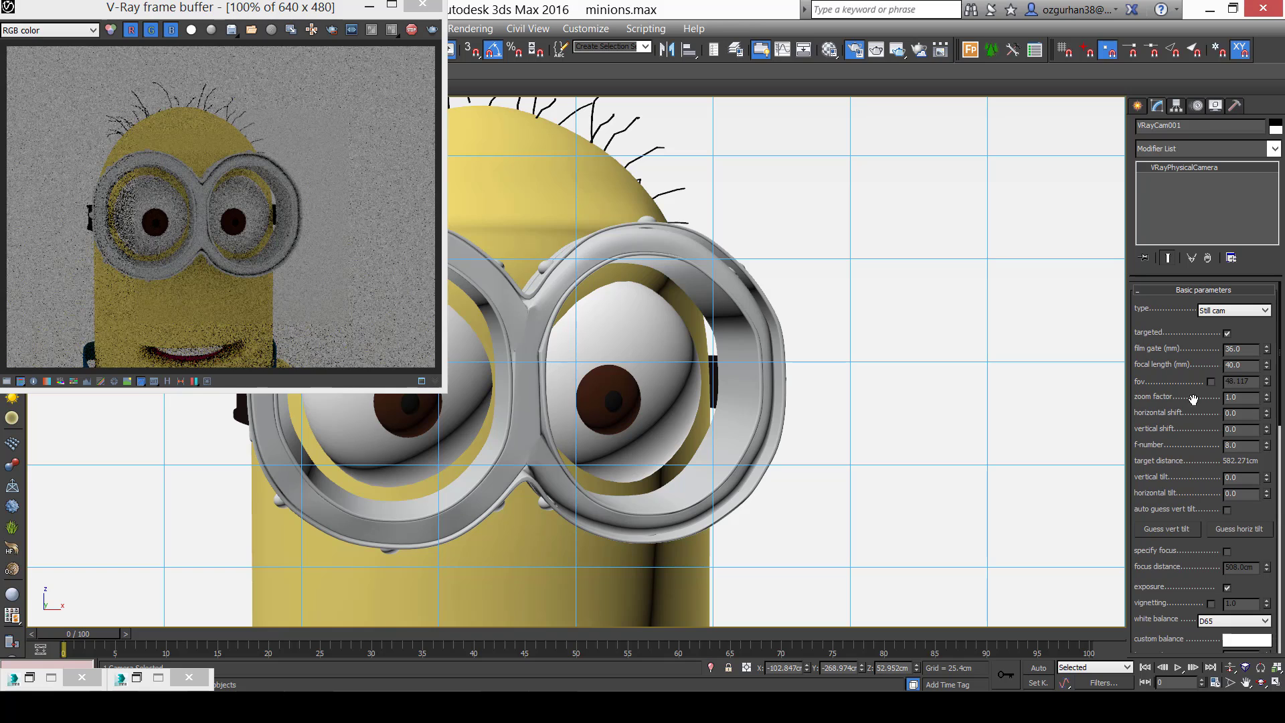
Set the V-Ray camera's white balance to Neutral and its shutter speed to 30.
{"action": "scroll", "coordinate": [1203, 432], "scroll_direction": "down", "scroll_amount": 5}
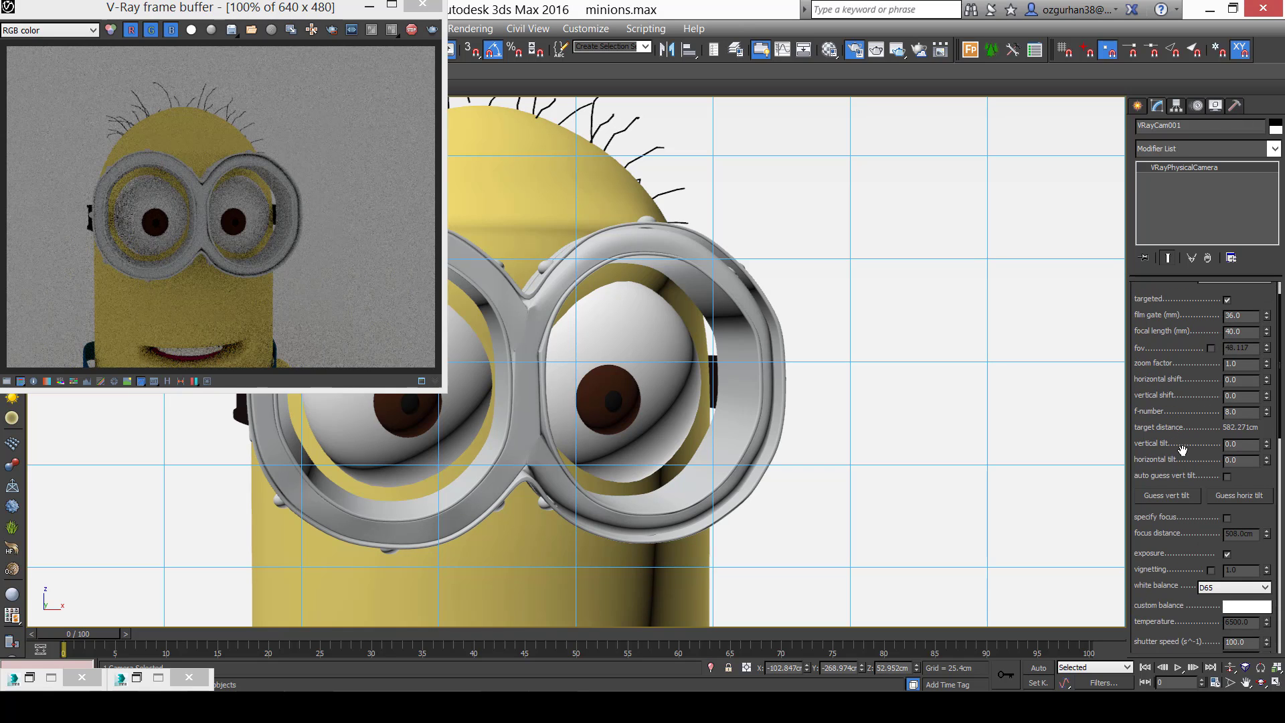
{"action": "scroll", "coordinate": [1165, 449], "scroll_direction": "down", "scroll_amount": 1}
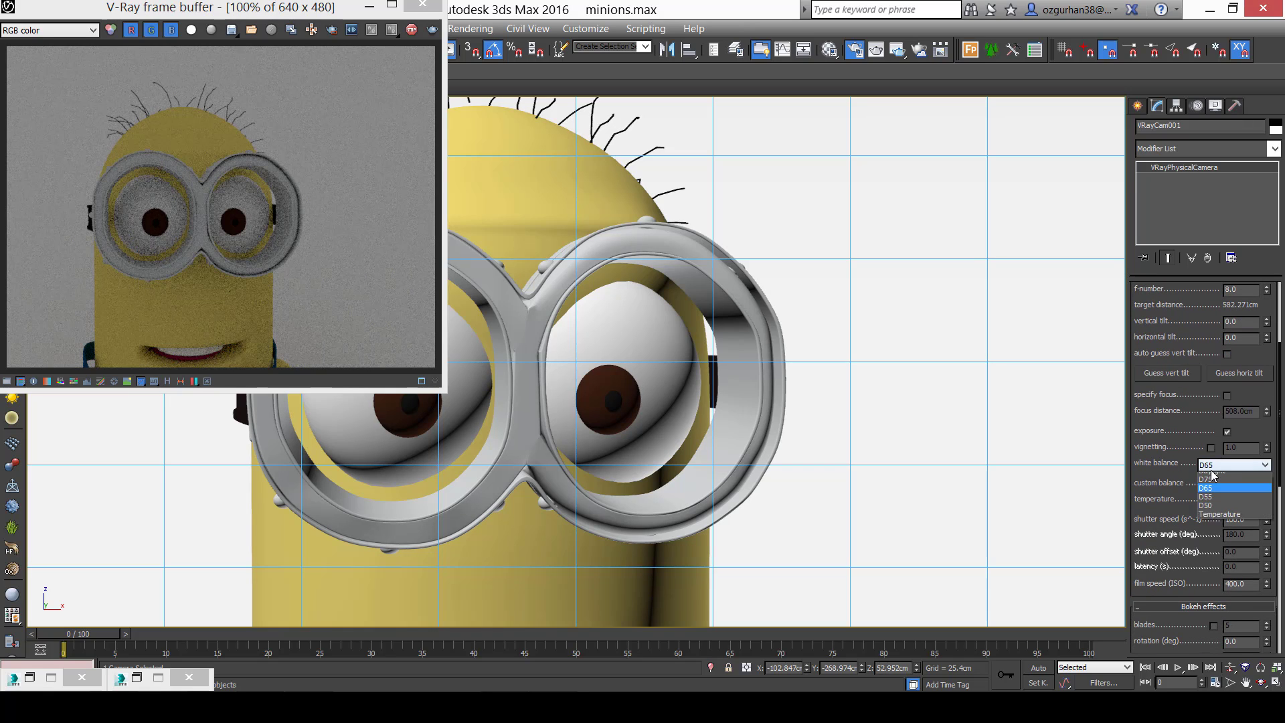
{"action": "left_click", "coordinate": [1220, 480]}
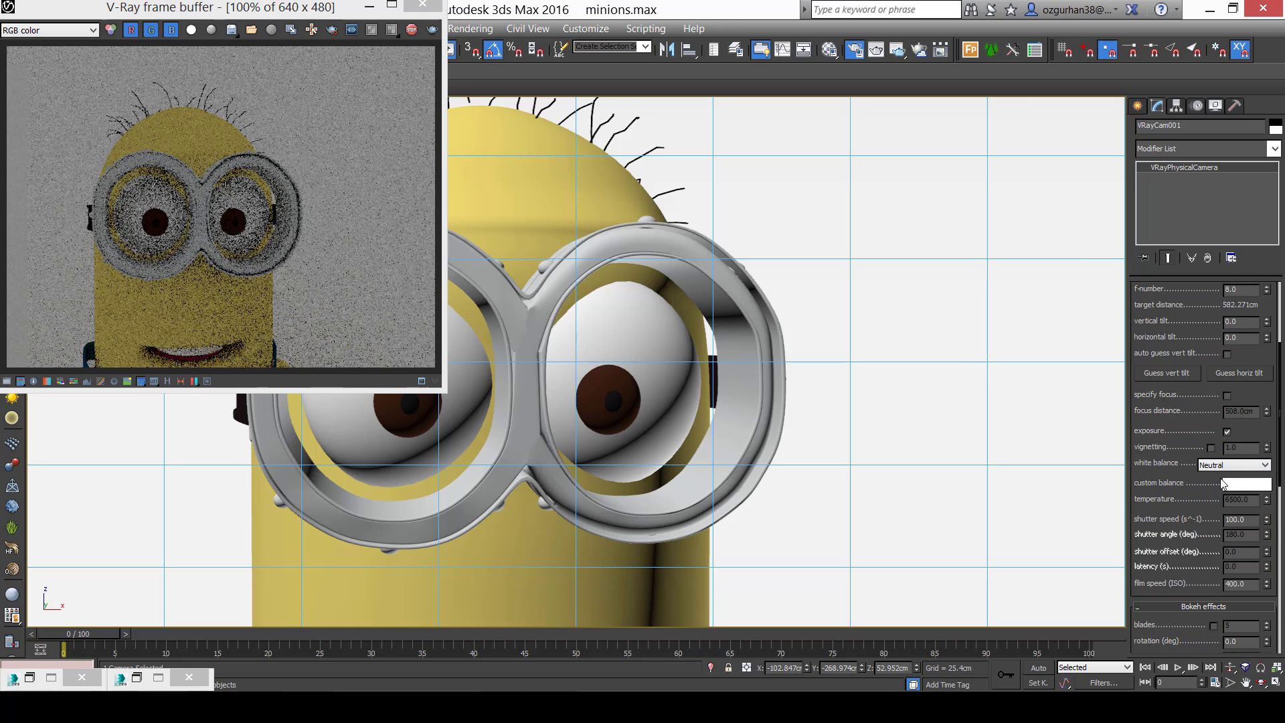
{"action": "scroll", "coordinate": [1191, 493], "scroll_direction": "down", "scroll_amount": 1}
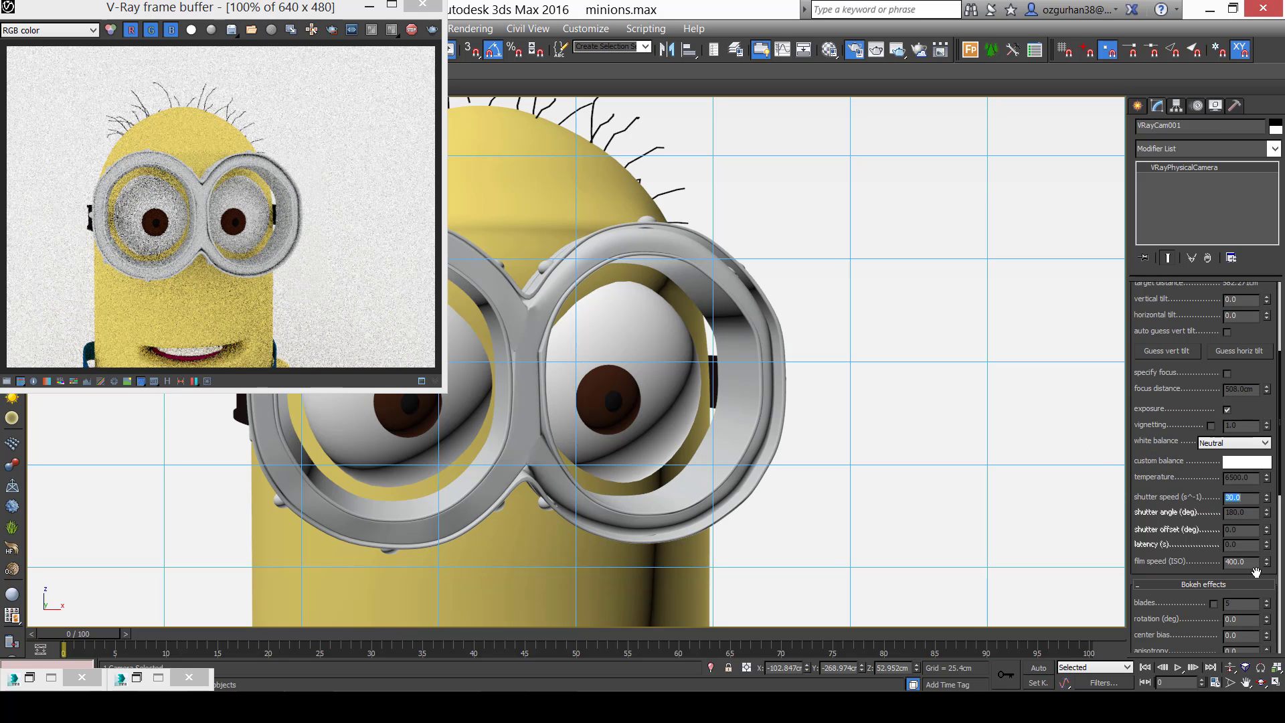
{"action": "scroll", "coordinate": [682, 440], "scroll_direction": "down", "scroll_amount": 2}
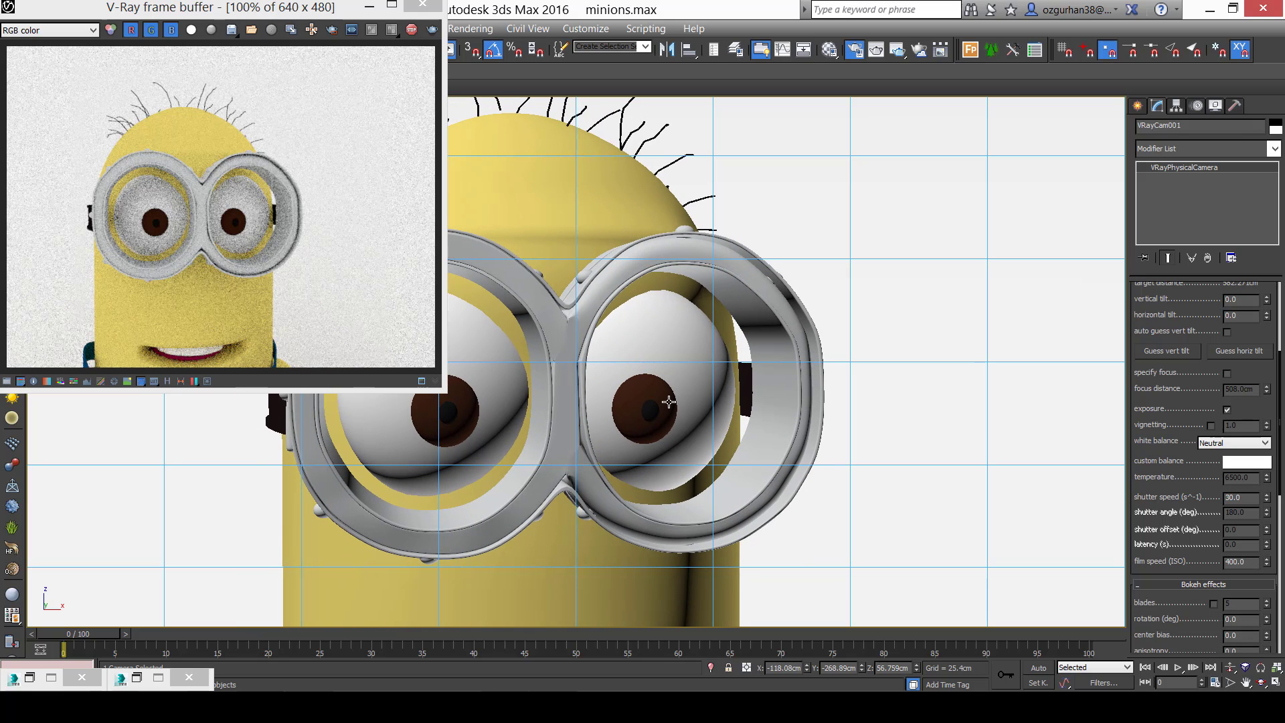
Select the minion group, bring up the Material Editor and set the Metal_Gözlük diffuse color to a dark grey with value 9.
{"action": "left_click", "coordinate": [643, 267]}
{"action": "key", "text": "m"}
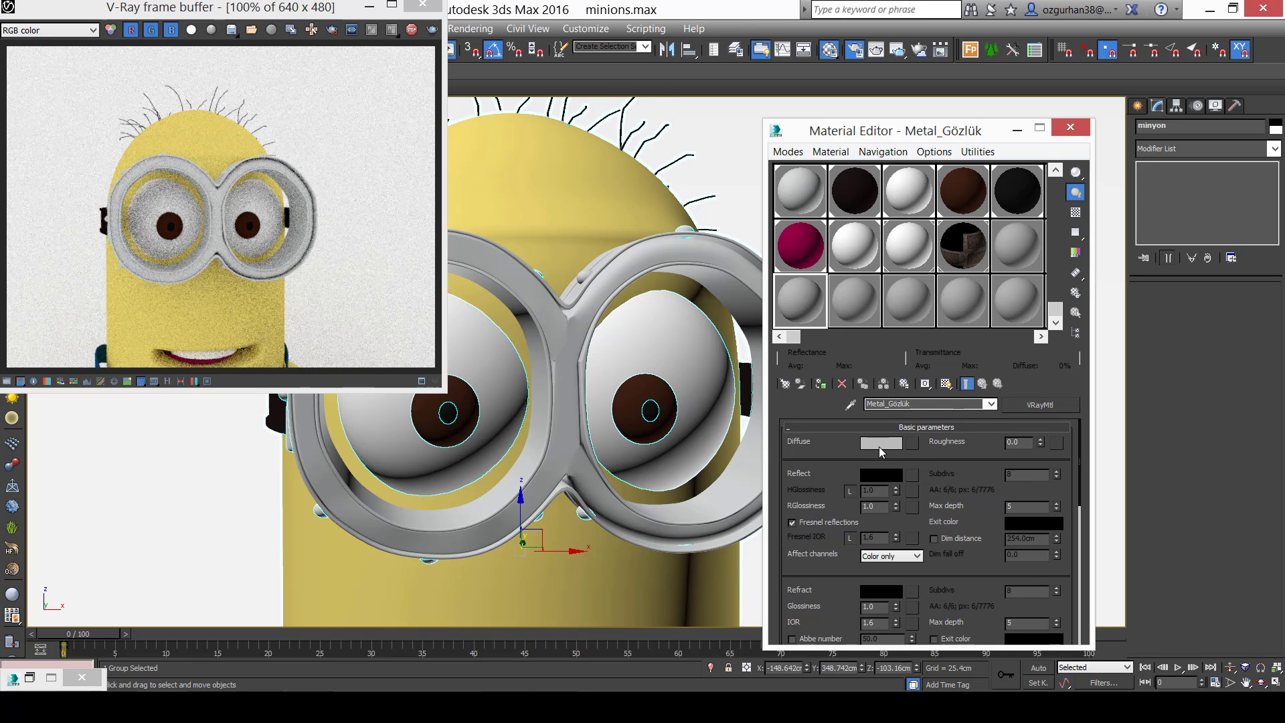
{"action": "left_click", "coordinate": [878, 444]}
{"action": "left_click_drag", "start_coordinate": [428, 117], "coordinate": [429, 102]}
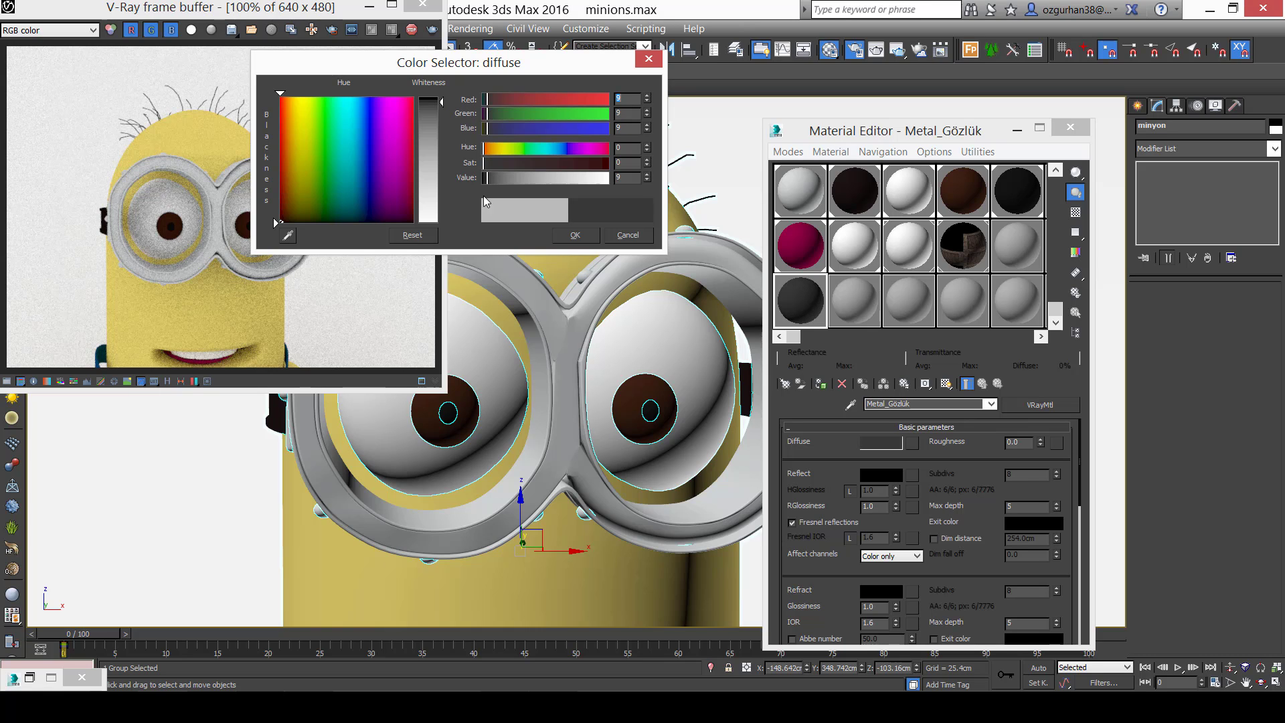
{"action": "left_click", "coordinate": [574, 236]}
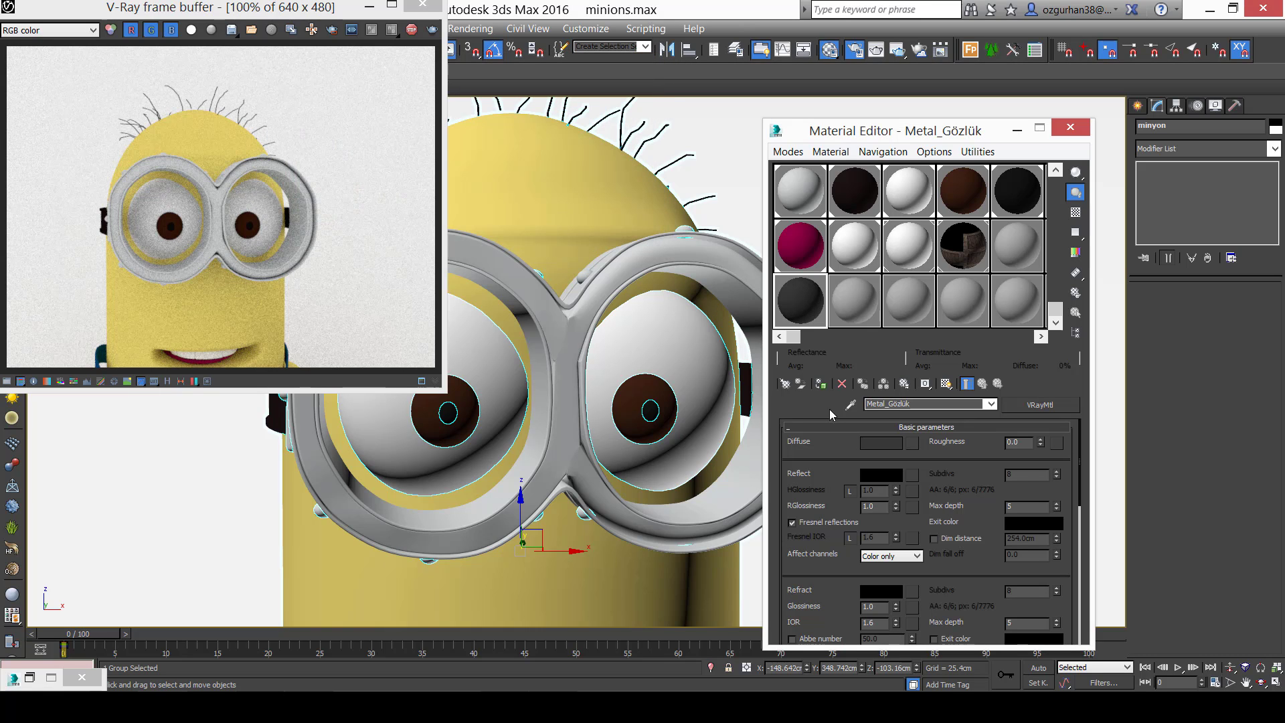
Try assigning Metal_Gözlük to the whole minion group, and undo the assignment.
{"action": "left_click", "coordinate": [819, 384]}
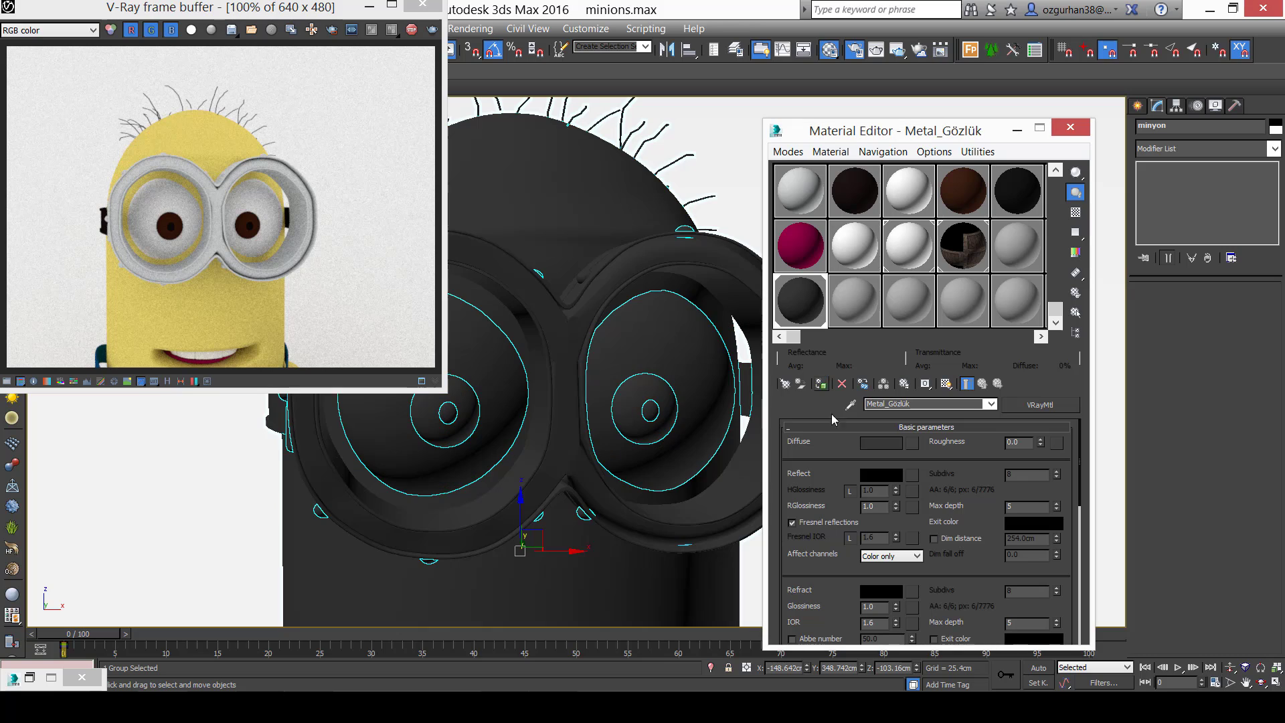
{"action": "key", "text": "ctrl+z"}
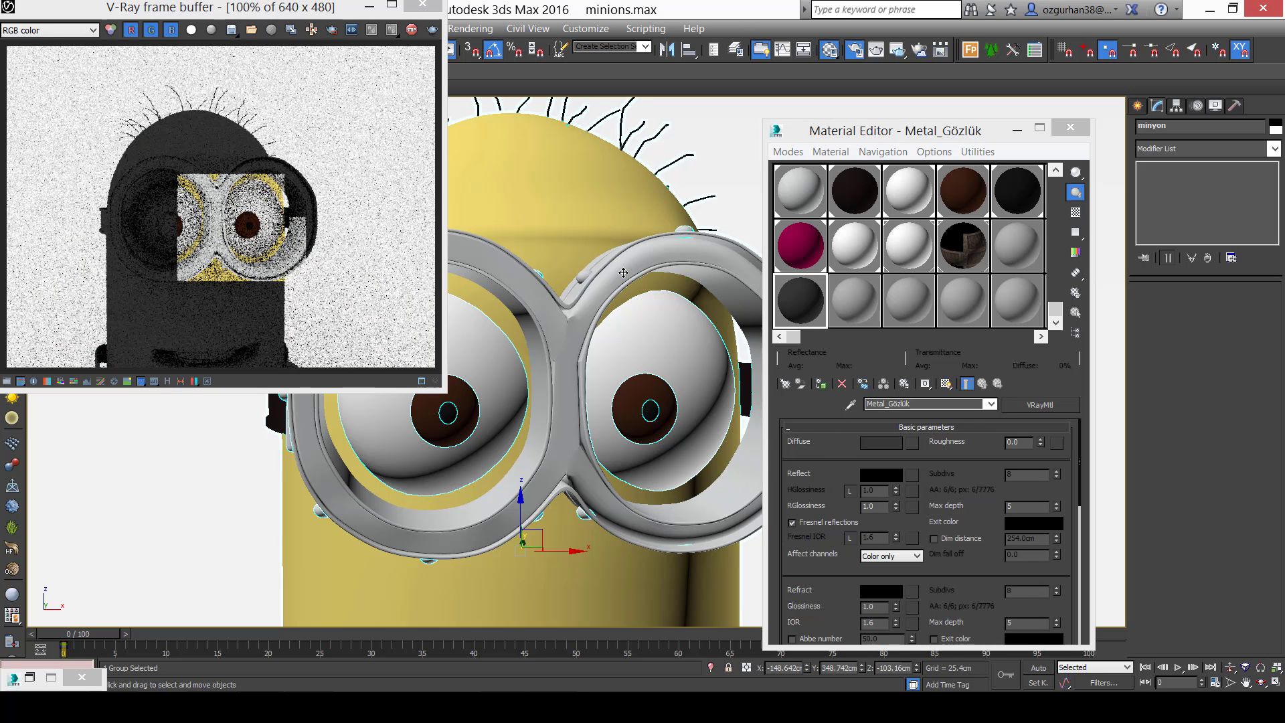
Move the V-Ray frame buffer off the main menu, open the minion group and select the gözlük goggles object.
{"action": "left_click_drag", "start_coordinate": [322, 7], "coordinate": [321, 230]}
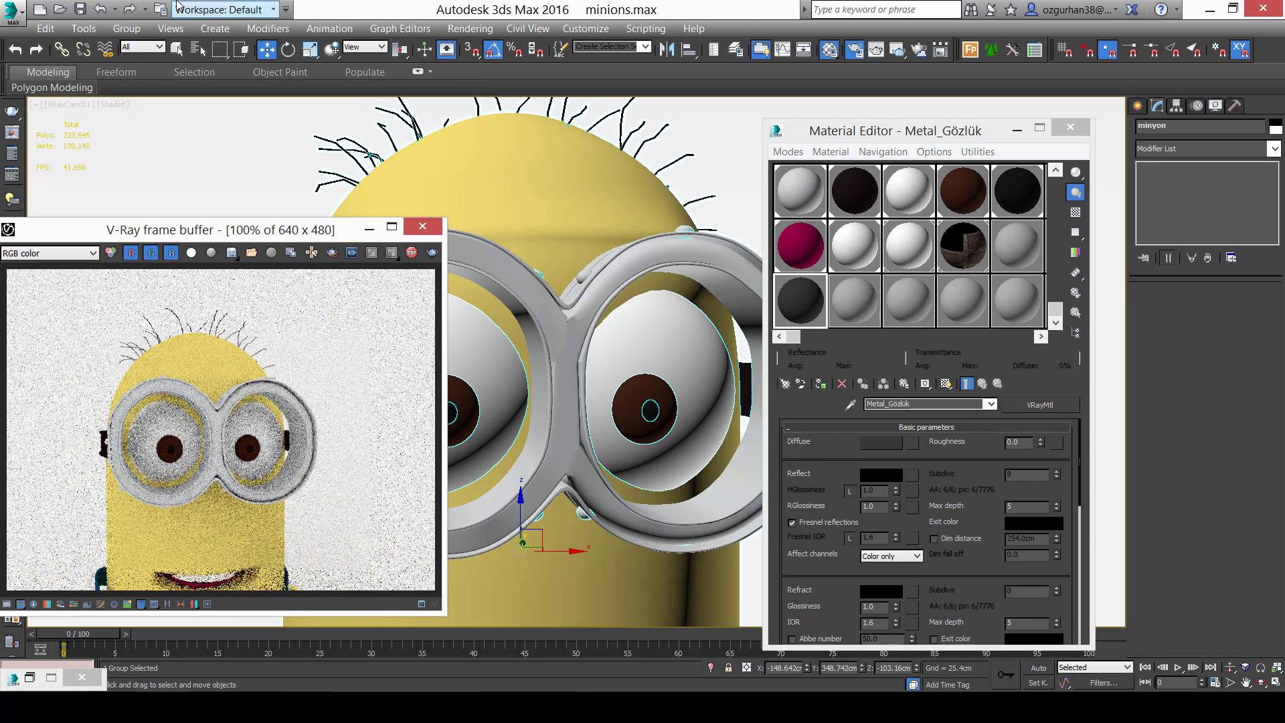
{"action": "left_click", "coordinate": [127, 28]}
{"action": "left_click", "coordinate": [149, 63]}
{"action": "left_click", "coordinate": [628, 265]}
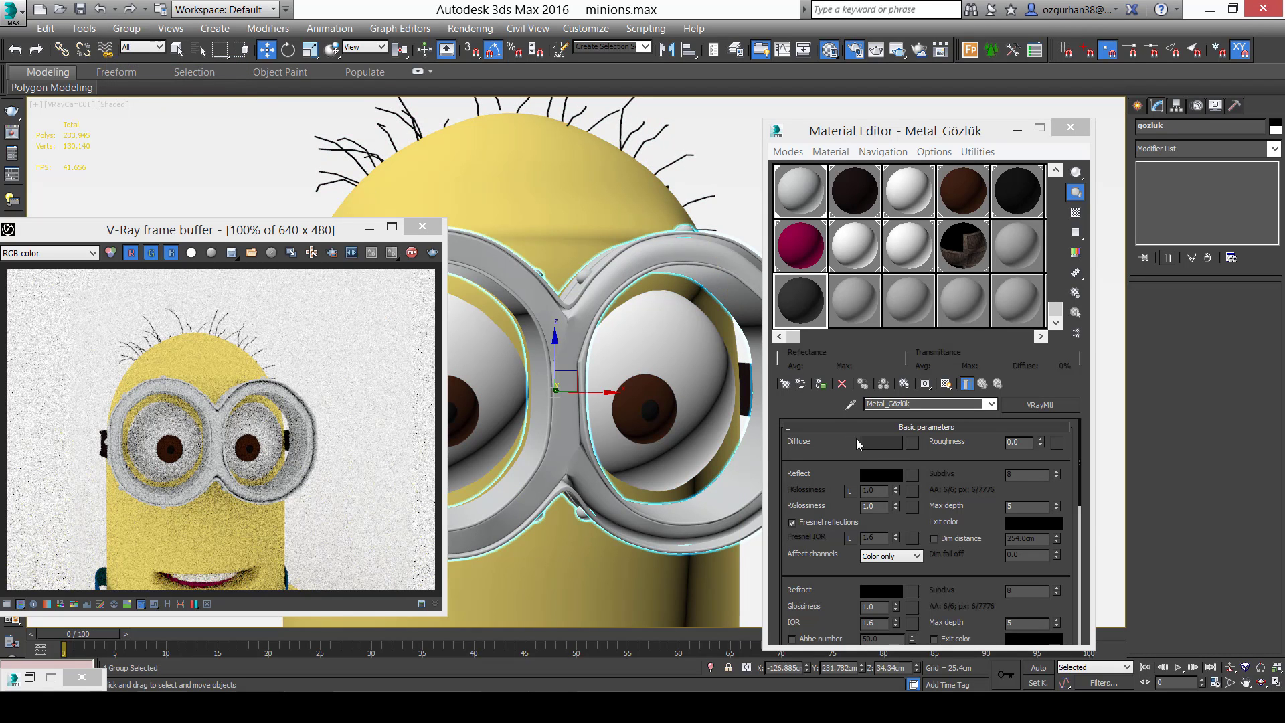
Set the Metal_Gözlük reflection color to a grey with value 152.
{"action": "left_click", "coordinate": [886, 475]}
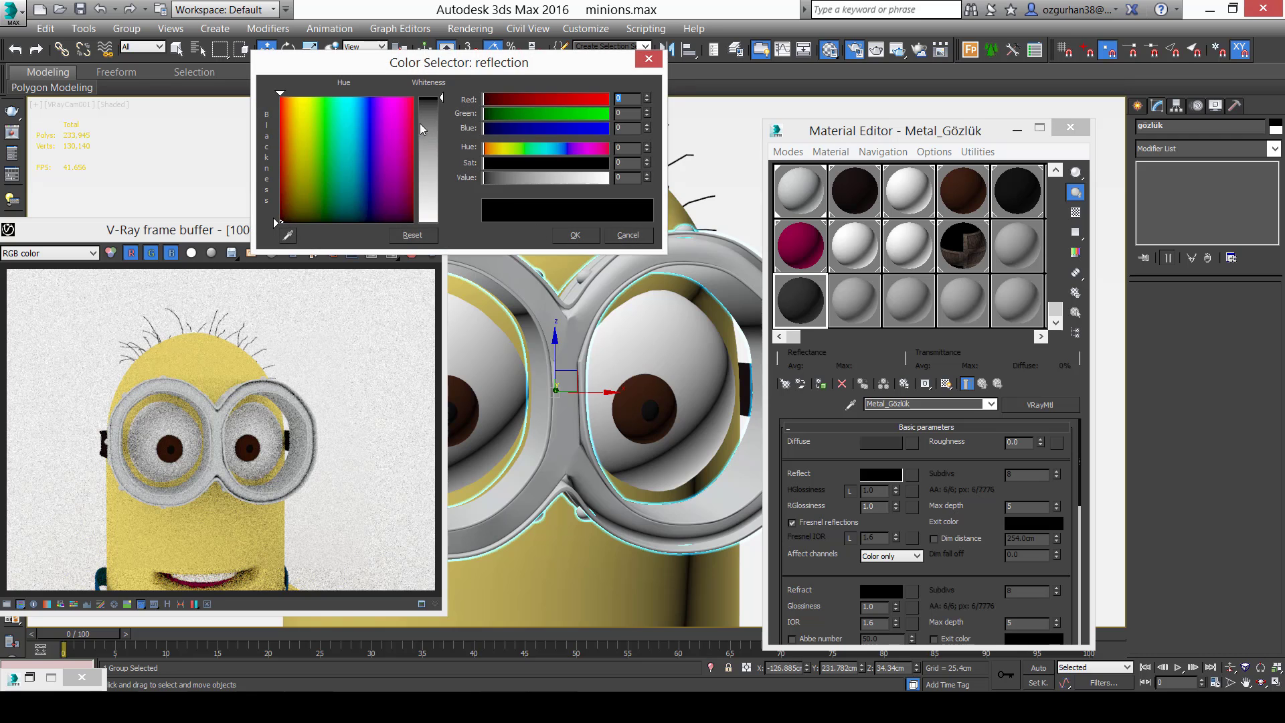
{"action": "left_click_drag", "start_coordinate": [442, 101], "coordinate": [442, 182]}
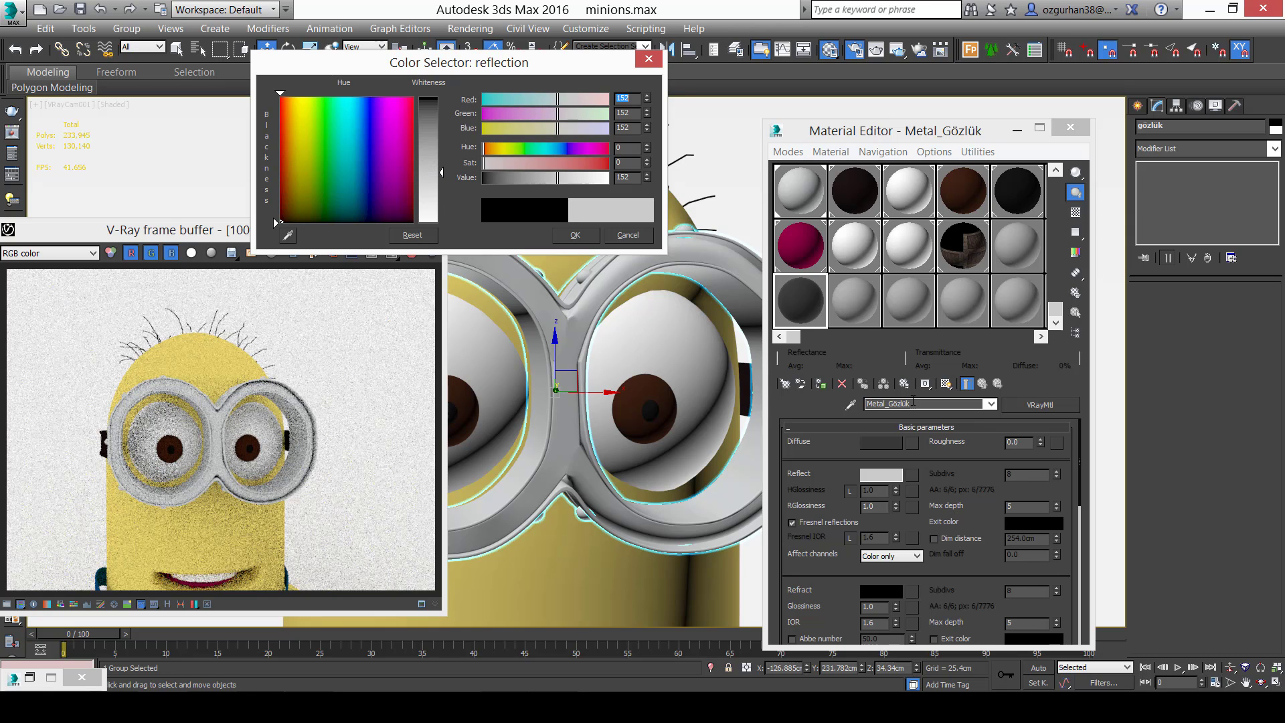
{"action": "left_click", "coordinate": [575, 235]}
{"action": "left_click", "coordinate": [881, 590]}
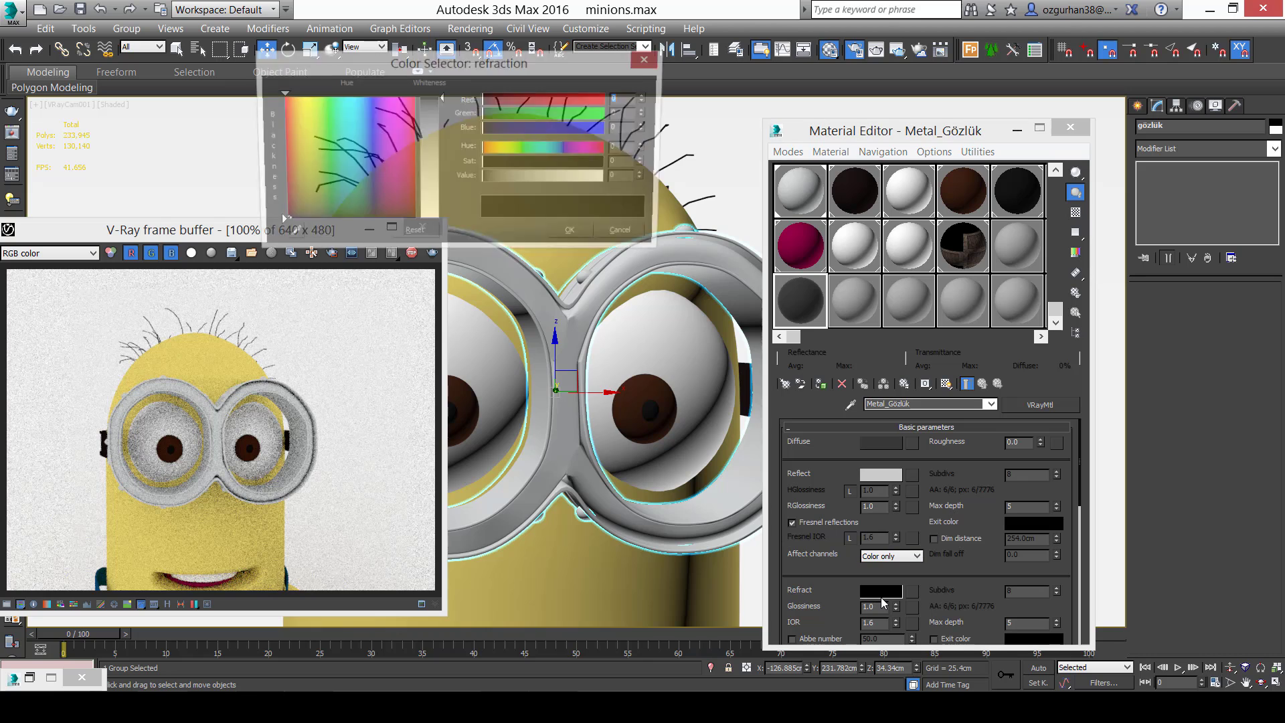
{"action": "left_click_drag", "start_coordinate": [435, 110], "coordinate": [435, 213]}
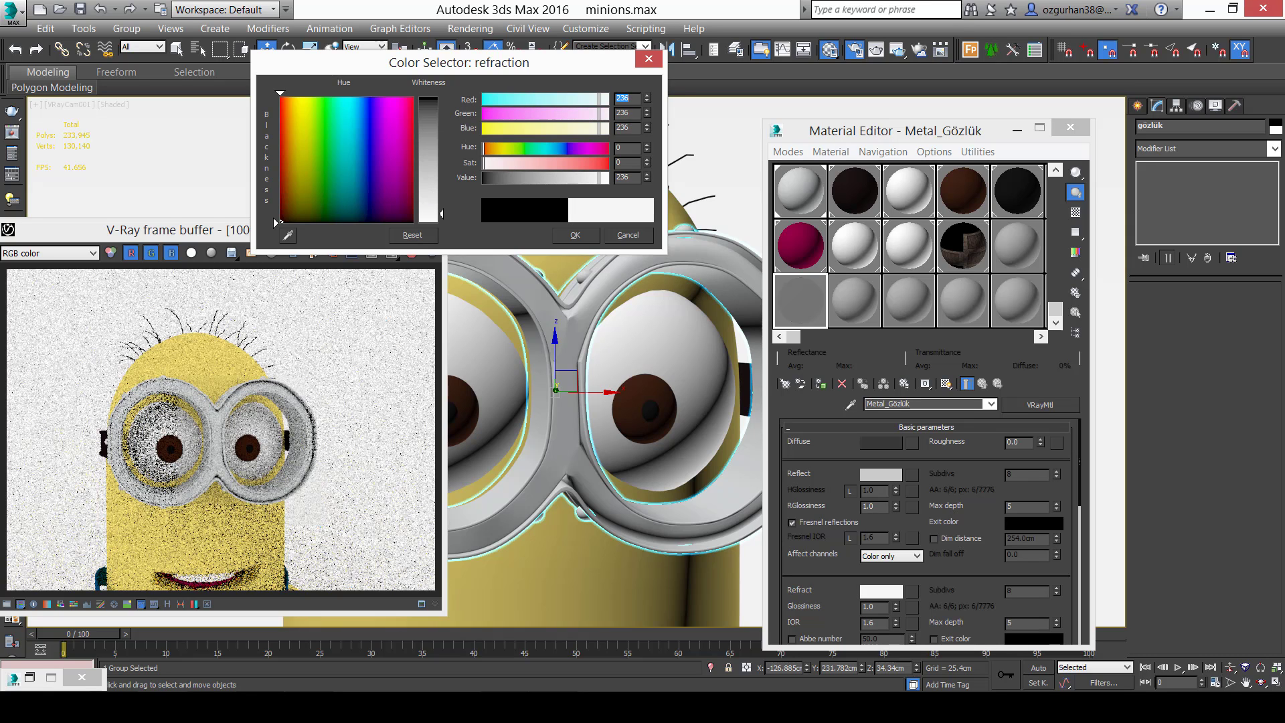
{"action": "left_click", "coordinate": [628, 235]}
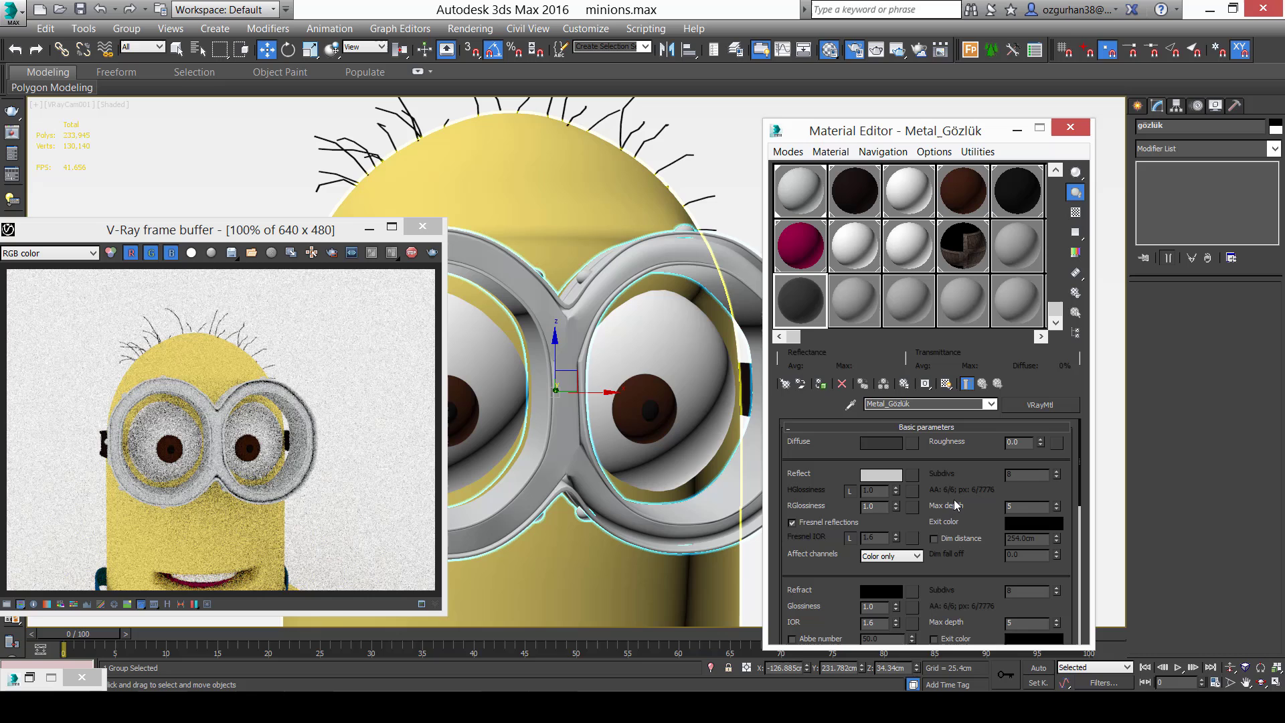
Add a Falloff map to the Metal_Gözlük reflection with black as the front color and white as the side color.
{"action": "left_click", "coordinate": [912, 474]}
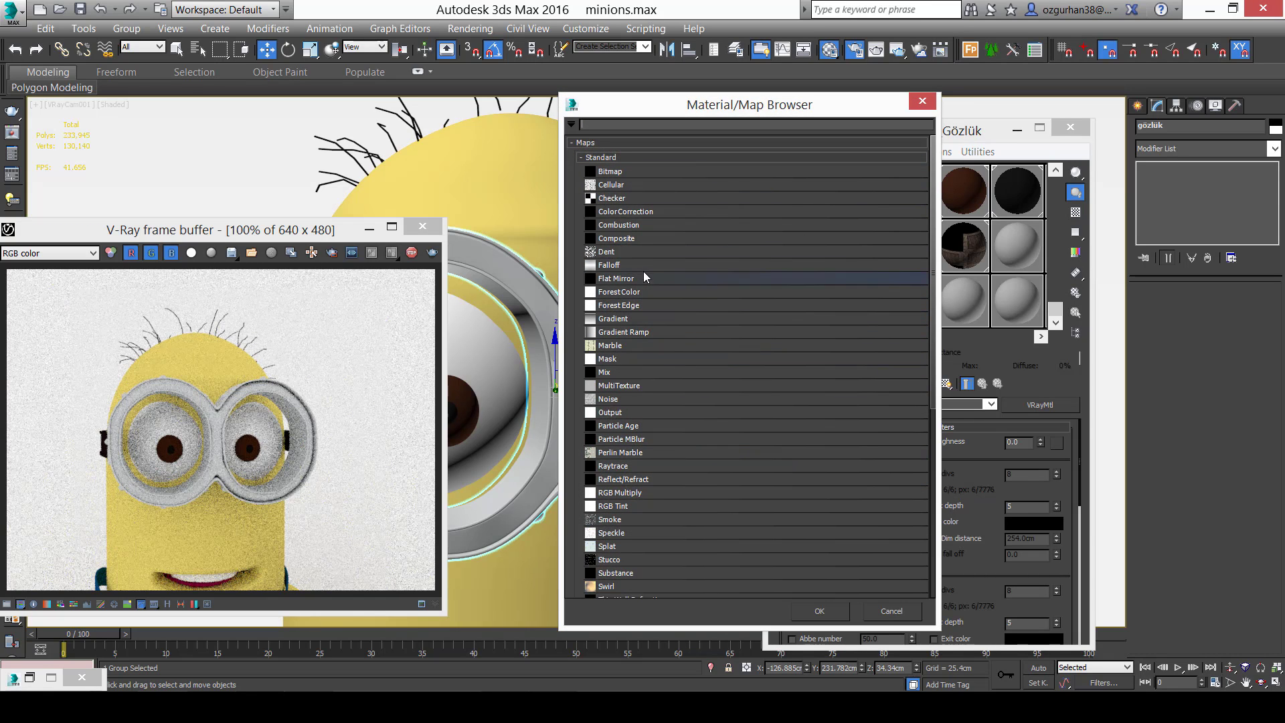
{"action": "double_click", "coordinate": [641, 264]}
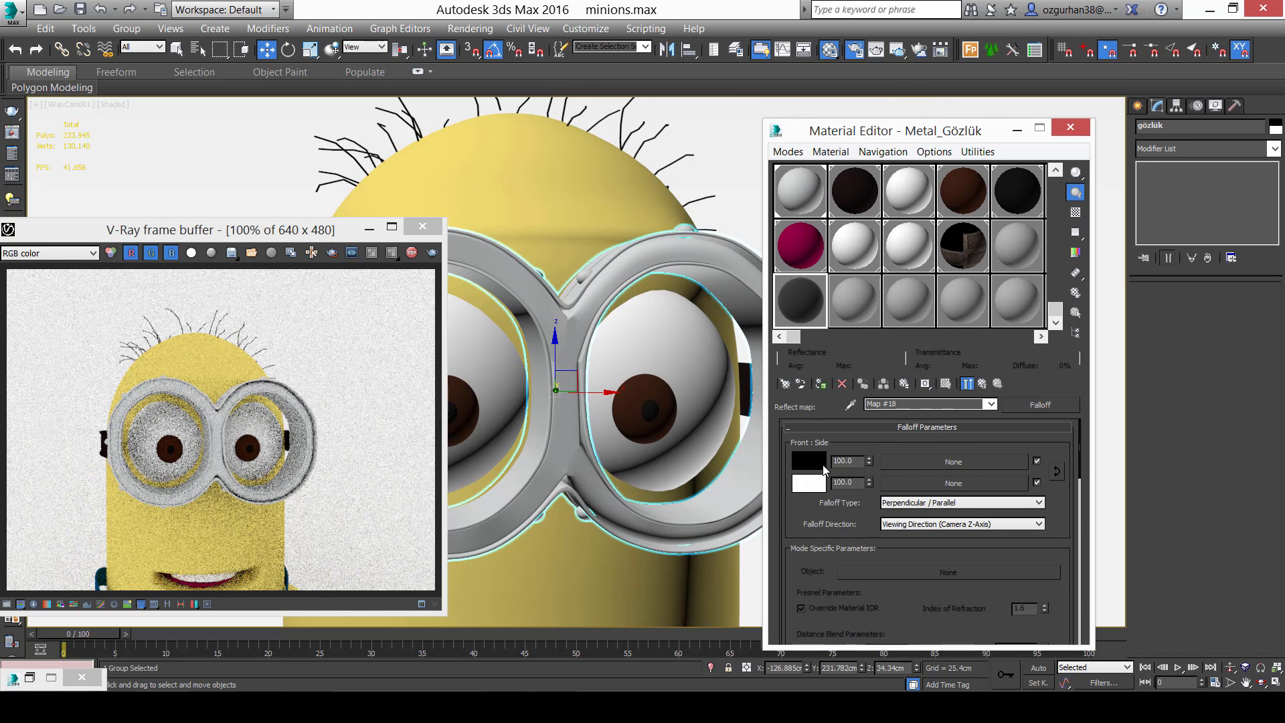
{"action": "left_click", "coordinate": [1057, 471]}
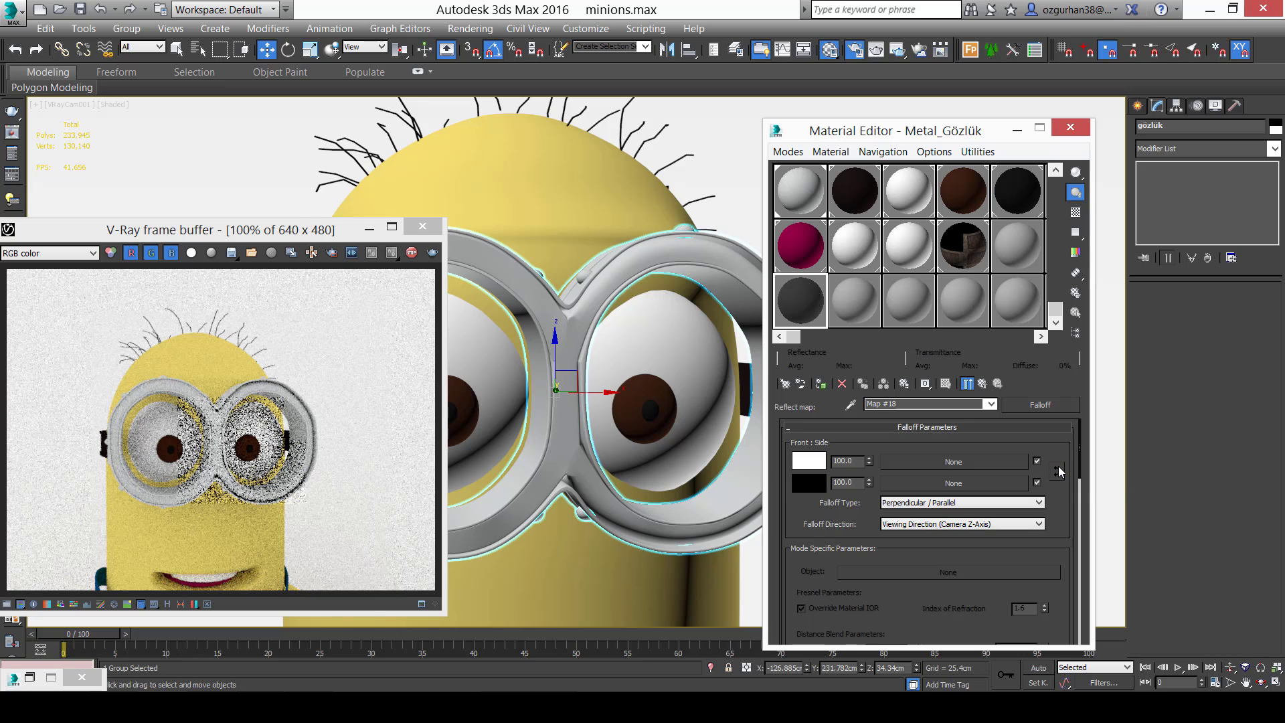
{"action": "left_click", "coordinate": [1057, 471]}
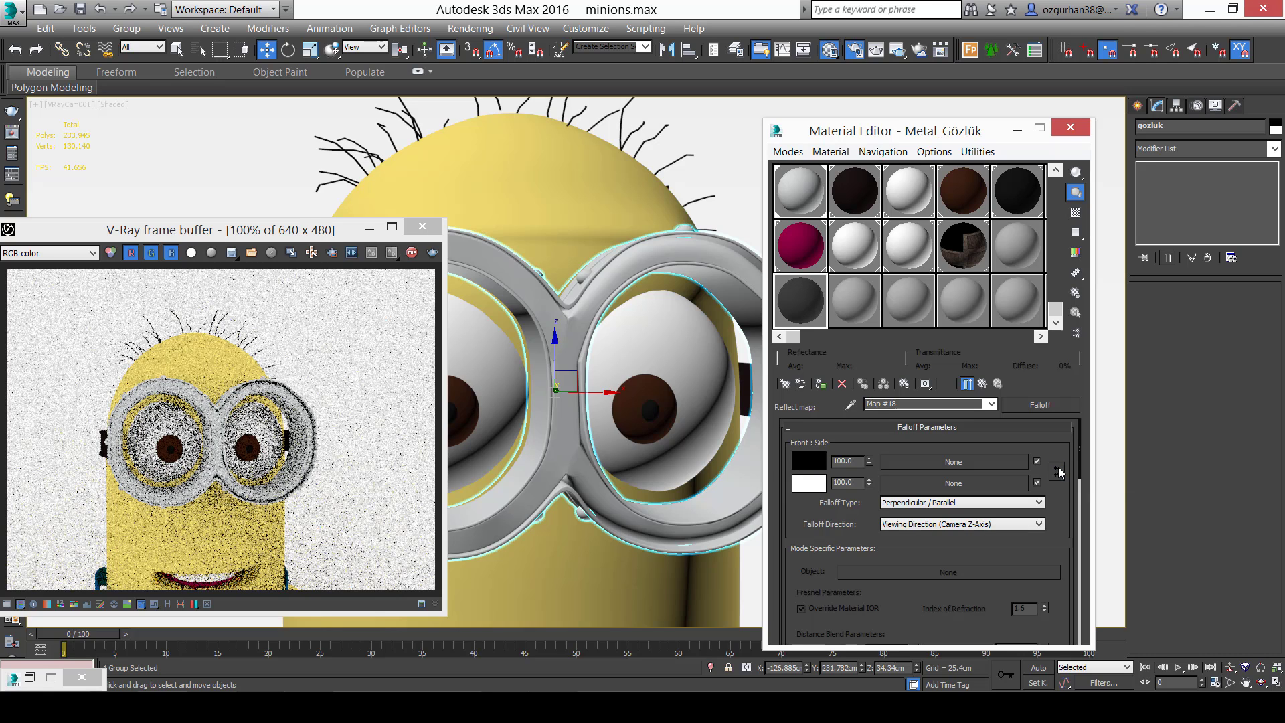
{"action": "left_click", "coordinate": [983, 384]}
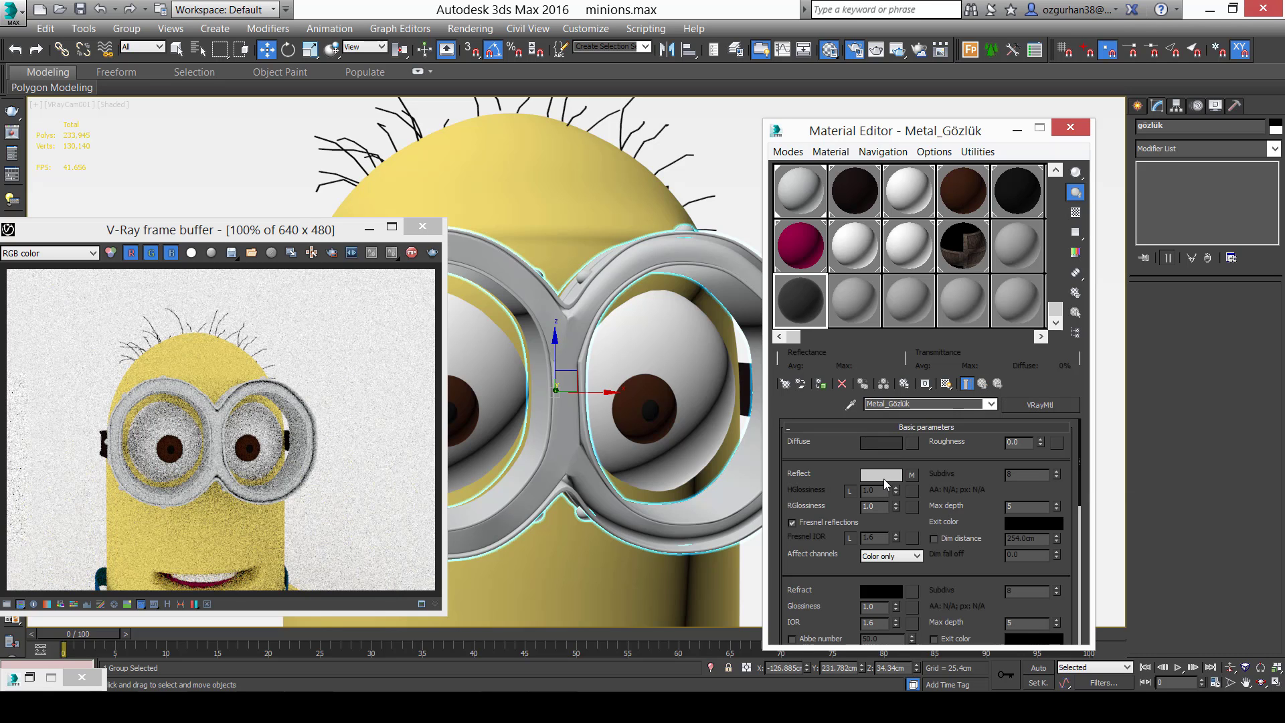
Brighten the Metal_Gözlük reflection color to a light grey with value 216.
{"action": "left_click", "coordinate": [882, 475]}
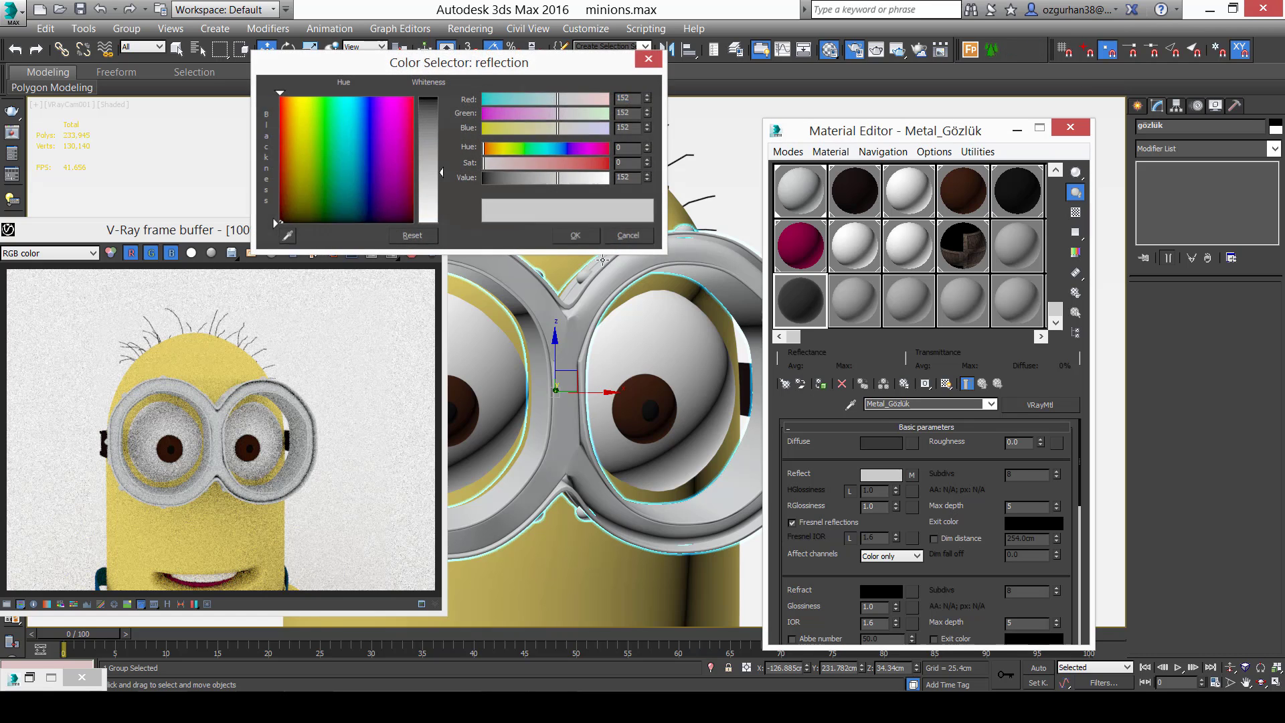
{"action": "left_click", "coordinate": [882, 475]}
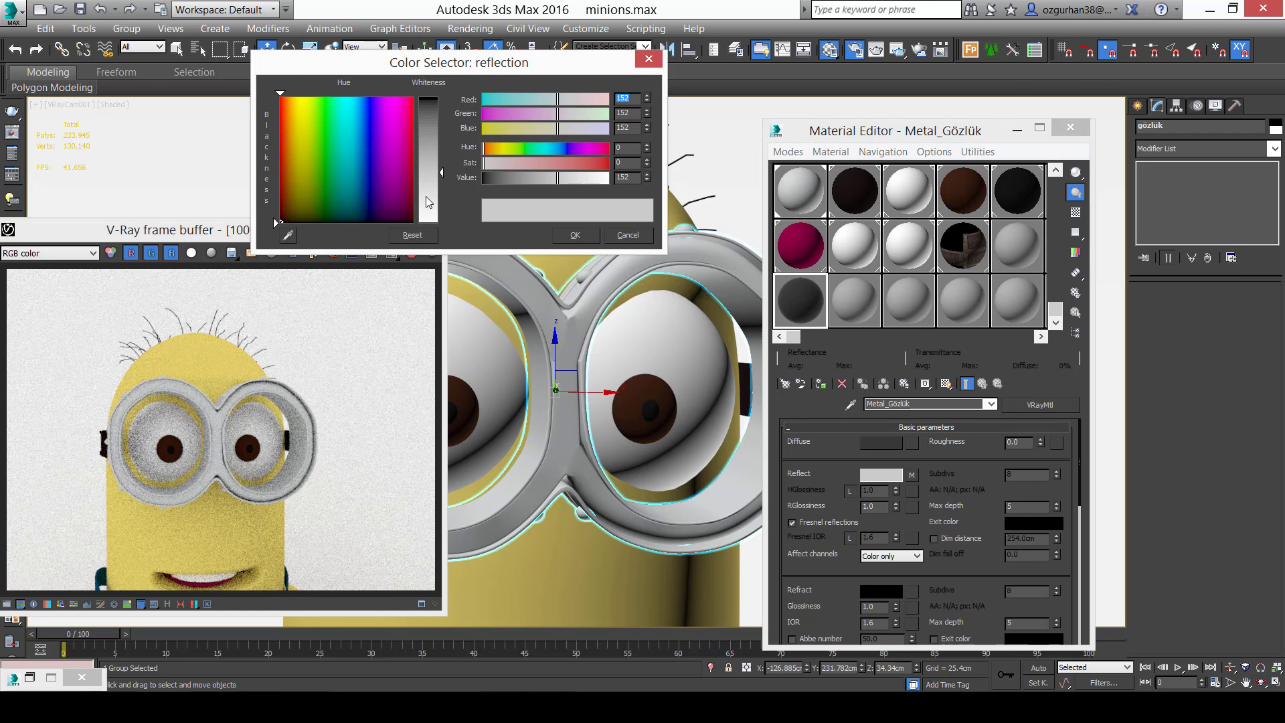
{"action": "left_click_drag", "start_coordinate": [427, 197], "coordinate": [428, 204]}
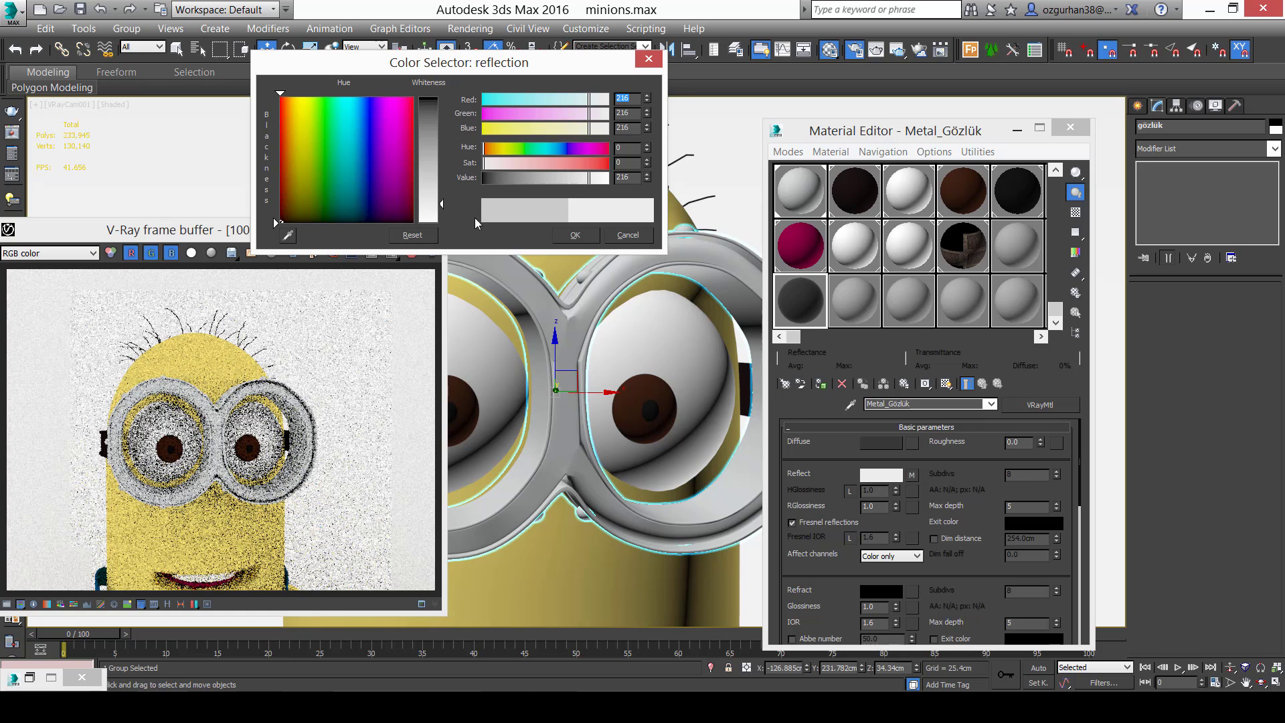
{"action": "left_click", "coordinate": [575, 235]}
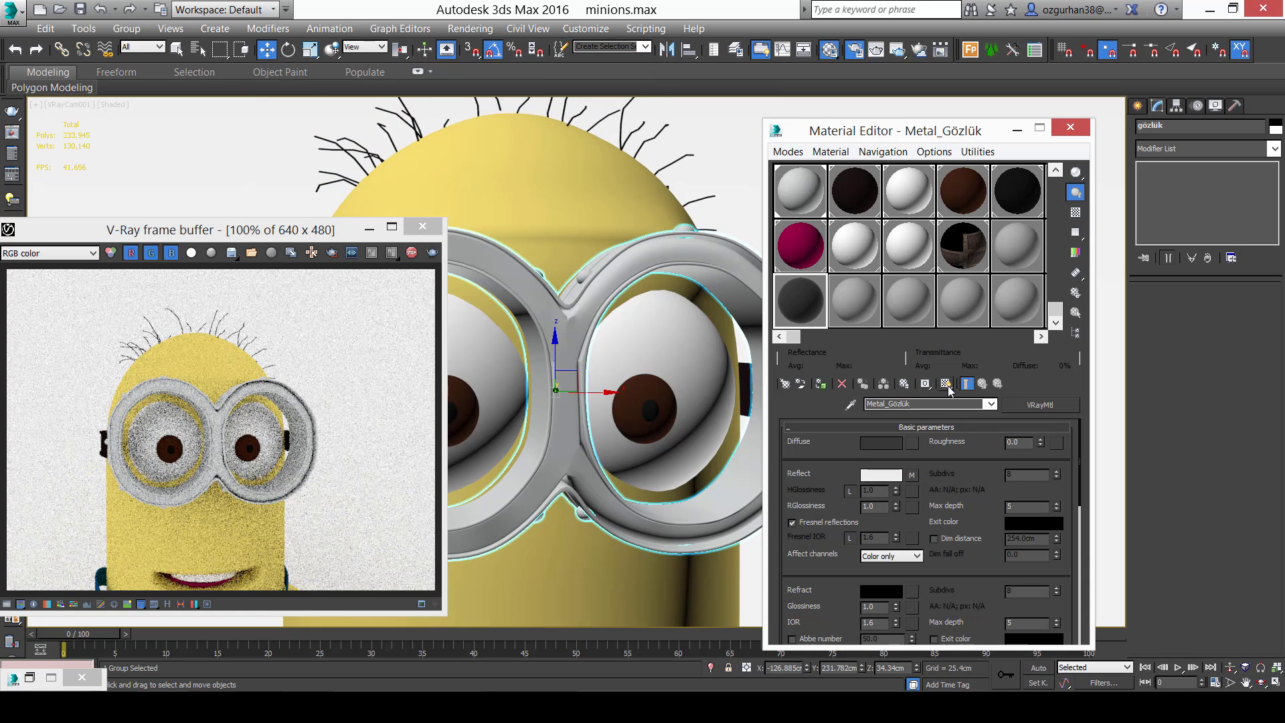
Assign the Metal_Gözlük material to the selected goggles.
{"action": "left_click", "coordinate": [820, 383]}
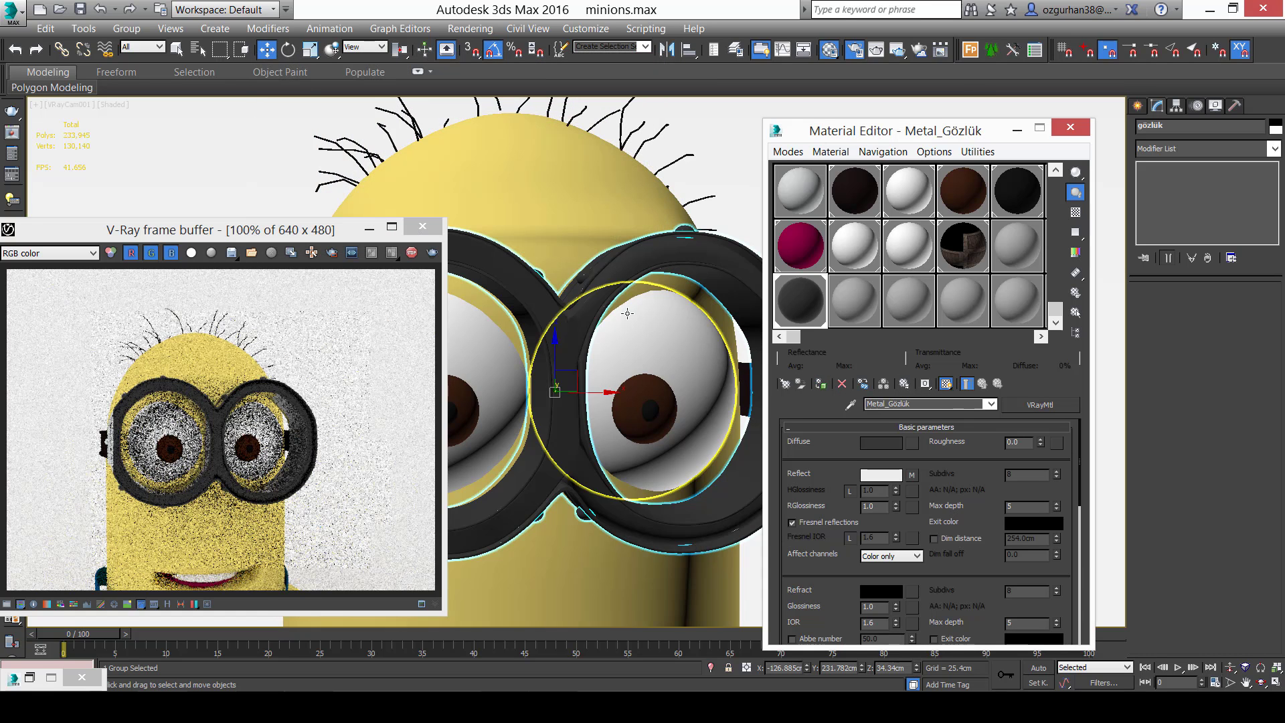
{"action": "middle_click_drag", "start_coordinate": [604, 327], "coordinate": [642, 354]}
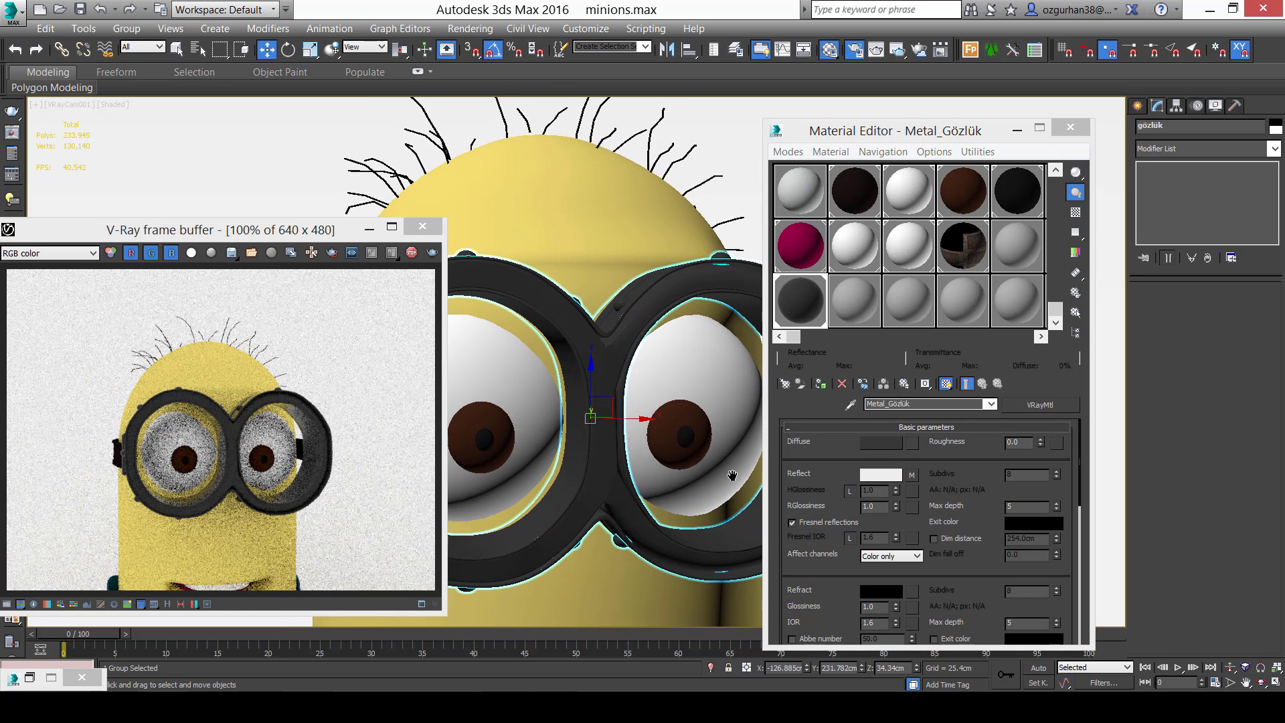
{"action": "middle_click_drag", "start_coordinate": [732, 474], "coordinate": [718, 460]}
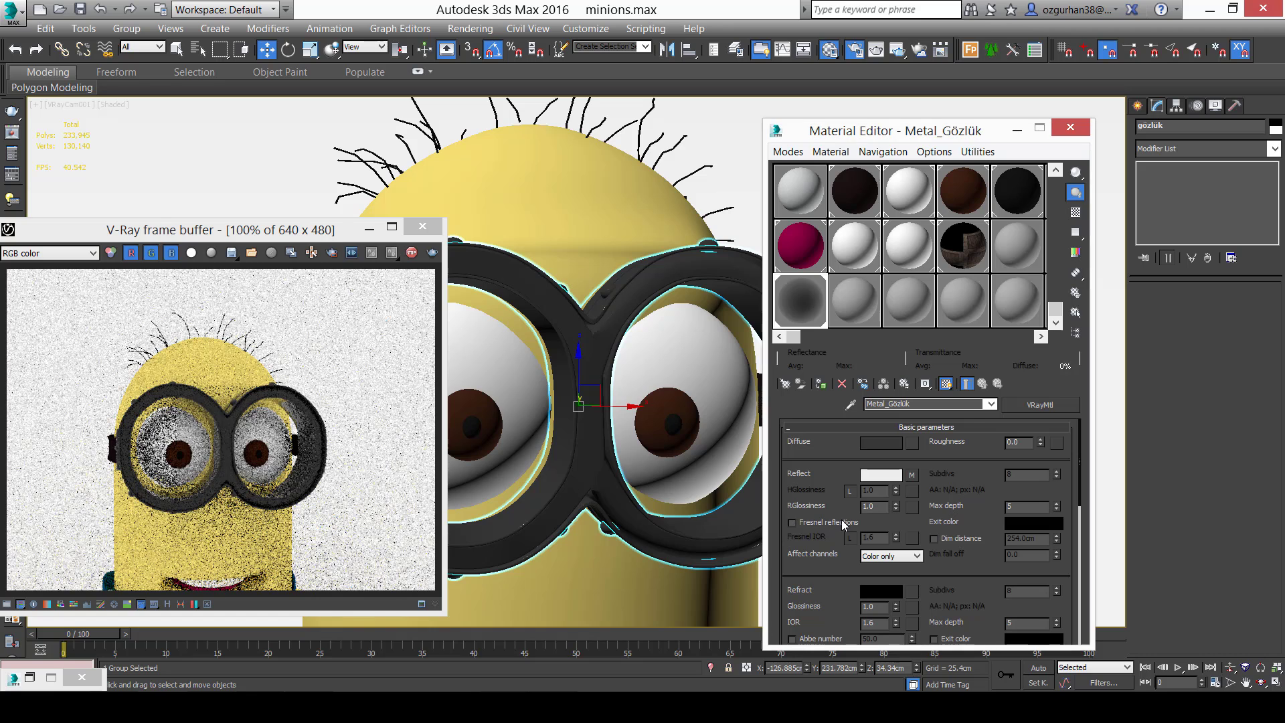
Turn off Fresnel reflections for Metal_Gözlük and check the goggles in the live render.
{"action": "left_click", "coordinate": [793, 522]}
{"action": "middle_click_drag", "start_coordinate": [571, 305], "coordinate": [621, 345]}
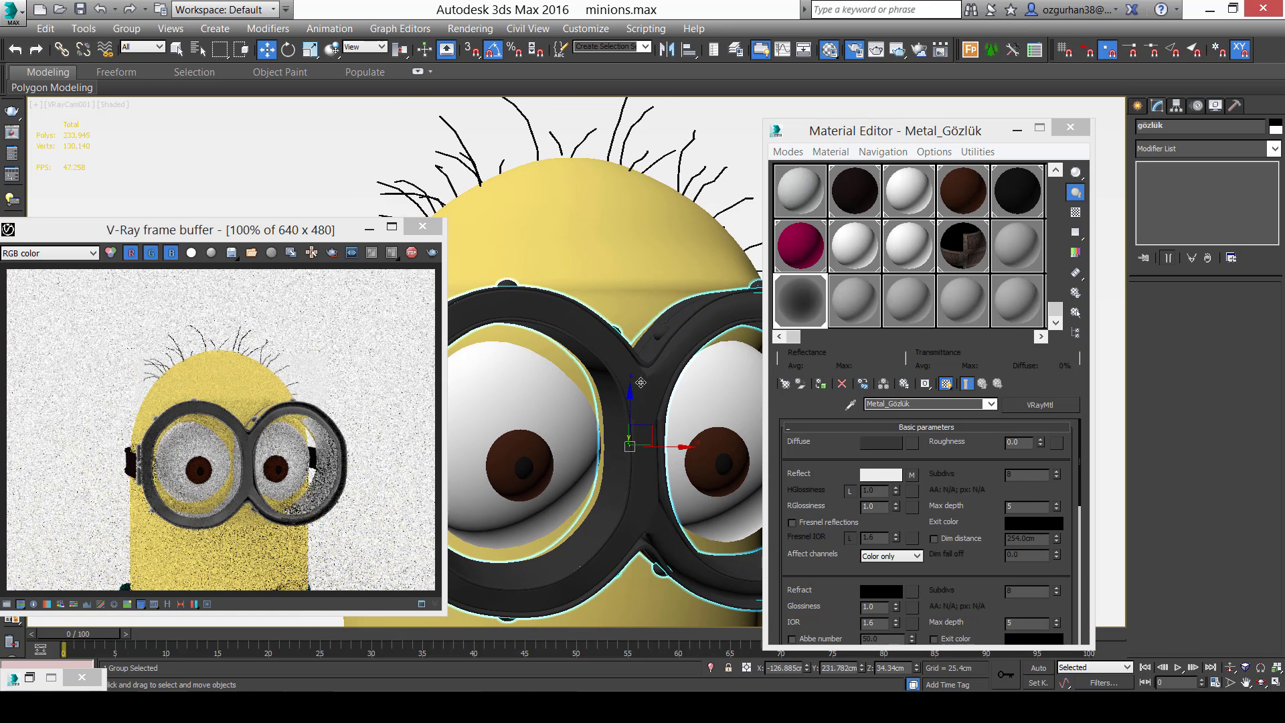
{"action": "middle_click_drag", "start_coordinate": [668, 402], "coordinate": [586, 350]}
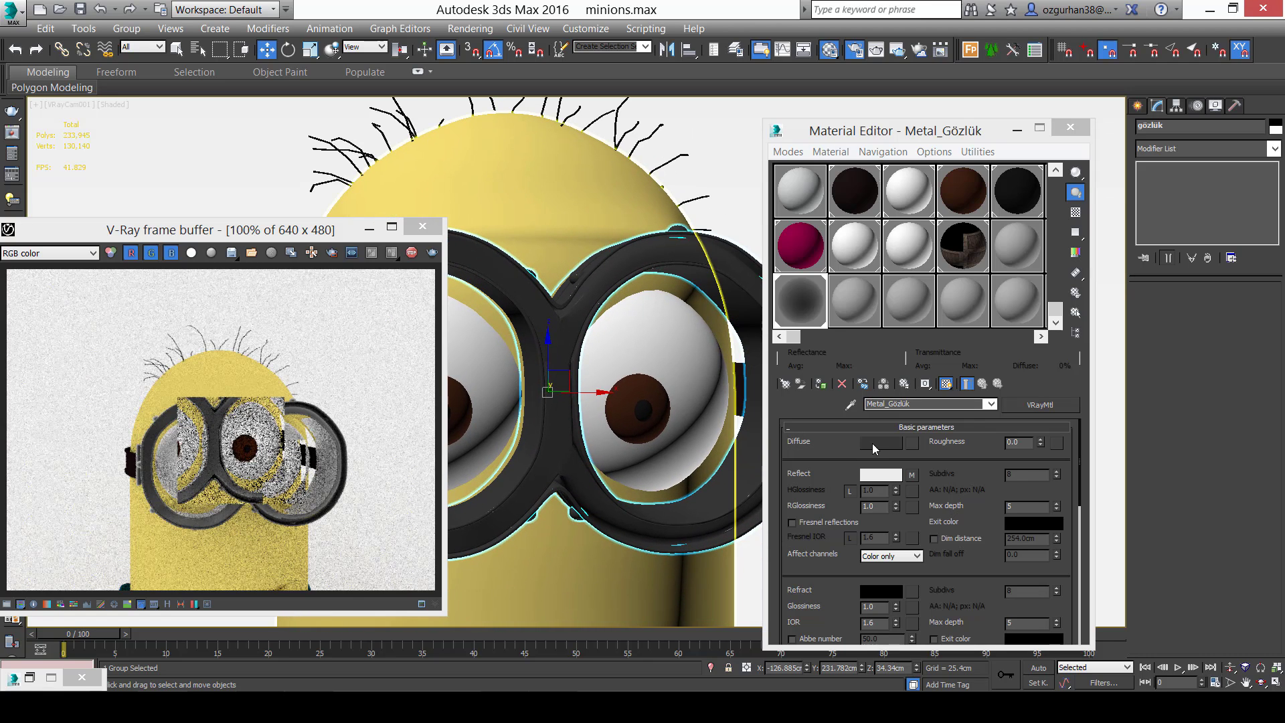
Set the Metal_Gözlük diffuse color to a grey with value 94 and its reflection glossiness to 0.7.
{"action": "left_click", "coordinate": [872, 443]}
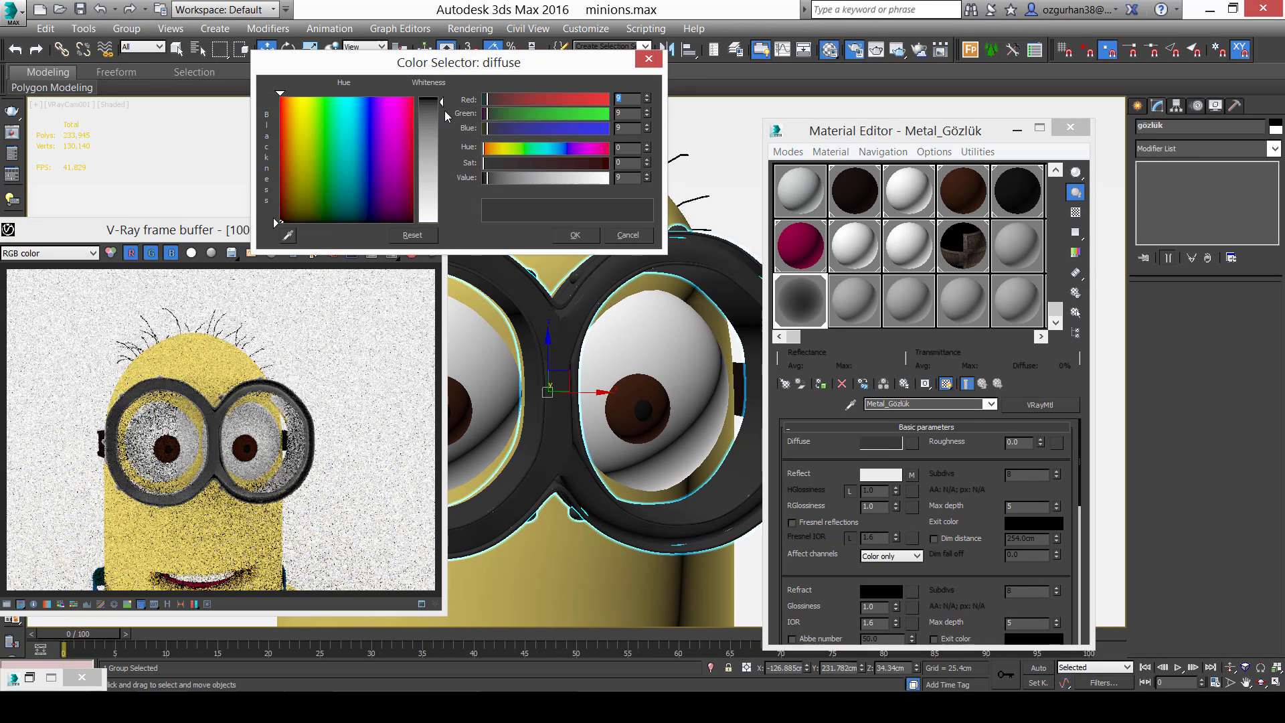
{"action": "left_click_drag", "start_coordinate": [444, 110], "coordinate": [448, 147]}
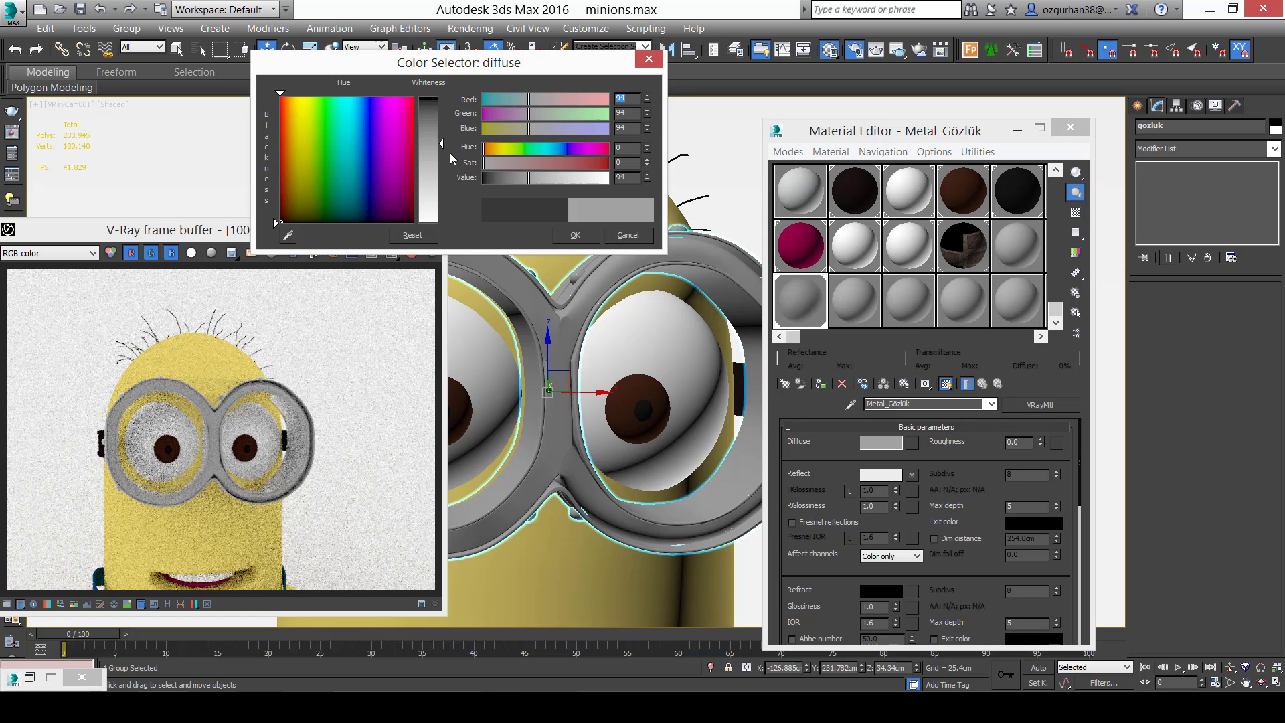
{"action": "left_click", "coordinate": [575, 236]}
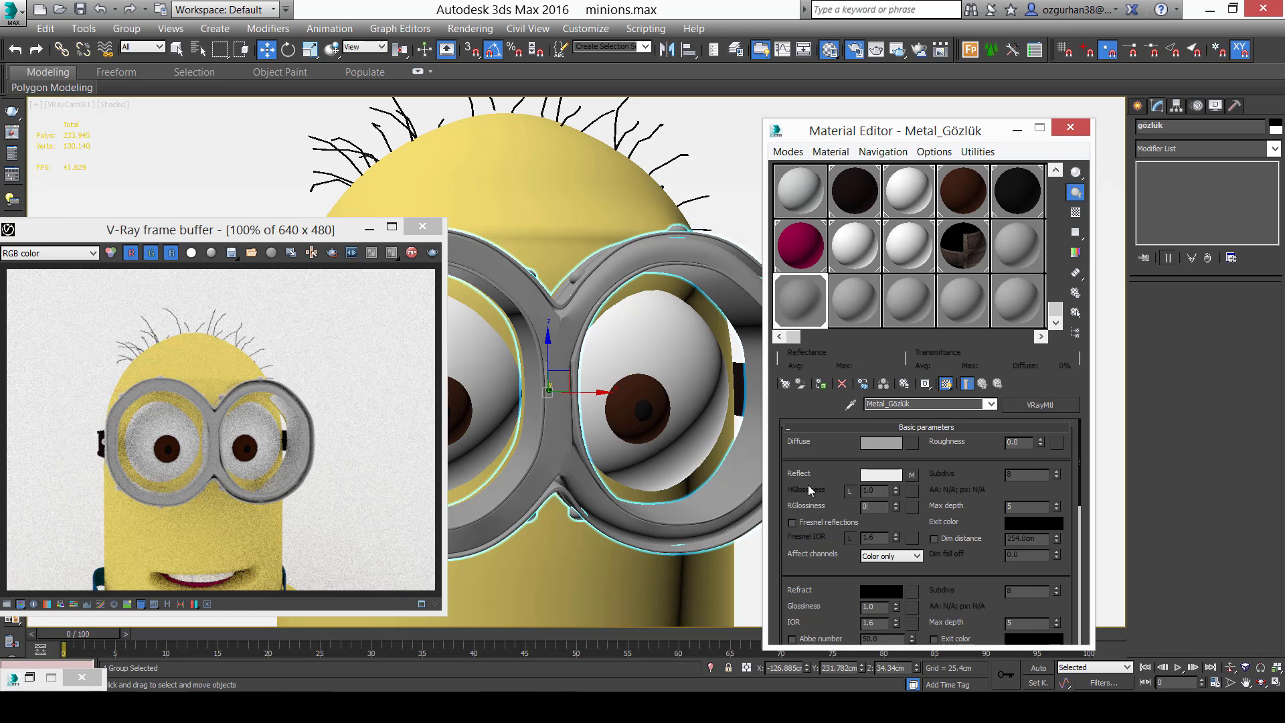
{"action": "key", "text": "Return"}
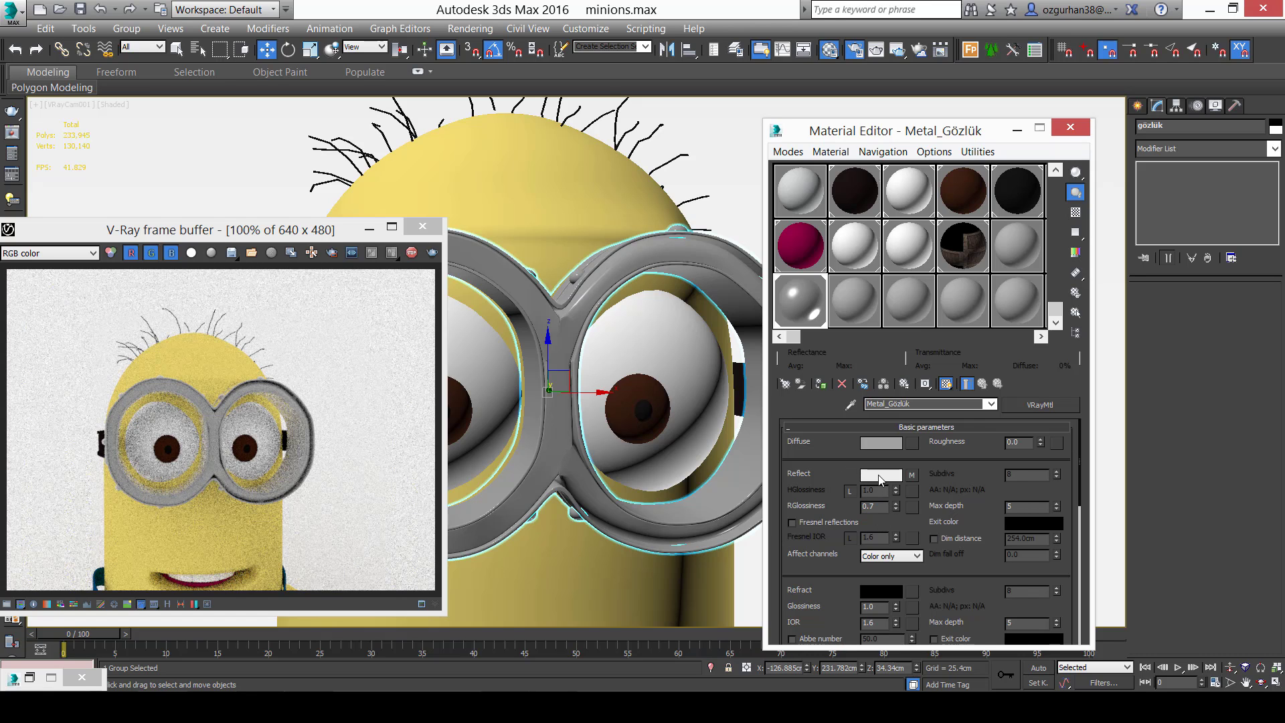
{"action": "left_click", "coordinate": [900, 475]}
{"action": "left_click", "coordinate": [621, 238]}
{"action": "left_click", "coordinate": [912, 475]}
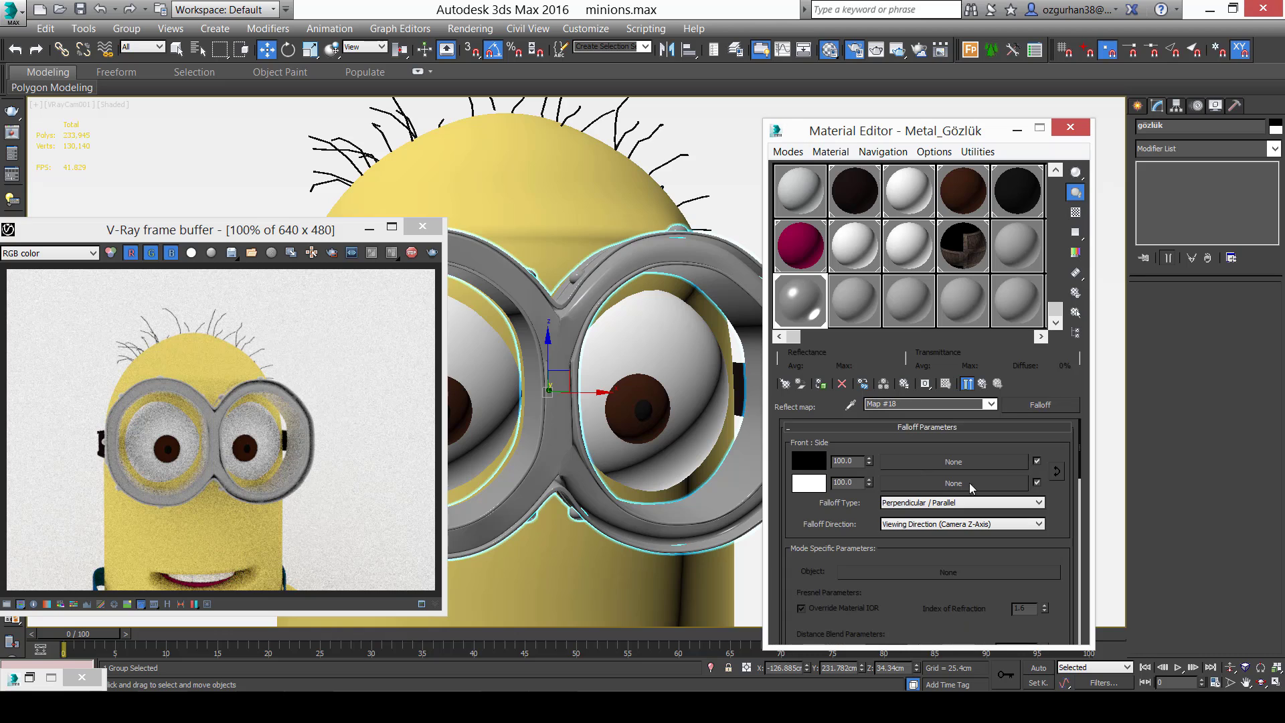
{"action": "left_click", "coordinate": [982, 384]}
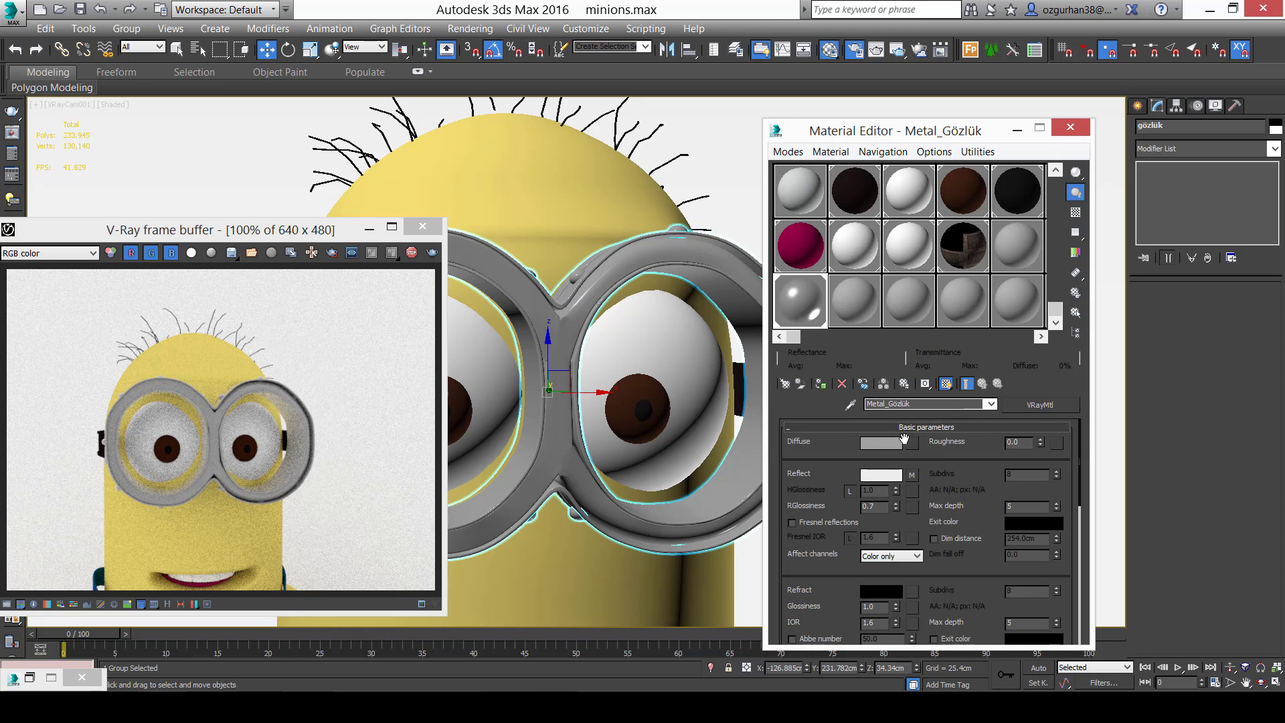
Set the Metal_Gözlük diffuse color to a grey with value 122.
{"action": "left_click", "coordinate": [890, 443]}
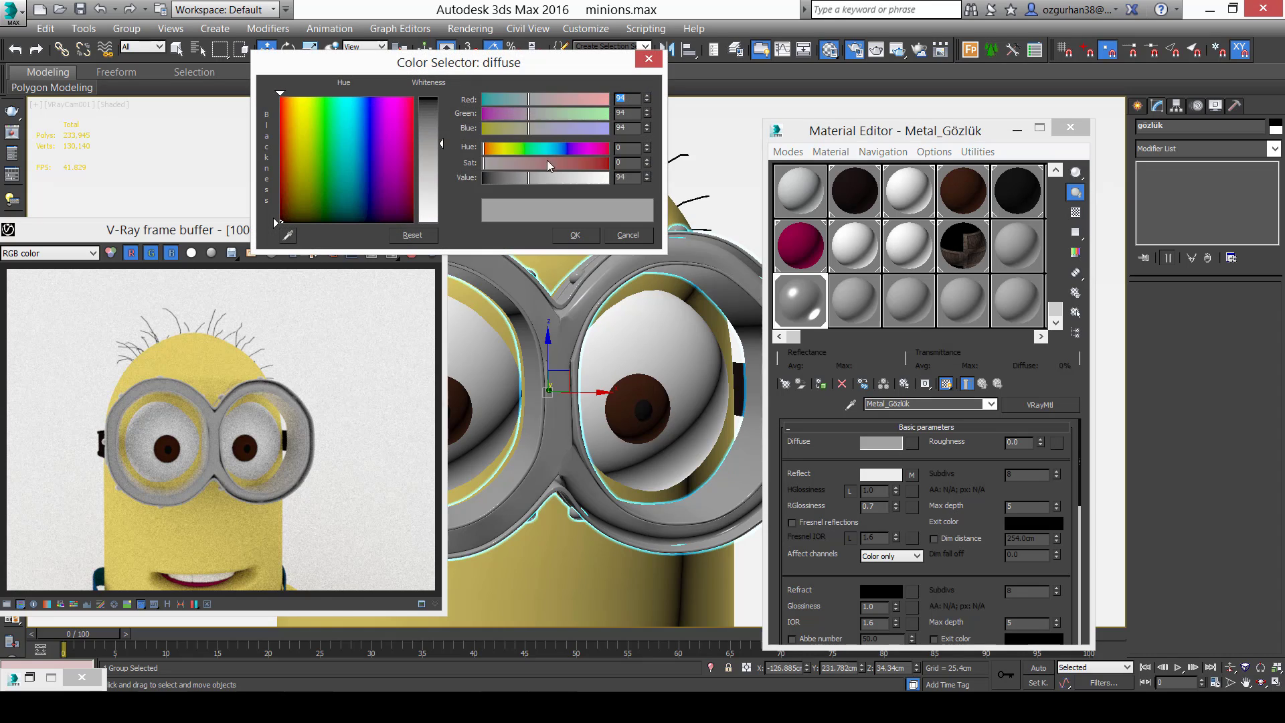
{"action": "left_click_drag", "start_coordinate": [441, 166], "coordinate": [439, 180]}
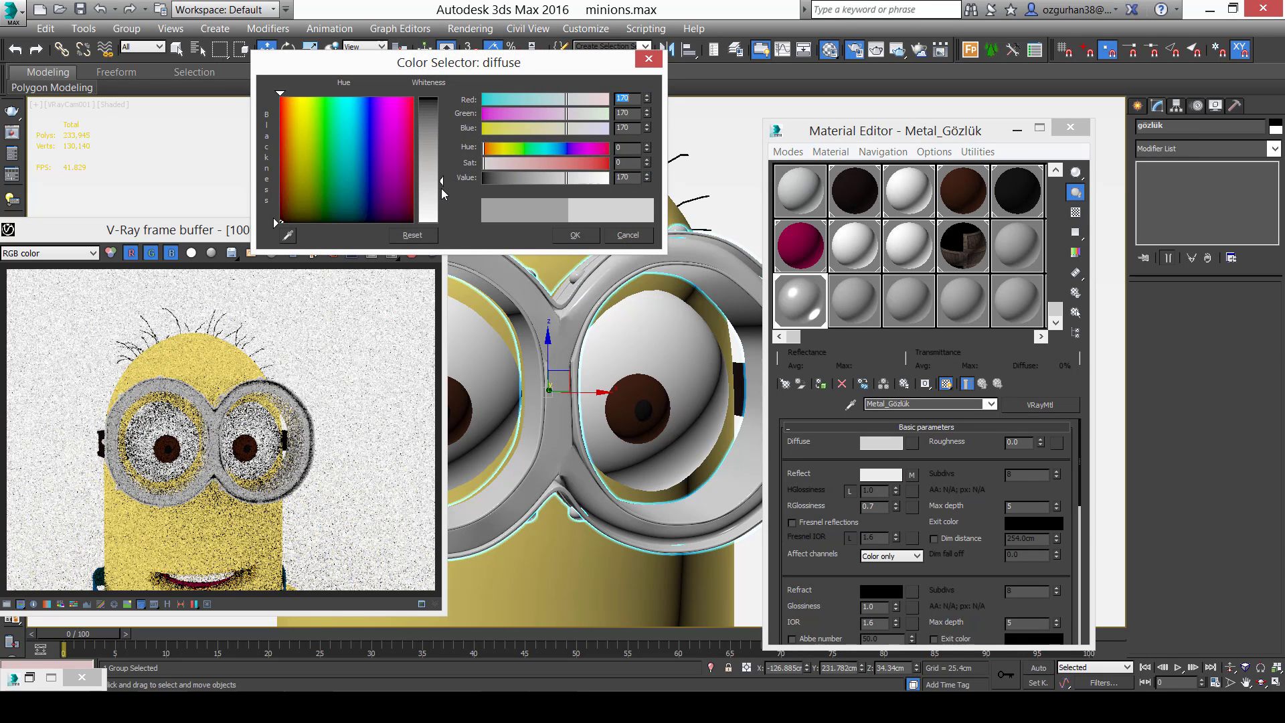
{"action": "left_click", "coordinate": [431, 158]}
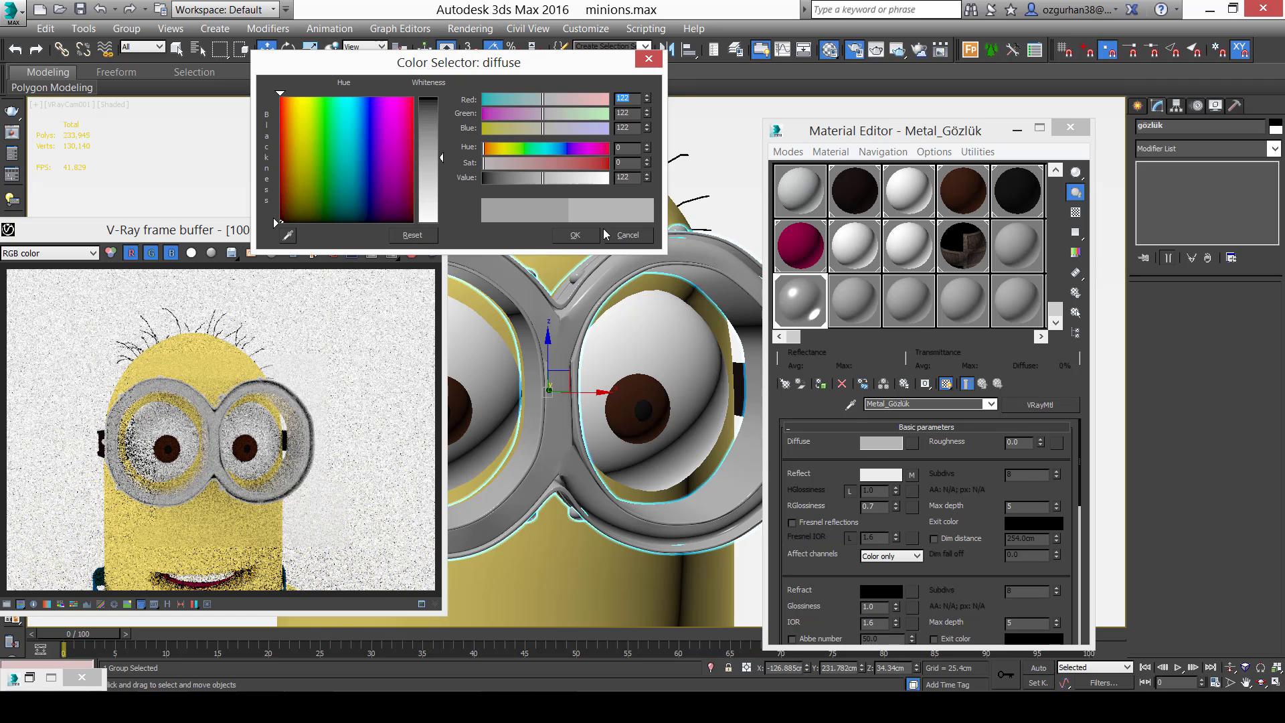
{"action": "left_click", "coordinate": [581, 234]}
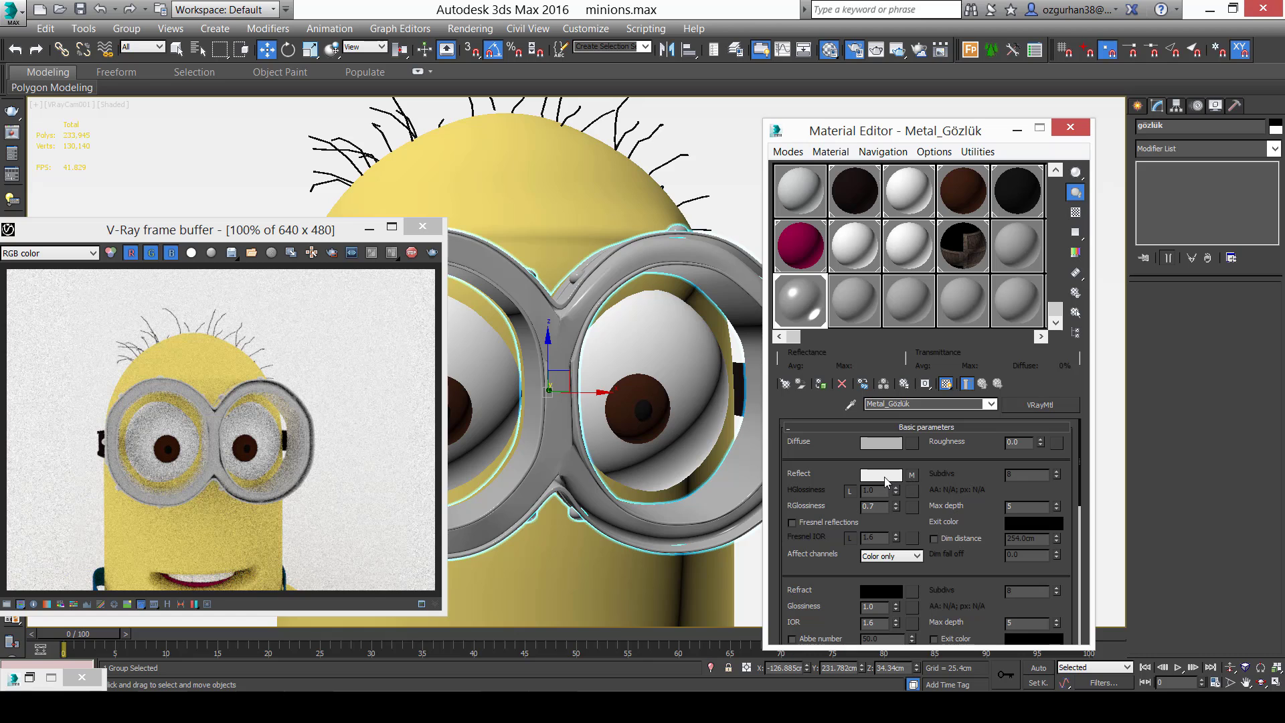
Set the Metal_Gözlük reflection color to a grey with value 156.
{"action": "left_click", "coordinate": [885, 477]}
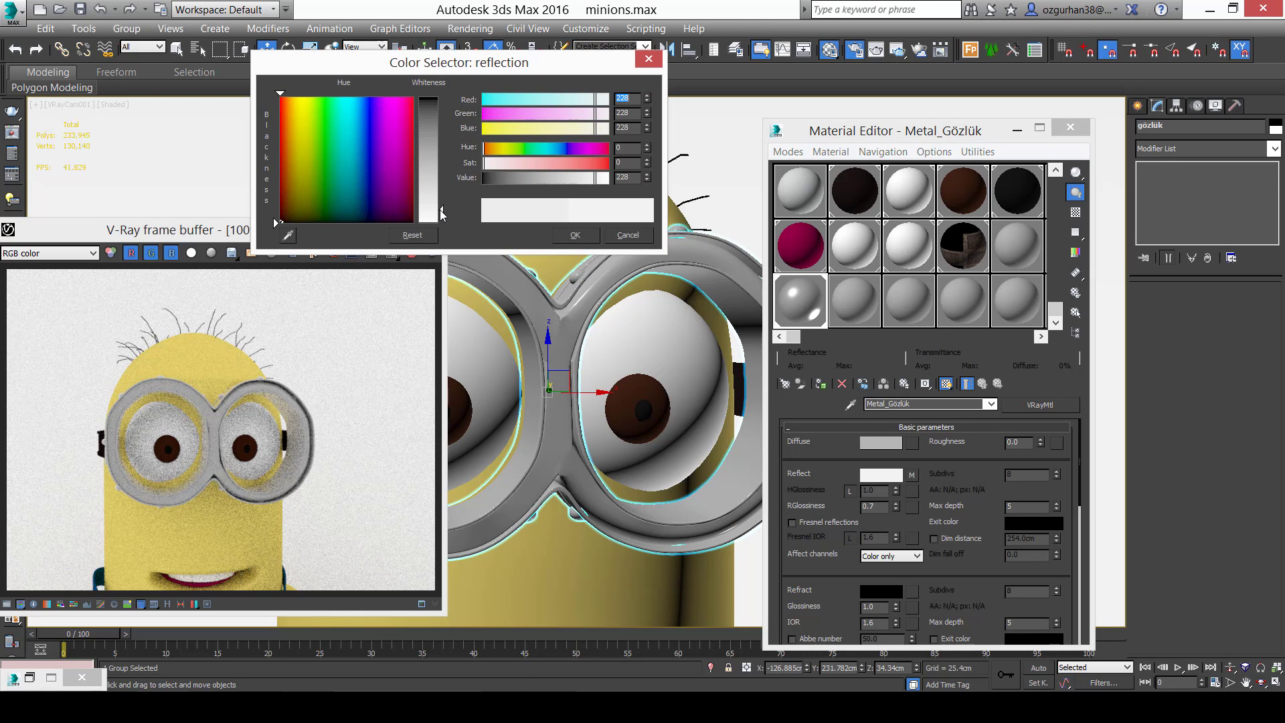
{"action": "left_click_drag", "start_coordinate": [441, 211], "coordinate": [431, 115]}
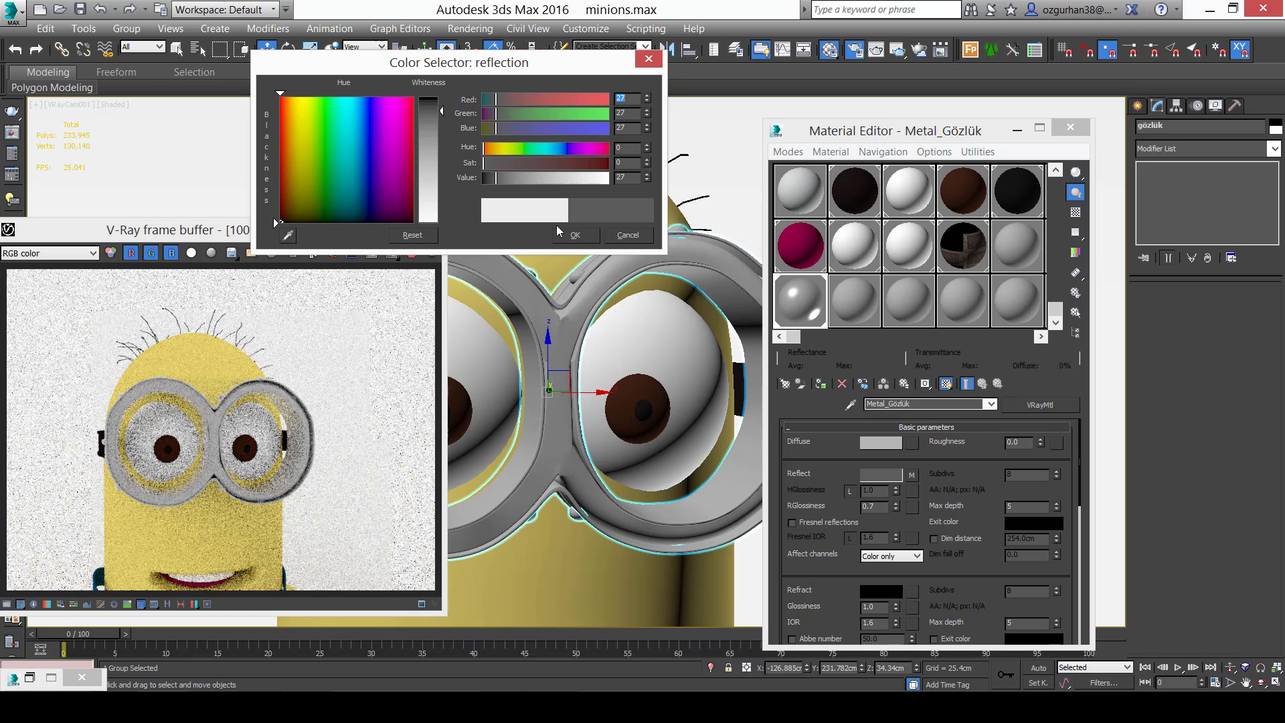
{"action": "left_click_drag", "start_coordinate": [443, 160], "coordinate": [443, 175]}
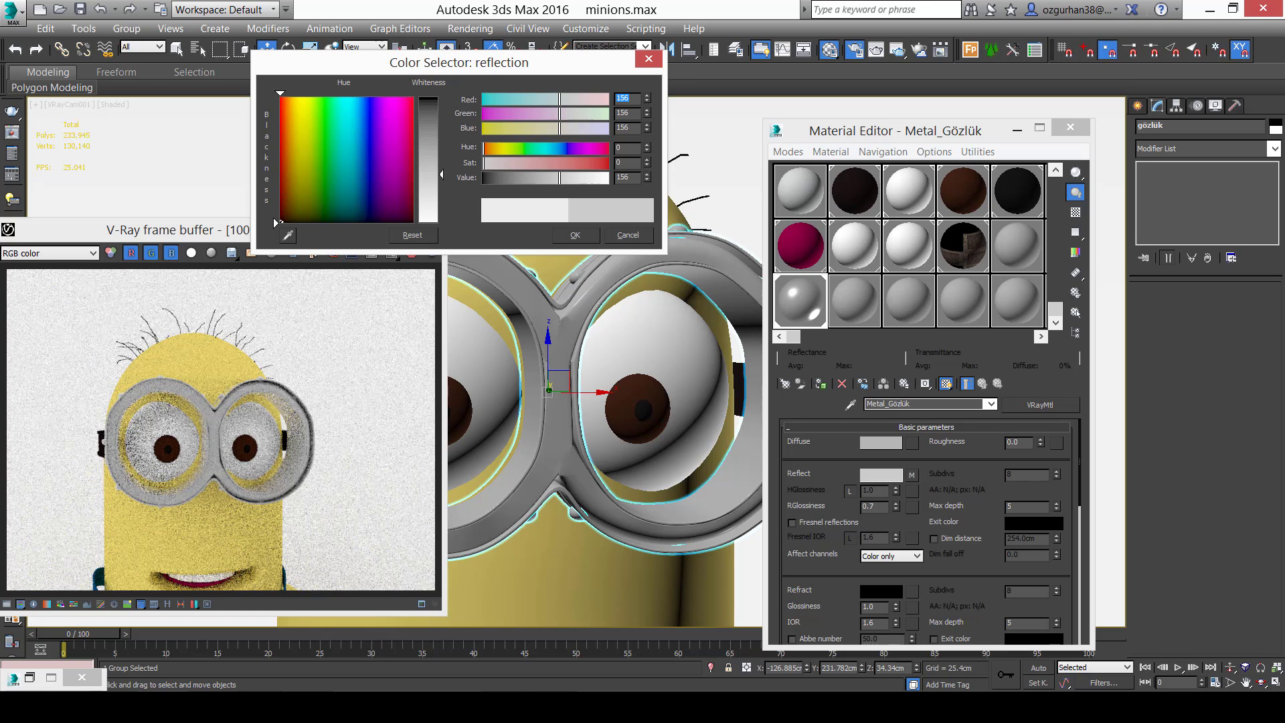
{"action": "left_click", "coordinate": [574, 236]}
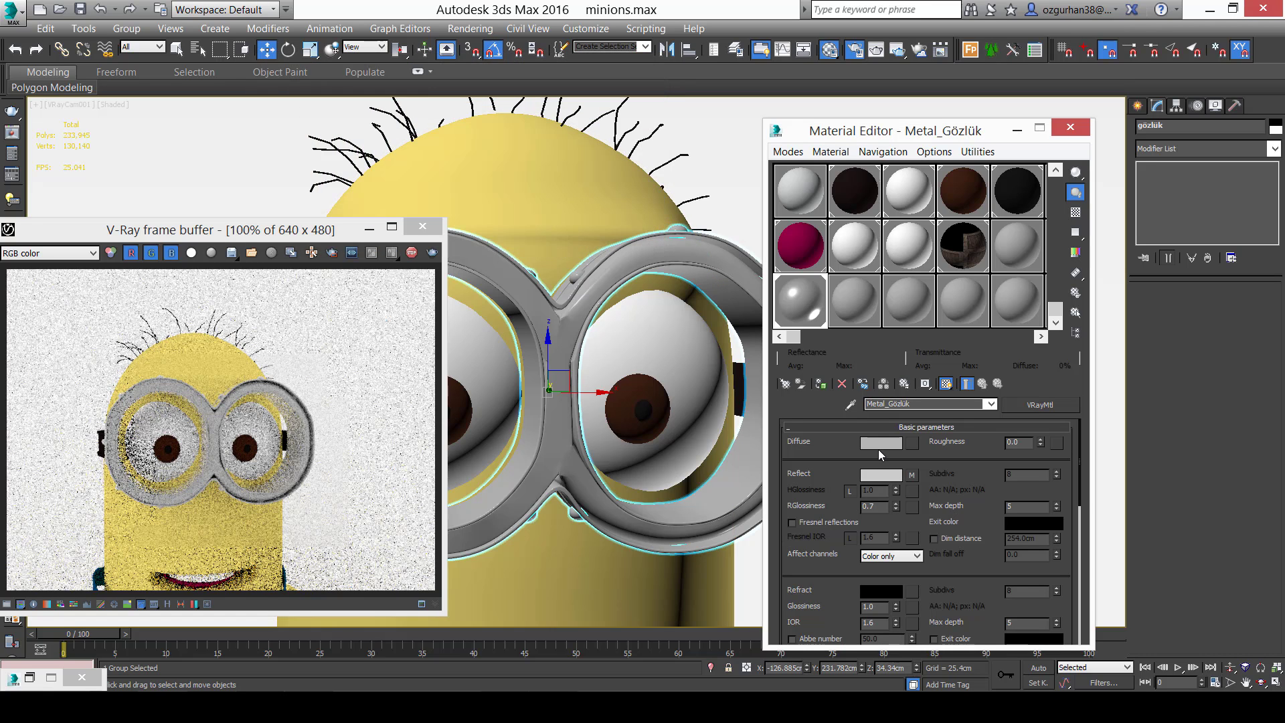
Darken the Metal_Gözlük diffuse color to a near-black grey with value 17.
{"action": "left_click", "coordinate": [881, 441]}
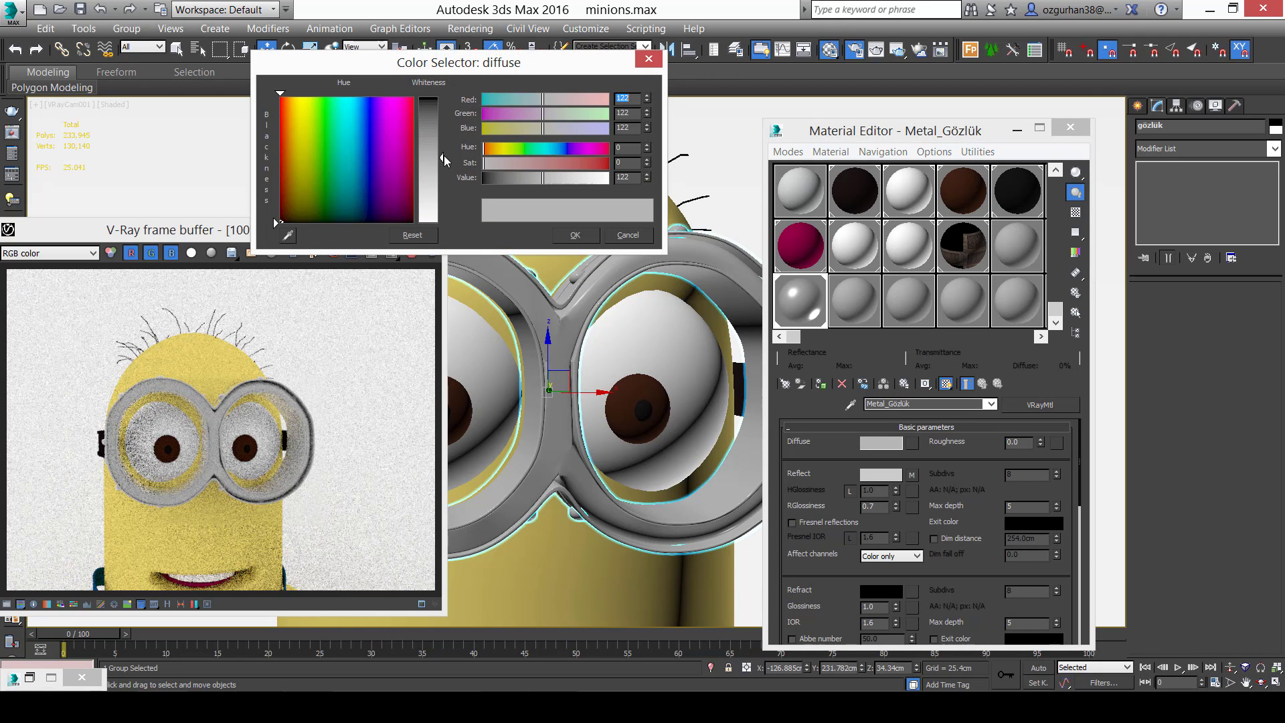
{"action": "left_click_drag", "start_coordinate": [443, 155], "coordinate": [445, 98]}
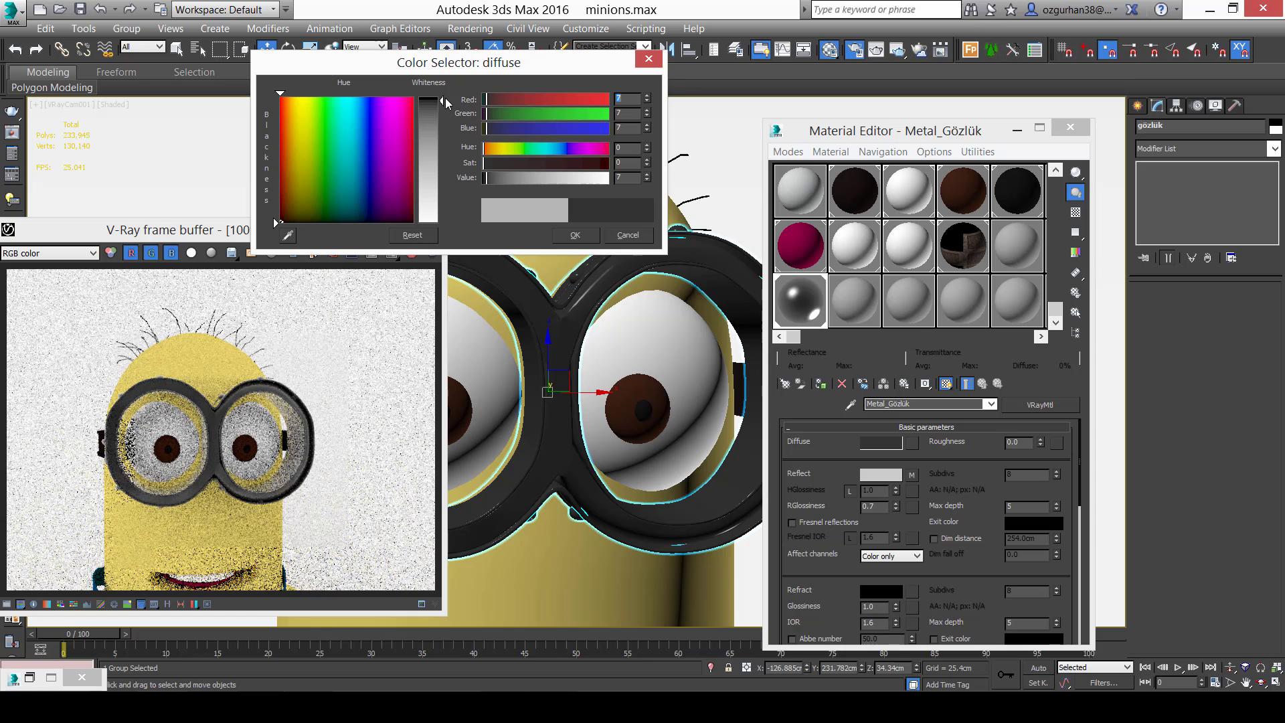
{"action": "left_click_drag", "start_coordinate": [486, 178], "coordinate": [492, 179]}
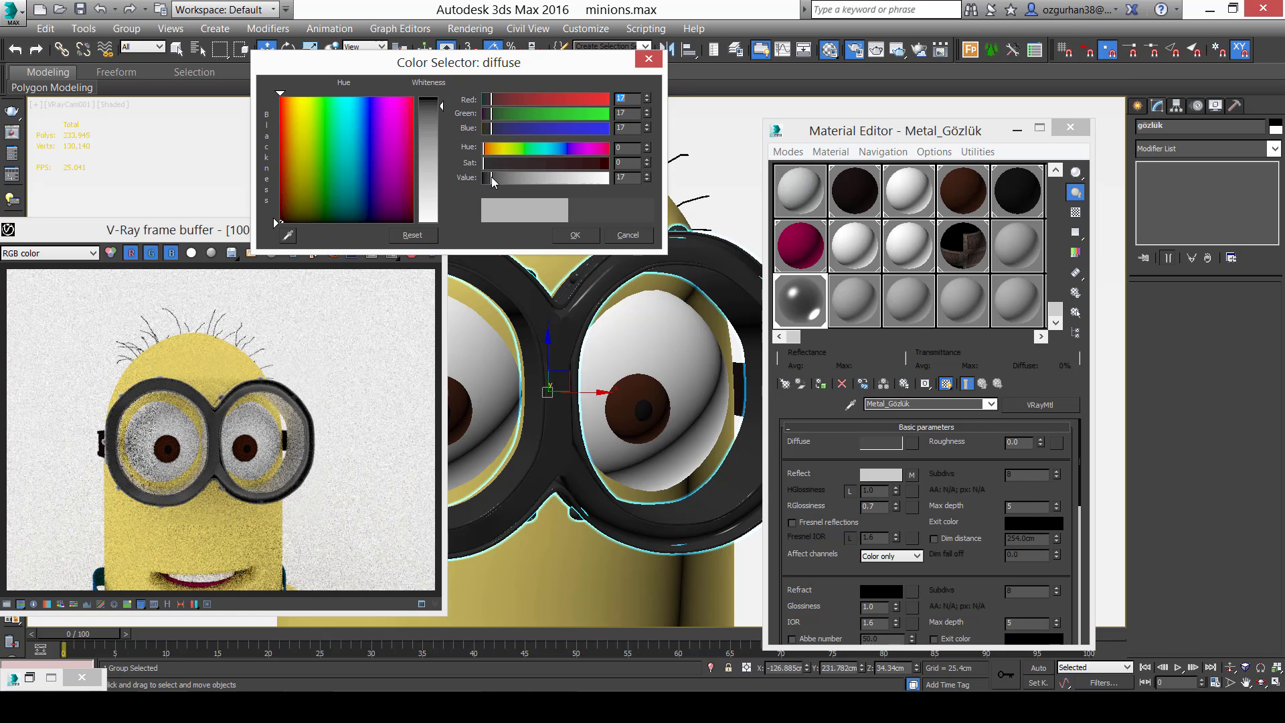
{"action": "left_click", "coordinate": [575, 235]}
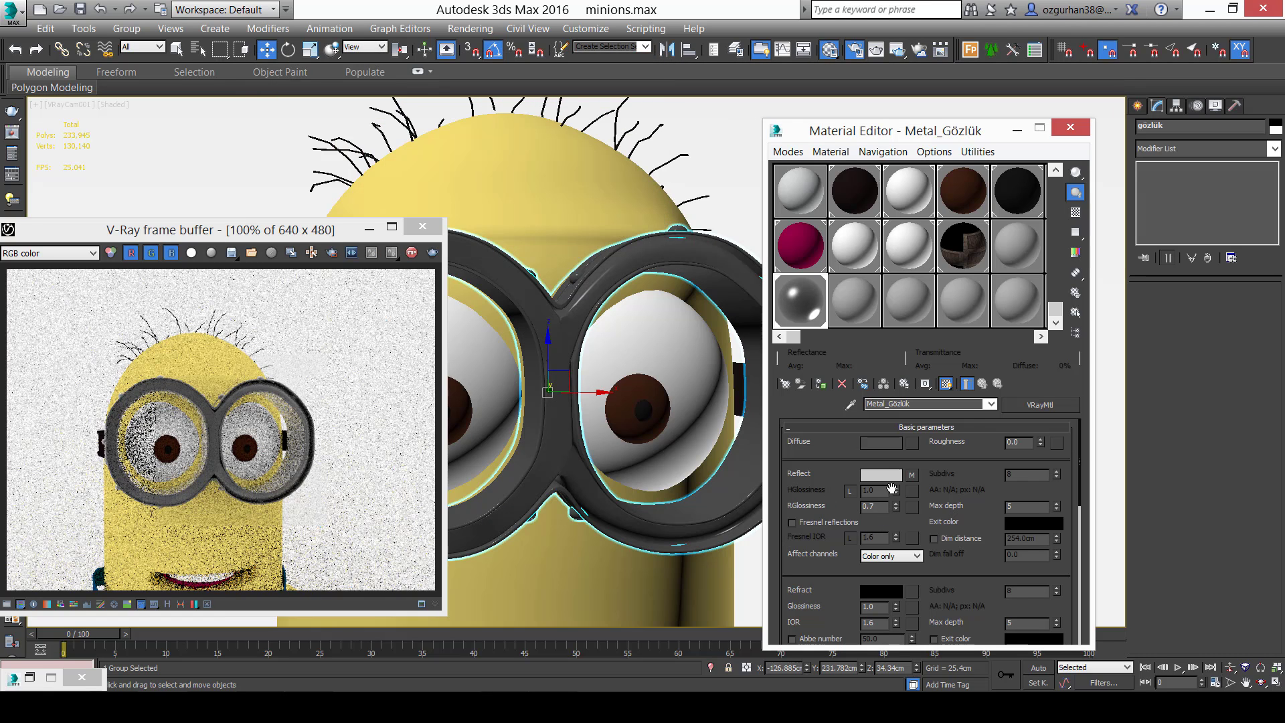
Brighten the Metal_Gözlük reflection color to near white.
{"action": "left_click", "coordinate": [882, 475]}
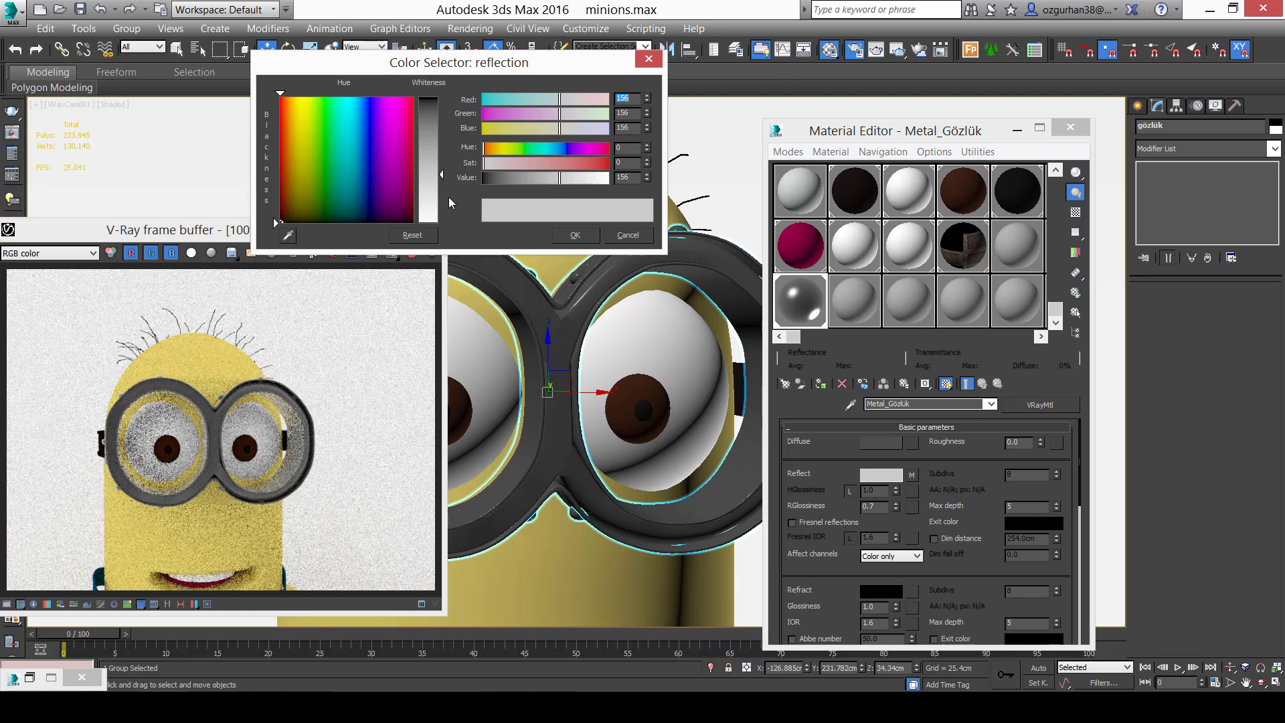
{"action": "left_click_drag", "start_coordinate": [449, 198], "coordinate": [447, 223]}
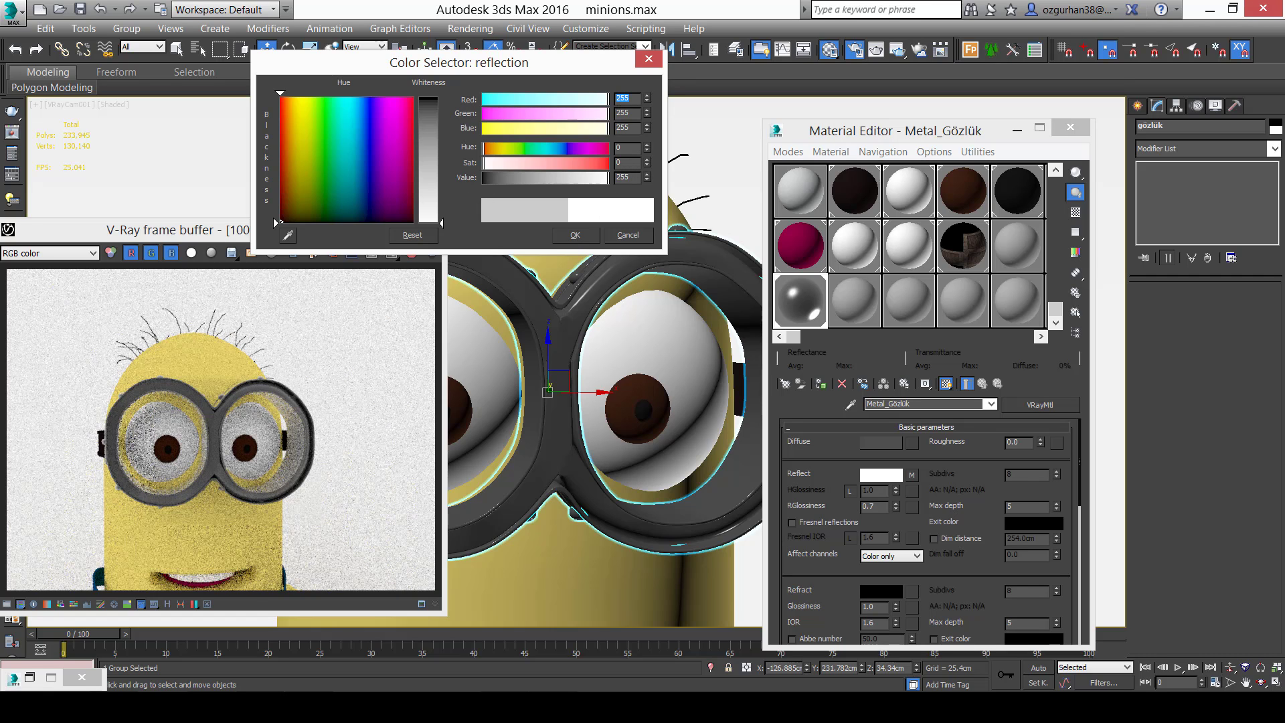
{"action": "left_click", "coordinate": [575, 235]}
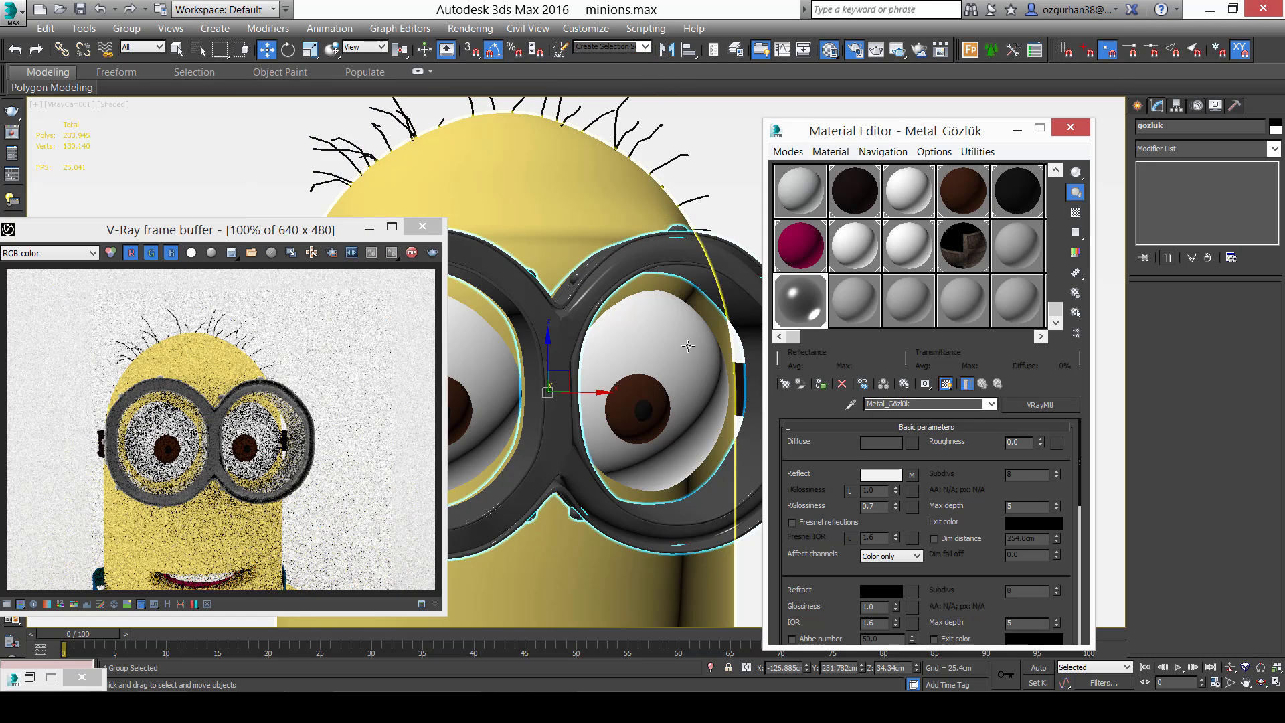
Set the Metal_Gözlük reflection glossiness to 0.5, keeping the highlight glossiness locked to it.
{"action": "double_click", "coordinate": [872, 506]}
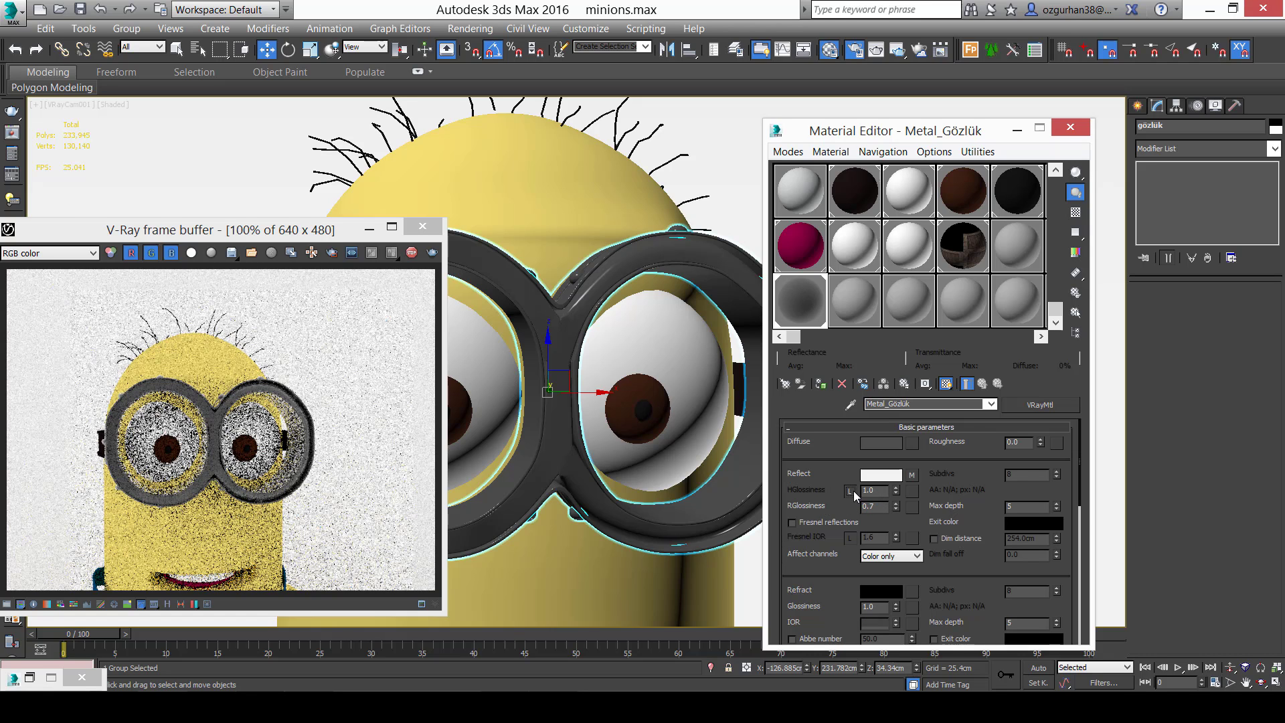
{"action": "left_click", "coordinate": [851, 491]}
{"action": "type", "text": "0"}
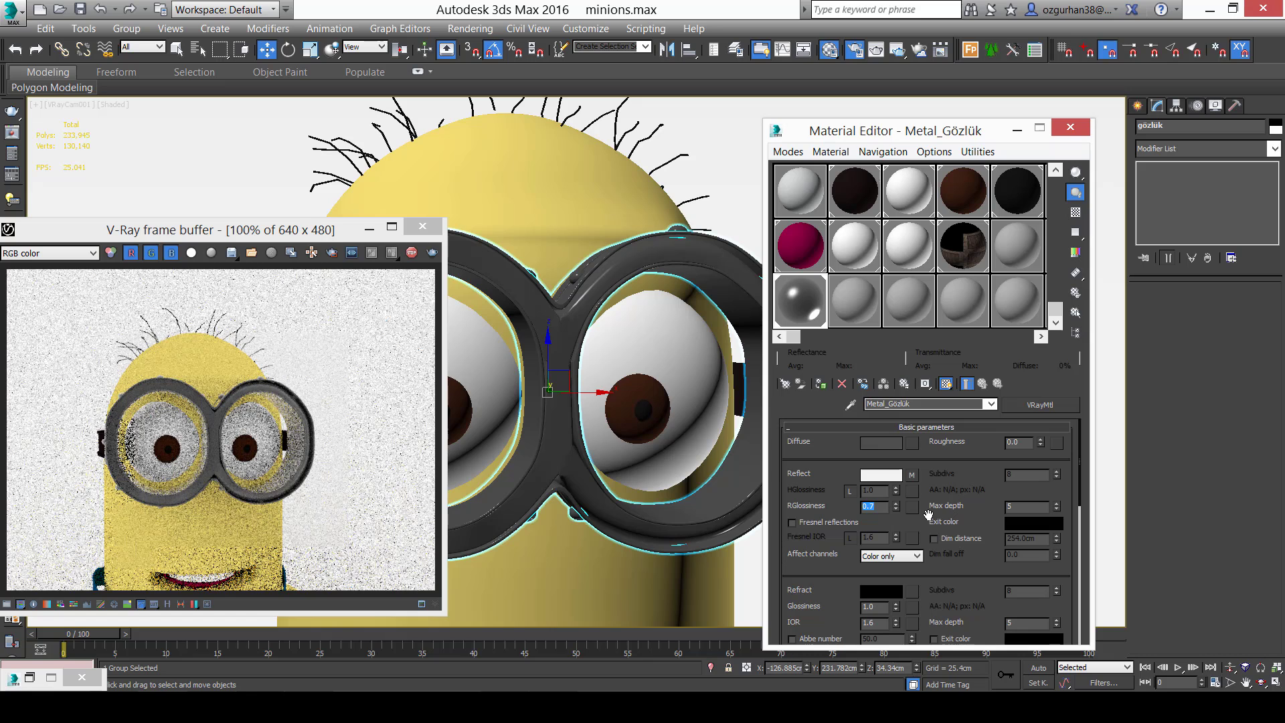
{"action": "type", "text": ".5"}
{"action": "key", "text": "Return"}
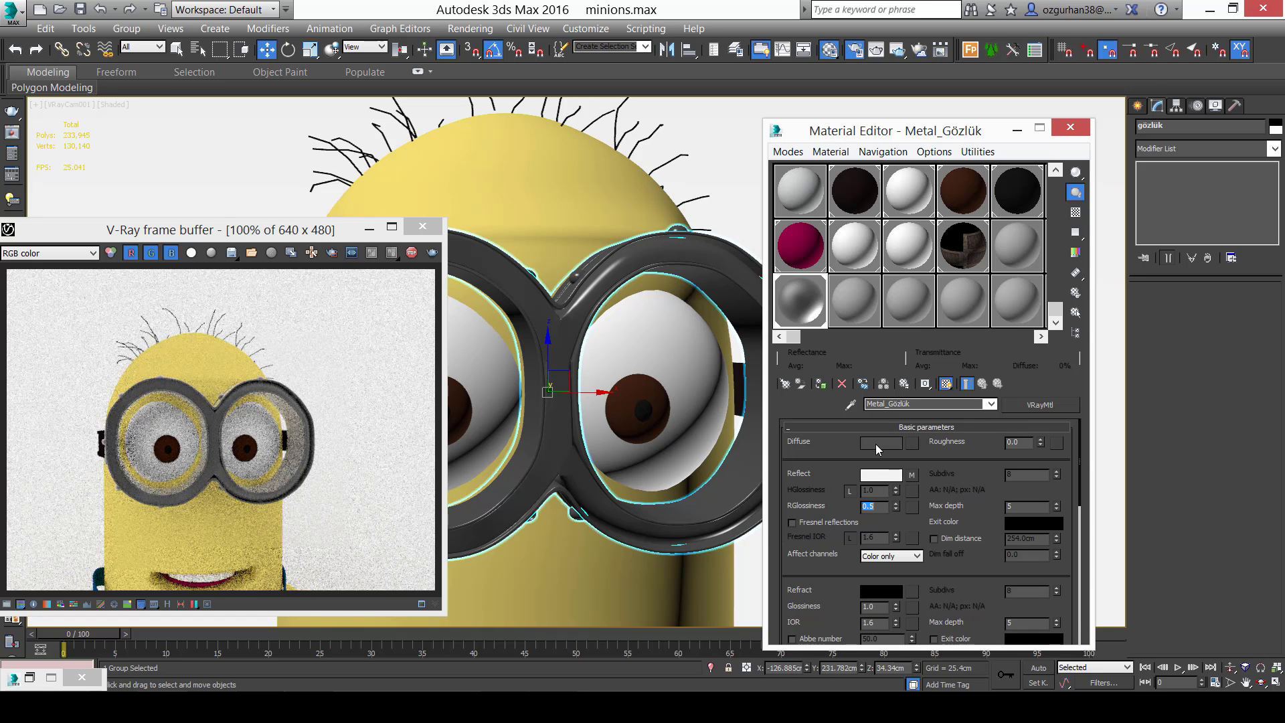
Try a very dark grey refraction color on the Metal_Gözlük material.
{"action": "left_click", "coordinate": [889, 590]}
{"action": "left_click", "coordinate": [430, 190]}
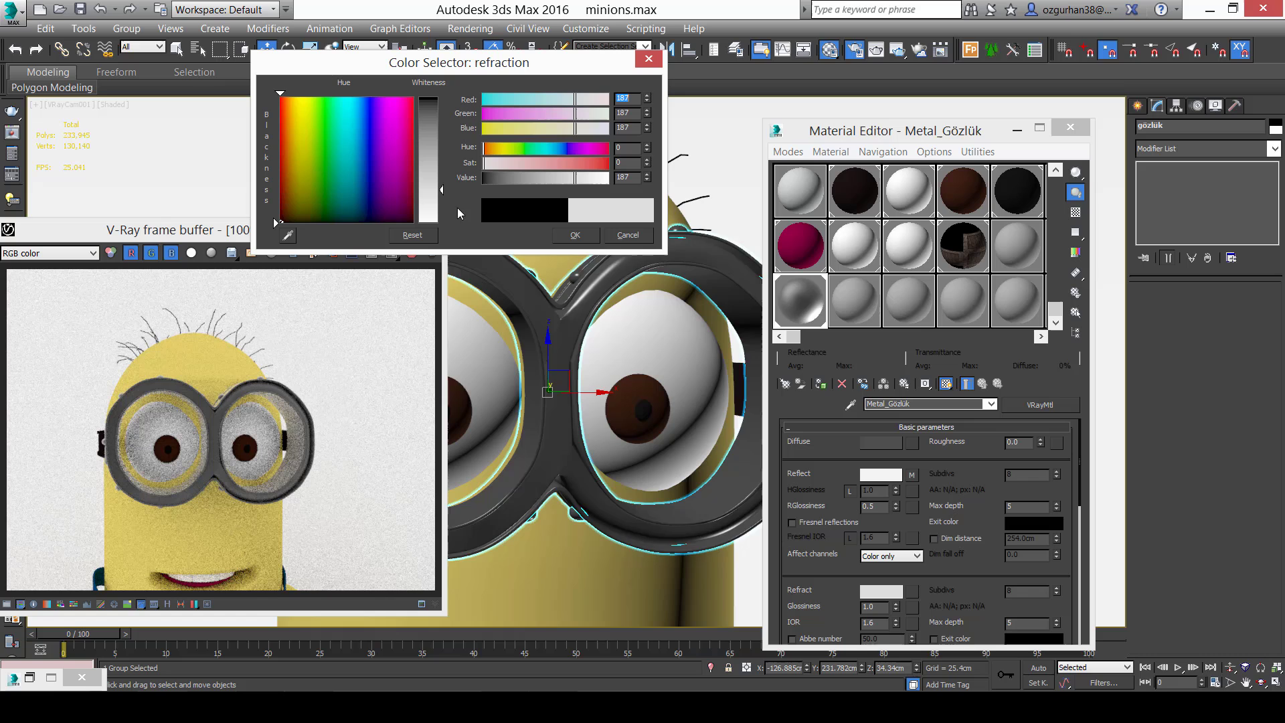
{"action": "left_click_drag", "start_coordinate": [444, 188], "coordinate": [443, 100]}
{"action": "left_click", "coordinate": [574, 235]}
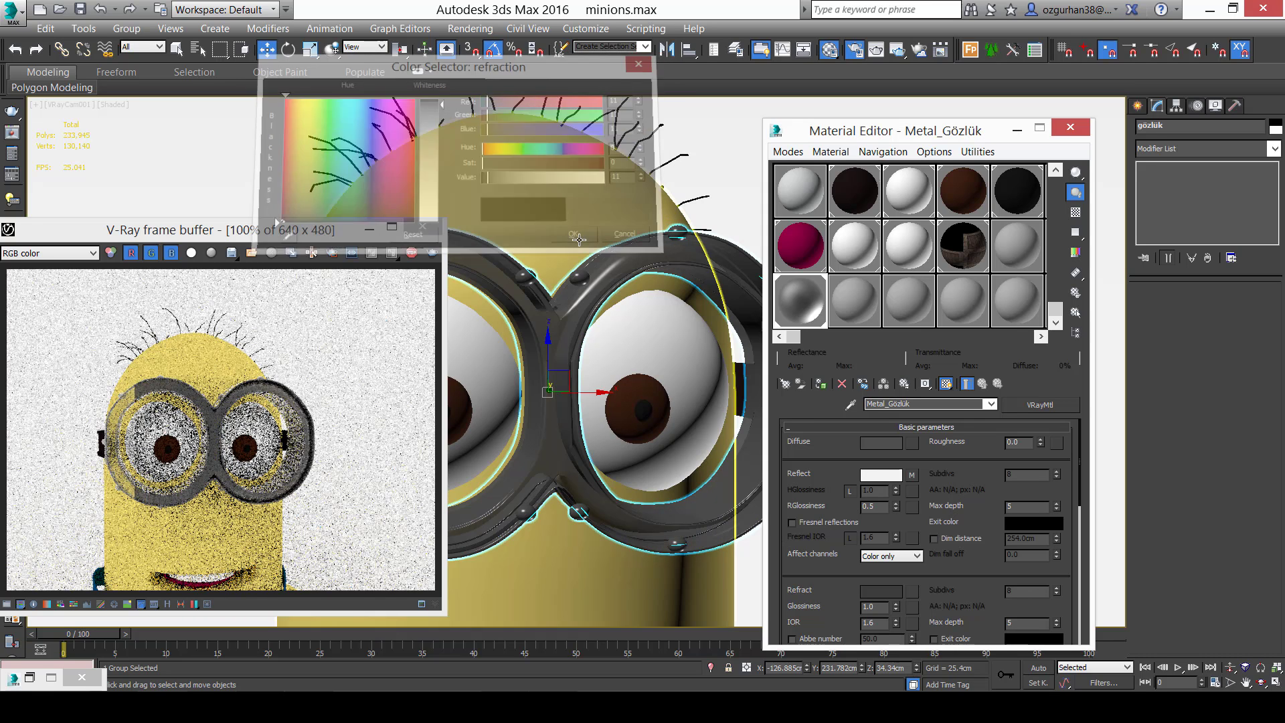
Clear the Falloff map from the Metal_Gözlük reflection and return to the parent material.
{"action": "left_click", "coordinate": [881, 475]}
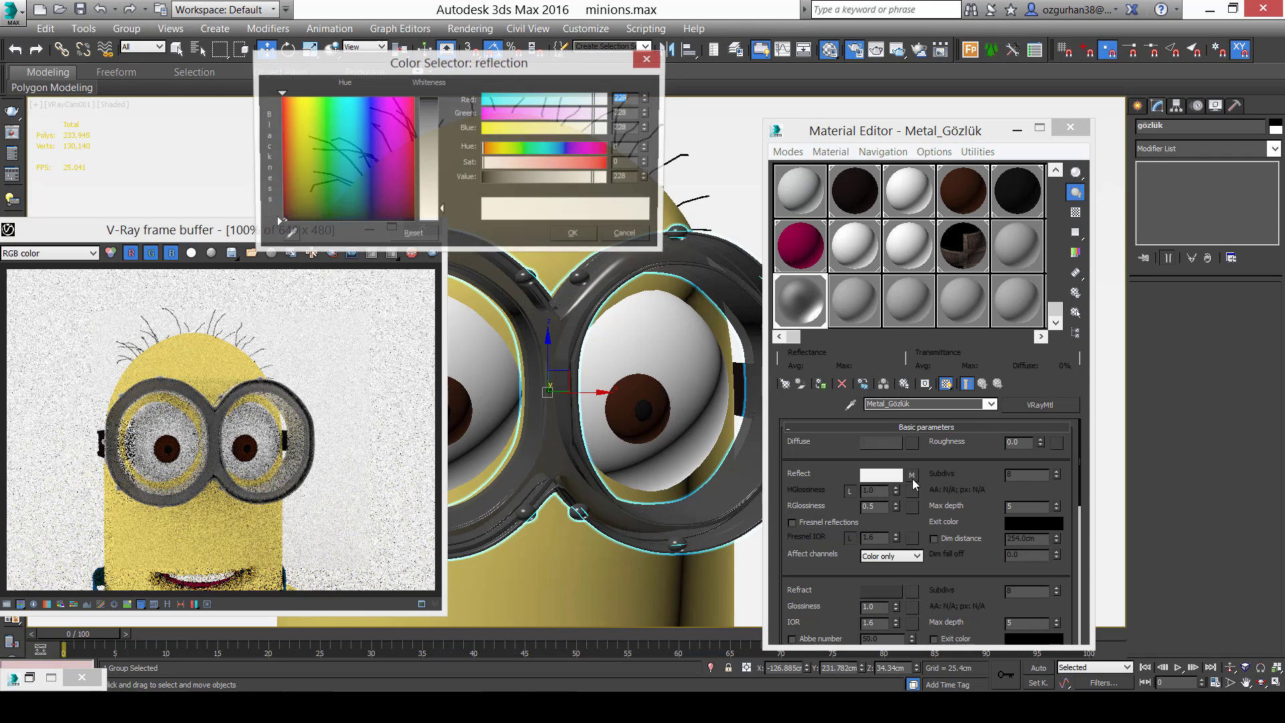
{"action": "left_click", "coordinate": [629, 235]}
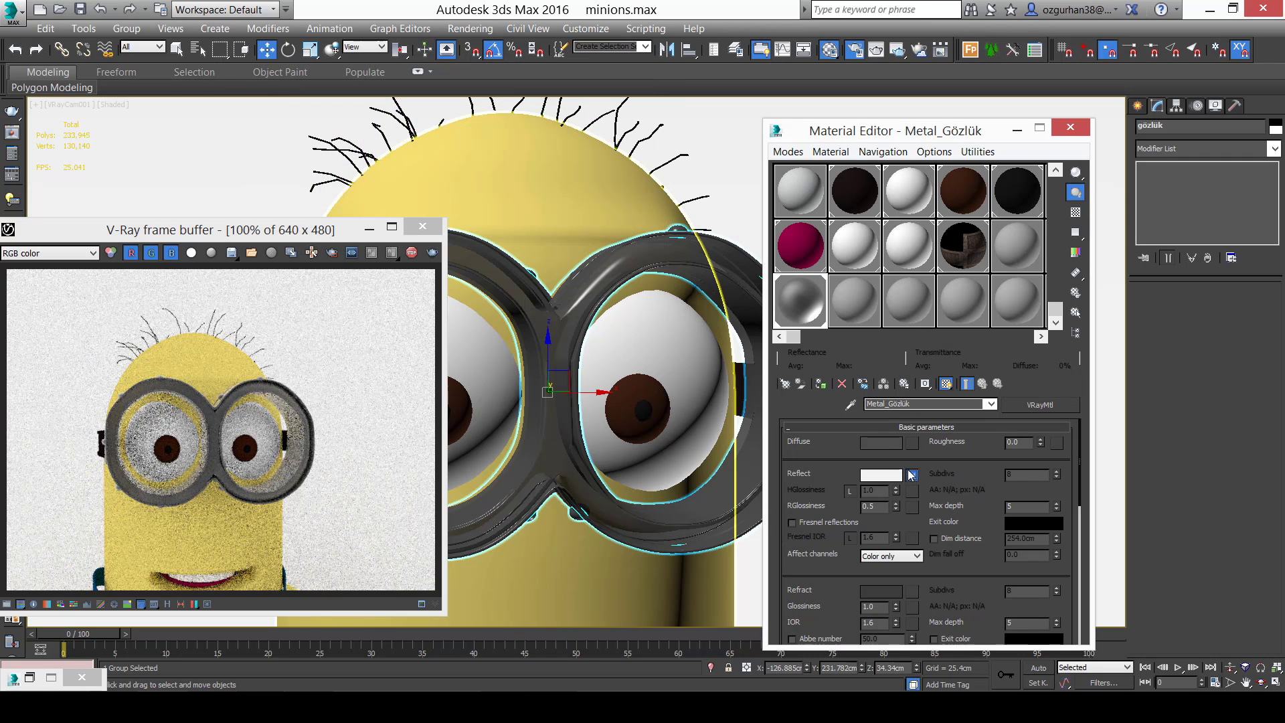
{"action": "left_click", "coordinate": [911, 474]}
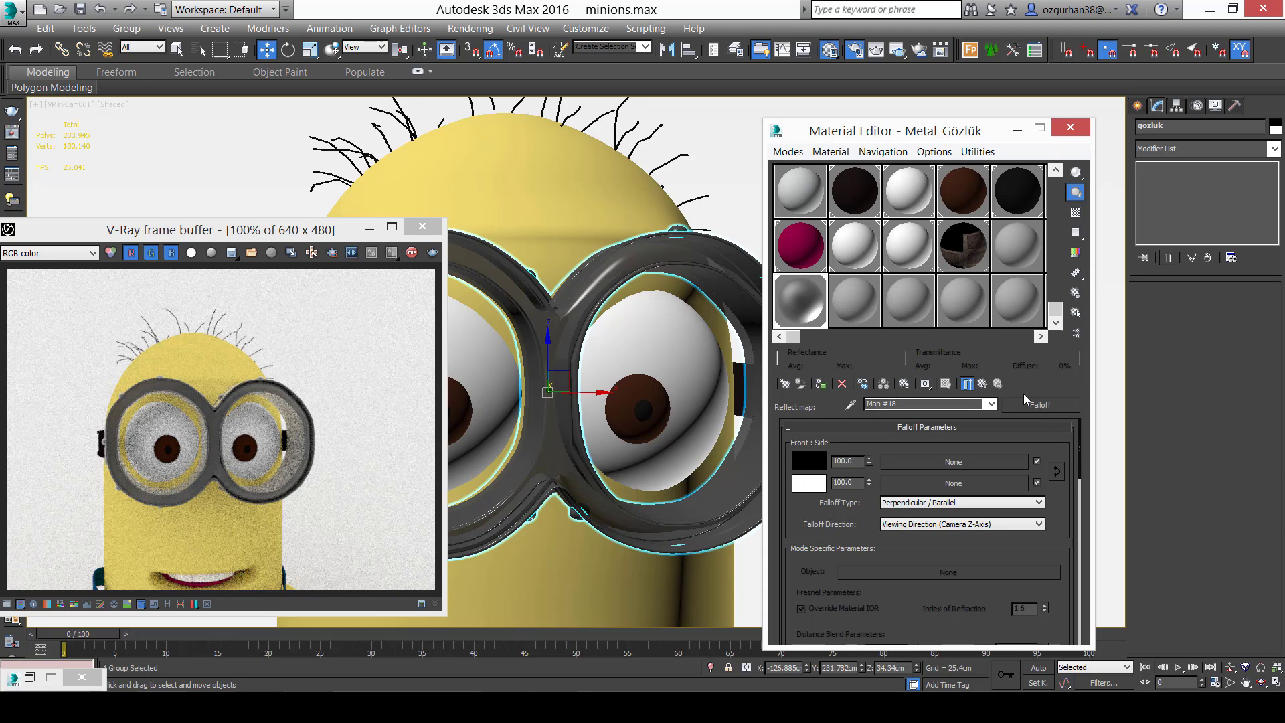
{"action": "right_click", "coordinate": [1034, 404]}
{"action": "left_click", "coordinate": [1064, 429]}
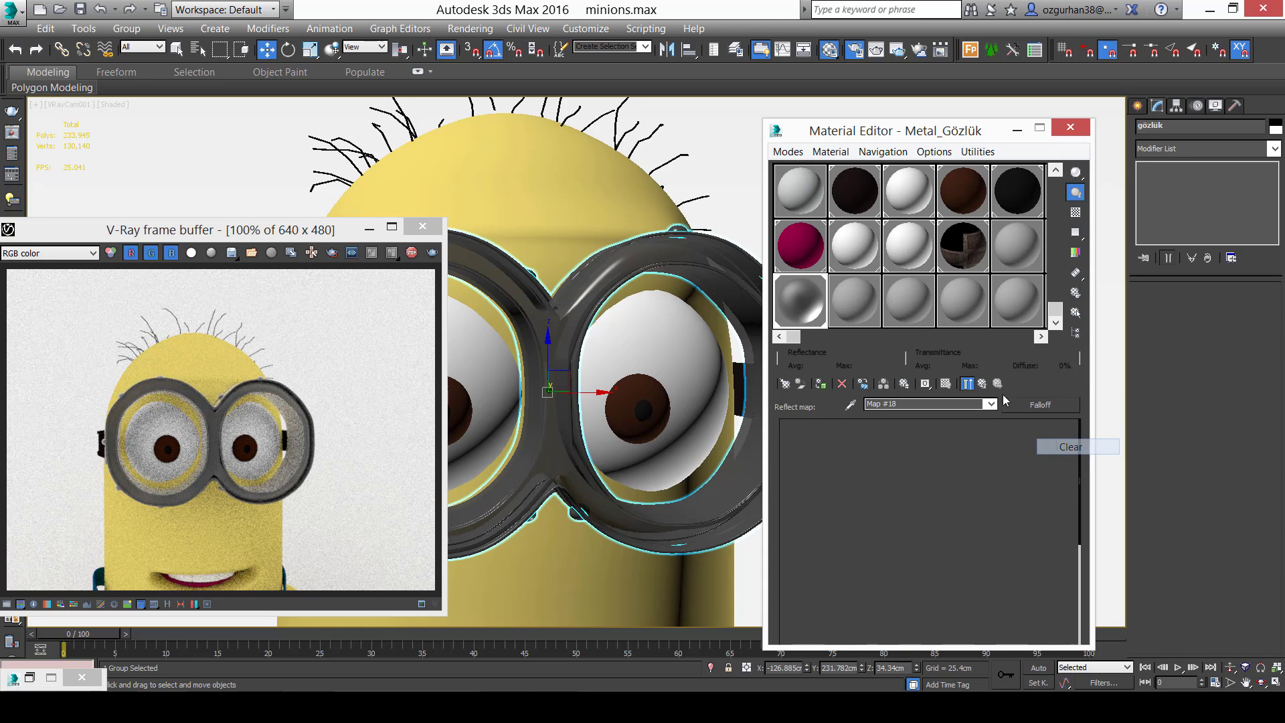
{"action": "left_click", "coordinate": [982, 384]}
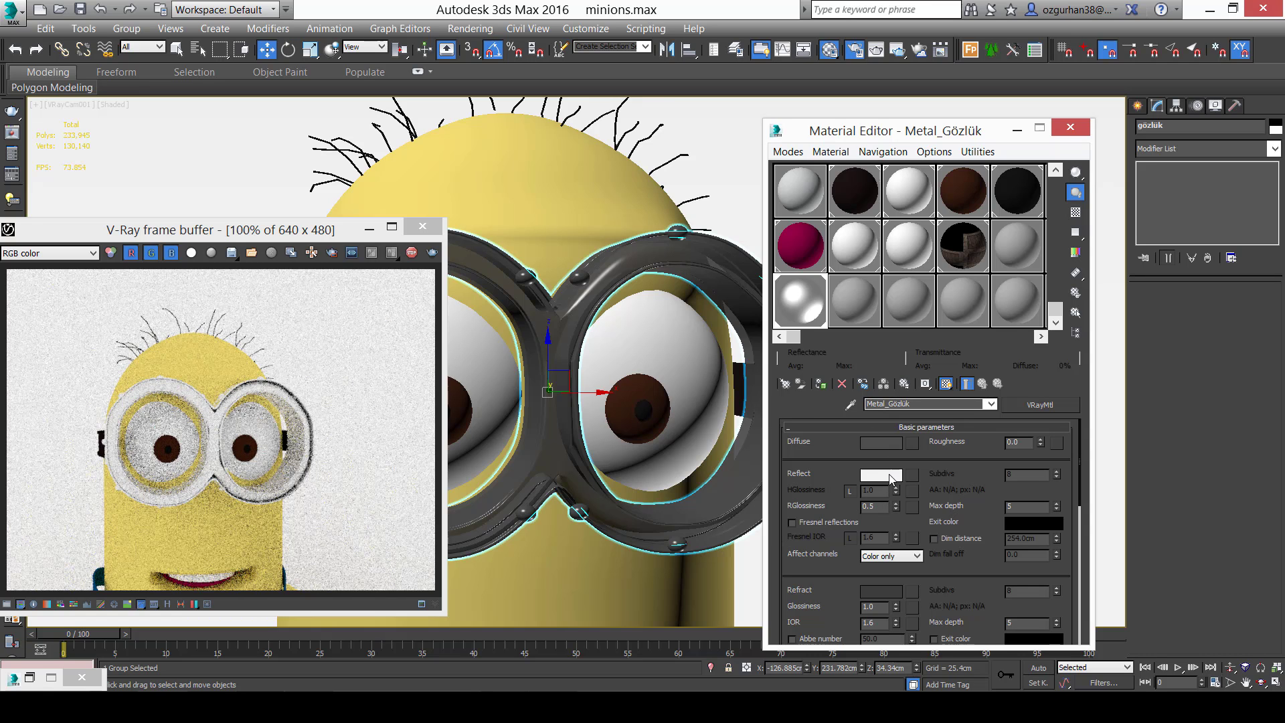
Darken the Metal_Gözlük reflection color to a light grey.
{"action": "left_click", "coordinate": [890, 477]}
{"action": "left_click_drag", "start_coordinate": [439, 205], "coordinate": [439, 177]}
{"action": "left_click", "coordinate": [571, 239]}
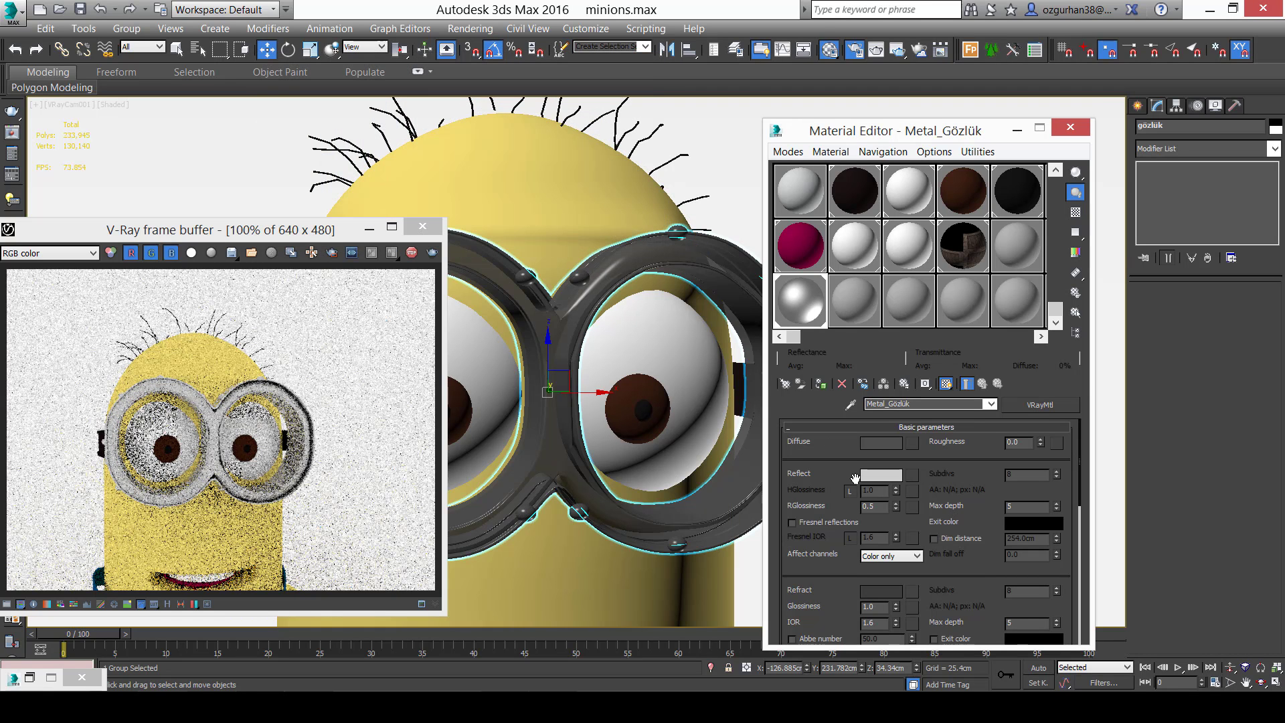
Adjust the Metal_Gözlük reflection glossiness to 0.68.
{"action": "left_click_drag", "start_coordinate": [880, 507], "coordinate": [809, 494]}
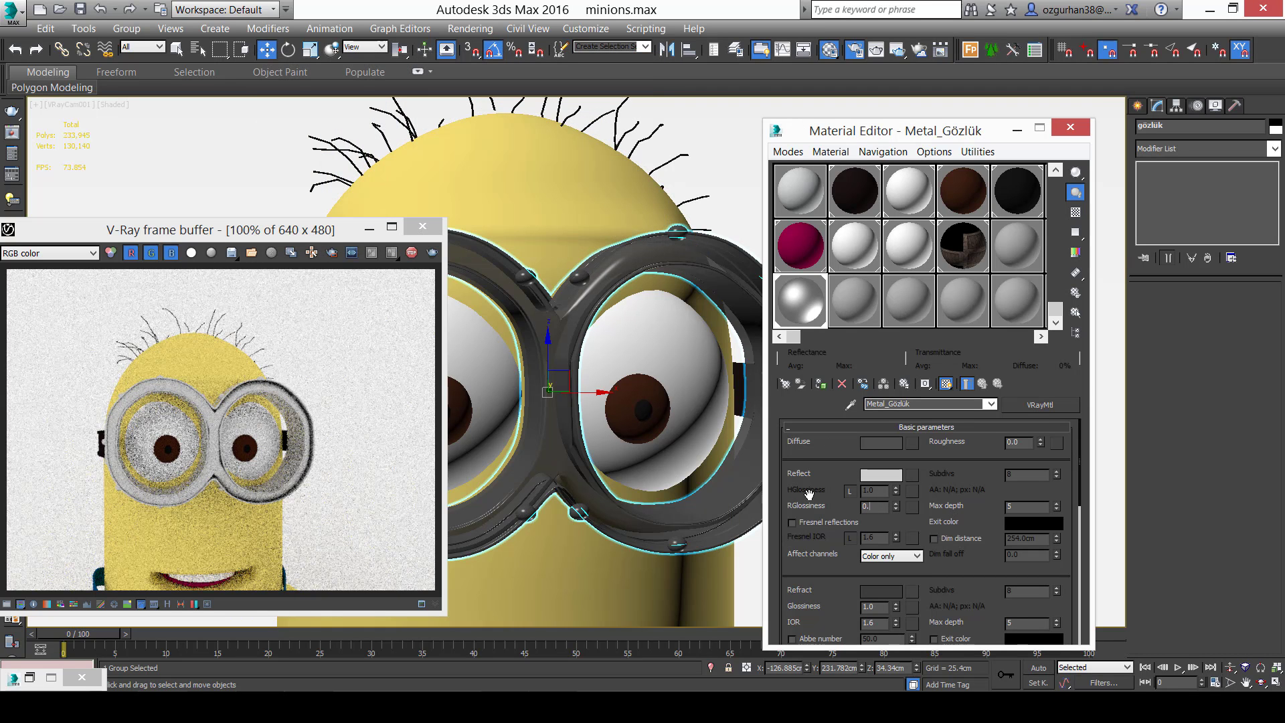
{"action": "key", "text": "Return"}
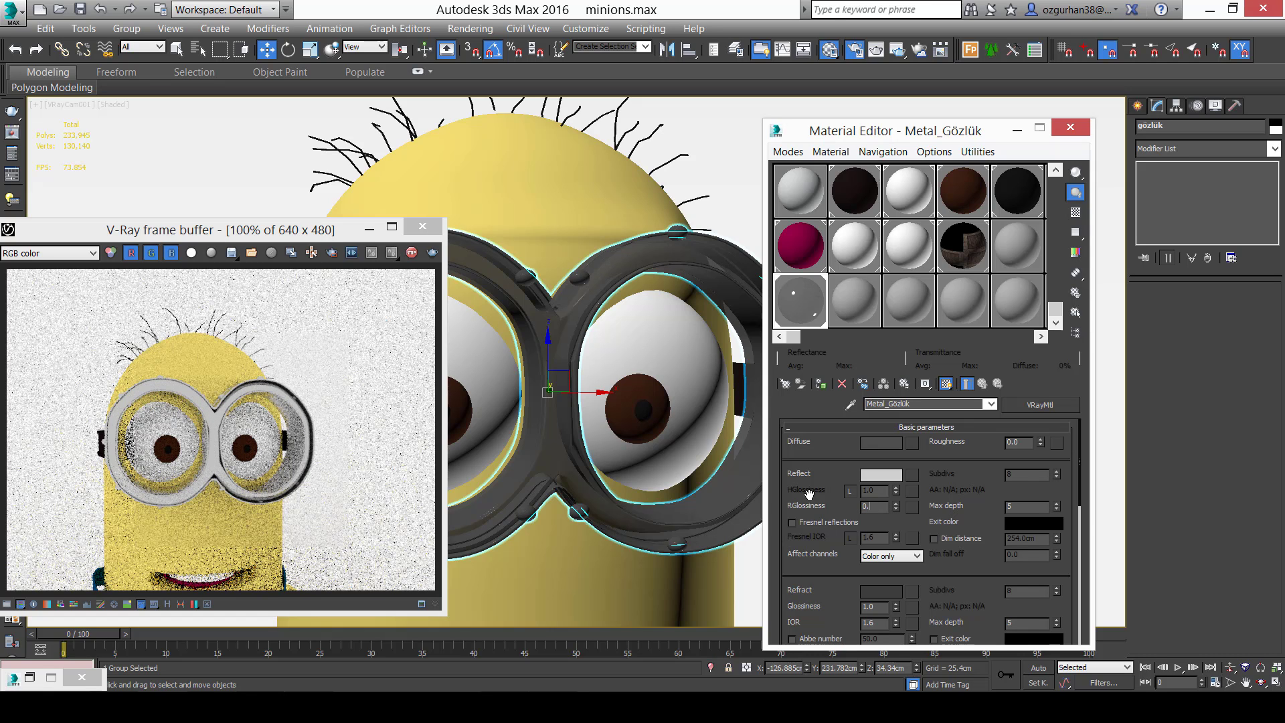
{"action": "type", "text": "0.7"}
{"action": "key", "text": "Return"}
{"action": "type", "text": "0"}
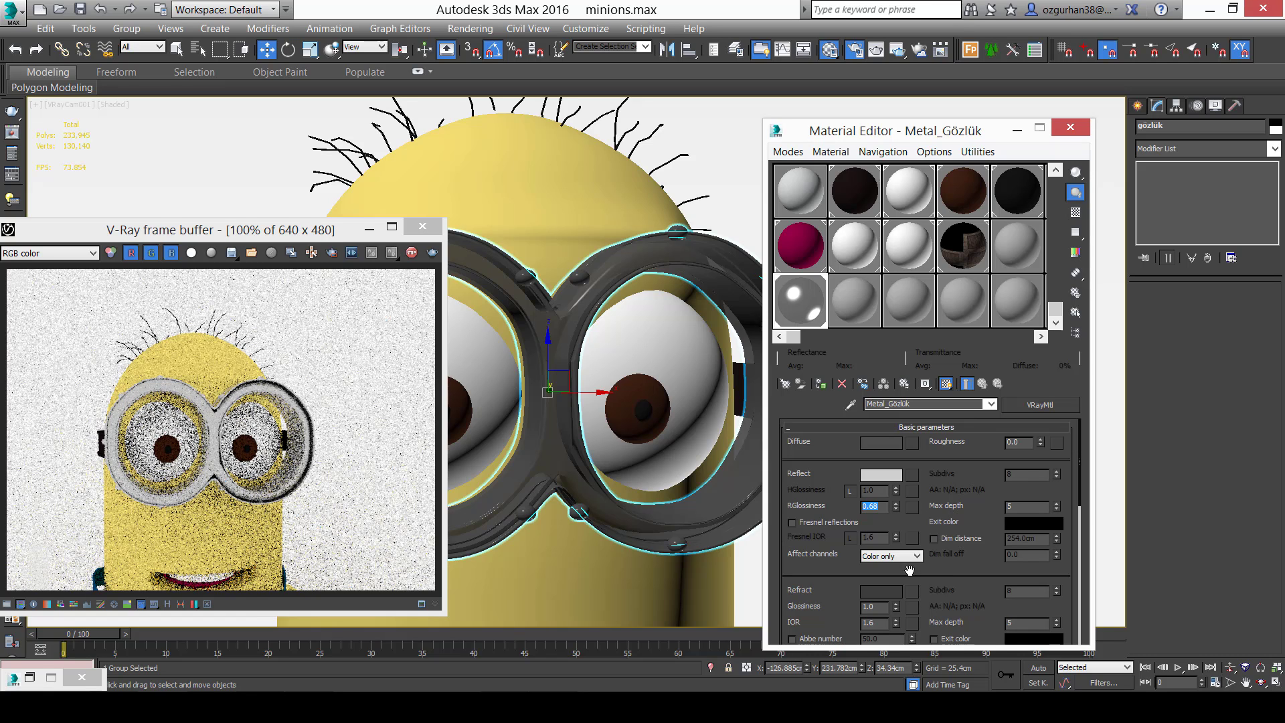
Set the Metal_Gözlük refraction color to near black with value 1.
{"action": "left_click", "coordinate": [895, 590]}
{"action": "left_click_drag", "start_coordinate": [490, 178], "coordinate": [483, 178]}
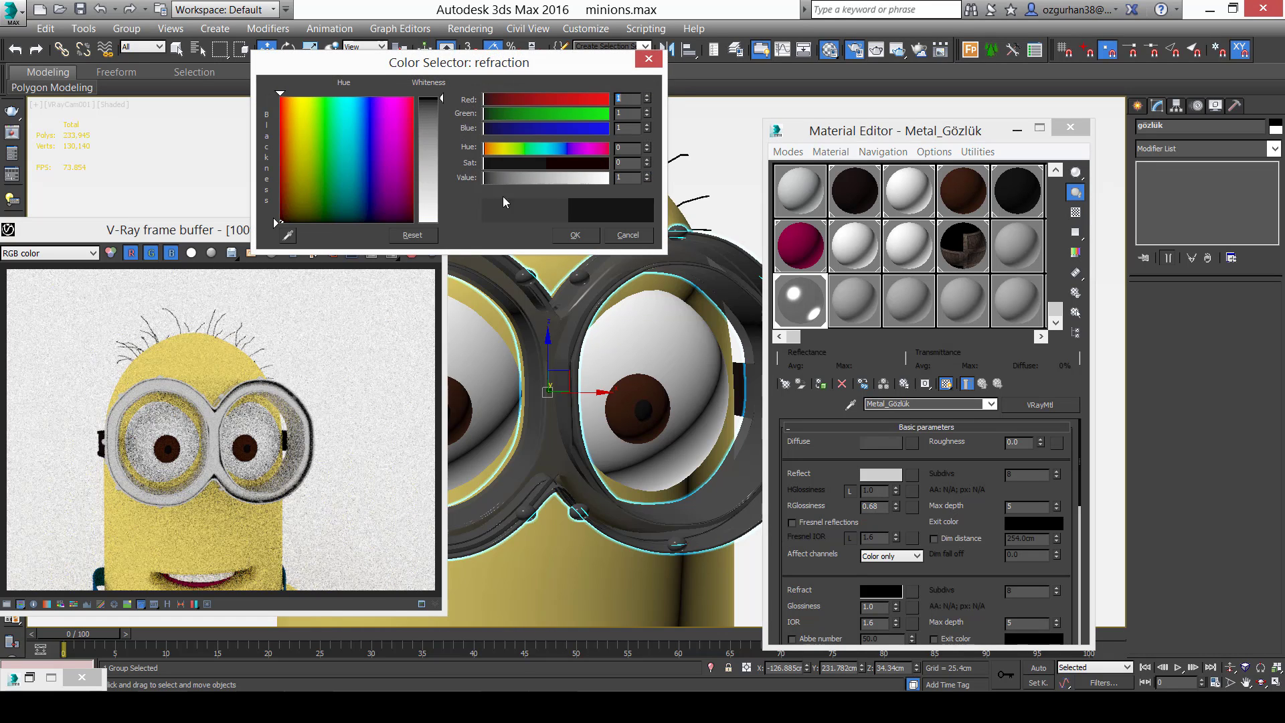
{"action": "left_click", "coordinate": [575, 239]}
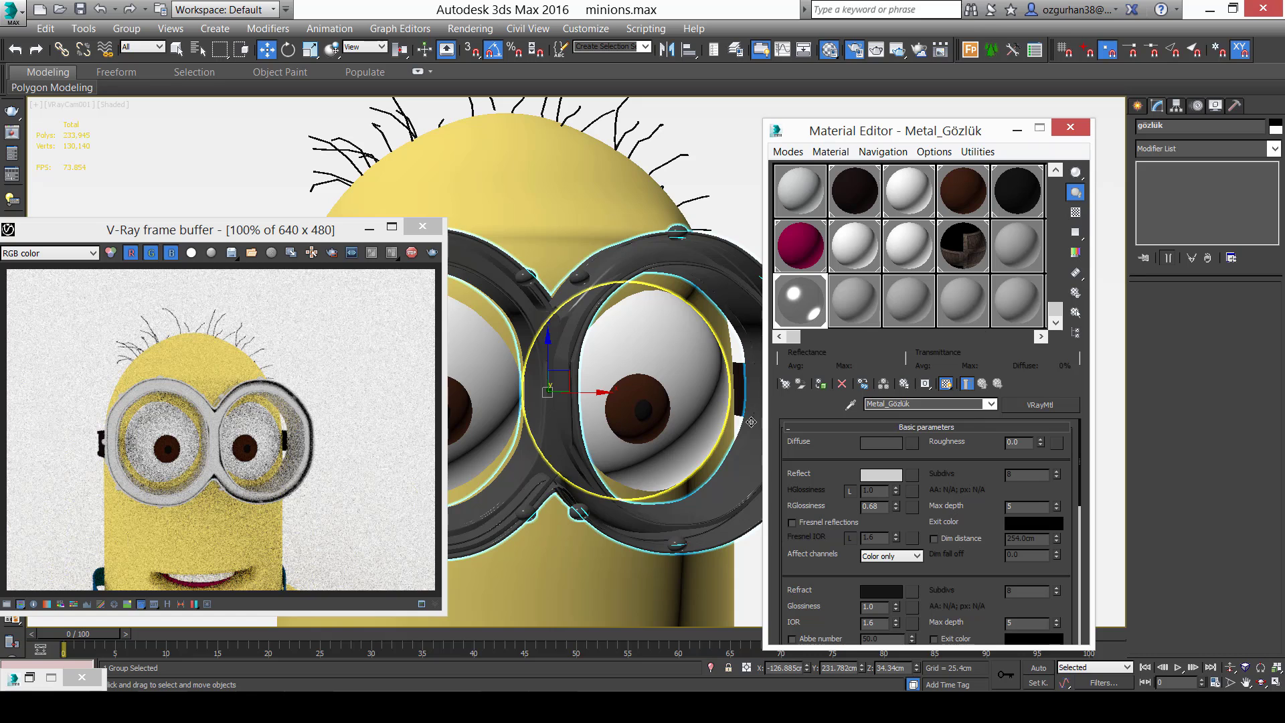
Minimize the Material Editor, move VRayCam001 closer to the minion in a perspective view, and return to the camera view.
{"action": "left_click", "coordinate": [1017, 128]}
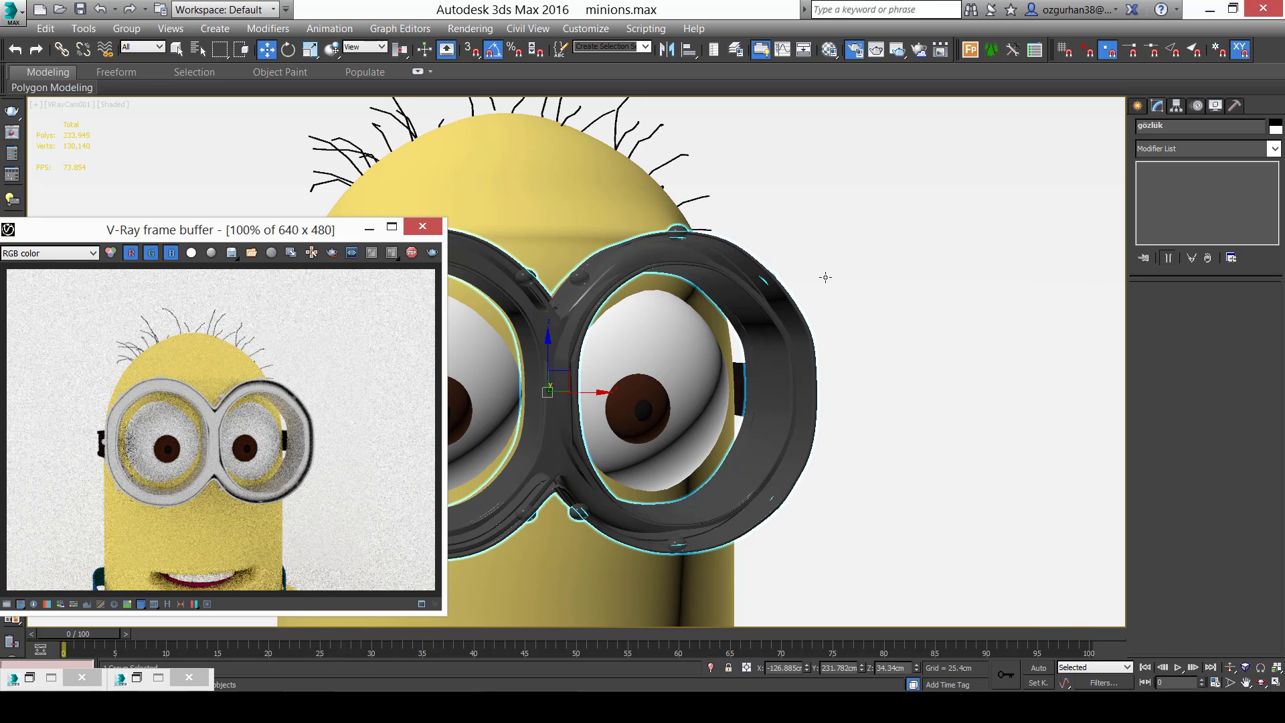
{"action": "middle_click_drag", "start_coordinate": [825, 277], "coordinate": [831, 303]}
{"action": "key", "text": "p"}
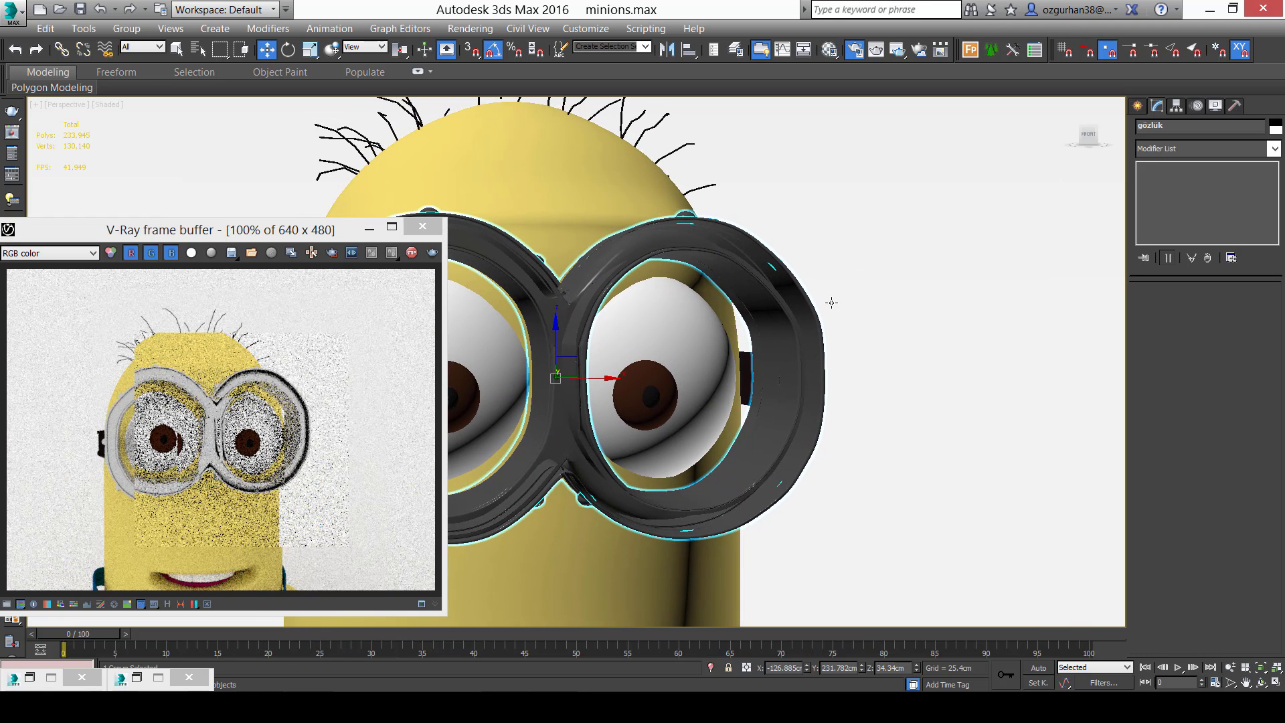
{"action": "scroll", "coordinate": [831, 295], "scroll_direction": "down", "scroll_amount": 5}
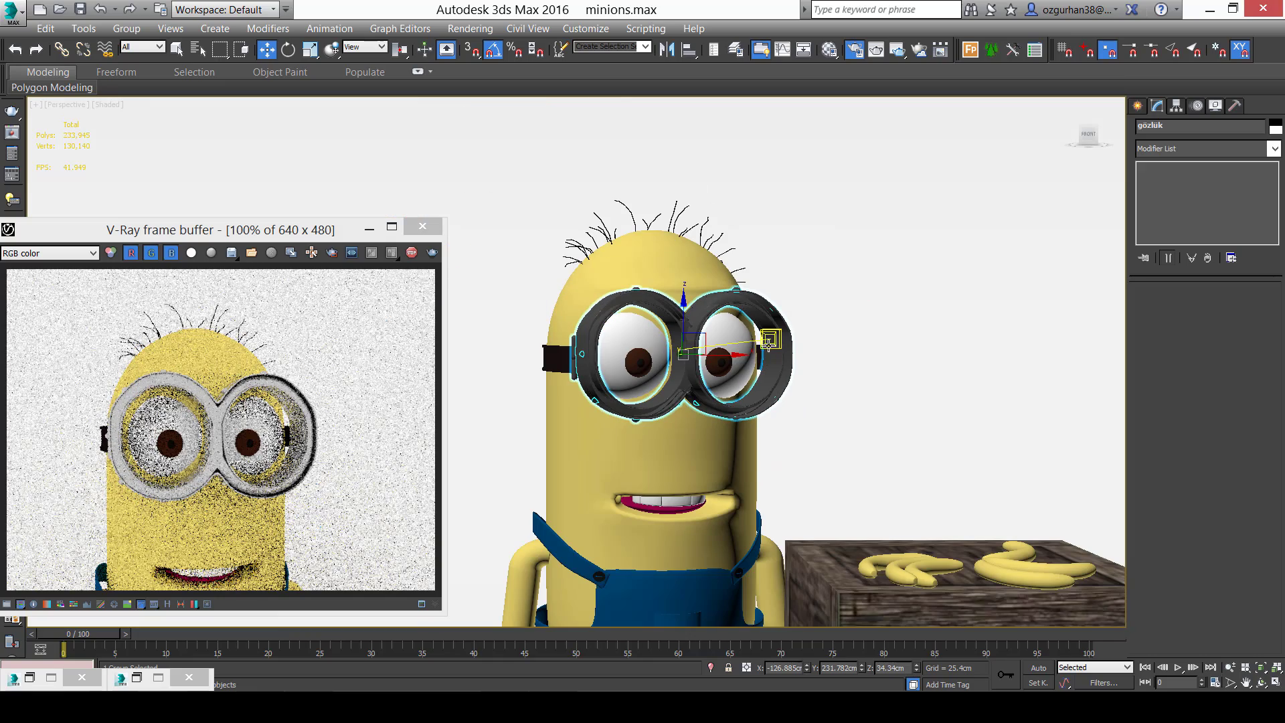
{"action": "middle_click_drag", "start_coordinate": [768, 341], "coordinate": [937, 479], "text": "alt"}
{"action": "left_click", "coordinate": [1010, 554]}
{"action": "left_click_drag", "start_coordinate": [963, 517], "coordinate": [886, 459]}
{"action": "key", "text": "c"}
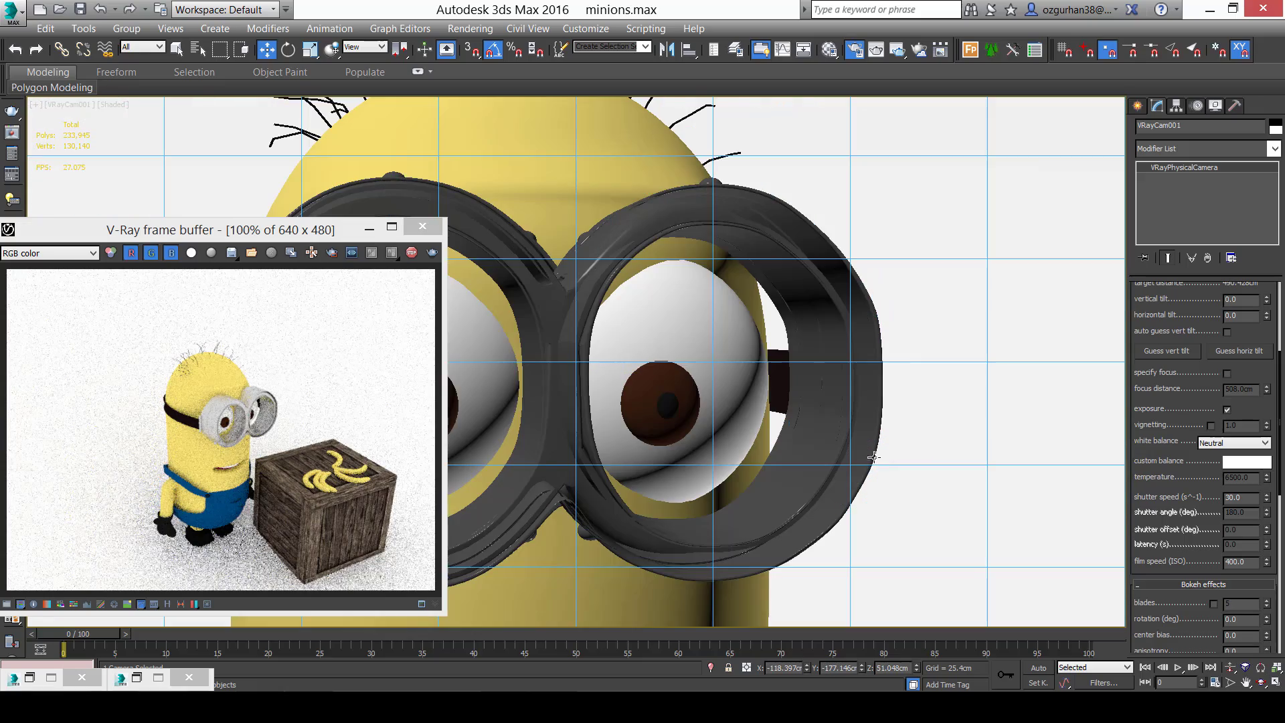
Select the VRayCam001 target and move it to reframe the camera view on the minion's goggles.
{"action": "middle_click_drag", "start_coordinate": [733, 358], "coordinate": [877, 462]}
{"action": "right_click", "coordinate": [679, 301]}
{"action": "left_click", "coordinate": [631, 283]}
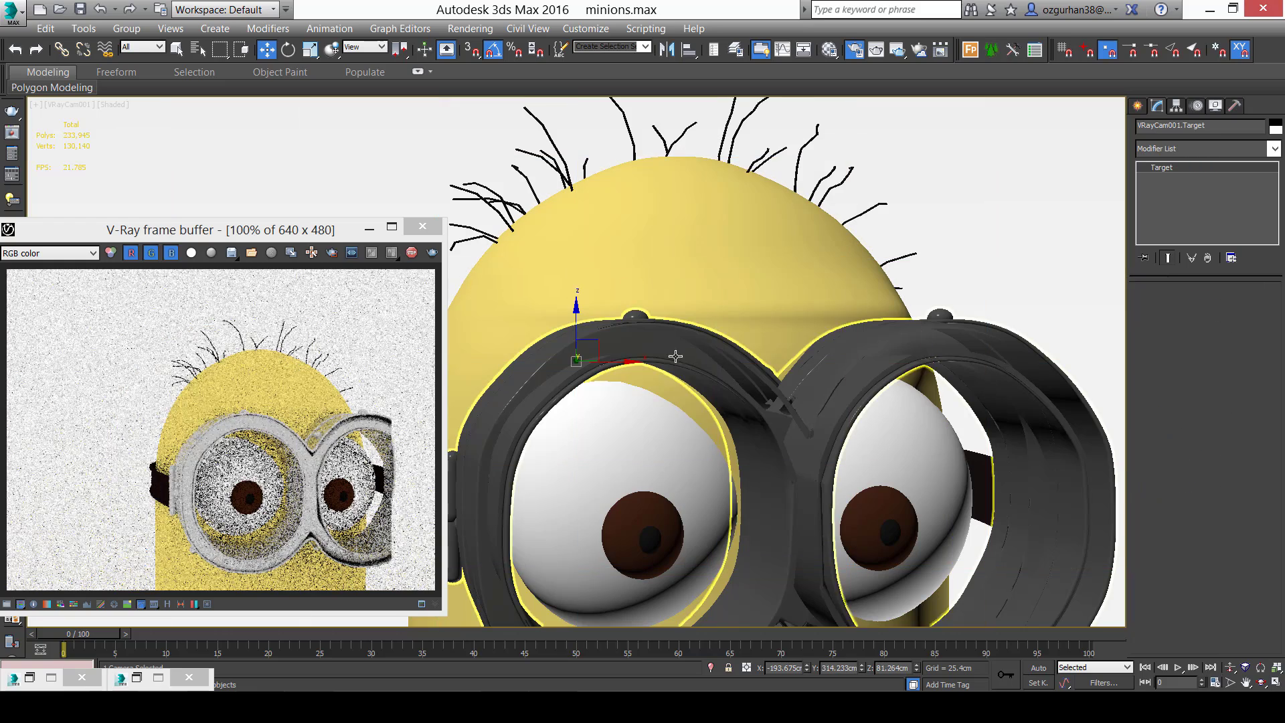
{"action": "left_click_drag", "start_coordinate": [589, 349], "coordinate": [736, 391]}
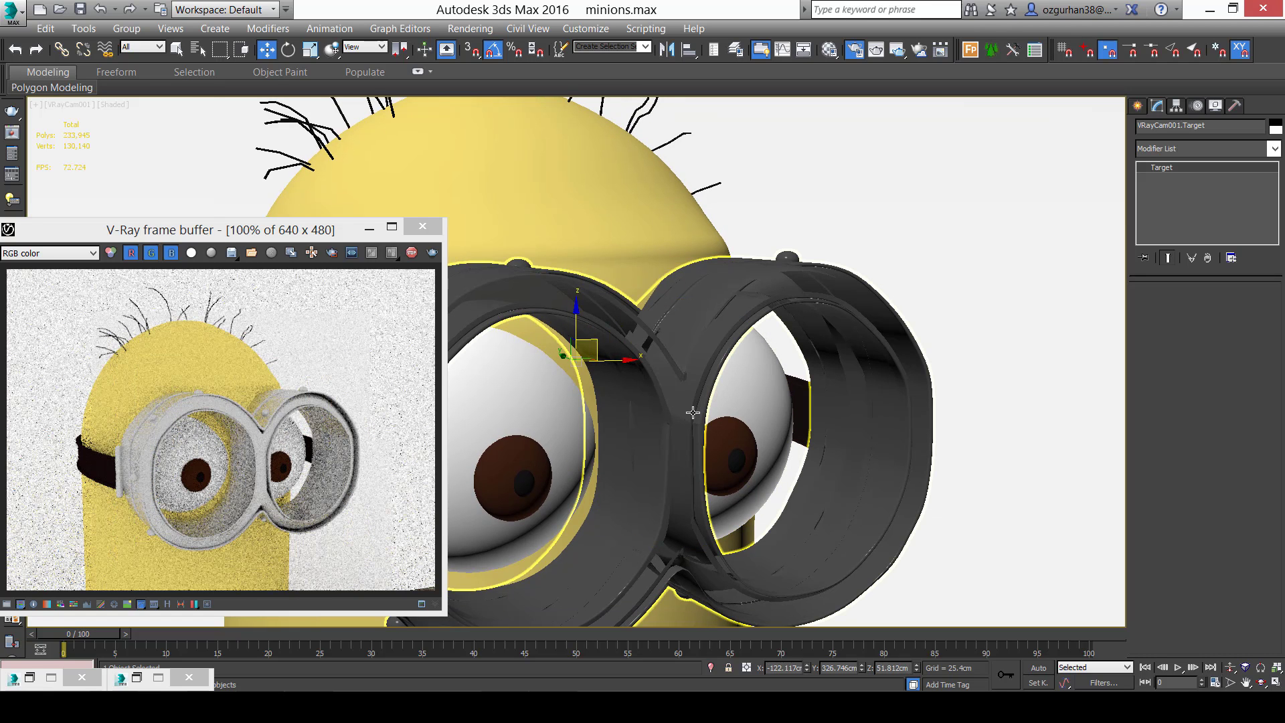
Select the goggles and set the Metal_Gözlük reflection color to a grey with value 145.
{"action": "left_click", "coordinate": [687, 353]}
{"action": "key", "text": "m"}
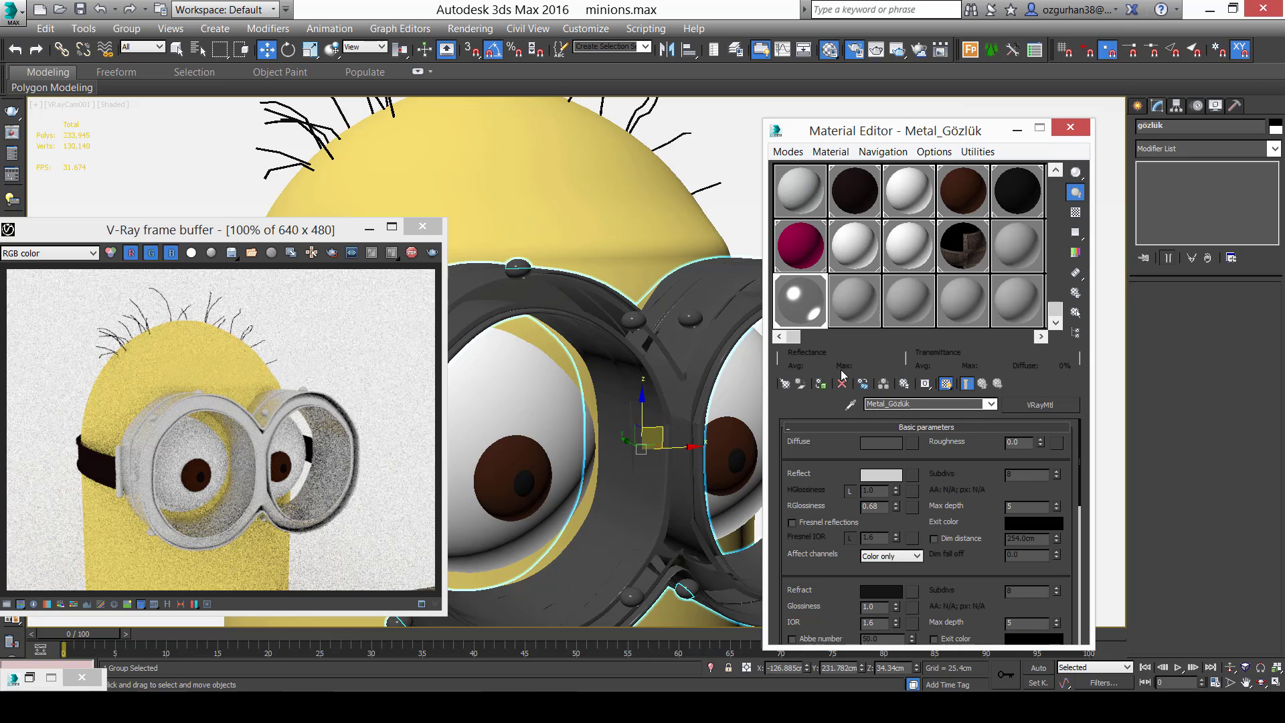
{"action": "left_click", "coordinate": [890, 476]}
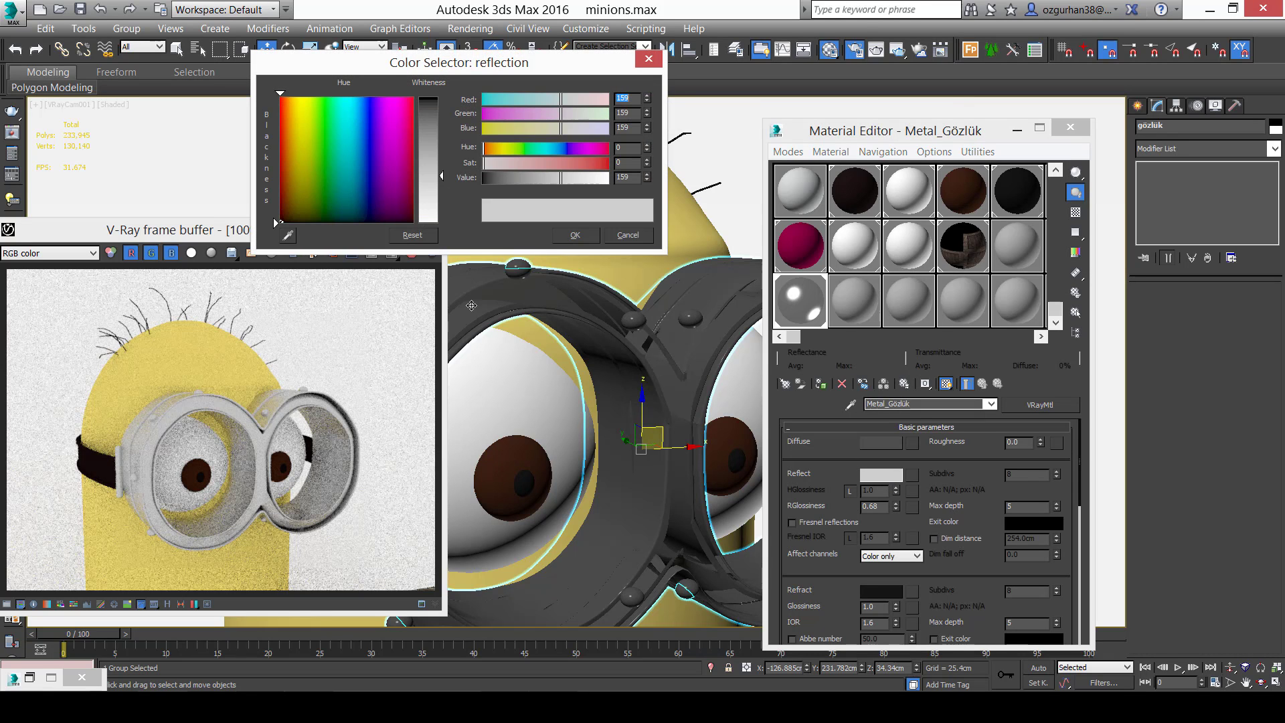
{"action": "left_click", "coordinate": [444, 190]}
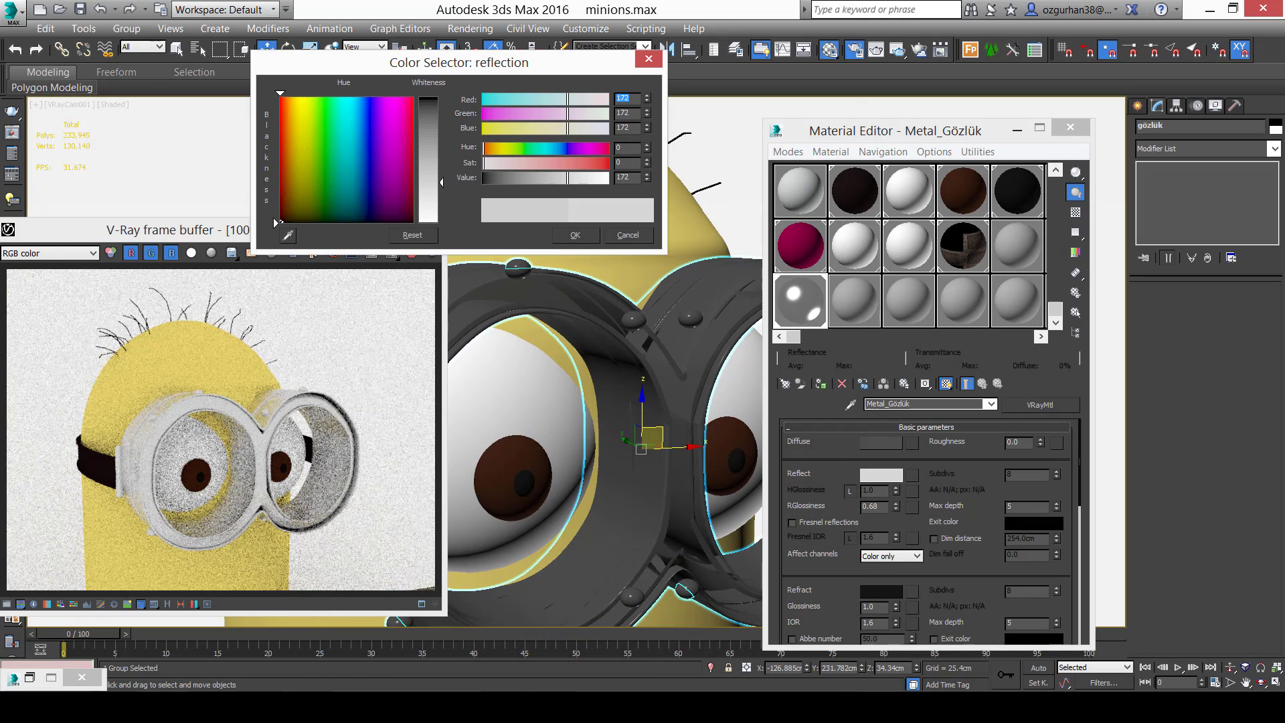
{"action": "left_click_drag", "start_coordinate": [441, 181], "coordinate": [442, 176]}
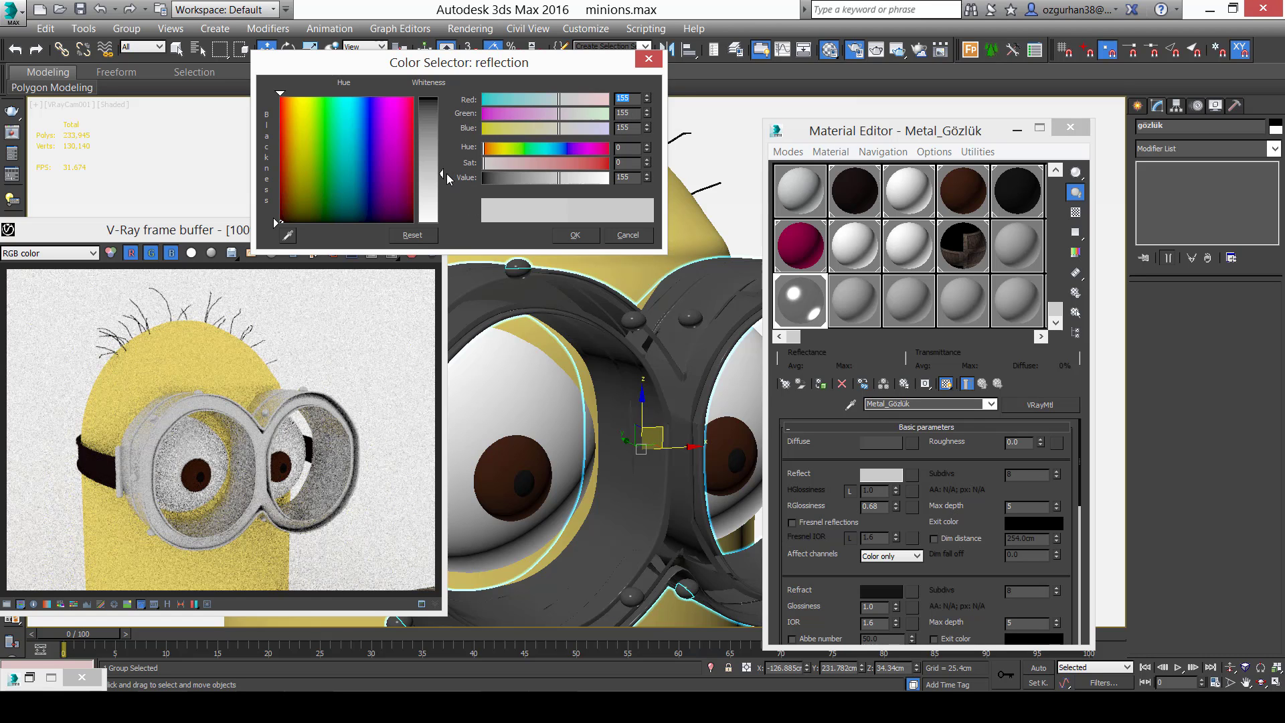
{"action": "left_click_drag", "start_coordinate": [443, 171], "coordinate": [445, 190]}
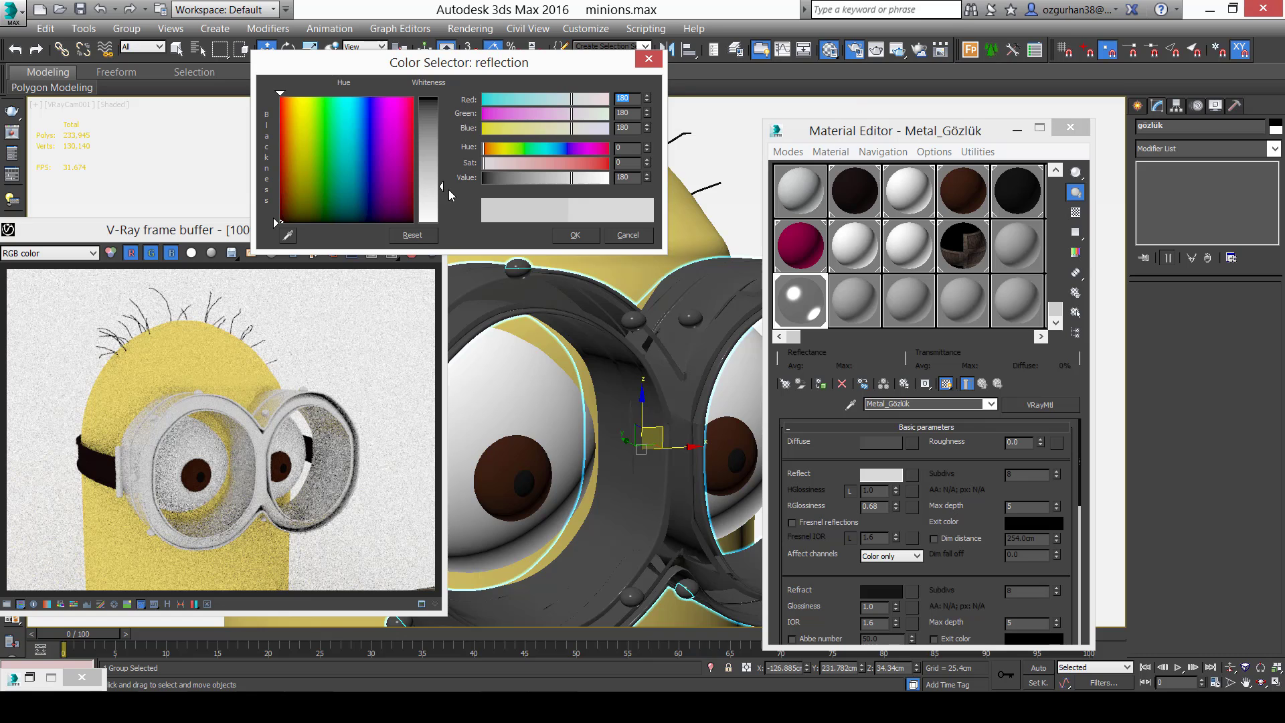
{"action": "left_click_drag", "start_coordinate": [443, 187], "coordinate": [444, 178]}
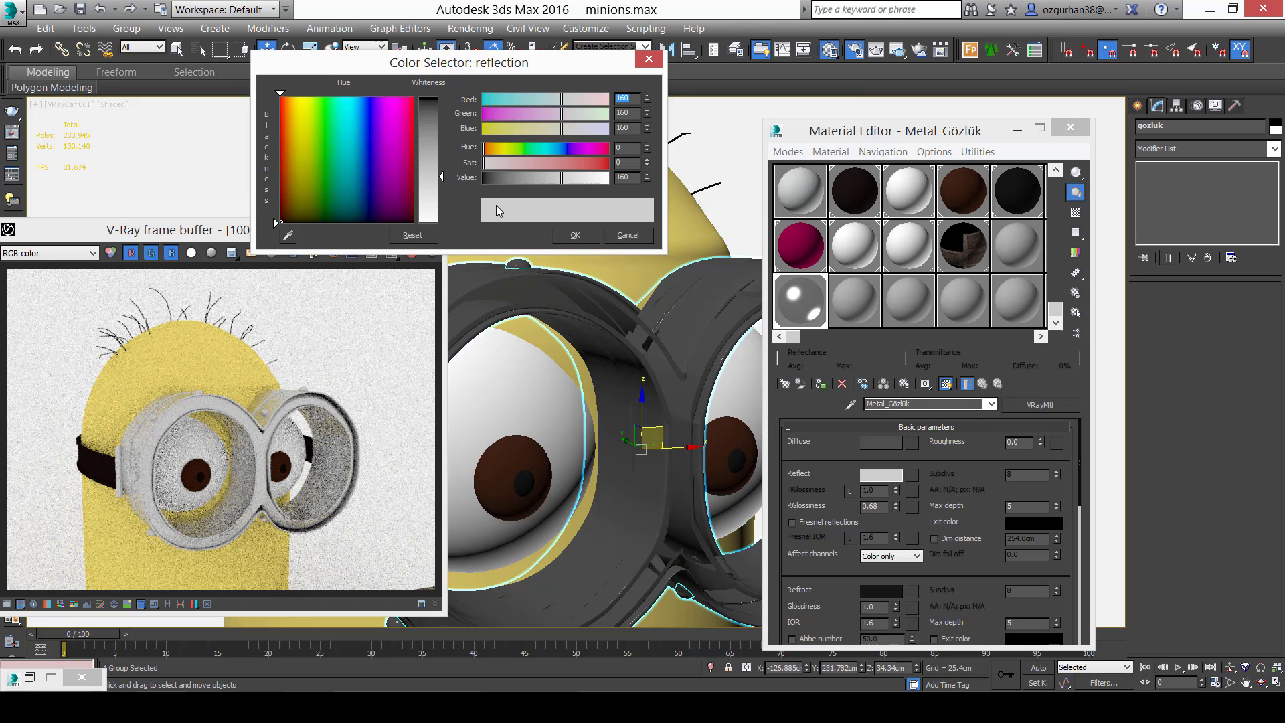
{"action": "left_click_drag", "start_coordinate": [442, 176], "coordinate": [442, 172]}
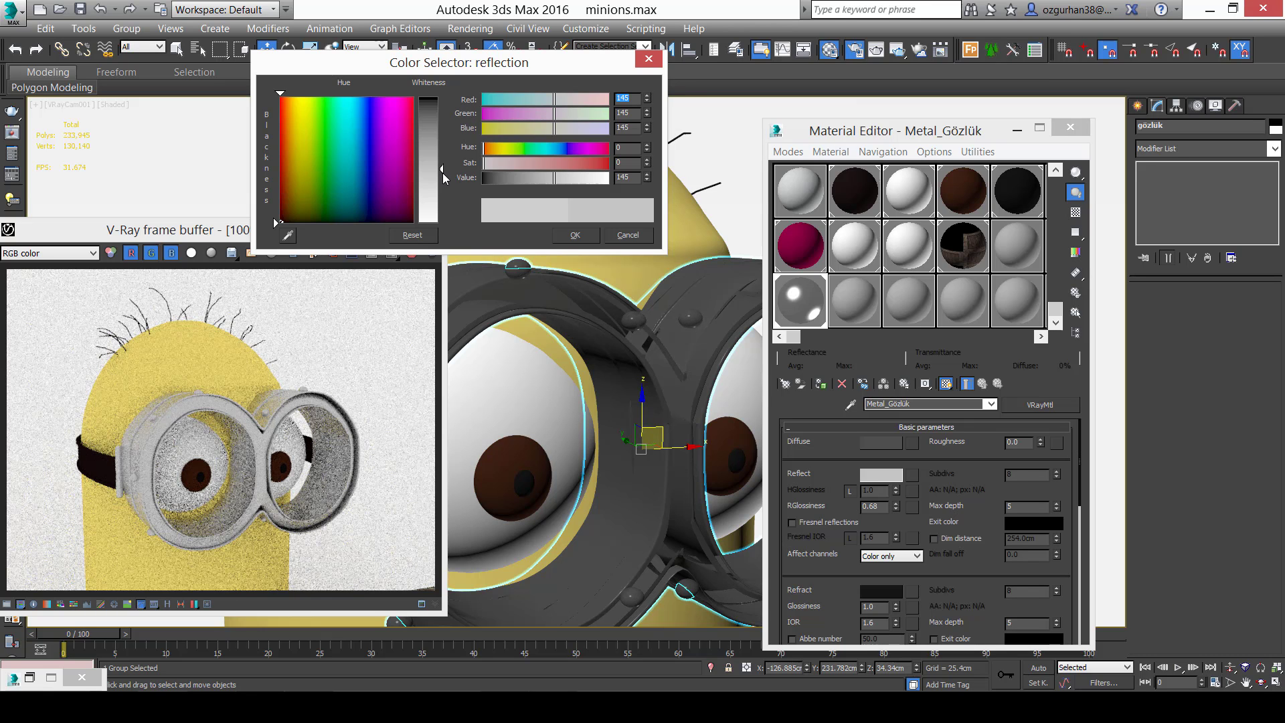
{"action": "left_click", "coordinate": [583, 236]}
Set the Metal_Gözlük reflection glossiness to 0.72.
{"action": "double_click", "coordinate": [882, 507]}
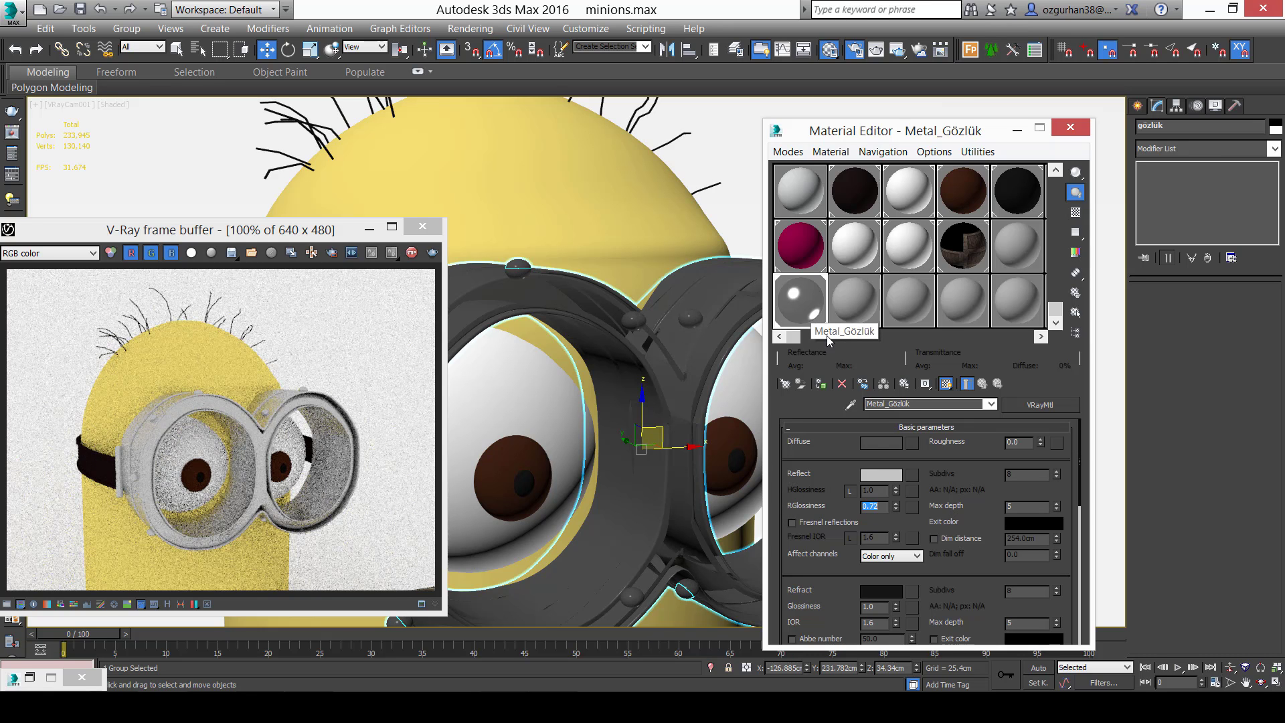
{"action": "scroll", "coordinate": [855, 581], "scroll_direction": "down", "scroll_amount": 2}
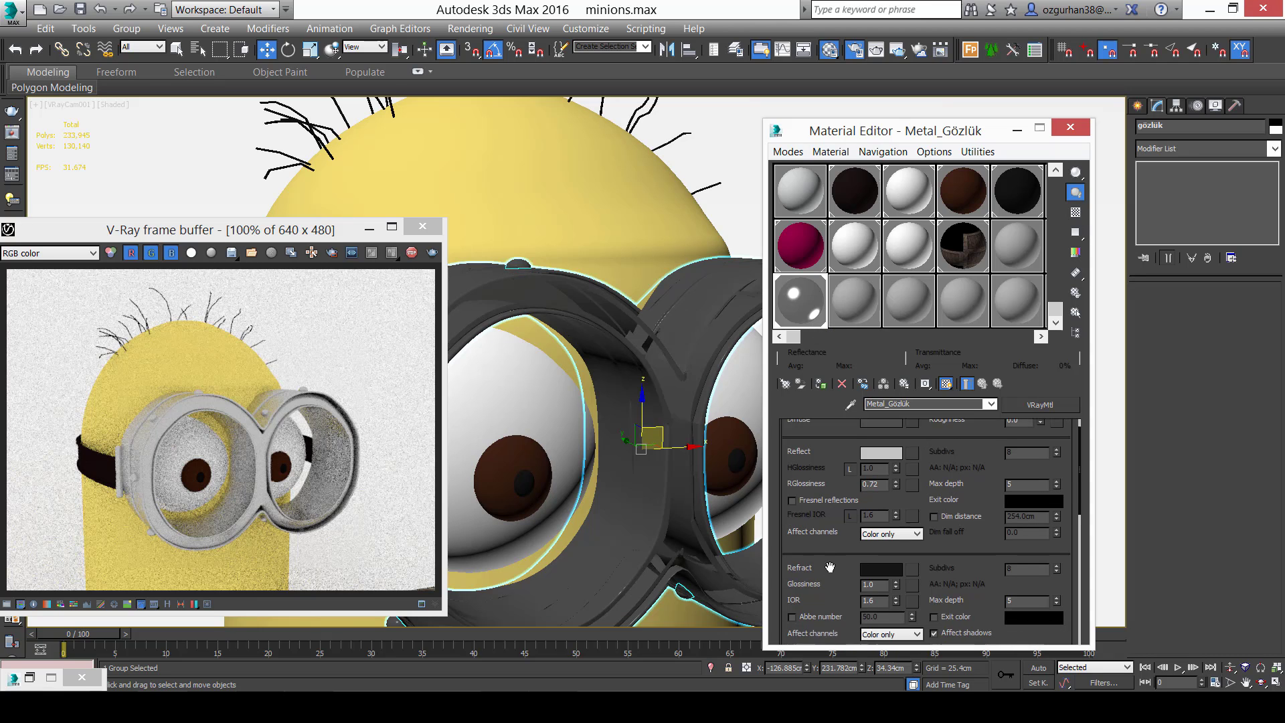
{"action": "left_click_drag", "start_coordinate": [954, 457], "coordinate": [956, 505]}
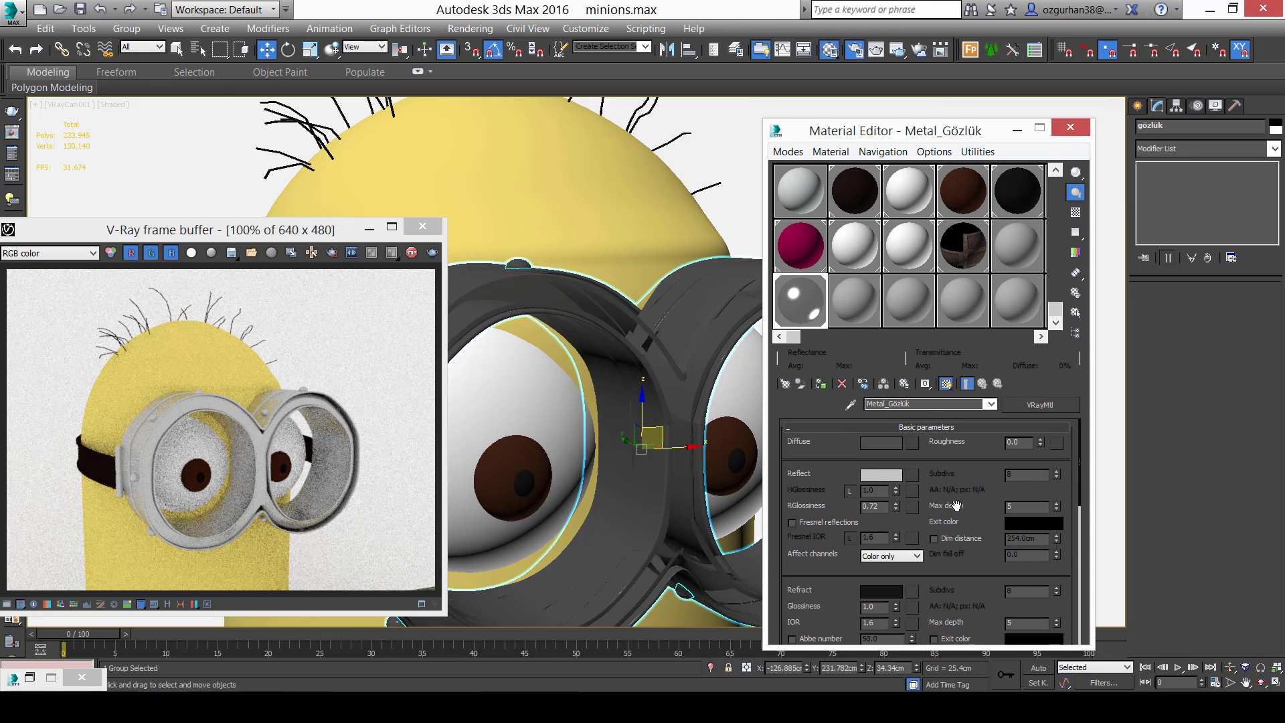
Enable Fresnel reflections on Metal_Gözlük and set the Fresnel IOR to 40.
{"action": "left_click", "coordinate": [841, 523]}
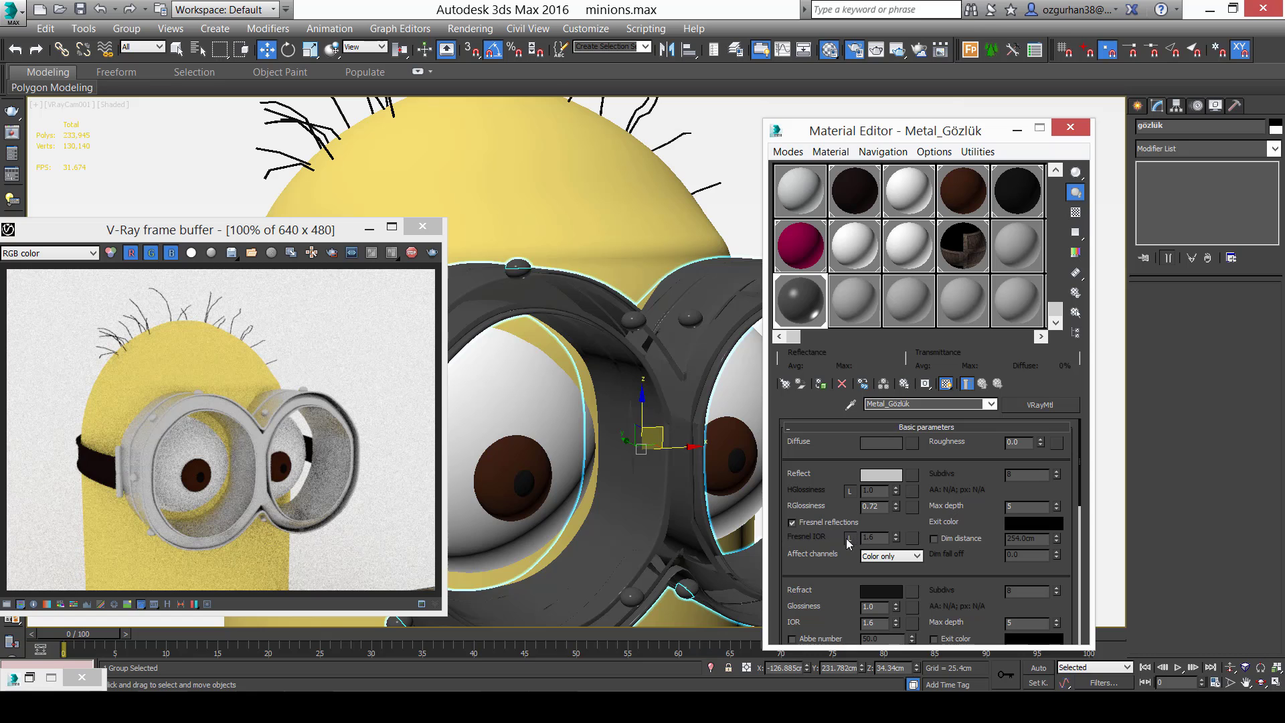
{"action": "left_click_drag", "start_coordinate": [881, 537], "coordinate": [849, 535]}
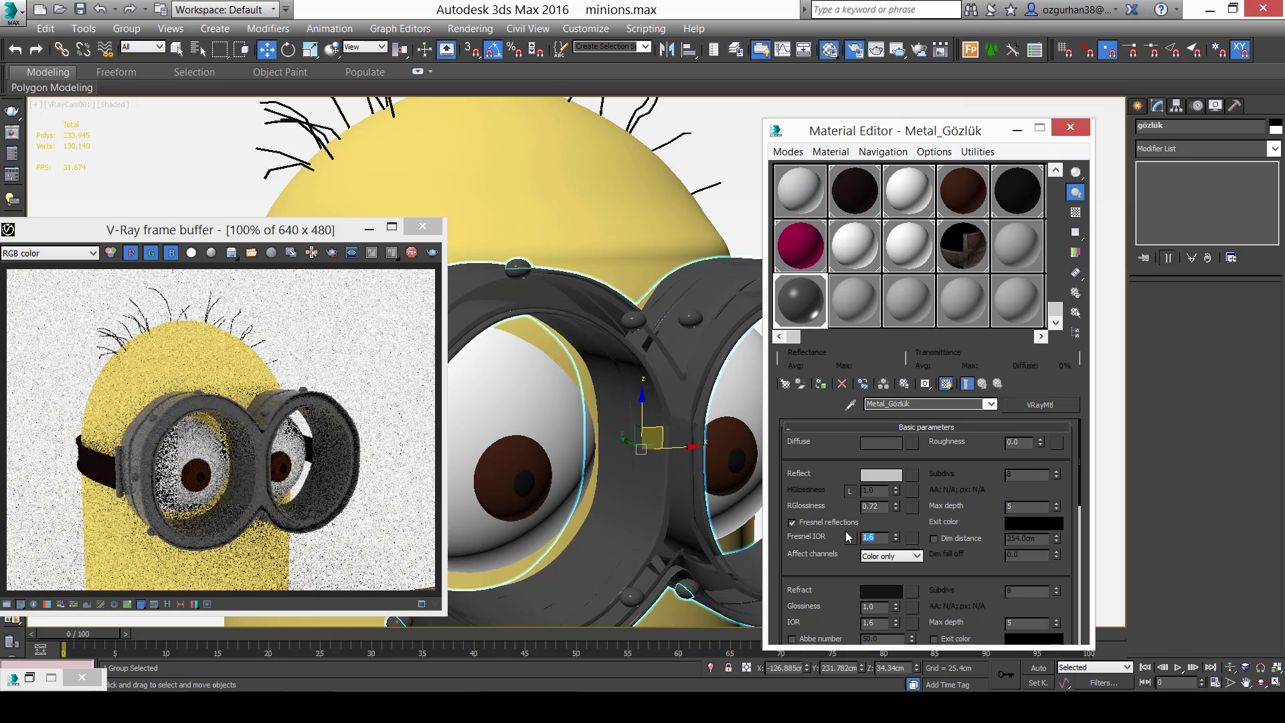
{"action": "type", "text": "20"}
{"action": "key", "text": "Return"}
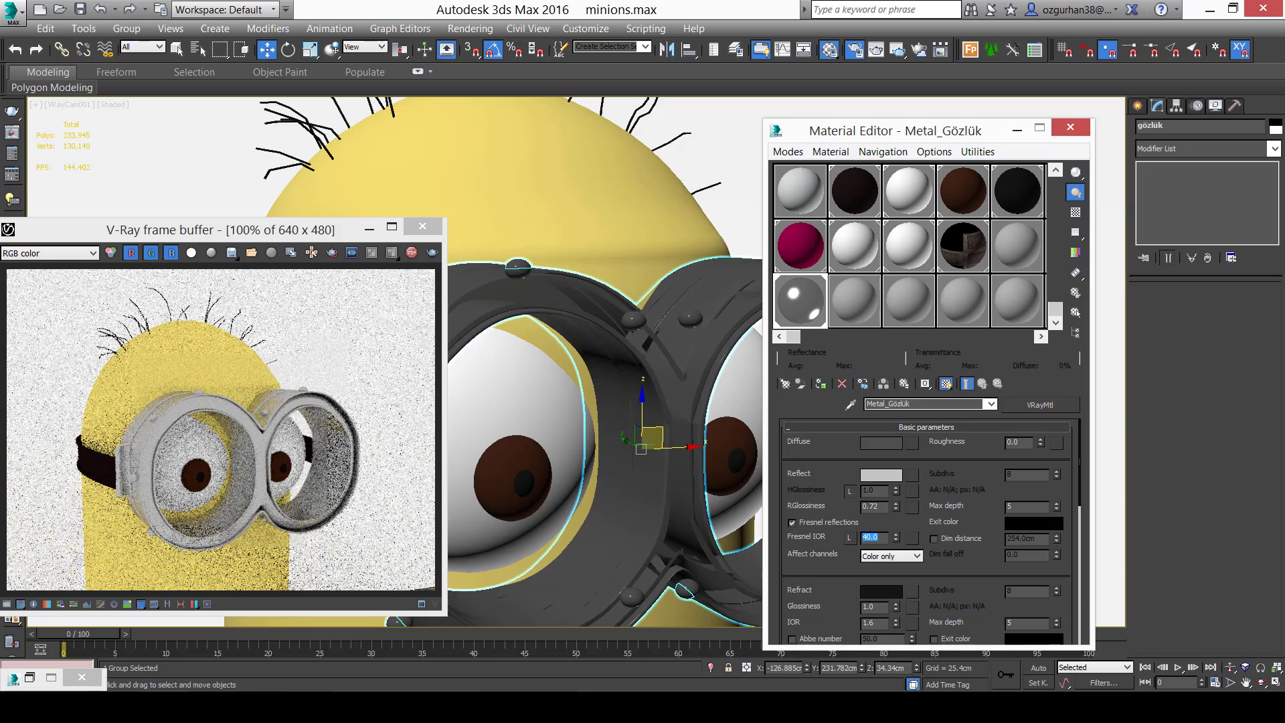
{"action": "key", "text": "alt+Tab"}
{"action": "key", "text": "alt+Tab"}
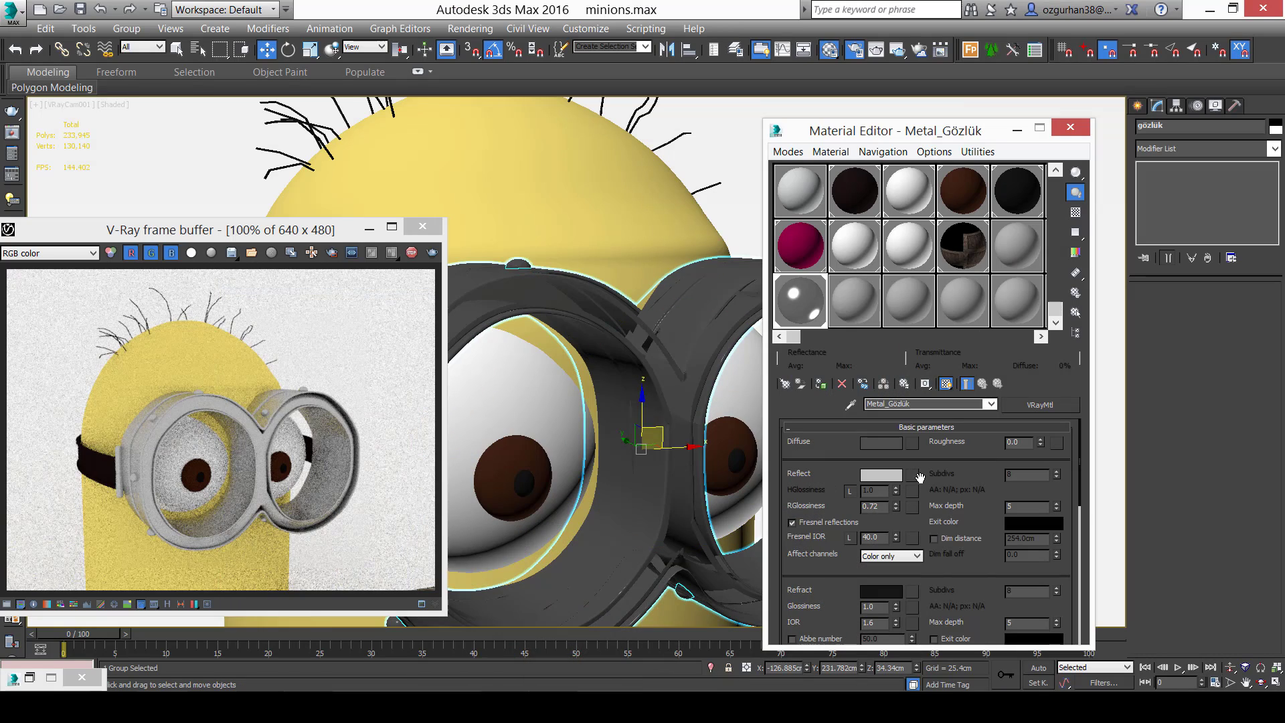
Assign a Falloff map to the Metal_Gözlük reflection and enable the color map in its output settings.
{"action": "left_click", "coordinate": [914, 475]}
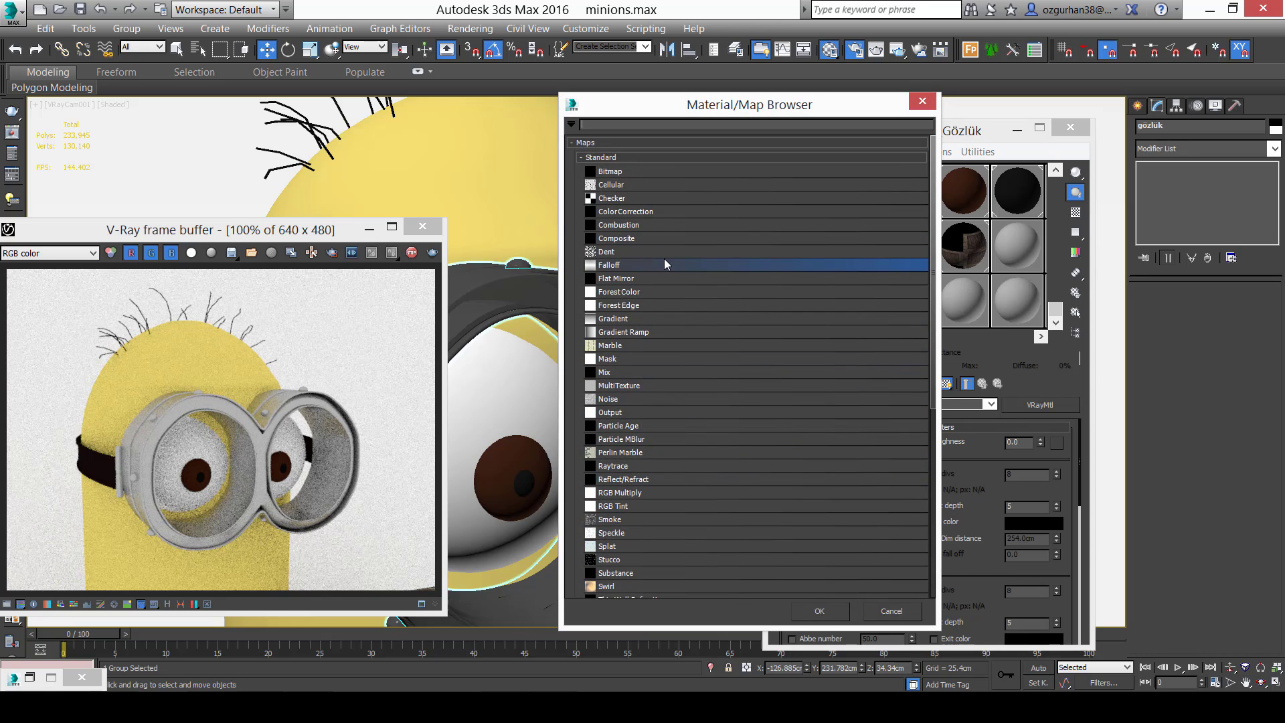
{"action": "double_click", "coordinate": [625, 266]}
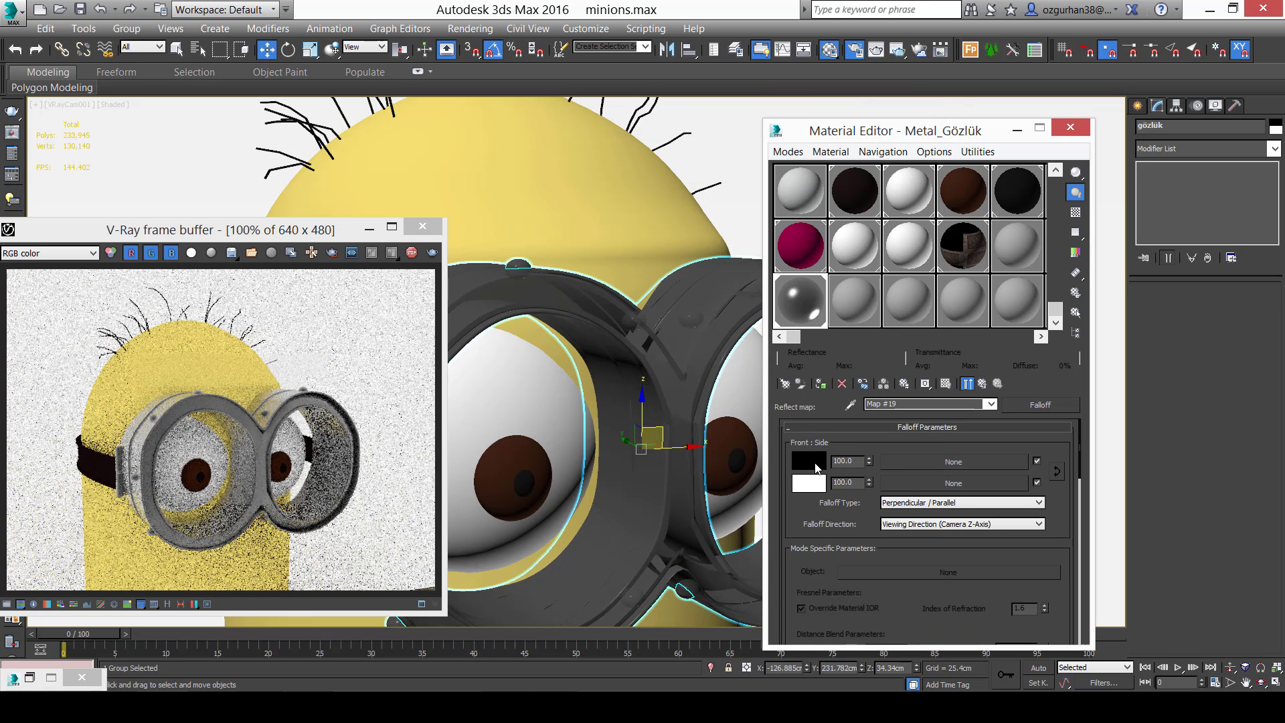
{"action": "left_click_drag", "start_coordinate": [856, 493], "coordinate": [872, 396]}
{"action": "scroll", "coordinate": [853, 490], "scroll_direction": "down", "scroll_amount": 10}
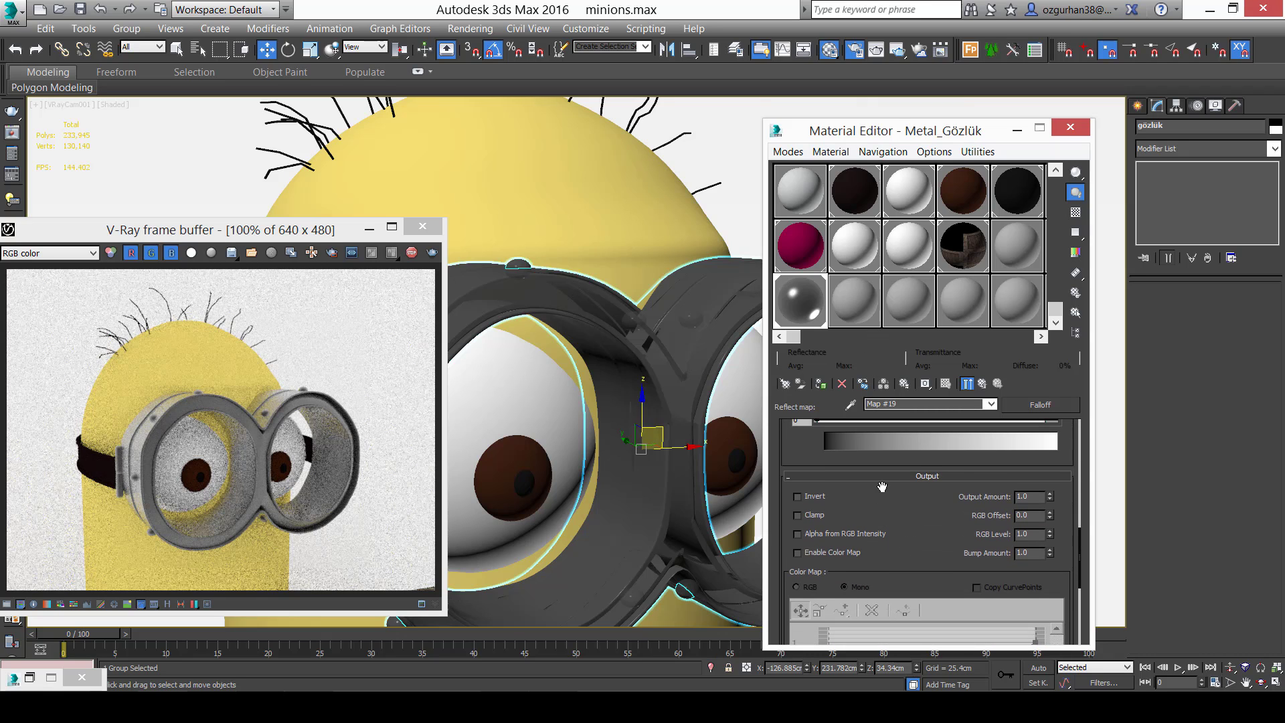
{"action": "scroll", "coordinate": [933, 505], "scroll_direction": "down", "scroll_amount": 5}
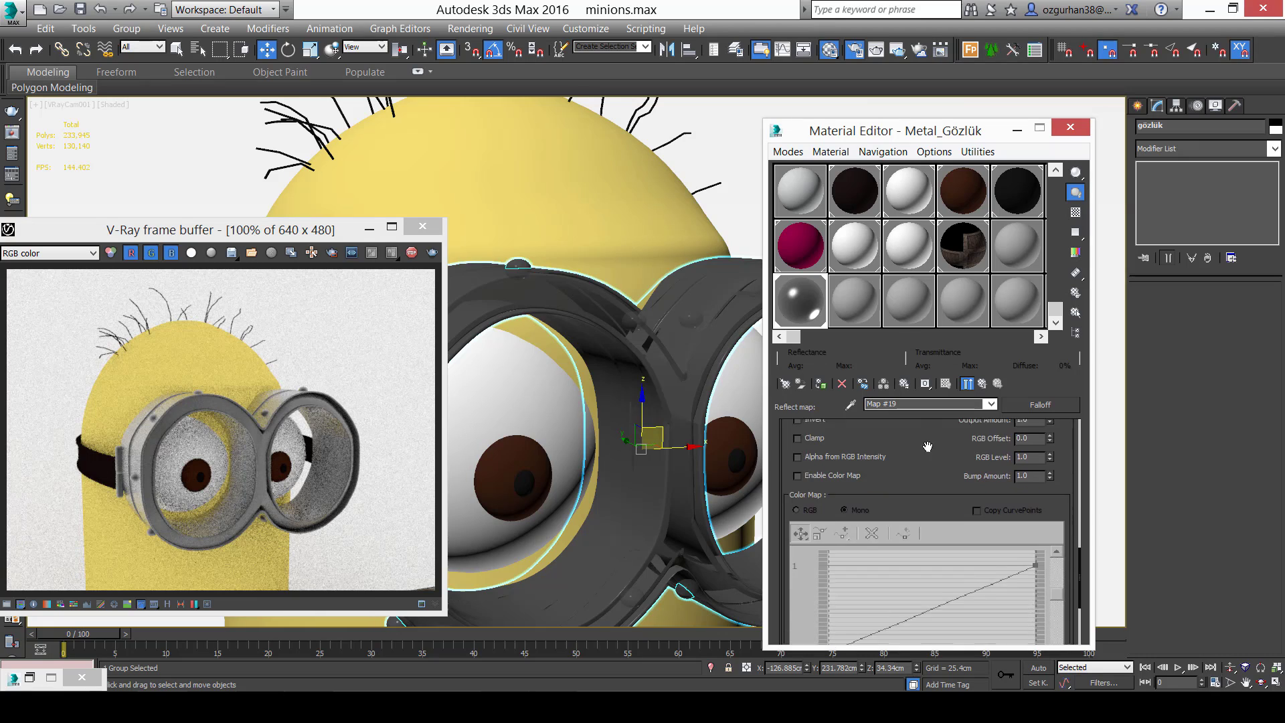
{"action": "scroll", "coordinate": [930, 481], "scroll_direction": "up", "scroll_amount": 3}
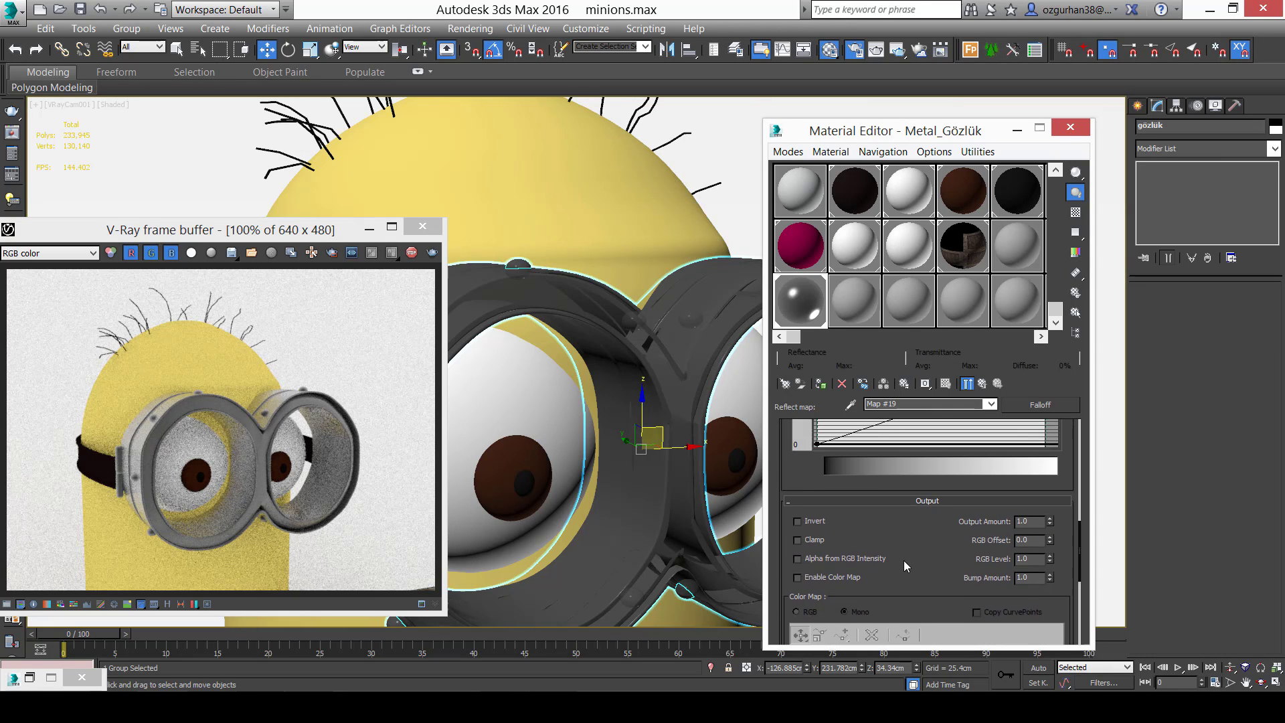
{"action": "scroll", "coordinate": [901, 538], "scroll_direction": "up", "scroll_amount": 4}
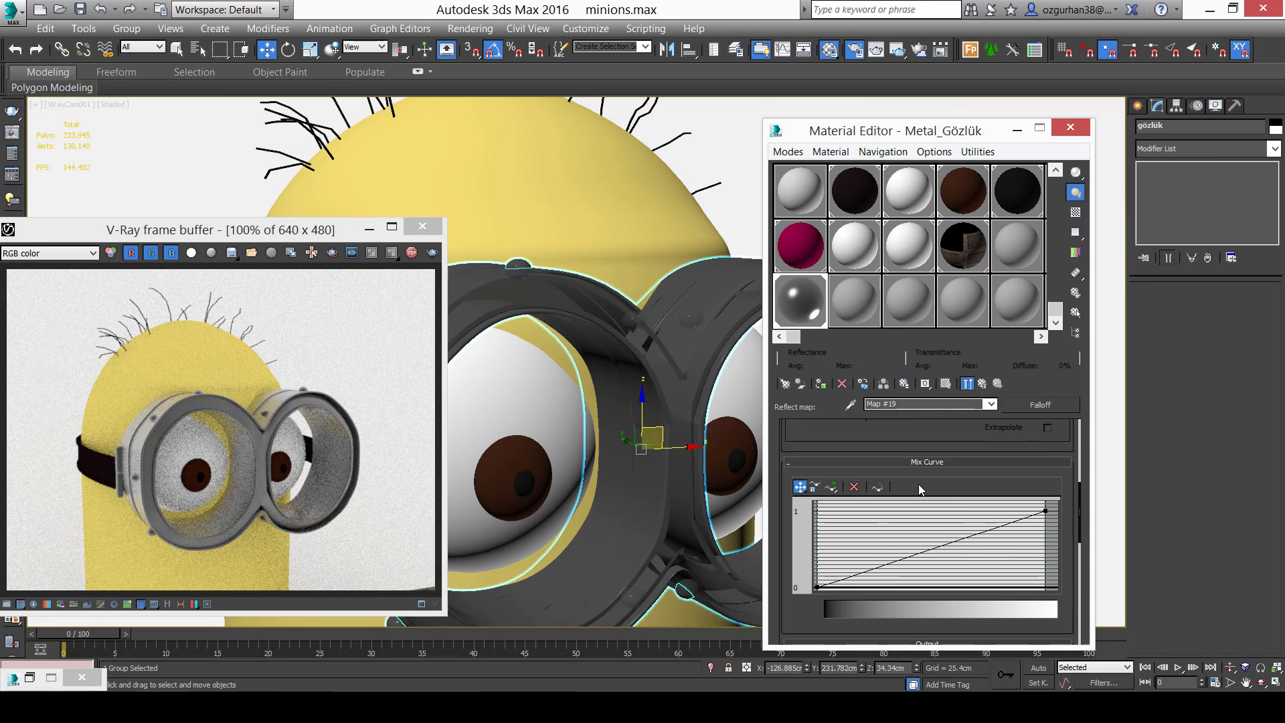
{"action": "scroll", "coordinate": [917, 510], "scroll_direction": "up", "scroll_amount": 6}
{"action": "scroll", "coordinate": [898, 587], "scroll_direction": "down", "scroll_amount": 6}
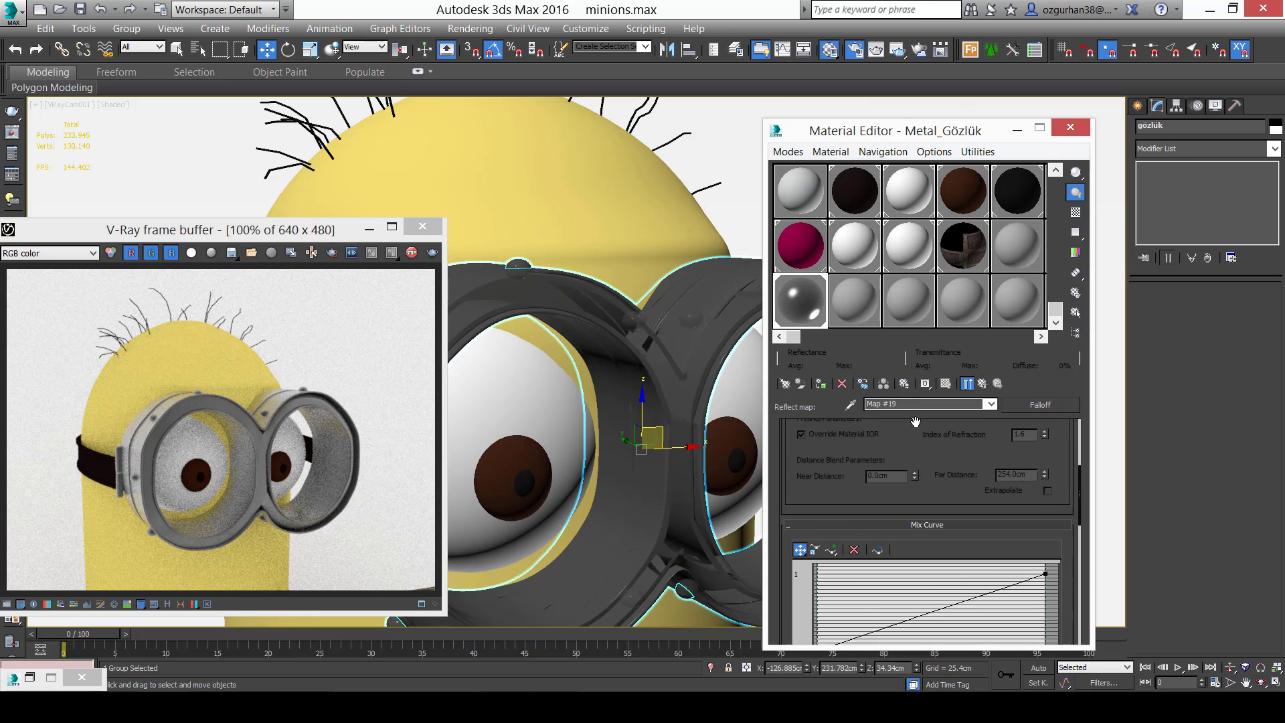
{"action": "scroll", "coordinate": [878, 507], "scroll_direction": "down", "scroll_amount": 5}
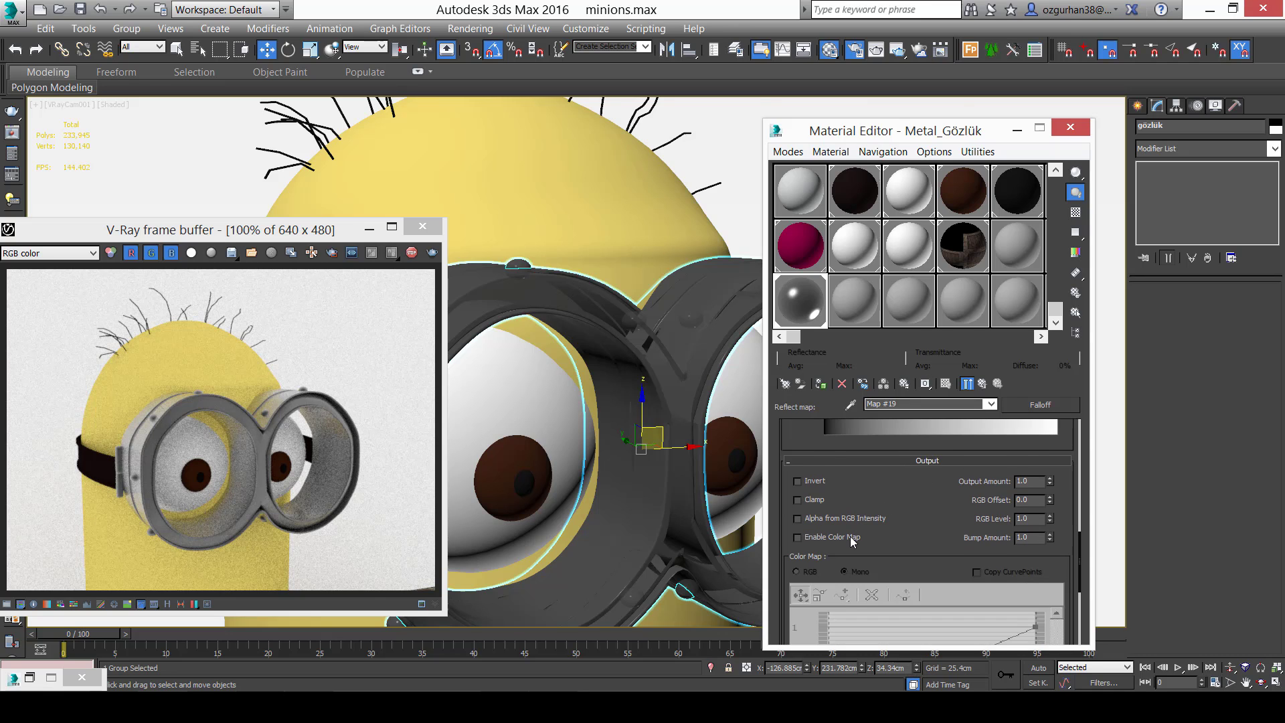
{"action": "left_click", "coordinate": [850, 538]}
Add a point on the upper part of the Falloff output color map curve and convert it to a Bezier point.
{"action": "left_click_drag", "start_coordinate": [900, 539], "coordinate": [902, 425]}
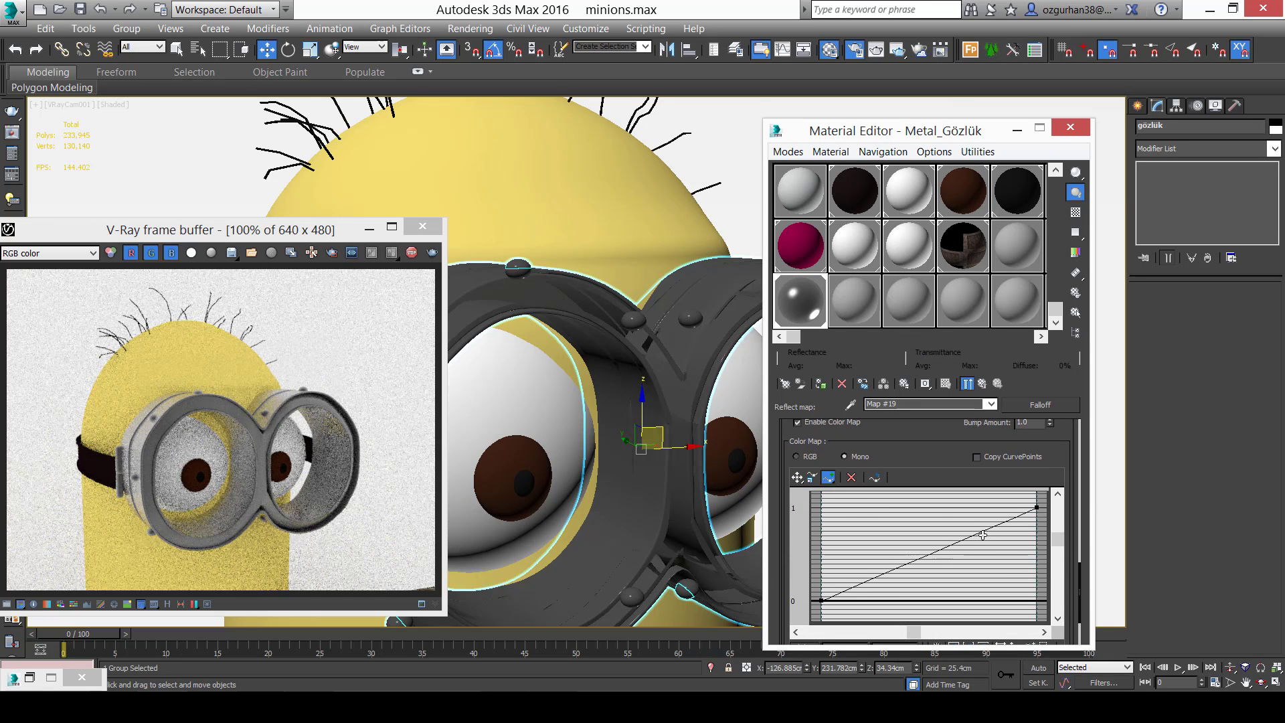
{"action": "left_click", "coordinate": [797, 477]}
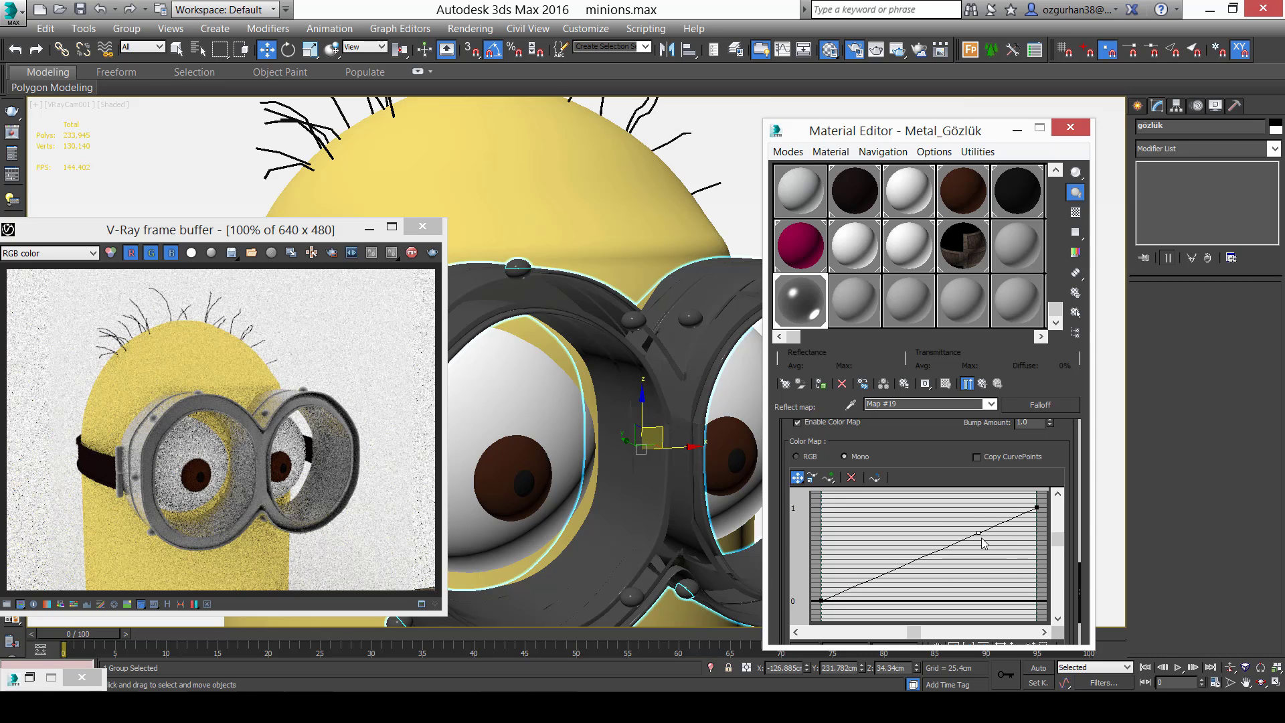
{"action": "right_click", "coordinate": [979, 533]}
{"action": "left_click", "coordinate": [1023, 561]}
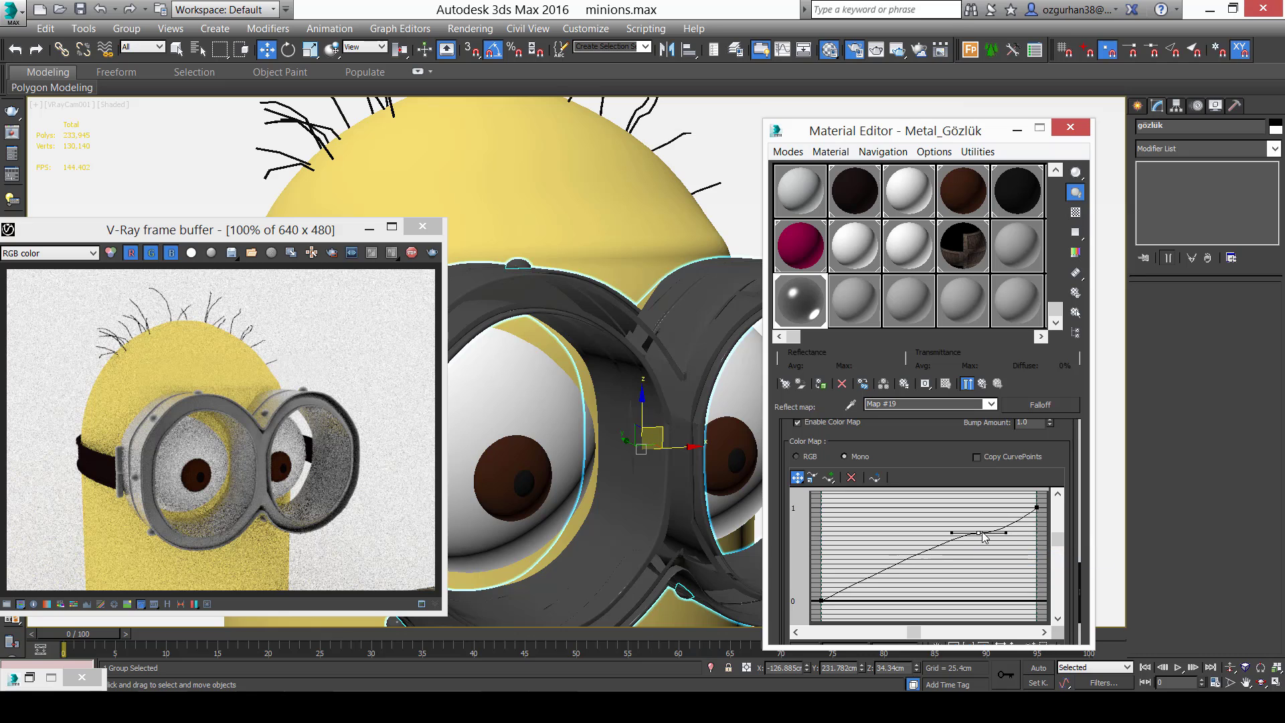
Reshape the output curve by raising its start point slightly above 0 and bowing the middle Bezier point upward.
{"action": "left_click_drag", "start_coordinate": [1005, 534], "coordinate": [1023, 588]}
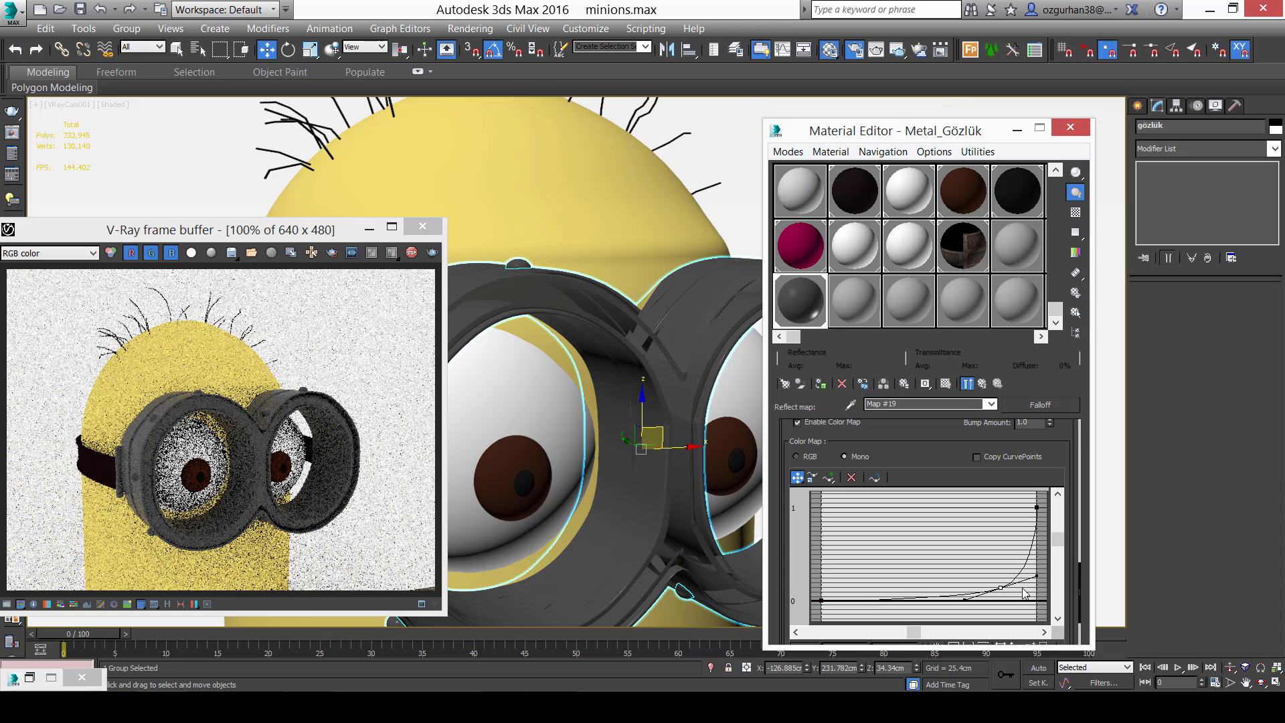
{"action": "left_click_drag", "start_coordinate": [1004, 588], "coordinate": [958, 541]}
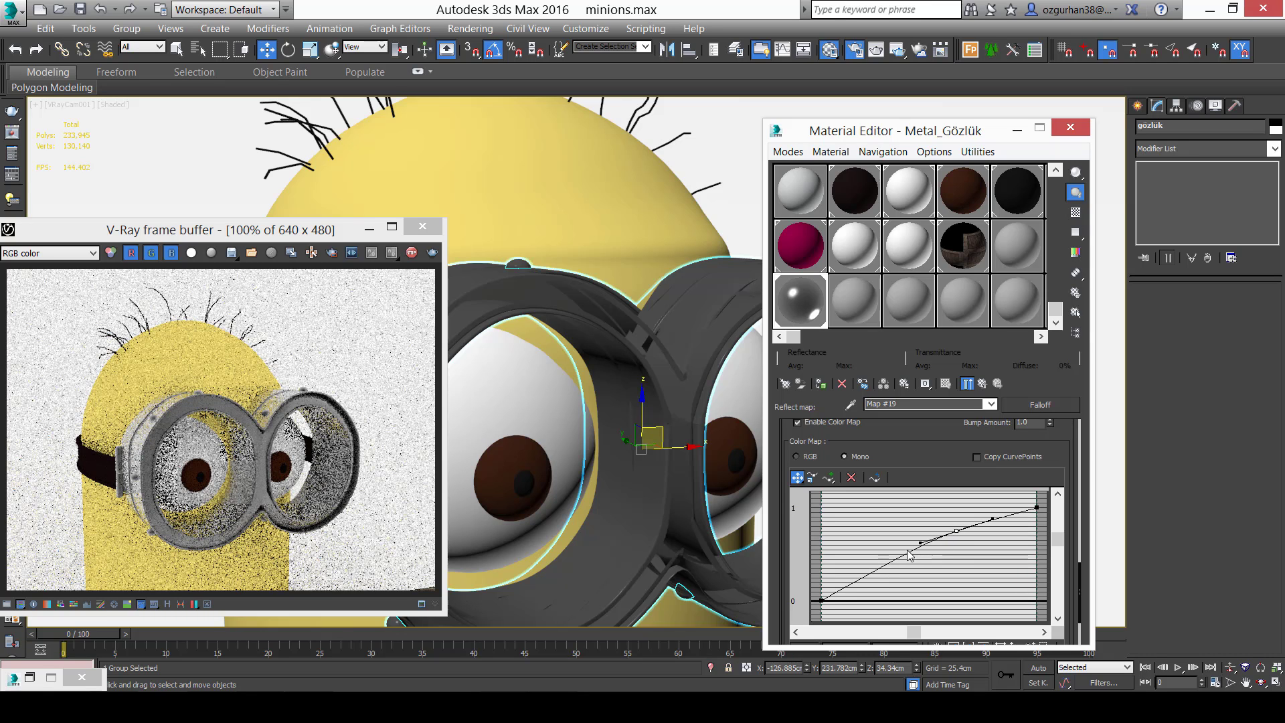
{"action": "left_click_drag", "start_coordinate": [822, 601], "coordinate": [824, 596]}
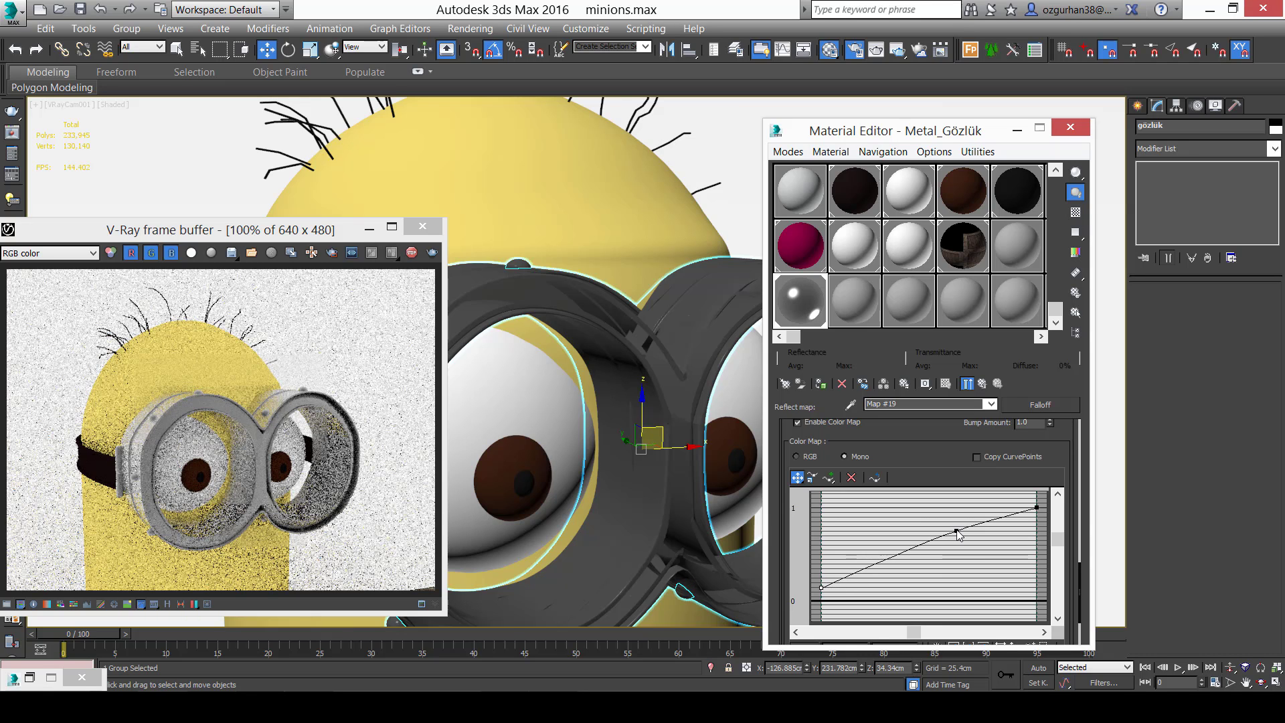
{"action": "left_click_drag", "start_coordinate": [957, 529], "coordinate": [920, 522]}
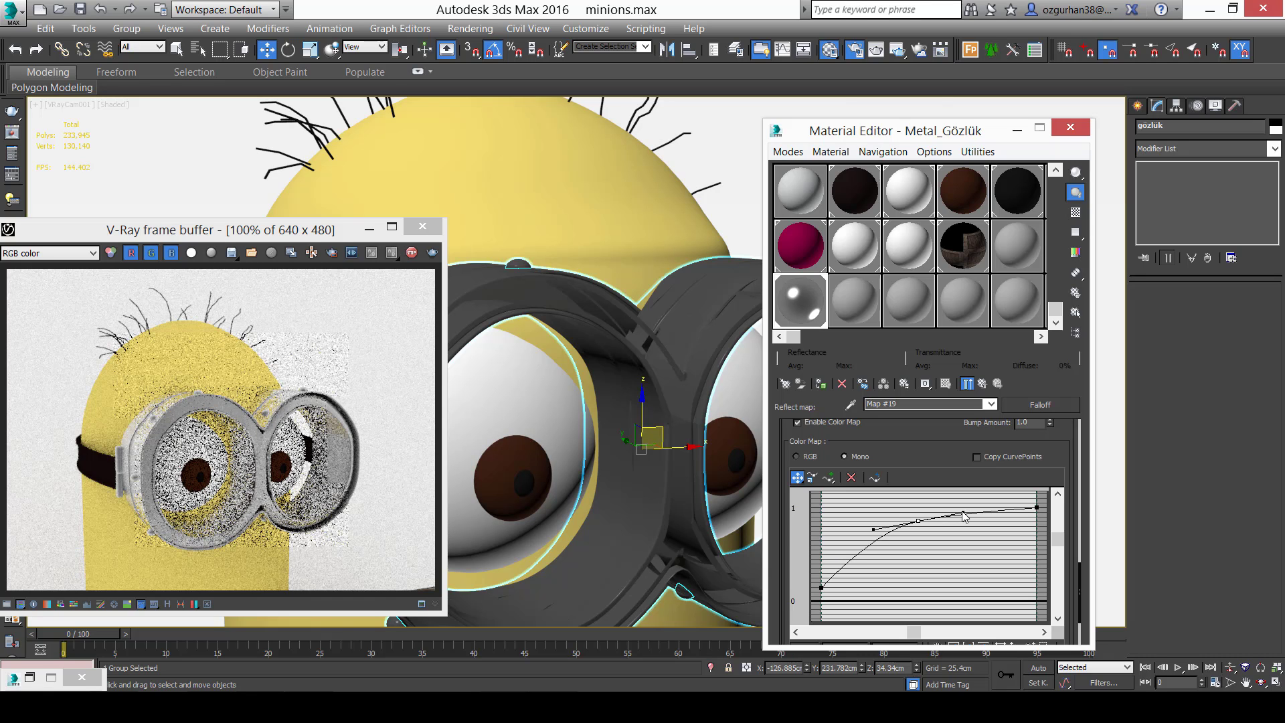
Compare the rendered goggles with the metal rim in the minion reference photo.
{"action": "left_click", "coordinate": [309, 445]}
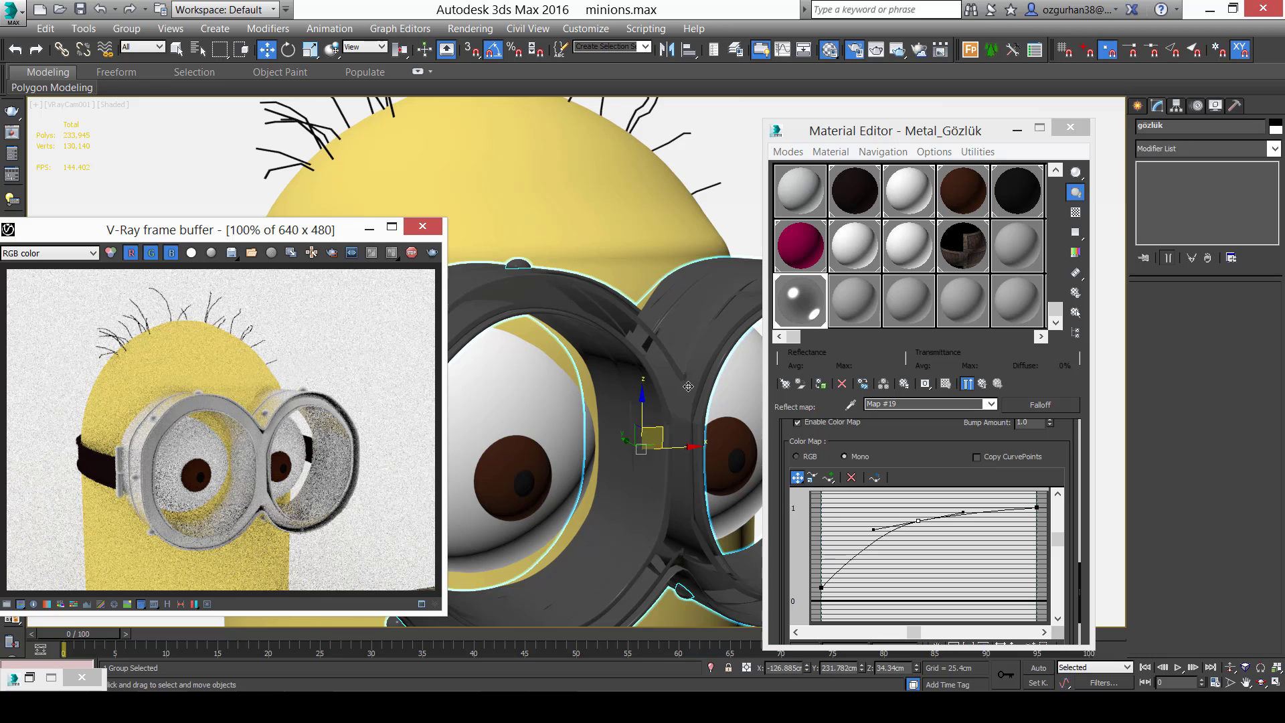
{"action": "key", "text": "alt+Tab"}
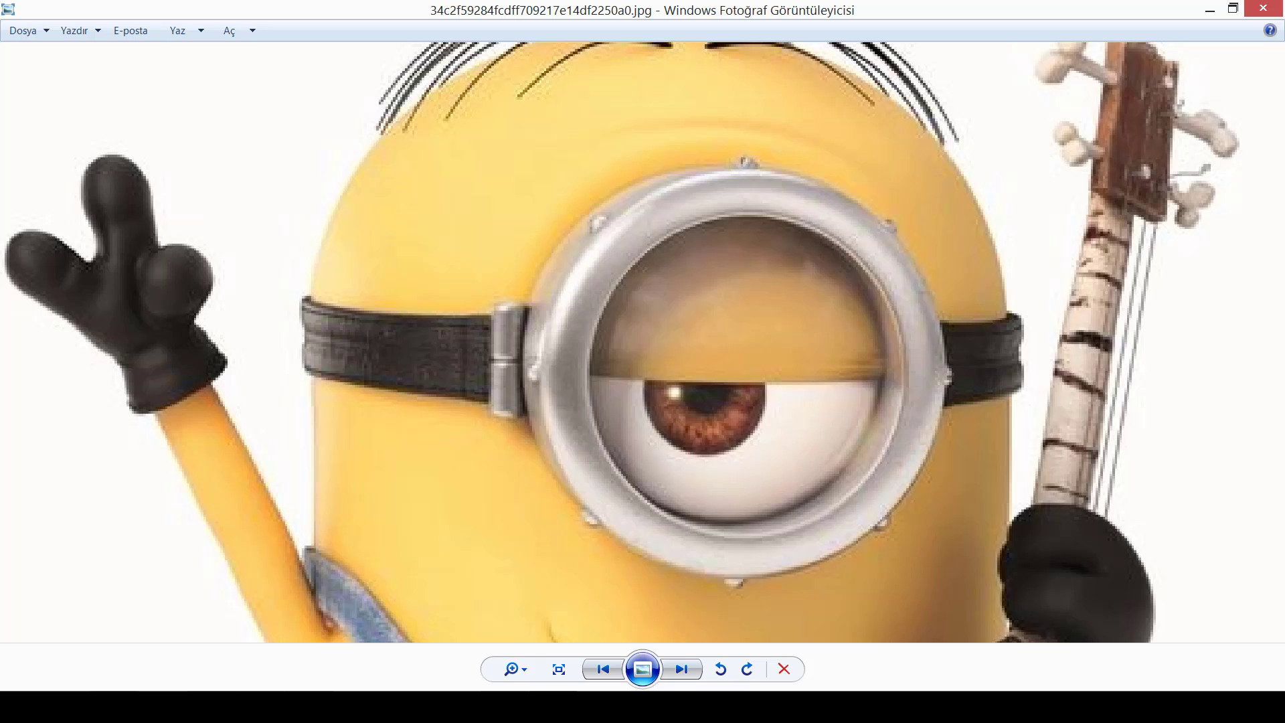
{"action": "key", "text": "alt+Tab"}
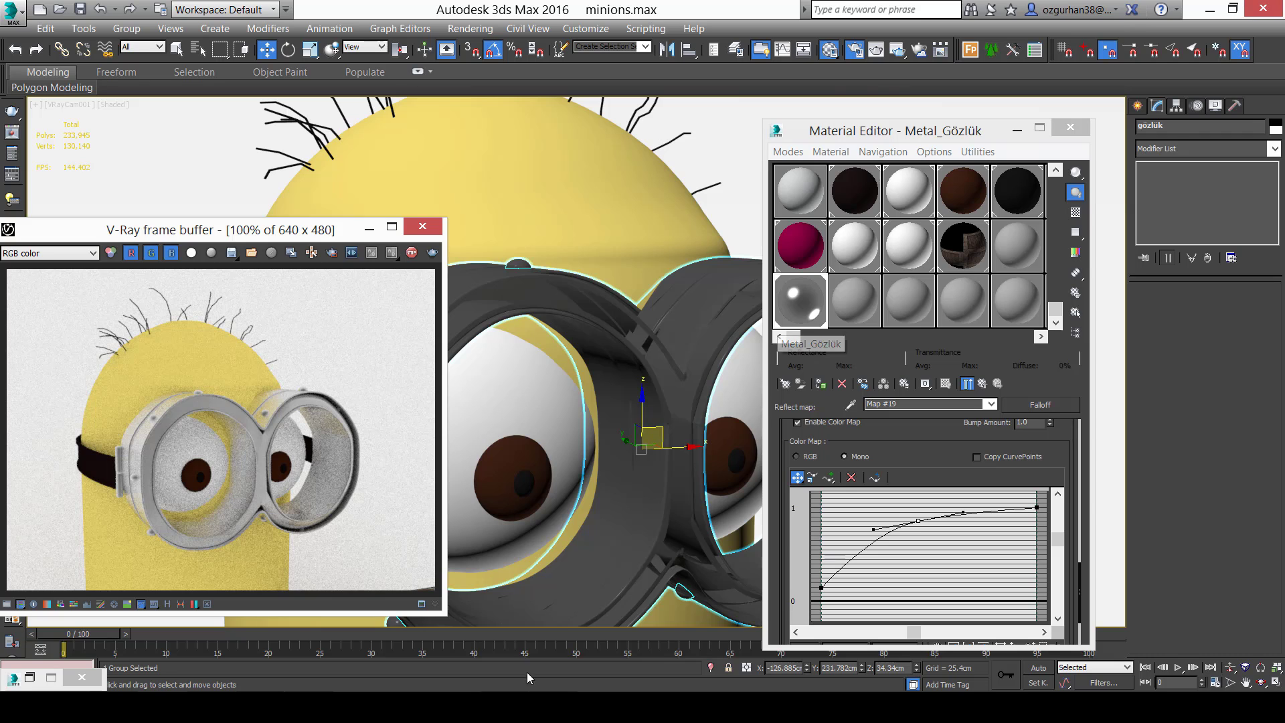
{"action": "left_click", "coordinate": [537, 706]}
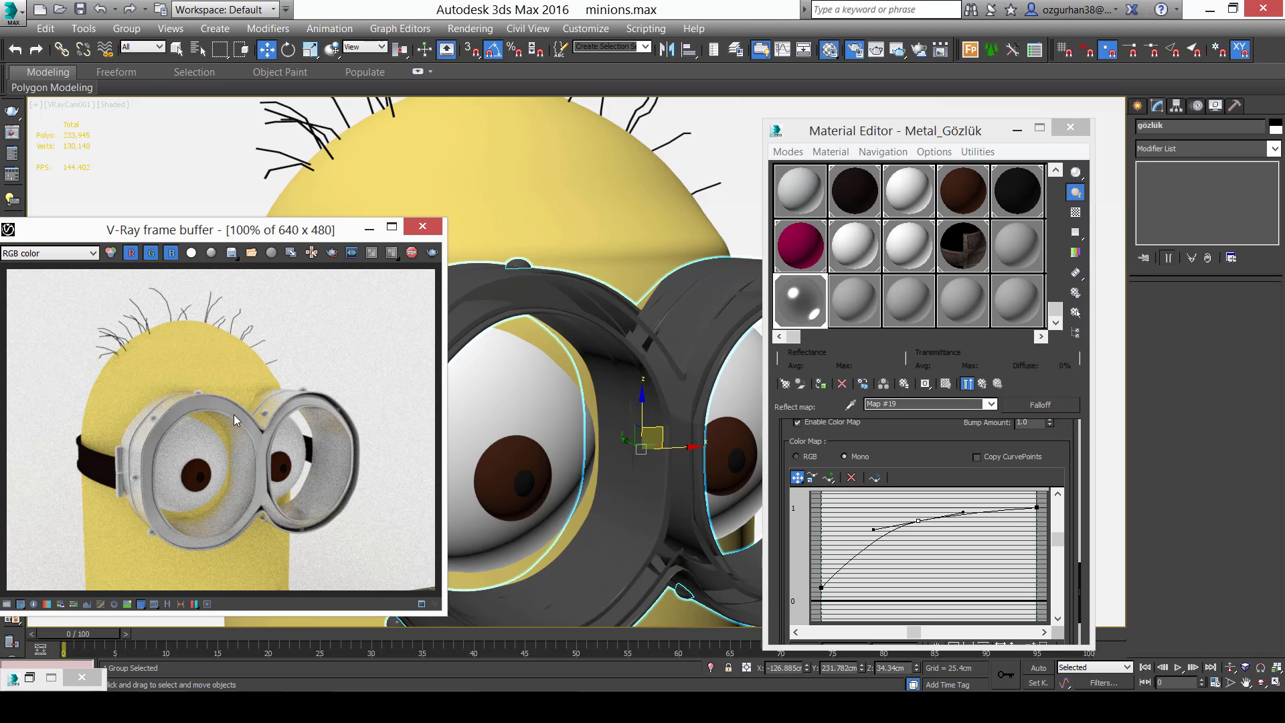
Create a V-Ray plane light on the floor around the crate, about 302 cm half-length by 212 cm half-width.
{"action": "left_click", "coordinate": [1018, 129]}
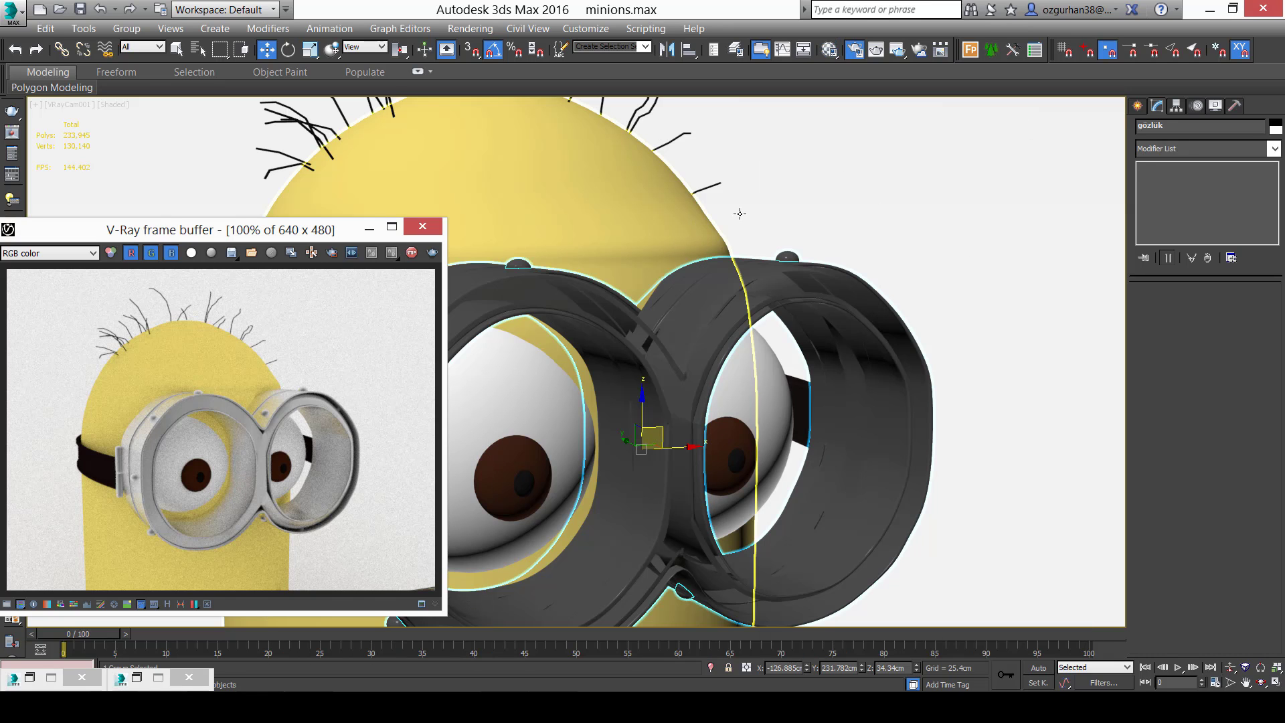
{"action": "left_click", "coordinate": [736, 264]}
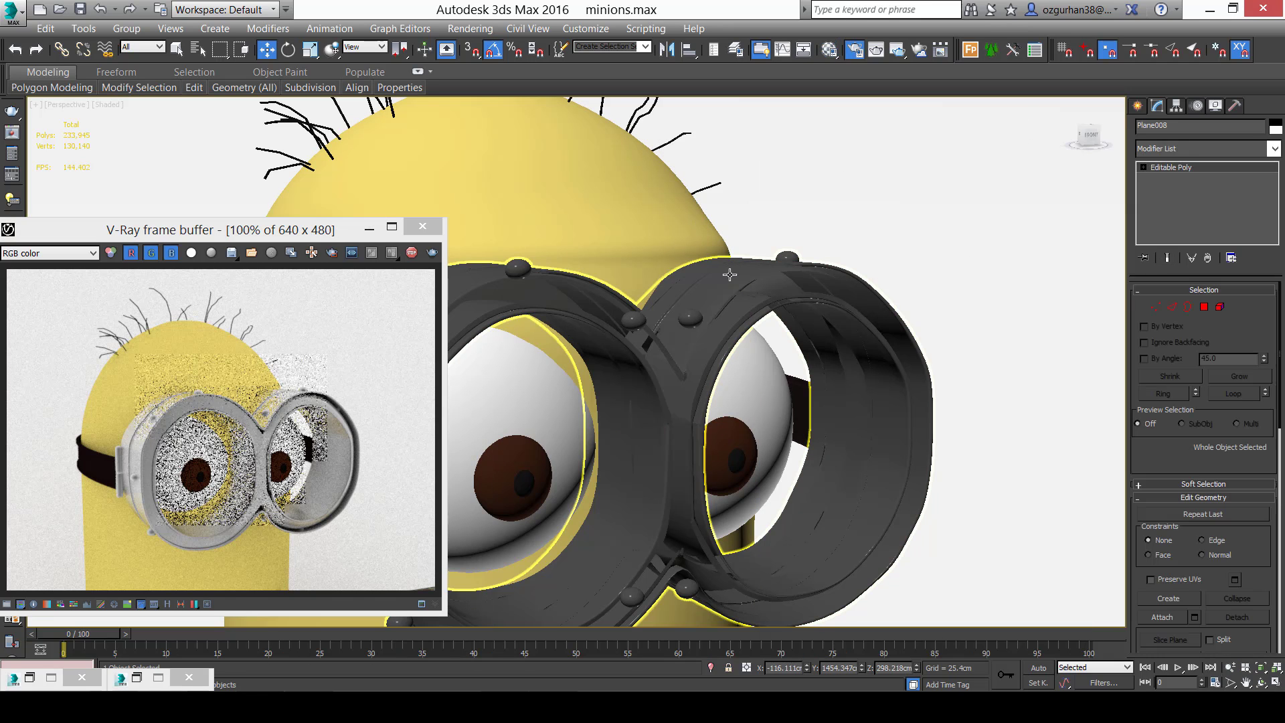
{"action": "scroll", "coordinate": [737, 264], "scroll_direction": "down", "scroll_amount": 10}
{"action": "middle_click_drag", "start_coordinate": [737, 265], "coordinate": [812, 313], "text": "alt"}
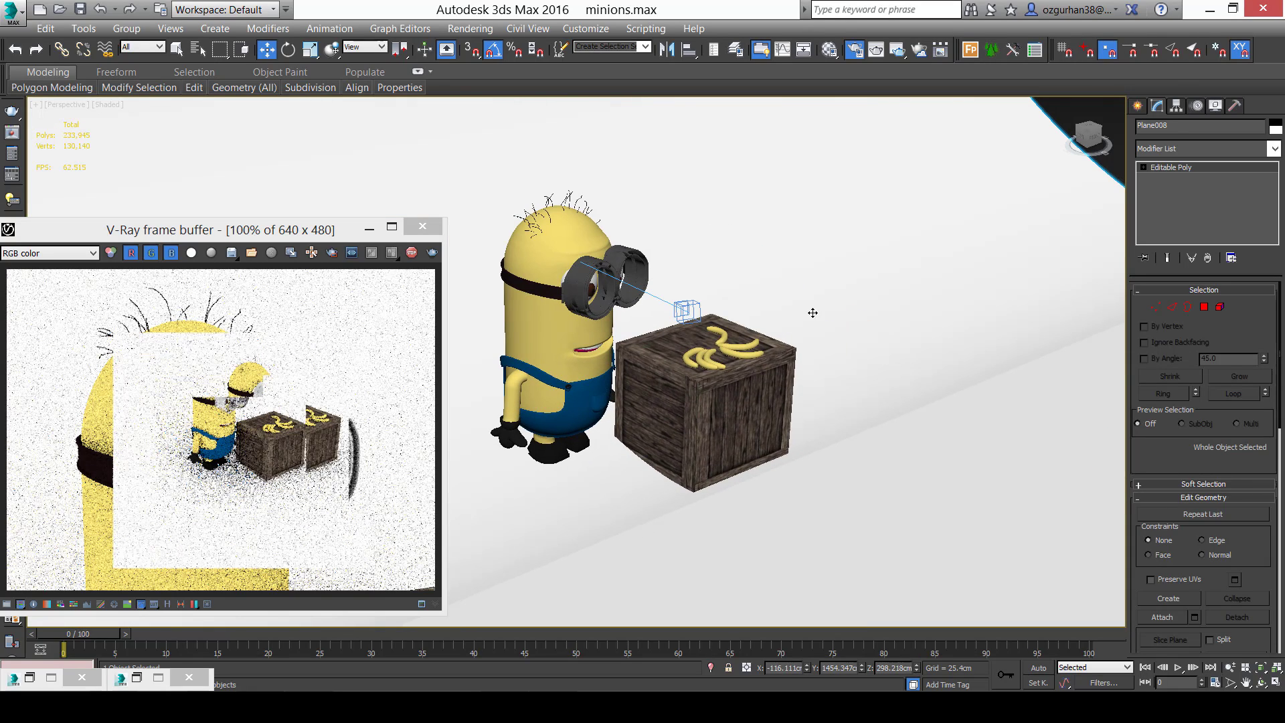
{"action": "left_click", "coordinate": [1137, 106]}
{"action": "left_click", "coordinate": [1175, 130]}
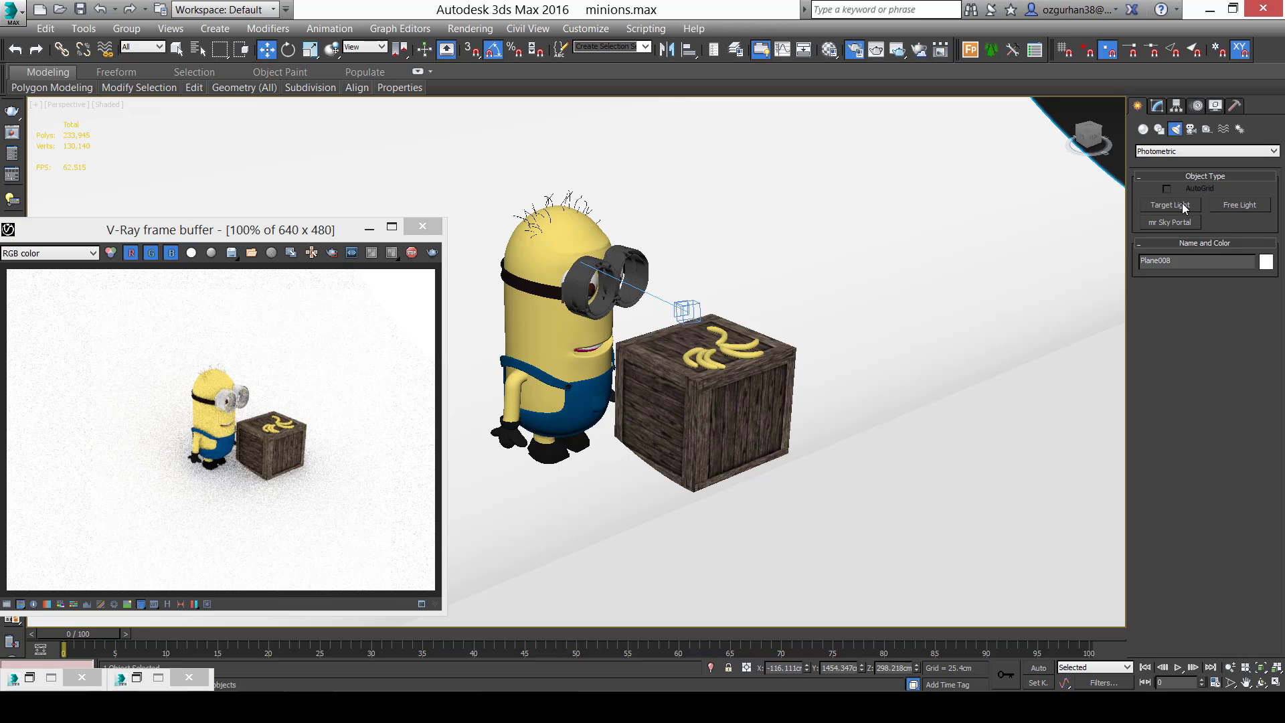
{"action": "left_click", "coordinate": [1171, 151]}
{"action": "left_click", "coordinate": [1174, 186]}
{"action": "left_click", "coordinate": [1171, 204]}
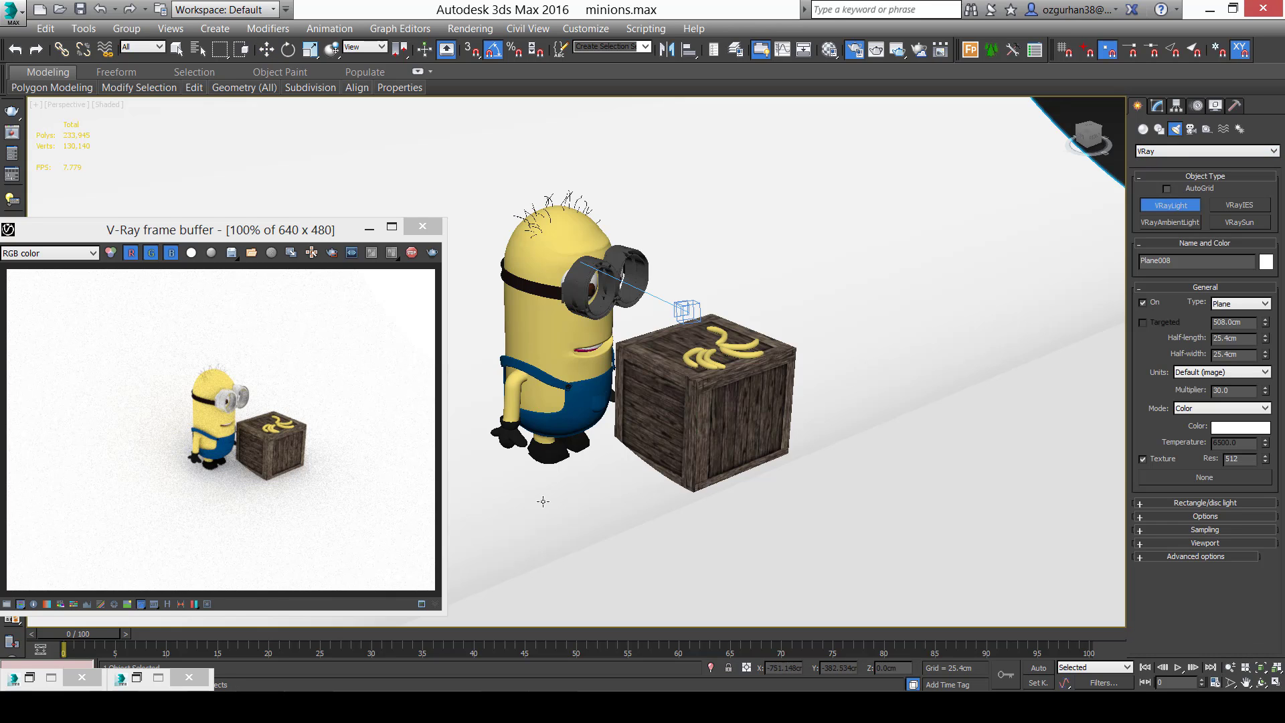
{"action": "left_click", "coordinate": [1249, 302]}
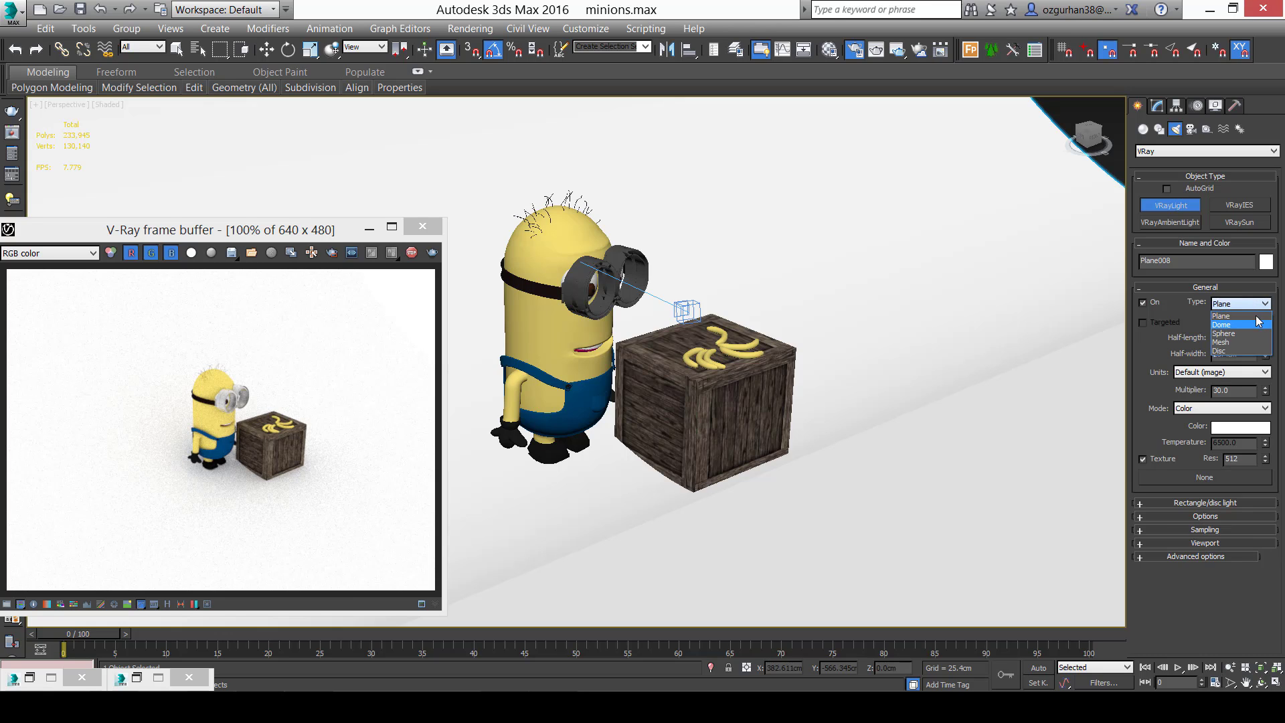
{"action": "left_click", "coordinate": [1258, 316]}
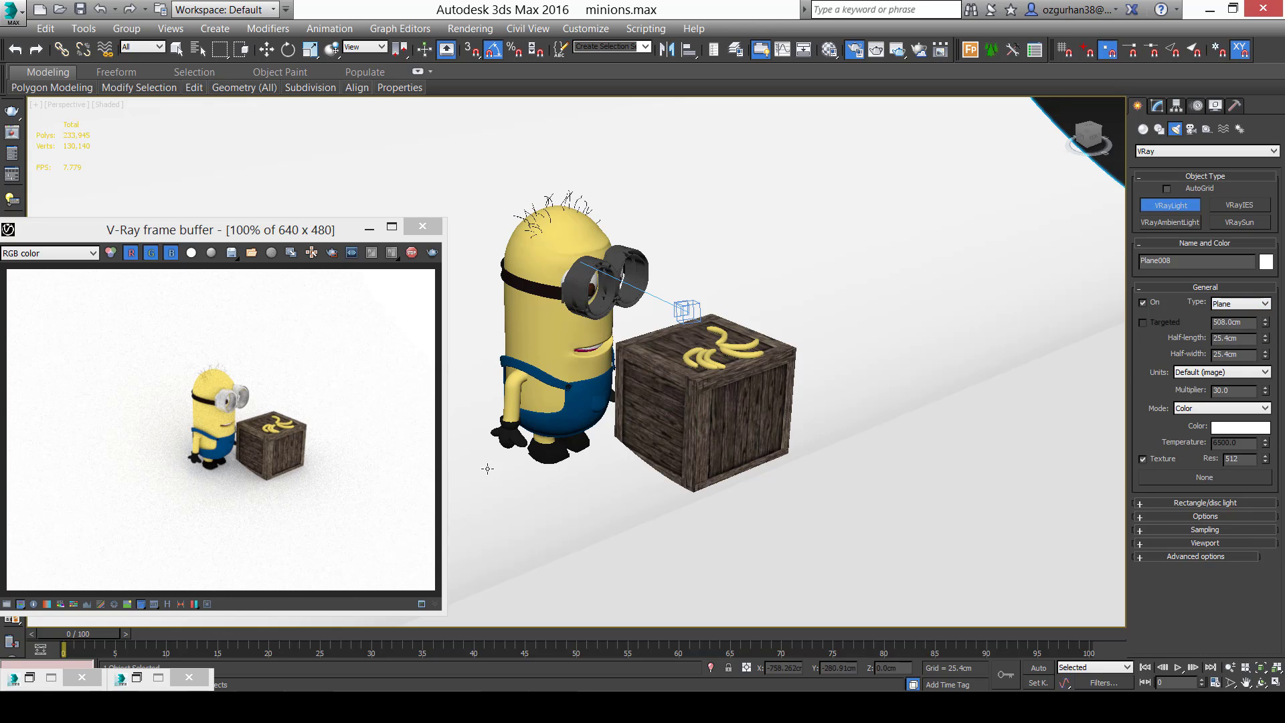
{"action": "left_click_drag", "start_coordinate": [487, 468], "coordinate": [955, 457]}
{"action": "key", "text": "w"}
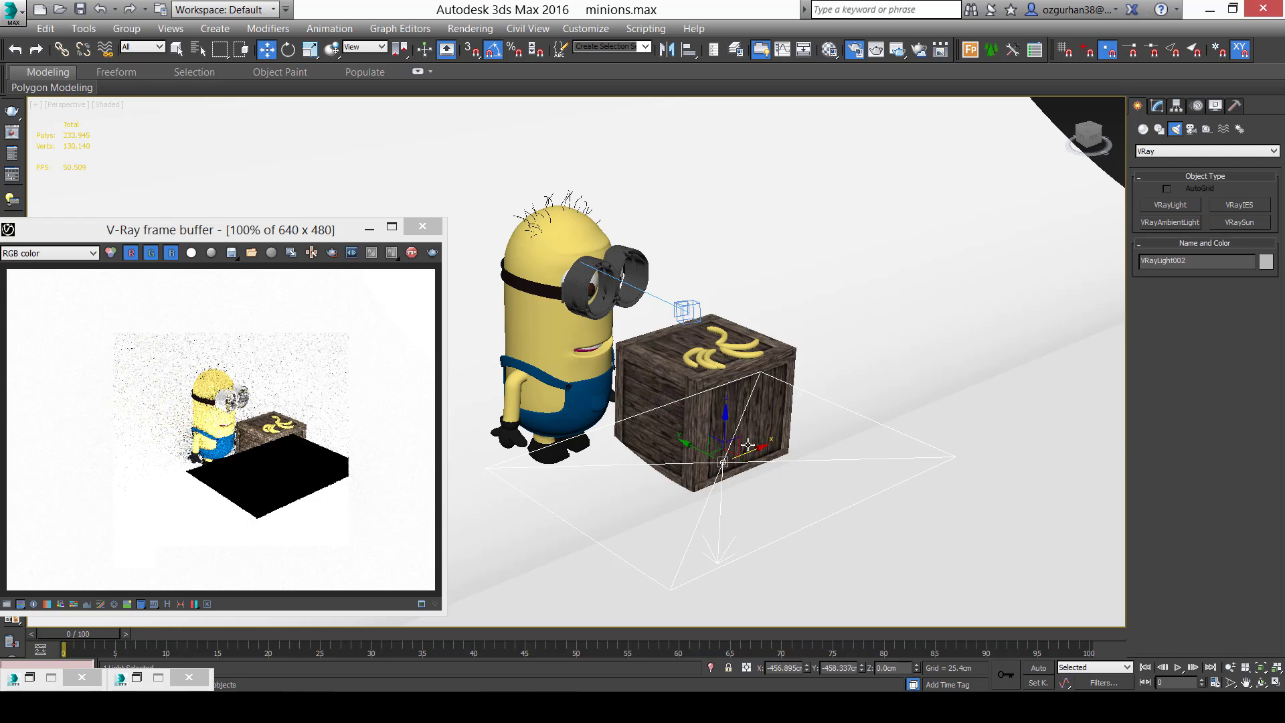
Raise the new plane light to a height of about 583 cm and shift it along Y to about -98 cm.
{"action": "left_click_drag", "start_coordinate": [726, 424], "coordinate": [729, 169]}
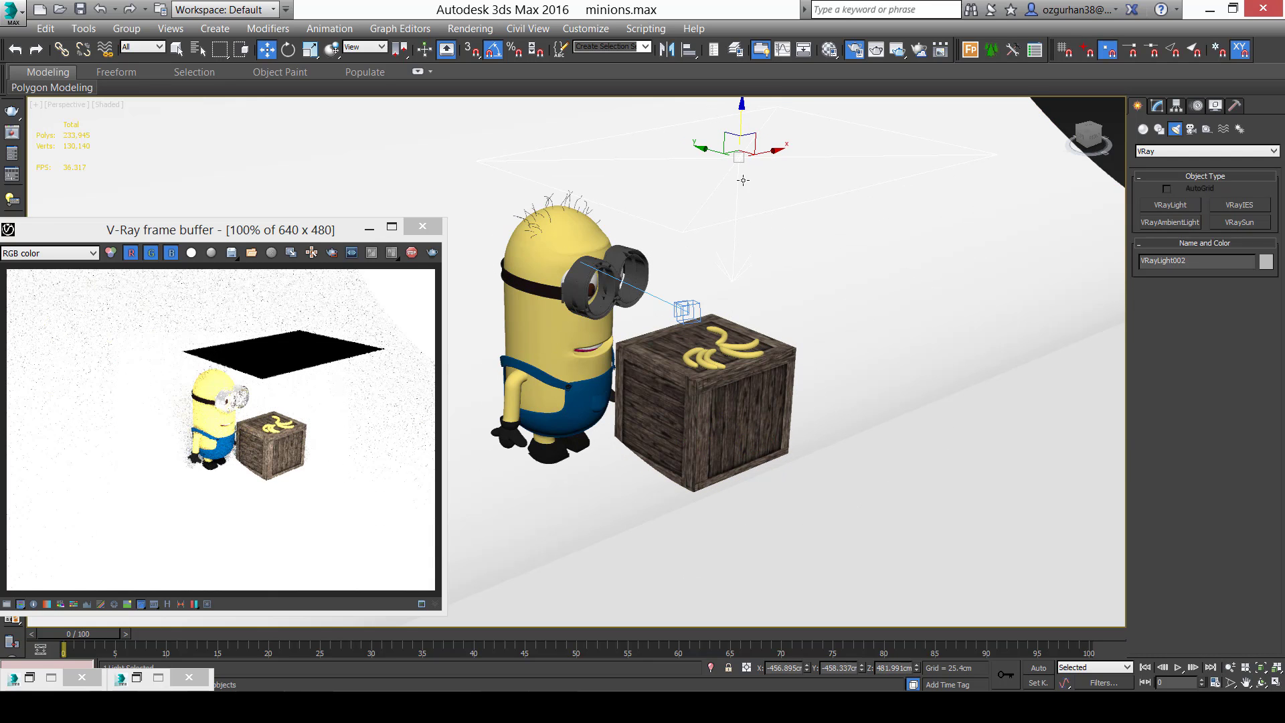
{"action": "left_click_drag", "start_coordinate": [716, 146], "coordinate": [623, 123]}
{"action": "middle_click_drag", "start_coordinate": [654, 138], "coordinate": [716, 251]}
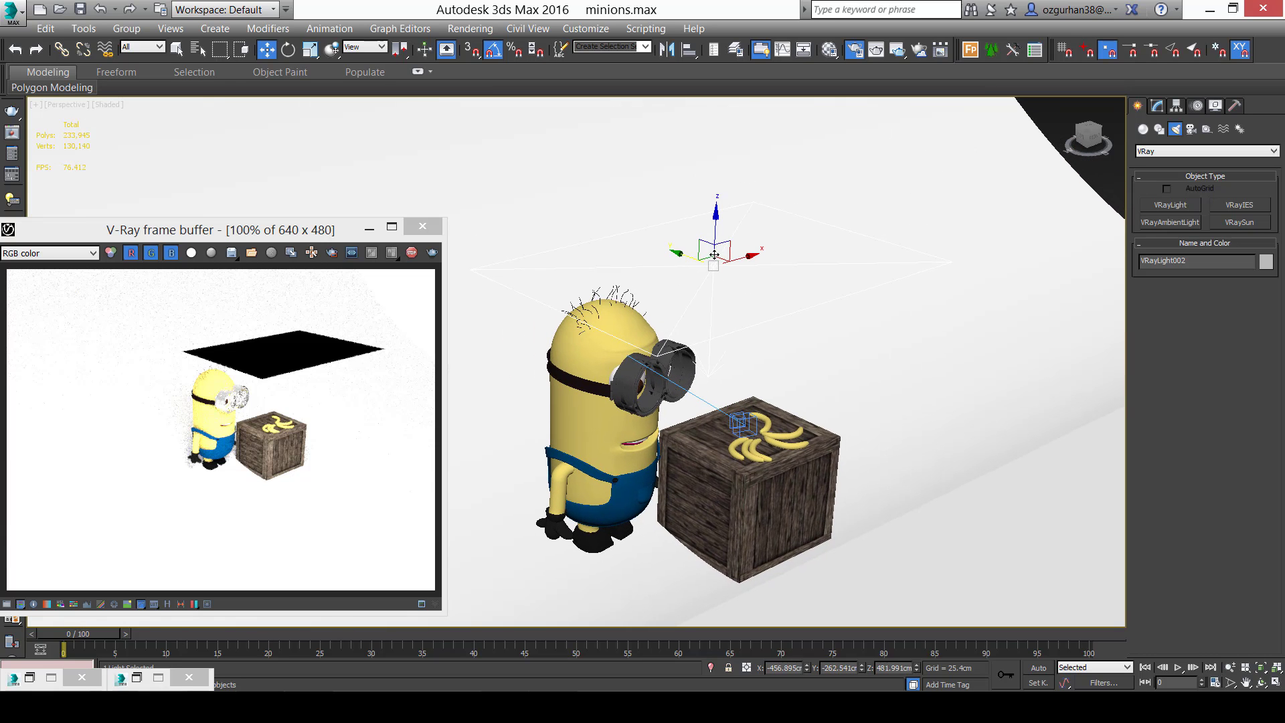
{"action": "left_click_drag", "start_coordinate": [715, 235], "coordinate": [613, 161]}
{"action": "middle_click_drag", "start_coordinate": [683, 224], "coordinate": [595, 285], "text": "alt"}
{"action": "scroll", "coordinate": [697, 261], "scroll_direction": "down", "scroll_amount": 5}
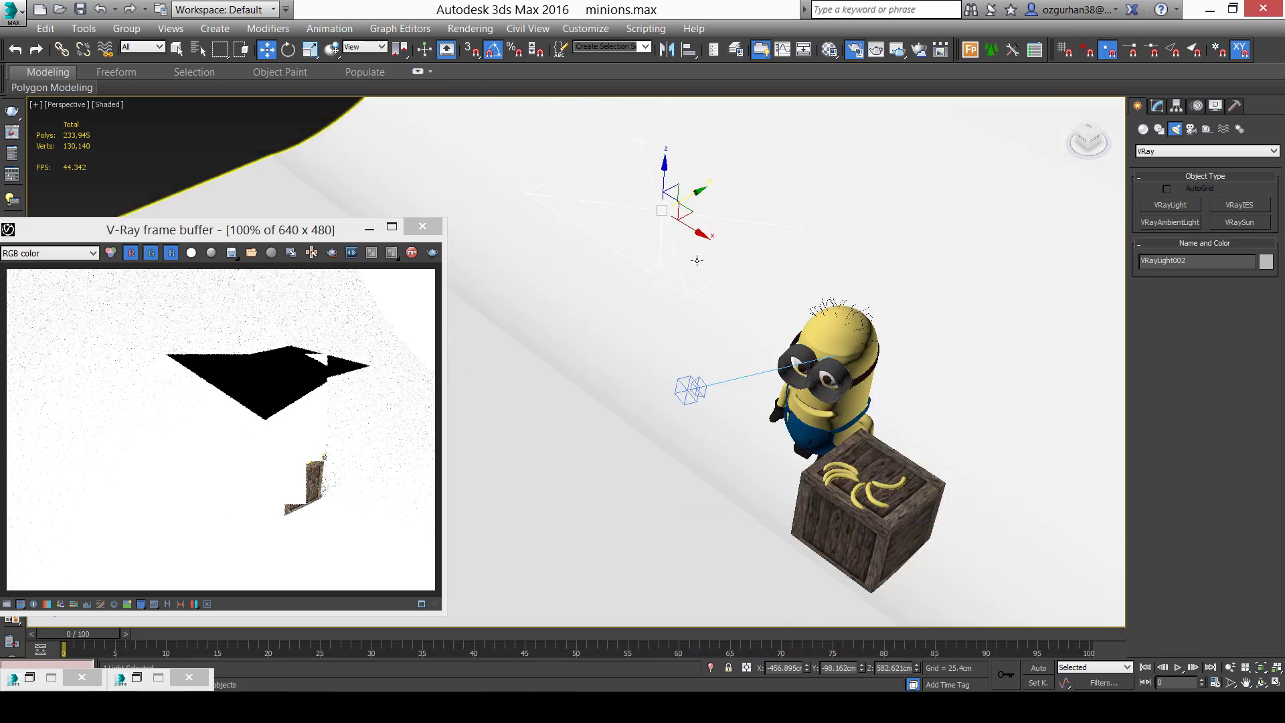
Center the plane light over the minion's head, raise it to about 612 cm, and return to the camera view.
{"action": "key", "text": "t"}
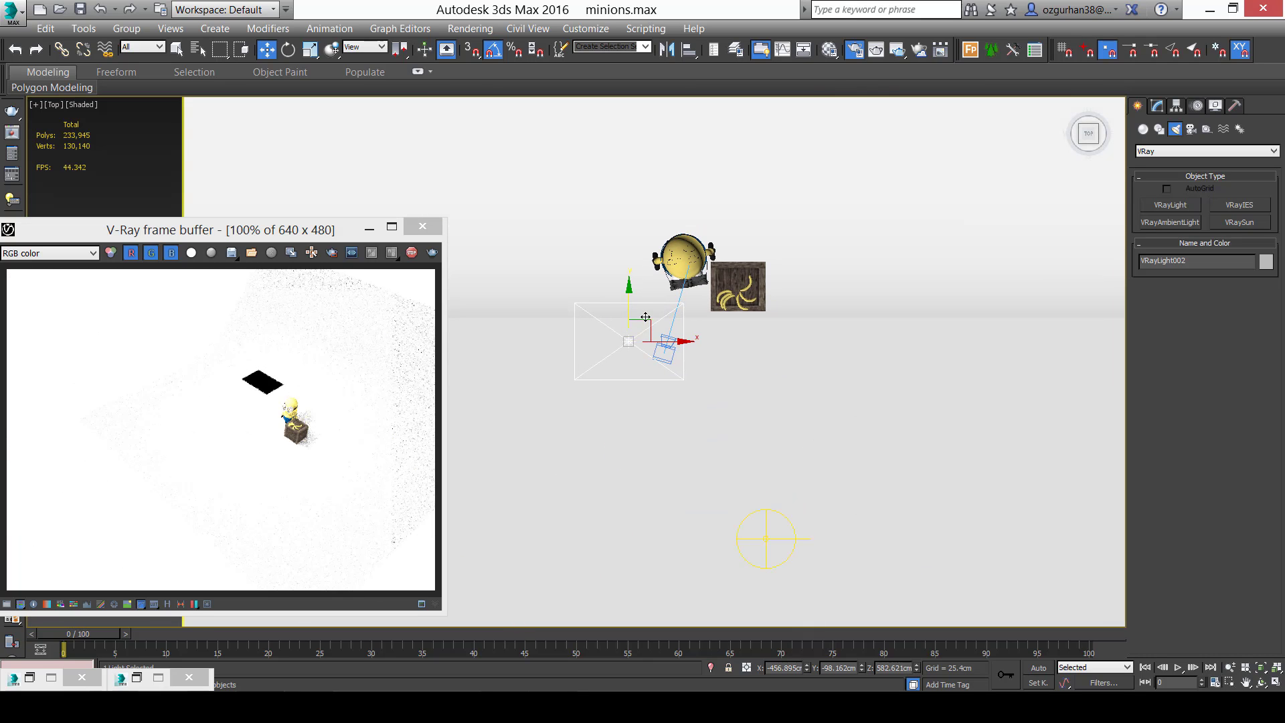
{"action": "left_click_drag", "start_coordinate": [642, 319], "coordinate": [701, 233]}
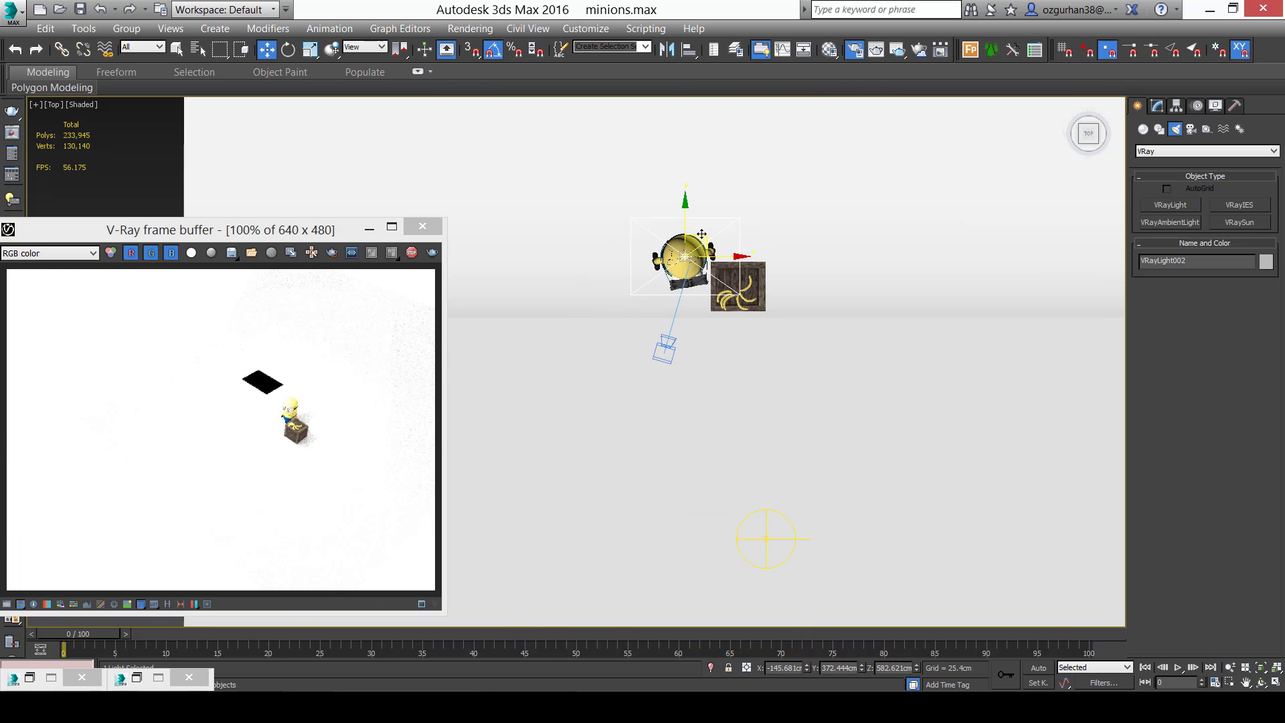
{"action": "key", "text": "f"}
{"action": "left_click_drag", "start_coordinate": [582, 201], "coordinate": [591, 157]}
{"action": "key", "text": "c"}
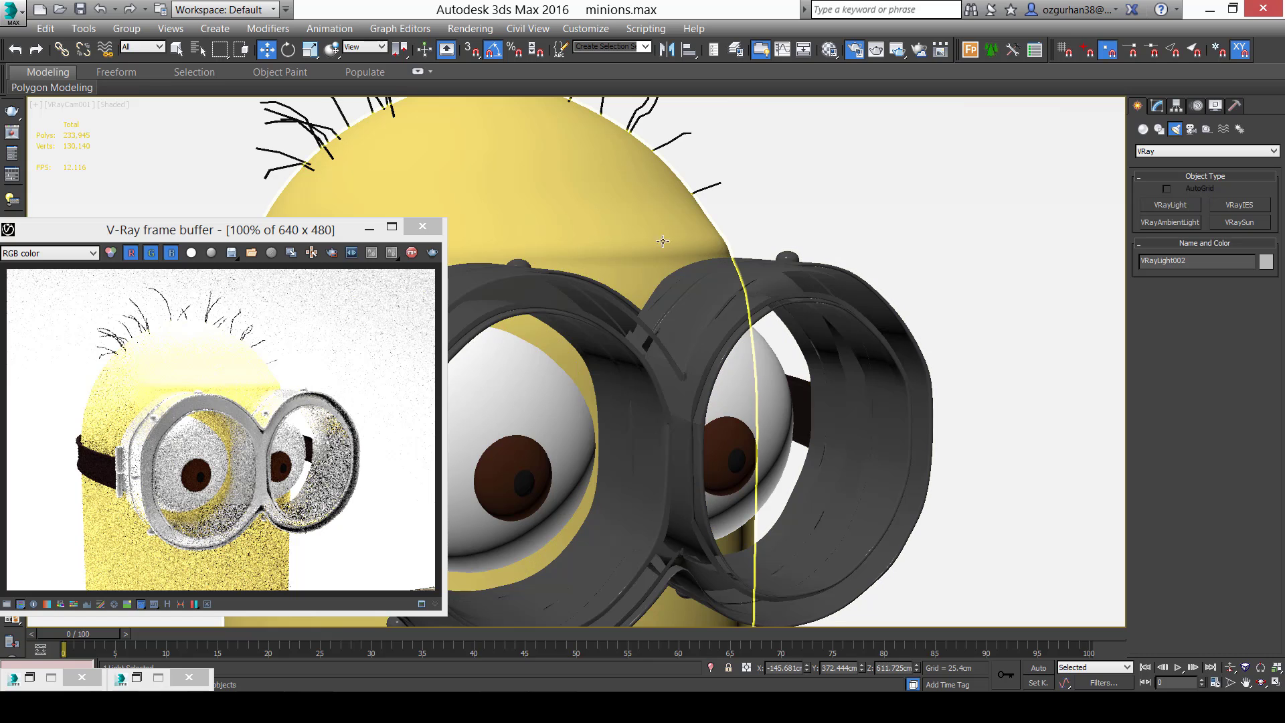
Select the V-Ray physical camera in front of the minion, open its exposure parameters, and return to the camera view.
{"action": "key", "text": "p"}
{"action": "left_click", "coordinate": [799, 227]}
{"action": "scroll", "coordinate": [801, 229], "scroll_direction": "down", "scroll_amount": 3}
{"action": "scroll", "coordinate": [801, 229], "scroll_direction": "down", "scroll_amount": 5}
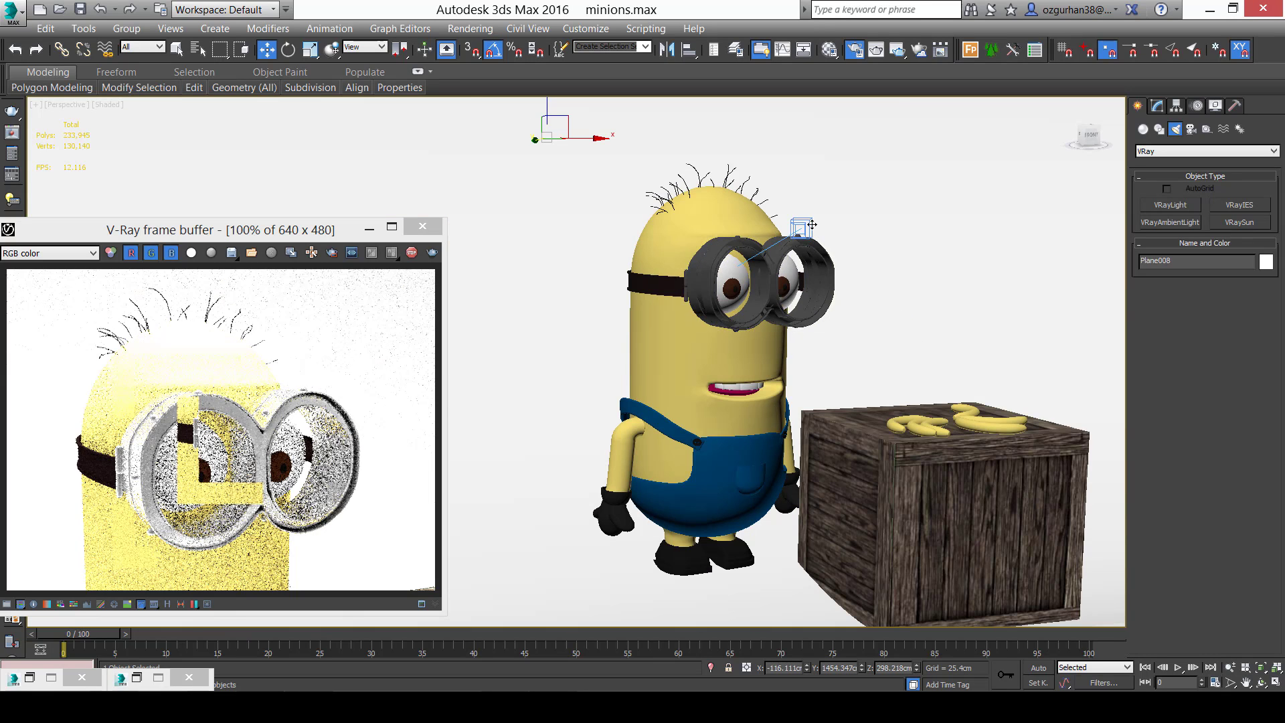
{"action": "left_click", "coordinate": [801, 228]}
{"action": "left_click", "coordinate": [1156, 107]}
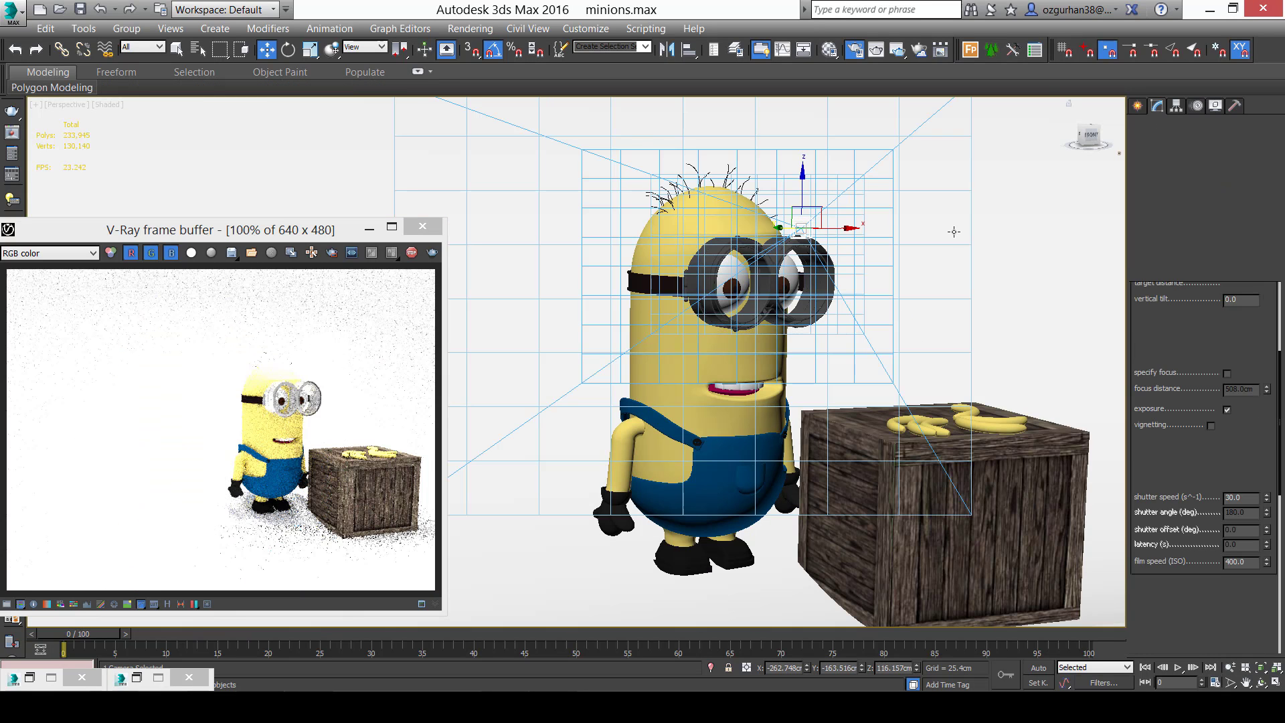
{"action": "key", "text": "c"}
{"action": "scroll", "coordinate": [1174, 522], "scroll_direction": "down", "scroll_amount": 1}
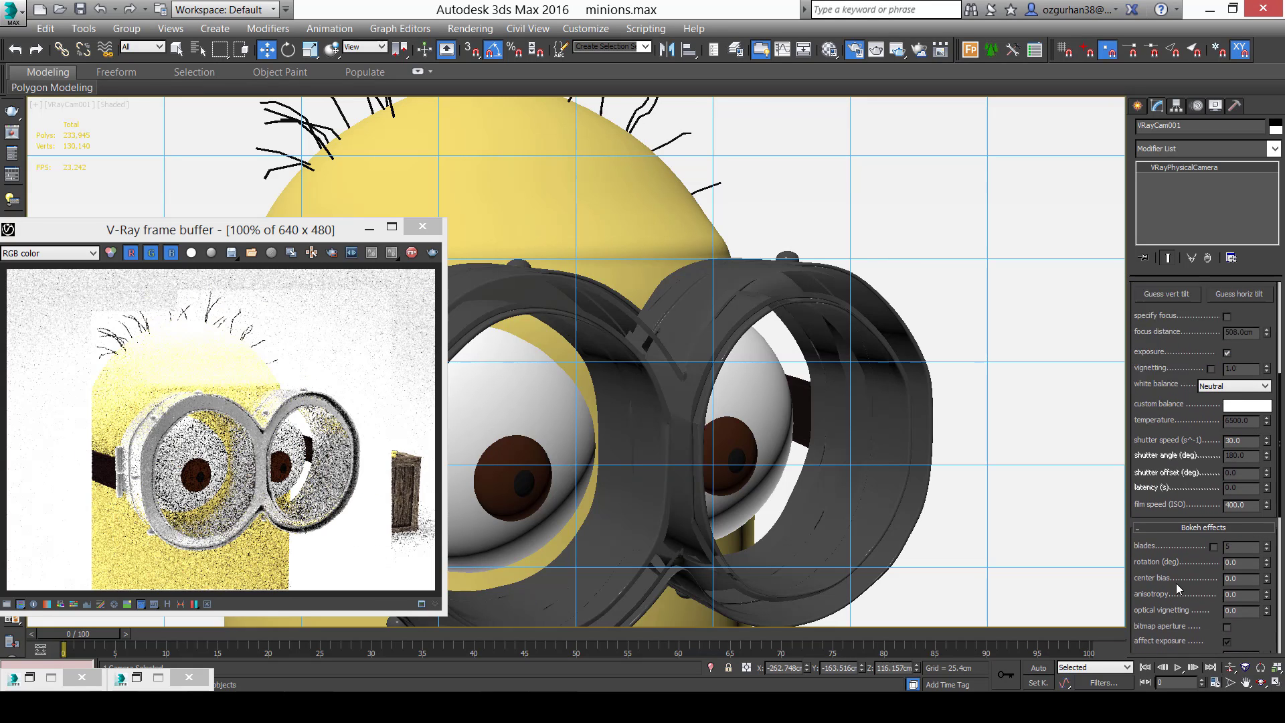
Try camera shutter speeds of 200 and 100, and settle on 50.
{"action": "left_click", "coordinate": [1244, 466]}
{"action": "type", "text": "200"}
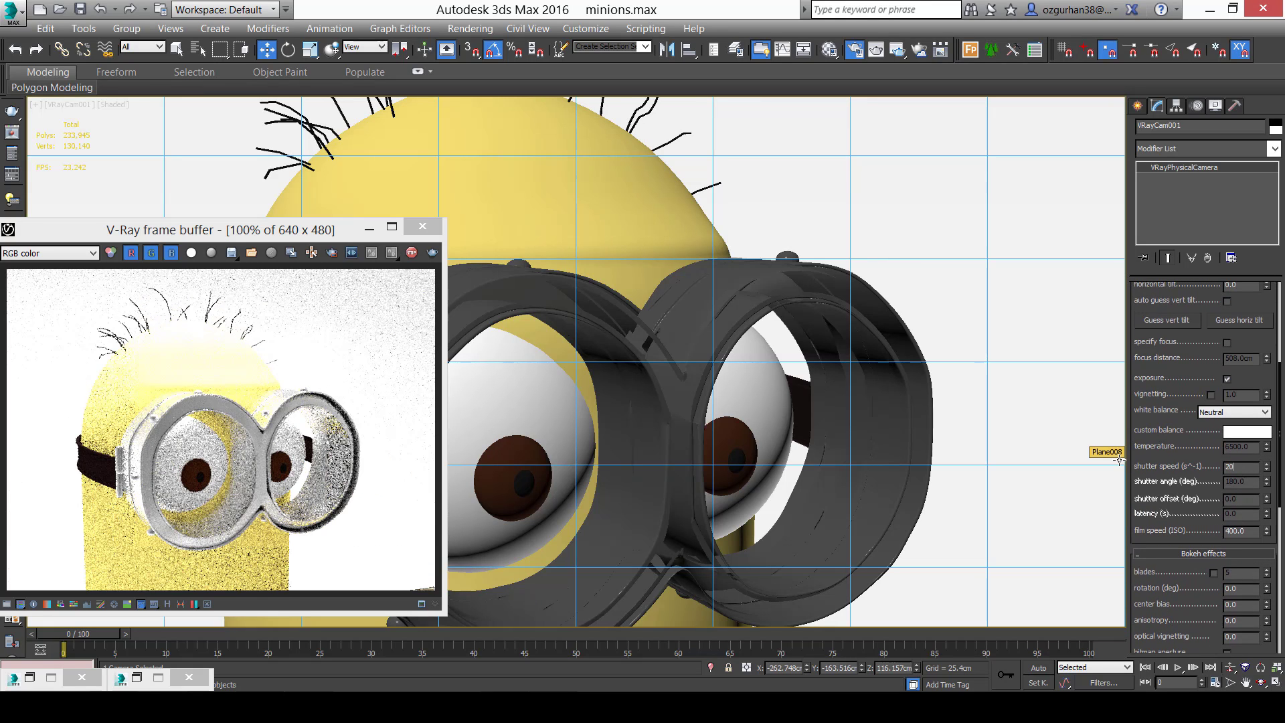
{"action": "key", "text": "Return"}
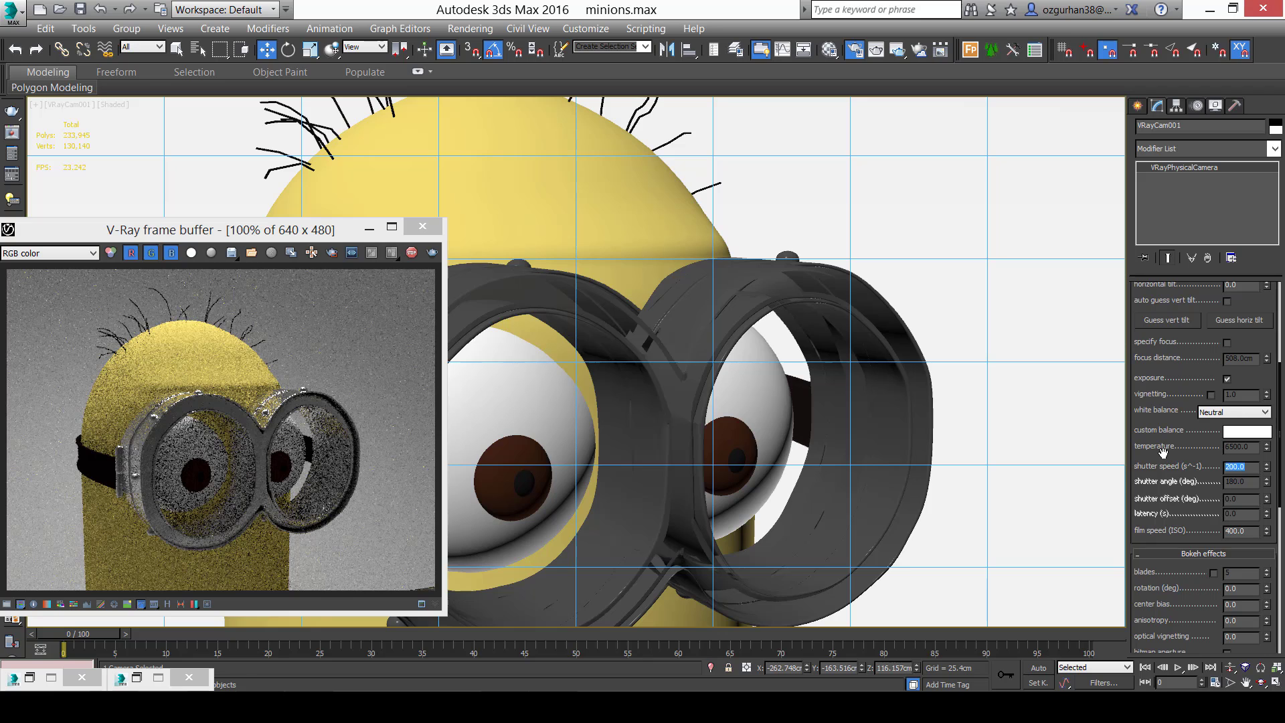
{"action": "type", "text": "100"}
{"action": "key", "text": "Return"}
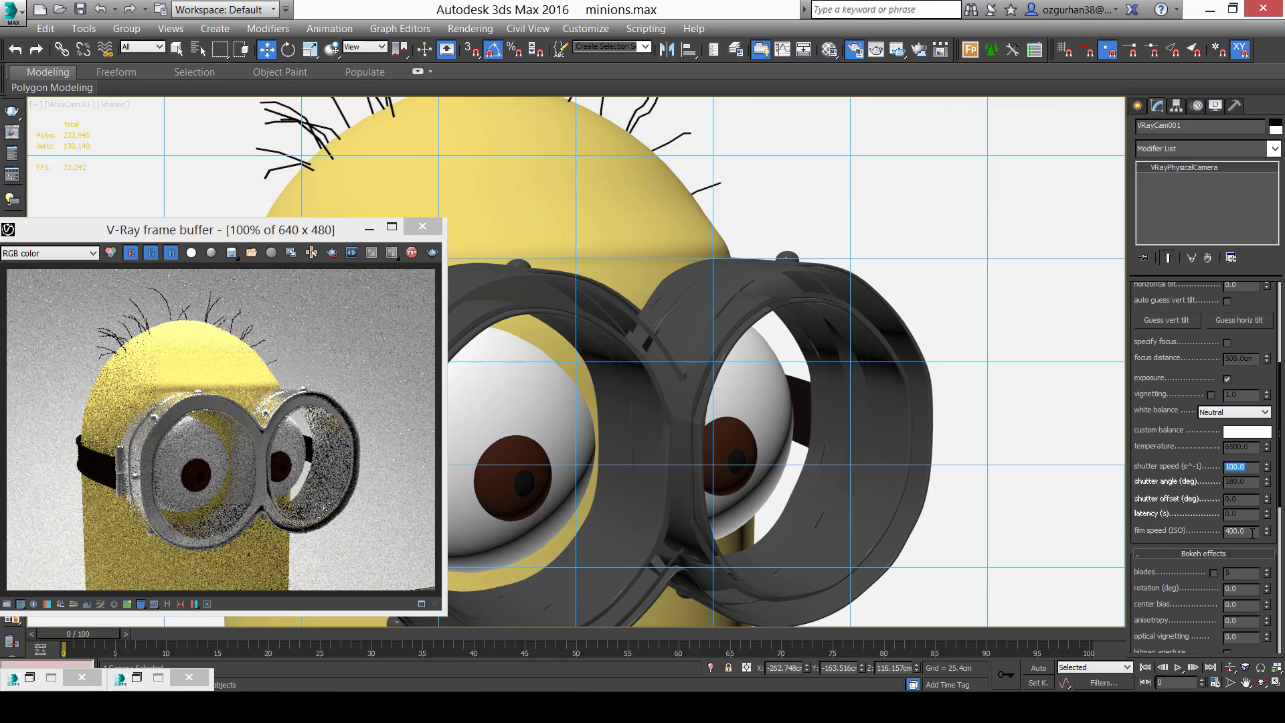
{"action": "type", "text": "50"}
{"action": "key", "text": "Return"}
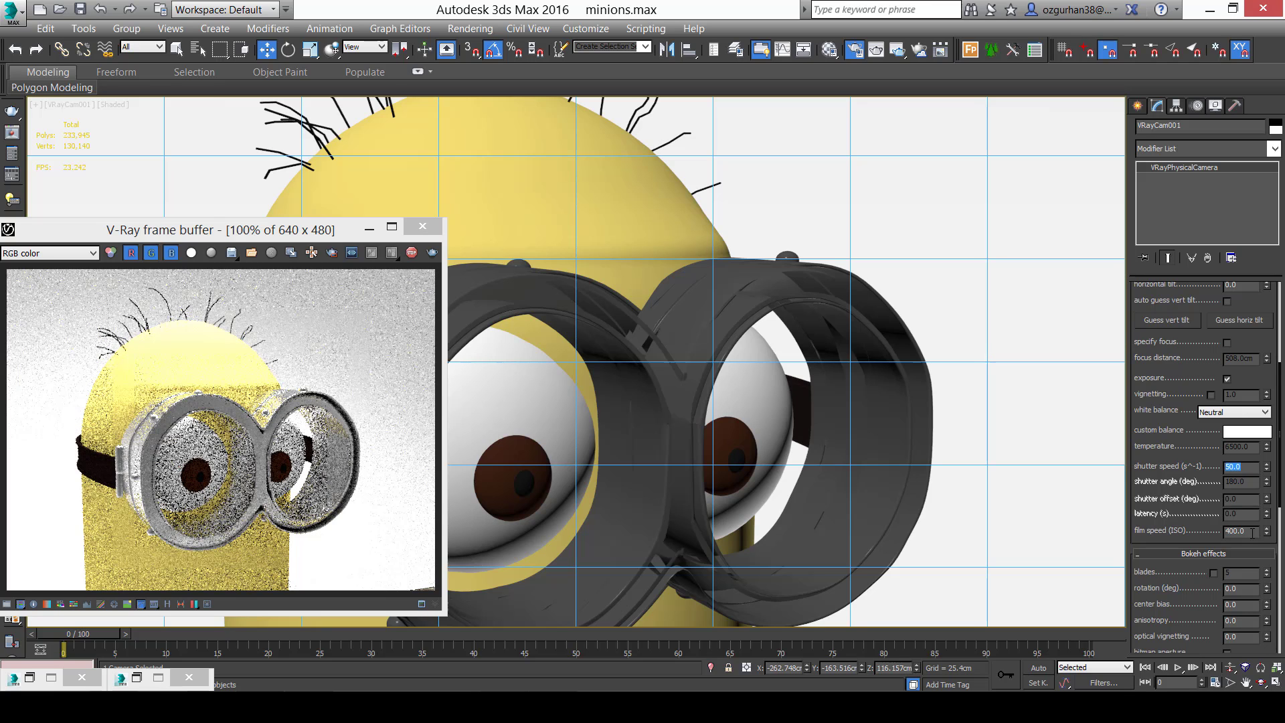
Select the overhead plane light and turn off Affect reflections in its options.
{"action": "left_click_drag", "start_coordinate": [331, 231], "coordinate": [351, 184]}
{"action": "scroll", "coordinate": [291, 381], "scroll_direction": "up", "scroll_amount": 1}
{"action": "scroll", "coordinate": [295, 367], "scroll_direction": "down", "scroll_amount": 1}
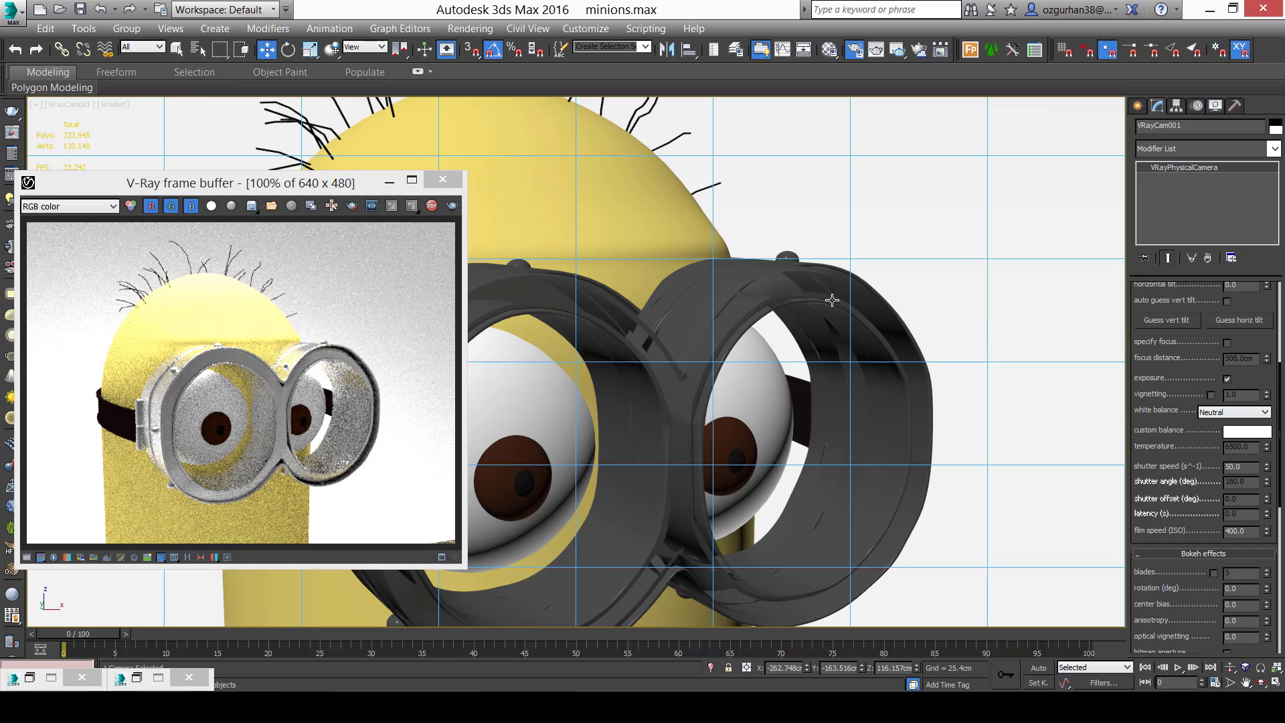
{"action": "key", "text": "alt+w"}
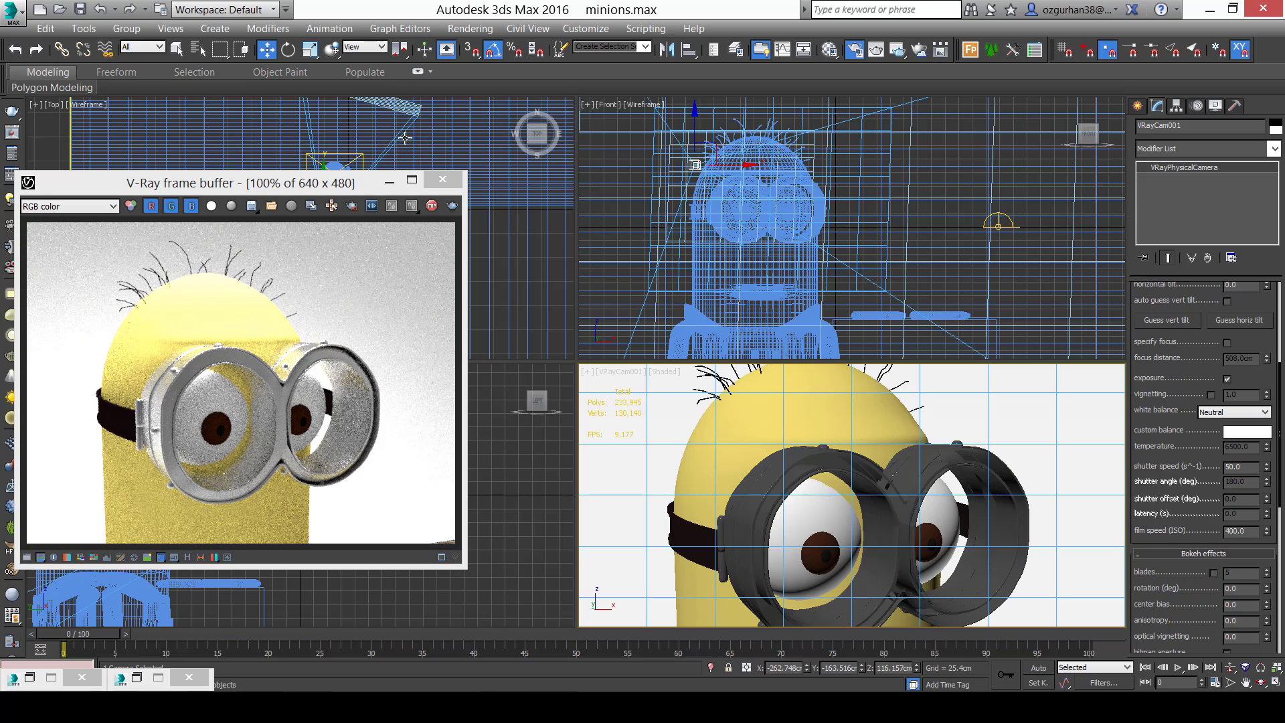
{"action": "left_click", "coordinate": [344, 153]}
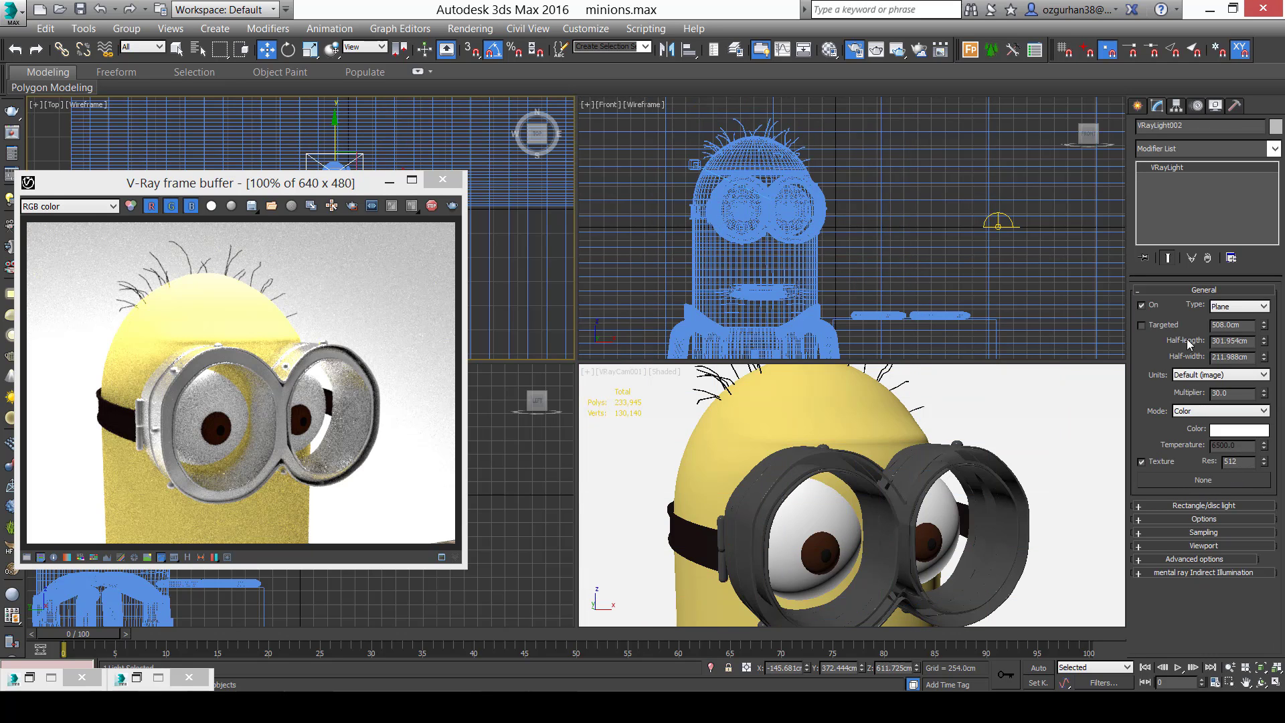
{"action": "left_click", "coordinate": [1192, 518]}
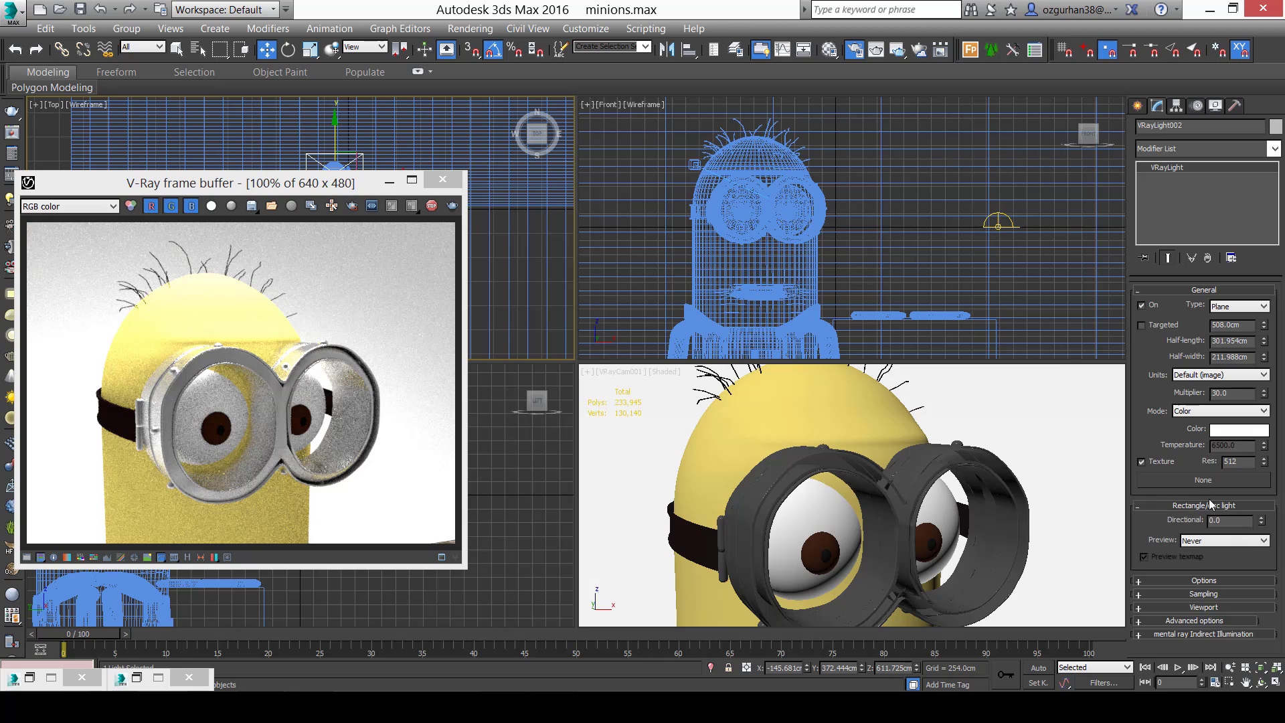
{"action": "scroll", "coordinate": [1213, 521], "scroll_direction": "down", "scroll_amount": 2}
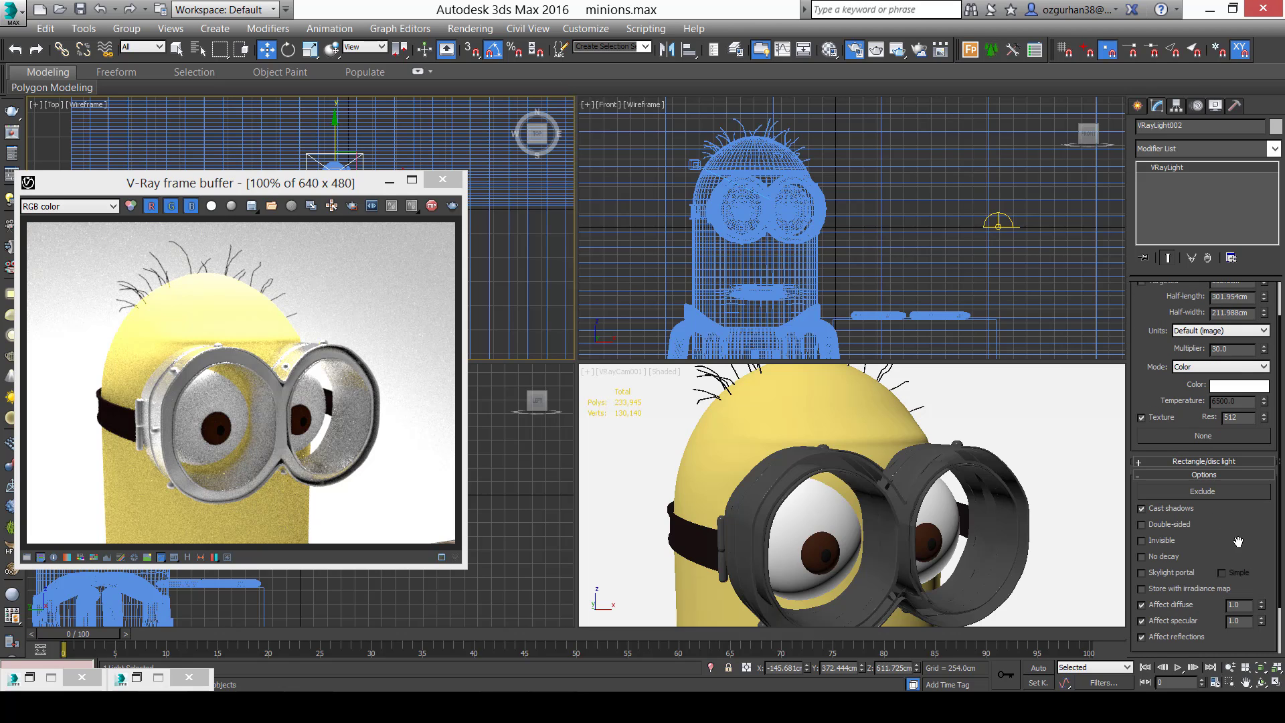
{"action": "scroll", "coordinate": [1237, 541], "scroll_direction": "down", "scroll_amount": 2}
{"action": "left_click", "coordinate": [1178, 583]}
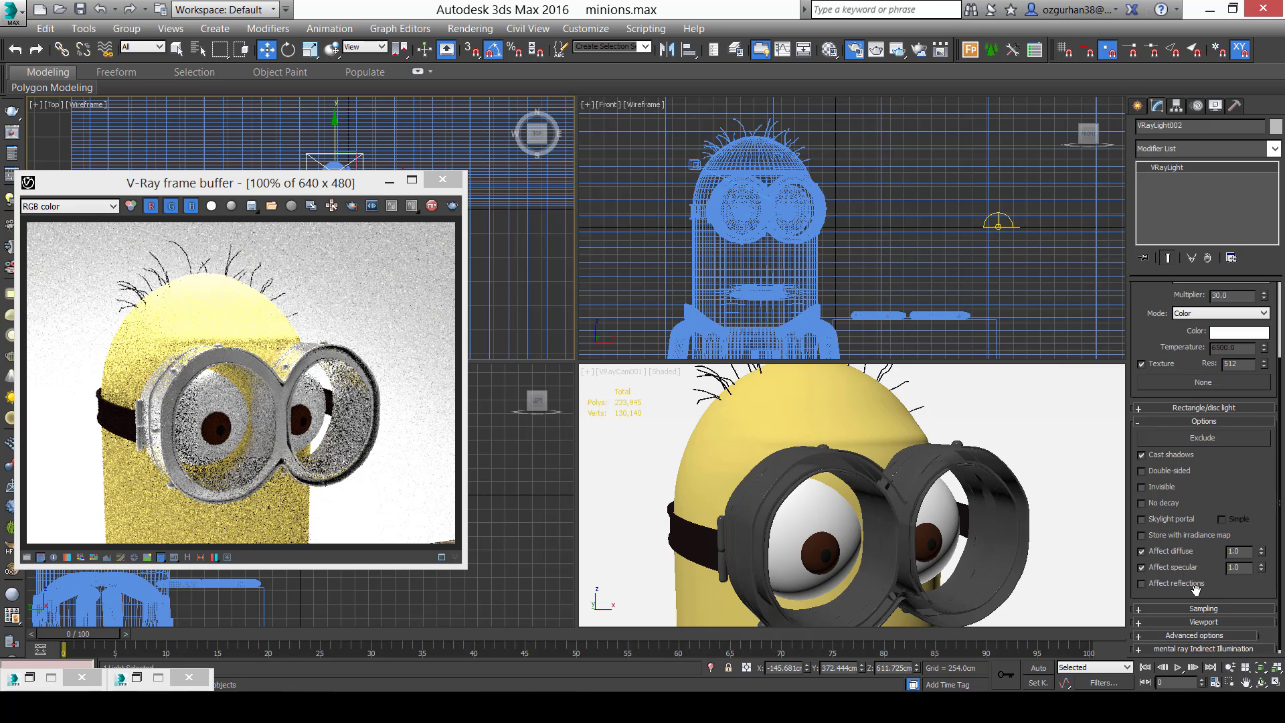
Enable Store with irradiance map and Invisible for the overhead plane light.
{"action": "left_click", "coordinate": [1171, 536]}
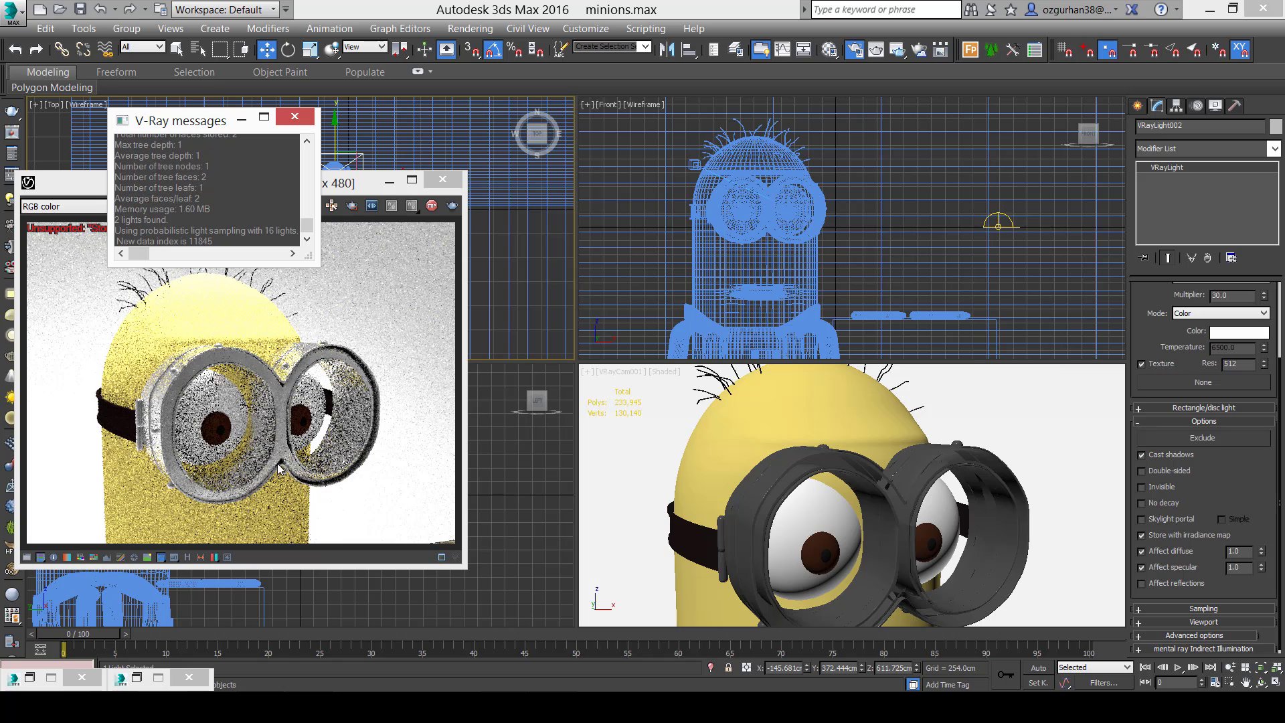
{"action": "left_click", "coordinate": [130, 373]}
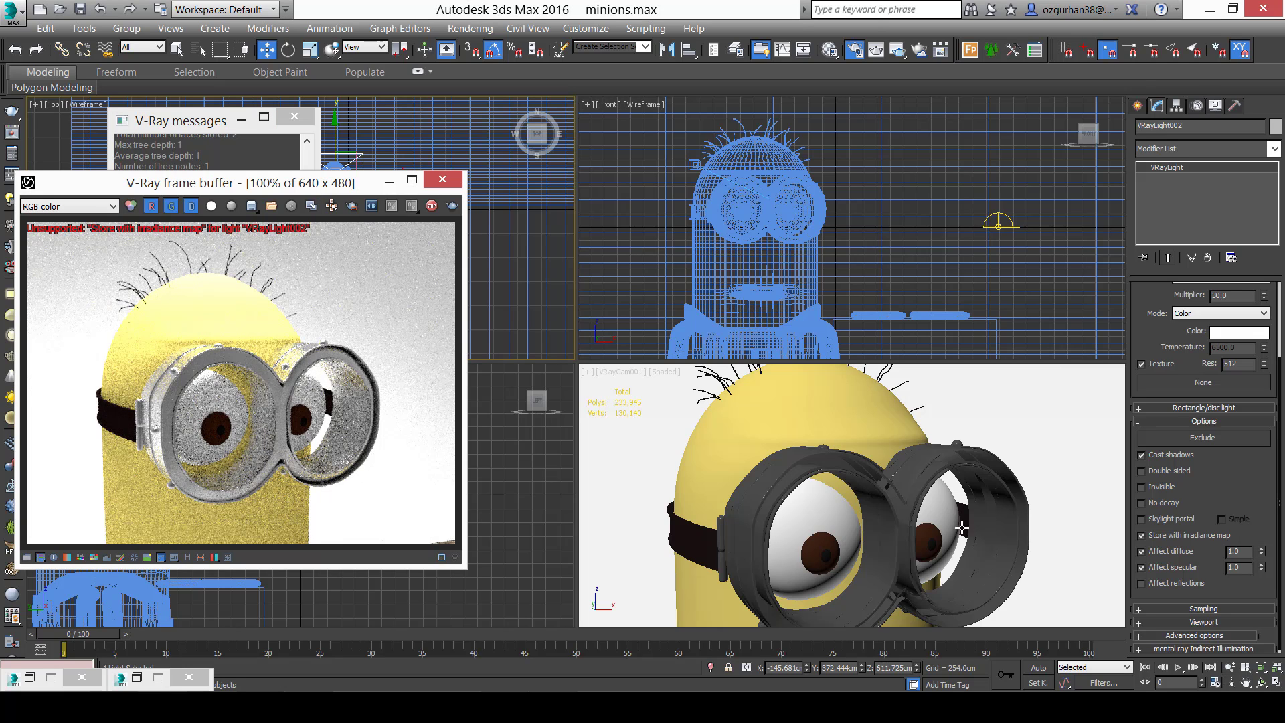
{"action": "left_click", "coordinate": [1166, 488]}
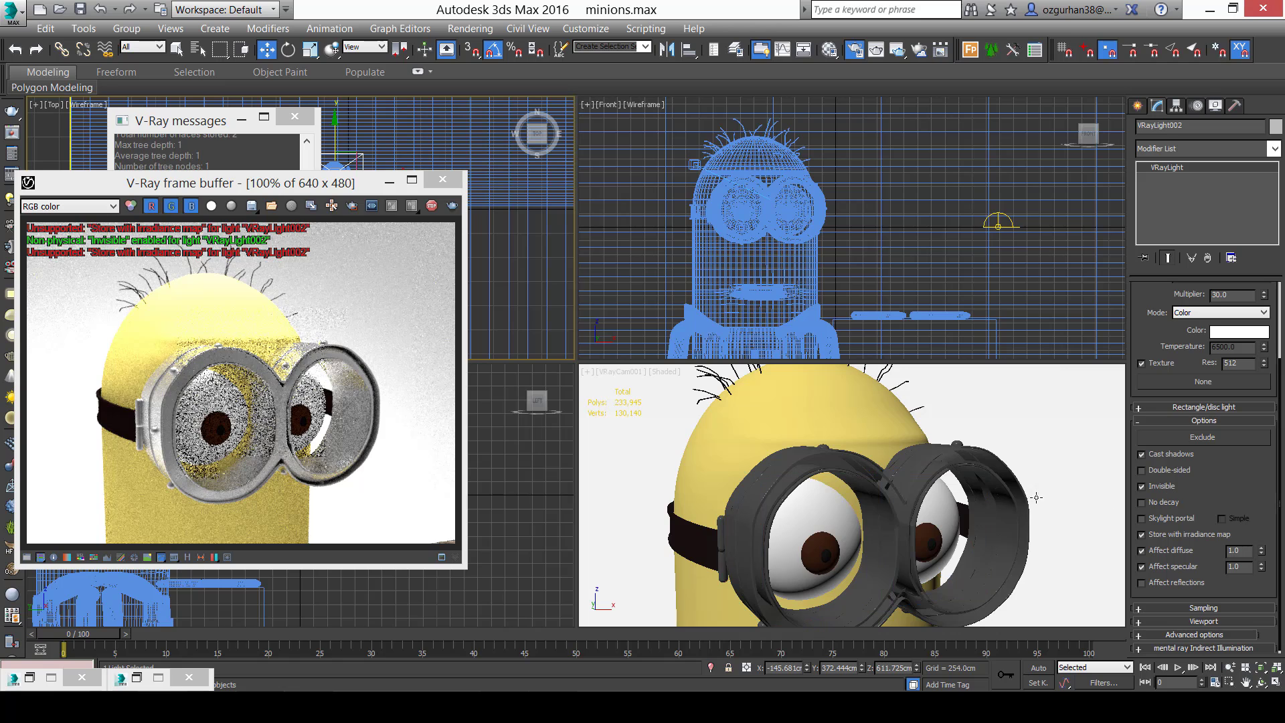
Examine the lighting and metal rims of the goggles enlarged in the live render.
{"action": "left_click", "coordinate": [741, 459]}
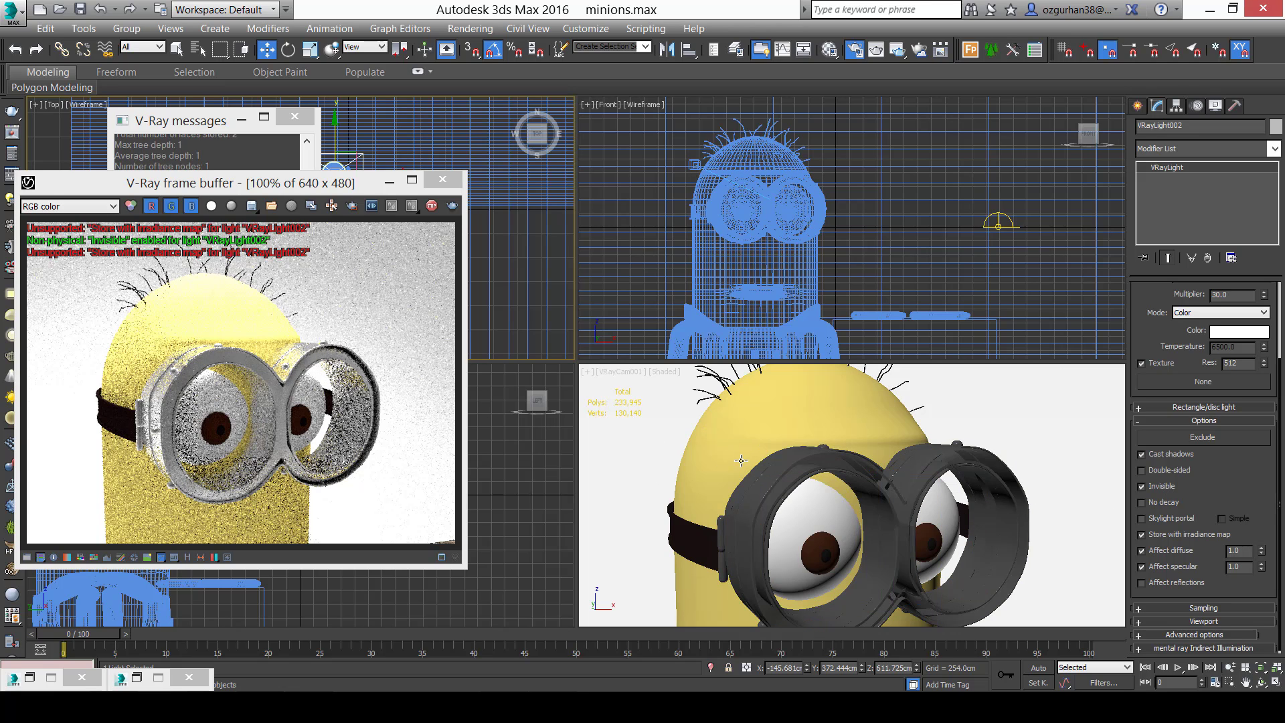
{"action": "left_click", "coordinate": [189, 284]}
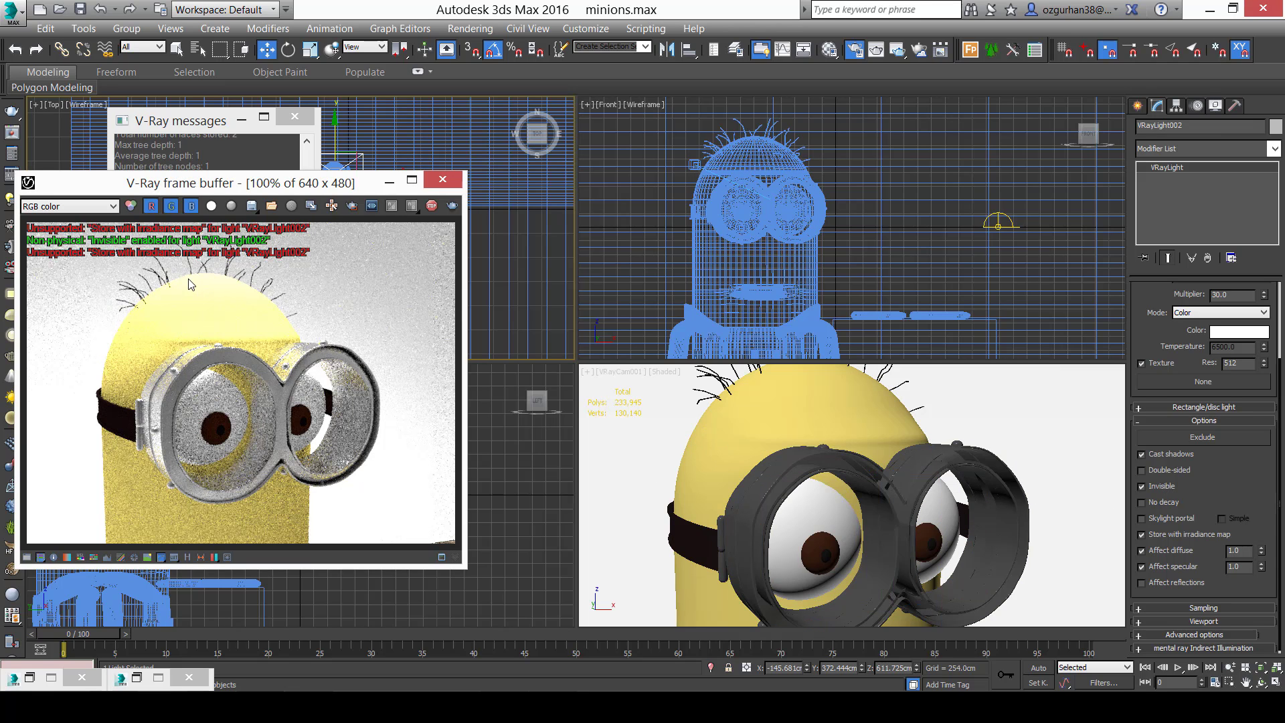
{"action": "left_click_drag", "start_coordinate": [209, 189], "coordinate": [248, 156]}
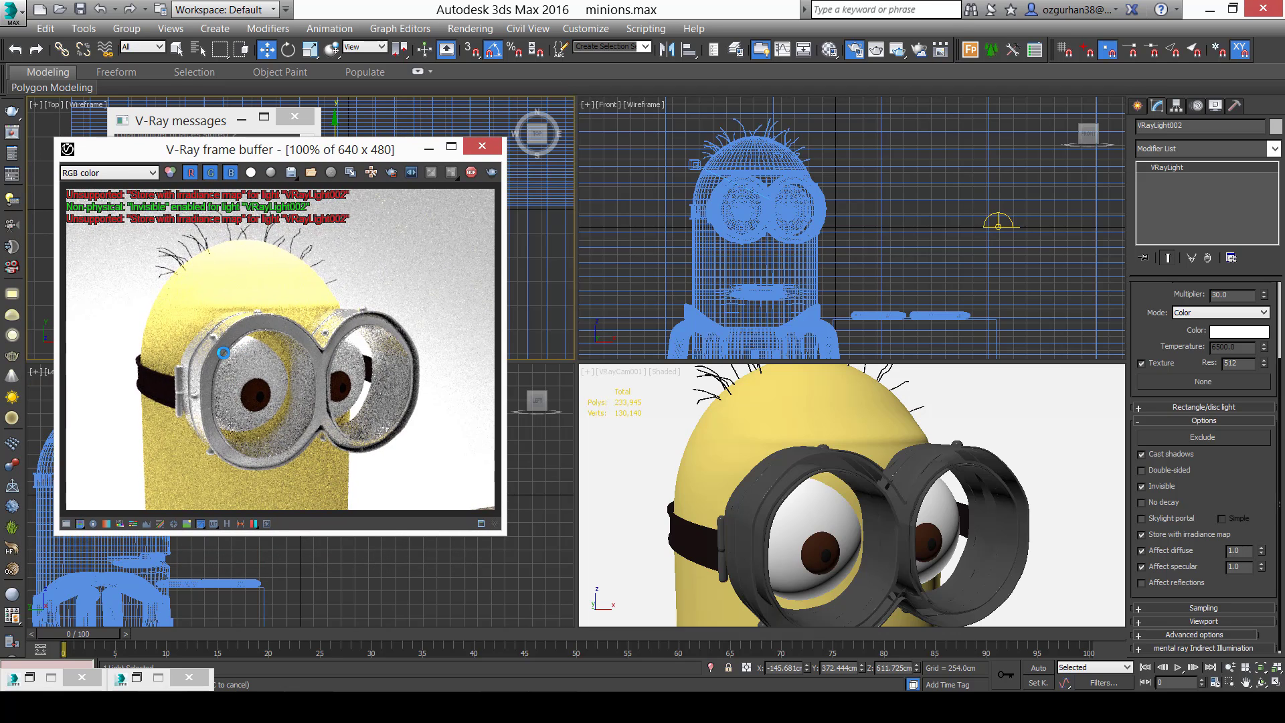
{"action": "scroll", "coordinate": [275, 394], "scroll_direction": "up", "scroll_amount": 1}
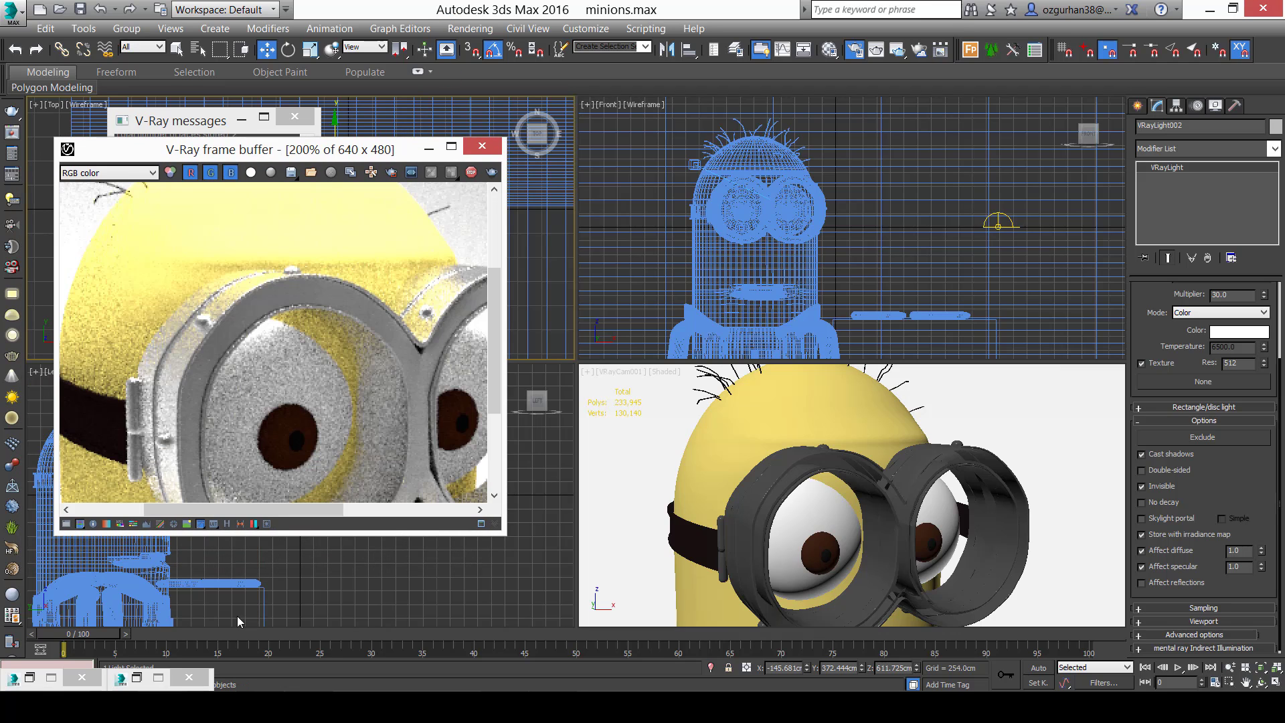
{"action": "scroll", "coordinate": [305, 284], "scroll_direction": "up", "scroll_amount": 1}
{"action": "scroll", "coordinate": [301, 308], "scroll_direction": "down", "scroll_amount": 1}
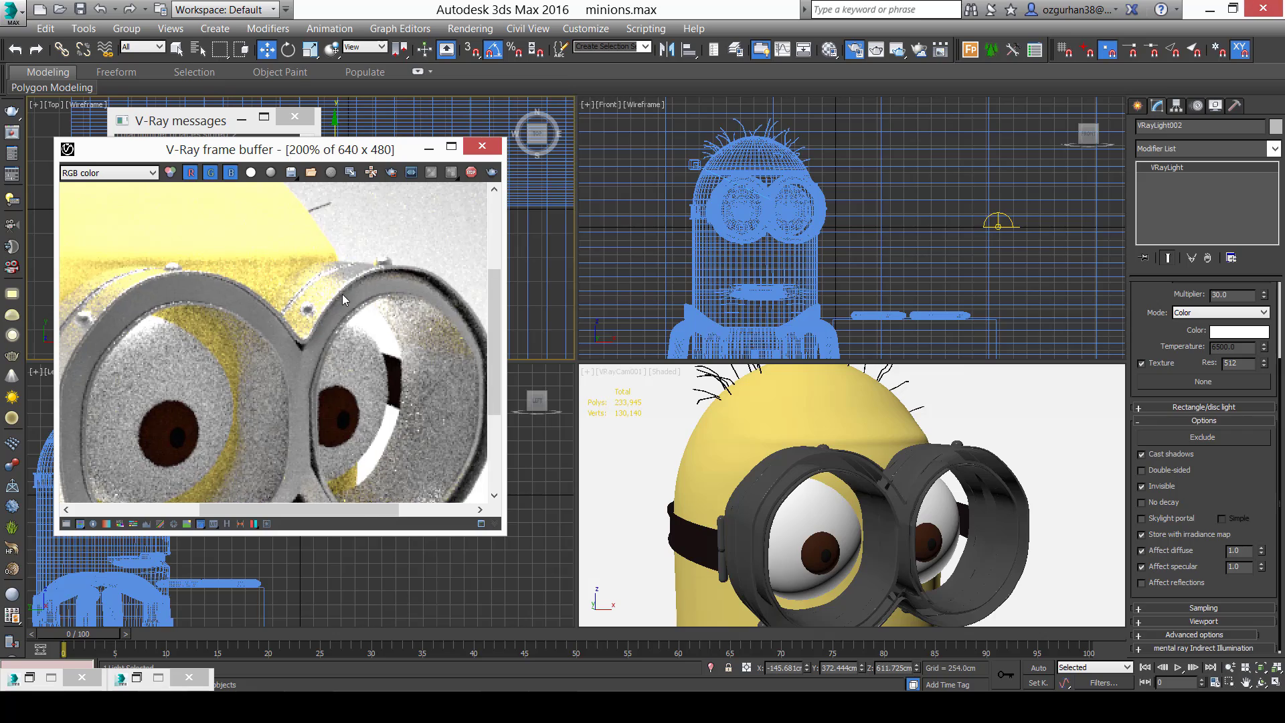
Compare the goggles' rims and lens interiors at 200% and 100% zoom in the live render.
{"action": "scroll", "coordinate": [348, 294], "scroll_direction": "up", "scroll_amount": 1}
{"action": "scroll", "coordinate": [355, 295], "scroll_direction": "down", "scroll_amount": 1}
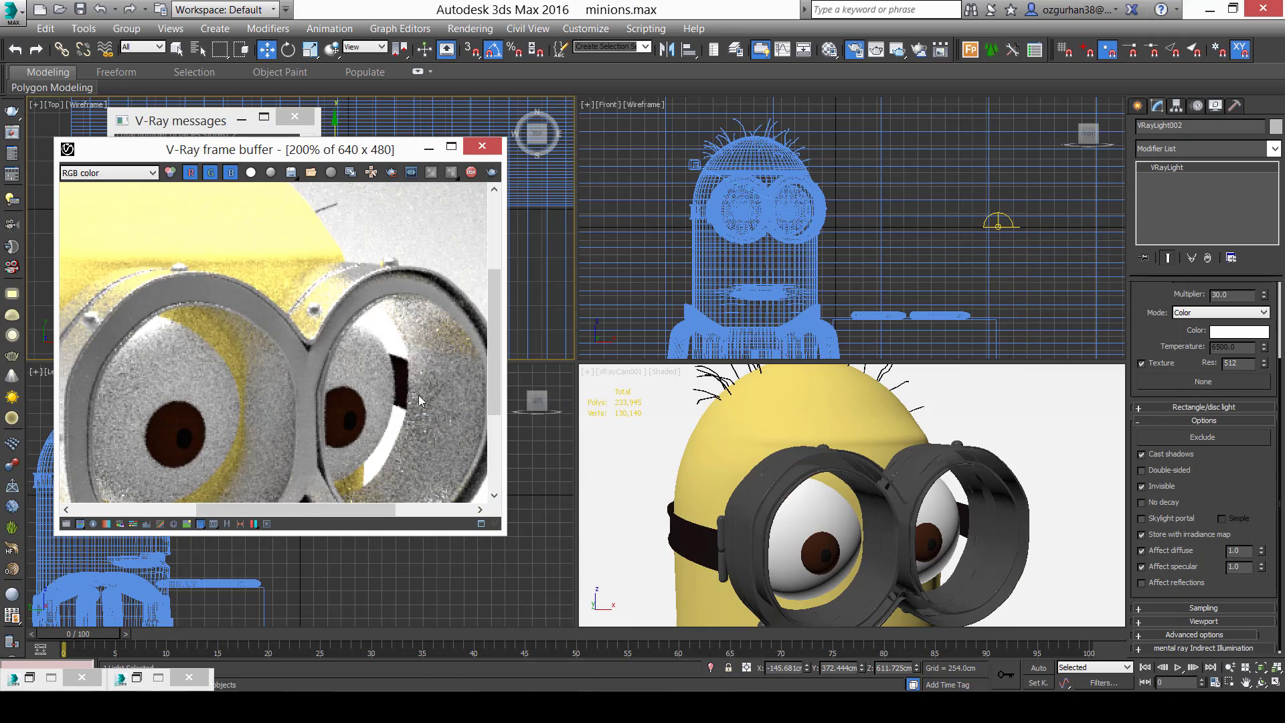
{"action": "scroll", "coordinate": [401, 368], "scroll_direction": "up", "scroll_amount": 2}
{"action": "scroll", "coordinate": [375, 328], "scroll_direction": "down", "scroll_amount": 1}
{"action": "scroll", "coordinate": [360, 309], "scroll_direction": "down", "scroll_amount": 1}
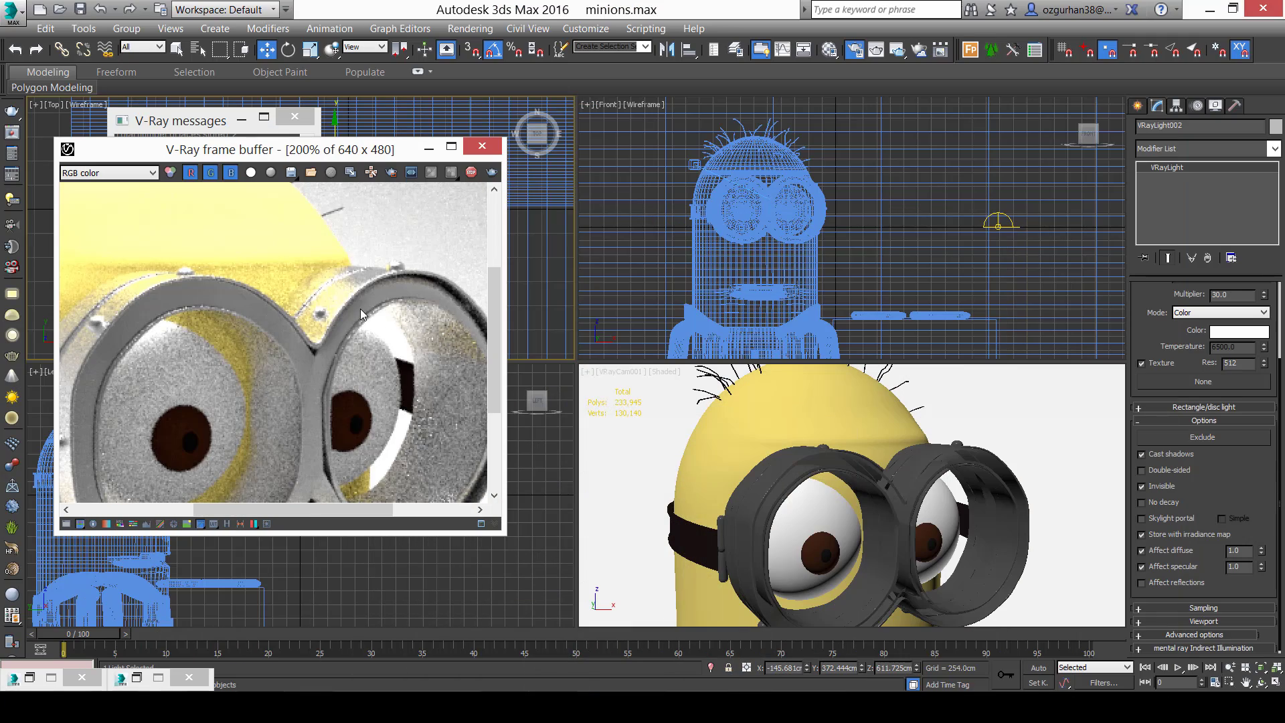
{"action": "scroll", "coordinate": [313, 311], "scroll_direction": "down", "scroll_amount": 1}
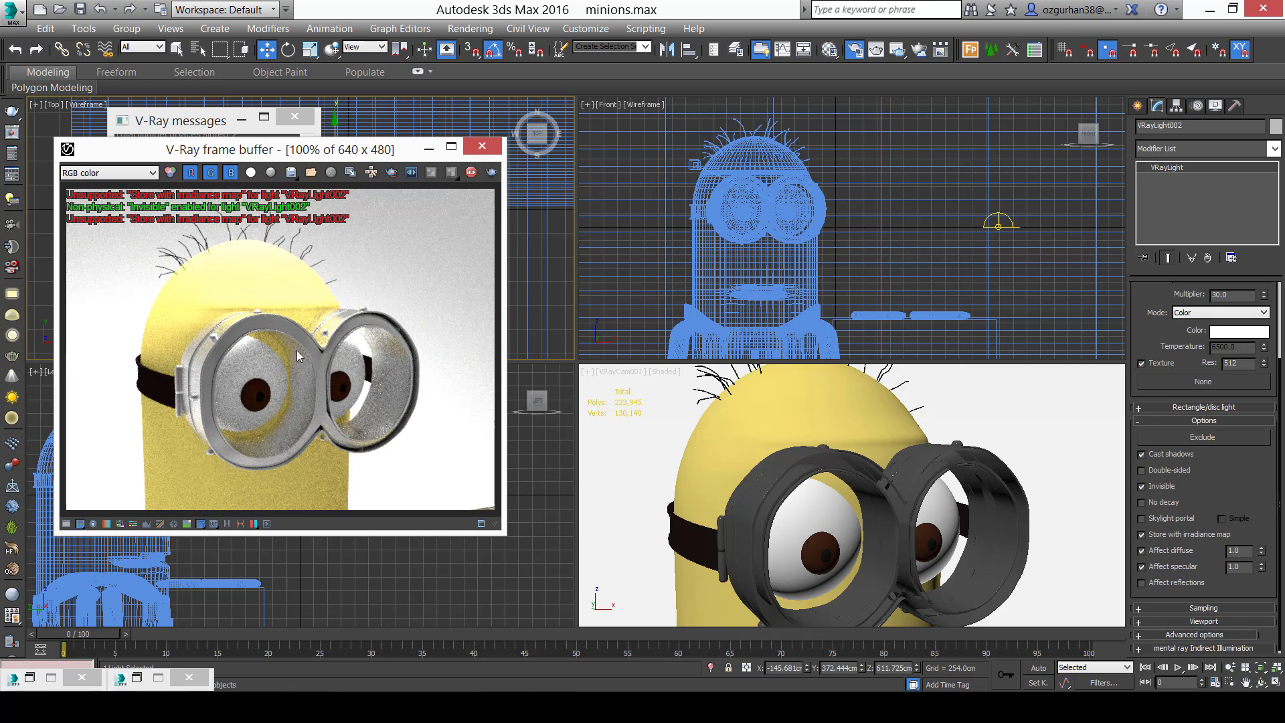
{"action": "scroll", "coordinate": [298, 356], "scroll_direction": "up", "scroll_amount": 2}
{"action": "scroll", "coordinate": [341, 331], "scroll_direction": "down", "scroll_amount": 2}
{"action": "scroll", "coordinate": [375, 375], "scroll_direction": "up", "scroll_amount": 1}
{"action": "scroll", "coordinate": [419, 344], "scroll_direction": "down", "scroll_amount": 1}
{"action": "scroll", "coordinate": [350, 371], "scroll_direction": "up", "scroll_amount": 1}
{"action": "scroll", "coordinate": [375, 344], "scroll_direction": "down", "scroll_amount": 1}
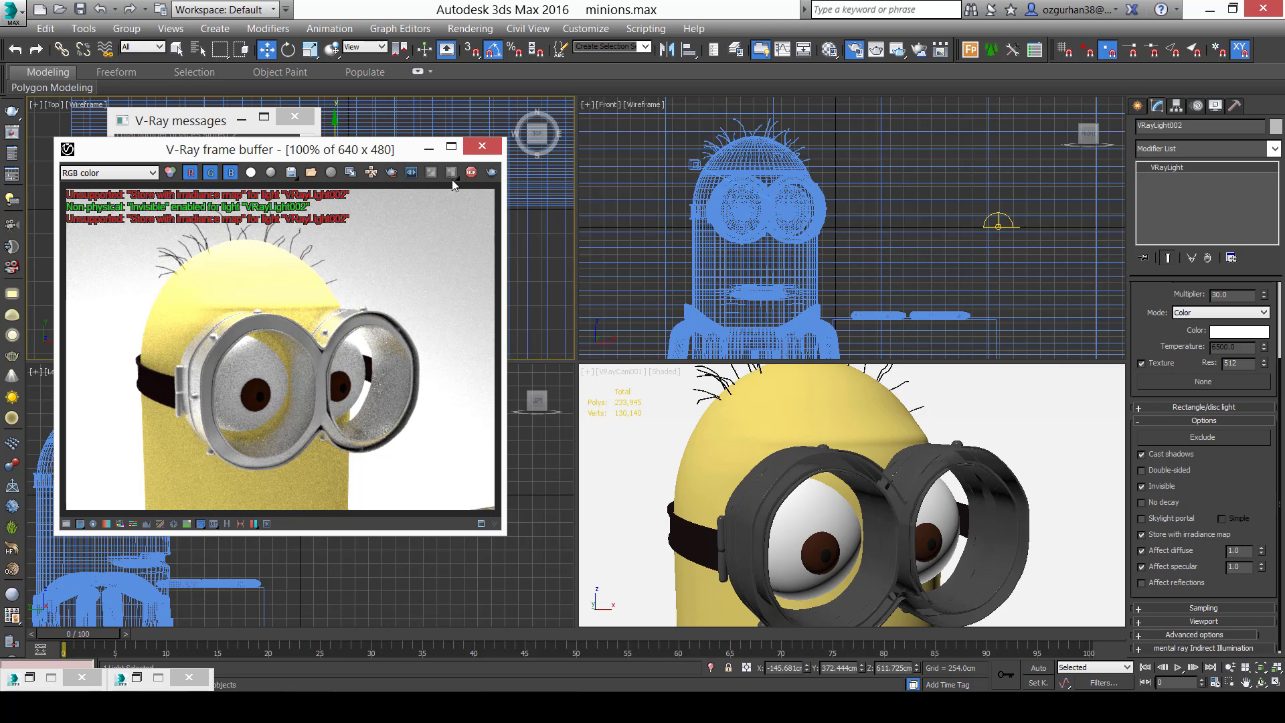
Maximize the camera viewport and restart the live render from it.
{"action": "left_click", "coordinate": [484, 147]}
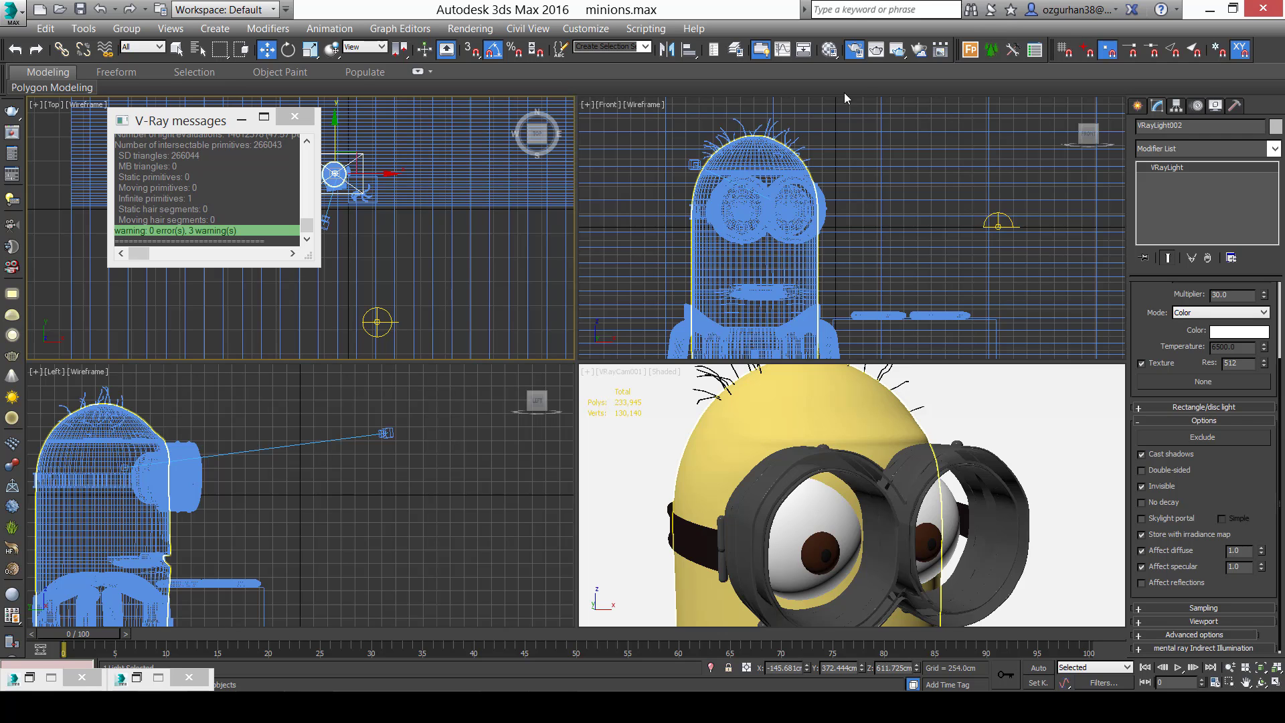
{"action": "left_click", "coordinate": [898, 49]}
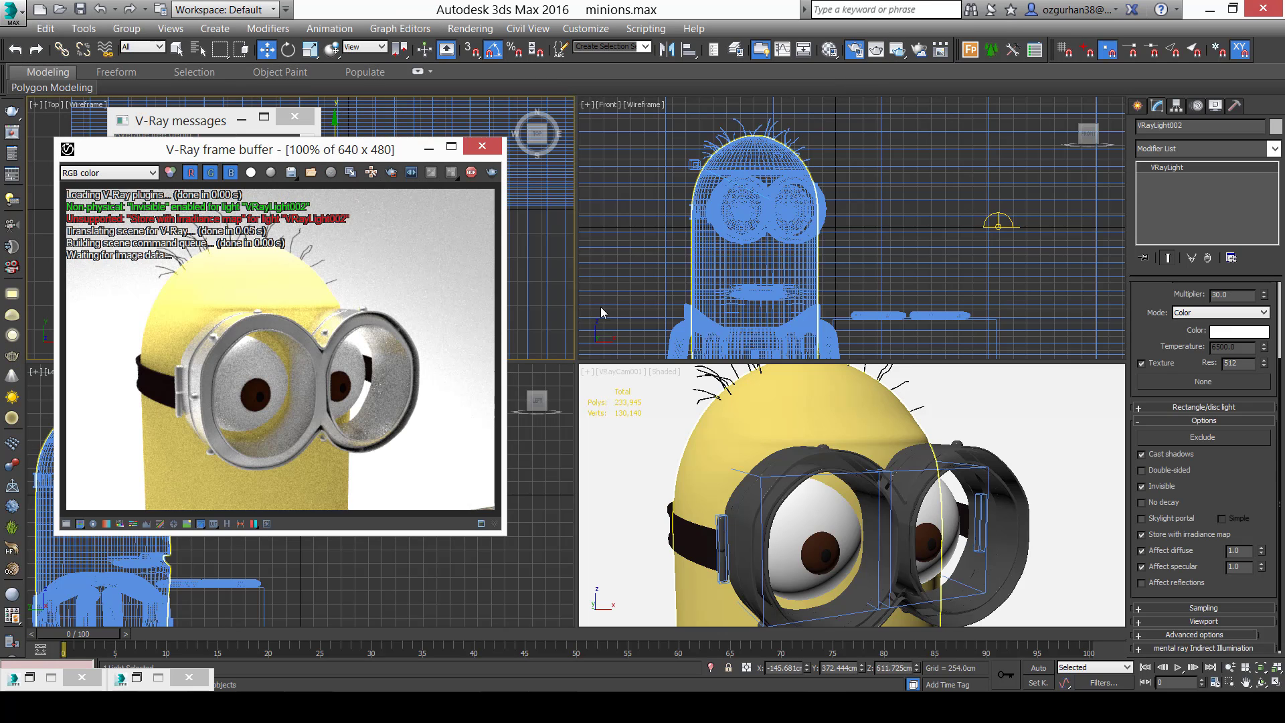
{"action": "left_click", "coordinate": [673, 444]}
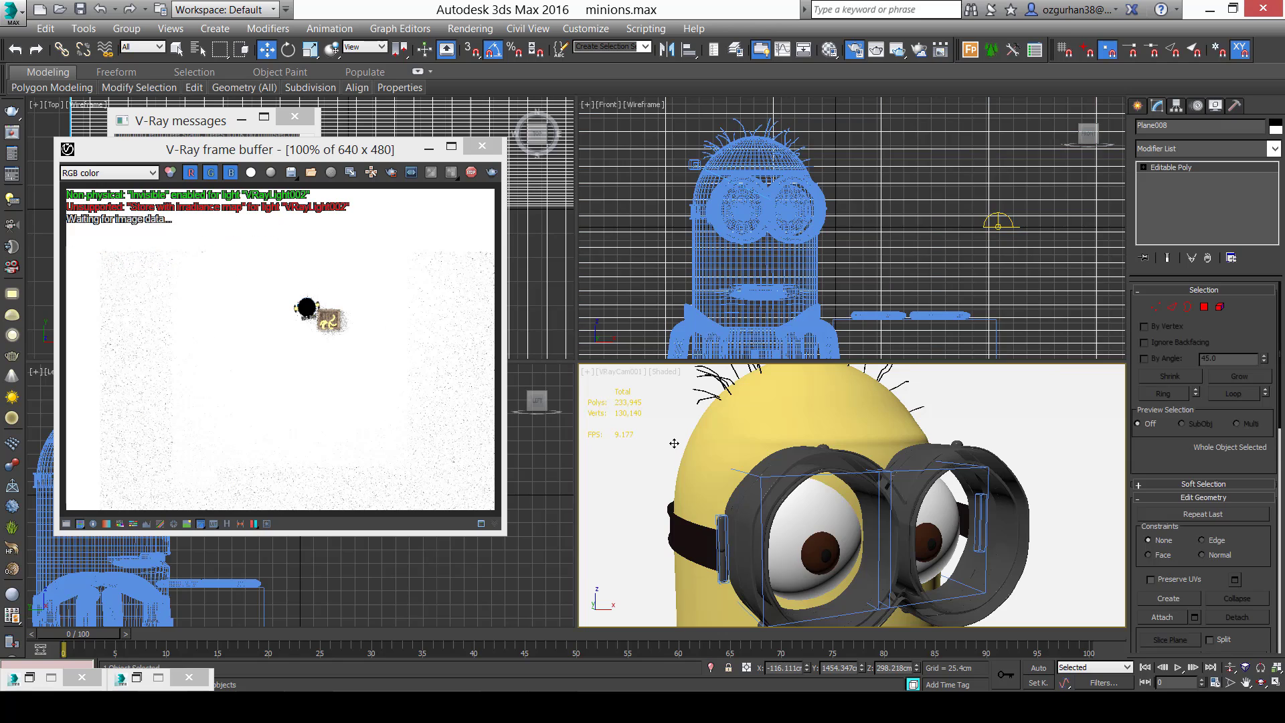
{"action": "key", "text": "alt+w"}
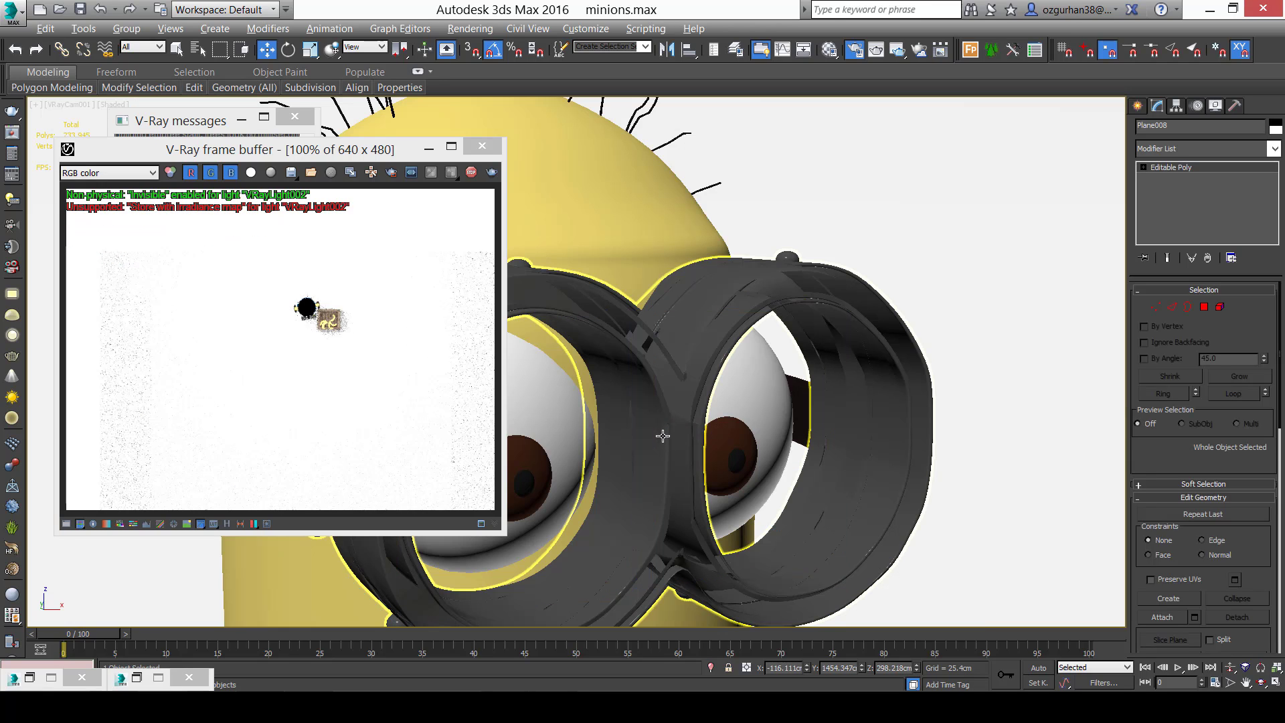
{"action": "left_click", "coordinate": [482, 146]}
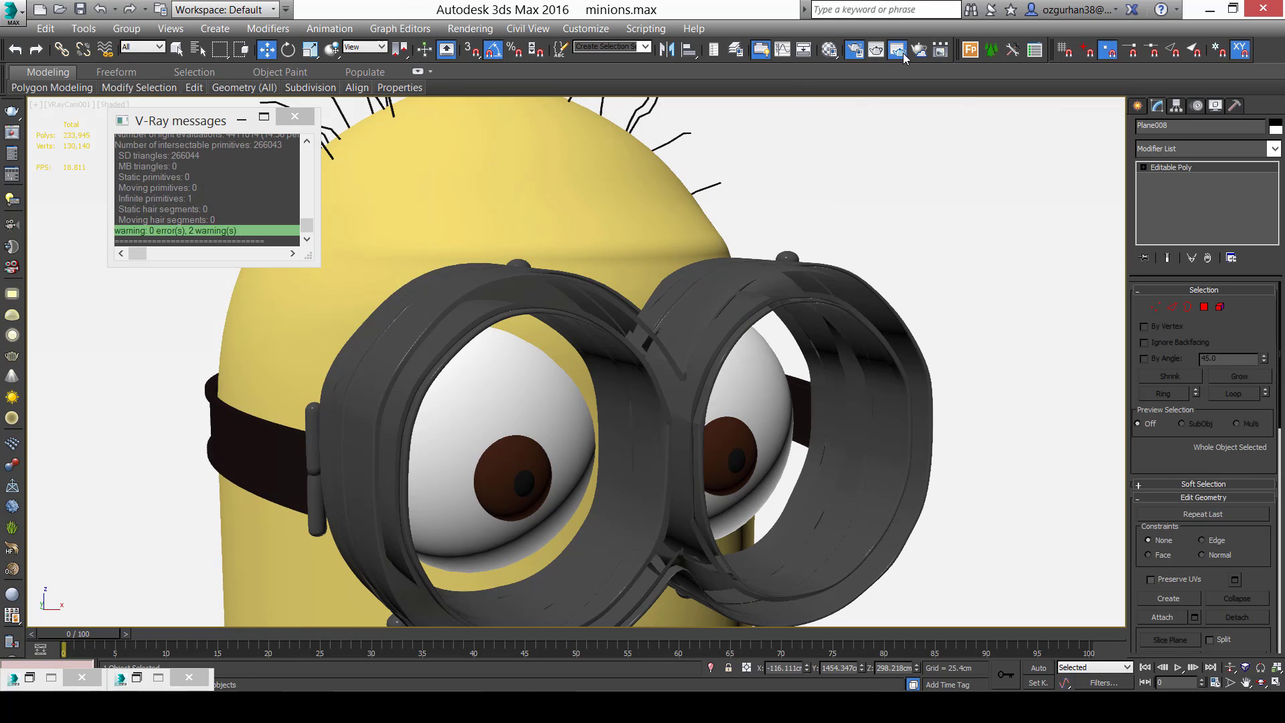
{"action": "left_click", "coordinate": [898, 53]}
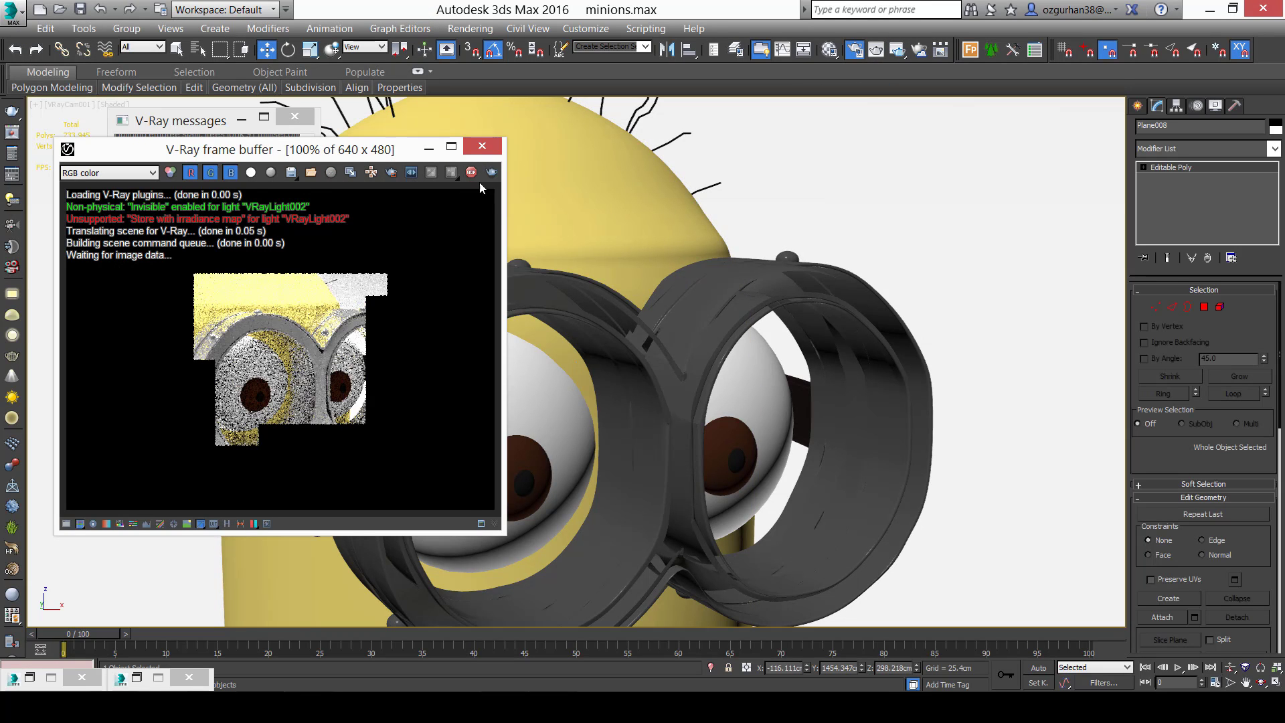
Select the minion's body and rename its yellow V-Ray material to "Minion rengi".
{"action": "left_click", "coordinate": [734, 255]}
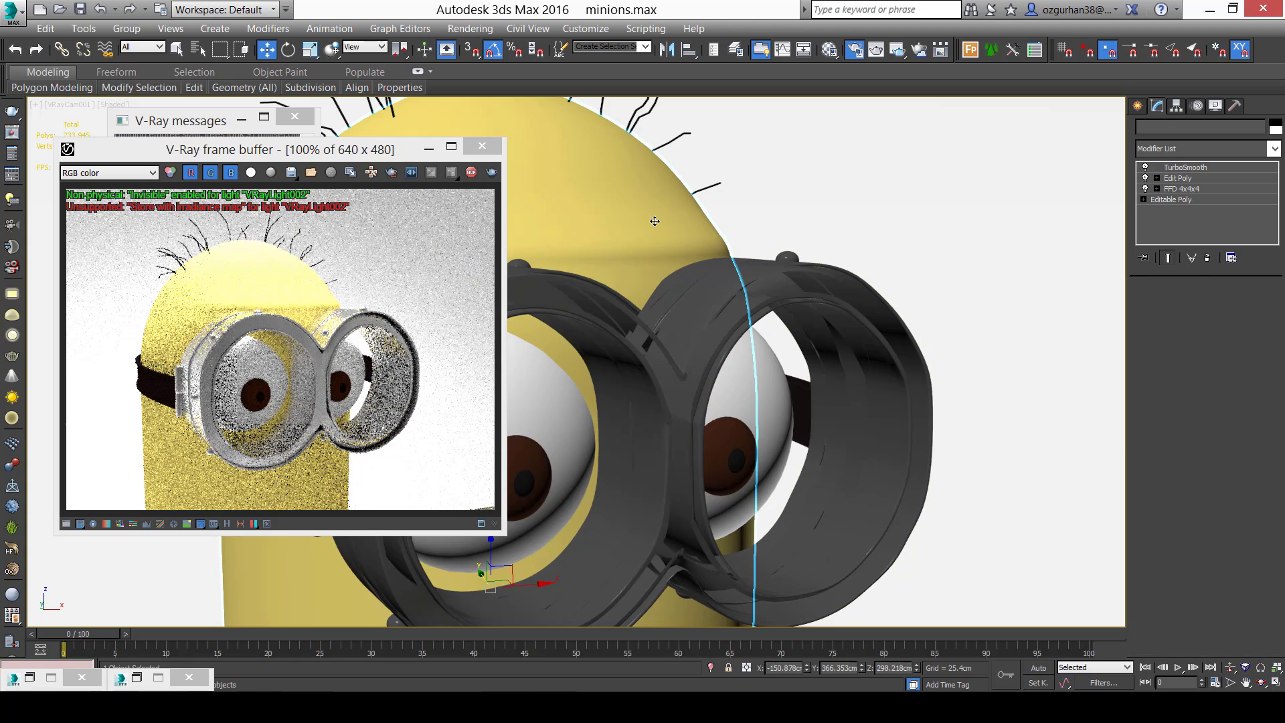
{"action": "key", "text": "m"}
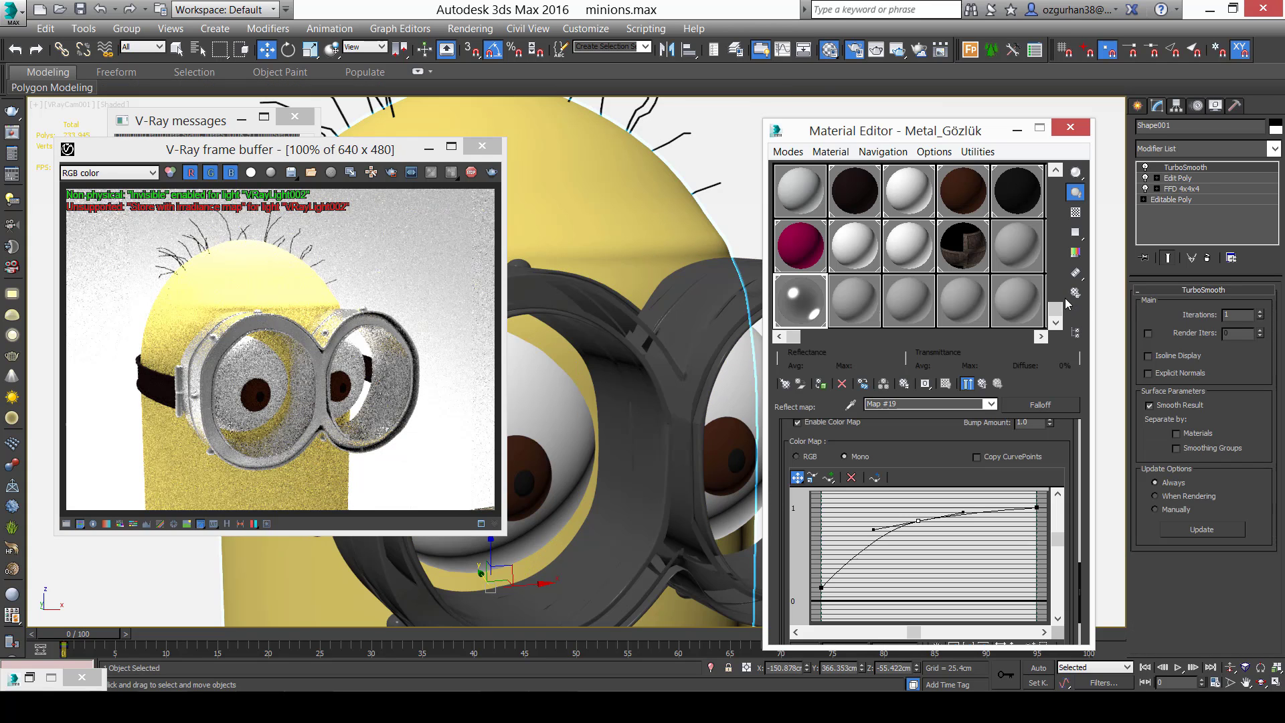
{"action": "left_click_drag", "start_coordinate": [1056, 314], "coordinate": [1055, 182]}
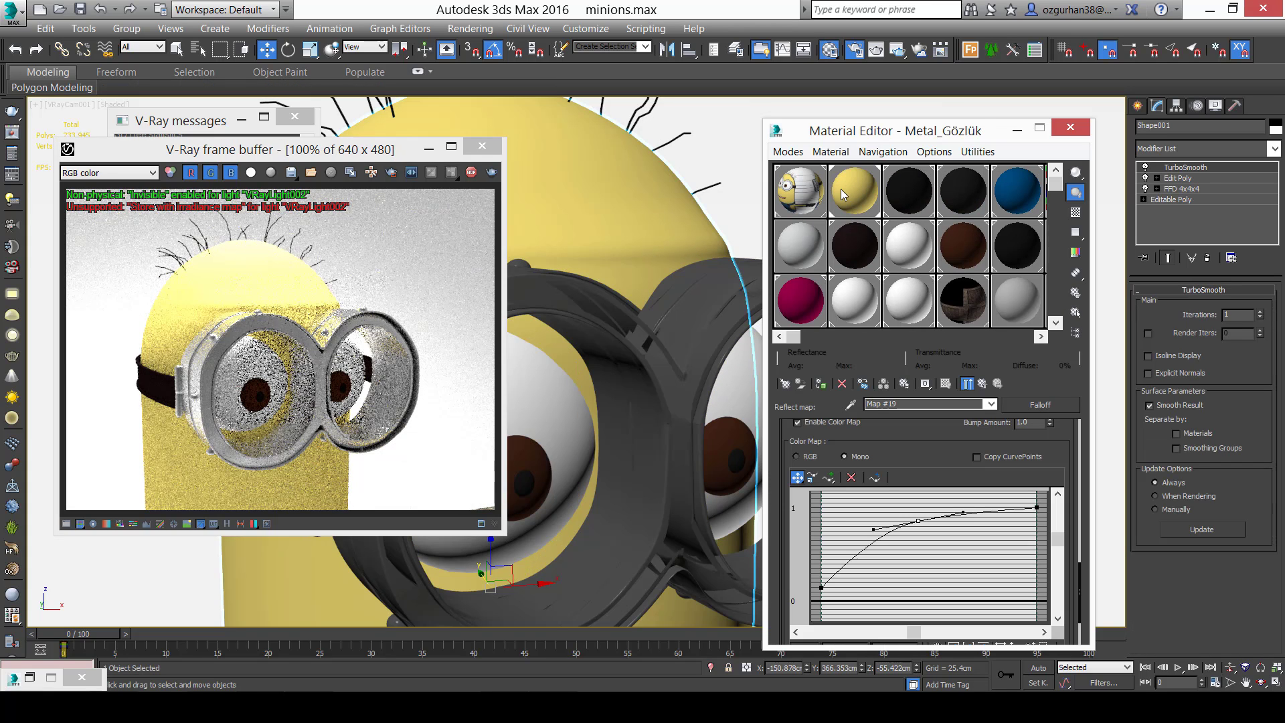
{"action": "left_click", "coordinate": [841, 189]}
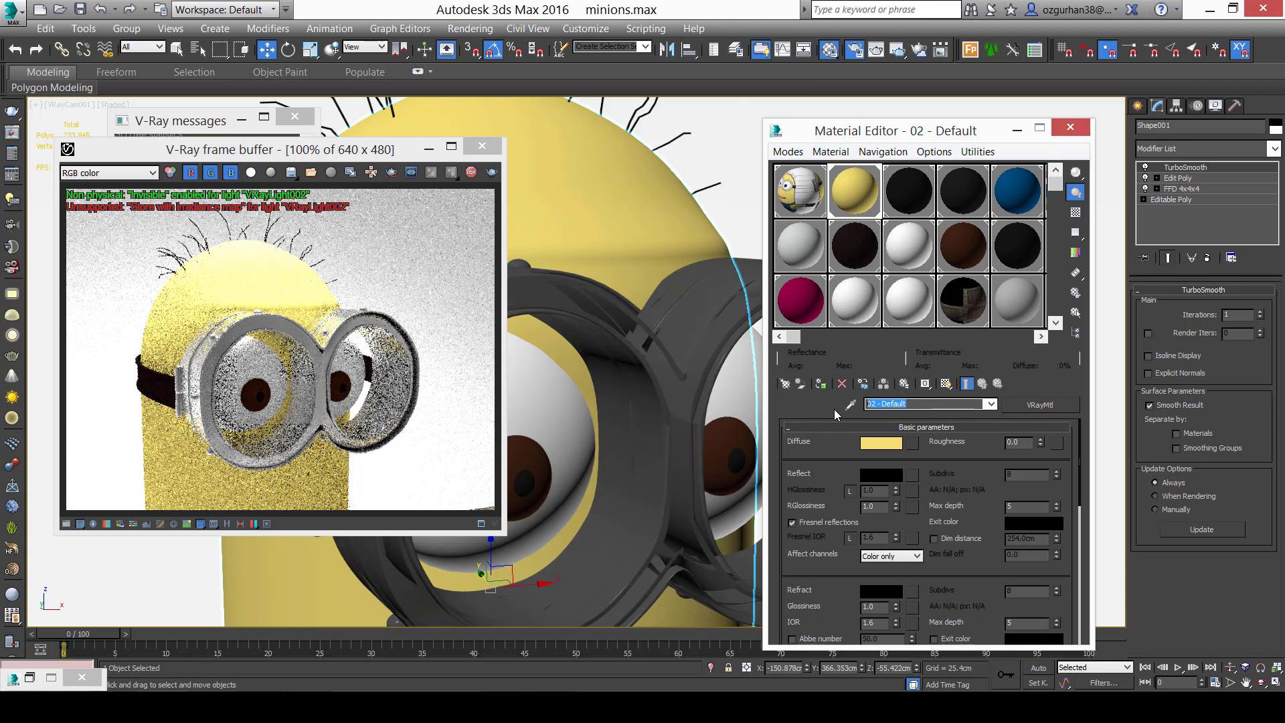
{"action": "type", "text": "Minion rengi"}
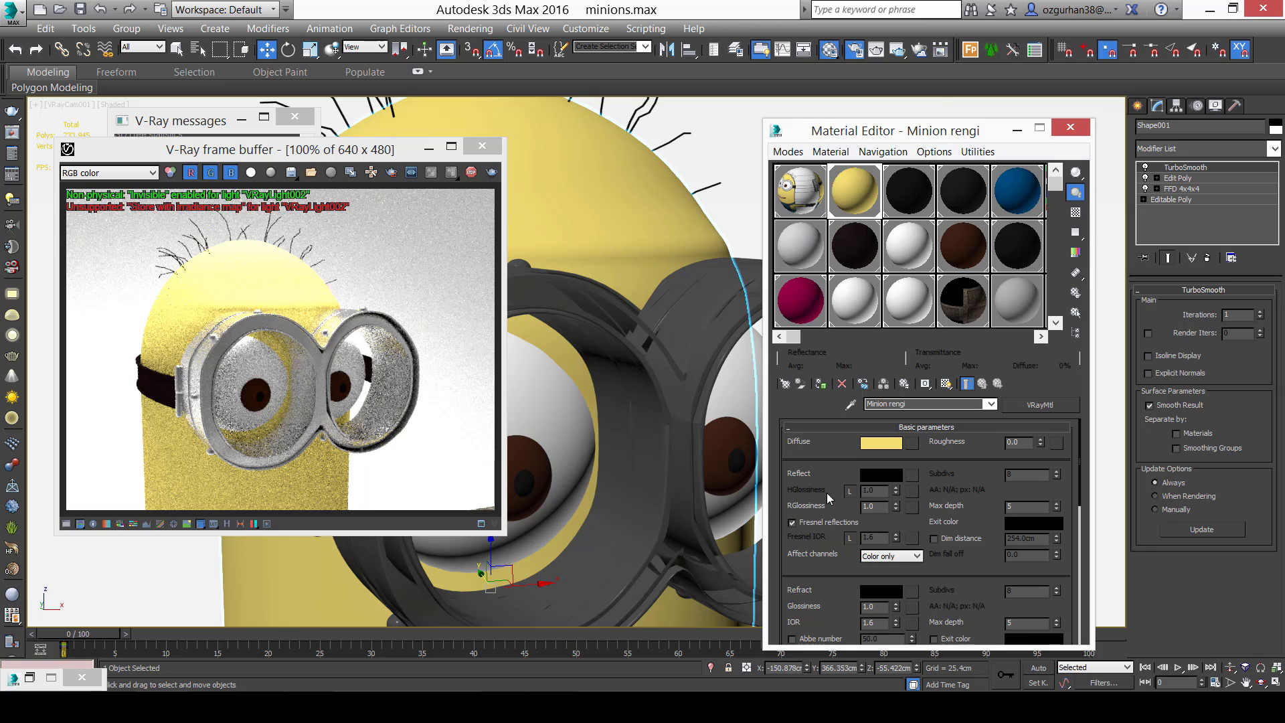
Check the reference photo and set the Minion rengi diffuse colour to a deeper yellow, RGB 222, 153, 20.
{"action": "left_click", "coordinate": [583, 705]}
{"action": "left_click_drag", "start_coordinate": [547, 258], "coordinate": [509, 376]}
{"action": "key", "text": "alt+F4"}
{"action": "left_click", "coordinate": [878, 442]}
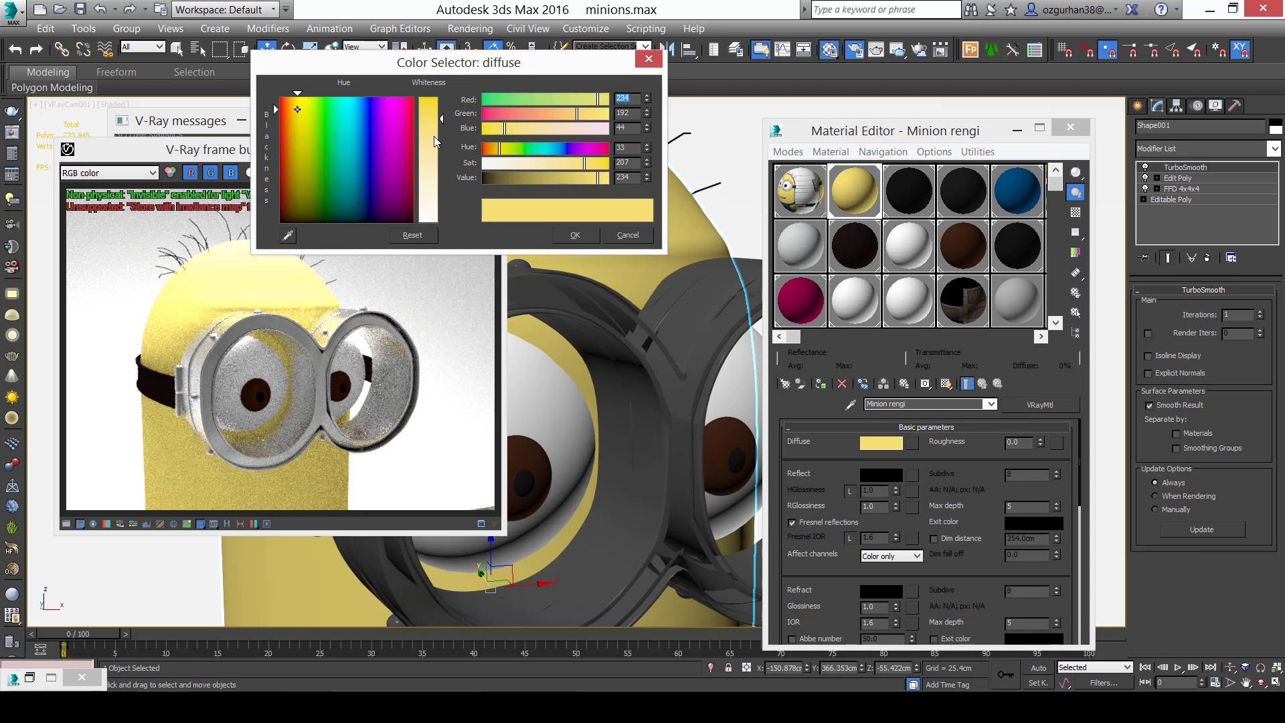
{"action": "left_click", "coordinate": [294, 126]}
{"action": "left_click_drag", "start_coordinate": [442, 120], "coordinate": [447, 106]}
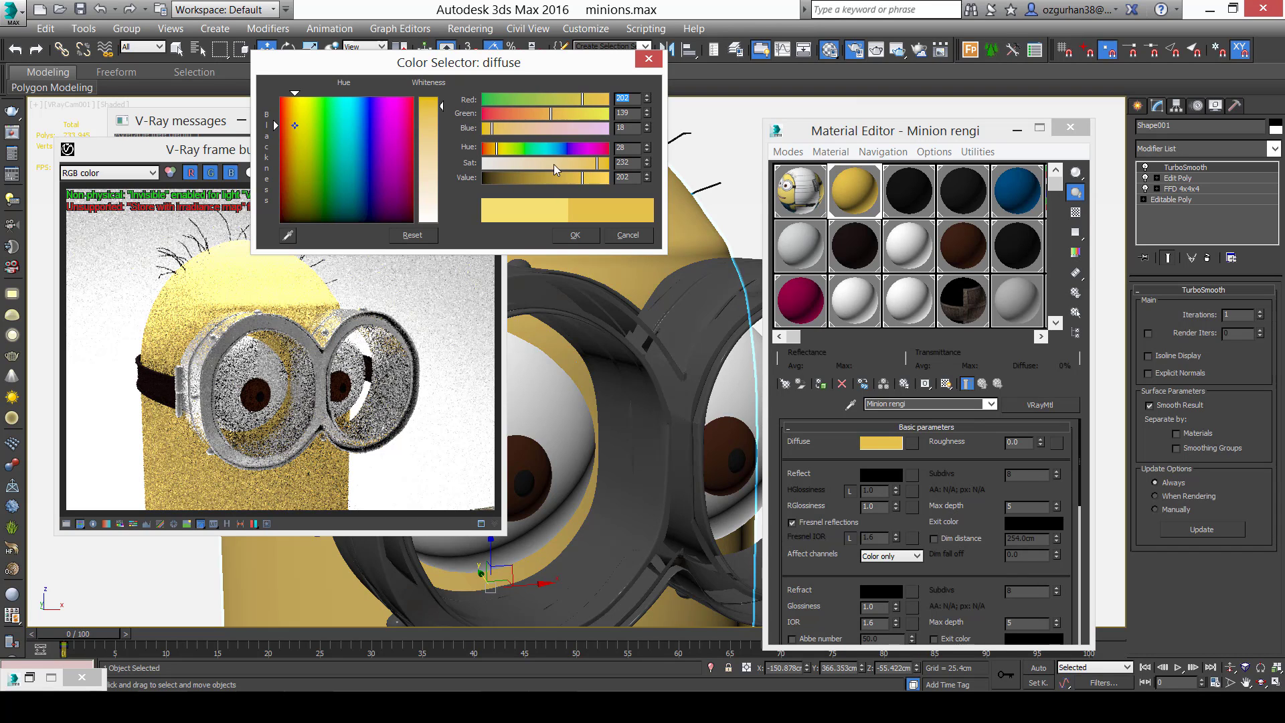
{"action": "left_click_drag", "start_coordinate": [583, 181], "coordinate": [589, 180]}
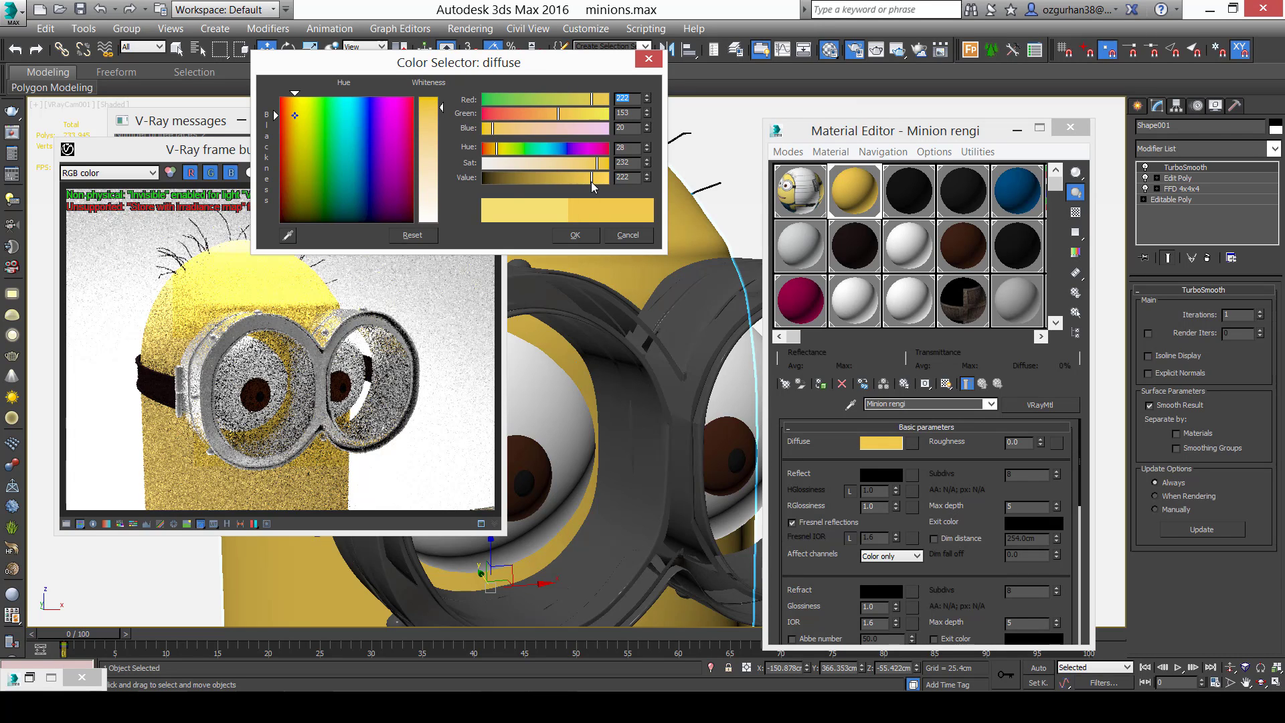
{"action": "left_click", "coordinate": [588, 238]}
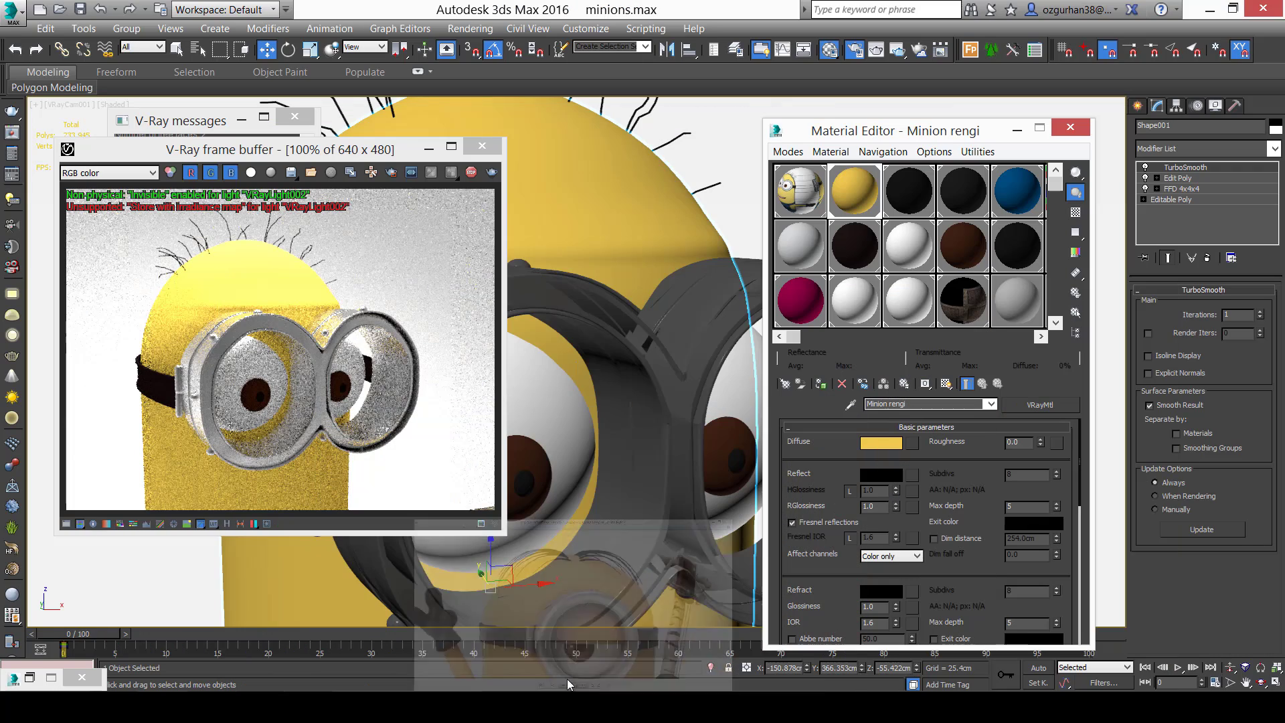
Give the Minion rengi material a grey reflection of value 107 and a reflection glossiness of 0.7.
{"action": "left_click", "coordinate": [877, 476]}
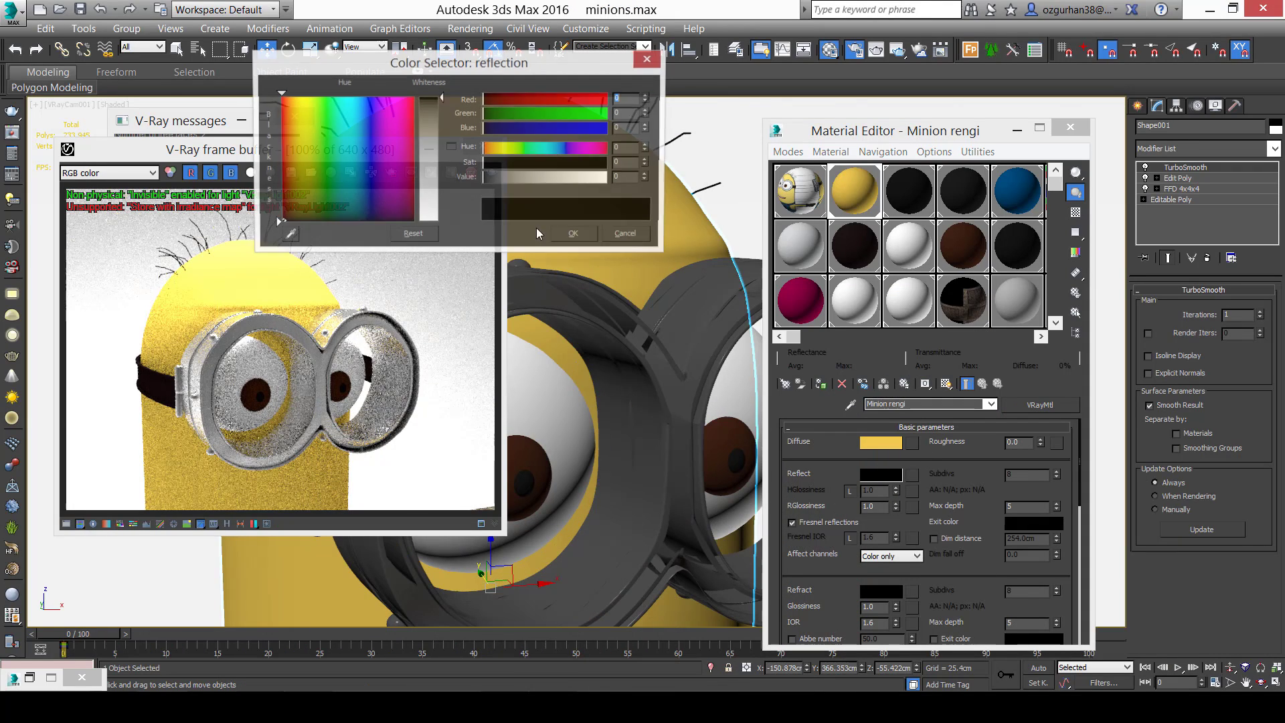
{"action": "left_click", "coordinate": [535, 178]}
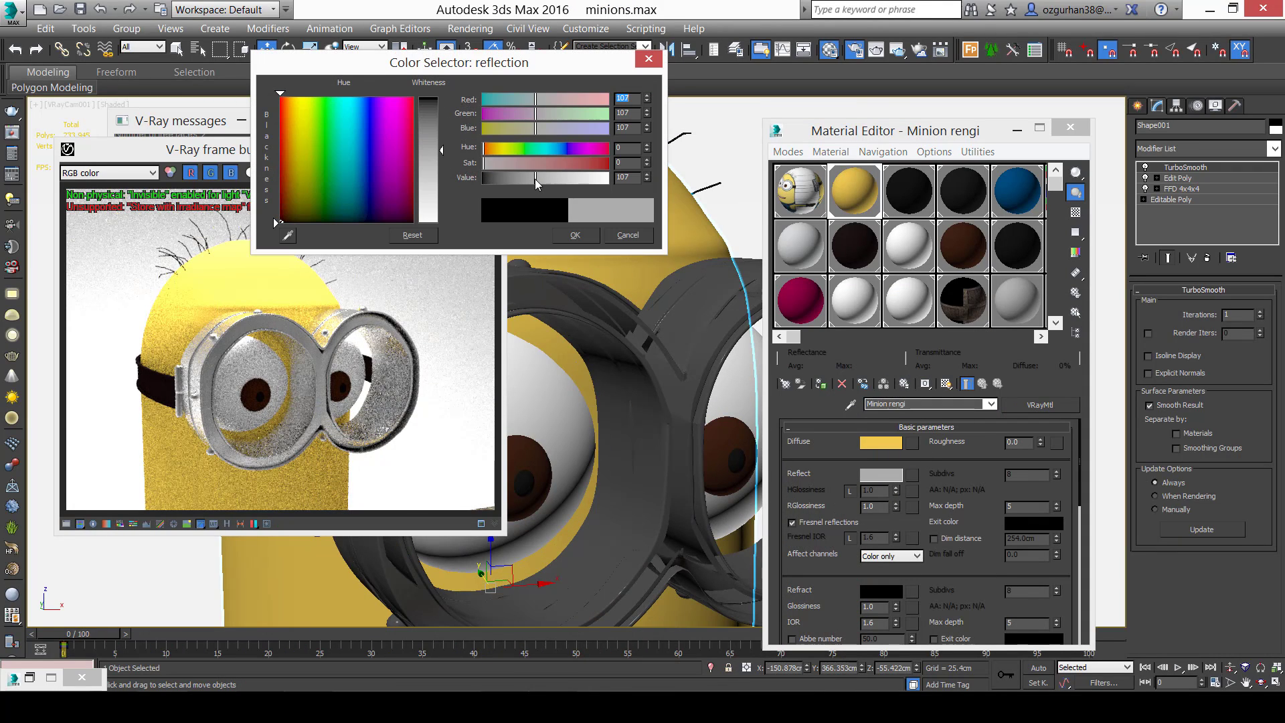
{"action": "left_click", "coordinate": [575, 235]}
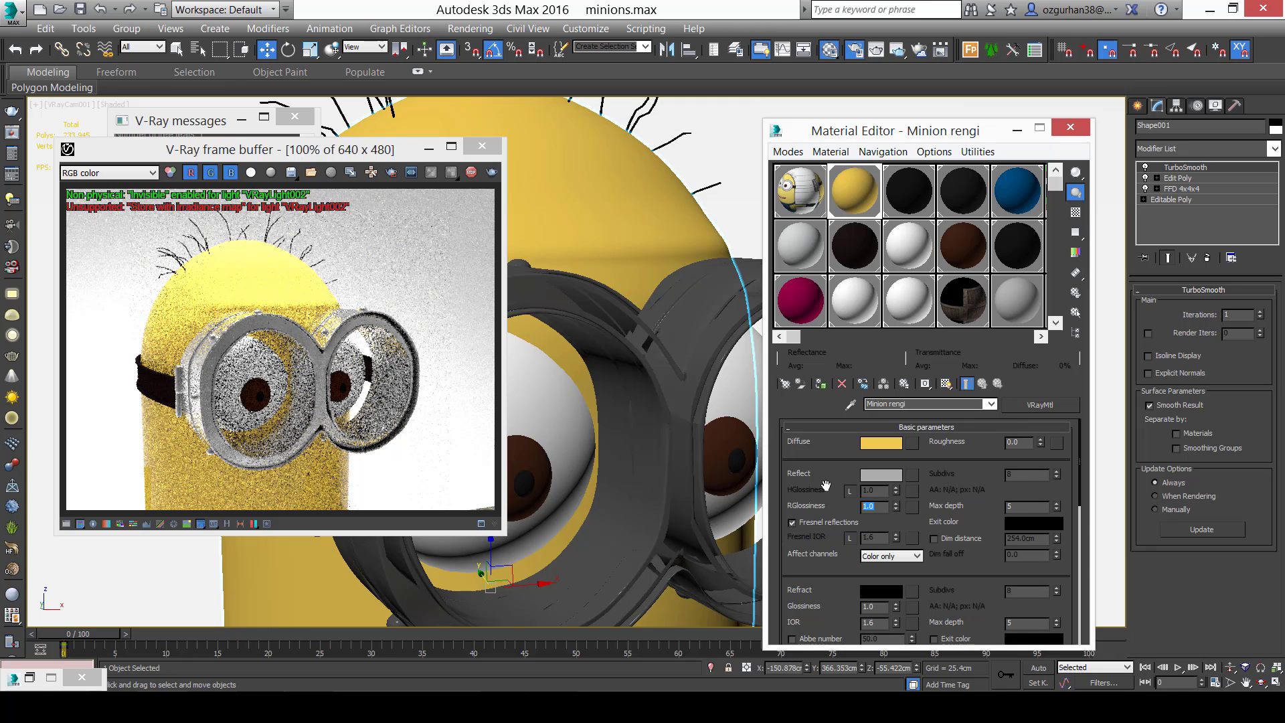
{"action": "type", "text": "0.7"}
Inspect the skin's reflections and restrict the live render to a region over the forehead and upper goggle rim.
{"action": "left_click", "coordinate": [255, 312]}
{"action": "scroll", "coordinate": [256, 312], "scroll_direction": "up", "scroll_amount": 1}
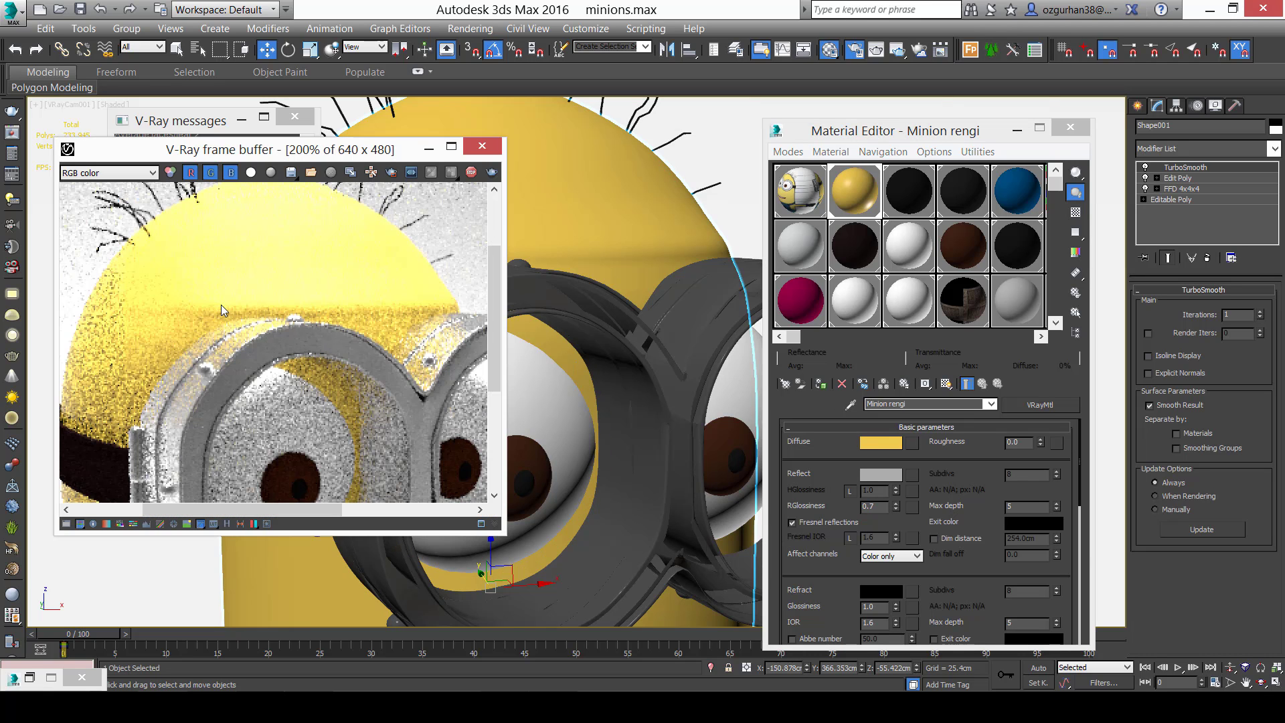
{"action": "scroll", "coordinate": [231, 308], "scroll_direction": "down", "scroll_amount": 1}
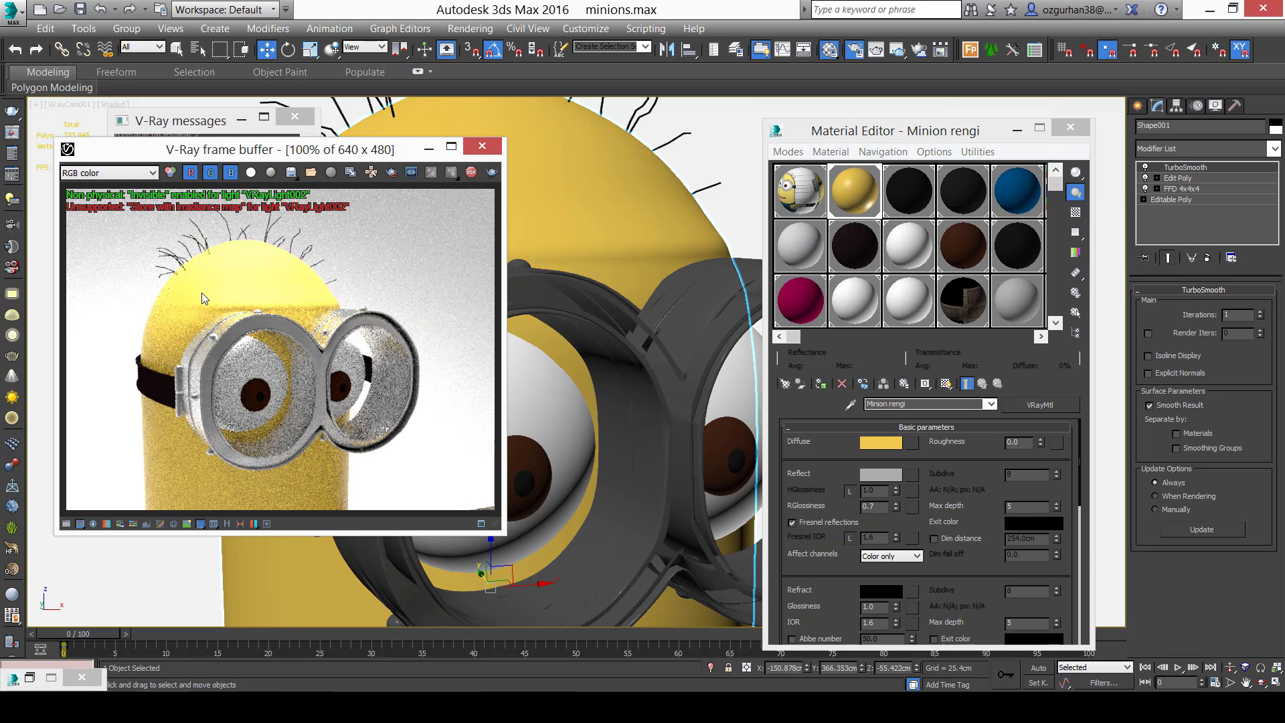
{"action": "scroll", "coordinate": [204, 294], "scroll_direction": "up", "scroll_amount": 1}
{"action": "scroll", "coordinate": [217, 300], "scroll_direction": "down", "scroll_amount": 1}
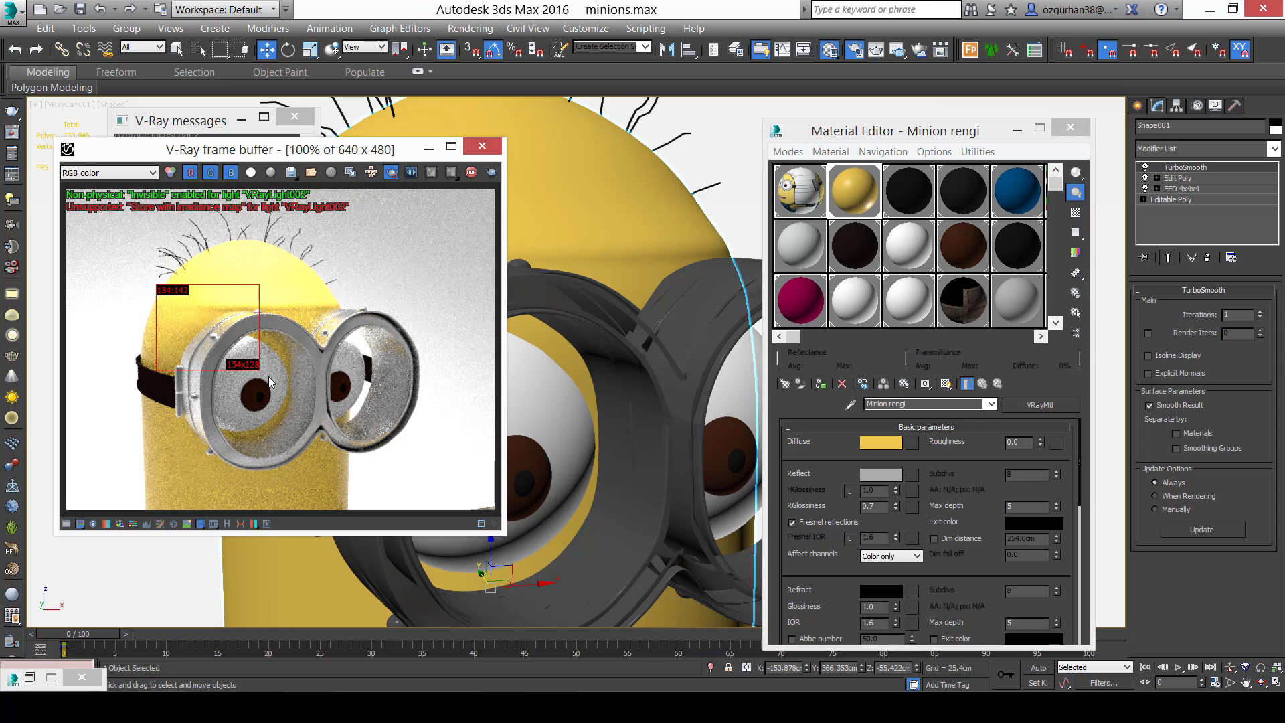
{"action": "scroll", "coordinate": [217, 309], "scroll_direction": "up", "scroll_amount": 1}
{"action": "middle_click_drag", "start_coordinate": [214, 308], "coordinate": [243, 327]}
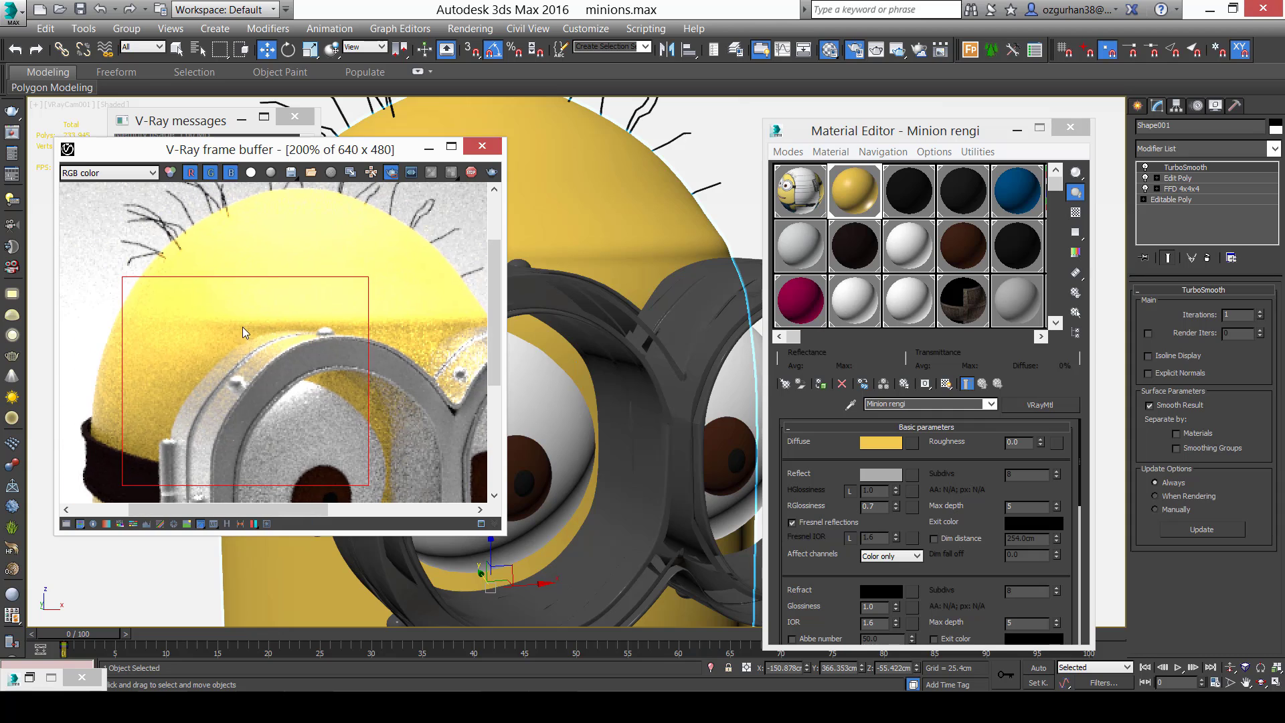
{"action": "left_click_drag", "start_coordinate": [95, 324], "coordinate": [299, 440]}
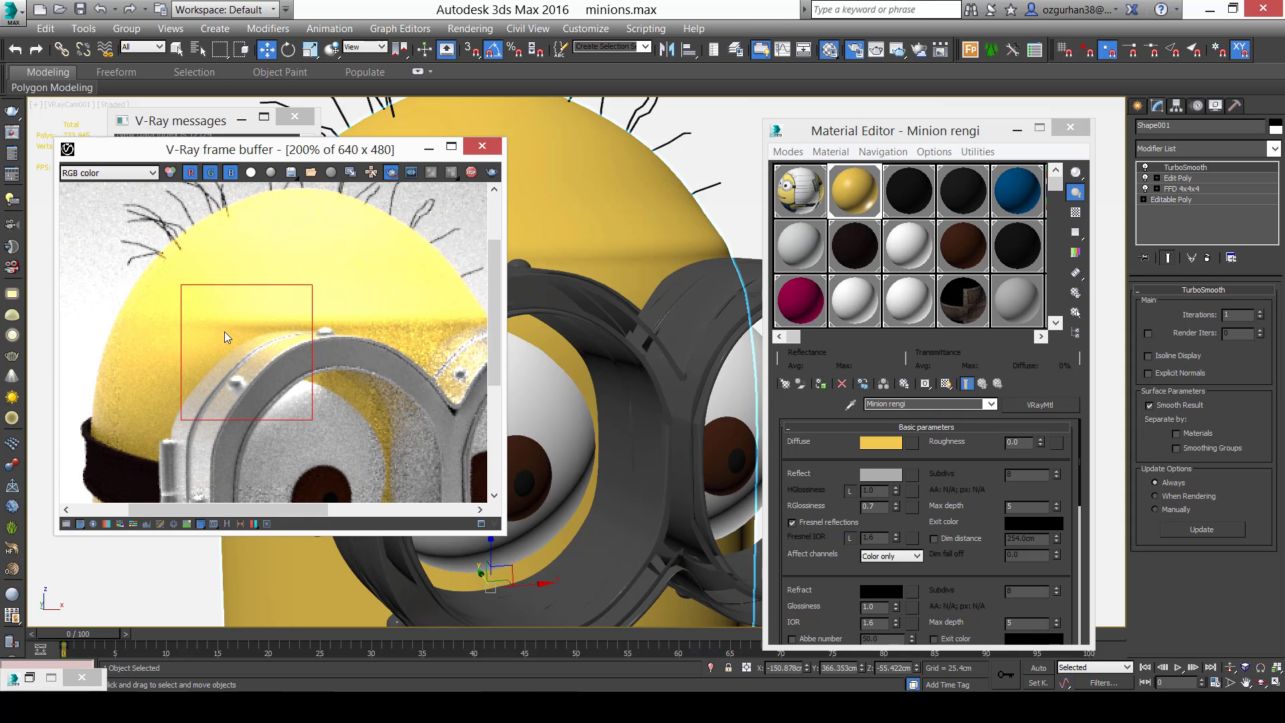
{"action": "left_click_drag", "start_coordinate": [145, 279], "coordinate": [290, 410]}
Select the overhead plane light in the perspective view and set its multiplier to 20.
{"action": "left_click", "coordinate": [1029, 130]}
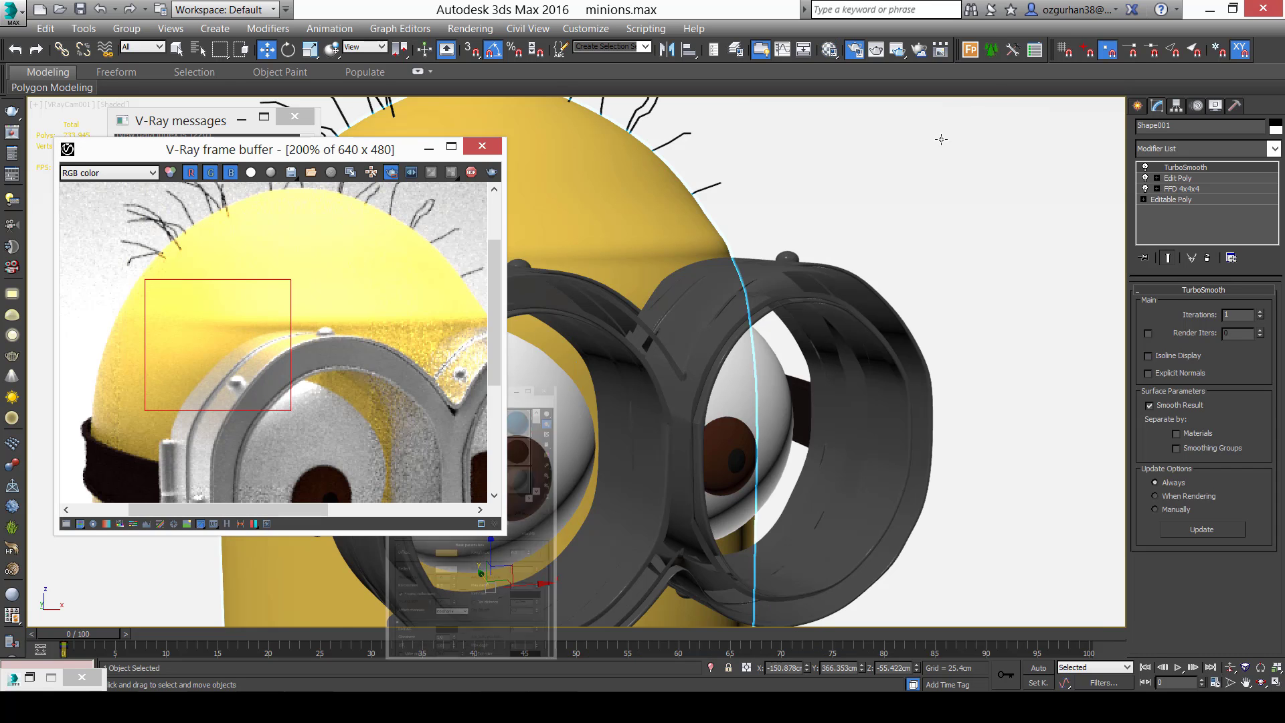
{"action": "left_click", "coordinate": [819, 161]}
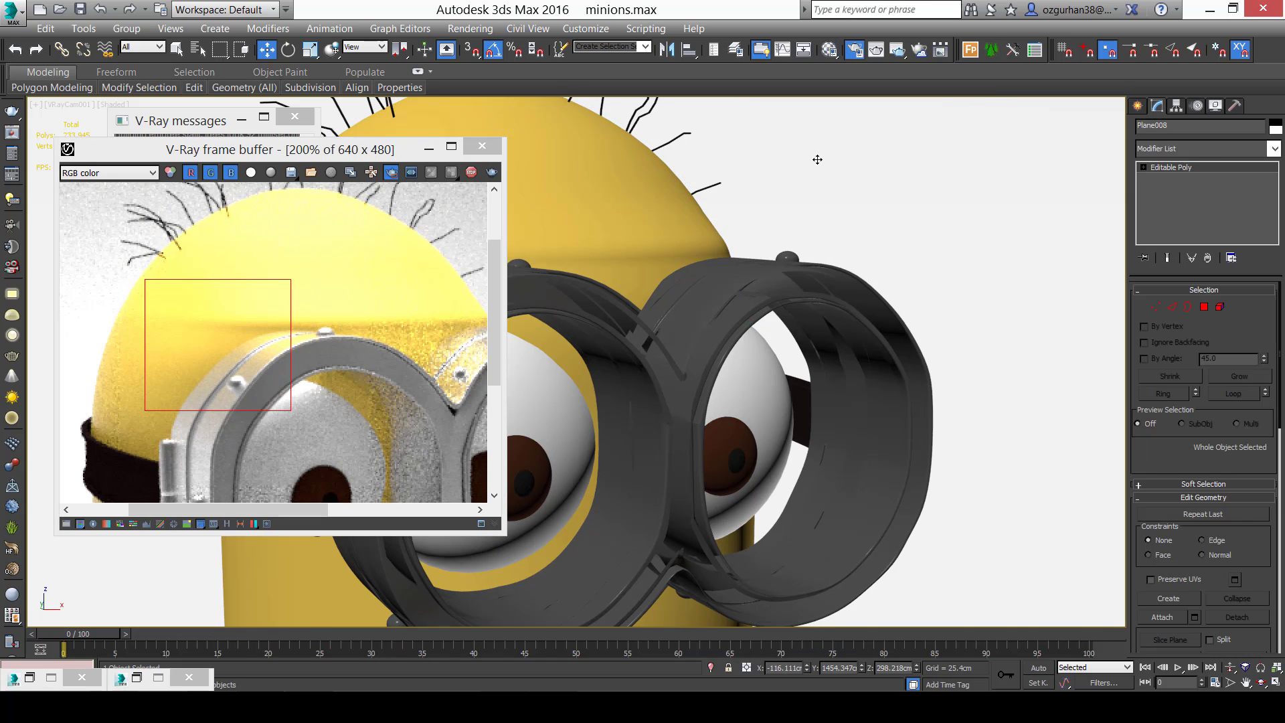
{"action": "key", "text": "p"}
{"action": "scroll", "coordinate": [529, 182], "scroll_direction": "down", "scroll_amount": 6}
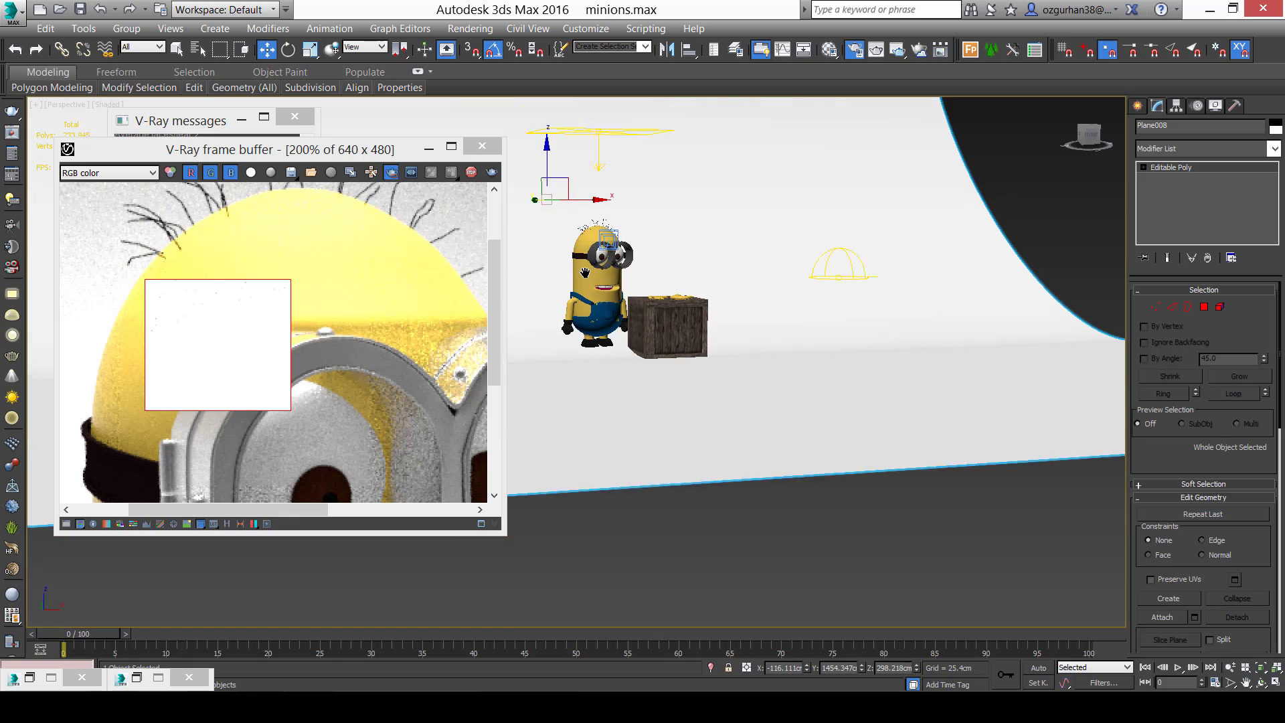
{"action": "left_click", "coordinate": [619, 177]}
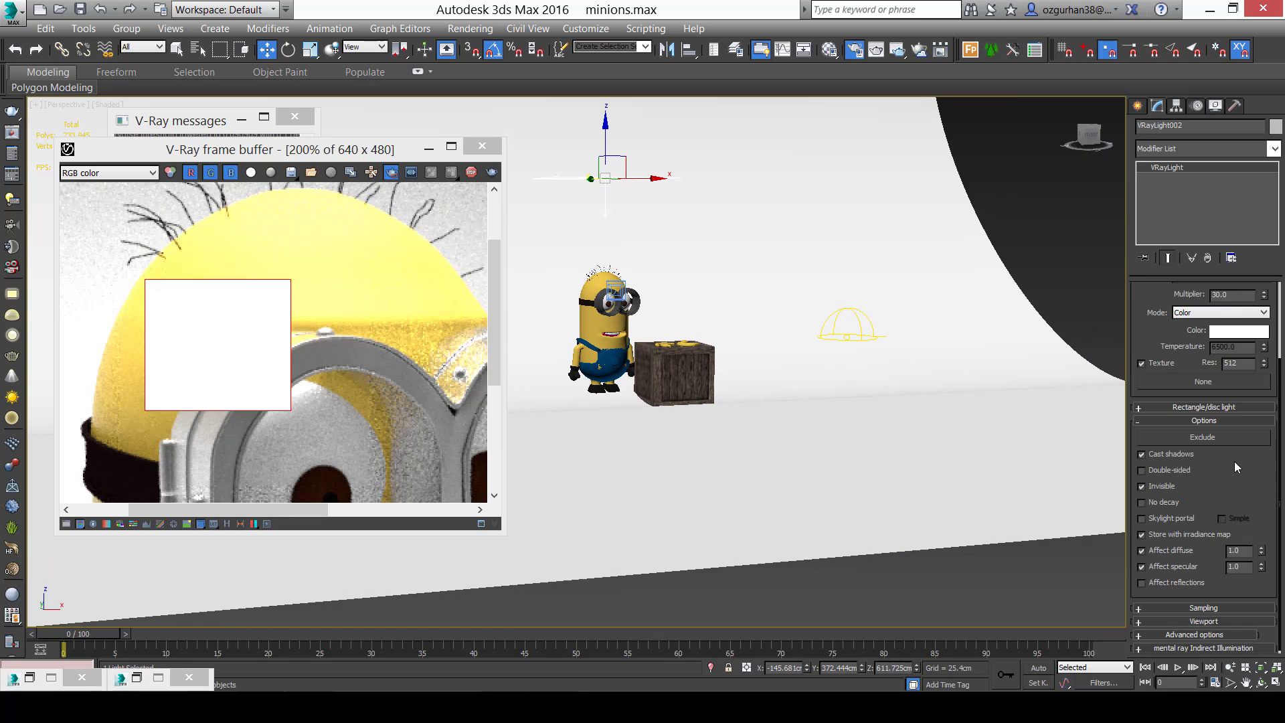
{"action": "scroll", "coordinate": [1236, 467], "scroll_direction": "up", "scroll_amount": 3}
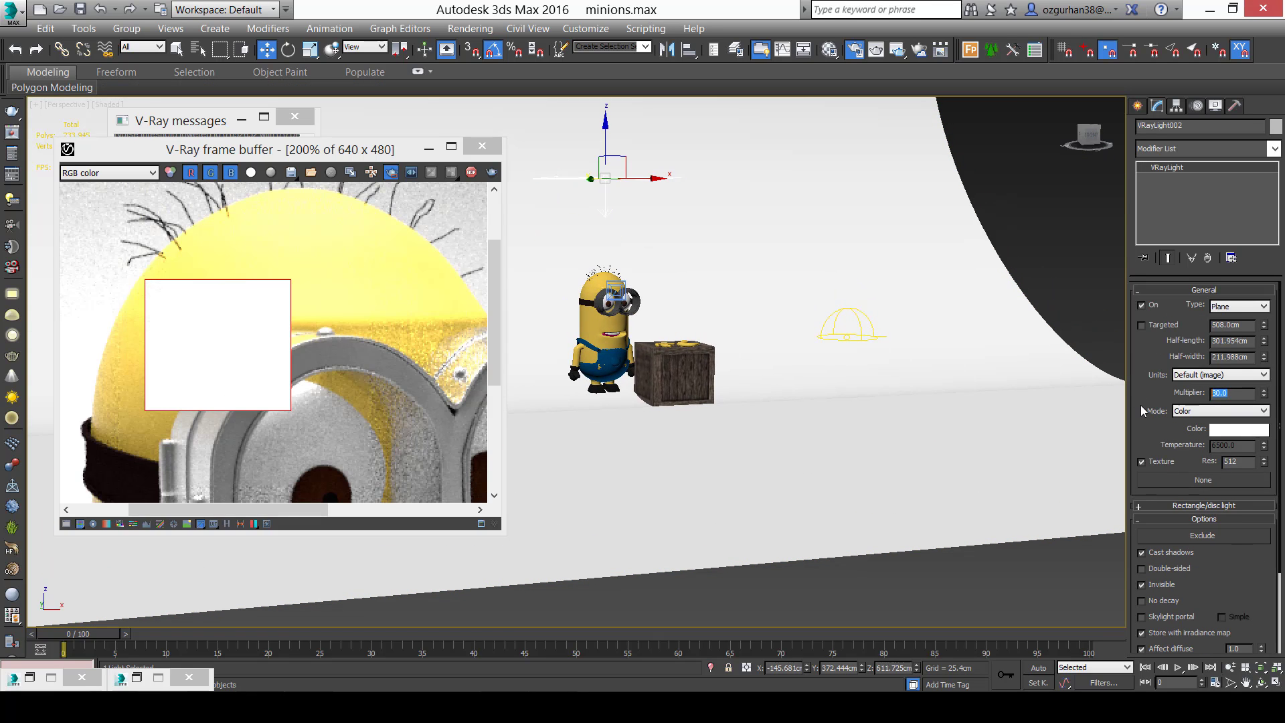
{"action": "type", "text": "20"}
{"action": "key", "text": "Return"}
Return to the camera view and turn off region rendering to show the whole frame at 100%.
{"action": "key", "text": "c"}
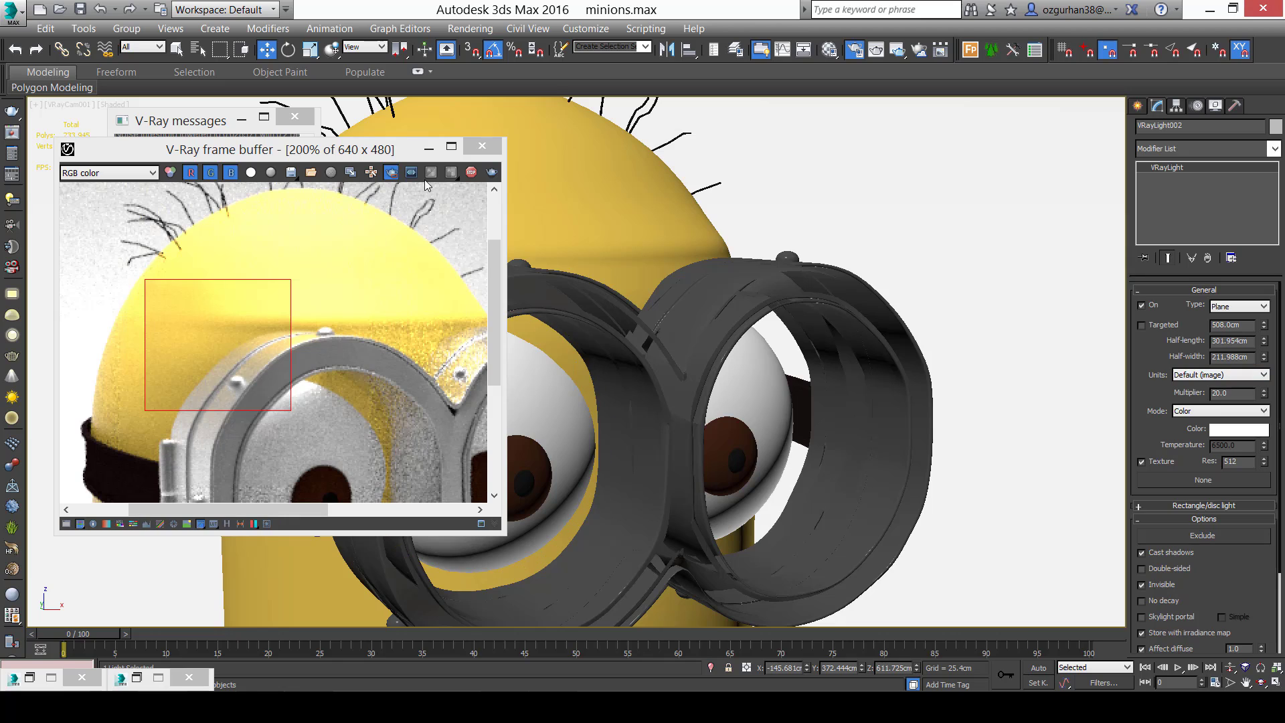
{"action": "left_click", "coordinate": [392, 172]}
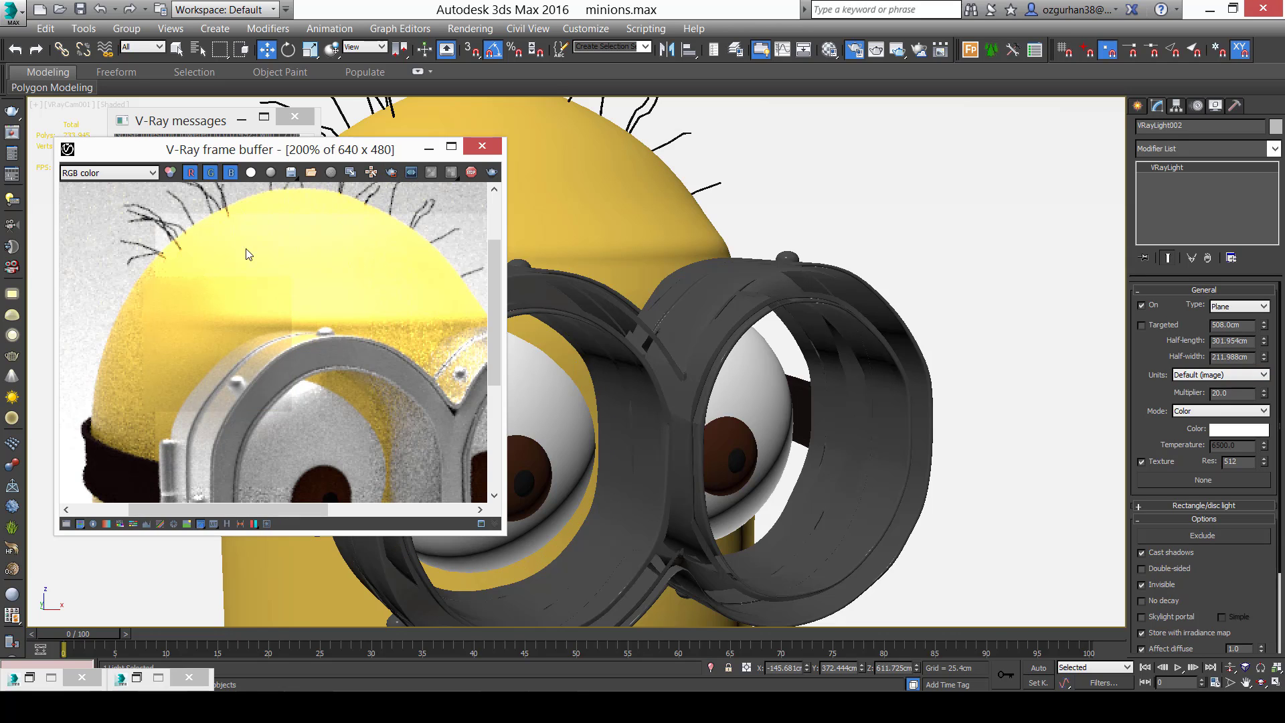
{"action": "double_click", "coordinate": [315, 306]}
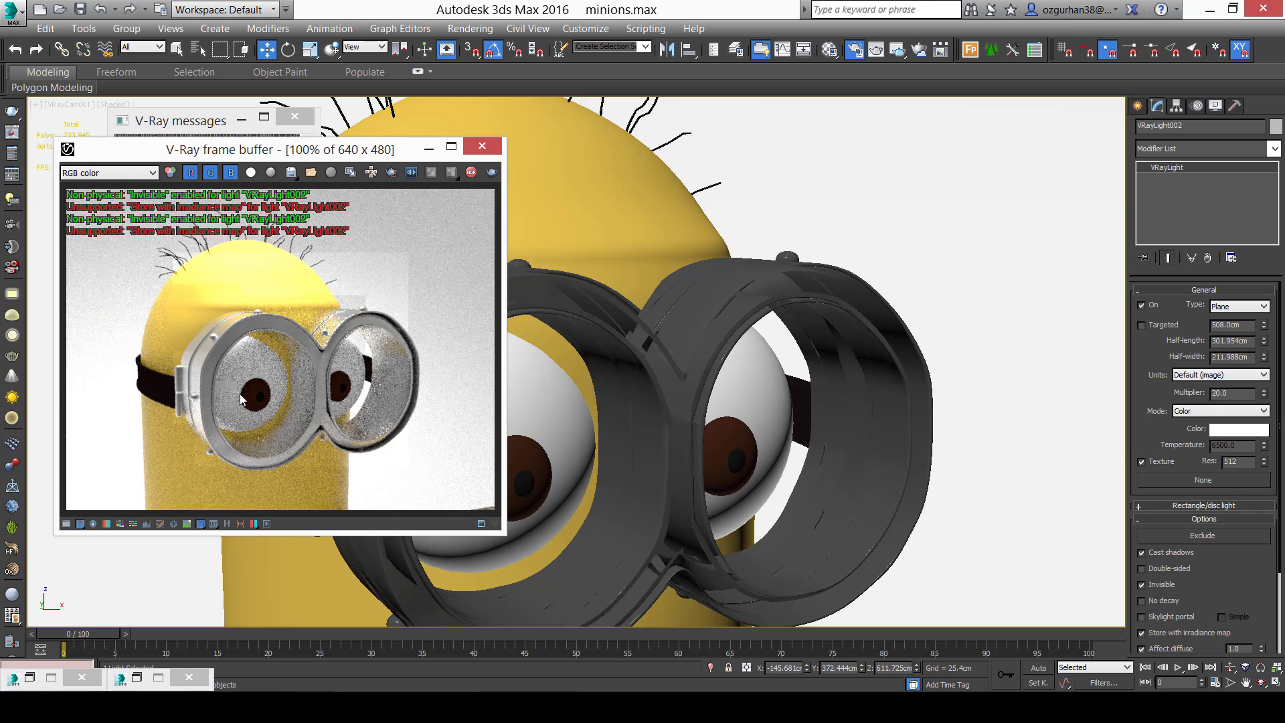
Examine the rendered skin and metal goggle shading up close around the forehead and goggle rim.
{"action": "scroll", "coordinate": [200, 305], "scroll_direction": "up", "scroll_amount": 1}
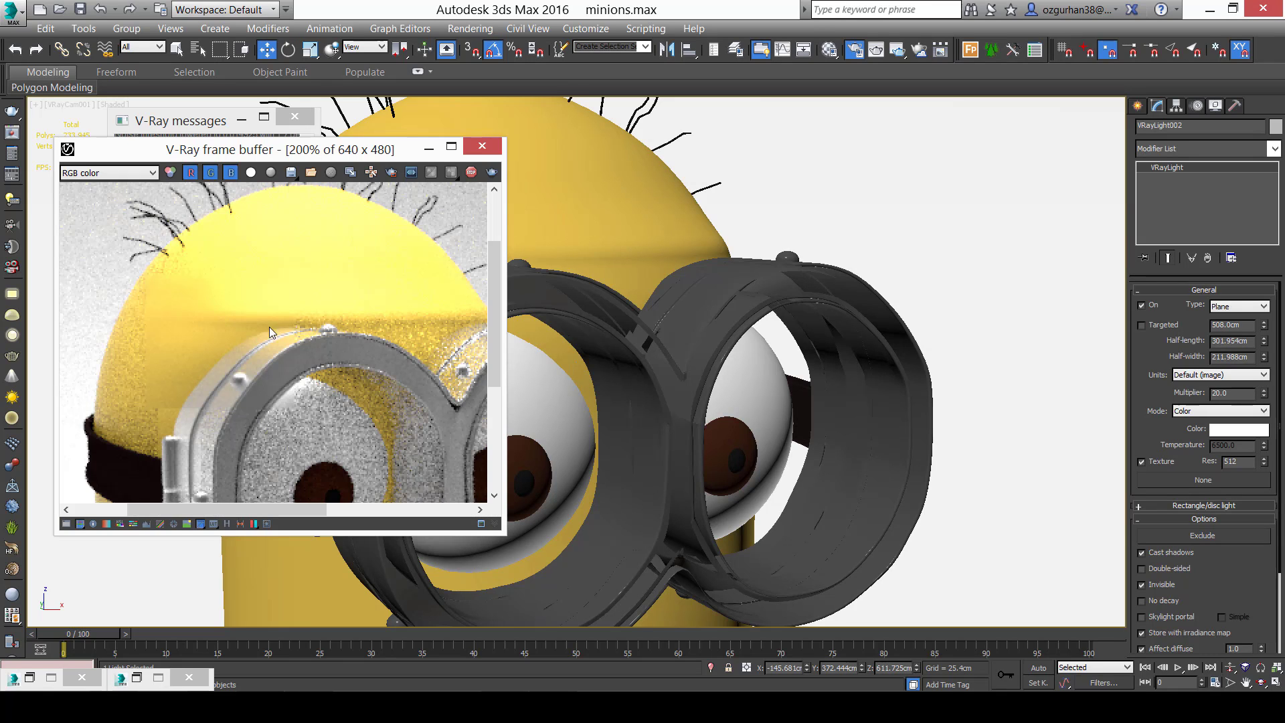
{"action": "scroll", "coordinate": [267, 323], "scroll_direction": "down", "scroll_amount": 1}
{"action": "scroll", "coordinate": [248, 332], "scroll_direction": "up", "scroll_amount": 1}
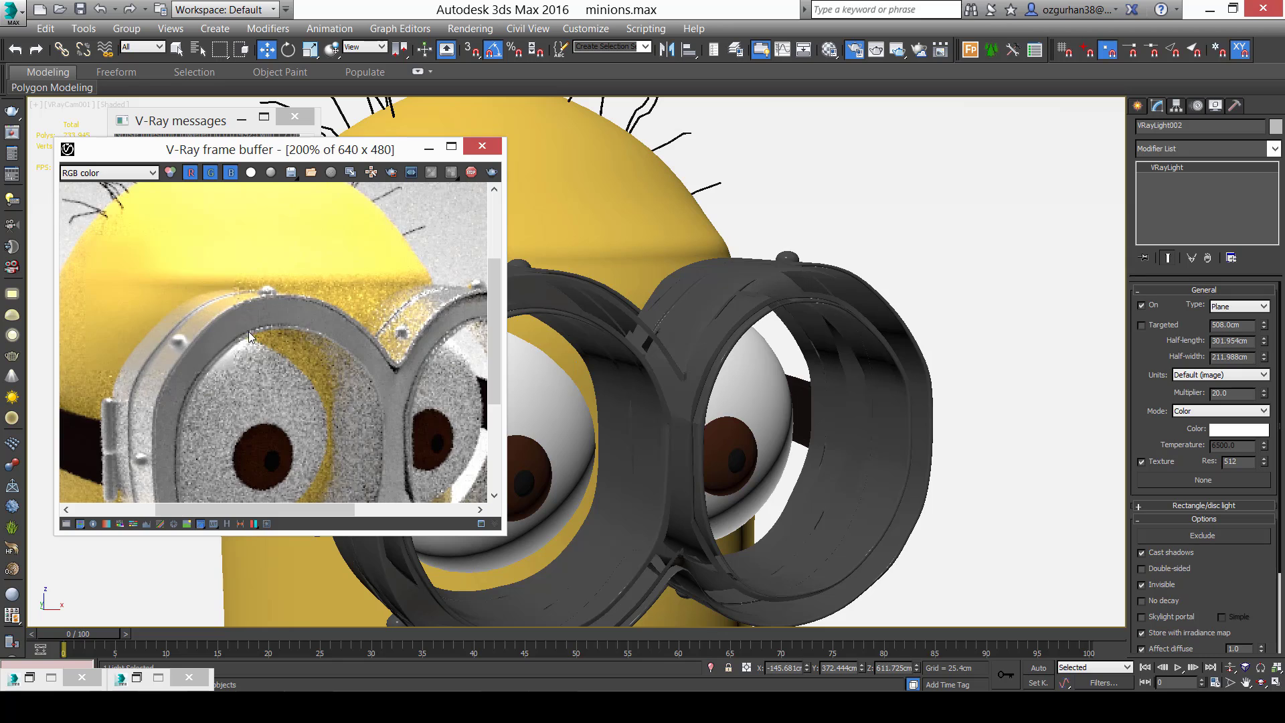
{"action": "scroll", "coordinate": [275, 296], "scroll_direction": "up", "scroll_amount": 1}
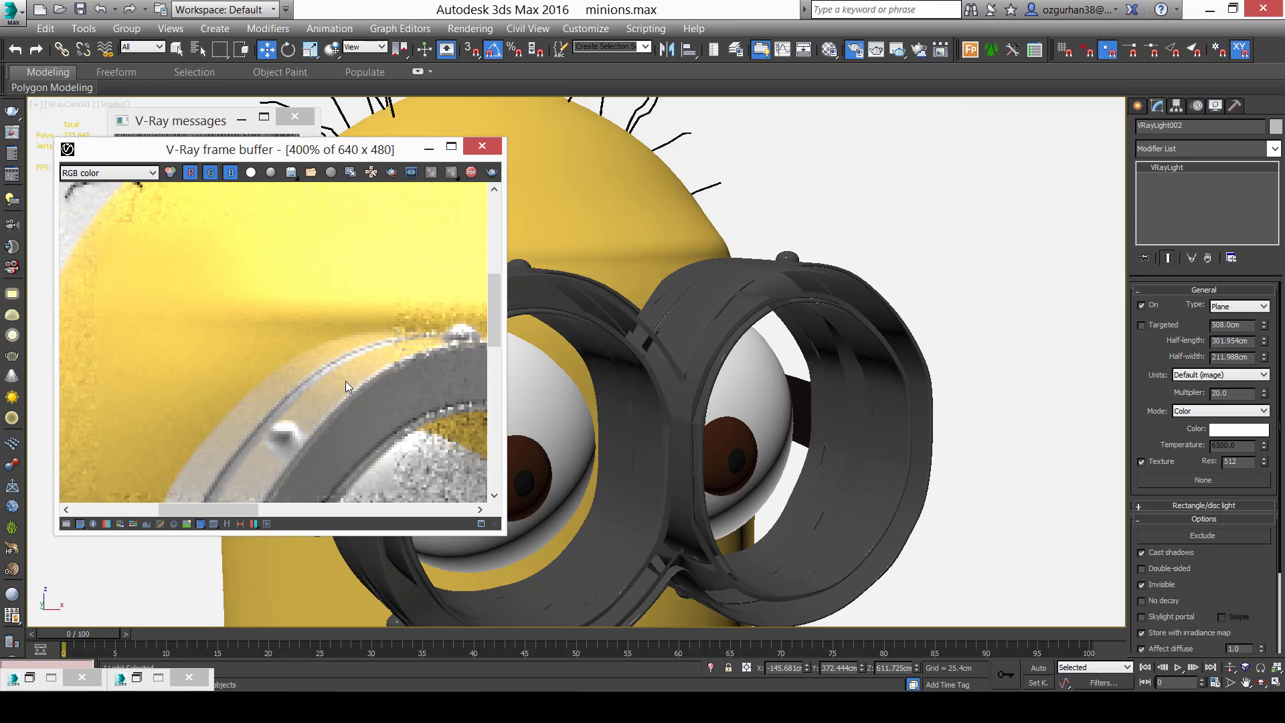
{"action": "scroll", "coordinate": [318, 306], "scroll_direction": "down", "scroll_amount": 1}
{"action": "scroll", "coordinate": [331, 302], "scroll_direction": "down", "scroll_amount": 1}
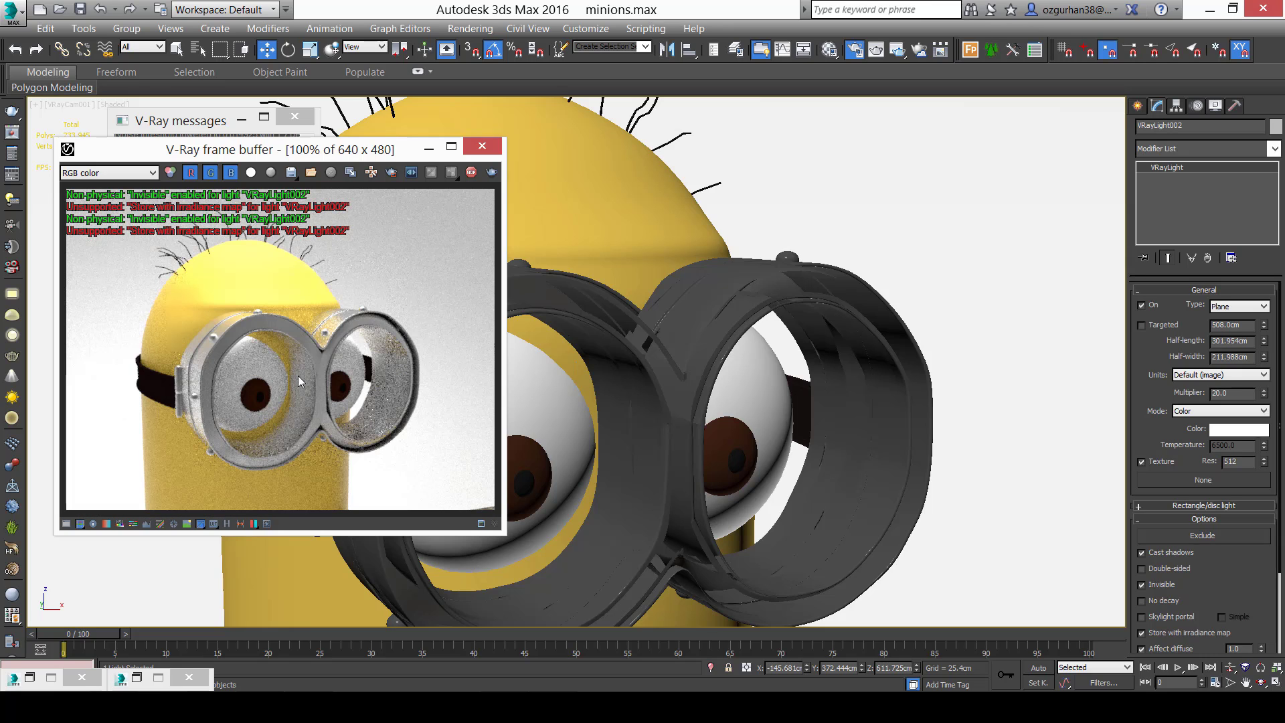
{"action": "scroll", "coordinate": [220, 301], "scroll_direction": "up", "scroll_amount": 1}
{"action": "middle_click_drag", "start_coordinate": [229, 303], "coordinate": [251, 323]}
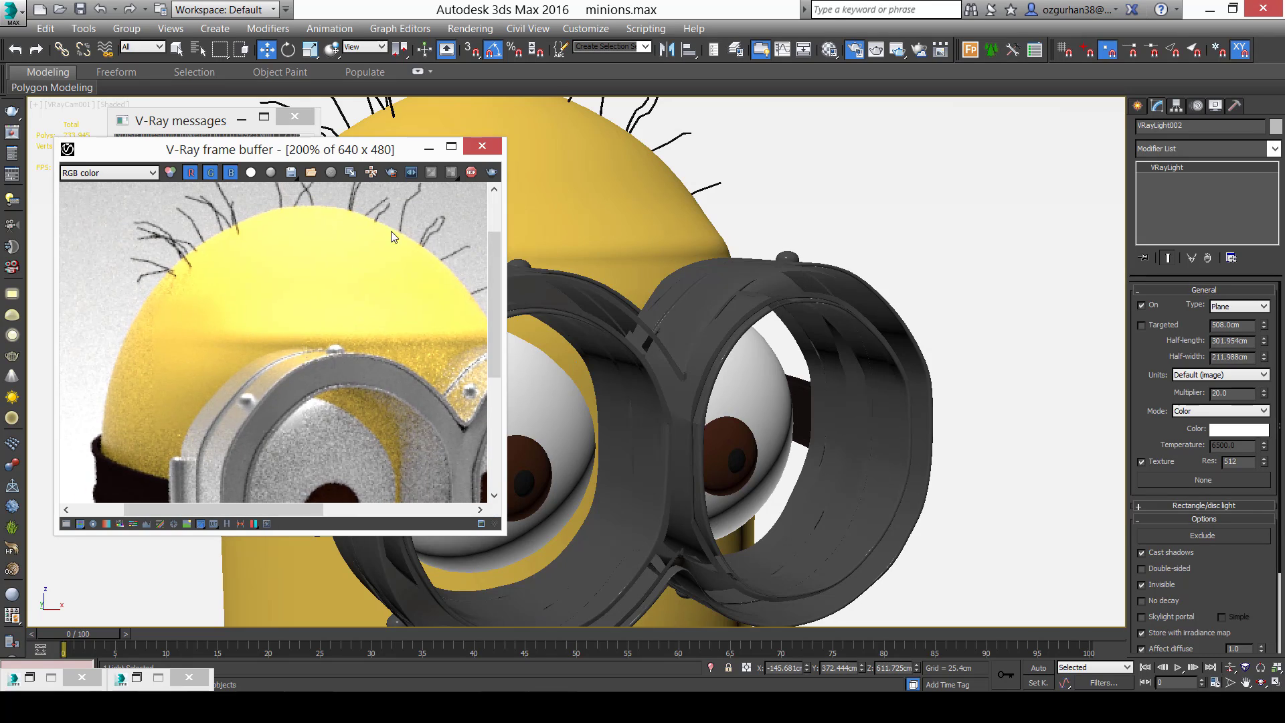
Turn on region rendering over the side of the forehead and goggle rim, and check the reference photo.
{"action": "left_click", "coordinate": [391, 172]}
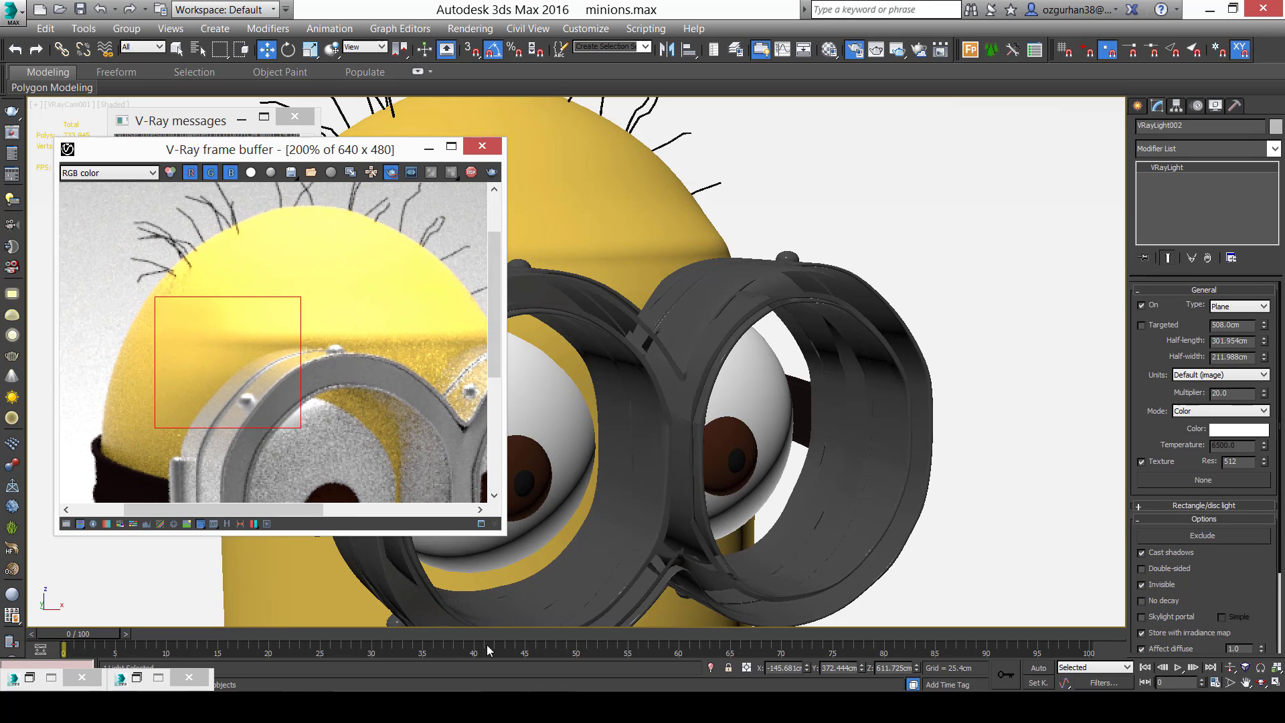
{"action": "left_click", "coordinate": [496, 707]}
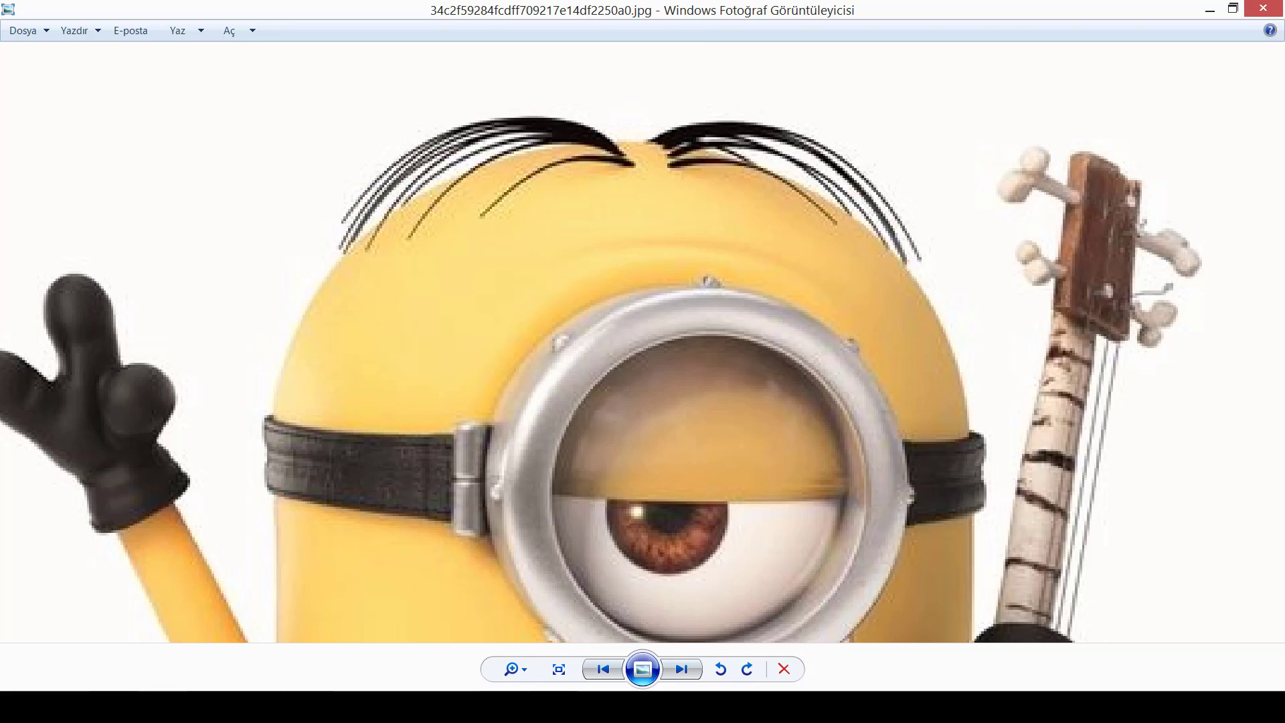
{"action": "left_click", "coordinate": [496, 707]}
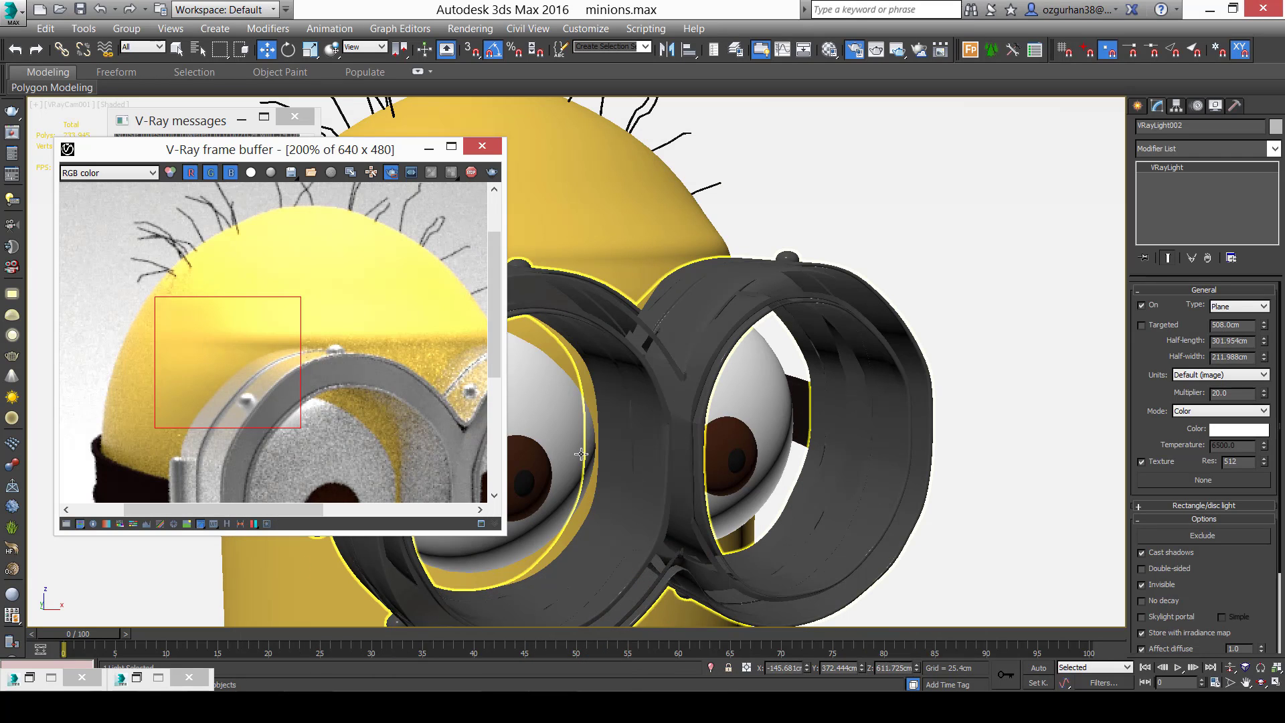
Set the Minion rengi material's reflection colour to a grey of value 153.
{"action": "key", "text": "m"}
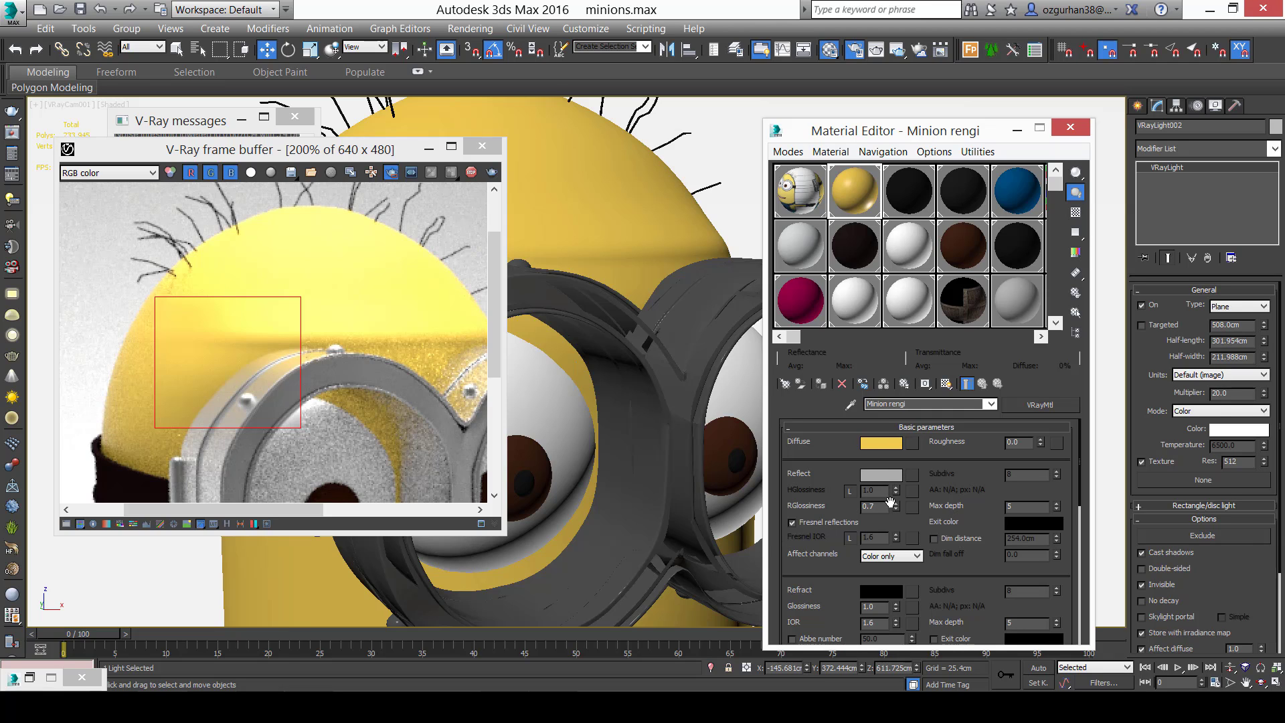
{"action": "left_click", "coordinate": [890, 476]}
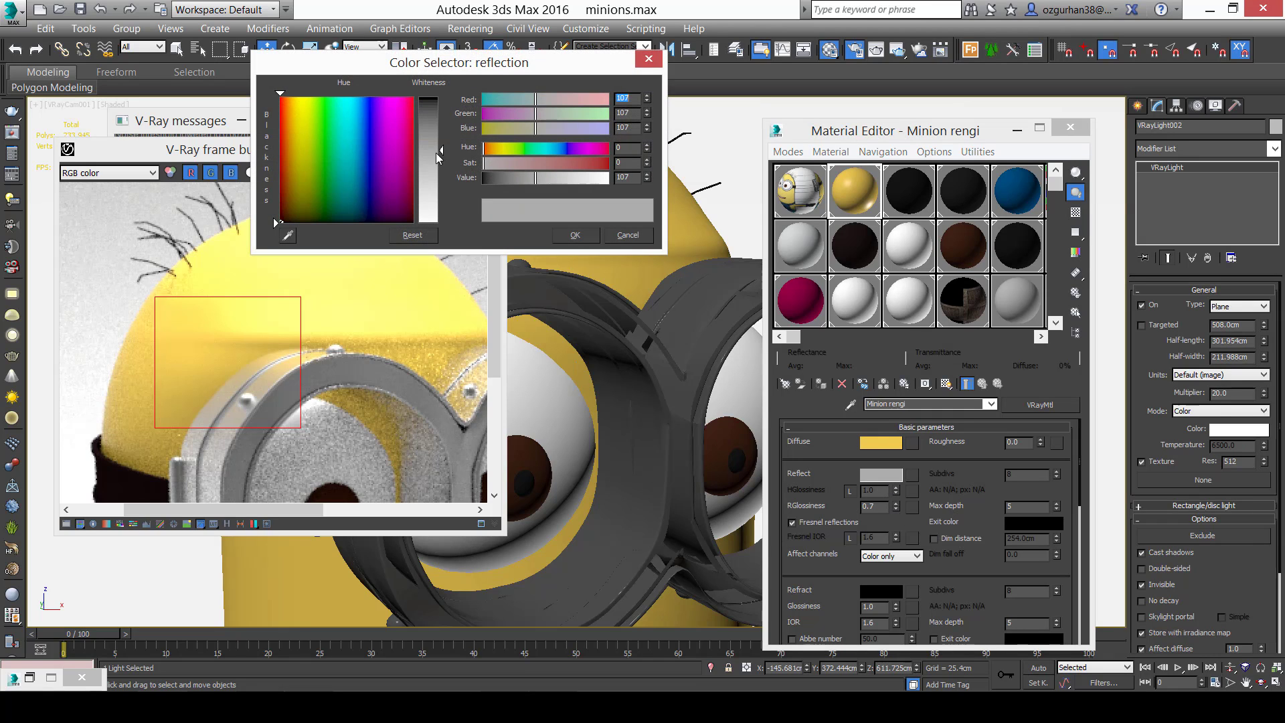
{"action": "left_click_drag", "start_coordinate": [437, 153], "coordinate": [436, 172]}
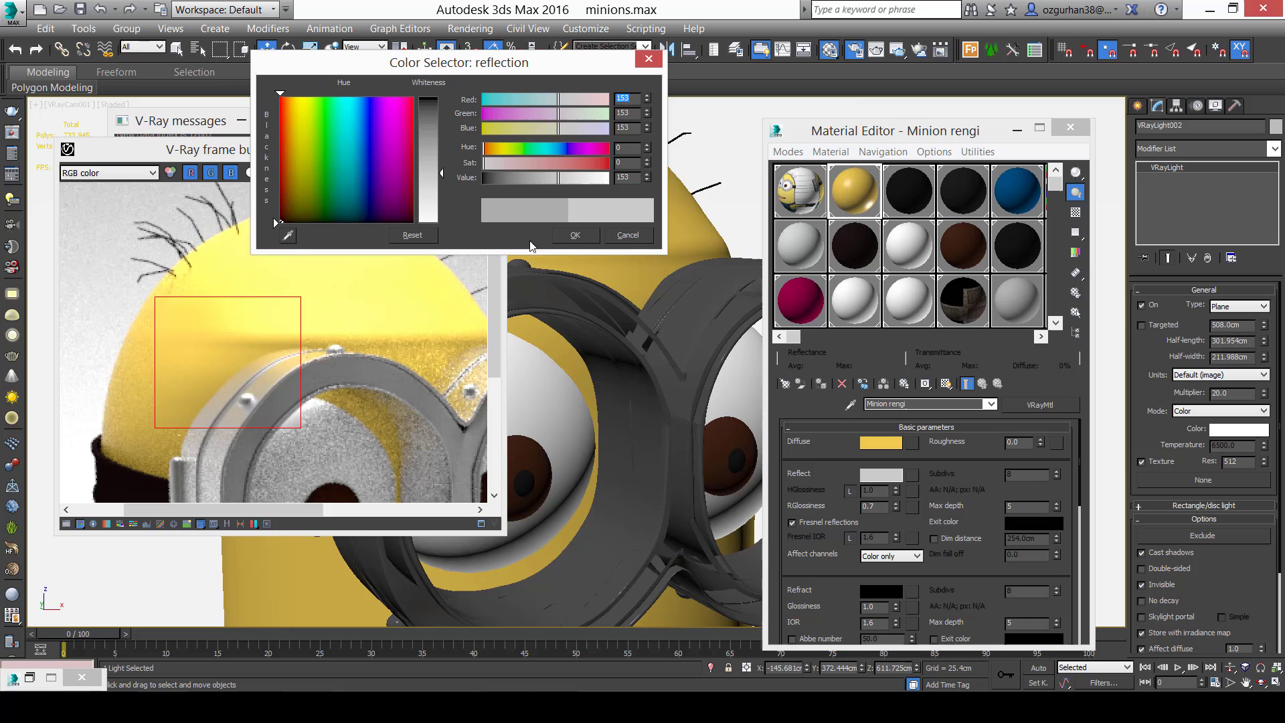
{"action": "left_click", "coordinate": [572, 239]}
Widen the render region across the forehead and set the Minion rengi reflection glossiness to 0.58.
{"action": "left_click_drag", "start_coordinate": [148, 239], "coordinate": [480, 403]}
{"action": "middle_click_drag", "start_coordinate": [416, 299], "coordinate": [352, 279]}
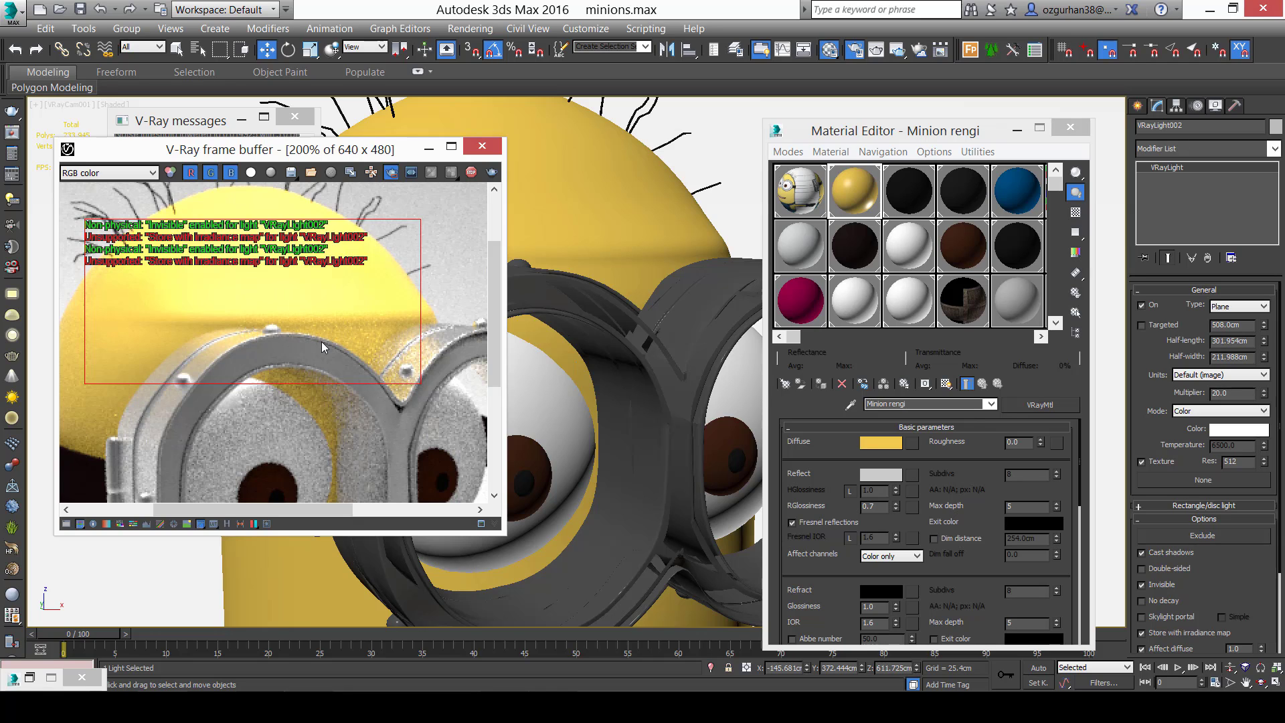
{"action": "left_click_drag", "start_coordinate": [878, 506], "coordinate": [798, 512]}
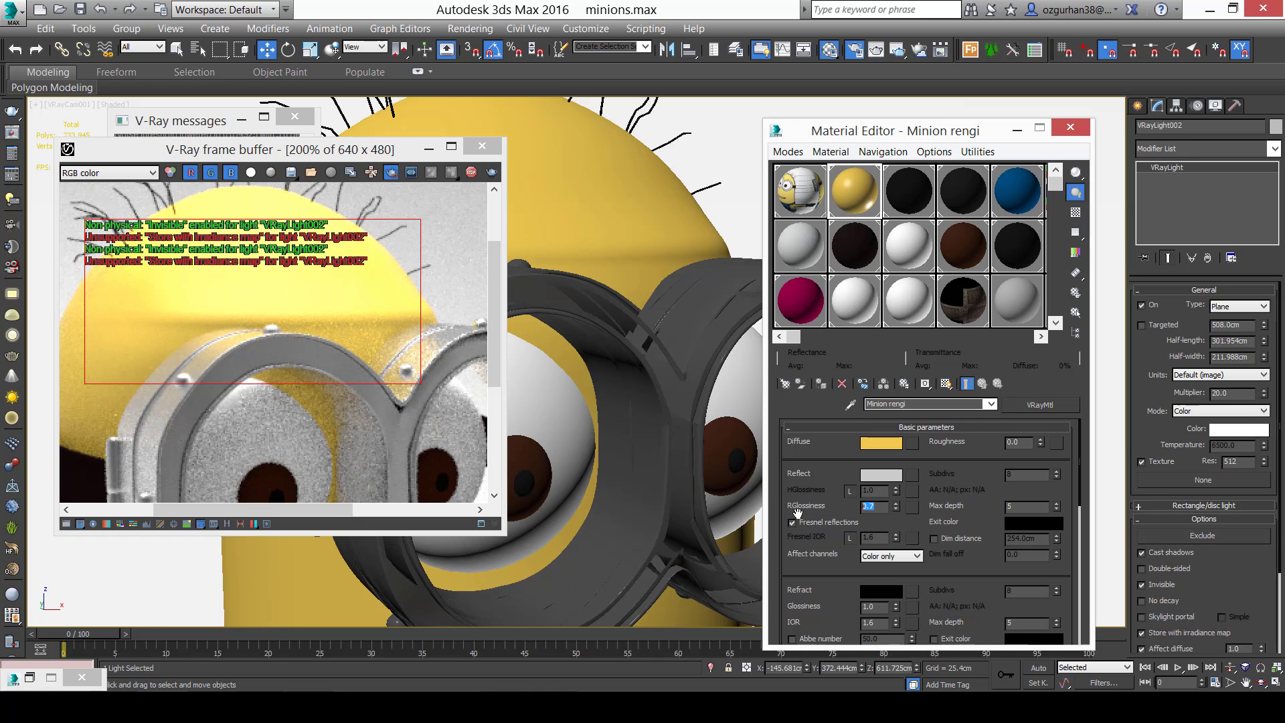
{"action": "key", "text": "Return"}
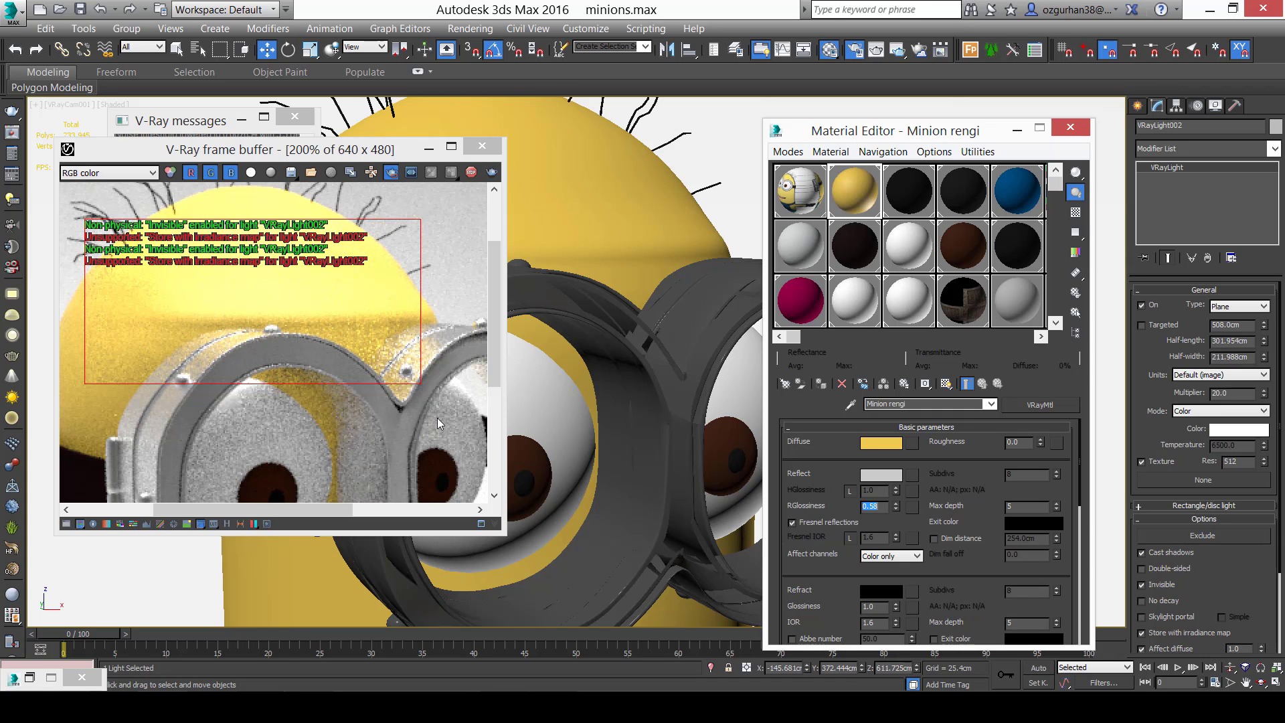
Inspect the updated skin reflections and restrict the render region to the head's outer edge above the strap.
{"action": "left_click", "coordinate": [363, 327]}
{"action": "scroll", "coordinate": [363, 327], "scroll_direction": "down", "scroll_amount": 1}
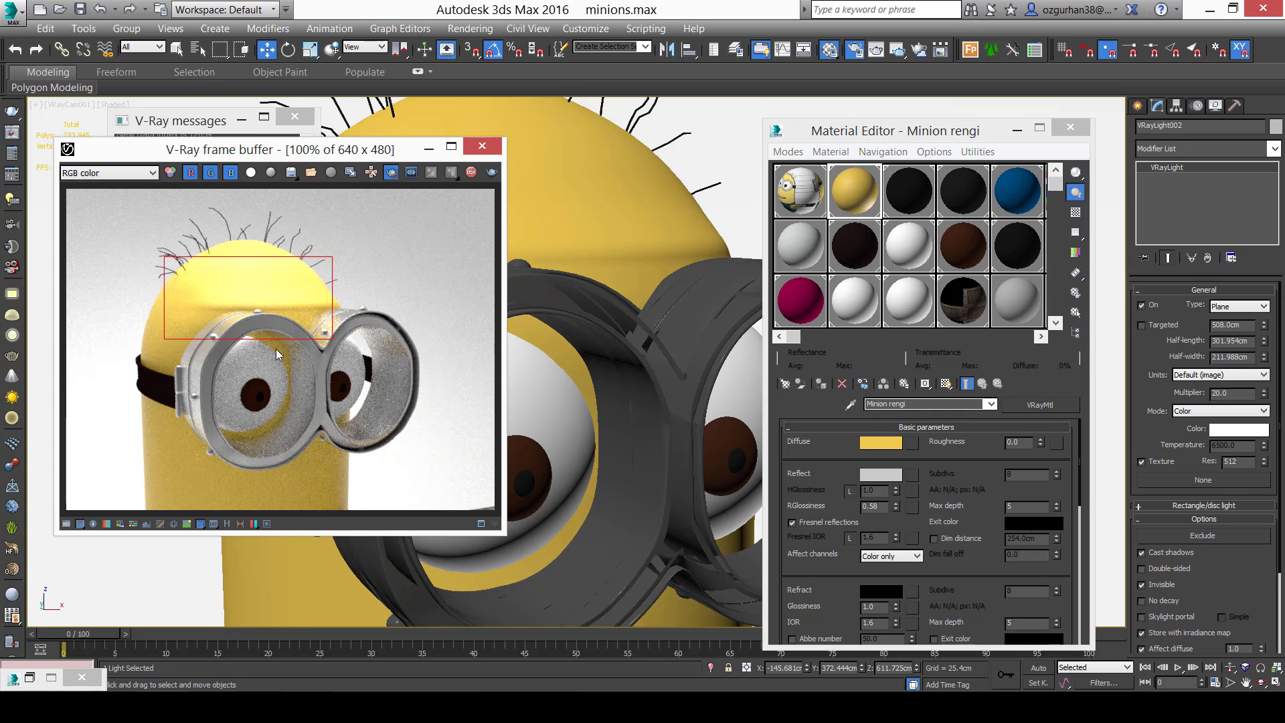
{"action": "scroll", "coordinate": [275, 348], "scroll_direction": "down", "scroll_amount": 1}
{"action": "scroll", "coordinate": [236, 347], "scroll_direction": "up", "scroll_amount": 1}
{"action": "scroll", "coordinate": [232, 343], "scroll_direction": "up", "scroll_amount": 1}
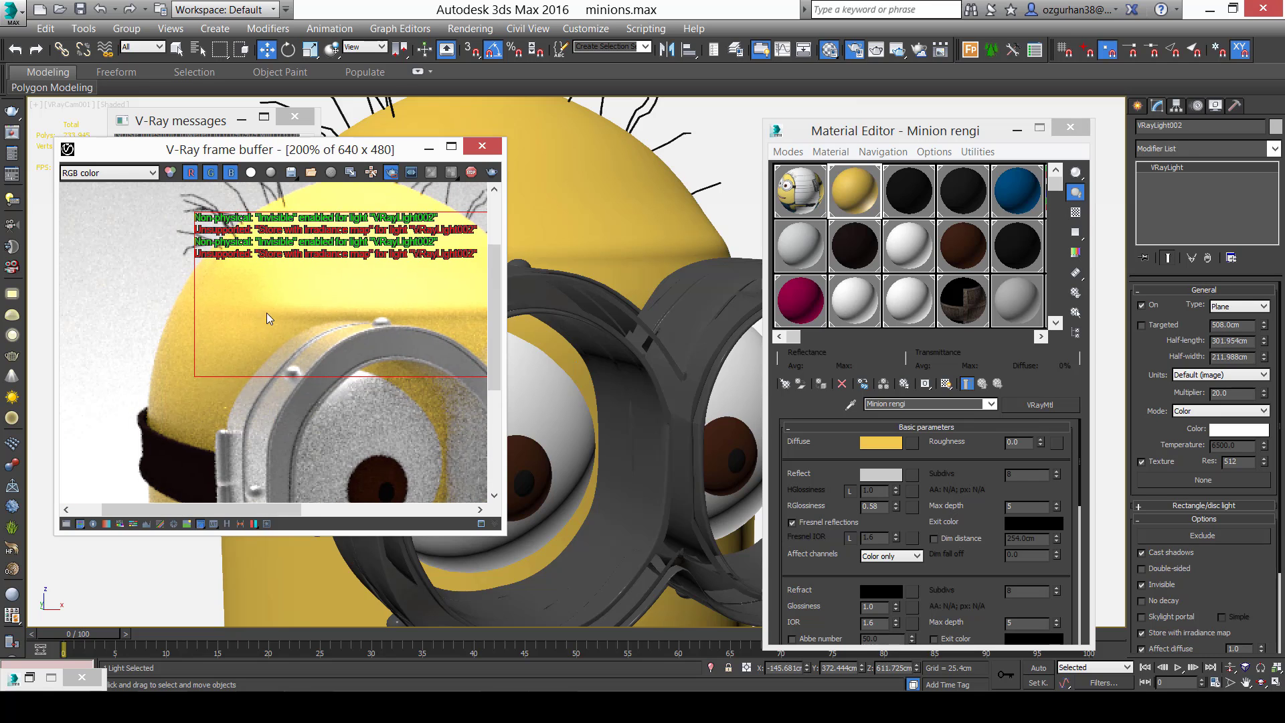
{"action": "left_click_drag", "start_coordinate": [119, 283], "coordinate": [253, 407]}
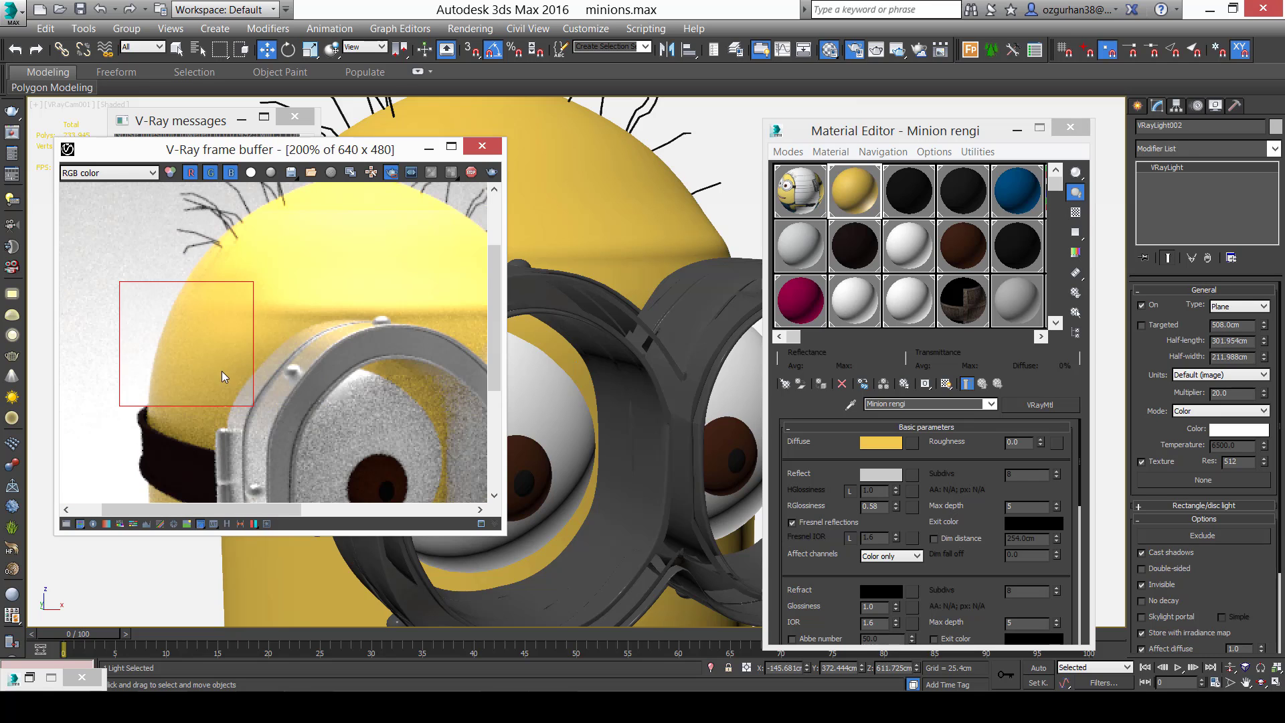
{"action": "scroll", "coordinate": [222, 371], "scroll_direction": "up", "scroll_amount": 1}
{"action": "scroll", "coordinate": [216, 375], "scroll_direction": "down", "scroll_amount": 1}
Examine the skin shading along the head, arm and body edges in the reference photo.
{"action": "left_click", "coordinate": [569, 707]}
{"action": "left_click_drag", "start_coordinate": [452, 313], "coordinate": [460, 170]}
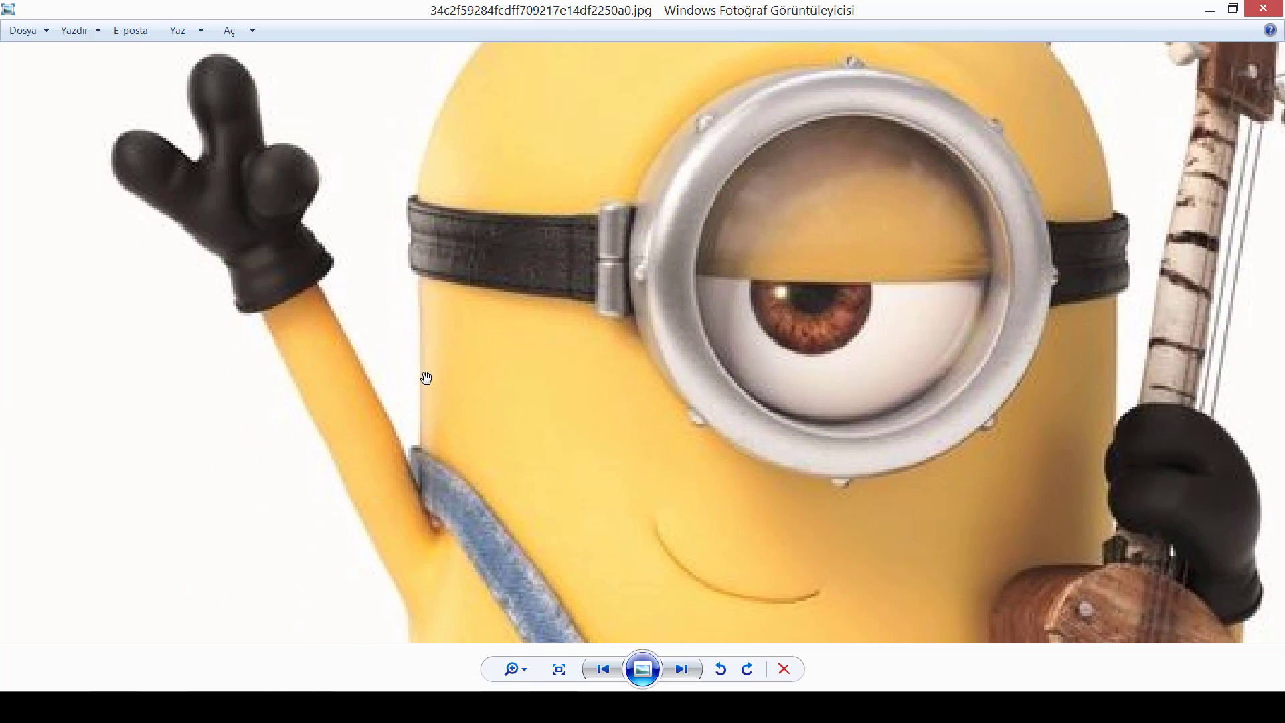
{"action": "scroll", "coordinate": [428, 375], "scroll_direction": "down", "scroll_amount": 2}
{"action": "left_click_drag", "start_coordinate": [483, 349], "coordinate": [483, 319]}
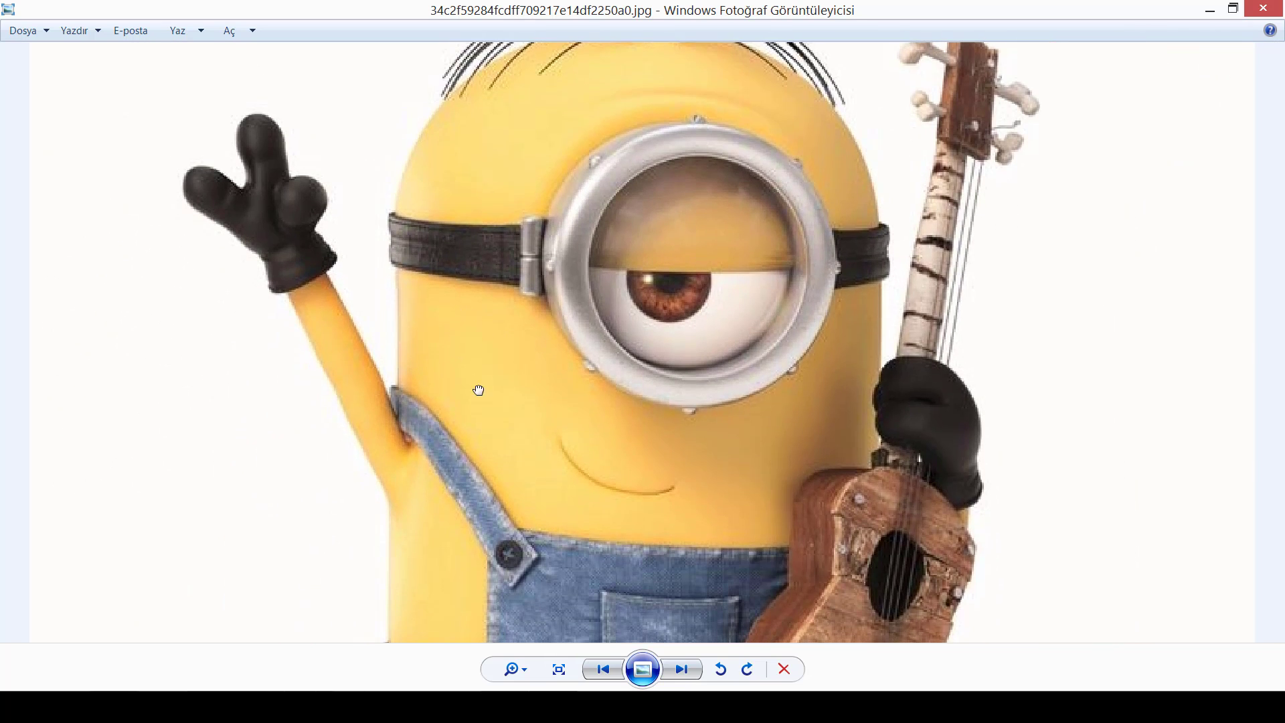
{"action": "left_click_drag", "start_coordinate": [479, 390], "coordinate": [462, 268]}
{"action": "left_click", "coordinate": [570, 706]}
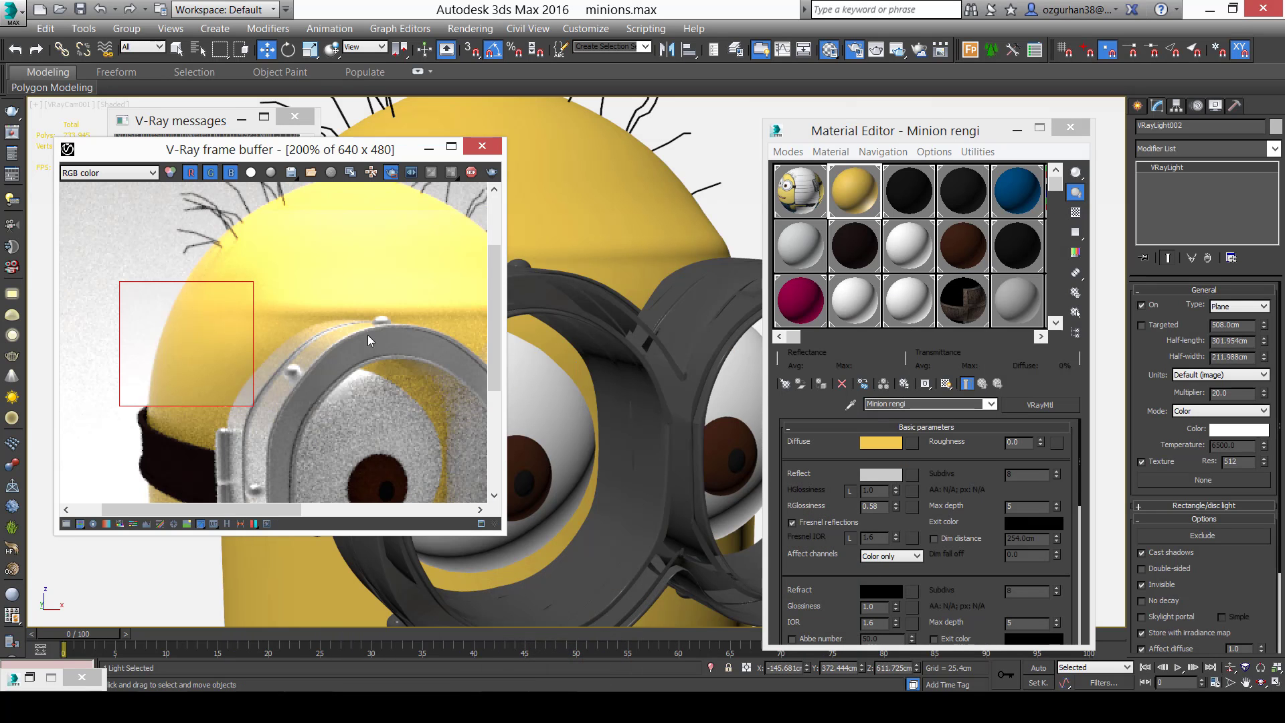
Reposition the render region beside the goggle rim and assign a Falloff map to the Minion rengi reflection.
{"action": "left_click_drag", "start_coordinate": [168, 266], "coordinate": [279, 383]}
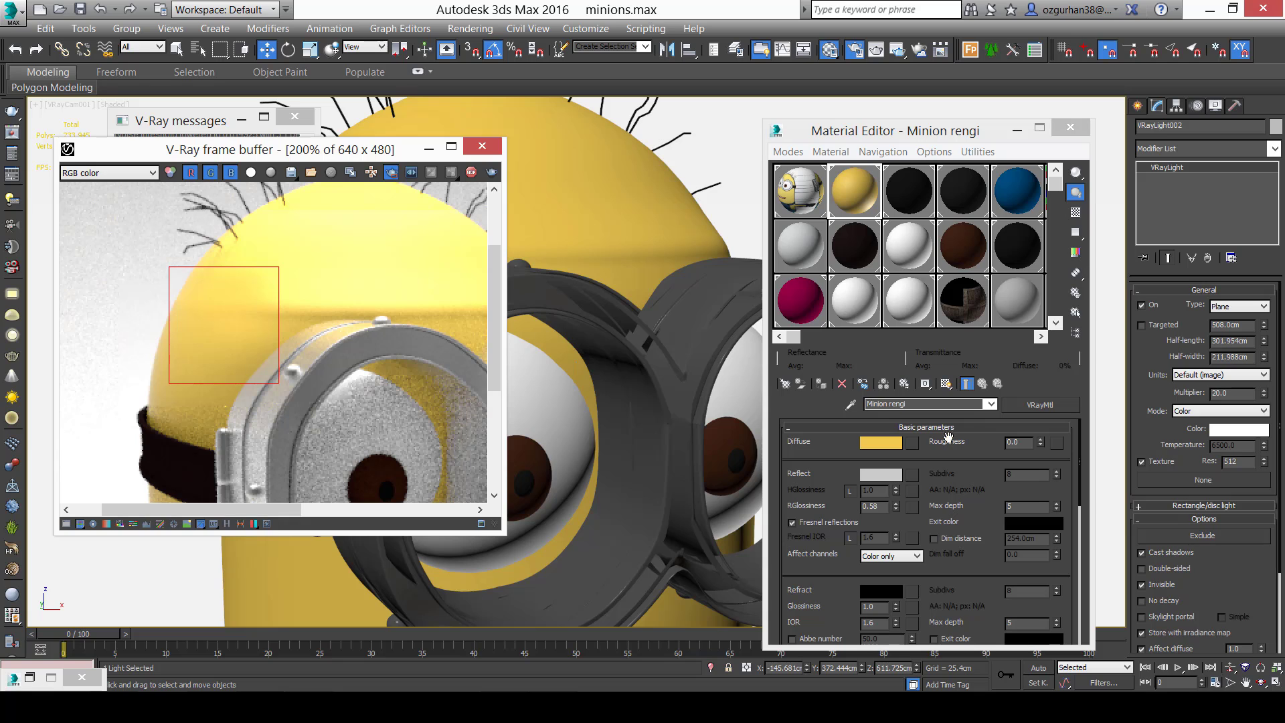
{"action": "left_click", "coordinate": [915, 477]}
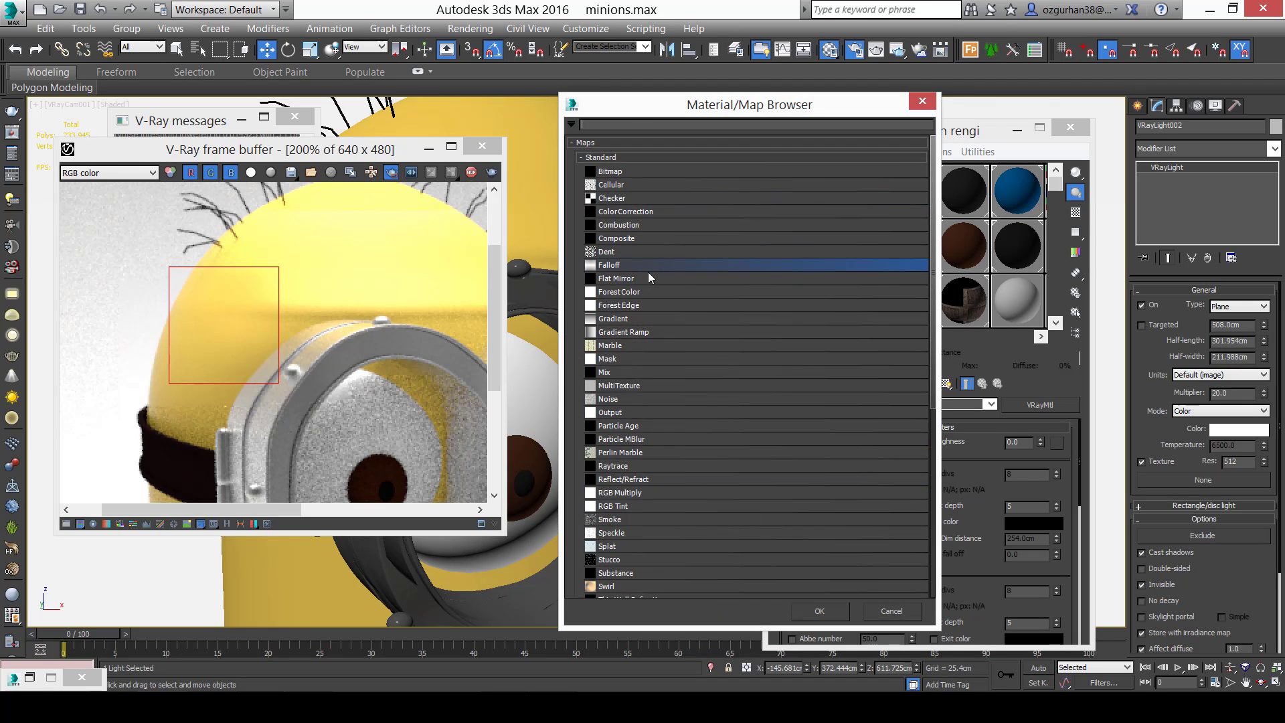
{"action": "double_click", "coordinate": [641, 265]}
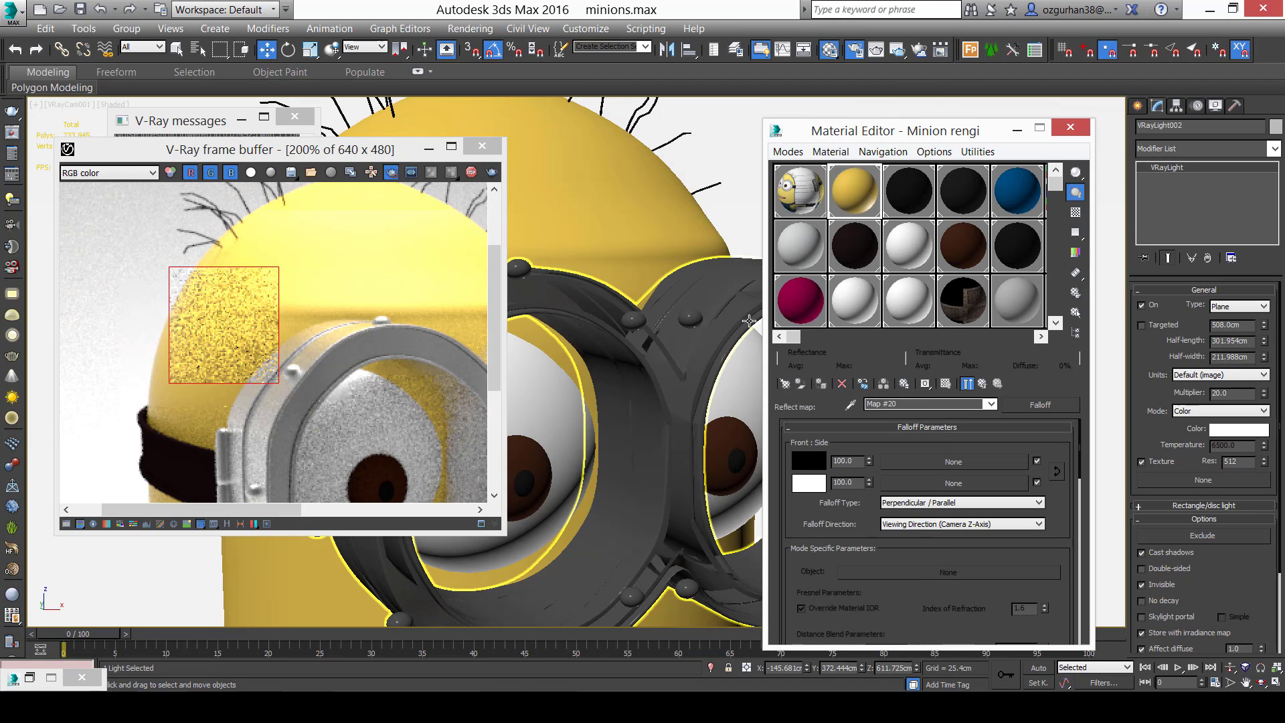
Enable the color map in the reflection Falloff's output and extend the render region over the forehead.
{"action": "scroll", "coordinate": [832, 579], "scroll_direction": "down", "scroll_amount": 6}
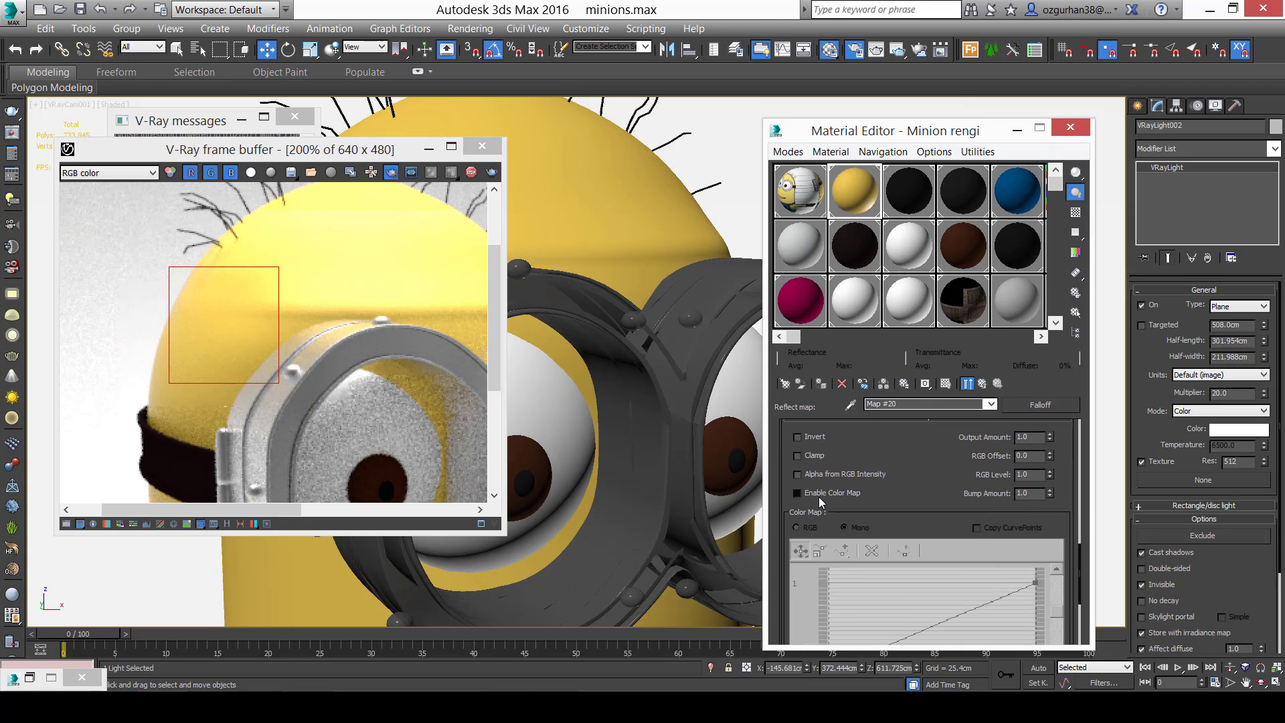
{"action": "left_click", "coordinate": [797, 493]}
{"action": "scroll", "coordinate": [803, 498], "scroll_direction": "down", "scroll_amount": 2}
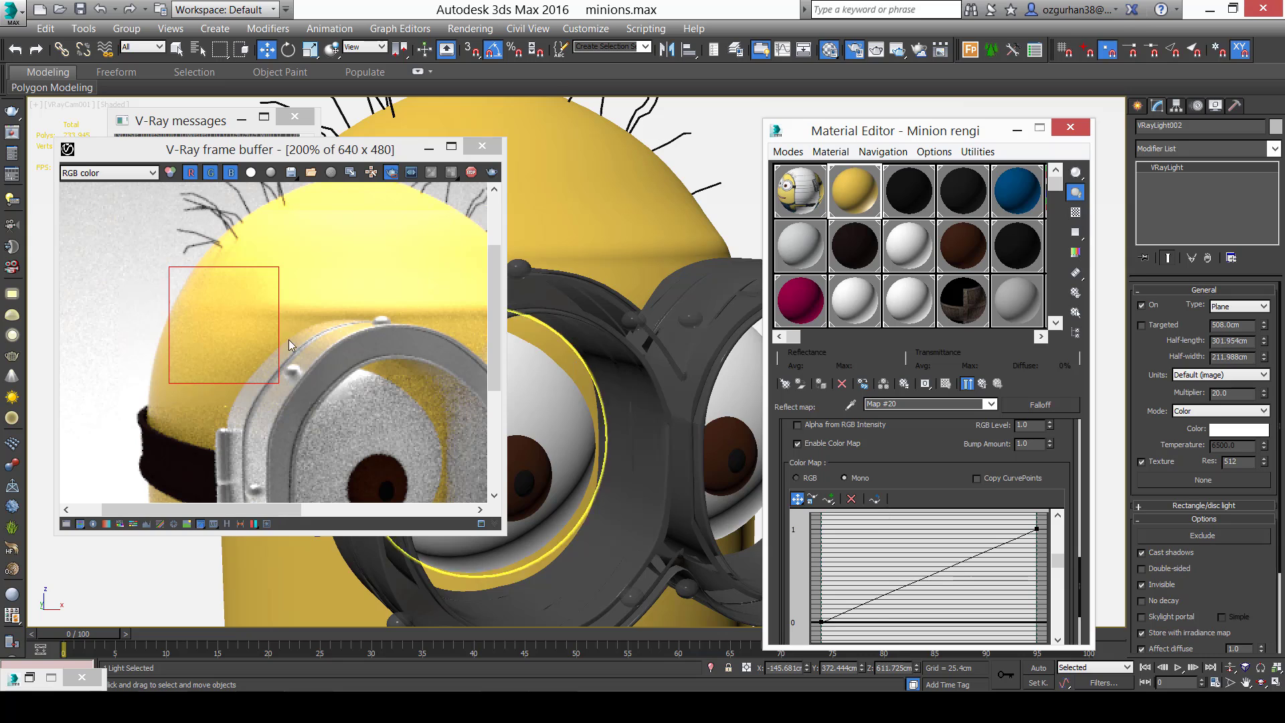
{"action": "left_click_drag", "start_coordinate": [196, 232], "coordinate": [363, 348]}
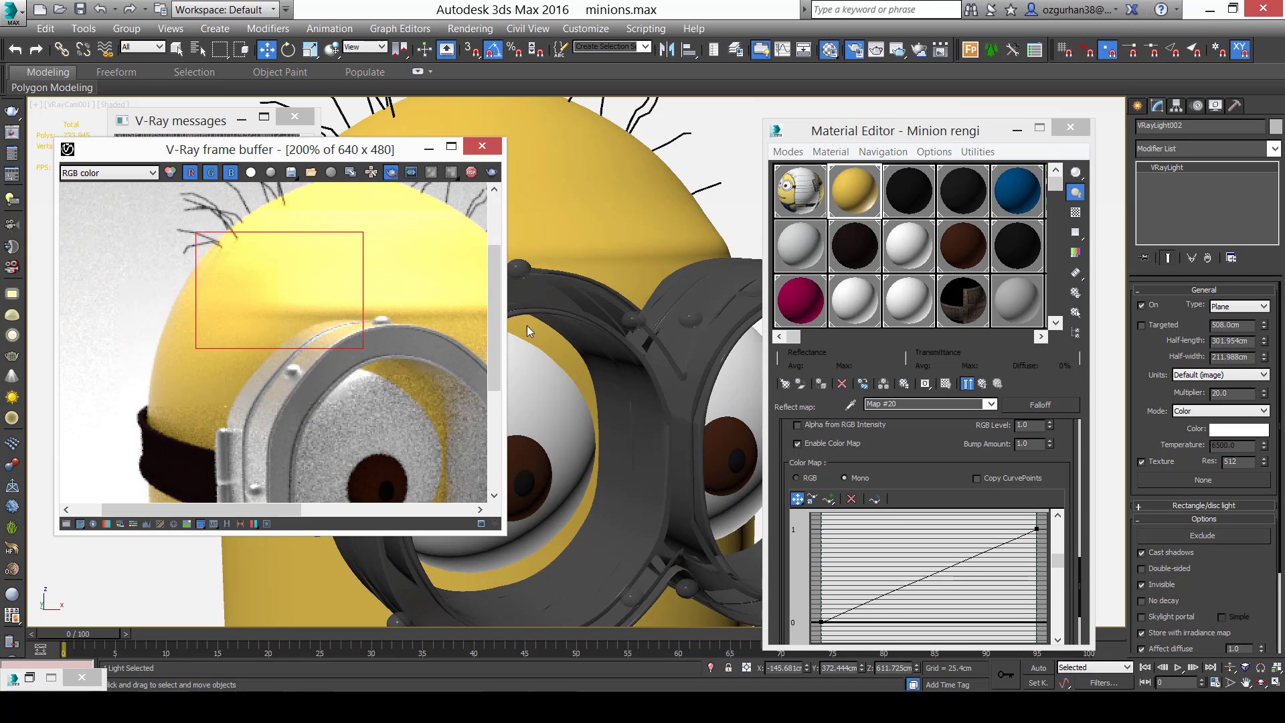
Open a magnified preview of the yellow material sample, shrink it and place it beside the Material Editor.
{"action": "double_click", "coordinate": [855, 195]}
{"action": "left_click_drag", "start_coordinate": [454, 137], "coordinate": [602, 97]}
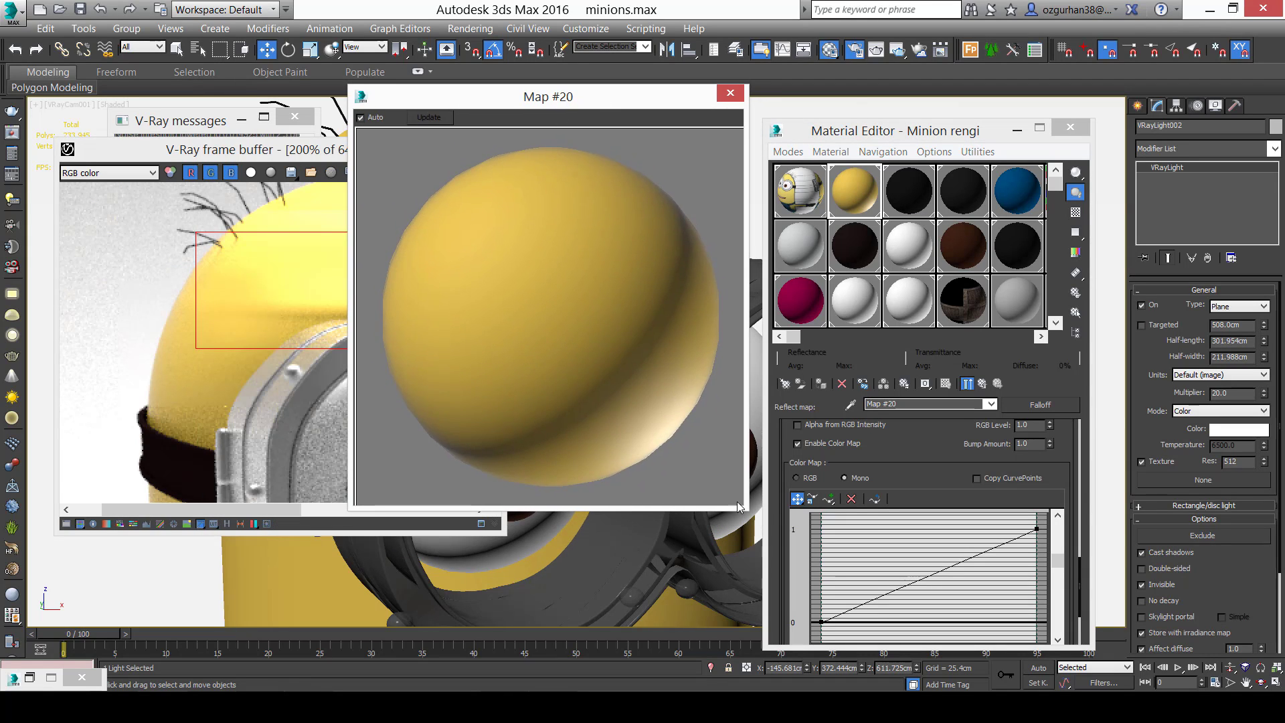
{"action": "left_click_drag", "start_coordinate": [748, 510], "coordinate": [551, 360]}
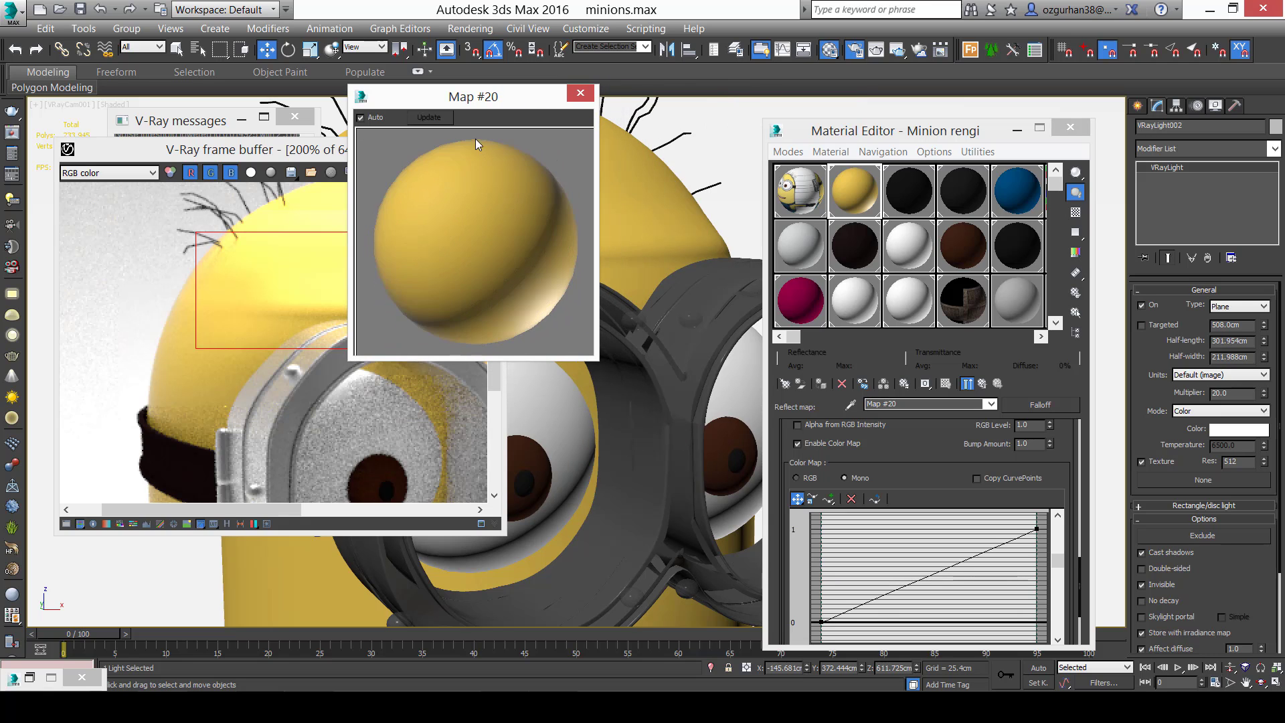
{"action": "left_click_drag", "start_coordinate": [509, 97], "coordinate": [665, 100]}
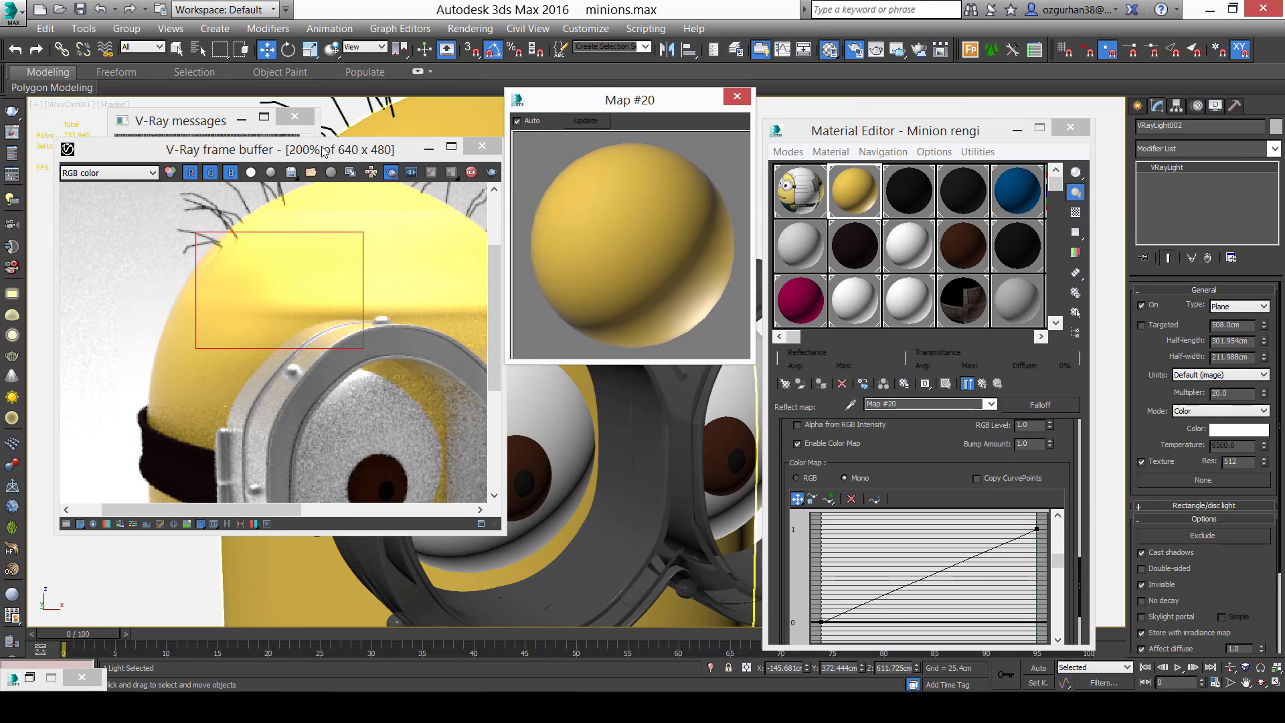
Move and enlarge the V-Ray frame buffer, showing the forehead render region at 400%.
{"action": "left_click_drag", "start_coordinate": [326, 157], "coordinate": [253, 115]}
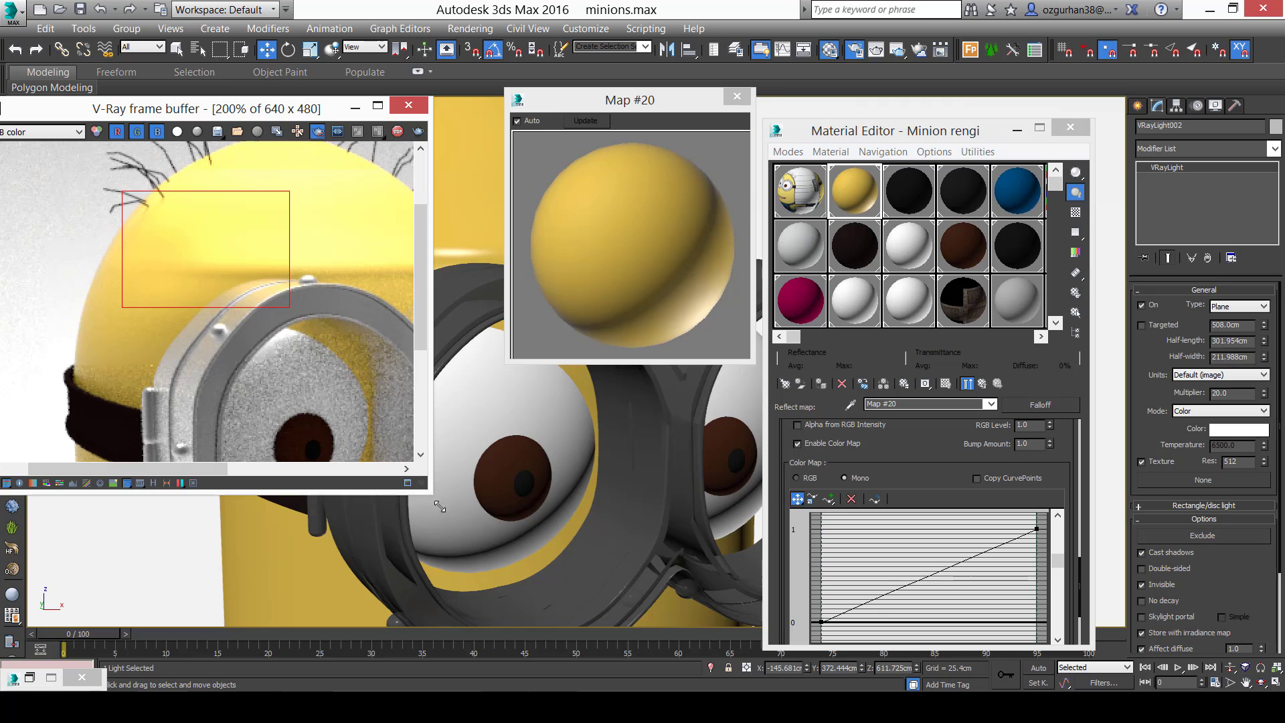
{"action": "left_click_drag", "start_coordinate": [428, 489], "coordinate": [493, 571]}
{"action": "scroll", "coordinate": [229, 240], "scroll_direction": "up", "scroll_amount": 1}
{"action": "middle_click_drag", "start_coordinate": [226, 238], "coordinate": [242, 315]}
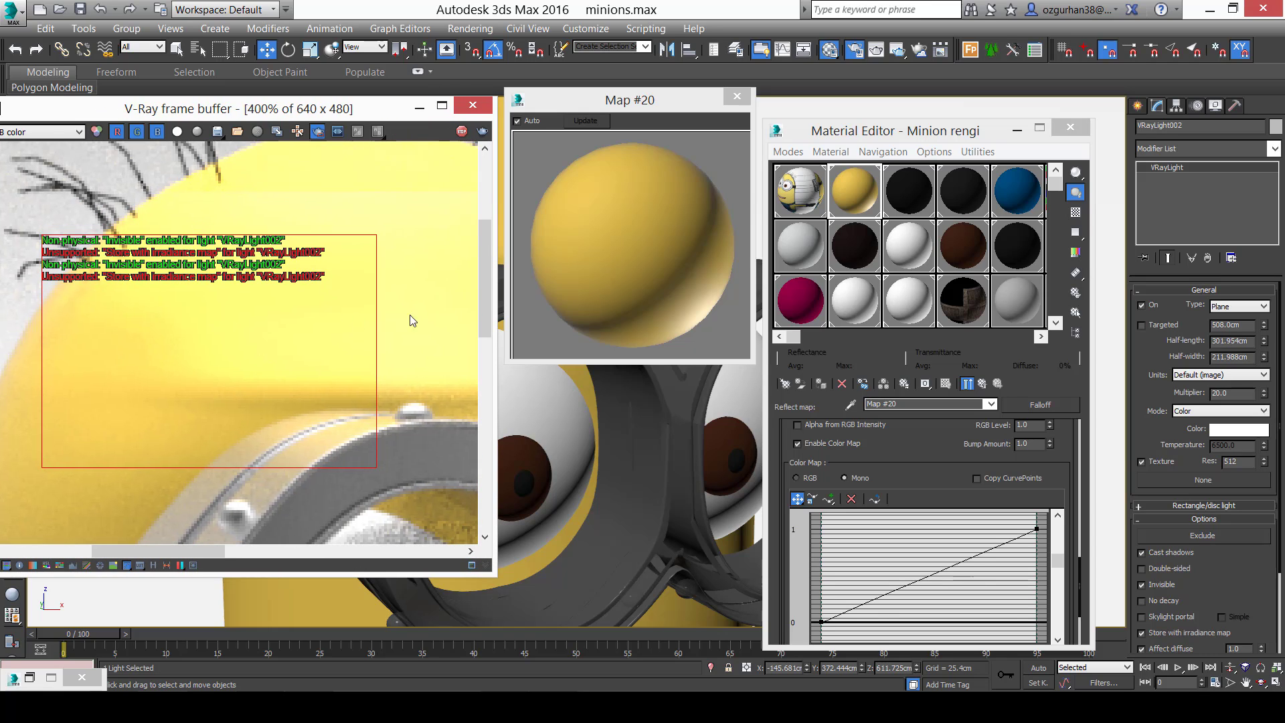
Add a point to the reflection Falloff's color map curve, make it Bezier-Smooth and pull it to about 0.818, 0.244.
{"action": "left_click", "coordinate": [668, 222]}
{"action": "left_click", "coordinate": [922, 463]}
{"action": "scroll", "coordinate": [922, 469], "scroll_direction": "down", "scroll_amount": 5}
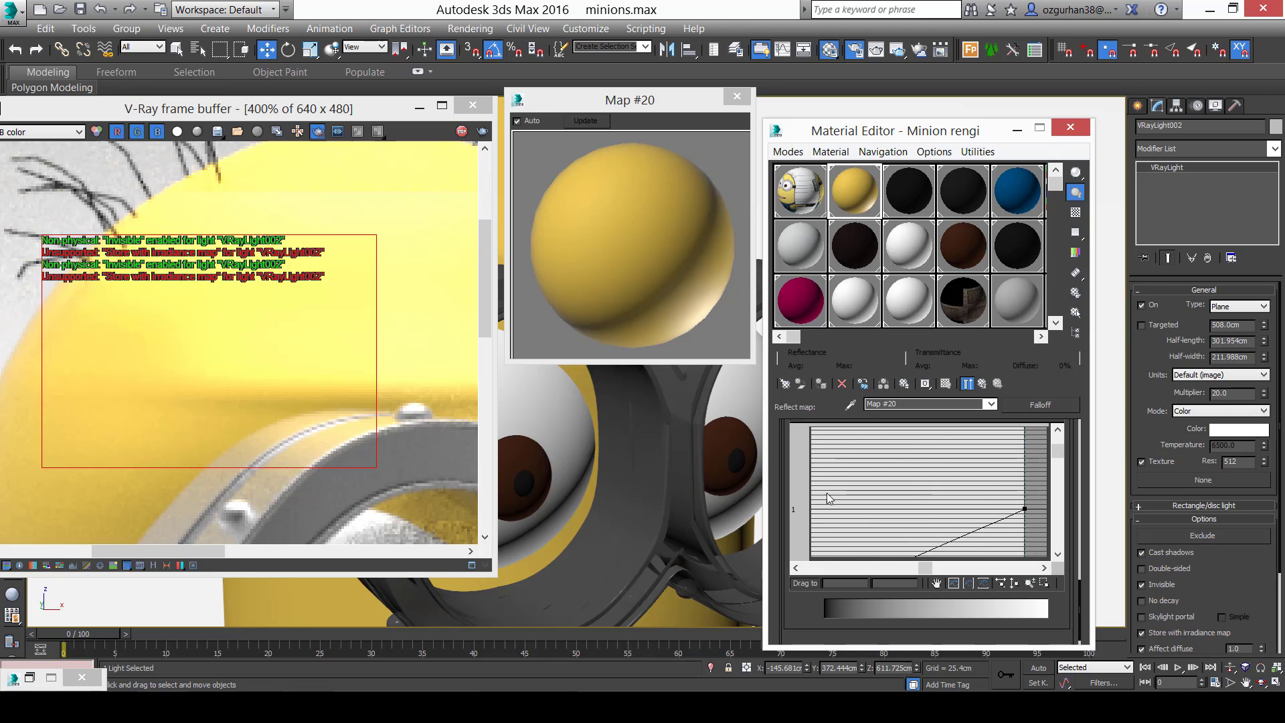
{"action": "middle_click_drag", "start_coordinate": [828, 498], "coordinate": [852, 436]}
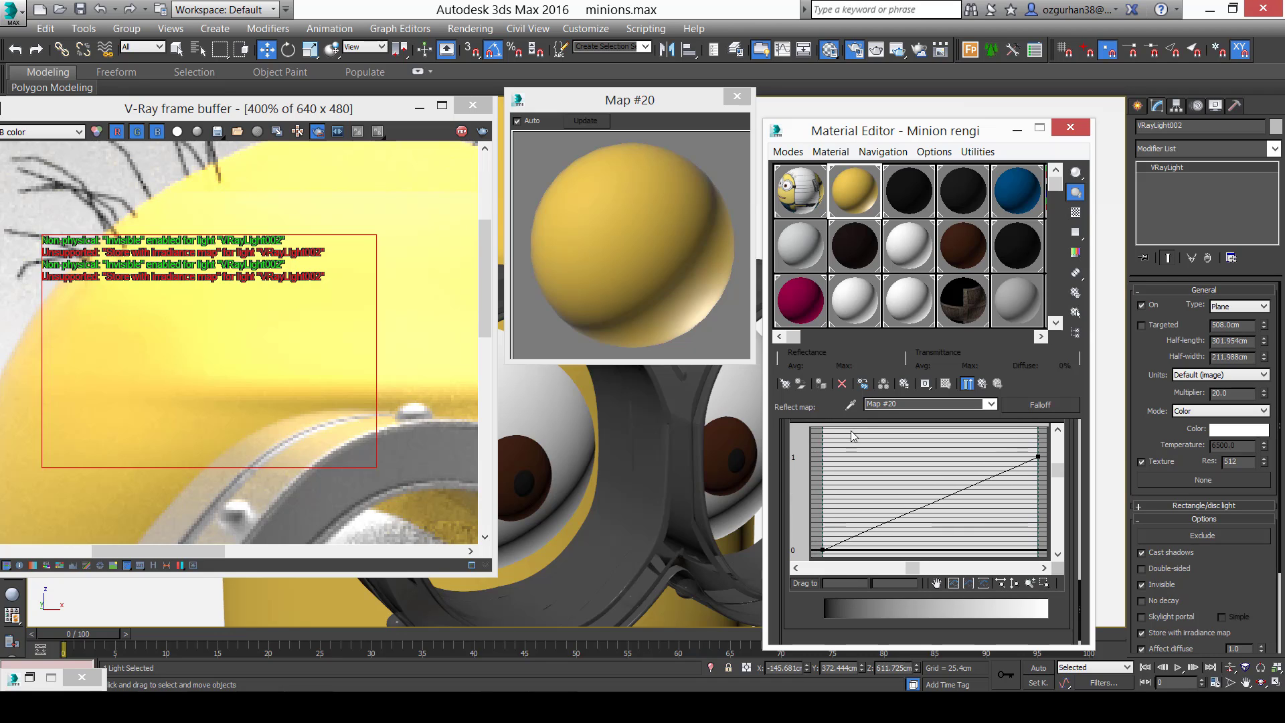
{"action": "scroll", "coordinate": [785, 449], "scroll_direction": "up", "scroll_amount": 2}
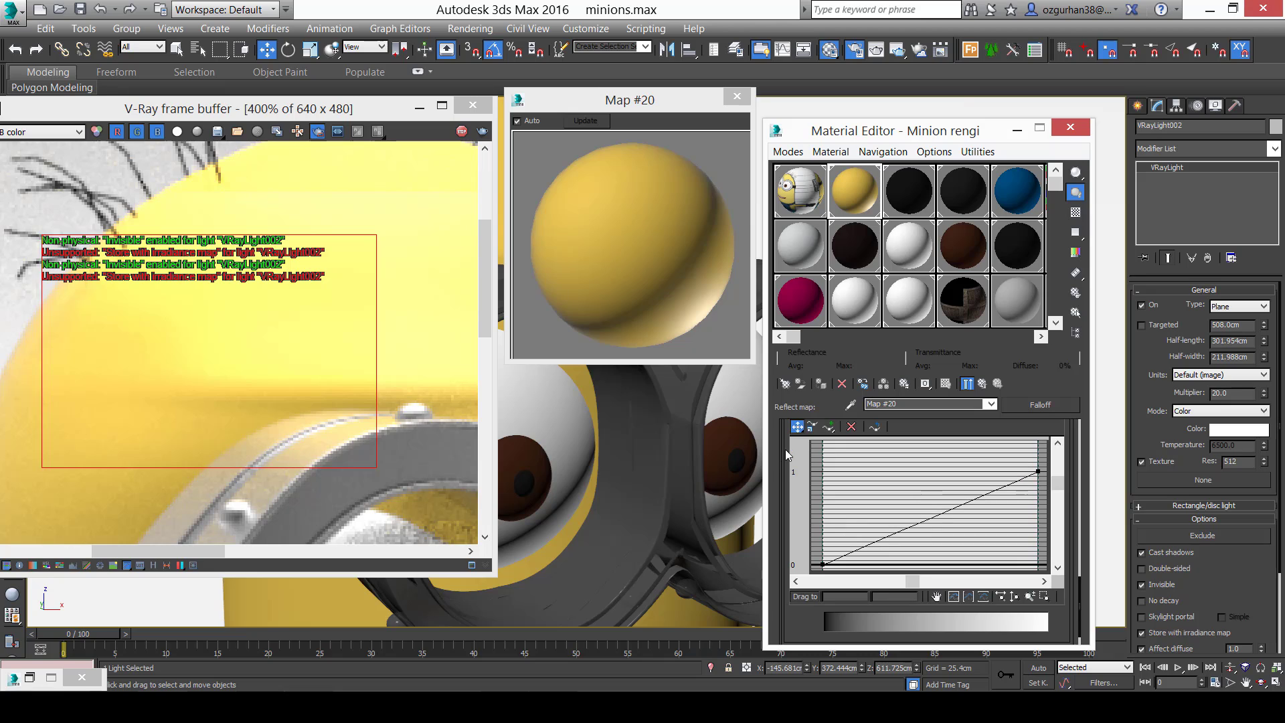
{"action": "left_click", "coordinate": [828, 427]}
{"action": "left_click", "coordinate": [797, 426]}
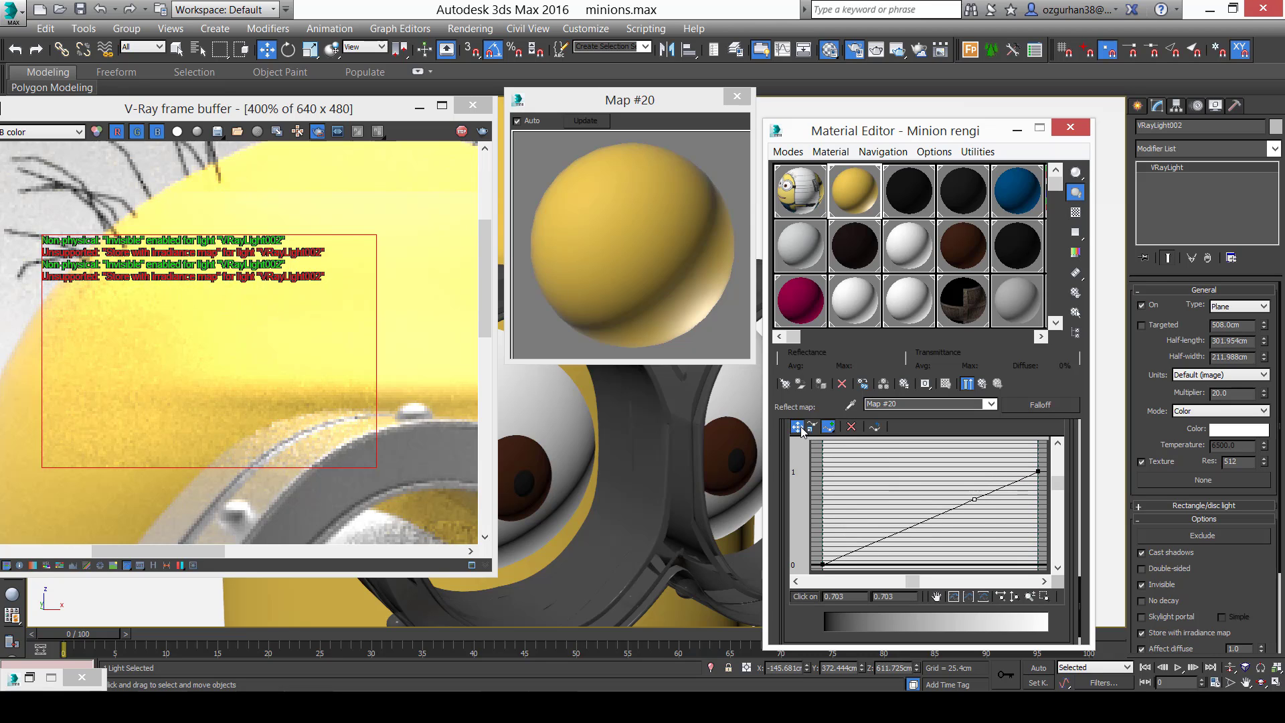
{"action": "right_click", "coordinate": [972, 499]}
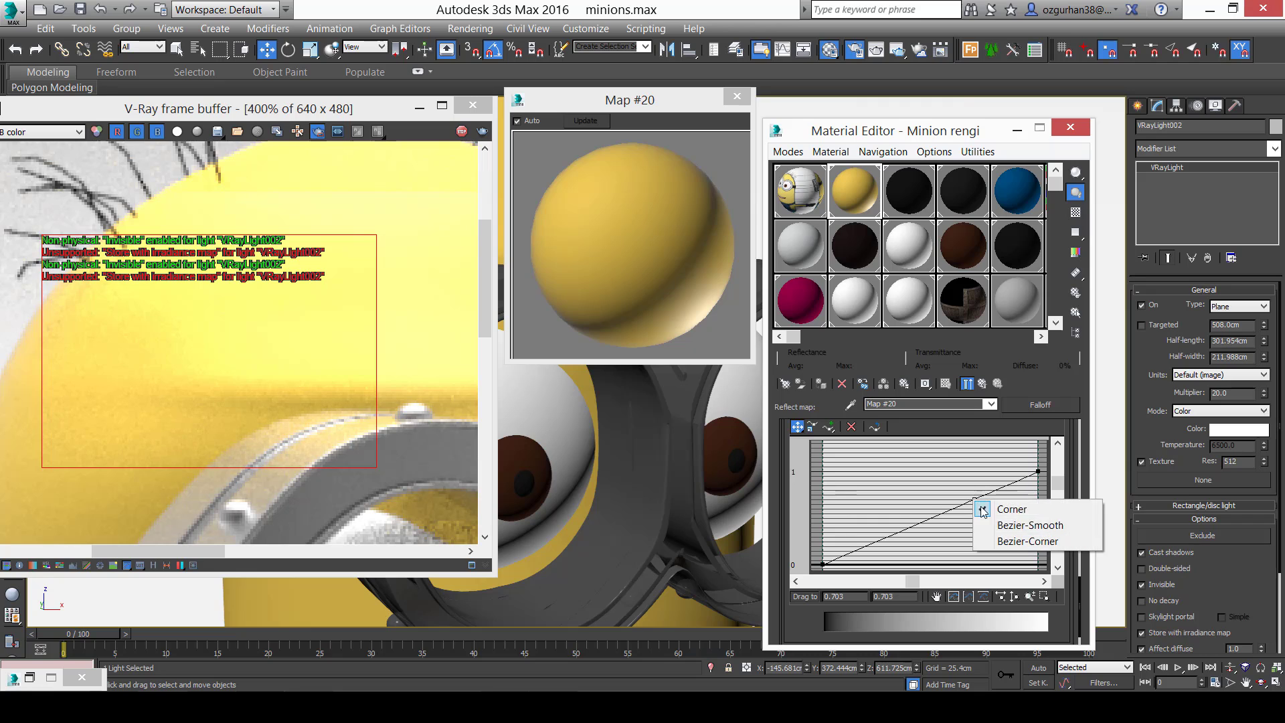
{"action": "left_click", "coordinate": [1040, 527]}
{"action": "left_click_drag", "start_coordinate": [1001, 499], "coordinate": [980, 571]}
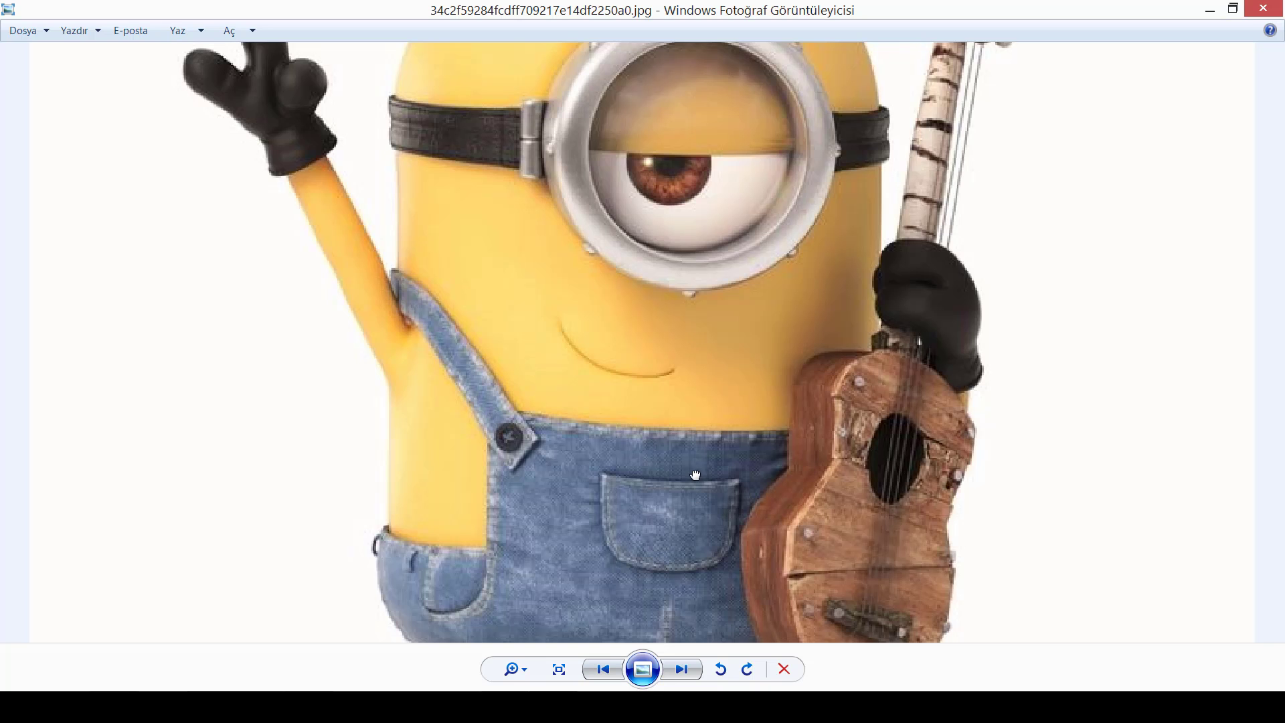
Switch to the reference photo in Windows Photo Viewer and examine the shading on the minion's yellow skin and arm.
{"action": "scroll", "coordinate": [459, 435], "scroll_direction": "down", "scroll_amount": 3}
{"action": "scroll", "coordinate": [459, 435], "scroll_direction": "up", "scroll_amount": 3}
{"action": "scroll", "coordinate": [460, 435], "scroll_direction": "up", "scroll_amount": 1}
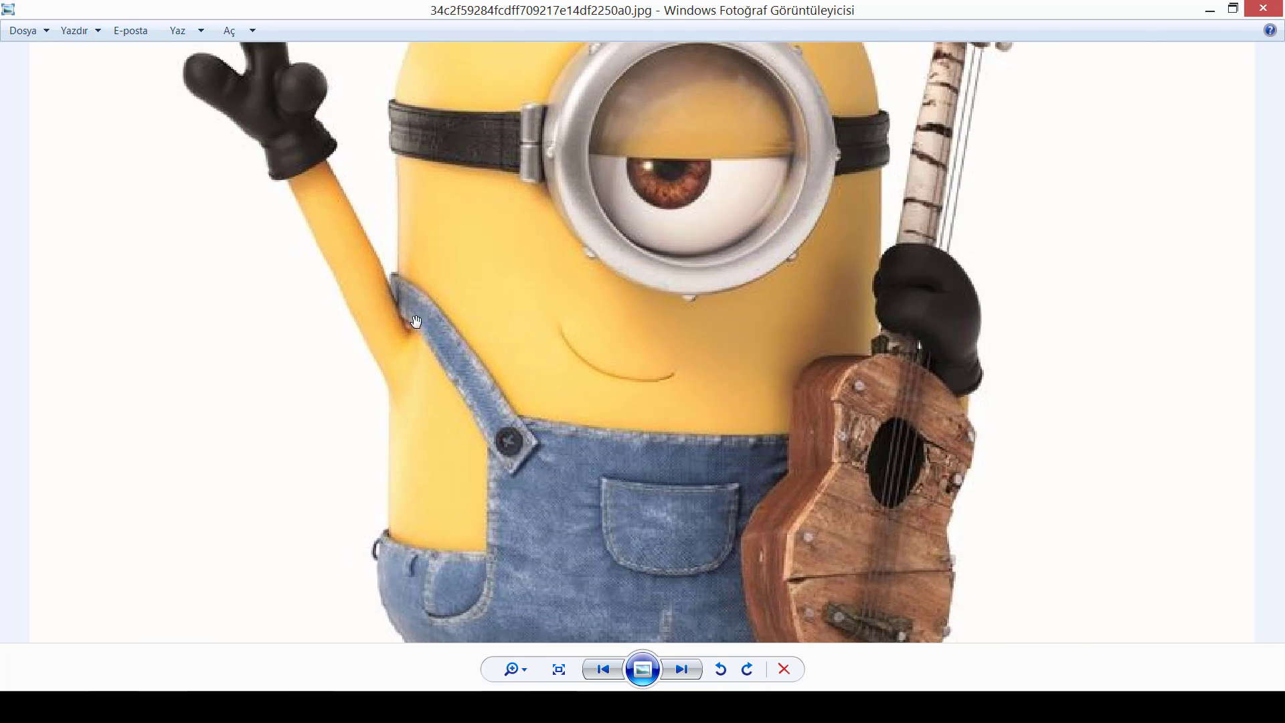
{"action": "scroll", "coordinate": [419, 409], "scroll_direction": "up", "scroll_amount": 1}
{"action": "left_click_drag", "start_coordinate": [511, 377], "coordinate": [533, 556]}
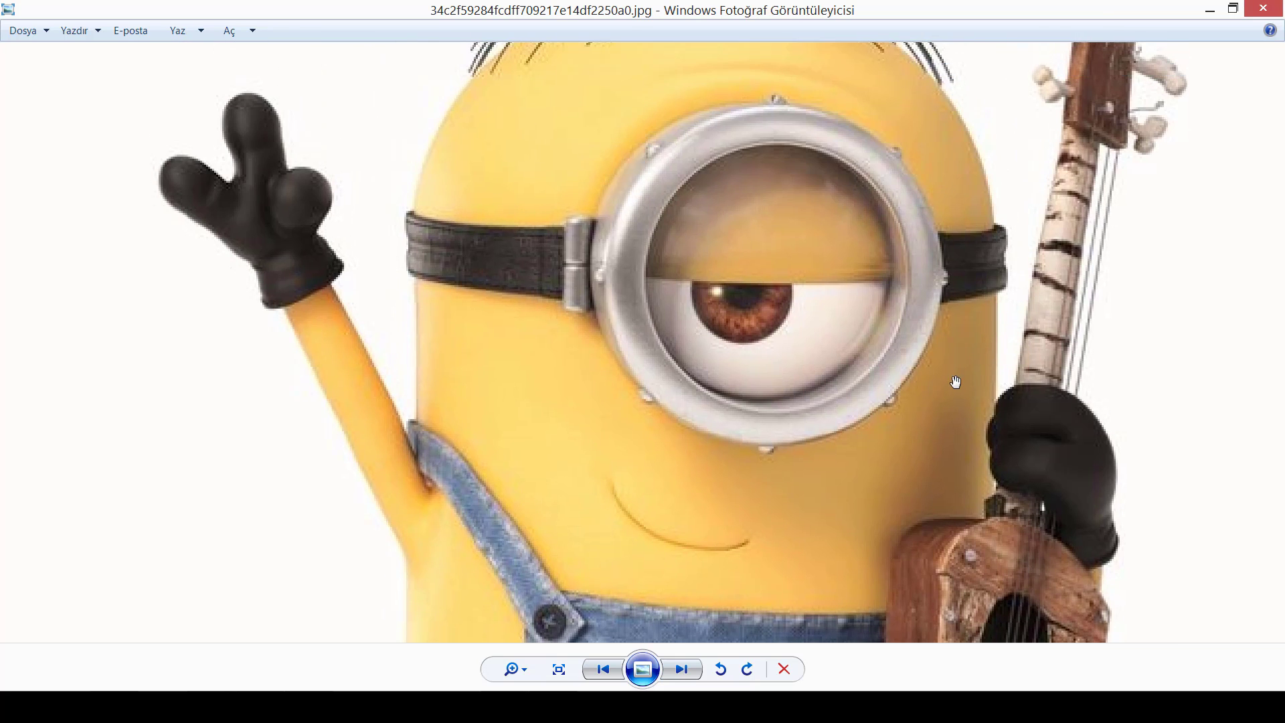
{"action": "left_click_drag", "start_coordinate": [450, 528], "coordinate": [451, 581]}
{"action": "left_click_drag", "start_coordinate": [487, 389], "coordinate": [474, 298]}
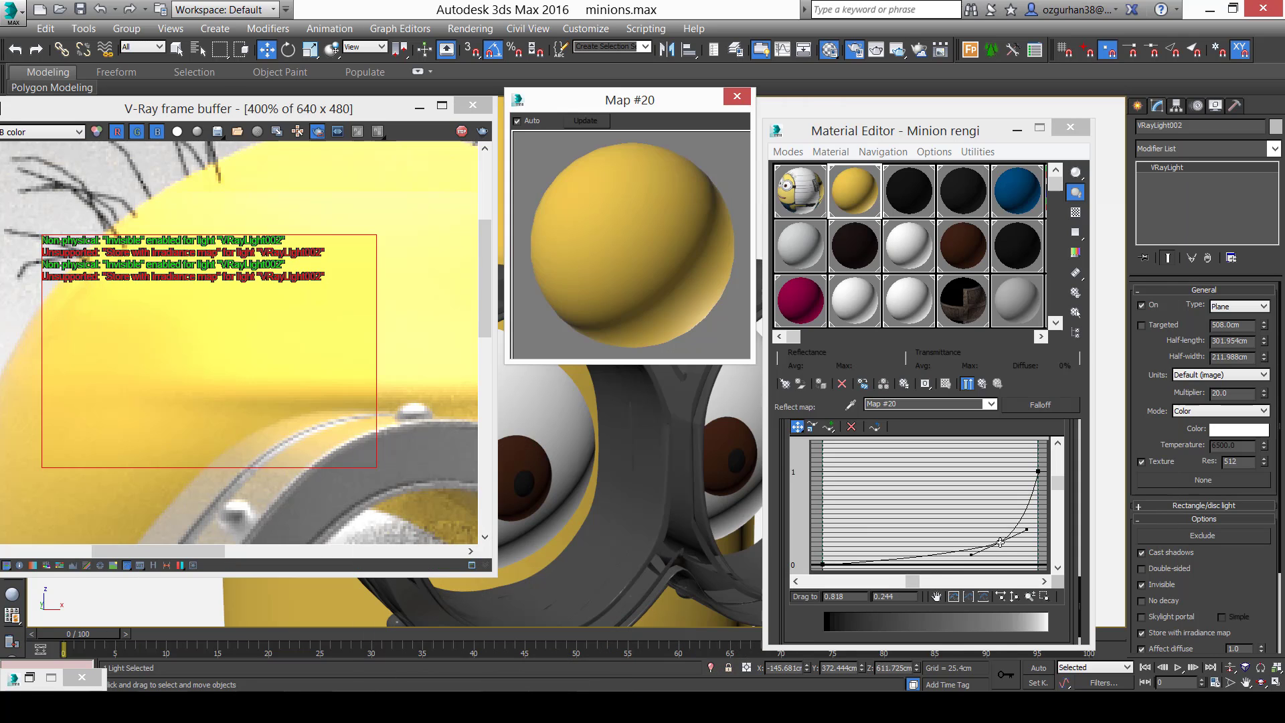
Move the curve point to about 0.443, 0.273 and redraw the render region over the face and goggles.
{"action": "left_click_drag", "start_coordinate": [999, 542], "coordinate": [916, 539]}
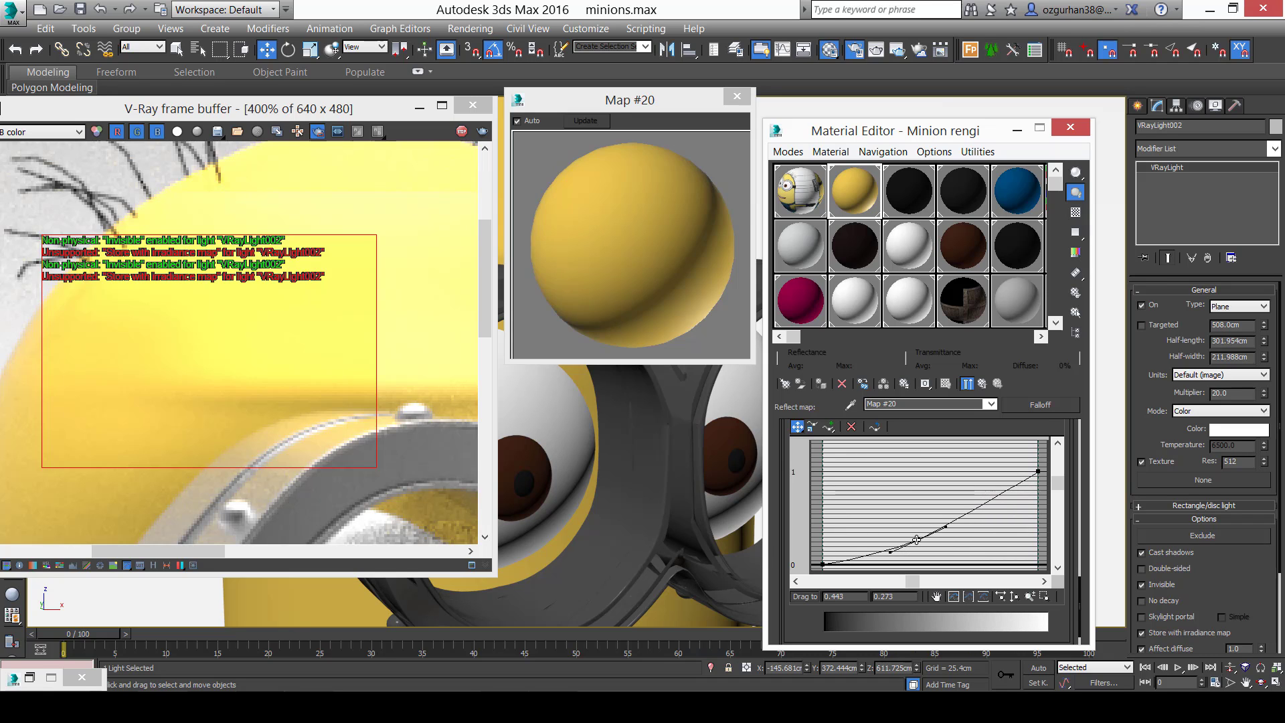
{"action": "left_click", "coordinate": [315, 445]}
{"action": "scroll", "coordinate": [321, 452], "scroll_direction": "down", "scroll_amount": 3}
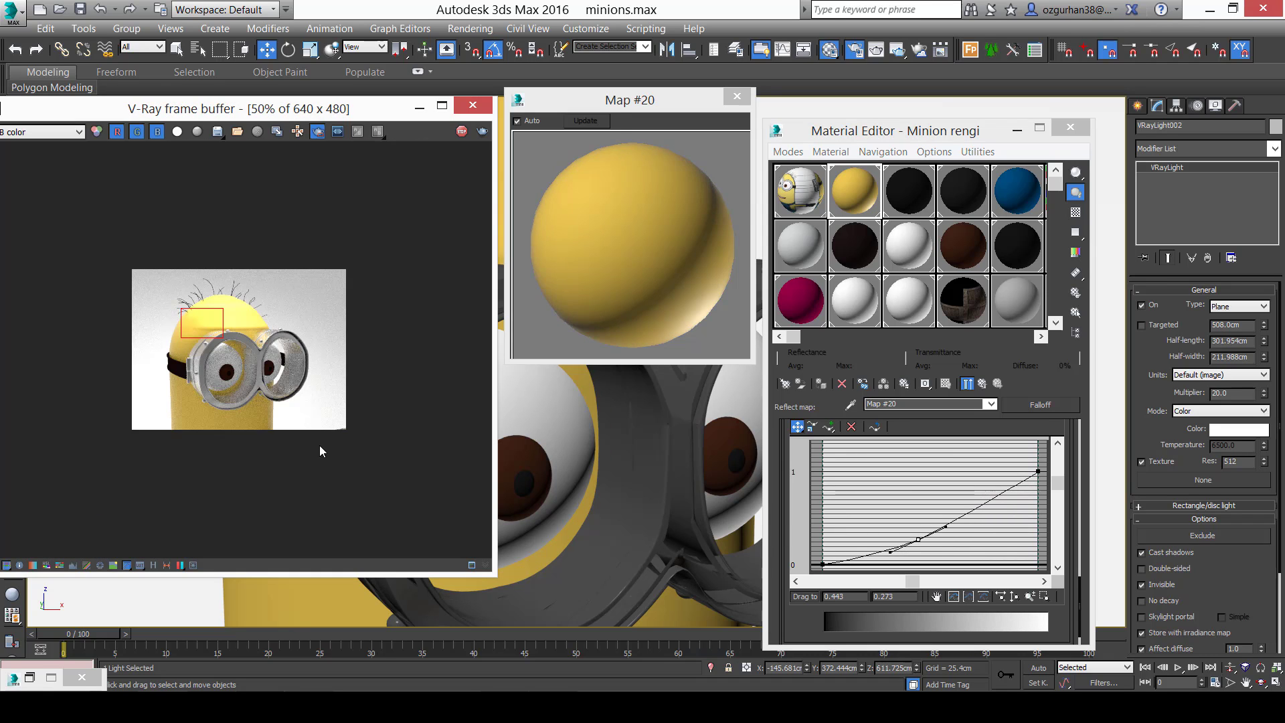
{"action": "scroll", "coordinate": [198, 372], "scroll_direction": "up", "scroll_amount": 1}
{"action": "left_click_drag", "start_coordinate": [109, 280], "coordinate": [312, 501]}
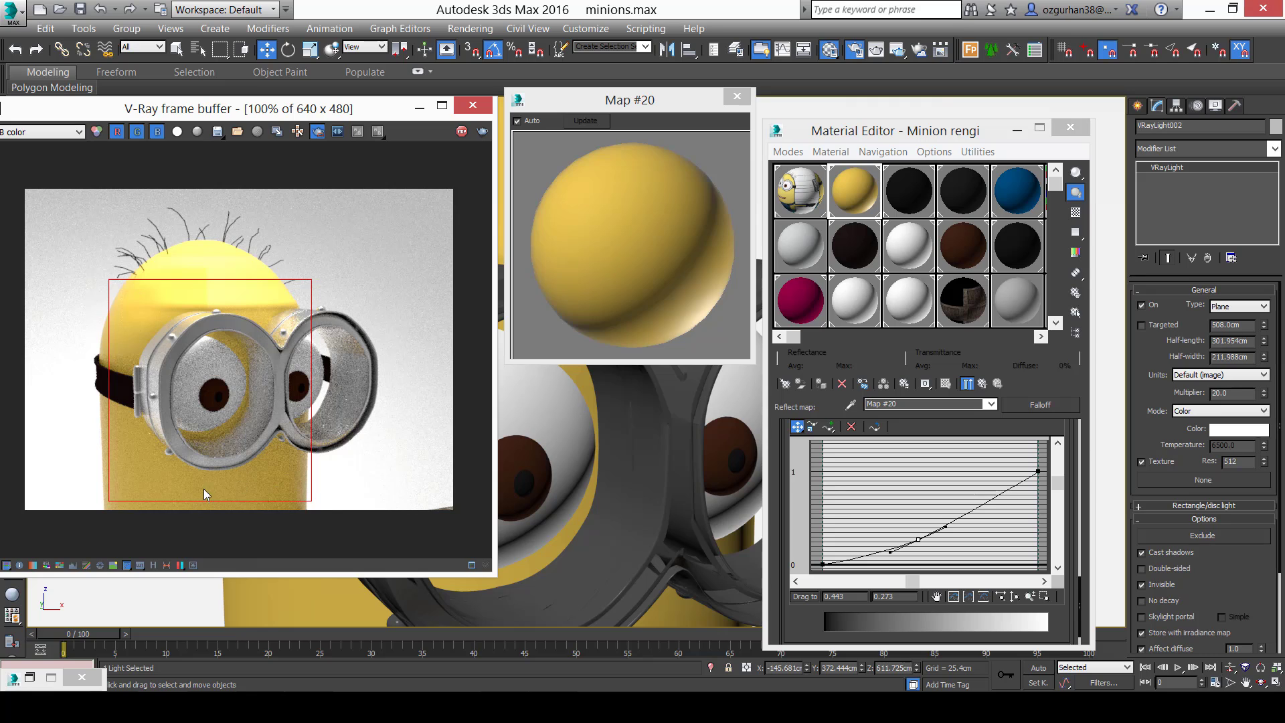
Redraw the render region across the lower body and reposition it around the head's strap-side edge and nearest goggle.
{"action": "left_click_drag", "start_coordinate": [87, 440], "coordinate": [366, 536]}
{"action": "scroll", "coordinate": [150, 476], "scroll_direction": "up", "scroll_amount": 1}
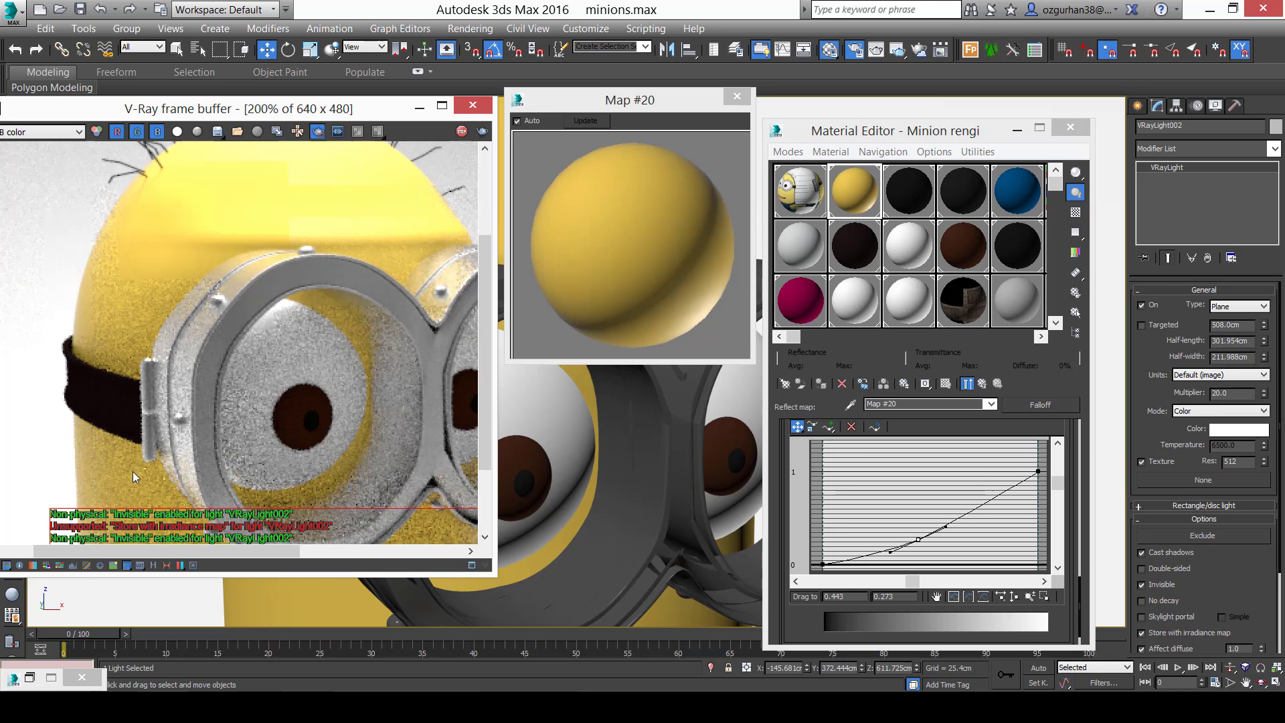
{"action": "middle_click_drag", "start_coordinate": [132, 472], "coordinate": [227, 439]}
{"action": "scroll", "coordinate": [227, 439], "scroll_direction": "down", "scroll_amount": 1}
{"action": "left_click_drag", "start_coordinate": [54, 287], "coordinate": [201, 530]}
{"action": "scroll", "coordinate": [166, 421], "scroll_direction": "up", "scroll_amount": 1}
{"action": "middle_click_drag", "start_coordinate": [182, 423], "coordinate": [248, 397]}
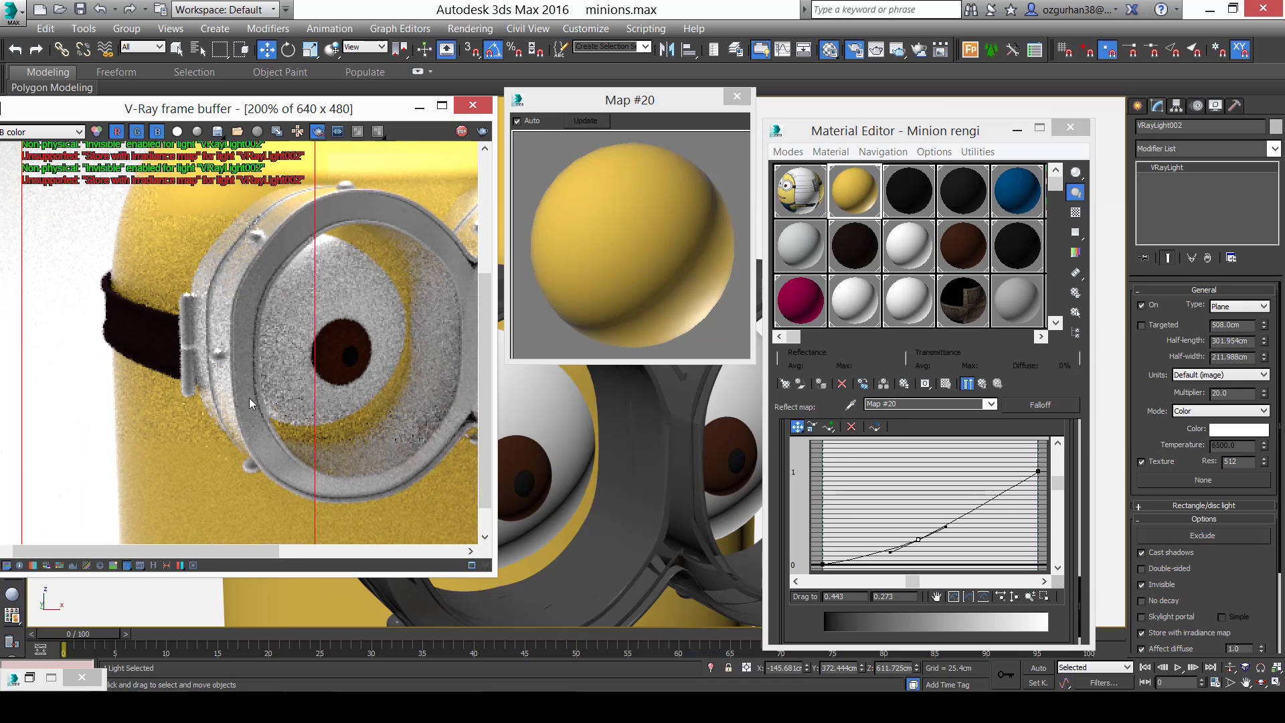
{"action": "scroll", "coordinate": [230, 333], "scroll_direction": "down", "scroll_amount": 1}
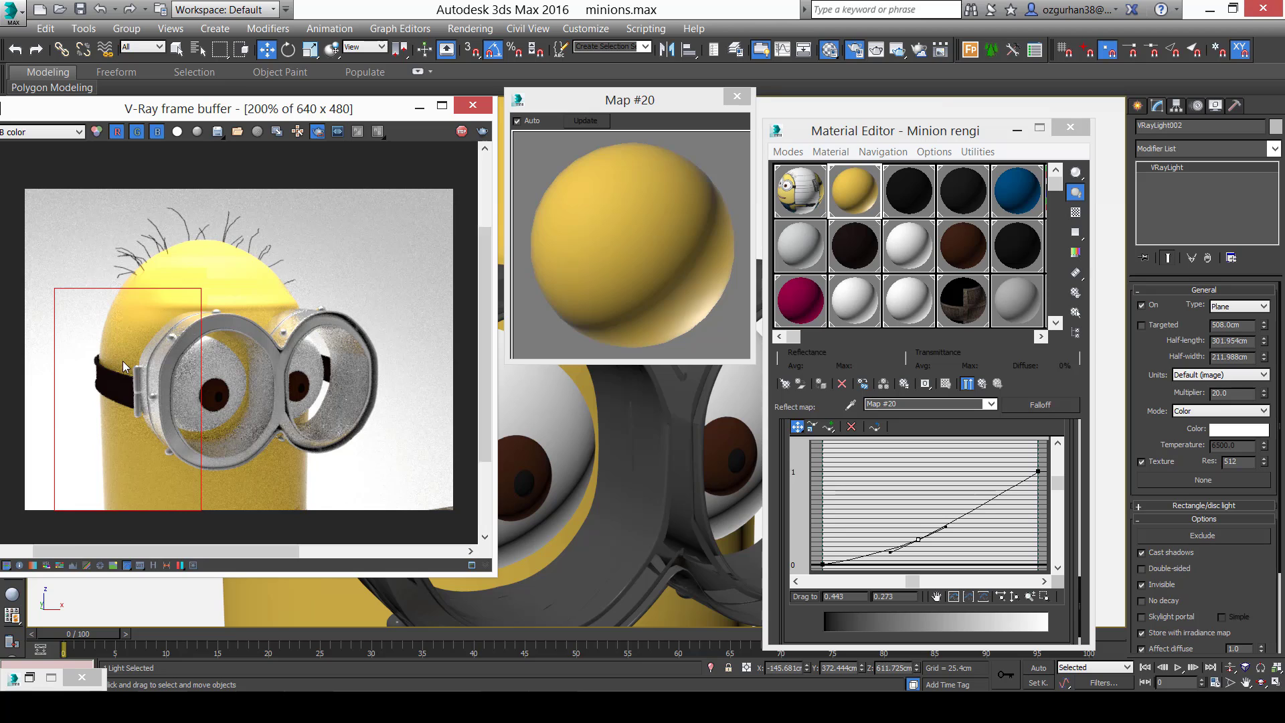
{"action": "scroll", "coordinate": [158, 335], "scroll_direction": "up", "scroll_amount": 1}
{"action": "middle_click_drag", "start_coordinate": [246, 331], "coordinate": [320, 324]}
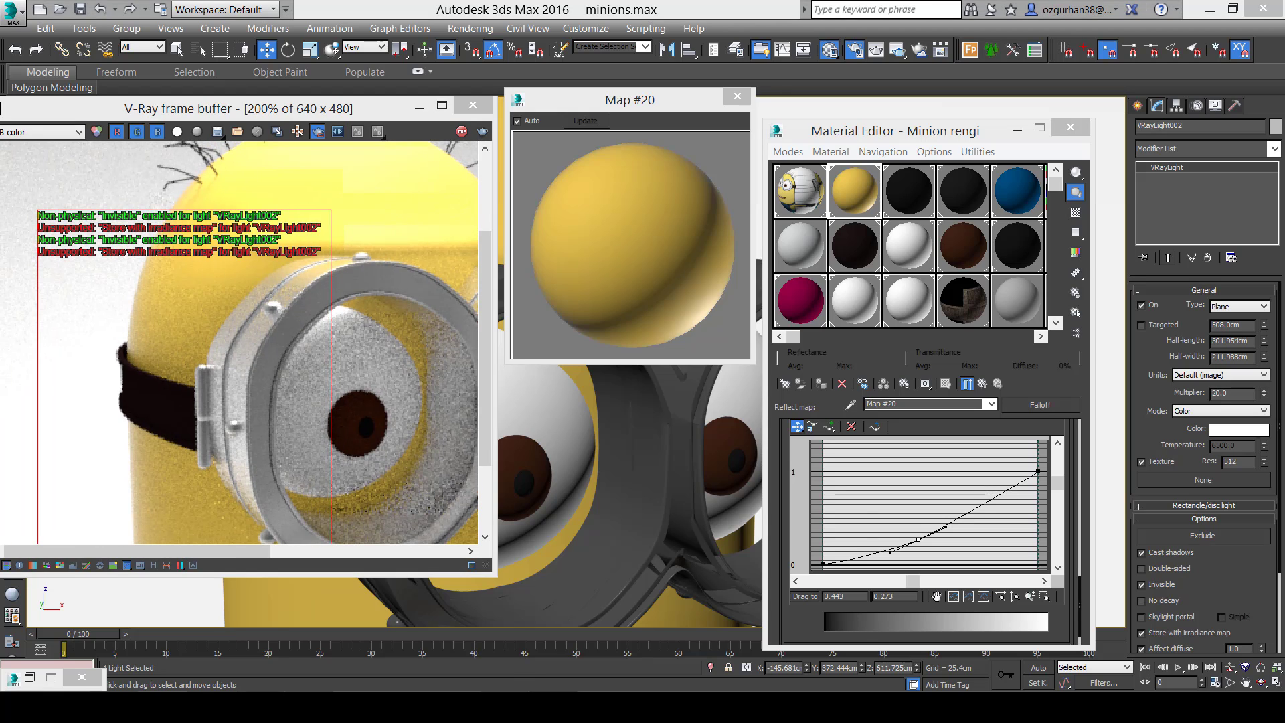
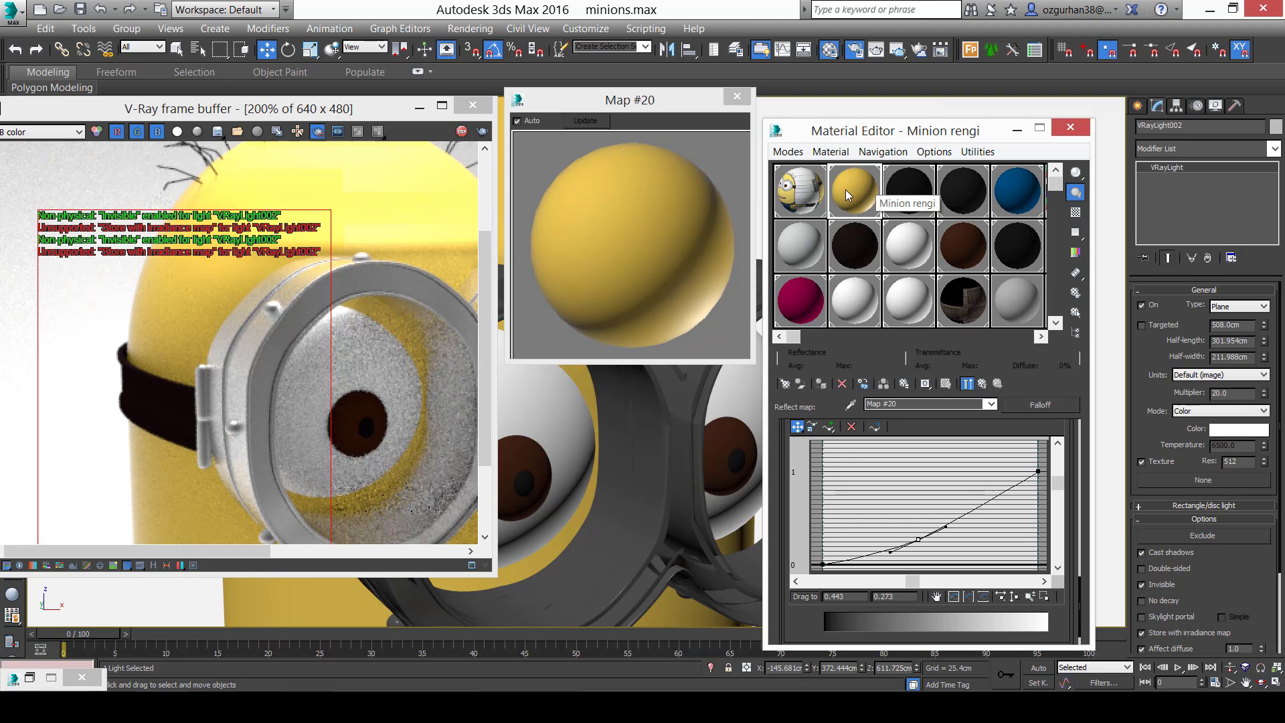
Shift the reflection Falloff's curve point to about 0.322, 0.23.
{"action": "middle_click_drag", "start_coordinate": [173, 332], "coordinate": [145, 307]}
{"action": "scroll", "coordinate": [115, 370], "scroll_direction": "down", "scroll_amount": 1}
{"action": "scroll", "coordinate": [94, 353], "scroll_direction": "up", "scroll_amount": 1}
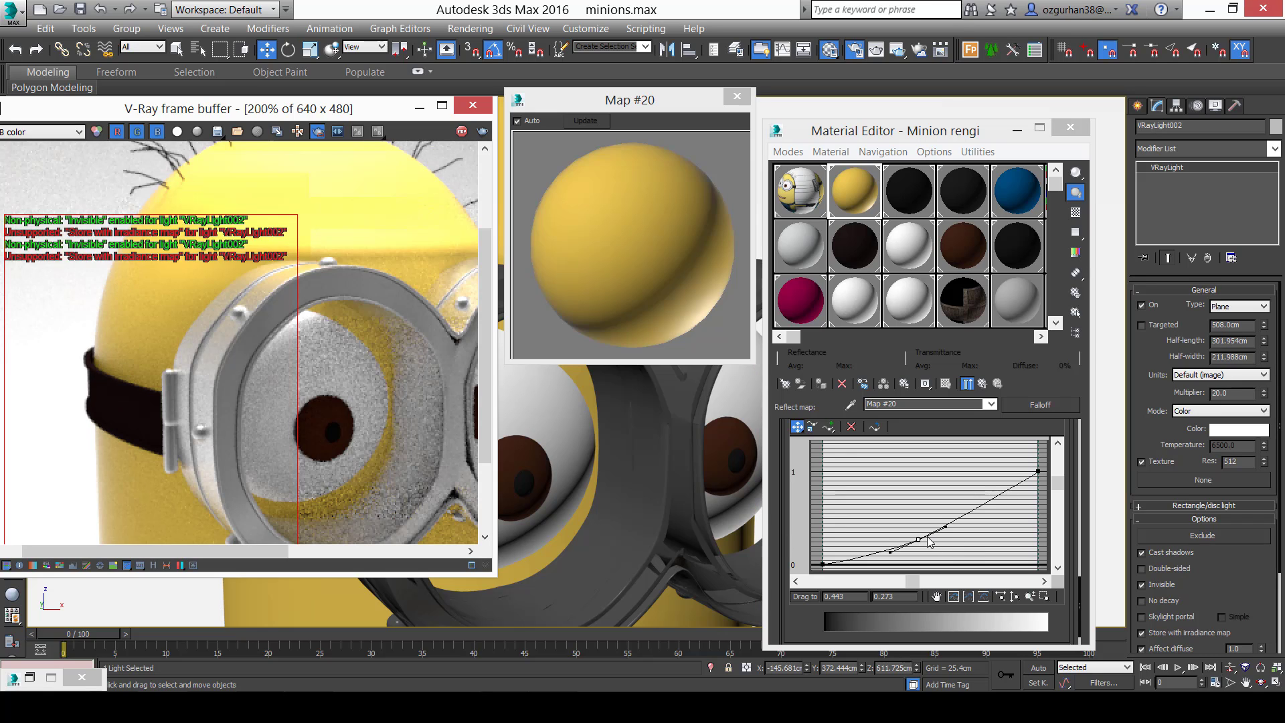
{"action": "left_click_drag", "start_coordinate": [921, 539], "coordinate": [901, 549]}
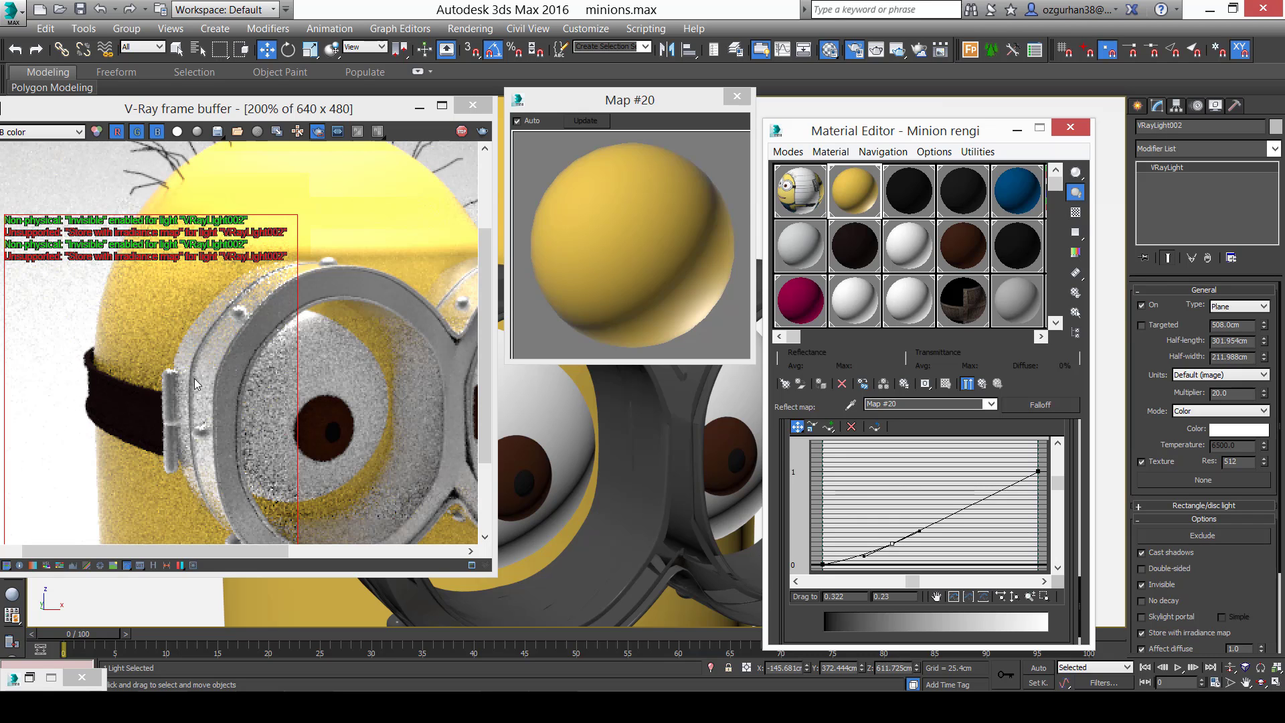
Examine the rendered skin edge around the strap, goggle and forehead at different magnifications.
{"action": "double_click", "coordinate": [152, 396]}
{"action": "scroll", "coordinate": [107, 416], "scroll_direction": "up", "scroll_amount": 1}
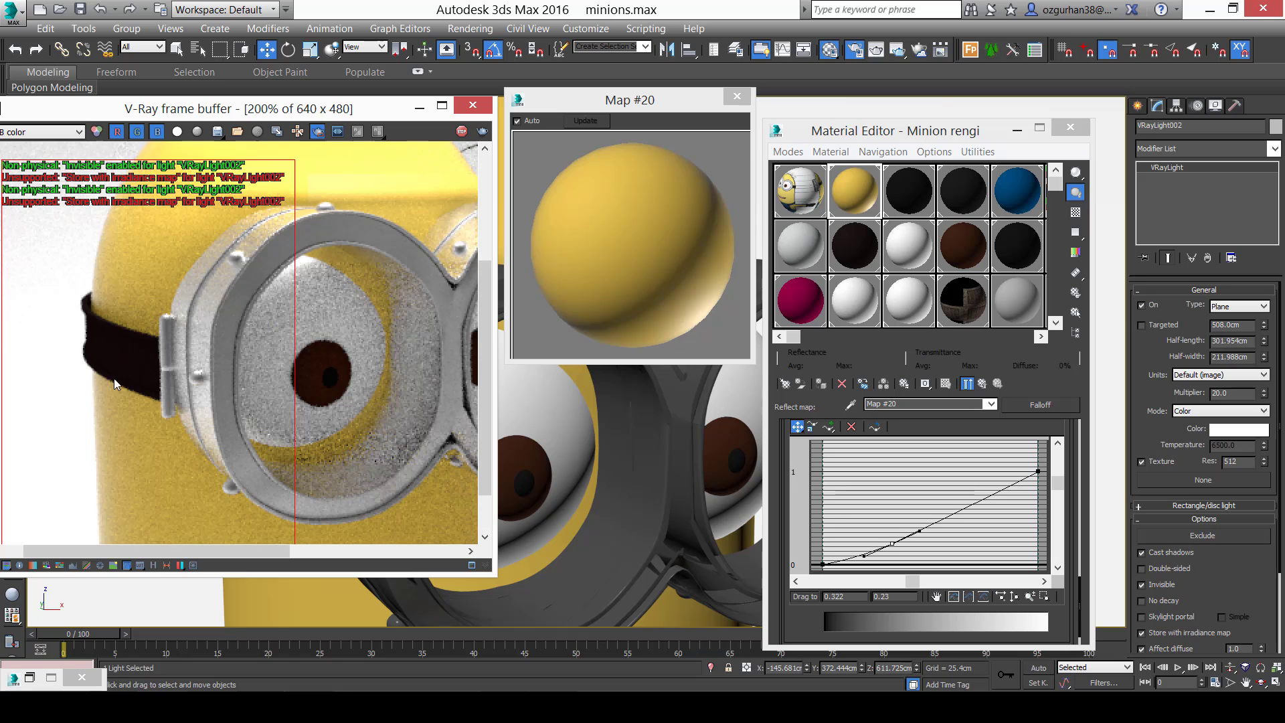
{"action": "scroll", "coordinate": [126, 336], "scroll_direction": "down", "scroll_amount": 1}
{"action": "scroll", "coordinate": [110, 351], "scroll_direction": "up", "scroll_amount": 1}
{"action": "scroll", "coordinate": [103, 364], "scroll_direction": "up", "scroll_amount": 1}
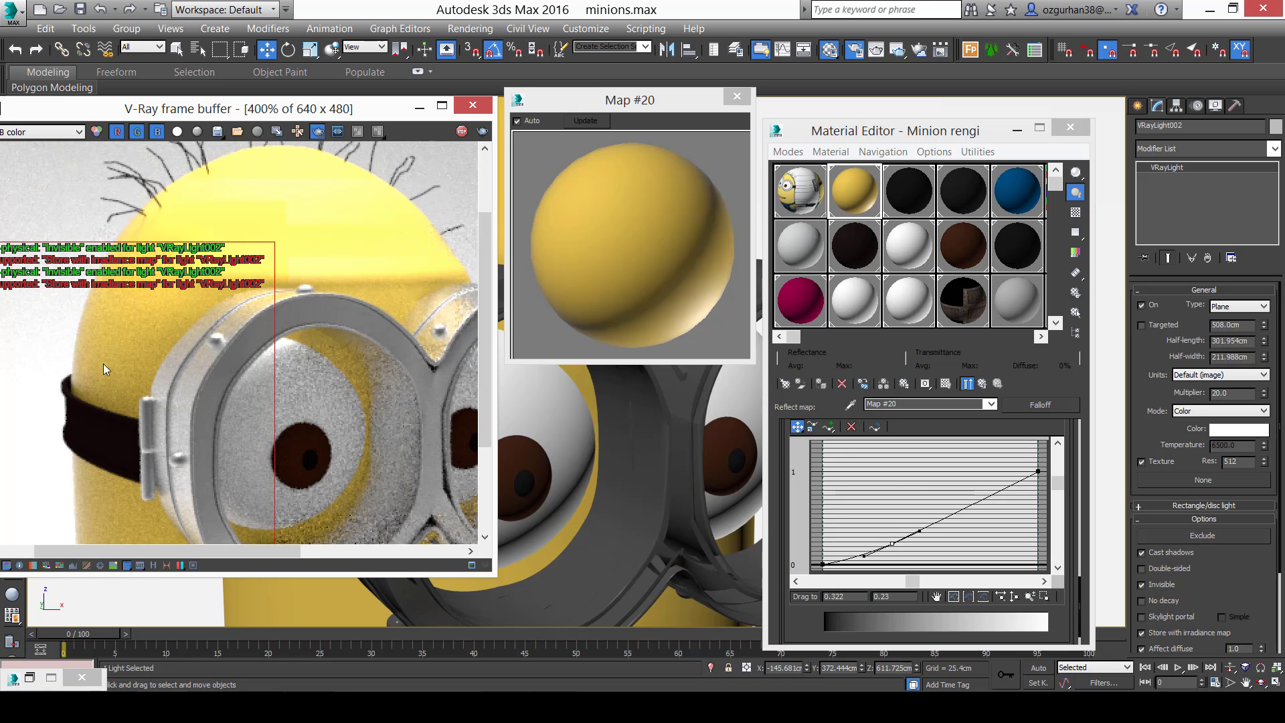
{"action": "scroll", "coordinate": [191, 360], "scroll_direction": "down", "scroll_amount": 1}
{"action": "mouse_move", "coordinate": [179, 389]}
{"action": "middle_mouse_down"}
{"action": "mouse_move", "coordinate": [178, 304]}
{"action": "mouse_move", "coordinate": [167, 347]}
{"action": "middle_mouse_up"}
{"action": "scroll", "coordinate": [183, 331], "scroll_direction": "down", "scroll_amount": 1}
{"action": "scroll", "coordinate": [137, 294], "scroll_direction": "up", "scroll_amount": 1}
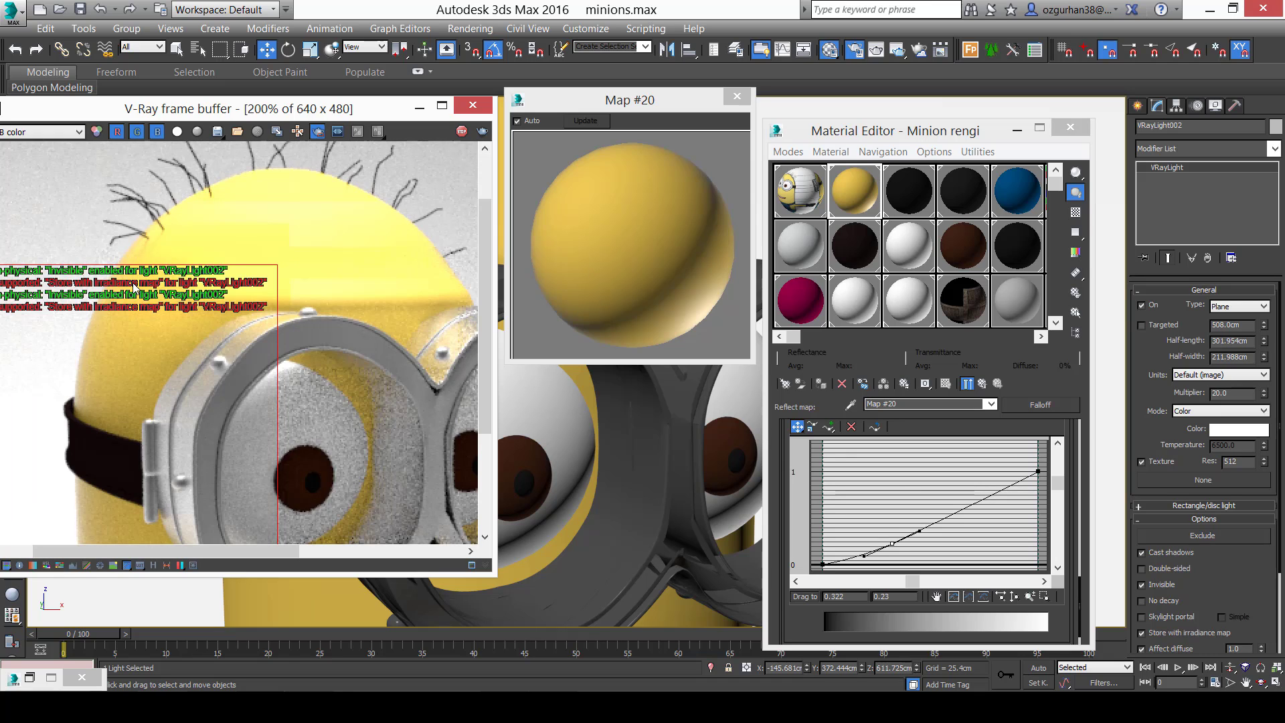
{"action": "scroll", "coordinate": [162, 305], "scroll_direction": "down", "scroll_amount": 1}
{"action": "scroll", "coordinate": [131, 344], "scroll_direction": "up", "scroll_amount": 1}
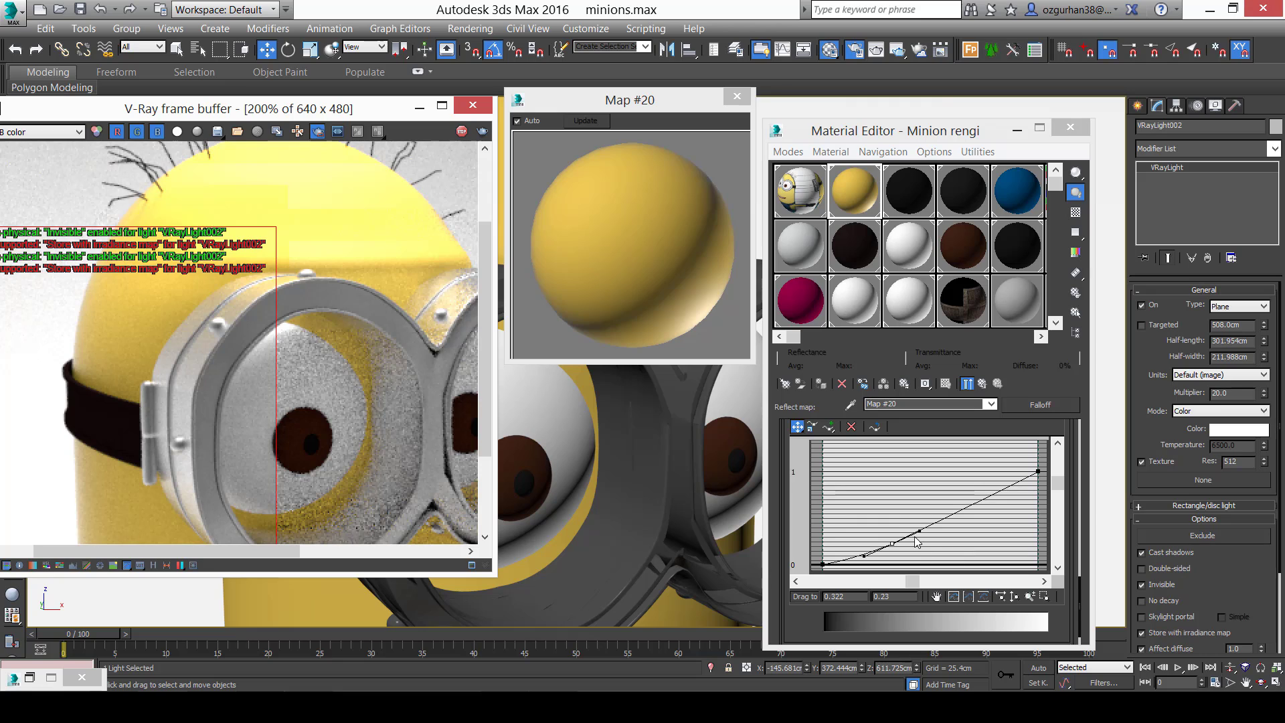
Lower the Falloff curve point to about 0.338, 0.143 and check the skin edge in the render.
{"action": "left_click_drag", "start_coordinate": [893, 542], "coordinate": [897, 554]}
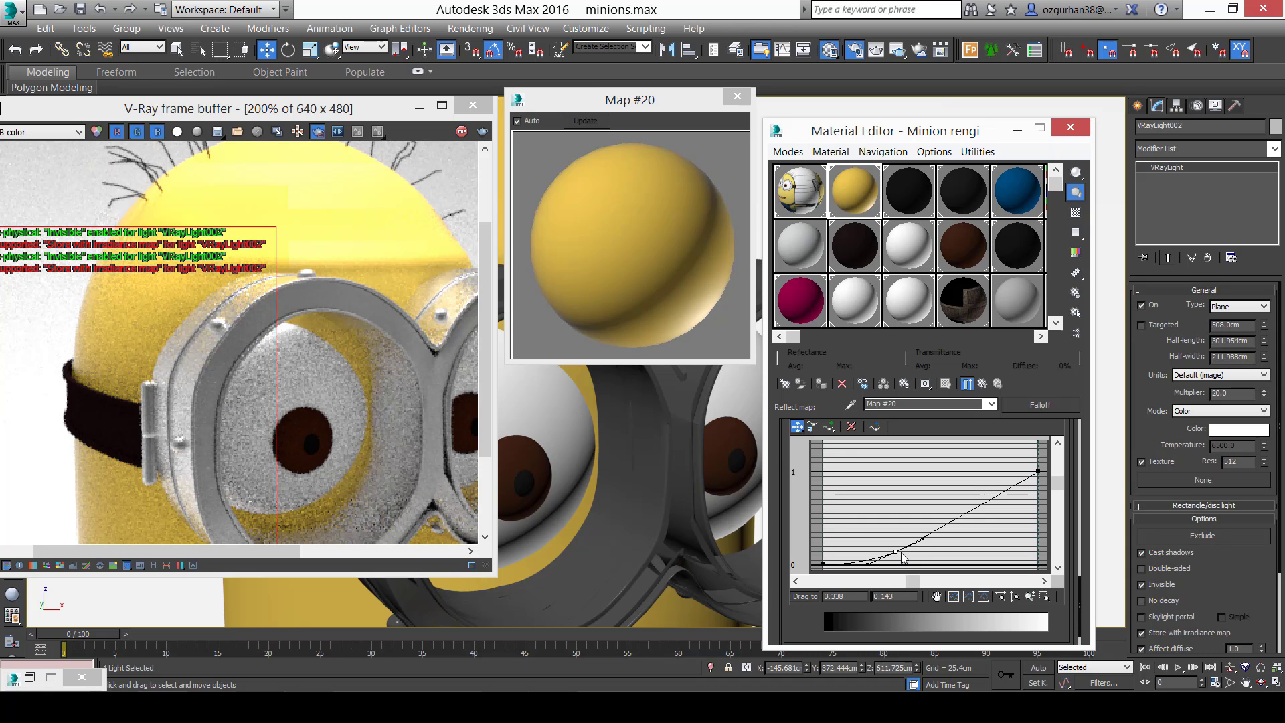
{"action": "left_click", "coordinate": [68, 431]}
{"action": "scroll", "coordinate": [155, 405], "scroll_direction": "down", "scroll_amount": 1}
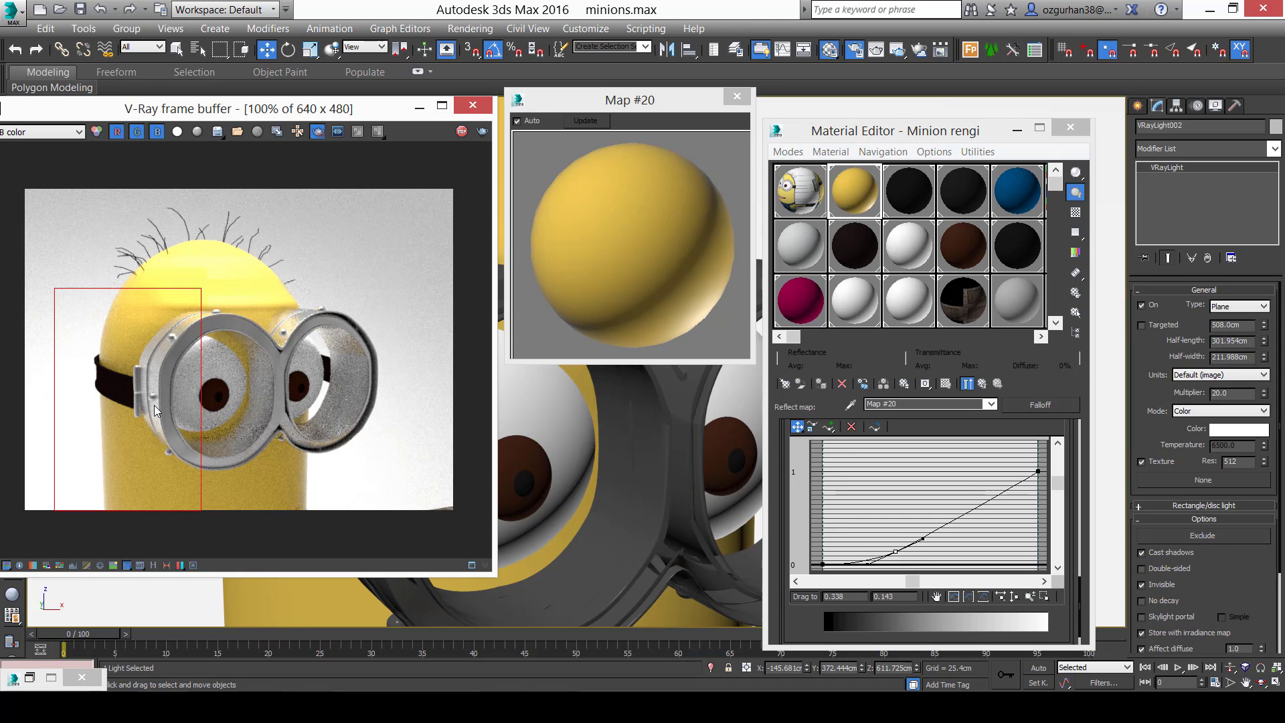
{"action": "scroll", "coordinate": [111, 428], "scroll_direction": "up", "scroll_amount": 1}
{"action": "scroll", "coordinate": [126, 216], "scroll_direction": "up", "scroll_amount": 1}
{"action": "middle_click_drag", "start_coordinate": [127, 217], "coordinate": [157, 265]}
{"action": "scroll", "coordinate": [137, 246], "scroll_direction": "down", "scroll_amount": 1}
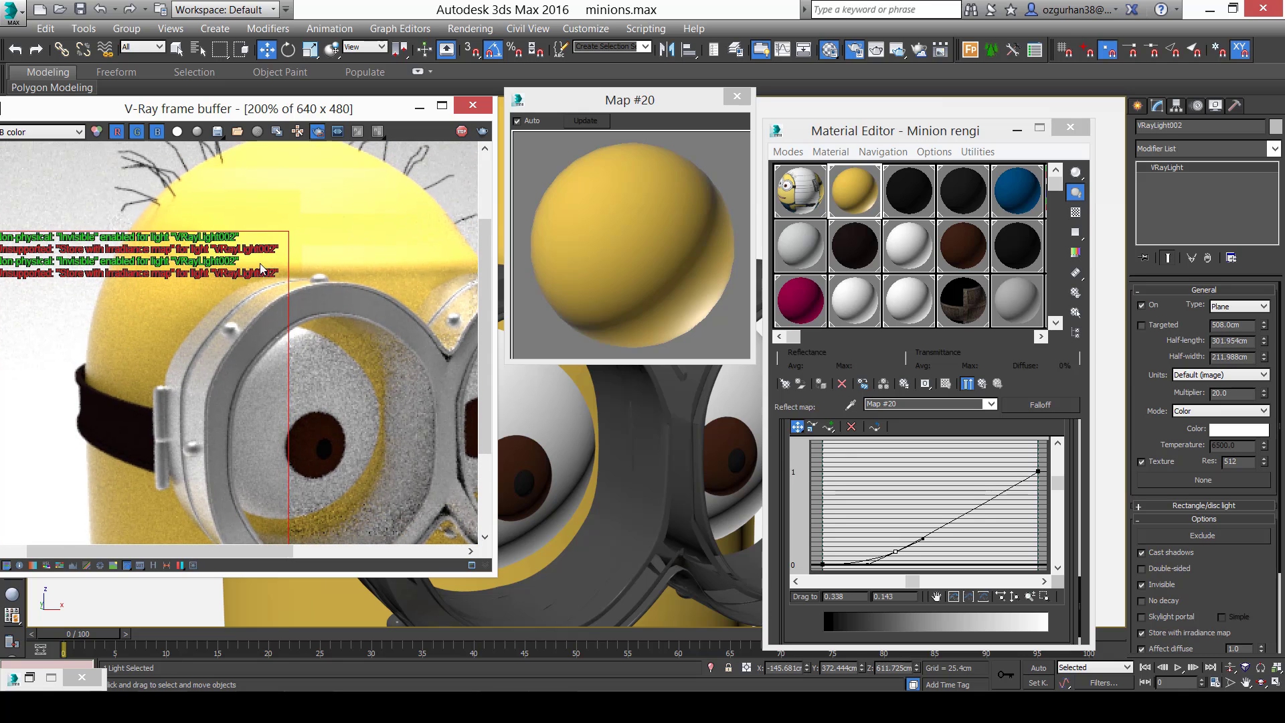
Enlarge the render region around the whole head and goggles, and turn region rendering off to render the full frame.
{"action": "middle_click_drag", "start_coordinate": [261, 269], "coordinate": [214, 292]}
{"action": "scroll", "coordinate": [114, 166], "scroll_direction": "down", "scroll_amount": 1}
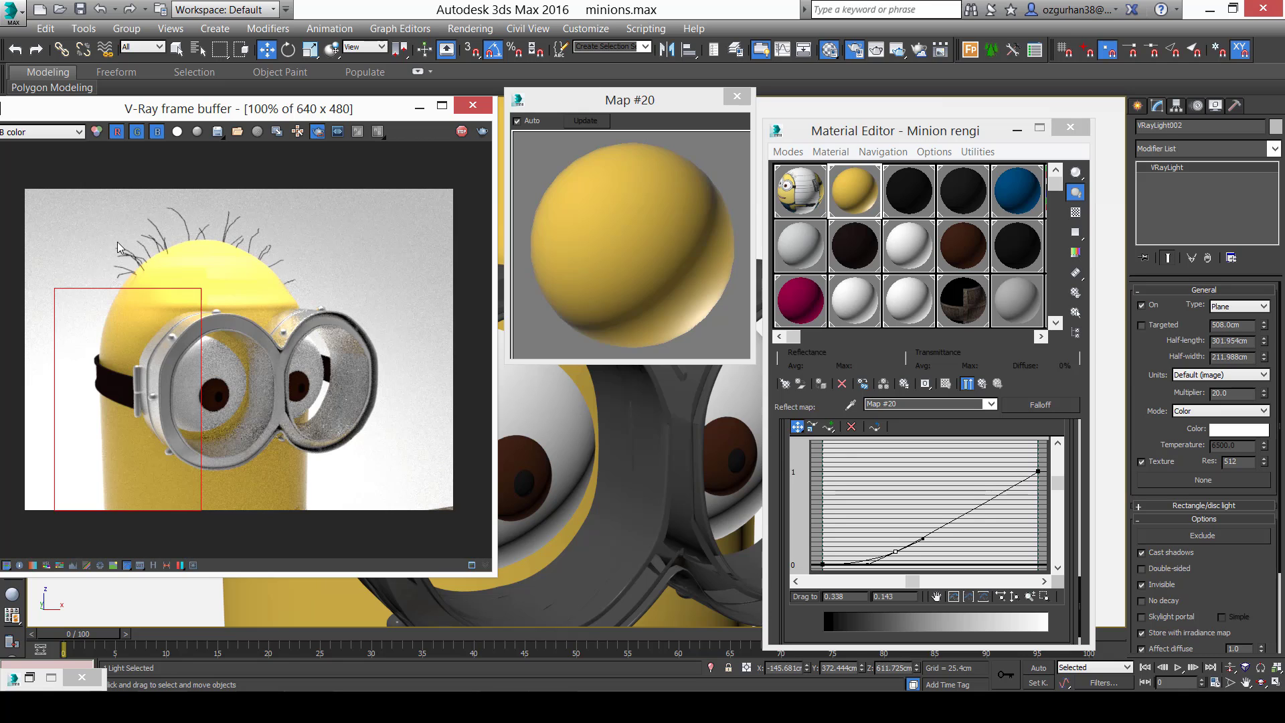
{"action": "left_click_drag", "start_coordinate": [71, 206], "coordinate": [382, 510]}
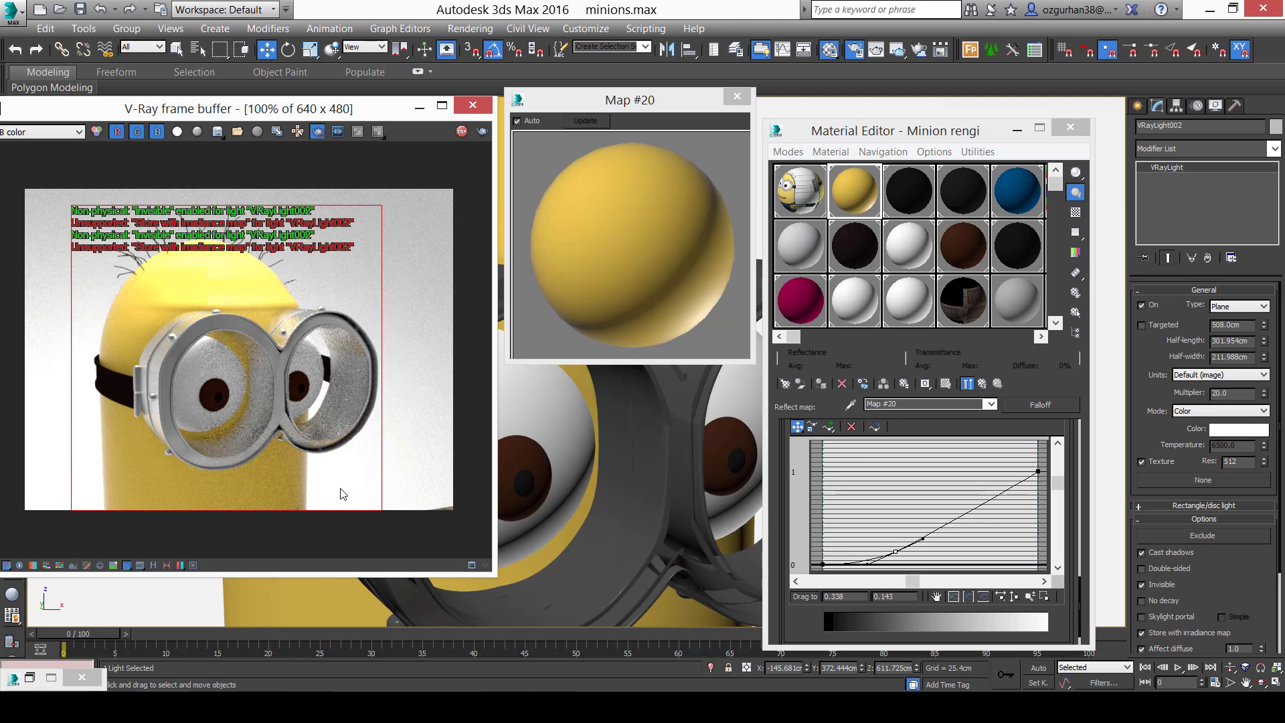
{"action": "left_click", "coordinate": [317, 131]}
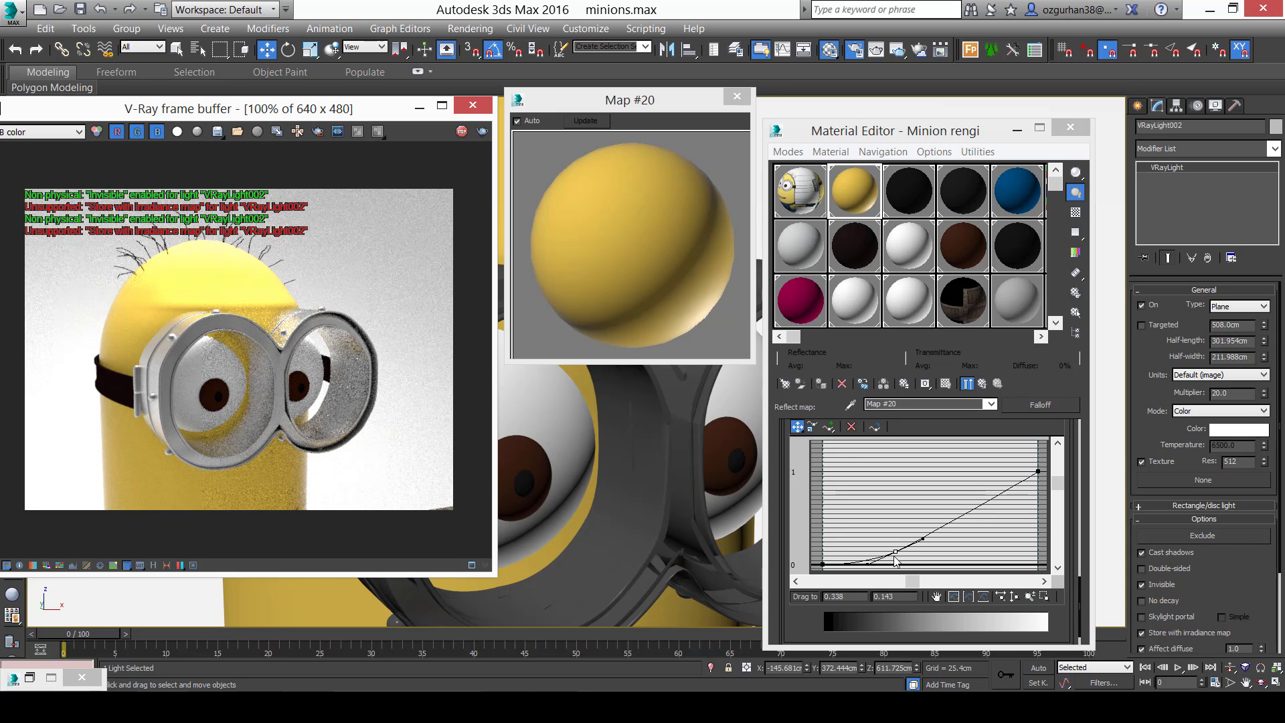
Raise the Falloff curve point to about 0.226, 0.782 for a stronger reflection.
{"action": "left_click_drag", "start_coordinate": [894, 551], "coordinate": [873, 514]}
{"action": "left_click_drag", "start_coordinate": [872, 496], "coordinate": [871, 491]}
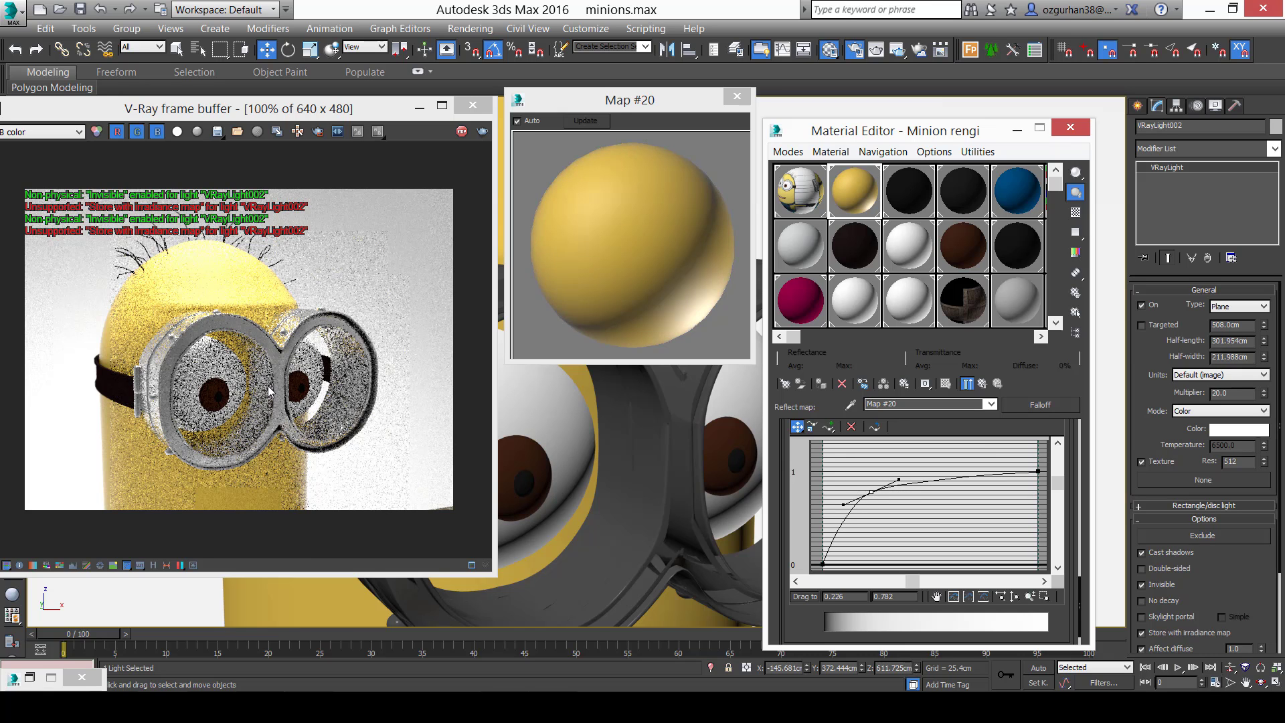
{"action": "left_click", "coordinate": [593, 622]}
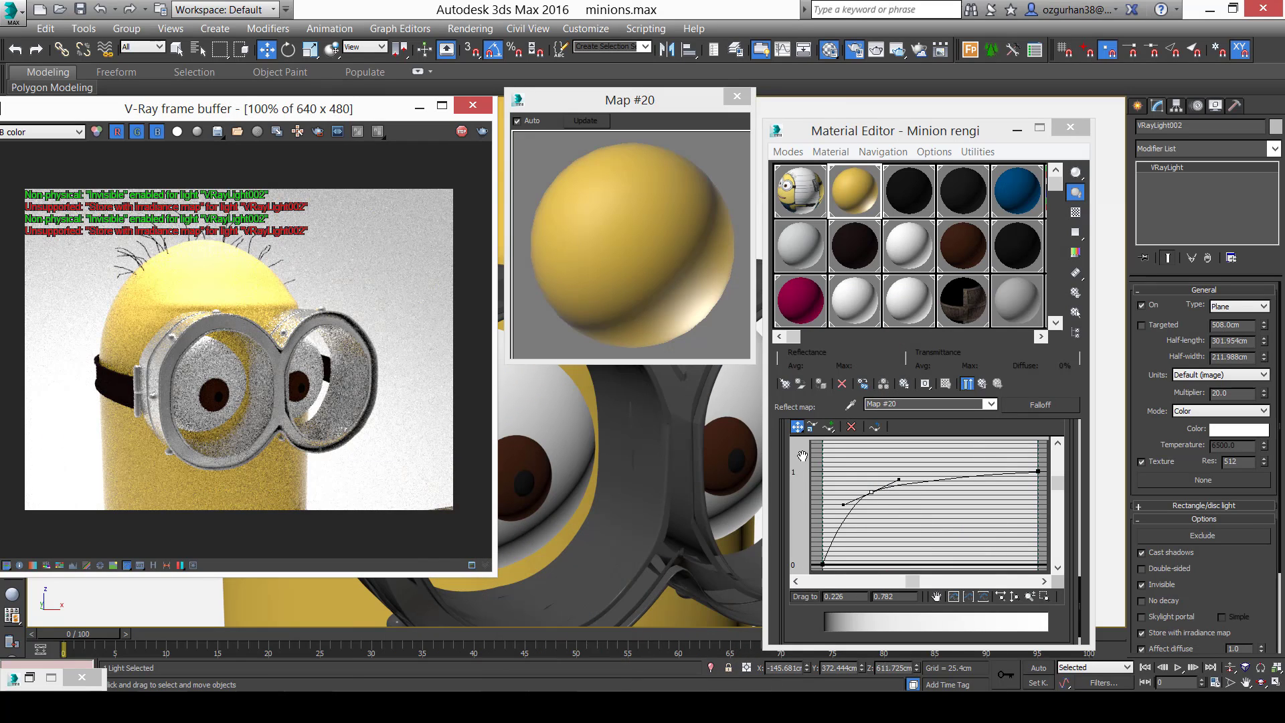
Lengthen and steepen the curve point's Bezier handle, and check the skin reflection beside the goggle.
{"action": "left_click", "coordinate": [870, 493]}
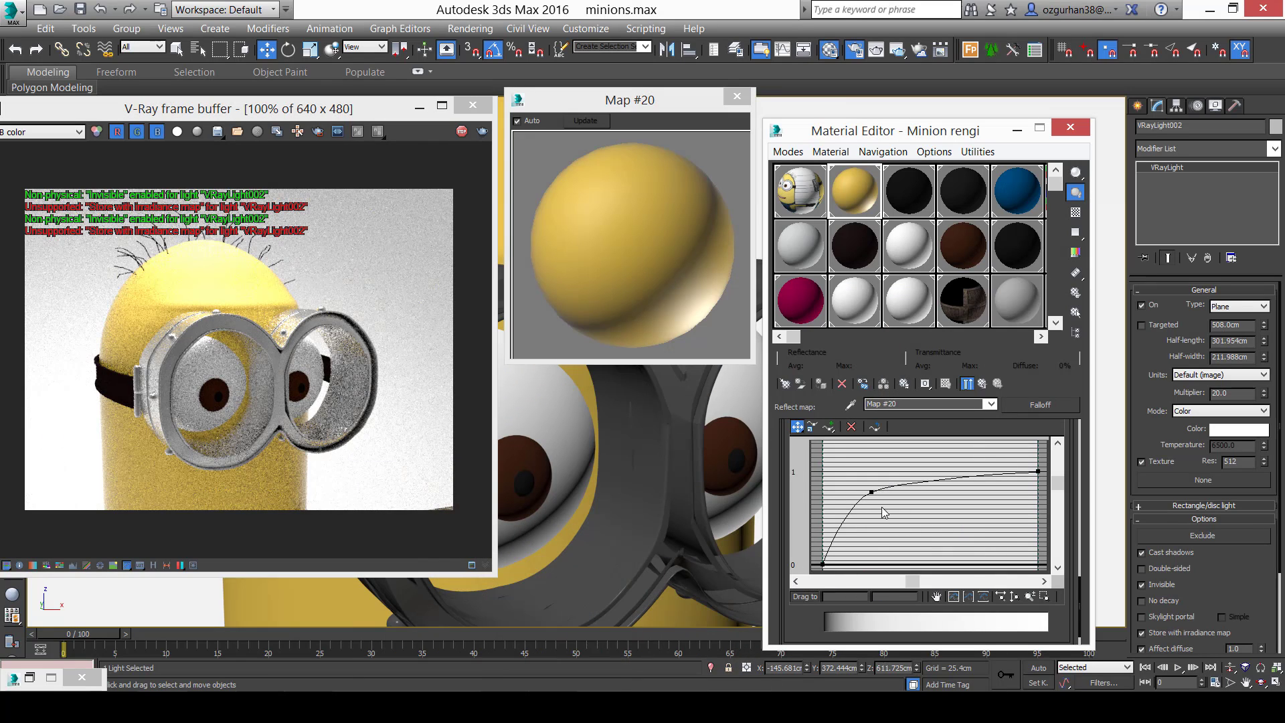
{"action": "left_click", "coordinate": [870, 492]}
{"action": "left_click_drag", "start_coordinate": [898, 483], "coordinate": [917, 465]}
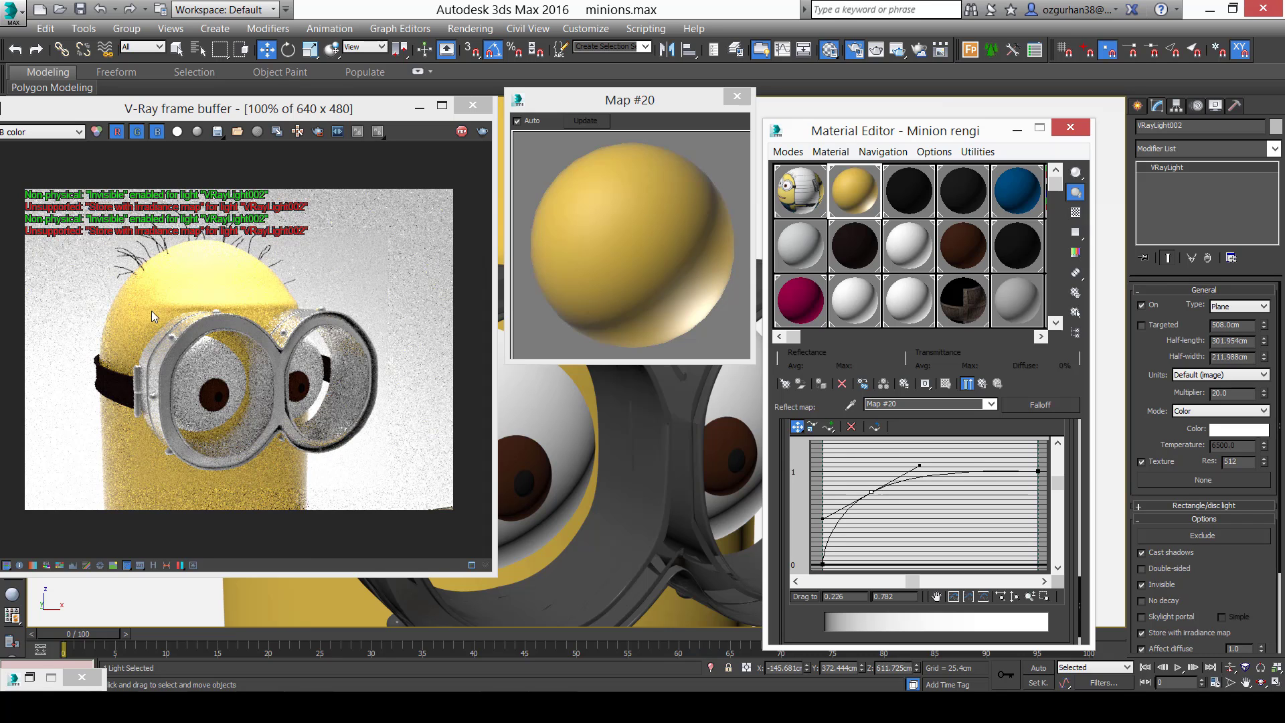
{"action": "scroll", "coordinate": [181, 288], "scroll_direction": "up", "scroll_amount": 1}
{"action": "middle_click_drag", "start_coordinate": [177, 284], "coordinate": [290, 195]}
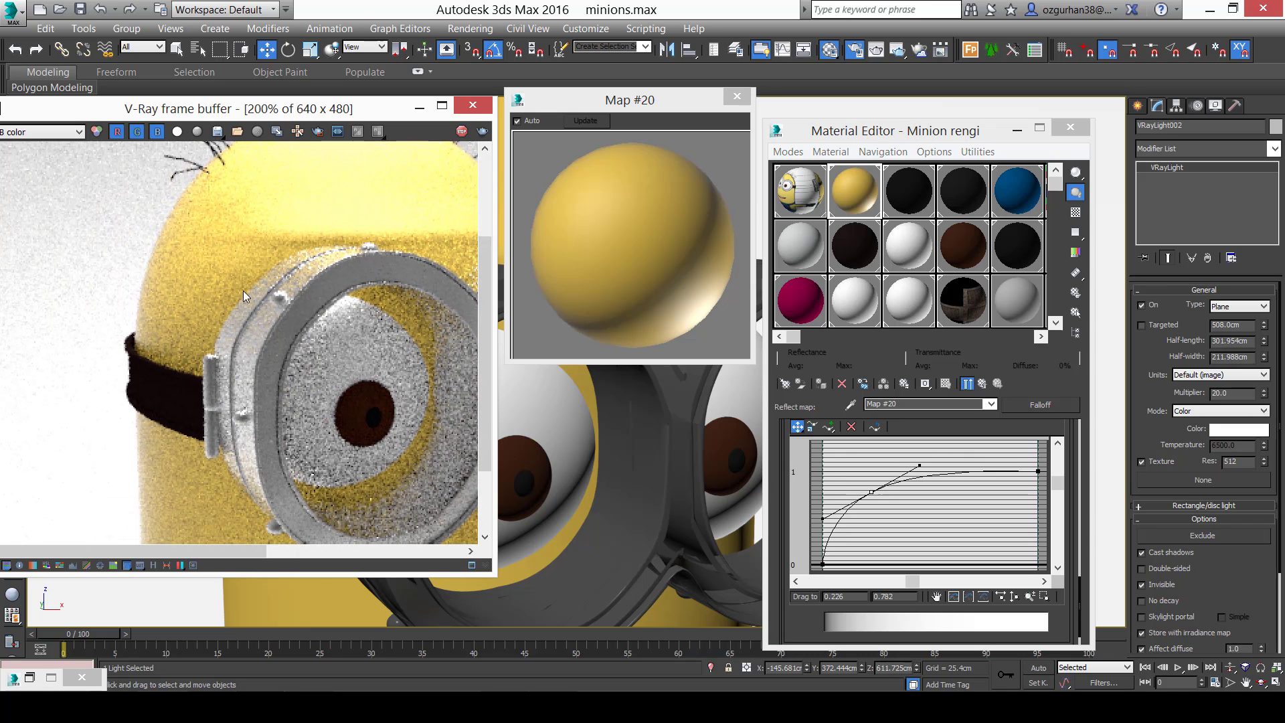
{"action": "scroll", "coordinate": [277, 326], "scroll_direction": "down", "scroll_amount": 1}
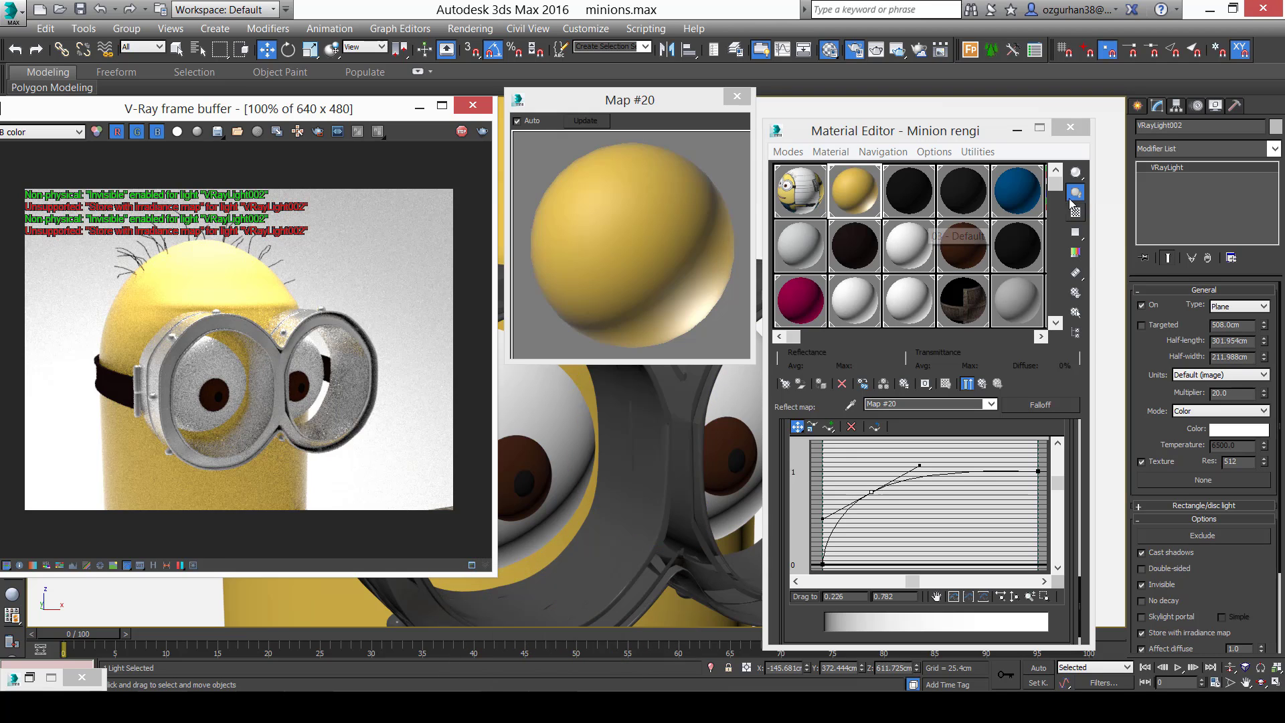
Select the Metal_Gözlük material sample and replace the magnified yellow preview with one of this material.
{"action": "mouse_move", "coordinate": [1055, 184]}
{"action": "left_mouse_down"}
{"action": "mouse_move", "coordinate": [1070, 311]}
{"action": "mouse_move", "coordinate": [1055, 192]}
{"action": "left_mouse_up"}
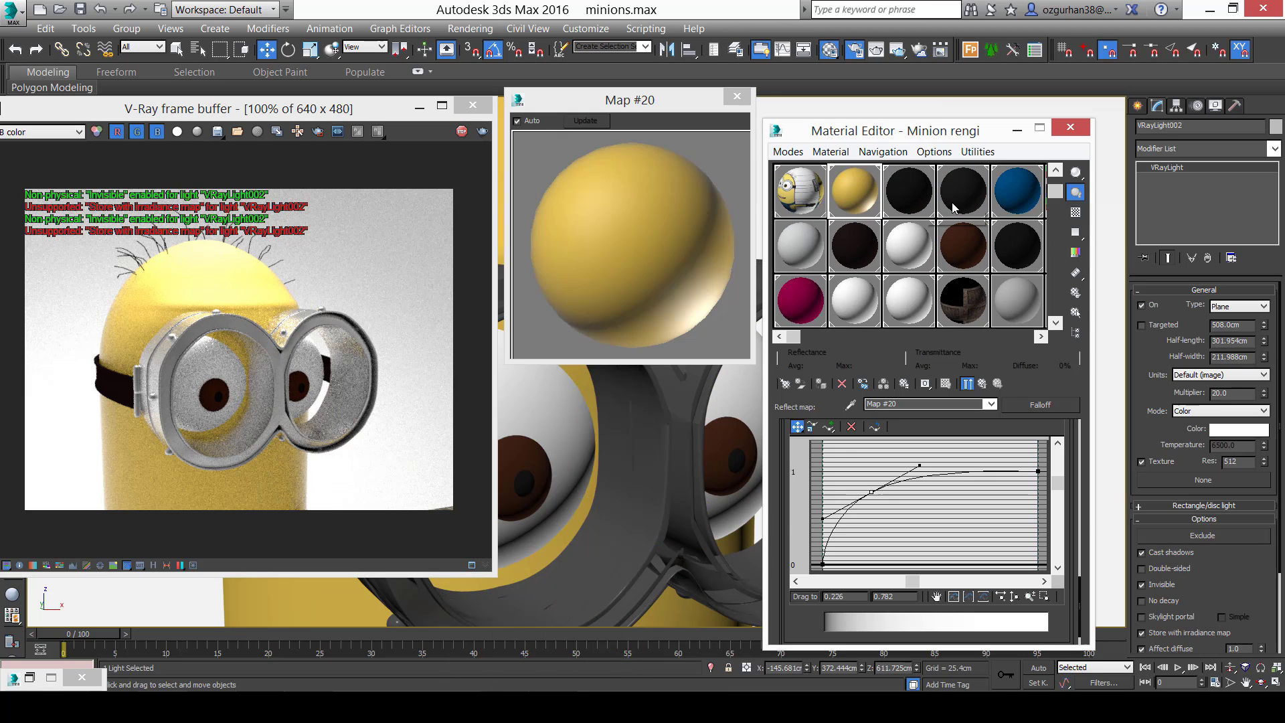
{"action": "left_click", "coordinate": [1055, 208]}
{"action": "left_click", "coordinate": [800, 299]}
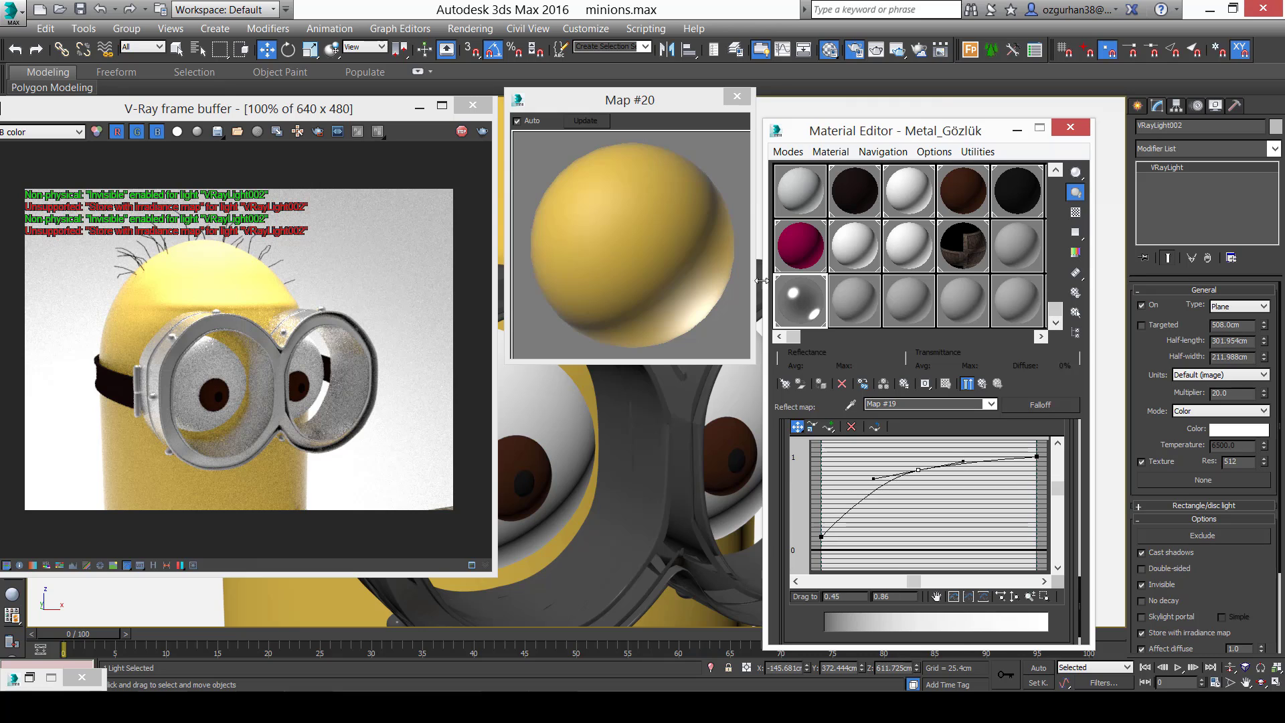
{"action": "left_click", "coordinate": [737, 100]}
{"action": "double_click", "coordinate": [807, 304]}
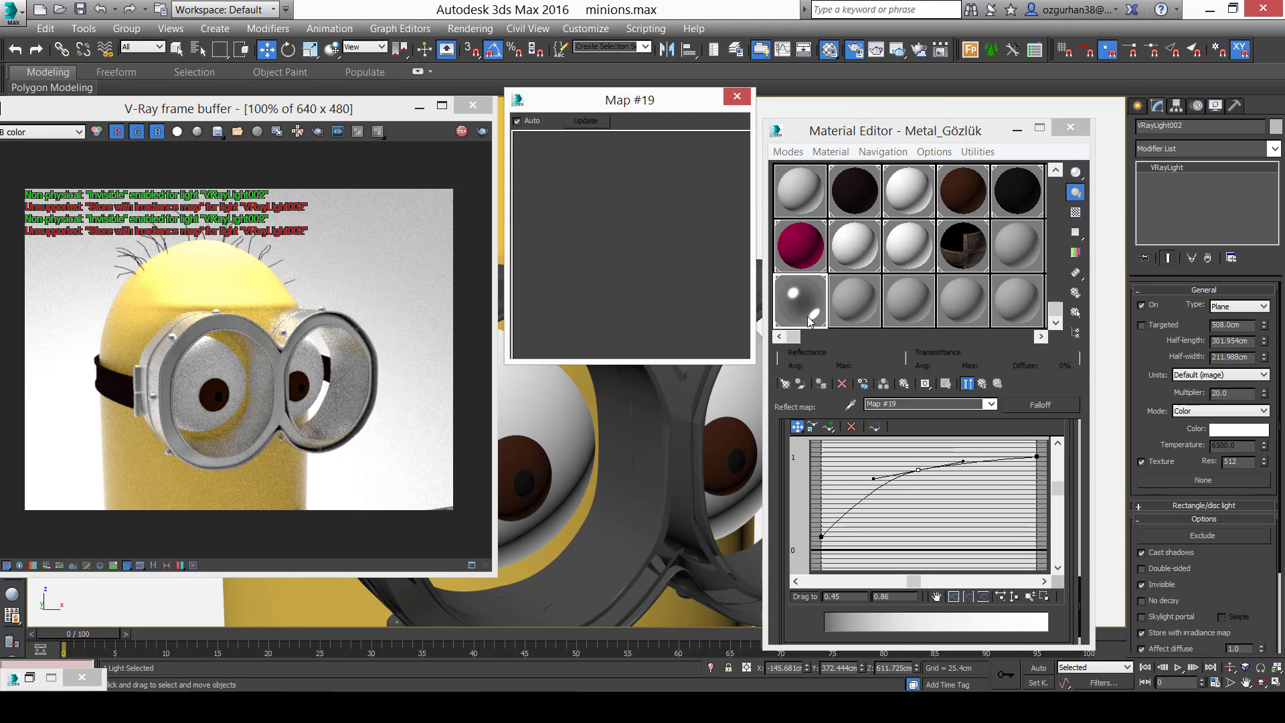
Return to the Metal_Gözlük material's basic parameters and open its Diffuse color for editing.
{"action": "left_click", "coordinate": [971, 382]}
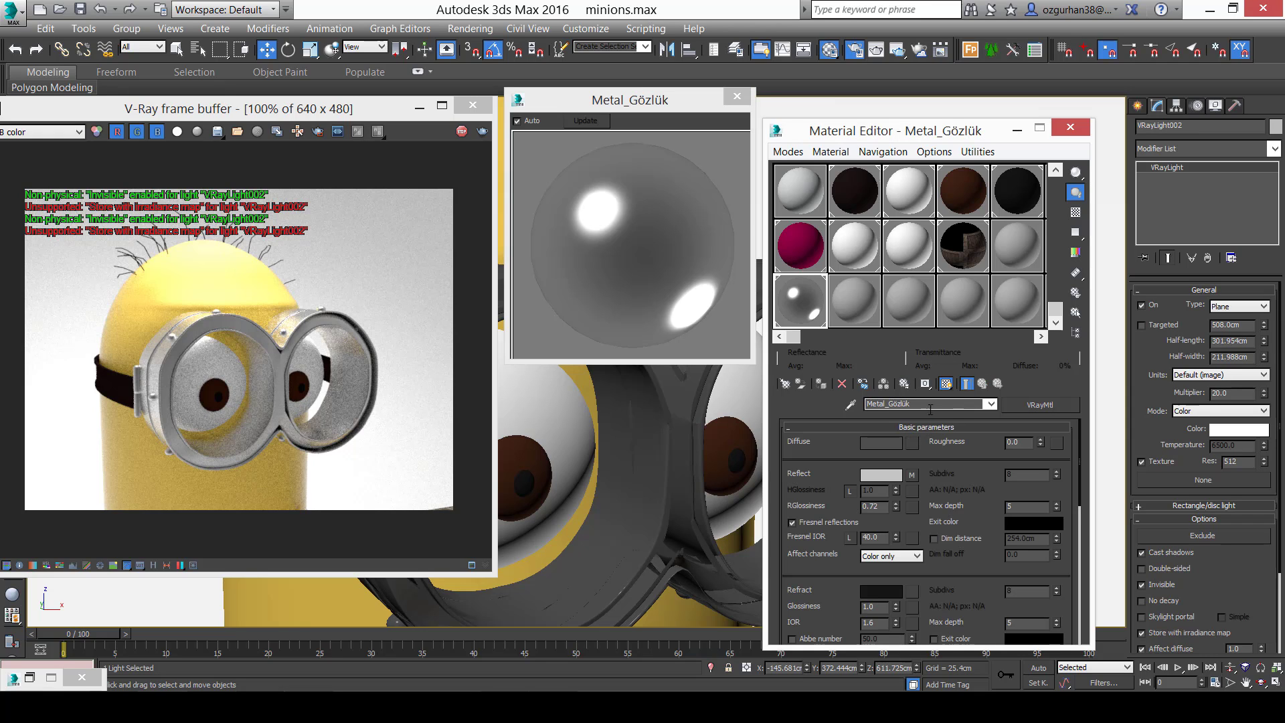
{"action": "left_click", "coordinate": [897, 444]}
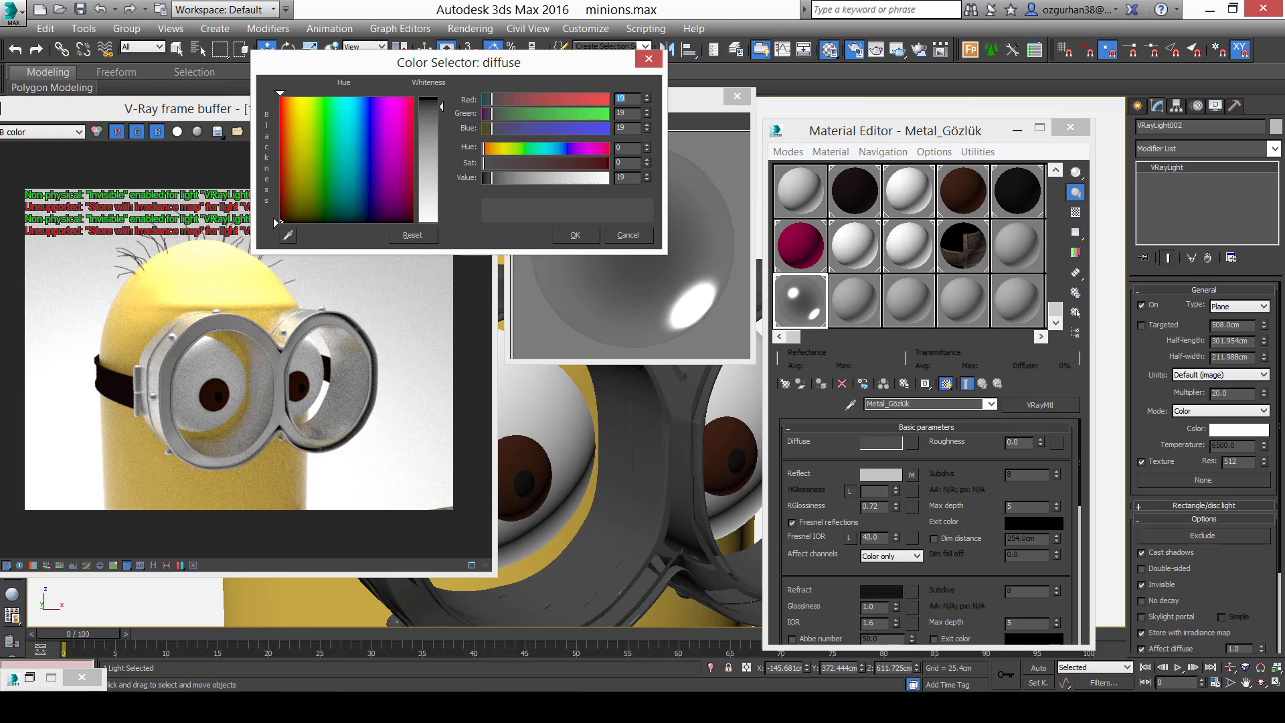
Set the Metal_Gözlük material's diffuse colour to black (RGB 0, 0, 0) and check the goggles in the render.
{"action": "left_click_drag", "start_coordinate": [443, 111], "coordinate": [445, 106]}
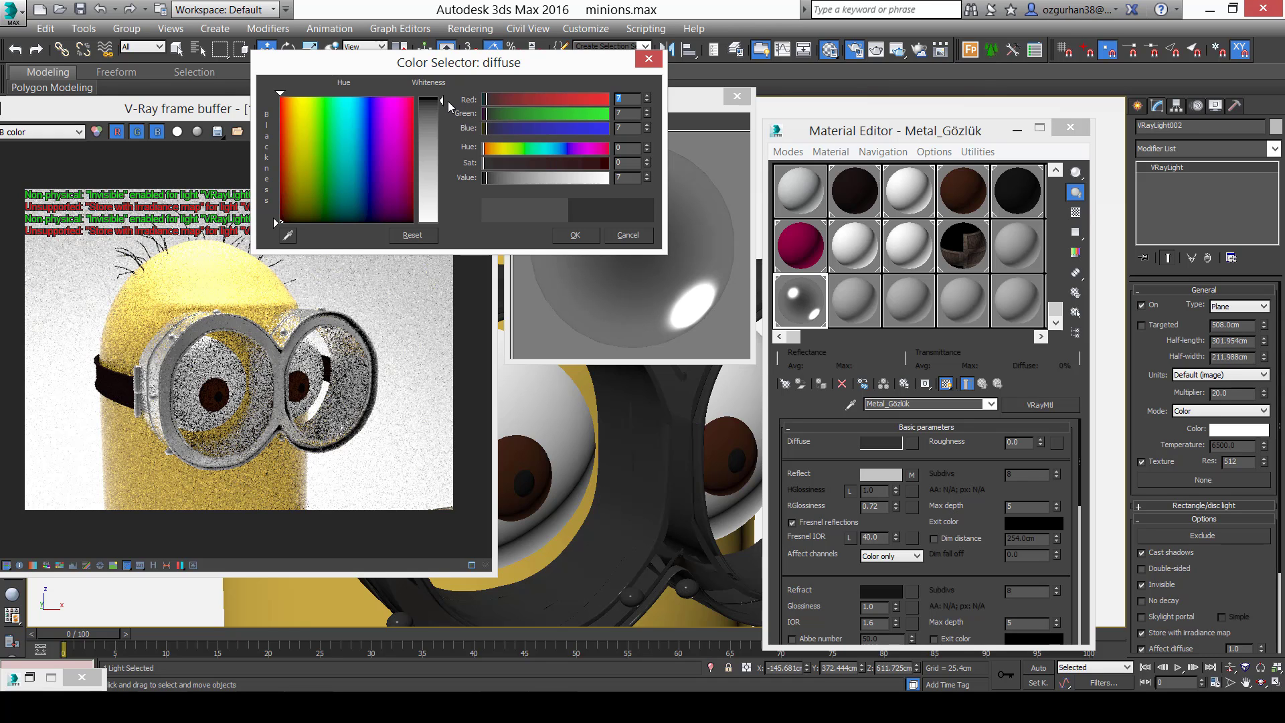
{"action": "left_click_drag", "start_coordinate": [447, 102], "coordinate": [448, 93]}
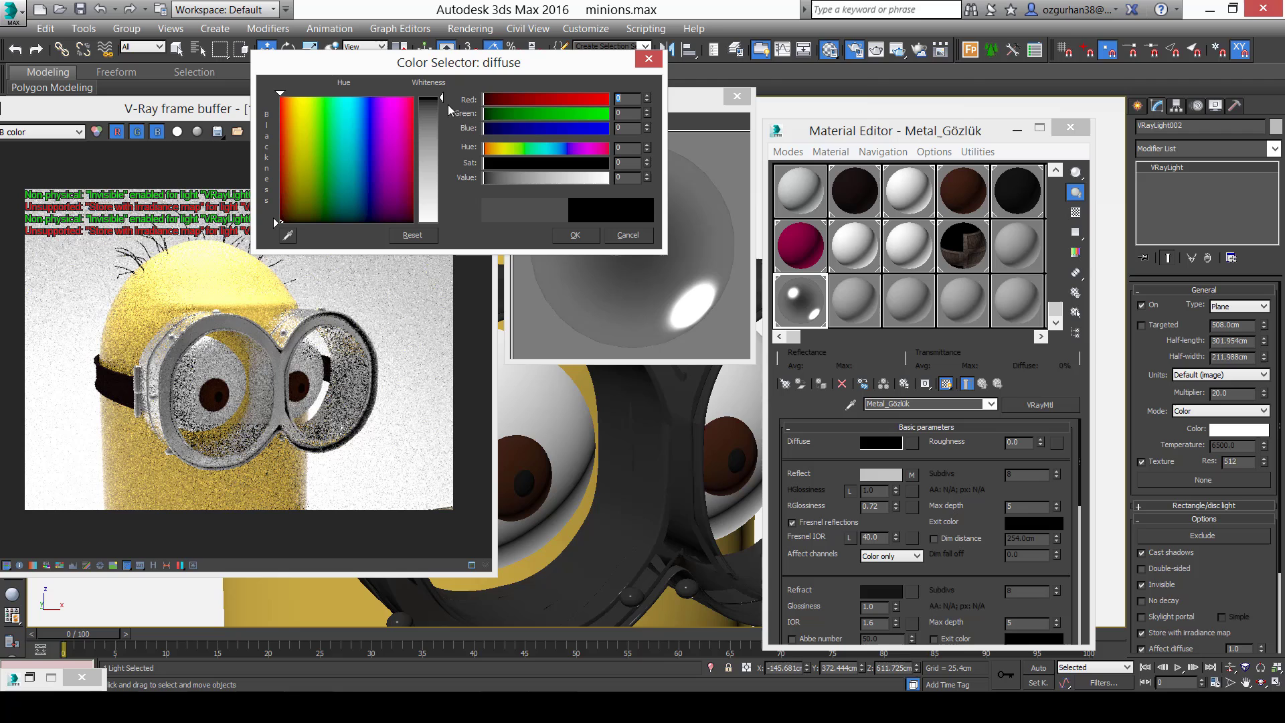
{"action": "left_click", "coordinate": [562, 235]}
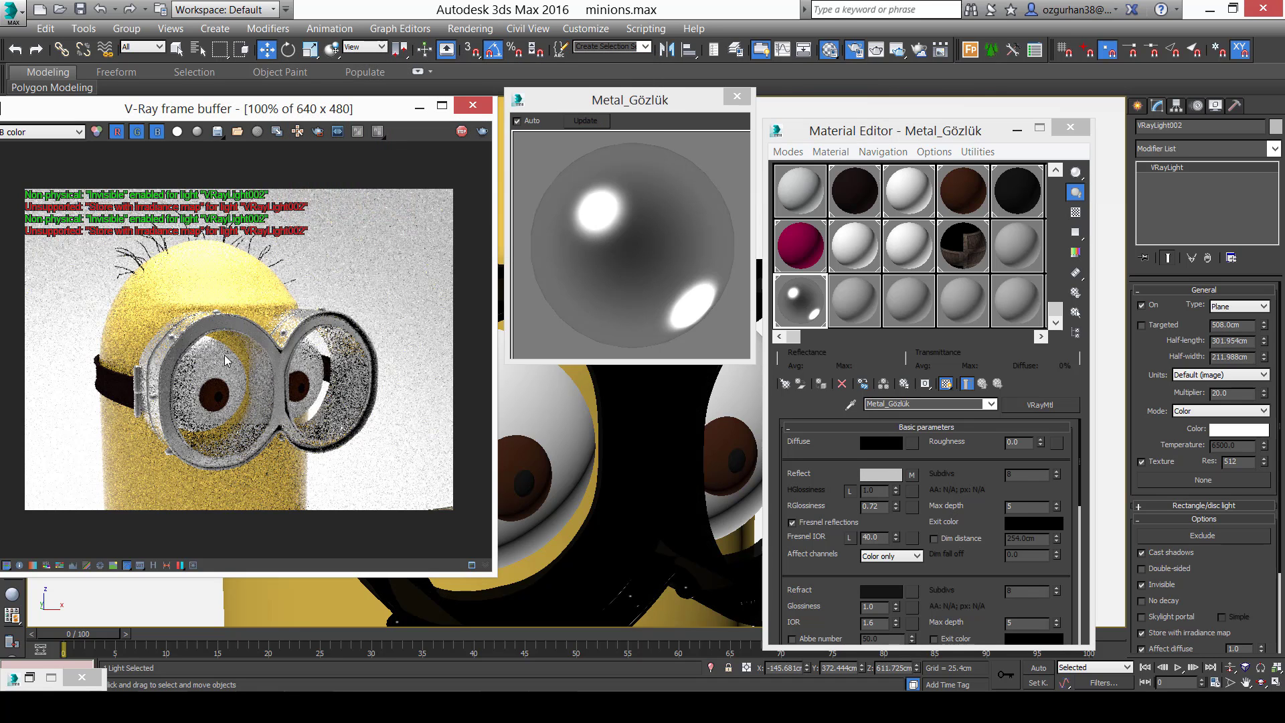
{"action": "scroll", "coordinate": [218, 343], "scroll_direction": "up", "scroll_amount": 2}
{"action": "scroll", "coordinate": [327, 346], "scroll_direction": "down", "scroll_amount": 2}
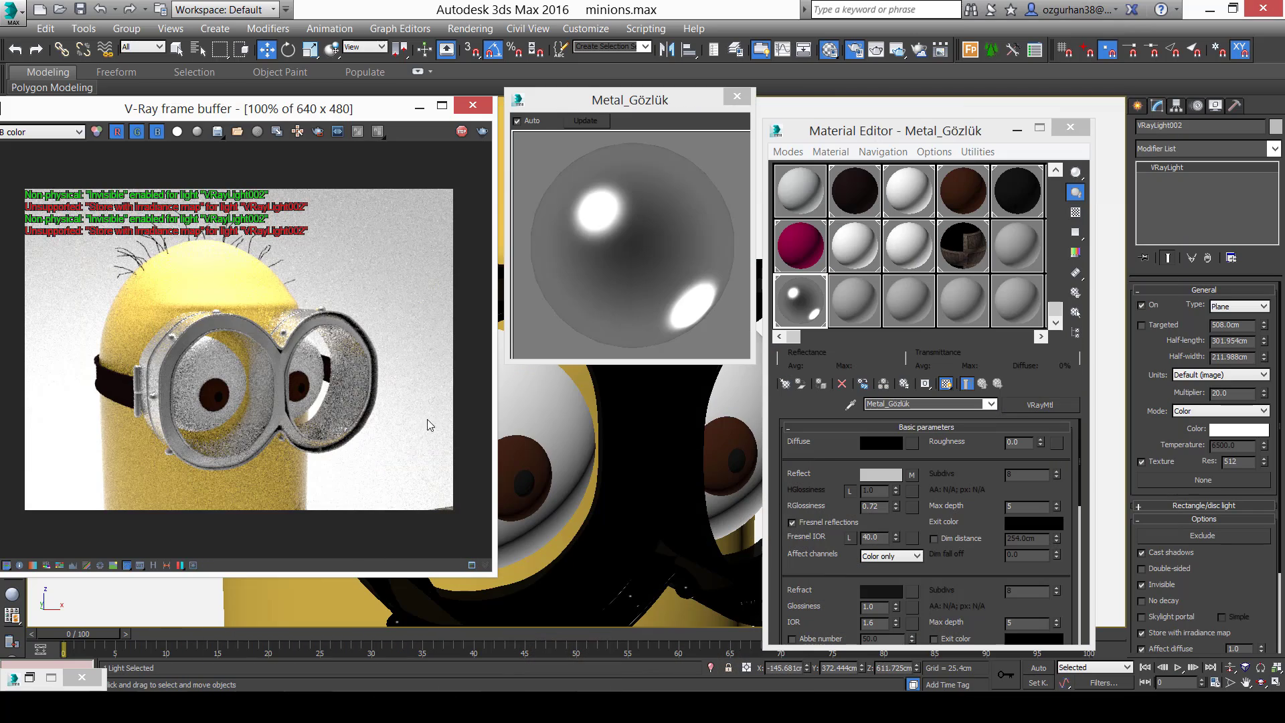
{"action": "scroll", "coordinate": [218, 337], "scroll_direction": "up", "scroll_amount": 2}
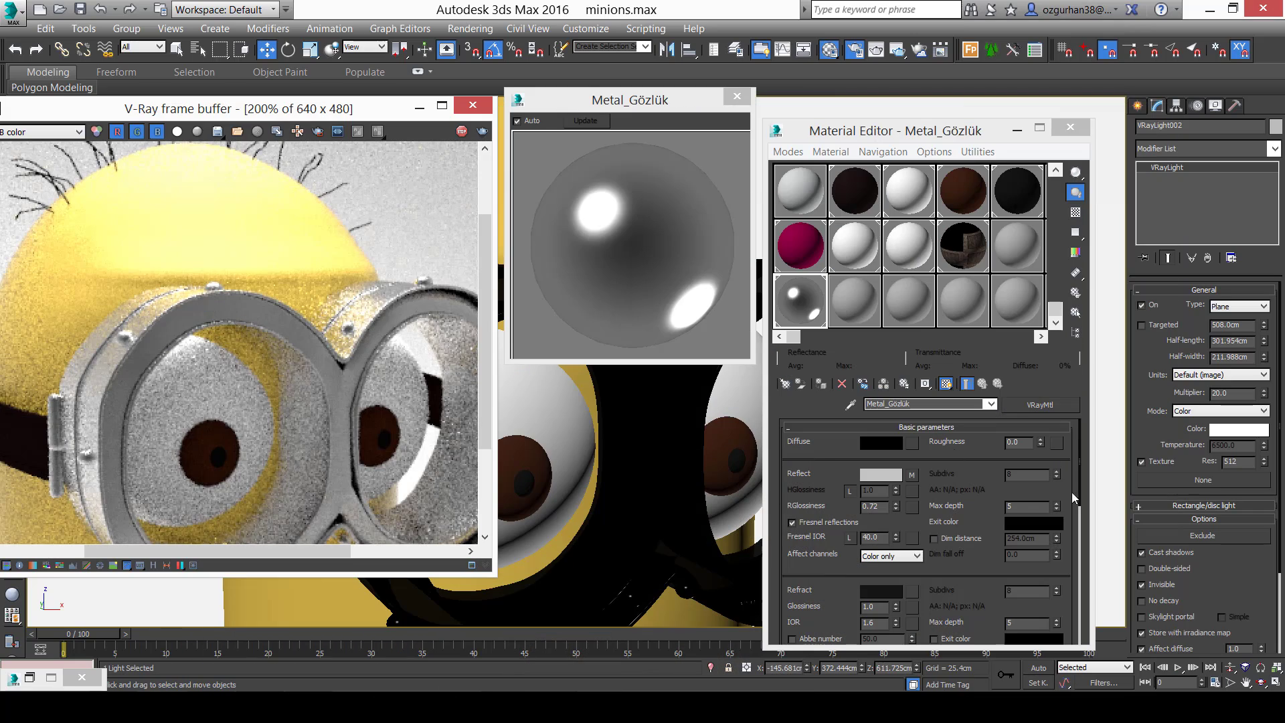
In the reflection's Falloff map, move the middle point of the output colour map curve to about 0.243, 0.832.
{"action": "left_click", "coordinate": [911, 474]}
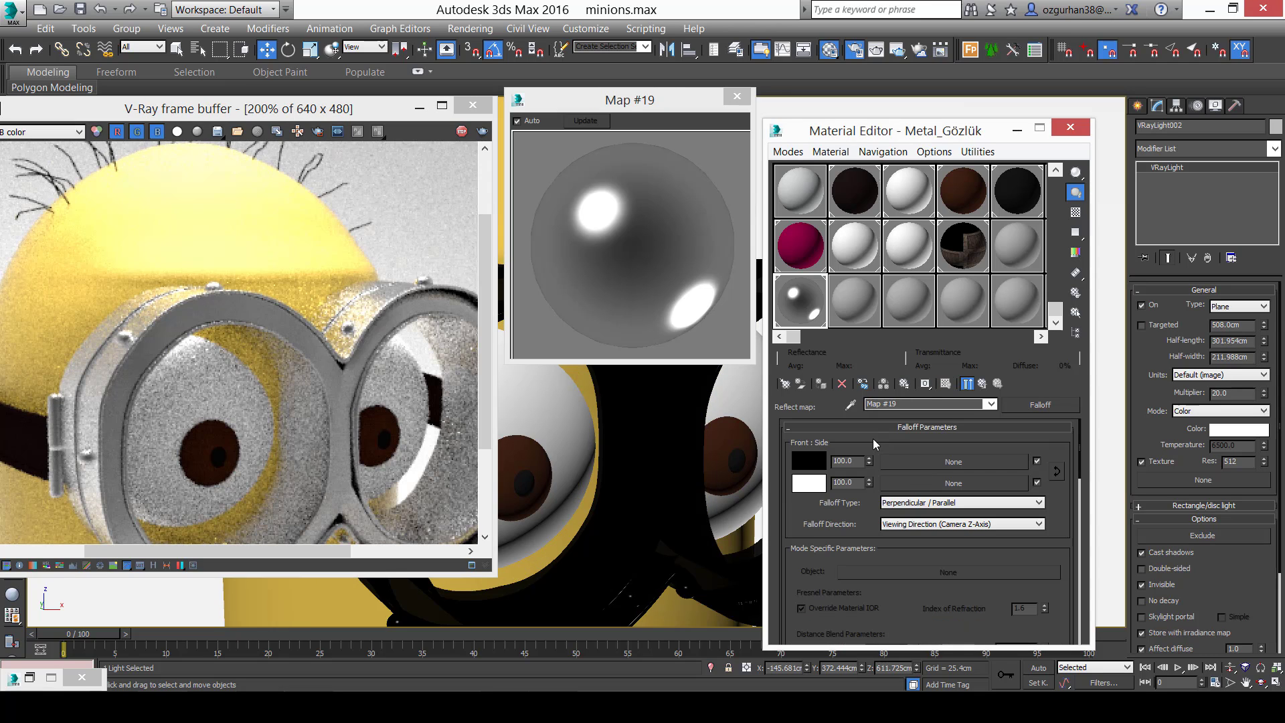
{"action": "scroll", "coordinate": [914, 566], "scroll_direction": "down", "scroll_amount": 10}
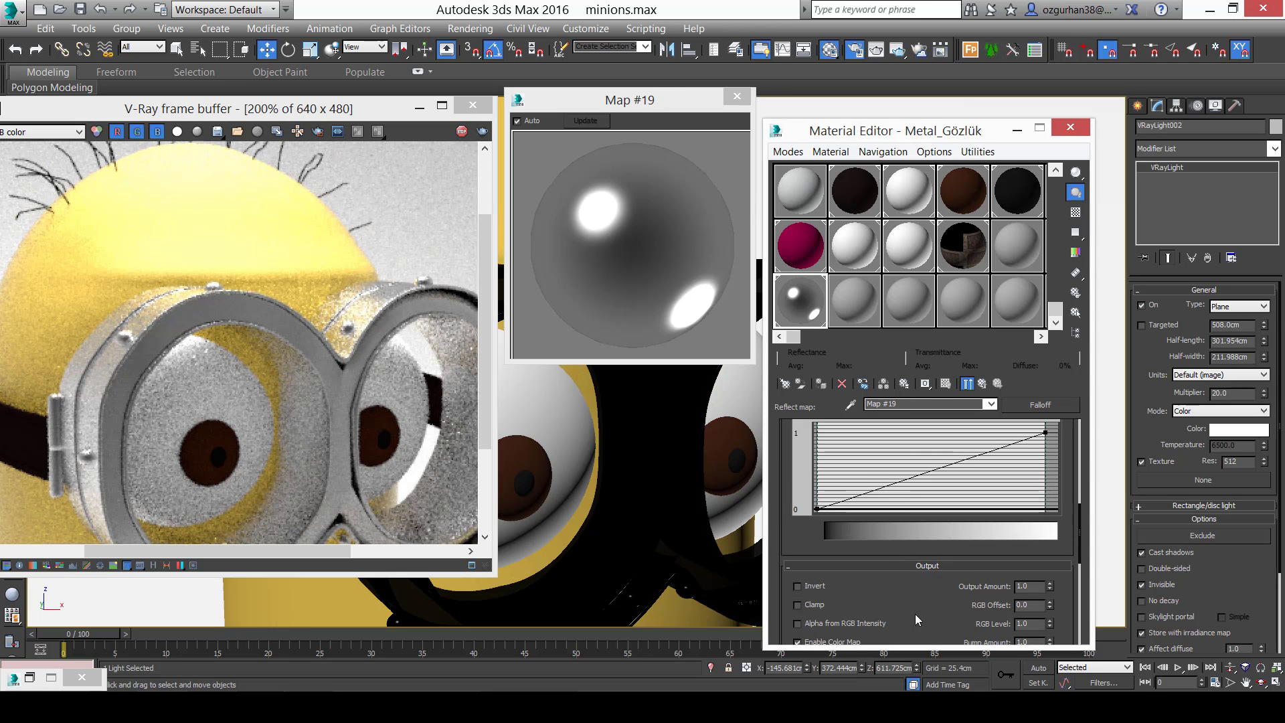
{"action": "scroll", "coordinate": [916, 449], "scroll_direction": "down", "scroll_amount": 2}
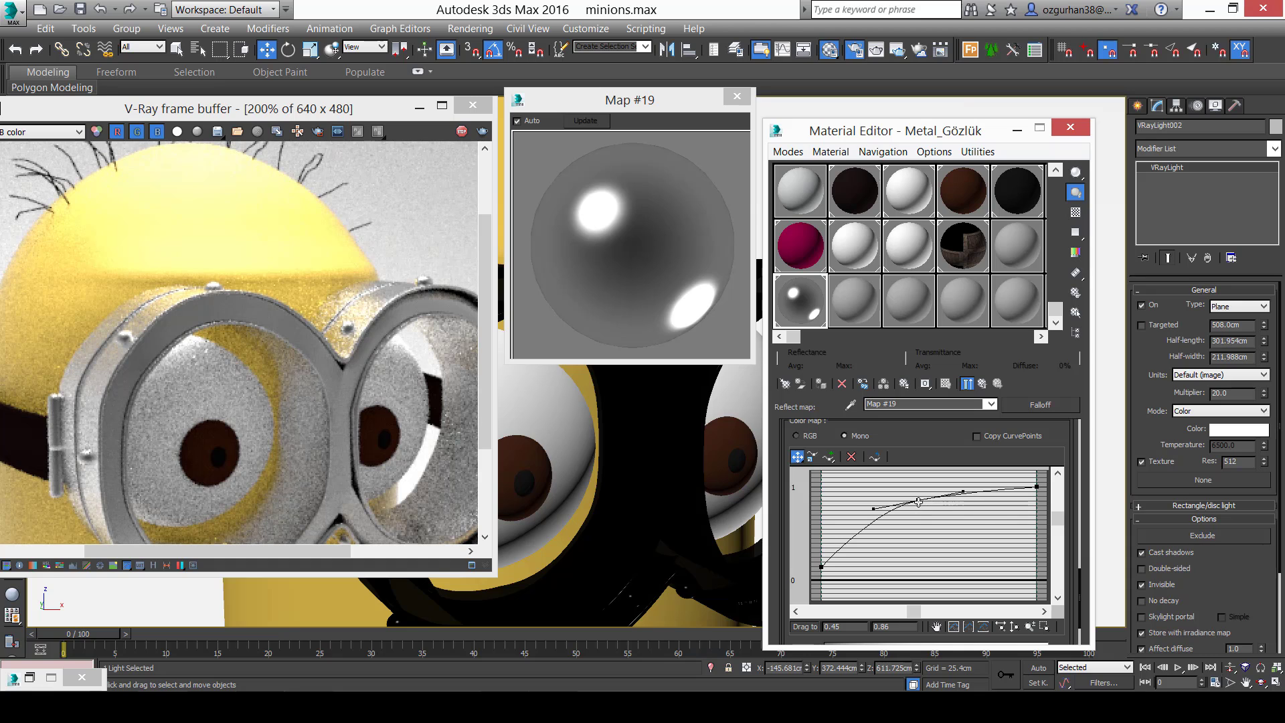
{"action": "left_click_drag", "start_coordinate": [918, 502], "coordinate": [881, 515]}
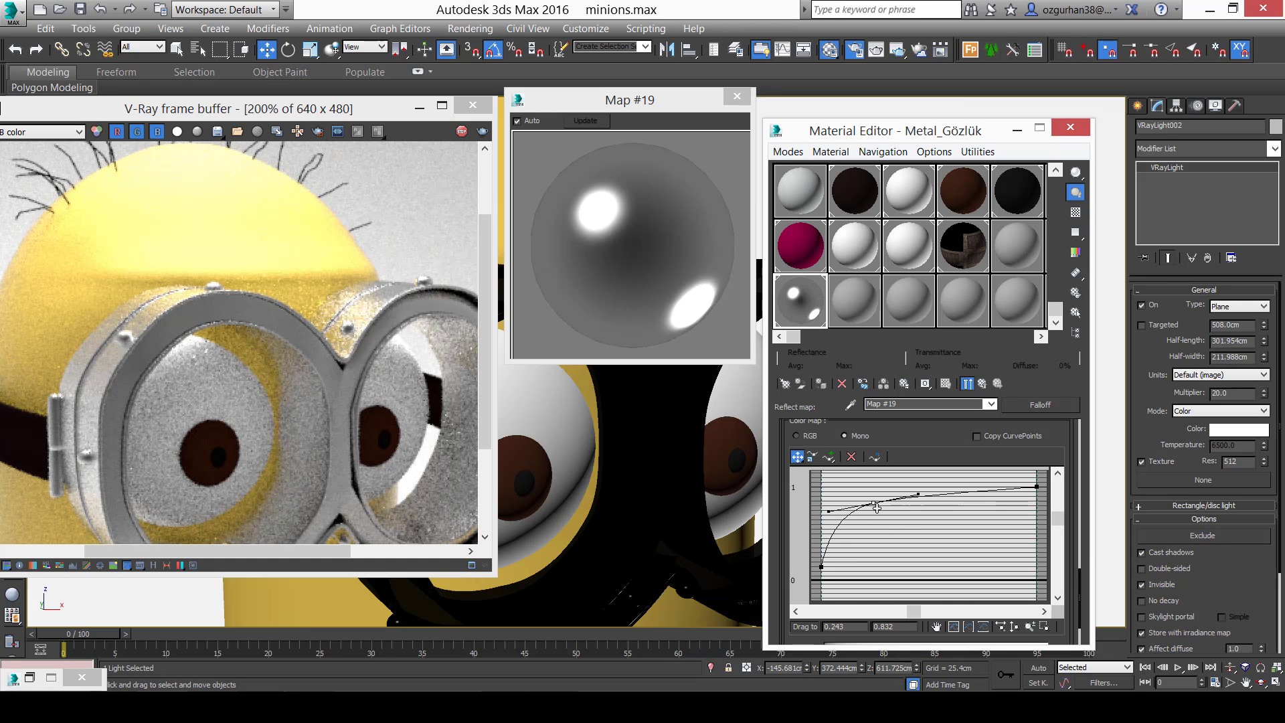
{"action": "left_click", "coordinate": [344, 394]}
{"action": "scroll", "coordinate": [288, 364], "scroll_direction": "down", "scroll_amount": 1}
{"action": "scroll", "coordinate": [287, 364], "scroll_direction": "up", "scroll_amount": 1}
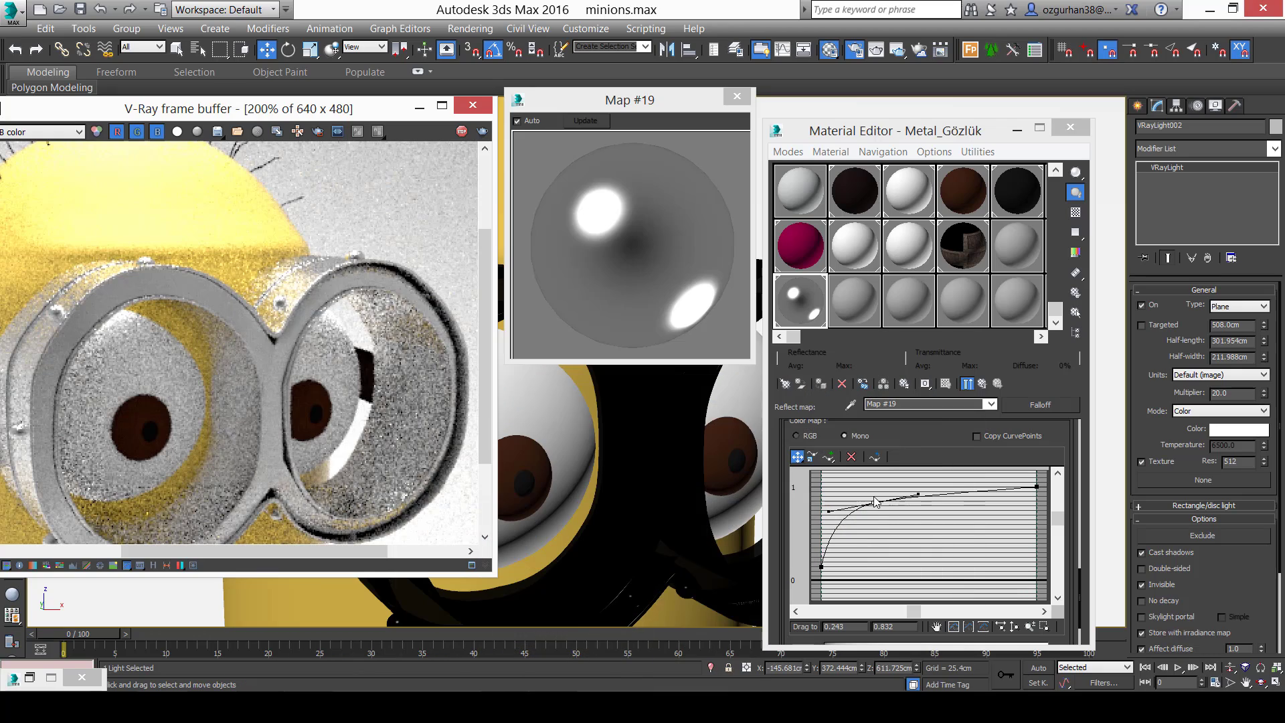
Fine-tune the falloff curve's middle point to about 0.212, 0.81 while comparing the goggles in the render.
{"action": "left_click", "coordinate": [873, 506]}
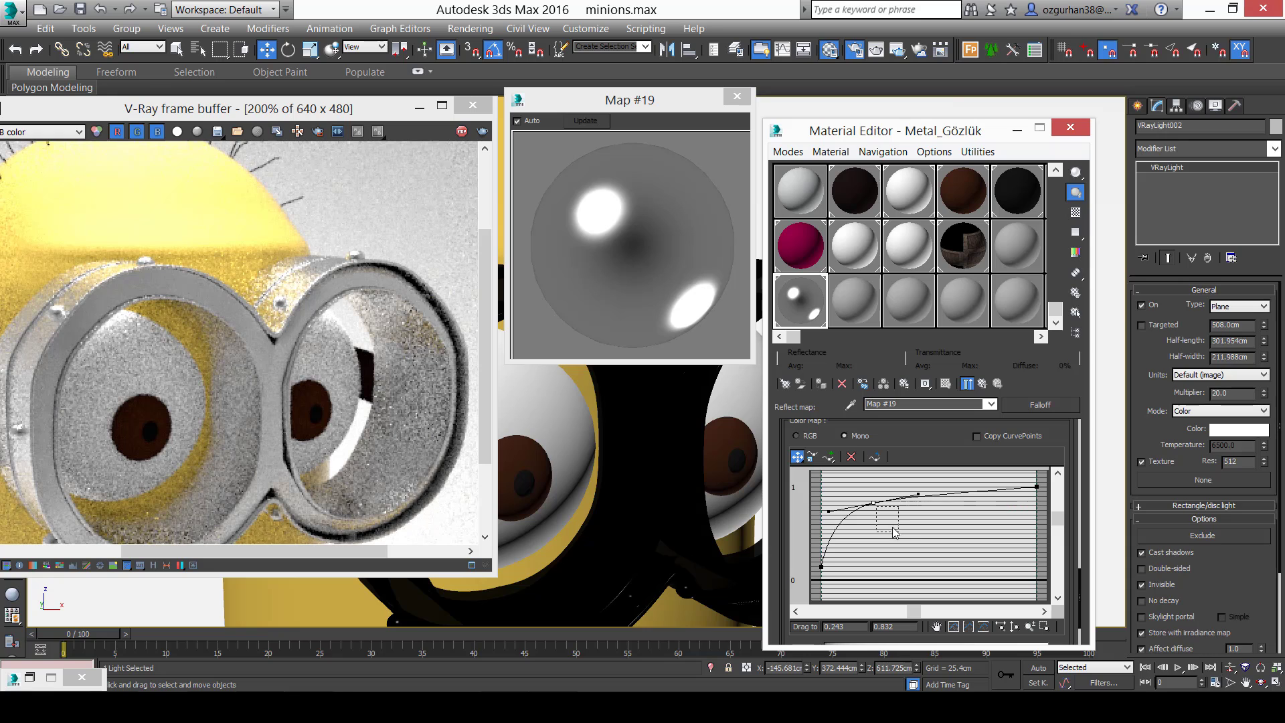
{"action": "mouse_move", "coordinate": [874, 503]}
{"action": "left_mouse_down"}
{"action": "mouse_move", "coordinate": [908, 534]}
{"action": "mouse_move", "coordinate": [872, 505]}
{"action": "left_mouse_up"}
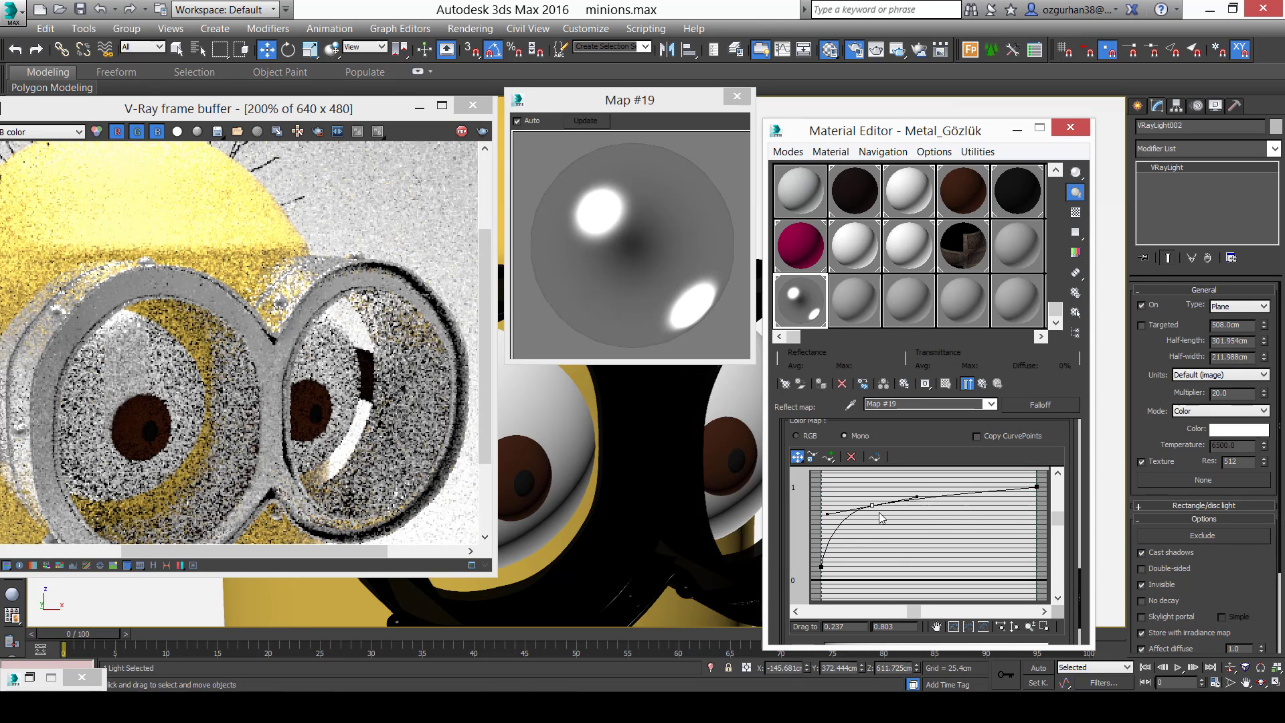
{"action": "left_click_drag", "start_coordinate": [873, 506], "coordinate": [890, 509]}
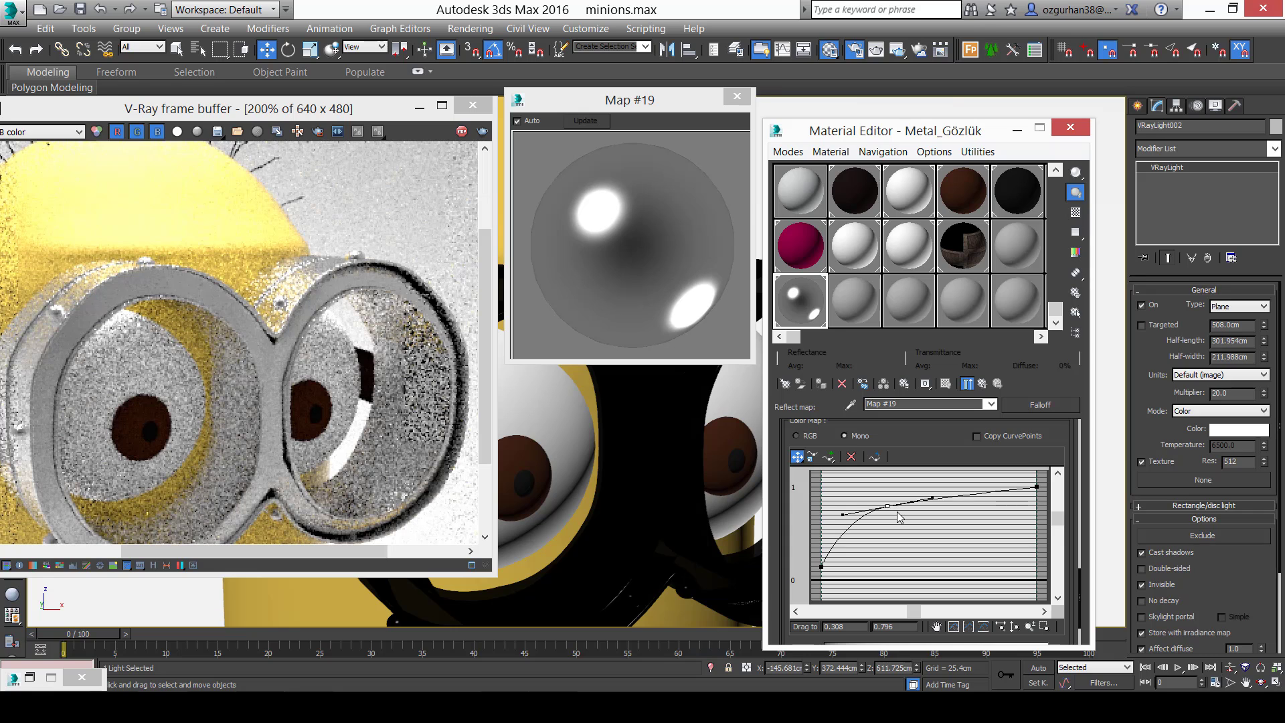
{"action": "left_click_drag", "start_coordinate": [891, 511], "coordinate": [868, 509]}
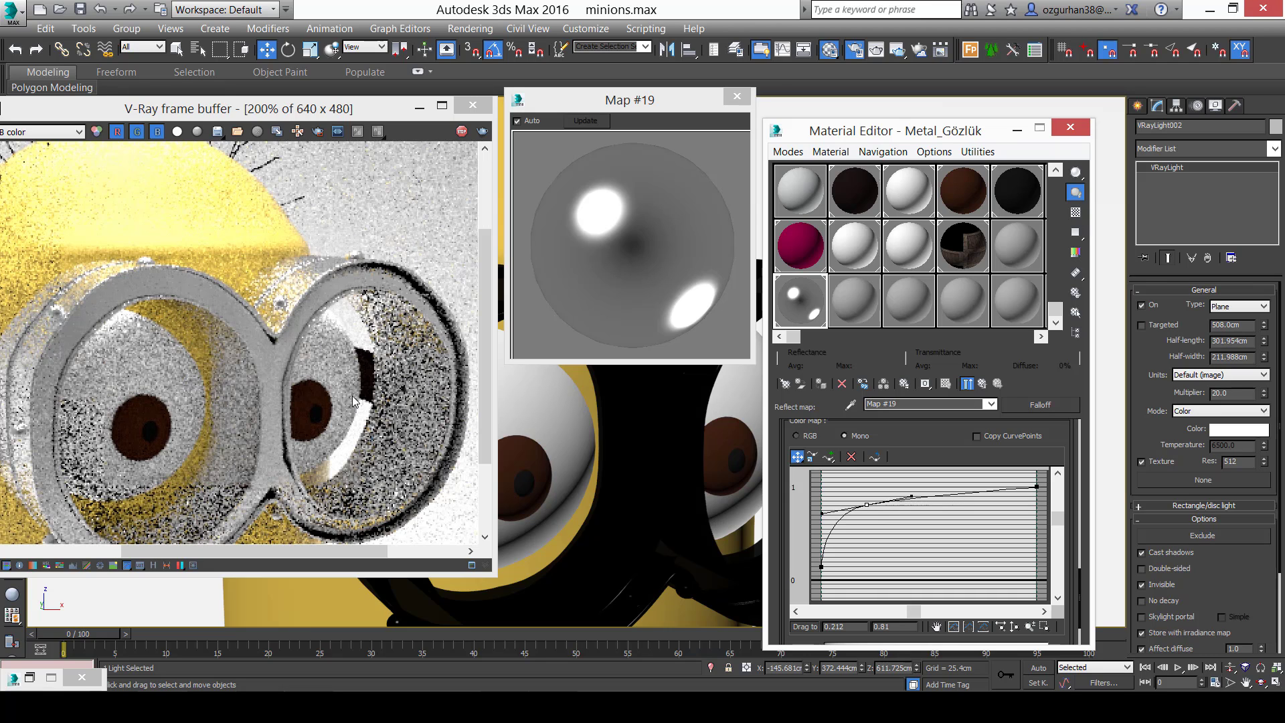
{"action": "left_click", "coordinate": [317, 335]}
{"action": "scroll", "coordinate": [316, 334], "scroll_direction": "down", "scroll_amount": 1}
{"action": "scroll", "coordinate": [316, 334], "scroll_direction": "up", "scroll_amount": 1}
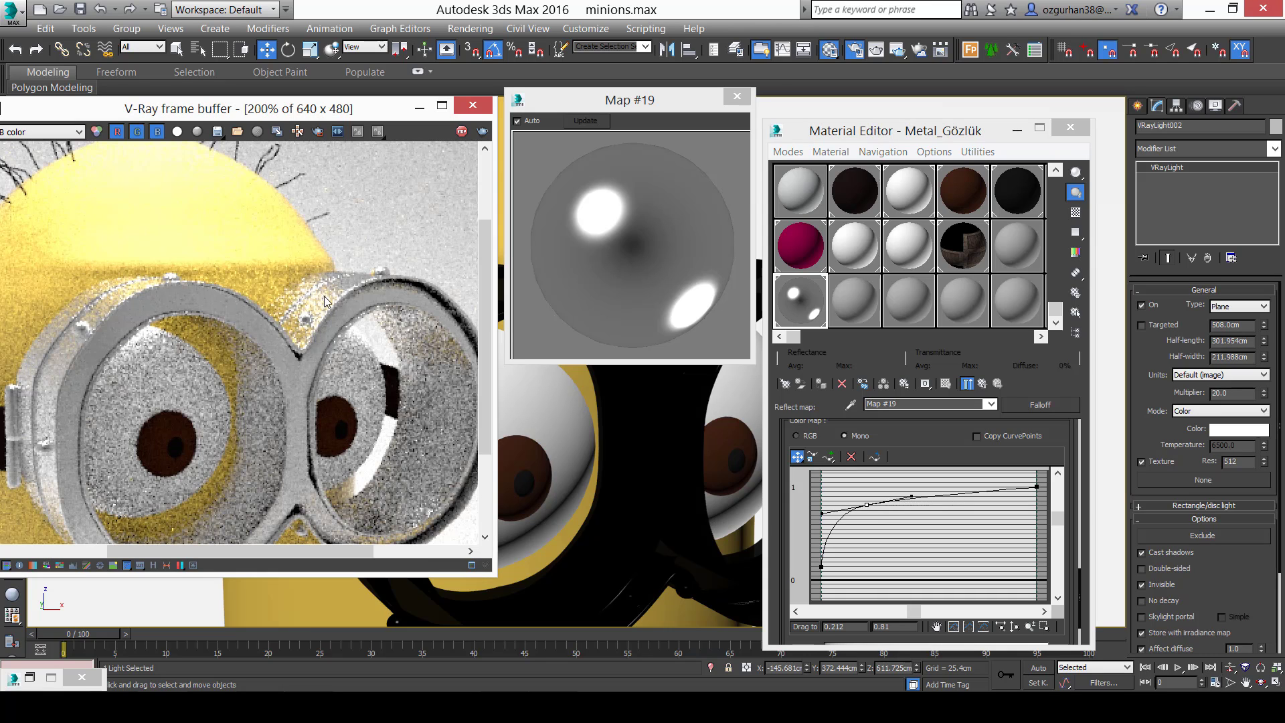
Define a render region over the upper goggle frames and inspect their metal reflections up close.
{"action": "scroll", "coordinate": [325, 301], "scroll_direction": "up", "scroll_amount": 1}
{"action": "scroll", "coordinate": [324, 301], "scroll_direction": "down", "scroll_amount": 1}
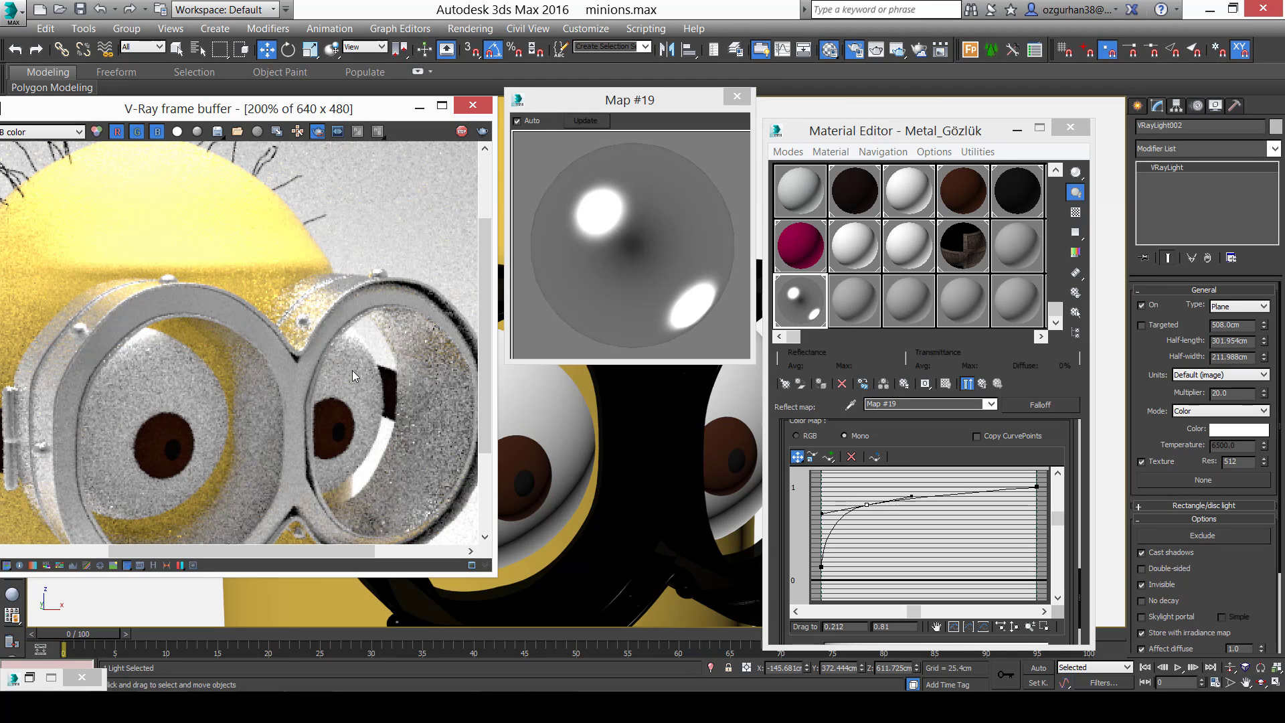
{"action": "left_click_drag", "start_coordinate": [353, 371], "coordinate": [72, 242]}
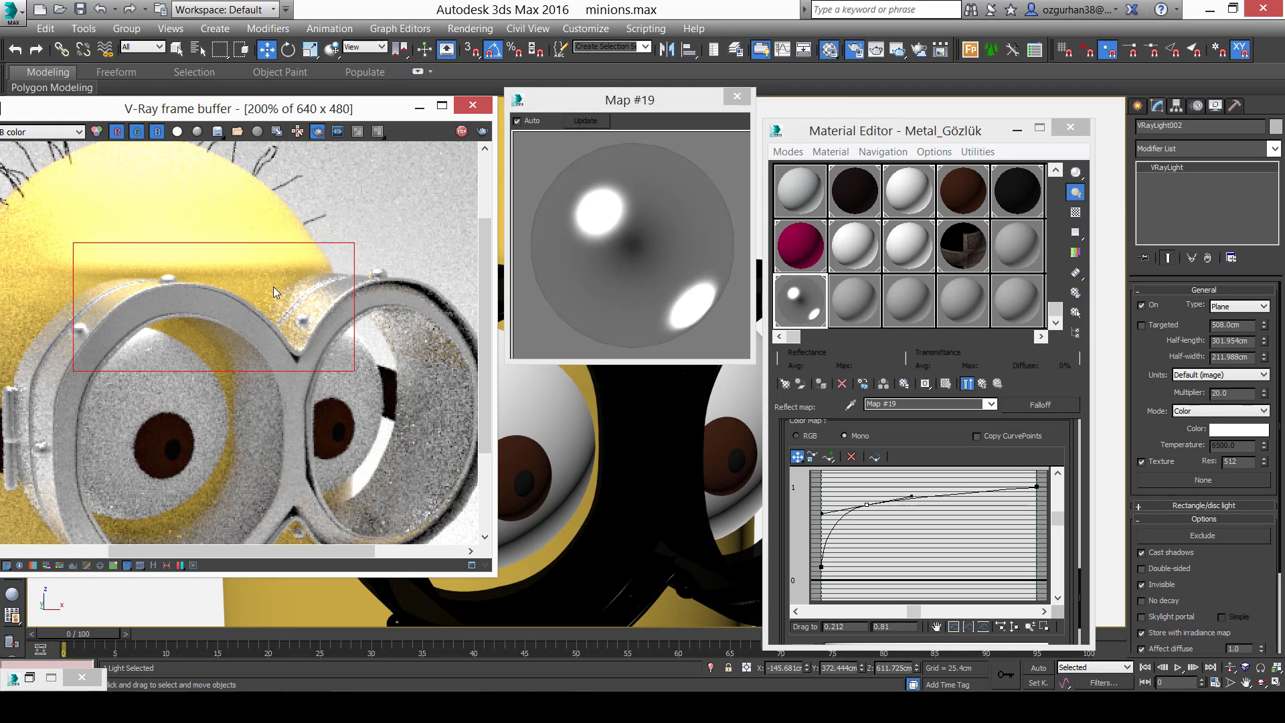
{"action": "scroll", "coordinate": [274, 280], "scroll_direction": "up", "scroll_amount": 1}
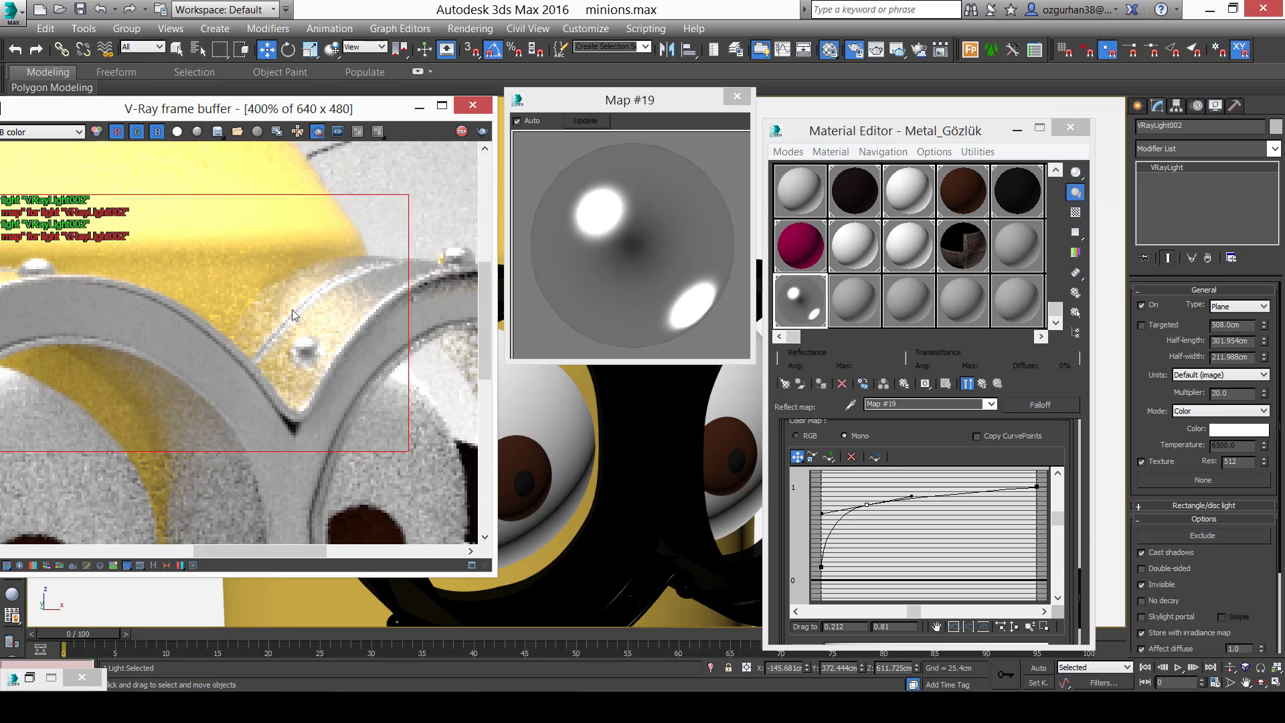
{"action": "scroll", "coordinate": [303, 330], "scroll_direction": "down", "scroll_amount": 1}
{"action": "middle_click_drag", "start_coordinate": [329, 333], "coordinate": [406, 321]}
{"action": "scroll", "coordinate": [268, 308], "scroll_direction": "up", "scroll_amount": 1}
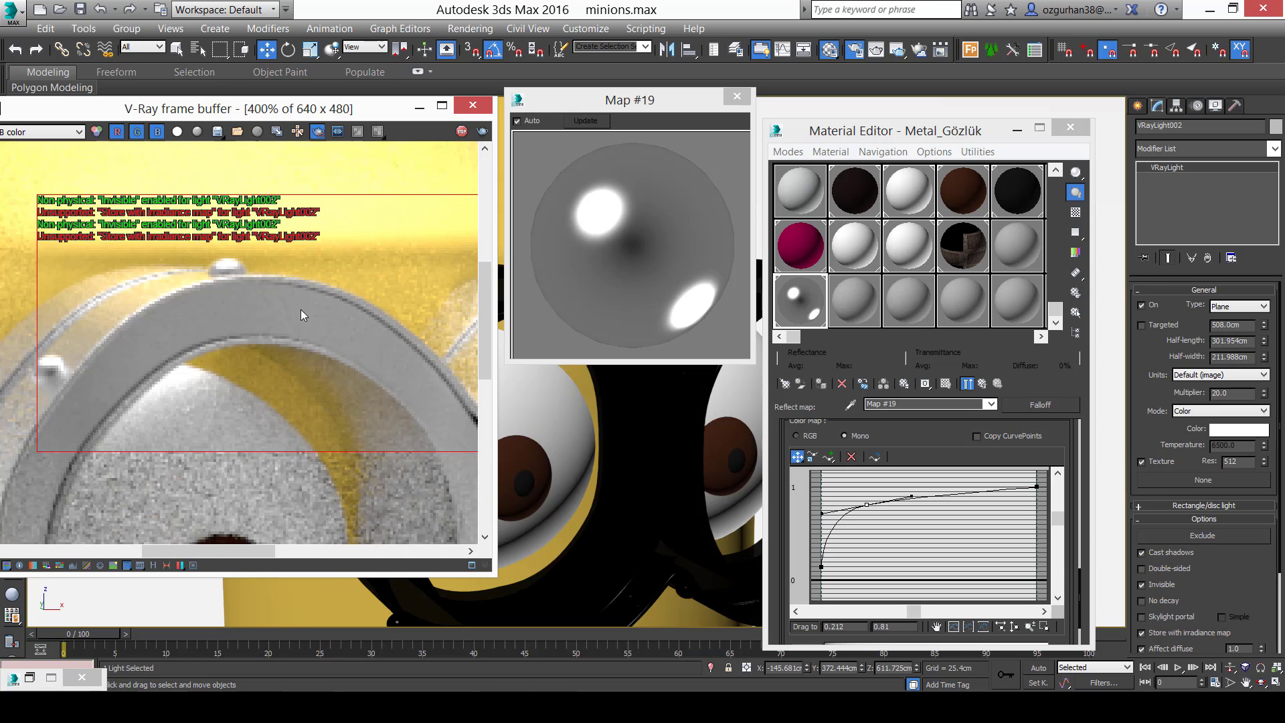
{"action": "middle_click_drag", "start_coordinate": [299, 314], "coordinate": [344, 363]}
{"action": "scroll", "coordinate": [342, 362], "scroll_direction": "down", "scroll_amount": 1}
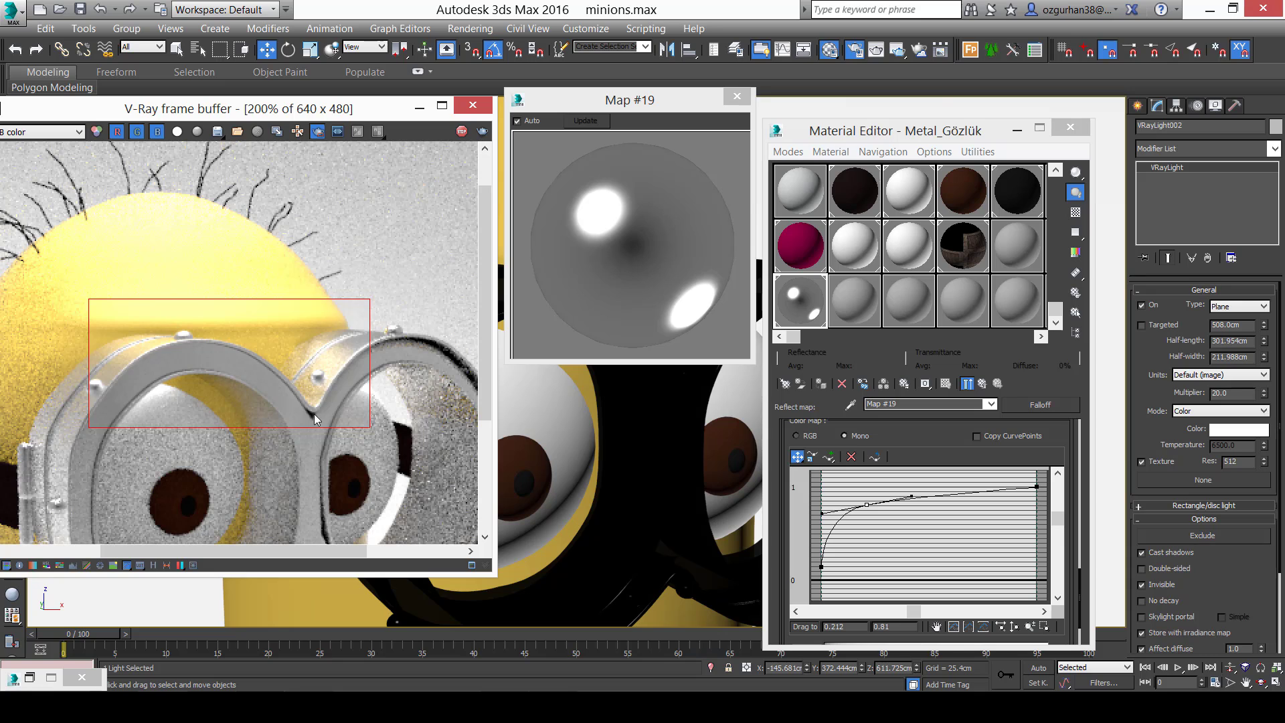
{"action": "scroll", "coordinate": [351, 385], "scroll_direction": "down", "scroll_amount": 1}
{"action": "scroll", "coordinate": [265, 341], "scroll_direction": "up", "scroll_amount": 1}
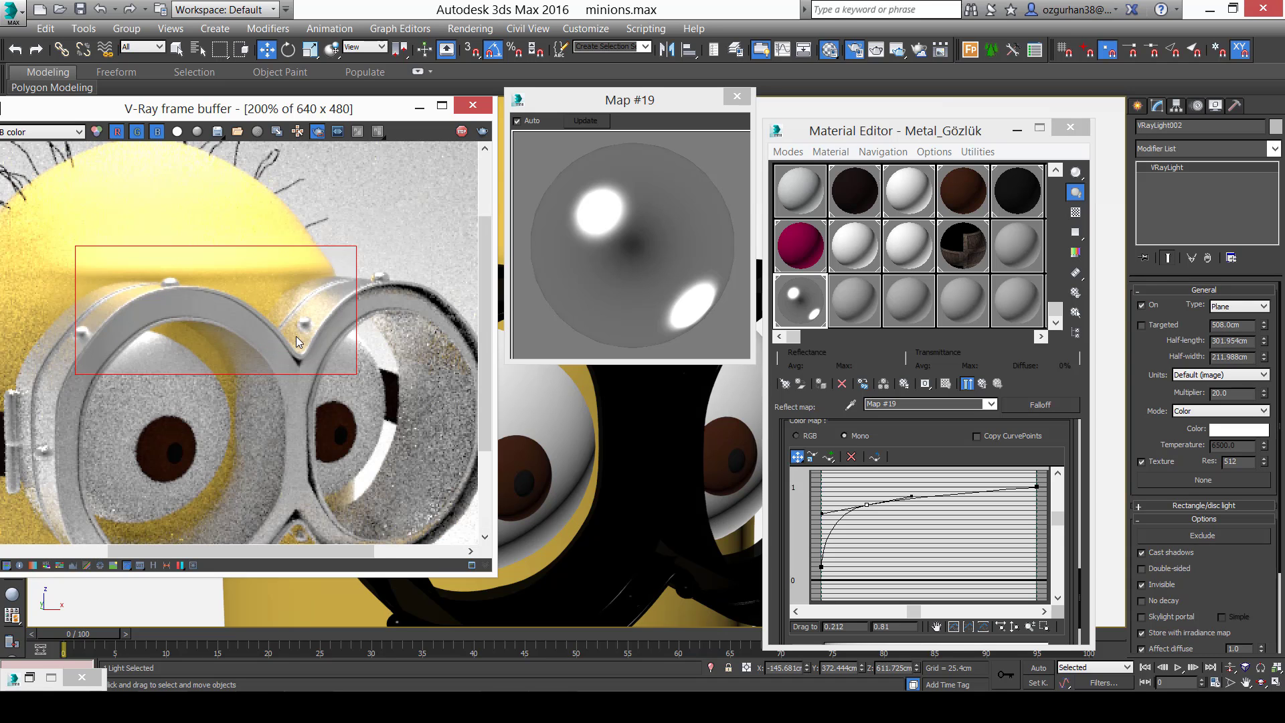
{"action": "middle_click_drag", "start_coordinate": [295, 336], "coordinate": [291, 336]}
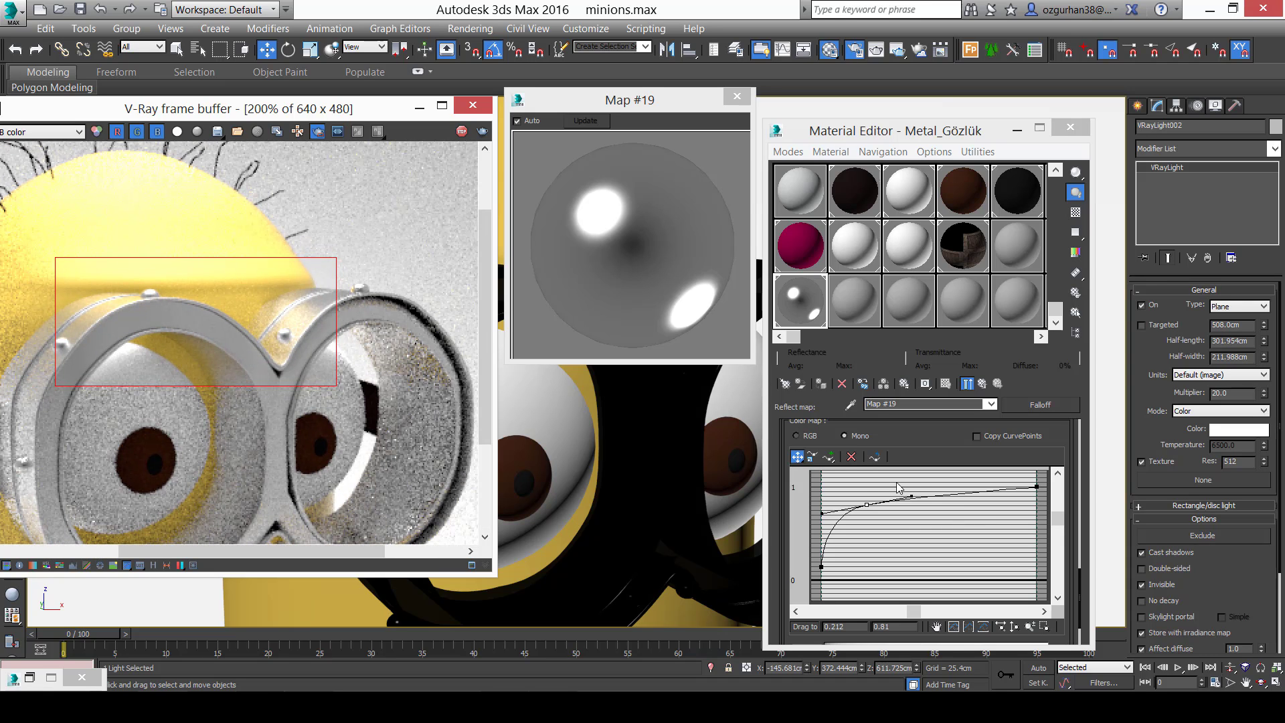
Assign a Noise map to the reflection glossiness of Metal_Gözlük and set its noise size to 1.0.
{"action": "left_click", "coordinate": [982, 383]}
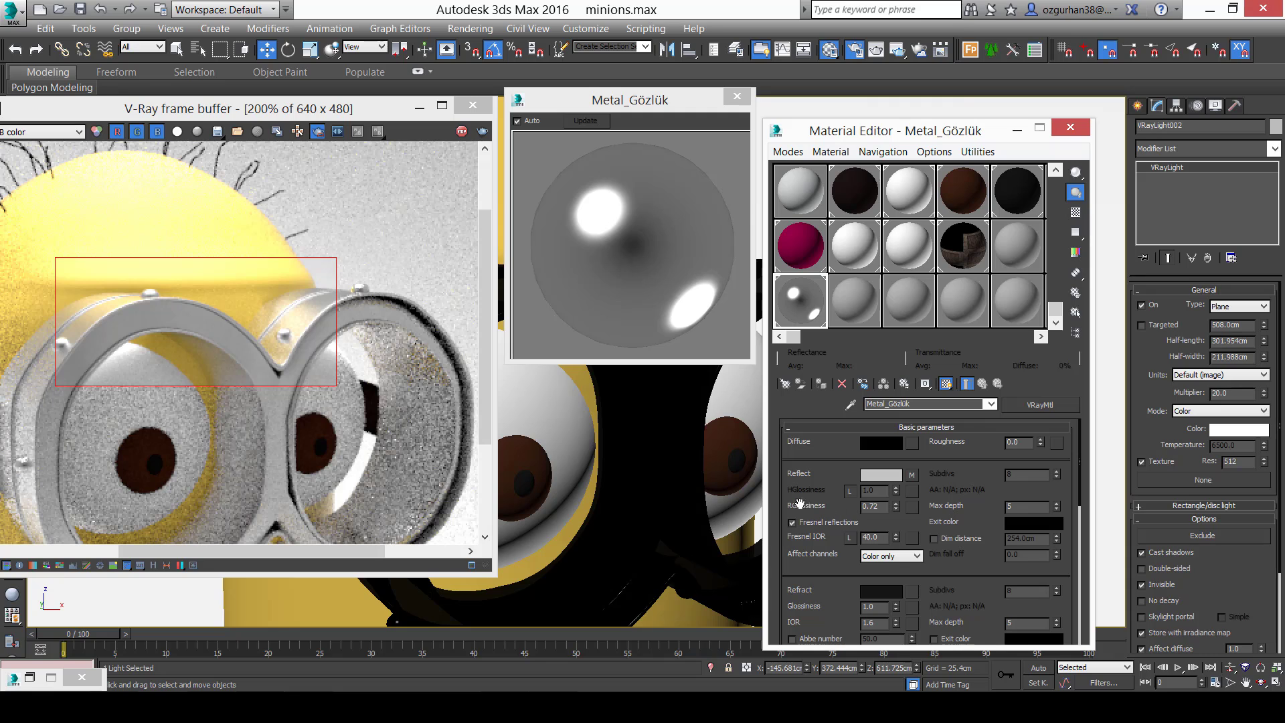
{"action": "left_click", "coordinate": [912, 506]}
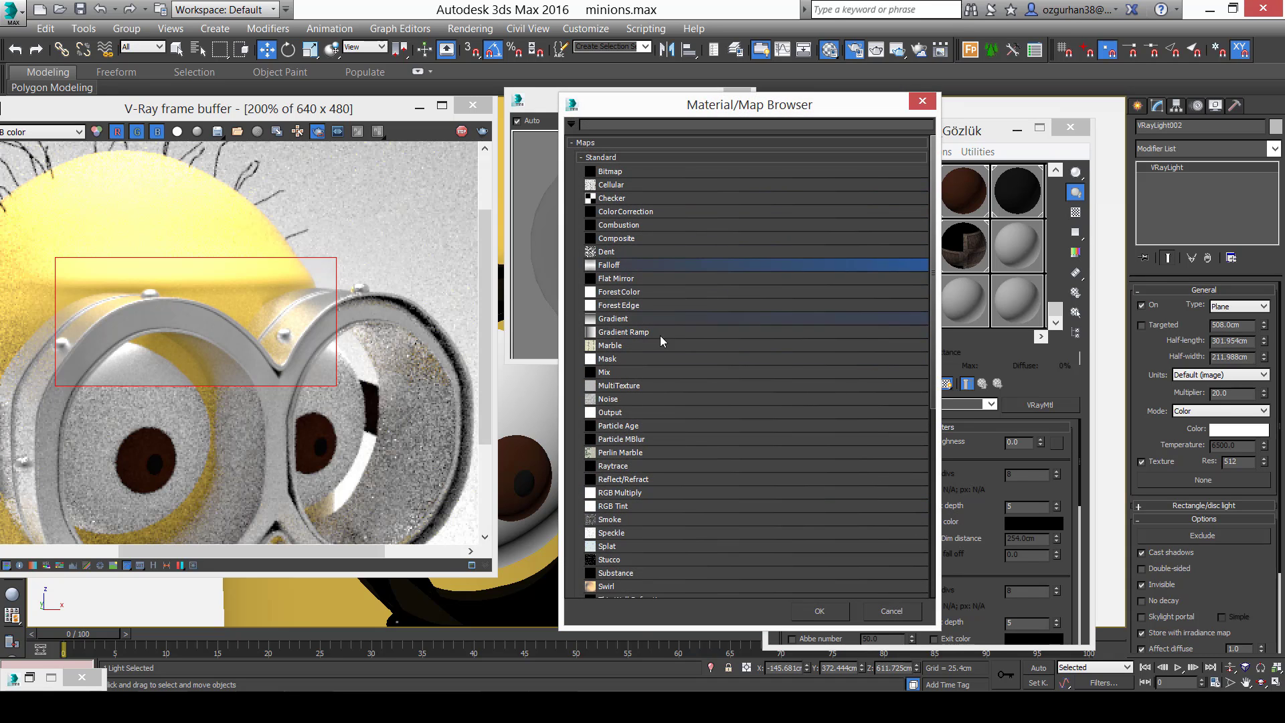
{"action": "double_click", "coordinate": [652, 400]}
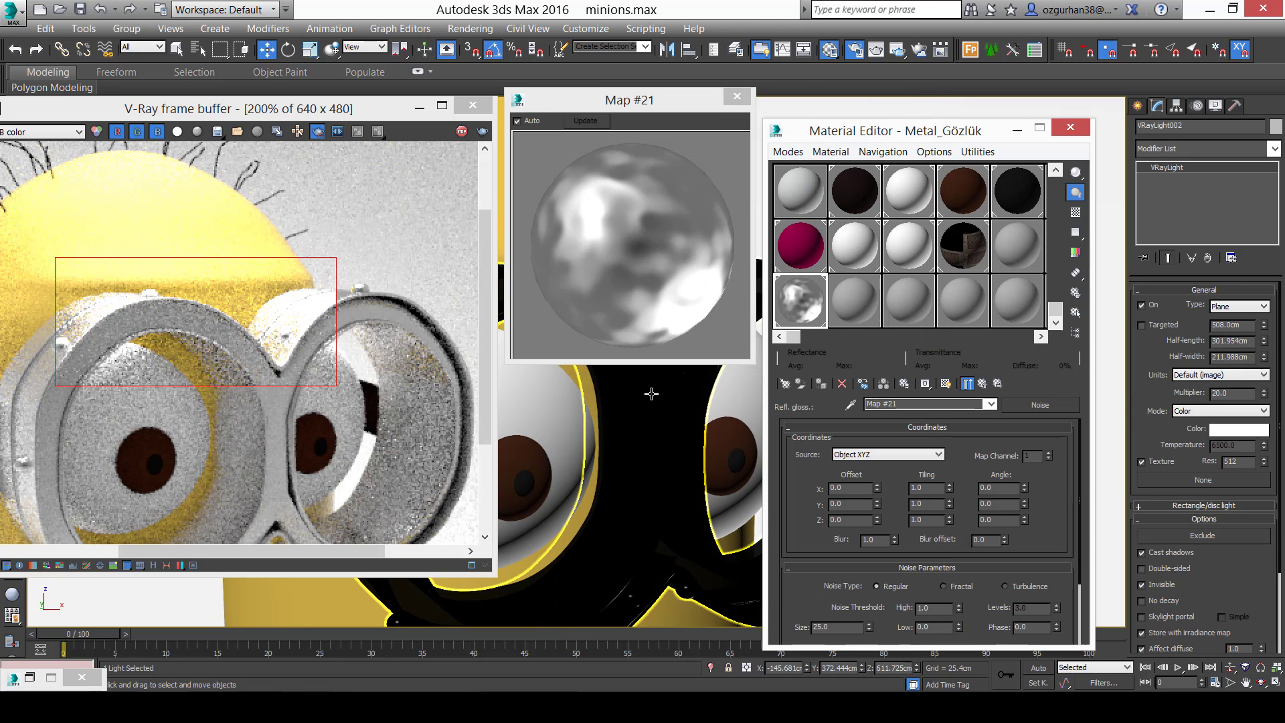
{"action": "left_click_drag", "start_coordinate": [812, 591], "coordinate": [824, 492]}
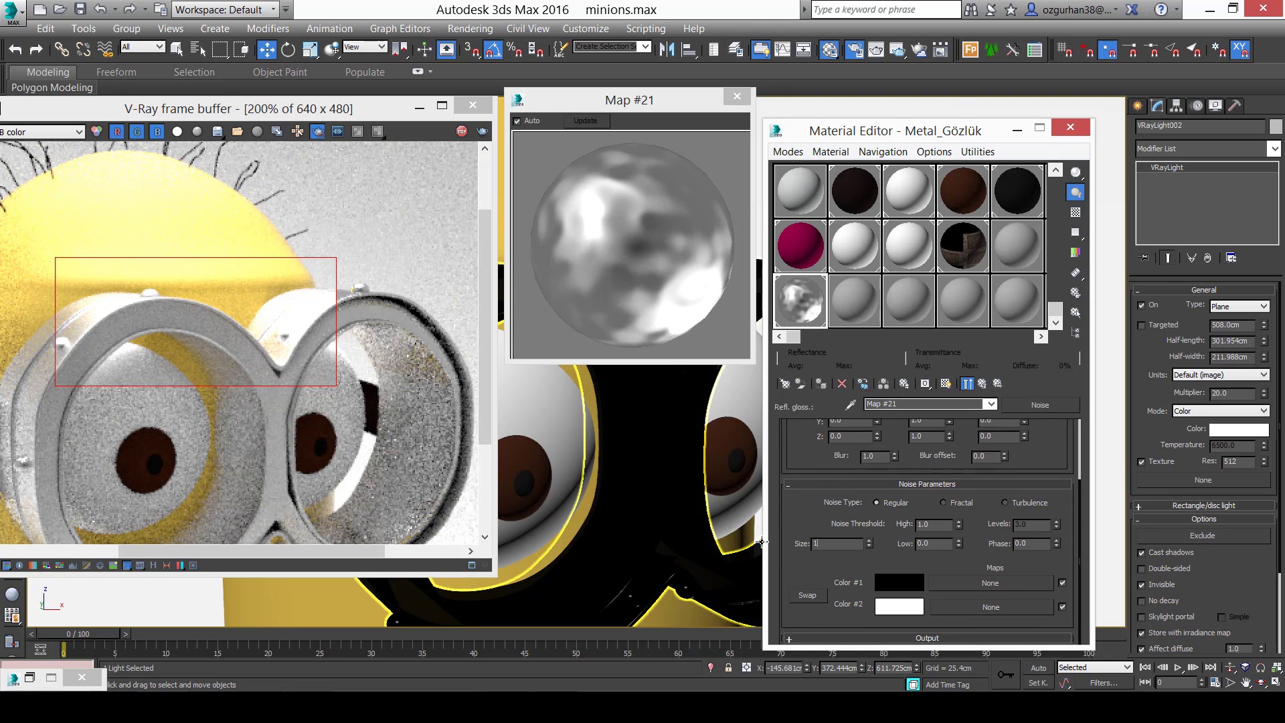
{"action": "key", "text": "Return"}
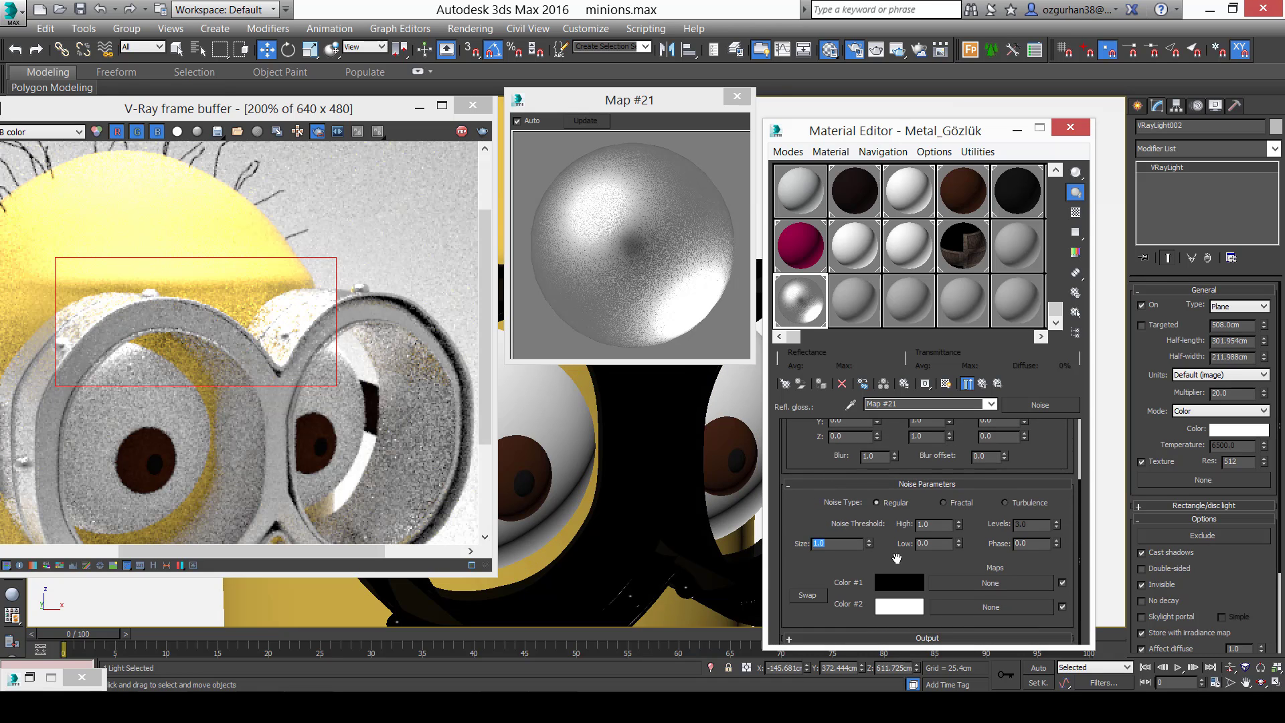
{"action": "left_click", "coordinate": [305, 347]}
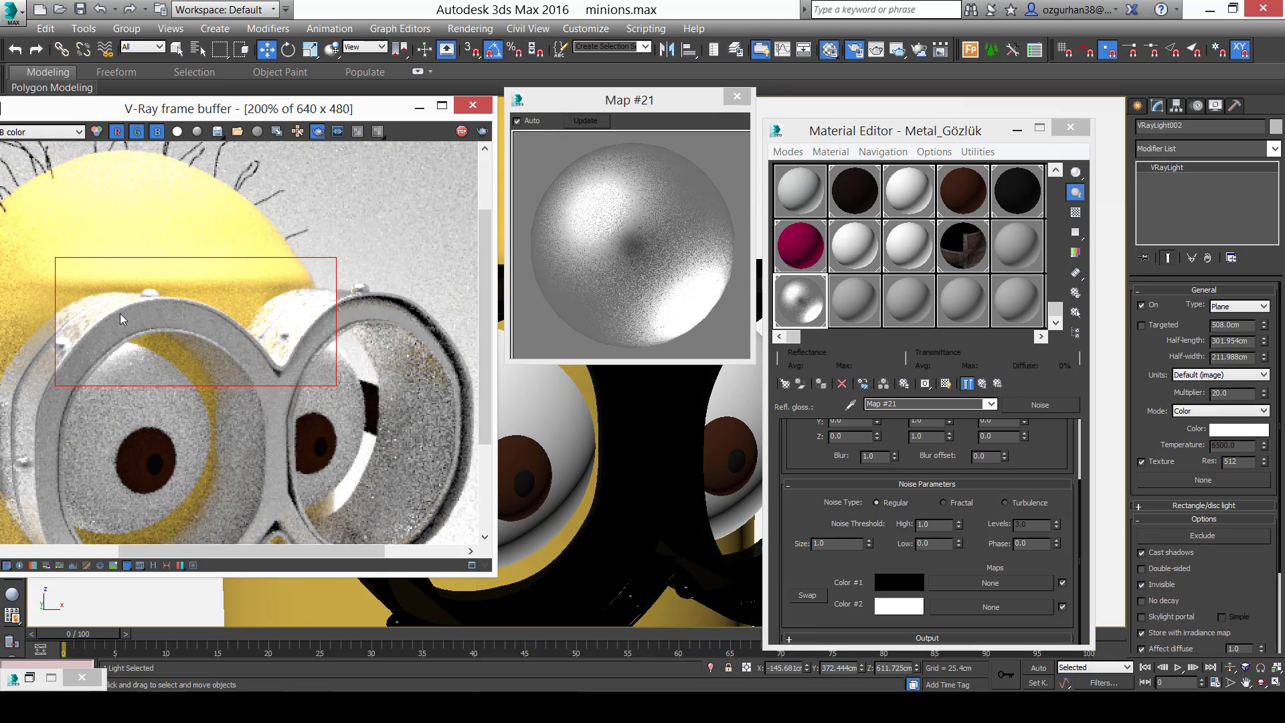
Set the glossiness Noise map's size to 0.1 and check the effect in the render region.
{"action": "left_click", "coordinate": [828, 540]}
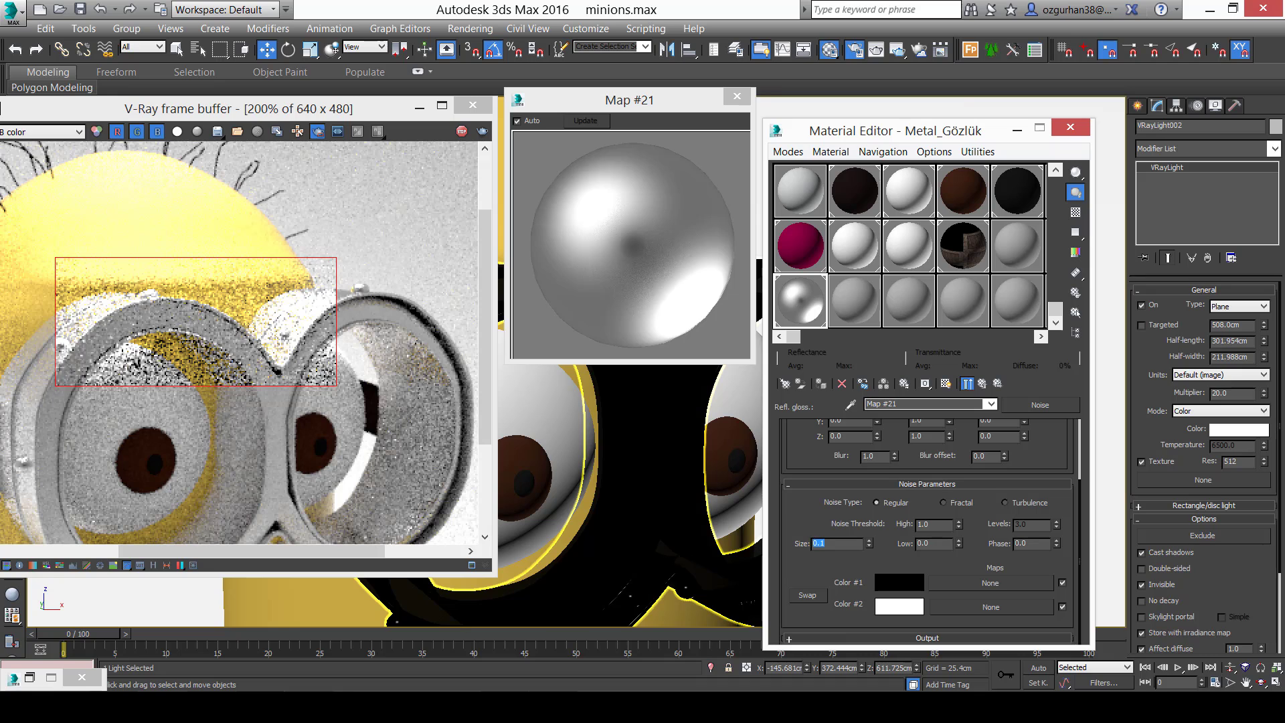
{"action": "left_click", "coordinate": [321, 348]}
{"action": "scroll", "coordinate": [321, 348], "scroll_direction": "up", "scroll_amount": 1}
{"action": "scroll", "coordinate": [287, 332], "scroll_direction": "down", "scroll_amount": 3}
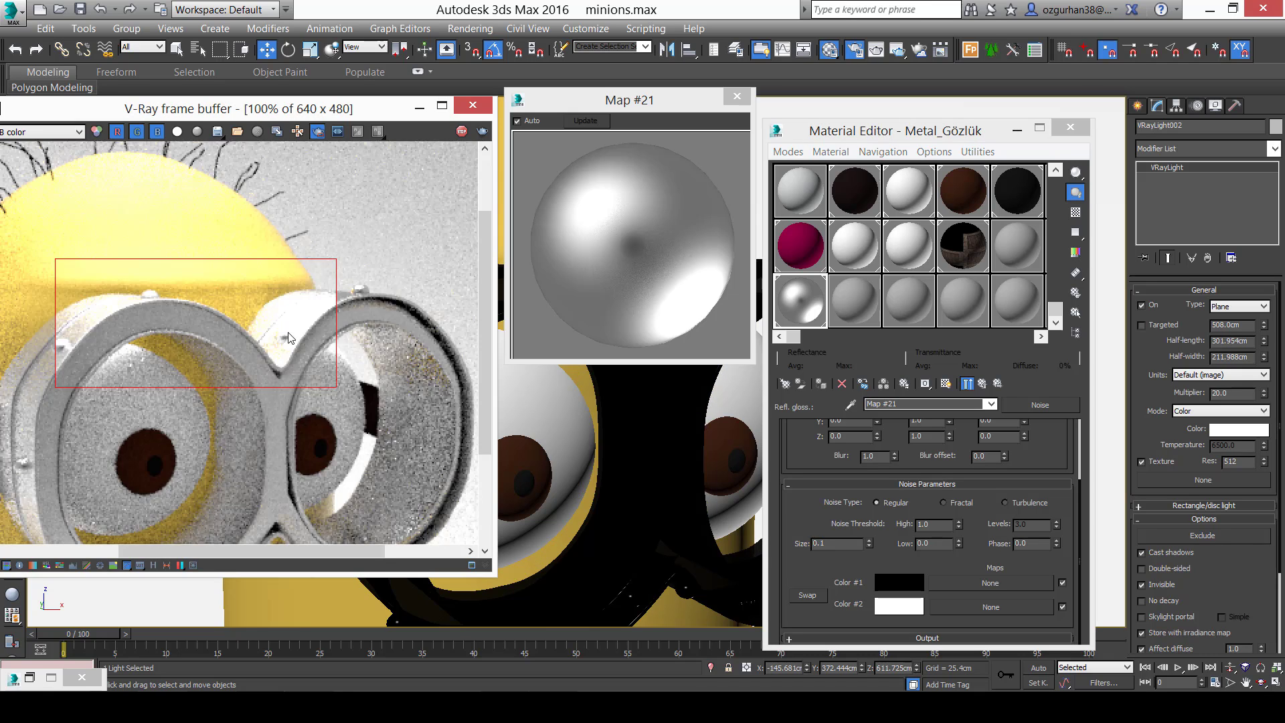
Redraw the render region at 200% zoom so it spans the upper goggle frames and the bridge between the lenses.
{"action": "left_click_drag", "start_coordinate": [118, 298], "coordinate": [236, 441]}
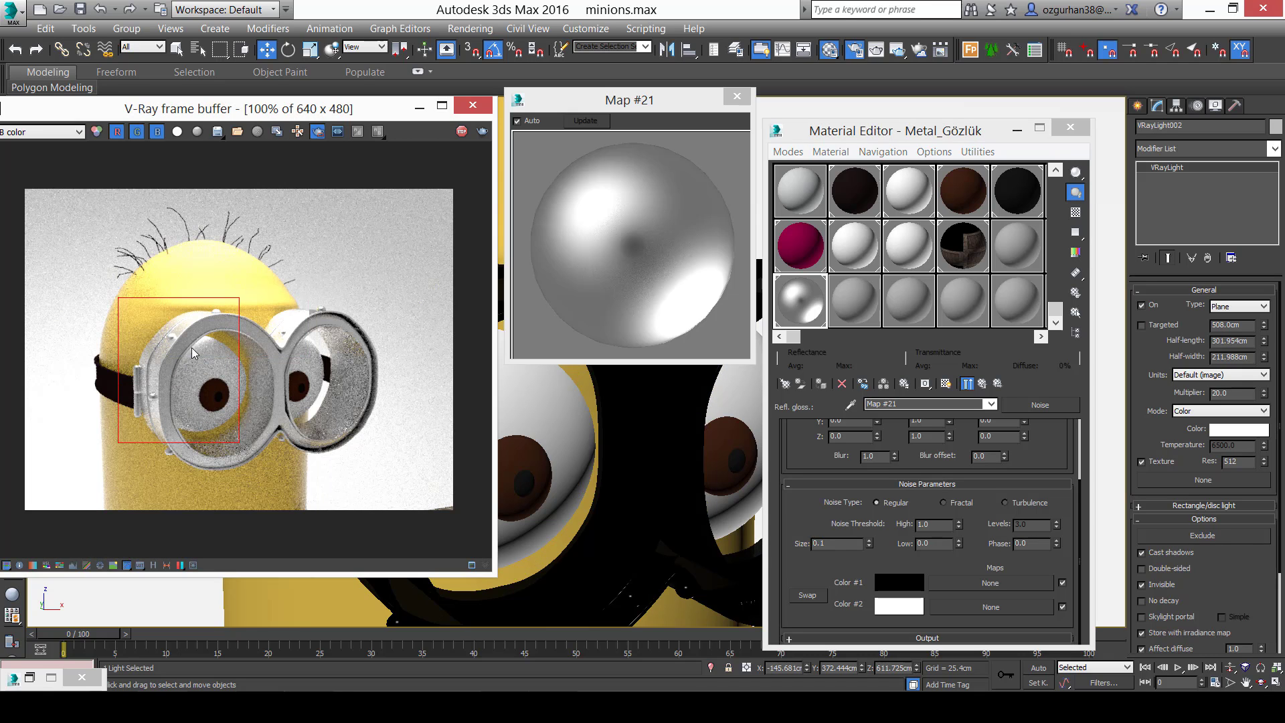
{"action": "scroll", "coordinate": [191, 348], "scroll_direction": "up", "scroll_amount": 1}
{"action": "left_click_drag", "start_coordinate": [142, 291], "coordinate": [456, 423]}
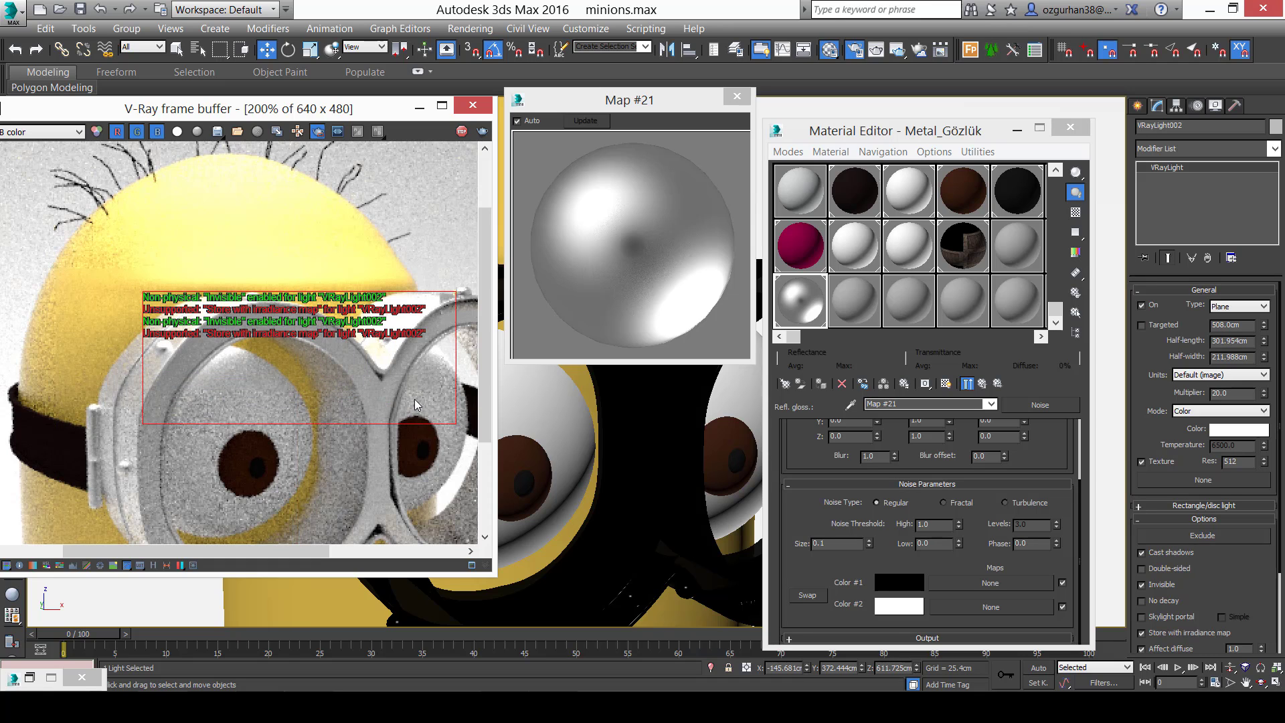
{"action": "left_click_drag", "start_coordinate": [121, 250], "coordinate": [459, 434]}
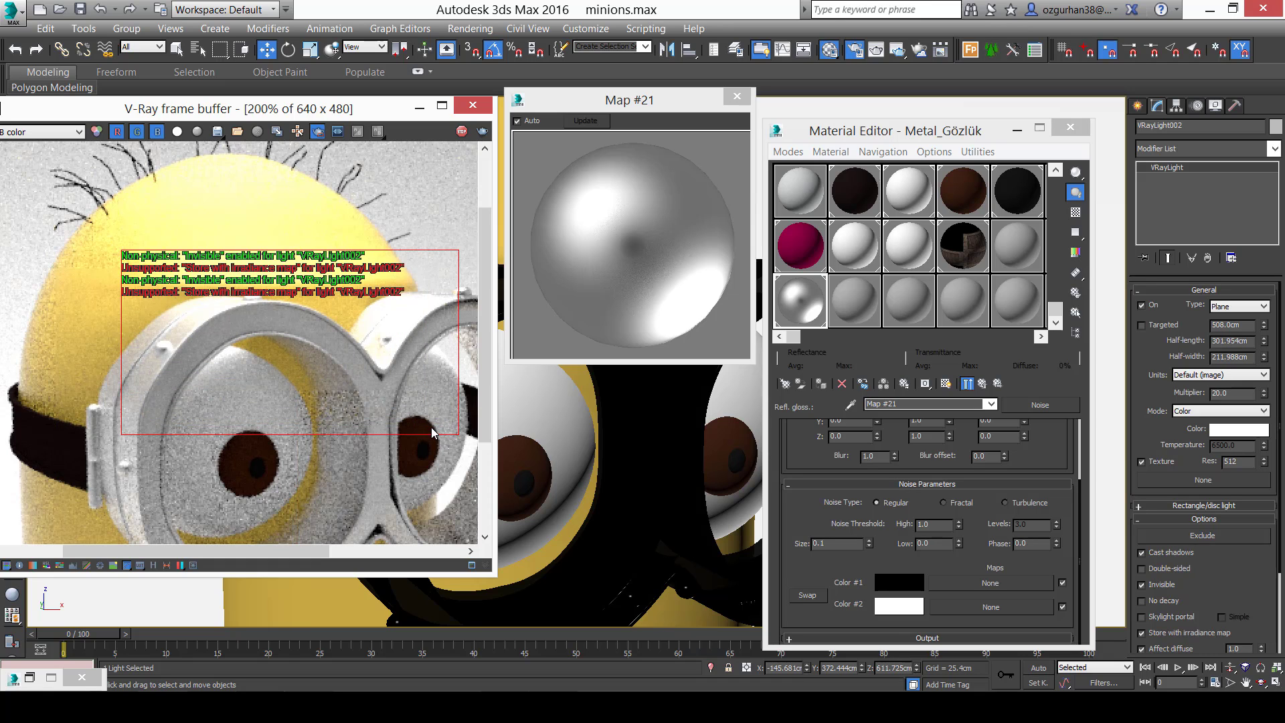
{"action": "mouse_move", "coordinate": [380, 347]}
{"action": "middle_mouse_down"}
{"action": "mouse_move", "coordinate": [335, 368]}
{"action": "mouse_move", "coordinate": [350, 339]}
{"action": "mouse_move", "coordinate": [363, 358]}
{"action": "middle_mouse_up"}
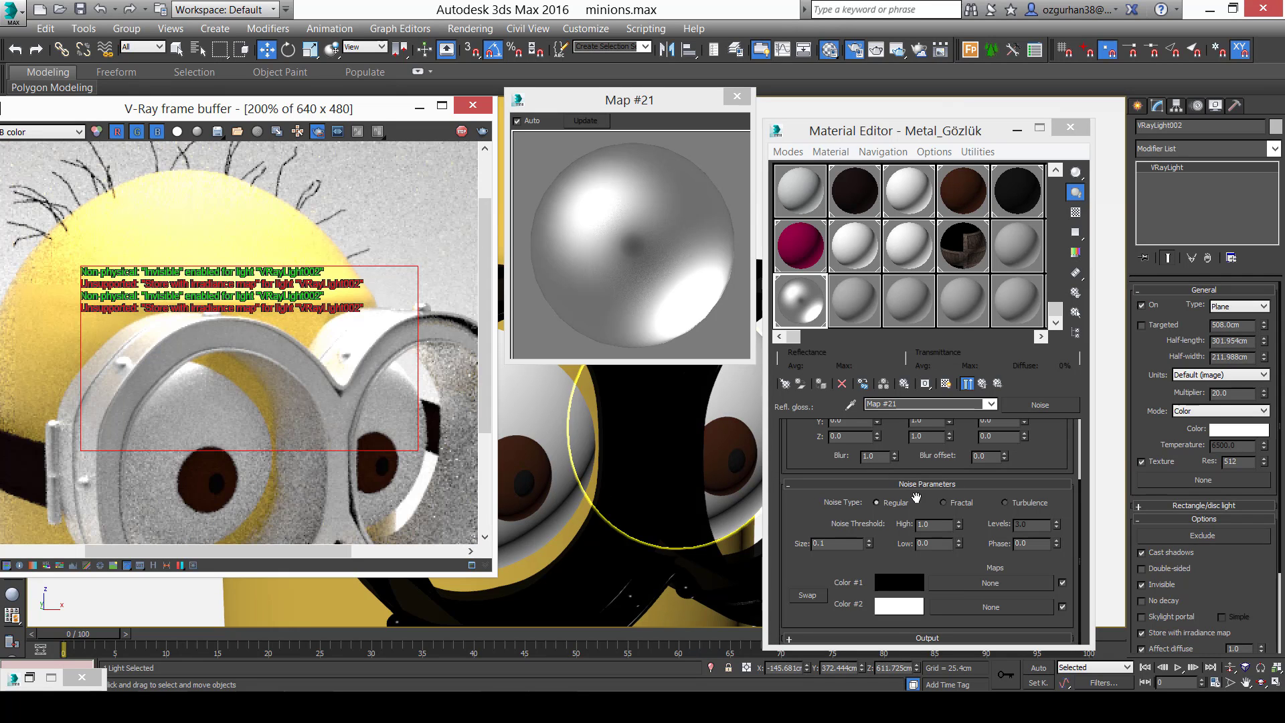
Set the glossiness Noise map's size to 10 and compare the rendered goggle frames with the minion reference photo.
{"action": "left_click", "coordinate": [833, 542]}
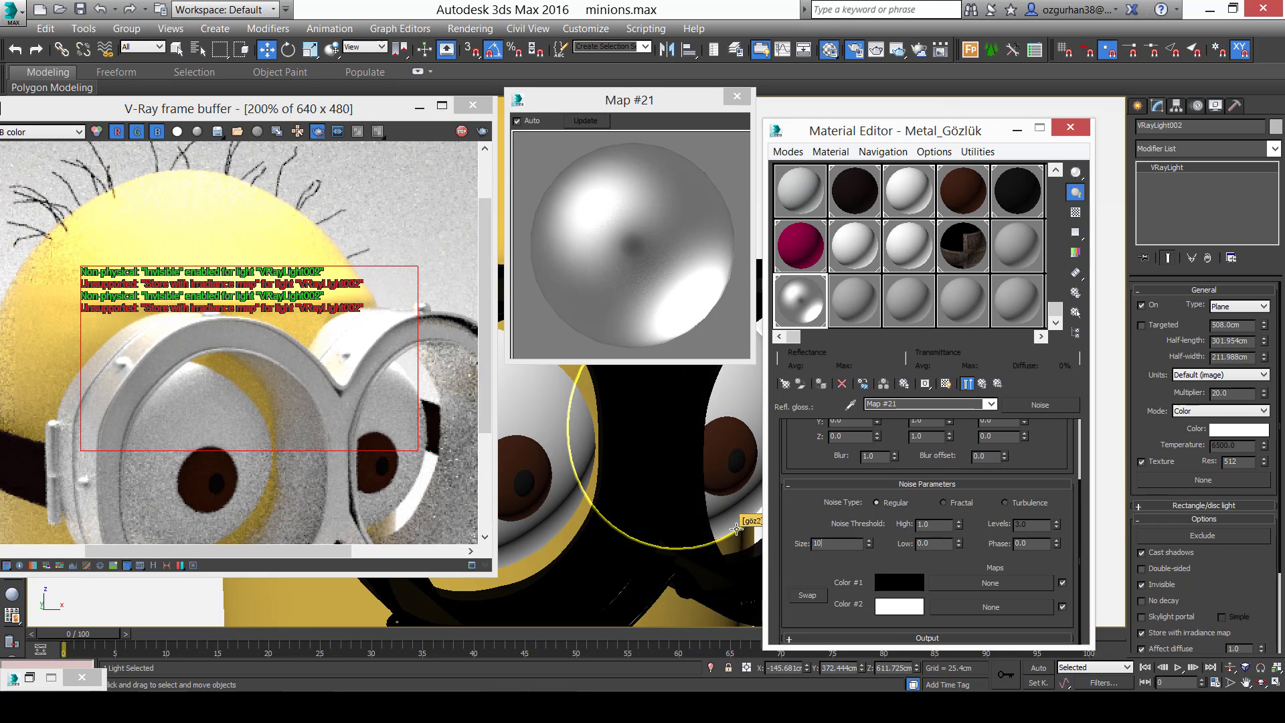
{"action": "type", "text": "10"}
{"action": "key", "text": "Return"}
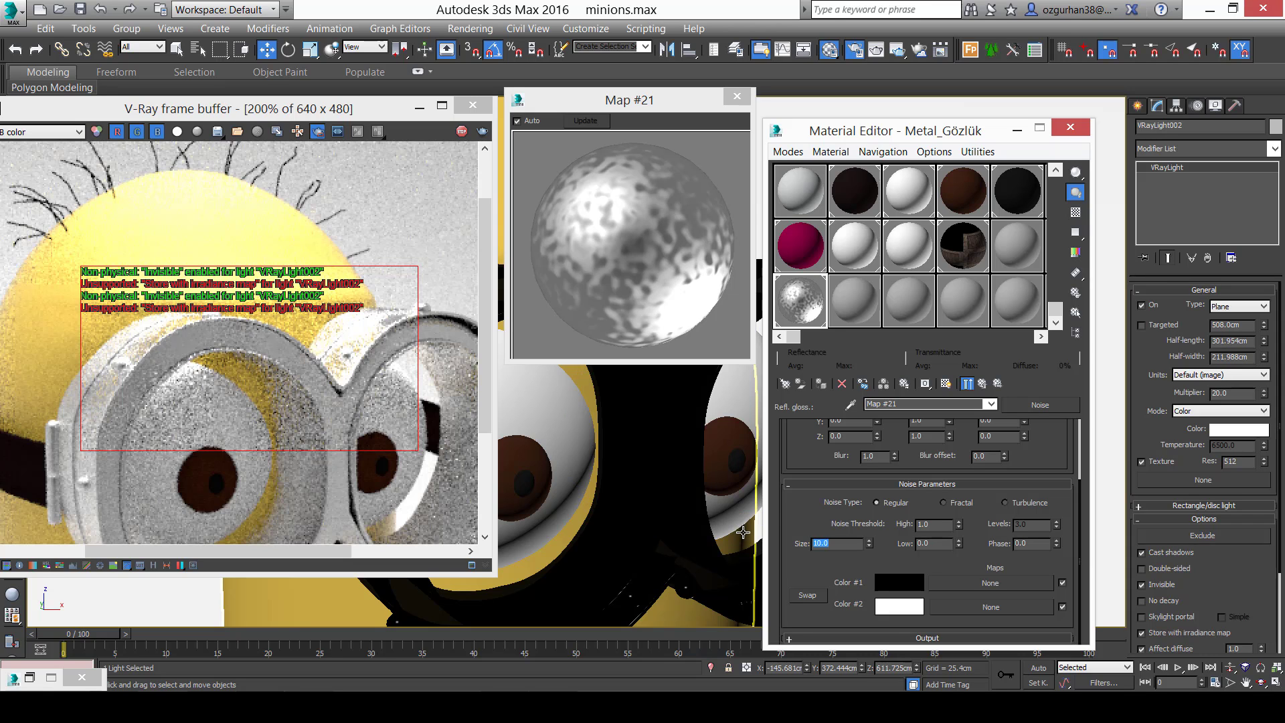
{"action": "left_click", "coordinate": [348, 372]}
{"action": "scroll", "coordinate": [341, 345], "scroll_direction": "up", "scroll_amount": 1}
{"action": "scroll", "coordinate": [351, 355], "scroll_direction": "down", "scroll_amount": 1}
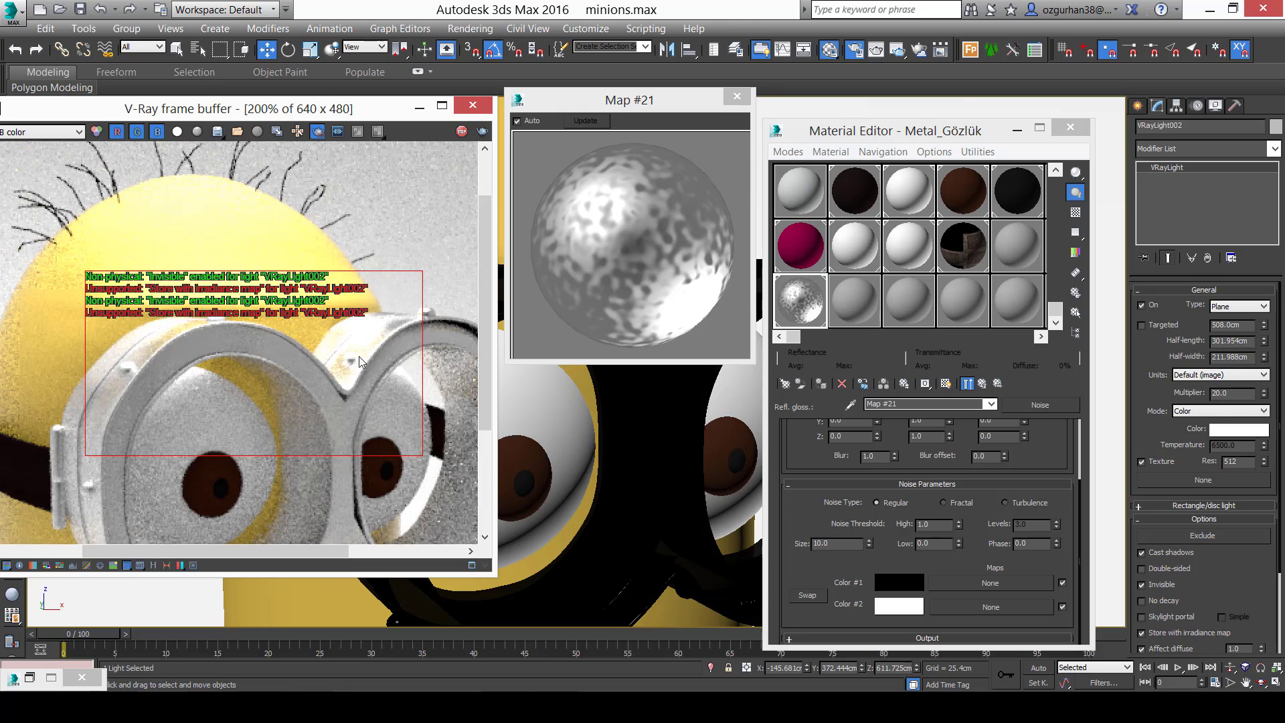
{"action": "middle_click_drag", "start_coordinate": [347, 361], "coordinate": [286, 366]}
{"action": "key", "text": "alt+Tab"}
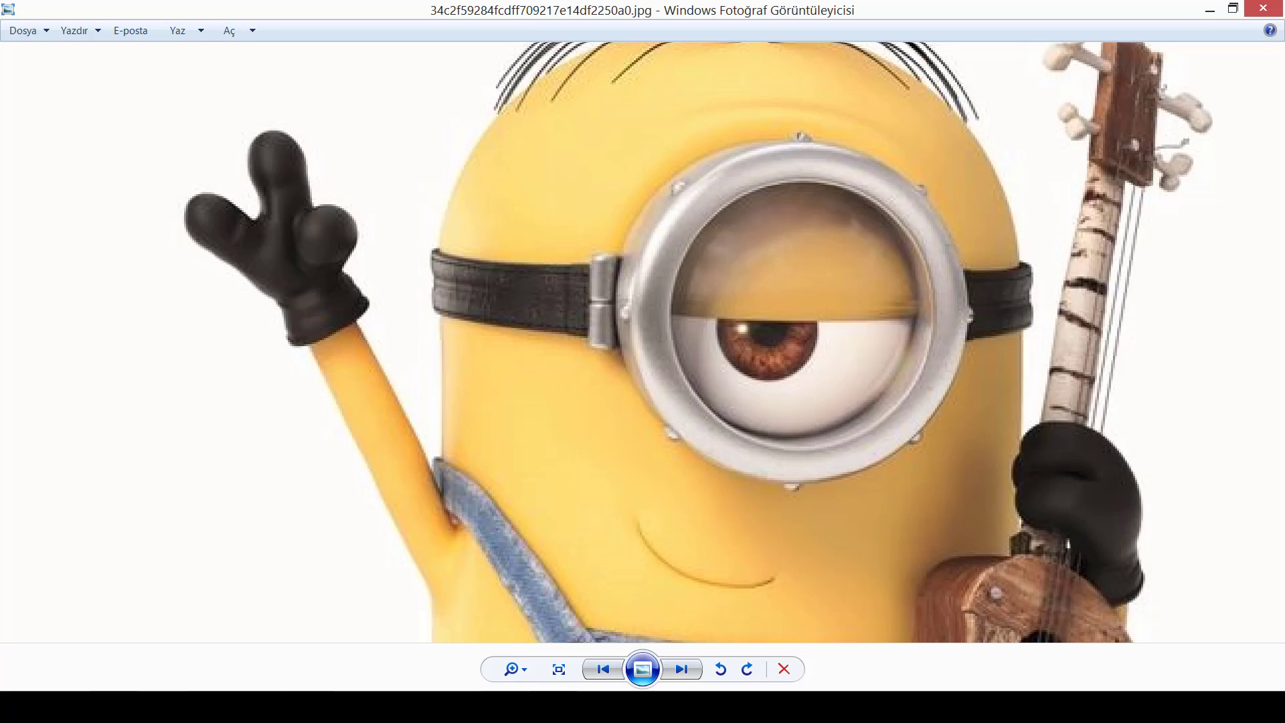
{"action": "key", "text": "alt+Tab"}
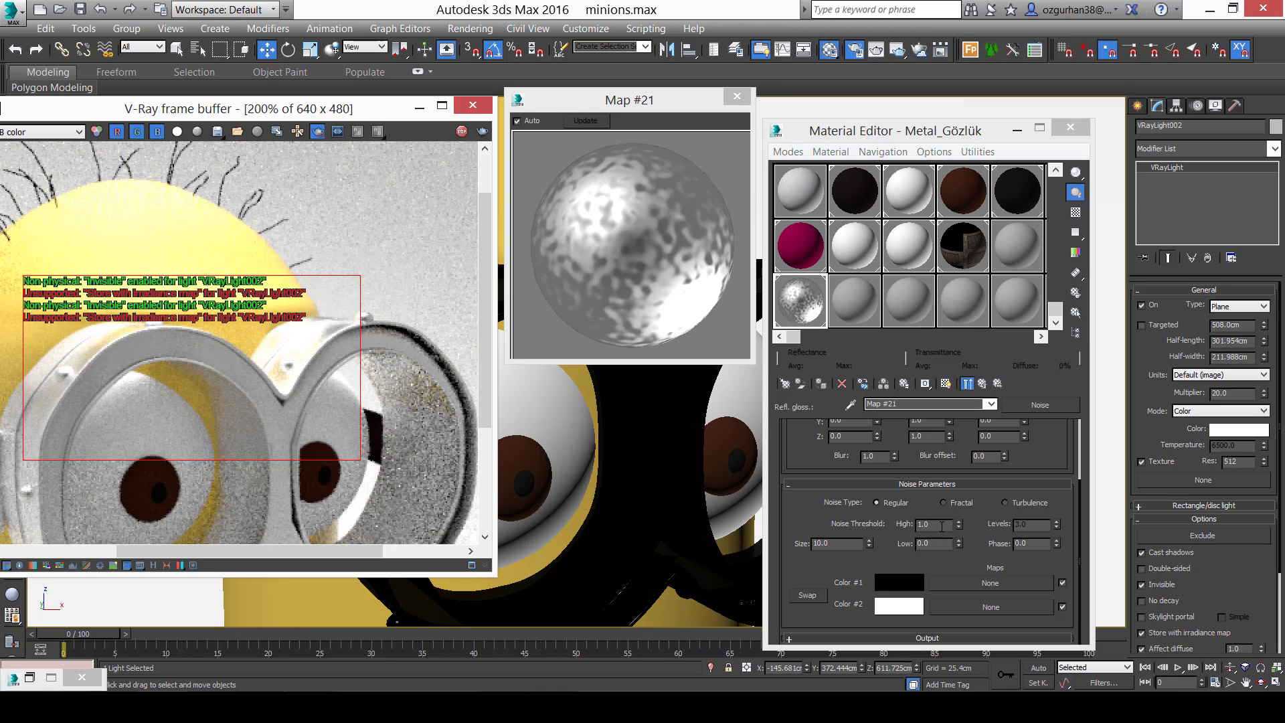
Try high noise threshold values of 0.2 and 1.0 on the glossiness Noise map.
{"action": "left_click", "coordinate": [940, 525]}
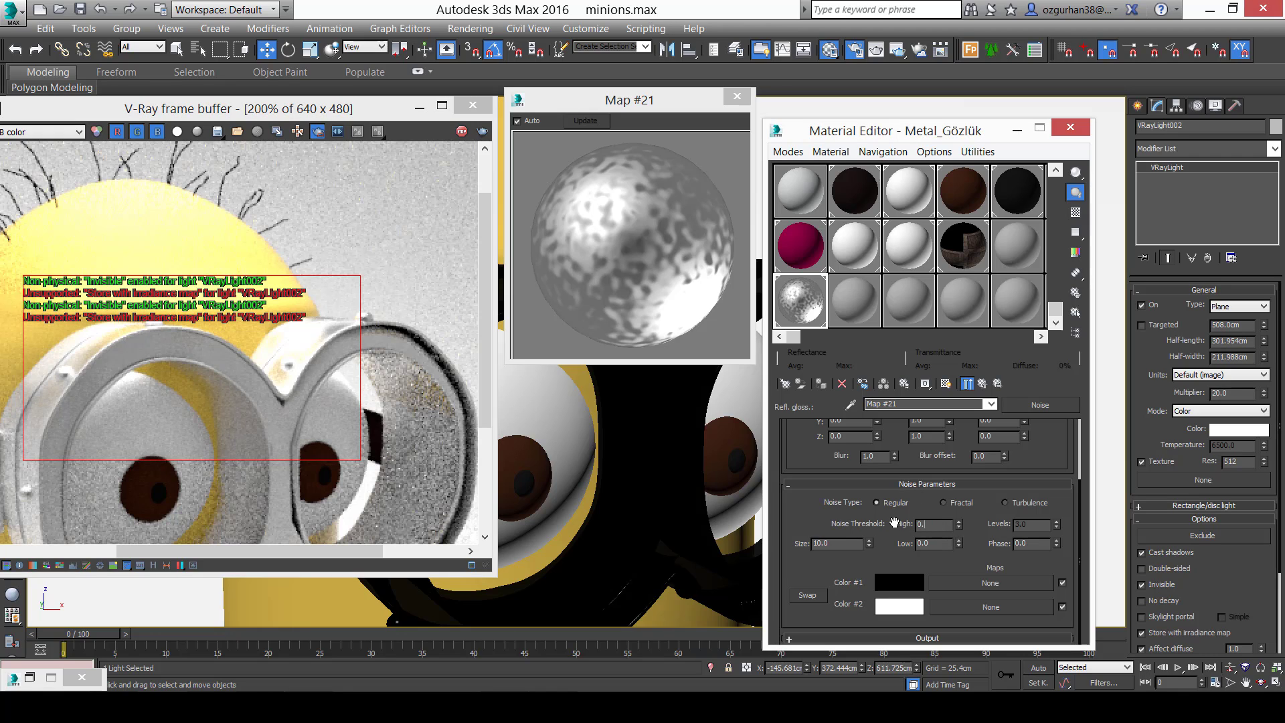
{"action": "type", "text": "0.2"}
{"action": "key", "text": "Return"}
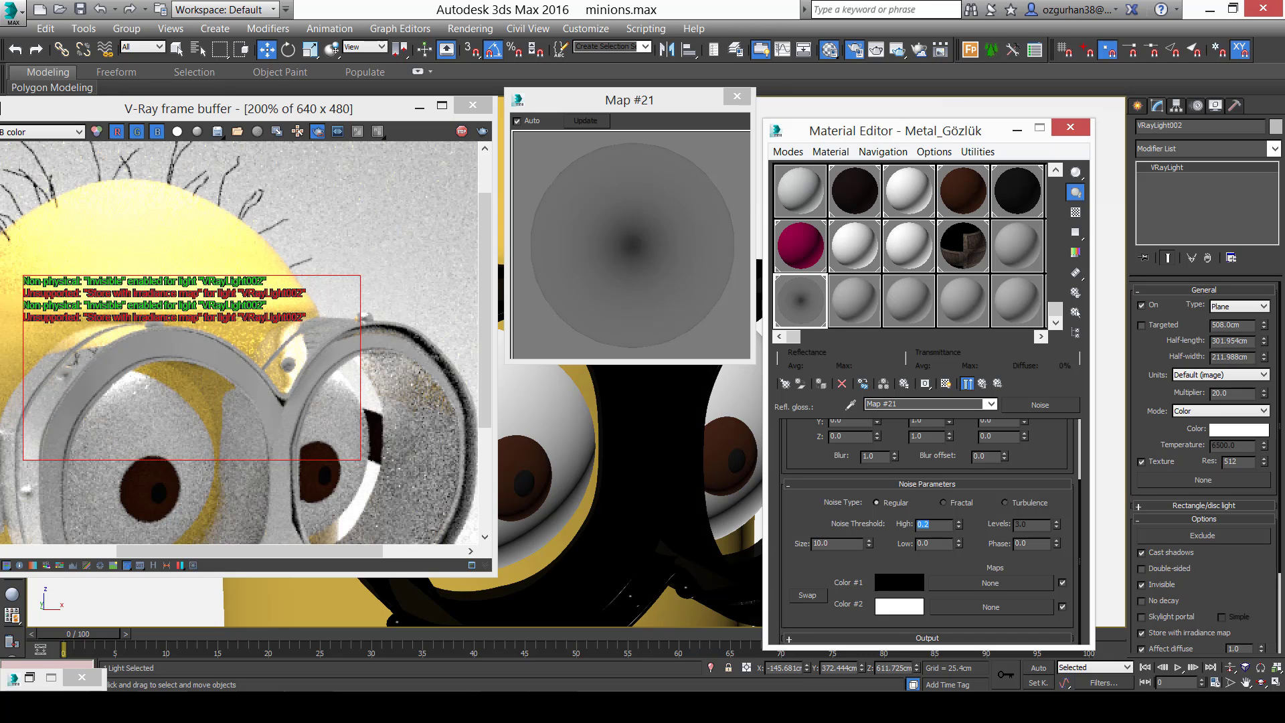
{"action": "type", "text": "1"}
{"action": "key", "text": "Return"}
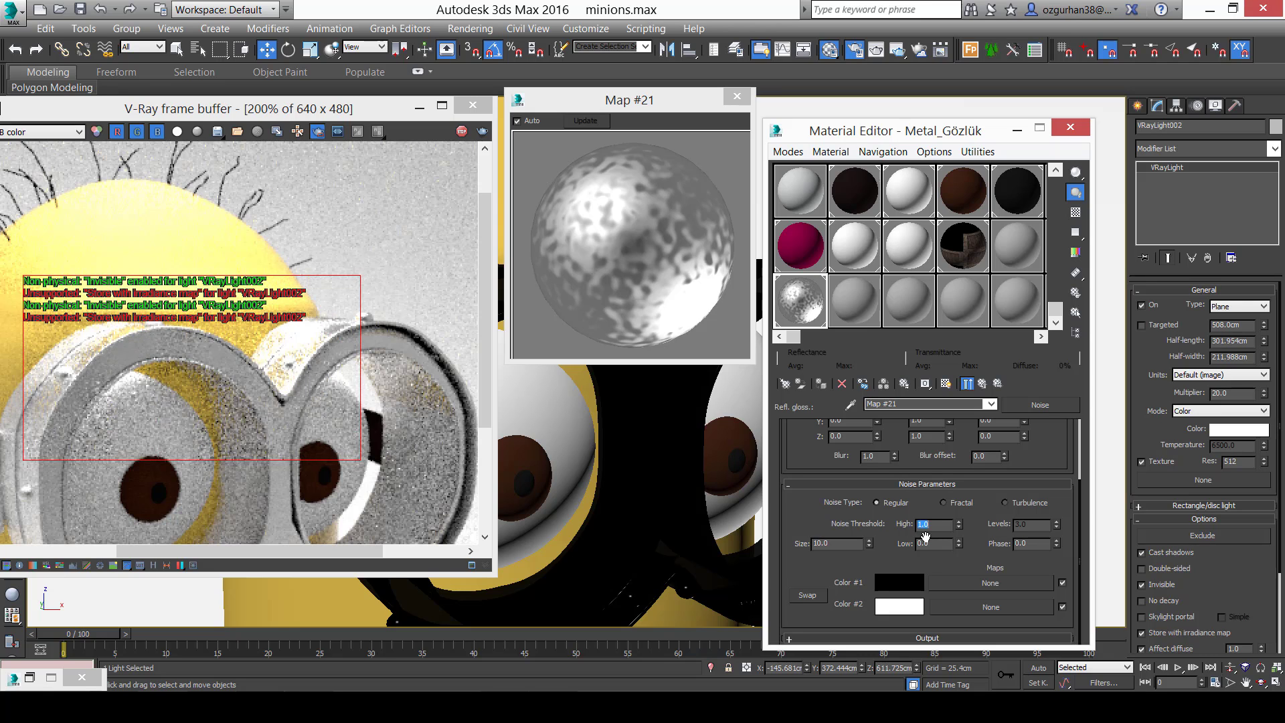
Set the glossiness Noise map's high threshold to 0.89 and inspect the goggle frames in the render region.
{"action": "type", "text": "0.89"}
{"action": "key", "text": "Return"}
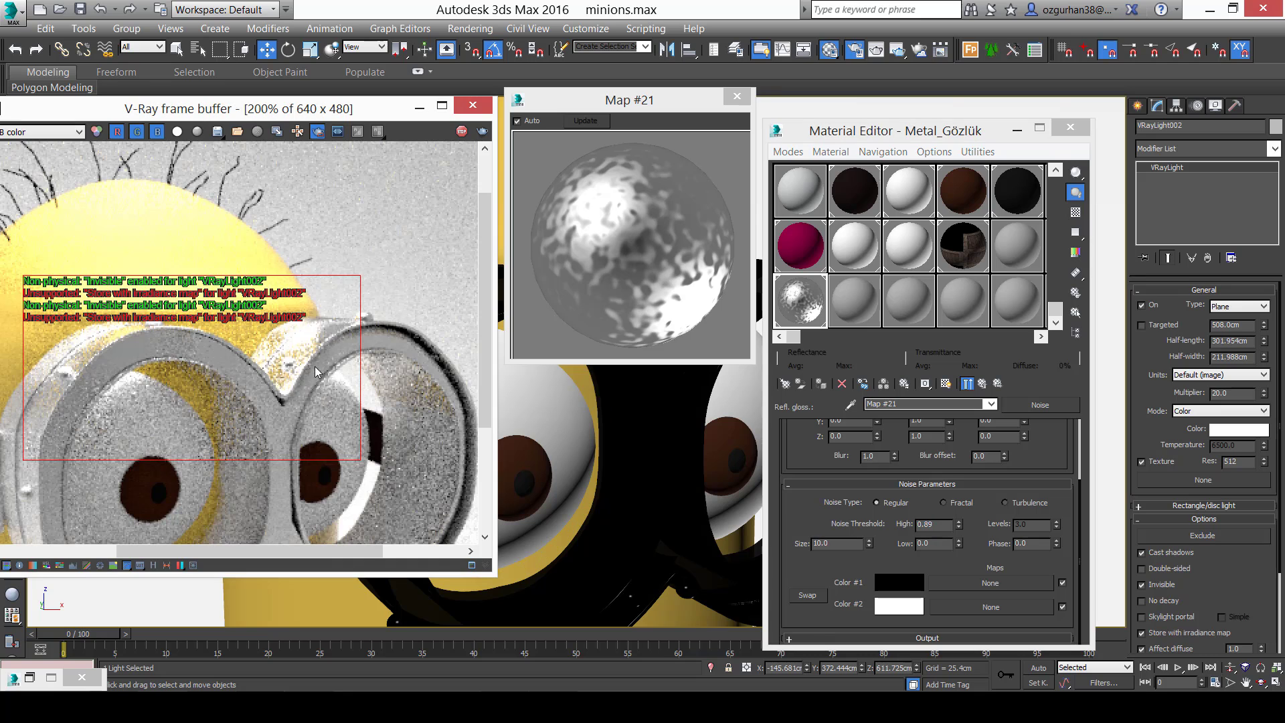
{"action": "scroll", "coordinate": [304, 351], "scroll_direction": "up", "scroll_amount": 1}
{"action": "scroll", "coordinate": [304, 383], "scroll_direction": "down", "scroll_amount": 2}
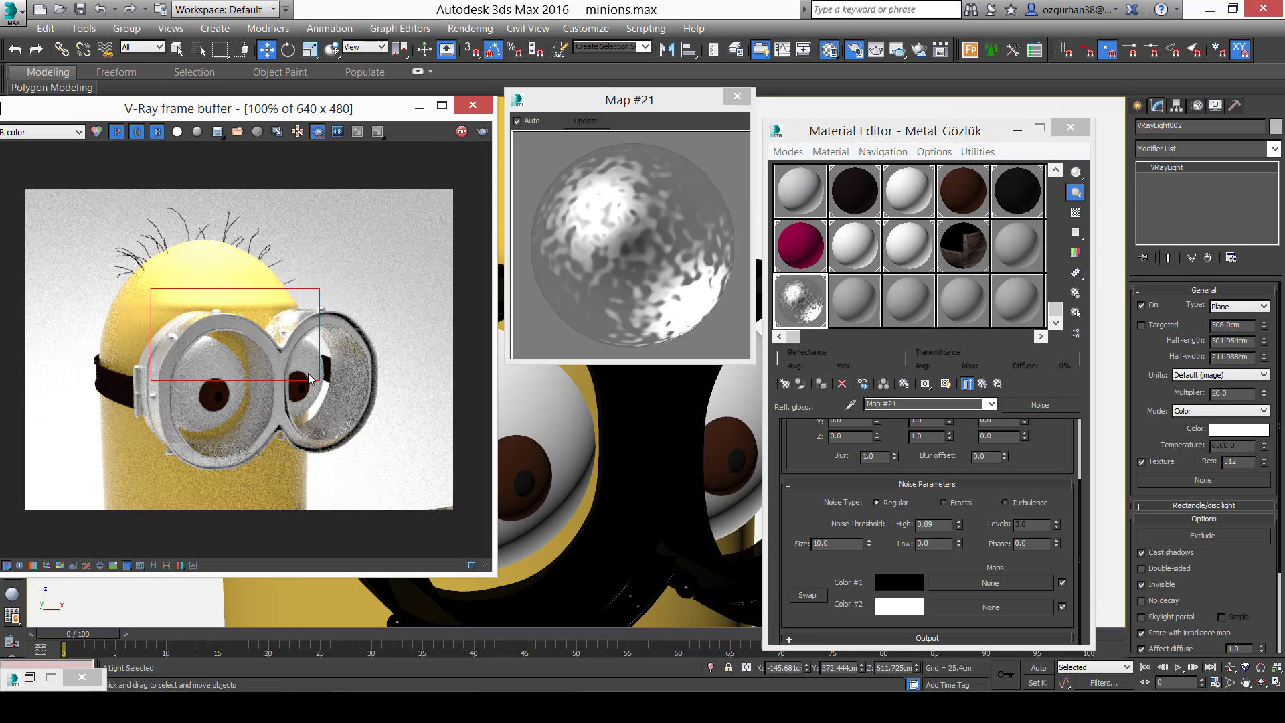
{"action": "scroll", "coordinate": [271, 312], "scroll_direction": "up", "scroll_amount": 1}
{"action": "scroll", "coordinate": [308, 354], "scroll_direction": "down", "scroll_amount": 1}
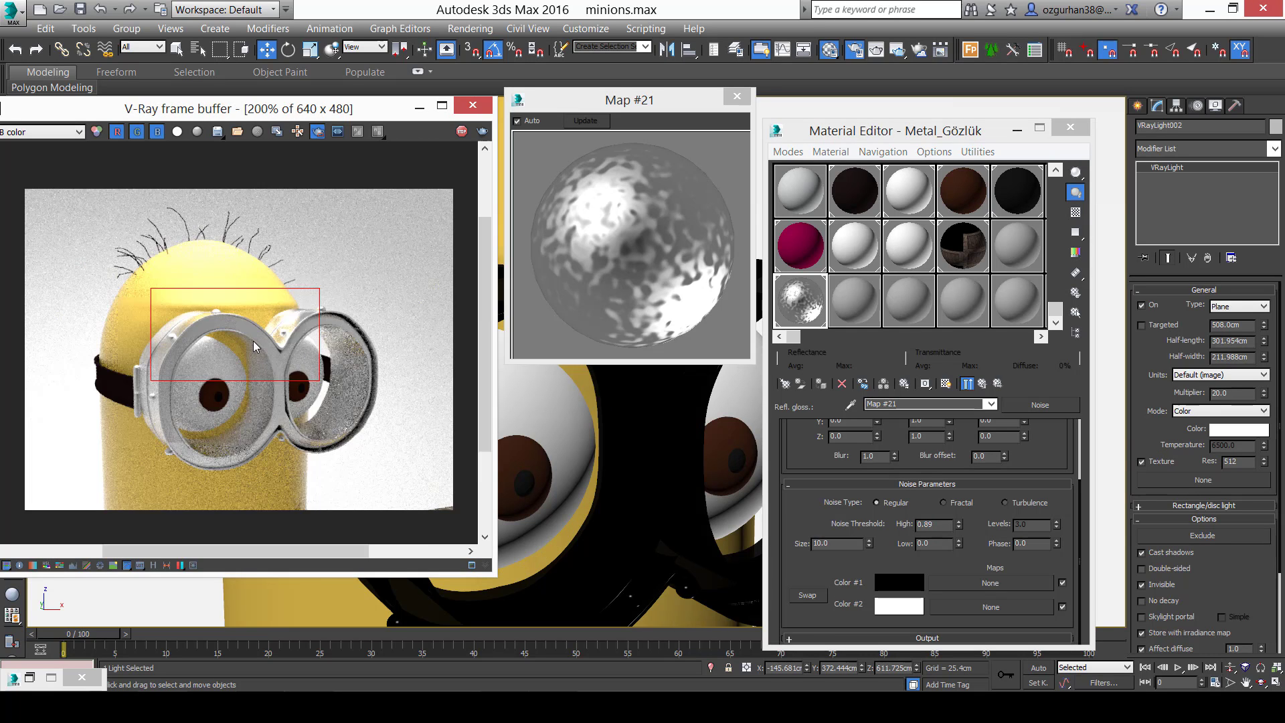
{"action": "scroll", "coordinate": [287, 320], "scroll_direction": "up", "scroll_amount": 2}
{"action": "scroll", "coordinate": [324, 334], "scroll_direction": "down", "scroll_amount": 1}
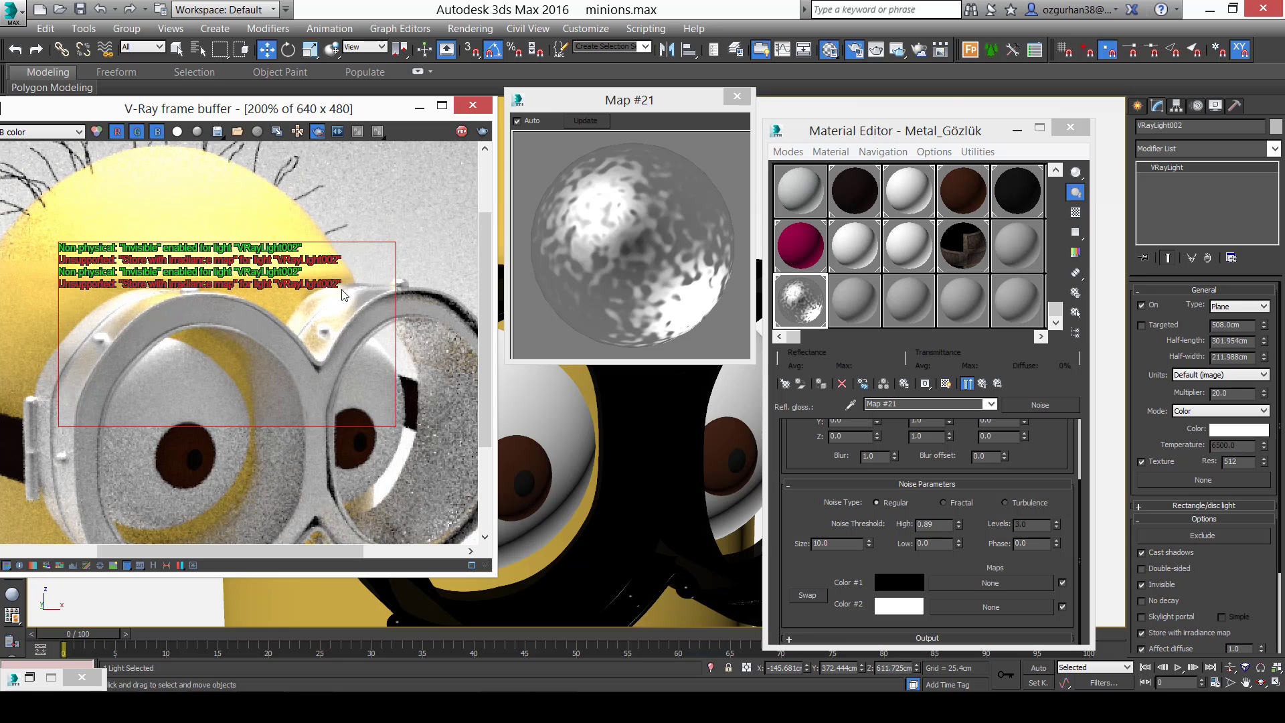
{"action": "scroll", "coordinate": [343, 296], "scroll_direction": "down", "scroll_amount": 1}
{"action": "scroll", "coordinate": [307, 331], "scroll_direction": "up", "scroll_amount": 1}
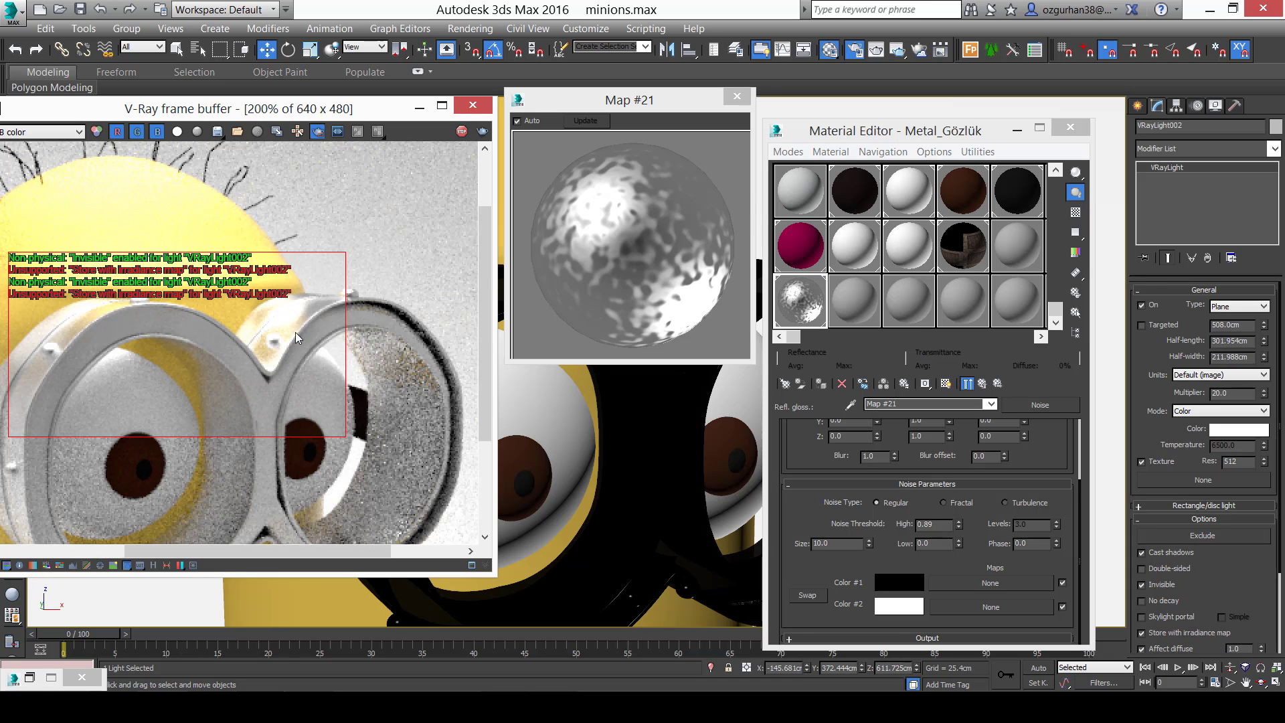
{"action": "middle_click_drag", "start_coordinate": [297, 338], "coordinate": [324, 318]}
Return to the base parameters of Metal_Gözlük and close its enlarged sample preview.
{"action": "left_click", "coordinate": [982, 384]}
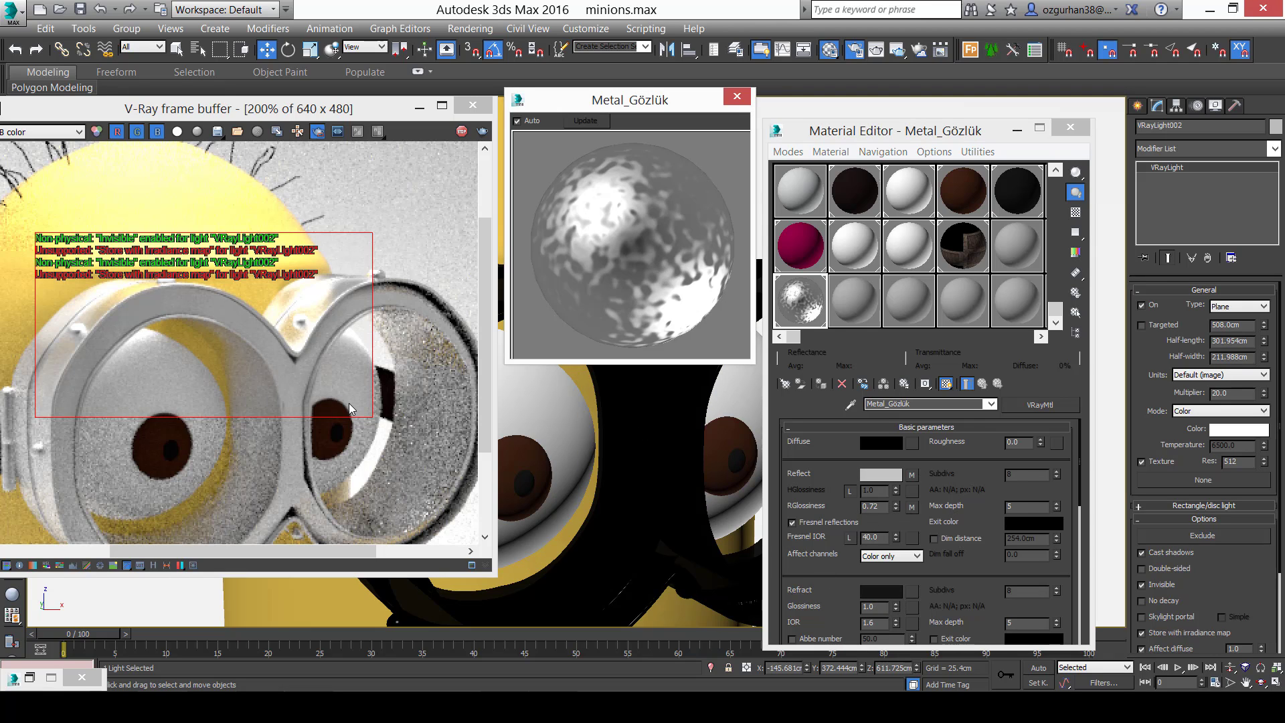
{"action": "scroll", "coordinate": [343, 396], "scroll_direction": "down", "scroll_amount": 1}
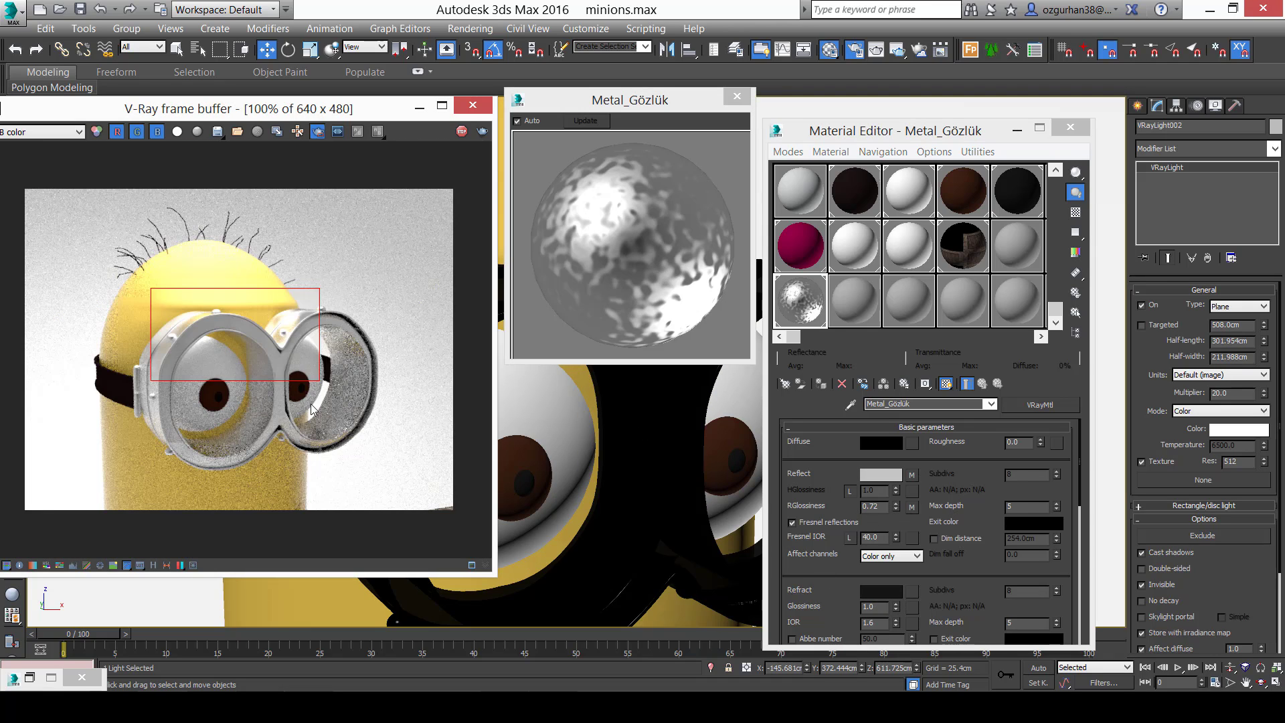
{"action": "left_click", "coordinate": [737, 96]}
Check the left goggle frame with a new render region and switch back to rendering the full image.
{"action": "left_click_drag", "start_coordinate": [132, 318], "coordinate": [227, 447]}
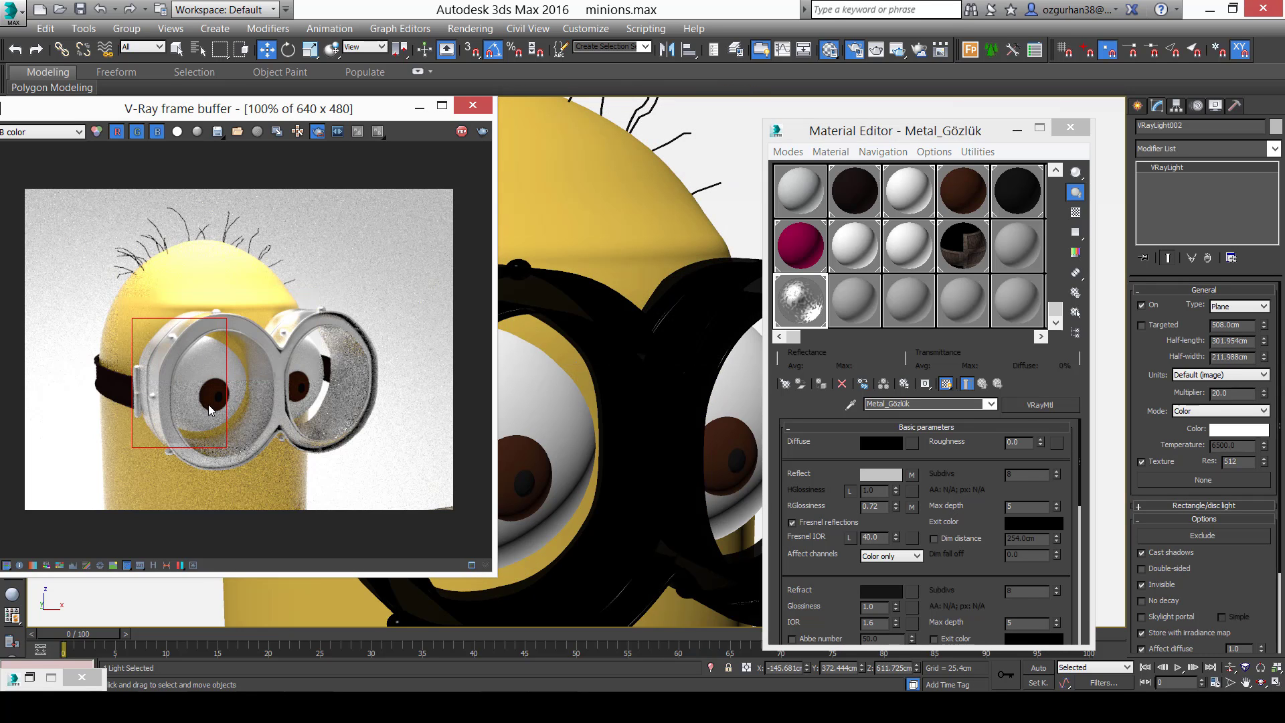
{"action": "scroll", "coordinate": [186, 360], "scroll_direction": "up", "scroll_amount": 1}
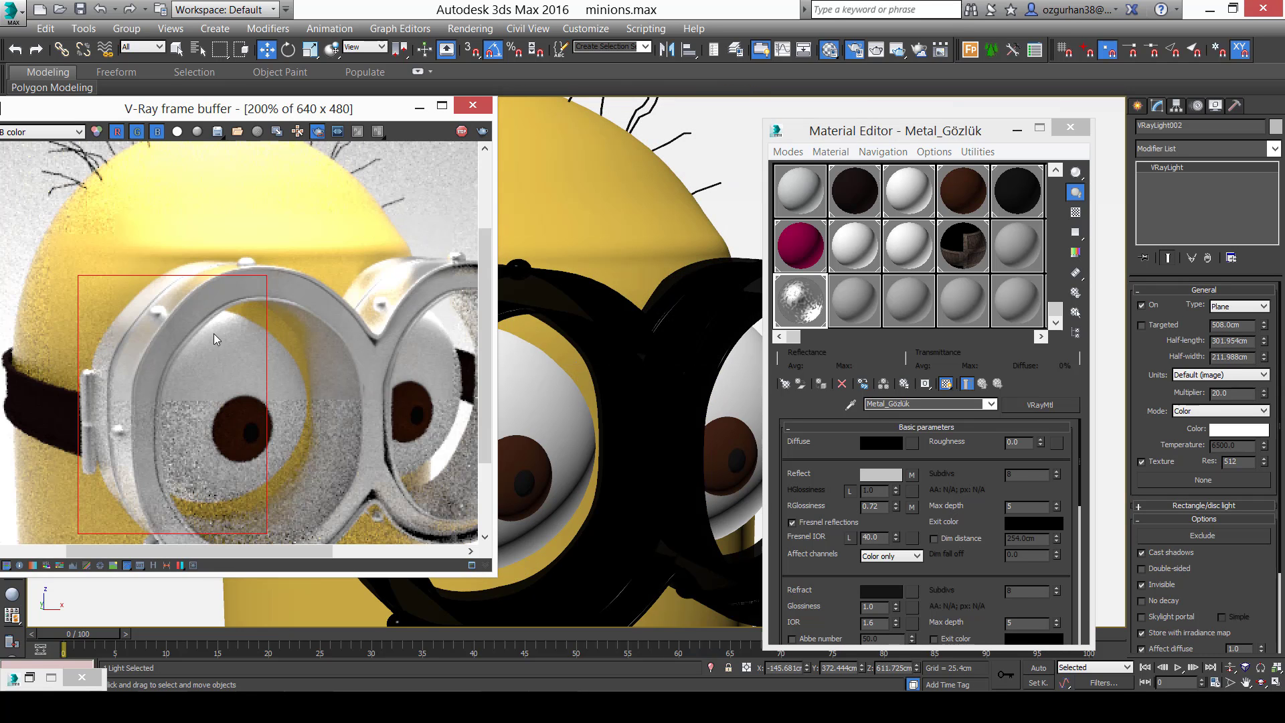
{"action": "scroll", "coordinate": [226, 352], "scroll_direction": "down", "scroll_amount": 1}
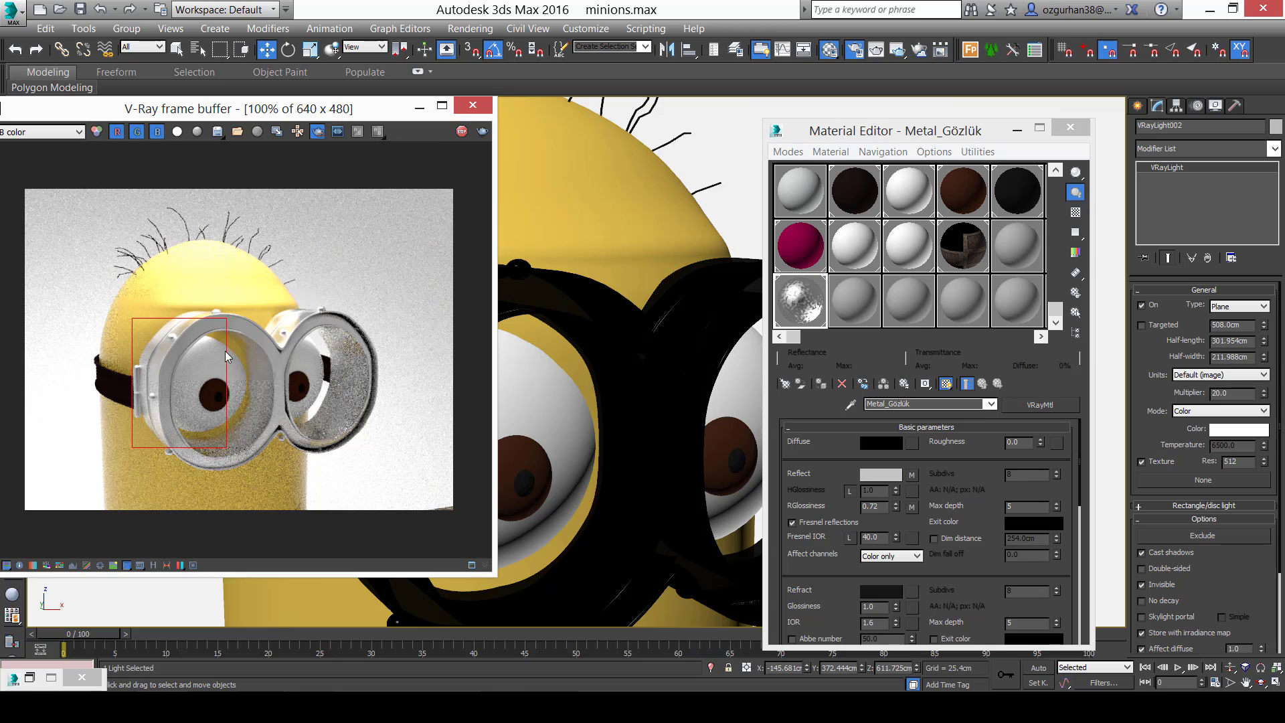
{"action": "left_click", "coordinate": [318, 132]}
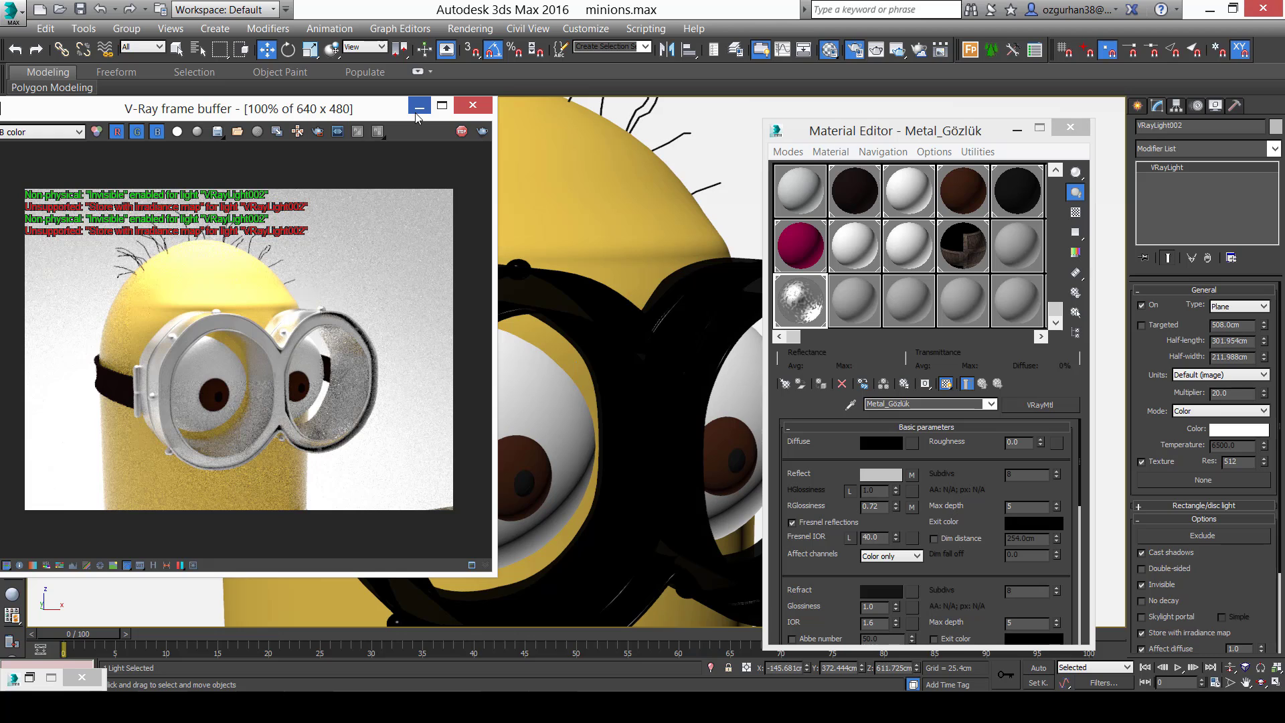
Ungroup the minion's left eye in the viewport and delete its small black pupil.
{"action": "left_click", "coordinate": [528, 486]}
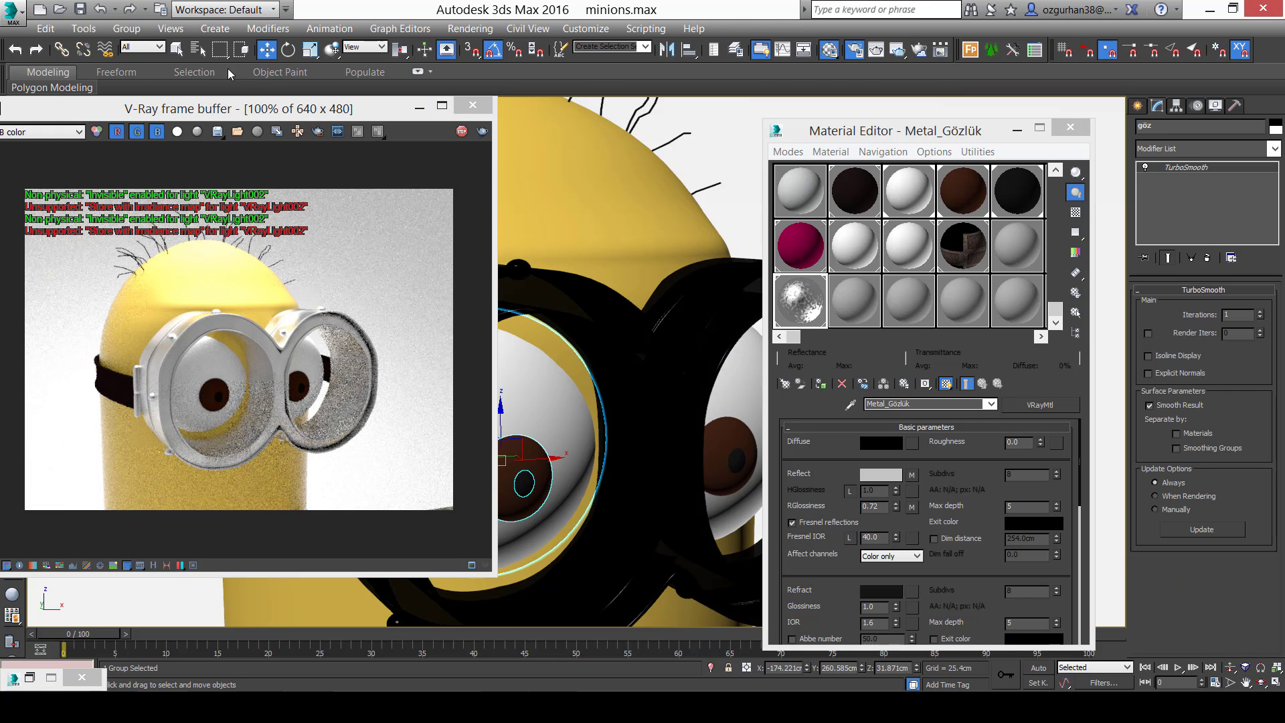
{"action": "left_click", "coordinate": [126, 28]}
{"action": "left_click", "coordinate": [134, 64]}
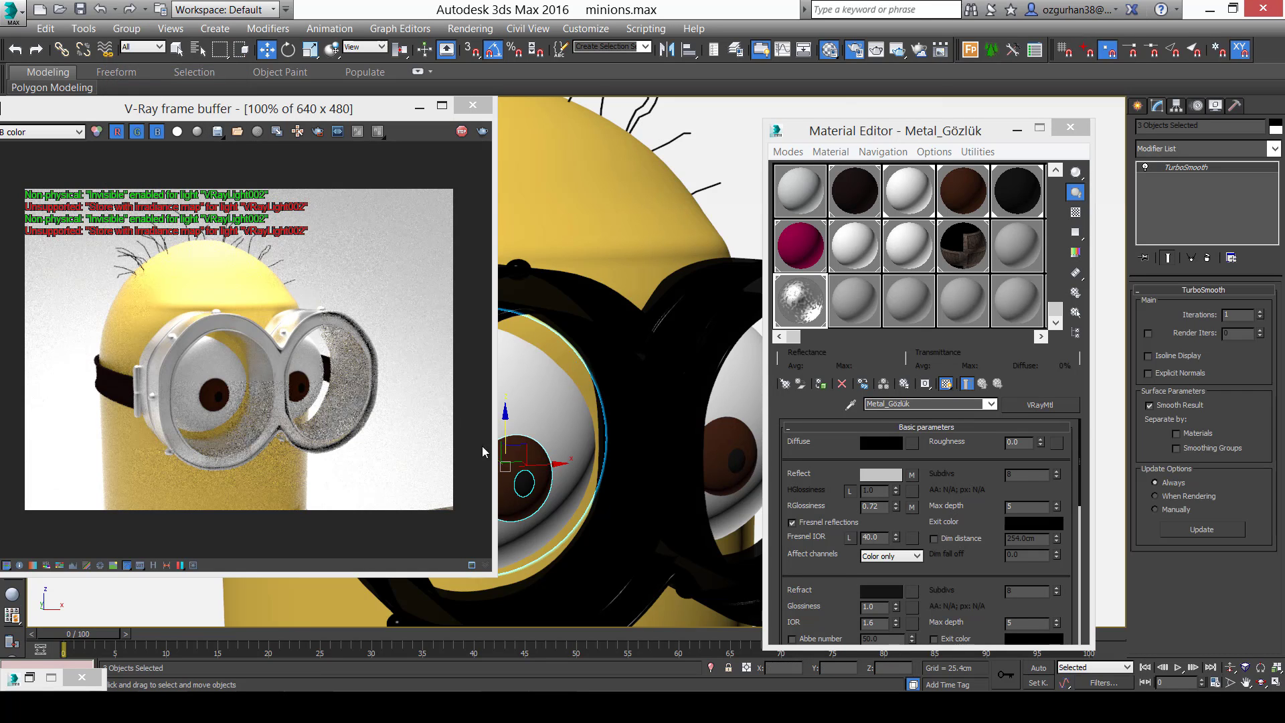
{"action": "left_click", "coordinate": [528, 481]}
{"action": "key", "text": "Delete"}
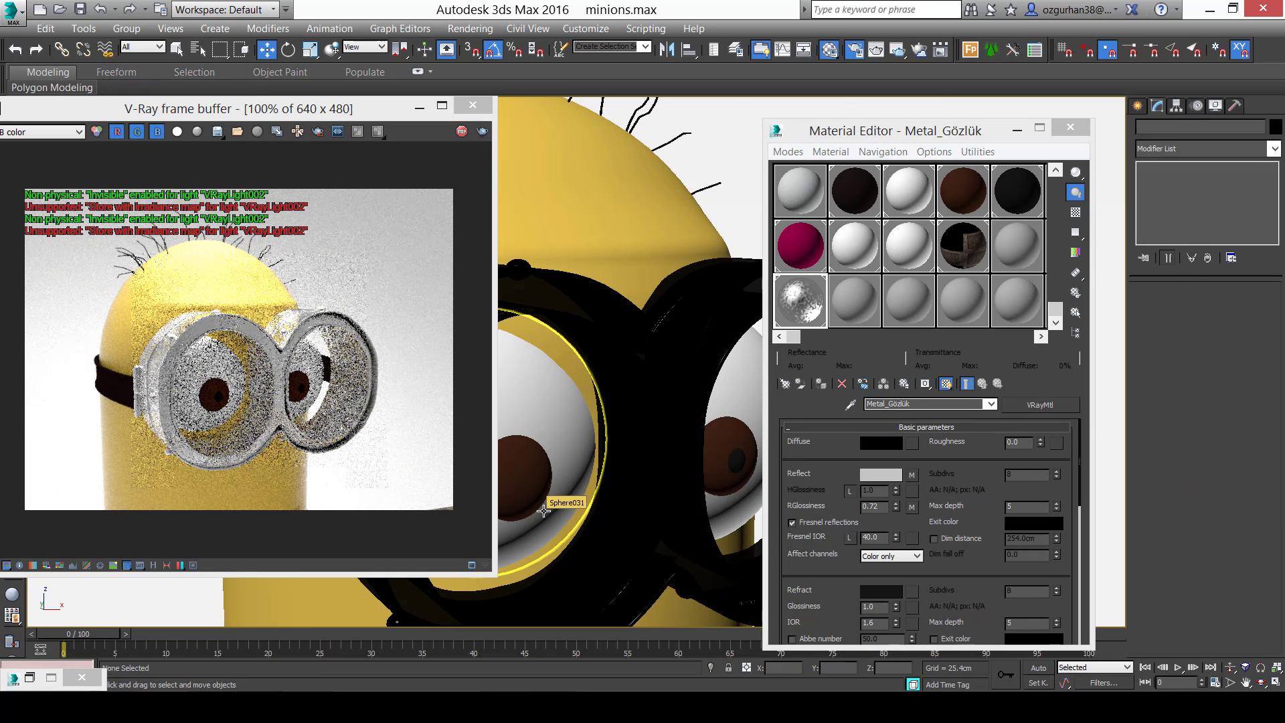
Turn the unused material sample beside Metal_Gözlük into a VRayMtl material.
{"action": "left_click", "coordinate": [875, 298]}
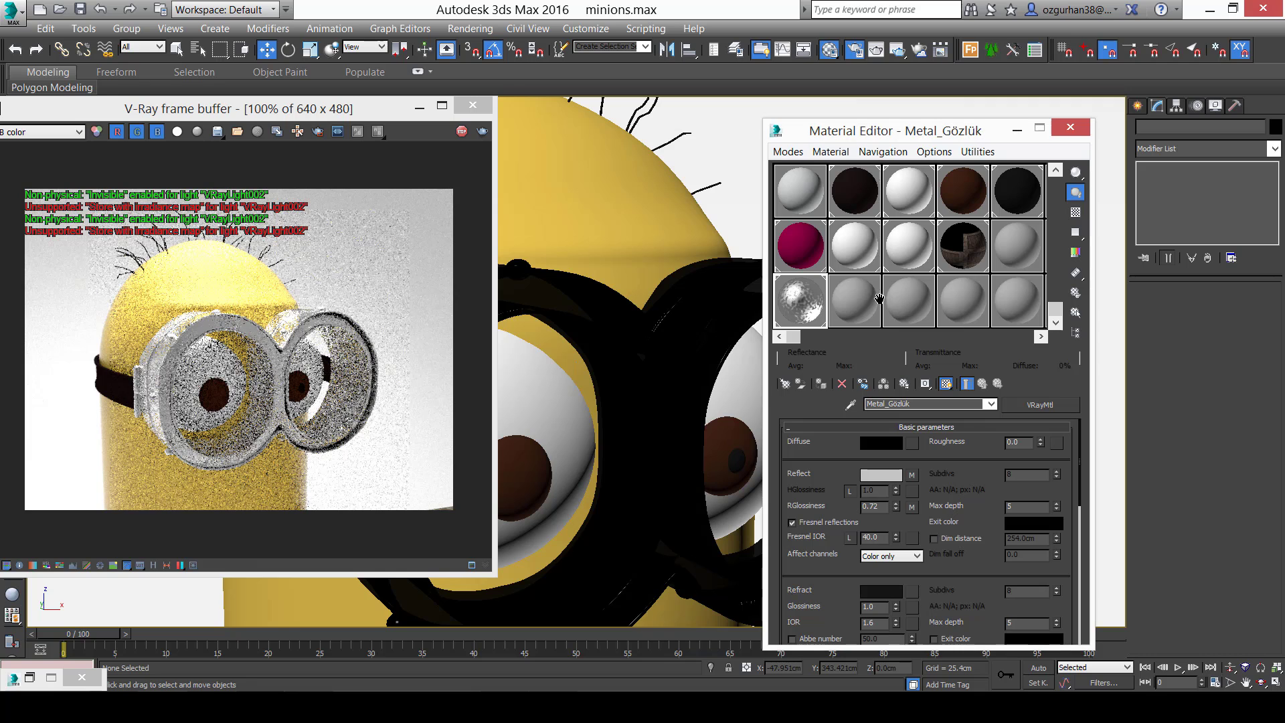
{"action": "left_click", "coordinate": [1023, 404]}
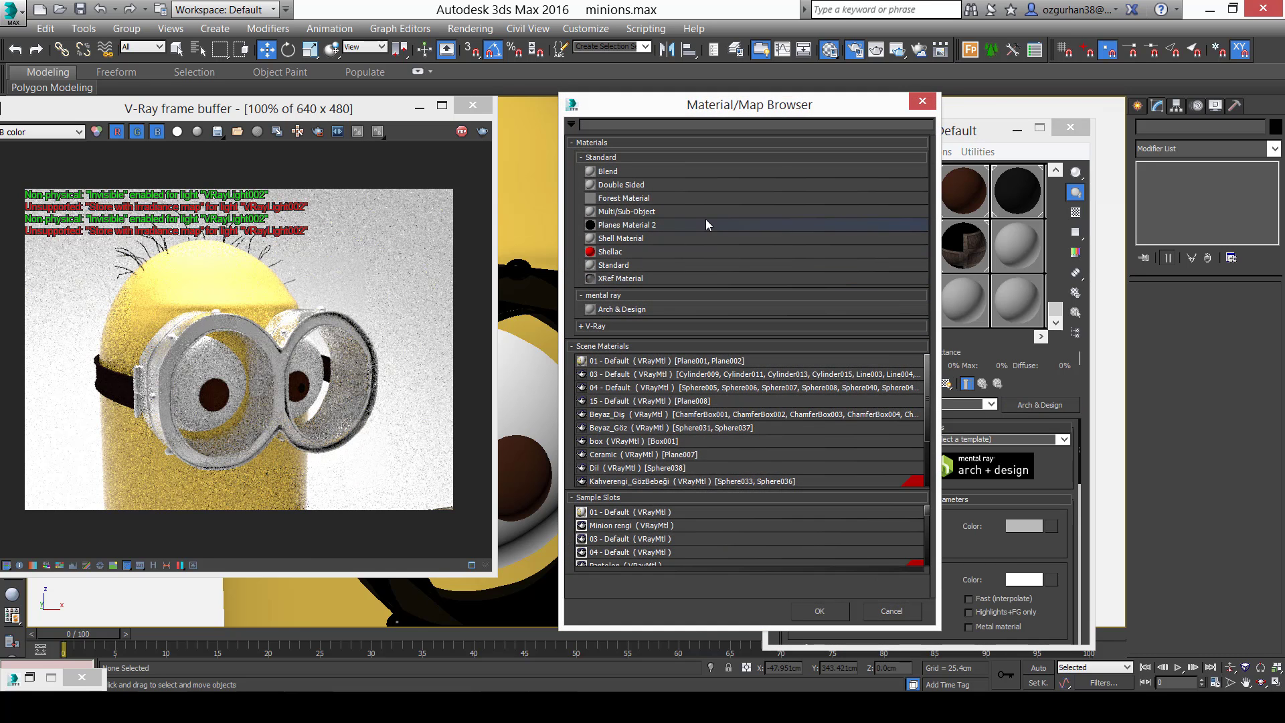
{"action": "type", "text": "vraym"}
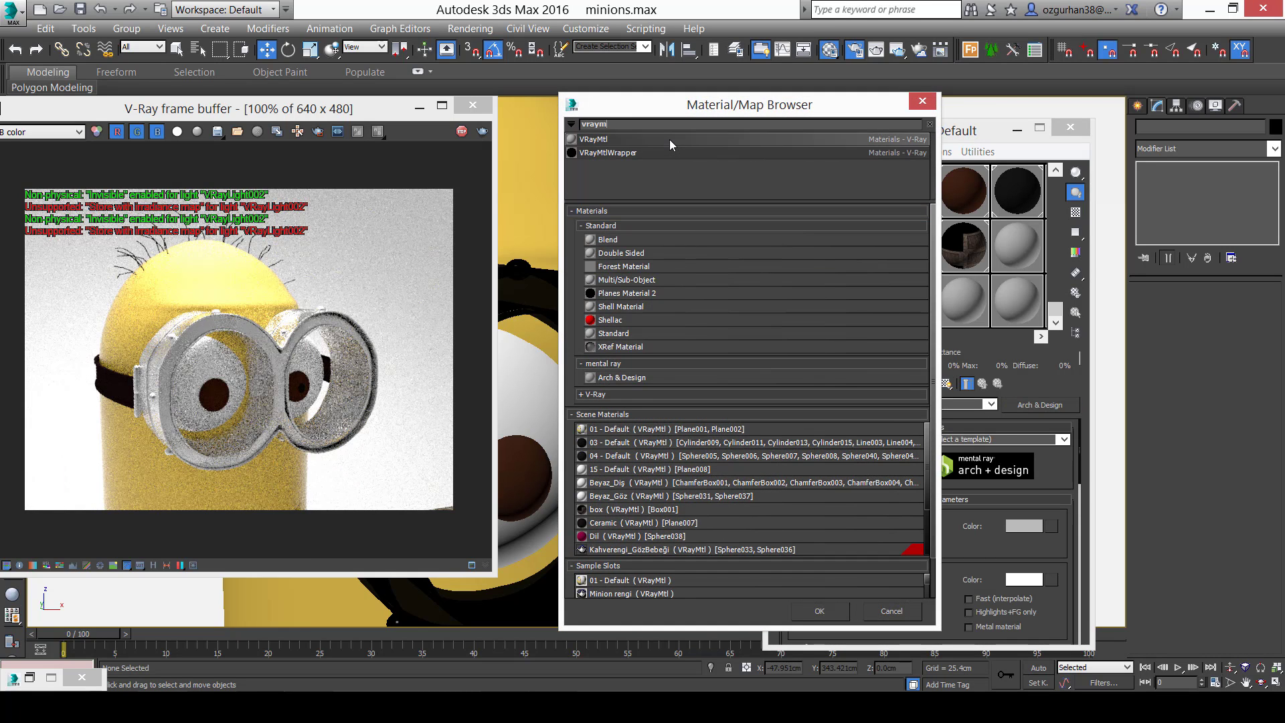
{"action": "double_click", "coordinate": [670, 139]}
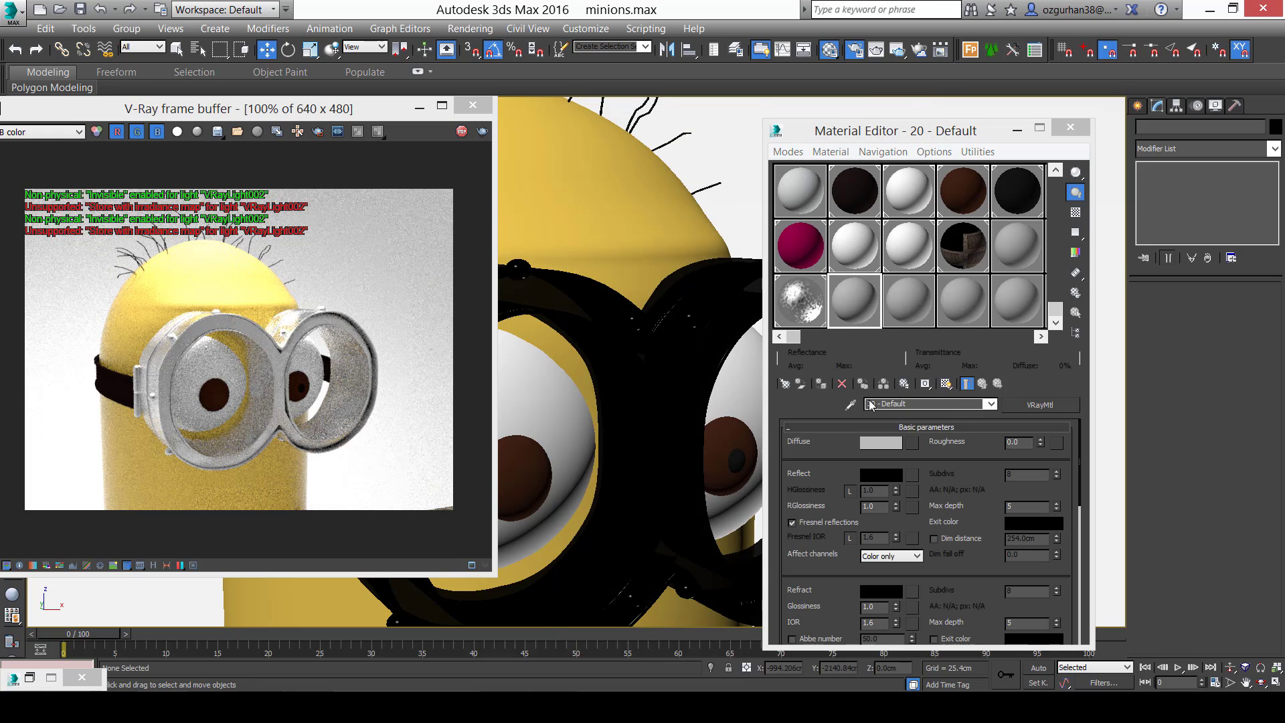
Add a Bitmap map to the diffuse channel of the new V-Ray material.
{"action": "left_click", "coordinate": [913, 443]}
{"action": "left_click", "coordinate": [732, 158]}
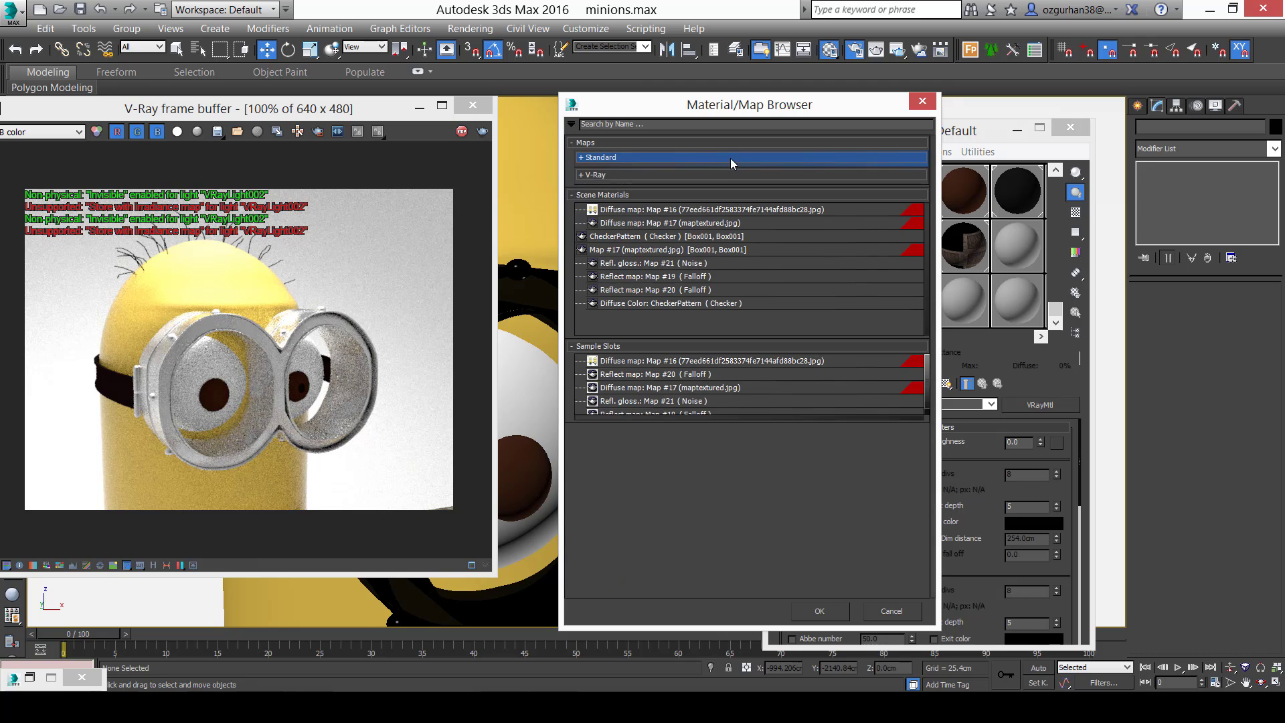
{"action": "left_click", "coordinate": [729, 158]}
{"action": "double_click", "coordinate": [726, 174]}
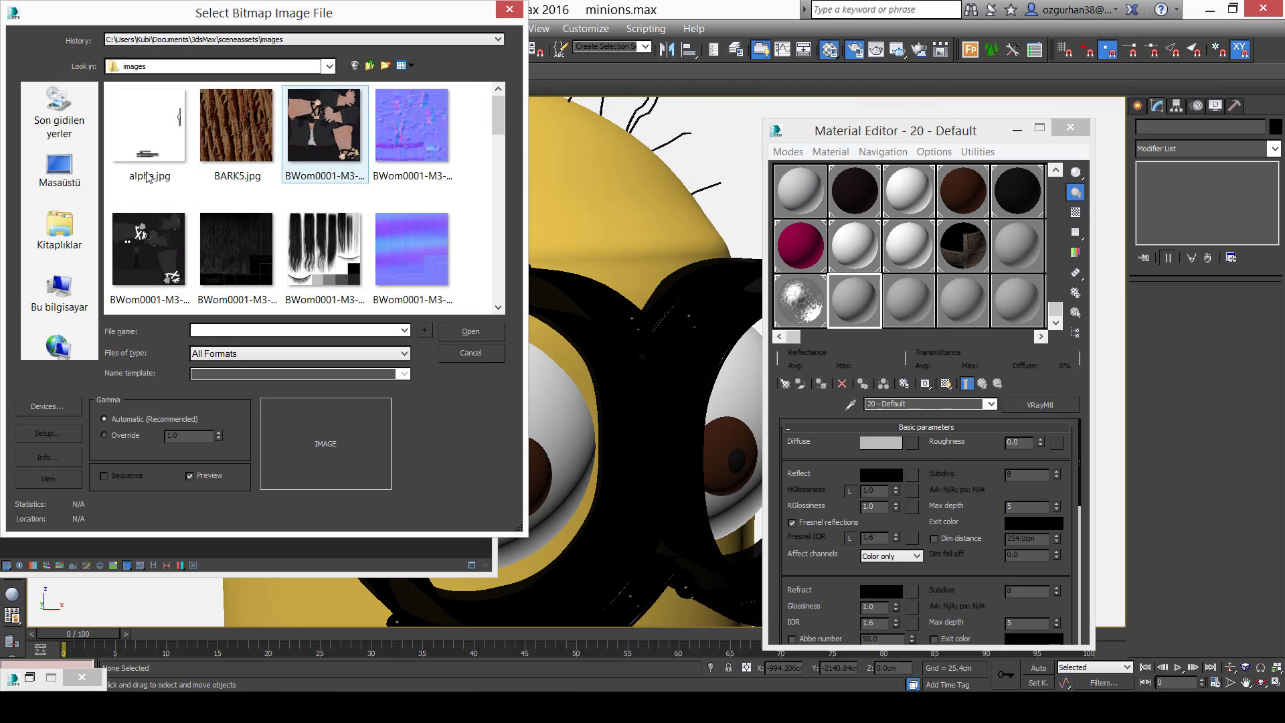
Load brown-eye-2.png from the desktop folder Max Eğitim\Minyonlar\minionlar as the diffuse bitmap.
{"action": "left_click", "coordinate": [59, 176]}
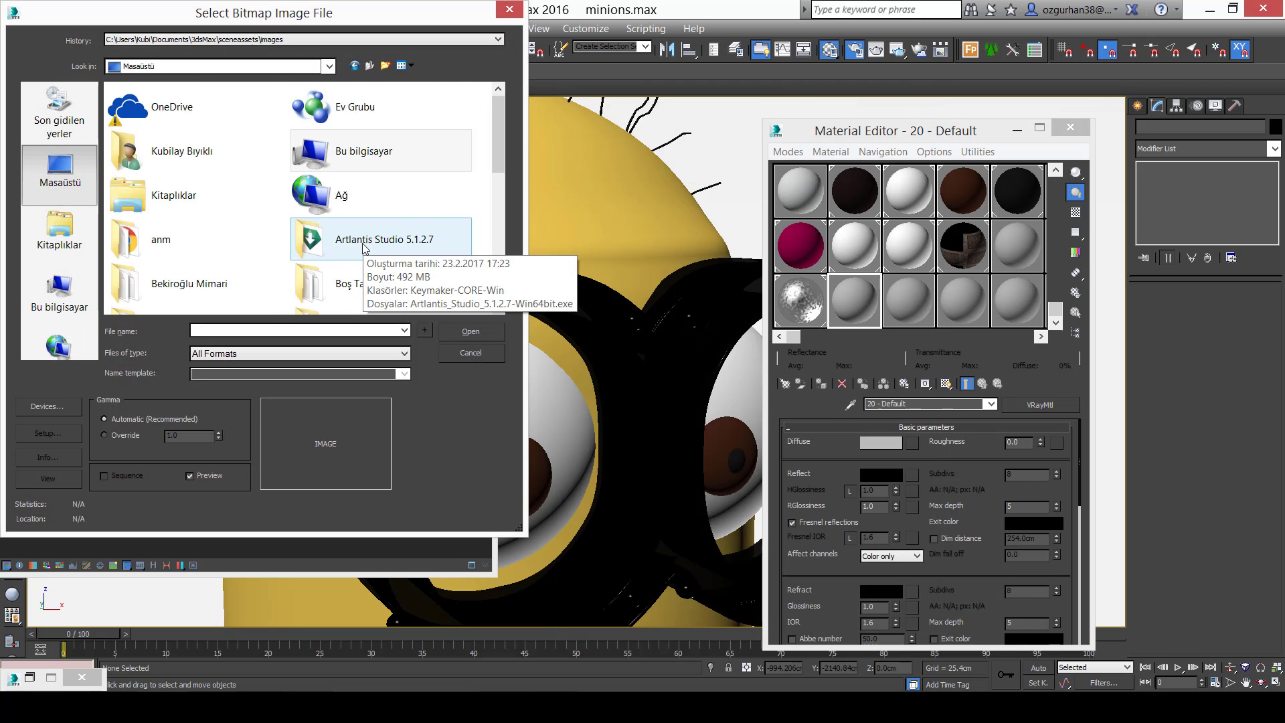
{"action": "left_click", "coordinate": [407, 231]}
{"action": "scroll", "coordinate": [407, 230], "scroll_direction": "down", "scroll_amount": 1}
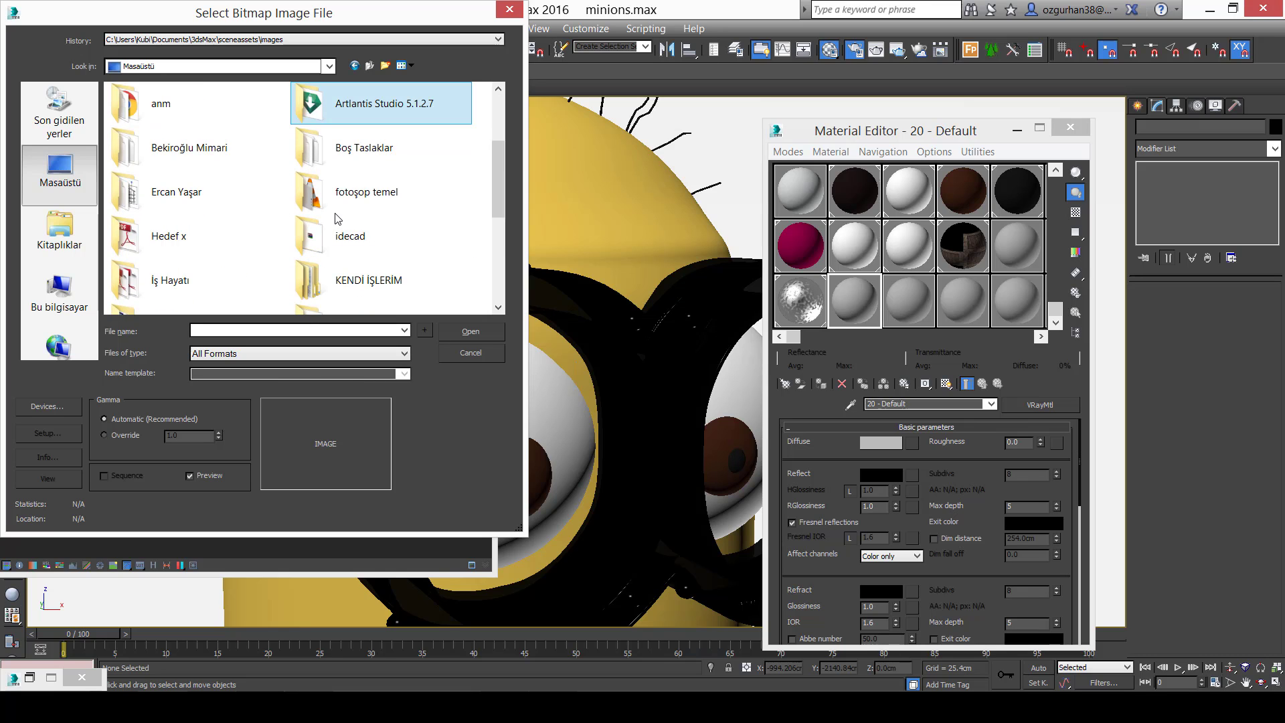
{"action": "scroll", "coordinate": [384, 211], "scroll_direction": "down", "scroll_amount": 2}
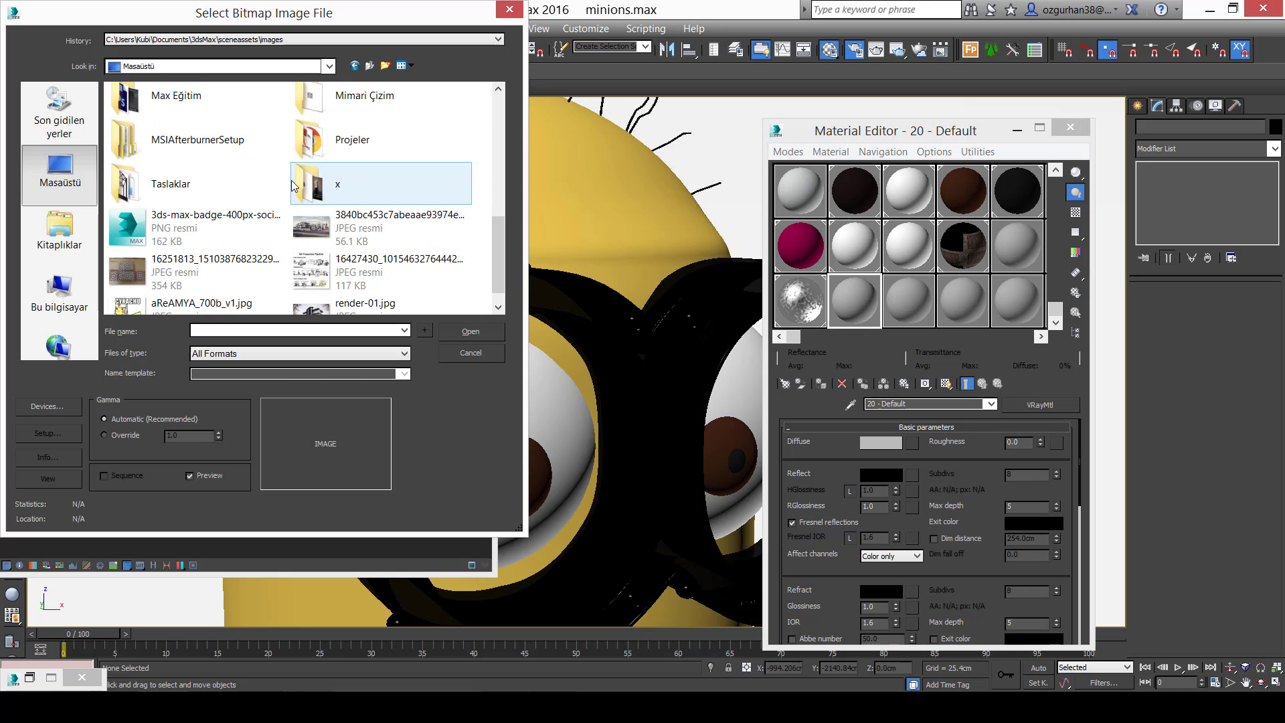
{"action": "scroll", "coordinate": [259, 172], "scroll_direction": "up", "scroll_amount": 1}
{"action": "double_click", "coordinate": [226, 214]}
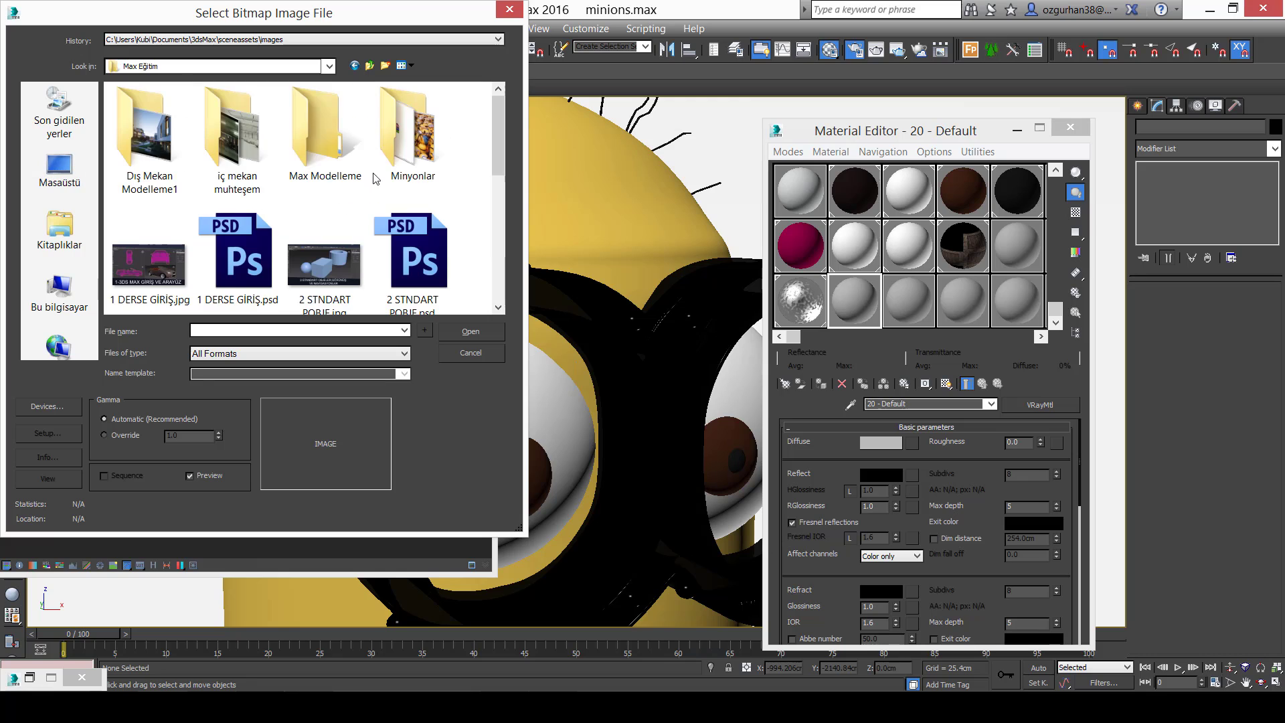
{"action": "double_click", "coordinate": [401, 141]}
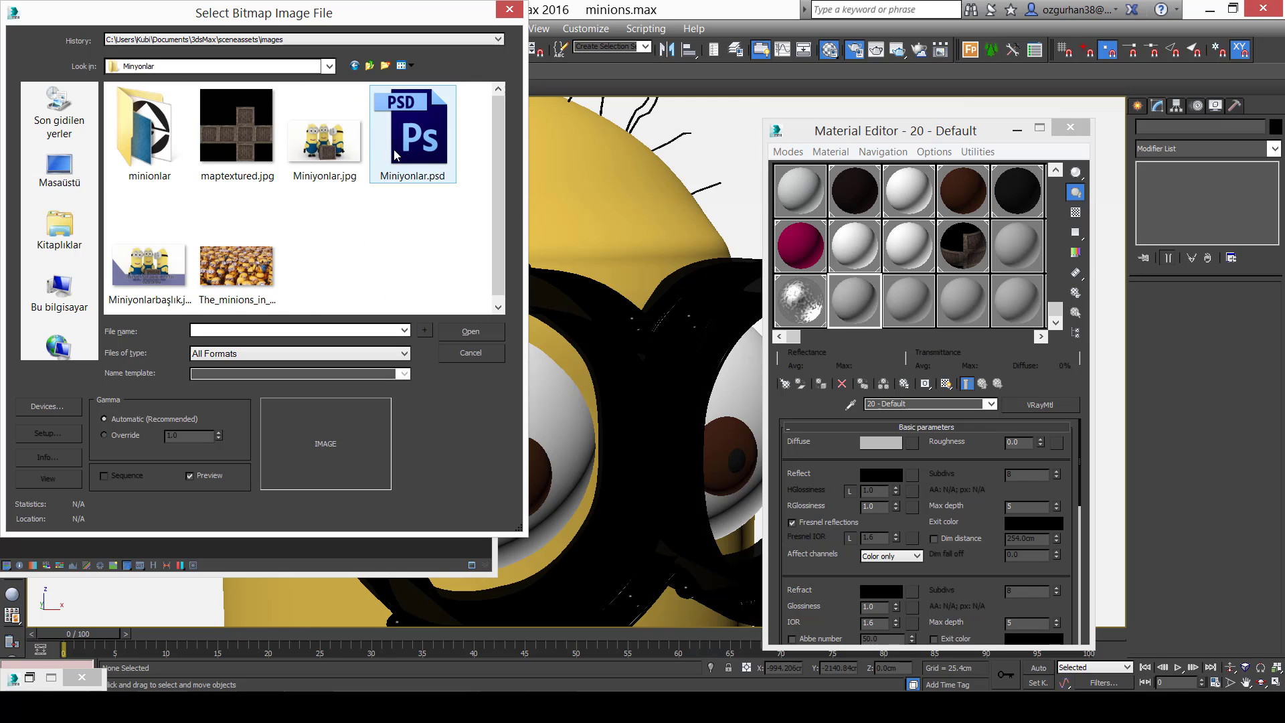
{"action": "double_click", "coordinate": [168, 156]}
{"action": "left_click", "coordinate": [409, 235]}
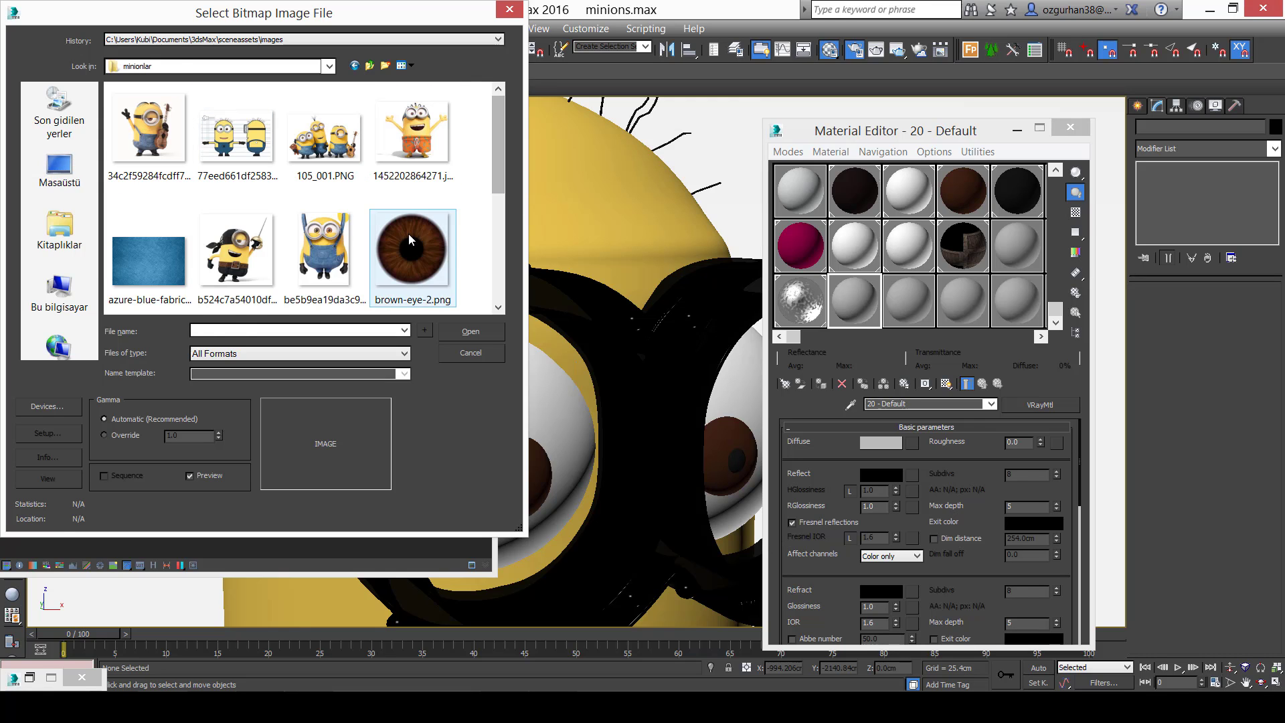
{"action": "left_click", "coordinate": [485, 332]}
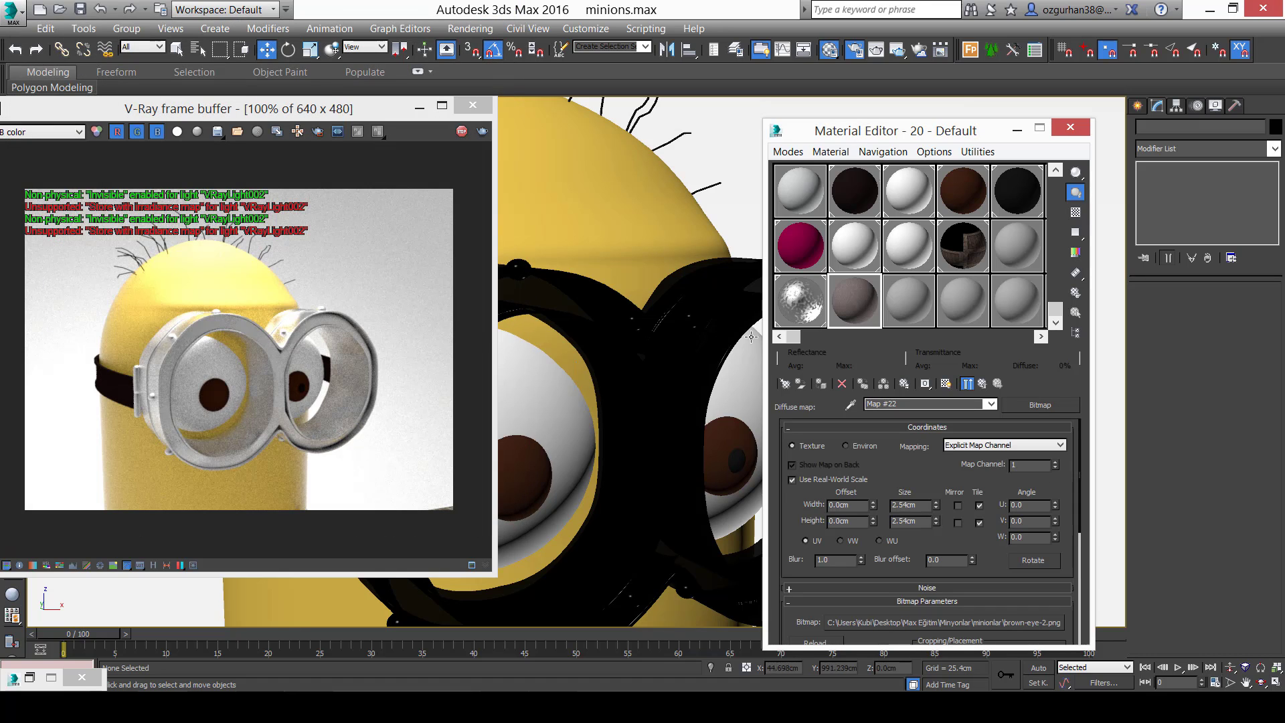
Turn off real-world scale for the brown-eye-2.png bitmap and assign its material to the left eye's iris sphere.
{"action": "left_click", "coordinate": [842, 479]}
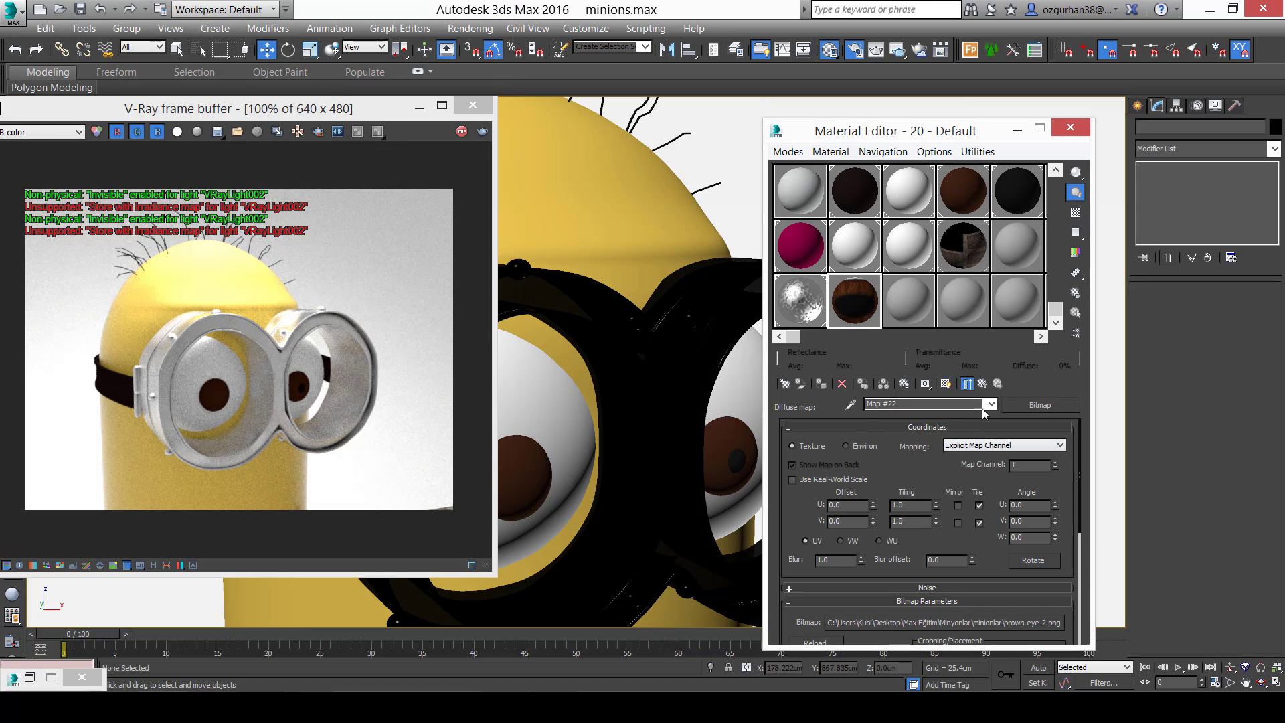
{"action": "left_click", "coordinate": [982, 384]}
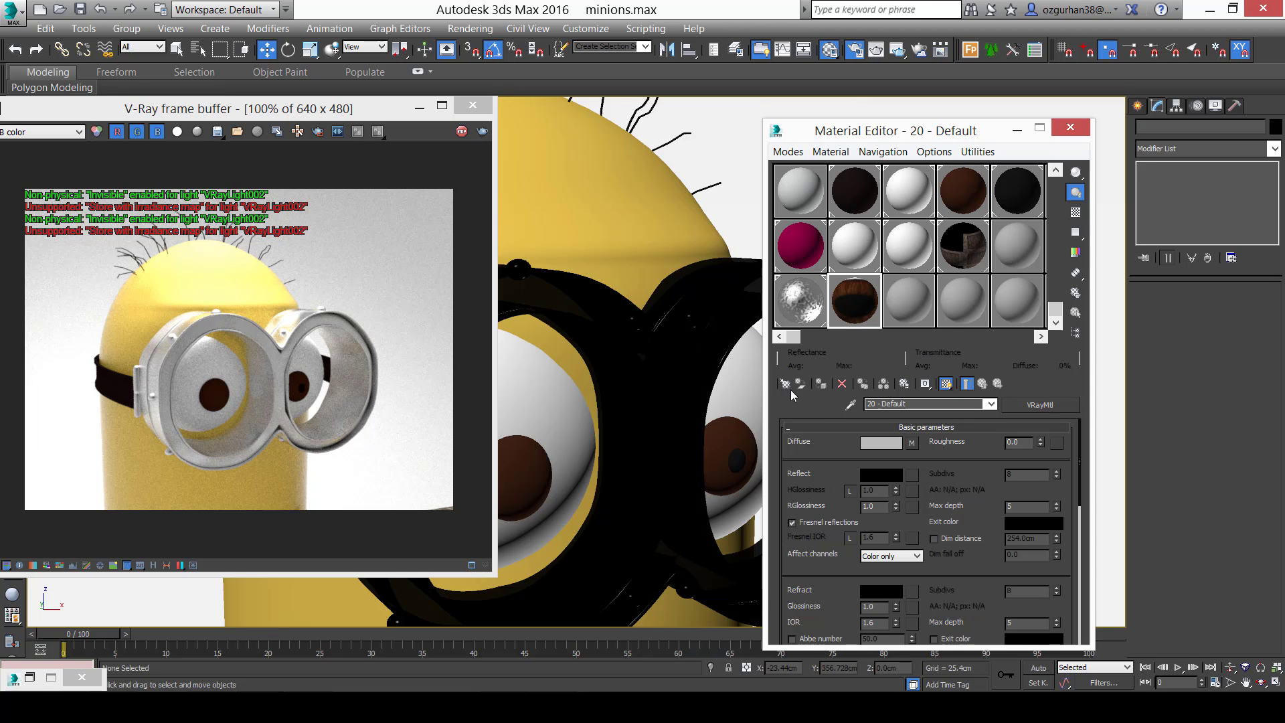
{"action": "left_click", "coordinate": [524, 492]}
{"action": "left_click", "coordinate": [811, 383]}
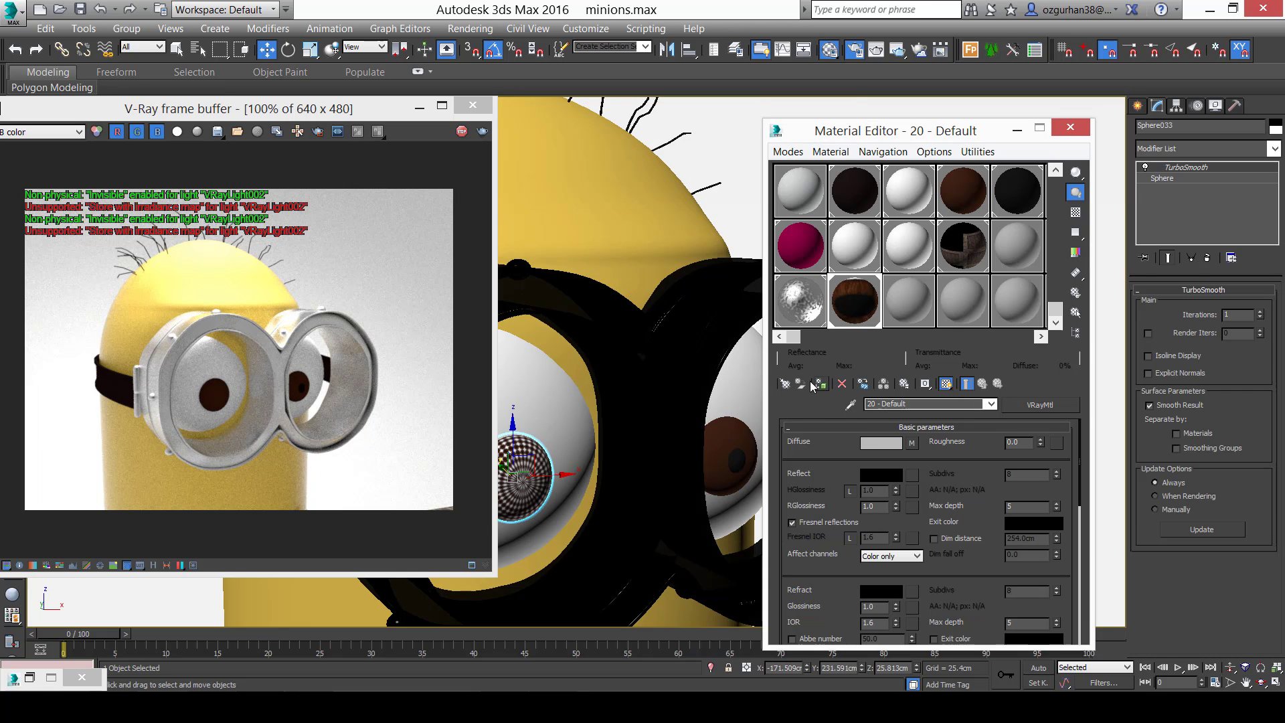
{"action": "left_click", "coordinate": [1017, 127]}
{"action": "left_click", "coordinate": [1220, 150]}
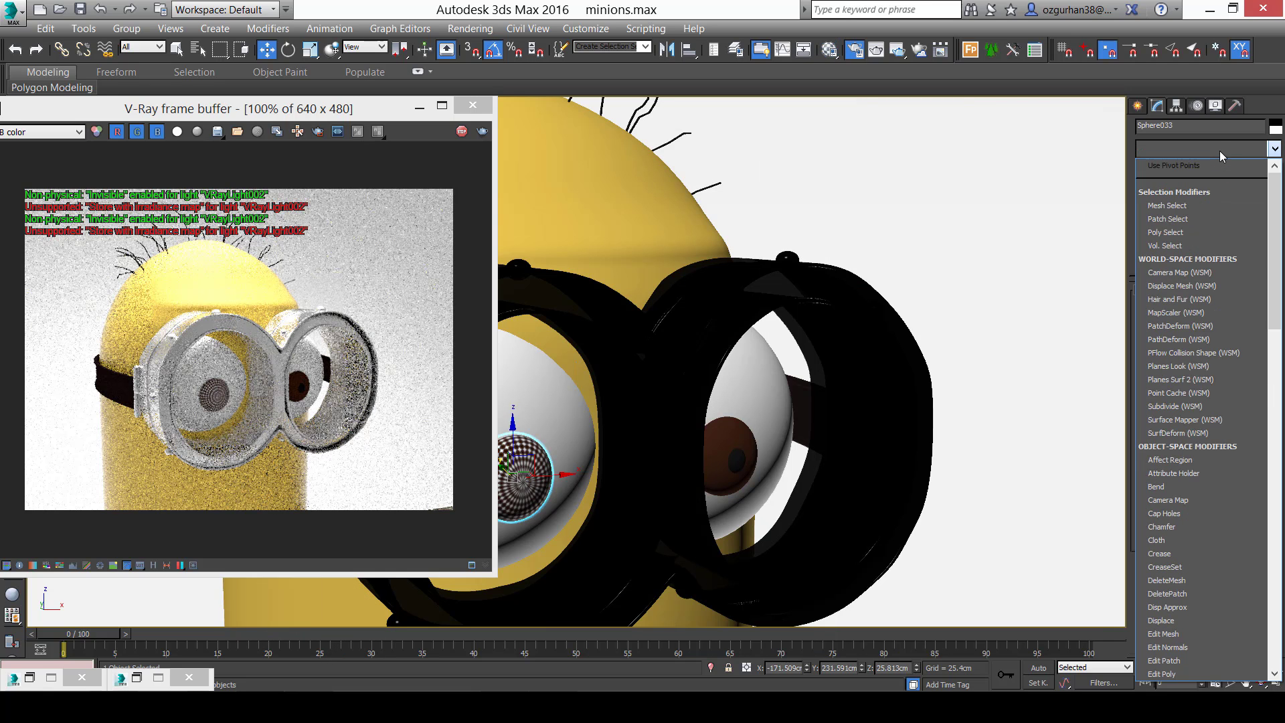
{"action": "type", "text": "tu"}
{"action": "key", "text": "Return"}
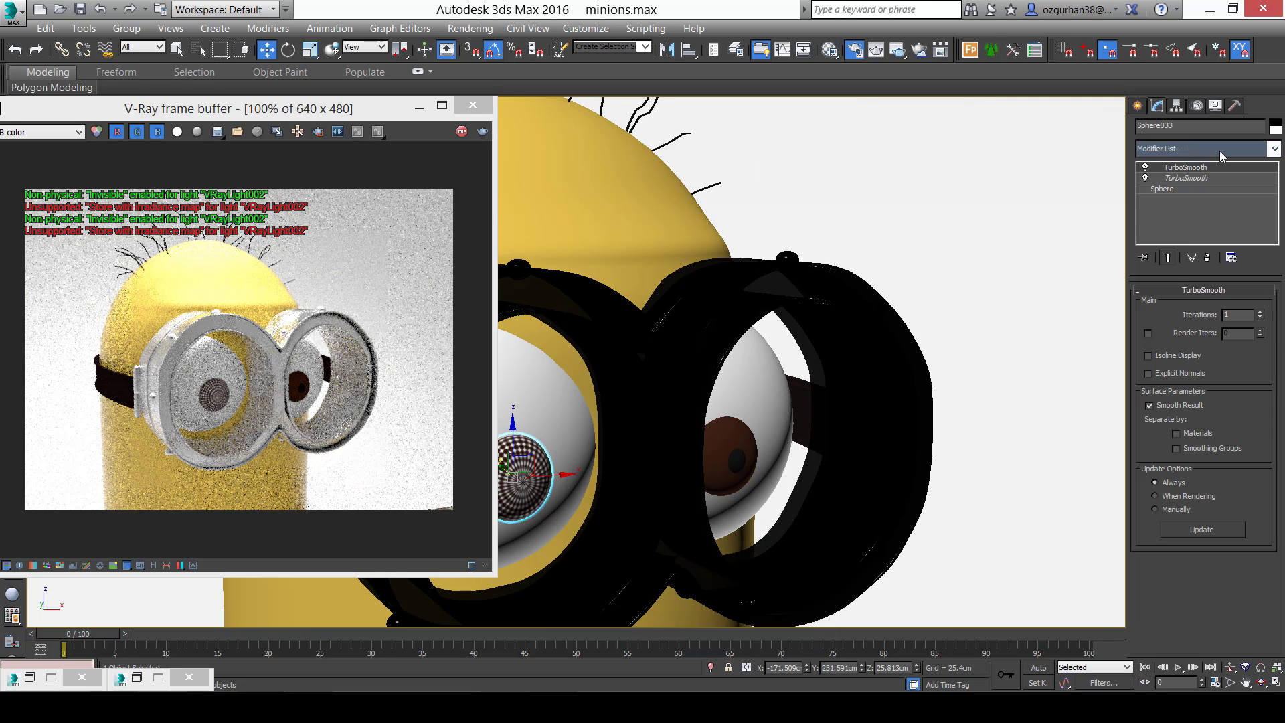
{"action": "left_click", "coordinate": [1209, 258]}
Add a UVW Map modifier to the left iris sphere with Box mapping and real-world map size off.
{"action": "left_click", "coordinate": [1180, 154]}
{"action": "type", "text": "uv"}
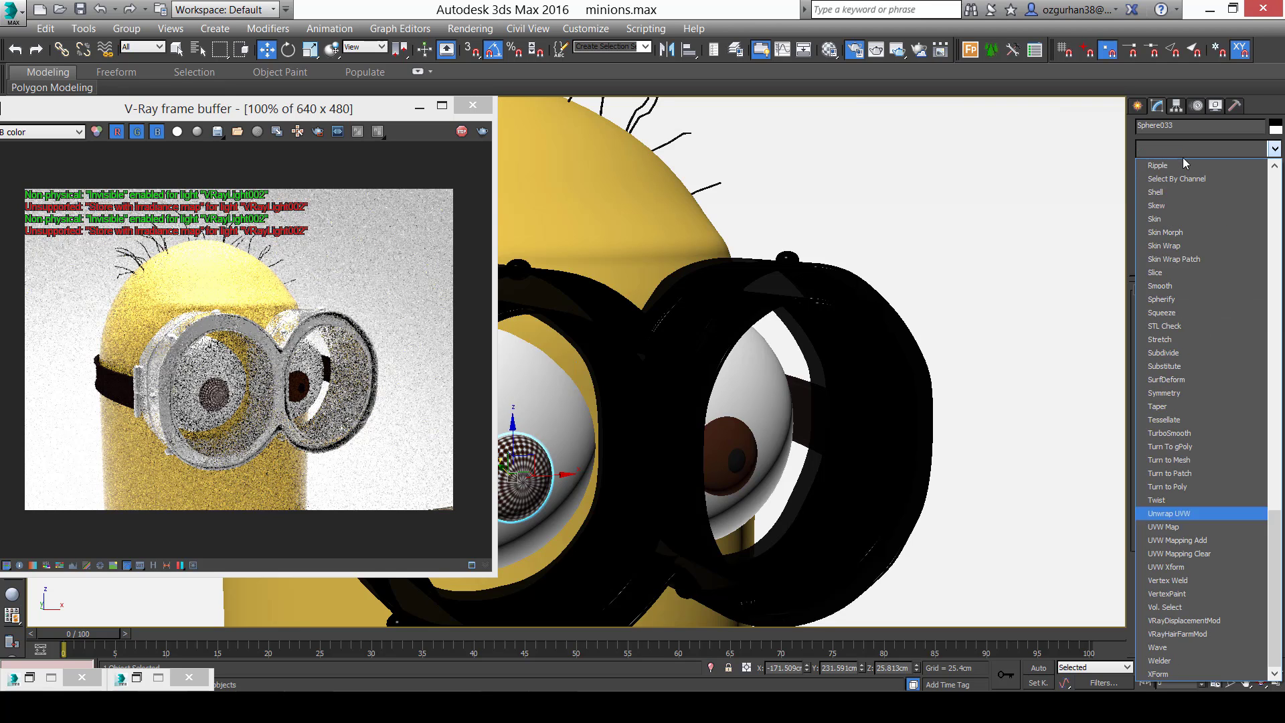
{"action": "key", "text": "Return"}
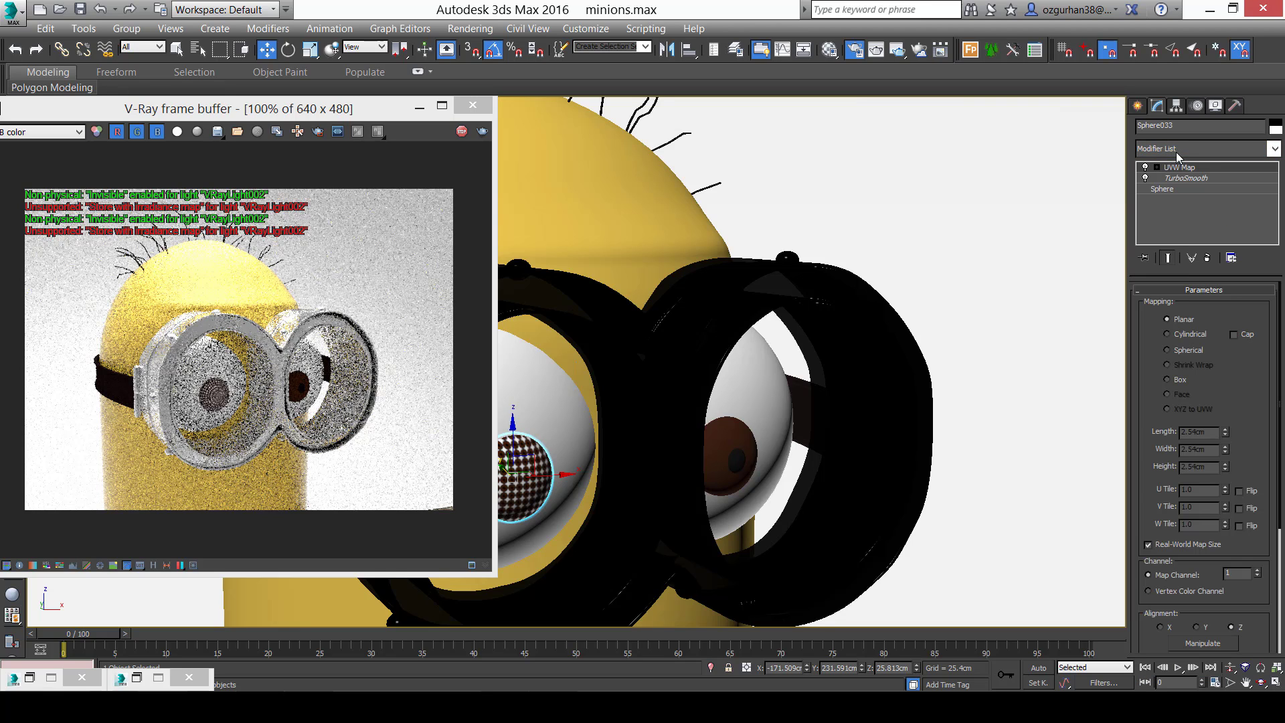
{"action": "left_click", "coordinate": [1176, 381]}
{"action": "left_click", "coordinate": [1149, 545]}
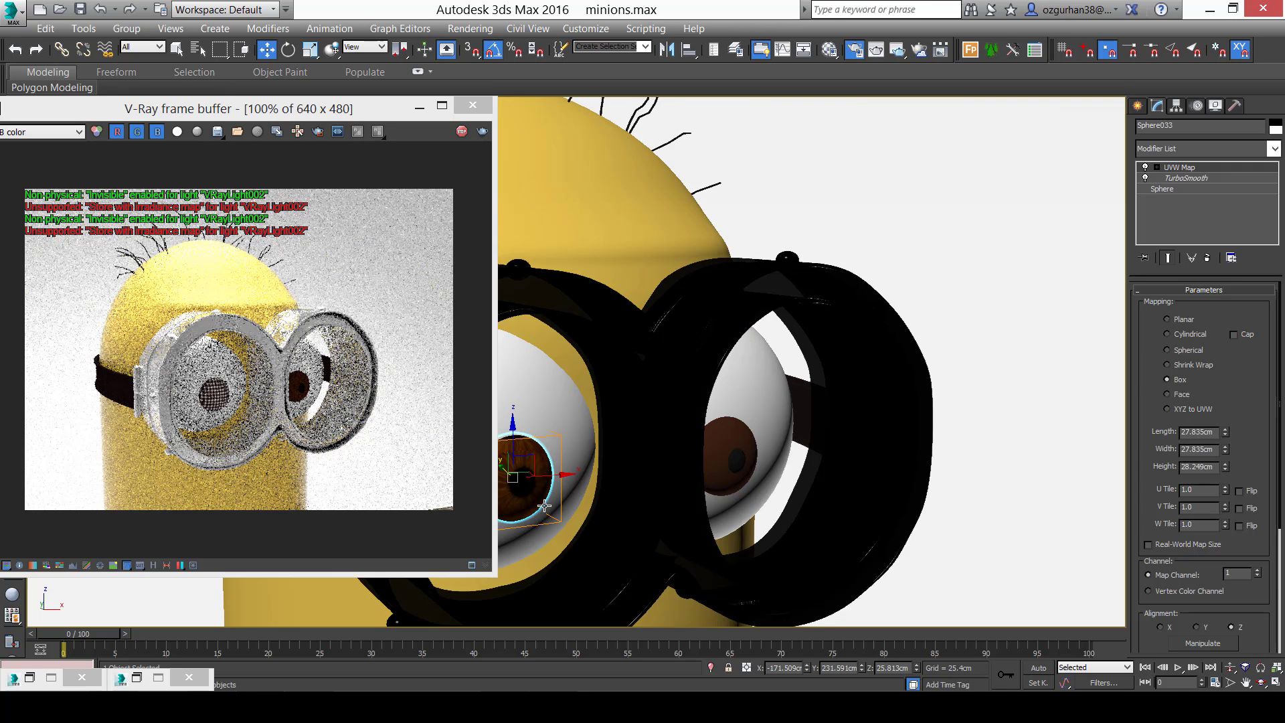
Limit the V-Ray rendering to a region around the left iris and move the frame buffer clear of the eye in the viewport.
{"action": "left_click", "coordinate": [233, 396]}
{"action": "scroll", "coordinate": [233, 396], "scroll_direction": "up", "scroll_amount": 1}
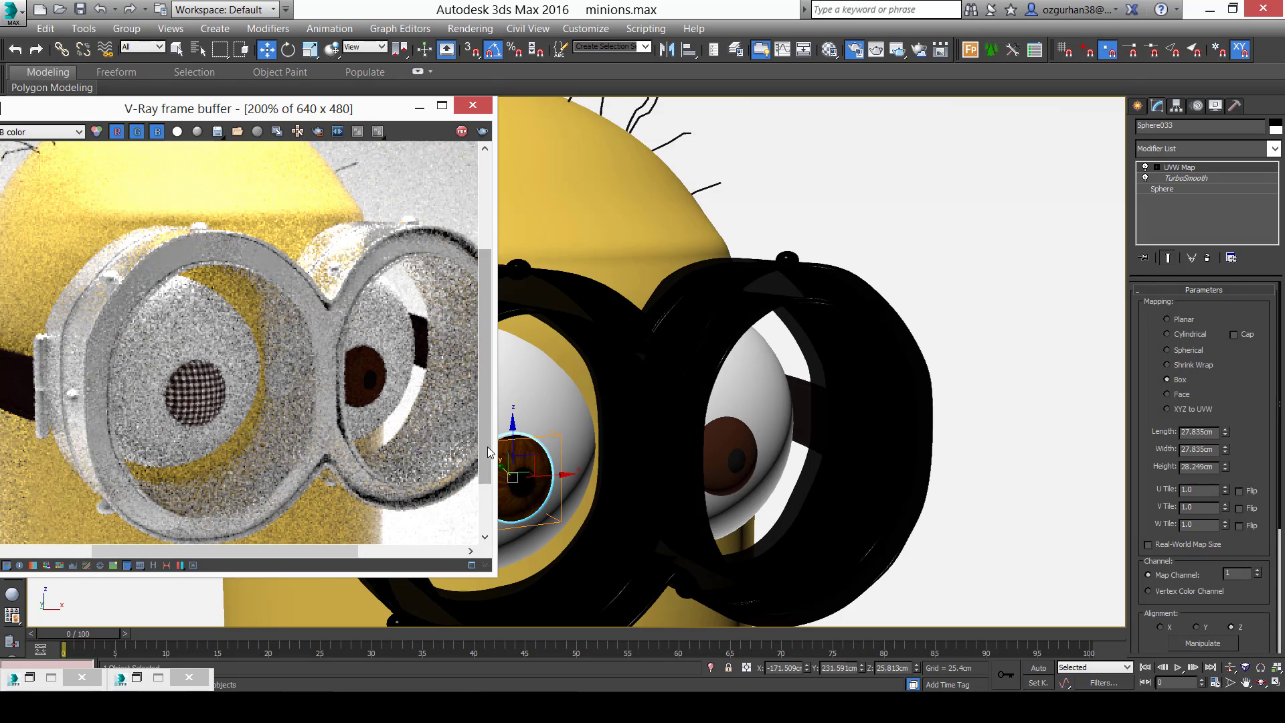
{"action": "scroll", "coordinate": [201, 361], "scroll_direction": "down", "scroll_amount": 1}
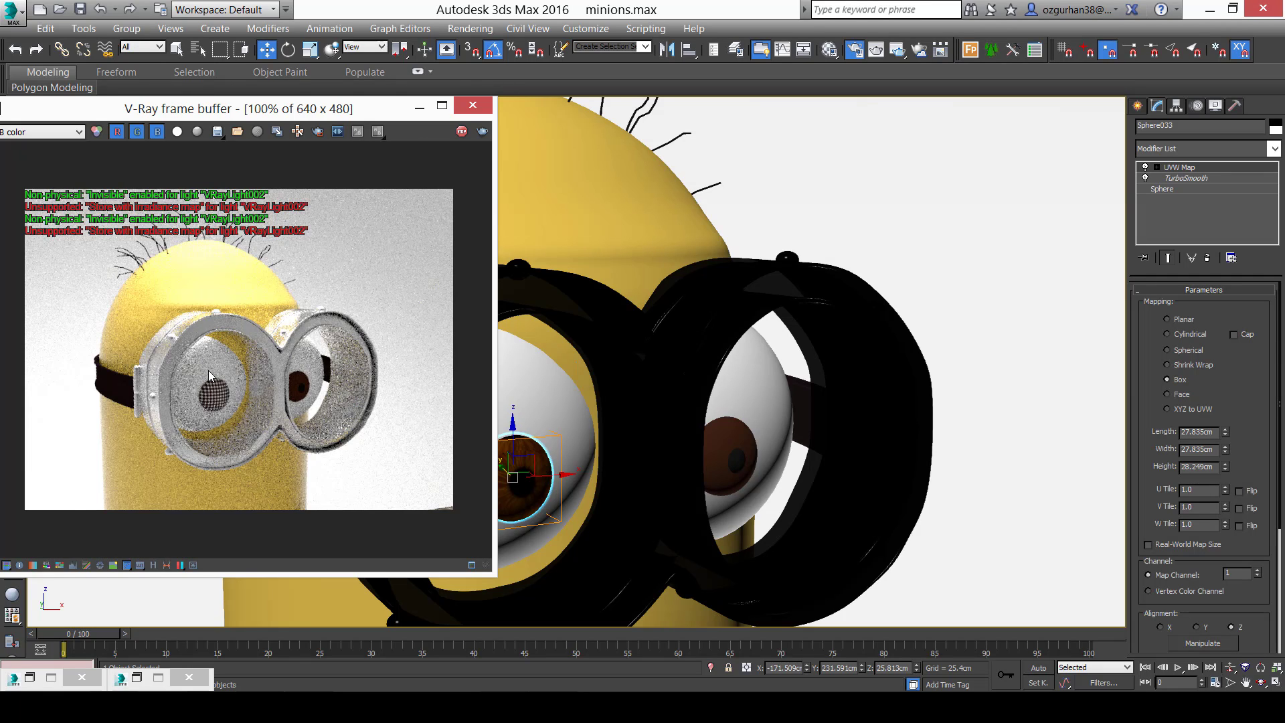
{"action": "scroll", "coordinate": [207, 371], "scroll_direction": "up", "scroll_amount": 1}
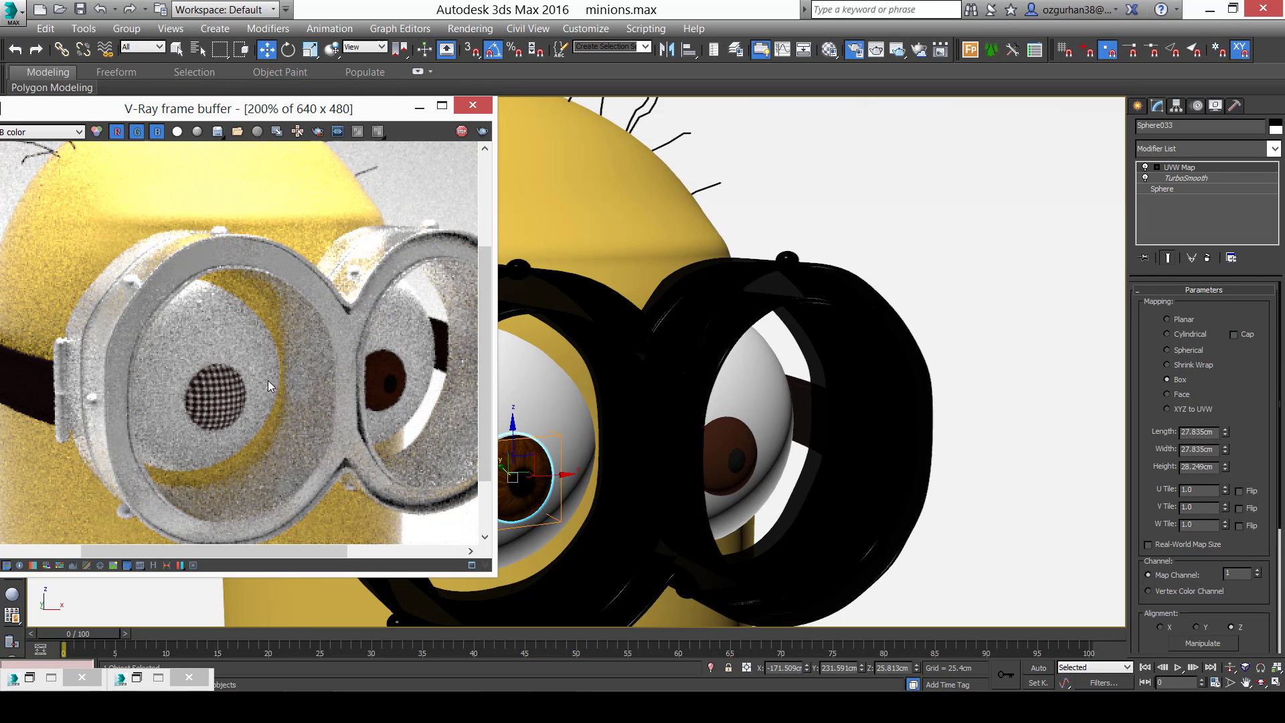
{"action": "left_click", "coordinate": [324, 131]}
{"action": "left_click_drag", "start_coordinate": [154, 326], "coordinate": [274, 449]}
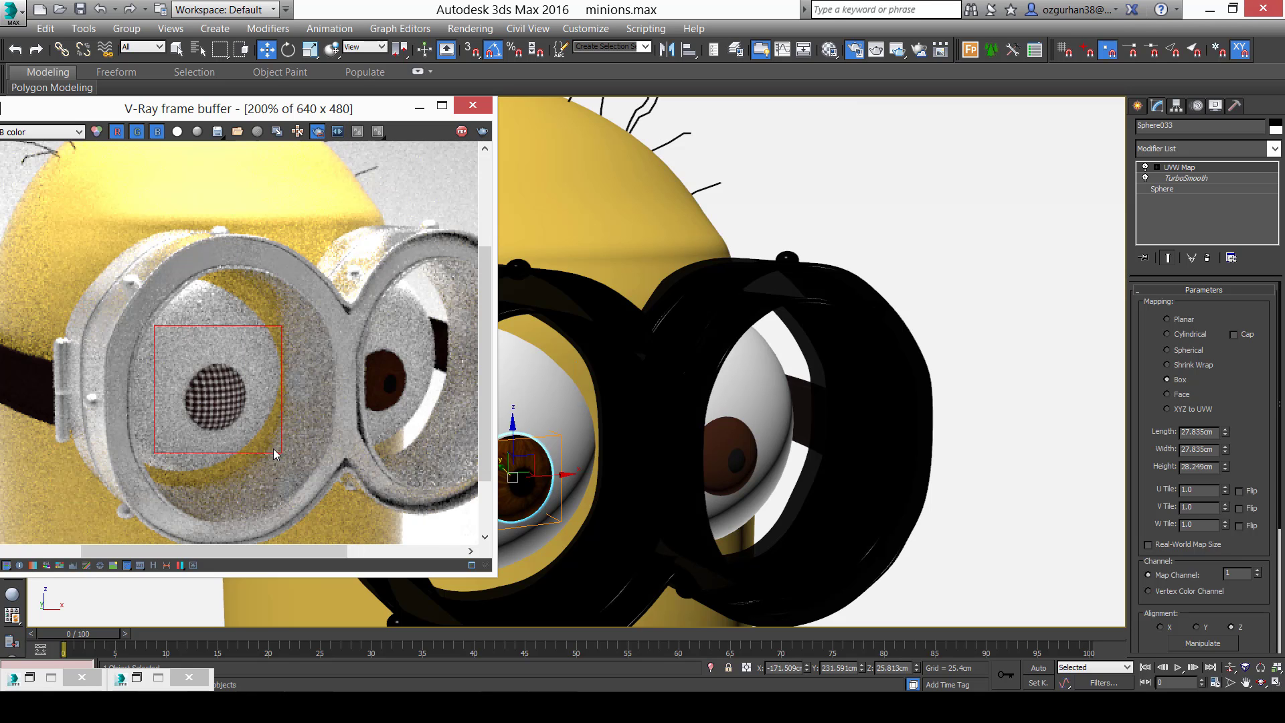
{"action": "scroll", "coordinate": [199, 414], "scroll_direction": "up", "scroll_amount": 1}
{"action": "scroll", "coordinate": [234, 409], "scroll_direction": "down", "scroll_amount": 1}
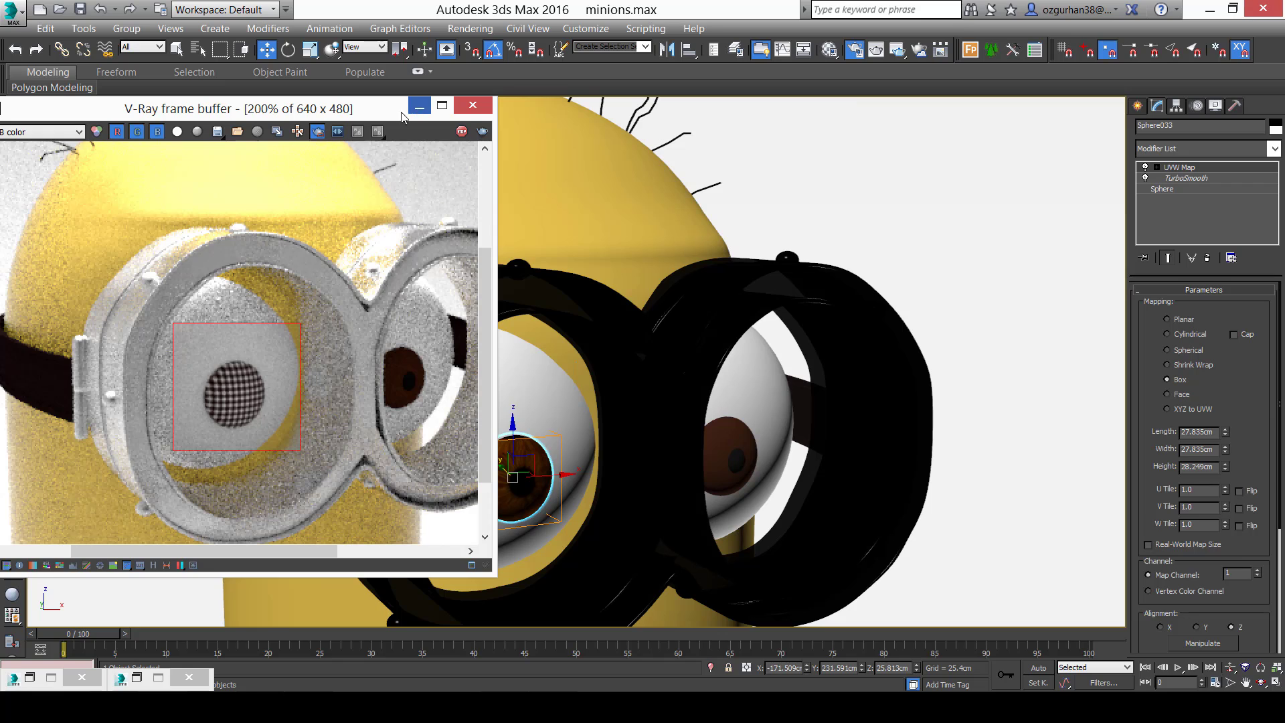
{"action": "left_click_drag", "start_coordinate": [302, 109], "coordinate": [209, 123]}
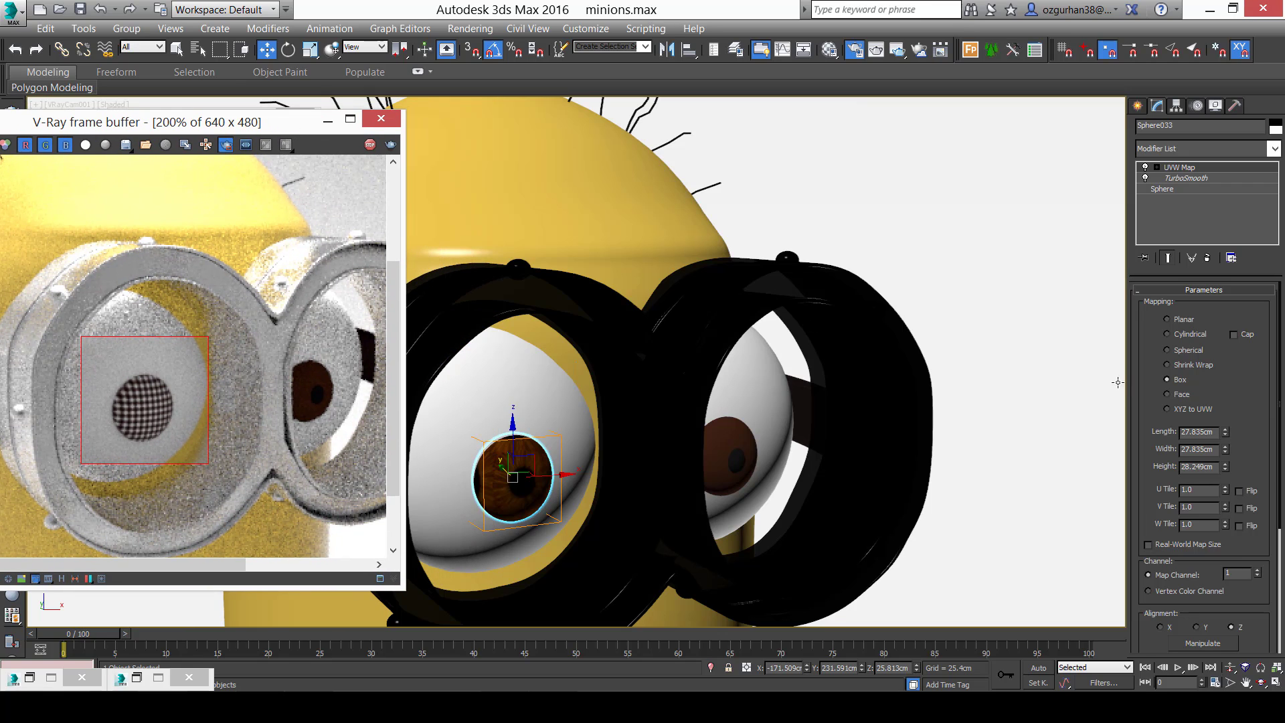
Switch the left iris's UVW mapping to Spherical and ungroup the right eye, göz2.
{"action": "left_click", "coordinate": [1189, 351]}
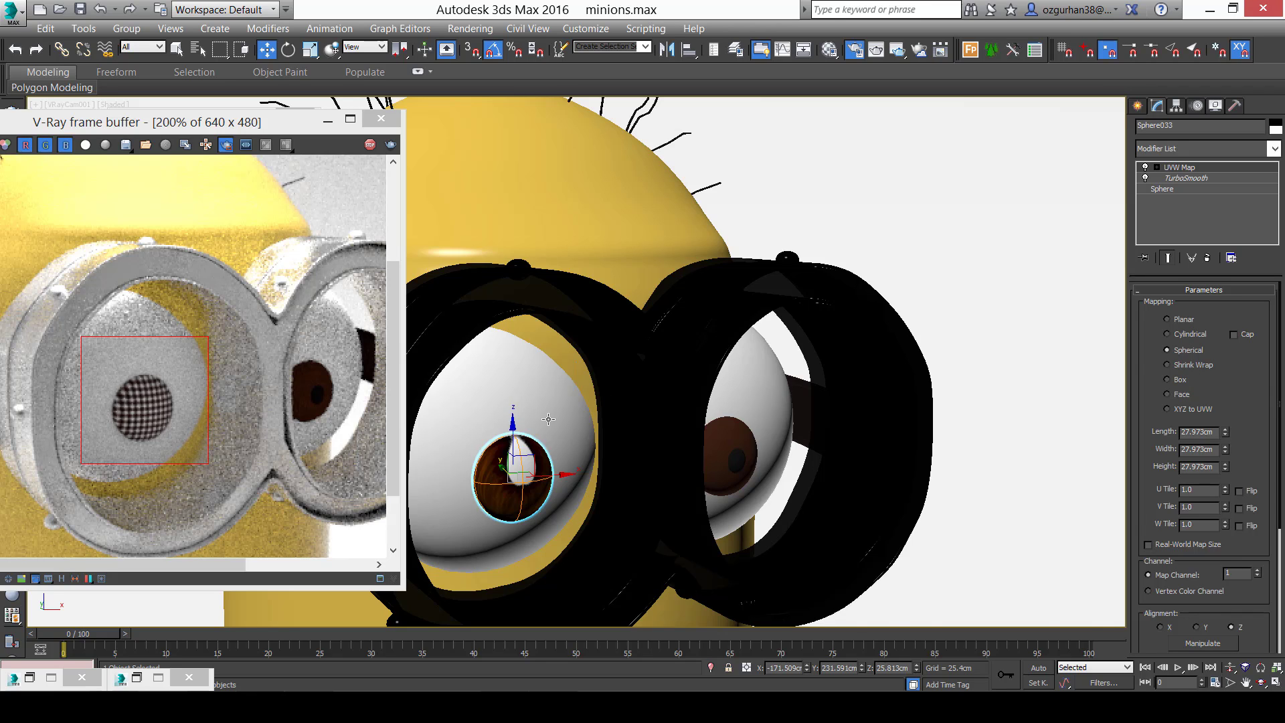
{"action": "key", "text": "m"}
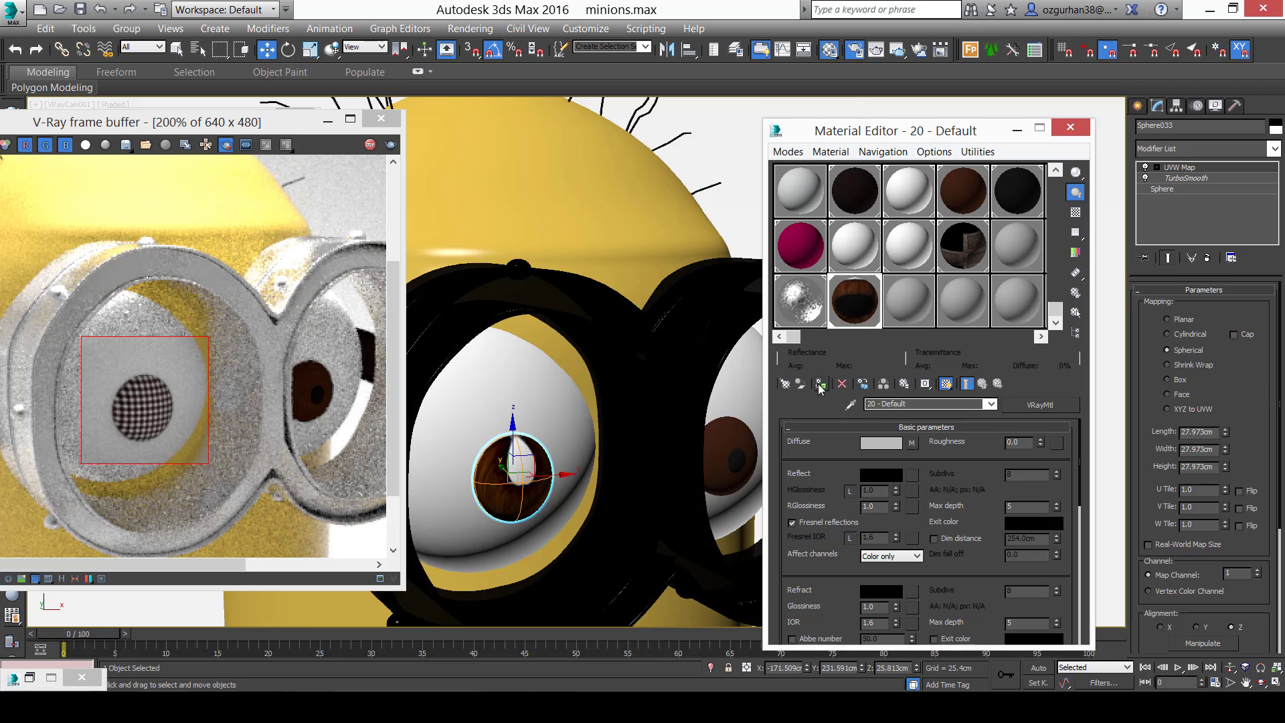
{"action": "left_click", "coordinate": [715, 434]}
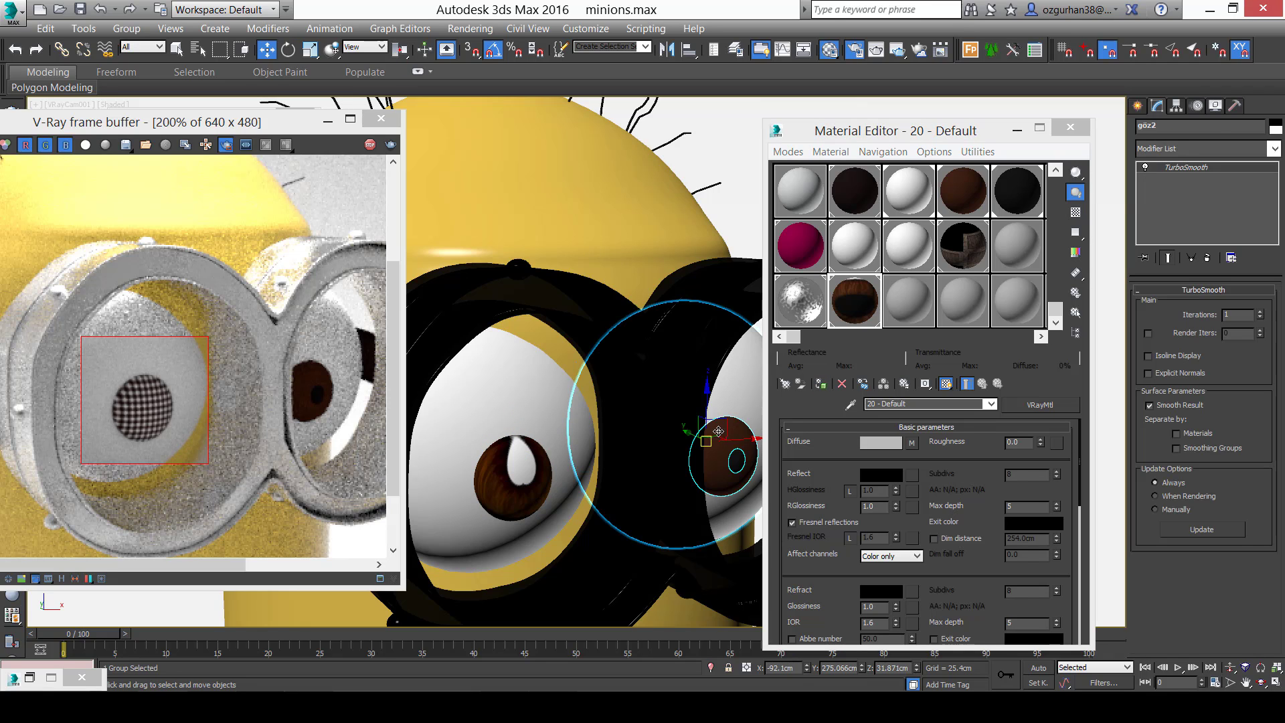
{"action": "left_click", "coordinate": [126, 28]}
{"action": "left_click", "coordinate": [140, 62]}
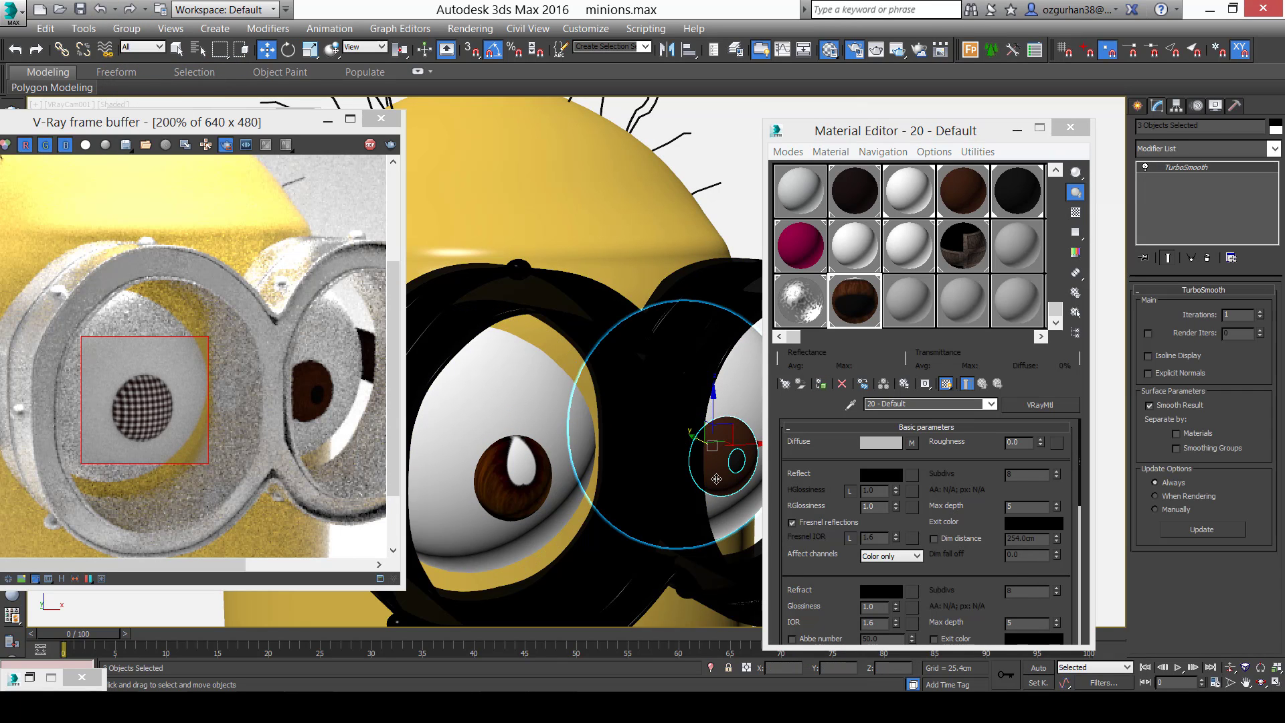
Collapse the left iris sphere's modifier stack up to and including TurboSmooth, keeping the UVW Map above it.
{"action": "left_click", "coordinate": [509, 472]}
{"action": "left_click", "coordinate": [509, 472]}
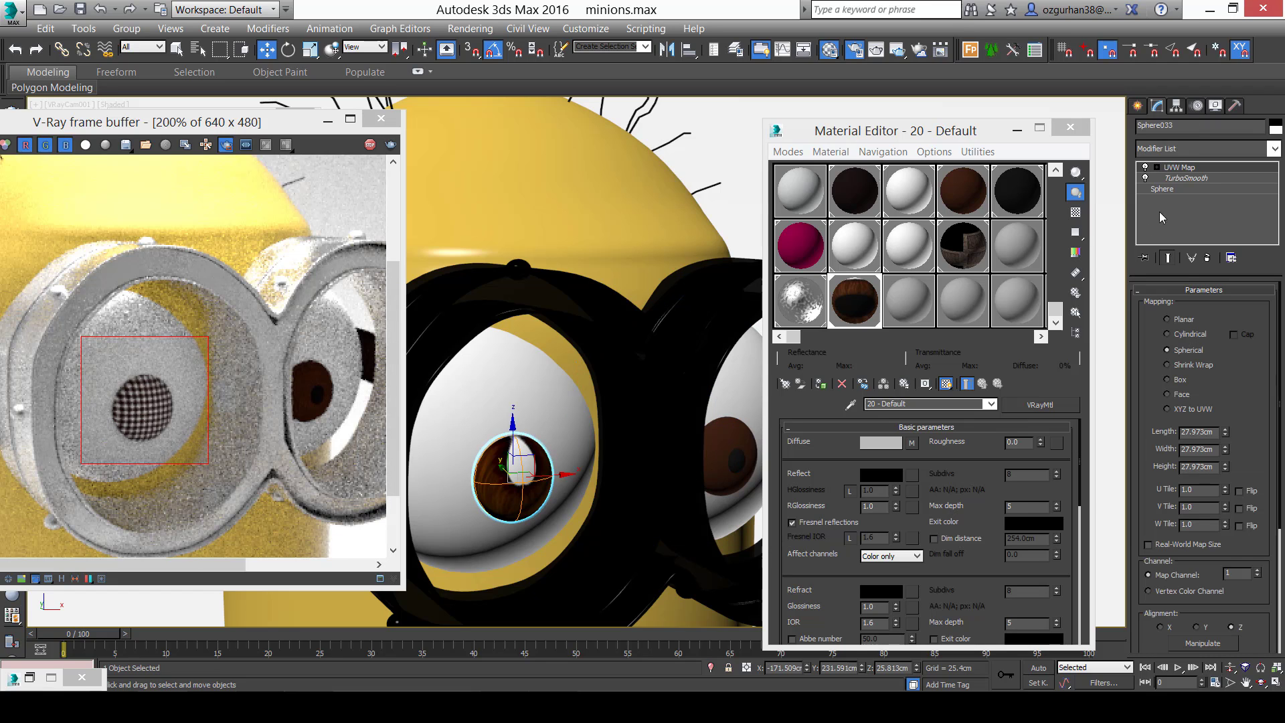
{"action": "left_click", "coordinate": [1208, 178]}
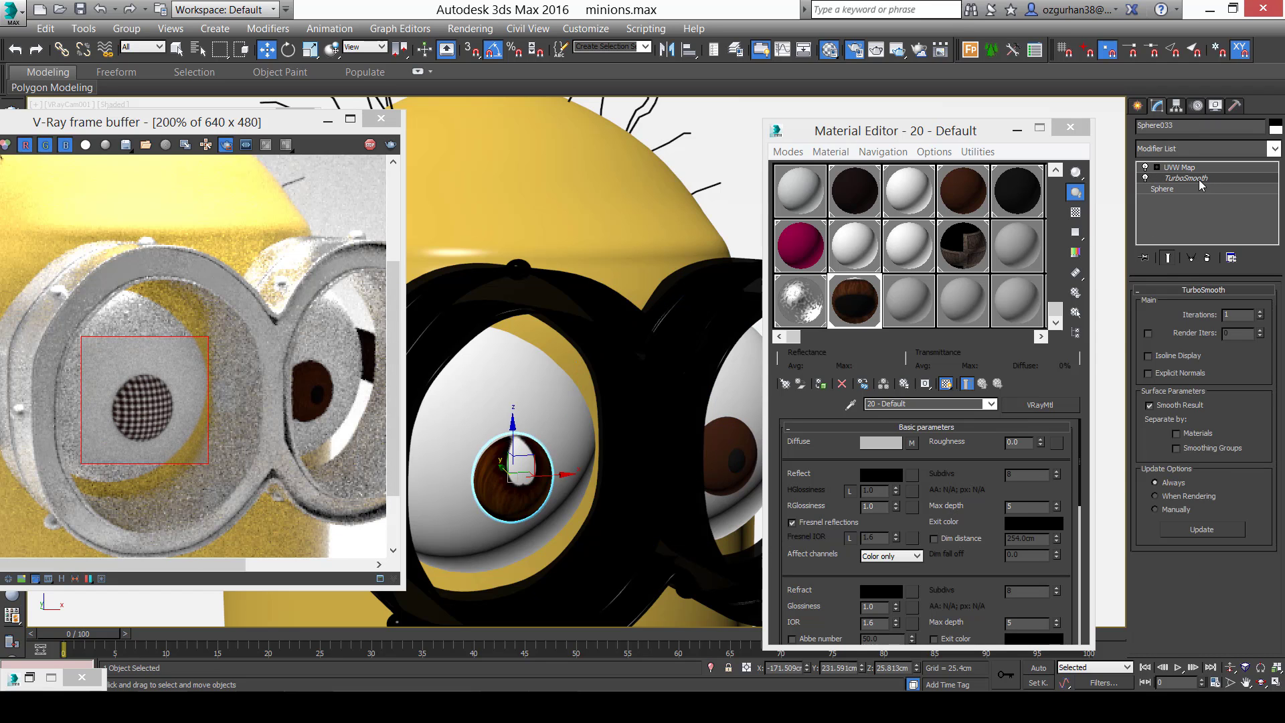
{"action": "left_click", "coordinate": [1201, 178]}
{"action": "right_click", "coordinate": [1215, 182]}
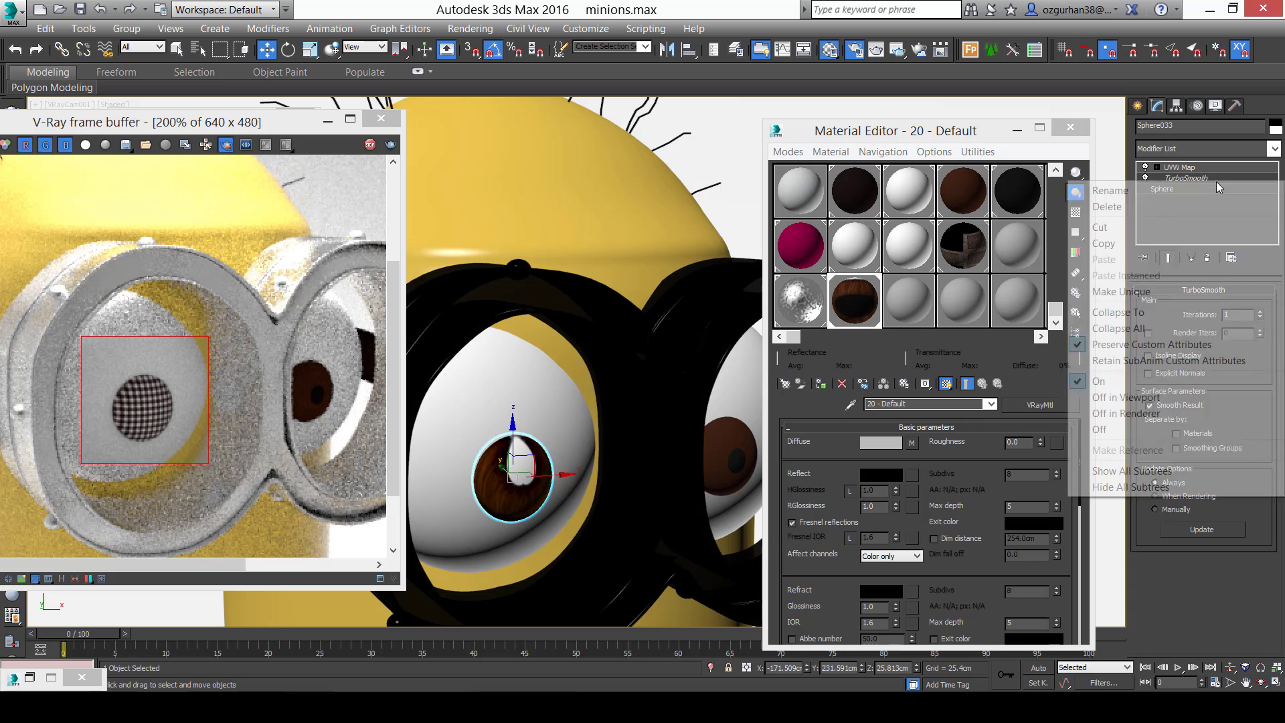
{"action": "left_click", "coordinate": [1193, 315]}
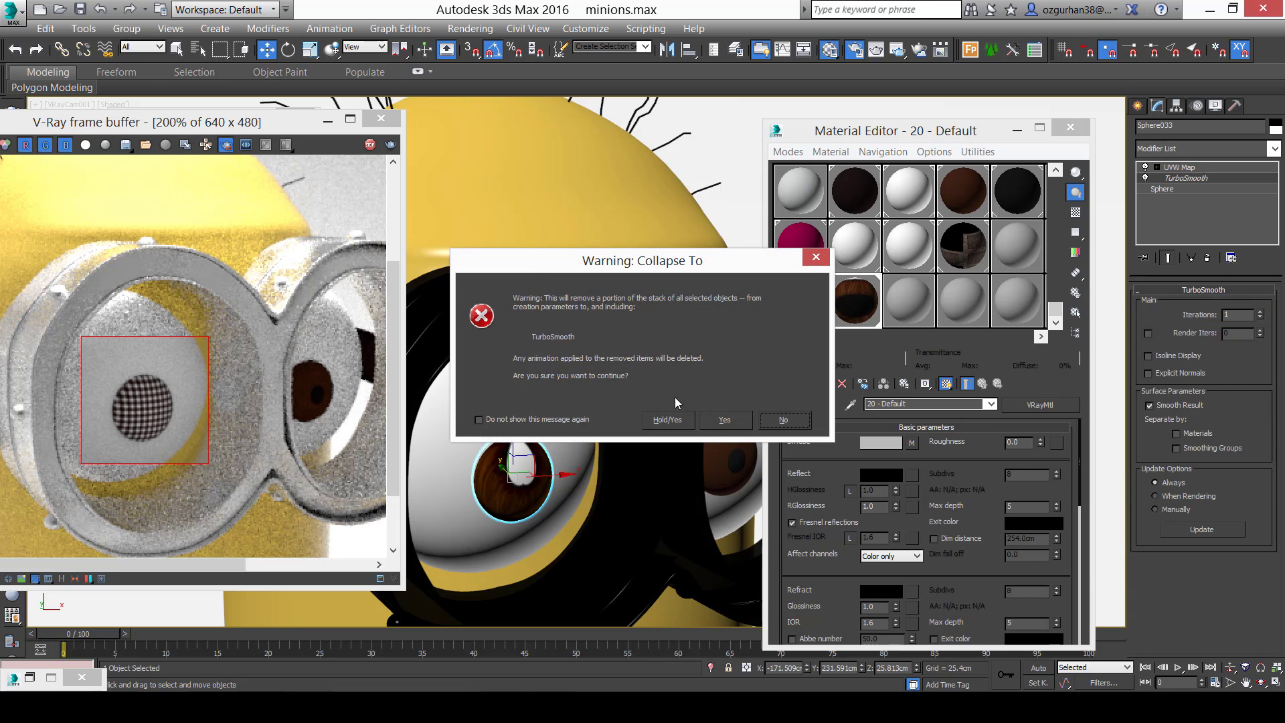
{"action": "left_click", "coordinate": [724, 421]}
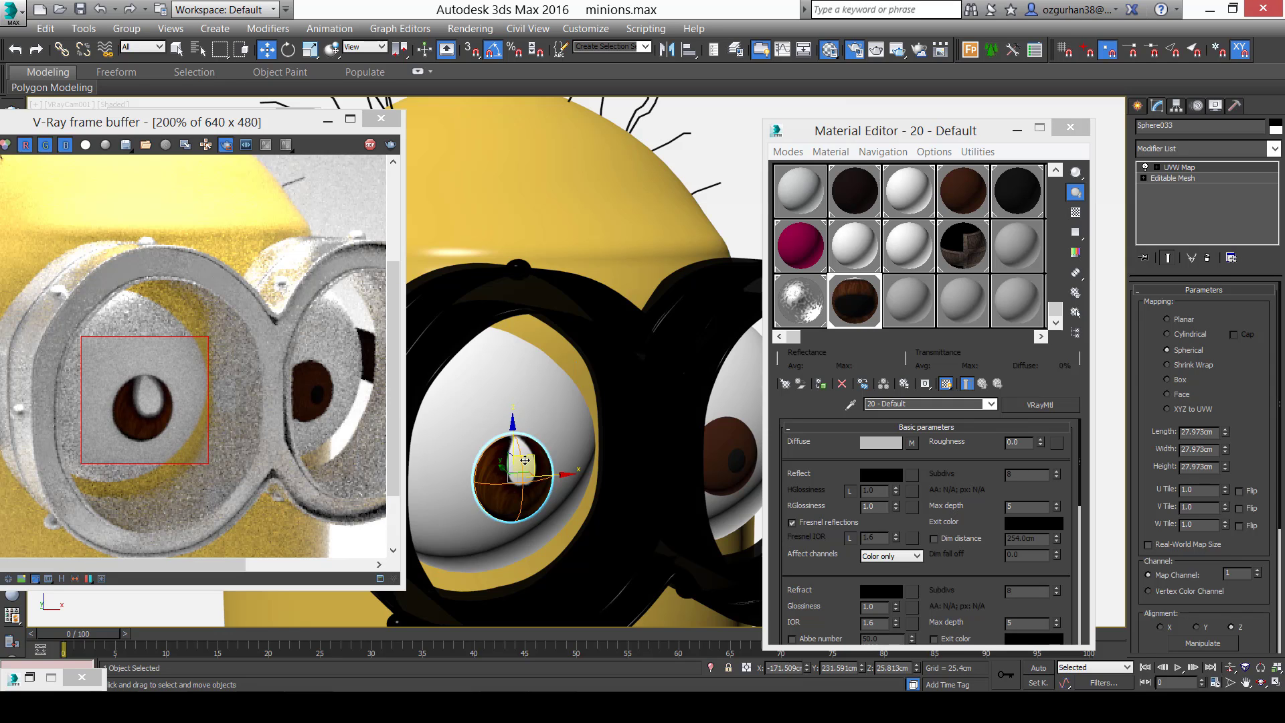
Set the left iris's UVW mapping to Planar and rotate its gizmo to centre the pupil image on the sphere.
{"action": "left_click", "coordinate": [1199, 167]}
{"action": "left_click_drag", "start_coordinate": [514, 440], "coordinate": [489, 338]}
{"action": "key", "text": "e"}
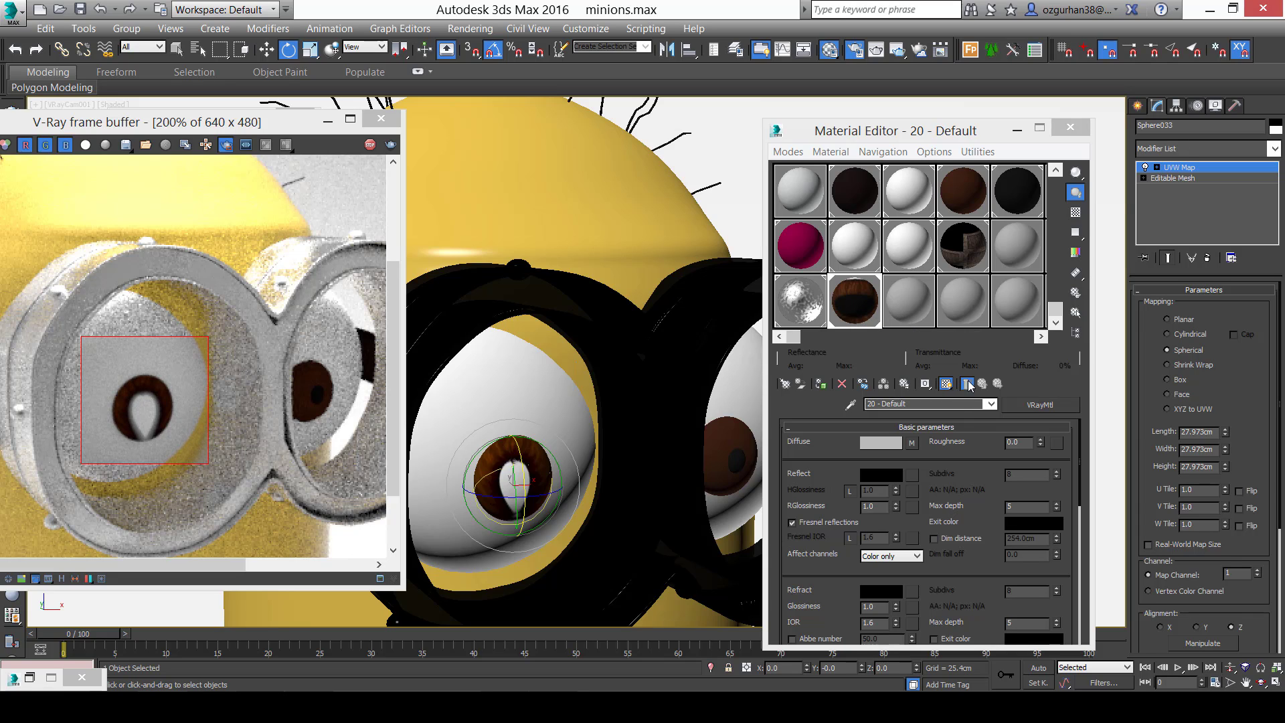
{"action": "left_click", "coordinate": [1175, 320]}
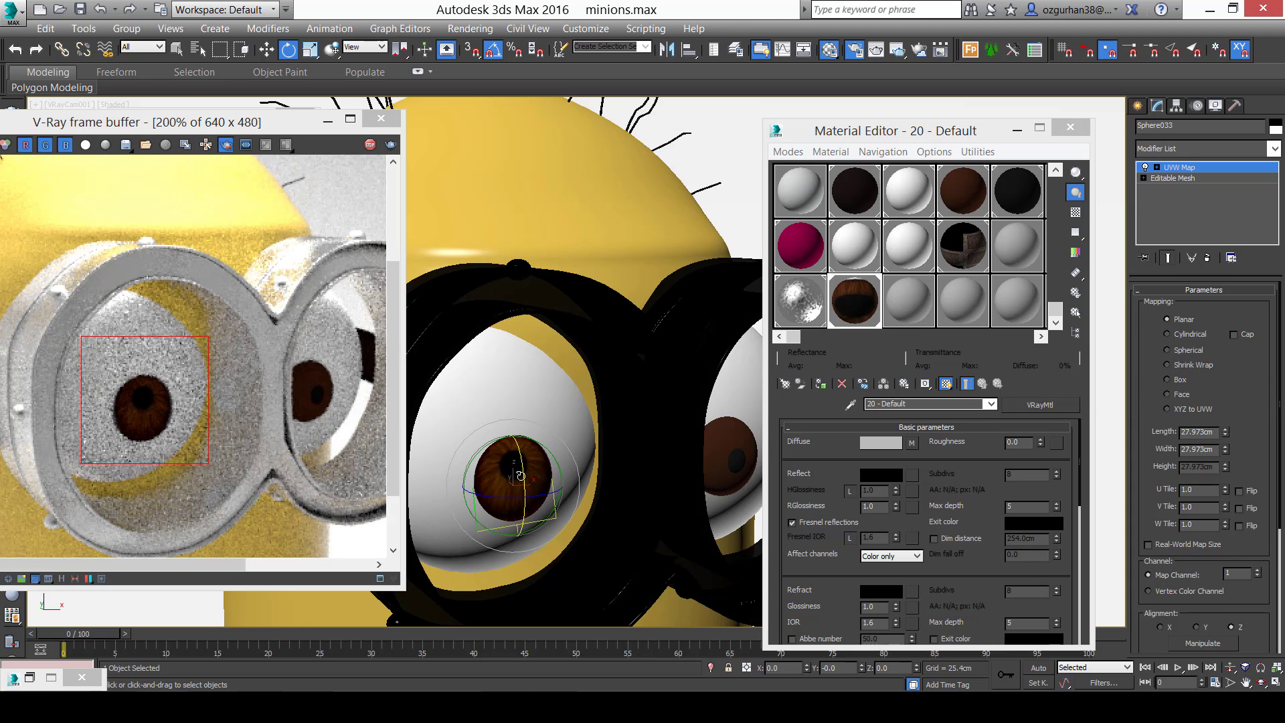
{"action": "left_click_drag", "start_coordinate": [520, 476], "coordinate": [528, 492]}
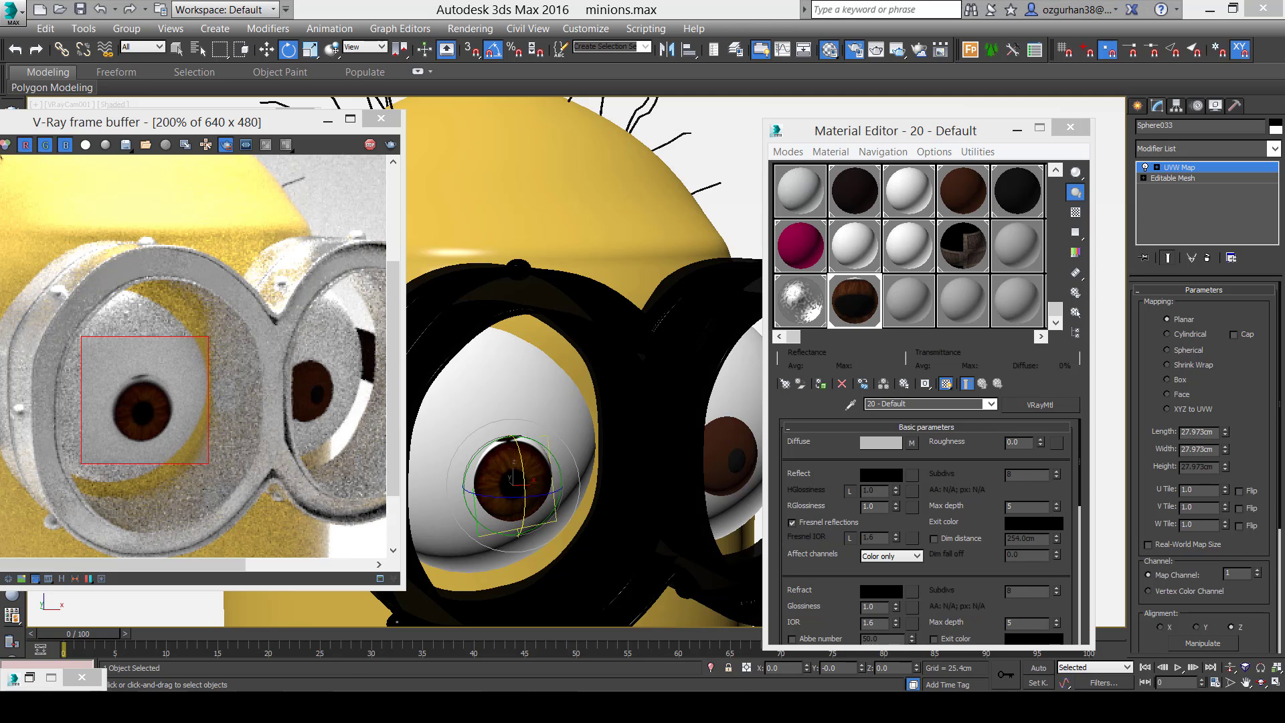
Open brown-eye-2.png from the minionlar folder in Photoshop and examine the iris's dark edge and transparent border.
{"action": "left_click", "coordinate": [620, 592]}
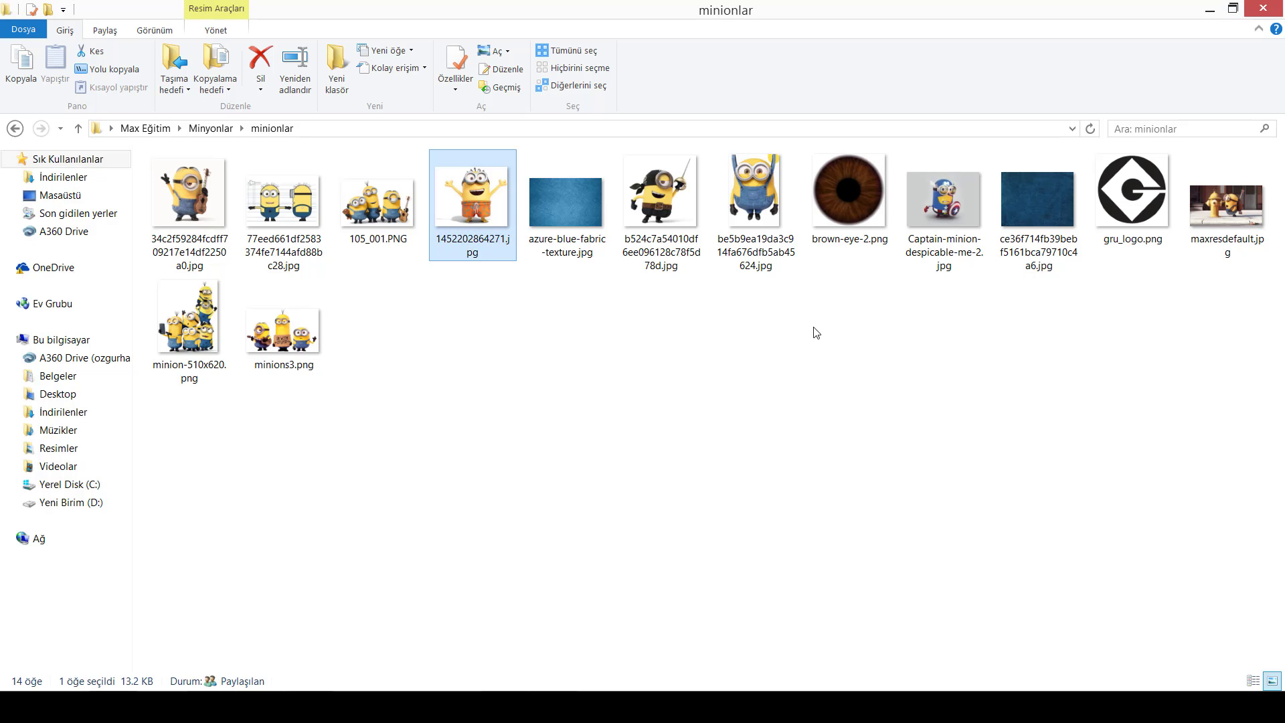
{"action": "left_click_drag", "start_coordinate": [851, 210], "coordinate": [422, 321]}
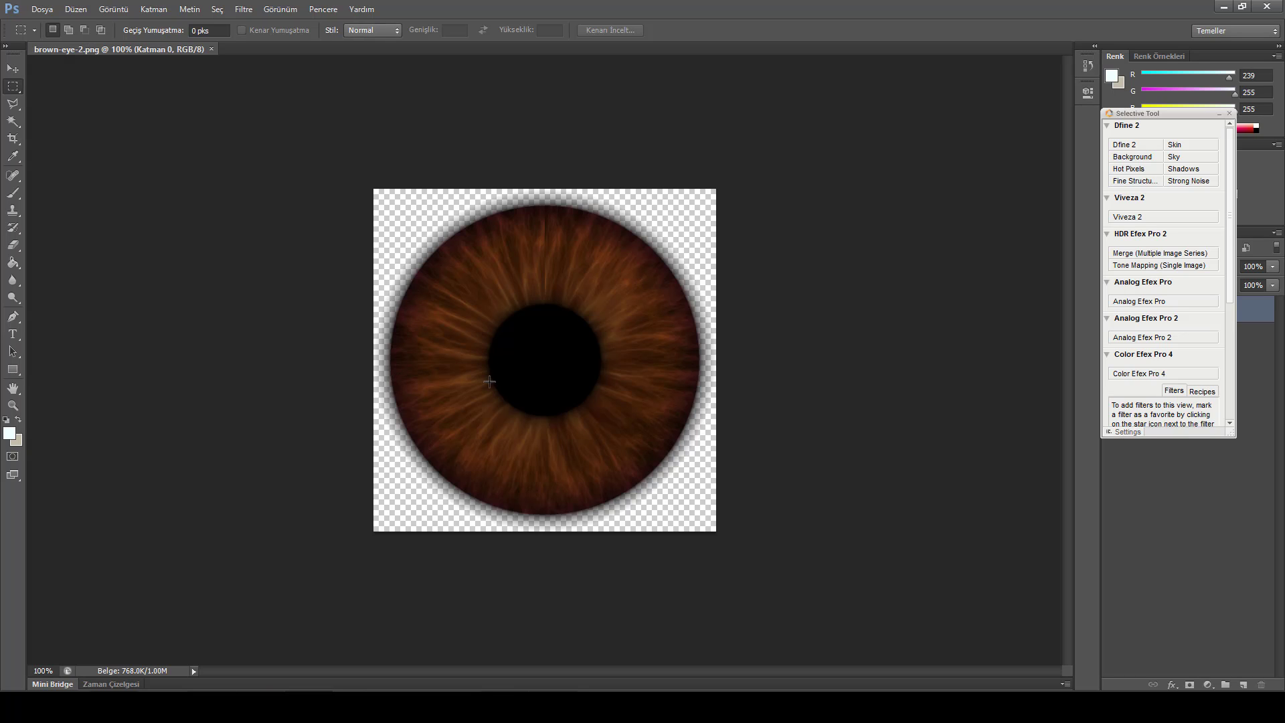
{"action": "left_click", "coordinate": [1219, 113]}
{"action": "key", "text": "v"}
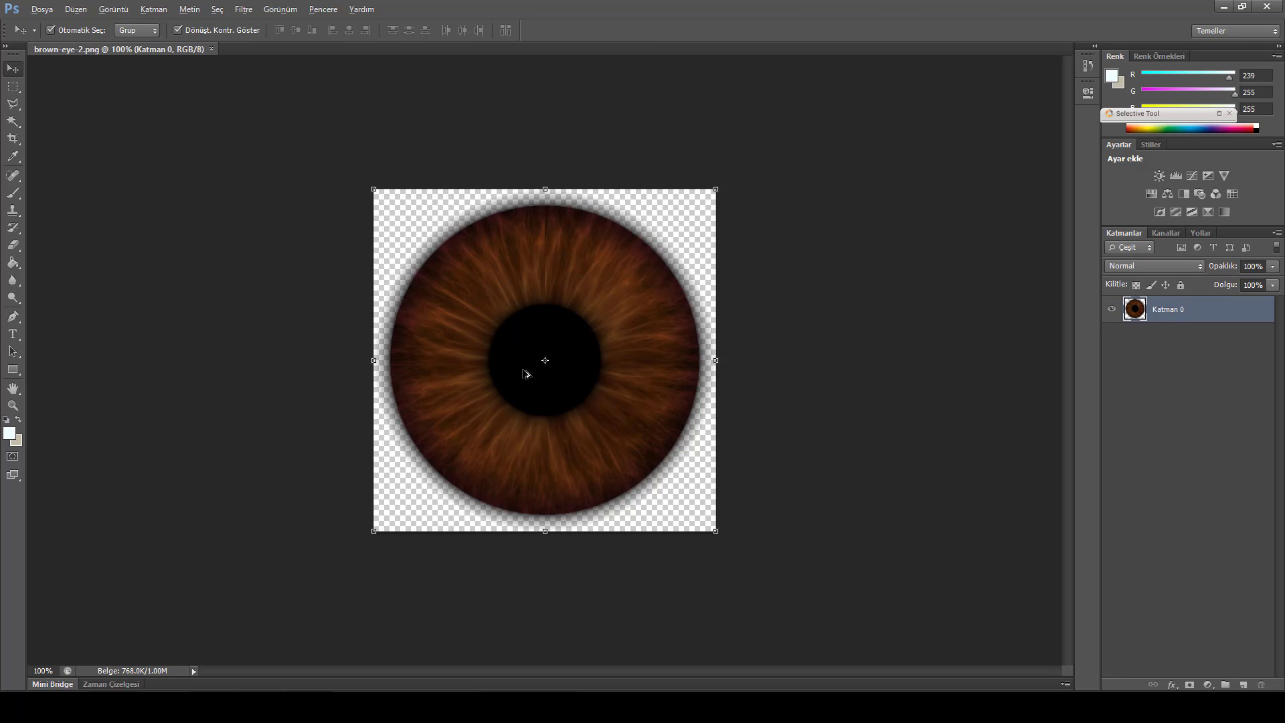
{"action": "scroll", "coordinate": [527, 374], "scroll_direction": "up", "scroll_amount": 9, "text": "alt"}
{"action": "scroll", "coordinate": [536, 385], "scroll_direction": "down", "scroll_amount": 5, "text": "alt"}
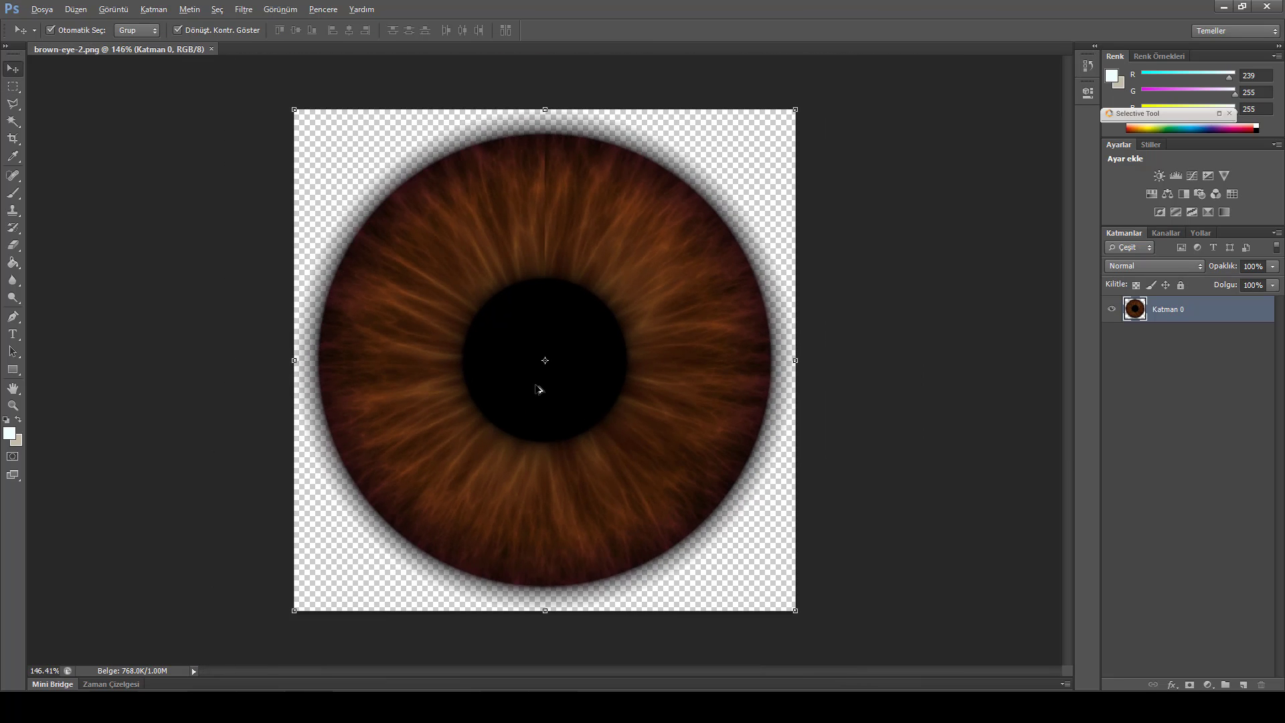
{"action": "left_click", "coordinate": [957, 389]}
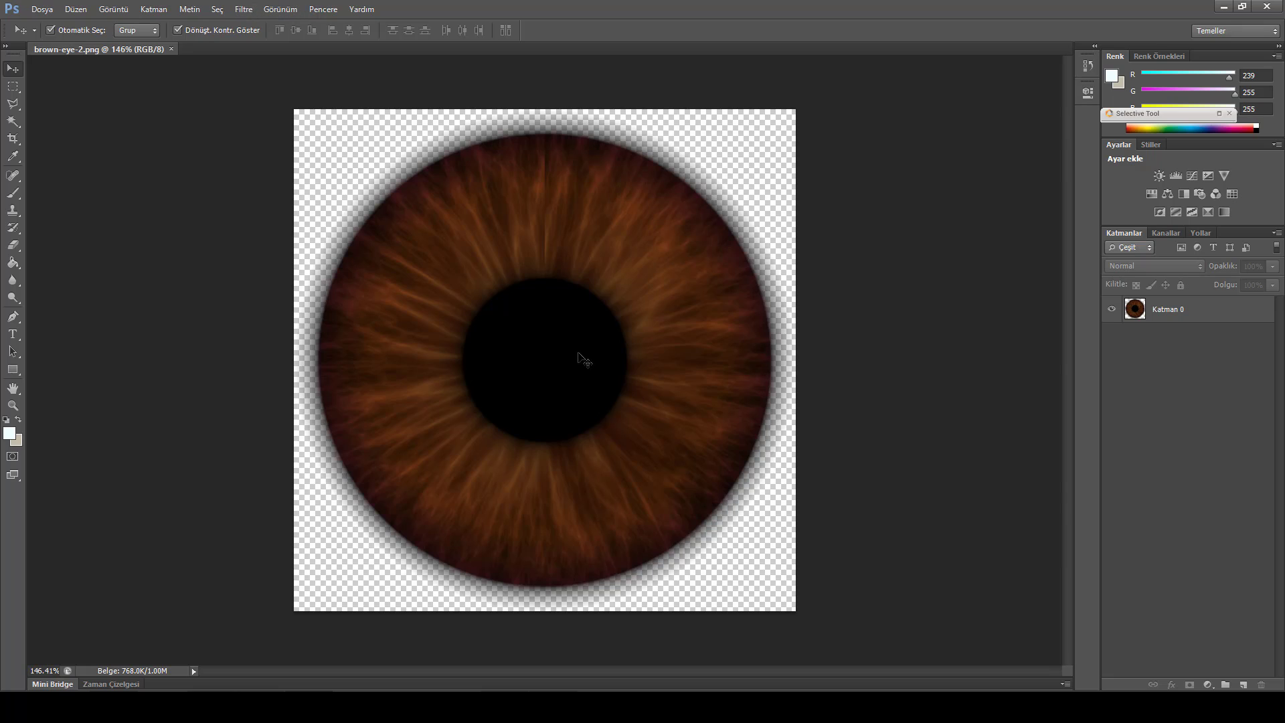
Switch back to 3ds Max, try other projections for the left iris's UVW Map and set its mapping to Box.
{"action": "mouse_move", "coordinate": [261, 706]}
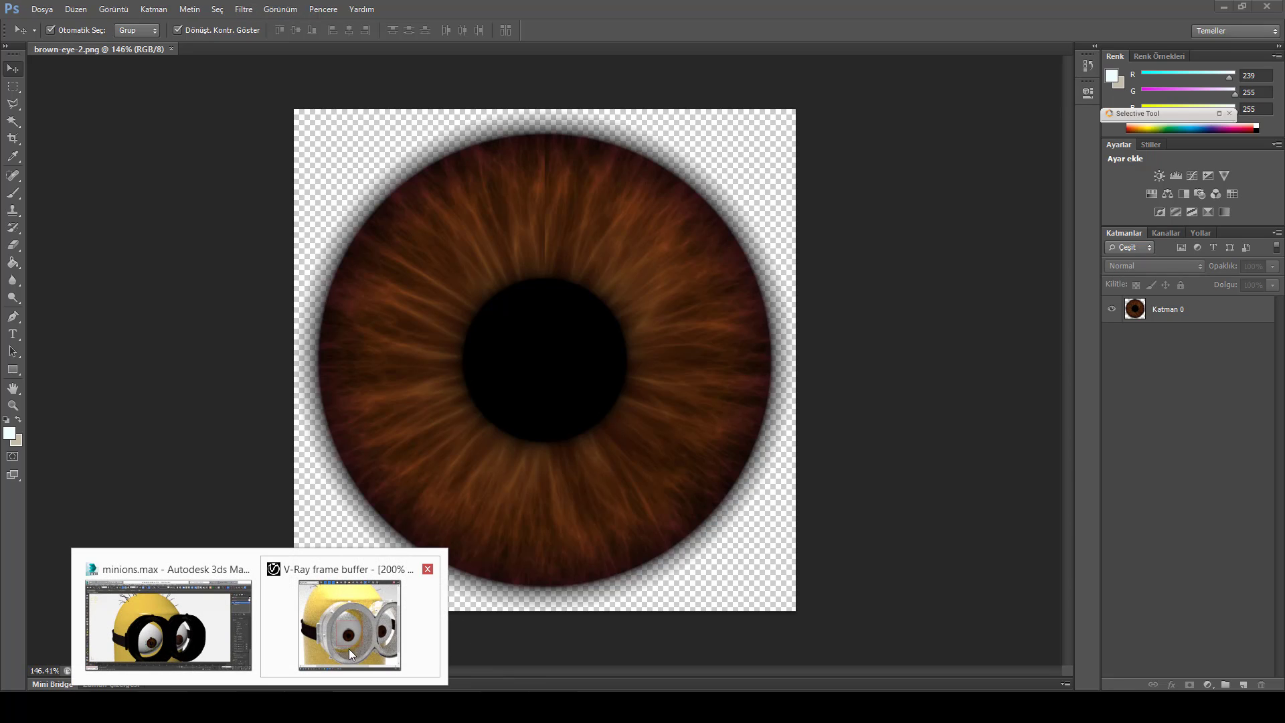
{"action": "left_click", "coordinate": [349, 646]}
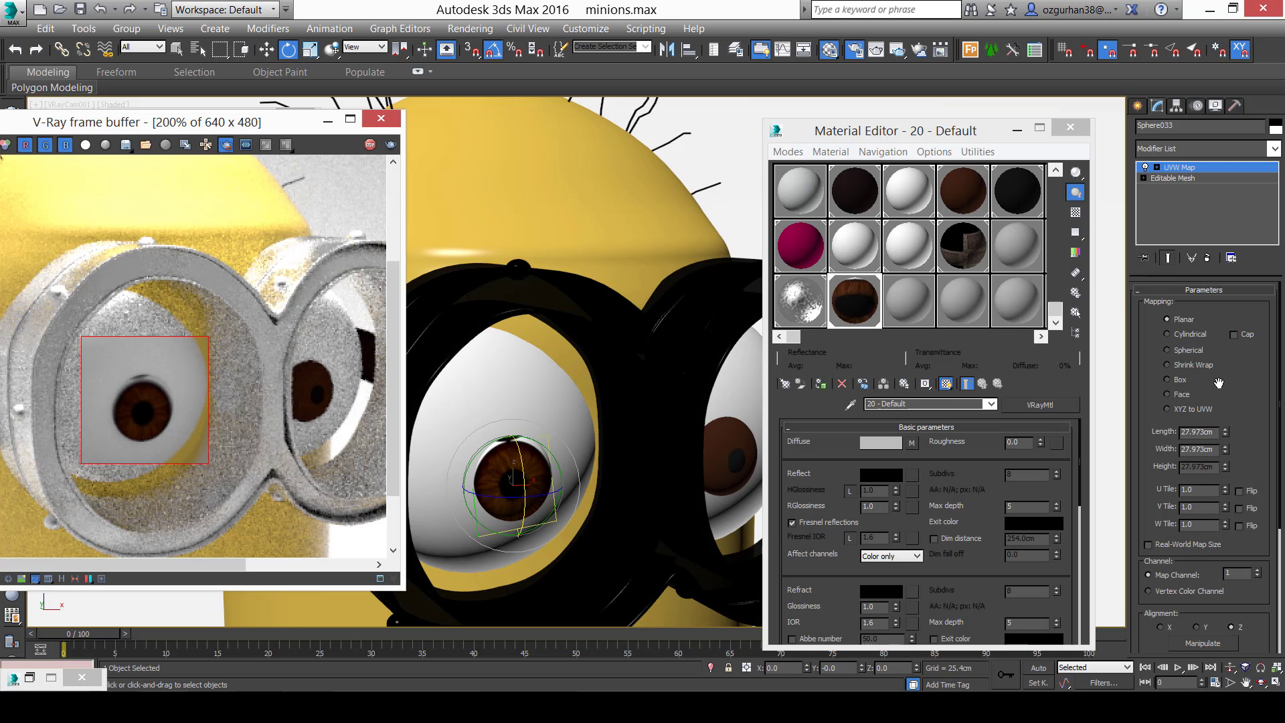
{"action": "left_click", "coordinate": [1187, 335]}
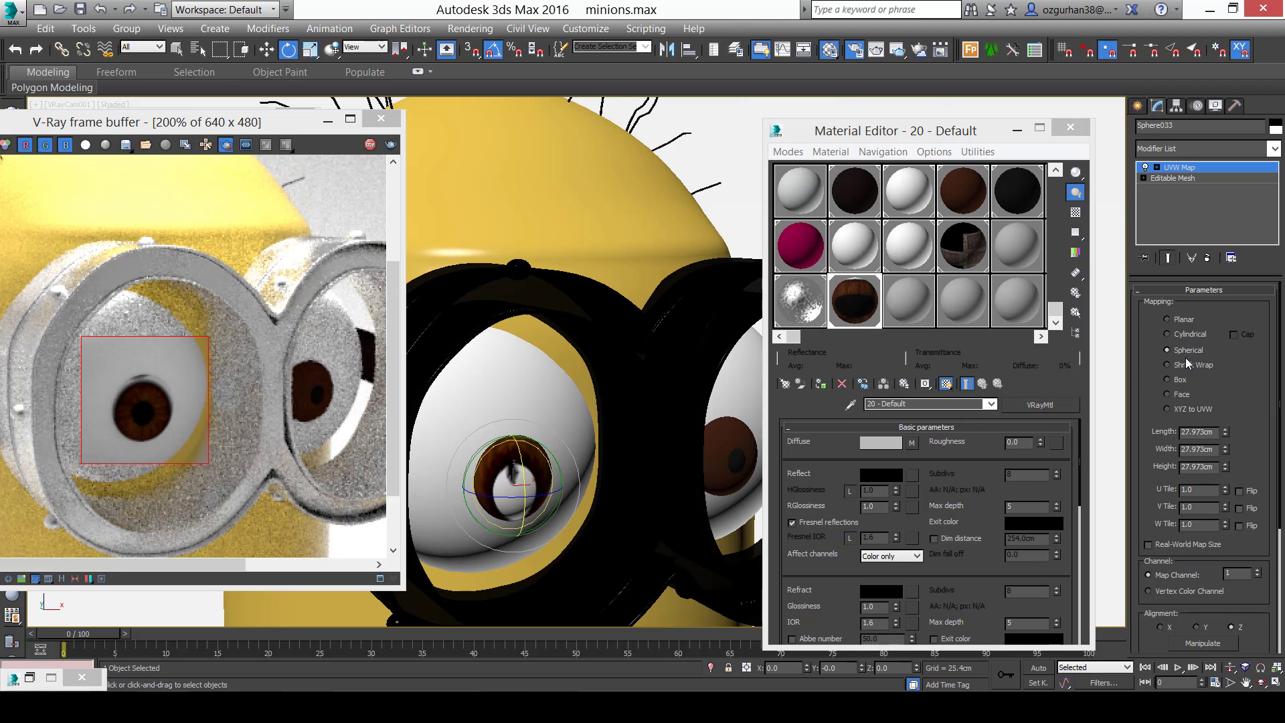
{"action": "left_click", "coordinate": [1188, 363]}
{"action": "left_click", "coordinate": [1180, 381]}
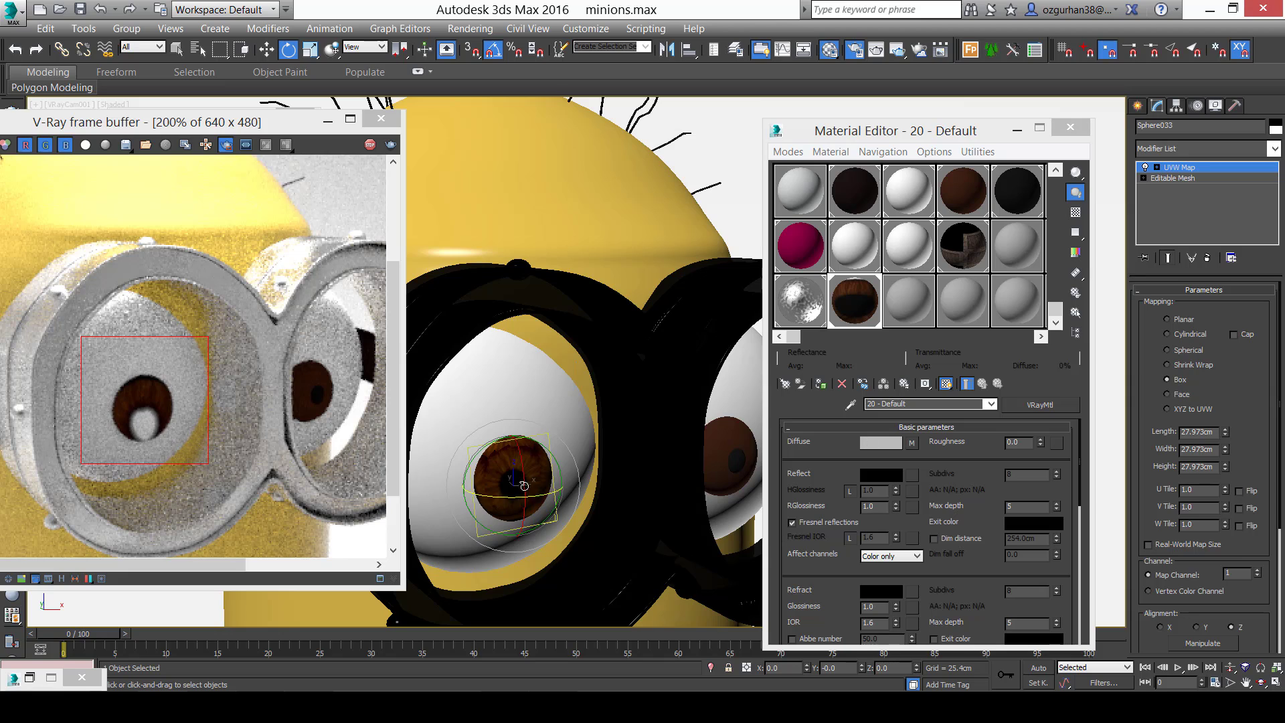
Rotate the left iris's UVW Map gizmo, trying Face, Planar, Cylindrical and Spherical projections, and set the mapping to Box.
{"action": "left_click_drag", "start_coordinate": [537, 502], "coordinate": [482, 435]}
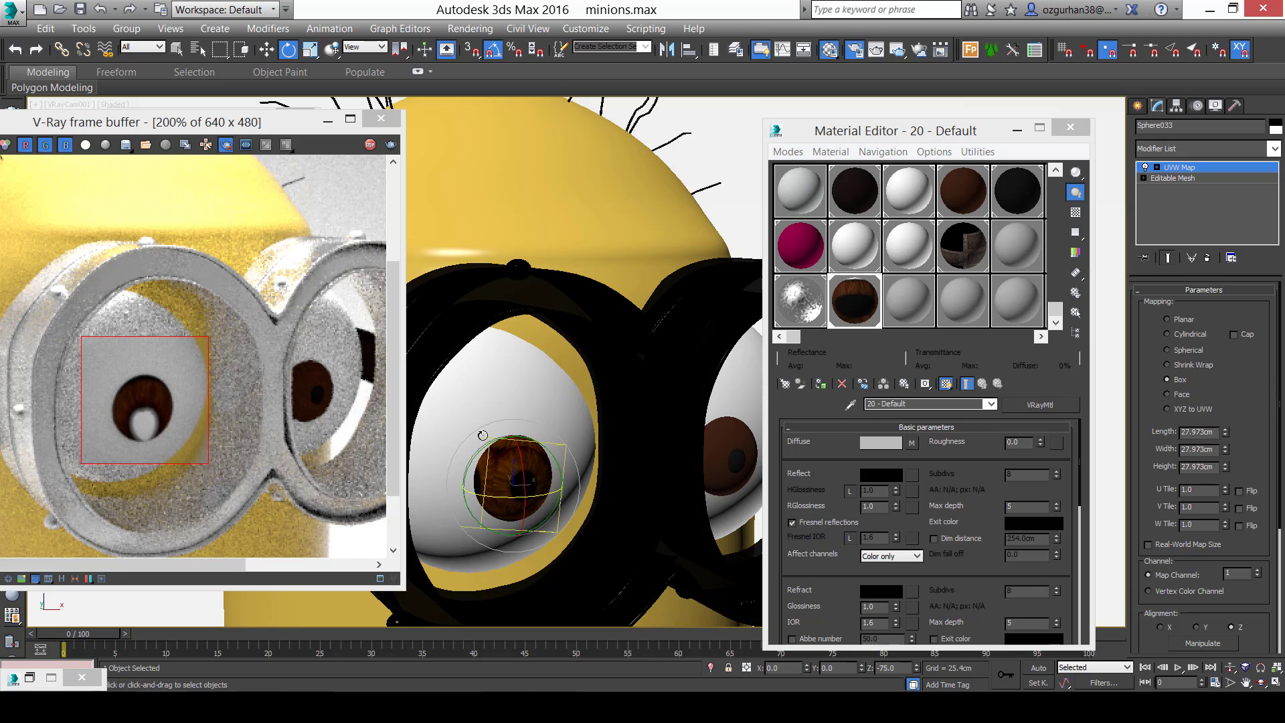
{"action": "left_click", "coordinate": [1177, 395]}
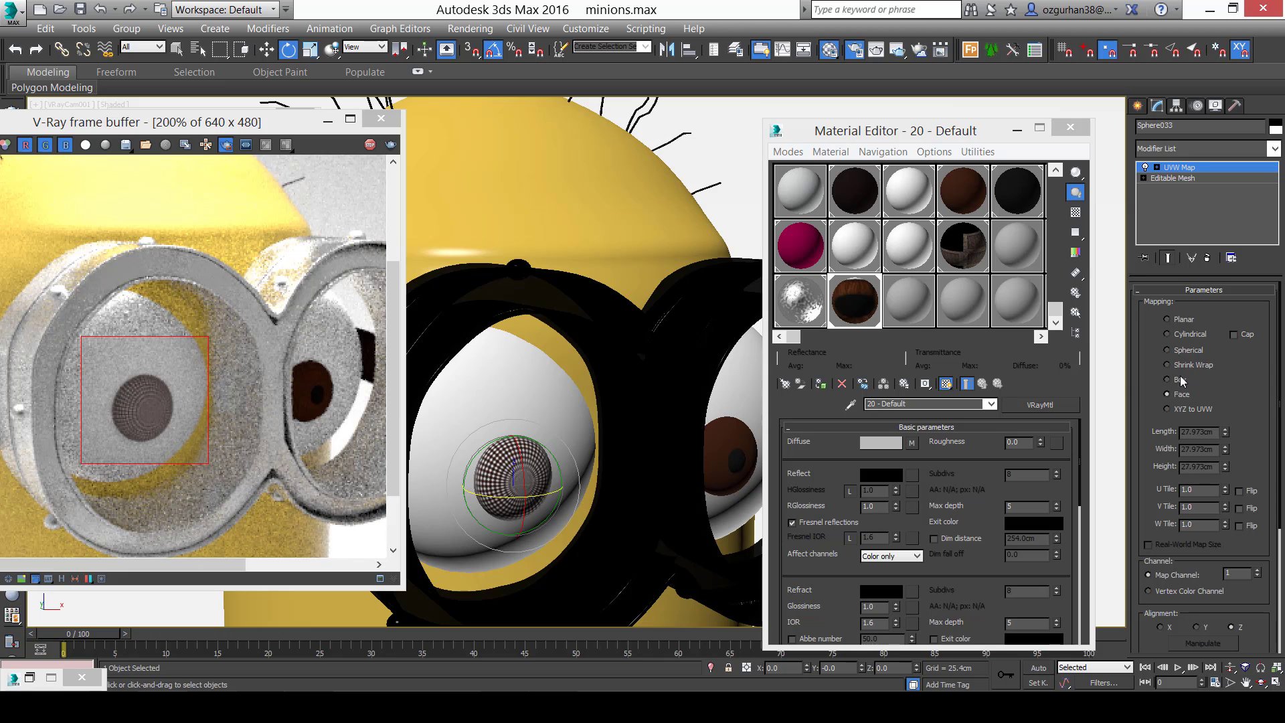
{"action": "left_click", "coordinate": [1178, 320]}
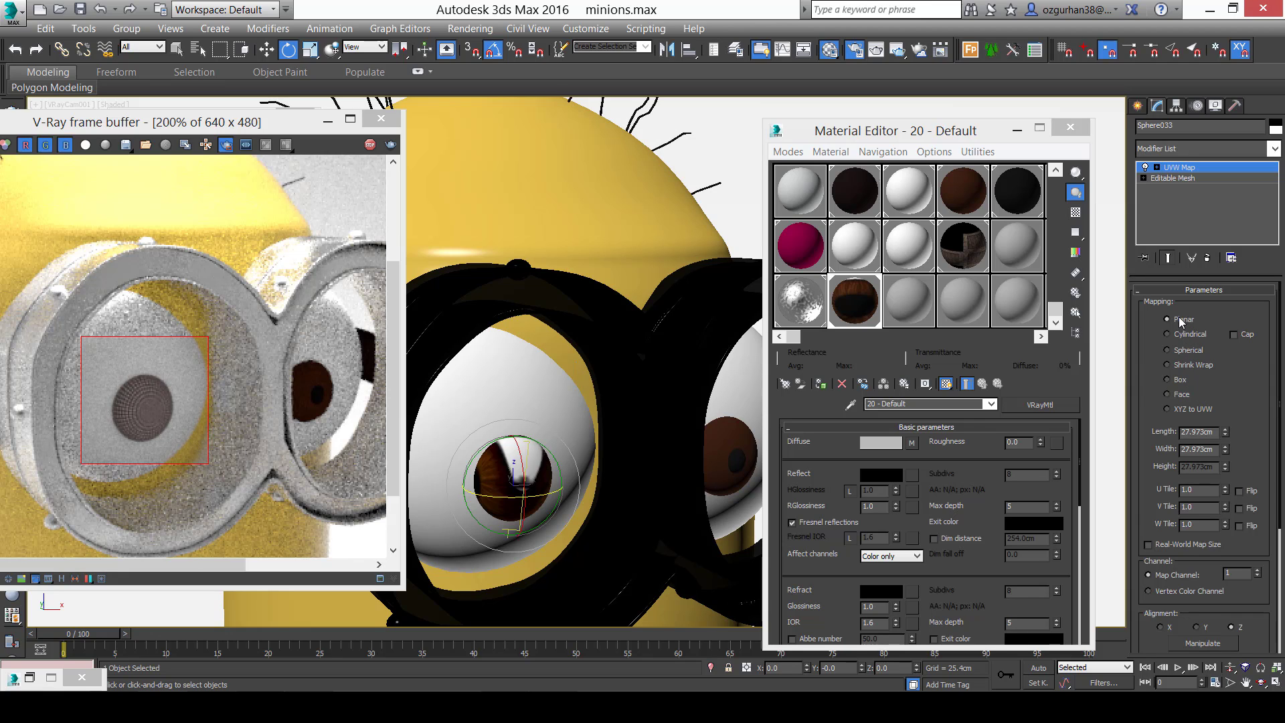
{"action": "left_click", "coordinate": [1183, 333]}
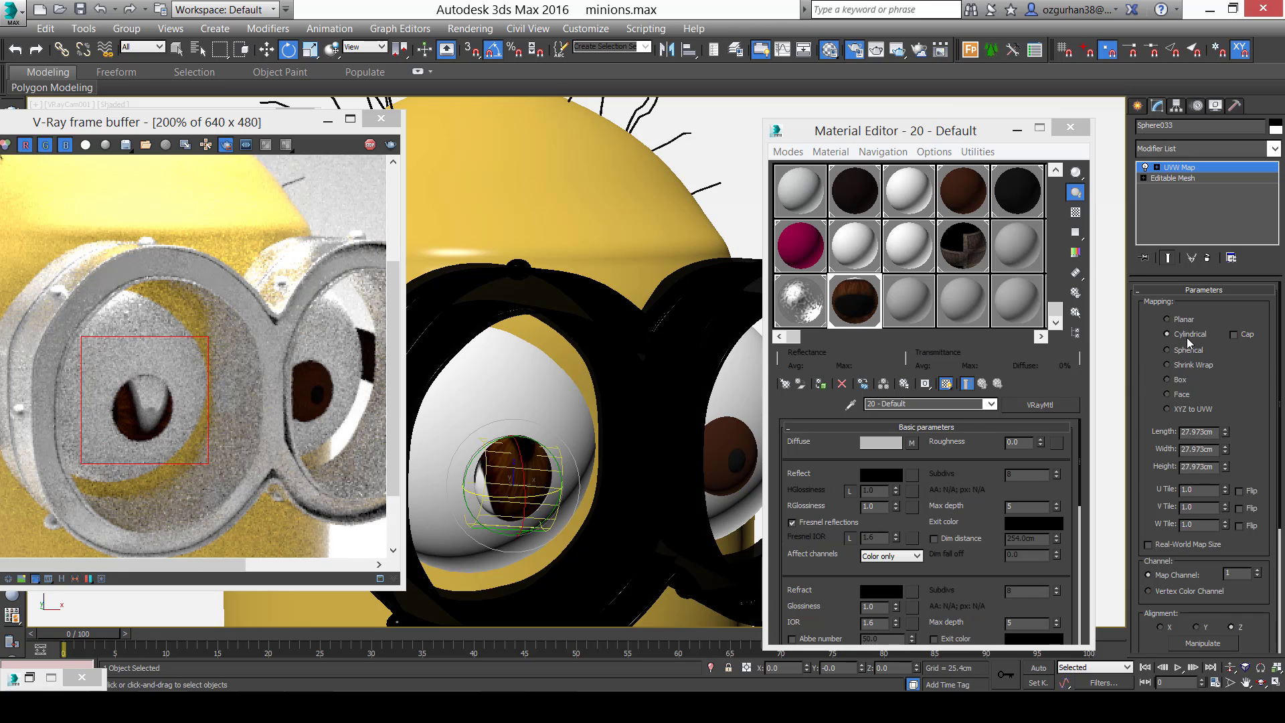
{"action": "left_click", "coordinate": [1183, 350]}
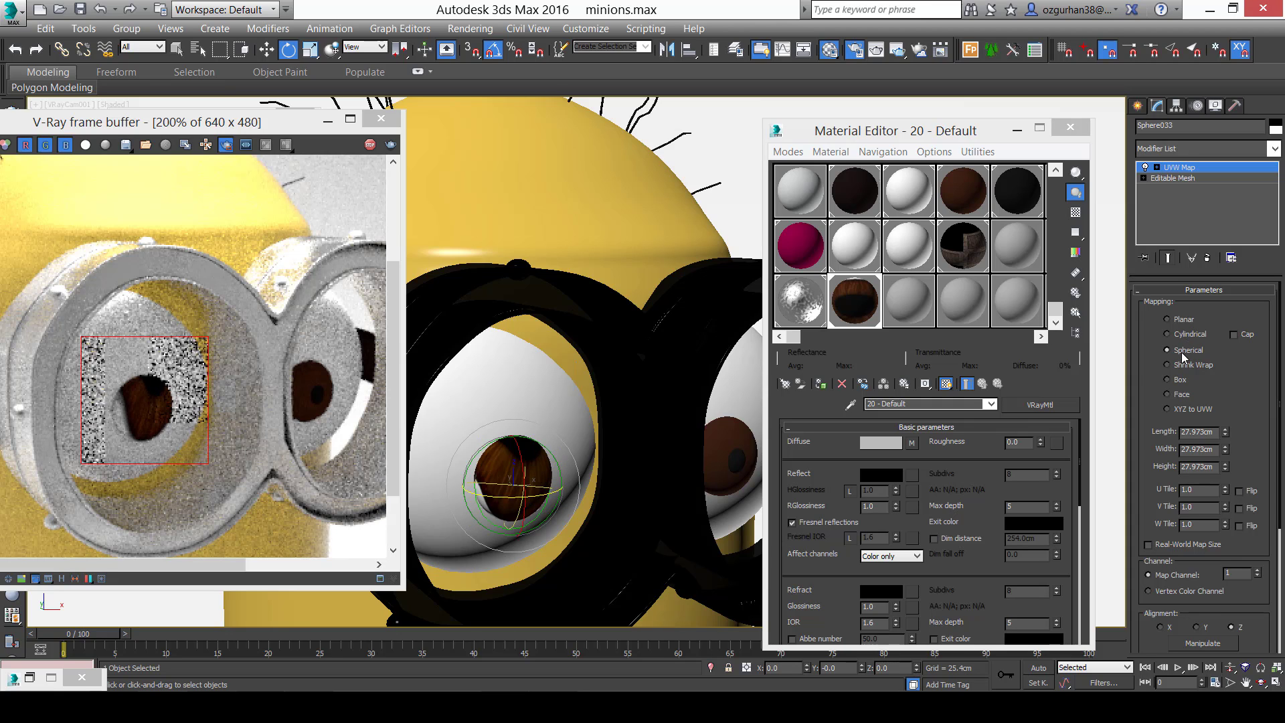
{"action": "left_click_drag", "start_coordinate": [516, 467], "coordinate": [598, 532]}
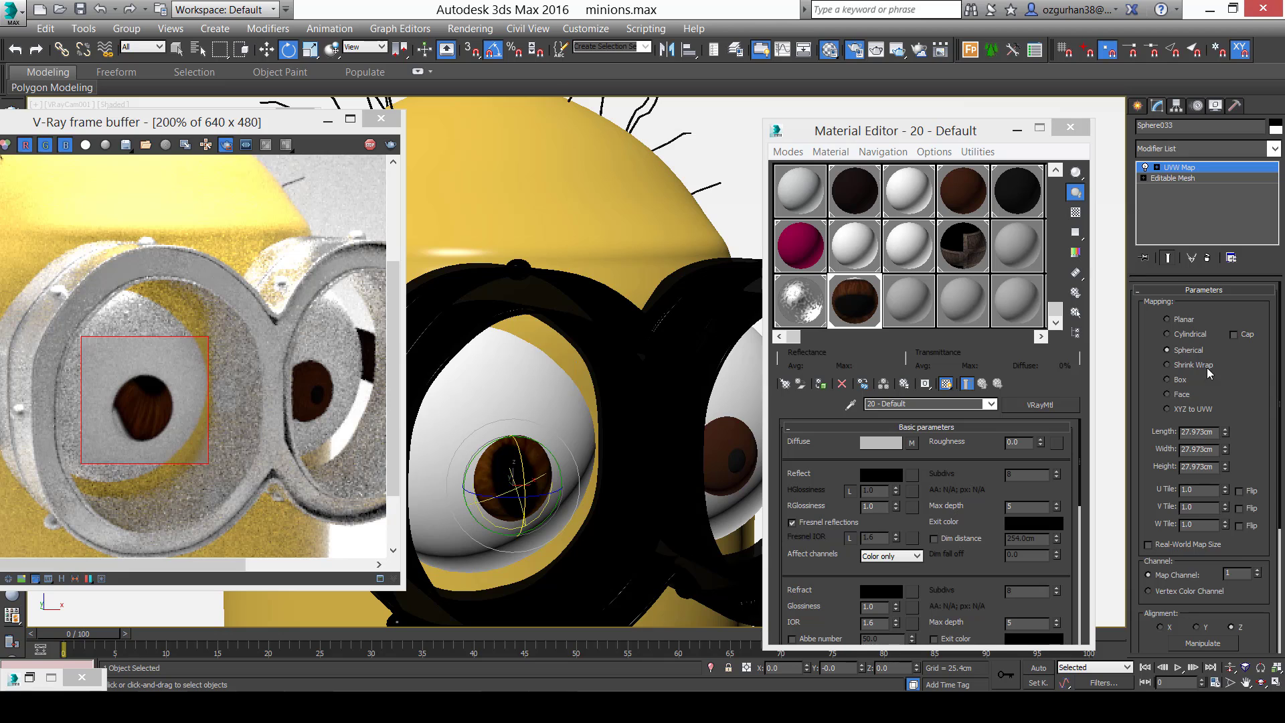
{"action": "left_click", "coordinate": [1180, 380]}
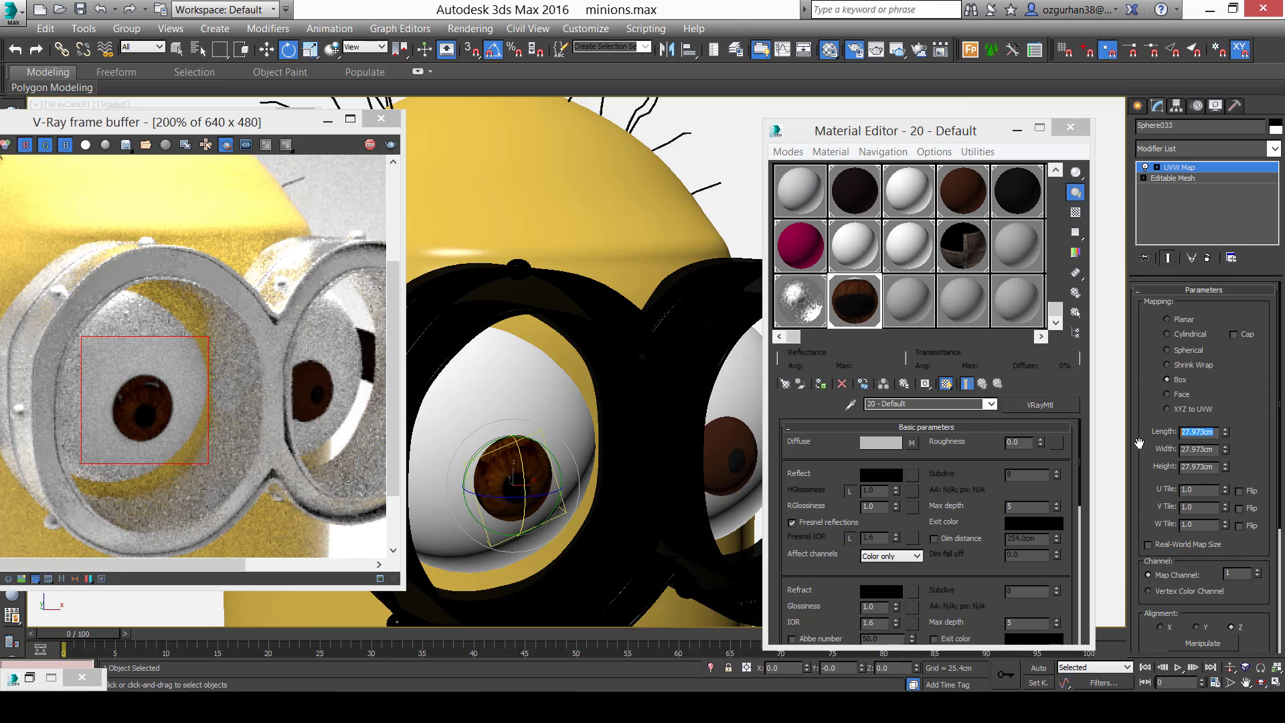
Set the length, width and height of the left iris's UVW Map to 50 cm.
{"action": "type", "text": "50"}
{"action": "key", "text": "Return"}
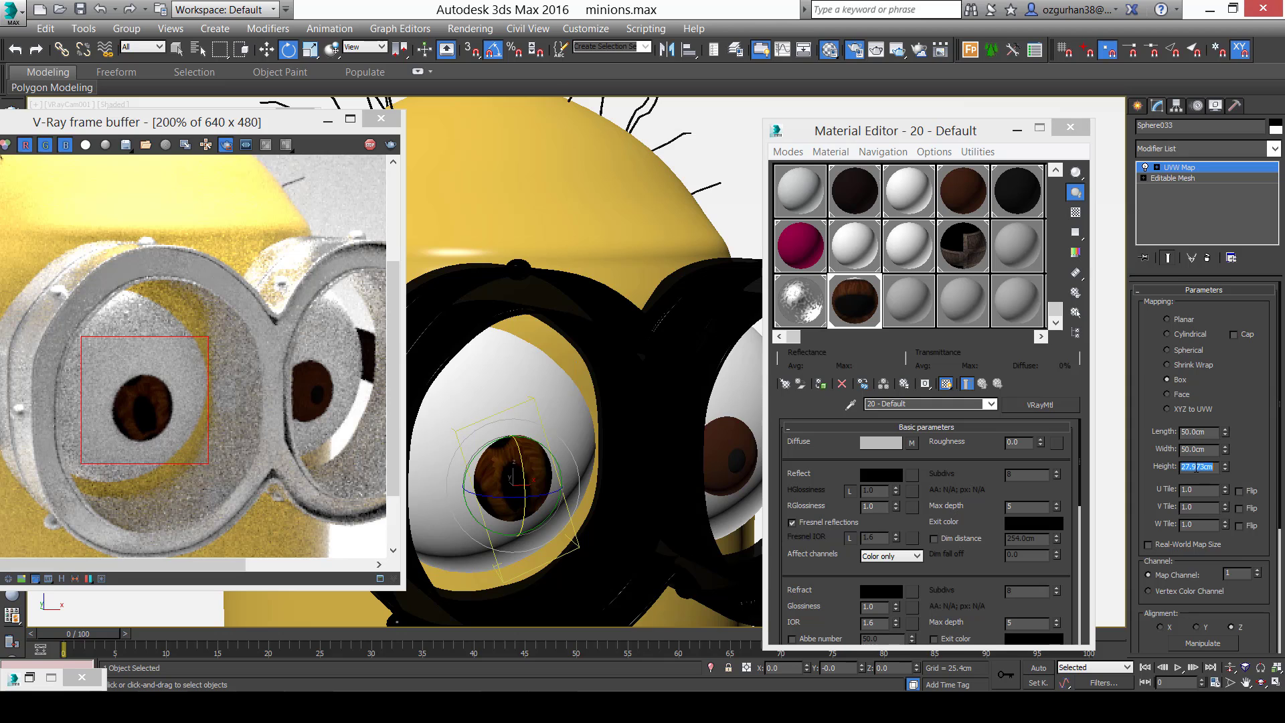
{"action": "type", "text": "50"}
{"action": "key", "text": "Return"}
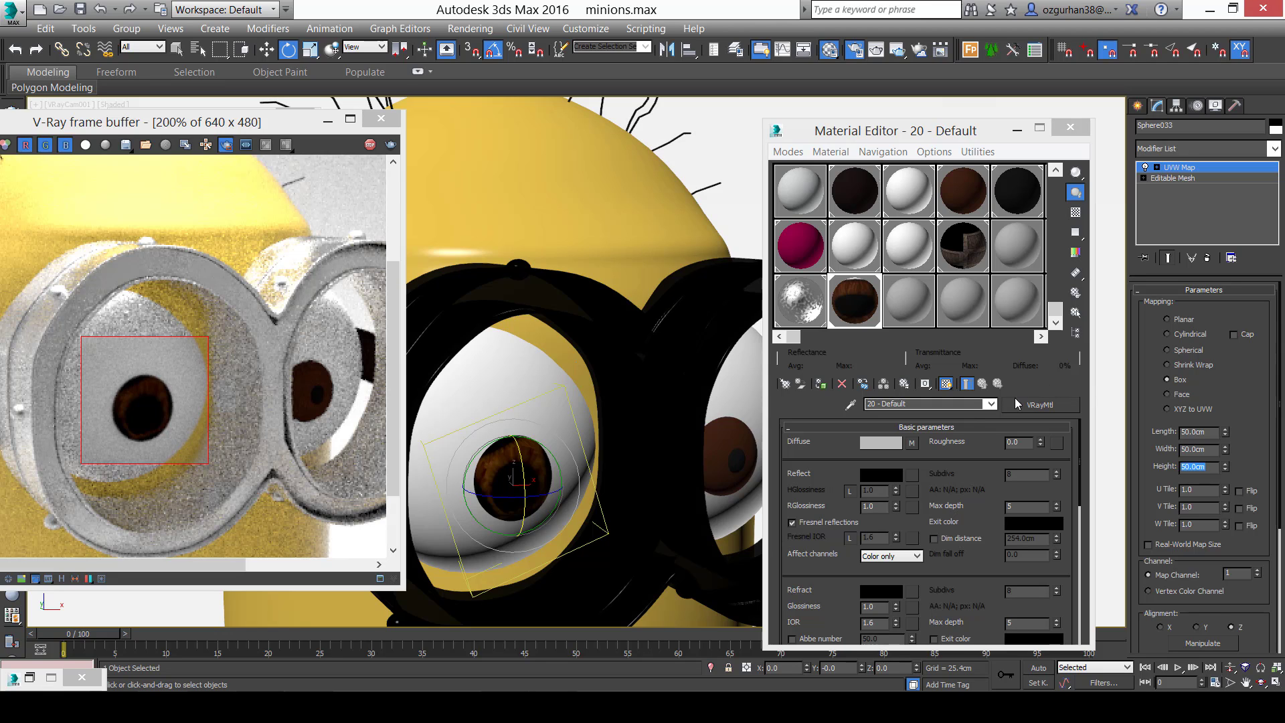
Set the left iris's UVW mapping to Planar and rotate its gizmo to centre the pupil on the sphere.
{"action": "left_click", "coordinate": [1182, 349]}
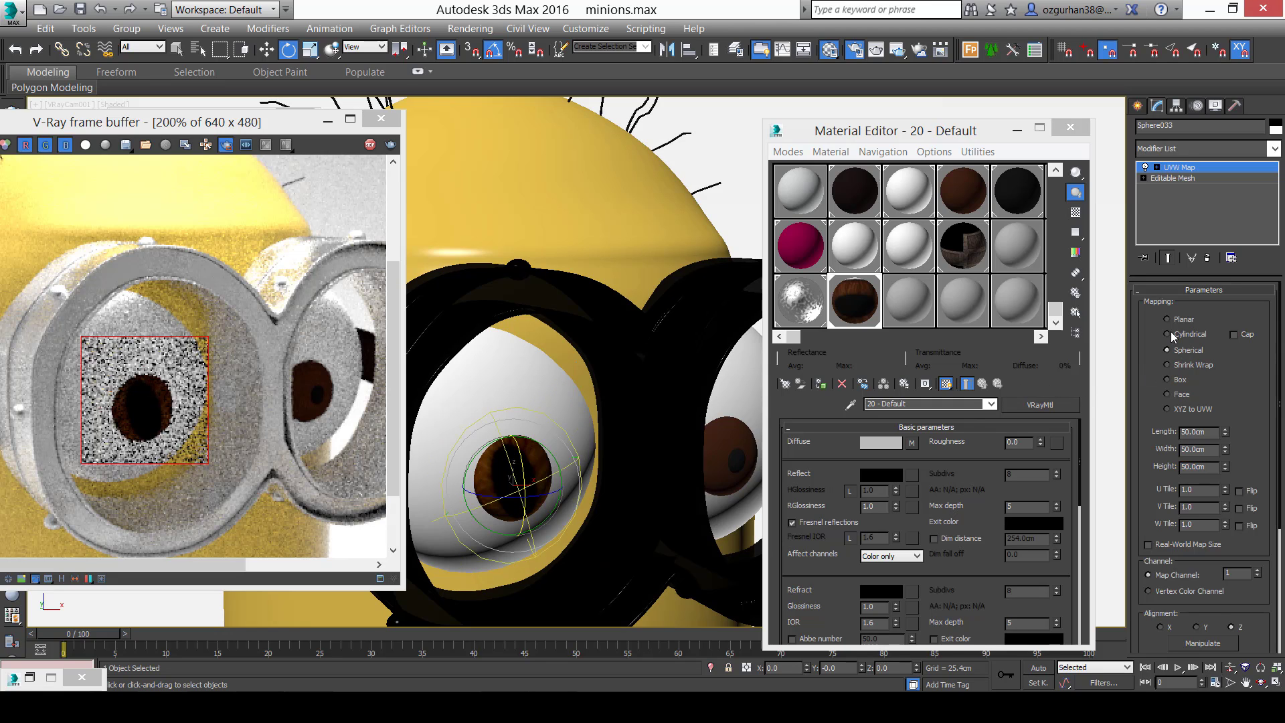
{"action": "left_click", "coordinate": [1167, 320]}
{"action": "left_click_drag", "start_coordinate": [556, 509], "coordinate": [500, 500]}
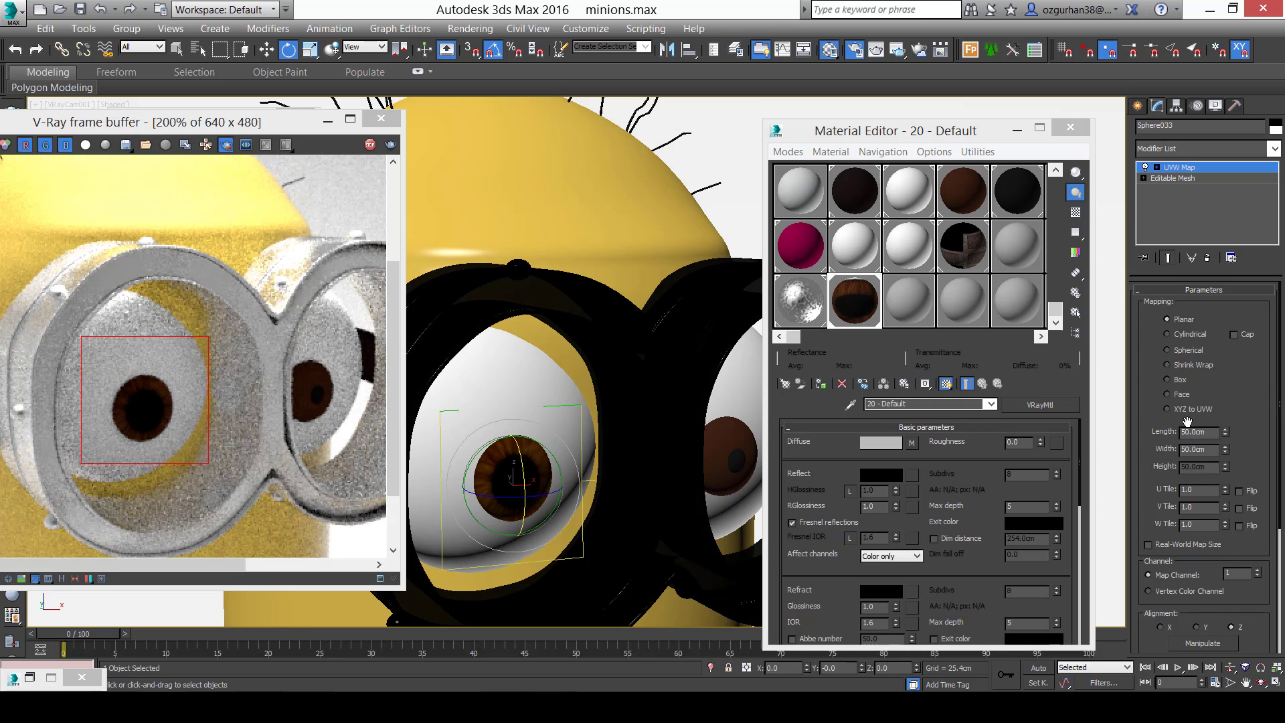
Set the length and width of the left iris's planar mapping to 30 cm.
{"action": "type", "text": "30"}
{"action": "key", "text": "Tab"}
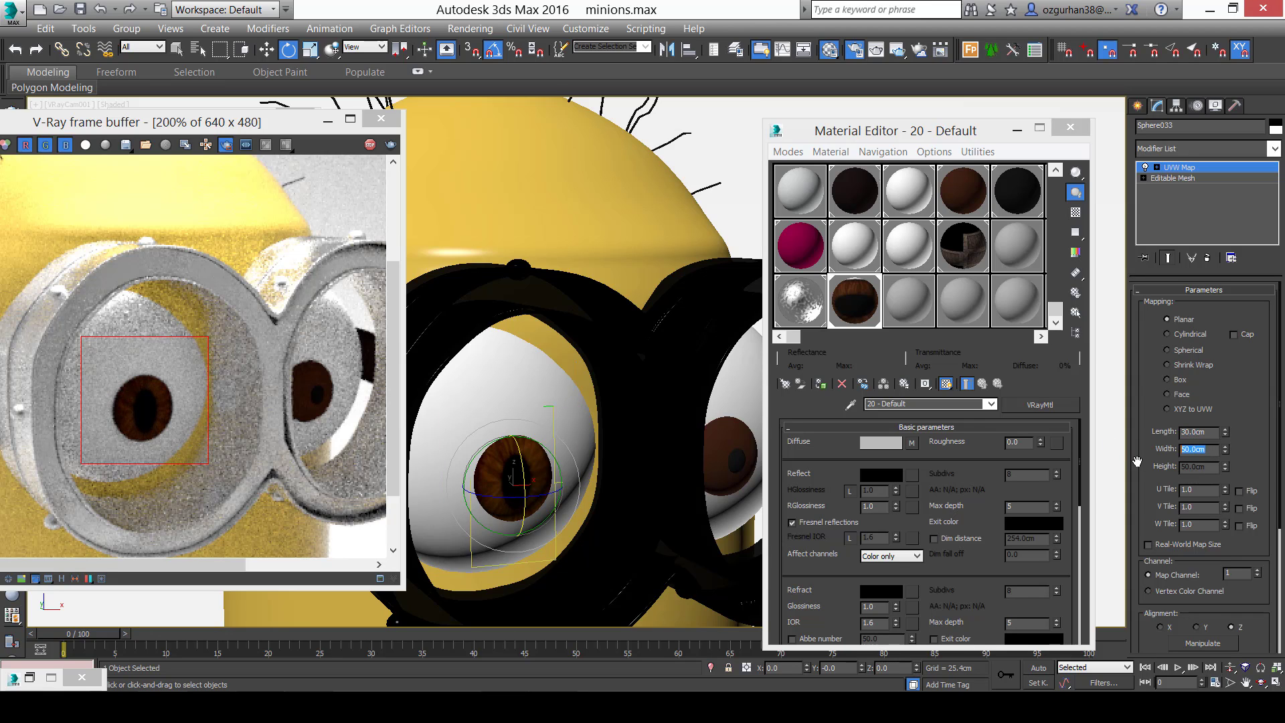
{"action": "type", "text": "30"}
{"action": "key", "text": "Return"}
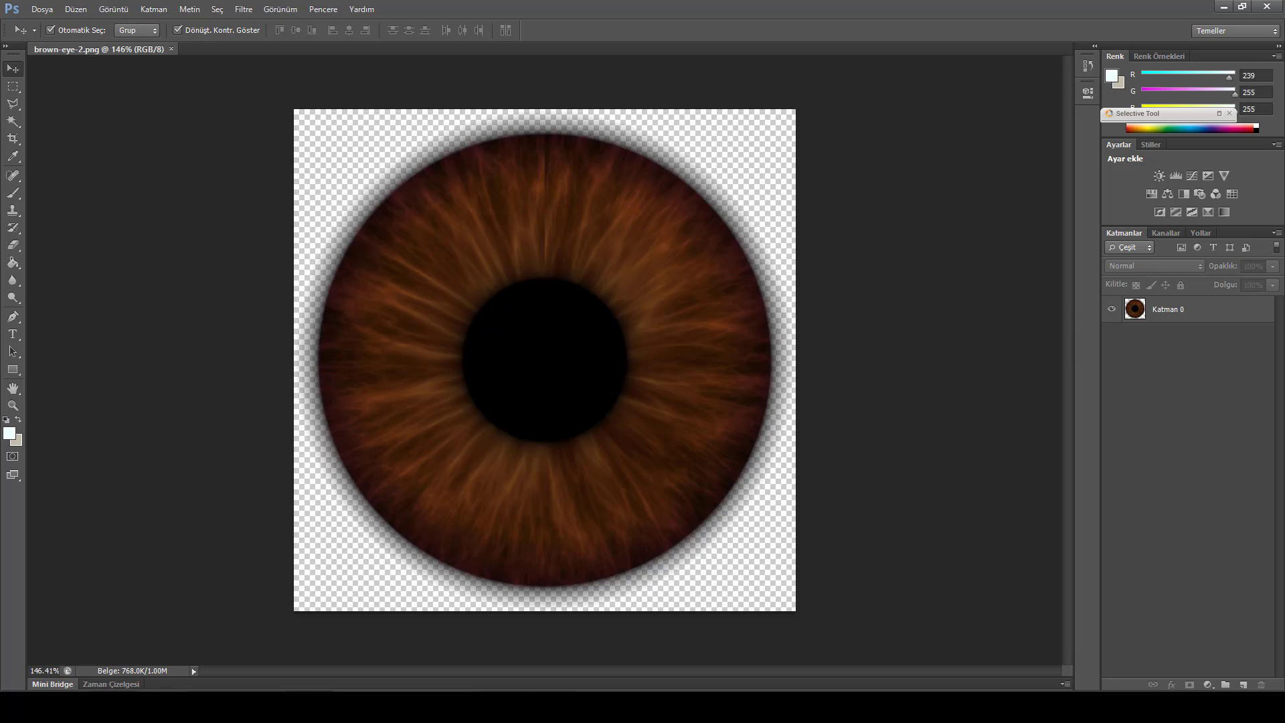
Switch to Photoshop and open the brown-eye-2.png layer Katman 0 in the PixPlant filter's 3D material editor.
{"action": "left_click", "coordinate": [245, 9]}
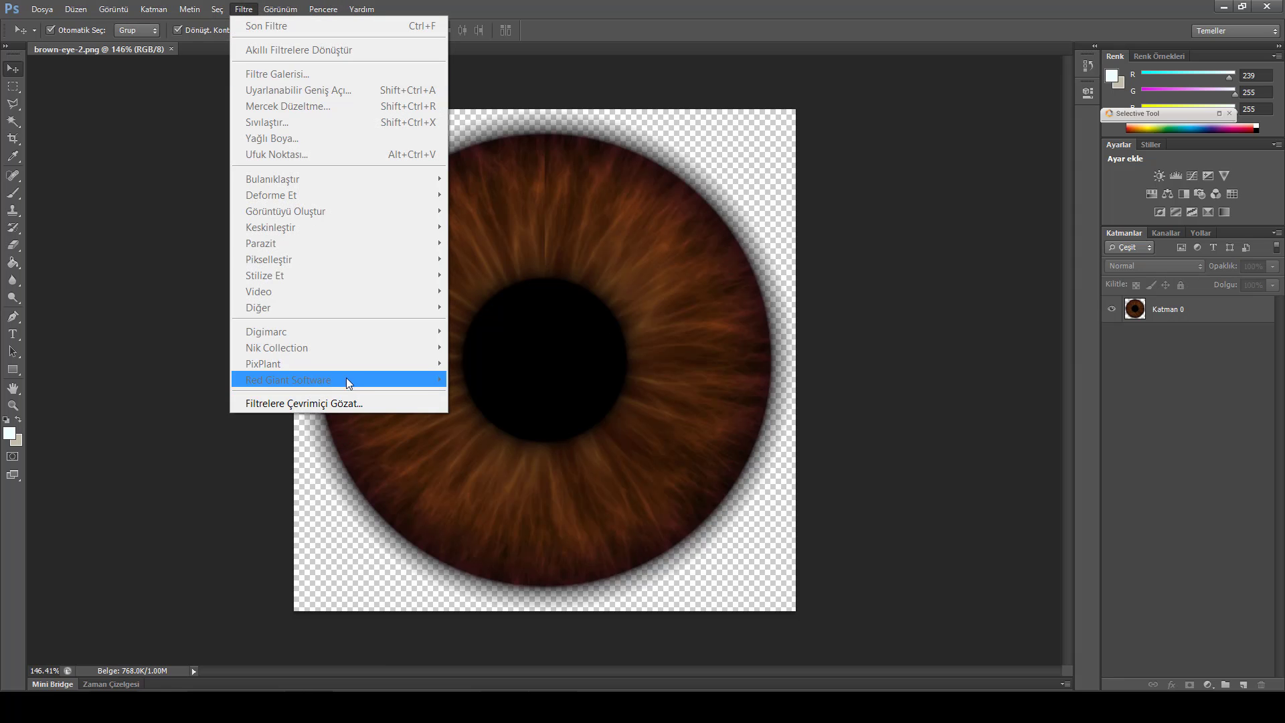
{"action": "left_click", "coordinate": [1168, 309]}
{"action": "left_click", "coordinate": [241, 9]}
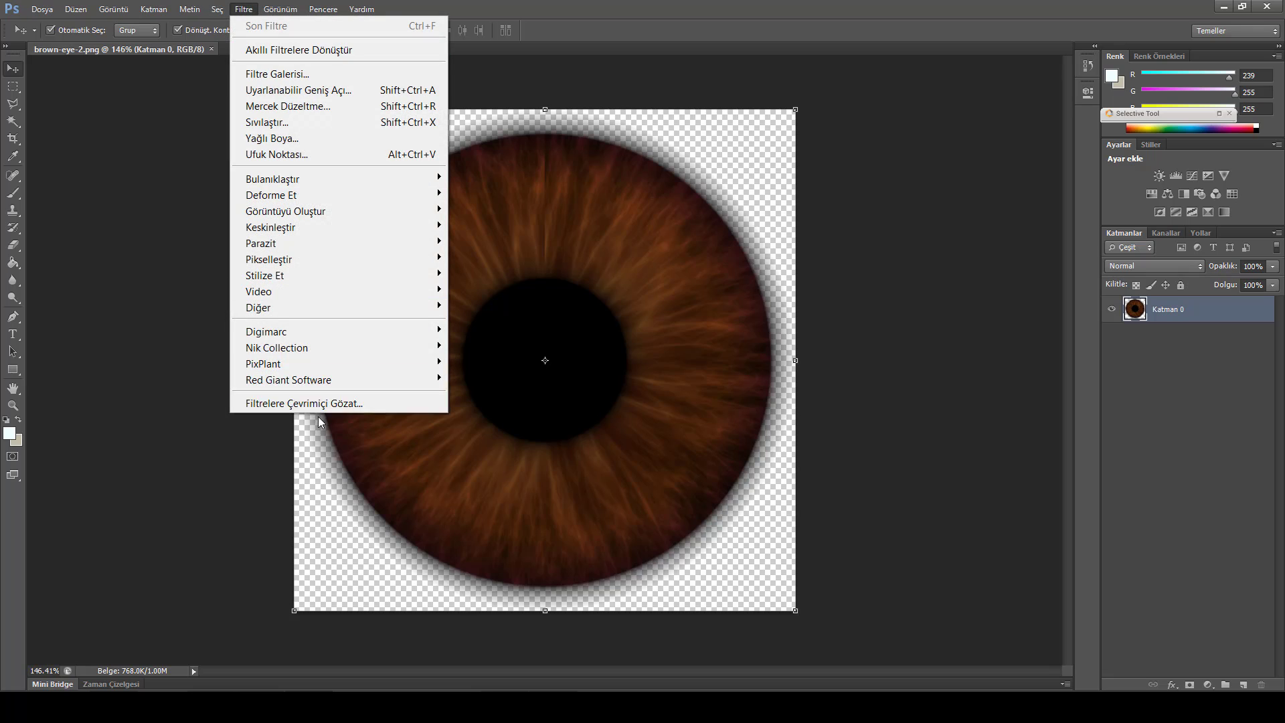
{"action": "mouse_move", "coordinate": [313, 362]}
{"action": "left_click", "coordinate": [504, 364]}
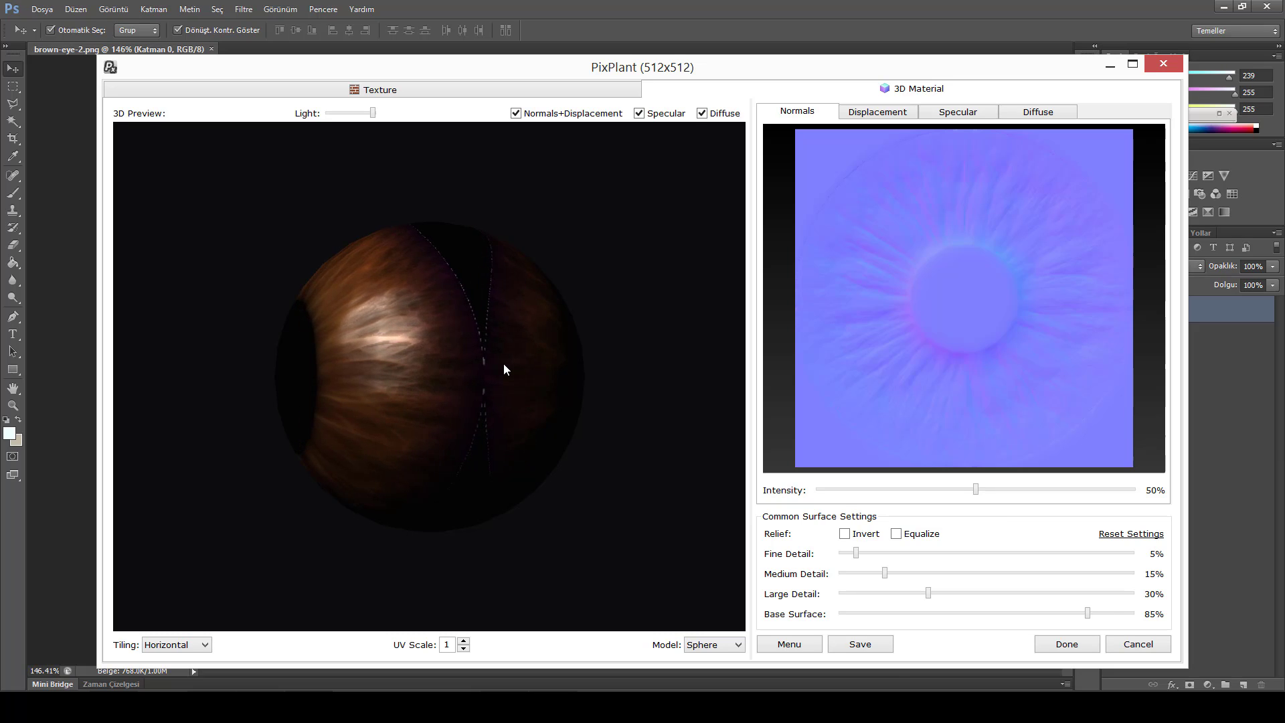
Try inverting the relief of the iris normals and examine the shading on the 3D preview sphere.
{"action": "left_click_drag", "start_coordinate": [323, 353], "coordinate": [456, 495]}
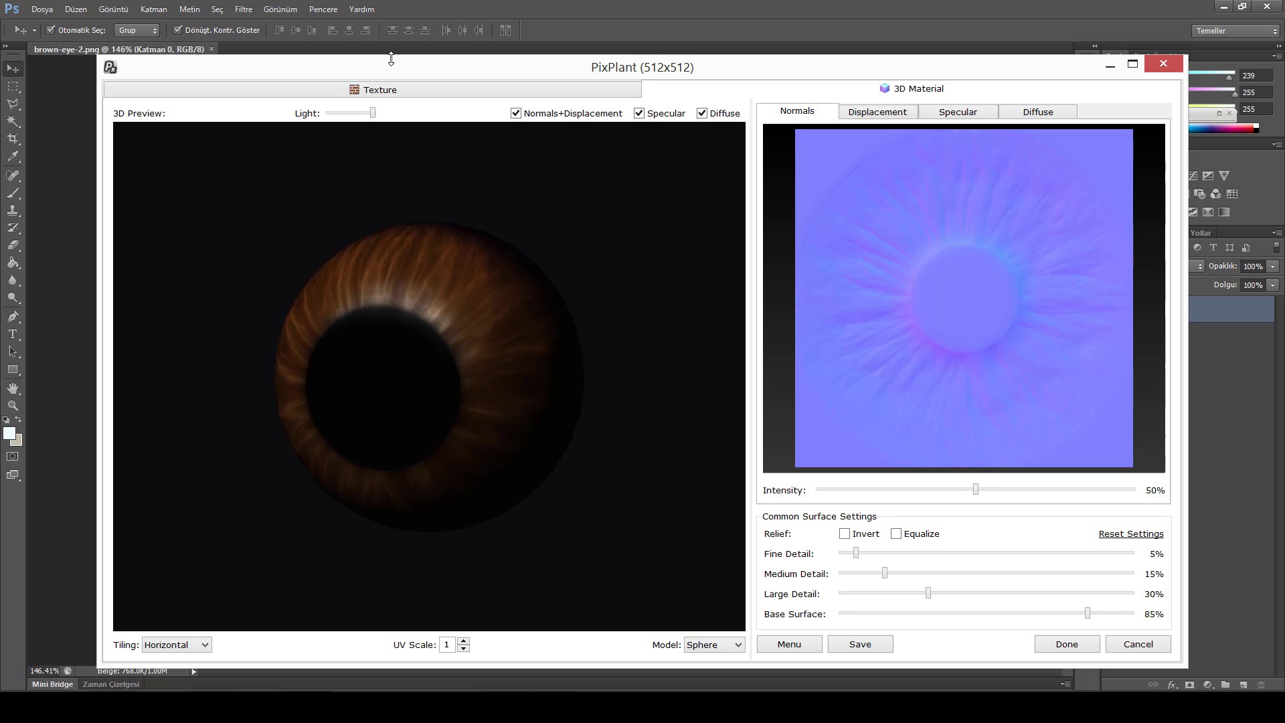
{"action": "left_click_drag", "start_coordinate": [488, 255], "coordinate": [566, 404]}
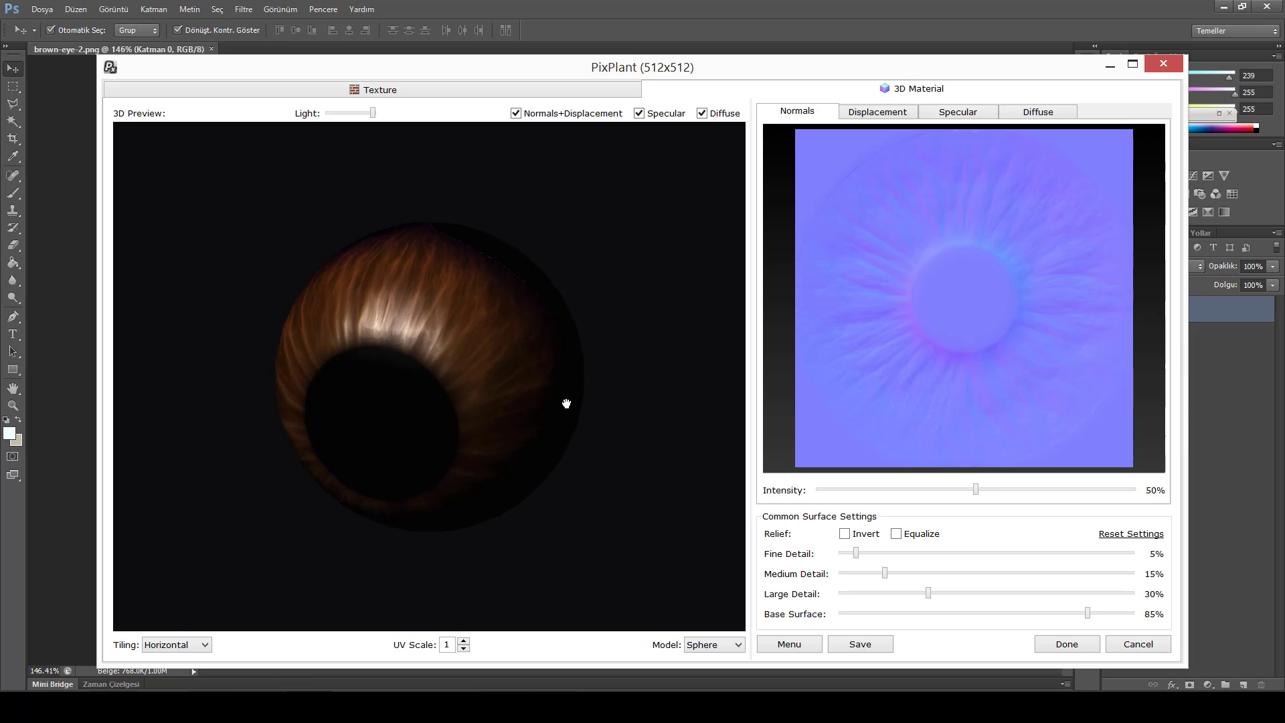
{"action": "left_click", "coordinate": [863, 540]}
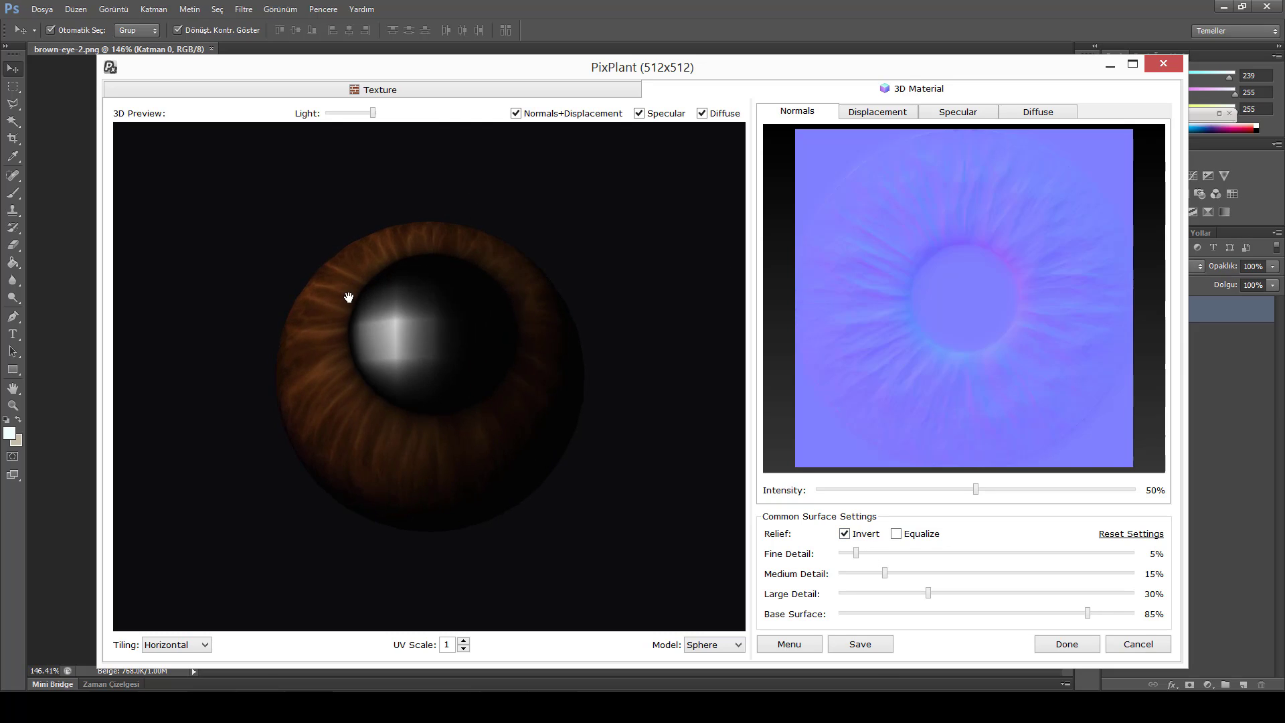
{"action": "left_click_drag", "start_coordinate": [349, 297], "coordinate": [553, 373]}
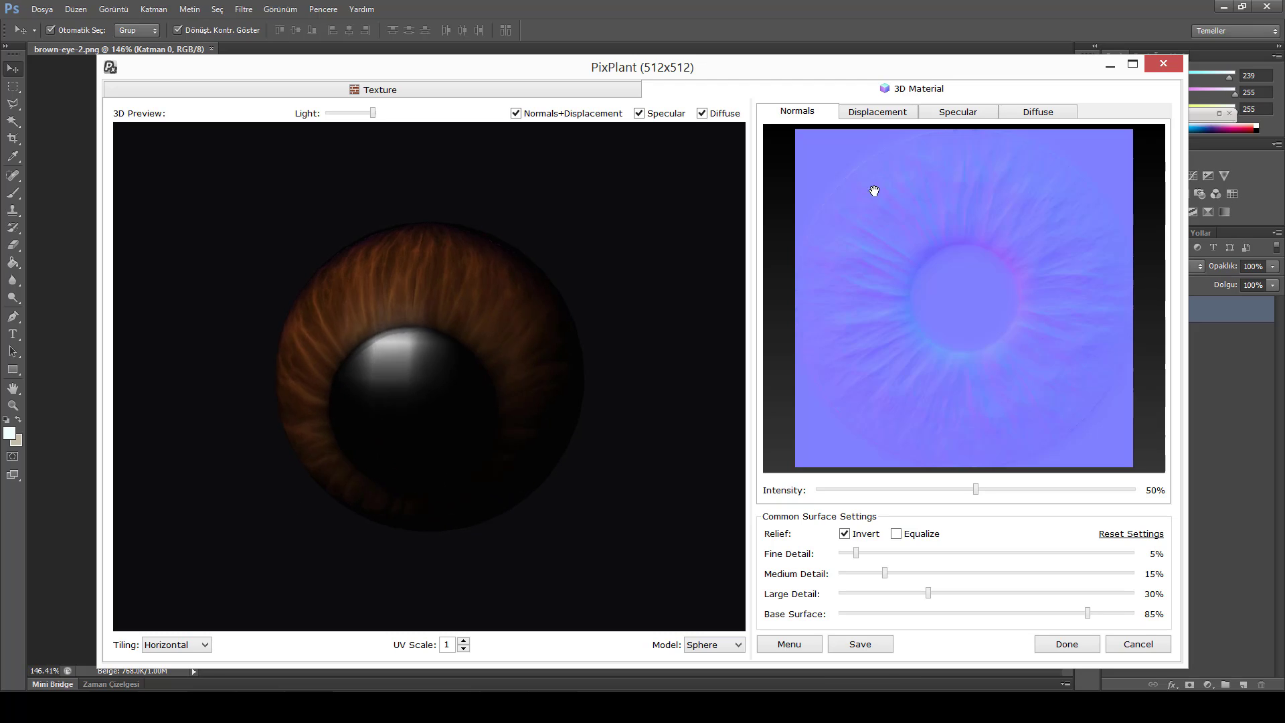
Examine the generated displacement, specular, diffuse and normal maps of the iris.
{"action": "left_click", "coordinate": [878, 112]}
{"action": "left_click", "coordinate": [963, 113]}
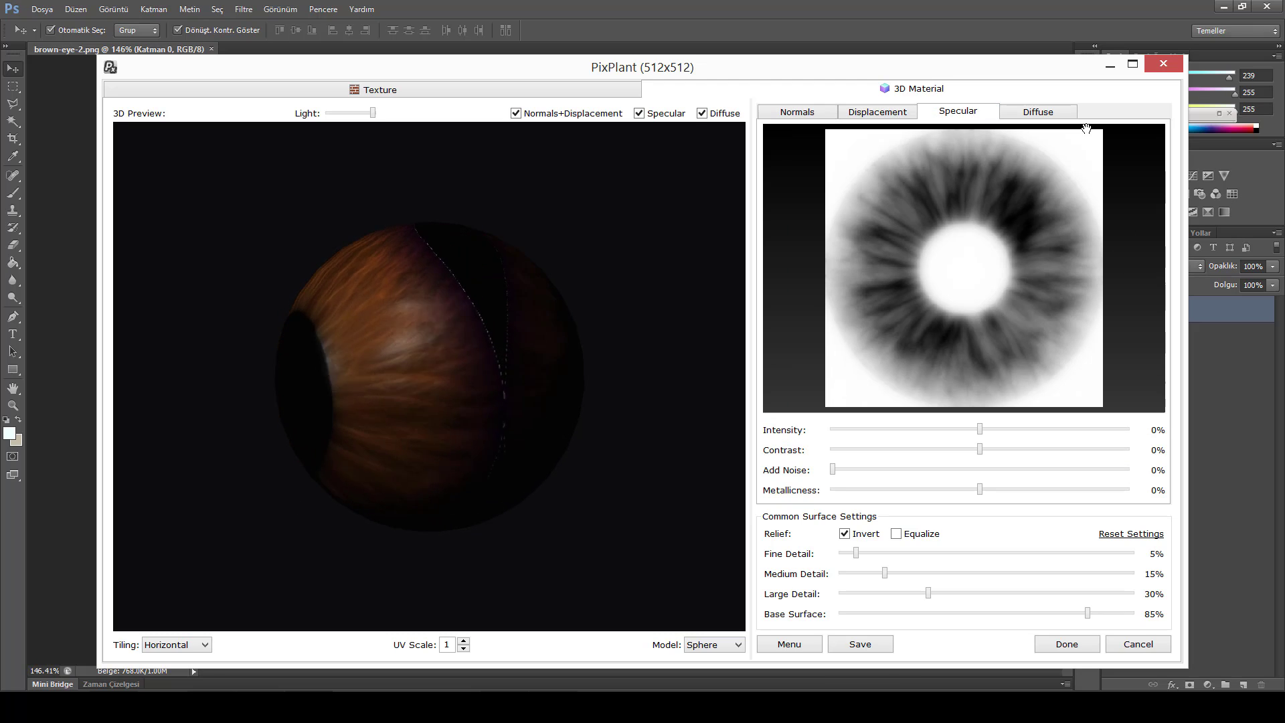
{"action": "left_click", "coordinate": [1048, 113]}
{"action": "left_click", "coordinate": [974, 113]}
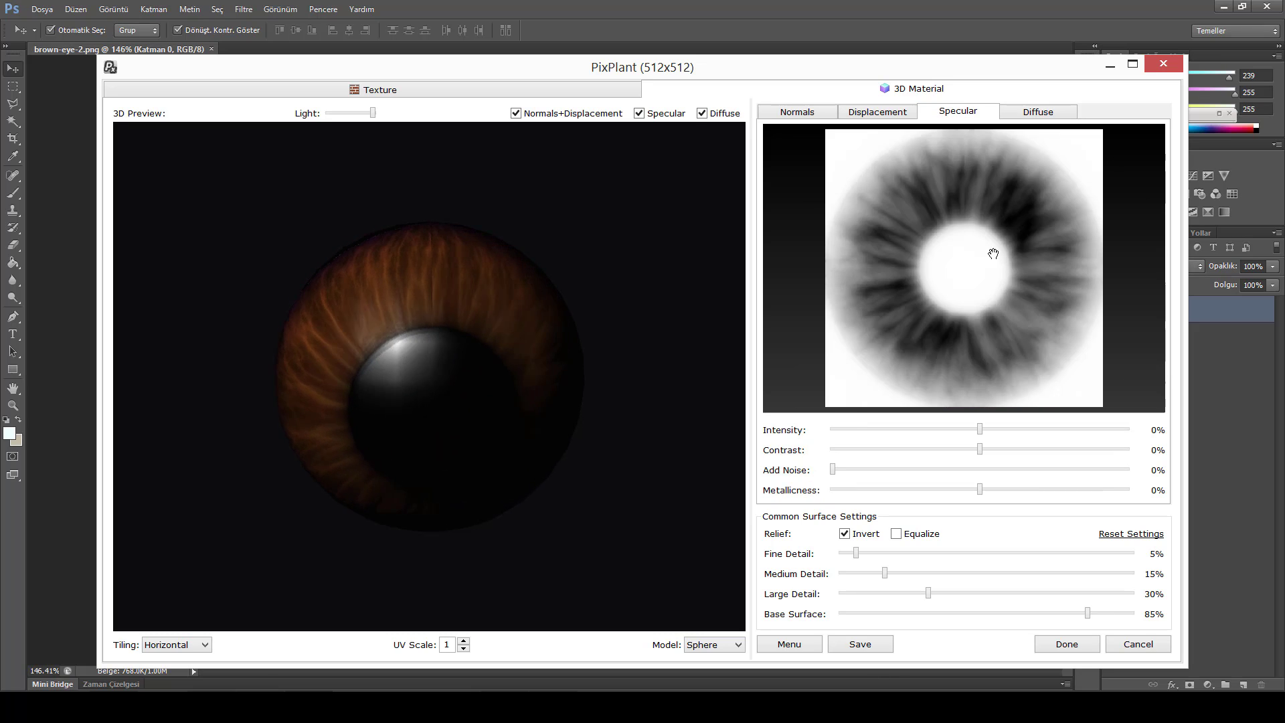
{"action": "left_click", "coordinate": [890, 118]}
{"action": "left_click", "coordinate": [818, 114]}
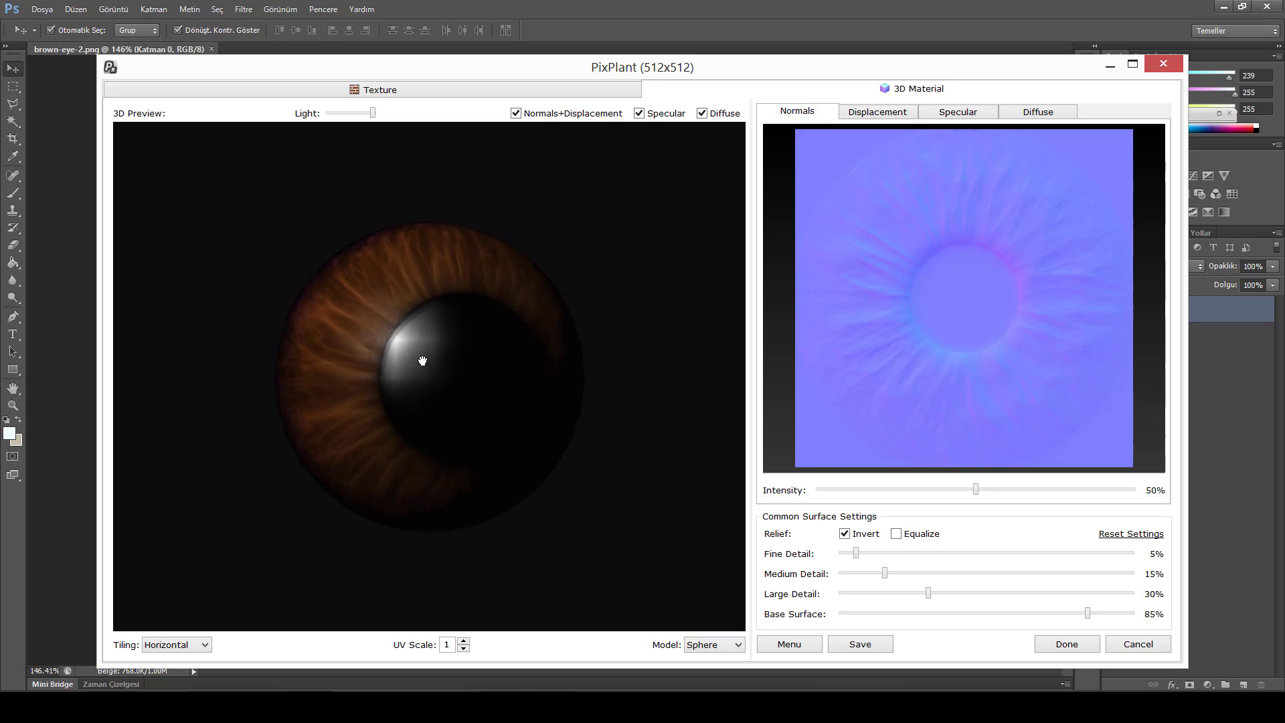
Undo the relief inversion and examine the iris's shading on the 3D preview sphere.
{"action": "left_click", "coordinate": [865, 534]}
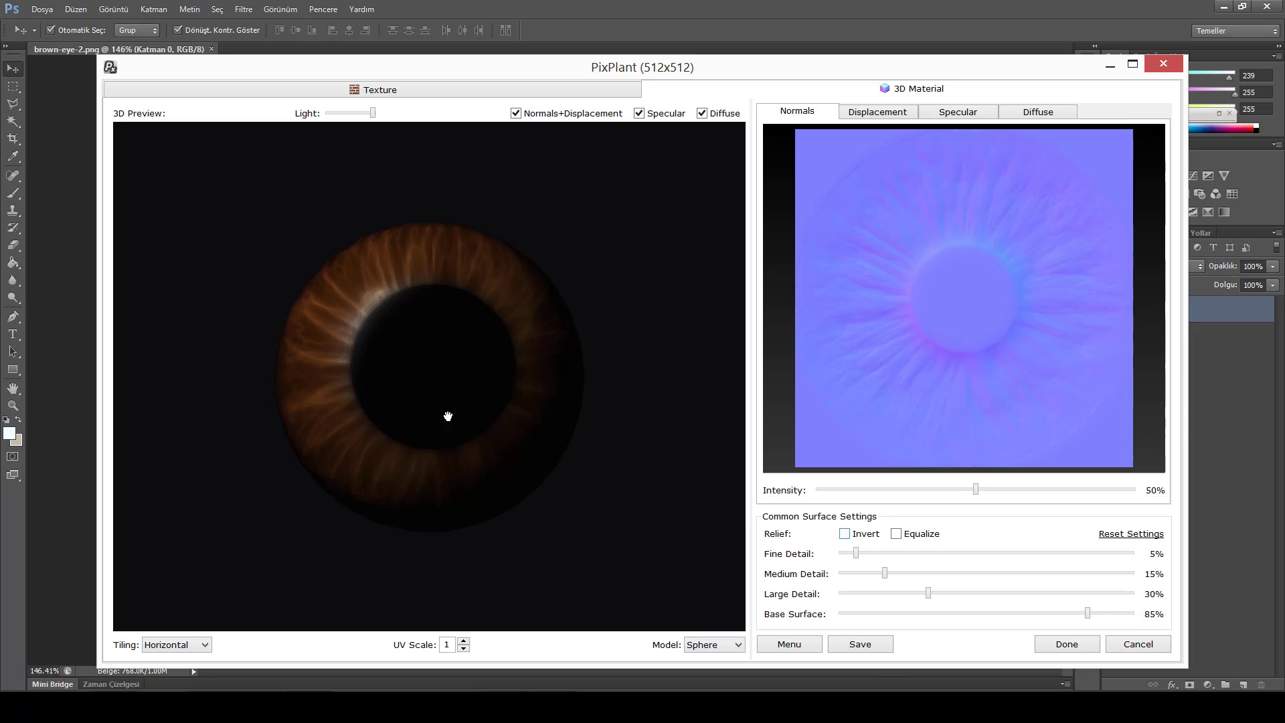
{"action": "left_click_drag", "start_coordinate": [447, 416], "coordinate": [622, 510]}
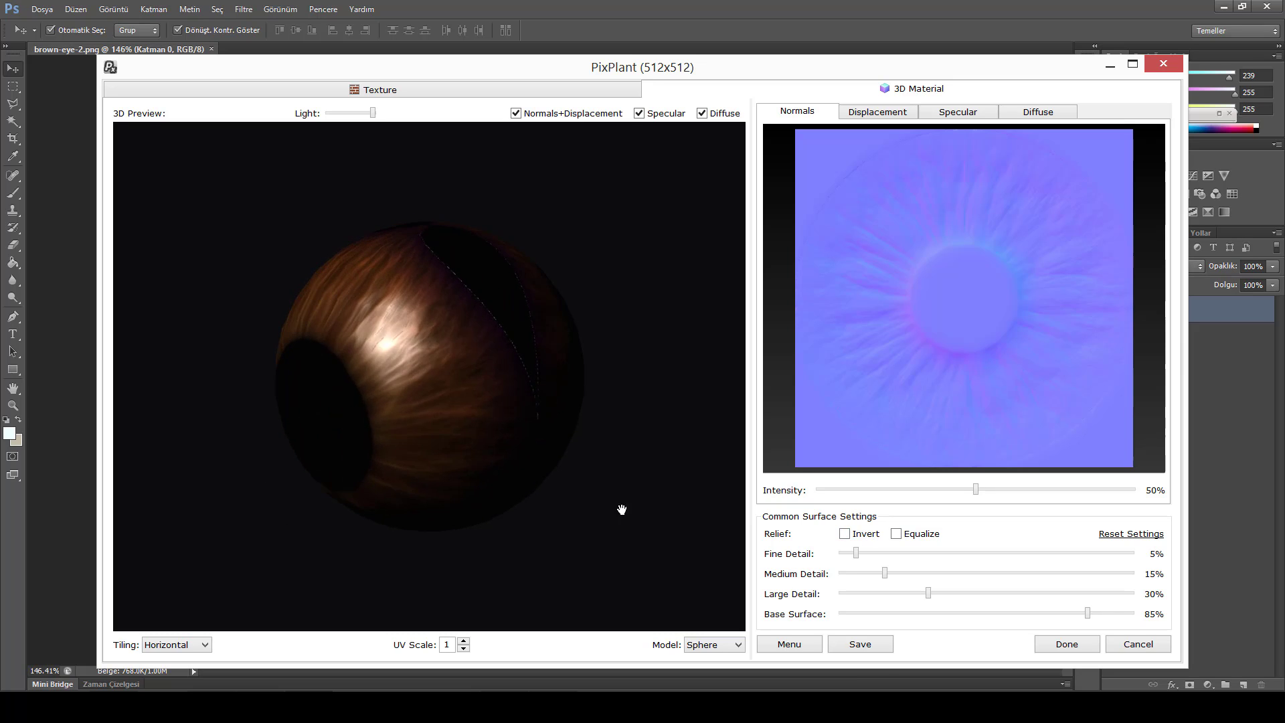
Save all the 3D material maps as PNG files named göz in the minionlar folder.
{"action": "left_click", "coordinate": [878, 642]}
{"action": "left_click", "coordinate": [932, 631]}
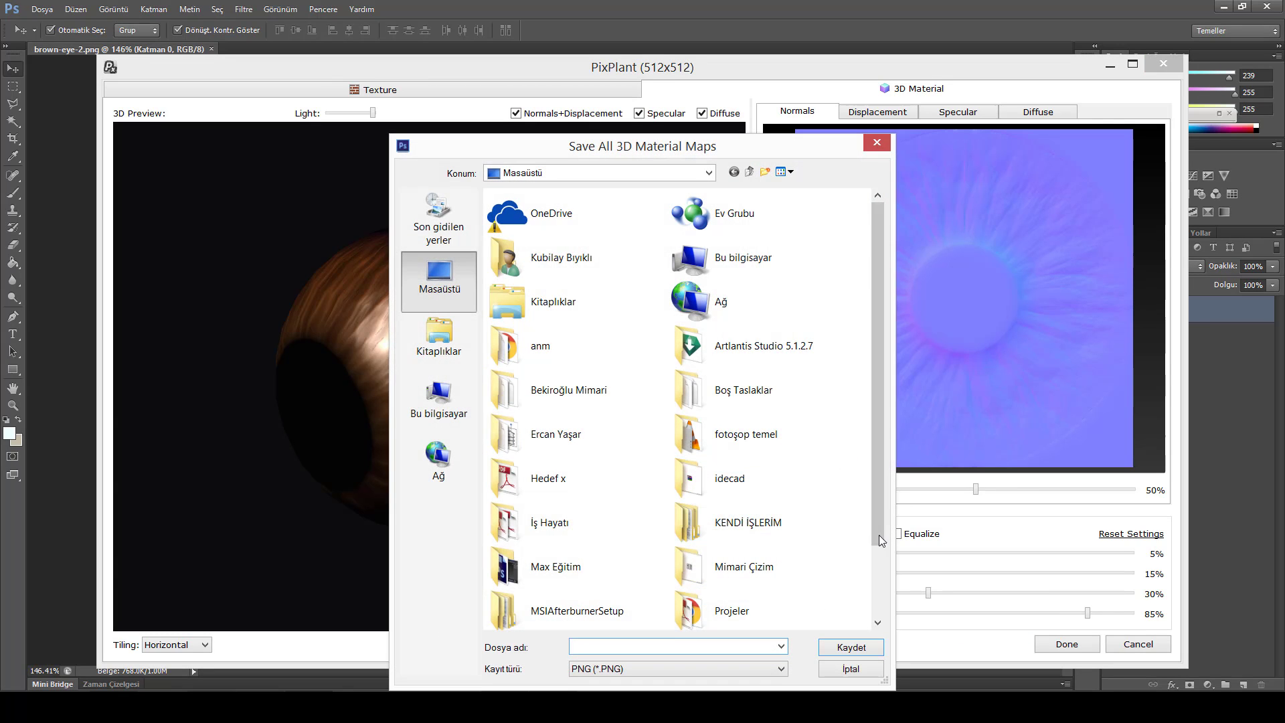
{"action": "scroll", "coordinate": [877, 596], "scroll_direction": "down", "scroll_amount": 1}
{"action": "double_click", "coordinate": [573, 491]}
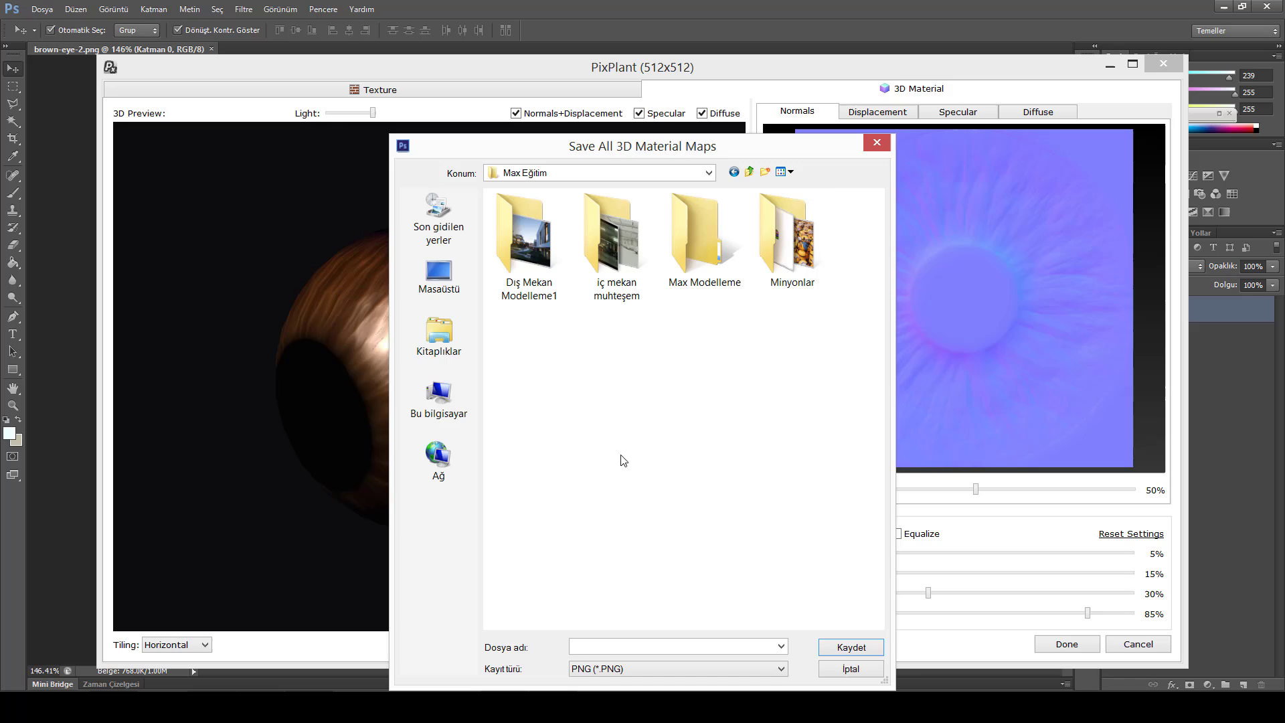
{"action": "double_click", "coordinate": [760, 276]}
{"action": "double_click", "coordinate": [560, 251]}
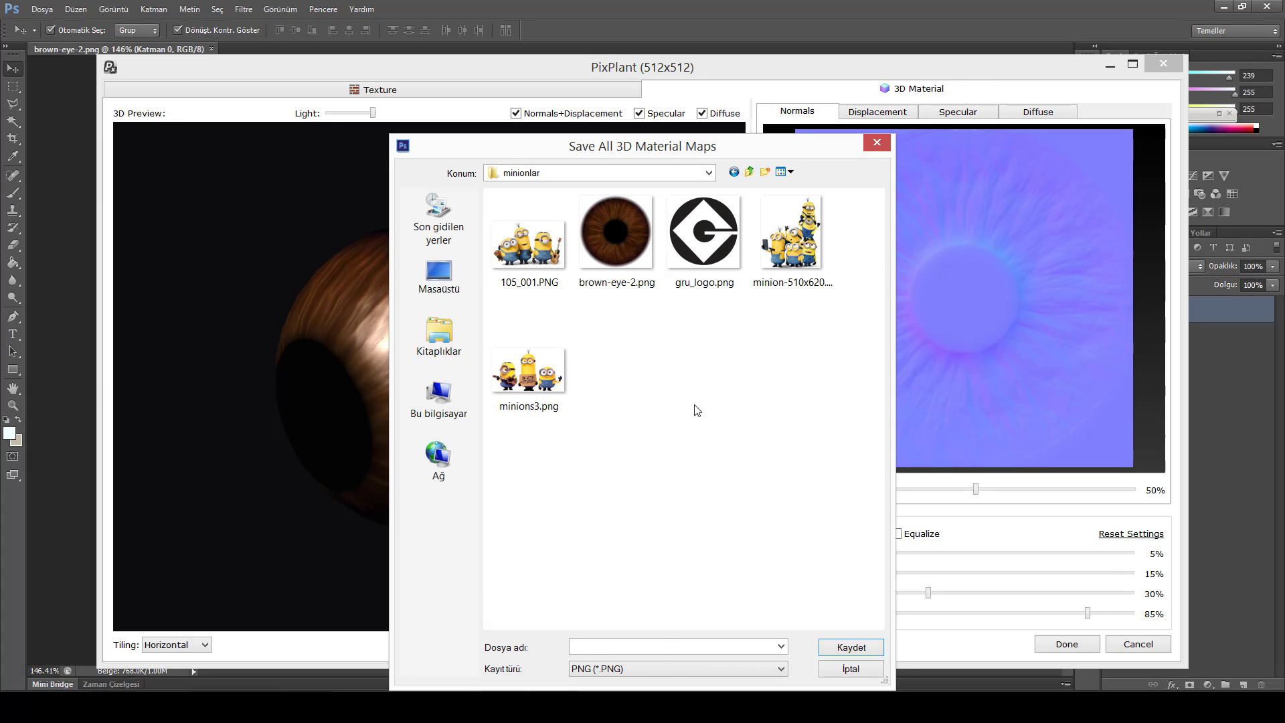
{"action": "left_click", "coordinate": [663, 650]}
{"action": "type", "text": "göz"}
{"action": "key", "text": "Return"}
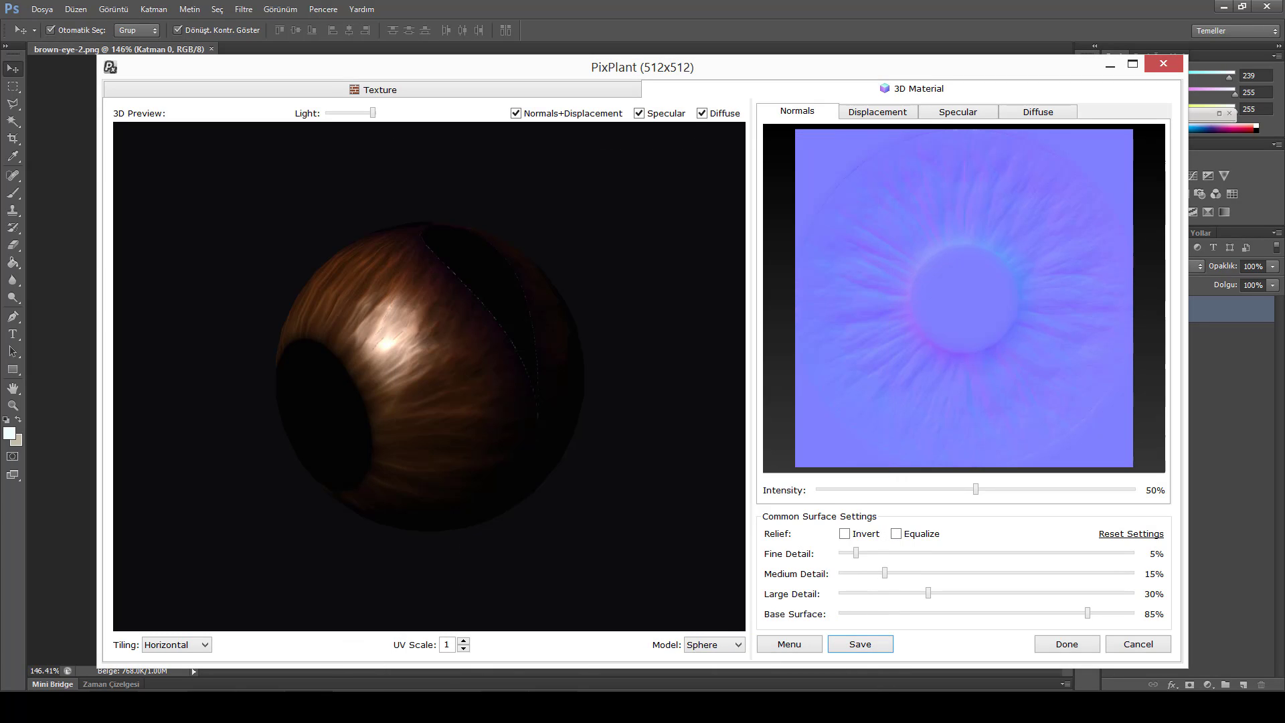
Switch back to 3ds Max and load göz_SPECULAR.png as a bitmap in the iris material's Reflect map.
{"action": "left_click", "coordinate": [354, 640]}
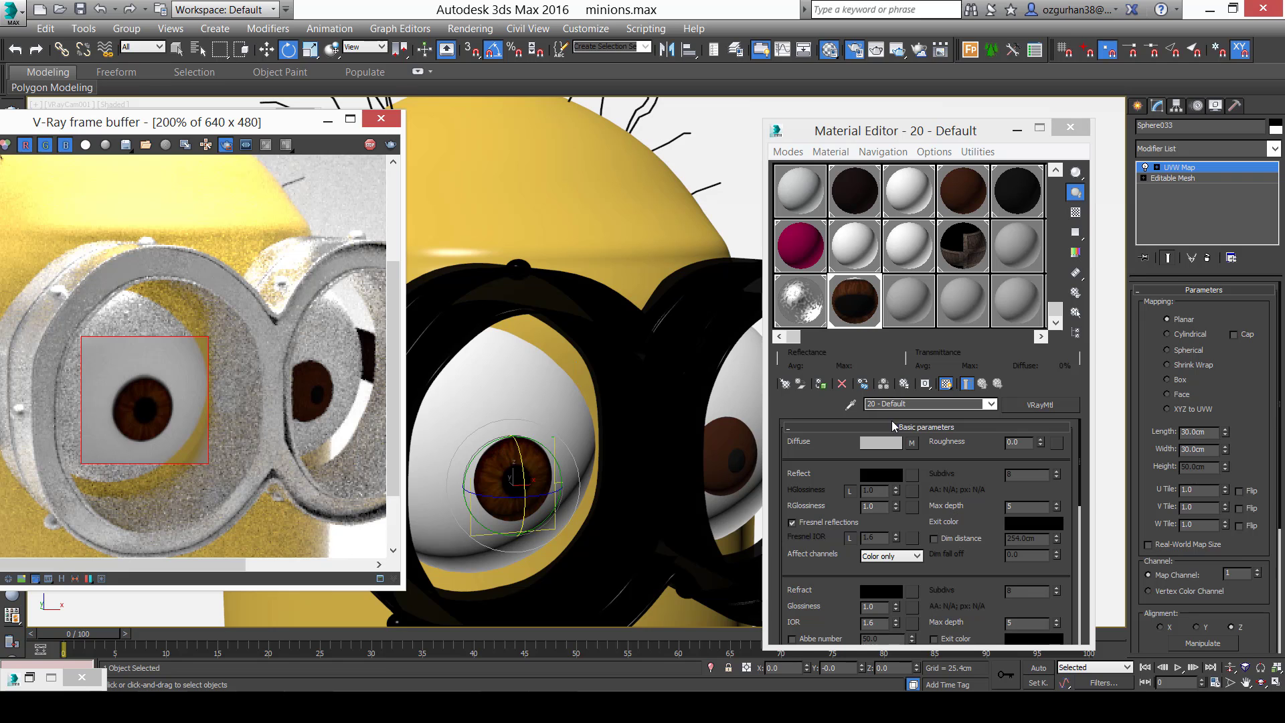
{"action": "left_click", "coordinate": [913, 477]}
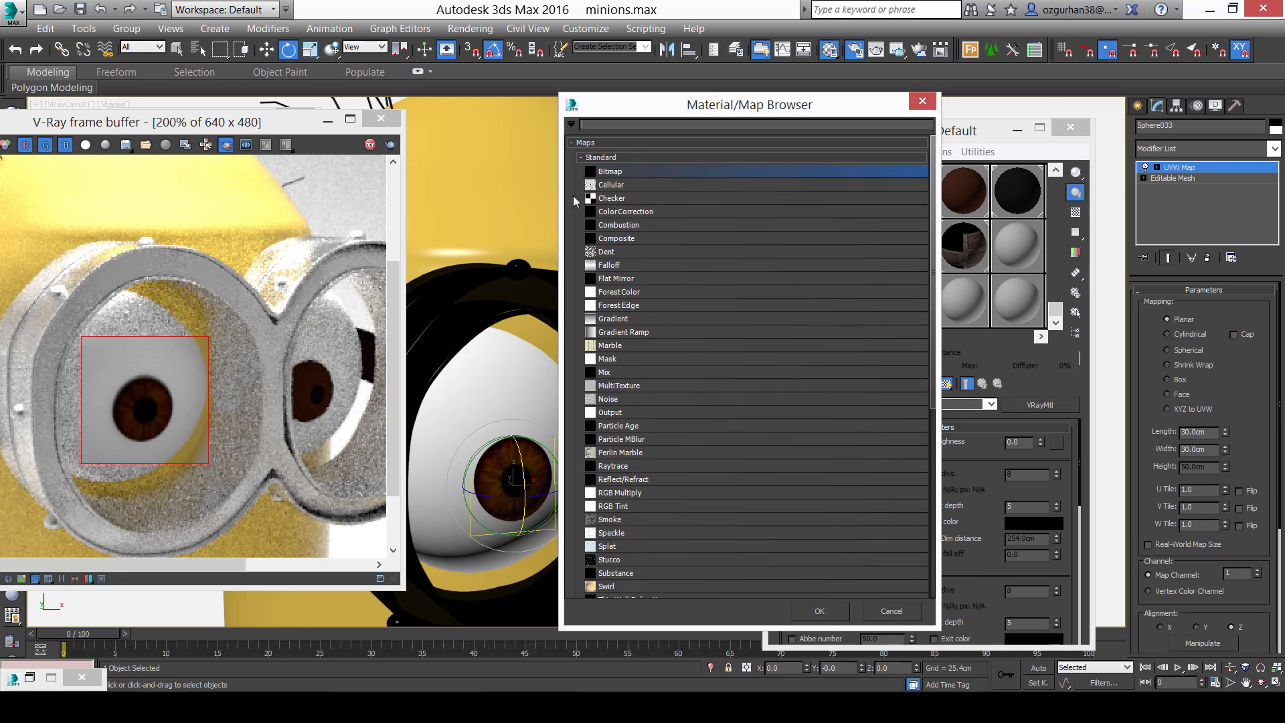
{"action": "double_click", "coordinate": [654, 169]}
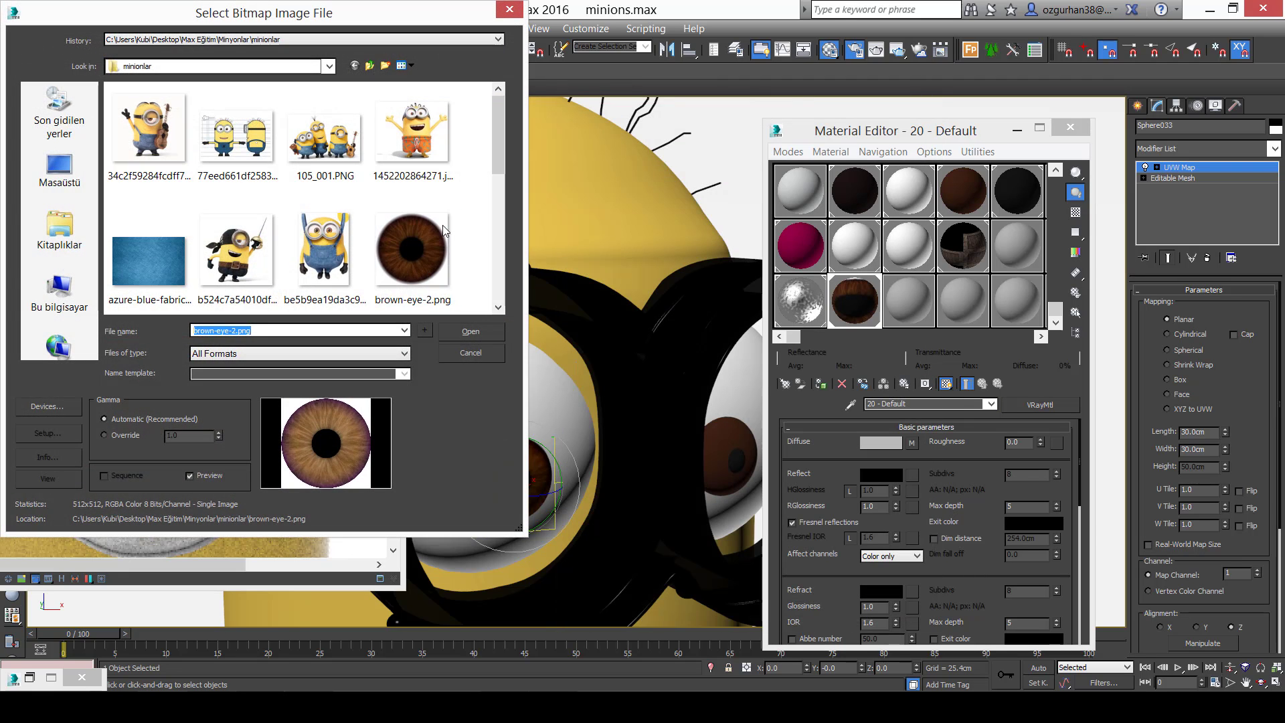
{"action": "scroll", "coordinate": [491, 240], "scroll_direction": "down", "scroll_amount": 3}
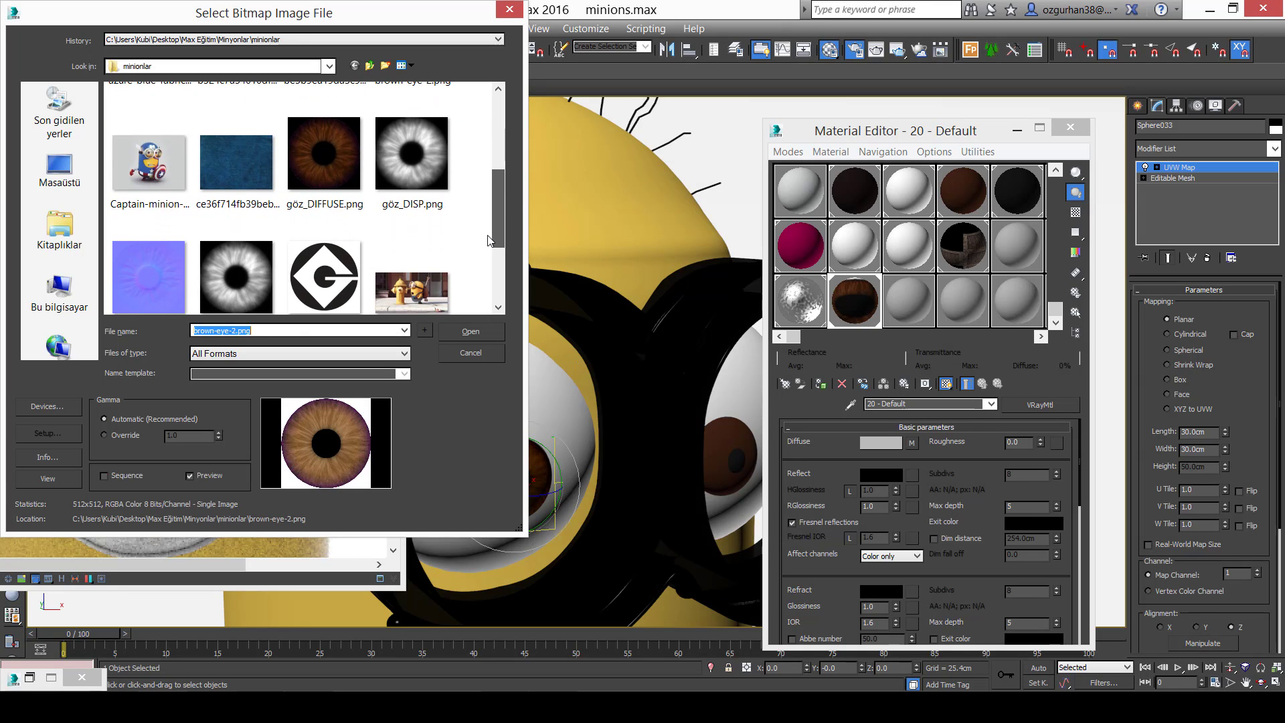
{"action": "left_click_drag", "start_coordinate": [495, 227], "coordinate": [495, 257]}
{"action": "left_click", "coordinate": [252, 212]}
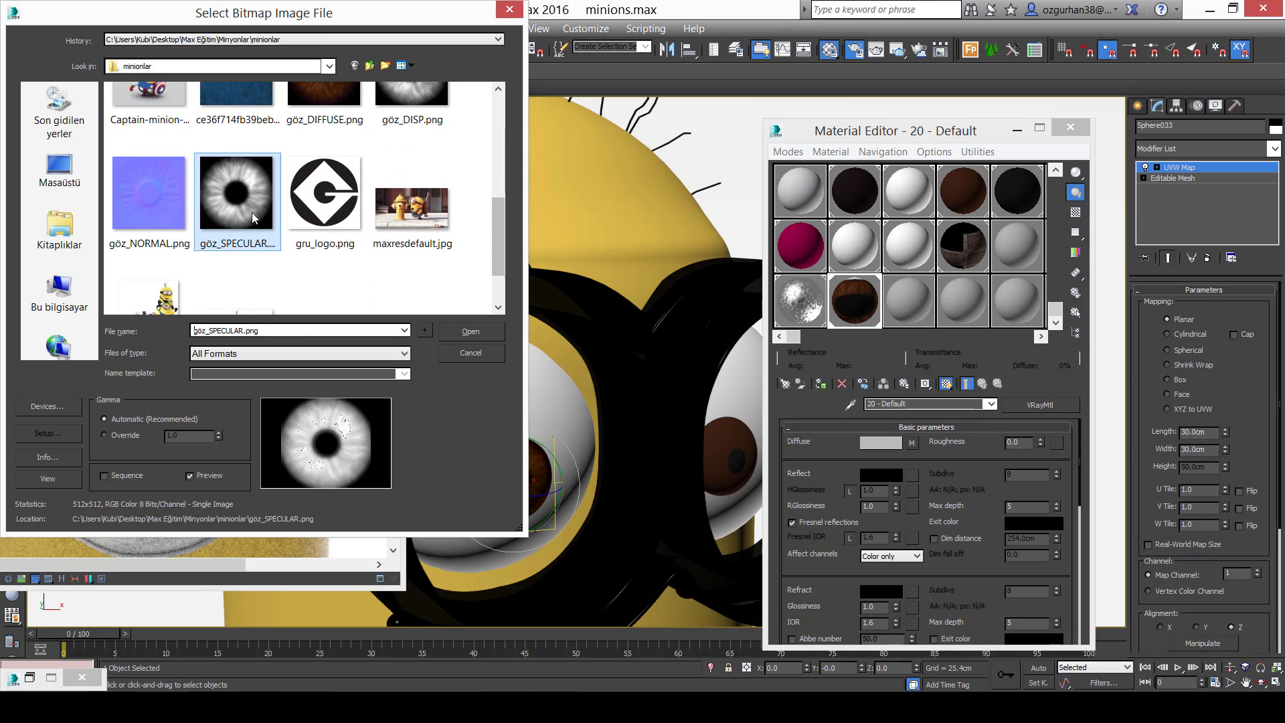
{"action": "left_click", "coordinate": [470, 331]}
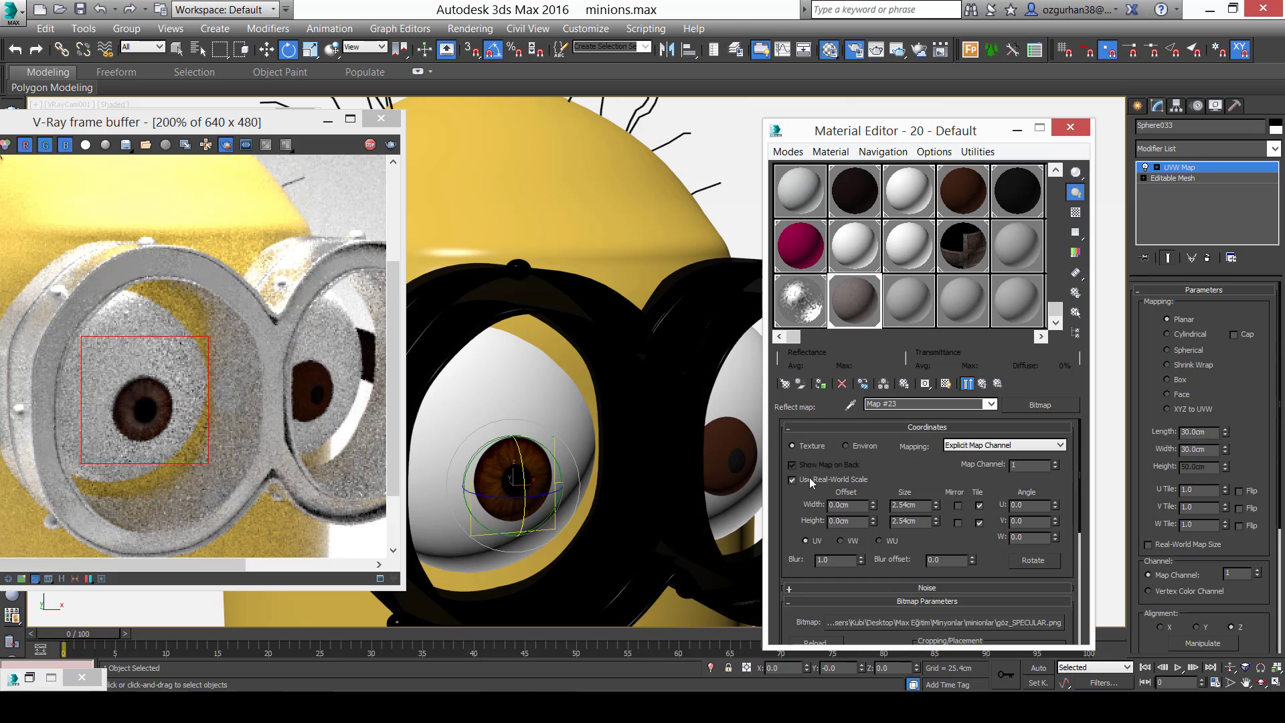
Set the iris material's reflection colour to grey value 171 and its reflection glossiness to 0.8.
{"action": "left_click", "coordinate": [983, 383]}
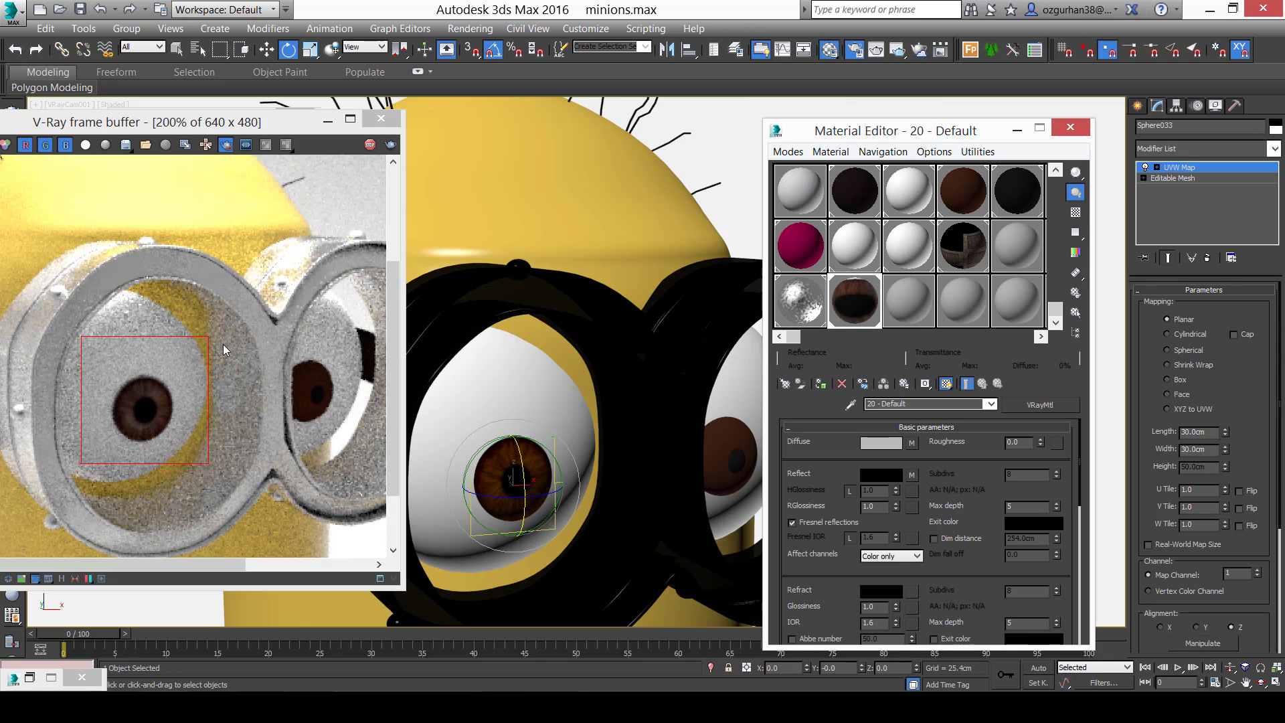
{"action": "scroll", "coordinate": [150, 407], "scroll_direction": "up", "scroll_amount": 1}
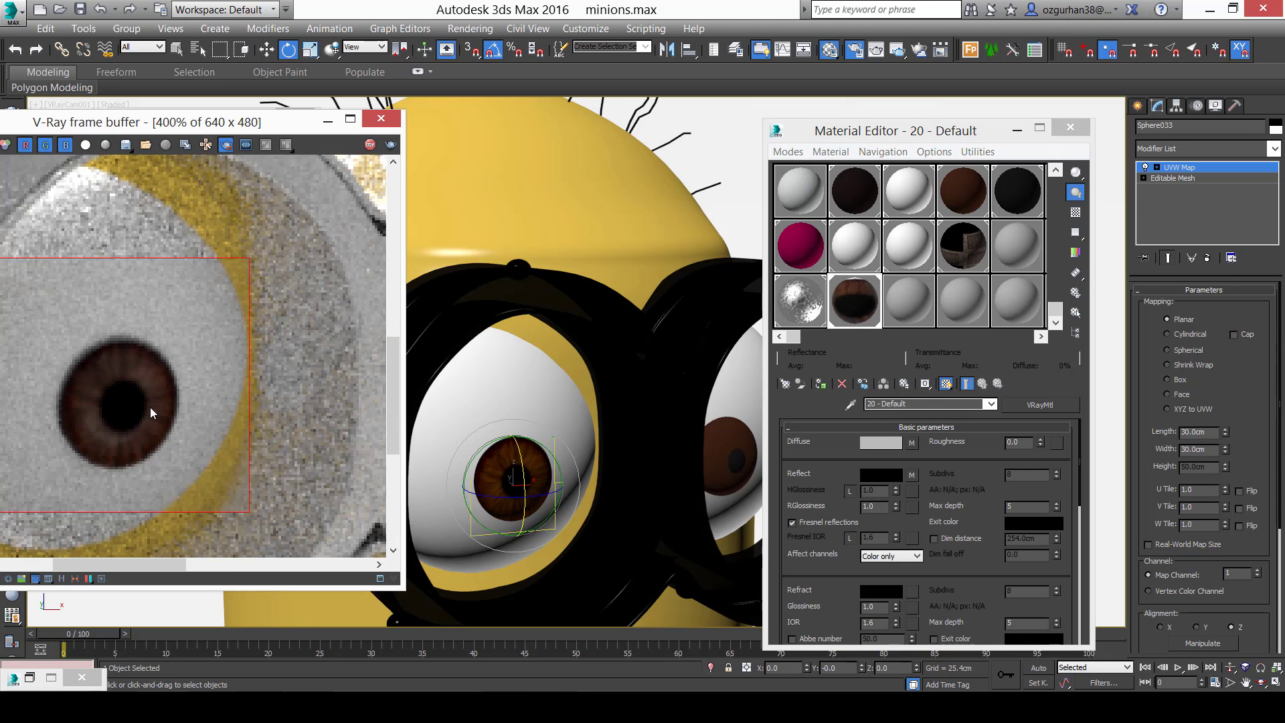
{"action": "left_click", "coordinate": [893, 475]}
{"action": "left_click_drag", "start_coordinate": [440, 106], "coordinate": [442, 181]}
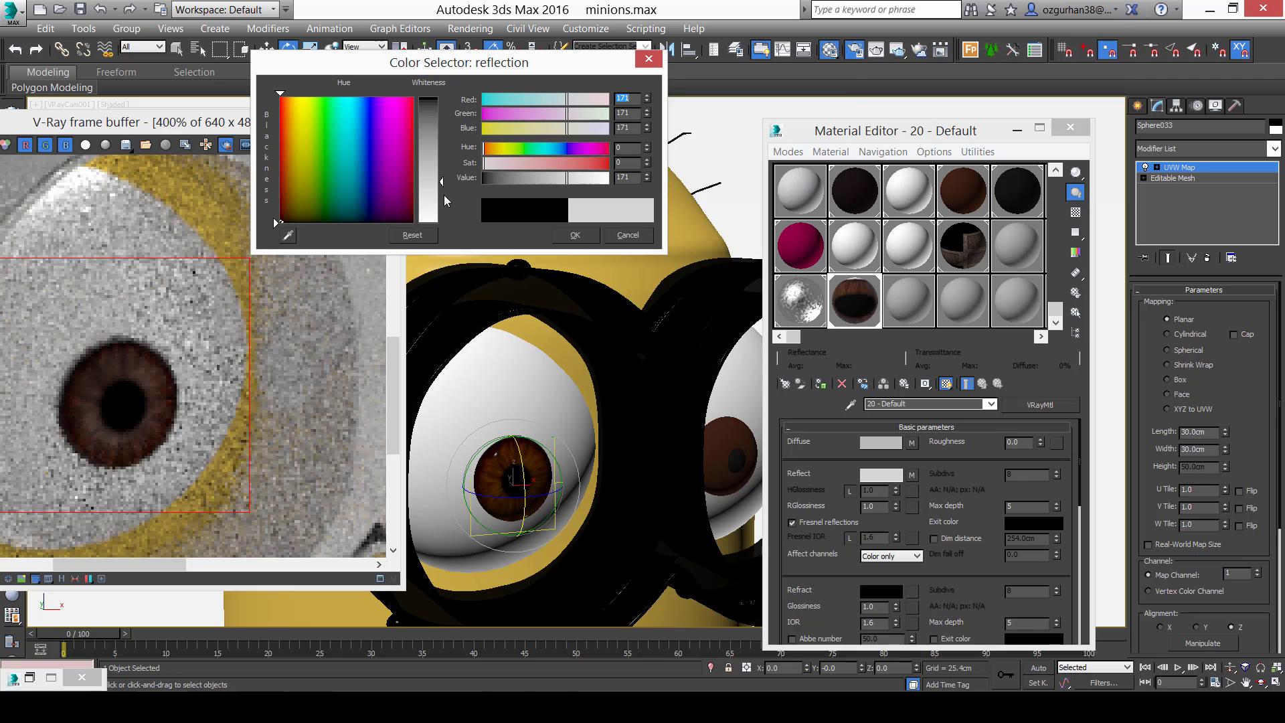
{"action": "left_click", "coordinate": [571, 236]}
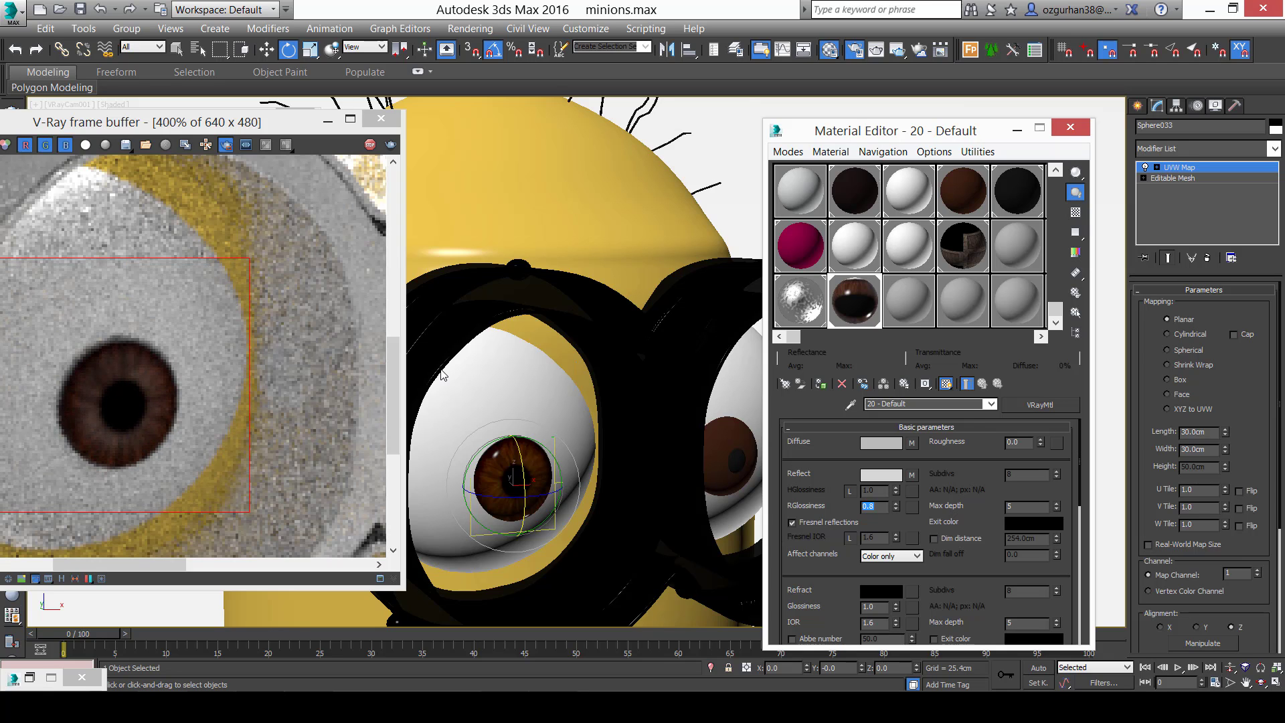
Examine the enlarged sample of the iris material and the updated eye in the V-Ray frame buffer.
{"action": "left_click", "coordinate": [170, 442]}
{"action": "double_click", "coordinate": [847, 289]}
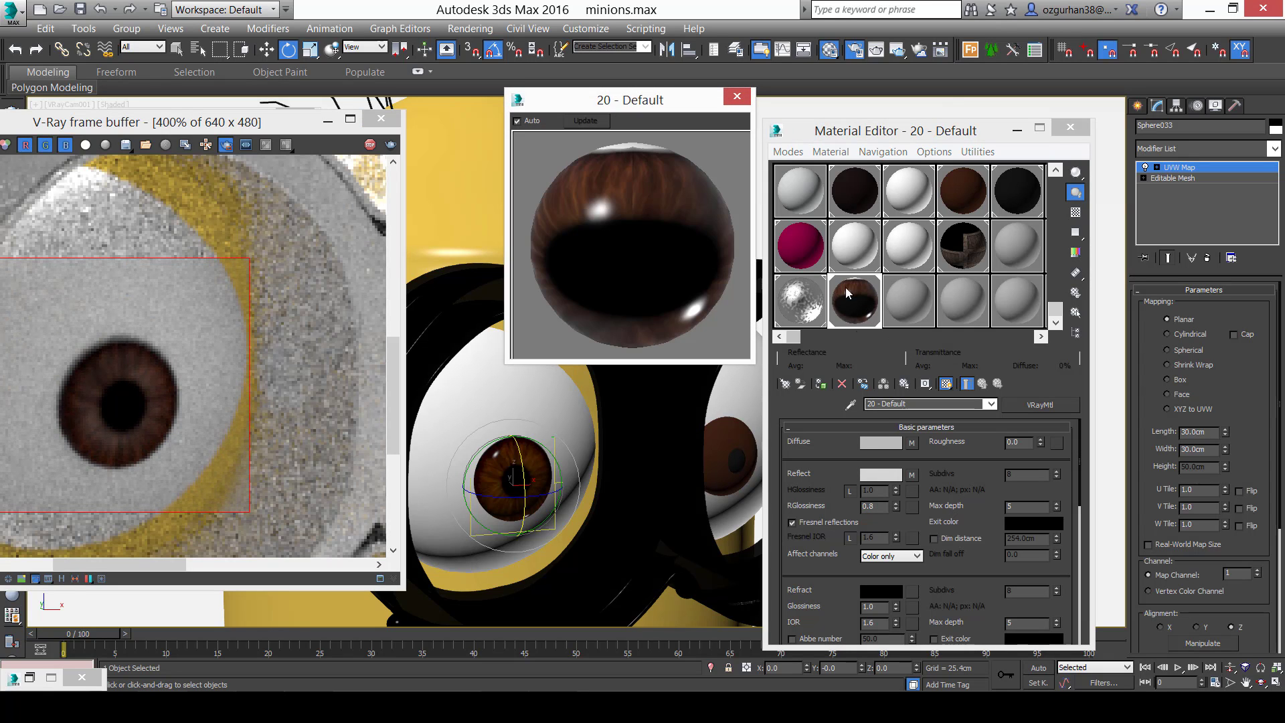
{"action": "left_click", "coordinate": [737, 98]}
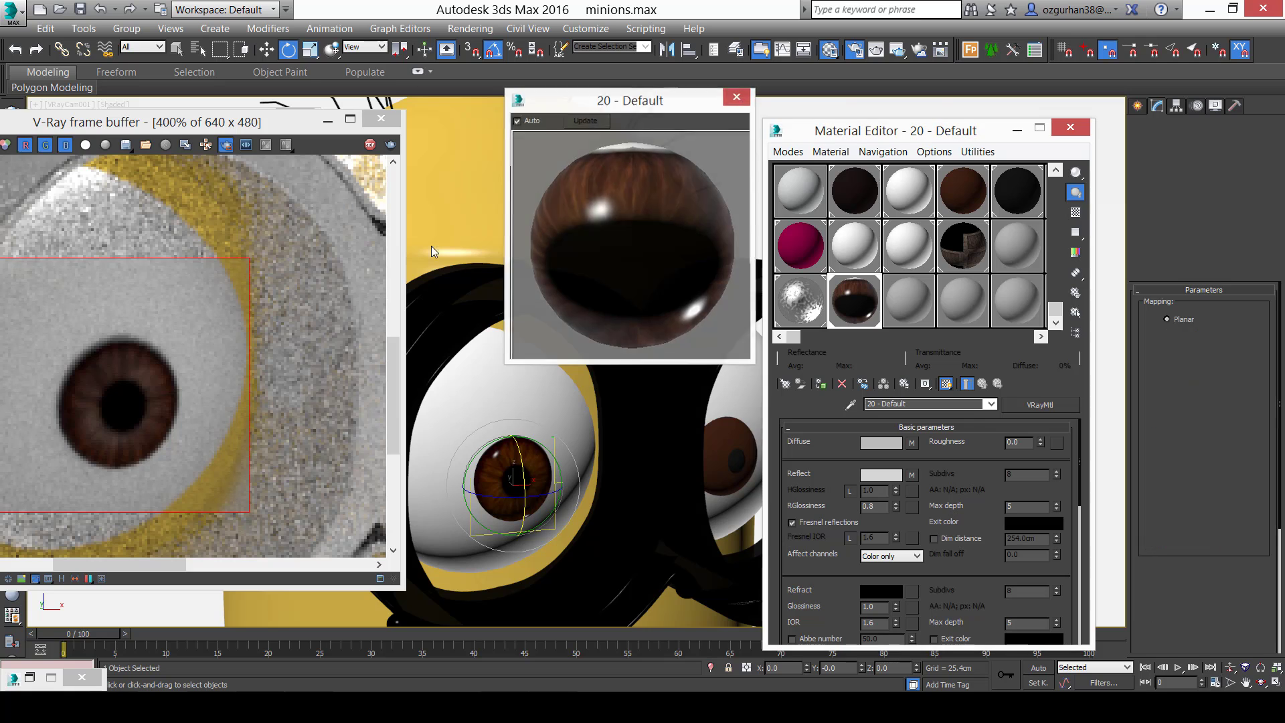
{"action": "left_click", "coordinate": [155, 363]}
{"action": "scroll", "coordinate": [155, 363], "scroll_direction": "down", "scroll_amount": 2}
{"action": "scroll", "coordinate": [120, 406], "scroll_direction": "up", "scroll_amount": 2}
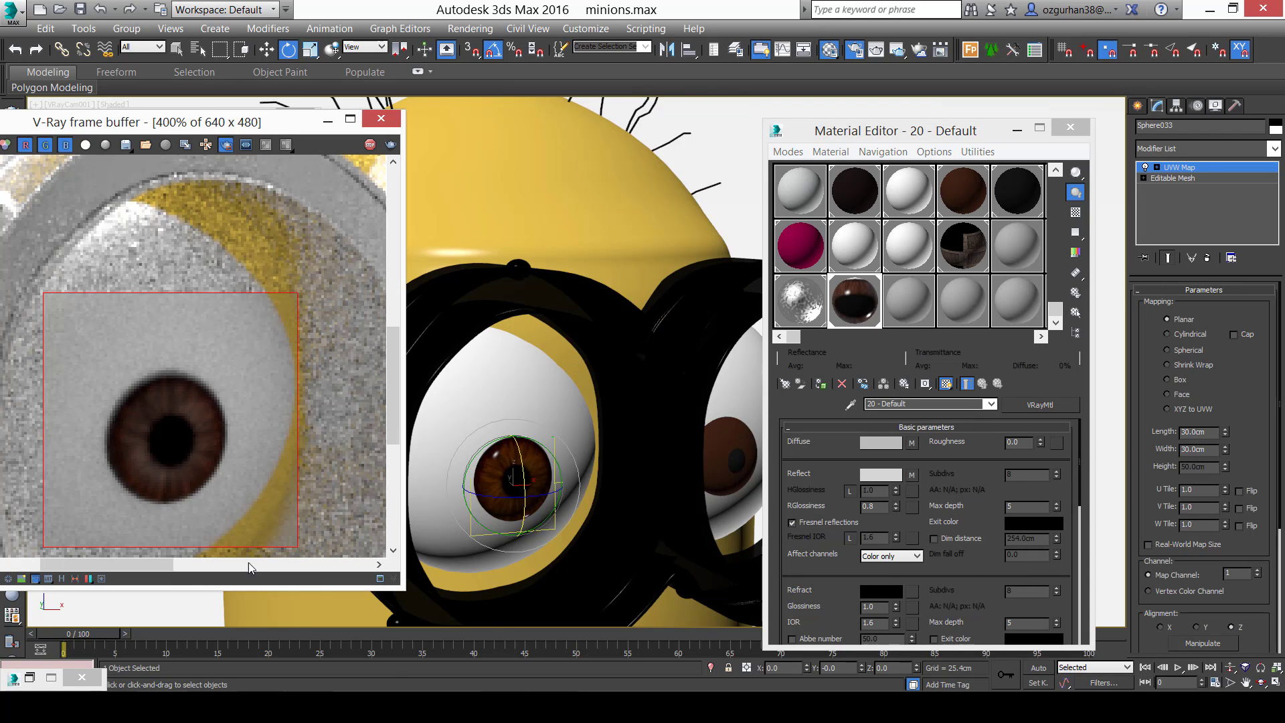
Set the iris material's reflection glossiness to 1.0 and its reflection colour to pure white, value 255.
{"action": "left_click", "coordinate": [556, 707]}
{"action": "scroll", "coordinate": [790, 336], "scroll_direction": "up", "scroll_amount": 2}
{"action": "type", "text": "1"}
{"action": "key", "text": "Return"}
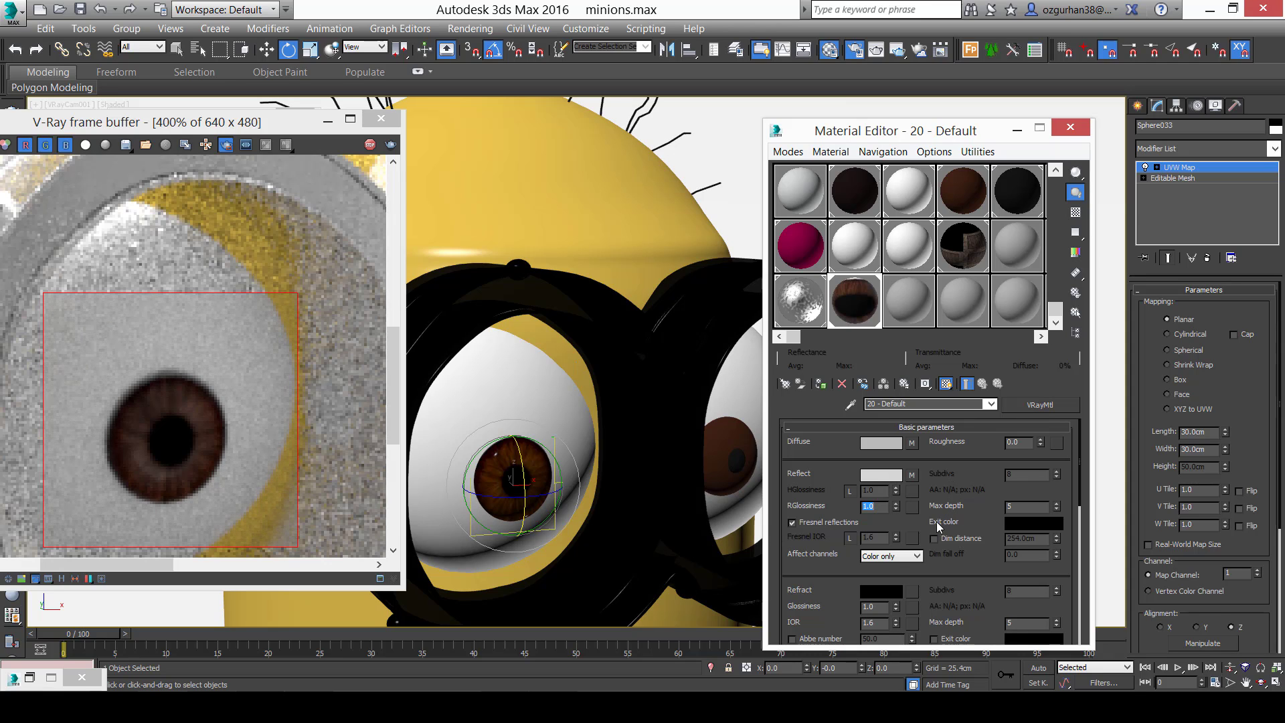
{"action": "left_click", "coordinate": [890, 481]}
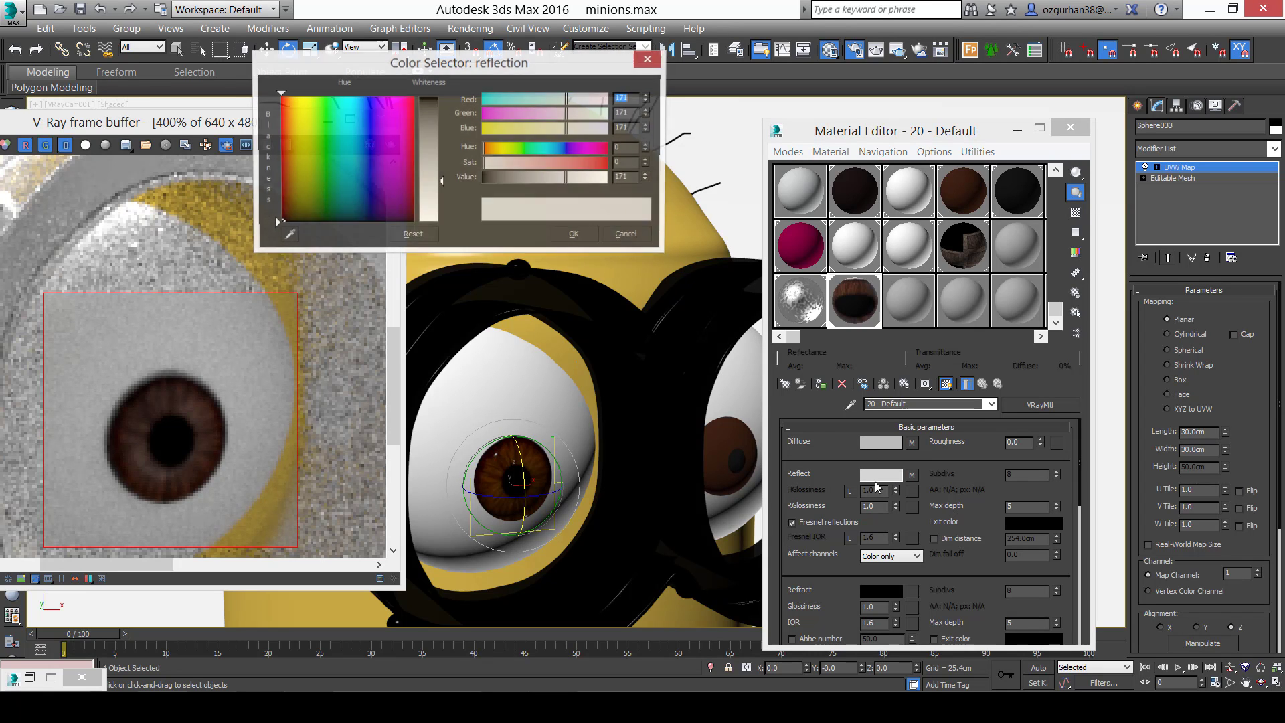
{"action": "left_click_drag", "start_coordinate": [441, 180], "coordinate": [442, 228]}
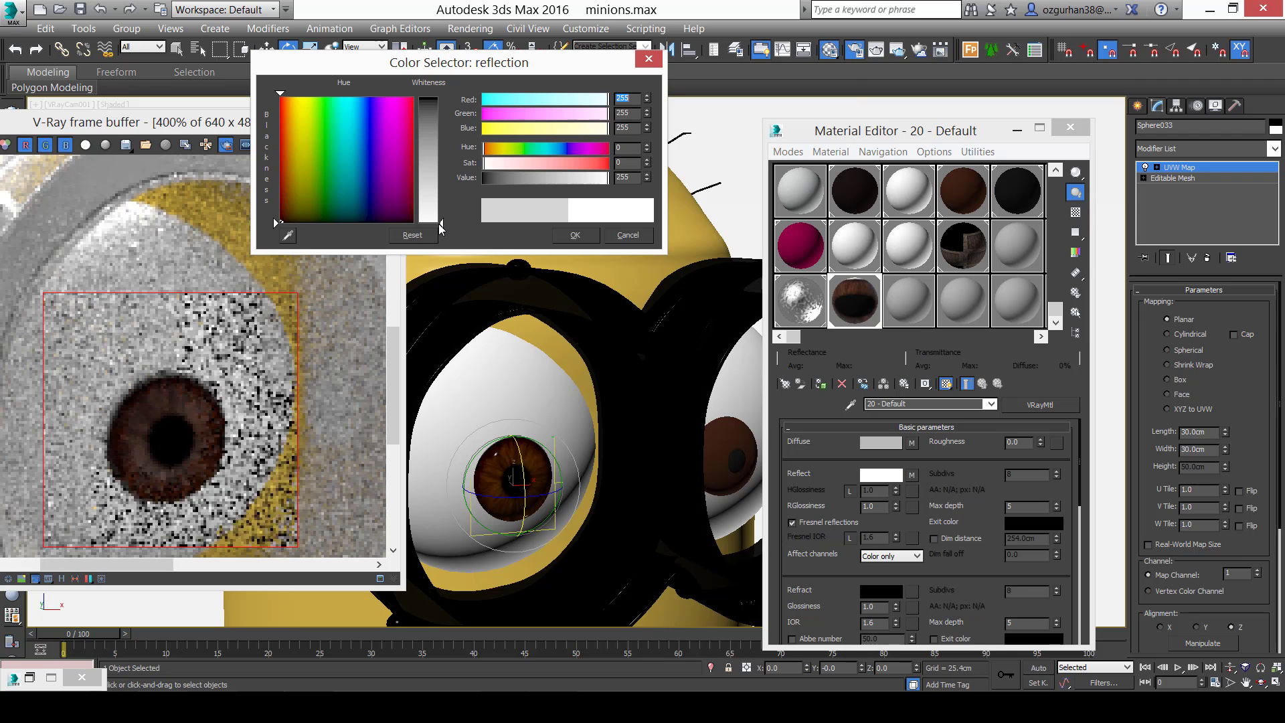
{"action": "left_click", "coordinate": [575, 235]}
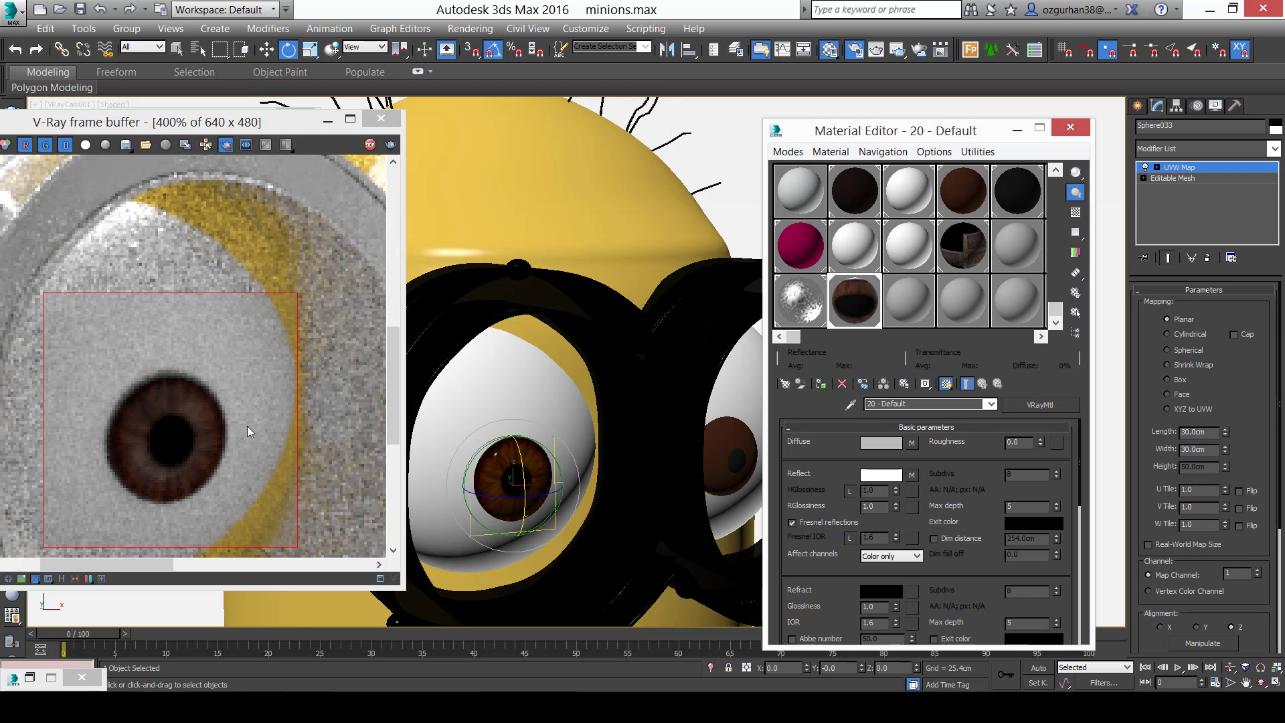
Set the iris material's reflection glossiness to 0.99 and check the iris up close in the render.
{"action": "scroll", "coordinate": [245, 419], "scroll_direction": "down", "scroll_amount": 2}
{"action": "scroll", "coordinate": [127, 414], "scroll_direction": "up", "scroll_amount": 1}
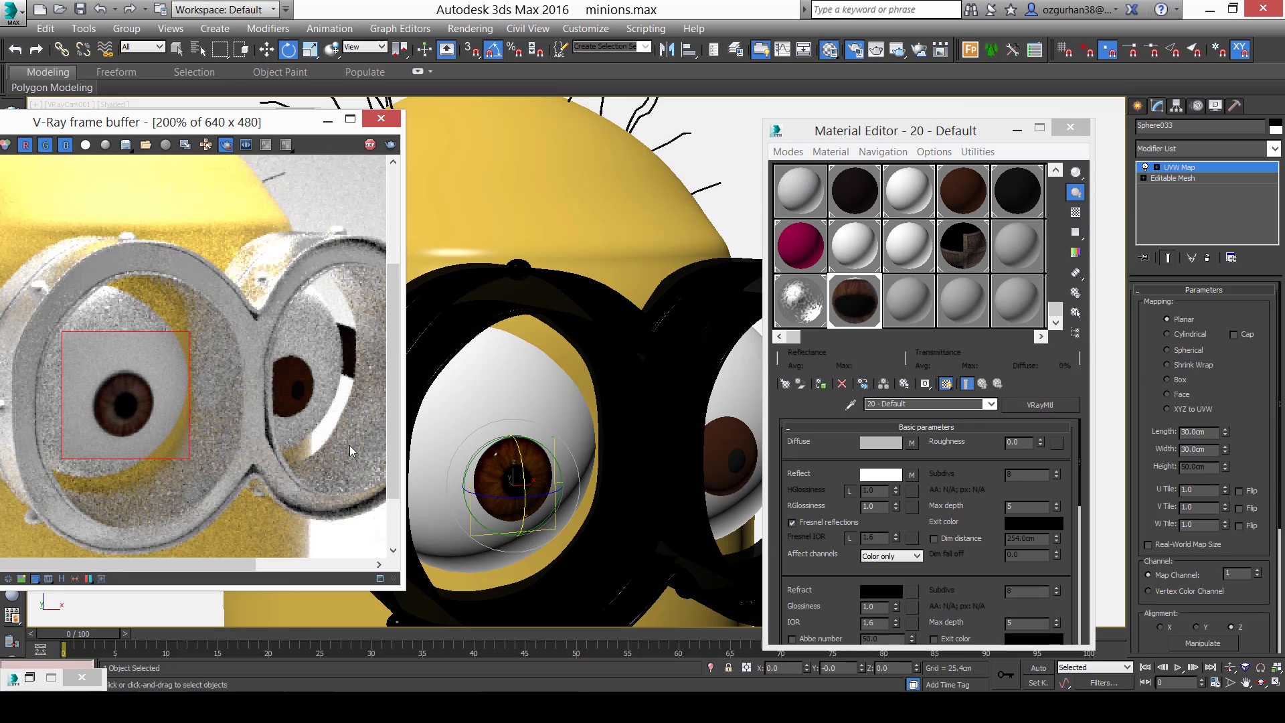
{"action": "double_click", "coordinate": [869, 506]}
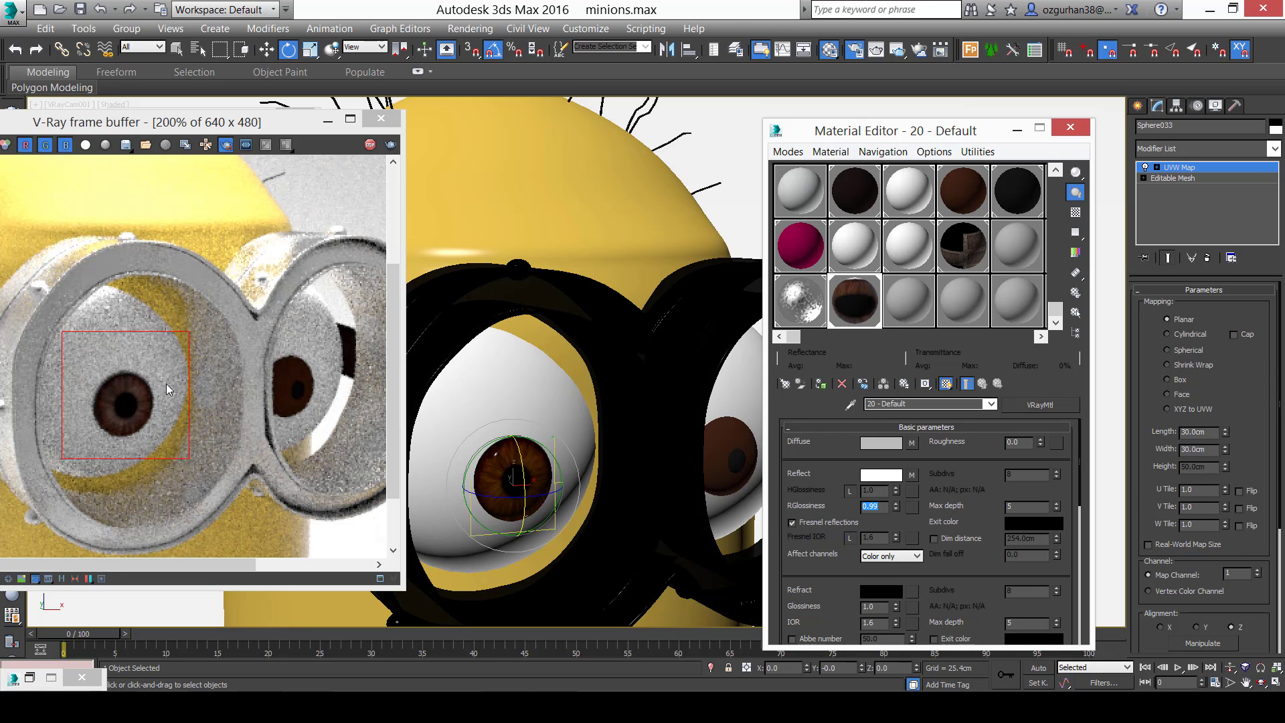
{"action": "left_click", "coordinate": [118, 403]}
{"action": "scroll", "coordinate": [118, 403], "scroll_direction": "up", "scroll_amount": 1}
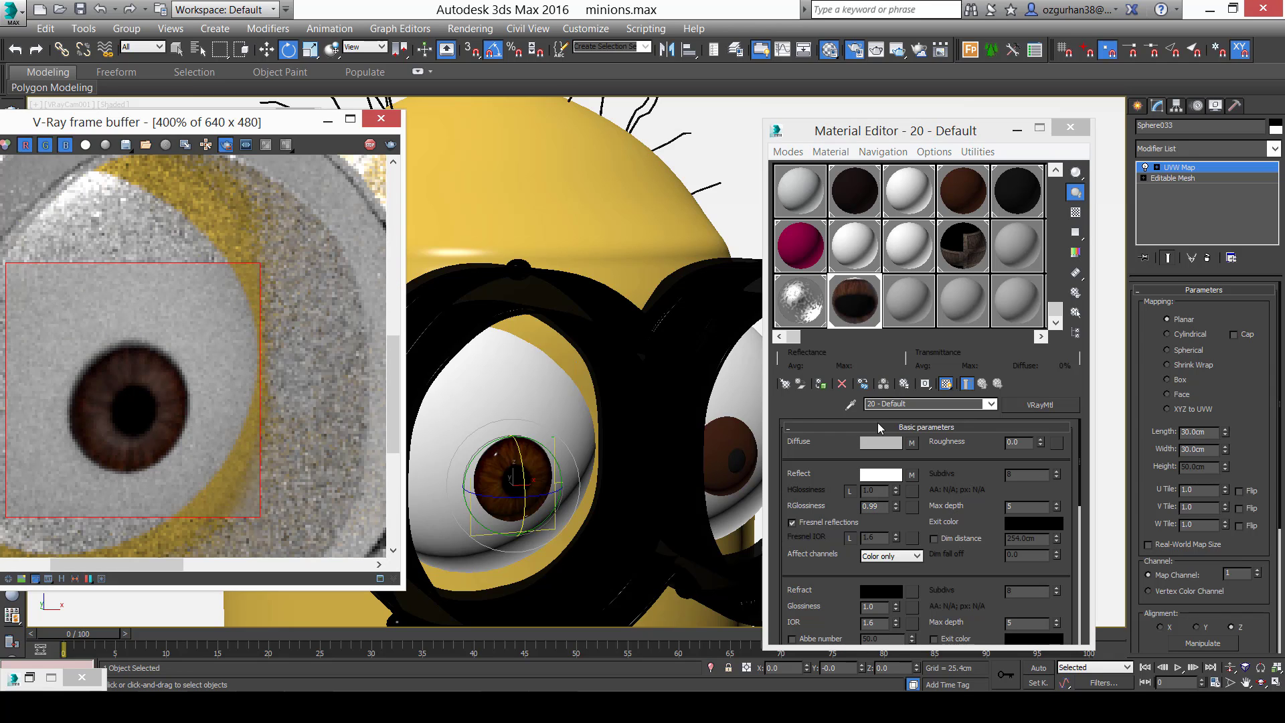
Load göz_NORMAL.png from the minionlar folder as a bitmap in the iris material's Bump map.
{"action": "left_click", "coordinate": [831, 593]}
{"action": "scroll", "coordinate": [827, 569], "scroll_direction": "down", "scroll_amount": 6}
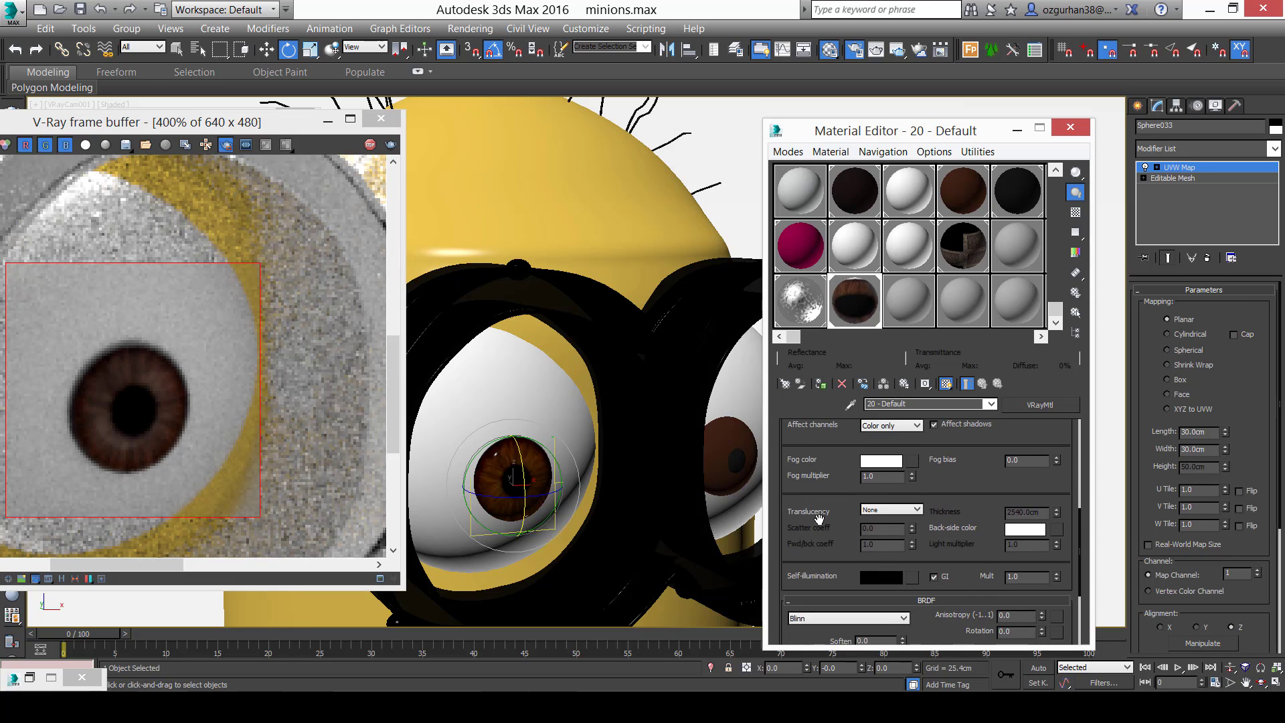
{"action": "scroll", "coordinate": [815, 508], "scroll_direction": "down", "scroll_amount": 3}
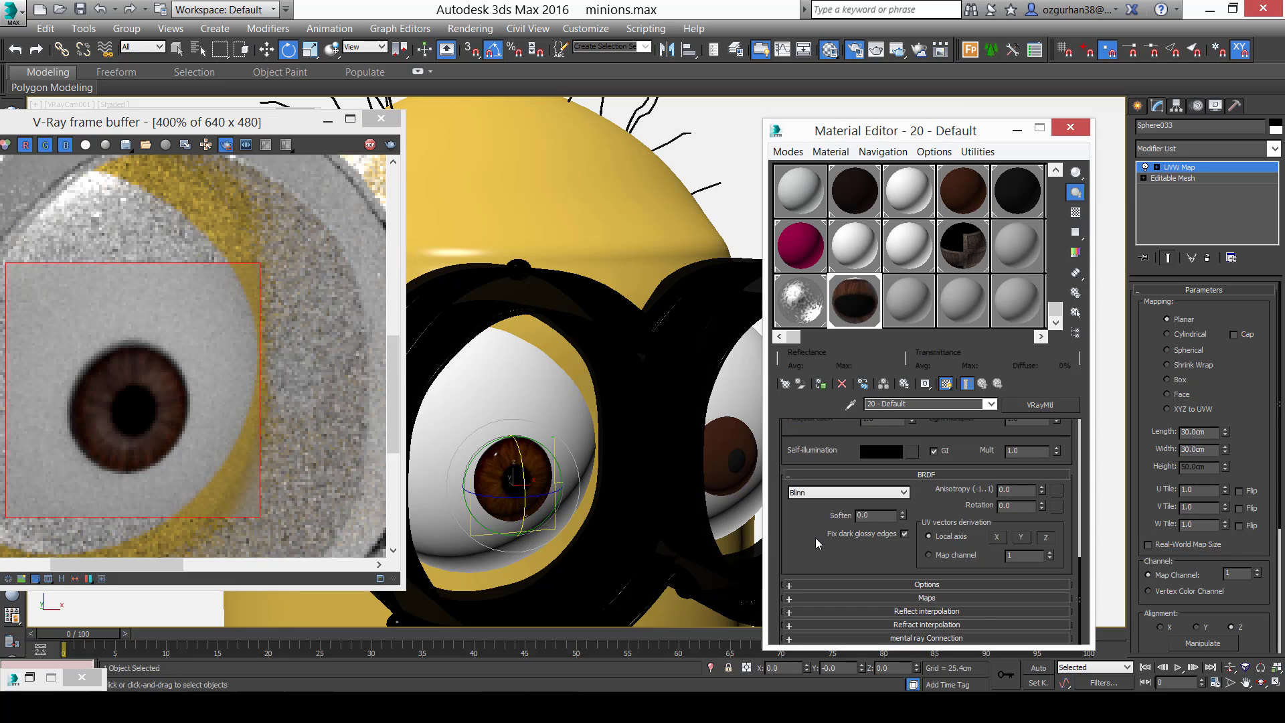
{"action": "left_click", "coordinate": [937, 597]}
{"action": "scroll", "coordinate": [822, 478], "scroll_direction": "down", "scroll_amount": 8}
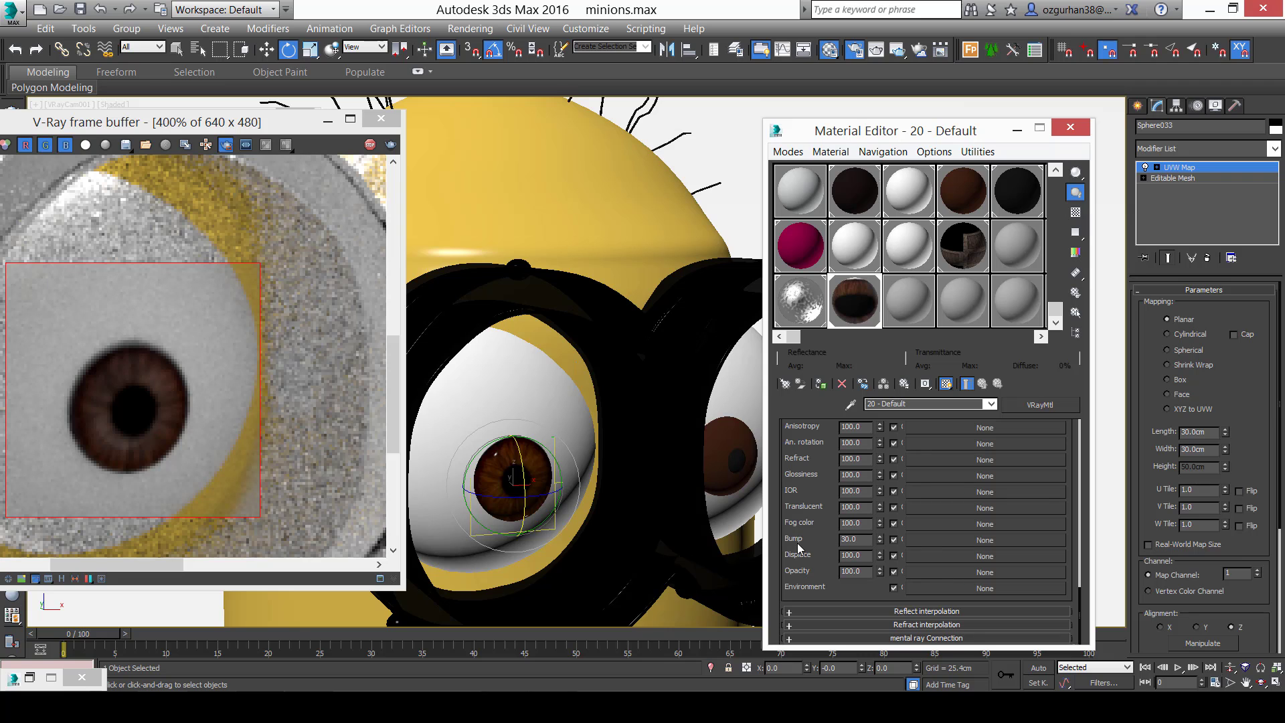
{"action": "left_click", "coordinate": [958, 544]}
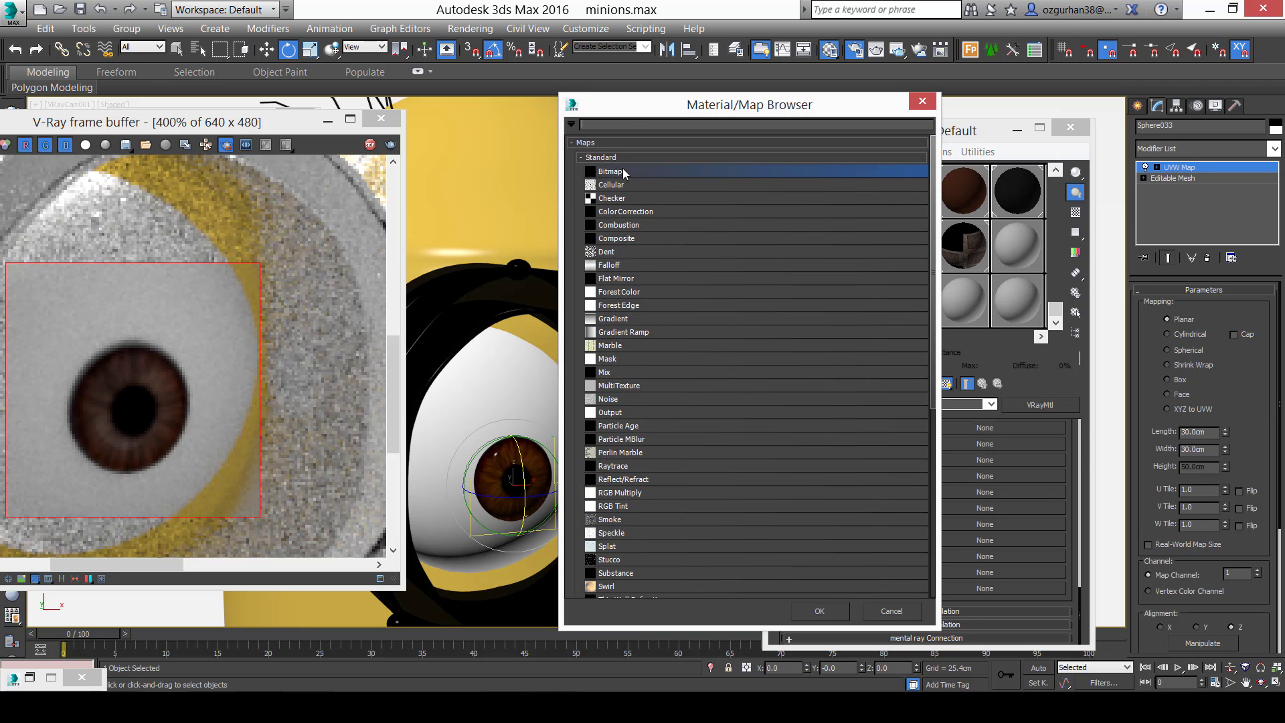
{"action": "double_click", "coordinate": [624, 173]}
{"action": "scroll", "coordinate": [498, 203], "scroll_direction": "down", "scroll_amount": 2}
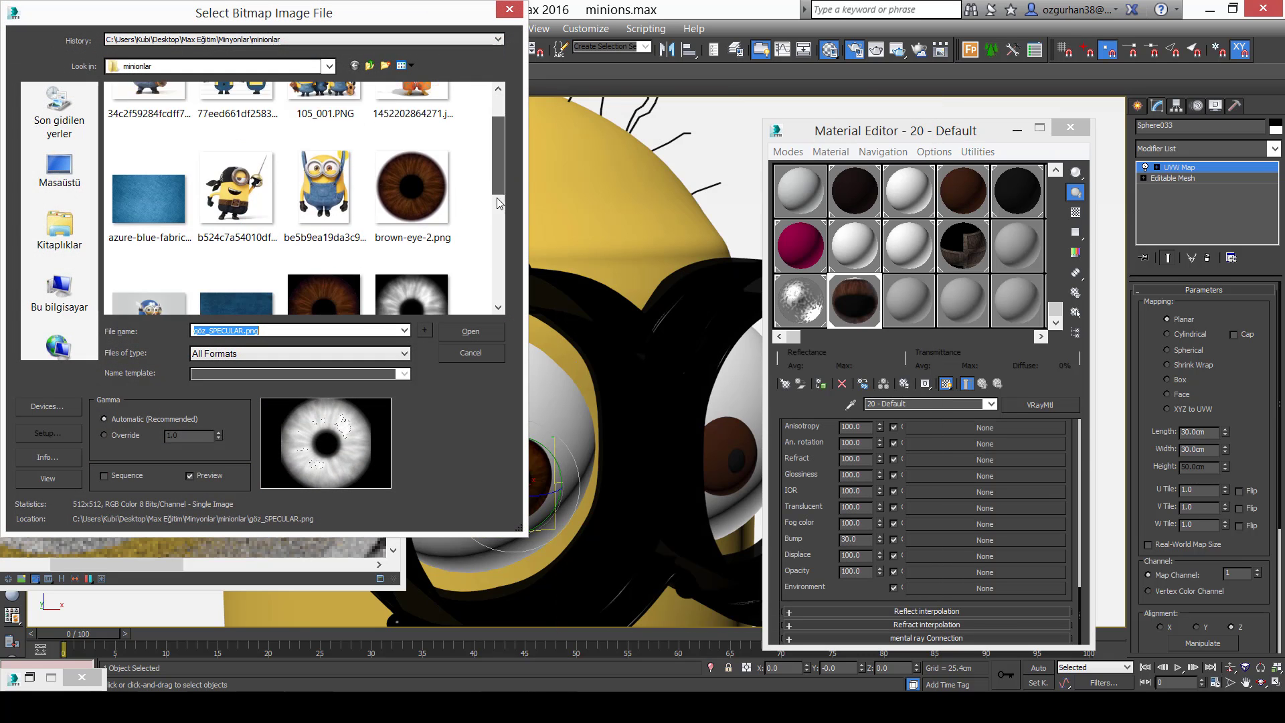
{"action": "scroll", "coordinate": [499, 202], "scroll_direction": "down", "scroll_amount": 3}
{"action": "left_click", "coordinate": [141, 194]}
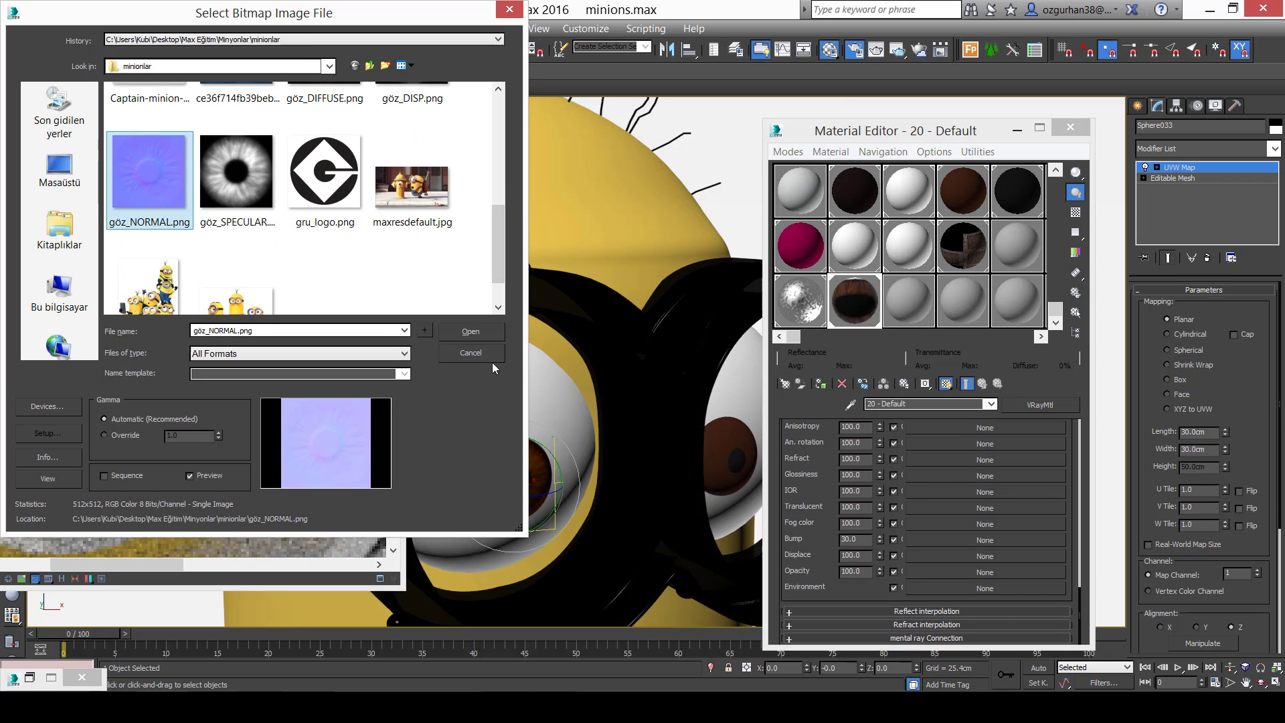
{"action": "left_click", "coordinate": [471, 330]}
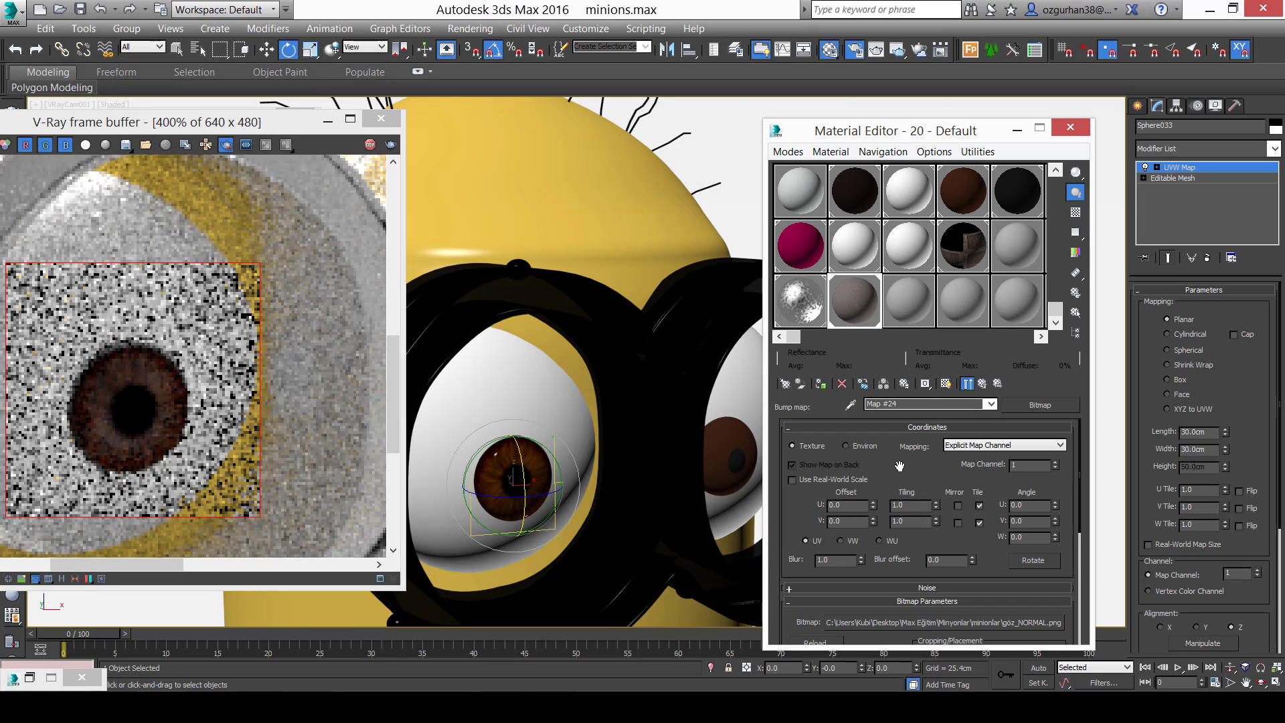
{"action": "left_click", "coordinate": [982, 383]}
Examine the bump-mapped iris in the render and switch off region rendering to refresh the full frame.
{"action": "left_click", "coordinate": [134, 403]}
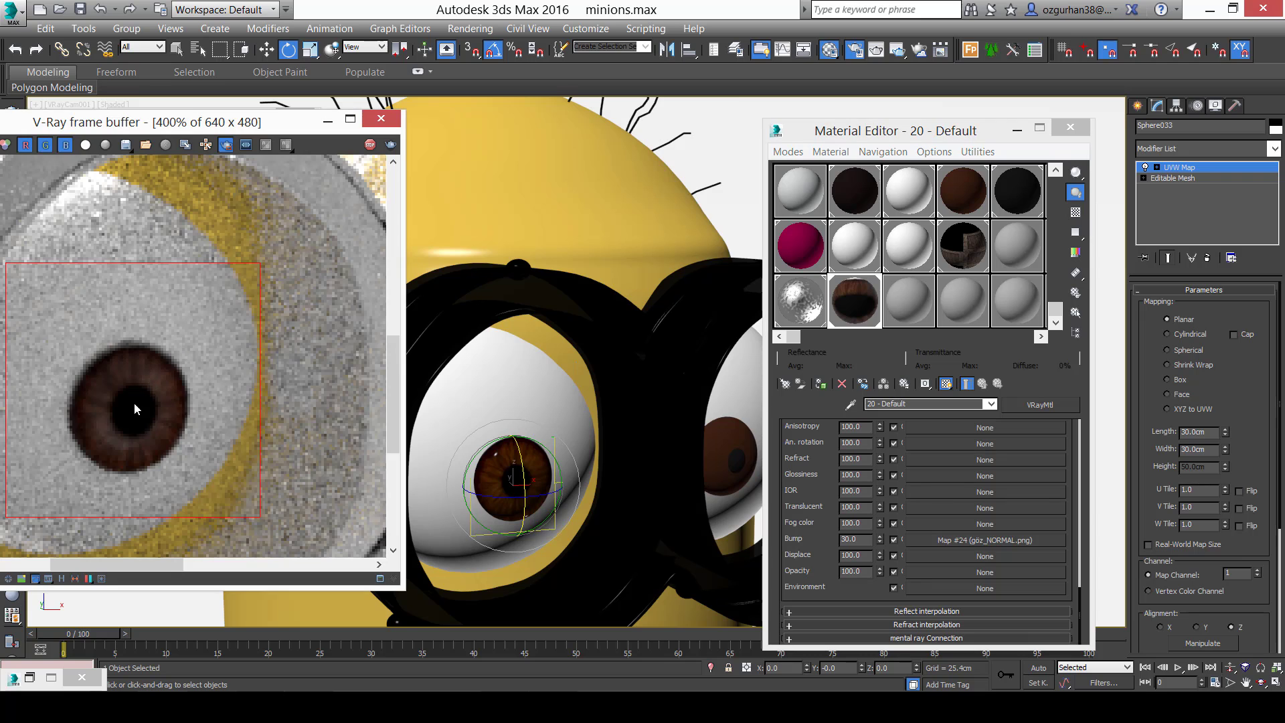
{"action": "middle_click_drag", "start_coordinate": [126, 413], "coordinate": [163, 370]}
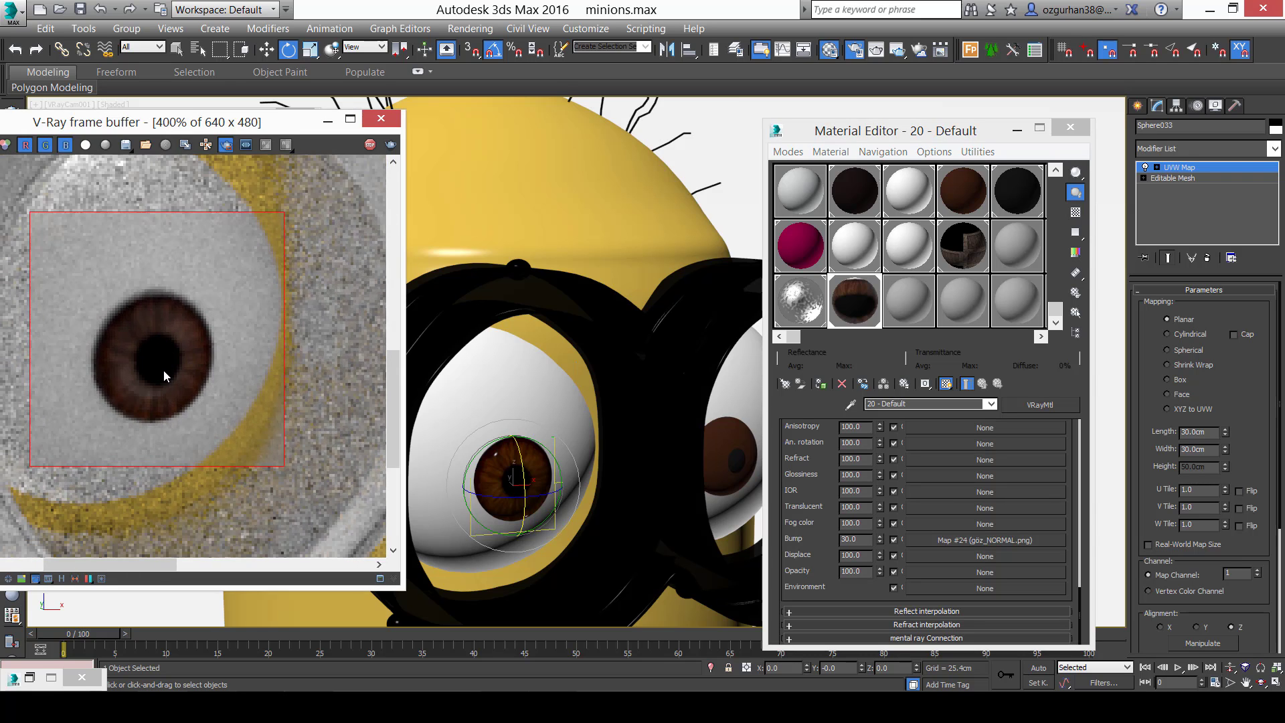
{"action": "scroll", "coordinate": [164, 370], "scroll_direction": "down", "scroll_amount": 3}
{"action": "scroll", "coordinate": [155, 366], "scroll_direction": "up", "scroll_amount": 2}
{"action": "scroll", "coordinate": [154, 388], "scroll_direction": "down", "scroll_amount": 1}
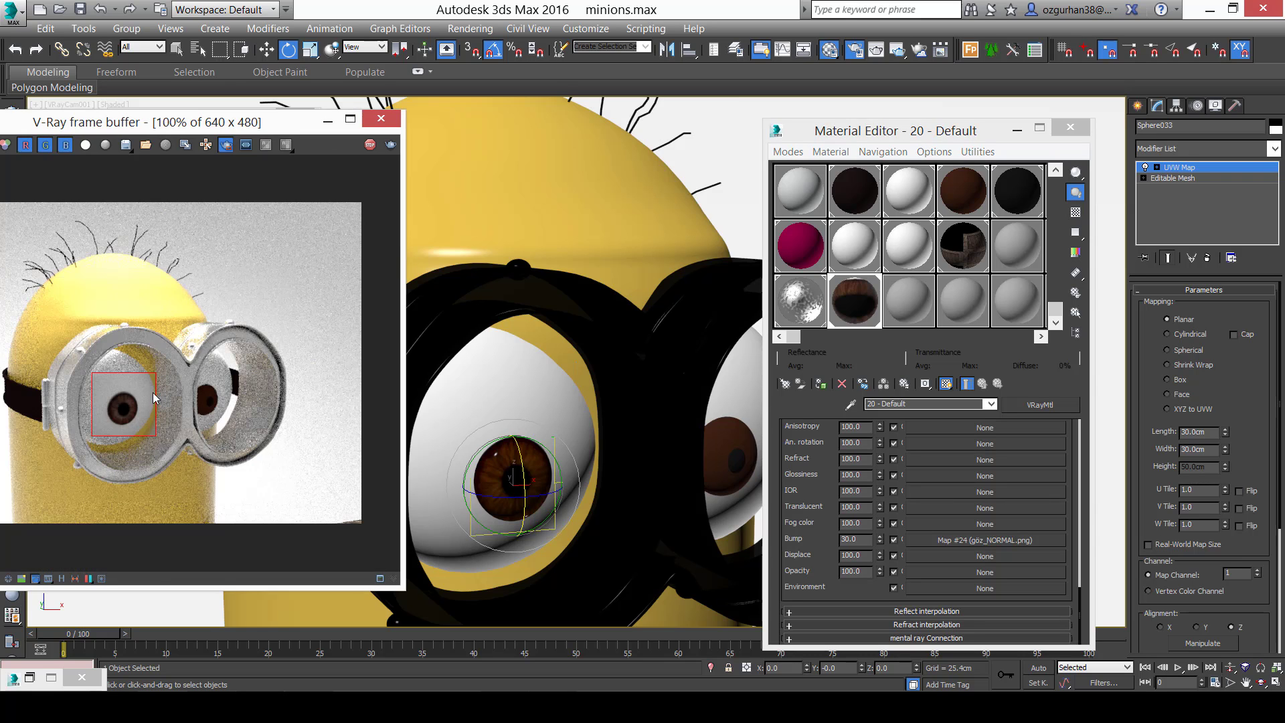
{"action": "scroll", "coordinate": [140, 388], "scroll_direction": "up", "scroll_amount": 1}
{"action": "middle_click_drag", "start_coordinate": [85, 379], "coordinate": [178, 339]}
{"action": "scroll", "coordinate": [247, 364], "scroll_direction": "down", "scroll_amount": 1}
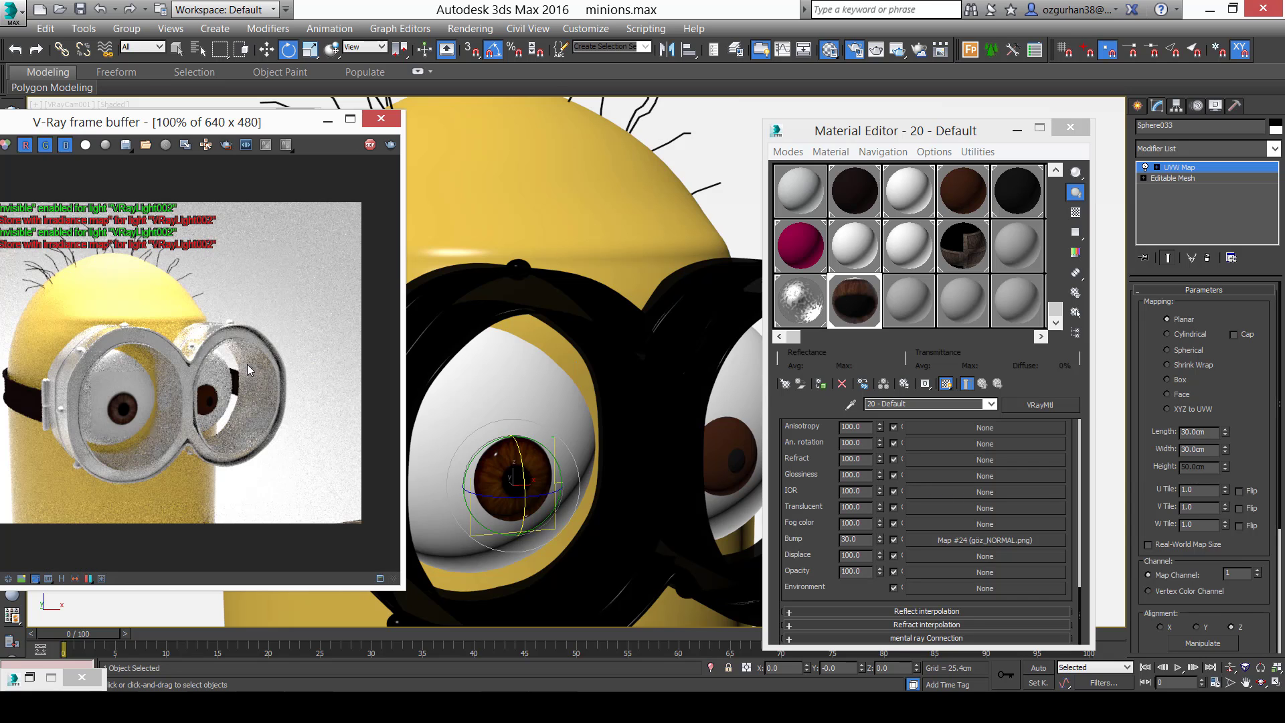
{"action": "scroll", "coordinate": [174, 395], "scroll_direction": "up", "scroll_amount": 1}
{"action": "middle_click_drag", "start_coordinate": [174, 394], "coordinate": [195, 395]}
{"action": "scroll", "coordinate": [251, 420], "scroll_direction": "down", "scroll_amount": 1}
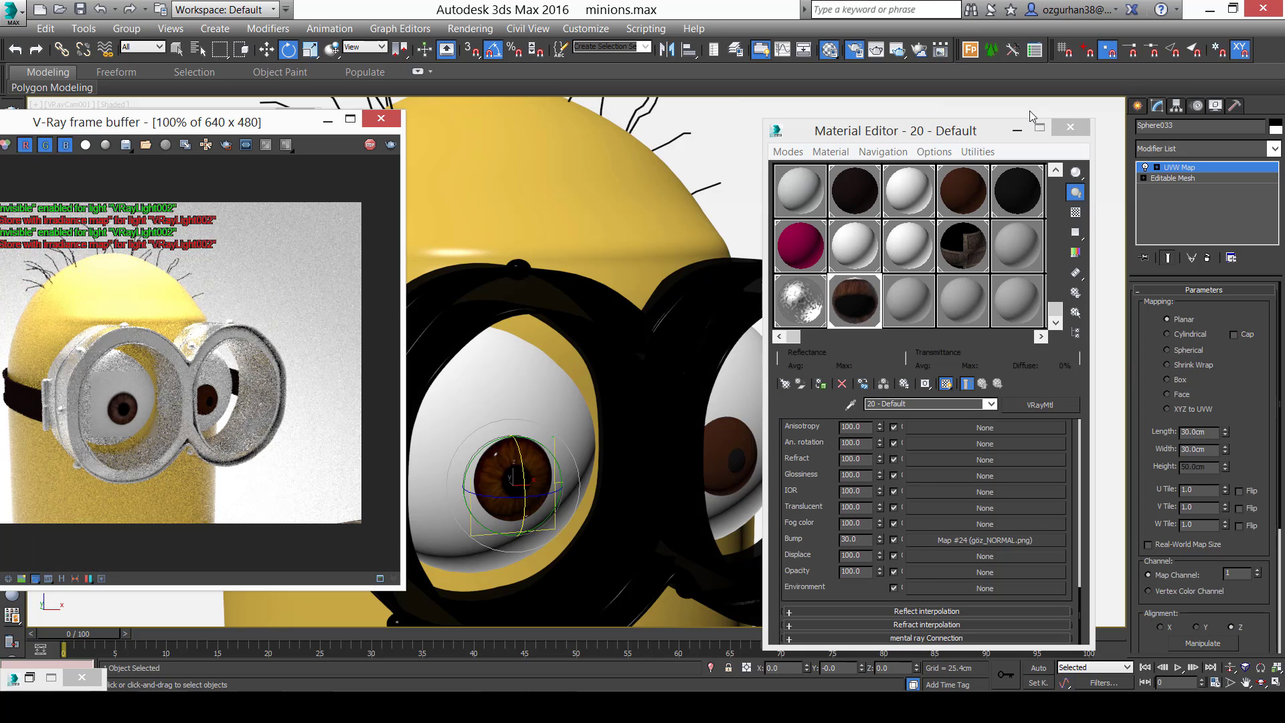
Minimize the Material Editor and copy the UVW Map modifier of the textured iris sphere.
{"action": "left_click", "coordinate": [1016, 130]}
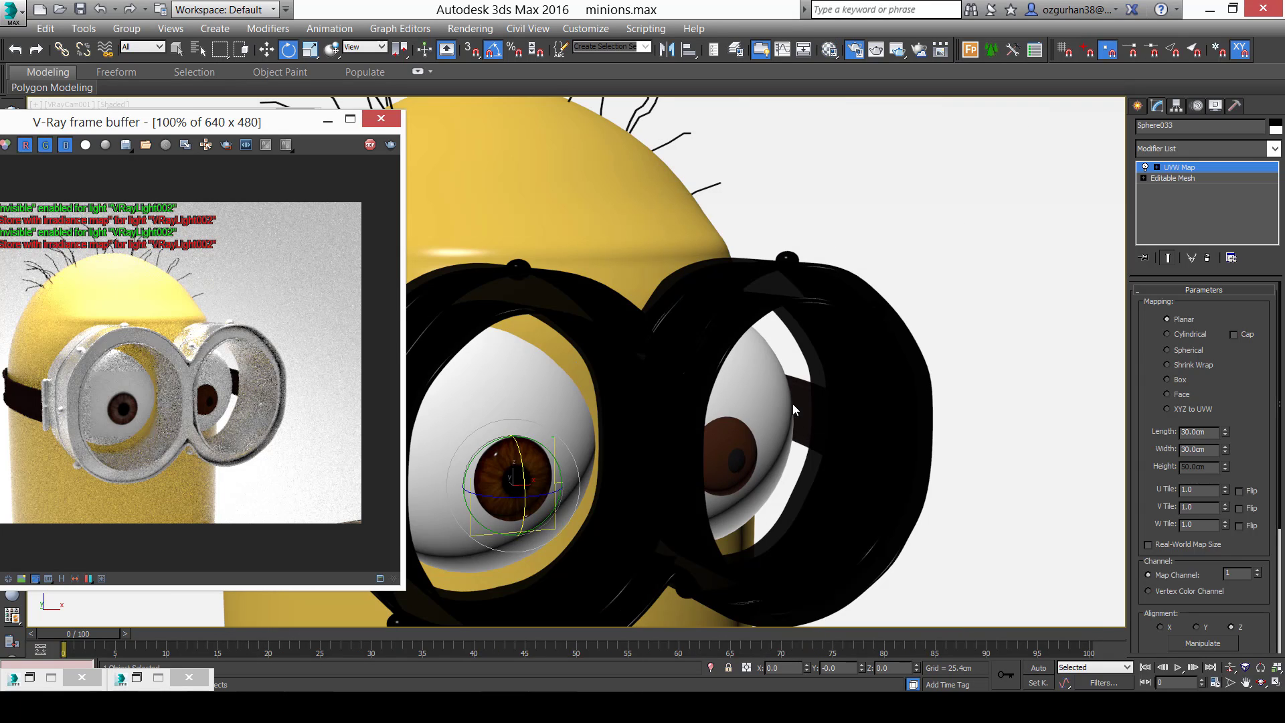
{"action": "right_click", "coordinate": [1195, 178]}
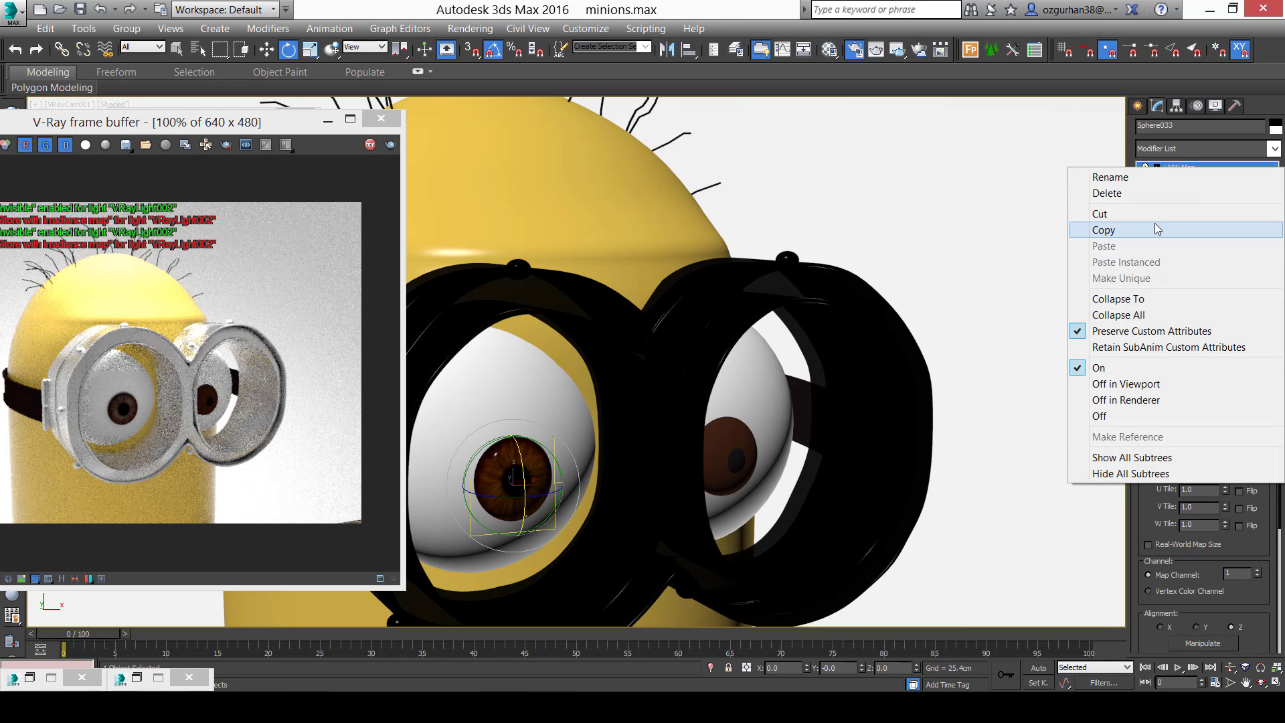
{"action": "left_click", "coordinate": [1158, 230]}
Delete the small pupil sphere in front of the second eye's iris.
{"action": "left_click", "coordinate": [1143, 105]}
{"action": "left_click", "coordinate": [732, 457]}
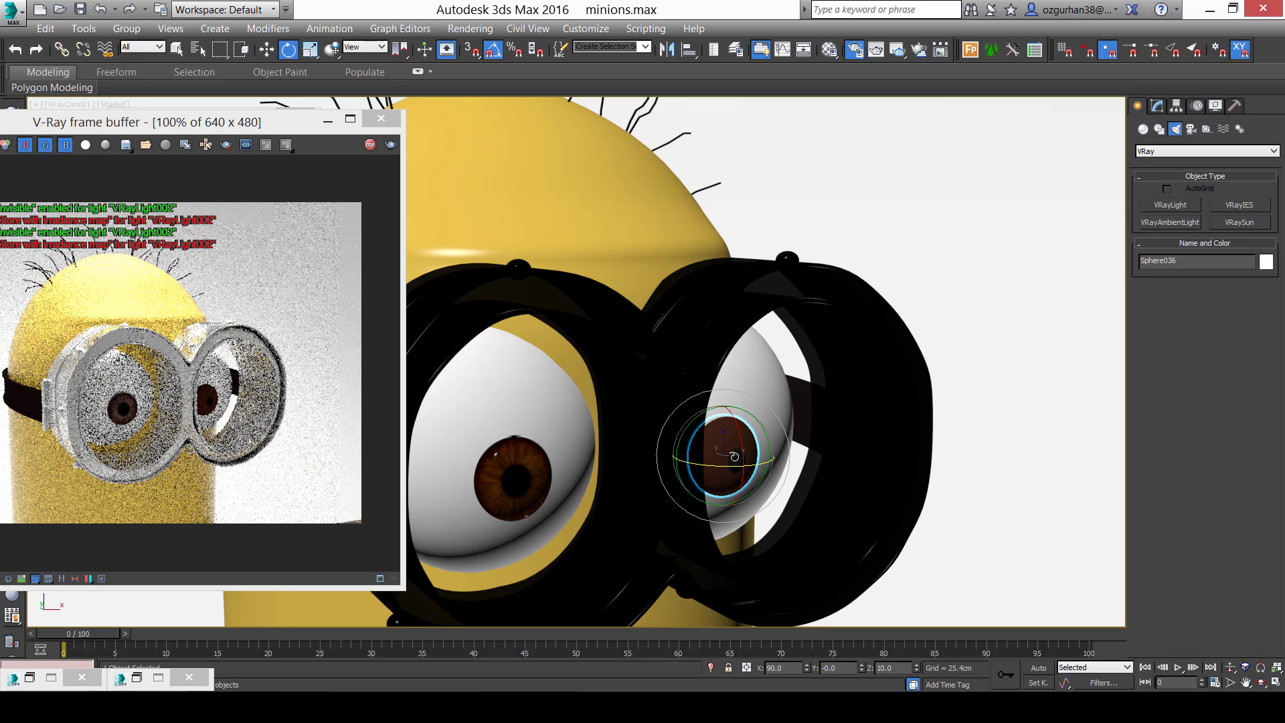
{"action": "left_click", "coordinate": [732, 457]}
{"action": "key", "text": "w"}
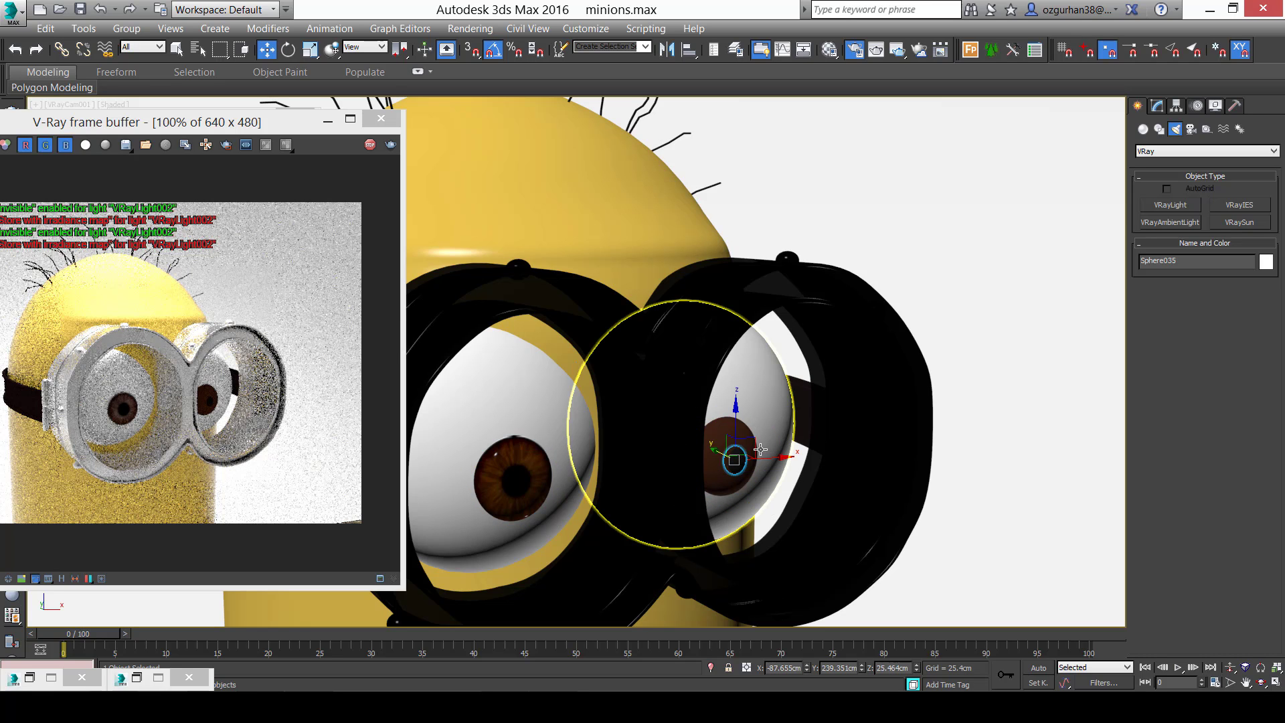
{"action": "key", "text": "Delete"}
Assign the iris material to the second eye's iris sphere.
{"action": "left_click", "coordinate": [746, 459]}
{"action": "key", "text": "m"}
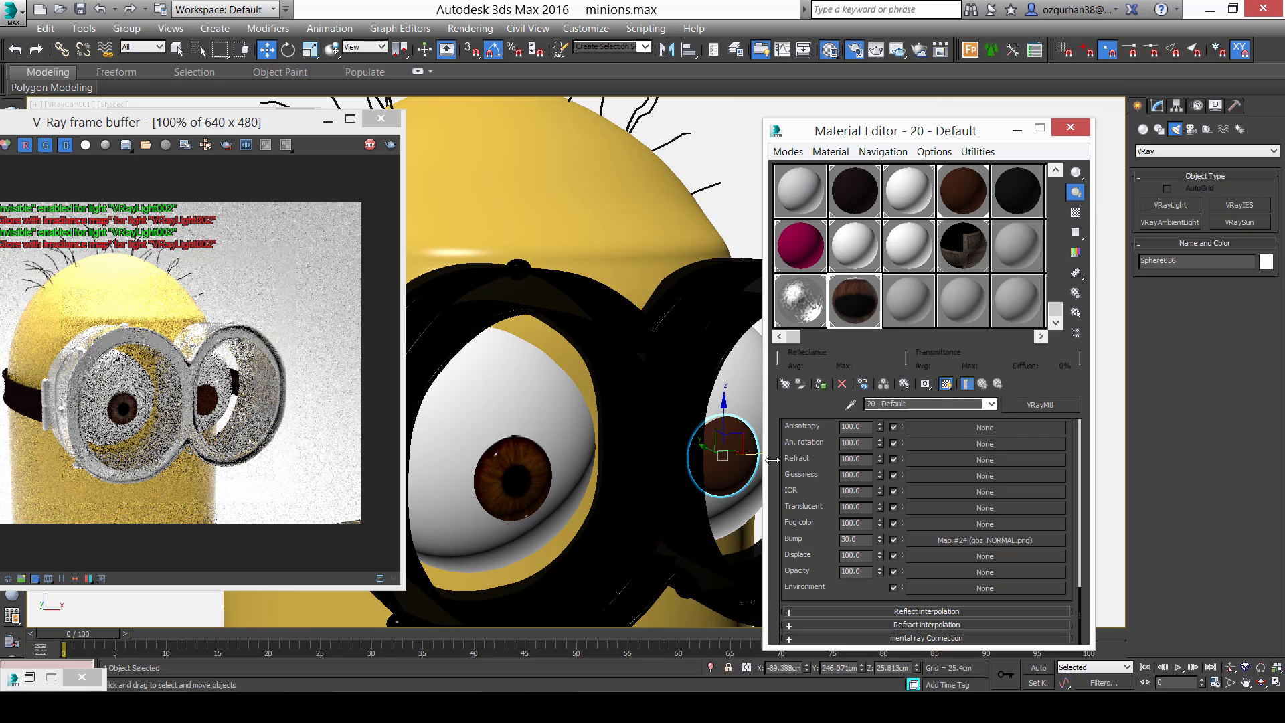
{"action": "left_click", "coordinate": [822, 384]}
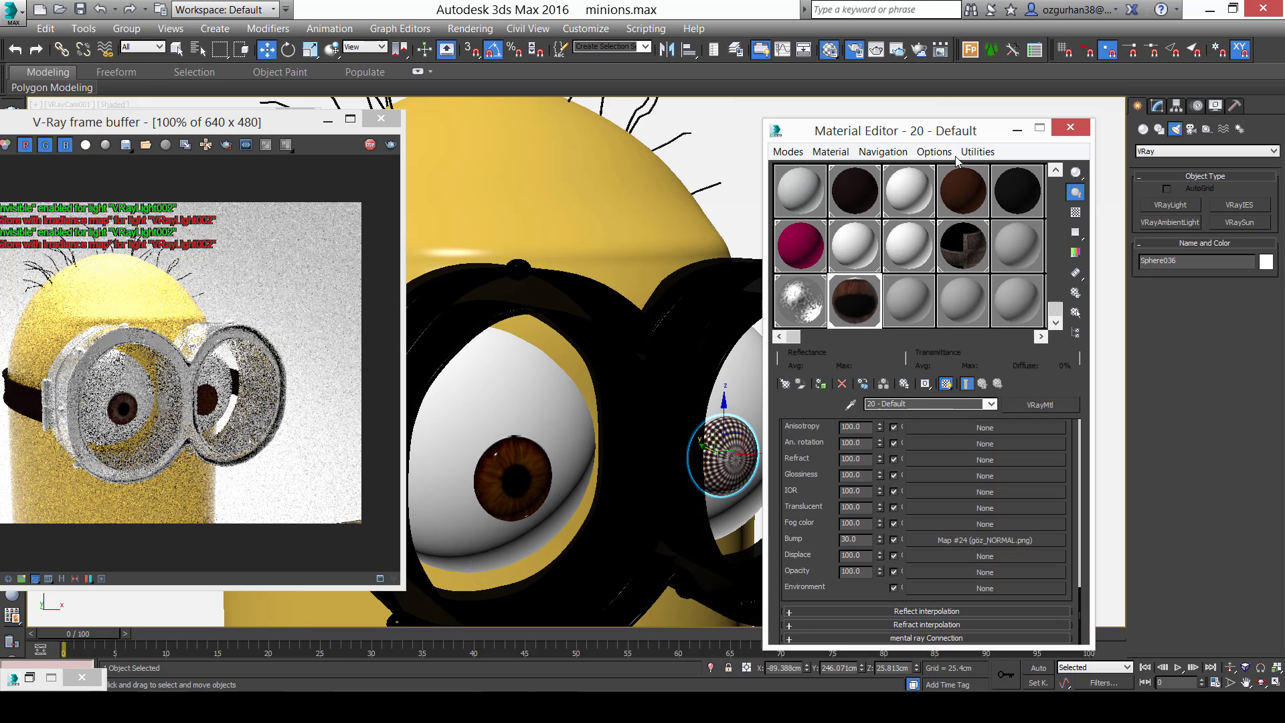
{"action": "left_click", "coordinate": [1018, 127]}
Collapse the second iris sphere's whole modifier stack, including TurboSmooth, into an editable mesh.
{"action": "left_click", "coordinate": [1157, 106]}
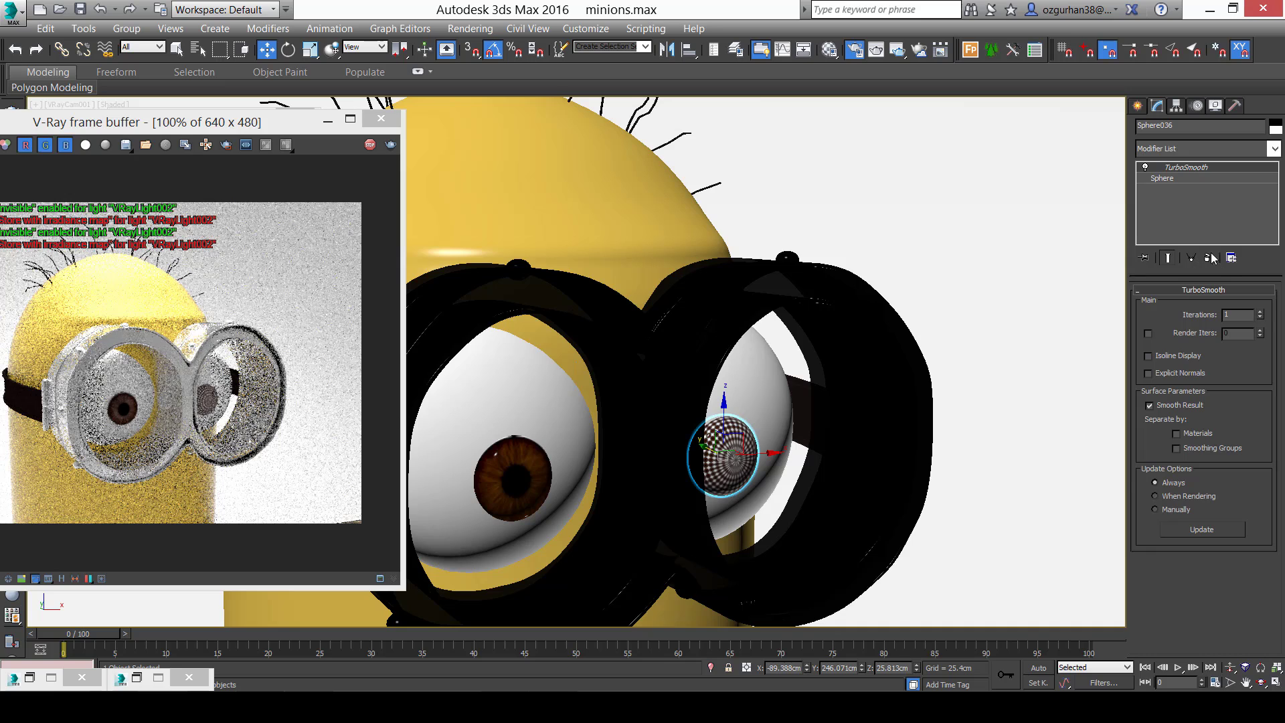
{"action": "right_click", "coordinate": [1185, 167]}
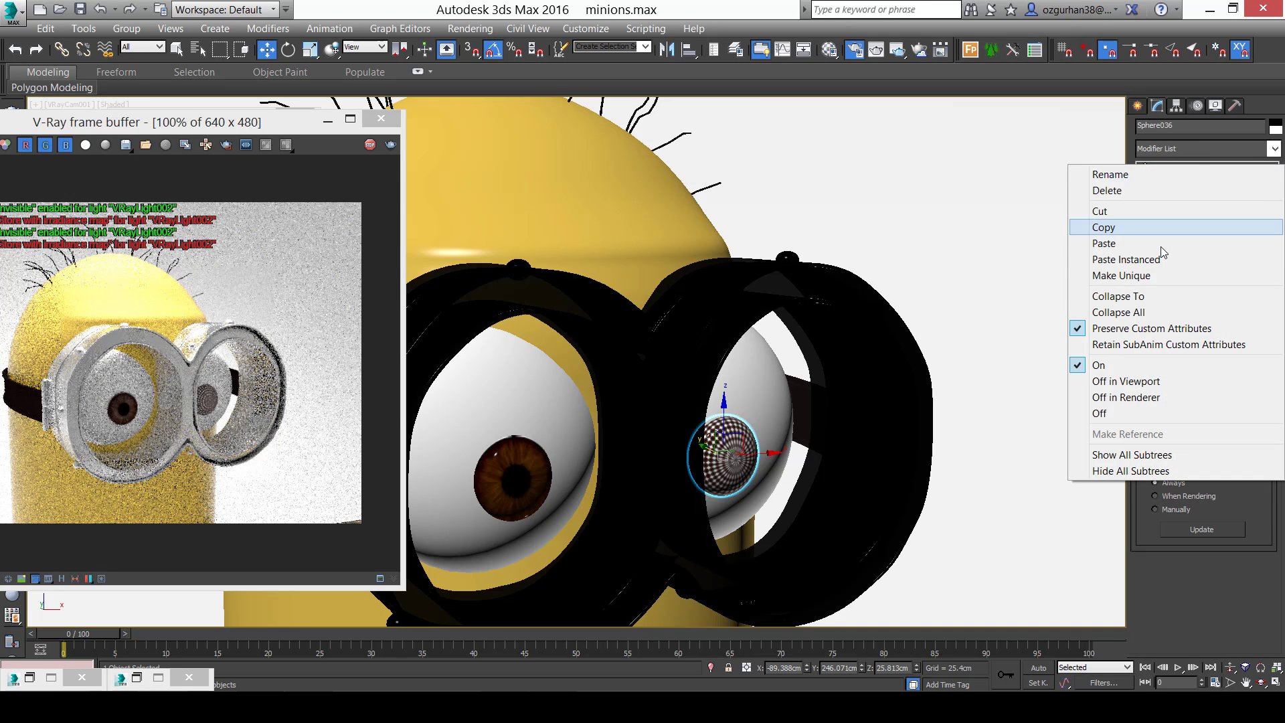
{"action": "left_click", "coordinate": [1167, 313]}
{"action": "left_click", "coordinate": [736, 399]}
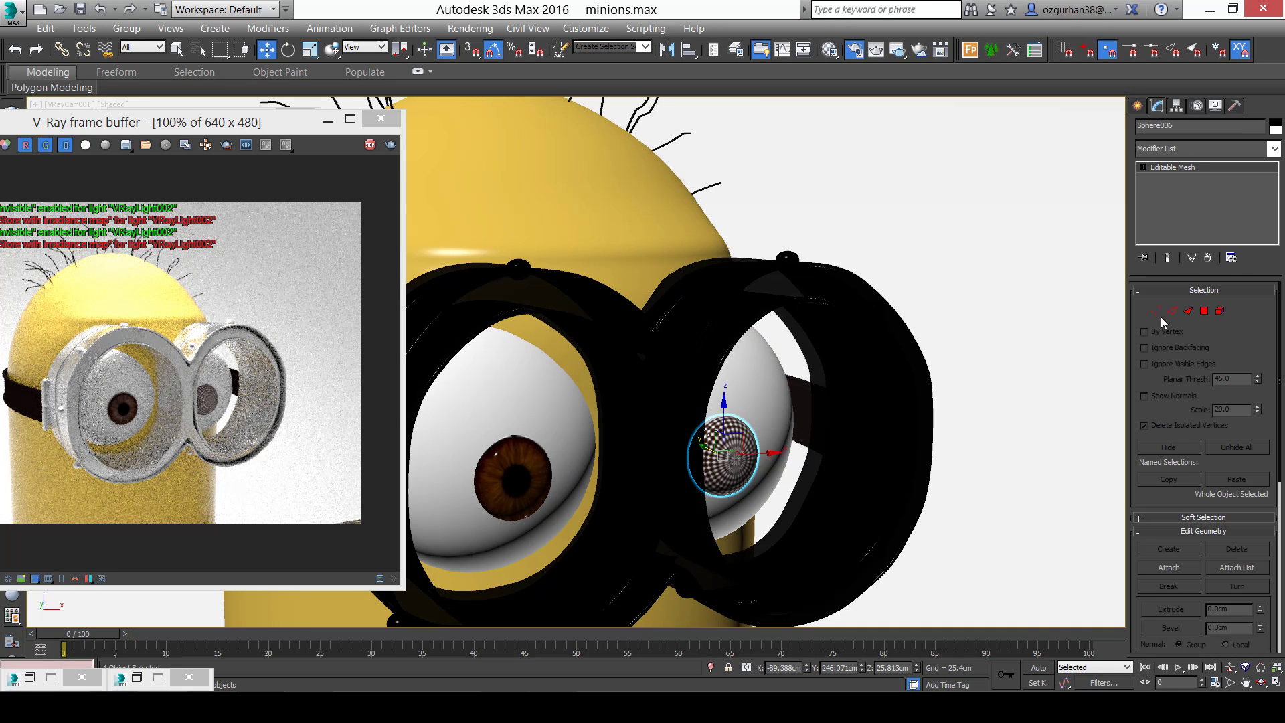
Paste the copied UVW Map modifier onto the second eye's iris sphere.
{"action": "right_click", "coordinate": [1182, 170]}
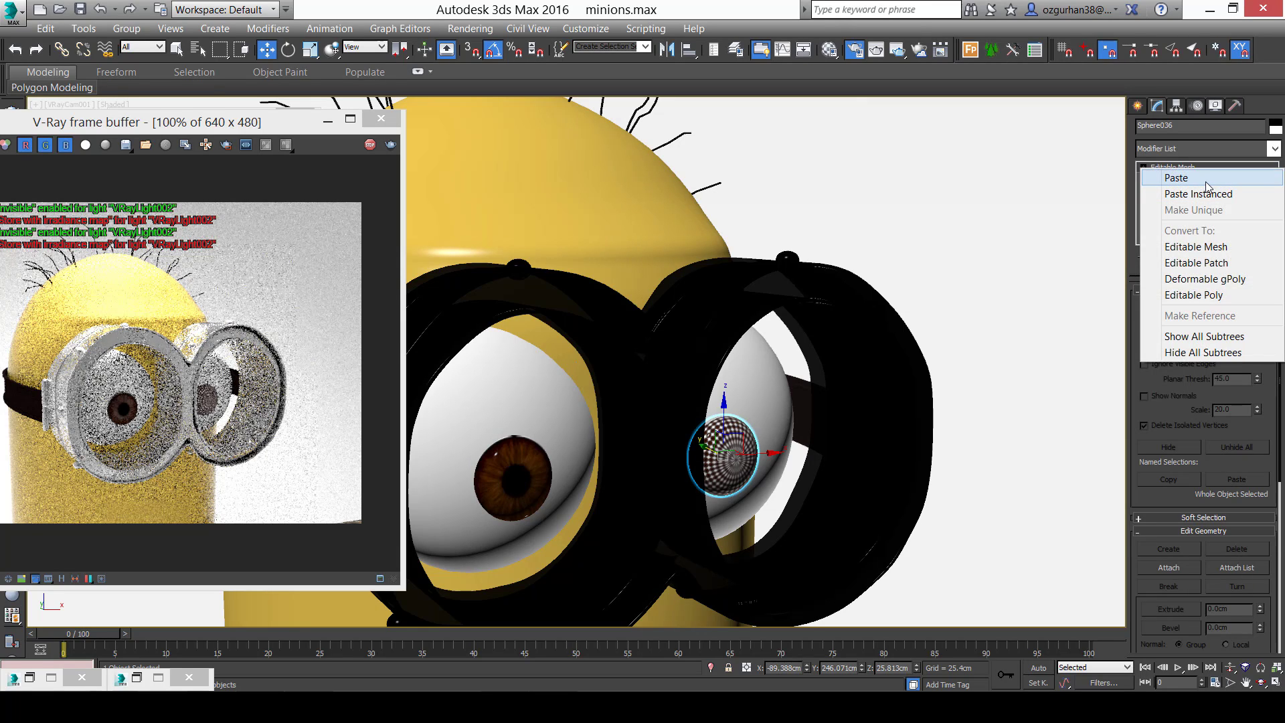
{"action": "left_click", "coordinate": [1178, 178]}
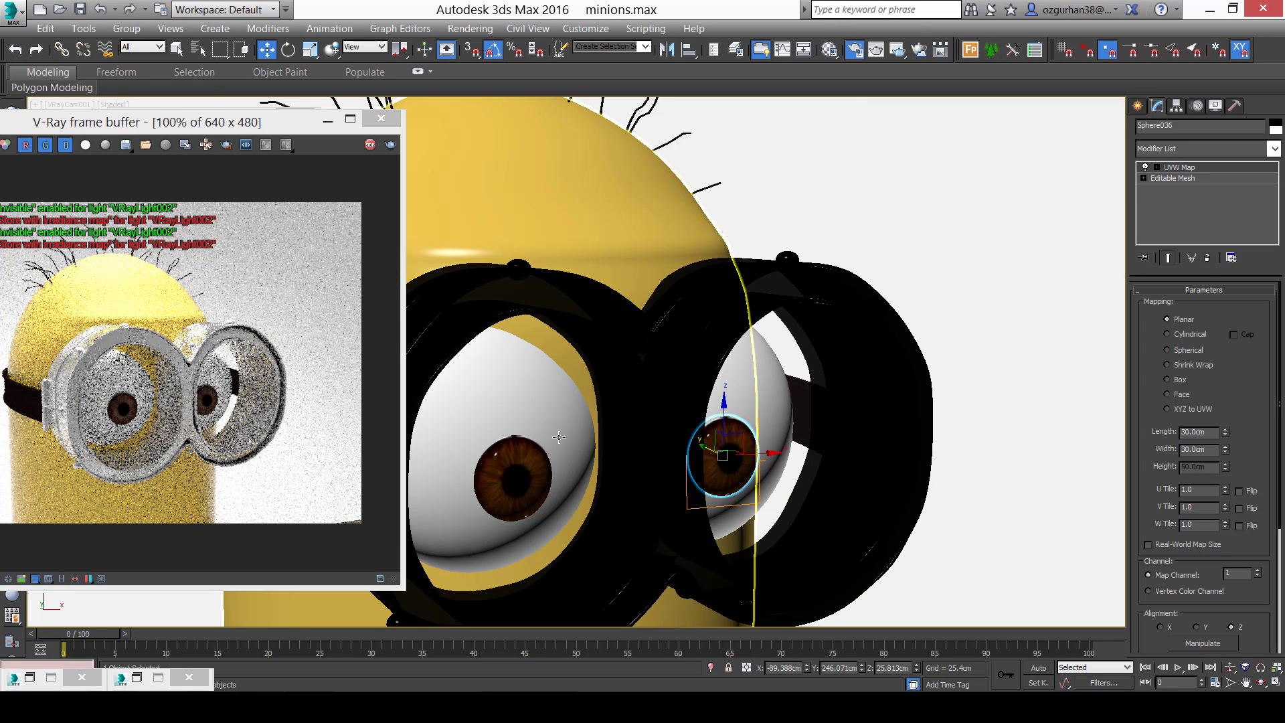
Switch to the perspective view and inspect both textured eyes, the whole minion and the crate in the live render.
{"action": "left_click", "coordinate": [686, 340]}
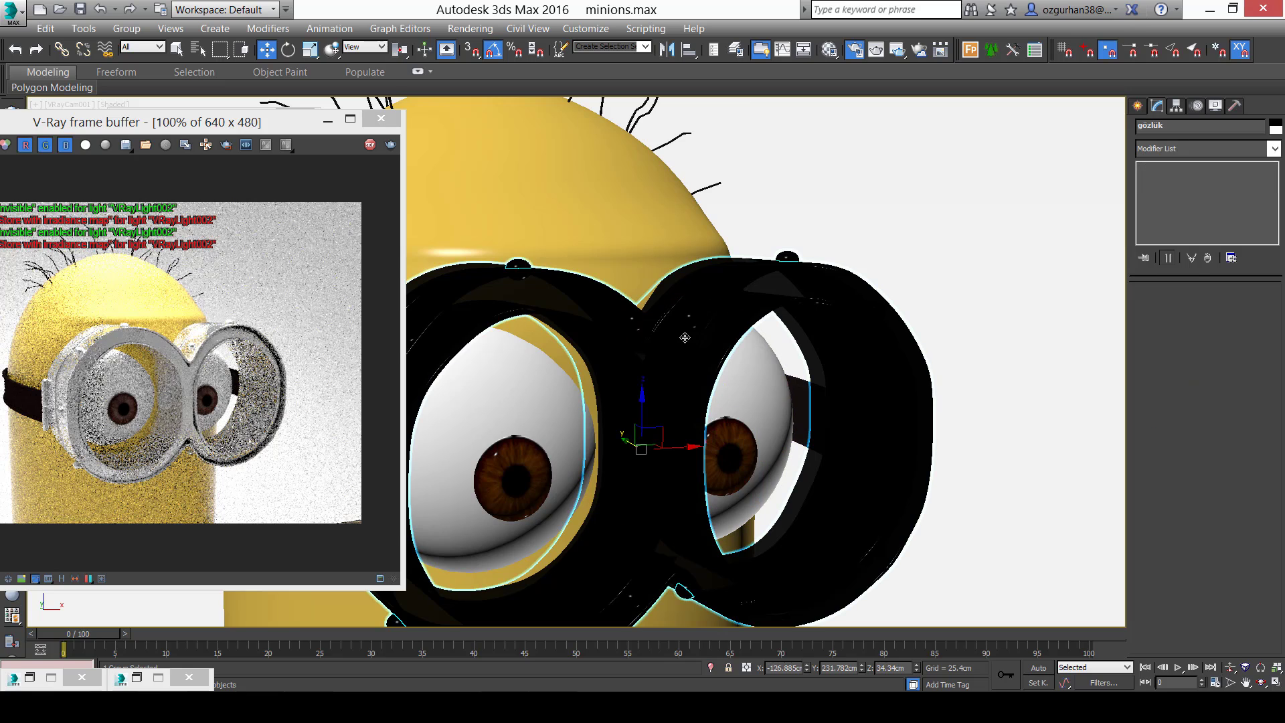
{"action": "key", "text": "p"}
{"action": "scroll", "coordinate": [666, 353], "scroll_direction": "down", "scroll_amount": 4}
{"action": "middle_click_drag", "start_coordinate": [680, 370], "coordinate": [599, 372], "text": "alt"}
{"action": "middle_click_drag", "start_coordinate": [694, 426], "coordinate": [641, 379]}
{"action": "scroll", "coordinate": [642, 378], "scroll_direction": "up", "scroll_amount": 2}
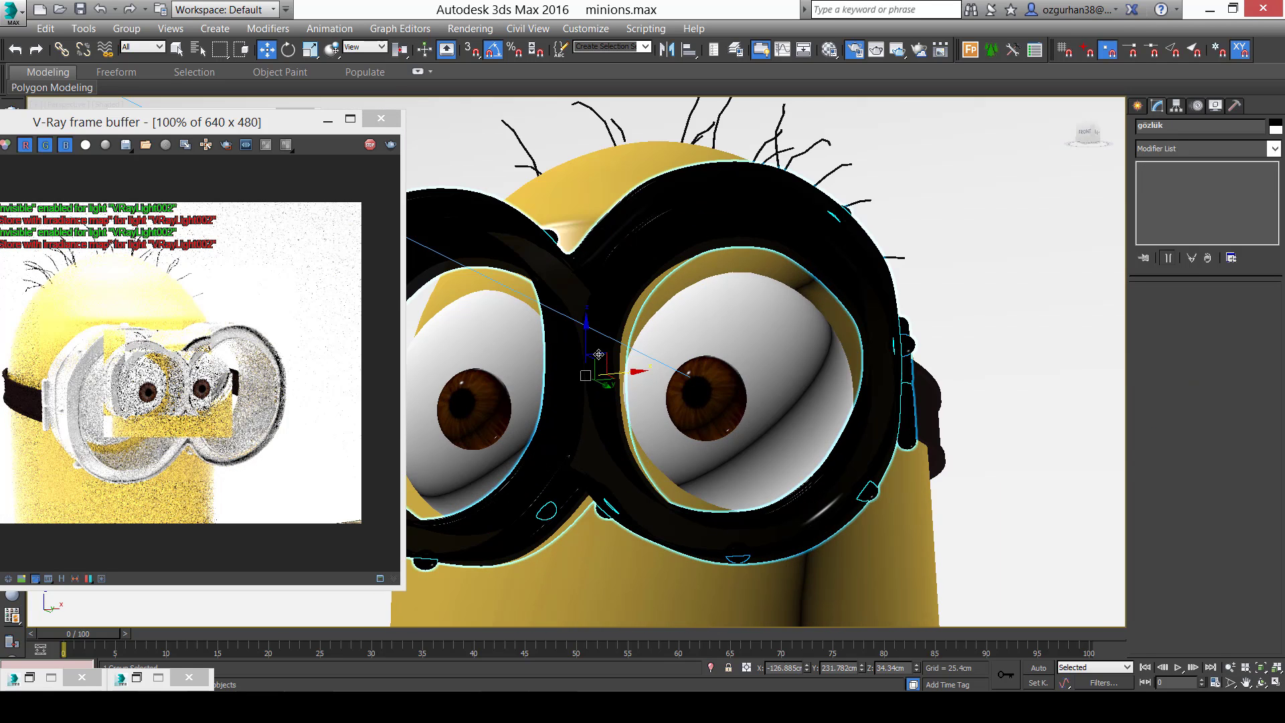
{"action": "middle_click_drag", "start_coordinate": [603, 363], "coordinate": [624, 423], "text": "alt"}
{"action": "scroll", "coordinate": [615, 370], "scroll_direction": "down", "scroll_amount": 2}
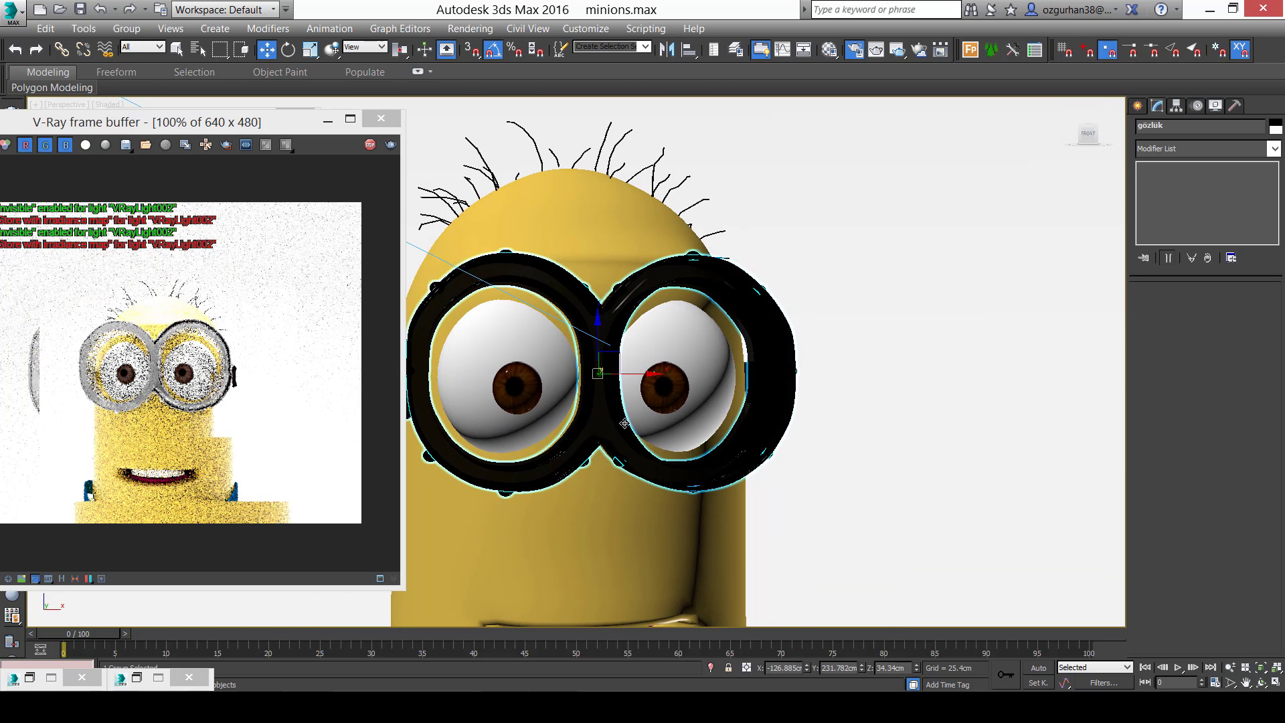
{"action": "scroll", "coordinate": [619, 415], "scroll_direction": "down", "scroll_amount": 3}
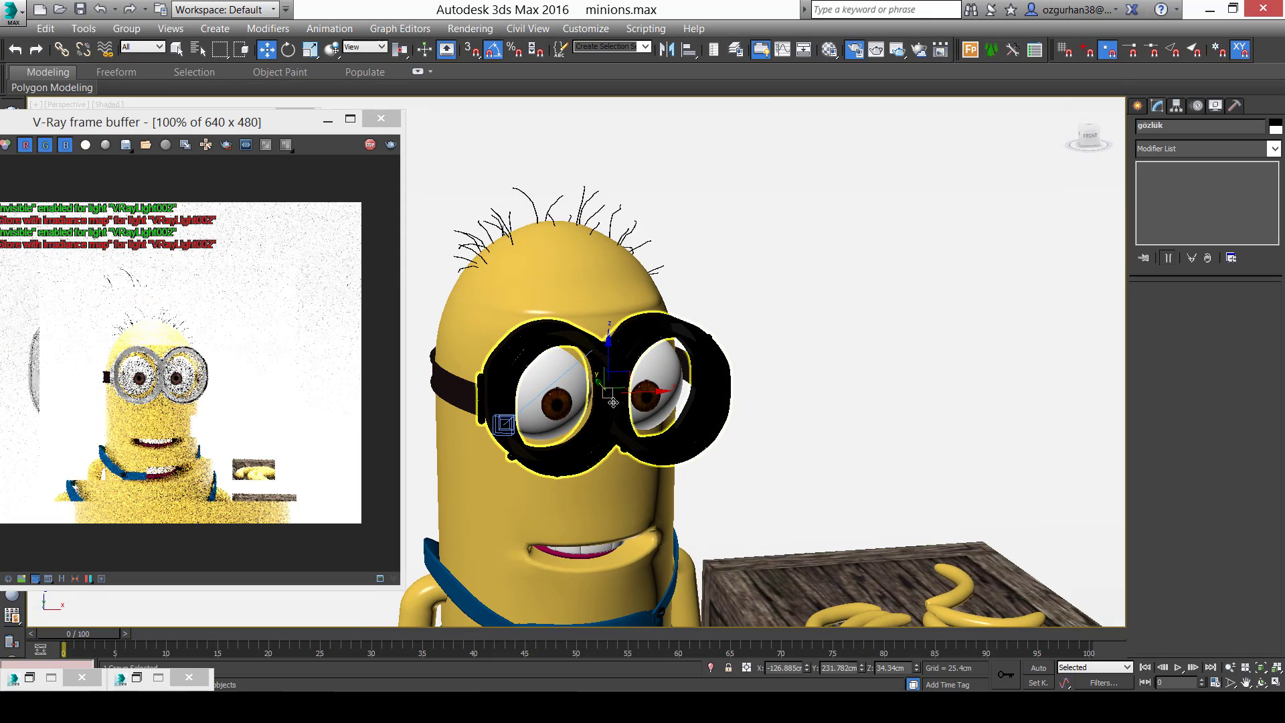
{"action": "middle_click_drag", "start_coordinate": [613, 402], "coordinate": [586, 345]}
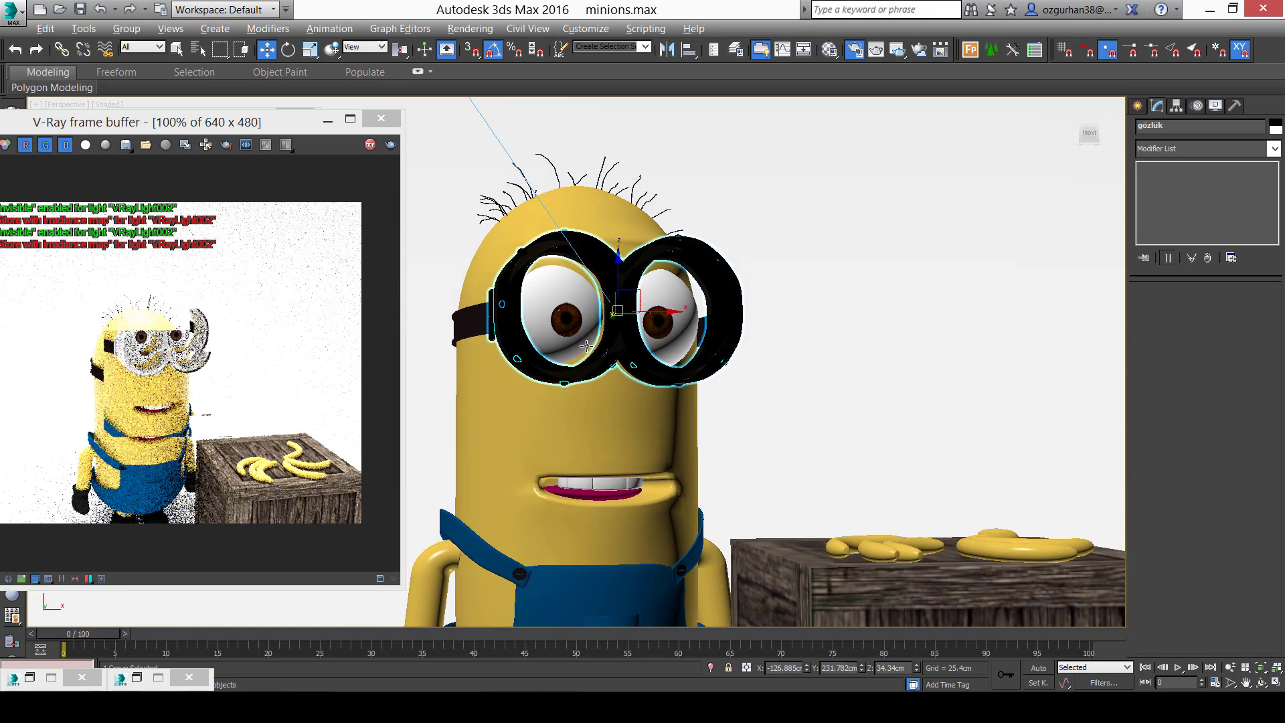
{"action": "scroll", "coordinate": [587, 346], "scroll_direction": "down", "scroll_amount": 5}
{"action": "scroll", "coordinate": [586, 345], "scroll_direction": "up", "scroll_amount": 3}
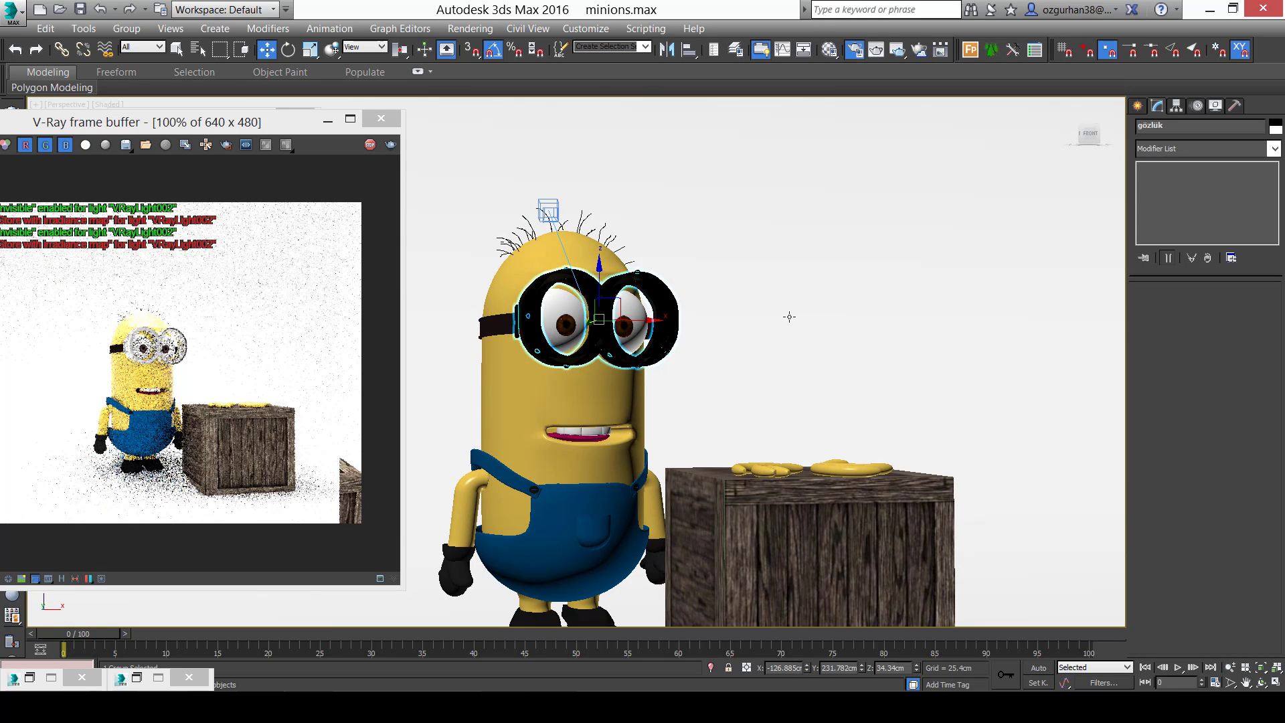
Set the scene's environment exposure control to VRay Exposure Control.
{"action": "key", "text": "8"}
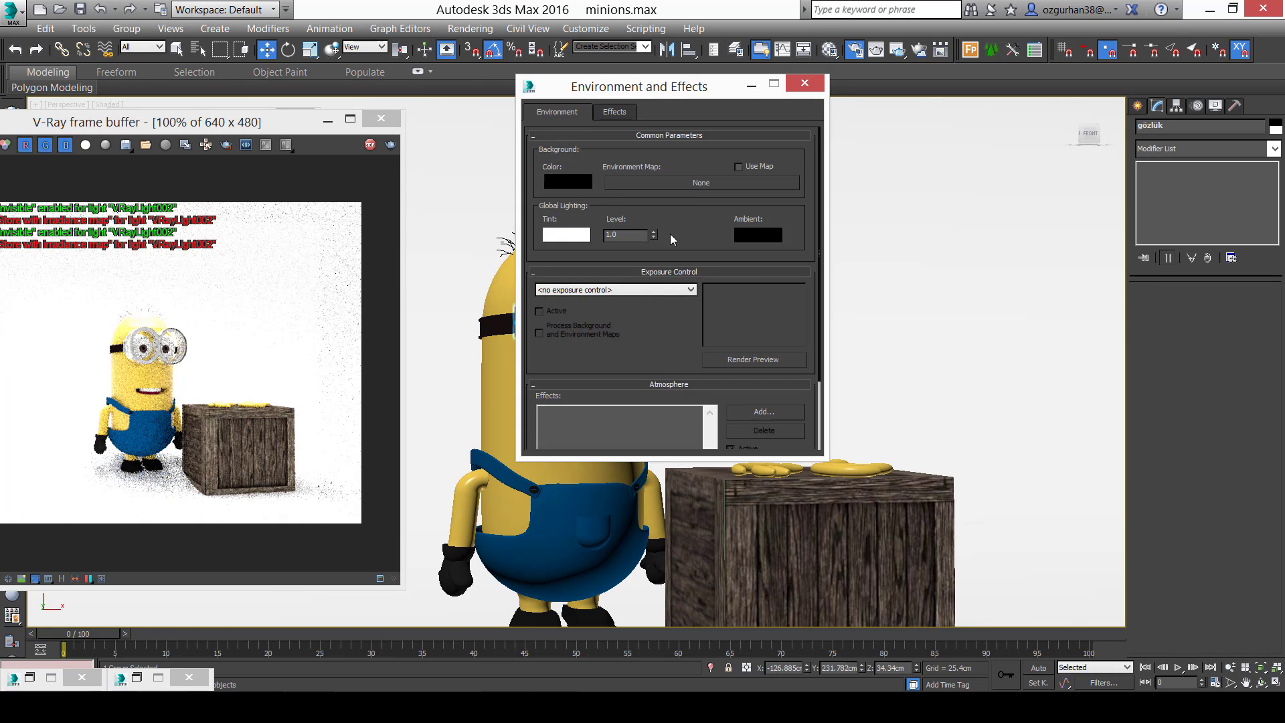
{"action": "left_click", "coordinate": [644, 290]}
{"action": "left_click", "coordinate": [627, 292]}
{"action": "left_click", "coordinate": [628, 291]}
{"action": "left_click", "coordinate": [622, 363]}
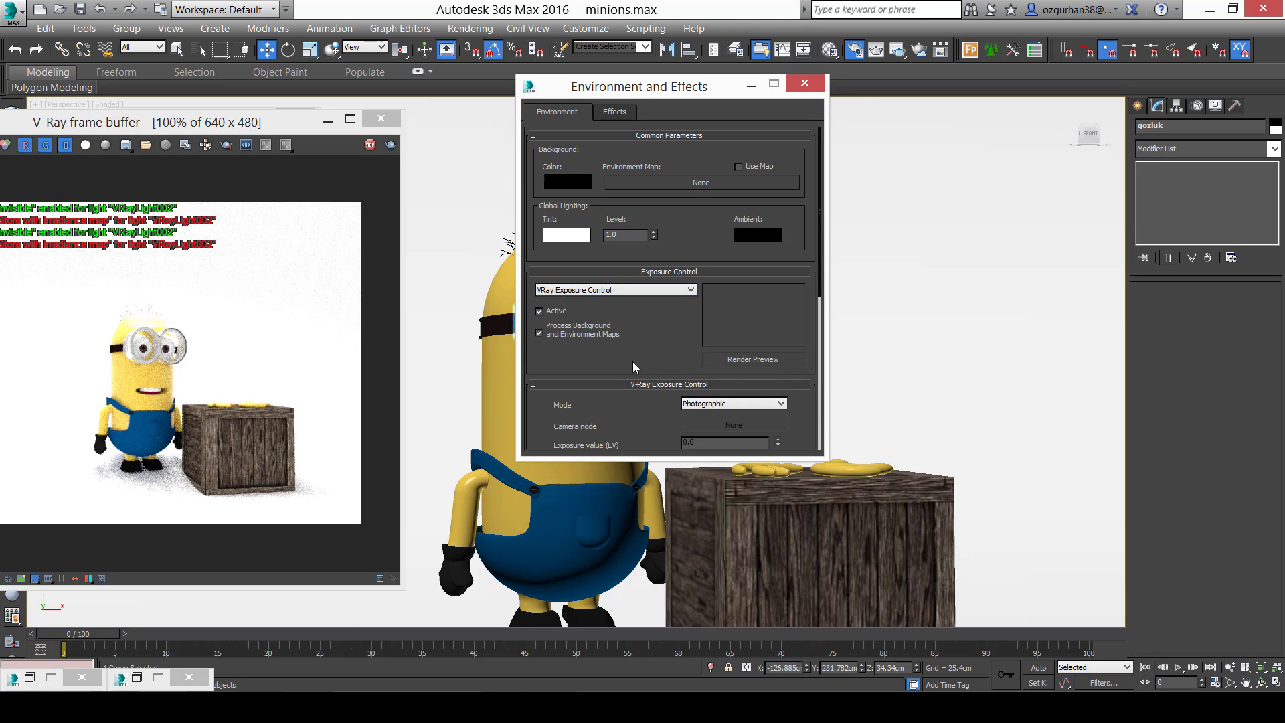
Set the V-Ray exposure's white balance preset to Neutral and minimize the environment settings.
{"action": "scroll", "coordinate": [641, 309], "scroll_direction": "down", "scroll_amount": 3}
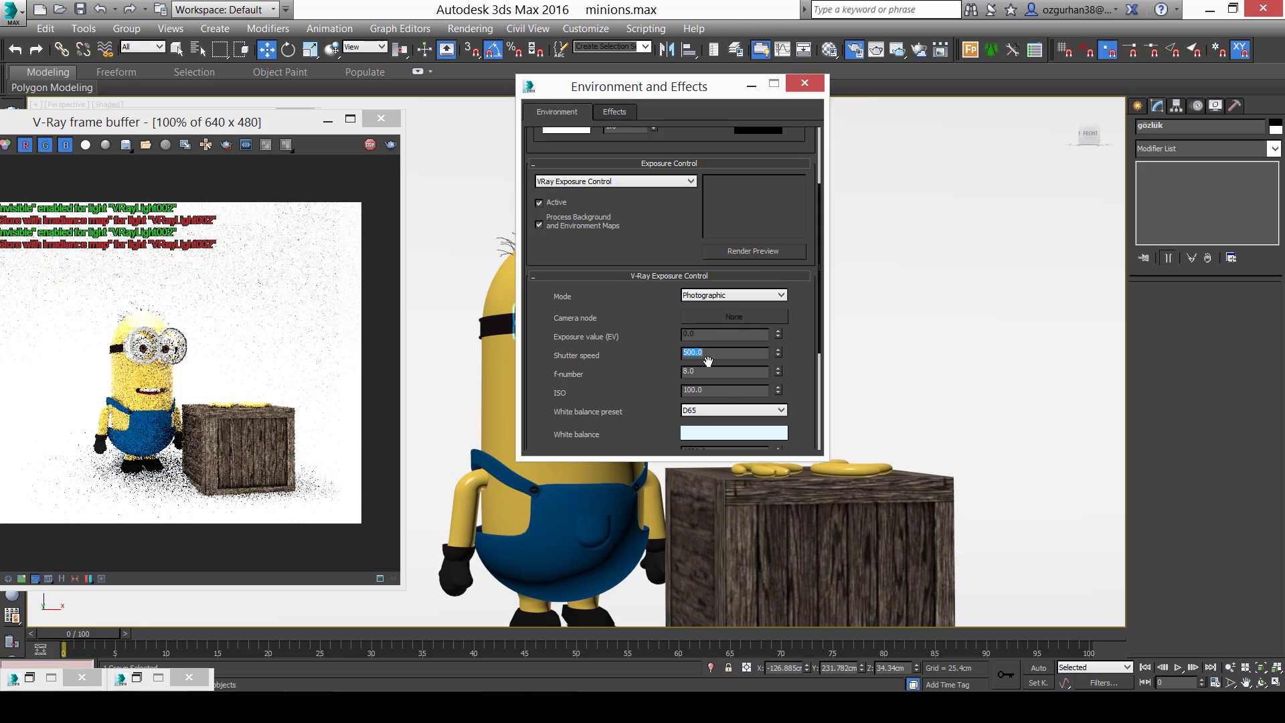
{"action": "left_click", "coordinate": [714, 410]}
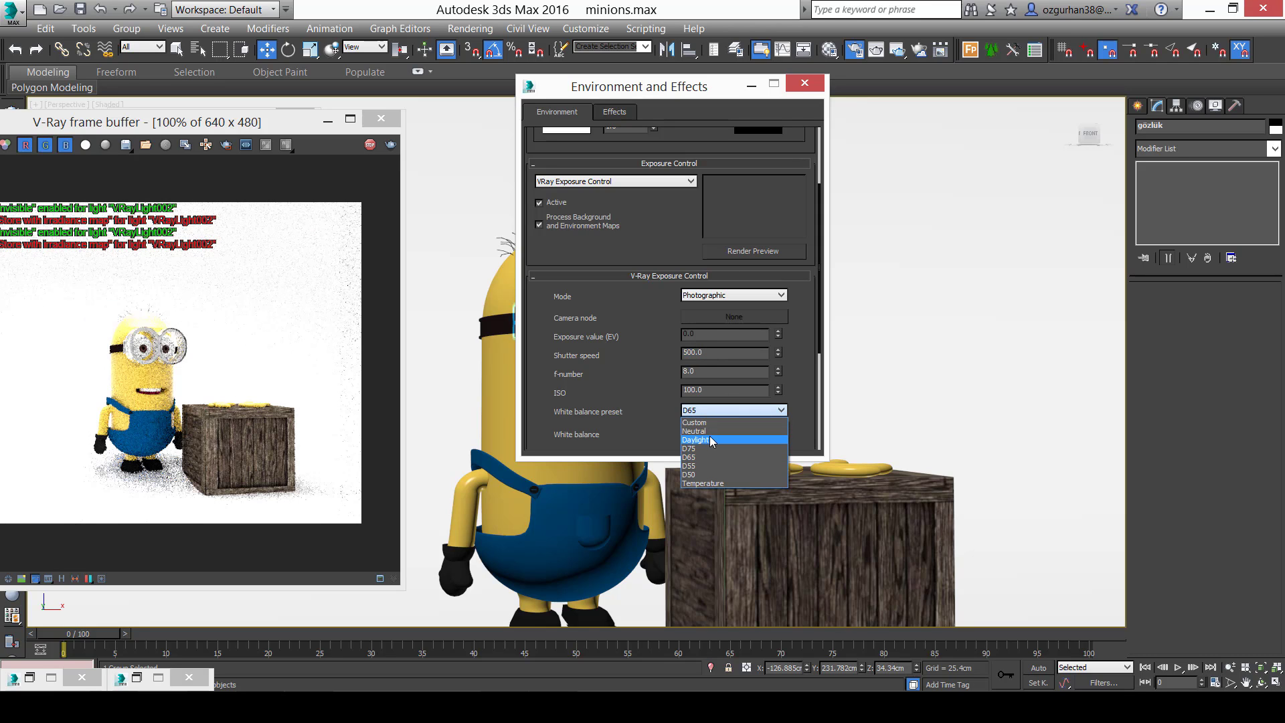
{"action": "left_click", "coordinate": [709, 431]}
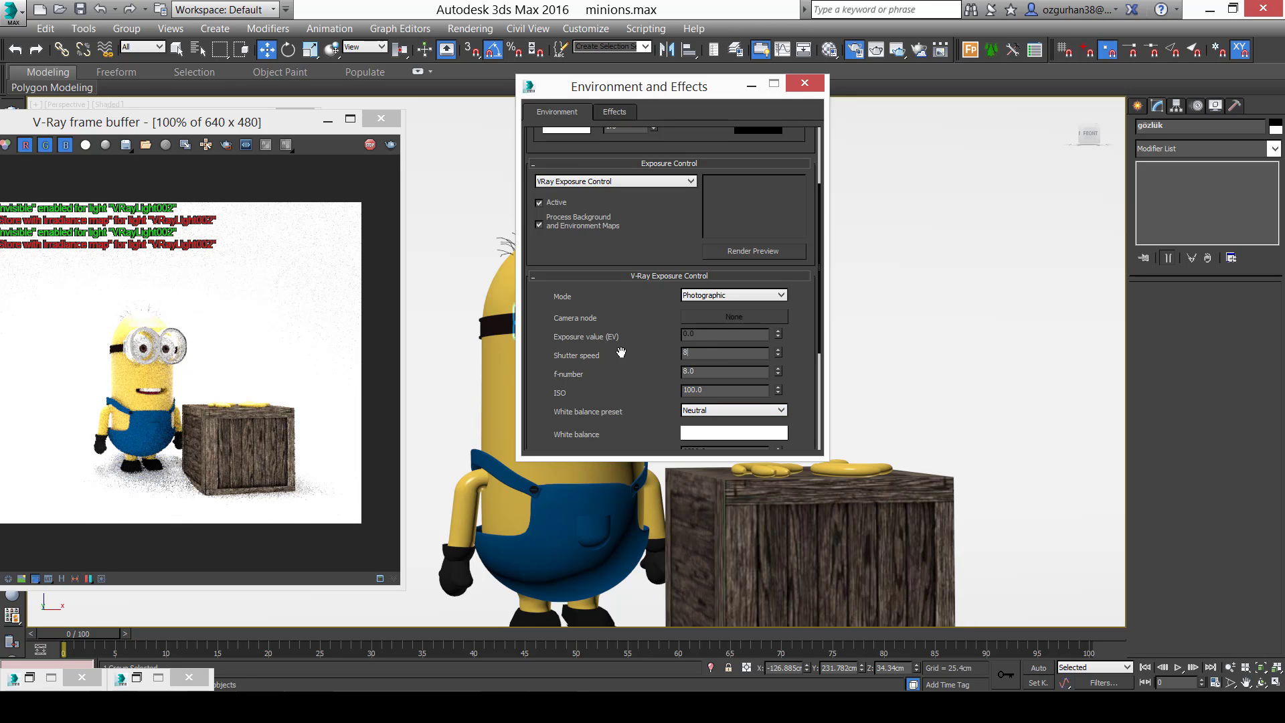
{"action": "left_click", "coordinate": [751, 86]}
Set the V-Ray exposure's shutter speed to 100 and ISO to 400, and minimize the environment settings.
{"action": "scroll", "coordinate": [586, 344], "scroll_direction": "down", "scroll_amount": 10}
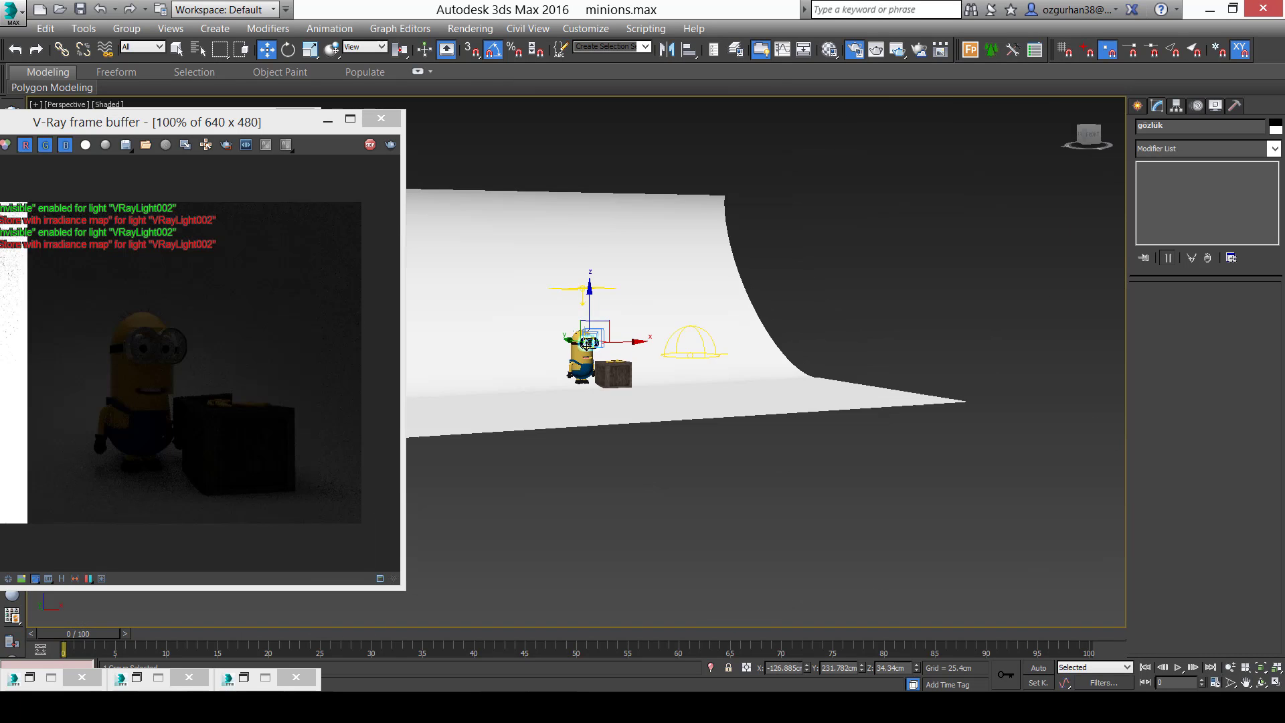
{"action": "scroll", "coordinate": [586, 343], "scroll_direction": "up", "scroll_amount": 10}
{"action": "middle_click_drag", "start_coordinate": [585, 321], "coordinate": [609, 291]}
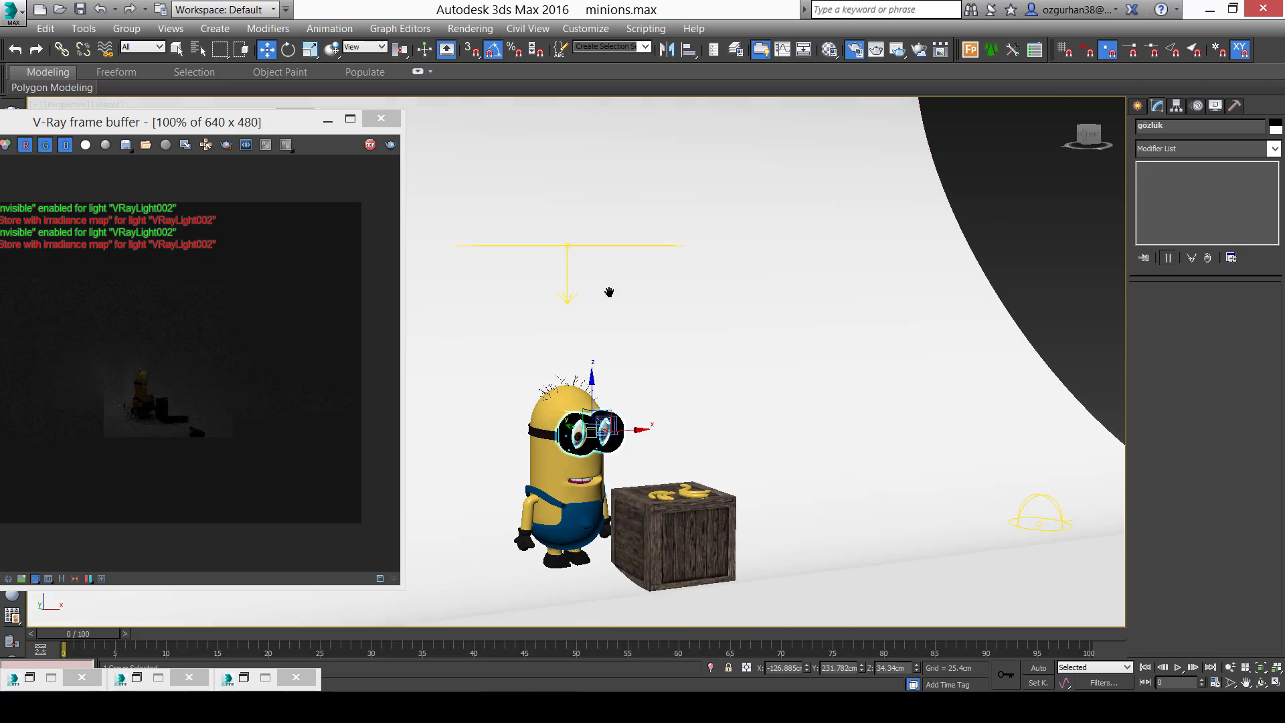
{"action": "scroll", "coordinate": [609, 292], "scroll_direction": "up", "scroll_amount": 6}
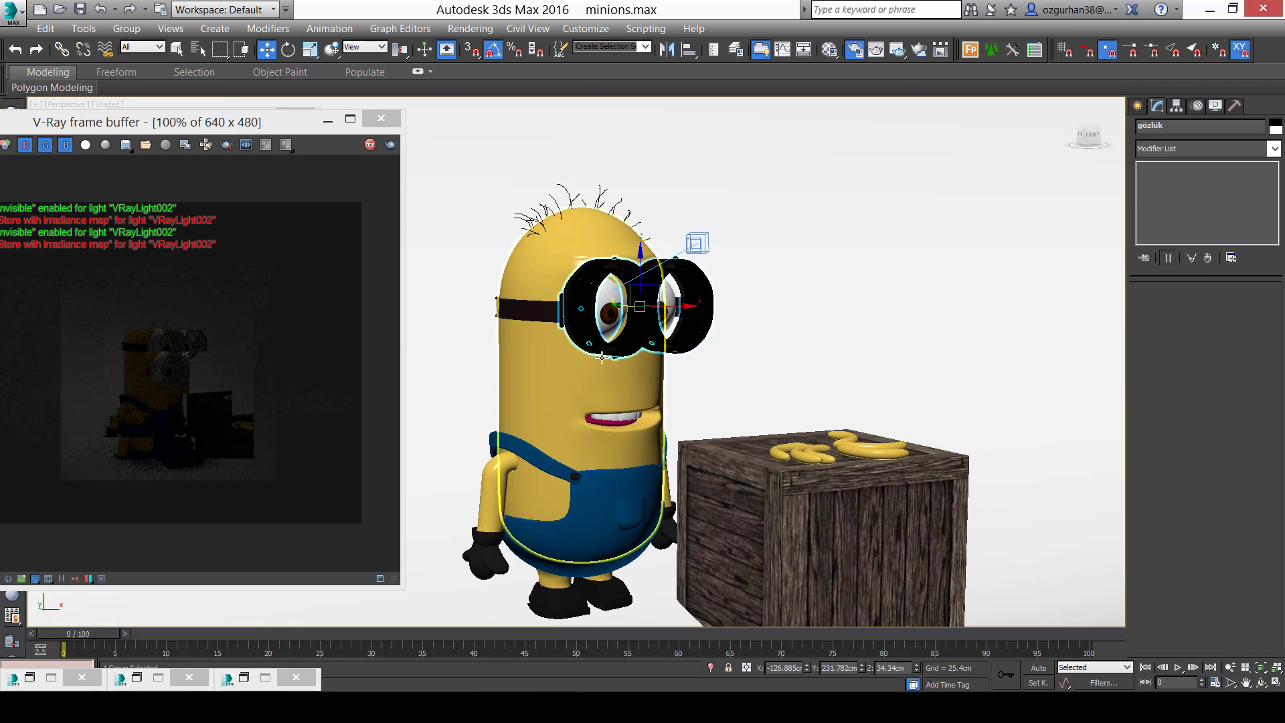
{"action": "key", "text": "8"}
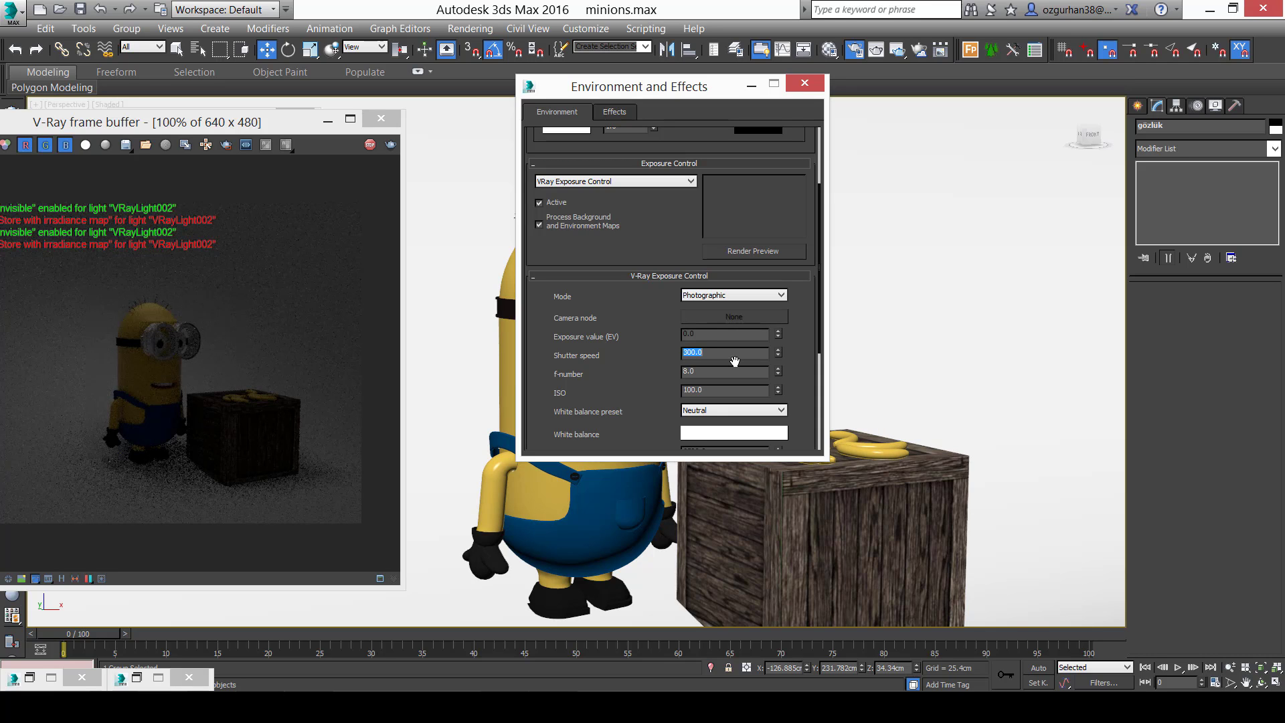
{"action": "key", "text": "Return"}
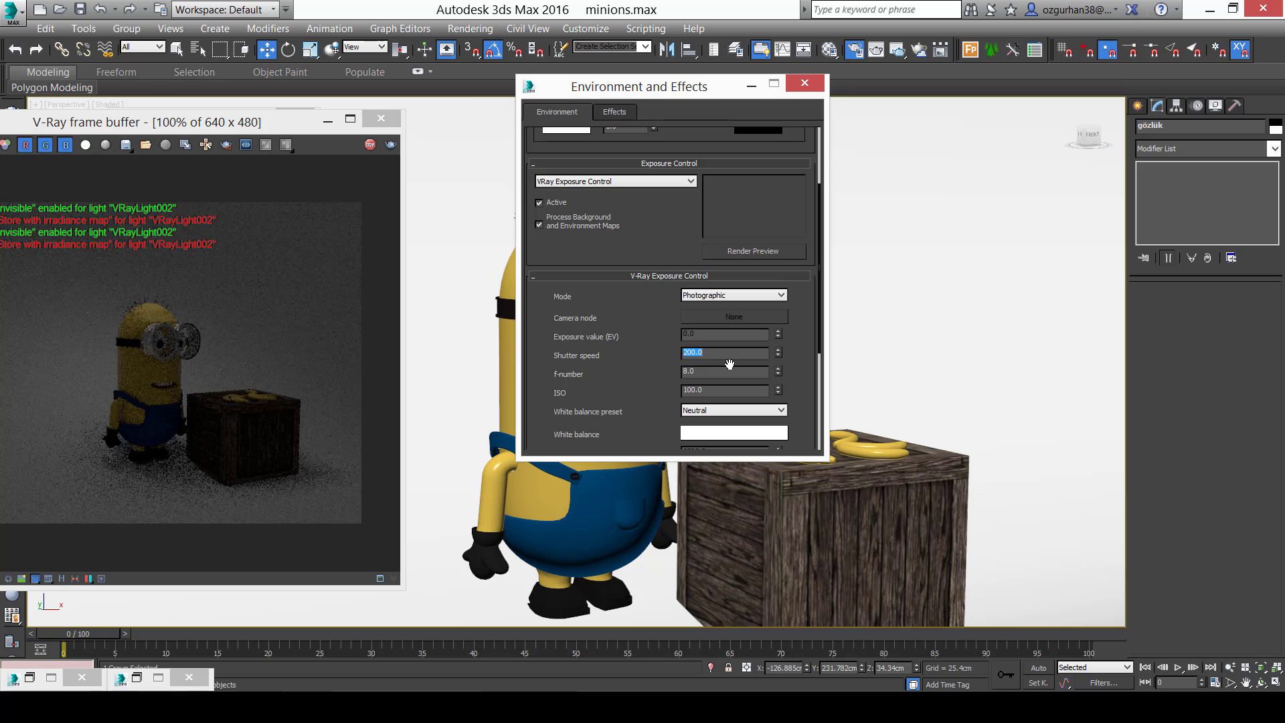
{"action": "type", "text": "100"}
{"action": "key", "text": "Return"}
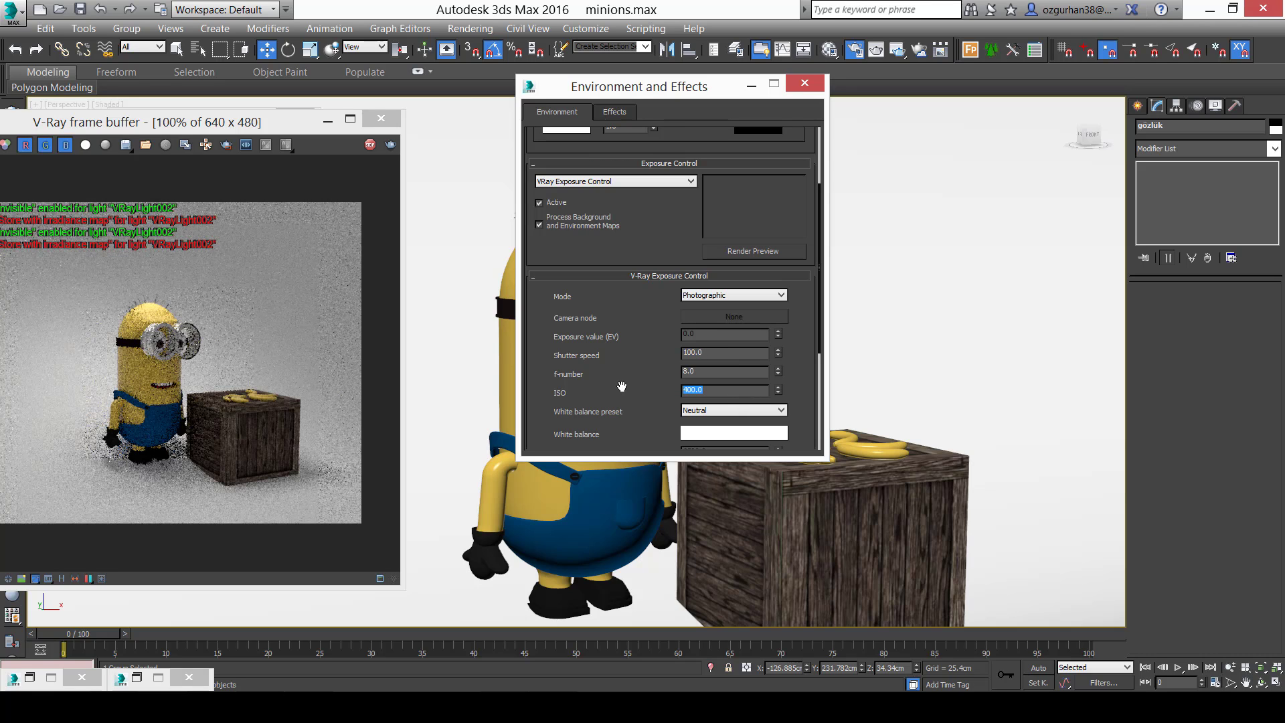
{"action": "left_click", "coordinate": [804, 82]}
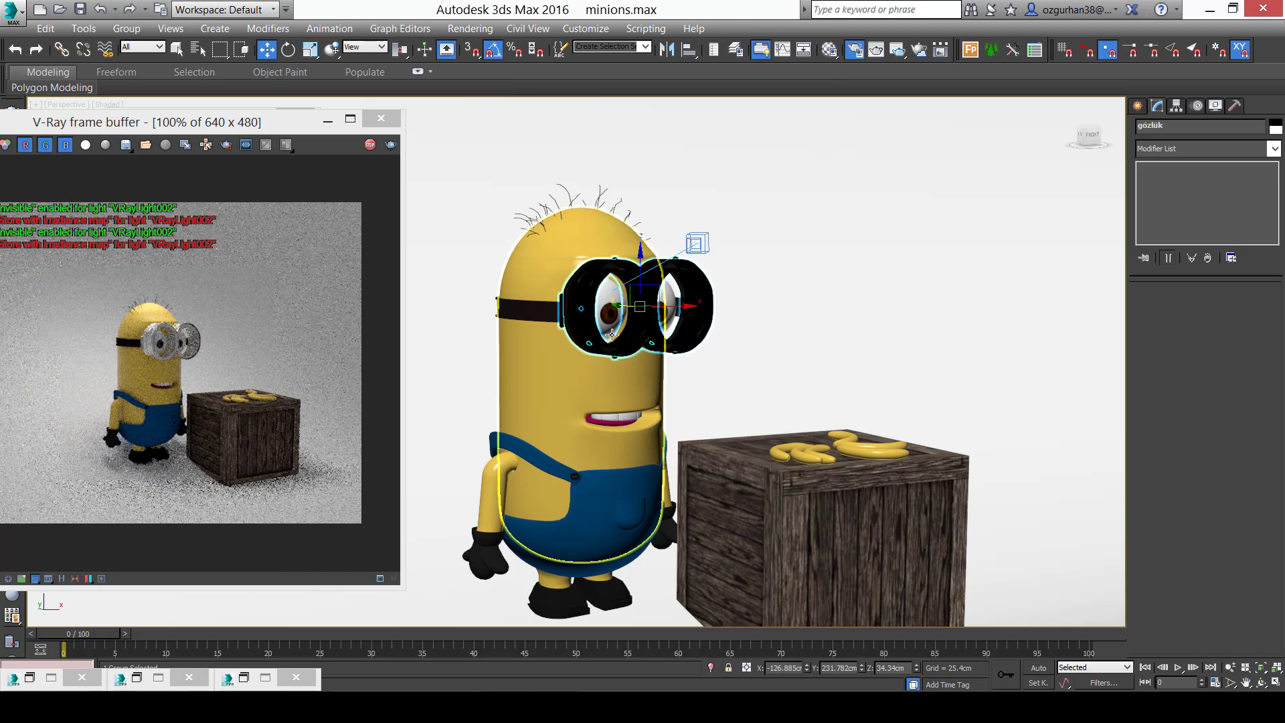
Examine the textured irises up close and the full minion with the new exposure in the live render.
{"action": "left_click", "coordinate": [616, 338]}
{"action": "key", "text": "z"}
{"action": "scroll", "coordinate": [617, 338], "scroll_direction": "down", "scroll_amount": 5}
{"action": "middle_click_drag", "start_coordinate": [616, 338], "coordinate": [593, 352], "text": "alt"}
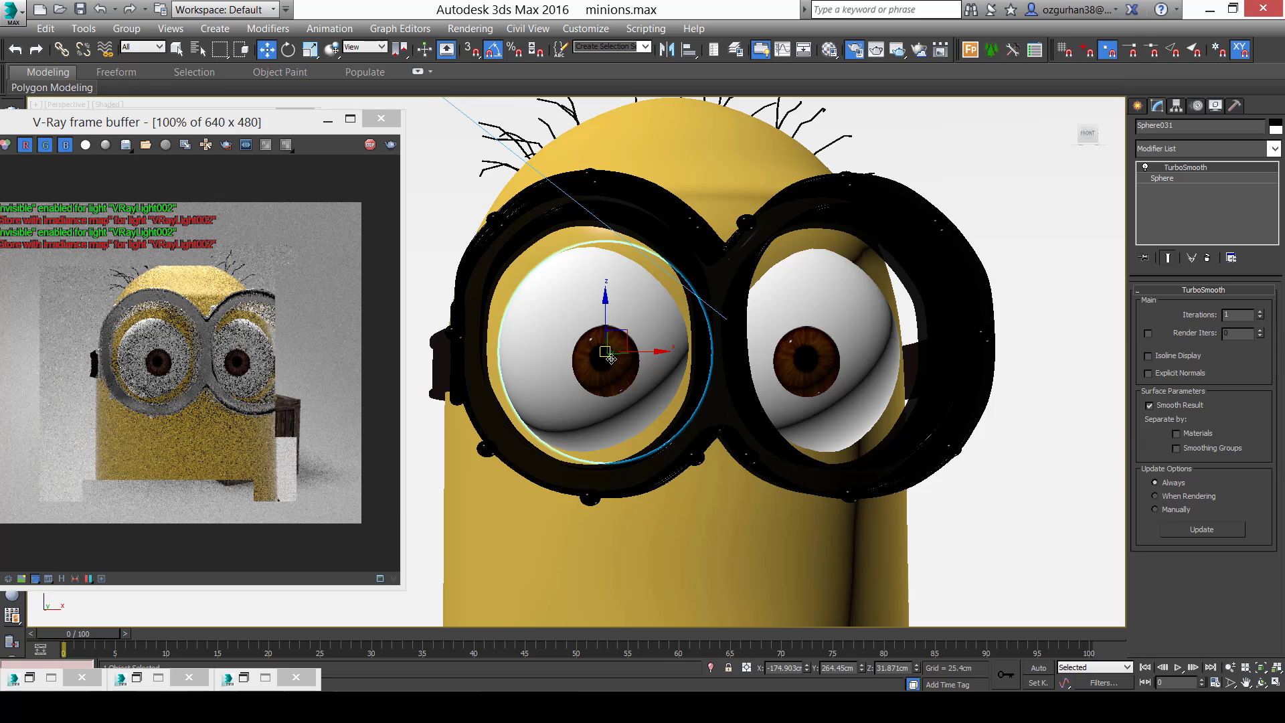
{"action": "scroll", "coordinate": [602, 358], "scroll_direction": "up", "scroll_amount": 3}
{"action": "scroll", "coordinate": [606, 365], "scroll_direction": "up", "scroll_amount": 2}
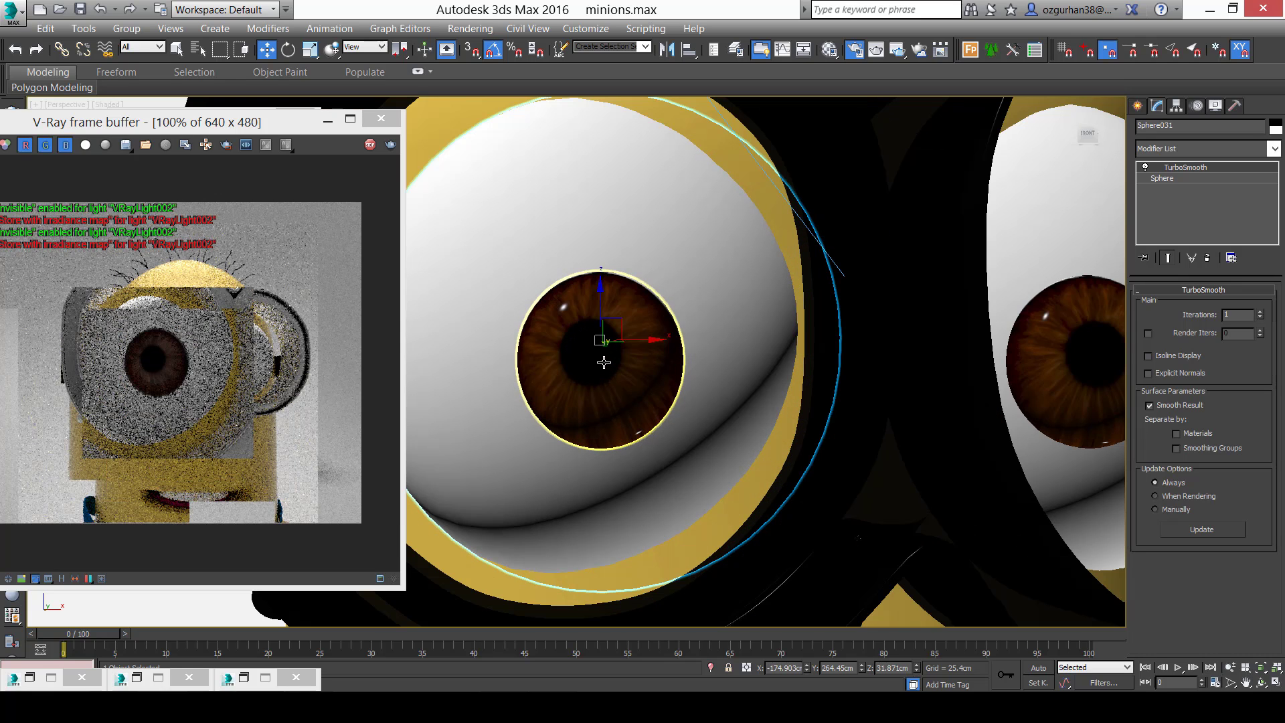
{"action": "scroll", "coordinate": [604, 363], "scroll_direction": "down", "scroll_amount": 2}
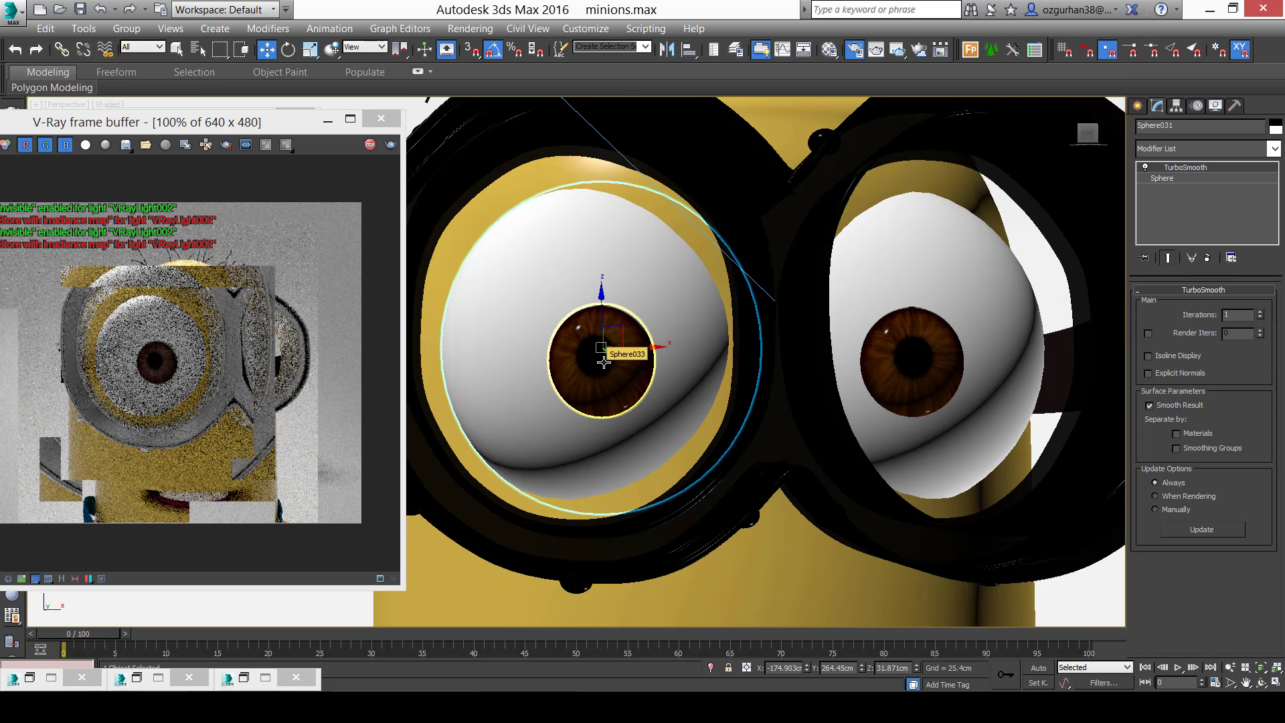
{"action": "scroll", "coordinate": [605, 363], "scroll_direction": "down", "scroll_amount": 2}
{"action": "scroll", "coordinate": [608, 365], "scroll_direction": "down", "scroll_amount": 5}
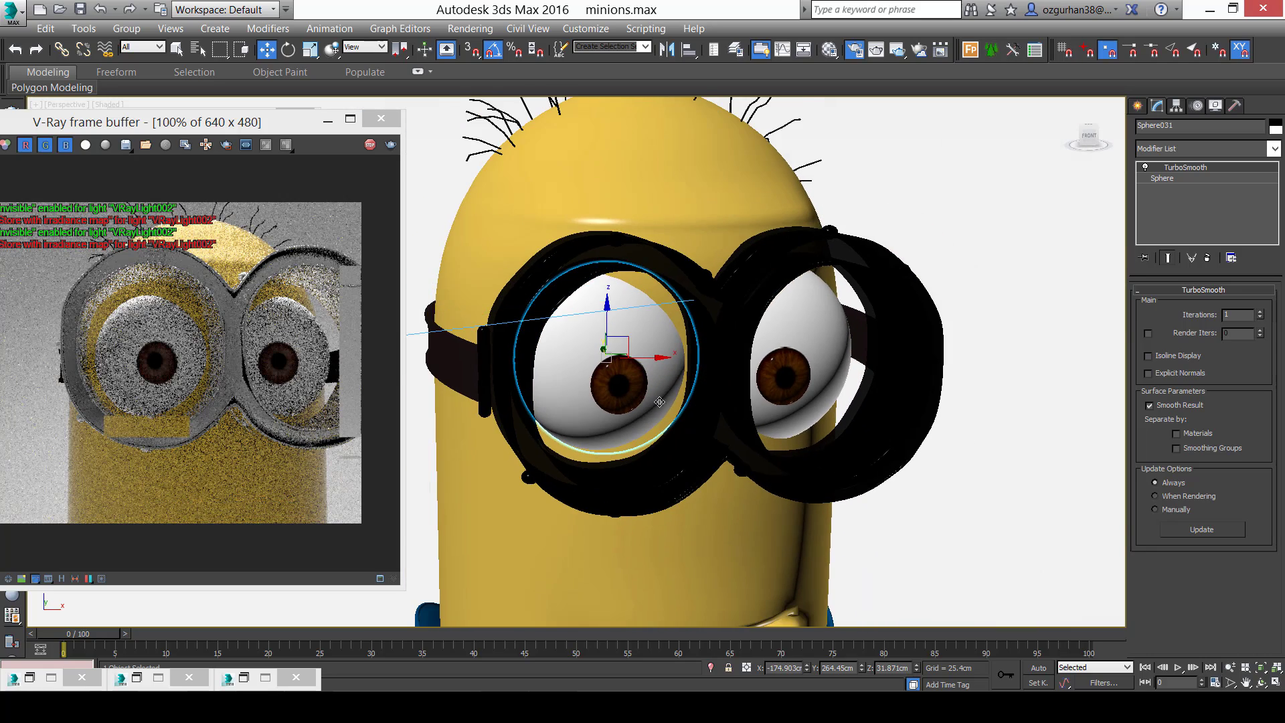
{"action": "scroll", "coordinate": [633, 380], "scroll_direction": "down", "scroll_amount": 5}
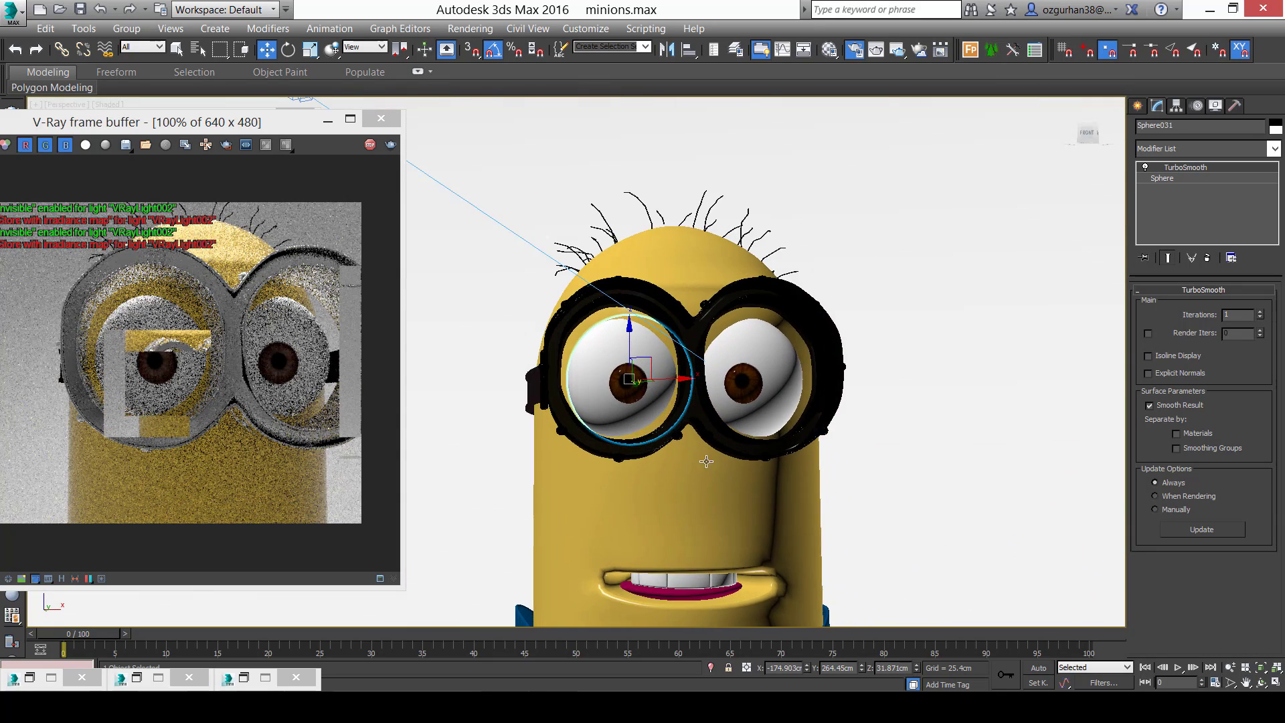
{"action": "middle_click_drag", "start_coordinate": [684, 408], "coordinate": [654, 331]}
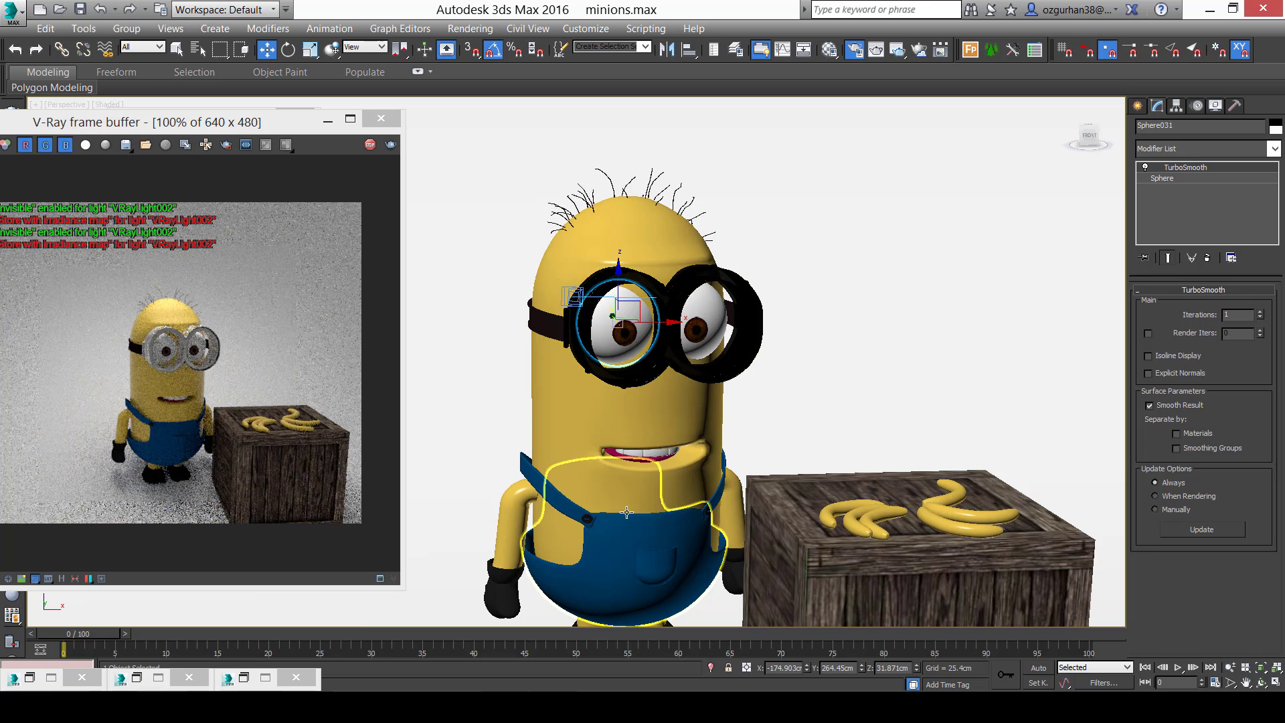
Examine the wooden crate and the bananas on top of it, in both wireframe and shaded display.
{"action": "middle_click_drag", "start_coordinate": [645, 515], "coordinate": [680, 440]}
{"action": "left_click", "coordinate": [680, 440]}
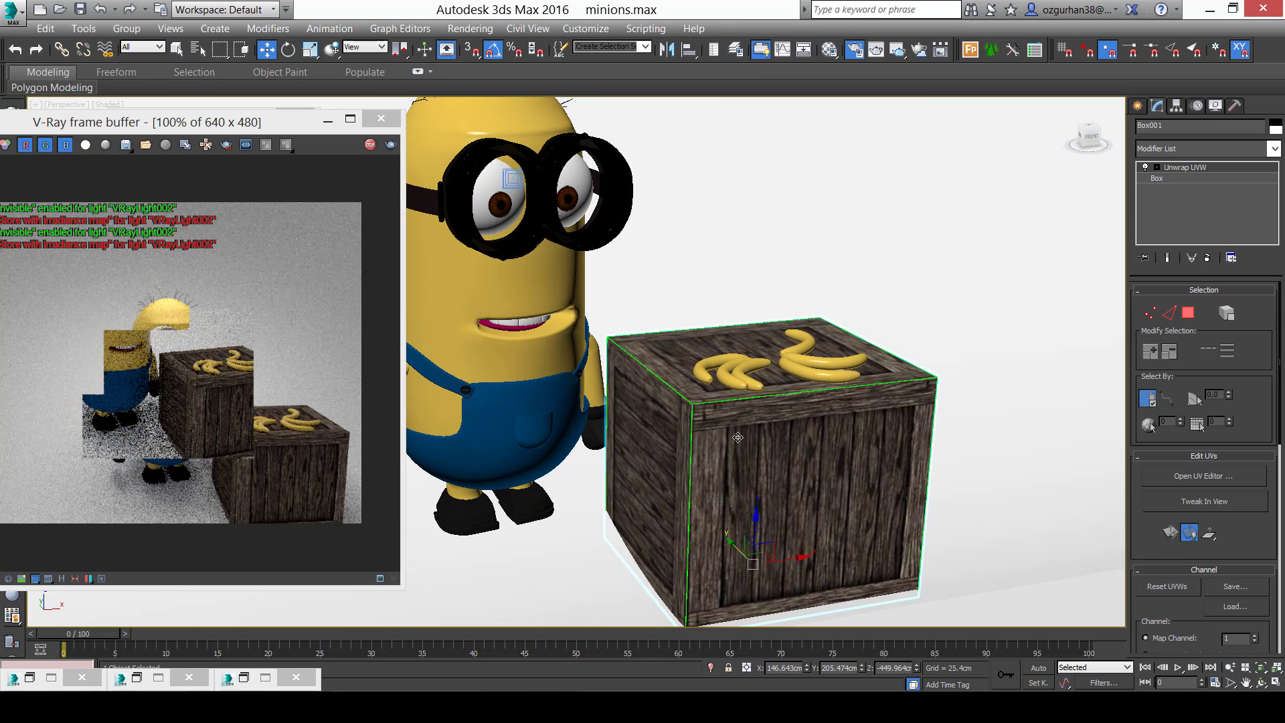
{"action": "middle_click_drag", "start_coordinate": [739, 376], "coordinate": [748, 388], "text": "alt"}
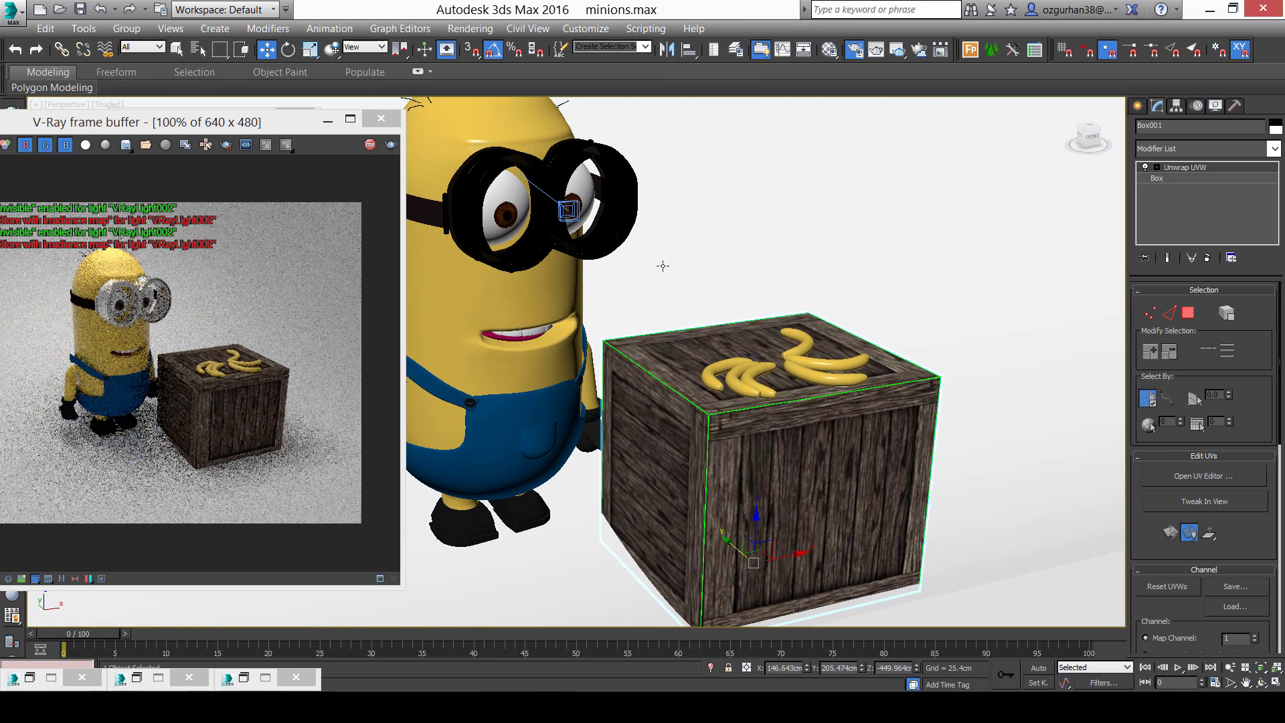
{"action": "key", "text": "F3"}
{"action": "left_click_drag", "start_coordinate": [691, 307], "coordinate": [955, 539]}
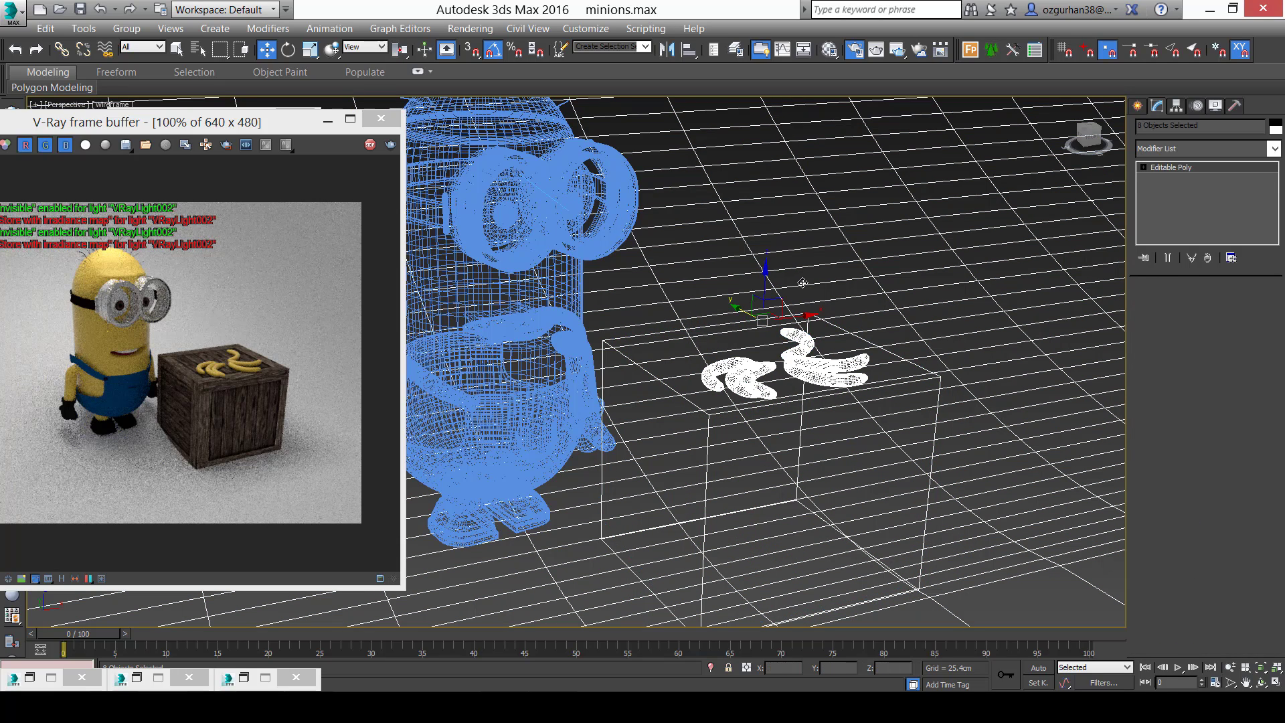
{"action": "left_click", "coordinate": [803, 284]}
{"action": "left_click", "coordinate": [797, 367]}
{"action": "key", "text": "F3"}
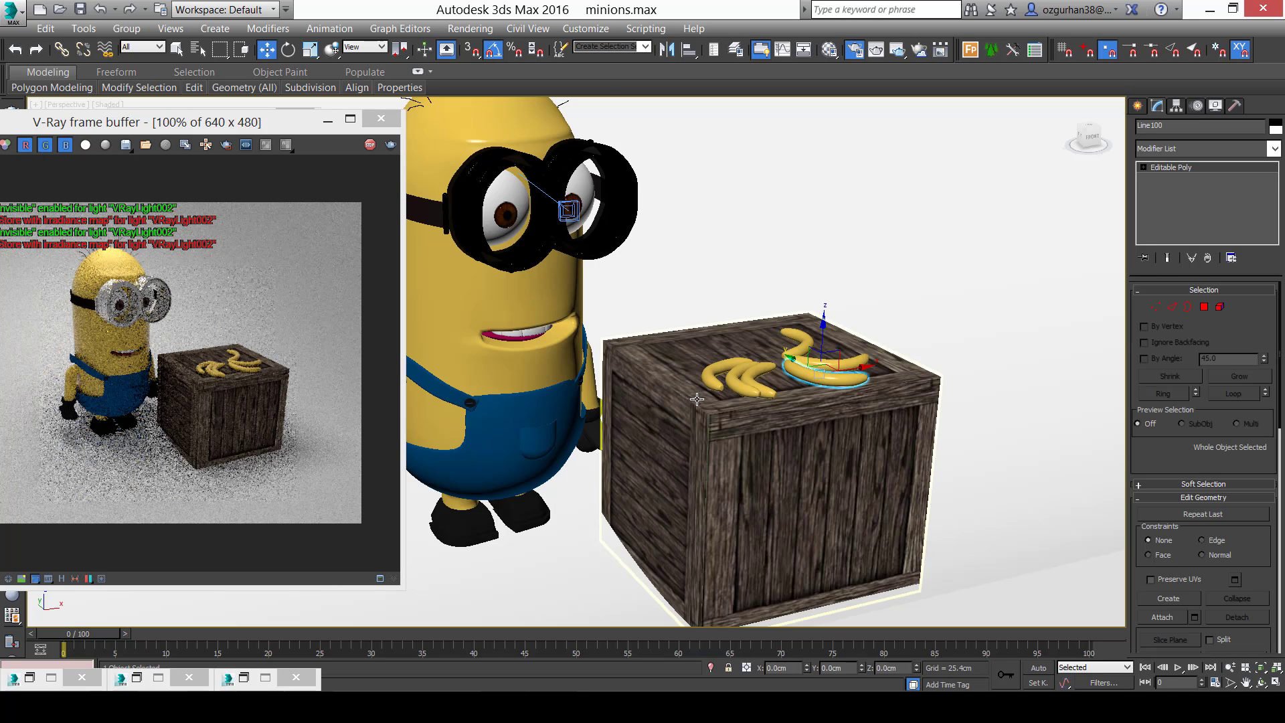
Select the minion's tongue and bring up the Dil material for editing.
{"action": "middle_click_drag", "start_coordinate": [697, 396], "coordinate": [674, 375], "text": "alt"}
{"action": "scroll", "coordinate": [582, 317], "scroll_direction": "up", "scroll_amount": 2}
{"action": "middle_click_drag", "start_coordinate": [546, 315], "coordinate": [659, 381]}
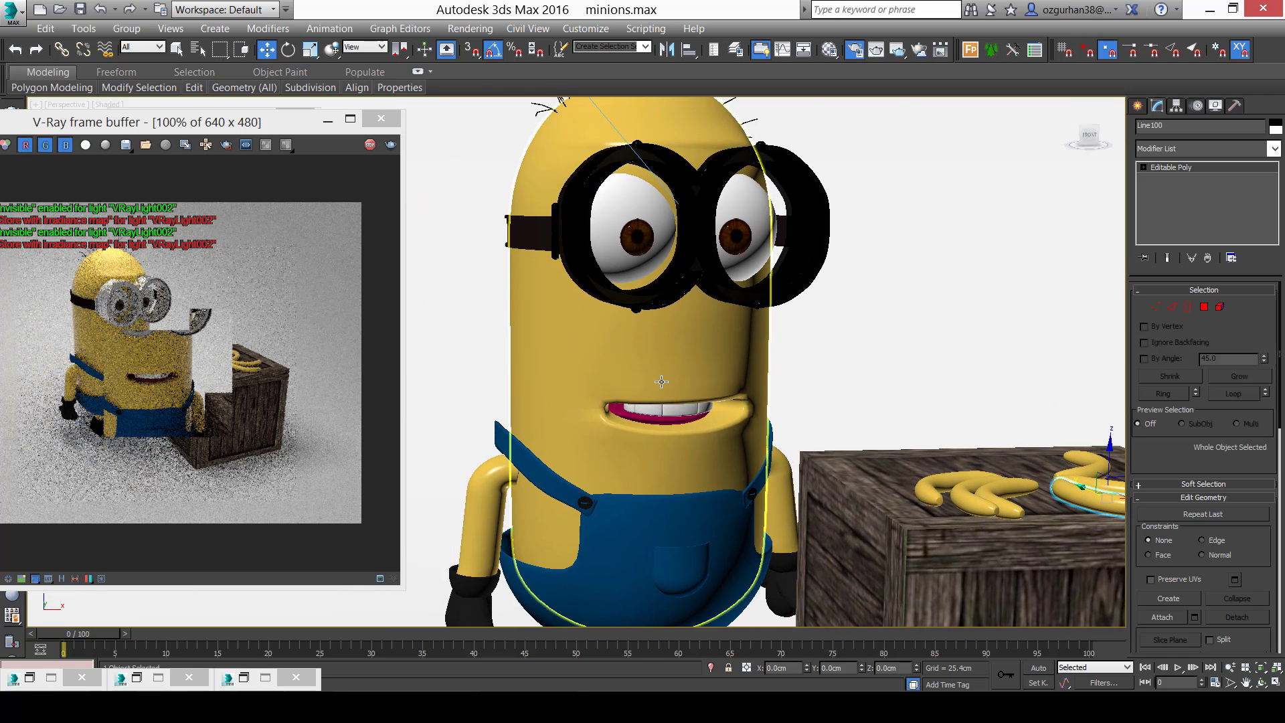
{"action": "scroll", "coordinate": [660, 382], "scroll_direction": "up", "scroll_amount": 2}
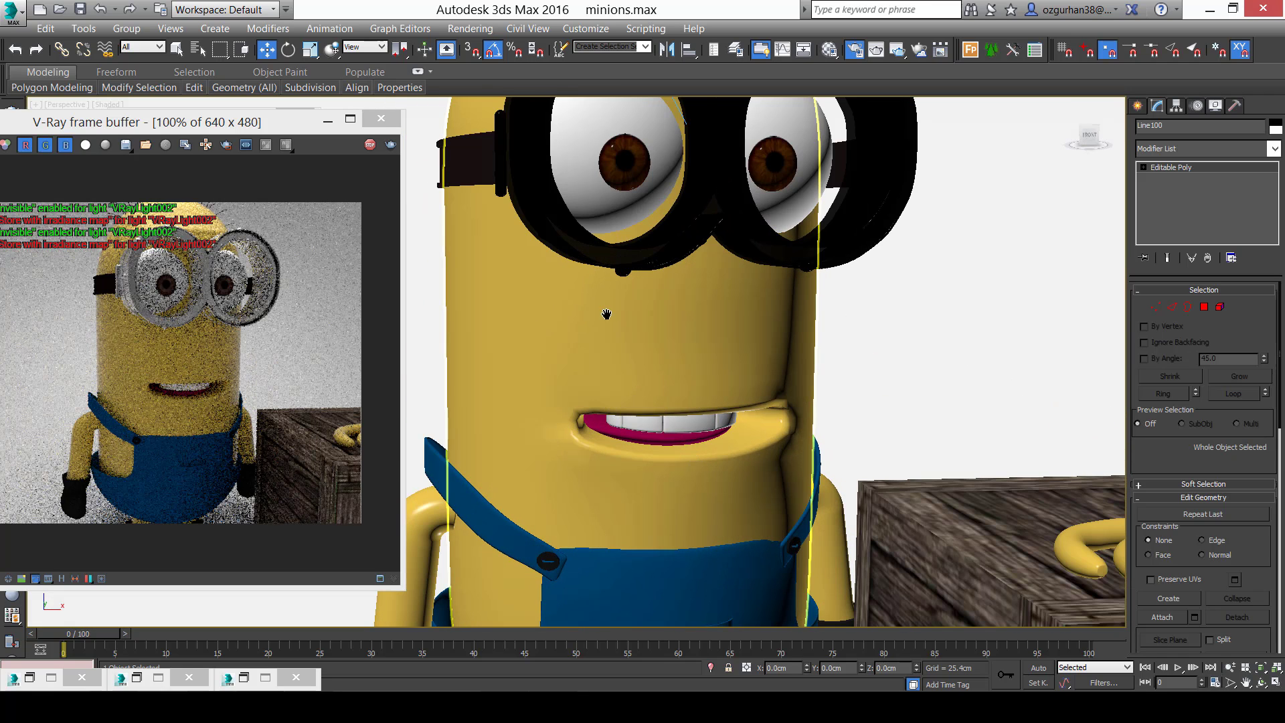
{"action": "middle_click_drag", "start_coordinate": [606, 309], "coordinate": [592, 351]}
{"action": "left_click", "coordinate": [636, 469]}
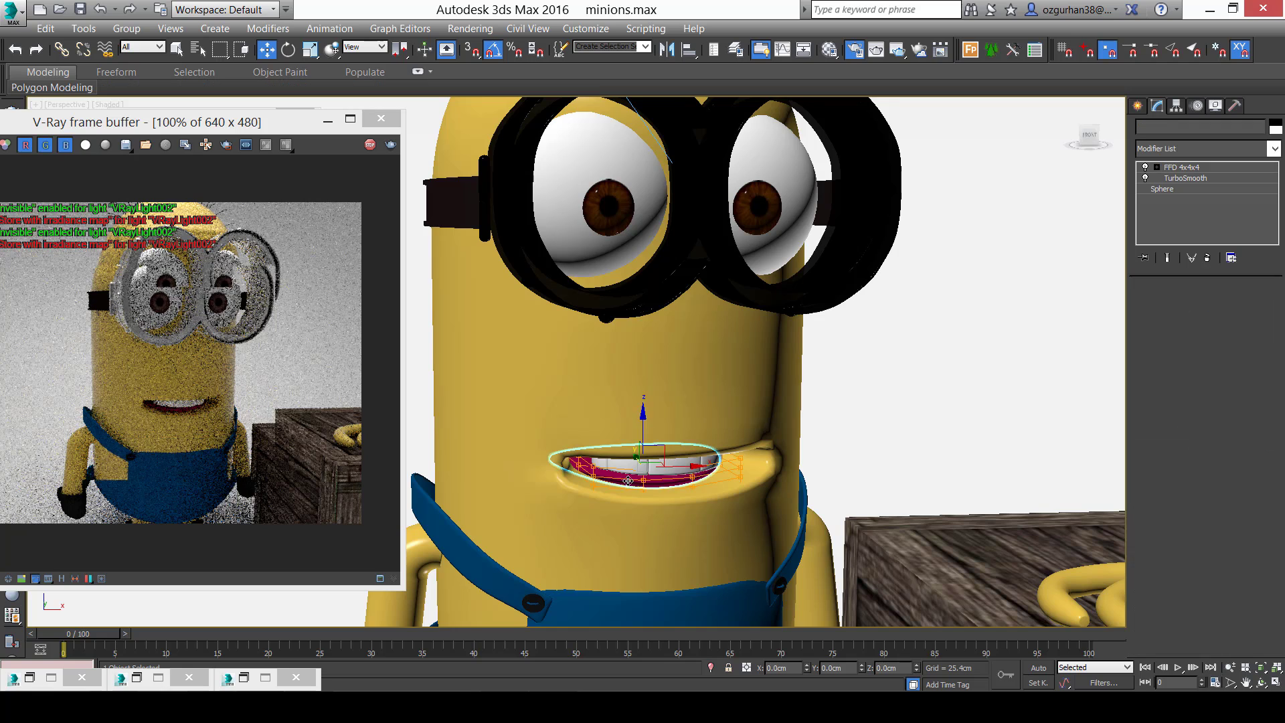
{"action": "middle_click_drag", "start_coordinate": [636, 469], "coordinate": [639, 479], "text": "alt"}
{"action": "key", "text": "m"}
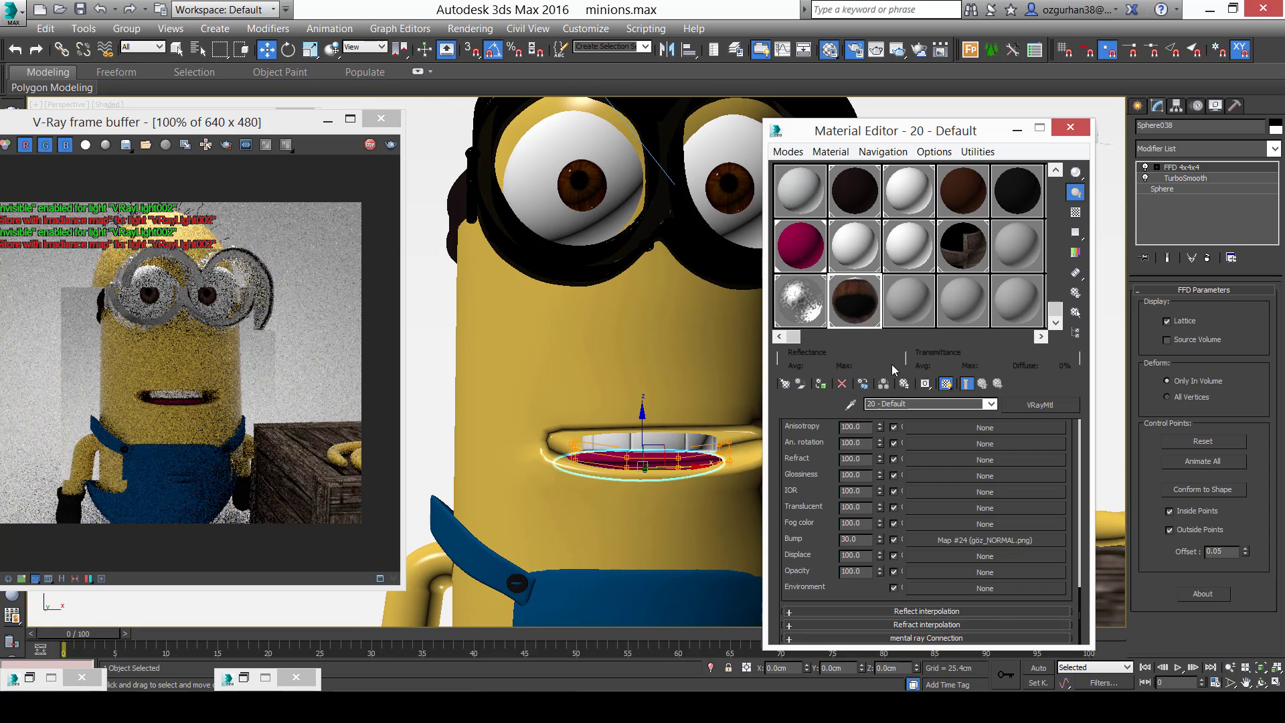
{"action": "left_click", "coordinate": [796, 235]}
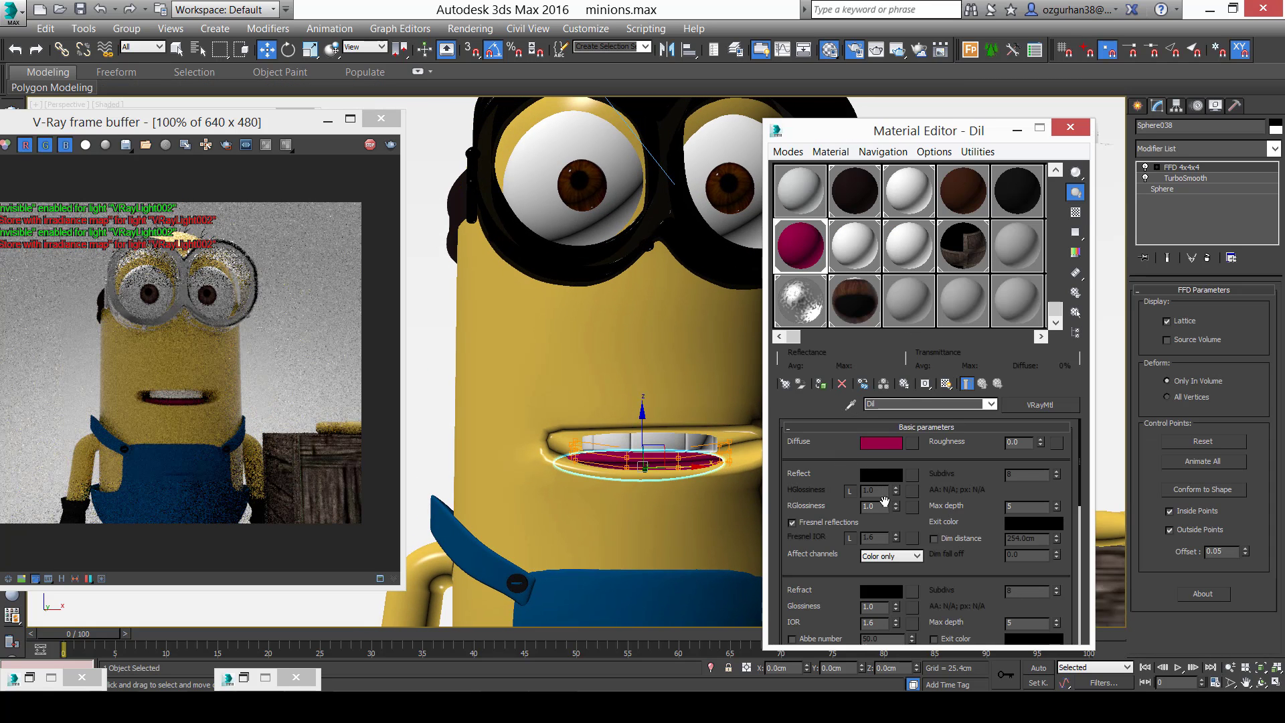
Give the Dil material a light grey reflection colour and 0.75 reflection glossiness, and minimize the Material Editor.
{"action": "left_click", "coordinate": [882, 473]}
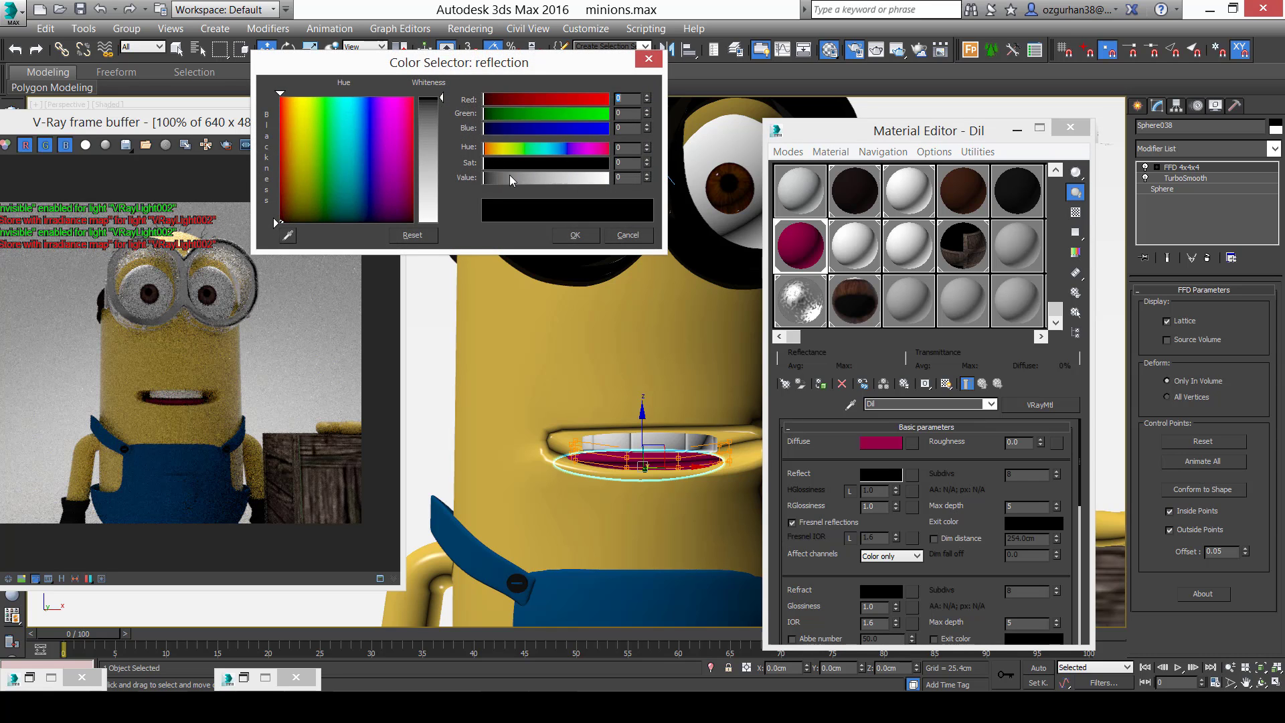
{"action": "left_click_drag", "start_coordinate": [511, 179], "coordinate": [561, 179]}
{"action": "left_click", "coordinate": [575, 235]}
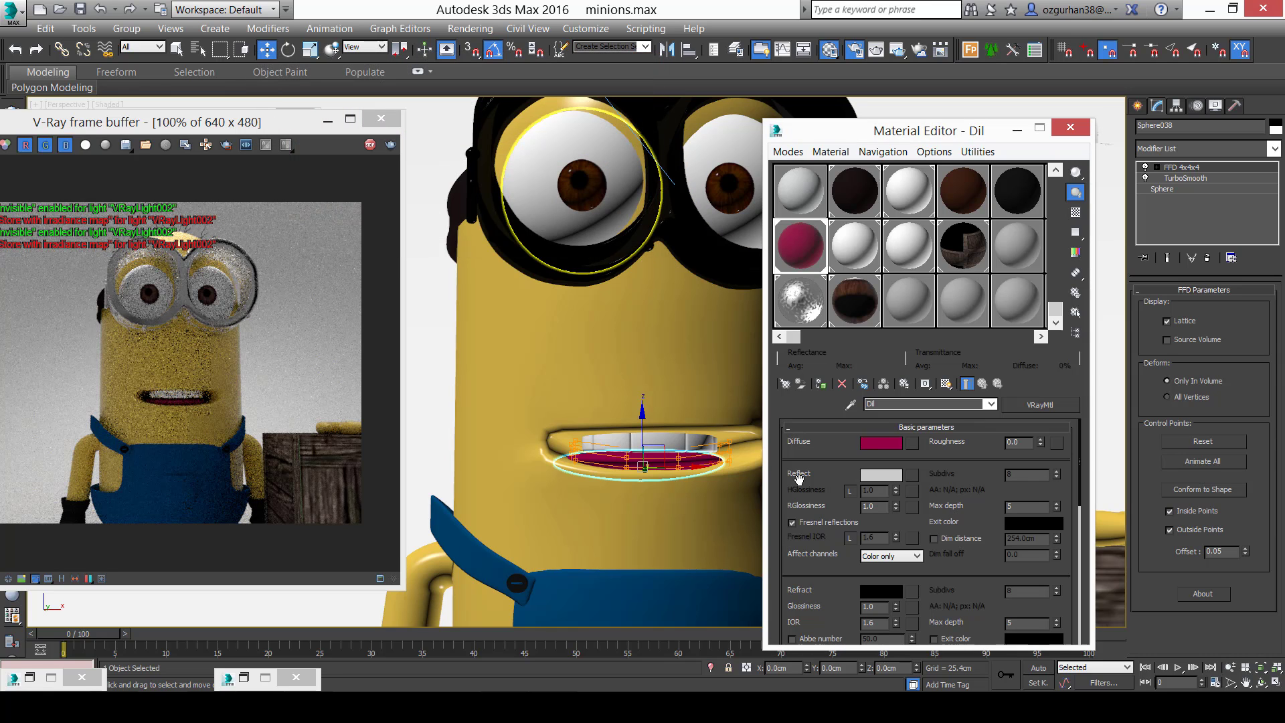
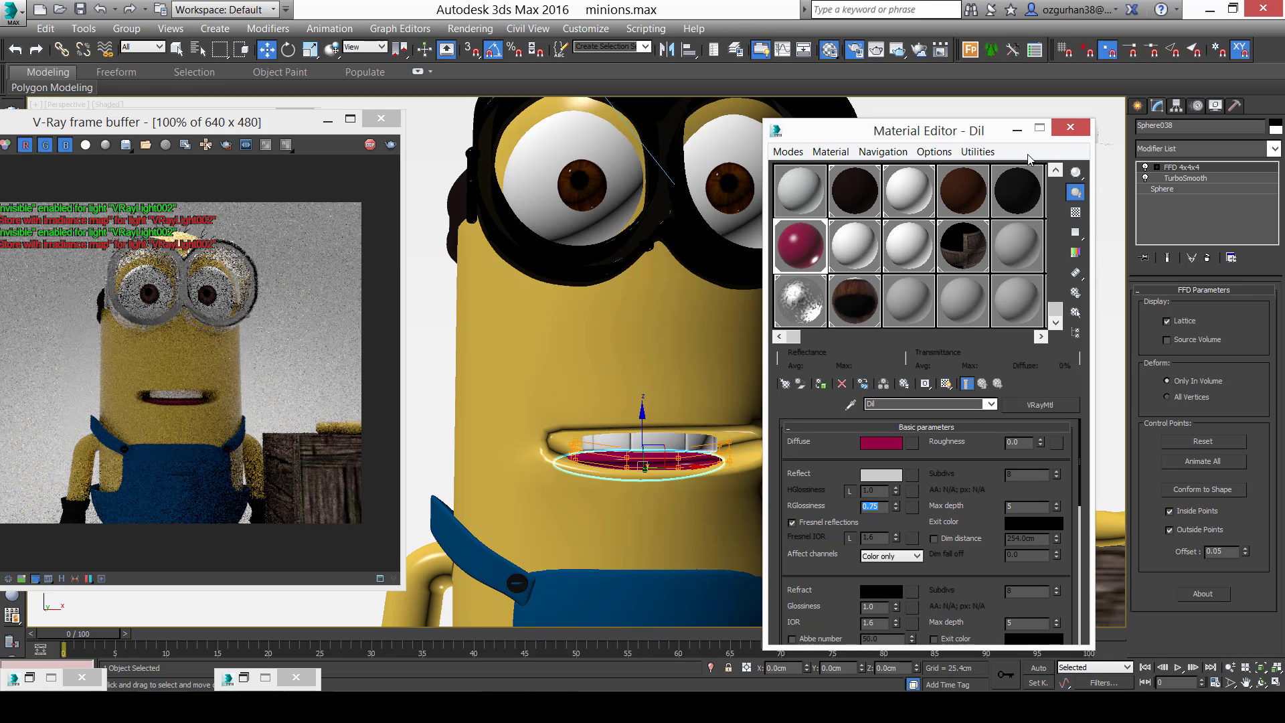
{"action": "left_click", "coordinate": [1017, 130]}
Select the front tooth ChamferBox001 inside the minion's mouth.
{"action": "middle_click_drag", "start_coordinate": [707, 361], "coordinate": [738, 384], "text": "alt"}
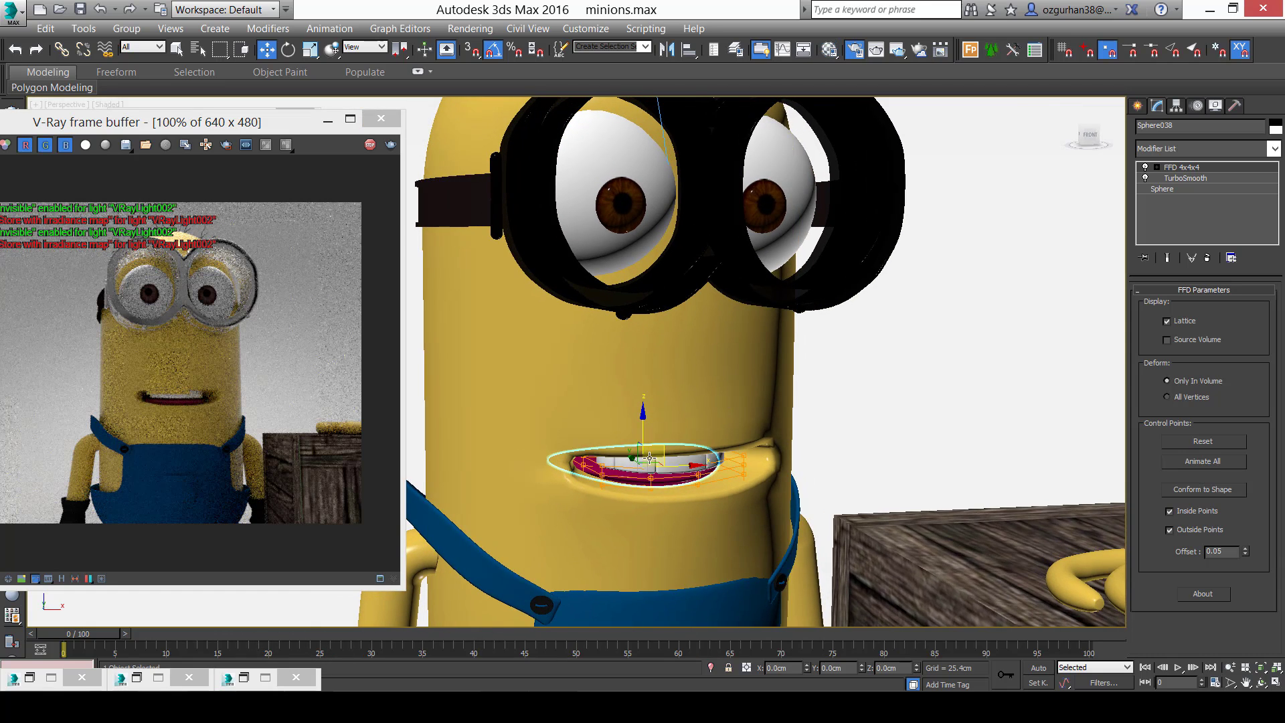
{"action": "scroll", "coordinate": [649, 457], "scroll_direction": "up", "scroll_amount": 2}
{"action": "scroll", "coordinate": [636, 382], "scroll_direction": "up", "scroll_amount": 3}
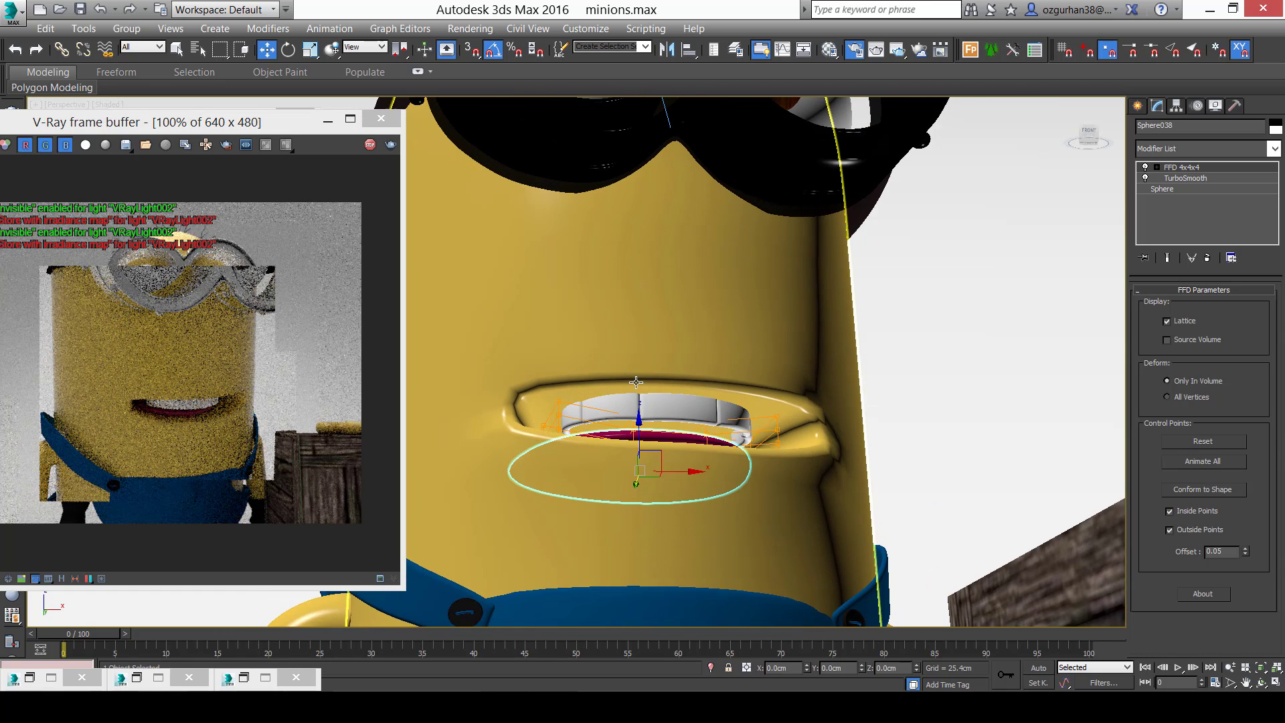
{"action": "scroll", "coordinate": [636, 382], "scroll_direction": "up", "scroll_amount": 2}
{"action": "left_click", "coordinate": [617, 413]}
{"action": "middle_click_drag", "start_coordinate": [603, 412], "coordinate": [809, 406], "text": "alt"}
{"action": "left_click", "coordinate": [754, 428]}
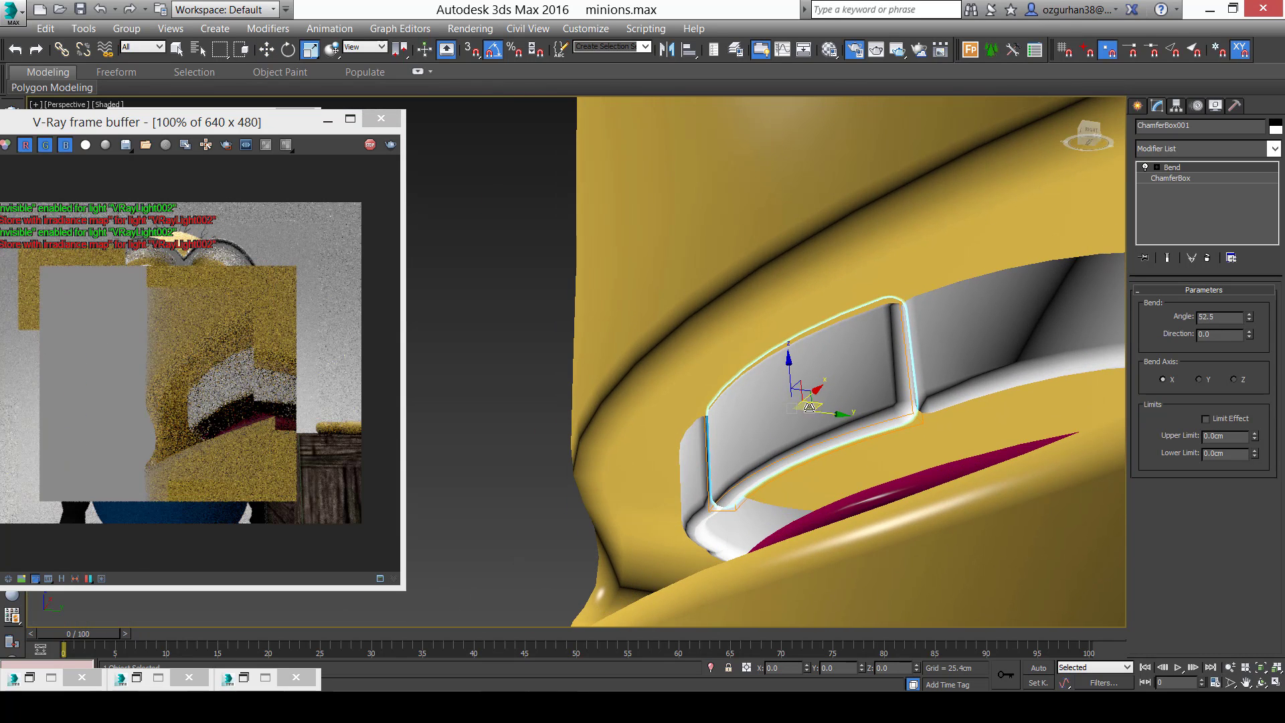
Try to thicken the selected front tooth with the Scale tool.
{"action": "left_click_drag", "start_coordinate": [739, 402], "coordinate": [784, 393]}
{"action": "right_click", "coordinate": [784, 393]}
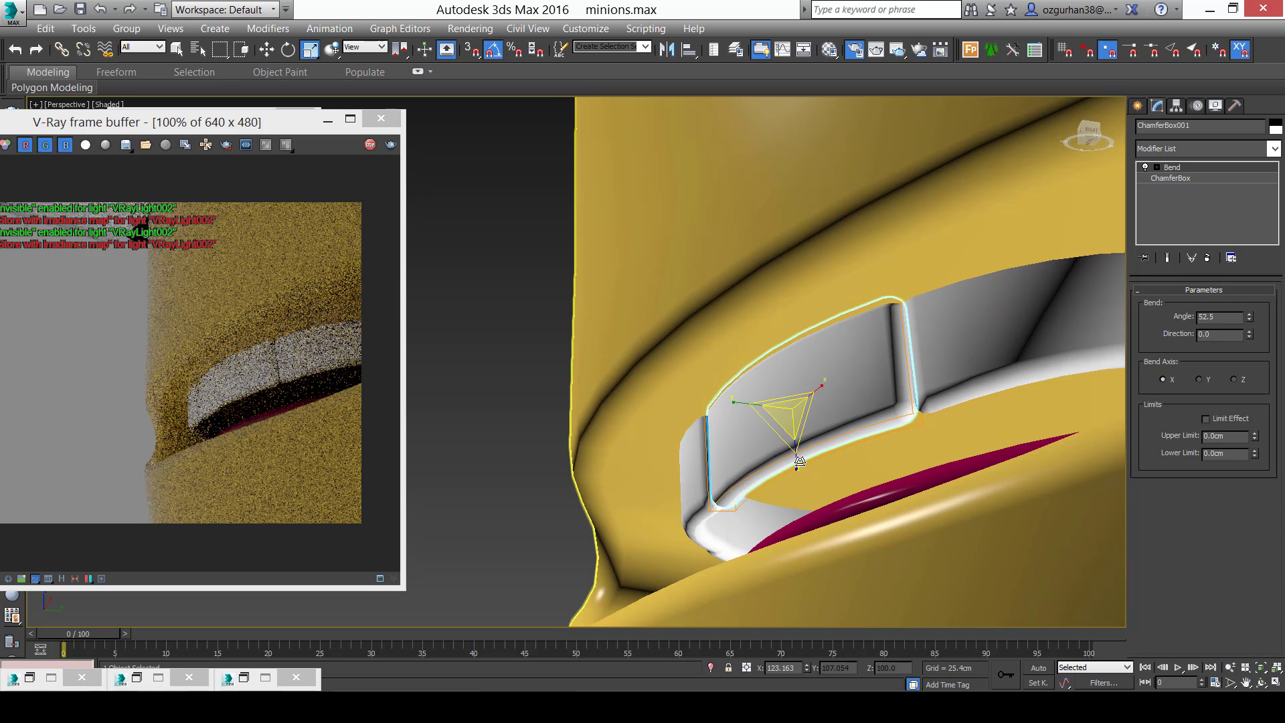
{"action": "left_click_drag", "start_coordinate": [804, 475], "coordinate": [798, 464]}
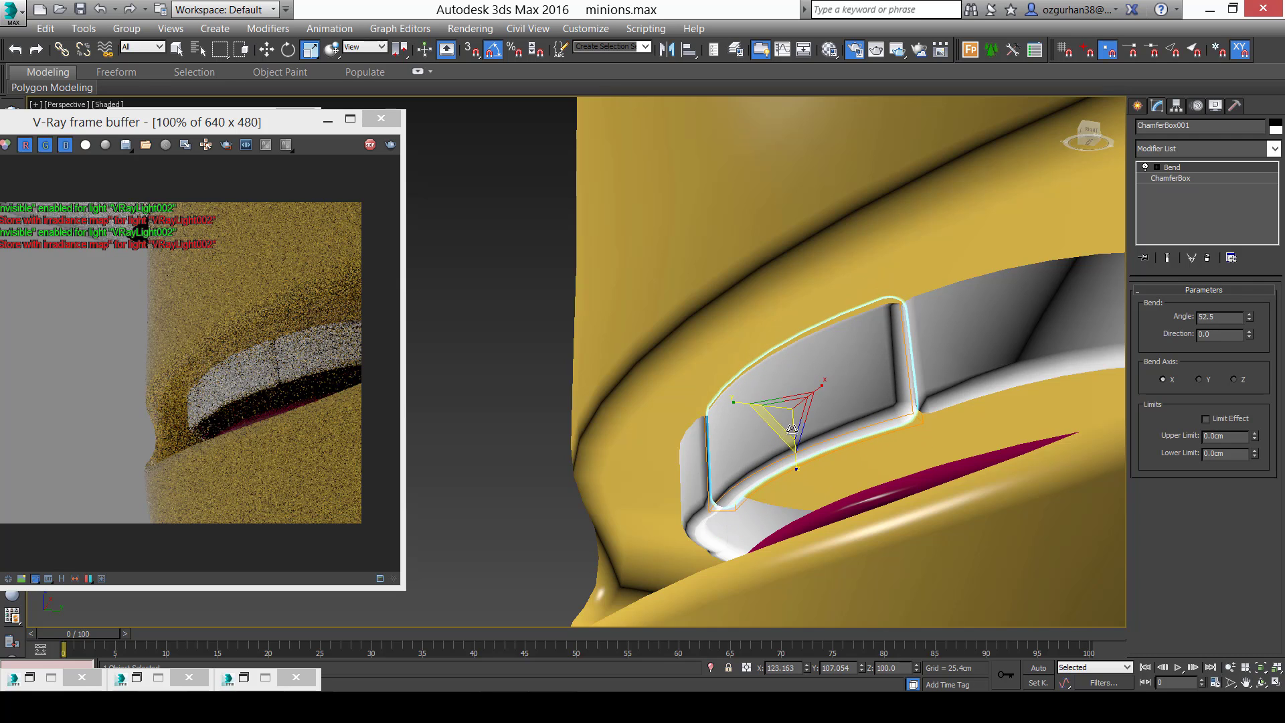
{"action": "middle_click_drag", "start_coordinate": [791, 430], "coordinate": [883, 388], "text": "alt"}
{"action": "scroll", "coordinate": [829, 453], "scroll_direction": "down", "scroll_amount": 1}
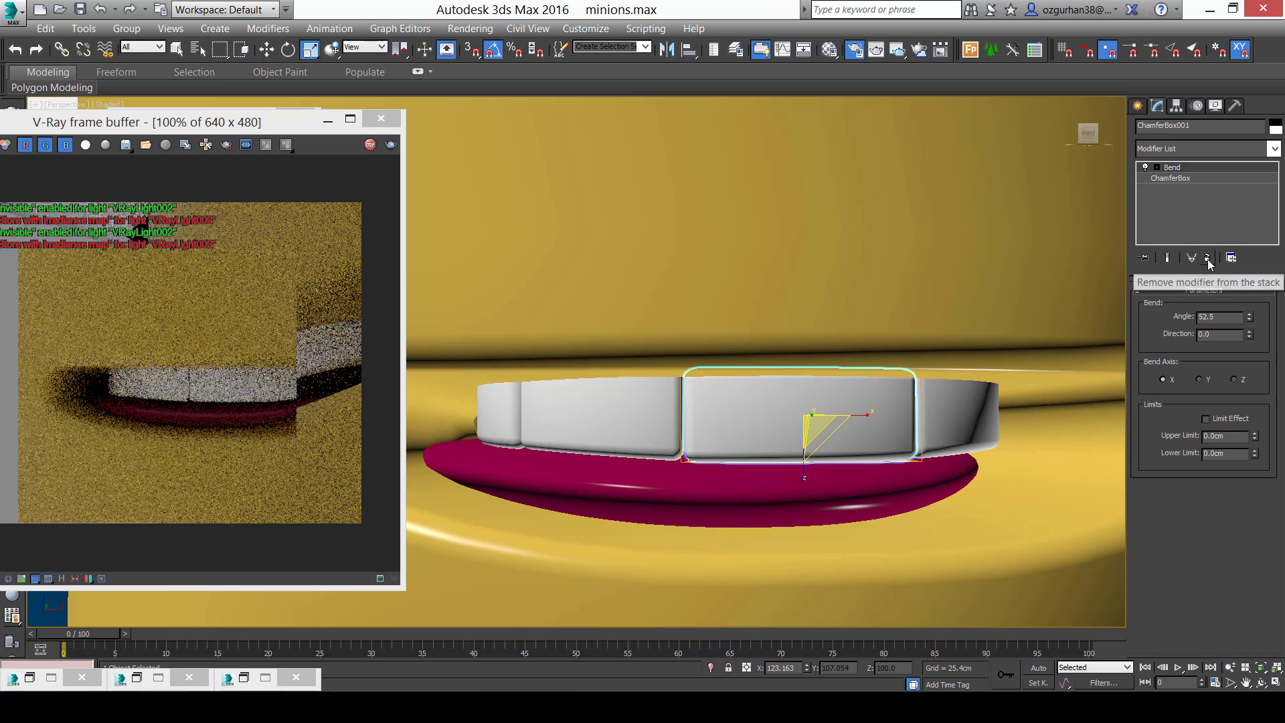
Show the base ChamferBox parameters of the front tooth beneath its Bend modifier.
{"action": "left_click", "coordinate": [1162, 183]}
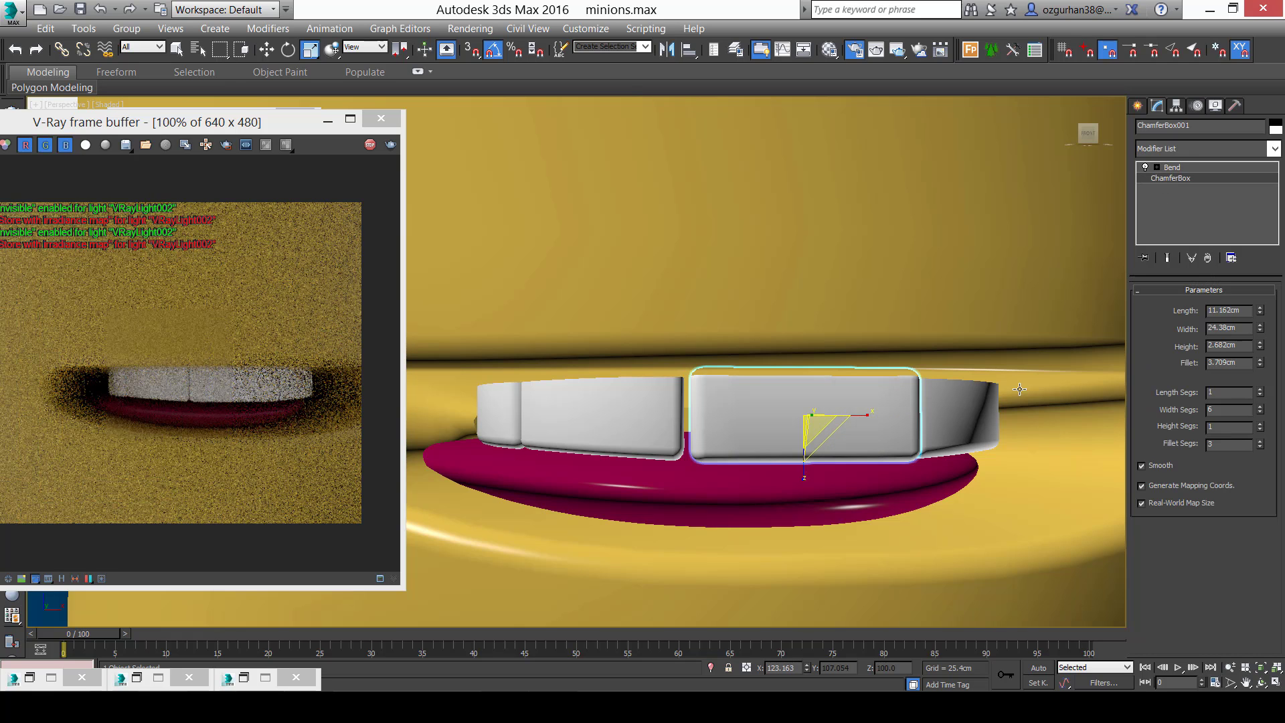
{"action": "middle_click_drag", "start_coordinate": [940, 402], "coordinate": [966, 366], "text": "alt"}
{"action": "scroll", "coordinate": [845, 419], "scroll_direction": "up", "scroll_amount": 2}
{"action": "middle_click_drag", "start_coordinate": [846, 419], "coordinate": [758, 410], "text": "alt"}
{"action": "left_click_drag", "start_coordinate": [727, 352], "coordinate": [805, 410]}
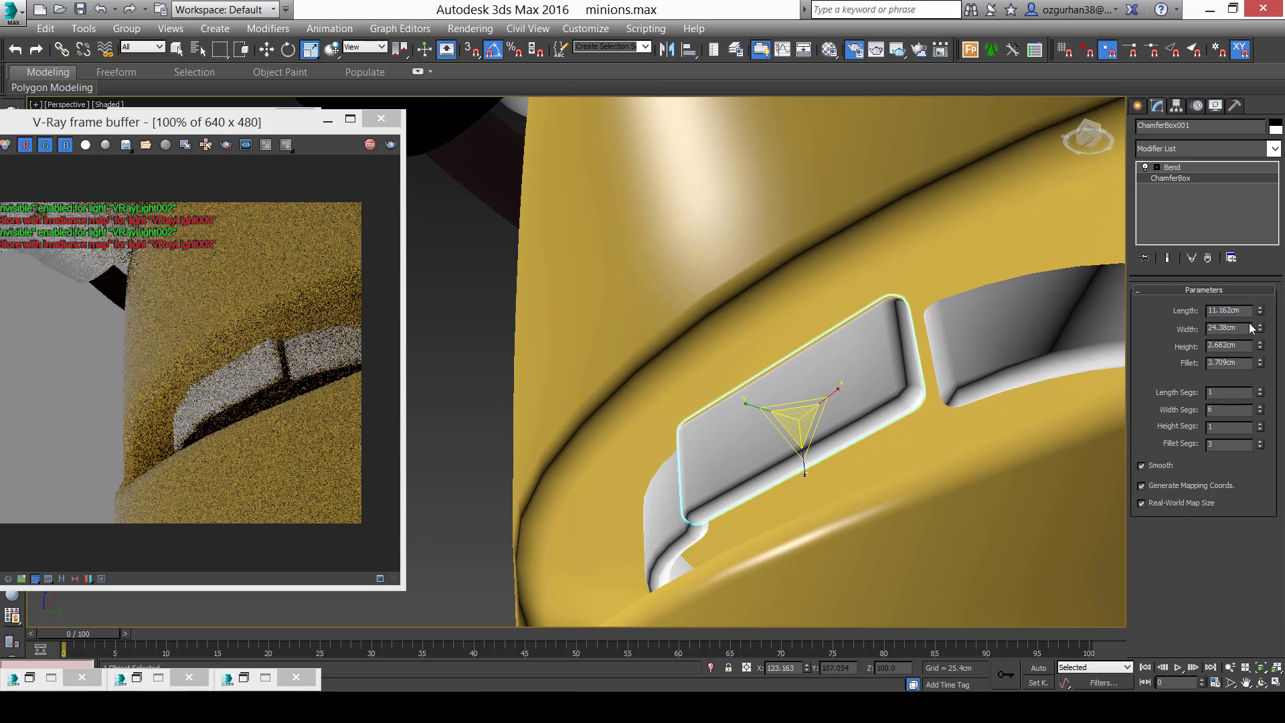
{"action": "left_click_drag", "start_coordinate": [1261, 333], "coordinate": [1219, 173]}
{"action": "key", "text": "ctrl+z"}
{"action": "key", "text": "ctrl+z"}
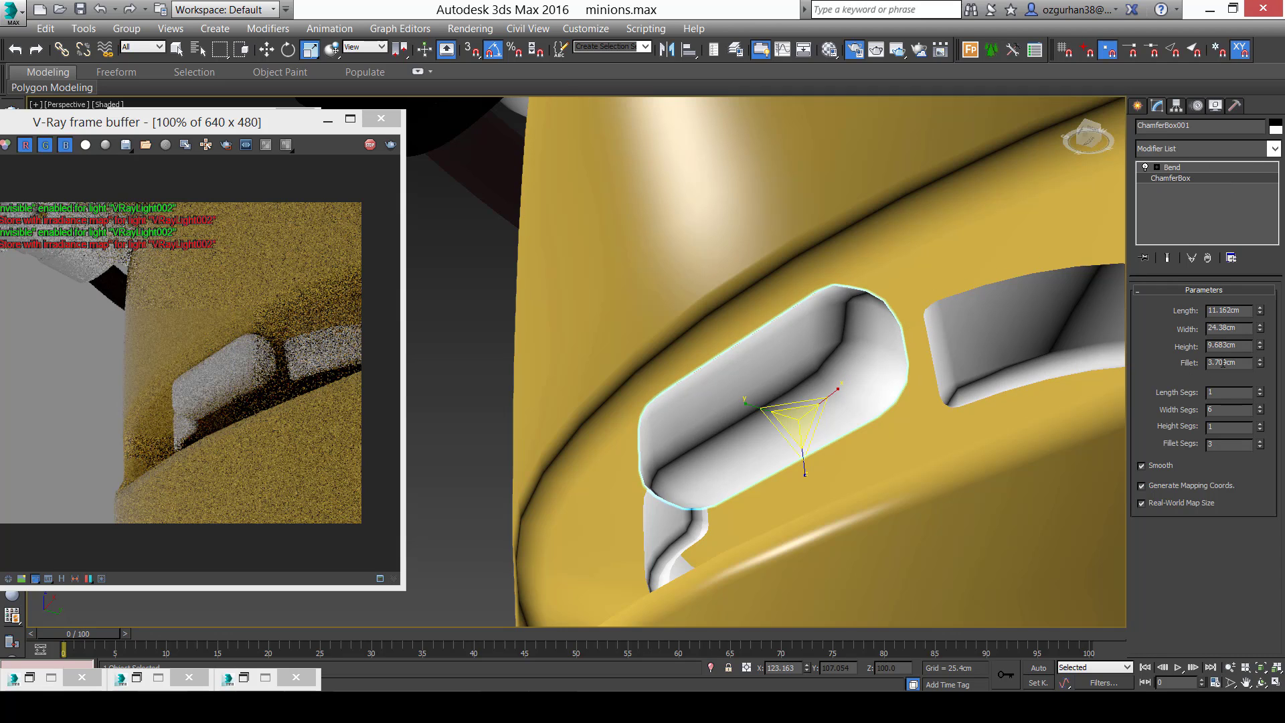
Set the front tooth's ChamferBox height to 10 cm and return to its Bend modifier.
{"action": "type", "text": "10"}
{"action": "key", "text": "Return"}
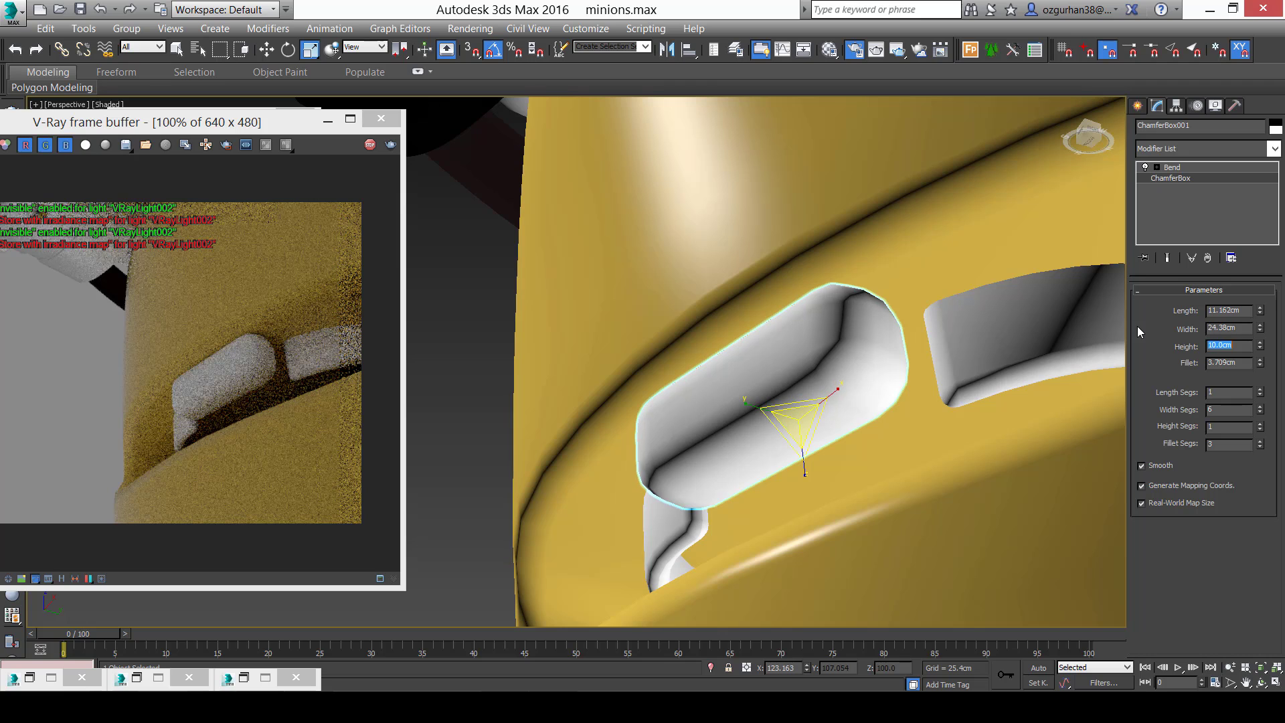
{"action": "left_click", "coordinate": [1207, 168]}
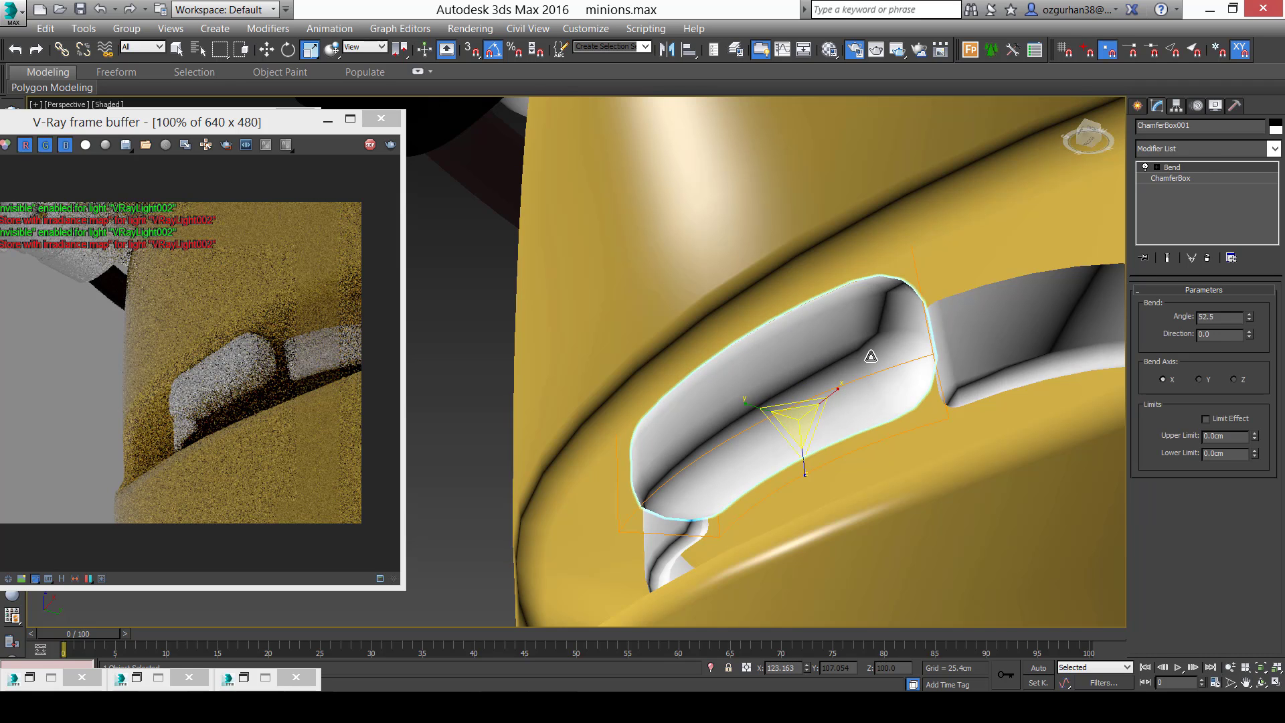
Set the base height of the adjacent tooth ChamferBox003 to 10 cm.
{"action": "middle_click_drag", "start_coordinate": [891, 346], "coordinate": [957, 402], "text": "alt"}
{"action": "left_click", "coordinate": [967, 407]}
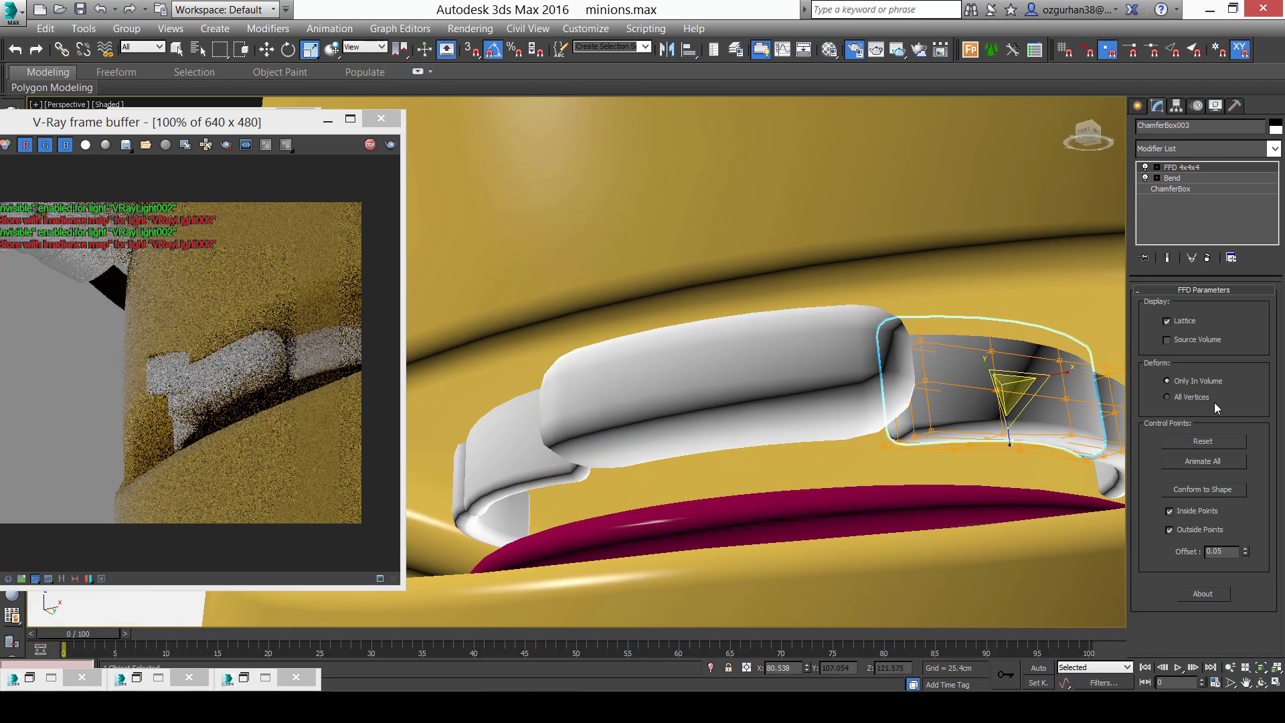
{"action": "left_click", "coordinate": [1185, 188]}
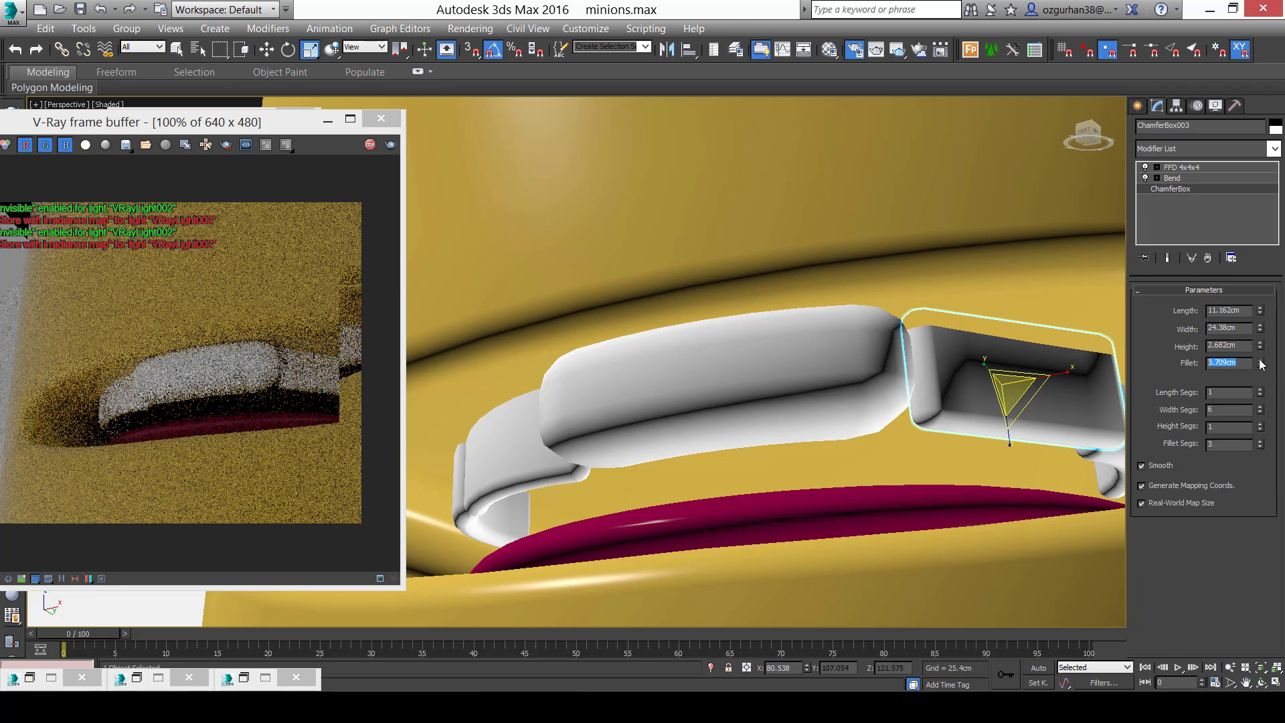
{"action": "type", "text": "10"}
{"action": "key", "text": "Return"}
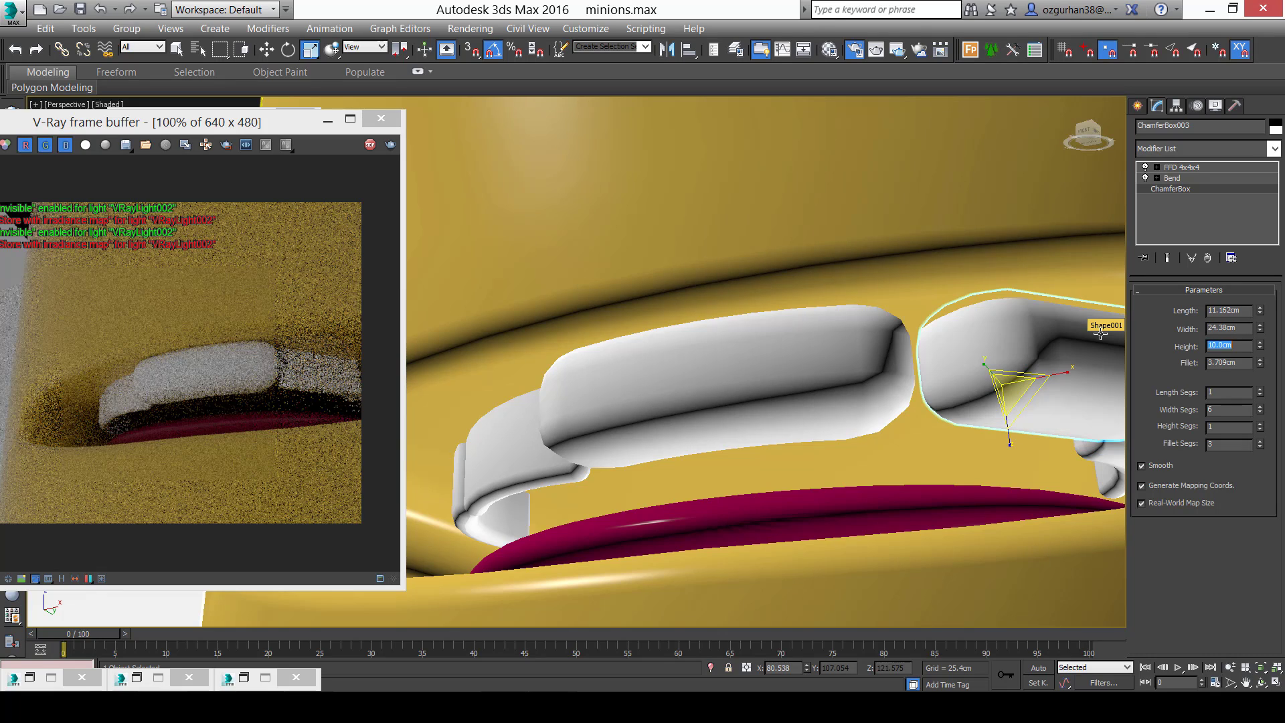
Set the base height of the tooth ChamferBox002 on the other side to 10 cm.
{"action": "middle_click_drag", "start_coordinate": [532, 379], "coordinate": [625, 395], "text": "alt"}
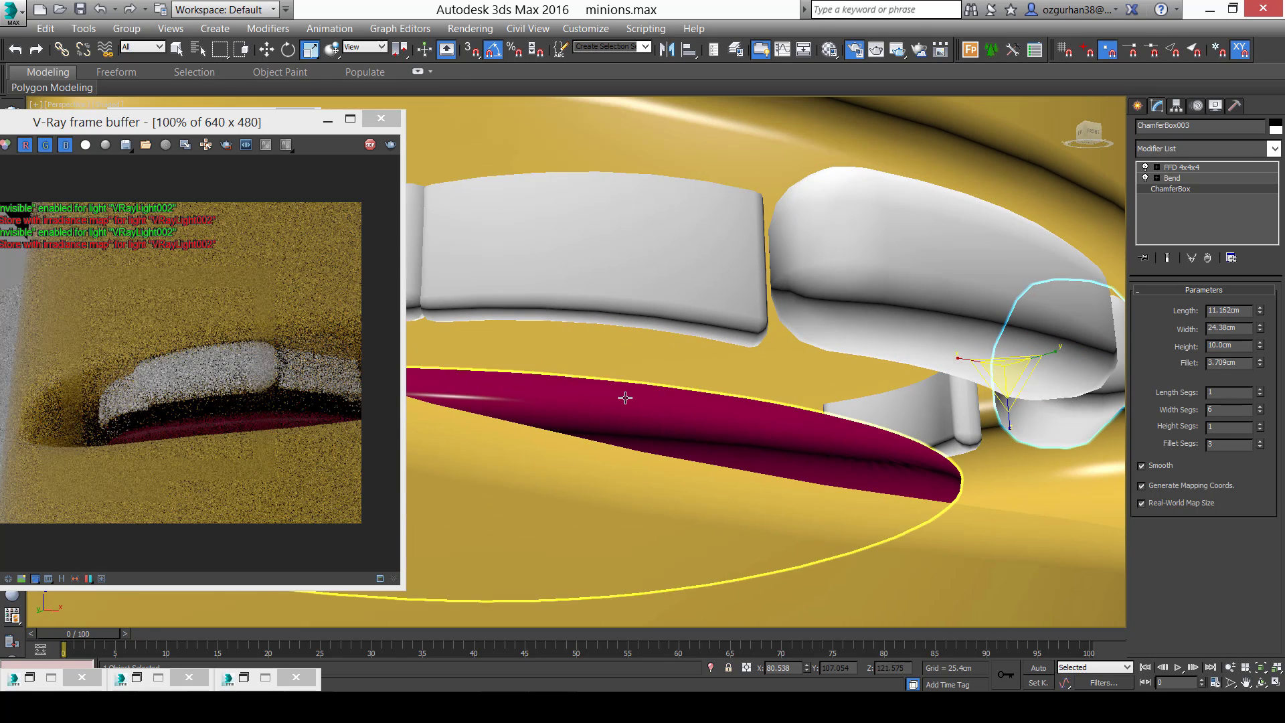
{"action": "left_click", "coordinate": [635, 278]}
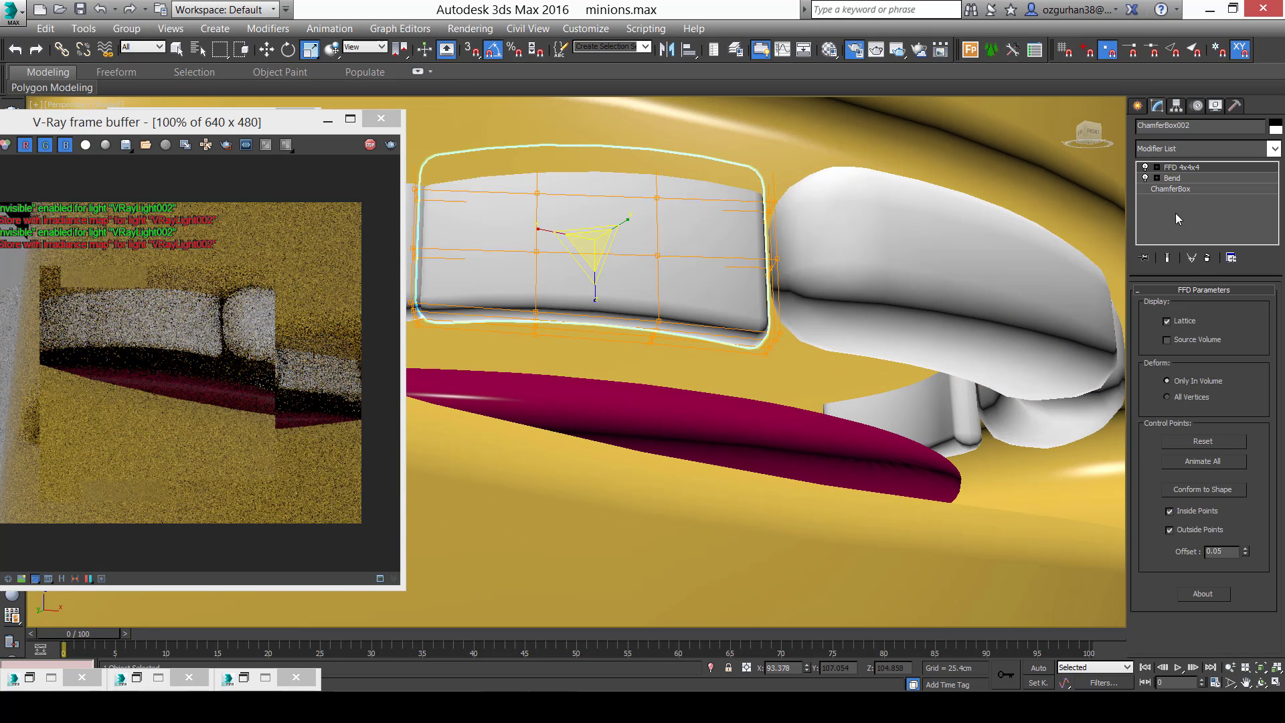
{"action": "left_click", "coordinate": [1178, 190]}
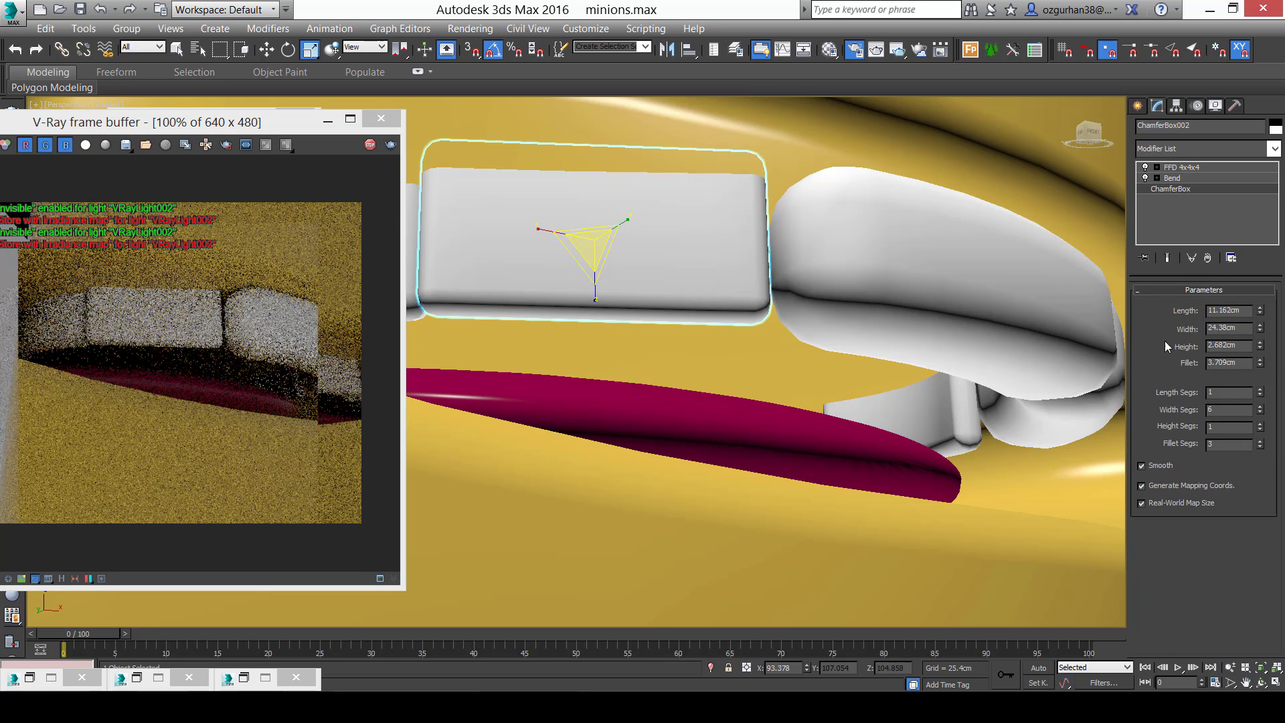
{"action": "left_click_drag", "start_coordinate": [1192, 343], "coordinate": [1124, 324]}
{"action": "type", "text": "10"}
{"action": "key", "text": "Return"}
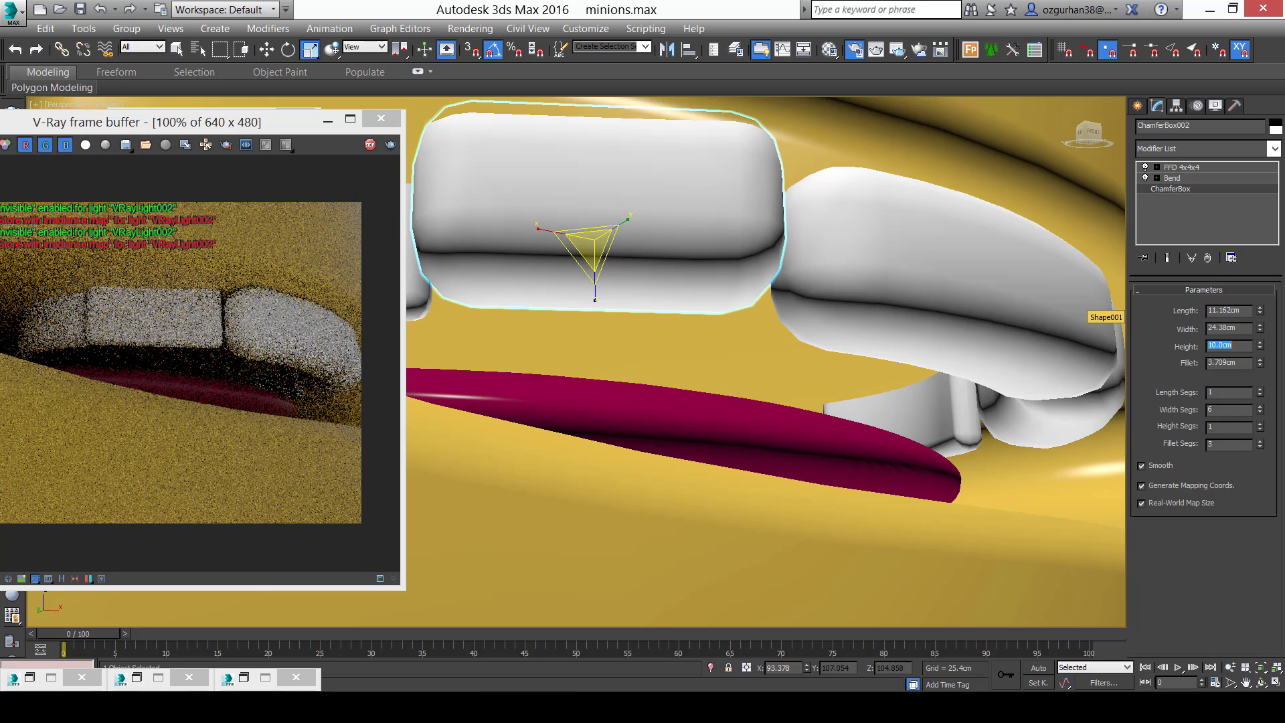
Set the base height of the outer tooth ChamferBox004 to 10 cm.
{"action": "middle_click_drag", "start_coordinate": [734, 318], "coordinate": [770, 324]}
{"action": "scroll", "coordinate": [770, 323], "scroll_direction": "down", "scroll_amount": 3}
{"action": "left_click", "coordinate": [516, 279]}
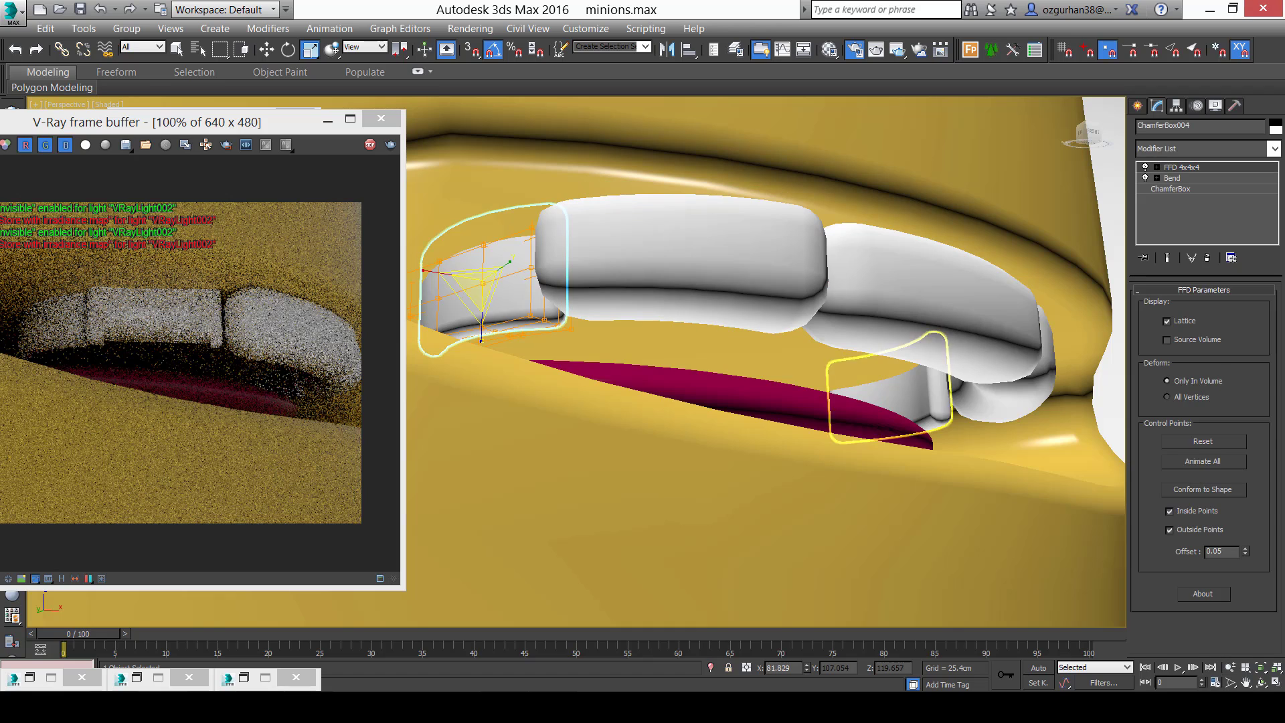
{"action": "left_click", "coordinate": [1188, 189]}
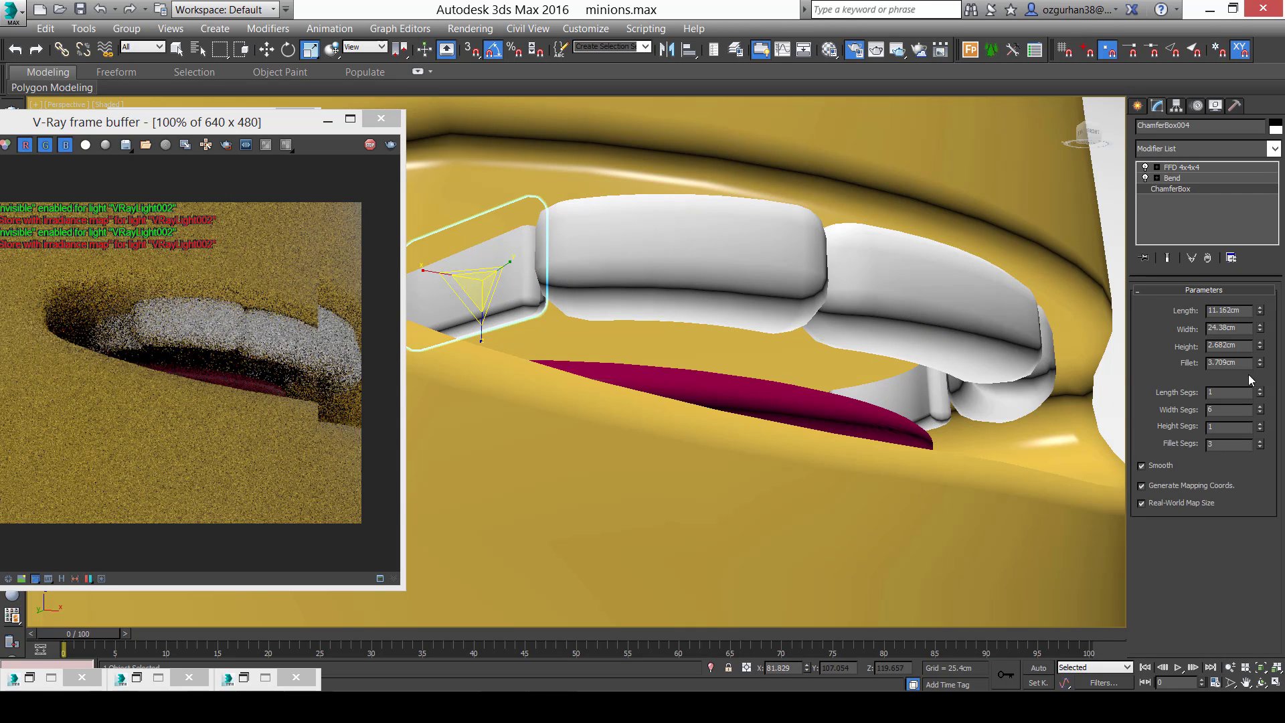
{"action": "type", "text": "10"}
{"action": "key", "text": "Return"}
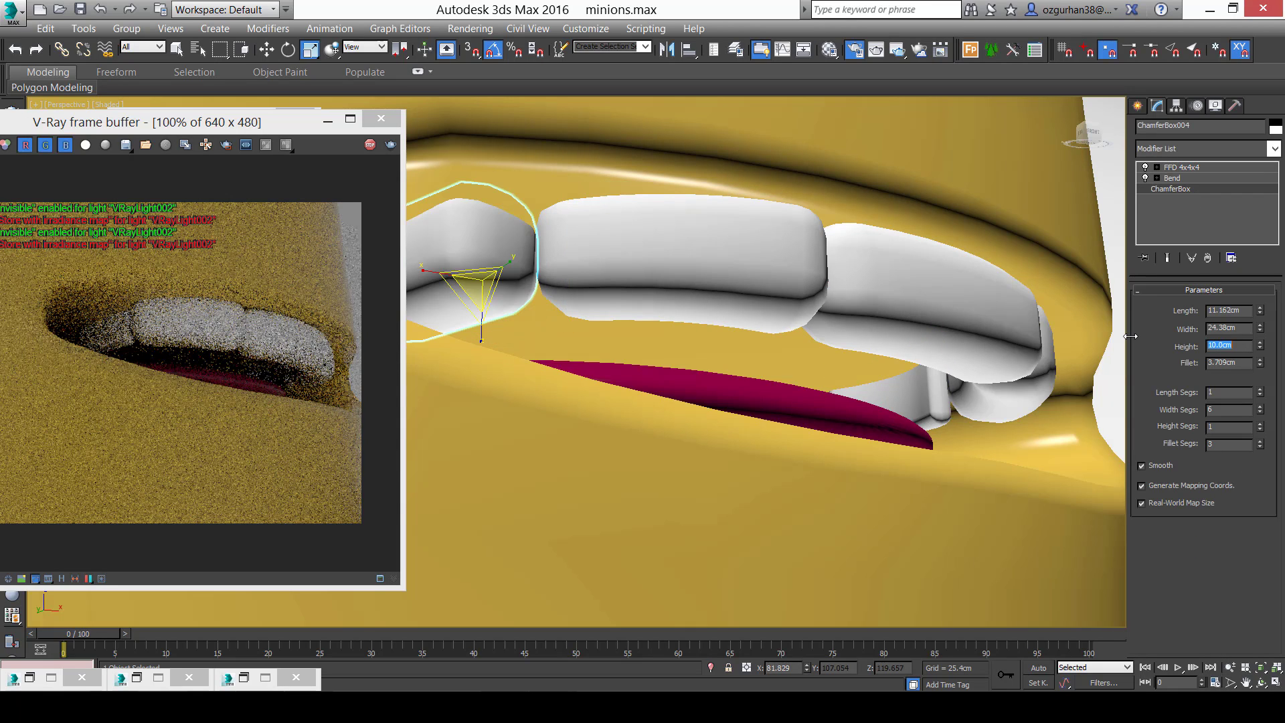
Set the base height of the outer tooth ChamferBox005 at the opposite mouth corner to 10 cm.
{"action": "scroll", "coordinate": [732, 356], "scroll_direction": "down", "scroll_amount": 8}
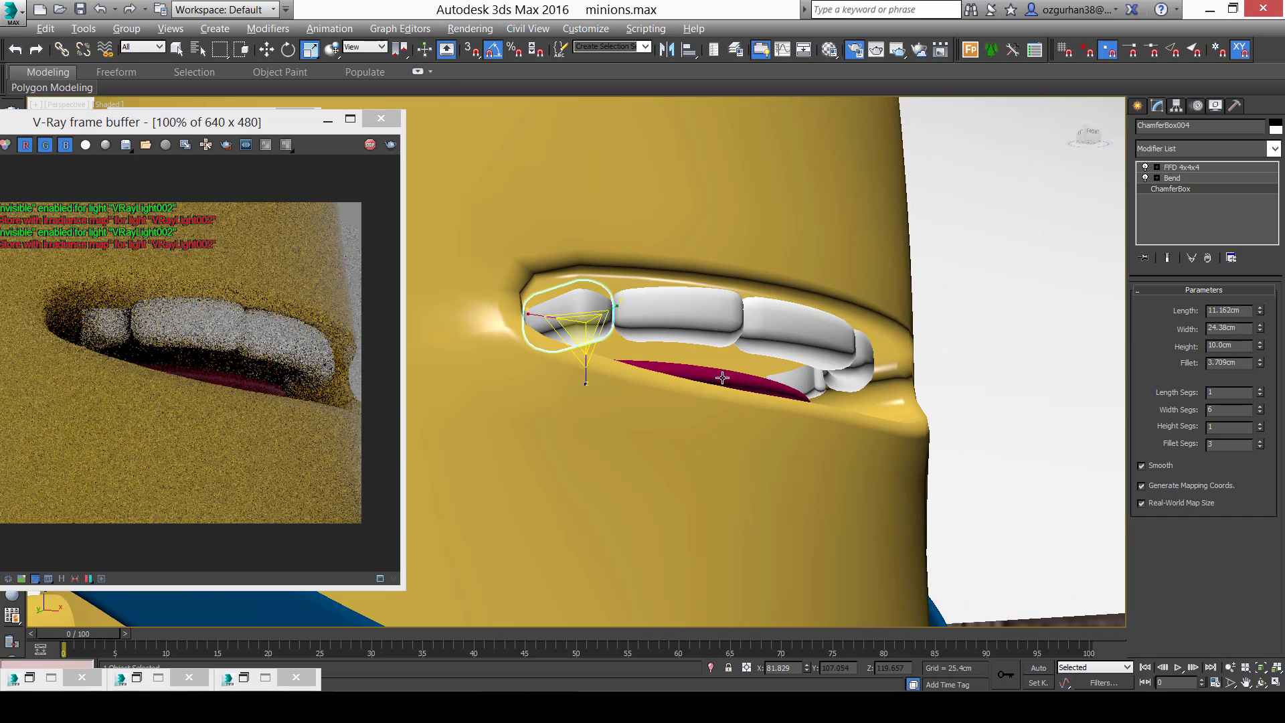
{"action": "scroll", "coordinate": [805, 378], "scroll_direction": "up", "scroll_amount": 8}
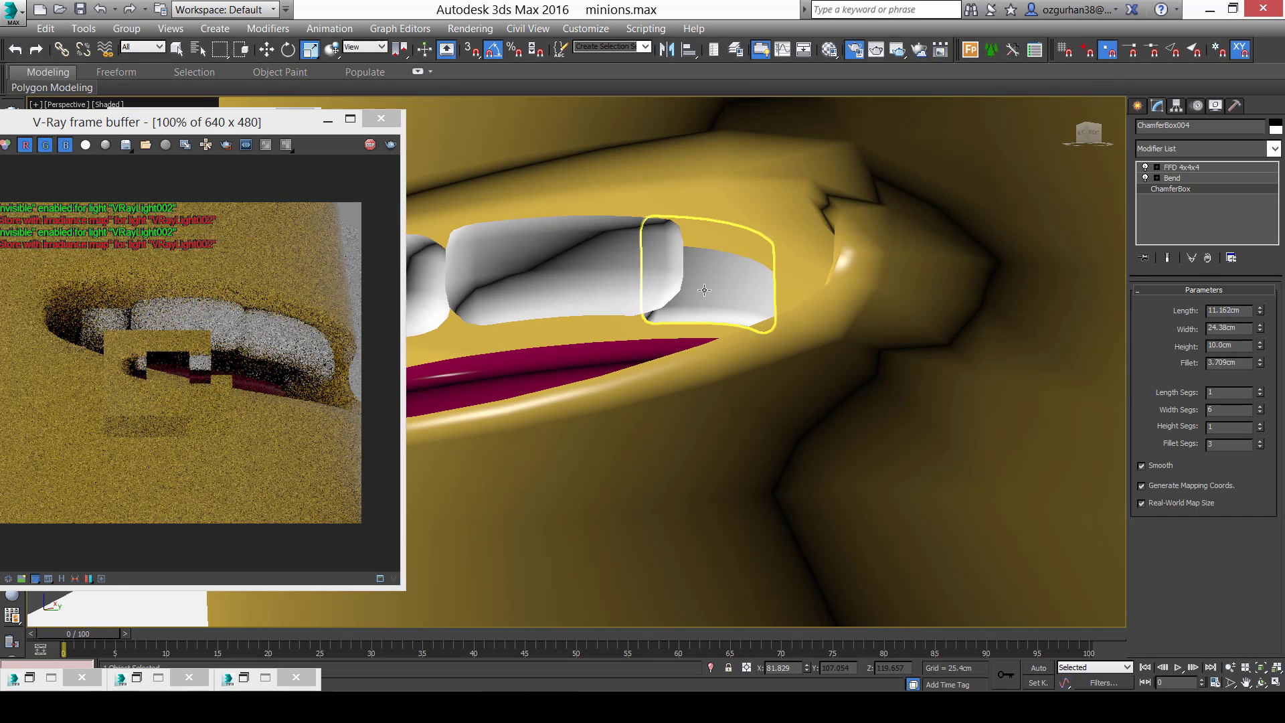
{"action": "left_click", "coordinate": [742, 301]}
{"action": "left_click", "coordinate": [1191, 188]}
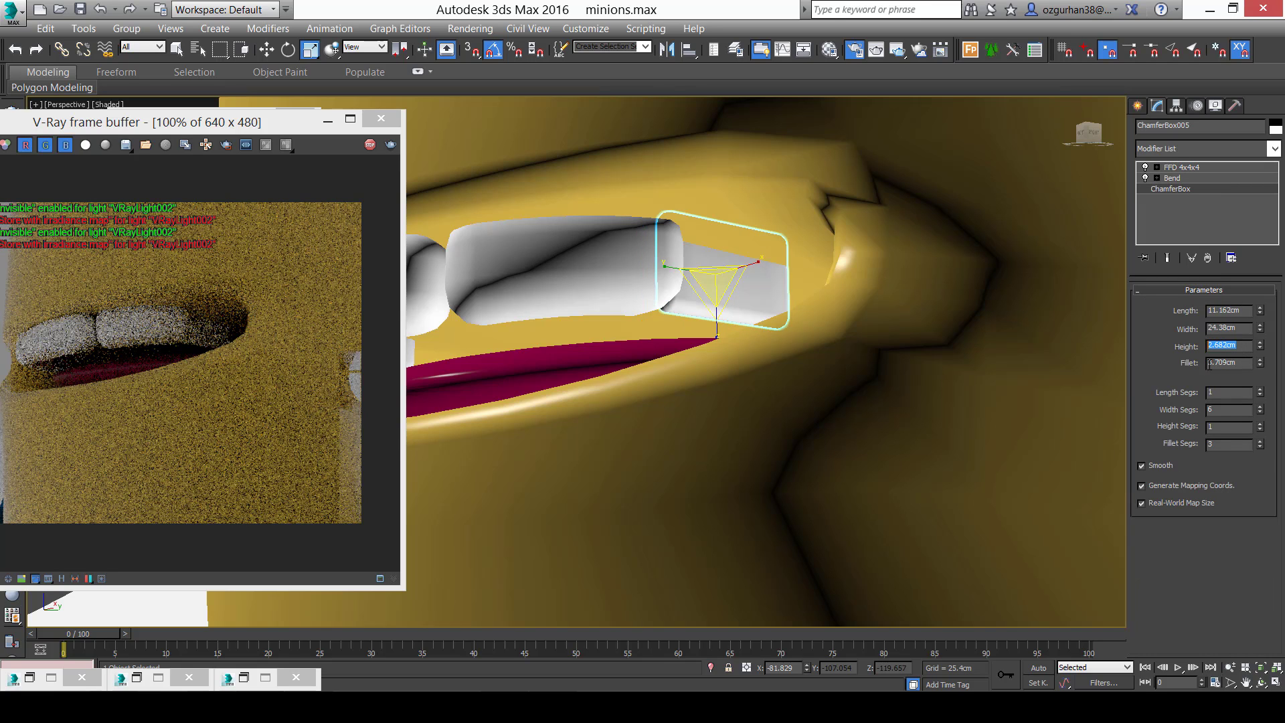
{"action": "type", "text": "10"}
{"action": "key", "text": "Return"}
{"action": "scroll", "coordinate": [1022, 423], "scroll_direction": "down", "scroll_amount": 10}
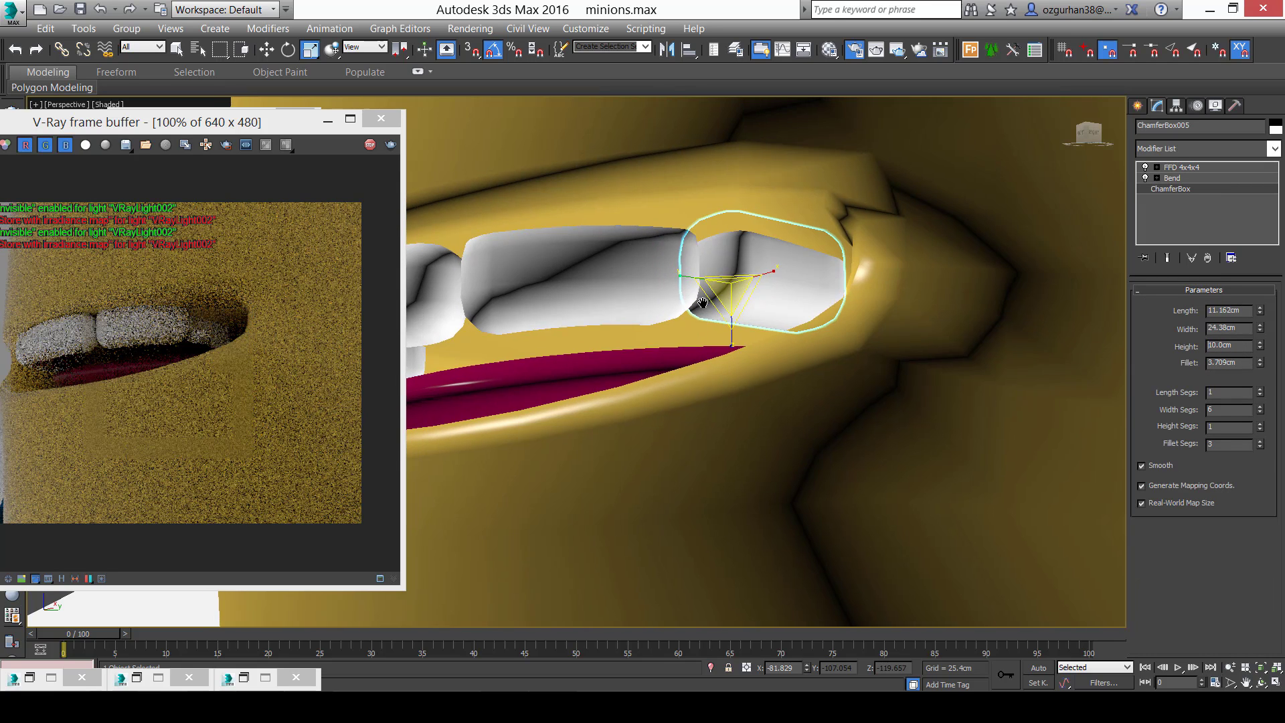
{"action": "scroll", "coordinate": [848, 397], "scroll_direction": "down", "scroll_amount": 5}
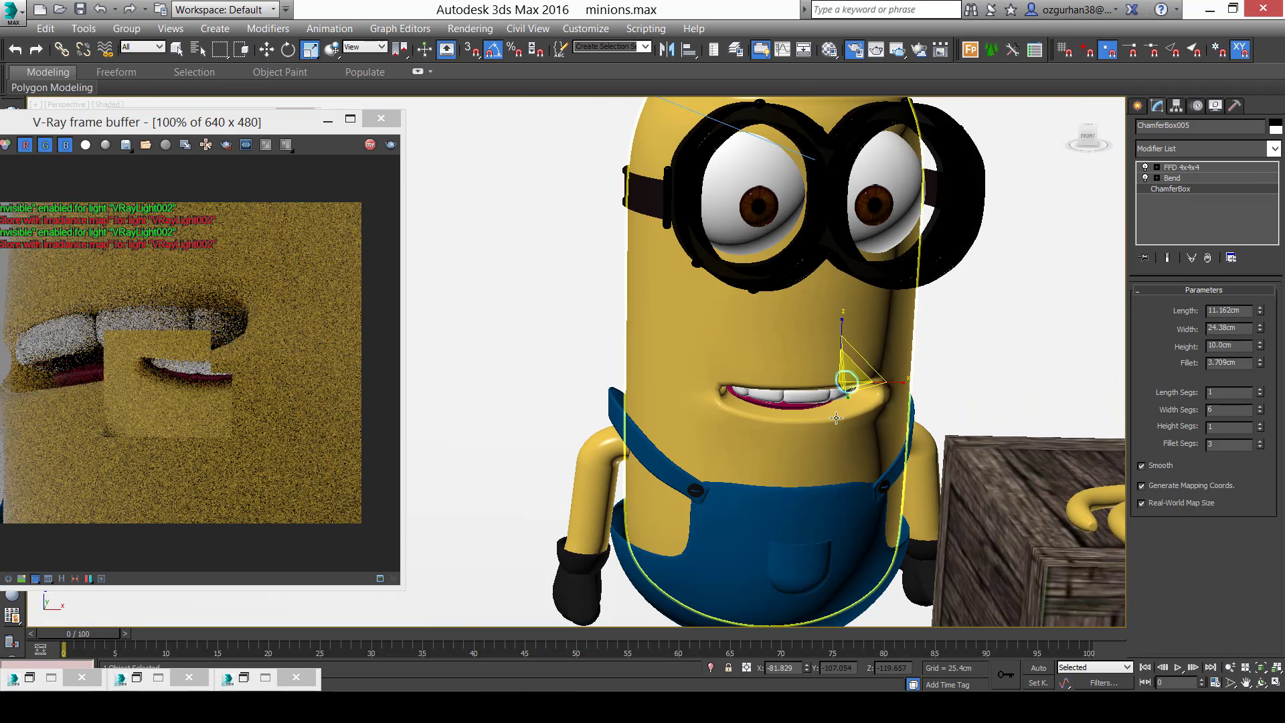
{"action": "middle_click_drag", "start_coordinate": [812, 427], "coordinate": [718, 429]}
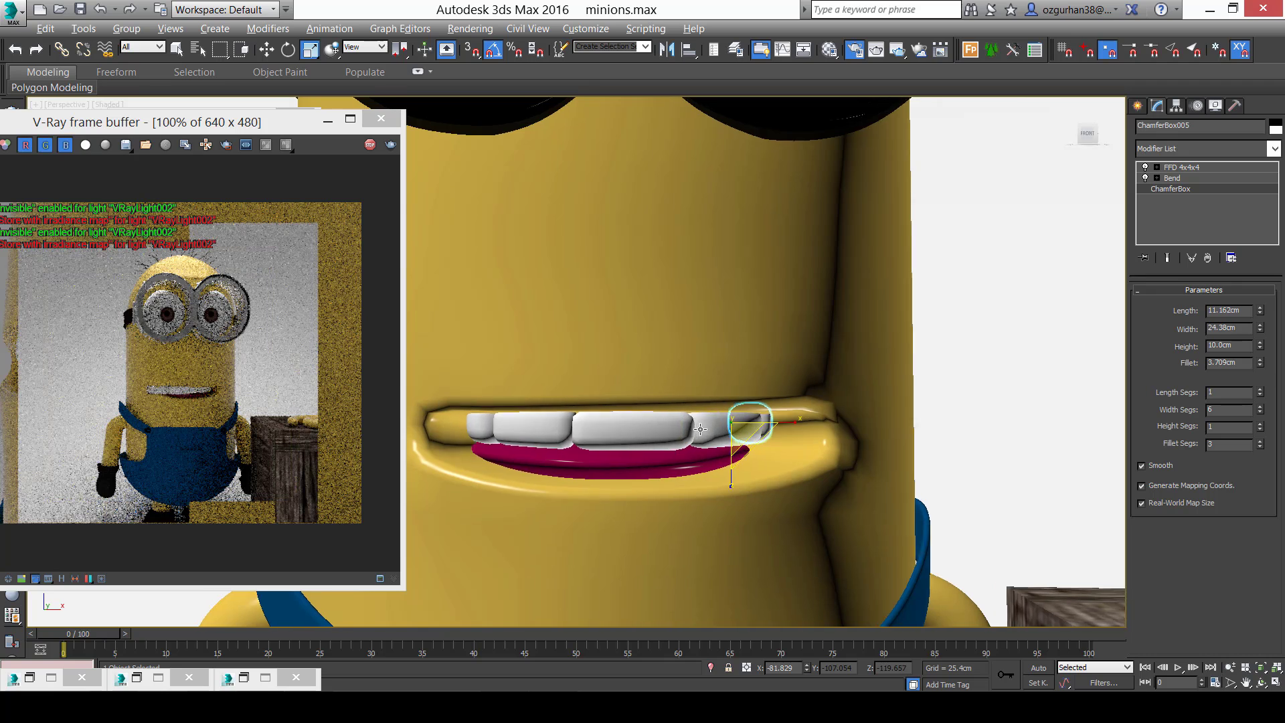
Select the five upper teeth and clone them downward as one set of copies to form the lower row.
{"action": "left_click", "coordinate": [623, 428], "text": "ctrl"}
{"action": "left_click", "coordinate": [535, 436], "text": "ctrl"}
{"action": "left_click", "coordinate": [535, 435], "text": "ctrl"}
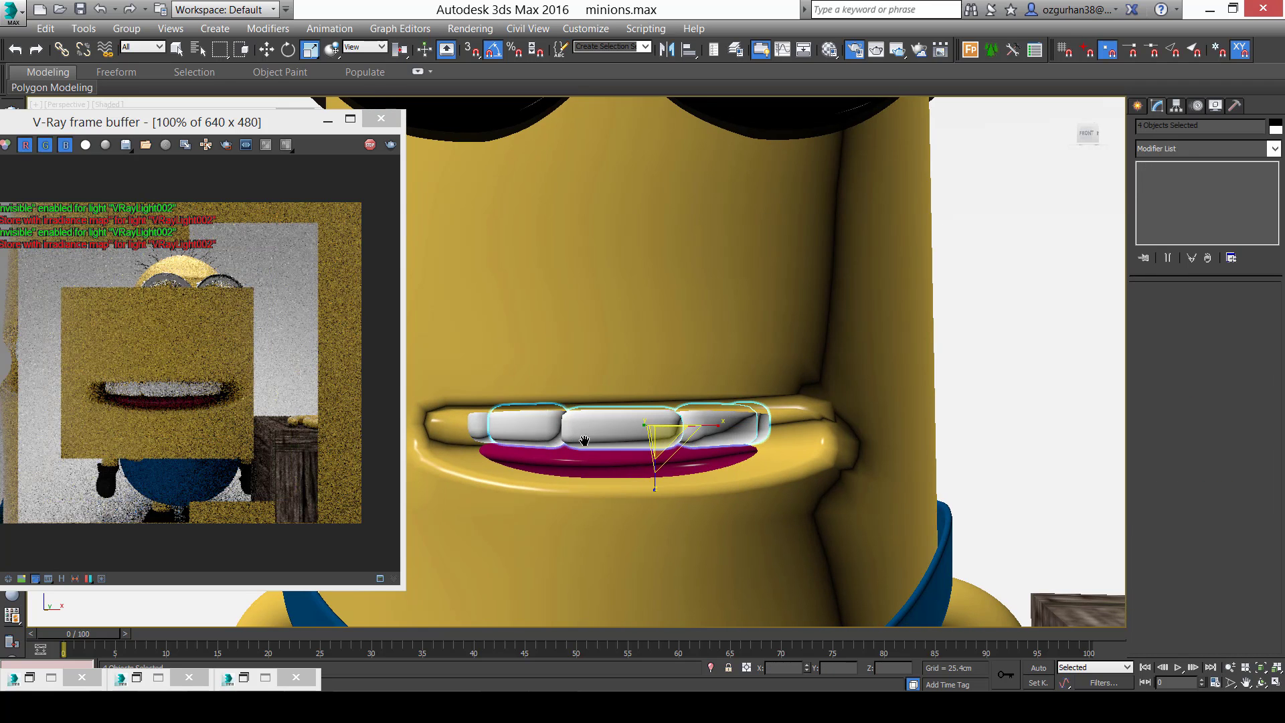
{"action": "middle_click_drag", "start_coordinate": [585, 439], "coordinate": [644, 434], "text": "alt"}
{"action": "left_click", "coordinate": [504, 431], "text": "ctrl"}
{"action": "key", "text": "w"}
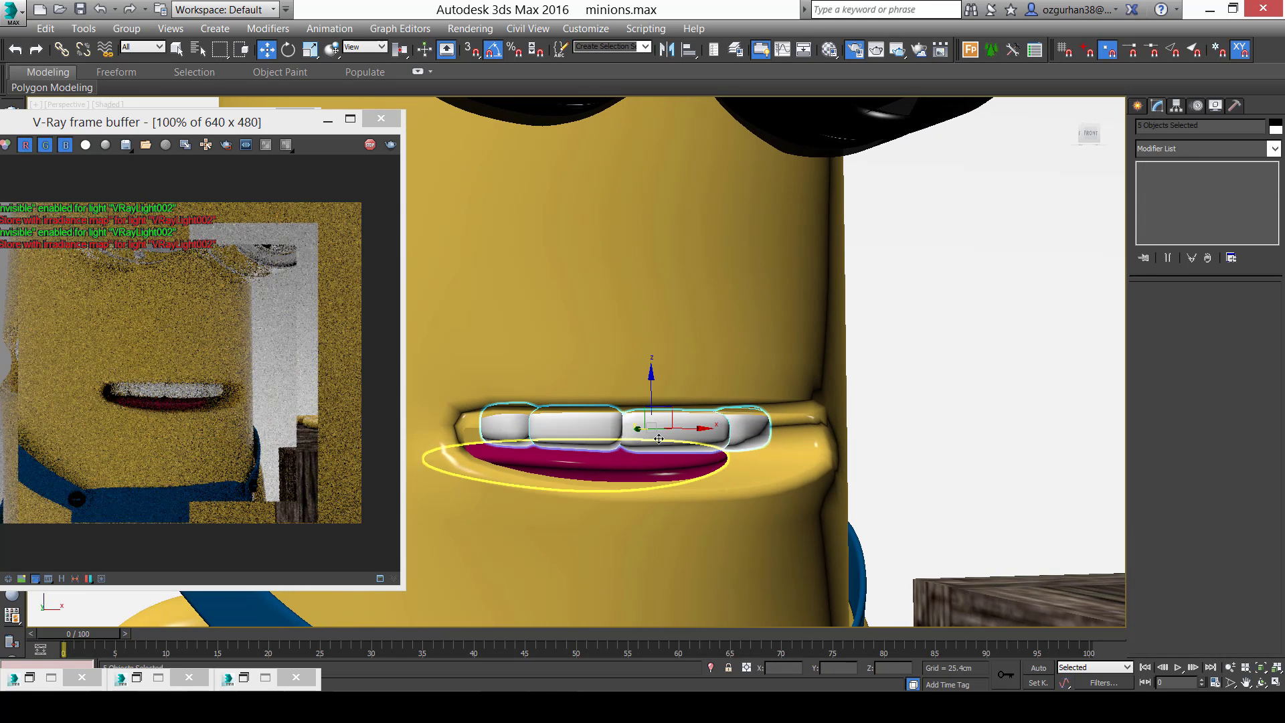
{"action": "left_click_drag", "start_coordinate": [655, 395], "coordinate": [660, 450]}
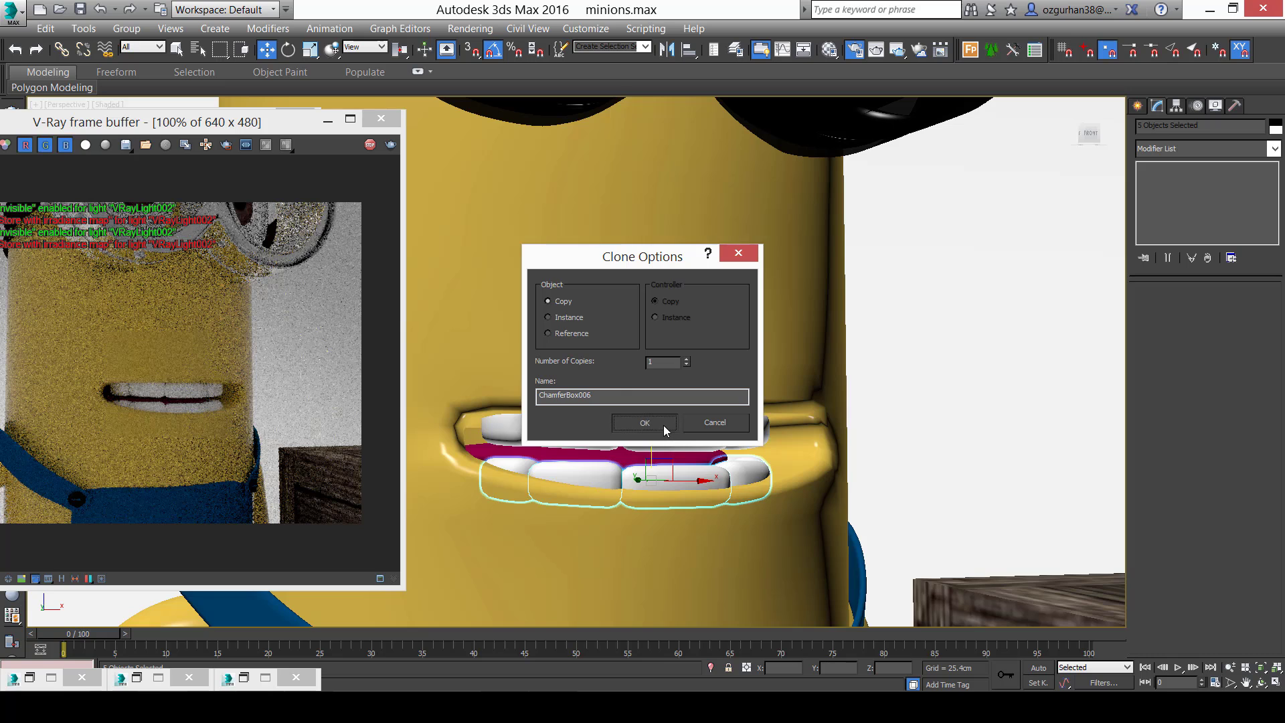
{"action": "left_click", "coordinate": [644, 422]}
{"action": "scroll", "coordinate": [671, 483], "scroll_direction": "up", "scroll_amount": 3}
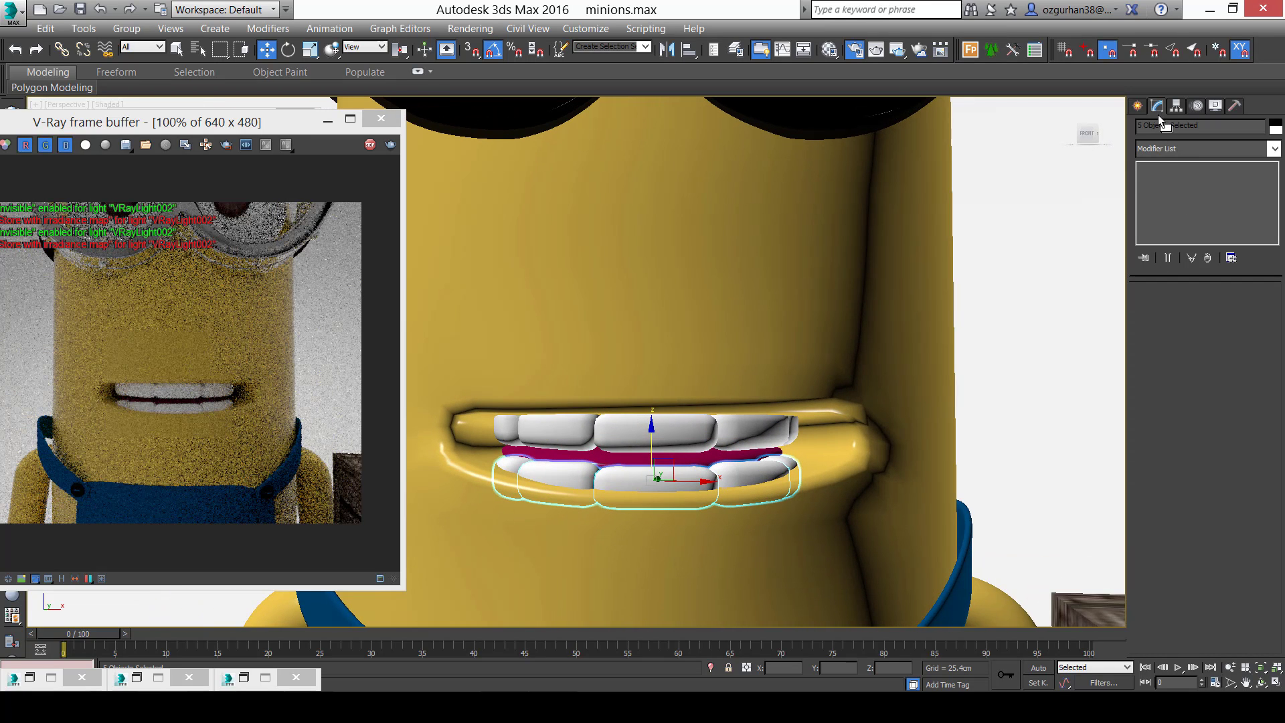
Apply one shared FFD 4x4x4 modifier to the five lower teeth.
{"action": "left_click", "coordinate": [1170, 148]}
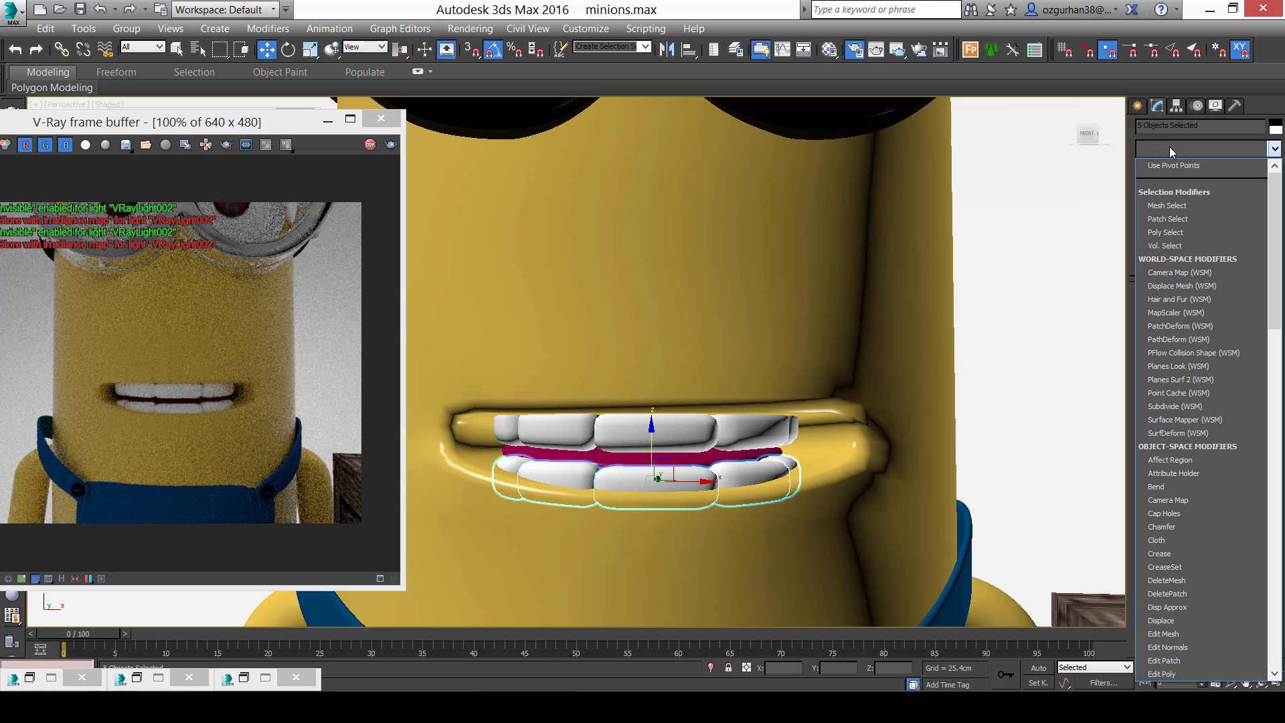
{"action": "key", "text": "f"}
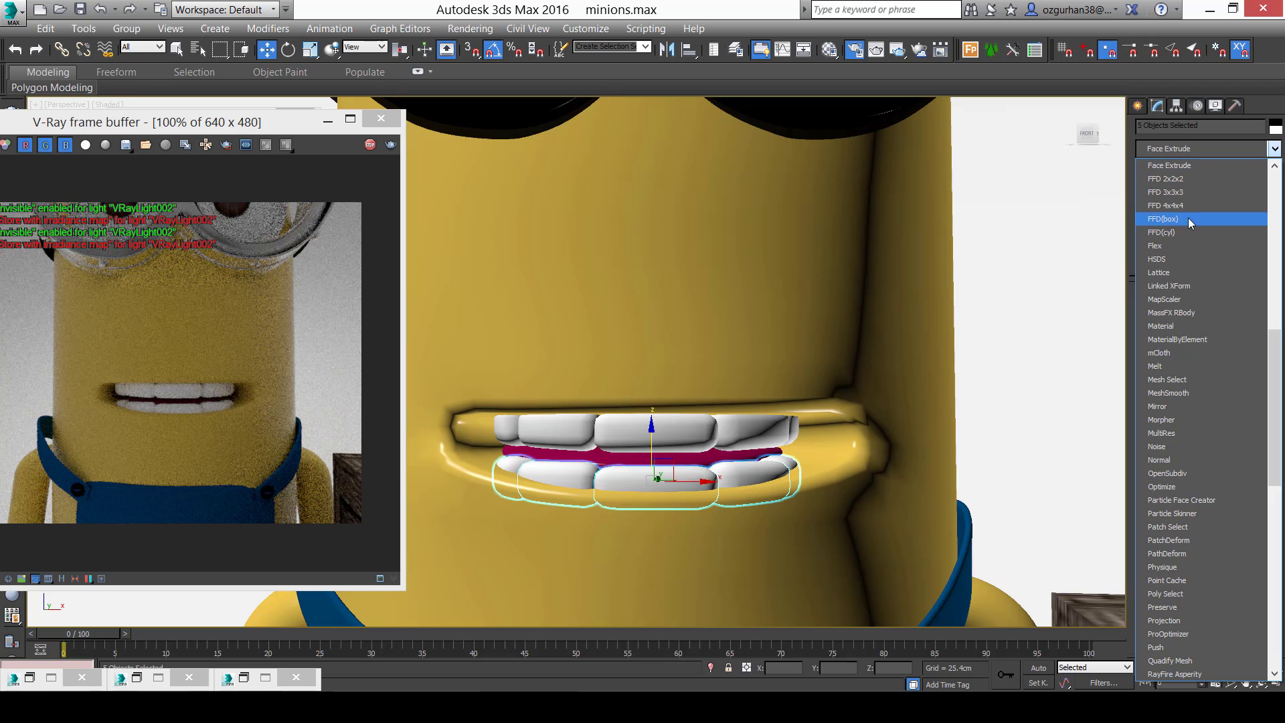
{"action": "left_click", "coordinate": [1197, 206]}
{"action": "middle_click_drag", "start_coordinate": [998, 375], "coordinate": [757, 418], "text": "alt"}
{"action": "left_click", "coordinate": [1179, 167]}
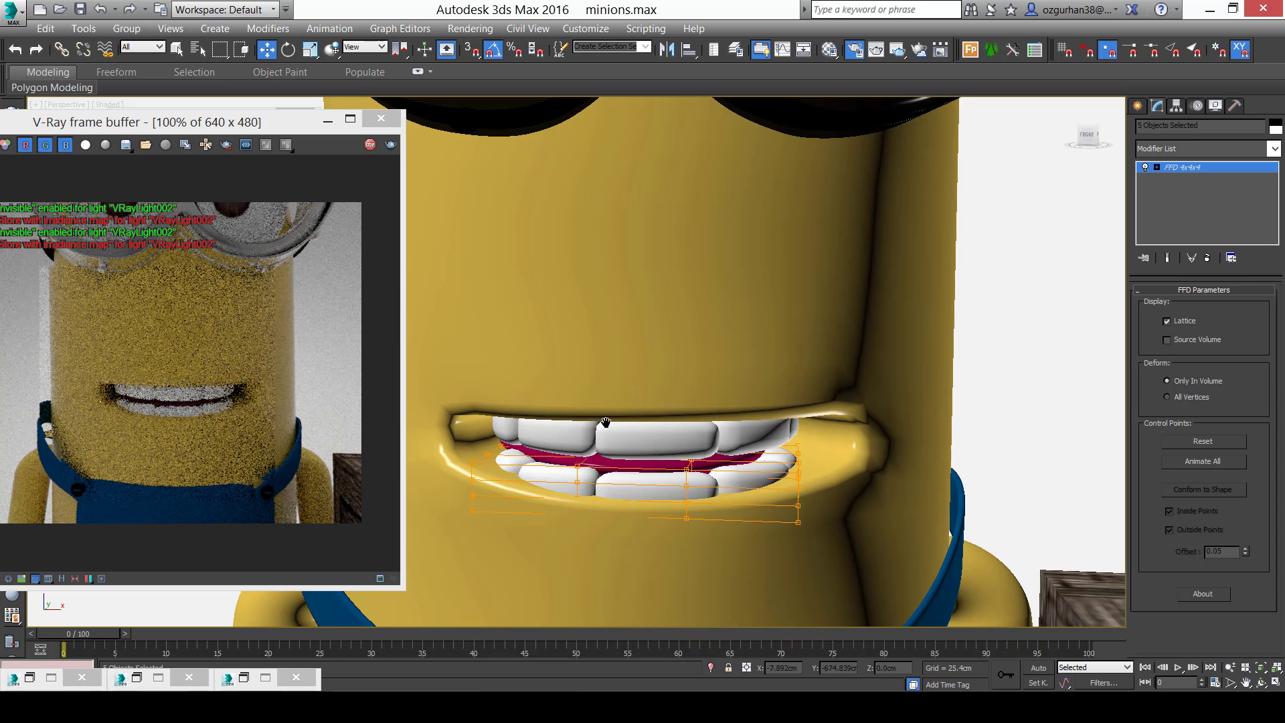
Raise the lower row of teeth about 3.7 cm toward the upper row.
{"action": "scroll", "coordinate": [606, 421], "scroll_direction": "up", "scroll_amount": 3}
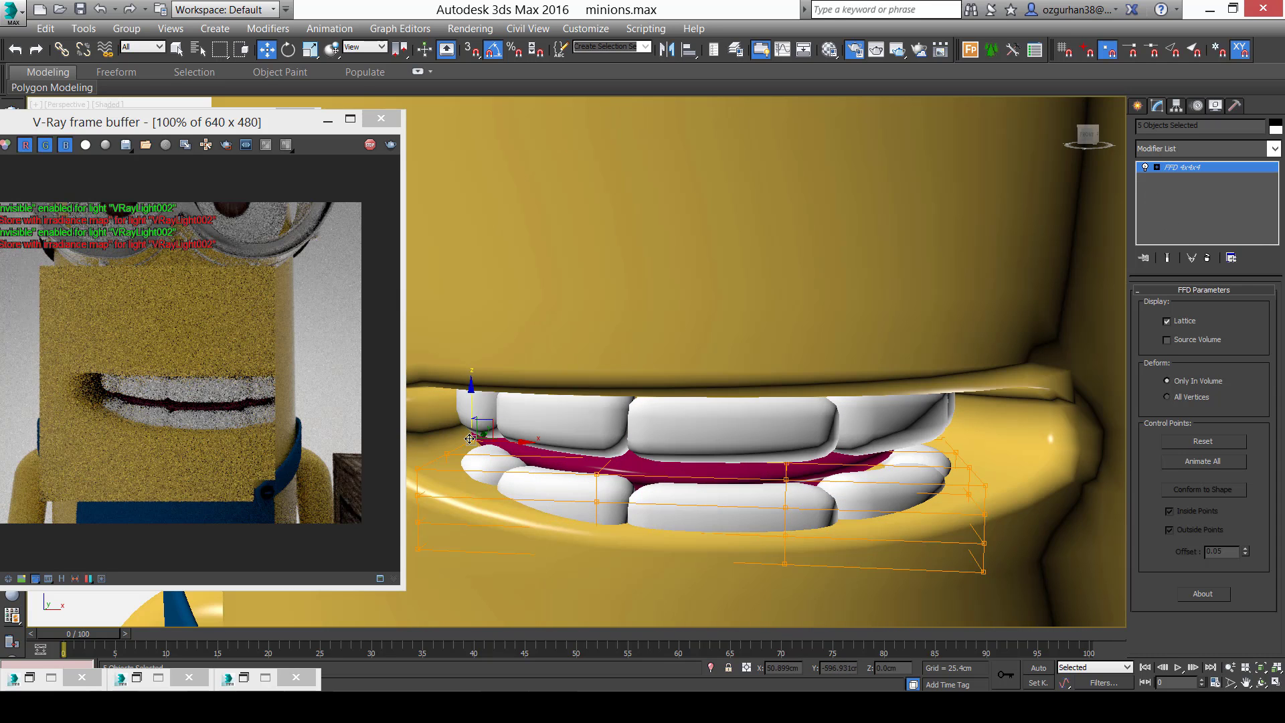
{"action": "key", "text": "F3"}
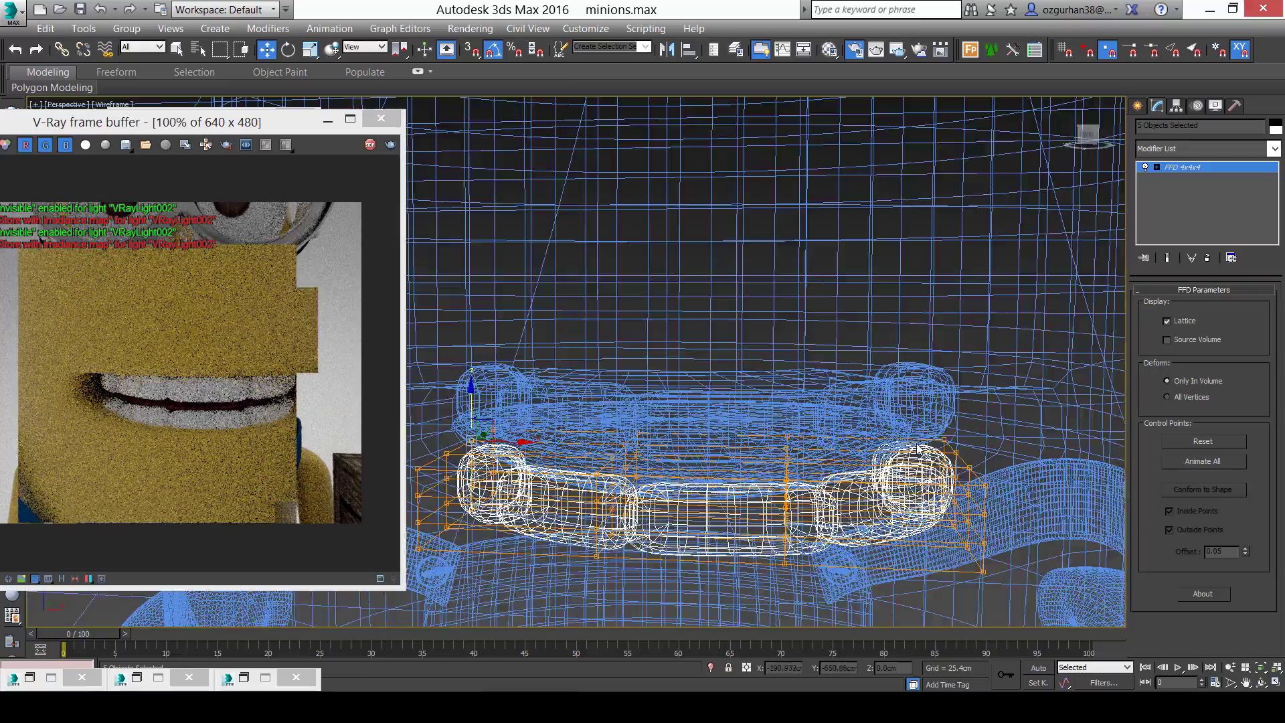
{"action": "mouse_move", "coordinate": [894, 449]}
{"action": "middle_mouse_down", "text": "alt"}
{"action": "mouse_move", "coordinate": [870, 478]}
{"action": "mouse_move", "coordinate": [708, 511]}
{"action": "mouse_move", "coordinate": [754, 475]}
{"action": "mouse_move", "coordinate": [733, 476]}
{"action": "middle_mouse_up", "text": "alt"}
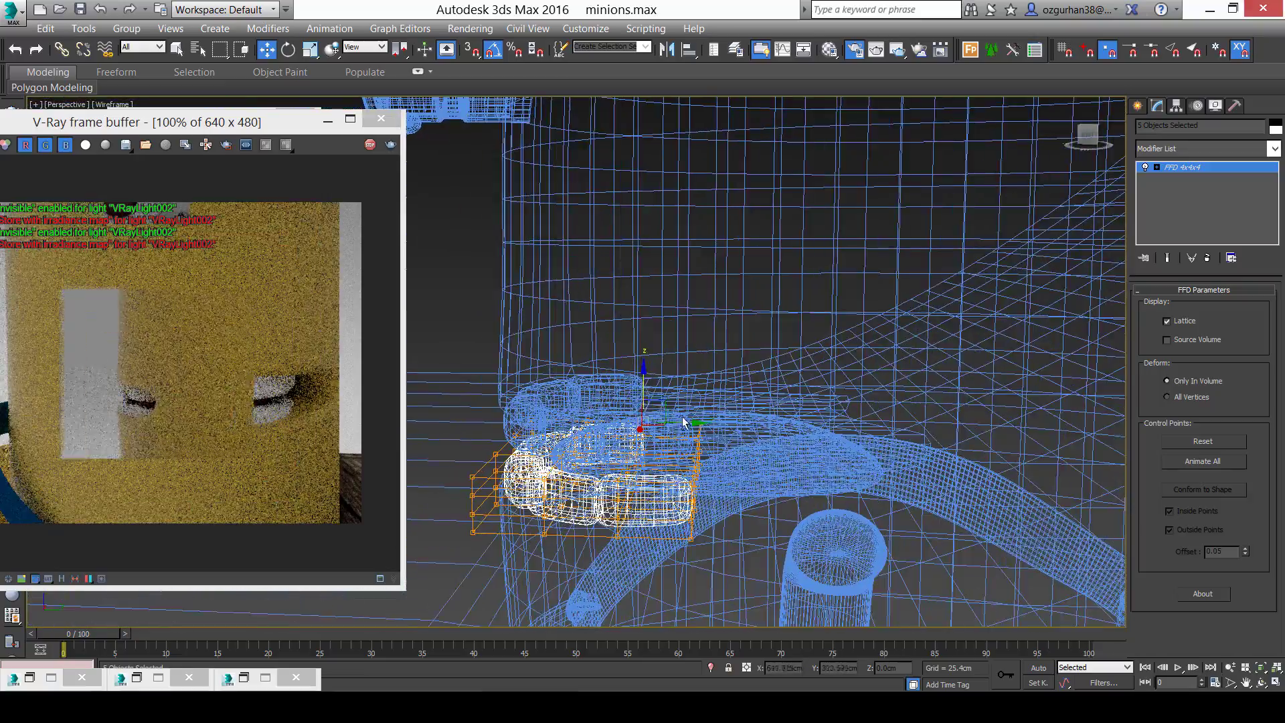
{"action": "middle_click_drag", "start_coordinate": [637, 400], "coordinate": [673, 406], "text": "alt"}
{"action": "middle_click_drag", "start_coordinate": [739, 503], "coordinate": [708, 423], "text": "alt"}
{"action": "key", "text": "F3"}
{"action": "left_click_drag", "start_coordinate": [714, 415], "coordinate": [715, 383]}
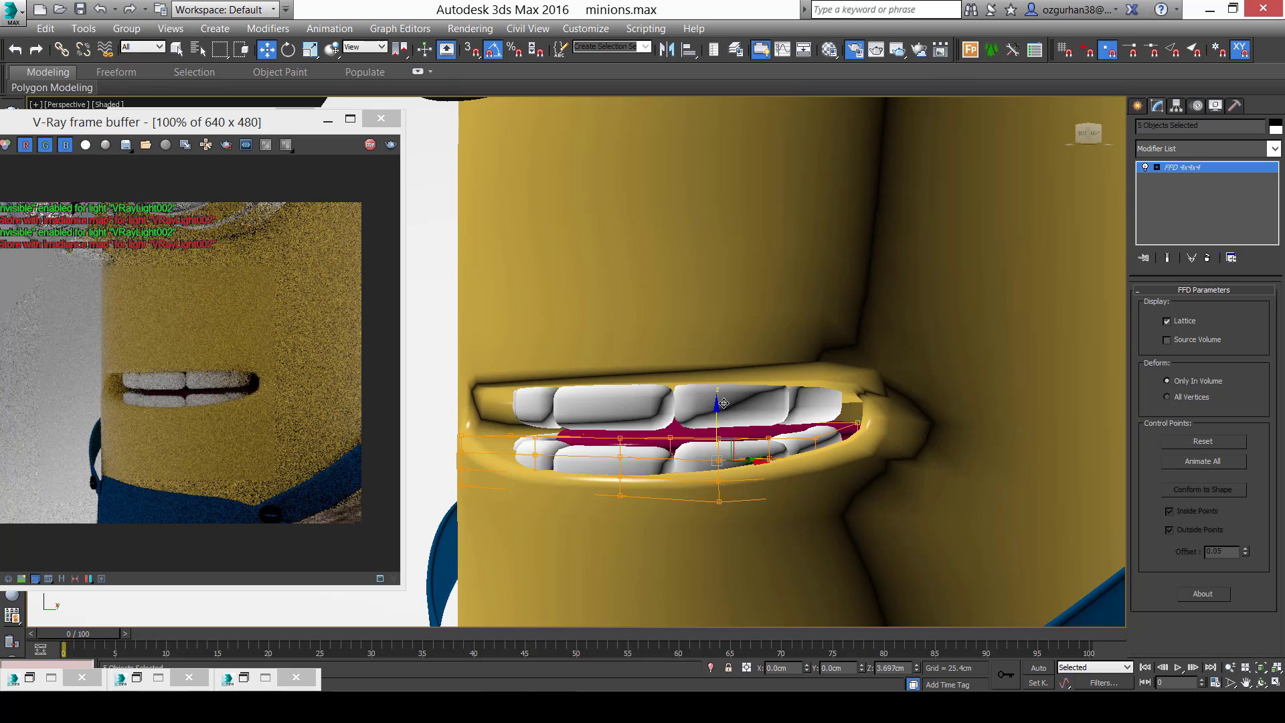
Check the mouth from the front and move the lower row of teeth slightly down behind the lip.
{"action": "middle_click_drag", "start_coordinate": [688, 460], "coordinate": [826, 492], "text": "alt"}
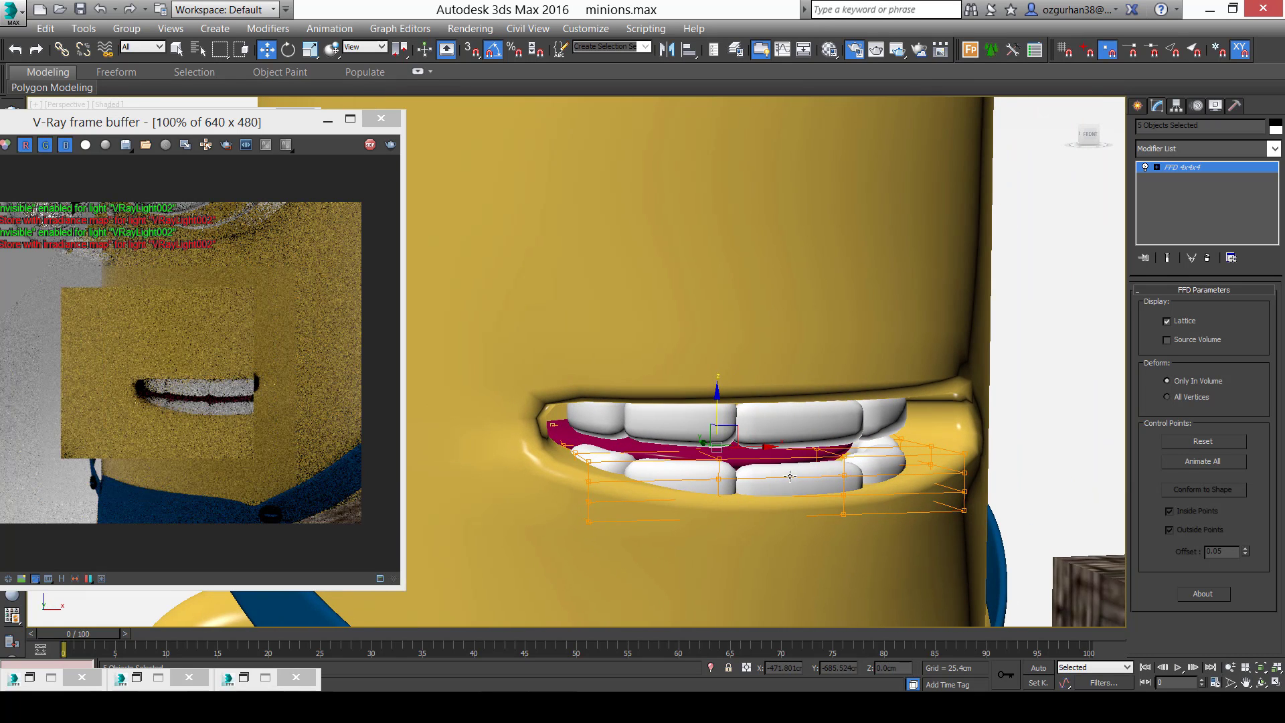
{"action": "scroll", "coordinate": [766, 369], "scroll_direction": "down", "scroll_amount": 5}
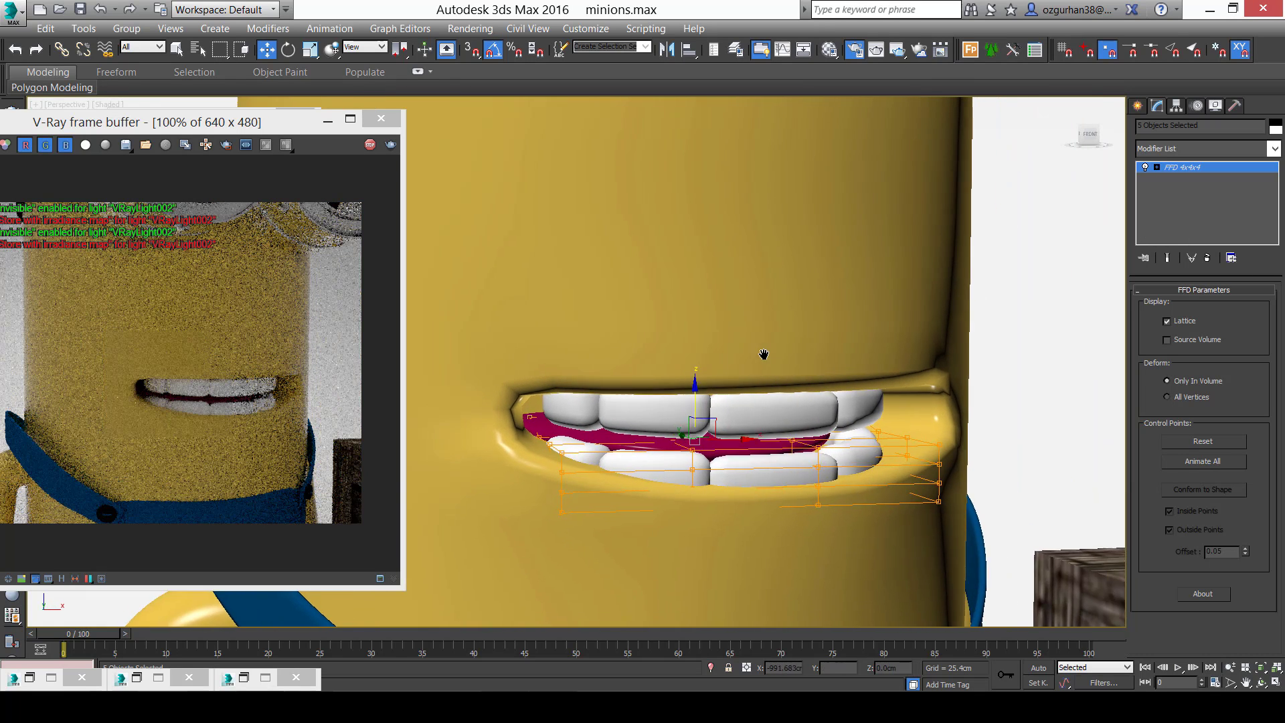
{"action": "scroll", "coordinate": [769, 377], "scroll_direction": "down", "scroll_amount": 8}
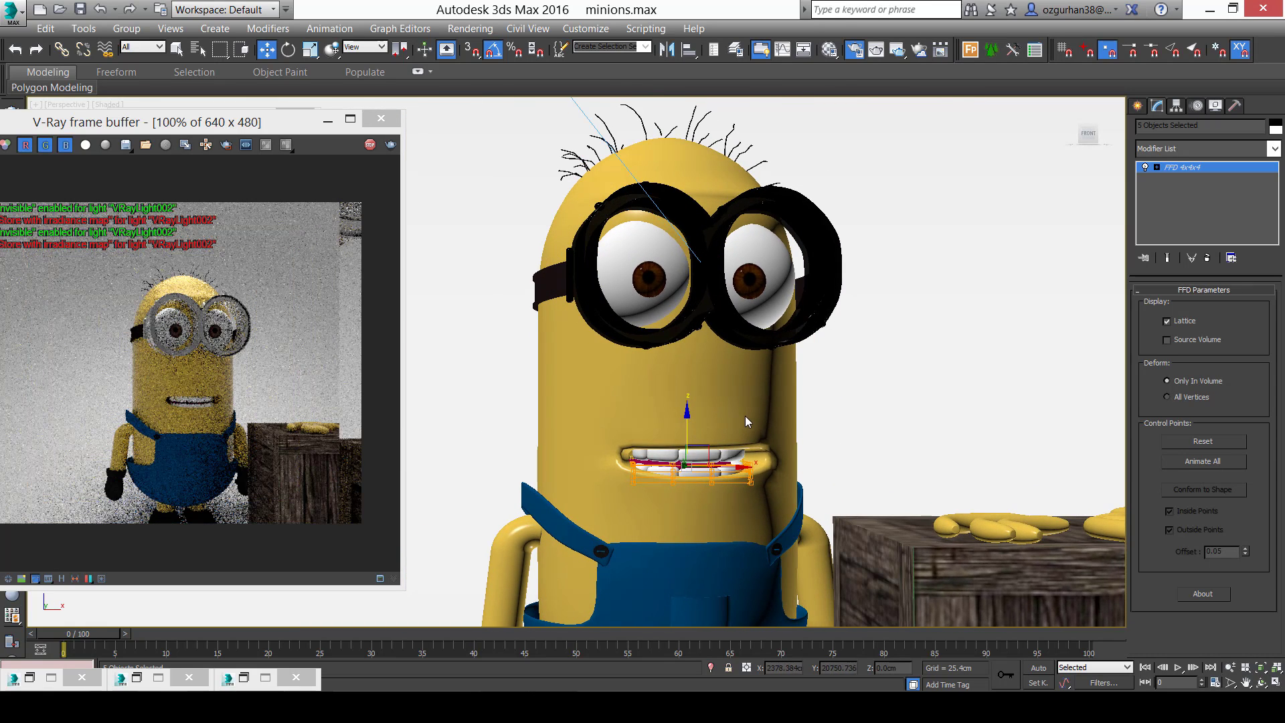
{"action": "scroll", "coordinate": [709, 482], "scroll_direction": "up", "scroll_amount": 4}
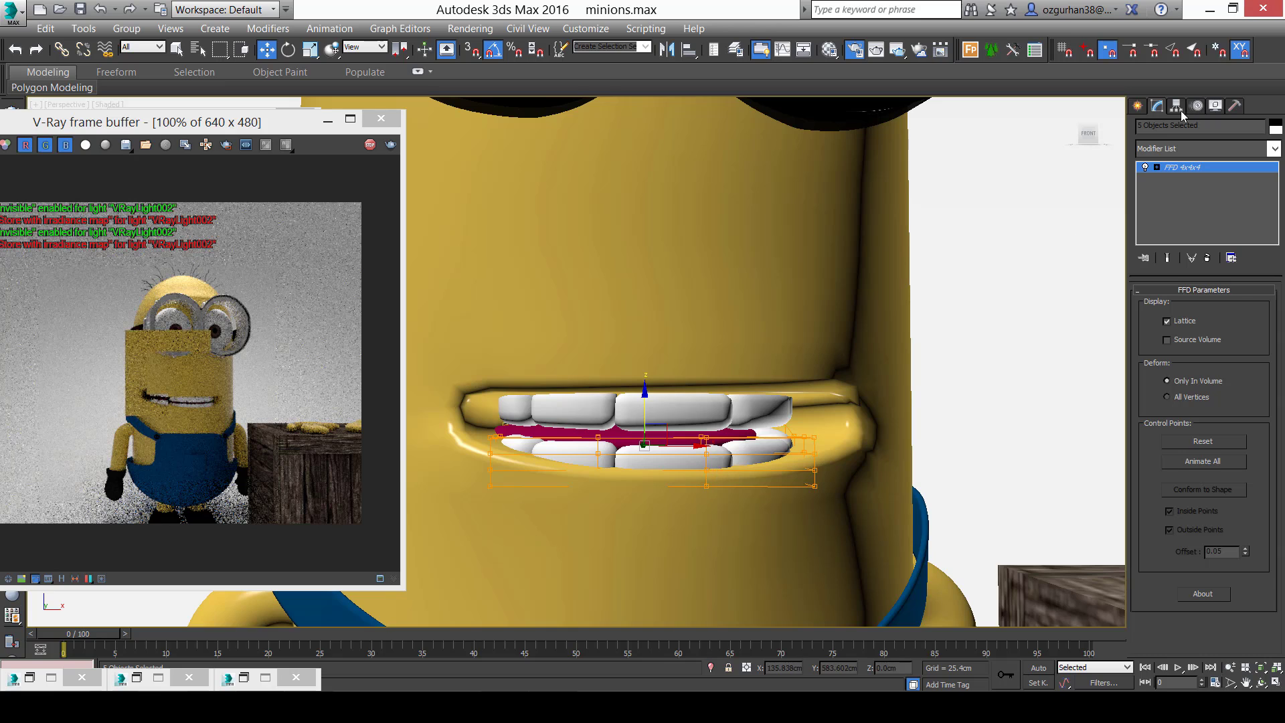
{"action": "left_click", "coordinate": [1138, 106]}
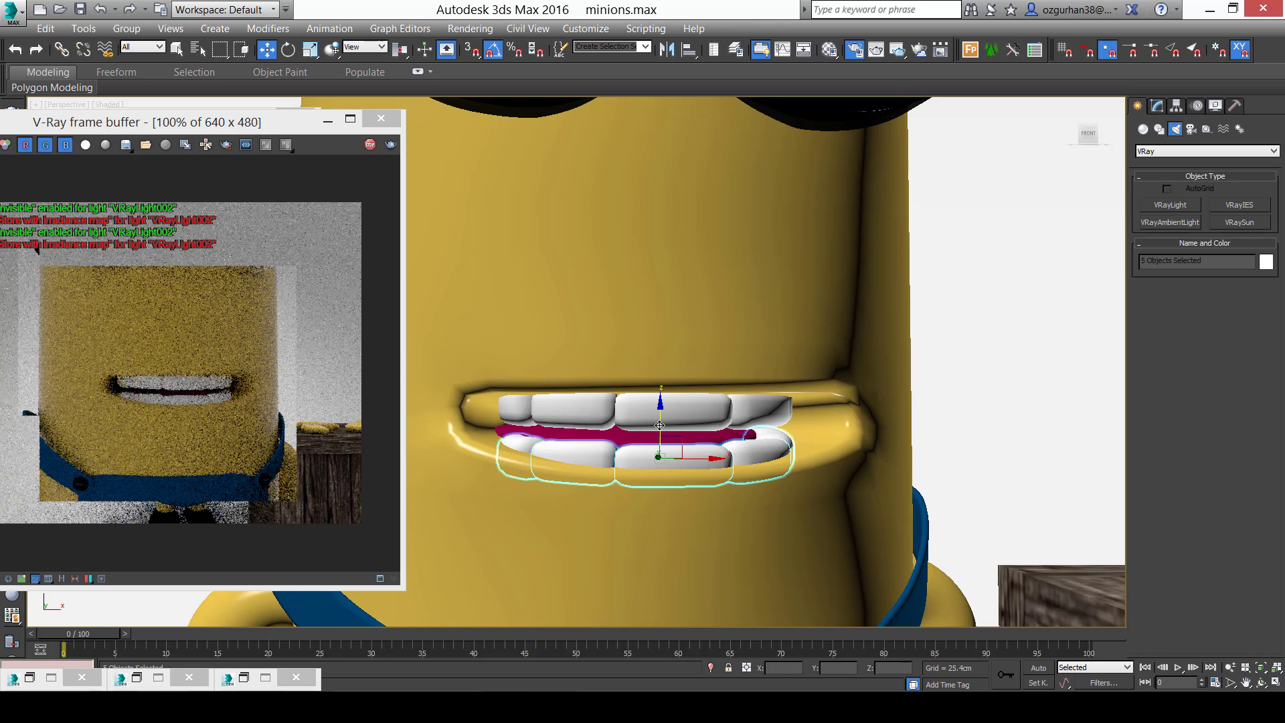
{"action": "left_click_drag", "start_coordinate": [659, 425], "coordinate": [664, 436]}
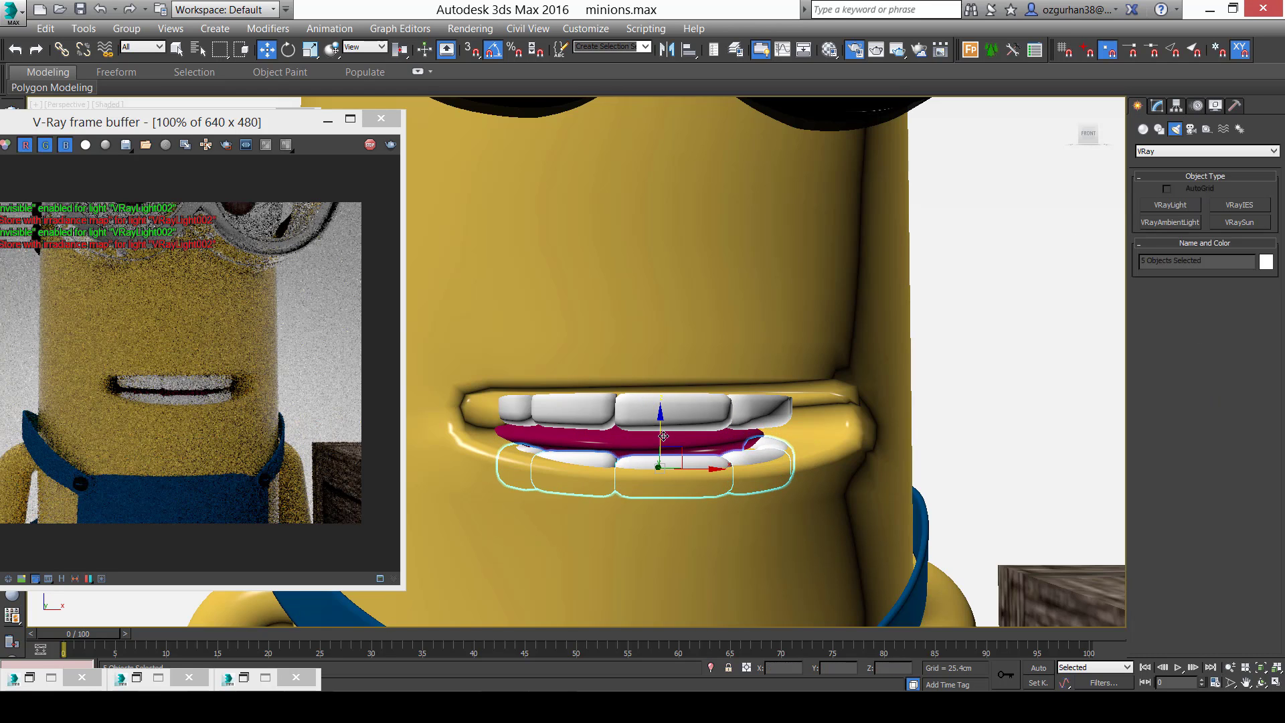
Select the upper row of teeth and raise it about 3.6 cm behind the upper lip.
{"action": "left_click", "coordinate": [671, 415]}
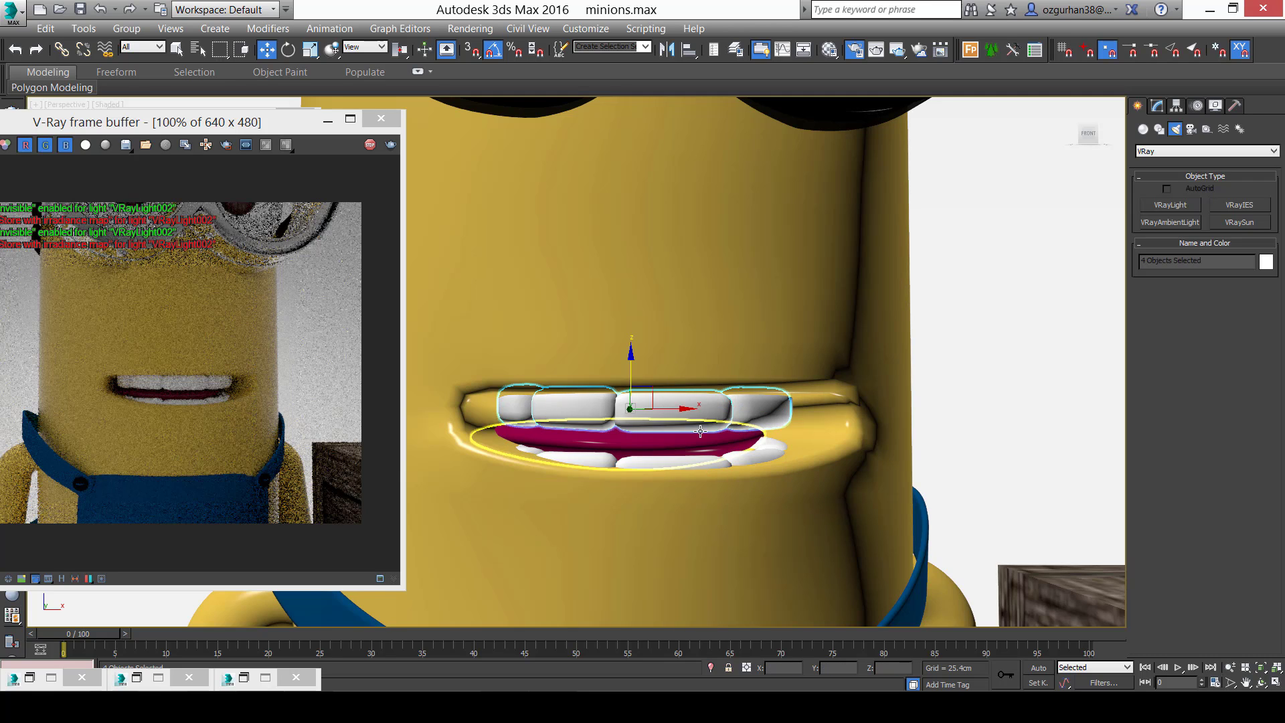
{"action": "middle_click_drag", "start_coordinate": [700, 431], "coordinate": [818, 402], "text": "alt"}
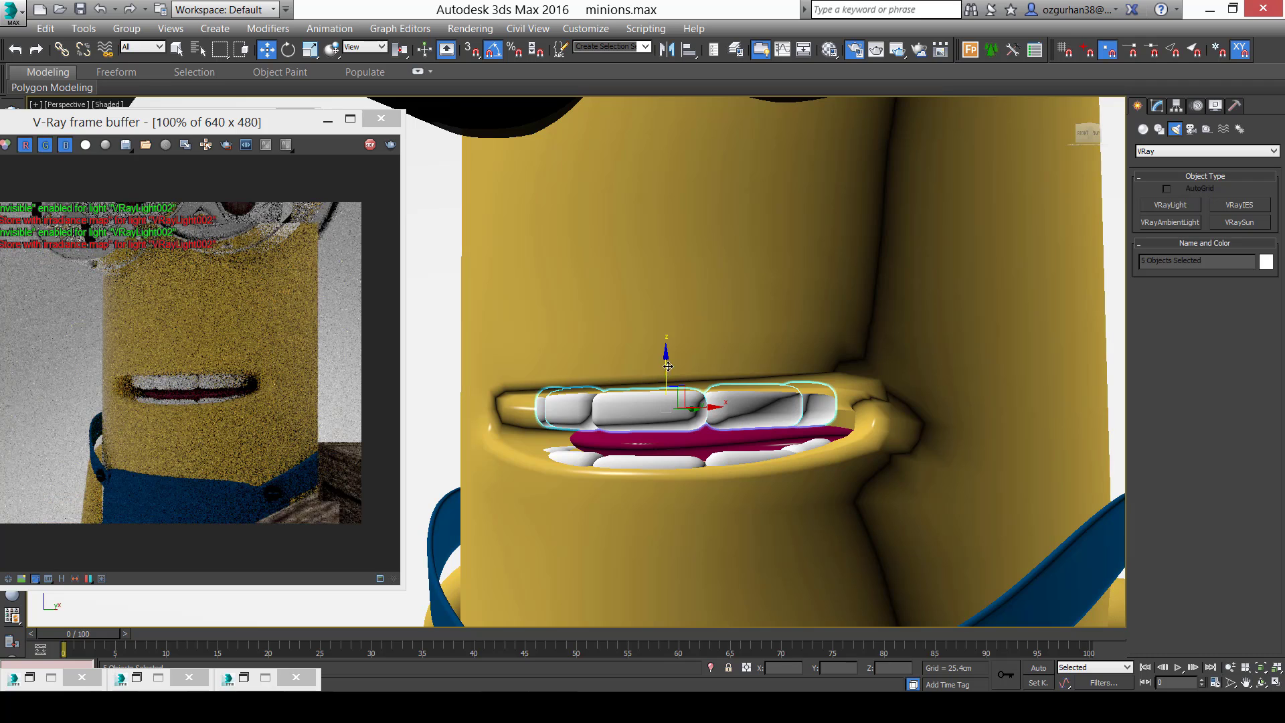
{"action": "left_click_drag", "start_coordinate": [670, 377], "coordinate": [669, 361]}
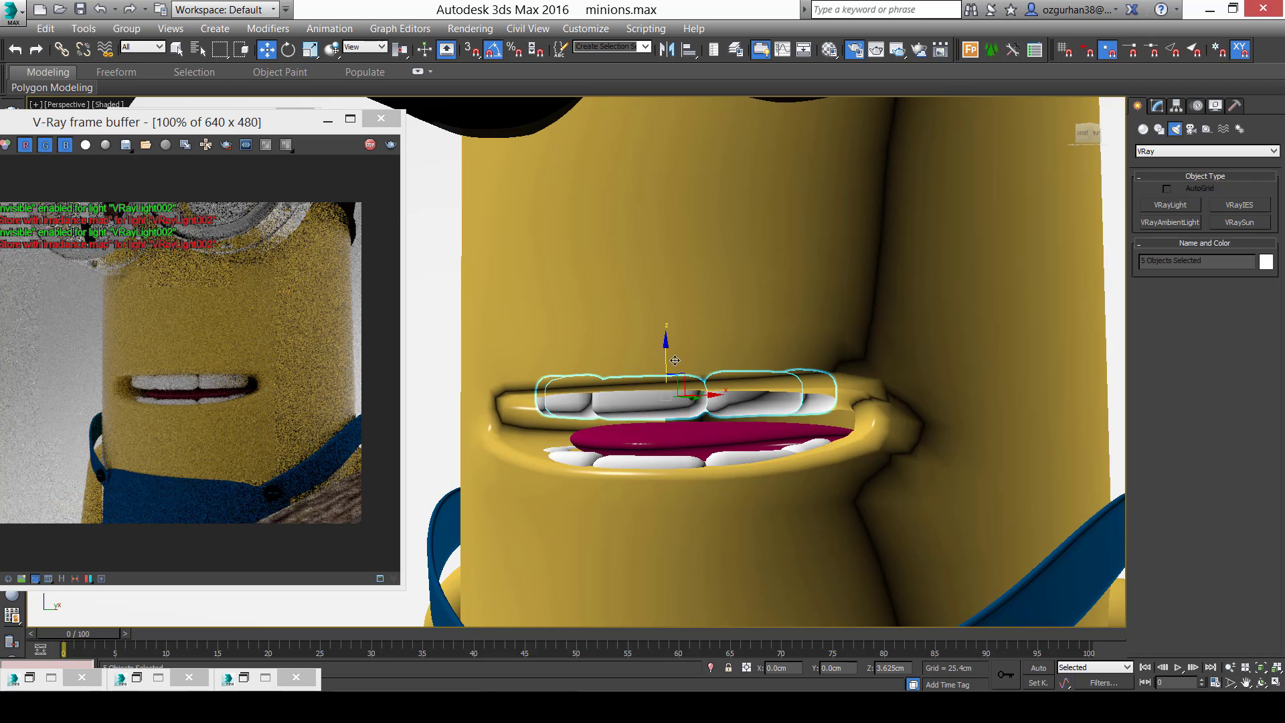
Examine the minion's forehead, hair and goggles up close in the viewport and the live render.
{"action": "scroll", "coordinate": [696, 402], "scroll_direction": "down", "scroll_amount": 6}
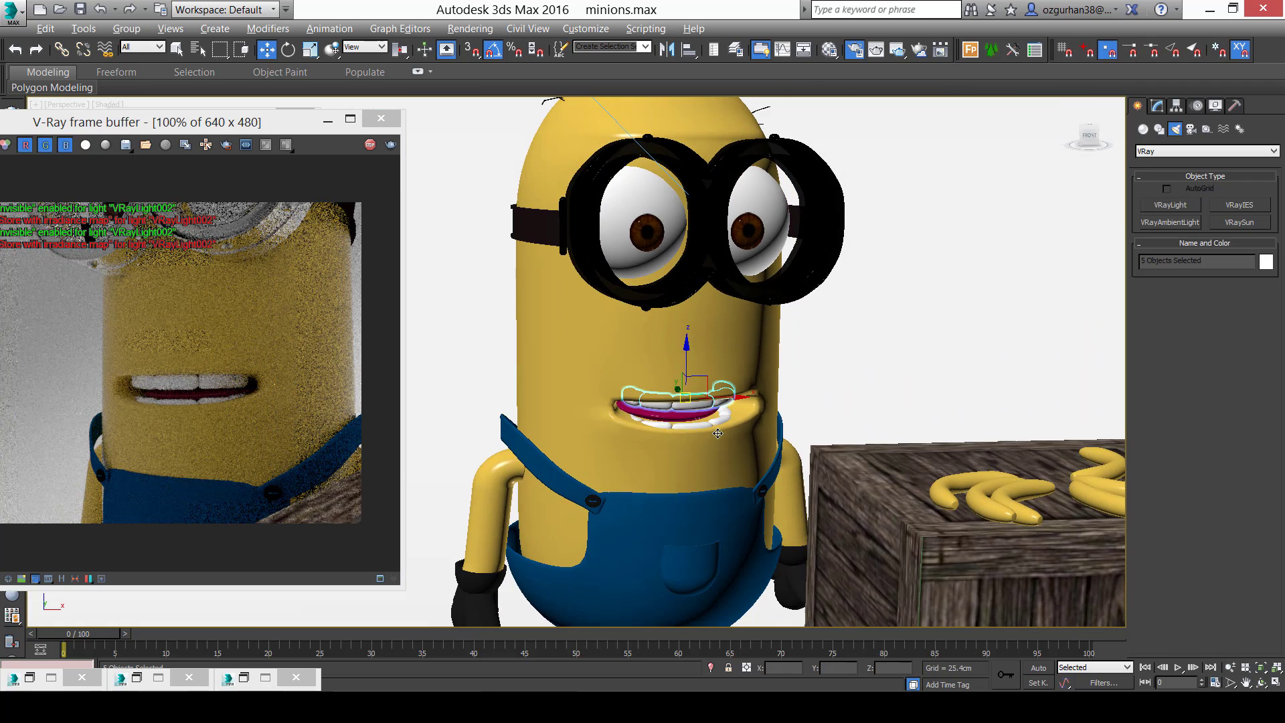
{"action": "middle_click_drag", "start_coordinate": [717, 433], "coordinate": [678, 480], "text": "alt"}
{"action": "left_click", "coordinate": [841, 468]}
{"action": "scroll", "coordinate": [630, 368], "scroll_direction": "up", "scroll_amount": 5}
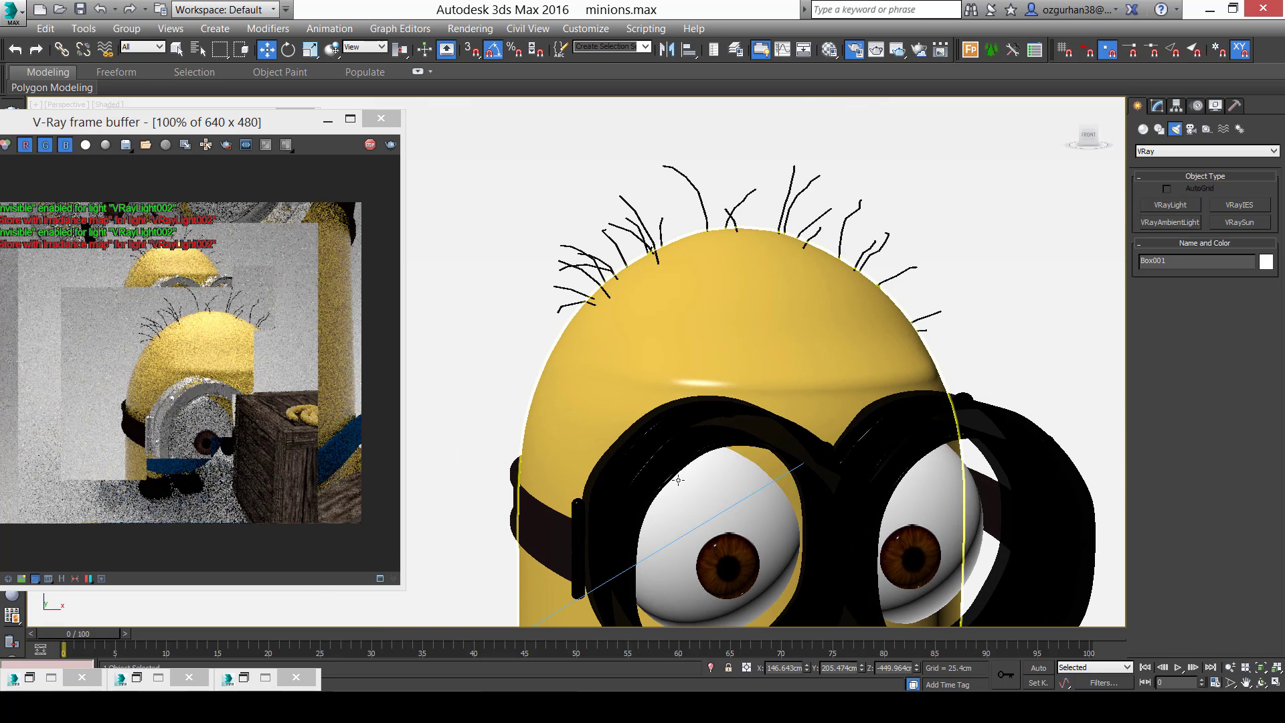
{"action": "scroll", "coordinate": [617, 369], "scroll_direction": "up", "scroll_amount": 4}
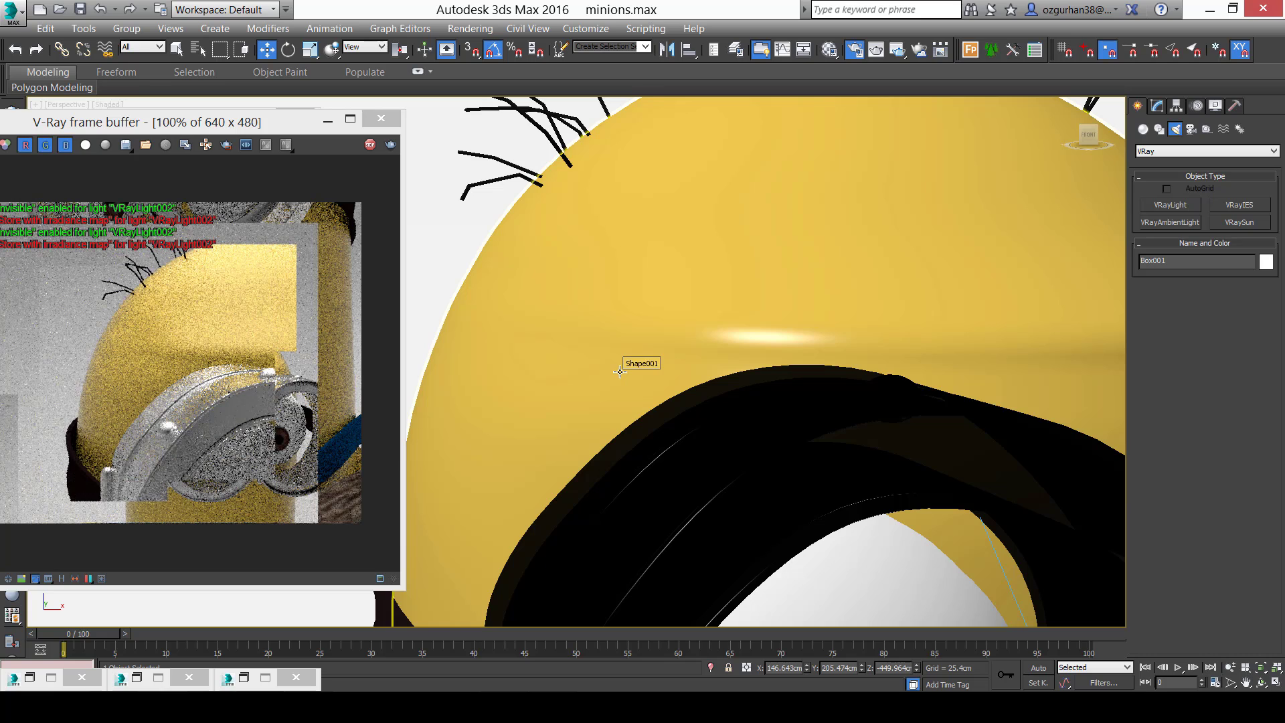
{"action": "middle_click_drag", "start_coordinate": [617, 362], "coordinate": [591, 396], "text": "alt"}
{"action": "scroll", "coordinate": [598, 402], "scroll_direction": "up", "scroll_amount": 3}
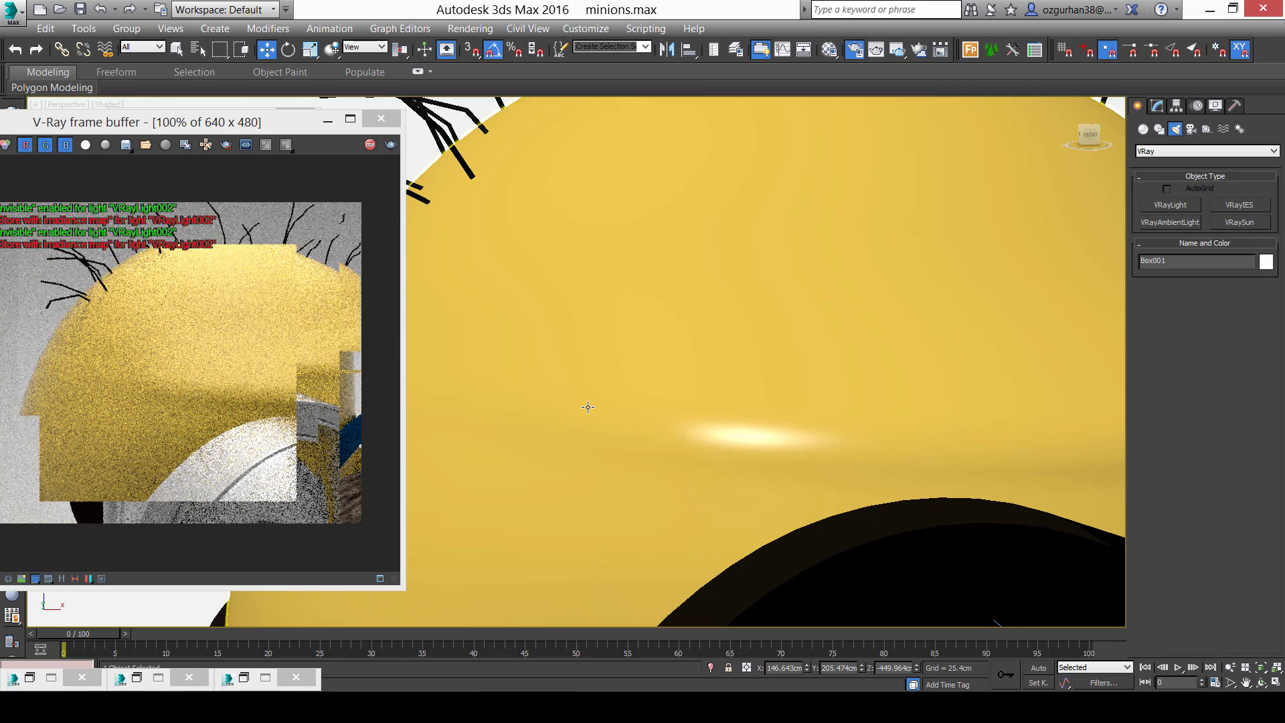
{"action": "scroll", "coordinate": [589, 423], "scroll_direction": "down", "scroll_amount": 6}
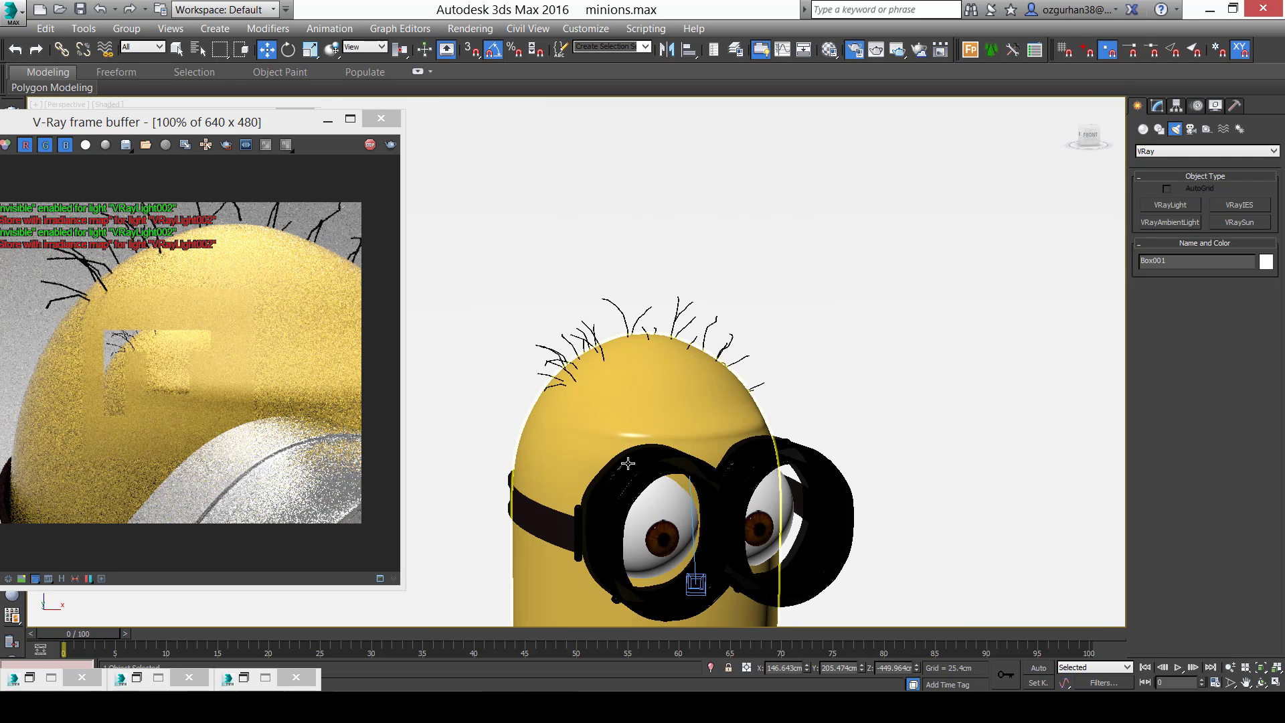
Select the blue overalls and open the Pantolon material for editing.
{"action": "middle_click_drag", "start_coordinate": [626, 459], "coordinate": [614, 361]}
{"action": "middle_click_drag", "start_coordinate": [610, 569], "coordinate": [588, 444]}
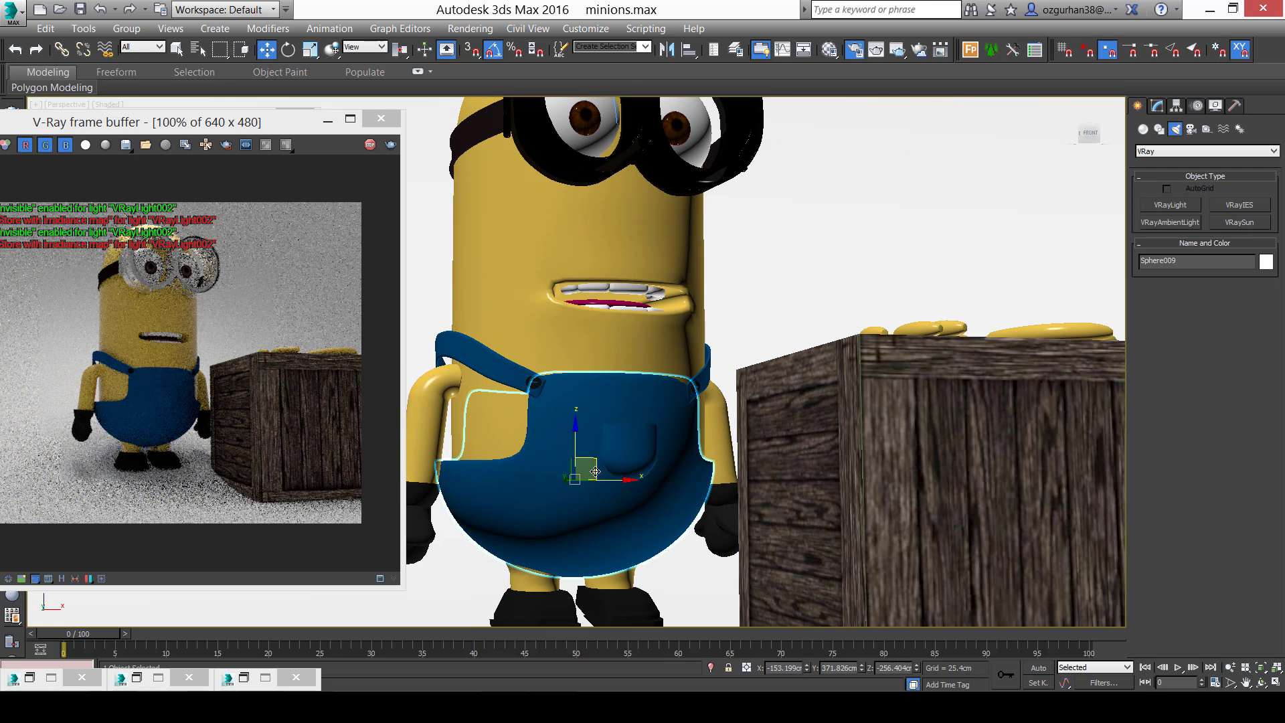
{"action": "key", "text": "m"}
{"action": "left_click", "coordinate": [914, 313]}
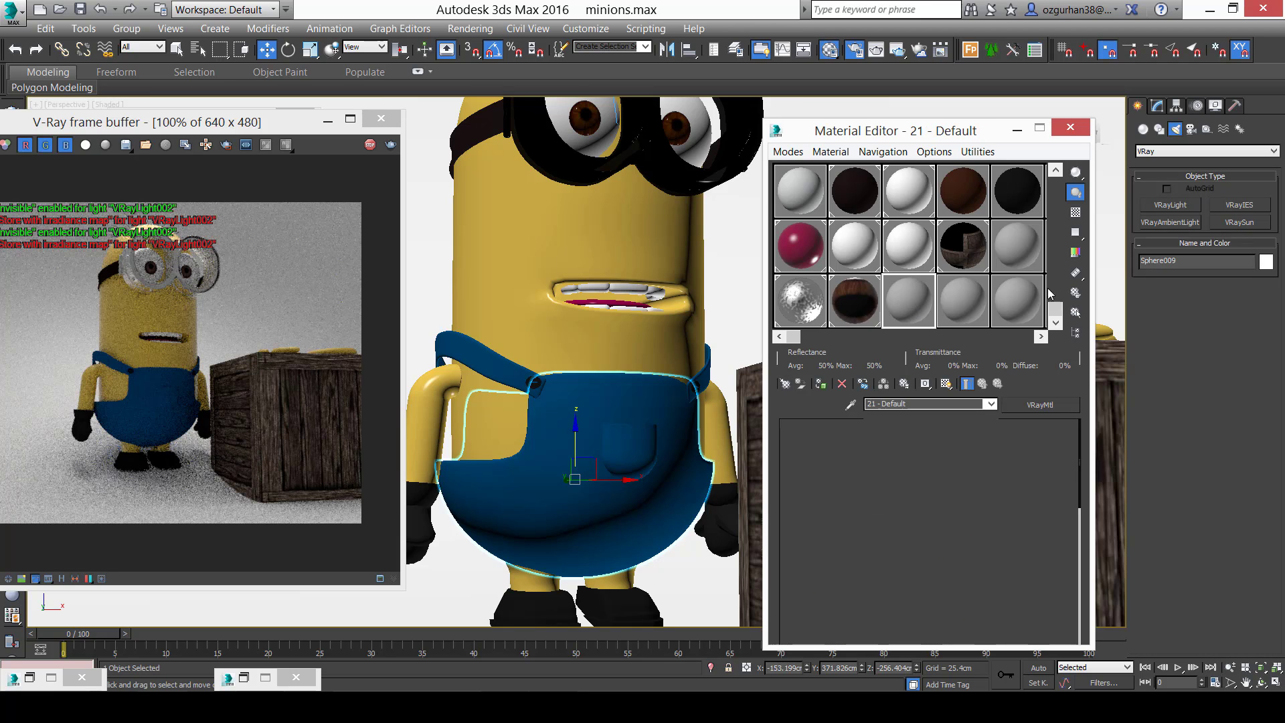
{"action": "left_click_drag", "start_coordinate": [1057, 308], "coordinate": [1031, 199]}
{"action": "left_click", "coordinate": [1017, 192]}
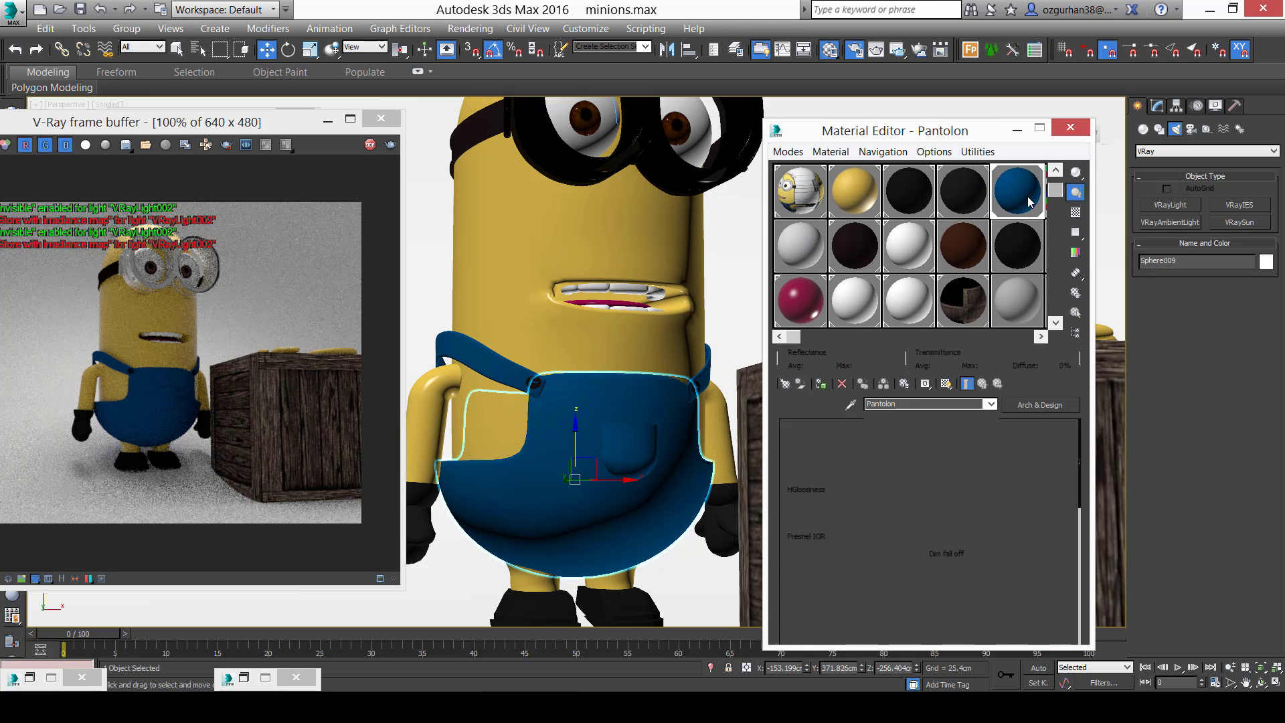
Assign azure-blue-fabric-texture.jpg as Pantolon's diffuse bitmap with real-world scale turned off, and close the material editor.
{"action": "left_click", "coordinate": [913, 444]}
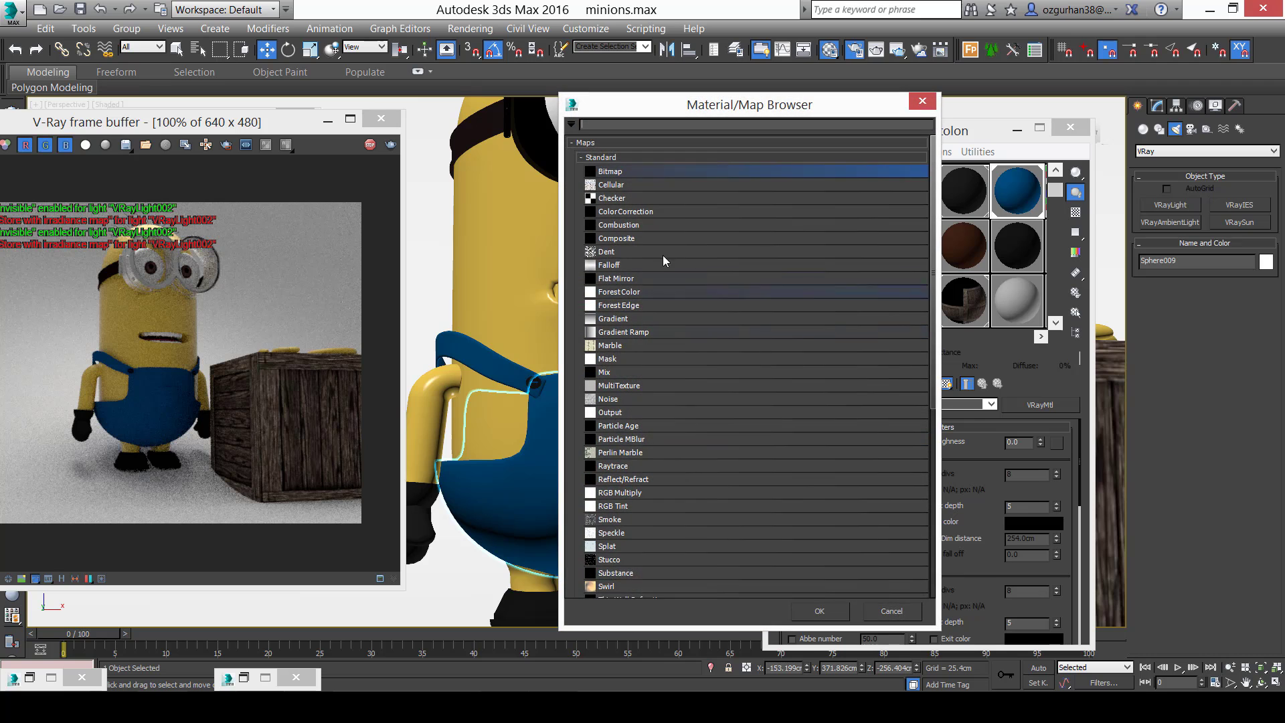
{"action": "double_click", "coordinate": [646, 173]}
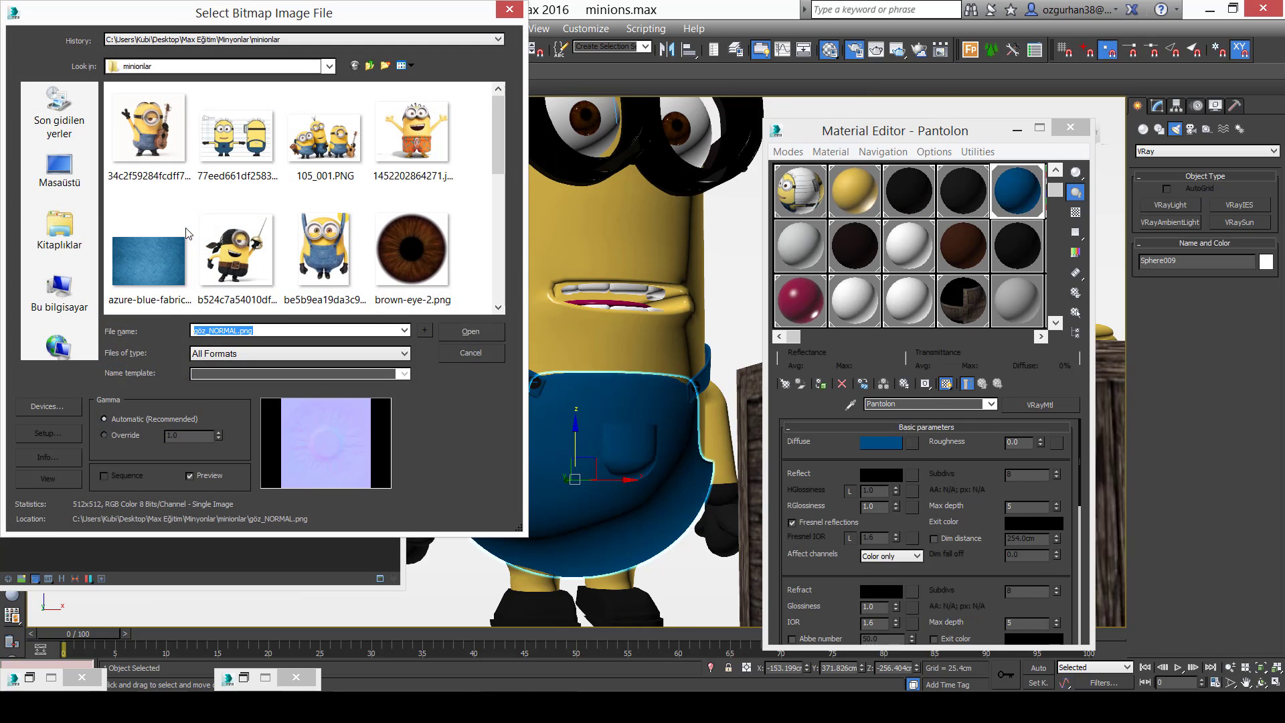
{"action": "left_click", "coordinate": [177, 235]}
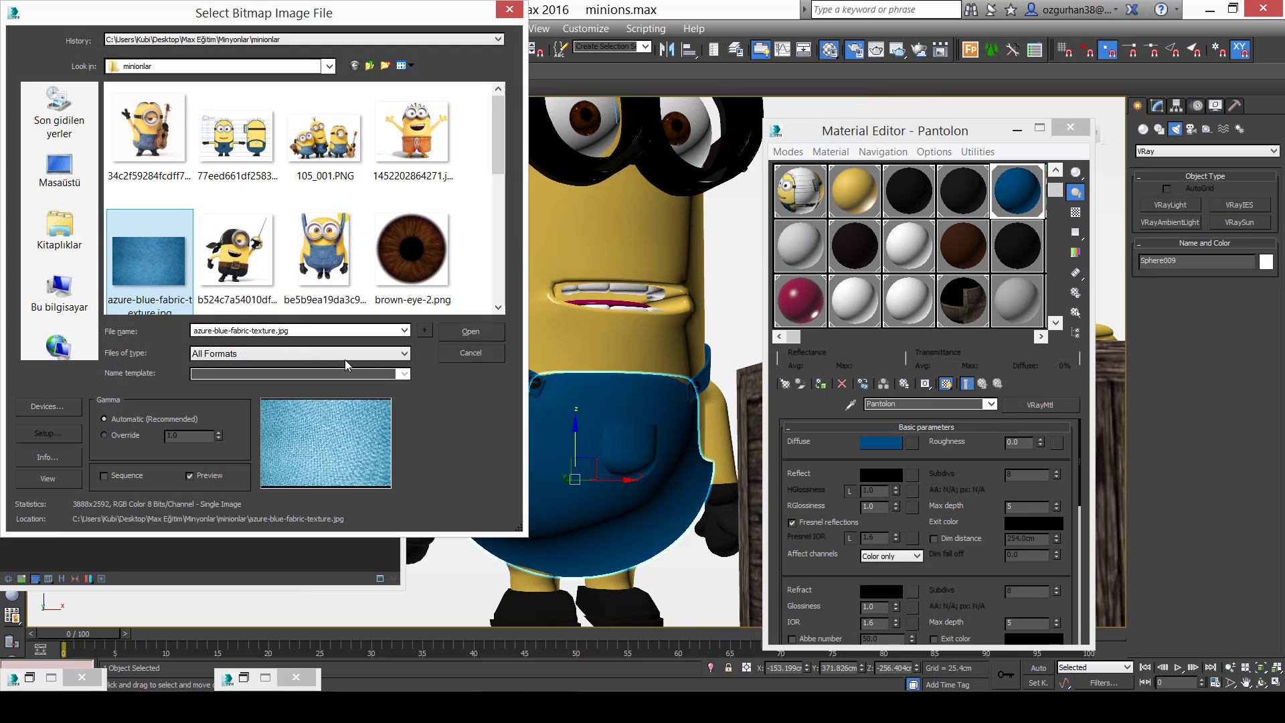
{"action": "left_click", "coordinate": [462, 342]}
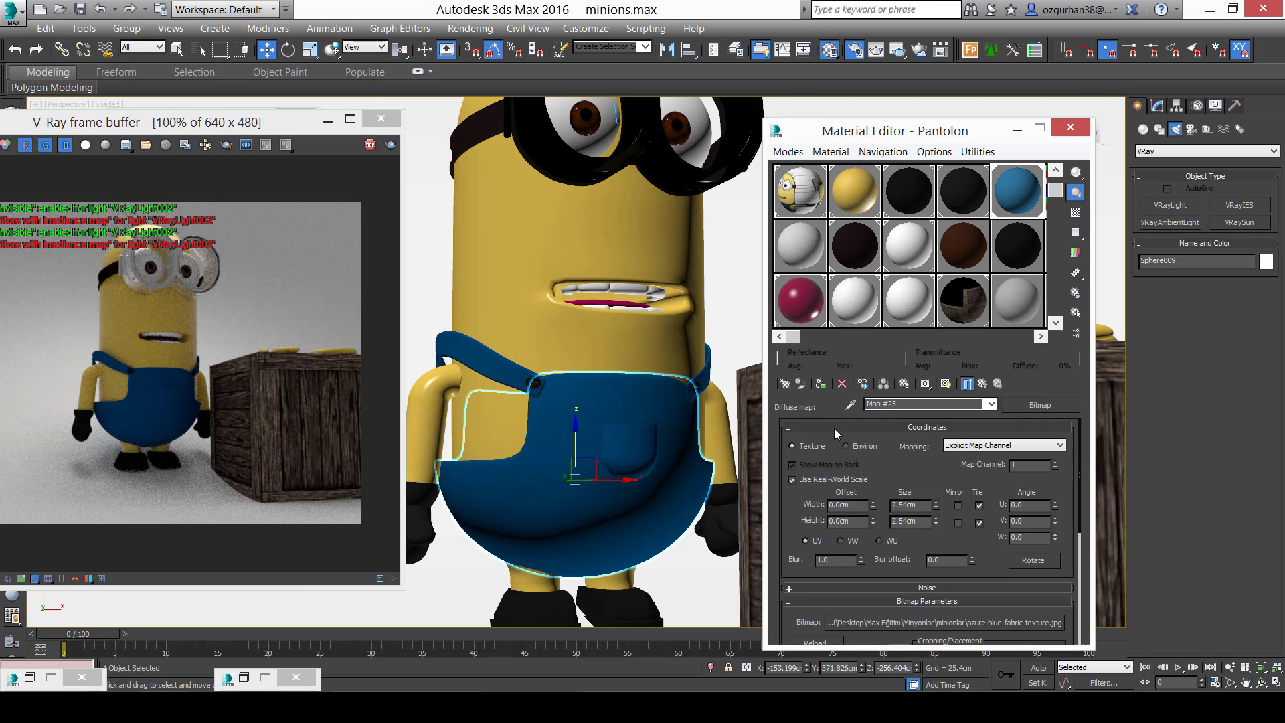
{"action": "left_click", "coordinate": [841, 481]}
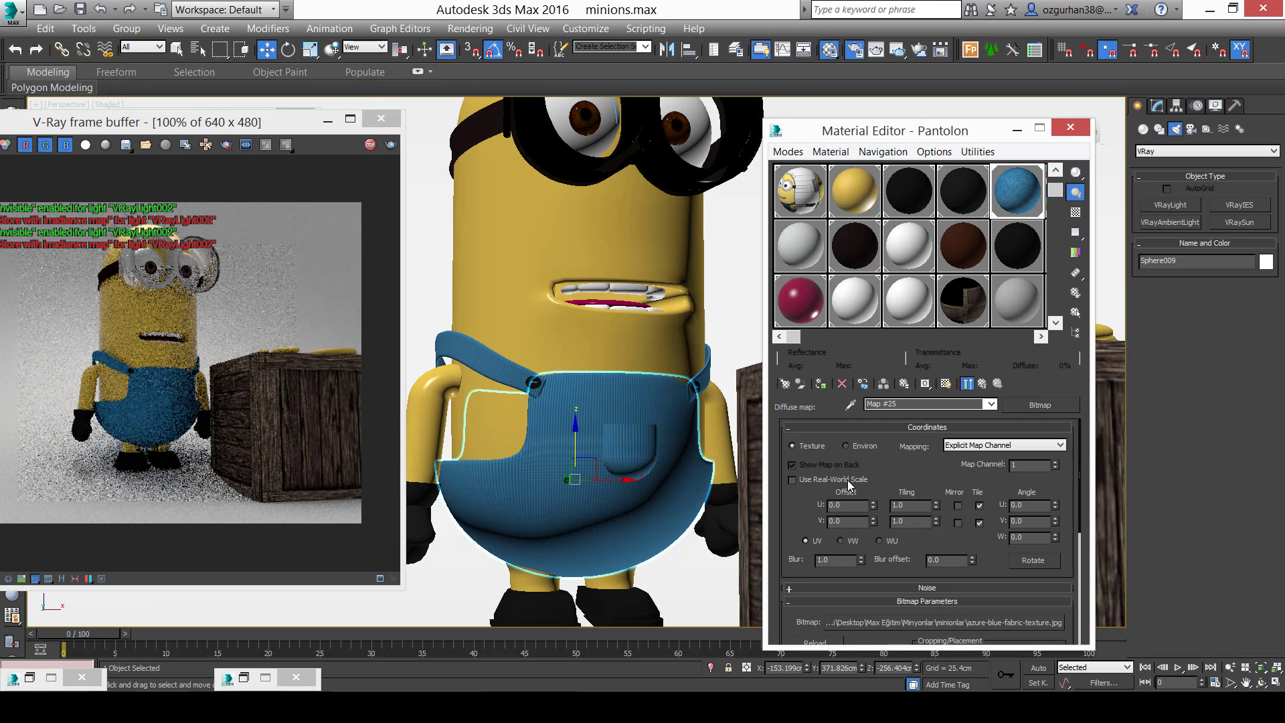
{"action": "left_click", "coordinate": [981, 384]}
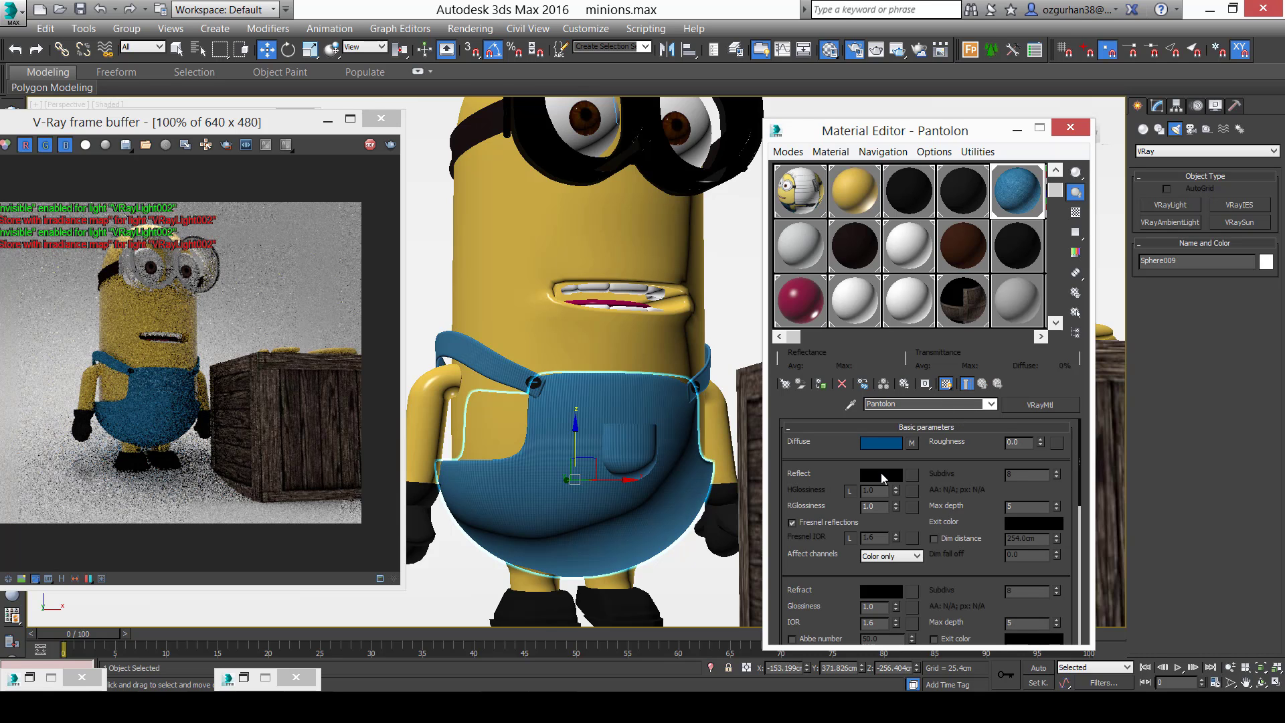
{"action": "left_click", "coordinate": [1071, 130]}
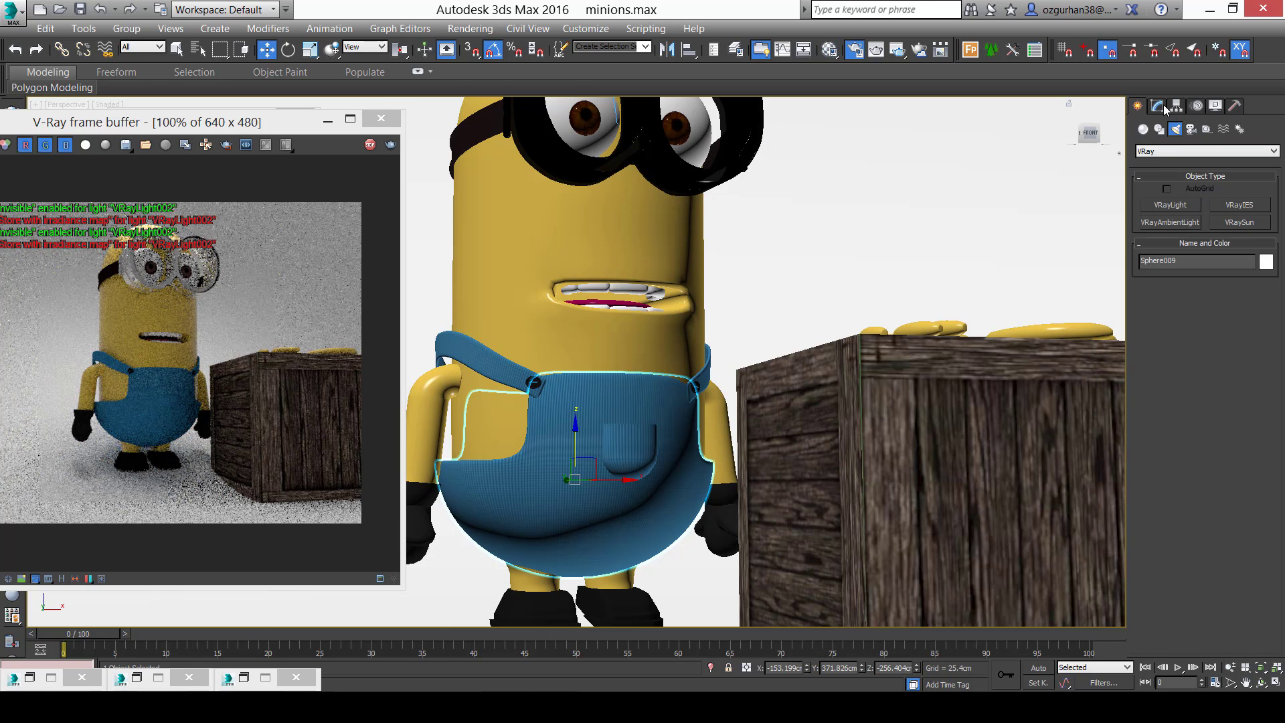
Add a UVW Map modifier to the overalls with Box mapping and real-world map size turned off.
{"action": "left_click", "coordinate": [1156, 106]}
{"action": "left_click", "coordinate": [1178, 148]}
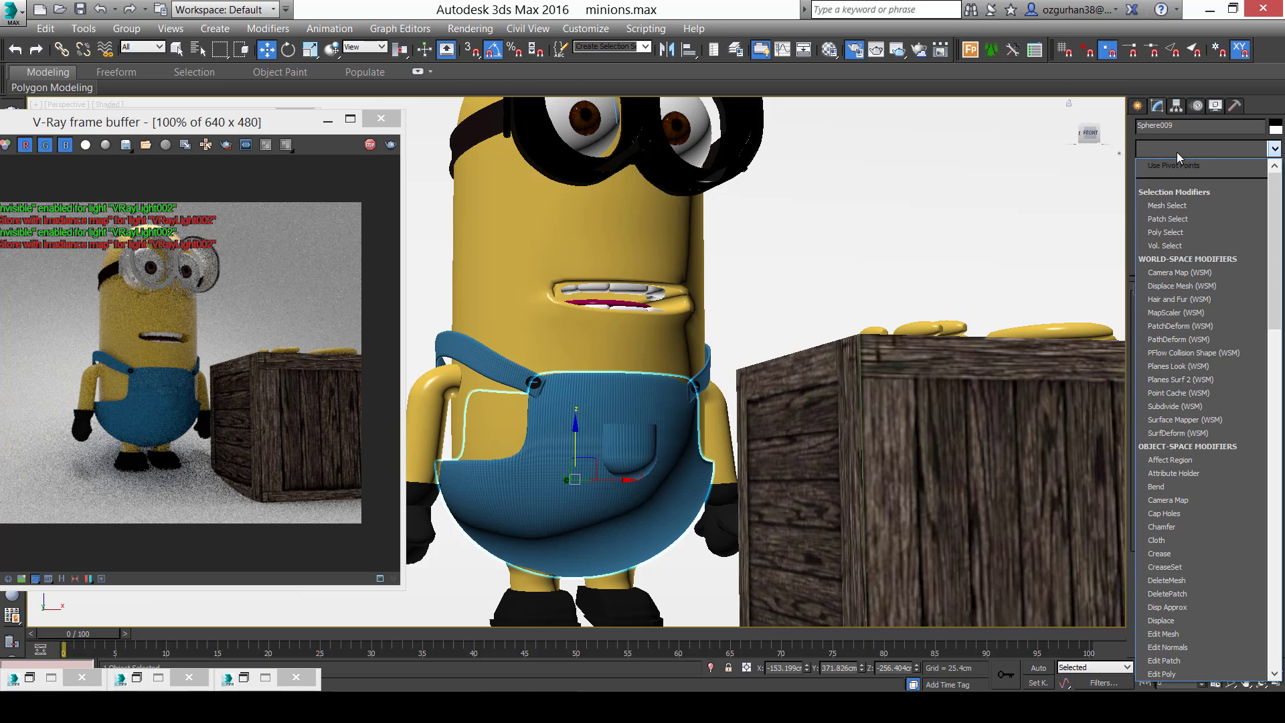
{"action": "type", "text": "uvw"}
{"action": "key", "text": "Return"}
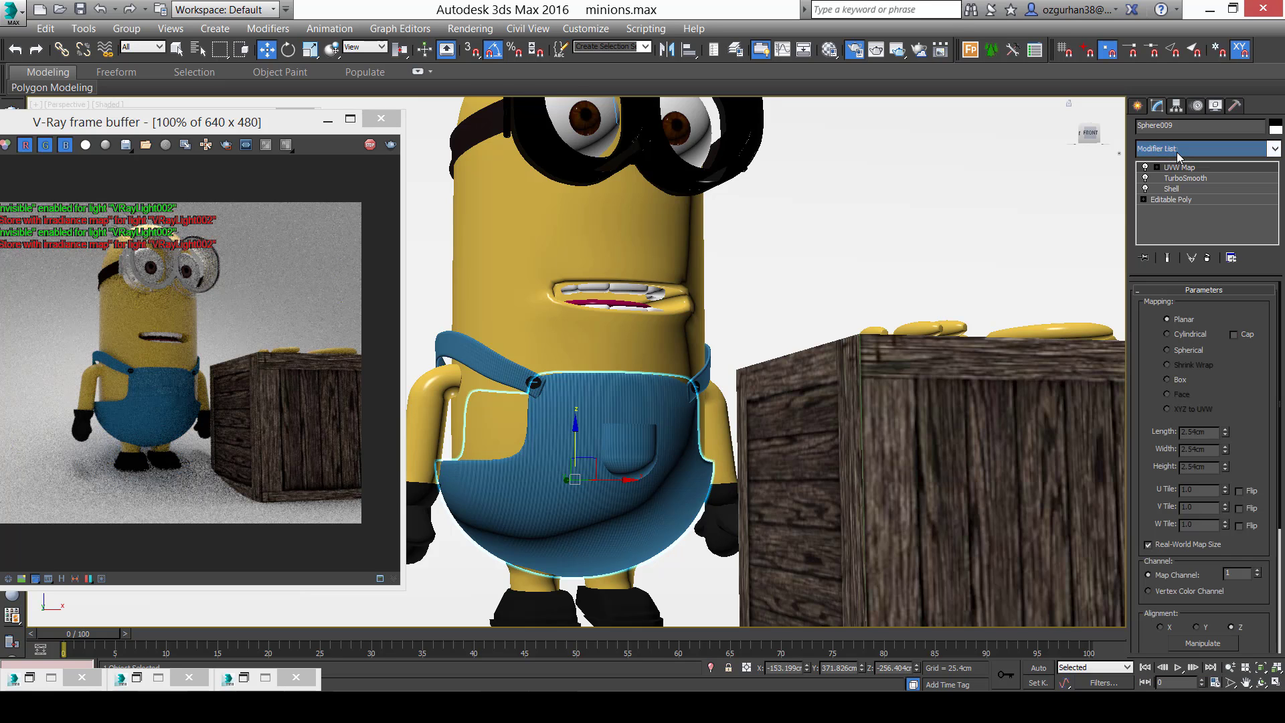
{"action": "left_click", "coordinate": [1167, 380]}
{"action": "left_click", "coordinate": [1148, 544]}
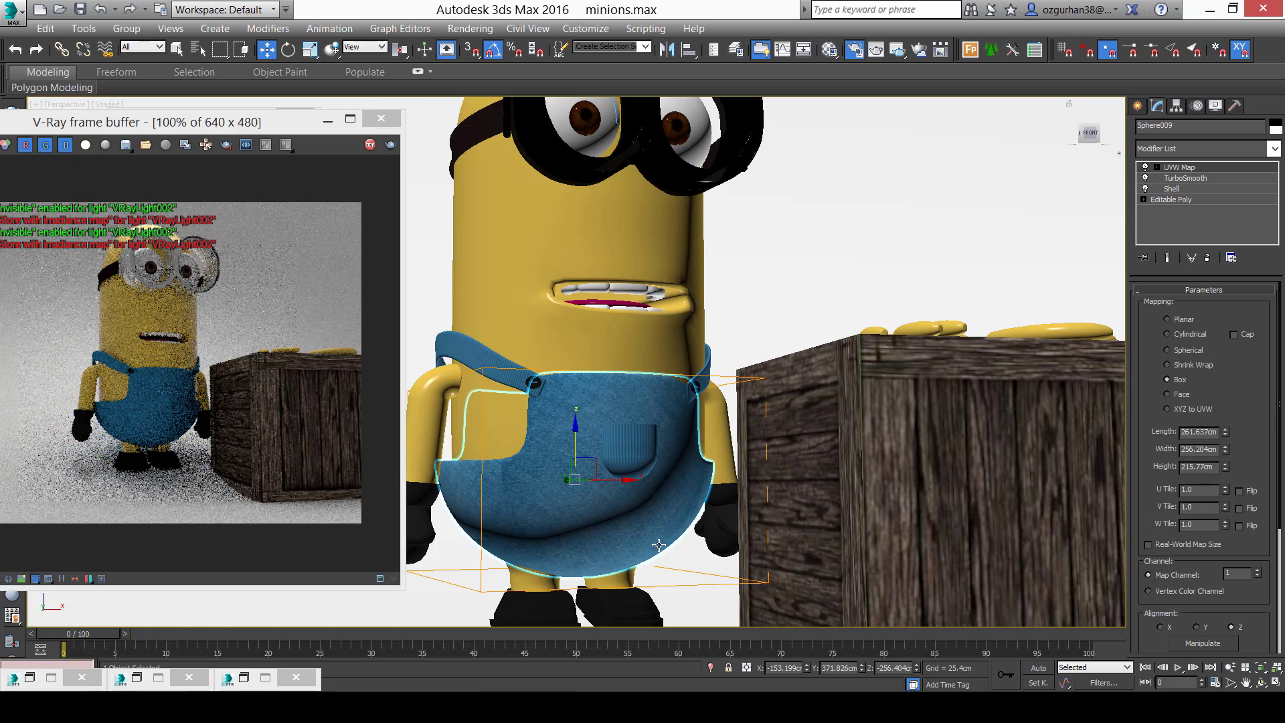
{"action": "scroll", "coordinate": [640, 510], "scroll_direction": "up", "scroll_amount": 5}
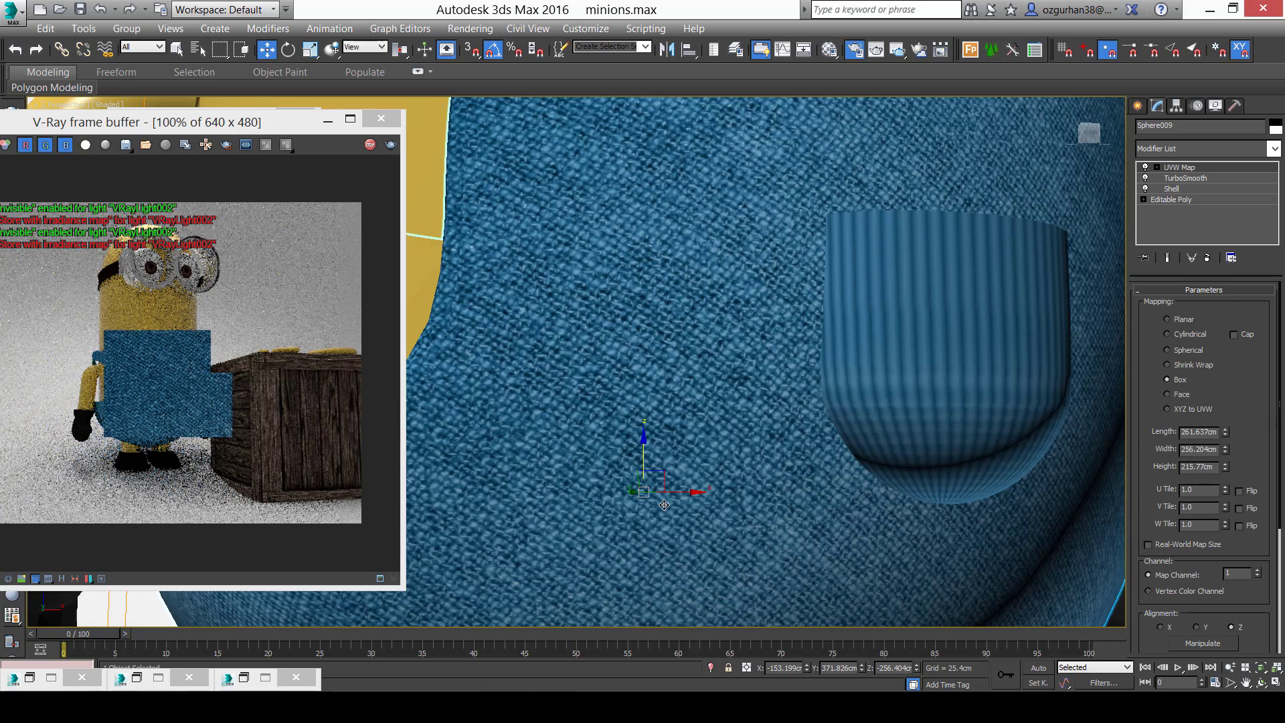
{"action": "scroll", "coordinate": [701, 507], "scroll_direction": "down", "scroll_amount": 3}
{"action": "scroll", "coordinate": [701, 507], "scroll_direction": "down", "scroll_amount": 1}
{"action": "scroll", "coordinate": [632, 515], "scroll_direction": "up", "scroll_amount": 5}
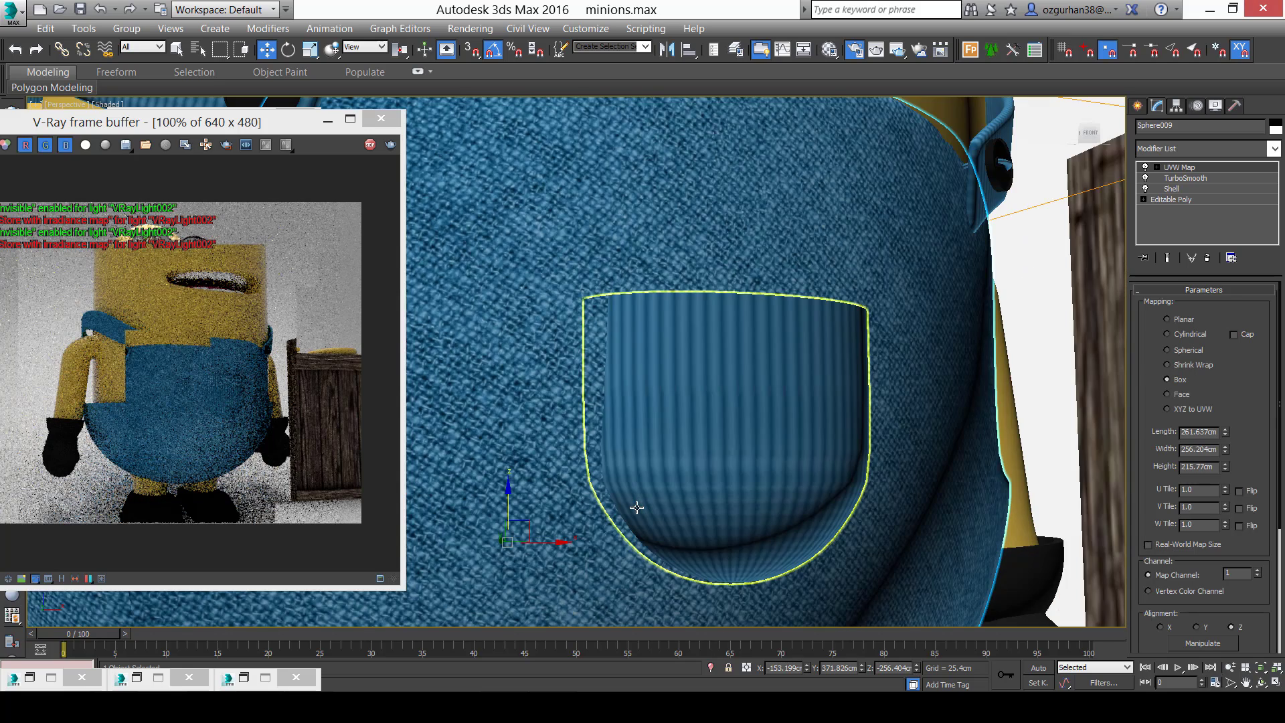
{"action": "scroll", "coordinate": [631, 516], "scroll_direction": "down", "scroll_amount": 5}
Copy the overalls' UVW Map modifier and paste it onto the front pocket above its Shell modifier.
{"action": "right_click", "coordinate": [1179, 167]}
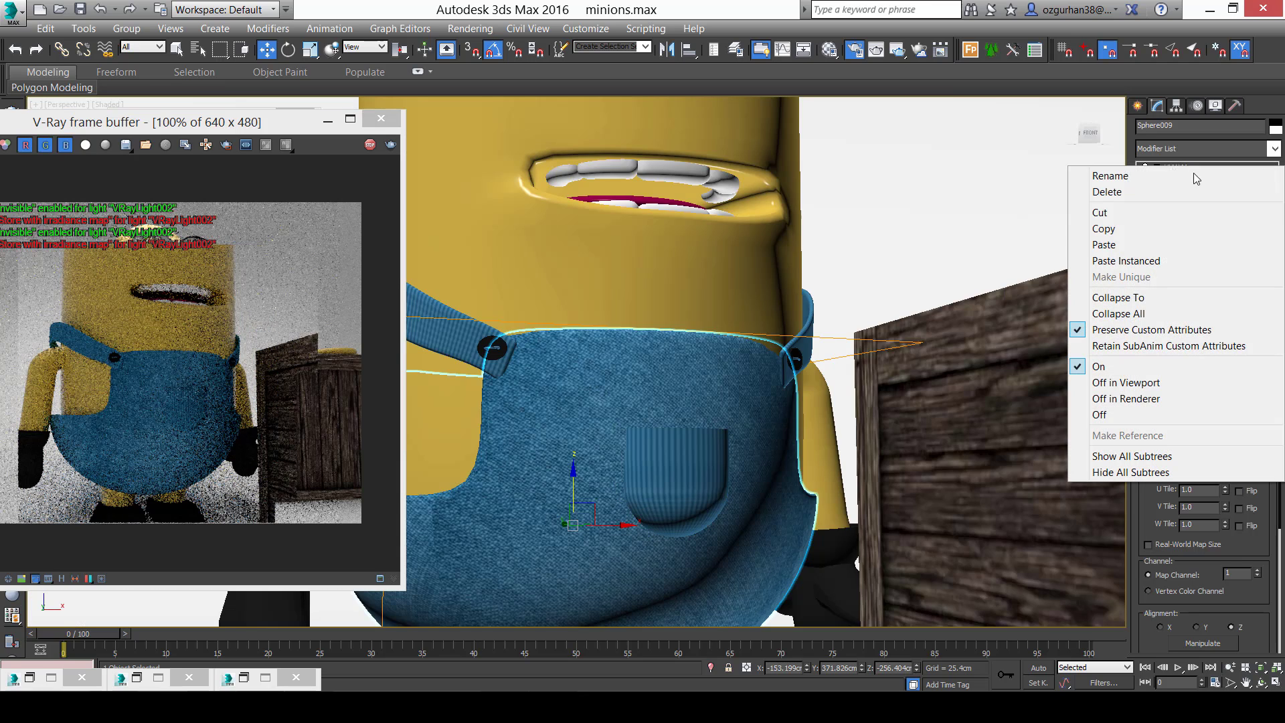
{"action": "left_click", "coordinate": [1178, 230]}
{"action": "left_click", "coordinate": [690, 483]}
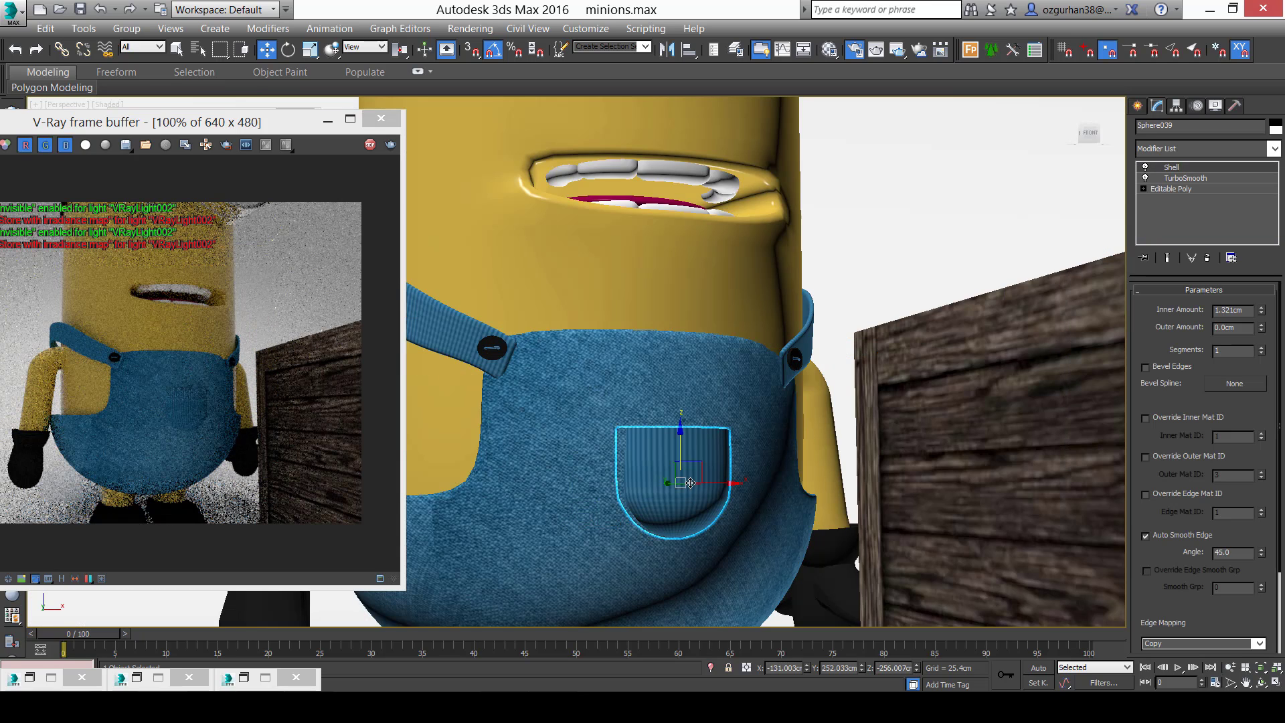
{"action": "right_click", "coordinate": [1216, 175]}
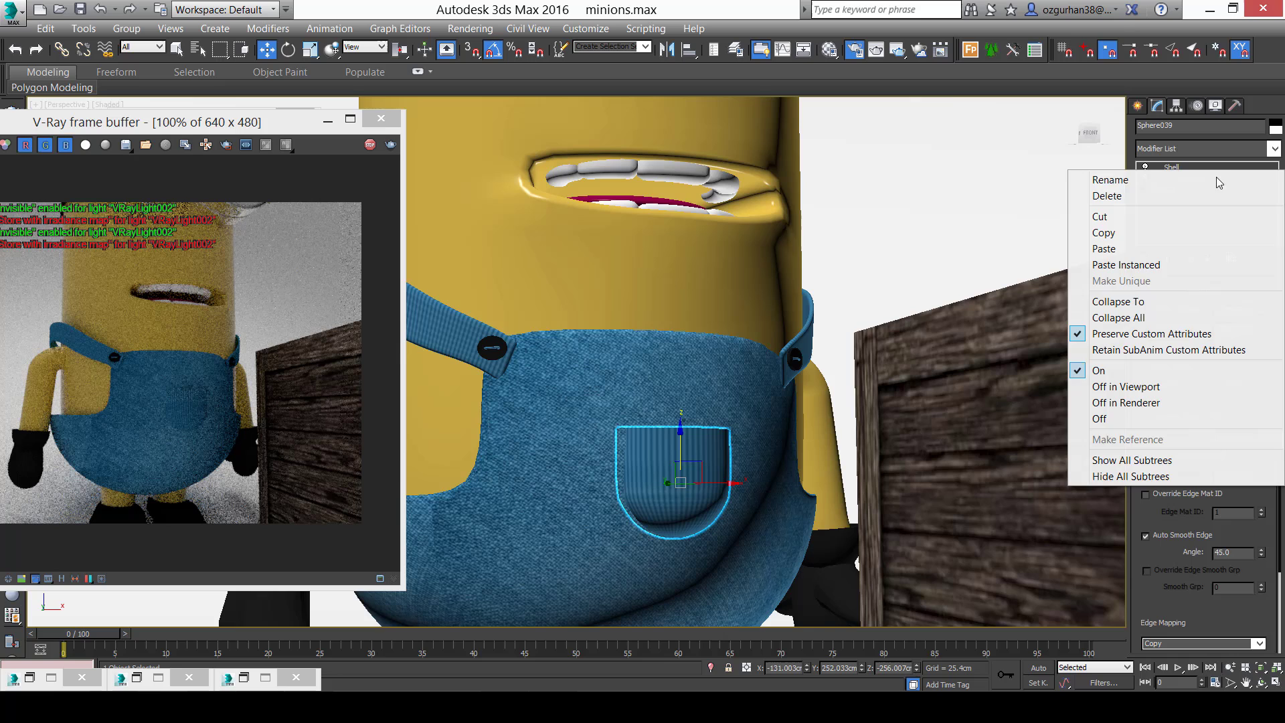
{"action": "left_click", "coordinate": [1197, 248]}
Ungroup the kulp strap and paste the copied UVW Map modifier onto its strap mesh above TurboSmooth.
{"action": "middle_click_drag", "start_coordinate": [669, 436], "coordinate": [796, 450]}
{"action": "left_click", "coordinate": [610, 350]}
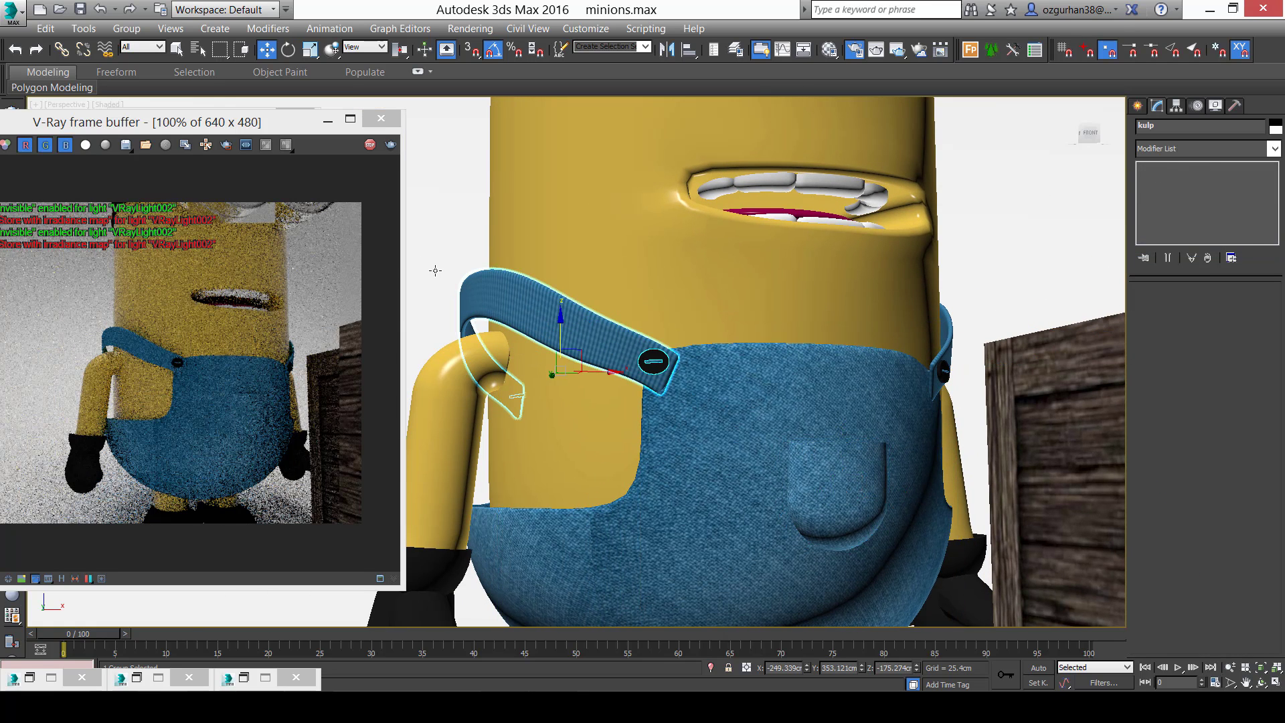
{"action": "left_click", "coordinate": [126, 29]}
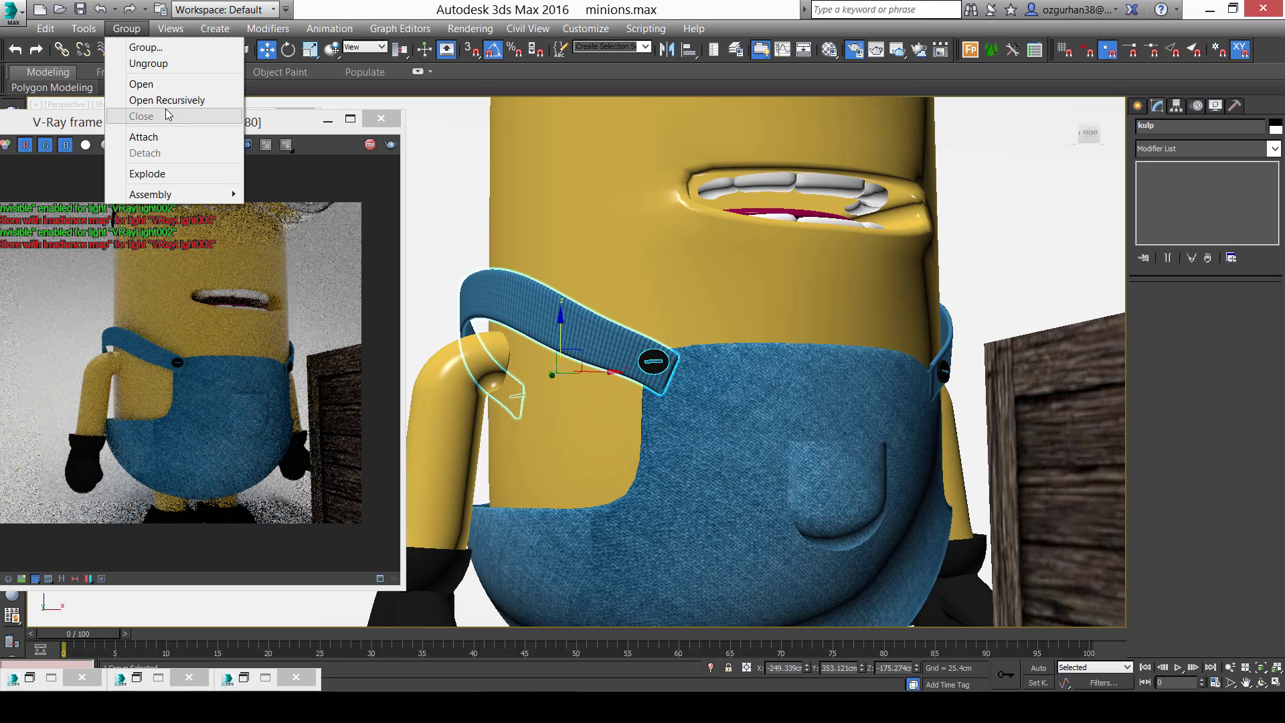
{"action": "left_click", "coordinate": [146, 64]}
{"action": "left_click", "coordinate": [544, 283]}
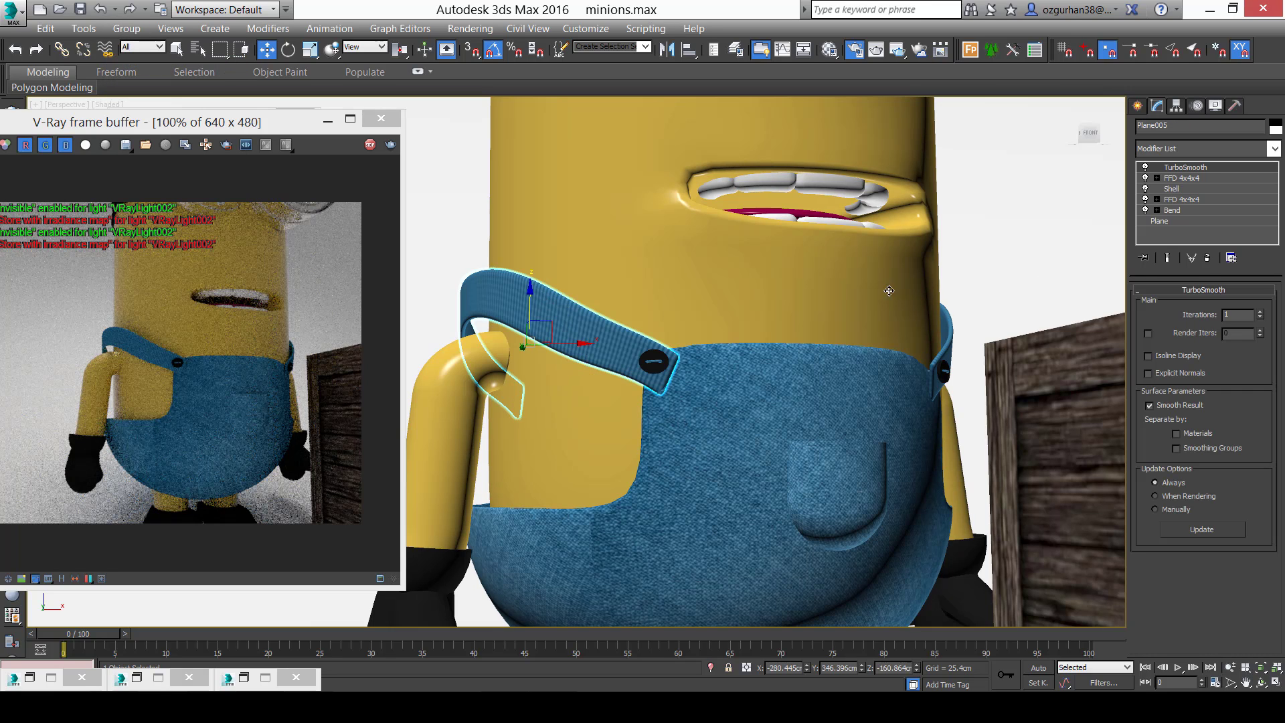
{"action": "right_click", "coordinate": [1197, 171]}
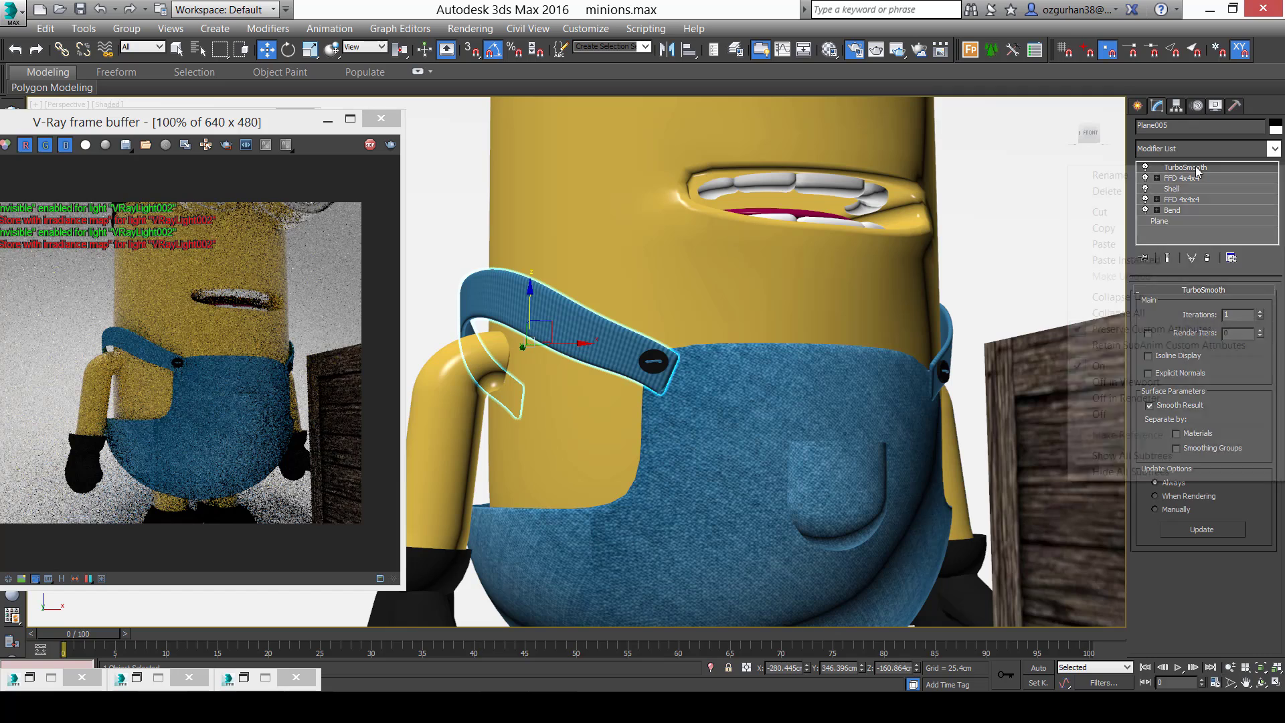
{"action": "left_click", "coordinate": [1200, 243]}
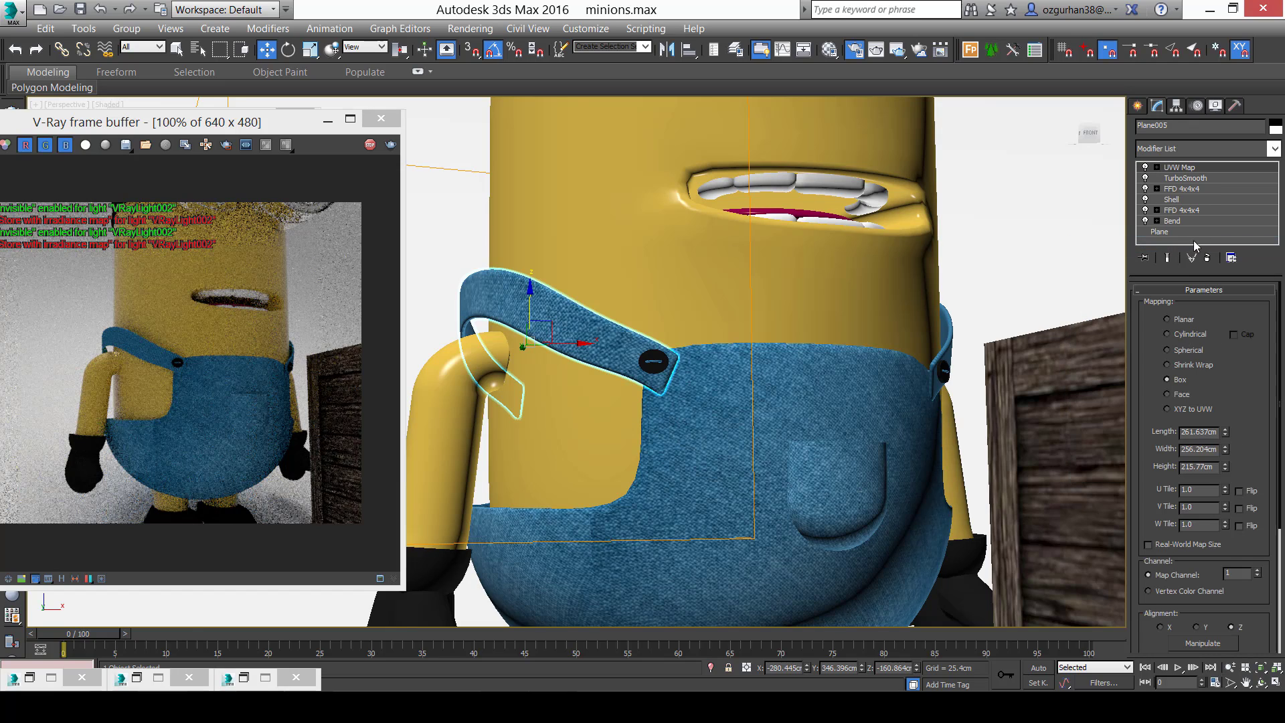
Ungroup the kulp001 strap beside the crate and paste the copied UVW Map modifier above its top FFD 4x4x4.
{"action": "middle_click_drag", "start_coordinate": [671, 321], "coordinate": [748, 384], "text": "alt"}
{"action": "left_click", "coordinate": [748, 385]}
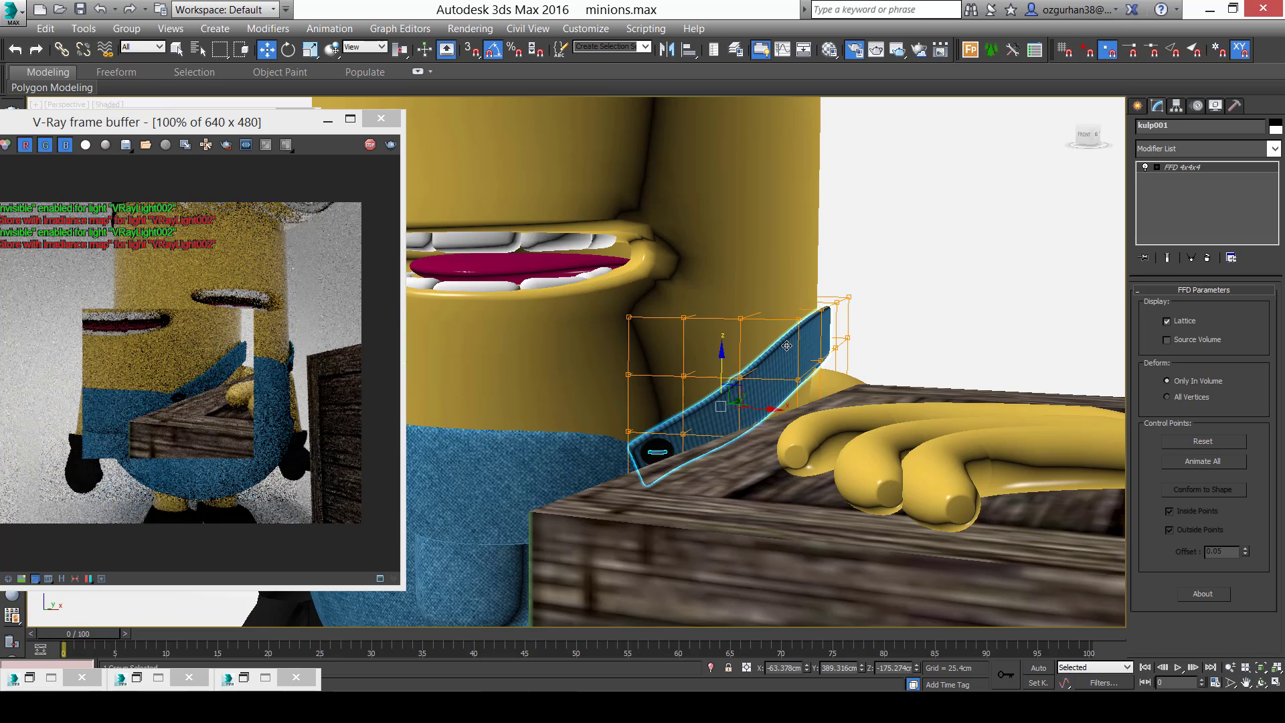
{"action": "left_click", "coordinate": [126, 28]}
{"action": "left_click", "coordinate": [155, 63]}
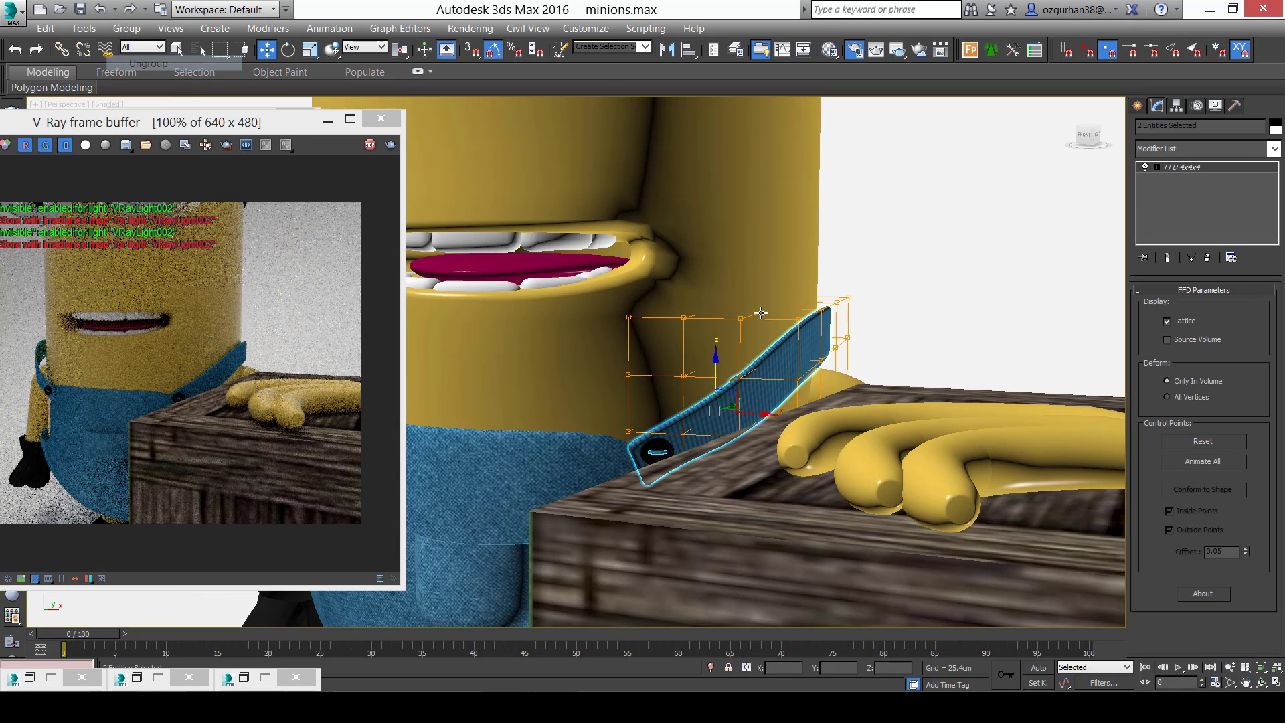
{"action": "left_click", "coordinate": [740, 380]}
{"action": "right_click", "coordinate": [1212, 168]}
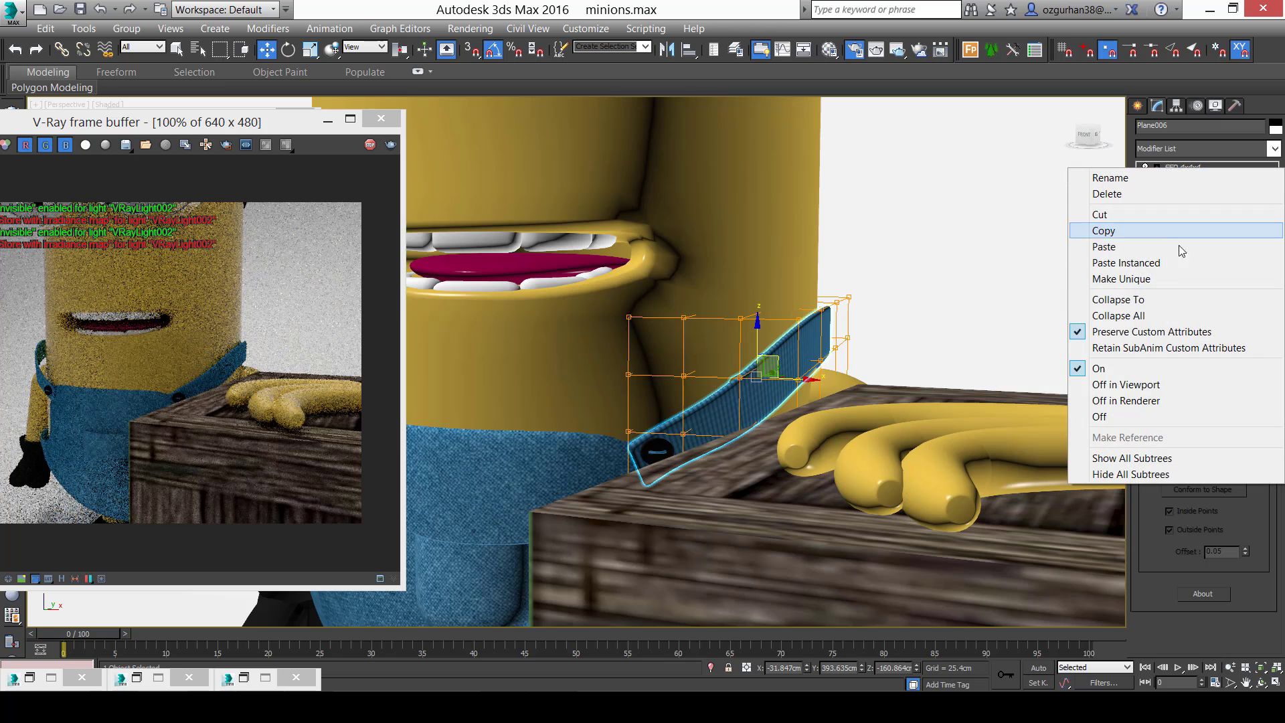
{"action": "left_click", "coordinate": [1175, 248]}
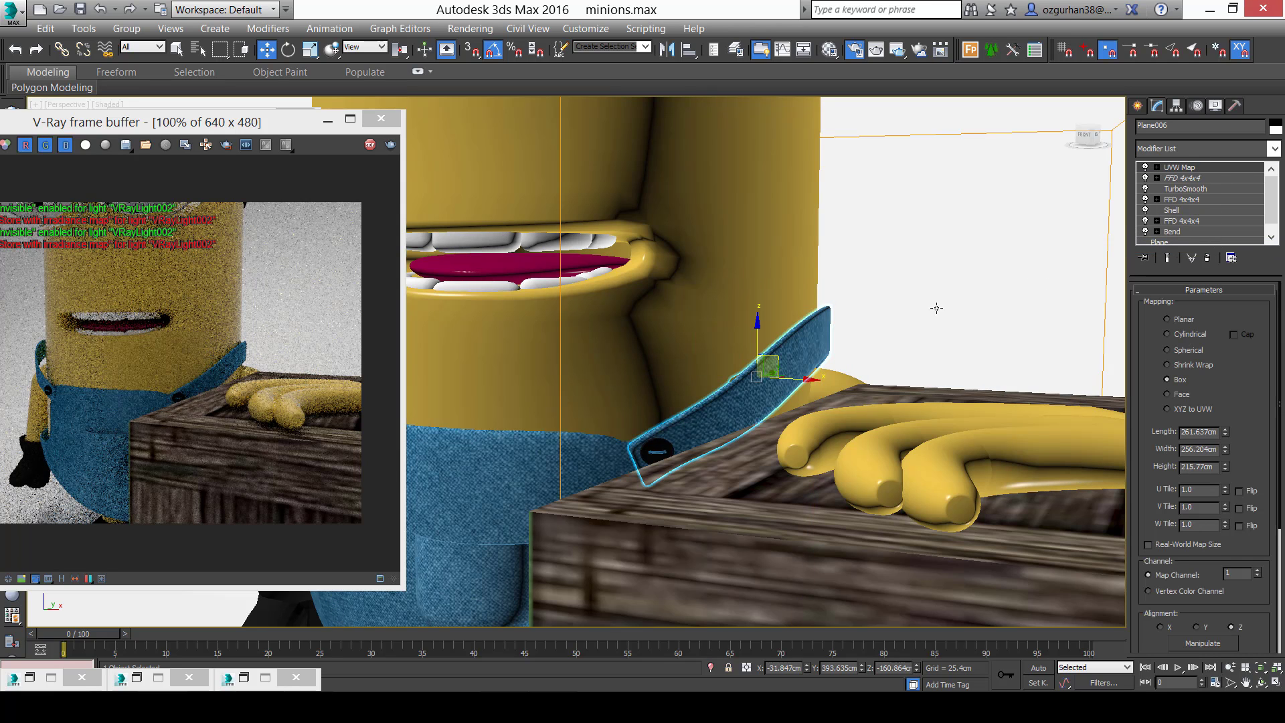
{"action": "scroll", "coordinate": [936, 308], "scroll_direction": "down", "scroll_amount": 10}
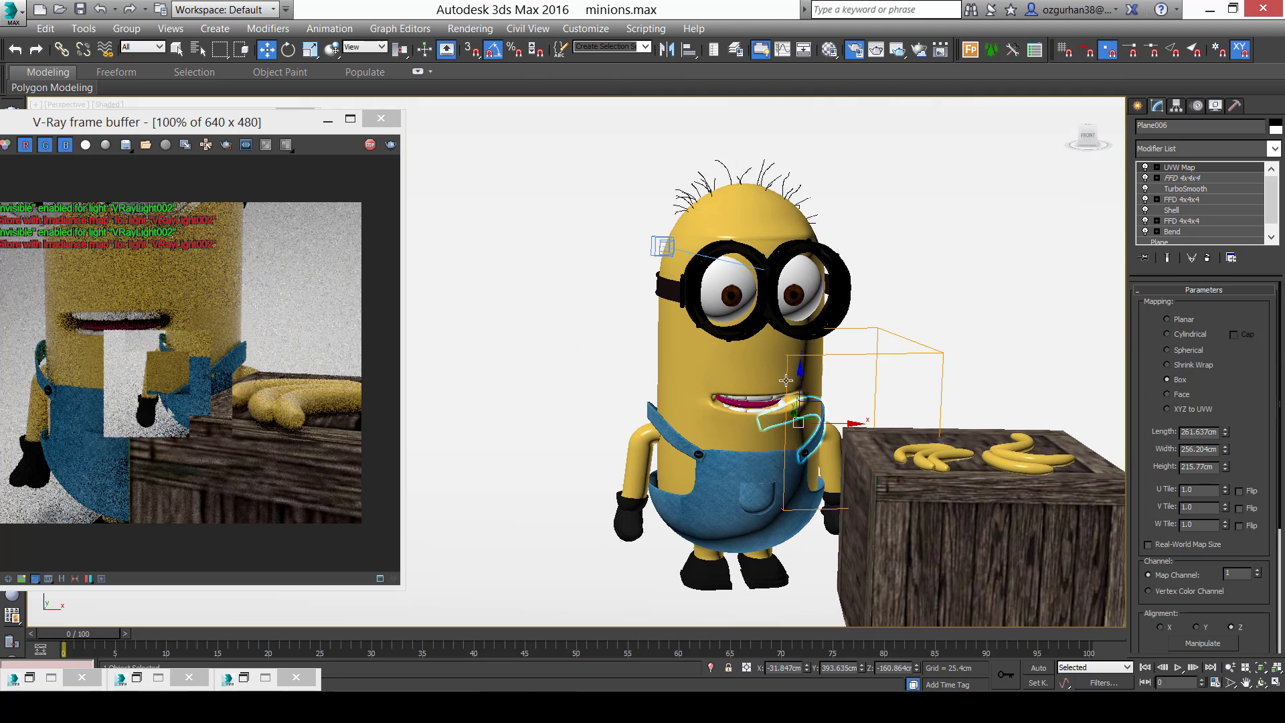
{"action": "scroll", "coordinate": [787, 380], "scroll_direction": "up", "scroll_amount": 4}
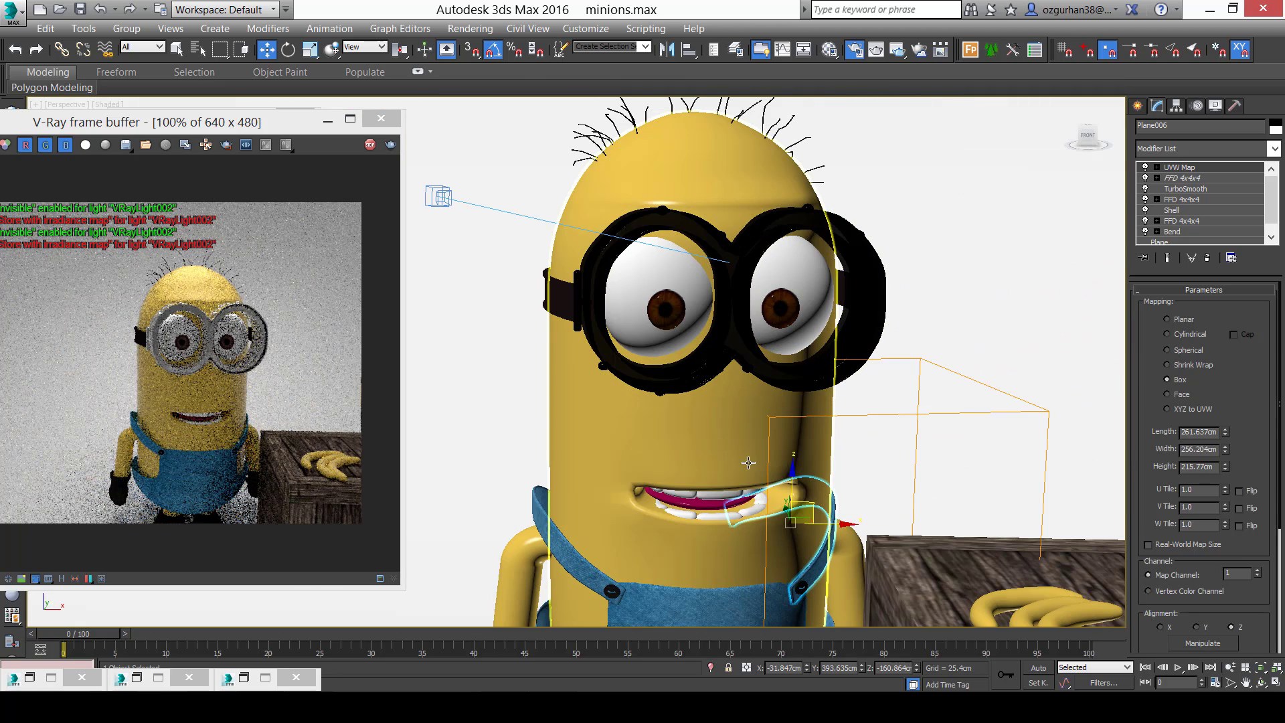
{"action": "left_click", "coordinate": [538, 514]}
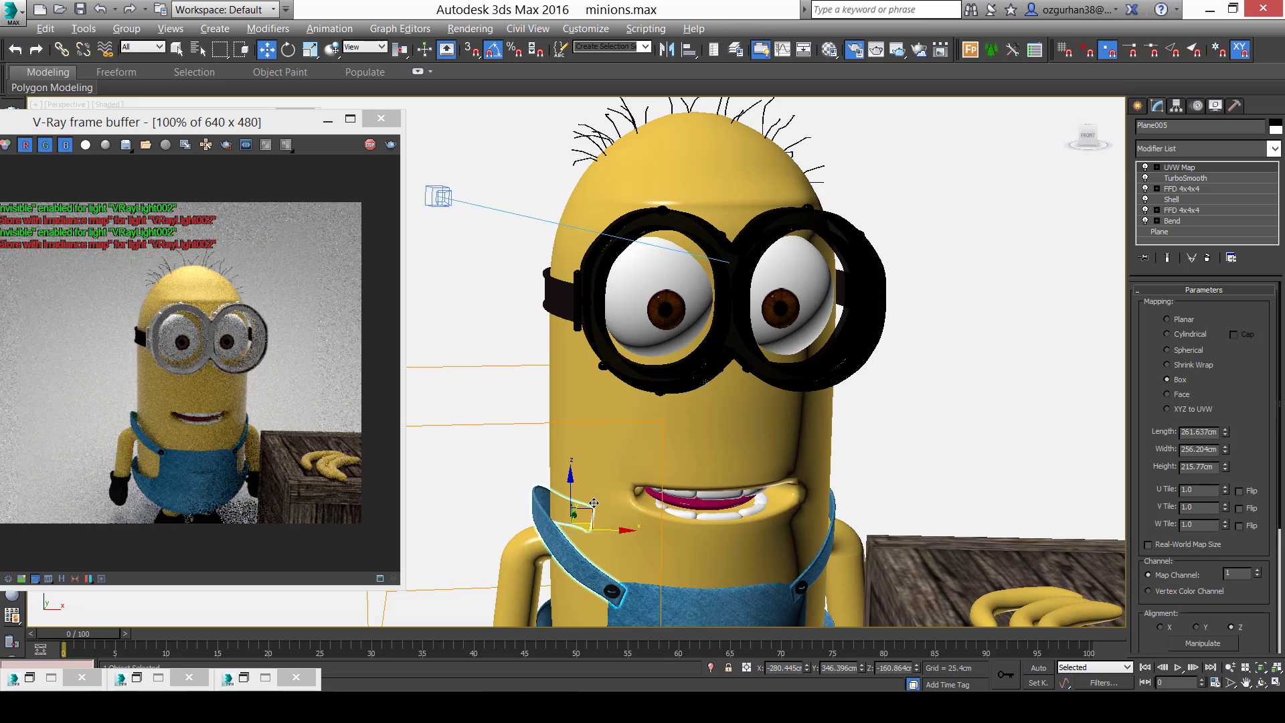
{"action": "middle_click_drag", "start_coordinate": [594, 502], "coordinate": [696, 464], "text": "alt"}
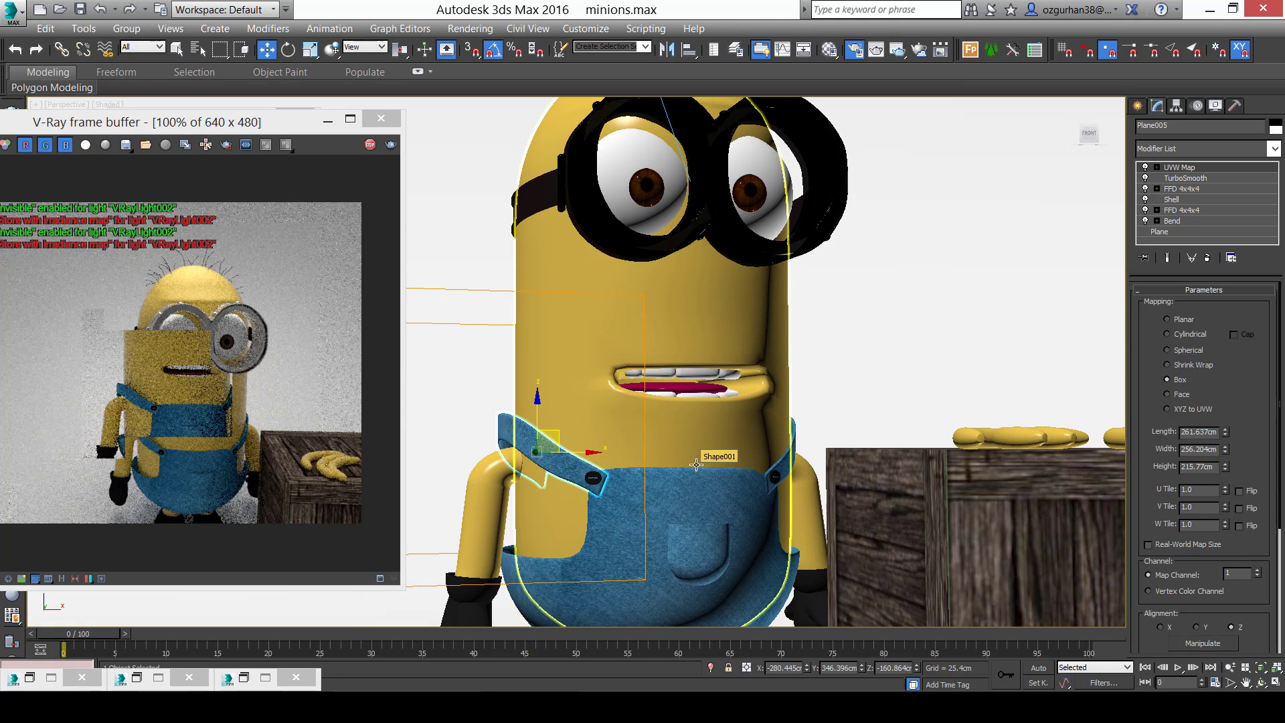
{"action": "middle_click_drag", "start_coordinate": [658, 168], "coordinate": [660, 281]}
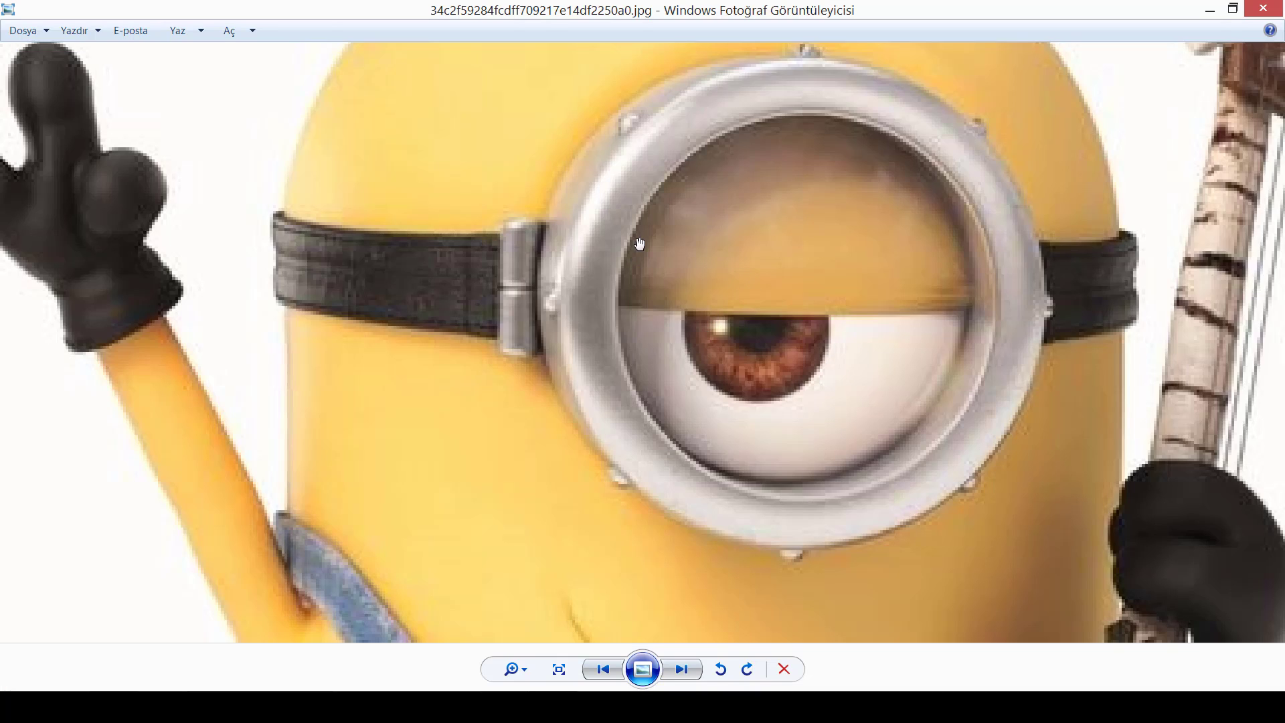
Browse the minion reference images in Windows Photo Viewer to study the eyes, eyelids and goggles, and return to 3ds Max.
{"action": "key", "text": "Right"}
{"action": "key", "text": "Right"}
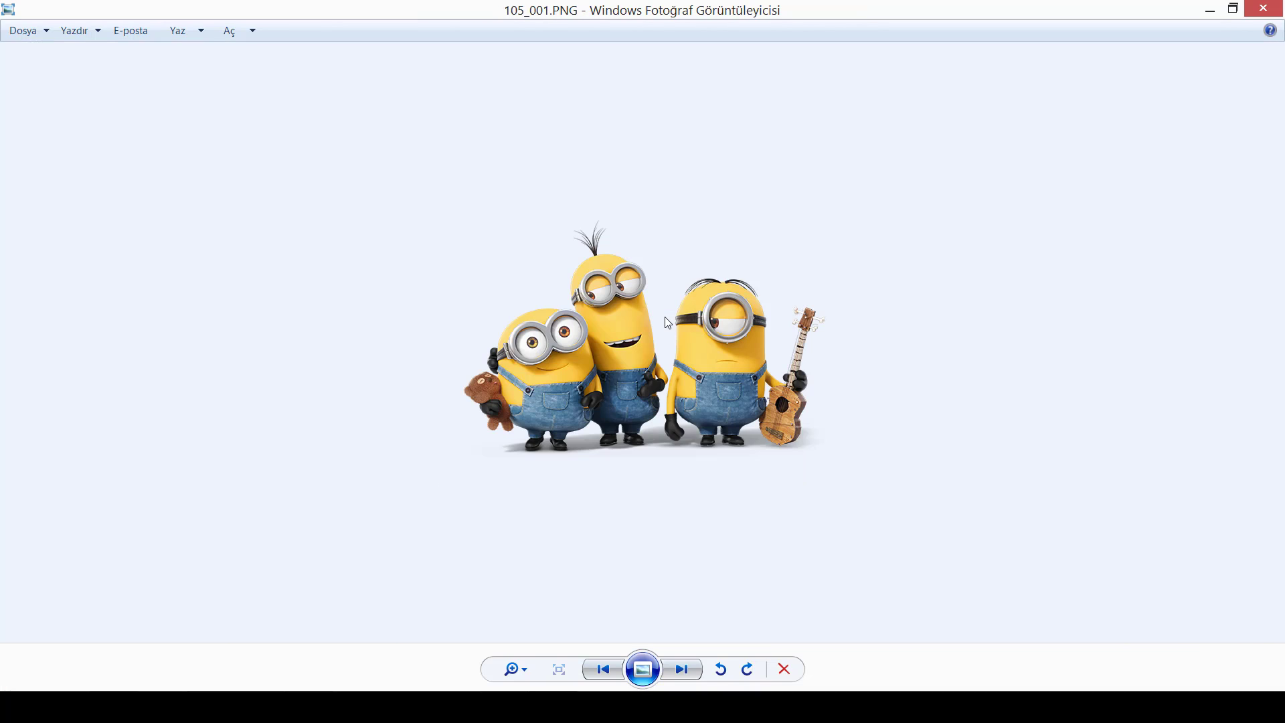
{"action": "scroll", "coordinate": [628, 308], "scroll_direction": "up", "scroll_amount": 2}
{"action": "key", "text": "Right"}
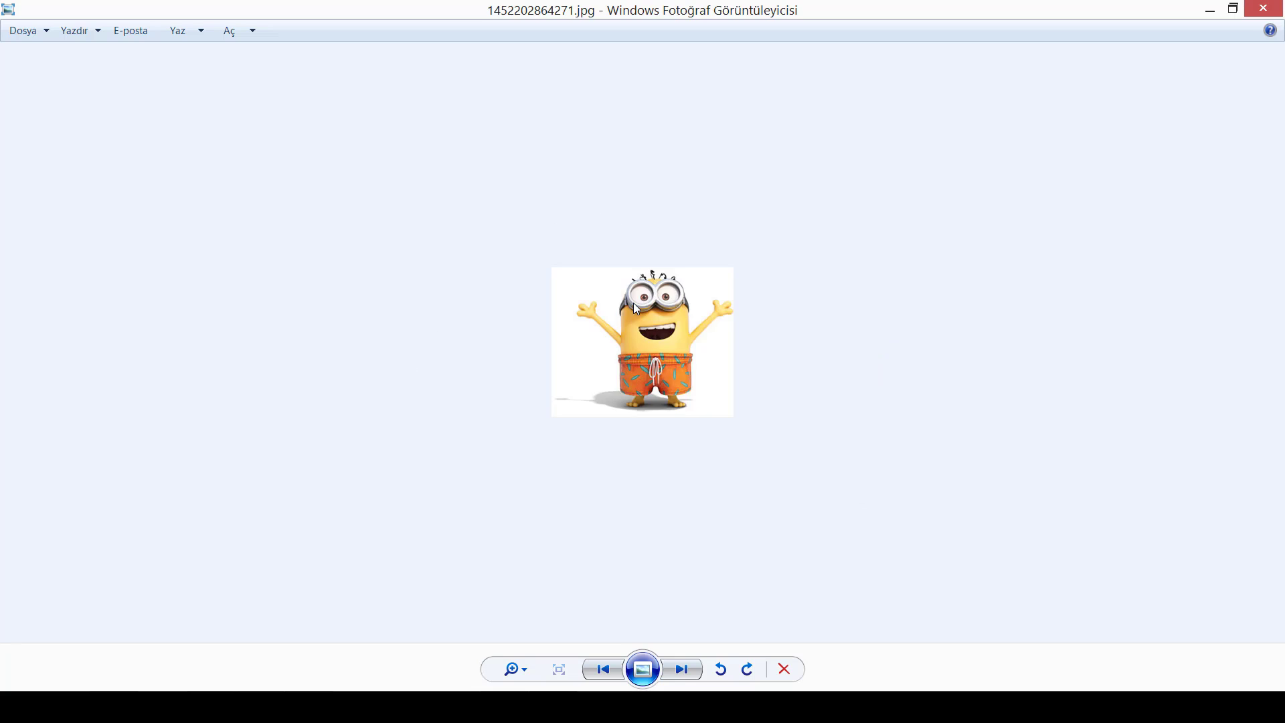
{"action": "key", "text": "Right"}
{"action": "key", "text": "Right"}
{"action": "key", "text": "Right"}
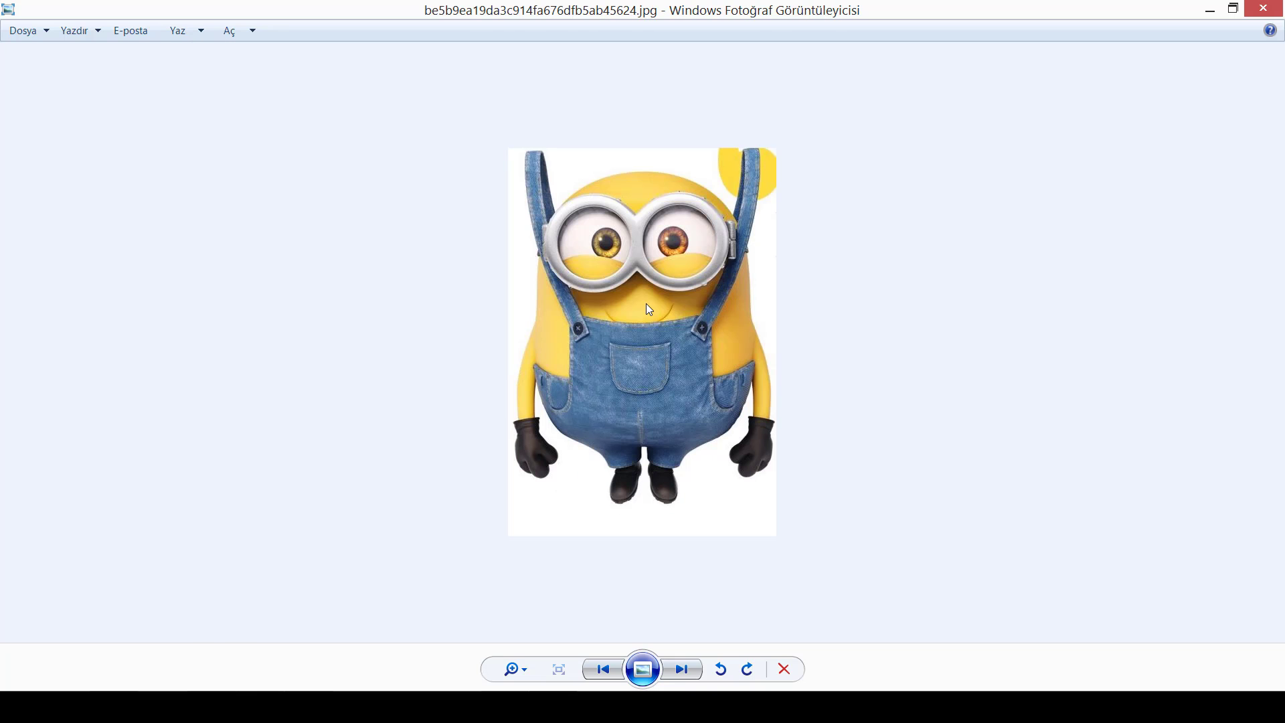
{"action": "key", "text": "Right"}
{"action": "key", "text": "Right"}
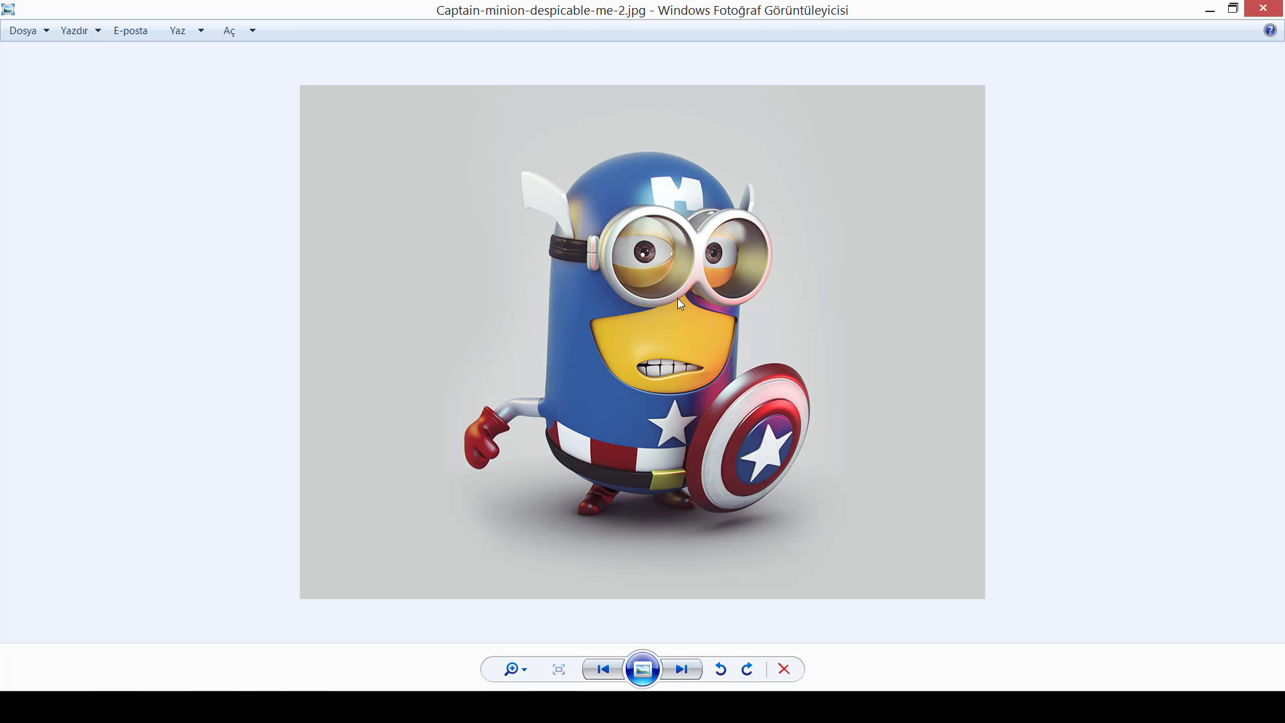
{"action": "key", "text": "Right"}
{"action": "key", "text": "Right"}
{"action": "key", "text": "Right"}
{"action": "key", "text": "Right"}
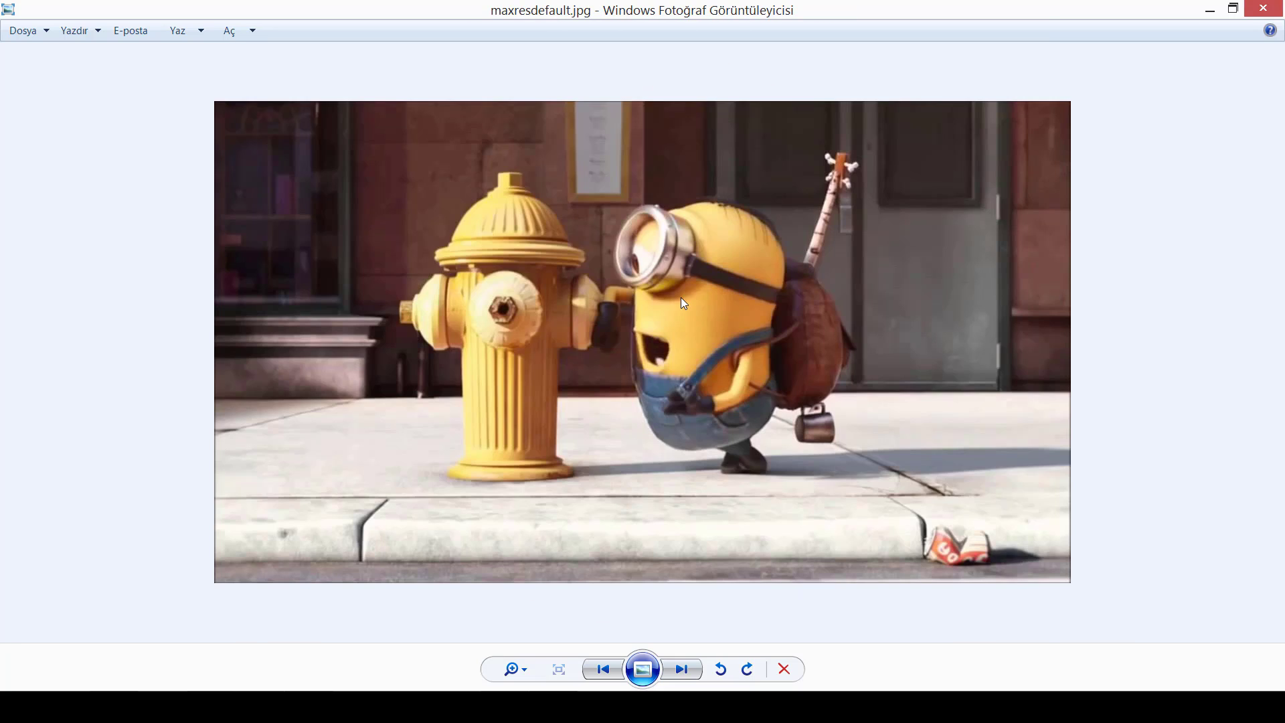
{"action": "left_click", "coordinate": [1210, 11]}
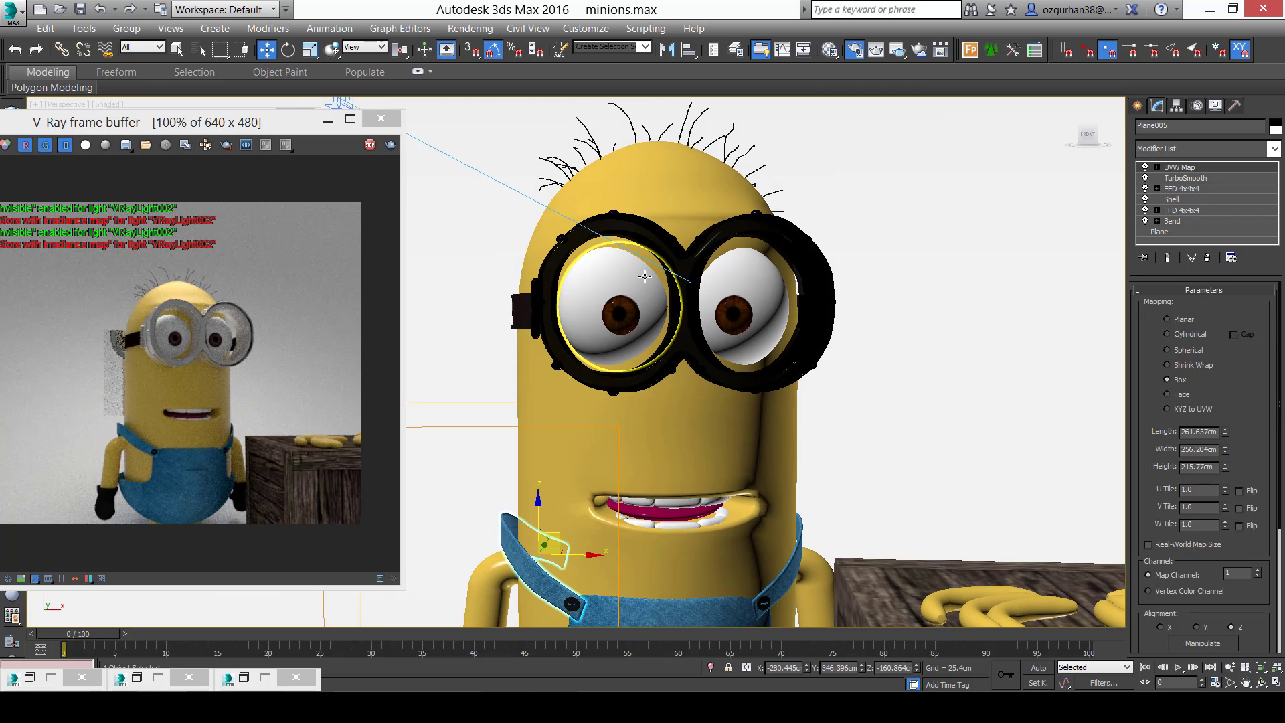
Create a sphere of about 42 cm radius with AutoGrid on the eyeball beside the goggle strap clasp, and centre it over that eye.
{"action": "scroll", "coordinate": [636, 288], "scroll_direction": "up", "scroll_amount": 5}
{"action": "mouse_move", "coordinate": [616, 285]}
{"action": "middle_mouse_down", "text": "alt"}
{"action": "mouse_move", "coordinate": [637, 310]}
{"action": "mouse_move", "coordinate": [601, 279]}
{"action": "middle_mouse_up", "text": "alt"}
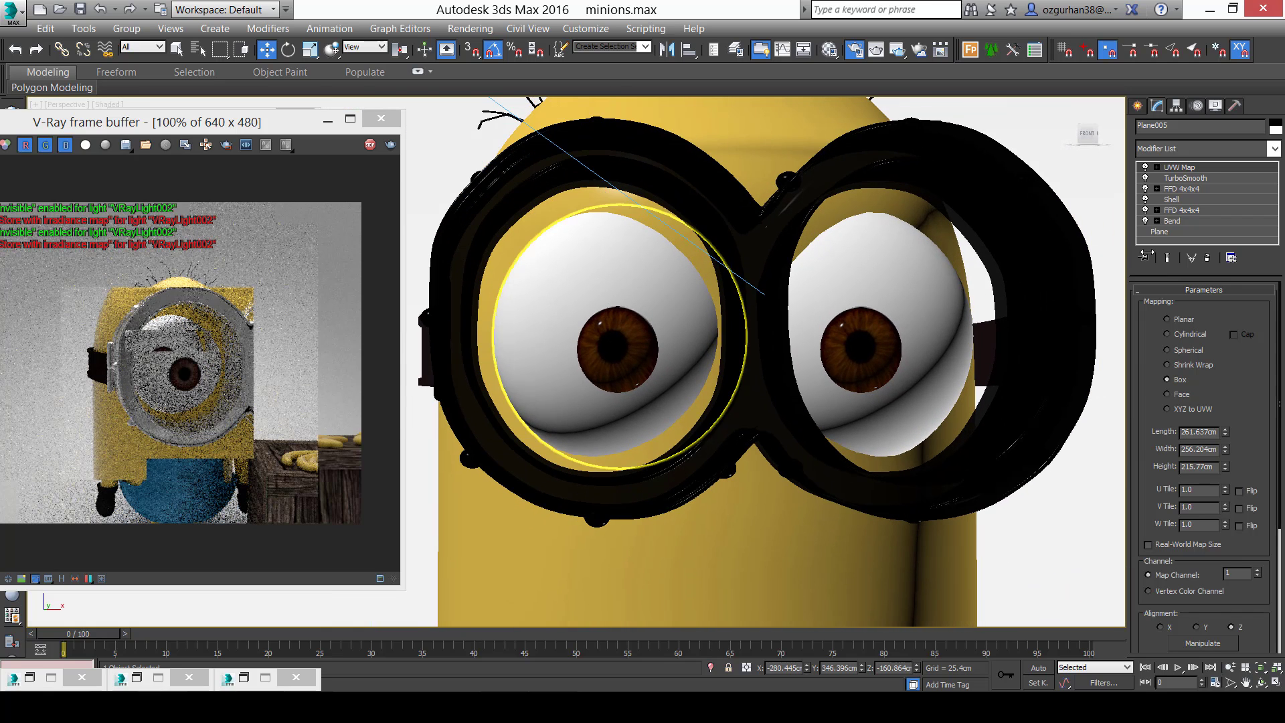
{"action": "left_click", "coordinate": [1137, 107]}
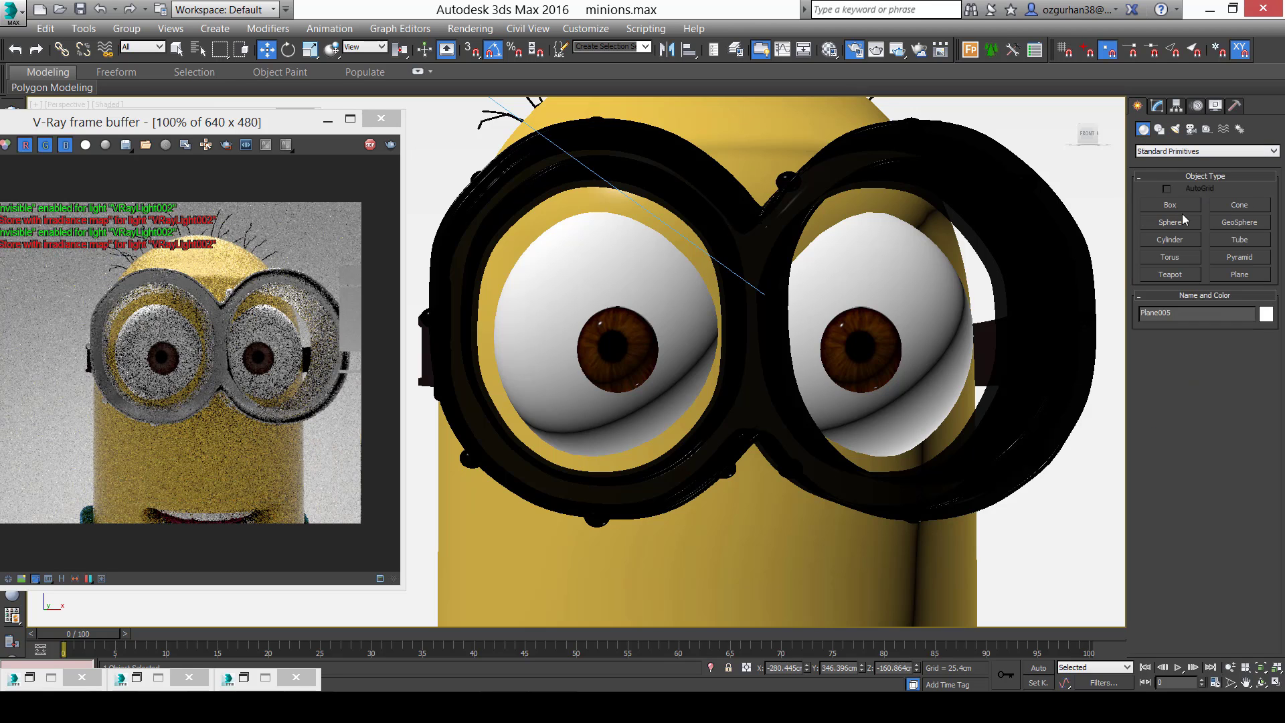
{"action": "left_click", "coordinate": [1176, 243]}
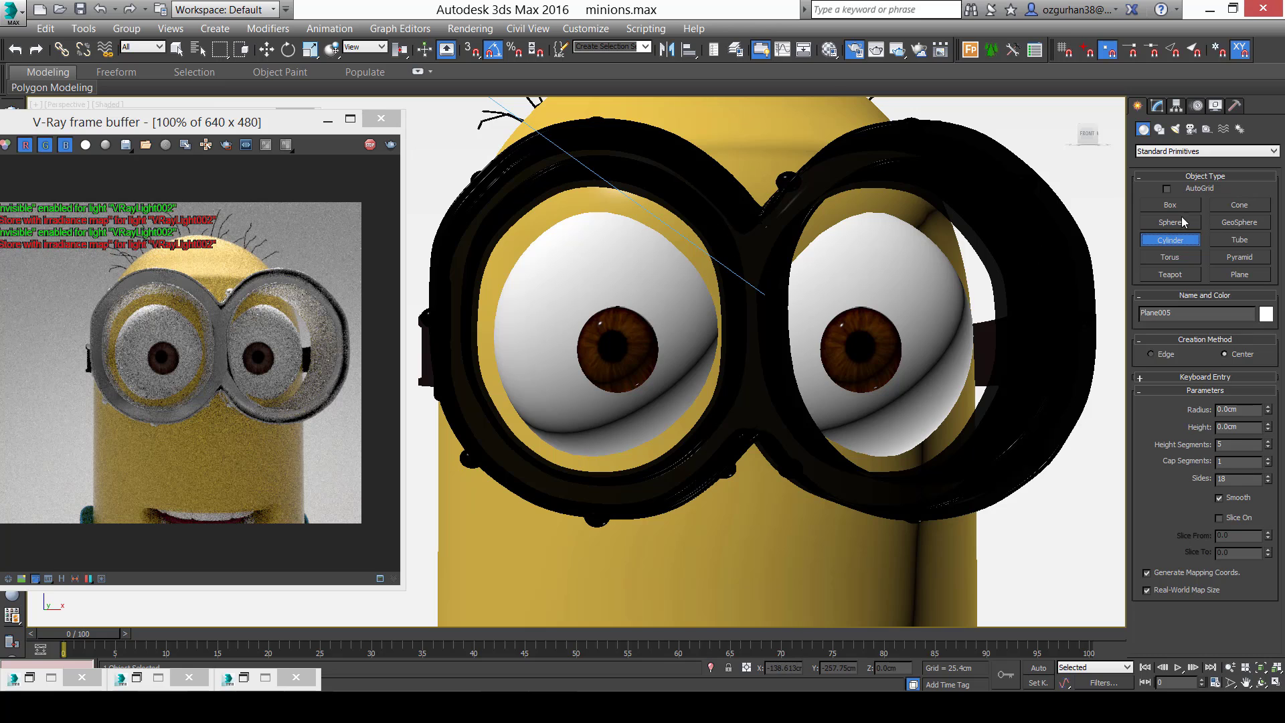
{"action": "left_click", "coordinate": [1179, 223]}
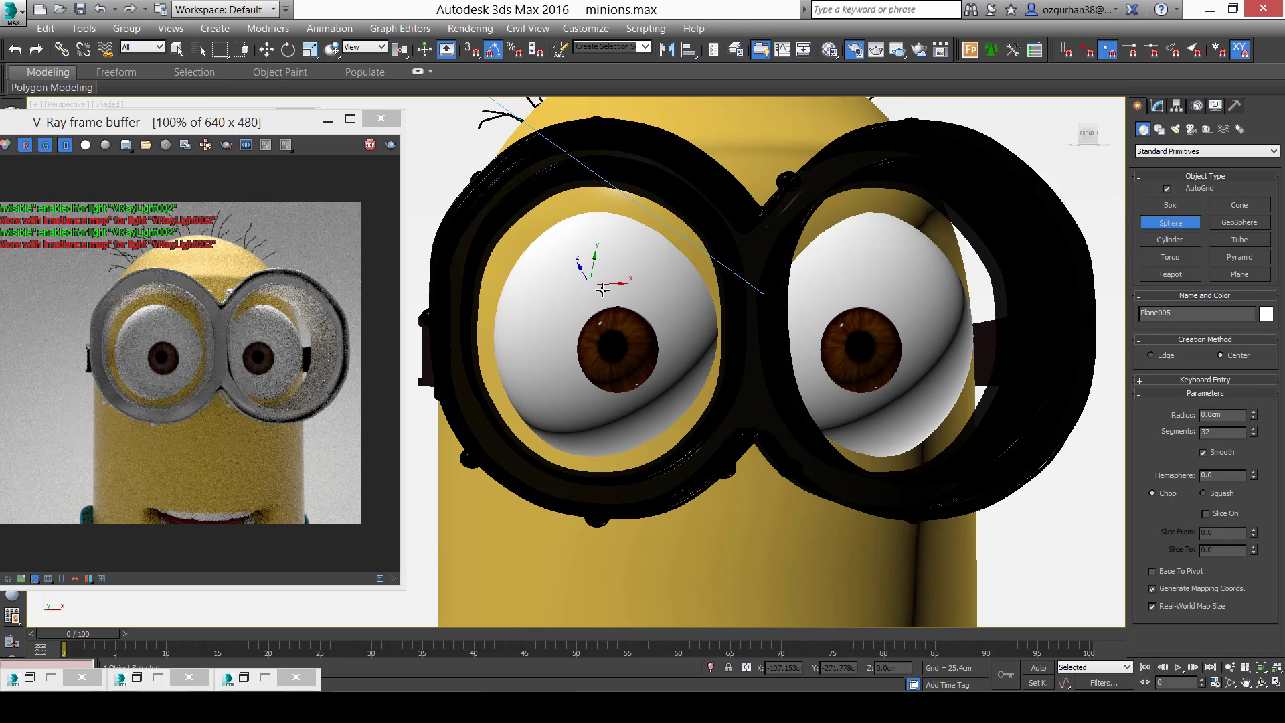
{"action": "left_click_drag", "start_coordinate": [602, 289], "coordinate": [671, 353]}
{"action": "key", "text": "w"}
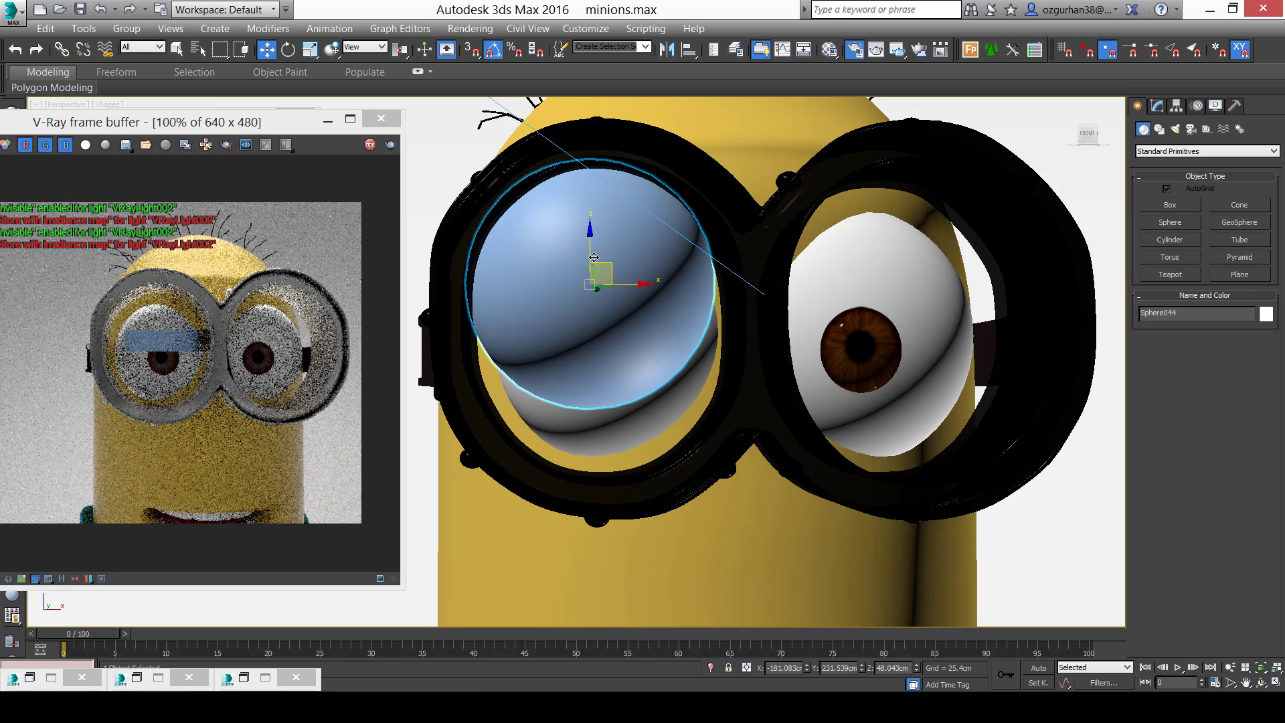
{"action": "left_click_drag", "start_coordinate": [594, 257], "coordinate": [632, 305]}
Assign the yellow Minion rengi material to the new eyelid sphere and minimize the material editor.
{"action": "key", "text": "m"}
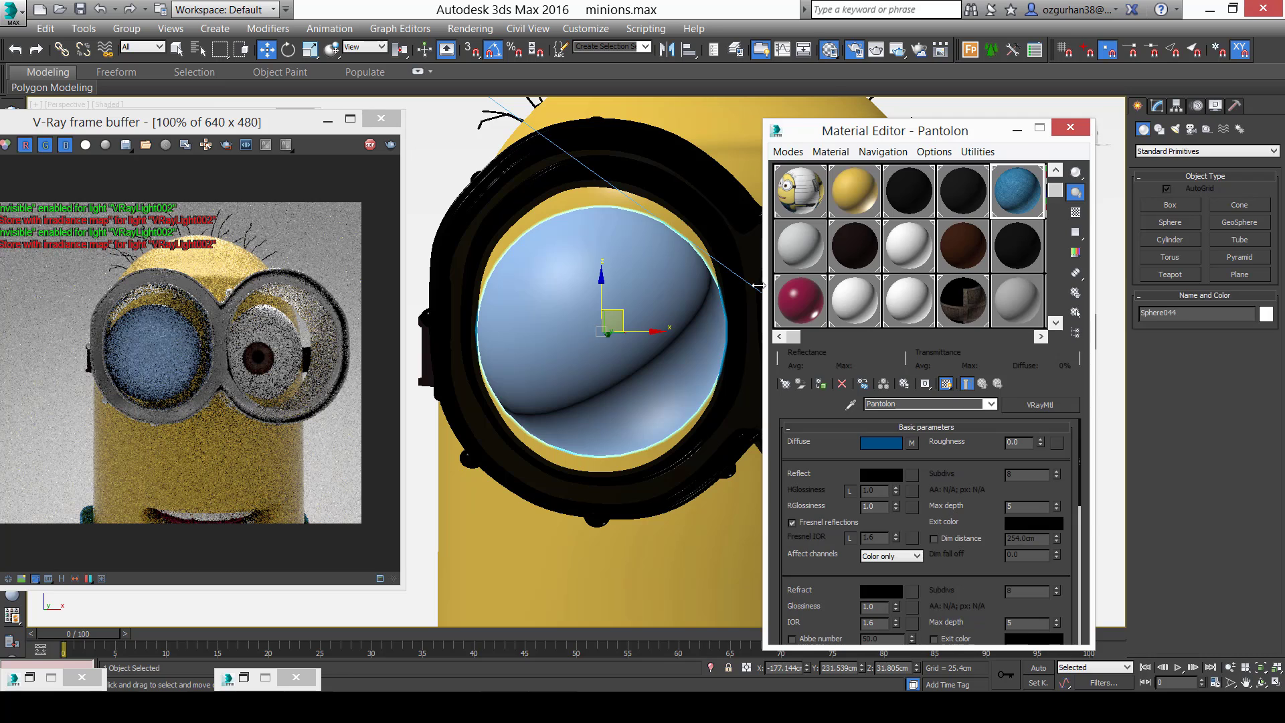
{"action": "left_click", "coordinate": [854, 212]}
{"action": "left_click", "coordinate": [821, 383]}
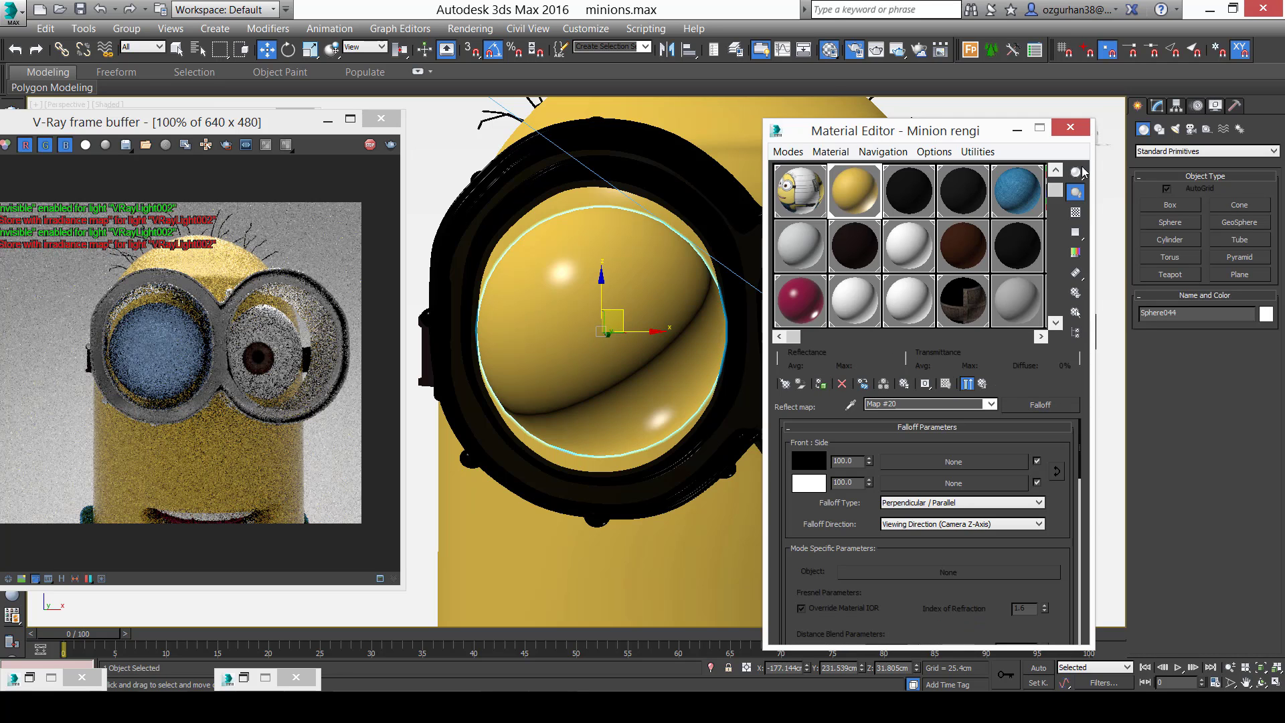
{"action": "left_click", "coordinate": [1016, 129]}
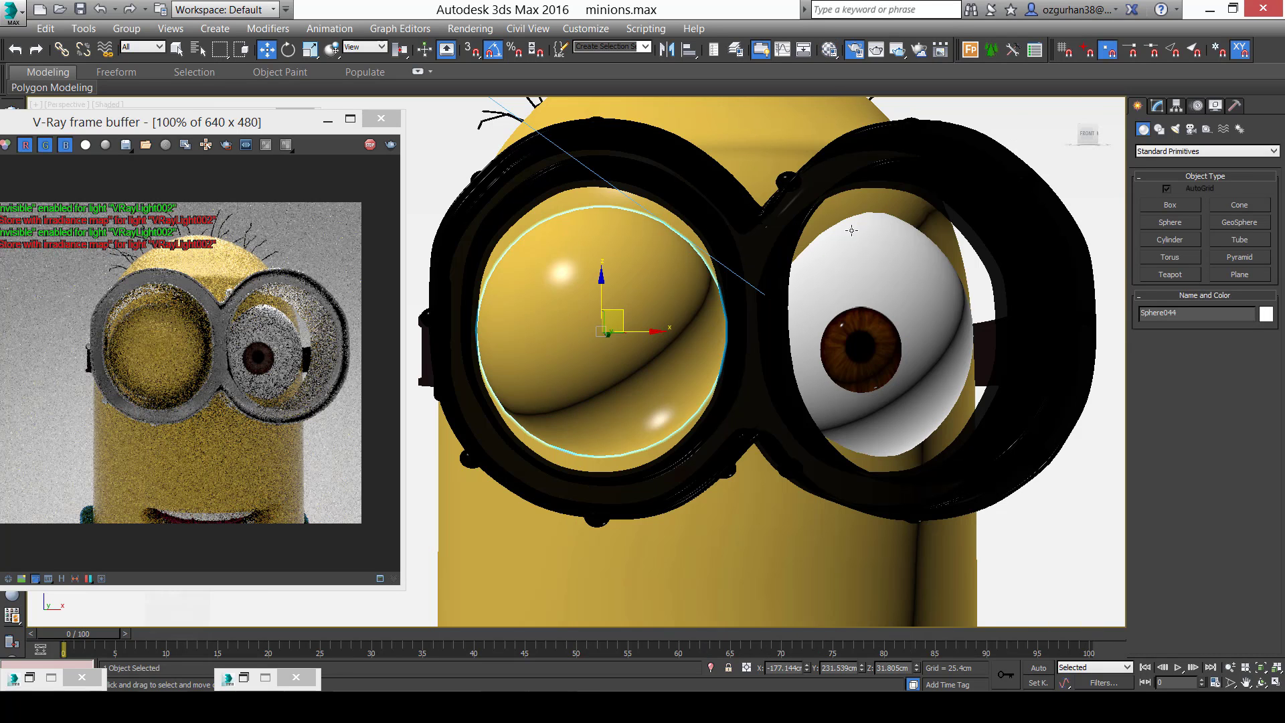
Enable slicing on the eyelid sphere and set Slice From to 180 to cut it in half.
{"action": "left_click", "coordinate": [1157, 106]}
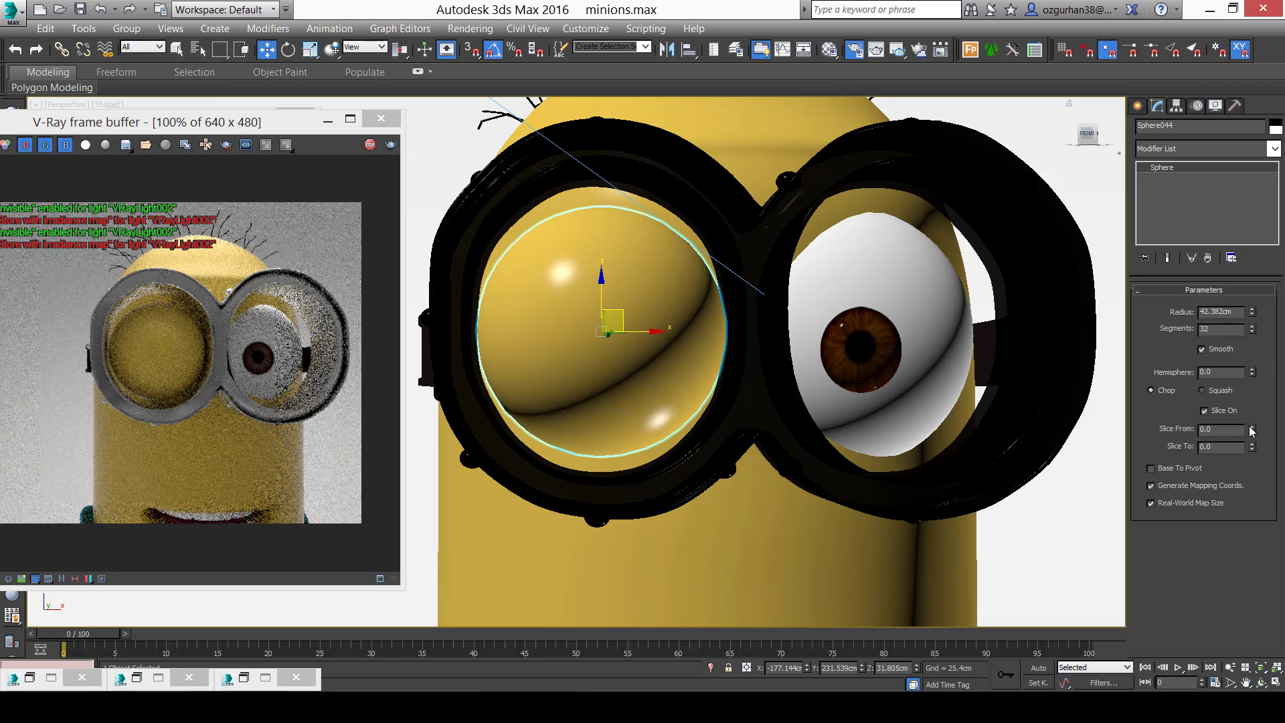
{"action": "left_click_drag", "start_coordinate": [1251, 430], "coordinate": [1253, 365]}
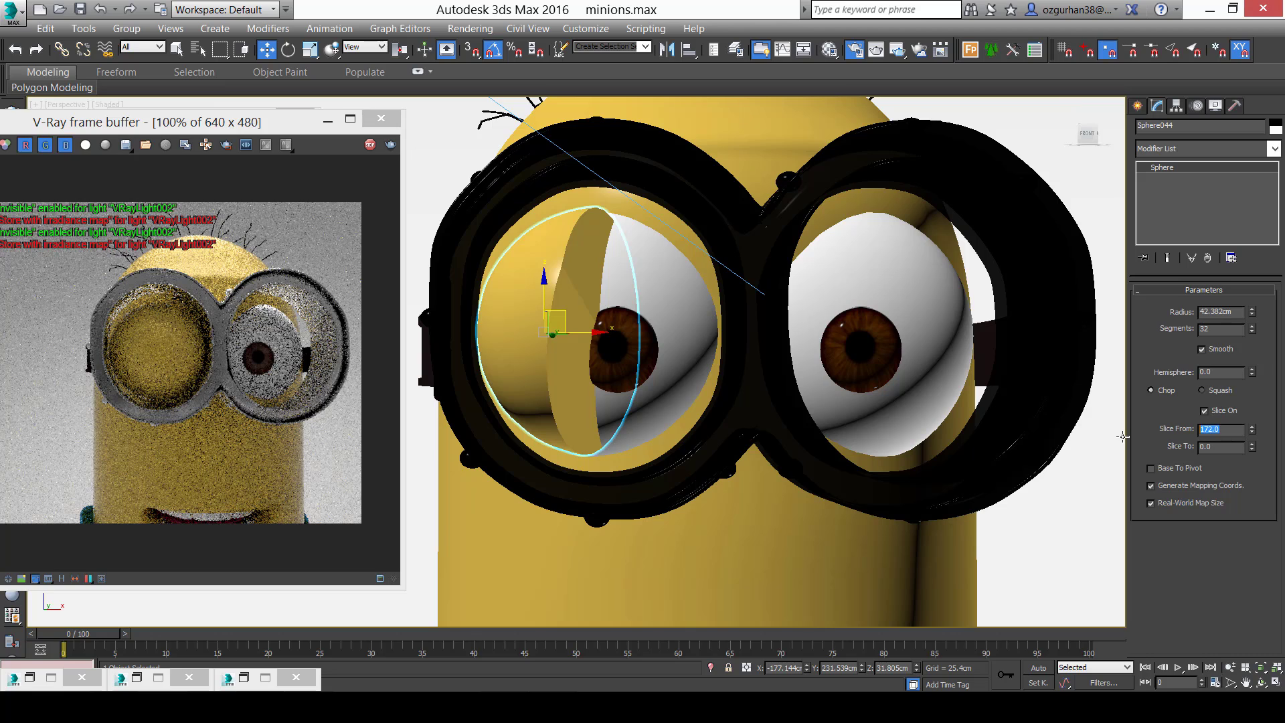
{"action": "key", "text": "Return"}
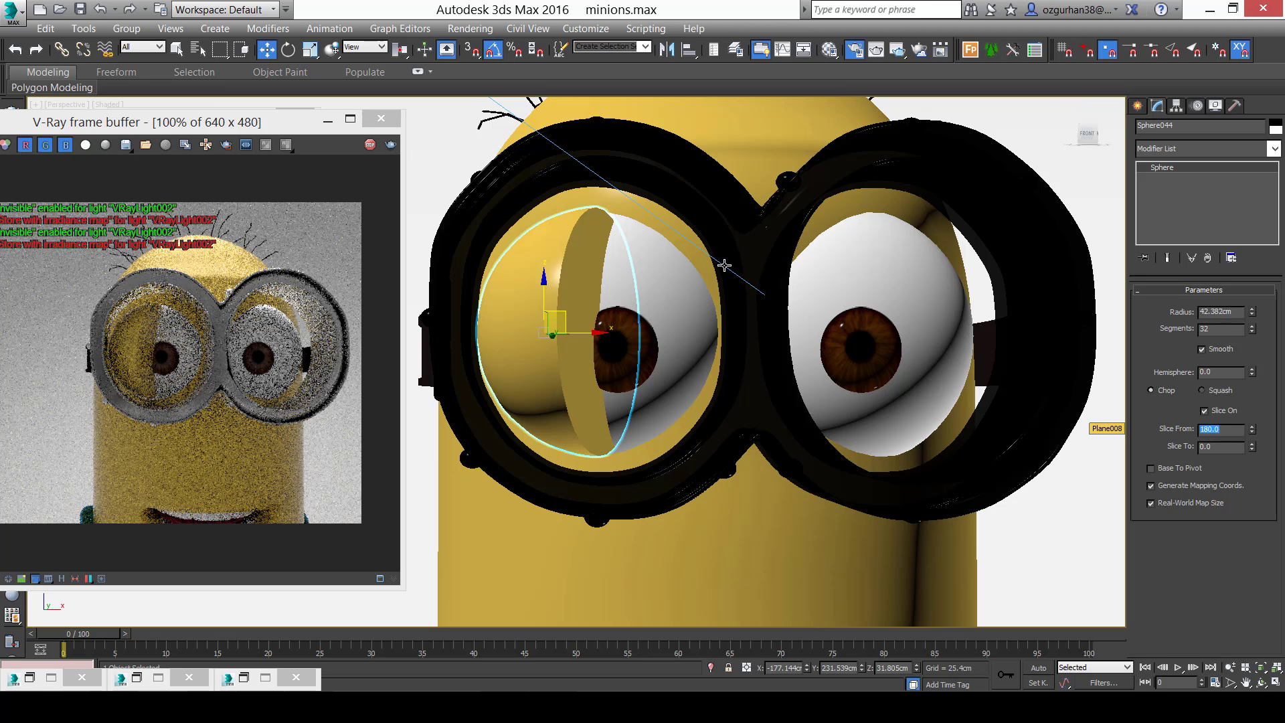
Rotate the half-sphere eyelid by 90 degrees so that it covers the upper half of the eyeball.
{"action": "left_click", "coordinate": [1137, 106]}
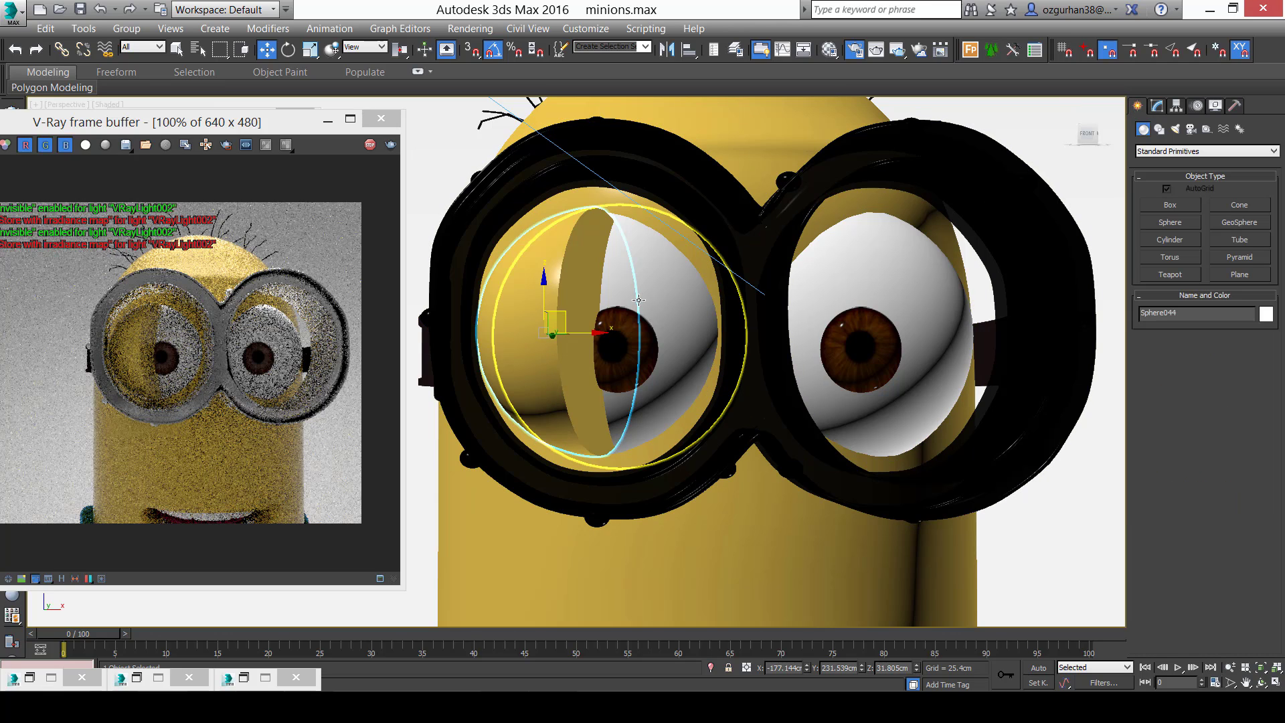
{"action": "key", "text": "e"}
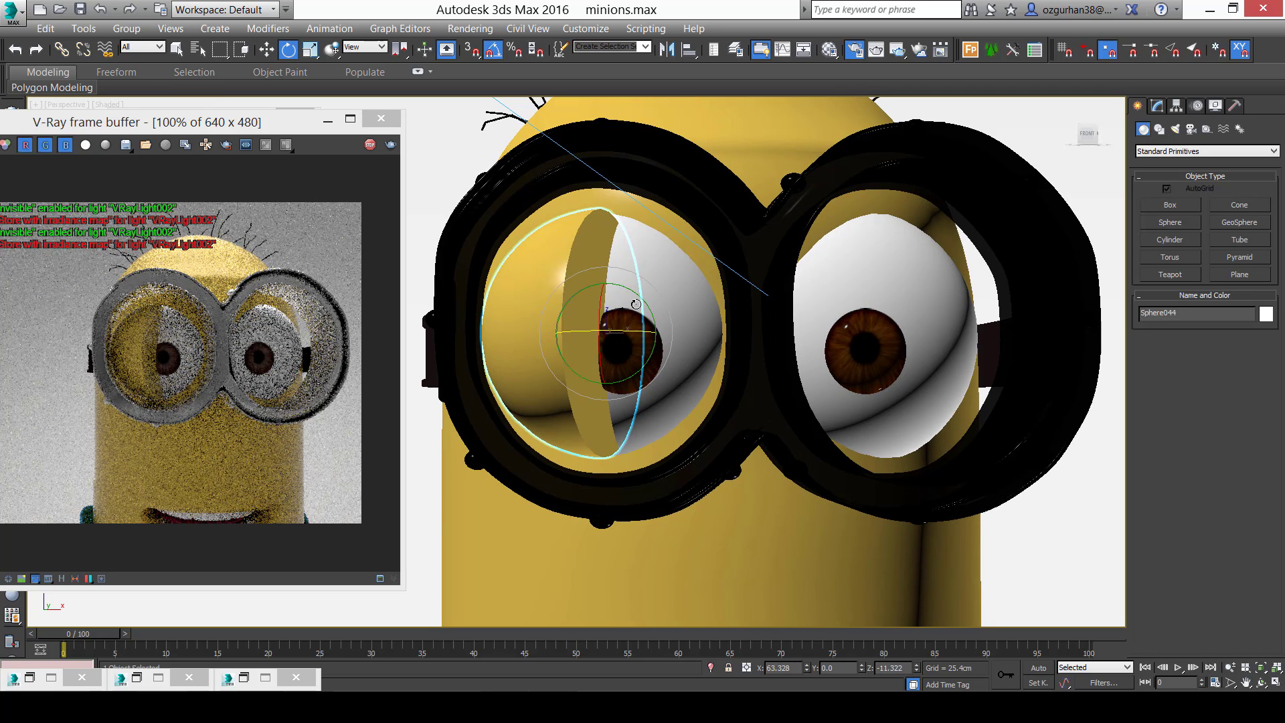
{"action": "left_click_drag", "start_coordinate": [643, 296], "coordinate": [694, 327]}
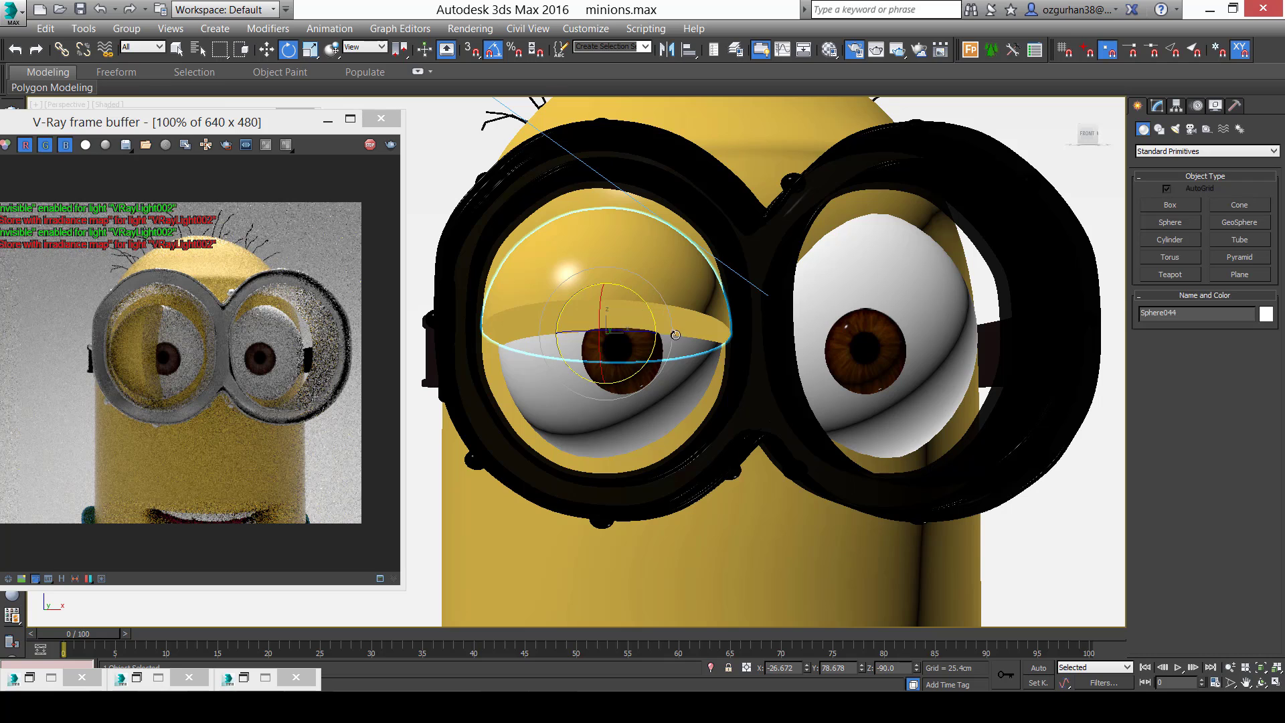
{"action": "key", "text": "w"}
Stretch the eyelid vertically to about 119% with non-uniform scaling.
{"action": "middle_click_drag", "start_coordinate": [630, 342], "coordinate": [587, 299], "text": "alt"}
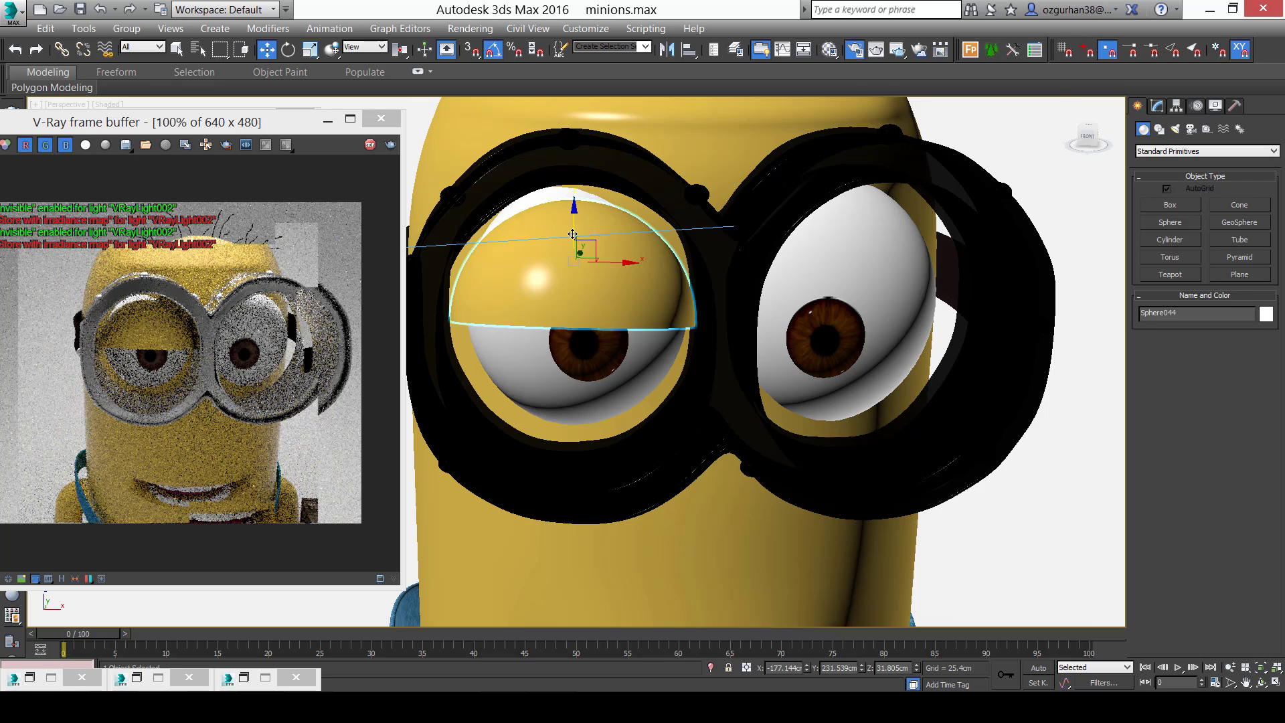
{"action": "key", "text": "r"}
{"action": "left_click_drag", "start_coordinate": [572, 252], "coordinate": [571, 251]}
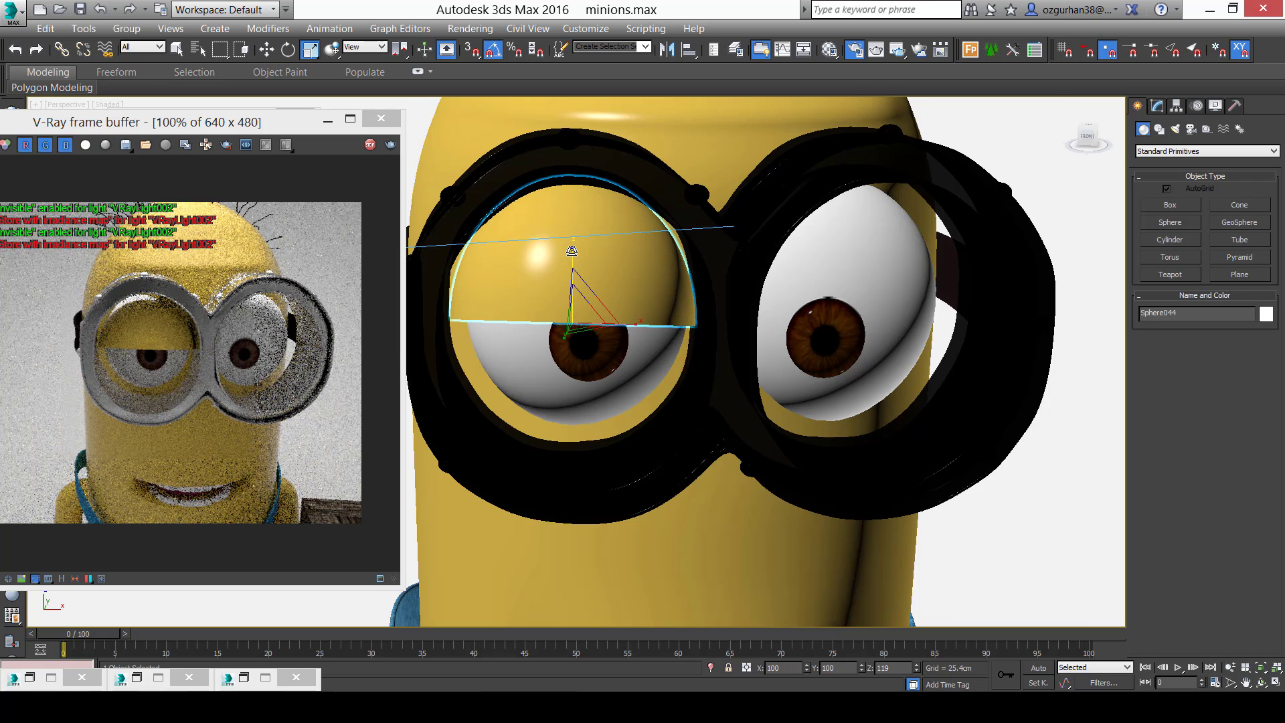
{"action": "mouse_move", "coordinate": [703, 301]}
{"action": "middle_mouse_down", "text": "alt"}
{"action": "mouse_move", "coordinate": [721, 269]}
{"action": "mouse_move", "coordinate": [696, 285]}
{"action": "middle_mouse_up", "text": "alt"}
Convert the half-sphere eyelid to an Editable Poly.
{"action": "left_click", "coordinate": [1157, 107]}
{"action": "right_click", "coordinate": [614, 240]}
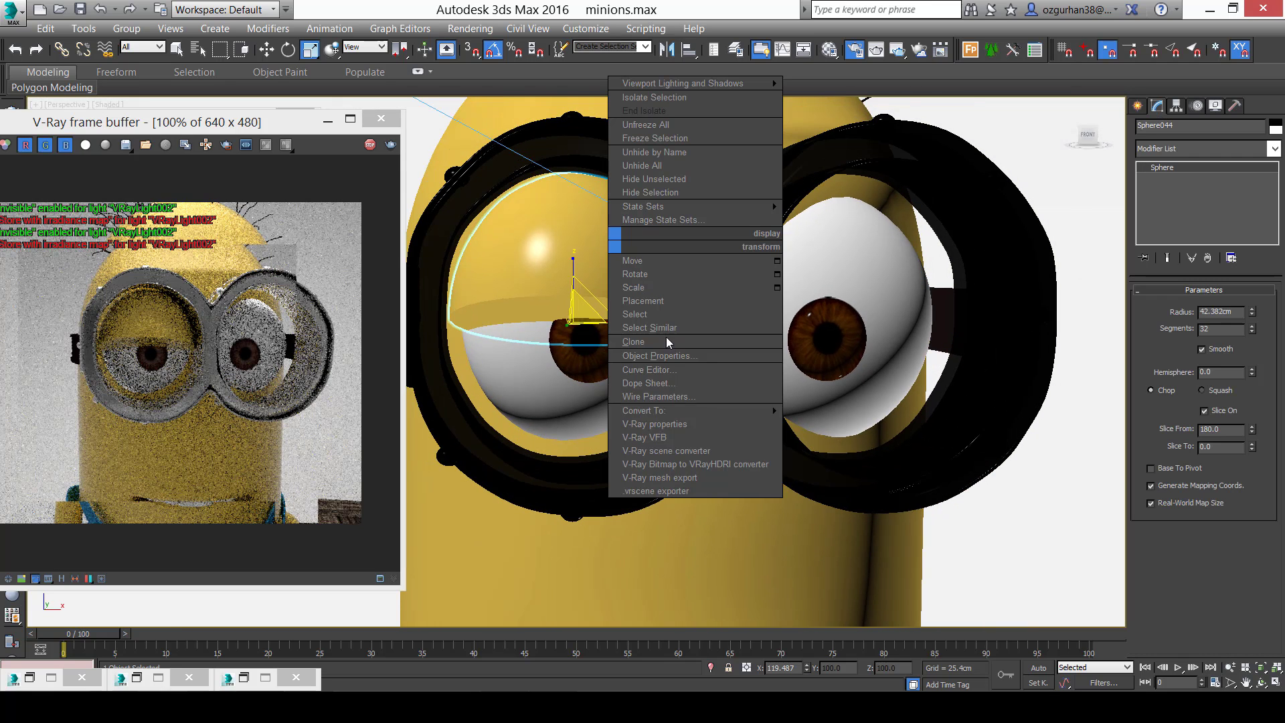
{"action": "mouse_move", "coordinate": [714, 416]}
{"action": "left_click", "coordinate": [837, 423]}
{"action": "key", "text": "4"}
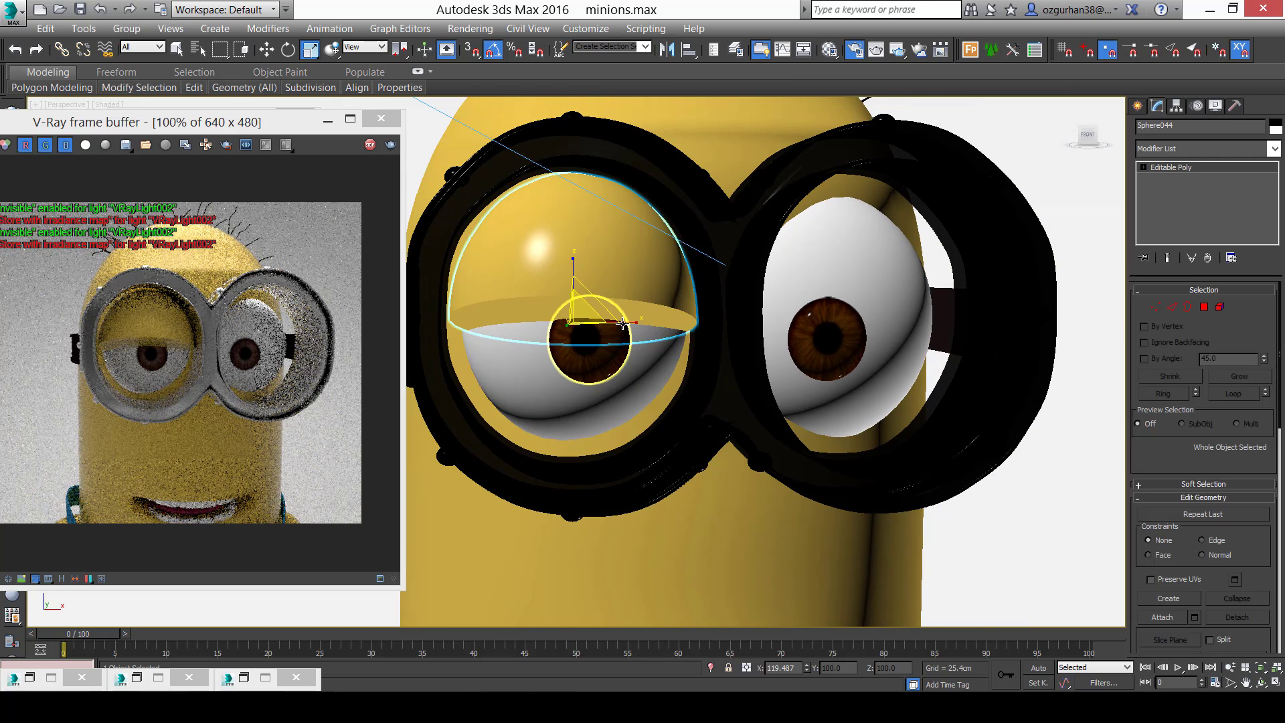
{"action": "left_click", "coordinate": [632, 317]}
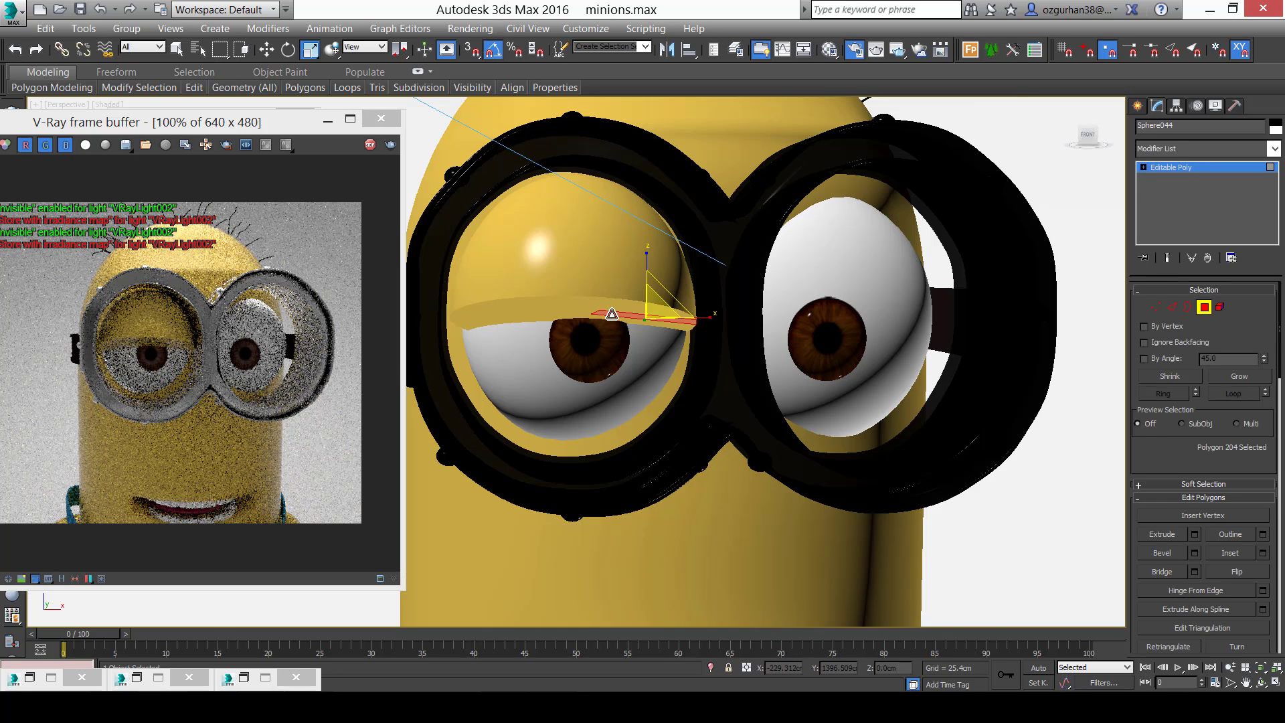
{"action": "middle_click_drag", "start_coordinate": [614, 304], "coordinate": [600, 289], "text": "alt"}
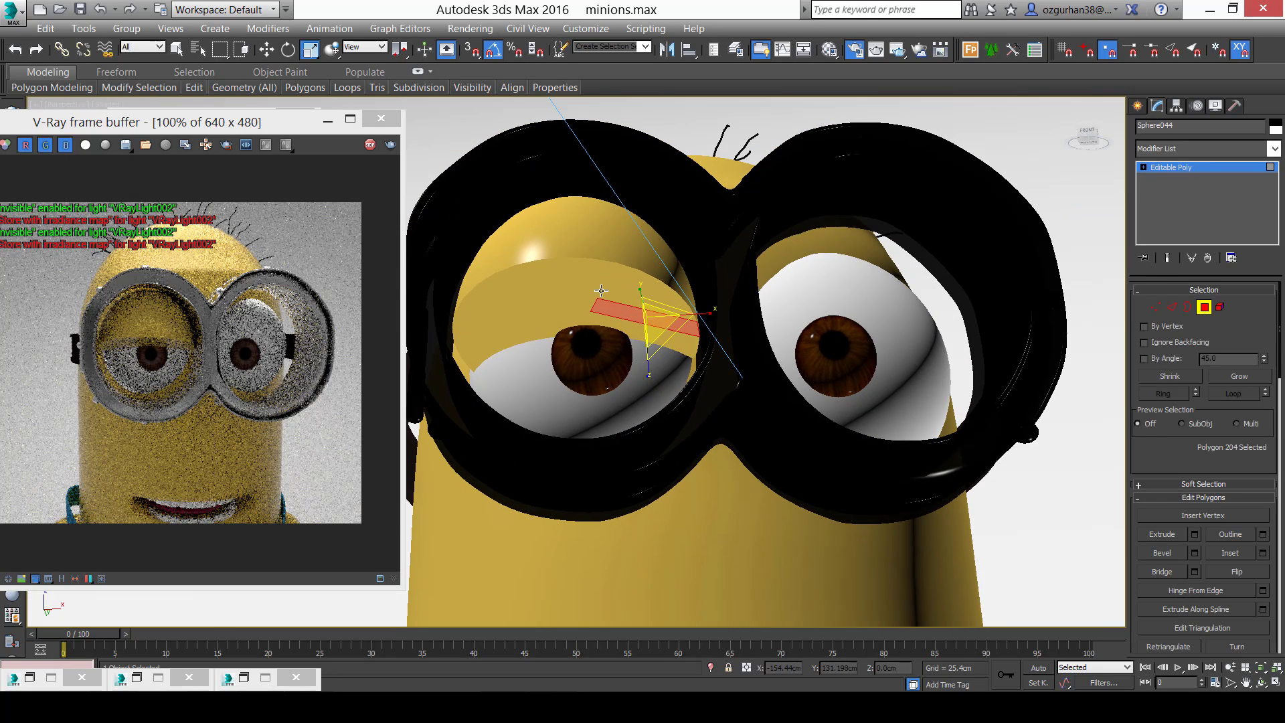
{"action": "left_click", "coordinate": [601, 291]}
{"action": "key", "text": "4"}
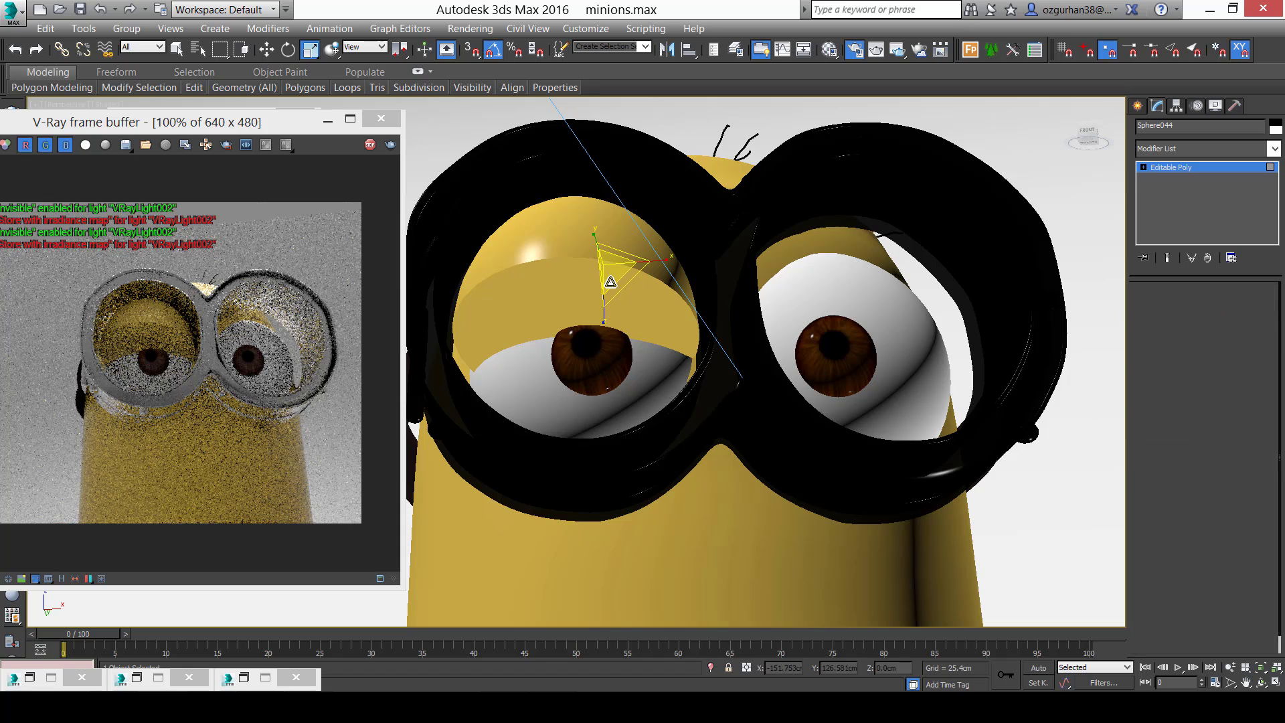
{"action": "key", "text": "1"}
{"action": "key", "text": "4"}
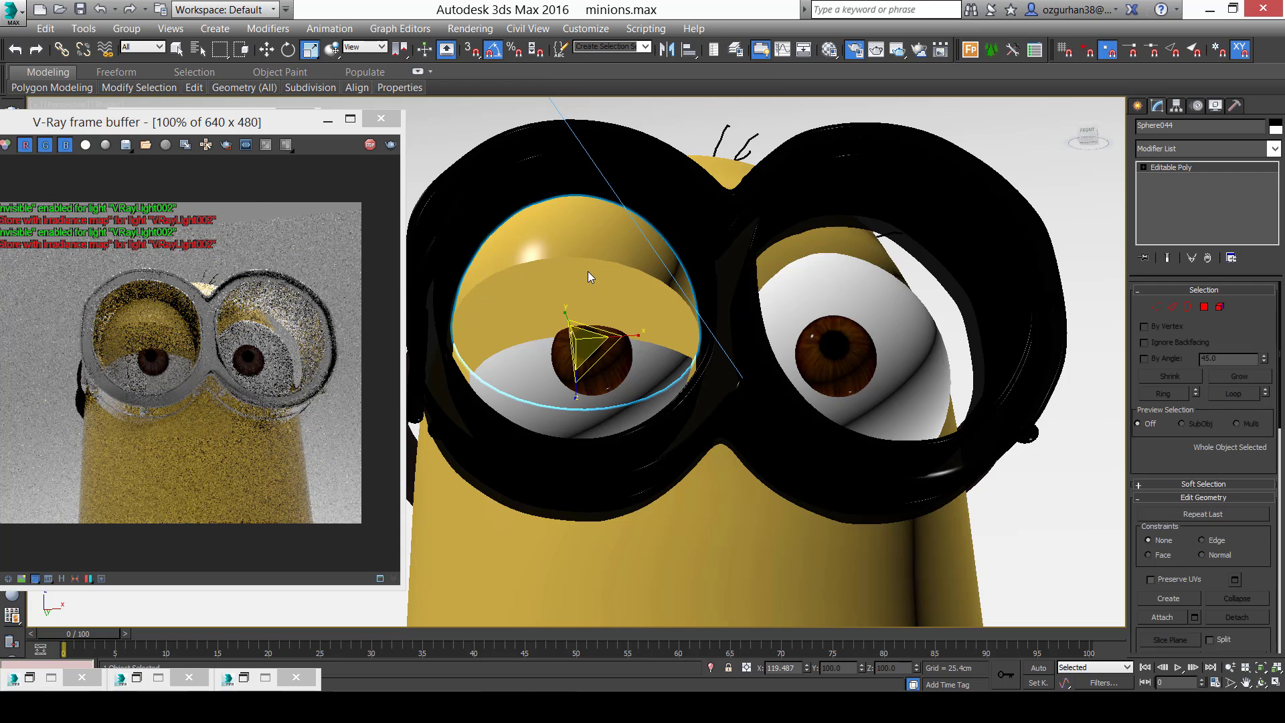
{"action": "left_click", "coordinate": [600, 287]}
{"action": "key", "text": "5"}
{"action": "left_click", "coordinate": [601, 287]}
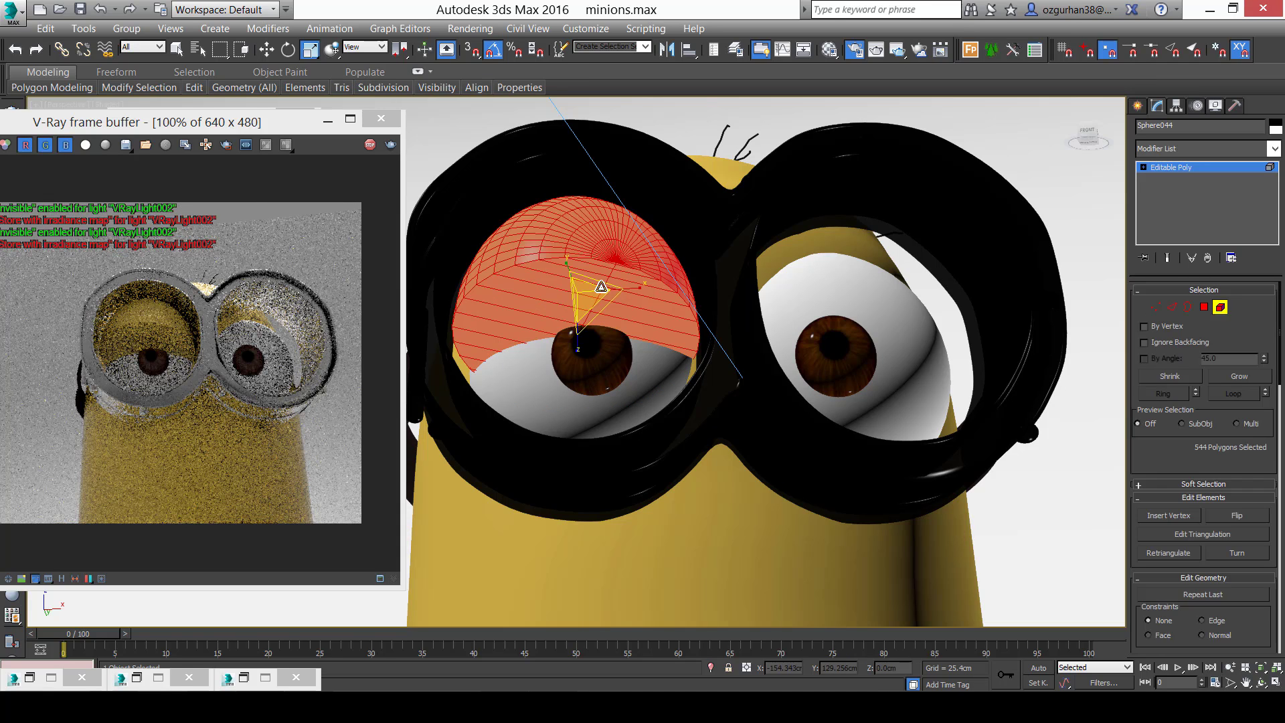
Delete the eyelid's flat underside polygons that cover the front of the eye.
{"action": "key", "text": "4"}
{"action": "left_click", "coordinate": [596, 269]}
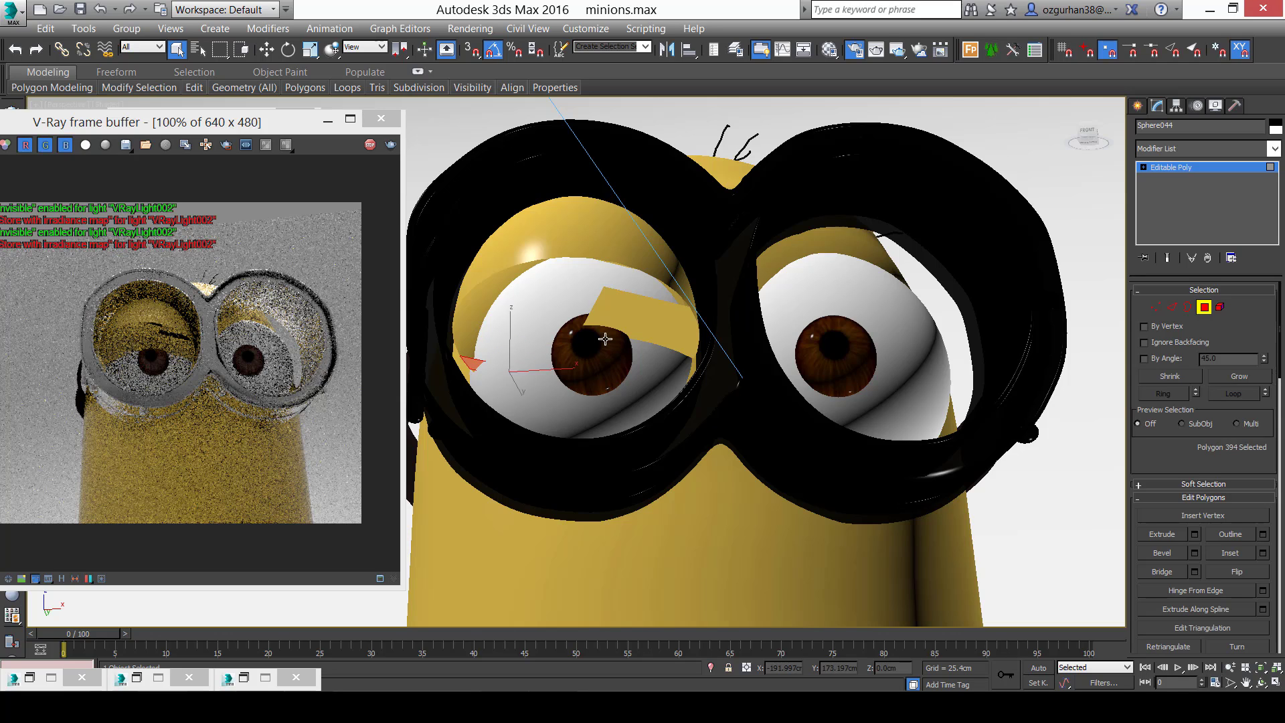
{"action": "left_click", "coordinate": [689, 345]}
{"action": "middle_click_drag", "start_coordinate": [686, 343], "coordinate": [698, 350]}
{"action": "scroll", "coordinate": [698, 350], "scroll_direction": "up", "scroll_amount": 2}
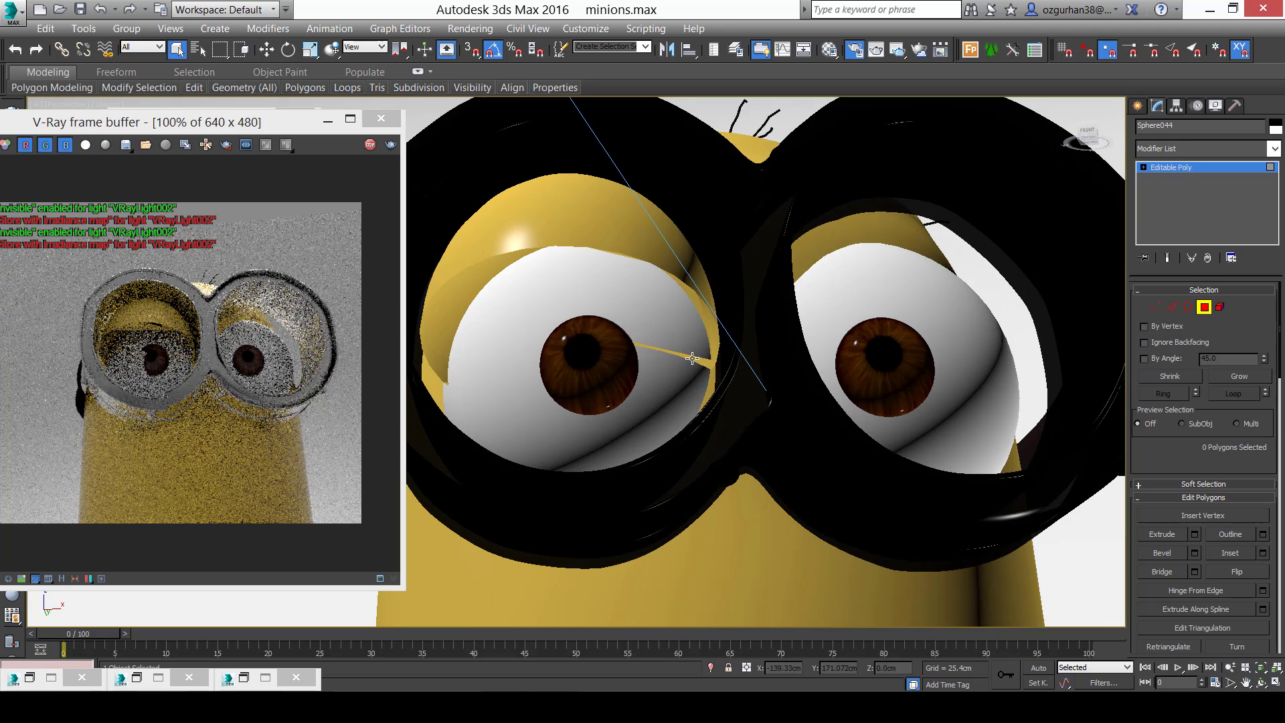
{"action": "left_click", "coordinate": [690, 358]}
{"action": "key", "text": "Delete"}
{"action": "scroll", "coordinate": [683, 309], "scroll_direction": "down", "scroll_amount": 2}
{"action": "middle_click_drag", "start_coordinate": [689, 277], "coordinate": [621, 312], "text": "alt"}
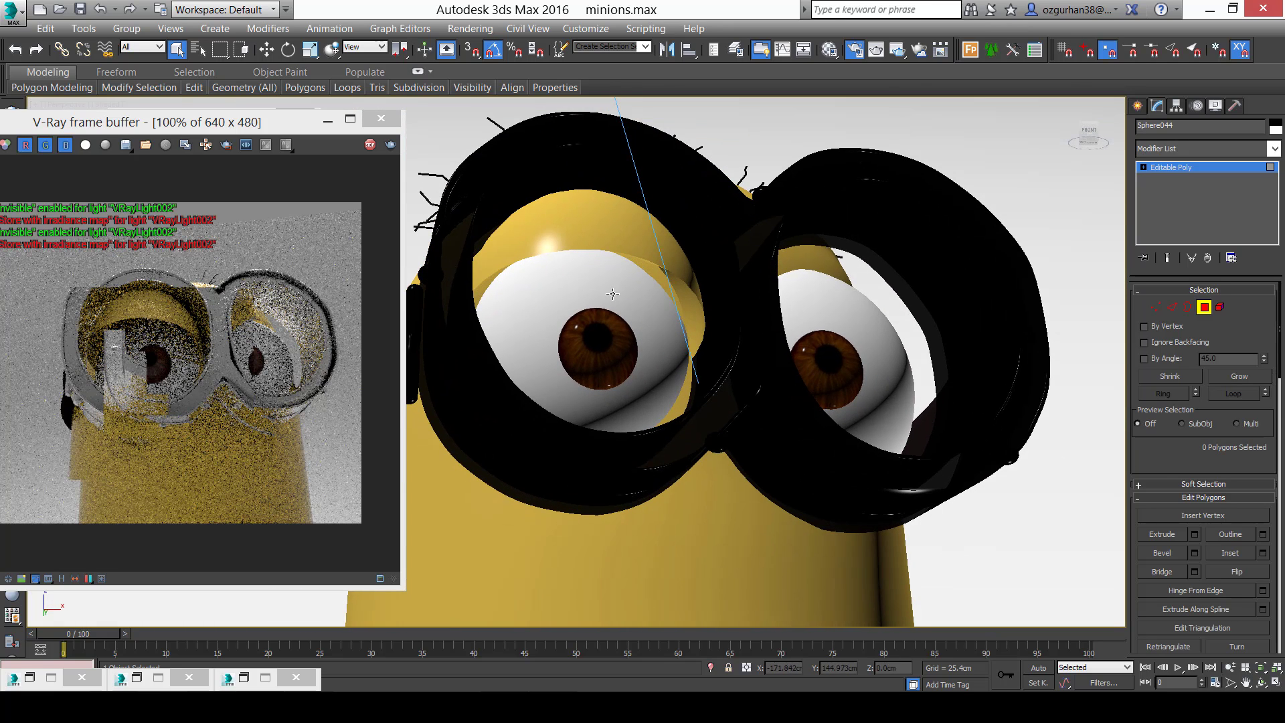
Leave polygon editing, isolate the eyelid and view its open underside from below.
{"action": "left_click", "coordinate": [1171, 168]}
{"action": "right_click", "coordinate": [585, 227]}
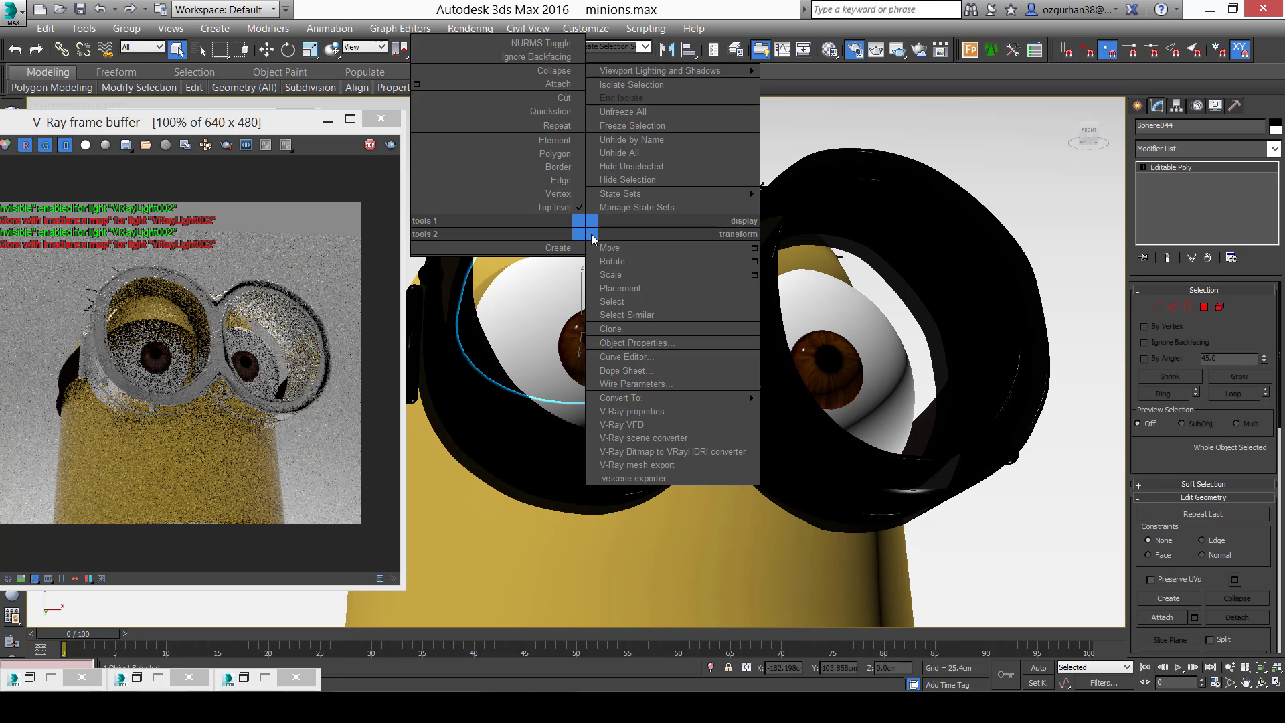
{"action": "left_click", "coordinate": [679, 84]}
{"action": "middle_click_drag", "start_coordinate": [605, 361], "coordinate": [635, 345], "text": "alt"}
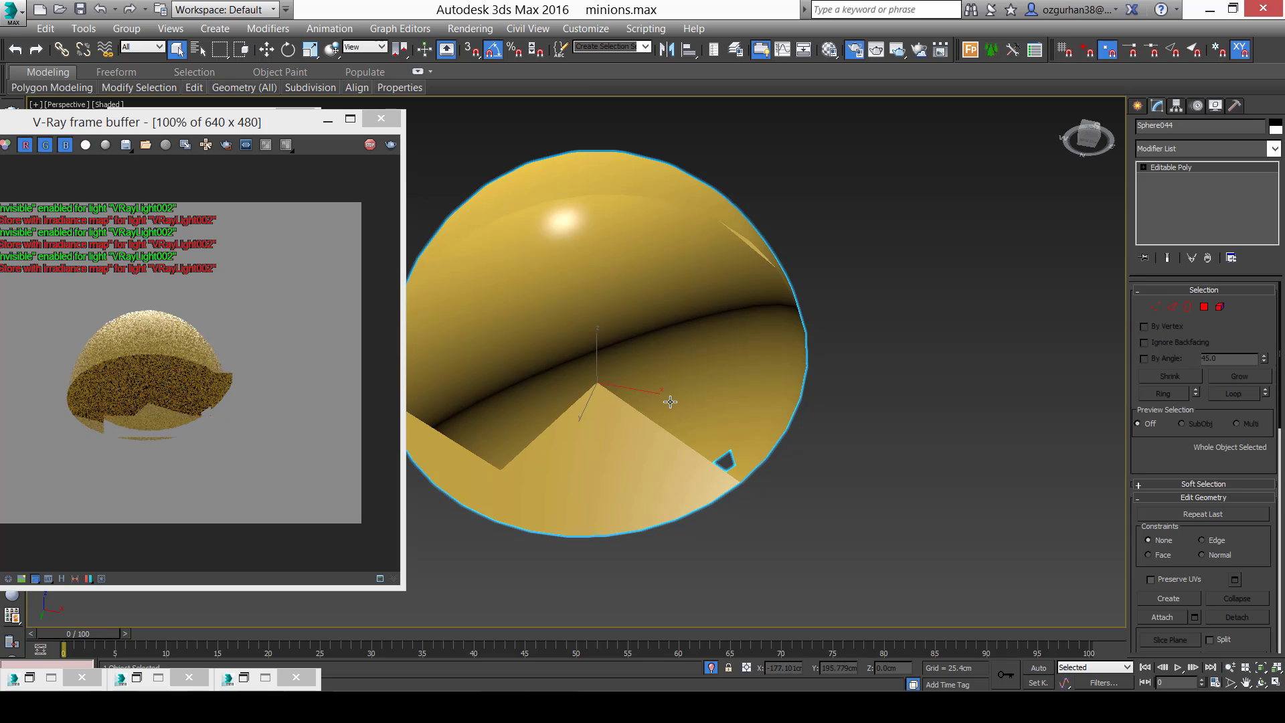
{"action": "middle_click_drag", "start_coordinate": [691, 416], "coordinate": [643, 461], "text": "alt"}
{"action": "key", "text": "alt+q"}
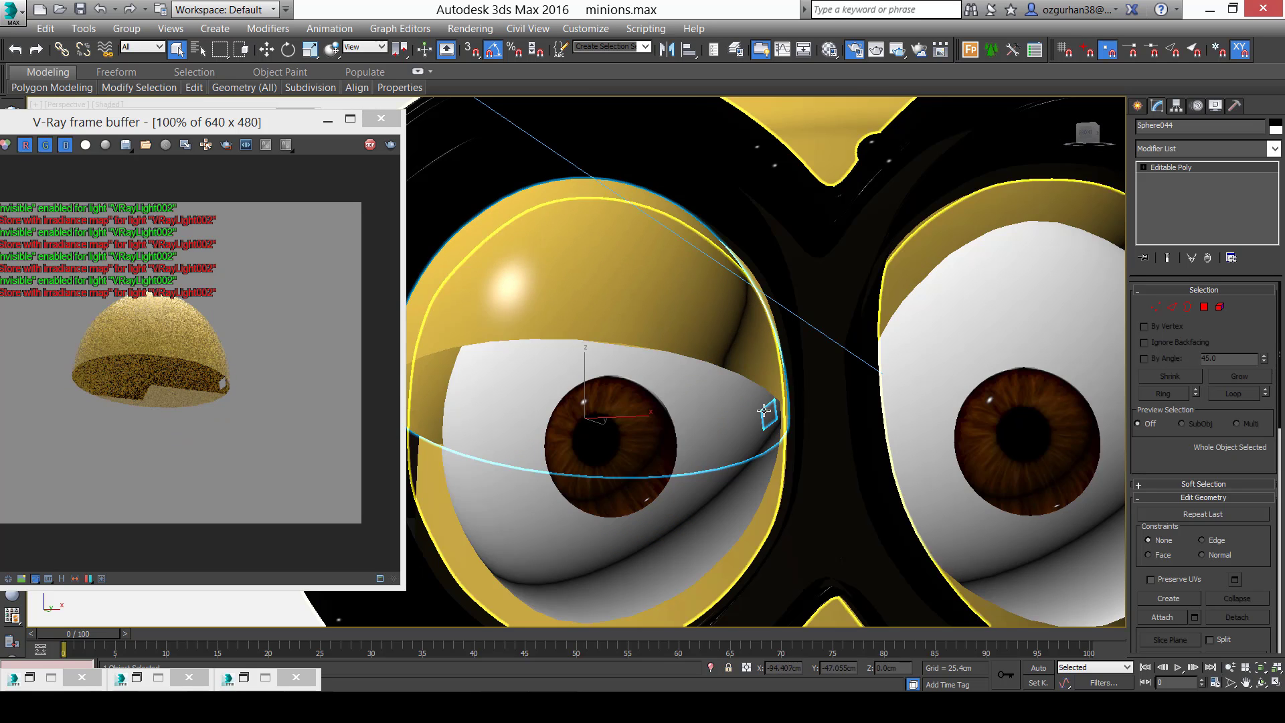
{"action": "right_click", "coordinate": [679, 321]}
{"action": "left_click", "coordinate": [776, 182]}
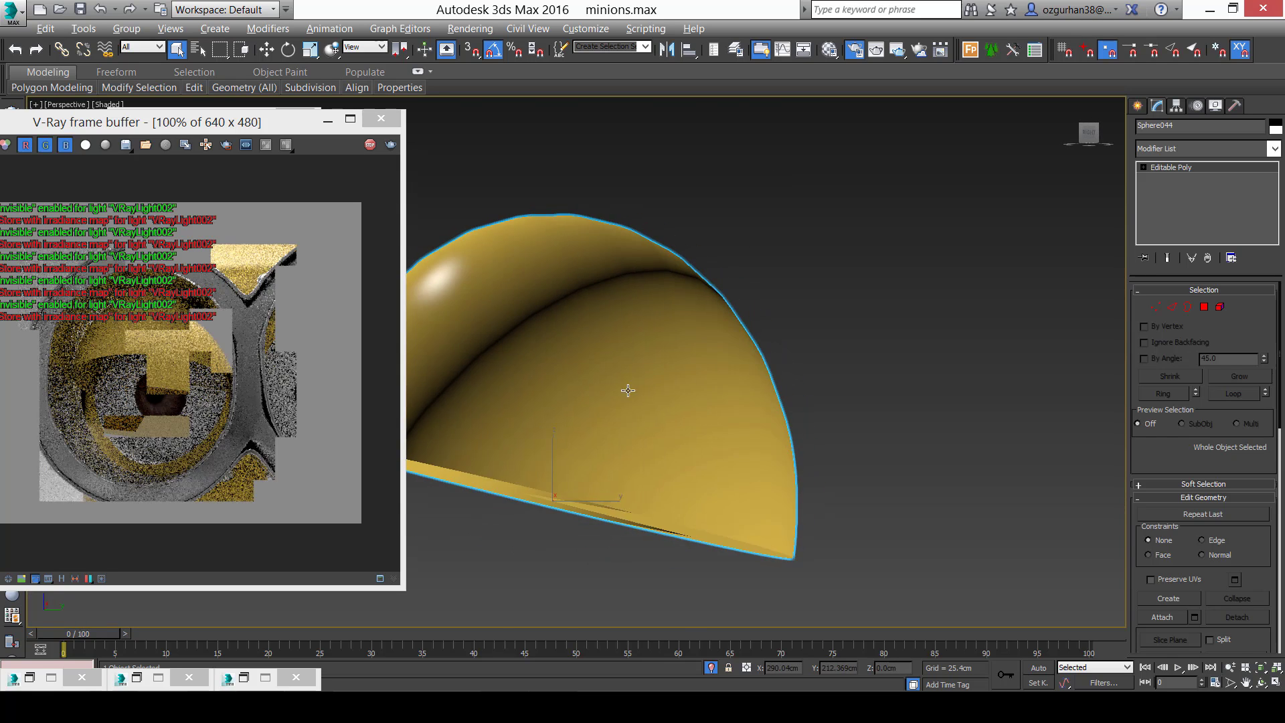
{"action": "middle_click_drag", "start_coordinate": [628, 391], "coordinate": [689, 381], "text": "alt"}
Select all remaining flat polygons on the underside of the eyelid and delete them, leaving only the dome surface.
{"action": "key", "text": "4"}
{"action": "scroll", "coordinate": [688, 382], "scroll_direction": "up", "scroll_amount": 3}
{"action": "scroll", "coordinate": [689, 385], "scroll_direction": "down", "scroll_amount": 2}
{"action": "left_click", "coordinate": [690, 405], "text": "ctrl"}
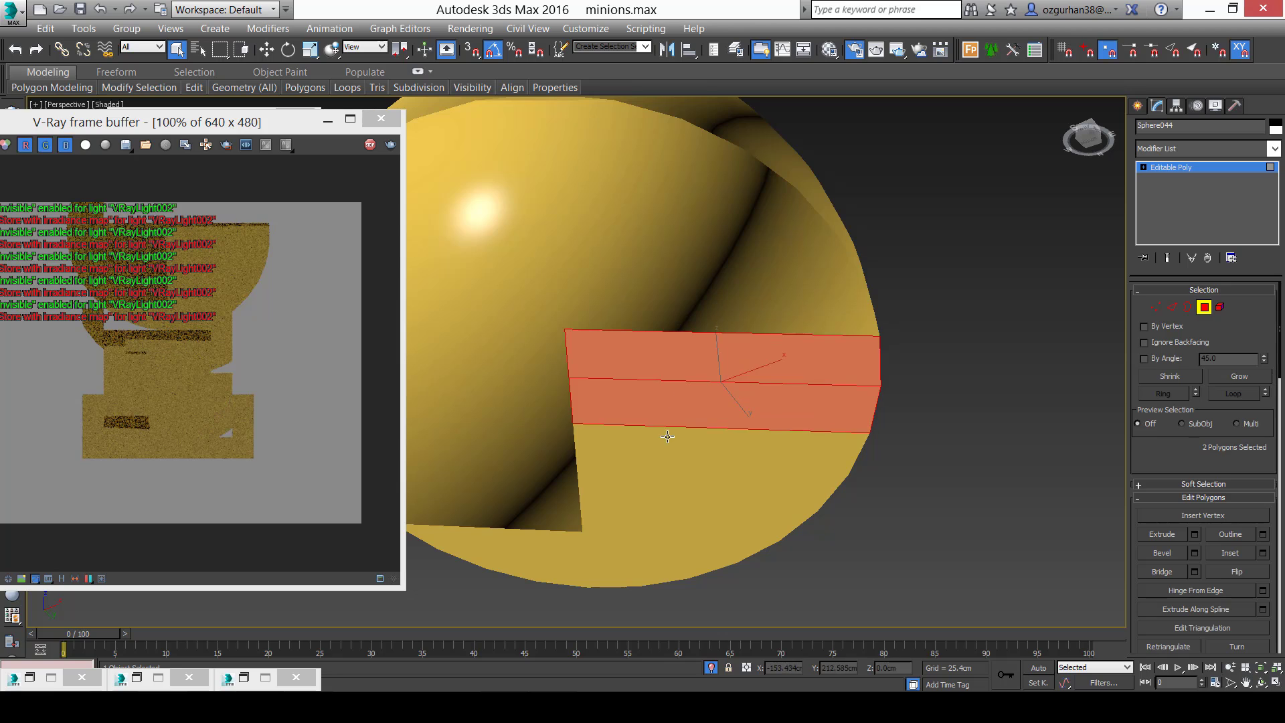
{"action": "left_click", "coordinate": [663, 447], "text": "ctrl"}
{"action": "left_click", "coordinate": [643, 486], "text": "ctrl"}
{"action": "left_click", "coordinate": [622, 520], "text": "ctrl"}
{"action": "left_click", "coordinate": [602, 547], "text": "ctrl"}
{"action": "left_click", "coordinate": [574, 555], "text": "ctrl"}
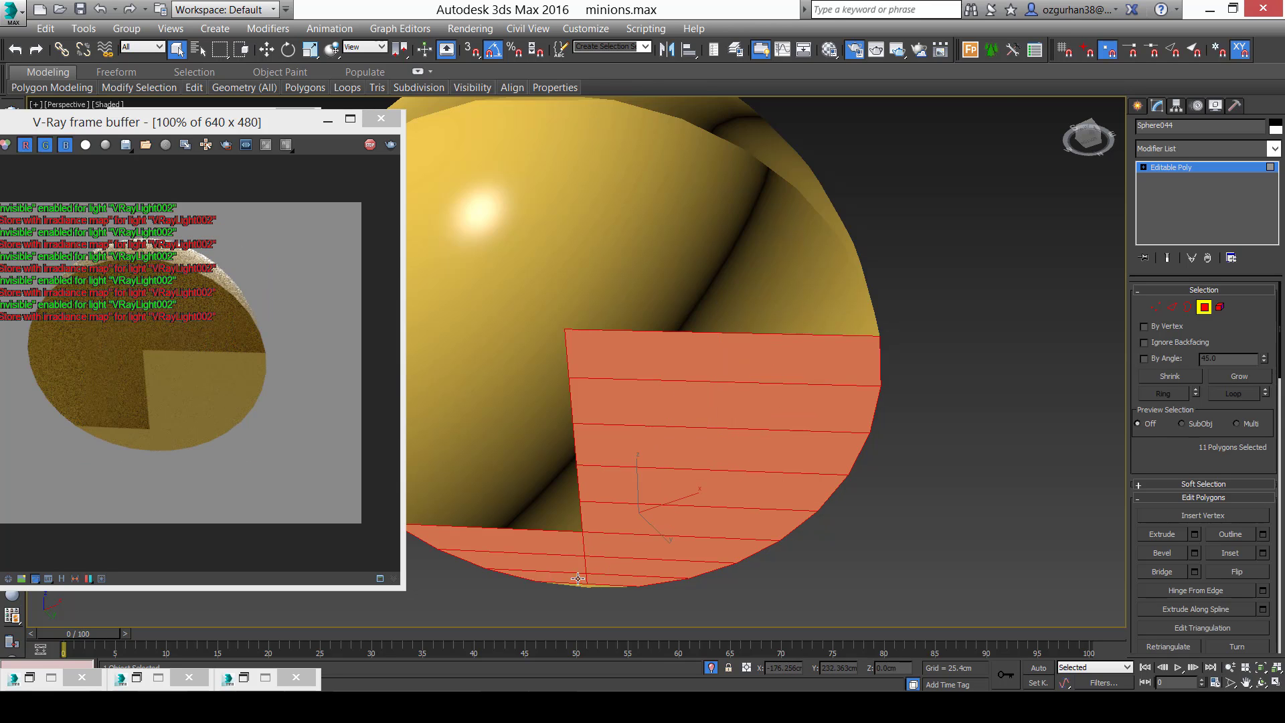
{"action": "scroll", "coordinate": [590, 586], "scroll_direction": "up", "scroll_amount": 4}
{"action": "left_click", "coordinate": [593, 587], "text": "ctrl"}
{"action": "left_click", "coordinate": [578, 584], "text": "ctrl"}
{"action": "scroll", "coordinate": [582, 579], "scroll_direction": "down", "scroll_amount": 8}
{"action": "middle_click_drag", "start_coordinate": [597, 549], "coordinate": [657, 492]}
{"action": "scroll", "coordinate": [655, 489], "scroll_direction": "up", "scroll_amount": 4}
{"action": "key", "text": "Delete"}
{"action": "middle_click_drag", "start_coordinate": [636, 432], "coordinate": [649, 494], "text": "alt"}
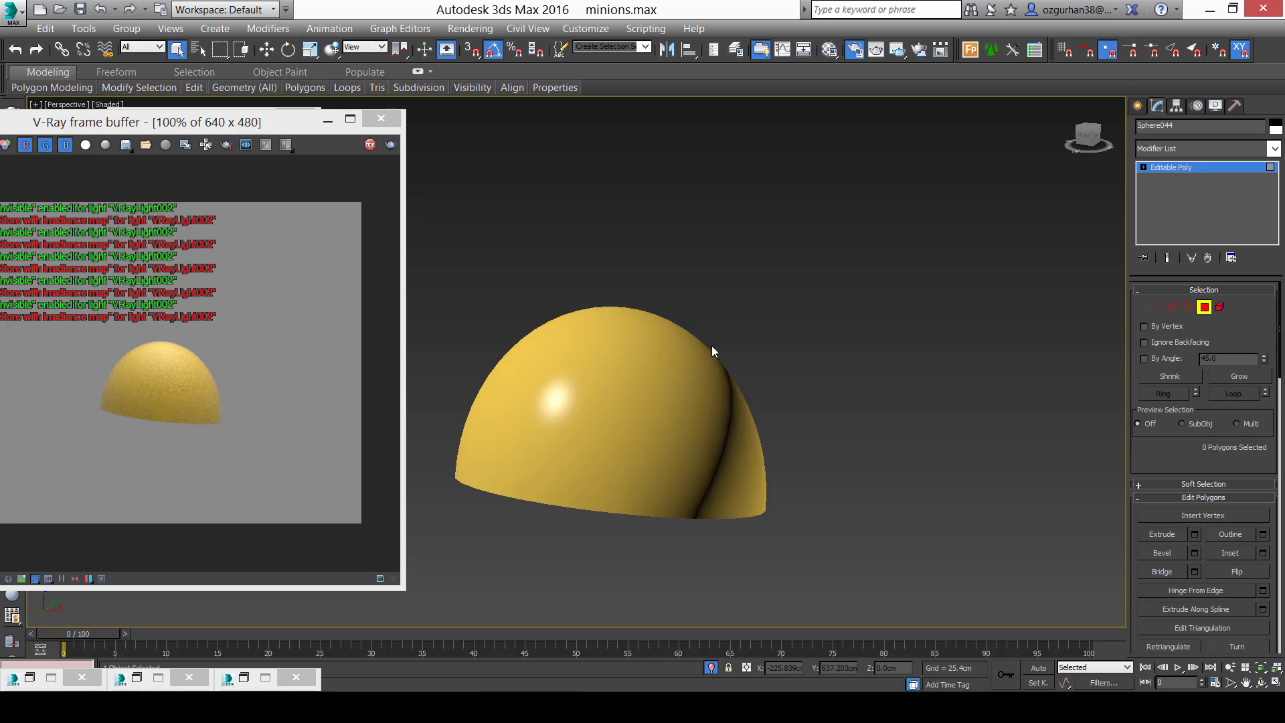
Leave polygon editing and end the isolation to bring back the whole character.
{"action": "key", "text": "4"}
{"action": "right_click", "coordinate": [563, 381]}
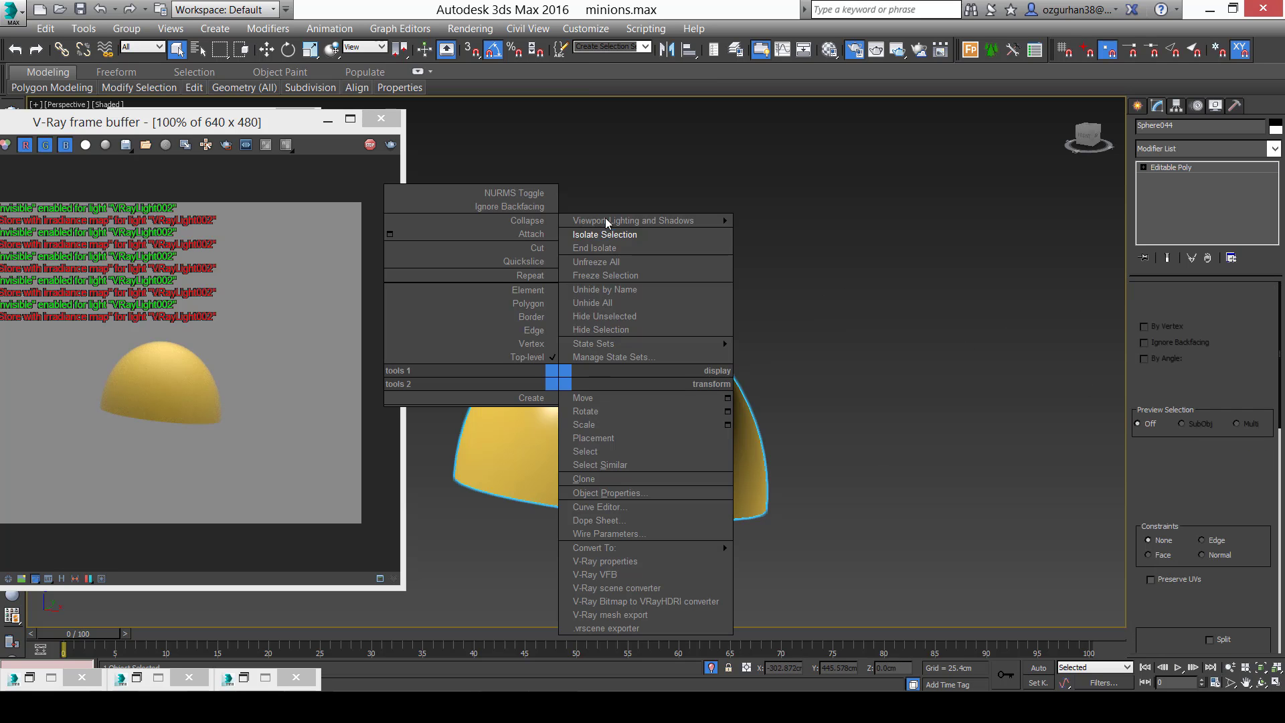
{"action": "left_click", "coordinate": [627, 249]}
{"action": "scroll", "coordinate": [651, 343], "scroll_direction": "down", "scroll_amount": 3}
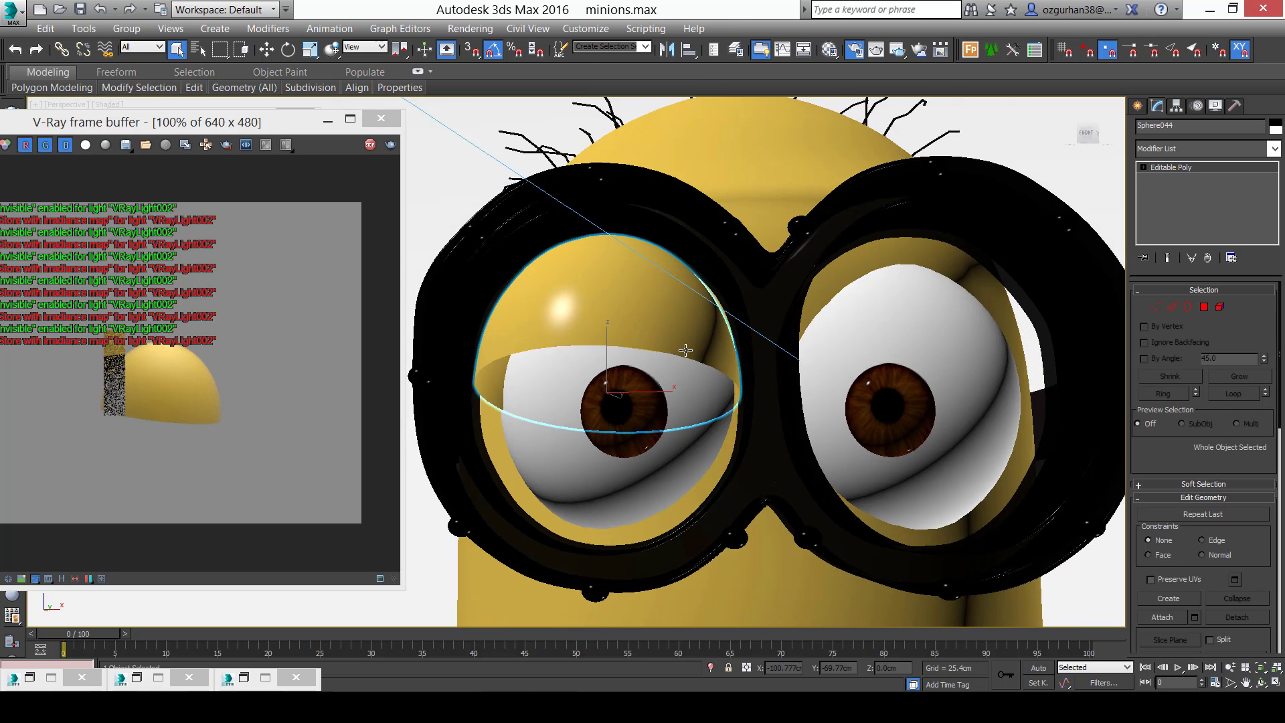
Refine the eyelid's scale and shift it to about X -179.5 cm, Y 250.1 cm to fit over the eyeball.
{"action": "key", "text": "w"}
{"action": "middle_click_drag", "start_coordinate": [648, 349], "coordinate": [582, 299], "text": "alt"}
{"action": "key", "text": "r"}
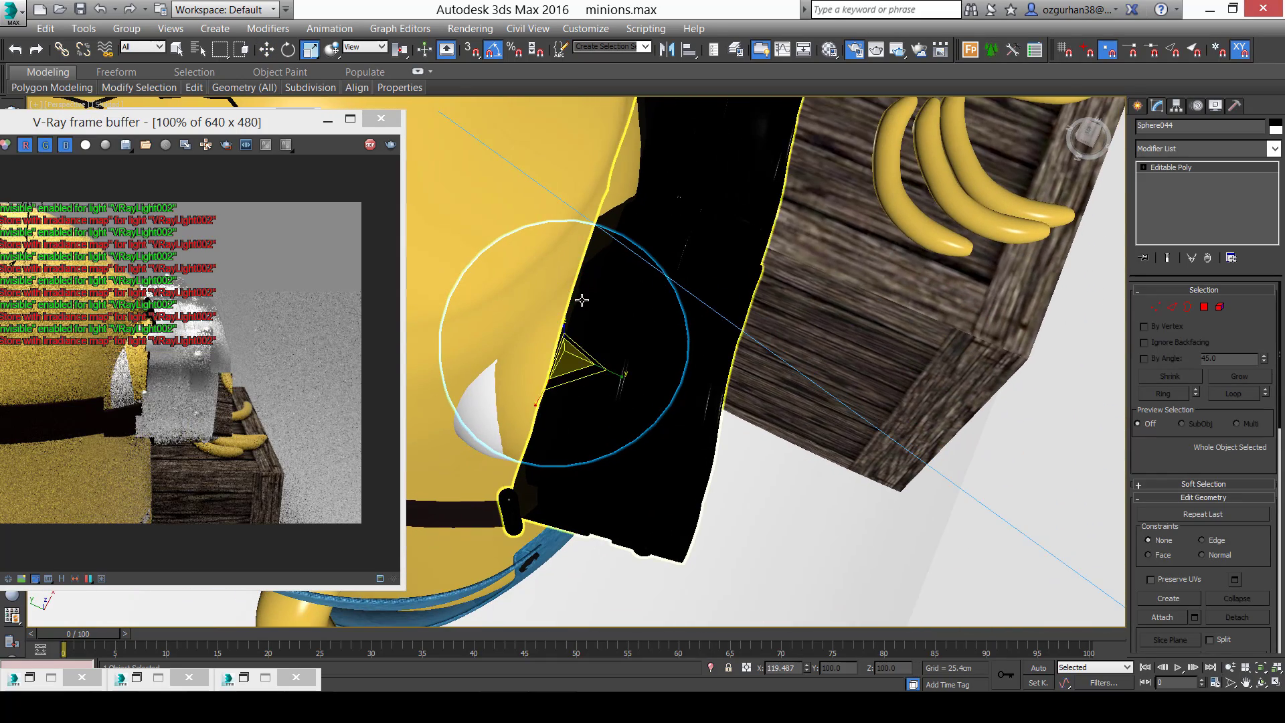
{"action": "left_click_drag", "start_coordinate": [537, 395], "coordinate": [543, 405]}
{"action": "middle_click_drag", "start_coordinate": [608, 367], "coordinate": [586, 313], "text": "alt"}
{"action": "key", "text": "w"}
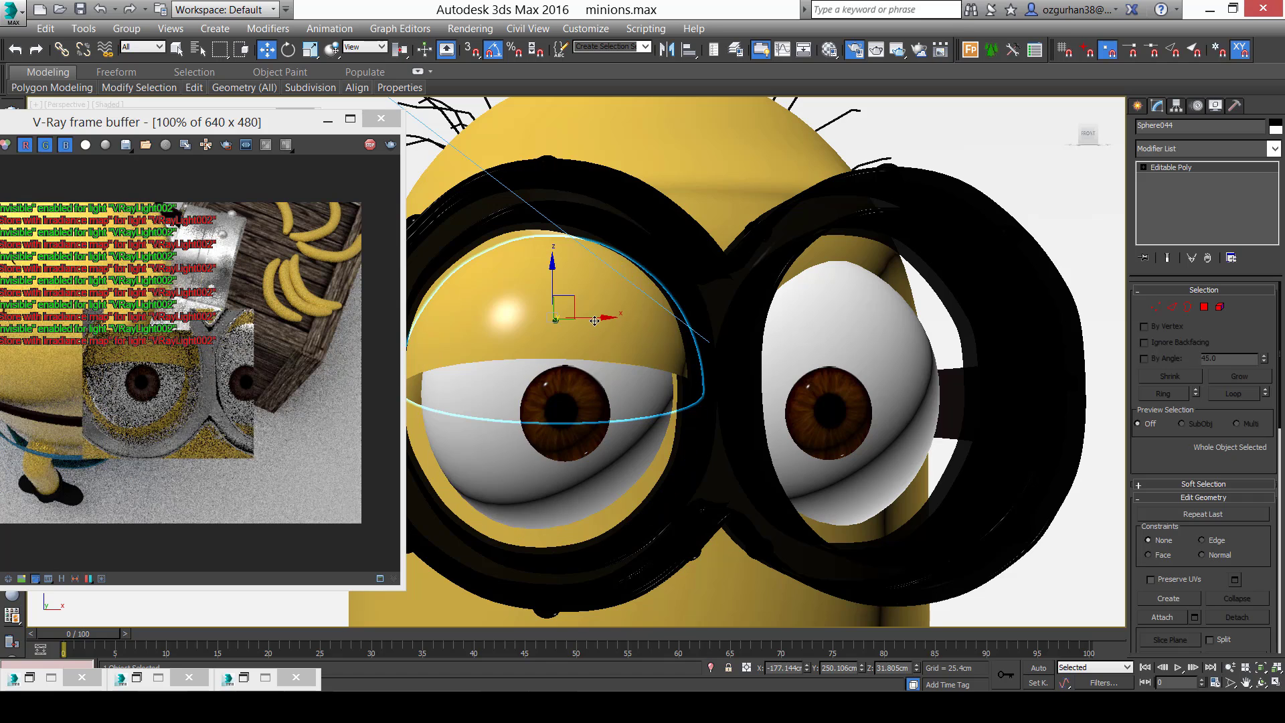
{"action": "left_click_drag", "start_coordinate": [586, 314], "coordinate": [596, 322]}
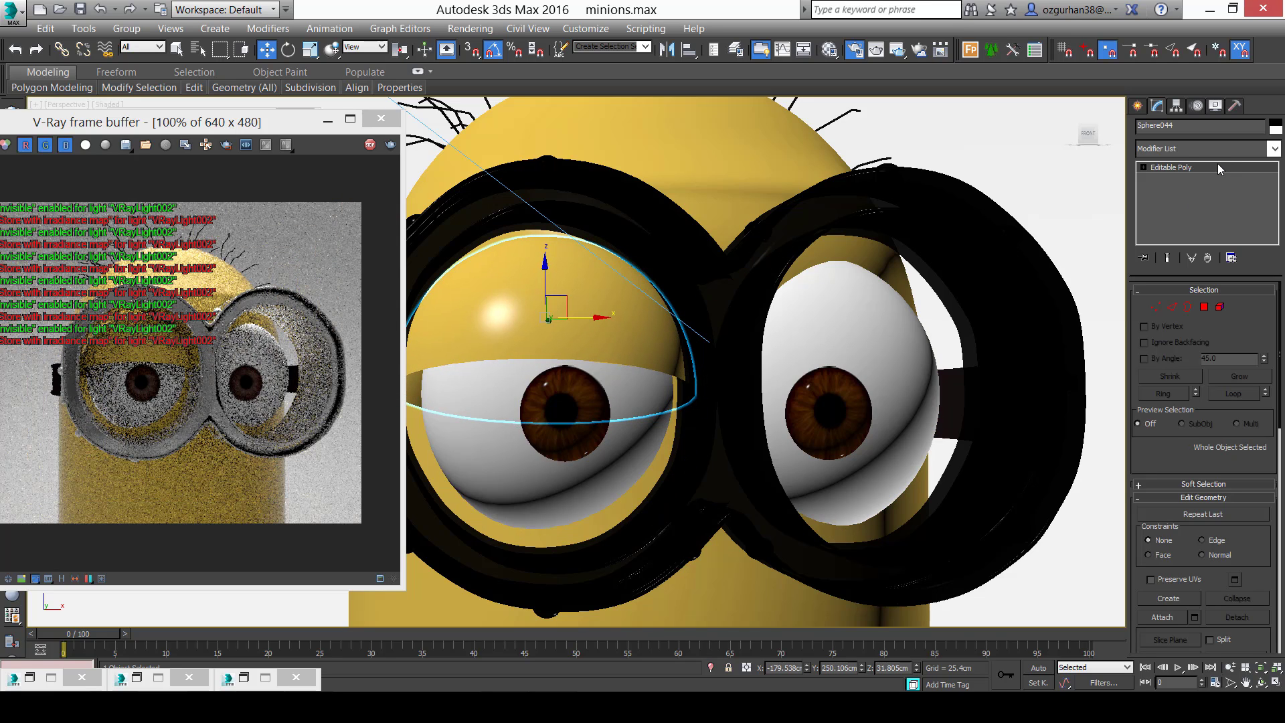
Add a Shell modifier to the eyelid to give it thickness.
{"action": "left_click", "coordinate": [1203, 151]}
{"action": "key", "text": "s"}
{"action": "key", "text": "h"}
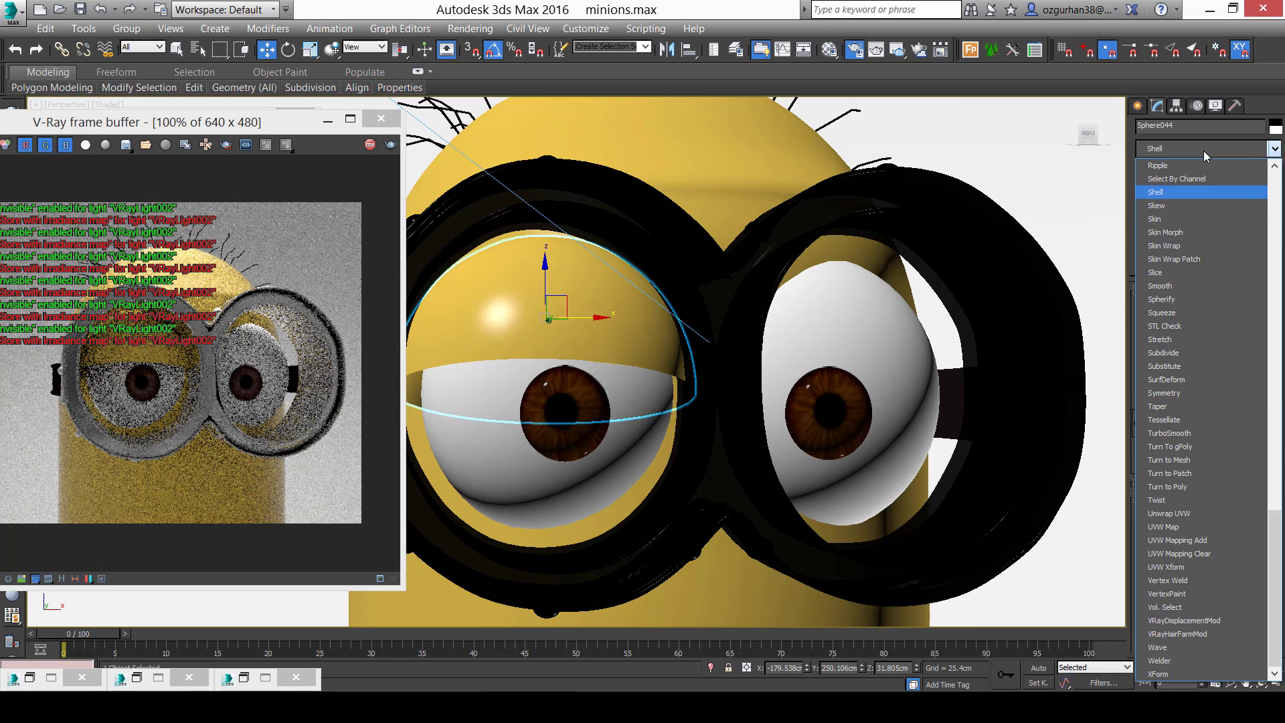
{"action": "left_click", "coordinate": [1211, 191]}
Move the eyelid back toward the head along Y to about 259.7 cm, checking it from the side.
{"action": "middle_click_drag", "start_coordinate": [702, 330], "coordinate": [596, 336], "text": "alt"}
{"action": "scroll", "coordinate": [637, 325], "scroll_direction": "up", "scroll_amount": 2}
{"action": "scroll", "coordinate": [646, 334], "scroll_direction": "down", "scroll_amount": 2}
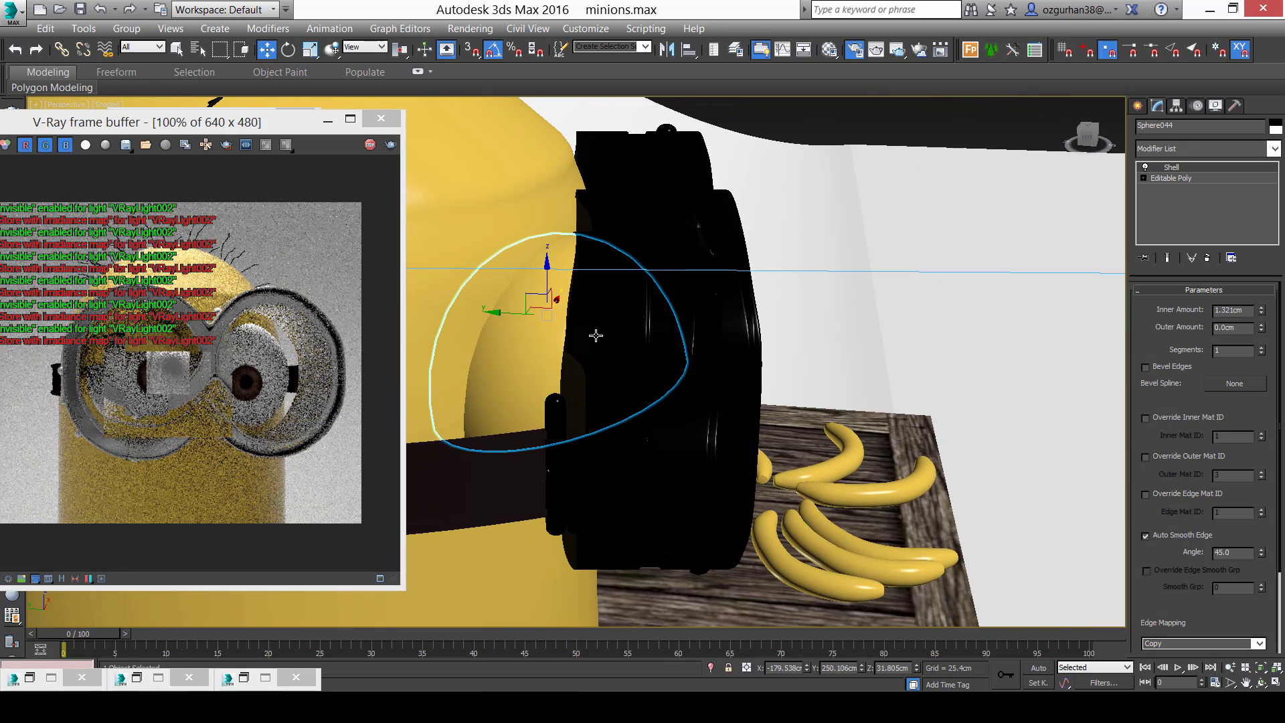
{"action": "left_click_drag", "start_coordinate": [525, 313], "coordinate": [496, 308]}
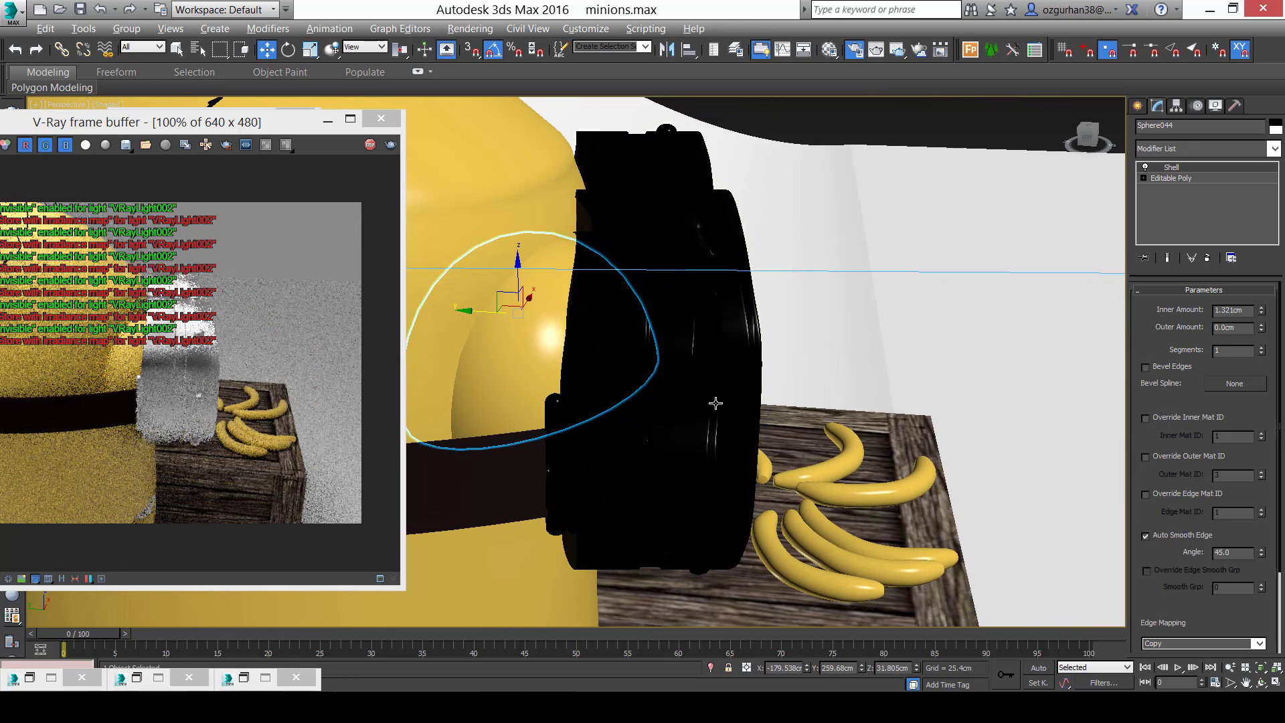
{"action": "middle_click_drag", "start_coordinate": [715, 403], "coordinate": [624, 395], "text": "alt"}
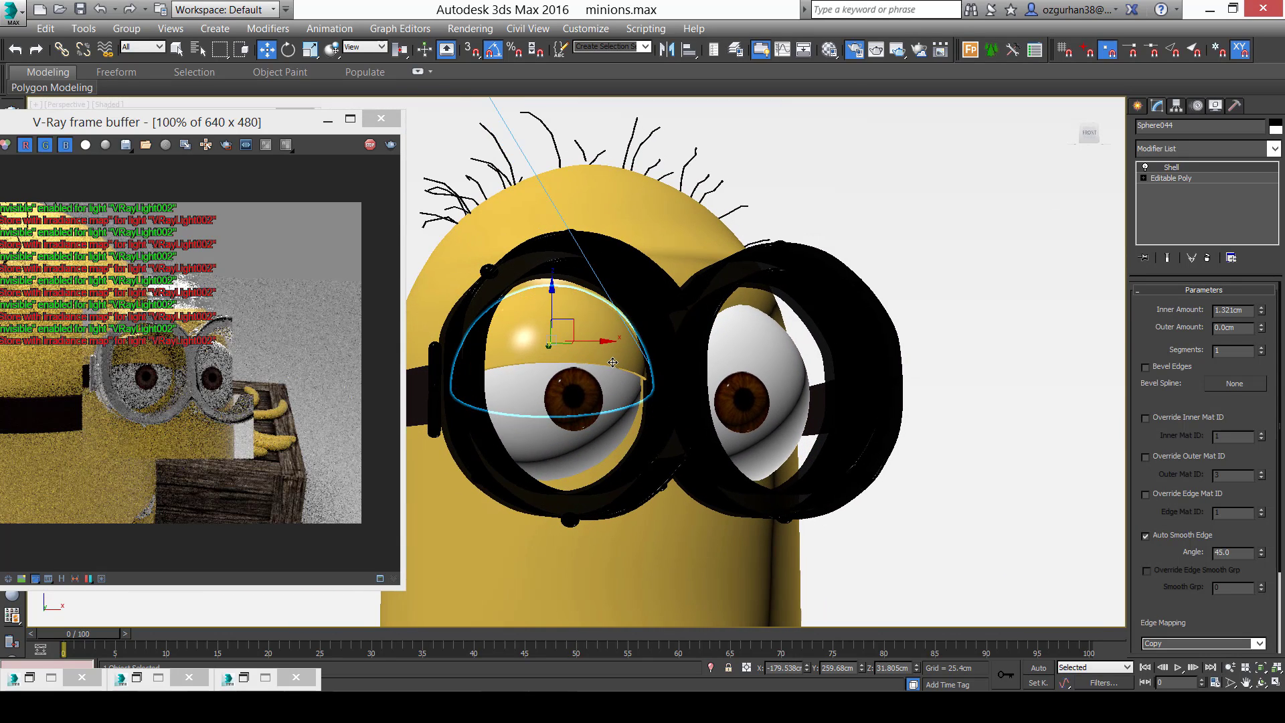
Clone the eyelid along X onto the other eye as a single independent copy, and view it from above.
{"action": "left_click", "coordinate": [1136, 107]}
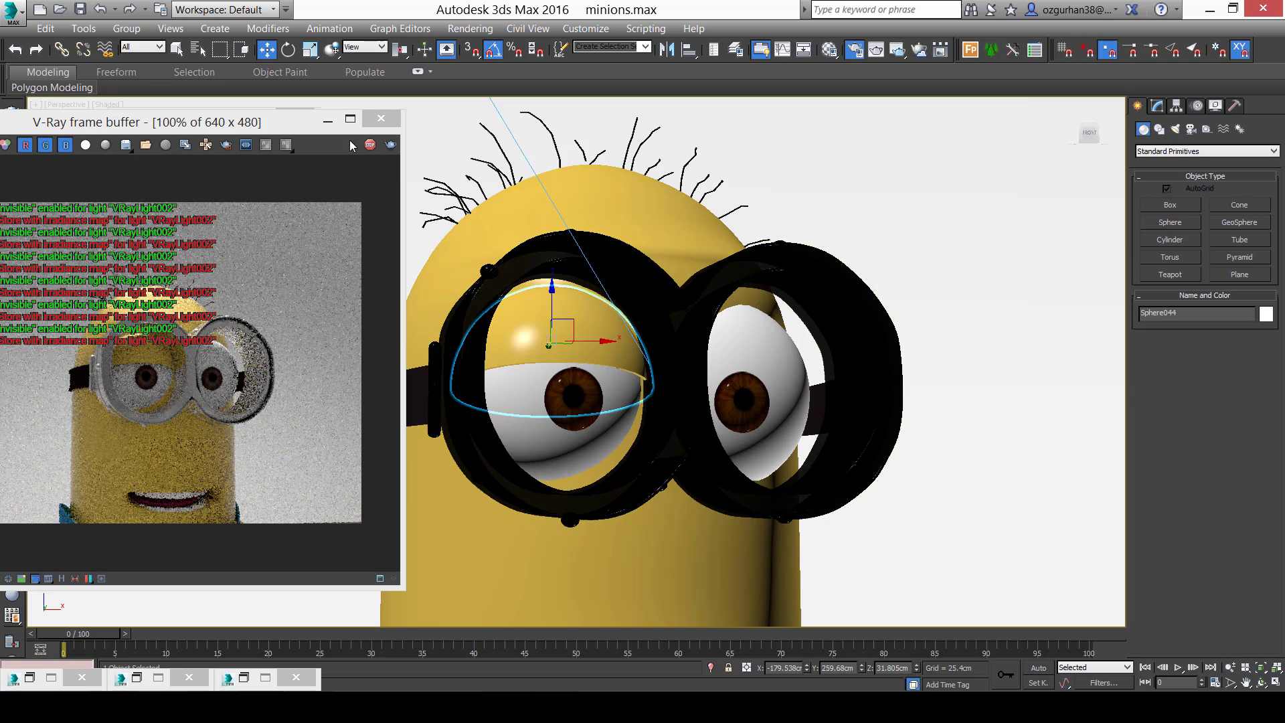
{"action": "middle_click_drag", "start_coordinate": [564, 373], "coordinate": [543, 383], "text": "alt"}
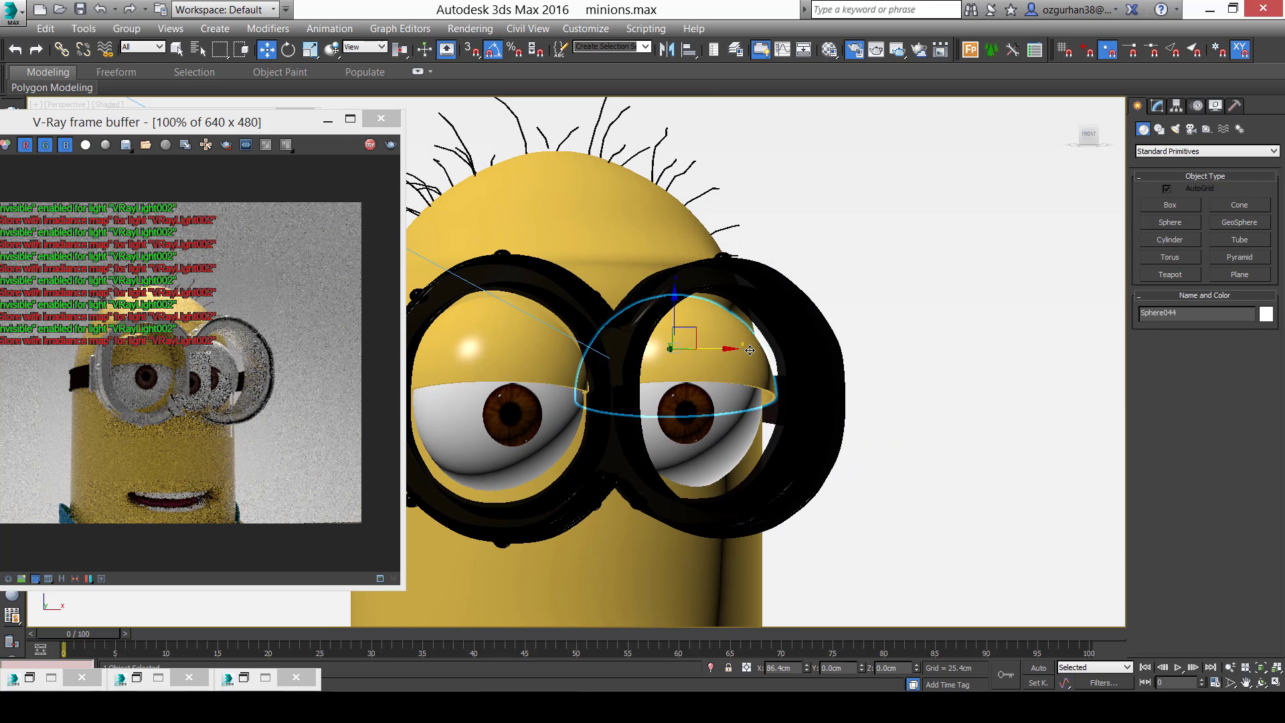
{"action": "left_click_drag", "start_coordinate": [750, 350], "coordinate": [754, 353], "text": "shift"}
{"action": "left_click", "coordinate": [659, 423]}
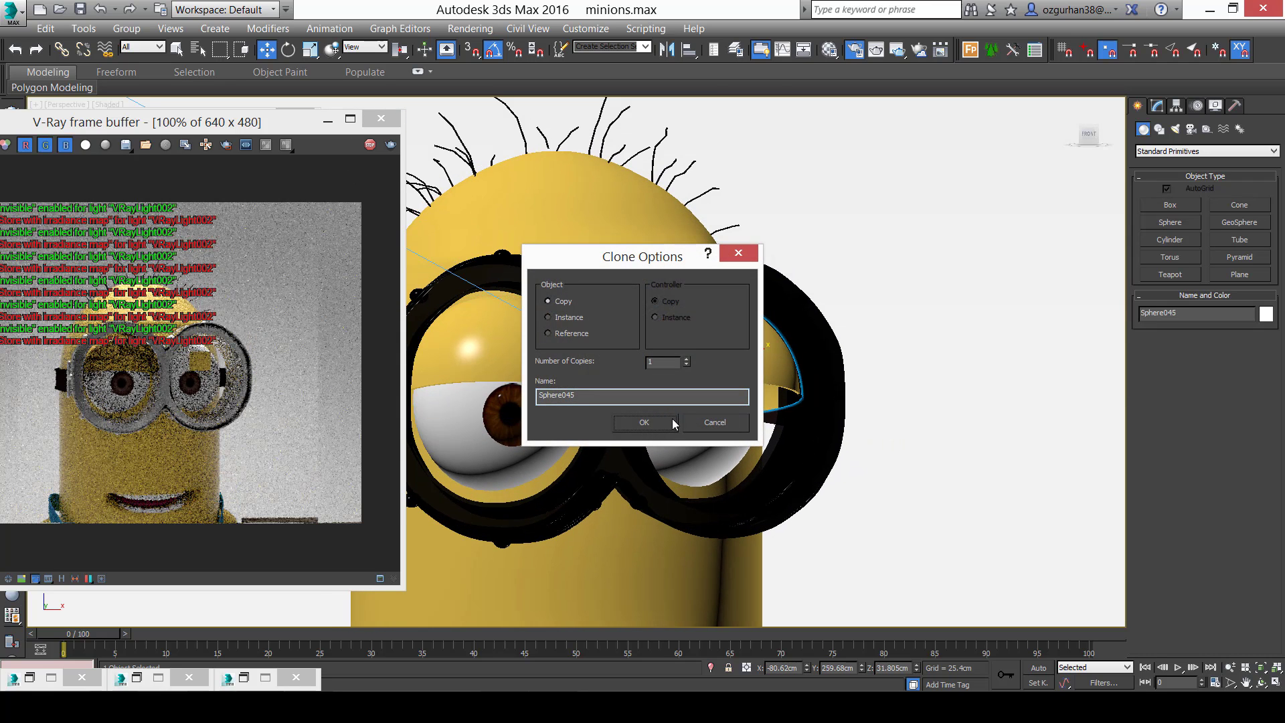
{"action": "mouse_move", "coordinate": [676, 429]}
{"action": "middle_mouse_down", "text": "alt"}
{"action": "mouse_move", "coordinate": [691, 463]}
{"action": "mouse_move", "coordinate": [649, 488]}
{"action": "mouse_move", "coordinate": [754, 393]}
{"action": "middle_mouse_up", "text": "alt"}
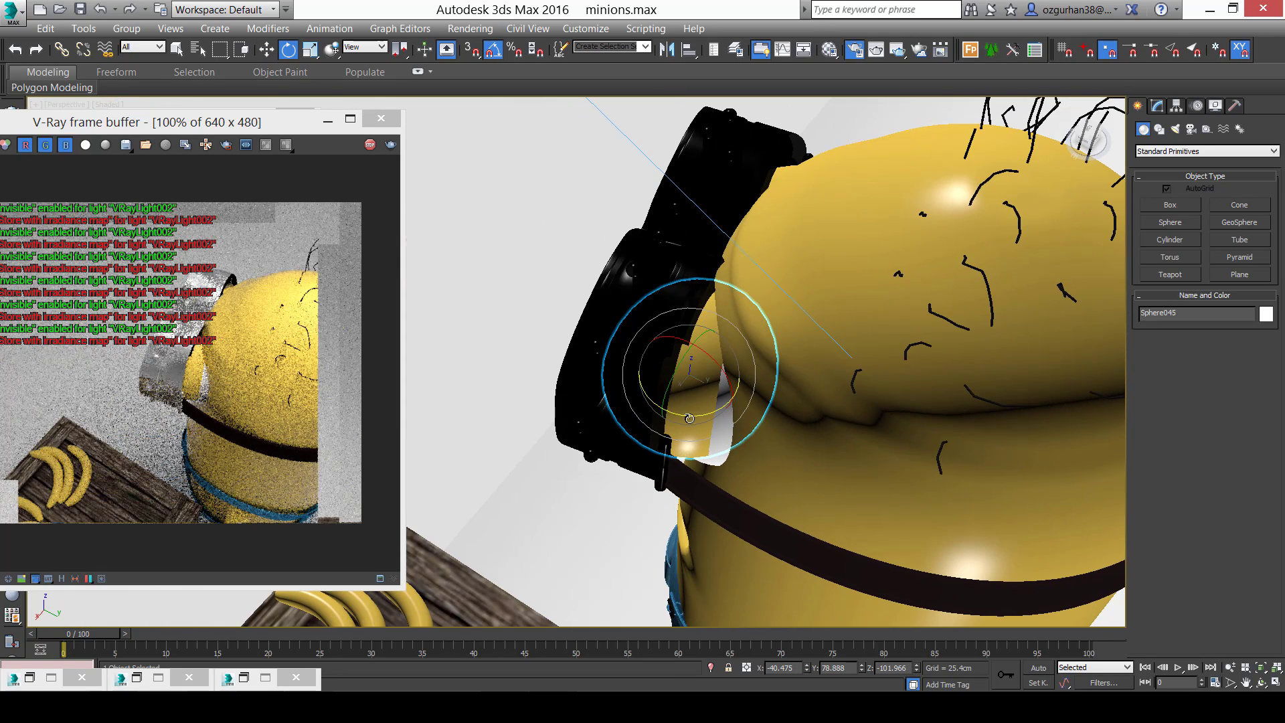
Rotate the copied eyelid and move it in the XY plane toward the head and over the second eyeball.
{"action": "key", "text": "e"}
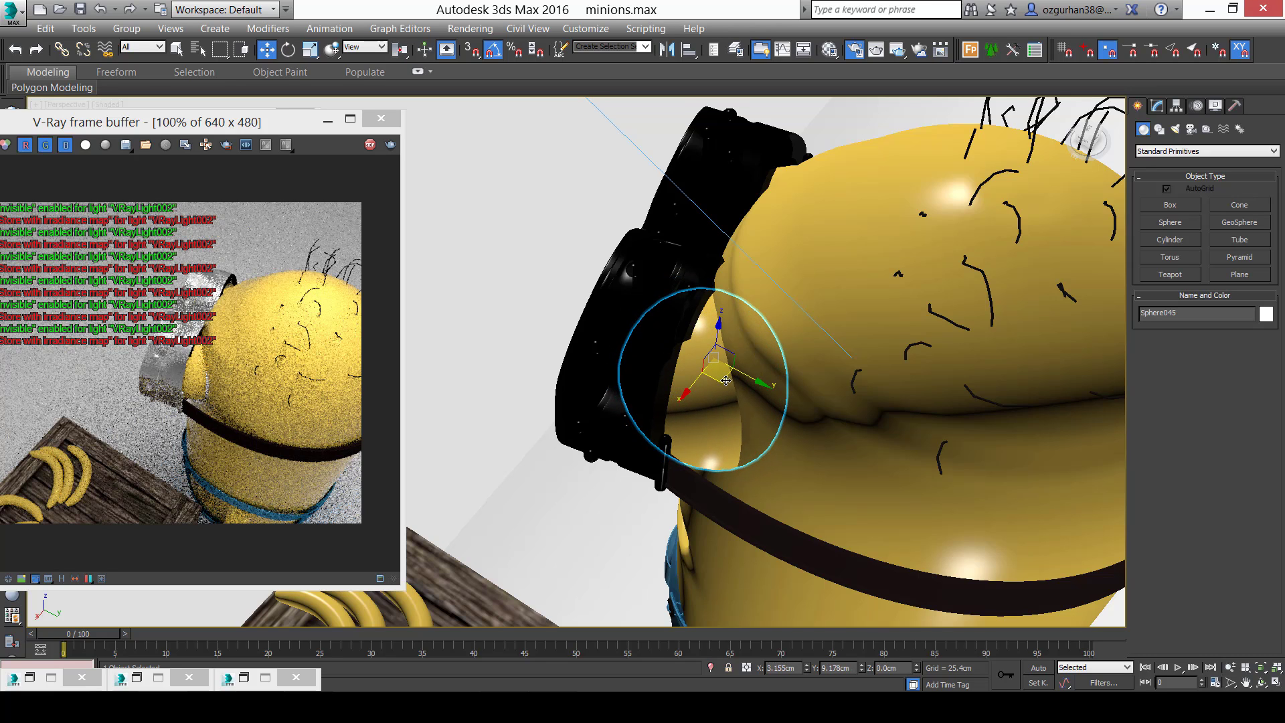
{"action": "middle_click_drag", "start_coordinate": [726, 380], "coordinate": [788, 367], "text": "alt"}
{"action": "scroll", "coordinate": [789, 366], "scroll_direction": "up", "scroll_amount": 3}
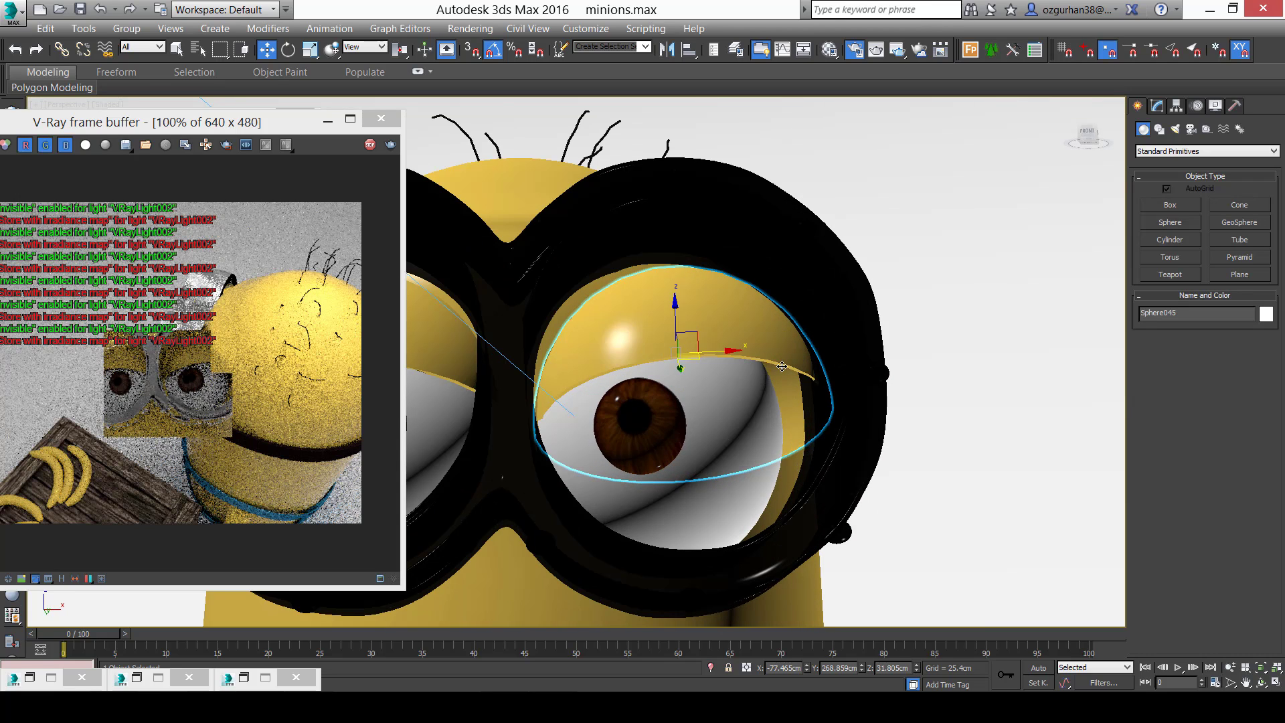
{"action": "key", "text": "r"}
{"action": "left_click_drag", "start_coordinate": [751, 419], "coordinate": [748, 418]}
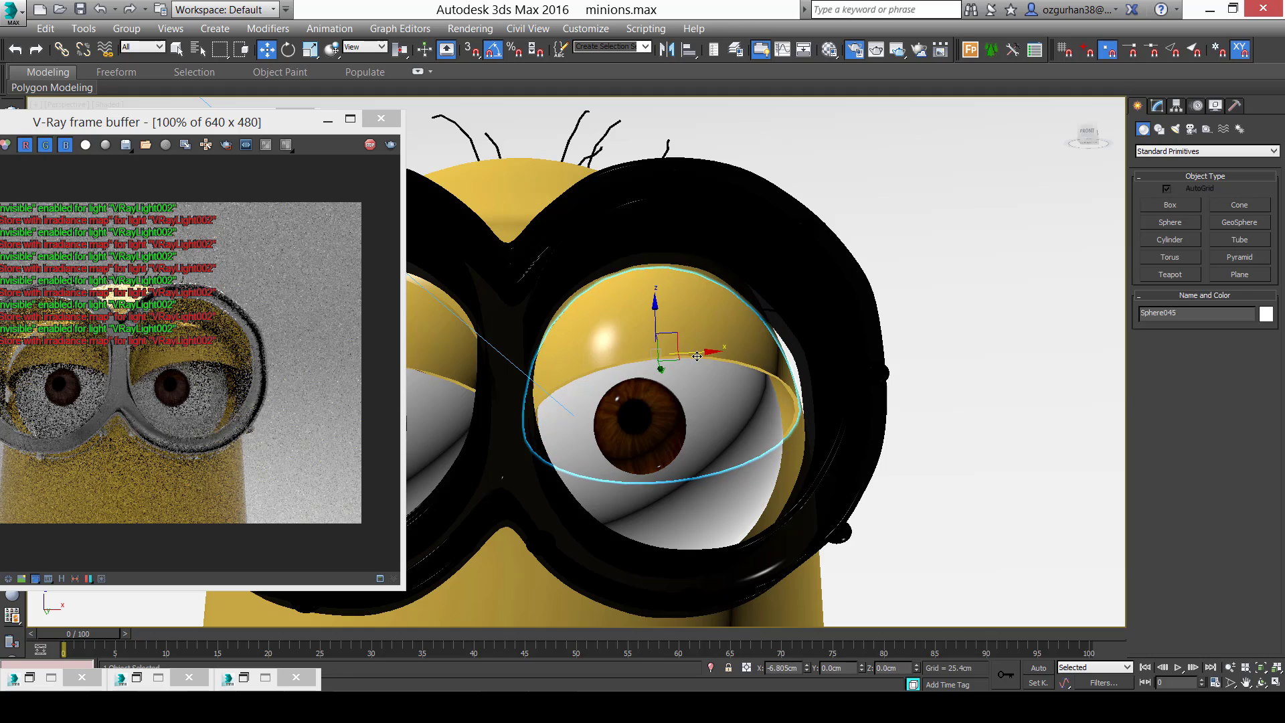
Fine-tune the copied eyelid's position to about X -88.1 cm, Y 279.8 cm so it covers the second eyeball inside the goggle.
{"action": "mouse_move", "coordinate": [700, 358]}
{"action": "middle_mouse_down", "text": "alt"}
{"action": "mouse_move", "coordinate": [683, 410]}
{"action": "mouse_move", "coordinate": [701, 356]}
{"action": "mouse_move", "coordinate": [660, 401]}
{"action": "mouse_move", "coordinate": [660, 359]}
{"action": "mouse_move", "coordinate": [688, 350]}
{"action": "middle_mouse_up", "text": "alt"}
{"action": "left_click_drag", "start_coordinate": [687, 350], "coordinate": [726, 354]}
{"action": "middle_click_drag", "start_coordinate": [736, 353], "coordinate": [786, 298], "text": "alt"}
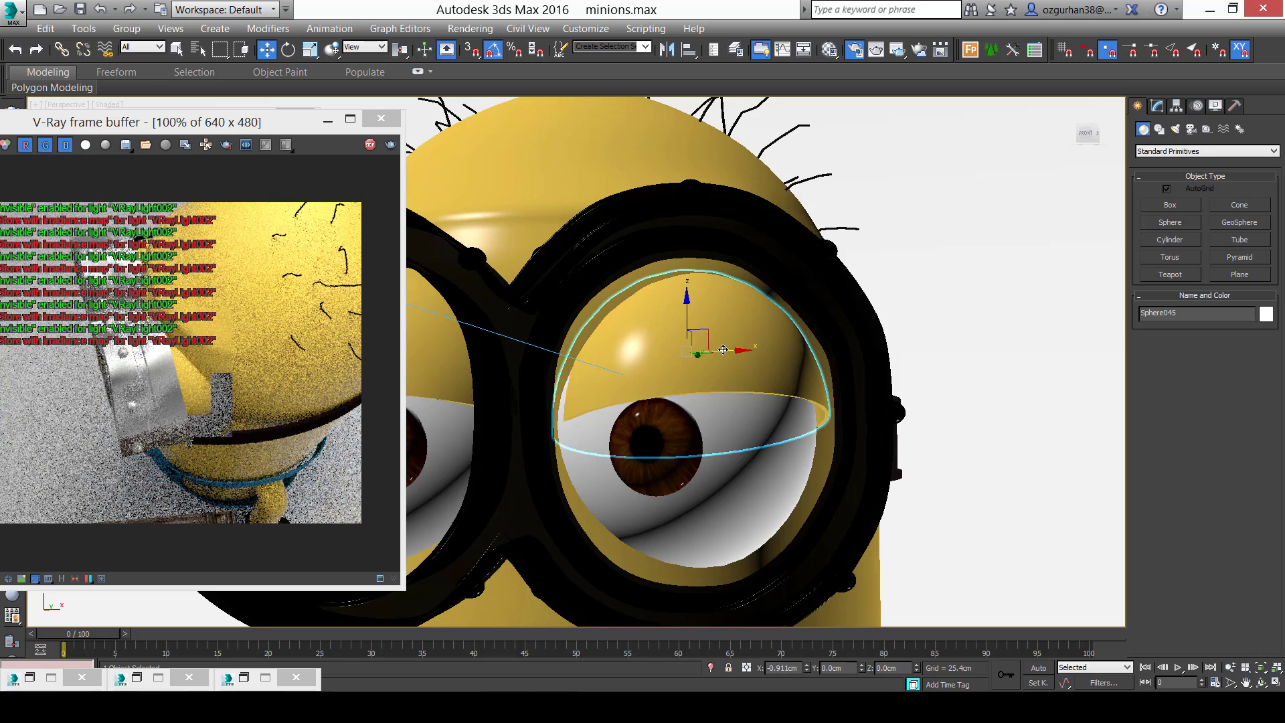
{"action": "left_click_drag", "start_coordinate": [723, 350], "coordinate": [705, 364]}
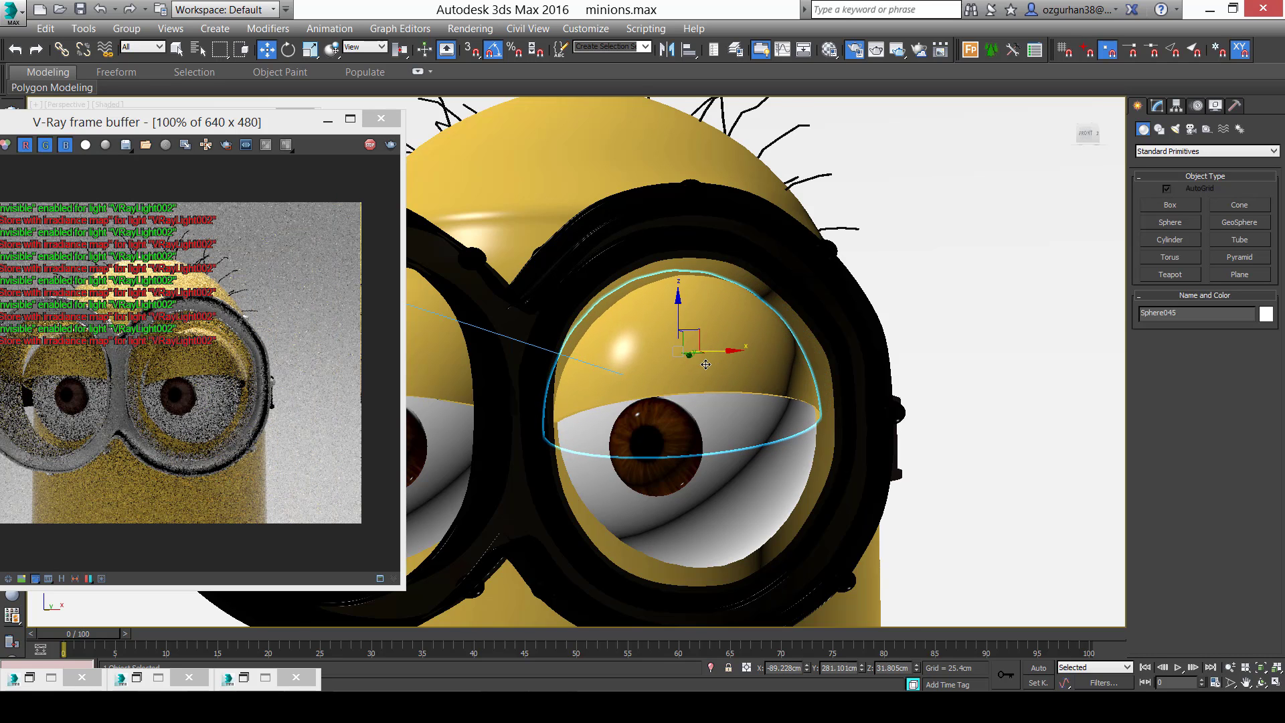
{"action": "middle_click_drag", "start_coordinate": [705, 364], "coordinate": [693, 362], "text": "alt"}
{"action": "left_click_drag", "start_coordinate": [694, 364], "coordinate": [726, 348]}
{"action": "middle_click_drag", "start_coordinate": [723, 365], "coordinate": [709, 328], "text": "alt"}
{"action": "scroll", "coordinate": [703, 335], "scroll_direction": "down", "scroll_amount": 3}
{"action": "middle_click_drag", "start_coordinate": [616, 359], "coordinate": [681, 465]}
{"action": "scroll", "coordinate": [710, 420], "scroll_direction": "up", "scroll_amount": 5}
{"action": "scroll", "coordinate": [700, 418], "scroll_direction": "down", "scroll_amount": 7}
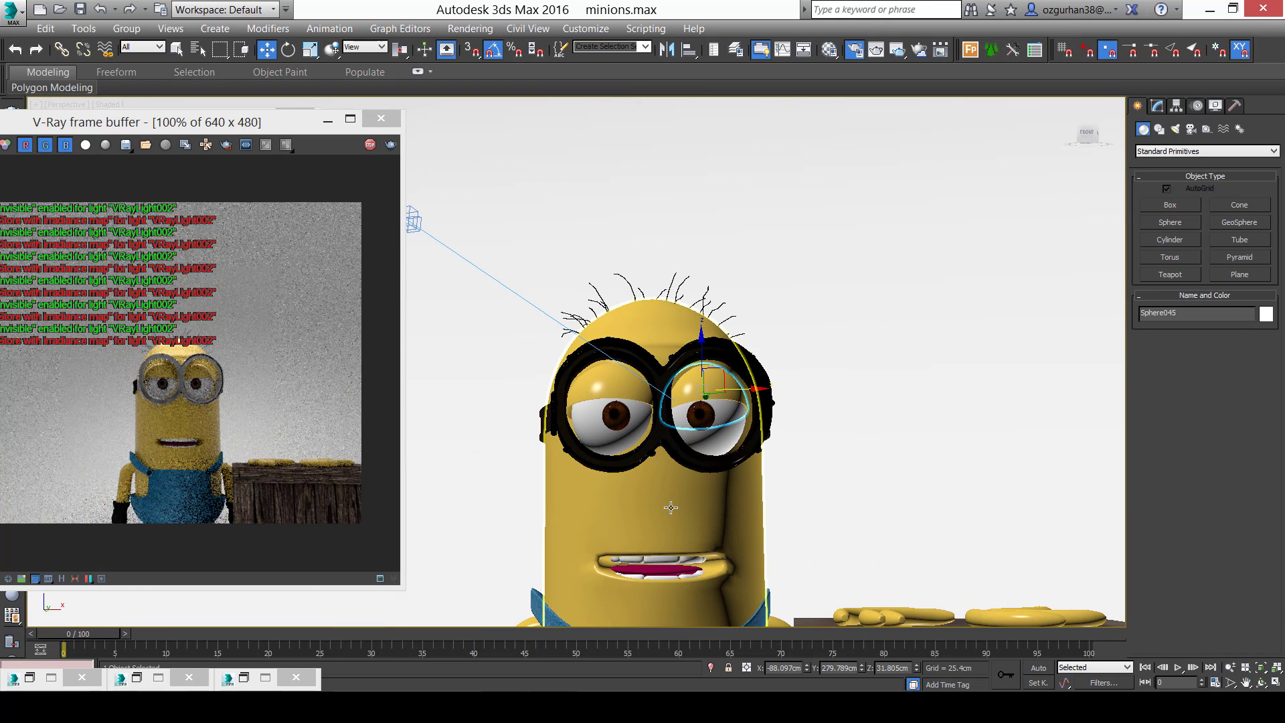
Turn off V-Ray RT's warnings for non-physical settings and unsupported features in the render setup.
{"action": "left_click", "coordinate": [241, 351]}
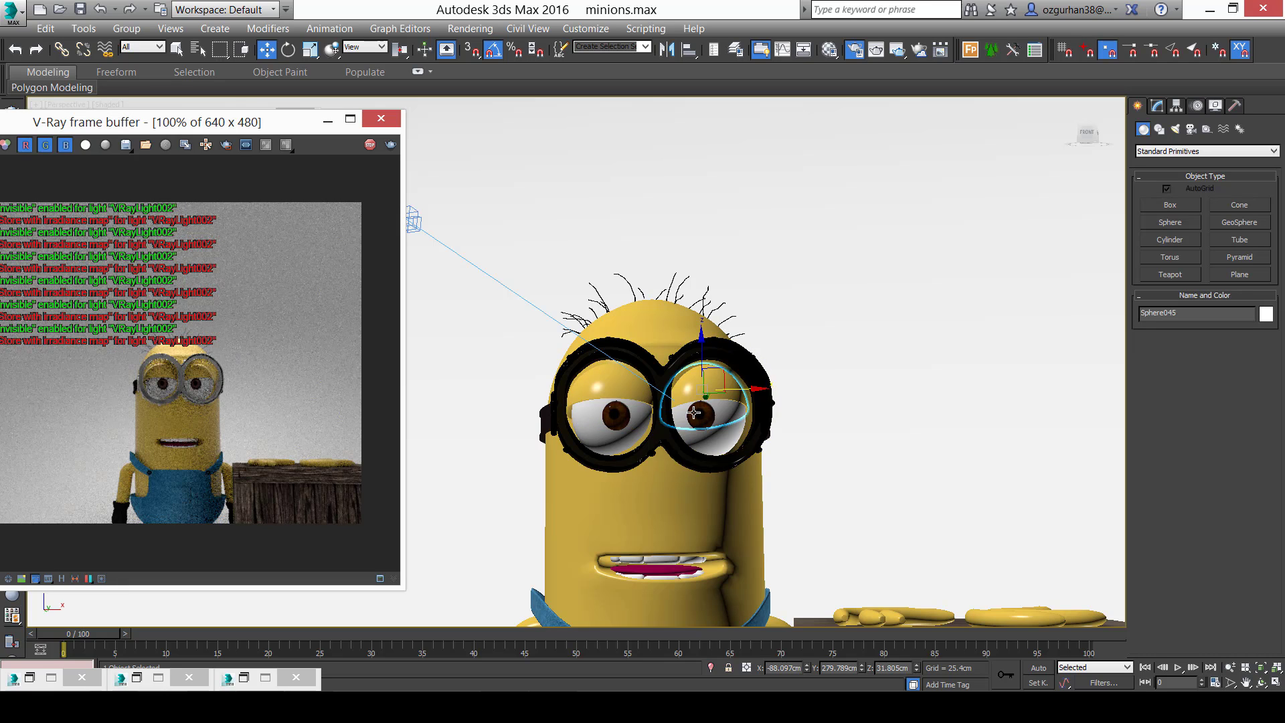
{"action": "middle_click_drag", "start_coordinate": [693, 412], "coordinate": [693, 387]}
{"action": "left_click_drag", "start_coordinate": [185, 121], "coordinate": [235, 118]}
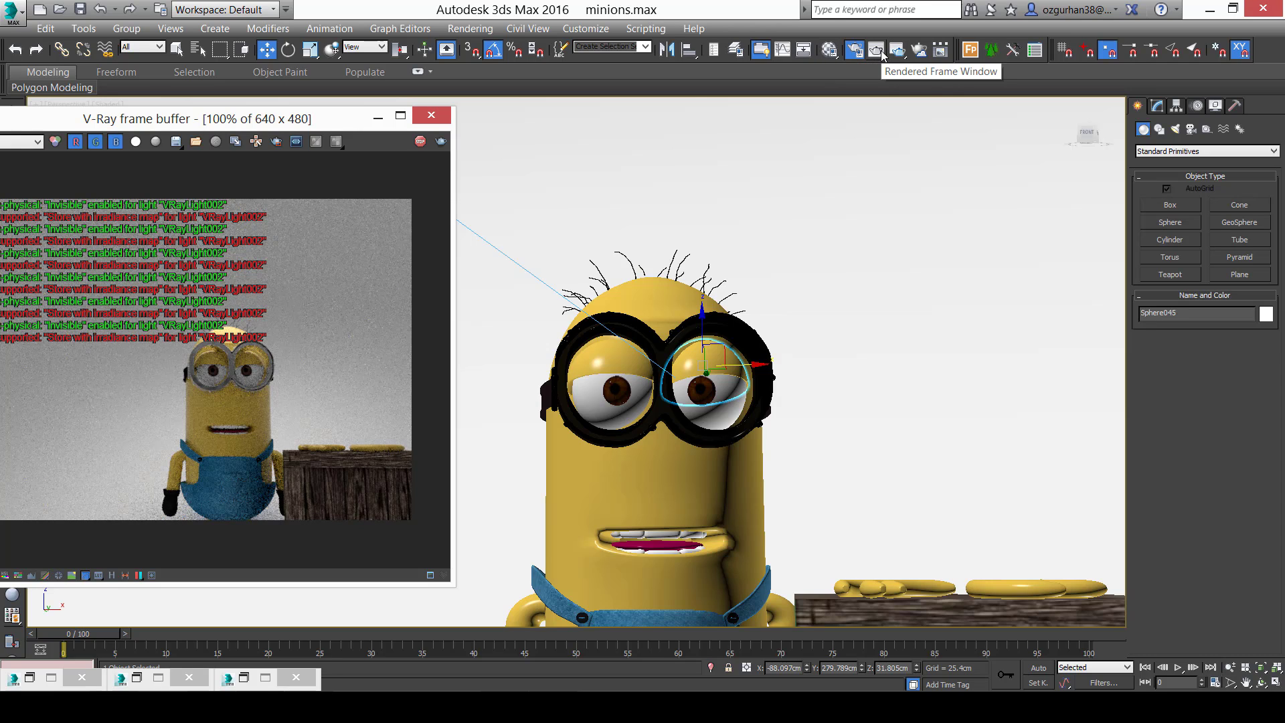
{"action": "left_click", "coordinate": [854, 52]}
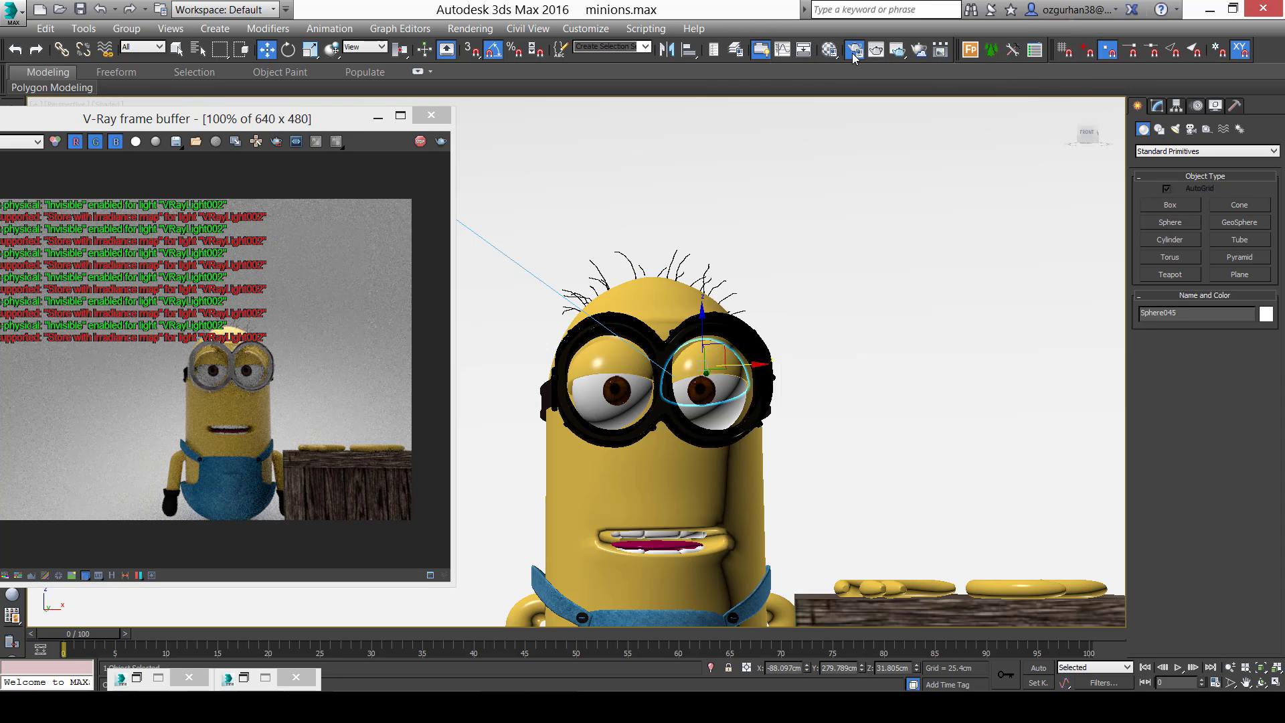
{"action": "left_click", "coordinate": [854, 54]}
{"action": "left_click", "coordinate": [839, 151]}
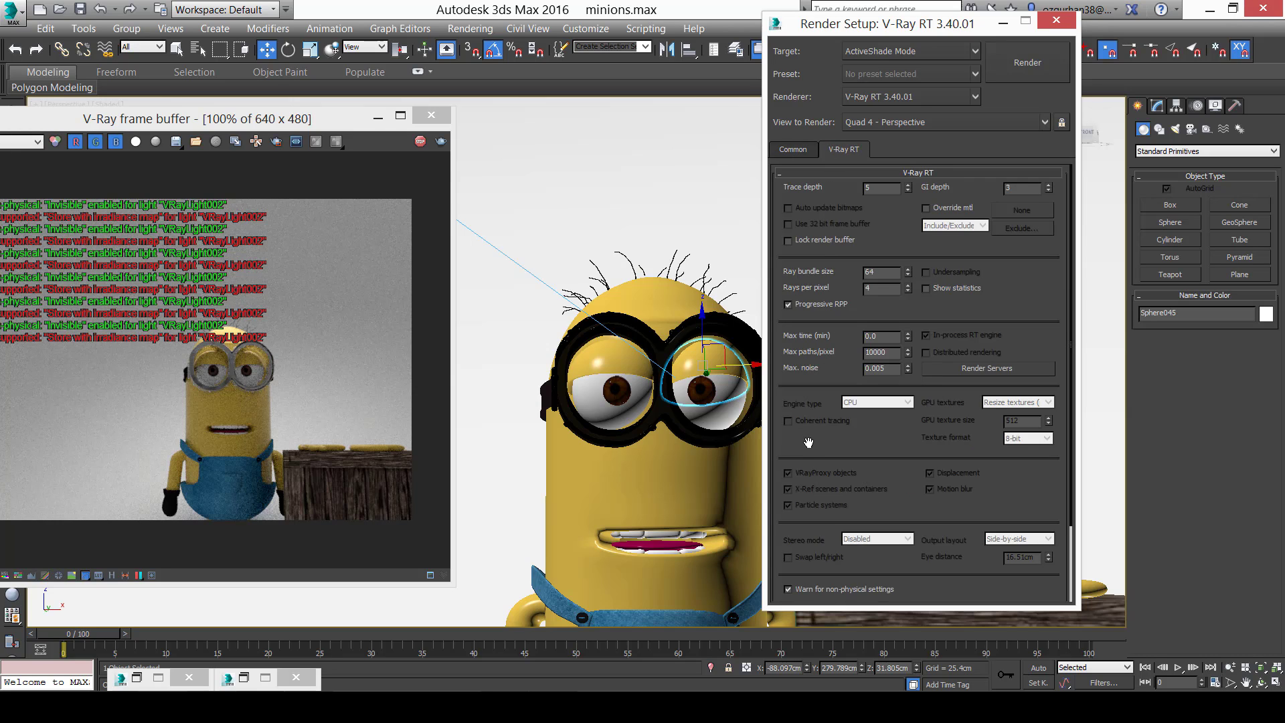
{"action": "left_click_drag", "start_coordinate": [863, 452], "coordinate": [849, 368]}
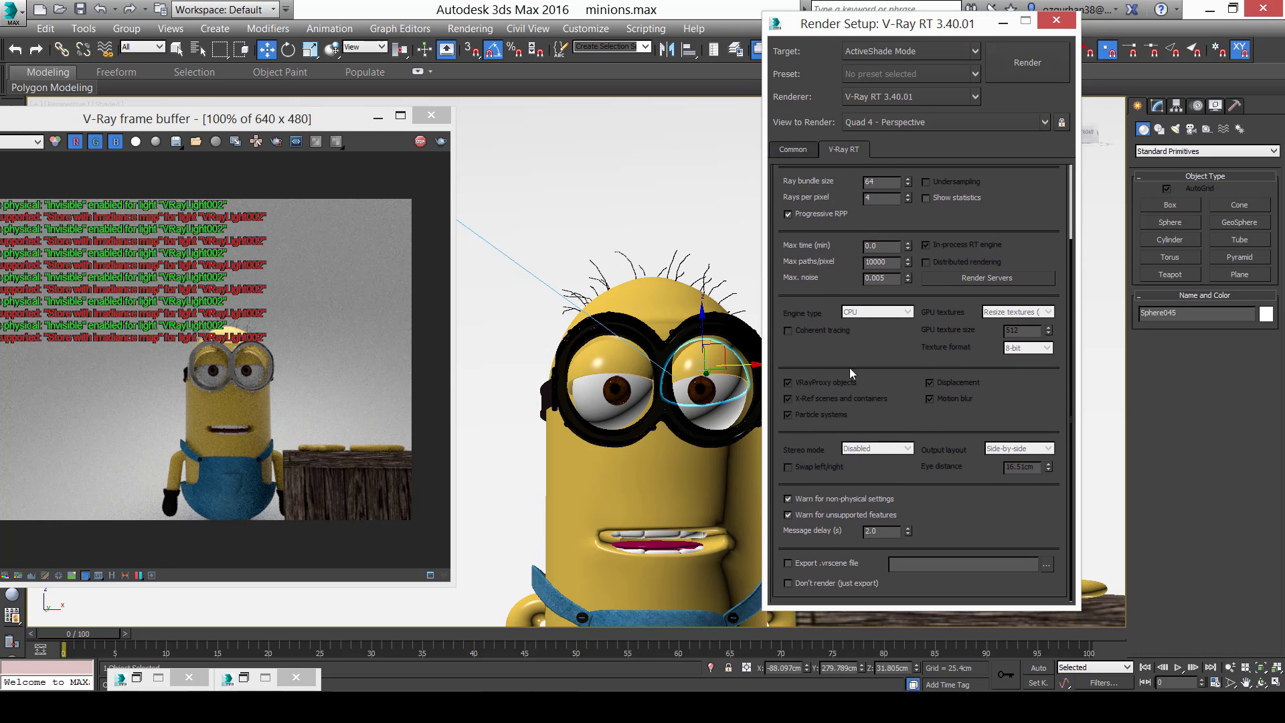
{"action": "left_click", "coordinate": [788, 498]}
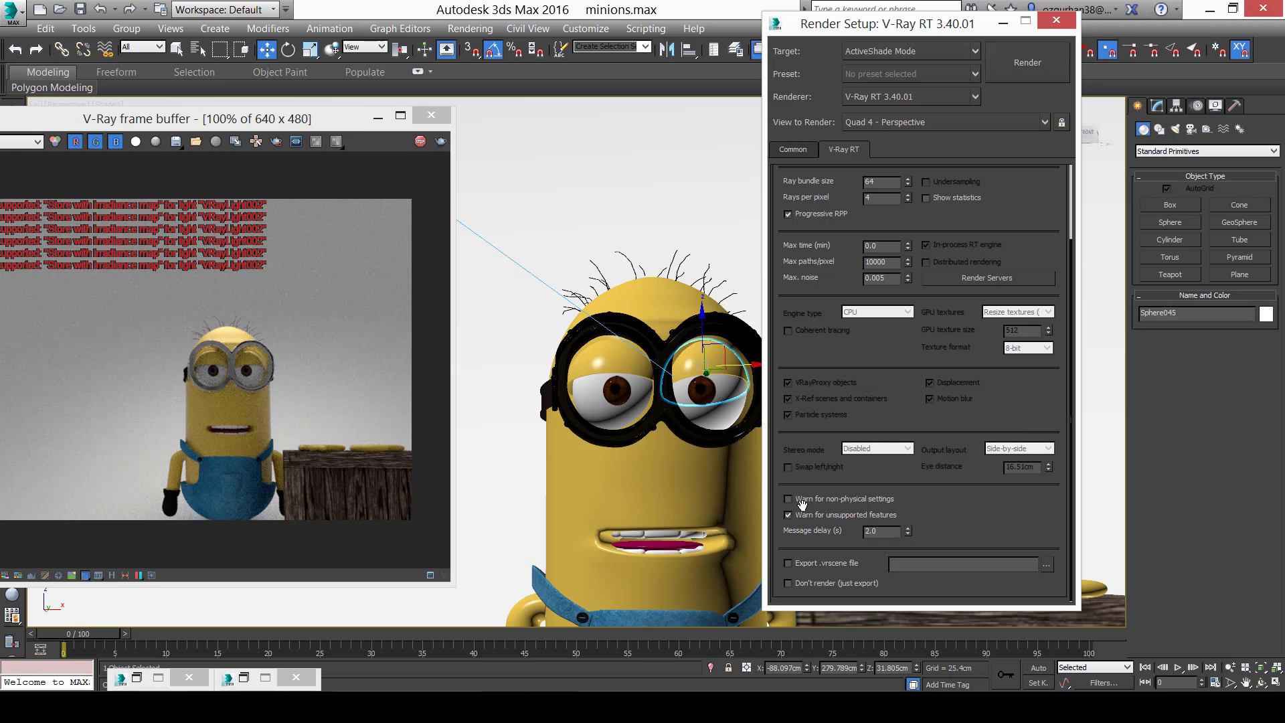
{"action": "left_click", "coordinate": [788, 514]}
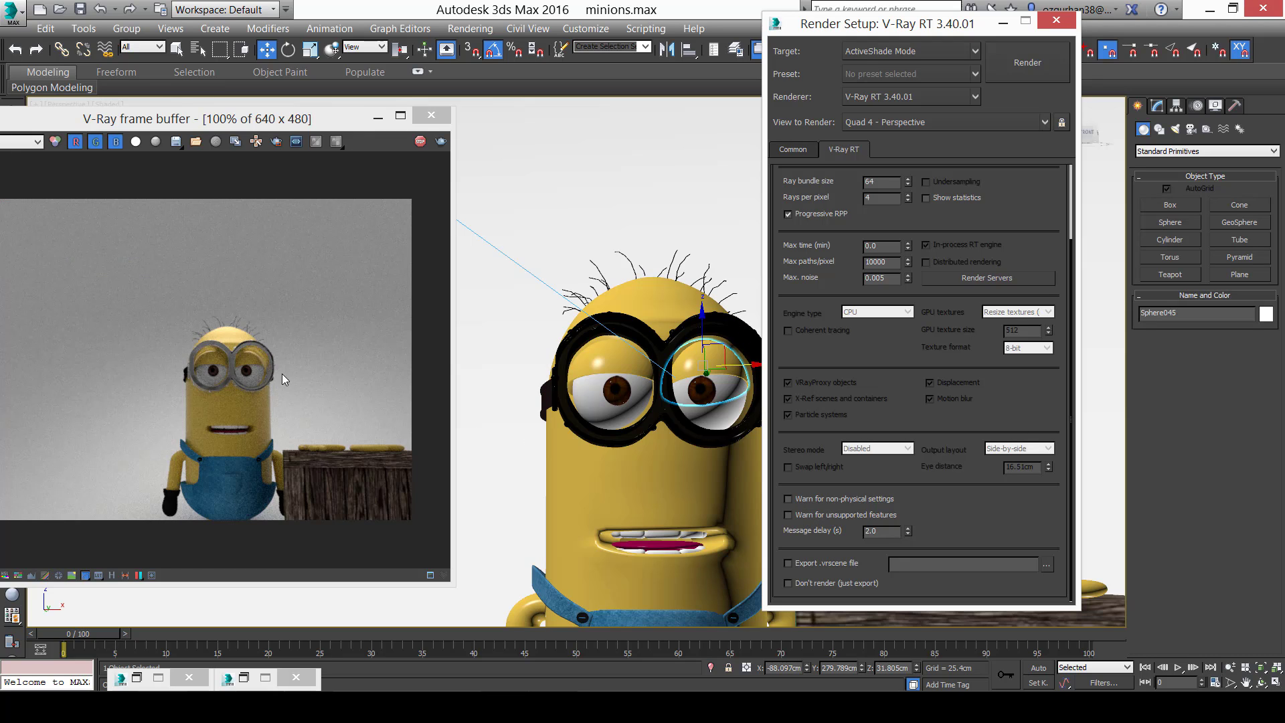
{"action": "left_click", "coordinate": [1010, 26]}
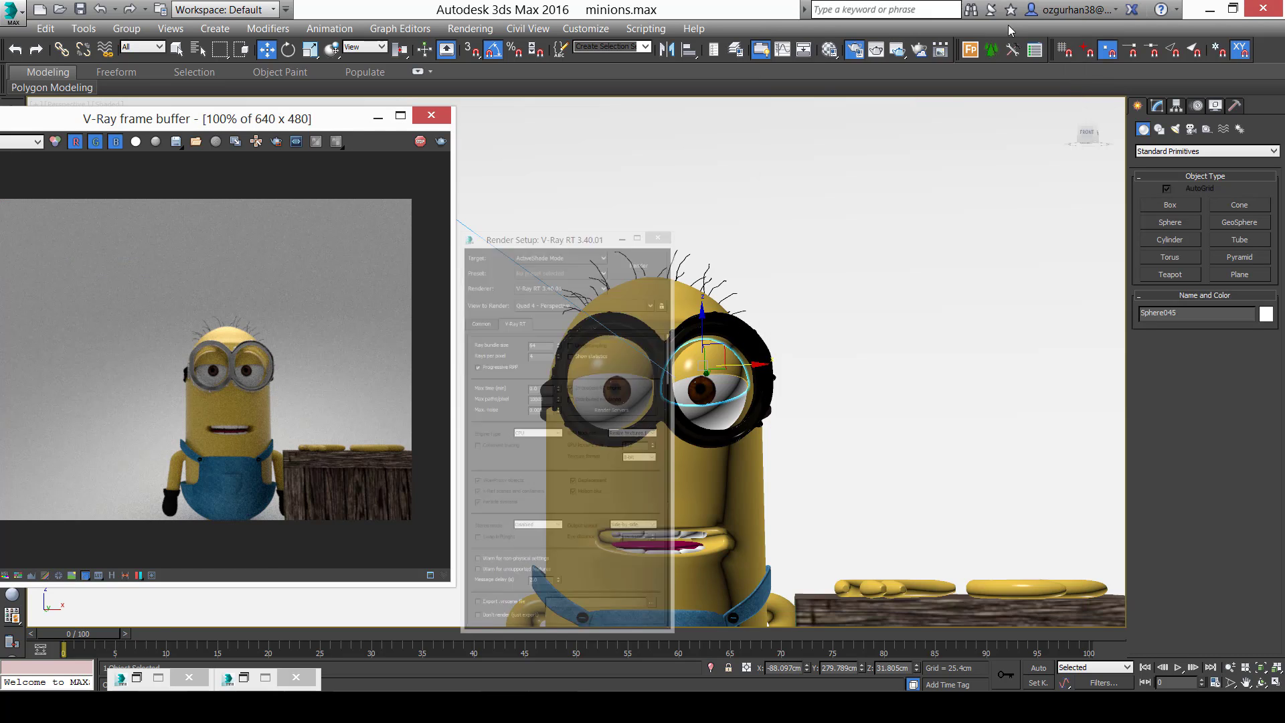
Ungroup the minion's arm beside the overalls and select its black glove.
{"action": "middle_click_drag", "start_coordinate": [670, 507], "coordinate": [675, 462]}
{"action": "scroll", "coordinate": [679, 451], "scroll_direction": "up", "scroll_amount": 3}
{"action": "scroll", "coordinate": [697, 411], "scroll_direction": "down", "scroll_amount": 3}
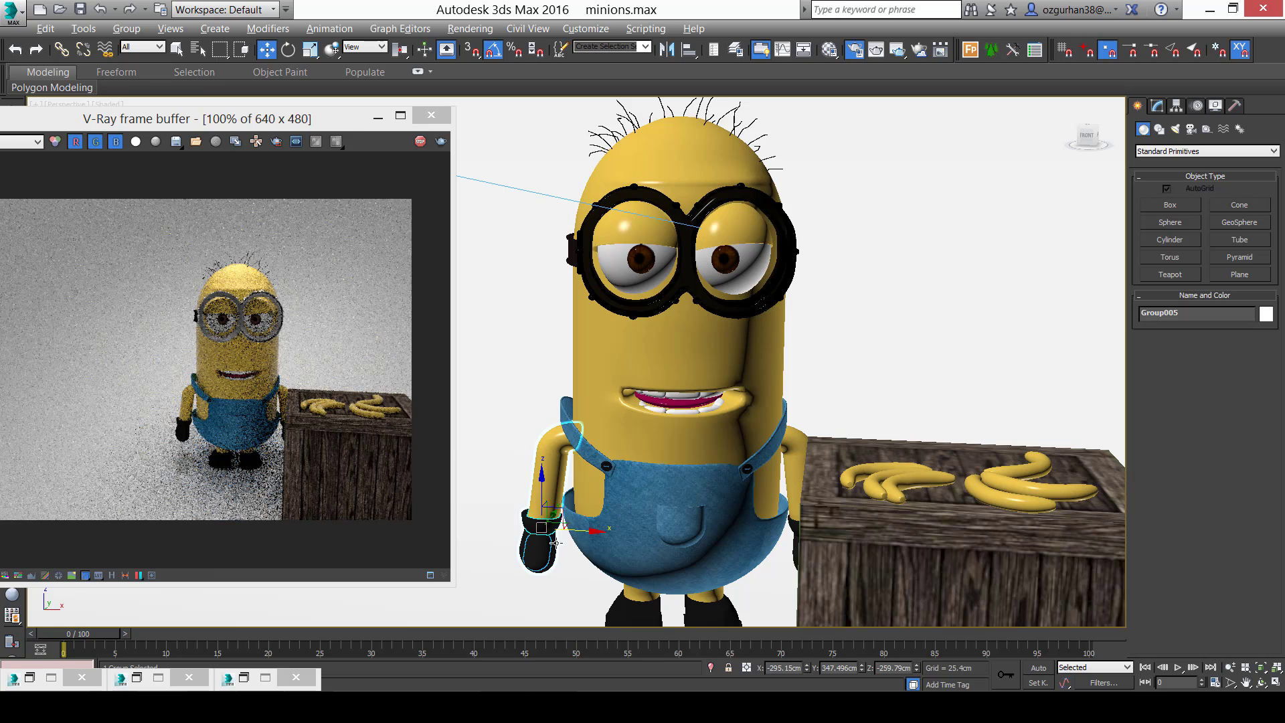
{"action": "middle_click_drag", "start_coordinate": [555, 539], "coordinate": [568, 522], "text": "alt"}
{"action": "left_click", "coordinate": [568, 523]}
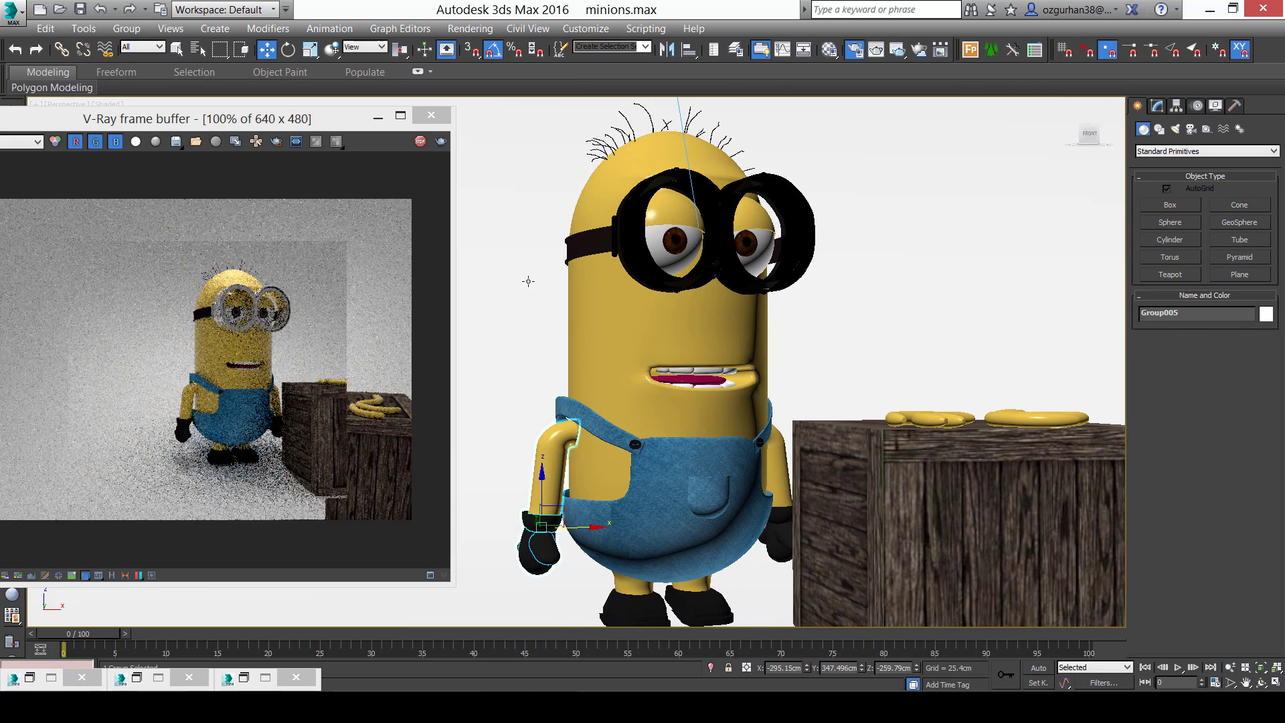
{"action": "left_click", "coordinate": [129, 30]}
{"action": "left_click", "coordinate": [148, 63]}
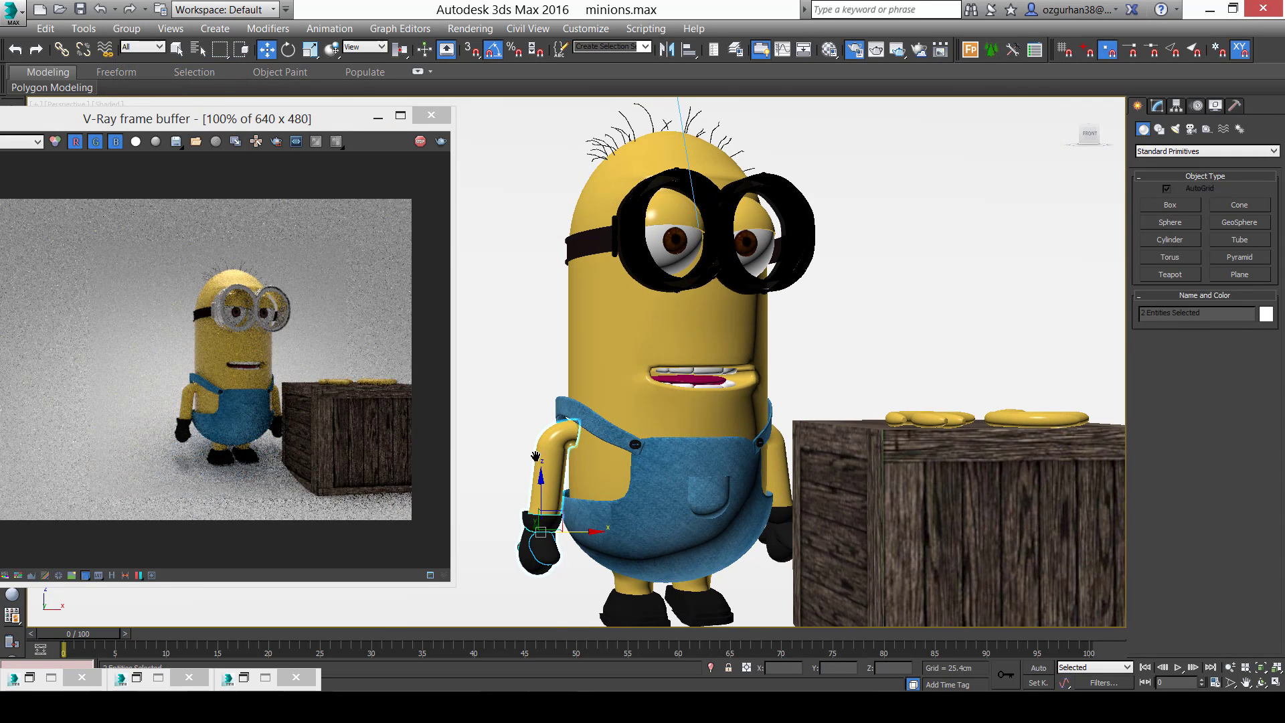
{"action": "scroll", "coordinate": [541, 514], "scroll_direction": "up", "scroll_amount": 2}
{"action": "left_click", "coordinate": [541, 514]}
Sample the glove's material Eldiven into the unused 17 - Default slot of the material editor.
{"action": "key", "text": "m"}
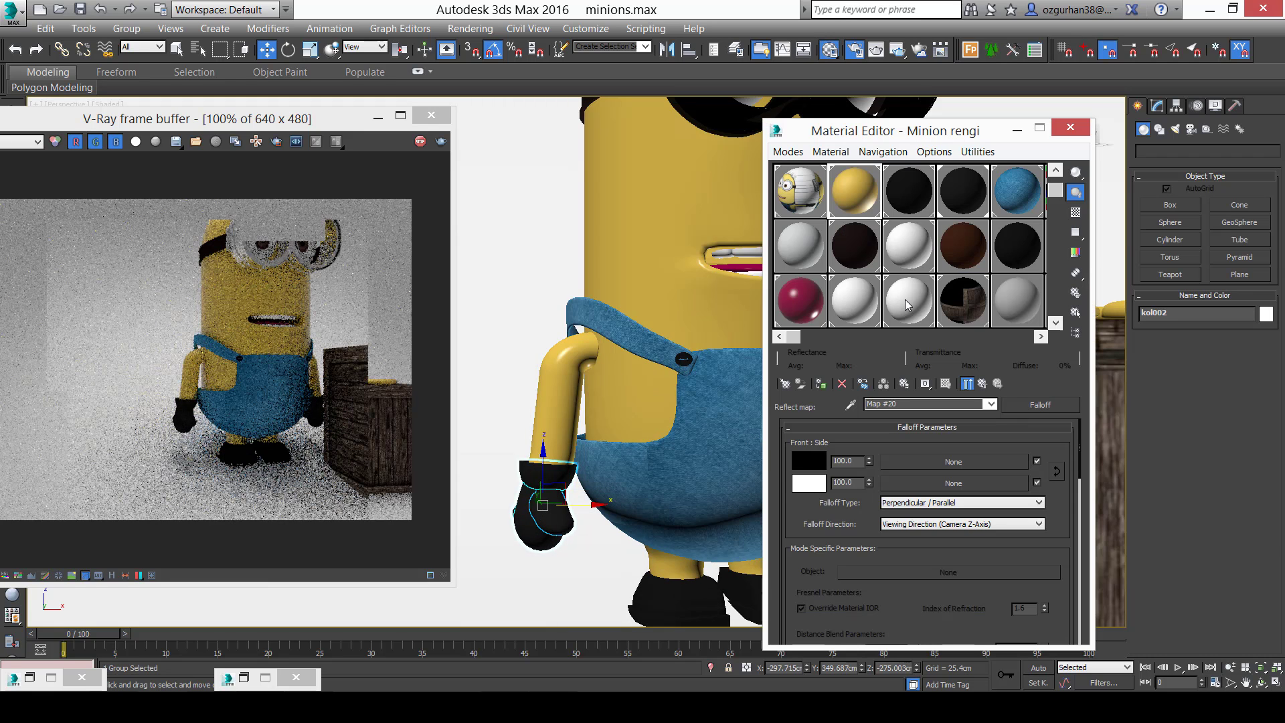
{"action": "left_click", "coordinate": [916, 195]}
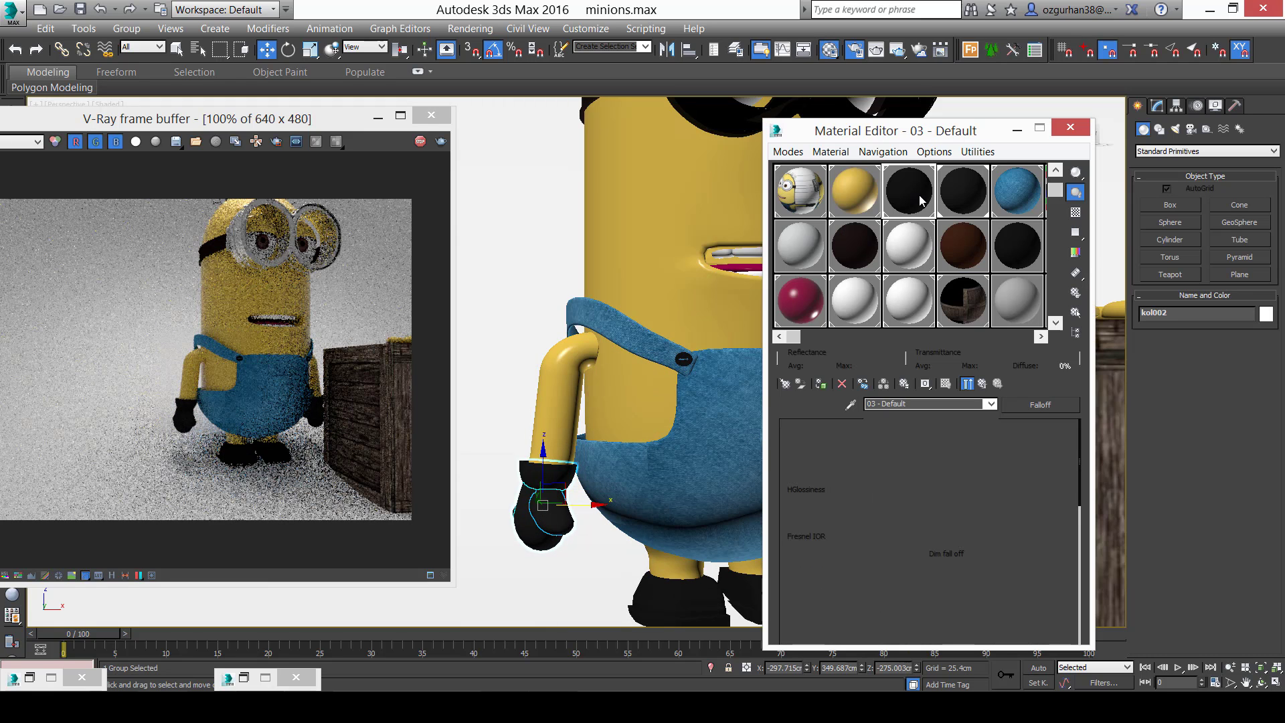
{"action": "left_click", "coordinate": [847, 245]}
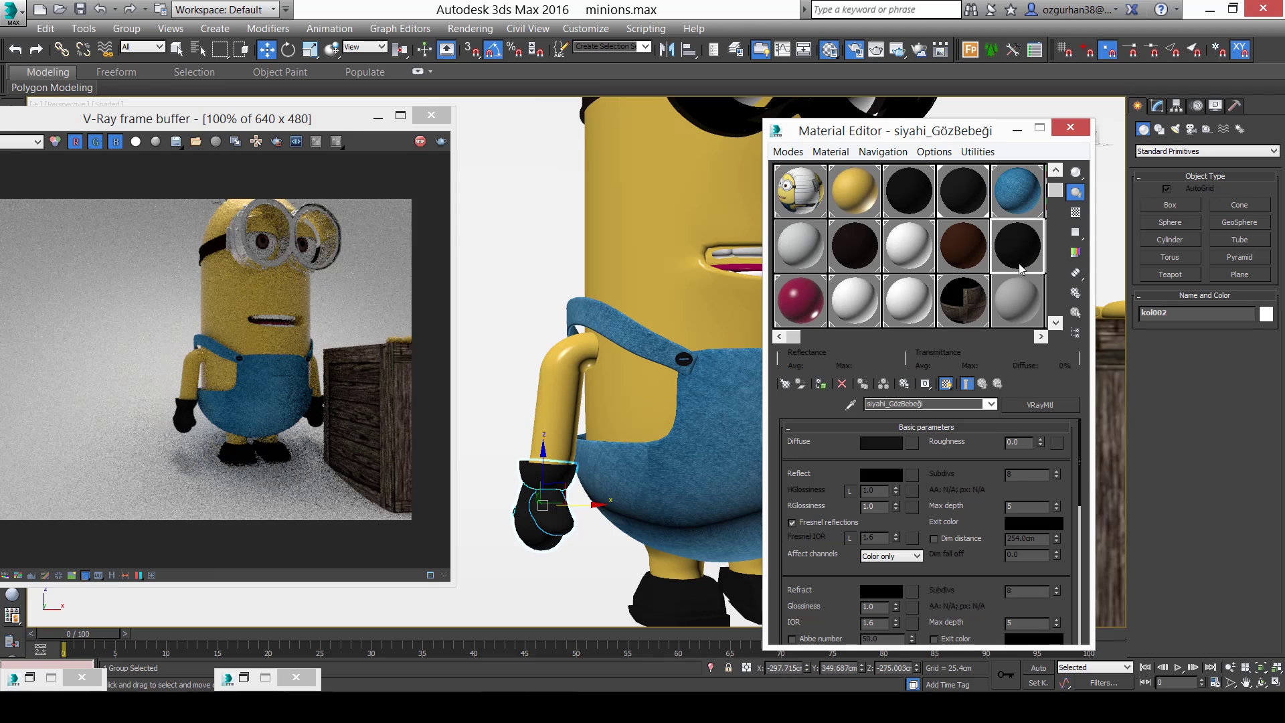
{"action": "left_click", "coordinate": [792, 263]}
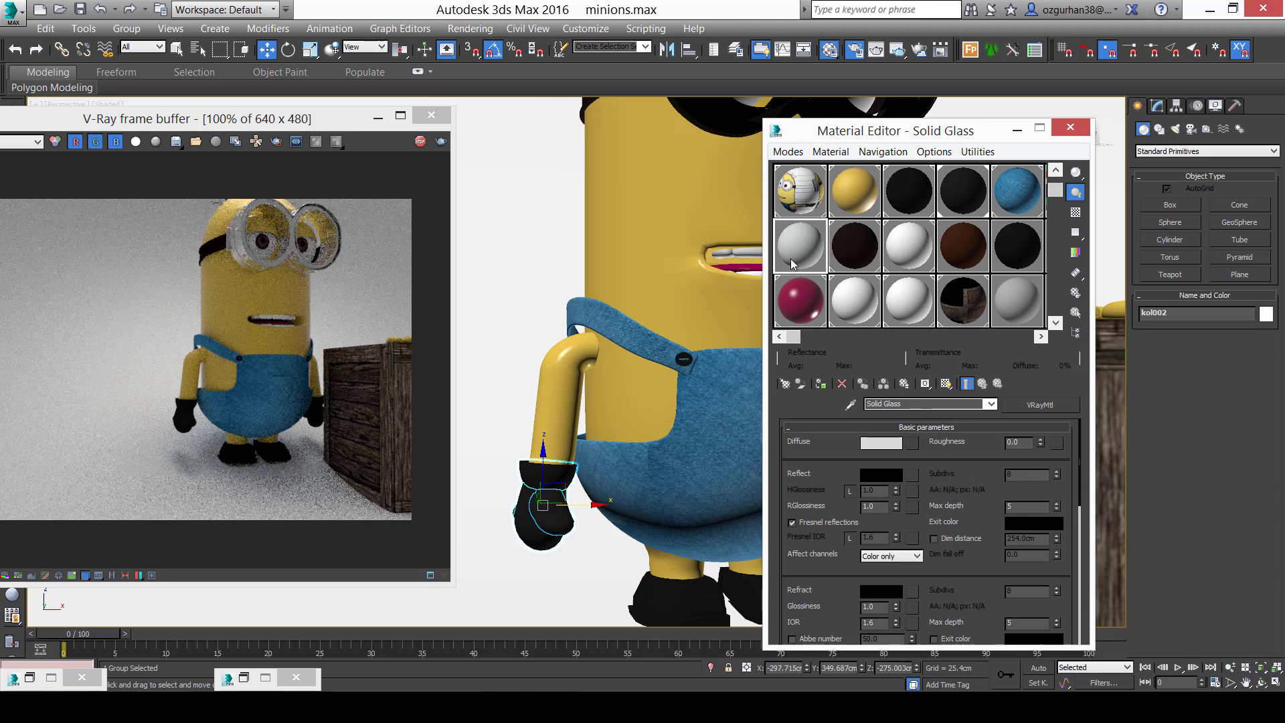
{"action": "left_click", "coordinate": [1017, 301]}
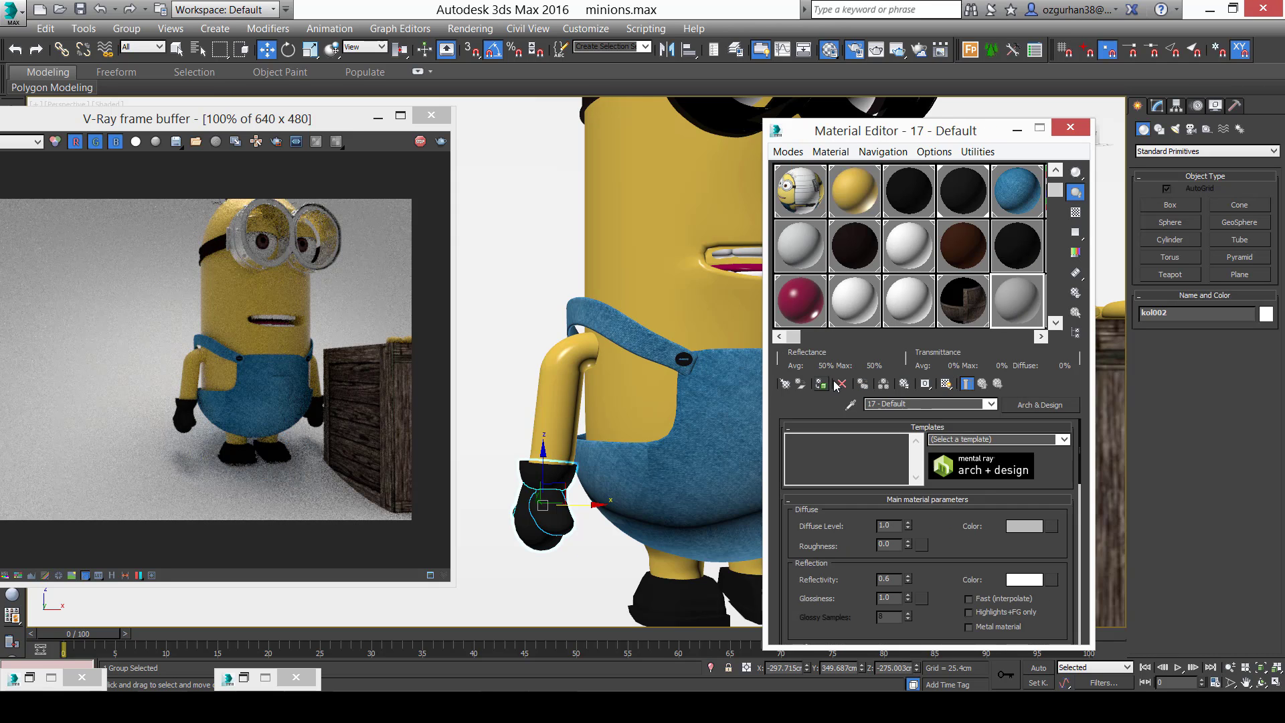
{"action": "left_click", "coordinate": [852, 403]}
{"action": "left_click", "coordinate": [538, 516]}
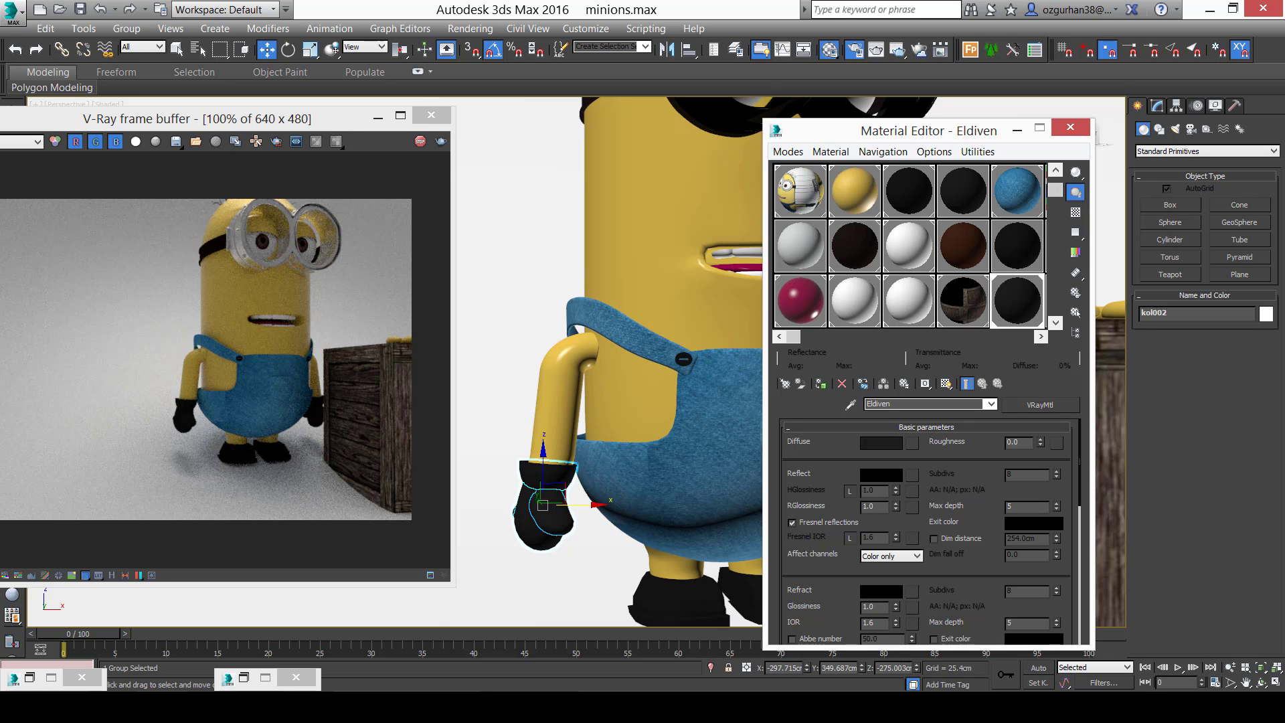
Examine the minion's gloves in the reference image maxresdefault.jpg and check the Eldiven material's diffuse colour.
{"action": "left_click", "coordinate": [572, 707]}
{"action": "scroll", "coordinate": [691, 390], "scroll_direction": "up", "scroll_amount": 2}
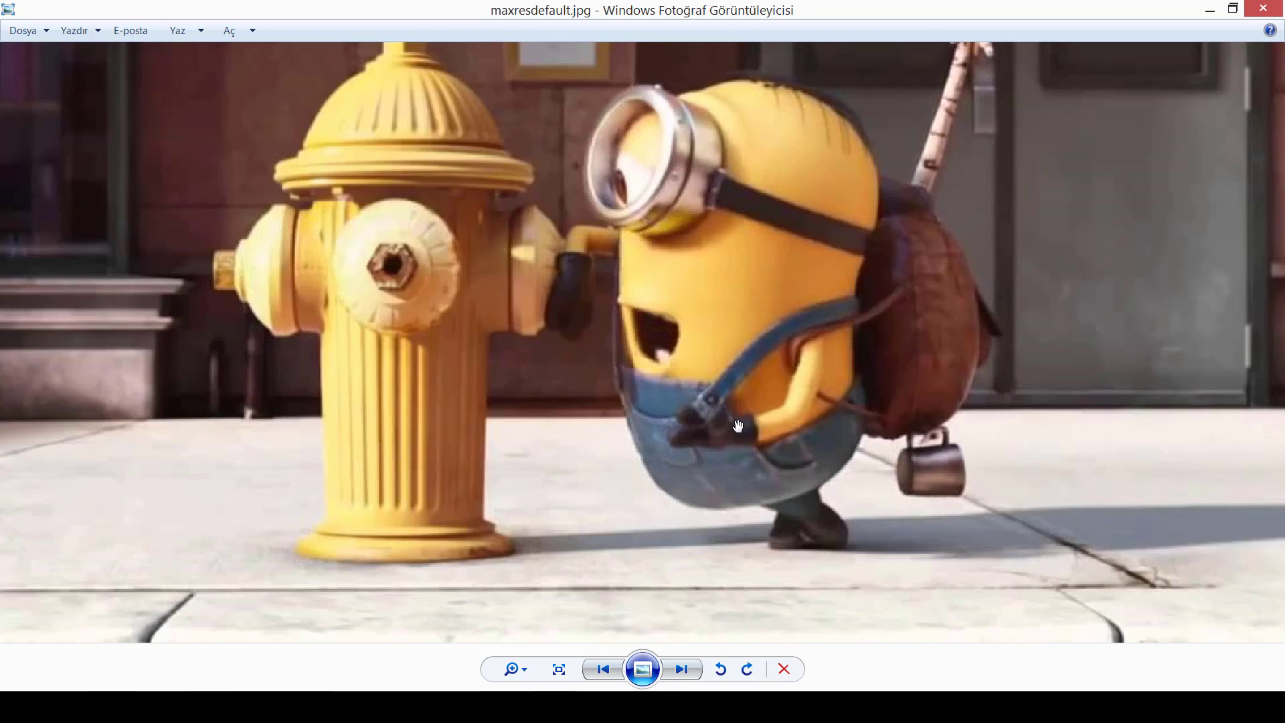
{"action": "scroll", "coordinate": [621, 259], "scroll_direction": "up", "scroll_amount": 2}
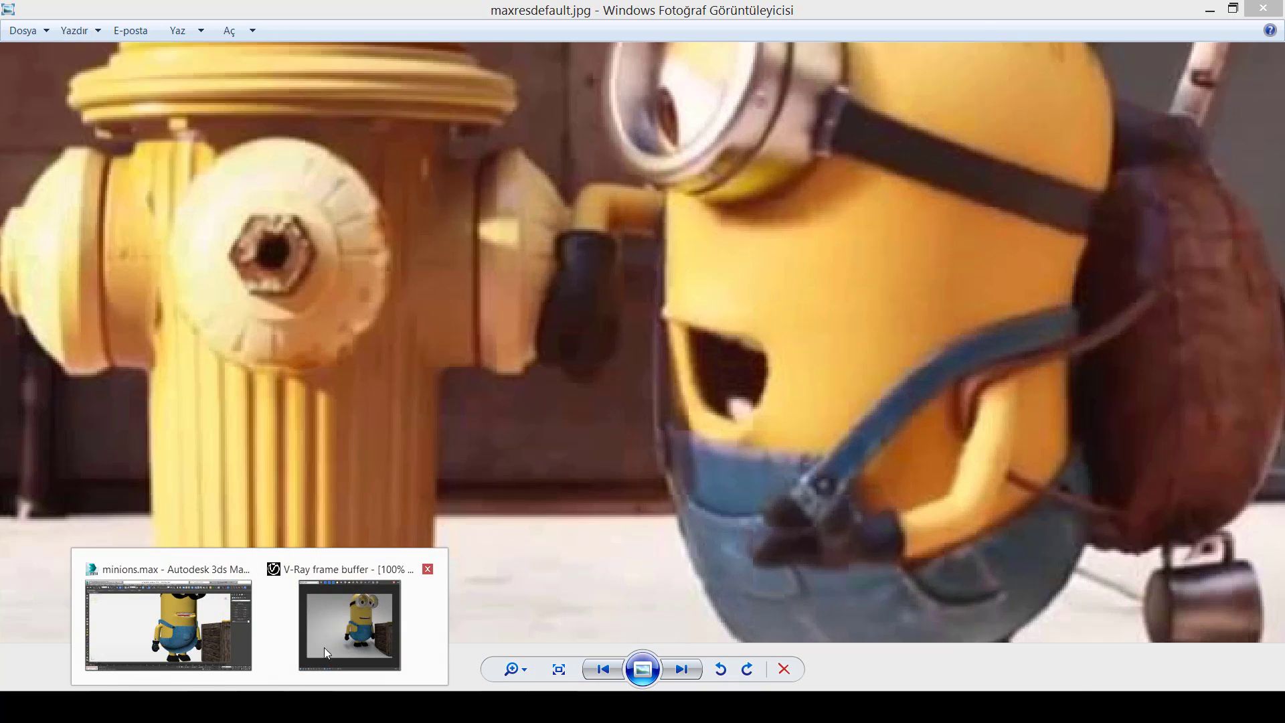
{"action": "left_click", "coordinate": [324, 648]}
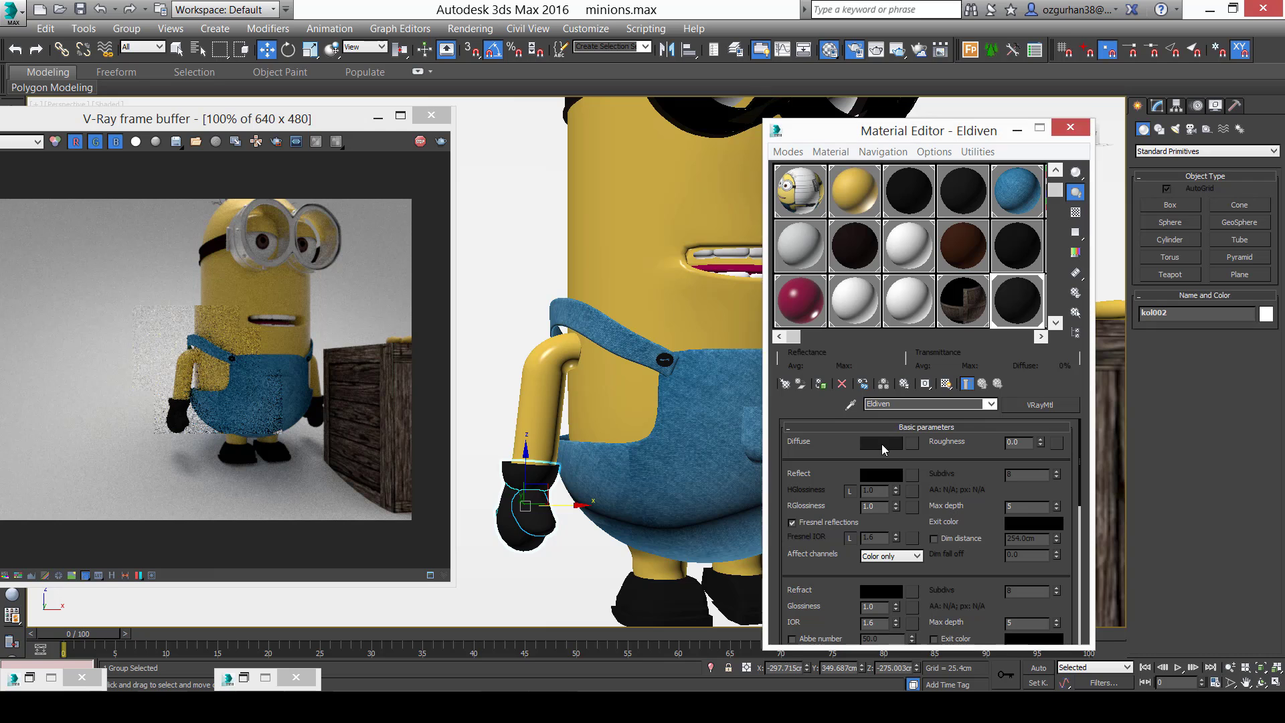
{"action": "left_click", "coordinate": [882, 442]}
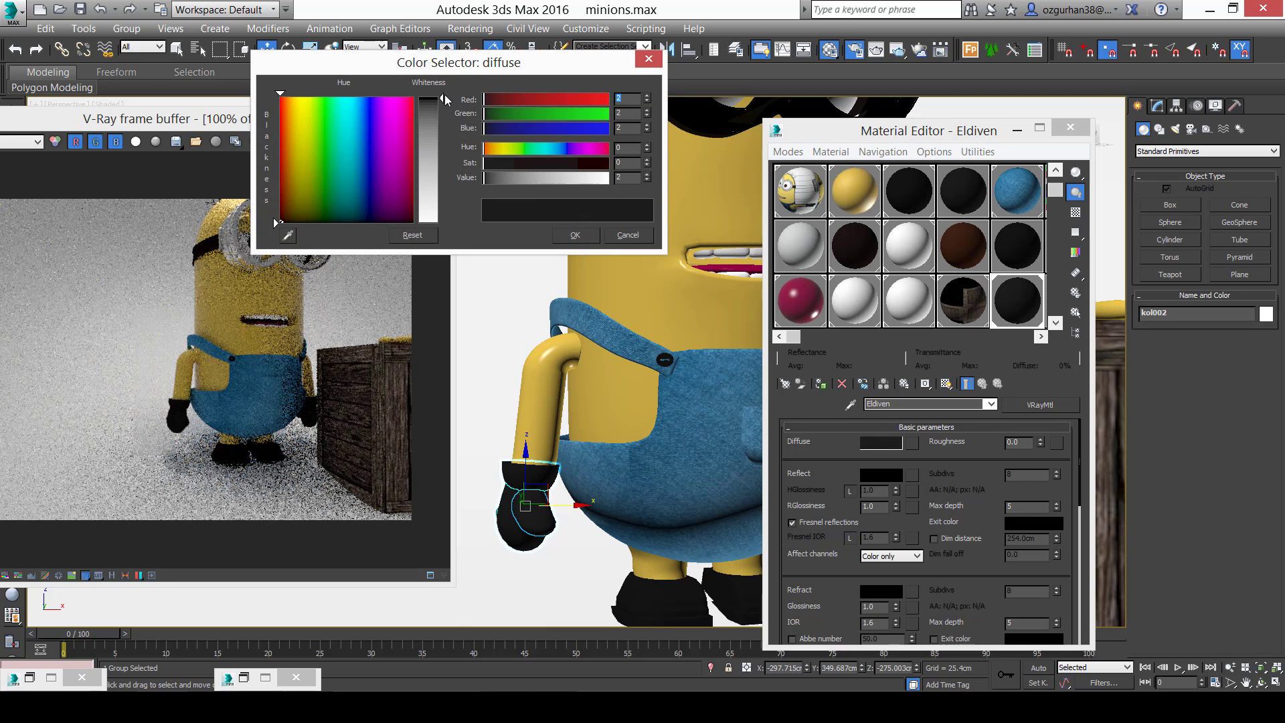
{"action": "left_click", "coordinate": [624, 235]}
Set the Eldiven glove material's reflection colour to grey value 133 and its RGlossiness to 0.5.
{"action": "middle_click_drag", "start_coordinate": [593, 462], "coordinate": [607, 426]}
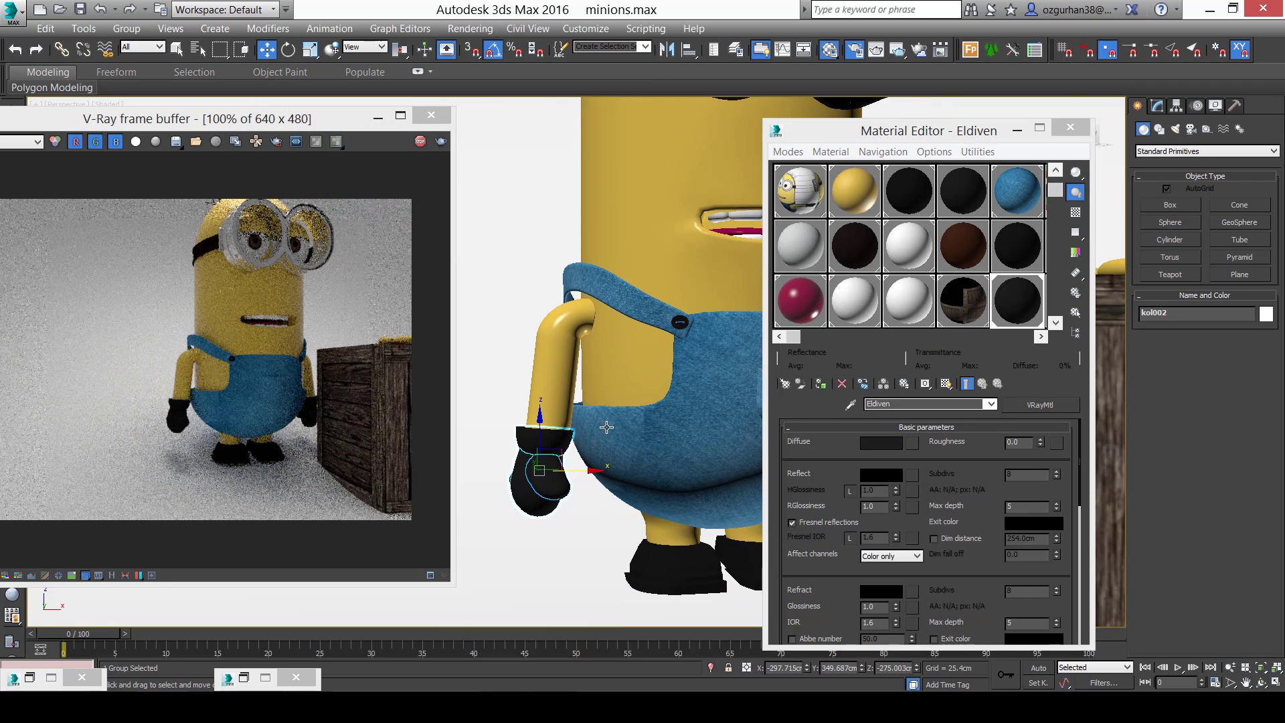
{"action": "scroll", "coordinate": [509, 485], "scroll_direction": "up", "scroll_amount": 8}
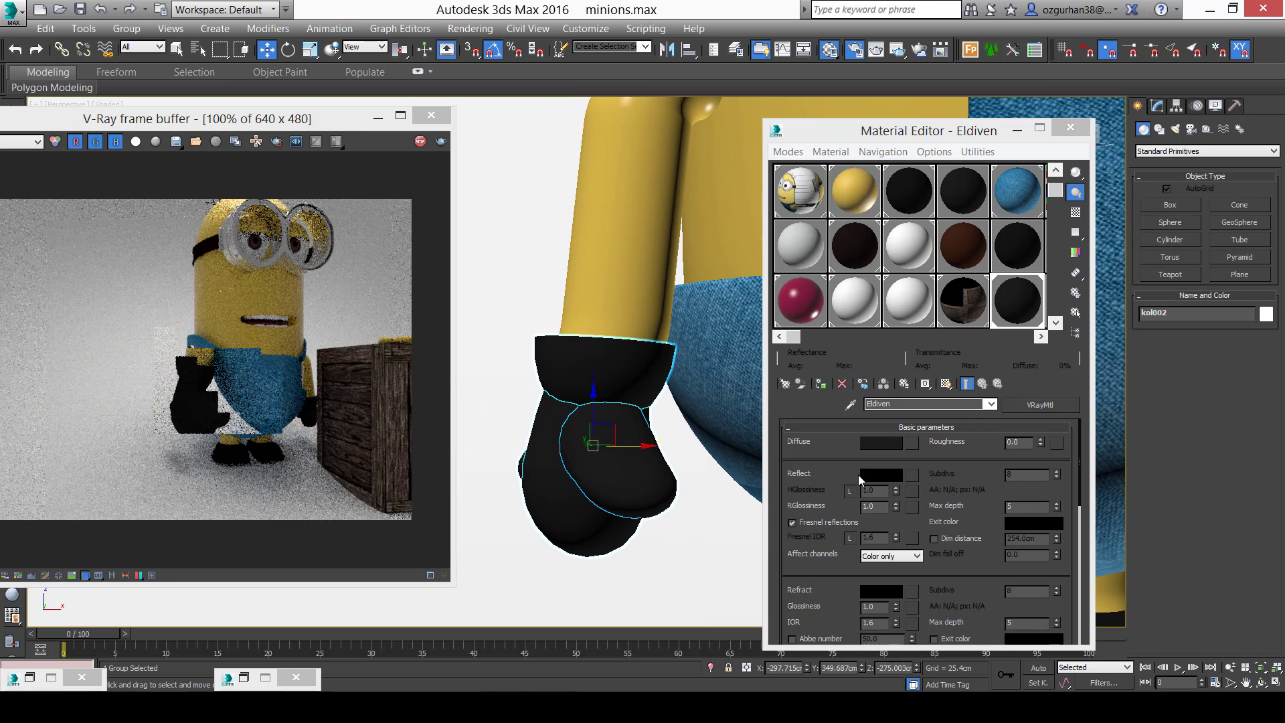
{"action": "left_click", "coordinate": [880, 475]}
{"action": "mouse_move", "coordinate": [435, 123]}
{"action": "left_mouse_down"}
{"action": "mouse_move", "coordinate": [432, 178]}
{"action": "mouse_move", "coordinate": [427, 151]}
{"action": "left_mouse_up"}
{"action": "left_click", "coordinate": [429, 162]}
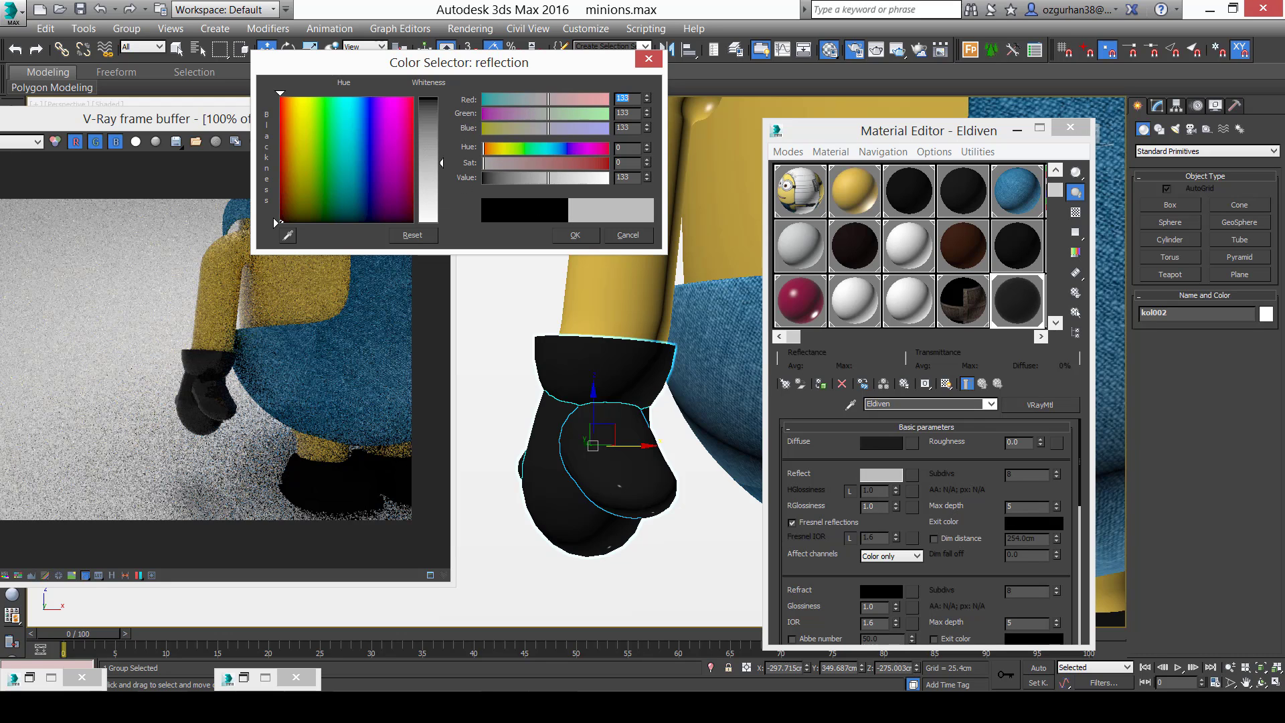
{"action": "left_click", "coordinate": [567, 234]}
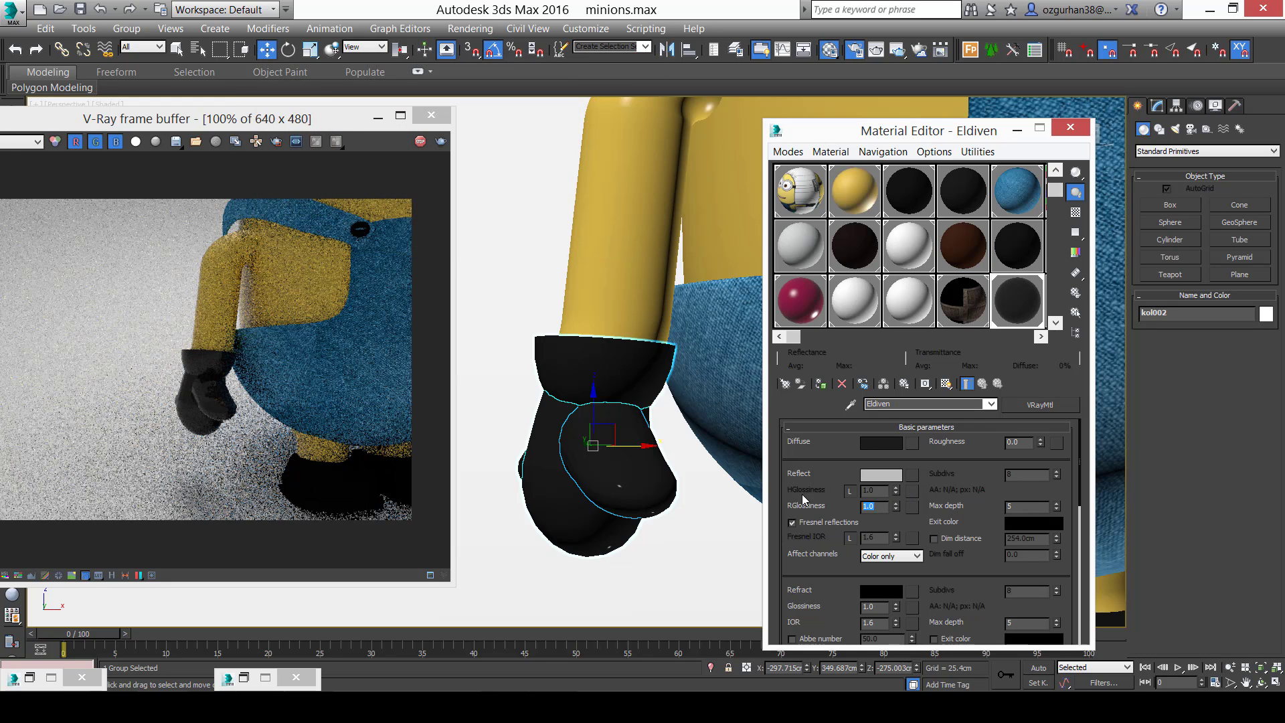
{"action": "type", "text": "0.5"}
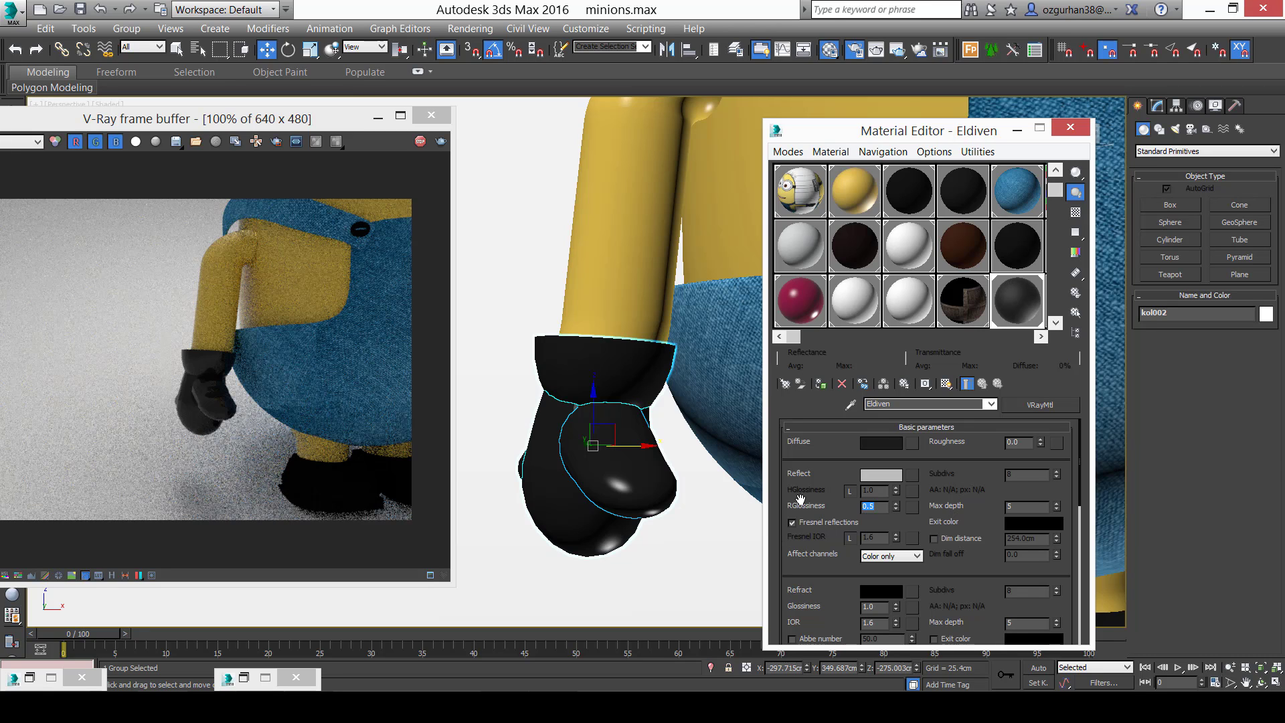
Inspect the gloves, the overalls' pocket and the whole minion beside the crate from several angles in the live render.
{"action": "middle_click_drag", "start_coordinate": [488, 379], "coordinate": [540, 507], "text": "alt"}
{"action": "scroll", "coordinate": [670, 441], "scroll_direction": "down", "scroll_amount": 2}
{"action": "scroll", "coordinate": [670, 441], "scroll_direction": "down", "scroll_amount": 2}
{"action": "scroll", "coordinate": [616, 478], "scroll_direction": "down", "scroll_amount": 3}
{"action": "left_click", "coordinate": [601, 360]}
{"action": "key", "text": "z"}
{"action": "scroll", "coordinate": [620, 360], "scroll_direction": "down", "scroll_amount": 3}
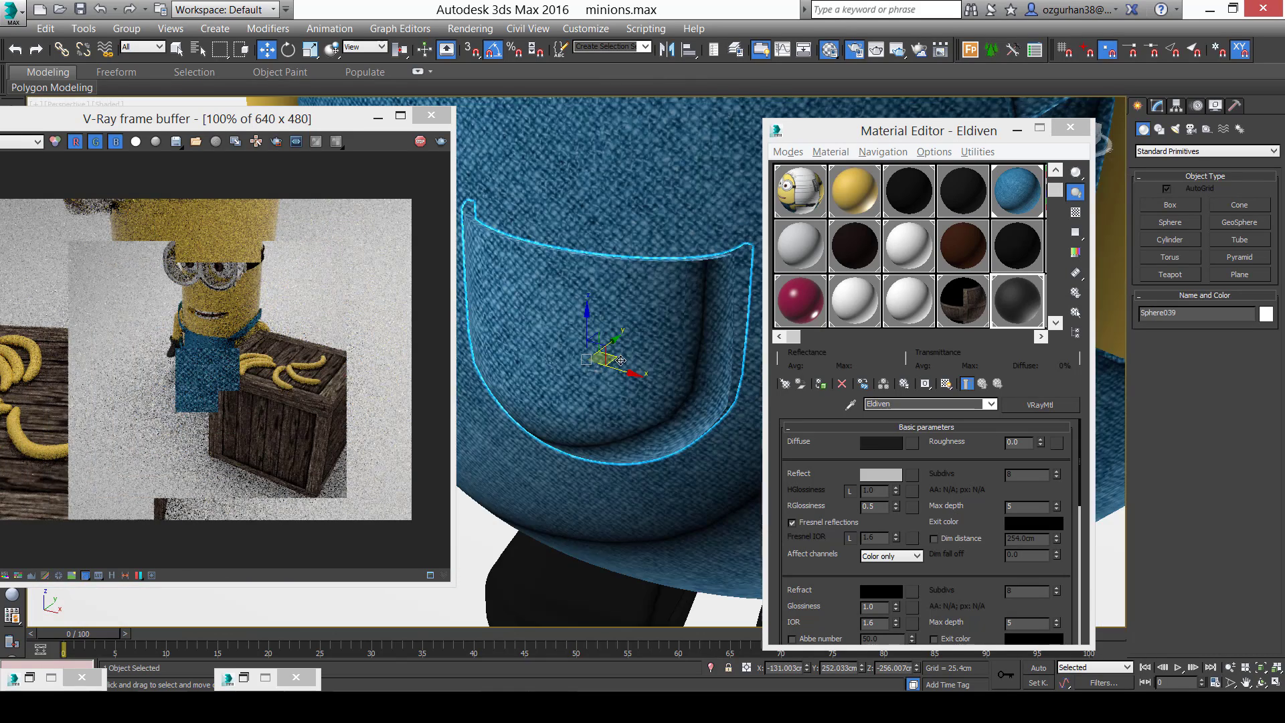
{"action": "scroll", "coordinate": [620, 360], "scroll_direction": "down", "scroll_amount": 10}
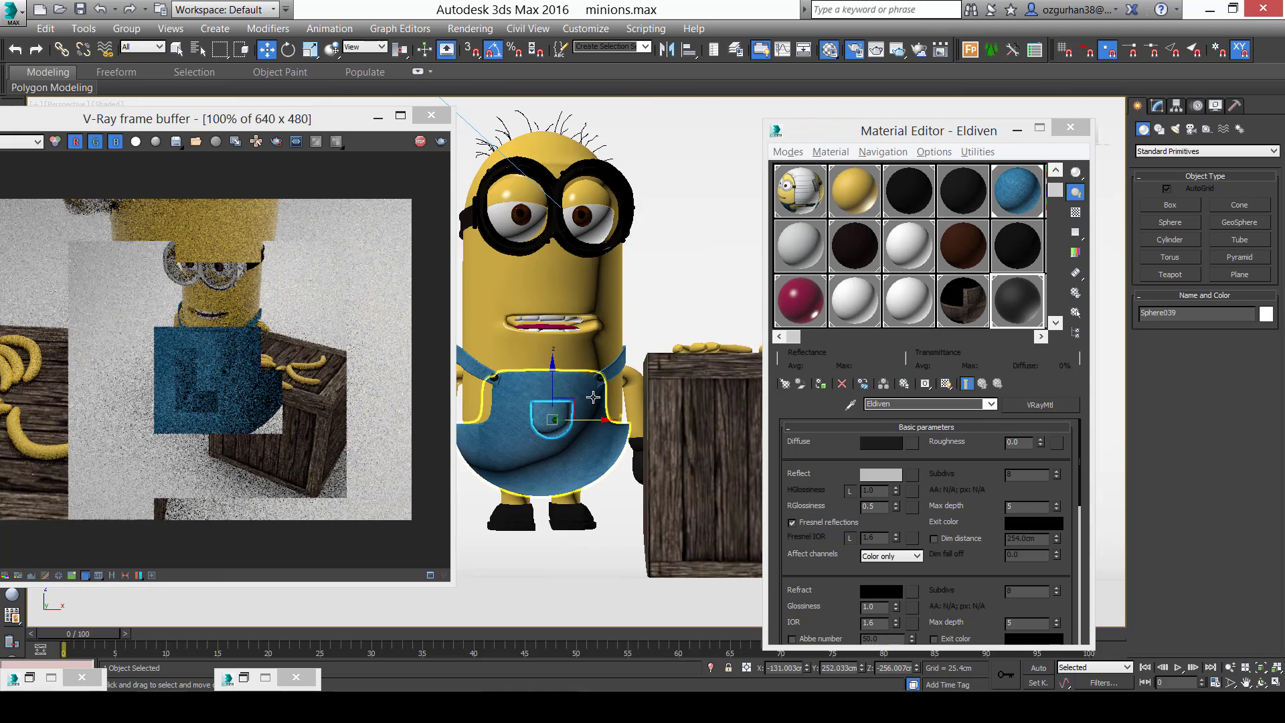
{"action": "middle_click_drag", "start_coordinate": [593, 397], "coordinate": [608, 377], "text": "alt"}
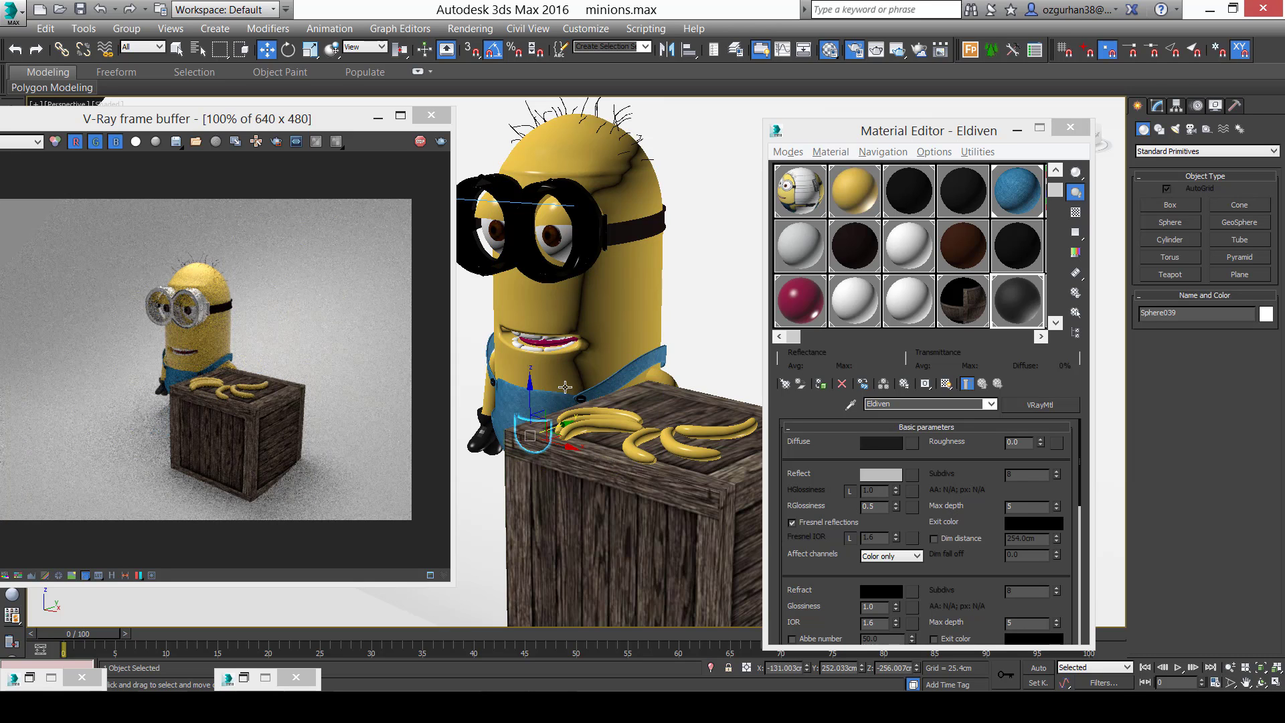
Inspect the minion's goggles, mouth, overalls and gloves up close in the live render and from another viewport angle.
{"action": "left_click", "coordinate": [247, 307]}
{"action": "scroll", "coordinate": [230, 295], "scroll_direction": "up", "scroll_amount": 1}
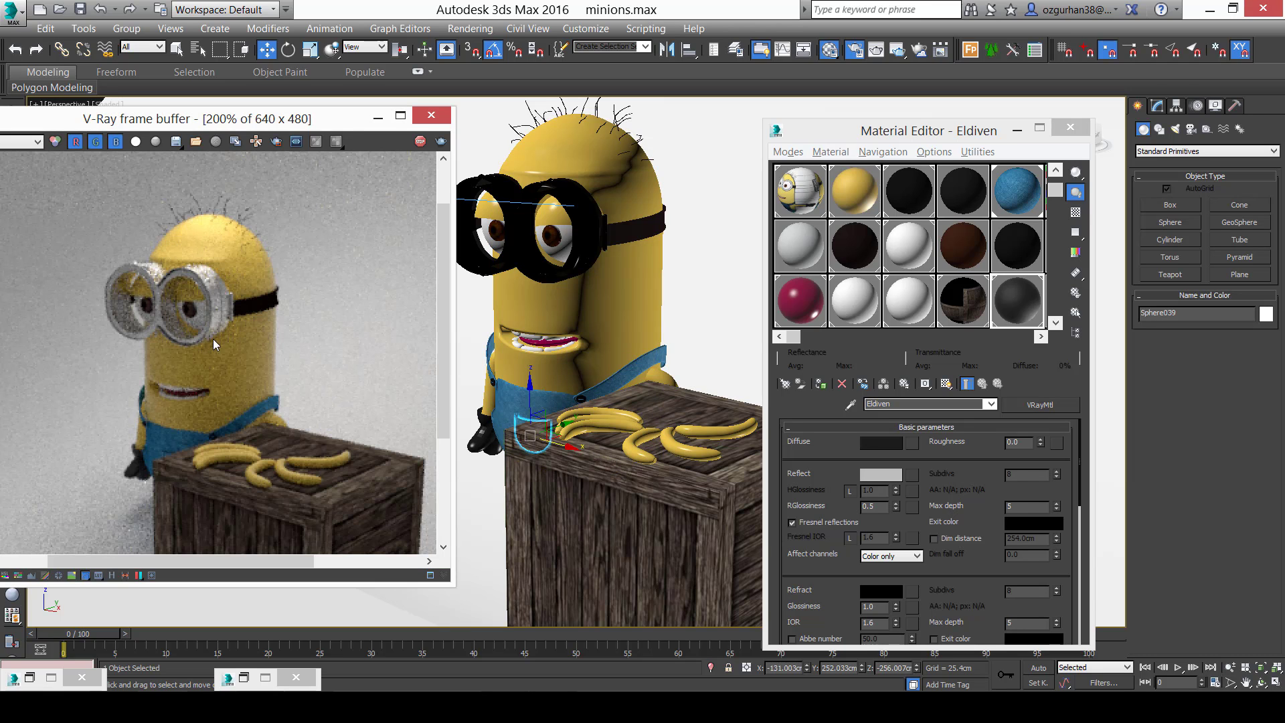
{"action": "scroll", "coordinate": [199, 313], "scroll_direction": "up", "scroll_amount": 2}
{"action": "scroll", "coordinate": [199, 313], "scroll_direction": "down", "scroll_amount": 2}
{"action": "middle_click_drag", "start_coordinate": [232, 312], "coordinate": [257, 295]}
{"action": "scroll", "coordinate": [257, 294], "scroll_direction": "up", "scroll_amount": 2}
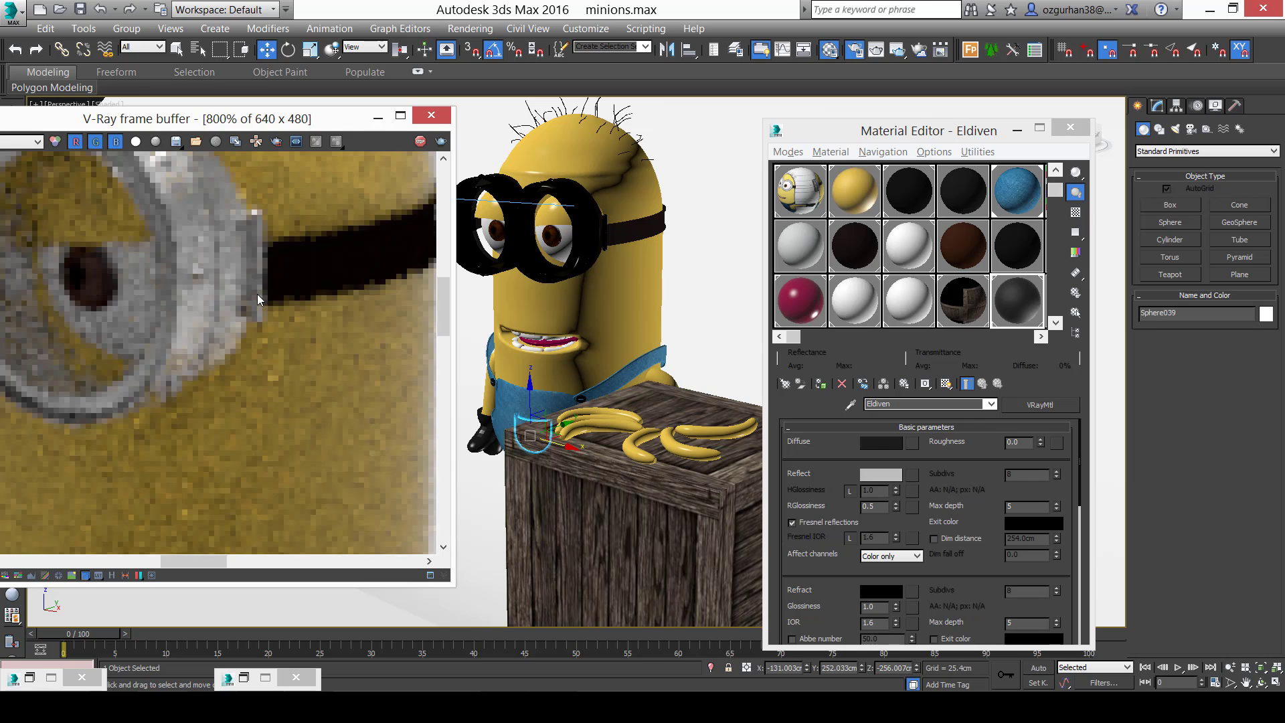
{"action": "scroll", "coordinate": [308, 295], "scroll_direction": "down", "scroll_amount": 1}
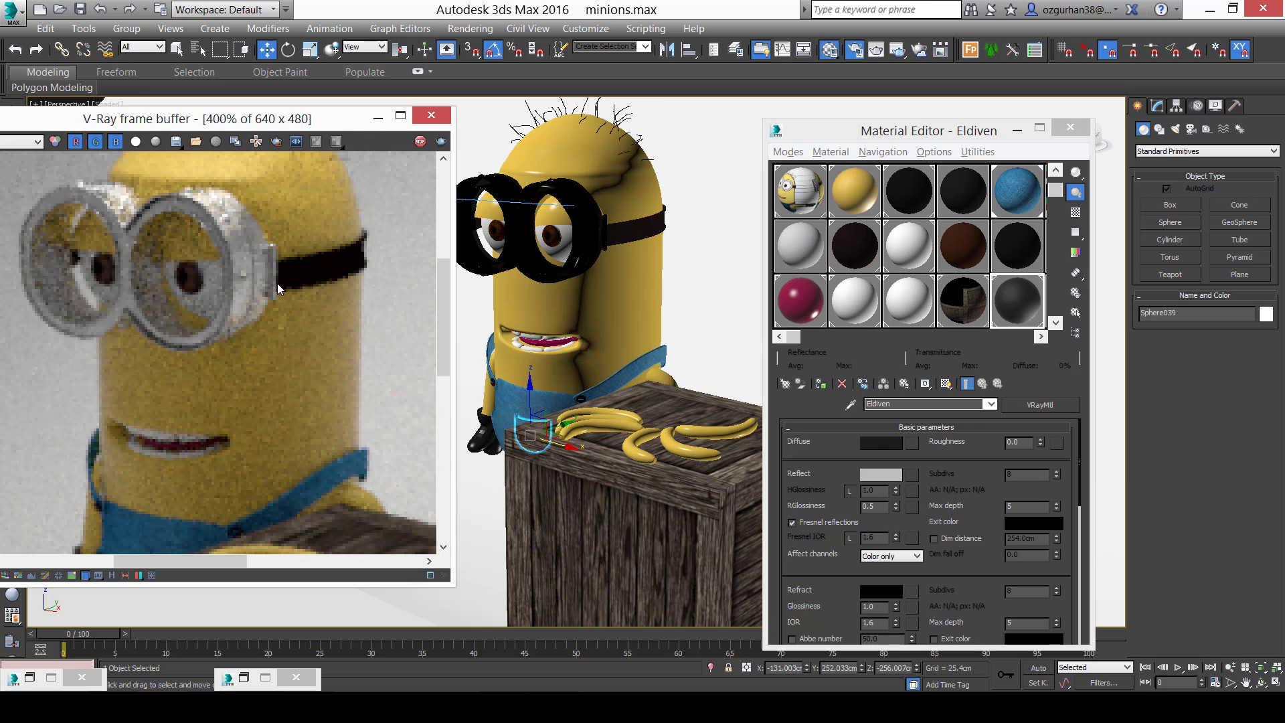
{"action": "scroll", "coordinate": [273, 294], "scroll_direction": "down", "scroll_amount": 1}
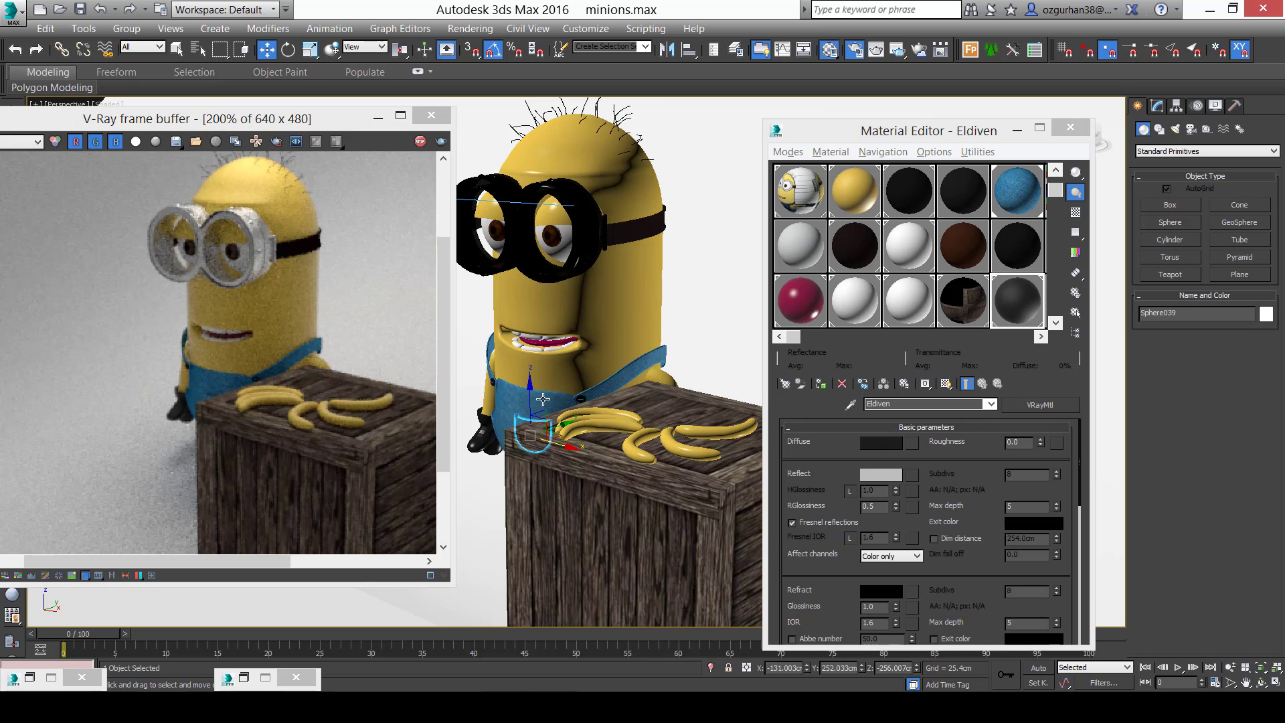
{"action": "middle_click_drag", "start_coordinate": [540, 402], "coordinate": [588, 397], "text": "alt"}
{"action": "middle_click_drag", "start_coordinate": [531, 439], "coordinate": [582, 416]}
{"action": "scroll", "coordinate": [582, 416], "scroll_direction": "up", "scroll_amount": 5}
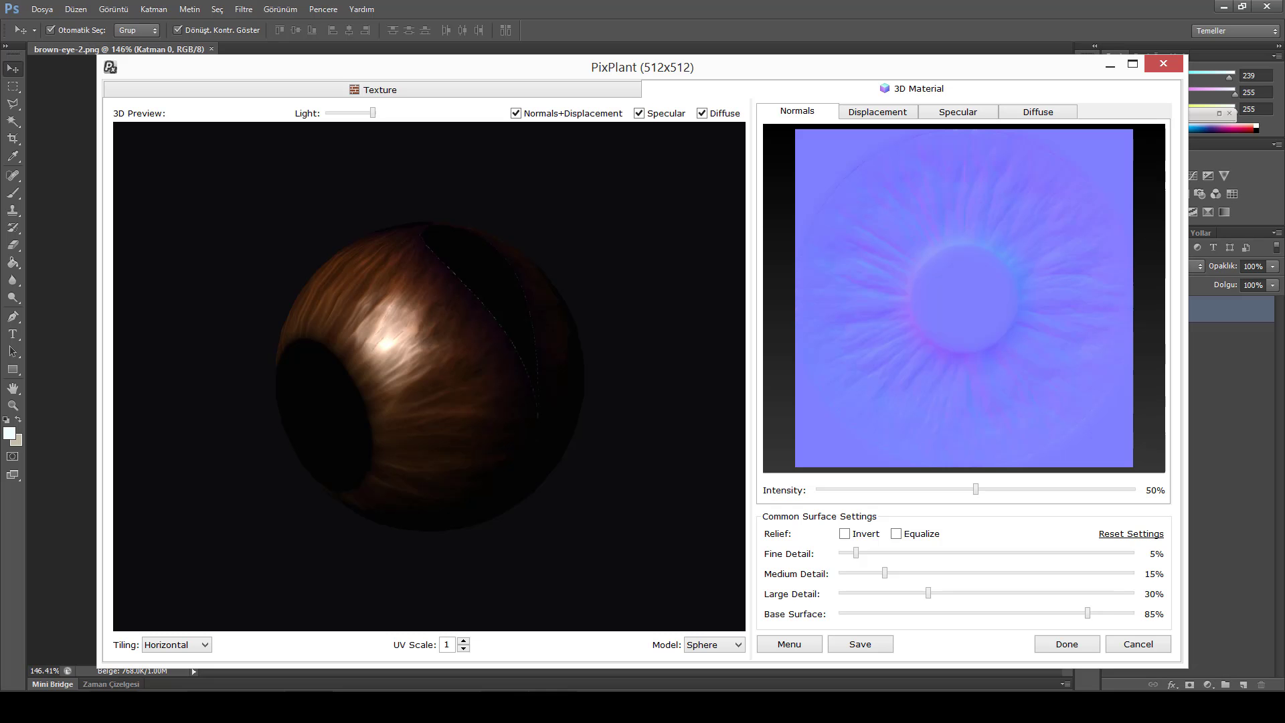
Cancel the PixPlant texture work in Photoshop and examine the minions' overalls in the reference images.
{"action": "left_click", "coordinate": [1138, 643]}
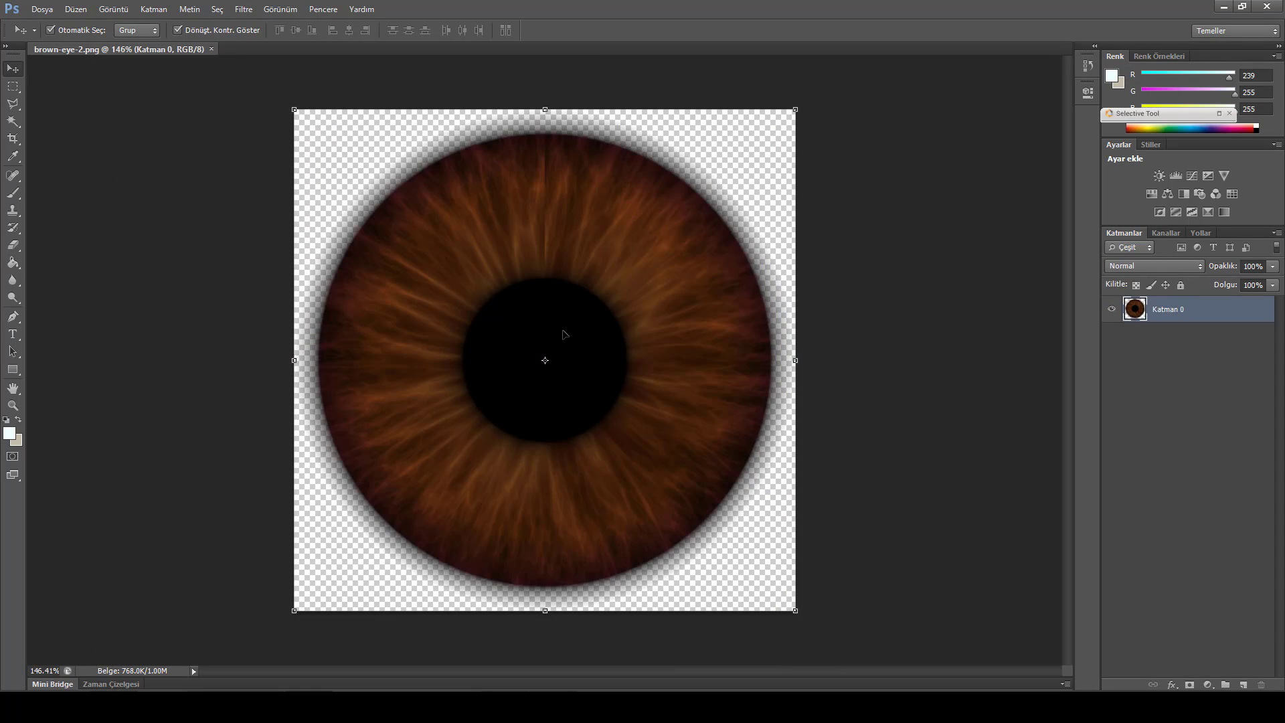
{"action": "left_click", "coordinate": [1242, 6]}
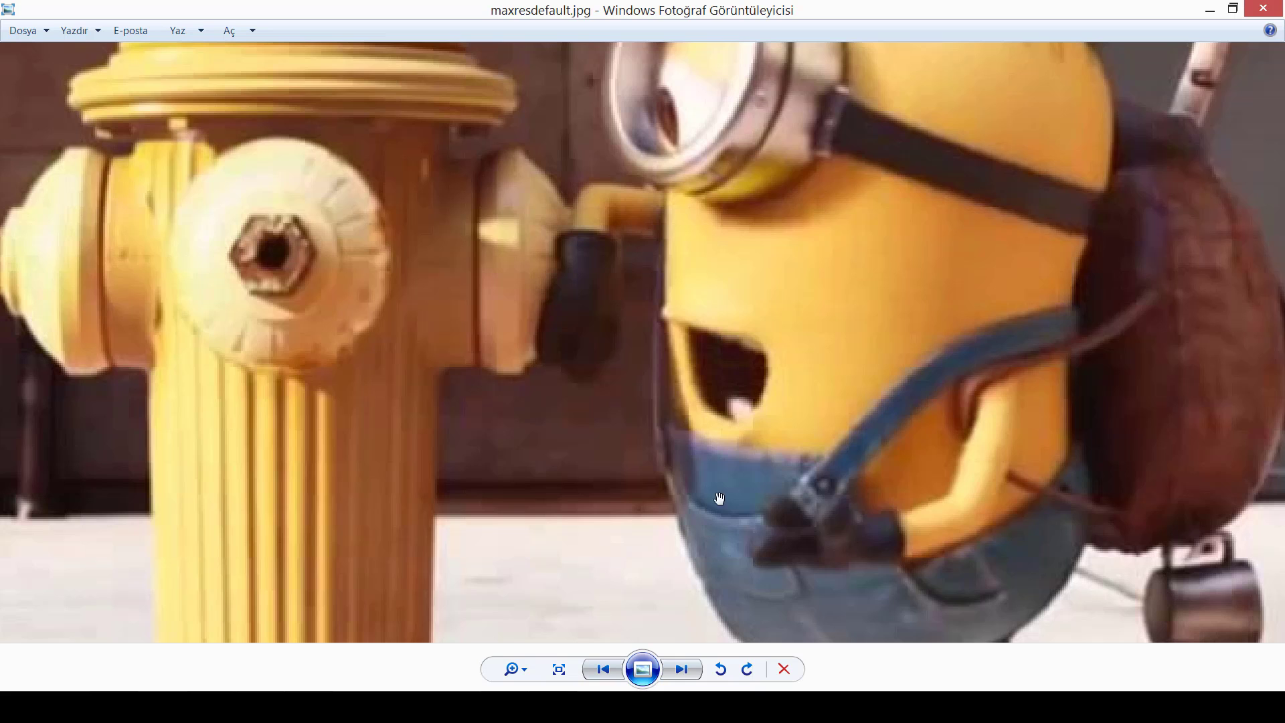
{"action": "scroll", "coordinate": [719, 499], "scroll_direction": "down", "scroll_amount": 3}
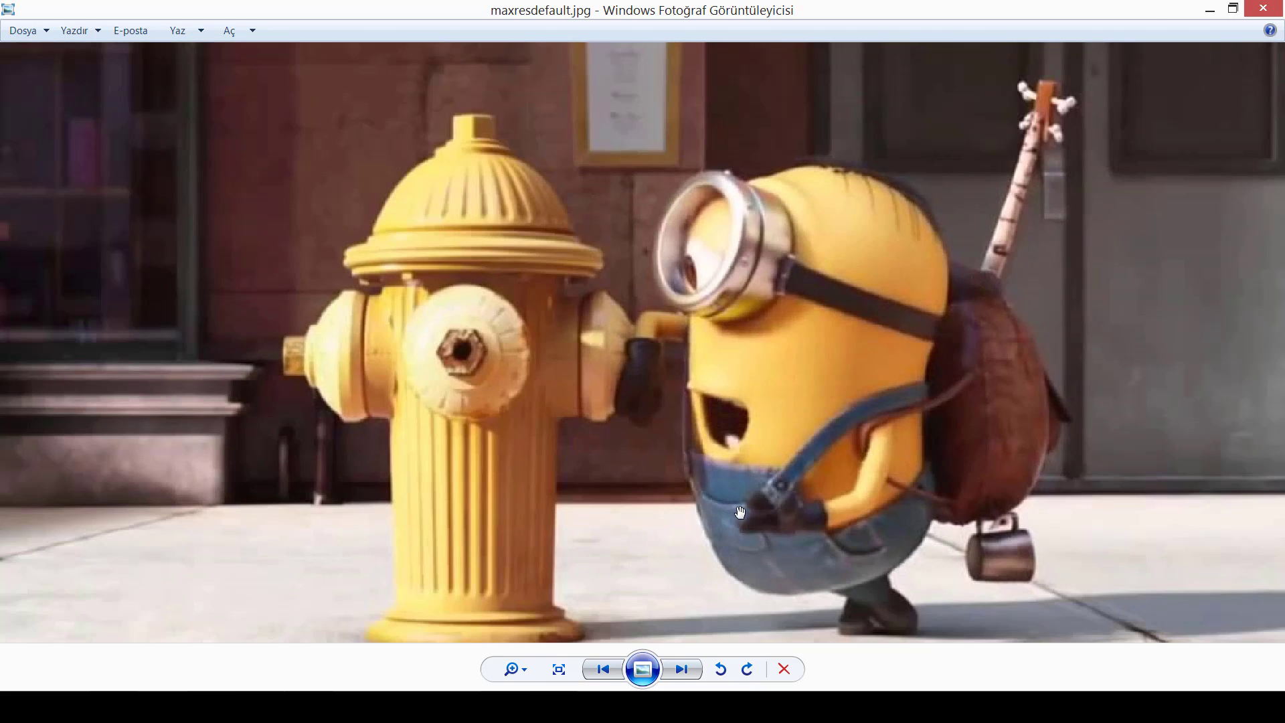
{"action": "key", "text": "Right"}
{"action": "scroll", "coordinate": [708, 471], "scroll_direction": "up", "scroll_amount": 5}
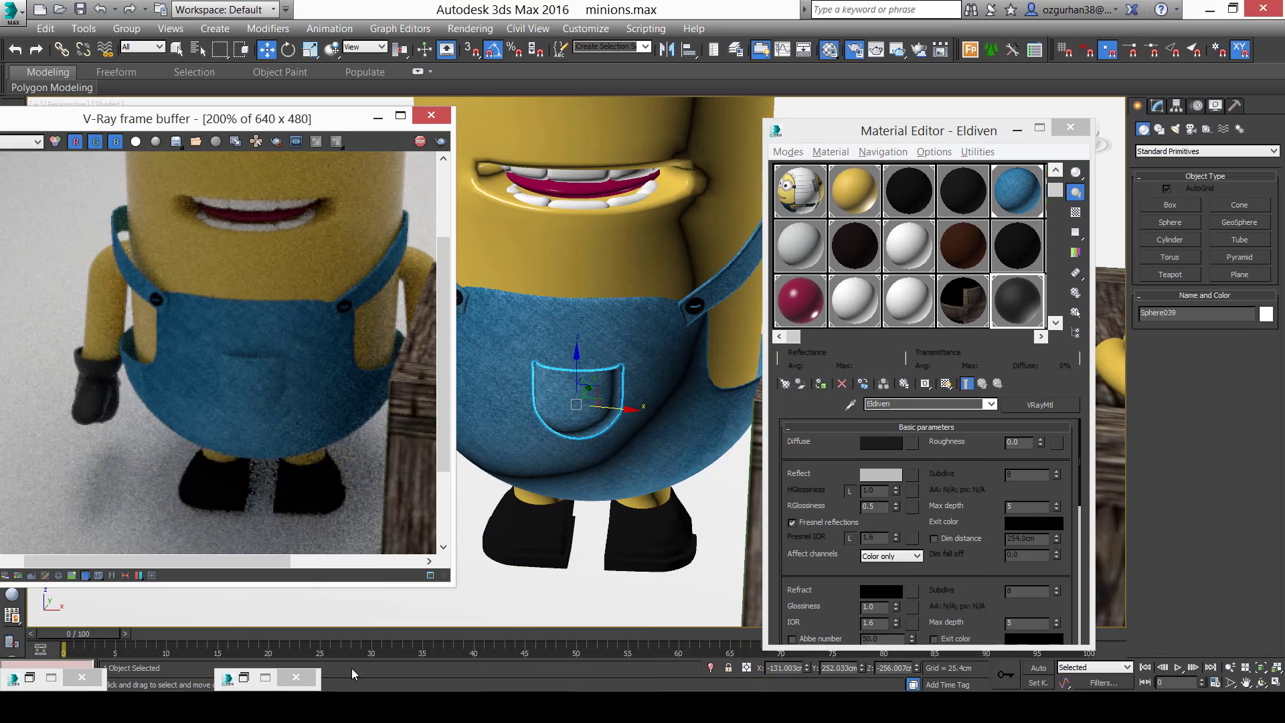
Draw a plane about 36 cm long and 48 cm wide on the front of the overalls, partly over the pocket, using AutoGrid.
{"action": "scroll", "coordinate": [635, 378], "scroll_direction": "down", "scroll_amount": 5}
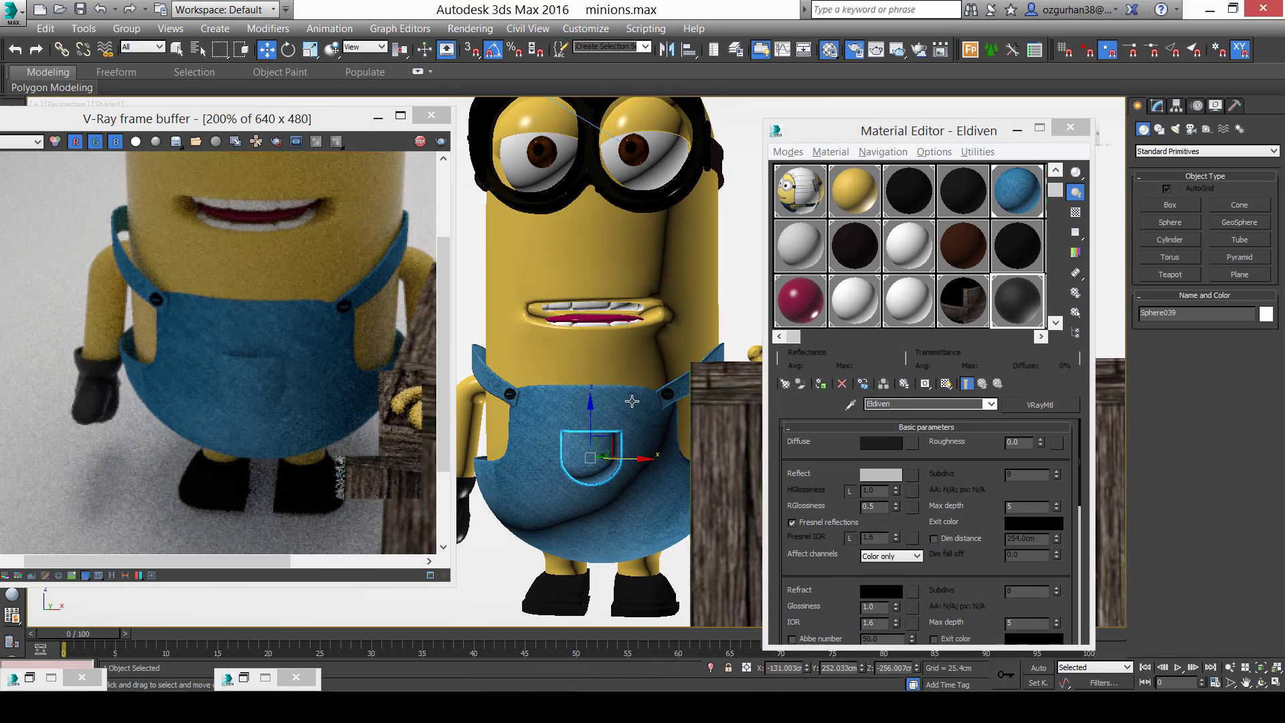
{"action": "scroll", "coordinate": [624, 473], "scroll_direction": "up", "scroll_amount": 3}
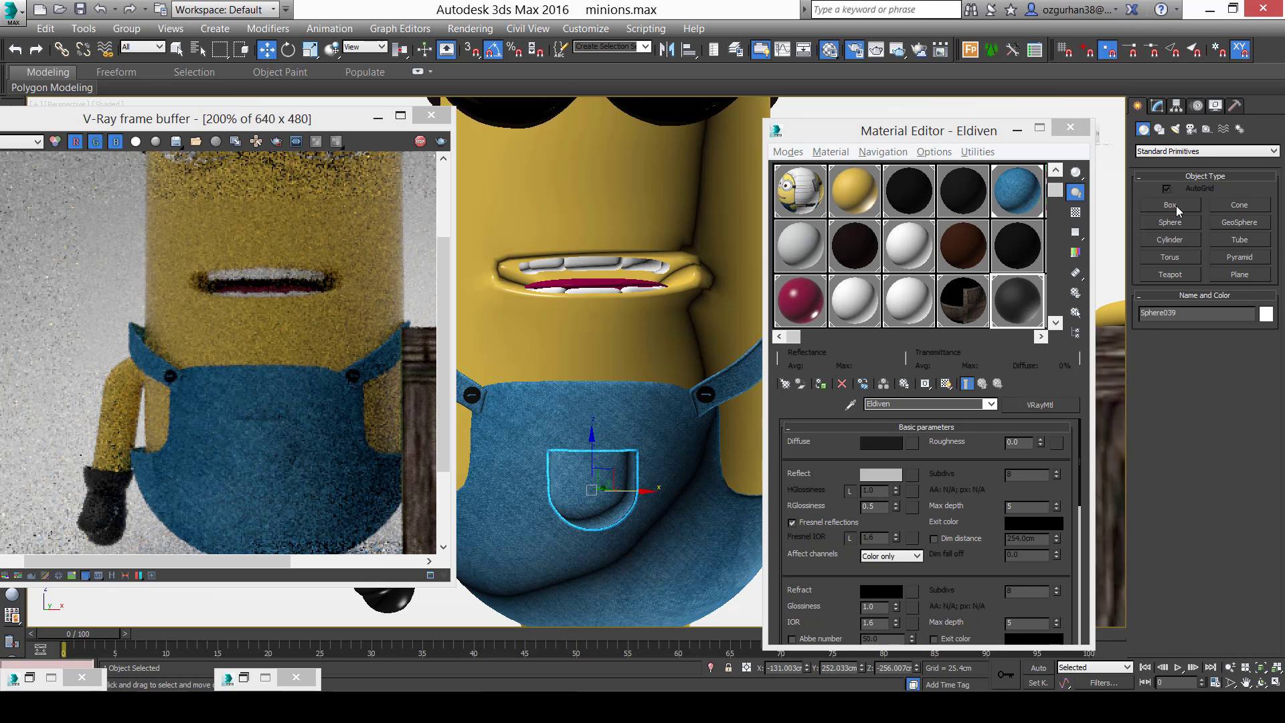
{"action": "left_click", "coordinate": [1238, 275]}
{"action": "middle_click_drag", "start_coordinate": [591, 475], "coordinate": [605, 464]}
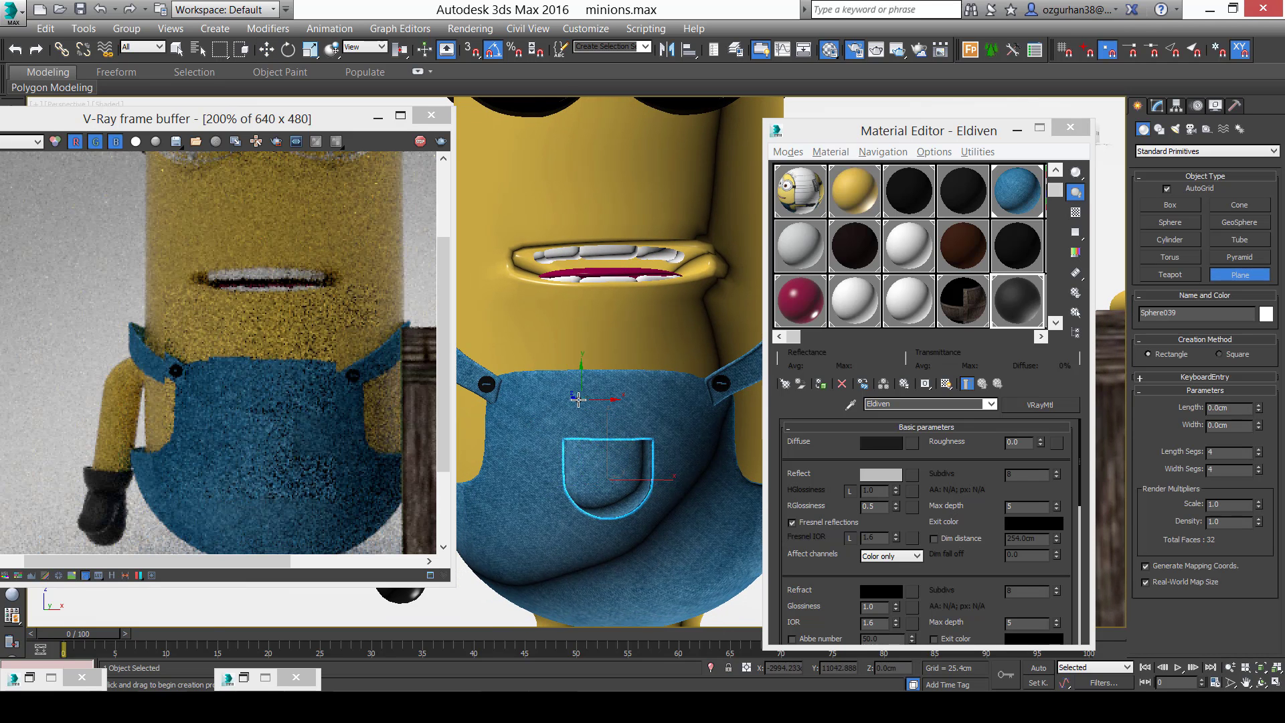
{"action": "left_click_drag", "start_coordinate": [566, 395], "coordinate": [641, 458]}
{"action": "key", "text": "w"}
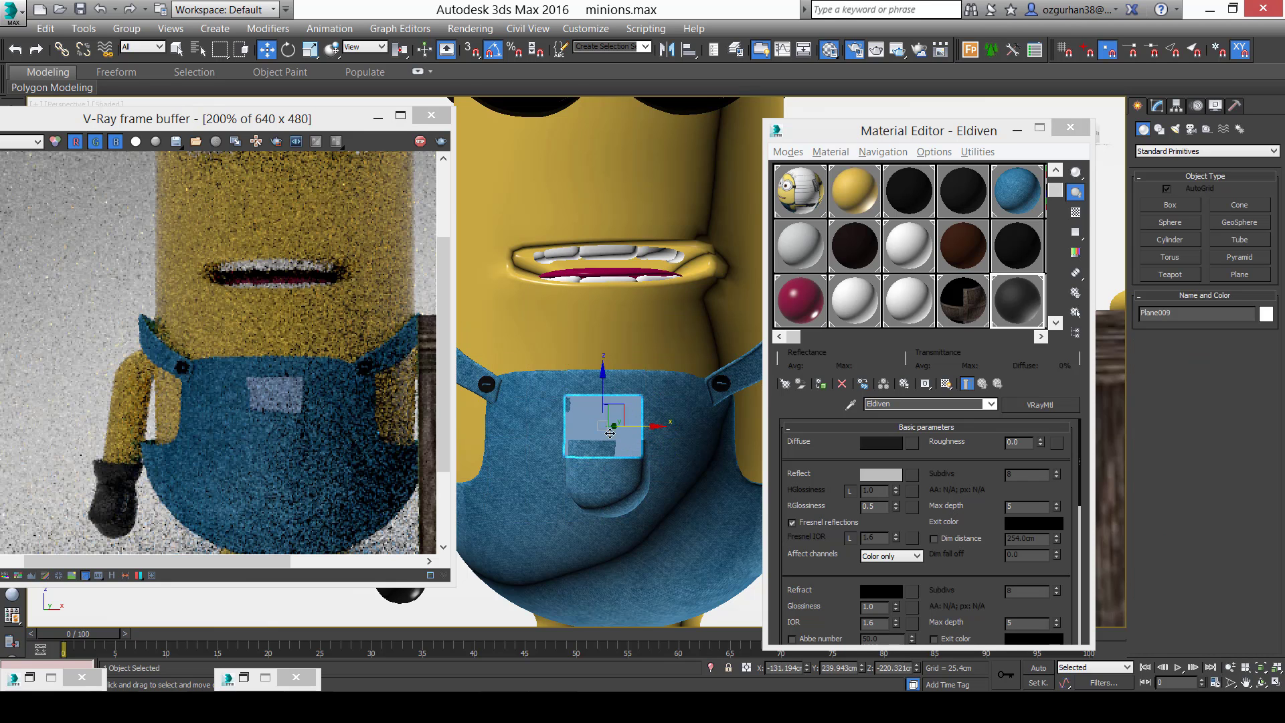
Move the plane forward off the overalls, to about Y 218.4 cm, so it clears the denim surface and pocket.
{"action": "scroll", "coordinate": [603, 423], "scroll_direction": "down", "scroll_amount": 2}
{"action": "scroll", "coordinate": [601, 418], "scroll_direction": "up", "scroll_amount": 5}
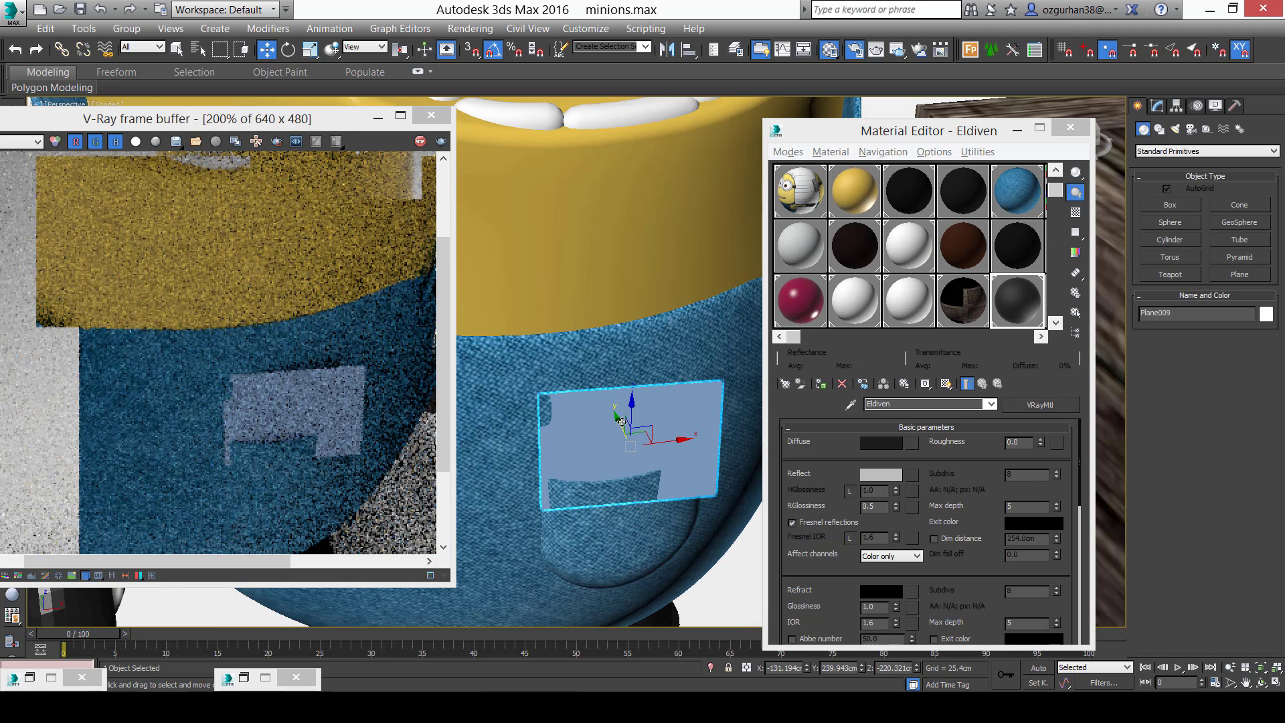
{"action": "left_click_drag", "start_coordinate": [600, 419], "coordinate": [634, 455]}
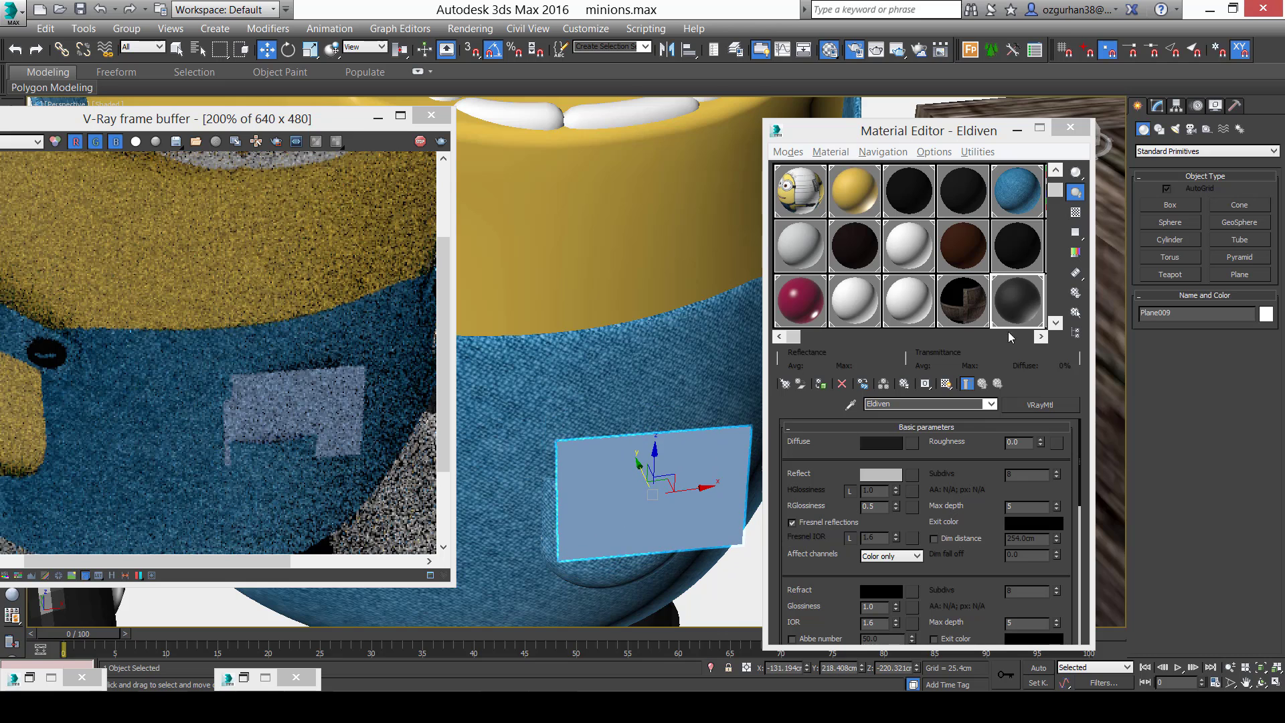
Change the unused 21 - Default material slot to a VRayMtl.
{"action": "left_click", "coordinate": [1054, 206]}
{"action": "left_click", "coordinate": [909, 302]}
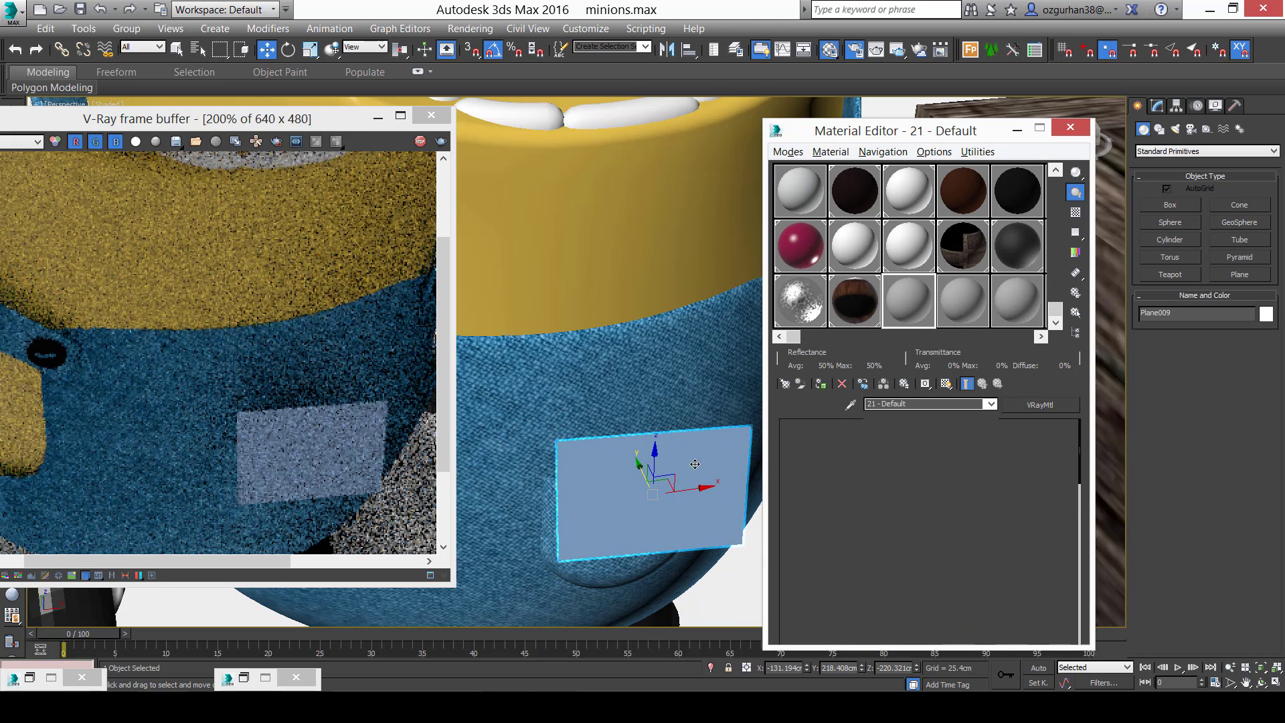
{"action": "left_click", "coordinate": [1034, 405]}
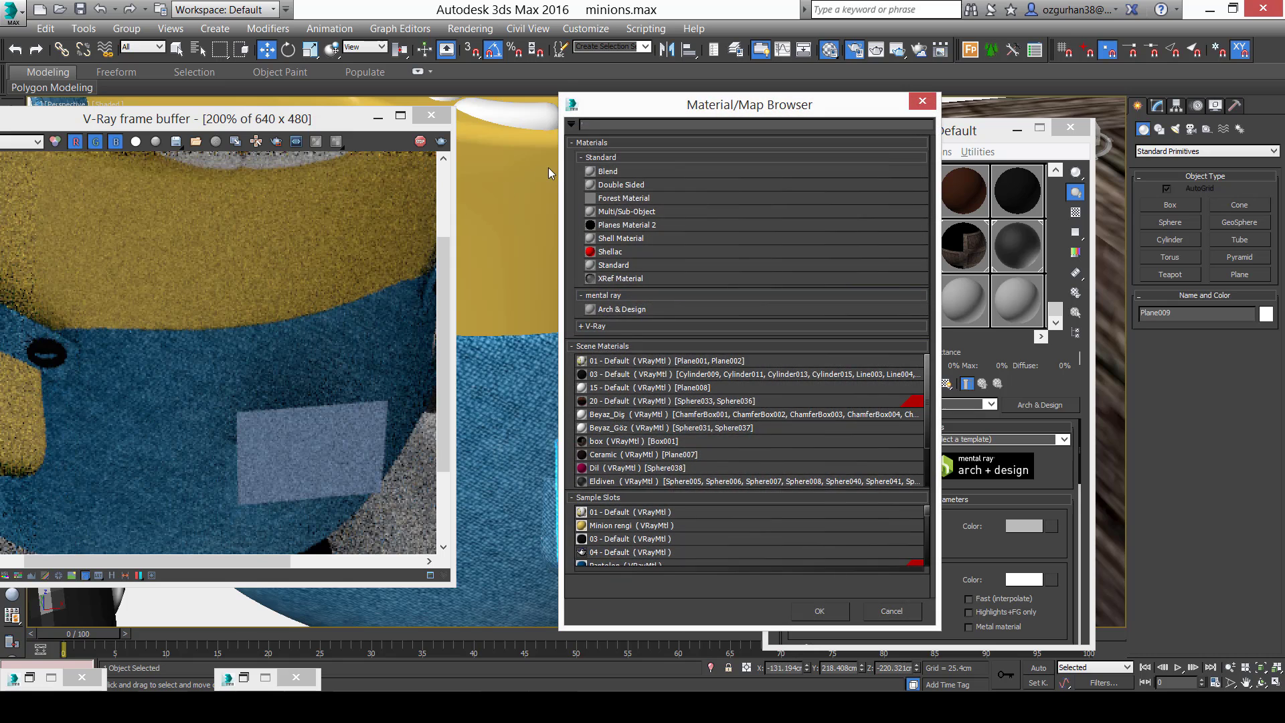
{"action": "type", "text": "vraymtl"}
{"action": "double_click", "coordinate": [640, 138]}
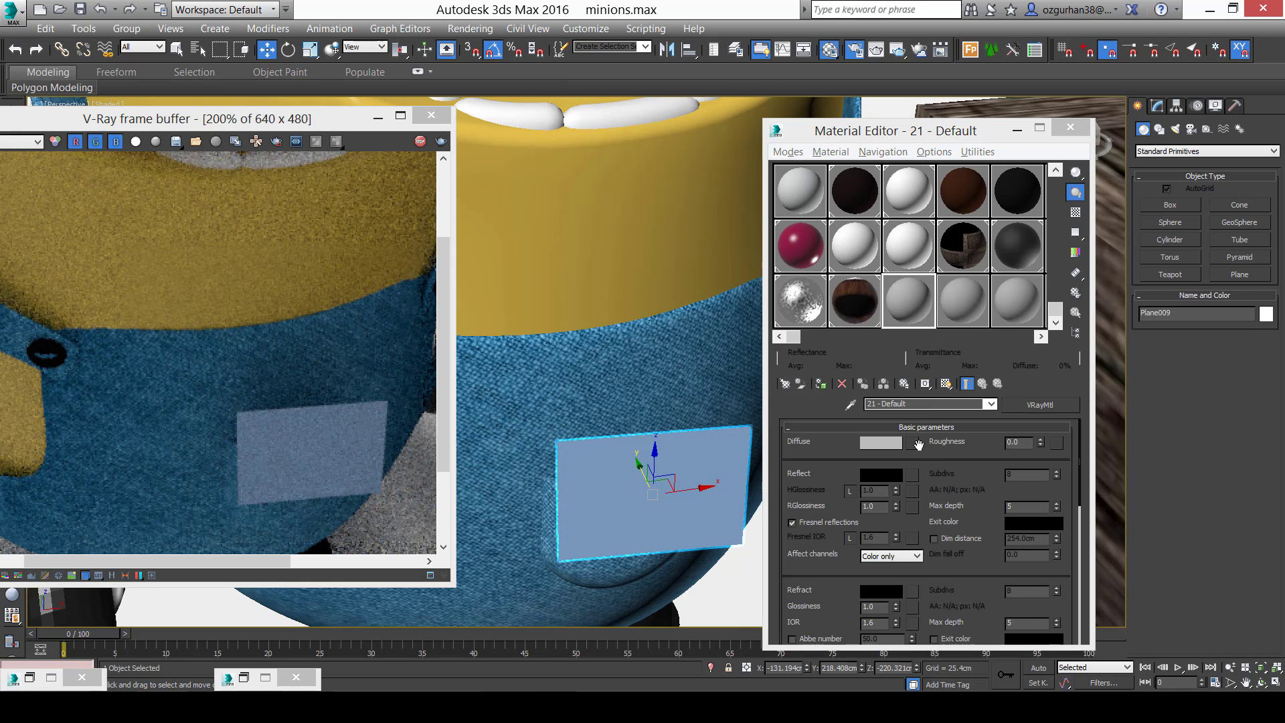
Load gru_logo.png as the 21 - Default material's diffuse bitmap and show the material on the plane in the viewport.
{"action": "left_click", "coordinate": [914, 443]}
{"action": "double_click", "coordinate": [658, 173]}
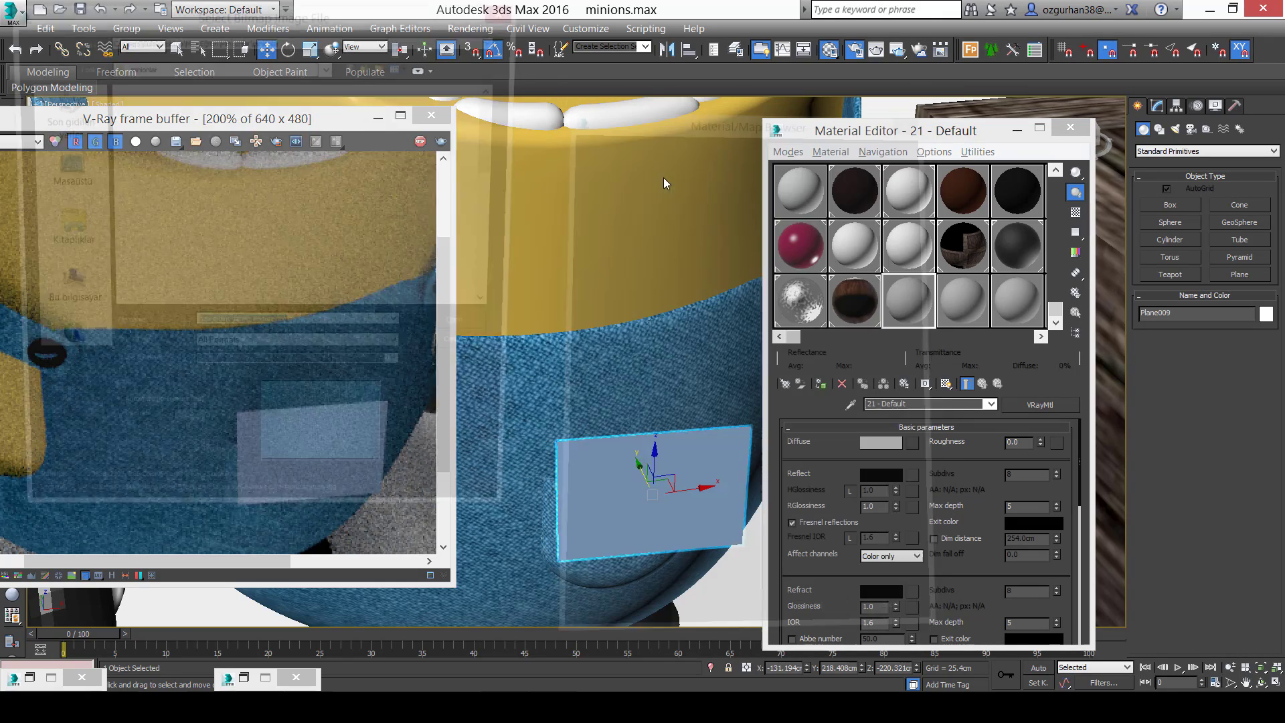
{"action": "left_click_drag", "start_coordinate": [497, 158], "coordinate": [497, 253]}
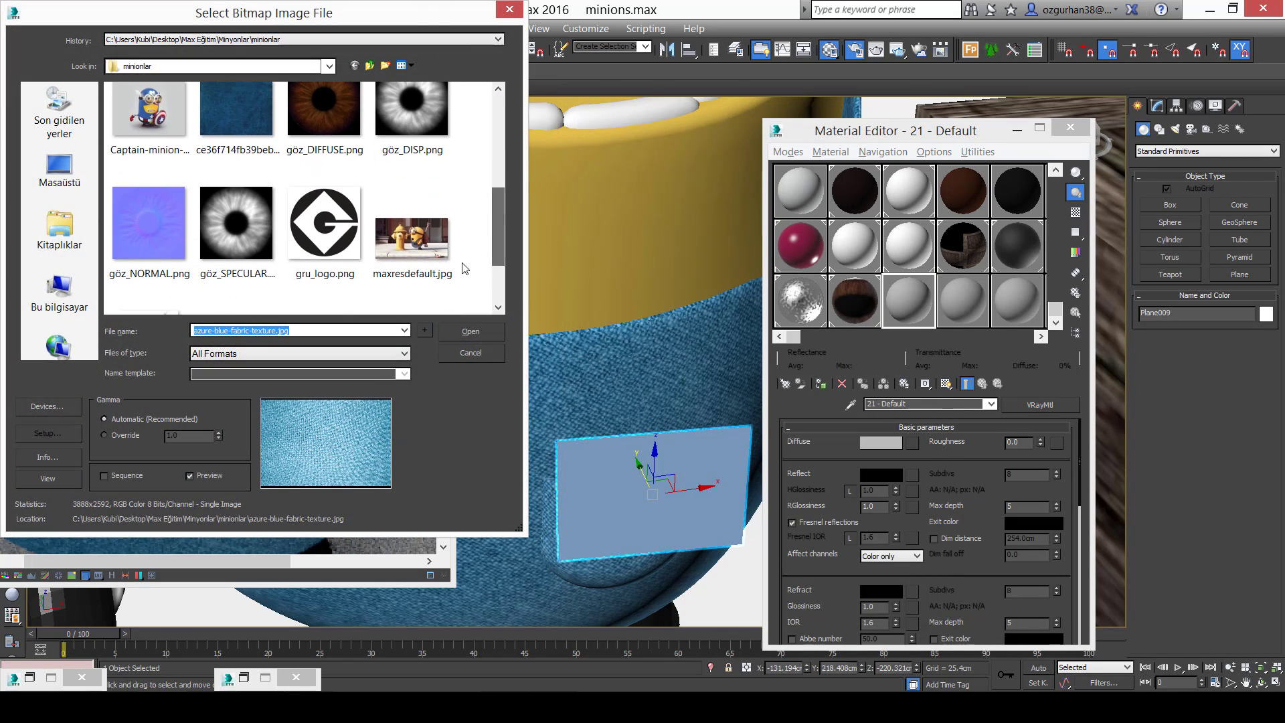
{"action": "left_click", "coordinate": [324, 224]}
{"action": "left_click", "coordinate": [493, 333]}
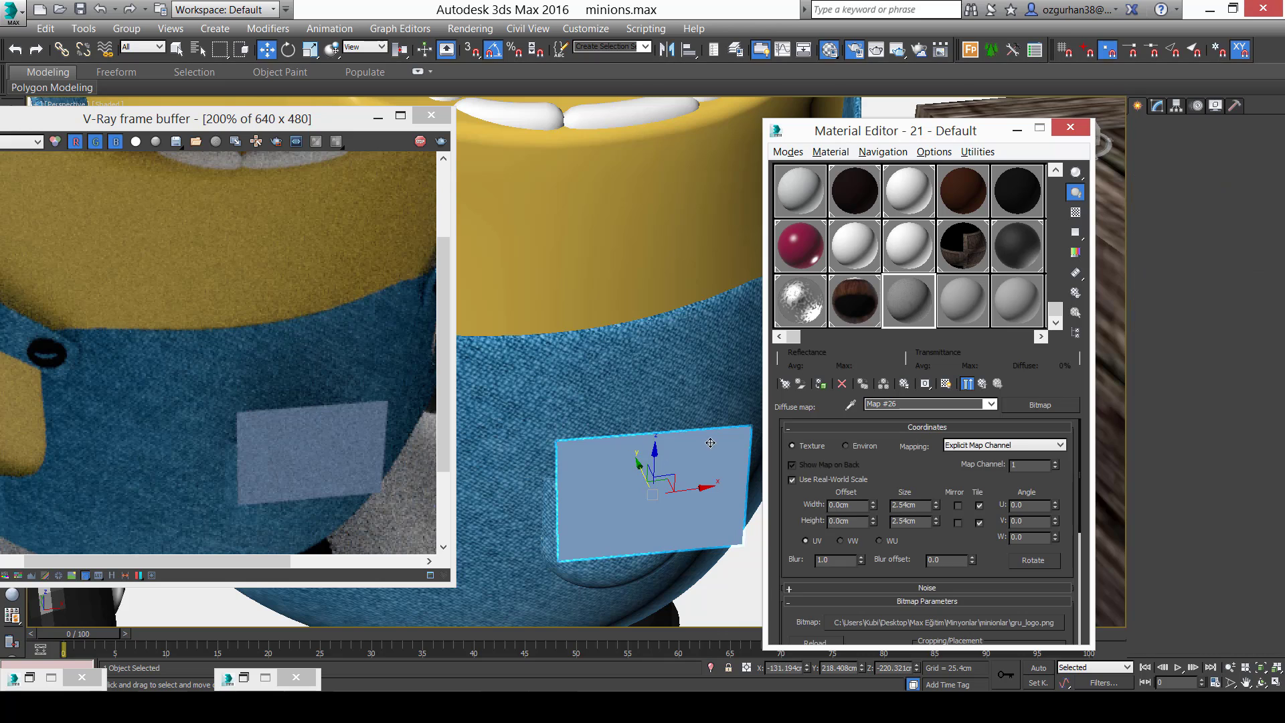
{"action": "left_click", "coordinate": [996, 384]}
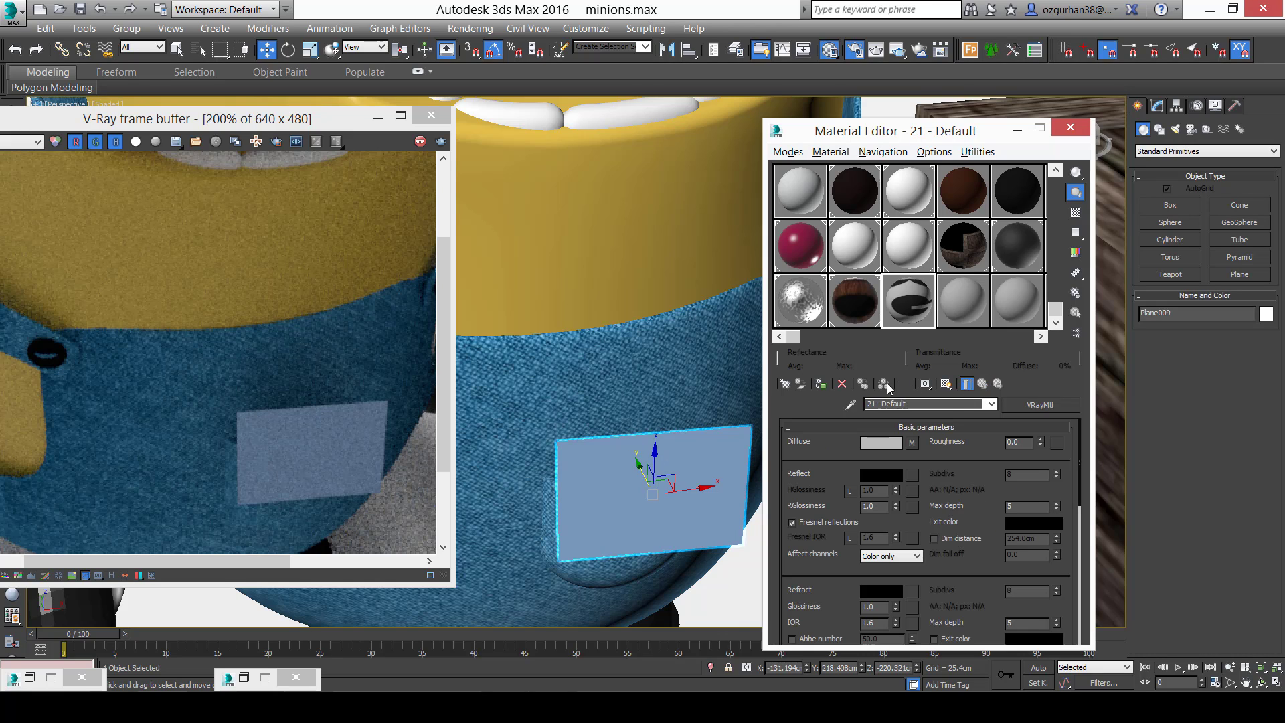
{"action": "left_click", "coordinate": [946, 383]}
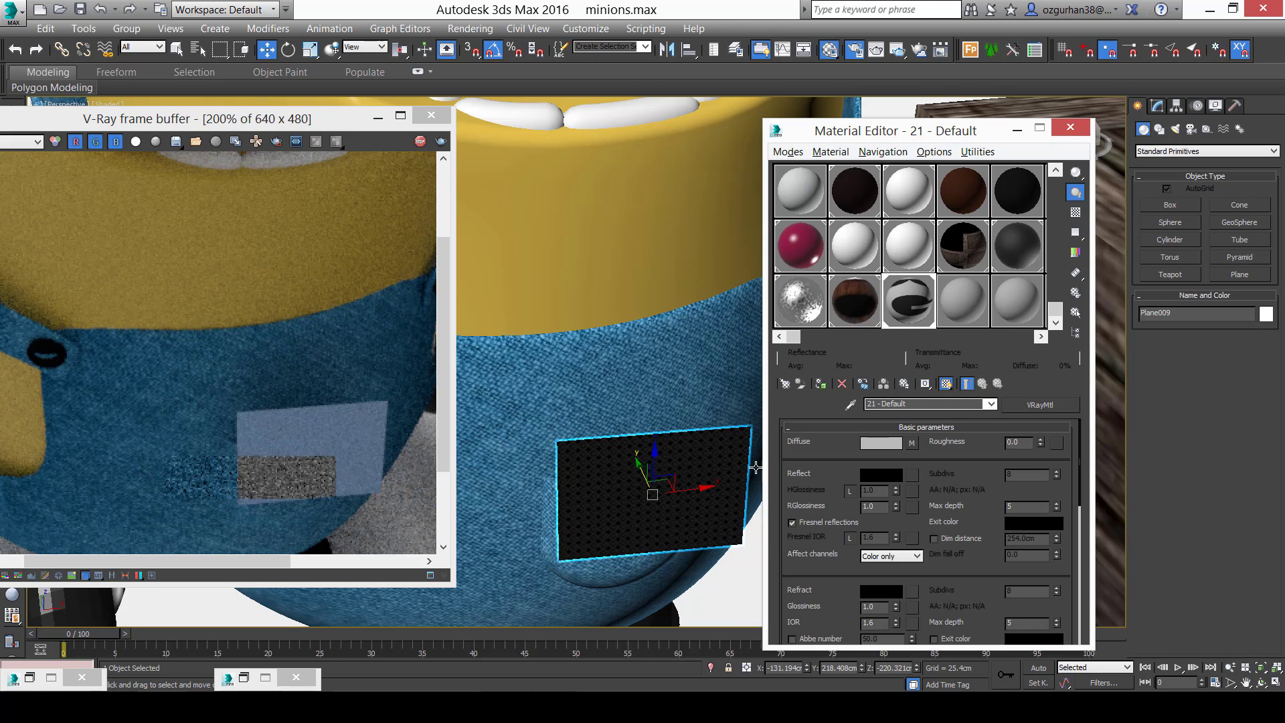
Add a UVW Map modifier to the plane with Box mapping and Real-World Map Size turned off.
{"action": "left_click", "coordinate": [1156, 106]}
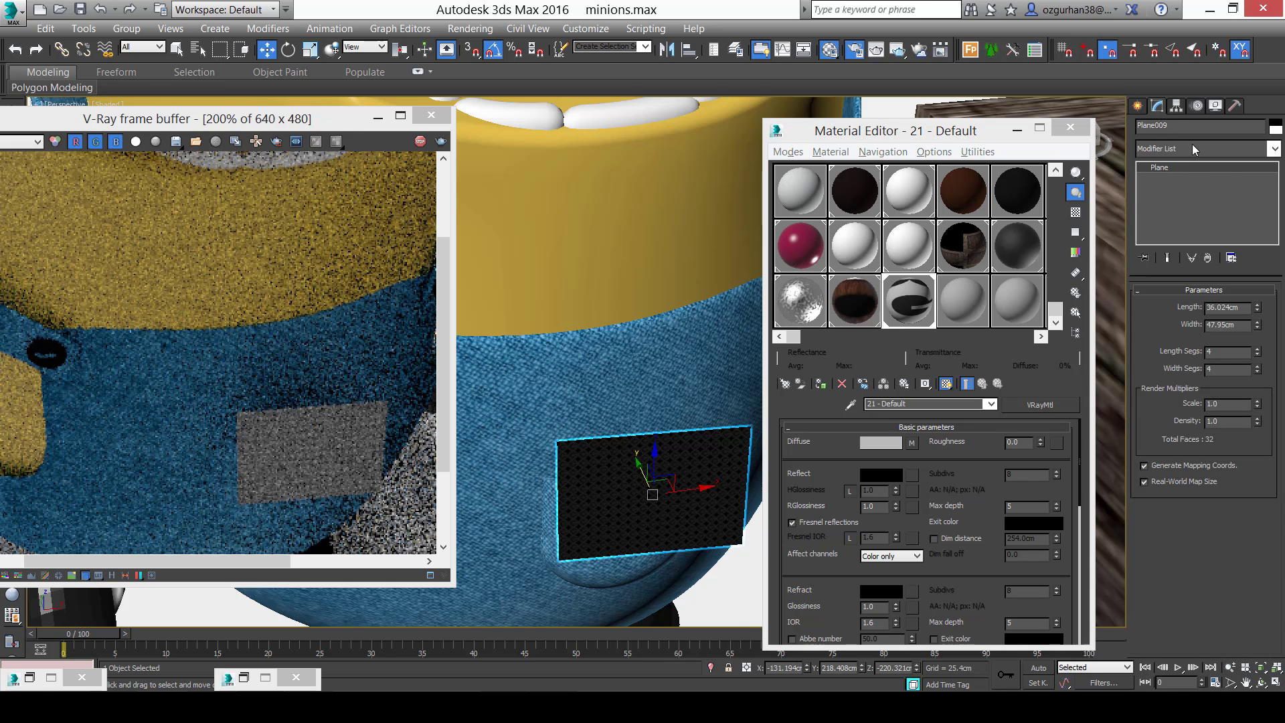
{"action": "left_click", "coordinate": [1192, 143]}
{"action": "type", "text": "uvw"}
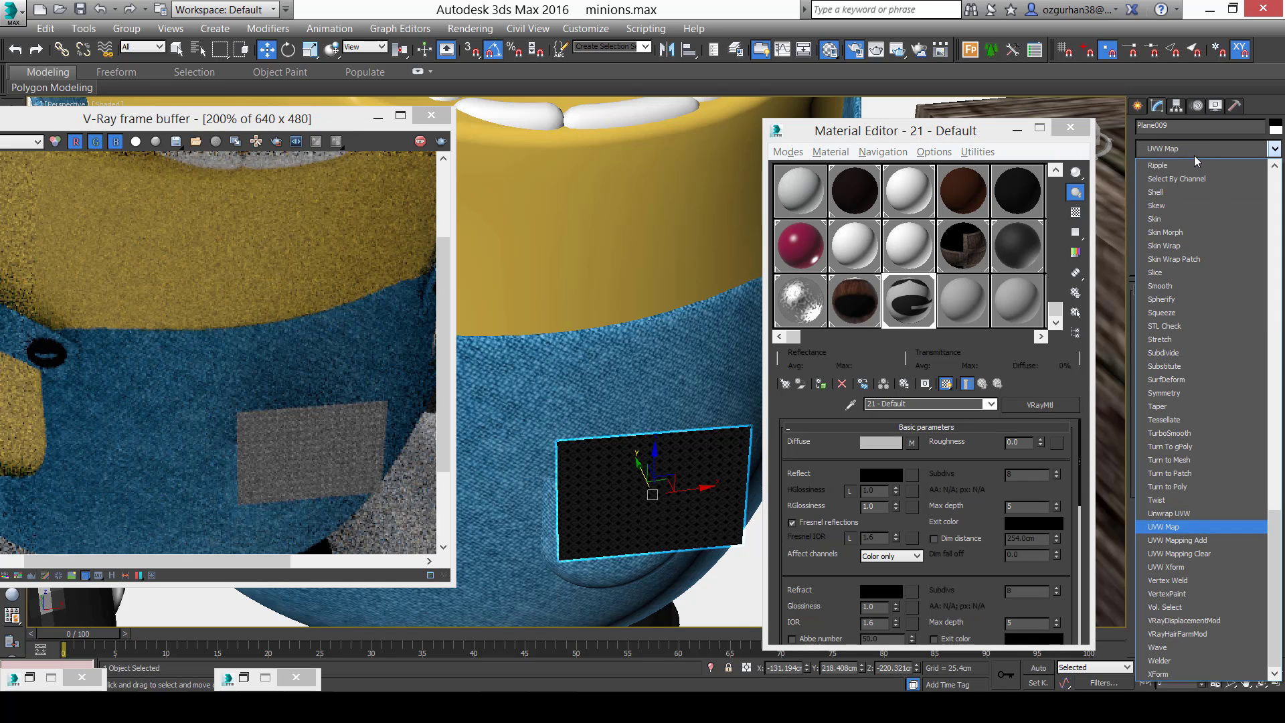
{"action": "key", "text": "Return"}
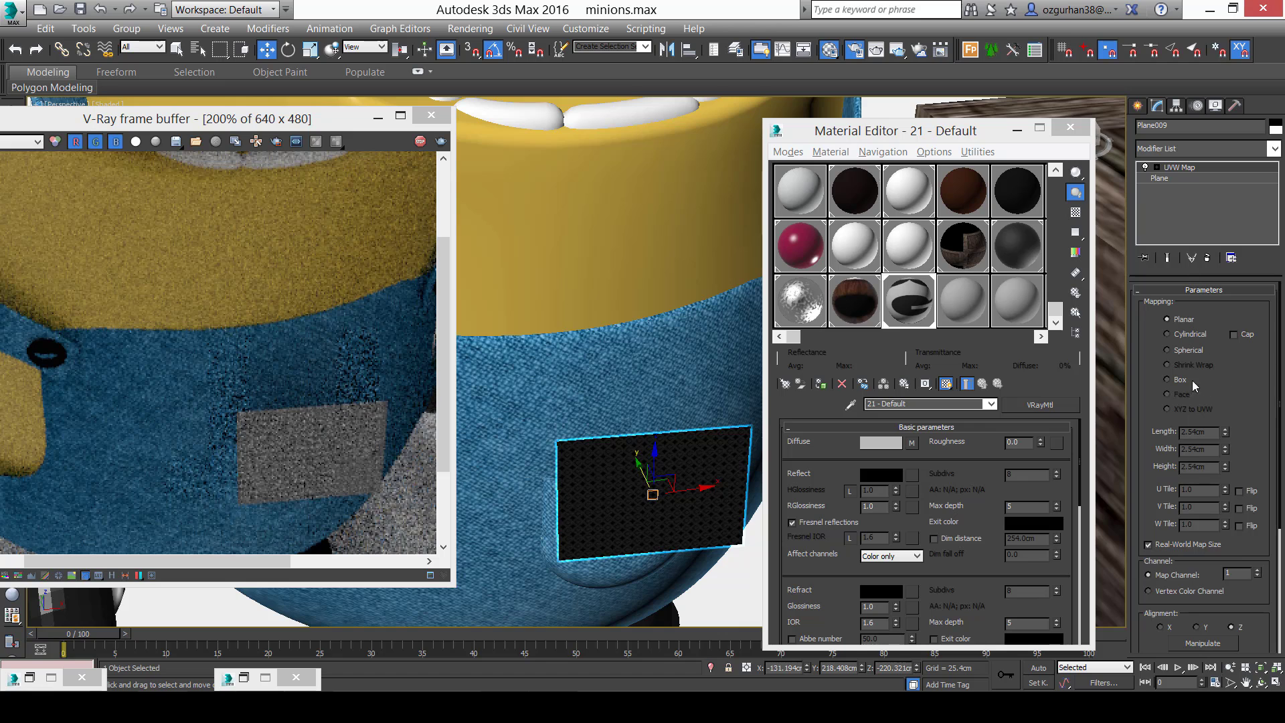
{"action": "left_click", "coordinate": [1170, 379]}
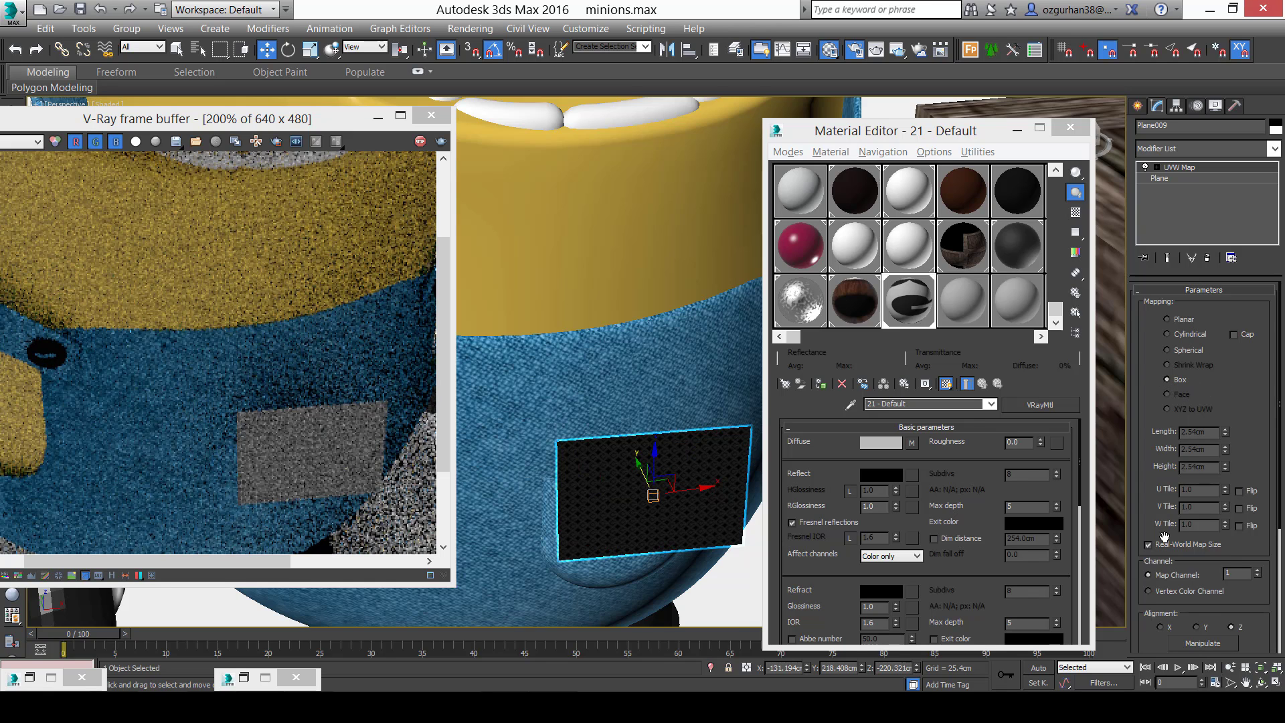
{"action": "left_click", "coordinate": [1164, 545]}
Check the logo's placement in the reference minion-510x620.png and lower the logo plane over the pocket, to about Z -251 cm.
{"action": "middle_click_drag", "start_coordinate": [708, 507], "coordinate": [690, 480], "text": "alt"}
{"action": "left_click", "coordinate": [556, 707]}
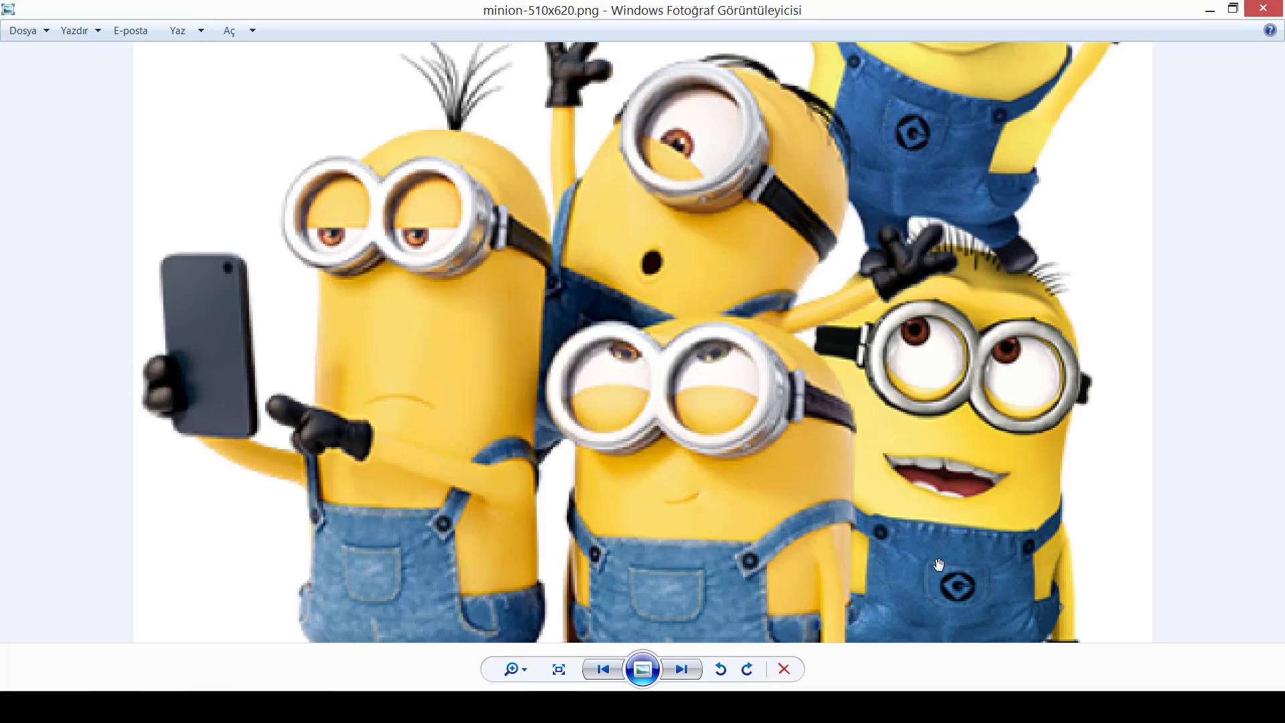
{"action": "left_click", "coordinate": [561, 706]}
{"action": "middle_click_drag", "start_coordinate": [654, 528], "coordinate": [633, 442], "text": "alt"}
{"action": "scroll", "coordinate": [634, 442], "scroll_direction": "down", "scroll_amount": 3}
{"action": "left_click_drag", "start_coordinate": [602, 437], "coordinate": [606, 515]}
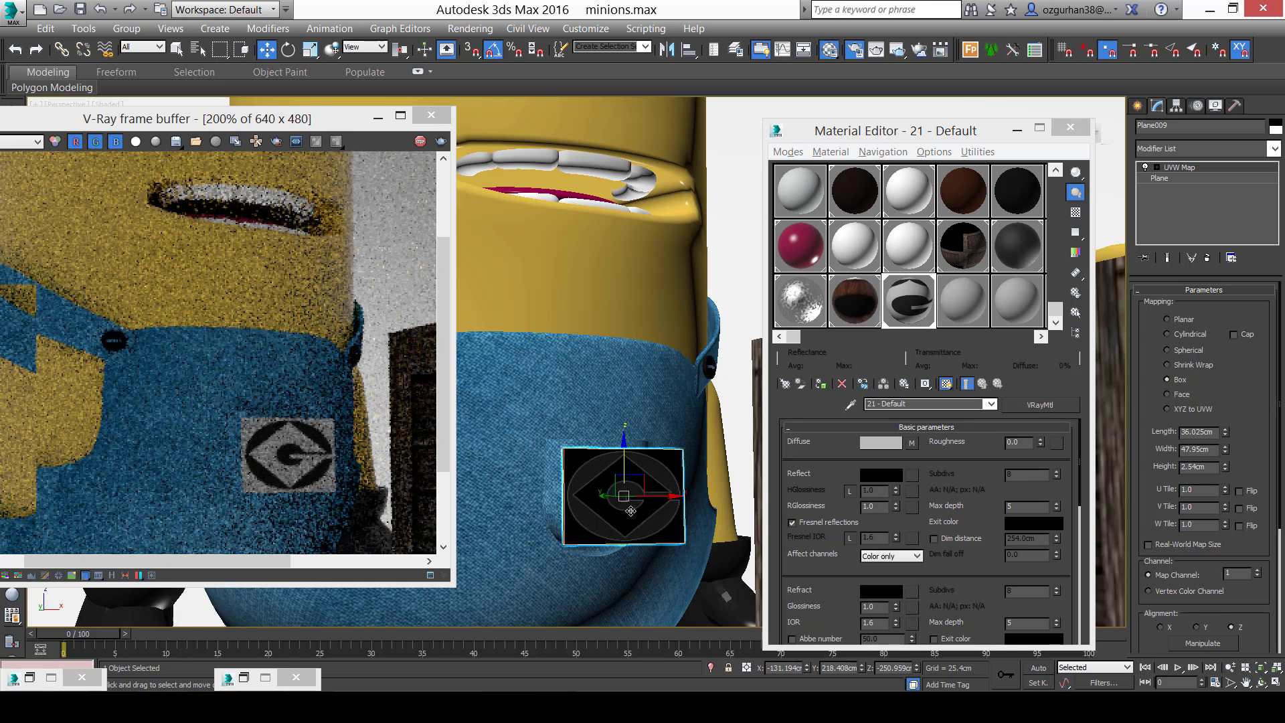
{"action": "middle_click_drag", "start_coordinate": [630, 510], "coordinate": [606, 518], "text": "alt"}
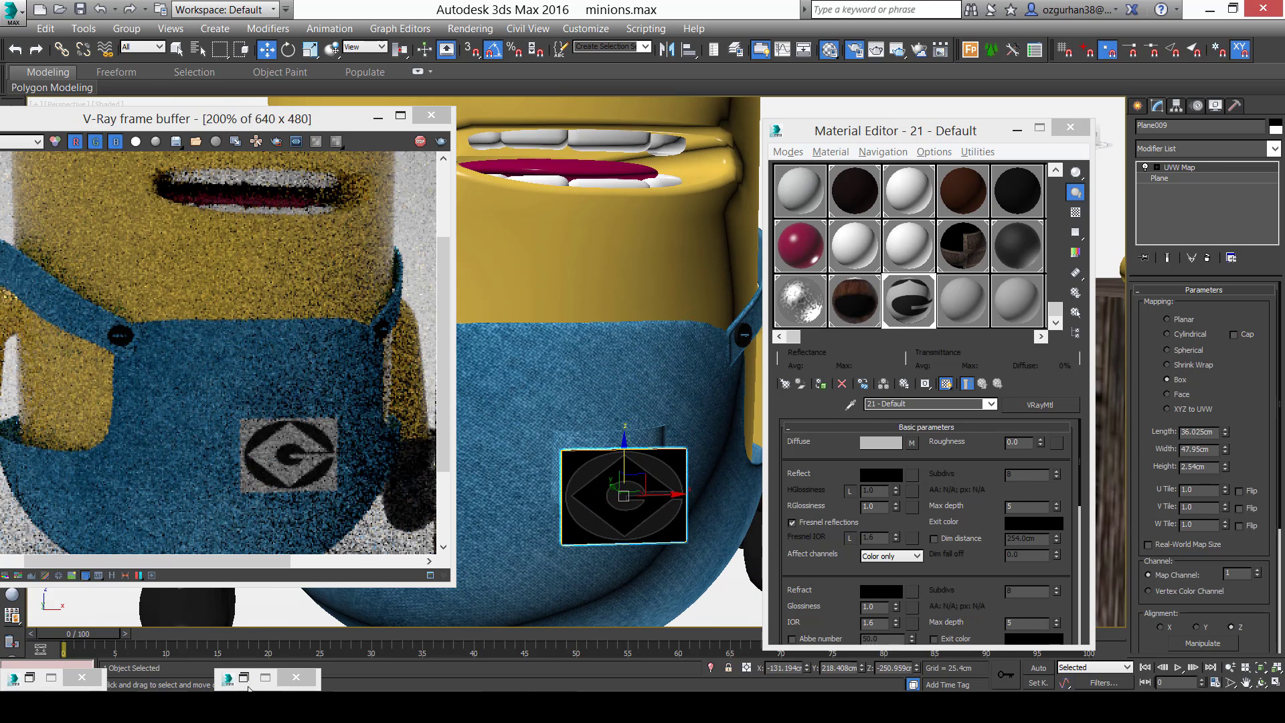
Open gru_logo.png from the minionlar folder in Photoshop and maximize the Photoshop window.
{"action": "left_click", "coordinate": [227, 707]}
{"action": "left_click", "coordinate": [659, 619]}
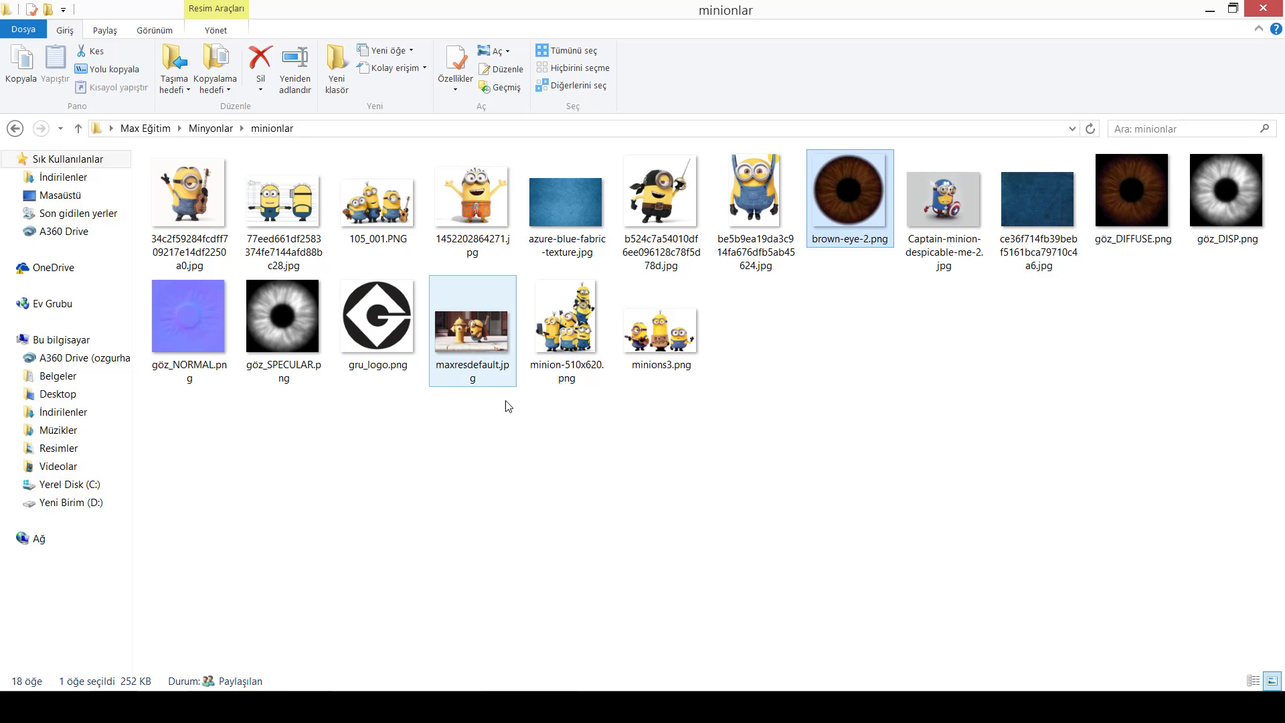
{"action": "left_click_drag", "start_coordinate": [355, 328], "coordinate": [461, 54]}
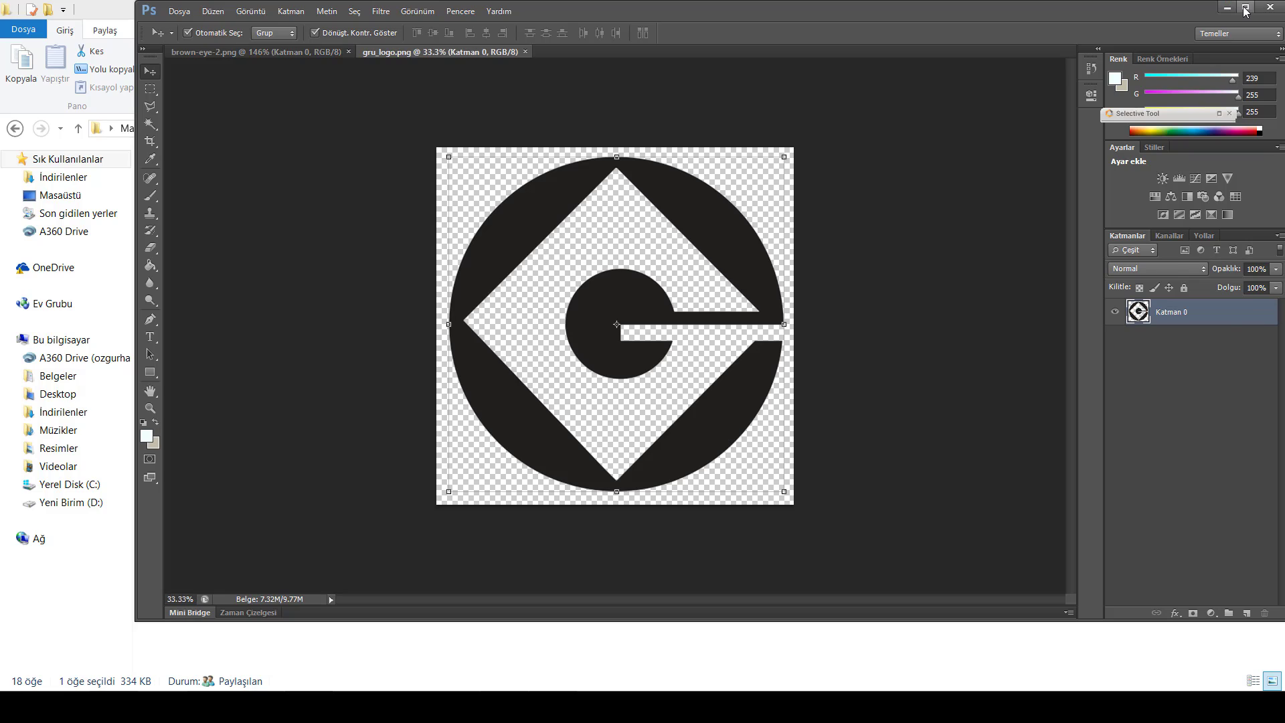
{"action": "left_click", "coordinate": [1245, 7]}
Select the logo's black shapes with the Magic Wand and add a new empty layer above Katman 0.
{"action": "key", "text": "w"}
{"action": "left_click", "coordinate": [686, 301]}
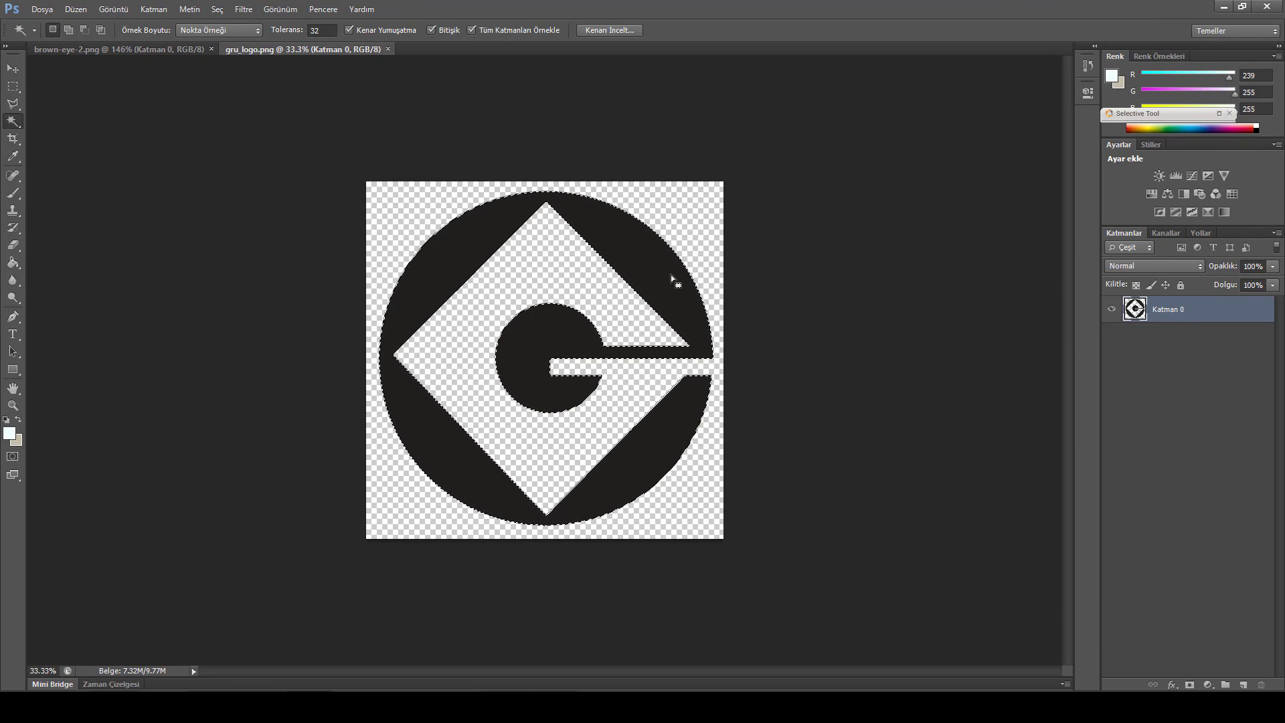
{"action": "key", "text": "m"}
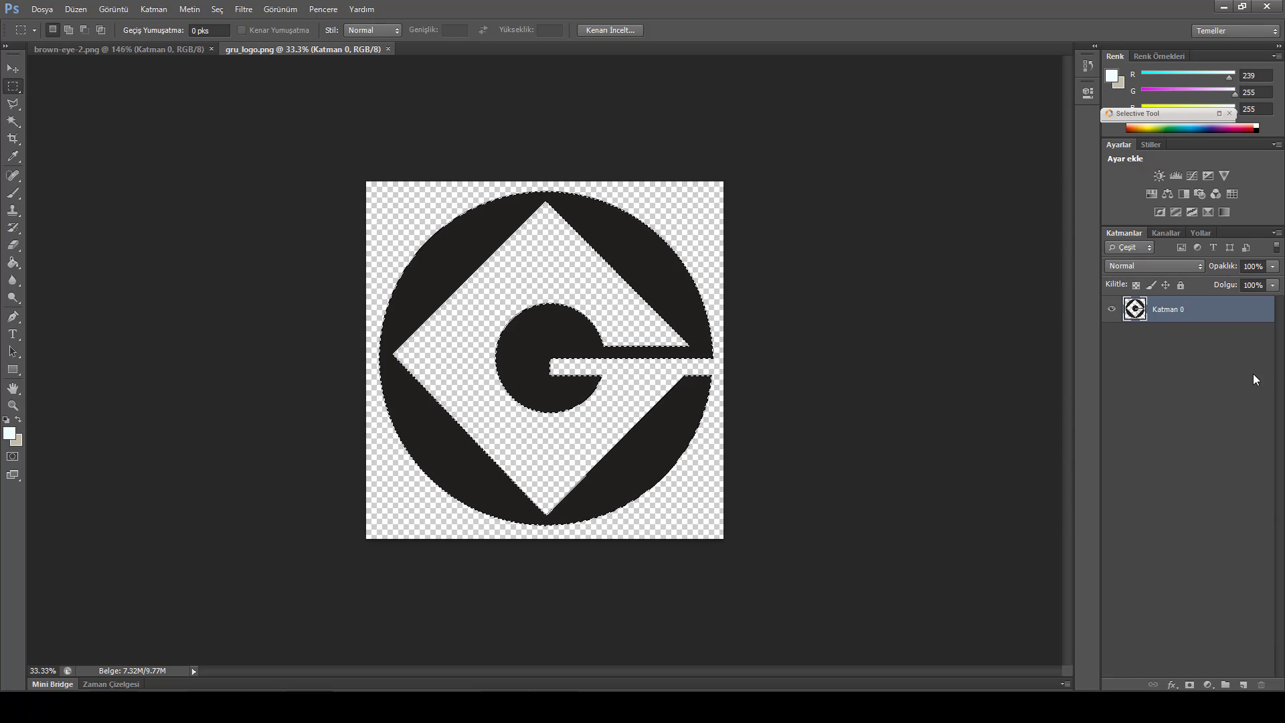
{"action": "left_click", "coordinate": [1244, 684]}
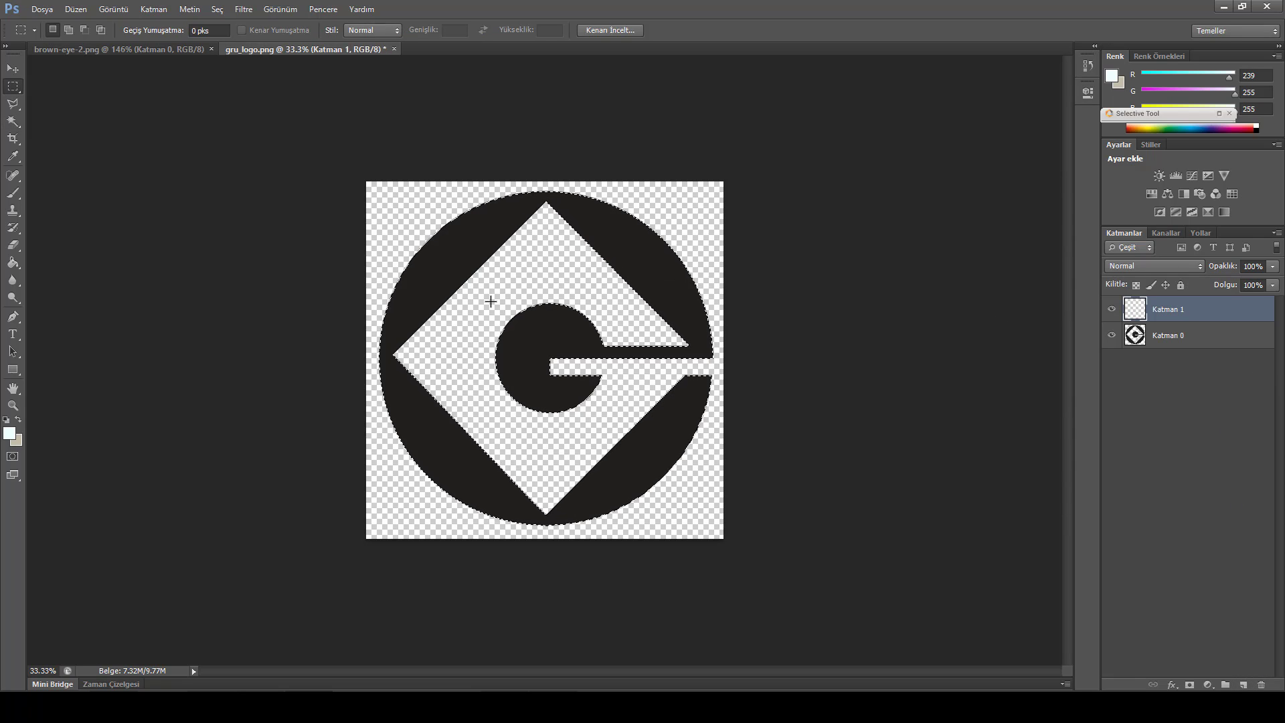
Set the foreground colour to pure white (ffffff) and try a Paint Bucket fill on Katman 1.
{"action": "left_click", "coordinate": [10, 432]}
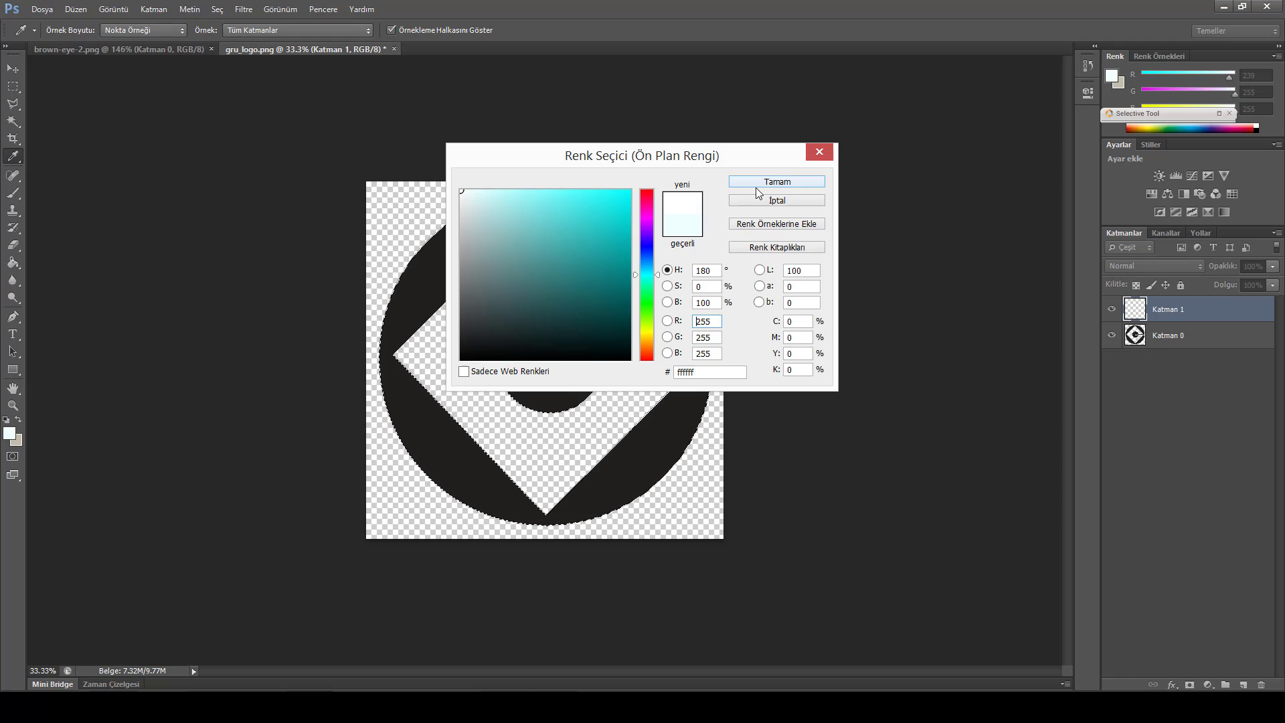
{"action": "left_click", "coordinate": [759, 183]}
{"action": "key", "text": "g"}
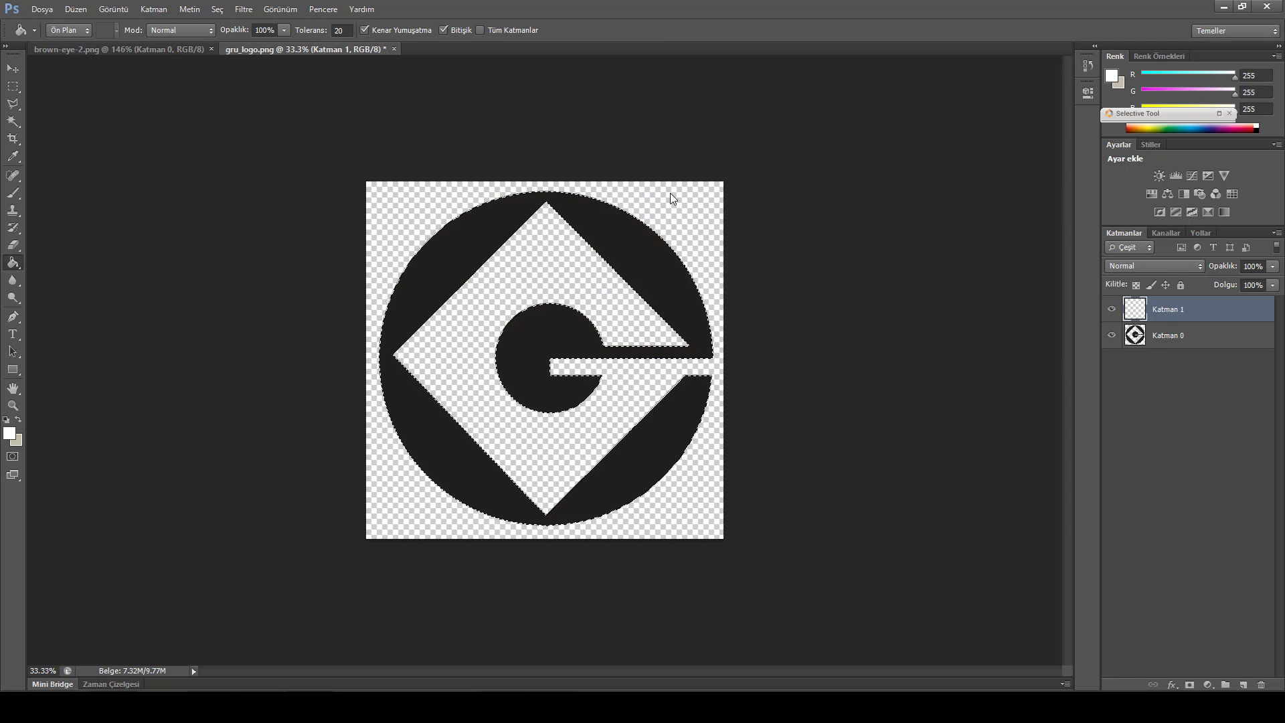
{"action": "left_click", "coordinate": [671, 202]}
{"action": "key", "text": "ctrl+z"}
Try inverting the selection and filling the area around the logo's shapes with white, and deselect.
{"action": "key", "text": "m"}
{"action": "right_click", "coordinate": [592, 278]}
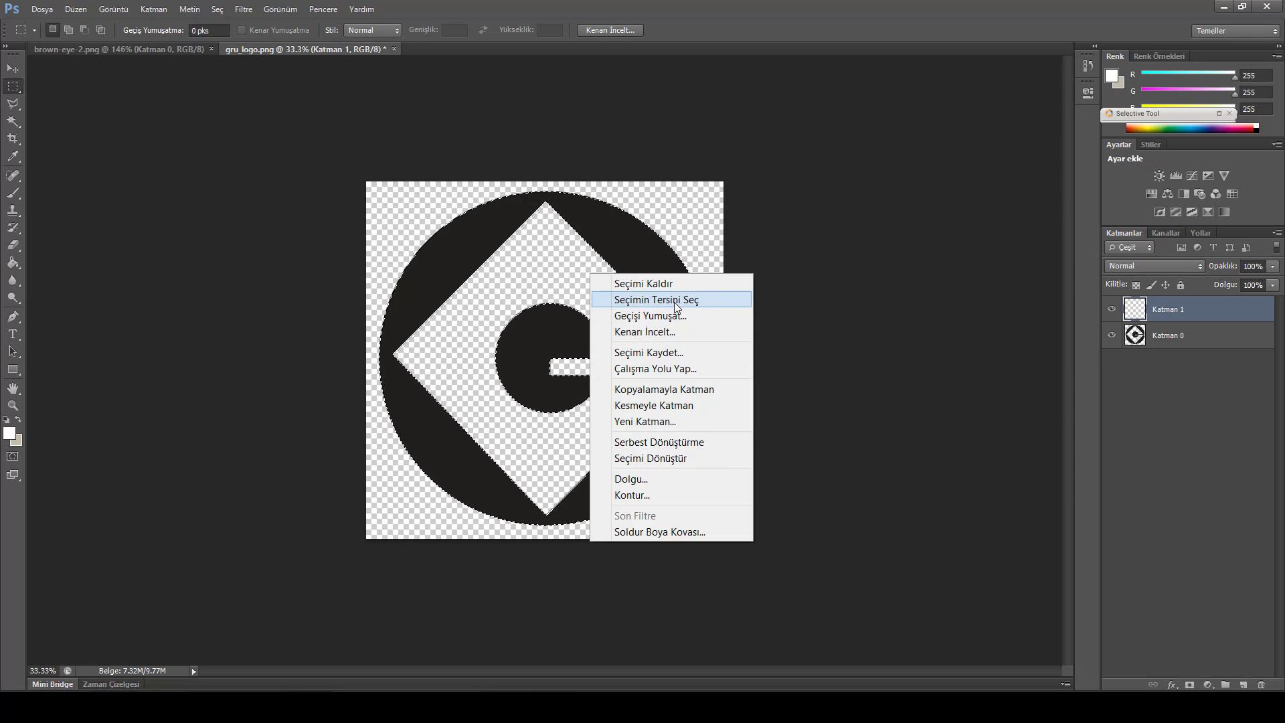
{"action": "left_click", "coordinate": [656, 295]}
{"action": "key", "text": "g"}
{"action": "left_click", "coordinate": [607, 309]}
{"action": "key", "text": "m"}
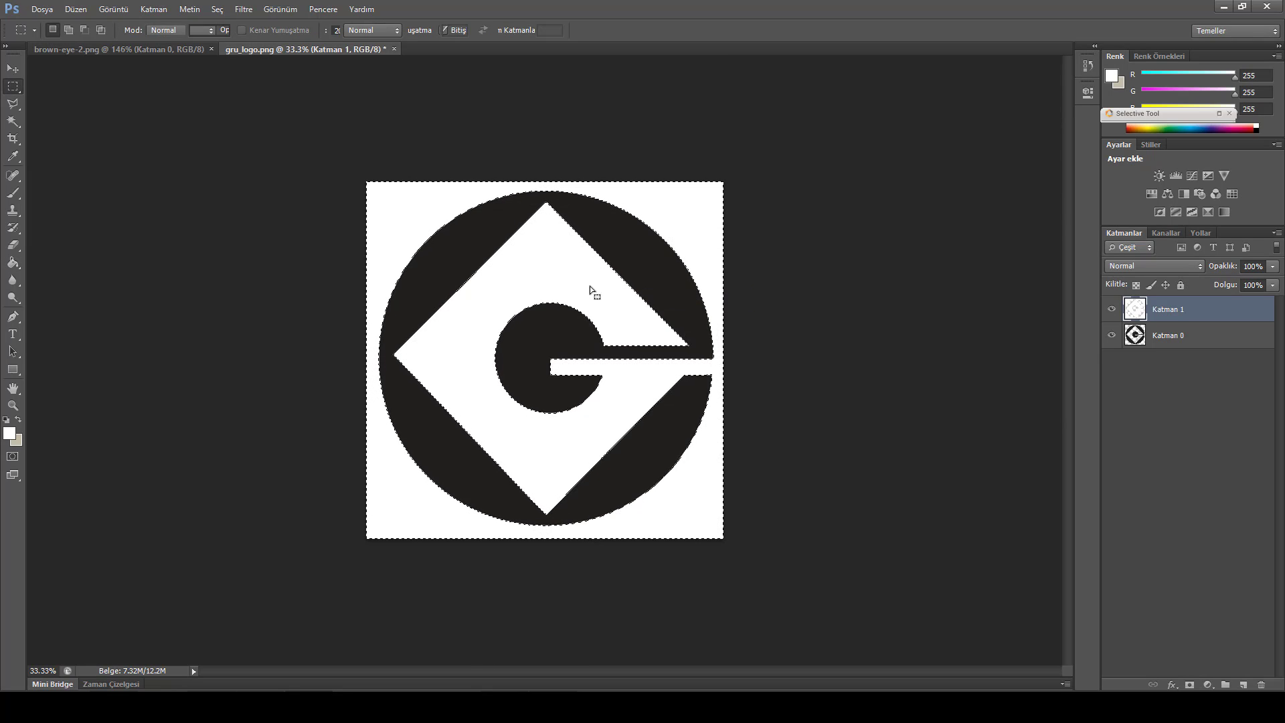
{"action": "right_click", "coordinate": [590, 288]}
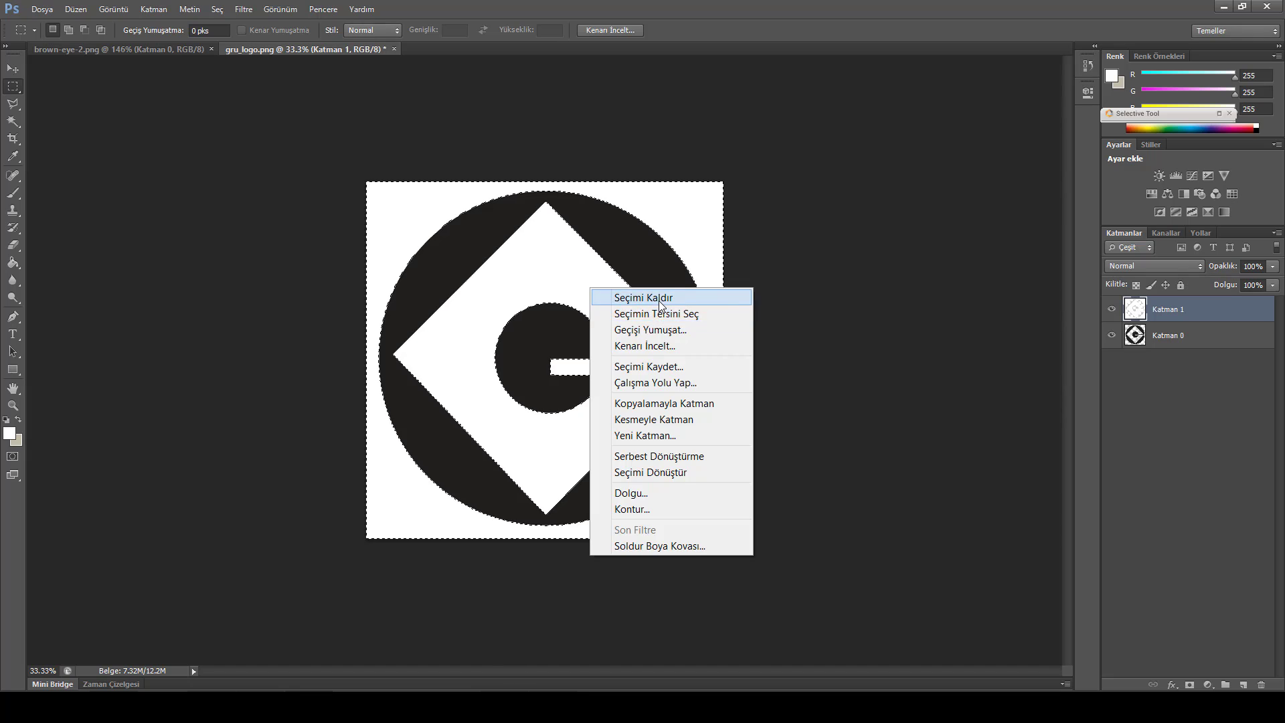
{"action": "left_click", "coordinate": [634, 298]}
{"action": "key", "text": "v"}
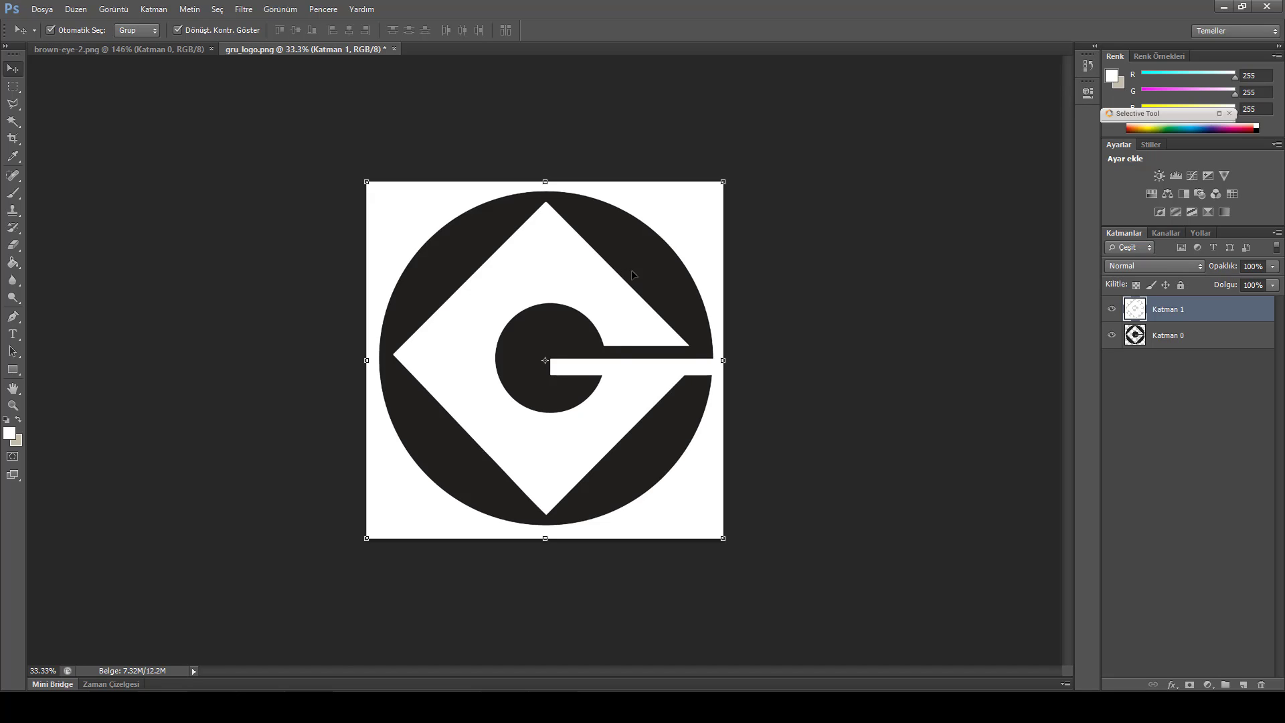
Try inverting Katman 1's colours, undo that and the white fill, and select the logo's shapes again.
{"action": "key", "text": "ctrl+i"}
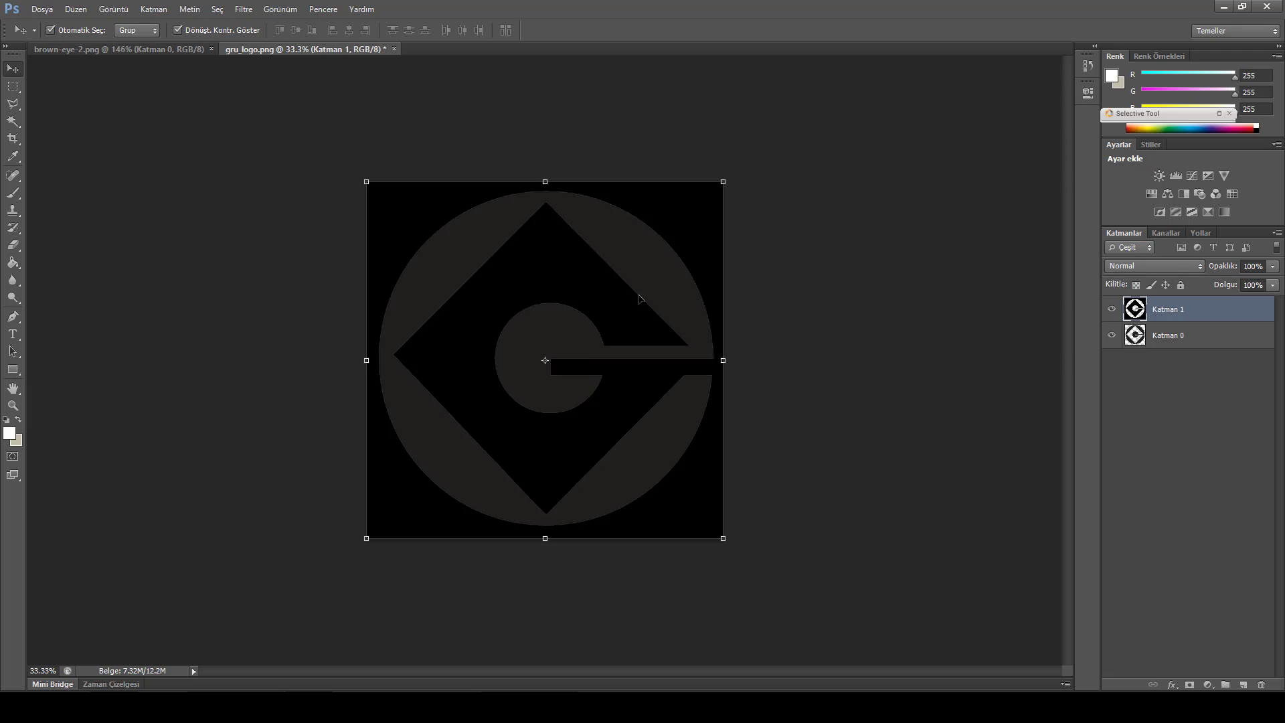
{"action": "key", "text": "ctrl+z"}
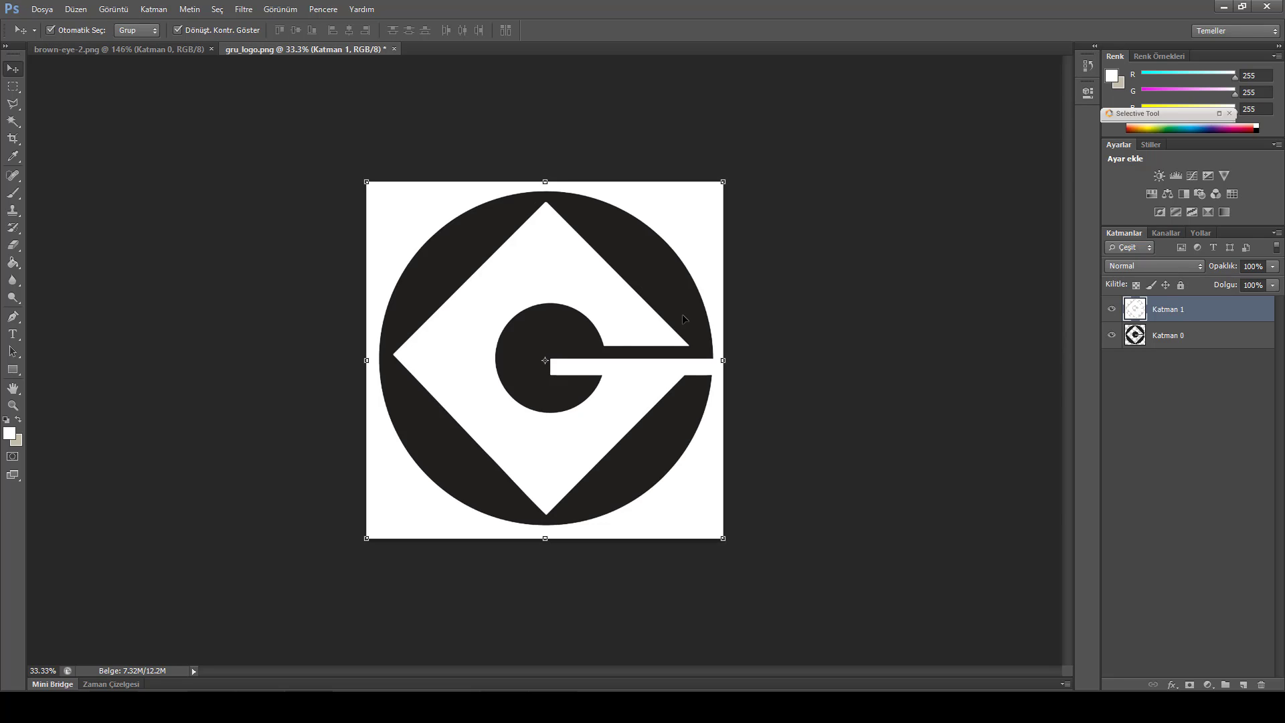
{"action": "key", "text": "ctrl+z"}
{"action": "key", "text": "ctrl+z"}
{"action": "key", "text": "Delete"}
{"action": "key", "text": "m"}
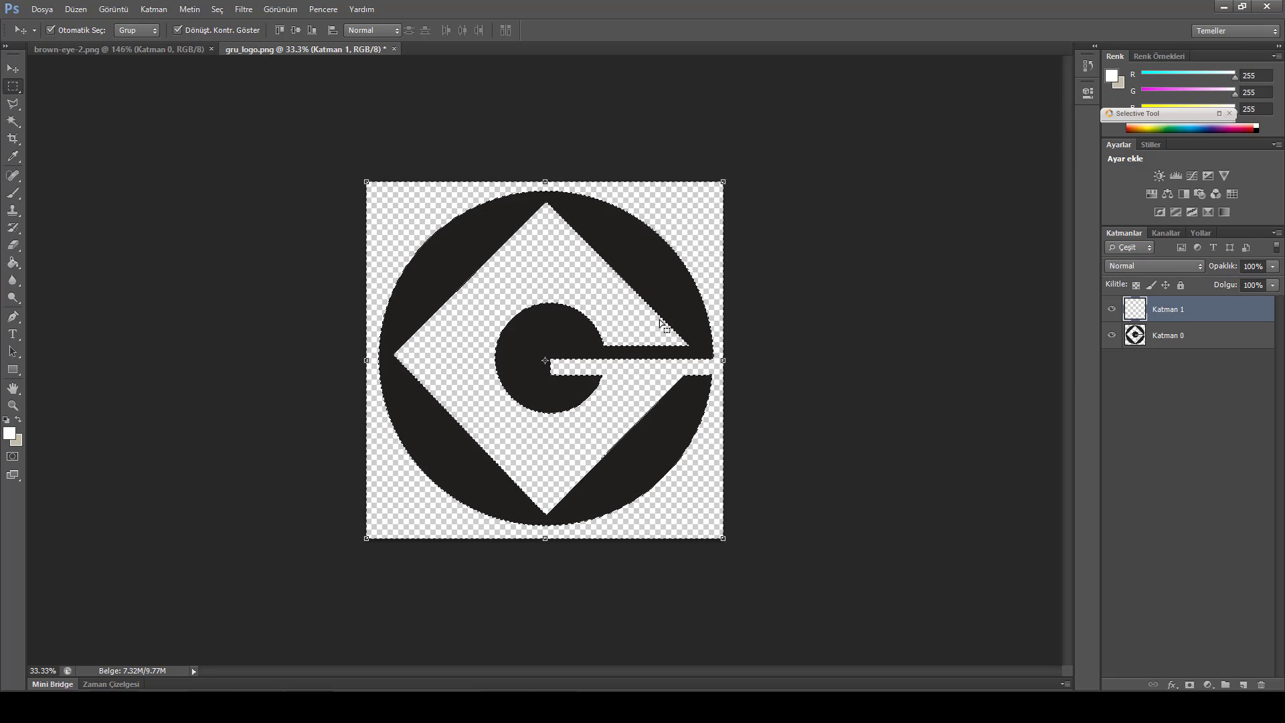
{"action": "right_click", "coordinate": [653, 314]}
{"action": "left_click", "coordinate": [709, 342]}
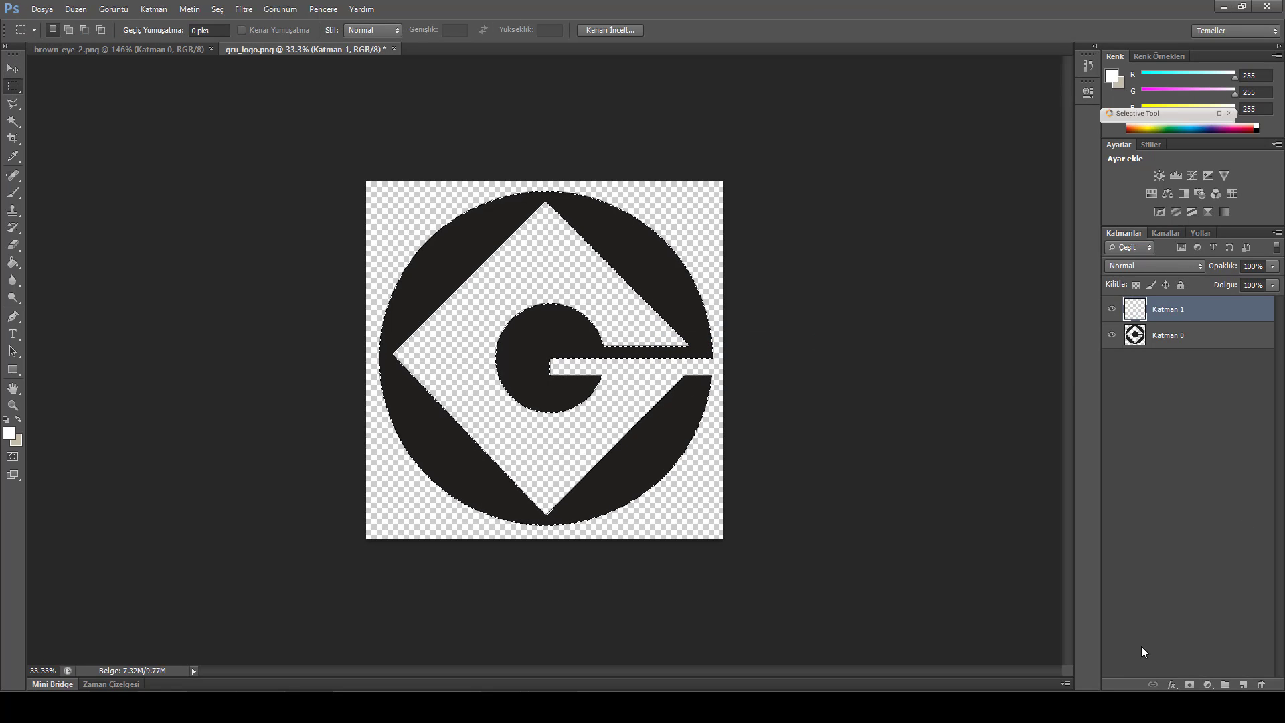
Swap the foreground and background colours, set the foreground to black (000000) and try filling the logo's shapes.
{"action": "key", "text": "g"}
{"action": "left_click", "coordinate": [19, 419]}
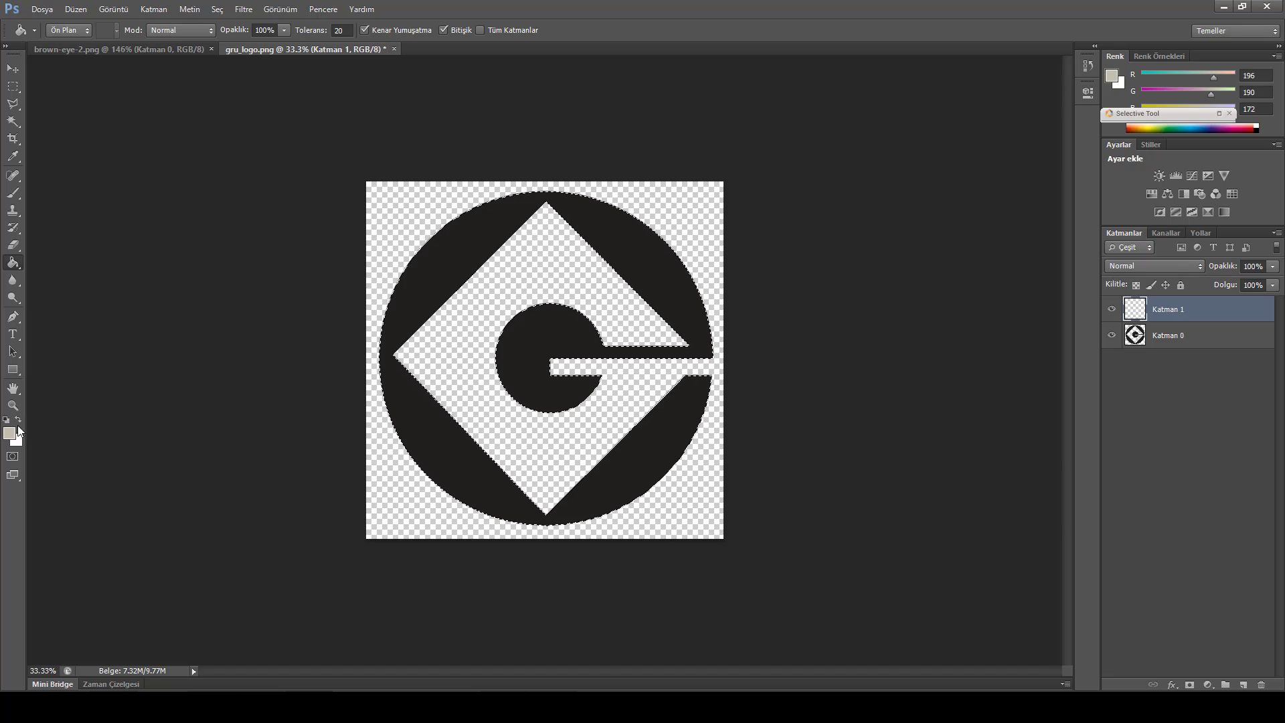
{"action": "left_click", "coordinate": [10, 433]}
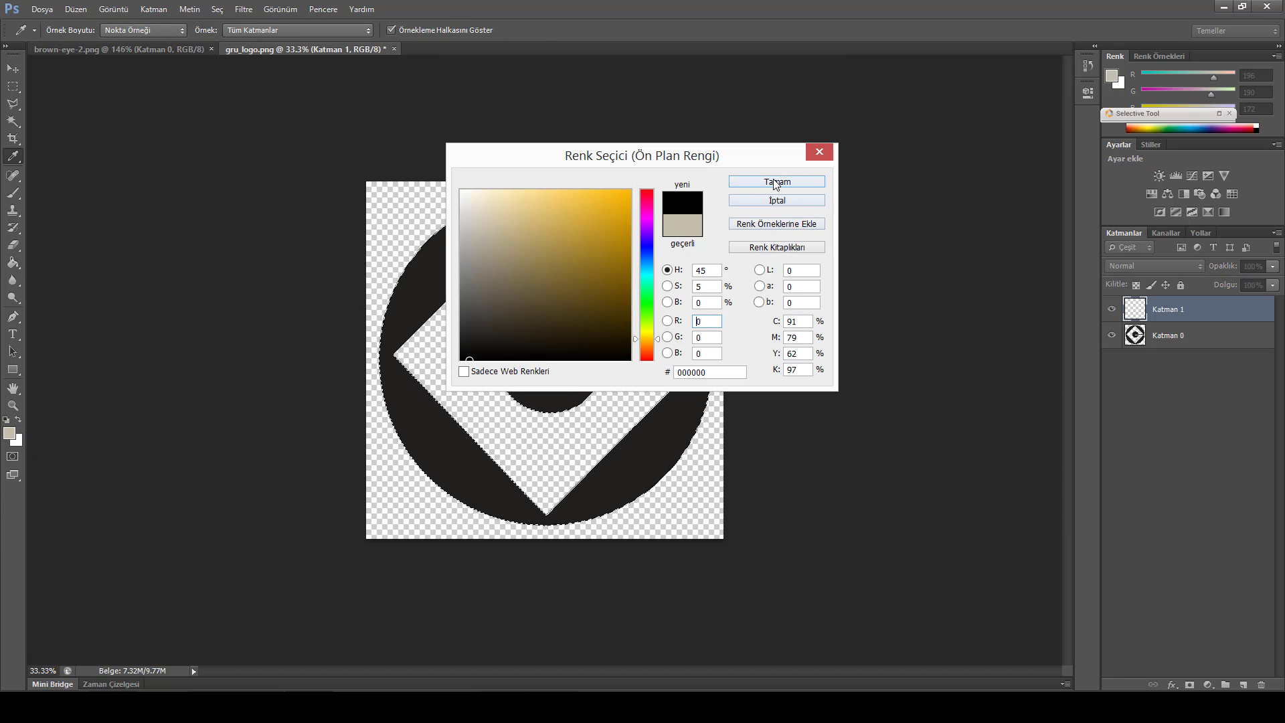
{"action": "left_click", "coordinate": [775, 182]}
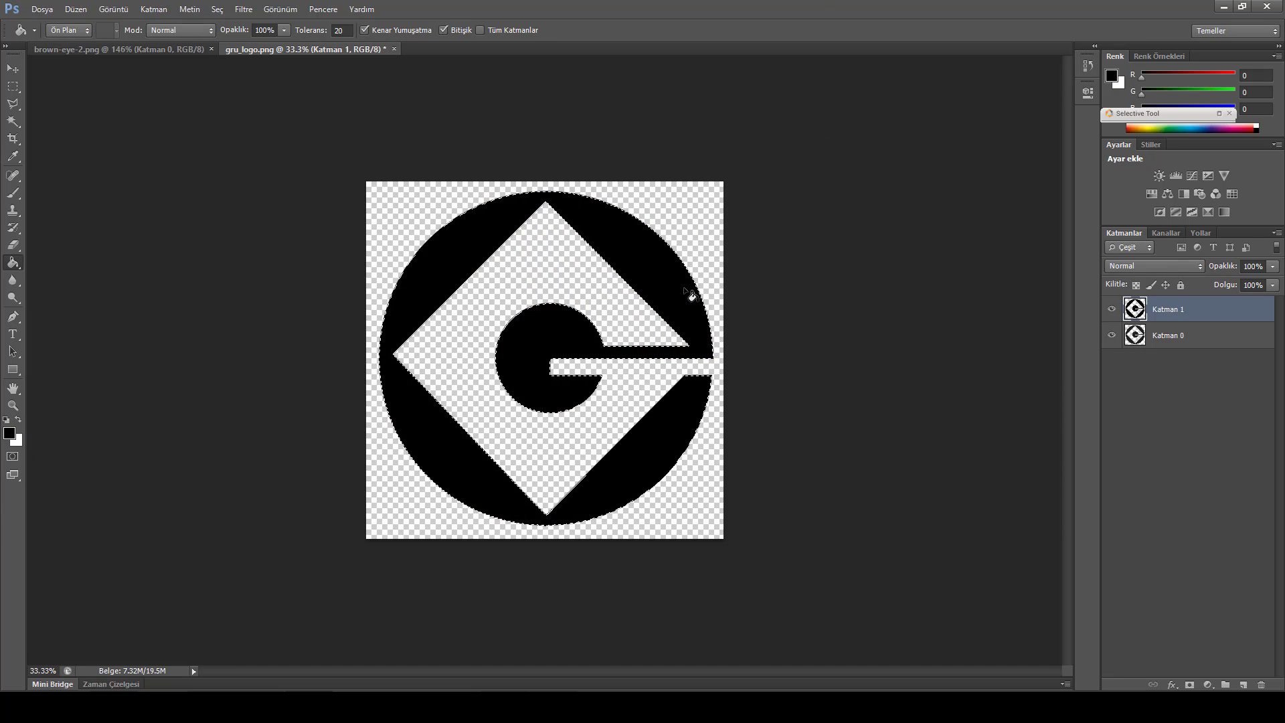
Switch the foreground back to white (ffffff) and fill the logo's selected shapes on Katman 1.
{"action": "left_click", "coordinate": [19, 420]}
{"action": "left_click", "coordinate": [10, 433]}
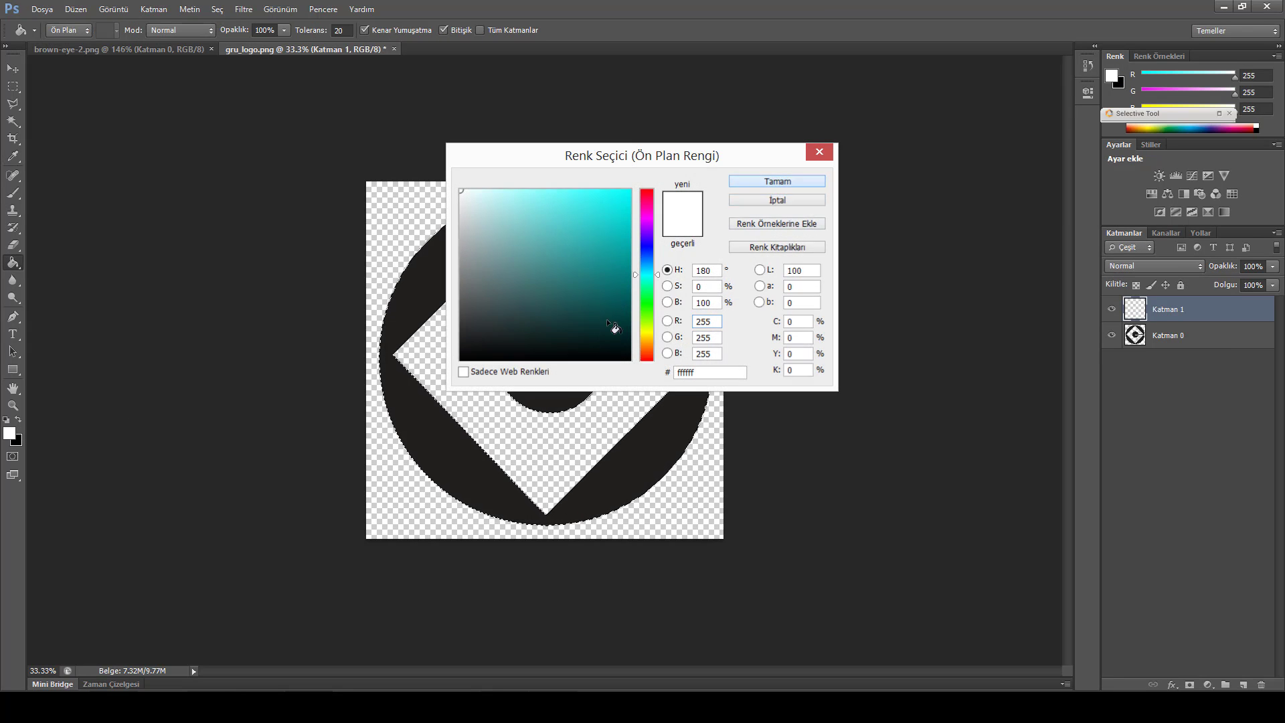
{"action": "key", "text": "Return"}
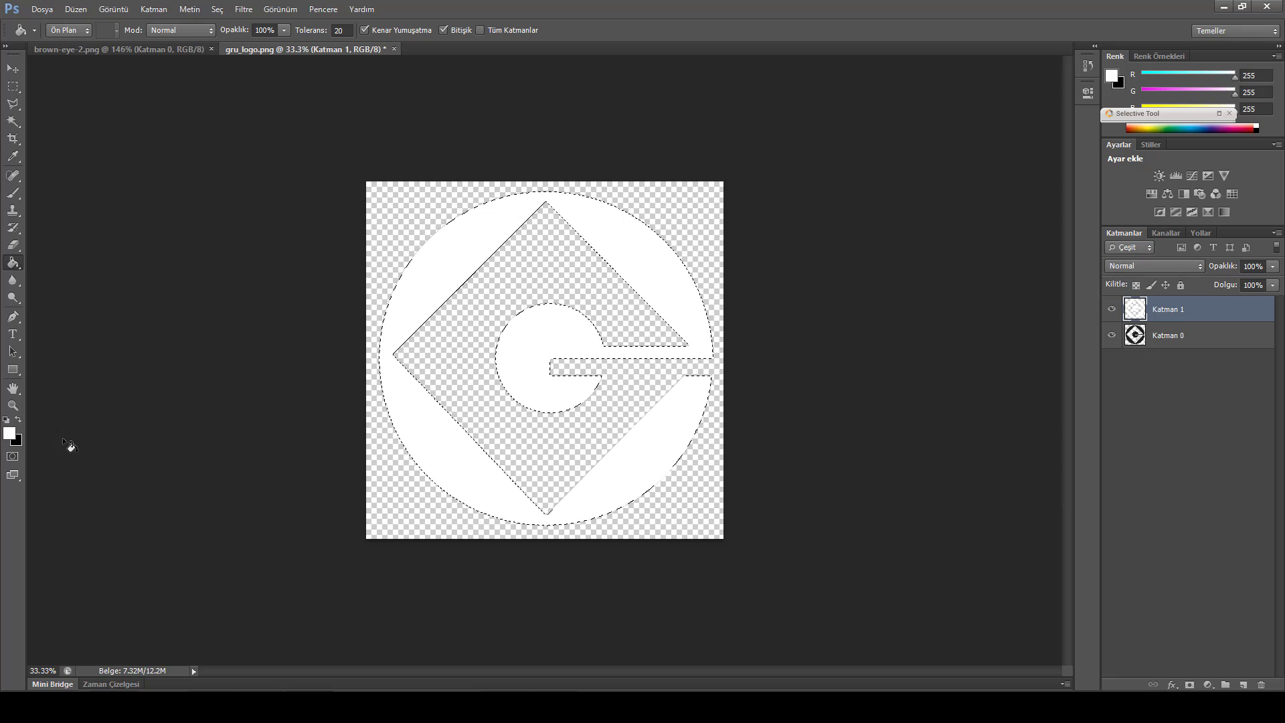
Invert the selection, fill the area around the white logo shapes with black on Katman 1, and deselect.
{"action": "key", "text": "z"}
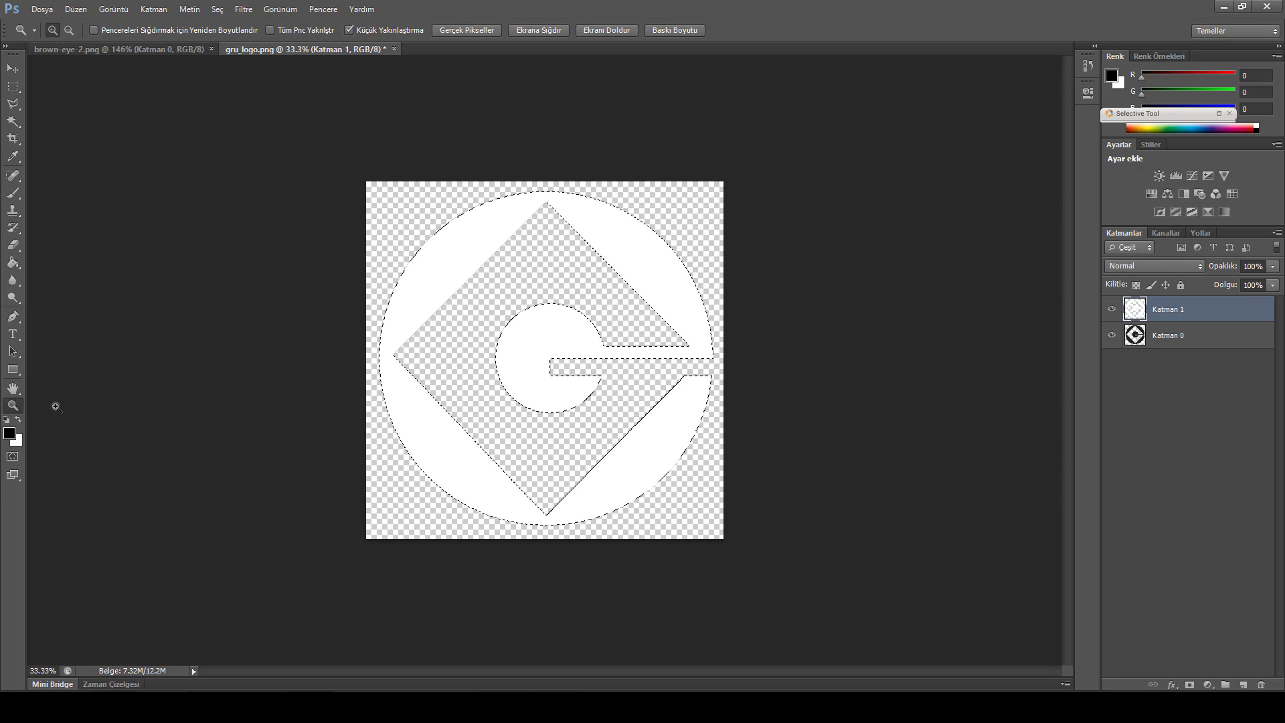
{"action": "key", "text": "g"}
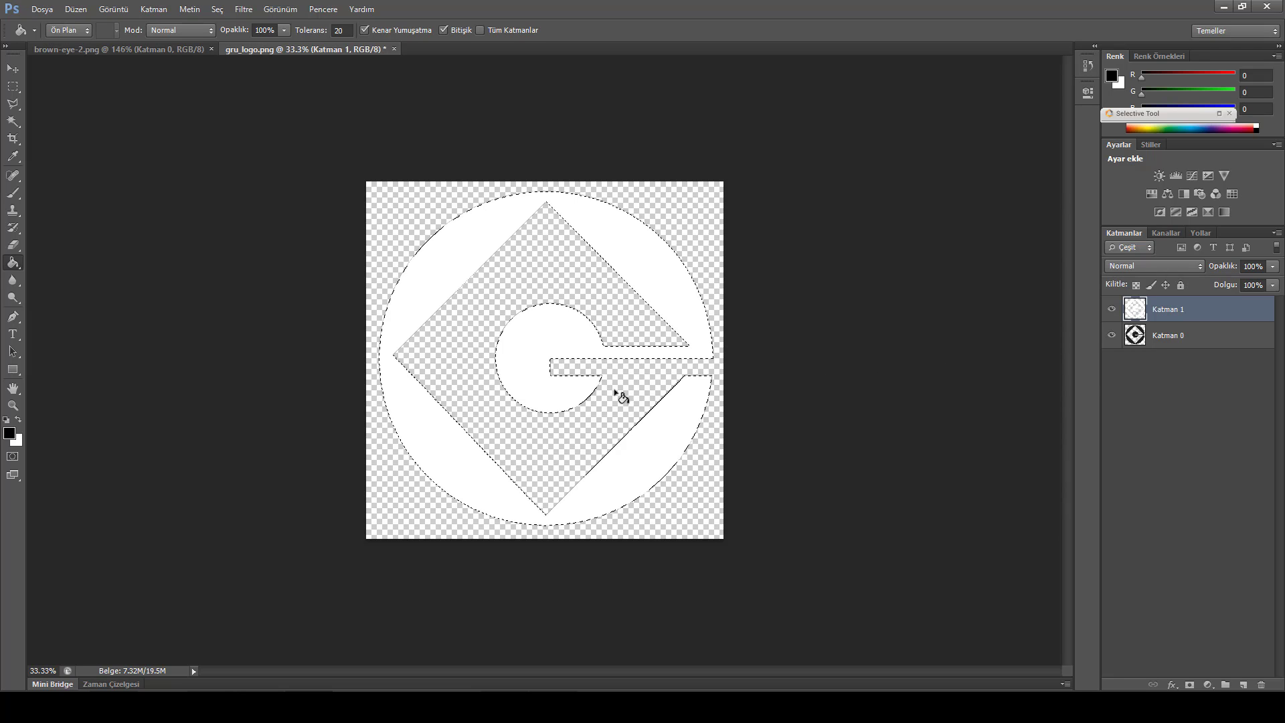
{"action": "key", "text": "w"}
{"action": "right_click", "coordinate": [482, 387]}
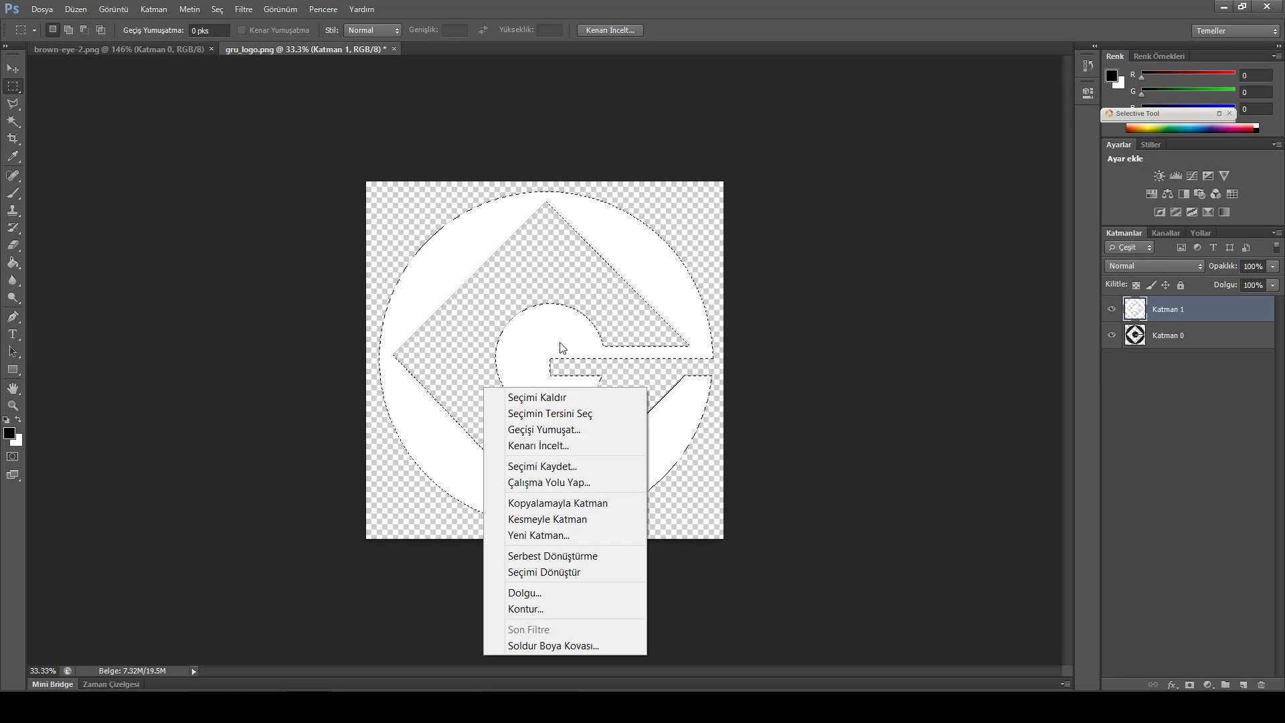
{"action": "left_click", "coordinate": [567, 411]}
{"action": "key", "text": "g"}
{"action": "left_click", "coordinate": [666, 387]}
{"action": "key", "text": "m"}
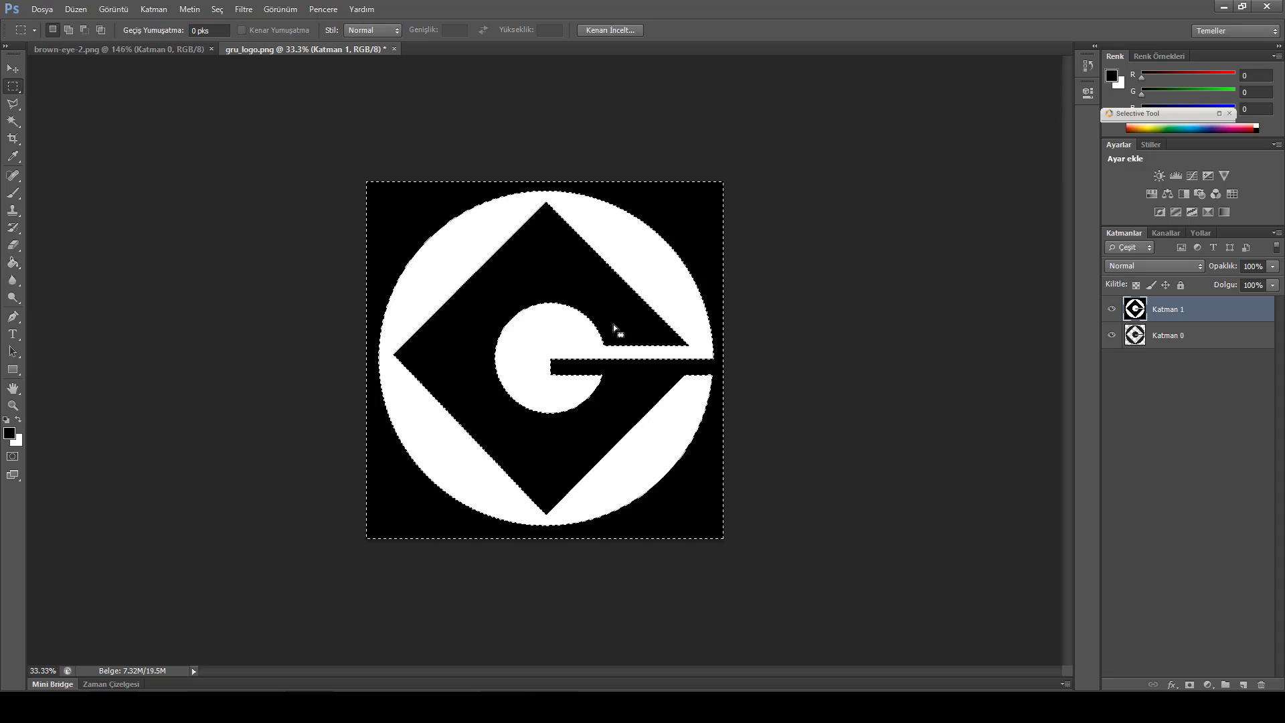
{"action": "right_click", "coordinate": [614, 323]}
{"action": "left_click", "coordinate": [649, 333]}
{"action": "key", "text": "v"}
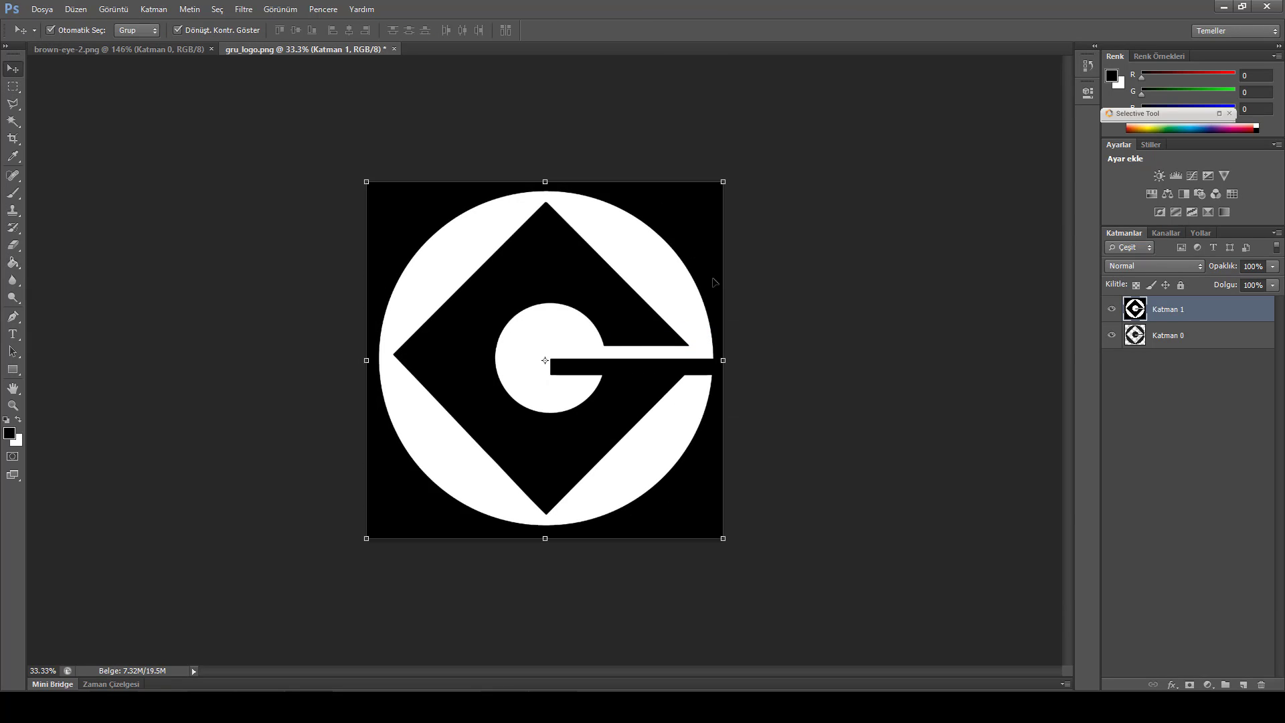
Save a JPEG copy of the black-and-white logo as gru_logo2.jpg in the minionlar folder.
{"action": "left_click", "coordinate": [40, 10]}
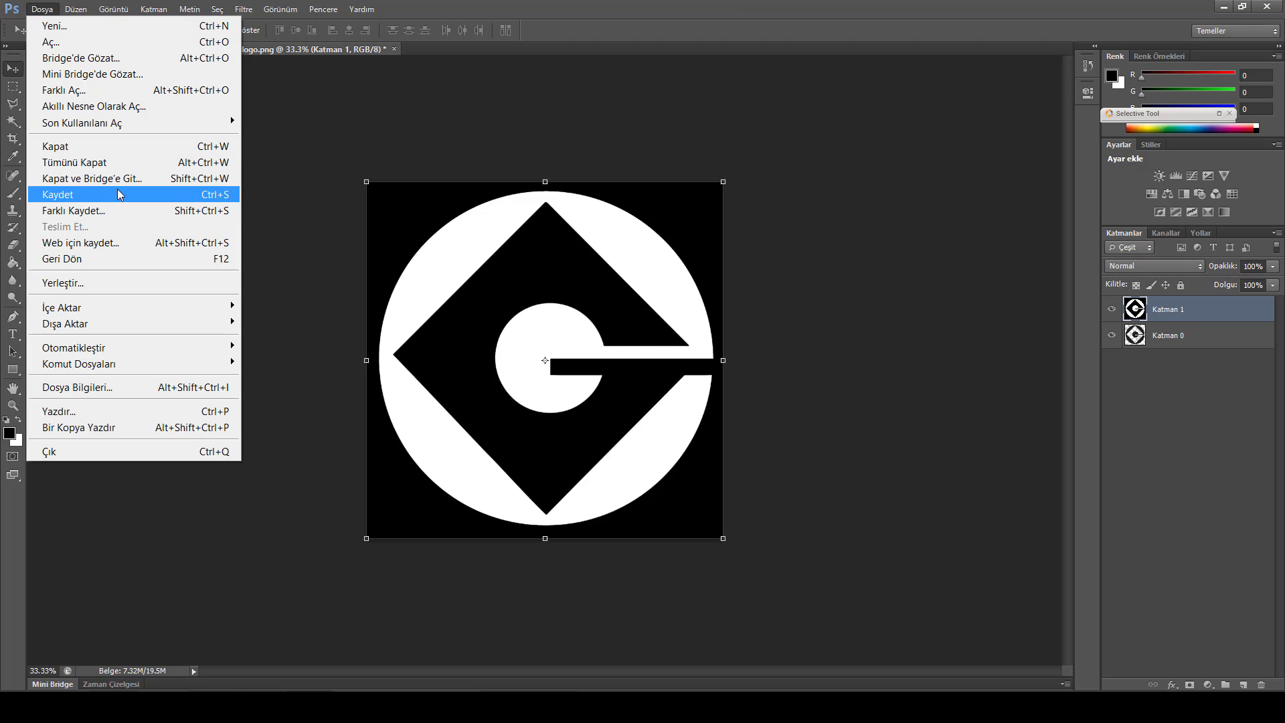
{"action": "left_click", "coordinate": [121, 210]}
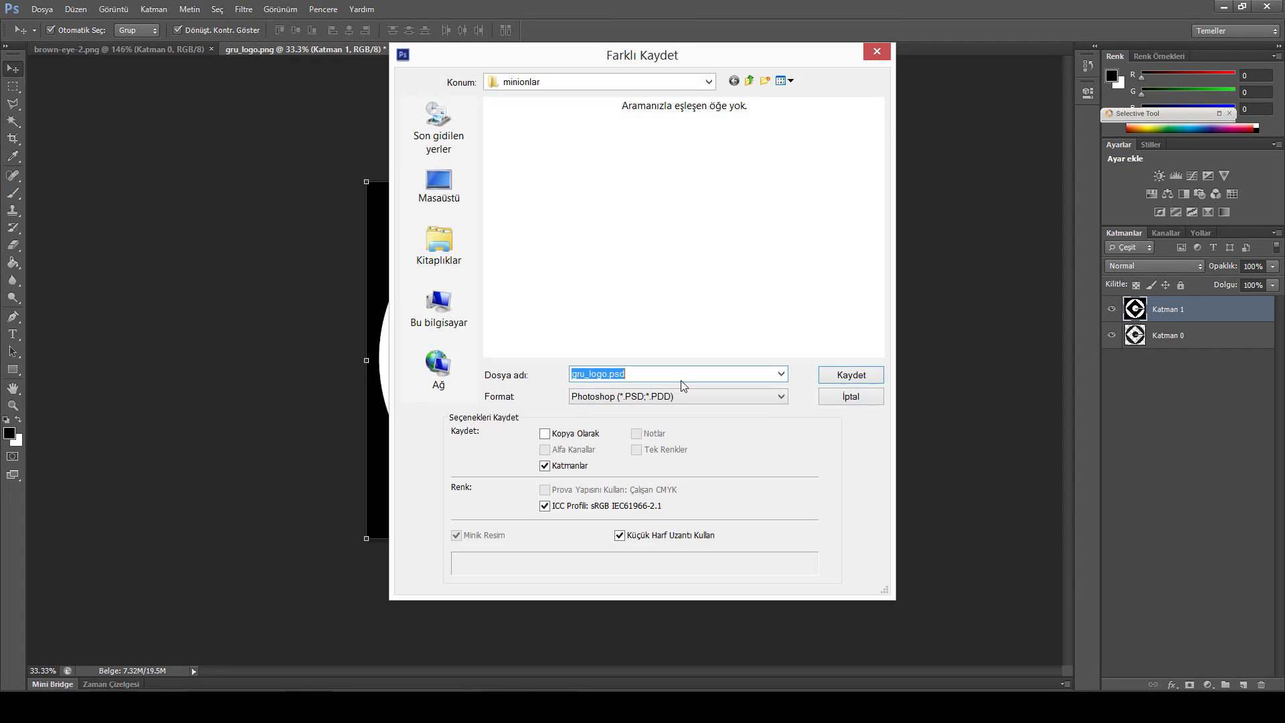
{"action": "left_click", "coordinate": [673, 396]}
{"action": "left_click", "coordinate": [678, 507]}
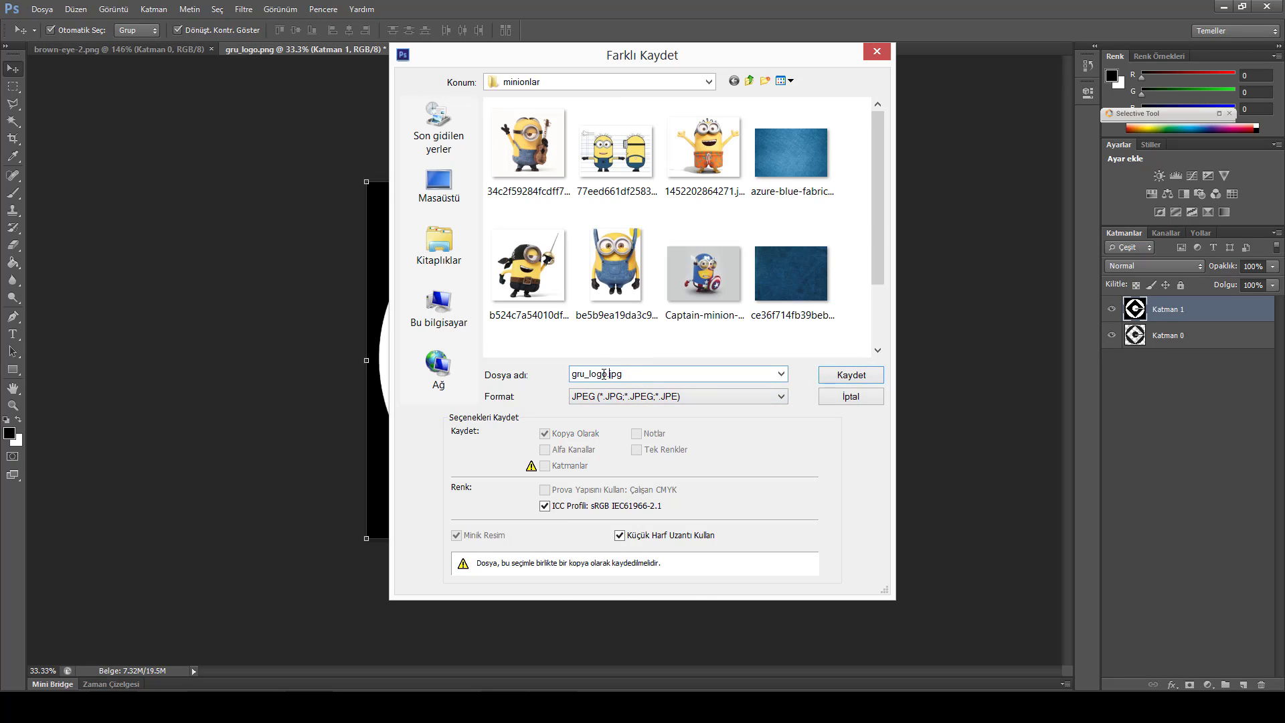
{"action": "left_click", "coordinate": [843, 375]}
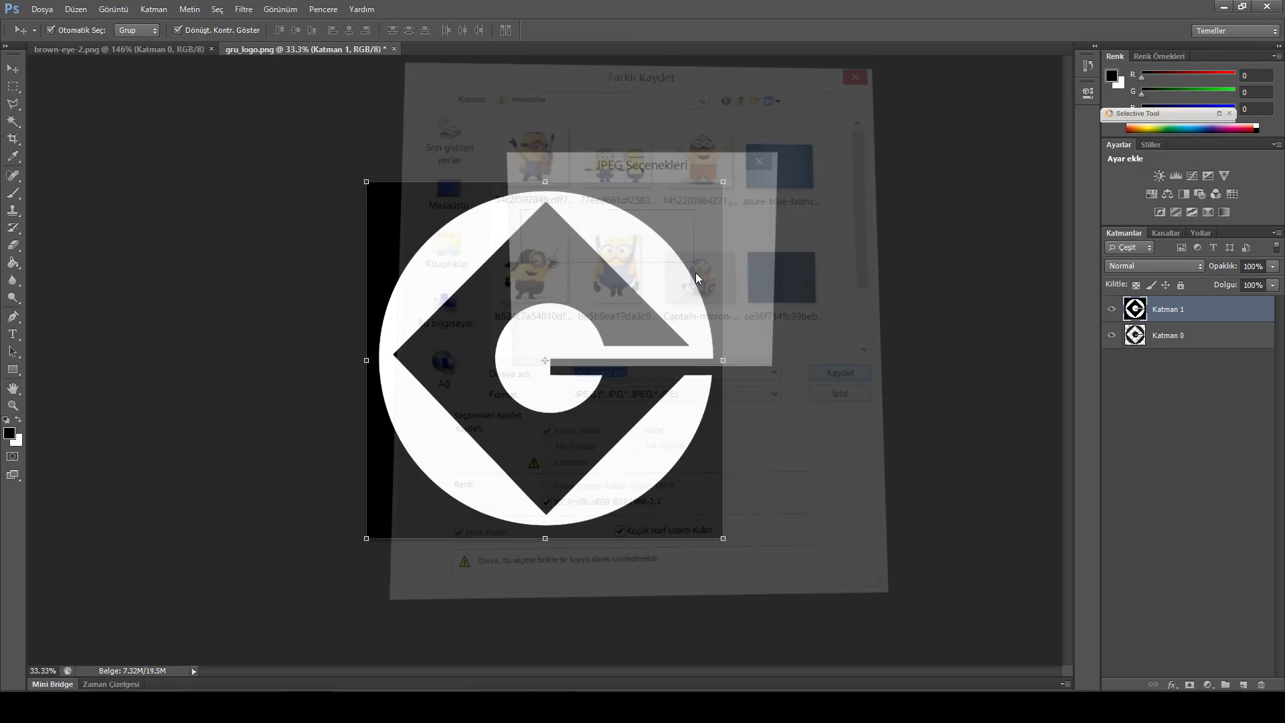
{"action": "key", "text": "Return"}
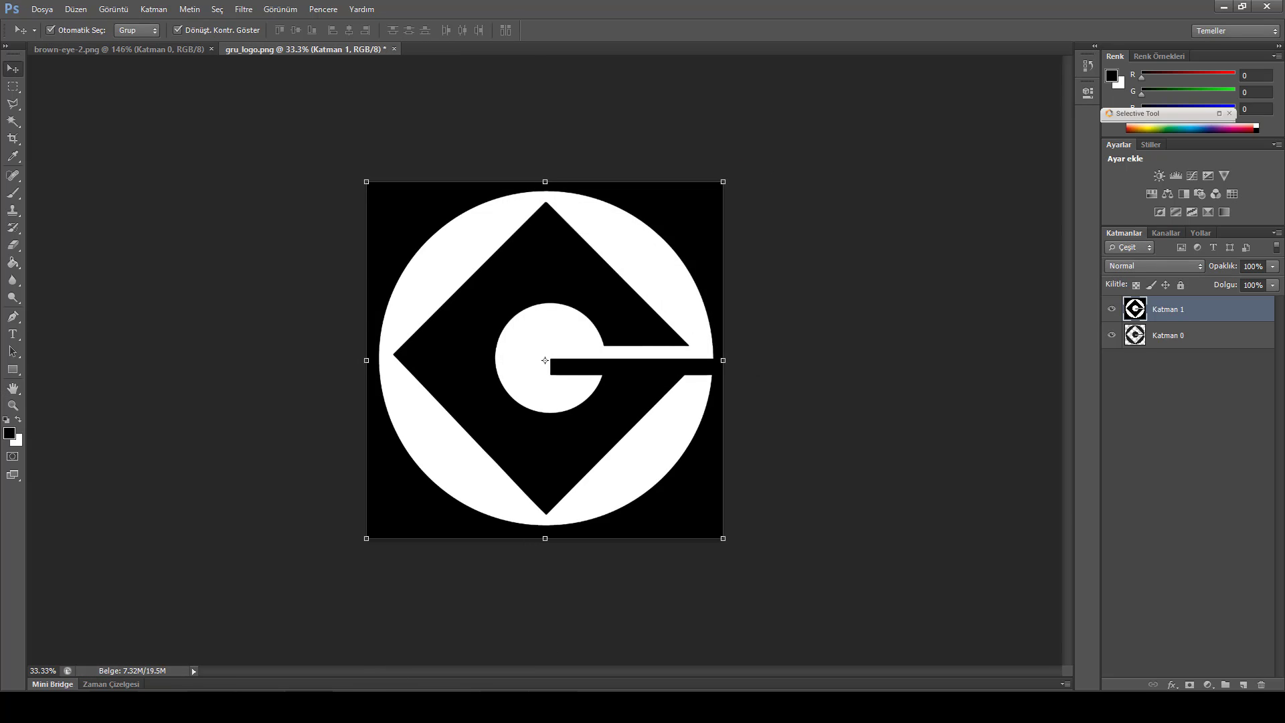
Switch back to 3ds Max and display the map slots of the 21 - Default material.
{"action": "left_click", "coordinate": [308, 706]}
{"action": "left_click", "coordinate": [305, 683]}
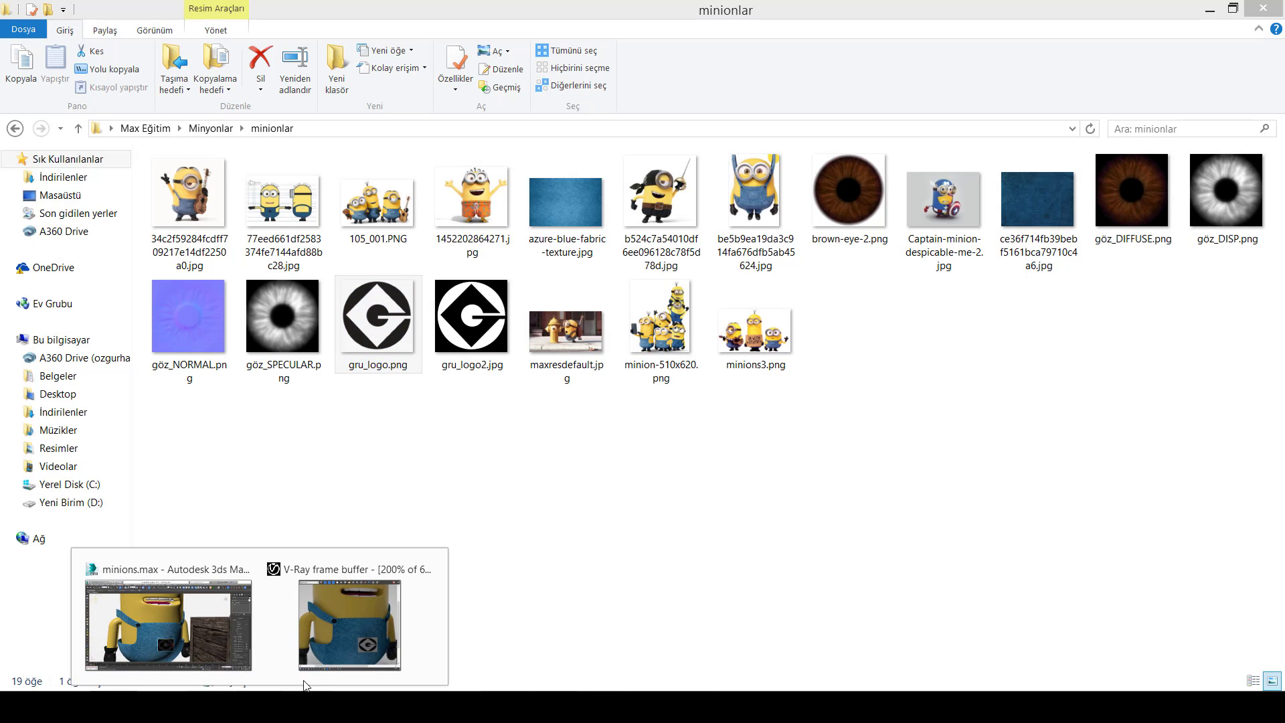
{"action": "left_click", "coordinate": [337, 631]}
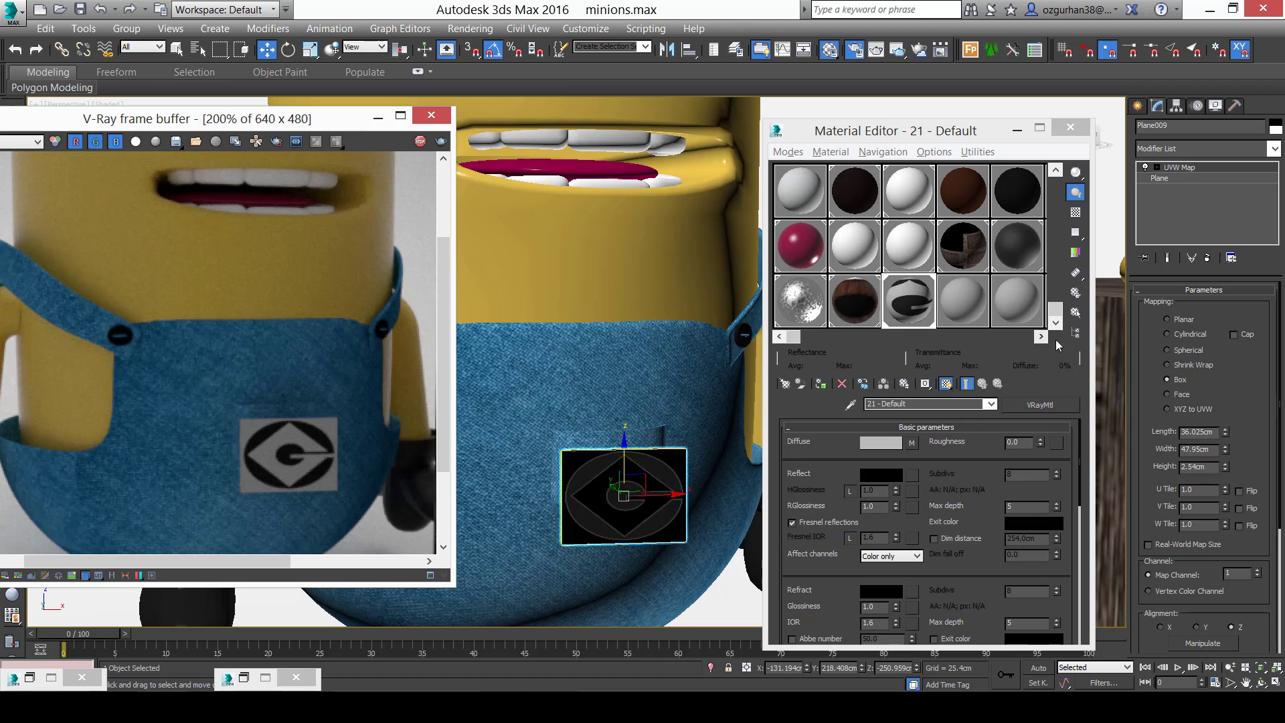
{"action": "scroll", "coordinate": [820, 584], "scroll_direction": "down", "scroll_amount": 6}
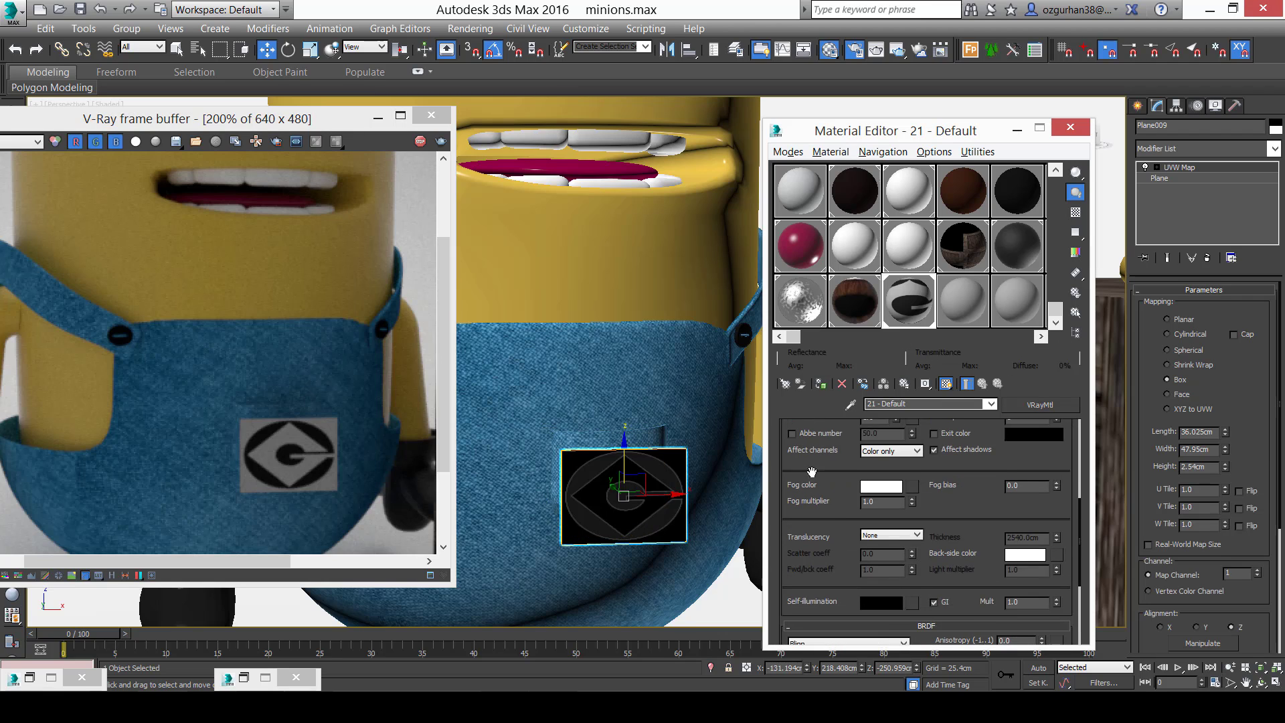
{"action": "left_click", "coordinate": [952, 585]}
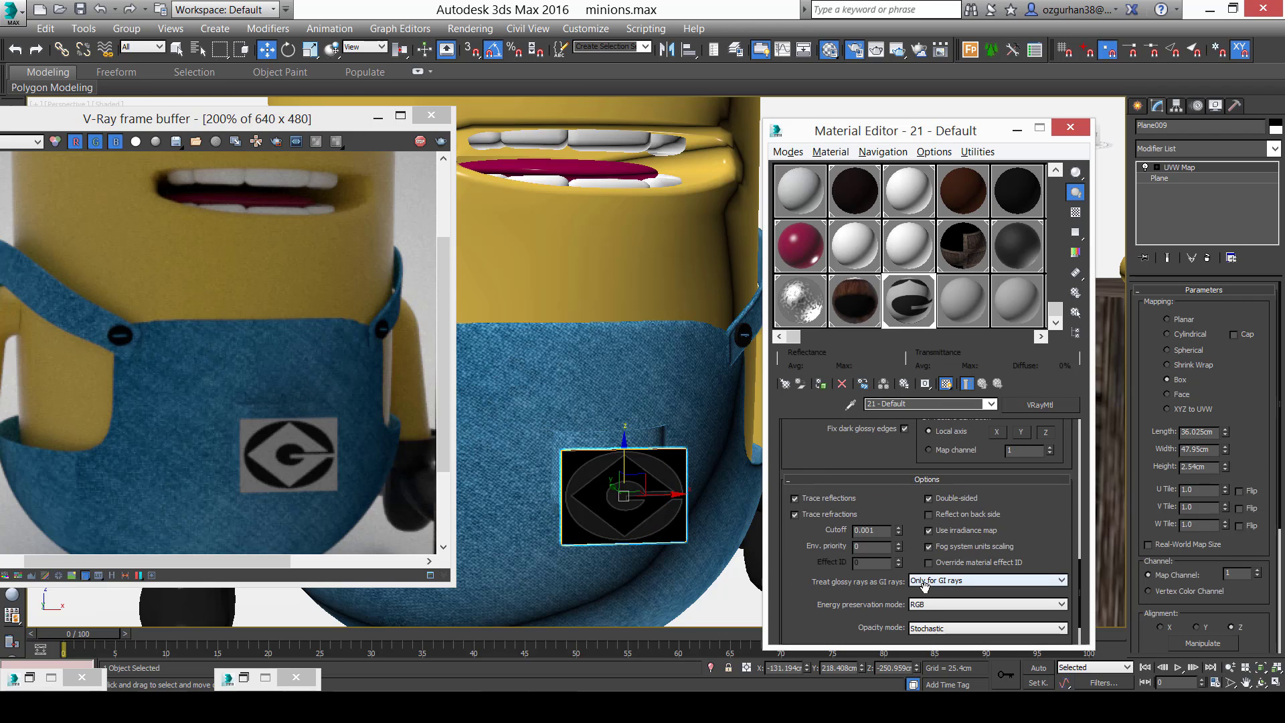
{"action": "left_click_drag", "start_coordinate": [901, 477], "coordinate": [922, 457]}
{"action": "left_click", "coordinate": [952, 565]}
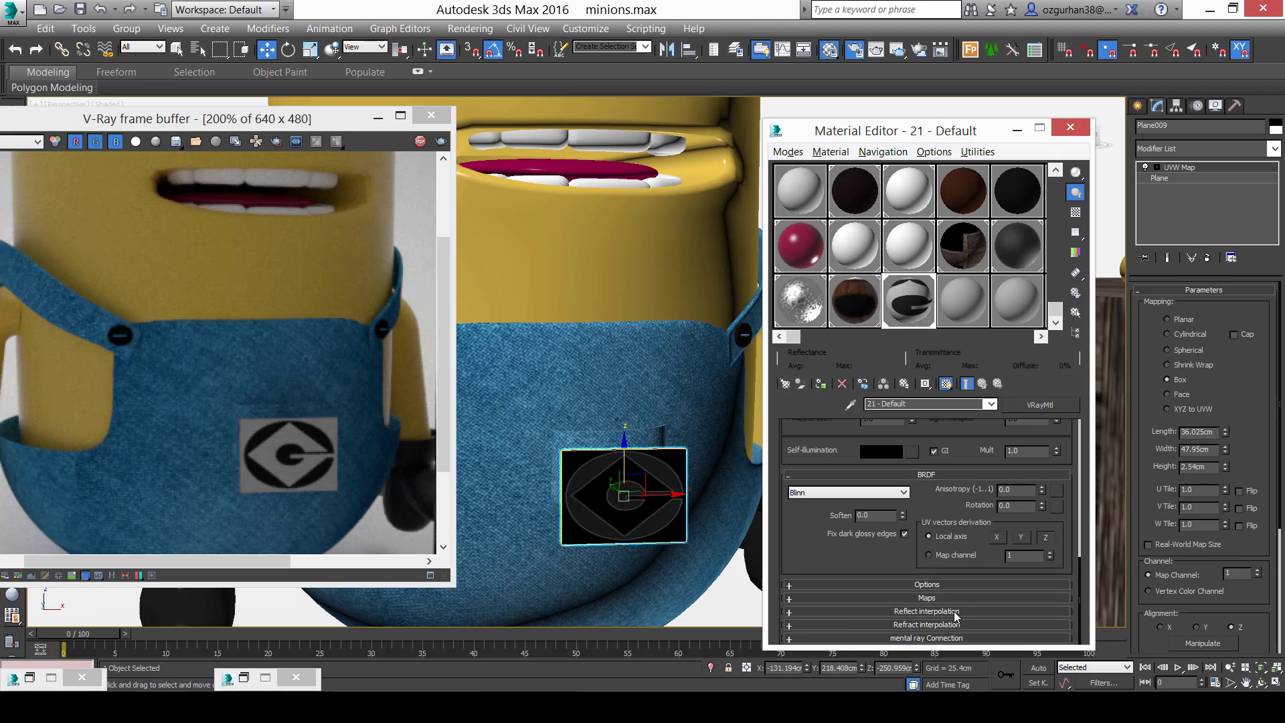
{"action": "left_click", "coordinate": [926, 598]}
{"action": "scroll", "coordinate": [800, 567], "scroll_direction": "down", "scroll_amount": 5}
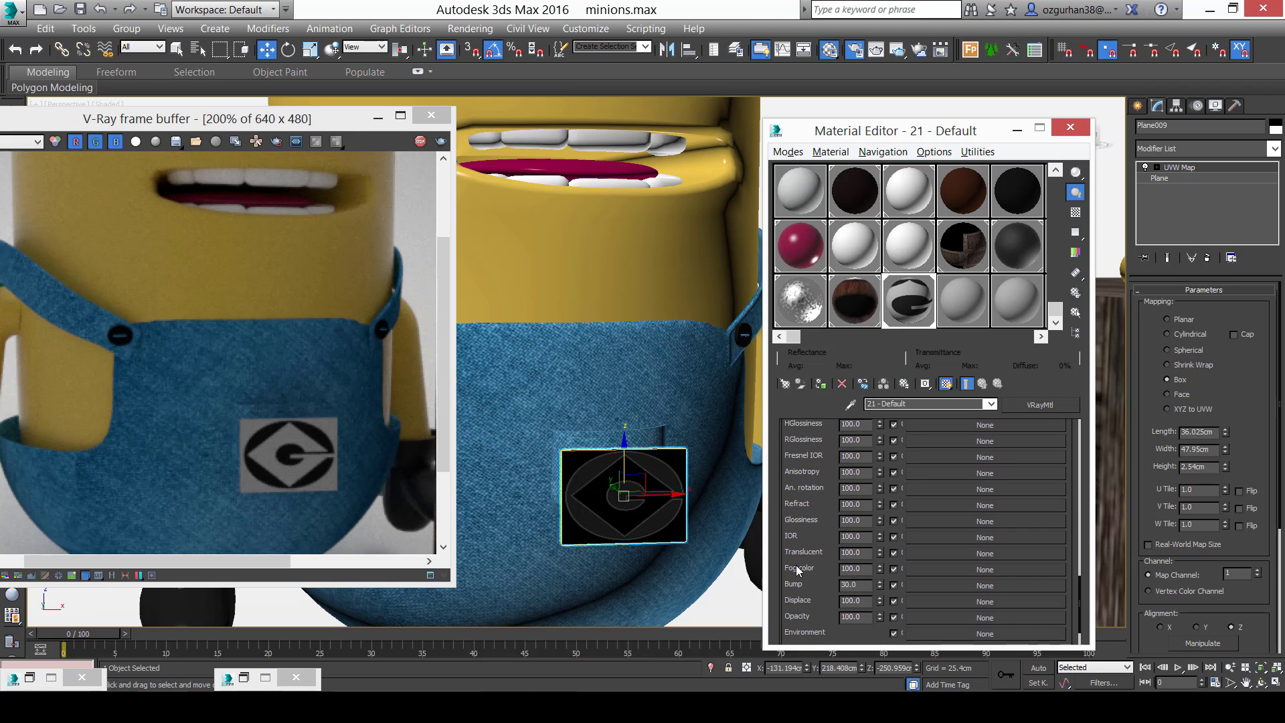
Load gru_logo2.jpg as a Bitmap in the material's Opacity slot.
{"action": "left_click", "coordinate": [950, 571]}
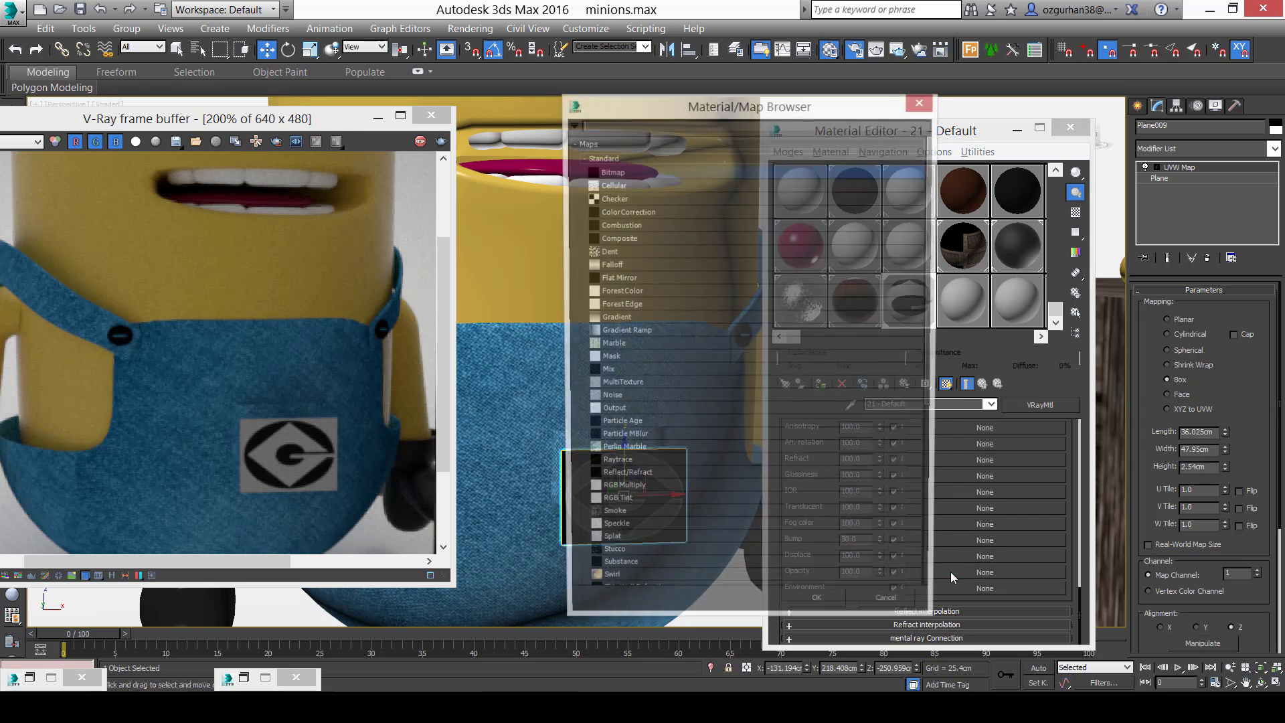
{"action": "double_click", "coordinate": [648, 172]}
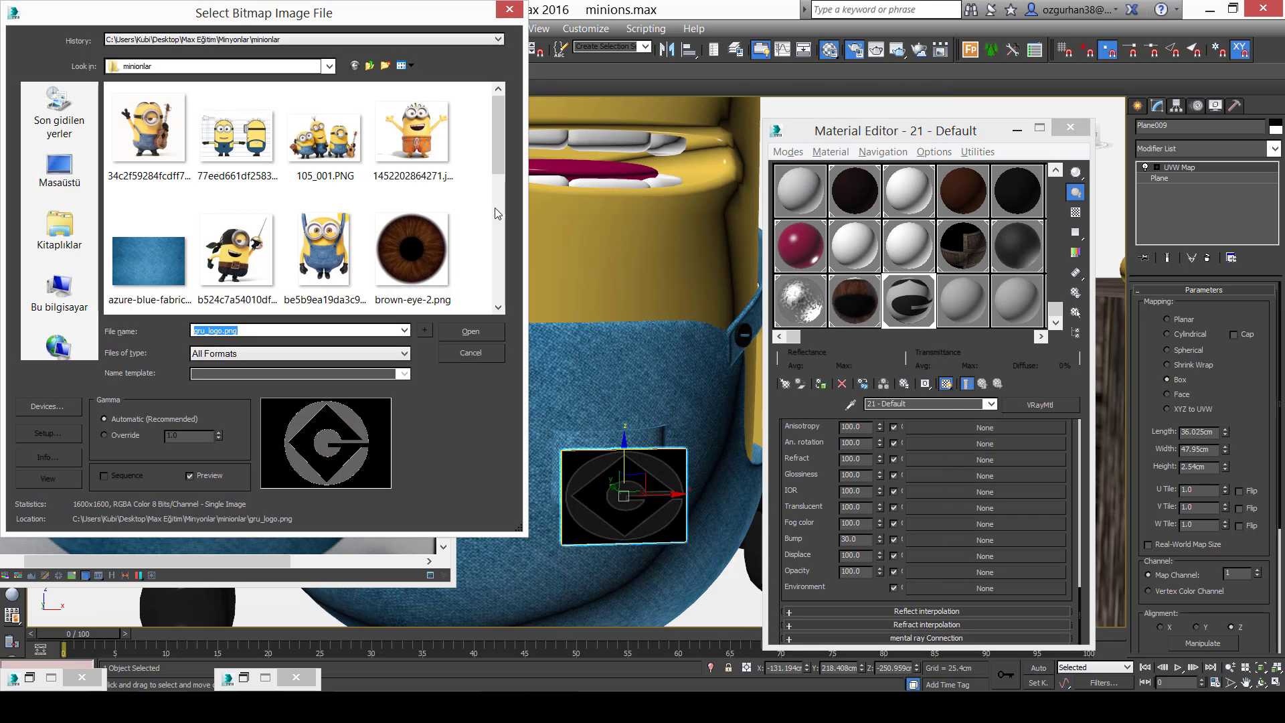
{"action": "scroll", "coordinate": [500, 204], "scroll_direction": "down", "scroll_amount": 10}
{"action": "left_click", "coordinate": [403, 198]}
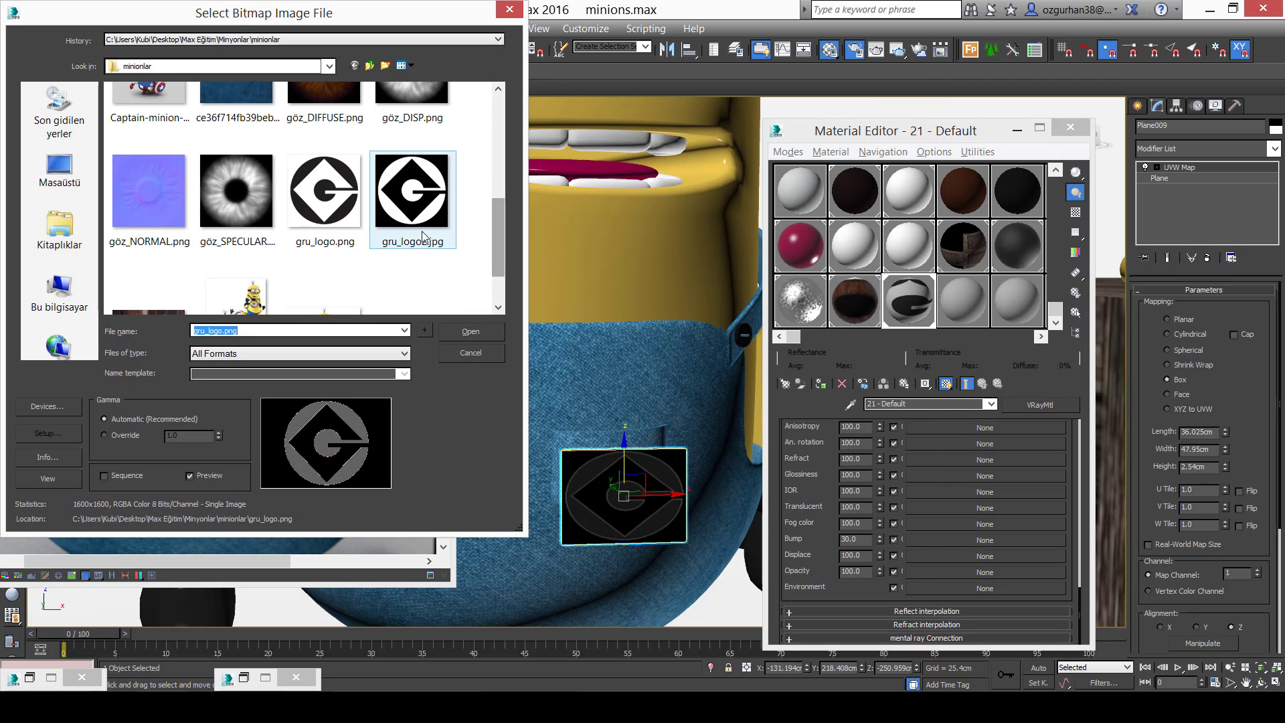
{"action": "left_click", "coordinate": [470, 331]}
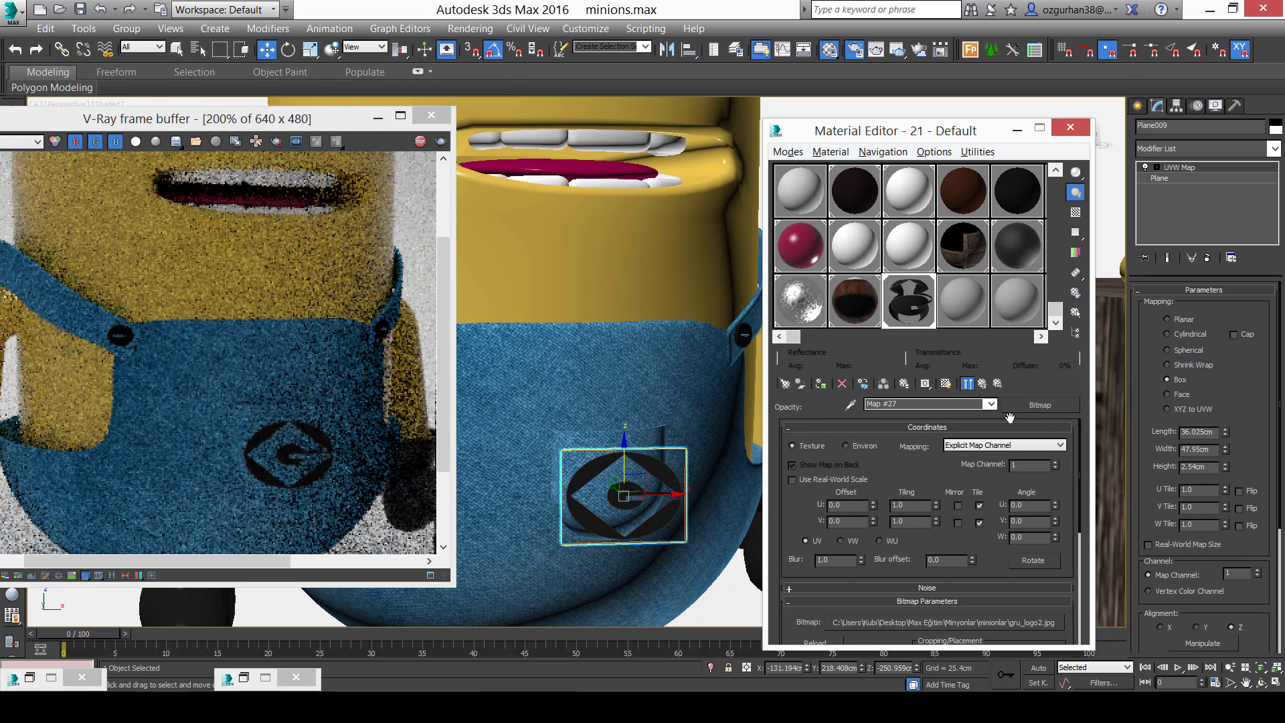
Put the Material Editor away and move the logo plane about 14.6 cm along Y toward the pocket.
{"action": "left_click", "coordinate": [986, 383]}
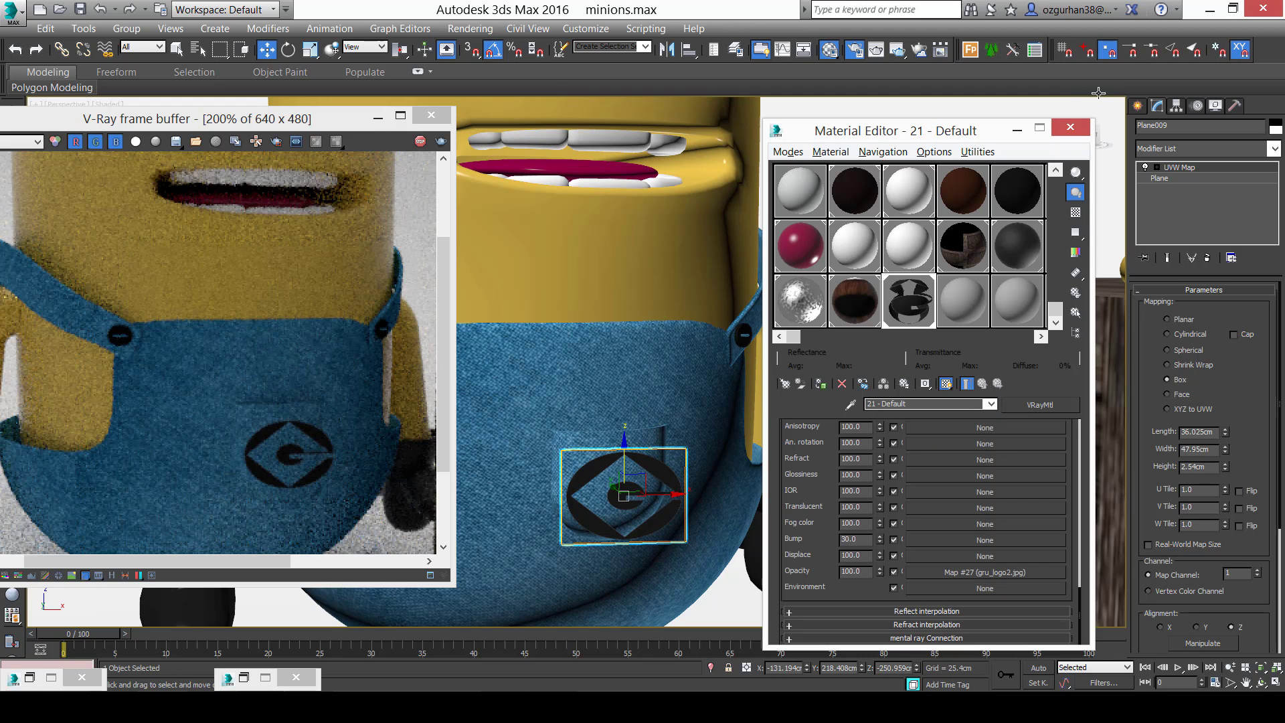
{"action": "left_click", "coordinate": [1017, 130]}
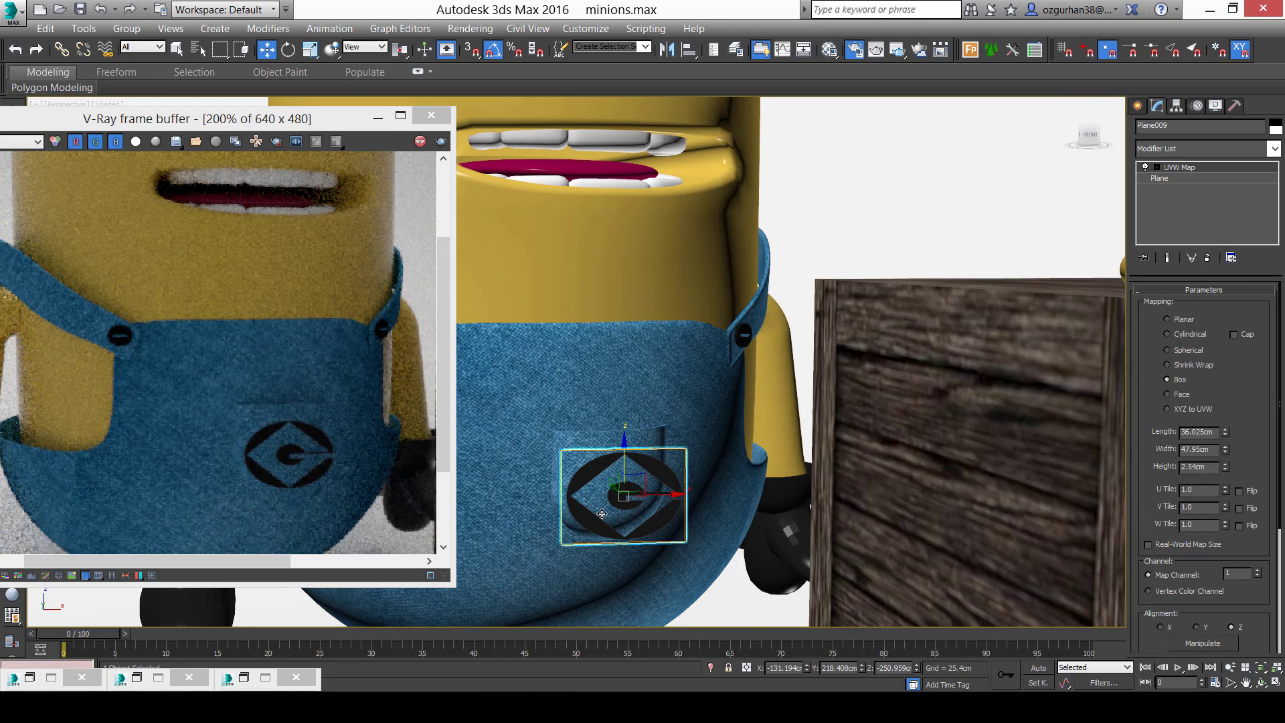
{"action": "mouse_move", "coordinate": [676, 566]}
{"action": "middle_mouse_down", "text": "alt"}
{"action": "mouse_move", "coordinate": [642, 563]}
{"action": "mouse_move", "coordinate": [653, 560]}
{"action": "middle_mouse_up", "text": "alt"}
{"action": "left_click_drag", "start_coordinate": [614, 483], "coordinate": [576, 452]}
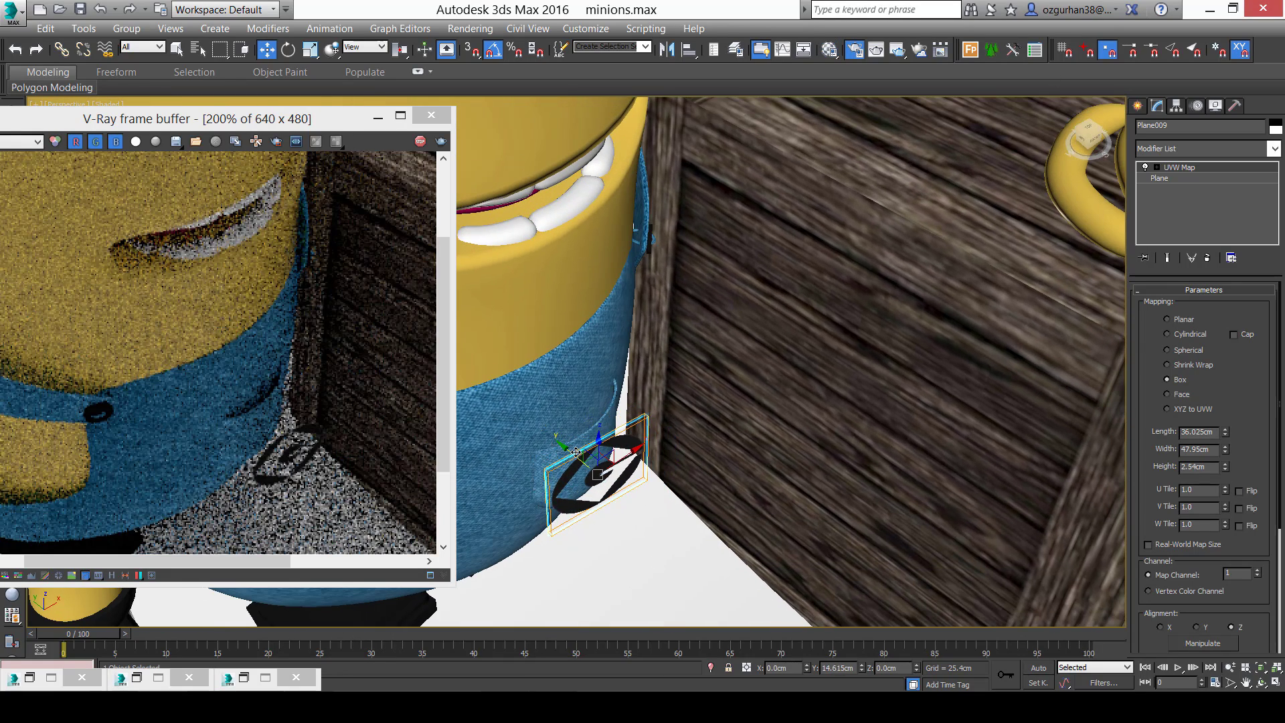
Apply a Bend modifier to the logo plane with an angle of 66 on the X axis.
{"action": "left_click", "coordinate": [1196, 150]}
{"action": "key", "text": "b"}
{"action": "left_click", "coordinate": [1186, 162]}
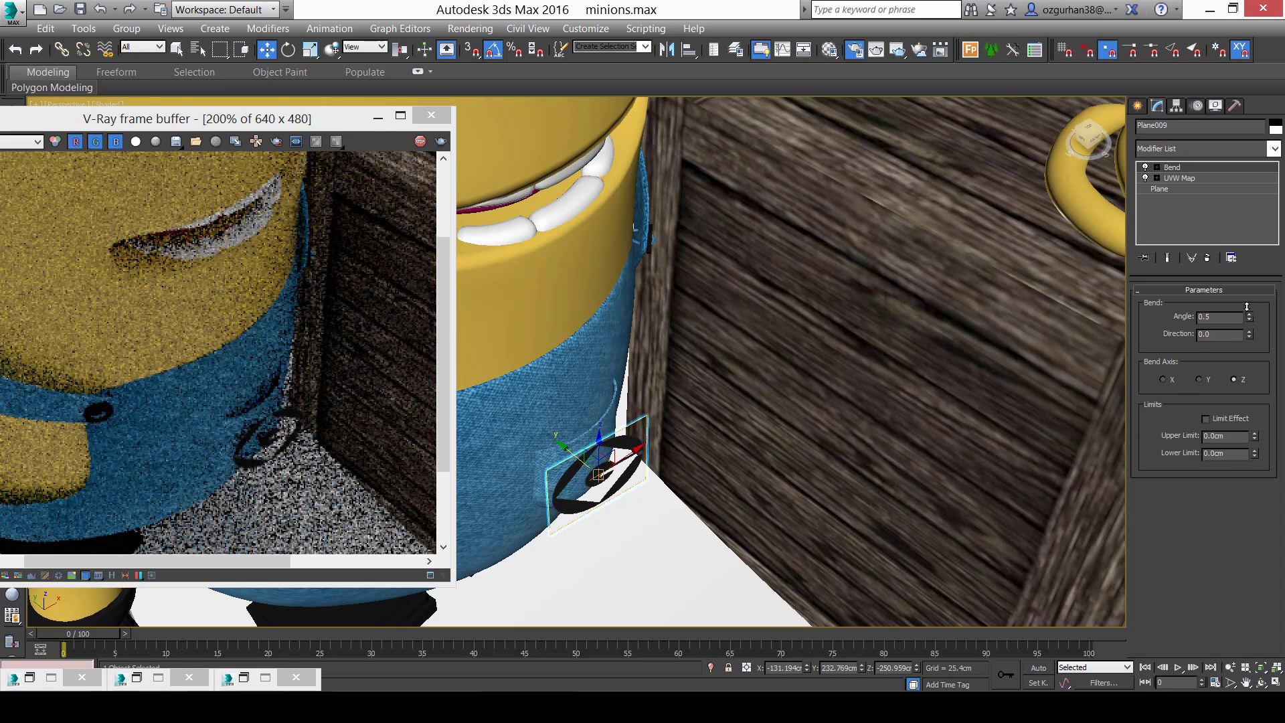
{"action": "left_click_drag", "start_coordinate": [1249, 317], "coordinate": [1249, 334]}
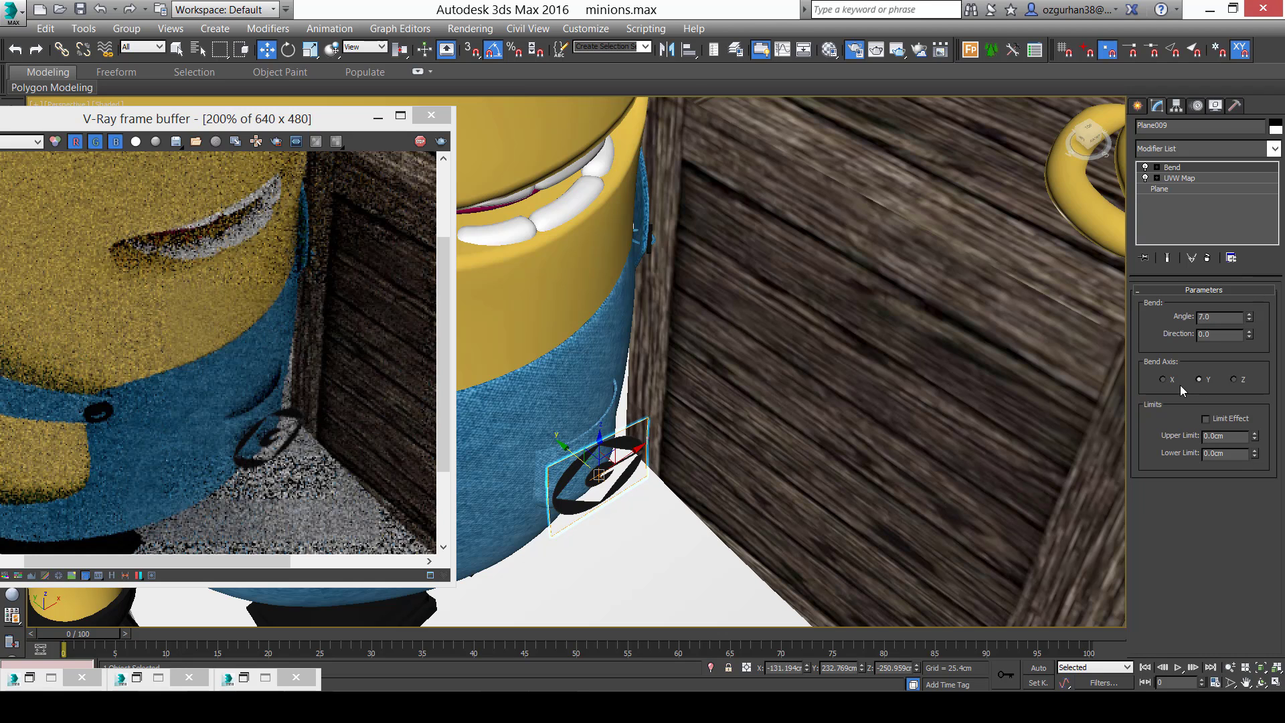
{"action": "left_click", "coordinate": [1162, 379]}
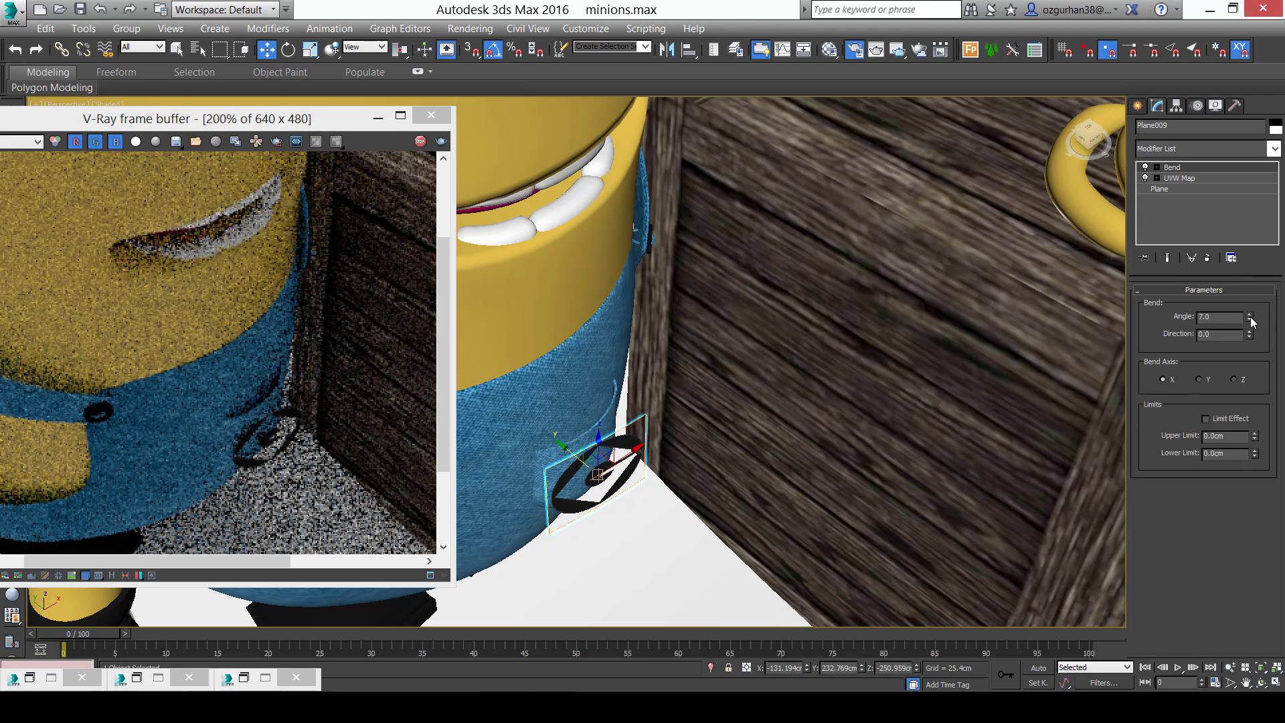
{"action": "left_click_drag", "start_coordinate": [1250, 320], "coordinate": [1219, 228]}
Rotate the bent logo plane slightly and move it about 2.8 cm along Y so it sits against the pocket.
{"action": "middle_click_drag", "start_coordinate": [817, 348], "coordinate": [633, 335], "text": "alt"}
{"action": "scroll", "coordinate": [614, 477], "scroll_direction": "up", "scroll_amount": 5}
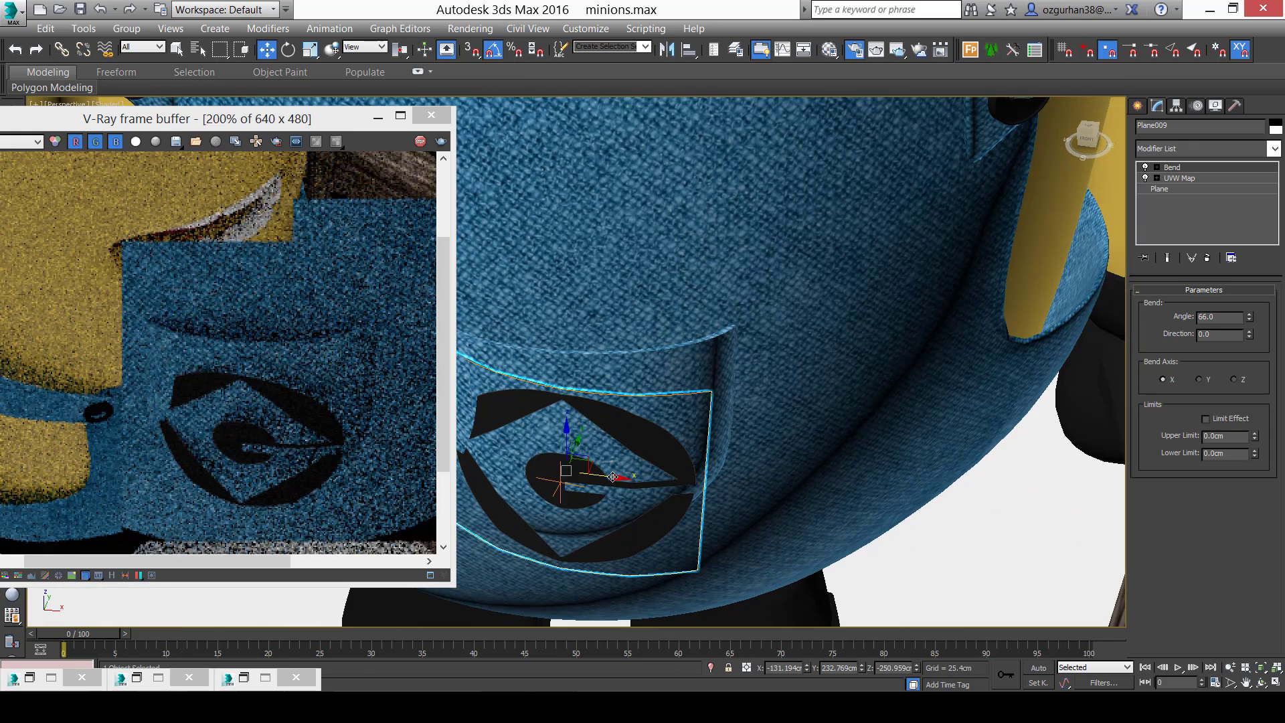
{"action": "key", "text": "e"}
{"action": "left_click_drag", "start_coordinate": [597, 507], "coordinate": [606, 507]}
{"action": "key", "text": "w"}
{"action": "middle_click_drag", "start_coordinate": [632, 518], "coordinate": [542, 466], "text": "alt"}
{"action": "left_click_drag", "start_coordinate": [542, 466], "coordinate": [511, 460]}
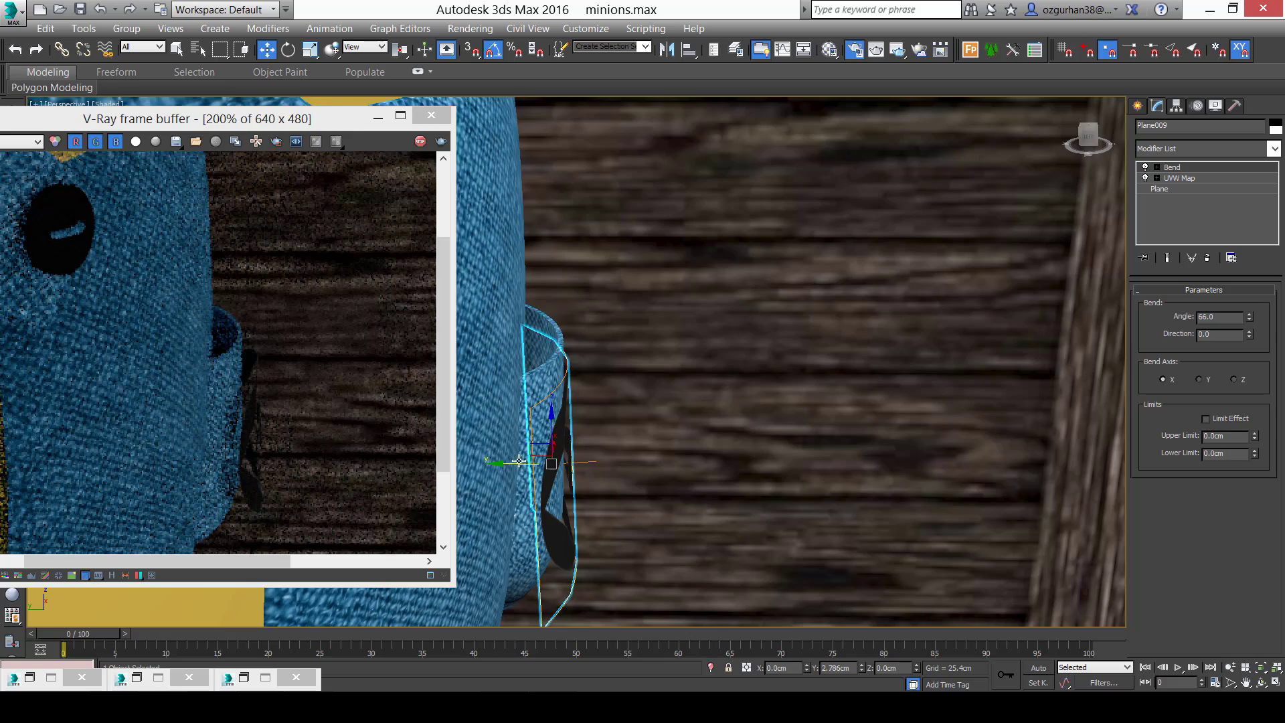
{"action": "middle_click_drag", "start_coordinate": [602, 502], "coordinate": [516, 497], "text": "alt"}
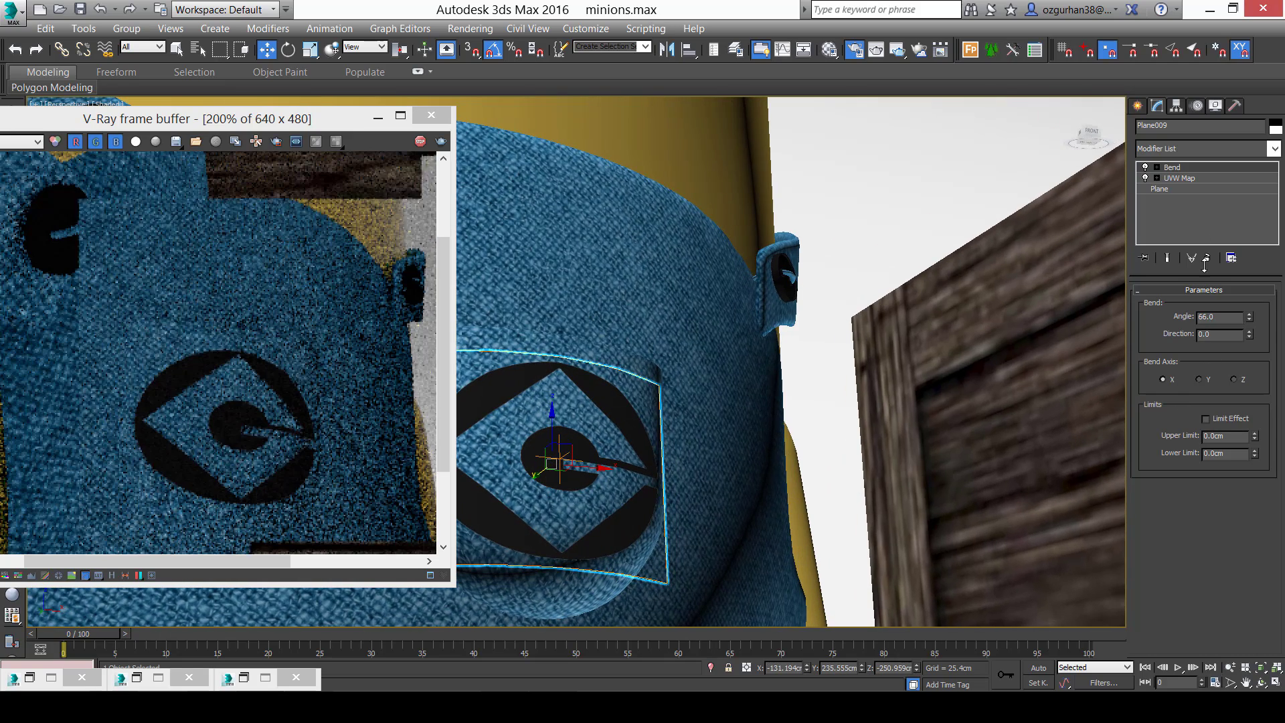
Select the logo plane together with the overalls' pocket and group them under the suggested name.
{"action": "scroll", "coordinate": [677, 490], "scroll_direction": "down", "scroll_amount": 8}
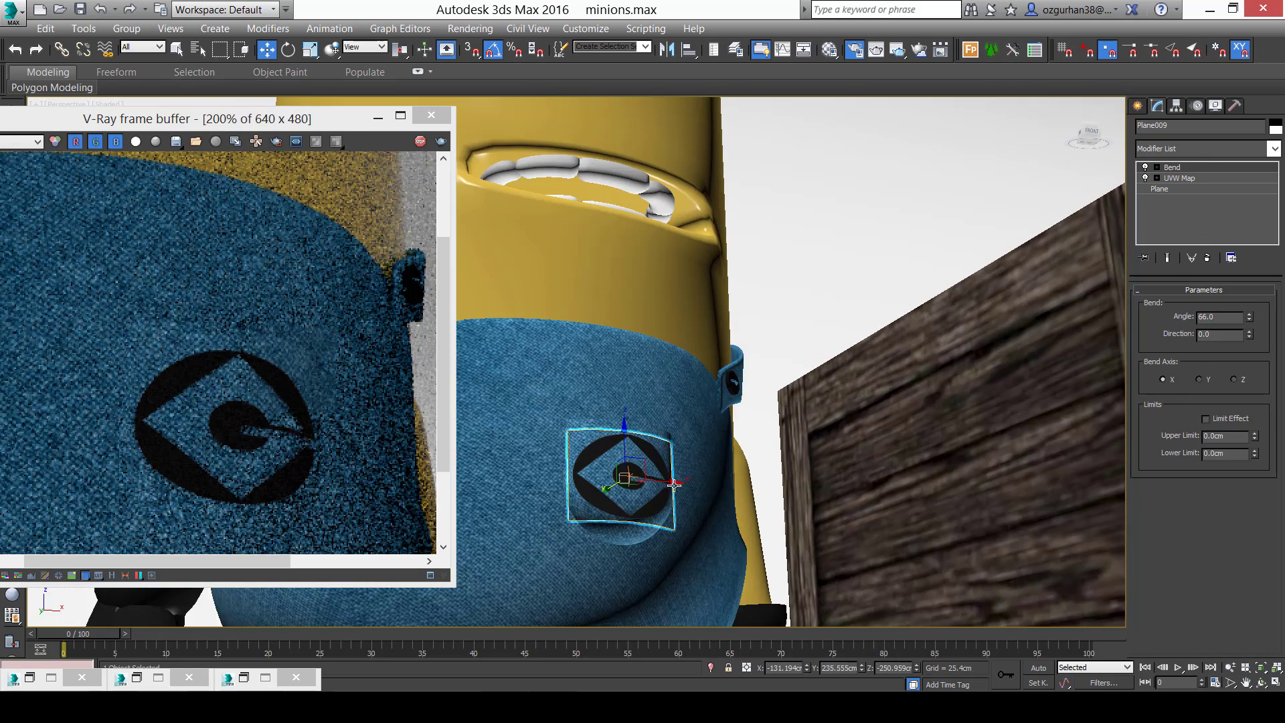
{"action": "scroll", "coordinate": [723, 484], "scroll_direction": "down", "scroll_amount": 5}
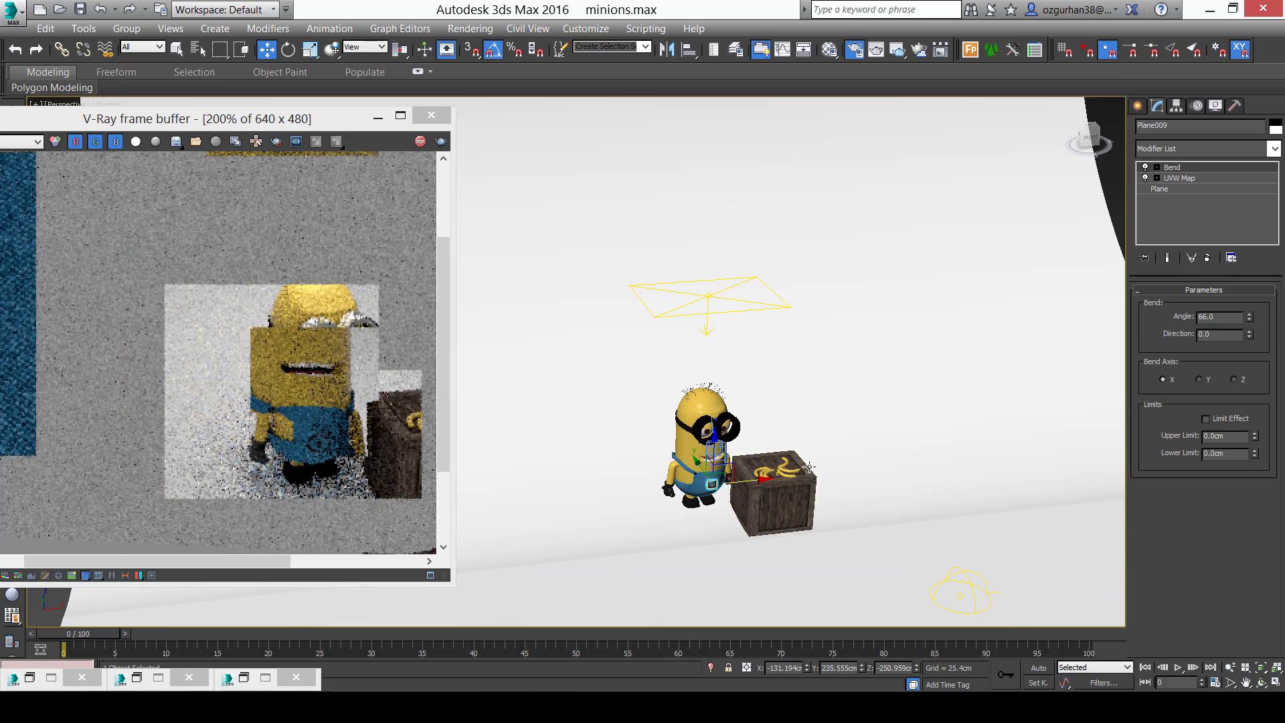
{"action": "left_click", "coordinate": [1118, 184]}
{"action": "scroll", "coordinate": [725, 432], "scroll_direction": "up", "scroll_amount": 12}
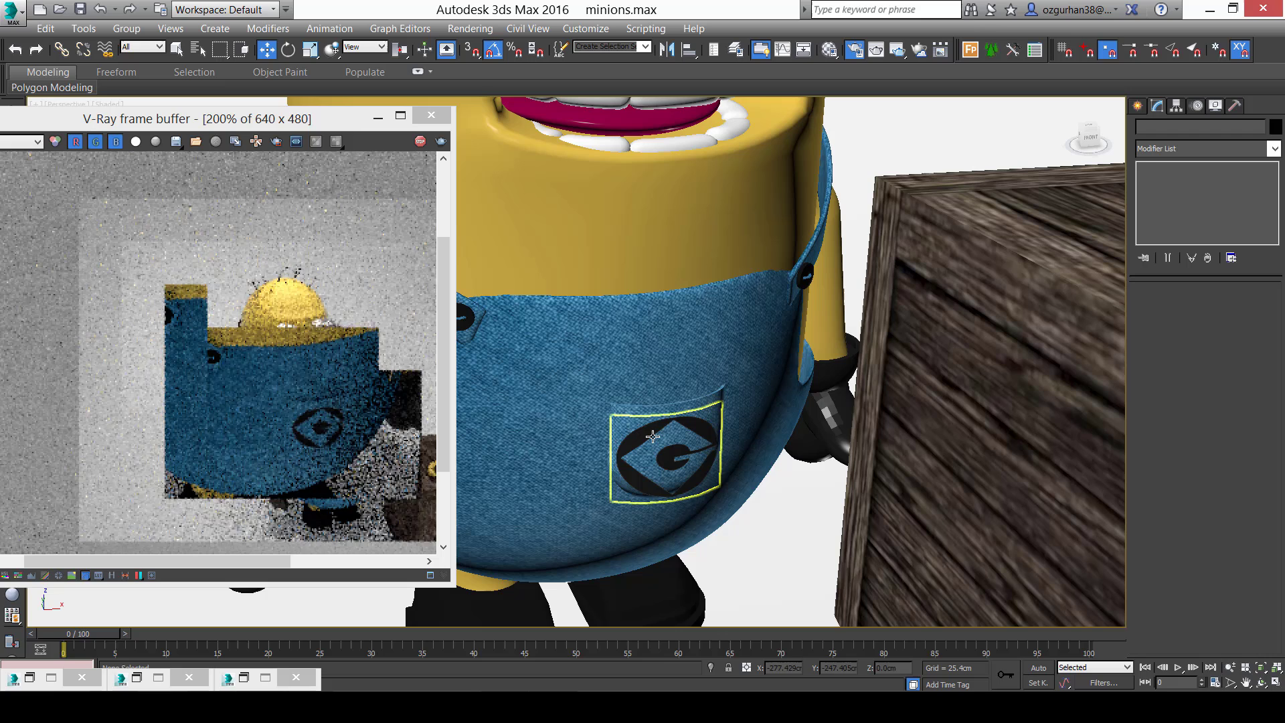
{"action": "left_click", "coordinate": [653, 436]}
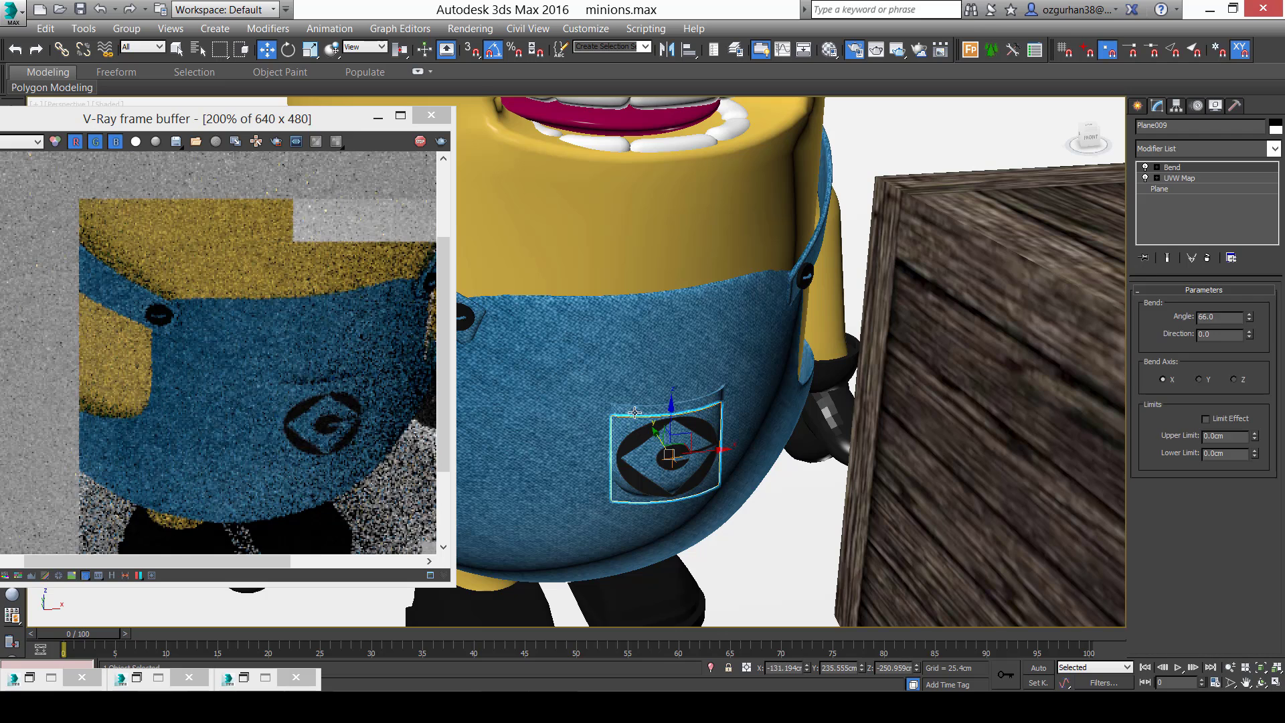
{"action": "left_click", "coordinate": [650, 431], "text": "ctrl"}
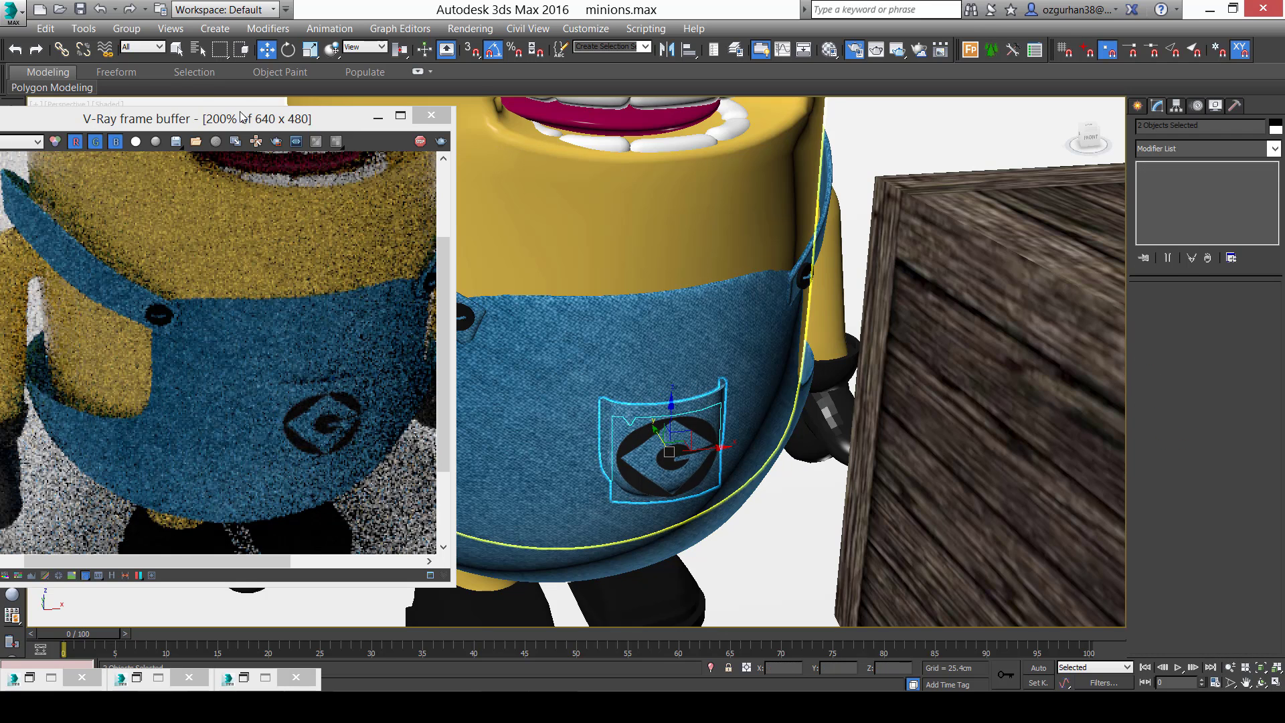
{"action": "left_click", "coordinate": [124, 32]}
{"action": "left_click", "coordinate": [144, 48]}
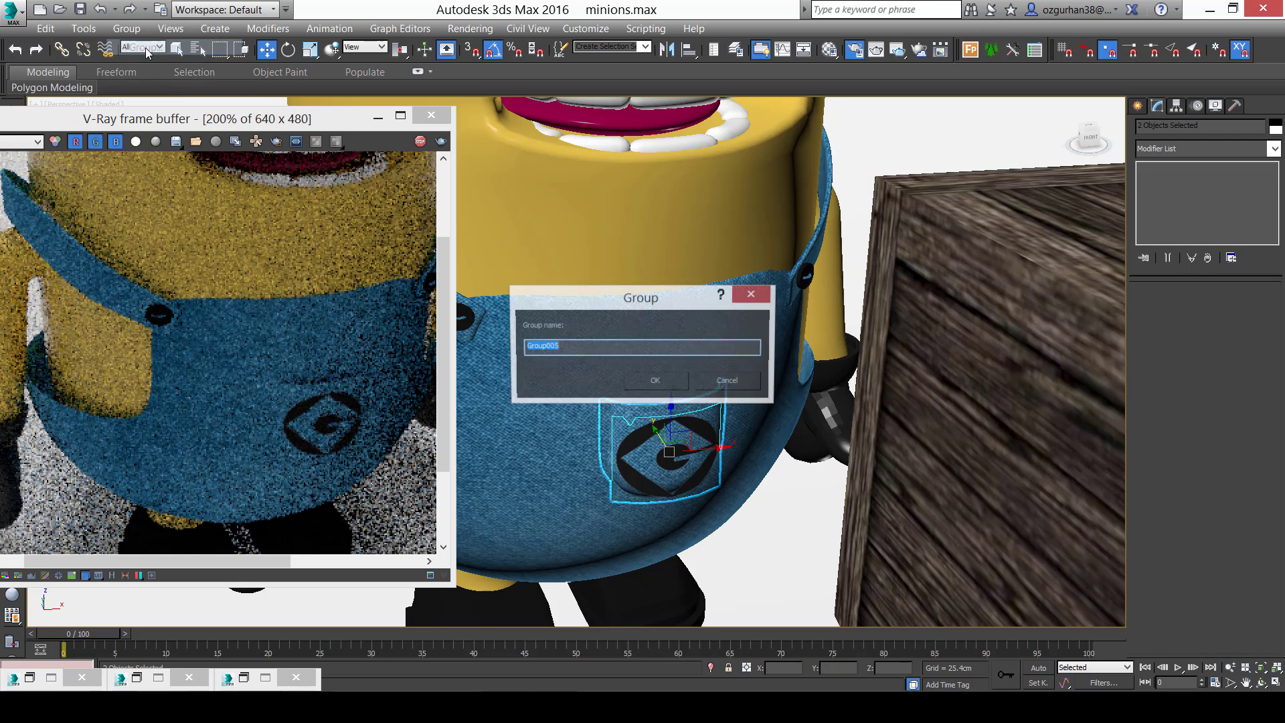
{"action": "left_click", "coordinate": [665, 380]}
Examine the pocket logo and the whole minion in the viewport and in the V-Ray frame buffer at 100% zoom.
{"action": "middle_click_drag", "start_coordinate": [713, 471], "coordinate": [673, 436], "text": "alt"}
{"action": "scroll", "coordinate": [673, 437], "scroll_direction": "down", "scroll_amount": 10}
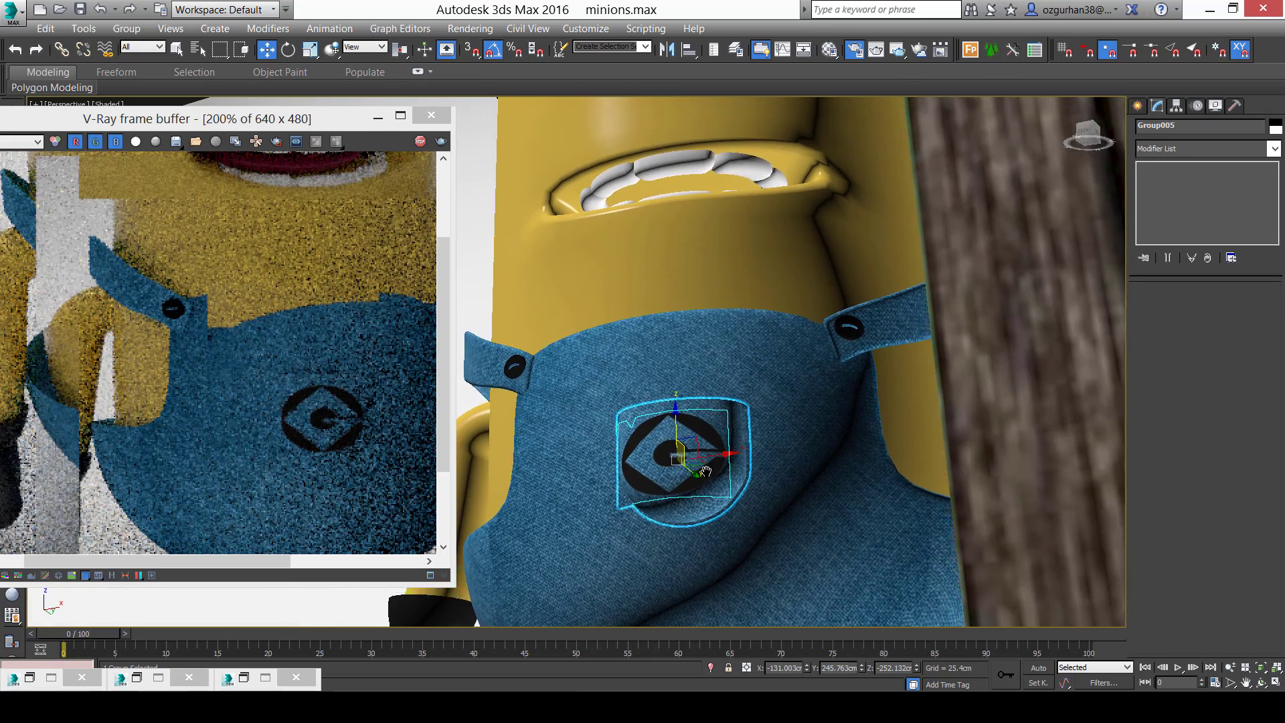
{"action": "scroll", "coordinate": [664, 452], "scroll_direction": "up", "scroll_amount": 10}
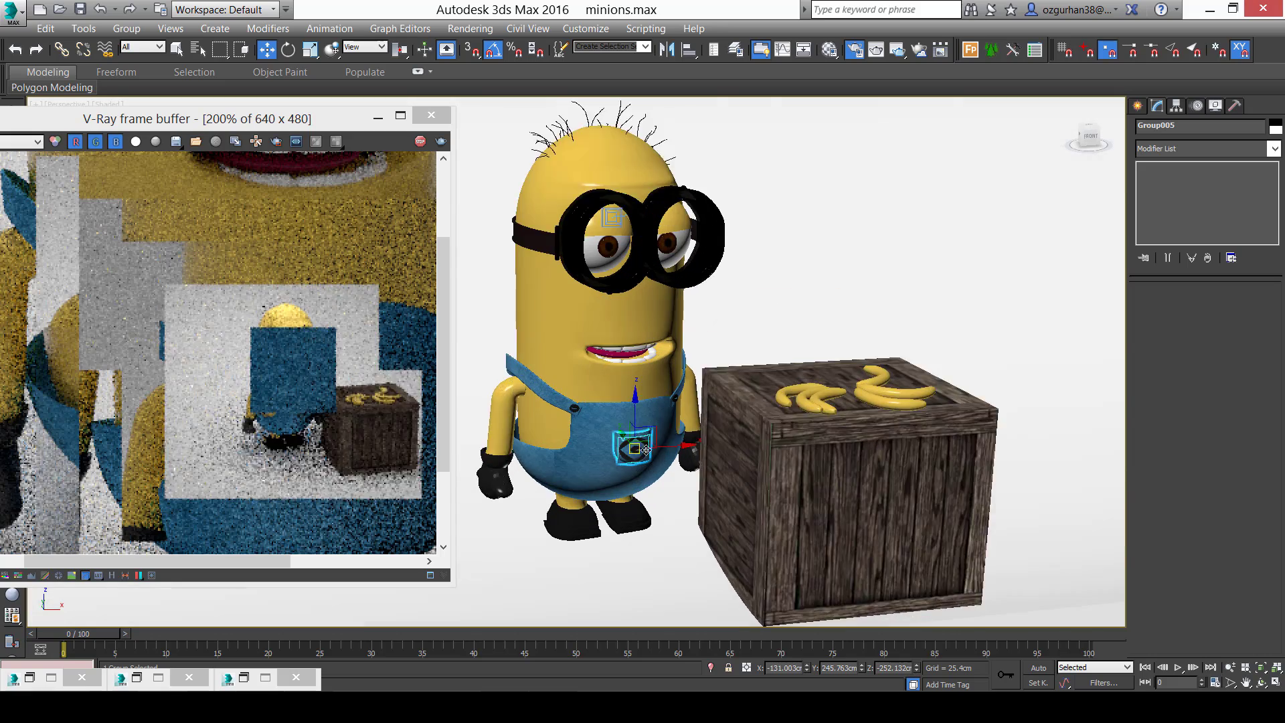
{"action": "mouse_move", "coordinate": [627, 432]}
{"action": "middle_mouse_down"}
{"action": "mouse_move", "coordinate": [607, 460]}
{"action": "mouse_move", "coordinate": [606, 436]}
{"action": "middle_mouse_up"}
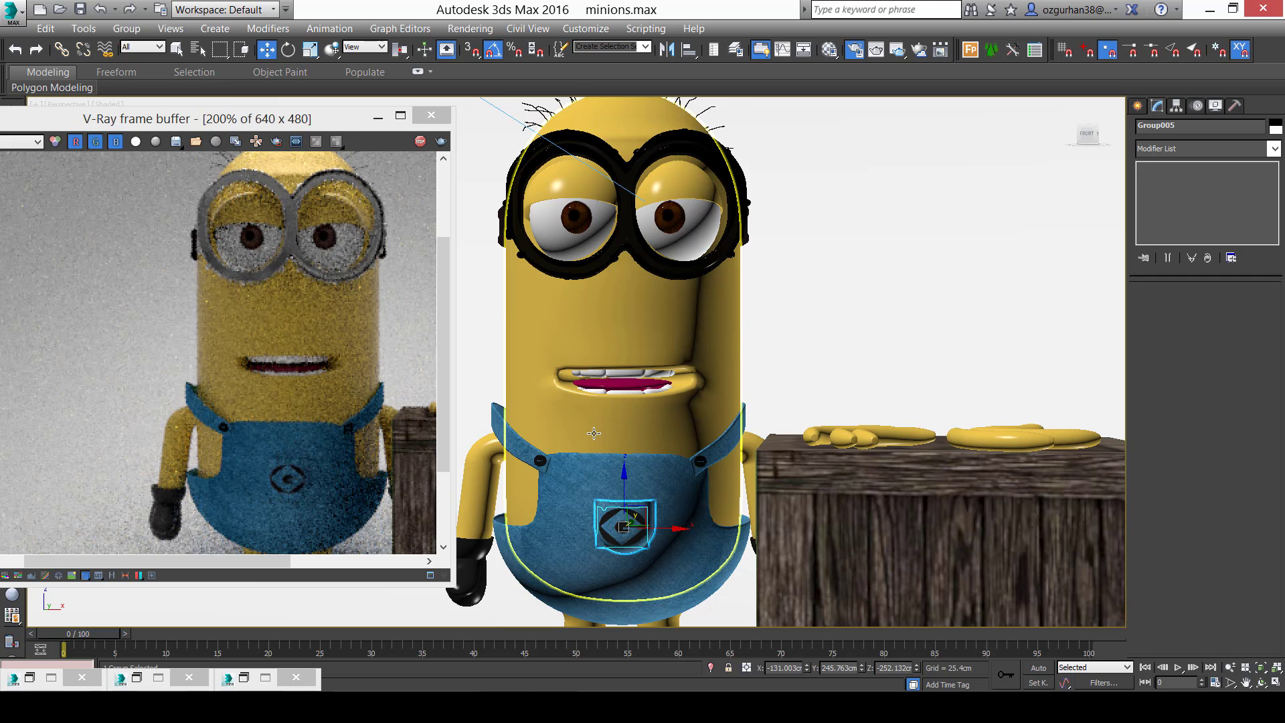
{"action": "left_click", "coordinate": [332, 327]}
{"action": "scroll", "coordinate": [335, 328], "scroll_direction": "down", "scroll_amount": 1}
{"action": "scroll", "coordinate": [263, 375], "scroll_direction": "up", "scroll_amount": 2}
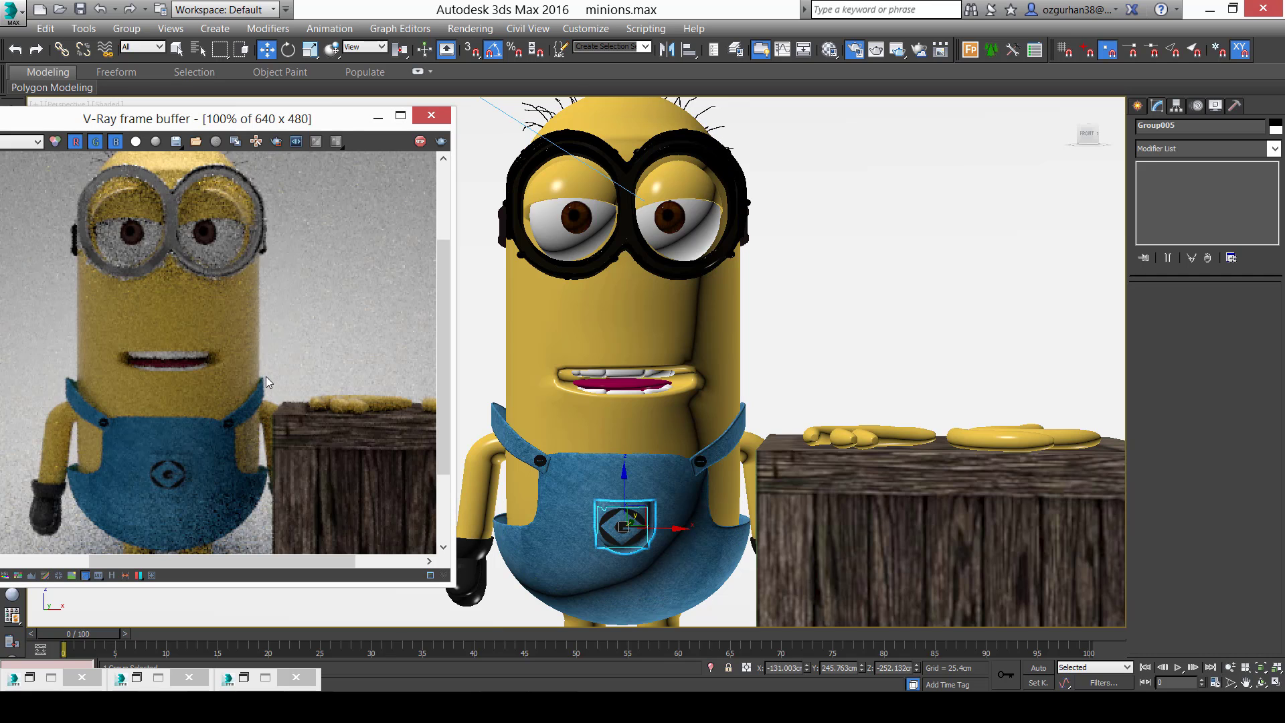
{"action": "scroll", "coordinate": [267, 376], "scroll_direction": "down", "scroll_amount": 2}
{"action": "scroll", "coordinate": [243, 365], "scroll_direction": "up", "scroll_amount": 2}
{"action": "scroll", "coordinate": [257, 371], "scroll_direction": "down", "scroll_amount": 2}
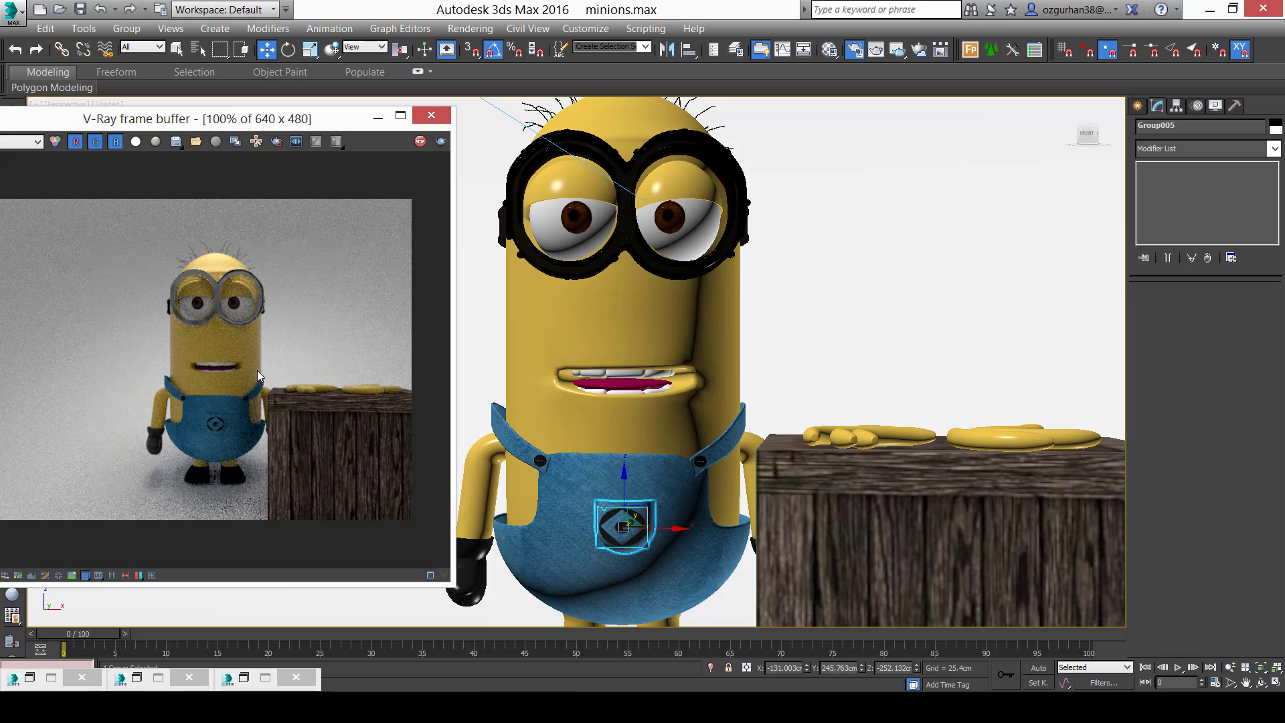
{"action": "scroll", "coordinate": [240, 416], "scroll_direction": "up", "scroll_amount": 2}
{"action": "scroll", "coordinate": [238, 421], "scroll_direction": "down", "scroll_amount": 2}
{"action": "left_click", "coordinate": [514, 707]}
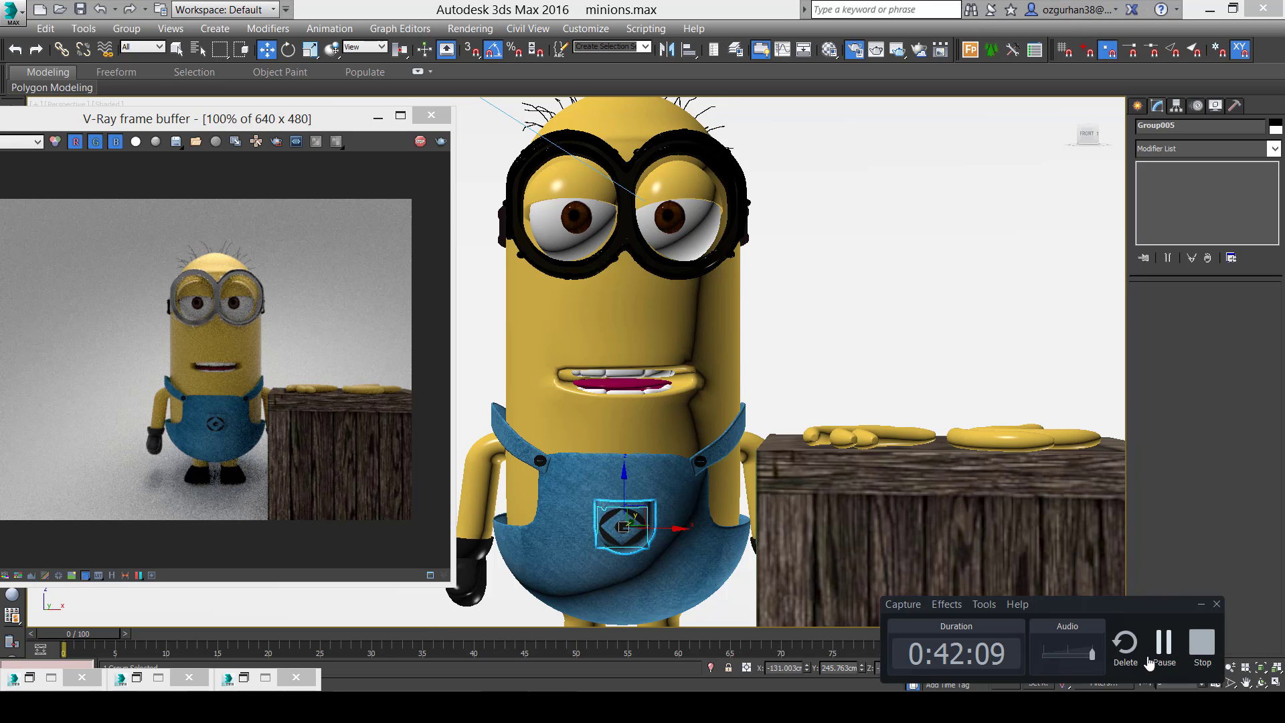
{"action": "left_click", "coordinate": [1199, 605]}
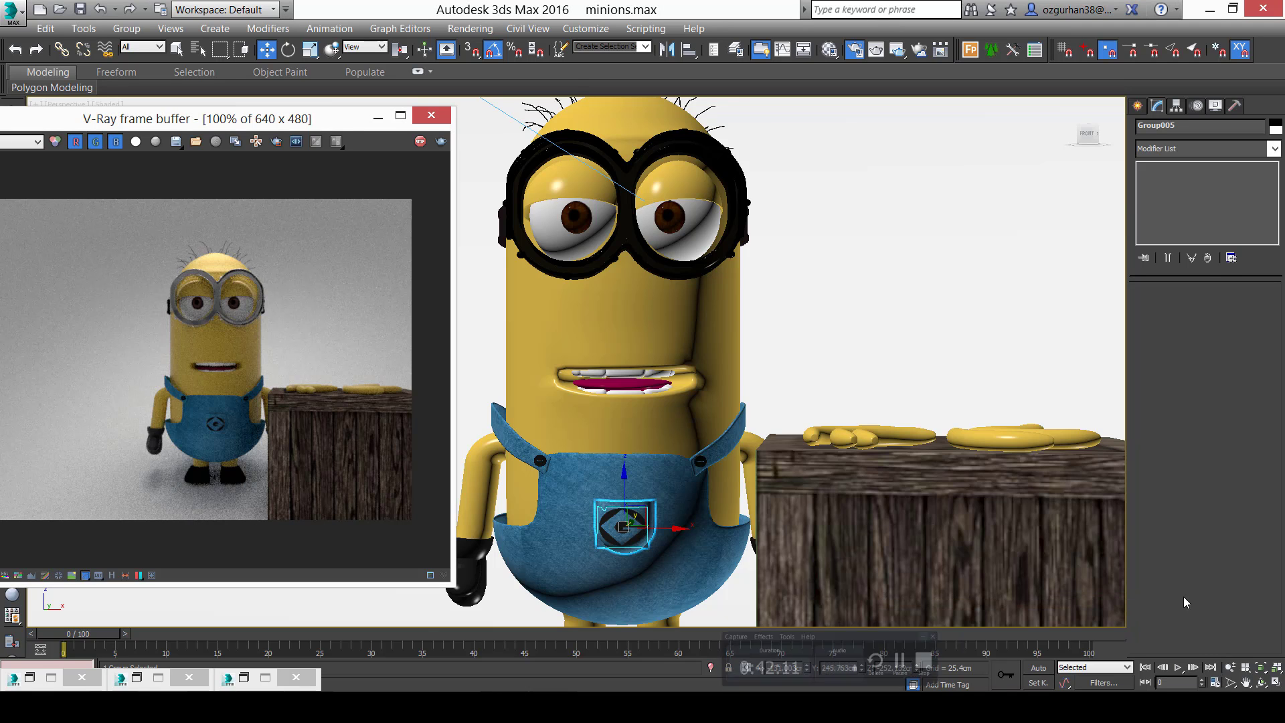
Look at the minion's goggles through the scene camera, and return to a perspective view of the minion.
{"action": "middle_click_drag", "start_coordinate": [616, 427], "coordinate": [635, 437], "text": "alt"}
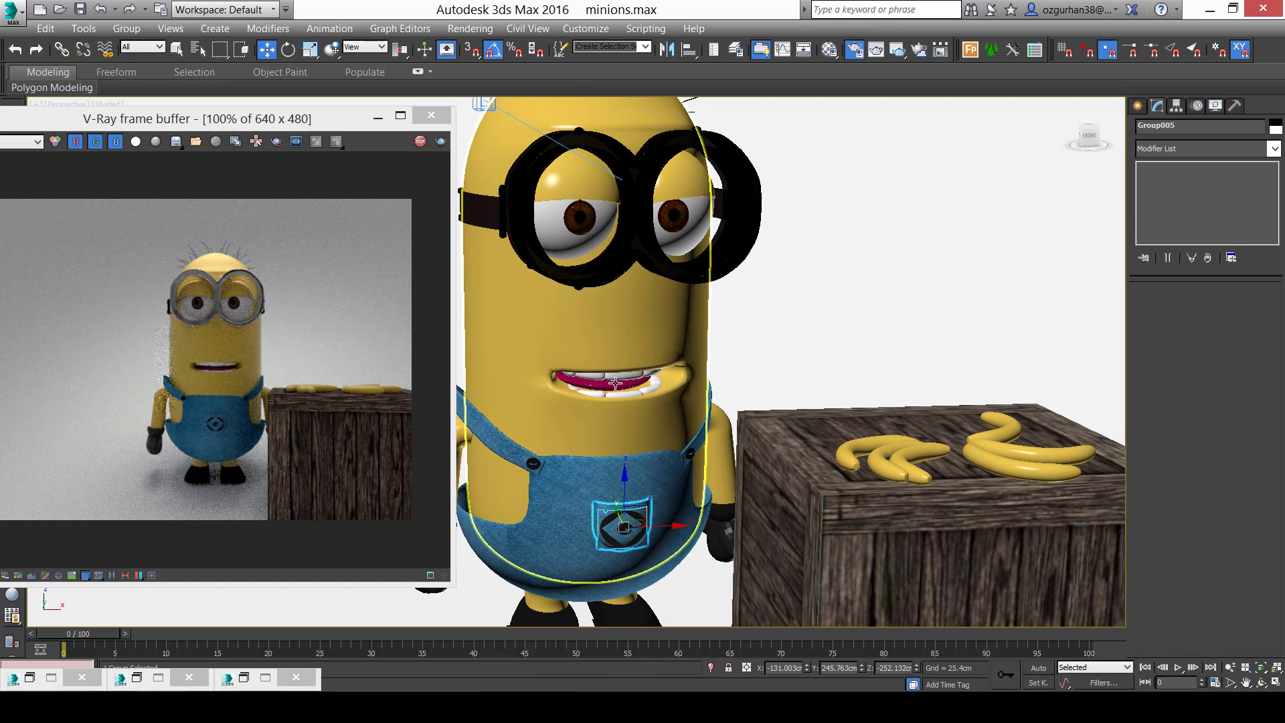
{"action": "key", "text": "c"}
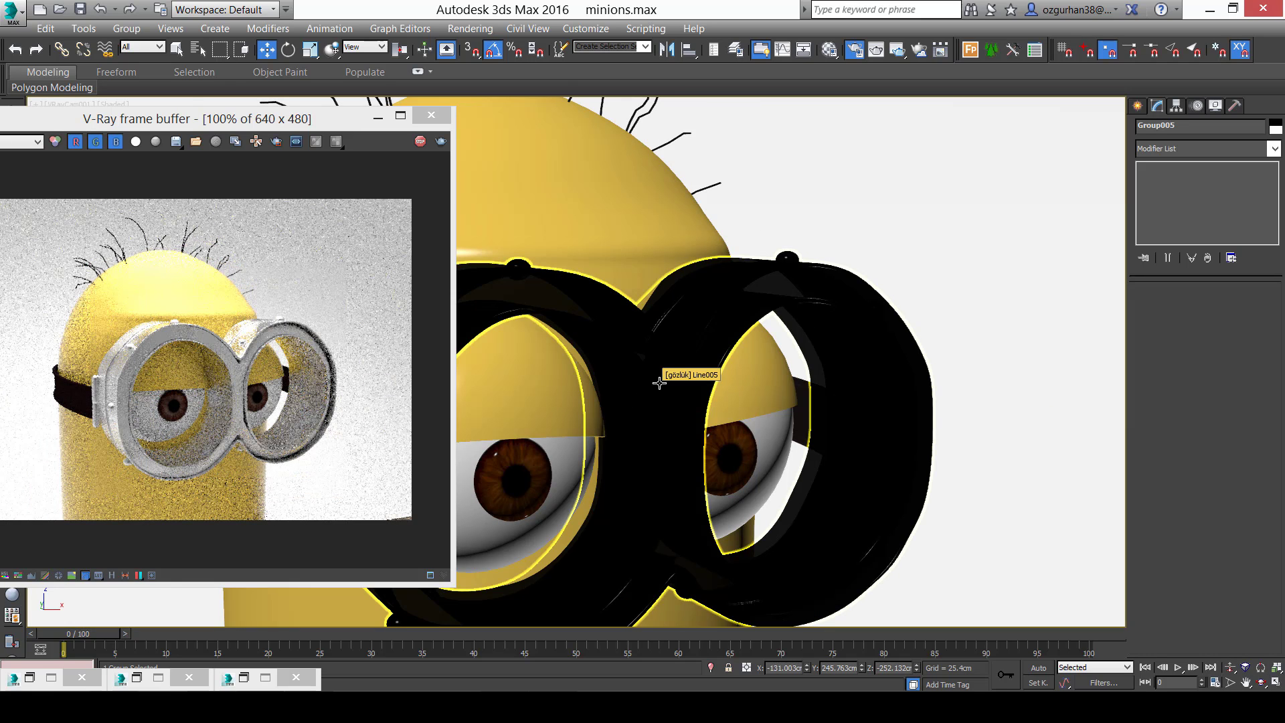
{"action": "key", "text": "p"}
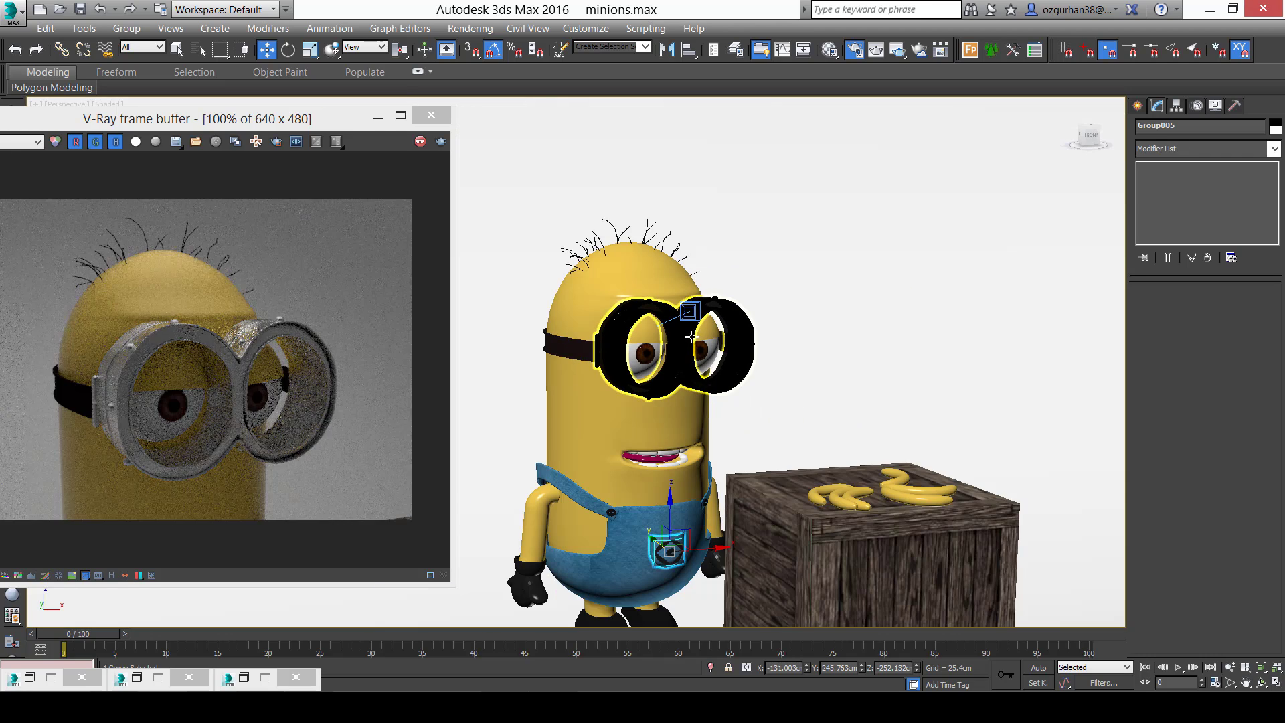
{"action": "scroll", "coordinate": [686, 492], "scroll_direction": "up", "scroll_amount": 4}
{"action": "middle_click_drag", "start_coordinate": [711, 478], "coordinate": [689, 451]}
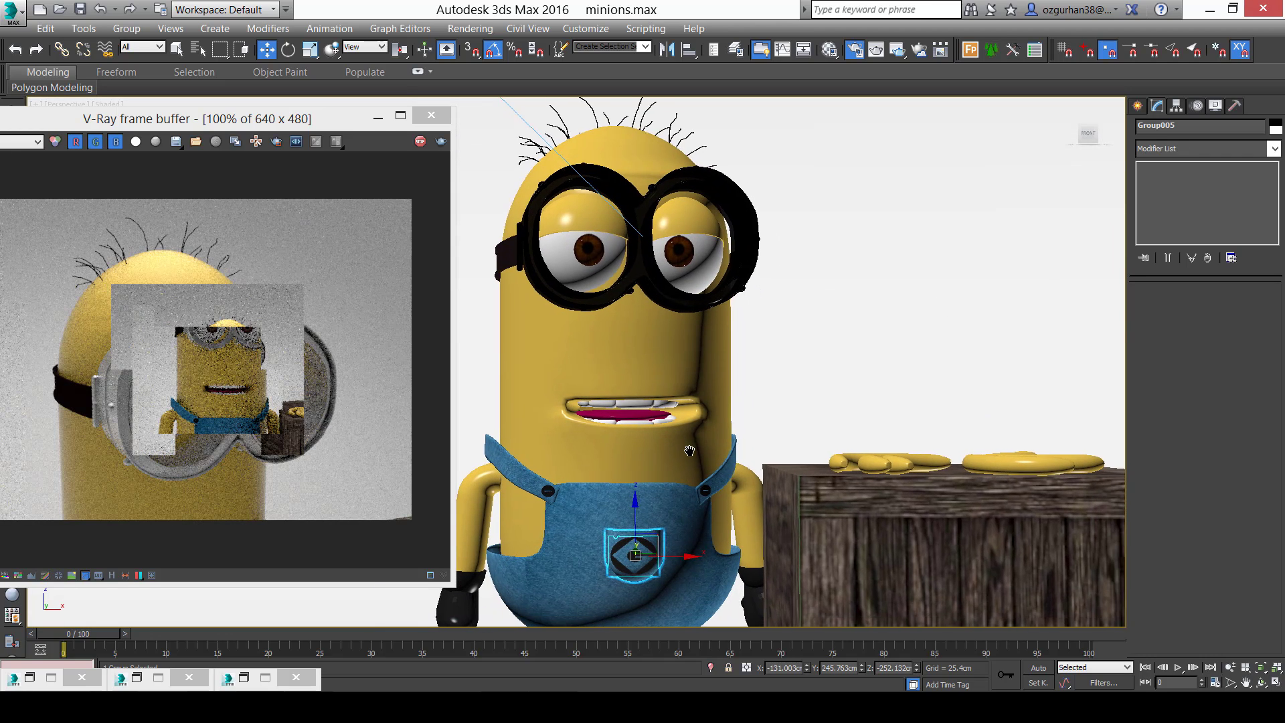
Check the reference picture minion-510x620.png in Windows Photo Viewer and return to 3ds Max.
{"action": "left_click", "coordinate": [565, 706]}
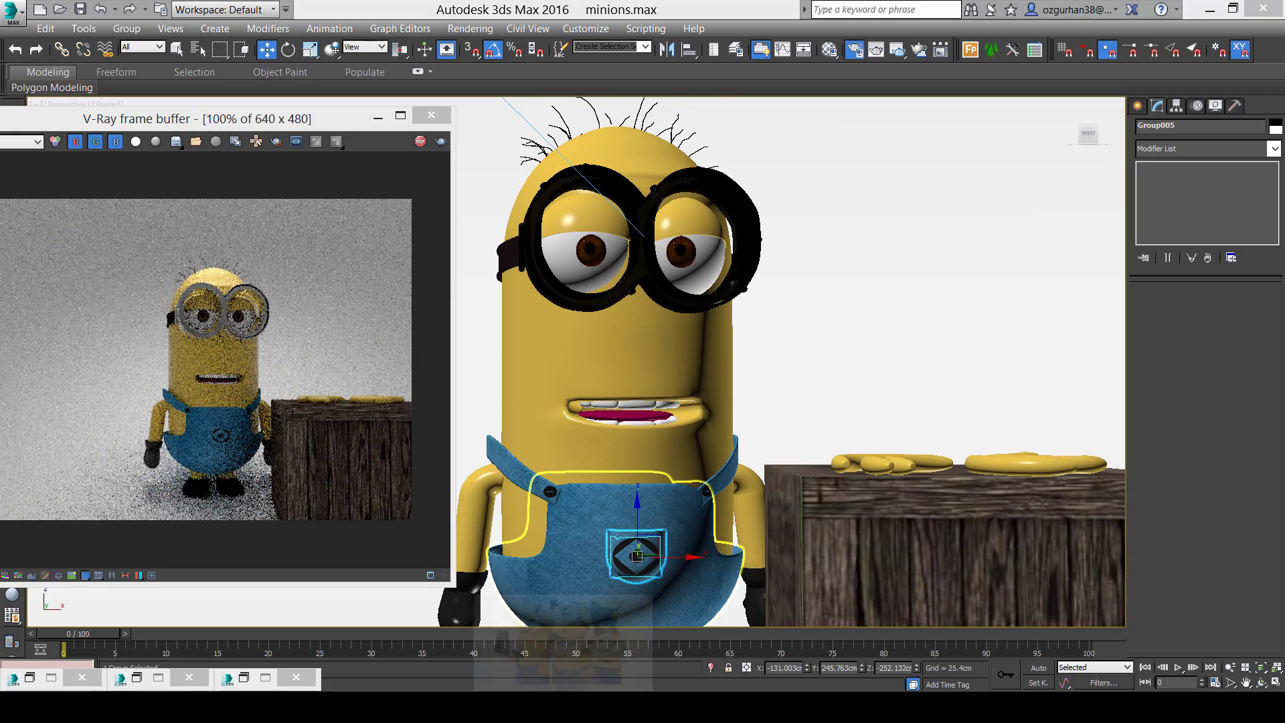
{"action": "scroll", "coordinate": [679, 483], "scroll_direction": "down", "scroll_amount": 2}
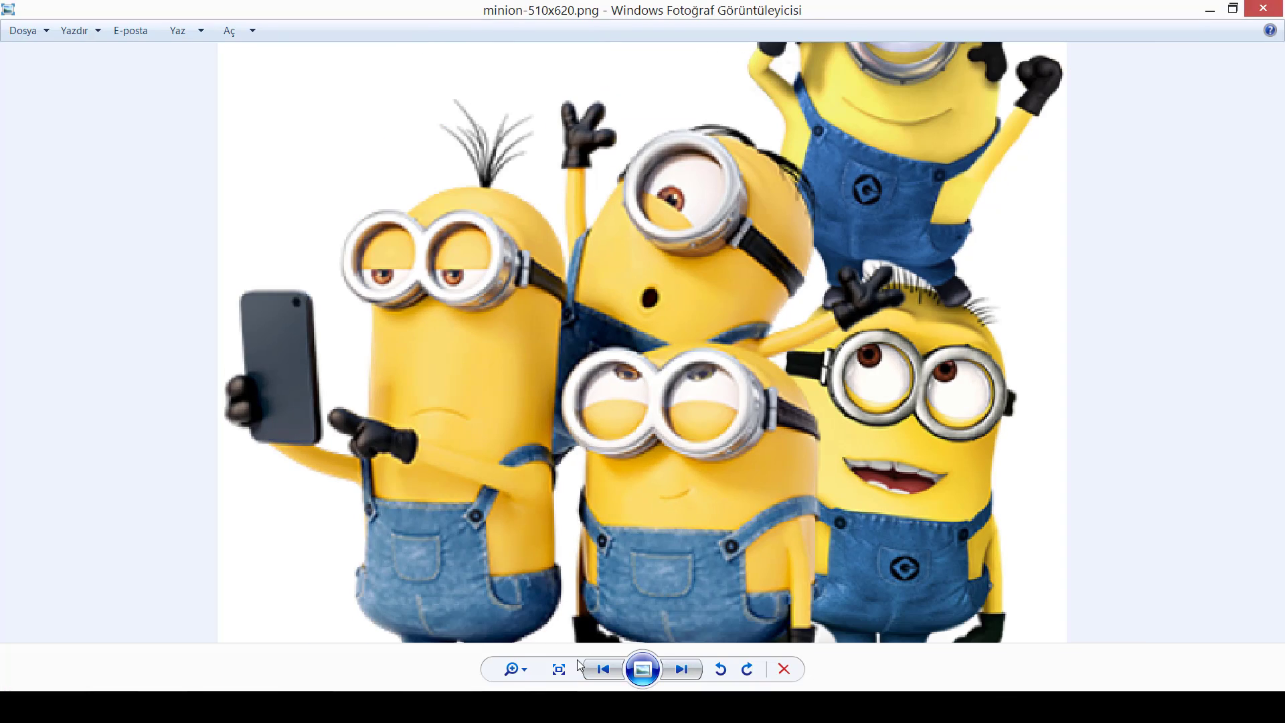
{"action": "left_click", "coordinate": [561, 705]}
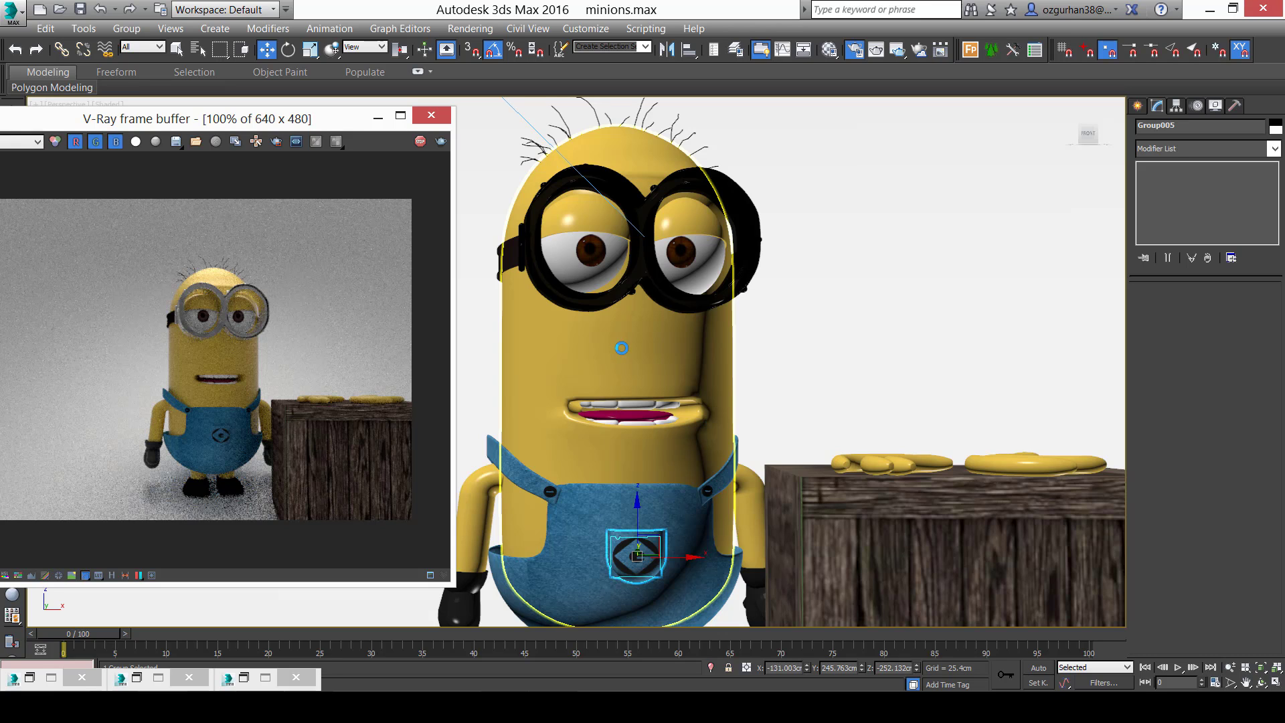
Select the overhead V-Ray plane light and lower it toward the minion and crate.
{"action": "left_click", "coordinate": [574, 255]}
{"action": "scroll", "coordinate": [575, 256], "scroll_direction": "down", "scroll_amount": 2}
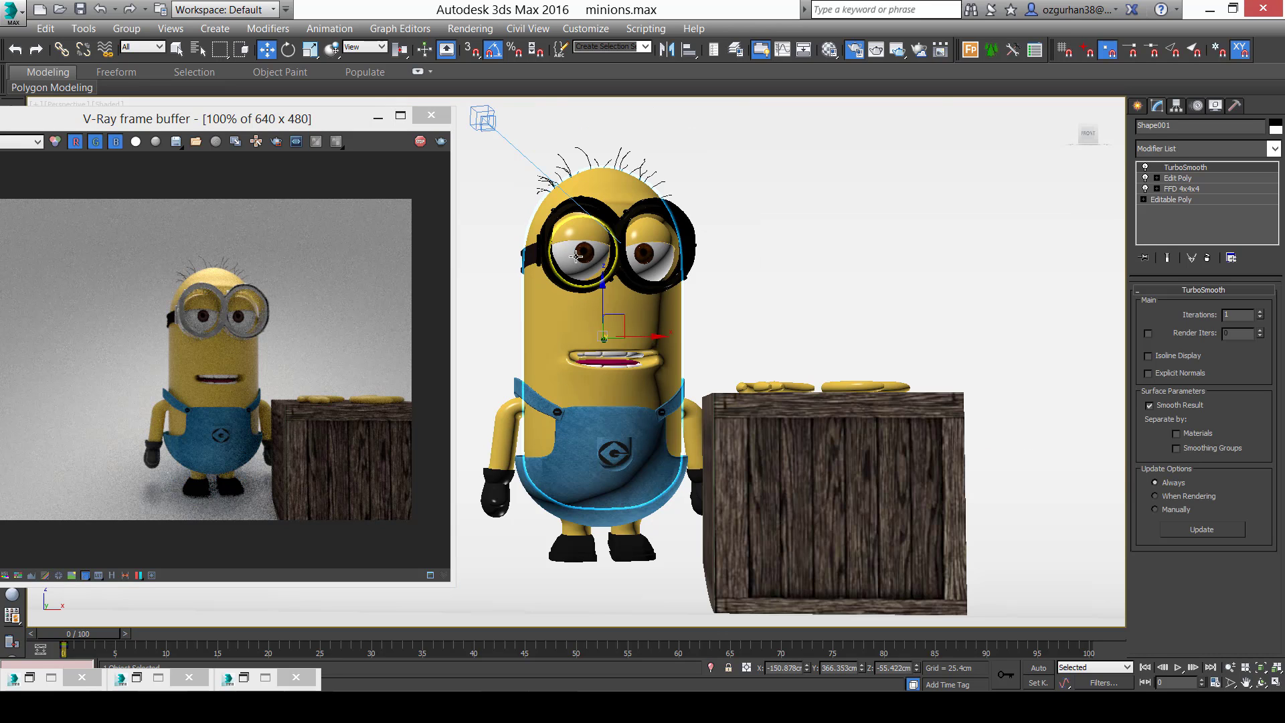
{"action": "scroll", "coordinate": [599, 312], "scroll_direction": "down", "scroll_amount": 2}
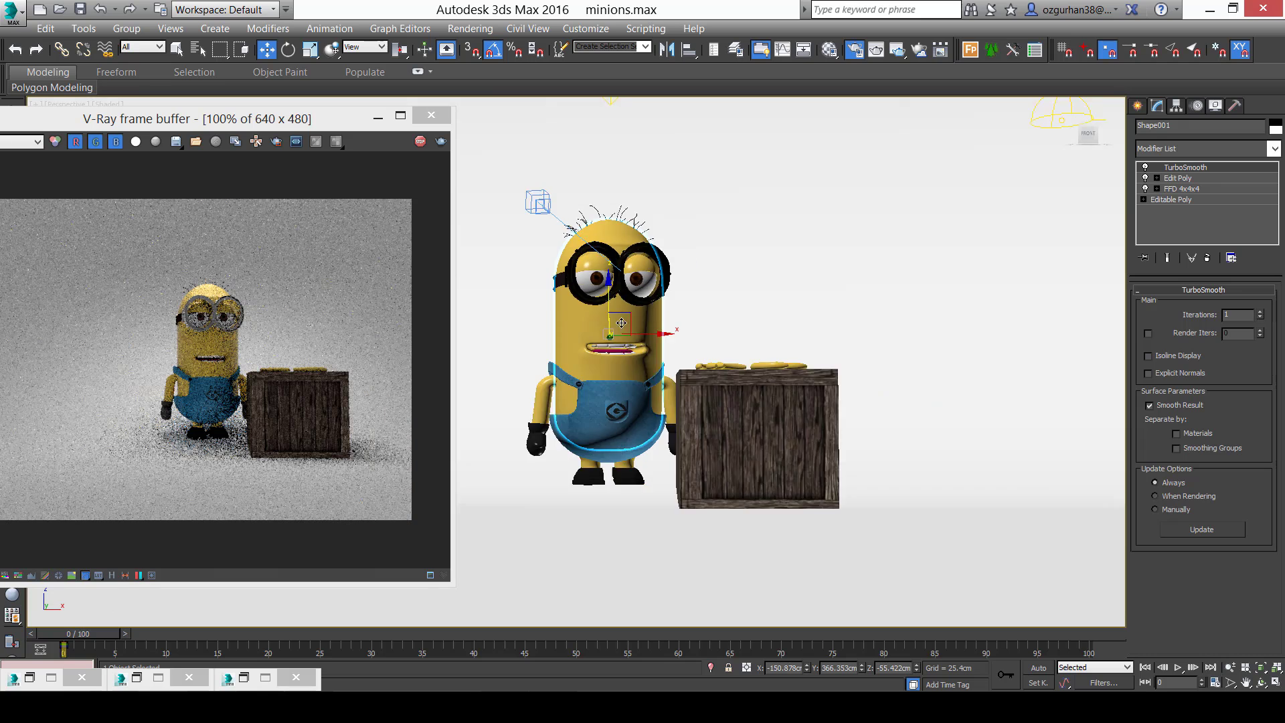
{"action": "middle_click_drag", "start_coordinate": [599, 313], "coordinate": [659, 333], "text": "alt"}
{"action": "scroll", "coordinate": [623, 281], "scroll_direction": "down", "scroll_amount": 3}
{"action": "middle_click_drag", "start_coordinate": [608, 173], "coordinate": [563, 238]}
{"action": "left_click", "coordinate": [594, 222]}
{"action": "left_click_drag", "start_coordinate": [626, 264], "coordinate": [671, 275]}
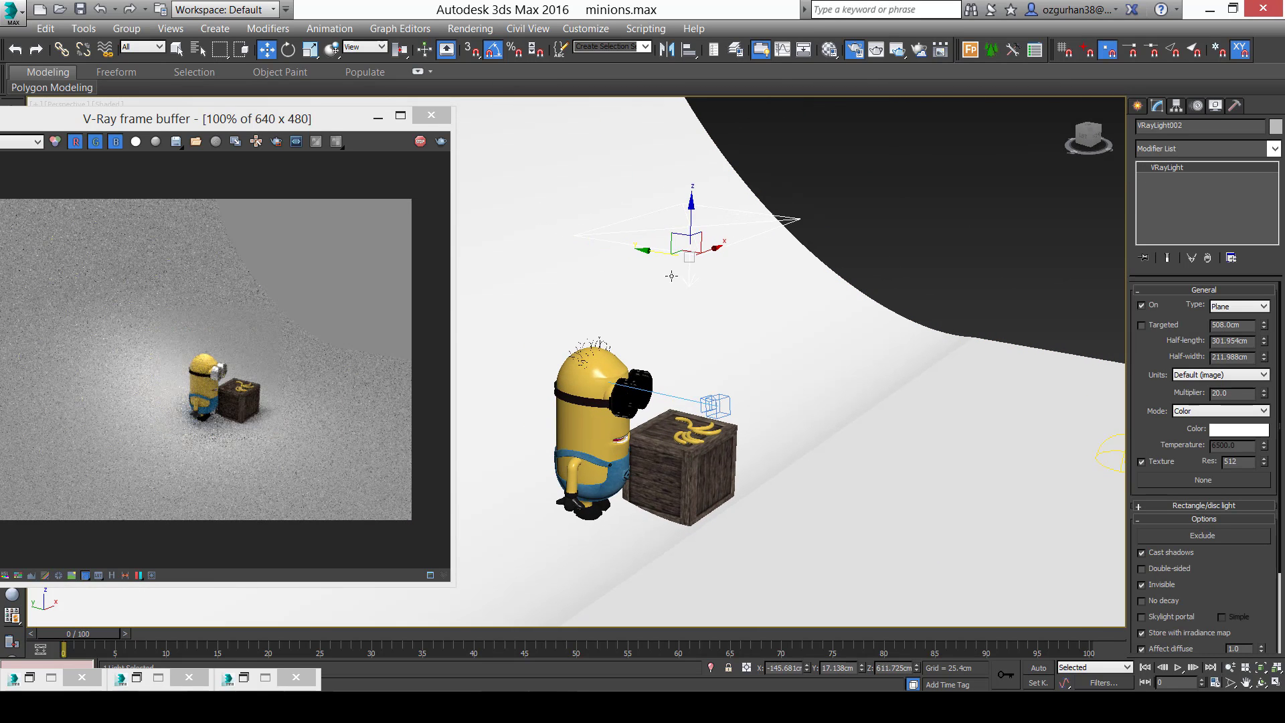
{"action": "left_click_drag", "start_coordinate": [691, 223], "coordinate": [740, 371]}
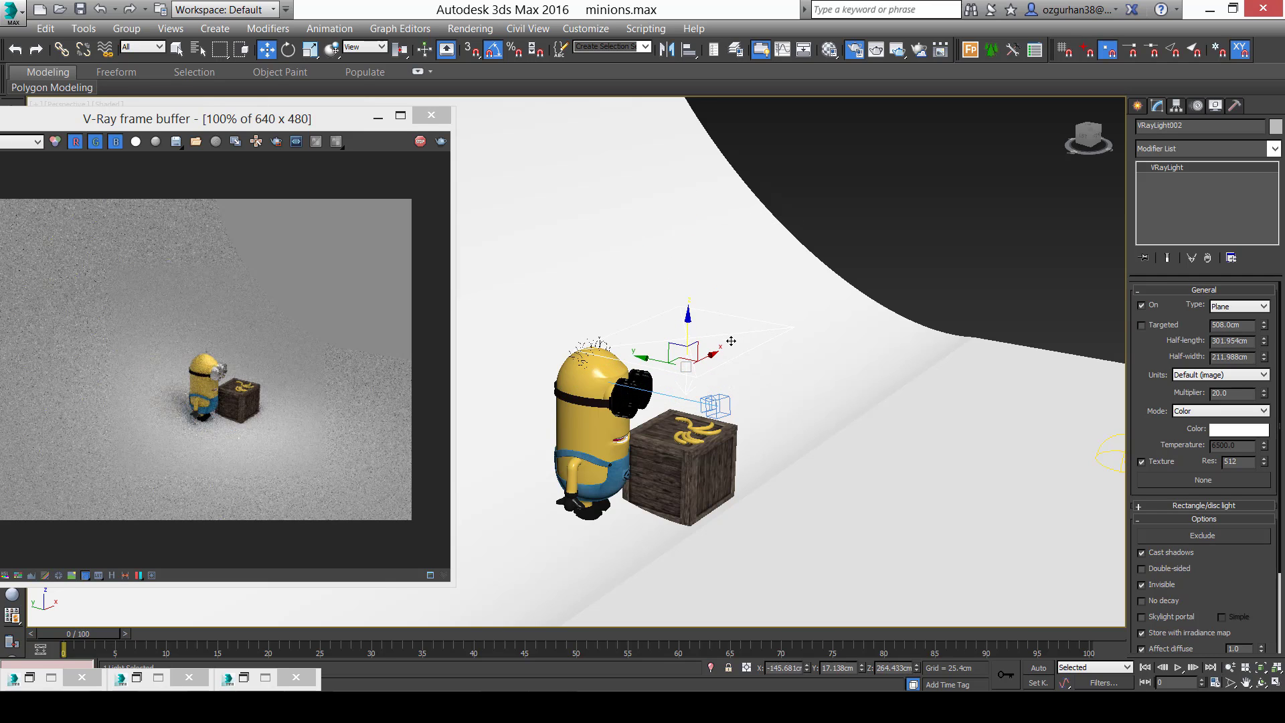
Rotate the plane light about 55 degrees around X and move it up in front of the minion, facing it.
{"action": "key", "text": "e"}
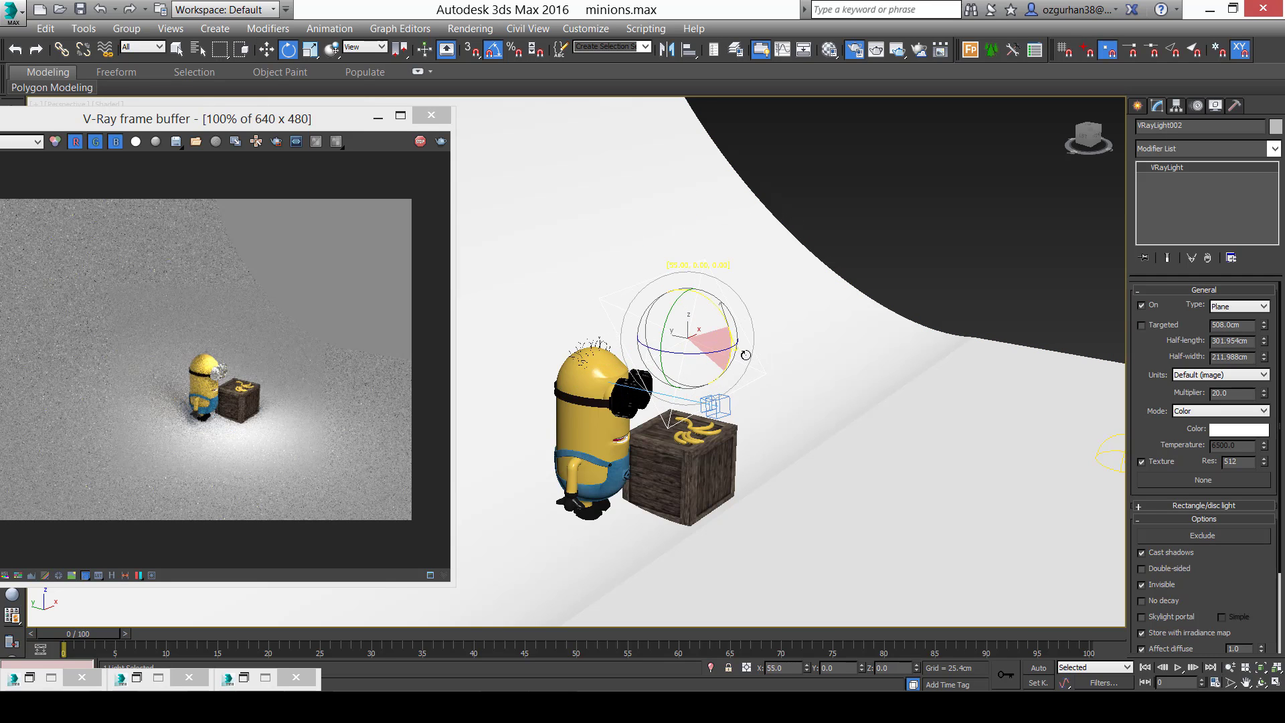
{"action": "key", "text": "w"}
{"action": "middle_click_drag", "start_coordinate": [737, 353], "coordinate": [642, 366], "text": "alt"}
{"action": "left_click_drag", "start_coordinate": [641, 367], "coordinate": [493, 251]}
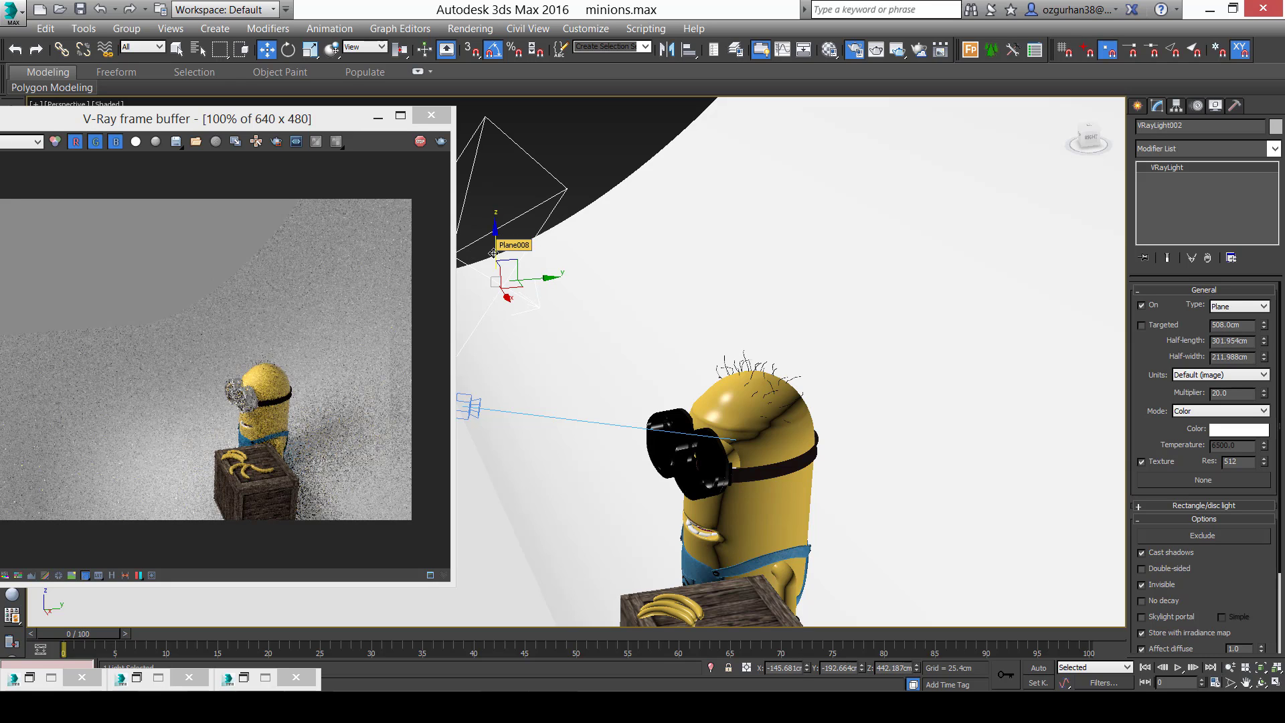
Check the minion's goggles in the live render through the scene camera and back out to a front view.
{"action": "key", "text": "c"}
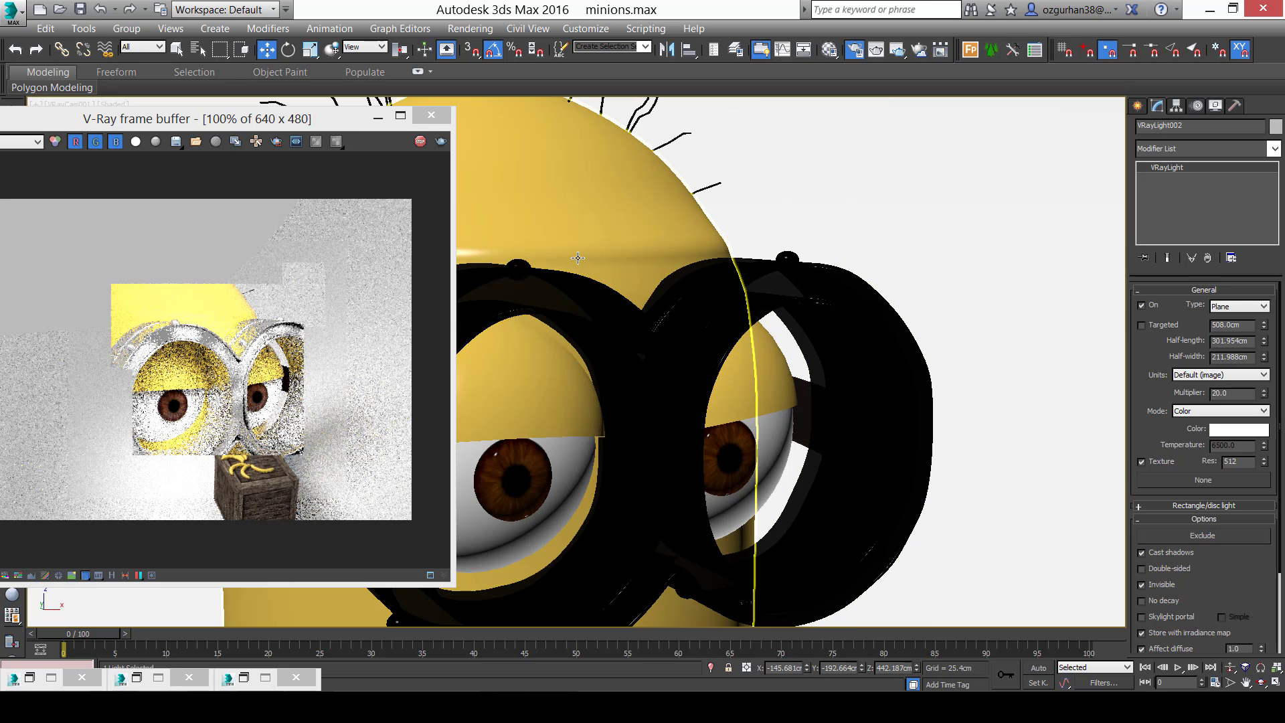
{"action": "left_click", "coordinate": [857, 335]}
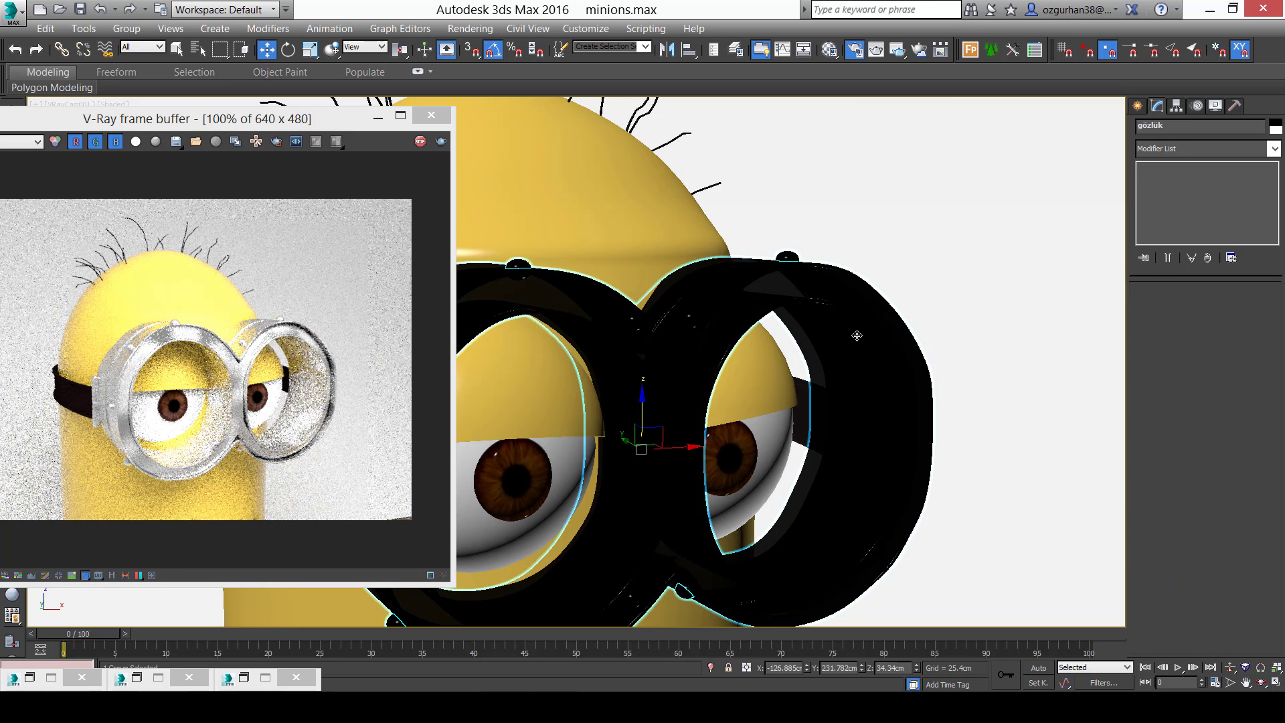
{"action": "middle_click_drag", "start_coordinate": [853, 380], "coordinate": [726, 332]}
{"action": "scroll", "coordinate": [804, 354], "scroll_direction": "down", "scroll_amount": 4}
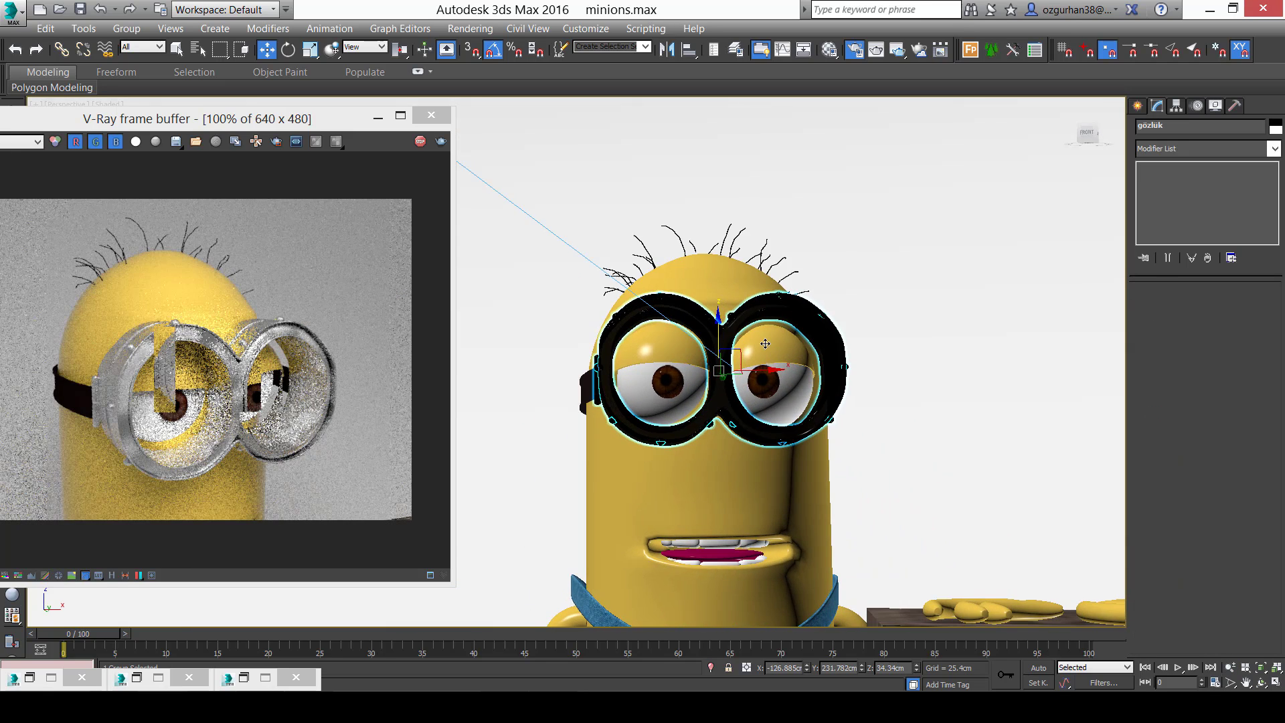
{"action": "middle_click_drag", "start_coordinate": [809, 383], "coordinate": [744, 370]}
Lower the V-Ray exposure control's shutter speed to 80 and finally to 60, keeping photographic mode.
{"action": "key", "text": "8"}
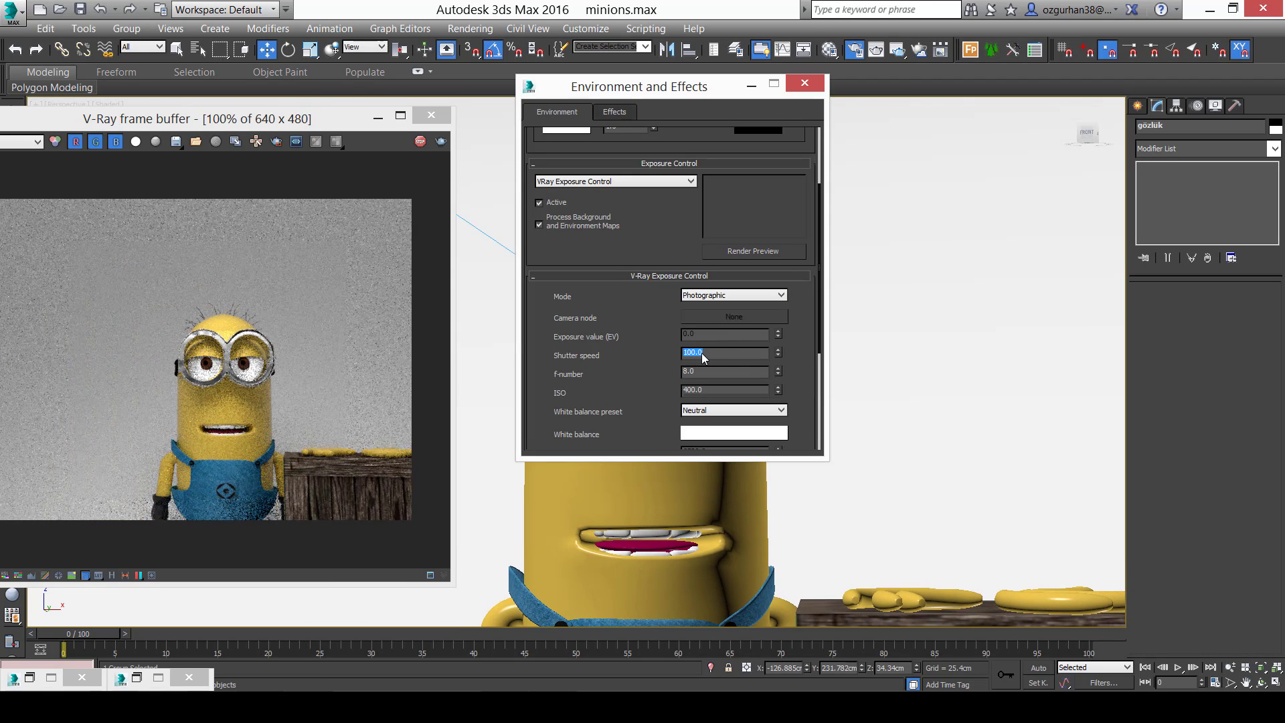
{"action": "type", "text": "80"}
{"action": "key", "text": "Return"}
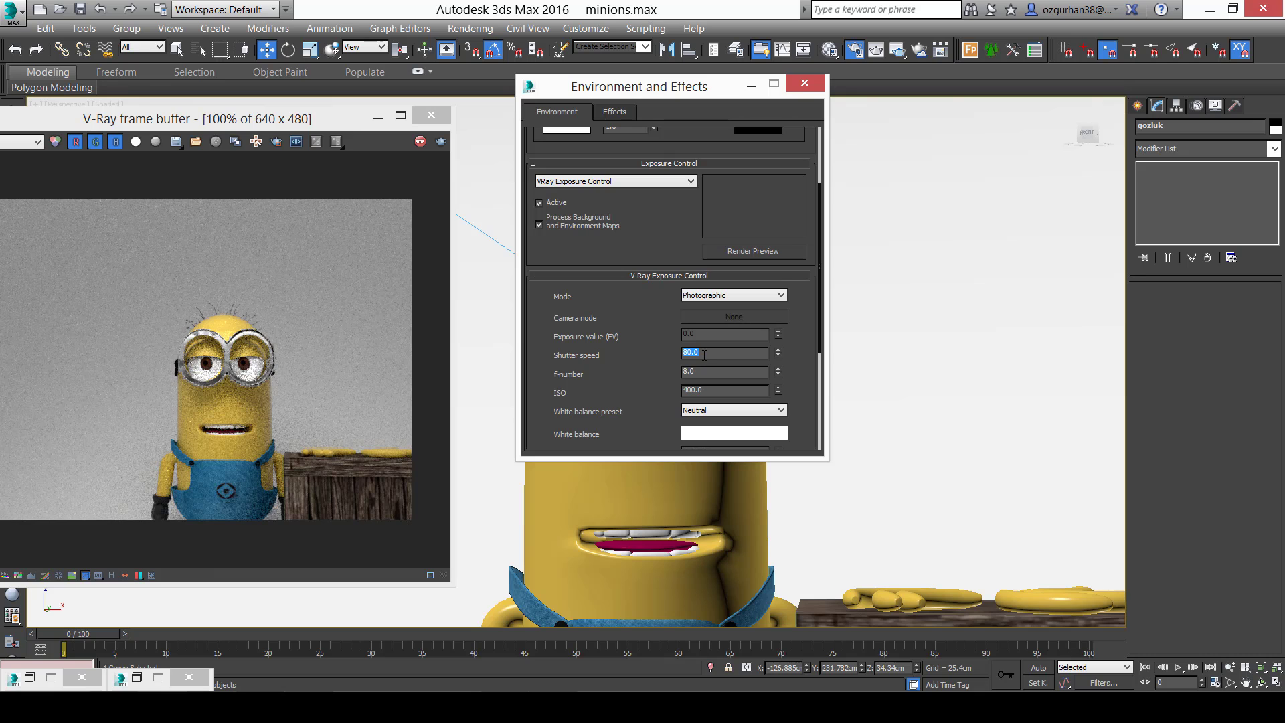
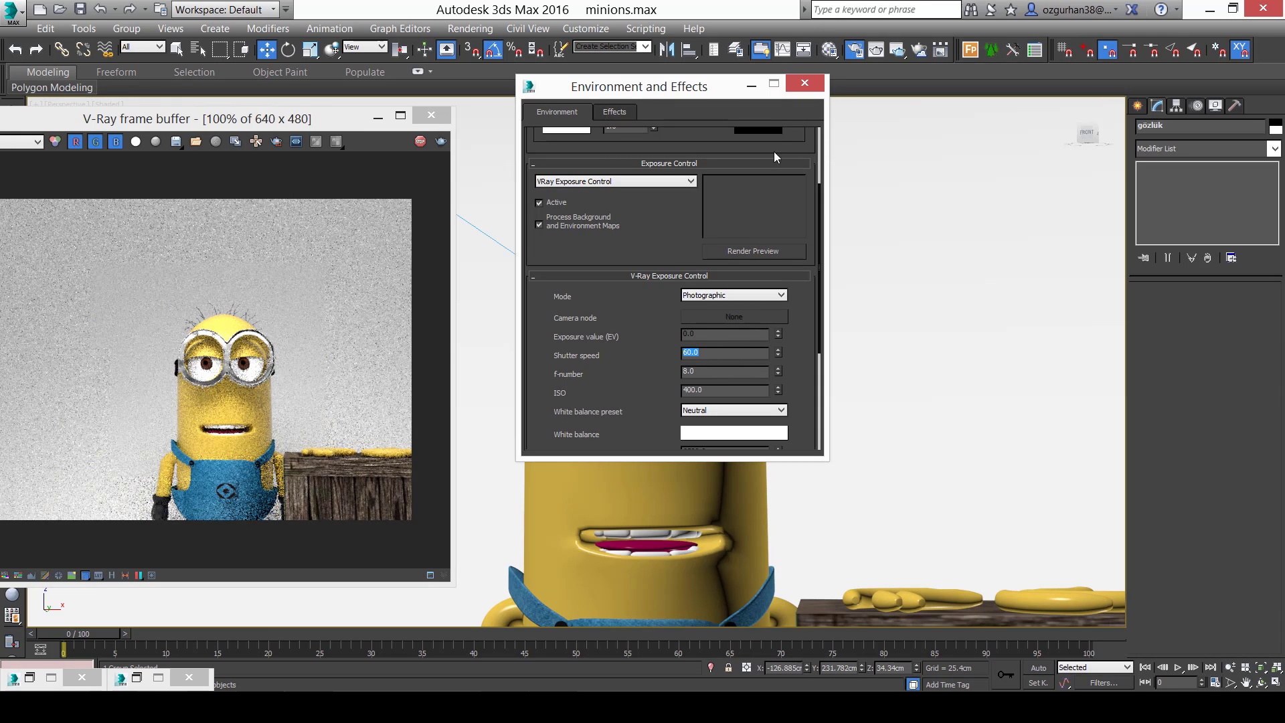
{"action": "left_click", "coordinate": [804, 83]}
Examine the minion's eyes, goggles and overalls and the crate in the live render, up close and from several angles.
{"action": "scroll", "coordinate": [686, 395], "scroll_direction": "down", "scroll_amount": 5}
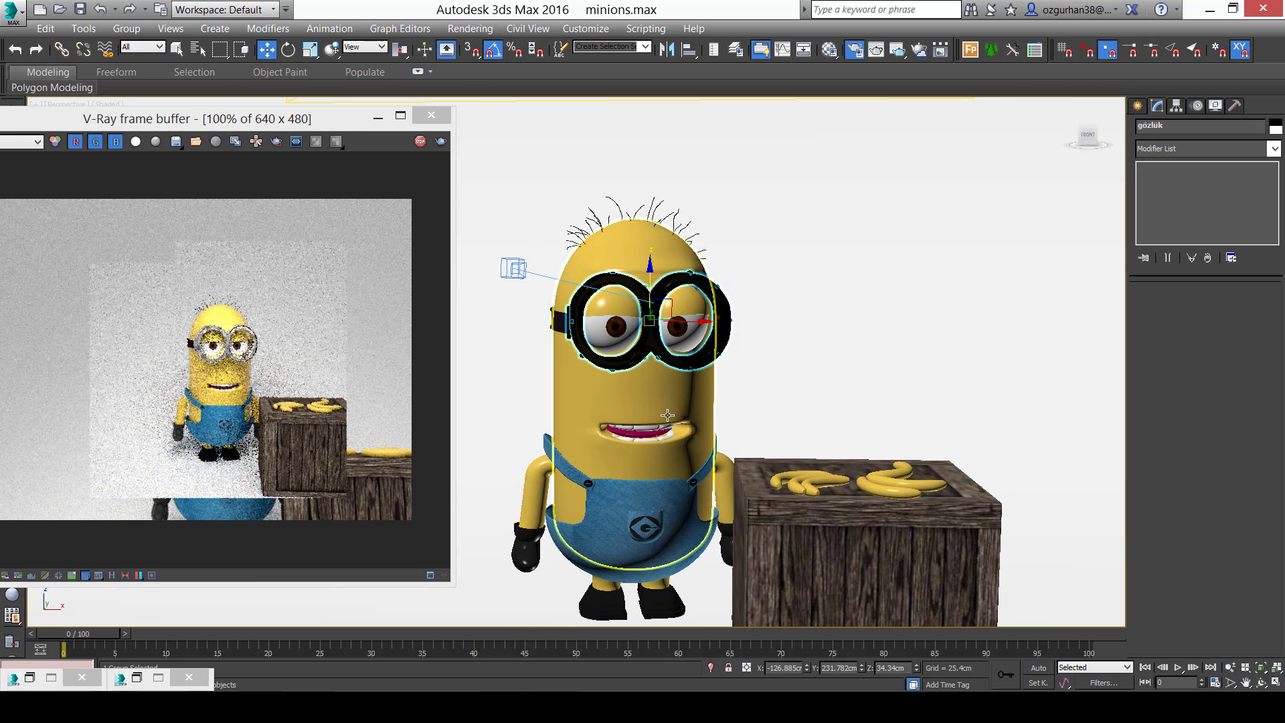
{"action": "scroll", "coordinate": [683, 387], "scroll_direction": "up", "scroll_amount": 3}
{"action": "scroll", "coordinate": [664, 410], "scroll_direction": "up", "scroll_amount": 5}
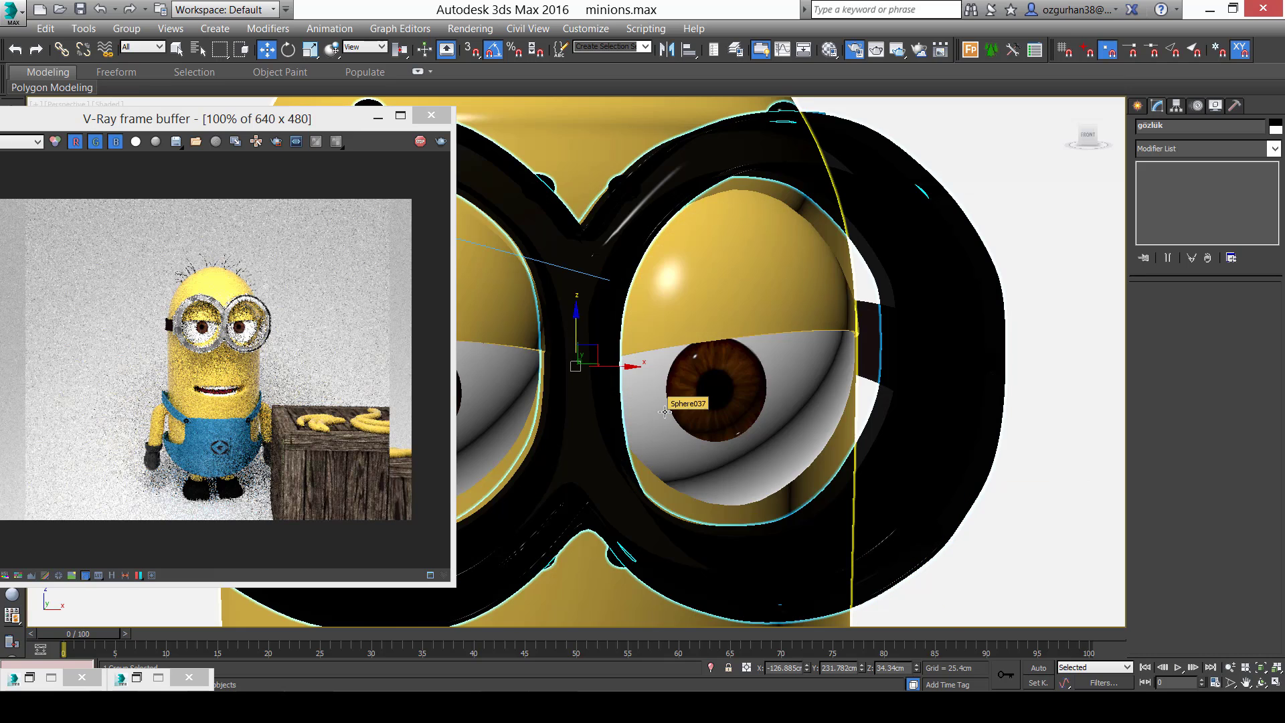
{"action": "middle_click_drag", "start_coordinate": [702, 464], "coordinate": [686, 456], "text": "alt"}
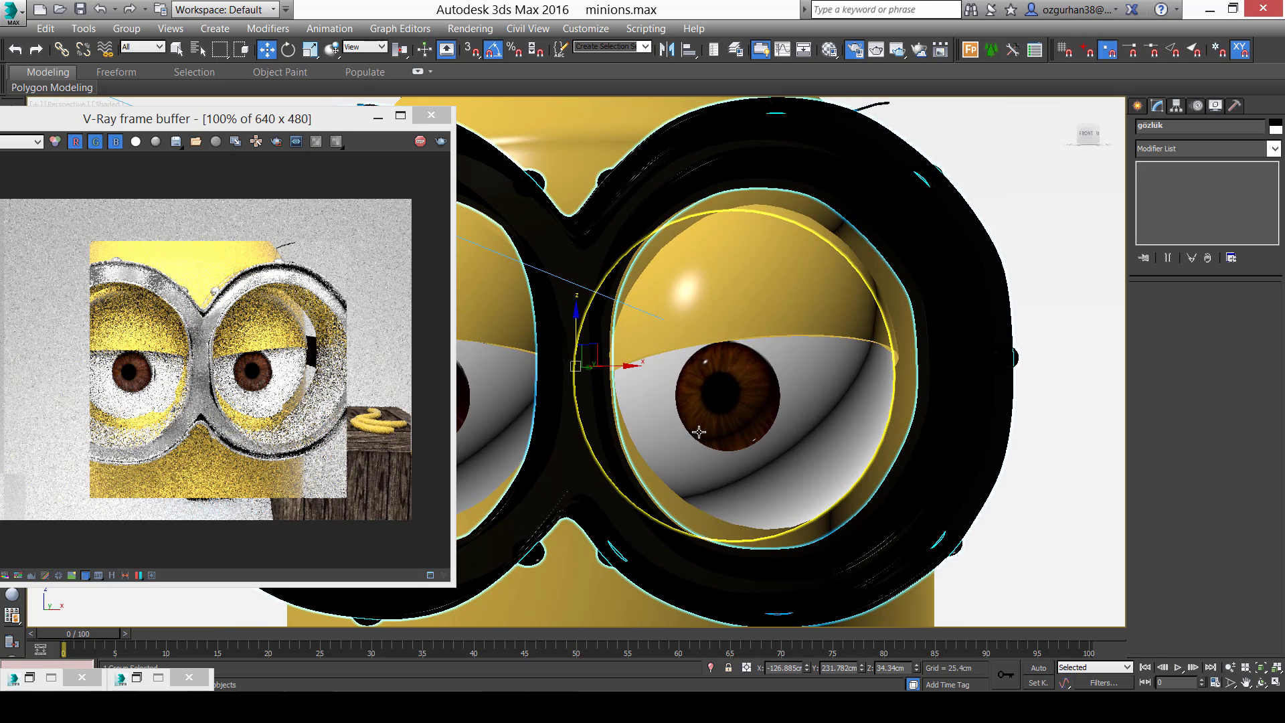
{"action": "scroll", "coordinate": [708, 430], "scroll_direction": "down", "scroll_amount": 4}
{"action": "scroll", "coordinate": [705, 433], "scroll_direction": "down", "scroll_amount": 2}
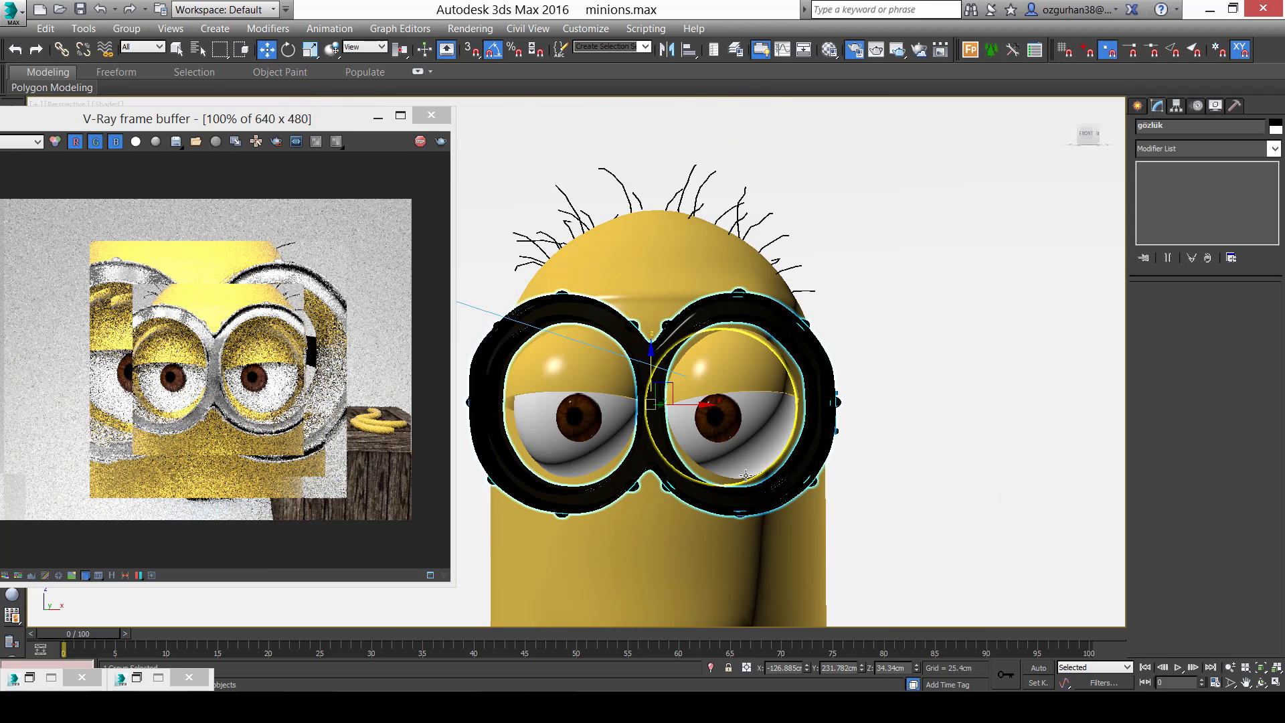
{"action": "scroll", "coordinate": [745, 476], "scroll_direction": "down", "scroll_amount": 5}
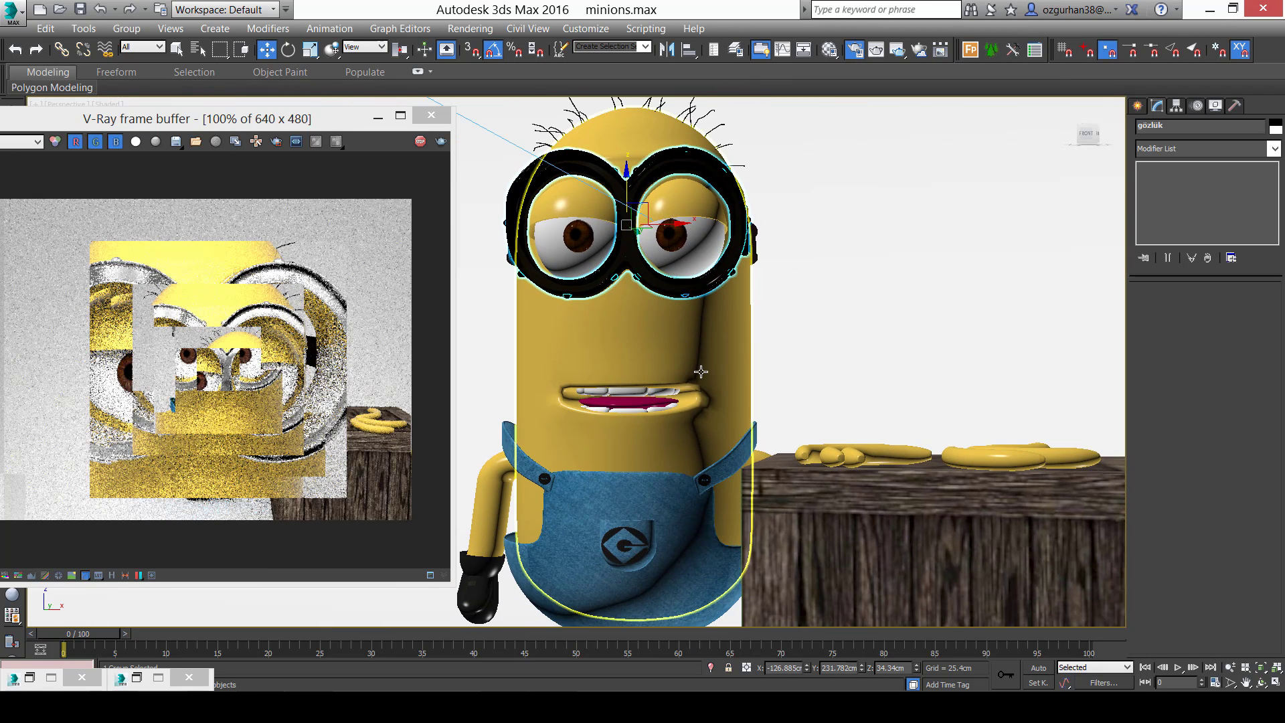
{"action": "middle_click_drag", "start_coordinate": [673, 391], "coordinate": [984, 390], "text": "alt"}
{"action": "middle_click_drag", "start_coordinate": [777, 411], "coordinate": [763, 401], "text": "alt"}
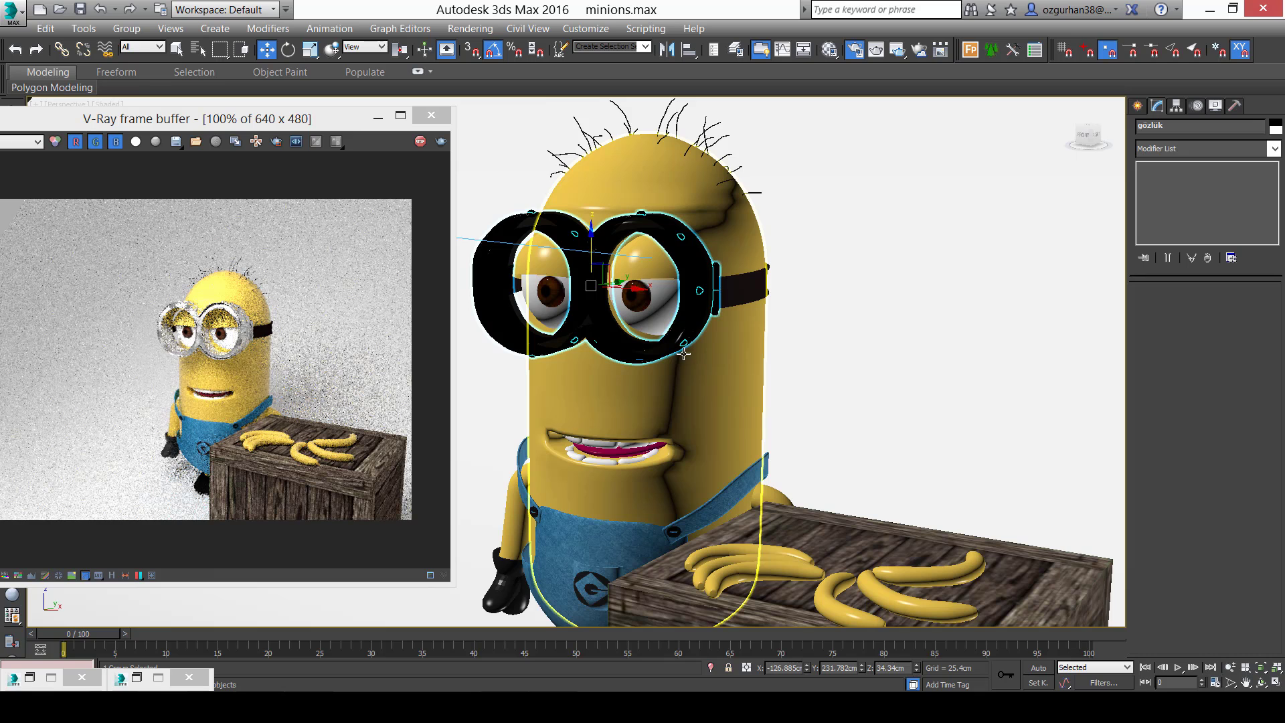
{"action": "scroll", "coordinate": [684, 374], "scroll_direction": "down", "scroll_amount": 4}
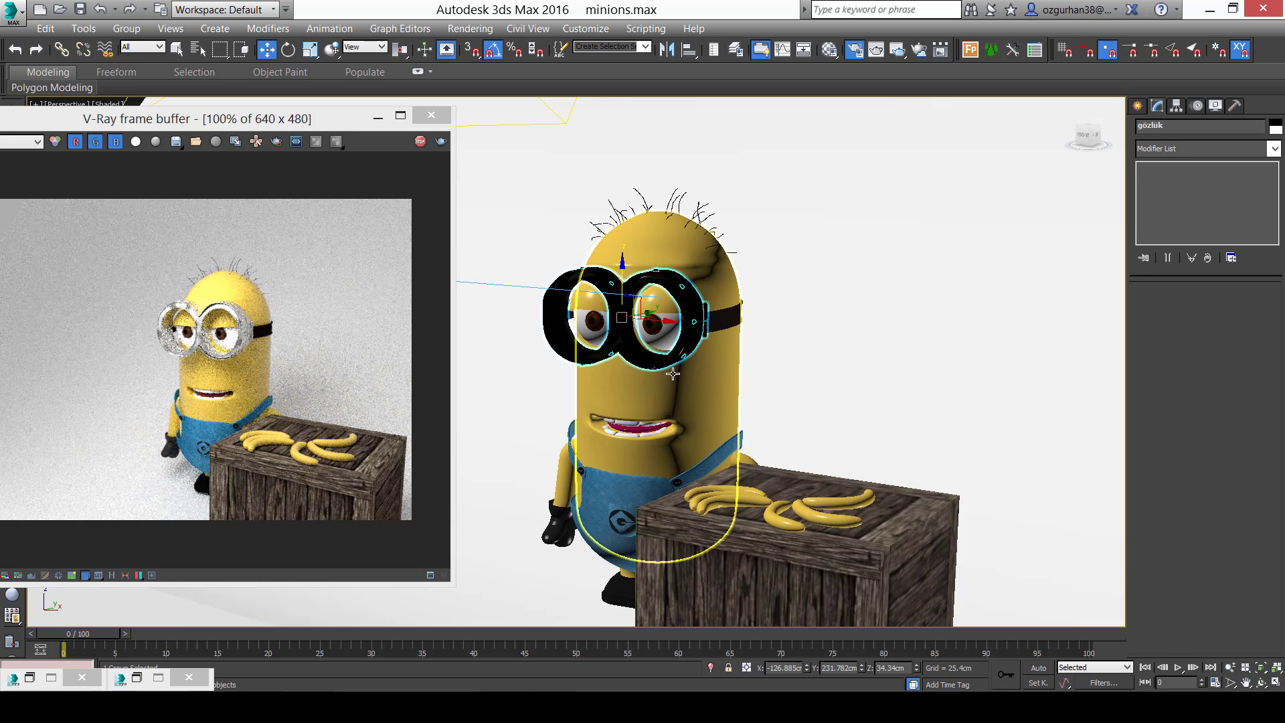
{"action": "scroll", "coordinate": [641, 404], "scroll_direction": "down", "scroll_amount": 3}
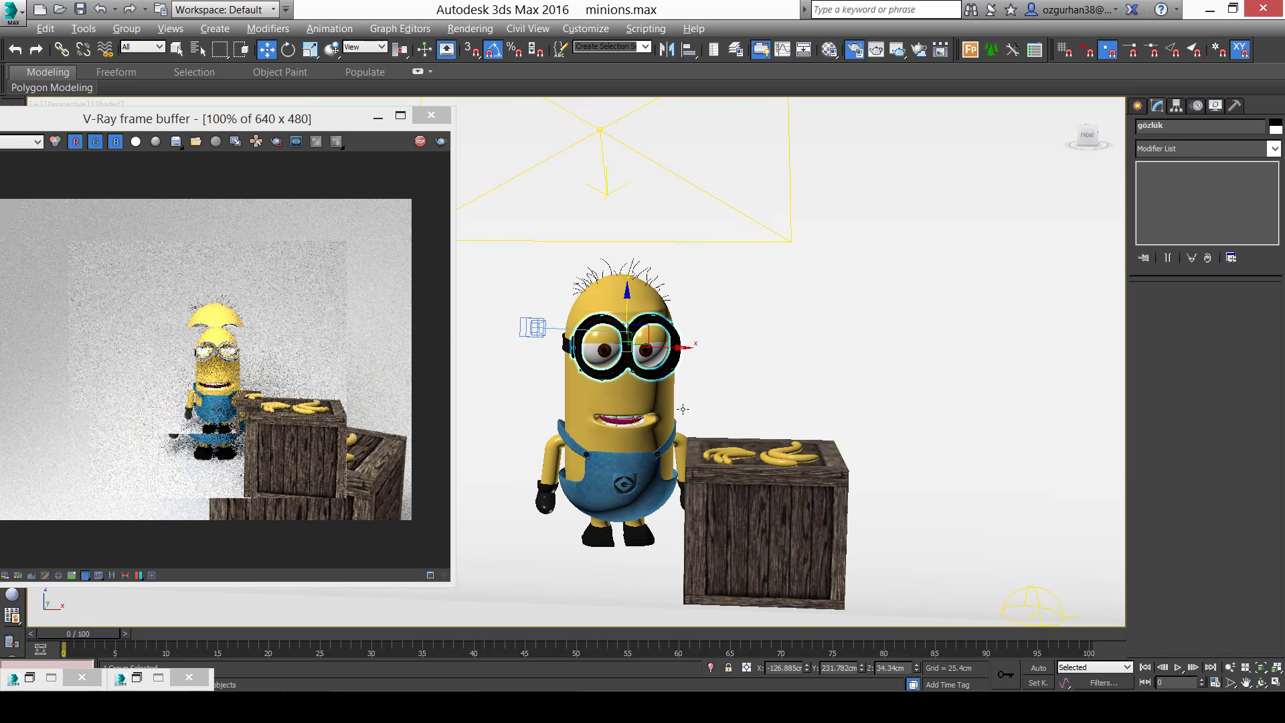
Select all the minion's parts in wireframe and remove the backdrop, crate, bananas and camera from the selection.
{"action": "key", "text": "F3"}
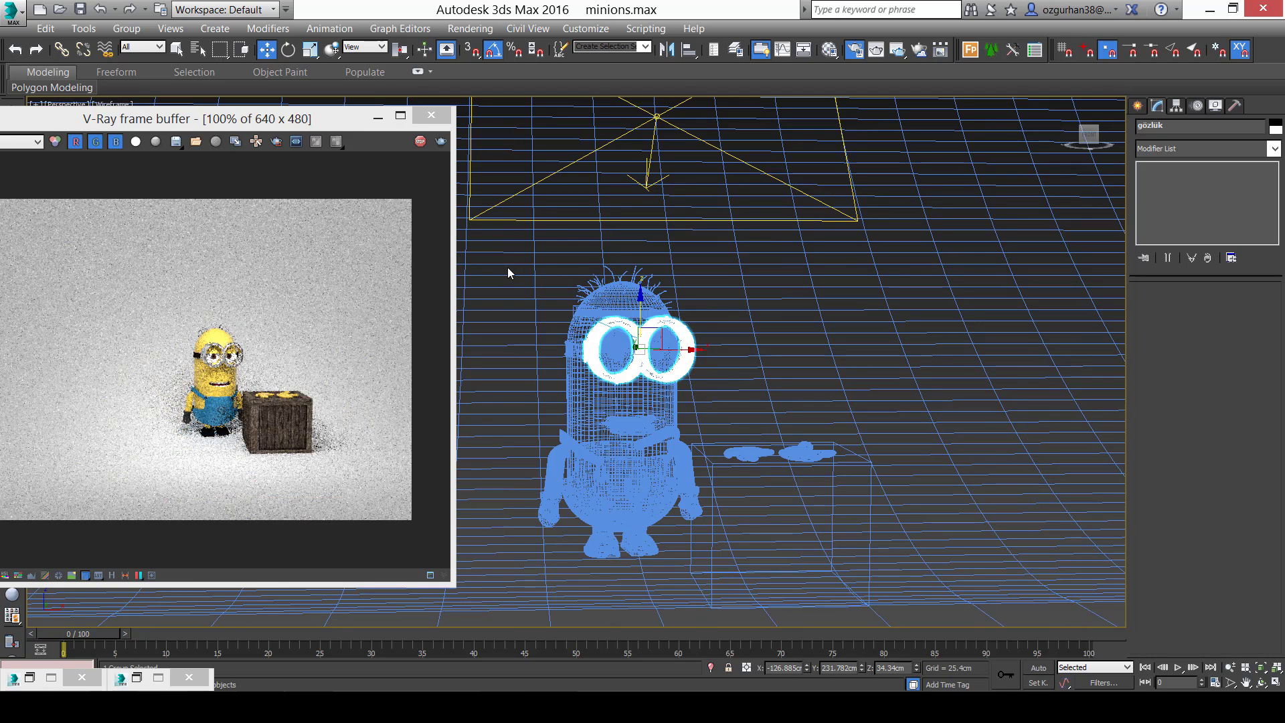
{"action": "left_click_drag", "start_coordinate": [508, 267], "coordinate": [736, 599]}
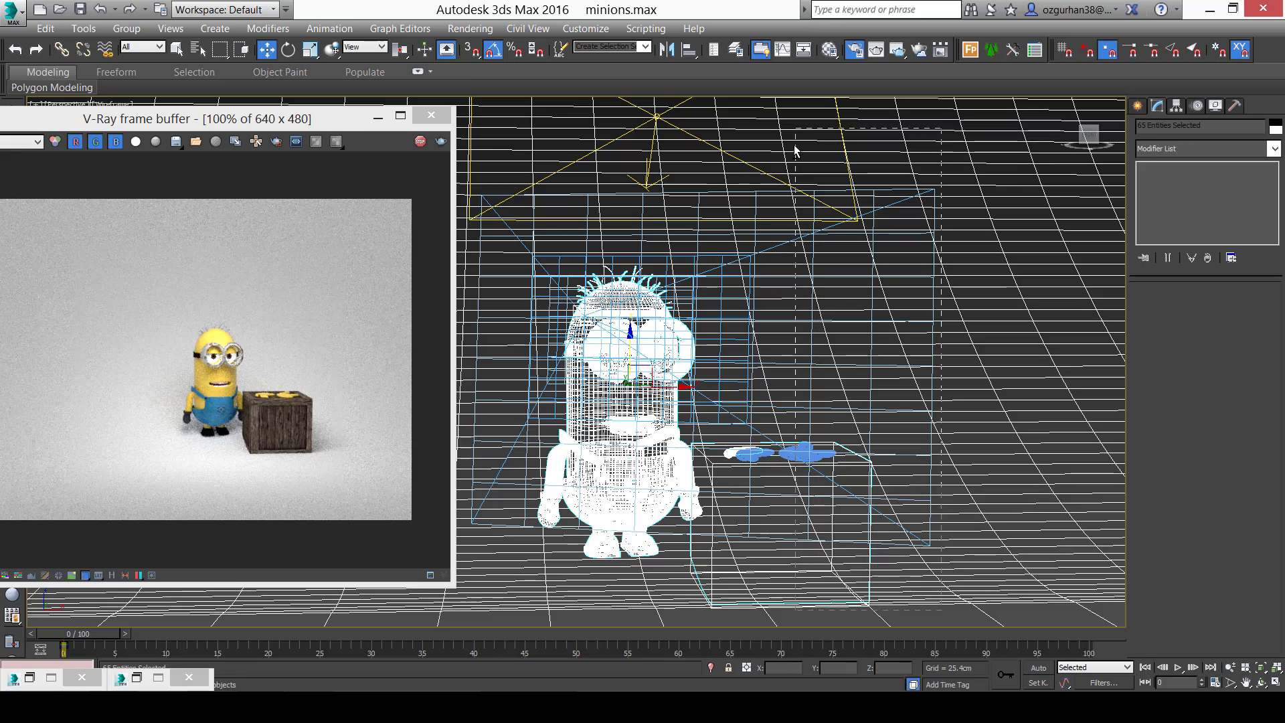
{"action": "left_click_drag", "start_coordinate": [795, 151], "coordinate": [795, 152], "text": "alt"}
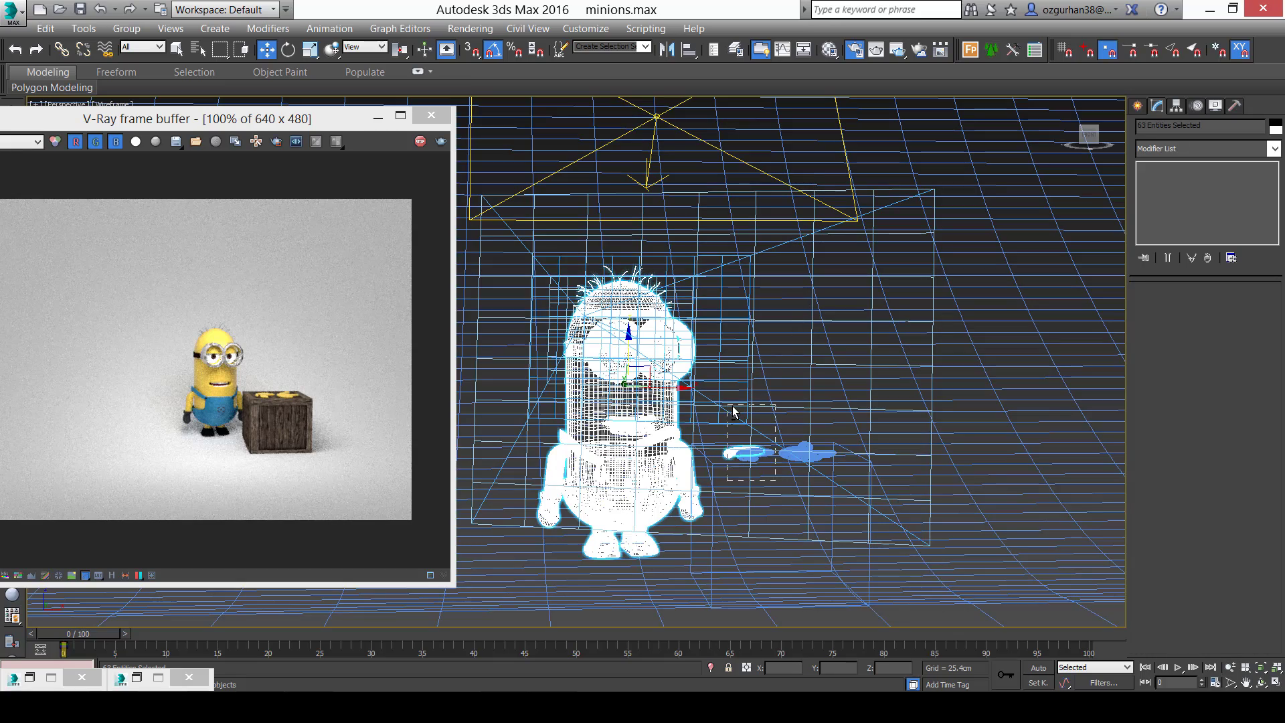
{"action": "middle_click_drag", "start_coordinate": [724, 442], "coordinate": [856, 509], "text": "alt"}
{"action": "key", "text": "F3"}
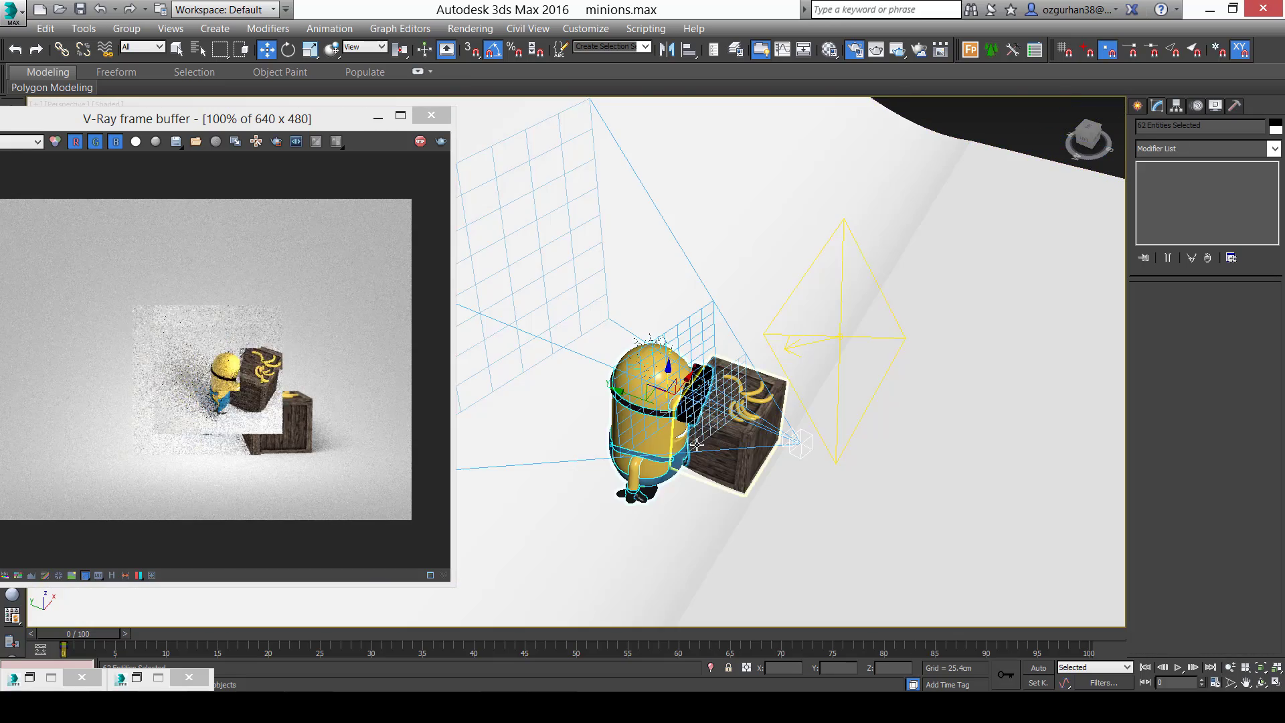
{"action": "mouse_move", "coordinate": [682, 374]}
{"action": "middle_mouse_down", "text": "alt"}
{"action": "mouse_move", "coordinate": [686, 346]}
{"action": "mouse_move", "coordinate": [809, 335]}
{"action": "mouse_move", "coordinate": [769, 381]}
{"action": "middle_mouse_up", "text": "alt"}
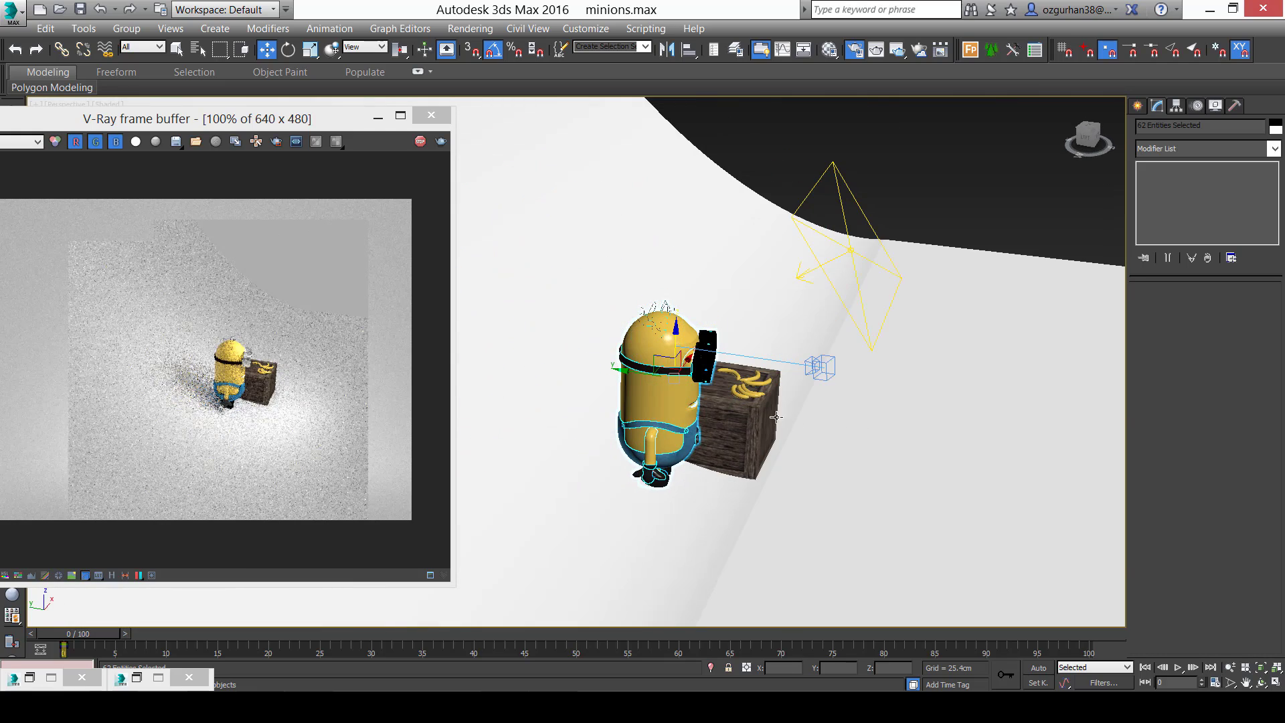
{"action": "left_click_drag", "start_coordinate": [741, 399], "coordinate": [699, 353], "text": "alt"}
{"action": "middle_click_drag", "start_coordinate": [700, 354], "coordinate": [693, 372], "text": "alt"}
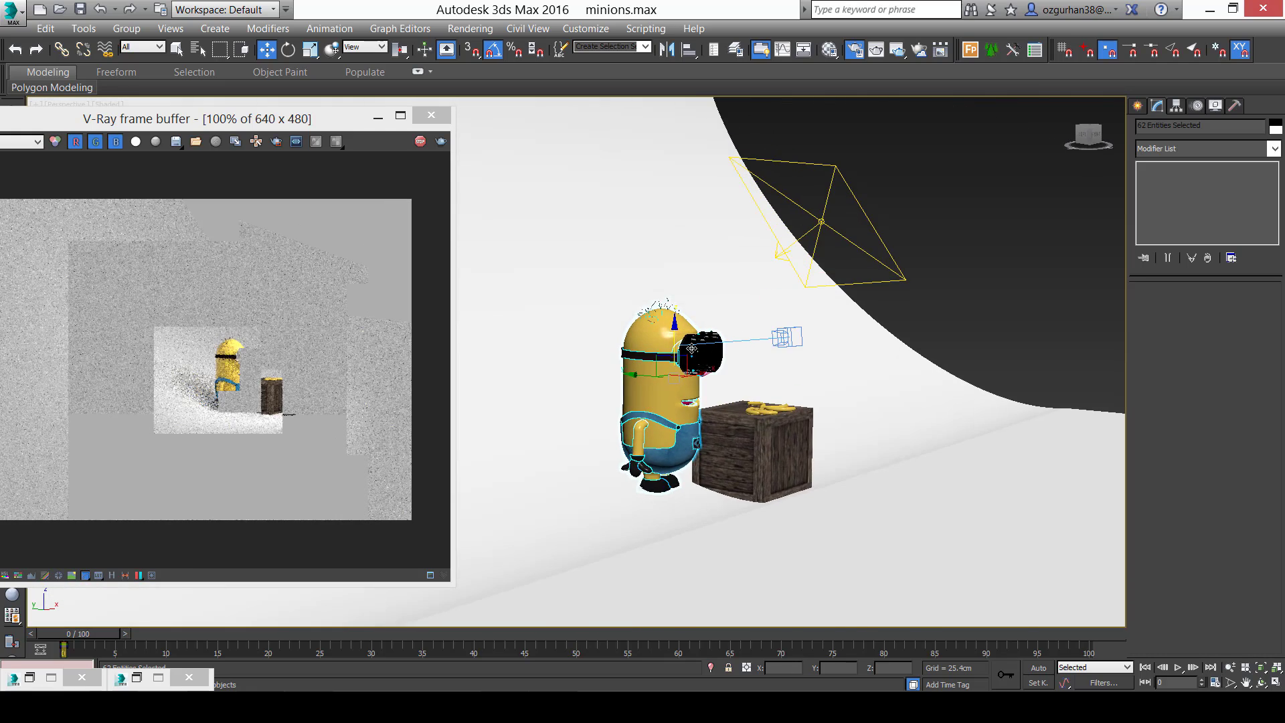
Remove the camera target inside the minion's head from the selection, using wireframe display, and return to shaded display.
{"action": "scroll", "coordinate": [690, 348], "scroll_direction": "up", "scroll_amount": 5}
{"action": "left_click_drag", "start_coordinate": [680, 368], "coordinate": [785, 355]}
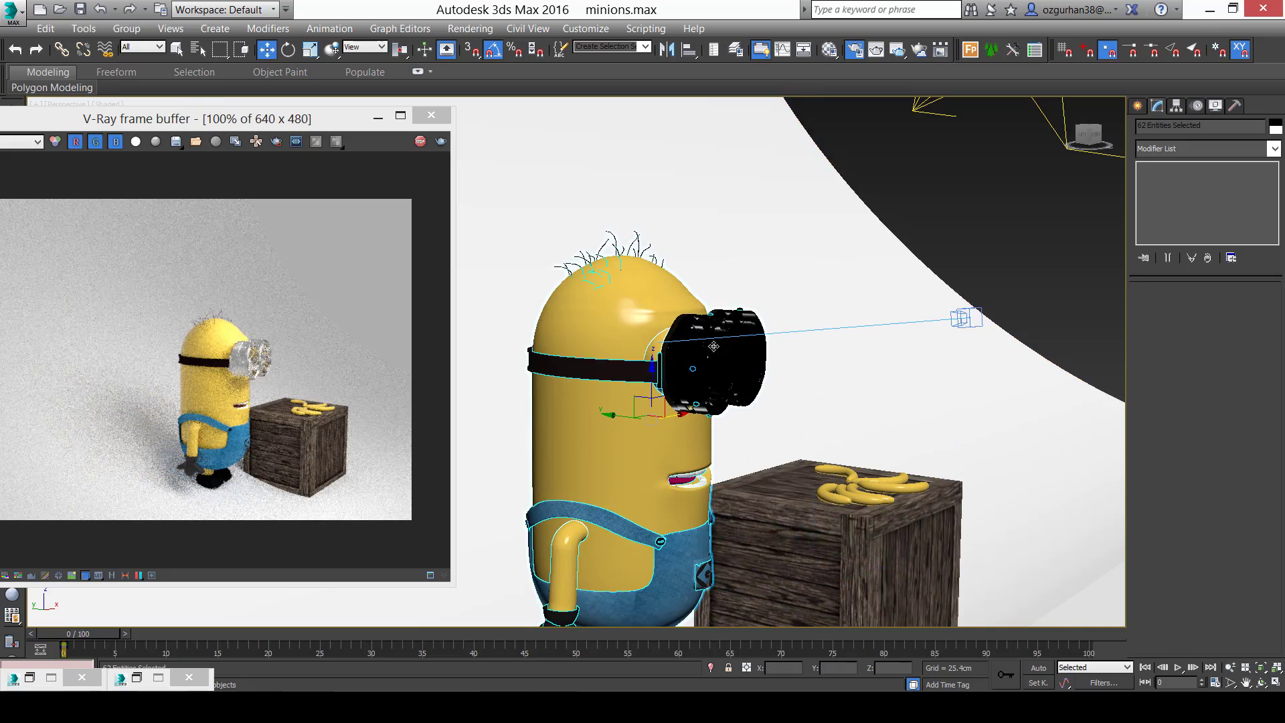
{"action": "key", "text": "F3"}
{"action": "scroll", "coordinate": [650, 341], "scroll_direction": "up", "scroll_amount": 5}
{"action": "middle_click_drag", "start_coordinate": [660, 346], "coordinate": [692, 355]}
{"action": "middle_click_drag", "start_coordinate": [692, 355], "coordinate": [762, 358], "text": "alt"}
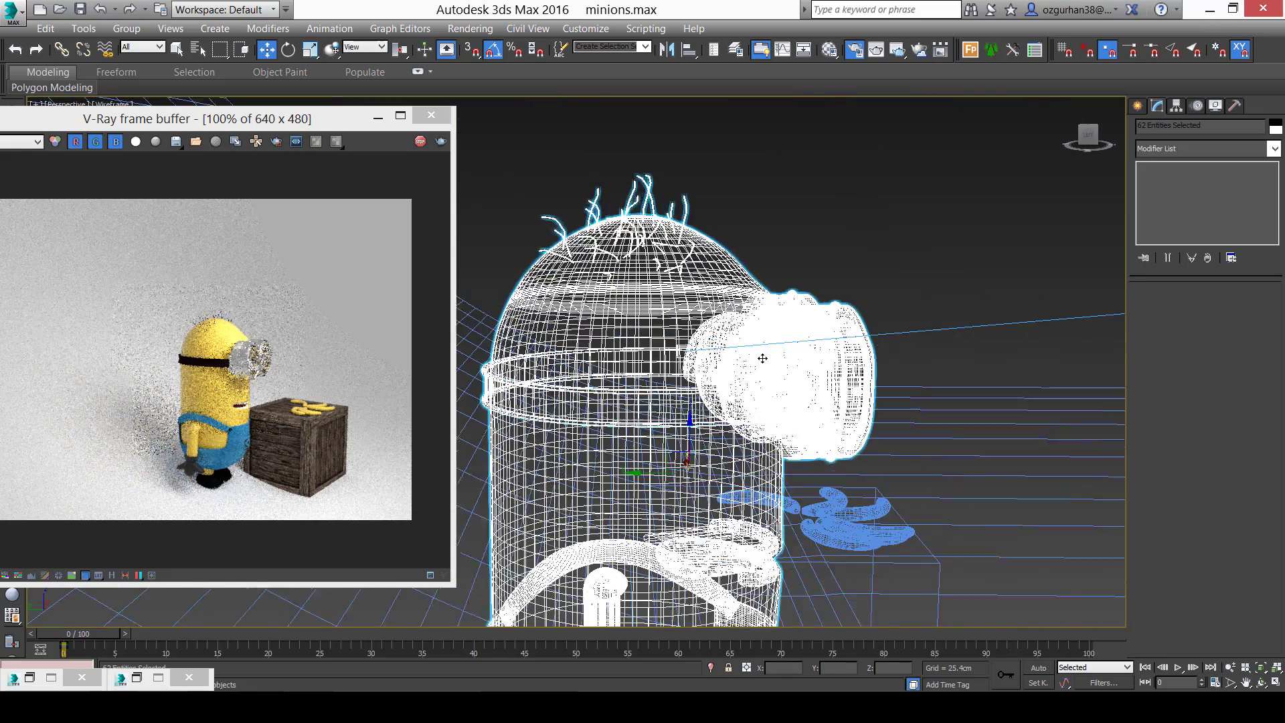
{"action": "scroll", "coordinate": [677, 354], "scroll_direction": "up", "scroll_amount": 4}
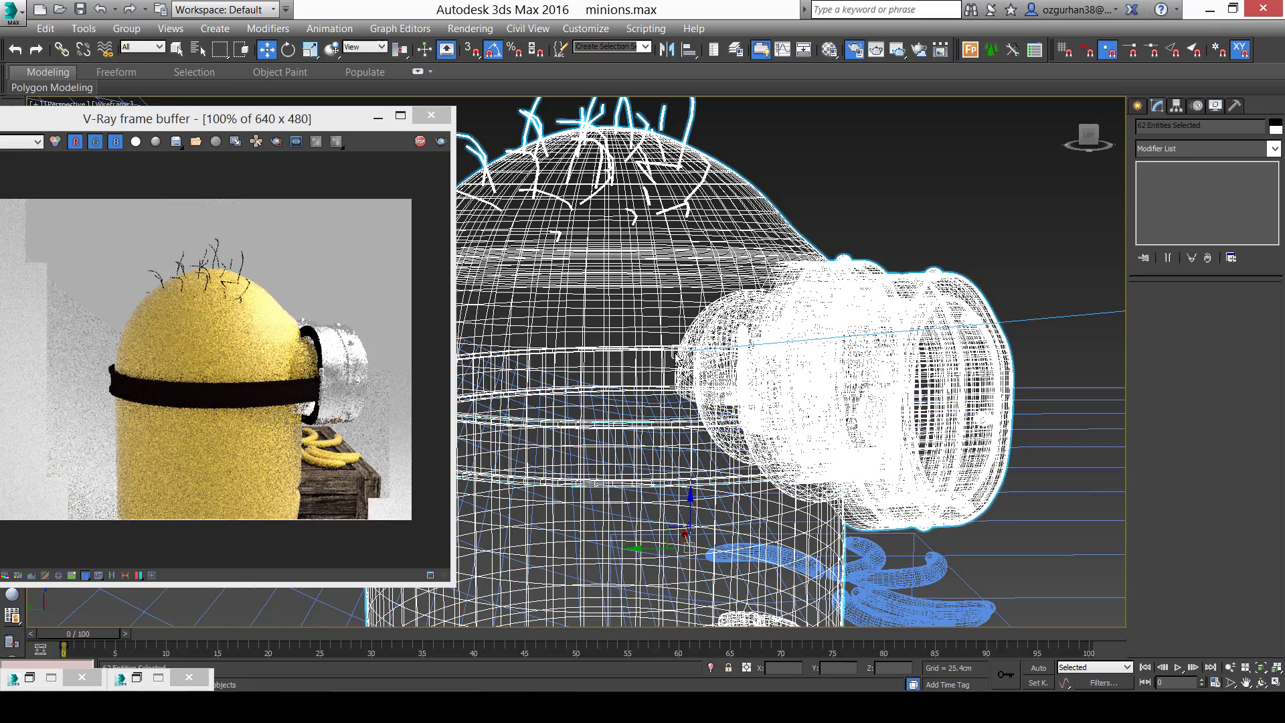
{"action": "scroll", "coordinate": [711, 407], "scroll_direction": "down", "scroll_amount": 5}
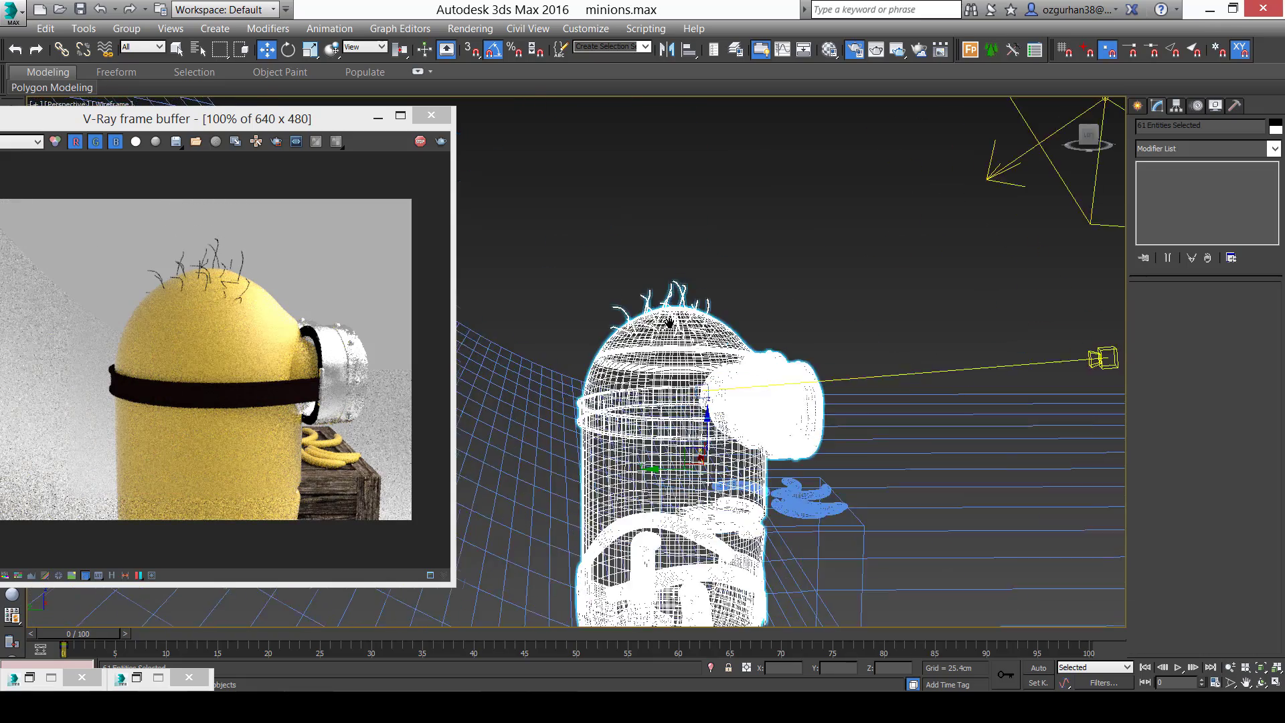
{"action": "mouse_move", "coordinate": [706, 335]}
{"action": "middle_mouse_down", "text": "alt"}
{"action": "mouse_move", "coordinate": [696, 378]}
{"action": "mouse_move", "coordinate": [659, 388]}
{"action": "mouse_move", "coordinate": [650, 350]}
{"action": "middle_mouse_up", "text": "alt"}
{"action": "key", "text": "F3"}
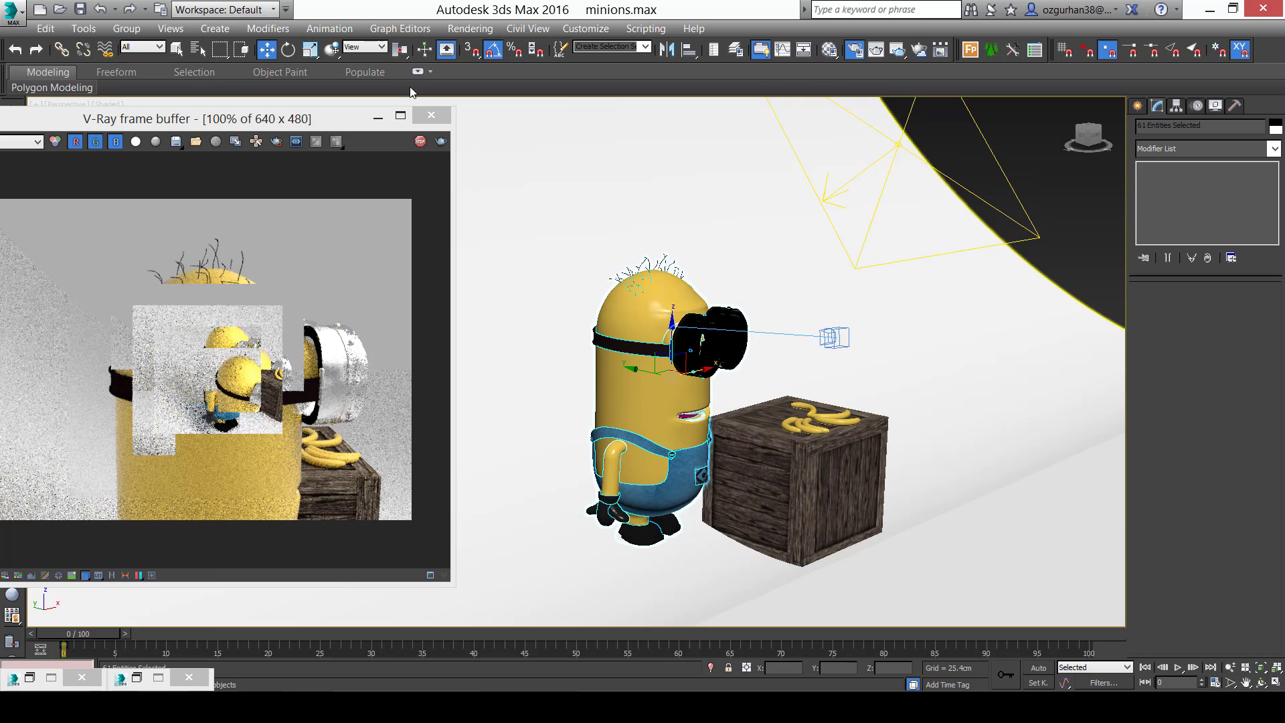
Group all the selected minion parts under the default name.
{"action": "left_click", "coordinate": [126, 28]}
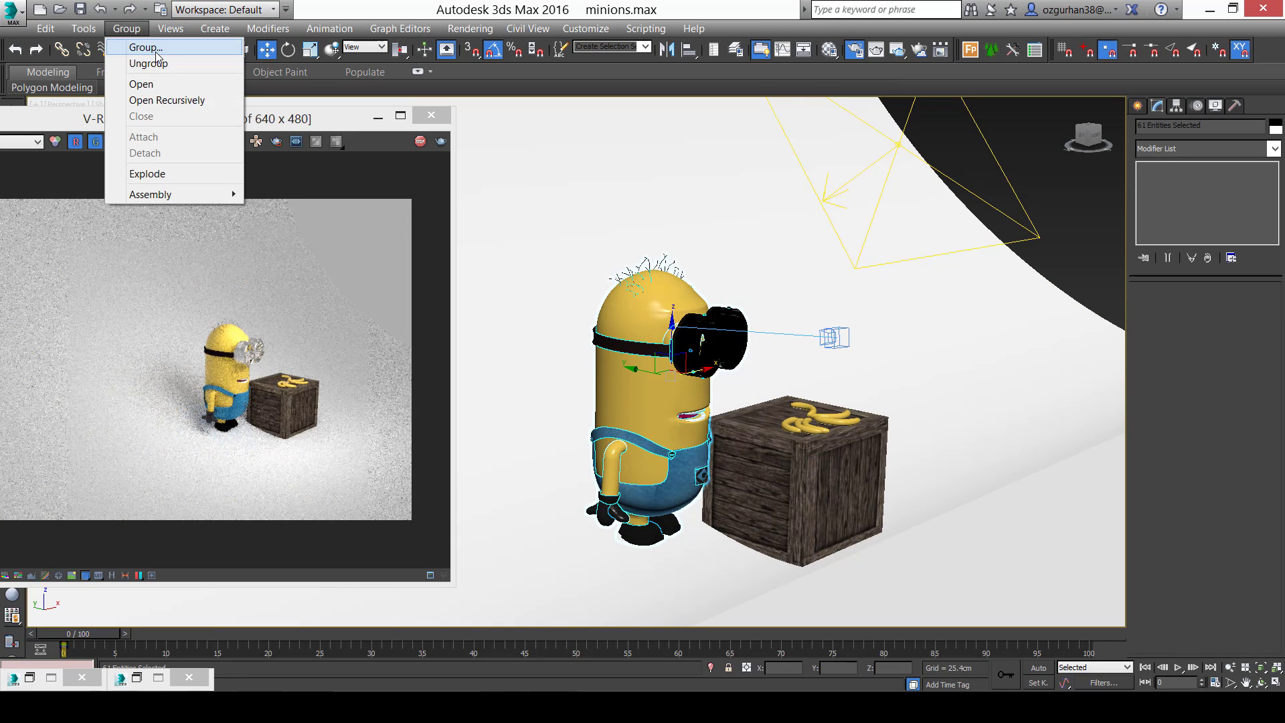
{"action": "left_click", "coordinate": [154, 48]}
{"action": "left_click", "coordinate": [645, 387]}
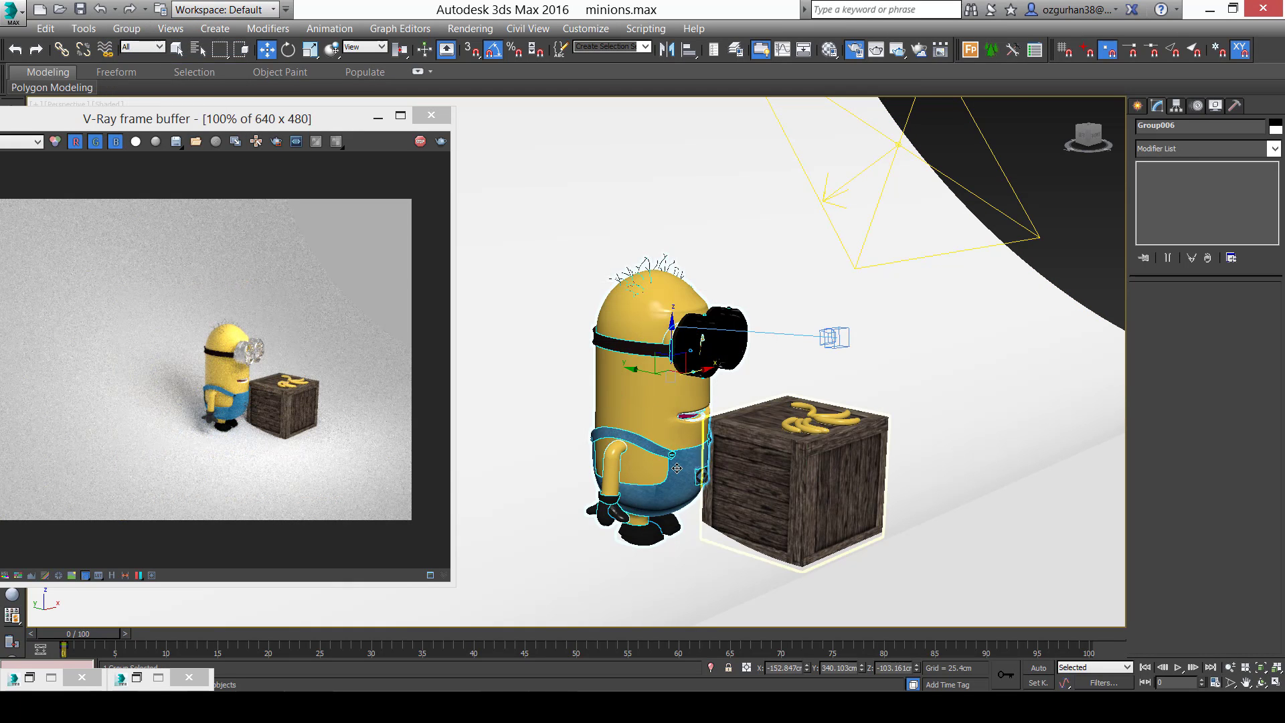
Clone the minion group once as a Copy along X to about 185 cm, placing it behind the crate.
{"action": "middle_click_drag", "start_coordinate": [757, 414], "coordinate": [687, 439], "text": "alt"}
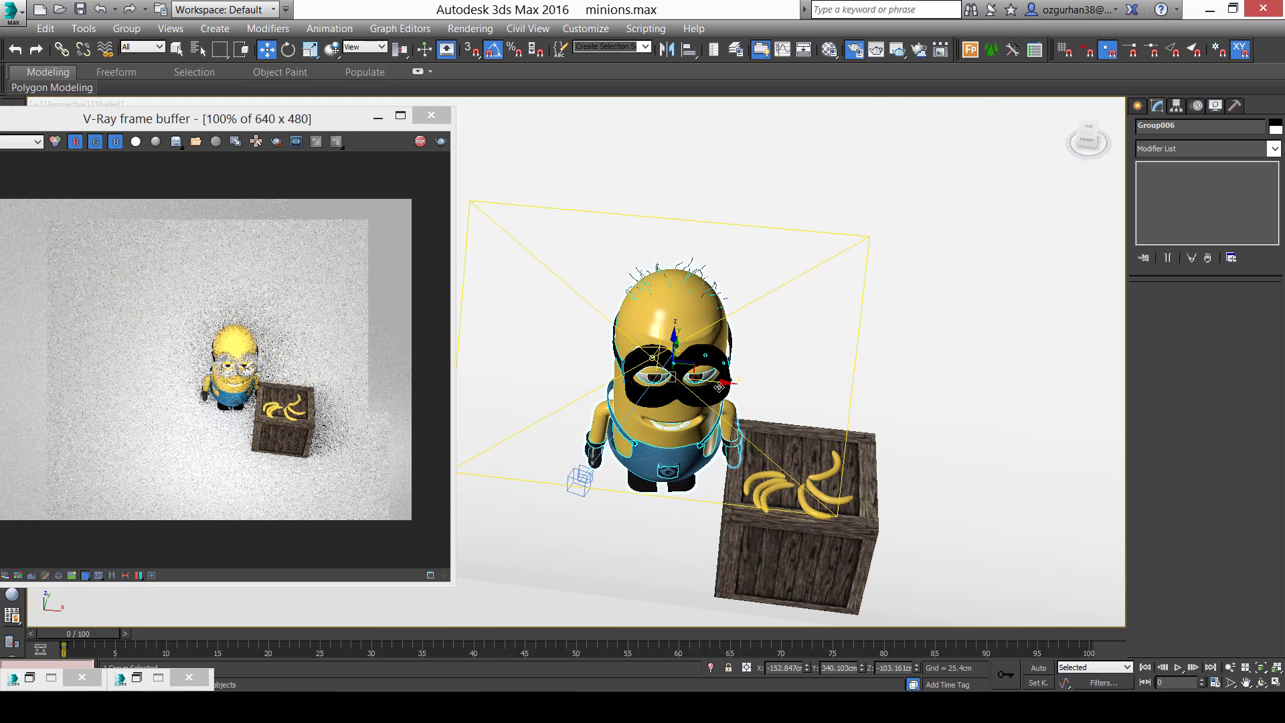
{"action": "middle_click_drag", "start_coordinate": [726, 382], "coordinate": [571, 382], "text": "alt"}
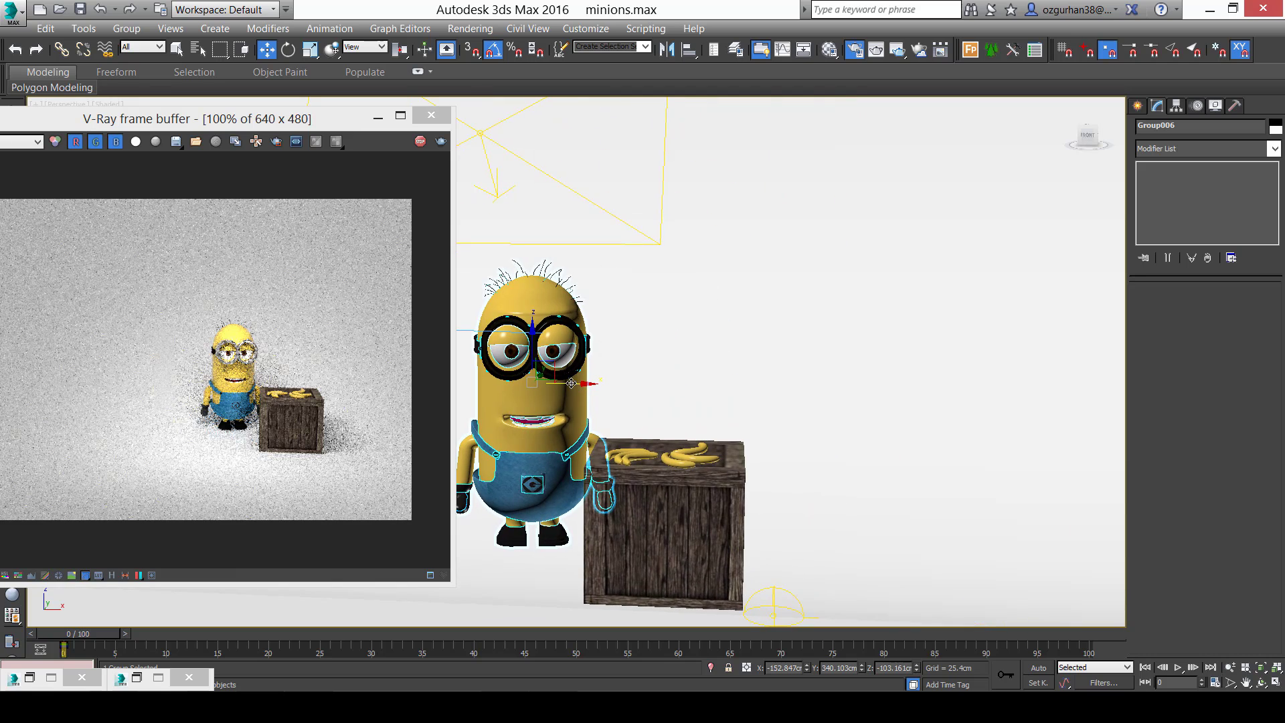
{"action": "left_click_drag", "start_coordinate": [655, 389], "coordinate": [811, 392], "text": "shift"}
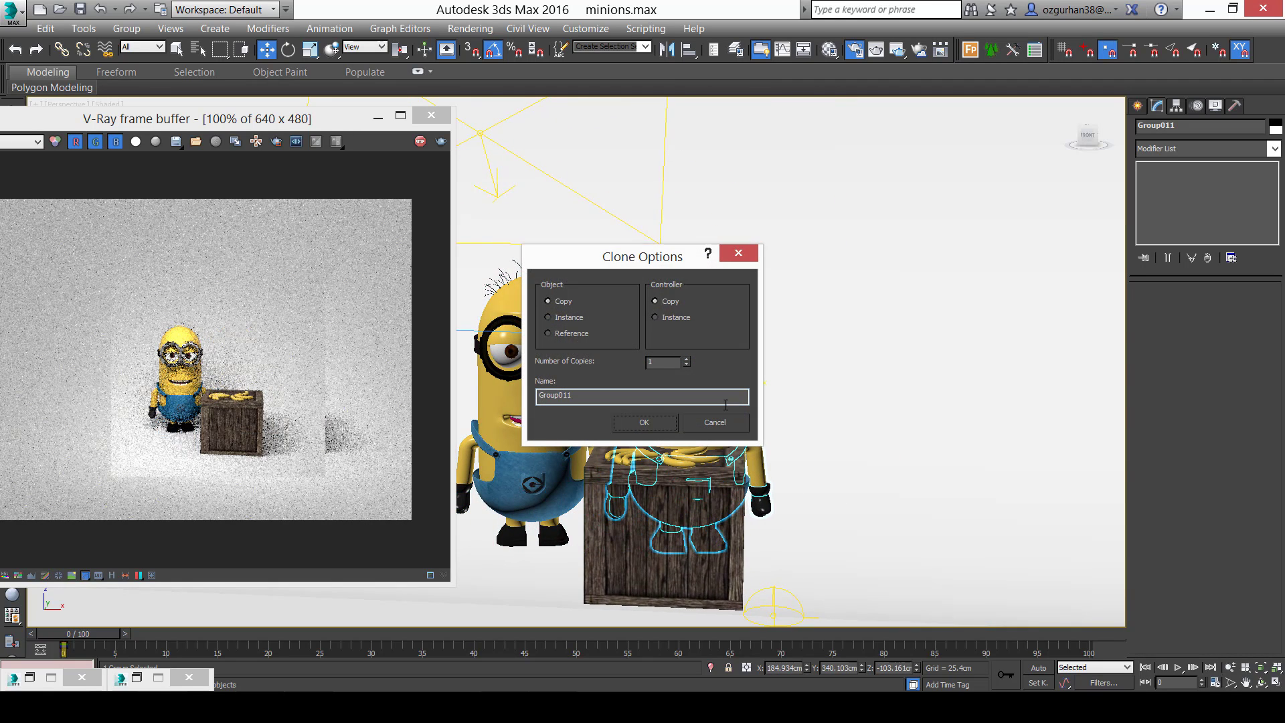
{"action": "left_click", "coordinate": [644, 423]}
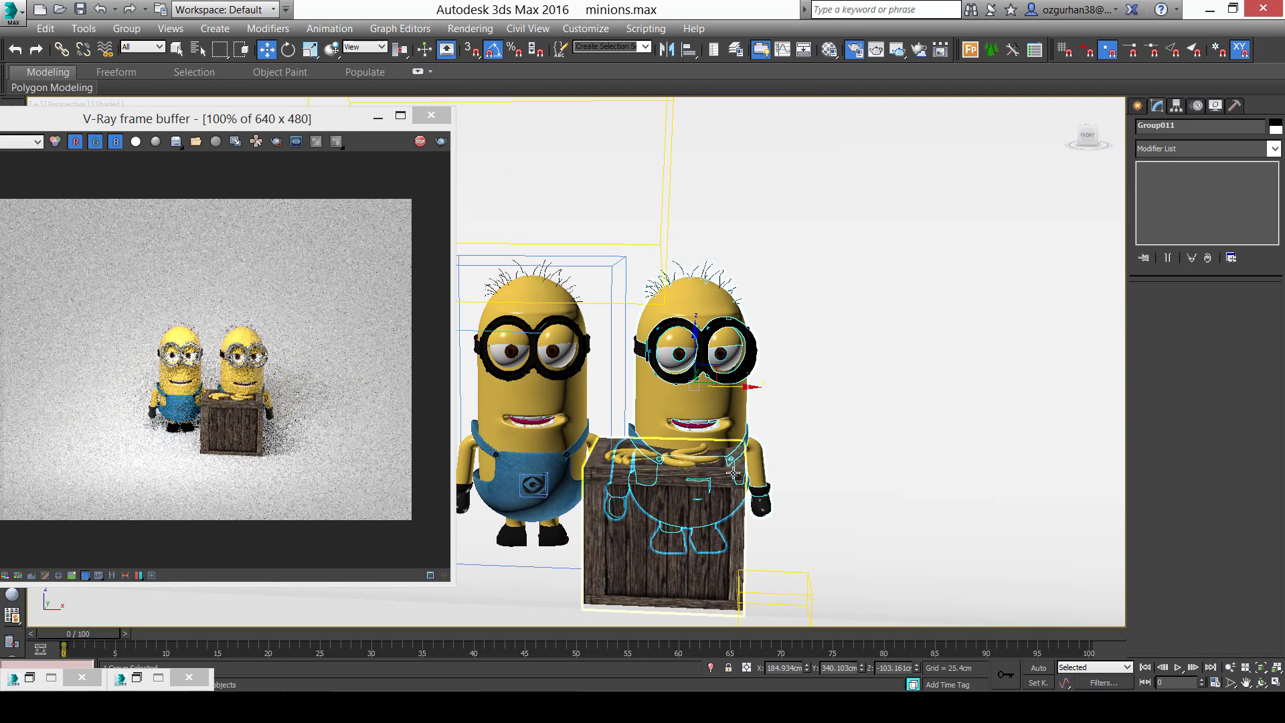
Rotate the copied minion about -55 degrees around Z so that it turns toward the first minion.
{"action": "middle_click_drag", "start_coordinate": [734, 474], "coordinate": [718, 432], "text": "alt"}
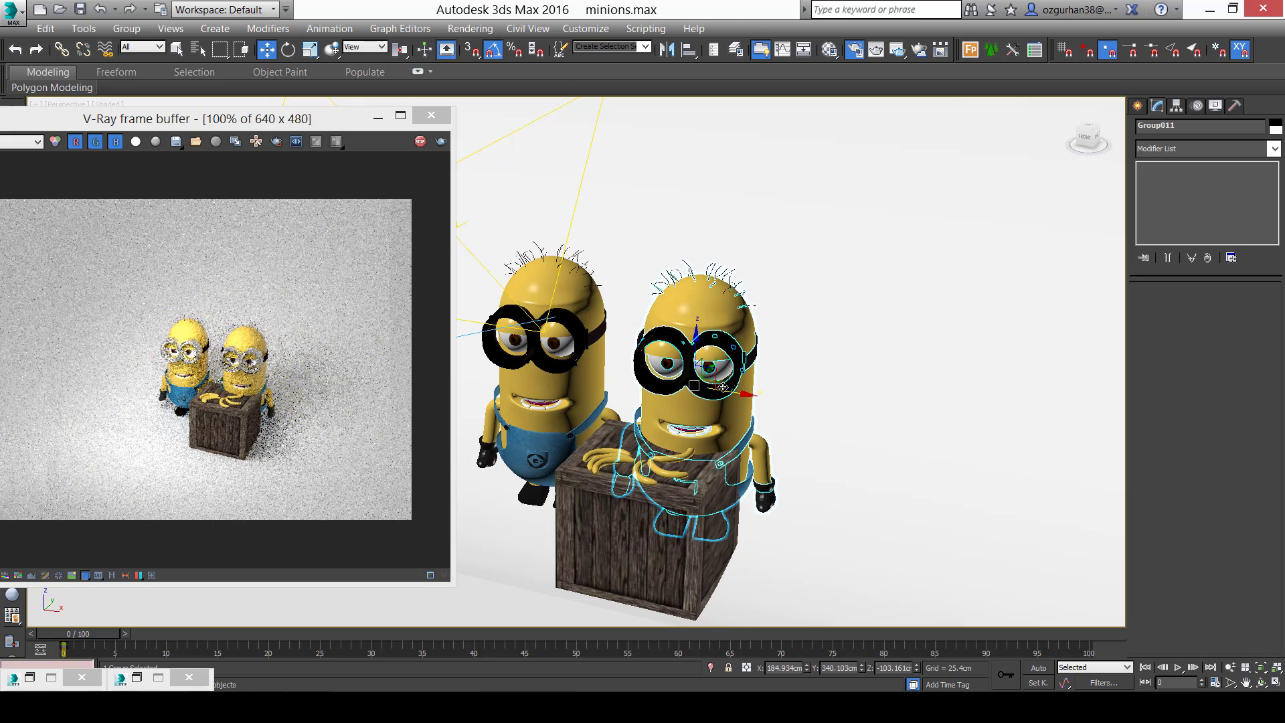
{"action": "middle_click_drag", "start_coordinate": [723, 387], "coordinate": [745, 406]}
{"action": "scroll", "coordinate": [674, 393], "scroll_direction": "up", "scroll_amount": 5}
{"action": "scroll", "coordinate": [672, 393], "scroll_direction": "down", "scroll_amount": 2}
{"action": "key", "text": "e"}
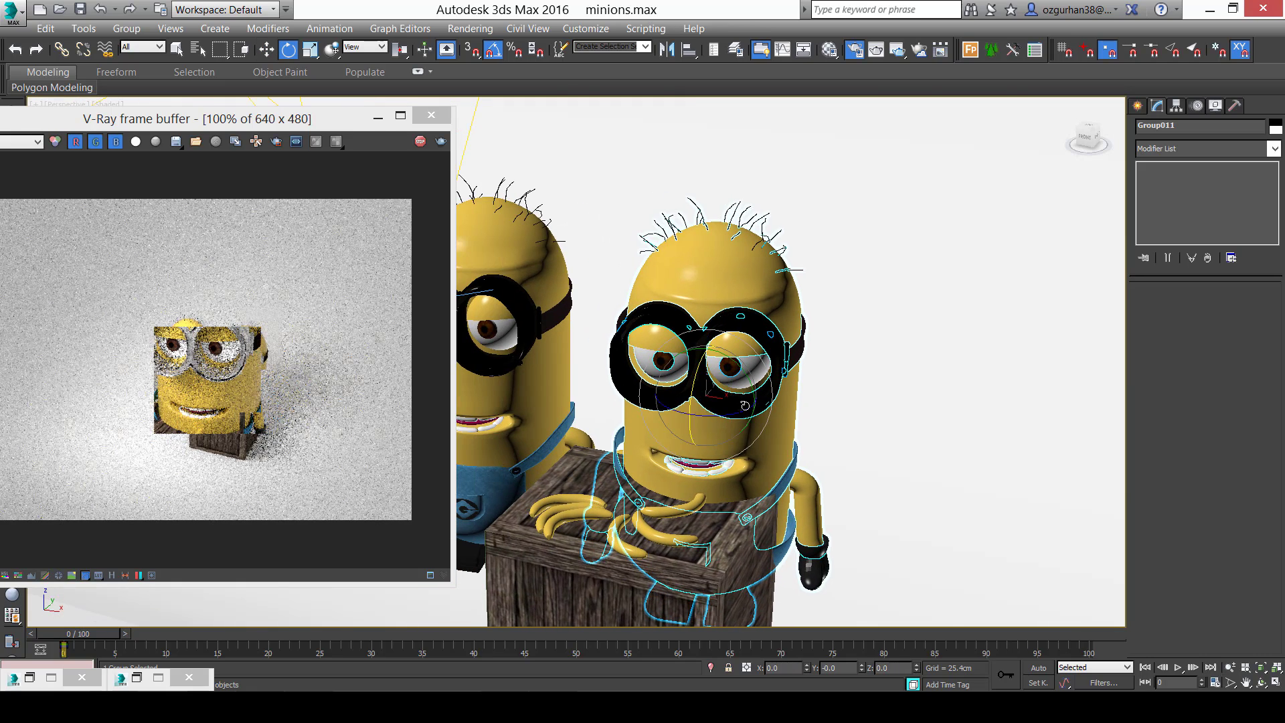
{"action": "left_click_drag", "start_coordinate": [745, 406], "coordinate": [703, 426]}
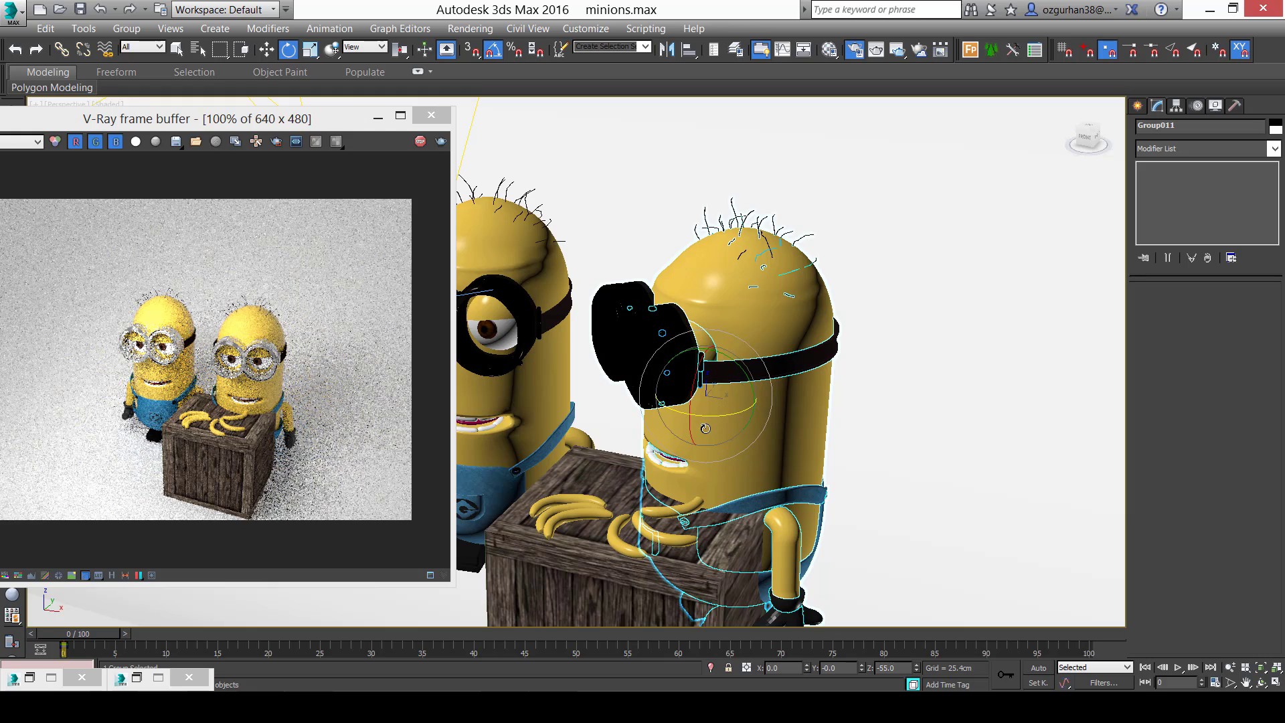
{"action": "middle_click_drag", "start_coordinate": [705, 428], "coordinate": [647, 479], "text": "alt"}
{"action": "scroll", "coordinate": [714, 401], "scroll_direction": "down", "scroll_amount": 3}
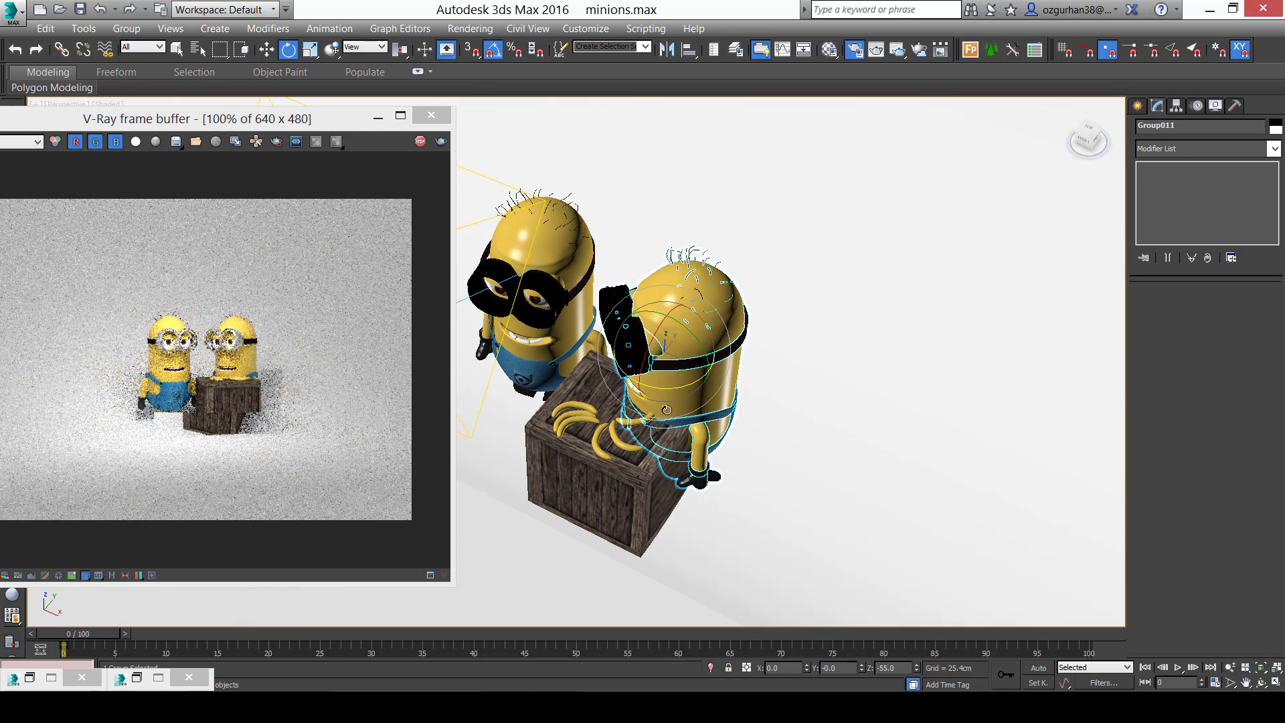
Move the copied minion in the ground plane so that it stands beside the crate, opposite the first minion.
{"action": "key", "text": "w"}
{"action": "left_click_drag", "start_coordinate": [714, 351], "coordinate": [786, 359]}
{"action": "middle_click_drag", "start_coordinate": [705, 419], "coordinate": [739, 395], "text": "alt"}
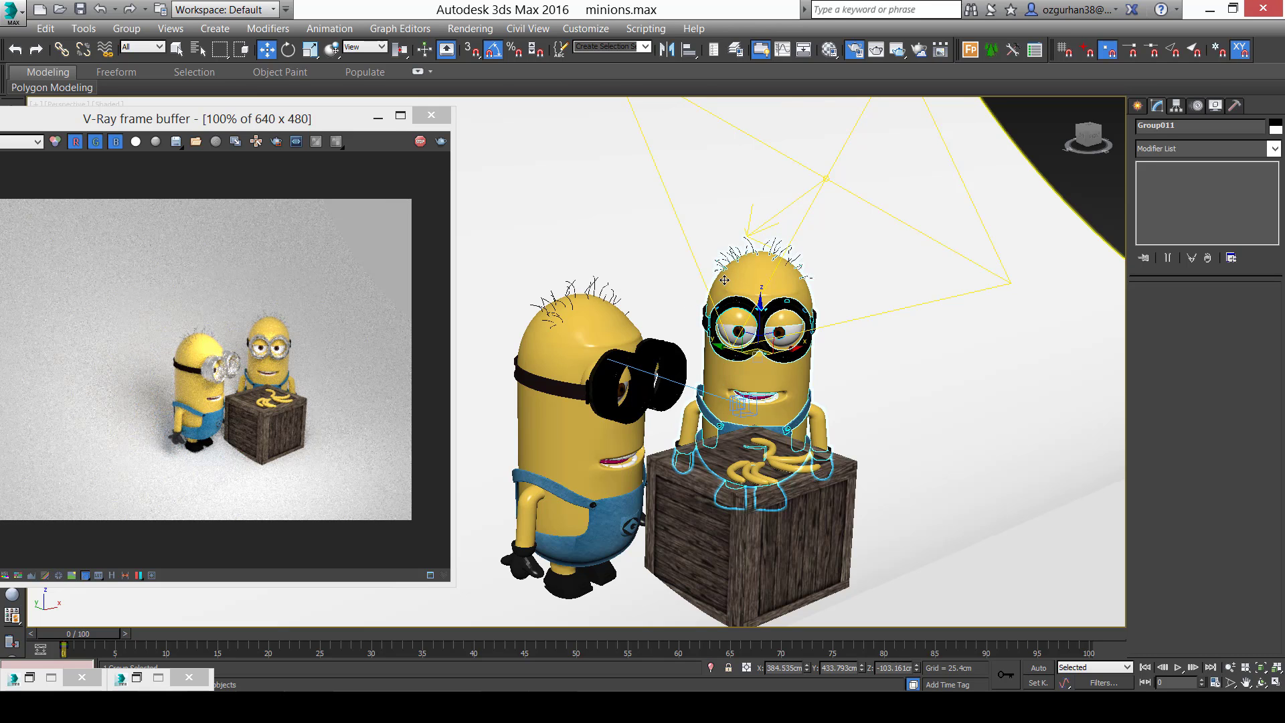
{"action": "middle_click_drag", "start_coordinate": [705, 426], "coordinate": [719, 363], "text": "alt"}
{"action": "scroll", "coordinate": [690, 371], "scroll_direction": "up", "scroll_amount": 3}
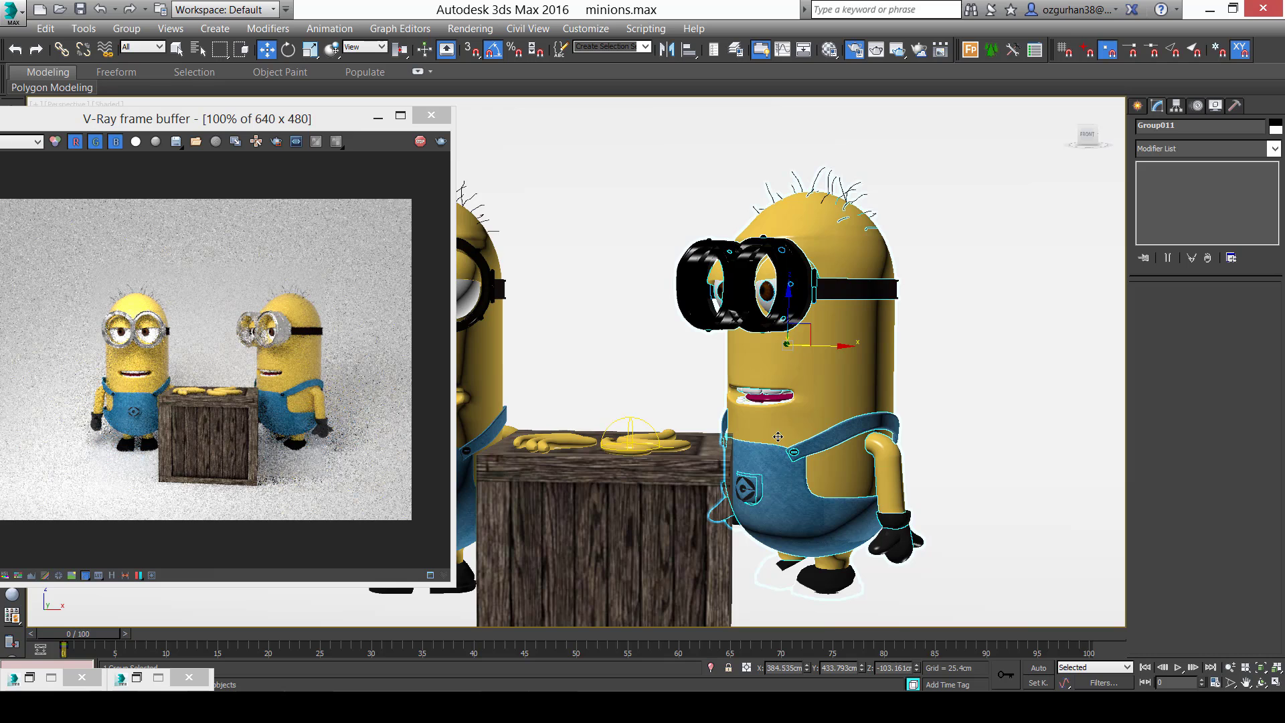
{"action": "middle_click_drag", "start_coordinate": [788, 454], "coordinate": [835, 472]}
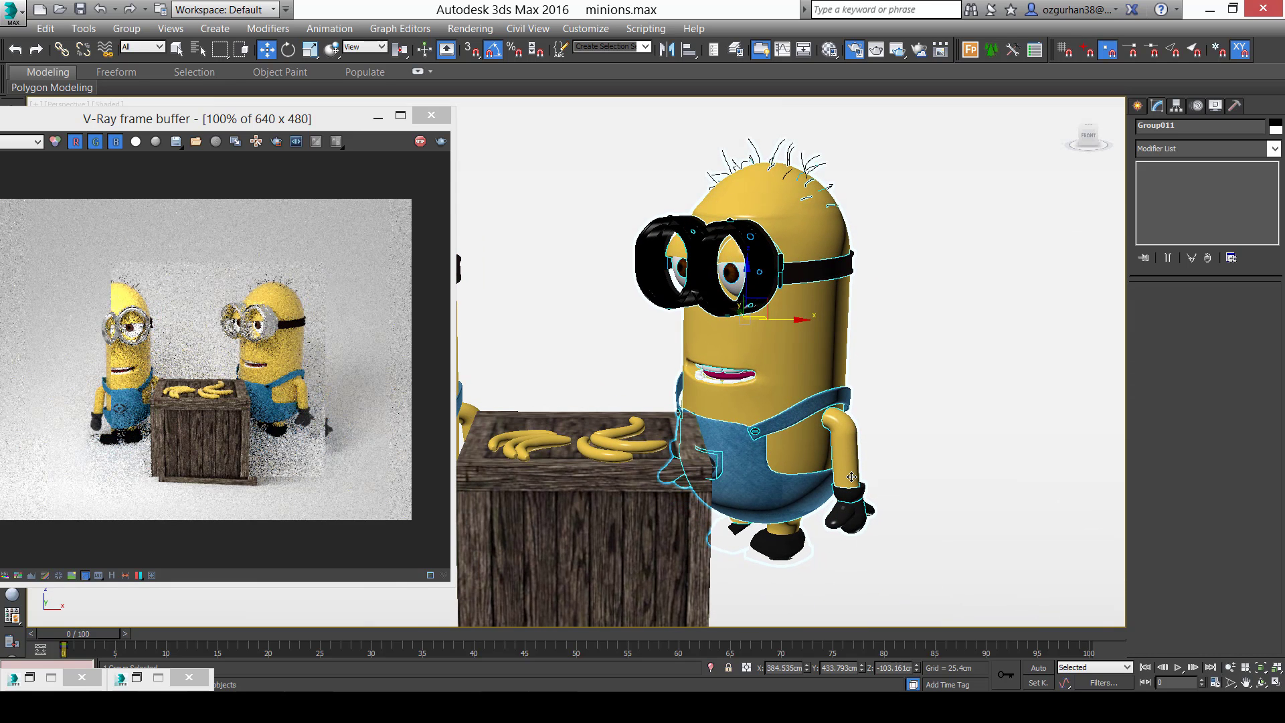
Open the copied minion's group and select its left arm together with the glove.
{"action": "left_click", "coordinate": [126, 28]}
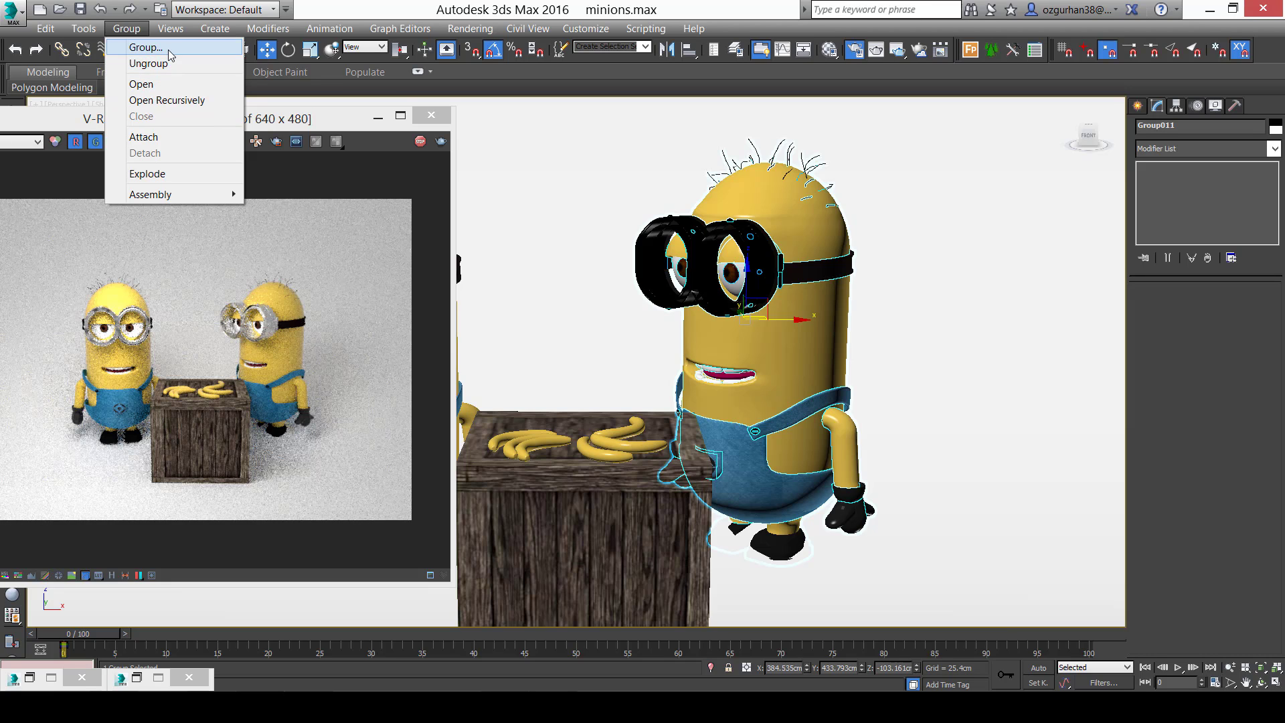
{"action": "left_click", "coordinate": [167, 85]}
{"action": "middle_click_drag", "start_coordinate": [856, 474], "coordinate": [711, 453]}
{"action": "left_click", "coordinate": [762, 435]}
{"action": "left_click", "coordinate": [771, 459]}
{"action": "key", "text": "e"}
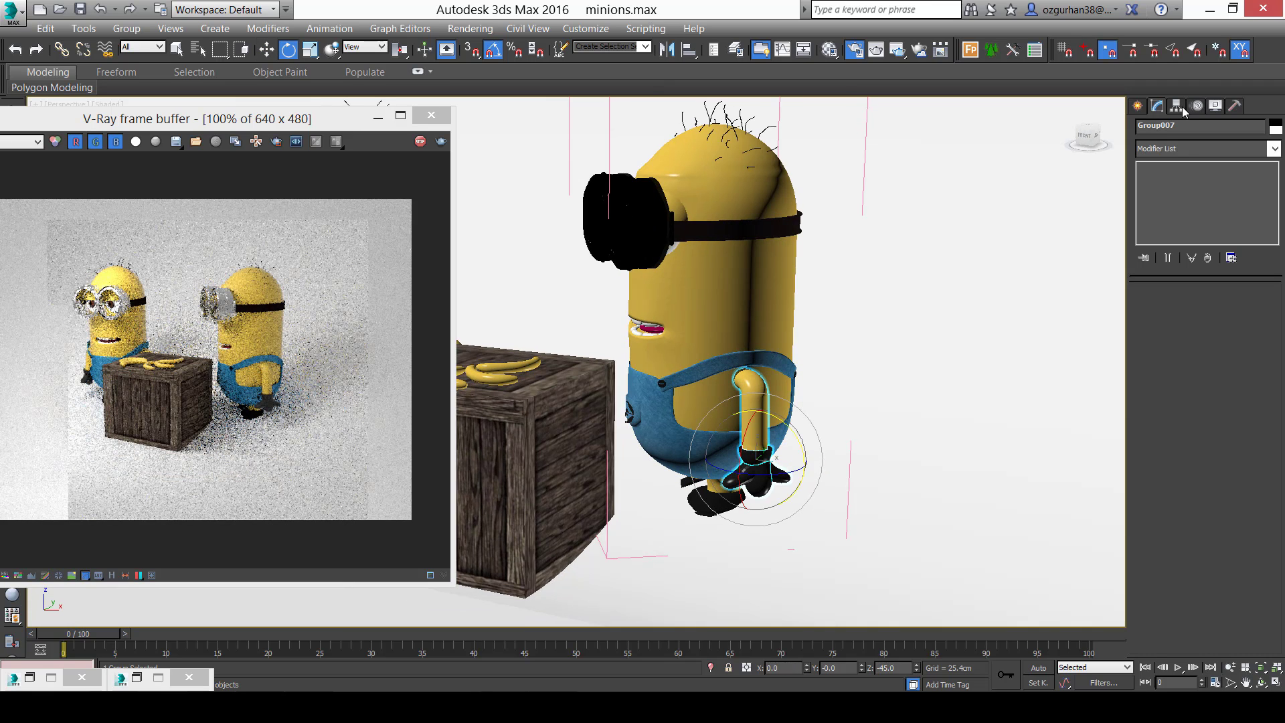
Relocate the arm group's pivot point to the top of the arm at the shoulder, adjusting only the pivot.
{"action": "left_click", "coordinate": [1179, 106]}
{"action": "left_click", "coordinate": [1206, 203]}
{"action": "key", "text": "w"}
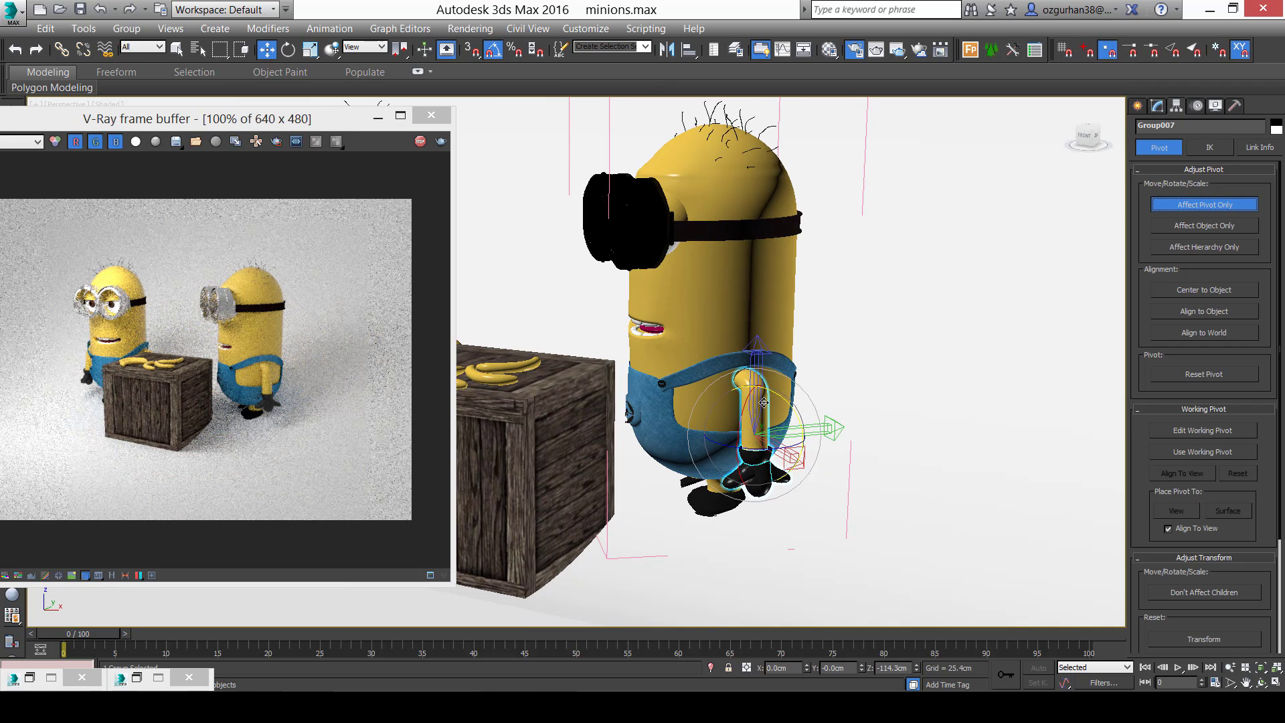
{"action": "scroll", "coordinate": [749, 399], "scroll_direction": "up", "scroll_amount": 4}
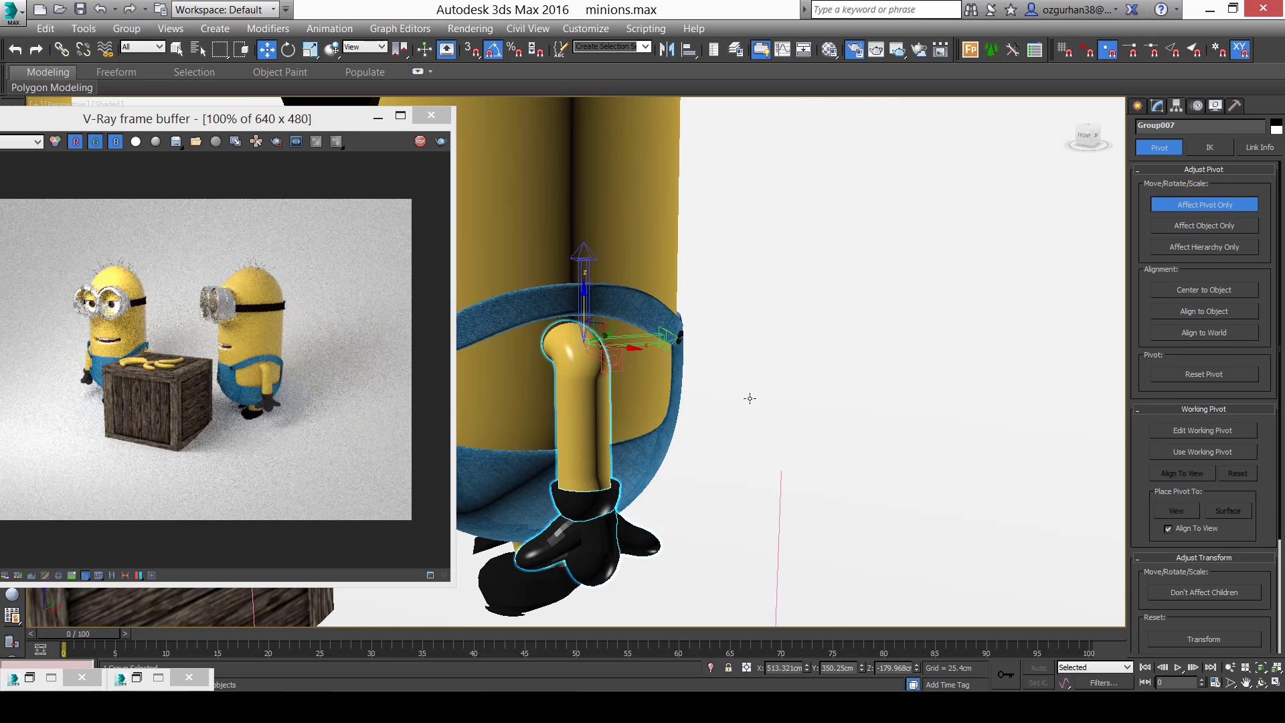
{"action": "middle_click_drag", "start_coordinate": [749, 399], "coordinate": [772, 399], "text": "alt"}
{"action": "scroll", "coordinate": [722, 381], "scroll_direction": "up", "scroll_amount": 3}
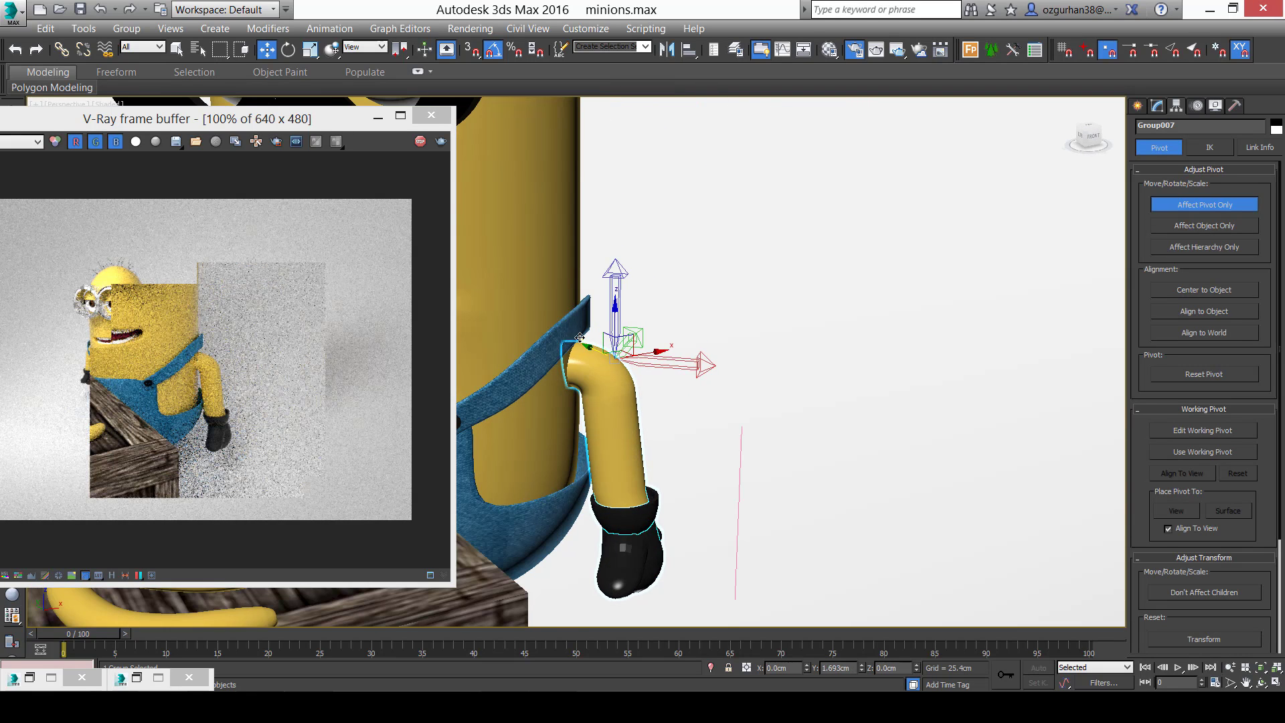
{"action": "left_click_drag", "start_coordinate": [597, 351], "coordinate": [574, 340]}
{"action": "middle_click_drag", "start_coordinate": [752, 348], "coordinate": [682, 363], "text": "alt"}
{"action": "scroll", "coordinate": [683, 362], "scroll_direction": "up", "scroll_amount": 3}
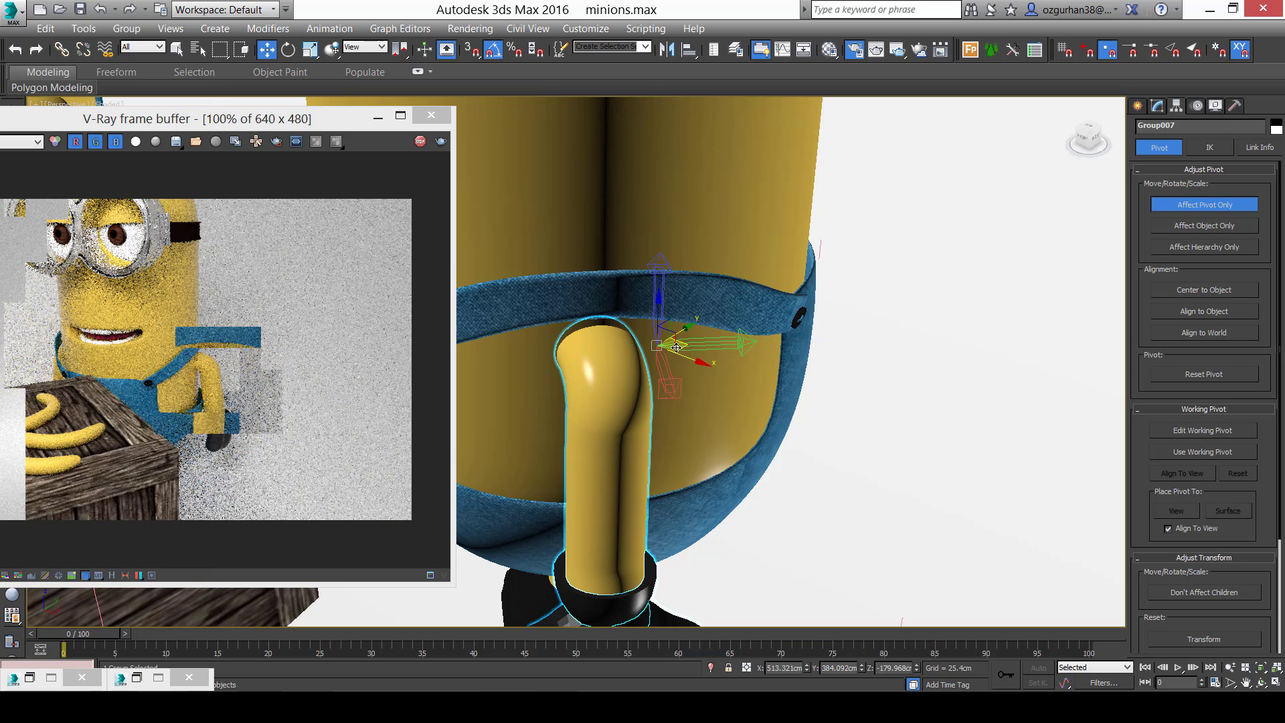
{"action": "left_click_drag", "start_coordinate": [676, 347], "coordinate": [598, 346]}
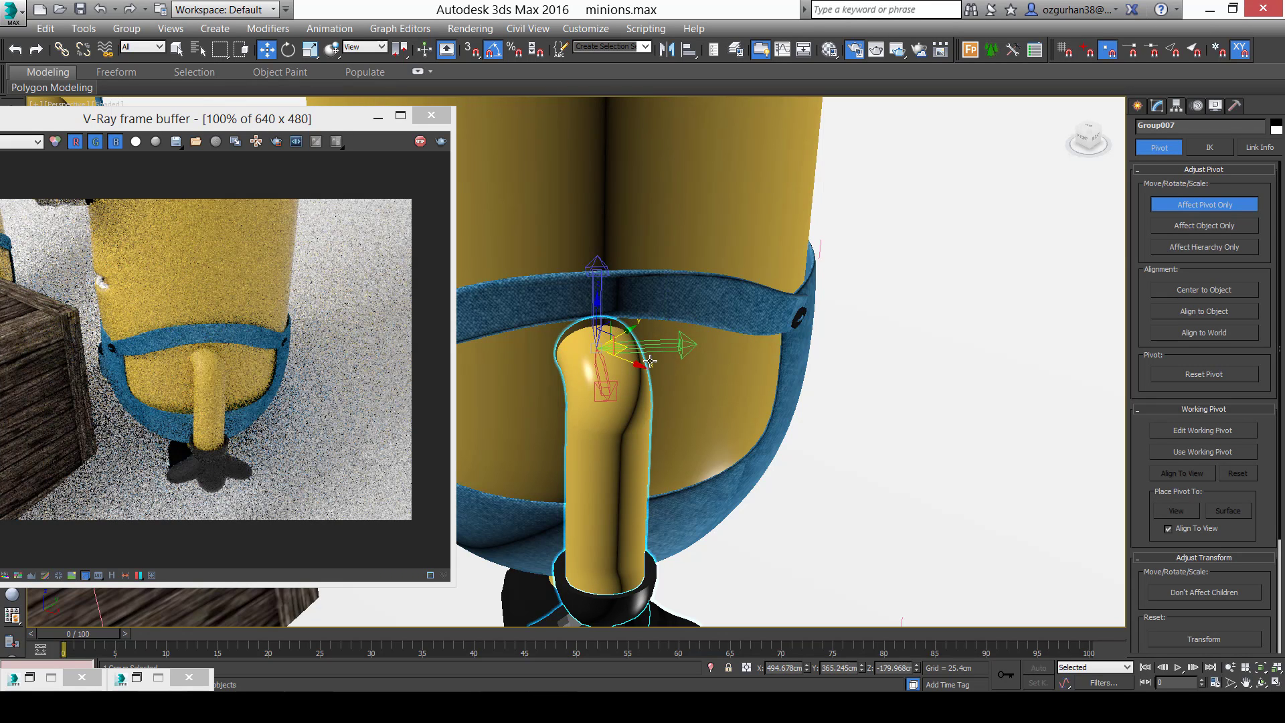
{"action": "left_click", "coordinate": [1156, 107]}
Rotate the arm around its shoulder pivot so that it swings forward and upward toward the crate.
{"action": "middle_click_drag", "start_coordinate": [645, 400], "coordinate": [619, 365], "text": "alt"}
{"action": "key", "text": "e"}
{"action": "mouse_move", "coordinate": [608, 301]}
{"action": "left_mouse_down"}
{"action": "mouse_move", "coordinate": [633, 313]}
{"action": "mouse_move", "coordinate": [589, 309]}
{"action": "mouse_move", "coordinate": [608, 299]}
{"action": "left_mouse_up"}
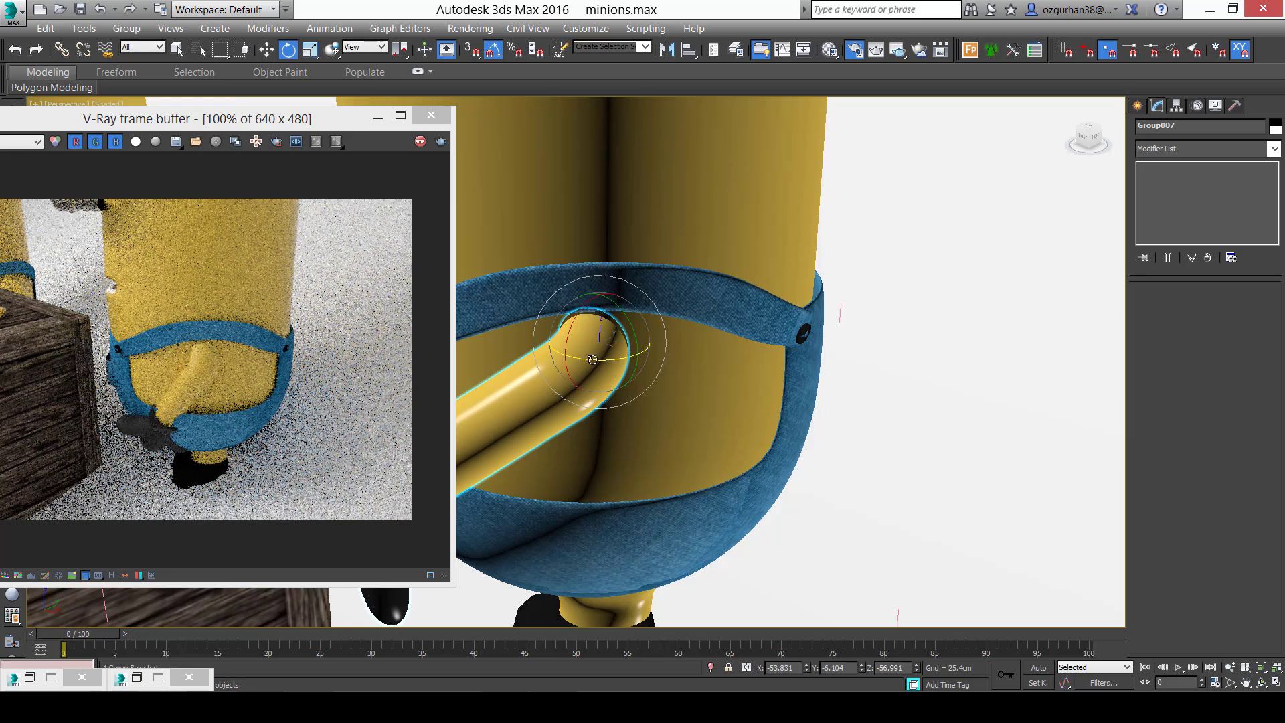
{"action": "scroll", "coordinate": [593, 360], "scroll_direction": "down", "scroll_amount": 4}
{"action": "middle_click_drag", "start_coordinate": [592, 359], "coordinate": [792, 391]}
{"action": "scroll", "coordinate": [796, 380], "scroll_direction": "up", "scroll_amount": 1}
{"action": "scroll", "coordinate": [712, 398], "scroll_direction": "down", "scroll_amount": 3}
{"action": "middle_click_drag", "start_coordinate": [712, 398], "coordinate": [723, 373], "text": "alt"}
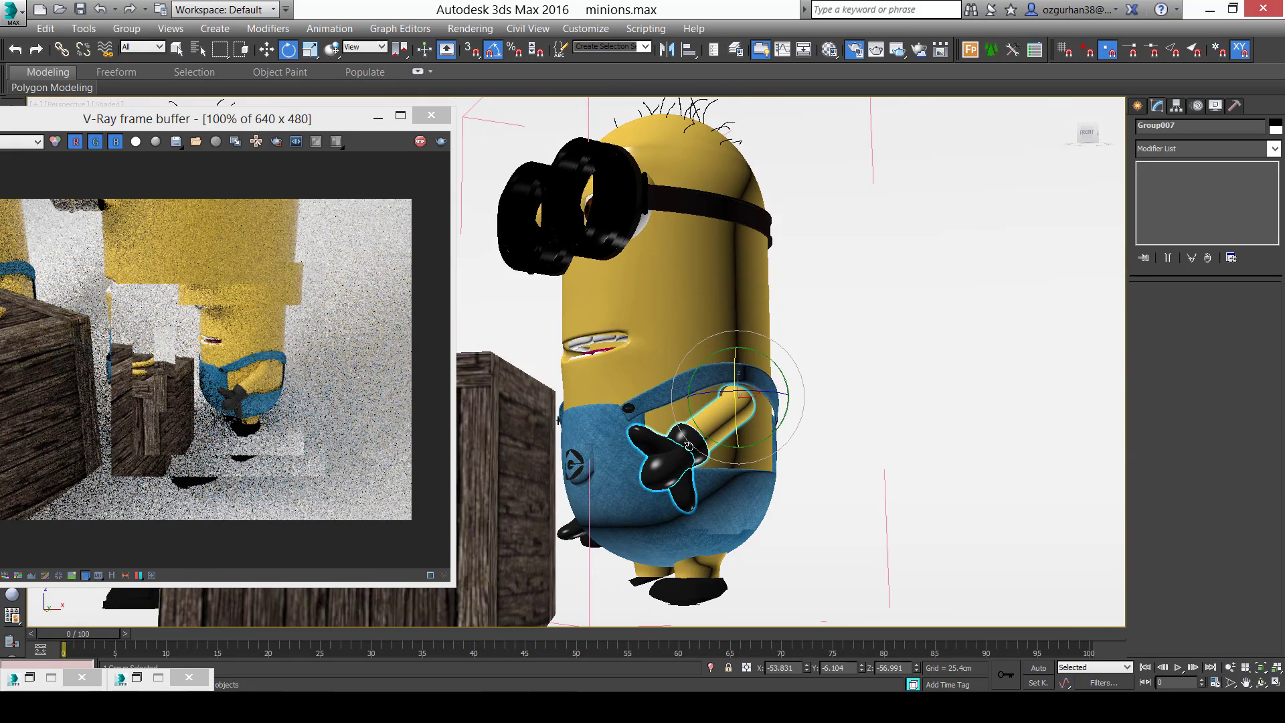
Open the arm group and the glove and hand groups nested inside it to reach the individual fingers.
{"action": "middle_click_drag", "start_coordinate": [642, 450], "coordinate": [733, 425], "text": "alt"}
{"action": "middle_click_drag", "start_coordinate": [653, 394], "coordinate": [738, 392], "text": "alt"}
{"action": "scroll", "coordinate": [695, 453], "scroll_direction": "up", "scroll_amount": 3}
{"action": "key", "text": "z"}
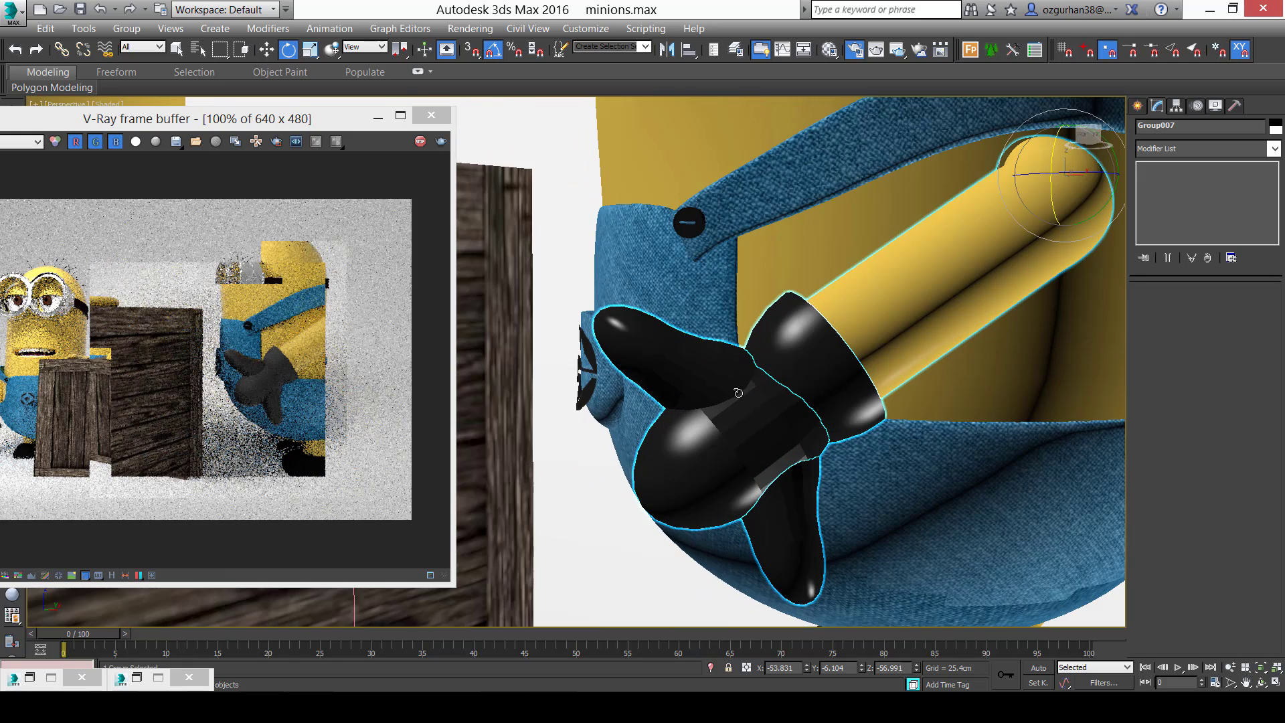
{"action": "left_click", "coordinate": [127, 28]}
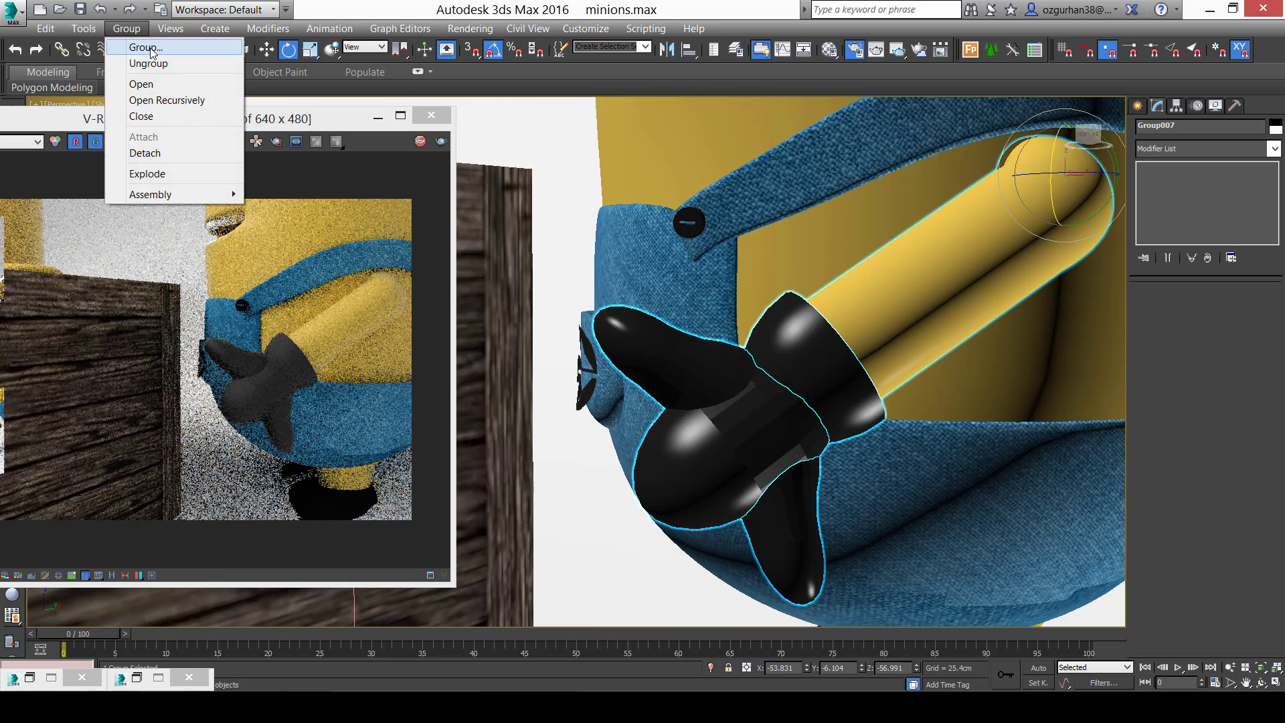
{"action": "left_click", "coordinate": [173, 84]}
{"action": "left_click", "coordinate": [674, 349]}
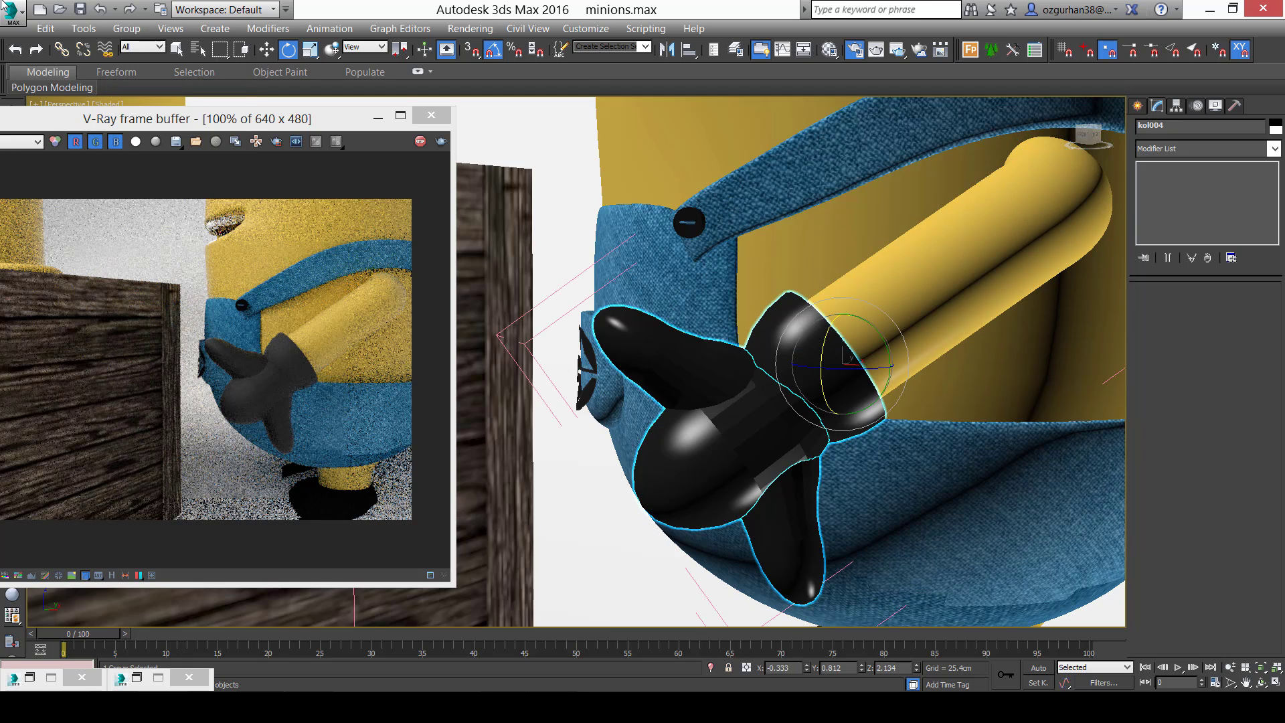
{"action": "left_click", "coordinate": [126, 28]}
{"action": "left_click", "coordinate": [144, 83]}
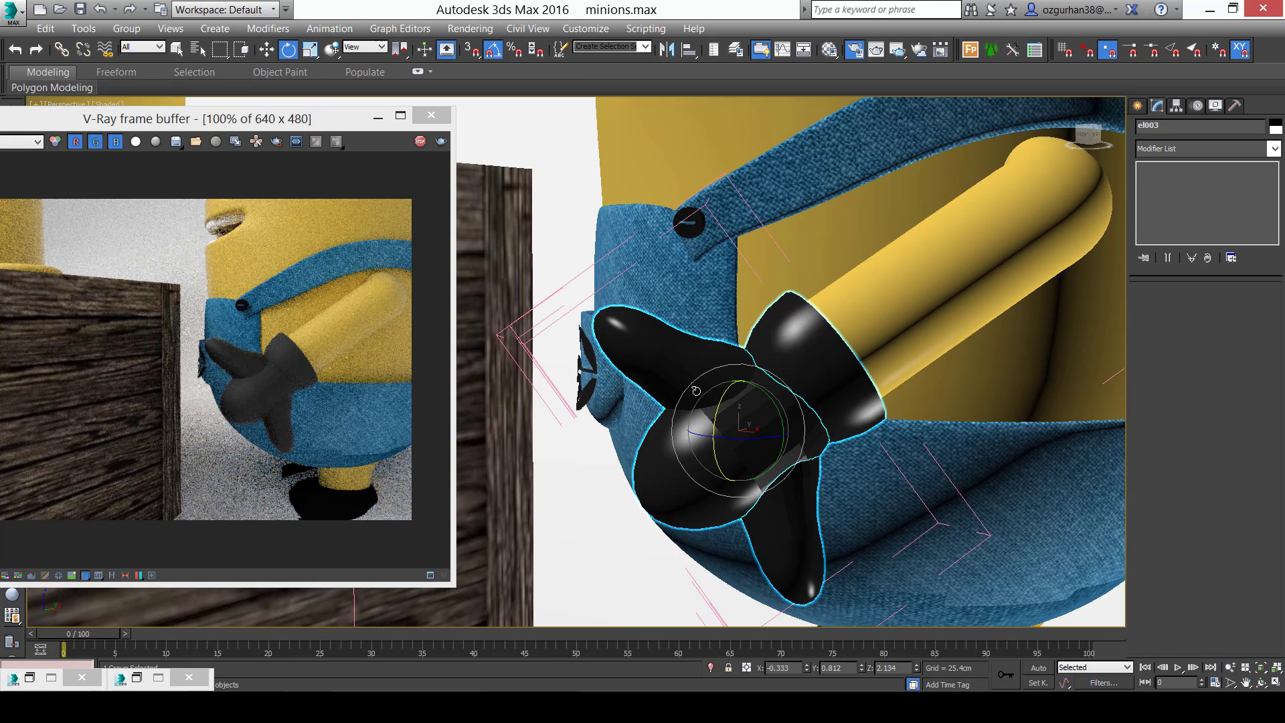
{"action": "left_click", "coordinate": [126, 28]}
{"action": "left_click", "coordinate": [179, 85]}
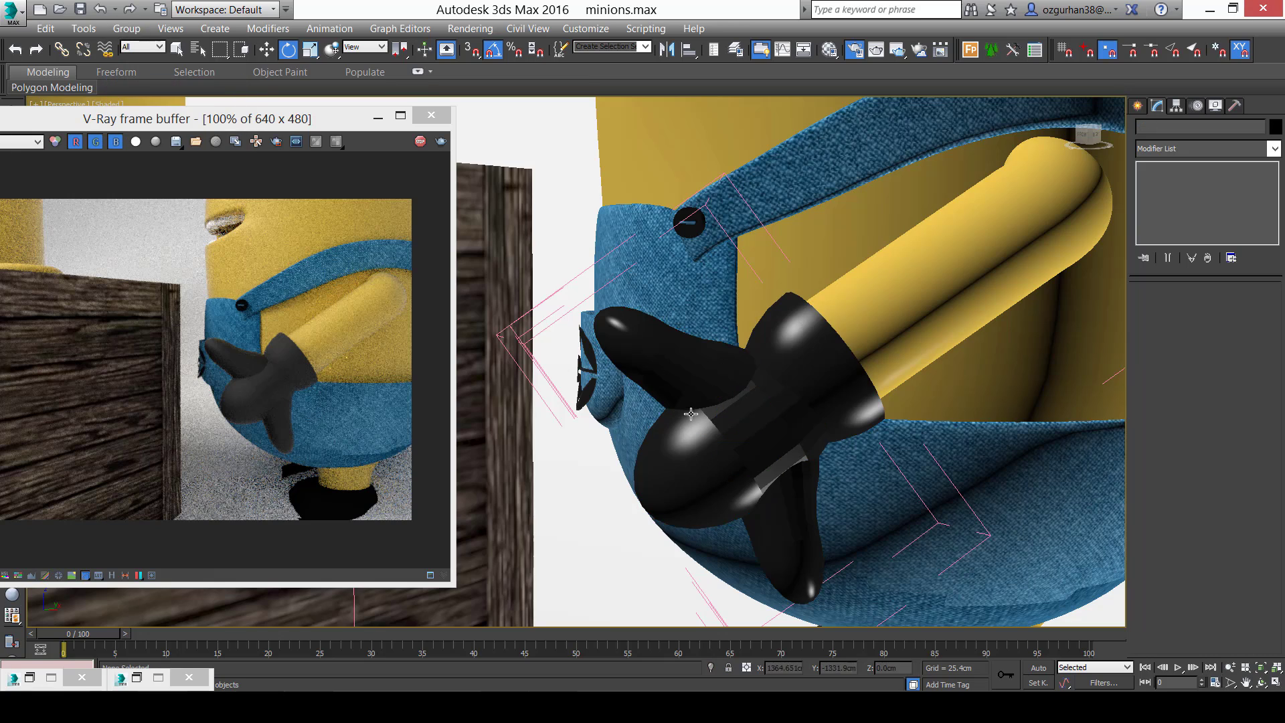
Rotate and reposition the glove's uppermost finger so that it points forward beside the middle finger.
{"action": "left_click", "coordinate": [752, 421]}
{"action": "scroll", "coordinate": [752, 420], "scroll_direction": "up", "scroll_amount": 3}
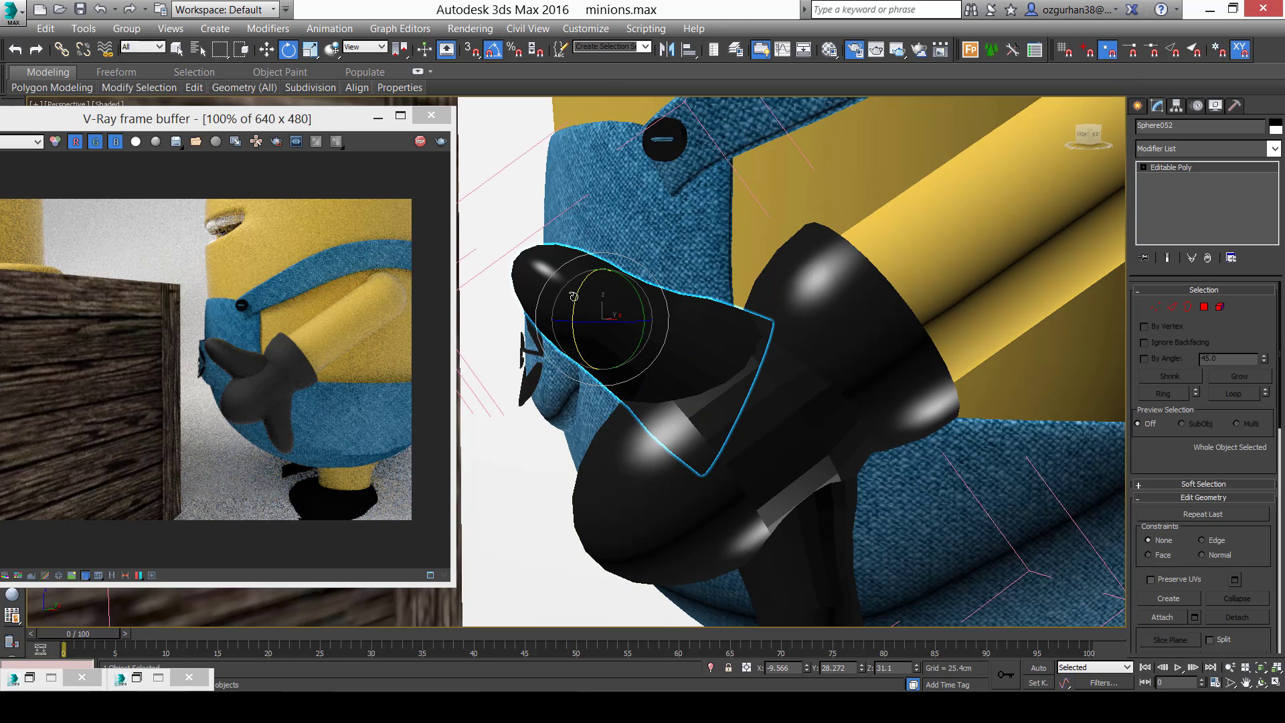
{"action": "left_click_drag", "start_coordinate": [573, 296], "coordinate": [649, 386]}
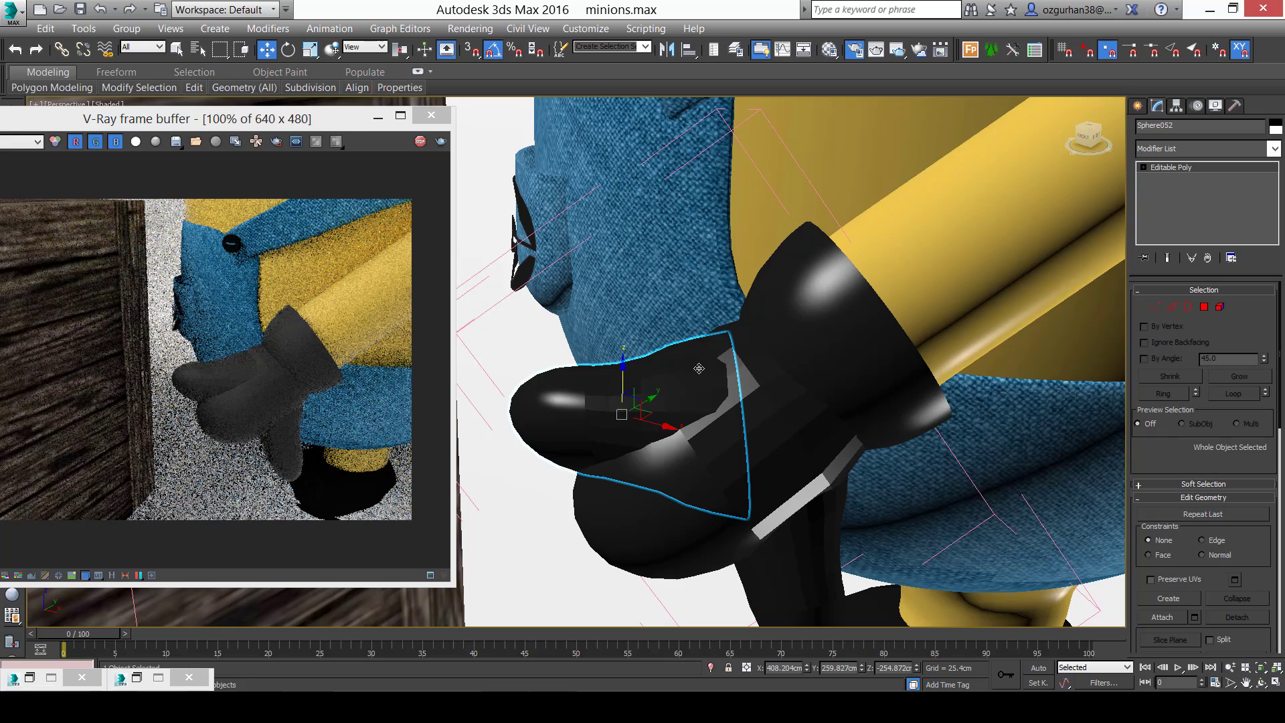
Select the glove's lowest finger, then rotate and move it inward toward the other fingers.
{"action": "scroll", "coordinate": [776, 438], "scroll_direction": "down", "scroll_amount": 3}
{"action": "middle_click_drag", "start_coordinate": [777, 438], "coordinate": [774, 345], "text": "alt"}
{"action": "left_click", "coordinate": [781, 495]}
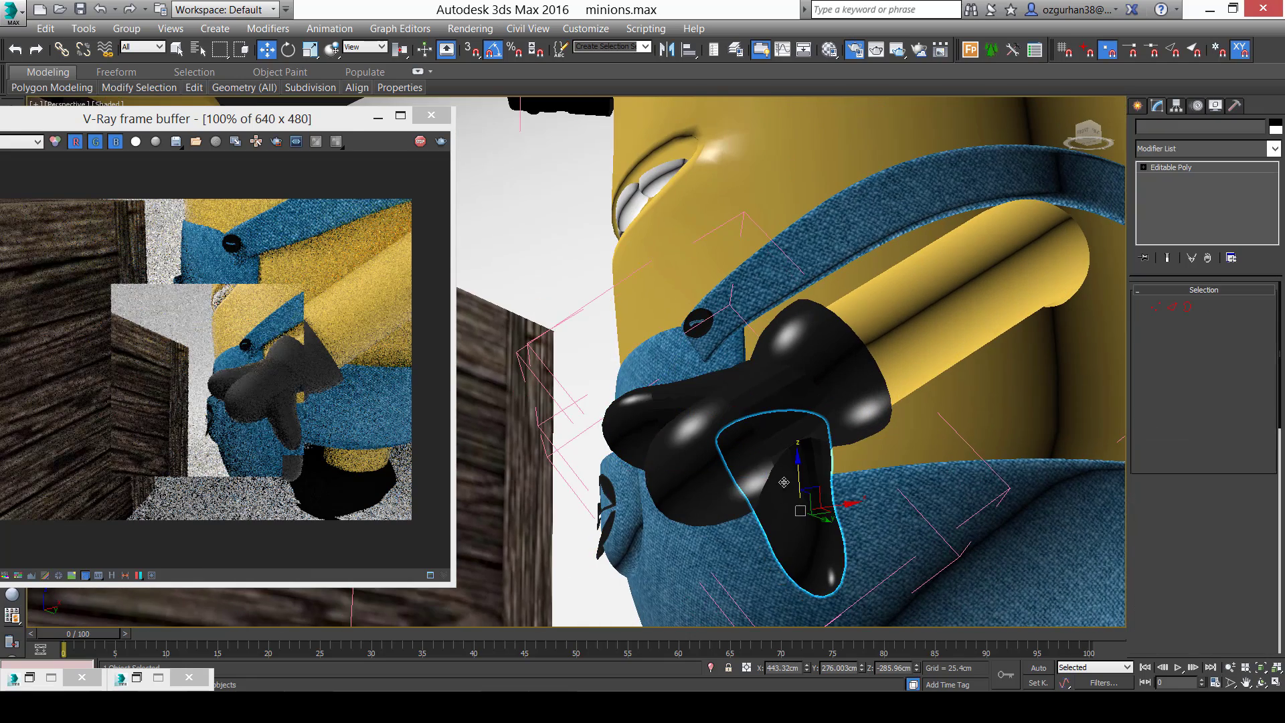
{"action": "middle_click_drag", "start_coordinate": [780, 494], "coordinate": [742, 404]}
{"action": "scroll", "coordinate": [742, 404], "scroll_direction": "up", "scroll_amount": 5}
{"action": "key", "text": "e"}
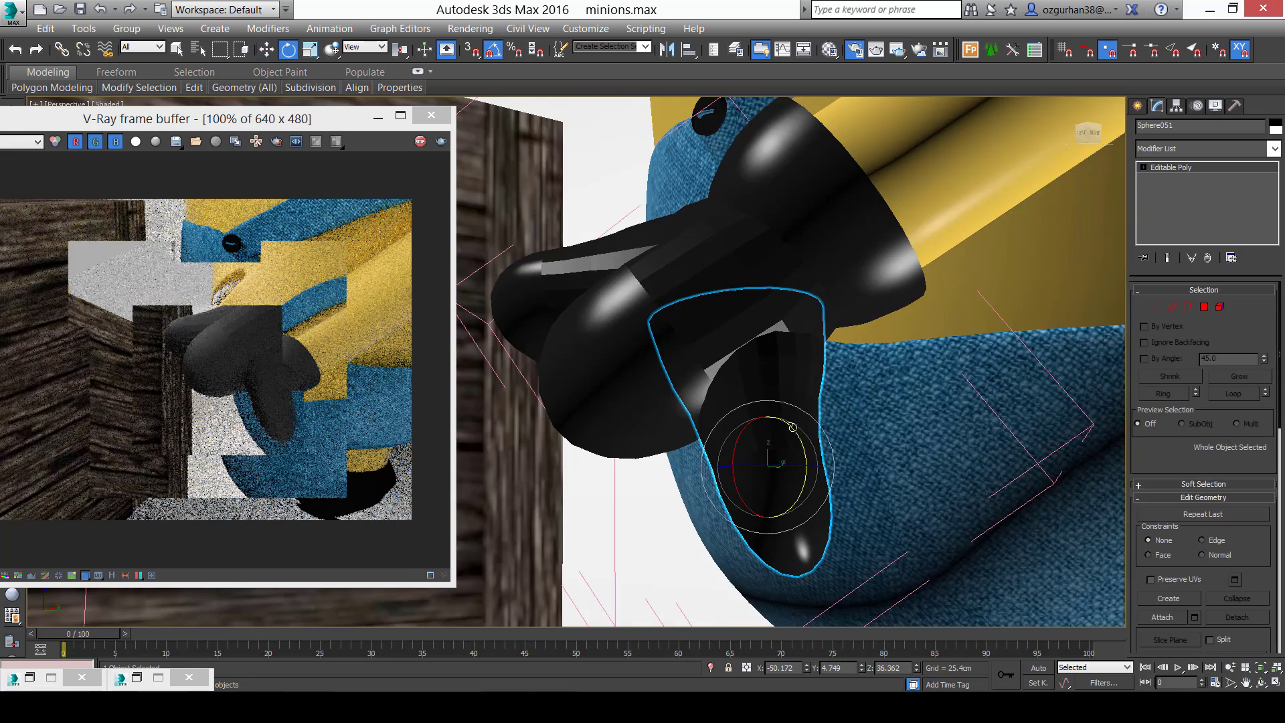
{"action": "left_click_drag", "start_coordinate": [801, 437], "coordinate": [784, 460]}
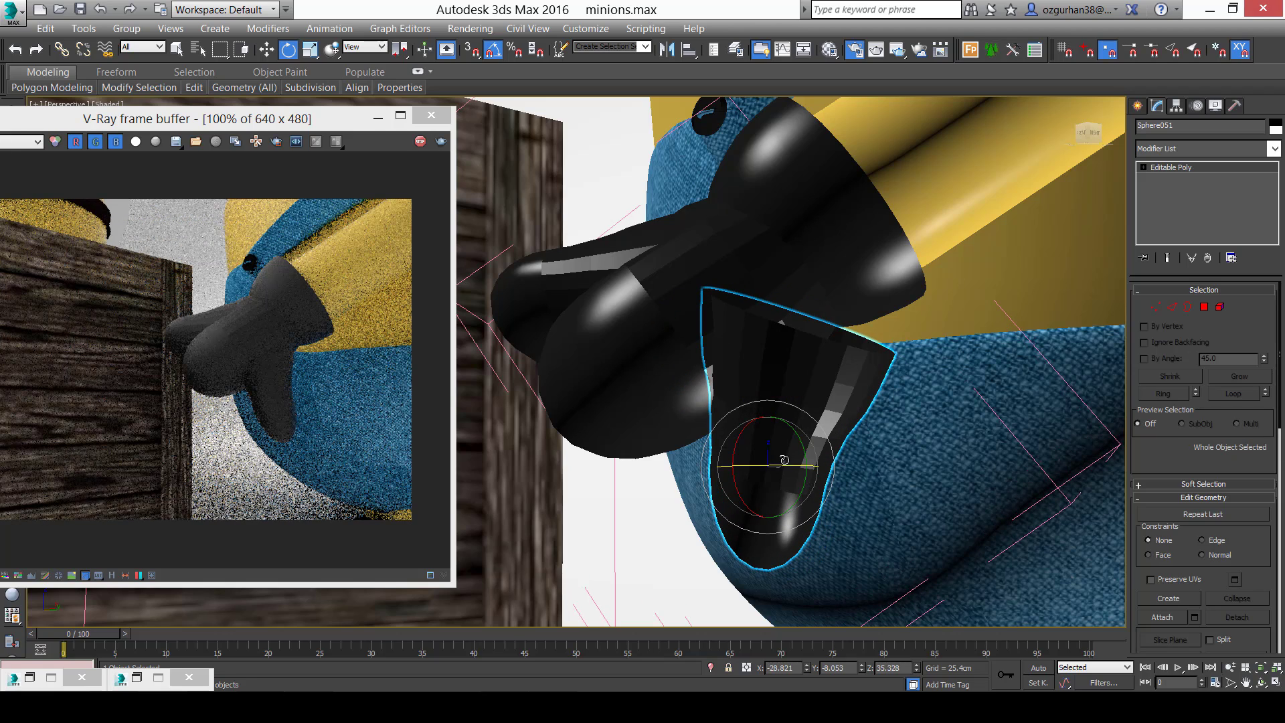
{"action": "middle_click_drag", "start_coordinate": [784, 458], "coordinate": [784, 431], "text": "alt"}
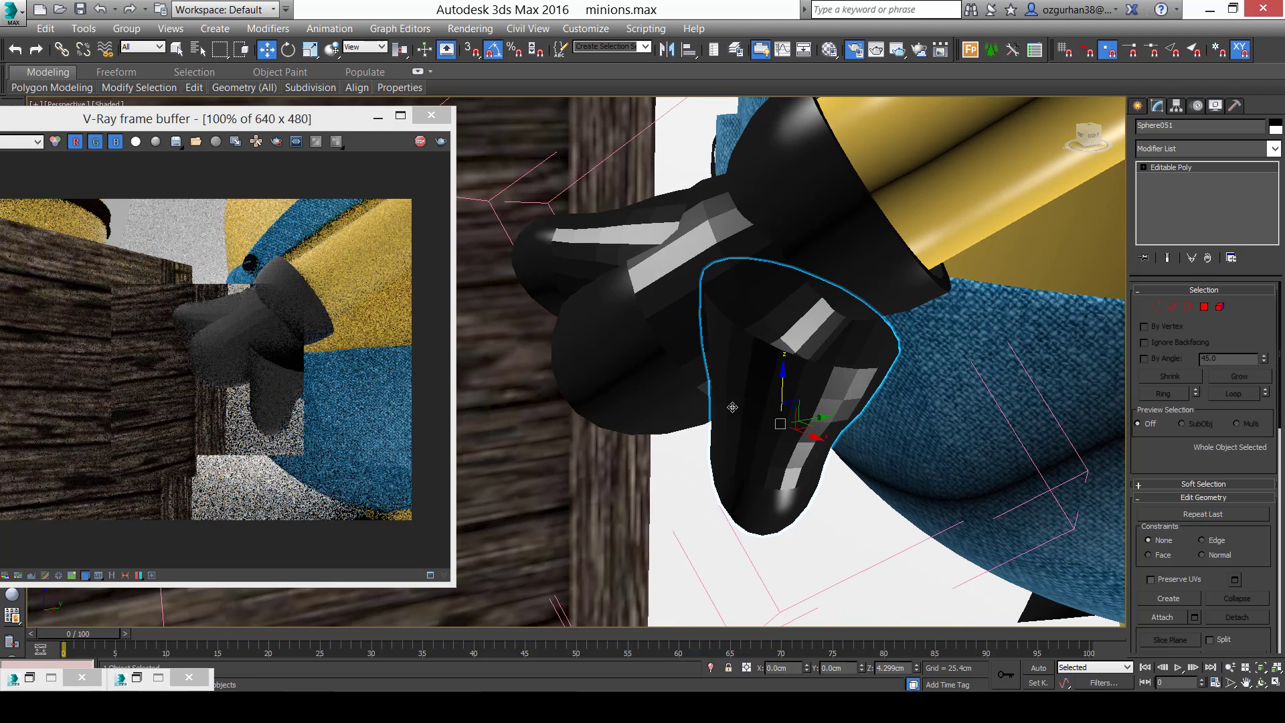
{"action": "left_click_drag", "start_coordinate": [815, 441], "coordinate": [665, 416]}
{"action": "key", "text": "e"}
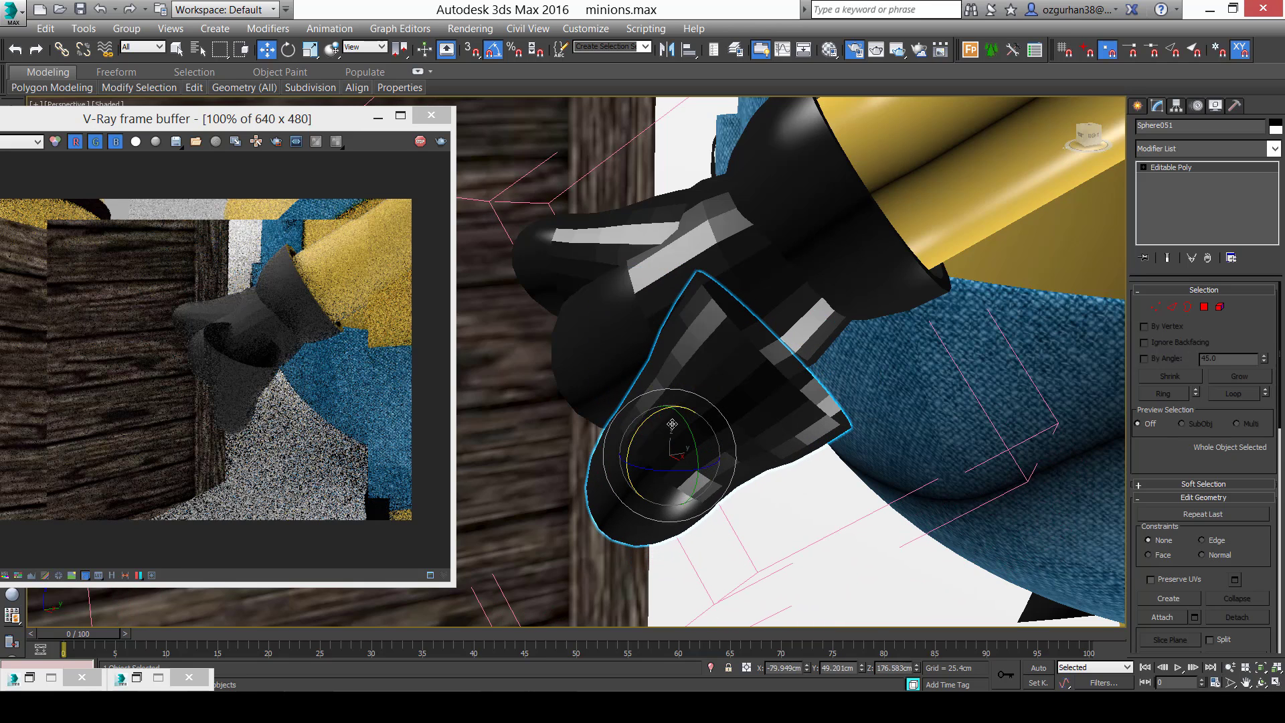
{"action": "mouse_move", "coordinate": [675, 469]}
{"action": "left_mouse_down"}
{"action": "mouse_move", "coordinate": [666, 435]}
{"action": "mouse_move", "coordinate": [687, 455]}
{"action": "left_mouse_up"}
Refine the lowest finger's placement against the palm and rotate it about 15 degrees around Z.
{"action": "key", "text": "w"}
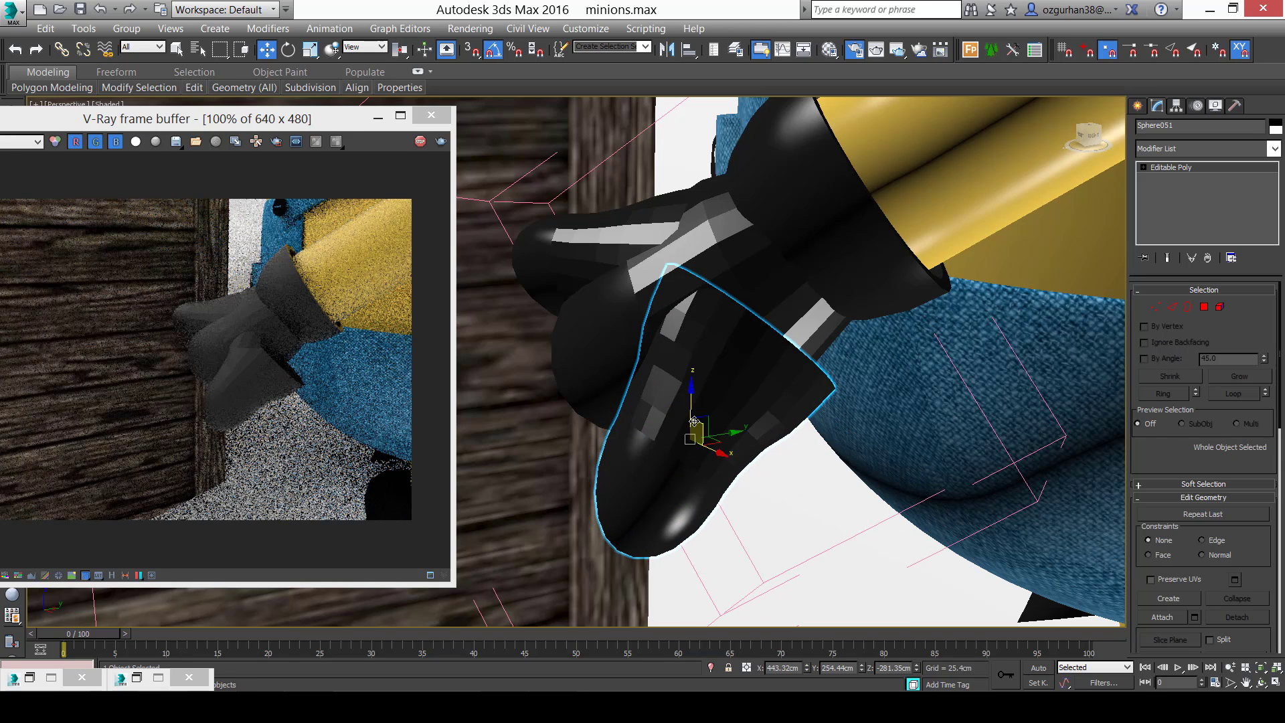
{"action": "left_click_drag", "start_coordinate": [688, 398], "coordinate": [686, 386]}
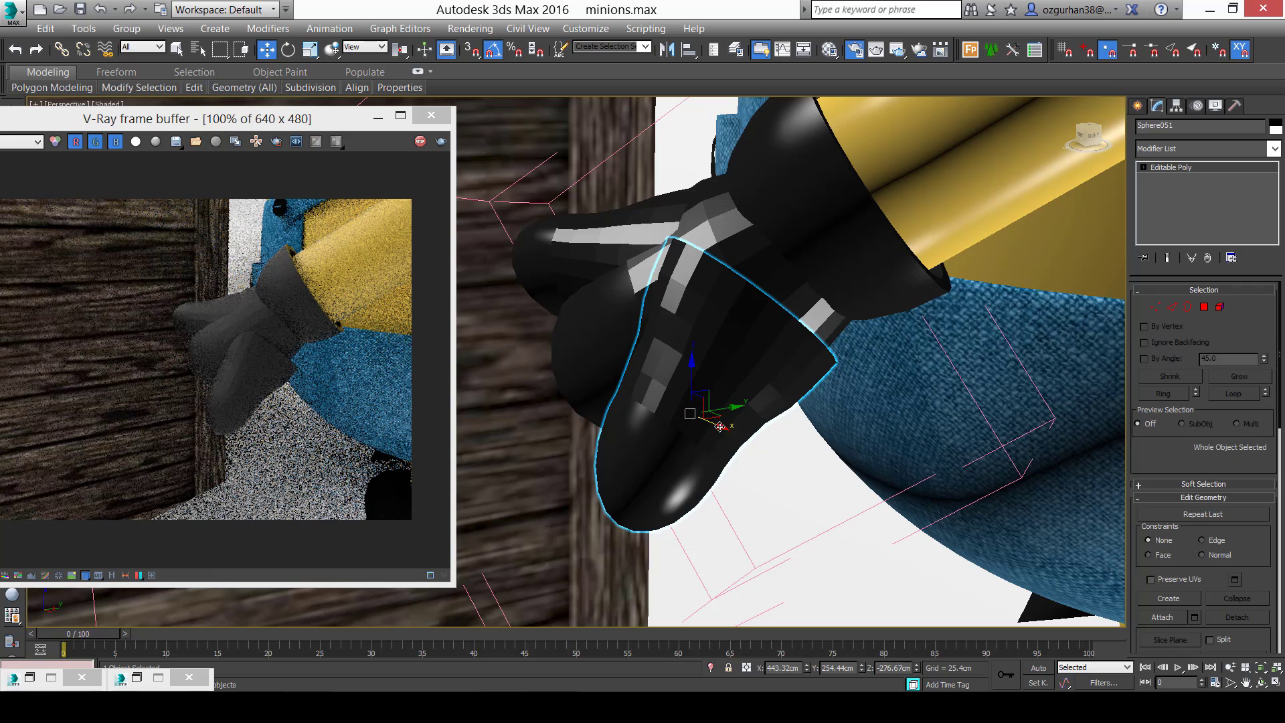
{"action": "left_click_drag", "start_coordinate": [719, 427], "coordinate": [687, 406]}
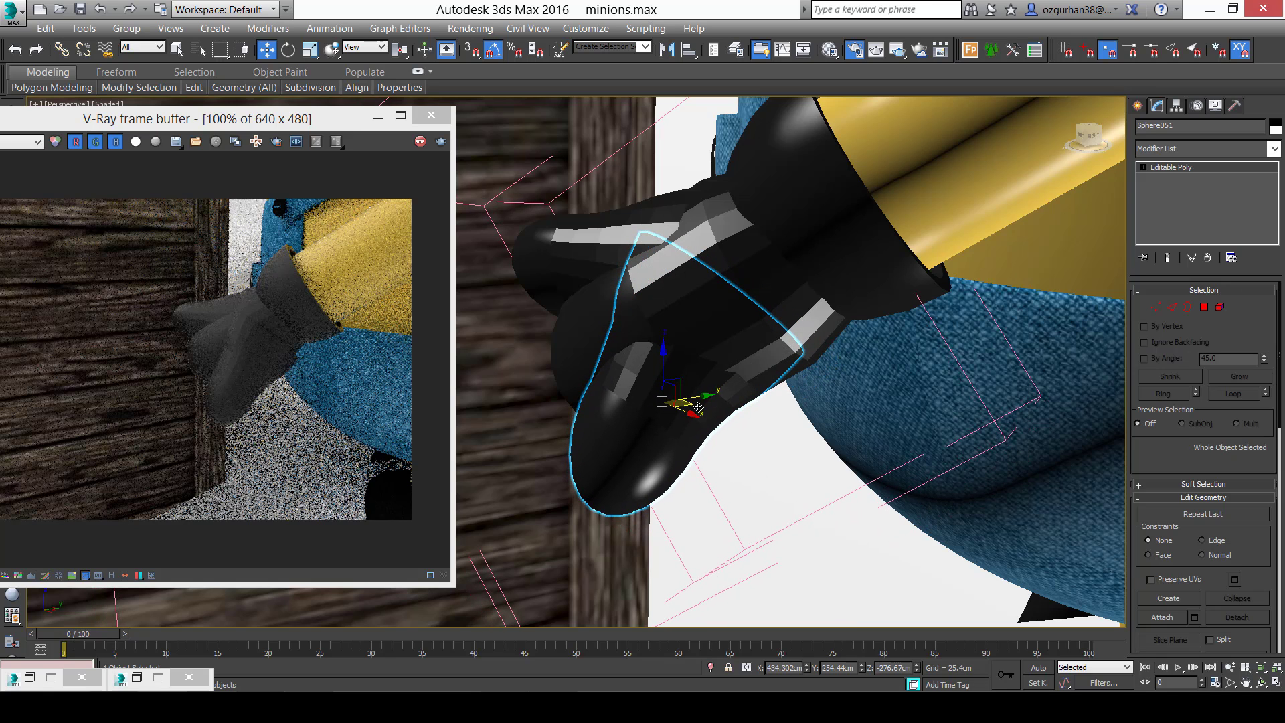
{"action": "scroll", "coordinate": [678, 375], "scroll_direction": "down", "scroll_amount": 6}
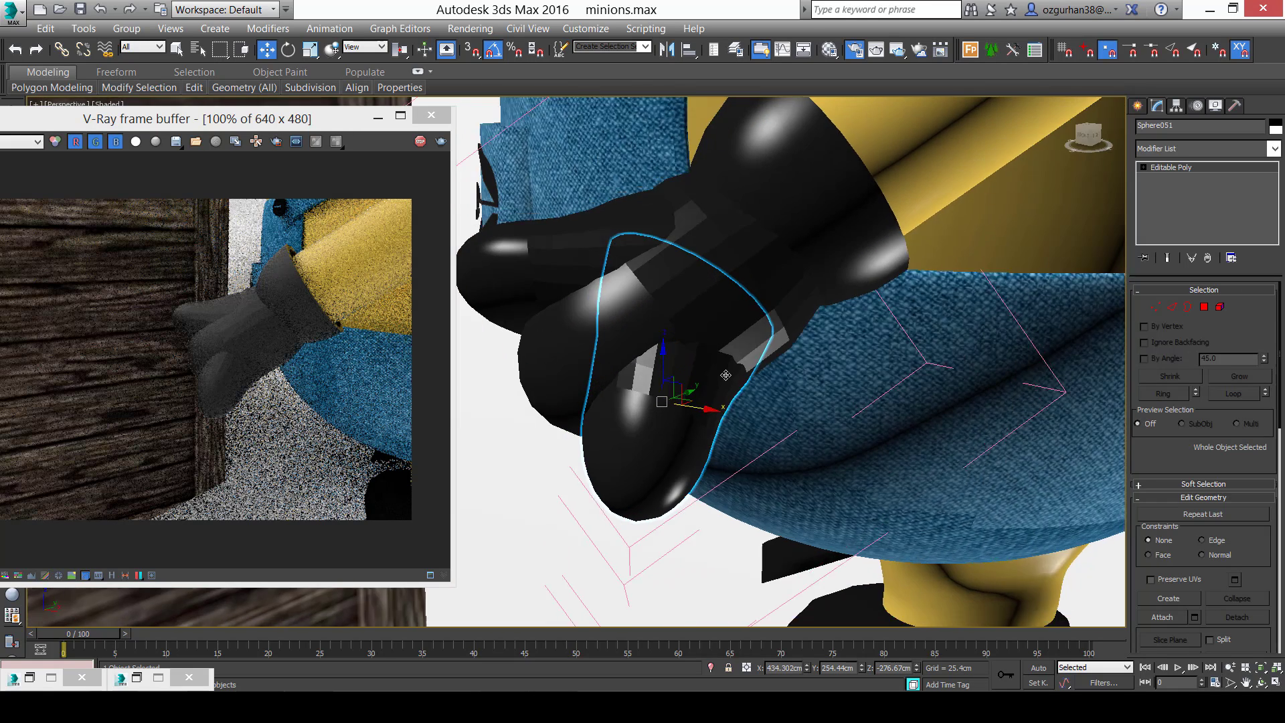
{"action": "middle_click_drag", "start_coordinate": [690, 362], "coordinate": [710, 386], "text": "alt"}
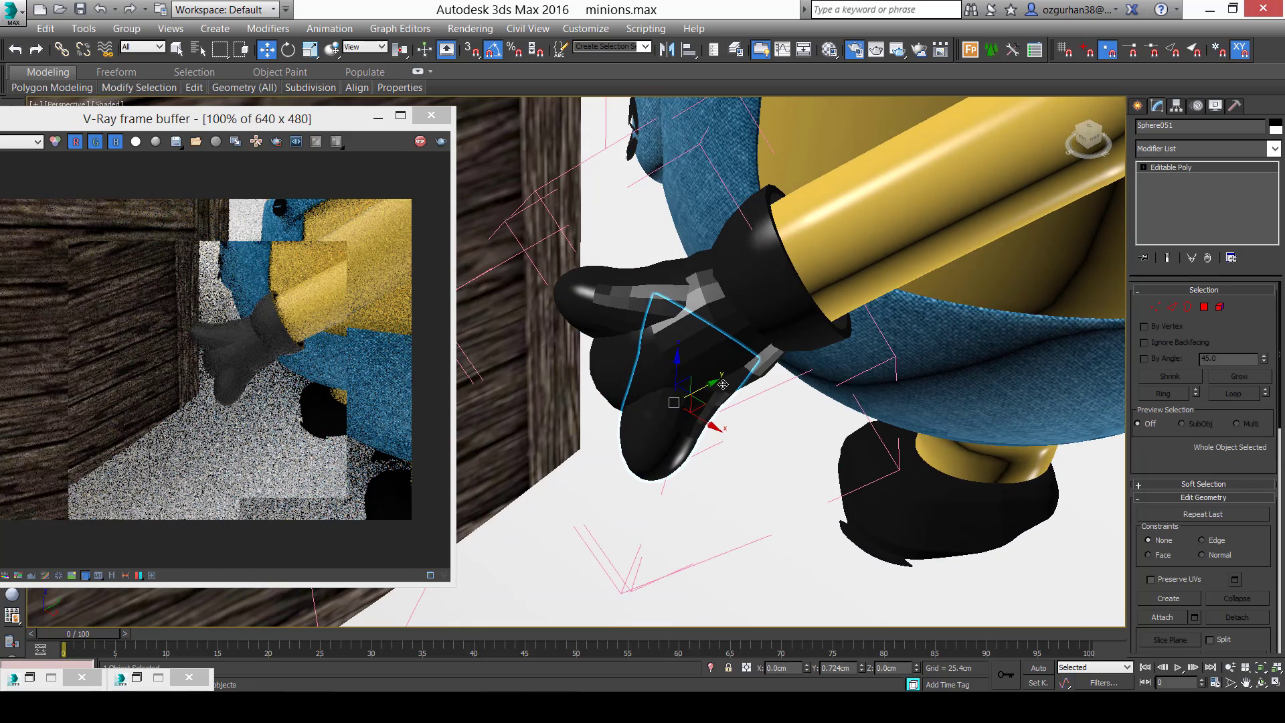
{"action": "left_click_drag", "start_coordinate": [711, 386], "coordinate": [727, 407]}
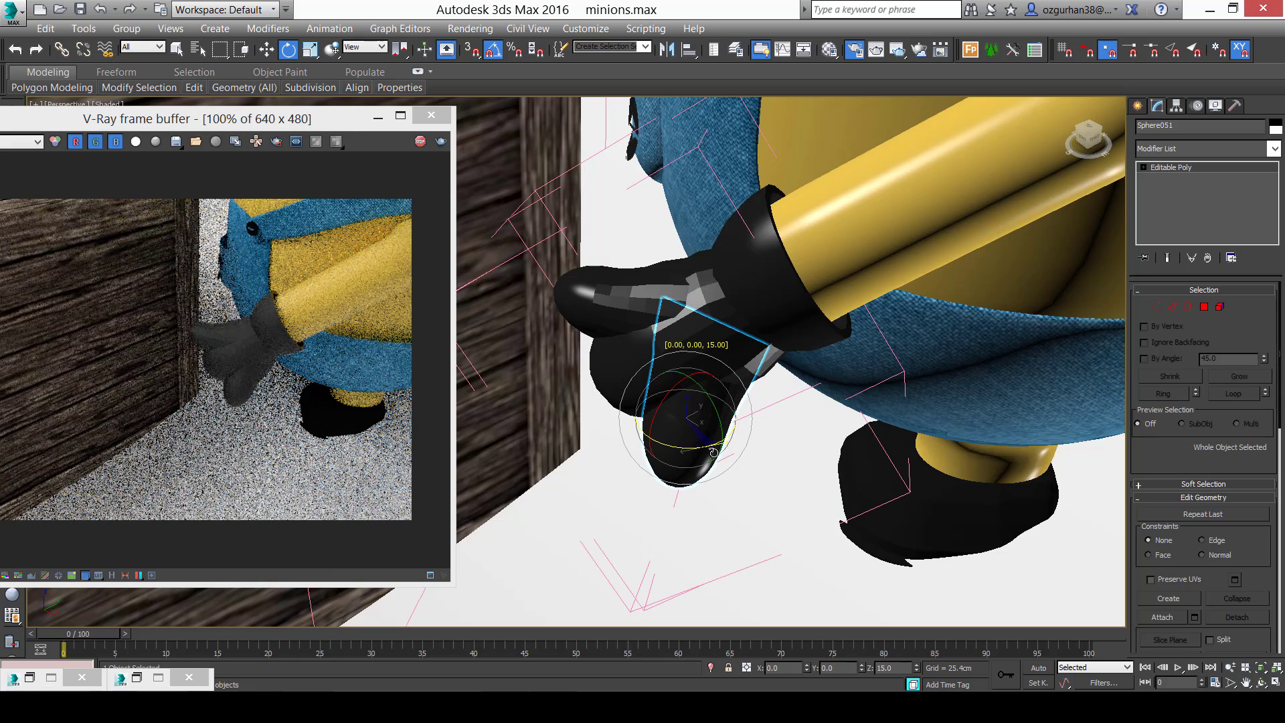
{"action": "middle_click_drag", "start_coordinate": [711, 444], "coordinate": [730, 355], "text": "alt"}
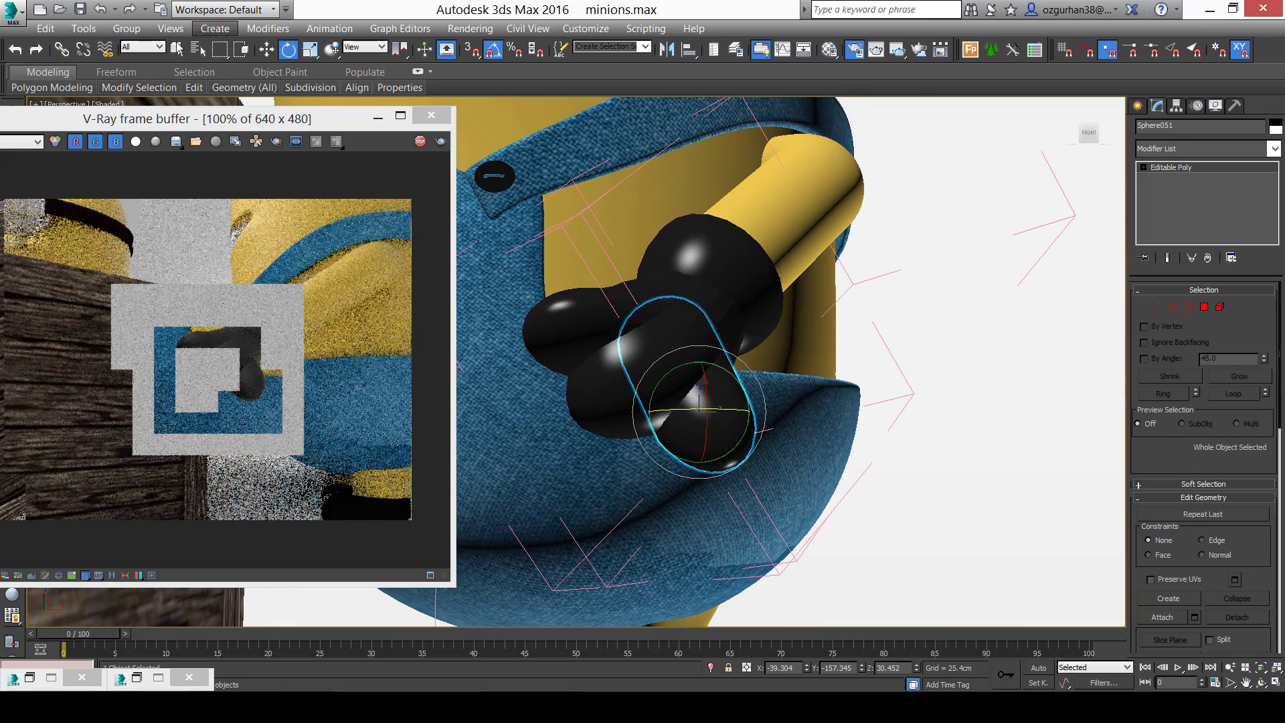
Close the nested hand and glove groups and the arm group, working outward from the finger.
{"action": "left_click", "coordinate": [126, 29]}
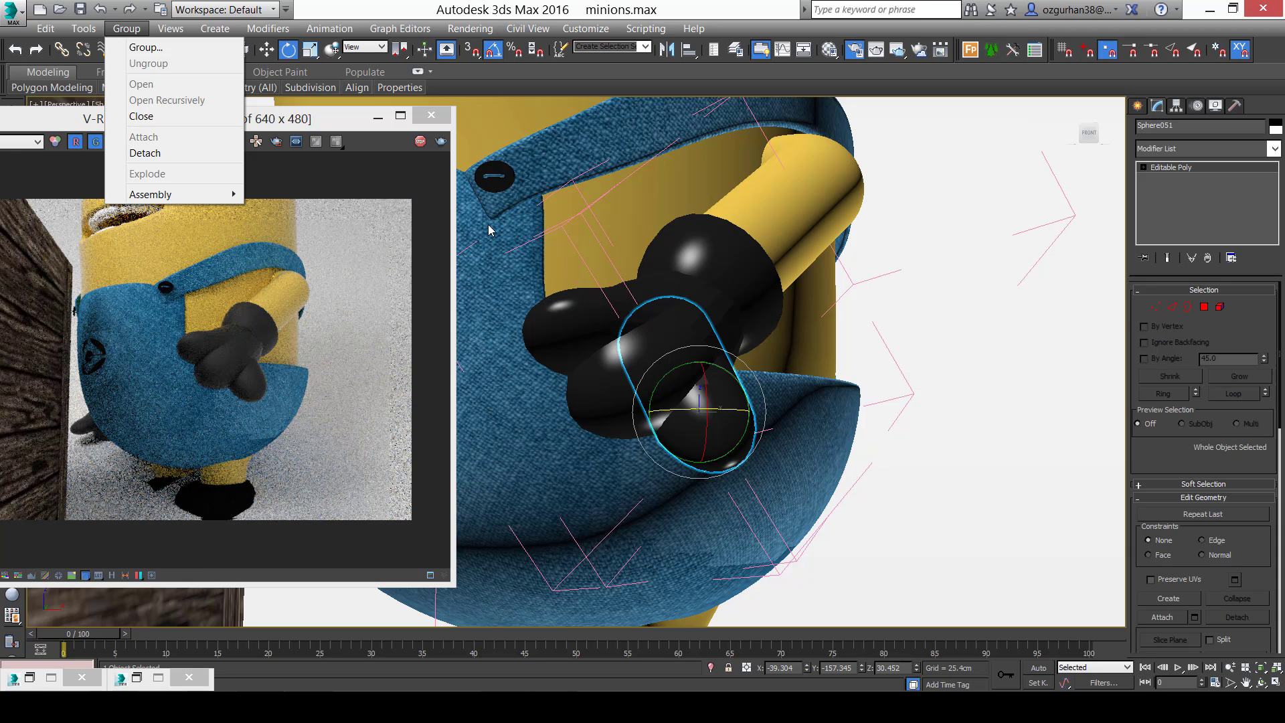
{"action": "left_click", "coordinate": [198, 116]}
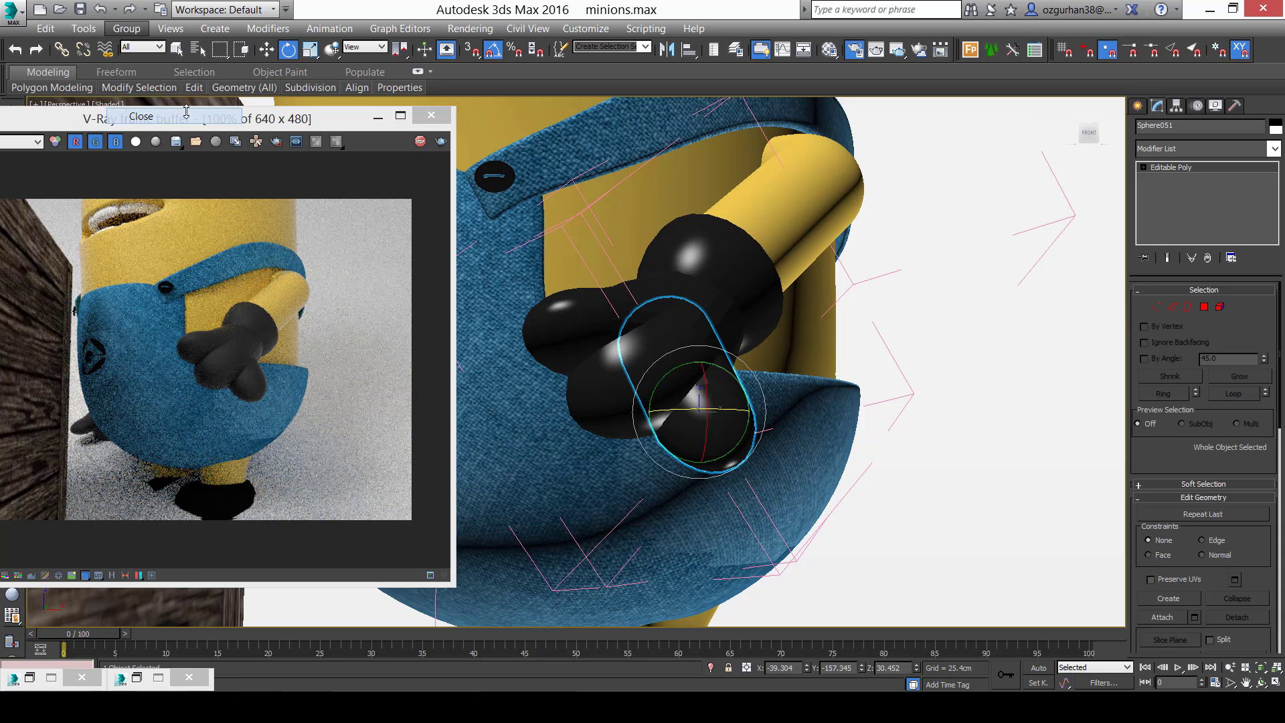
{"action": "left_click", "coordinate": [134, 29]}
{"action": "left_click", "coordinate": [200, 117]}
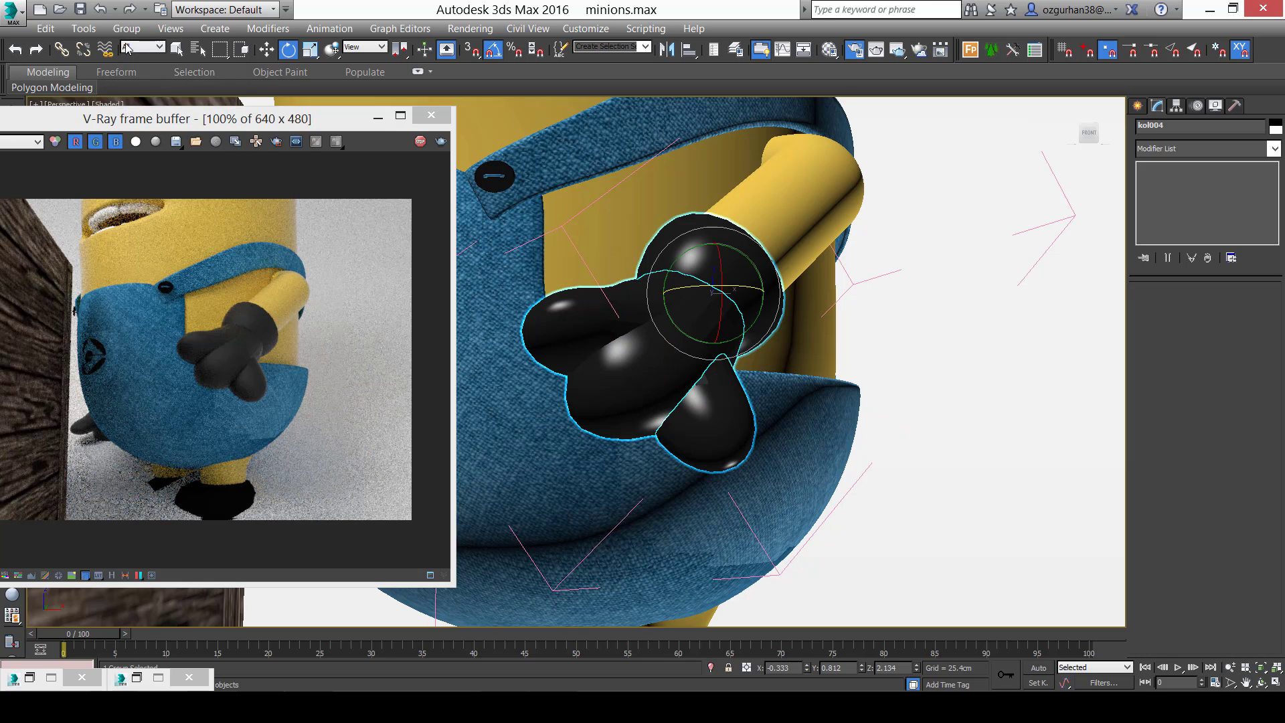
{"action": "left_click", "coordinate": [127, 28]}
{"action": "left_click", "coordinate": [181, 119]}
{"action": "scroll", "coordinate": [630, 286], "scroll_direction": "down", "scroll_amount": 6}
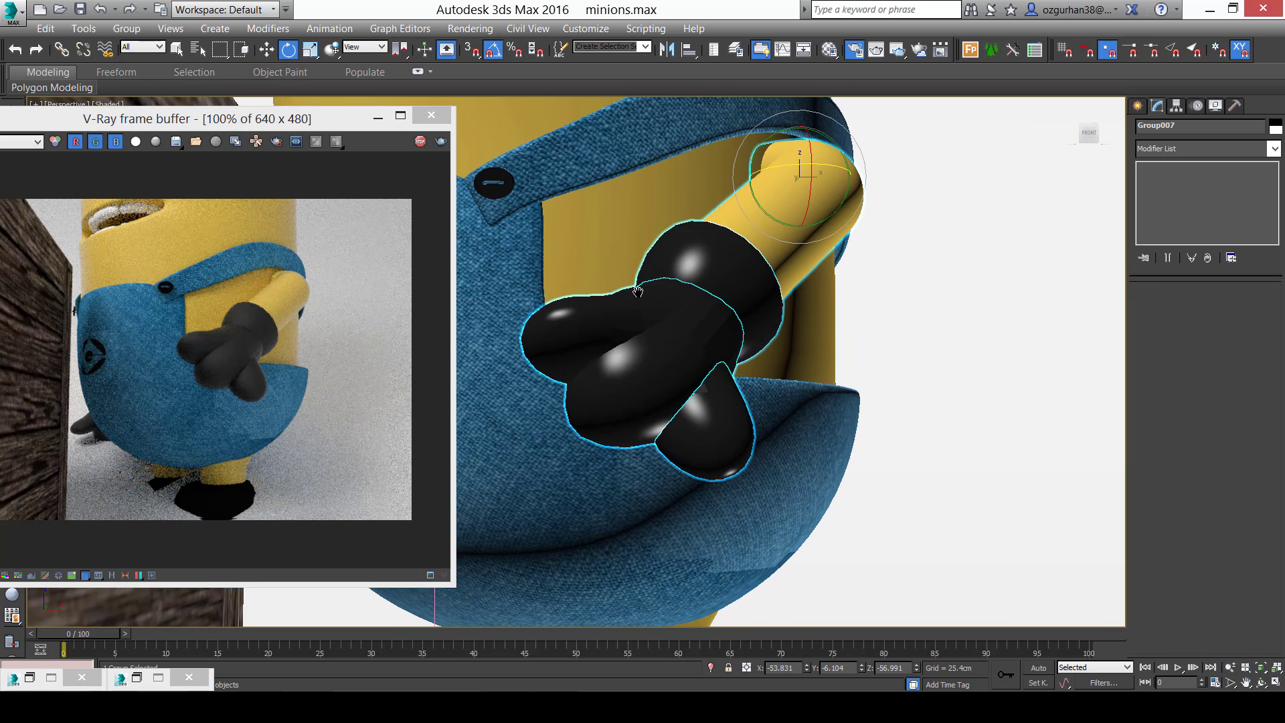
Close the copied minion's outermost group so that the whole figure is selected again.
{"action": "scroll", "coordinate": [630, 286], "scroll_direction": "down", "scroll_amount": 3}
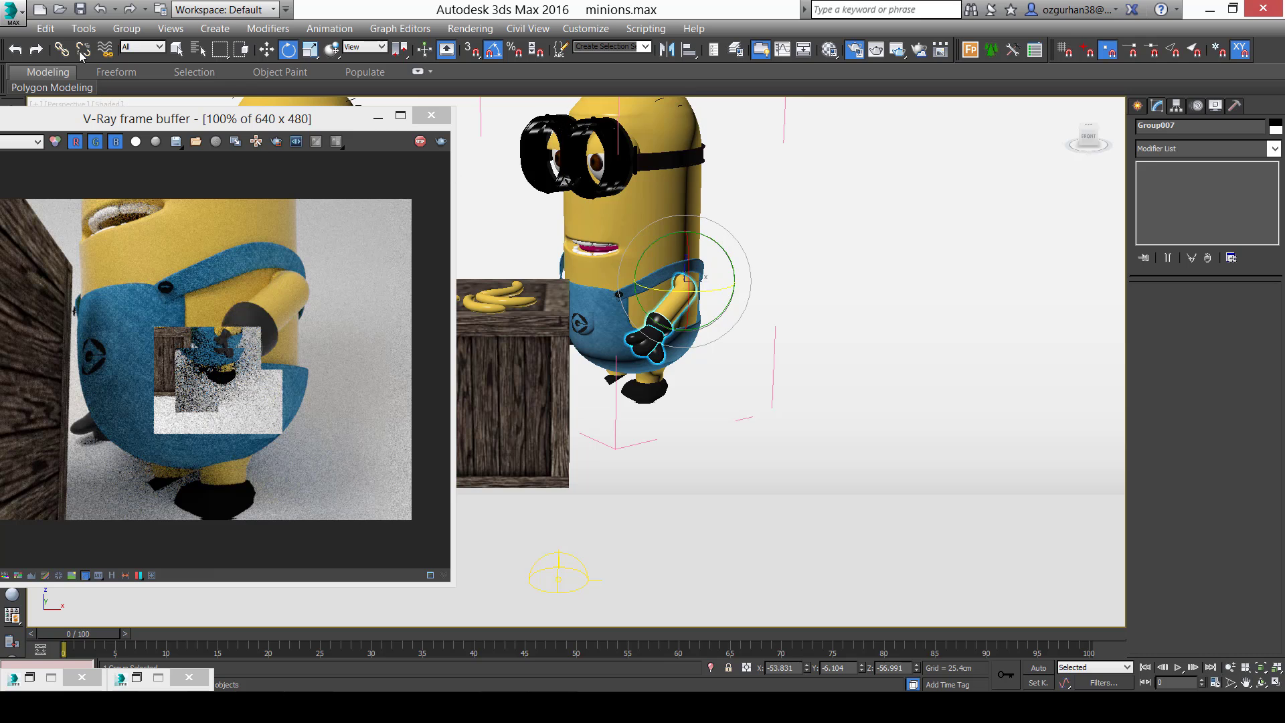
{"action": "left_click", "coordinate": [126, 28]}
{"action": "left_click", "coordinate": [179, 117]}
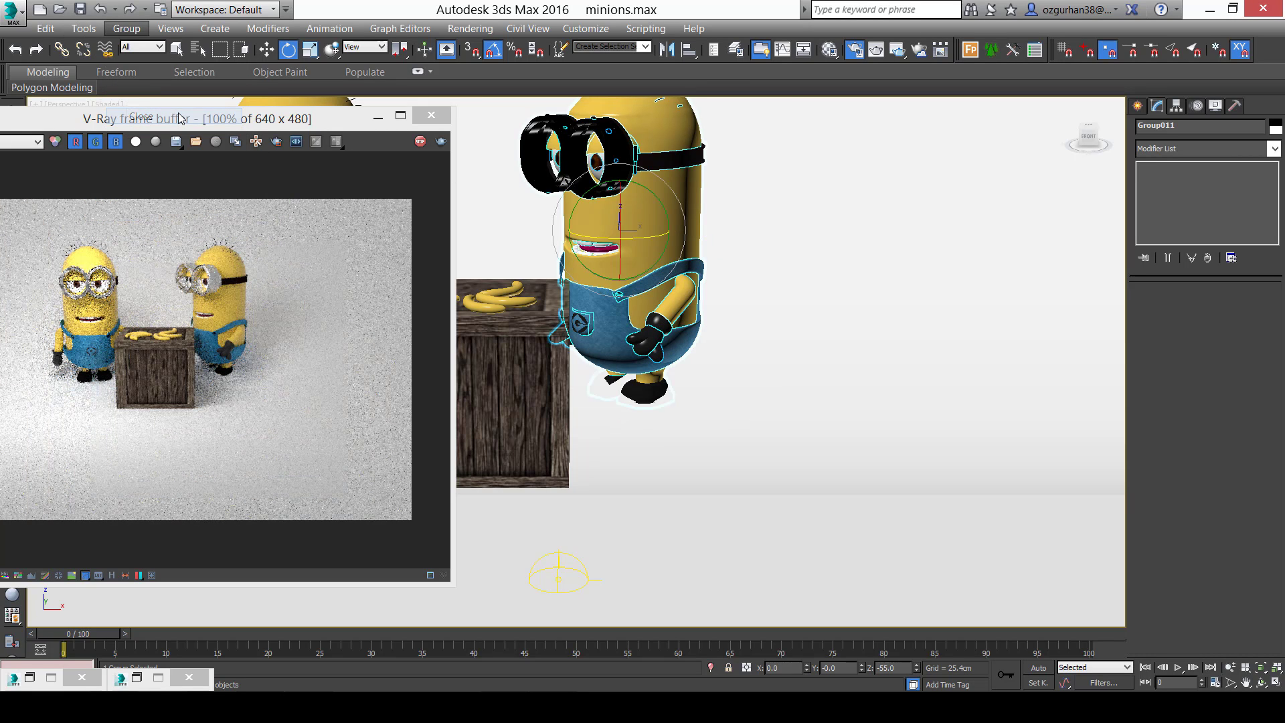
Check both minions in the live render and nudge the copied minion's position beside the banana crate.
{"action": "key", "text": "c"}
{"action": "scroll", "coordinate": [719, 246], "scroll_direction": "up", "scroll_amount": 8}
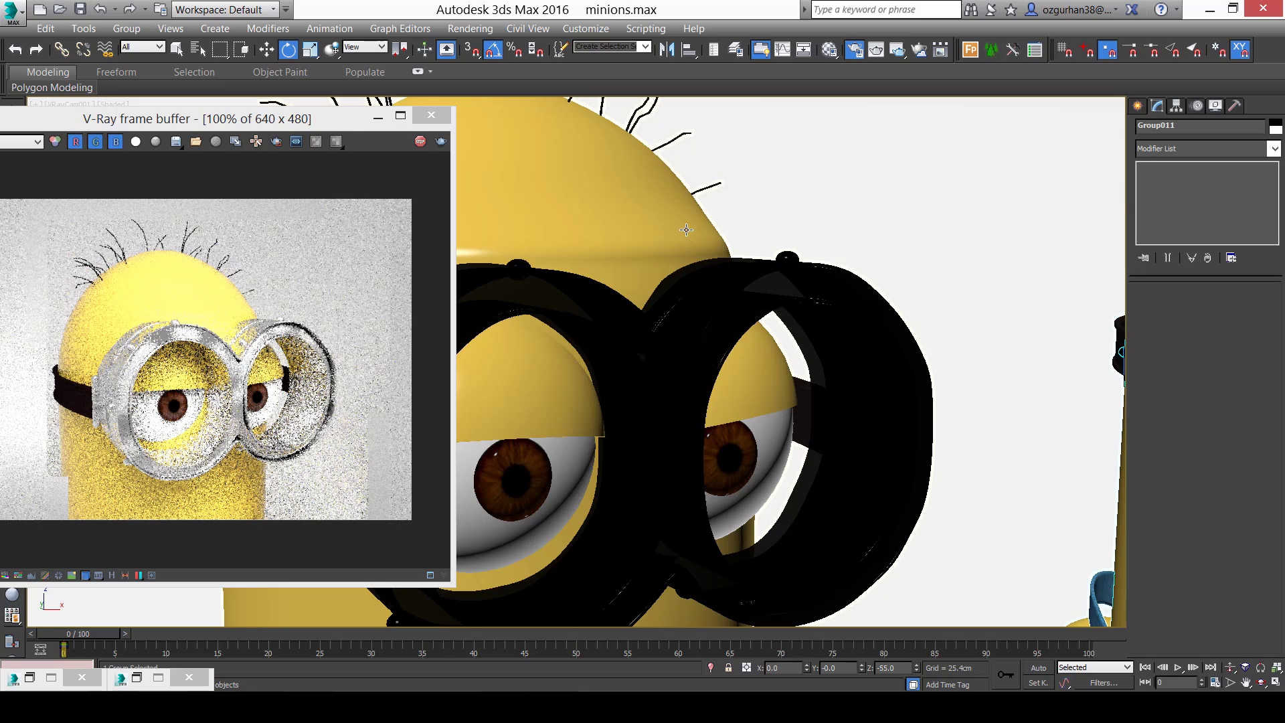
{"action": "scroll", "coordinate": [688, 294], "scroll_direction": "down", "scroll_amount": 10}
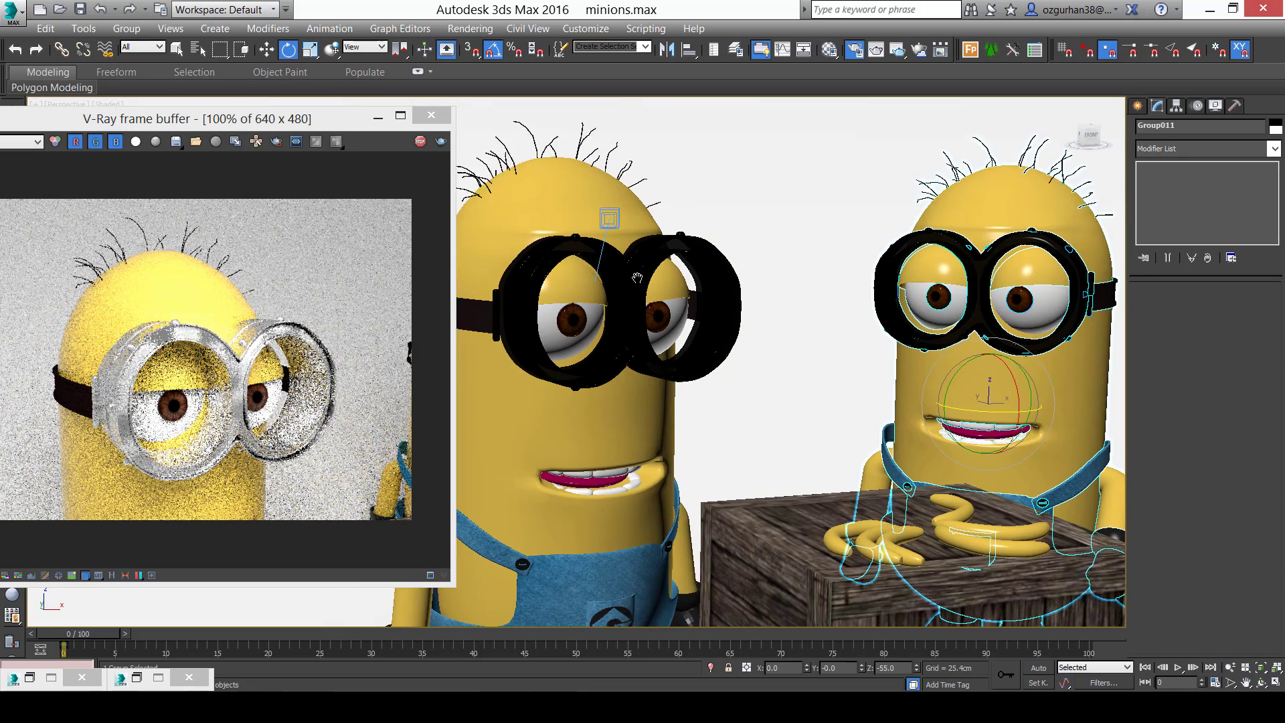
{"action": "scroll", "coordinate": [851, 354], "scroll_direction": "down", "scroll_amount": 6}
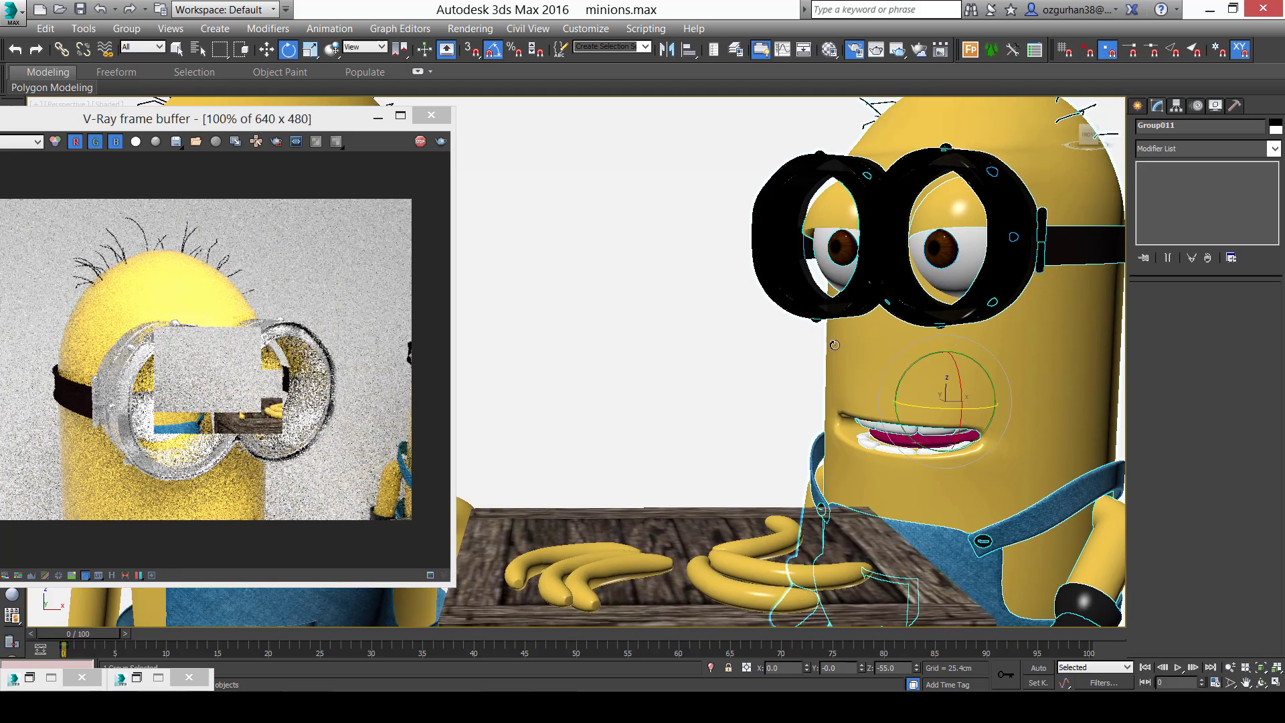
{"action": "middle_click_drag", "start_coordinate": [826, 368], "coordinate": [800, 382], "text": "alt"}
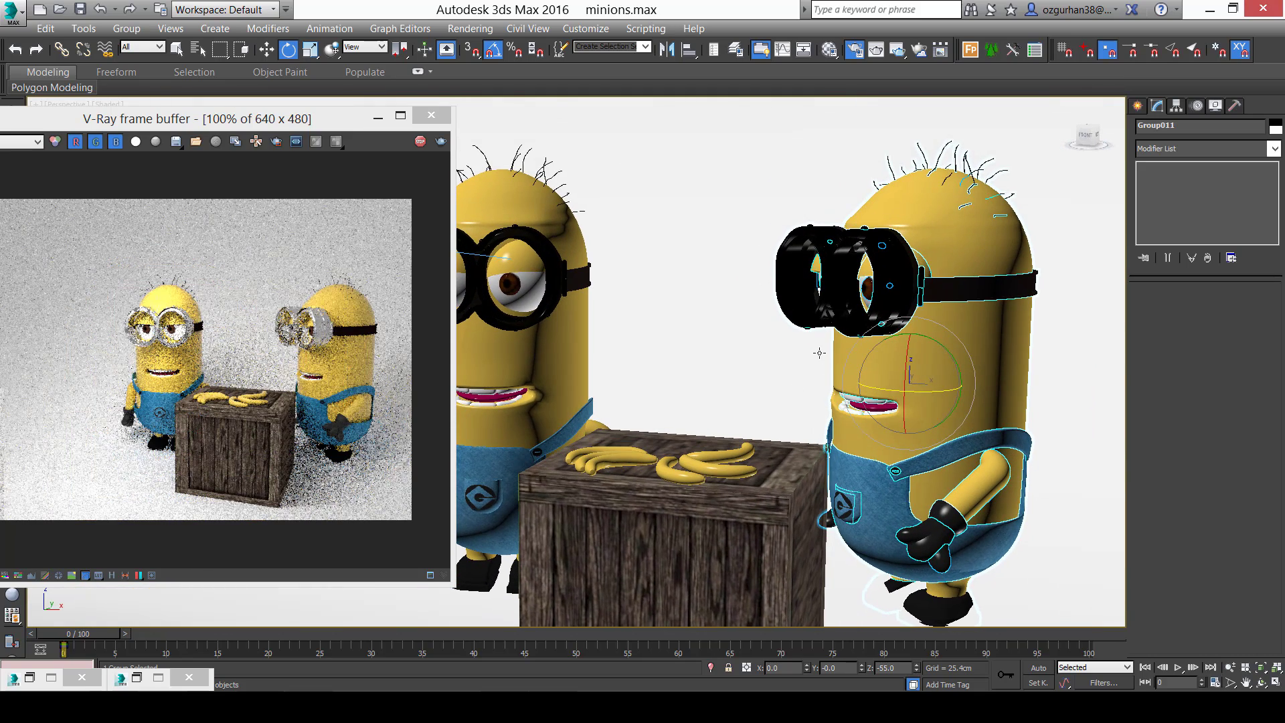
{"action": "middle_click_drag", "start_coordinate": [901, 487], "coordinate": [814, 476], "text": "alt"}
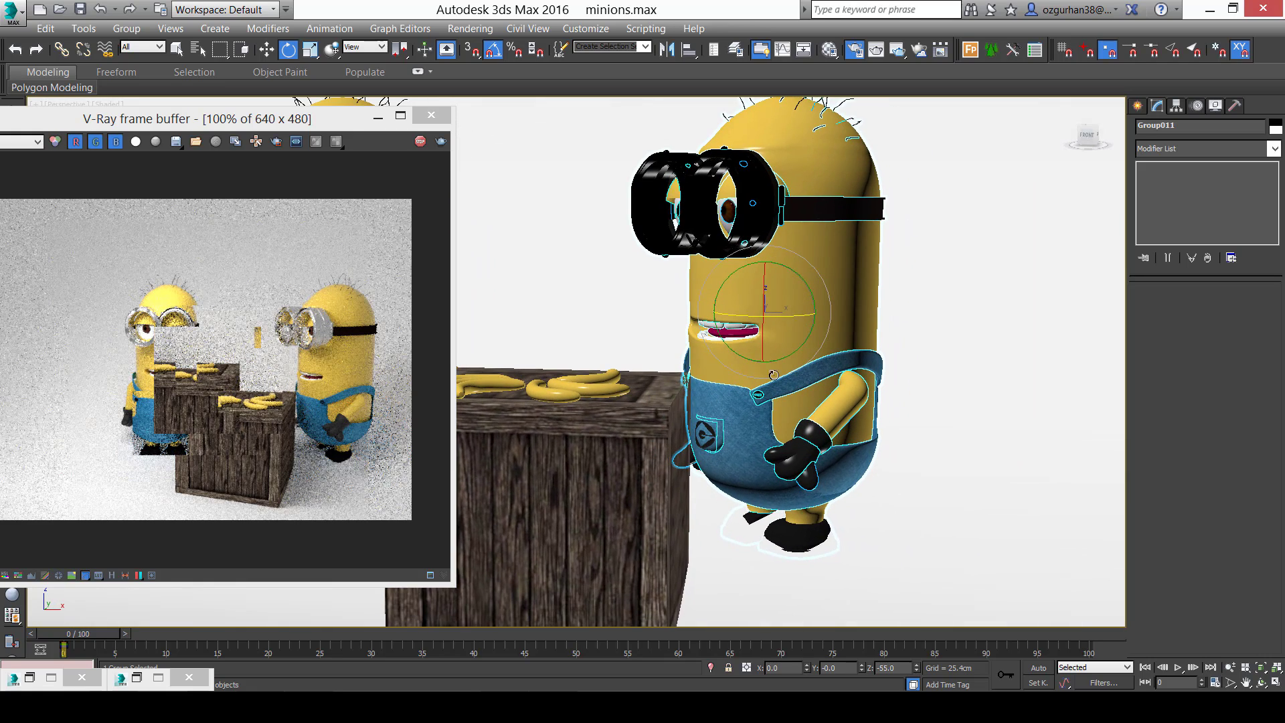
{"action": "key", "text": "w"}
{"action": "left_click_drag", "start_coordinate": [764, 282], "coordinate": [779, 262]}
Try a small rotation of the copied minion from behind and undo it.
{"action": "middle_click_drag", "start_coordinate": [754, 362], "coordinate": [796, 271], "text": "alt"}
{"action": "key", "text": "e"}
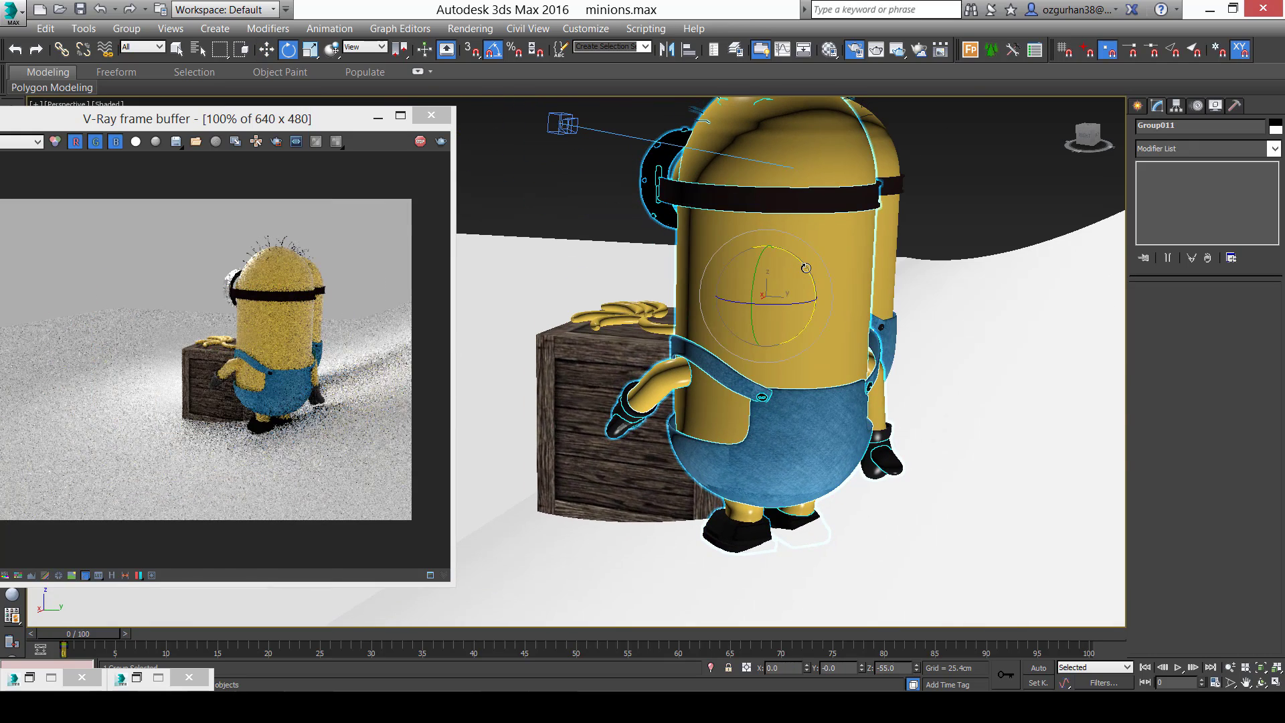
{"action": "left_click_drag", "start_coordinate": [808, 271], "coordinate": [803, 264]}
{"action": "key", "text": "ctrl+z"}
Select the curved white backdrop plane and move it farther back behind the minions.
{"action": "middle_click_drag", "start_coordinate": [750, 316], "coordinate": [917, 407], "text": "alt"}
{"action": "scroll", "coordinate": [918, 307], "scroll_direction": "down", "scroll_amount": 5}
{"action": "key", "text": "w"}
{"action": "left_click", "coordinate": [918, 407]}
{"action": "middle_click_drag", "start_coordinate": [775, 440], "coordinate": [699, 368], "text": "alt"}
{"action": "left_click_drag", "start_coordinate": [692, 157], "coordinate": [839, 286]}
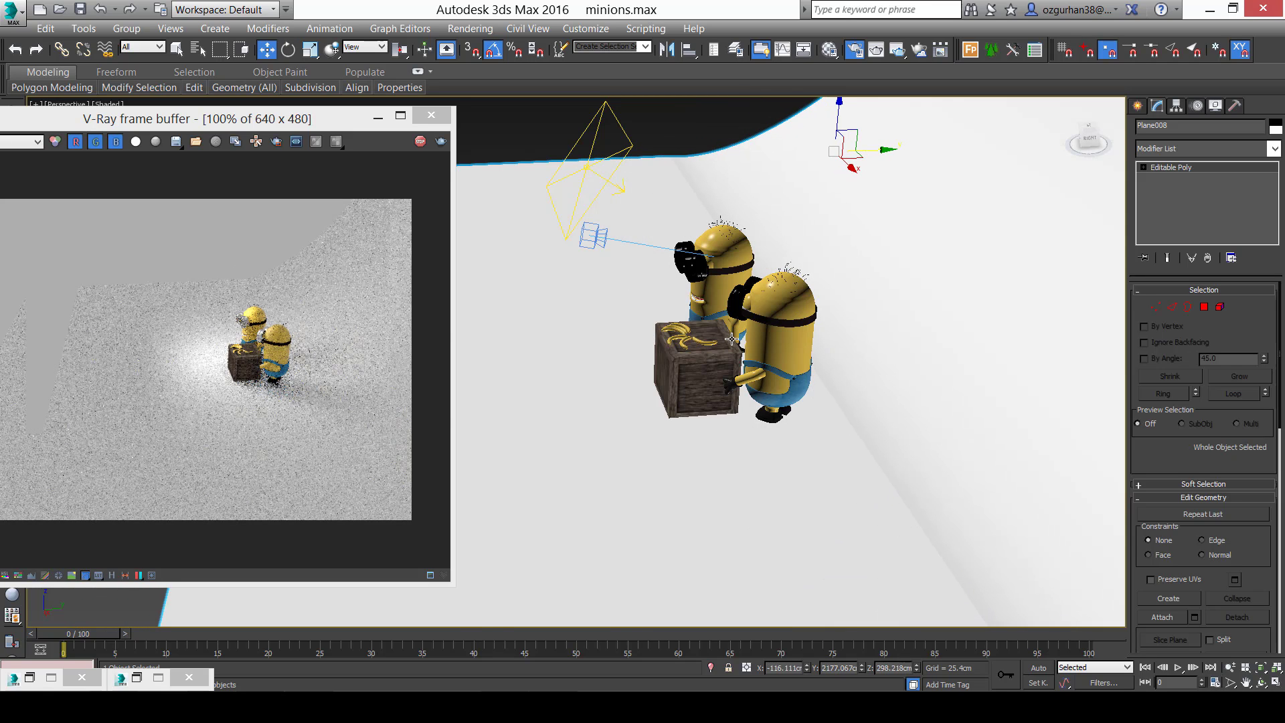
{"action": "key", "text": "z"}
{"action": "middle_click_drag", "start_coordinate": [701, 345], "coordinate": [870, 314], "text": "alt"}
{"action": "scroll", "coordinate": [622, 407], "scroll_direction": "up", "scroll_amount": 3}
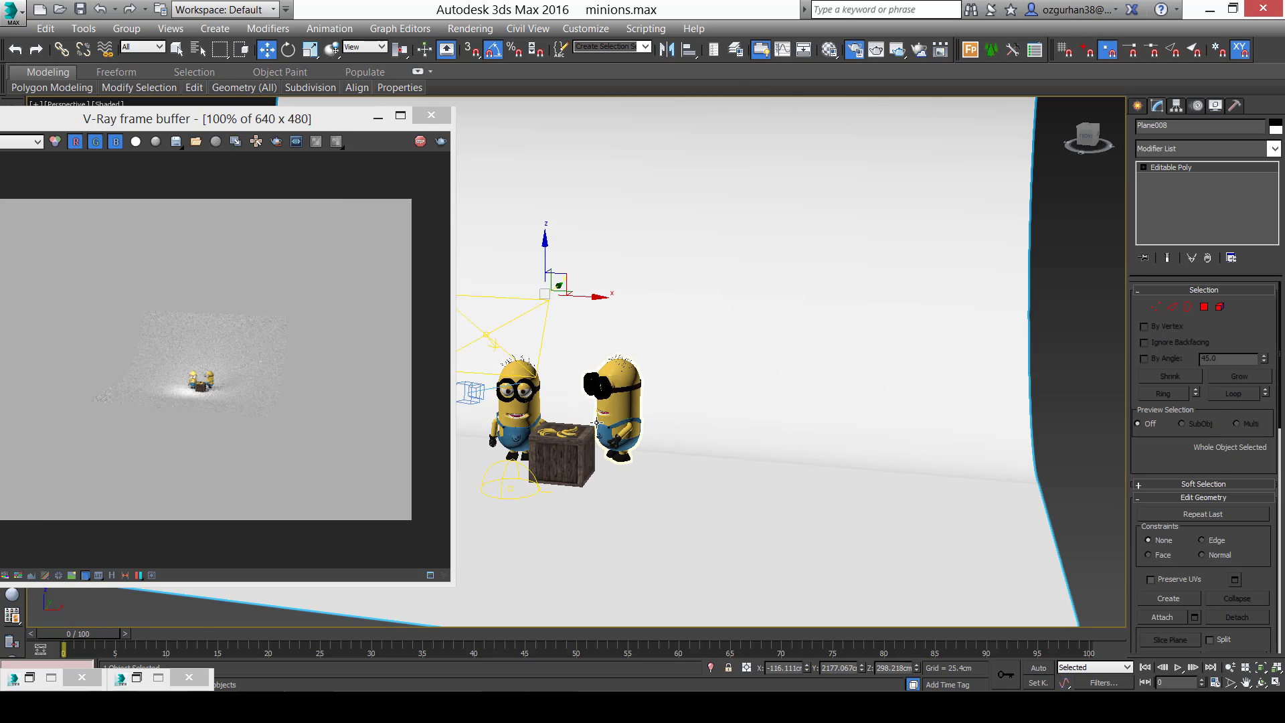
Select the plane V-Ray light above the minions and move it sideways to about X 56 cm, over the crate.
{"action": "scroll", "coordinate": [654, 404], "scroll_direction": "up", "scroll_amount": 5}
{"action": "middle_click_drag", "start_coordinate": [666, 420], "coordinate": [734, 426], "text": "alt"}
{"action": "scroll", "coordinate": [734, 426], "scroll_direction": "up", "scroll_amount": 3}
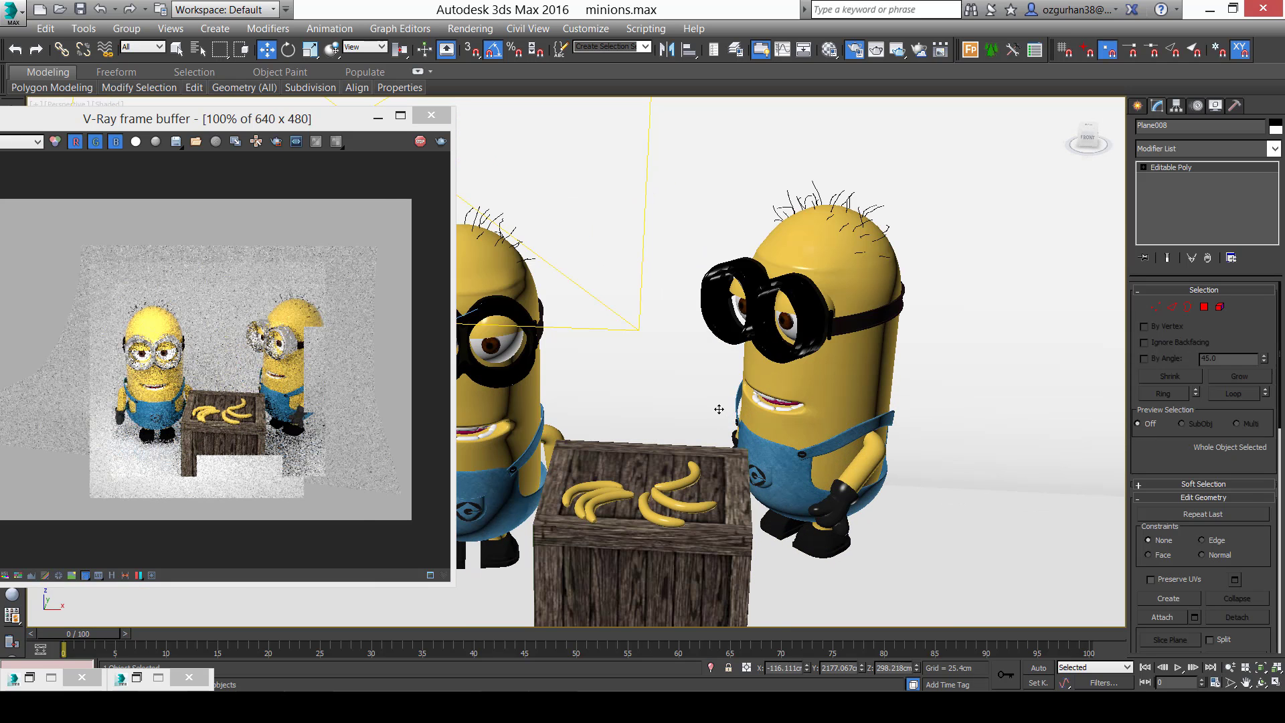
{"action": "middle_click_drag", "start_coordinate": [709, 384], "coordinate": [732, 367], "text": "alt"}
{"action": "scroll", "coordinate": [732, 367], "scroll_direction": "down", "scroll_amount": 6}
{"action": "scroll", "coordinate": [732, 334], "scroll_direction": "up", "scroll_amount": 3}
{"action": "middle_click_drag", "start_coordinate": [729, 318], "coordinate": [761, 358], "text": "alt"}
{"action": "left_click", "coordinate": [748, 327]}
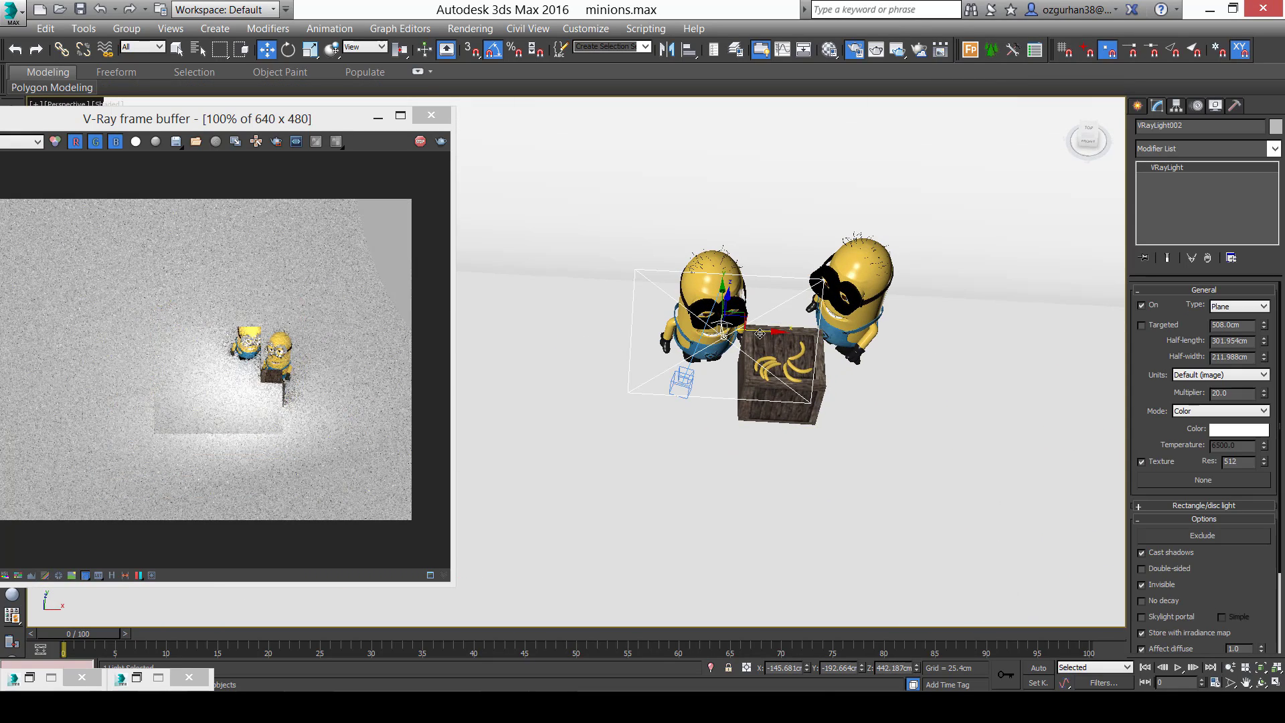
{"action": "left_click_drag", "start_coordinate": [761, 358], "coordinate": [818, 334]}
Frame both minions and the crate from the front, and dismiss the V-Ray frame buffer and messages windows.
{"action": "middle_click_drag", "start_coordinate": [838, 377], "coordinate": [833, 347], "text": "alt"}
{"action": "scroll", "coordinate": [836, 366], "scroll_direction": "up", "scroll_amount": 4}
{"action": "middle_click_drag", "start_coordinate": [803, 438], "coordinate": [843, 323]}
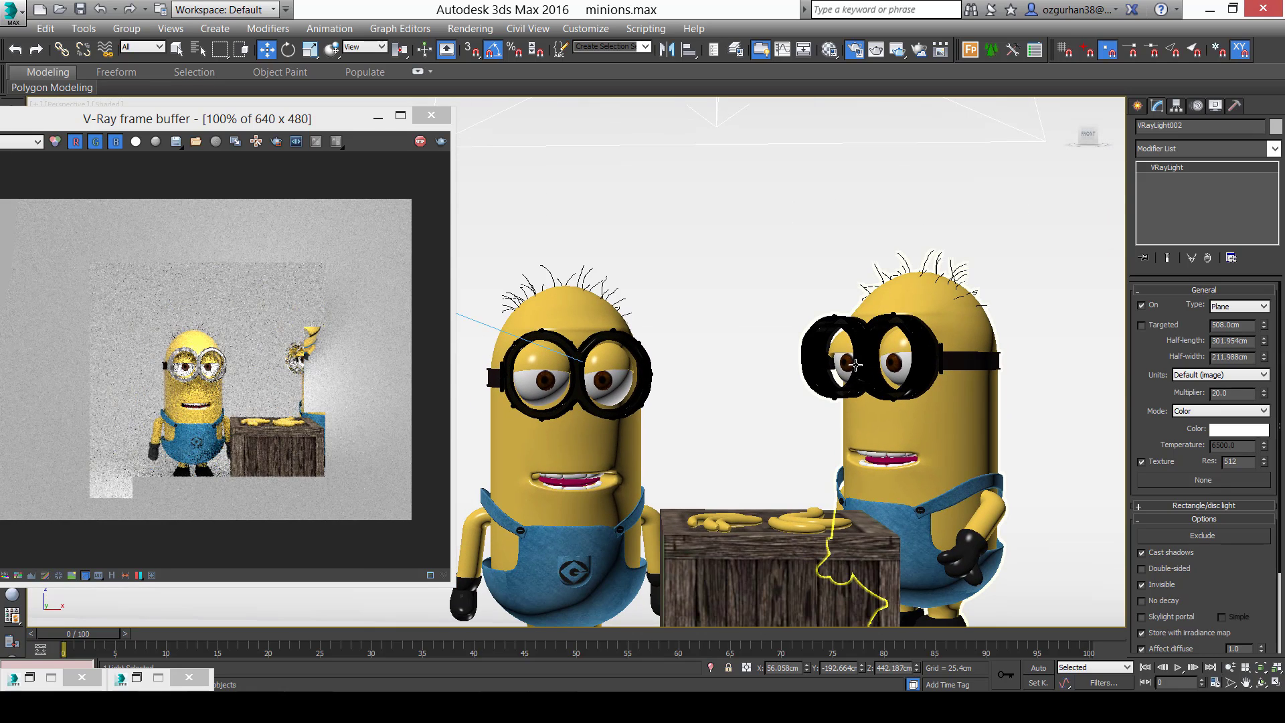
{"action": "scroll", "coordinate": [856, 364], "scroll_direction": "up", "scroll_amount": 5}
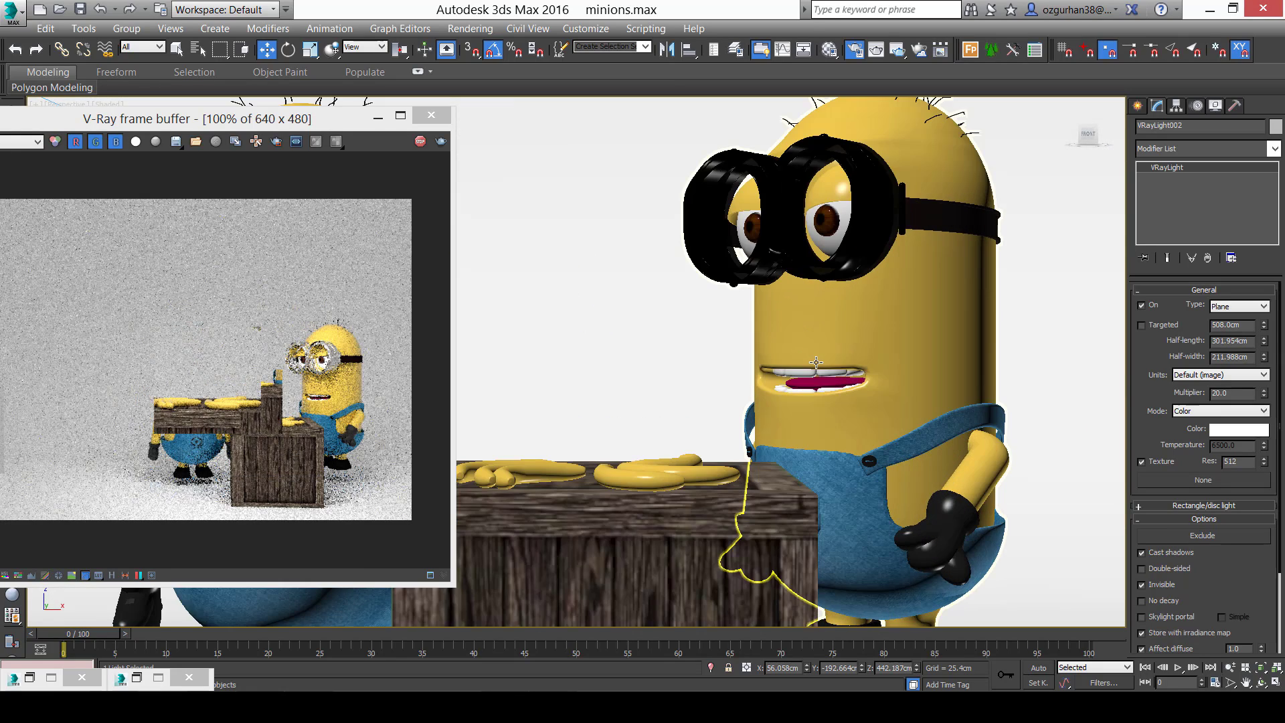
{"action": "middle_click_drag", "start_coordinate": [815, 362], "coordinate": [827, 381]}
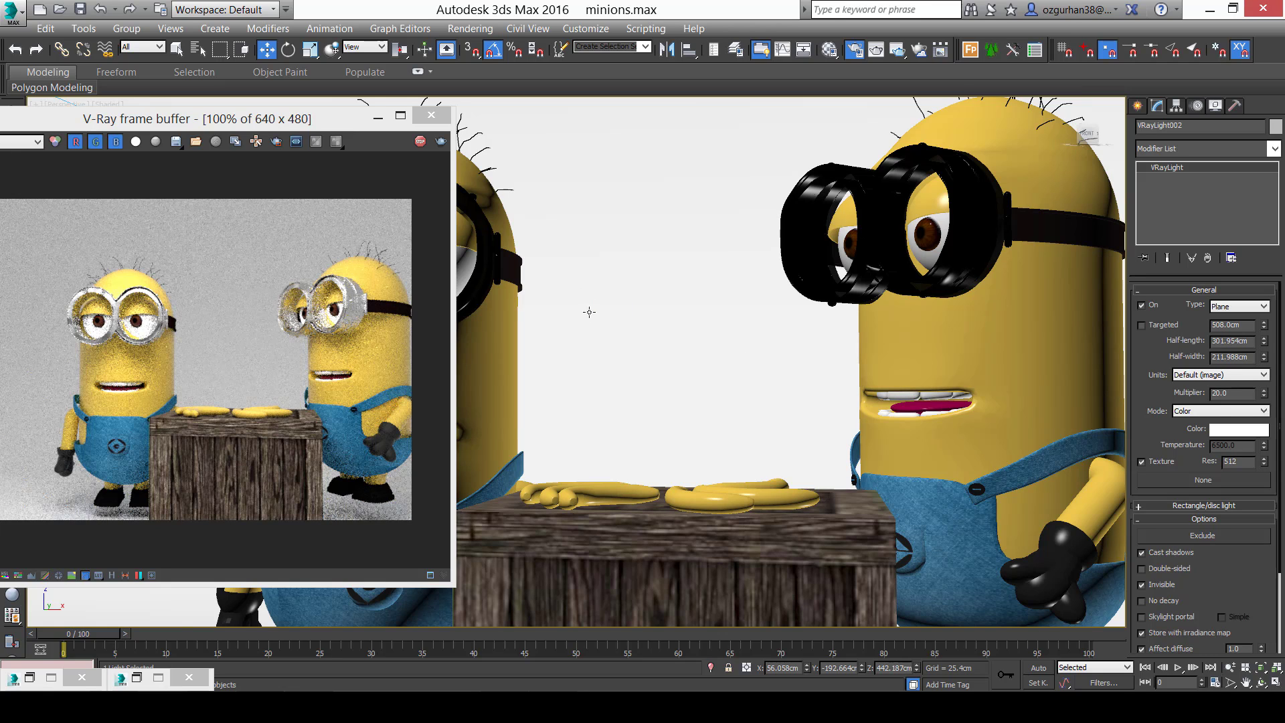
{"action": "left_click", "coordinate": [377, 117]}
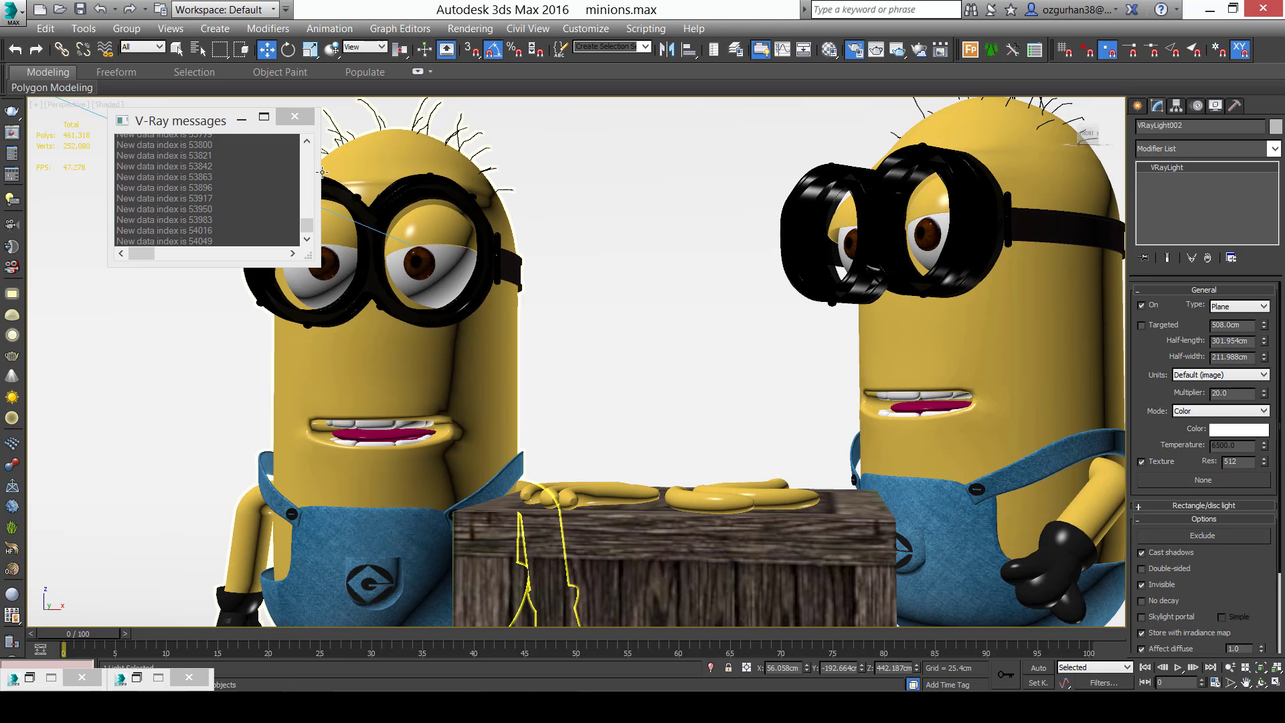
{"action": "left_click", "coordinate": [306, 121]}
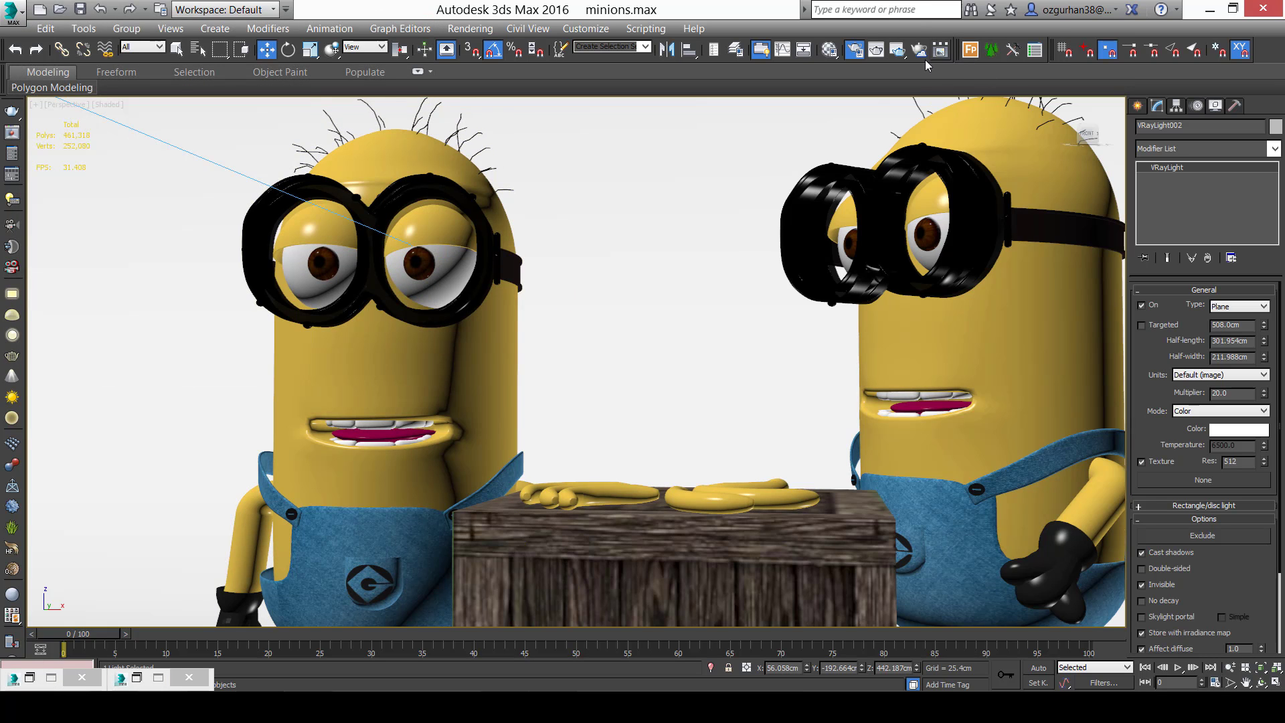
Restore the render setup window and try to start an ActiveShade render with V-Ray RT.
{"action": "left_click", "coordinate": [136, 678]}
{"action": "left_click", "coordinate": [1017, 128]}
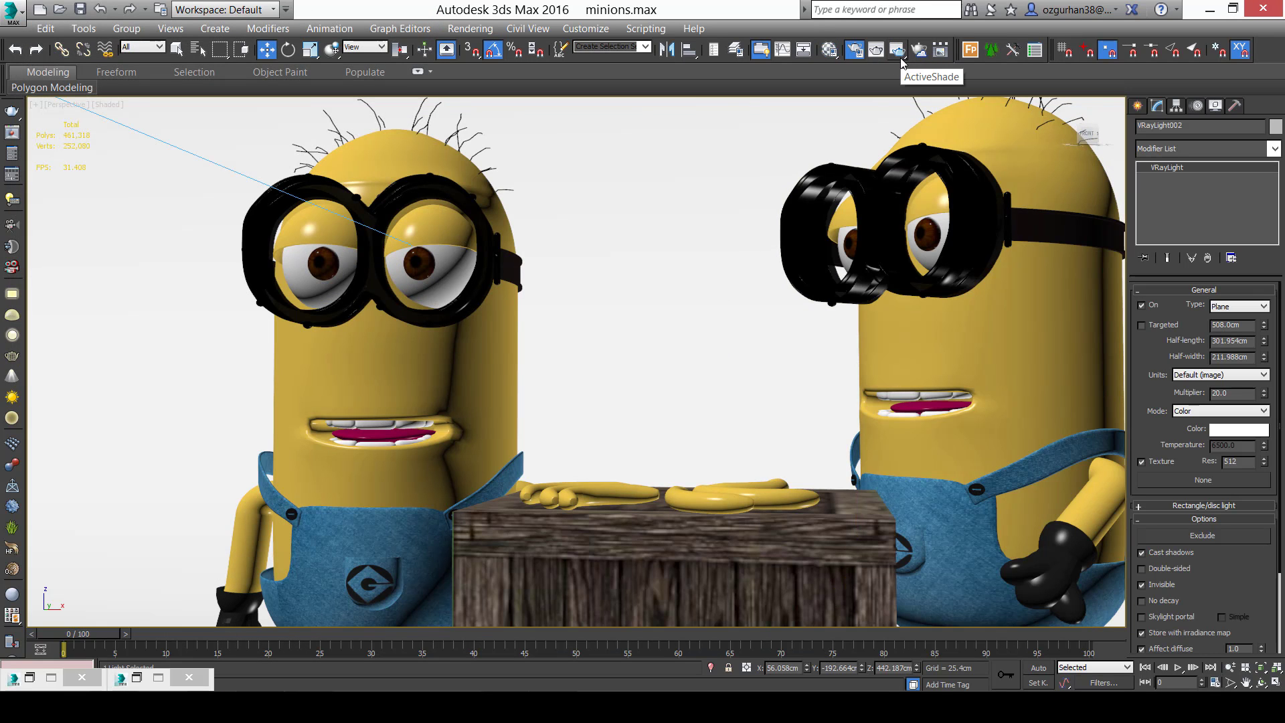
{"action": "left_click", "coordinate": [29, 677]}
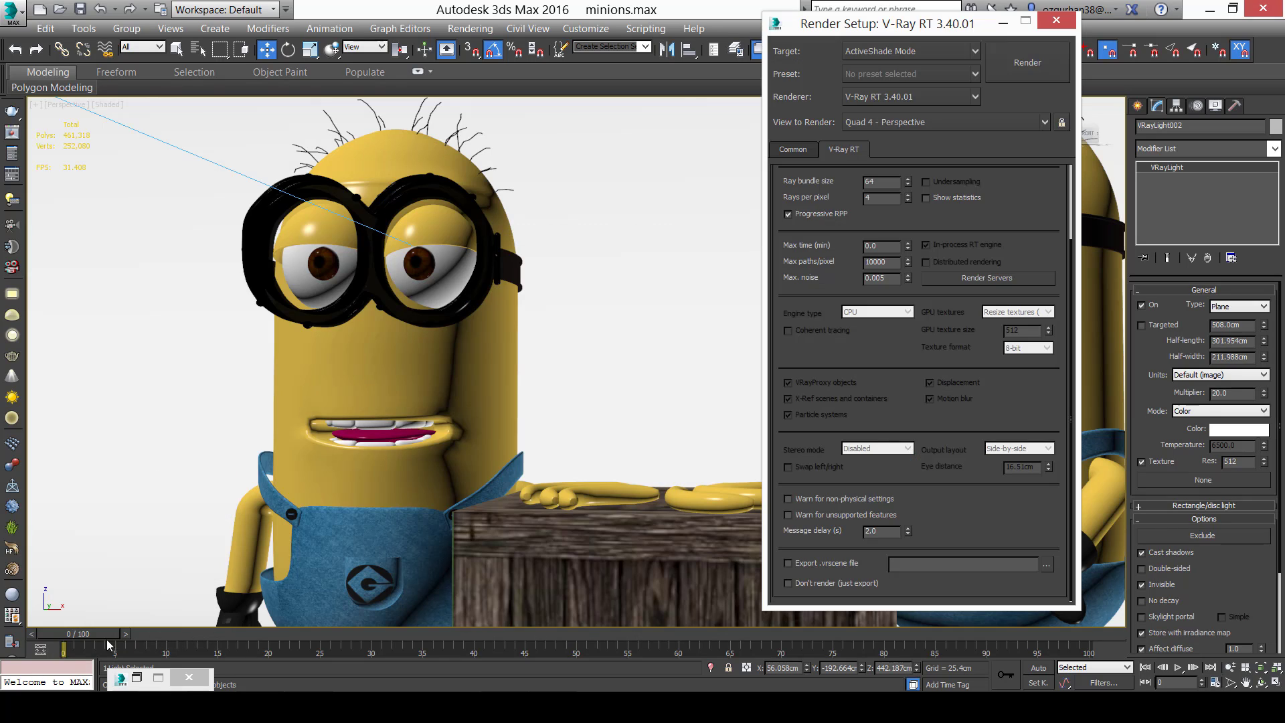
{"action": "left_click", "coordinate": [1048, 55]}
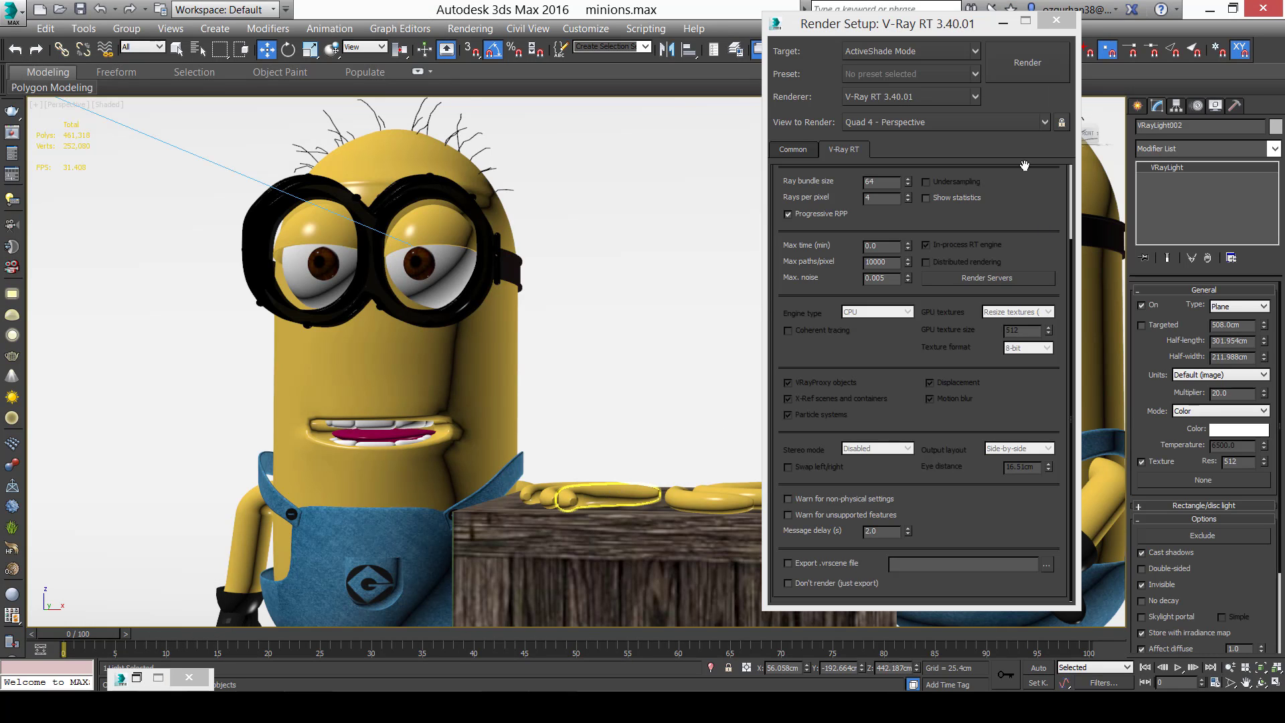
{"action": "left_click", "coordinate": [1003, 61]}
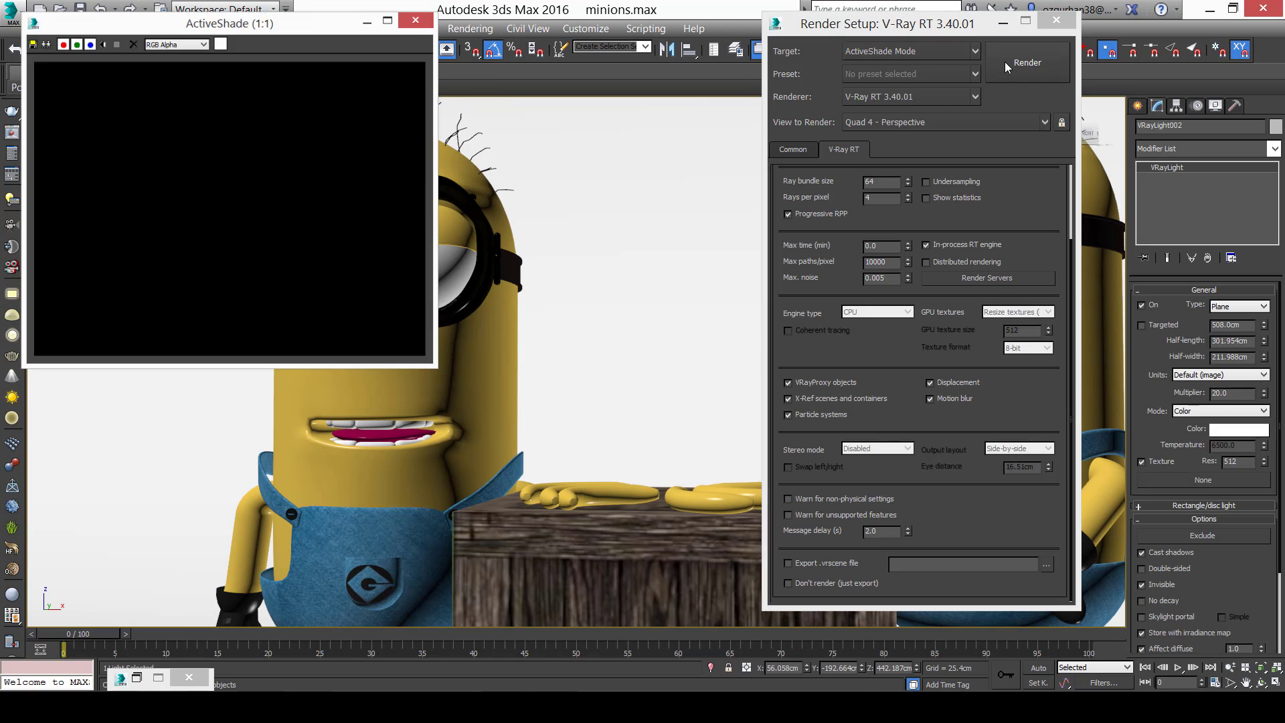
Switch the render target to Production Rendering Mode and back to ActiveShade Mode, and retry the render.
{"action": "left_click", "coordinate": [793, 149]}
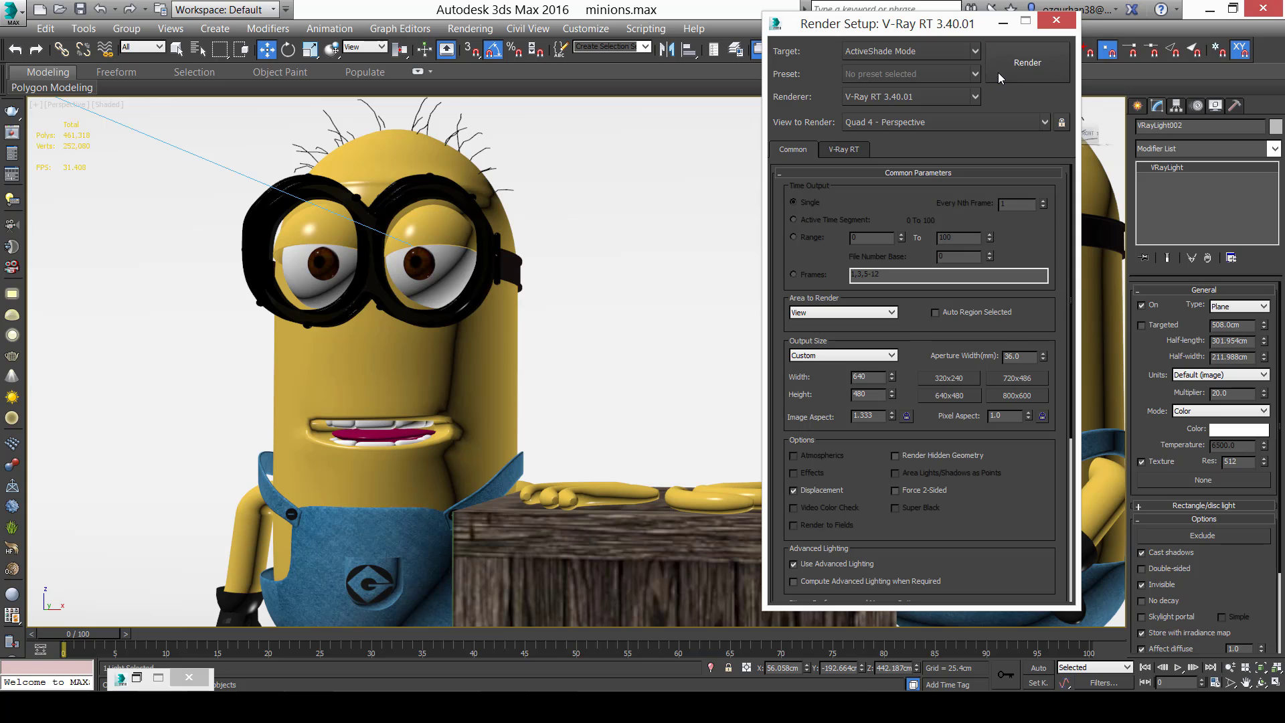
{"action": "left_click", "coordinate": [911, 50]}
{"action": "left_click", "coordinate": [892, 69]}
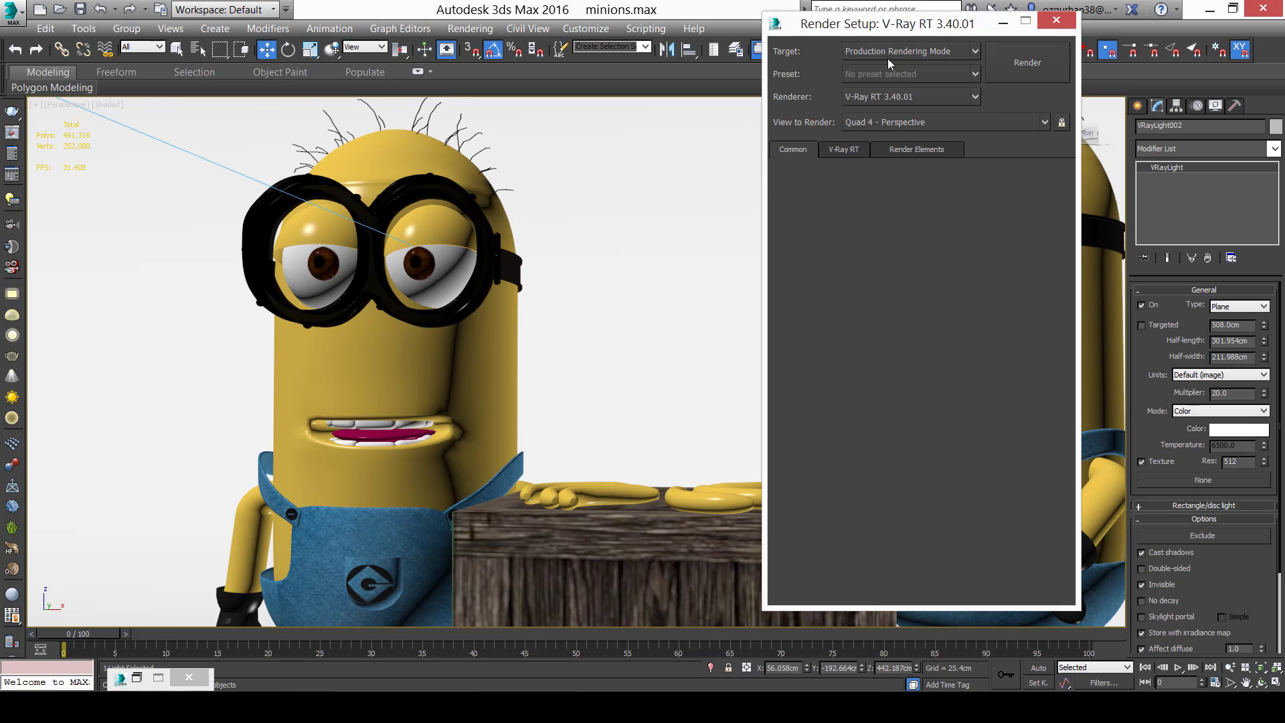
{"action": "left_click", "coordinate": [905, 54]}
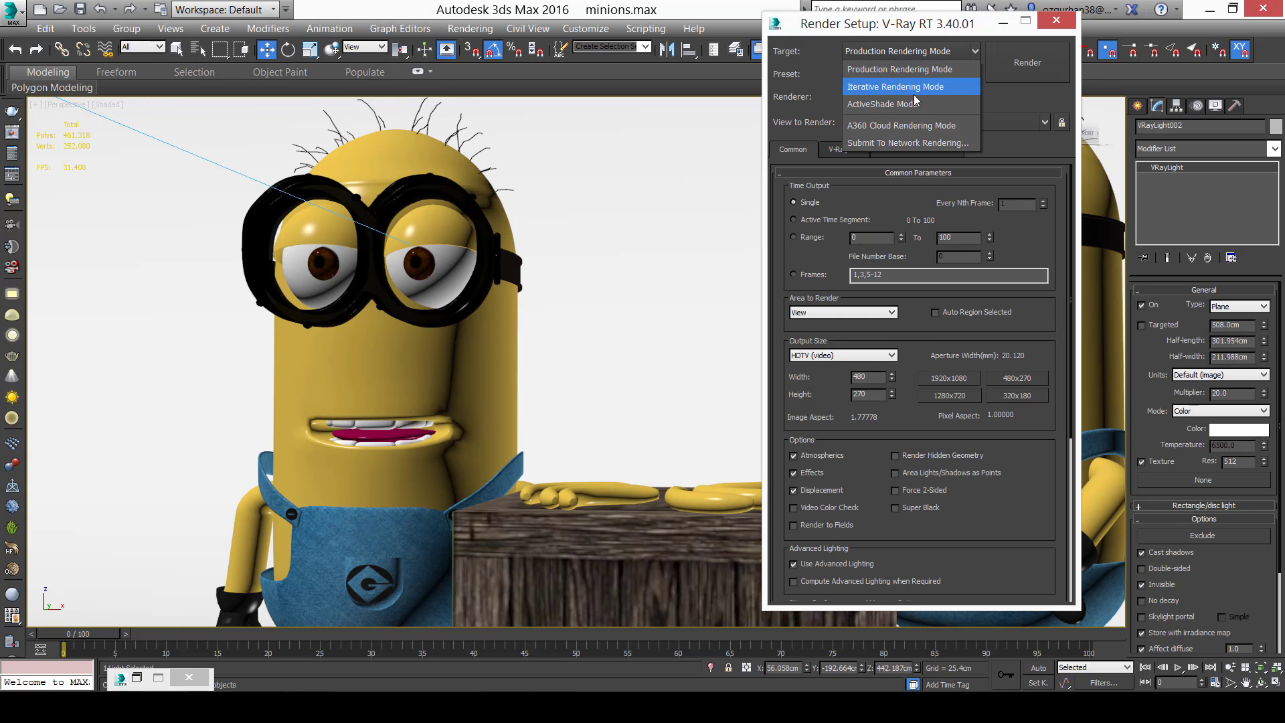
{"action": "left_click", "coordinate": [925, 98]}
{"action": "left_click", "coordinate": [1009, 68]}
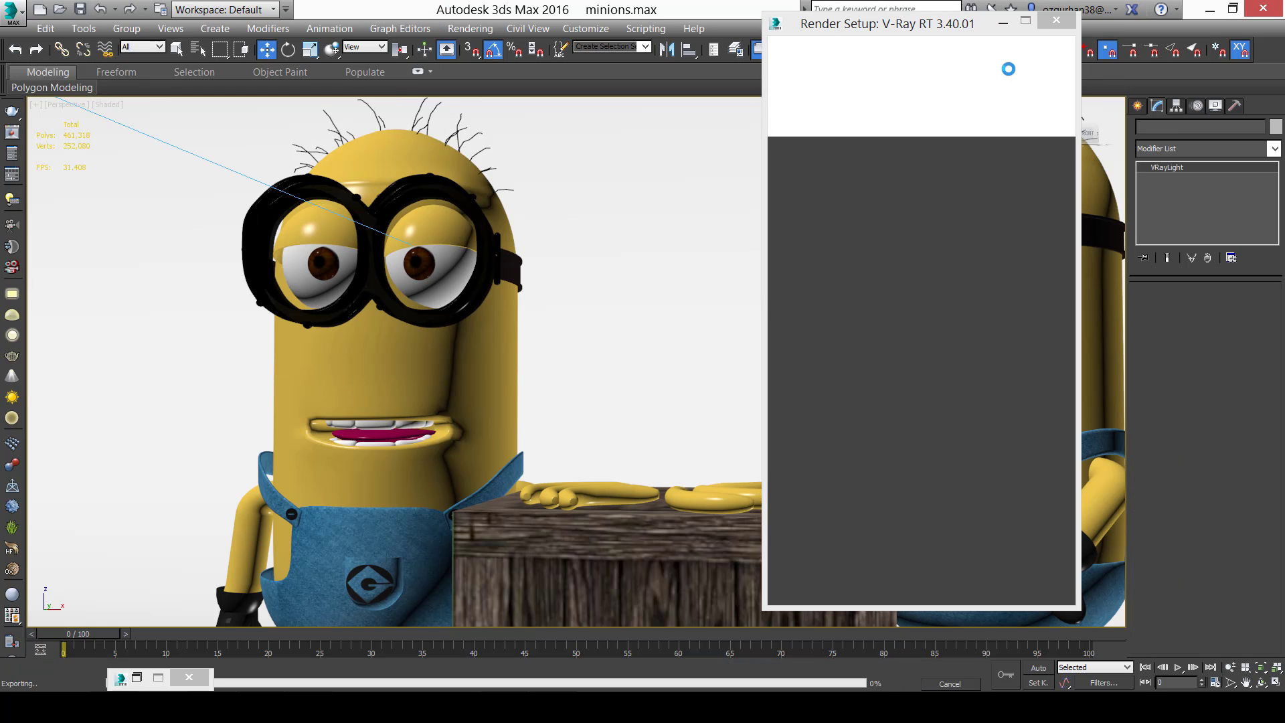
Restore the Material Editor beside the render setup and expand the Assign Renderer settings to check the assigned renderers.
{"action": "left_click", "coordinate": [137, 680]}
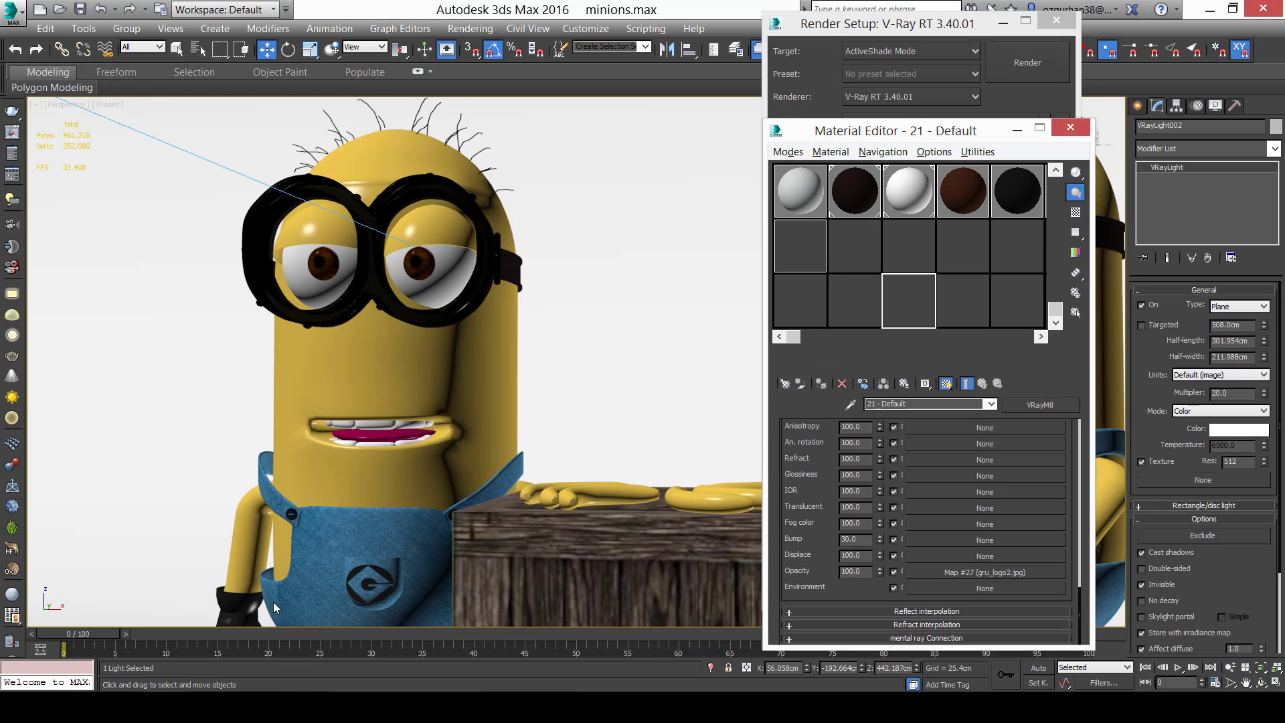
{"action": "left_click_drag", "start_coordinate": [959, 138], "coordinate": [475, 93]}
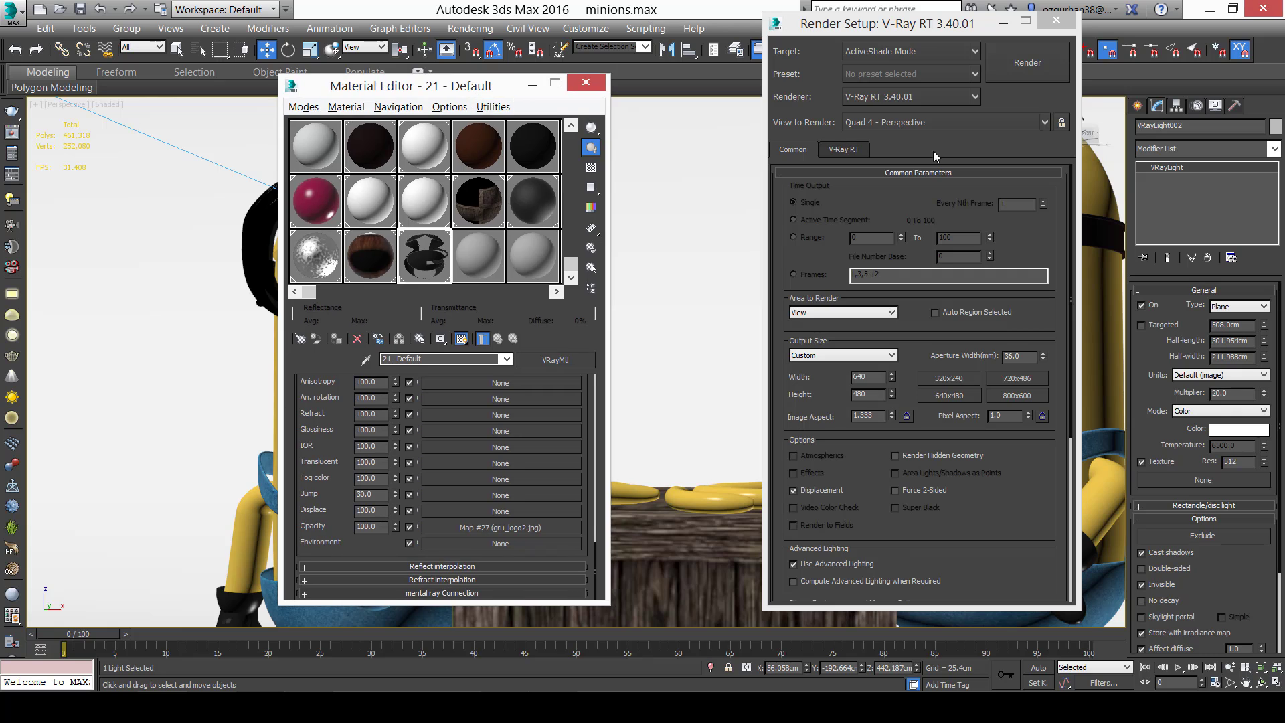
{"action": "left_click_drag", "start_coordinate": [971, 504], "coordinate": [931, 279]}
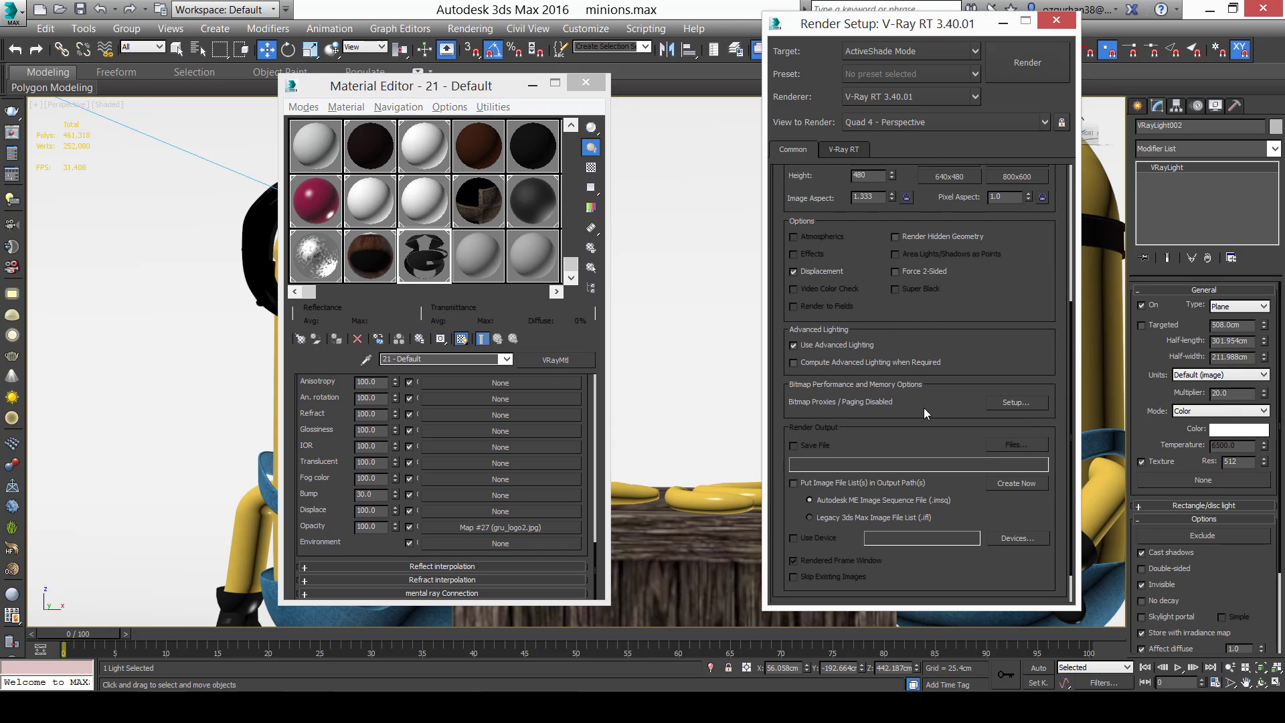
{"action": "left_click_drag", "start_coordinate": [923, 412], "coordinate": [914, 291]}
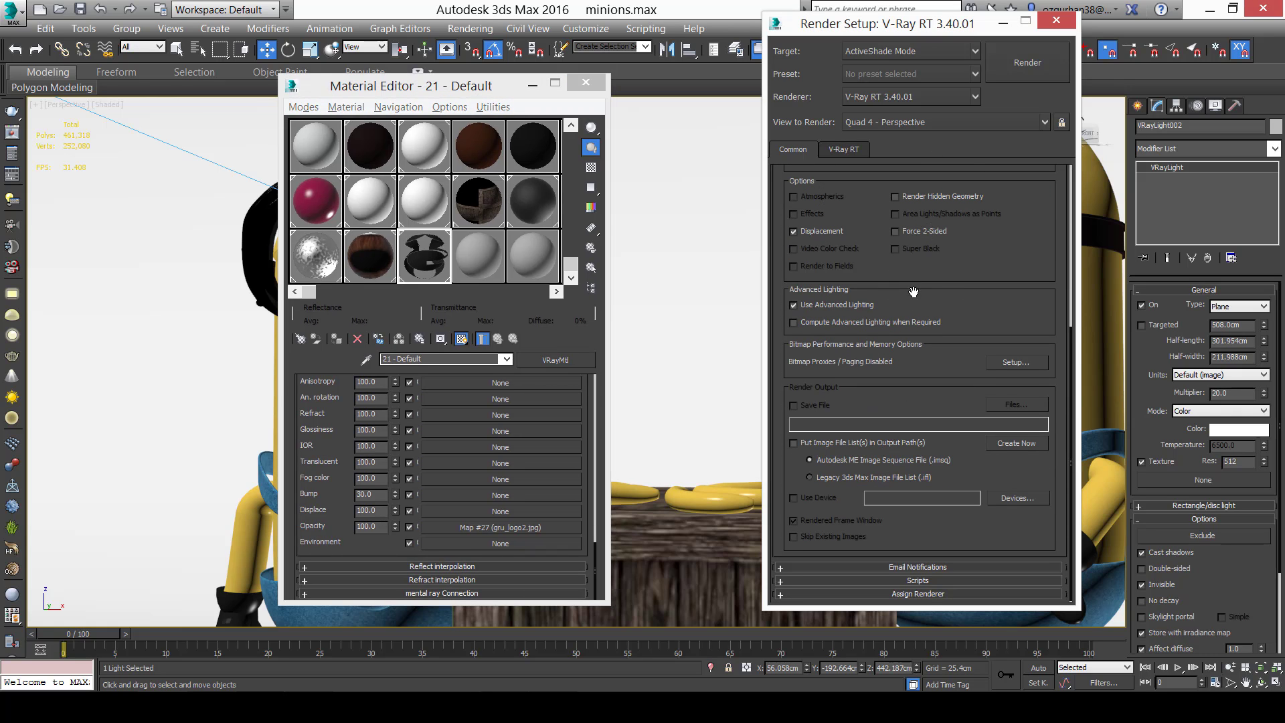
{"action": "left_click", "coordinate": [924, 596]}
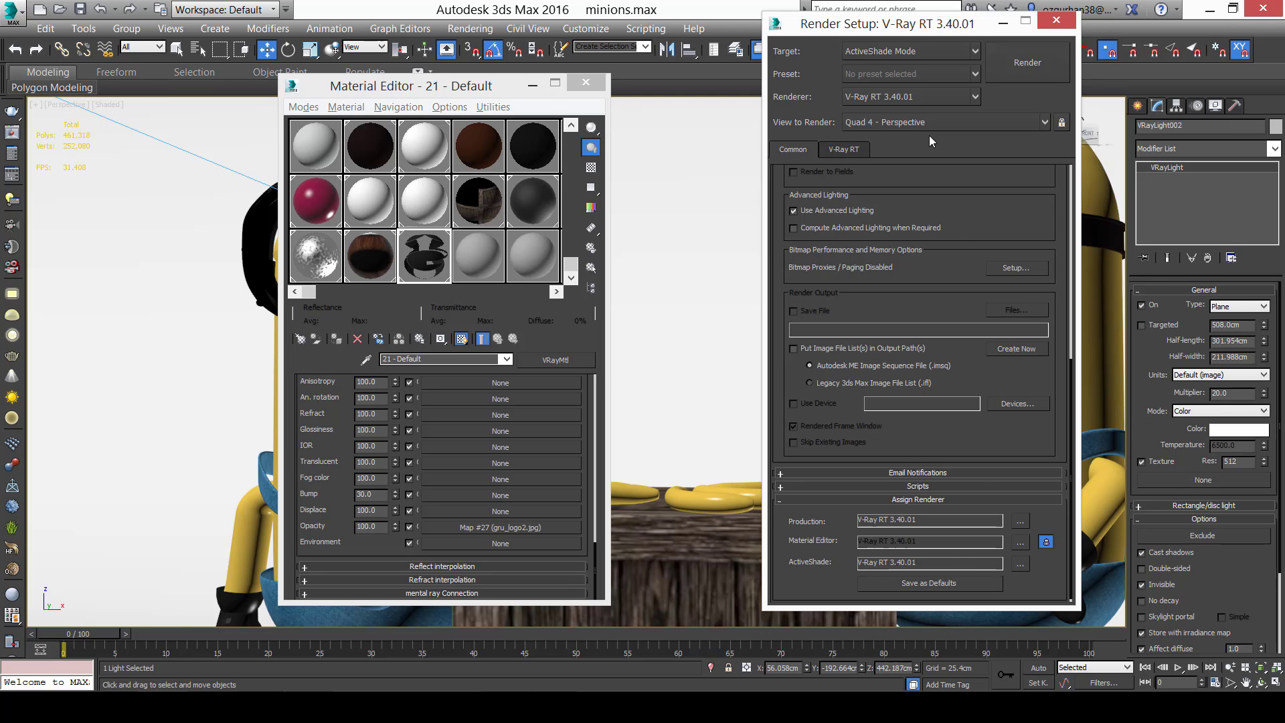
Reselect V-Ray RT 3.40.01 as the renderer and change the render target to Iterative Rendering Mode.
{"action": "left_click", "coordinate": [913, 95]}
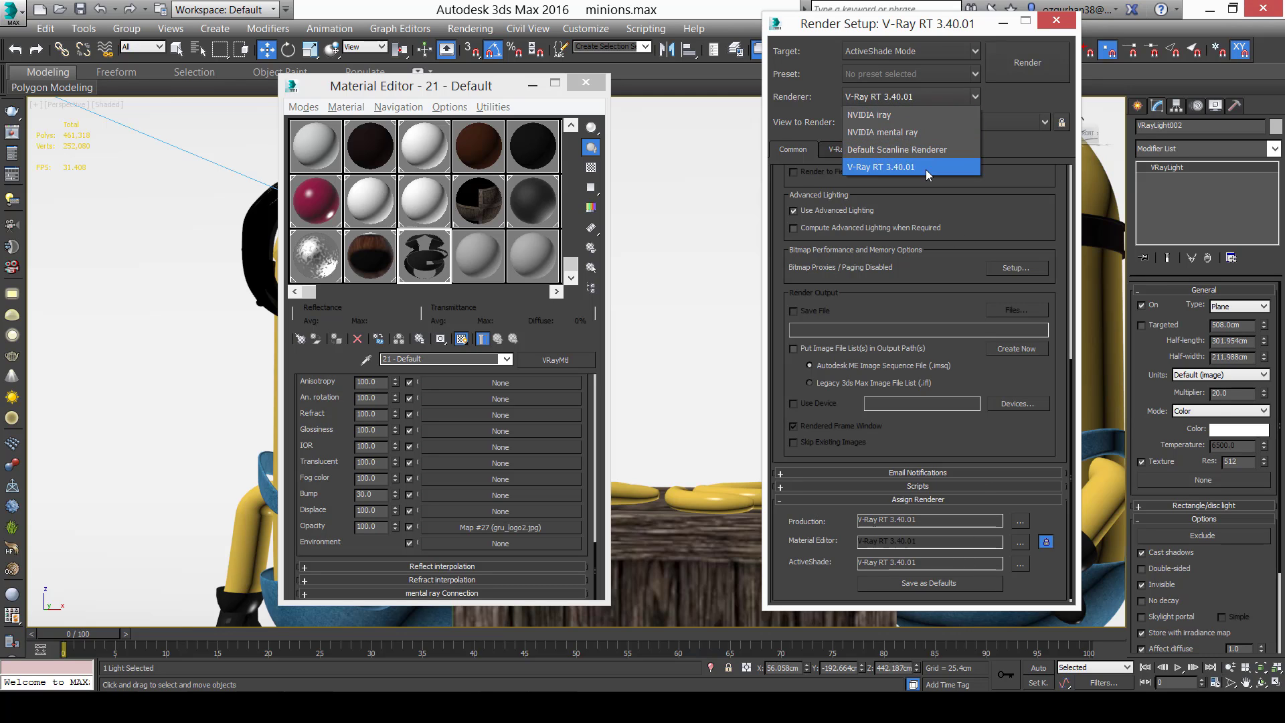
{"action": "left_click", "coordinate": [925, 170]}
{"action": "left_click", "coordinate": [914, 72]}
{"action": "left_click", "coordinate": [914, 71]}
{"action": "left_click", "coordinate": [916, 51]}
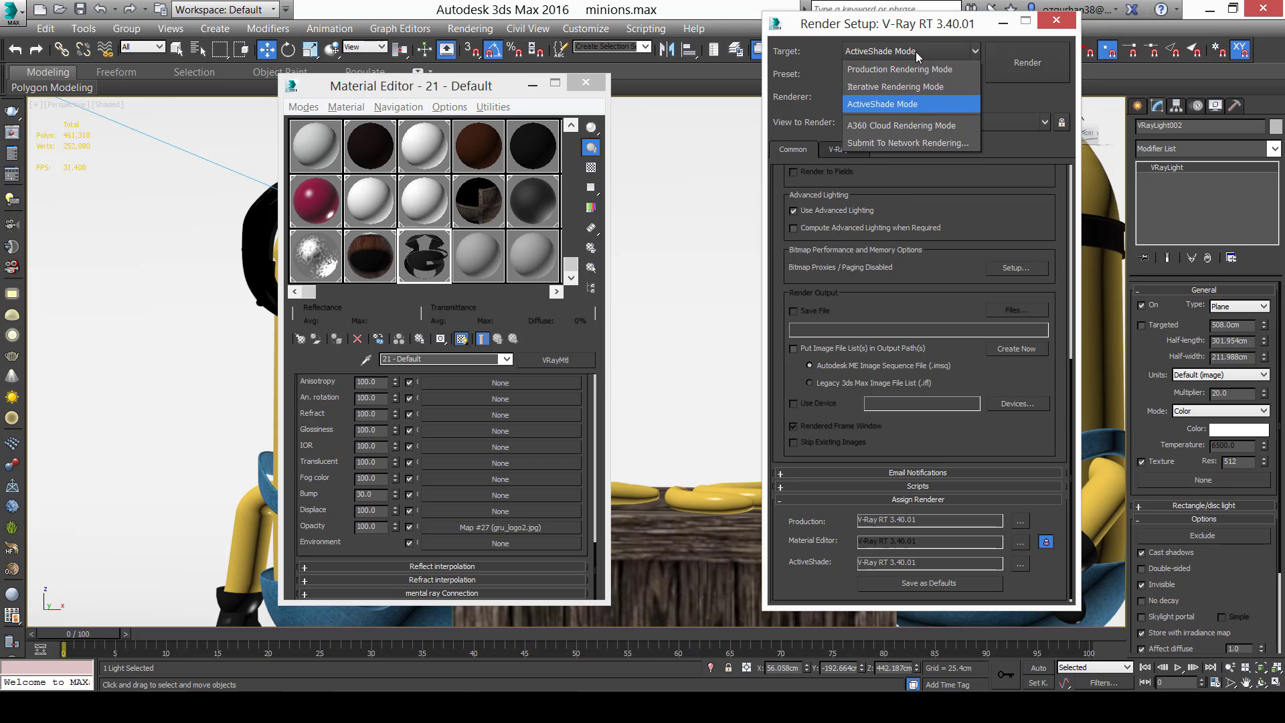
{"action": "left_click", "coordinate": [932, 112]}
{"action": "left_click", "coordinate": [917, 52]}
{"action": "left_click", "coordinate": [919, 87]}
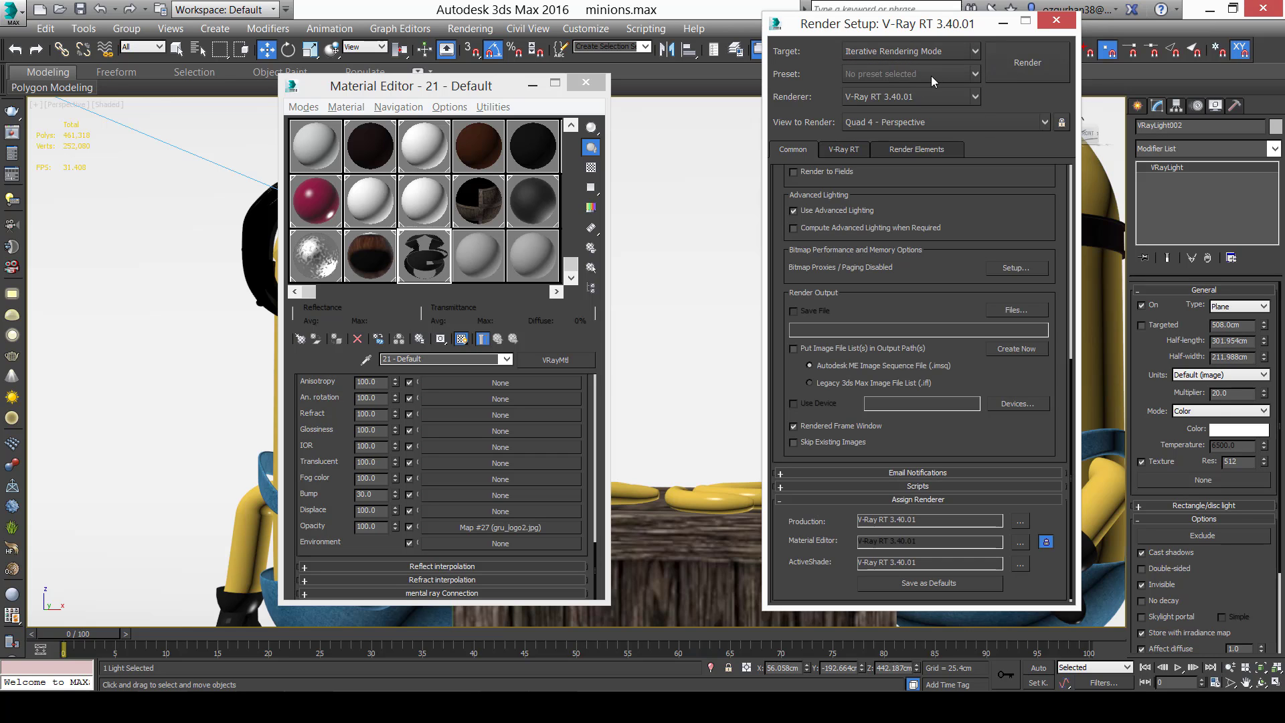
Set the render target back to ActiveShade Mode and start the render again.
{"action": "left_click", "coordinate": [878, 54]}
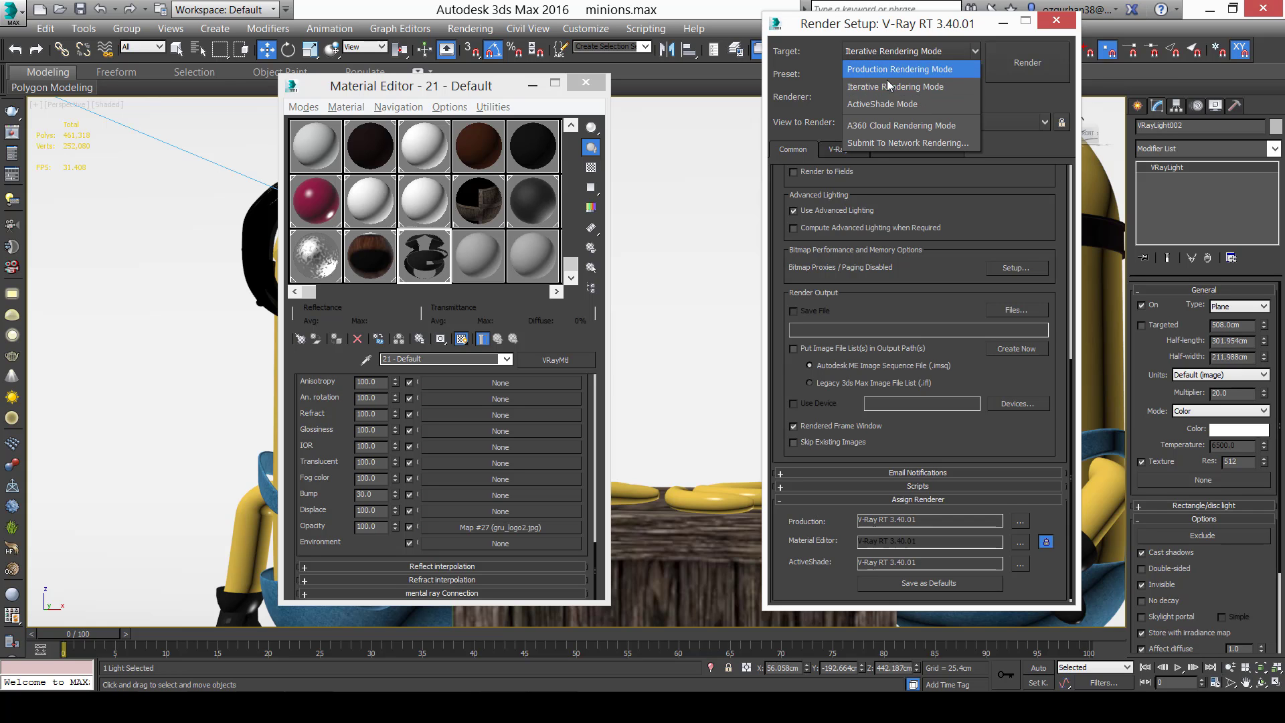
{"action": "left_click", "coordinate": [902, 109]}
{"action": "left_click", "coordinate": [1021, 67]}
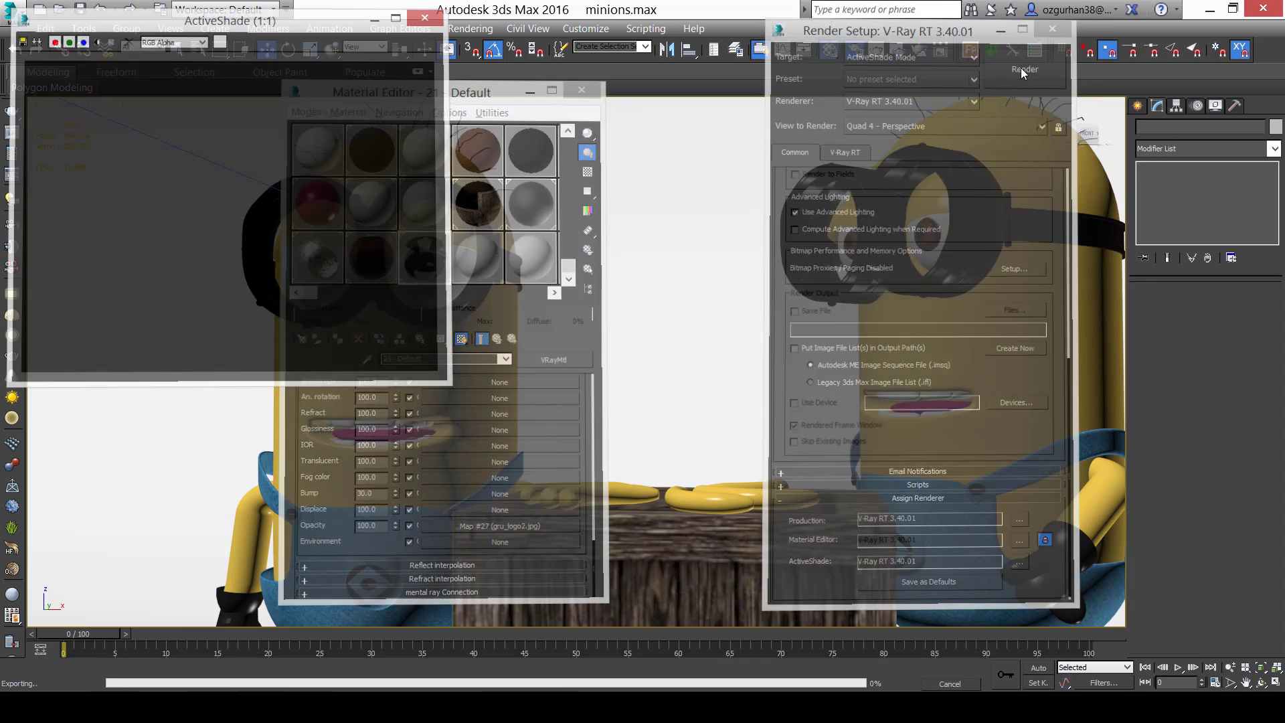
Close the Material Editor and Render Setup windows, and deselect the light so nothing in the scene is selected.
{"action": "left_click", "coordinate": [591, 82]}
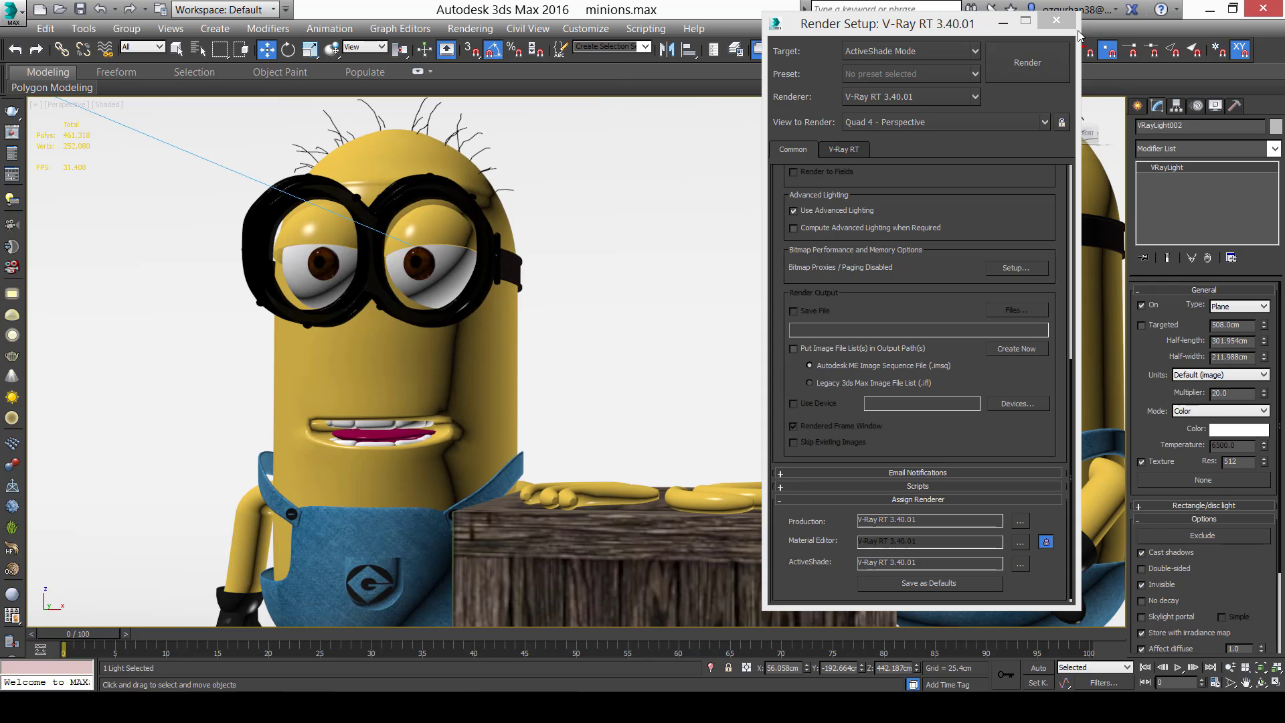
{"action": "left_click", "coordinate": [1058, 20]}
{"action": "middle_click_drag", "start_coordinate": [695, 277], "coordinate": [790, 373], "text": "alt"}
{"action": "scroll", "coordinate": [789, 374], "scroll_direction": "down", "scroll_amount": 6}
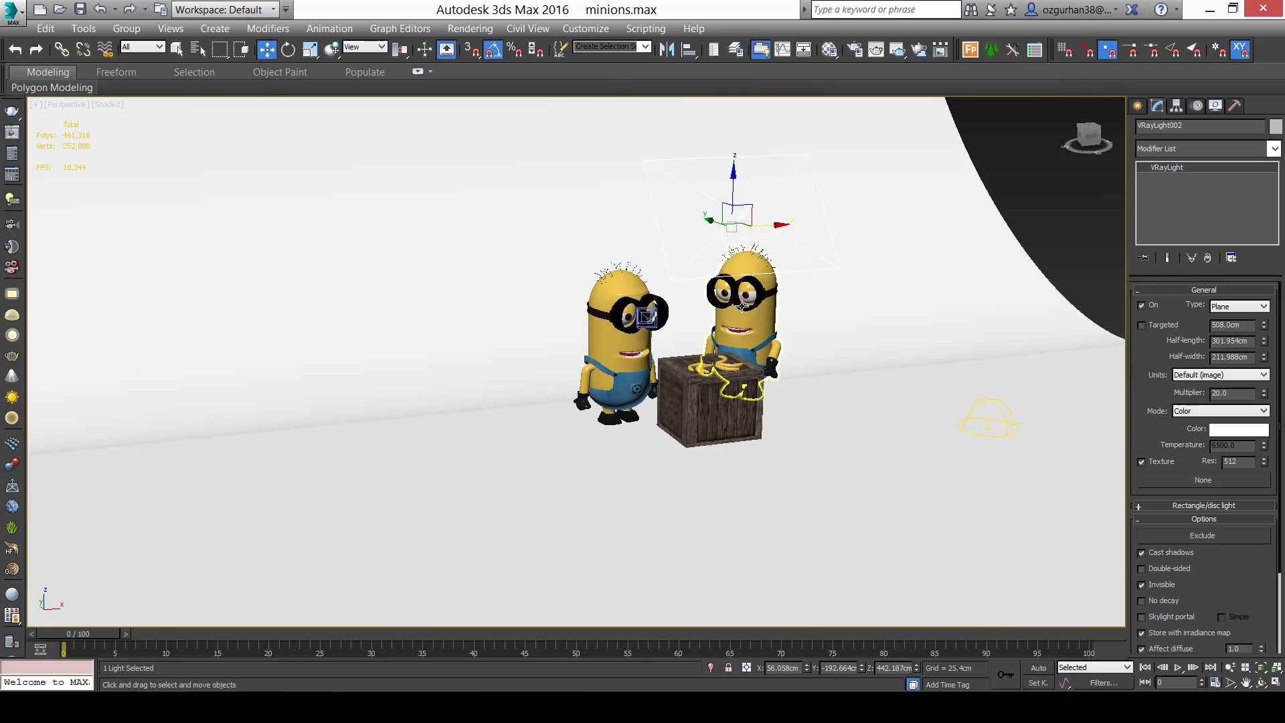
{"action": "middle_click_drag", "start_coordinate": [741, 307], "coordinate": [582, 301], "text": "alt"}
{"action": "left_click", "coordinate": [974, 159]}
{"action": "scroll", "coordinate": [582, 301], "scroll_direction": "up", "scroll_amount": 6}
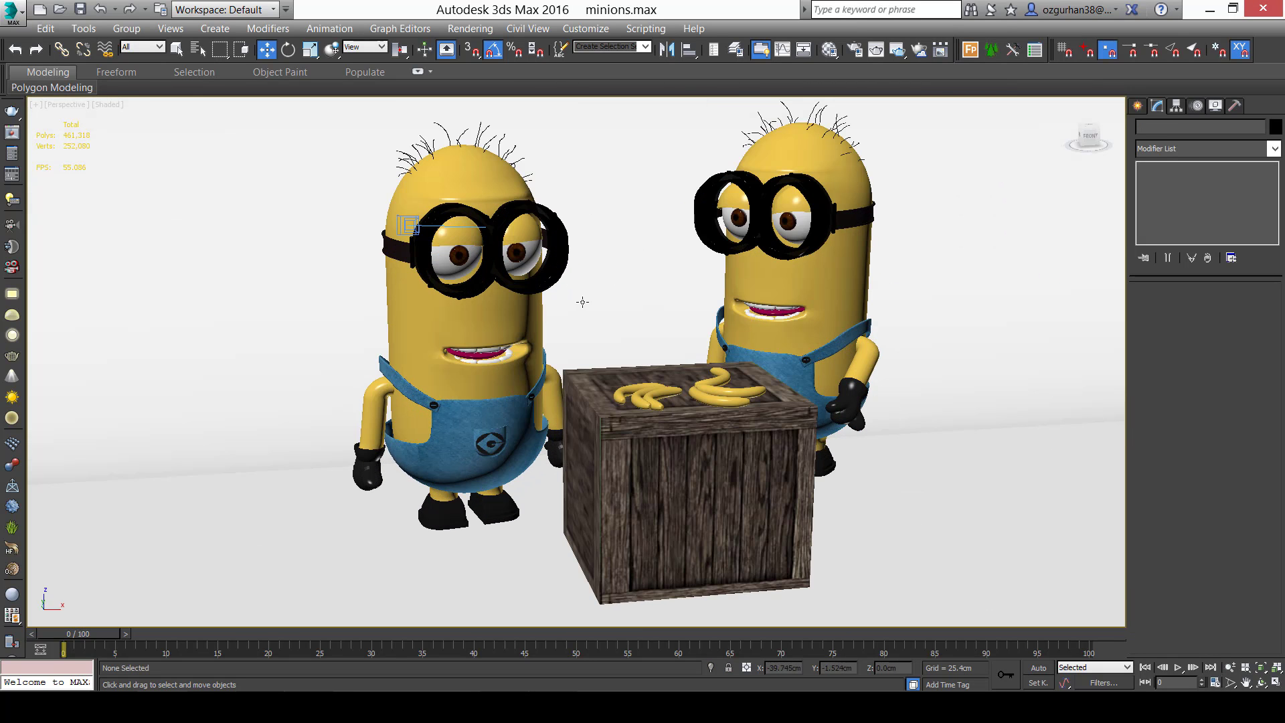
Look through VRayCam001 in the four-view layout and move the camera about 355 cm along positive X in the Top view.
{"action": "key", "text": "c"}
{"action": "middle_click_drag", "start_coordinate": [677, 366], "coordinate": [553, 308]}
{"action": "middle_click_drag", "start_coordinate": [786, 350], "coordinate": [728, 344]}
{"action": "key", "text": "alt+w"}
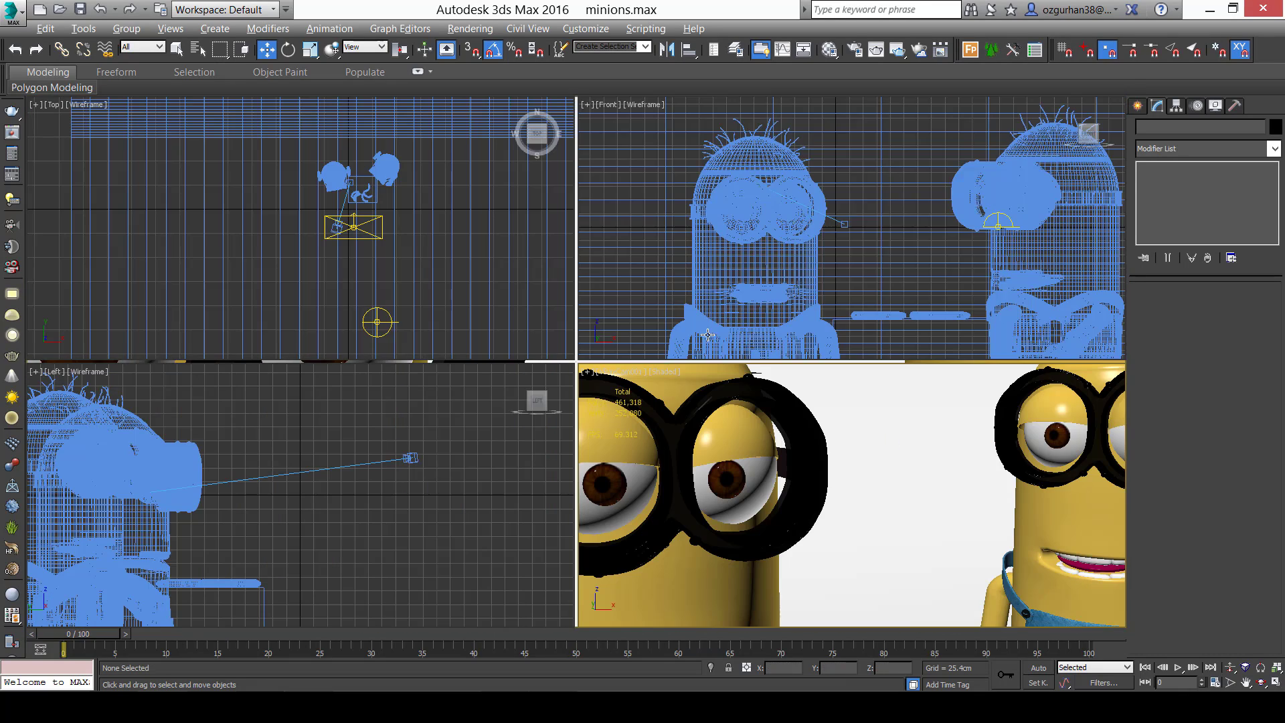
{"action": "scroll", "coordinate": [342, 239], "scroll_direction": "up", "scroll_amount": 4}
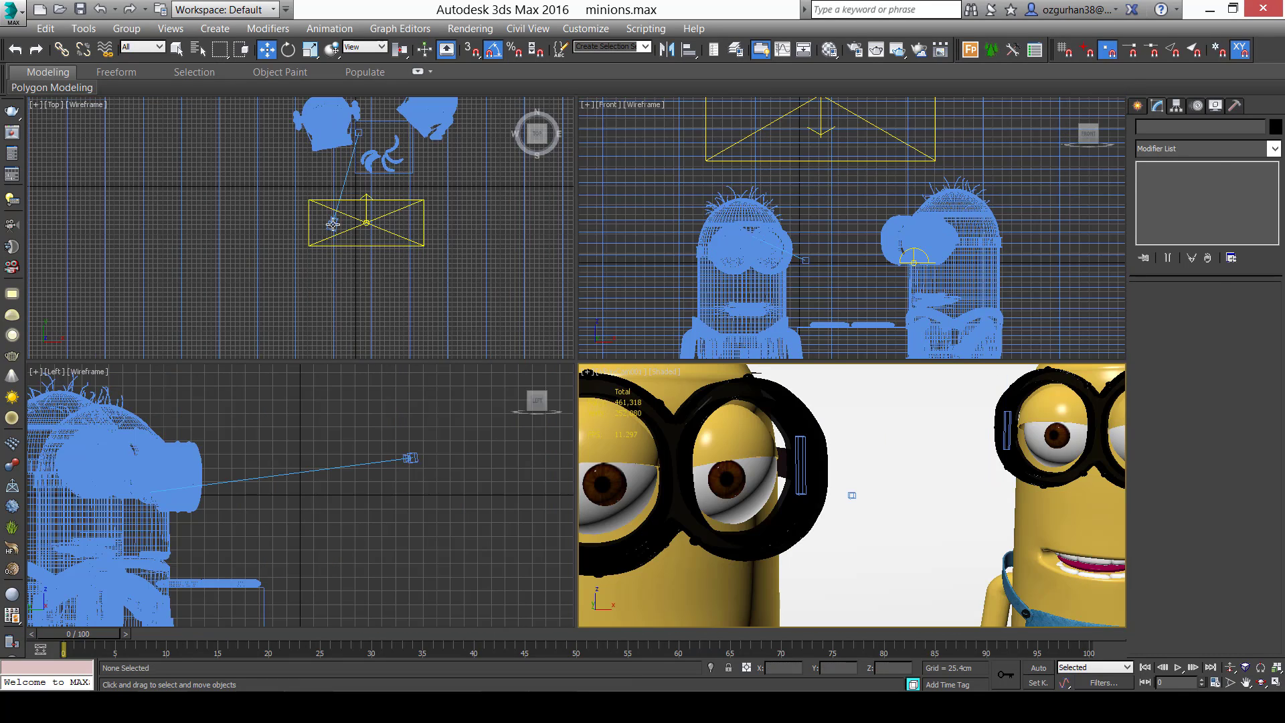
{"action": "left_click", "coordinate": [334, 220]}
{"action": "middle_click_drag", "start_coordinate": [345, 239], "coordinate": [355, 303]}
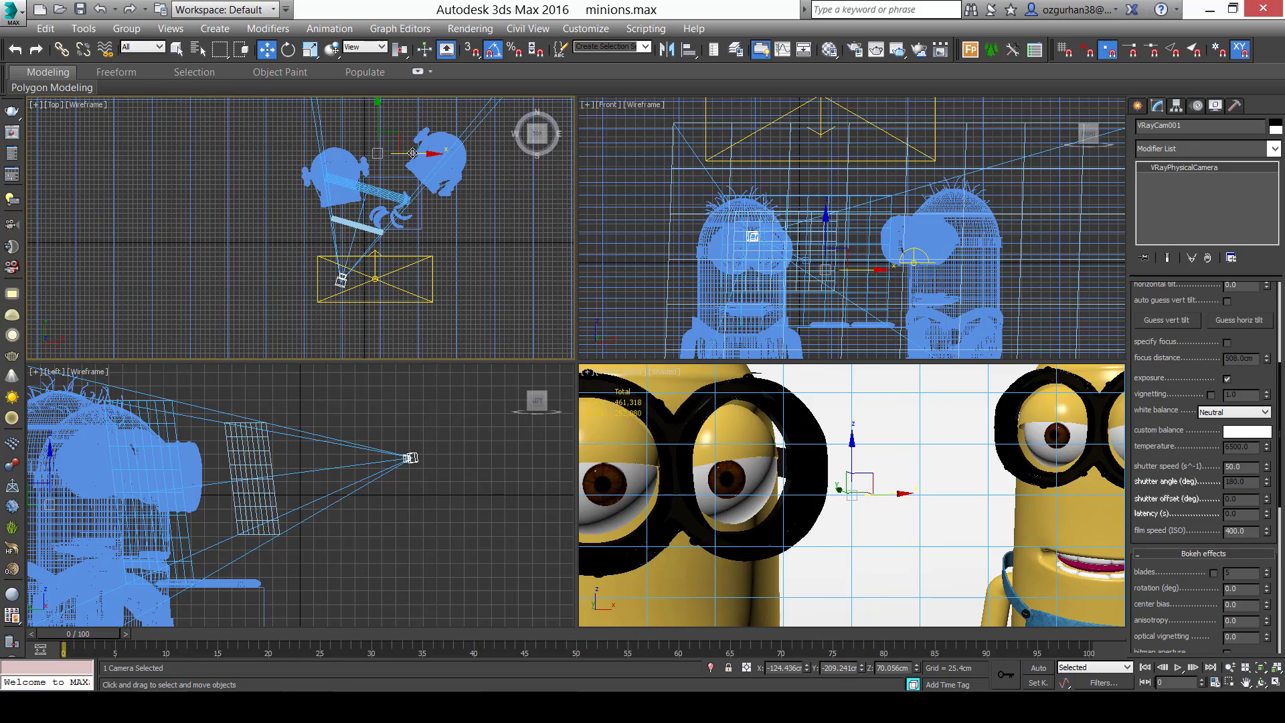
{"action": "left_click_drag", "start_coordinate": [412, 152], "coordinate": [483, 160]}
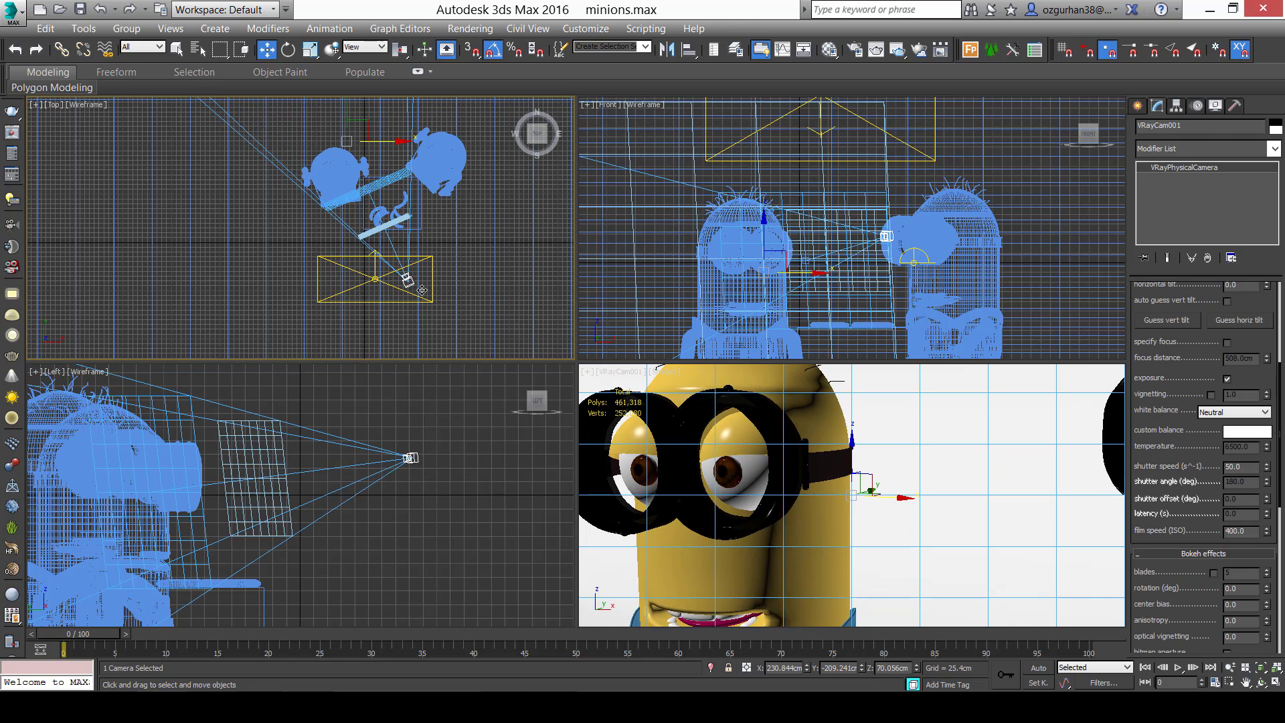
{"action": "scroll", "coordinate": [391, 282], "scroll_direction": "up", "scroll_amount": 5}
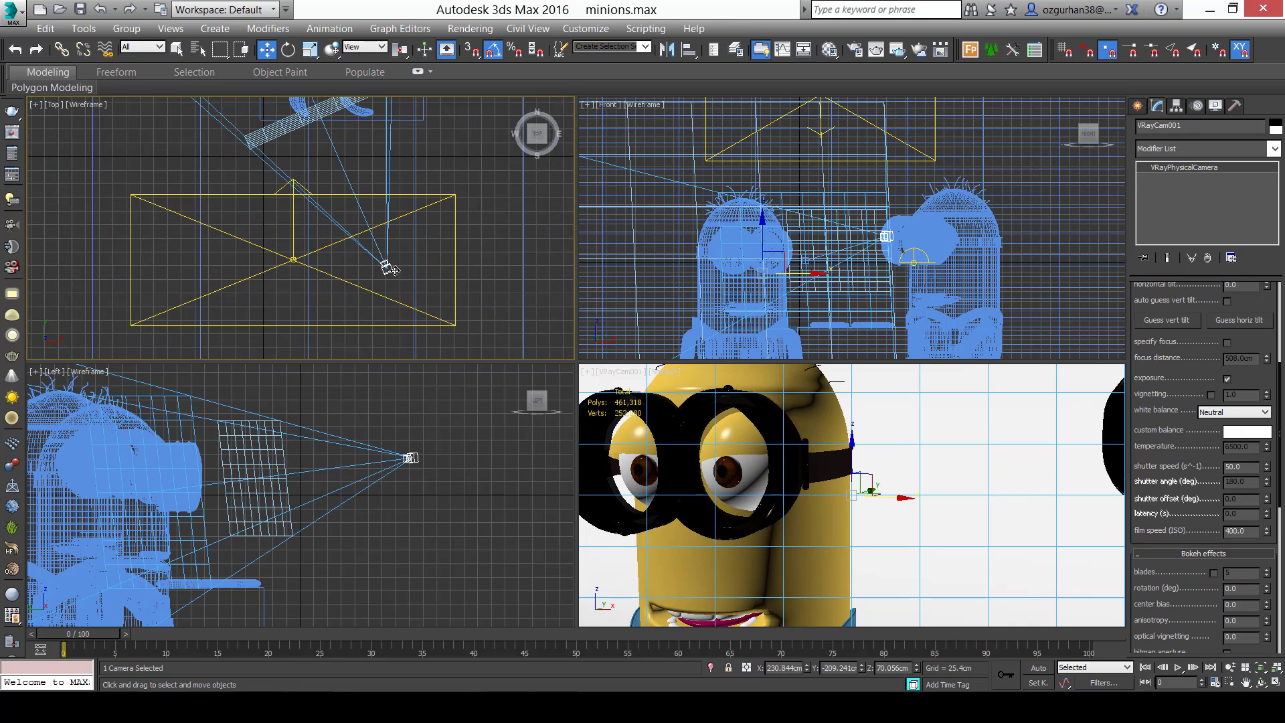
{"action": "middle_click_drag", "start_coordinate": [394, 271], "coordinate": [417, 324]}
{"action": "right_click", "coordinate": [398, 293]}
{"action": "left_click", "coordinate": [373, 267]}
{"action": "scroll", "coordinate": [380, 259], "scroll_direction": "down", "scroll_amount": 2}
{"action": "right_click", "coordinate": [358, 226]}
{"action": "left_click", "coordinate": [342, 204]}
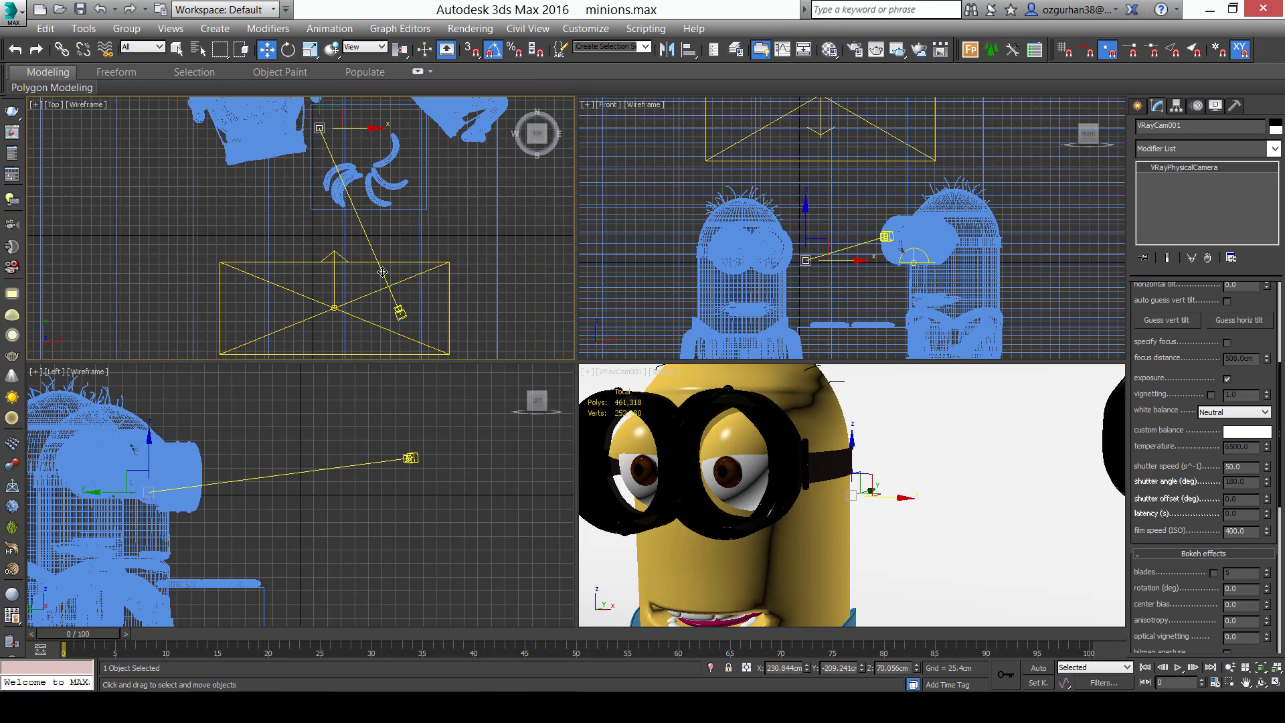
{"action": "scroll", "coordinate": [408, 312], "scroll_direction": "down", "scroll_amount": 3}
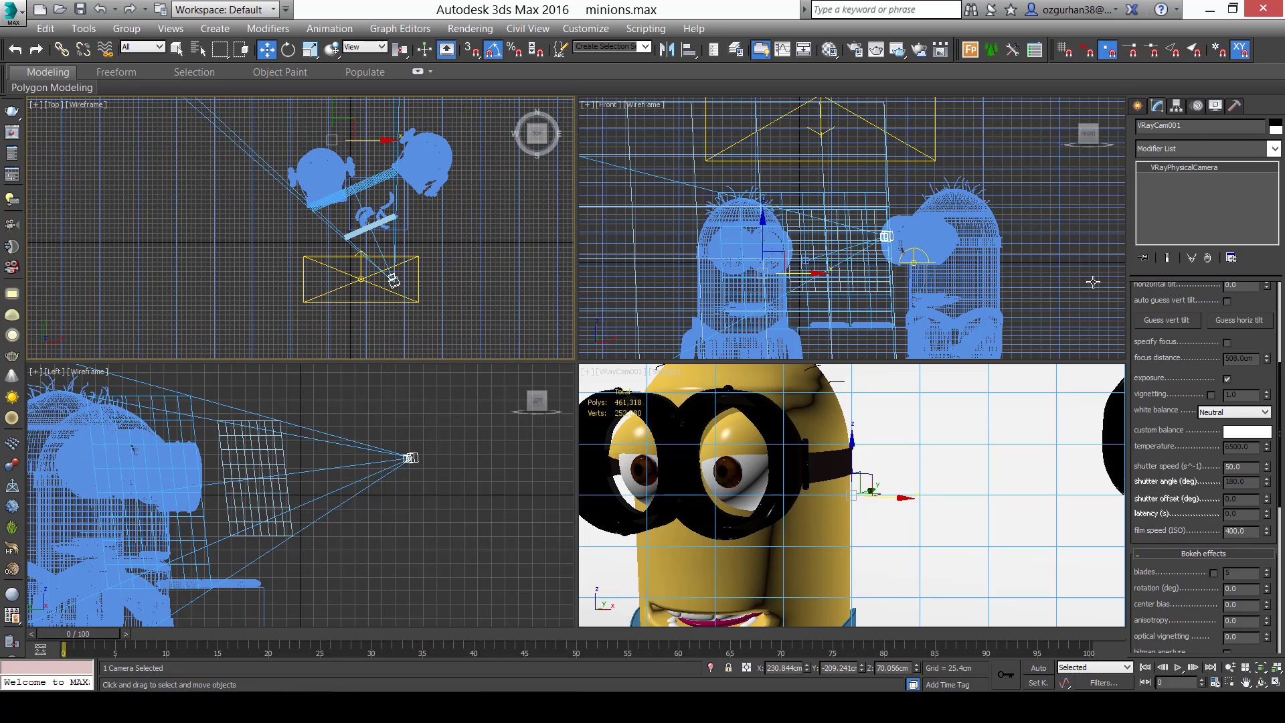
Center the pivot of VRayCam001 on the camera object.
{"action": "left_click", "coordinate": [1176, 106]}
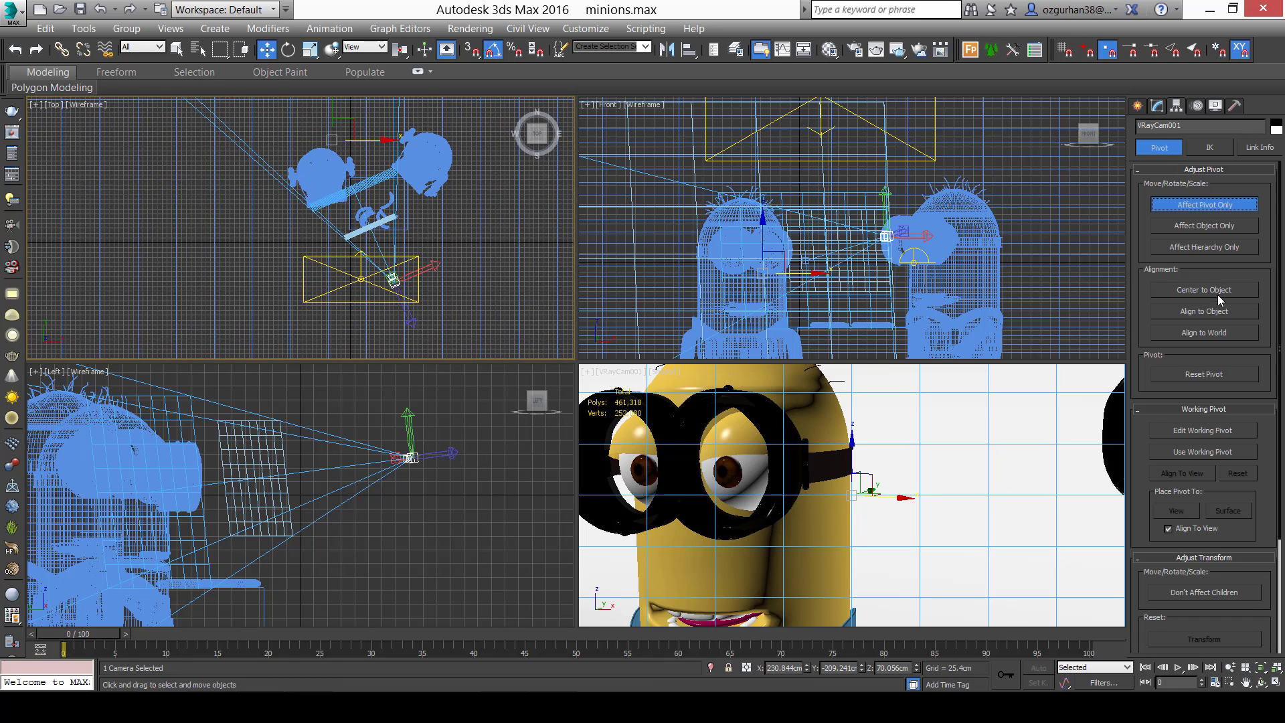
{"action": "left_click", "coordinate": [1216, 292]}
{"action": "left_click", "coordinate": [1156, 107]}
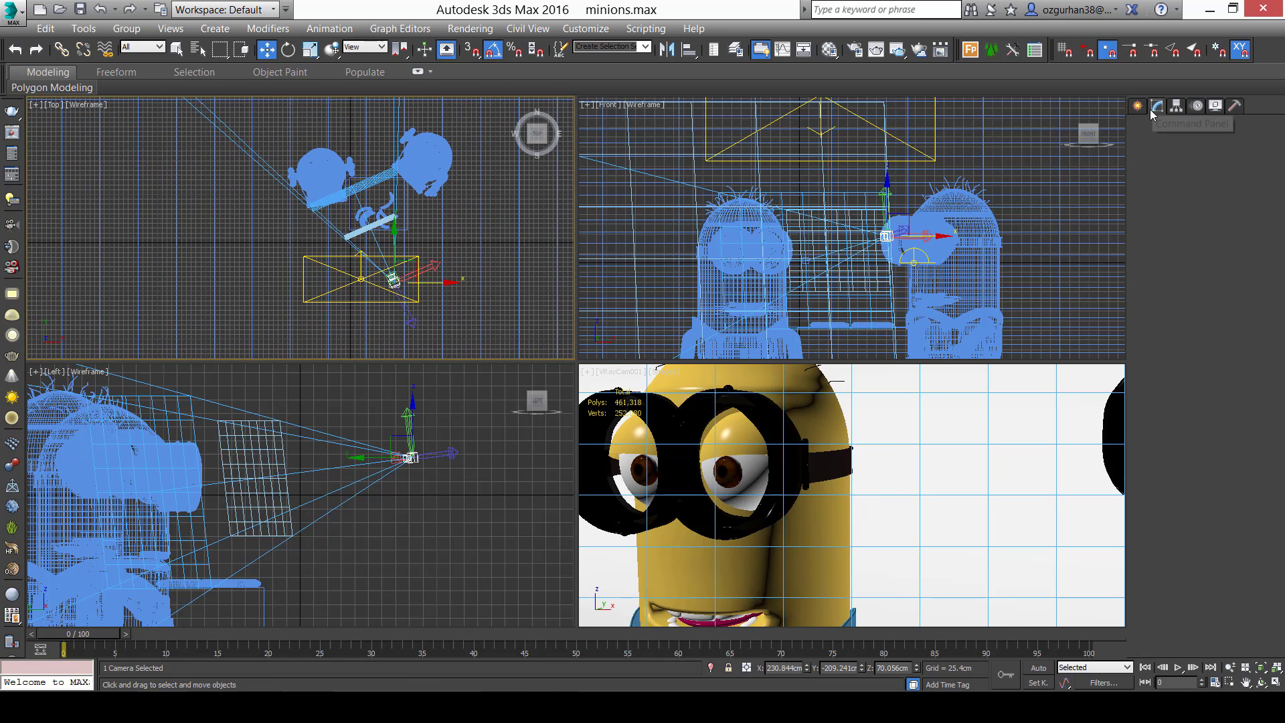
{"action": "left_click", "coordinate": [1137, 105]}
{"action": "scroll", "coordinate": [412, 284], "scroll_direction": "up", "scroll_amount": 2}
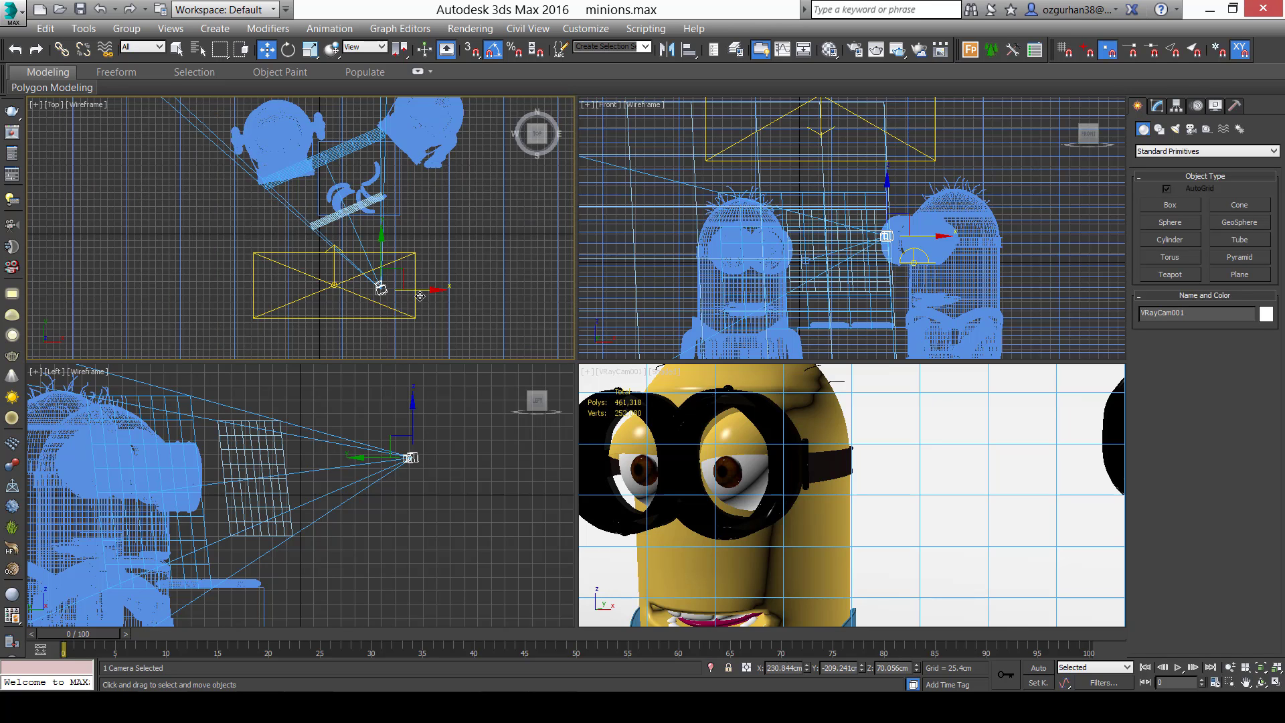
Move the camera back from the minions in the Top view, to about X 98 cm and Y -540 cm.
{"action": "left_click_drag", "start_coordinate": [418, 290], "coordinate": [418, 291]}
{"action": "left_click_drag", "start_coordinate": [379, 253], "coordinate": [337, 341]}
{"action": "middle_click_drag", "start_coordinate": [376, 299], "coordinate": [360, 251]}
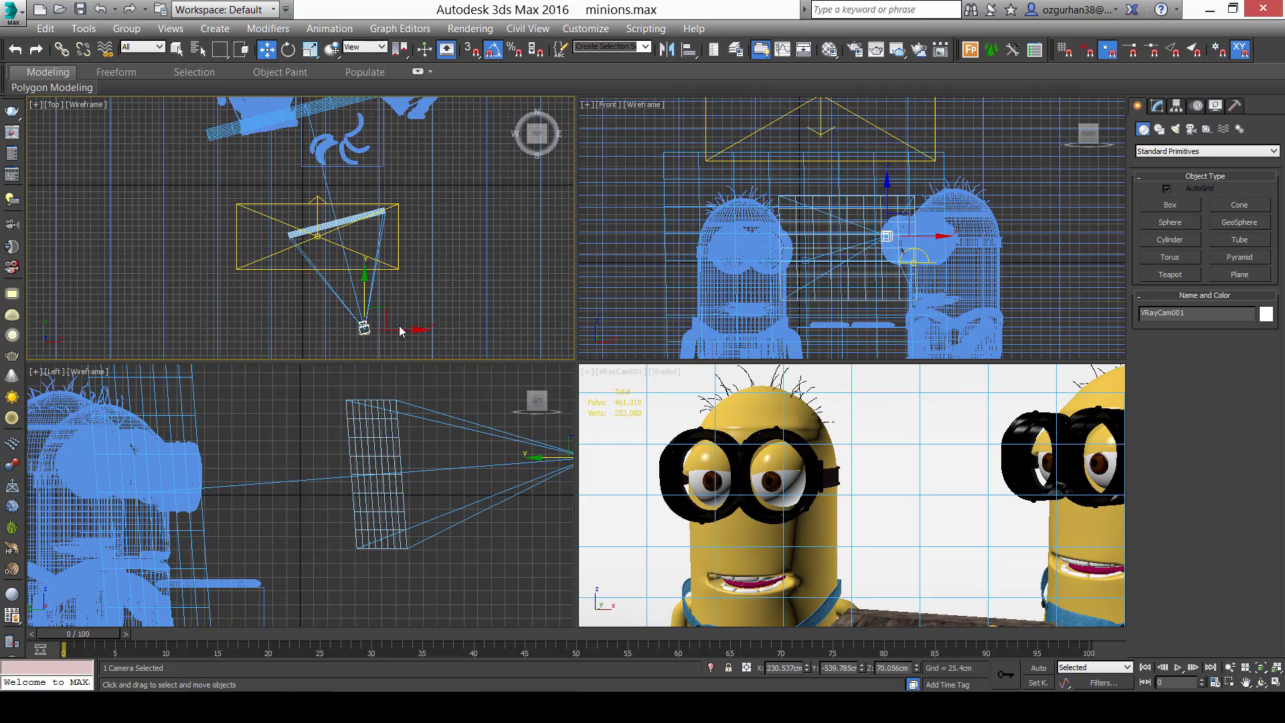
{"action": "left_click_drag", "start_coordinate": [401, 330], "coordinate": [369, 334]}
Select the camera's target and move it about 77 cm along positive X to center both minions in the shot.
{"action": "right_click", "coordinate": [362, 237]}
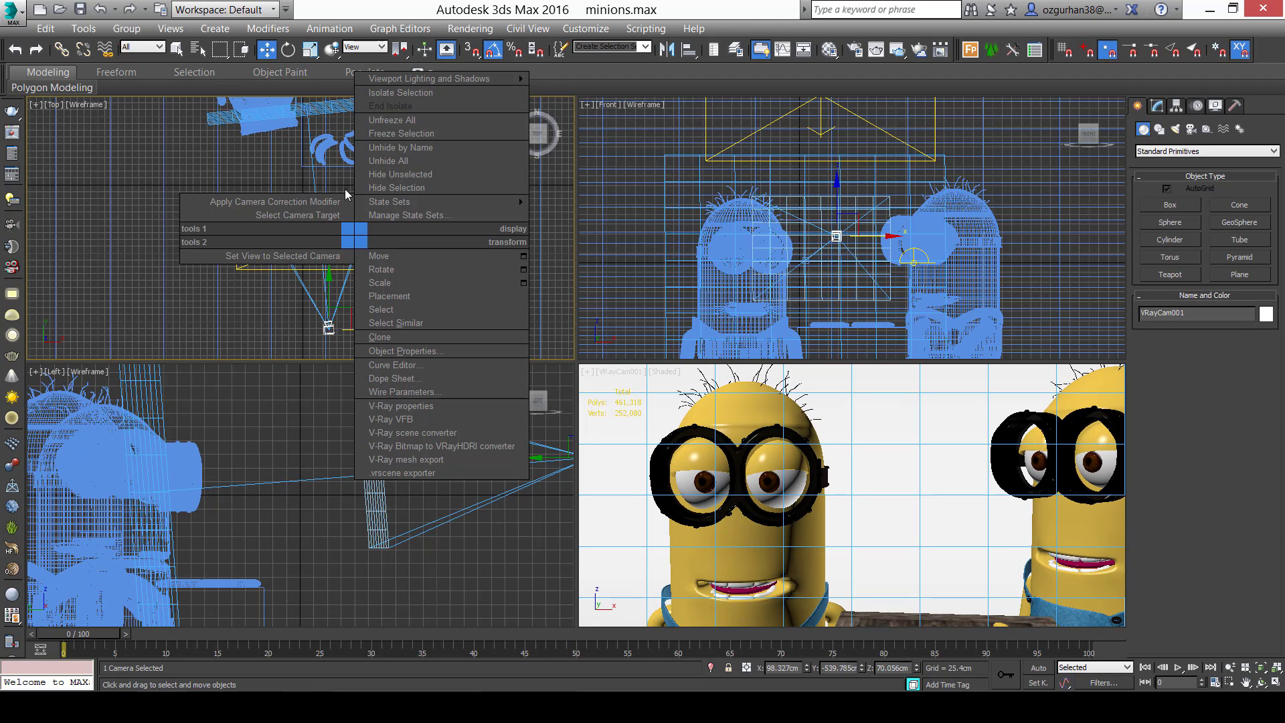
{"action": "left_click", "coordinate": [271, 210]}
{"action": "middle_click_drag", "start_coordinate": [340, 244], "coordinate": [330, 239]}
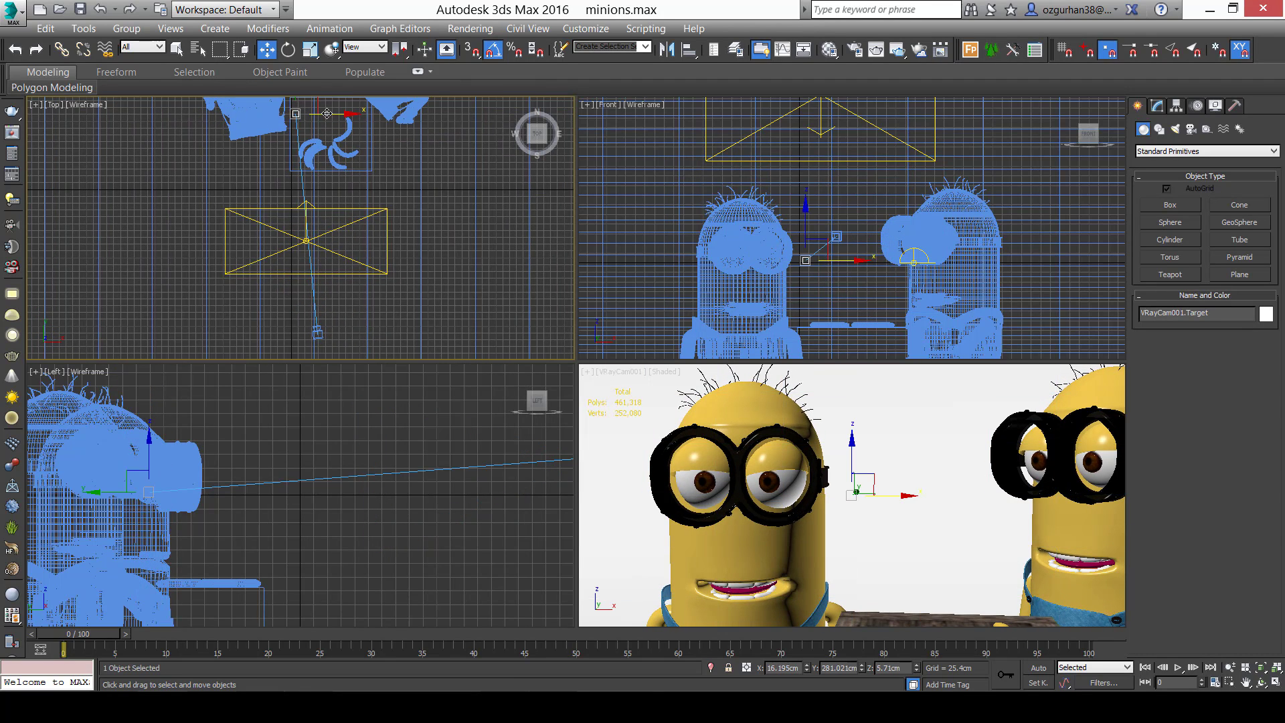
{"action": "mouse_move", "coordinate": [327, 114]}
{"action": "left_mouse_down"}
{"action": "mouse_move", "coordinate": [360, 119]}
{"action": "mouse_move", "coordinate": [347, 120]}
{"action": "left_mouse_up"}
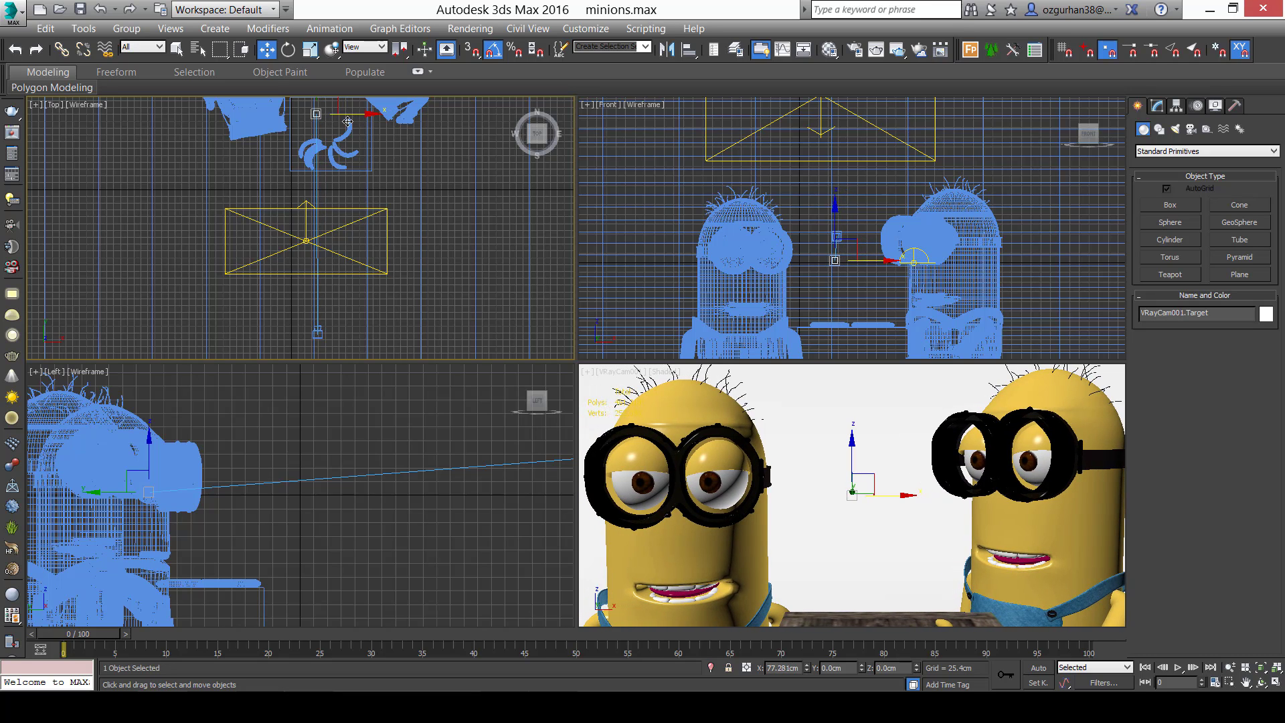
Open the left minion's group and select the iris nearer the other minion.
{"action": "left_click", "coordinate": [711, 475]}
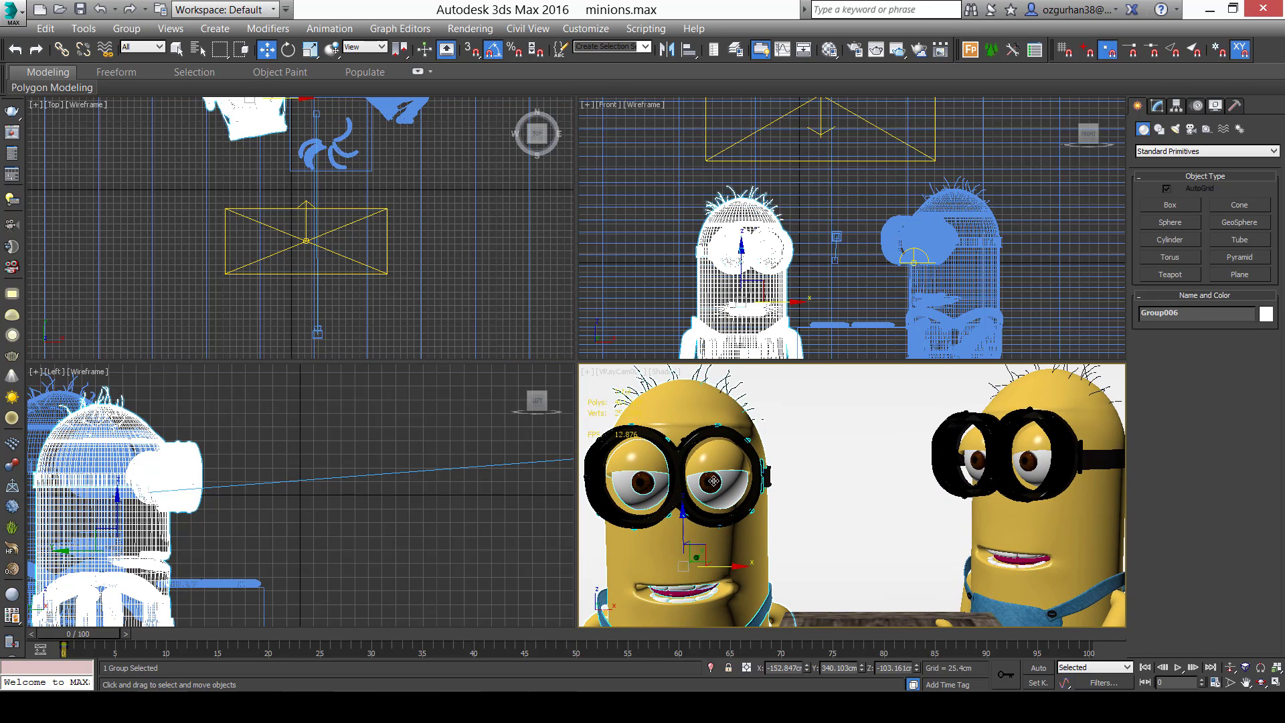
{"action": "left_click", "coordinate": [126, 28]}
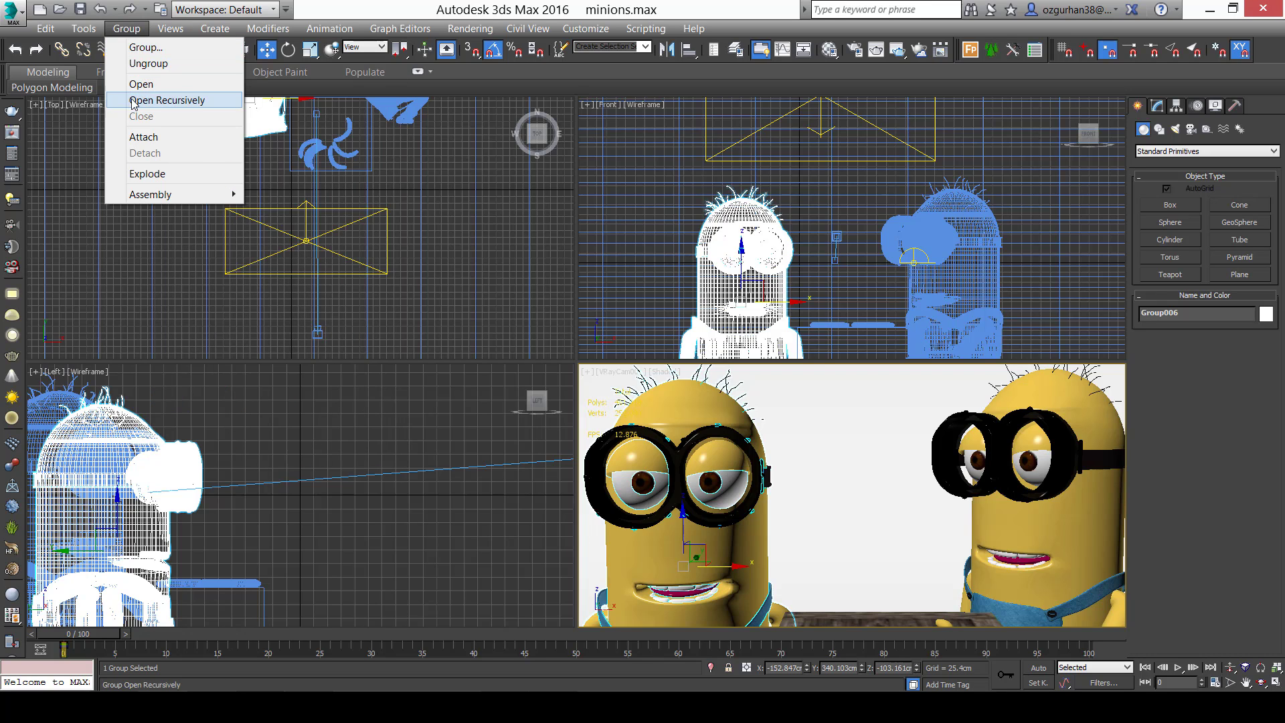
{"action": "left_click", "coordinate": [140, 84]}
{"action": "left_click", "coordinate": [707, 483]}
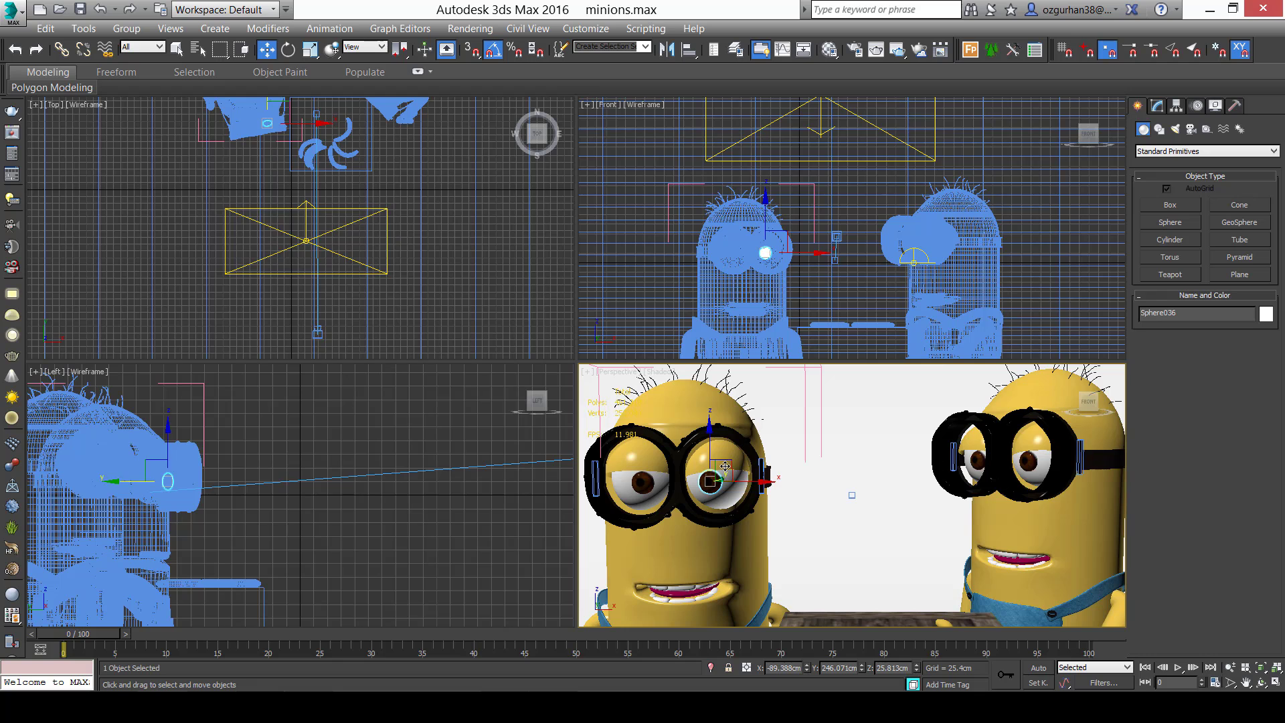
In the maximized camera view, shift the selected iris along X toward the other minion and rotate it to 25 degrees about Z.
{"action": "key", "text": "z"}
{"action": "key", "text": "alt+w"}
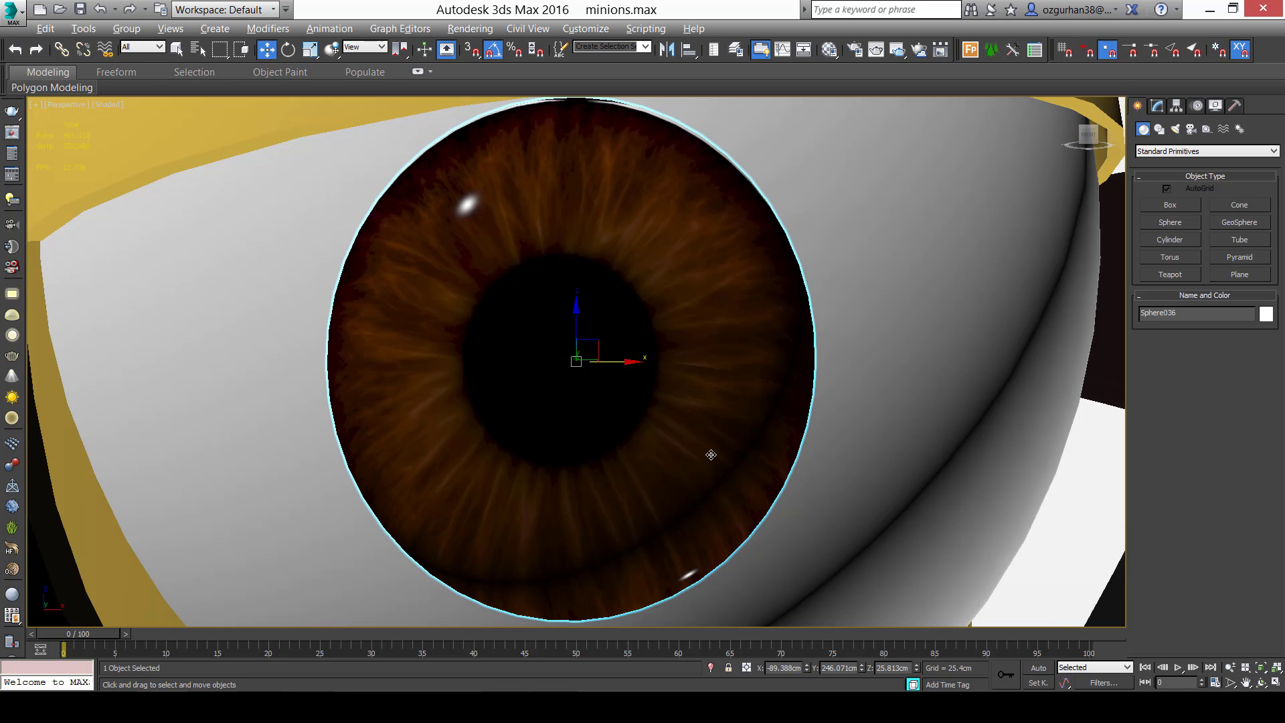
{"action": "scroll", "coordinate": [689, 435], "scroll_direction": "down", "scroll_amount": 5}
{"action": "key", "text": "c"}
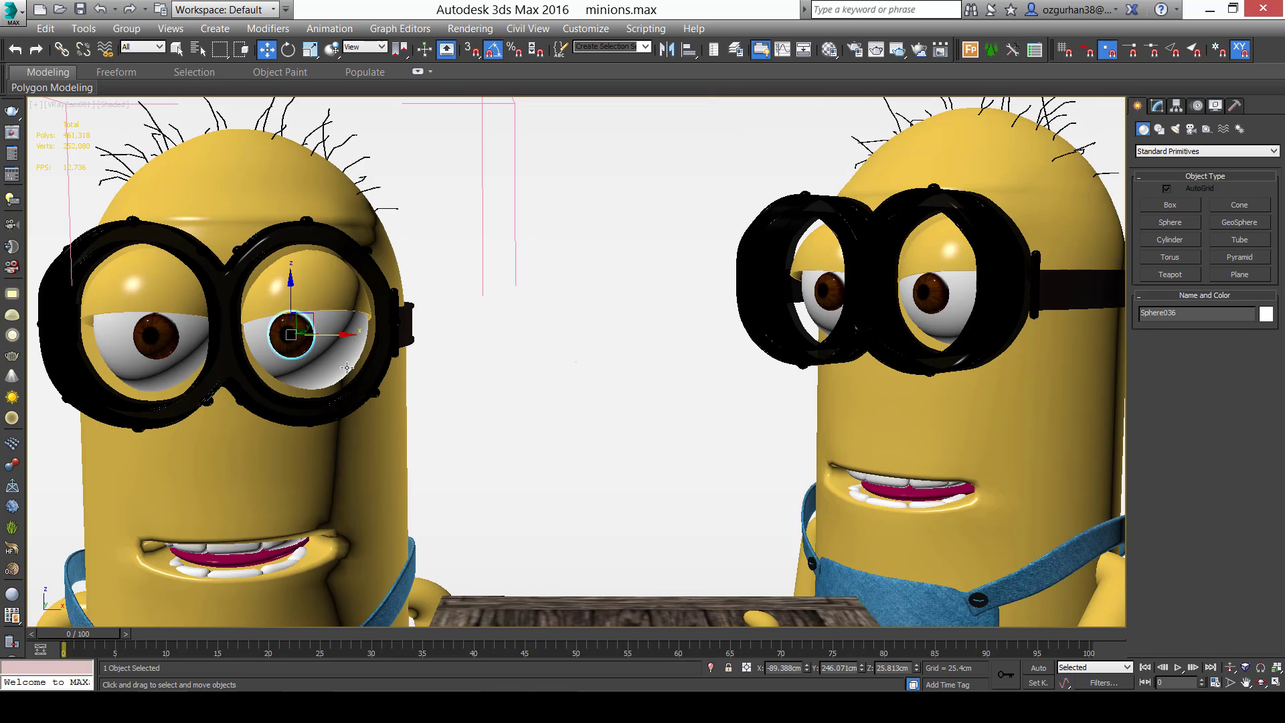
{"action": "left_click_drag", "start_coordinate": [326, 338], "coordinate": [350, 336]}
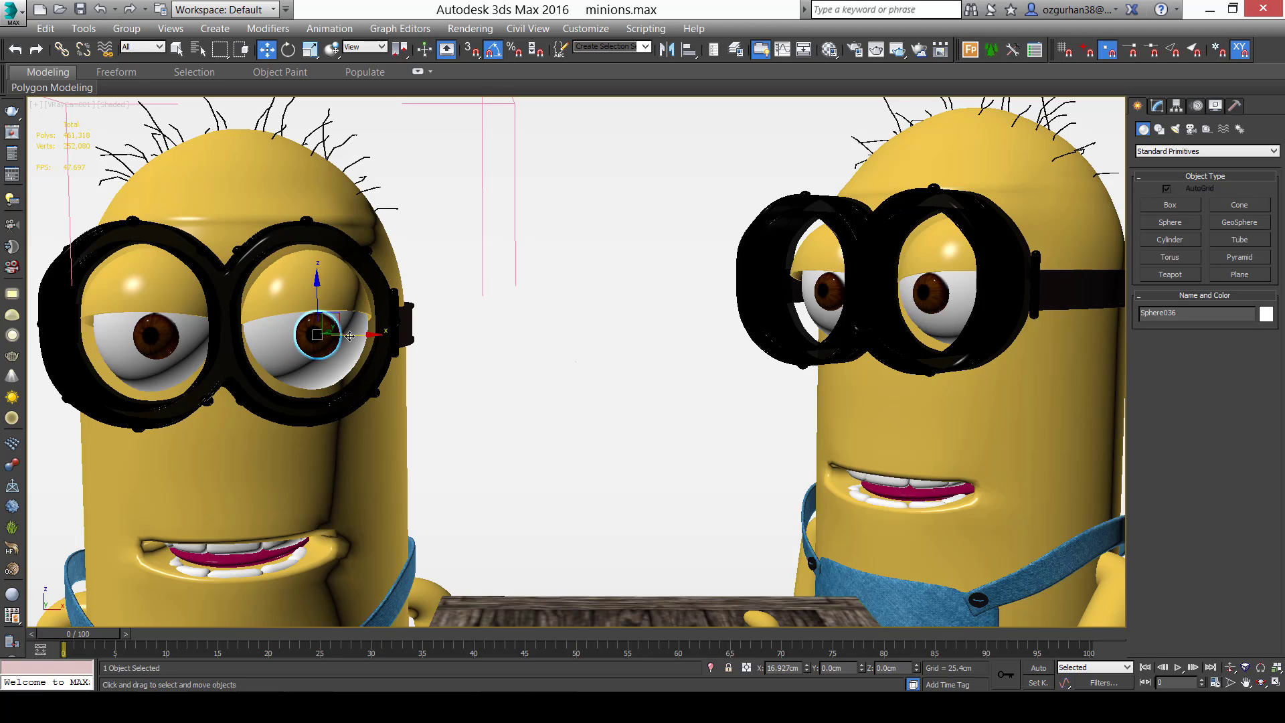
{"action": "key", "text": "e"}
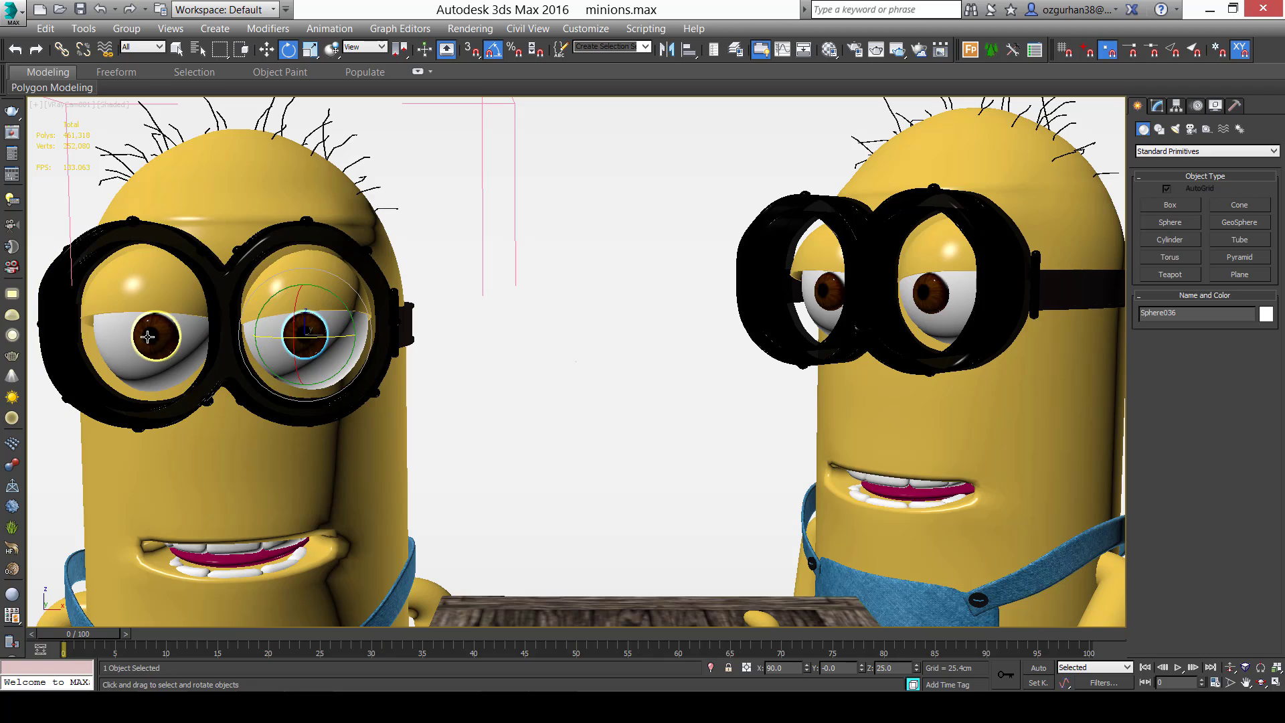
Rotate the left minion's outer iris 20 degrees about Z and move it about 2.6 cm along X and 3.8 cm down.
{"action": "left_click", "coordinate": [168, 344]}
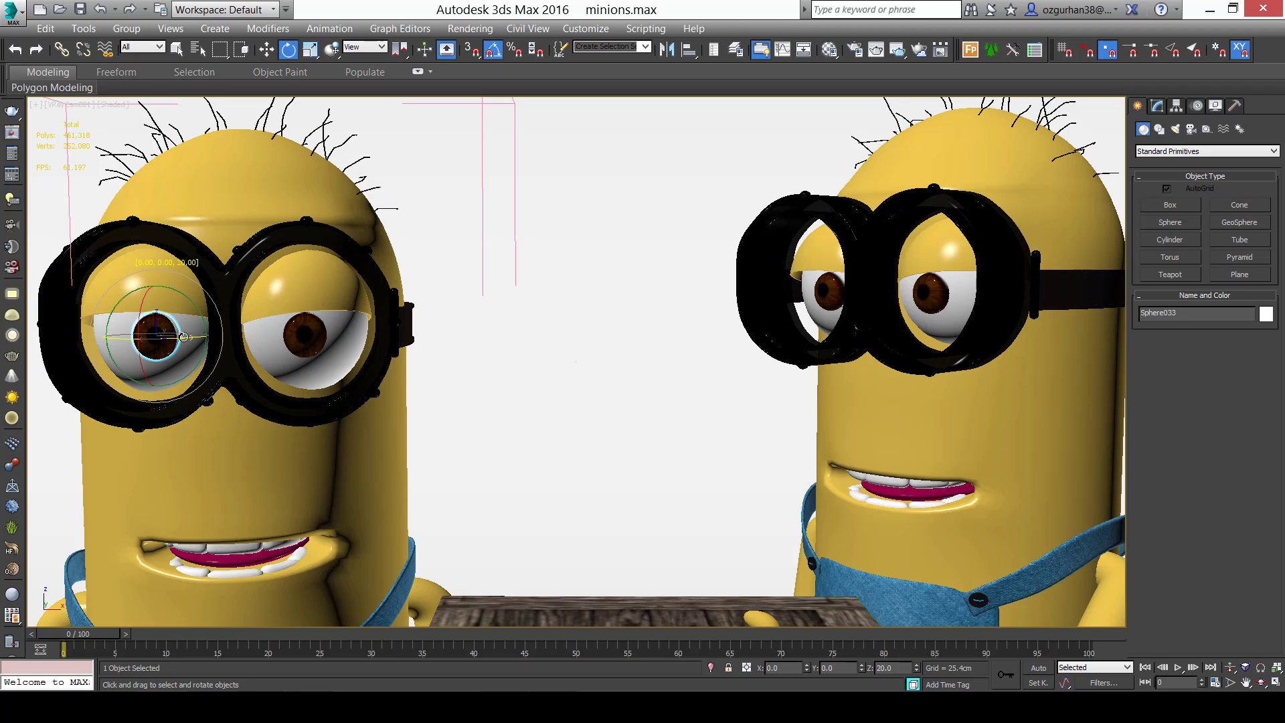
{"action": "key", "text": "w"}
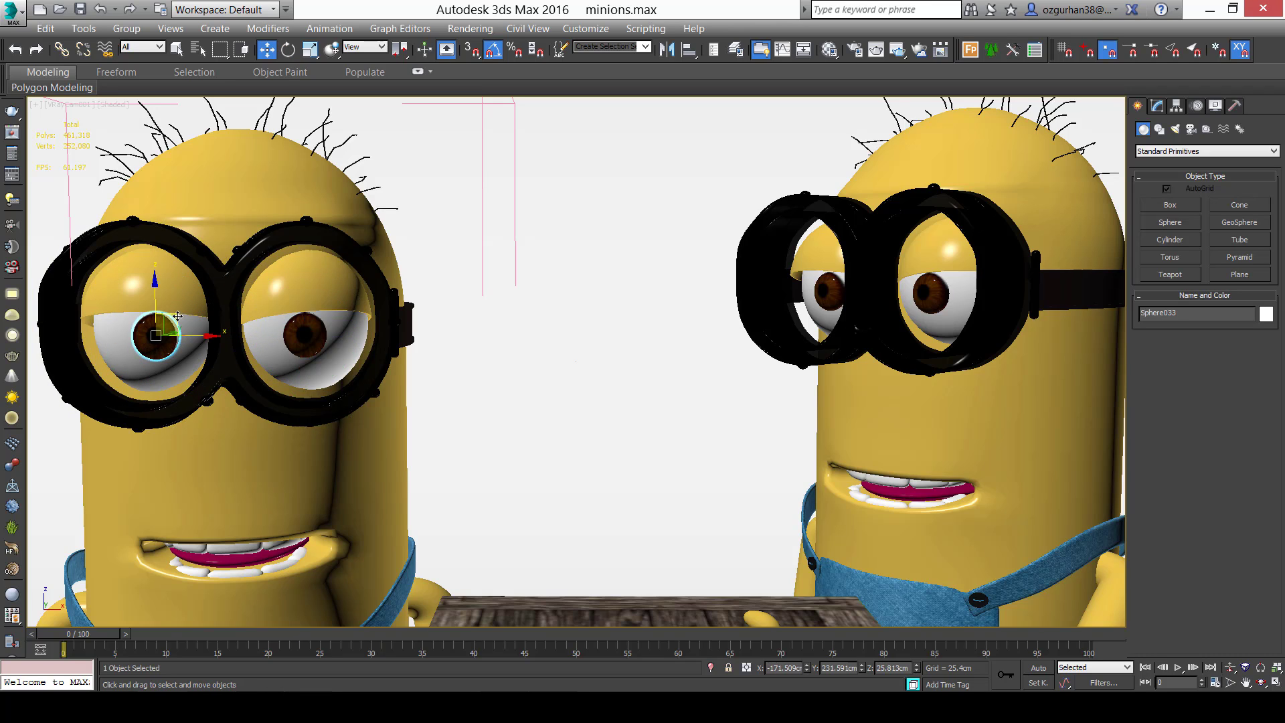
{"action": "left_click_drag", "start_coordinate": [178, 316], "coordinate": [179, 319]}
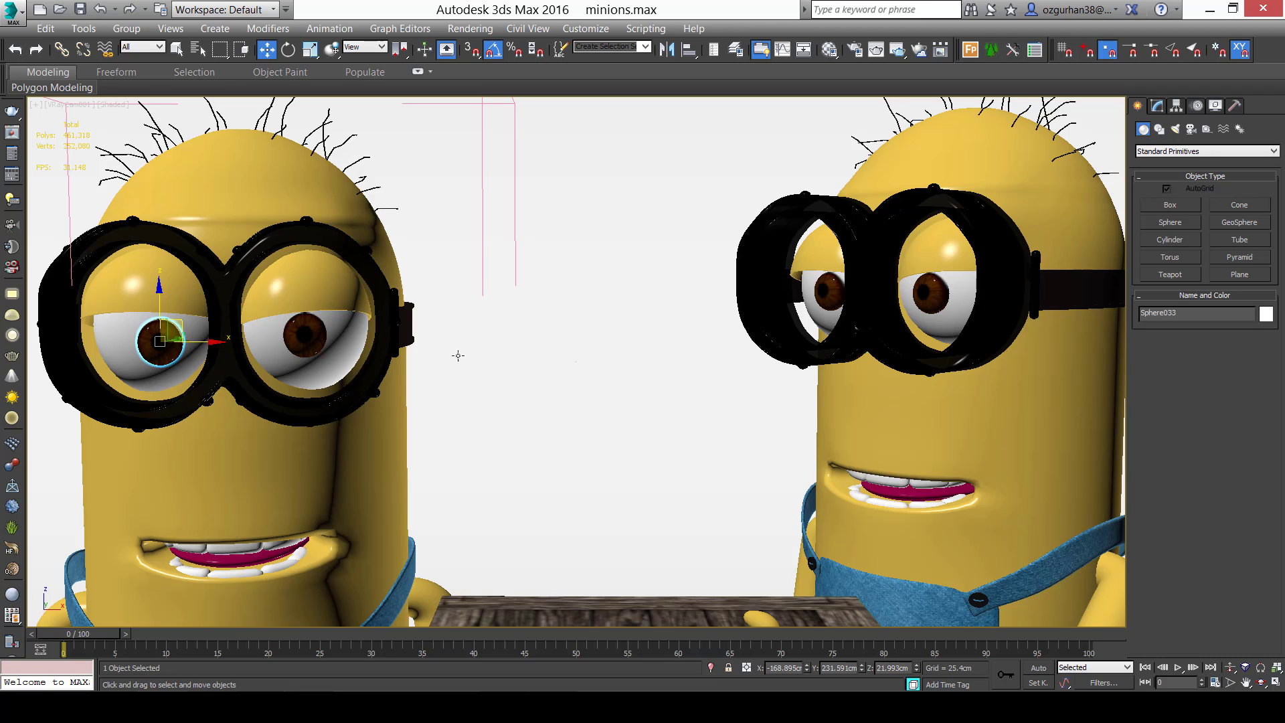
Close the left minion's group and open the right minion's group for editing.
{"action": "left_click", "coordinate": [928, 295]}
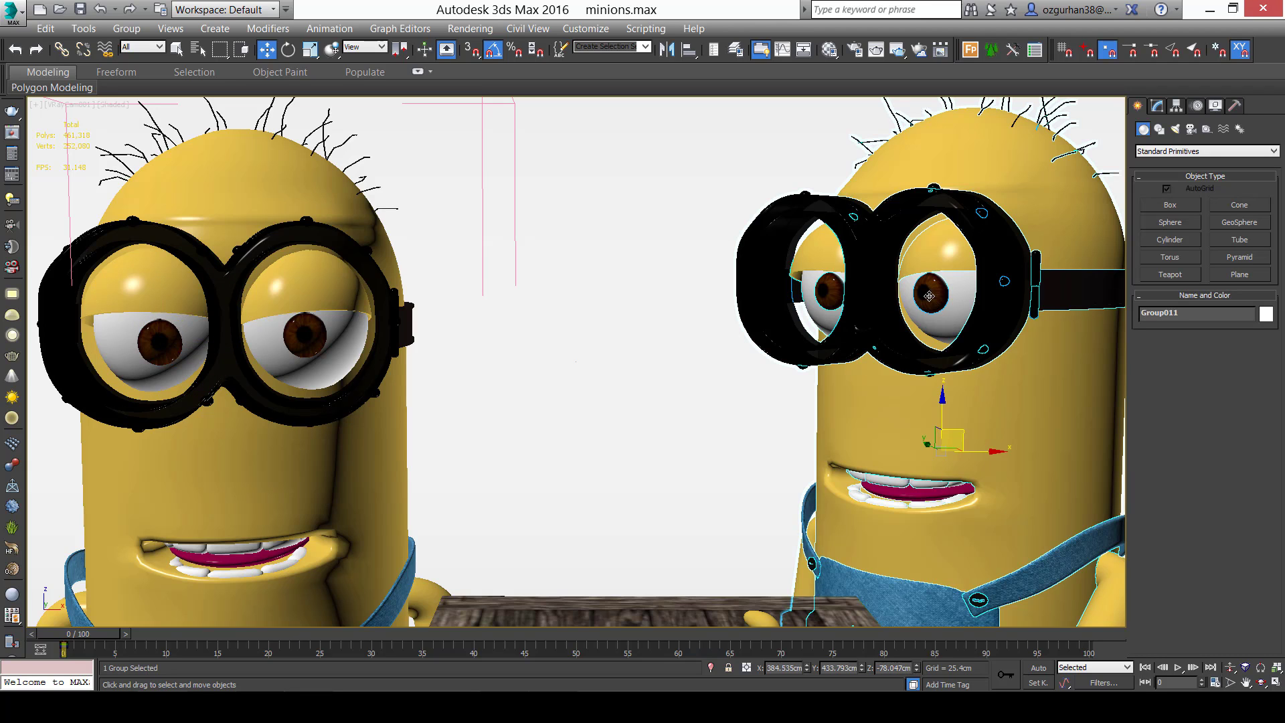
{"action": "left_click", "coordinate": [197, 315]}
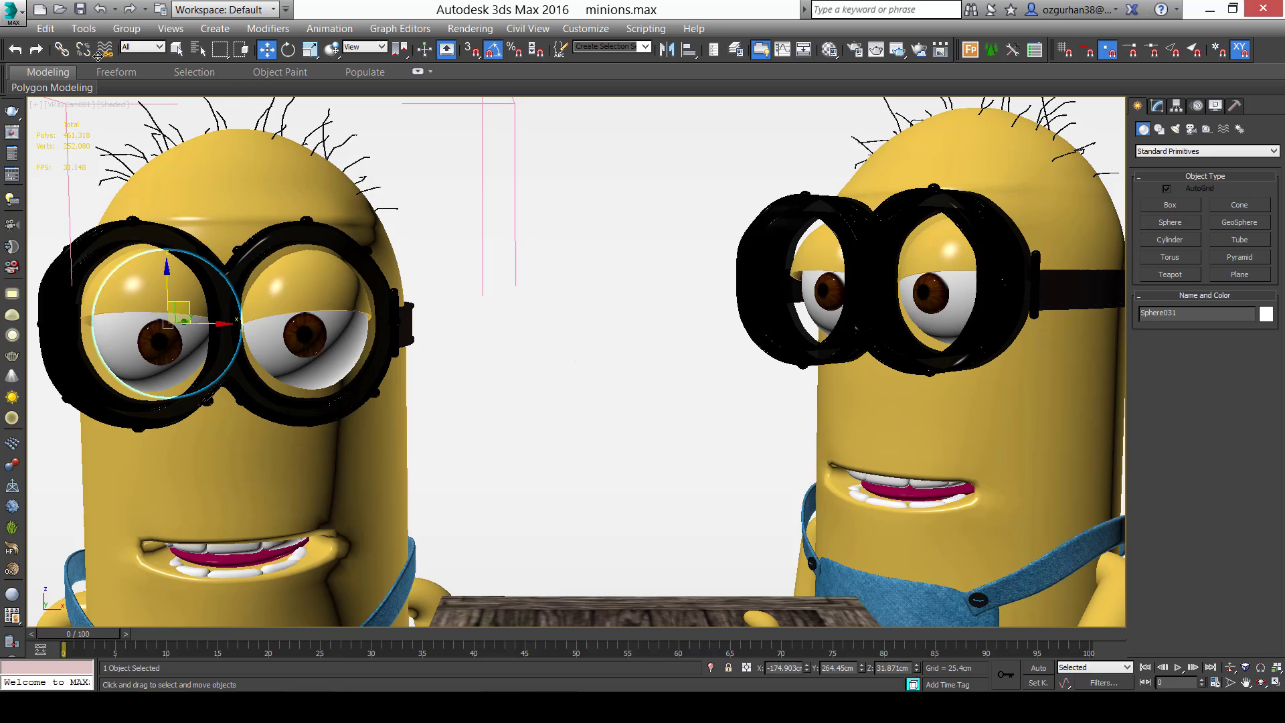
{"action": "left_click", "coordinate": [127, 28]}
{"action": "left_click", "coordinate": [144, 122]}
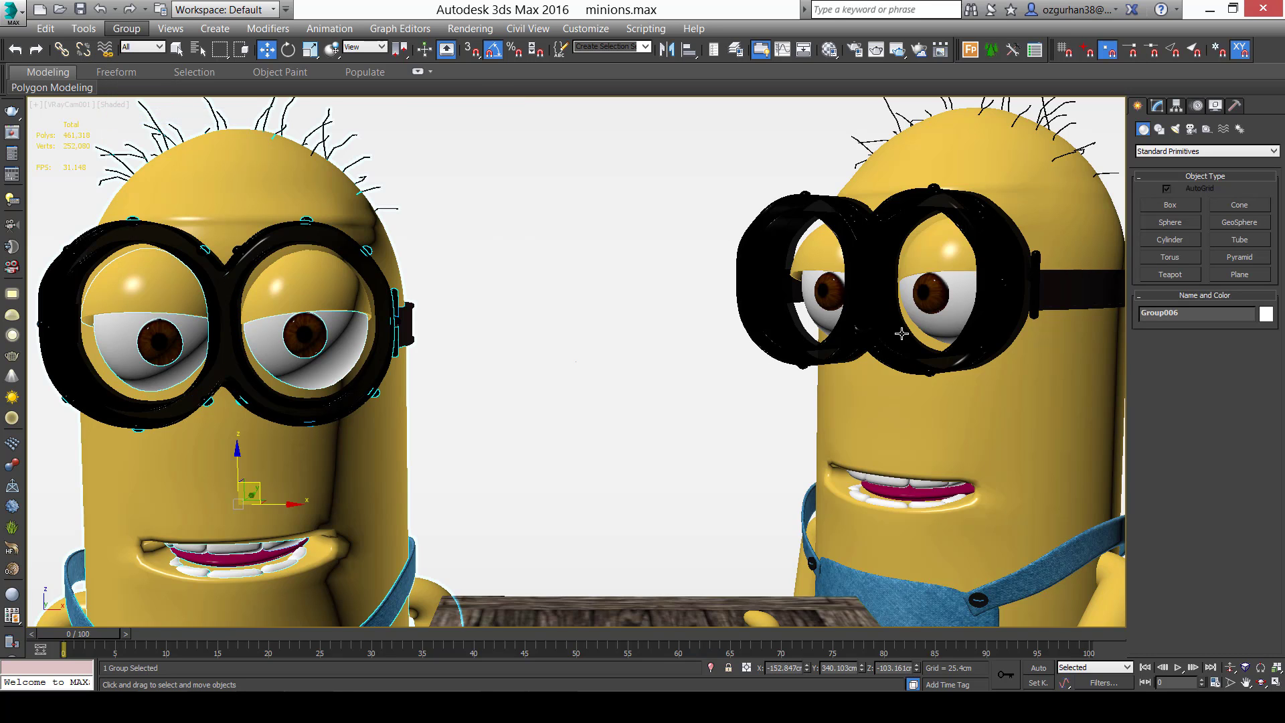
{"action": "left_click", "coordinate": [915, 317]}
{"action": "left_click", "coordinate": [127, 28]}
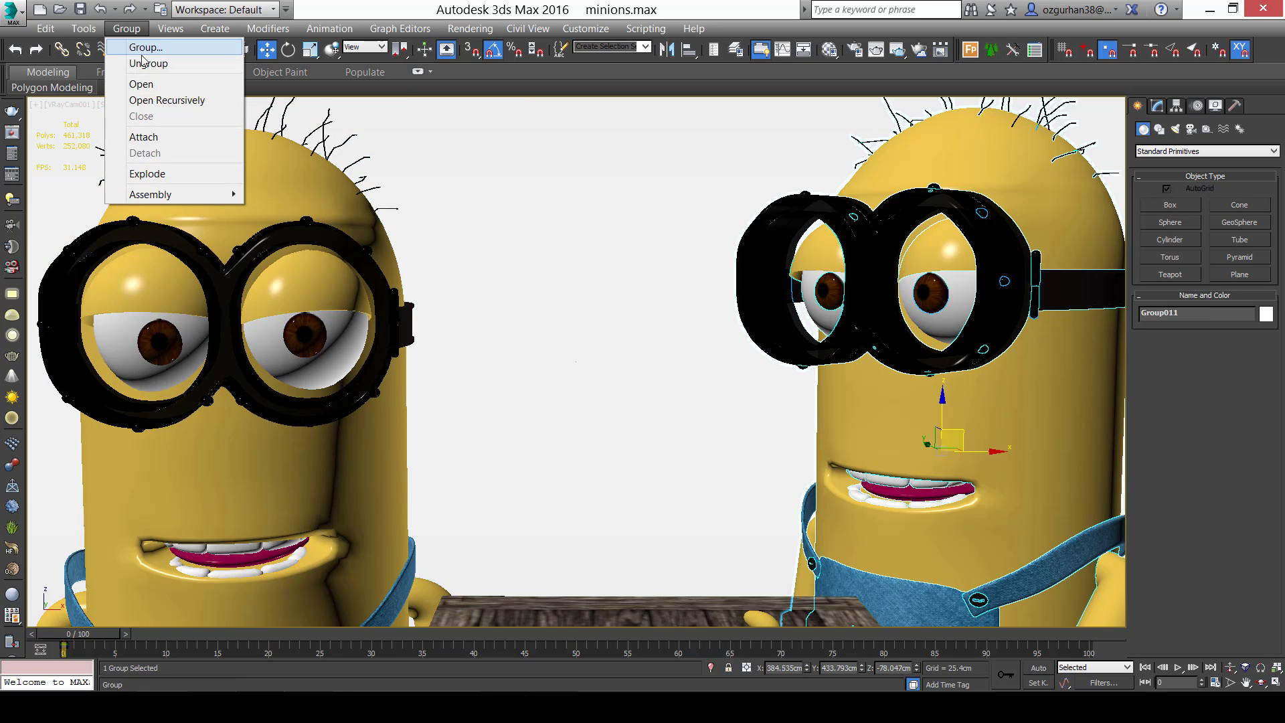
{"action": "left_click", "coordinate": [144, 84]}
Rotate the right minion's outer iris about 25 degrees about Z, and select the iris nearer the other minion.
{"action": "left_click", "coordinate": [941, 299]}
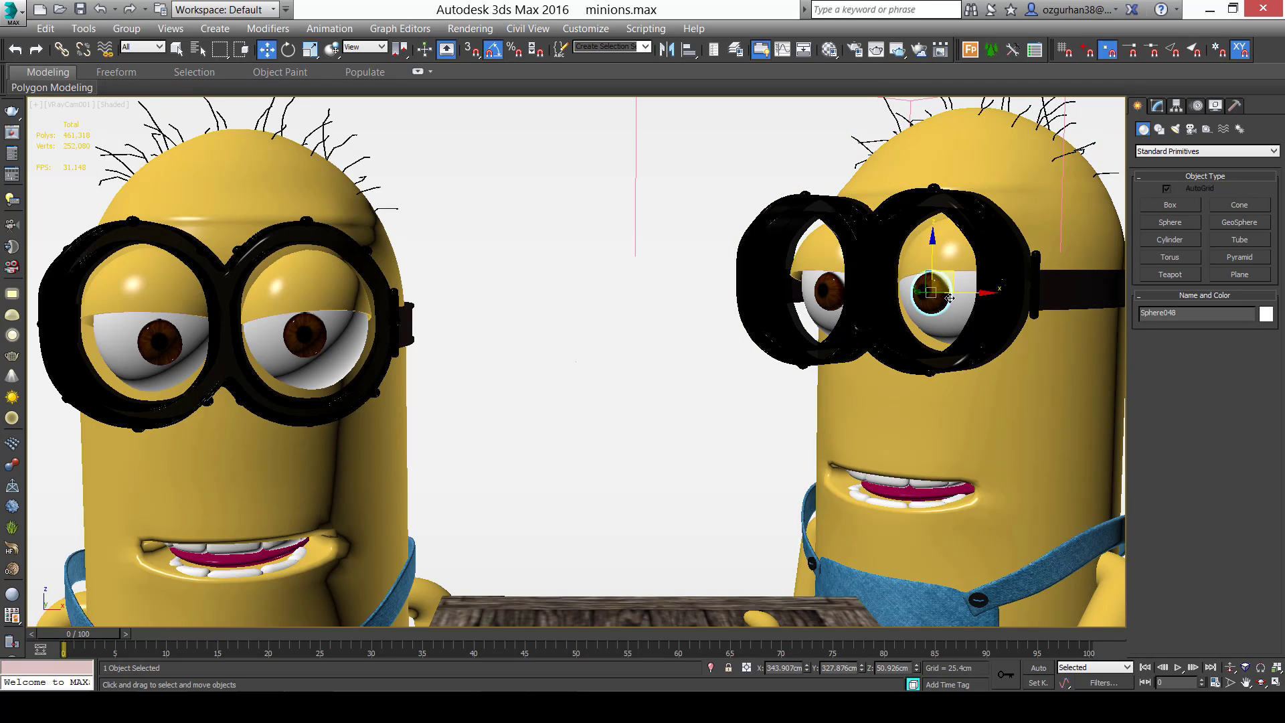
{"action": "key", "text": "e"}
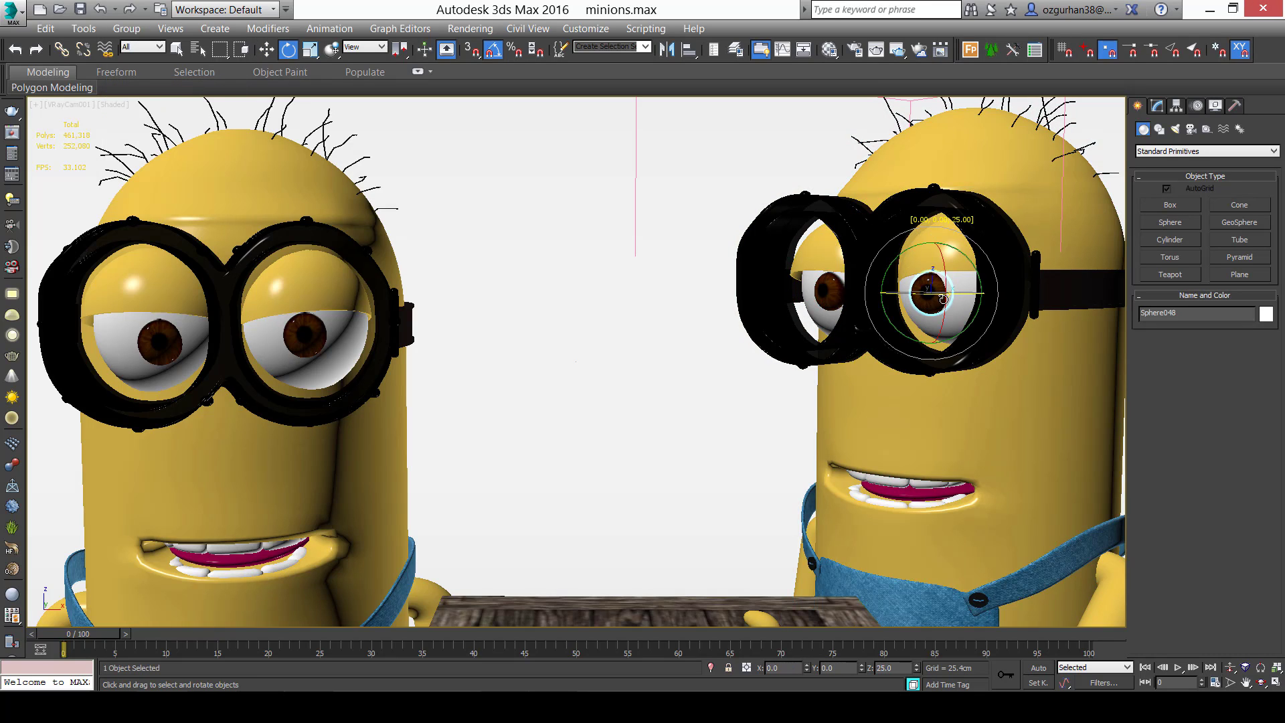
{"action": "left_click_drag", "start_coordinate": [947, 299], "coordinate": [947, 300]}
{"action": "left_click", "coordinate": [828, 289]}
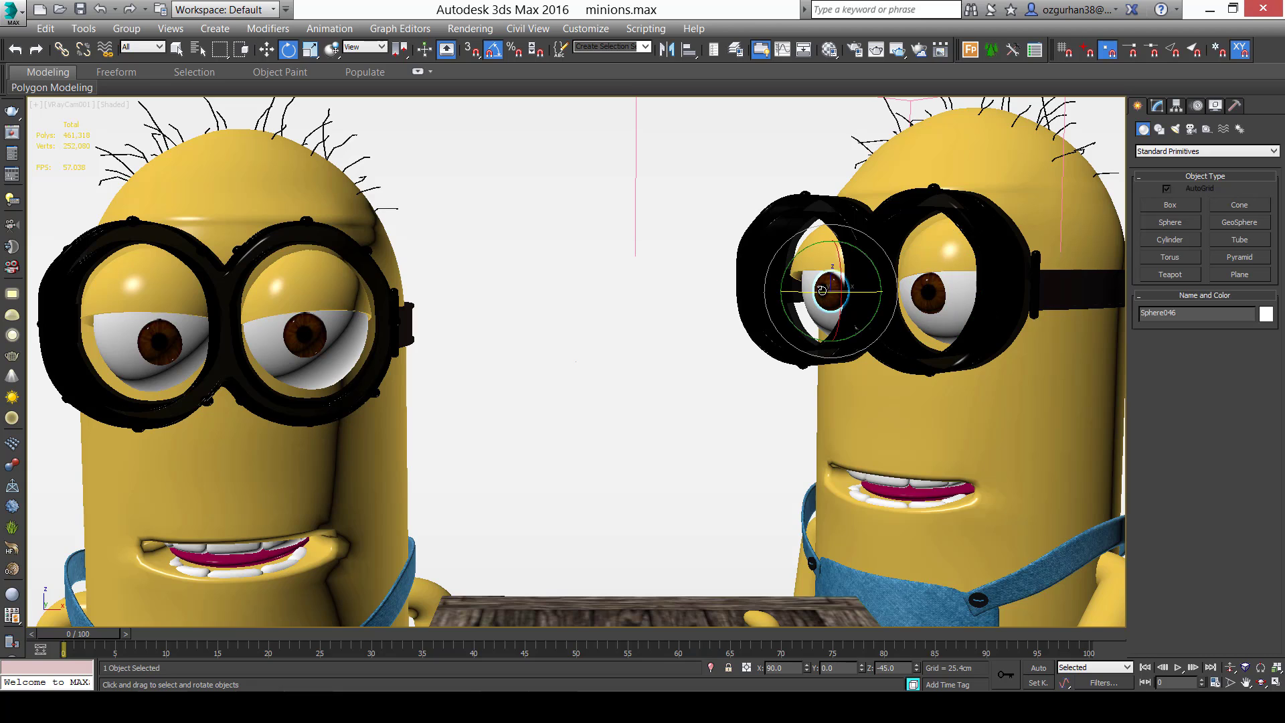
Rotate the left-hand iris of the right minion and reposition the right-hand iris on its eyeball.
{"action": "left_click_drag", "start_coordinate": [828, 289], "coordinate": [844, 294]}
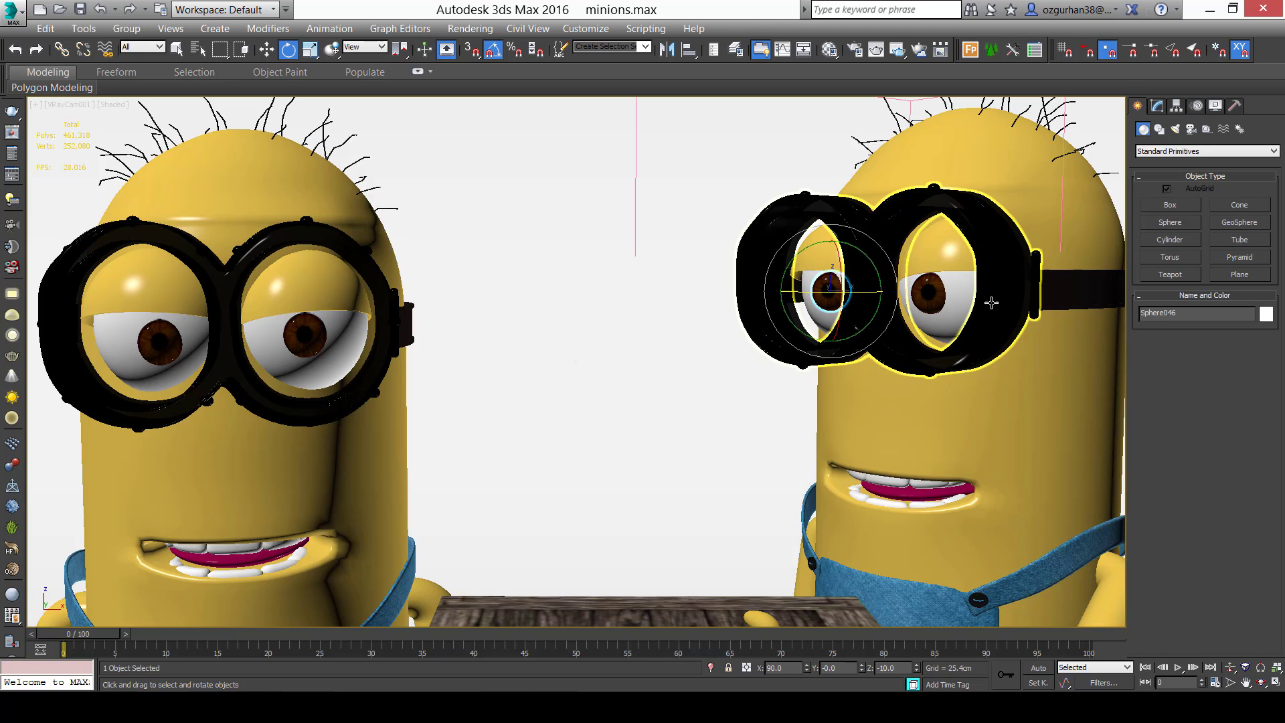
{"action": "key", "text": "w"}
{"action": "left_click", "coordinate": [941, 280]}
{"action": "left_click_drag", "start_coordinate": [949, 276], "coordinate": [967, 279]}
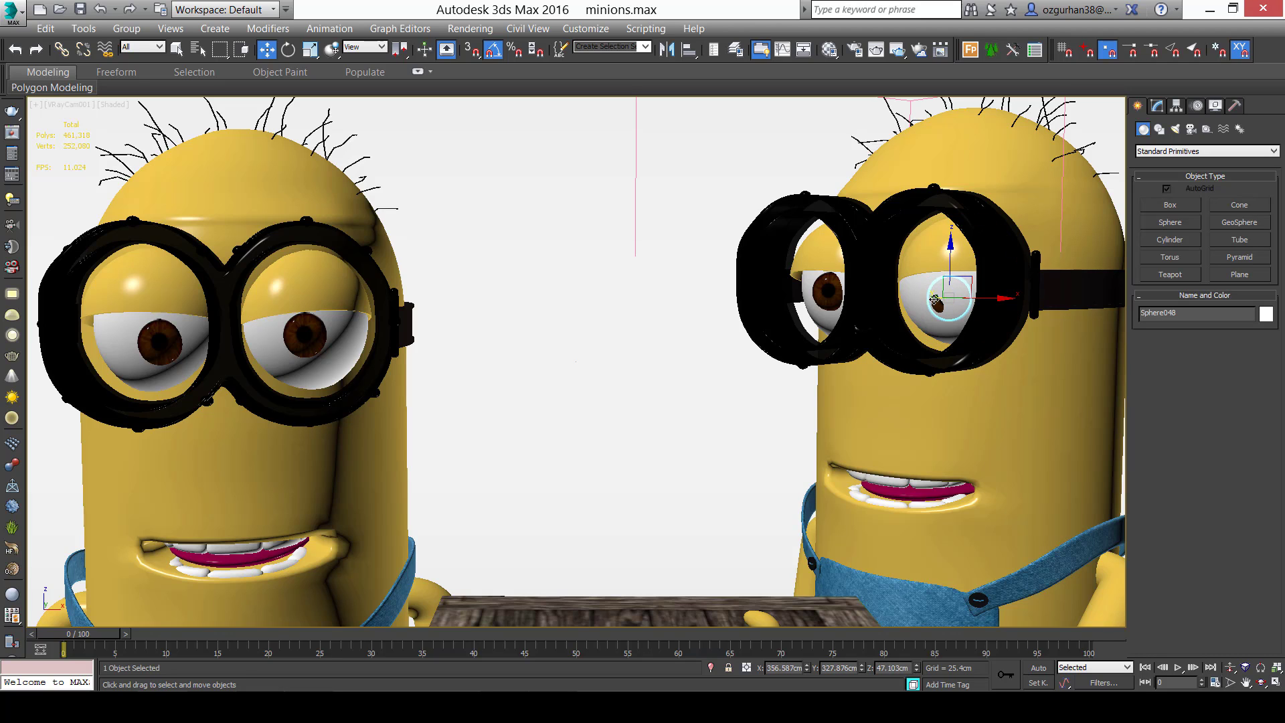
{"action": "left_click_drag", "start_coordinate": [932, 297], "coordinate": [959, 300]}
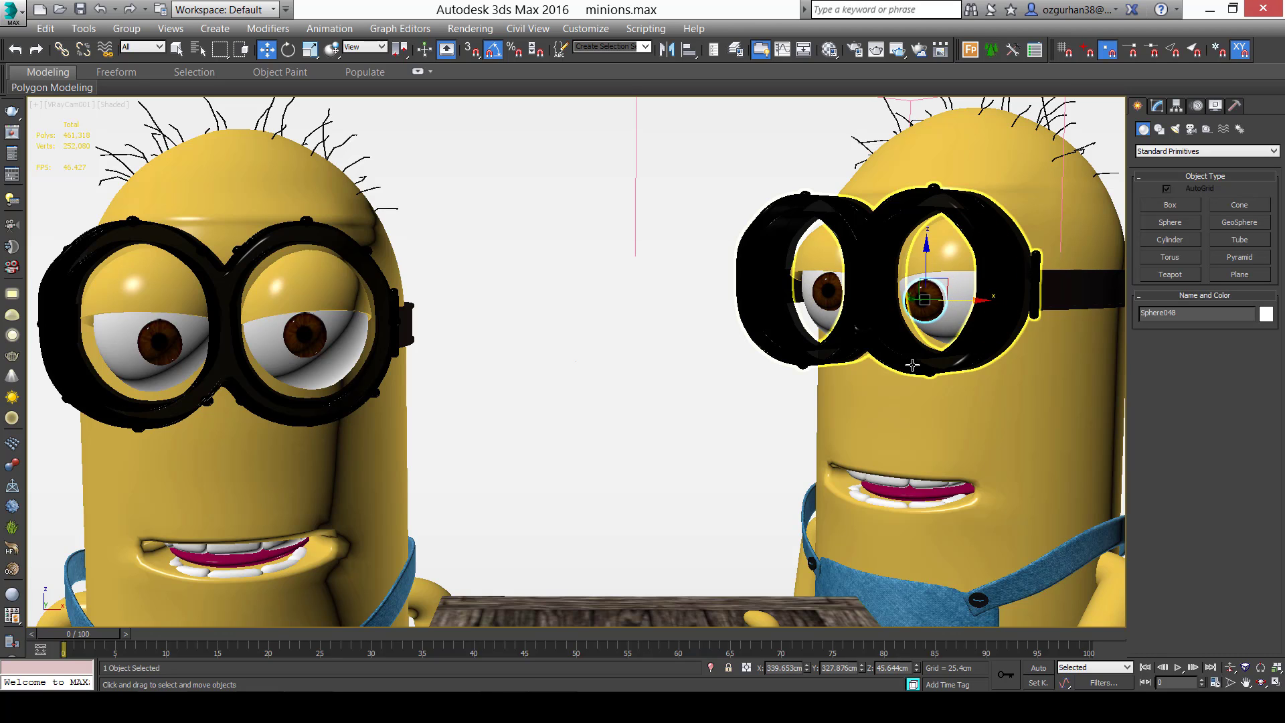
{"action": "left_click", "coordinate": [827, 293]}
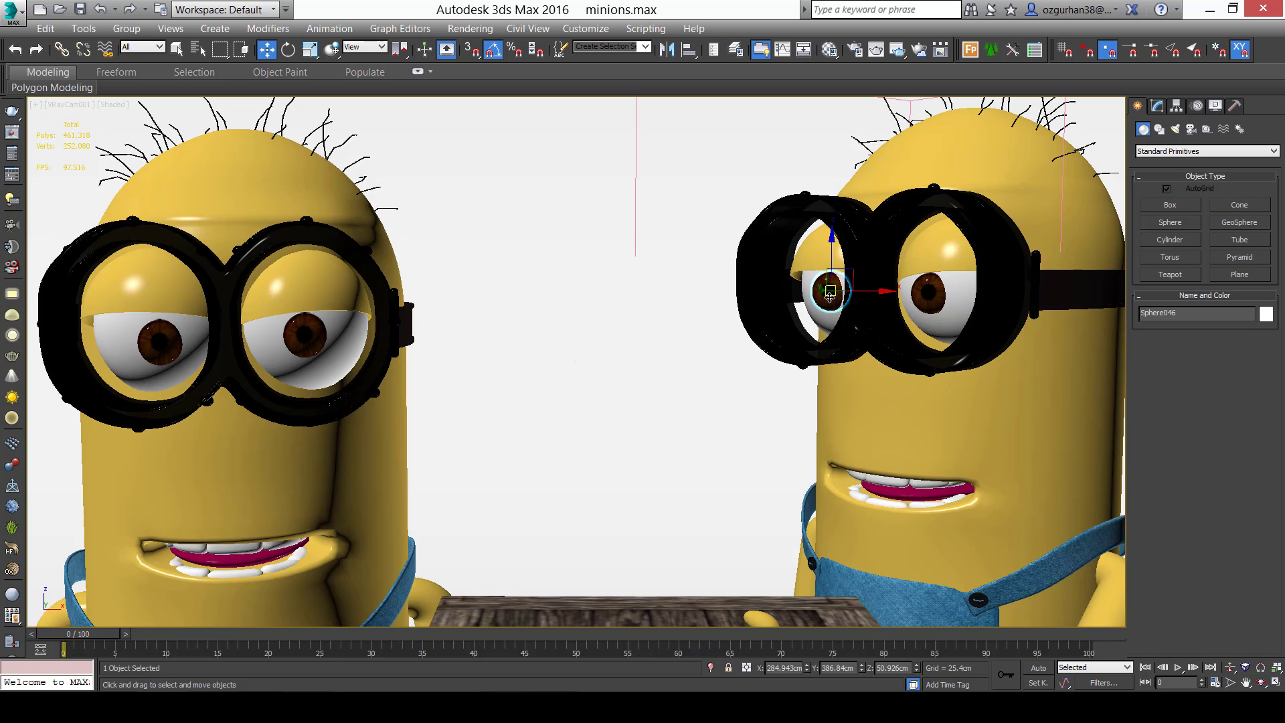
{"action": "left_click", "coordinate": [929, 295]}
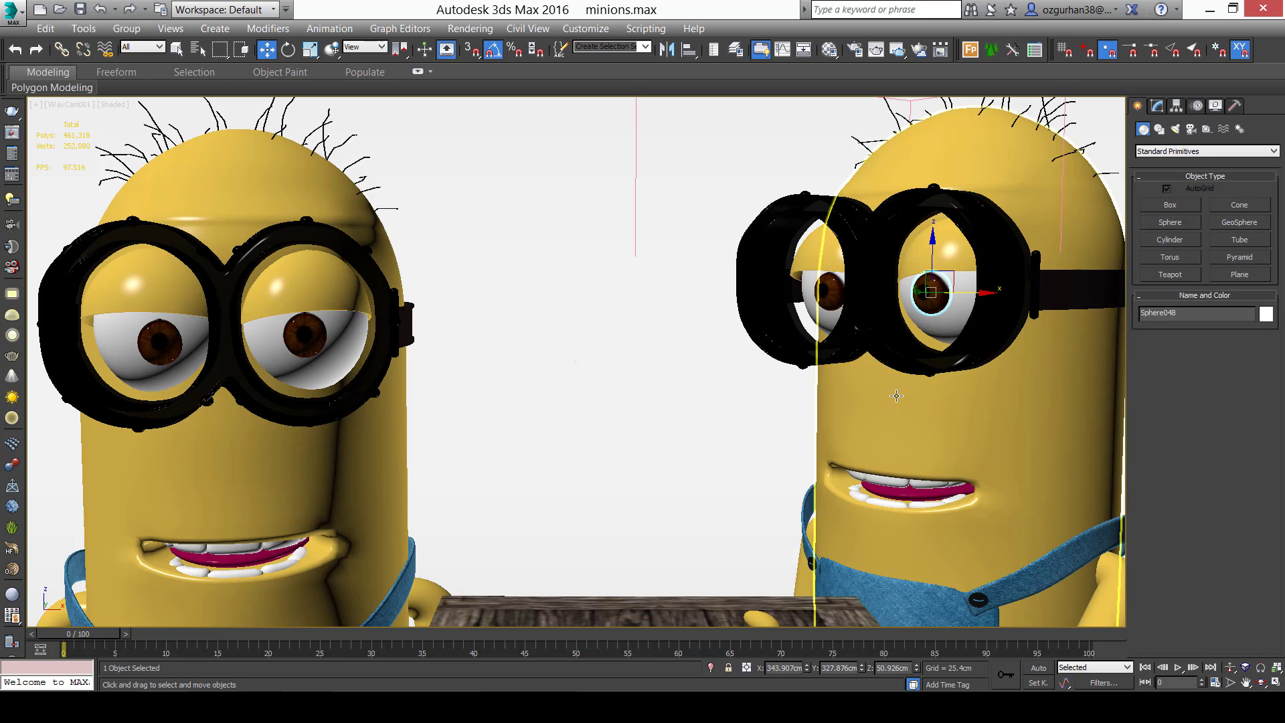
Close the right minion's group and rotate the whole character 10 degrees about the Z axis.
{"action": "key", "text": "ctrl+d"}
{"action": "left_click", "coordinate": [888, 393]}
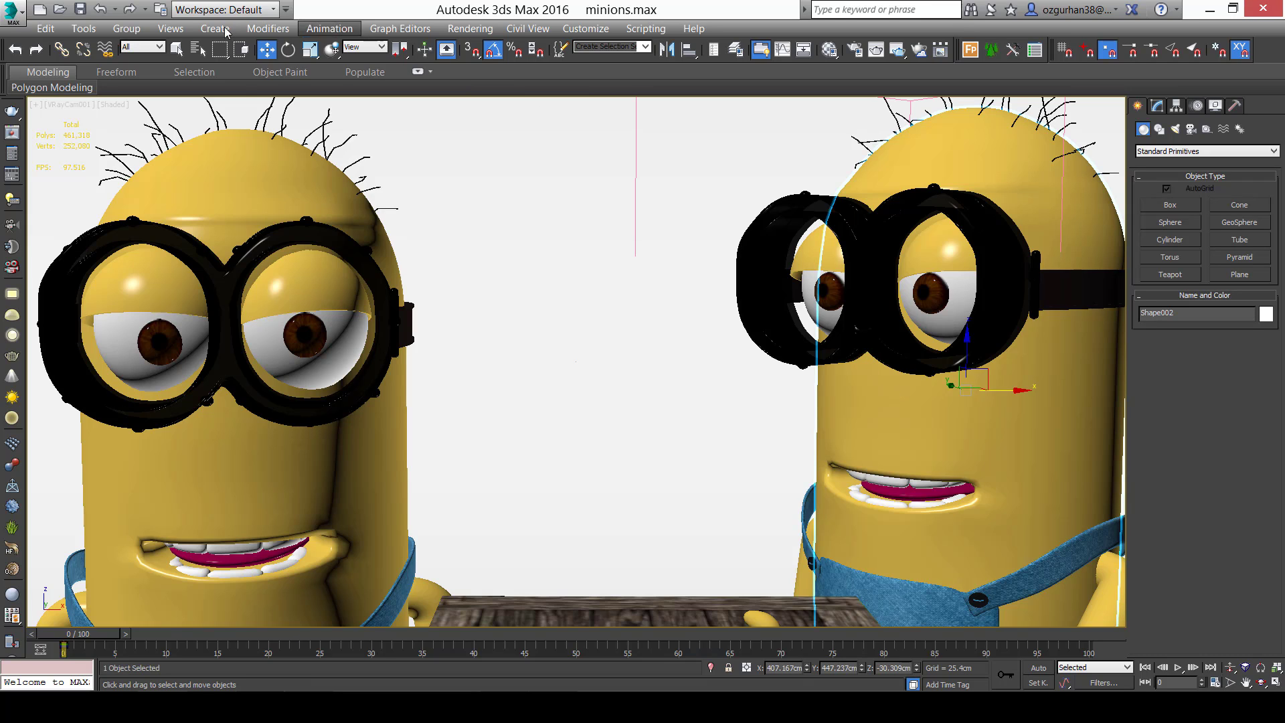
{"action": "left_click", "coordinate": [126, 28]}
{"action": "left_click", "coordinate": [141, 116]}
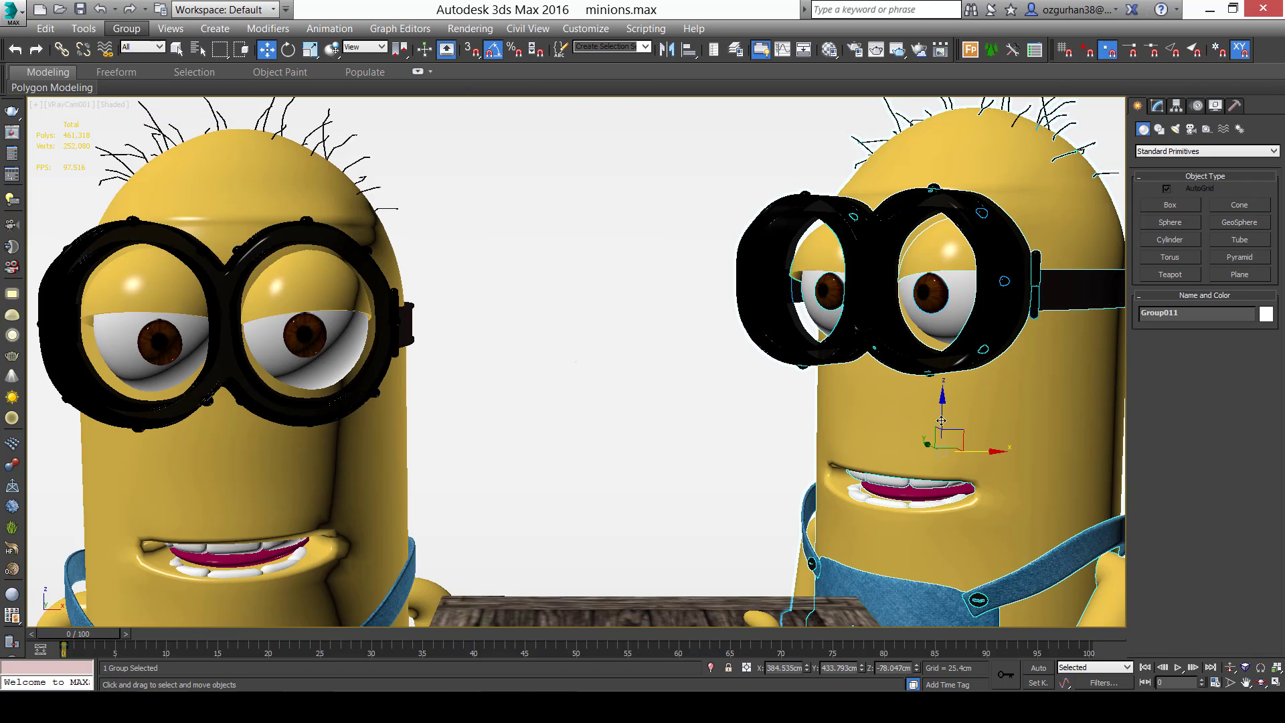
{"action": "key", "text": "e"}
{"action": "left_click_drag", "start_coordinate": [933, 460], "coordinate": [937, 461]}
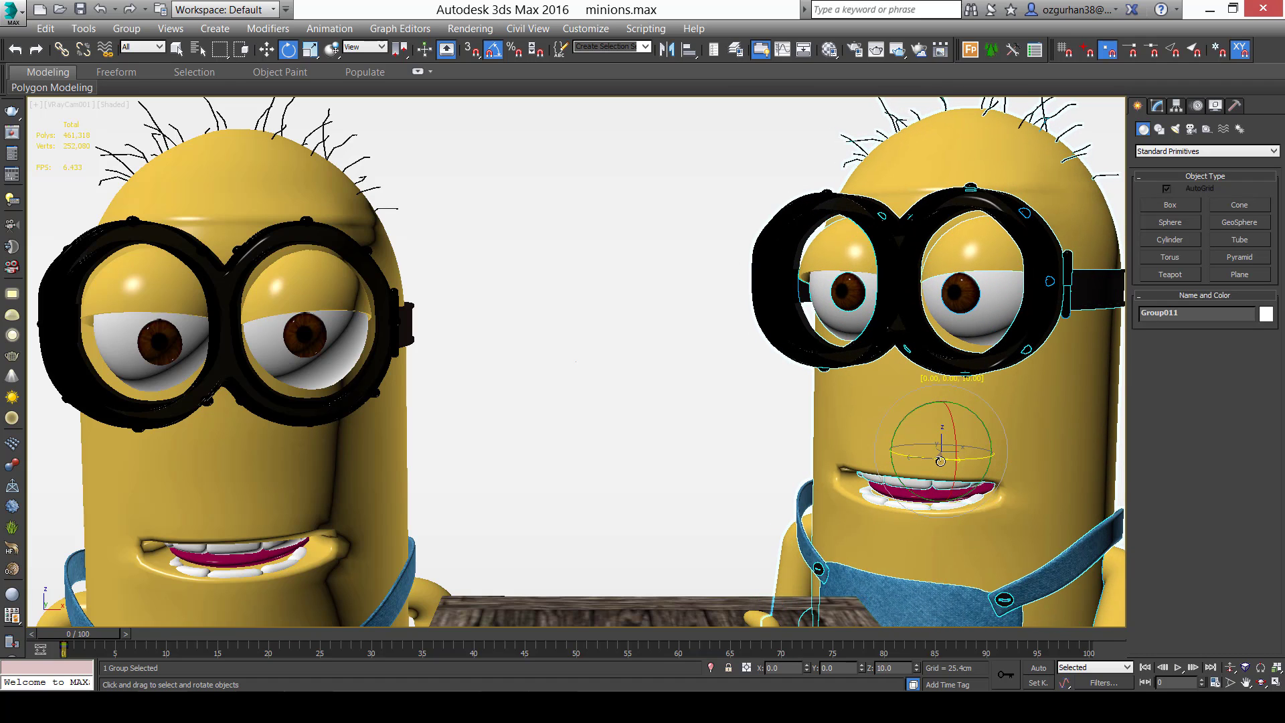
Reopen the right minion's group and reposition its right-hand iris on the eyeball beneath the eyelid.
{"action": "left_click", "coordinate": [126, 28]}
{"action": "left_click", "coordinate": [168, 83]}
{"action": "left_click", "coordinate": [958, 298]}
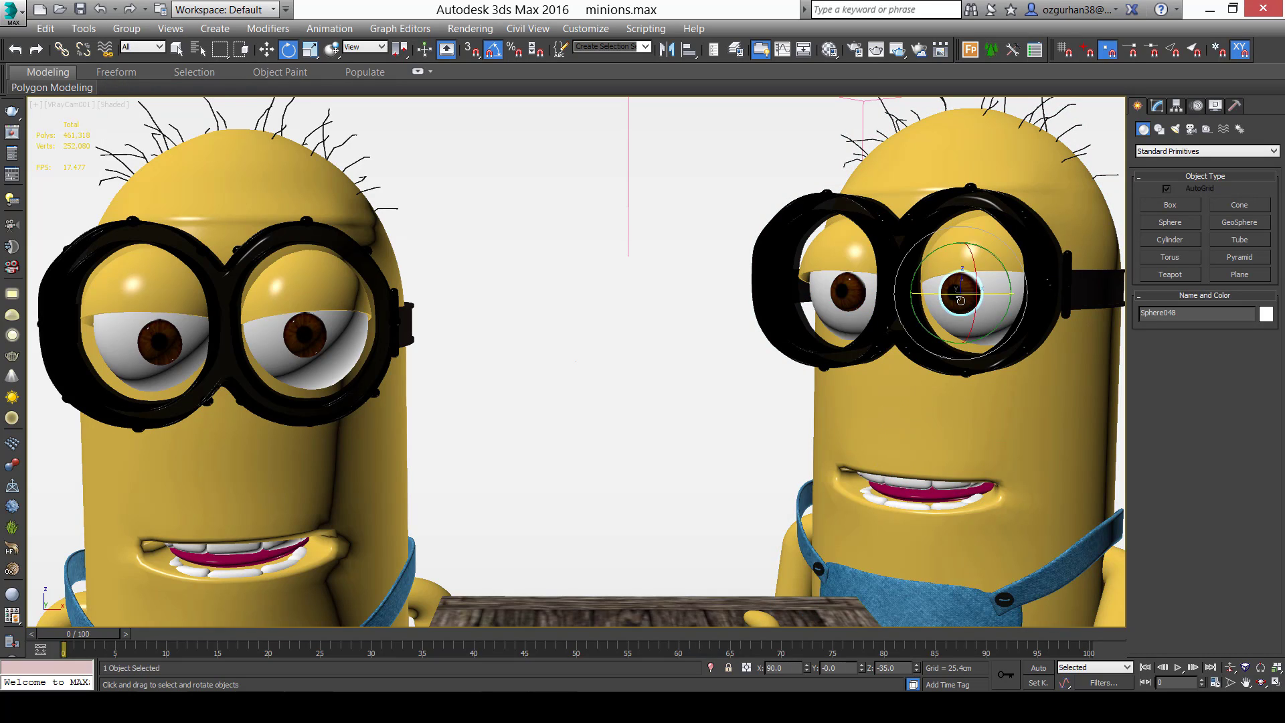
{"action": "mouse_move", "coordinate": [964, 295]}
{"action": "left_mouse_down"}
{"action": "mouse_move", "coordinate": [980, 299]}
{"action": "mouse_move", "coordinate": [969, 281]}
{"action": "left_mouse_up"}
{"action": "key", "text": "w"}
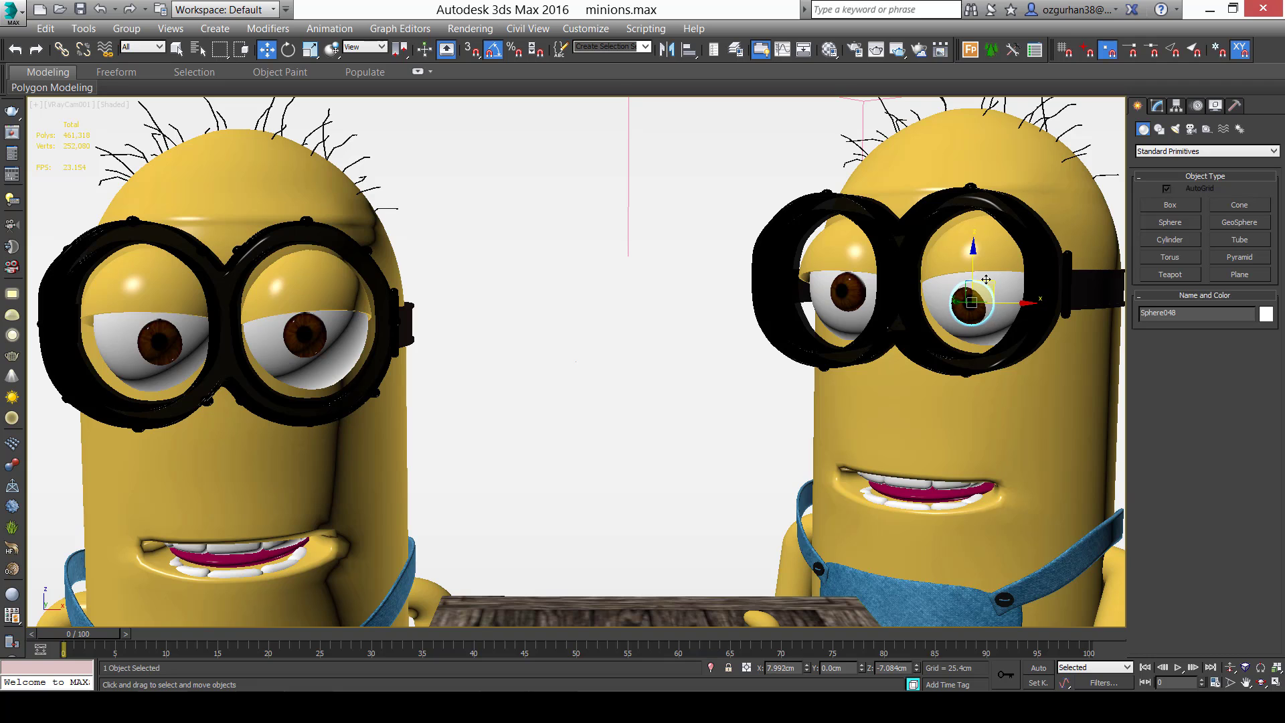
{"action": "key", "text": "p"}
{"action": "middle_click_drag", "start_coordinate": [970, 280], "coordinate": [991, 303], "text": "alt"}
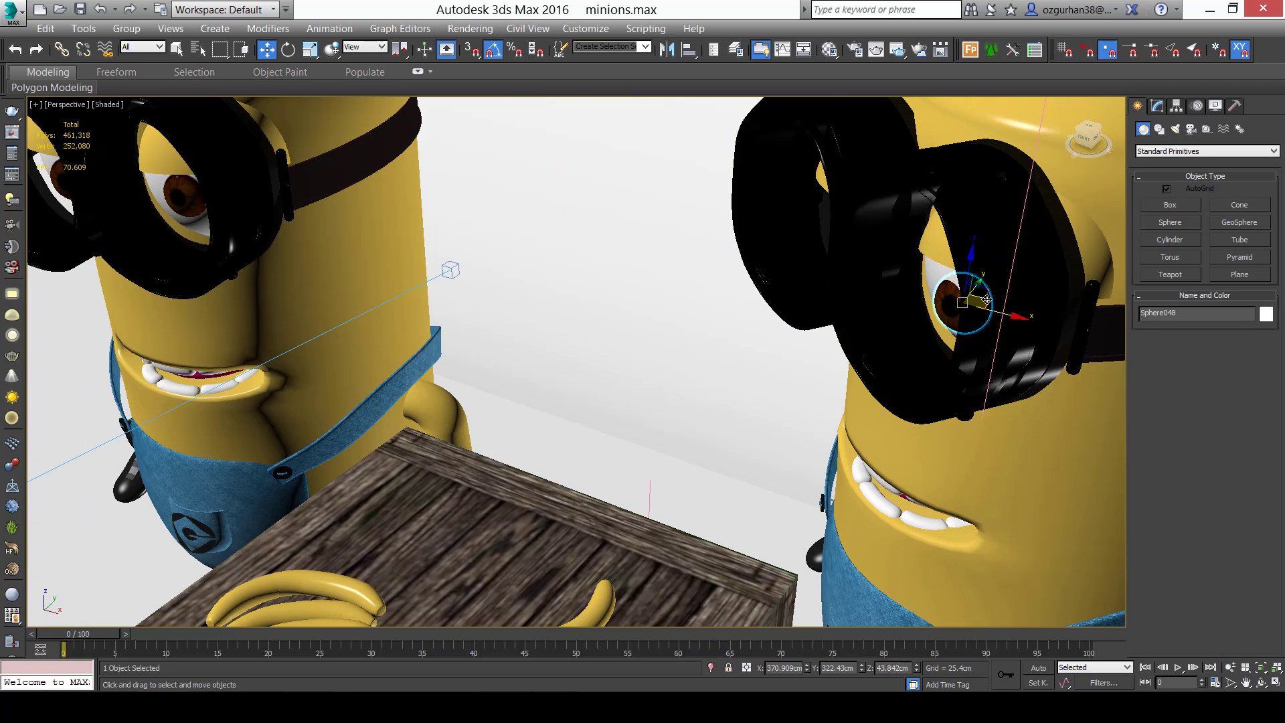
{"action": "left_click_drag", "start_coordinate": [991, 302], "coordinate": [976, 299]}
{"action": "key", "text": "c"}
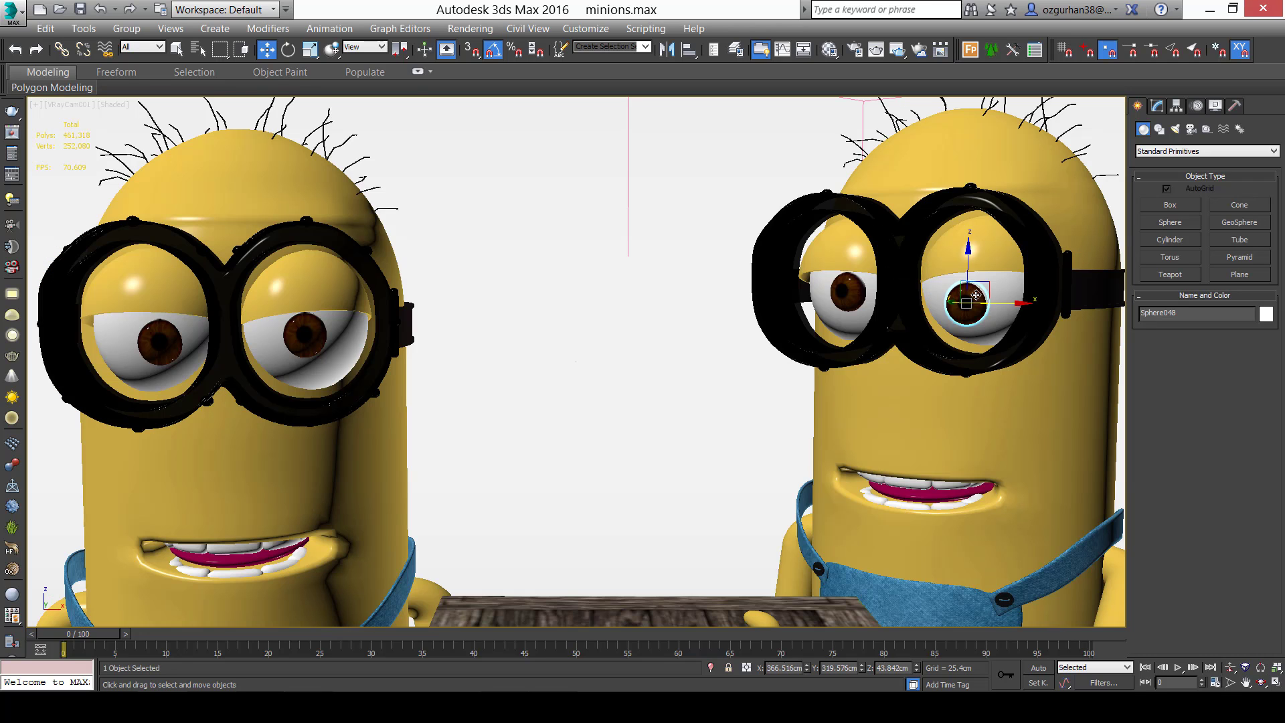
{"action": "left_click_drag", "start_coordinate": [992, 284], "coordinate": [1003, 277]}
Adjust the right minion's left-hand iris and lower it by about 4.5 cm to level its gaze.
{"action": "left_click", "coordinate": [864, 300]}
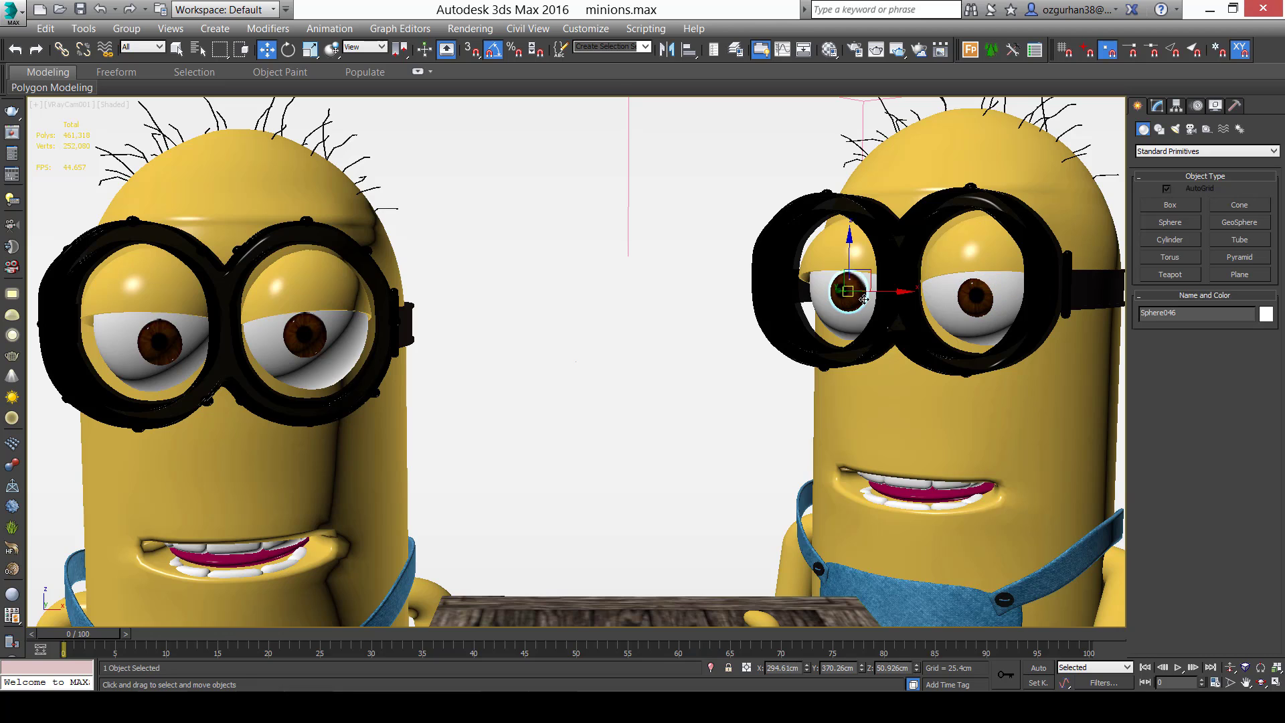
{"action": "key", "text": "e"}
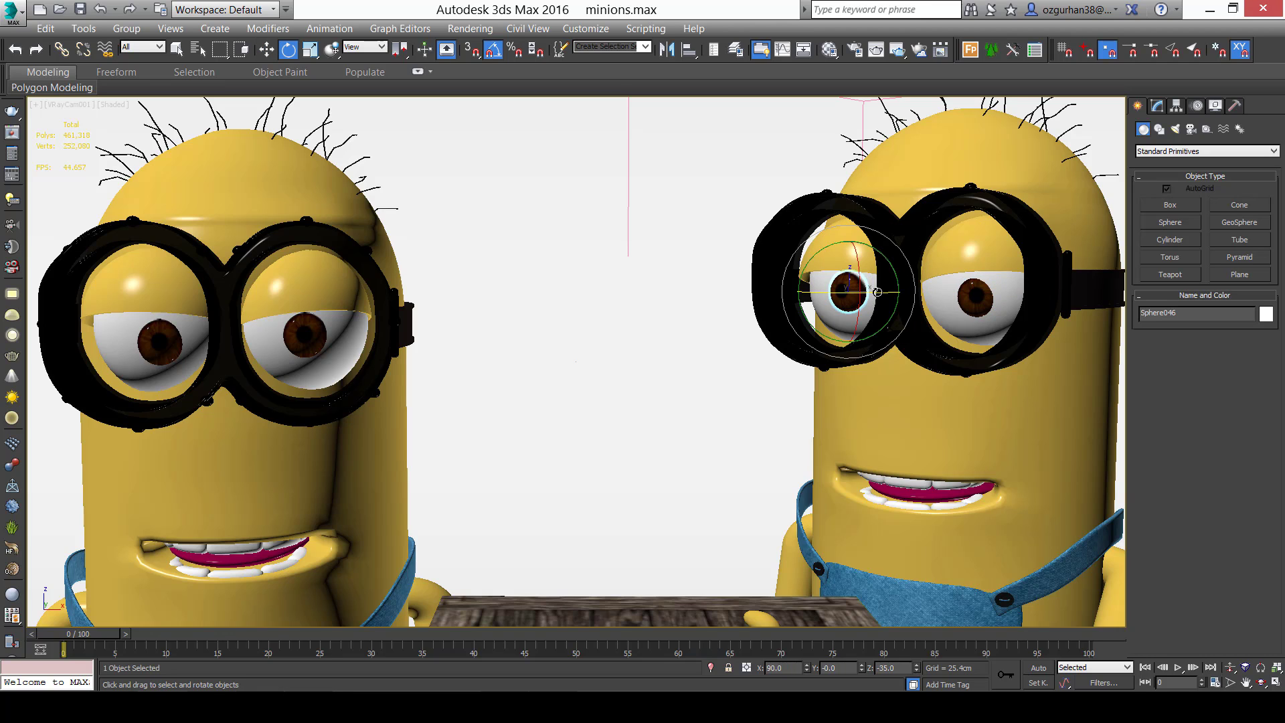
{"action": "left_click_drag", "start_coordinate": [877, 291], "coordinate": [889, 293]}
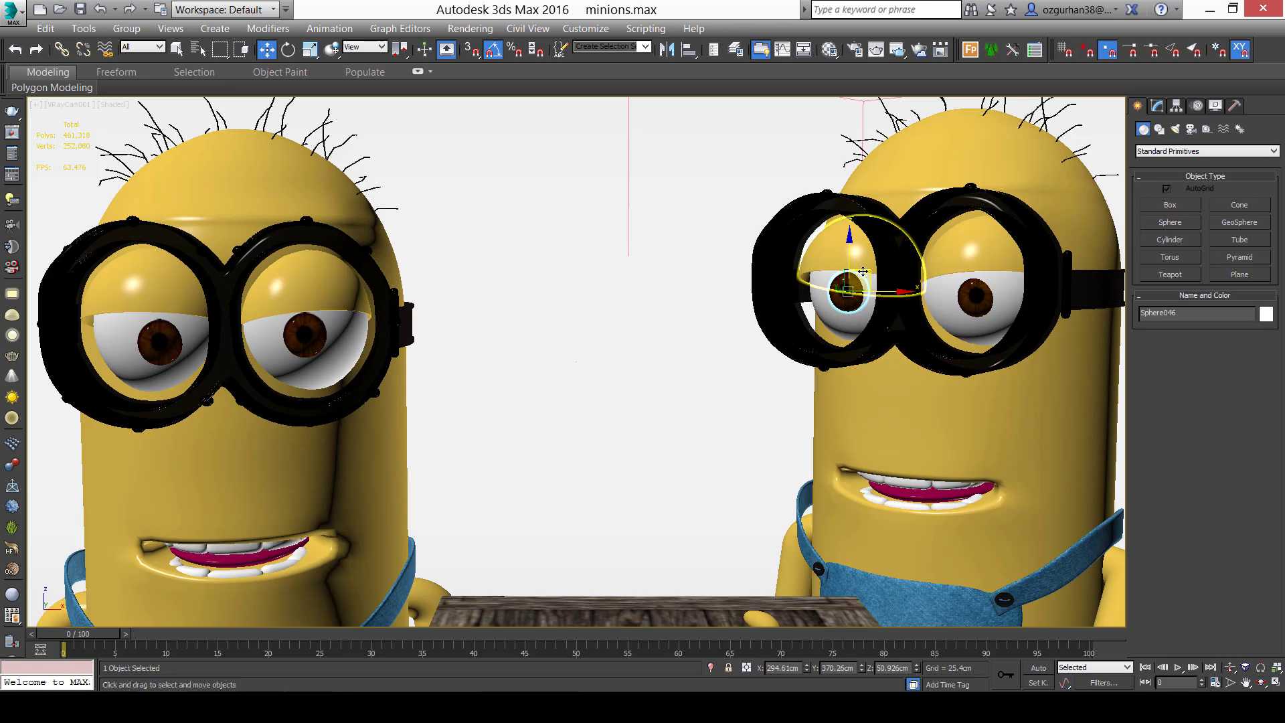
{"action": "key", "text": "w"}
{"action": "left_click_drag", "start_coordinate": [863, 277], "coordinate": [861, 277]}
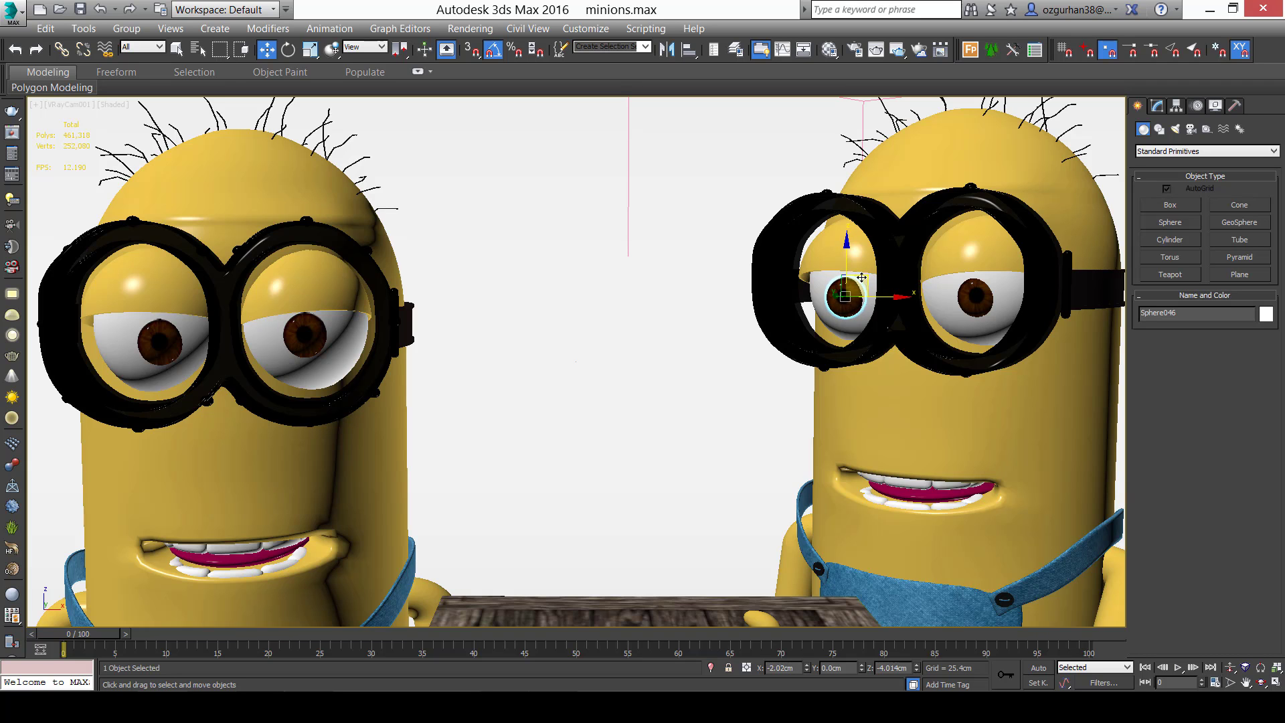
Bring the right minion's right-hand iris forward about 4.5 cm along the Y axis, out of the eyeball surface.
{"action": "left_click", "coordinate": [975, 299]}
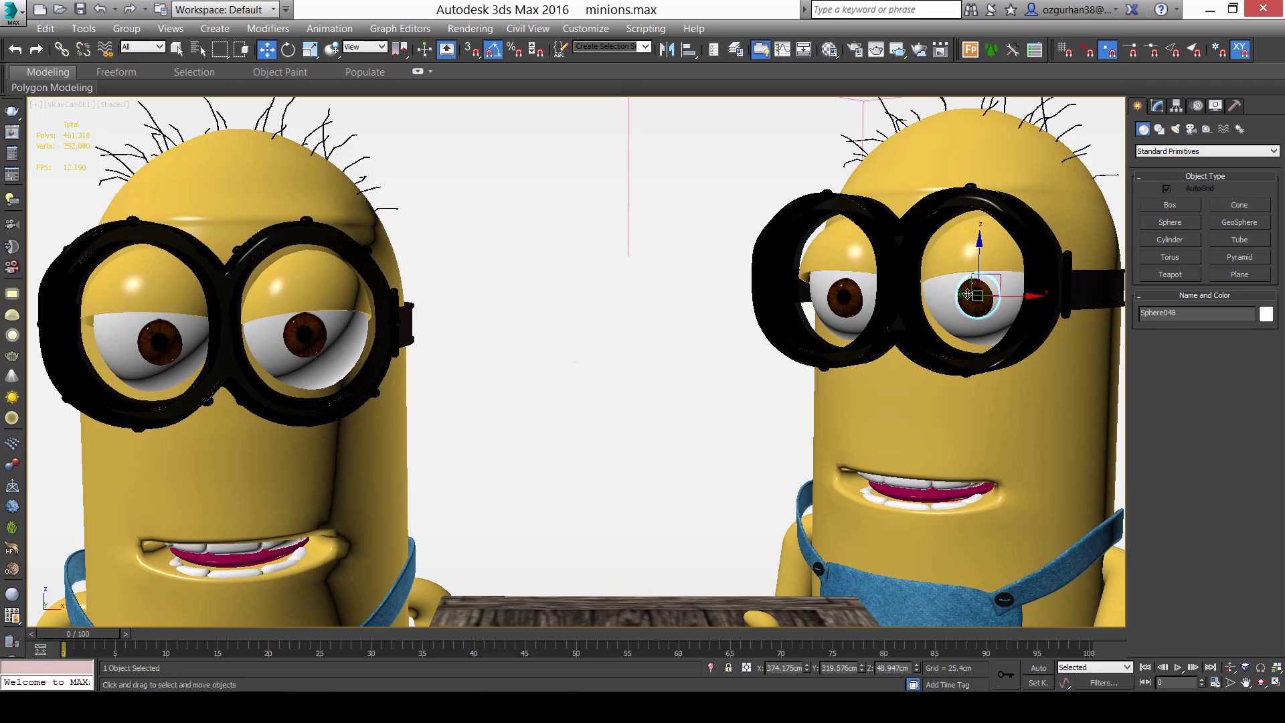
{"action": "key", "text": "p"}
{"action": "key", "text": "z"}
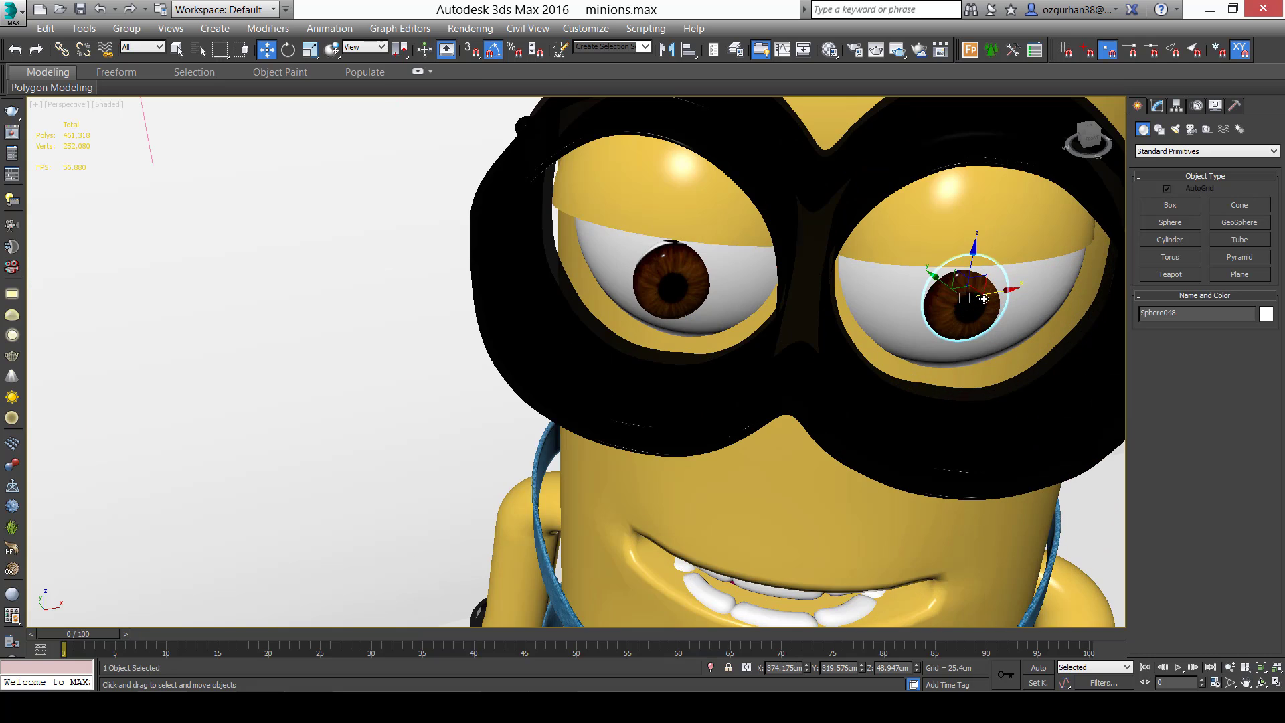
{"action": "left_click_drag", "start_coordinate": [939, 279], "coordinate": [947, 292]}
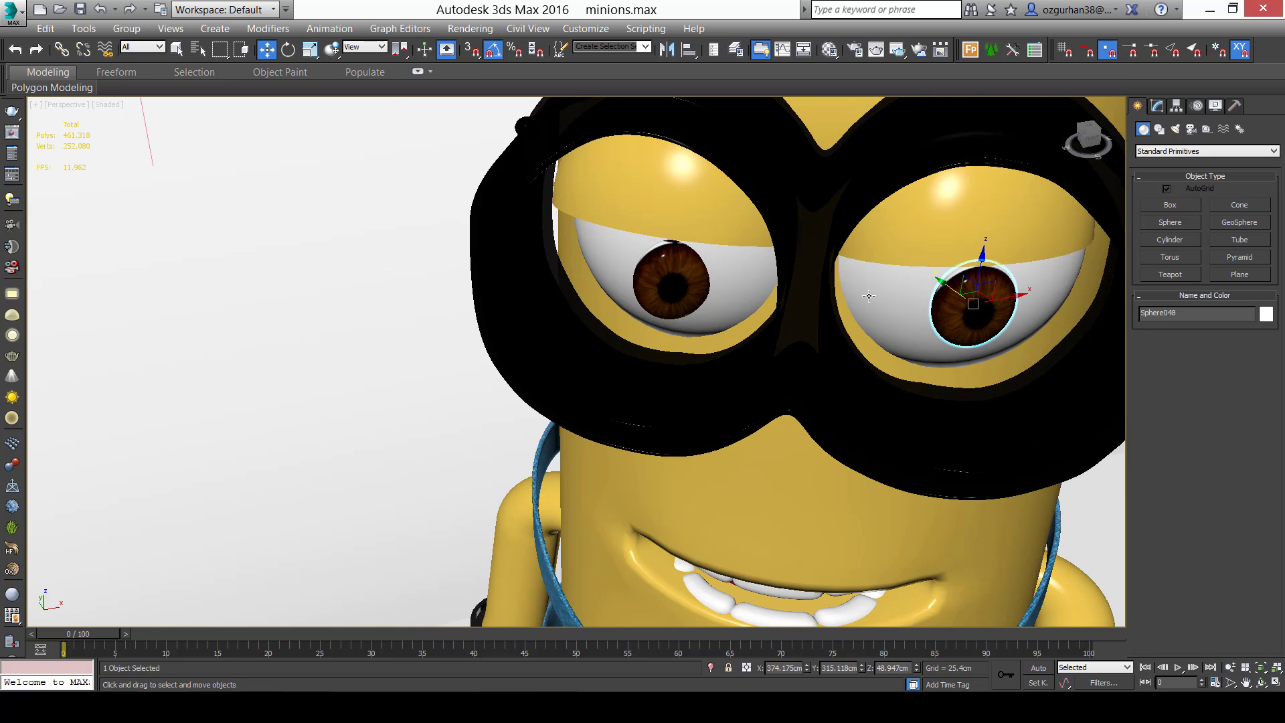
Bring the right minion's left-hand iris forward about 1.6 cm along the Y axis.
{"action": "left_click", "coordinate": [673, 285]}
{"action": "key", "text": "z"}
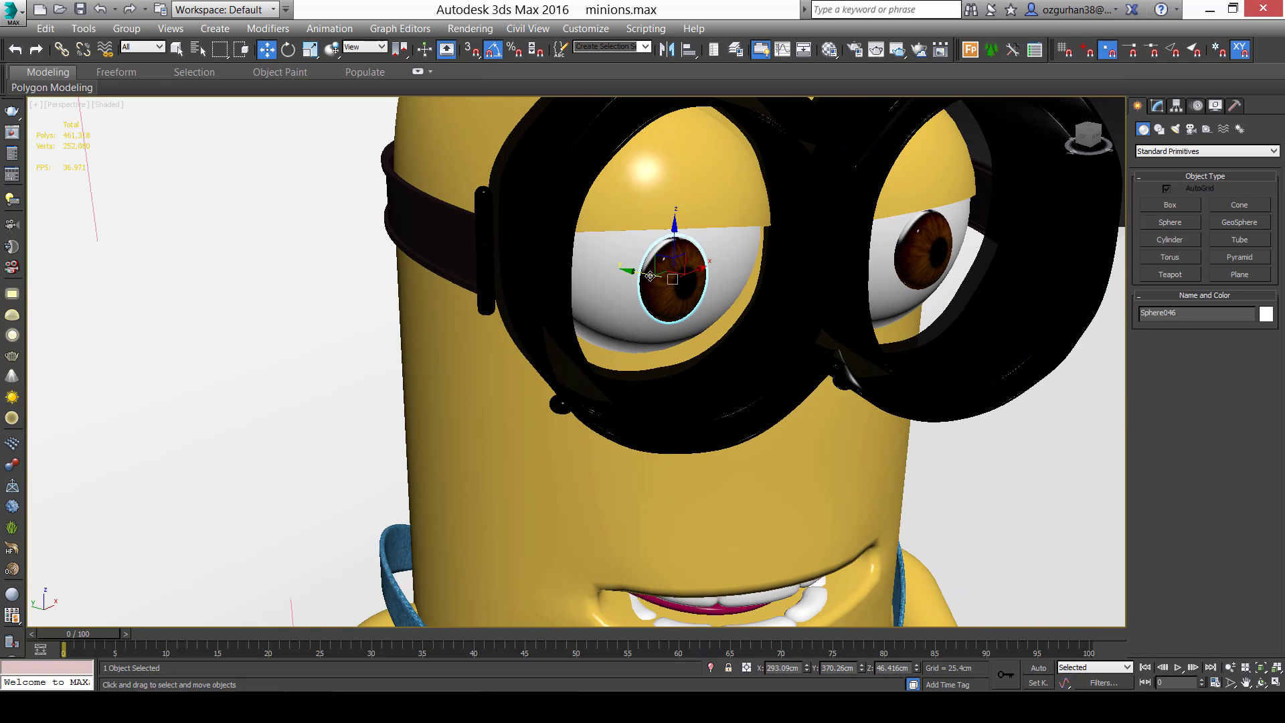
{"action": "mouse_move", "coordinate": [650, 276]}
{"action": "left_mouse_down"}
{"action": "mouse_move", "coordinate": [641, 270]}
{"action": "mouse_move", "coordinate": [652, 276]}
{"action": "left_mouse_up"}
{"action": "scroll", "coordinate": [738, 312], "scroll_direction": "down", "scroll_amount": 4}
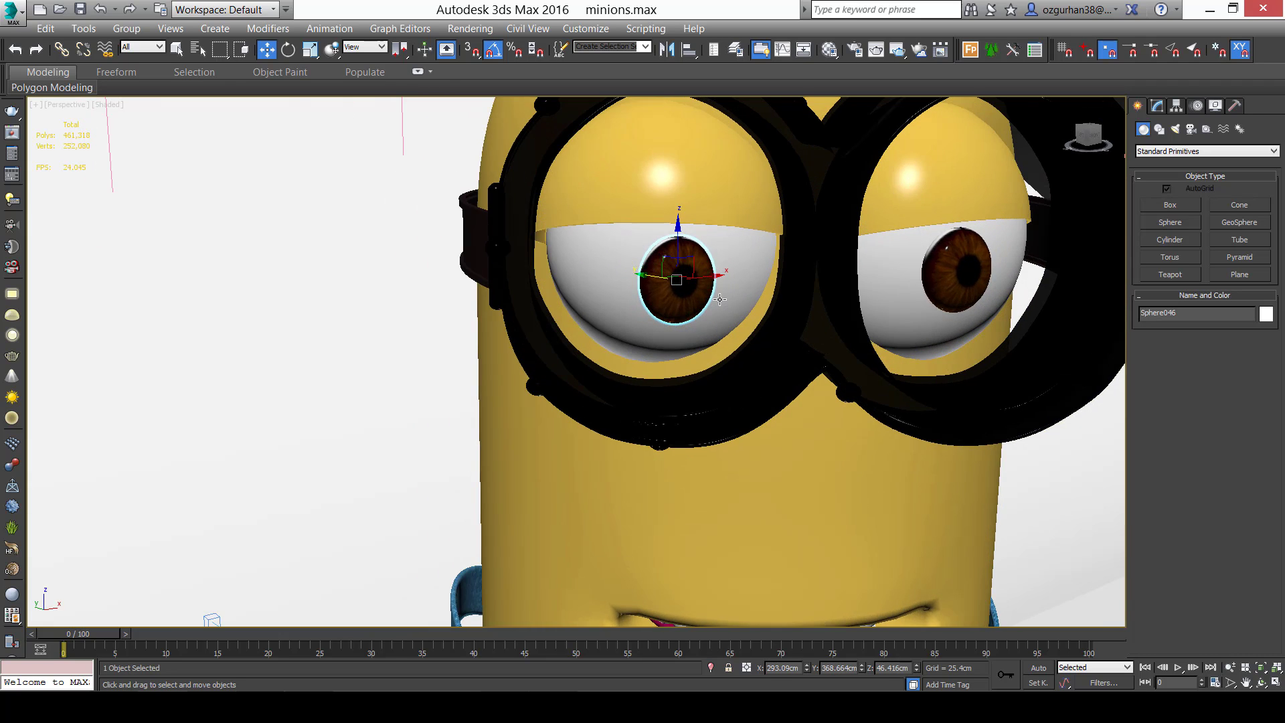
Return to the VRayCam001 view, shift its framing slightly and save the scene.
{"action": "key", "text": "c"}
{"action": "left_click", "coordinate": [860, 408]}
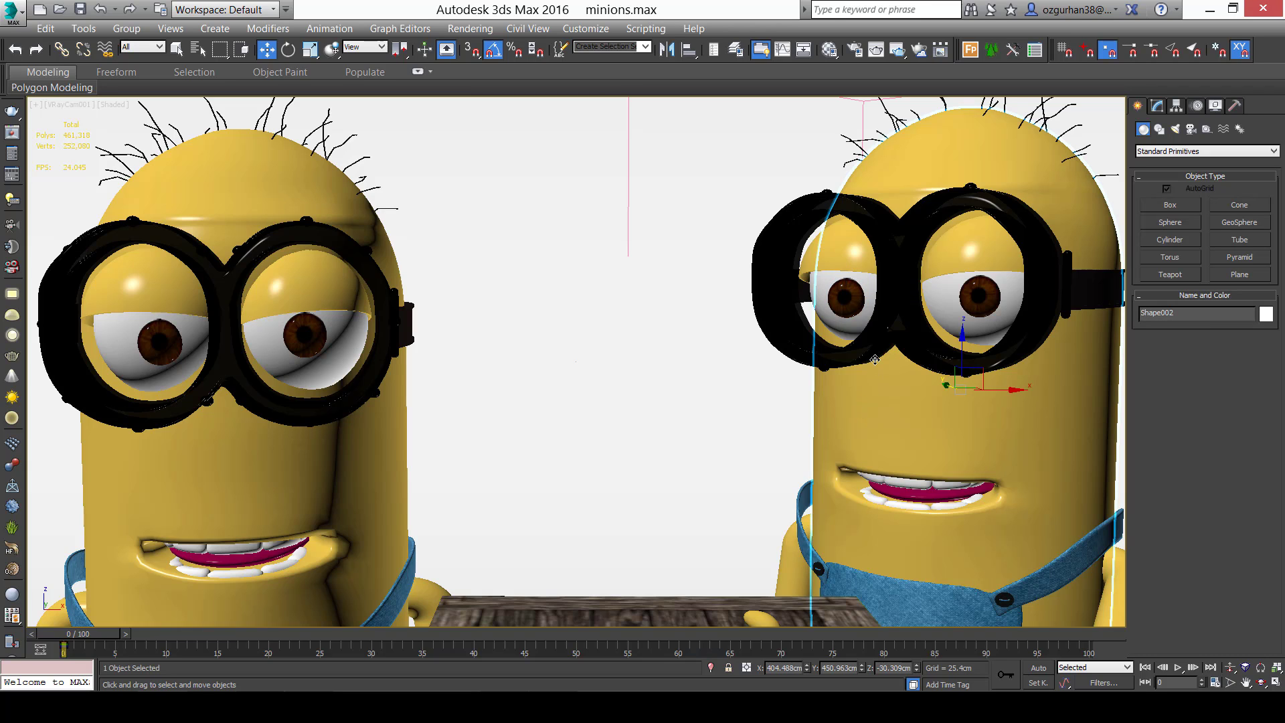
{"action": "middle_click_drag", "start_coordinate": [553, 344], "coordinate": [564, 330]}
{"action": "key", "text": "ctrl+s"}
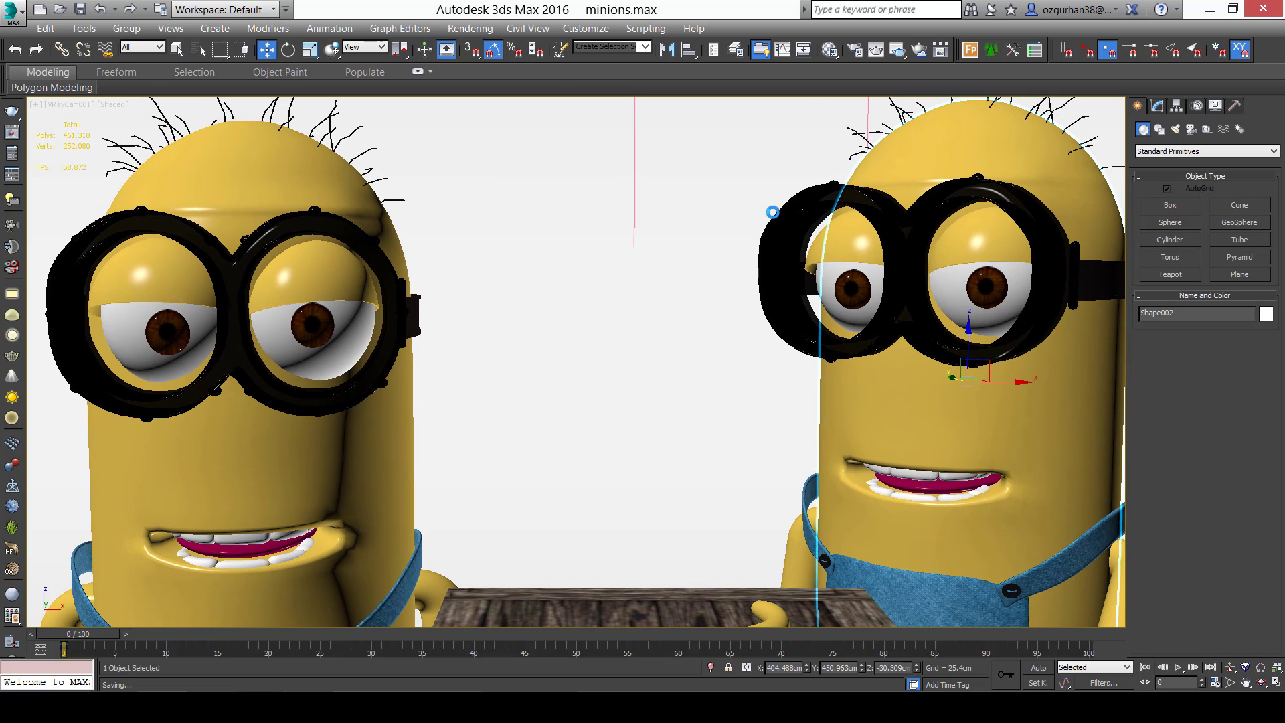
{"action": "left_click", "coordinate": [899, 52]}
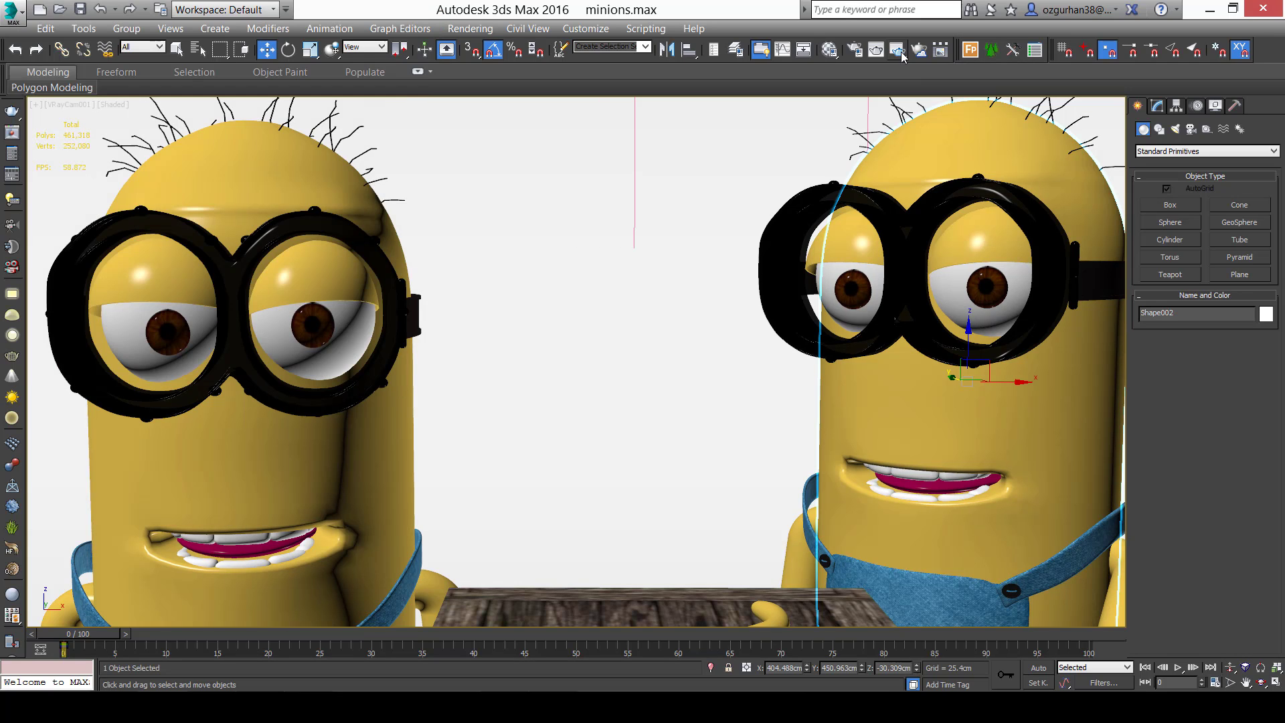
{"action": "left_click", "coordinate": [901, 57]}
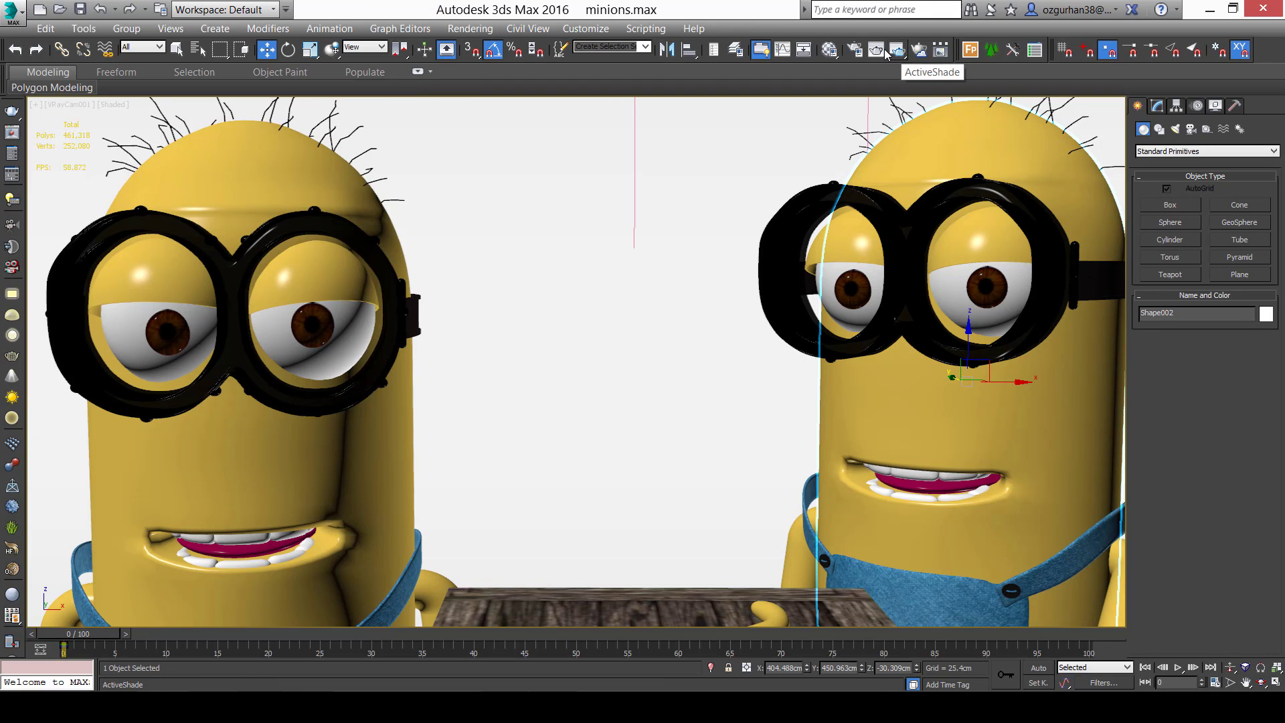
{"action": "left_click", "coordinate": [884, 54]}
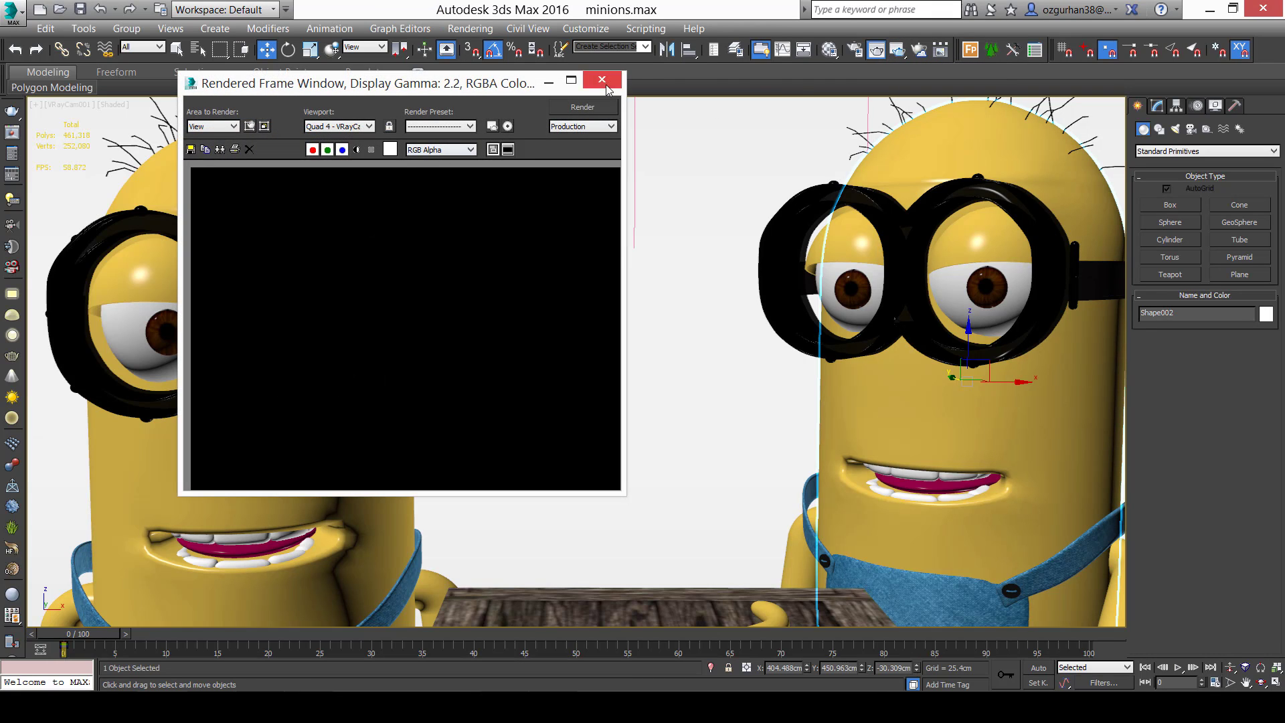
{"action": "left_click", "coordinate": [607, 86]}
Switch the render target to Production Rendering Mode and set the output size to 1920x1080.
{"action": "left_click", "coordinate": [855, 50]}
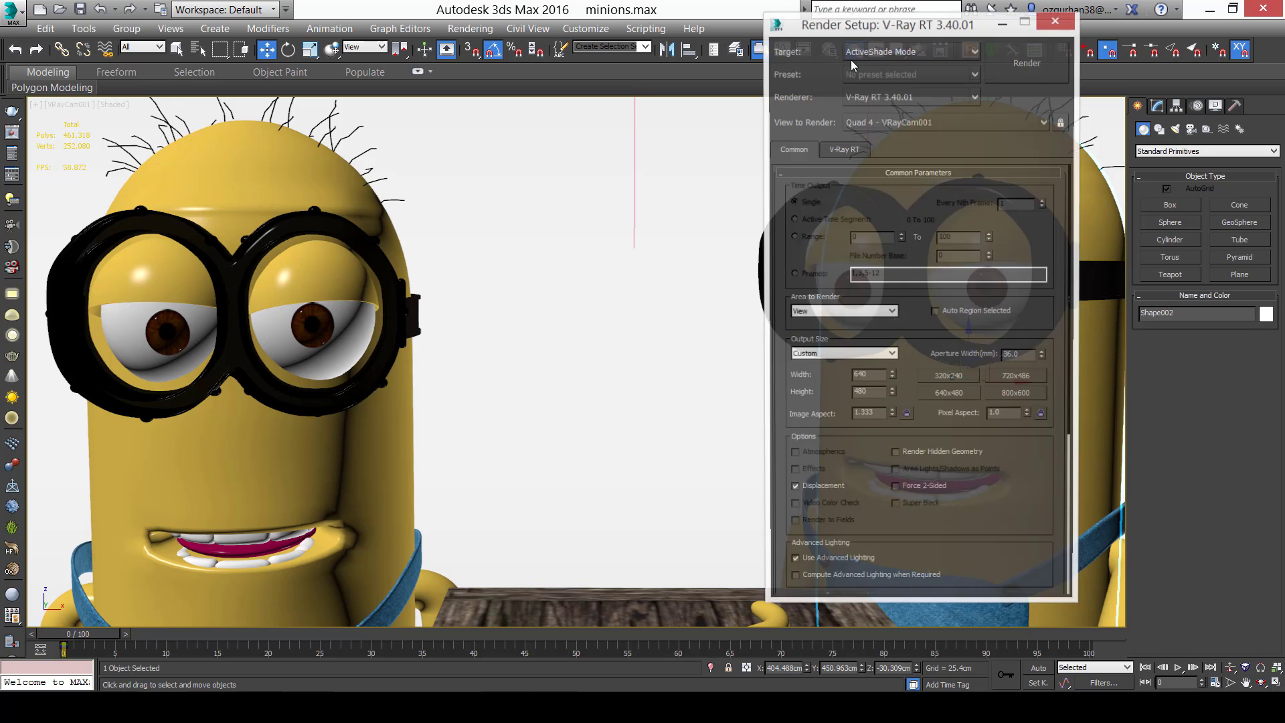
{"action": "left_click", "coordinate": [889, 52]}
{"action": "left_click", "coordinate": [892, 86]}
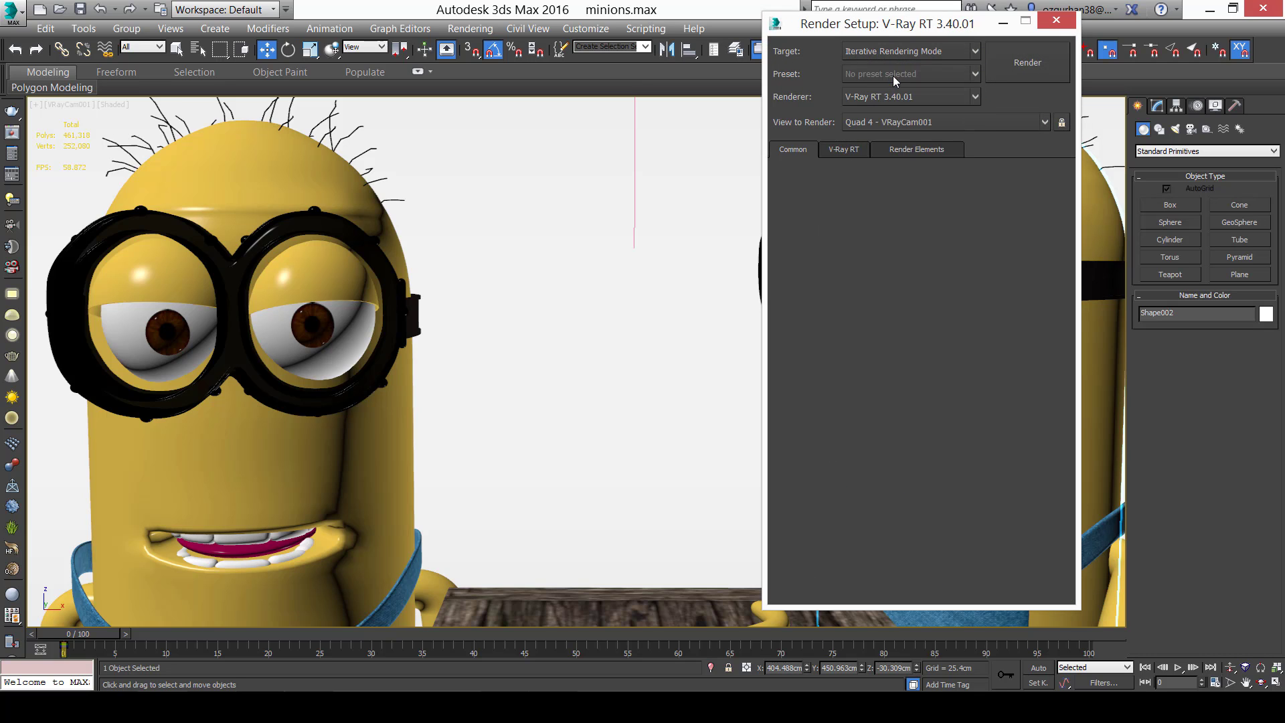
{"action": "left_click", "coordinate": [892, 55]}
{"action": "left_click", "coordinate": [896, 71]}
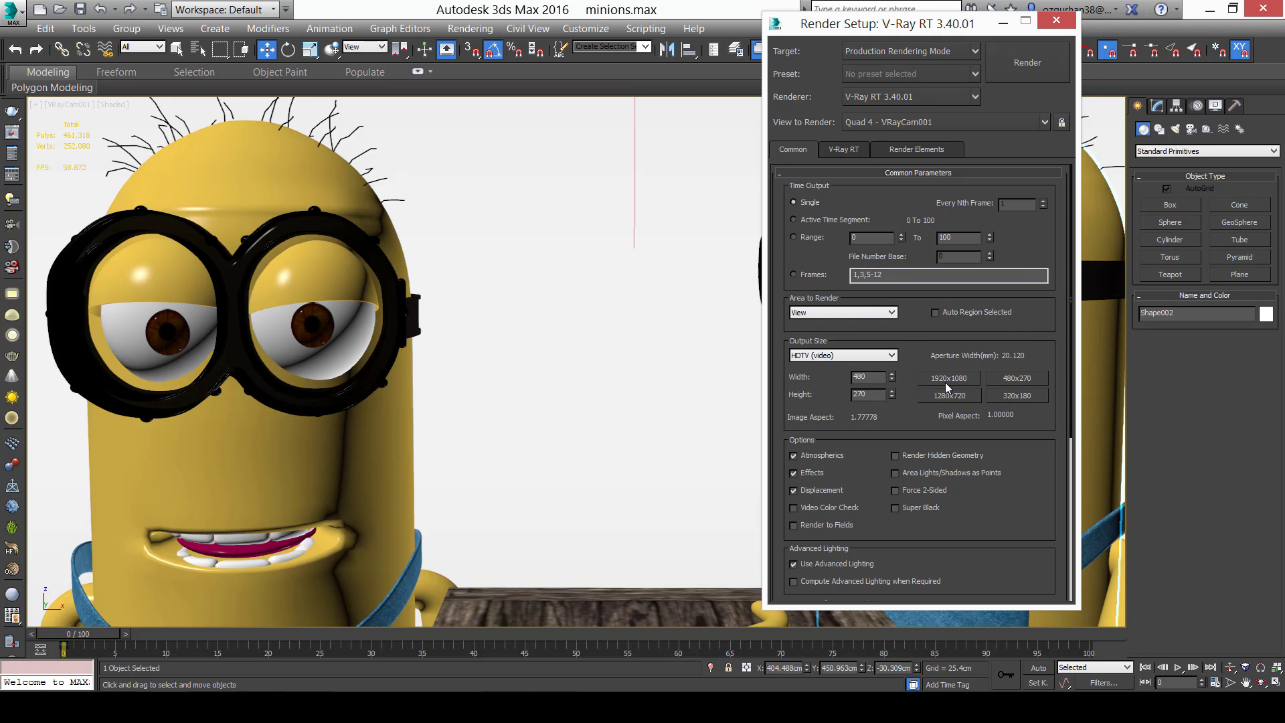
Load the Vray-Test Render preset with its V-Ray Adv 3.40.01 category.
{"action": "left_click", "coordinate": [901, 71]}
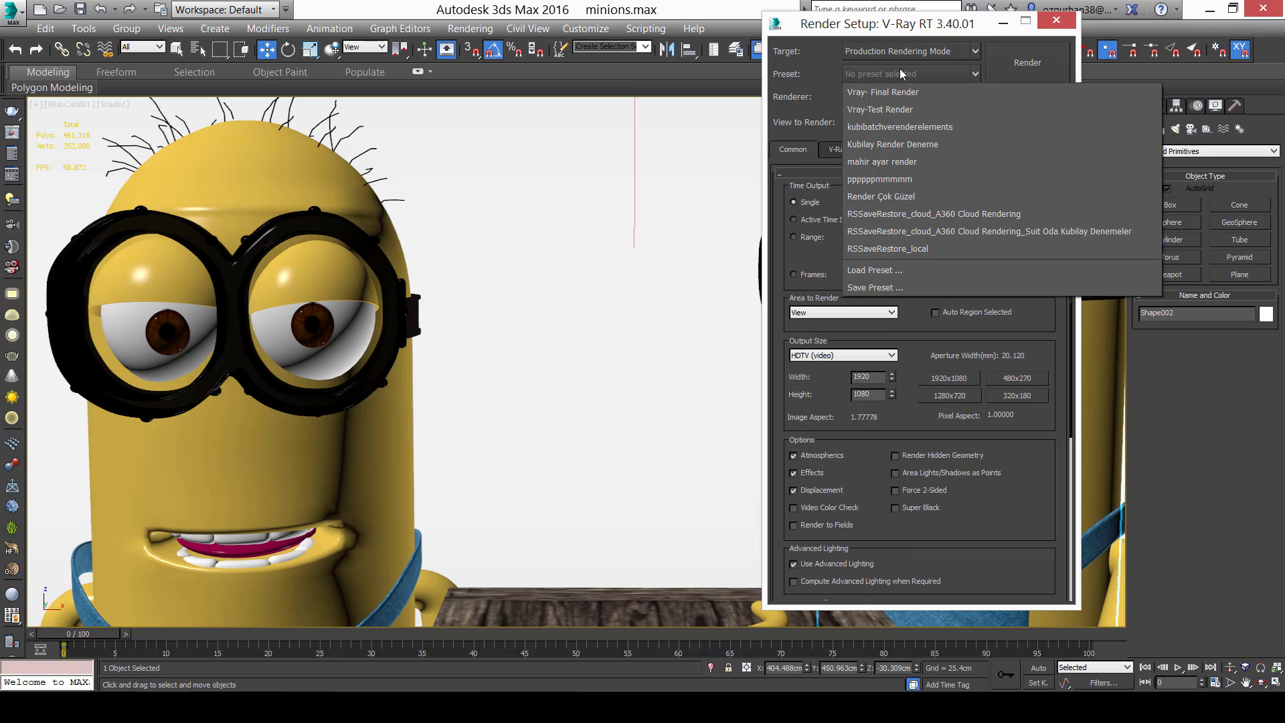
{"action": "left_click", "coordinate": [895, 112]}
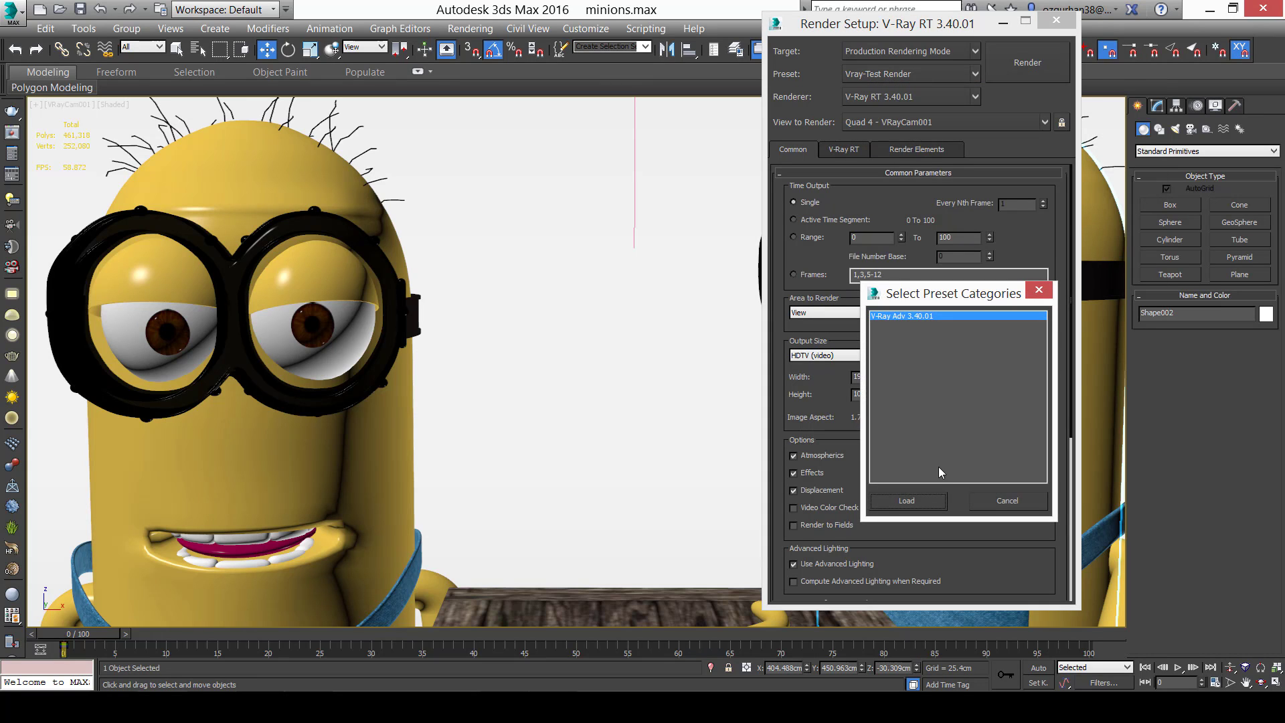
{"action": "left_click", "coordinate": [926, 497]}
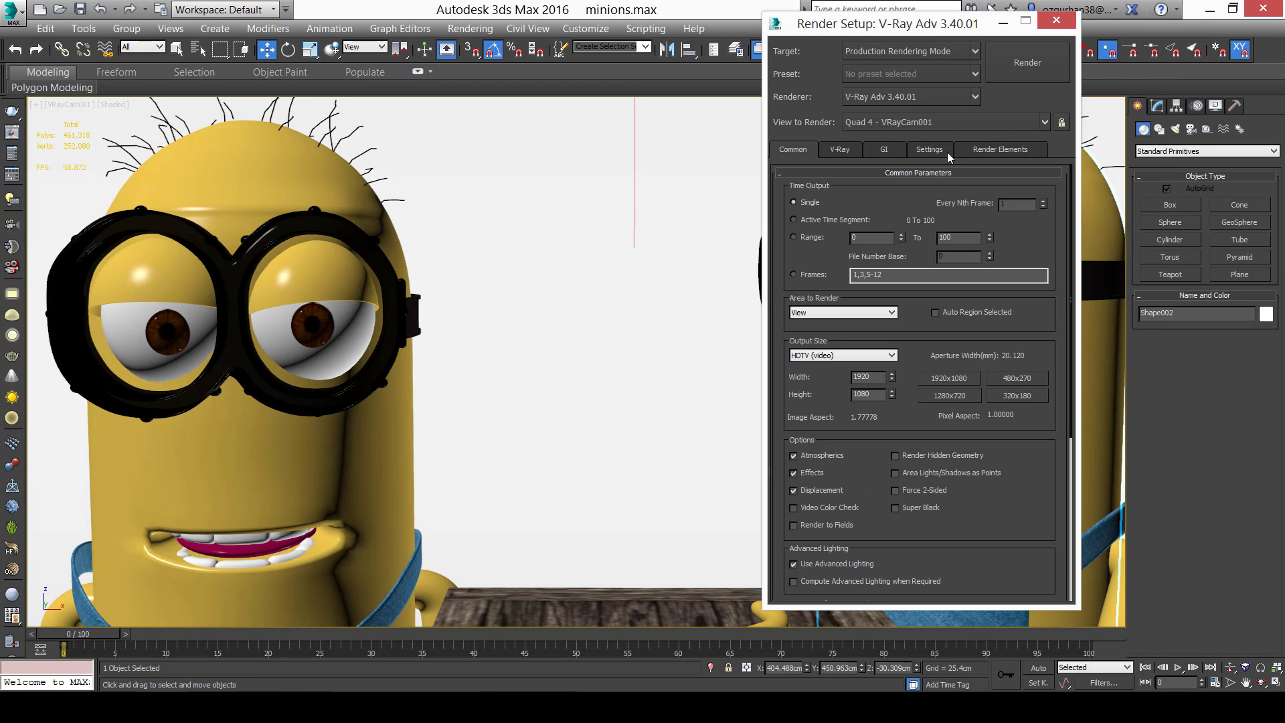
Render the VRayCam001 view and inspect the right minion's eyes and goggles up close in the frame buffer.
{"action": "left_click", "coordinate": [1018, 68]}
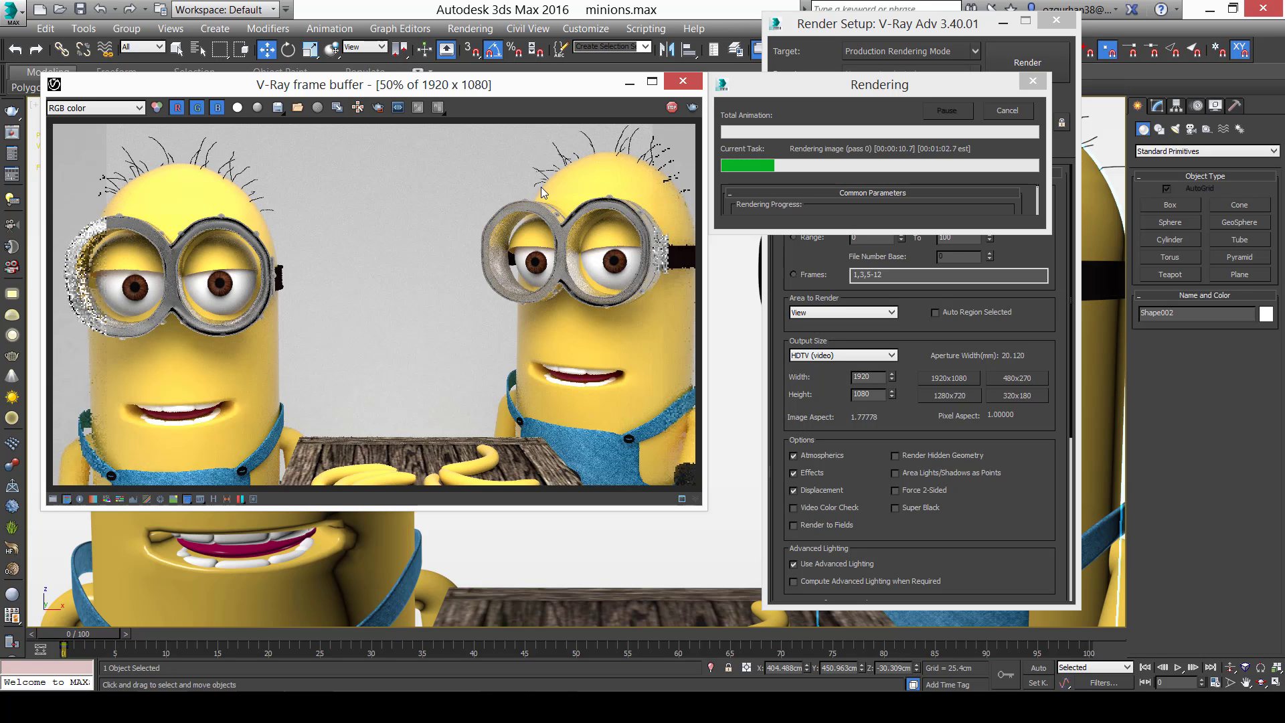
{"action": "scroll", "coordinate": [577, 263], "scroll_direction": "up", "scroll_amount": 2}
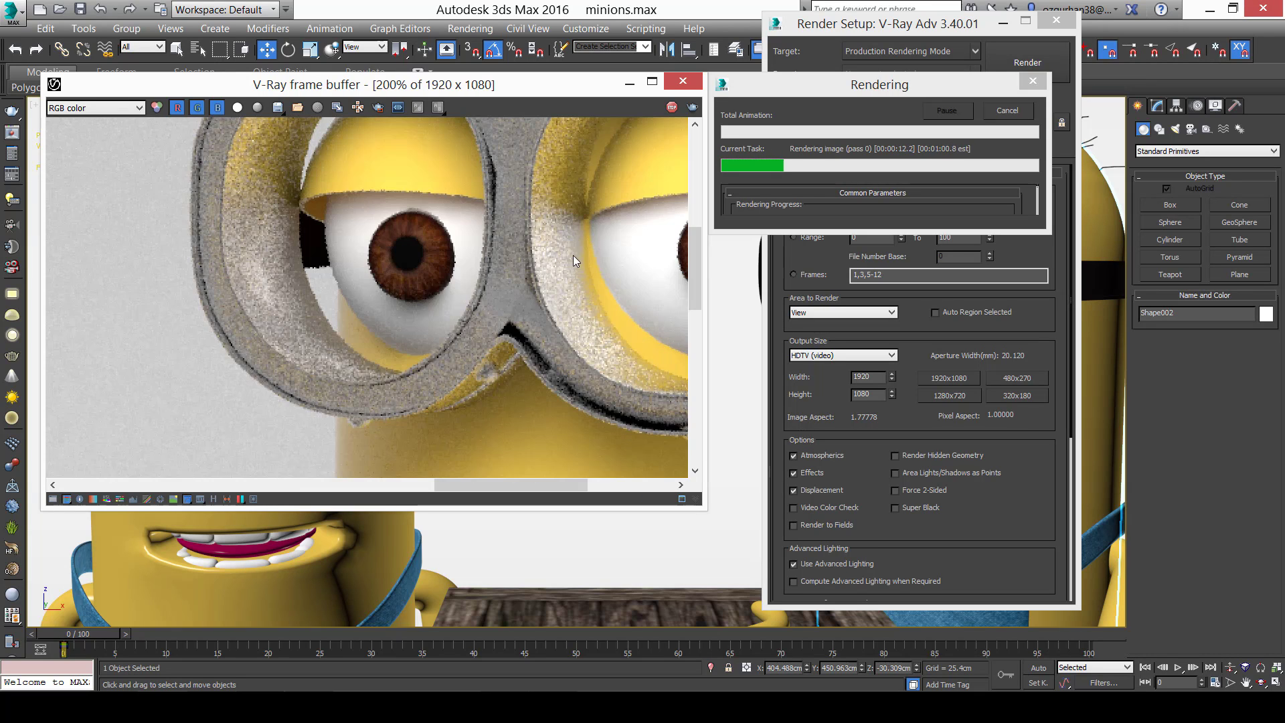
{"action": "scroll", "coordinate": [557, 272], "scroll_direction": "down", "scroll_amount": 1}
{"action": "scroll", "coordinate": [544, 294], "scroll_direction": "down", "scroll_amount": 1}
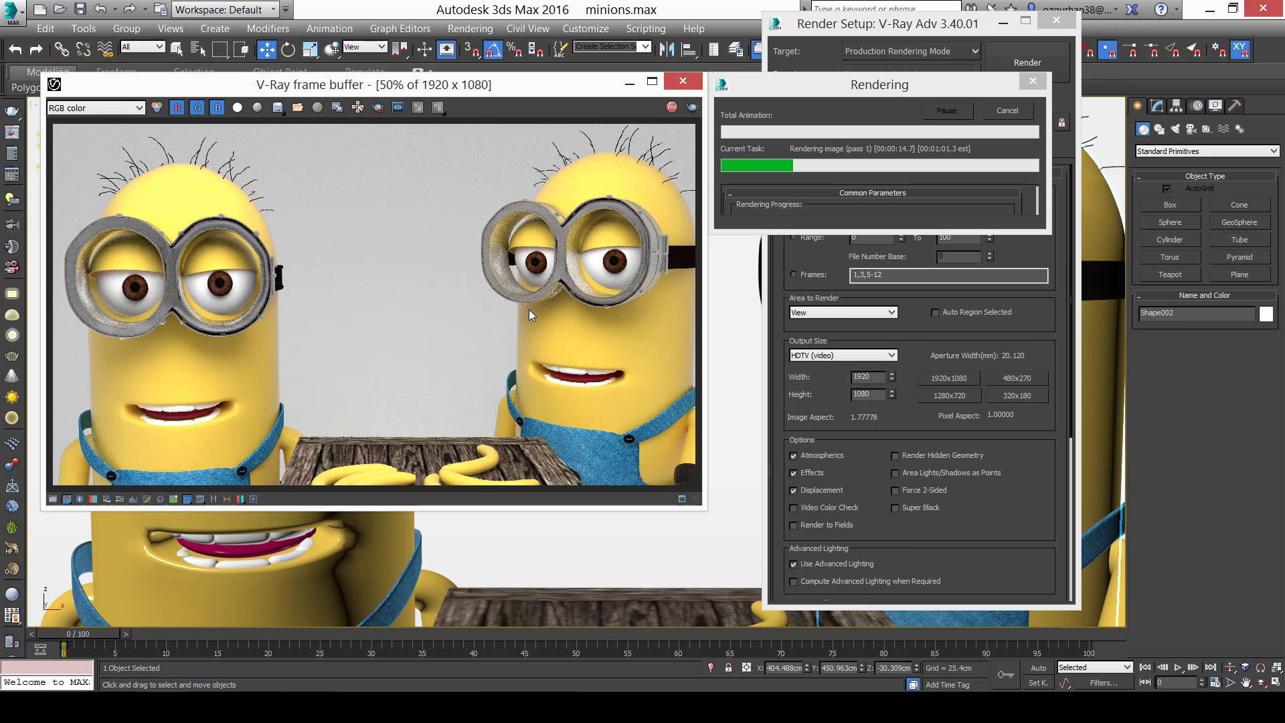
Examine the eyes and goggle metal of both minions in the V-Ray frame buffer while the image renders.
{"action": "scroll", "coordinate": [564, 238], "scroll_direction": "up", "scroll_amount": 1}
{"action": "middle_click_drag", "start_coordinate": [580, 314], "coordinate": [462, 402]}
{"action": "scroll", "coordinate": [532, 321], "scroll_direction": "down", "scroll_amount": 1}
{"action": "scroll", "coordinate": [616, 303], "scroll_direction": "up", "scroll_amount": 1}
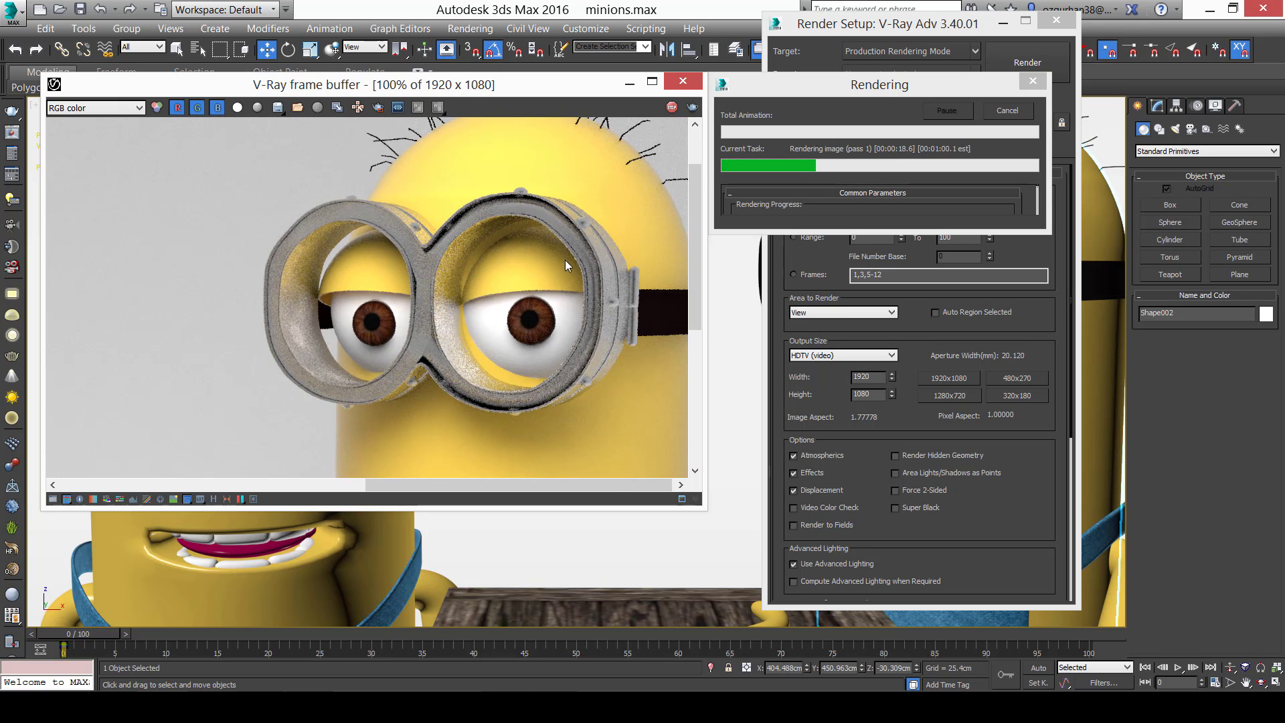
{"action": "scroll", "coordinate": [566, 258], "scroll_direction": "up", "scroll_amount": 1}
{"action": "scroll", "coordinate": [556, 237], "scroll_direction": "down", "scroll_amount": 1}
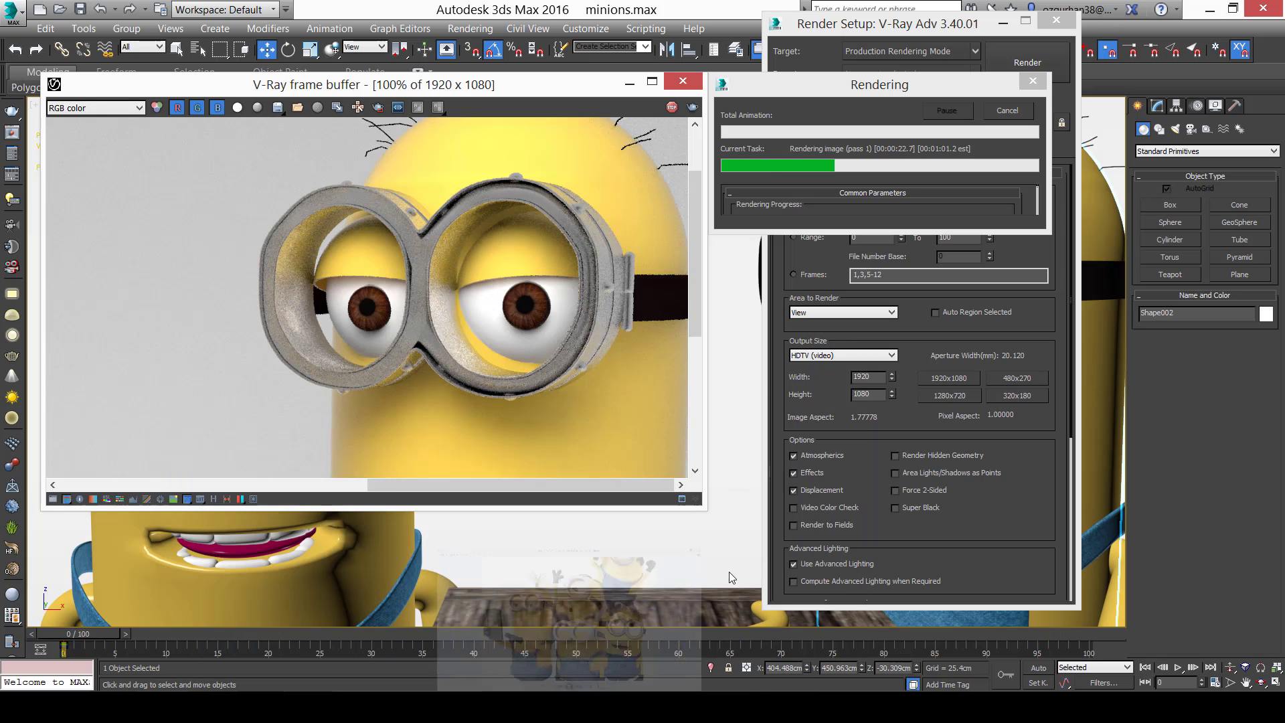
{"action": "scroll", "coordinate": [536, 288], "scroll_direction": "down", "scroll_amount": 1}
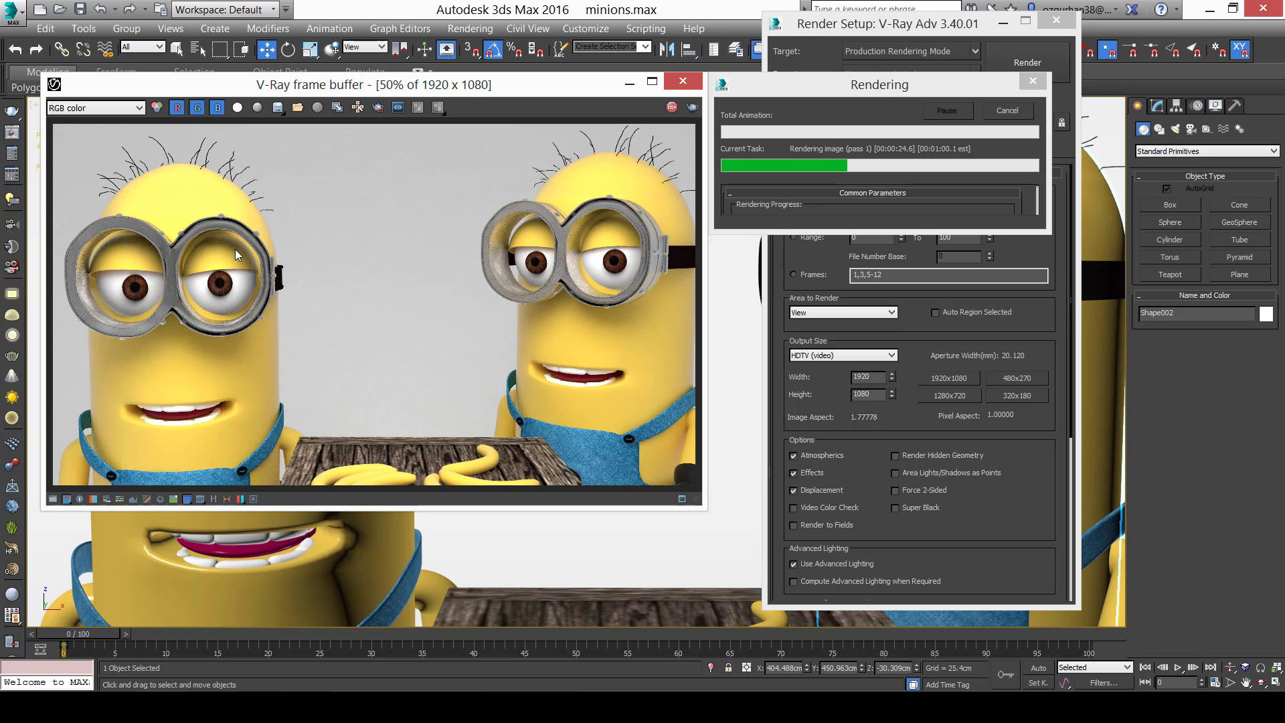
{"action": "scroll", "coordinate": [255, 258], "scroll_direction": "down", "scroll_amount": 1}
{"action": "scroll", "coordinate": [316, 287], "scroll_direction": "up", "scroll_amount": 1}
Stop the render, mark a render region around the right minion's outer goggle lens and close the render settings.
{"action": "left_click", "coordinate": [1019, 115]}
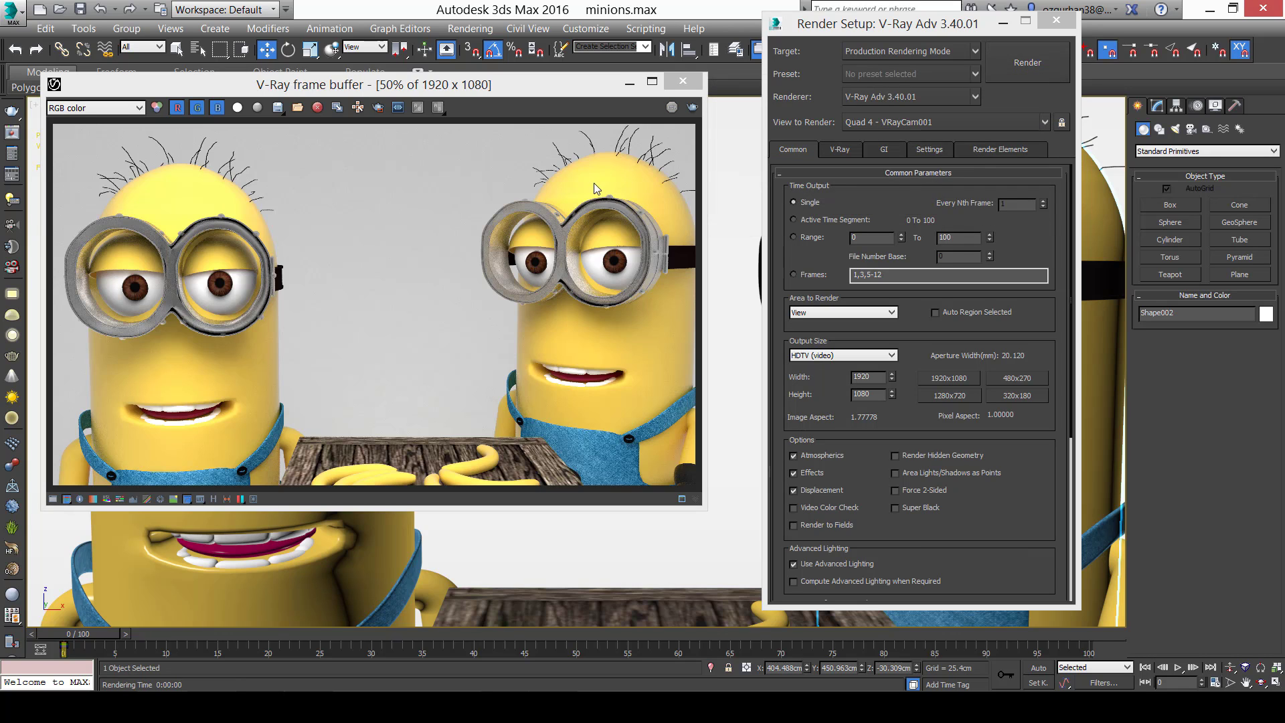
{"action": "left_click", "coordinate": [376, 109]}
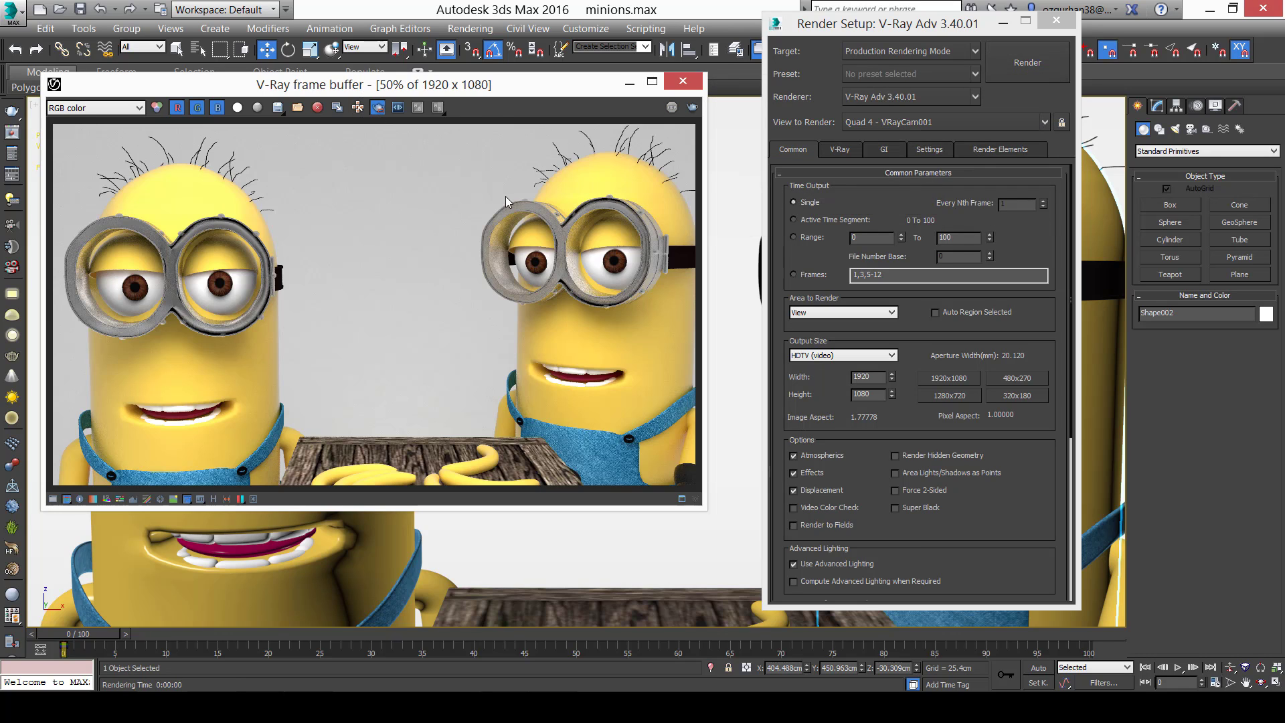
{"action": "left_click_drag", "start_coordinate": [506, 197], "coordinate": [674, 316]}
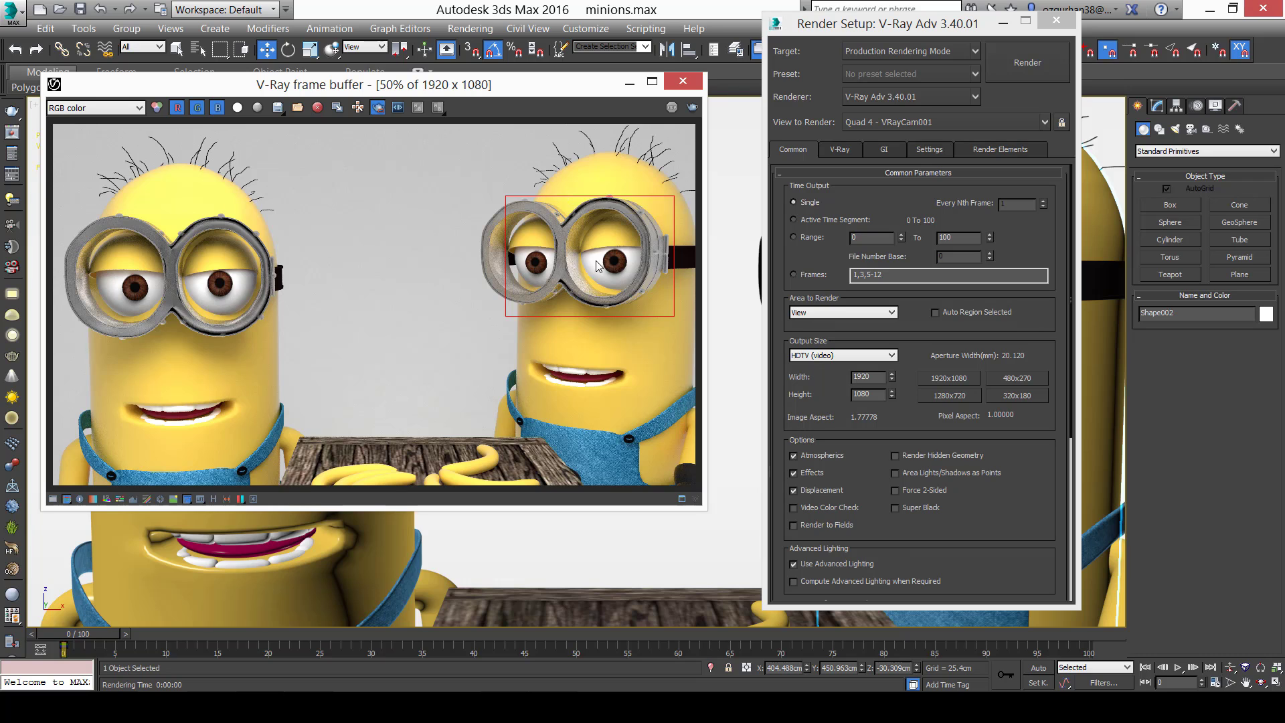
{"action": "left_click_drag", "start_coordinate": [558, 185], "coordinate": [665, 336]}
{"action": "left_click", "coordinate": [1056, 20]}
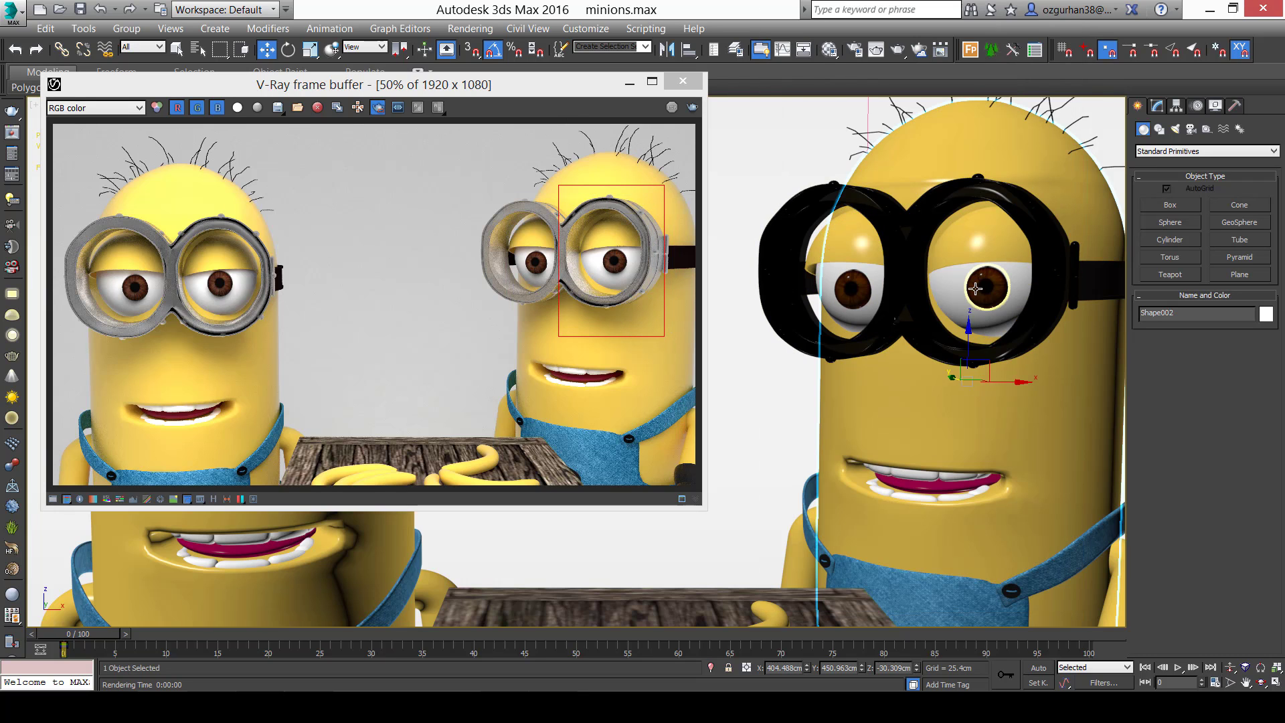
Sample the Beyaz_Göz material from the right minion's eyeball into the free material slot after the logo material.
{"action": "left_click", "coordinate": [920, 272]}
{"action": "key", "text": "m"}
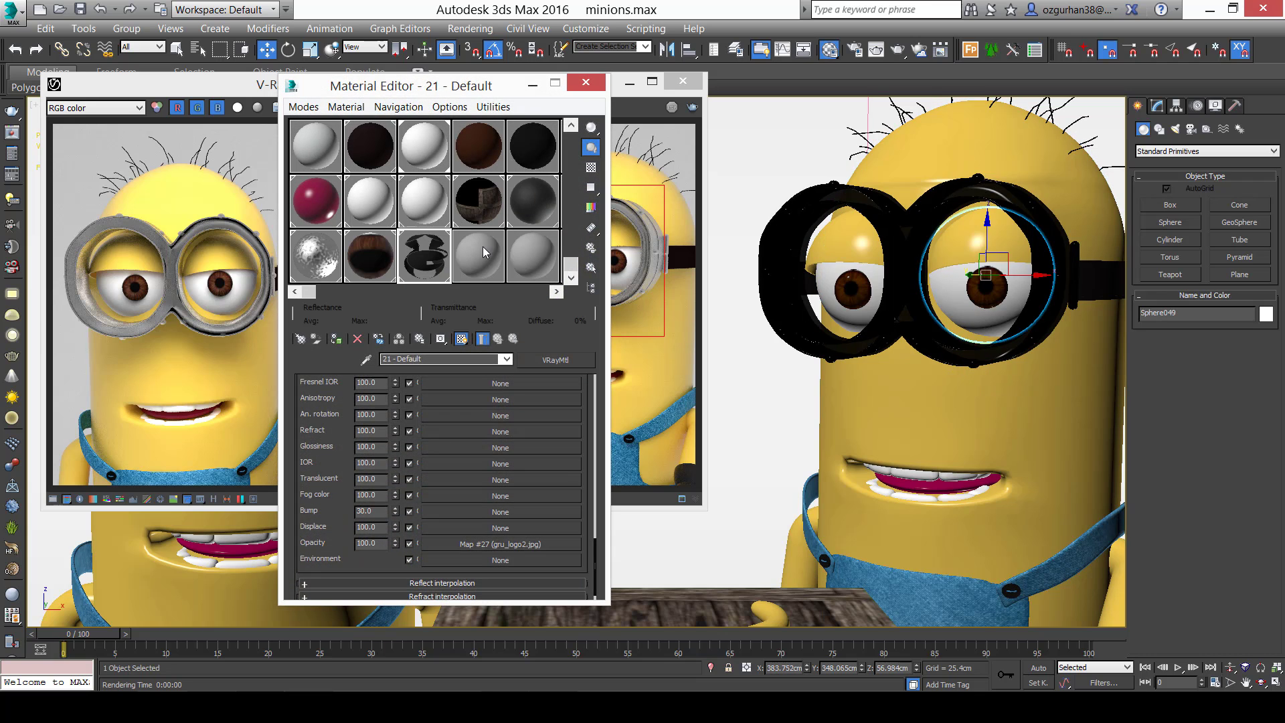
{"action": "left_click", "coordinate": [479, 255]}
{"action": "left_click", "coordinate": [366, 359]}
{"action": "left_click", "coordinate": [968, 308]}
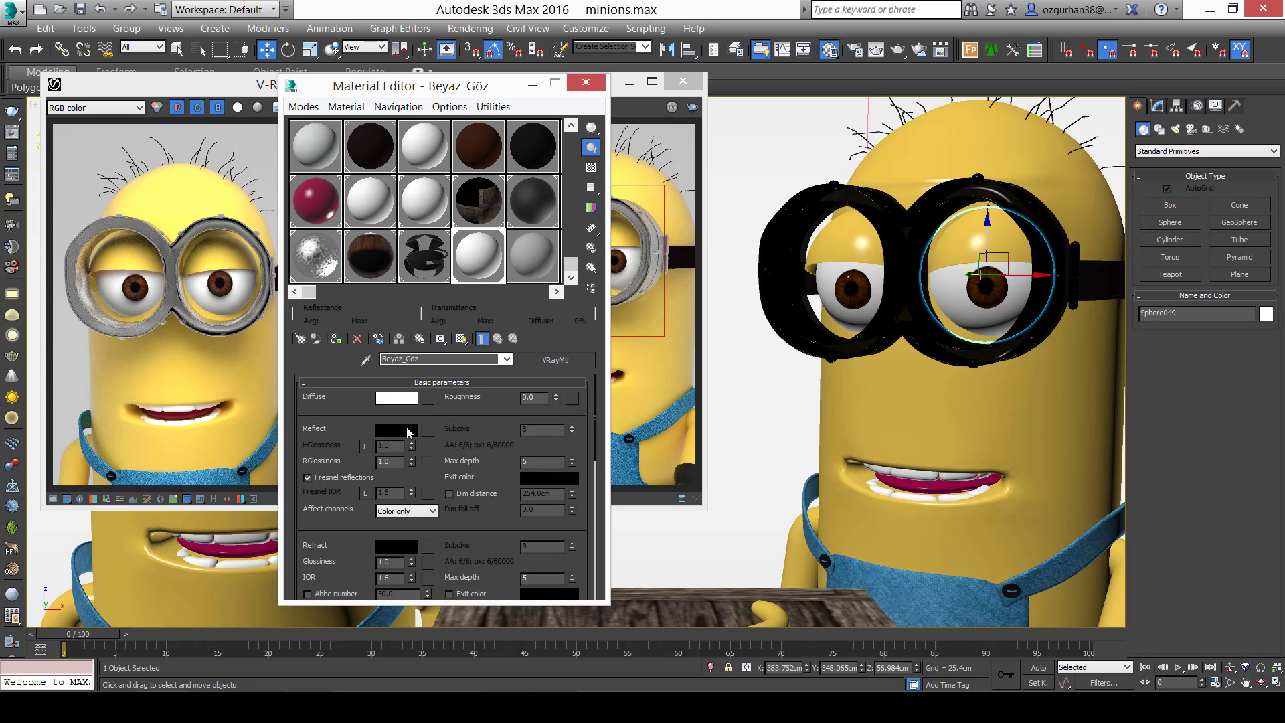
Give the Beyaz_Göz material a near-white reflection color and an RGlossiness of 0.7, checking it in an enlarged preview.
{"action": "left_click", "coordinate": [406, 429]}
{"action": "left_click_drag", "start_coordinate": [448, 76], "coordinate": [692, 100]}
{"action": "left_click_drag", "start_coordinate": [666, 167], "coordinate": [671, 202]}
{"action": "left_click_drag", "start_coordinate": [581, 87], "coordinate": [712, 98]}
{"action": "double_click", "coordinate": [473, 253]}
{"action": "left_click_drag", "start_coordinate": [872, 99], "coordinate": [972, 107]}
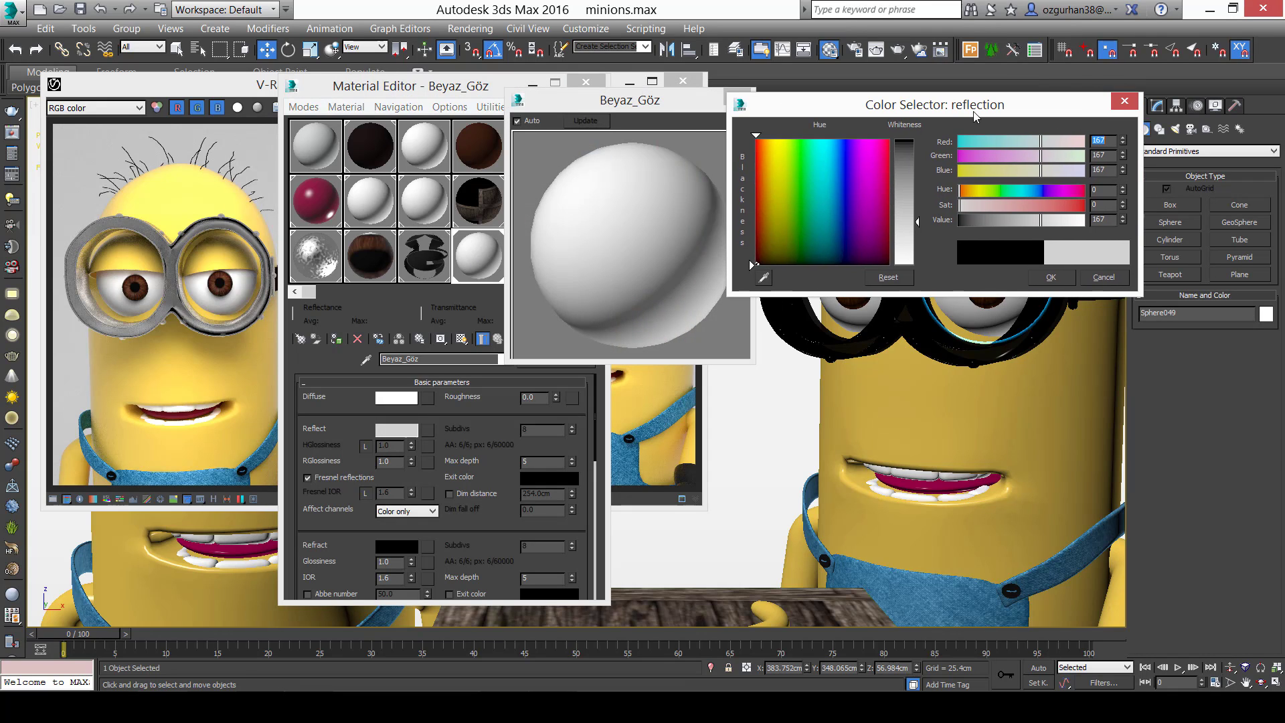
{"action": "left_click_drag", "start_coordinate": [1042, 227], "coordinate": [1061, 253]}
{"action": "left_click", "coordinate": [1051, 277]}
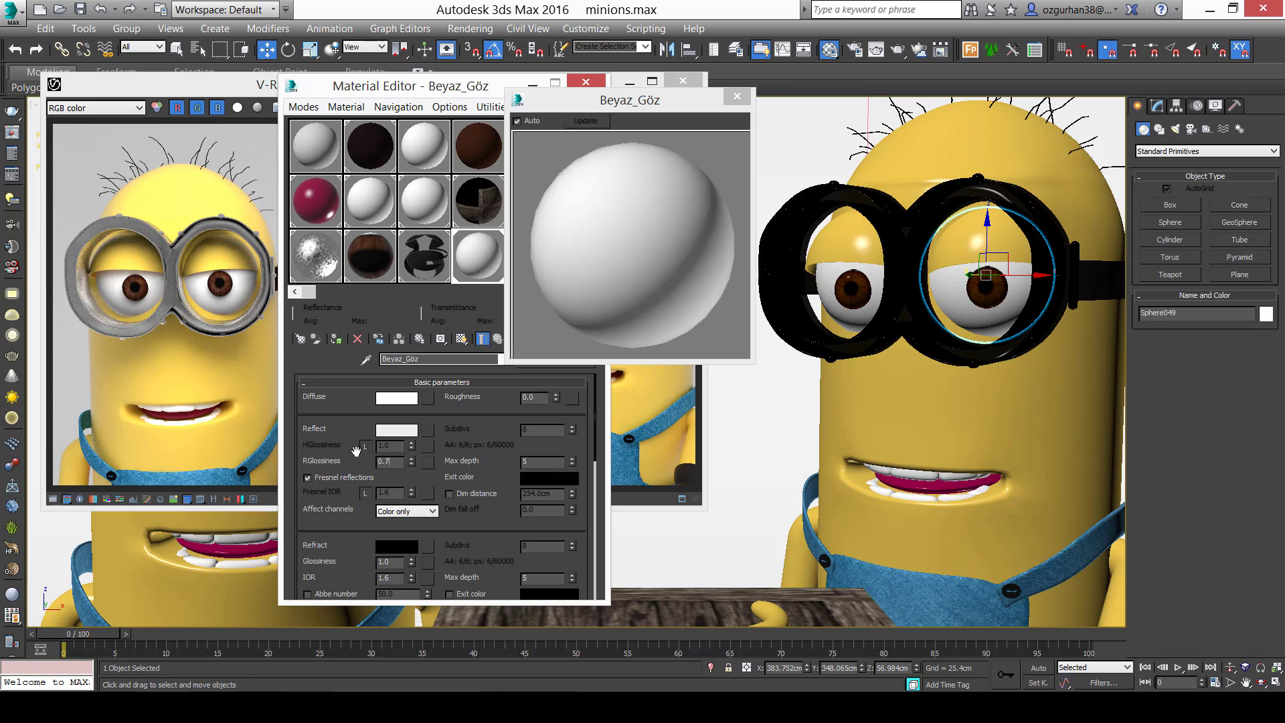
{"action": "key", "text": "Return"}
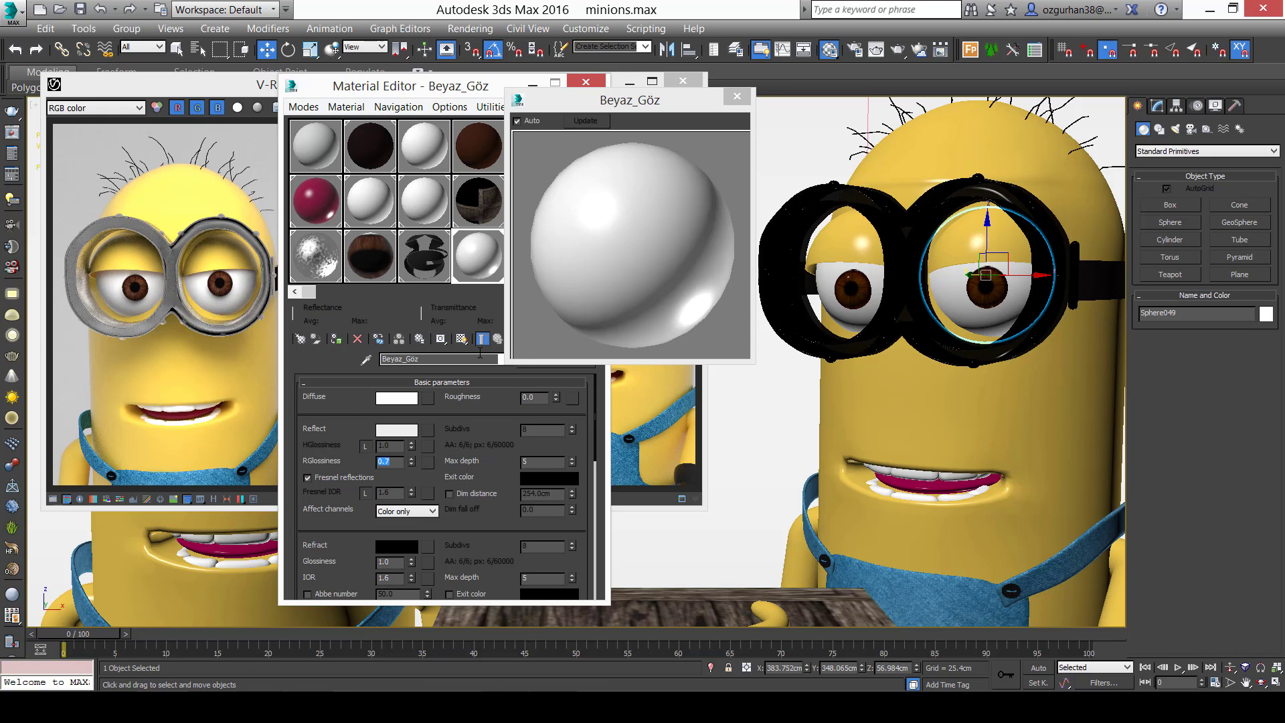
{"action": "left_click", "coordinate": [736, 97]}
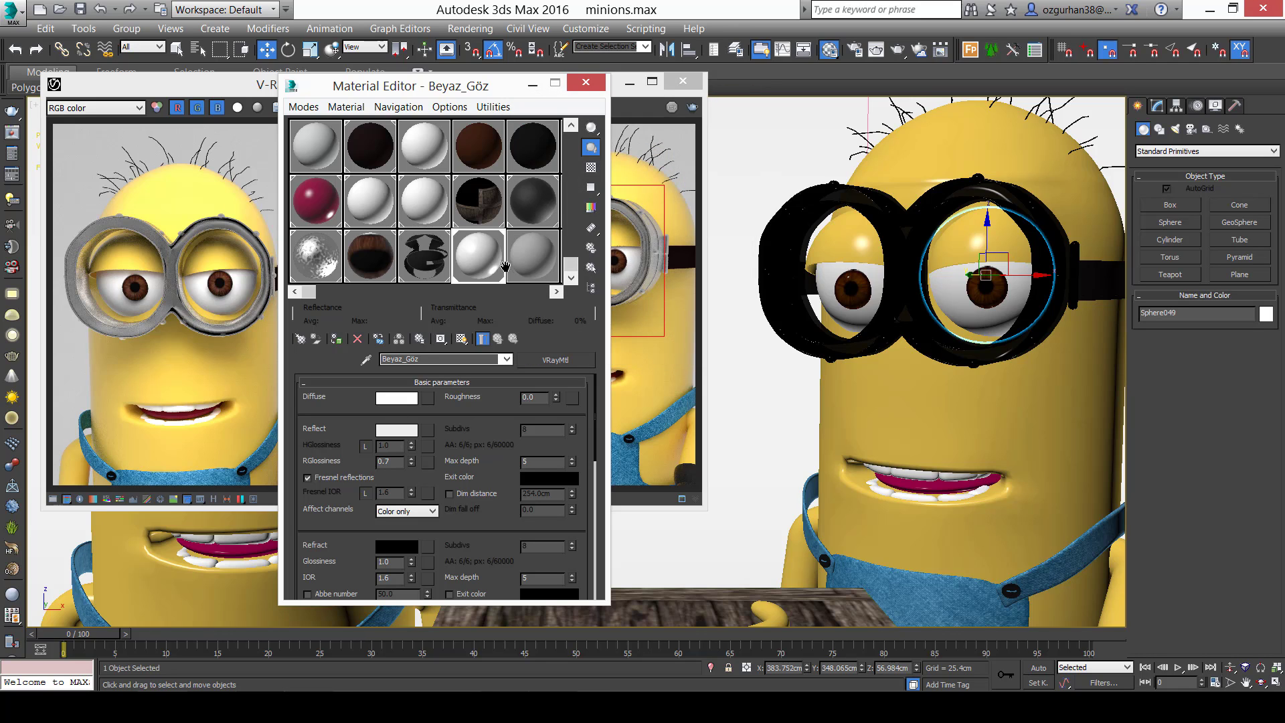
Brighten the Metal_Gözlük material's reflection color to a value of 186 and close the Material Editor.
{"action": "left_click", "coordinate": [328, 251]}
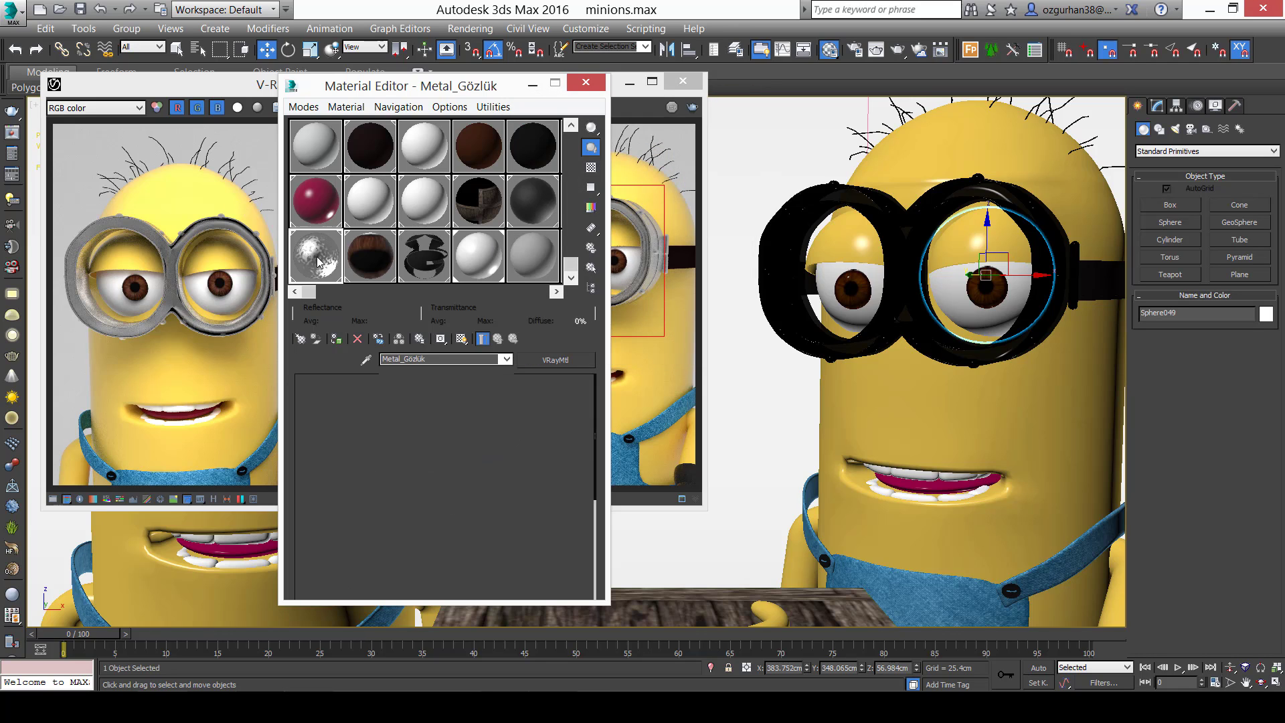
{"action": "left_click", "coordinate": [397, 429]}
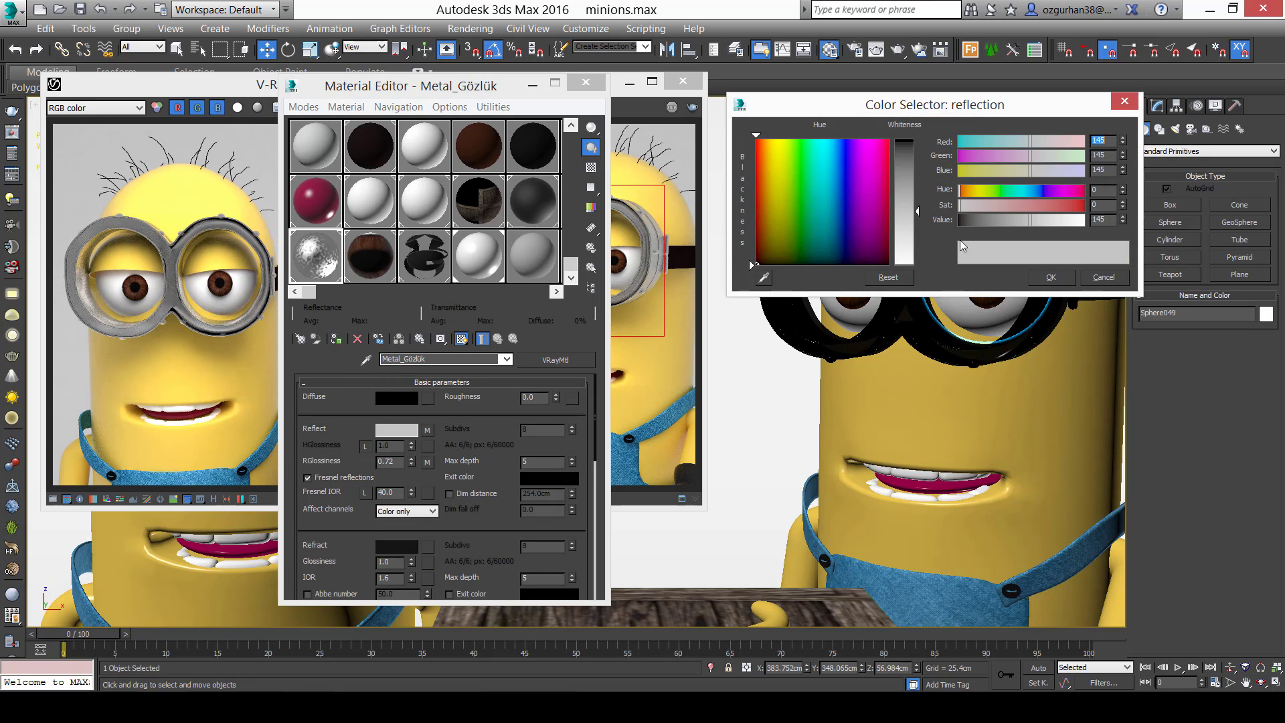
{"action": "left_click_drag", "start_coordinate": [913, 229], "coordinate": [915, 234]}
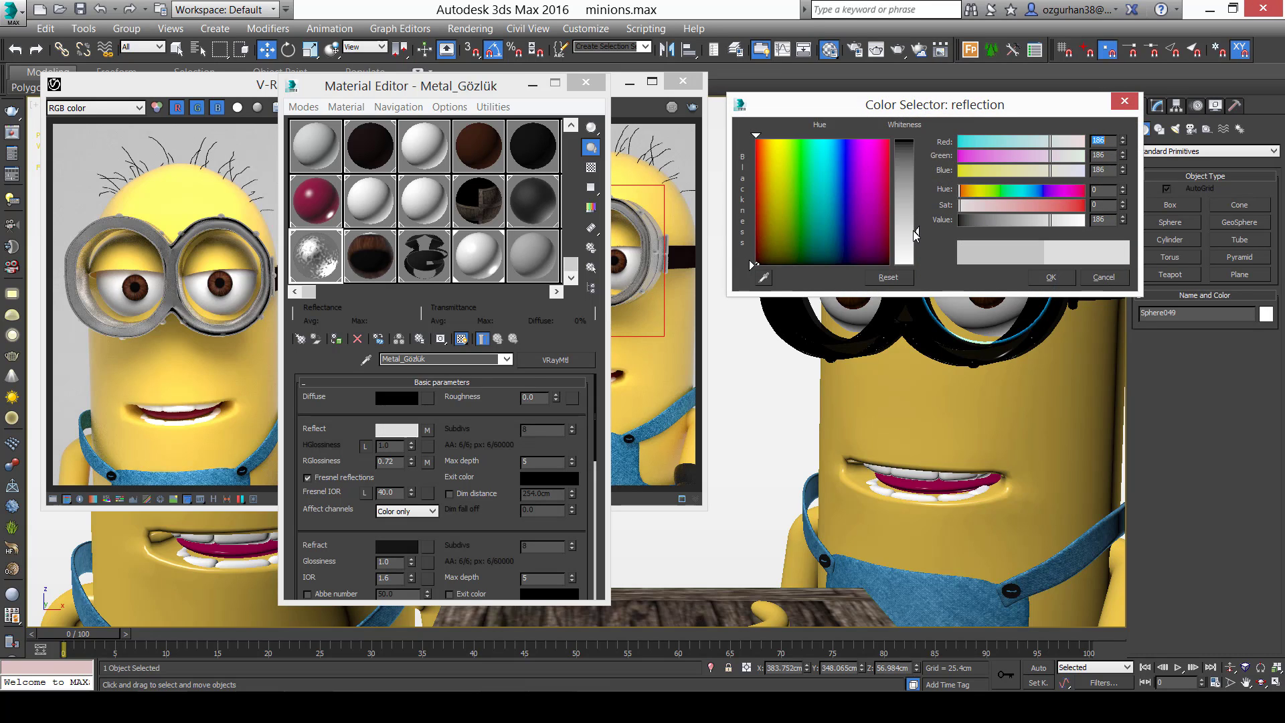
{"action": "left_click", "coordinate": [1050, 277]}
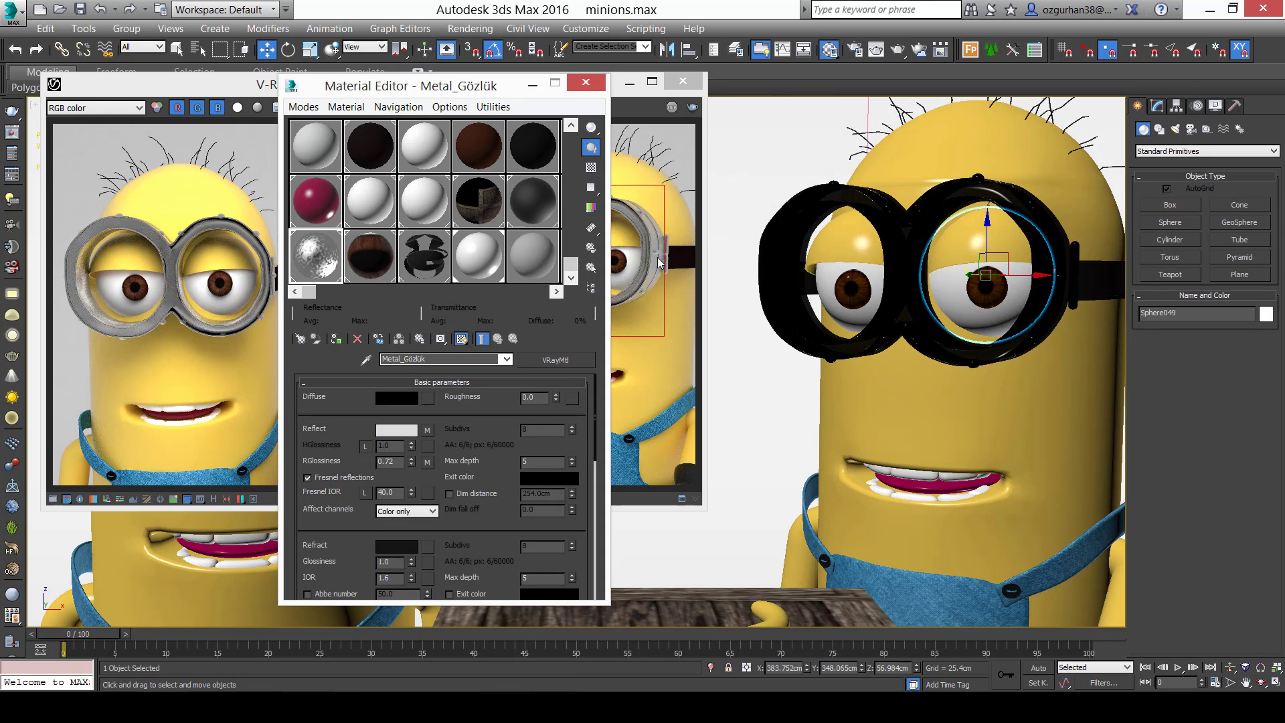
{"action": "left_click", "coordinate": [584, 84]}
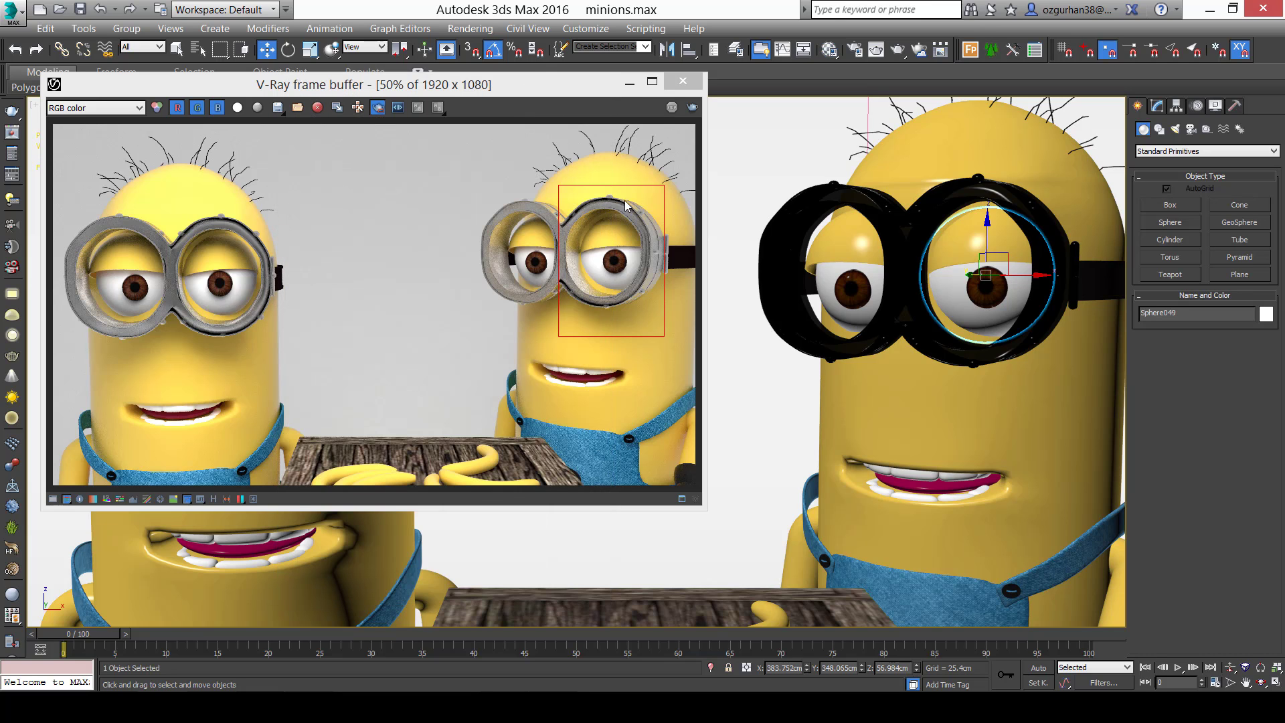
Render the marked region and inspect the goggle metal and eye reflections up close in the frame buffer.
{"action": "left_click", "coordinate": [692, 108]}
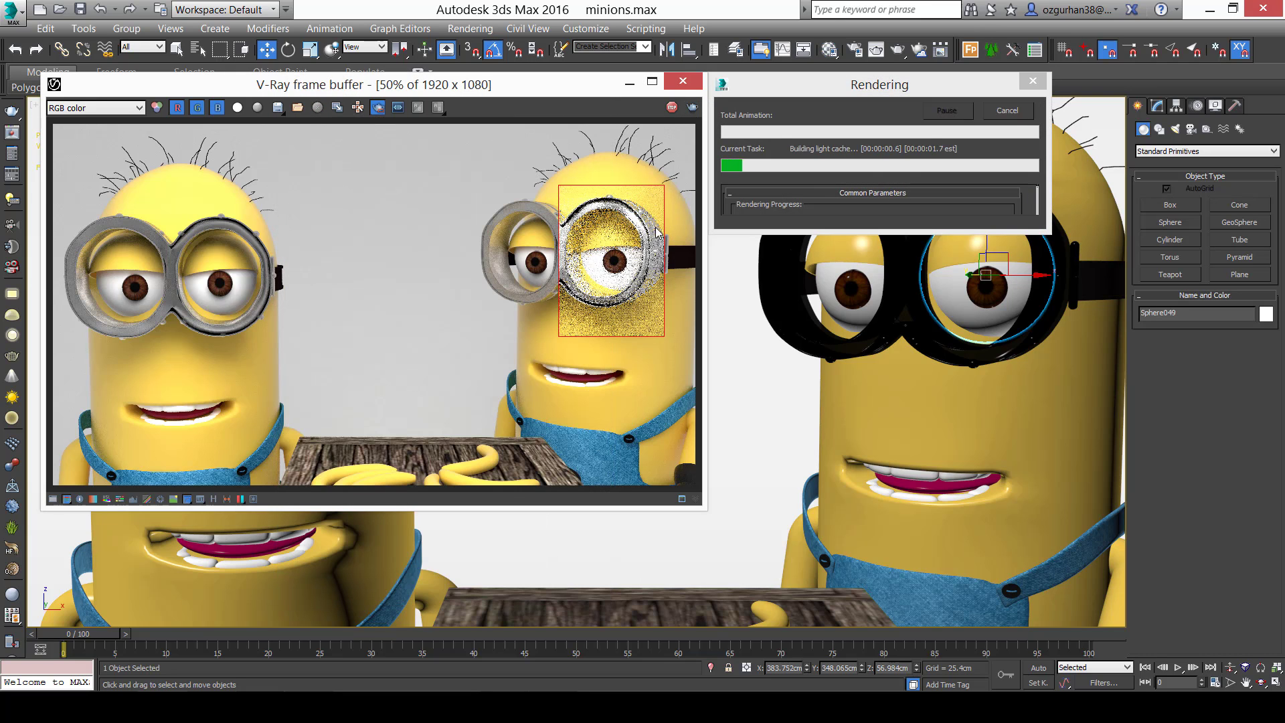
{"action": "scroll", "coordinate": [646, 243], "scroll_direction": "up", "scroll_amount": 1}
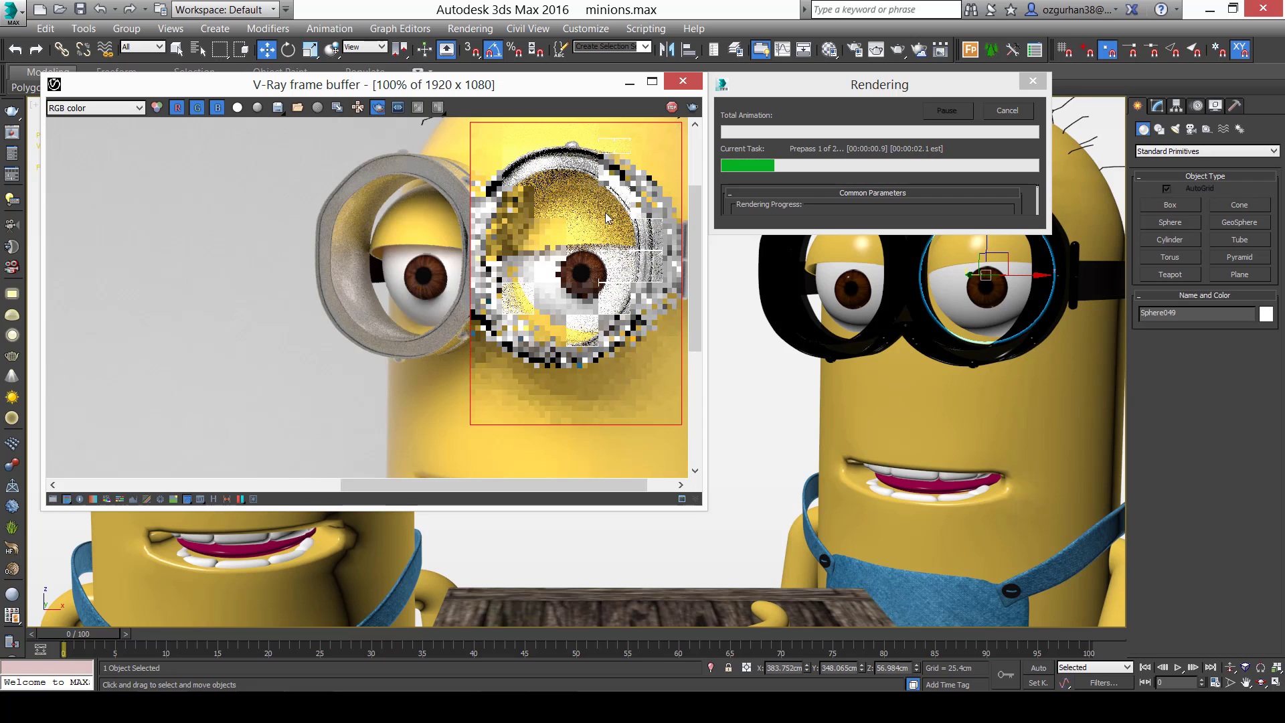
{"action": "middle_click_drag", "start_coordinate": [563, 185], "coordinate": [506, 255]}
{"action": "scroll", "coordinate": [506, 255], "scroll_direction": "up", "scroll_amount": 1}
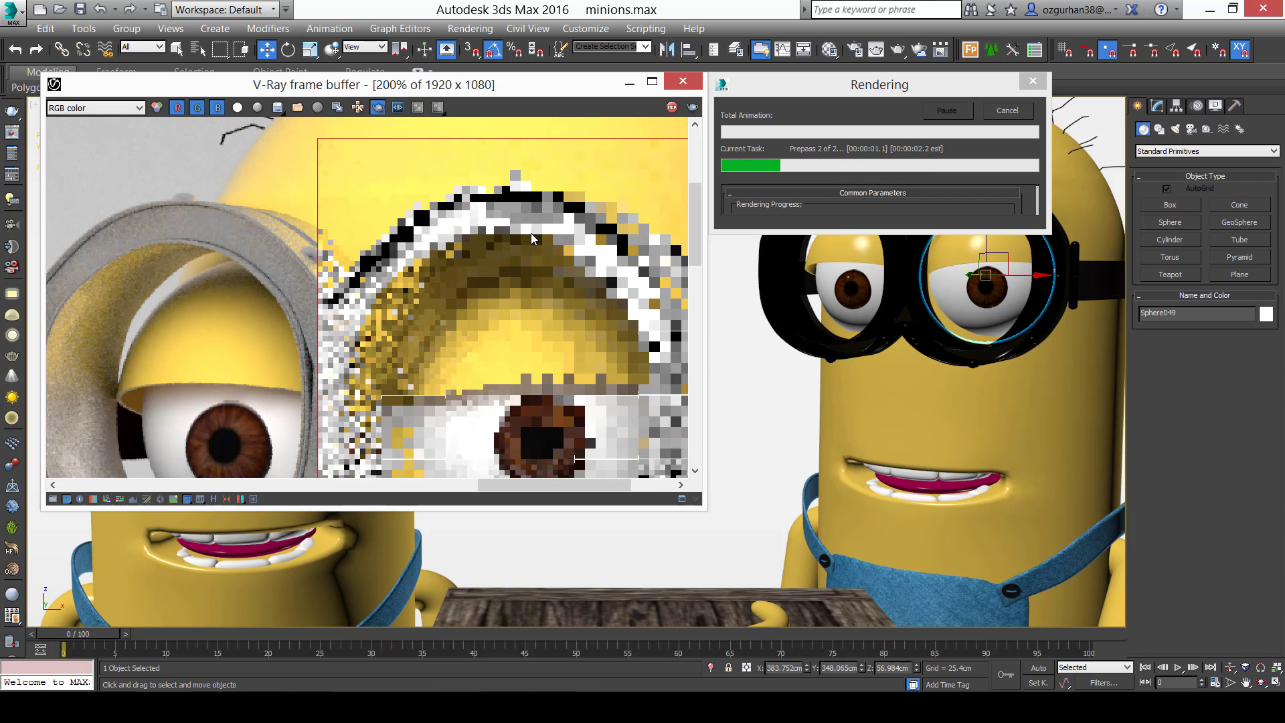
{"action": "scroll", "coordinate": [519, 231], "scroll_direction": "down", "scroll_amount": 1}
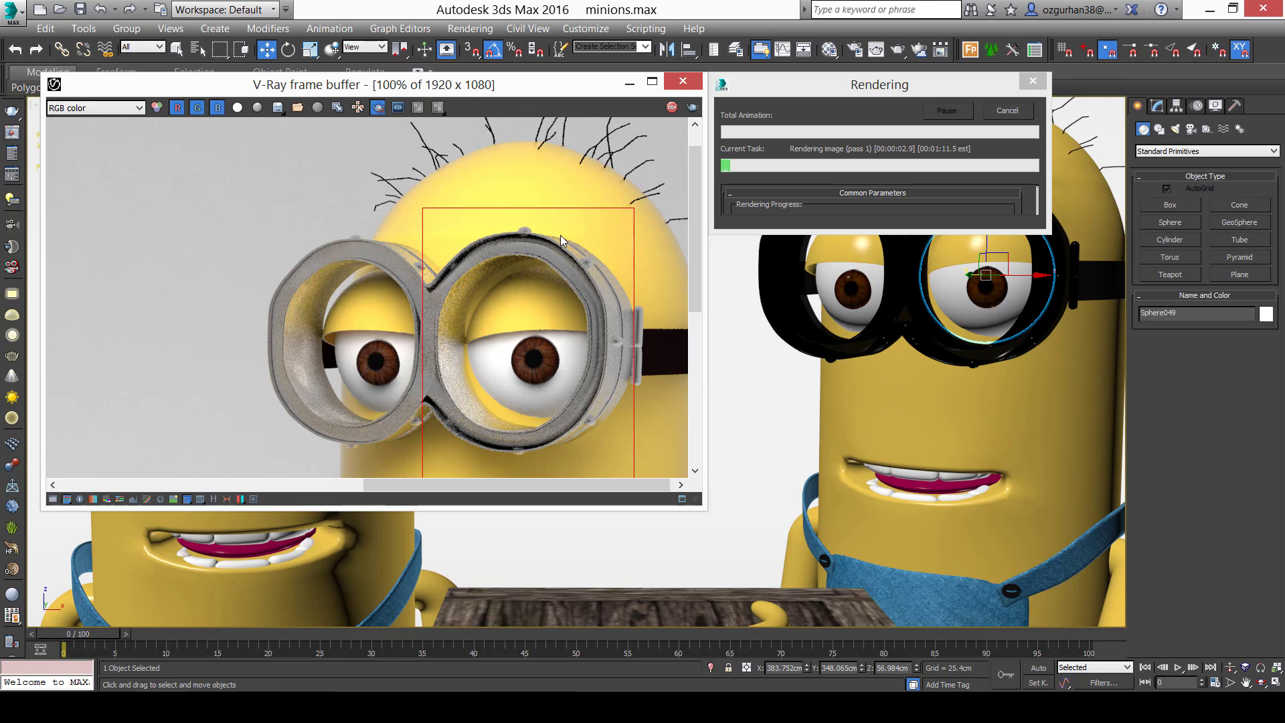
{"action": "scroll", "coordinate": [559, 258], "scroll_direction": "up", "scroll_amount": 1}
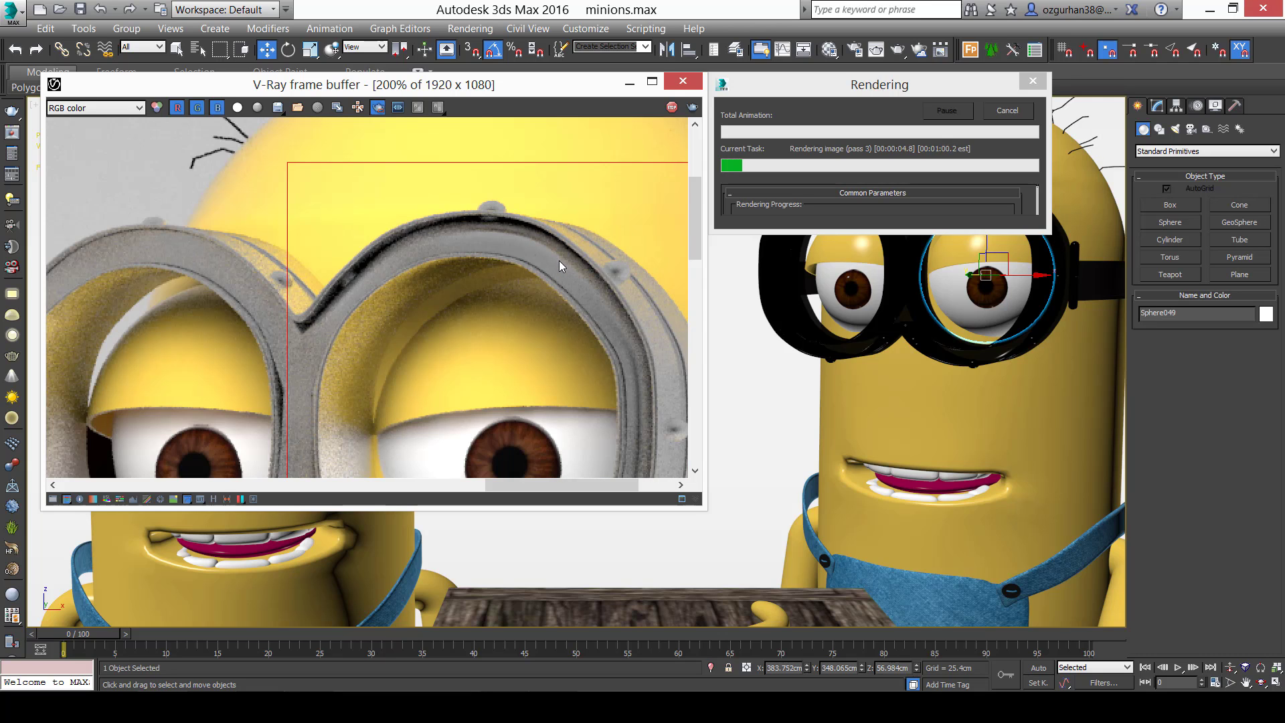
{"action": "scroll", "coordinate": [560, 259], "scroll_direction": "down", "scroll_amount": 1}
{"action": "scroll", "coordinate": [556, 280], "scroll_direction": "down", "scroll_amount": 1}
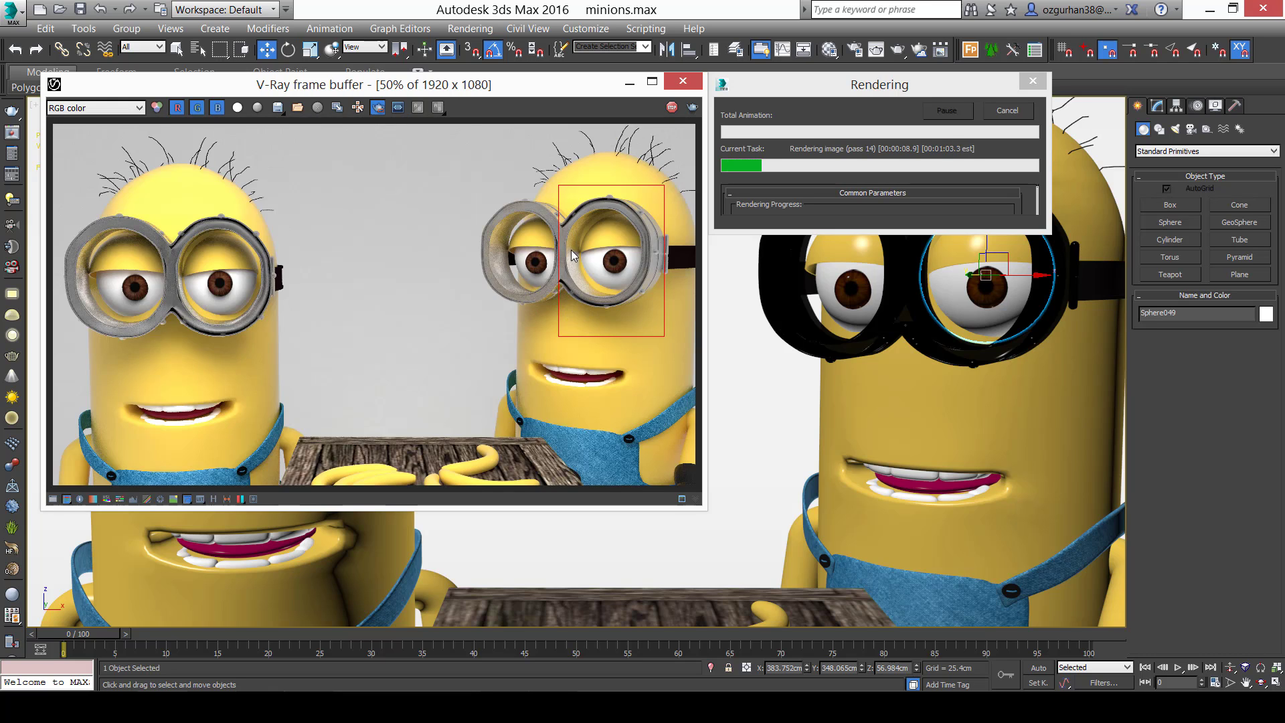
{"action": "scroll", "coordinate": [572, 255], "scroll_direction": "up", "scroll_amount": 2}
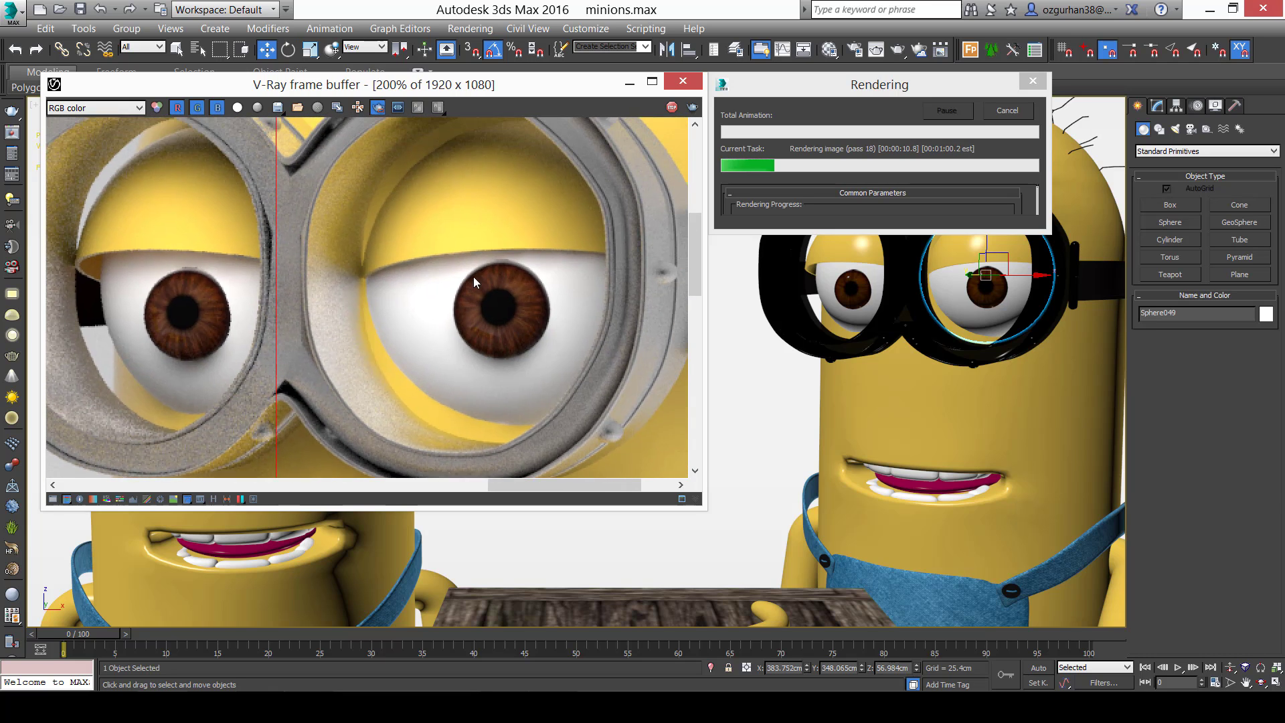
{"action": "scroll", "coordinate": [515, 251], "scroll_direction": "down", "scroll_amount": 1}
{"action": "scroll", "coordinate": [526, 234], "scroll_direction": "down", "scroll_amount": 1}
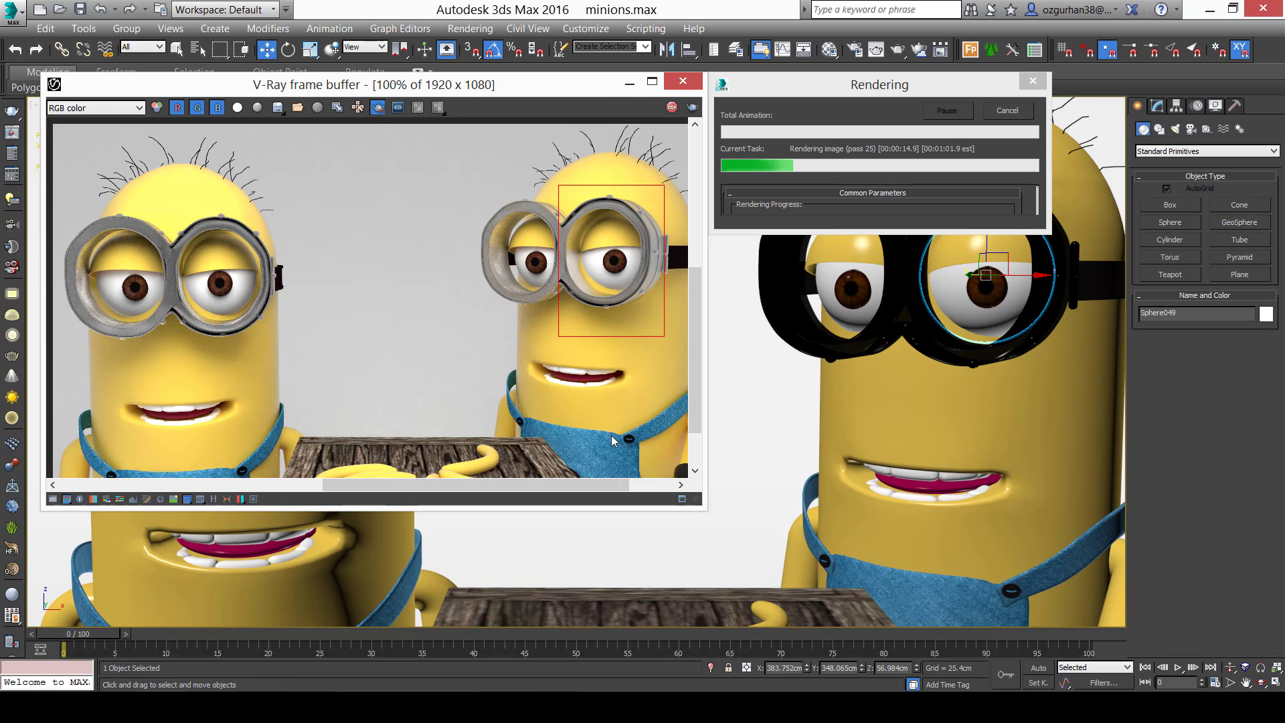
{"action": "scroll", "coordinate": [577, 408], "scroll_direction": "up", "scroll_amount": 2}
{"action": "scroll", "coordinate": [516, 335], "scroll_direction": "down", "scroll_amount": 2}
{"action": "scroll", "coordinate": [596, 415], "scroll_direction": "up", "scroll_amount": 2}
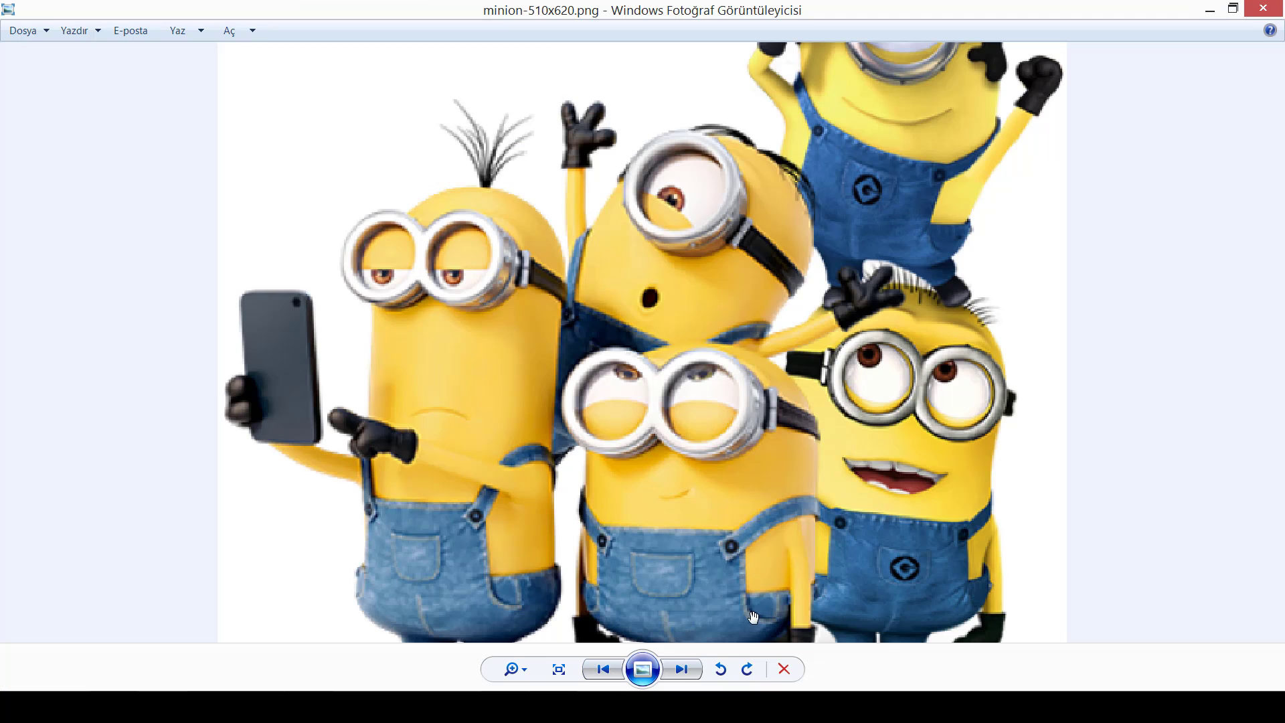
Browse to the minions3.png reference in Windows Photo Viewer and study the minions' goggles and eyes up close.
{"action": "left_click", "coordinate": [683, 671]}
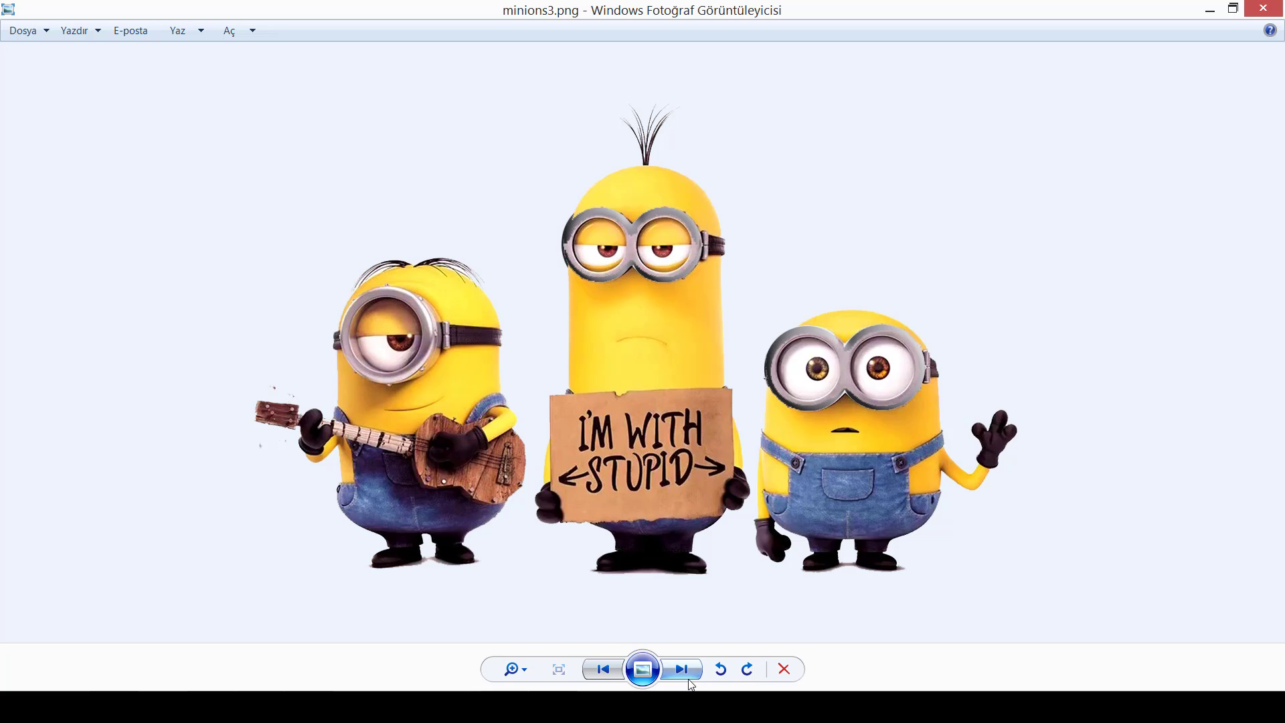
{"action": "scroll", "coordinate": [927, 524], "scroll_direction": "up", "scroll_amount": 3}
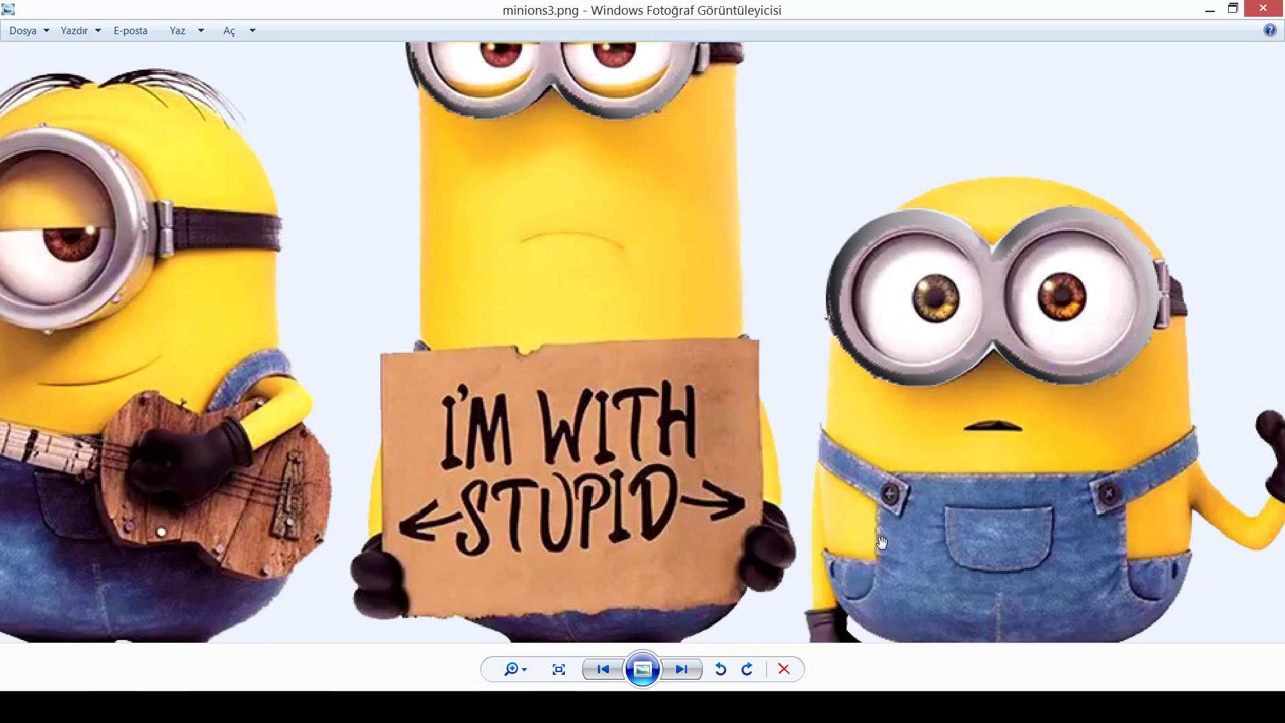
{"action": "left_click_drag", "start_coordinate": [624, 240], "coordinate": [659, 405]}
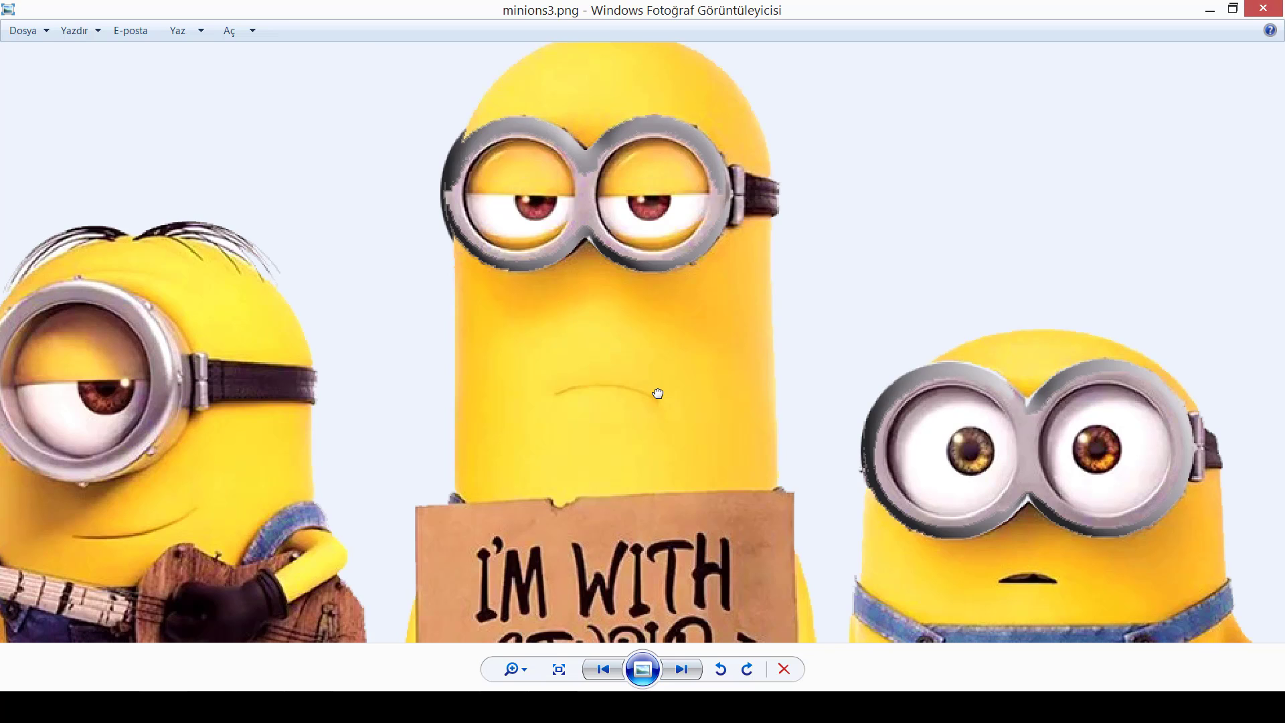
{"action": "scroll", "coordinate": [653, 360], "scroll_direction": "down", "scroll_amount": 3}
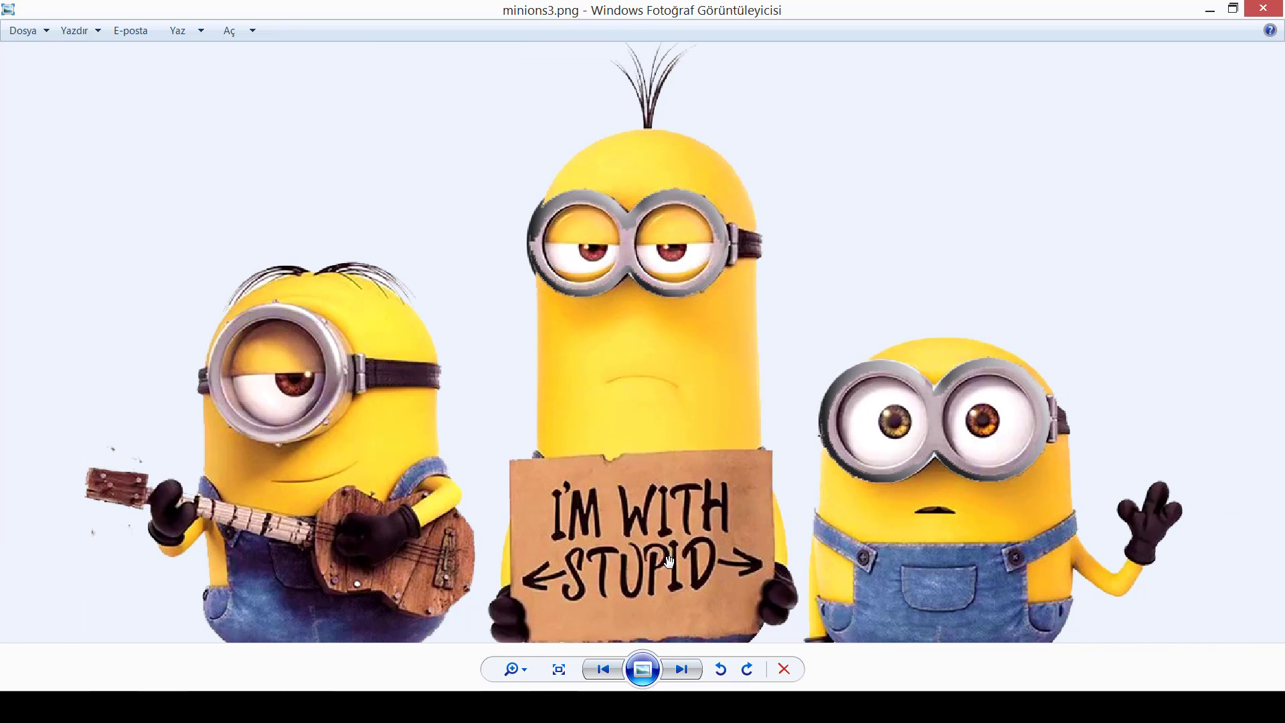
Switch back to the V-Ray frame buffer and compare the right minion's re-rendered goggle lens with the unrendered one.
{"action": "mouse_move", "coordinate": [255, 708]}
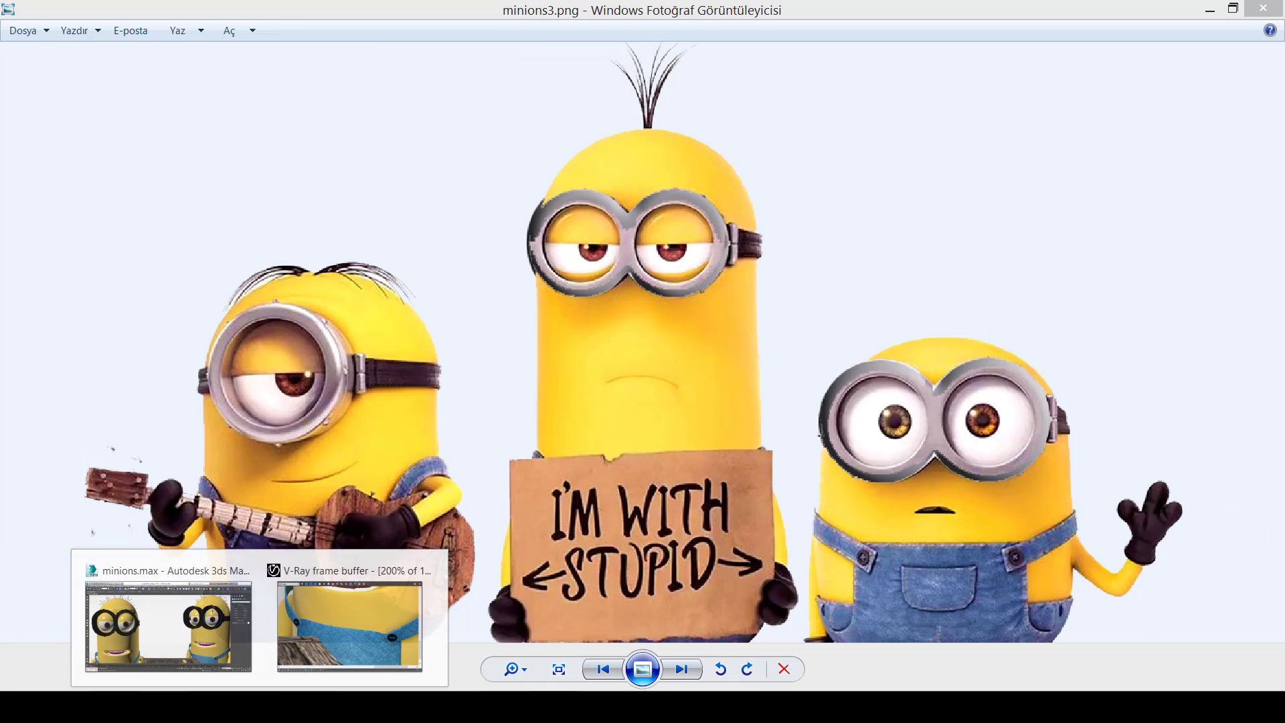
{"action": "left_click", "coordinate": [328, 633]}
{"action": "scroll", "coordinate": [574, 347], "scroll_direction": "down", "scroll_amount": 2}
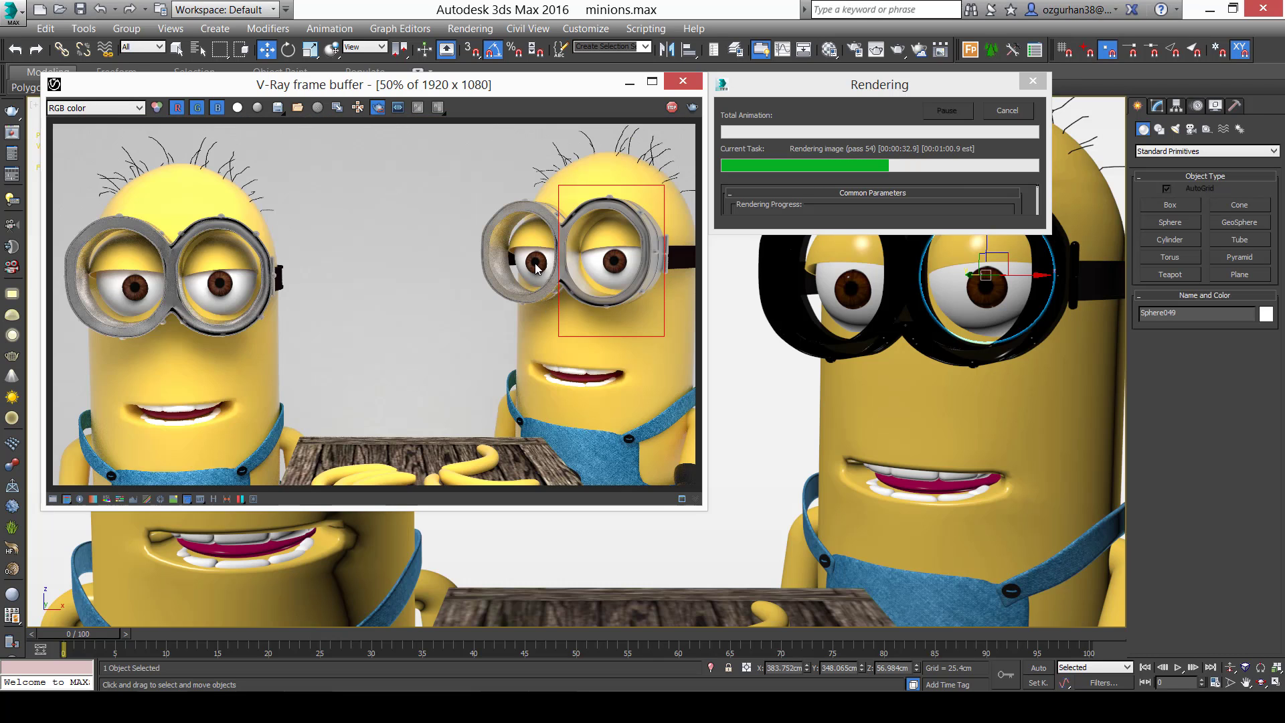
{"action": "scroll", "coordinate": [619, 260], "scroll_direction": "up", "scroll_amount": 2}
{"action": "middle_click_drag", "start_coordinate": [620, 259], "coordinate": [472, 317]}
{"action": "scroll", "coordinate": [548, 272], "scroll_direction": "down", "scroll_amount": 2}
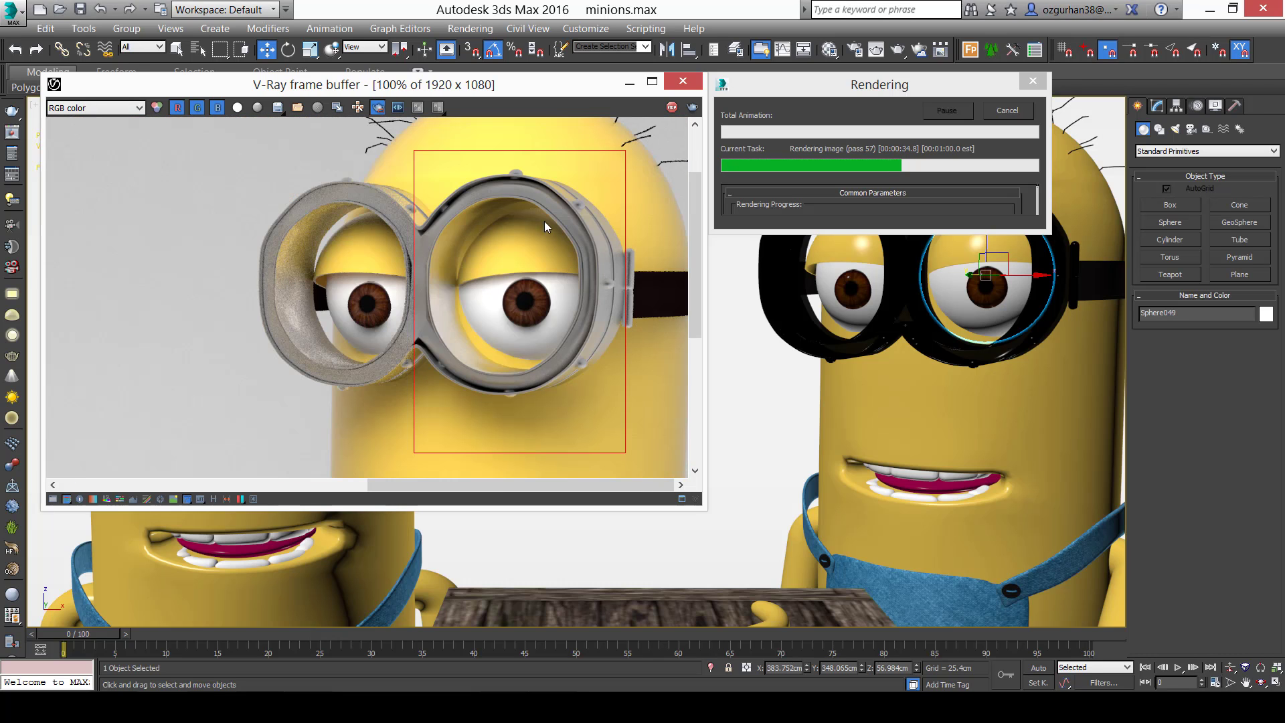
{"action": "scroll", "coordinate": [561, 295], "scroll_direction": "up", "scroll_amount": 2}
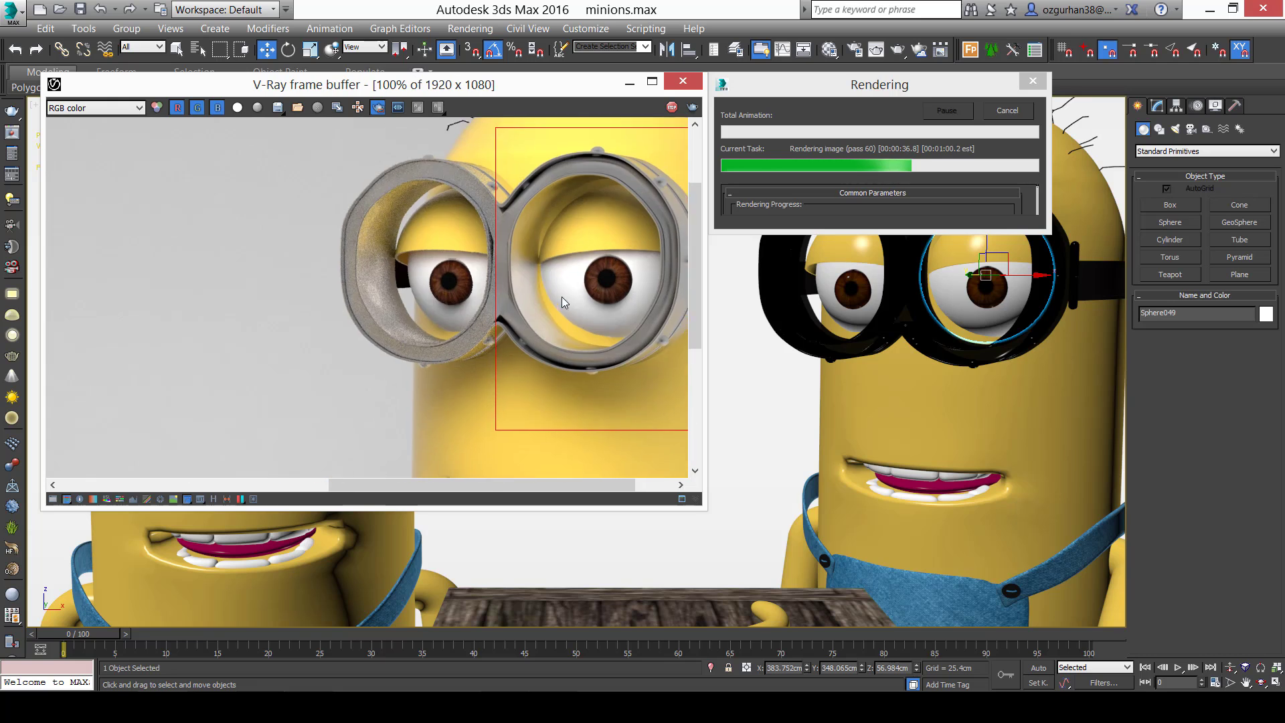
Switch to Windows Photo Viewer, advance from minions3.png to the one-eyed minion reference image, and study its goggle up close.
{"action": "left_click", "coordinate": [584, 704]}
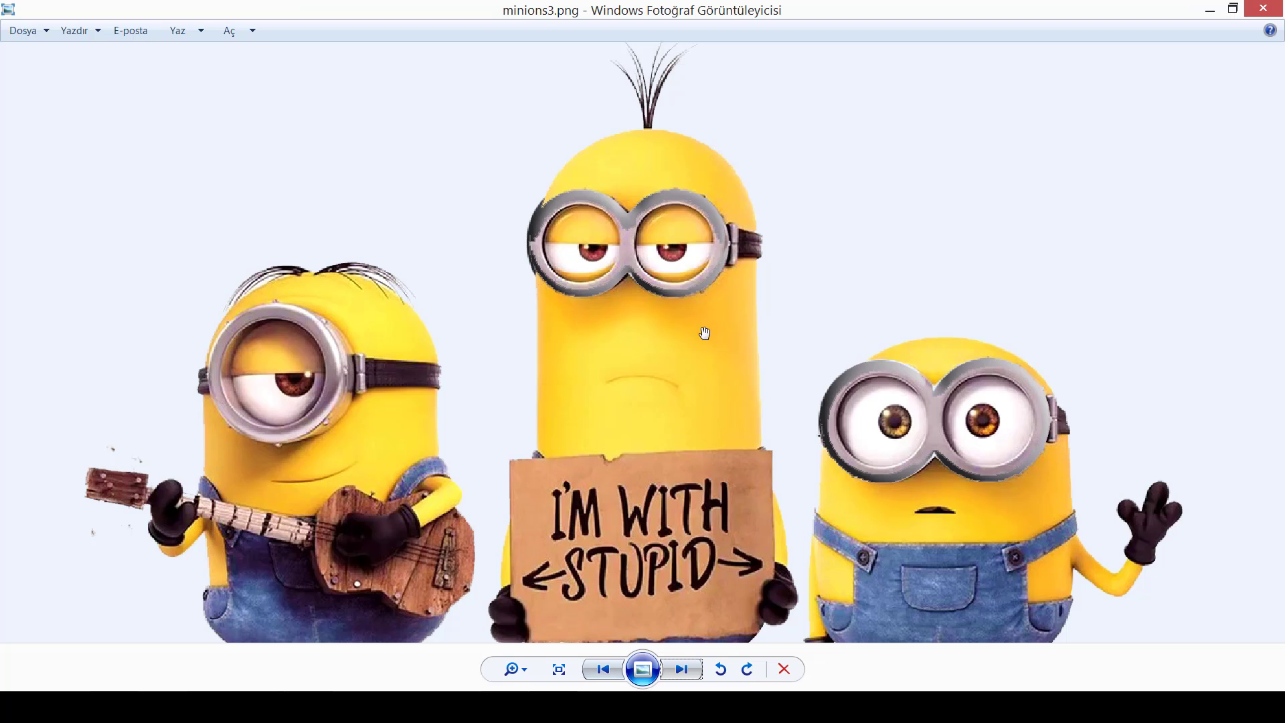
{"action": "scroll", "coordinate": [695, 317], "scroll_direction": "up", "scroll_amount": 2}
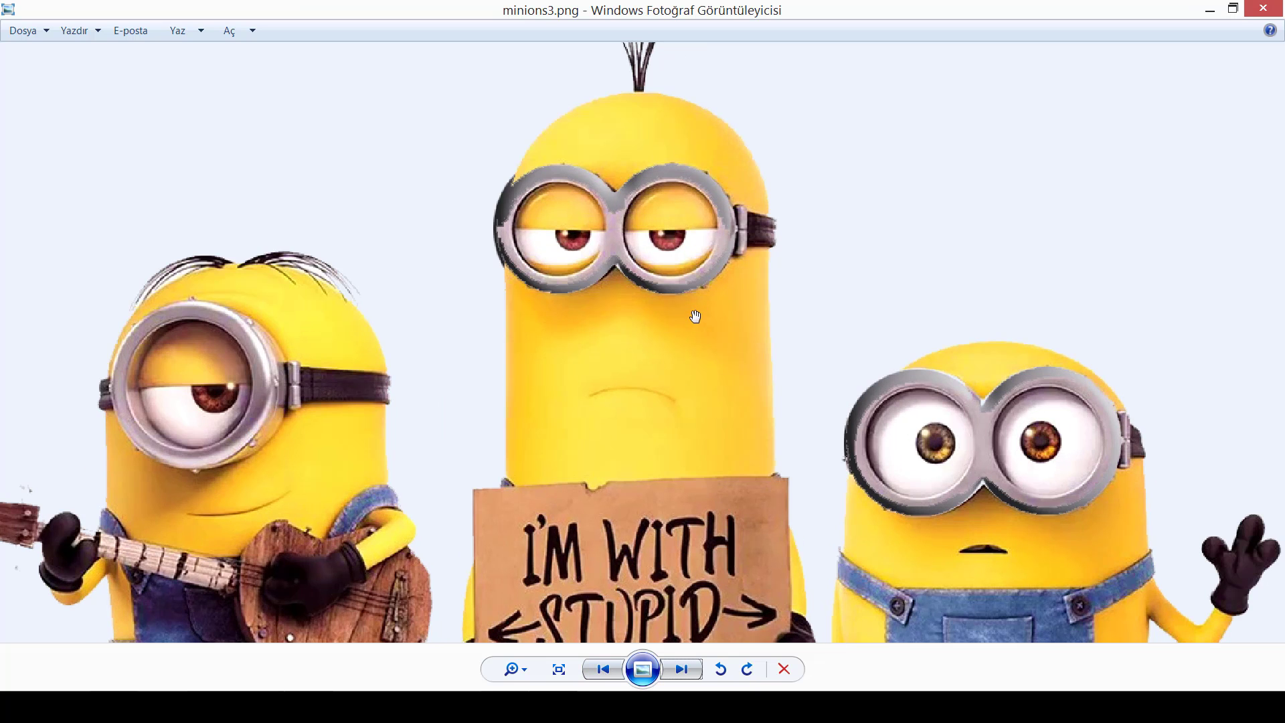
{"action": "left_click", "coordinate": [681, 670]}
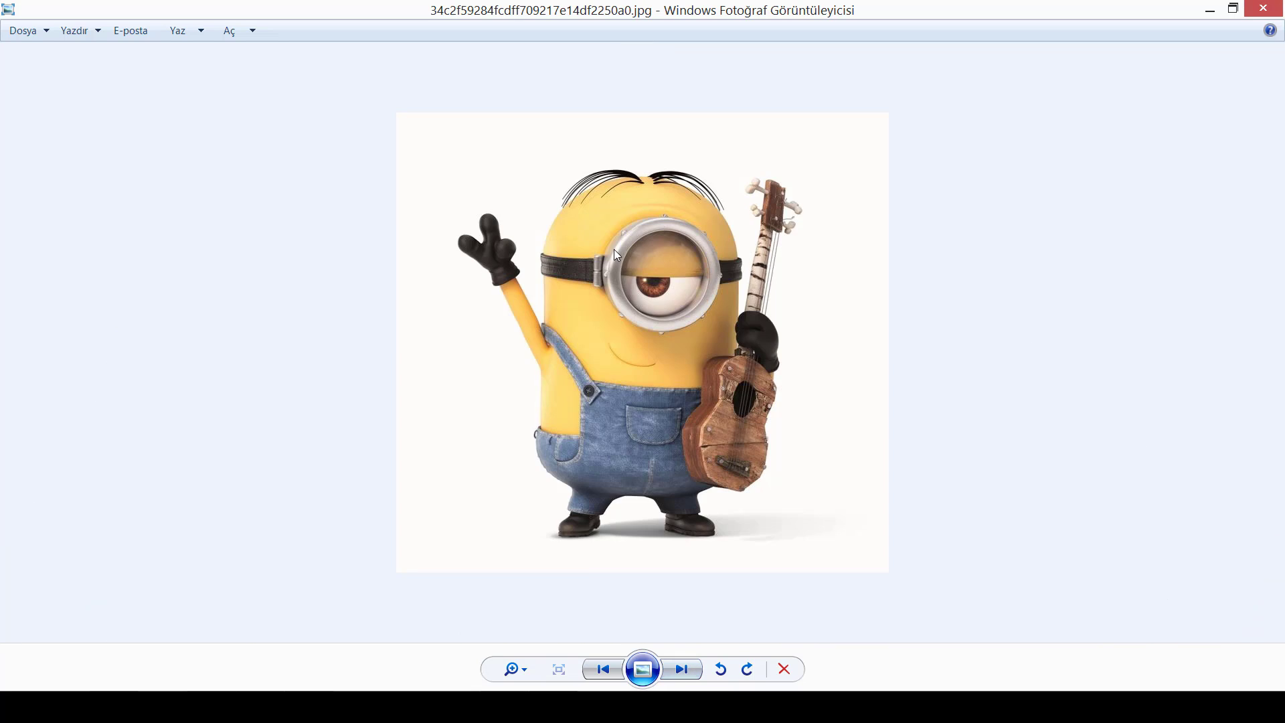
{"action": "scroll", "coordinate": [613, 249], "scroll_direction": "up", "scroll_amount": 3}
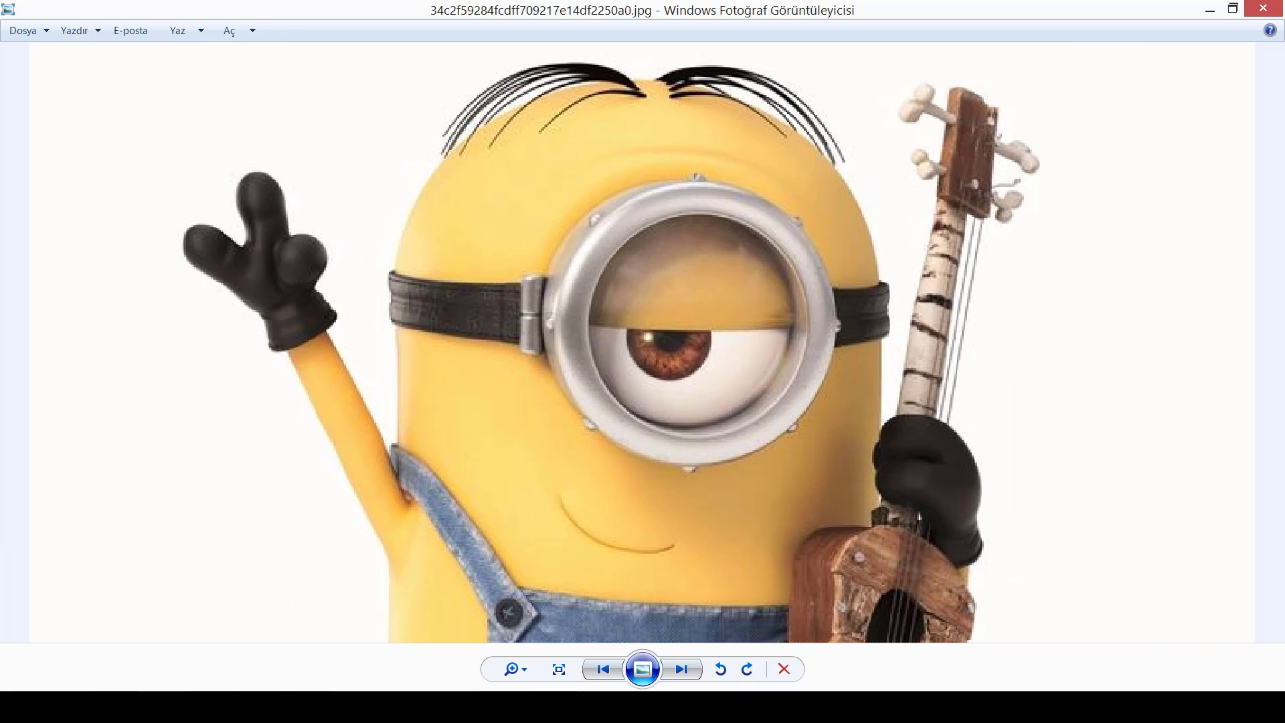
Switch back to the V-Ray frame buffer and examine the right minion's re-rendered goggle rim, strap hinge and eye up close.
{"action": "mouse_move", "coordinate": [287, 678]}
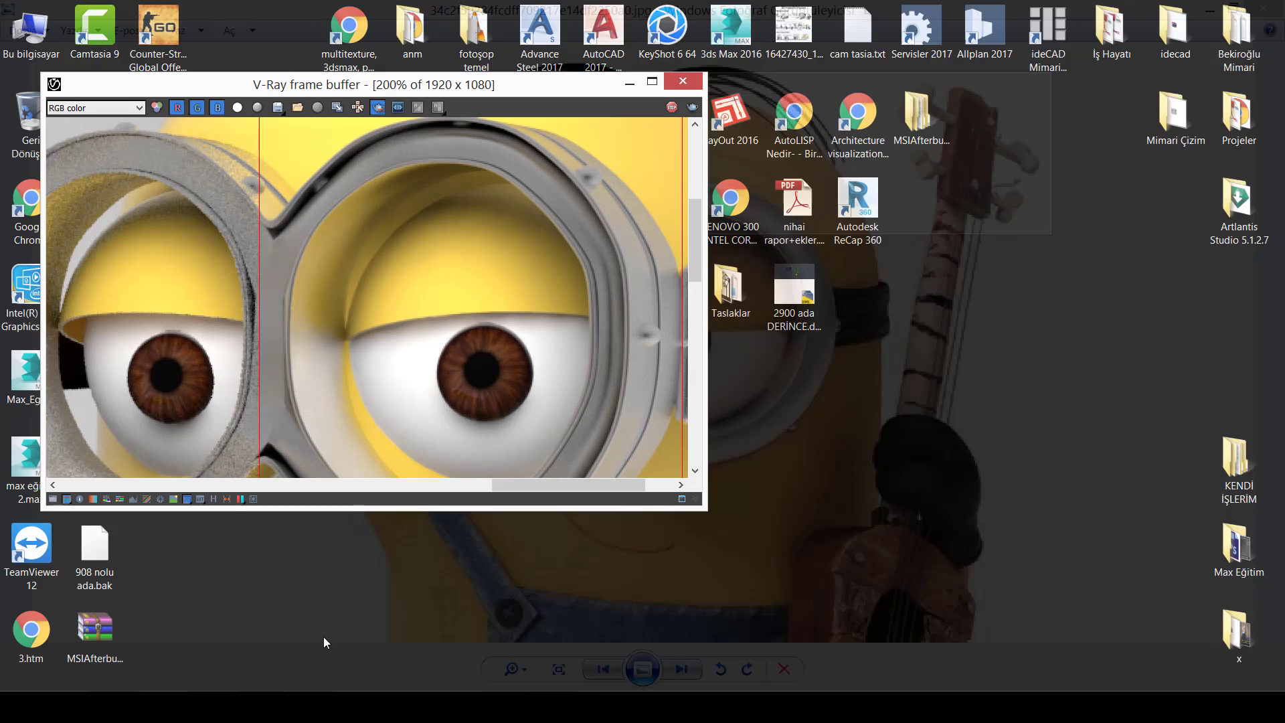
{"action": "left_click", "coordinate": [323, 637]}
{"action": "scroll", "coordinate": [529, 345], "scroll_direction": "down", "scroll_amount": 2}
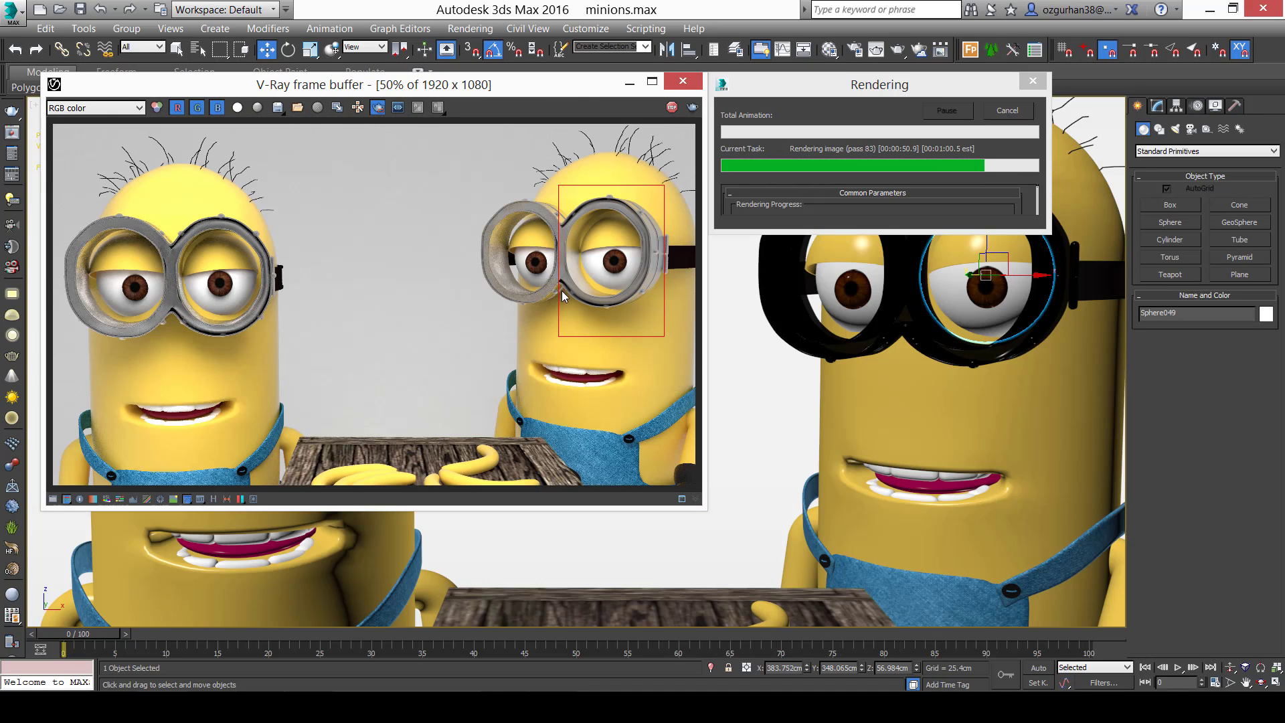
{"action": "scroll", "coordinate": [655, 251], "scroll_direction": "up", "scroll_amount": 1}
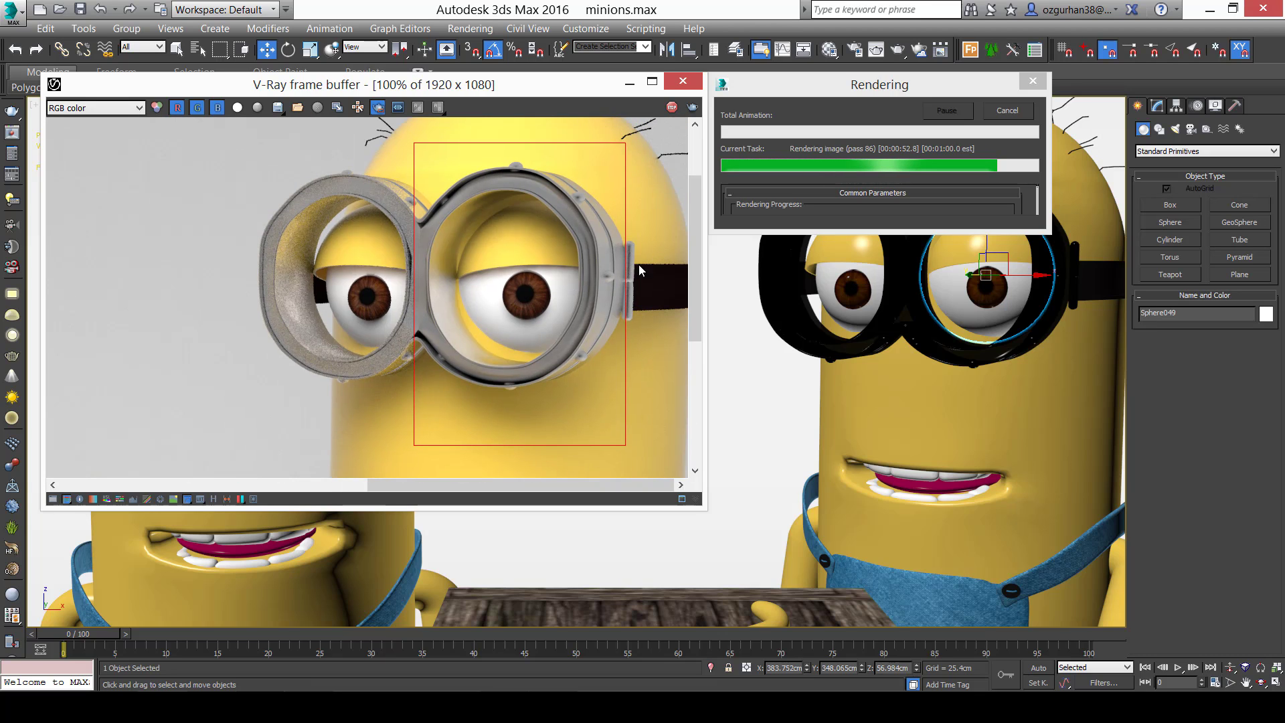
{"action": "scroll", "coordinate": [607, 194], "scroll_direction": "up", "scroll_amount": 1}
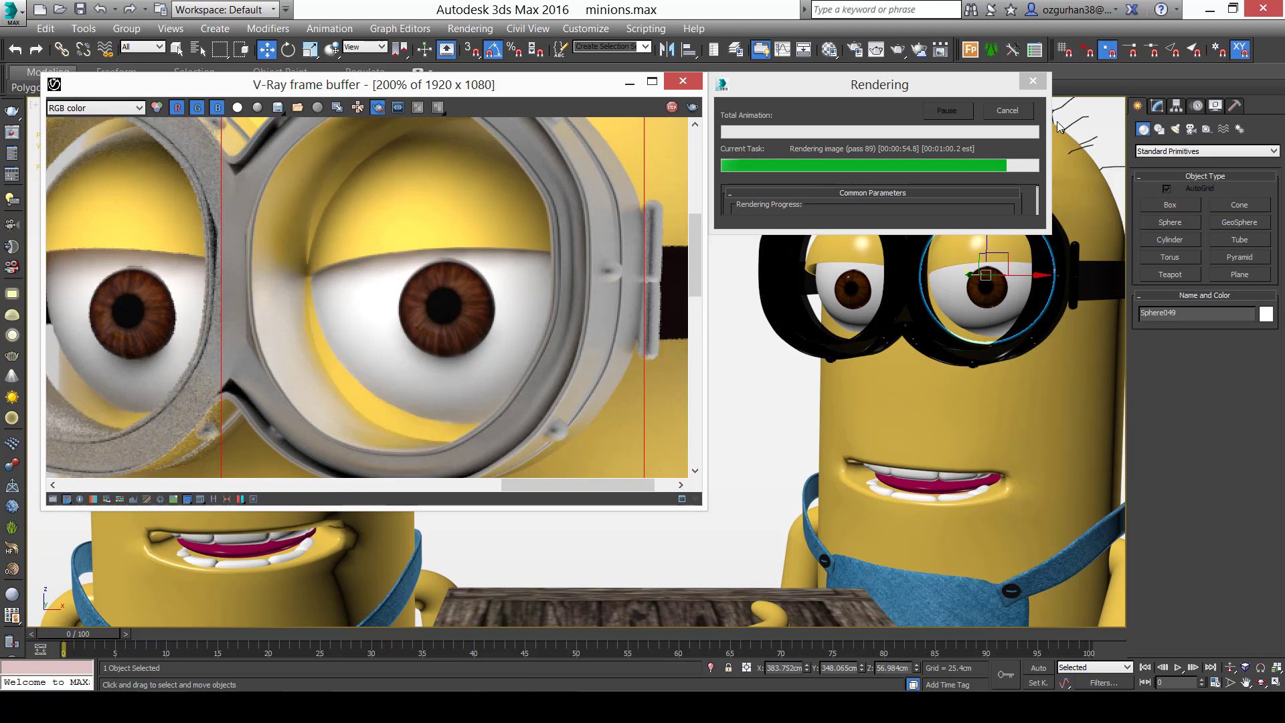
{"action": "scroll", "coordinate": [559, 226], "scroll_direction": "down", "scroll_amount": 2}
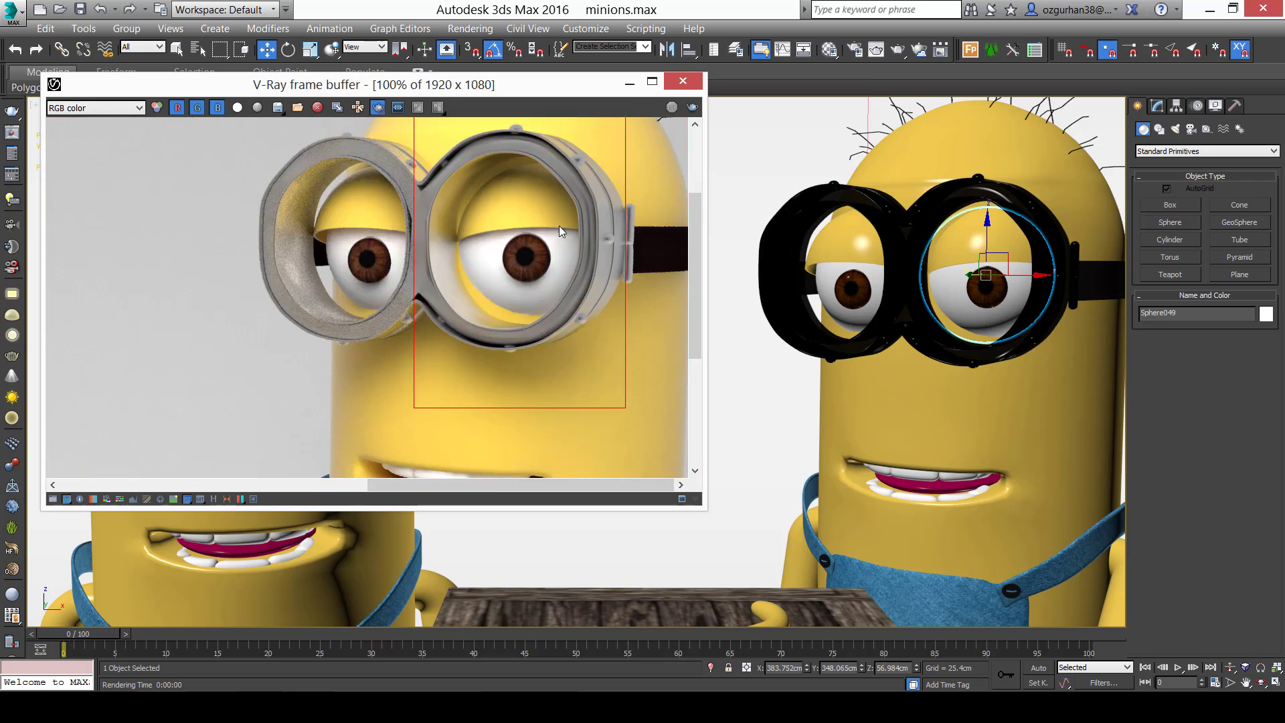
{"action": "scroll", "coordinate": [675, 255], "scroll_direction": "up", "scroll_amount": 2}
{"action": "middle_click_drag", "start_coordinate": [674, 255], "coordinate": [560, 245]}
{"action": "scroll", "coordinate": [559, 249], "scroll_direction": "down", "scroll_amount": 2}
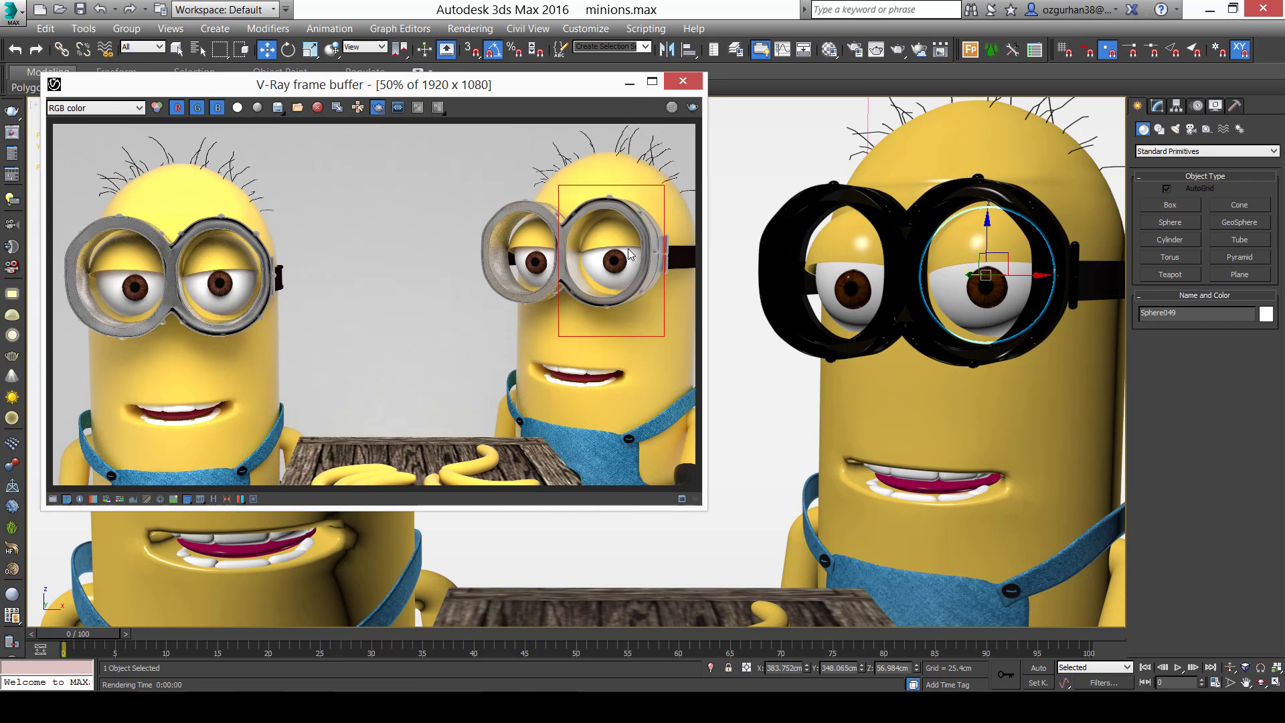
Turn off region rendering, close the V-Ray frame buffer, and open Render Setup.
{"action": "left_click", "coordinate": [876, 51]}
{"action": "left_click", "coordinate": [816, 81]}
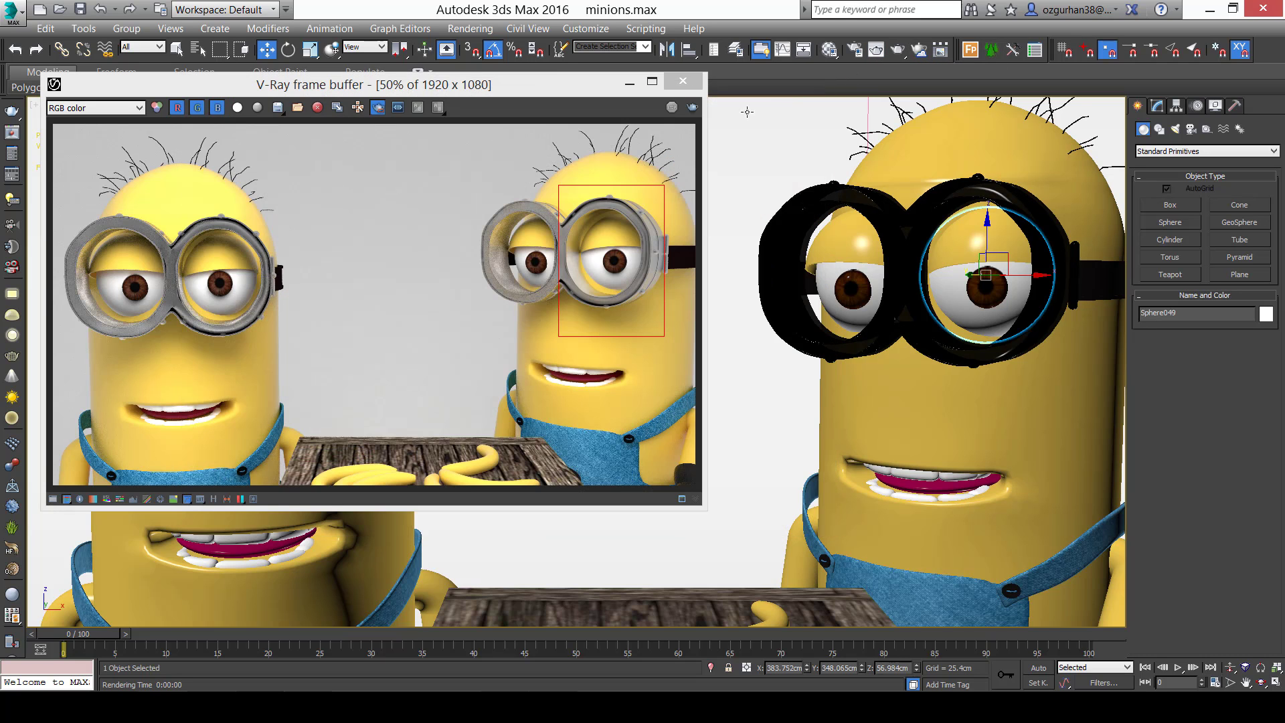
{"action": "left_click", "coordinate": [378, 108]}
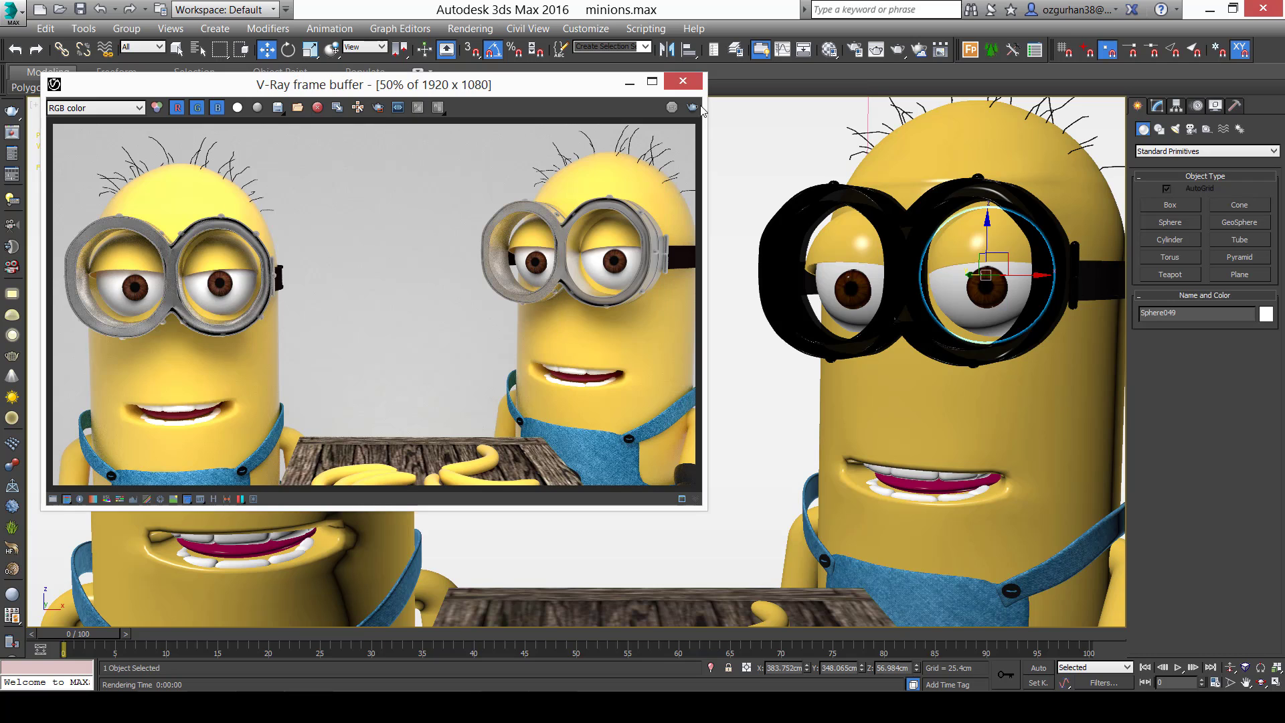
{"action": "left_click", "coordinate": [696, 86]}
{"action": "left_click", "coordinate": [854, 49]}
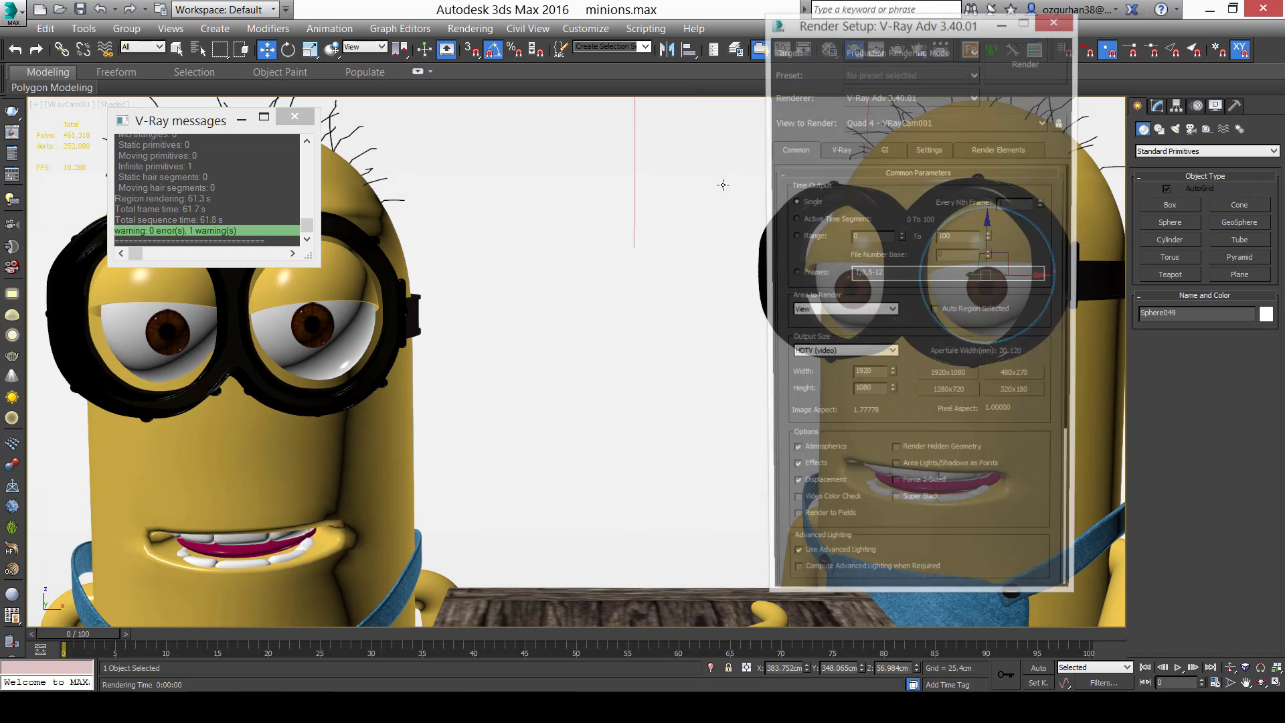
Set the render target to ActiveShade Mode and start a V-Ray RT render of the camera view.
{"action": "left_click", "coordinate": [903, 51]}
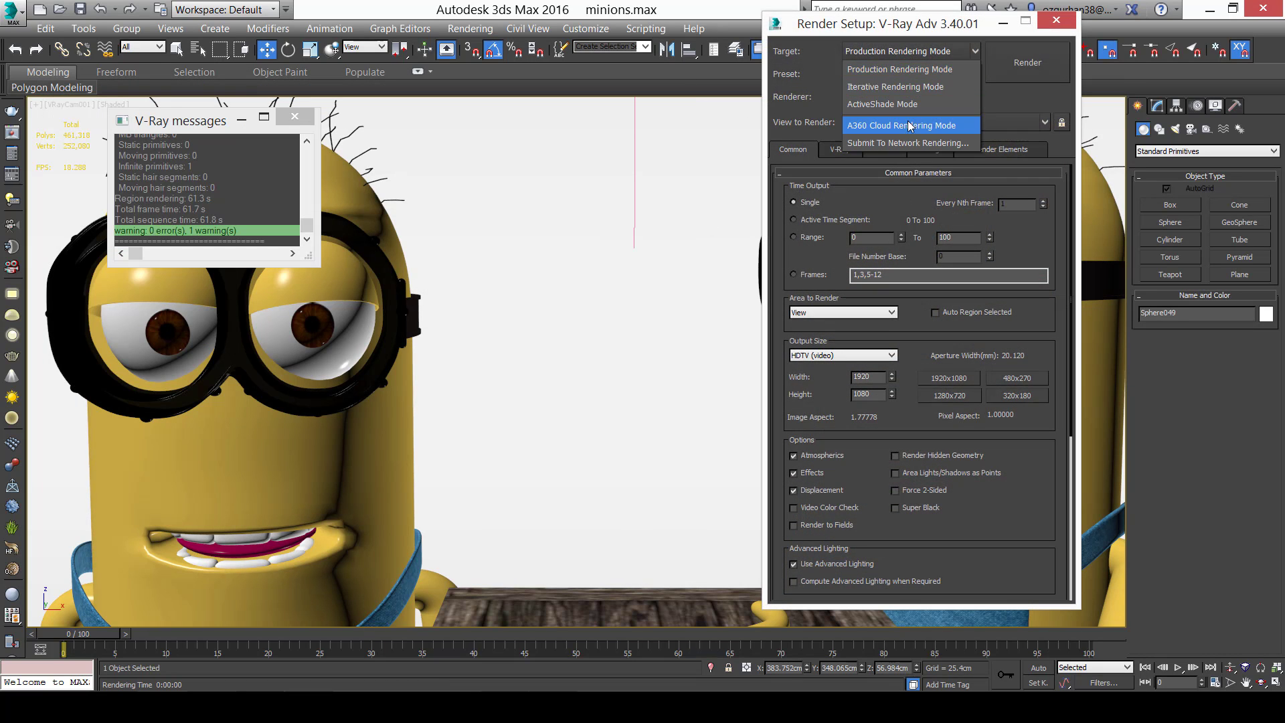
{"action": "left_click", "coordinate": [910, 106]}
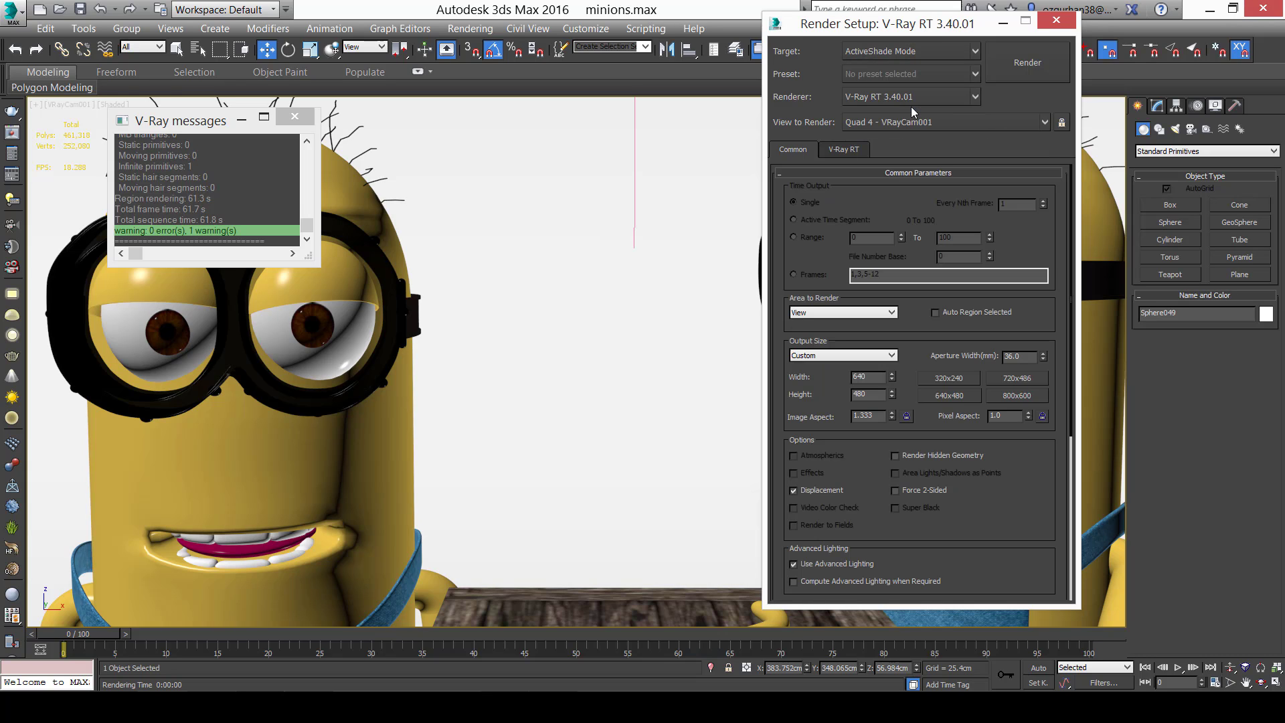
{"action": "left_click", "coordinate": [917, 54]}
{"action": "left_click", "coordinate": [917, 55]}
{"action": "left_click", "coordinate": [1015, 77]}
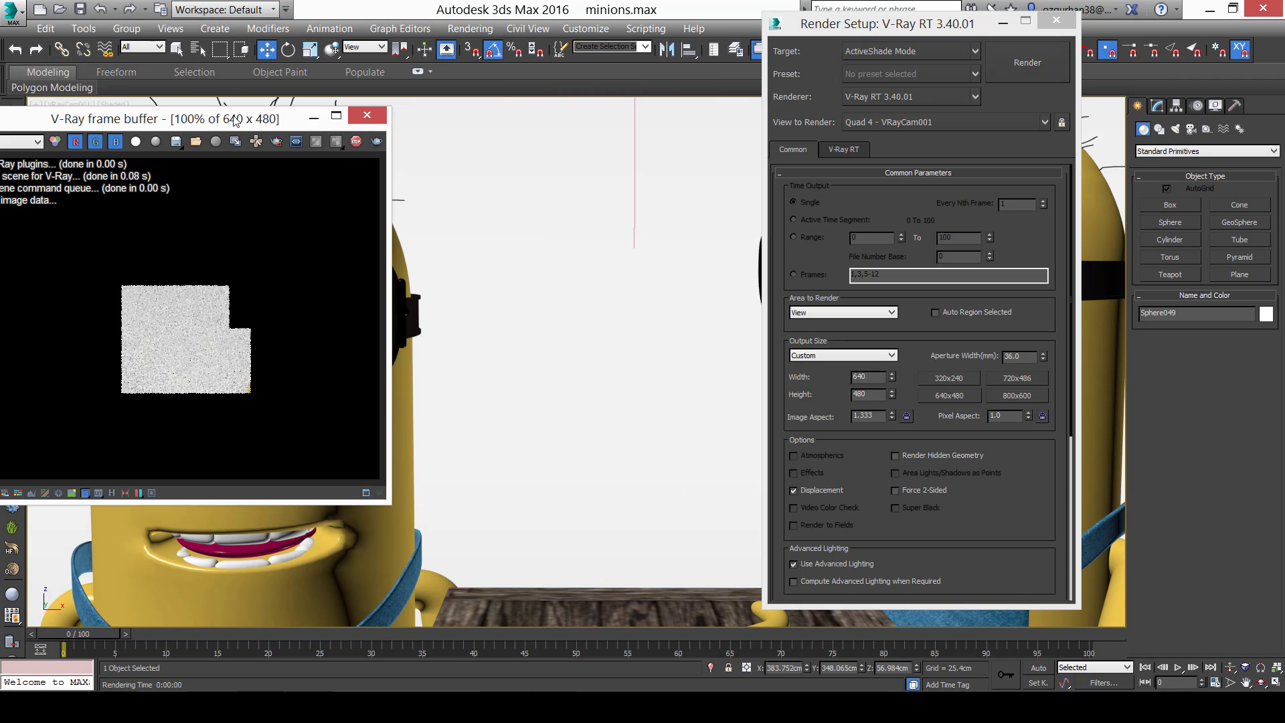
Examine both minions' goggles, eyes and skin in the ActiveShade render at different magnifications.
{"action": "left_click_drag", "start_coordinate": [265, 129], "coordinate": [346, 119]}
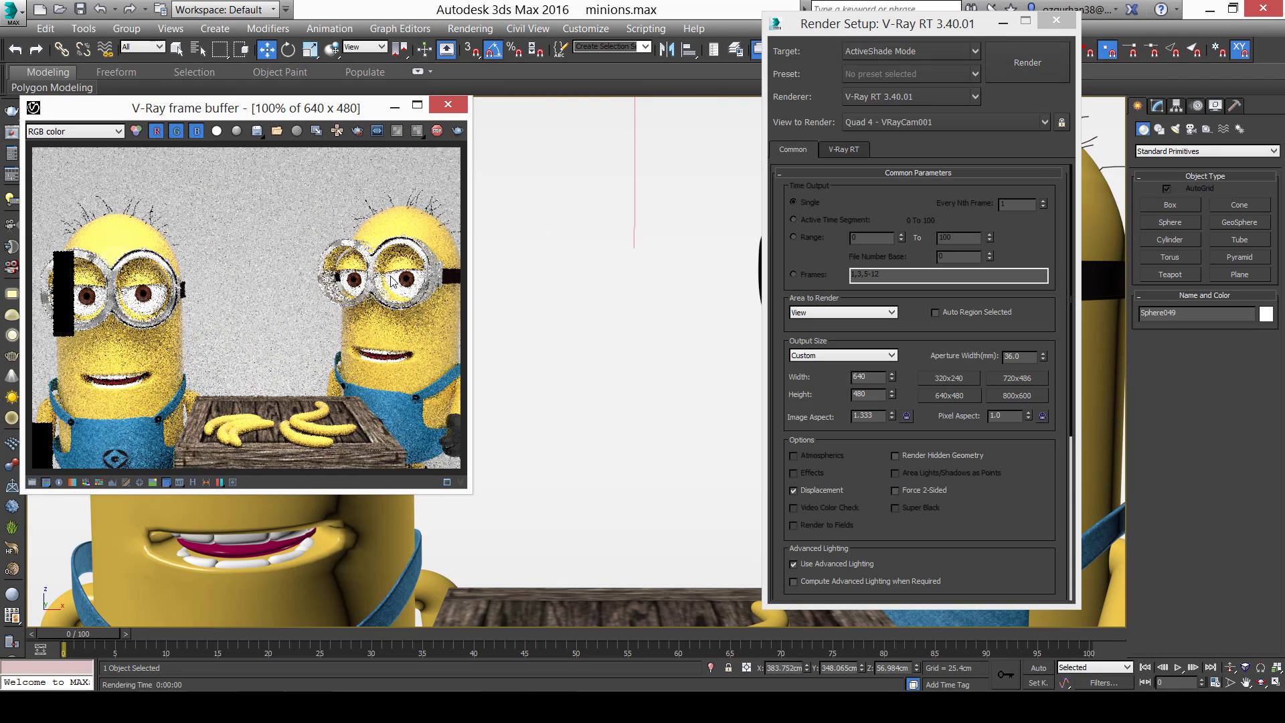
{"action": "scroll", "coordinate": [432, 273], "scroll_direction": "up", "scroll_amount": 1}
{"action": "scroll", "coordinate": [431, 272], "scroll_direction": "up", "scroll_amount": 1}
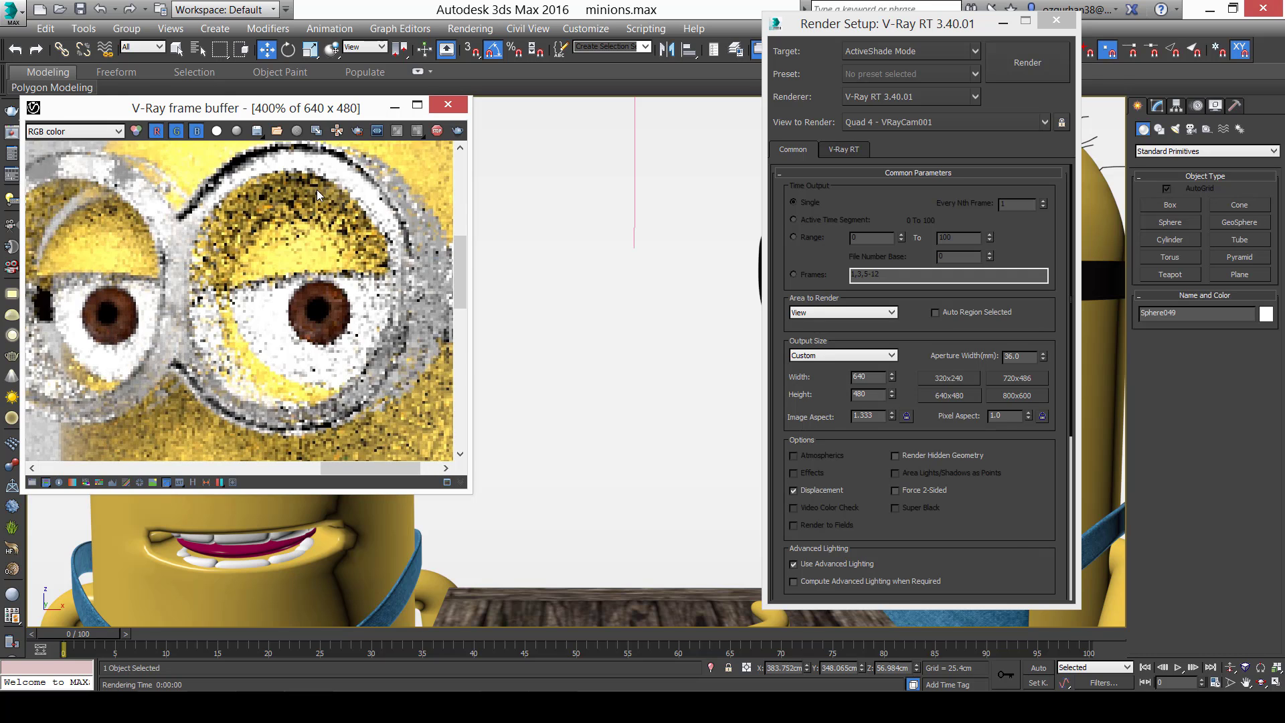
{"action": "scroll", "coordinate": [375, 203], "scroll_direction": "down", "scroll_amount": 1}
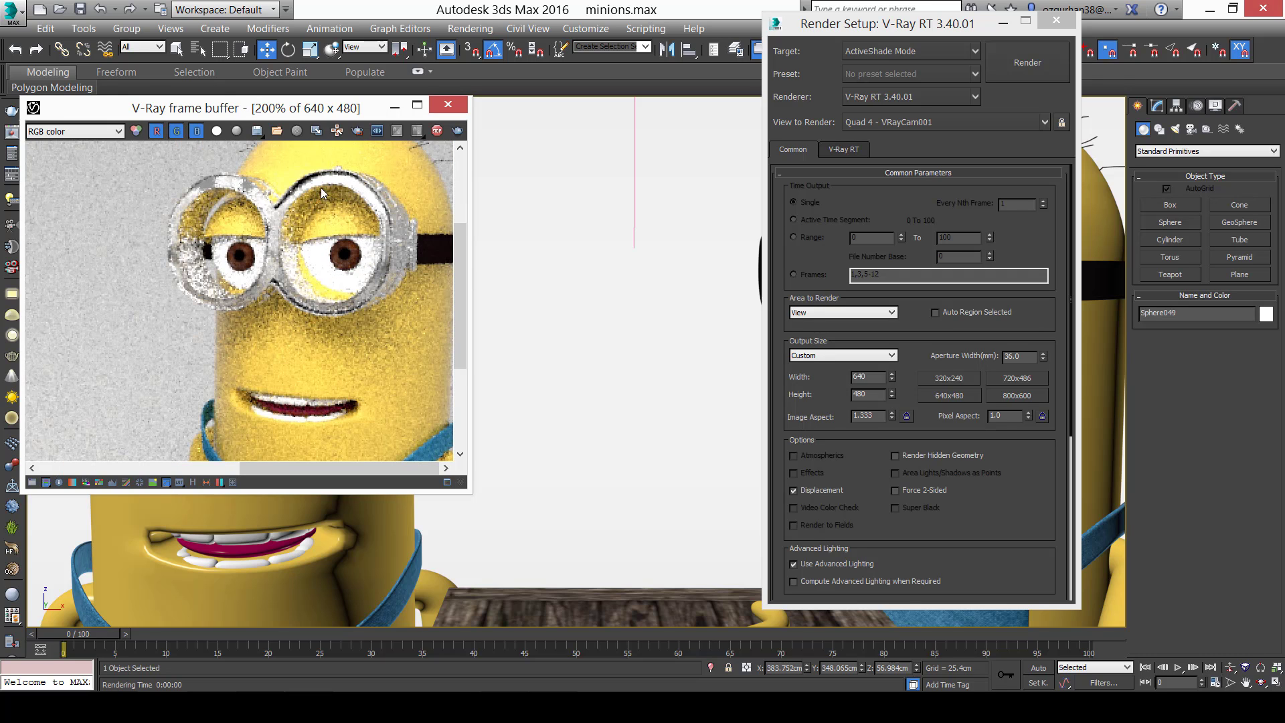
{"action": "scroll", "coordinate": [350, 198], "scroll_direction": "up", "scroll_amount": 1}
{"action": "scroll", "coordinate": [358, 227], "scroll_direction": "down", "scroll_amount": 2}
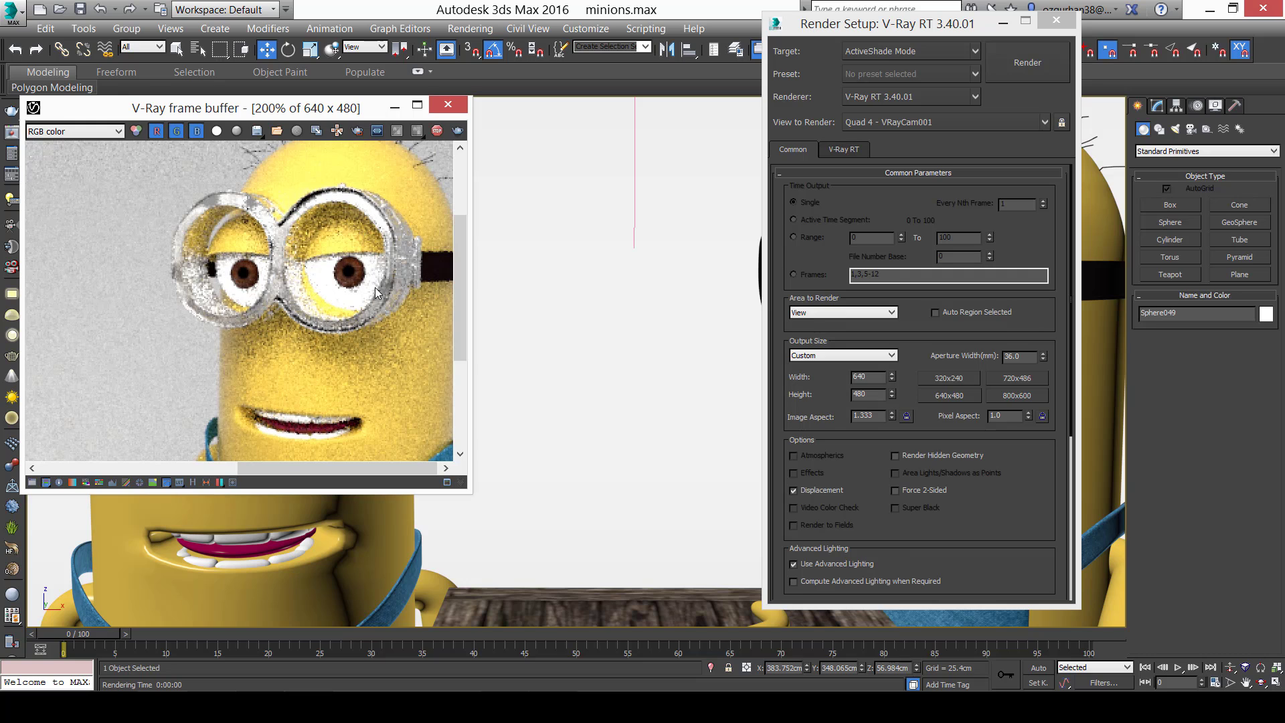
{"action": "scroll", "coordinate": [367, 271], "scroll_direction": "up", "scroll_amount": 1}
{"action": "scroll", "coordinate": [357, 268], "scroll_direction": "down", "scroll_amount": 1}
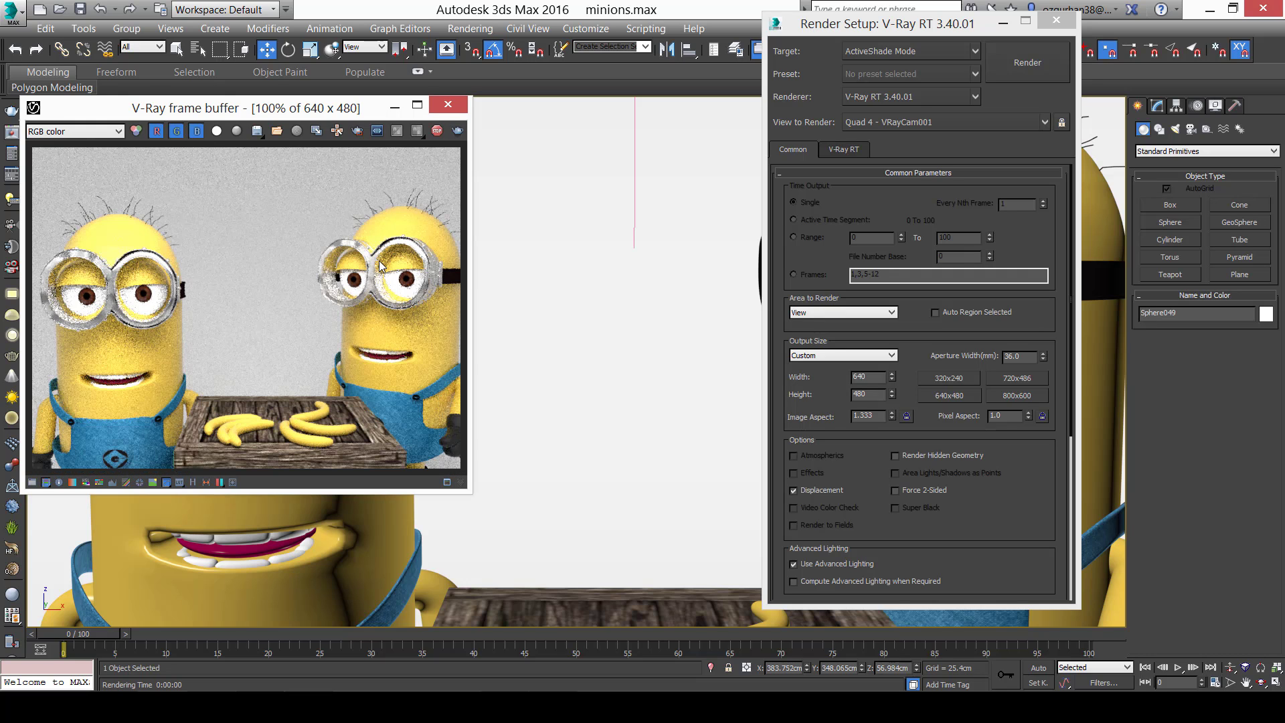
{"action": "scroll", "coordinate": [383, 355], "scroll_direction": "up", "scroll_amount": 1}
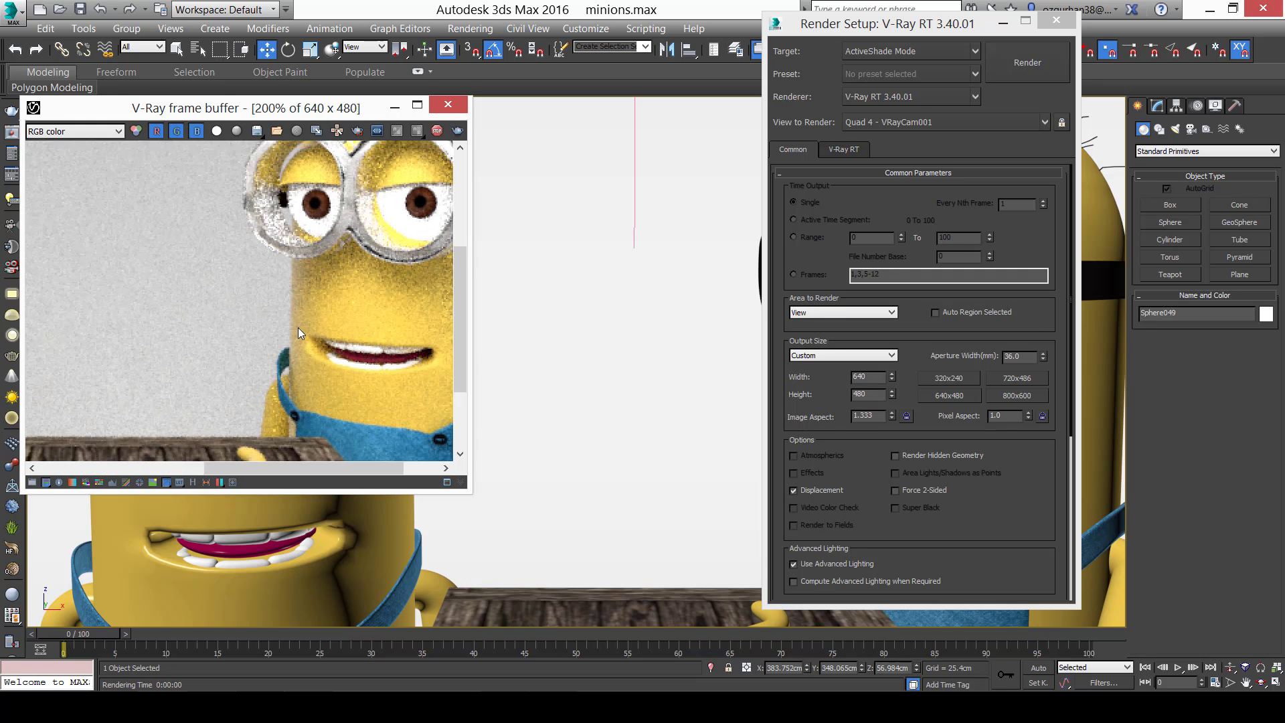
{"action": "scroll", "coordinate": [370, 282], "scroll_direction": "down", "scroll_amount": 1}
{"action": "scroll", "coordinate": [150, 242], "scroll_direction": "up", "scroll_amount": 1}
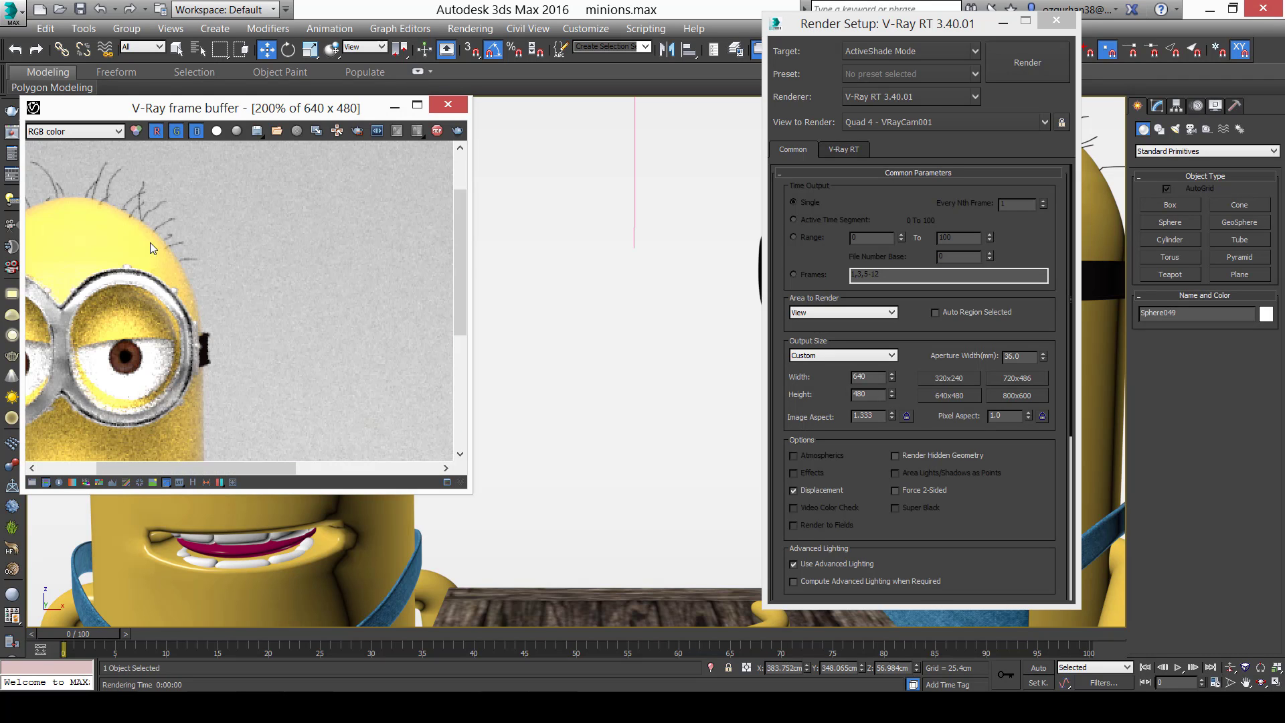
{"action": "scroll", "coordinate": [190, 294], "scroll_direction": "down", "scroll_amount": 1}
{"action": "scroll", "coordinate": [361, 253], "scroll_direction": "up", "scroll_amount": 3}
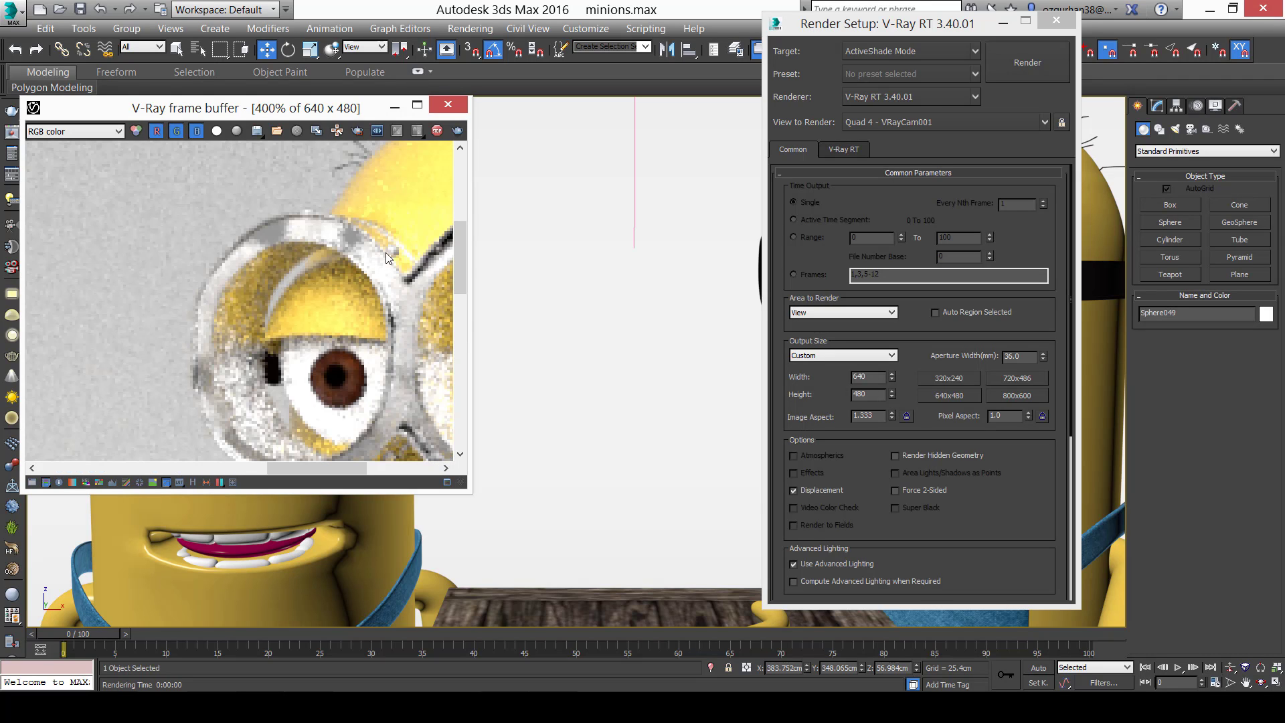
{"action": "scroll", "coordinate": [324, 246], "scroll_direction": "down", "scroll_amount": 1}
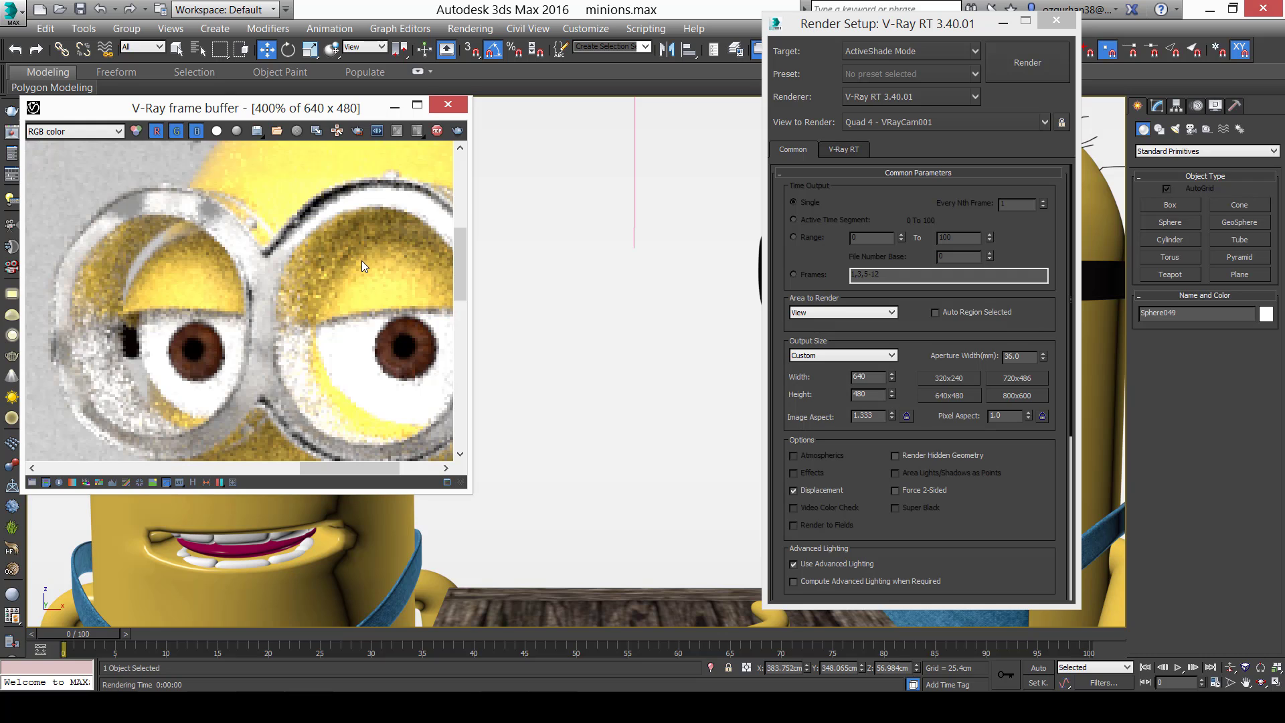
{"action": "scroll", "coordinate": [361, 260], "scroll_direction": "down", "scroll_amount": 1}
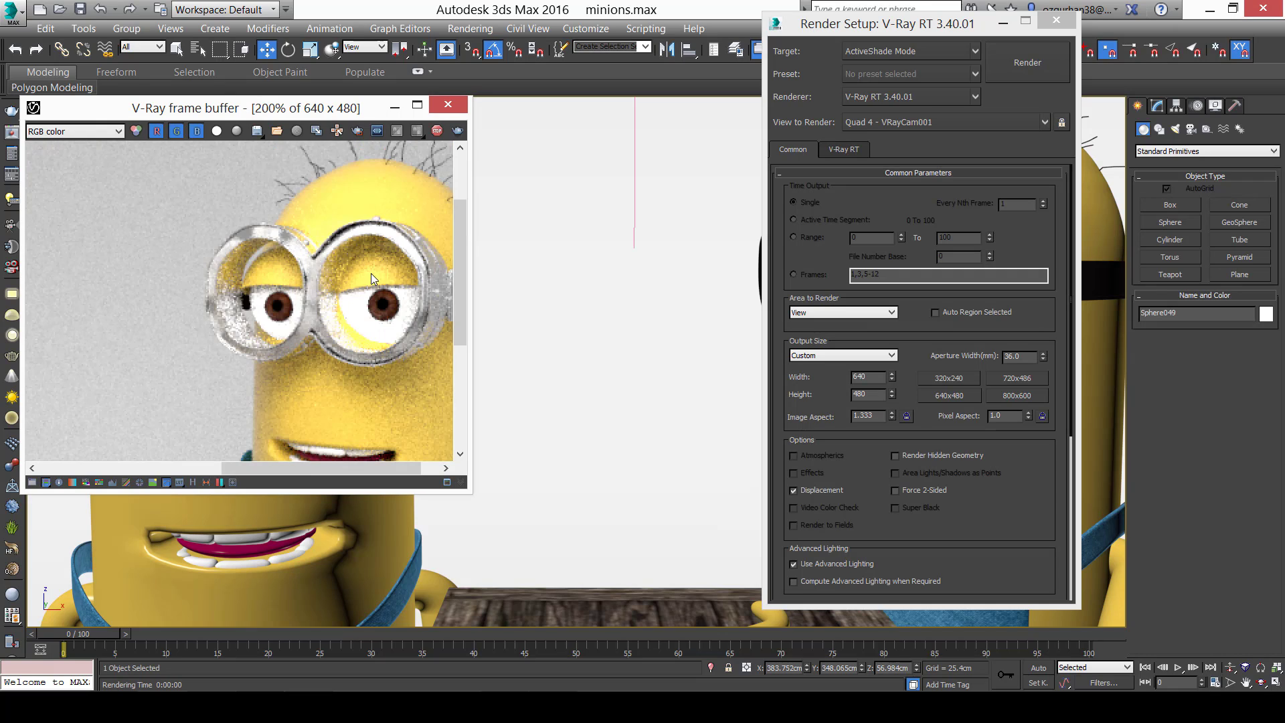
Close the ActiveShade frame buffer and return the render target to Production Rendering Mode.
{"action": "left_click", "coordinate": [449, 105]}
{"action": "left_click", "coordinate": [913, 48]}
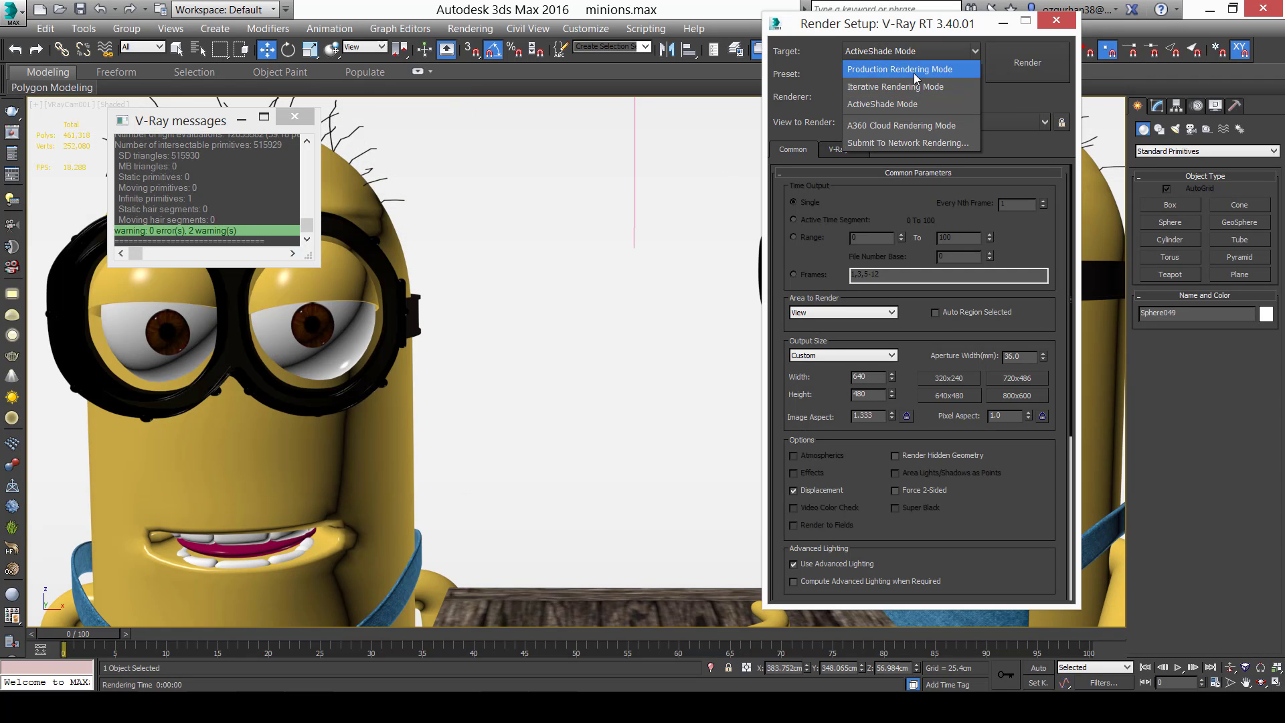
{"action": "left_click", "coordinate": [914, 74]}
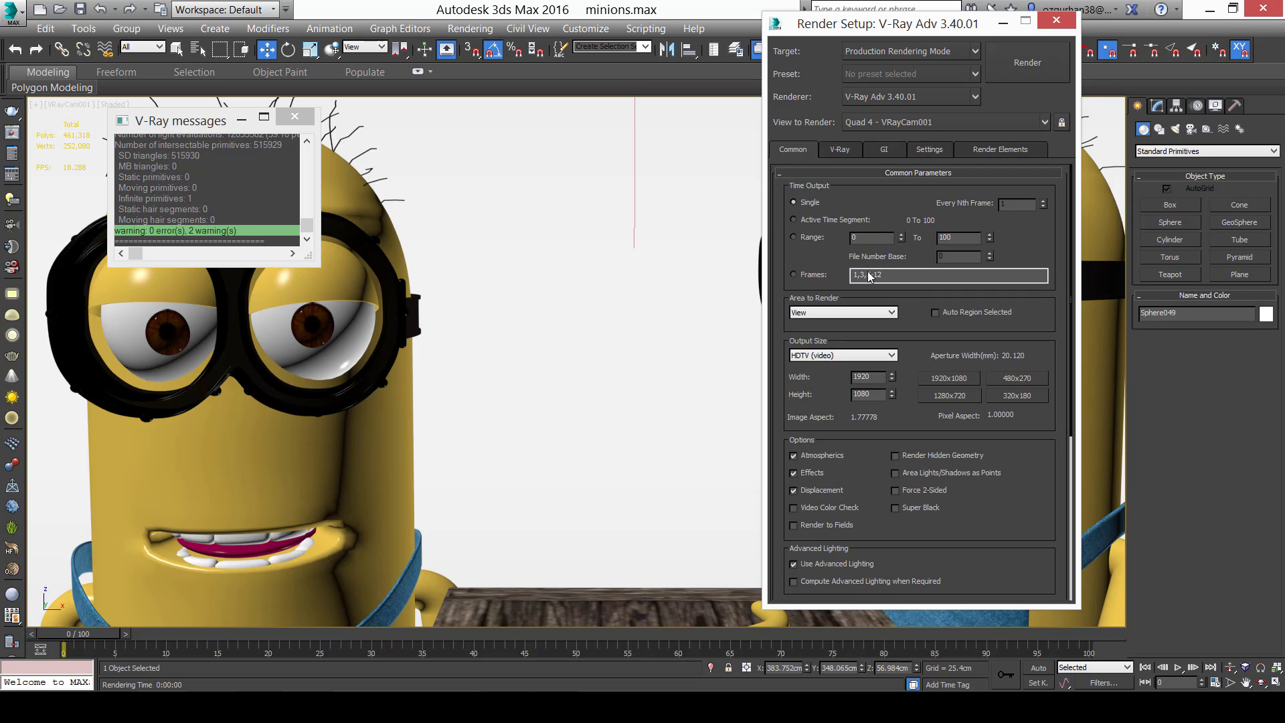
Set the output size to 480x270, render the camera view, and enlarge the frame buffer window.
{"action": "left_click", "coordinate": [1030, 380]}
{"action": "left_click", "coordinate": [1027, 67]}
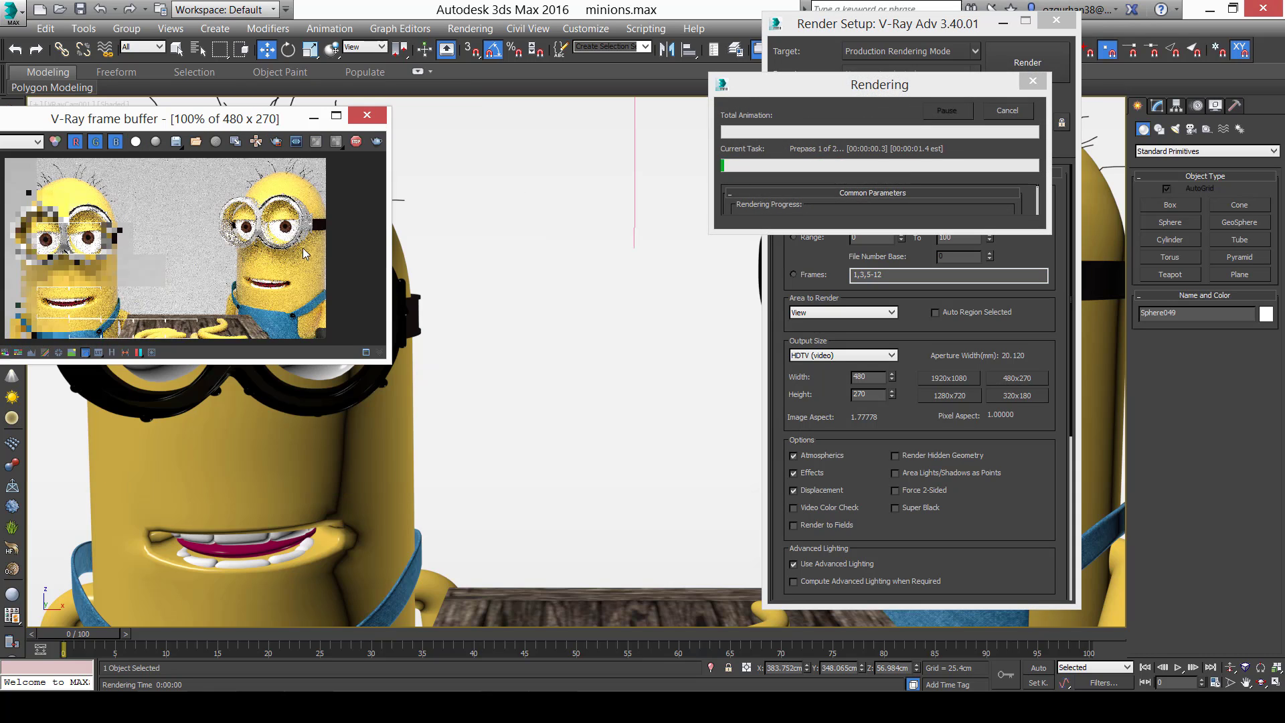
{"action": "scroll", "coordinate": [305, 234], "scroll_direction": "down", "scroll_amount": 1}
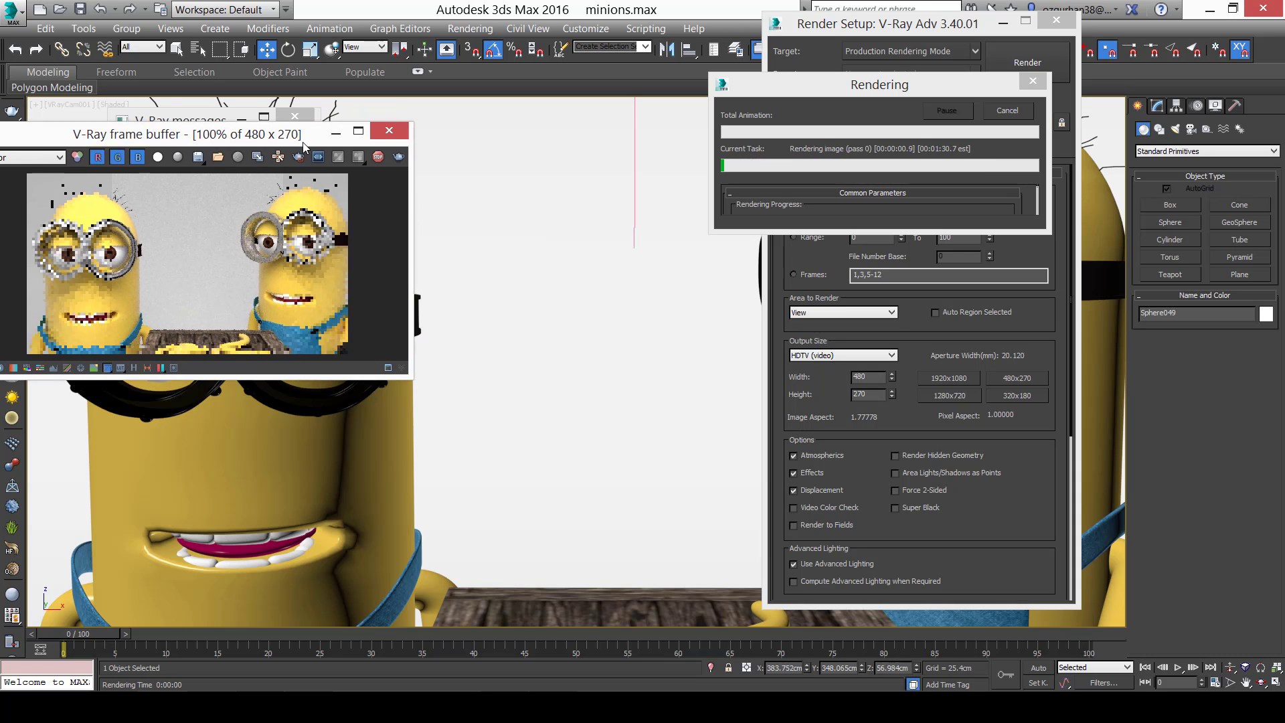
{"action": "left_click_drag", "start_coordinate": [437, 397], "coordinate": [519, 476]}
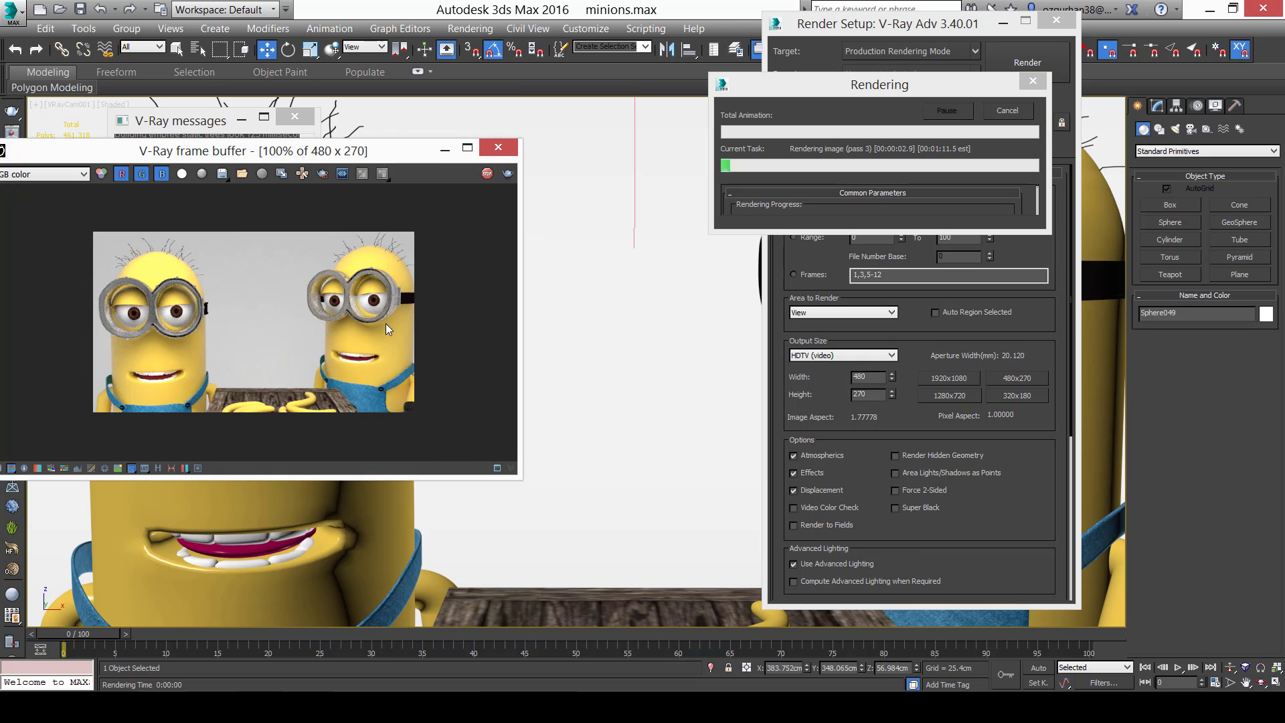
Inspect the right minion's goggles and eyes up close in the 480x270 render.
{"action": "scroll", "coordinate": [396, 302], "scroll_direction": "up", "scroll_amount": 1}
{"action": "scroll", "coordinate": [177, 333], "scroll_direction": "up", "scroll_amount": 1}
{"action": "scroll", "coordinate": [411, 321], "scroll_direction": "down", "scroll_amount": 1}
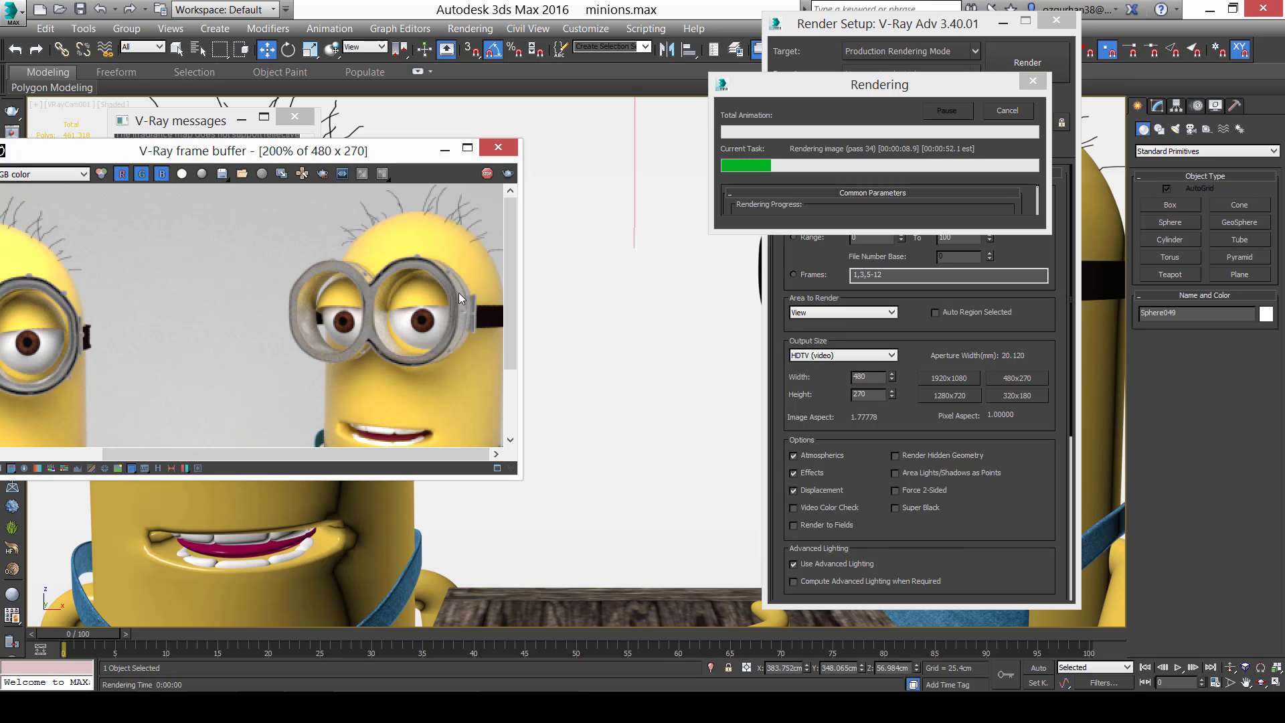
{"action": "scroll", "coordinate": [471, 312], "scroll_direction": "up", "scroll_amount": 1}
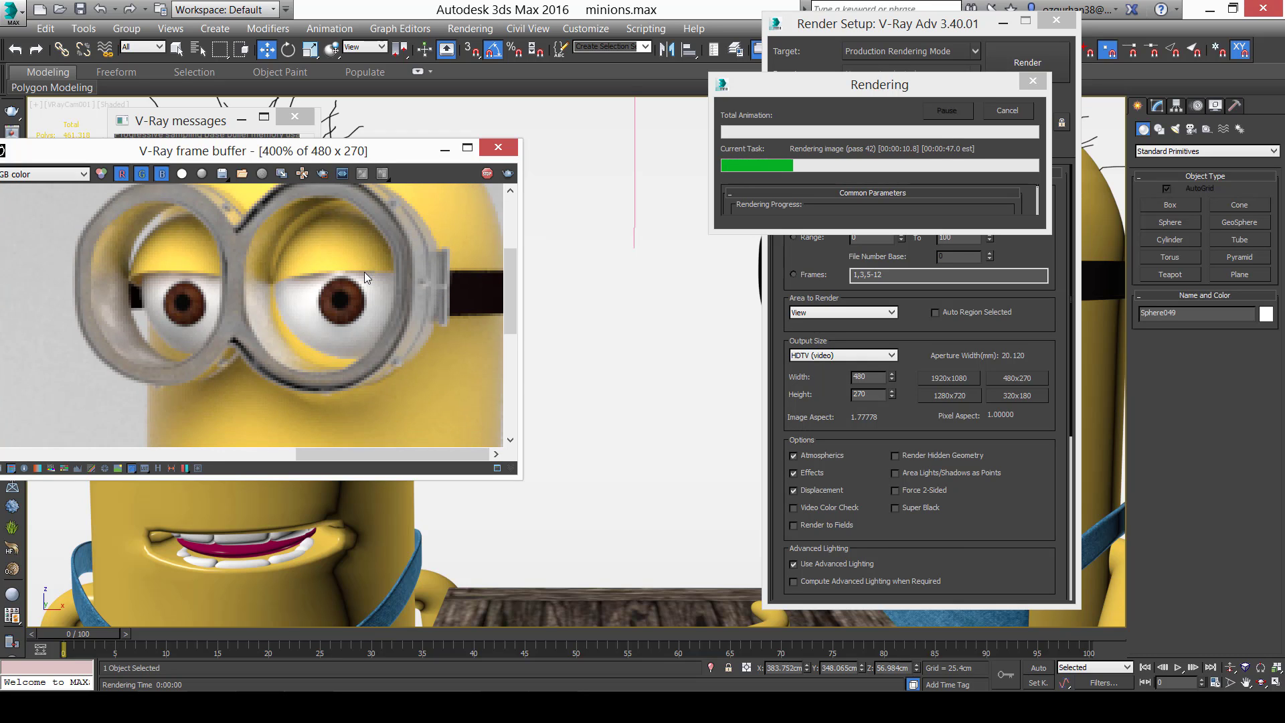
{"action": "scroll", "coordinate": [381, 284], "scroll_direction": "down", "scroll_amount": 1}
{"action": "scroll", "coordinate": [428, 316], "scroll_direction": "down", "scroll_amount": 1}
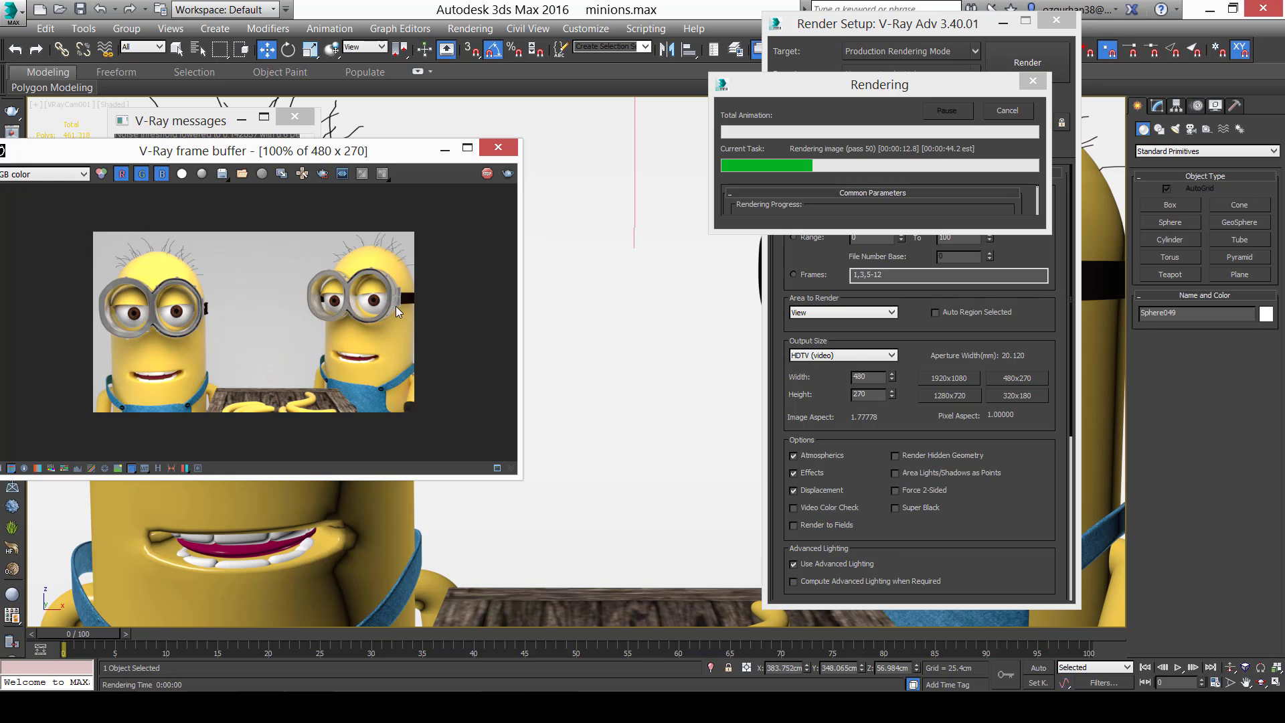
{"action": "scroll", "coordinate": [395, 306], "scroll_direction": "up", "scroll_amount": 1}
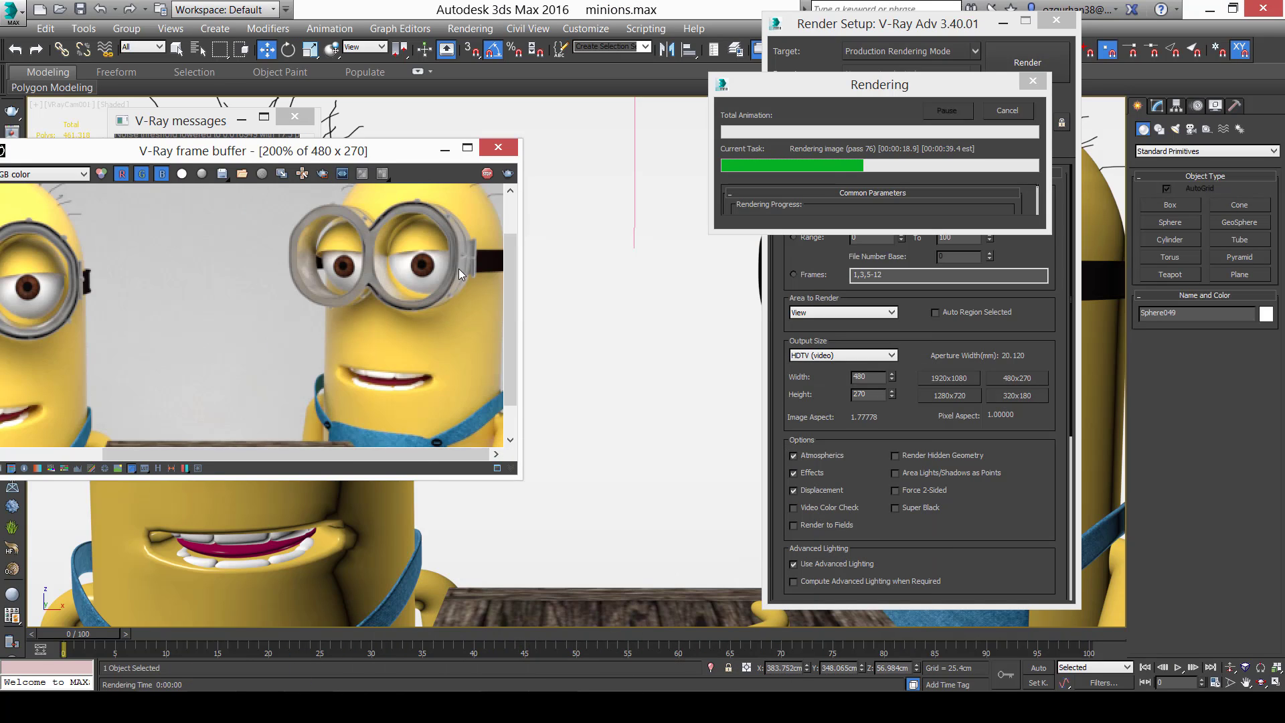
Stop the 480x270 render and close the render settings.
{"action": "middle_click_drag", "start_coordinate": [459, 268], "coordinate": [367, 315]}
{"action": "left_click", "coordinate": [1008, 110]}
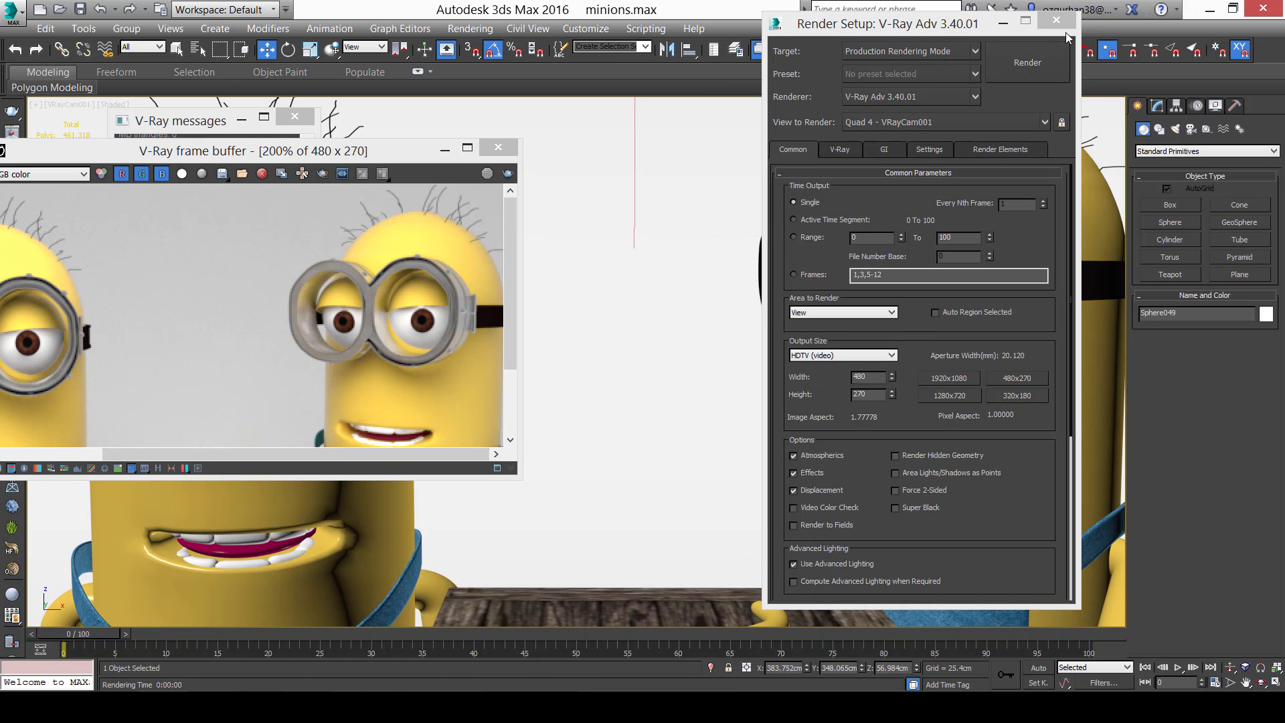
{"action": "left_click", "coordinate": [1056, 19]}
Bring up the Minion rengi material in the Material Editor with an enlarged sample preview.
{"action": "key", "text": "m"}
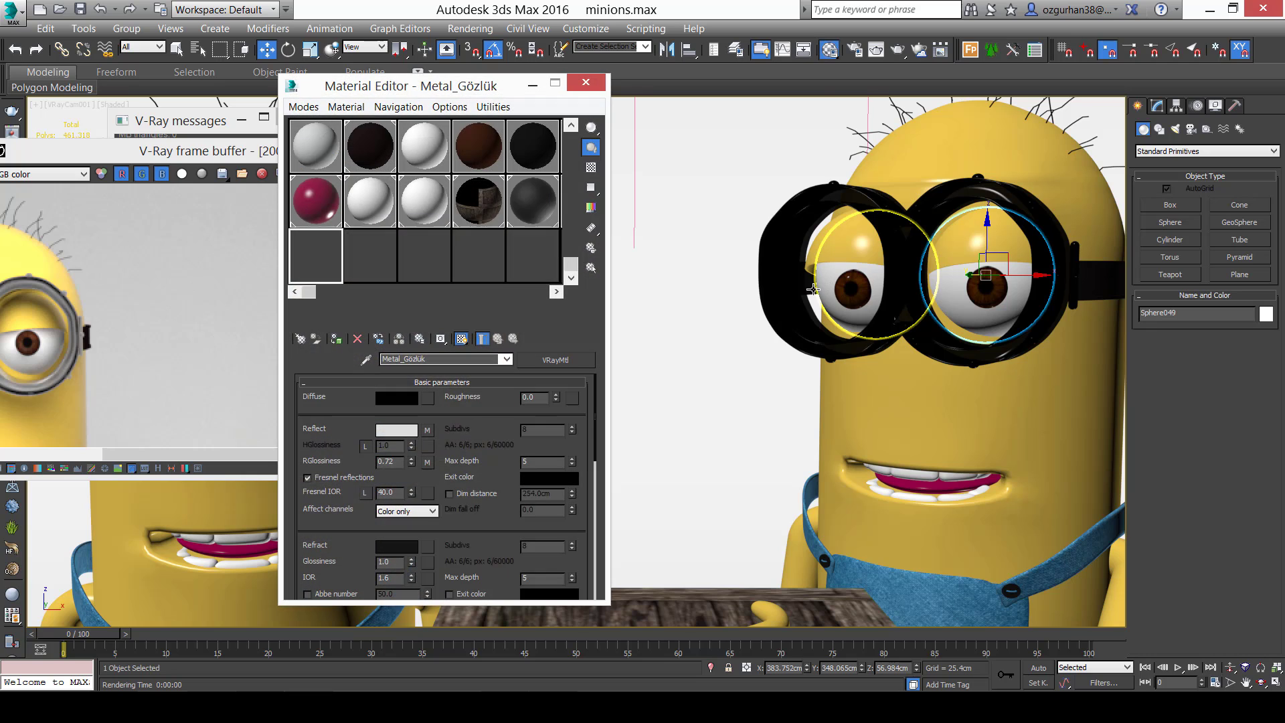
{"action": "scroll", "coordinate": [575, 255], "scroll_direction": "up", "scroll_amount": 1}
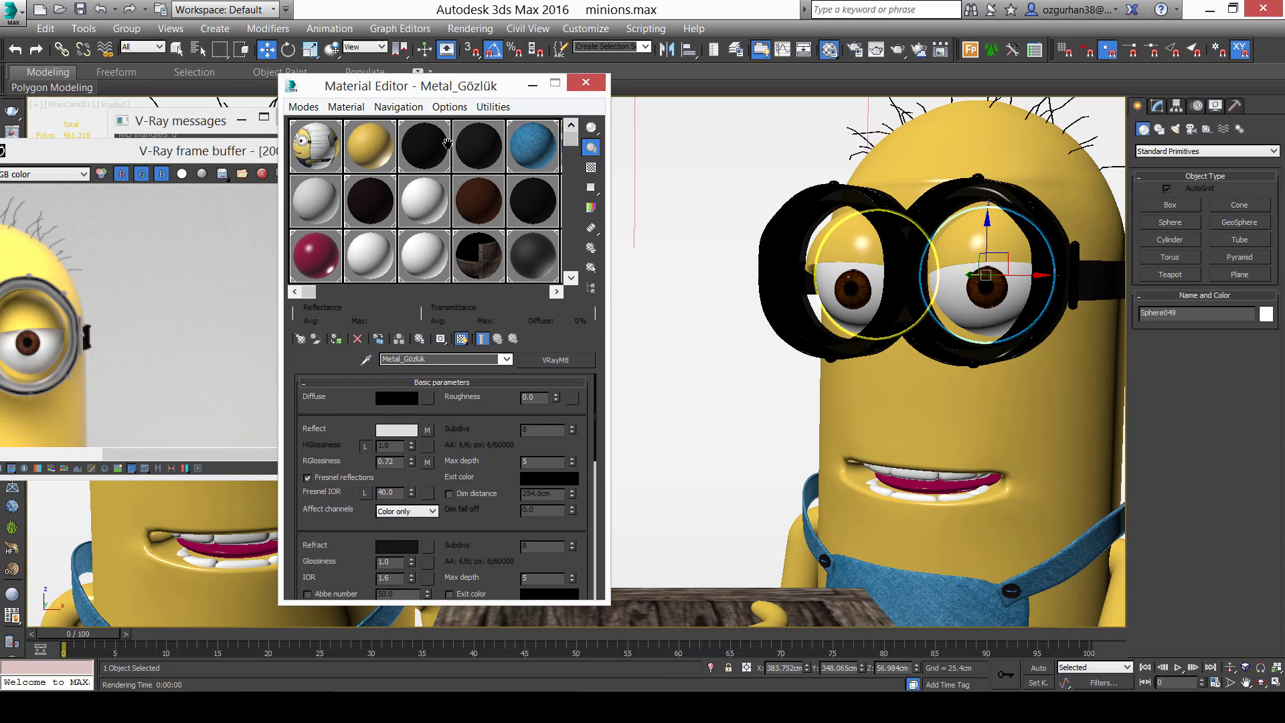
{"action": "double_click", "coordinate": [379, 146]}
{"action": "left_click_drag", "start_coordinate": [669, 101], "coordinate": [793, 117]}
{"action": "left_click", "coordinate": [513, 338]}
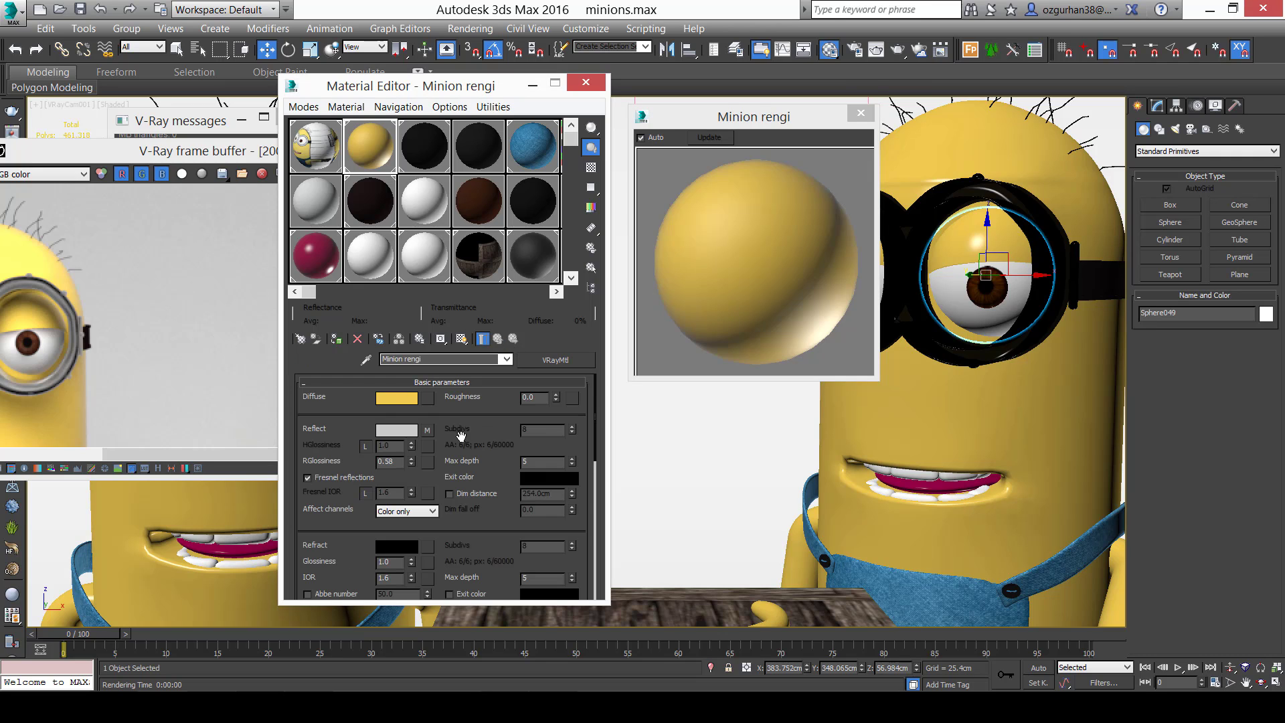
Try orange and lemon tones for the Minion rengi diffuse color, ending at RGB 229, 186, 15.
{"action": "left_click", "coordinate": [395, 399]}
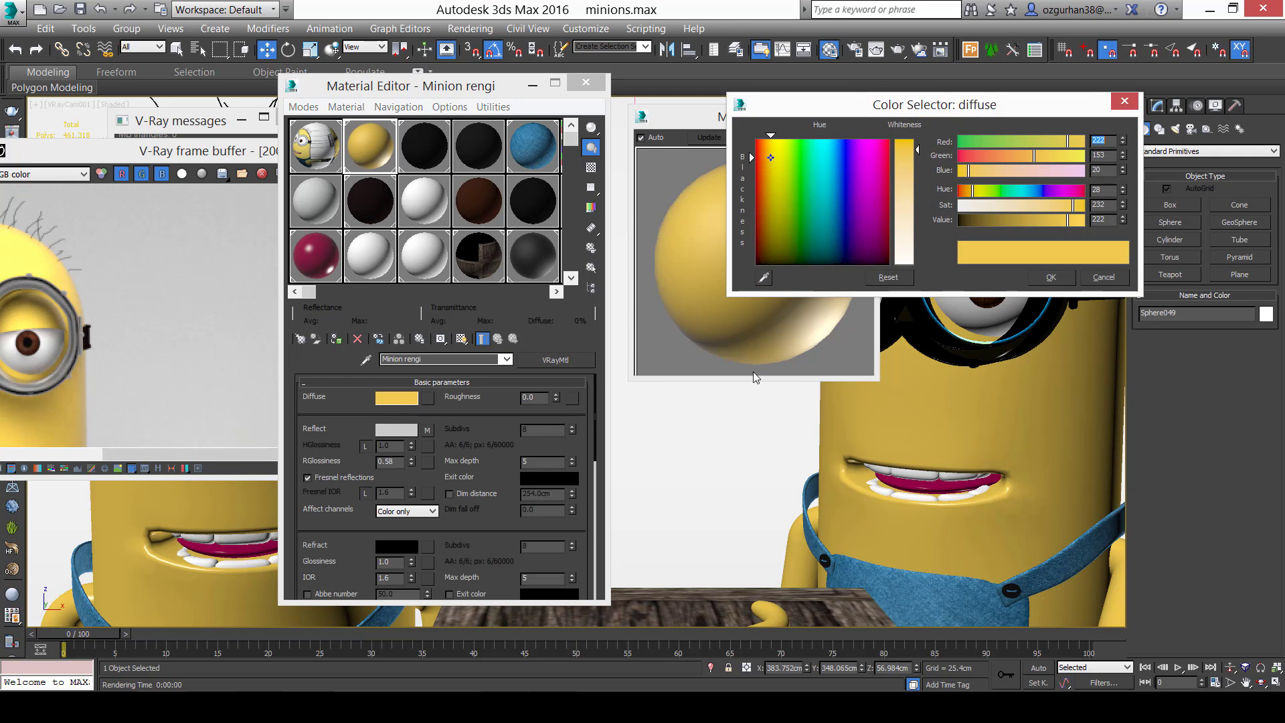
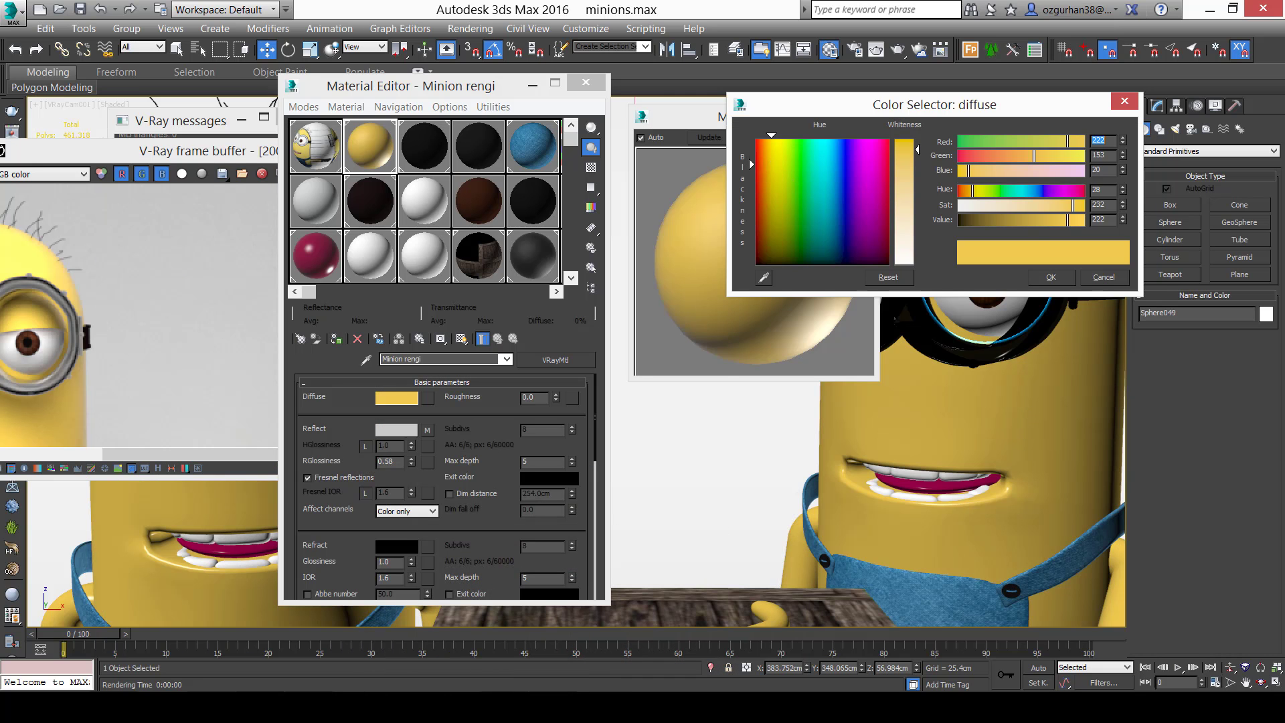
{"action": "left_click", "coordinate": [765, 170]}
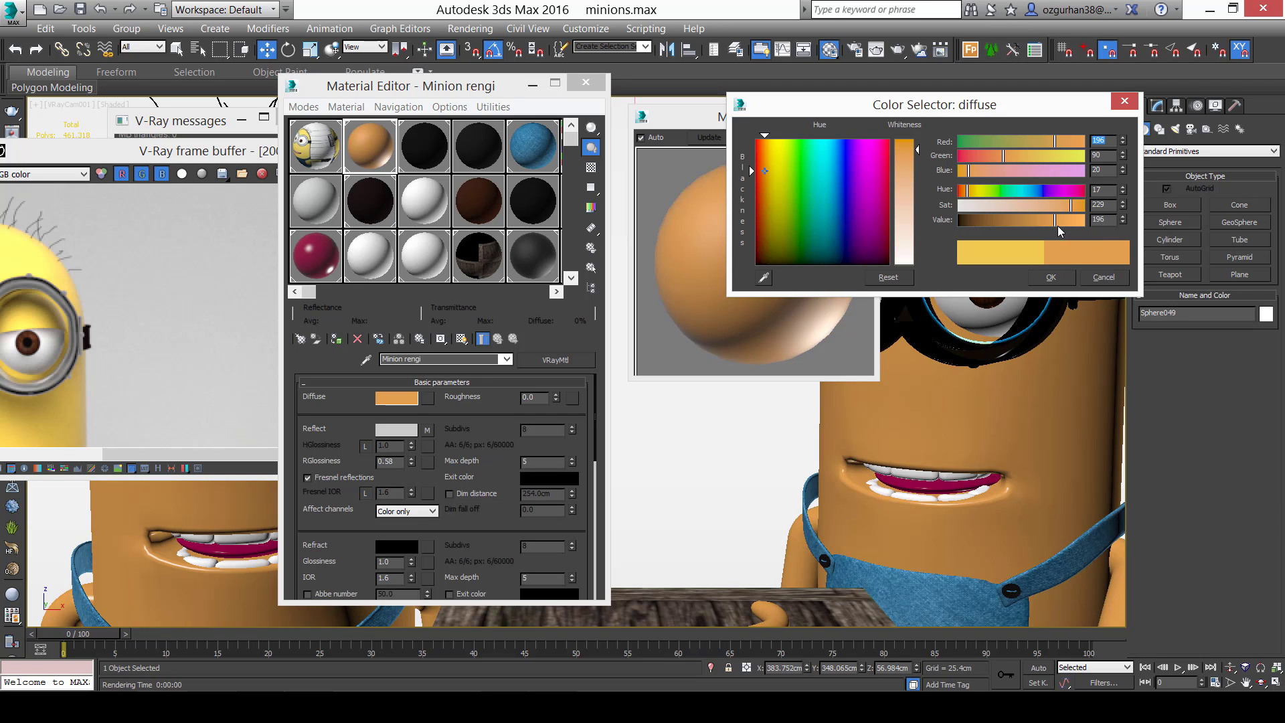
{"action": "left_click_drag", "start_coordinate": [529, 86], "coordinate": [588, 86]}
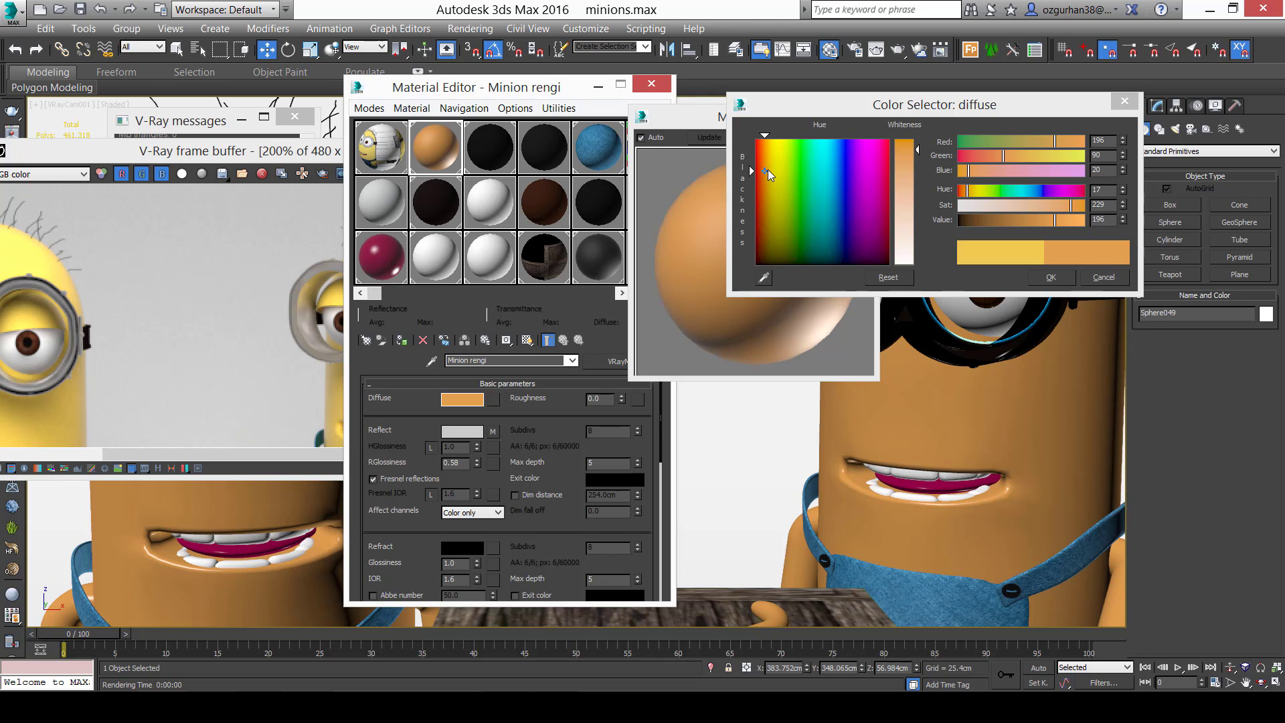
{"action": "left_click_drag", "start_coordinate": [766, 170], "coordinate": [776, 166]}
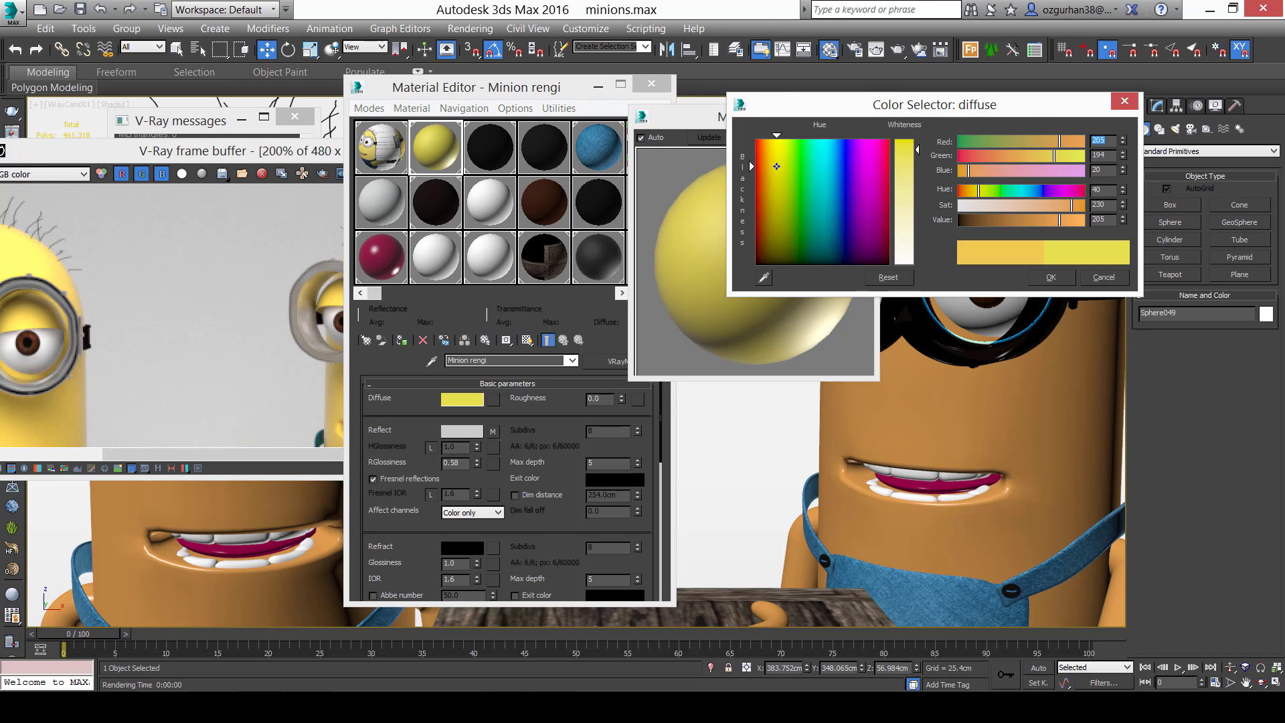
{"action": "left_click_drag", "start_coordinate": [1045, 223], "coordinate": [1036, 223]}
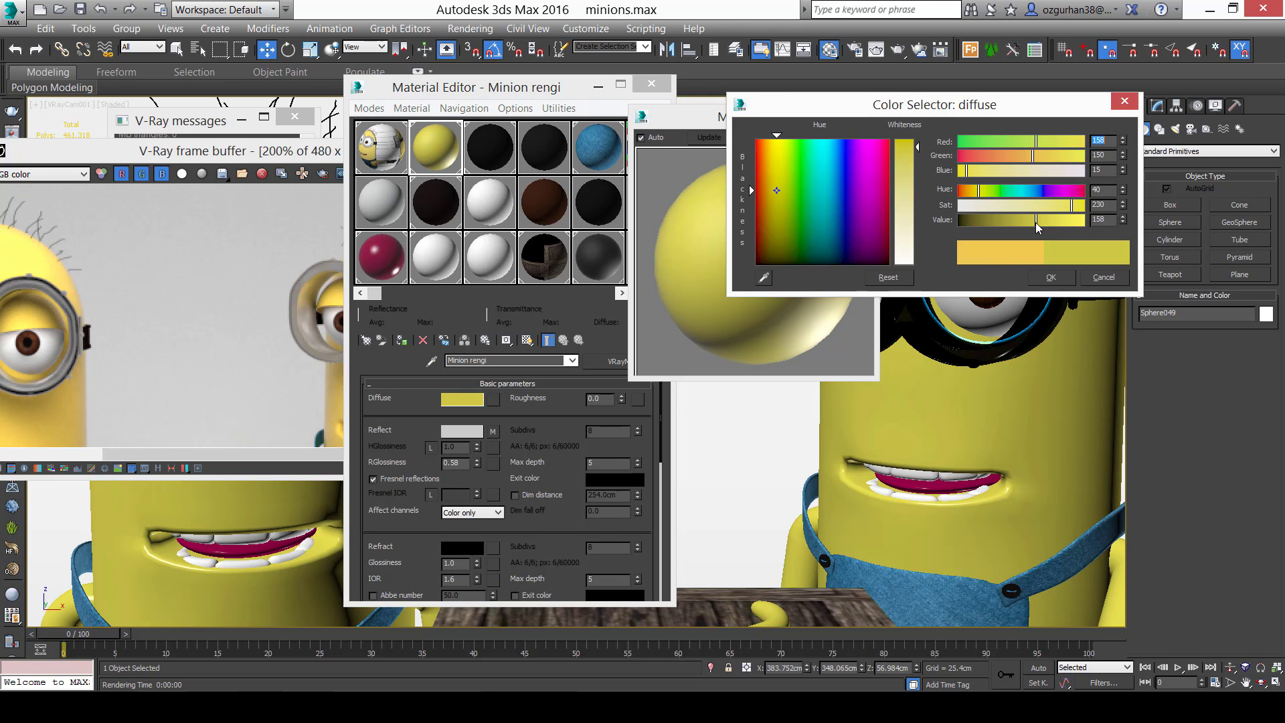
{"action": "mouse_move", "coordinate": [801, 190]}
{"action": "left_mouse_down"}
{"action": "mouse_move", "coordinate": [809, 200]}
{"action": "mouse_move", "coordinate": [789, 213]}
{"action": "mouse_move", "coordinate": [774, 155]}
{"action": "left_mouse_up"}
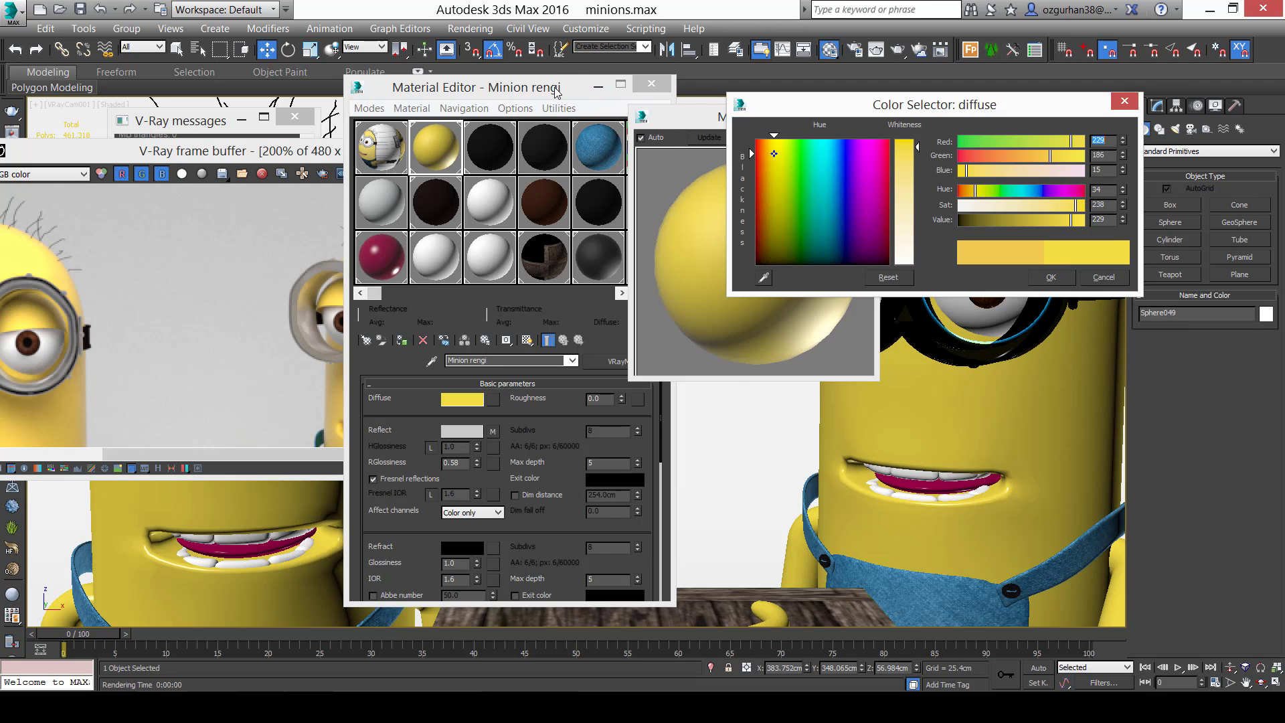
Define a render region around the right minion in the frame buffer, test-render it, and stop the render.
{"action": "left_click_drag", "start_coordinate": [557, 89], "coordinate": [683, 97]}
{"action": "left_click", "coordinate": [443, 227]}
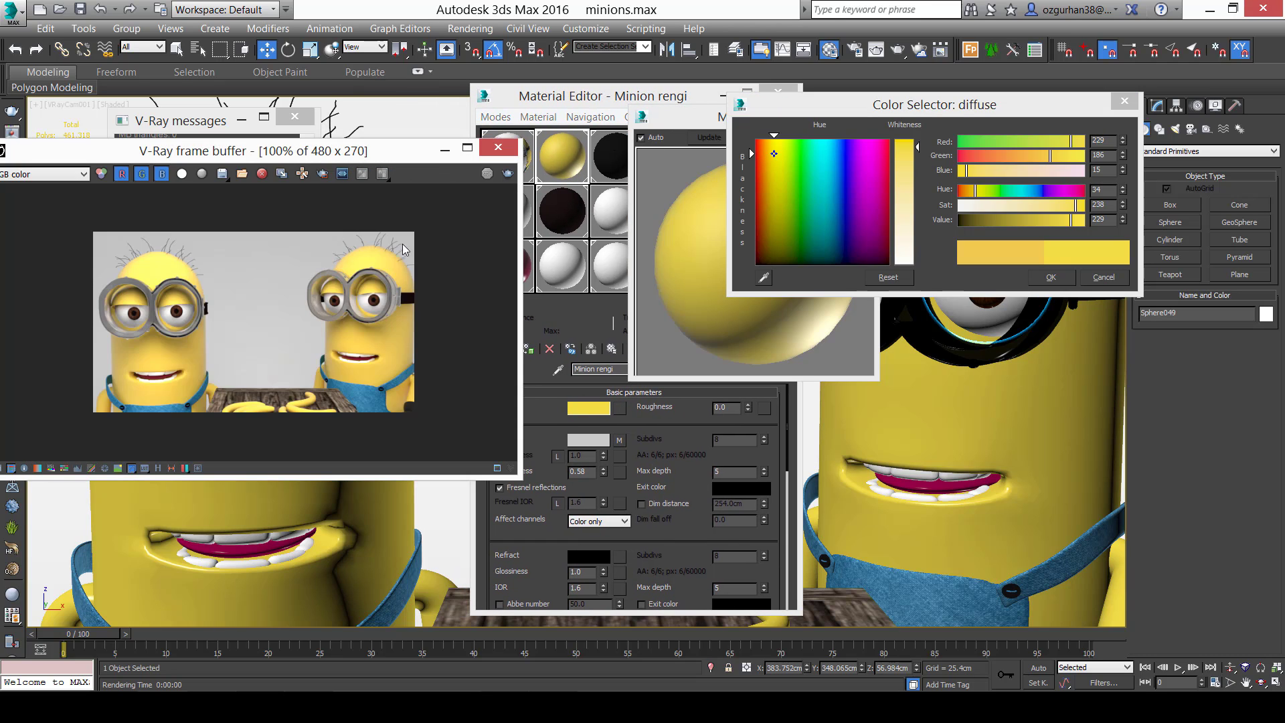
{"action": "left_click", "coordinate": [323, 173]}
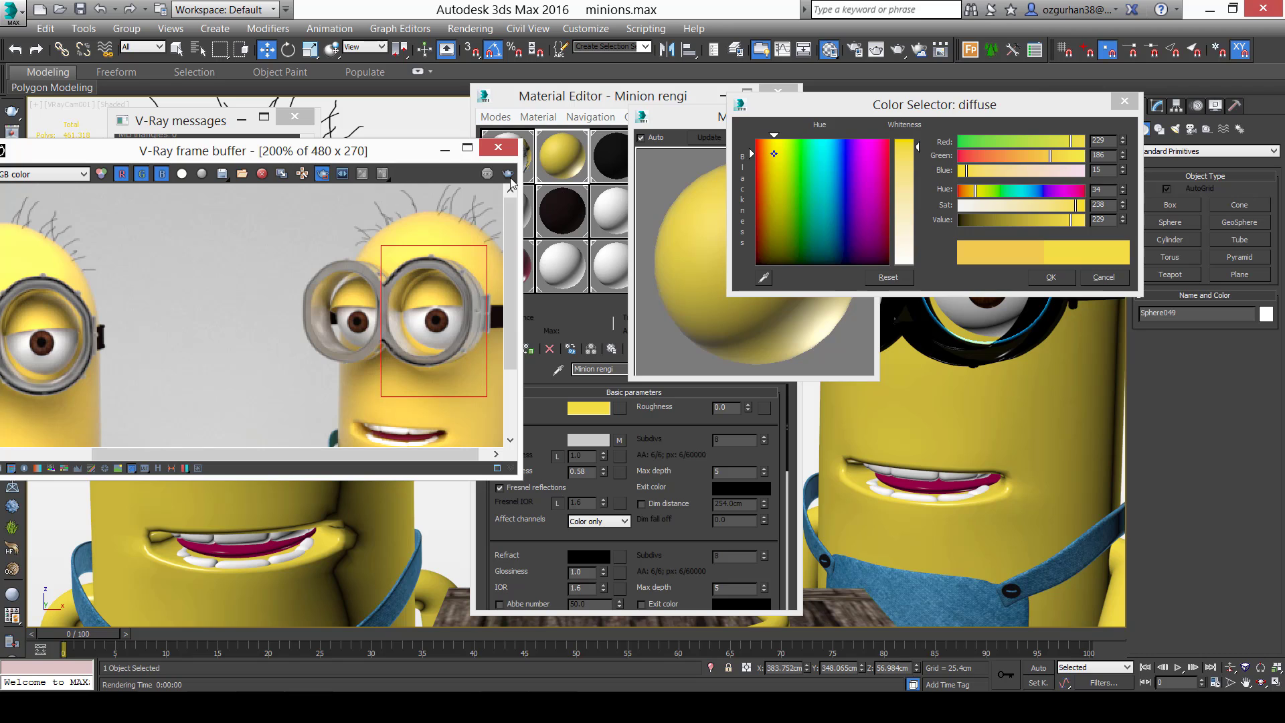
{"action": "left_click", "coordinate": [507, 173]}
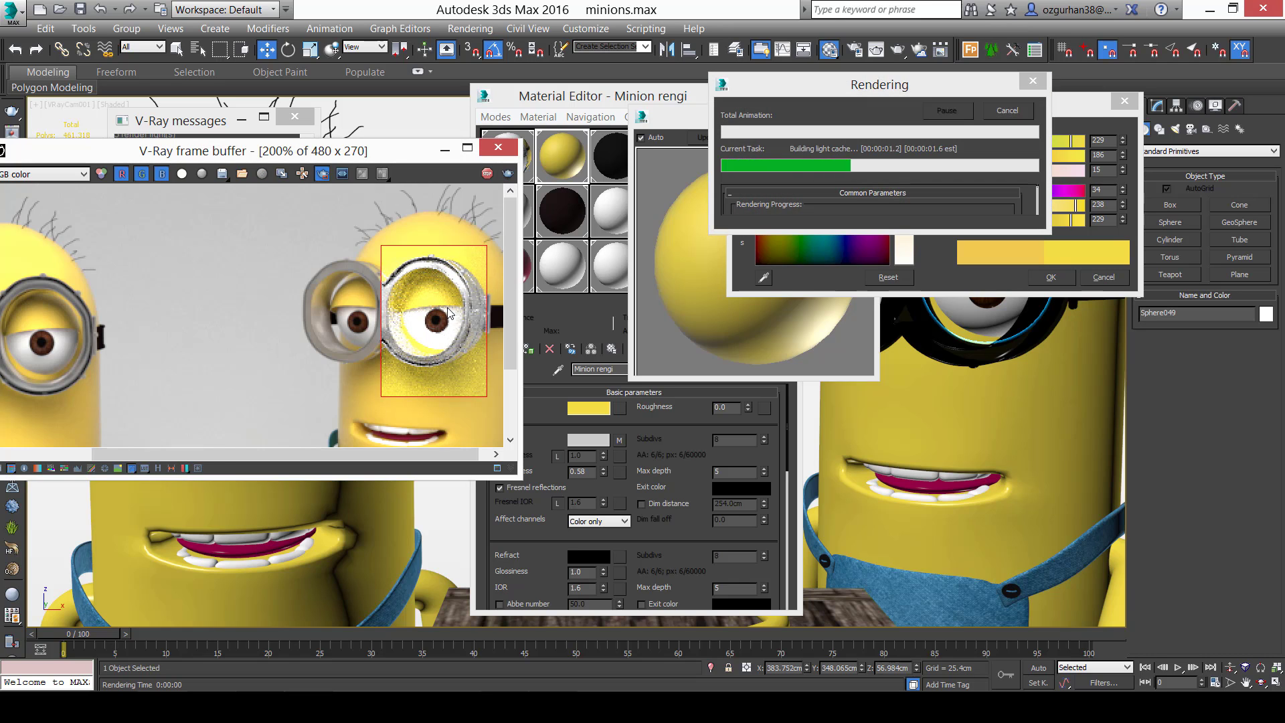
{"action": "scroll", "coordinate": [352, 284], "scroll_direction": "down", "scroll_amount": 1}
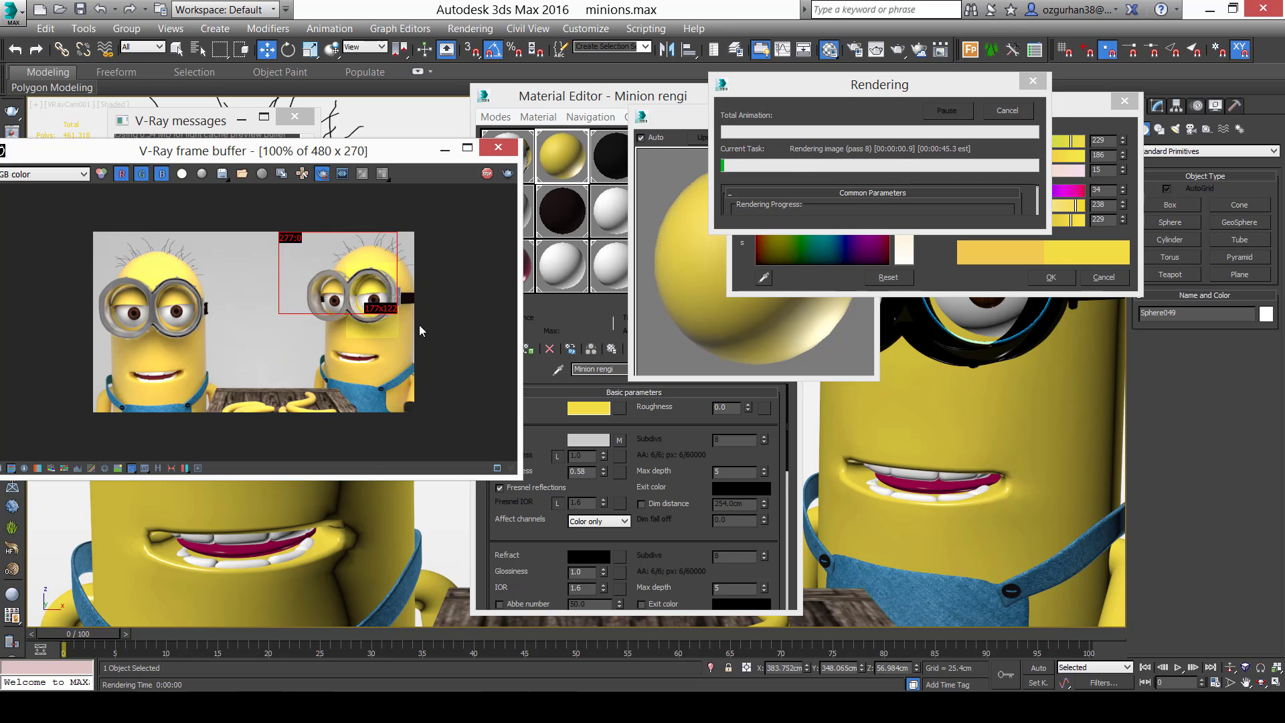
{"action": "left_click", "coordinate": [507, 173]}
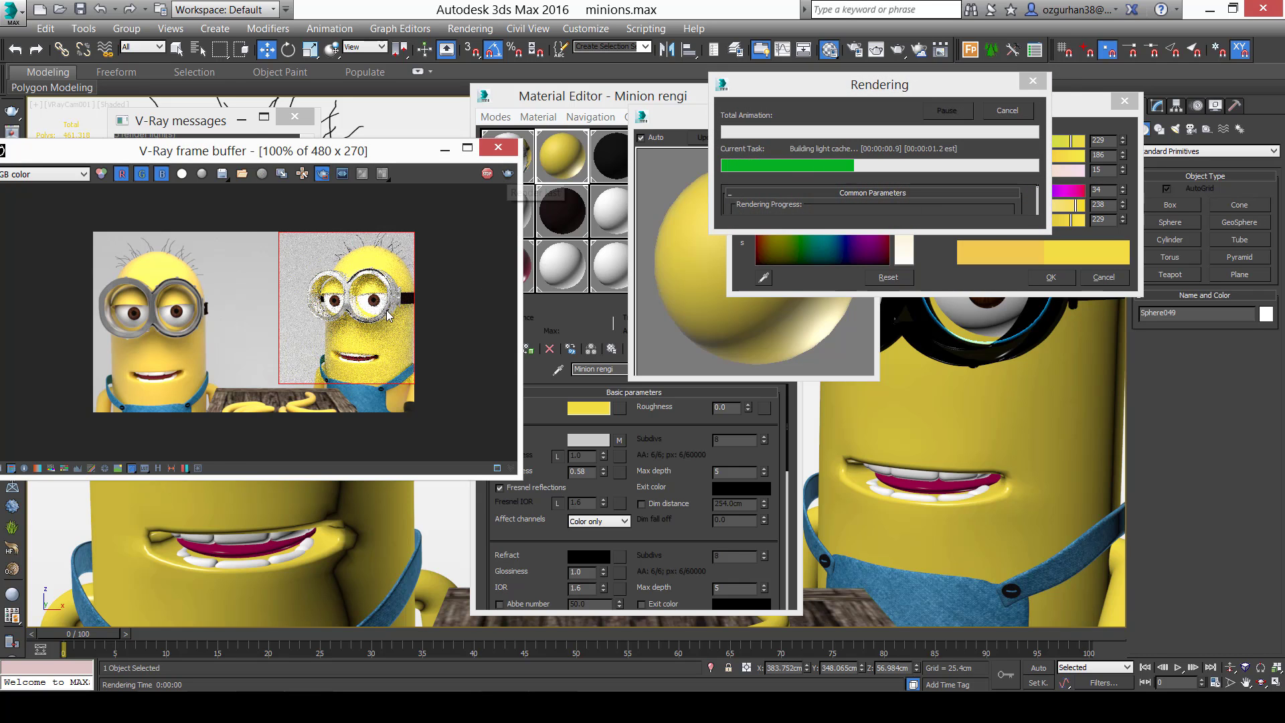
{"action": "scroll", "coordinate": [328, 294], "scroll_direction": "up", "scroll_amount": 1}
{"action": "left_click", "coordinate": [1013, 118]}
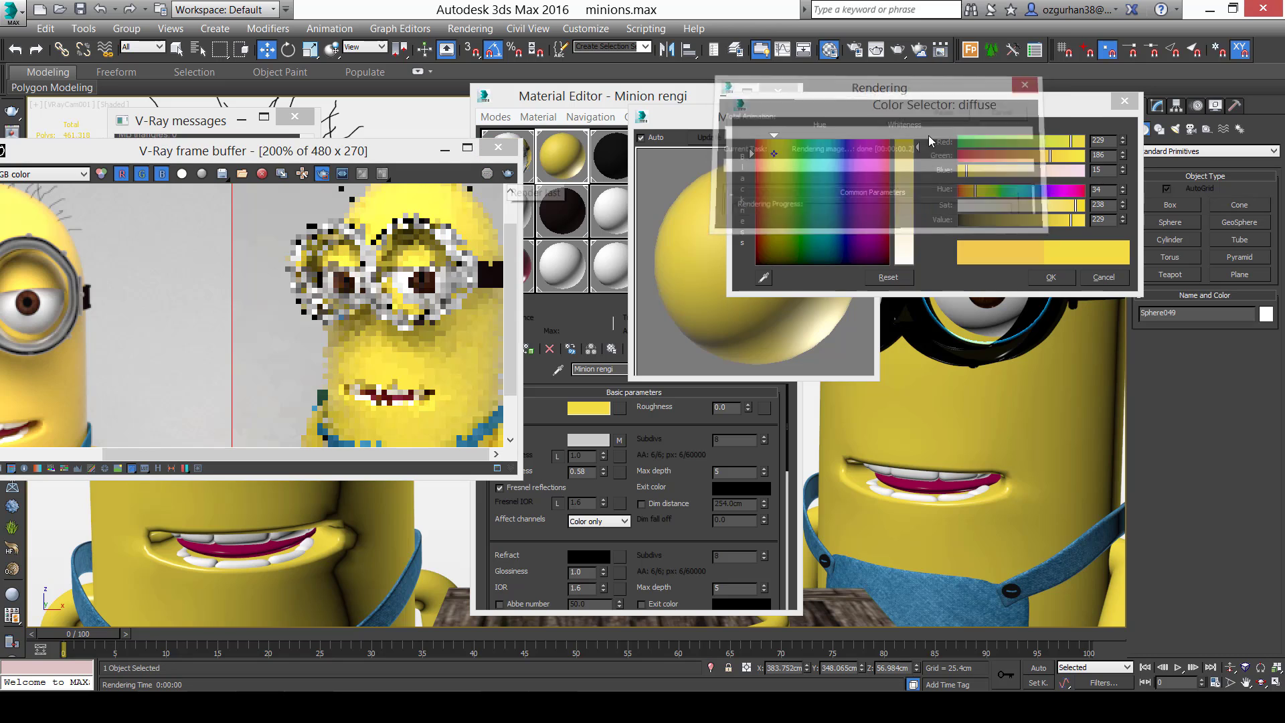
Set the Minion rengi diffuse color to RGB 238, 152, 16 and test-render the region, comparing it with the one-eyed minion reference photo.
{"action": "left_click_drag", "start_coordinate": [775, 158], "coordinate": [769, 153]}
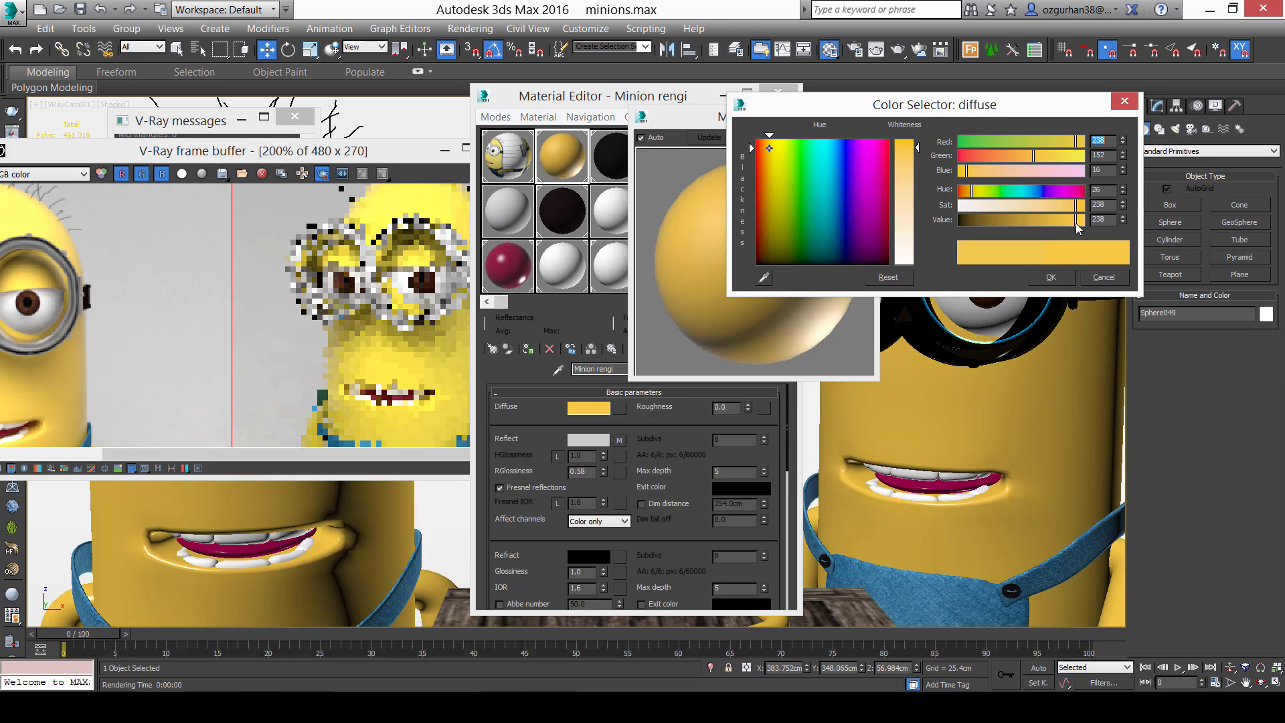
{"action": "left_click", "coordinate": [1069, 277]}
{"action": "left_click", "coordinate": [436, 186]}
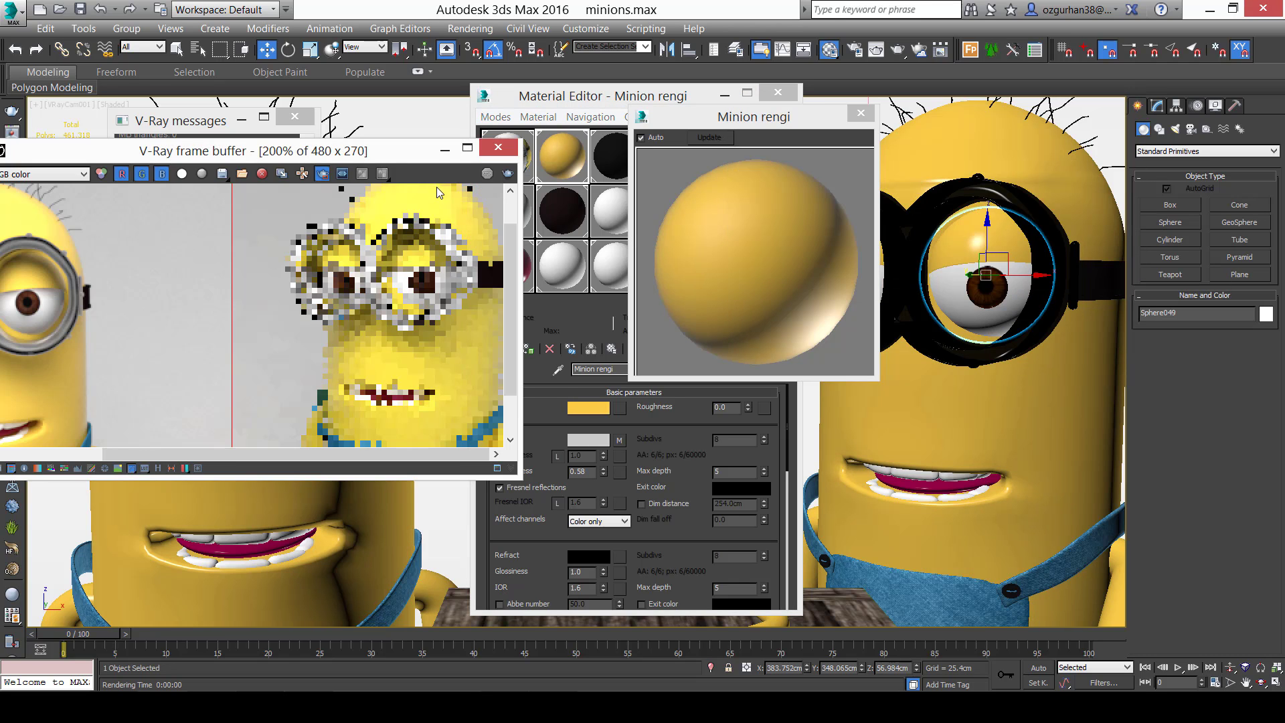
{"action": "left_click", "coordinate": [503, 176]}
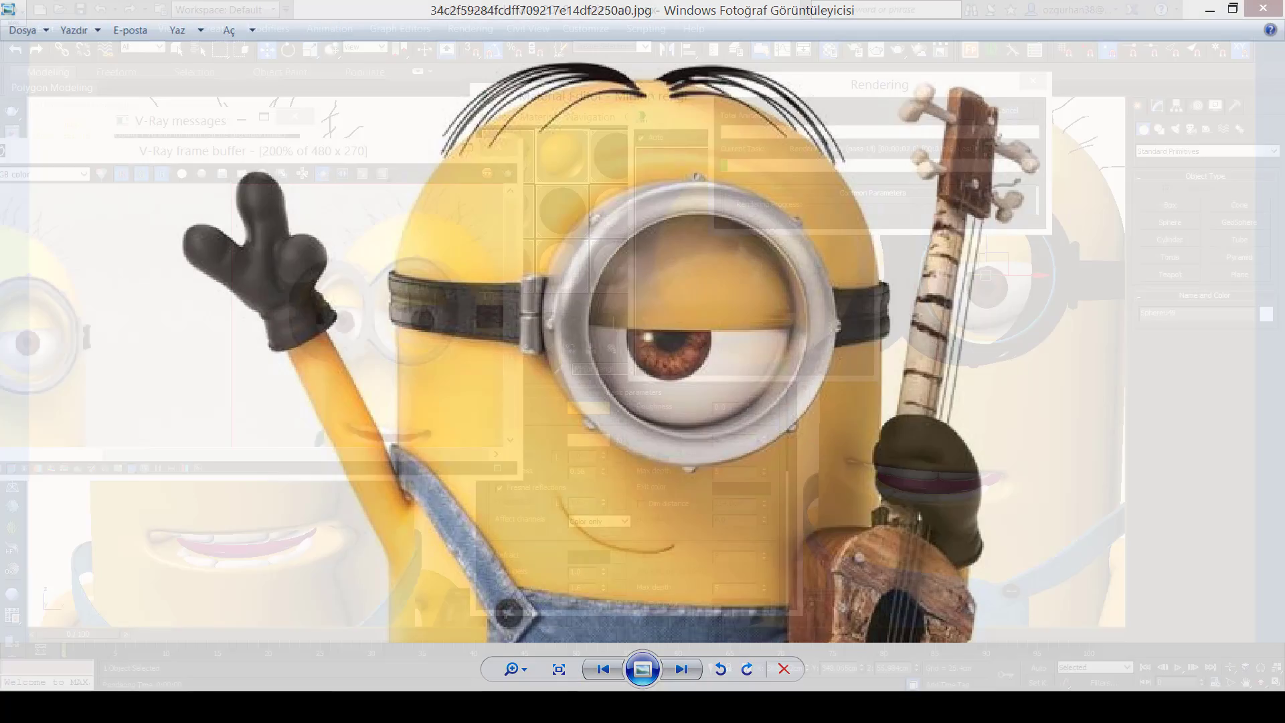
{"action": "scroll", "coordinate": [399, 302], "scroll_direction": "down", "scroll_amount": 1}
{"action": "scroll", "coordinate": [399, 298], "scroll_direction": "up", "scroll_amount": 1}
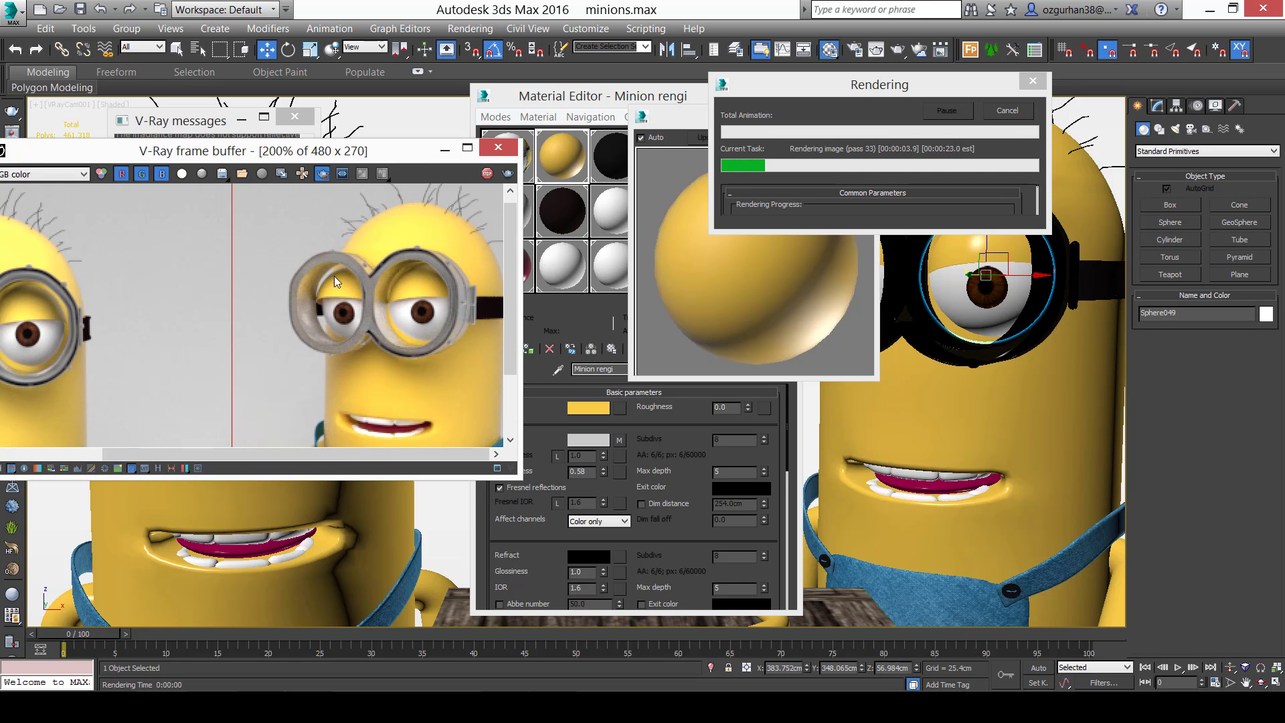
{"action": "left_click", "coordinate": [1007, 111]}
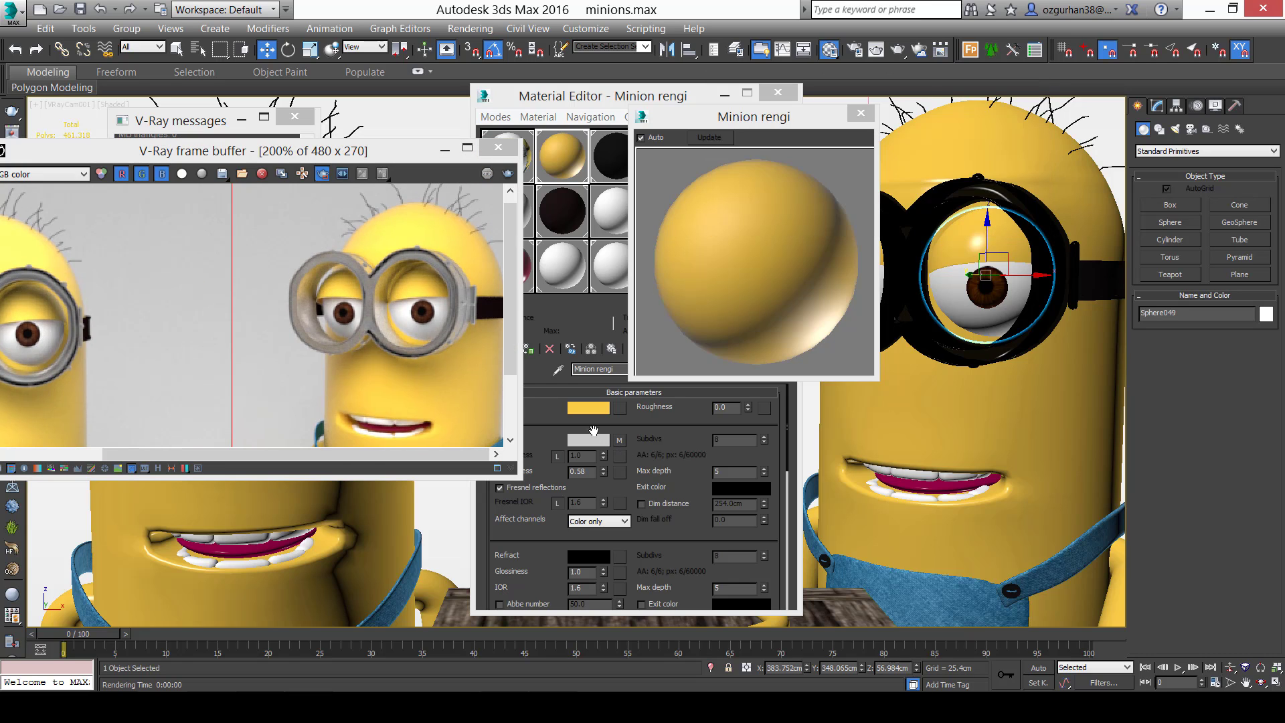
Lighten the Minion rengi reflection color and set its RGlossiness to 0.7.
{"action": "left_click", "coordinate": [590, 440]}
{"action": "left_click", "coordinate": [904, 253]}
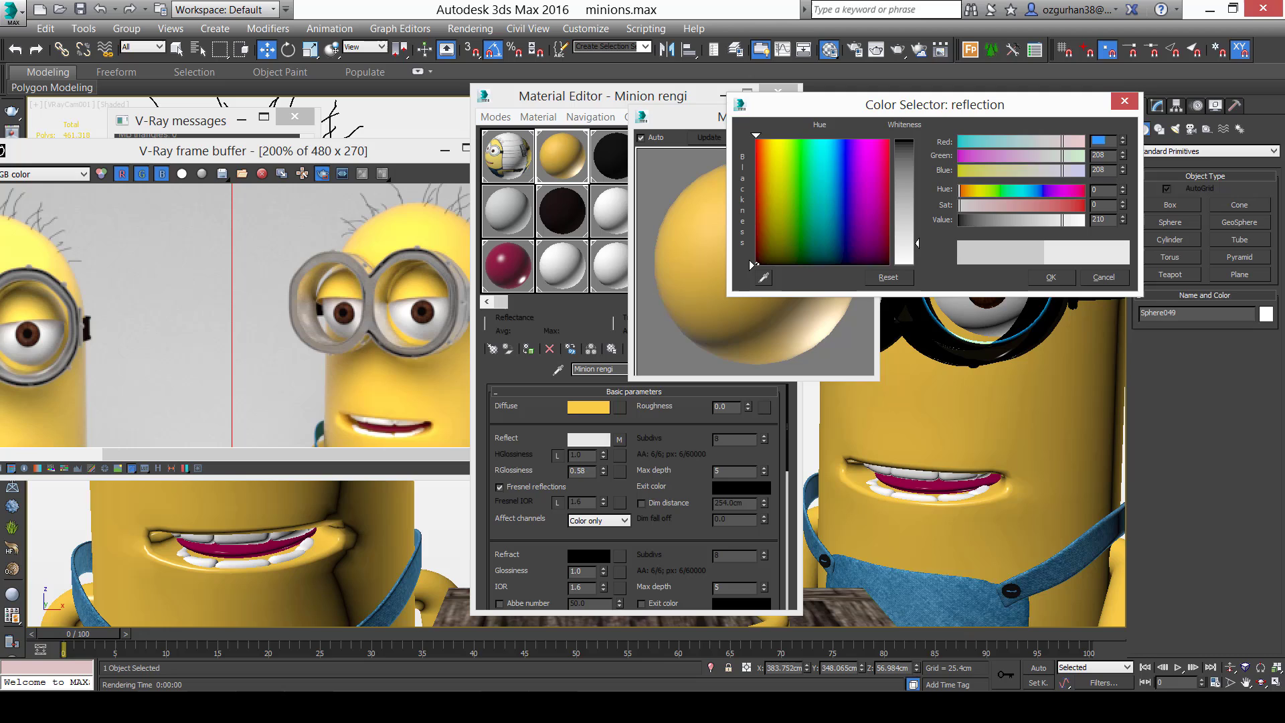
{"action": "left_click", "coordinate": [1066, 278]}
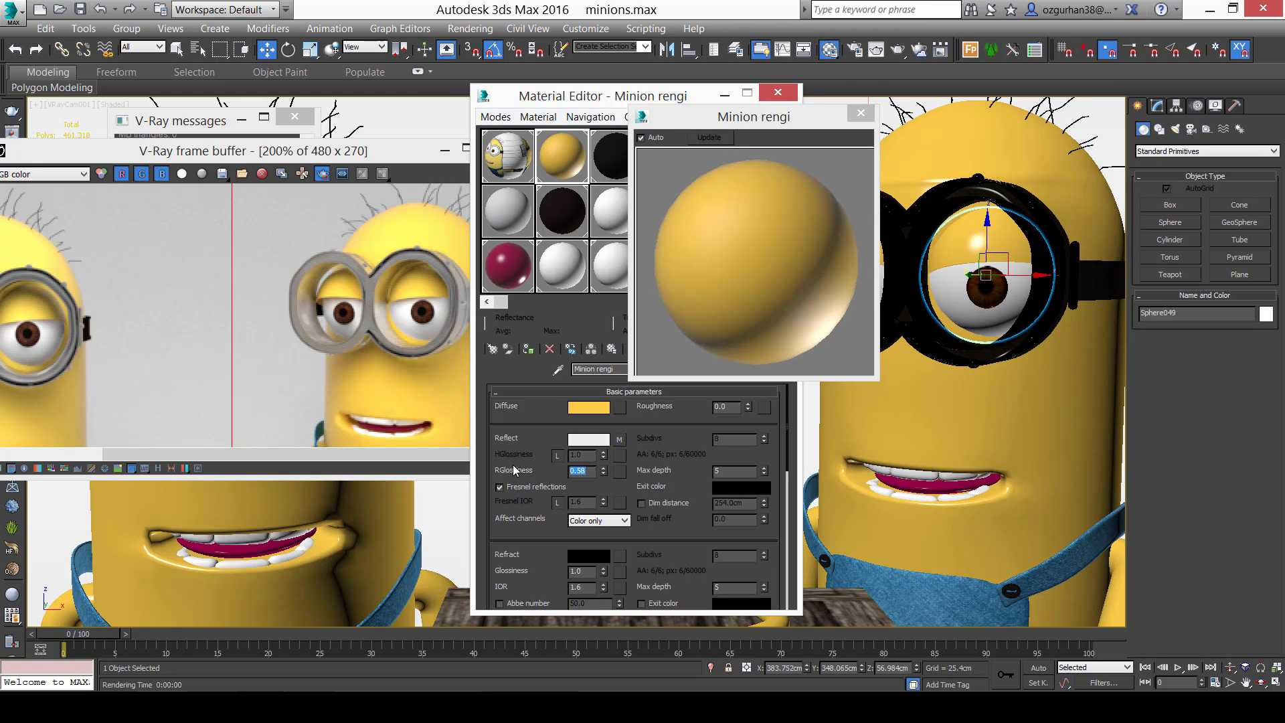
{"action": "type", "text": "0.8"}
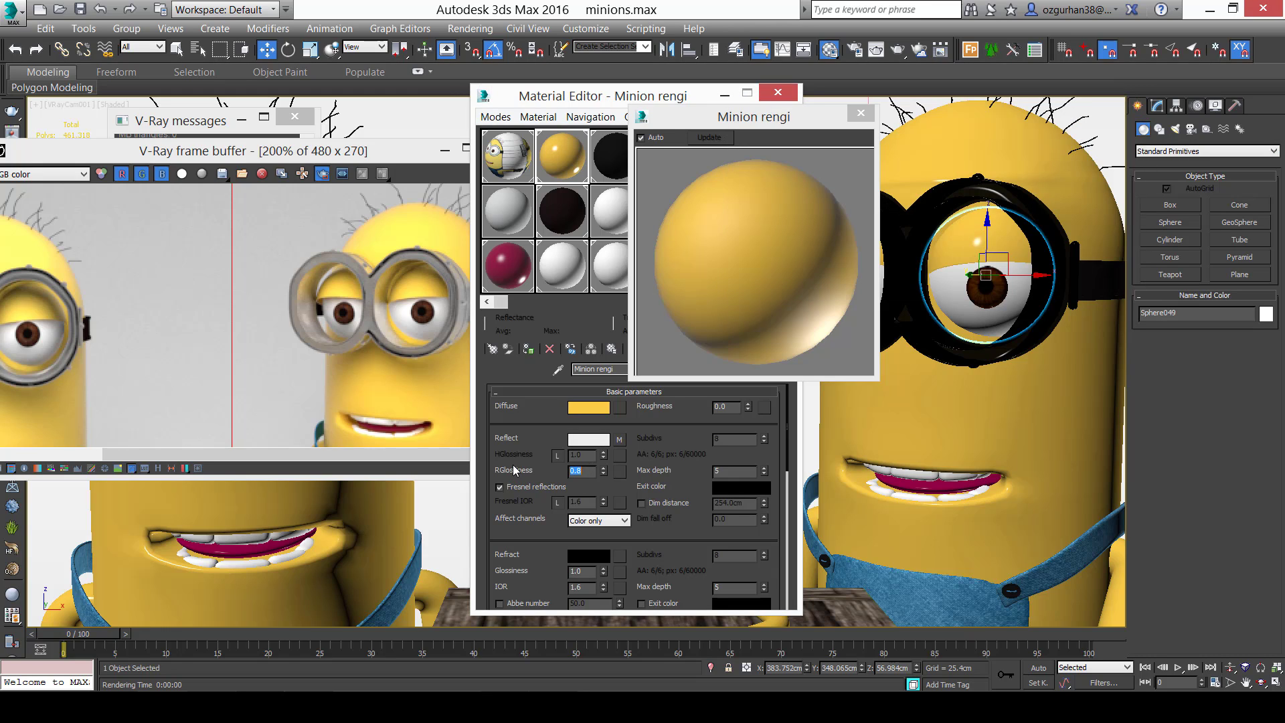
{"action": "key", "text": "Return"}
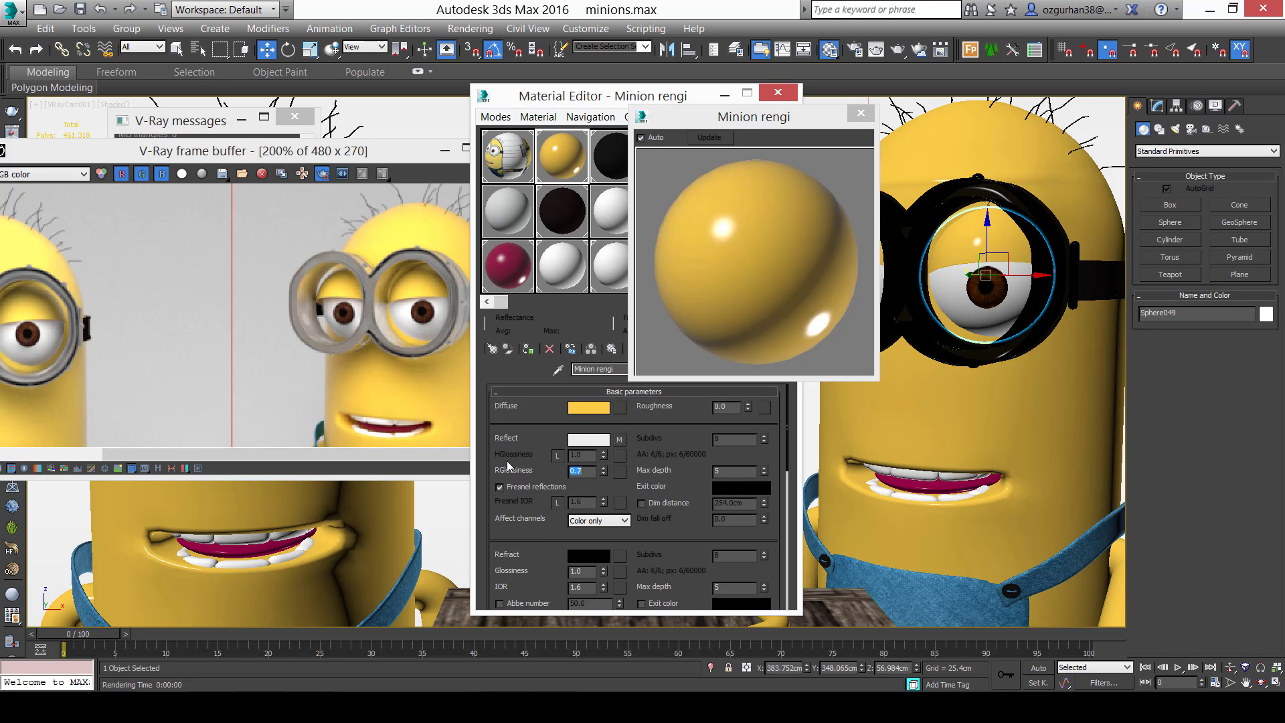
Render the right minion's region again with the glossier skin material.
{"action": "left_click", "coordinate": [315, 328]}
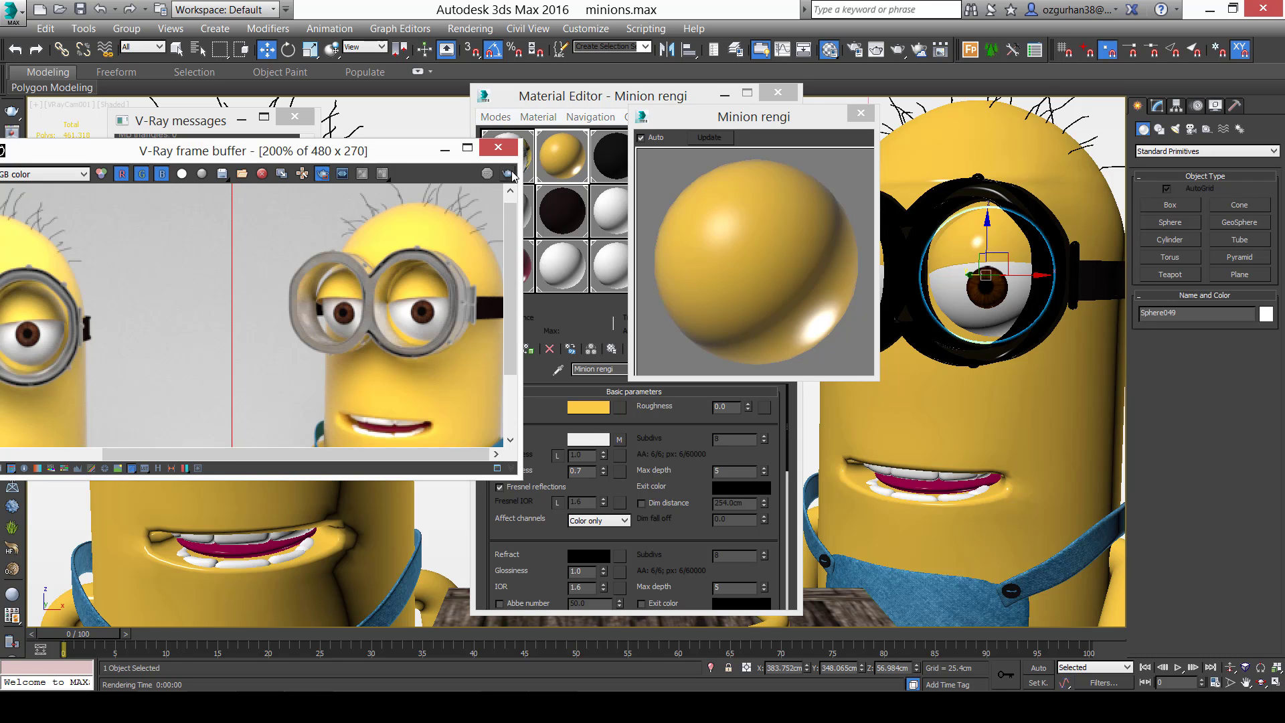
{"action": "left_click", "coordinate": [510, 174]}
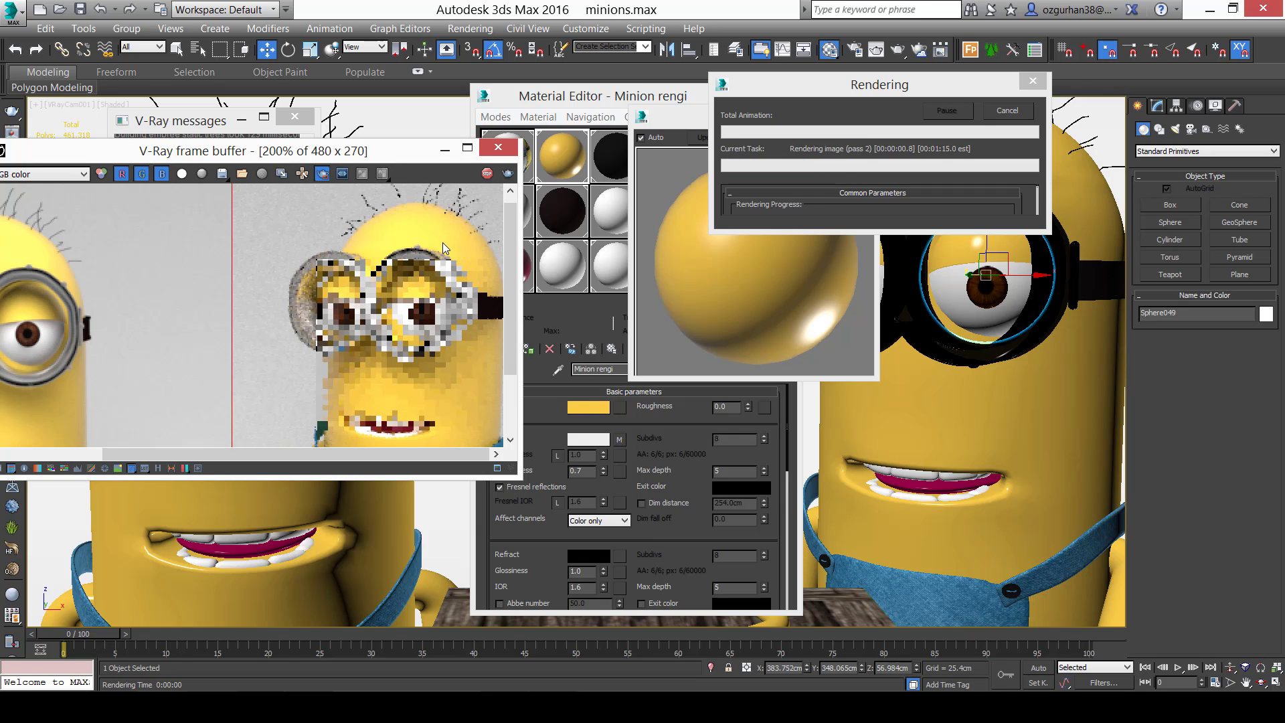
{"action": "scroll", "coordinate": [372, 338], "scroll_direction": "down", "scroll_amount": 2}
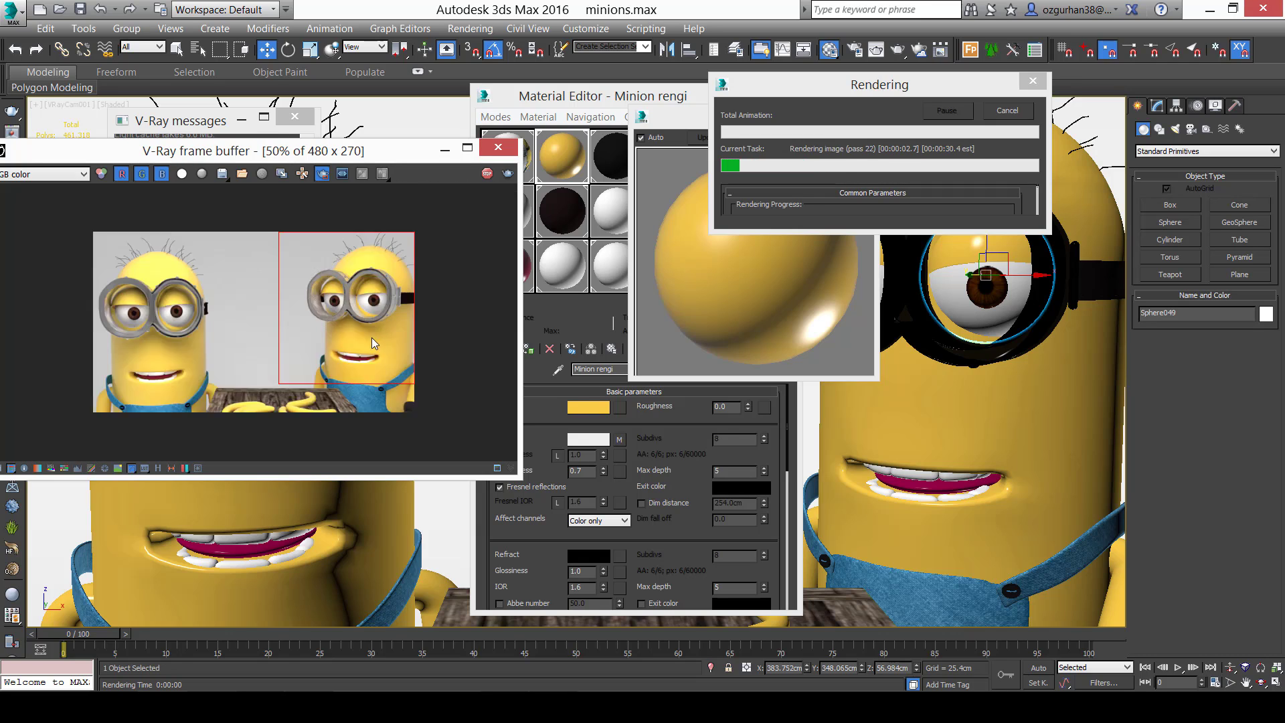
Examine the right minion's skin, goggles and eyes in the region render at different magnifications.
{"action": "scroll", "coordinate": [300, 299], "scroll_direction": "up", "scroll_amount": 4}
{"action": "scroll", "coordinate": [397, 339], "scroll_direction": "down", "scroll_amount": 1}
{"action": "scroll", "coordinate": [311, 281], "scroll_direction": "down", "scroll_amount": 1}
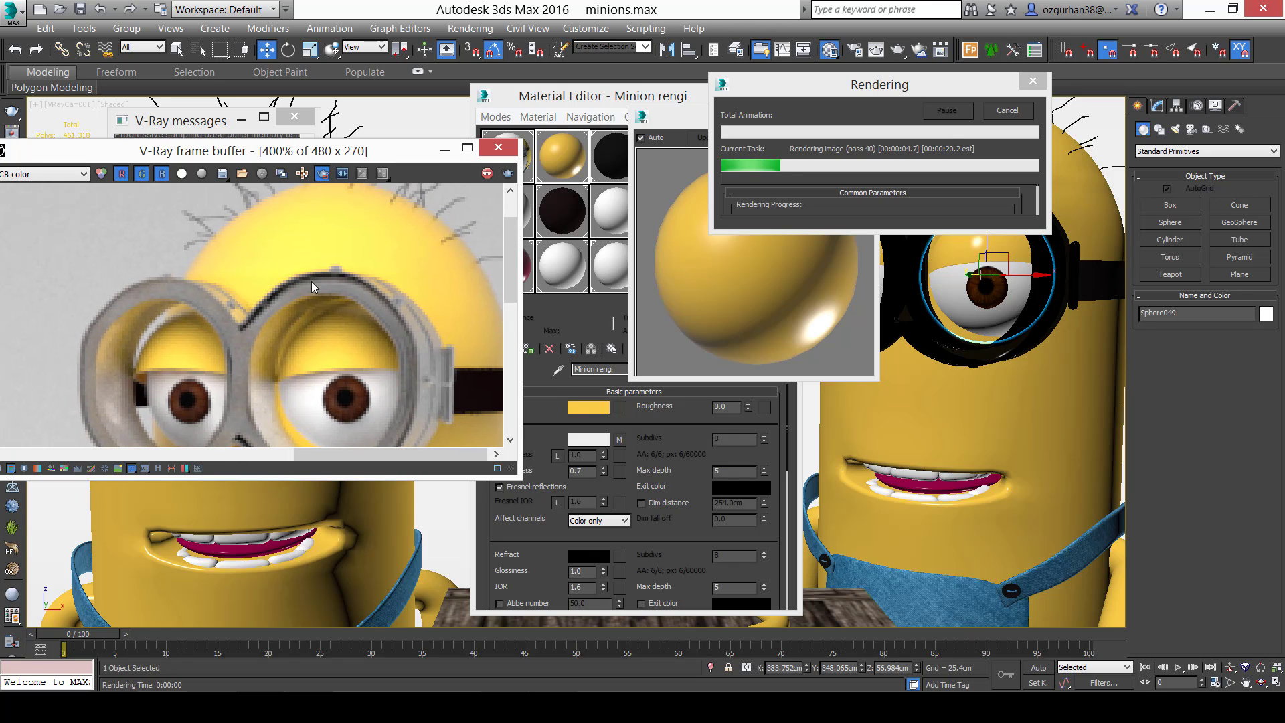
{"action": "scroll", "coordinate": [391, 305], "scroll_direction": "down", "scroll_amount": 1}
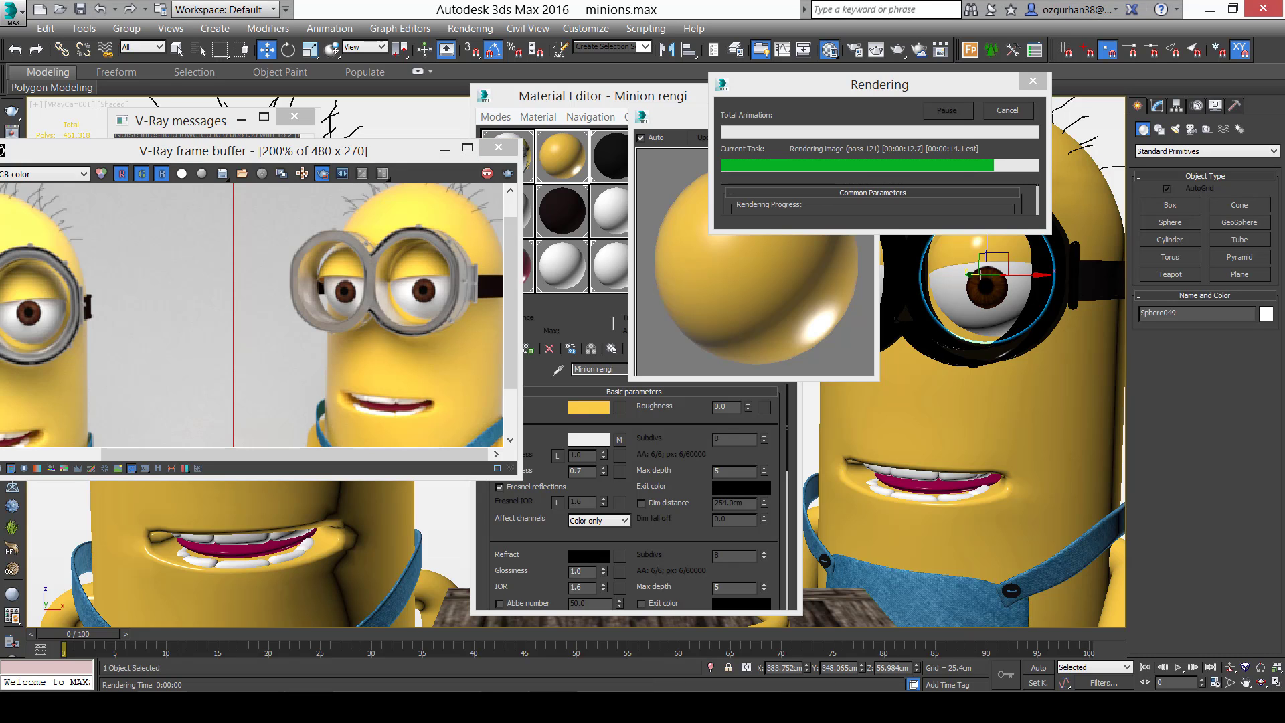
{"action": "left_click", "coordinate": [553, 707]}
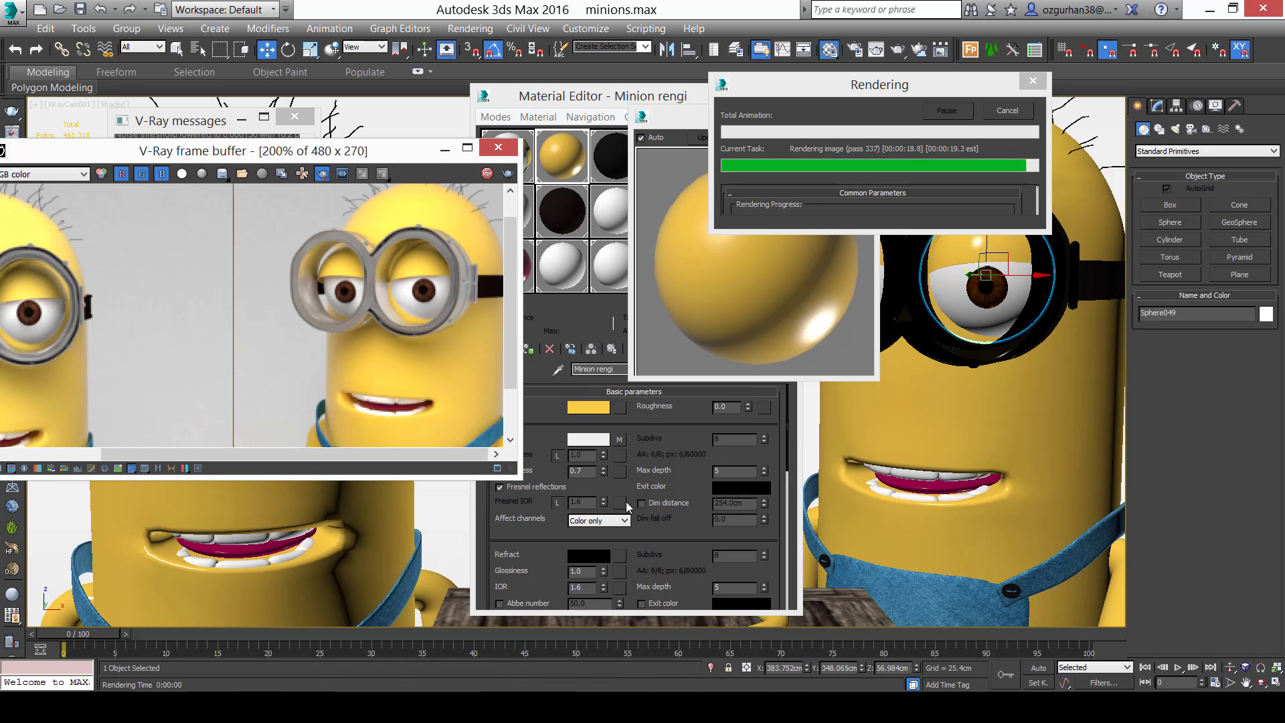
{"action": "scroll", "coordinate": [412, 292], "scroll_direction": "up", "scroll_amount": 3}
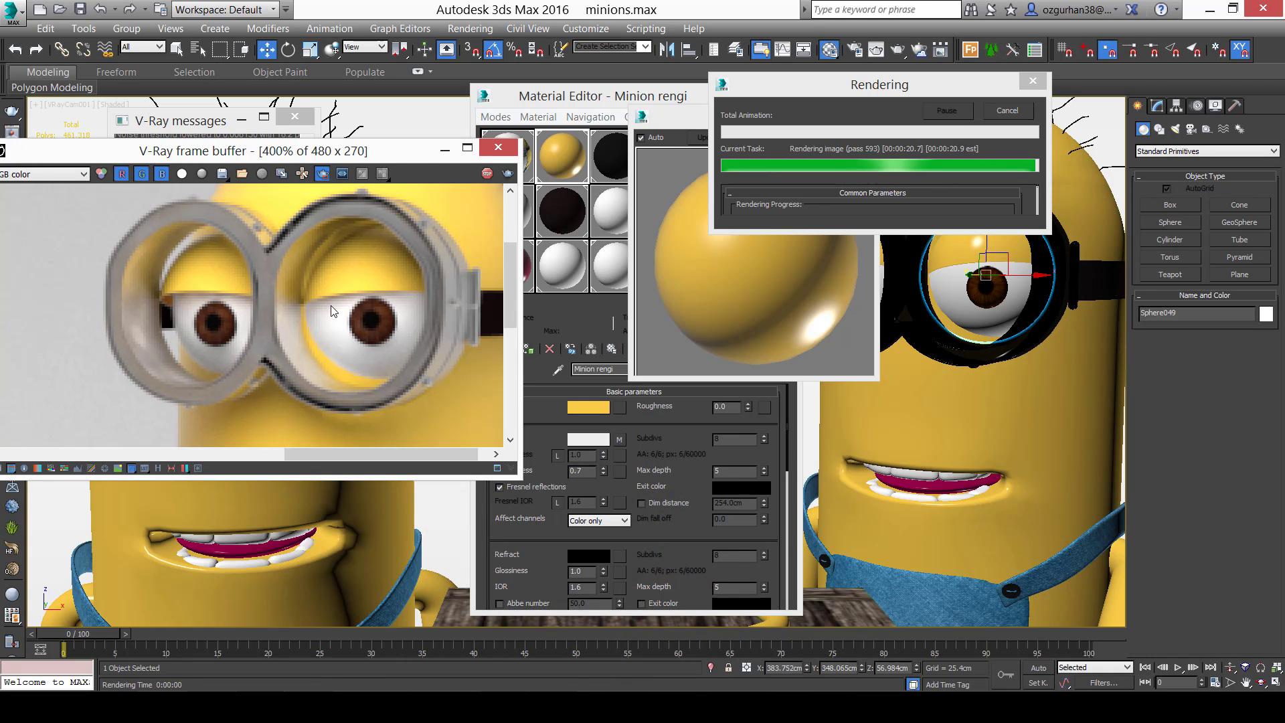
{"action": "scroll", "coordinate": [295, 326], "scroll_direction": "down", "scroll_amount": 2}
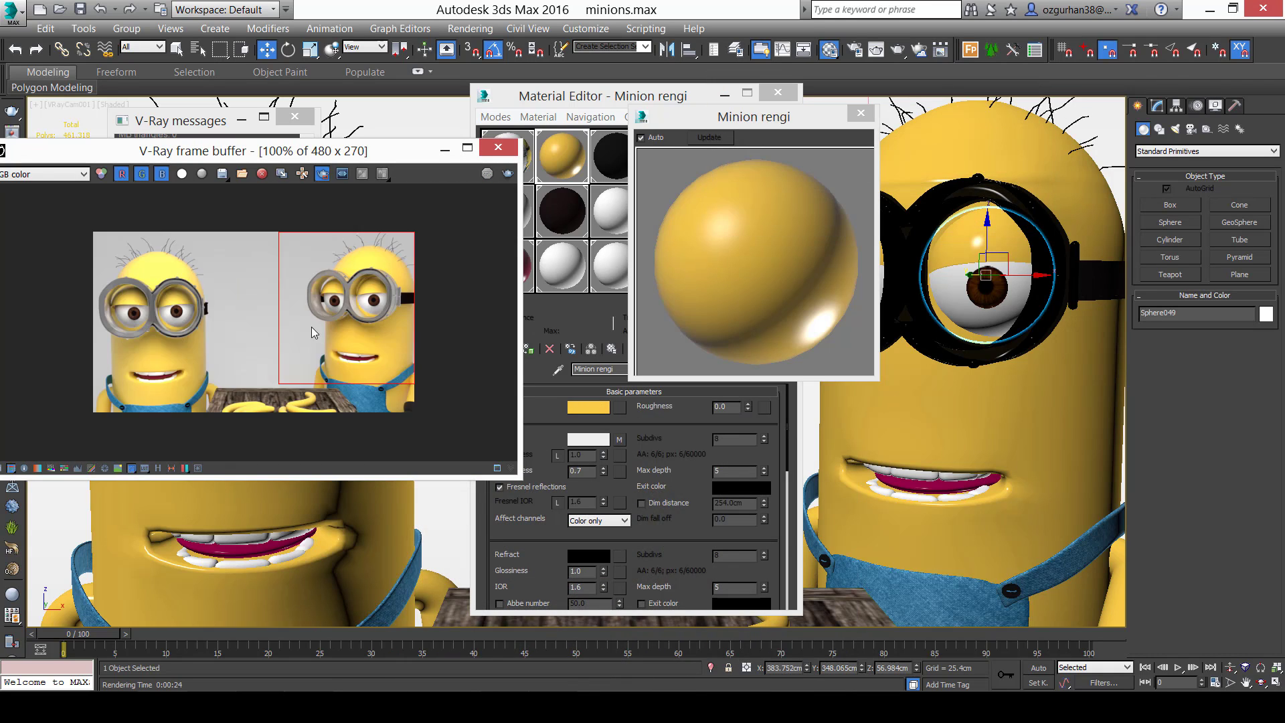
{"action": "scroll", "coordinate": [363, 336], "scroll_direction": "up", "scroll_amount": 1}
{"action": "middle_click_drag", "start_coordinate": [456, 322], "coordinate": [453, 351]}
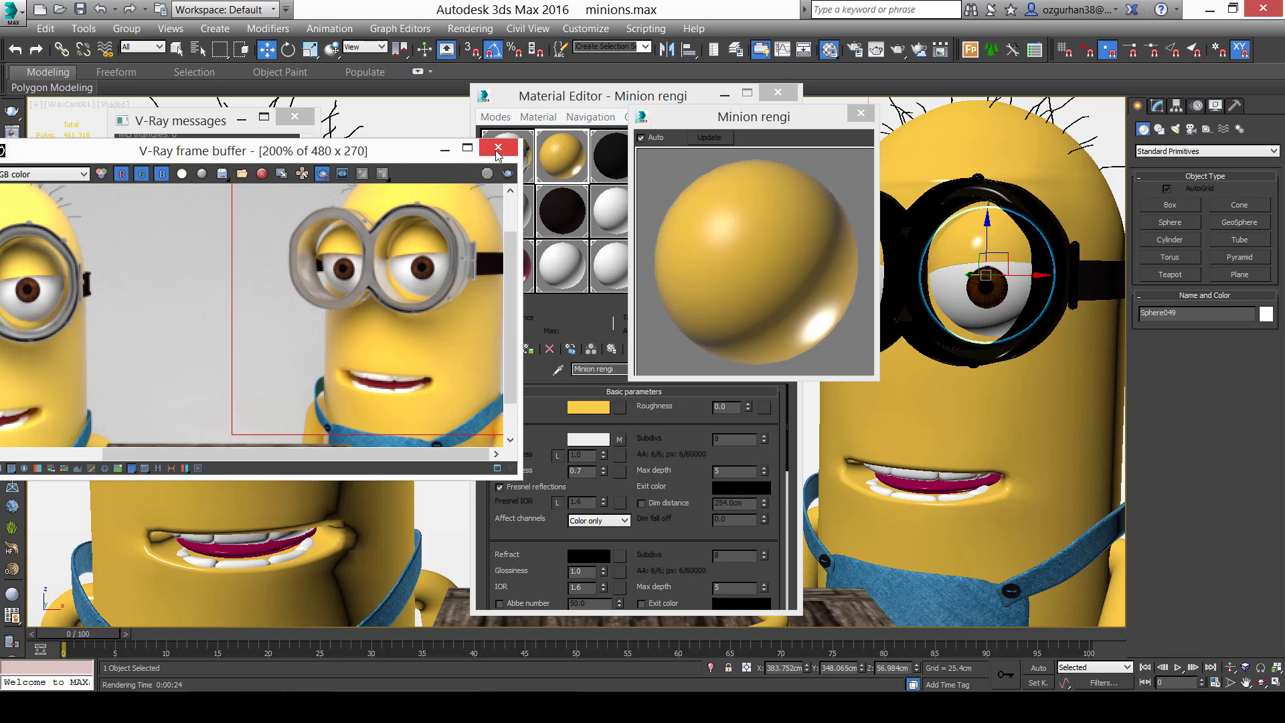
Close the V-Ray frame buffer, the Minion rengi preview, the Material Editor and the V-Ray messages window.
{"action": "left_click", "coordinate": [497, 153]}
{"action": "left_click", "coordinate": [861, 113]}
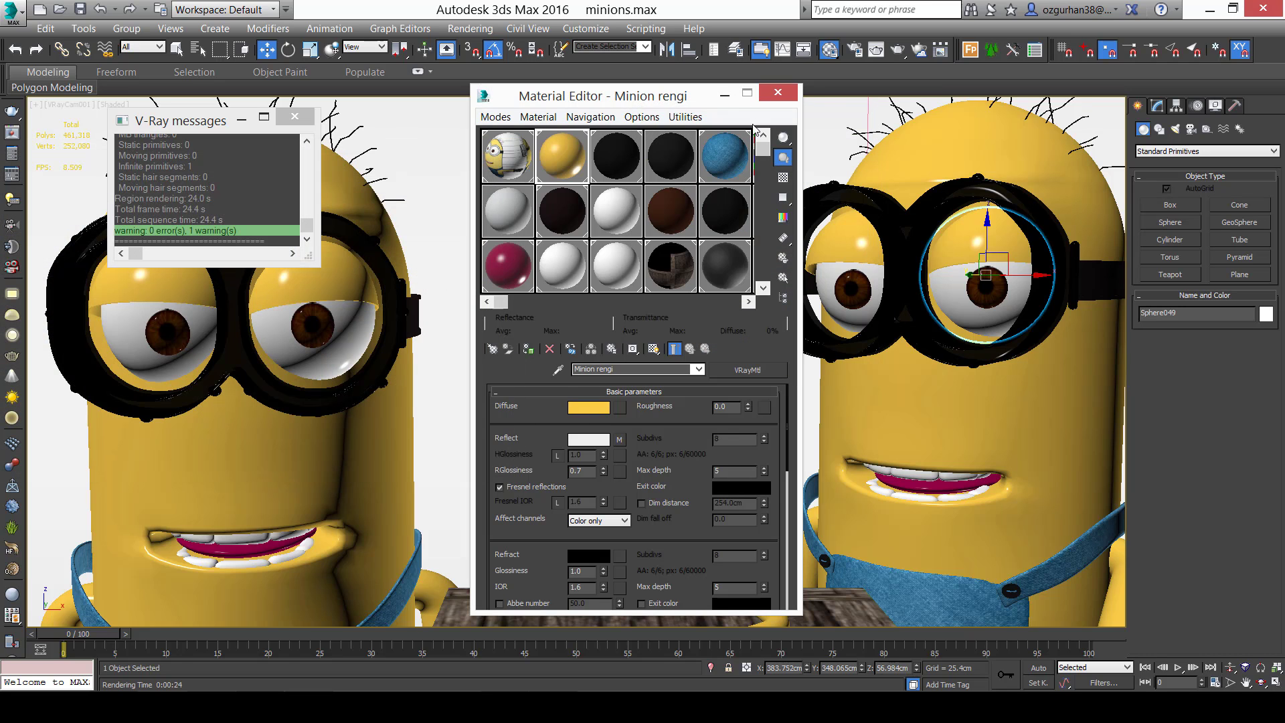
{"action": "left_click", "coordinate": [787, 97]}
{"action": "left_click", "coordinate": [294, 116]}
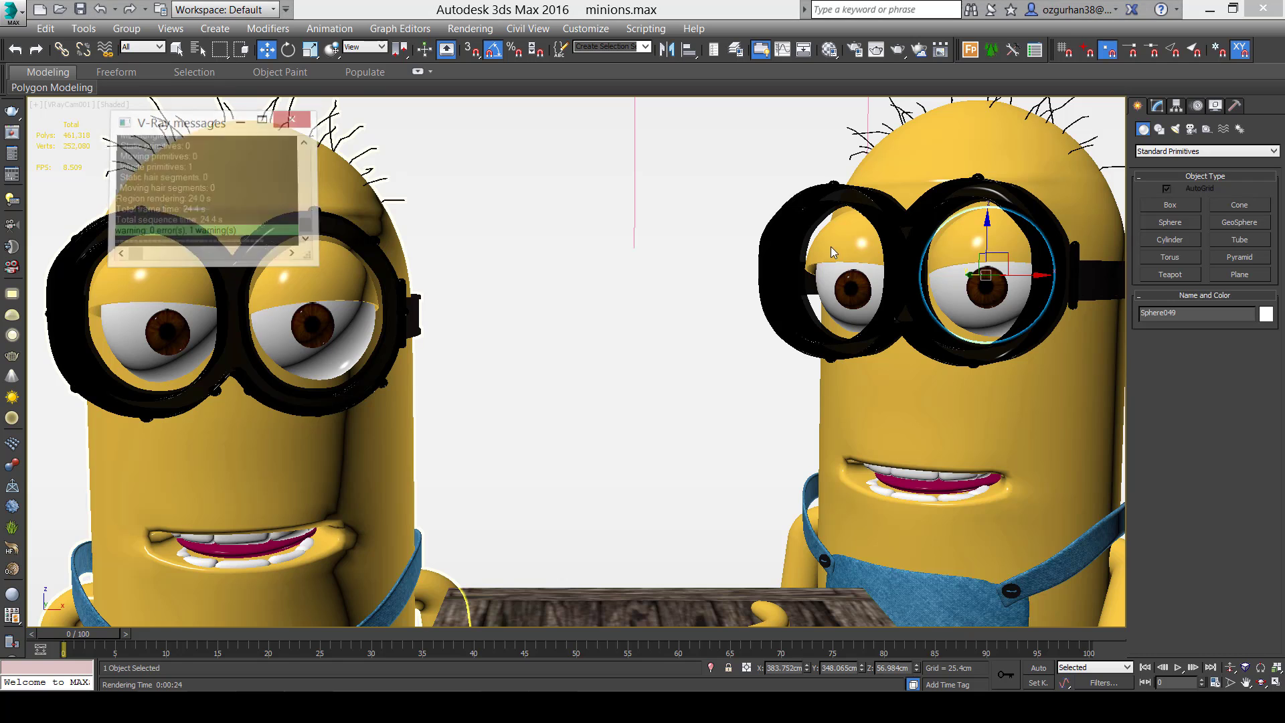
Move the right minion's inner eyelid sideways in the perspective view to about X 315.5 cm.
{"action": "left_click", "coordinate": [848, 253]}
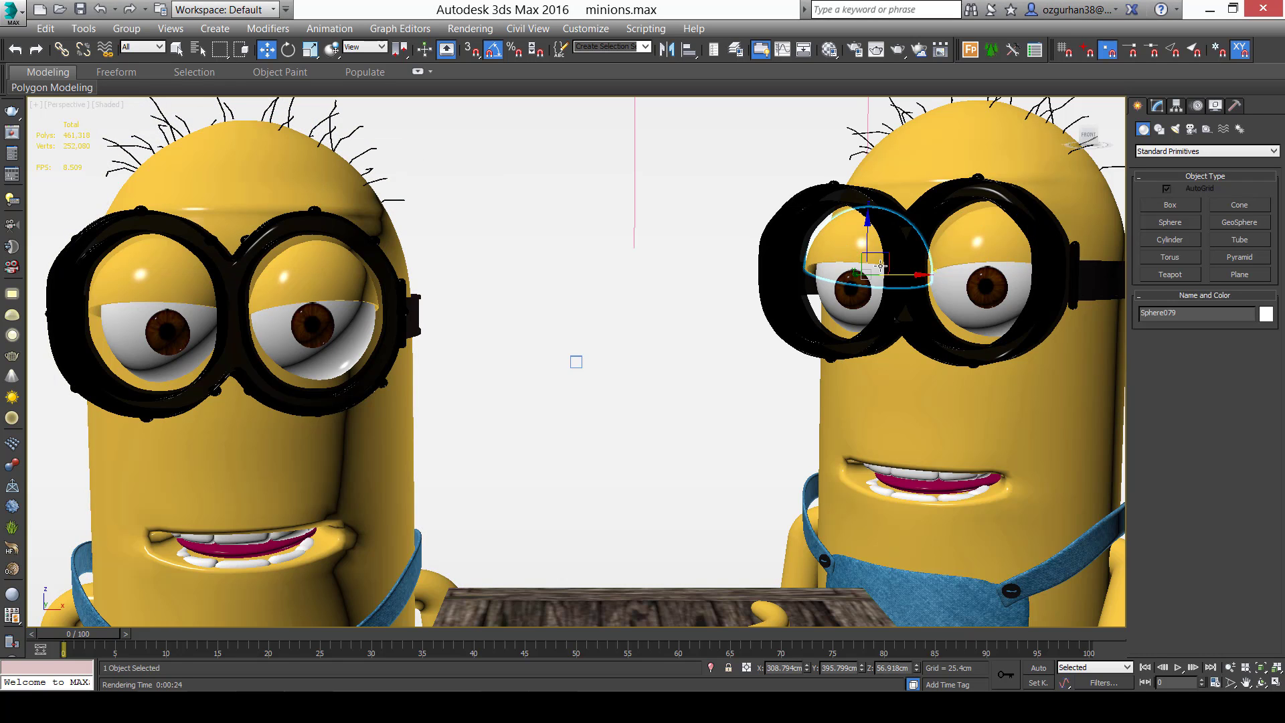
{"action": "key", "text": "p"}
{"action": "scroll", "coordinate": [810, 291], "scroll_direction": "up", "scroll_amount": 6}
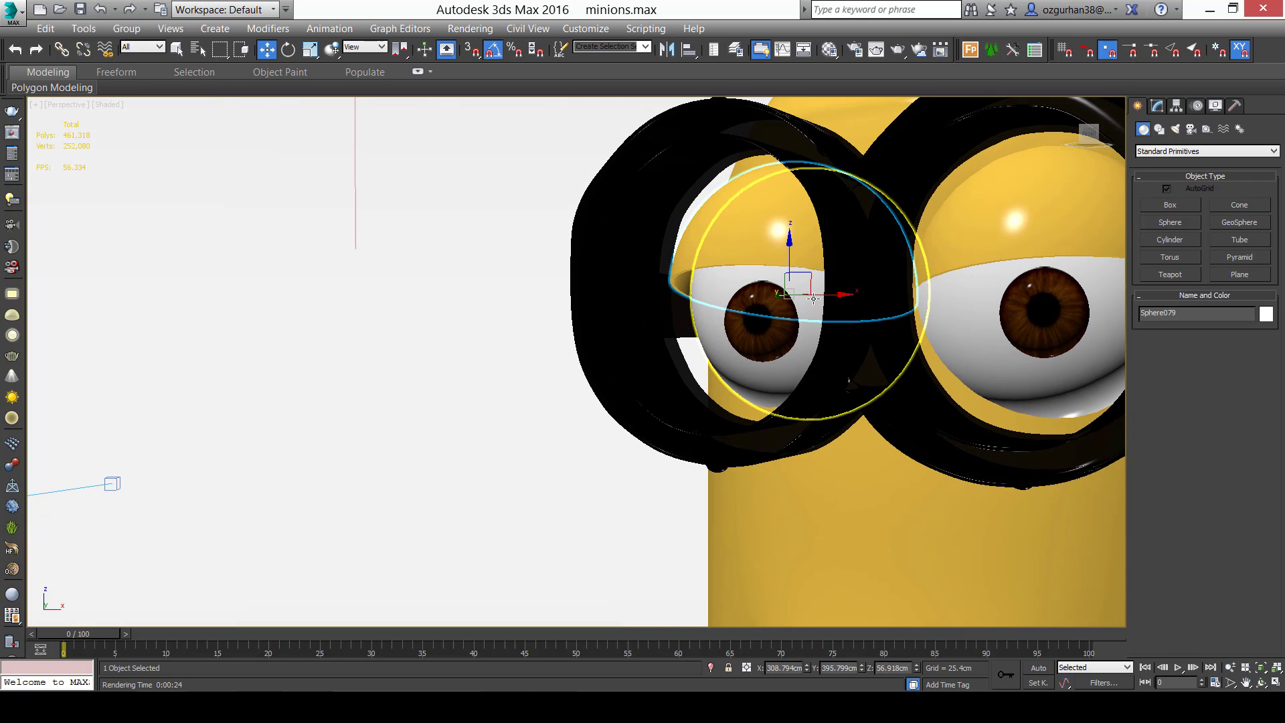
{"action": "scroll", "coordinate": [822, 304], "scroll_direction": "up", "scroll_amount": 3}
{"action": "middle_click_drag", "start_coordinate": [822, 304], "coordinate": [805, 272], "text": "alt"}
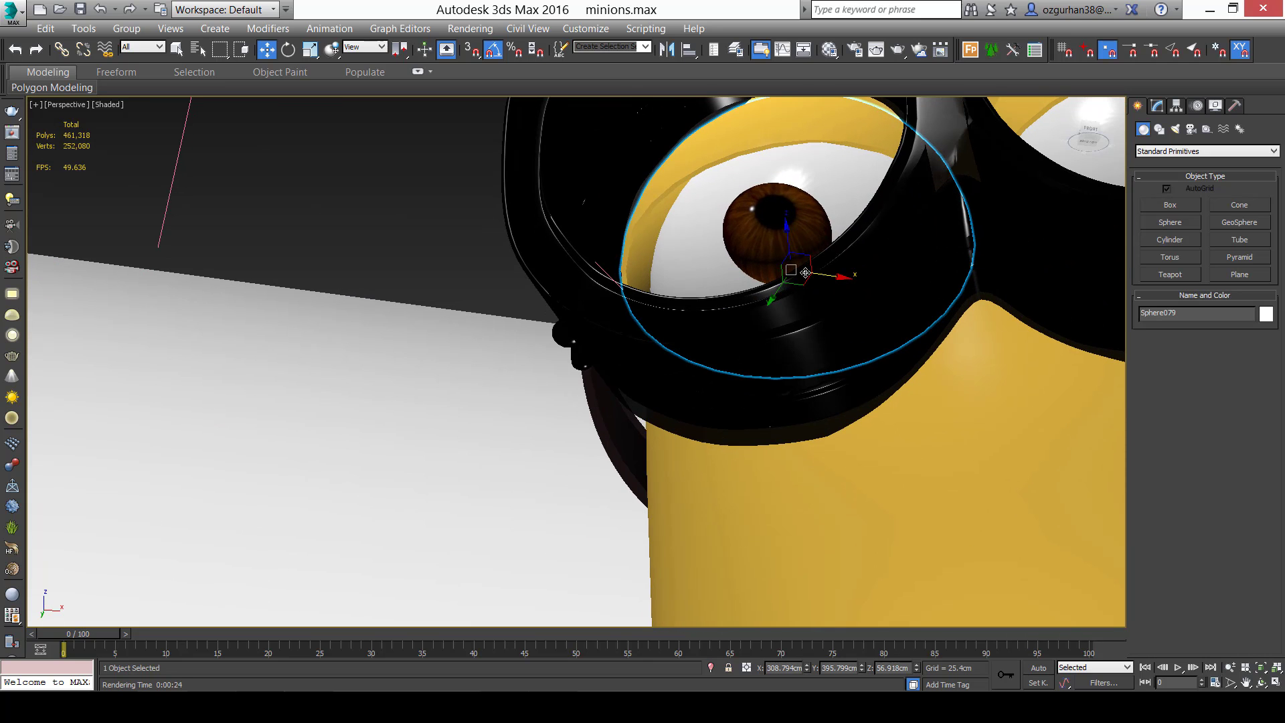
{"action": "left_click_drag", "start_coordinate": [803, 279], "coordinate": [826, 282]}
{"action": "middle_click_drag", "start_coordinate": [826, 282], "coordinate": [770, 261], "text": "alt"}
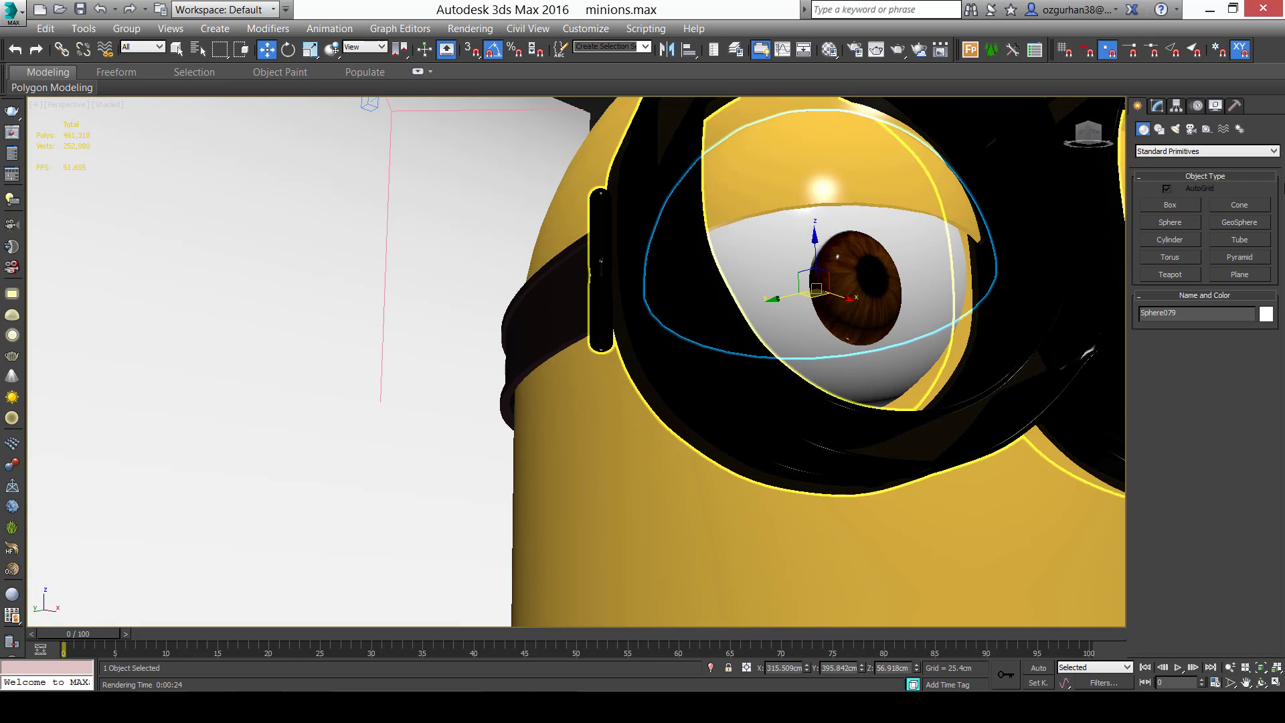
Add a TurboSmooth modifier above Shell on the right minion's inner eyelid.
{"action": "left_click", "coordinate": [1157, 106]}
{"action": "left_click", "coordinate": [1185, 148]}
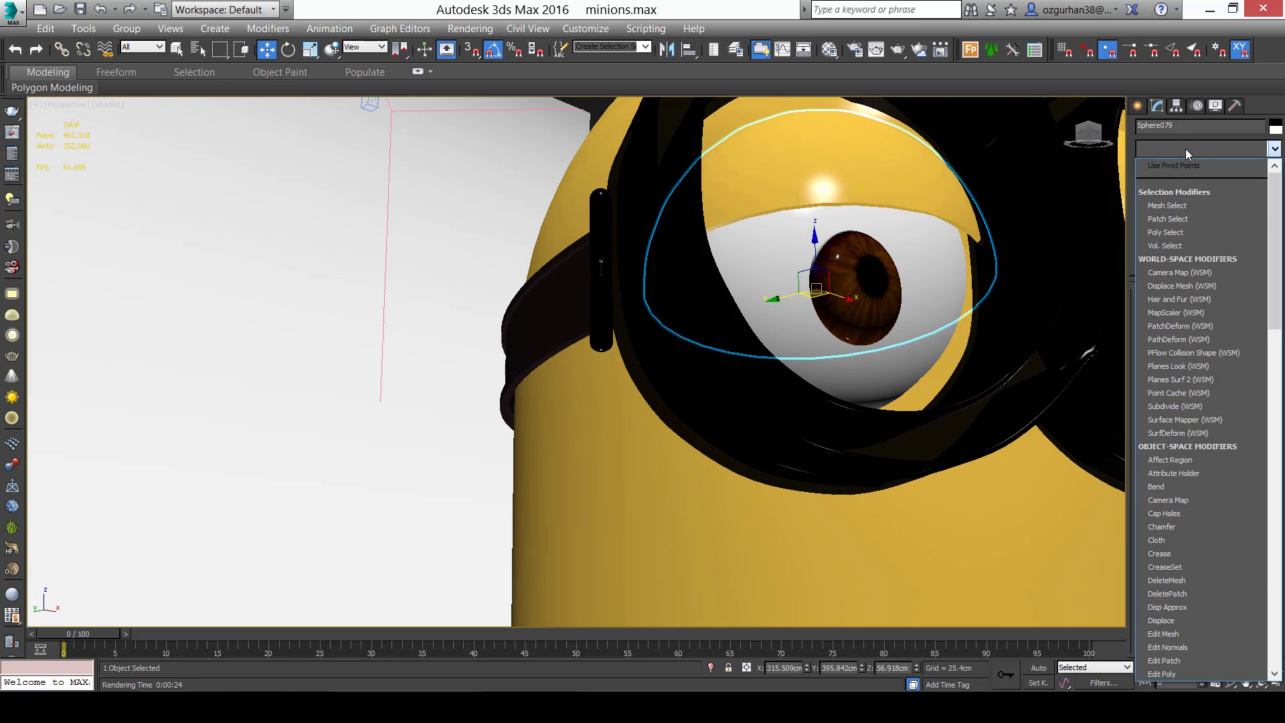
{"action": "type", "text": "turbo"}
{"action": "key", "text": "Return"}
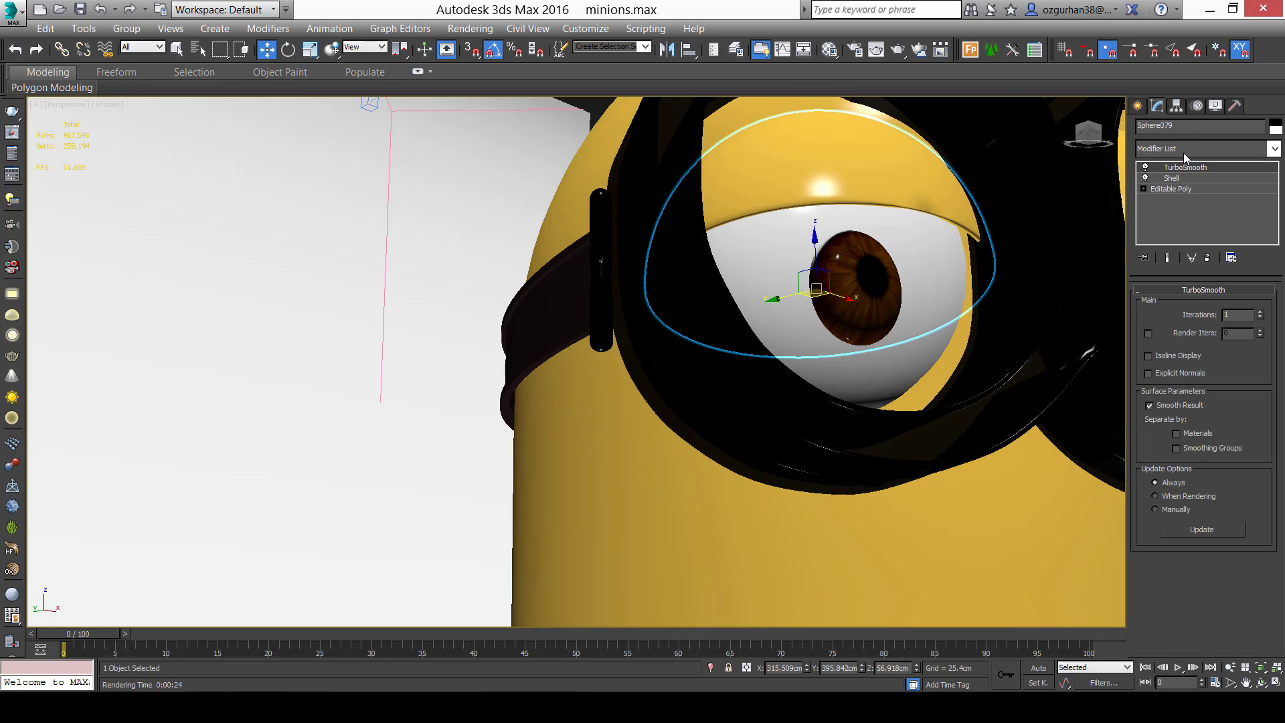
{"action": "middle_click_drag", "start_coordinate": [981, 214], "coordinate": [745, 295], "text": "alt"}
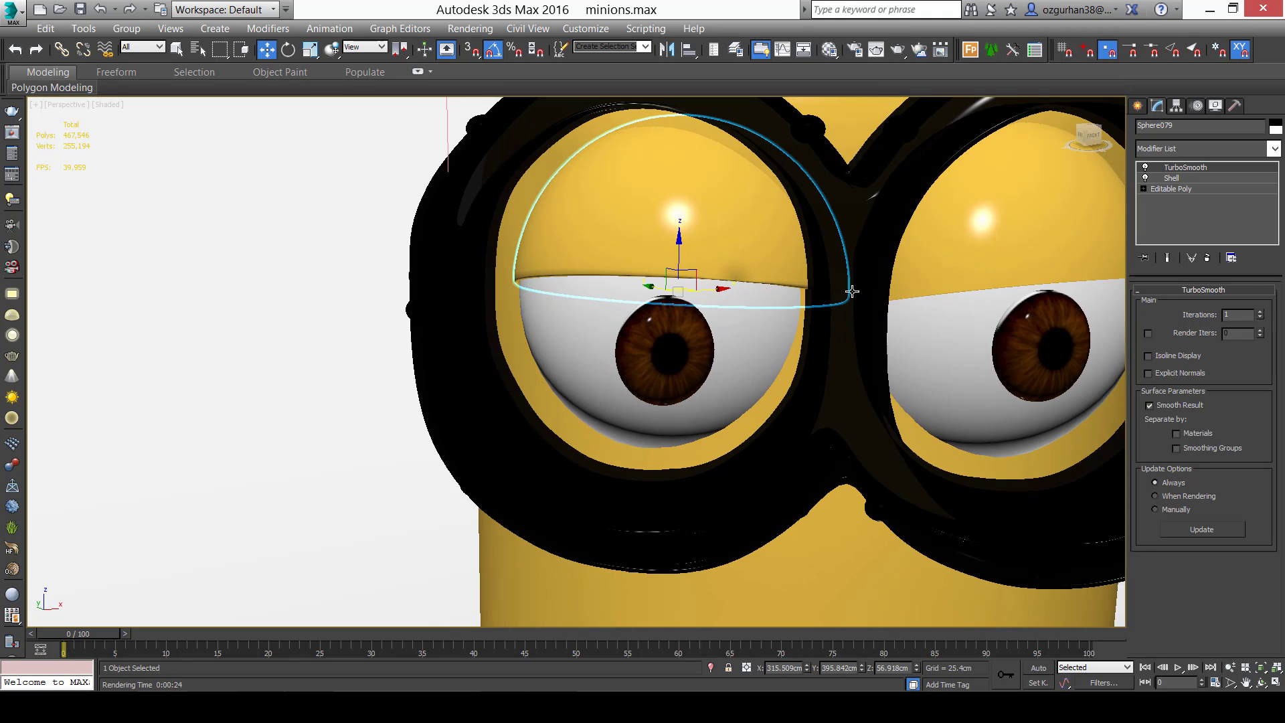
Add a TurboSmooth modifier to the right minion's other eyelid.
{"action": "left_click", "coordinate": [1010, 268]}
{"action": "left_click", "coordinate": [1216, 154]}
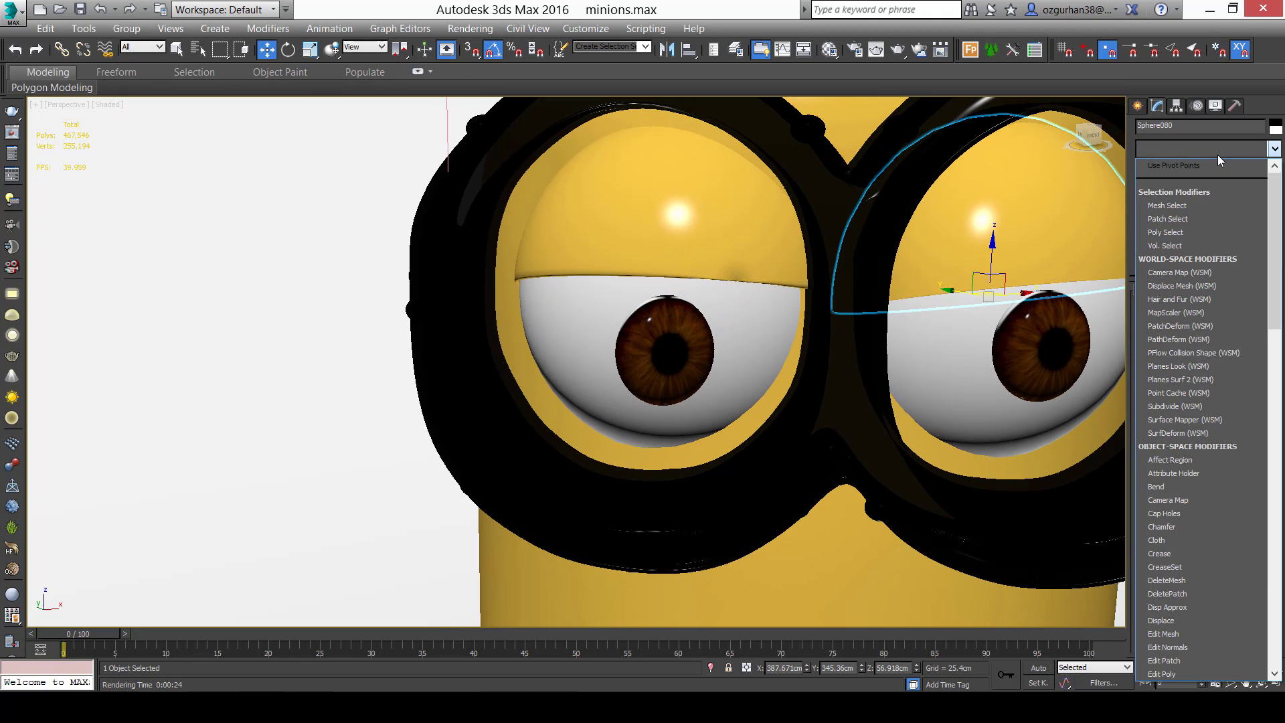
{"action": "type", "text": "tu"}
{"action": "key", "text": "Return"}
Open the left minion's group and add a TurboSmooth modifier to the eyelid nearest the goggle strap.
{"action": "middle_click_drag", "start_coordinate": [959, 293], "coordinate": [938, 319]}
{"action": "scroll", "coordinate": [938, 320], "scroll_direction": "down", "scroll_amount": 2}
{"action": "middle_click_drag", "start_coordinate": [288, 362], "coordinate": [650, 324]}
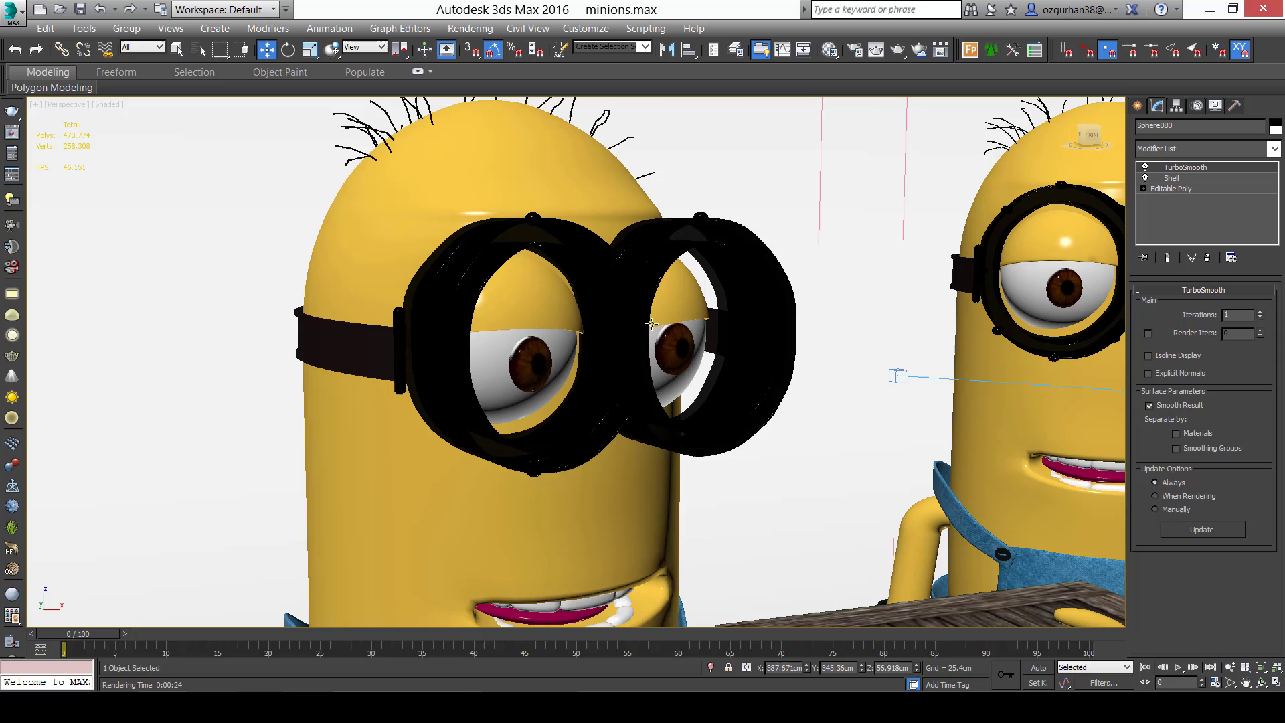
{"action": "left_click", "coordinate": [699, 329]}
{"action": "left_click", "coordinate": [127, 28]}
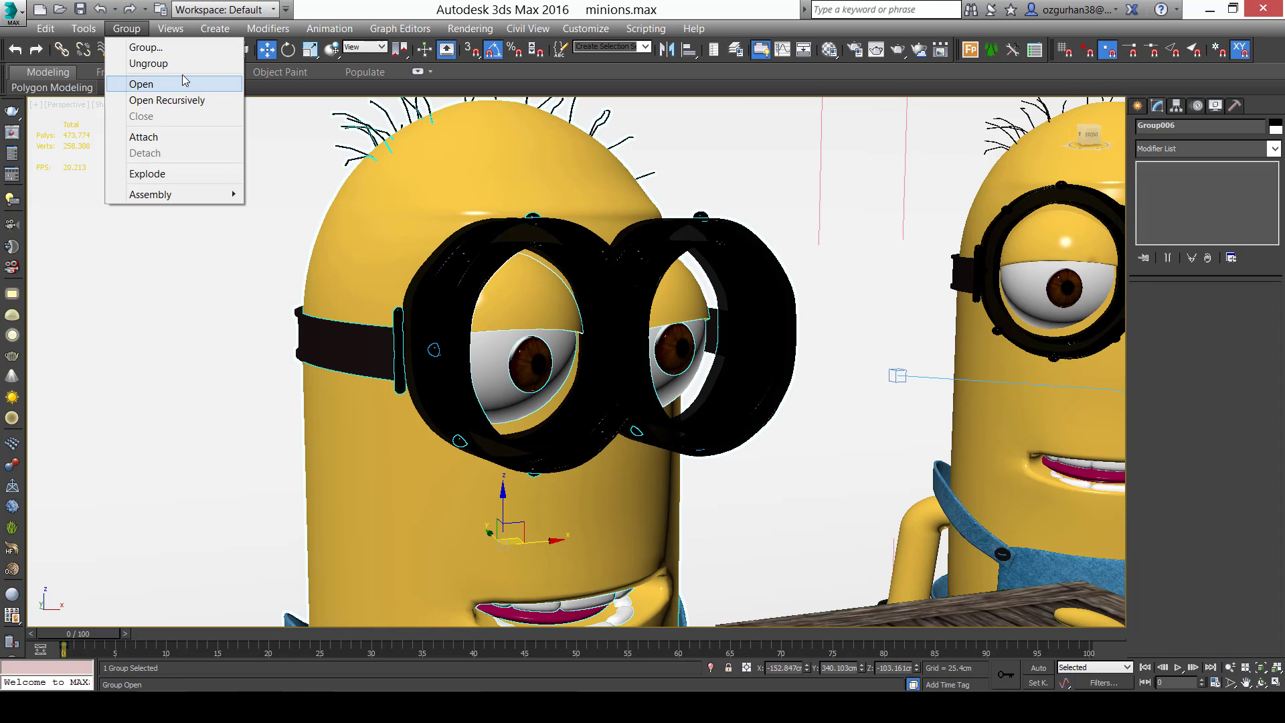
{"action": "left_click", "coordinate": [180, 83]}
{"action": "left_click", "coordinate": [444, 310]}
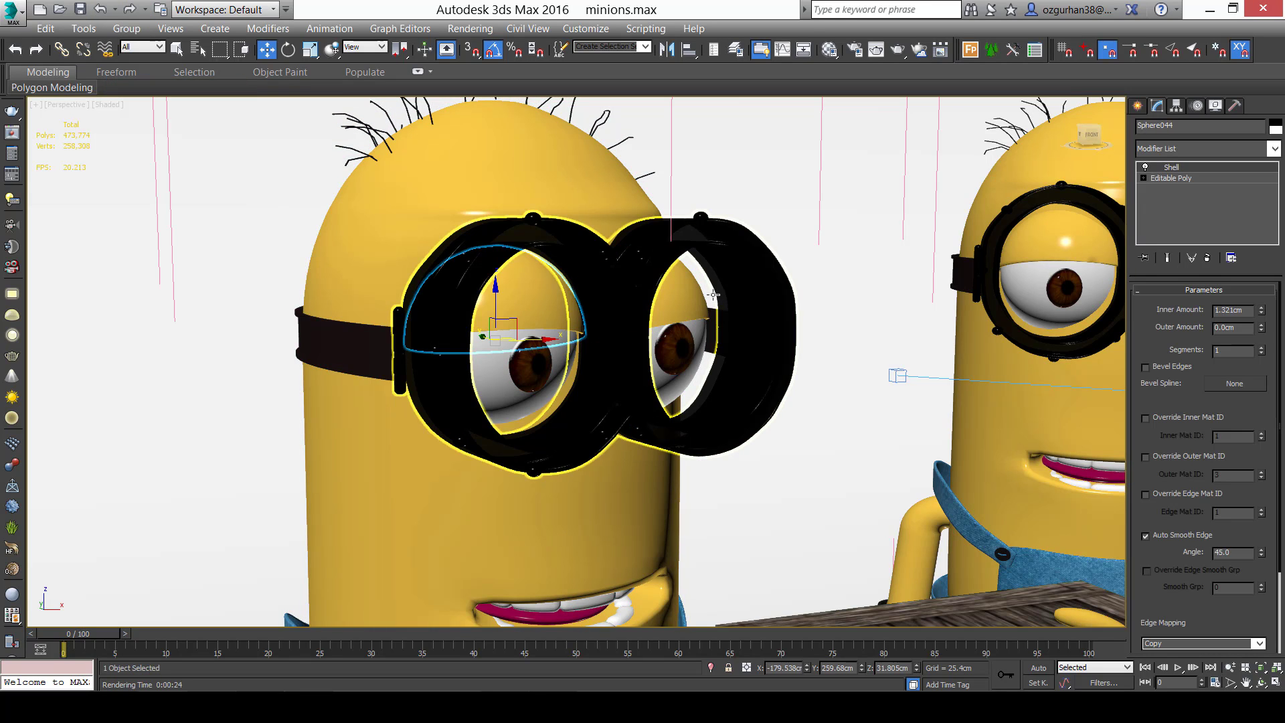
{"action": "left_click", "coordinate": [1229, 150]}
{"action": "scroll", "coordinate": [1211, 401], "scroll_direction": "down", "scroll_amount": 10}
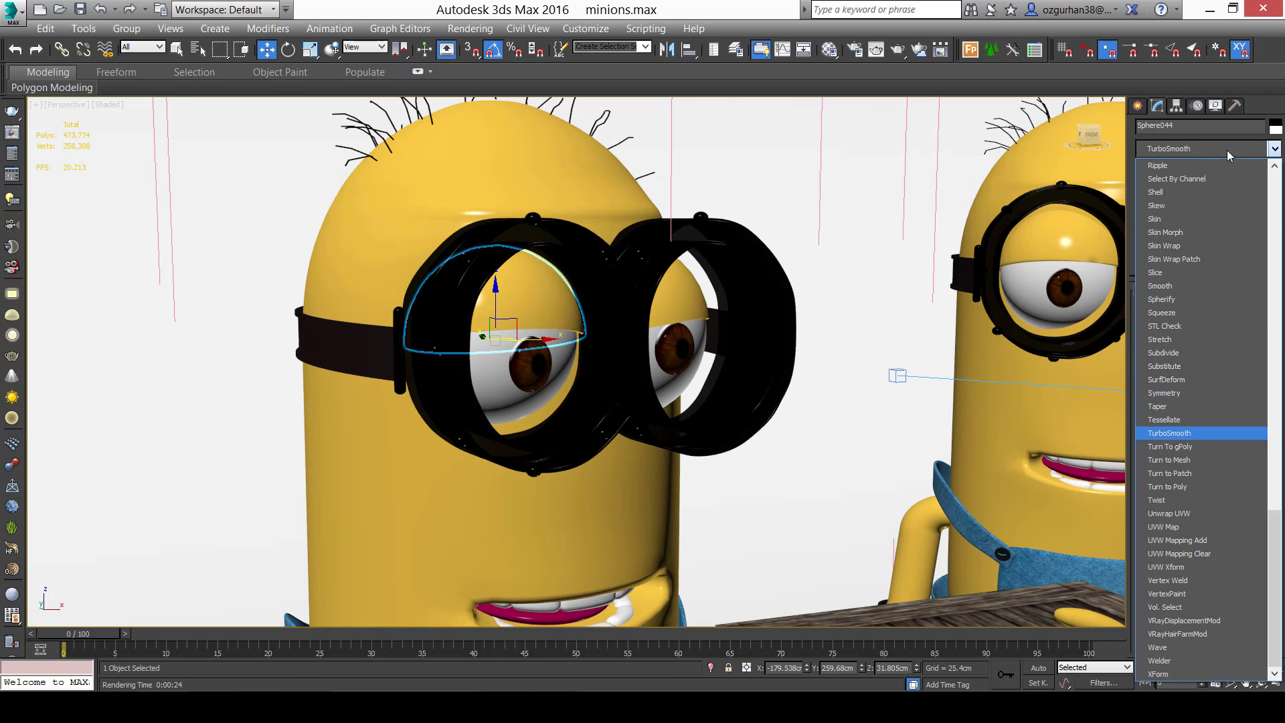
{"action": "left_click", "coordinate": [1214, 430]}
Add a TurboSmooth modifier to the left minion's second eyelid, the one nearer the crate.
{"action": "left_click", "coordinate": [694, 312]}
{"action": "left_click", "coordinate": [1200, 149]}
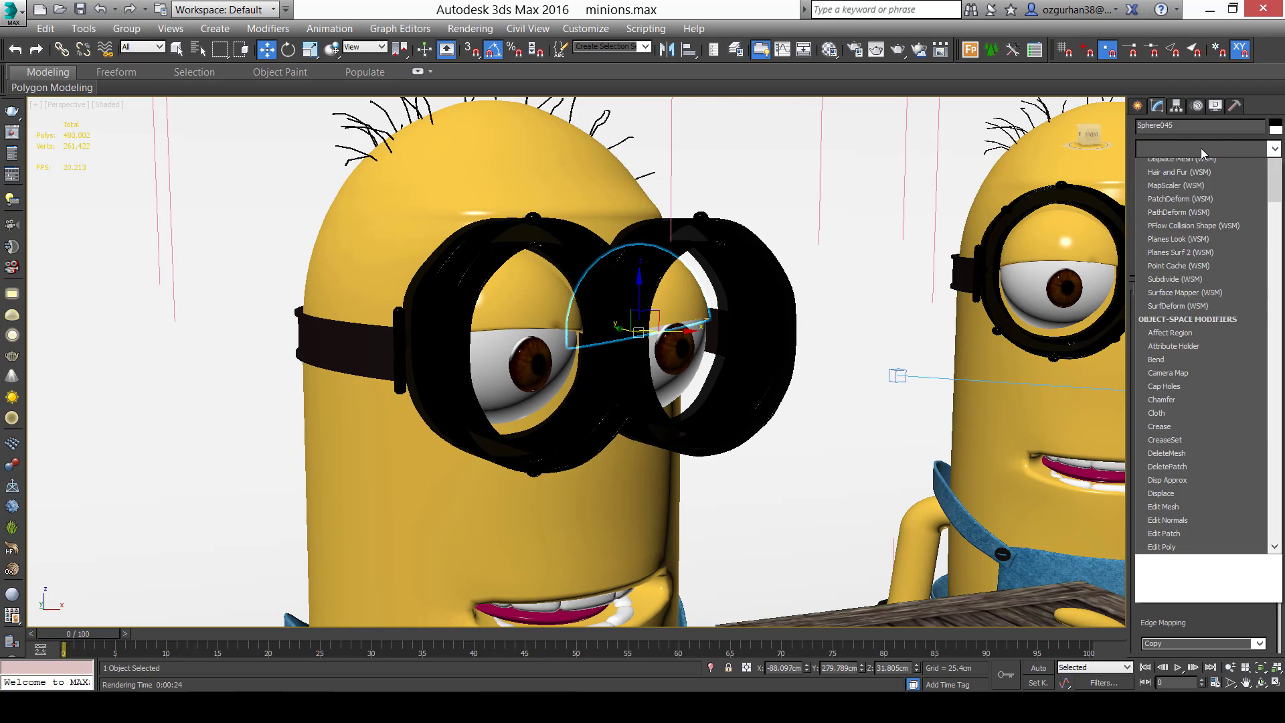
{"action": "key", "text": "r"}
{"action": "left_click", "coordinate": [1202, 150]}
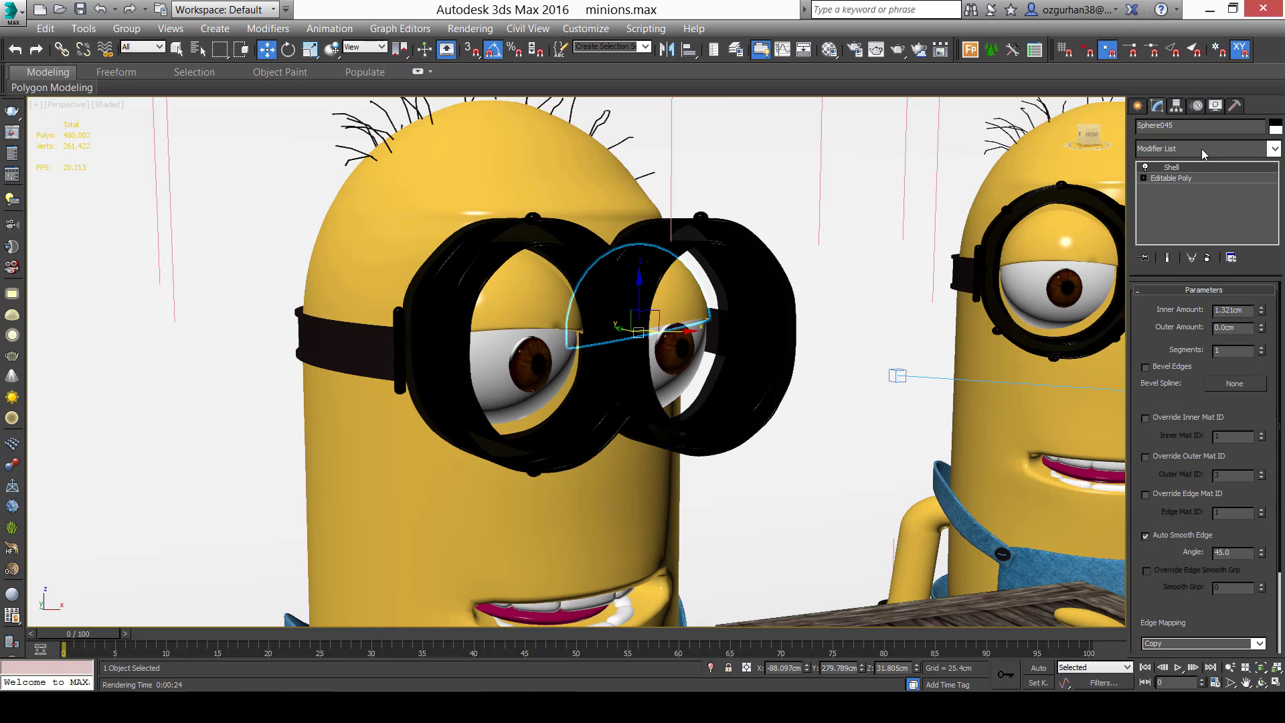
{"action": "left_click", "coordinate": [1202, 149]}
{"action": "key", "text": "t"}
{"action": "left_click", "coordinate": [1204, 150]}
{"action": "key", "text": "t"}
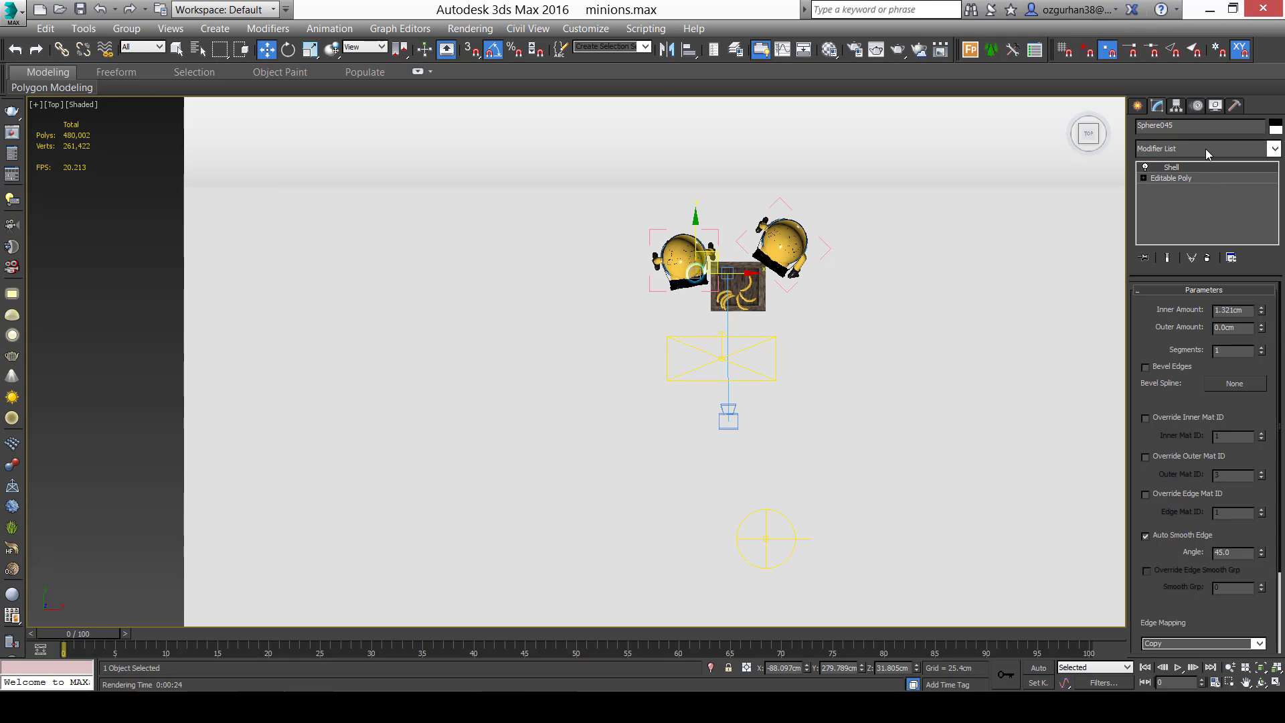
{"action": "left_click", "coordinate": [1205, 149]}
{"action": "key", "text": "t"}
{"action": "key", "text": "t"}
{"action": "key", "text": "t"}
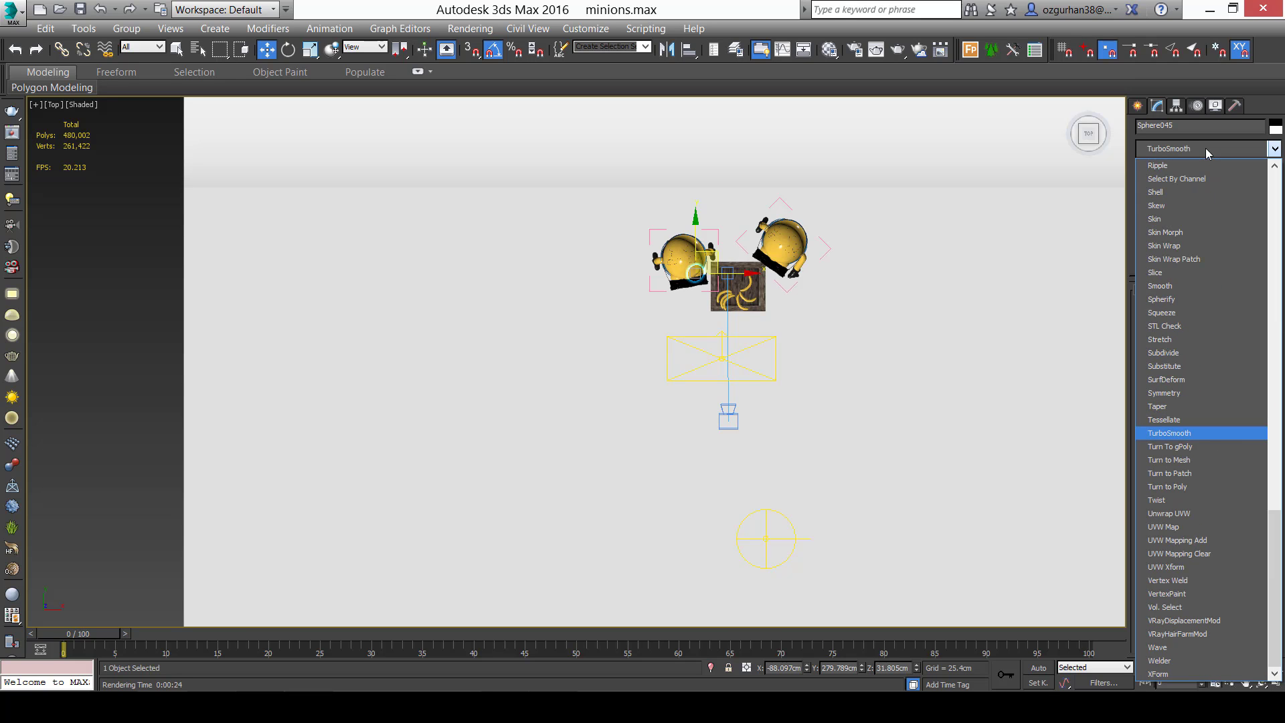
{"action": "key", "text": "Return"}
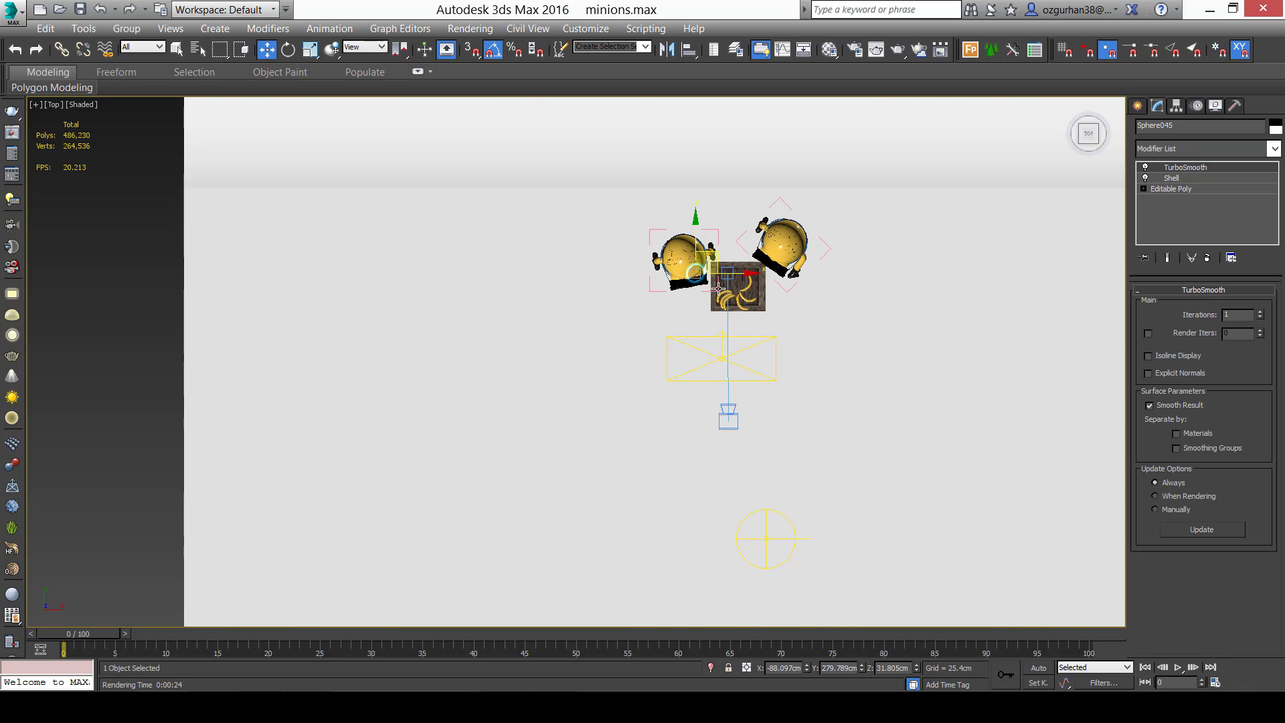
Examine the smoothed eyelids on both minions in the perspective view.
{"action": "key", "text": "c"}
{"action": "key", "text": "p"}
{"action": "middle_click_drag", "start_coordinate": [294, 318], "coordinate": [444, 288]}
{"action": "scroll", "coordinate": [444, 288], "scroll_direction": "up", "scroll_amount": 4}
{"action": "scroll", "coordinate": [455, 282], "scroll_direction": "down", "scroll_amount": 2}
{"action": "scroll", "coordinate": [484, 264], "scroll_direction": "down", "scroll_amount": 4}
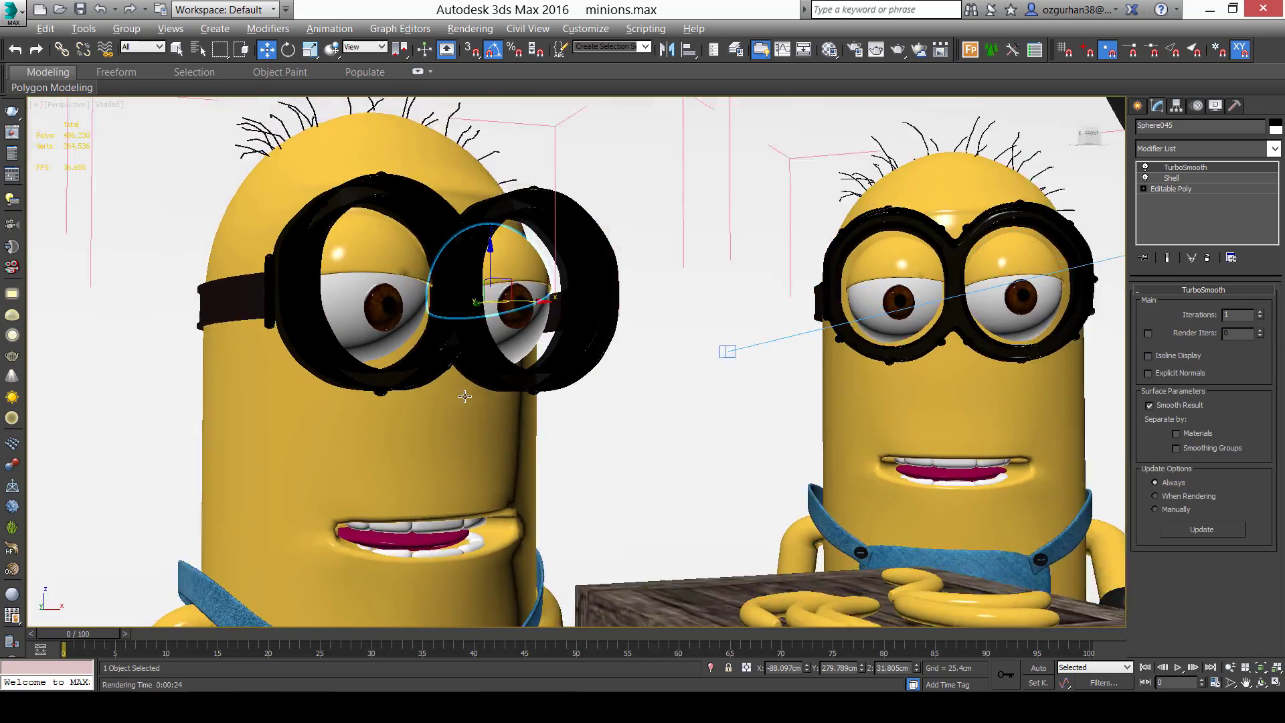
{"action": "middle_click_drag", "start_coordinate": [465, 396], "coordinate": [562, 457], "text": "alt"}
{"action": "scroll", "coordinate": [493, 427], "scroll_direction": "down", "scroll_amount": 2}
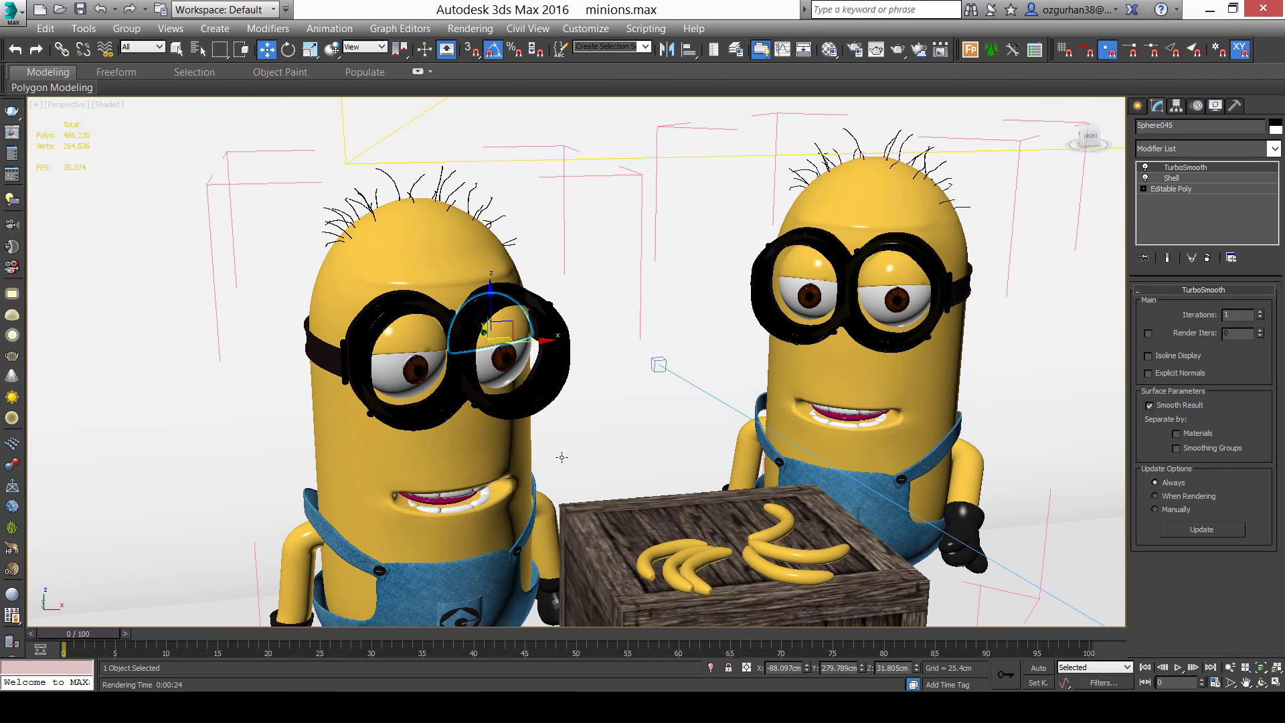
Test-render the right minion's region from the camera view, inspect the smoothed eyelids up close and stop the render.
{"action": "key", "text": "c"}
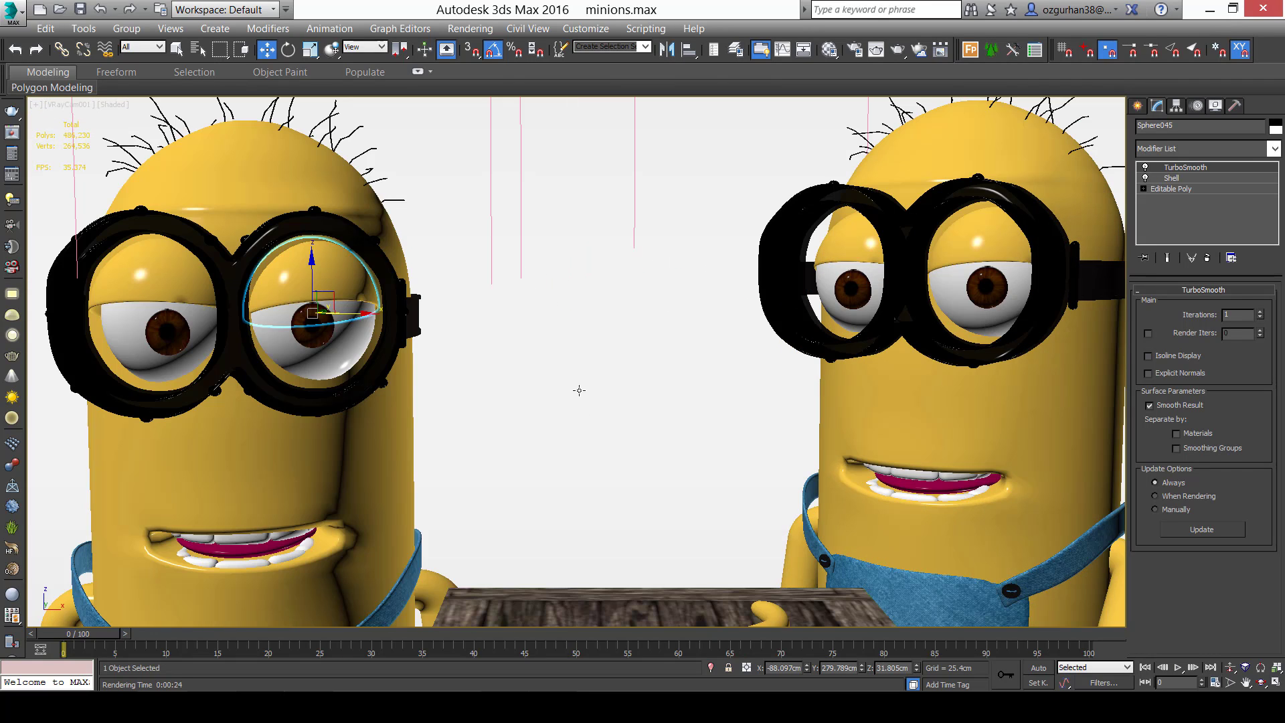
{"action": "left_click", "coordinate": [899, 56]}
{"action": "scroll", "coordinate": [394, 283], "scroll_direction": "down", "scroll_amount": 1}
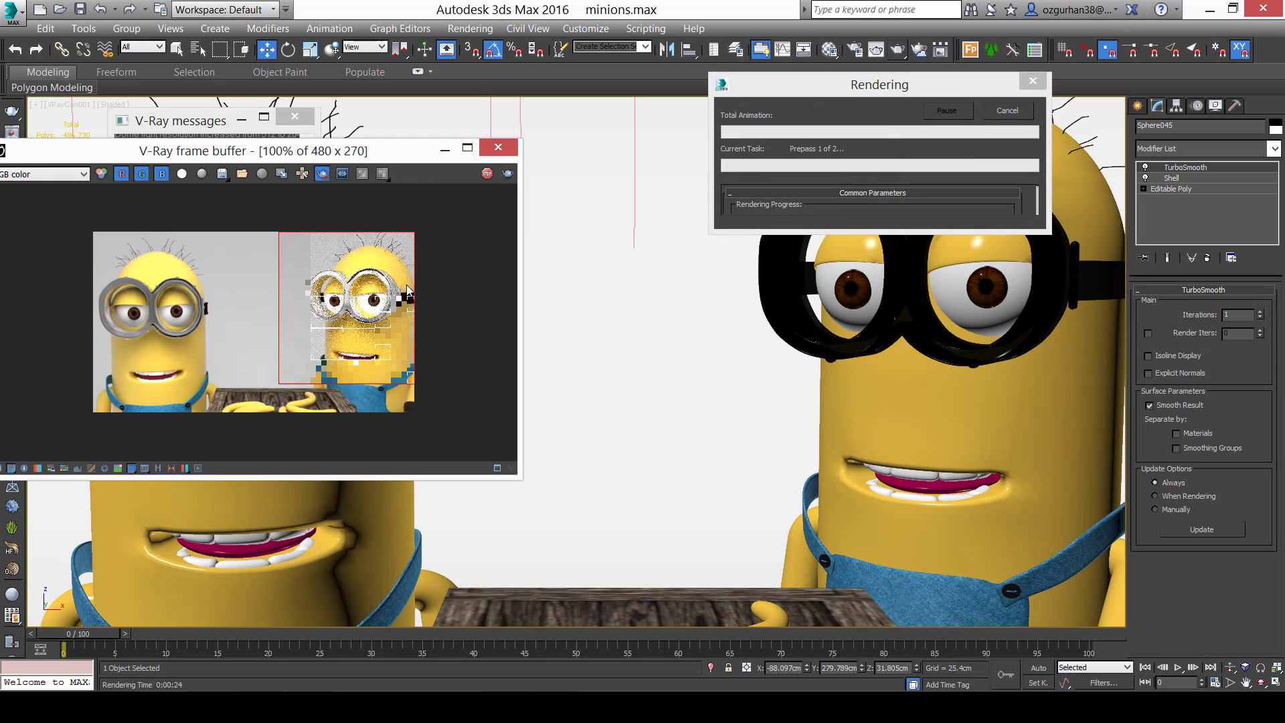
{"action": "scroll", "coordinate": [395, 284], "scroll_direction": "up", "scroll_amount": 2}
{"action": "scroll", "coordinate": [399, 283], "scroll_direction": "down", "scroll_amount": 1}
{"action": "scroll", "coordinate": [420, 301], "scroll_direction": "up", "scroll_amount": 1}
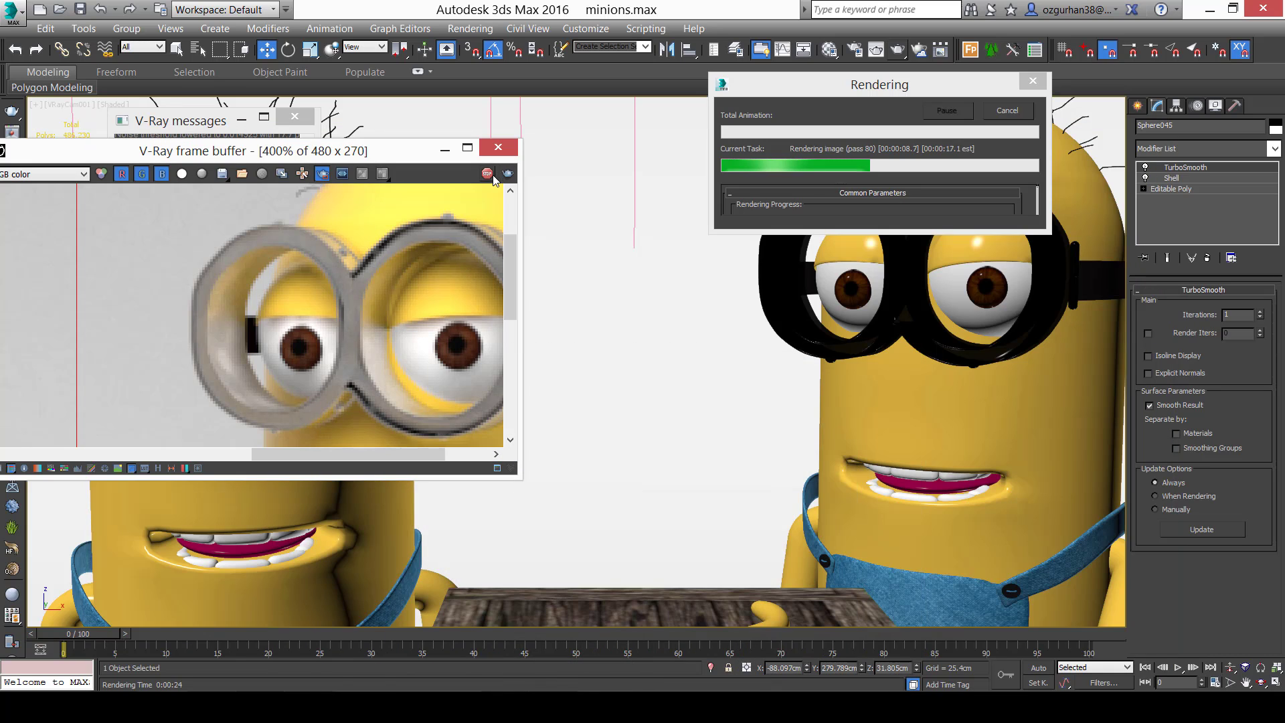
{"action": "left_click", "coordinate": [486, 173]}
Set the reflection color of the Beyaz_Göz eye-white material to a light gray with value 225.
{"action": "key", "text": "m"}
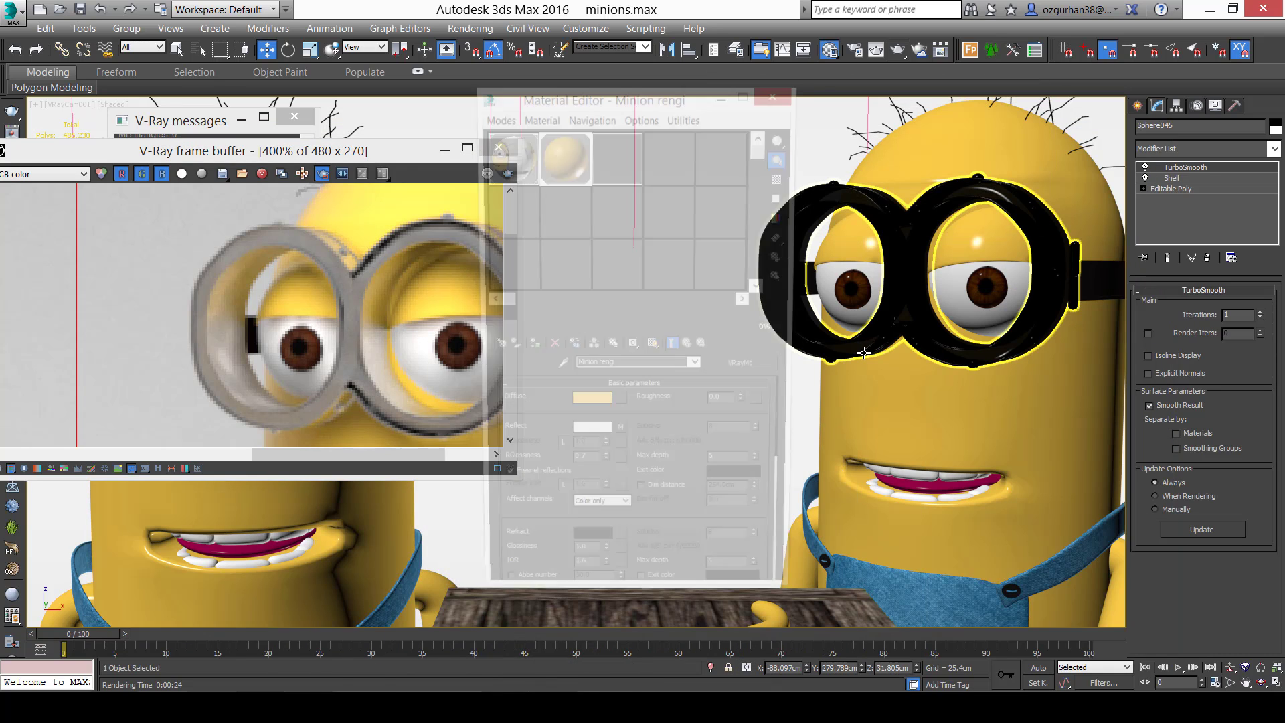
{"action": "left_click", "coordinate": [608, 250]}
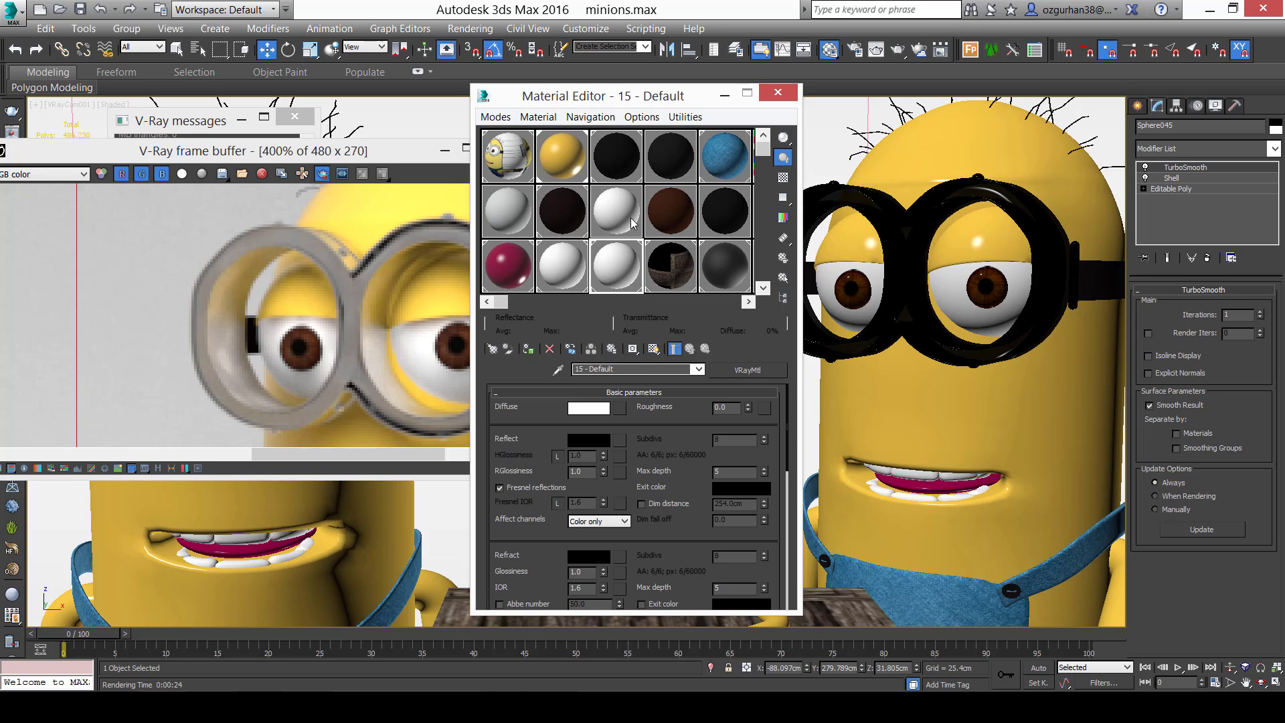
{"action": "left_click", "coordinate": [601, 443]}
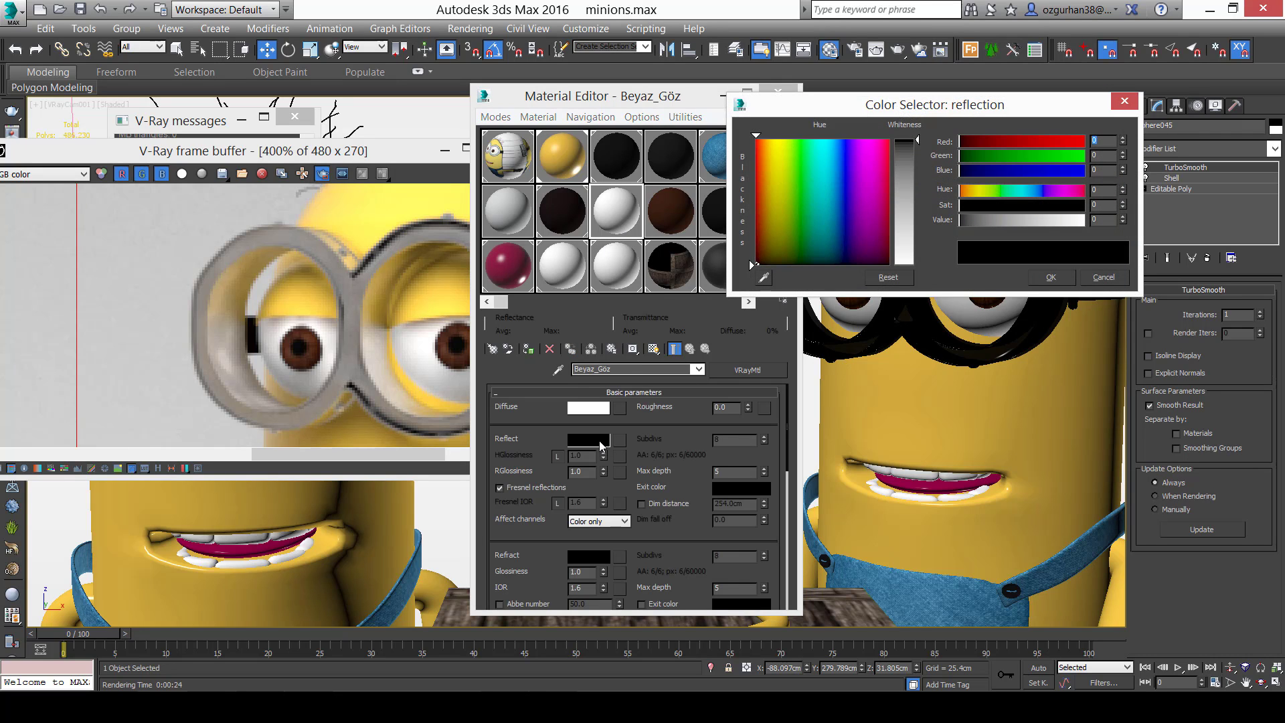
{"action": "left_click_drag", "start_coordinate": [909, 209], "coordinate": [910, 239]}
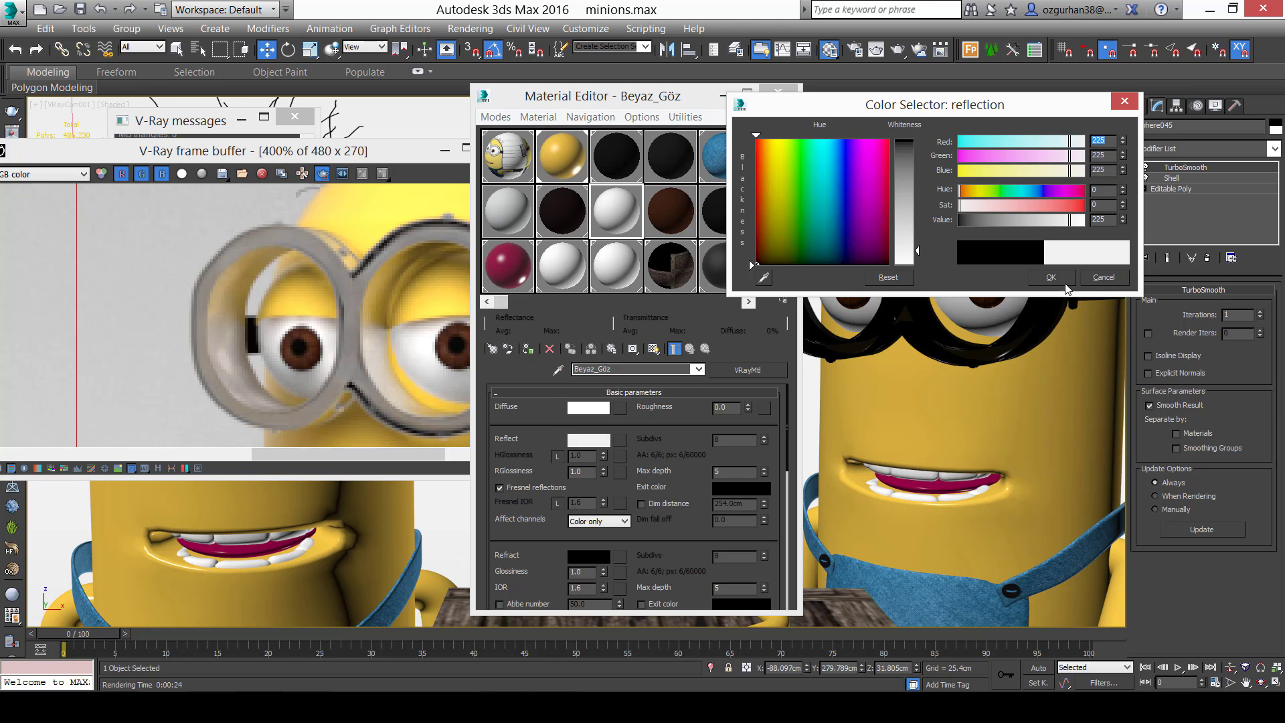
{"action": "left_click", "coordinate": [1051, 277]}
Set the RGlossiness of the Beyaz_Göz material to 0.8, checking it in an enlarged sample preview.
{"action": "double_click", "coordinate": [616, 211]}
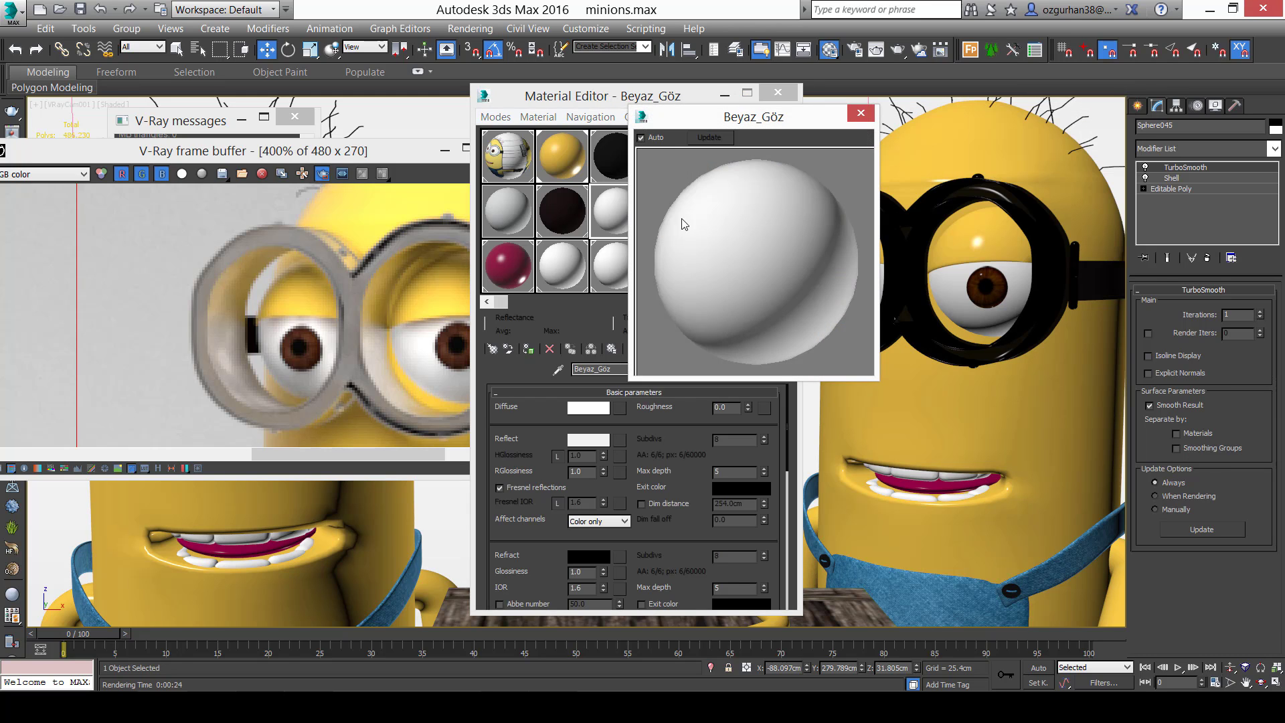
{"action": "left_click_drag", "start_coordinate": [587, 472], "coordinate": [548, 475]}
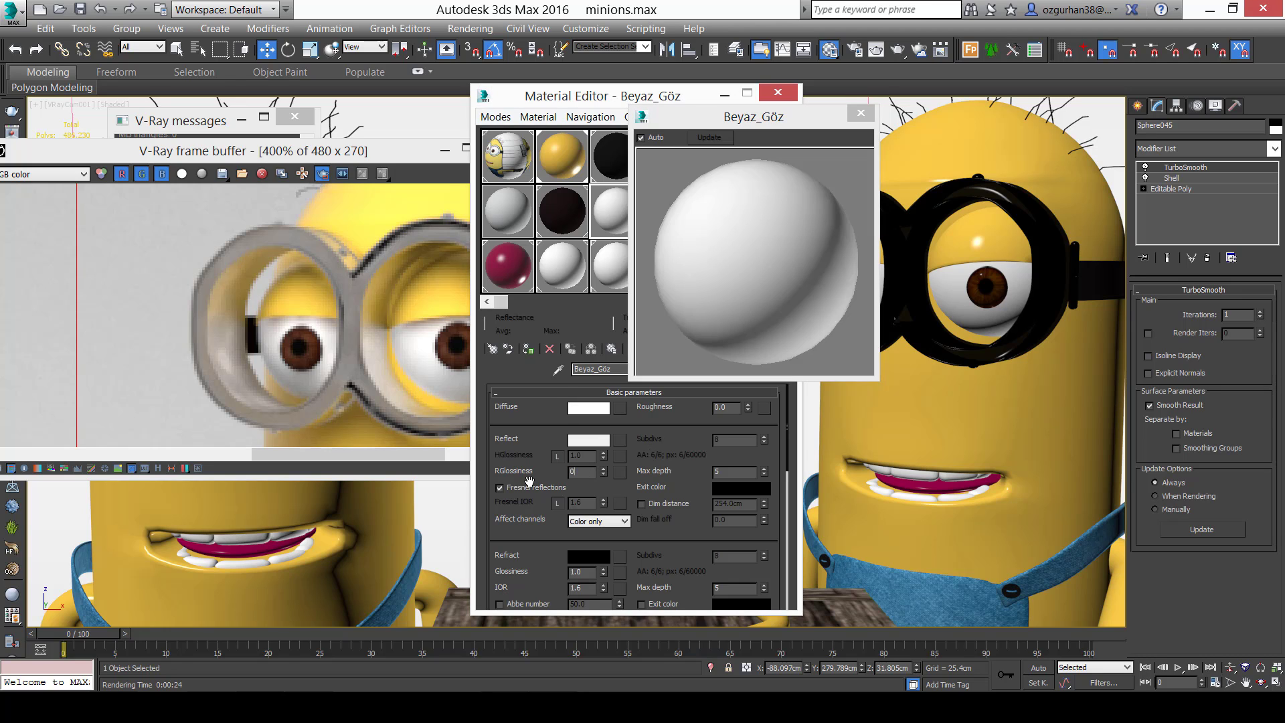
{"action": "type", "text": "0.8"}
{"action": "key", "text": "Return"}
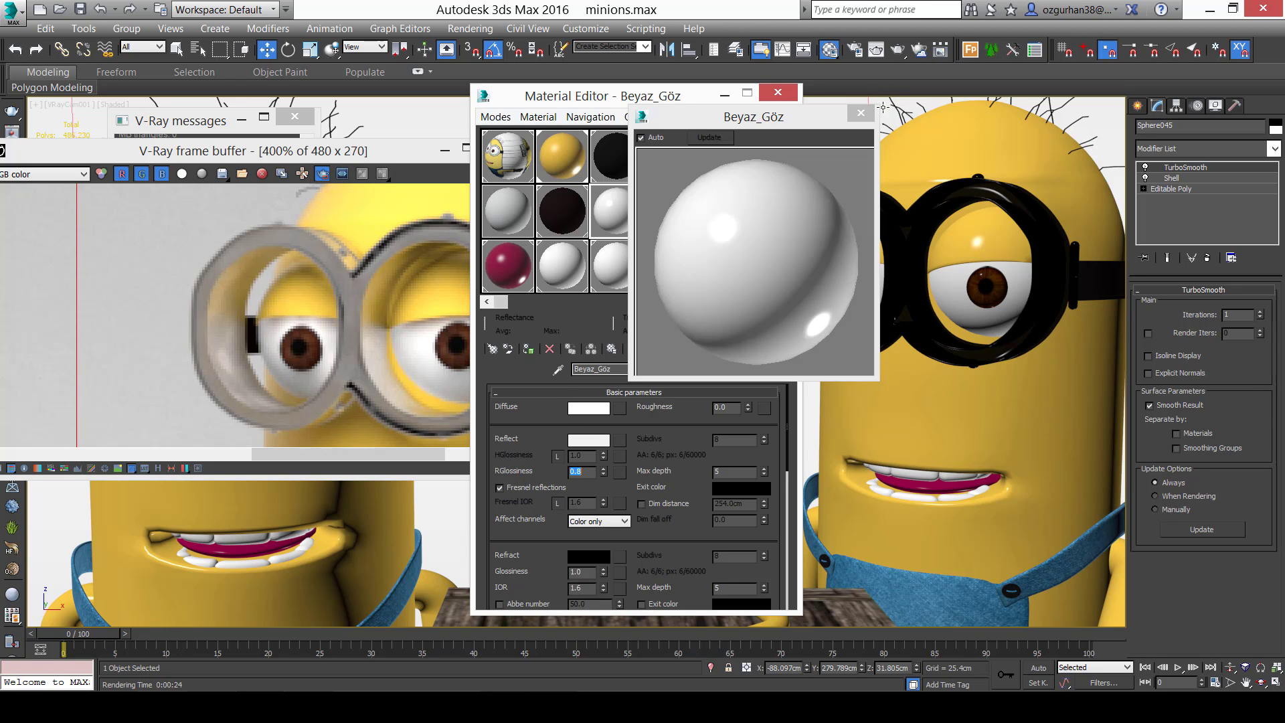
{"action": "left_click", "coordinate": [861, 113]}
Test-render the right minion's eyes with the reflective eye-white material, stop the render and move the Material Editor clear of the image.
{"action": "left_click", "coordinate": [333, 217]}
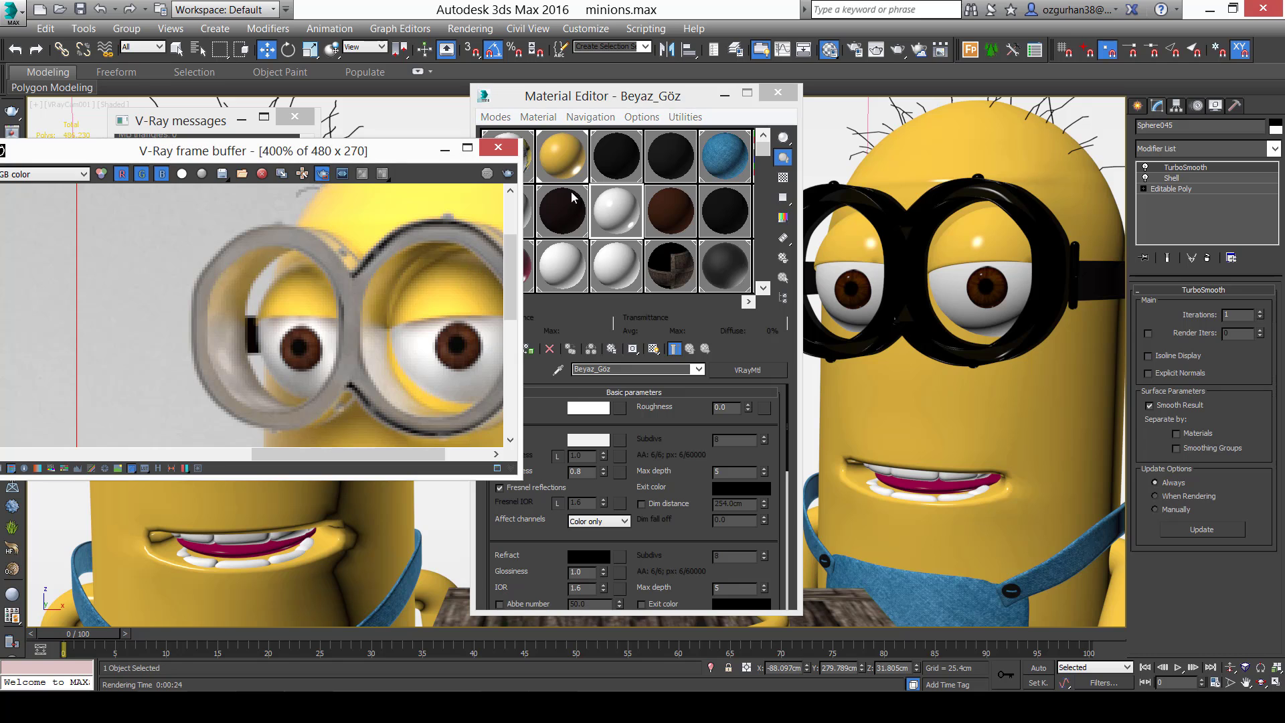
{"action": "left_click", "coordinate": [511, 177]}
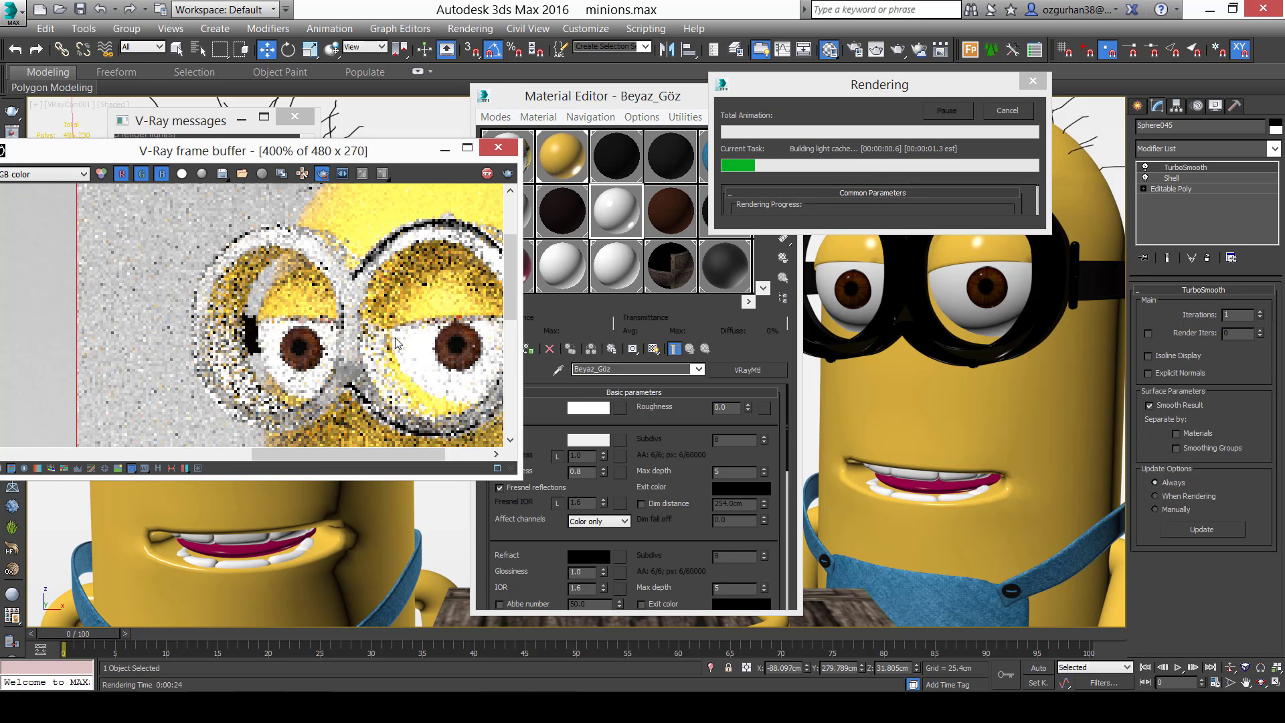
{"action": "scroll", "coordinate": [399, 333], "scroll_direction": "down", "scroll_amount": 1}
{"action": "scroll", "coordinate": [432, 339], "scroll_direction": "up", "scroll_amount": 1}
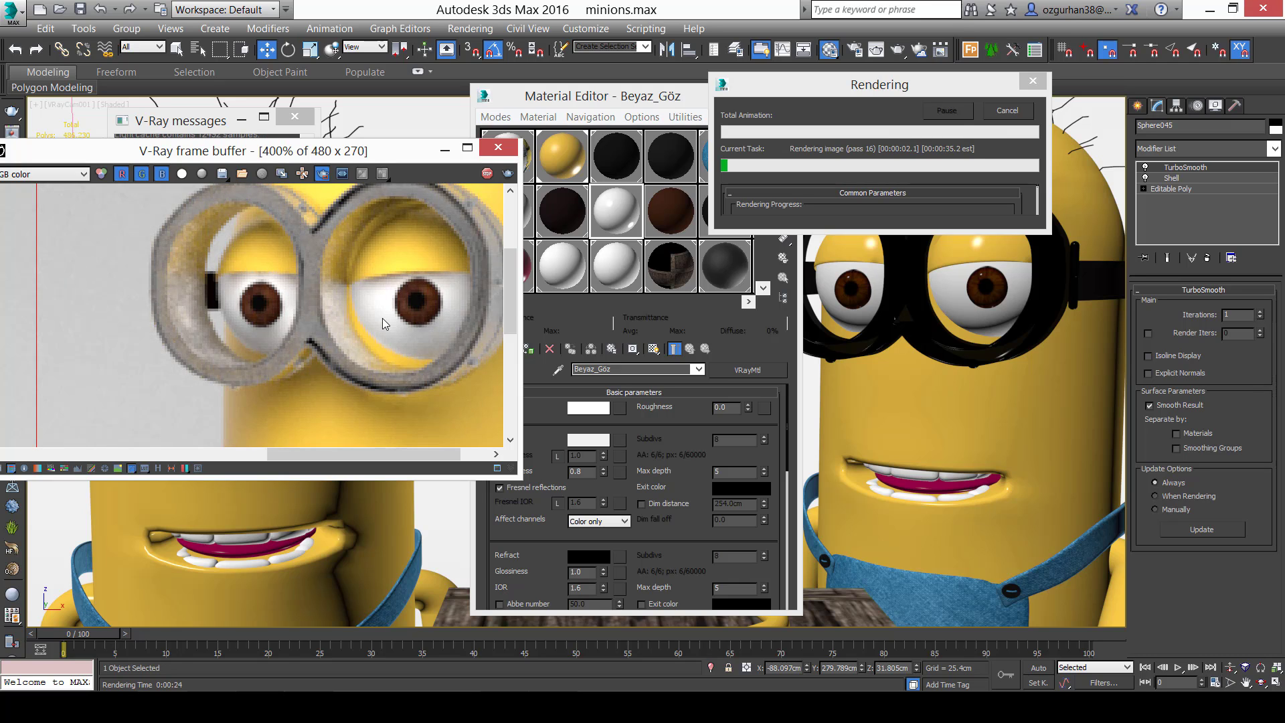
{"action": "left_click", "coordinate": [1006, 111]}
{"action": "left_click_drag", "start_coordinate": [634, 106], "coordinate": [679, 114]}
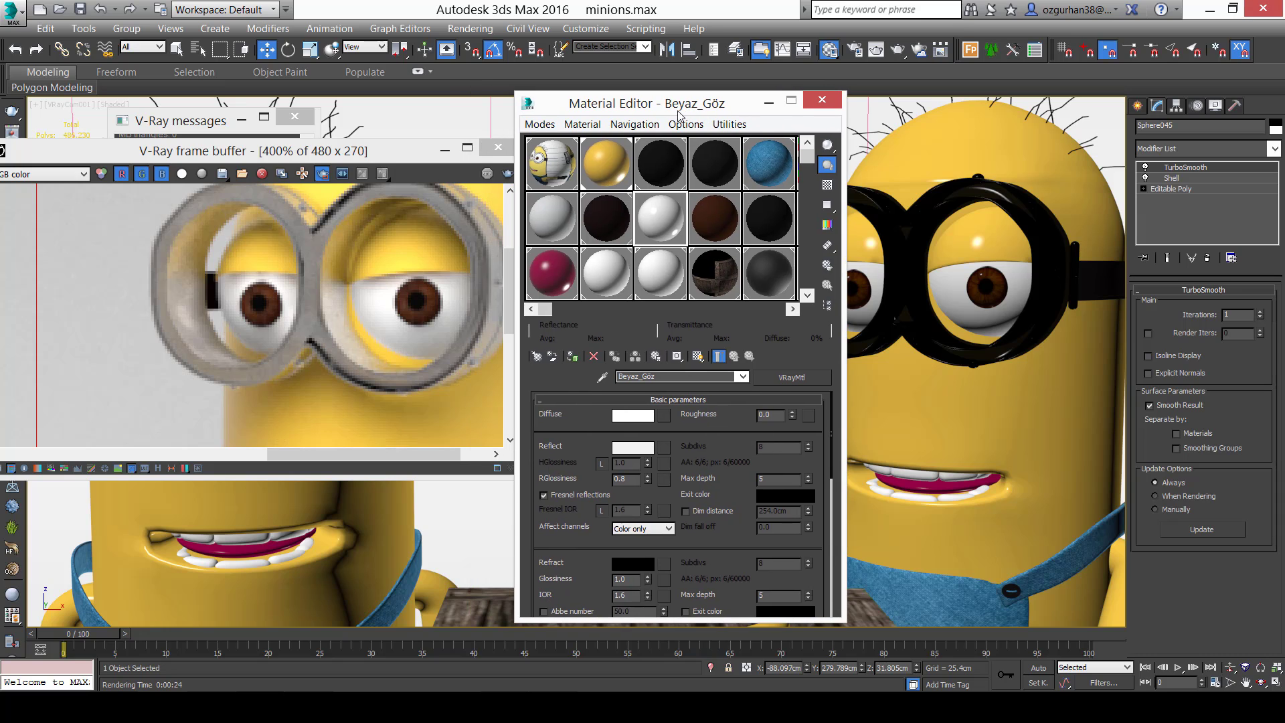
Set the RGlossiness of the Beyaz_Göz material to 0.7 and look over the last render at a reduced zoom.
{"action": "left_click", "coordinate": [603, 379]}
{"action": "left_click", "coordinate": [957, 293]}
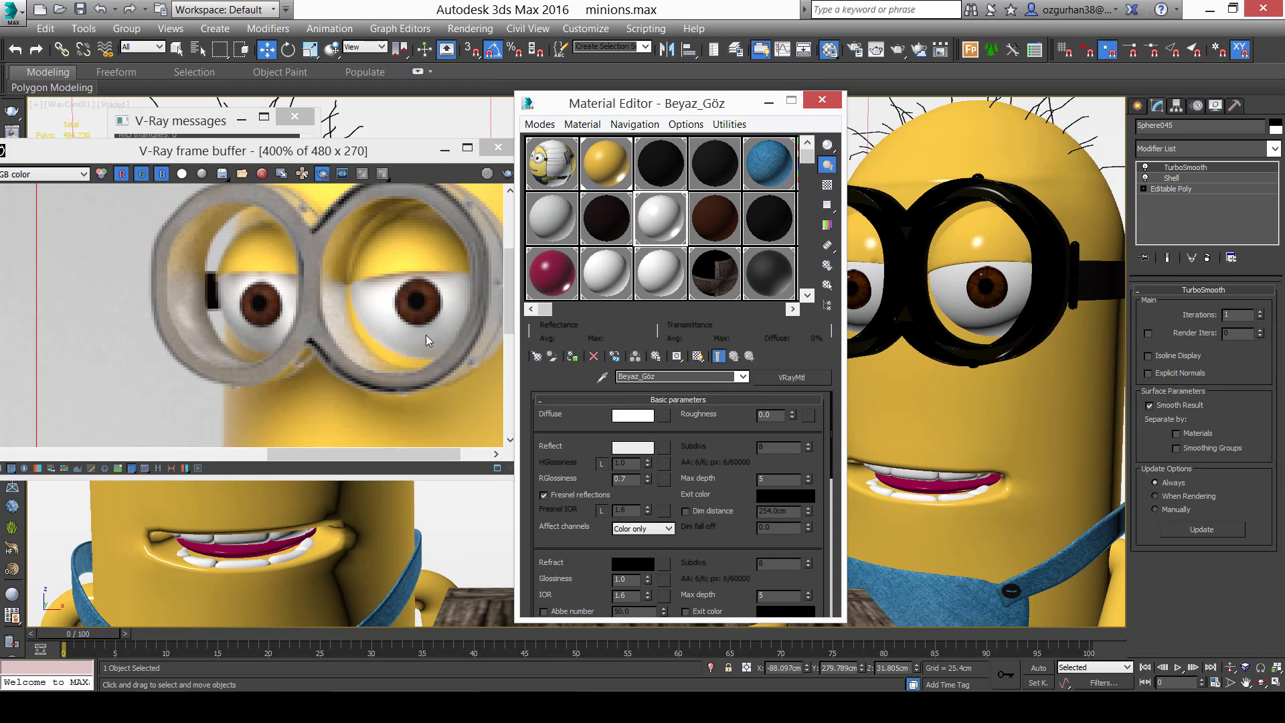
{"action": "left_click", "coordinate": [397, 314]}
{"action": "scroll", "coordinate": [404, 324], "scroll_direction": "down", "scroll_amount": 1}
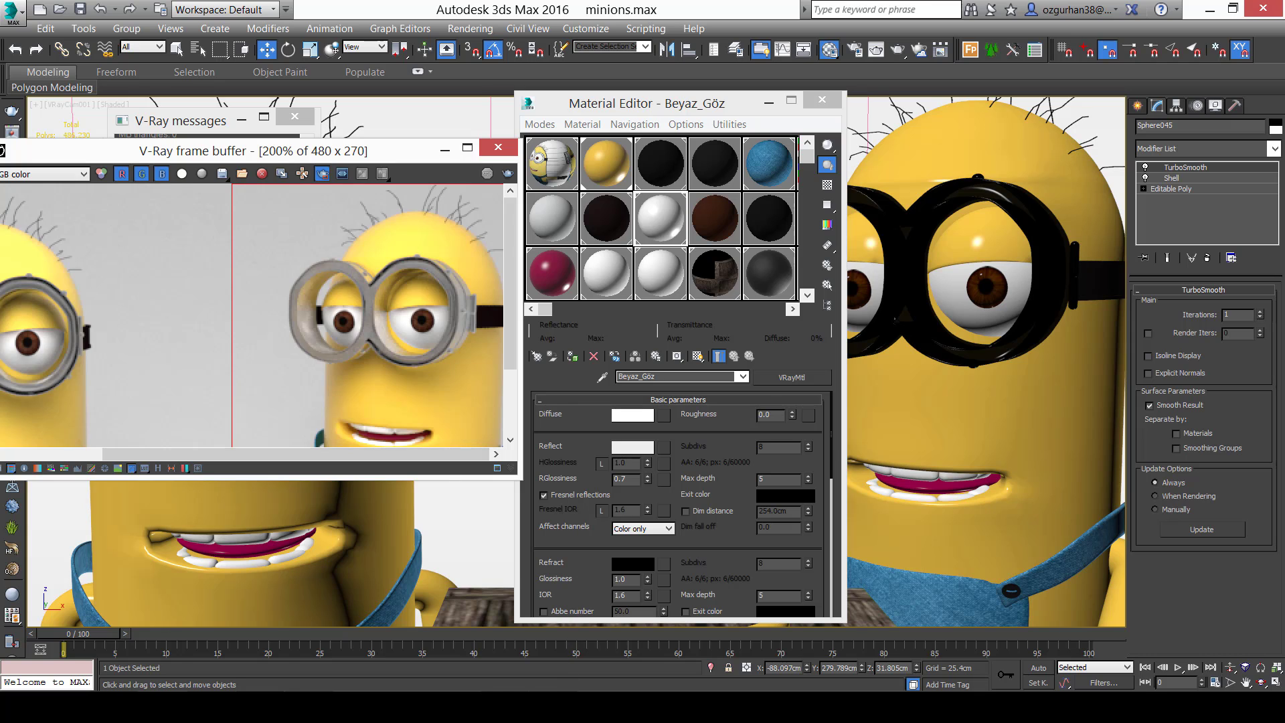
Assign a Falloff map to the reflection of the Beyaz_Göz eye-white material.
{"action": "key", "text": "alt+Tab"}
{"action": "key", "text": "alt+Tab"}
{"action": "left_click", "coordinate": [665, 447]}
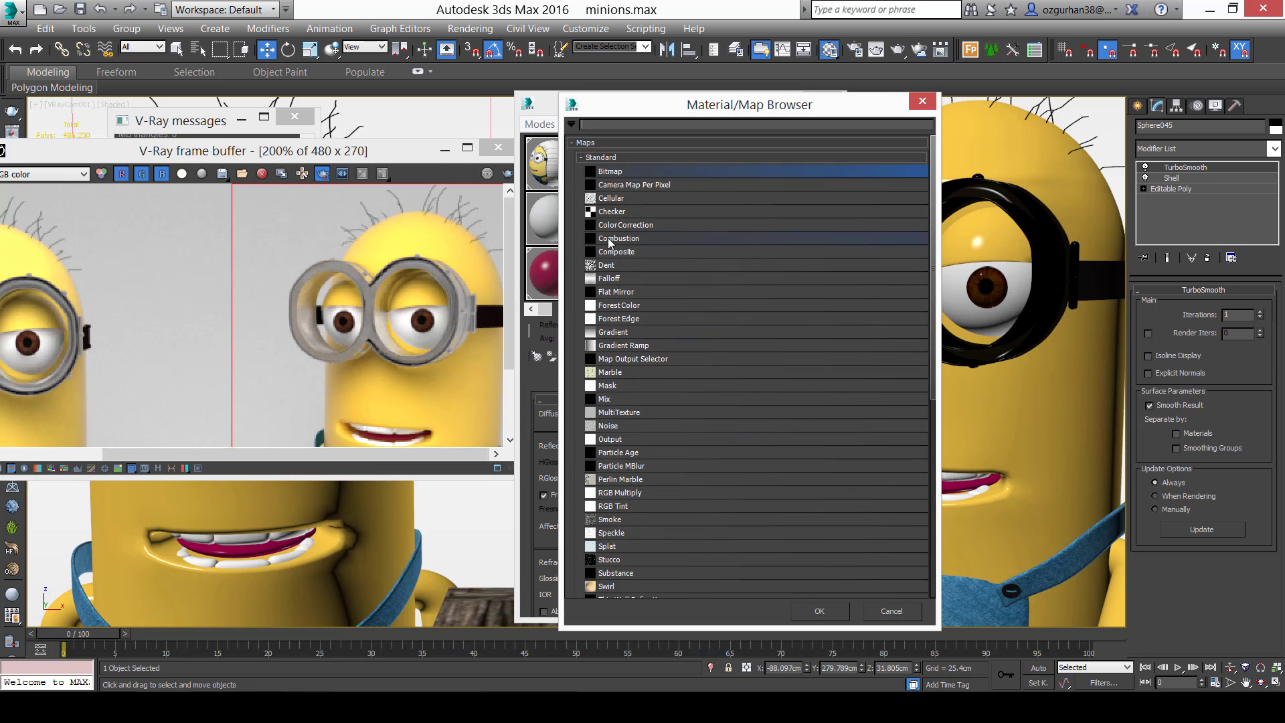
{"action": "double_click", "coordinate": [653, 276]}
{"action": "scroll", "coordinate": [654, 477], "scroll_direction": "down", "scroll_amount": 5}
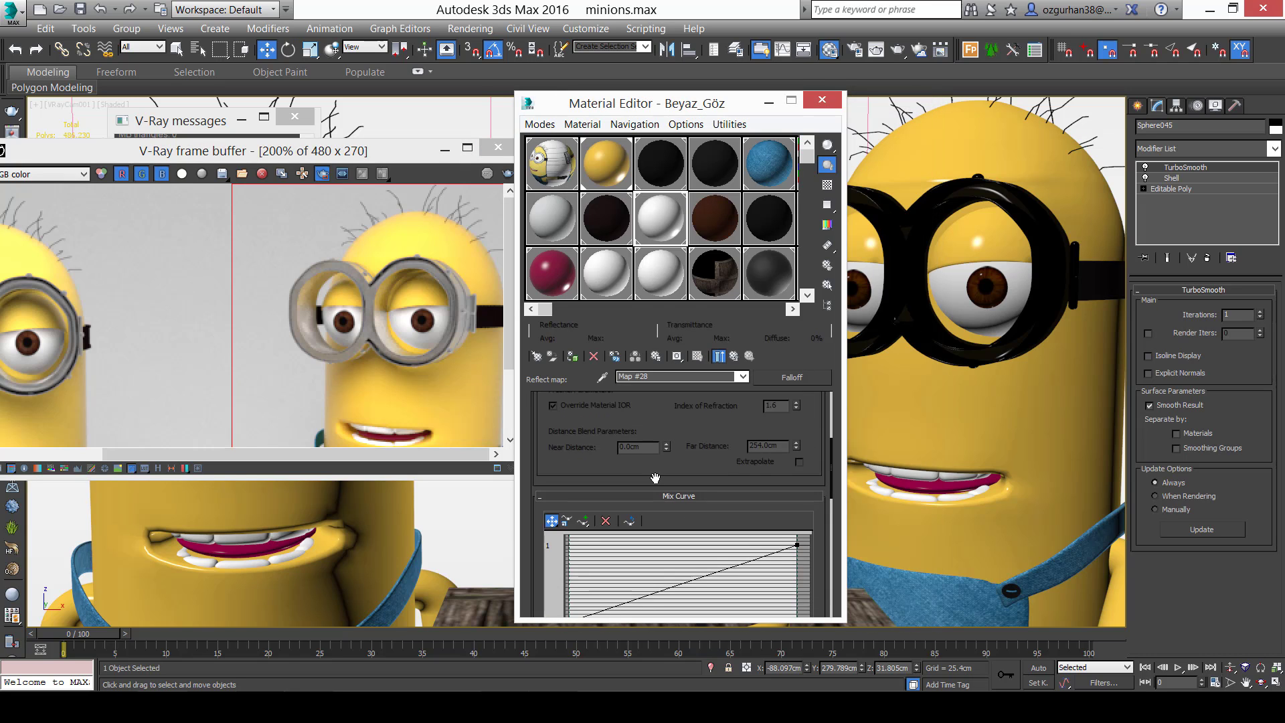
Enable the Falloff's output color map and bend its curve upward with an added Bezier-smooth point at about 0.214, 0.711.
{"action": "scroll", "coordinate": [655, 477], "scroll_direction": "down", "scroll_amount": 5}
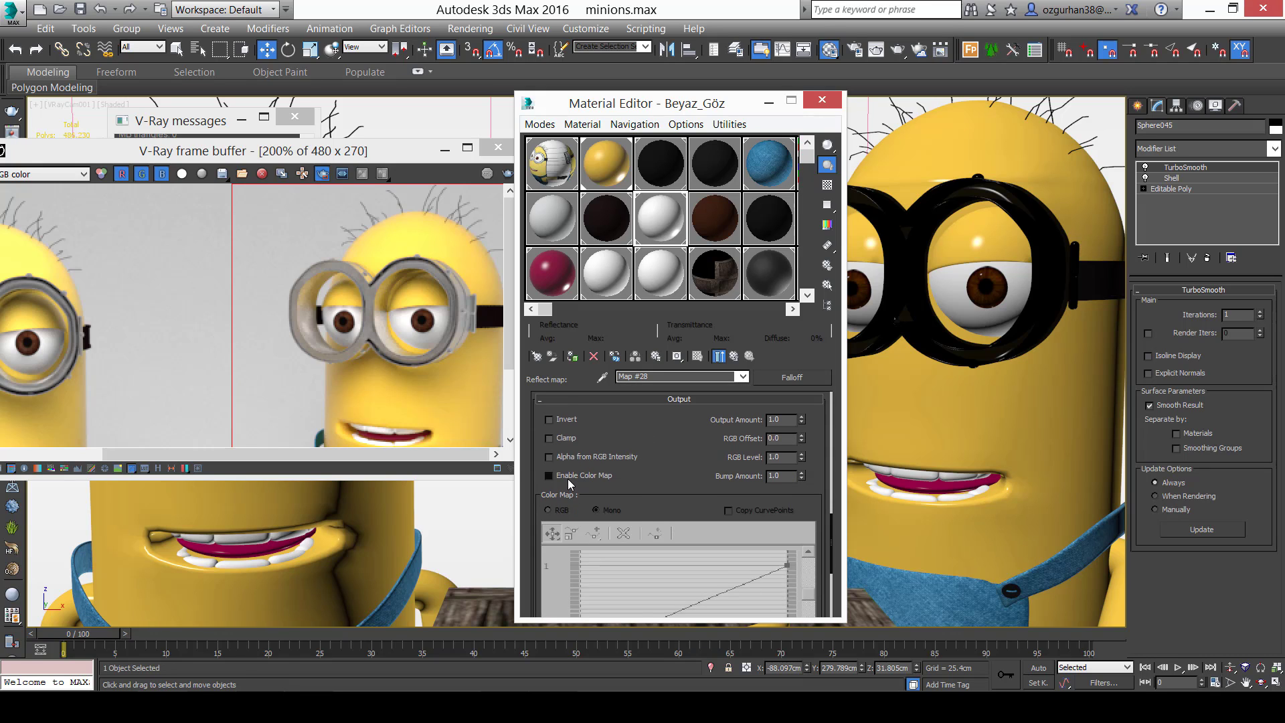
{"action": "left_click", "coordinate": [568, 479]}
{"action": "scroll", "coordinate": [684, 519], "scroll_direction": "down", "scroll_amount": 4}
{"action": "scroll", "coordinate": [652, 409], "scroll_direction": "up", "scroll_amount": 1}
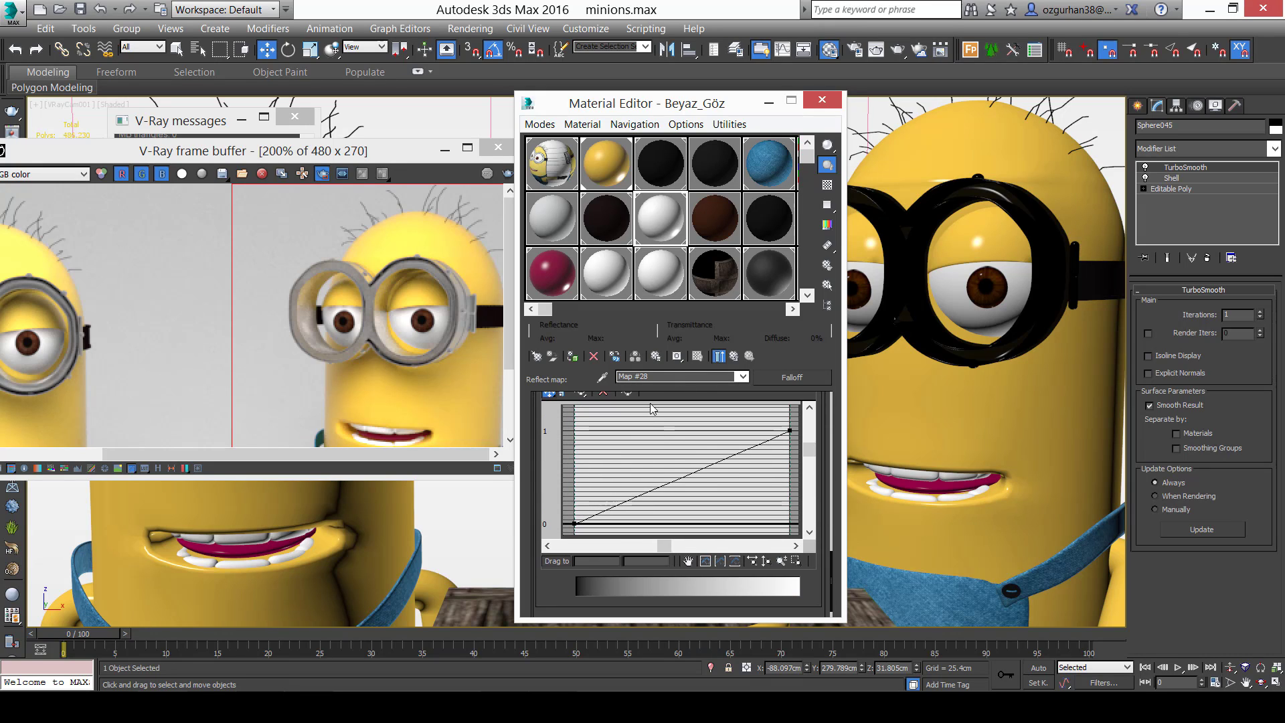
{"action": "scroll", "coordinate": [551, 428], "scroll_direction": "up", "scroll_amount": 3}
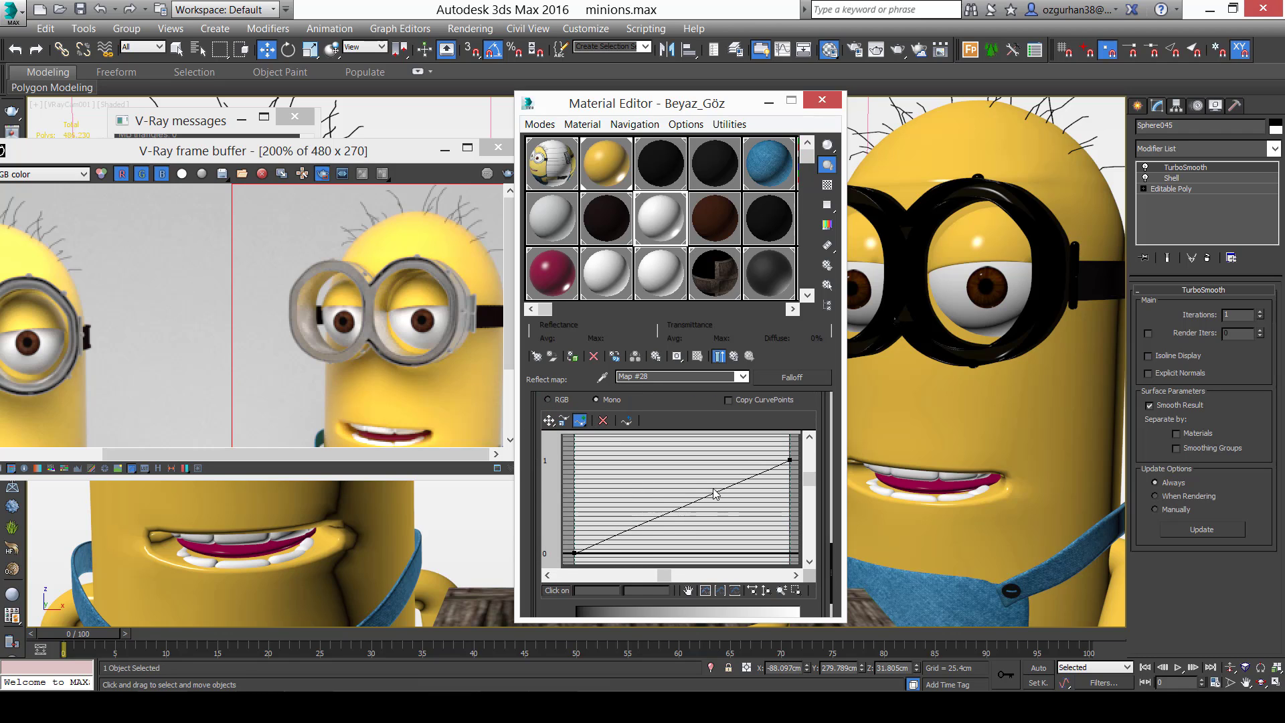
{"action": "left_click", "coordinate": [551, 420]}
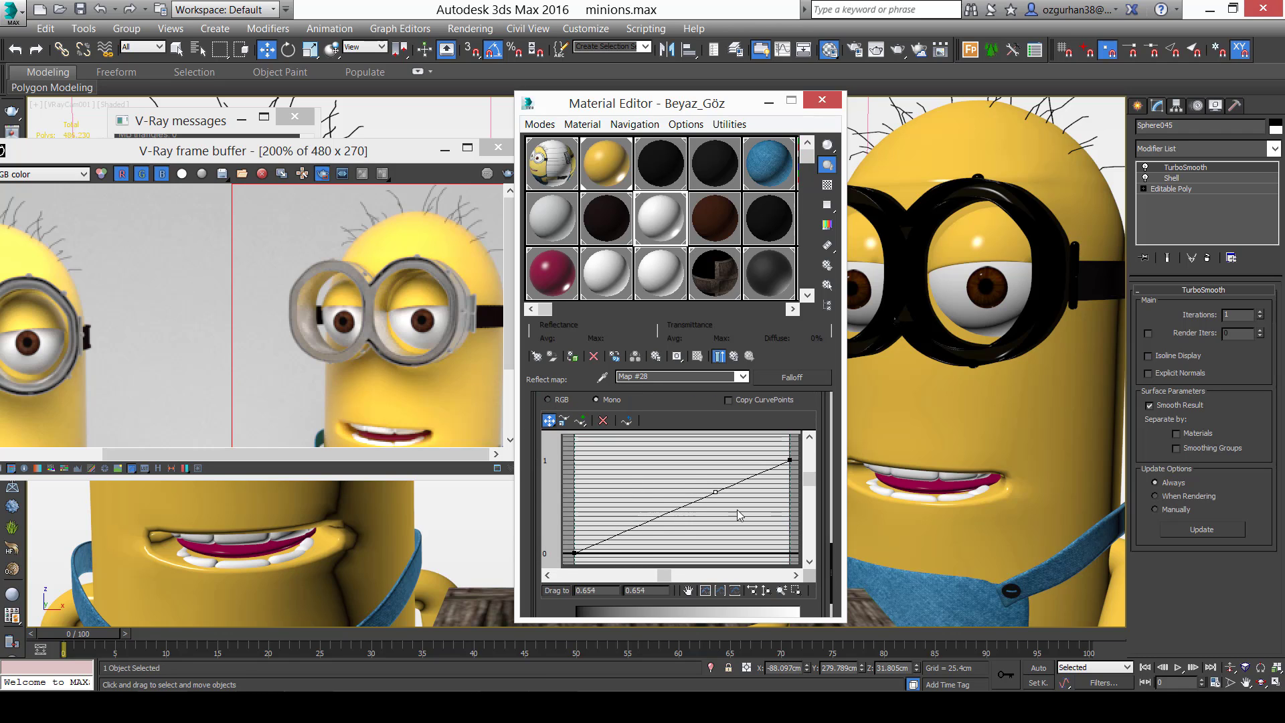
{"action": "right_click", "coordinate": [715, 492]}
{"action": "left_click", "coordinate": [763, 514]}
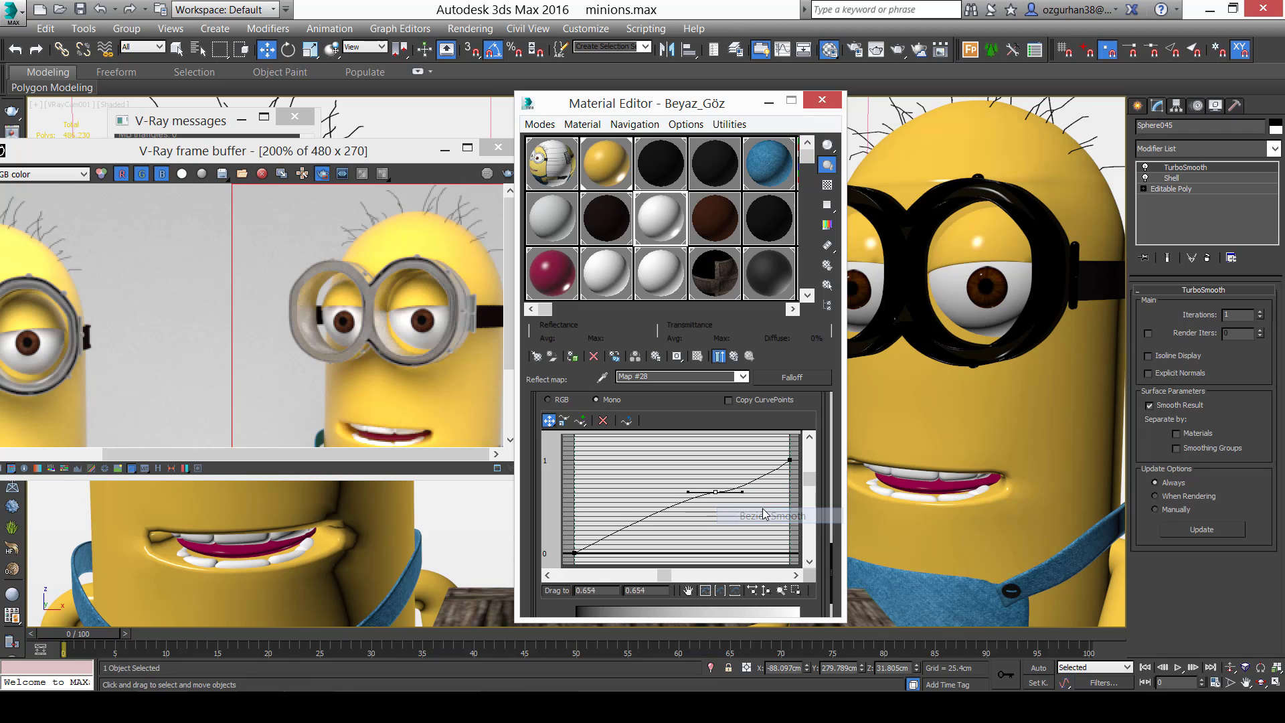
{"action": "left_click_drag", "start_coordinate": [653, 480], "coordinate": [621, 488]}
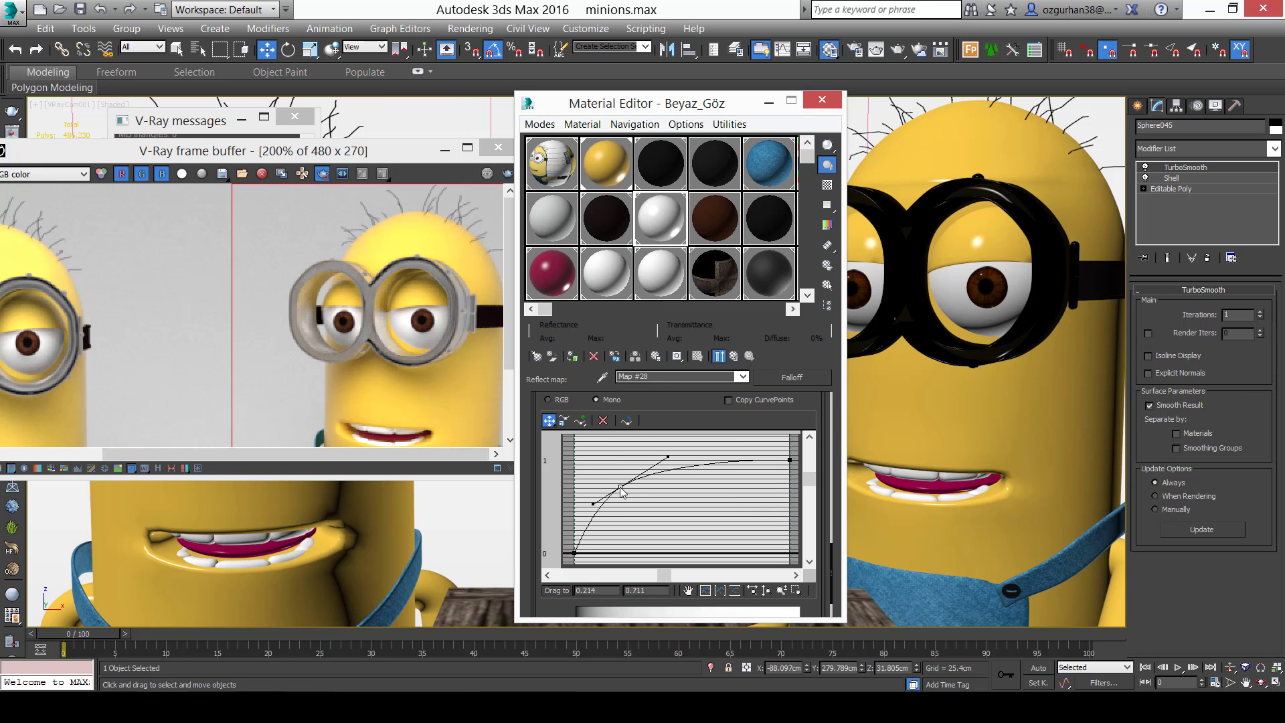
Test-render the right minion's region with the Falloff reflection, inspect the eyes up close and close the frame buffer and Material Editor.
{"action": "left_click", "coordinate": [399, 358]}
{"action": "left_click", "coordinate": [507, 176]}
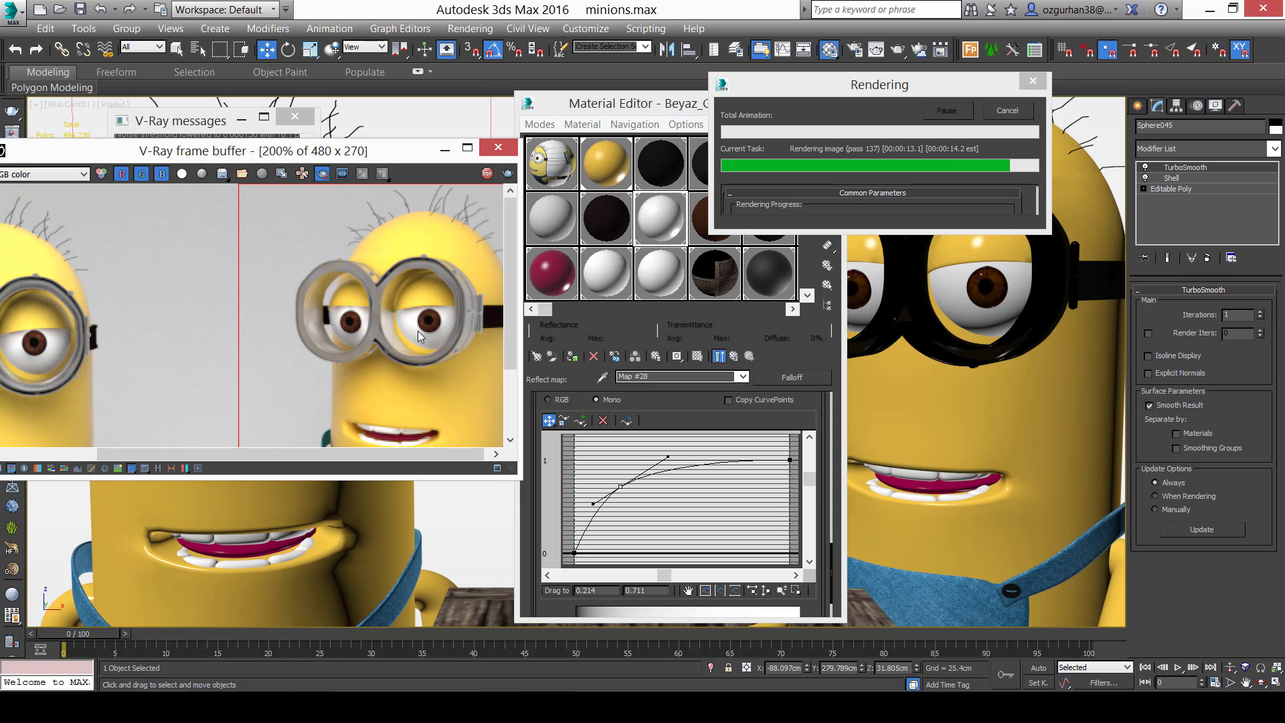
{"action": "scroll", "coordinate": [418, 330], "scroll_direction": "down", "scroll_amount": 2}
{"action": "scroll", "coordinate": [337, 331], "scroll_direction": "up", "scroll_amount": 2}
{"action": "scroll", "coordinate": [368, 279], "scroll_direction": "up", "scroll_amount": 1}
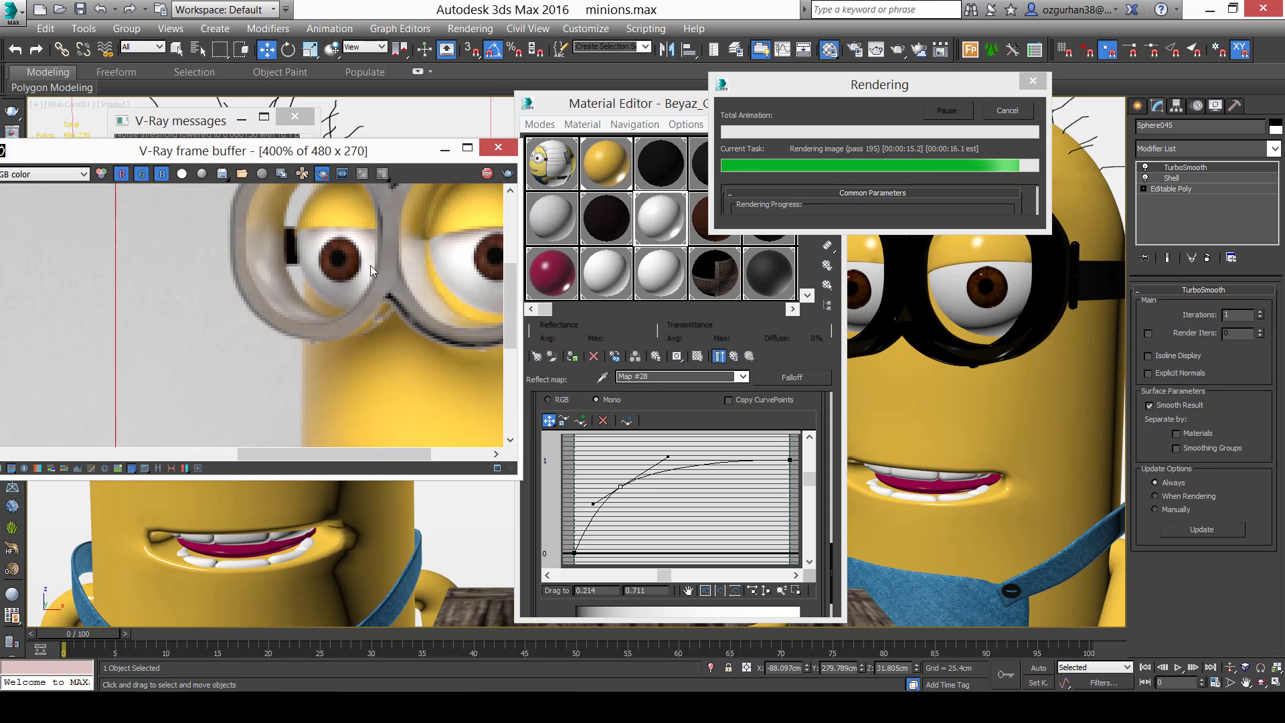
{"action": "scroll", "coordinate": [371, 265], "scroll_direction": "down", "scroll_amount": 1}
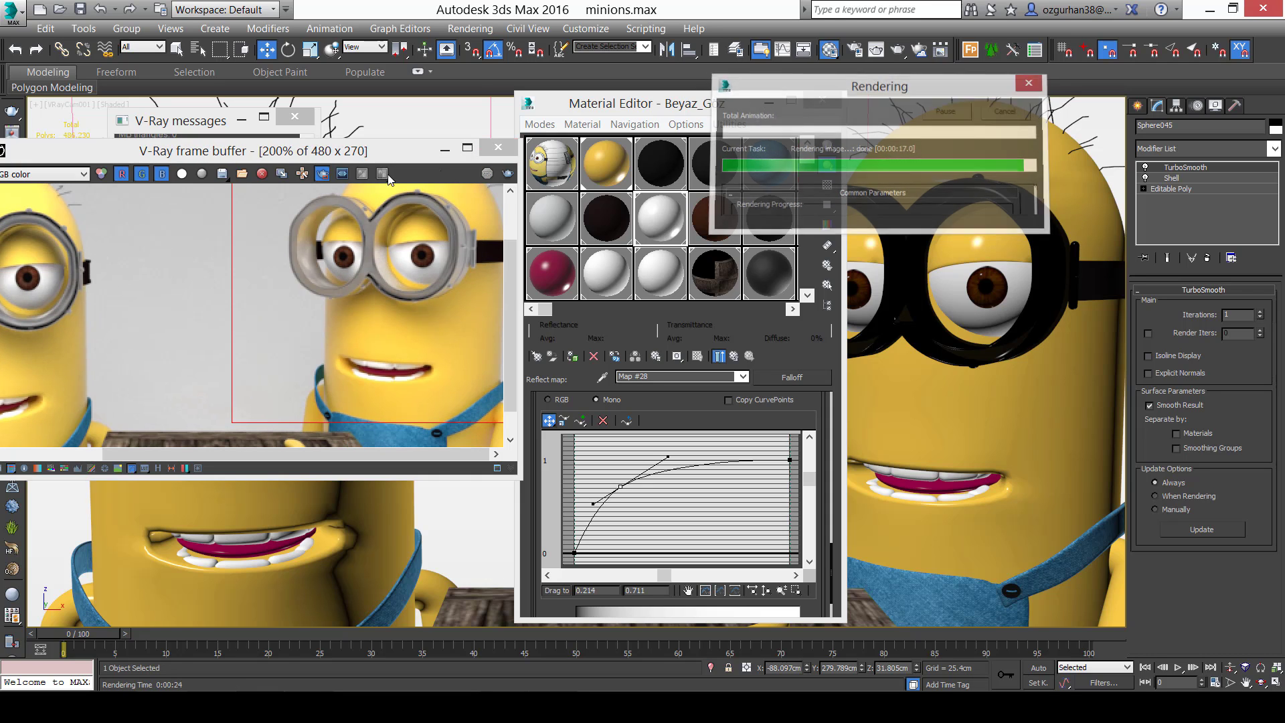
{"action": "left_click", "coordinate": [498, 147]}
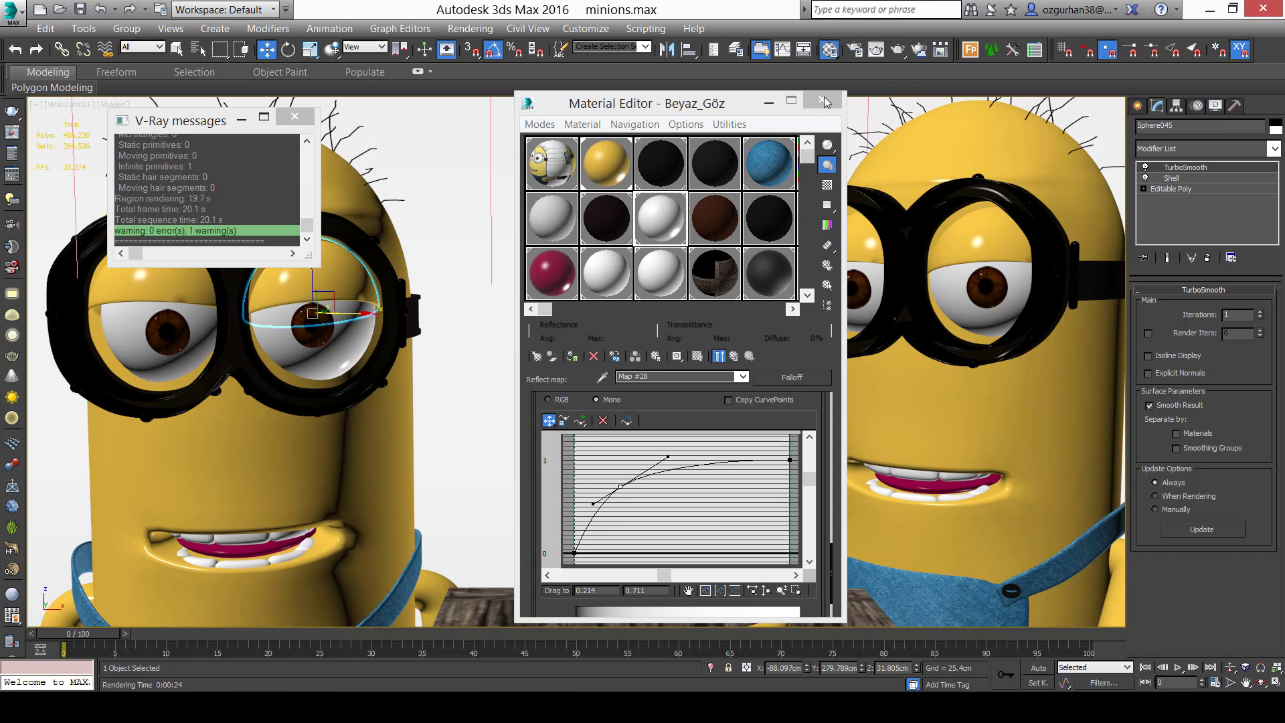
{"action": "key", "text": "m"}
Close the opened groups of the right and left minions so each can be selected as a whole.
{"action": "left_click", "coordinate": [954, 440]}
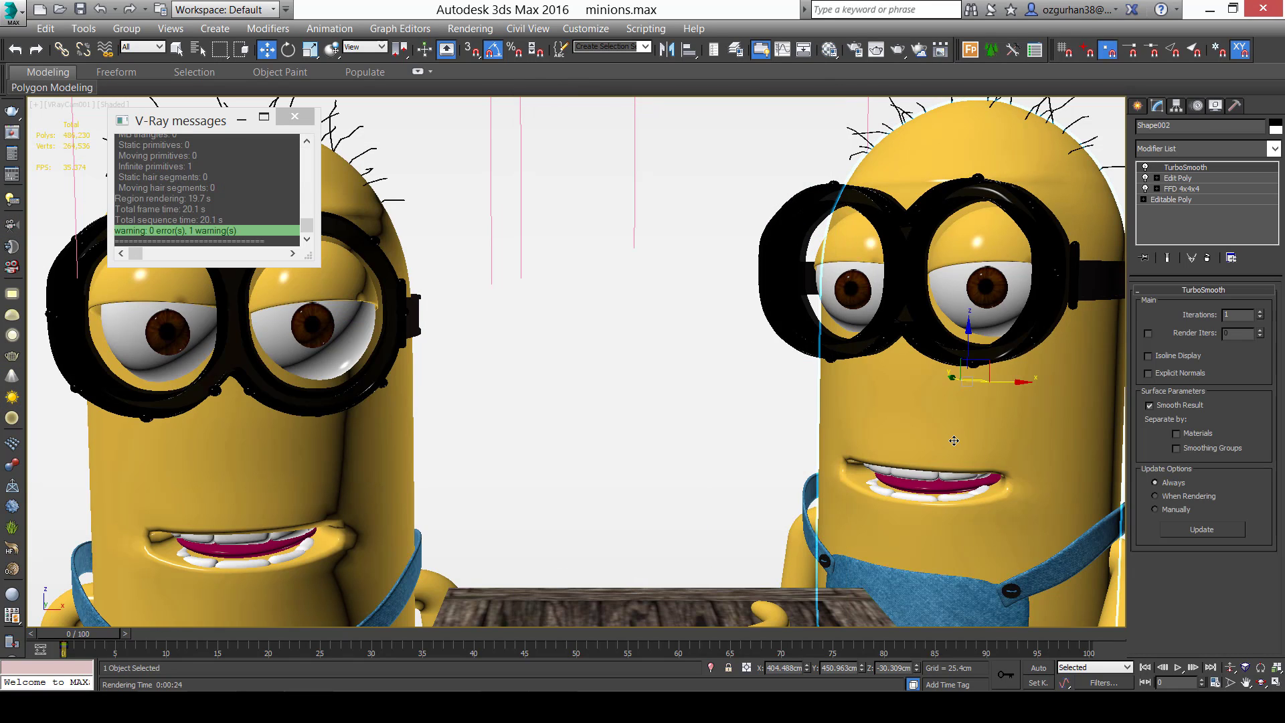
{"action": "left_click", "coordinate": [142, 31]}
{"action": "left_click", "coordinate": [307, 473]}
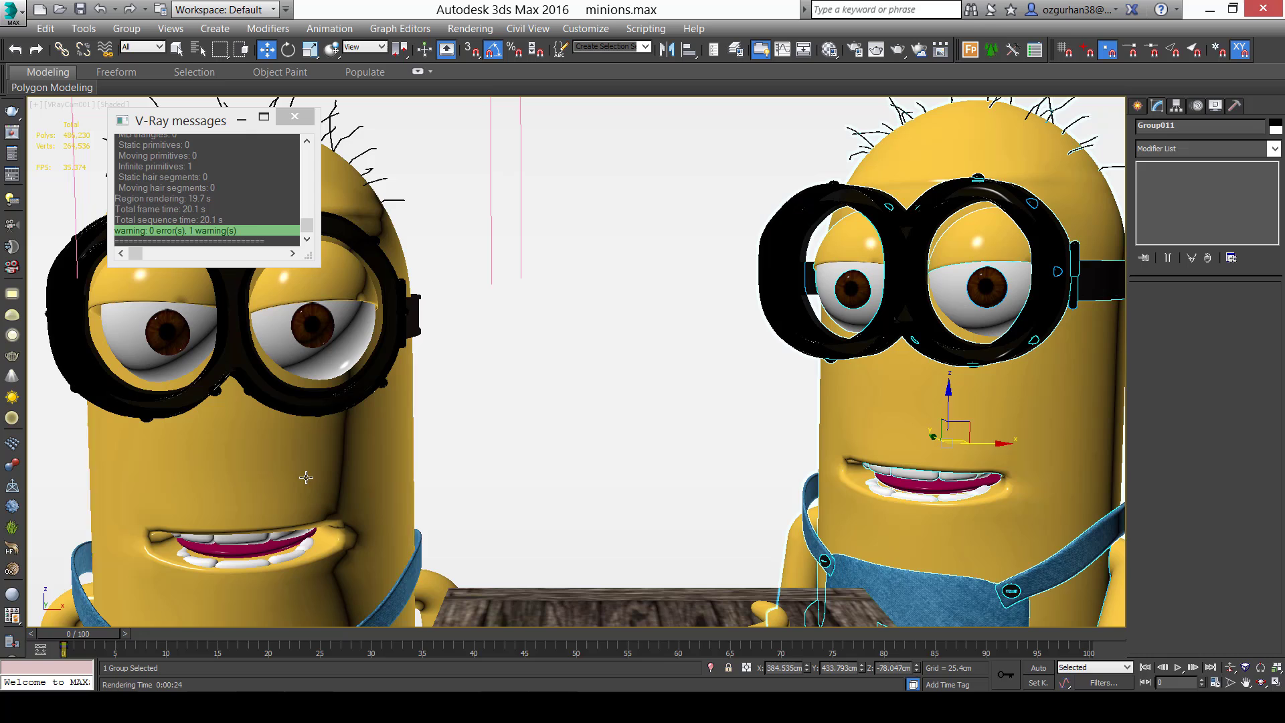
{"action": "left_click", "coordinate": [128, 29]}
{"action": "left_click", "coordinate": [167, 117]}
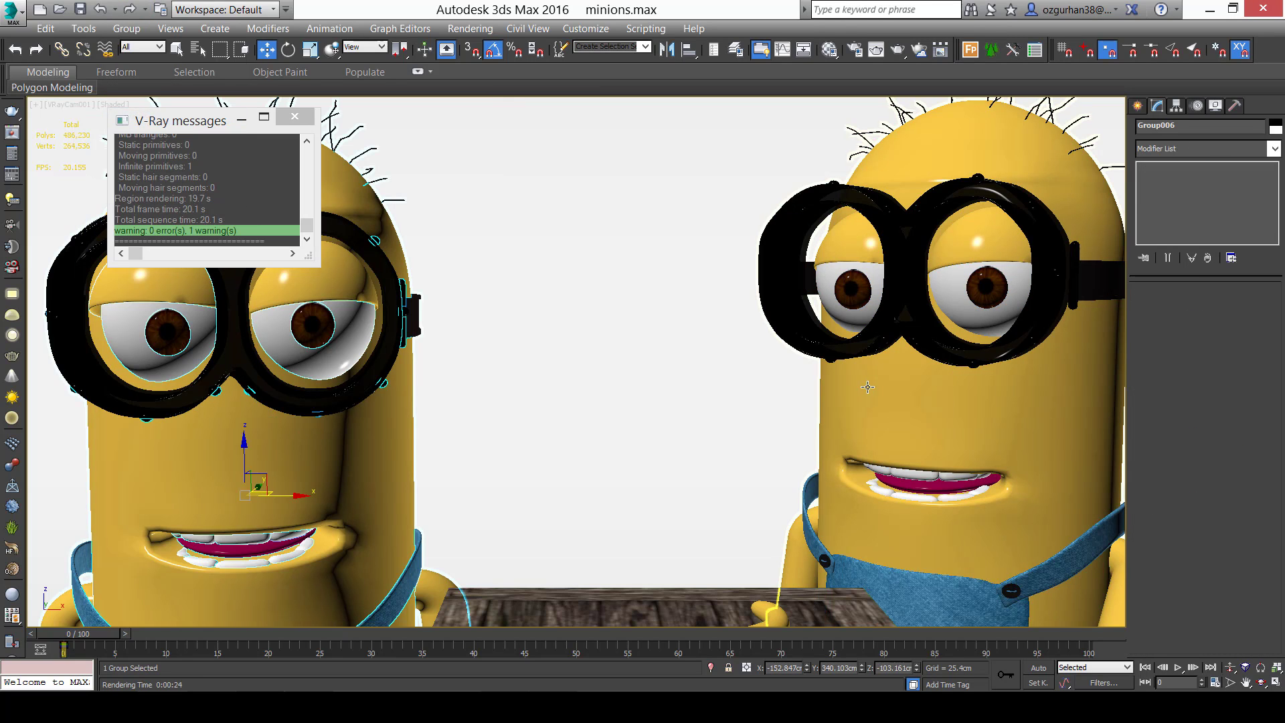
Rotate both minion groups about their vertical axes to turn them more toward the camera, with the left minion at 5 degrees.
{"action": "left_click", "coordinate": [867, 386]}
{"action": "key", "text": "e"}
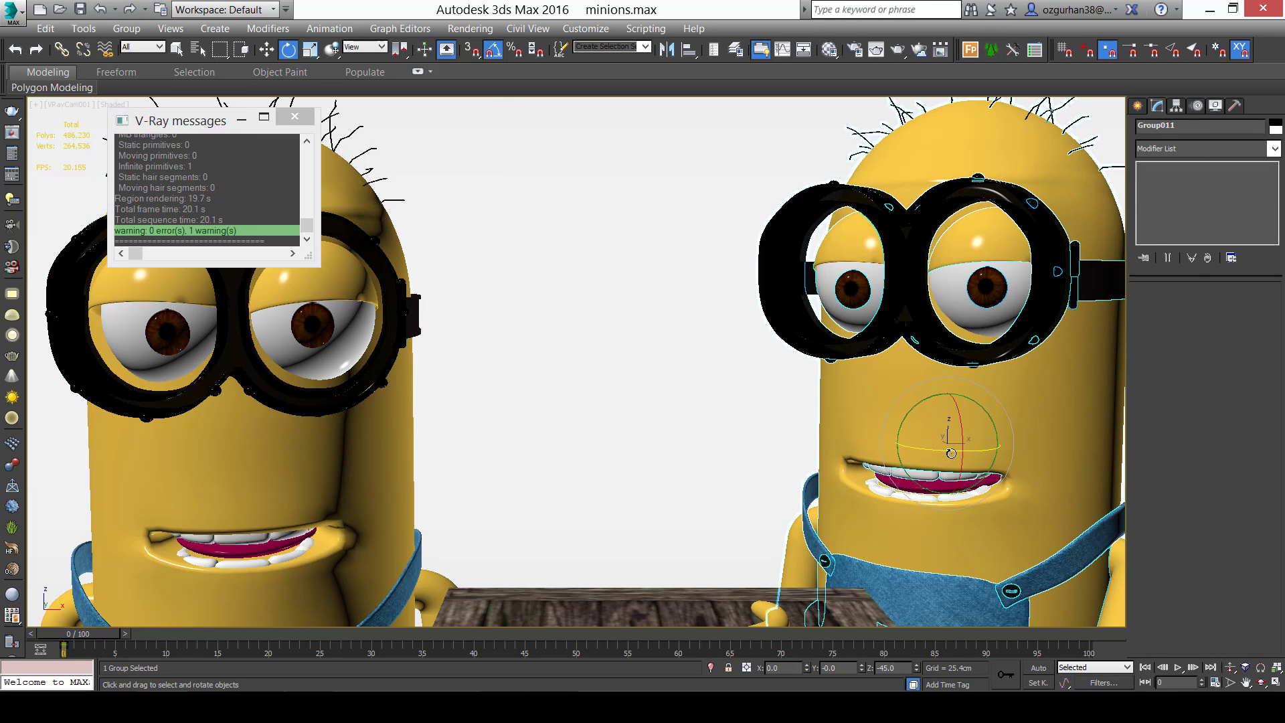
{"action": "left_click_drag", "start_coordinate": [951, 454], "coordinate": [972, 463]}
{"action": "left_click", "coordinate": [344, 499]}
{"action": "left_click_drag", "start_coordinate": [255, 507], "coordinate": [259, 509]}
{"action": "left_click", "coordinate": [870, 463]}
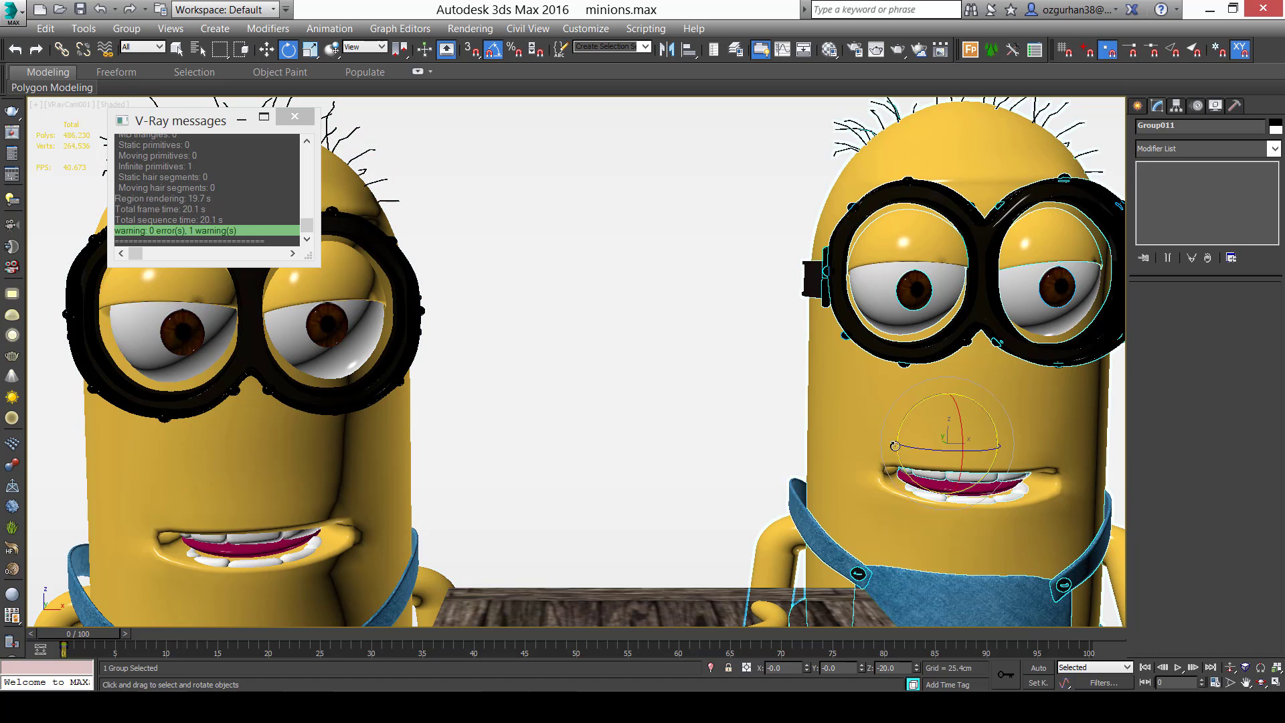
{"action": "left_click_drag", "start_coordinate": [948, 455], "coordinate": [933, 455]}
{"action": "key", "text": "w"}
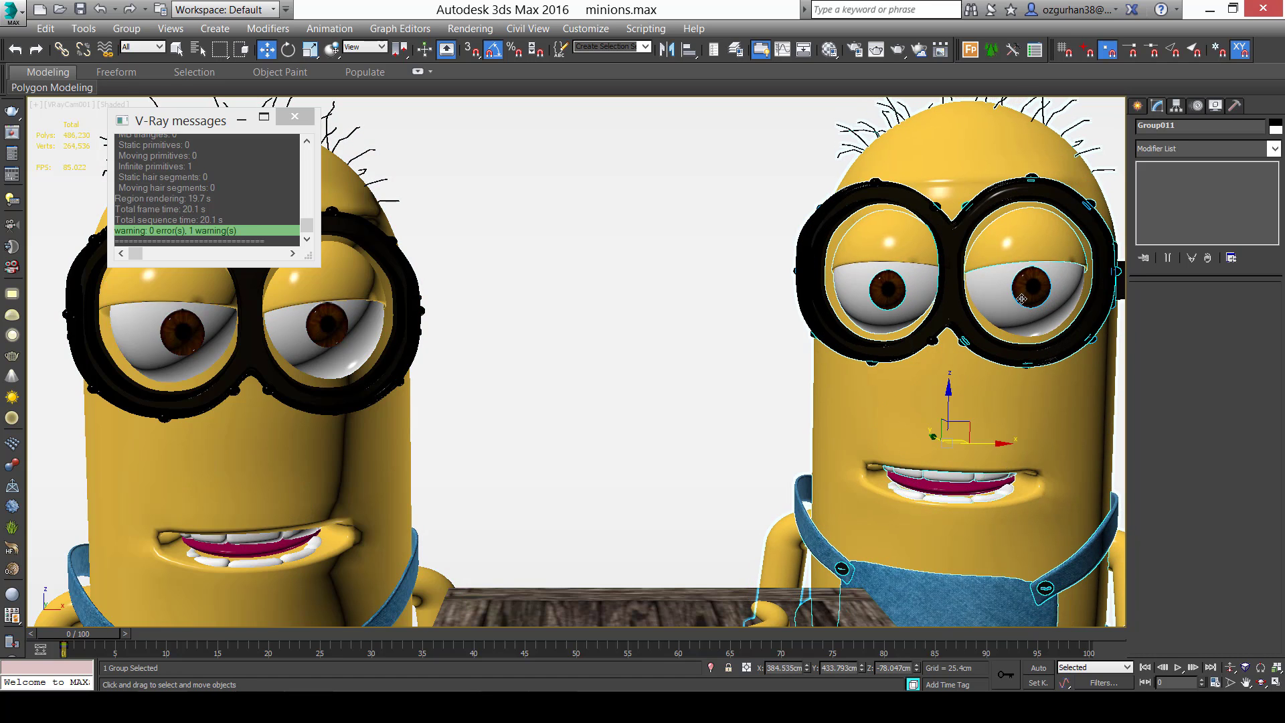
Open the right minion's group and adjust its iris directions about Z, rotating the left iris to 0 degrees.
{"action": "left_click", "coordinate": [126, 28]}
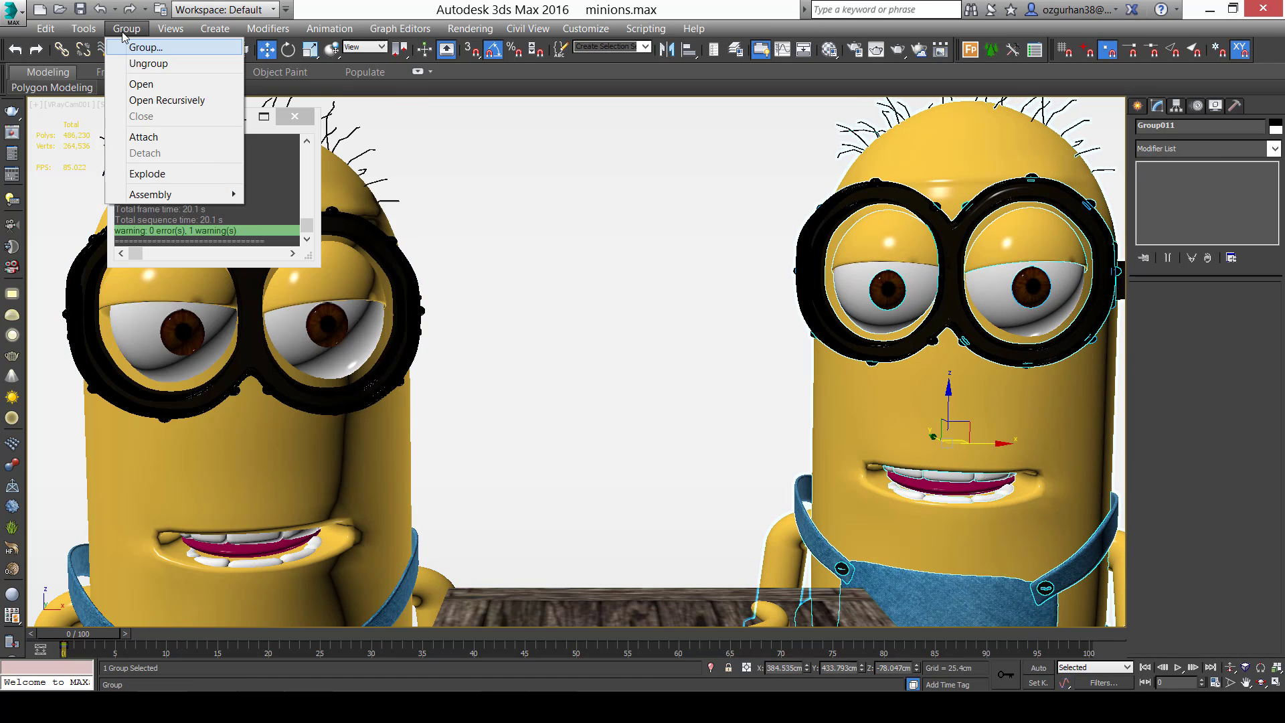
{"action": "left_click", "coordinate": [140, 84]}
{"action": "left_click", "coordinate": [886, 287]}
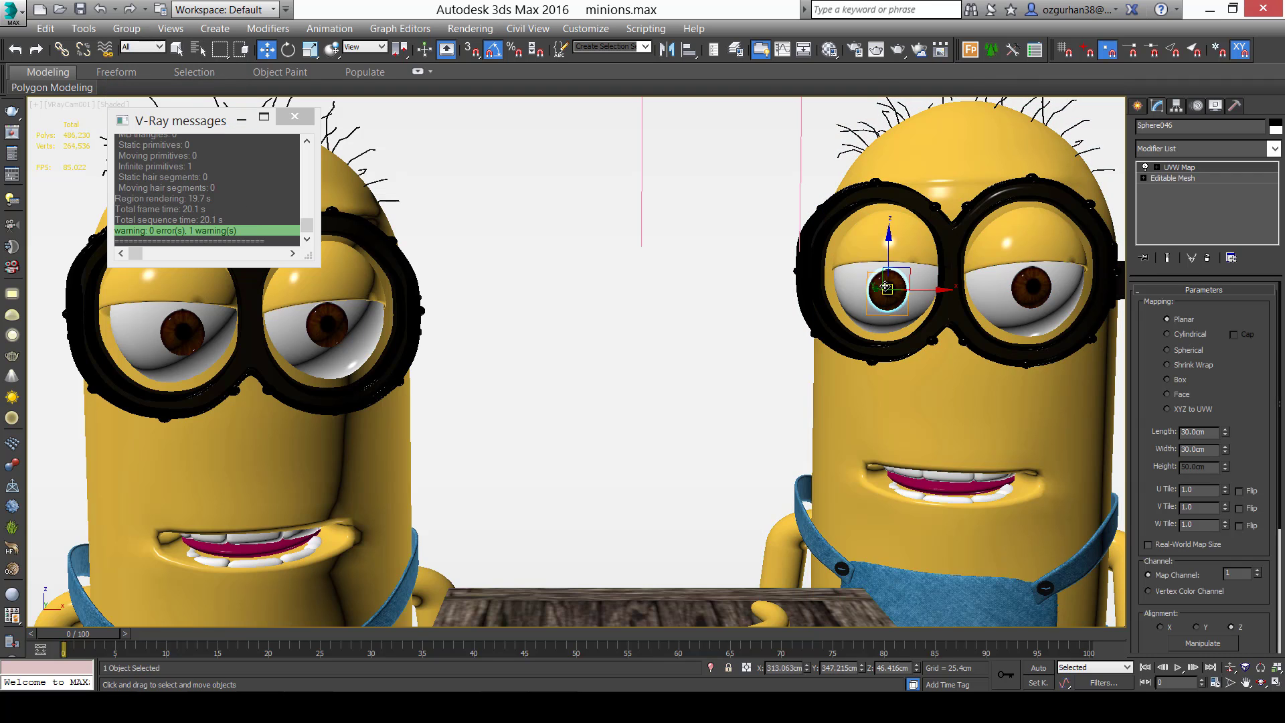
{"action": "key", "text": "e"}
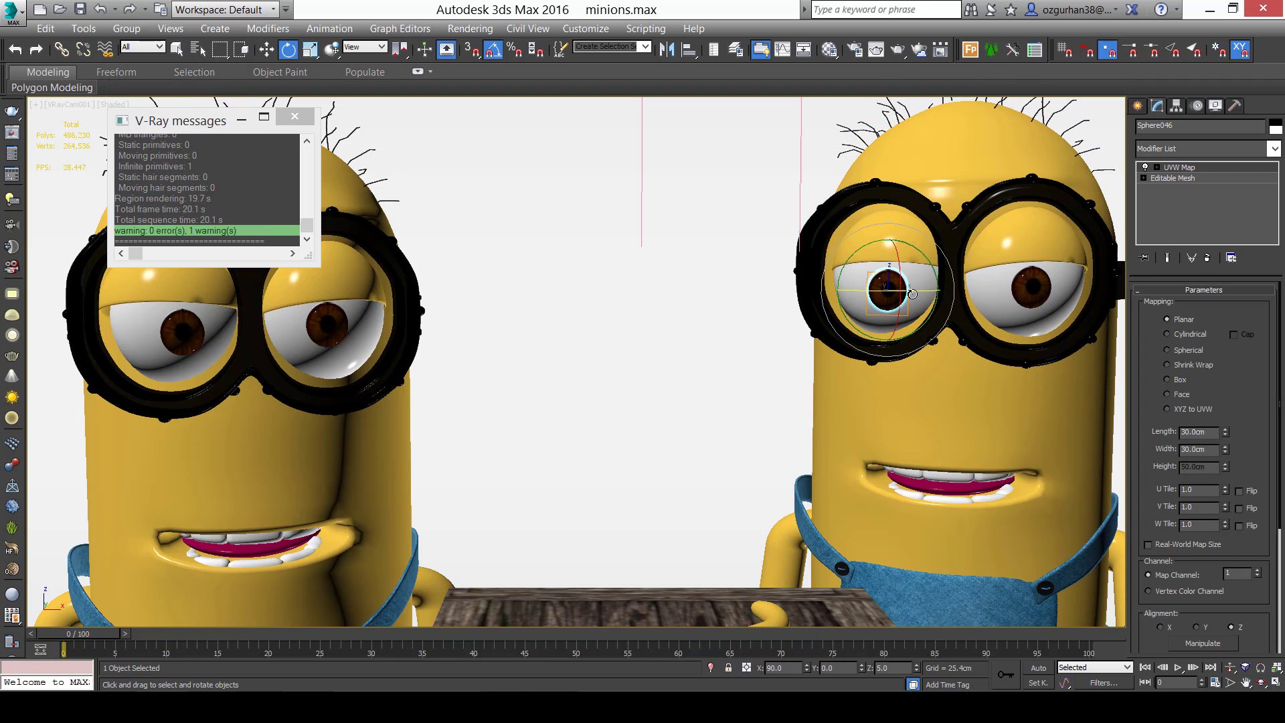
{"action": "left_click_drag", "start_coordinate": [912, 294], "coordinate": [908, 293]}
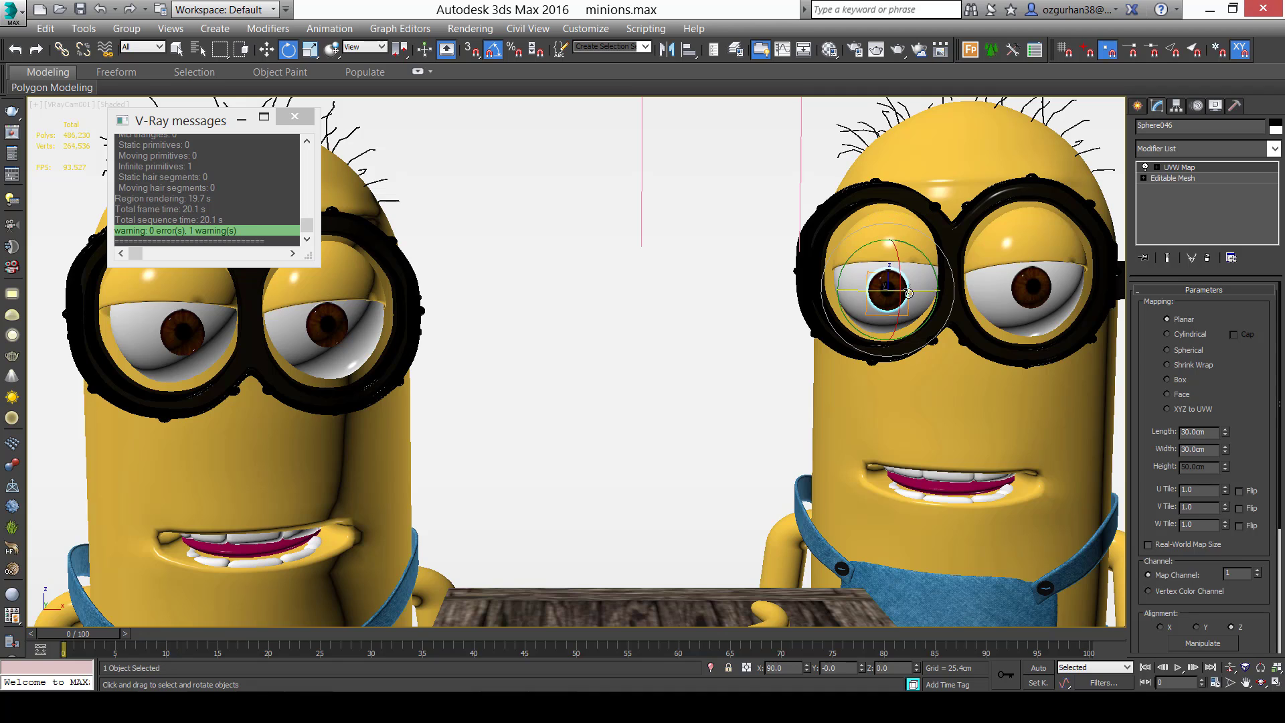
{"action": "left_click", "coordinate": [1053, 293]}
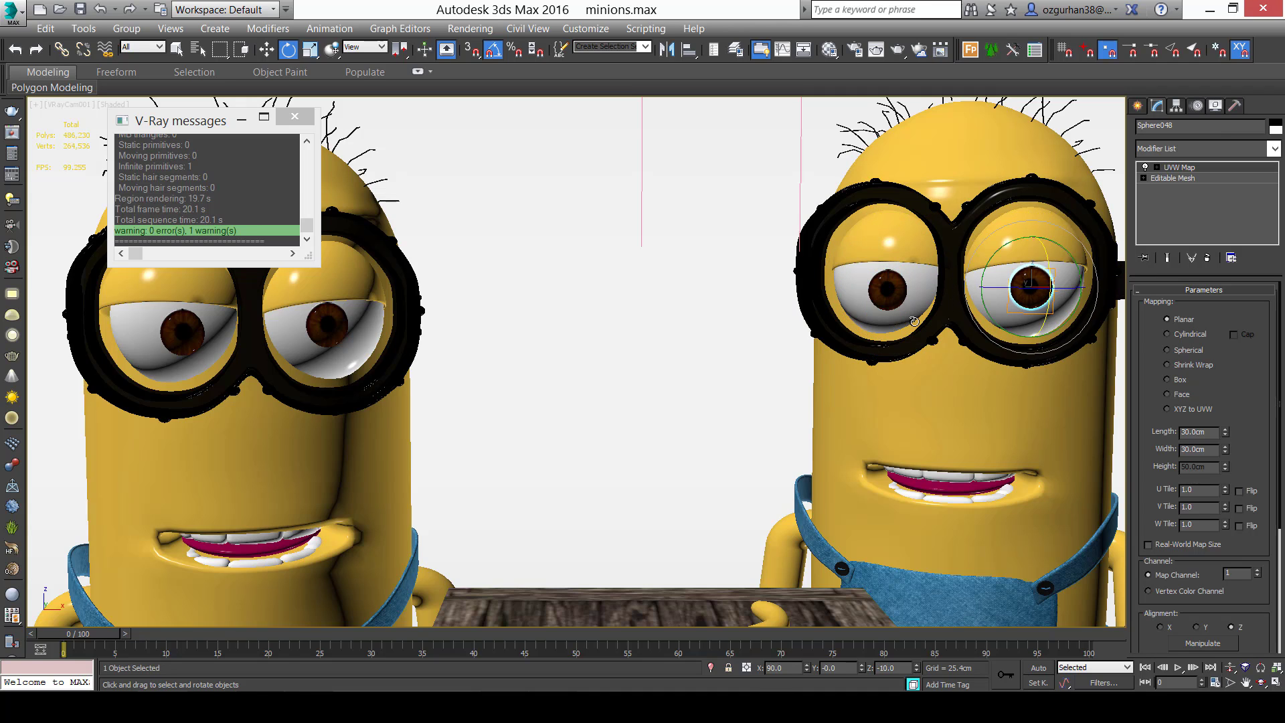
Open the left minion's group recursively and rotate its irises about Z, bringing the left iris to 25 degrees.
{"action": "left_click", "coordinate": [341, 317]}
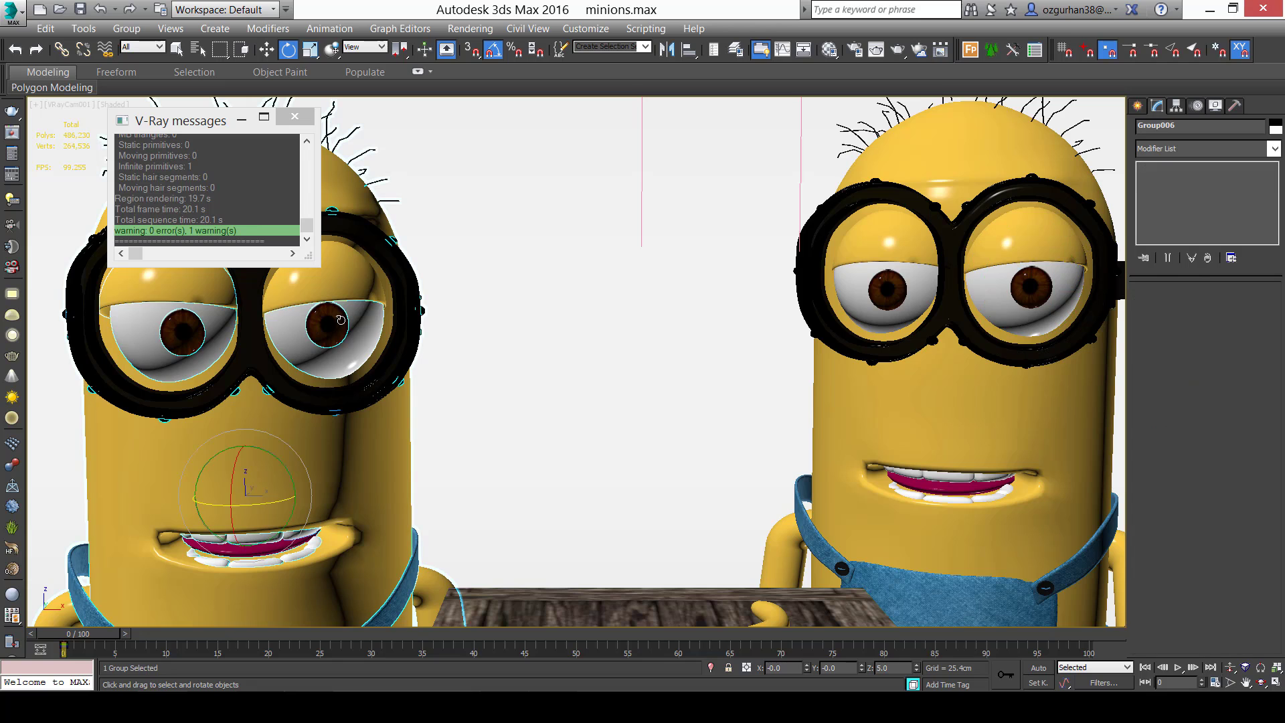
{"action": "left_click", "coordinate": [126, 28]}
{"action": "left_click", "coordinate": [164, 100]}
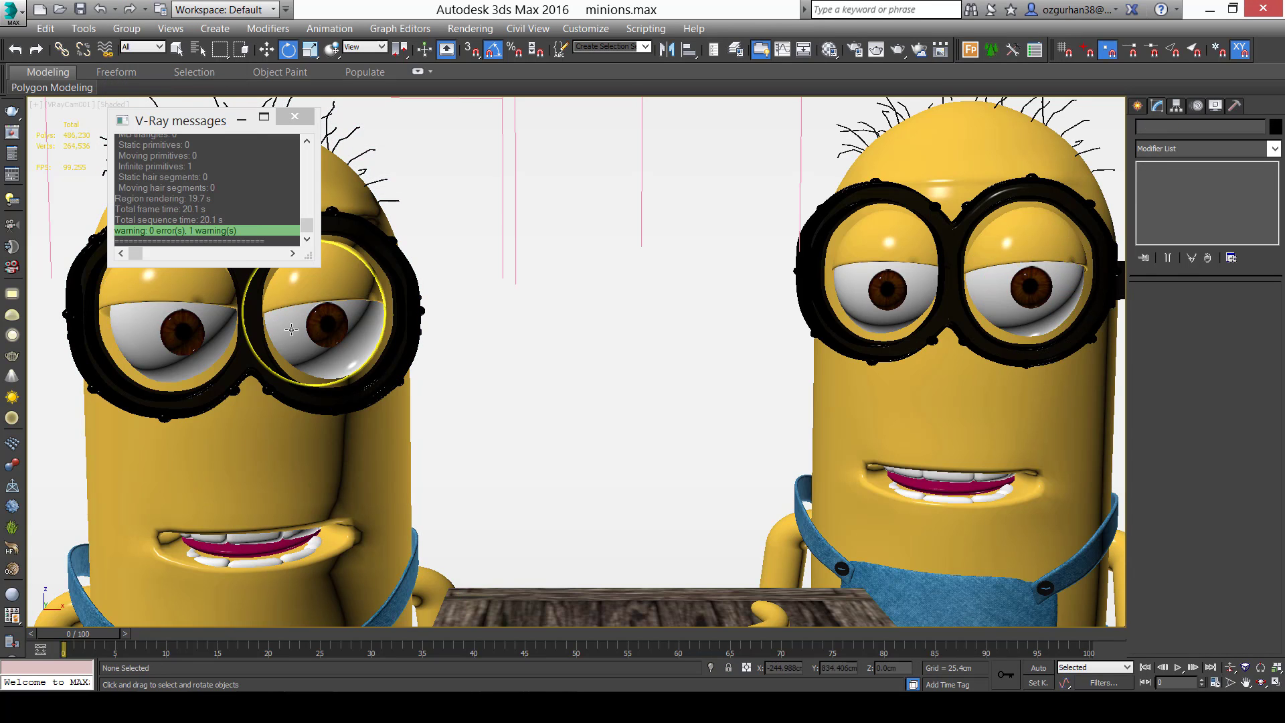
{"action": "left_click", "coordinate": [324, 330]}
{"action": "left_click_drag", "start_coordinate": [353, 325], "coordinate": [343, 325]}
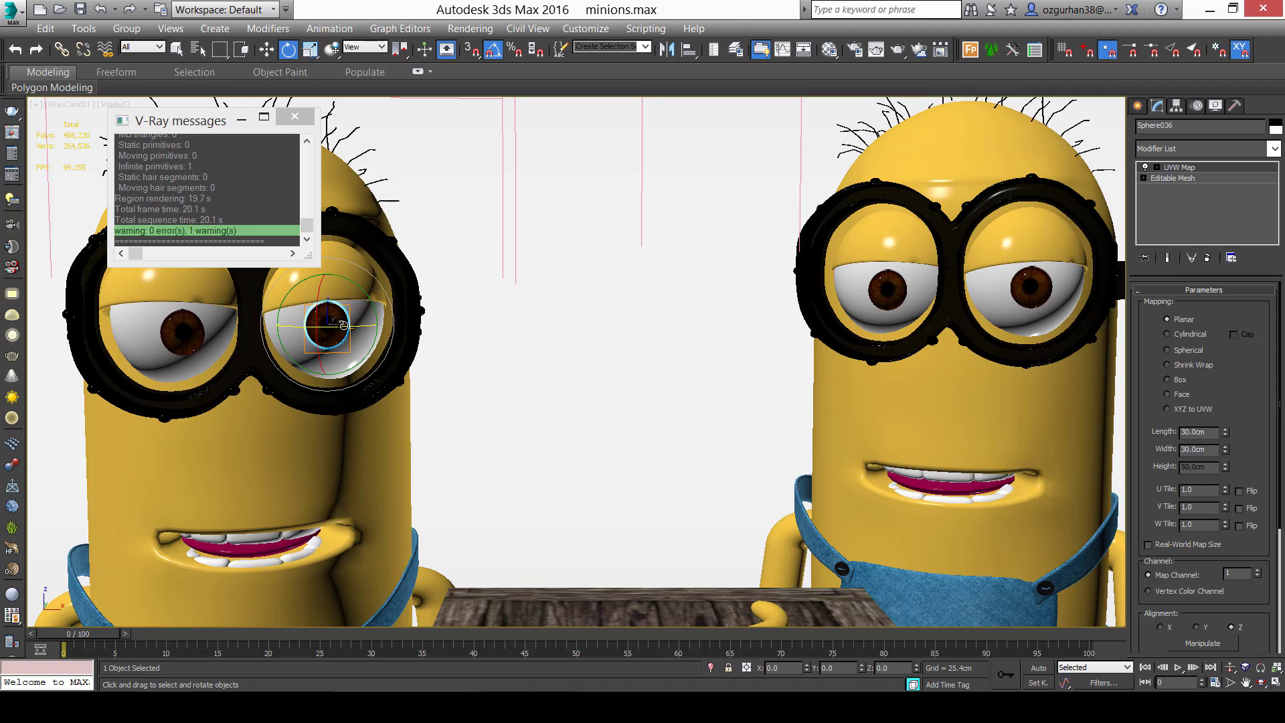
{"action": "left_click", "coordinate": [180, 343]}
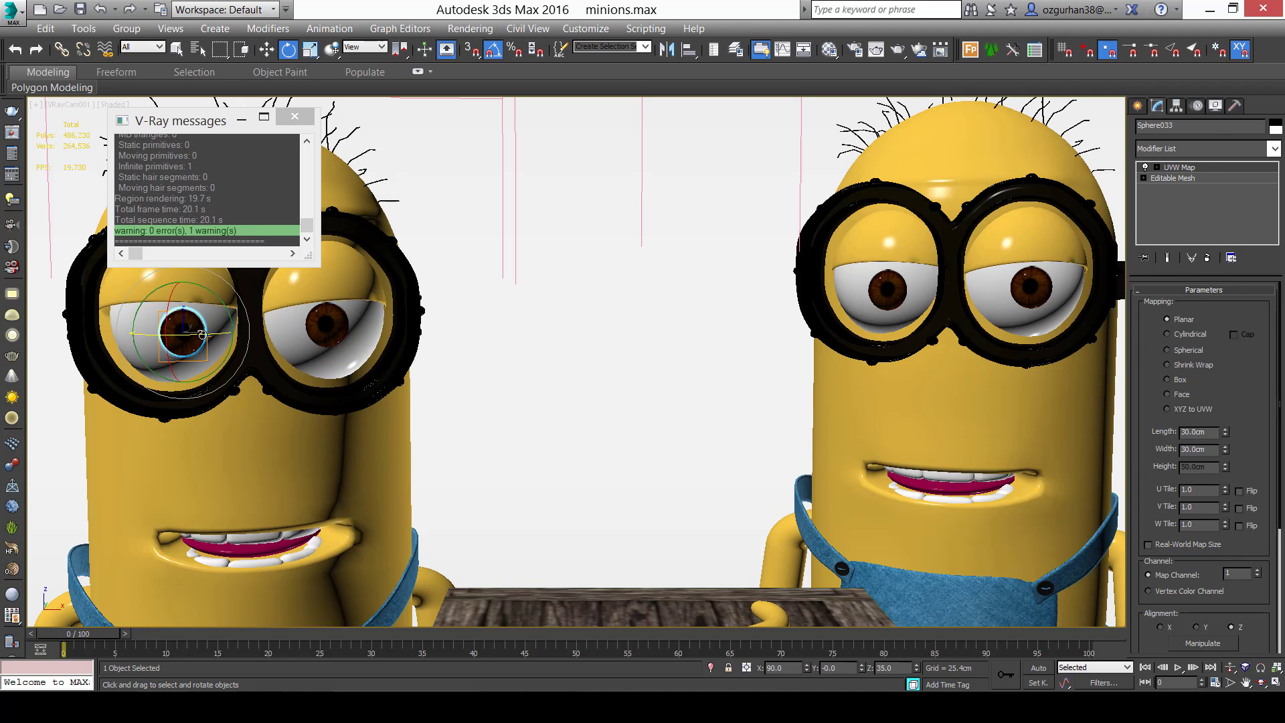
{"action": "left_click", "coordinate": [438, 421]}
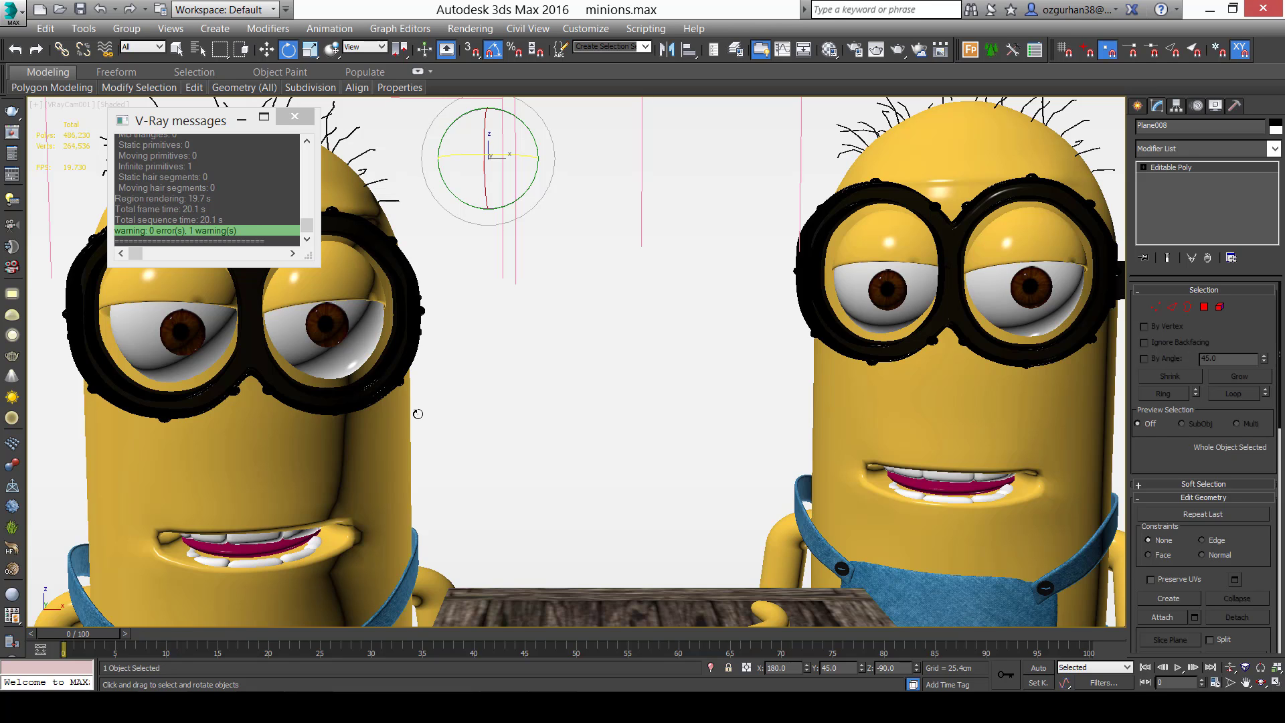
{"action": "left_click", "coordinate": [181, 330]}
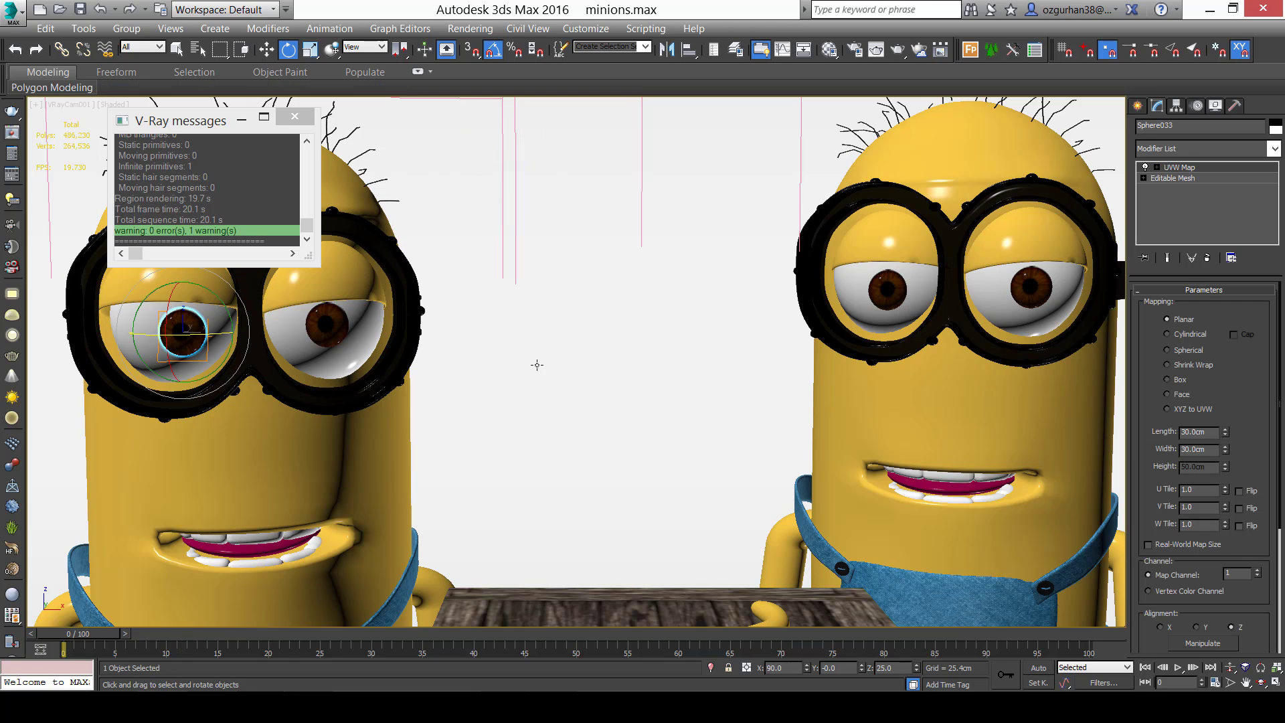
Render the VRayCam001 view at 1920x1080 with the Vray-Test Render preset loaded.
{"action": "left_click", "coordinate": [856, 54]}
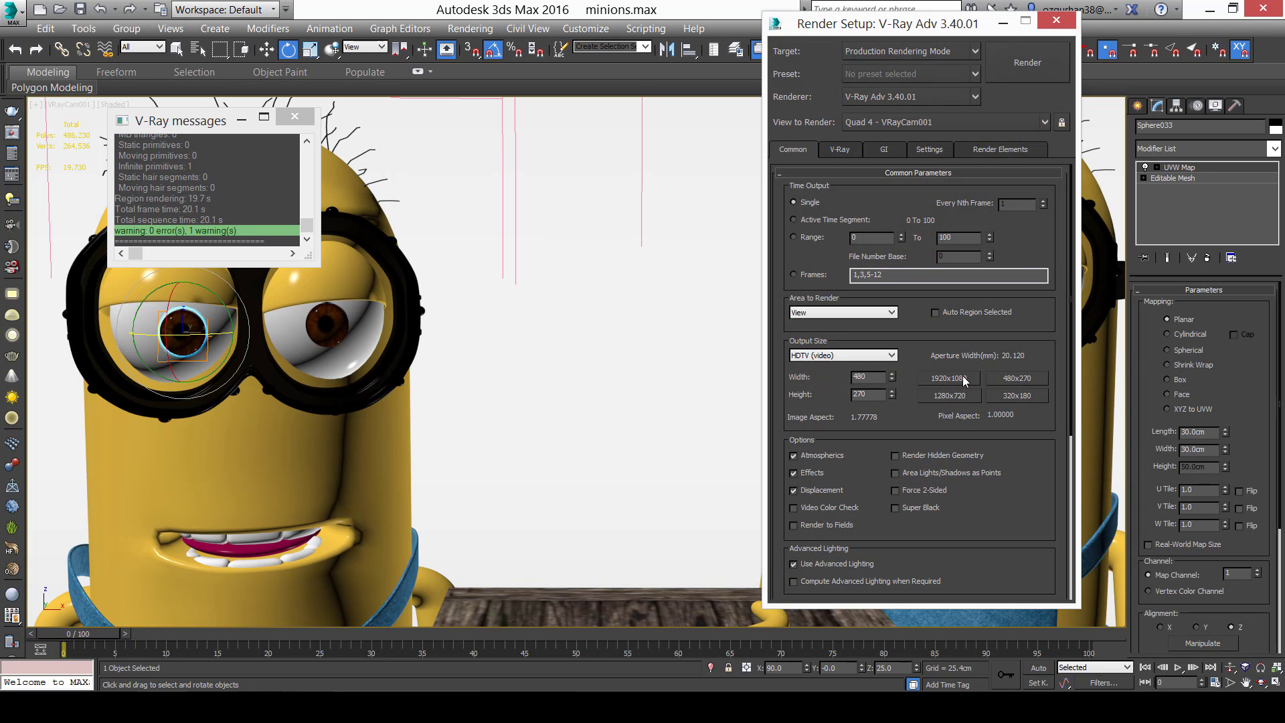
{"action": "left_click", "coordinate": [964, 380]}
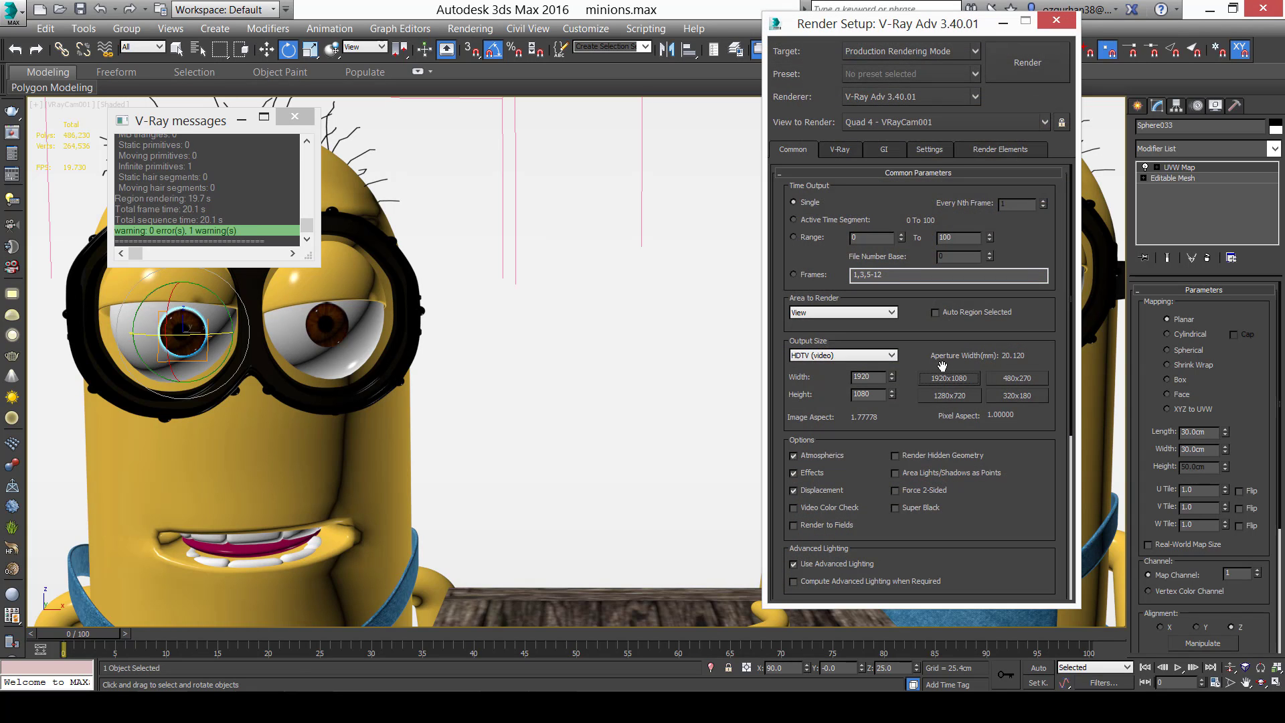
{"action": "left_click", "coordinate": [932, 66]}
{"action": "left_click", "coordinate": [903, 108]}
{"action": "left_click", "coordinate": [921, 503]}
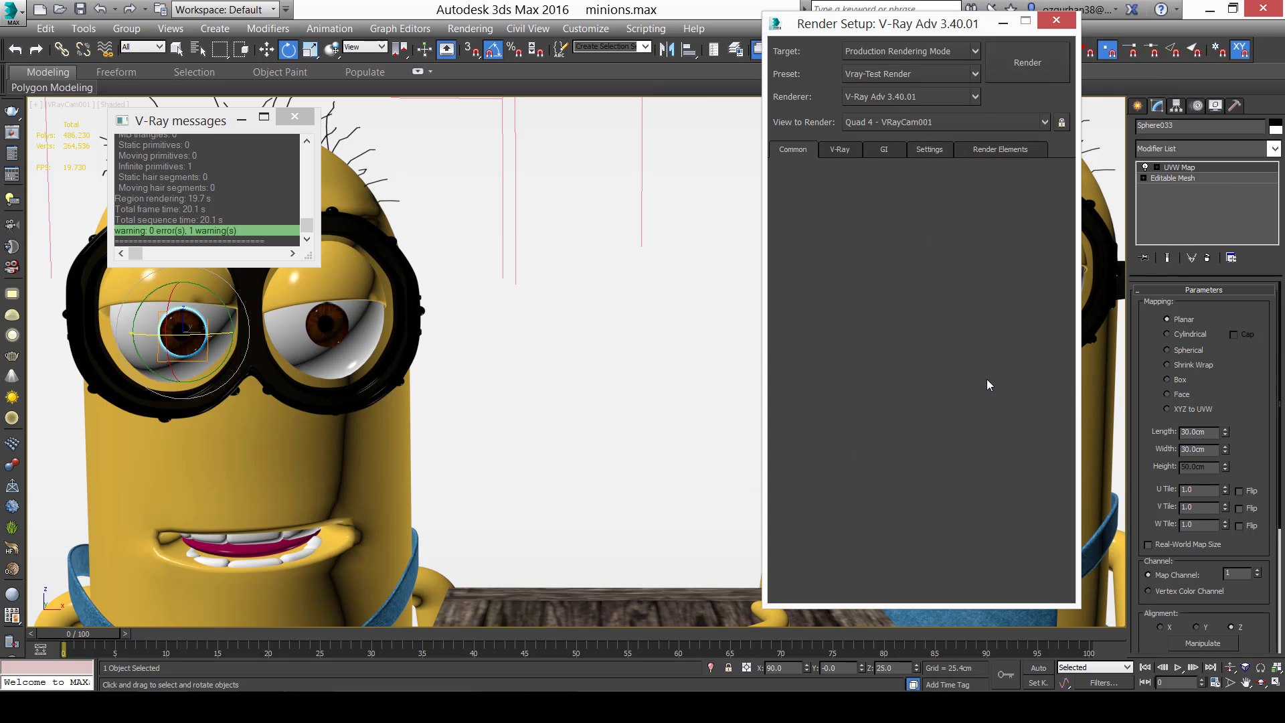
{"action": "left_click", "coordinate": [1026, 71]}
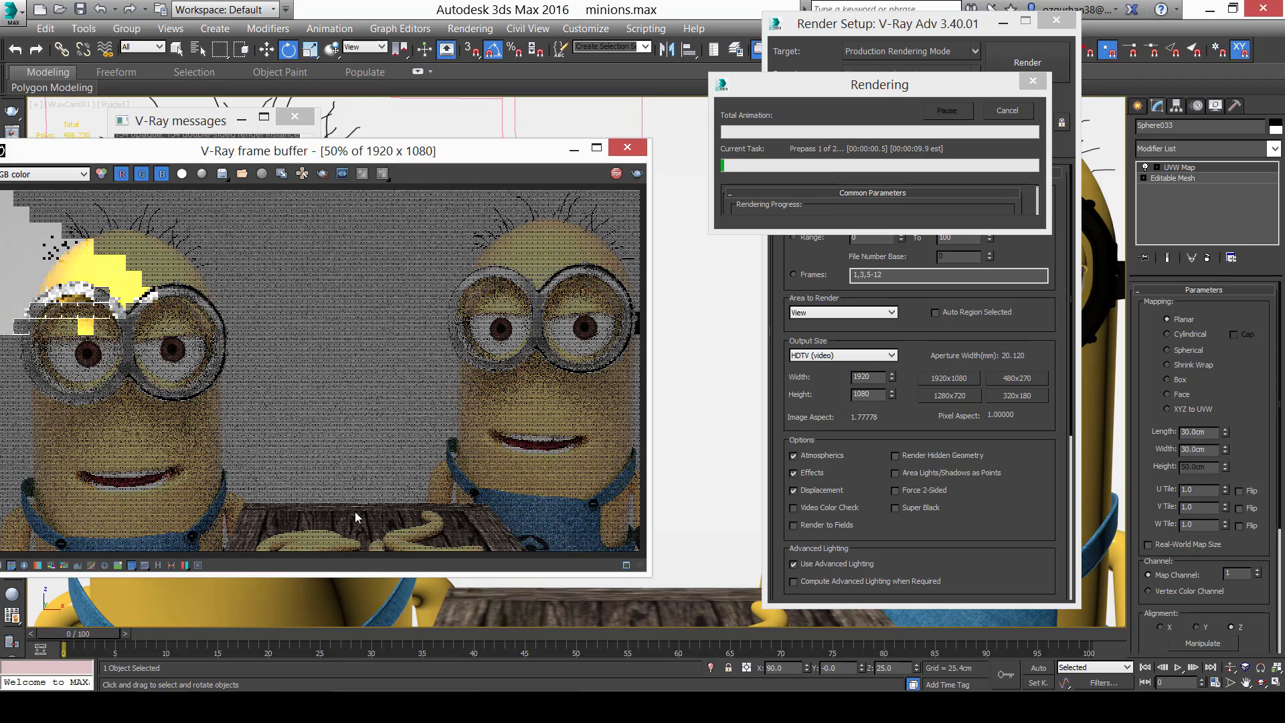
Switch to Windows Photo Viewer and examine the minion reference pictures, including 105_001.PNG, for eye, gaze and body details.
{"action": "scroll", "coordinate": [334, 529], "scroll_direction": "up", "scroll_amount": 1}
{"action": "scroll", "coordinate": [333, 535], "scroll_direction": "down", "scroll_amount": 1}
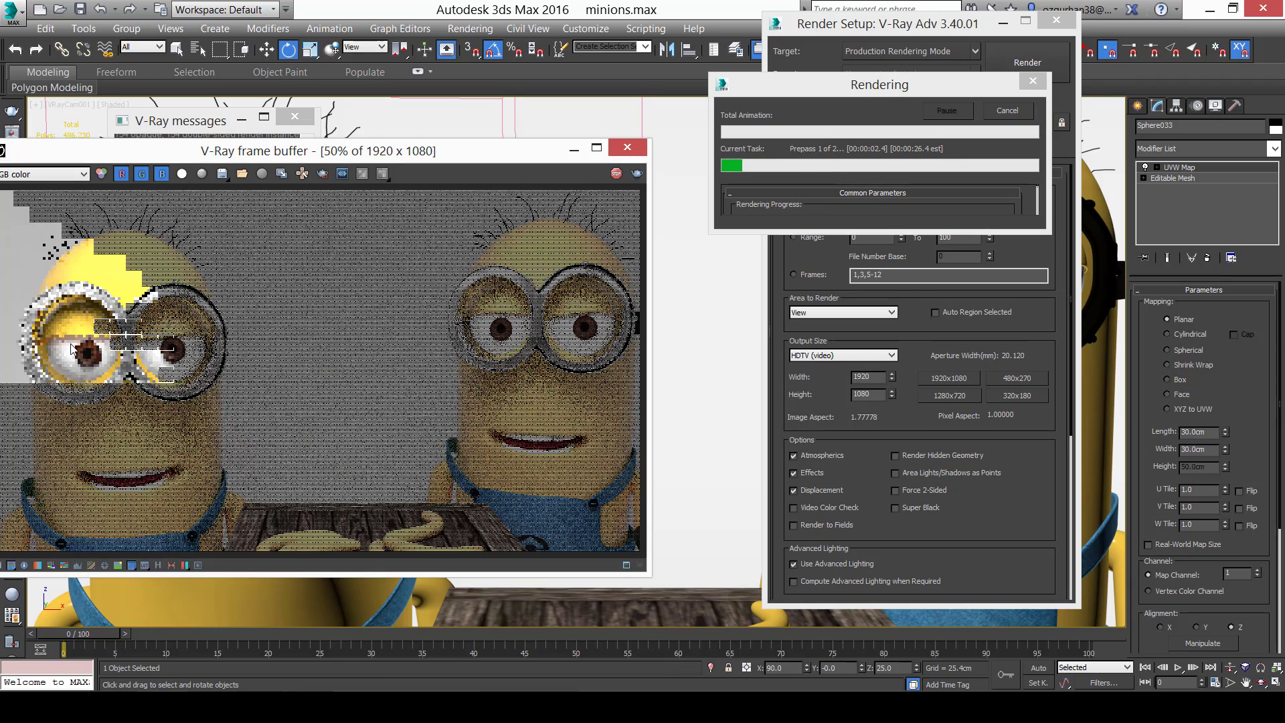
{"action": "scroll", "coordinate": [196, 287], "scroll_direction": "up", "scroll_amount": 1}
{"action": "scroll", "coordinate": [196, 288], "scroll_direction": "down", "scroll_amount": 1}
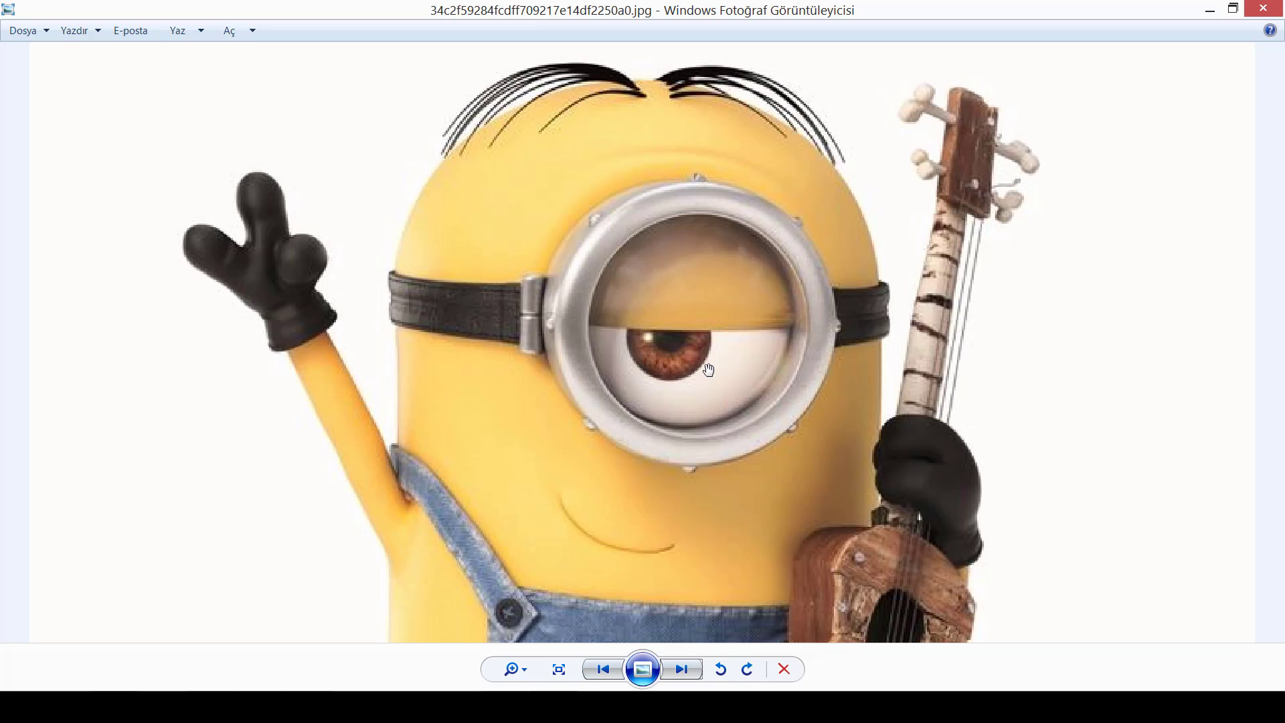
{"action": "scroll", "coordinate": [615, 347], "scroll_direction": "down", "scroll_amount": 1}
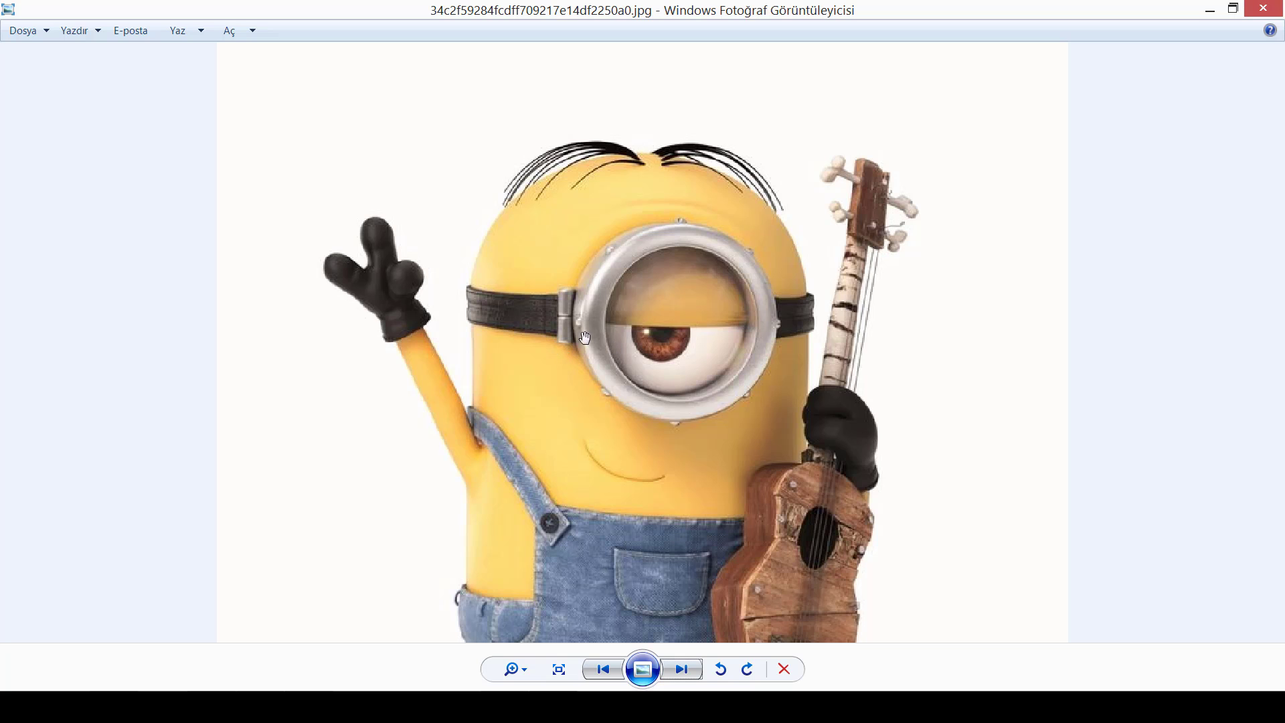
{"action": "scroll", "coordinate": [659, 253], "scroll_direction": "down", "scroll_amount": 2}
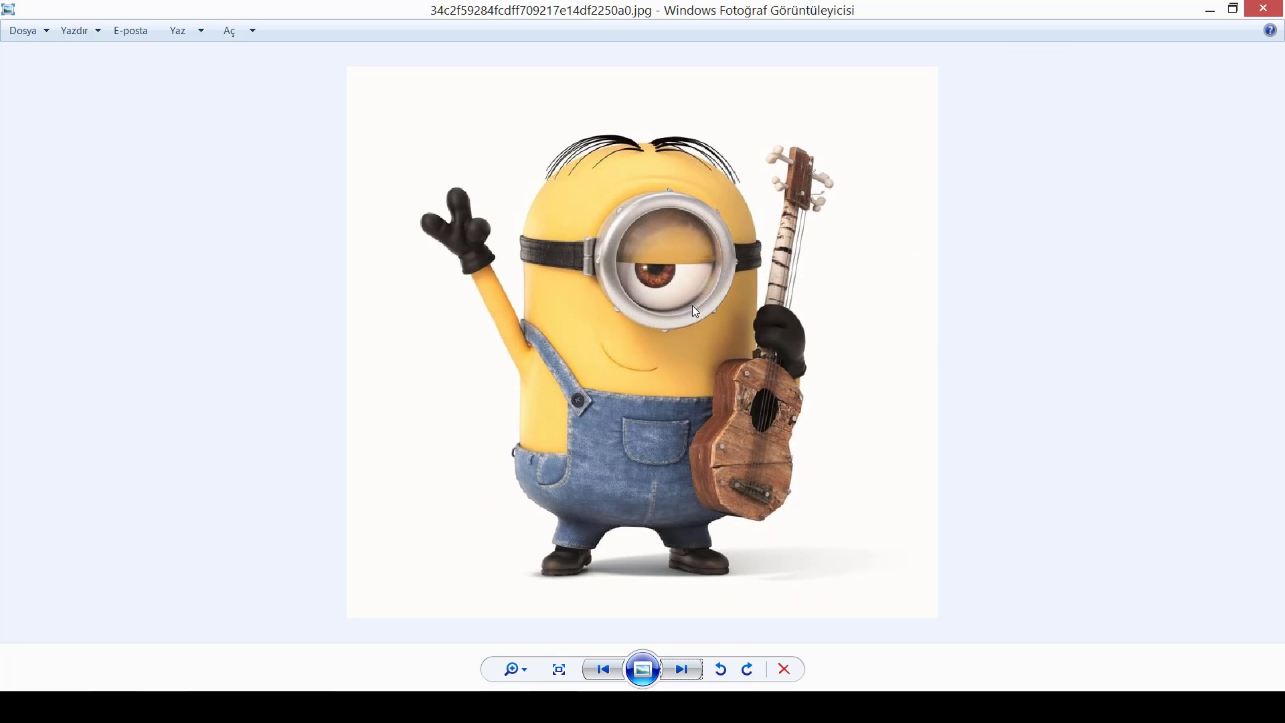
{"action": "key", "text": "Right"}
{"action": "key", "text": "Right"}
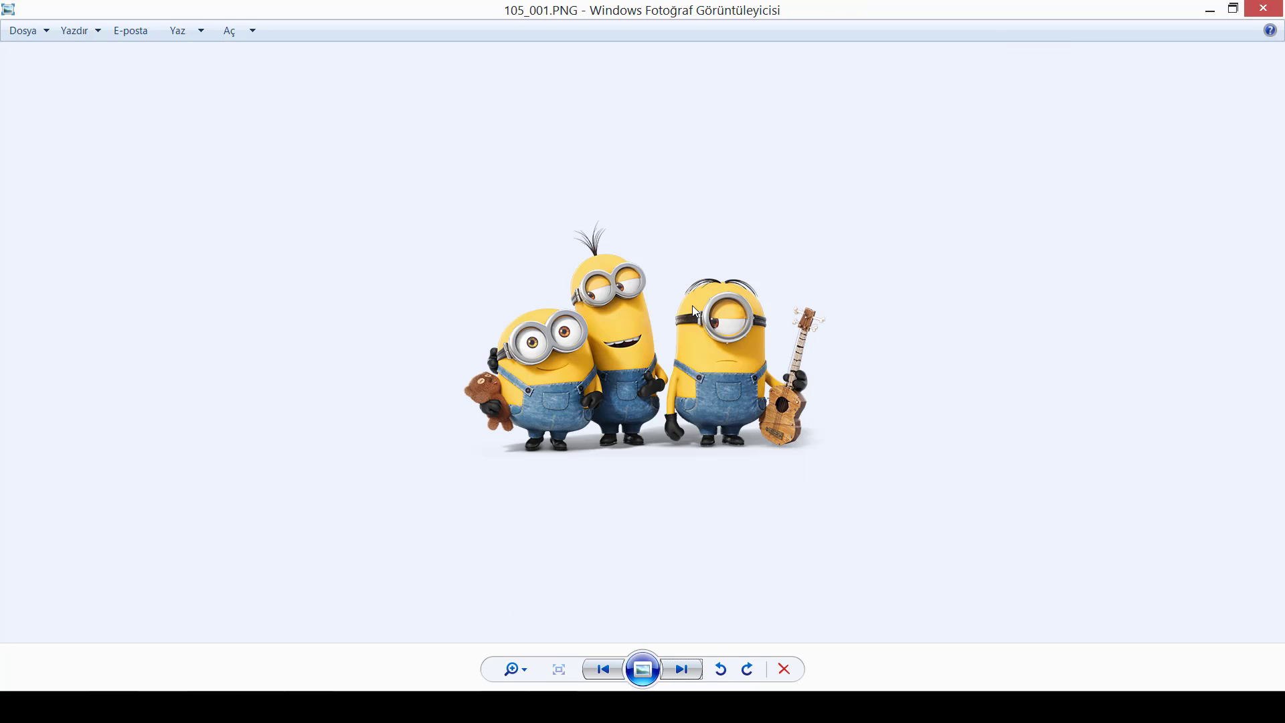
{"action": "key", "text": "Right"}
{"action": "key", "text": "Left"}
{"action": "scroll", "coordinate": [692, 305], "scroll_direction": "up", "scroll_amount": 3}
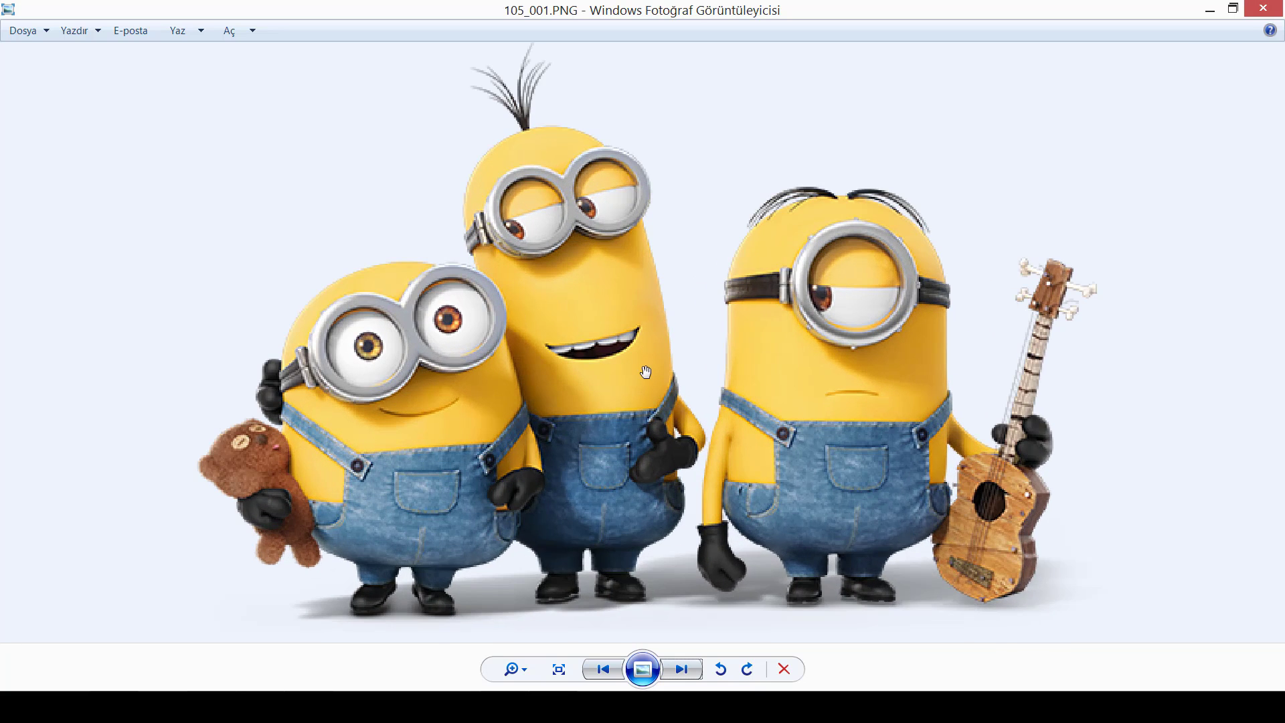
{"action": "scroll", "coordinate": [675, 355], "scroll_direction": "down", "scroll_amount": 3}
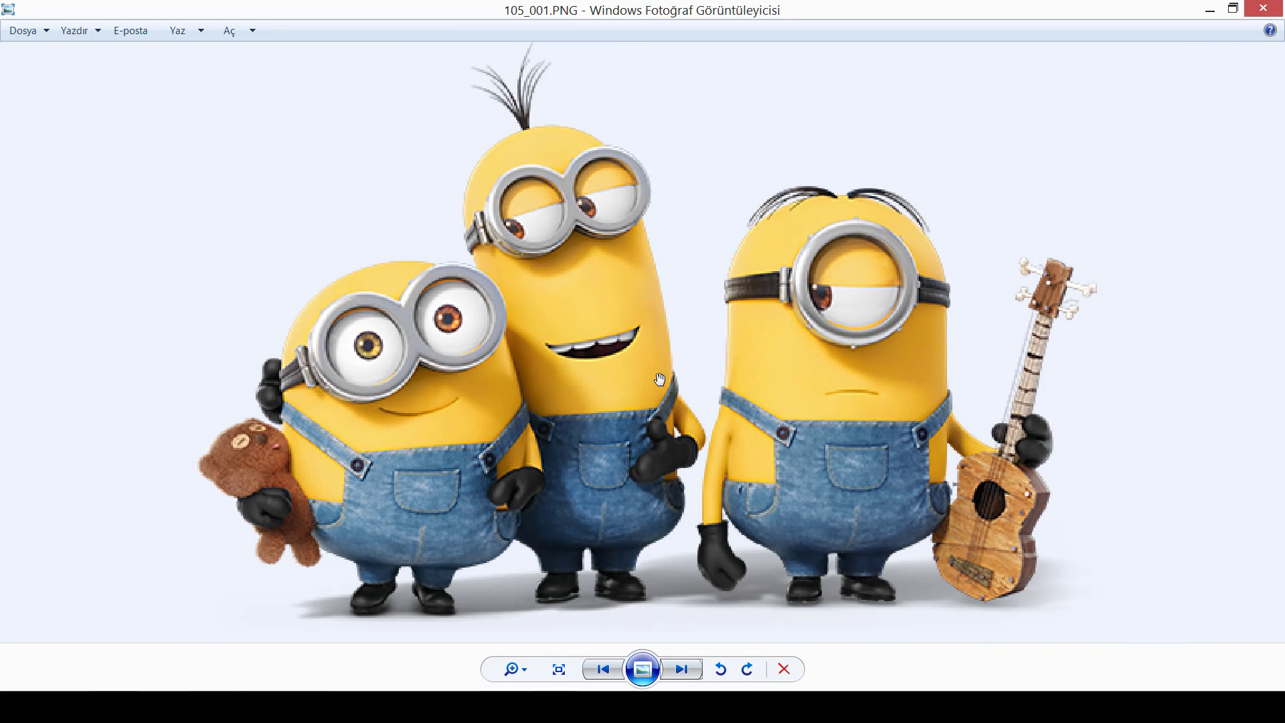
{"action": "mouse_move", "coordinate": [368, 657]}
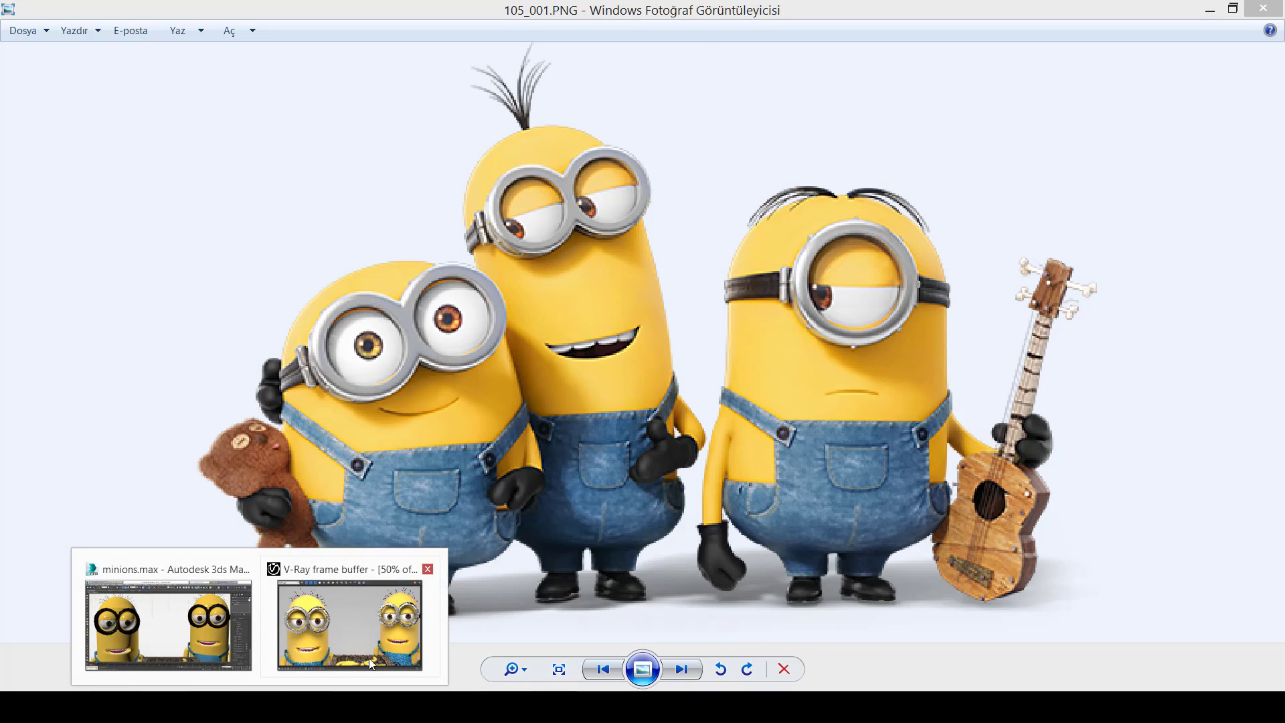
Return to the V-Ray frame buffer and inspect the left minion's irises and goggles in the ongoing render up close.
{"action": "left_click", "coordinate": [355, 636]}
{"action": "scroll", "coordinate": [370, 393], "scroll_direction": "up", "scroll_amount": 1}
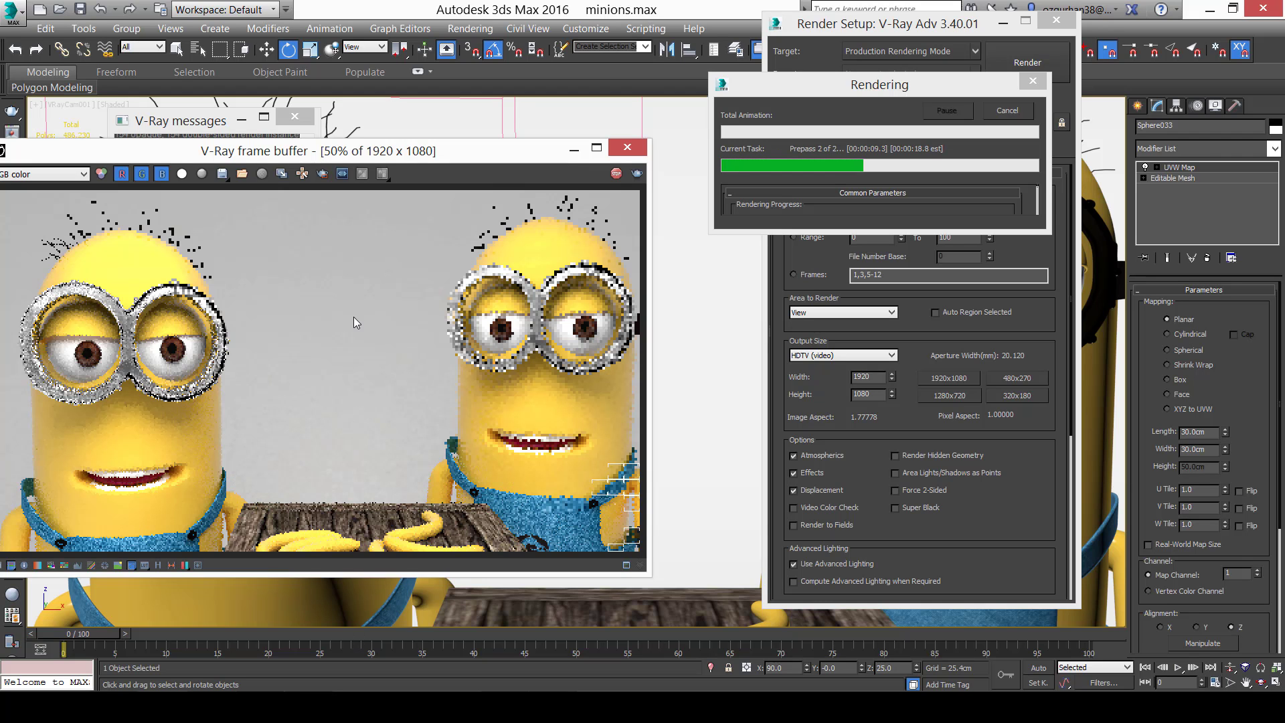
{"action": "scroll", "coordinate": [351, 325], "scroll_direction": "down", "scroll_amount": 1}
{"action": "scroll", "coordinate": [292, 340], "scroll_direction": "up", "scroll_amount": 1}
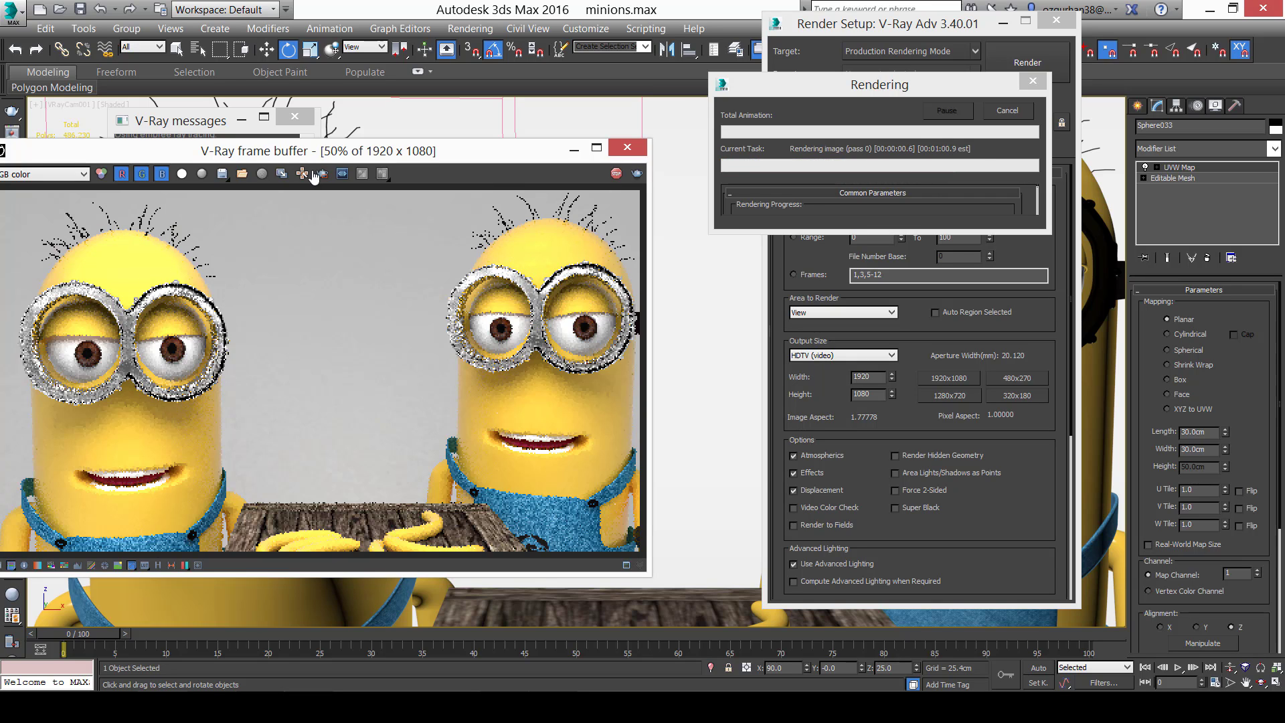
{"action": "left_click_drag", "start_coordinate": [337, 149], "coordinate": [437, 106]}
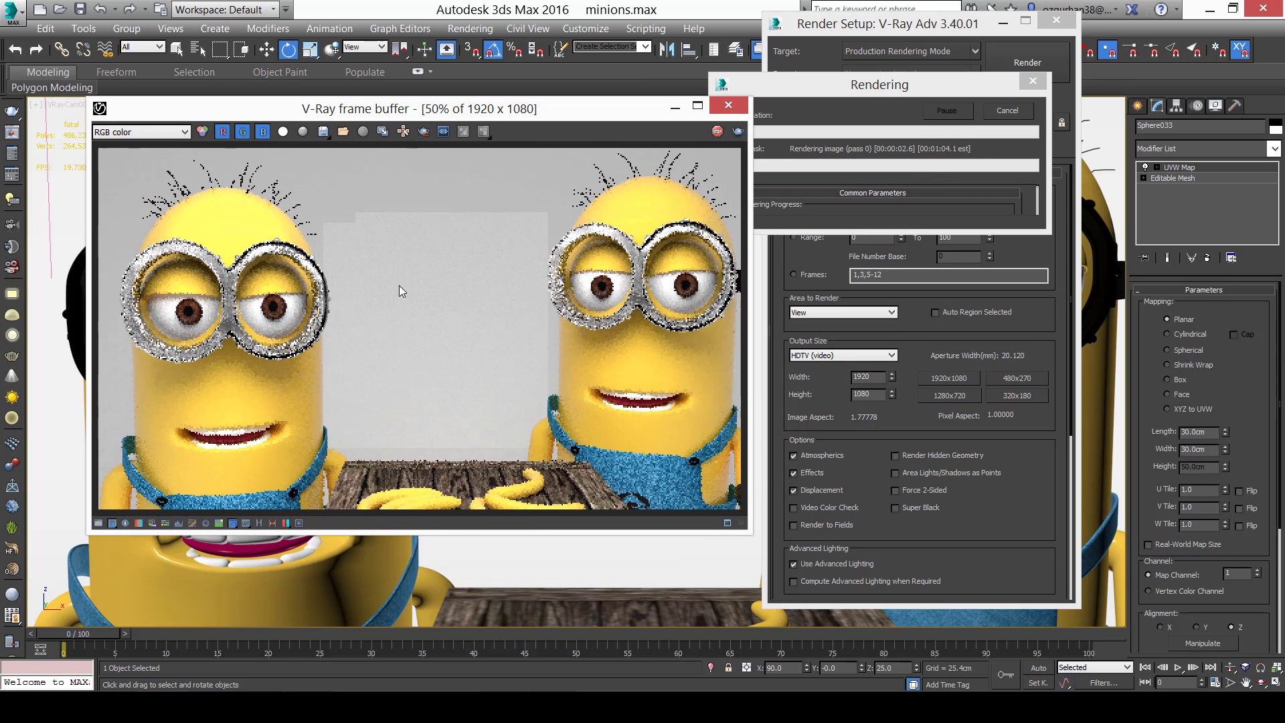
{"action": "scroll", "coordinate": [309, 264], "scroll_direction": "up", "scroll_amount": 1}
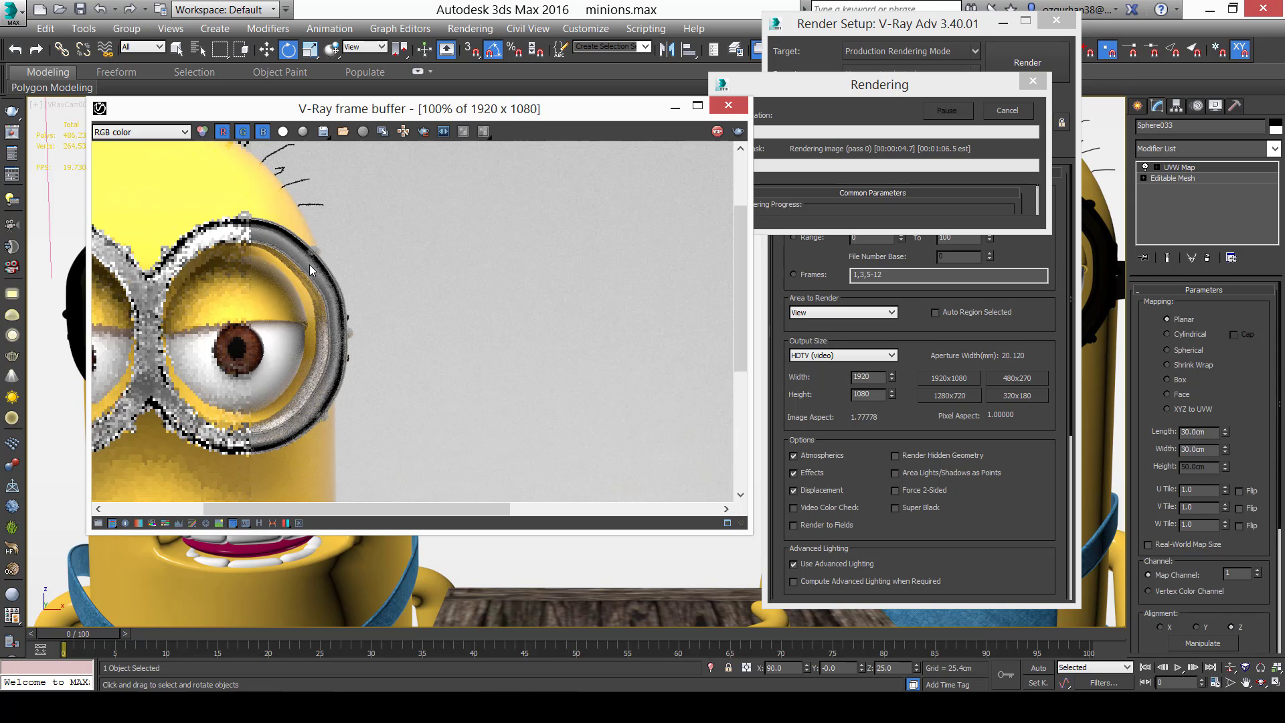
{"action": "middle_click_drag", "start_coordinate": [267, 242], "coordinate": [339, 220]}
{"action": "scroll", "coordinate": [342, 235], "scroll_direction": "up", "scroll_amount": 1}
{"action": "middle_click_drag", "start_coordinate": [349, 370], "coordinate": [383, 226]}
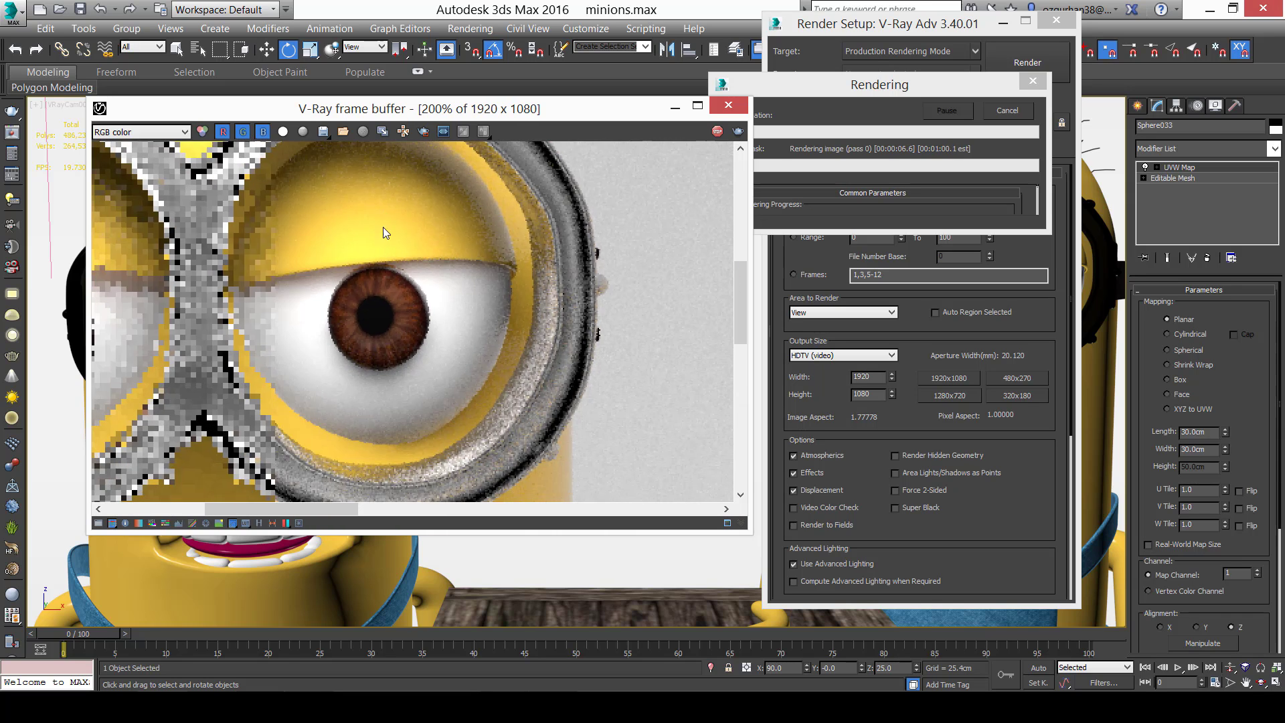
{"action": "scroll", "coordinate": [367, 319], "scroll_direction": "up", "scroll_amount": 1}
{"action": "scroll", "coordinate": [396, 299], "scroll_direction": "down", "scroll_amount": 1}
{"action": "middle_click_drag", "start_coordinate": [396, 298], "coordinate": [420, 264]}
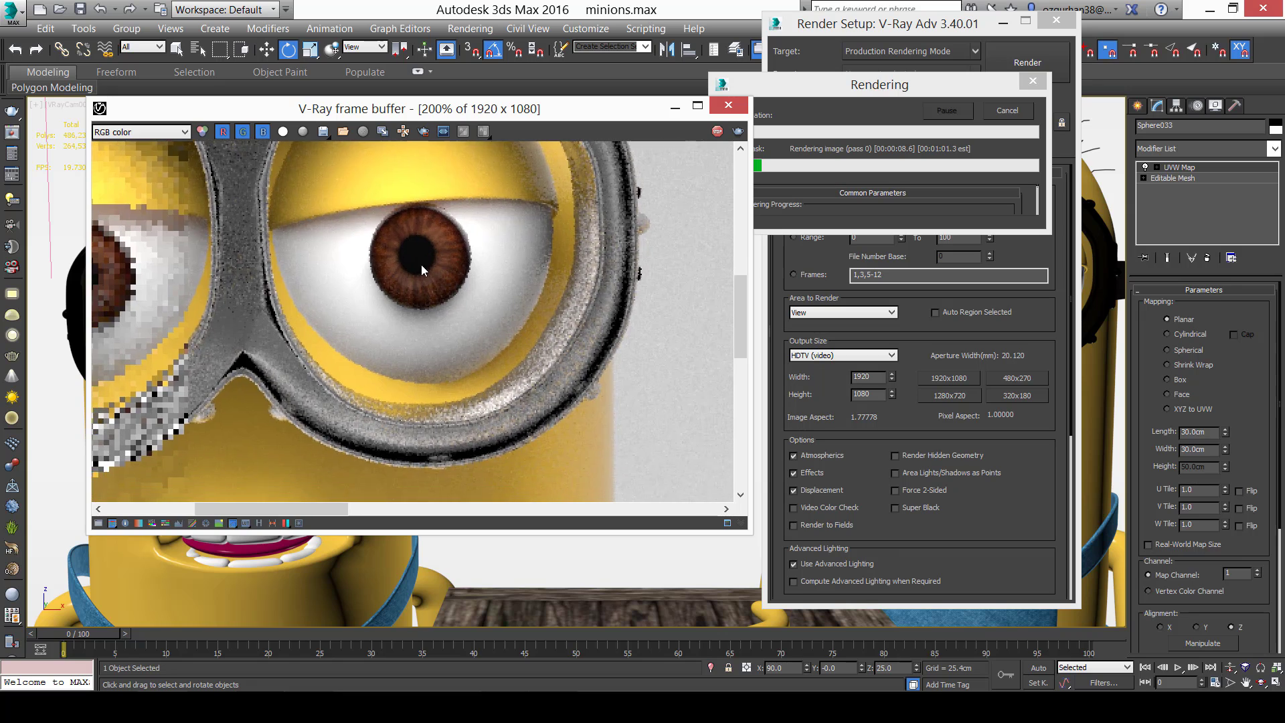
{"action": "scroll", "coordinate": [420, 263], "scroll_direction": "down", "scroll_amount": 1}
{"action": "scroll", "coordinate": [423, 288], "scroll_direction": "down", "scroll_amount": 1}
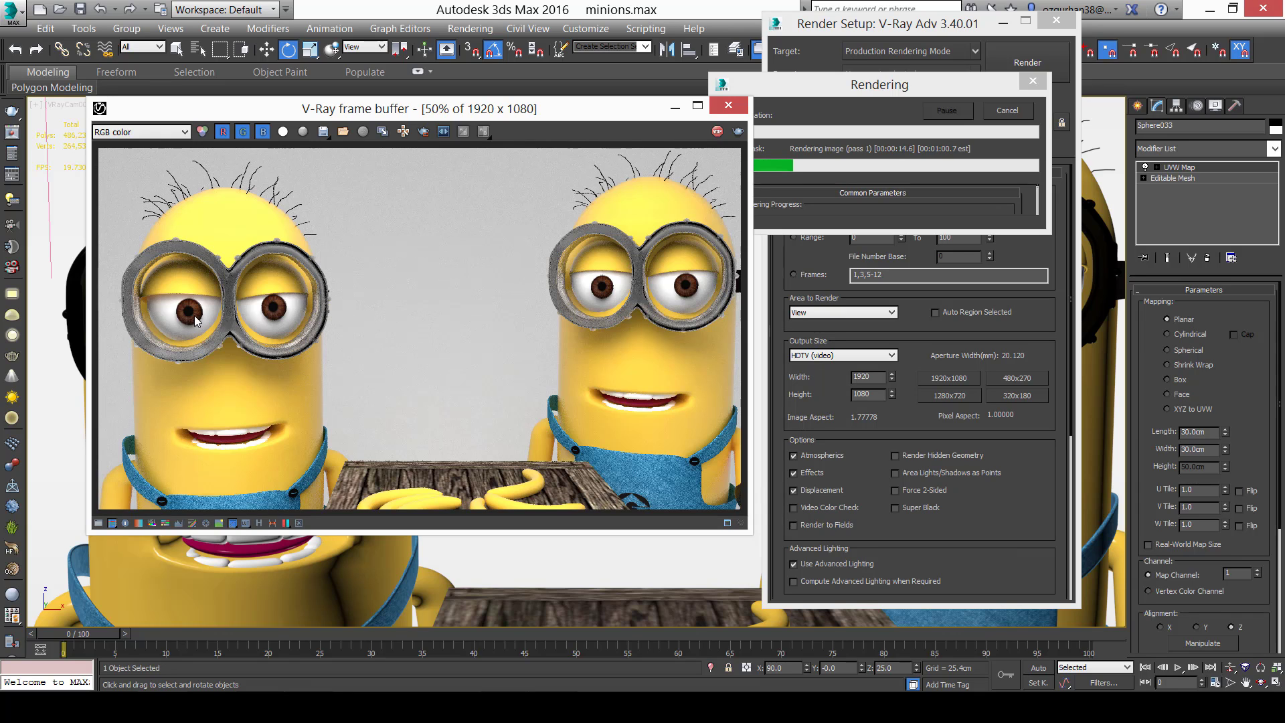
Cancel the render, close the frame buffer and Render Setup, and bring up the Material Editor.
{"action": "left_click", "coordinate": [1008, 112]}
{"action": "left_click", "coordinate": [728, 105]}
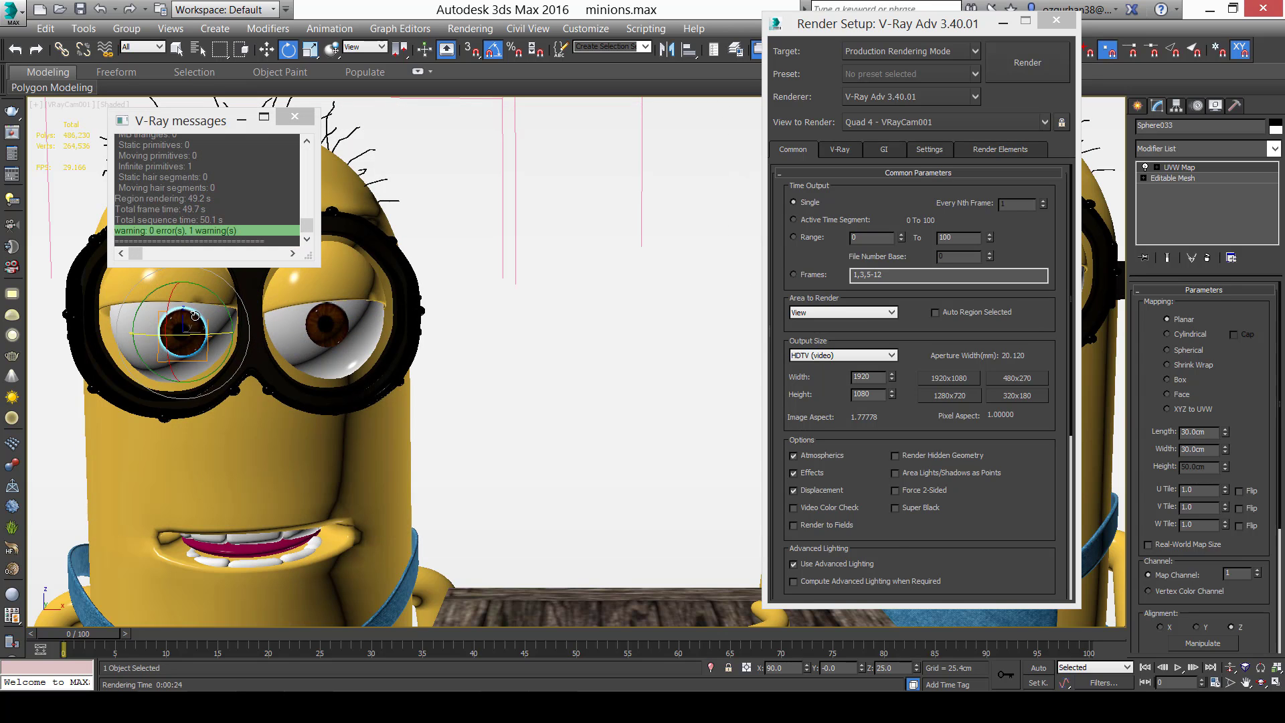
{"action": "key", "text": "w"}
{"action": "left_click_drag", "start_coordinate": [203, 308], "coordinate": [206, 305]}
{"action": "left_click", "coordinate": [548, 342]}
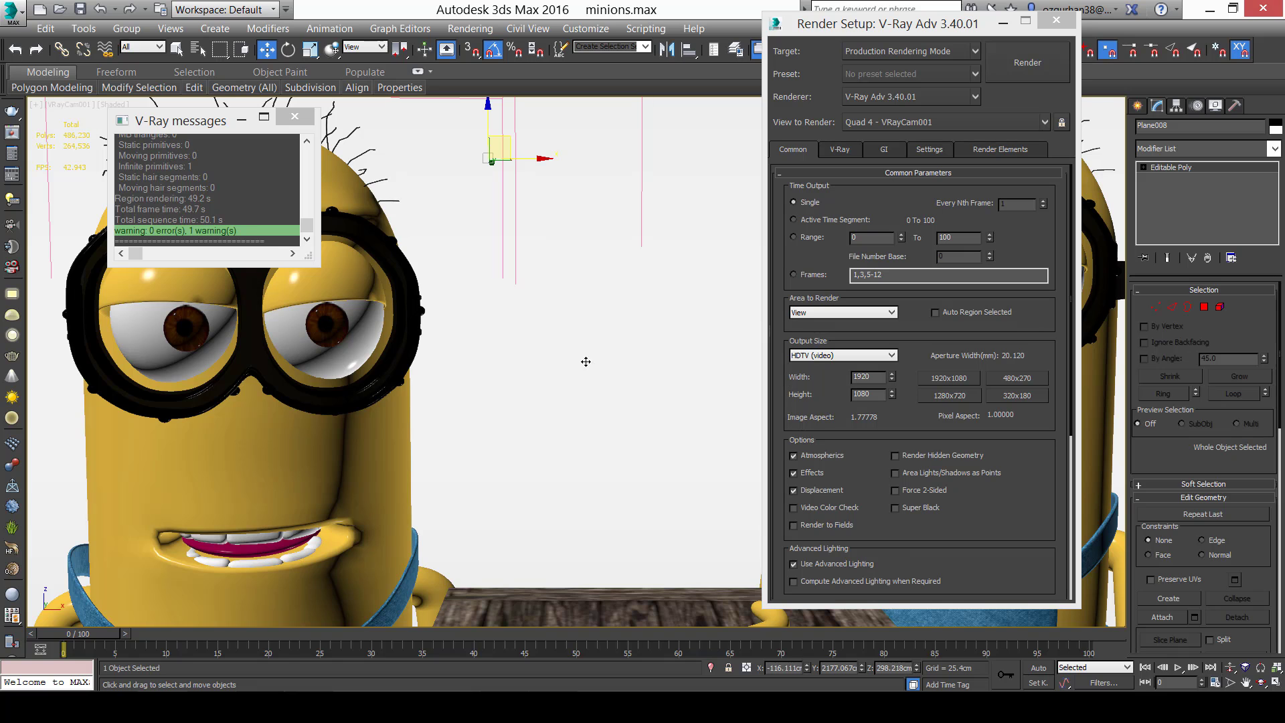
{"action": "left_click", "coordinate": [1056, 20]}
{"action": "key", "text": "m"}
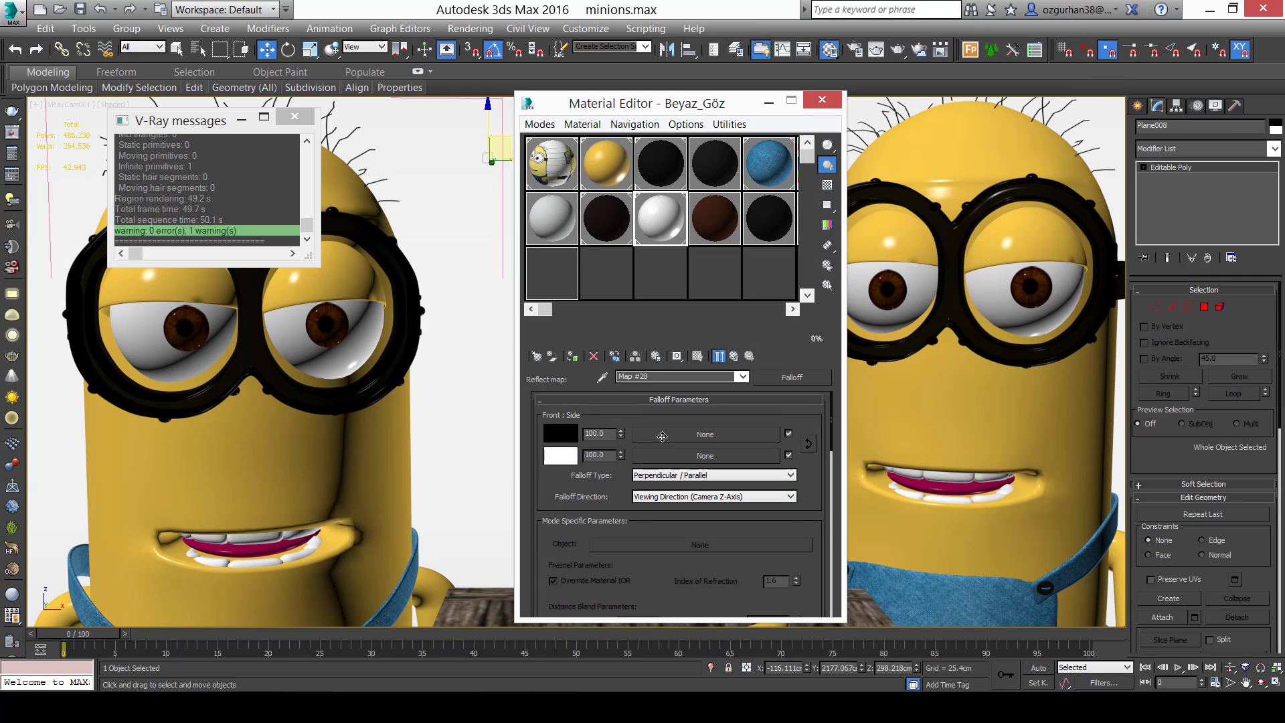
Switch to the Google Images results in Chrome and select the old search query for replacement.
{"action": "left_click", "coordinate": [201, 707]}
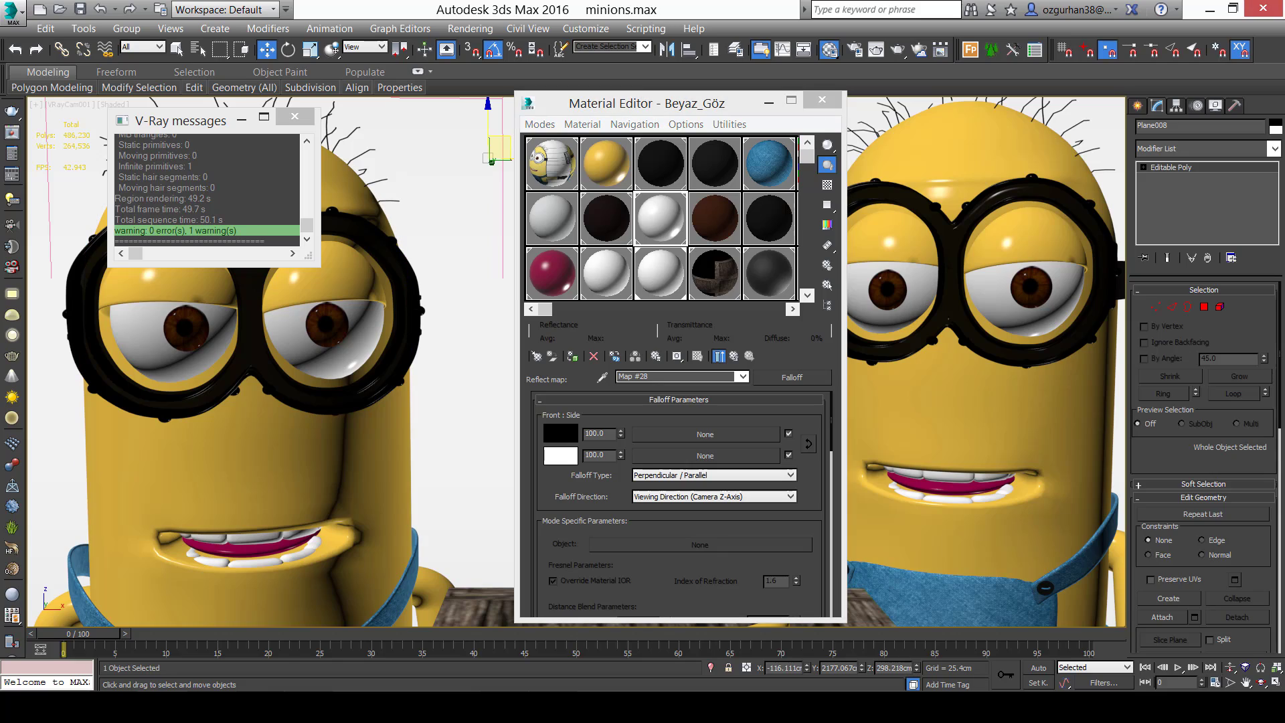
{"action": "scroll", "coordinate": [307, 104], "scroll_direction": "up", "scroll_amount": 10}
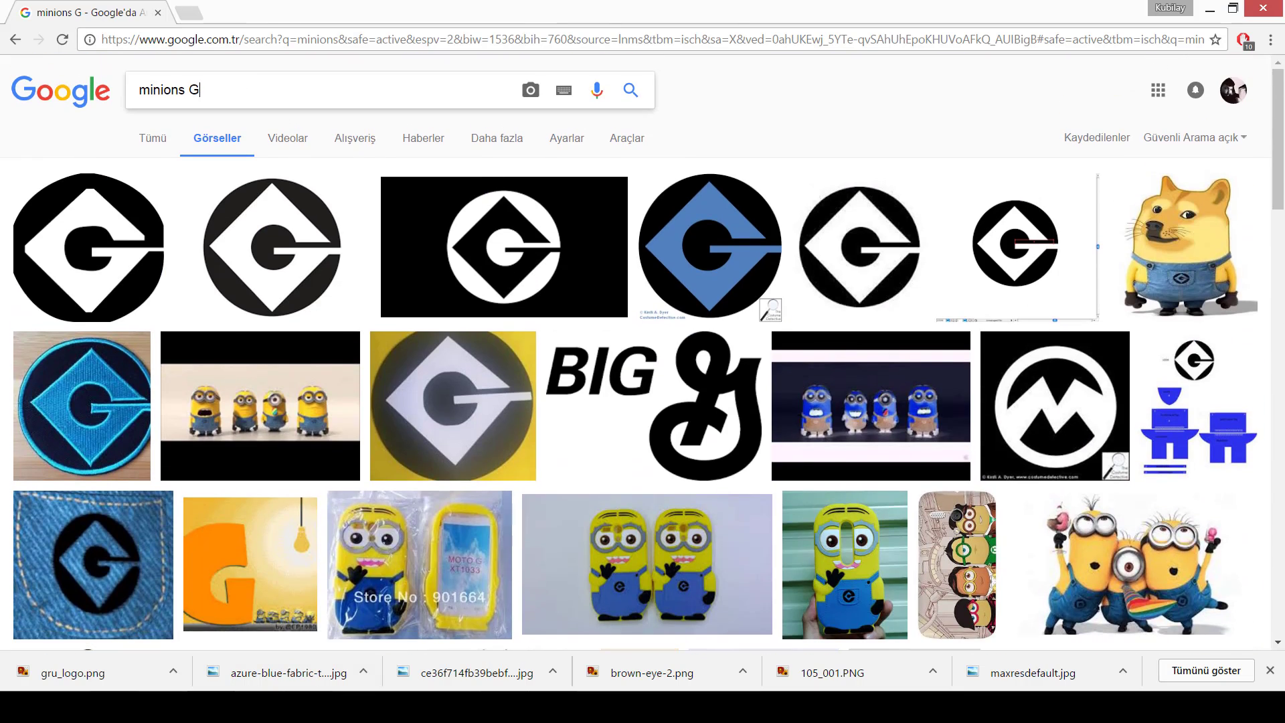
{"action": "left_click_drag", "start_coordinate": [224, 89], "coordinate": [5, 86]}
{"action": "type", "text": "muz png"}
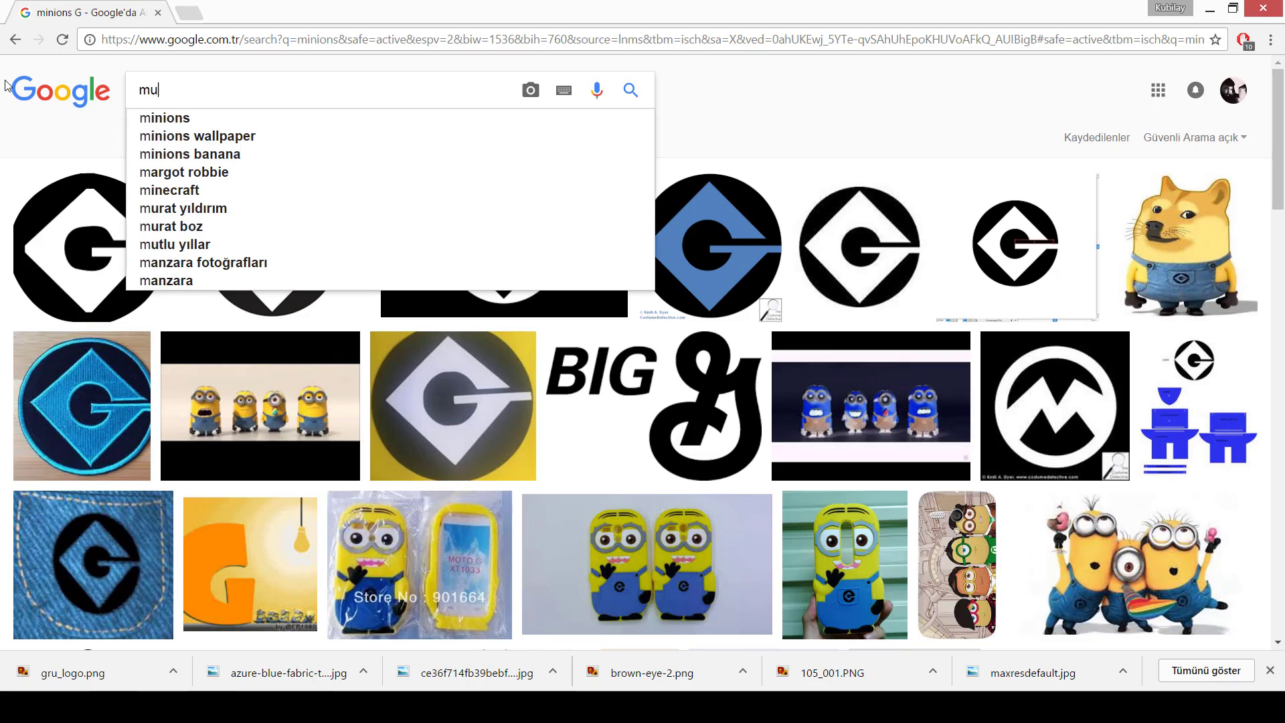
{"action": "key", "text": "BackSpace"}
{"action": "key", "text": "BackSpace"}
{"action": "key", "text": "BackSpace"}
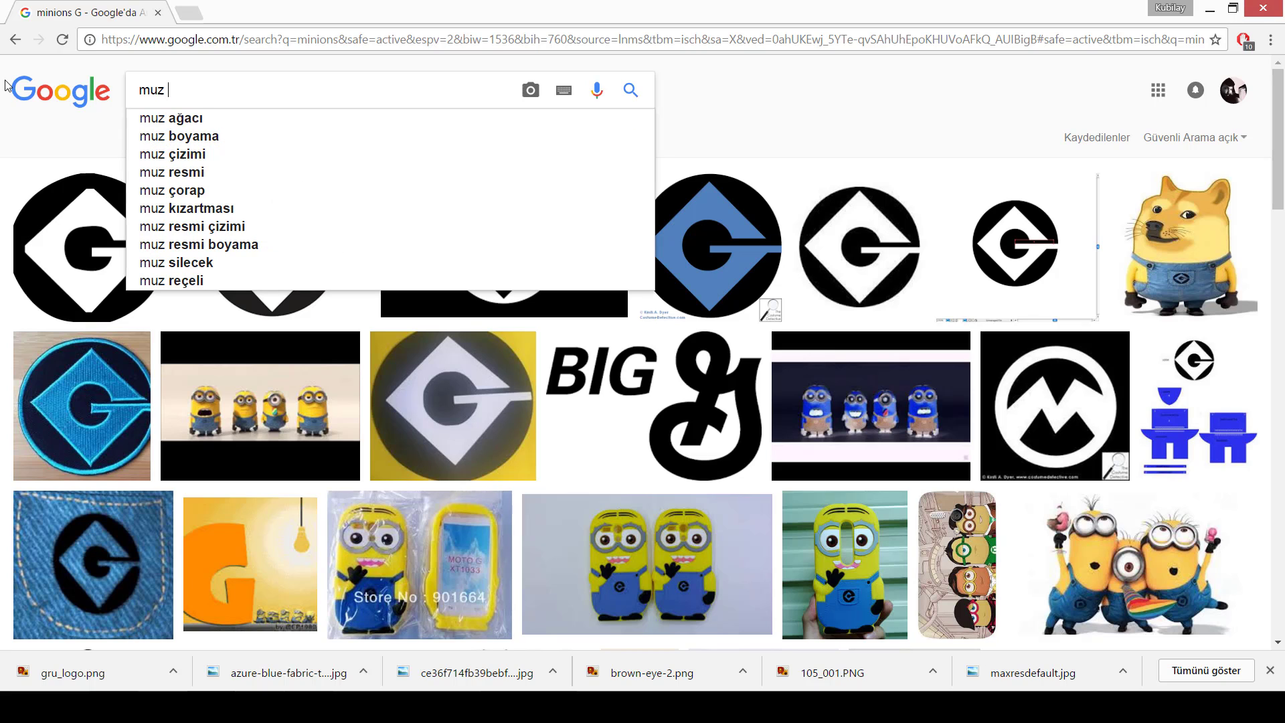
{"action": "key", "text": "BackSpace"}
{"action": "key", "text": "BackSpace"}
{"action": "key", "text": "BackSpace"}
{"action": "key", "text": "BackSpace"}
Search Google Images for "bananas texture" and preview the plain orange-yellow Banana Grunge picture among the results.
{"action": "type", "text": "banana"}
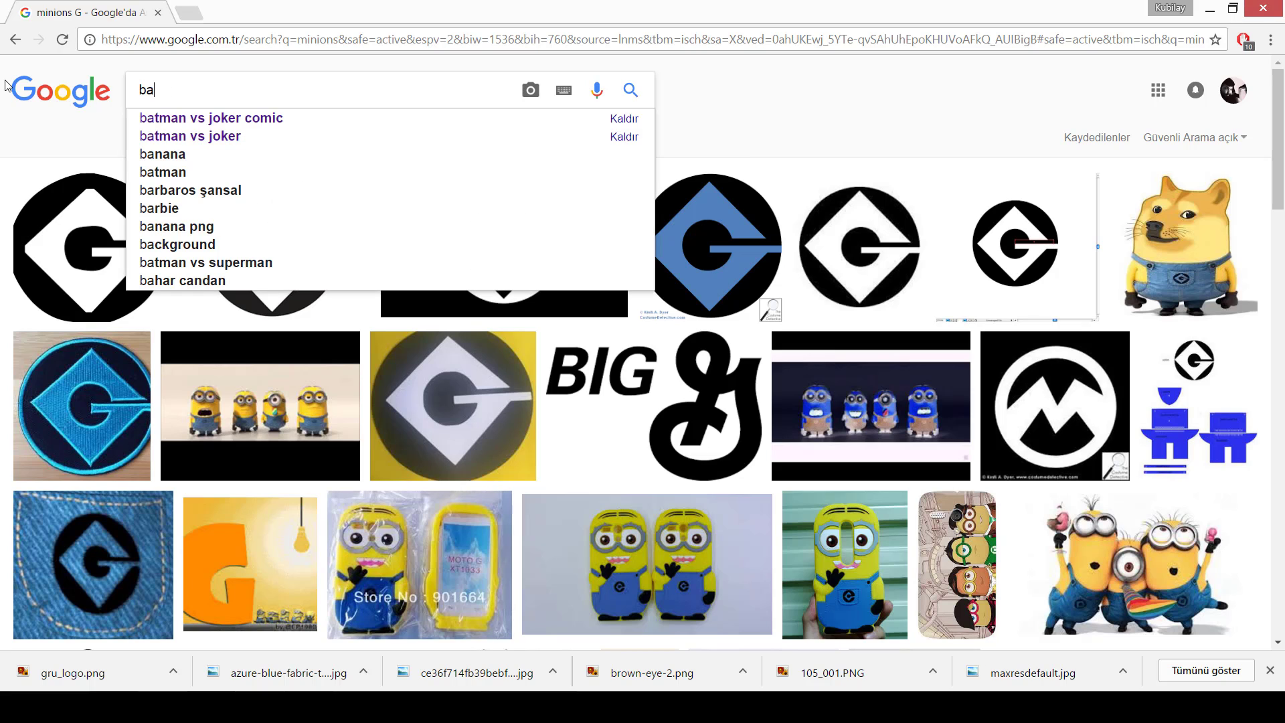
{"action": "type", "text": "s texture"}
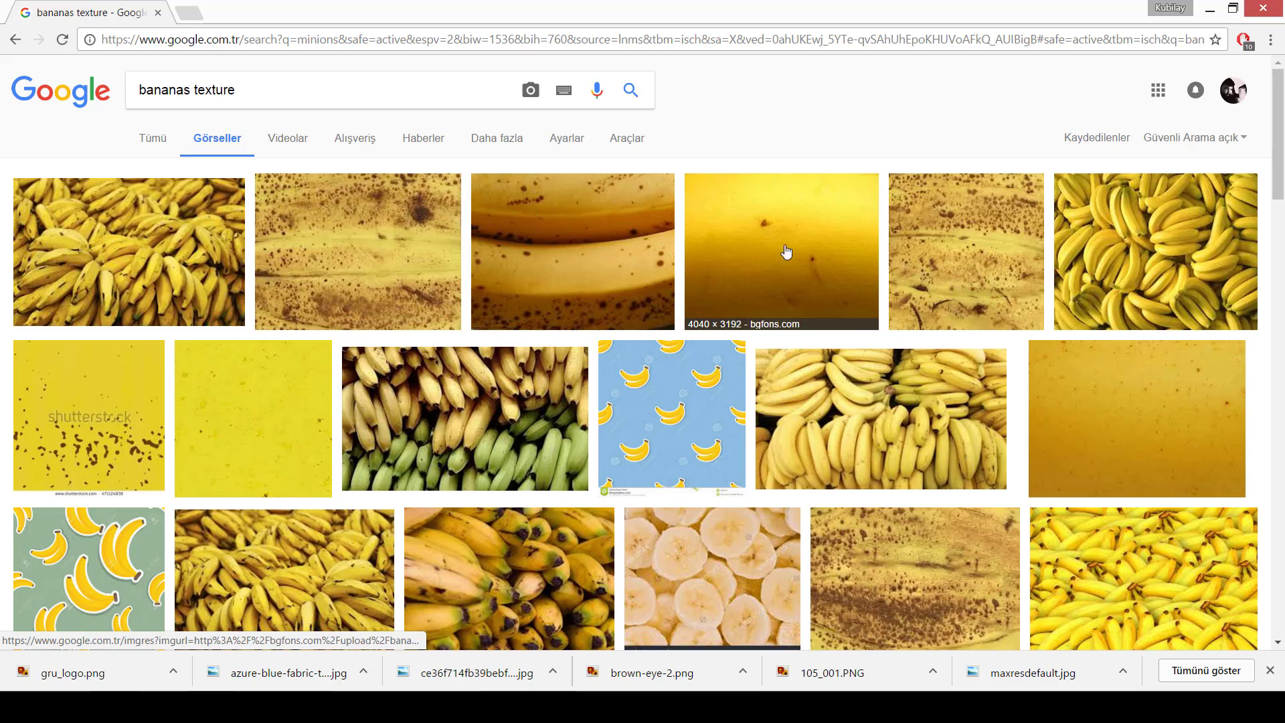
{"action": "scroll", "coordinate": [870, 267], "scroll_direction": "down", "scroll_amount": 3}
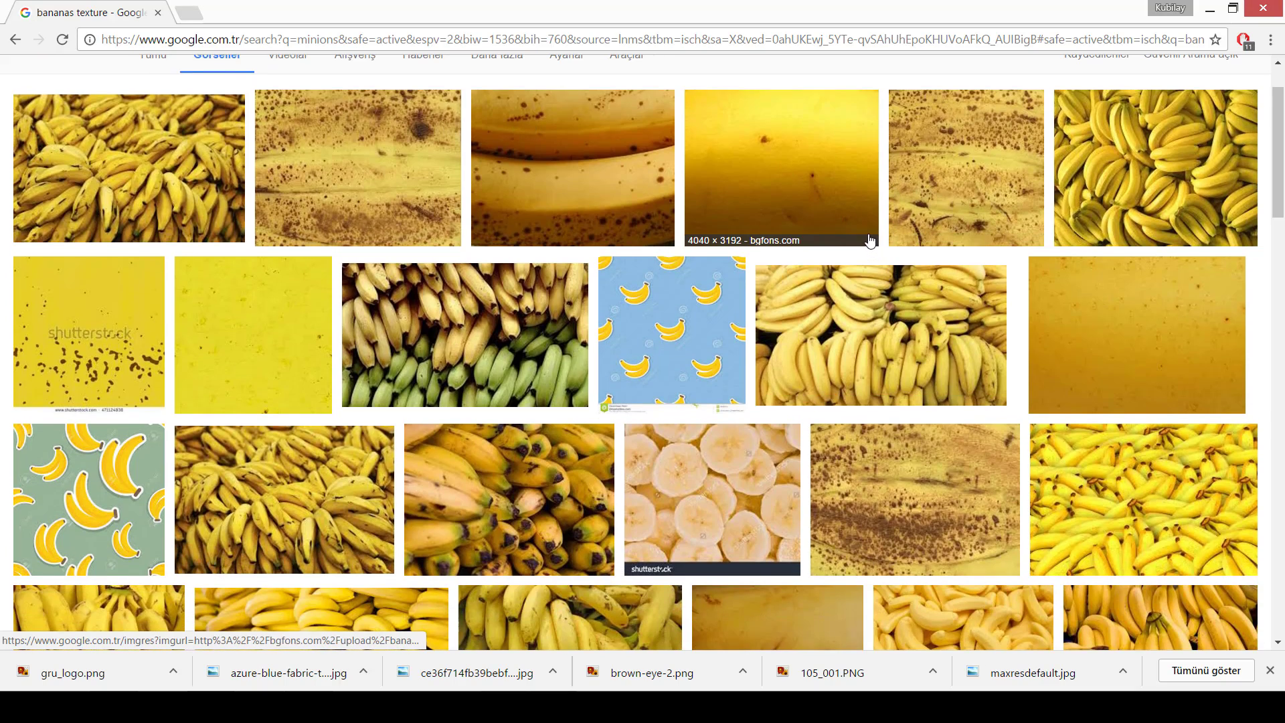
{"action": "scroll", "coordinate": [863, 231], "scroll_direction": "down", "scroll_amount": 6}
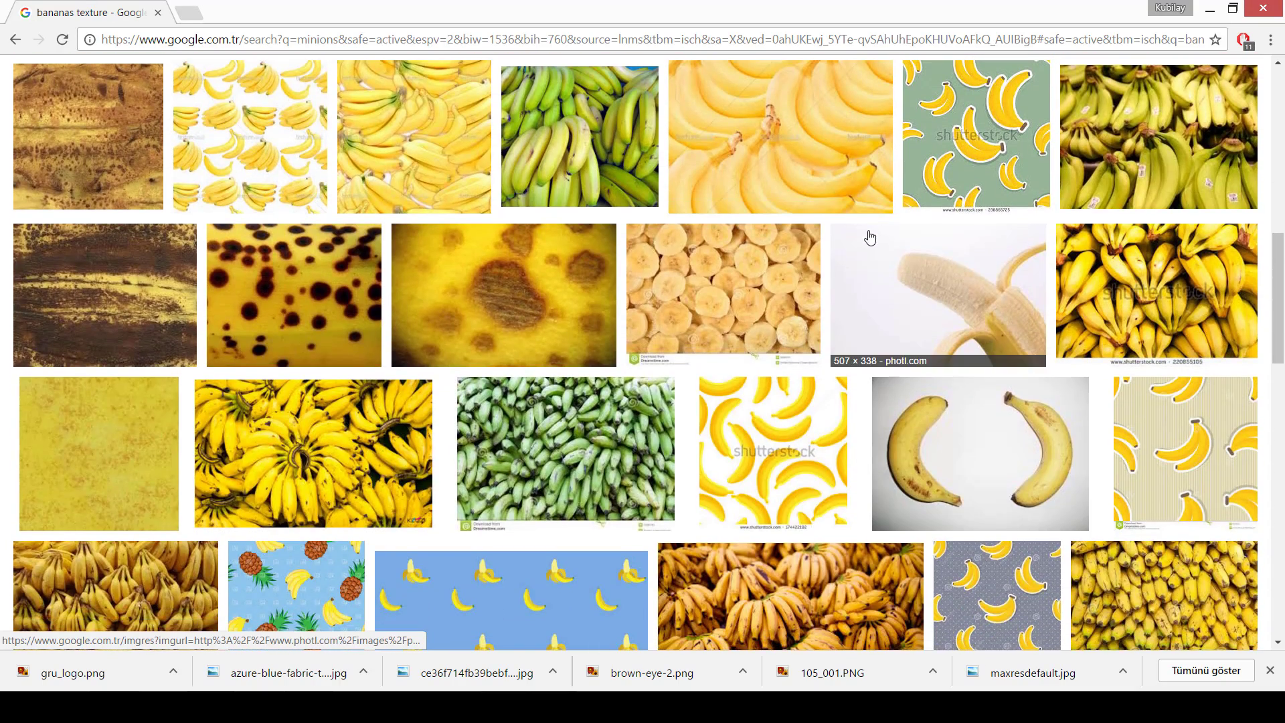
{"action": "scroll", "coordinate": [842, 220], "scroll_direction": "down", "scroll_amount": 5}
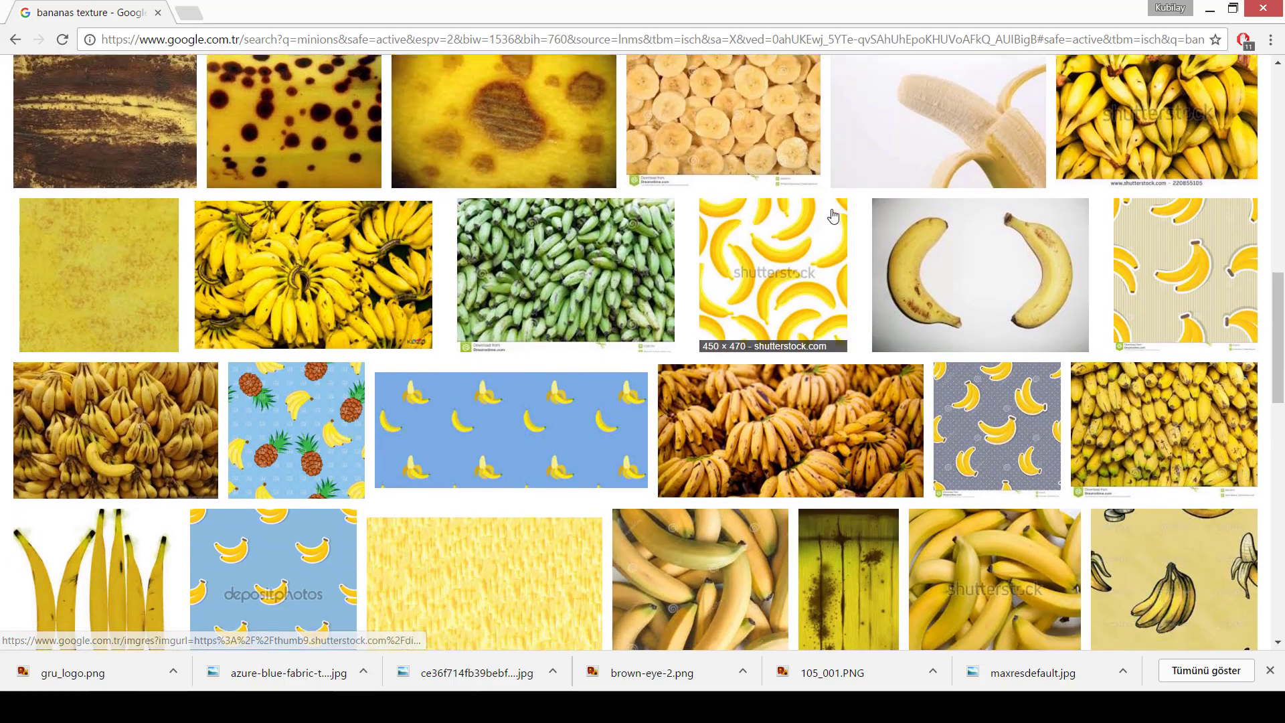
{"action": "scroll", "coordinate": [822, 216], "scroll_direction": "down", "scroll_amount": 4}
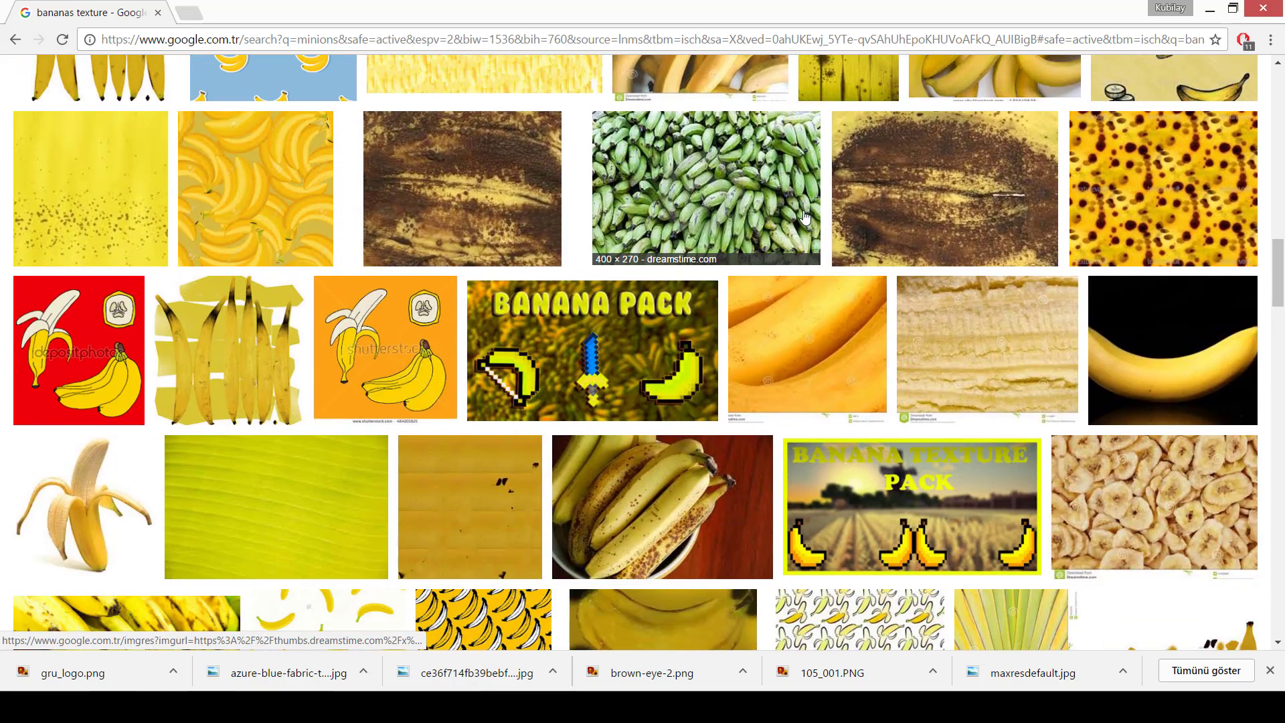
{"action": "scroll", "coordinate": [799, 211], "scroll_direction": "down", "scroll_amount": 3}
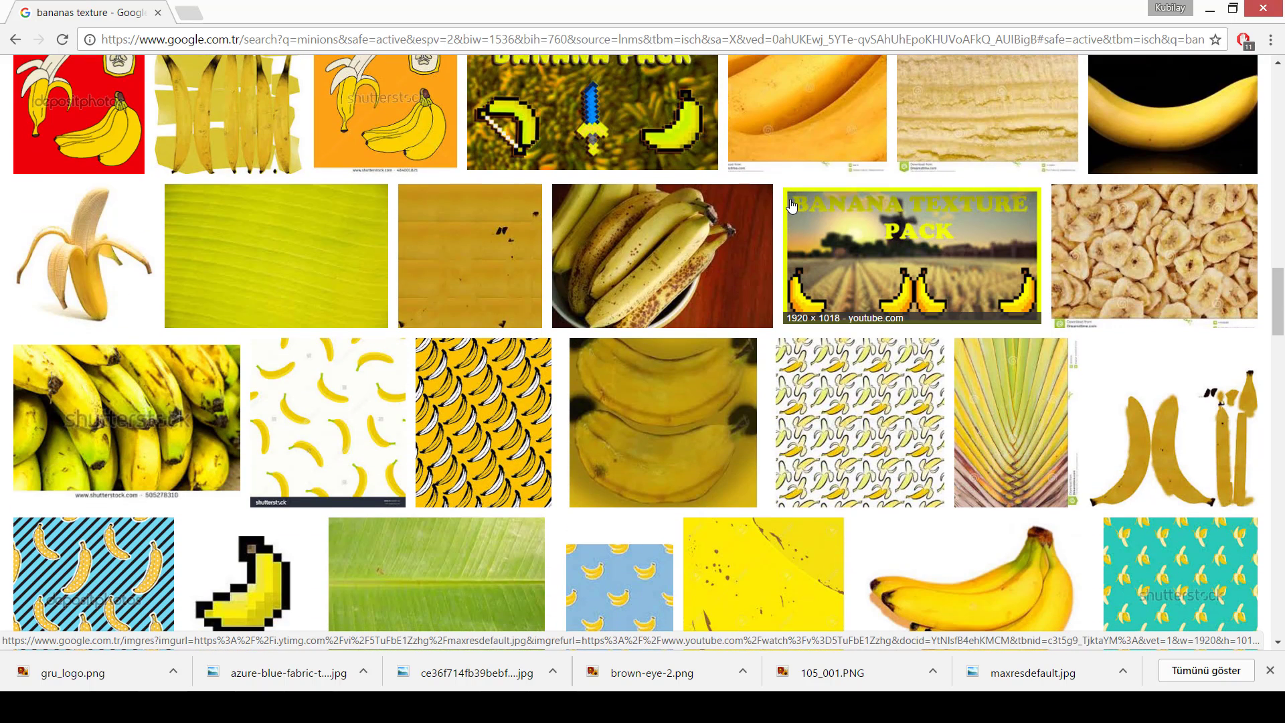
{"action": "scroll", "coordinate": [796, 230], "scroll_direction": "down", "scroll_amount": 6}
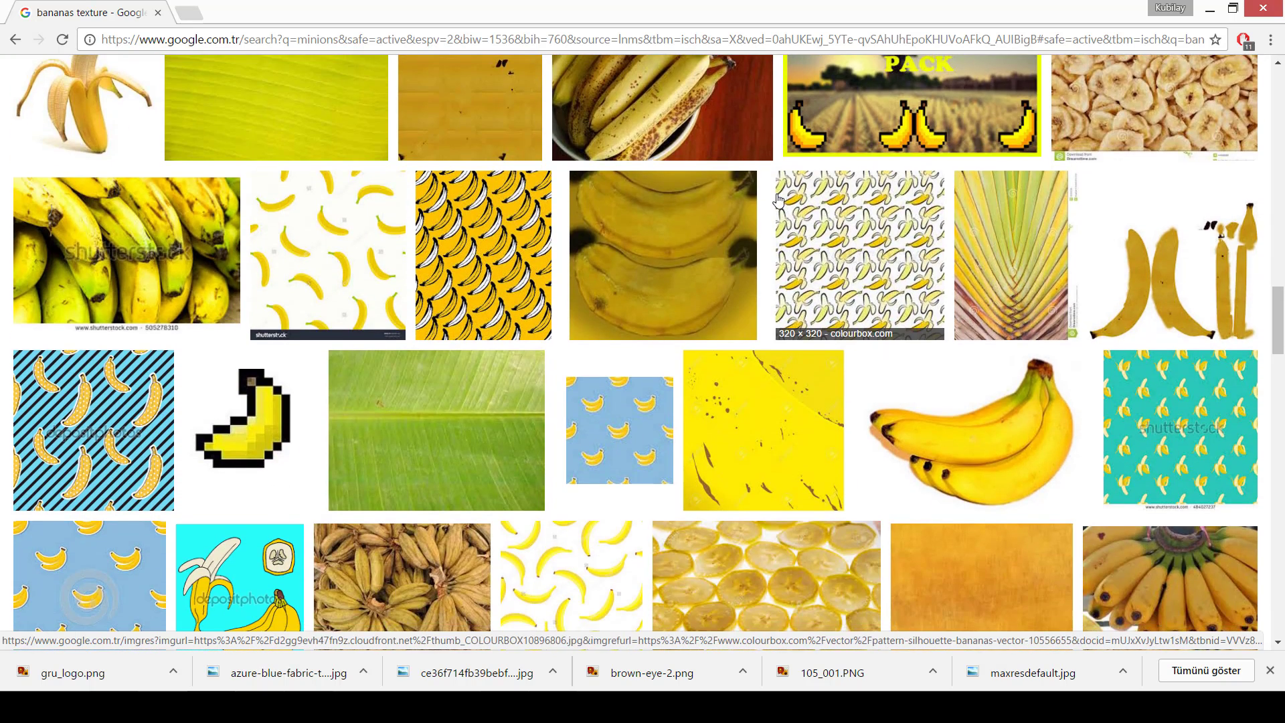
{"action": "scroll", "coordinate": [917, 212], "scroll_direction": "up", "scroll_amount": 1}
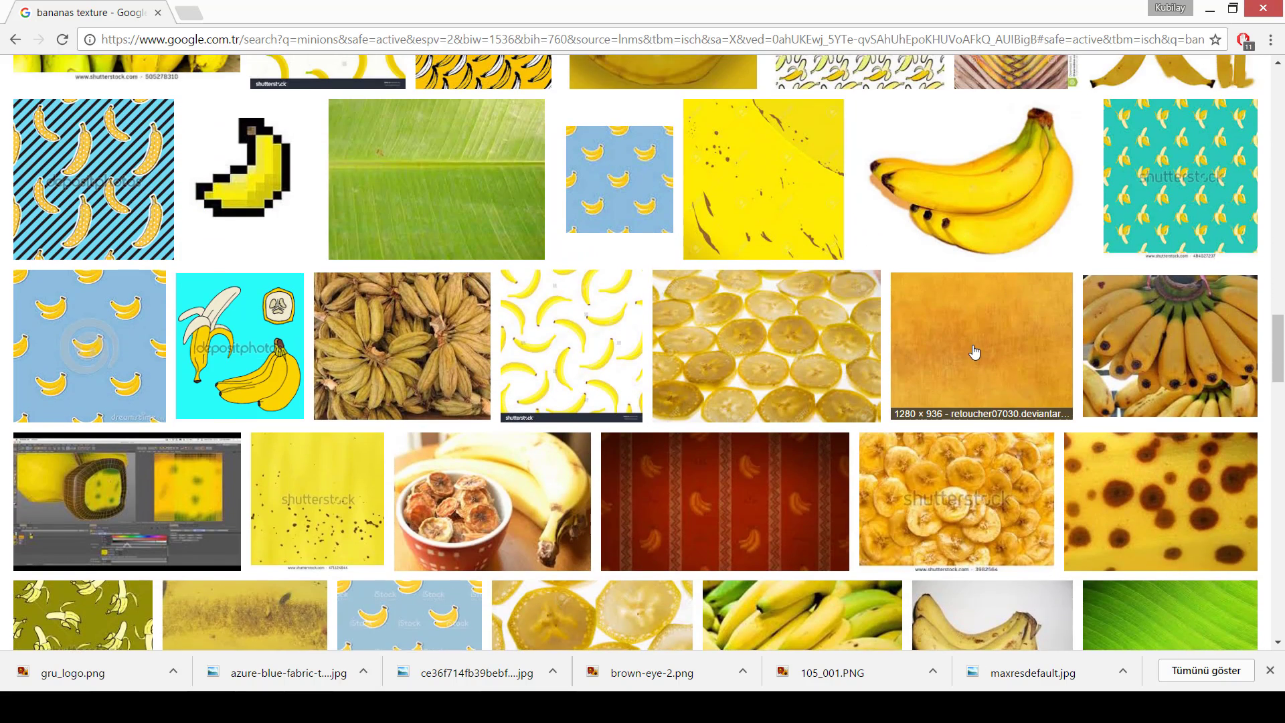
{"action": "left_click", "coordinate": [975, 353]}
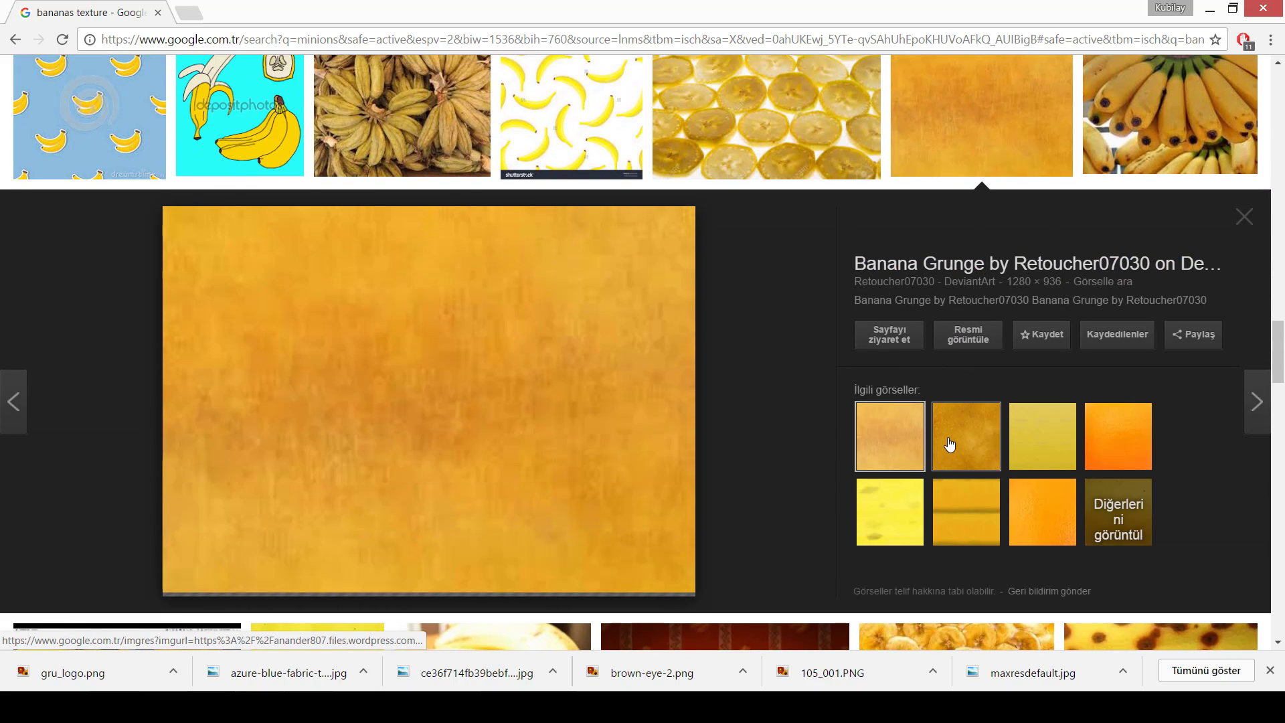
Compare the related banana textures with Banana Grunge and open the full-size Banana Grunge image in its own tab.
{"action": "left_click", "coordinate": [975, 452]}
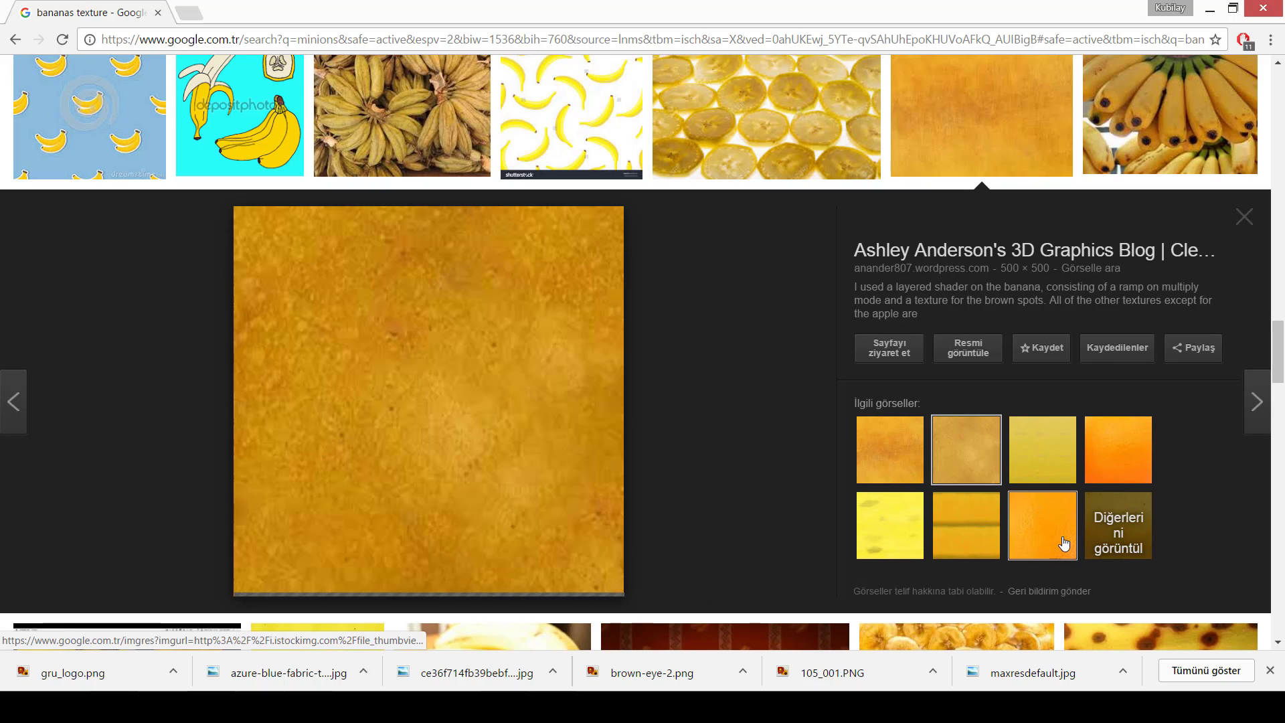
{"action": "left_click", "coordinate": [1061, 509]}
{"action": "left_click", "coordinate": [882, 421]}
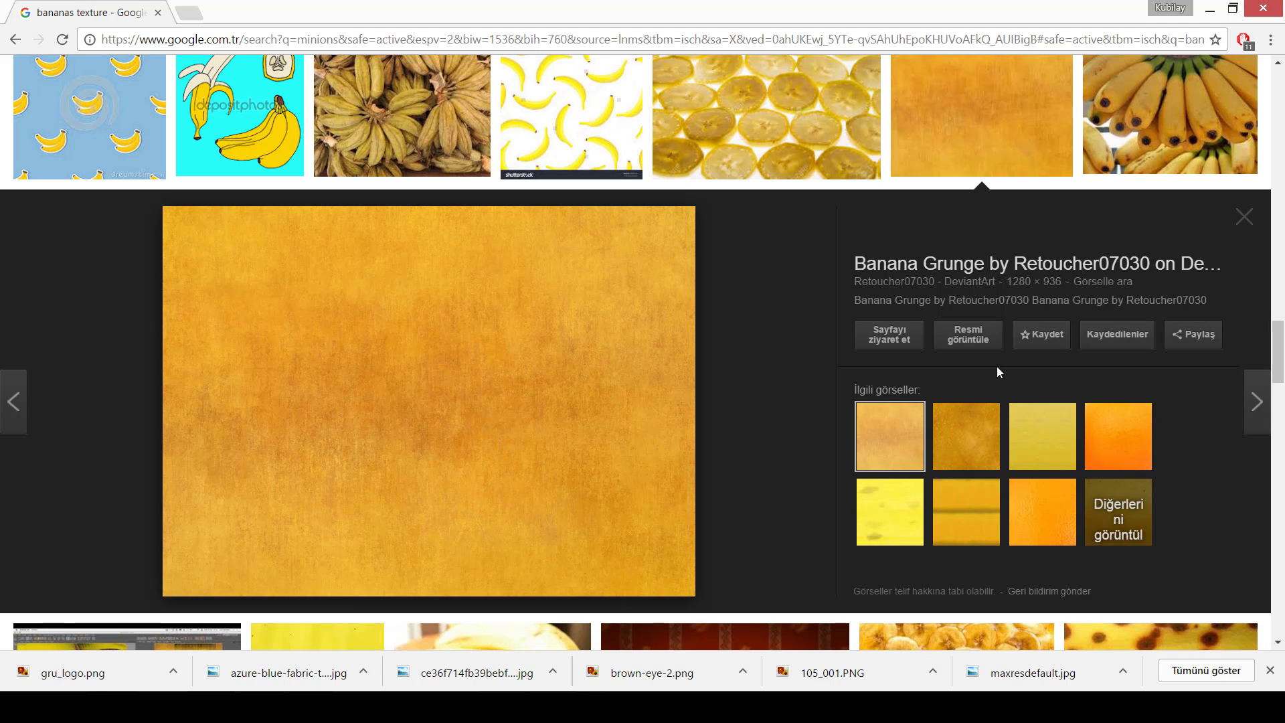
{"action": "left_click", "coordinate": [970, 336]}
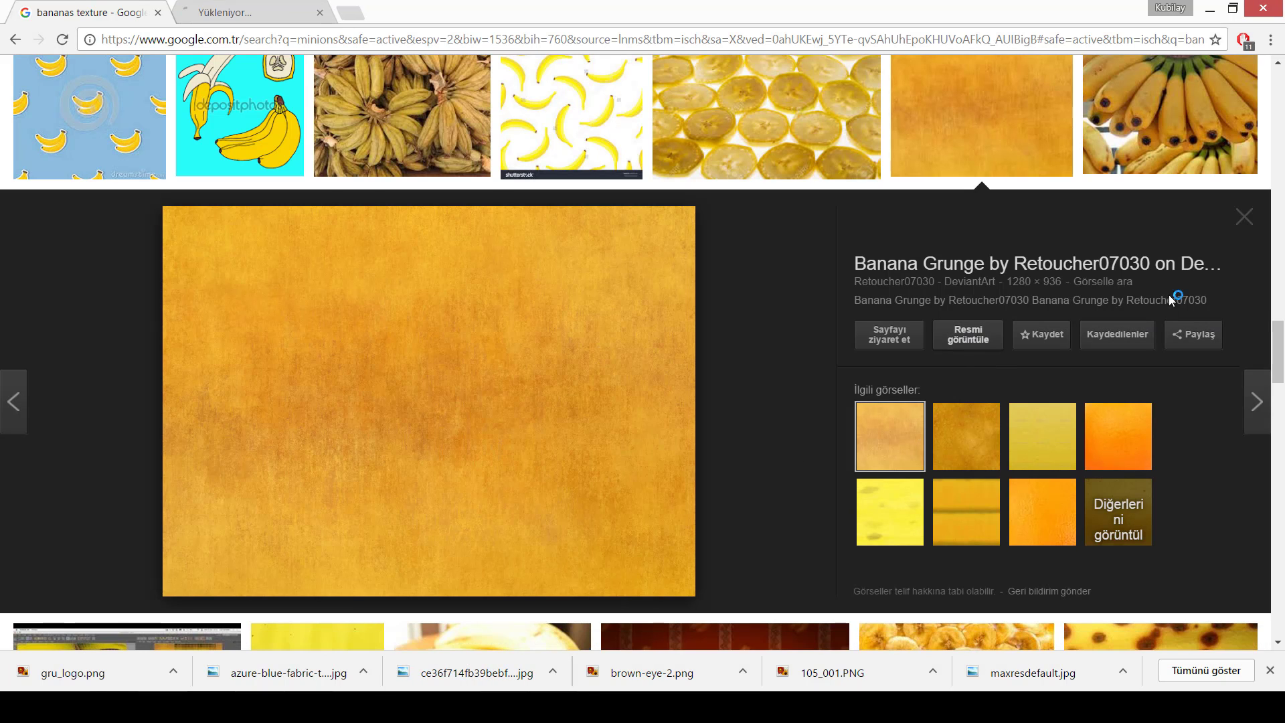
Review the other banana texture results and save the full-size Banana Grunge image as a JPEG in the minionlar folder.
{"action": "left_click", "coordinate": [1237, 224]}
{"action": "left_click", "coordinate": [246, 12]}
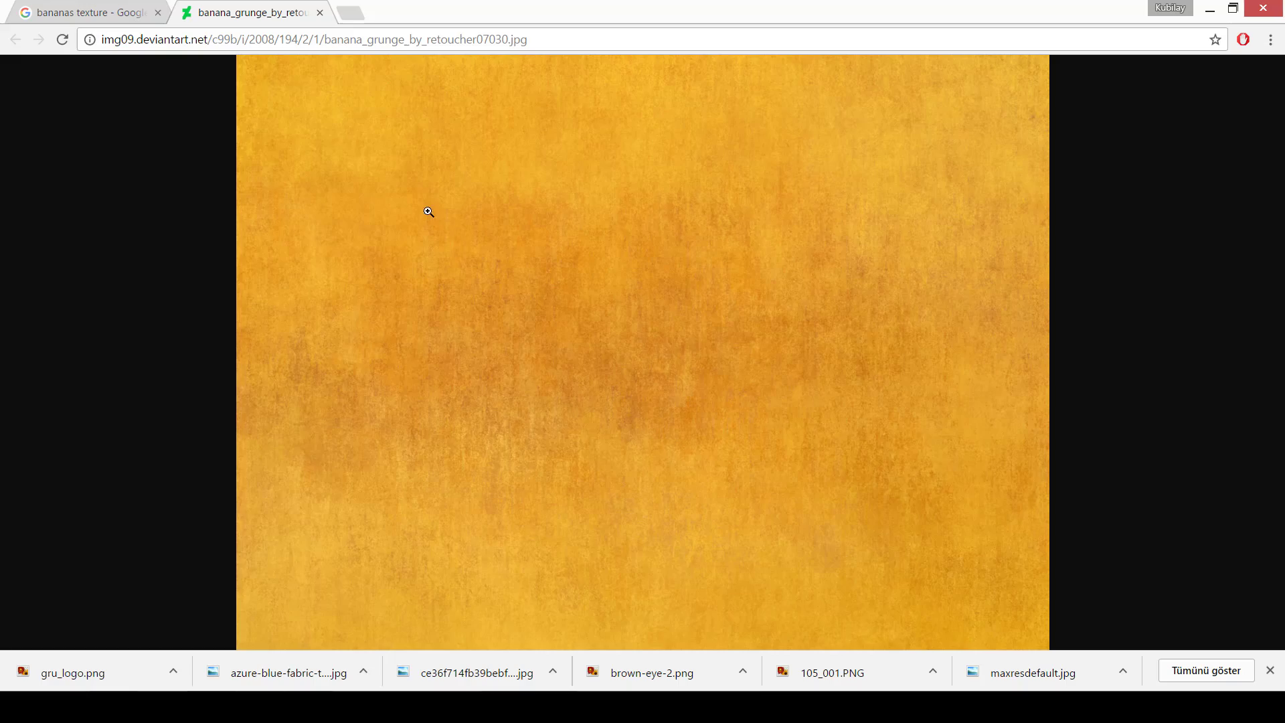
{"action": "left_click", "coordinate": [134, 18]}
{"action": "scroll", "coordinate": [385, 237], "scroll_direction": "up", "scroll_amount": 15}
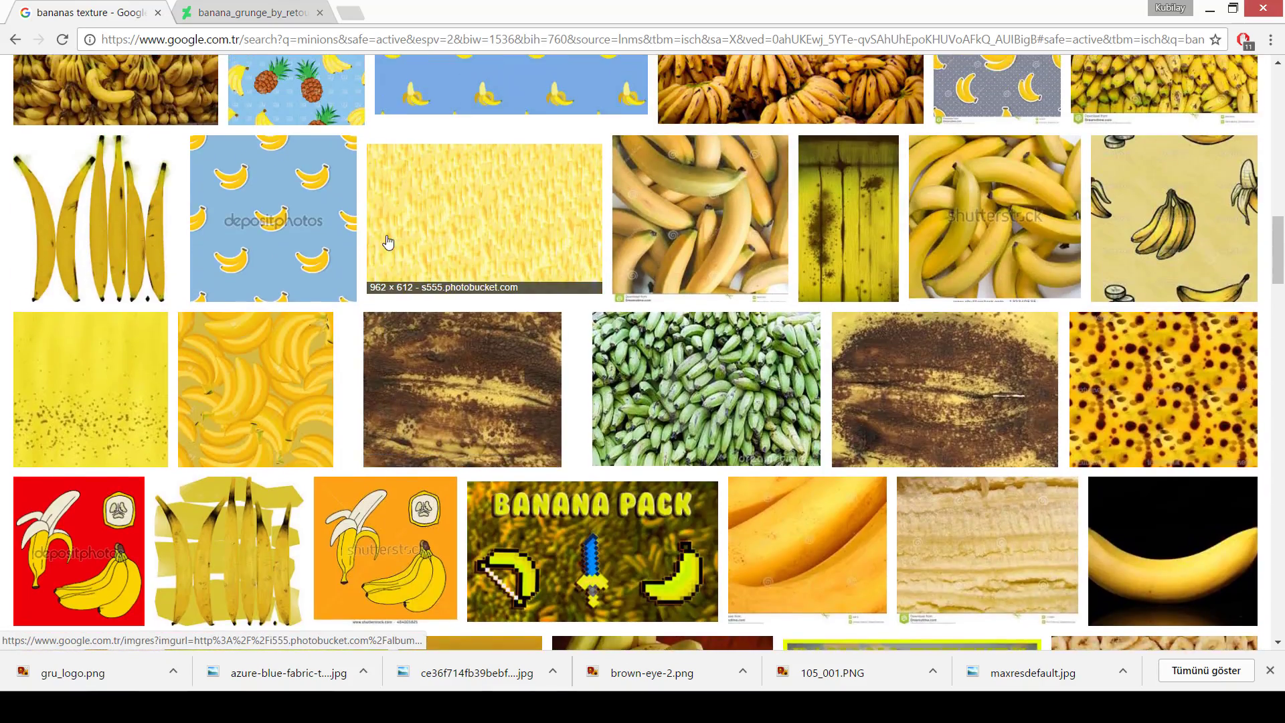
{"action": "scroll", "coordinate": [402, 244], "scroll_direction": "up", "scroll_amount": 15}
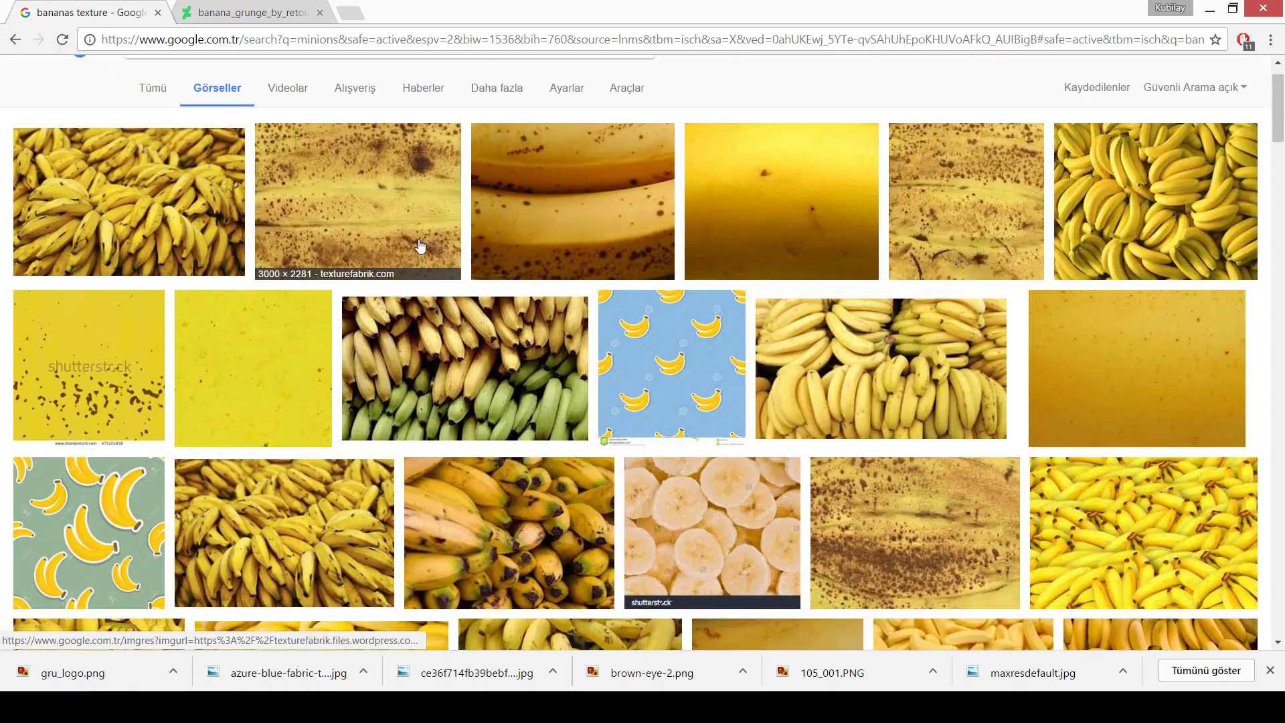
{"action": "scroll", "coordinate": [421, 242], "scroll_direction": "up", "scroll_amount": 1}
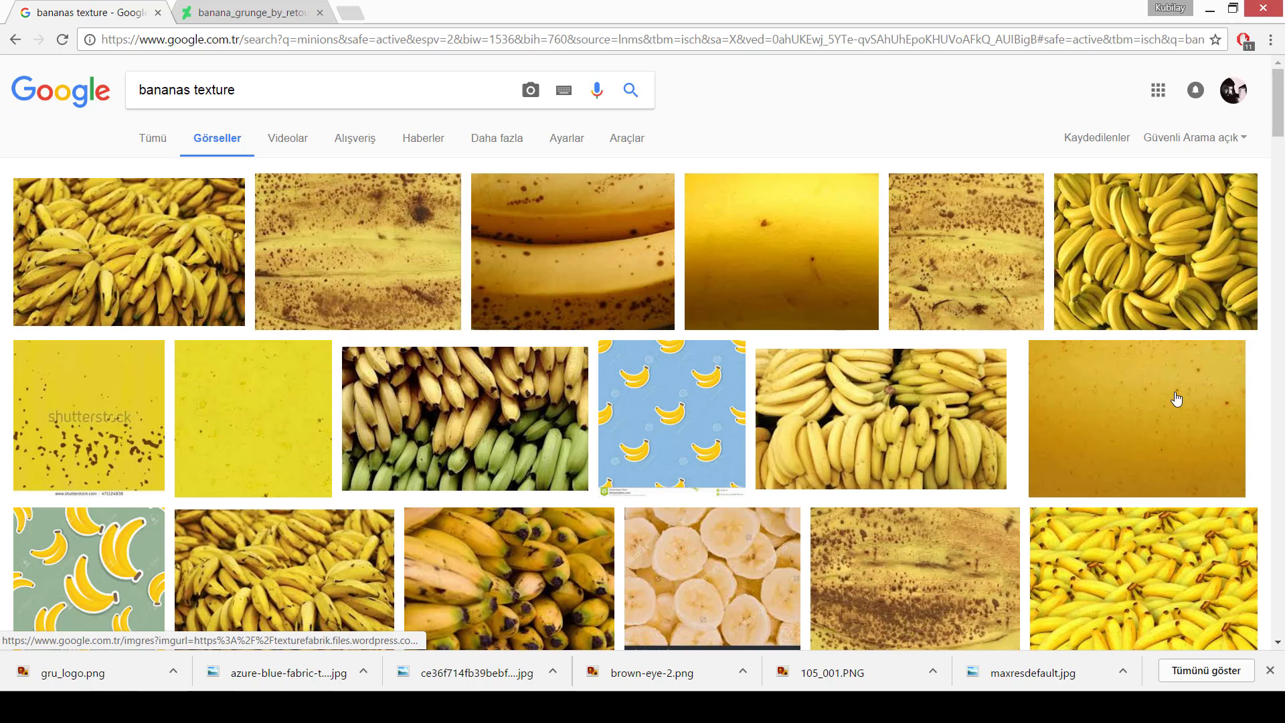
{"action": "key", "text": "ctrl+Tab"}
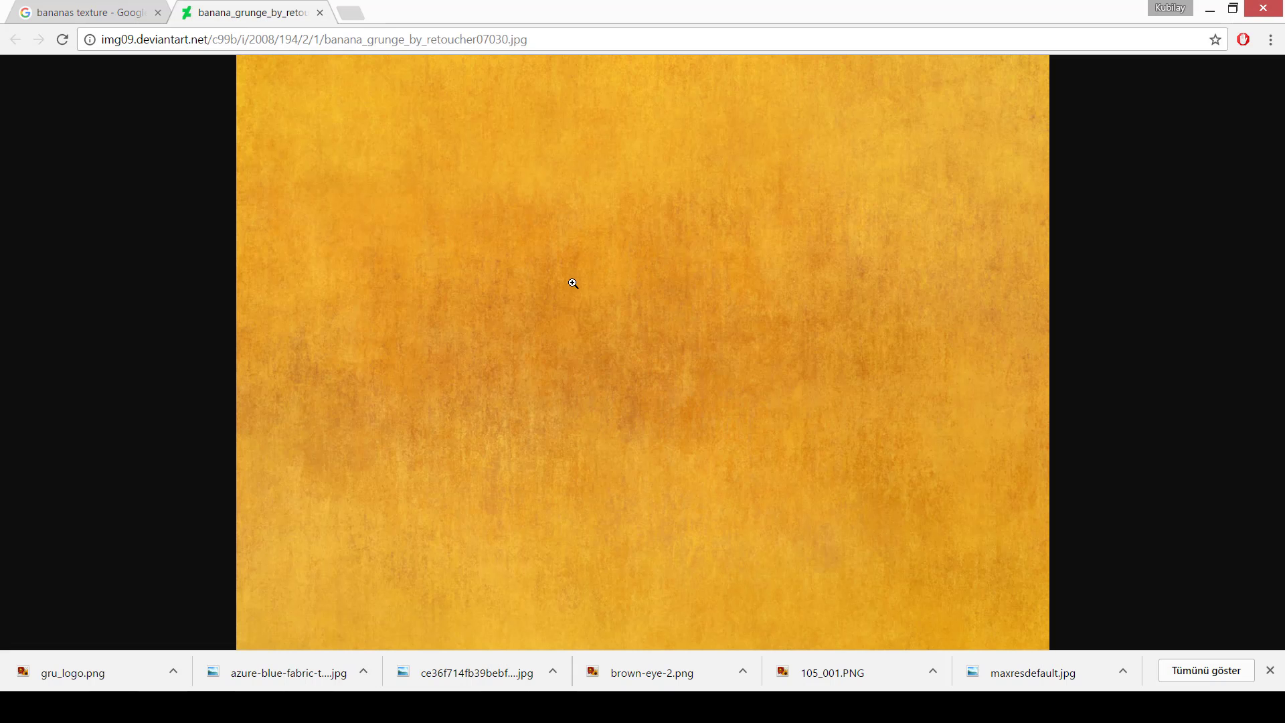
{"action": "right_click", "coordinate": [573, 283]}
{"action": "left_click", "coordinate": [676, 313]}
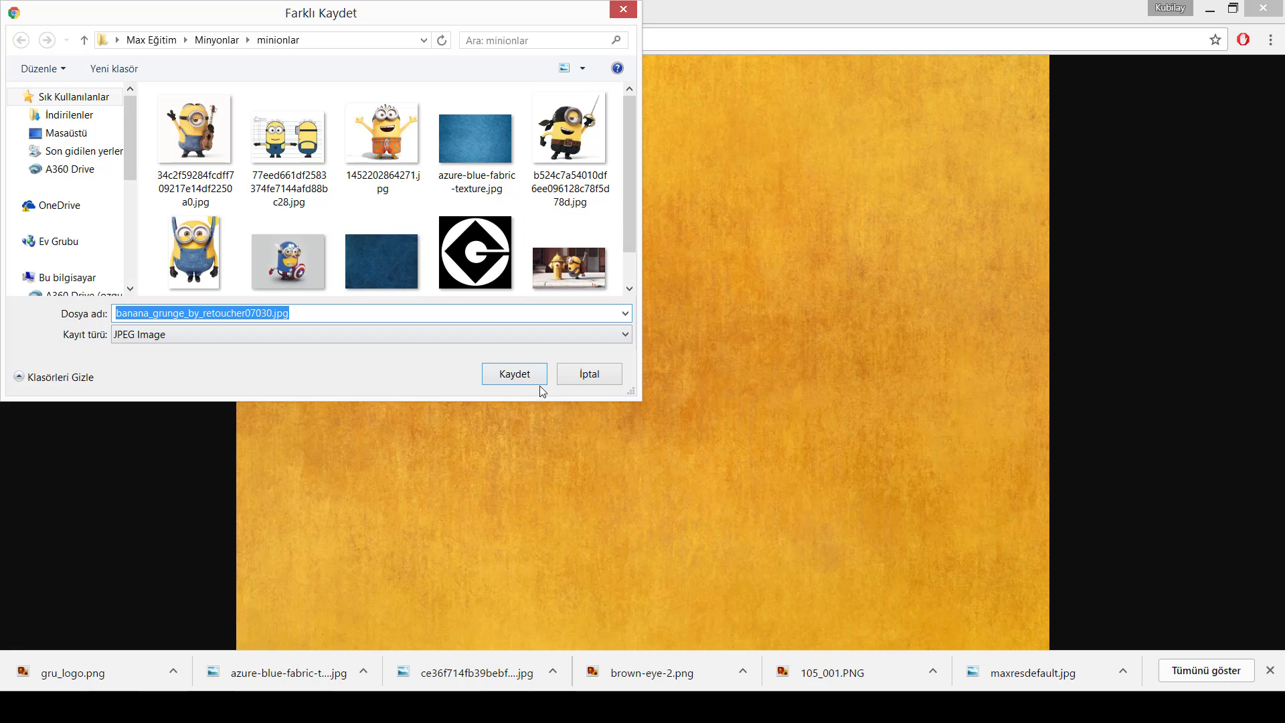
{"action": "left_click", "coordinate": [527, 378]}
Switch to 3ds Max, sample the yellow Minion rengi material into the 23 - Default slot, and rename it MuzRengi.
{"action": "key", "text": "alt+Tab"}
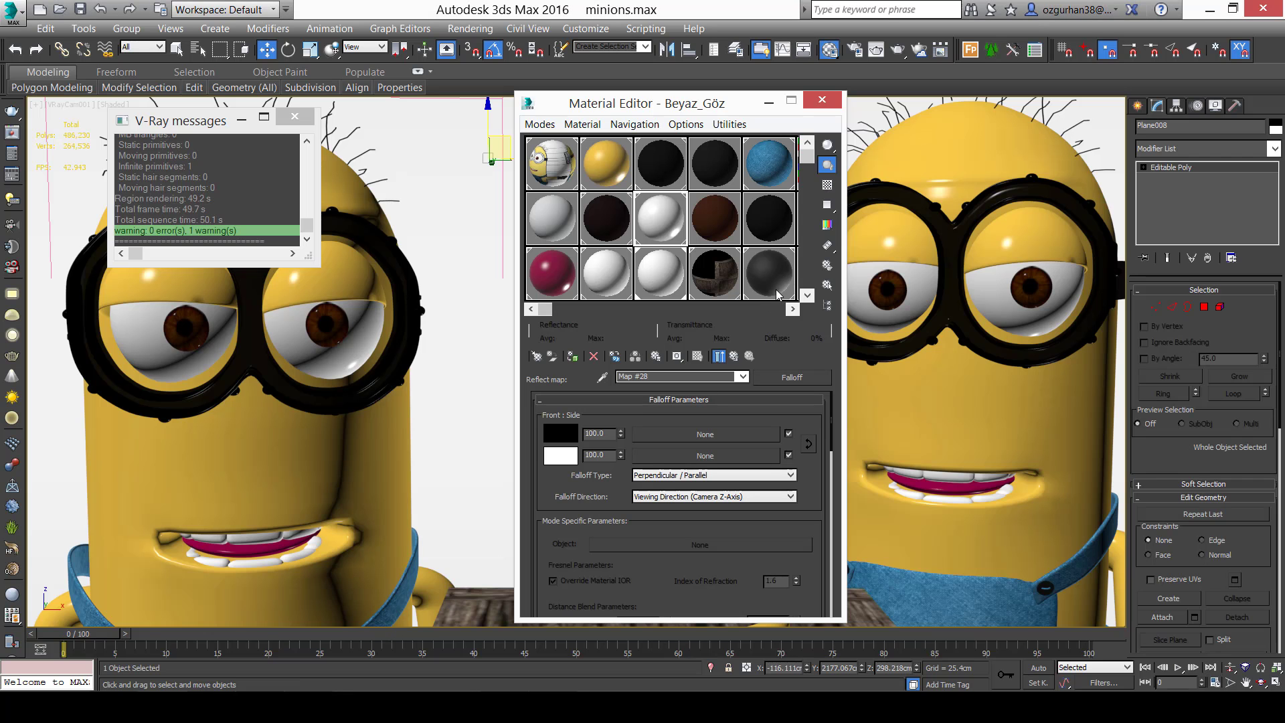
{"action": "left_click_drag", "start_coordinate": [739, 108], "coordinate": [652, 83]}
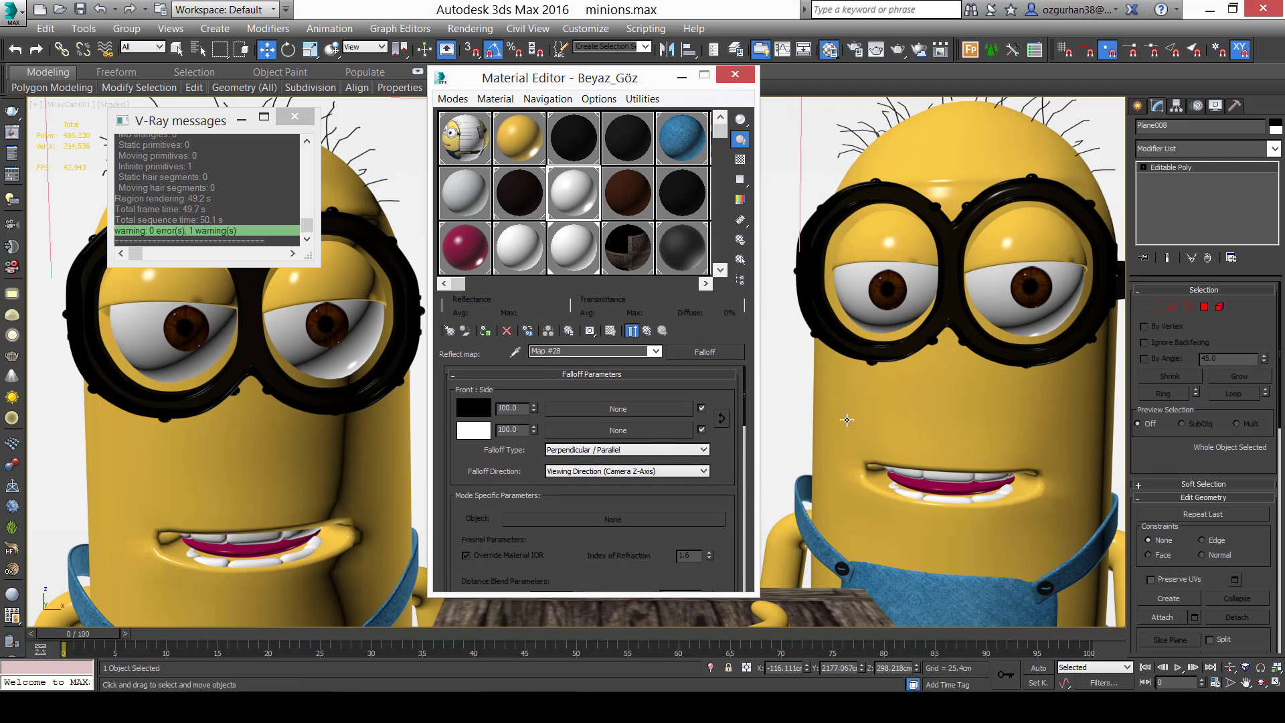
{"action": "left_click", "coordinate": [774, 619]}
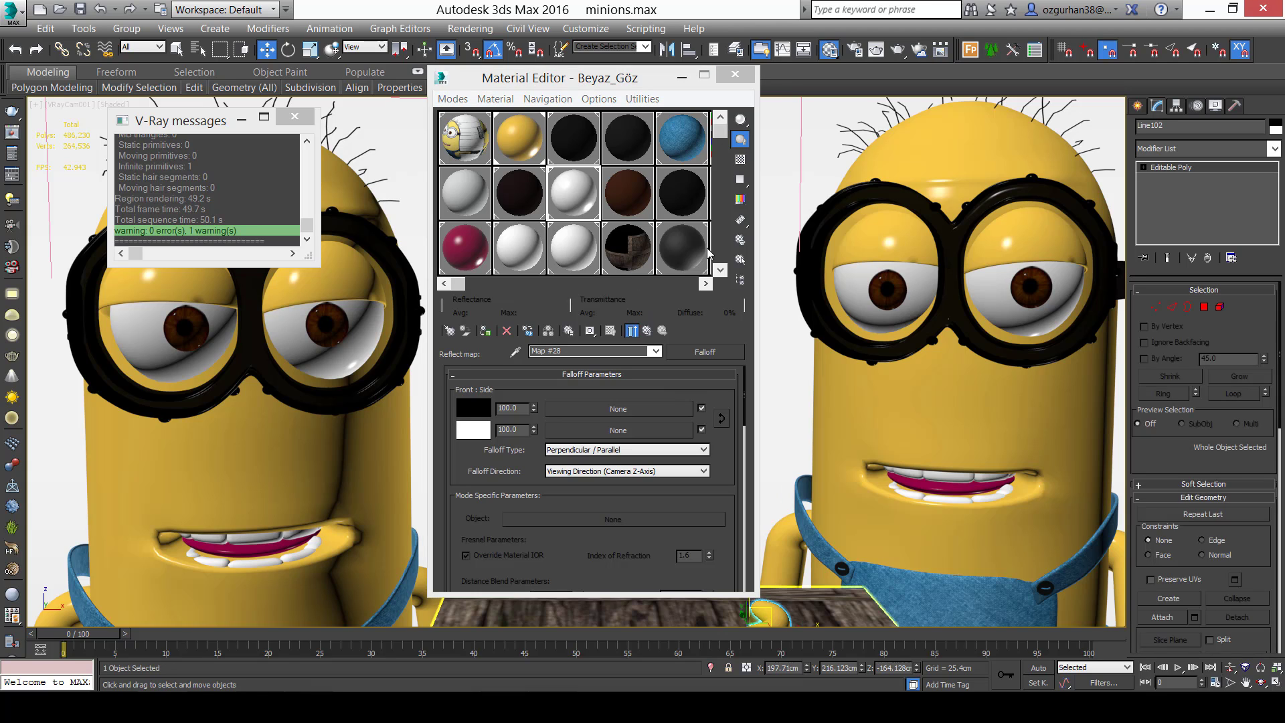
{"action": "left_click", "coordinate": [721, 270]}
{"action": "left_click", "coordinate": [679, 263]}
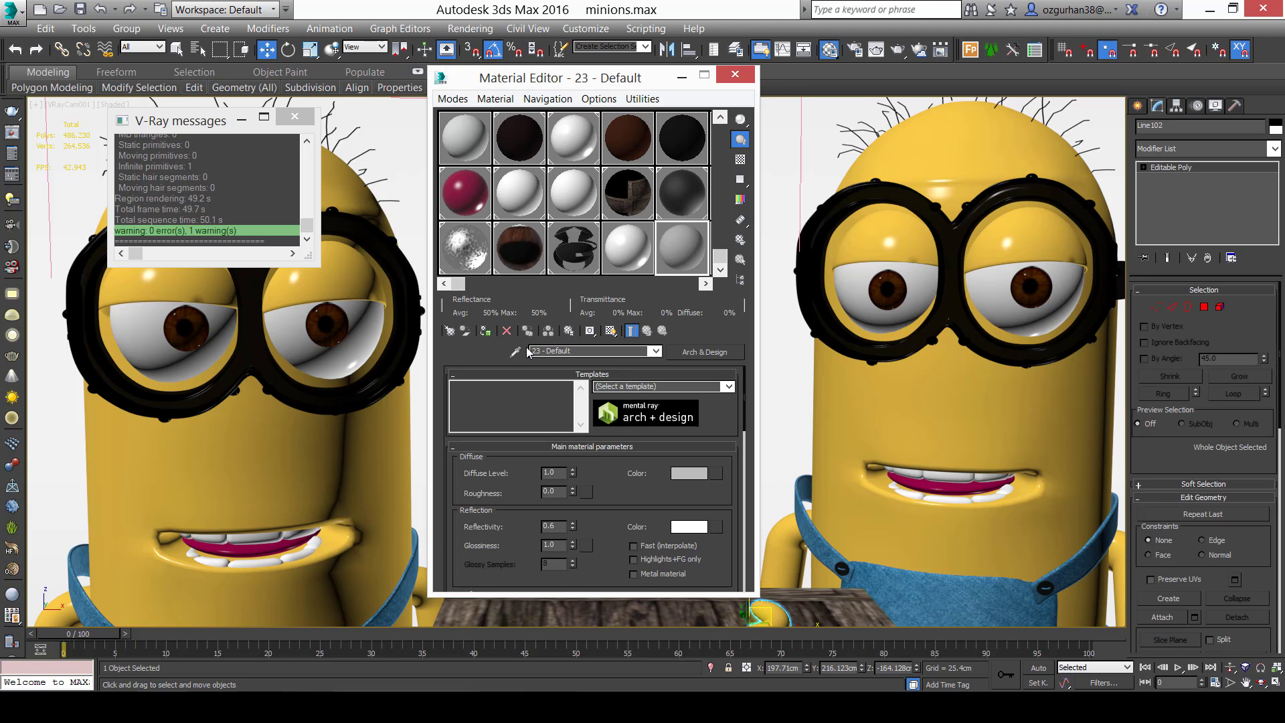
{"action": "key", "text": "q"}
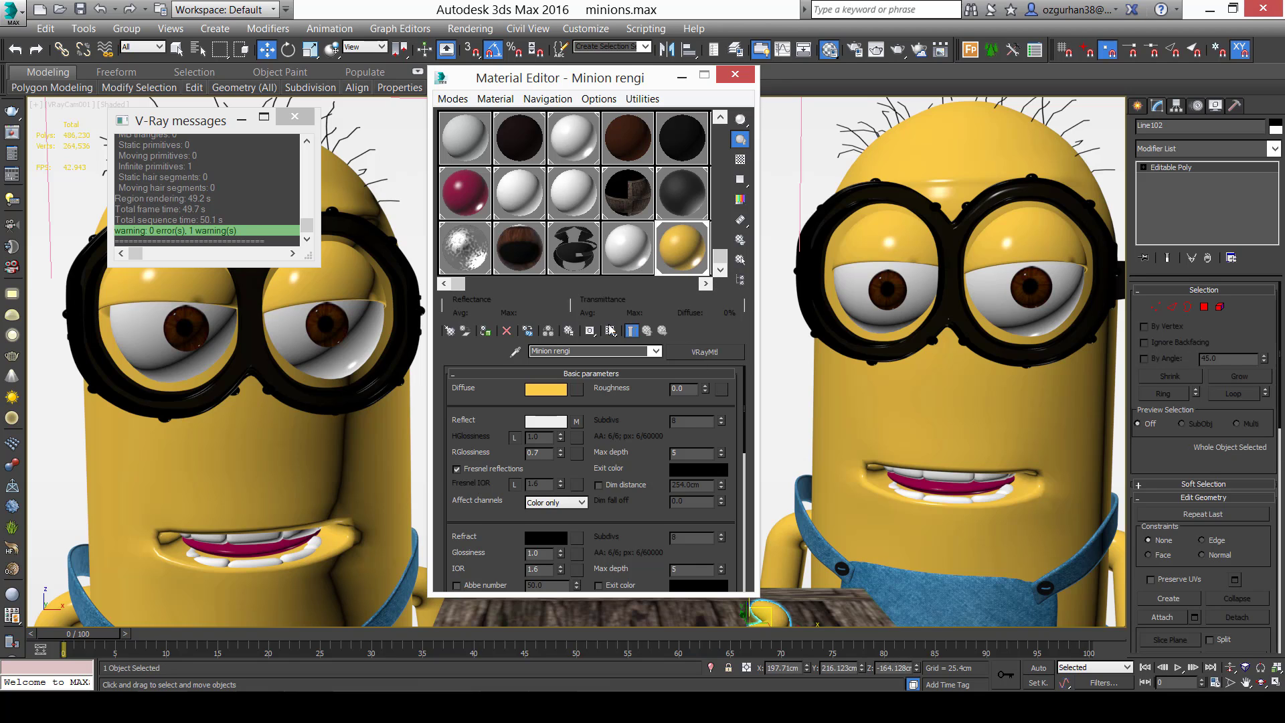
{"action": "type", "text": "M"}
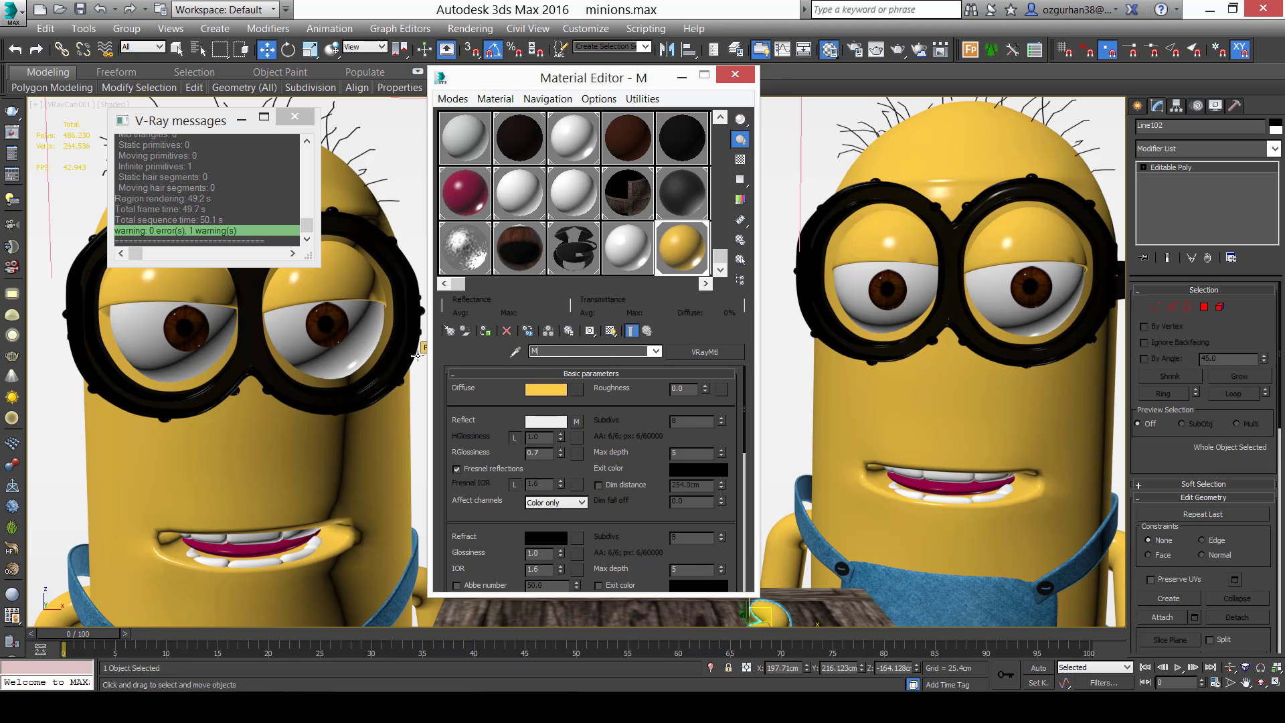
{"action": "type", "text": "uzRe"}
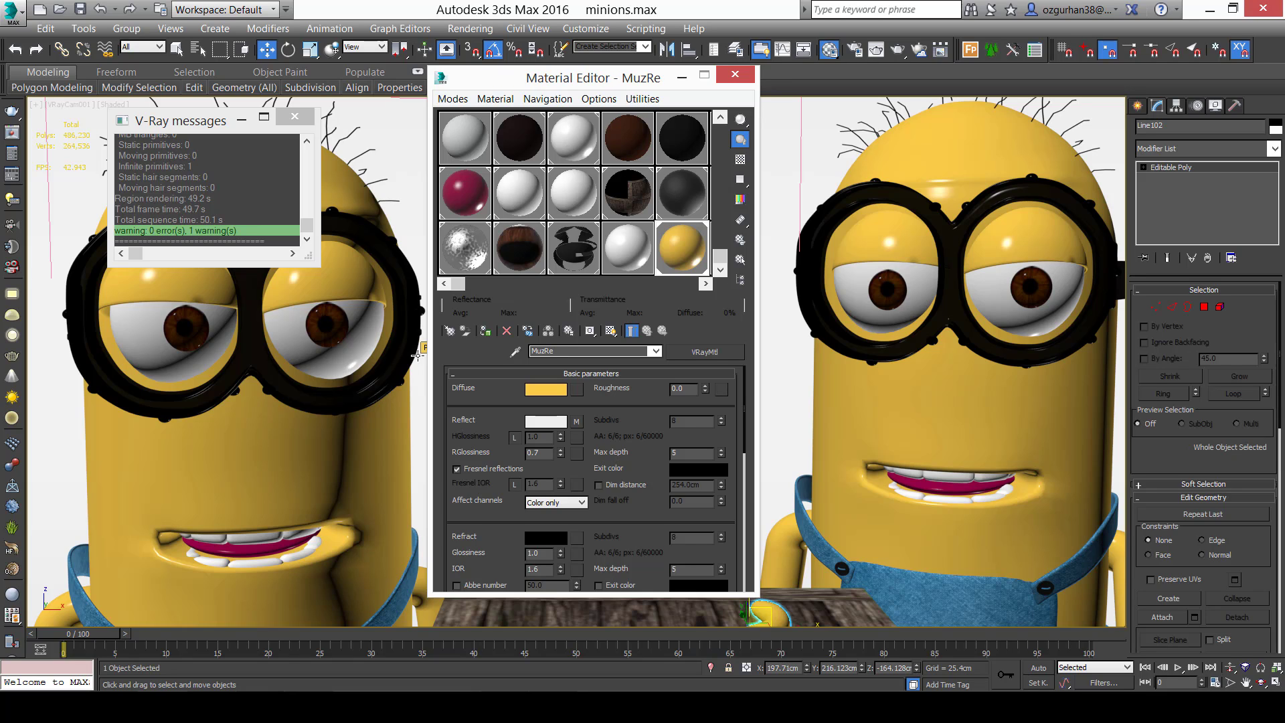
{"action": "type", "text": "ngi"}
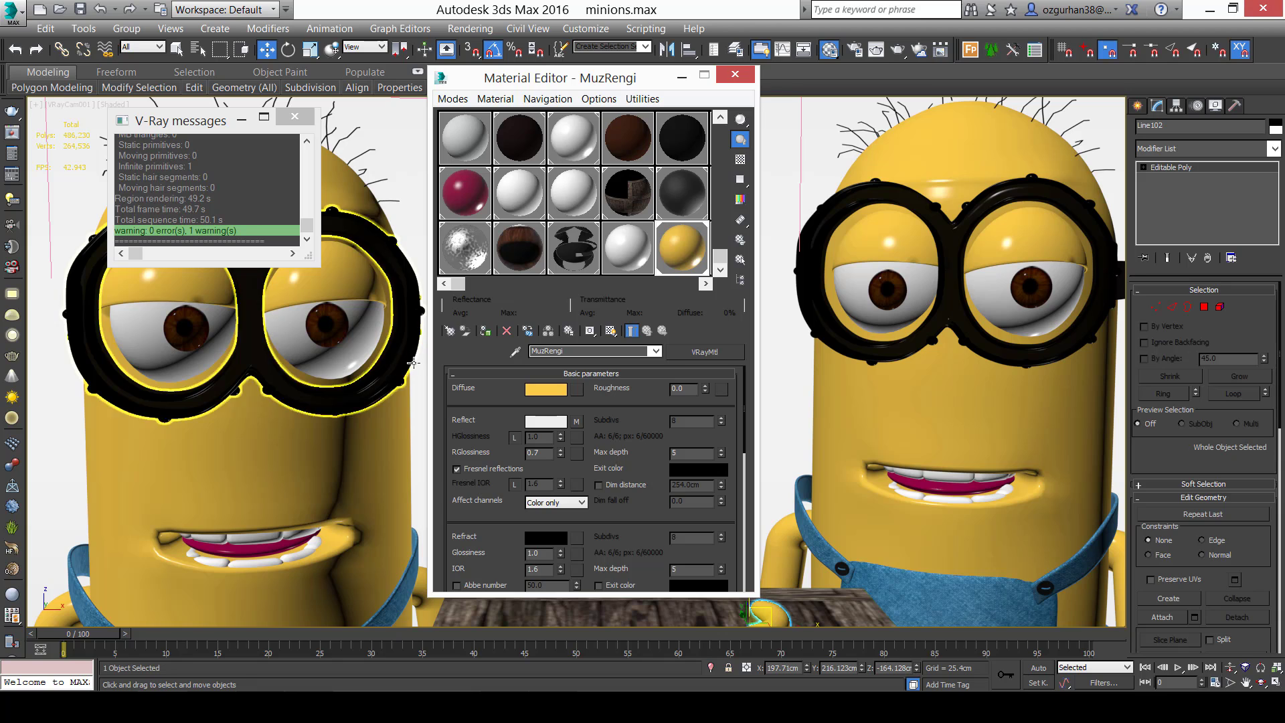
Reset the sampled material in the editor slot only and name the fresh material Muz.
{"action": "left_click", "coordinate": [506, 332]}
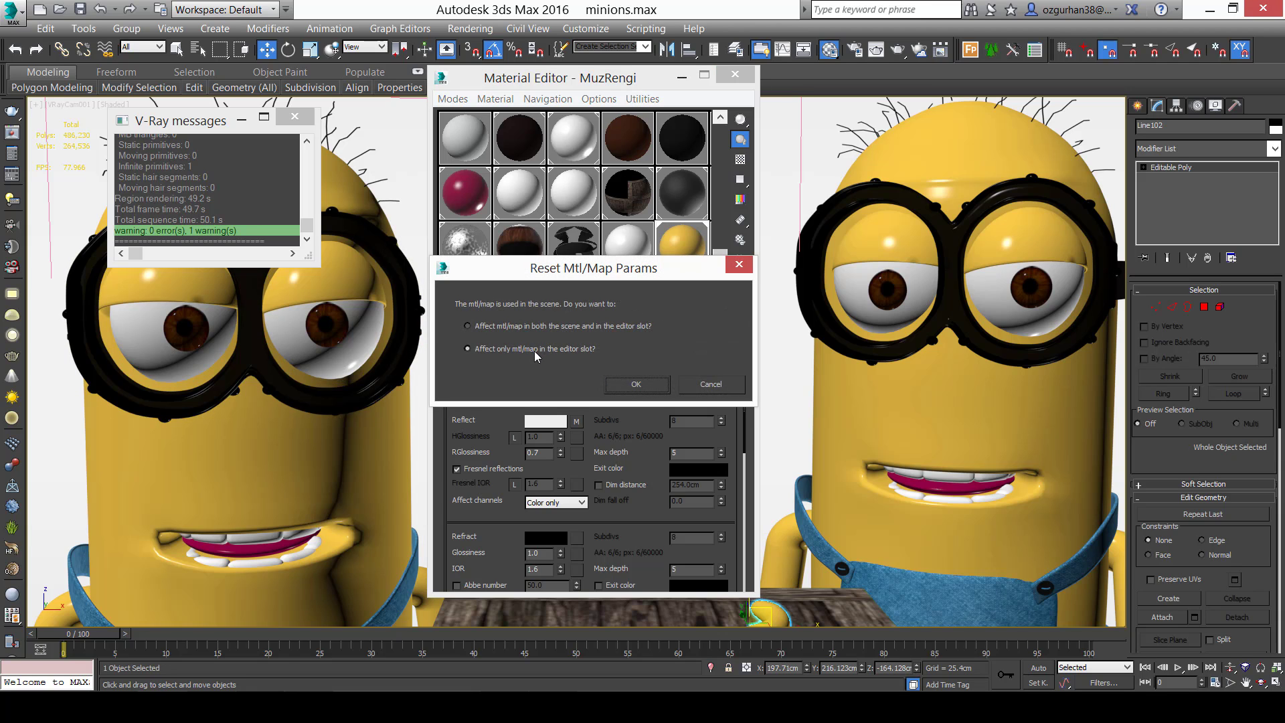
{"action": "left_click", "coordinate": [627, 392]}
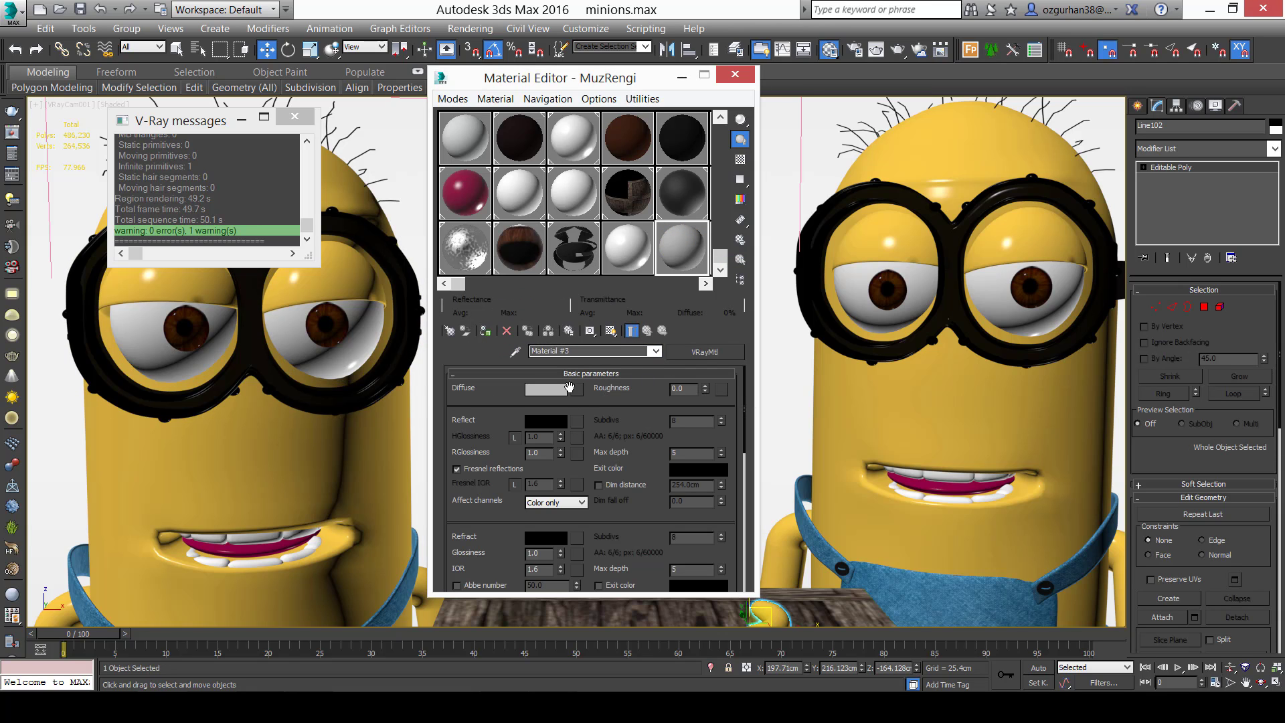
{"action": "type", "text": "Muz"}
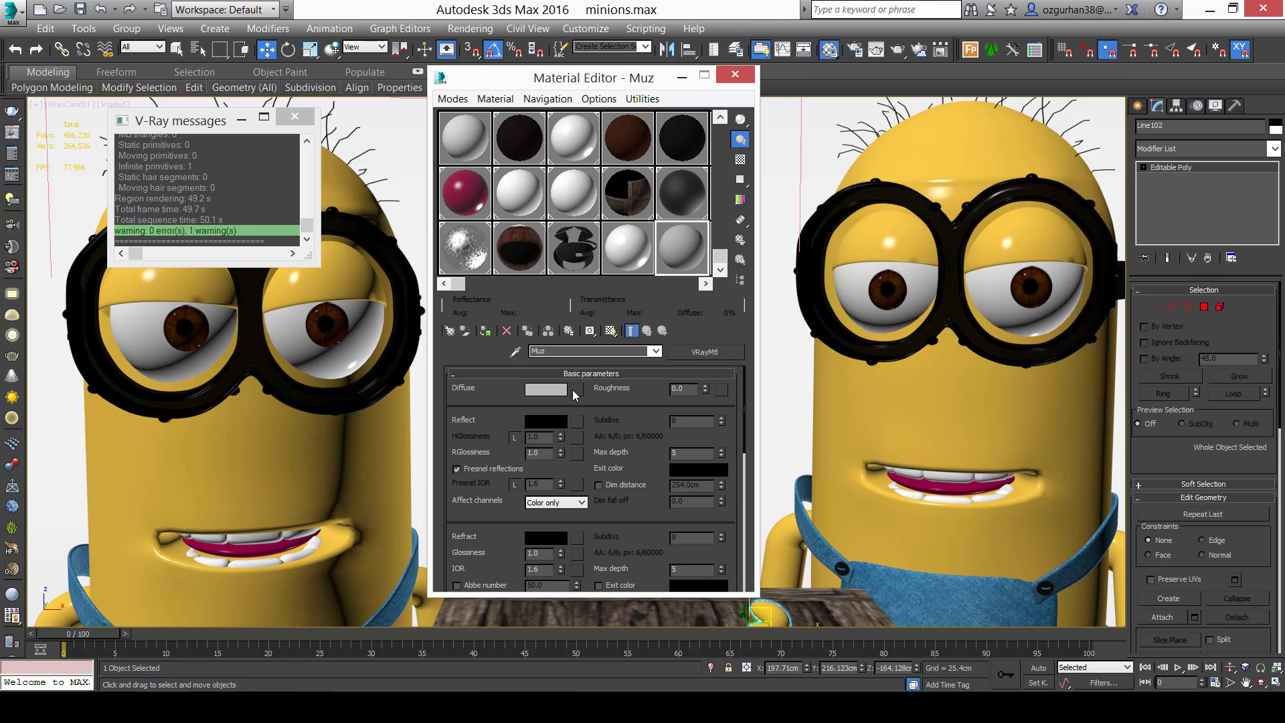
Load banana_grunge_by_retoucher07030.jpg as the diffuse bitmap of the Muz material and return to its main parameters.
{"action": "left_click", "coordinate": [575, 389]}
{"action": "double_click", "coordinate": [708, 173]}
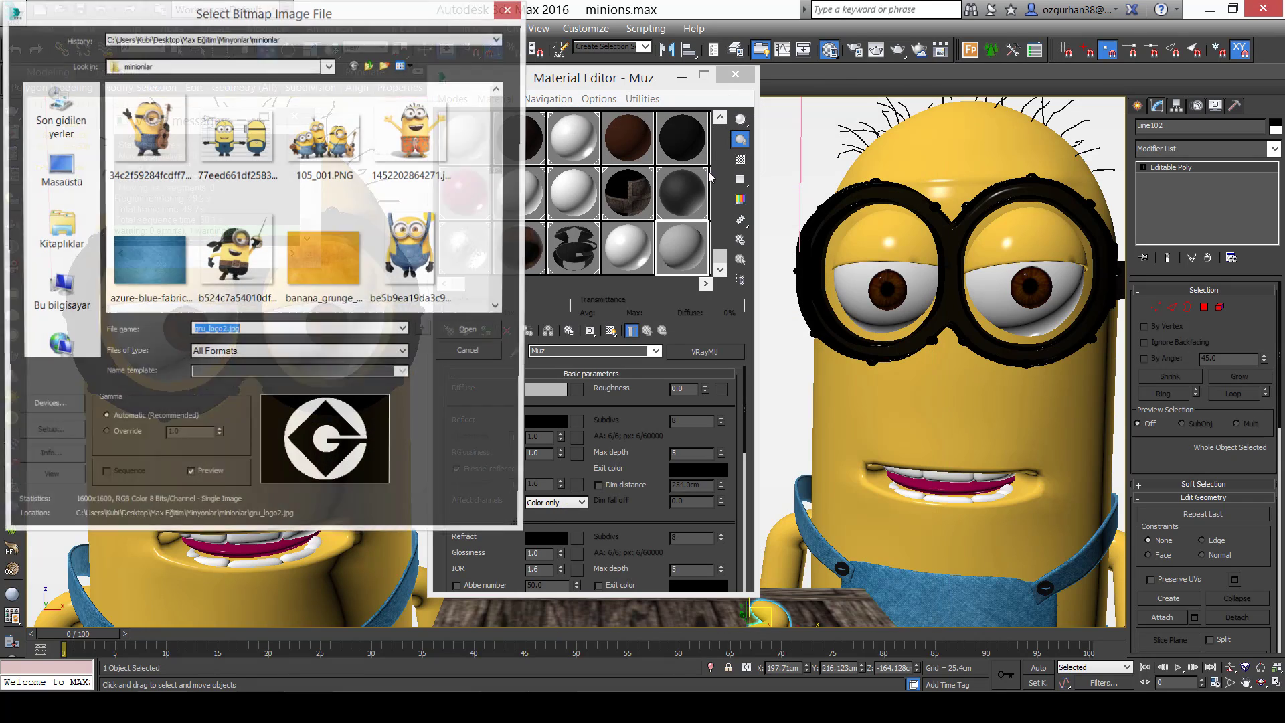
{"action": "left_click", "coordinate": [325, 261]}
{"action": "left_click", "coordinate": [463, 328]}
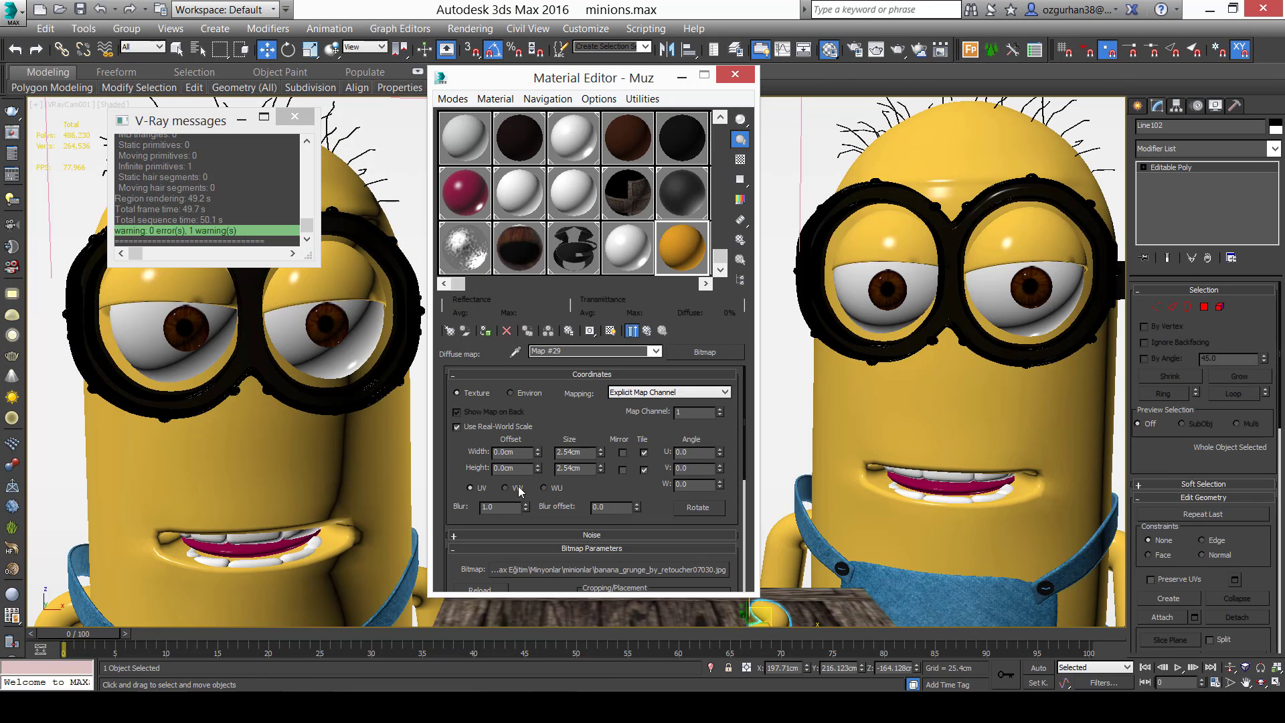
{"action": "left_click", "coordinate": [648, 330]}
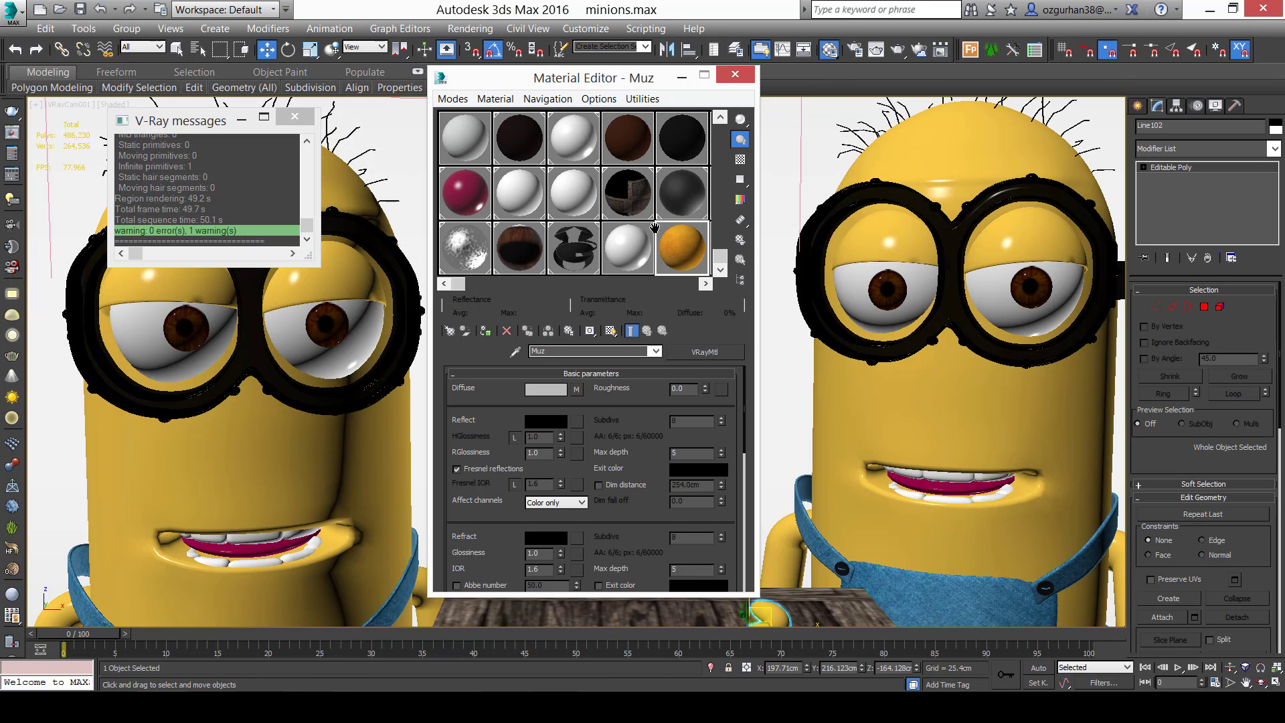
Bring the bananas on the crate into view and set the Muz material's reflection color to light grey.
{"action": "left_click_drag", "start_coordinate": [648, 92], "coordinate": [548, 68]}
{"action": "left_click", "coordinate": [837, 471]}
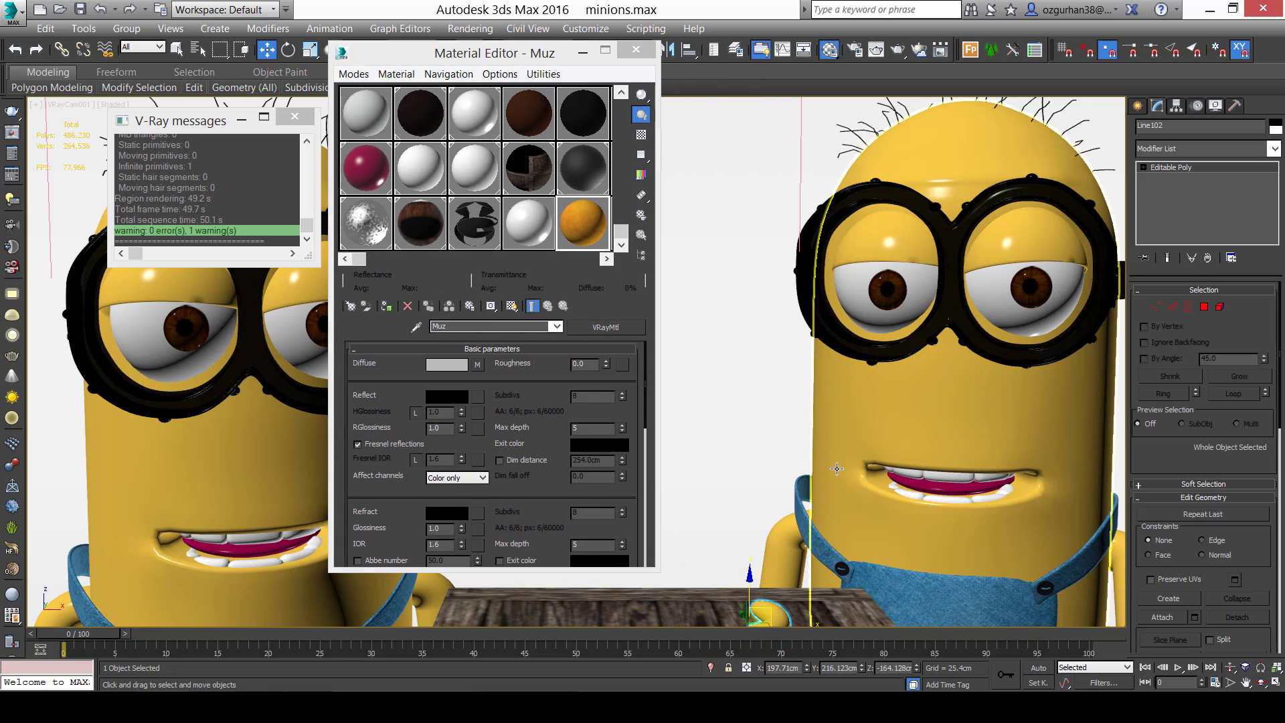
{"action": "middle_click_drag", "start_coordinate": [836, 471], "coordinate": [742, 451], "text": "alt"}
{"action": "scroll", "coordinate": [741, 451], "scroll_direction": "up", "scroll_amount": 2}
{"action": "left_click", "coordinate": [595, 223]}
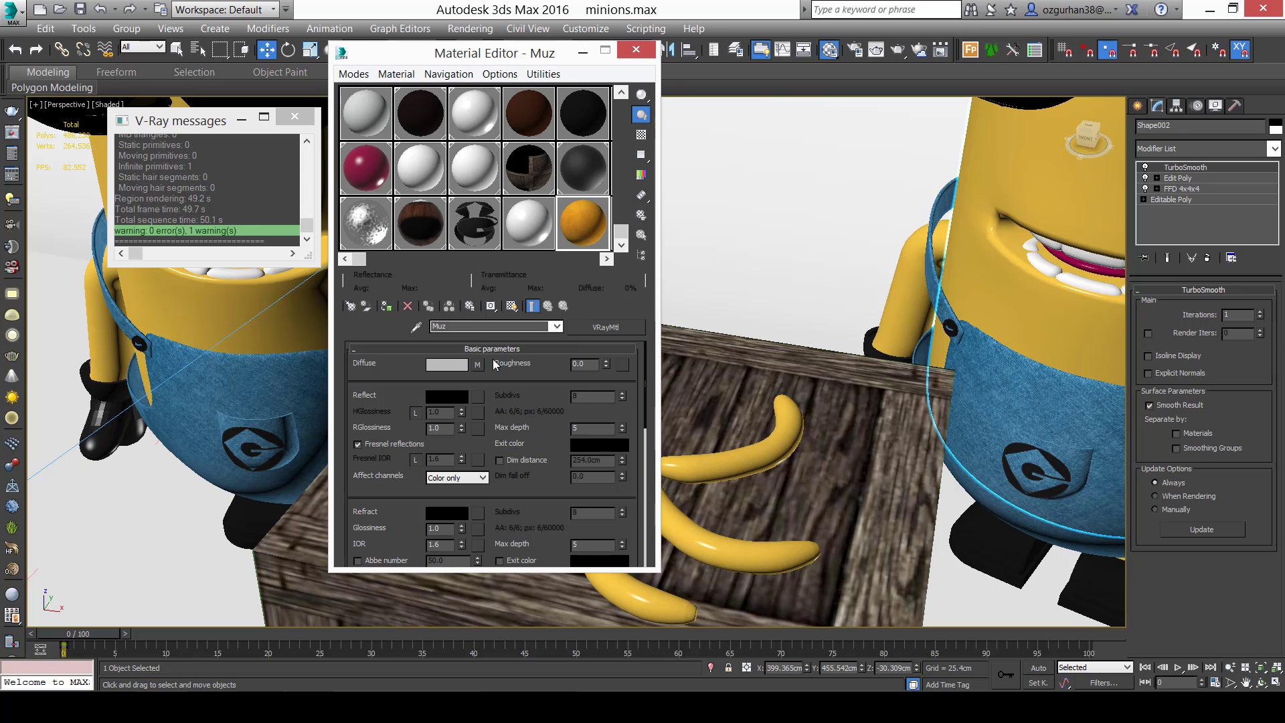
{"action": "left_click", "coordinate": [471, 395]}
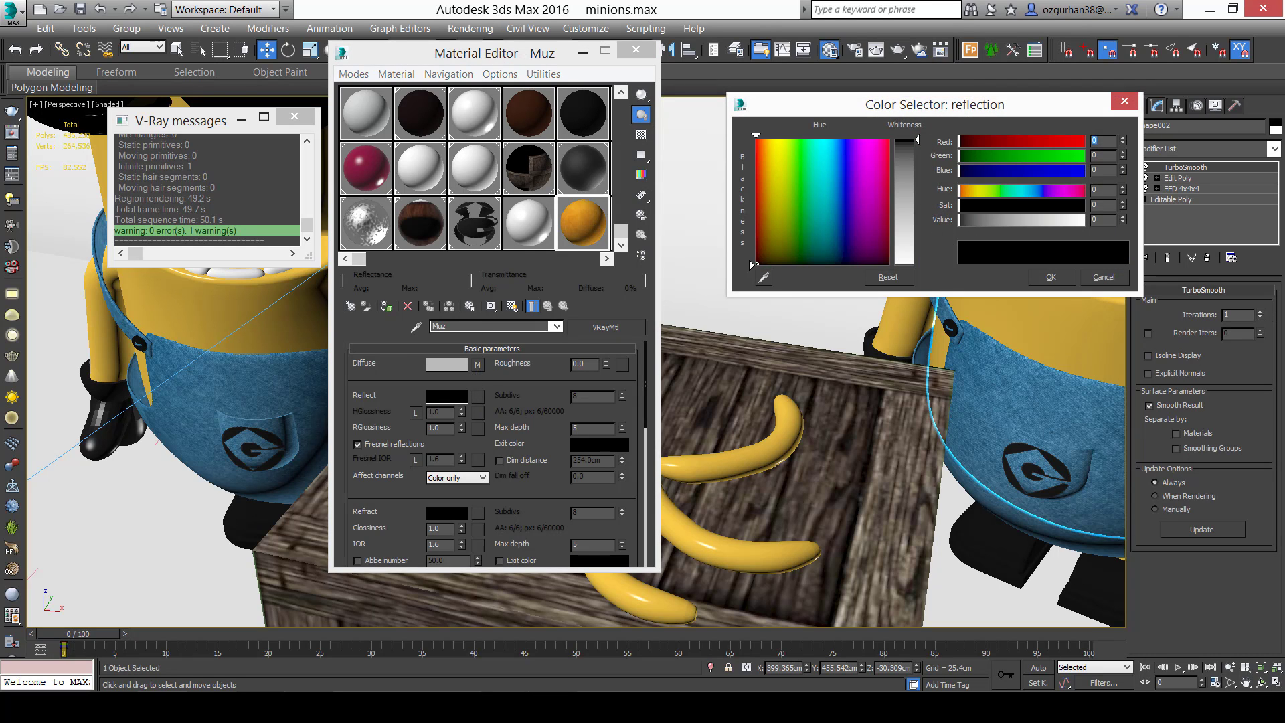
{"action": "left_click_drag", "start_coordinate": [961, 219], "coordinate": [1059, 219]}
{"action": "left_click", "coordinate": [1051, 277]}
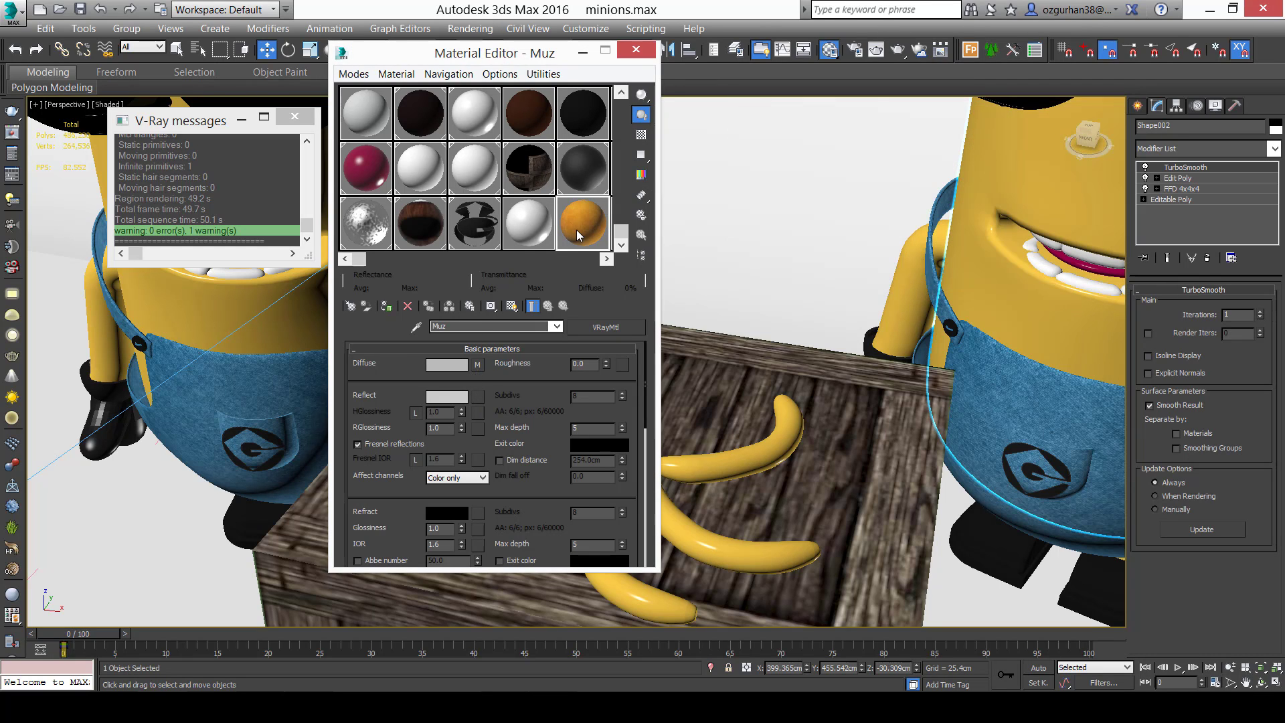
Set the Muz material's reflection glossiness to 0.7 and check the highlights in an enlarged preview.
{"action": "double_click", "coordinate": [576, 230]}
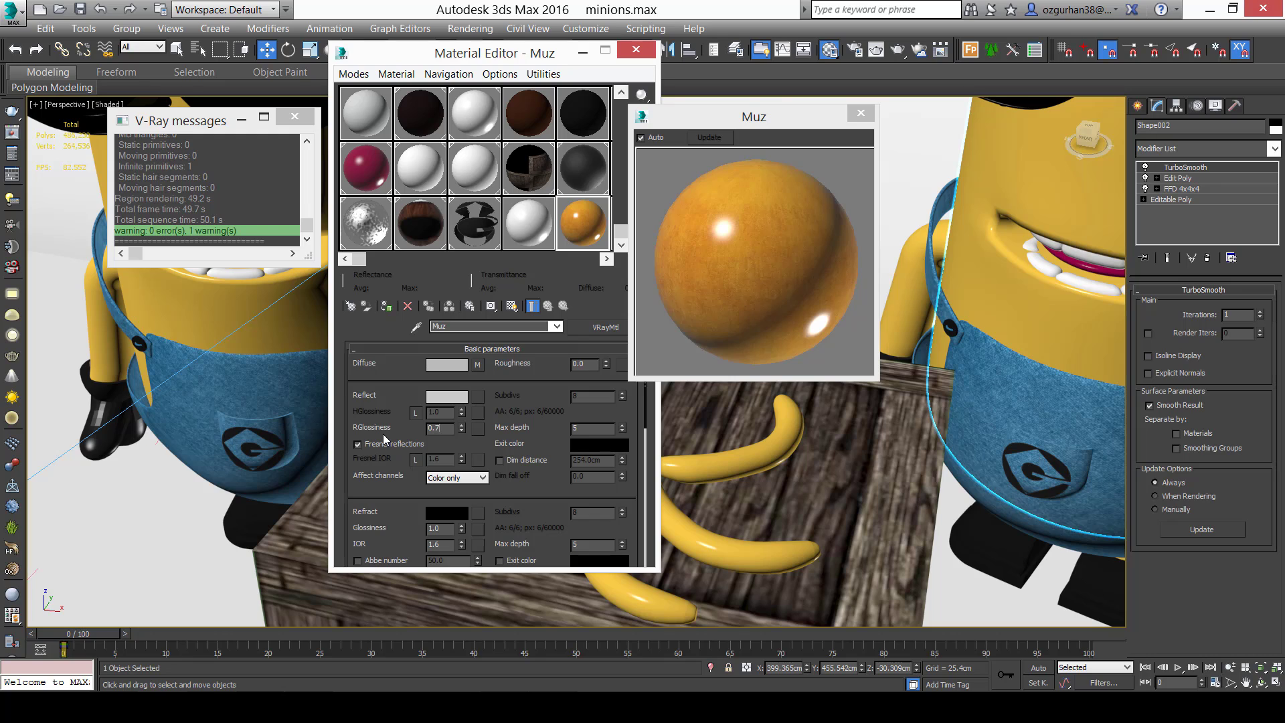
{"action": "key", "text": "Return"}
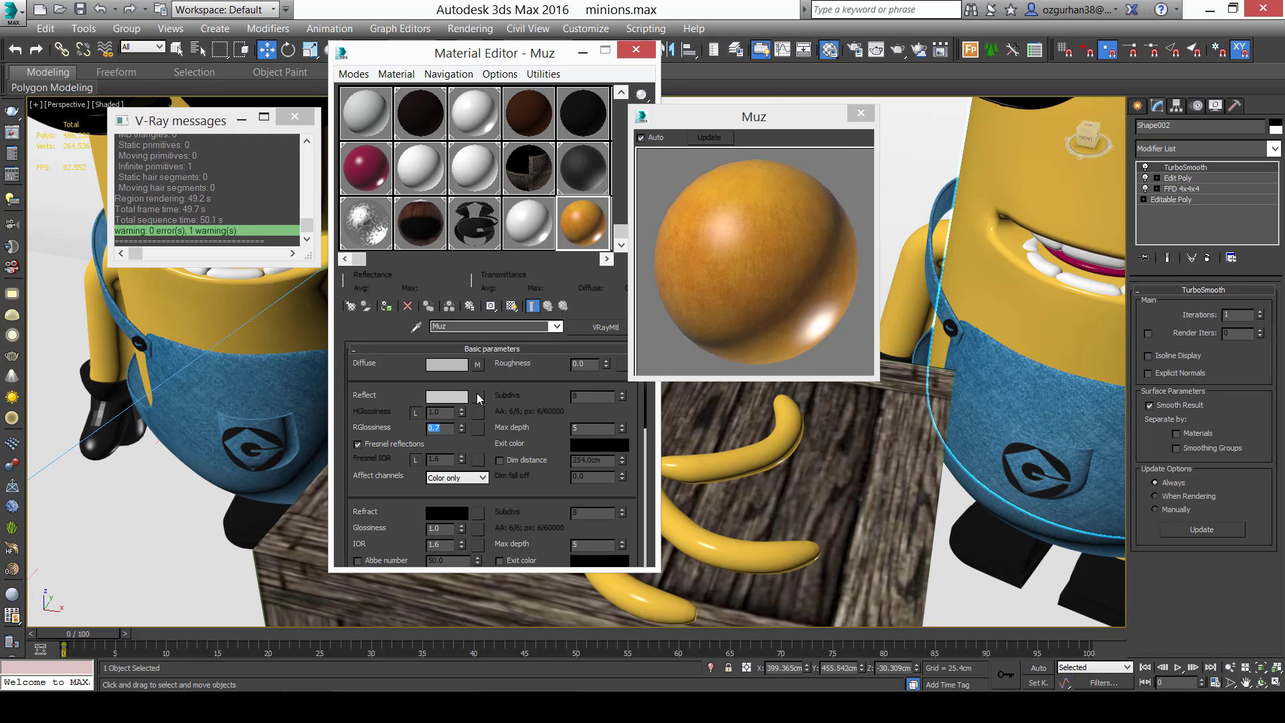
{"action": "left_click", "coordinate": [861, 113]}
Load banana_grunge_by_retoucher07030.jpg as Muz's bump map, turn off its real-world scale, and check the enlarged preview.
{"action": "scroll", "coordinate": [604, 525], "scroll_direction": "down", "scroll_amount": 10}
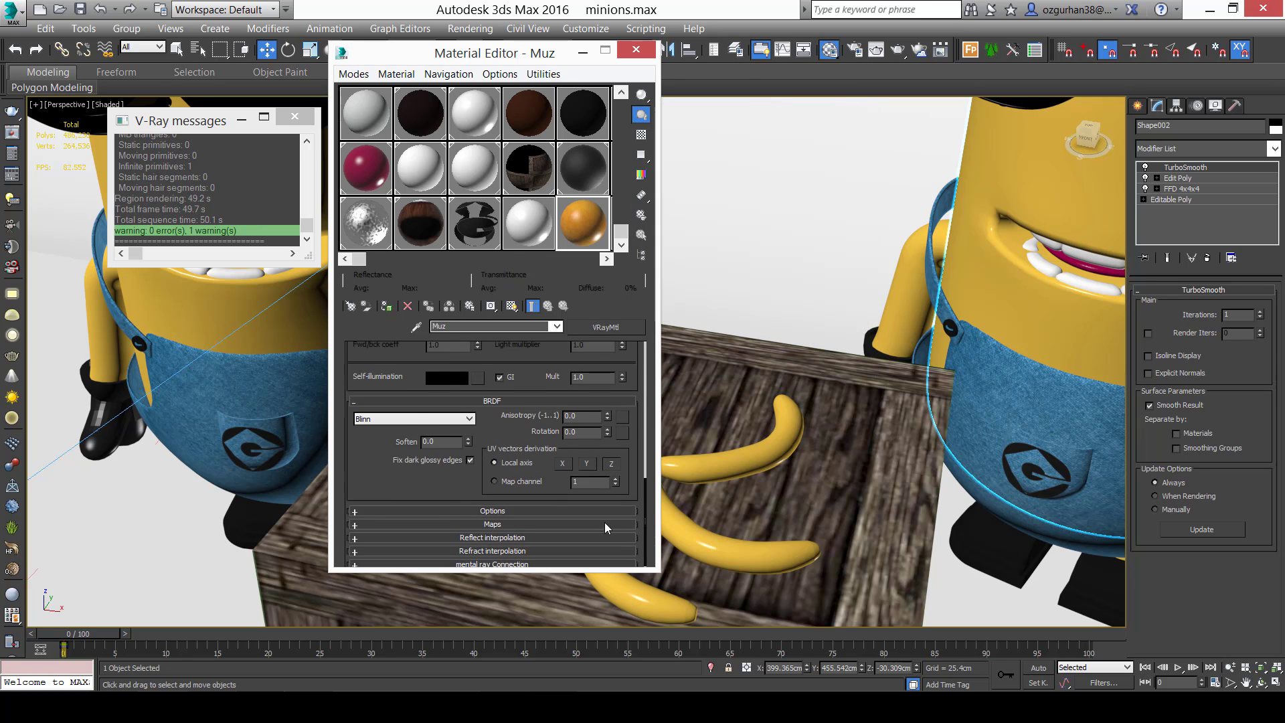
{"action": "left_click", "coordinate": [528, 533]}
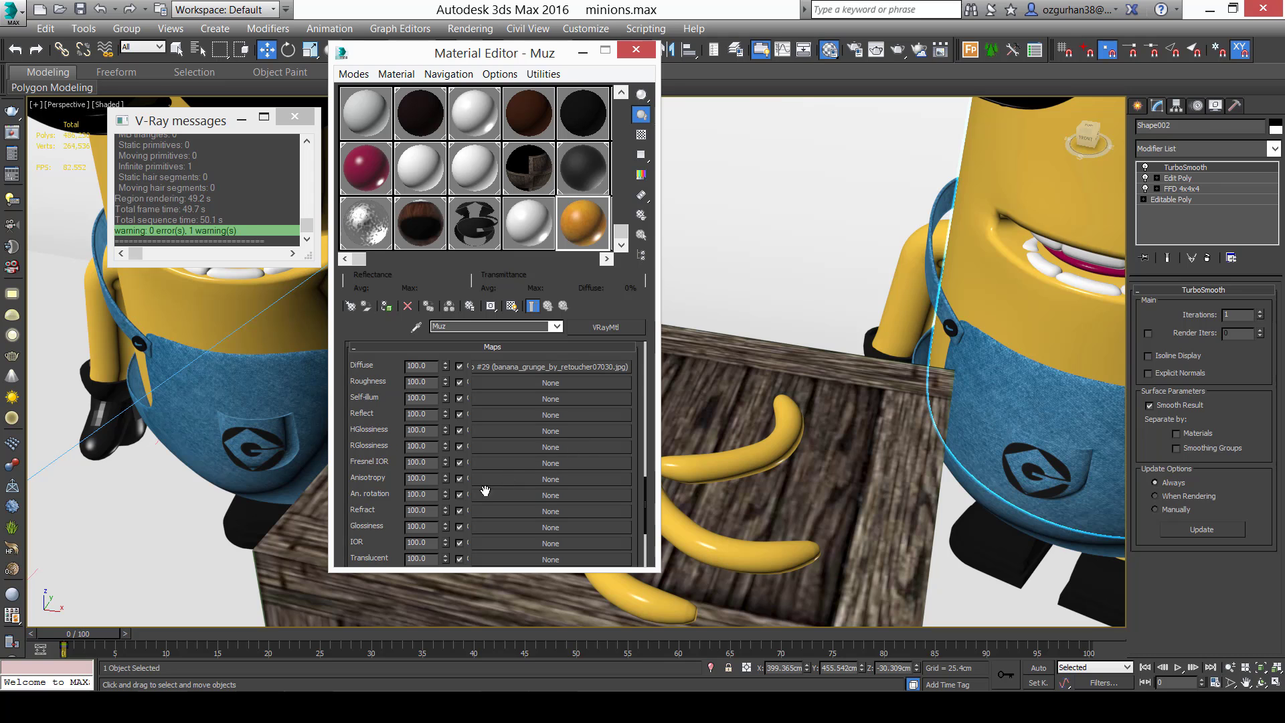
{"action": "scroll", "coordinate": [372, 506], "scroll_direction": "down", "scroll_amount": 3}
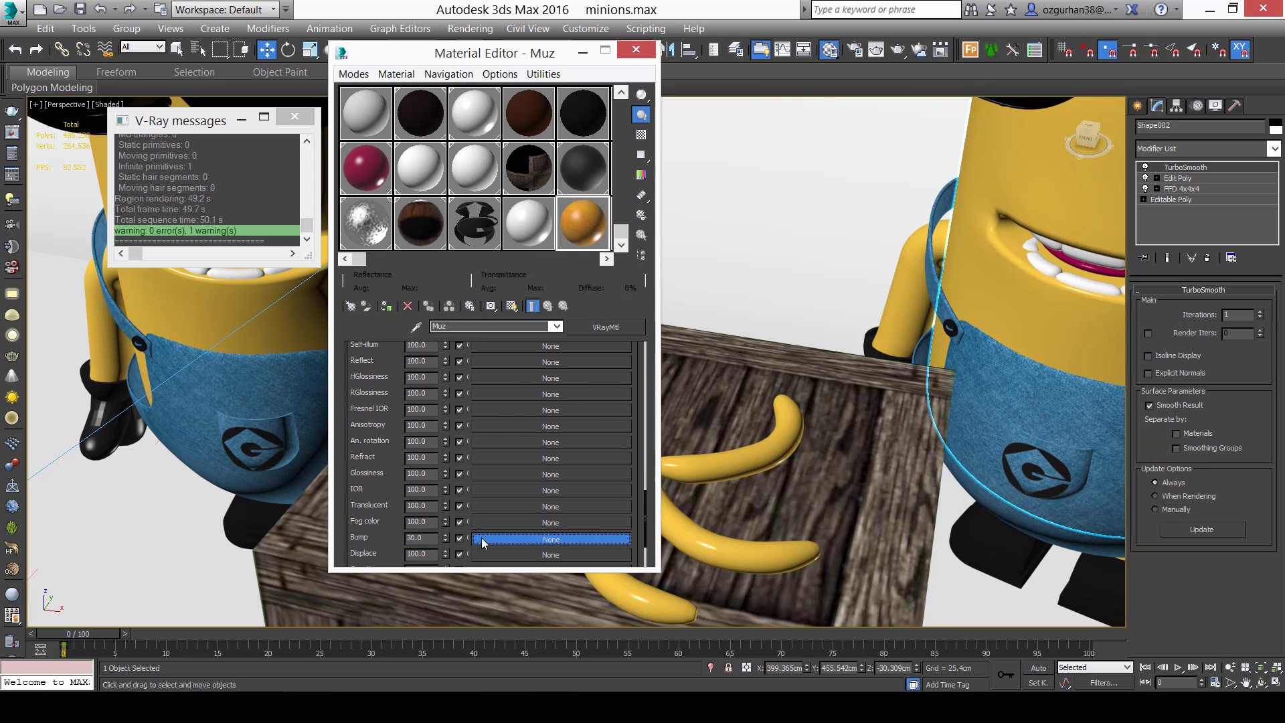
{"action": "left_click", "coordinate": [550, 538]}
{"action": "double_click", "coordinate": [625, 173]}
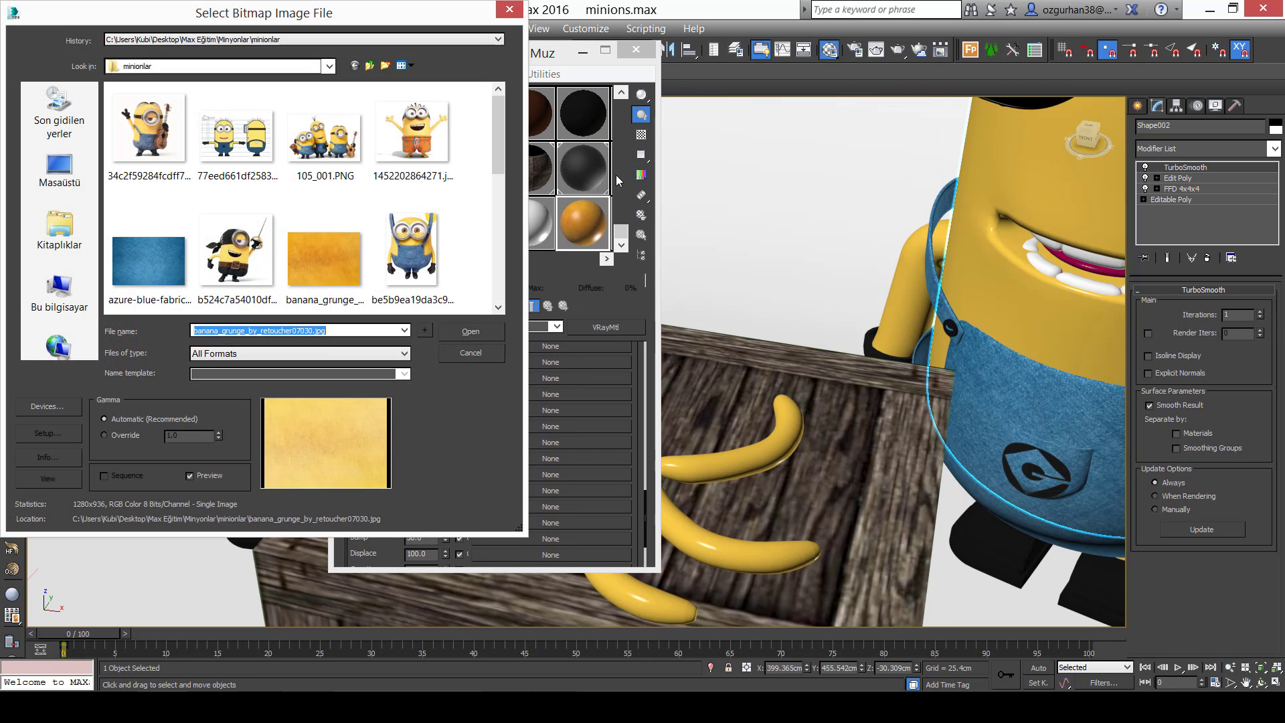
{"action": "left_click", "coordinate": [324, 257]}
{"action": "left_click", "coordinate": [470, 332]}
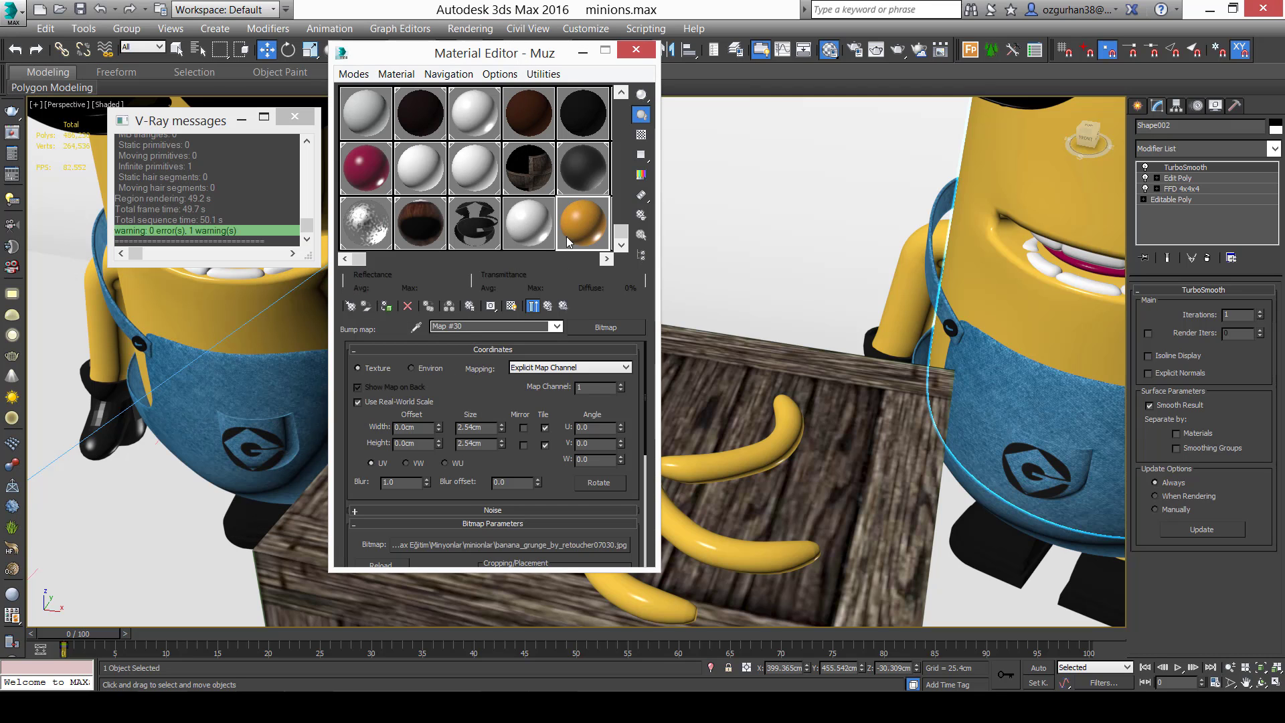
{"action": "double_click", "coordinate": [591, 226]}
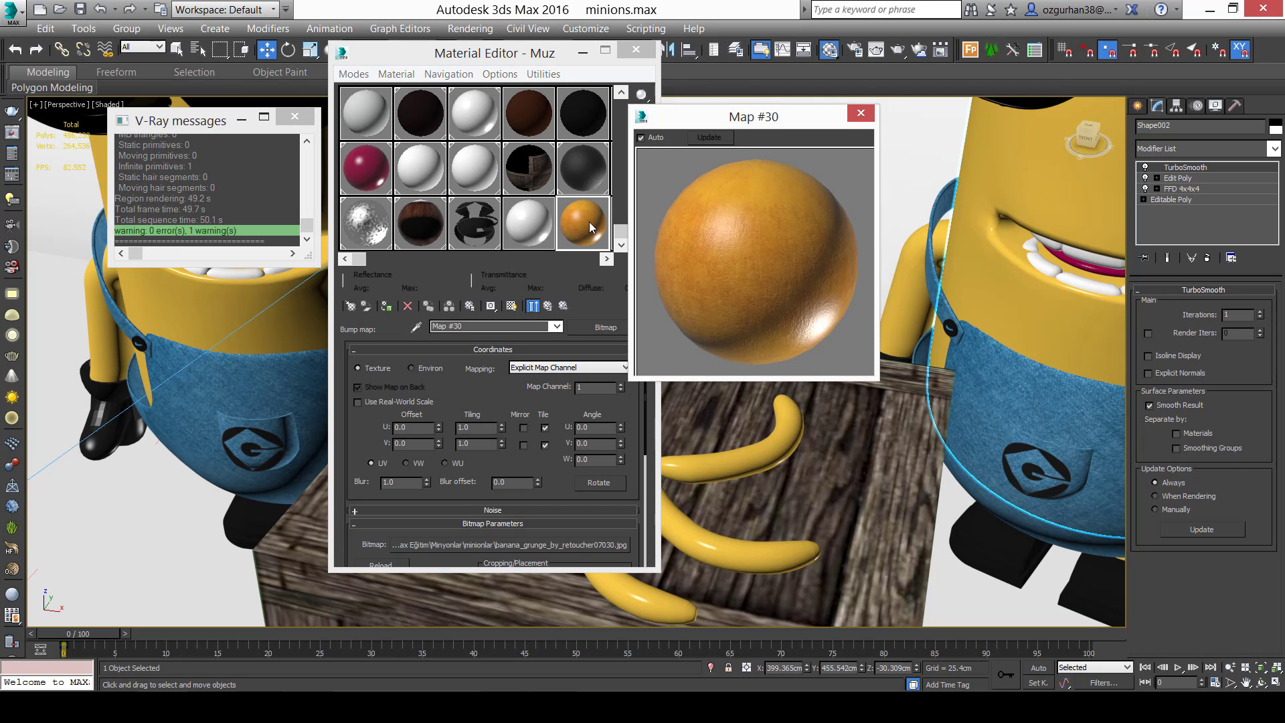
{"action": "left_click", "coordinate": [862, 114]}
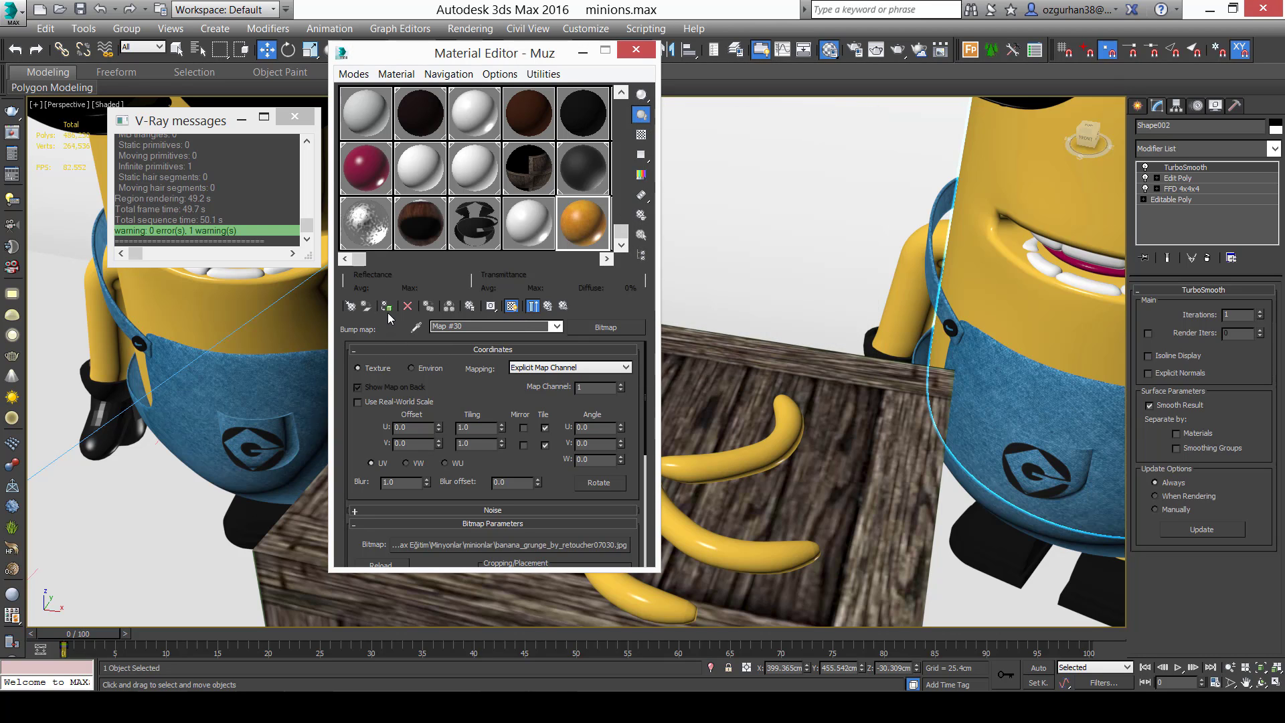
Assign the Muz material to all six bananas on the crate and put the Material Editor out of the way.
{"action": "left_click", "coordinate": [741, 443]}
{"action": "left_click", "coordinate": [709, 532], "text": "ctrl"}
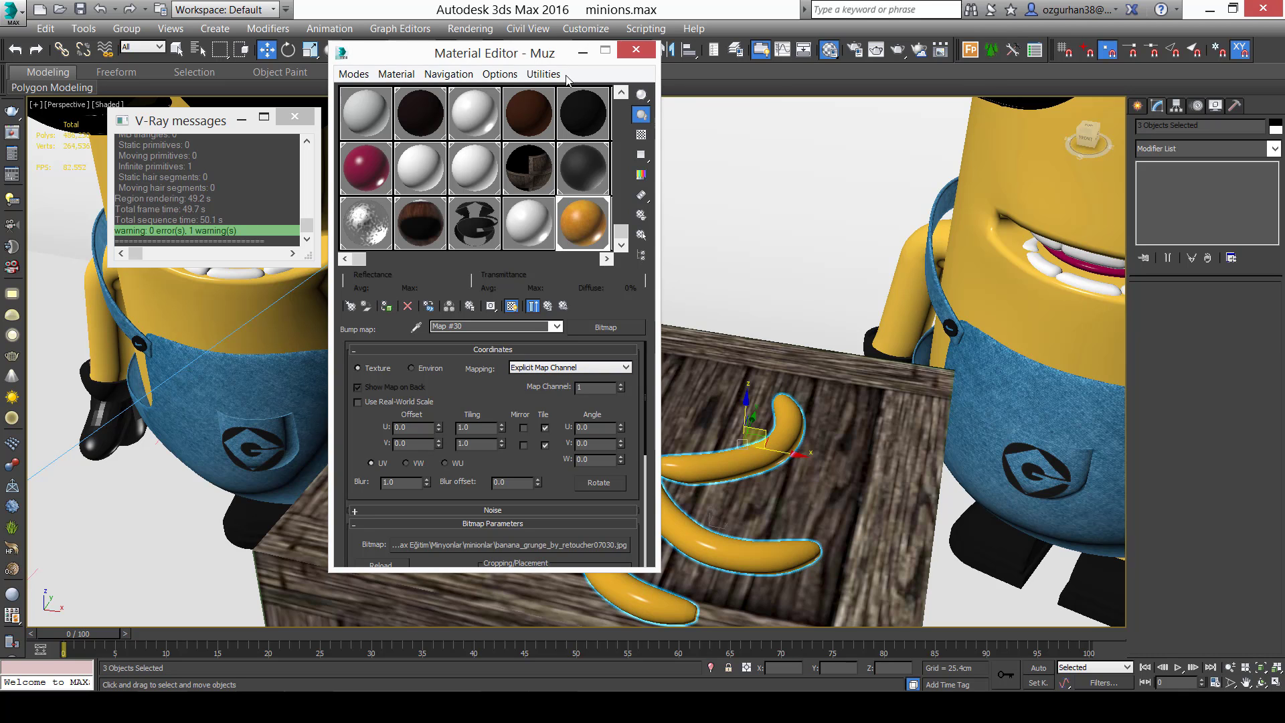
{"action": "left_click_drag", "start_coordinate": [551, 57], "coordinate": [885, 95]}
{"action": "left_click", "coordinate": [559, 449]}
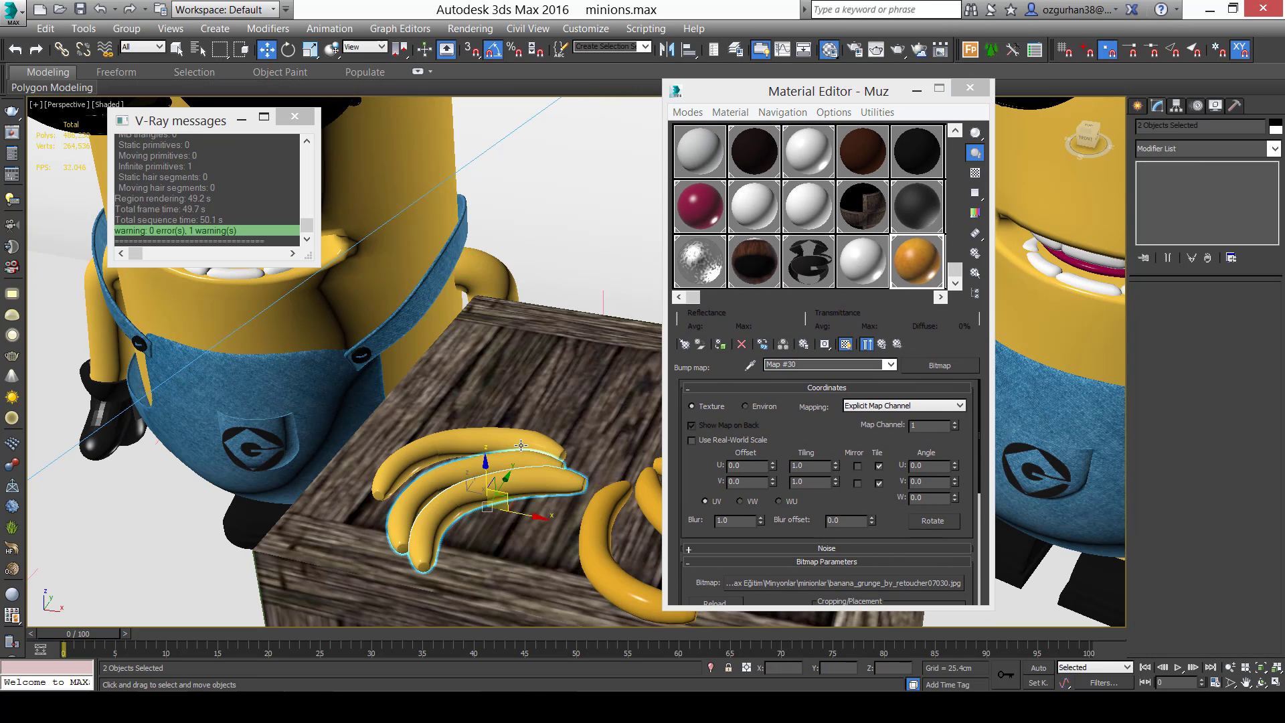
{"action": "left_click", "coordinate": [721, 344]}
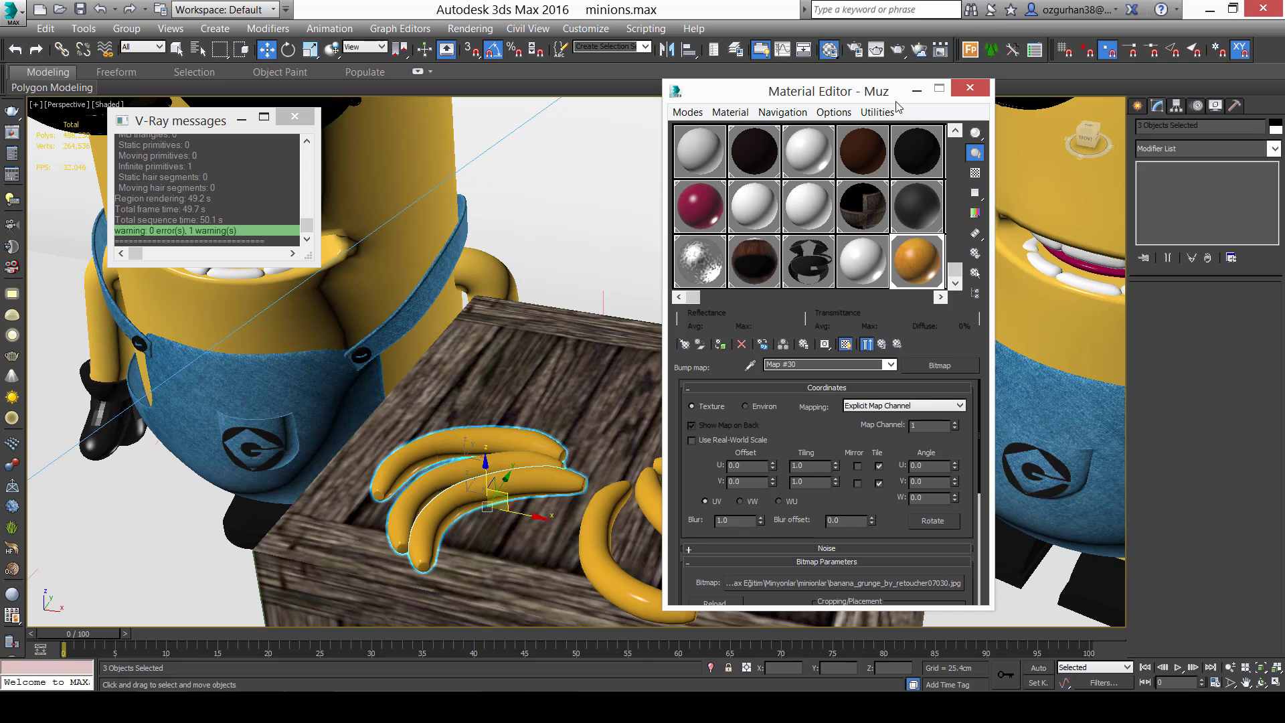
{"action": "left_click", "coordinate": [917, 91]}
Add a UVW Map modifier with Box mapping and real-world map size off to the rearmost banana of the loose group.
{"action": "left_click", "coordinate": [786, 429]}
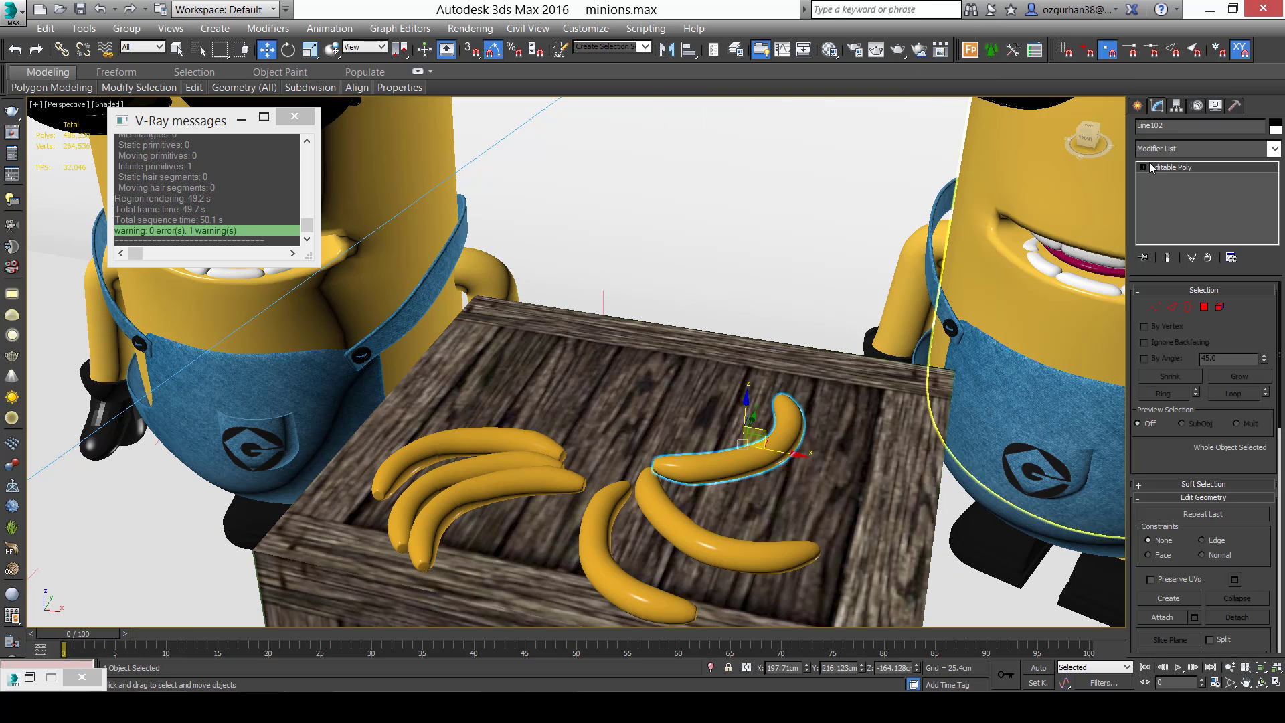
{"action": "left_click", "coordinate": [1163, 149]}
{"action": "type", "text": "uvw"}
{"action": "key", "text": "Return"}
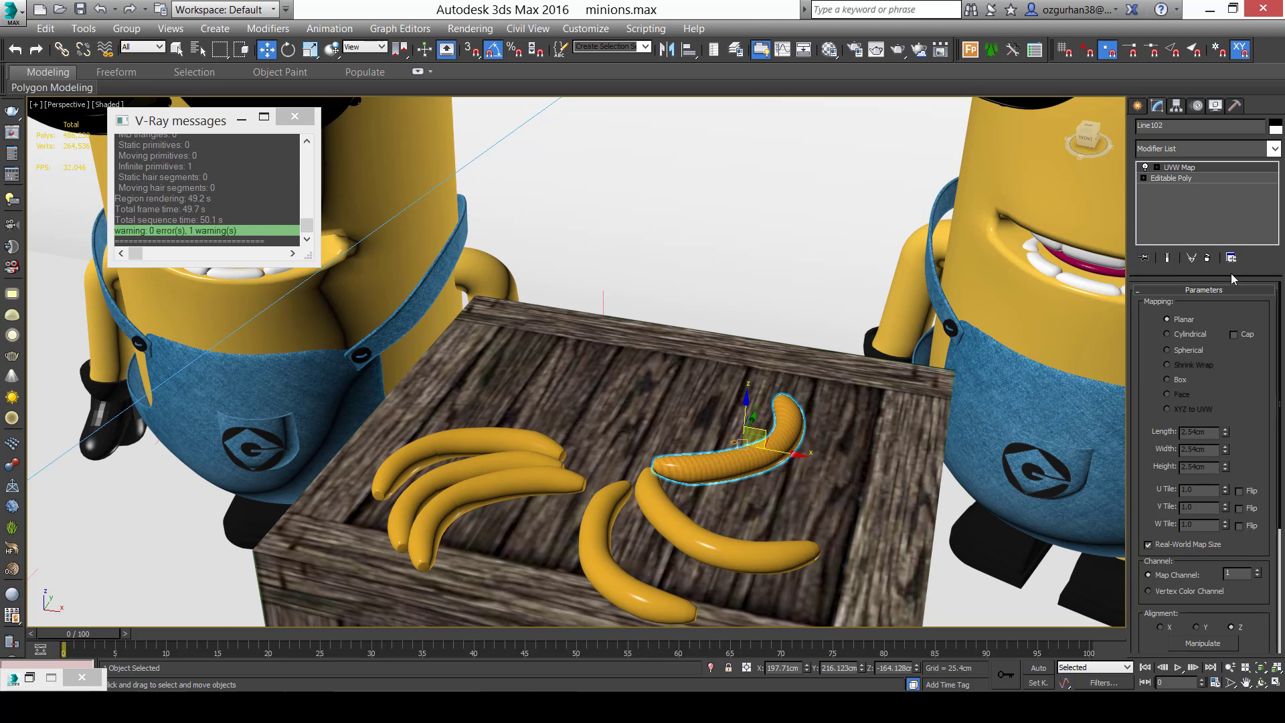
{"action": "left_click", "coordinate": [1178, 379]}
{"action": "left_click", "coordinate": [1173, 546]}
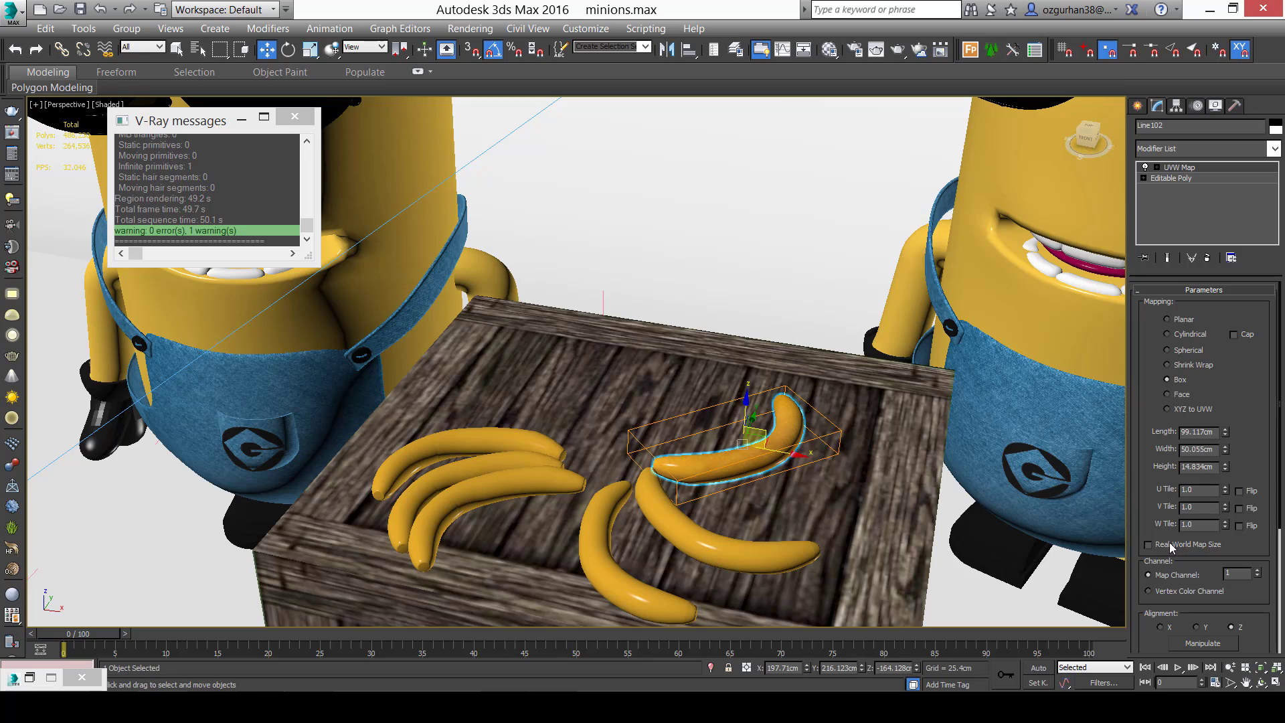
{"action": "middle_click_drag", "start_coordinate": [771, 455], "coordinate": [890, 395], "text": "alt"}
{"action": "scroll", "coordinate": [727, 451], "scroll_direction": "up", "scroll_amount": 4}
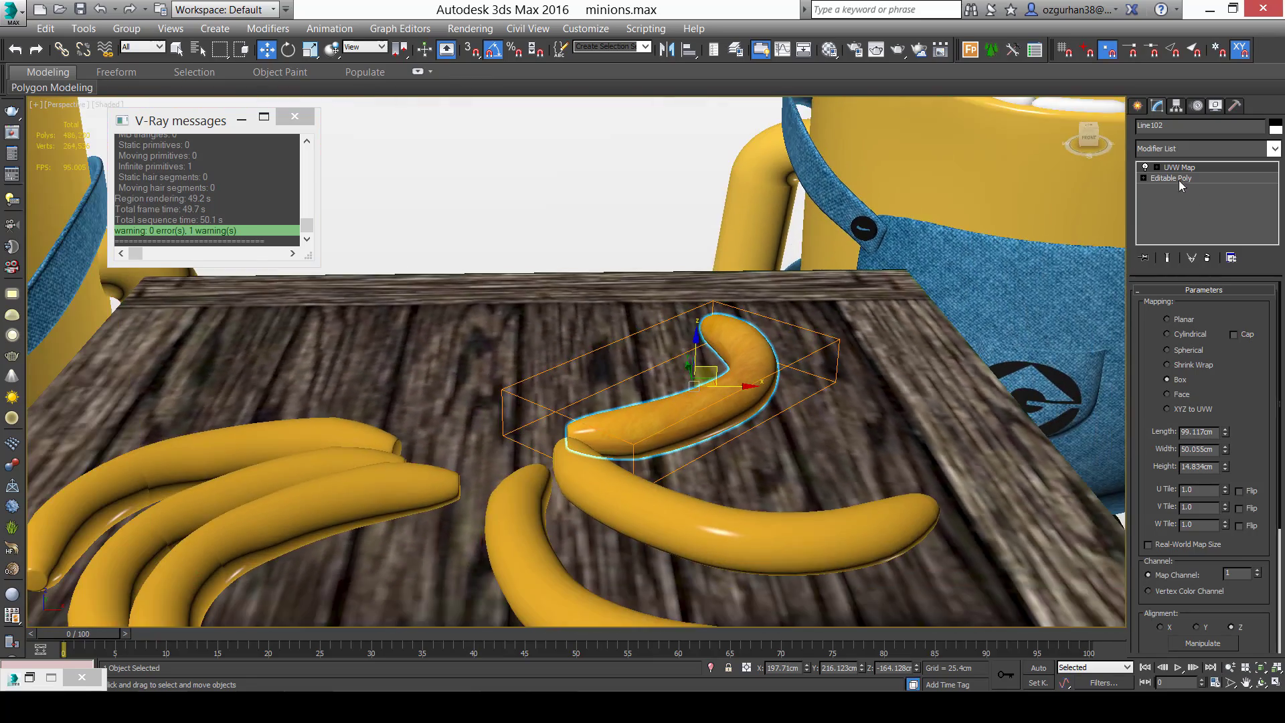
Copy that banana's UVW Map modifier and paste it onto the other two loose bananas beside it.
{"action": "right_click", "coordinate": [1190, 170]}
{"action": "left_click", "coordinate": [1183, 237]}
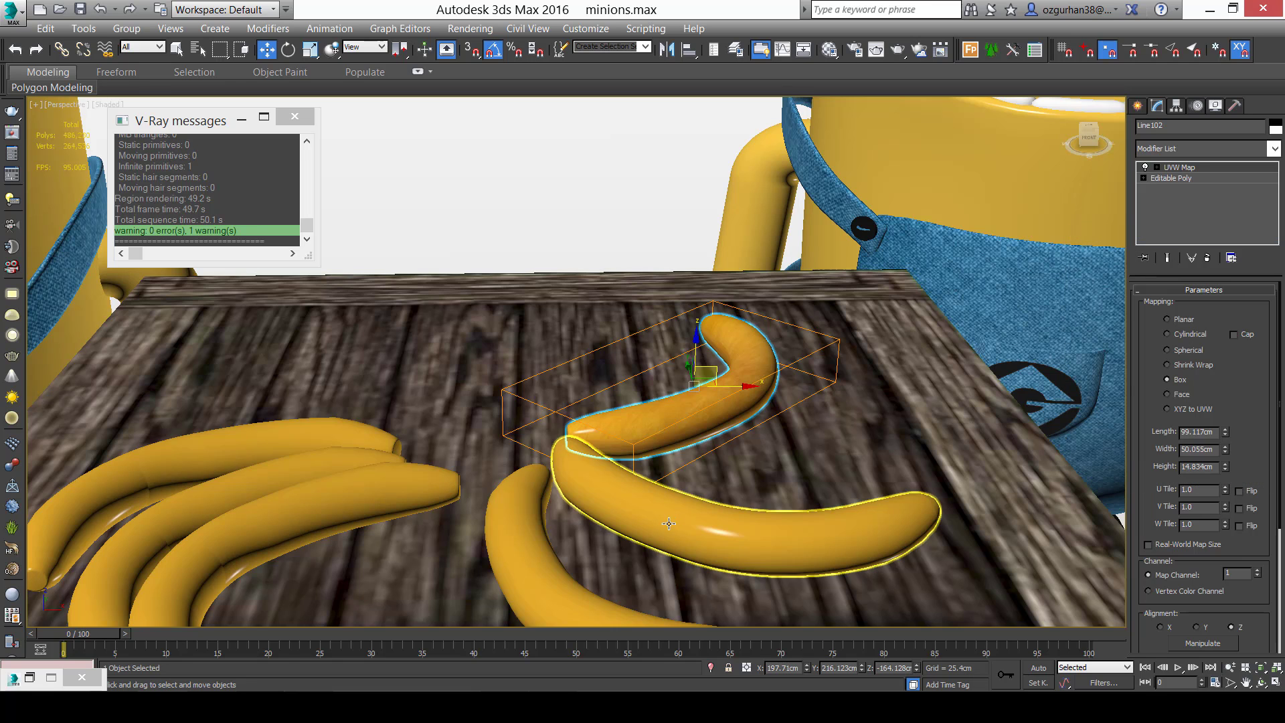
{"action": "left_click", "coordinate": [863, 525]}
{"action": "right_click", "coordinate": [1195, 195]}
{"action": "left_click", "coordinate": [1205, 198]}
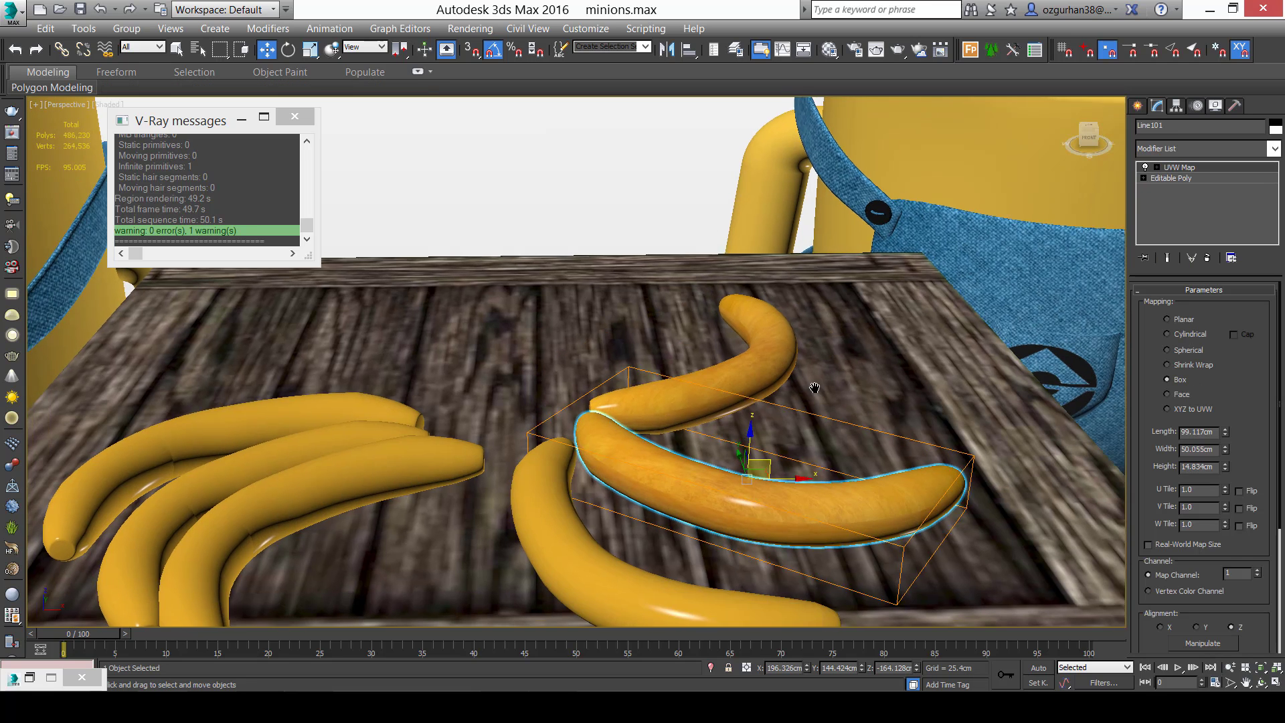
{"action": "middle_click_drag", "start_coordinate": [812, 381], "coordinate": [545, 523], "text": "alt"}
{"action": "left_click", "coordinate": [544, 523]}
{"action": "right_click", "coordinate": [1172, 206]}
{"action": "left_click", "coordinate": [1176, 214]}
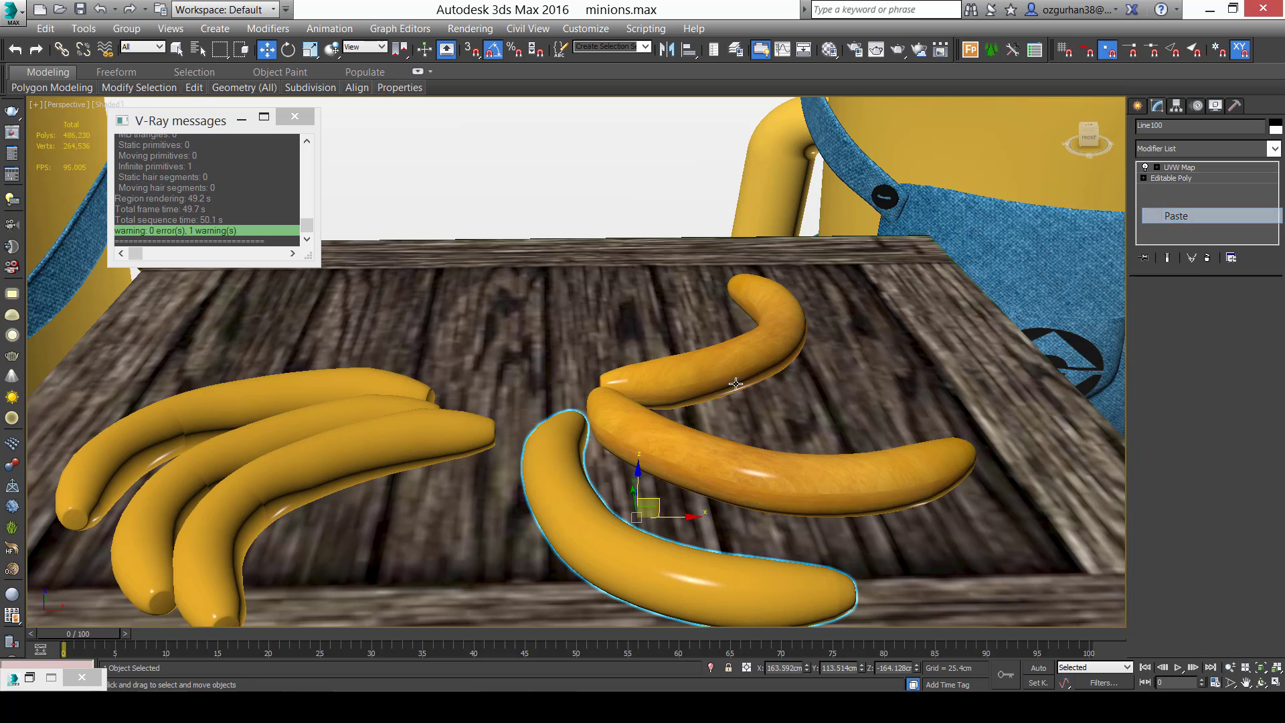
Paste the copied UVW Map modifier onto each of the three bananas in the bunch.
{"action": "left_click", "coordinate": [411, 465]}
{"action": "right_click", "coordinate": [1167, 208]}
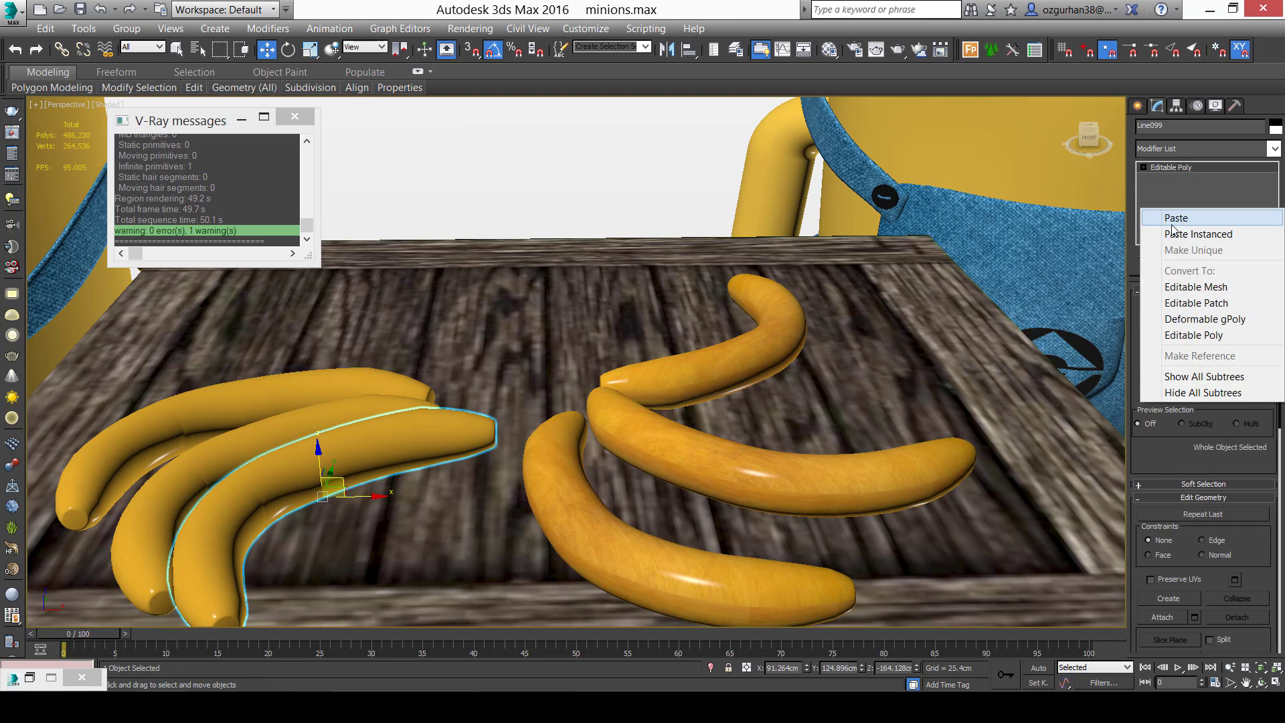
{"action": "left_click", "coordinate": [1174, 217]}
{"action": "middle_click_drag", "start_coordinate": [449, 423], "coordinate": [546, 413]}
{"action": "left_click", "coordinate": [425, 408]}
{"action": "right_click", "coordinate": [1161, 212]}
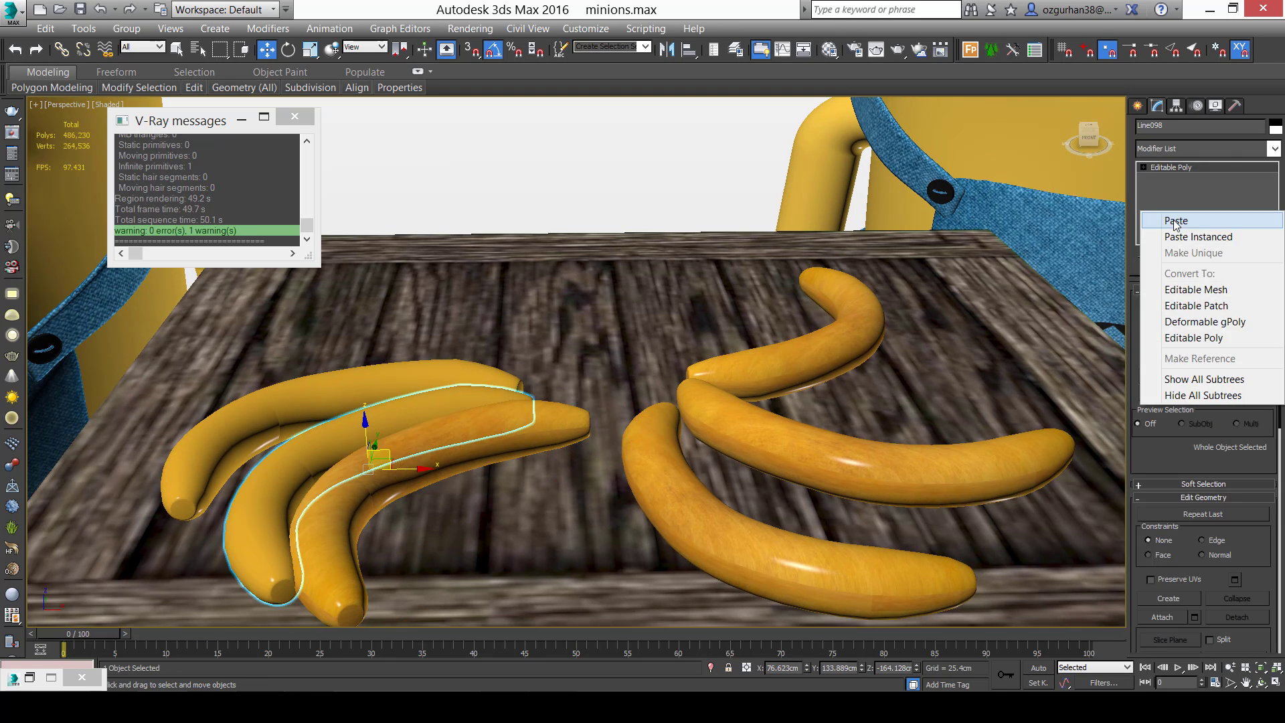
{"action": "left_click", "coordinate": [1175, 219]}
{"action": "left_click", "coordinate": [401, 378]}
{"action": "right_click", "coordinate": [1168, 208]}
{"action": "left_click", "coordinate": [1175, 218]}
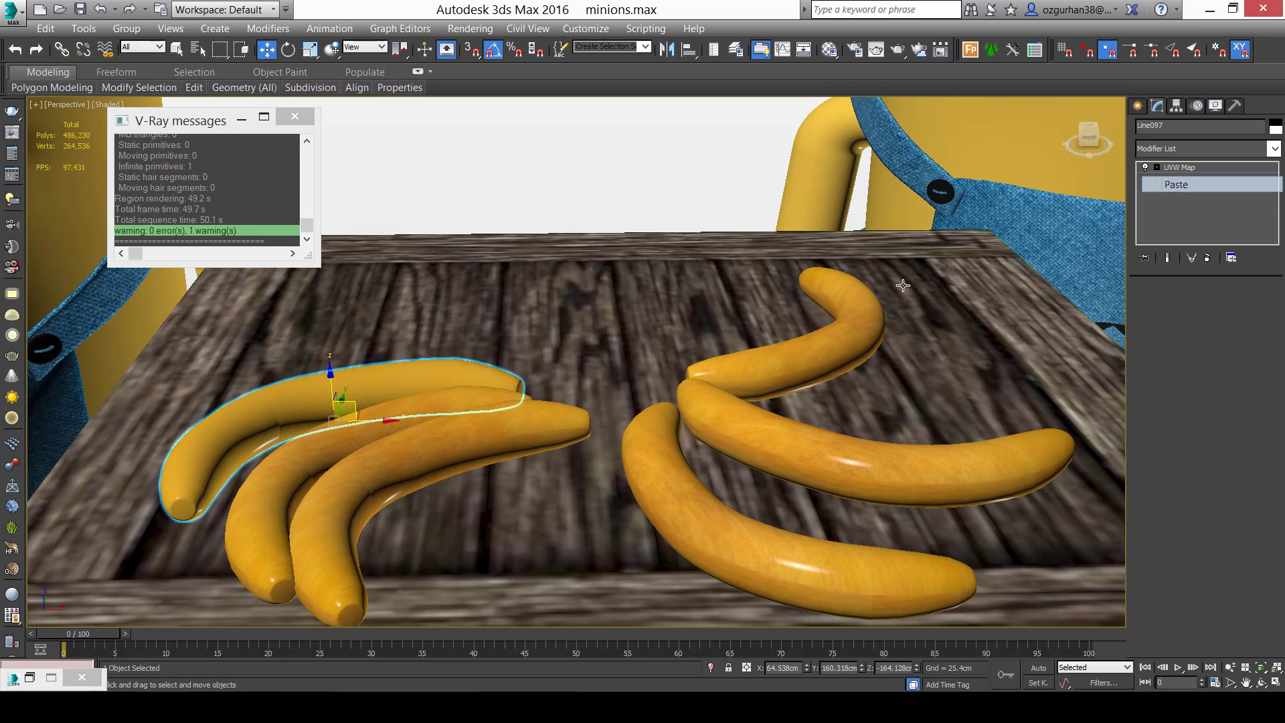
Examine the banana texture up close and from the scene camera's view.
{"action": "scroll", "coordinate": [656, 388], "scroll_direction": "down", "scroll_amount": 4}
{"action": "middle_click_drag", "start_coordinate": [656, 388], "coordinate": [772, 380], "text": "alt"}
{"action": "scroll", "coordinate": [630, 432], "scroll_direction": "up", "scroll_amount": 6}
{"action": "scroll", "coordinate": [662, 432], "scroll_direction": "down", "scroll_amount": 3}
{"action": "scroll", "coordinate": [632, 382], "scroll_direction": "down", "scroll_amount": 3}
{"action": "key", "text": "c"}
{"action": "key", "text": "p"}
Move VRayCam001 back from the crate to about Y -683 cm and pan its view slightly to reframe the scene.
{"action": "scroll", "coordinate": [714, 378], "scroll_direction": "down", "scroll_amount": 3}
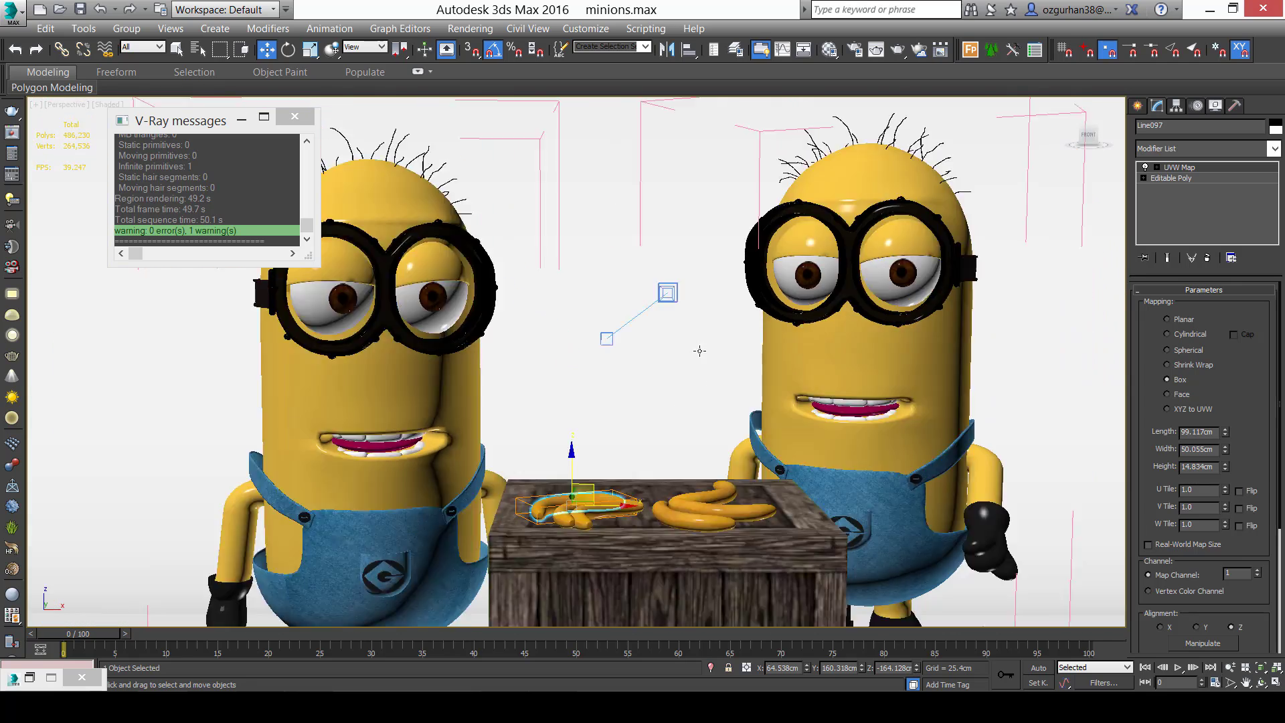
{"action": "scroll", "coordinate": [700, 350], "scroll_direction": "down", "scroll_amount": 5}
{"action": "left_click", "coordinate": [862, 427]}
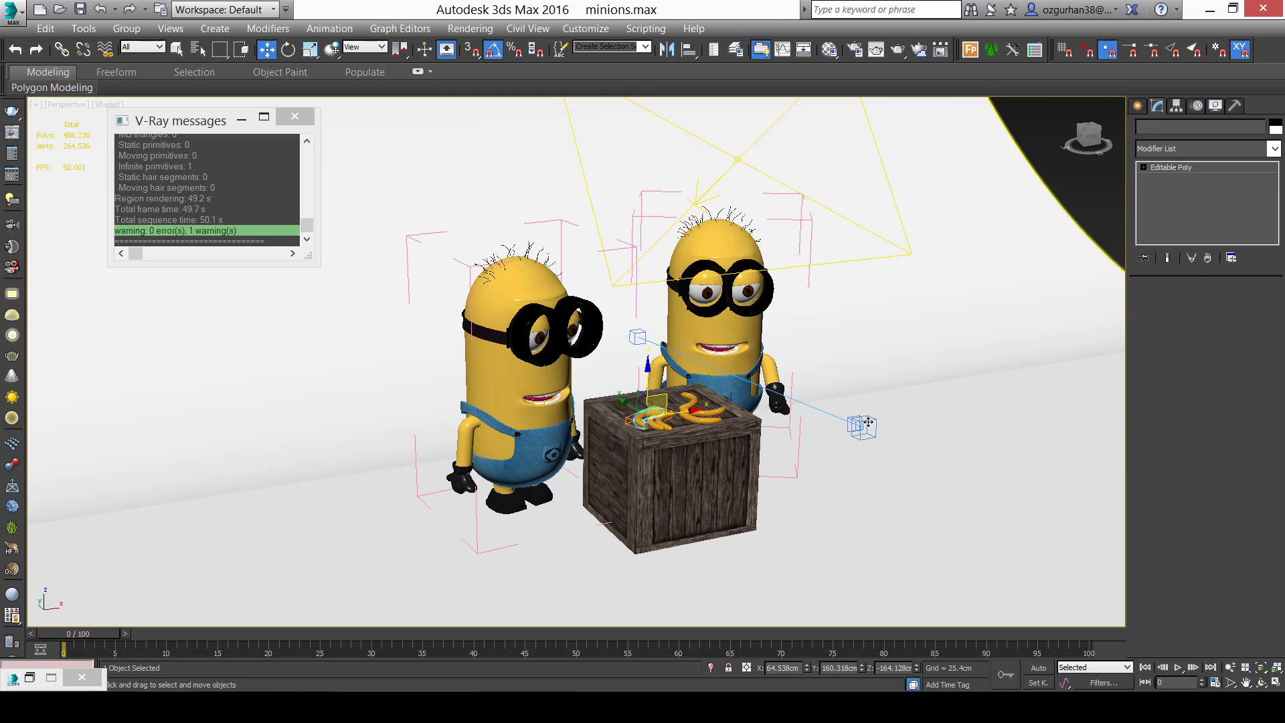
{"action": "middle_click_drag", "start_coordinate": [876, 458], "coordinate": [861, 430], "text": "alt"}
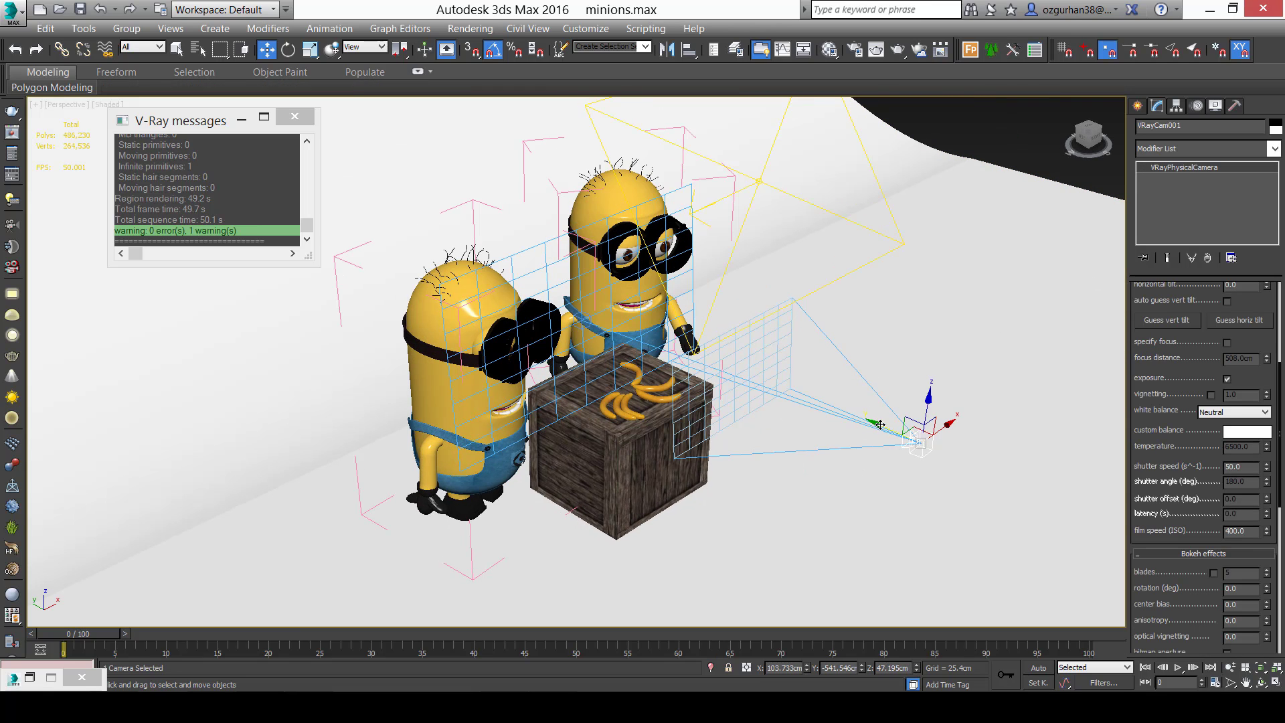
{"action": "left_click_drag", "start_coordinate": [880, 425], "coordinate": [952, 474]}
{"action": "key", "text": "c"}
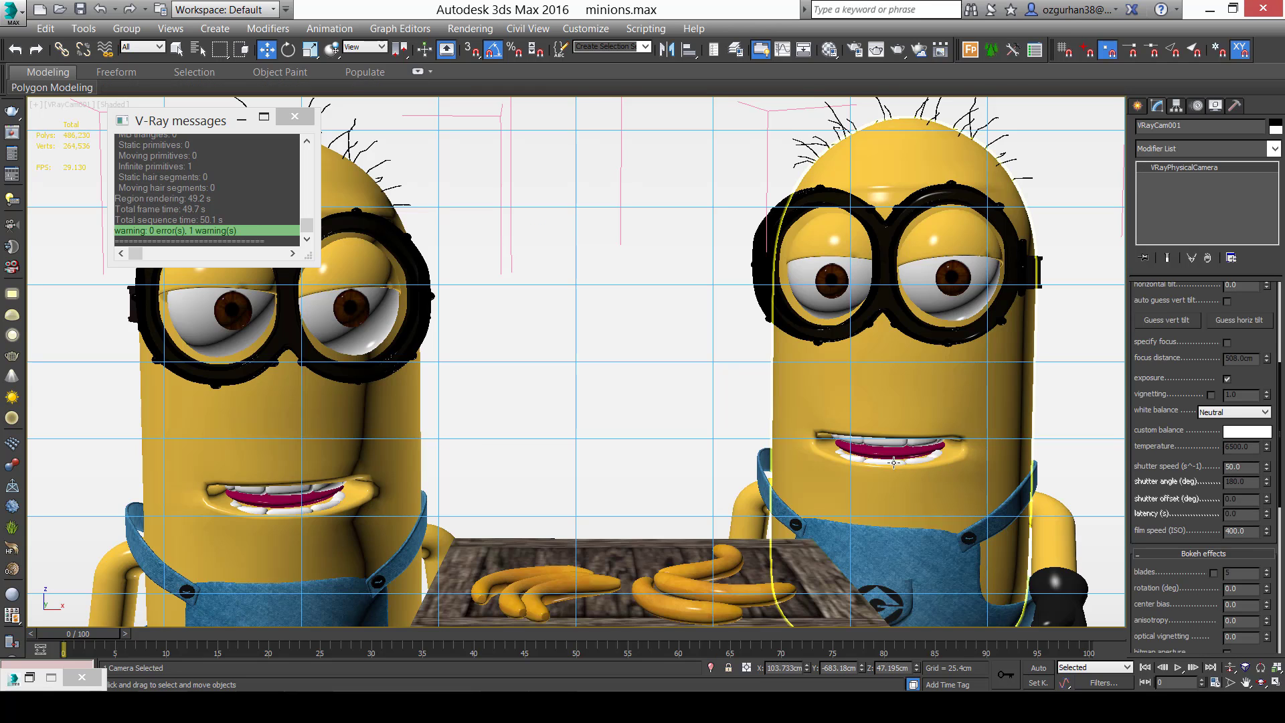
{"action": "middle_click_drag", "start_coordinate": [893, 462], "coordinate": [851, 439]}
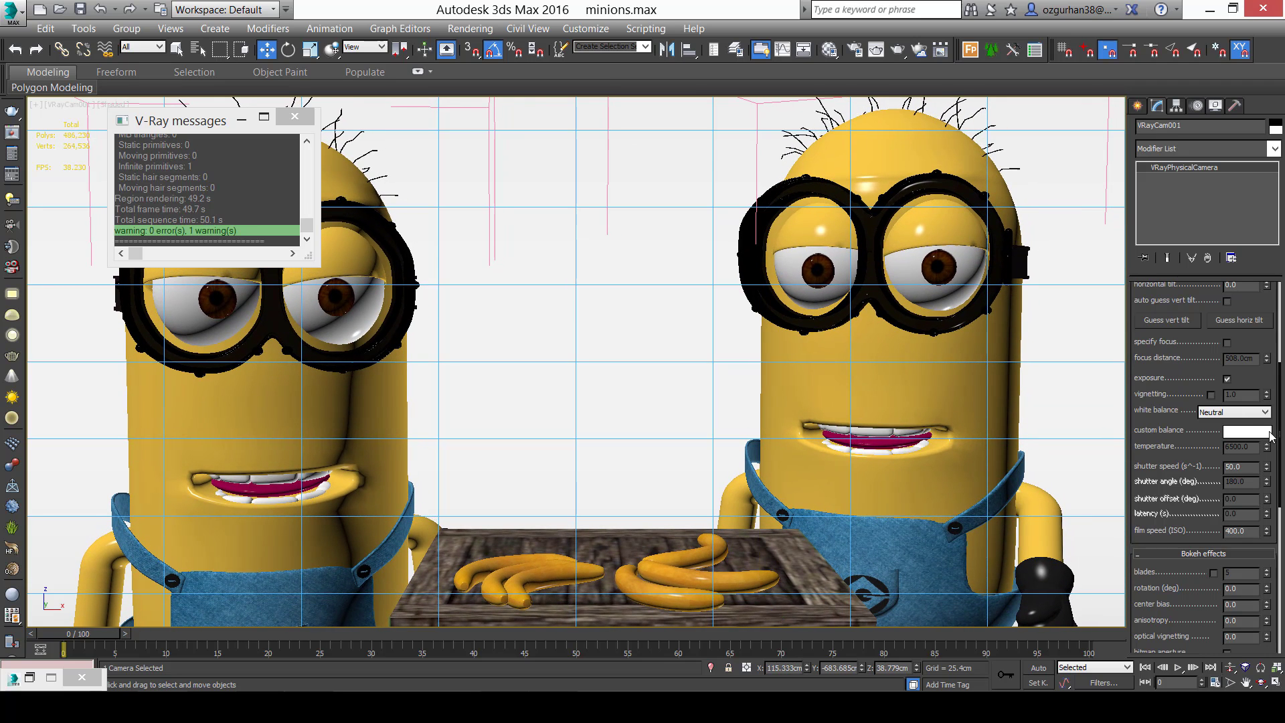
Set VRayCam001's focal length to 32.4 mm to widen the shot.
{"action": "scroll", "coordinate": [1194, 459], "scroll_direction": "up", "scroll_amount": 3}
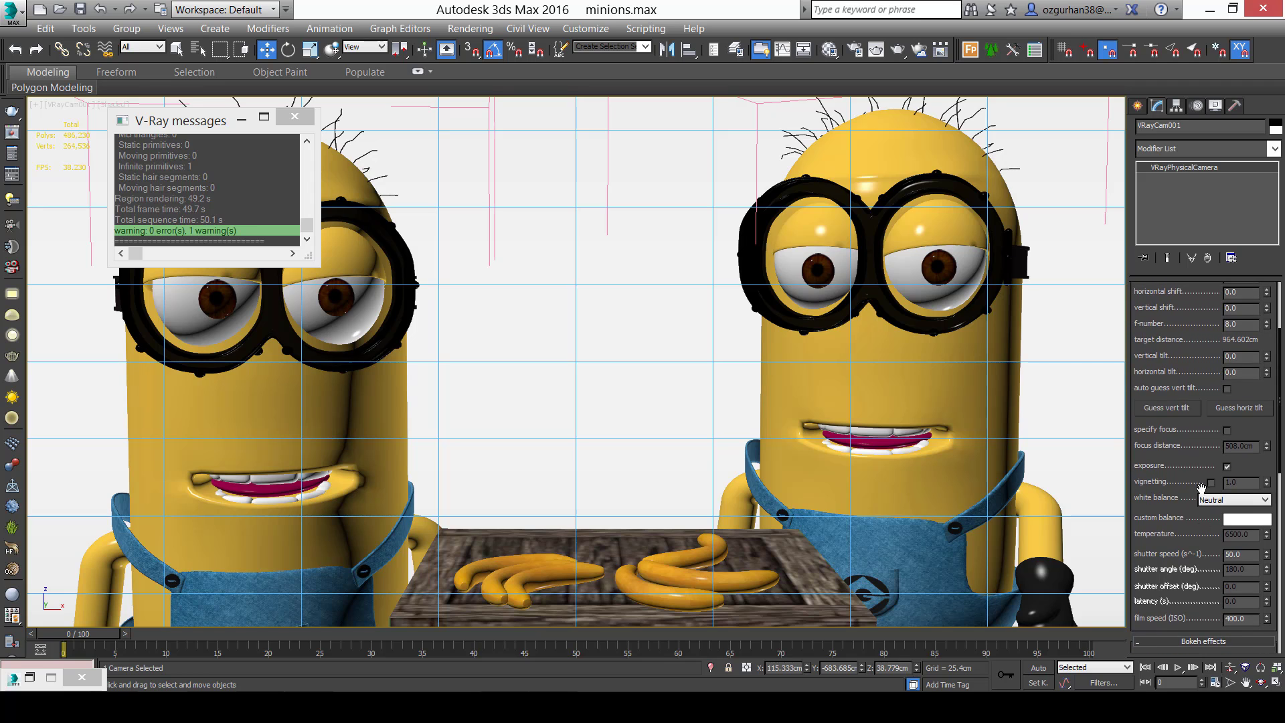
{"action": "scroll", "coordinate": [1181, 500], "scroll_direction": "up", "scroll_amount": 4}
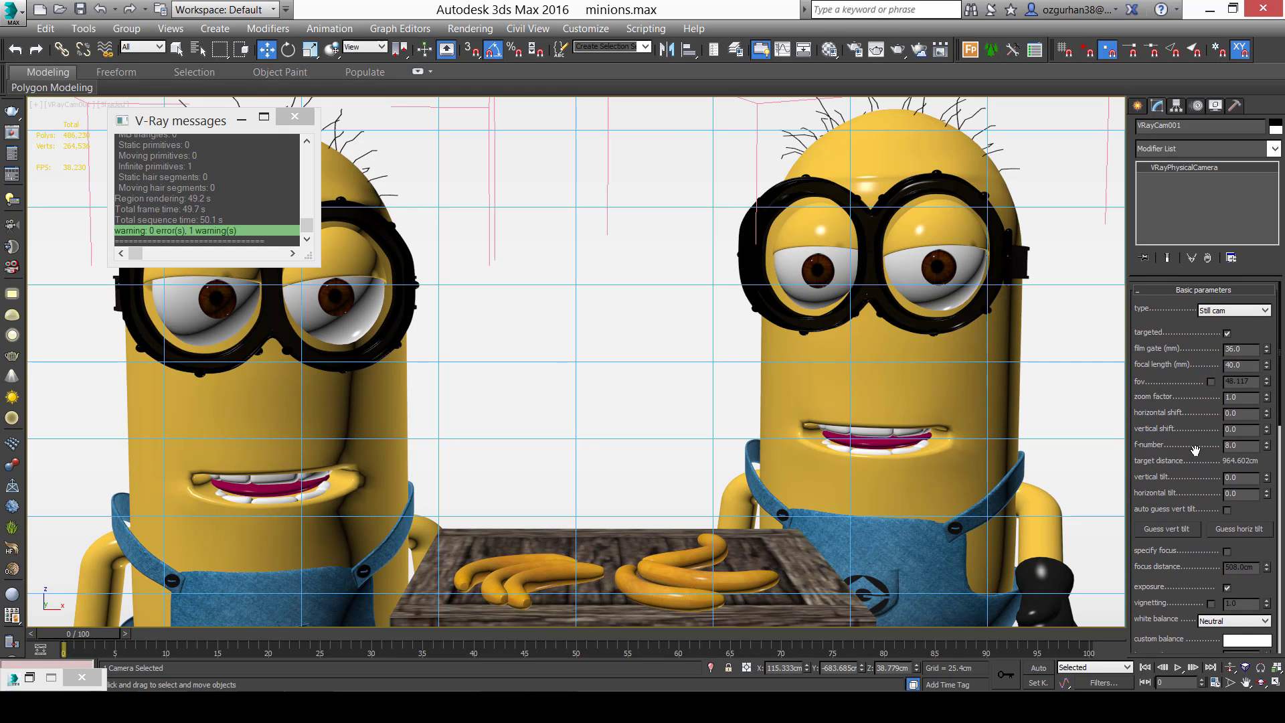
{"action": "left_click_drag", "start_coordinate": [1266, 367], "coordinate": [1273, 380]}
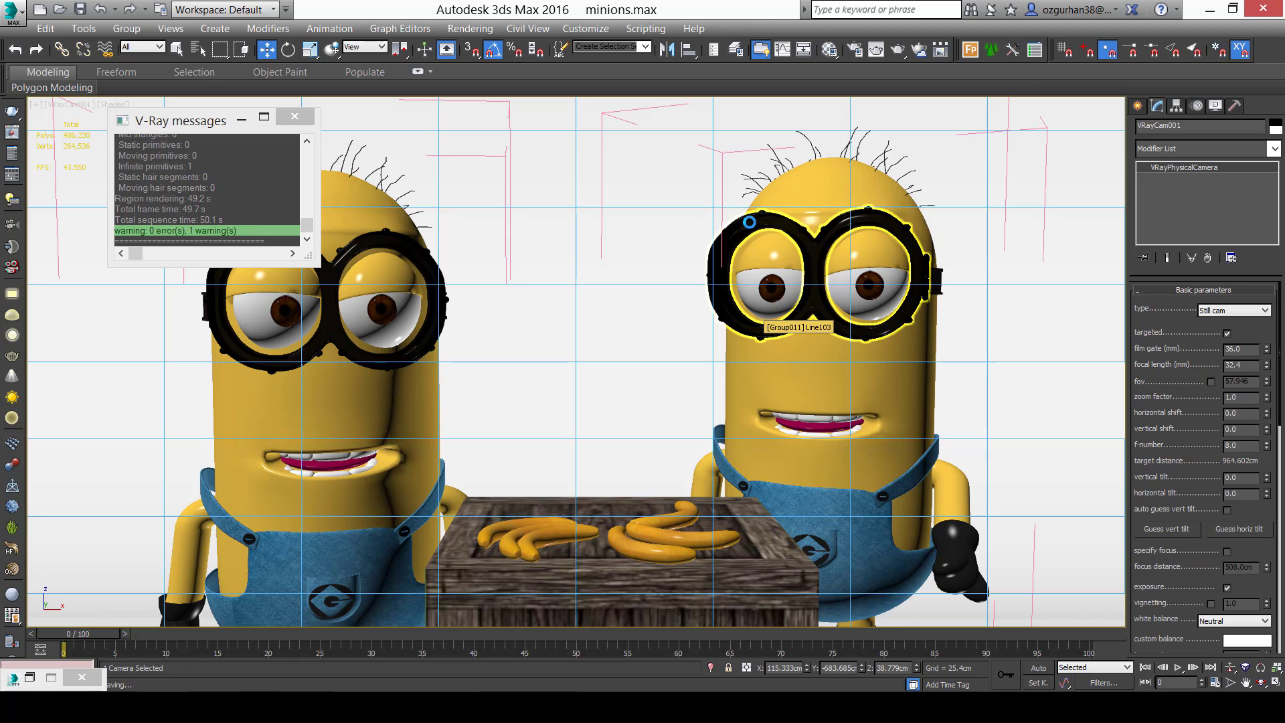
Close the open groups of both minions so each one selects as a whole.
{"action": "left_click", "coordinate": [816, 214]}
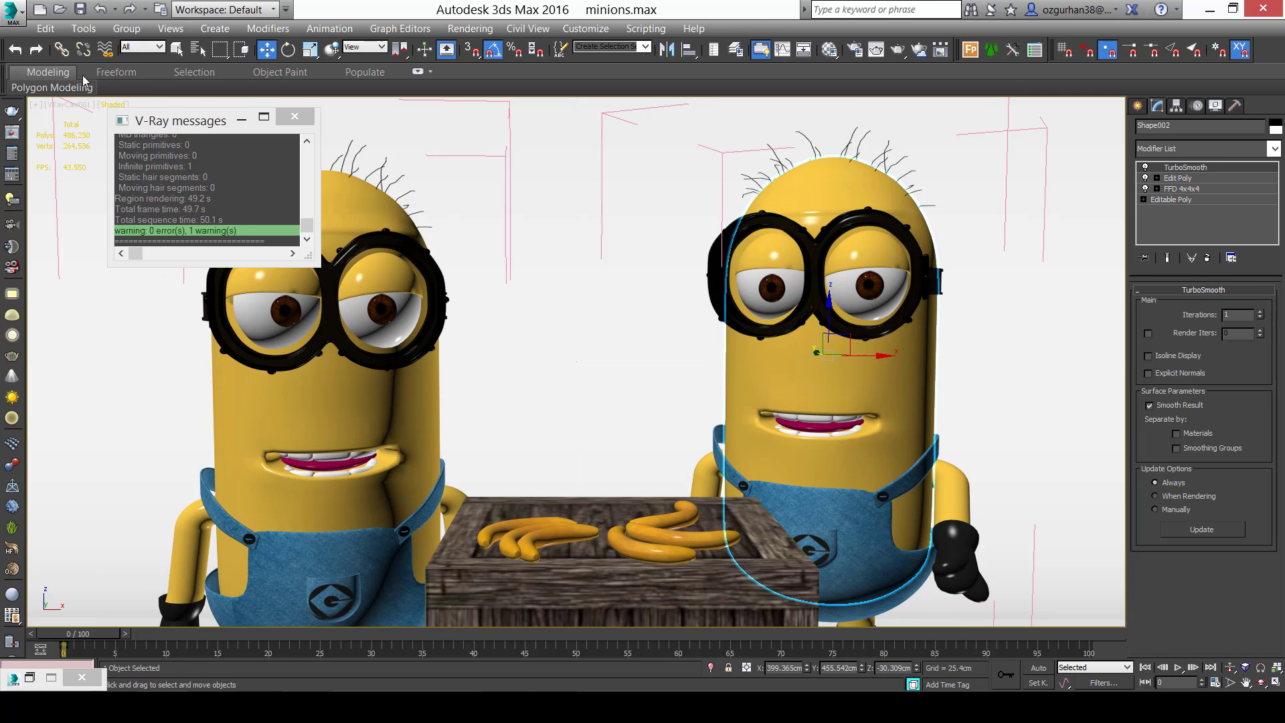
{"action": "left_click", "coordinate": [124, 28]}
{"action": "left_click", "coordinate": [141, 118]}
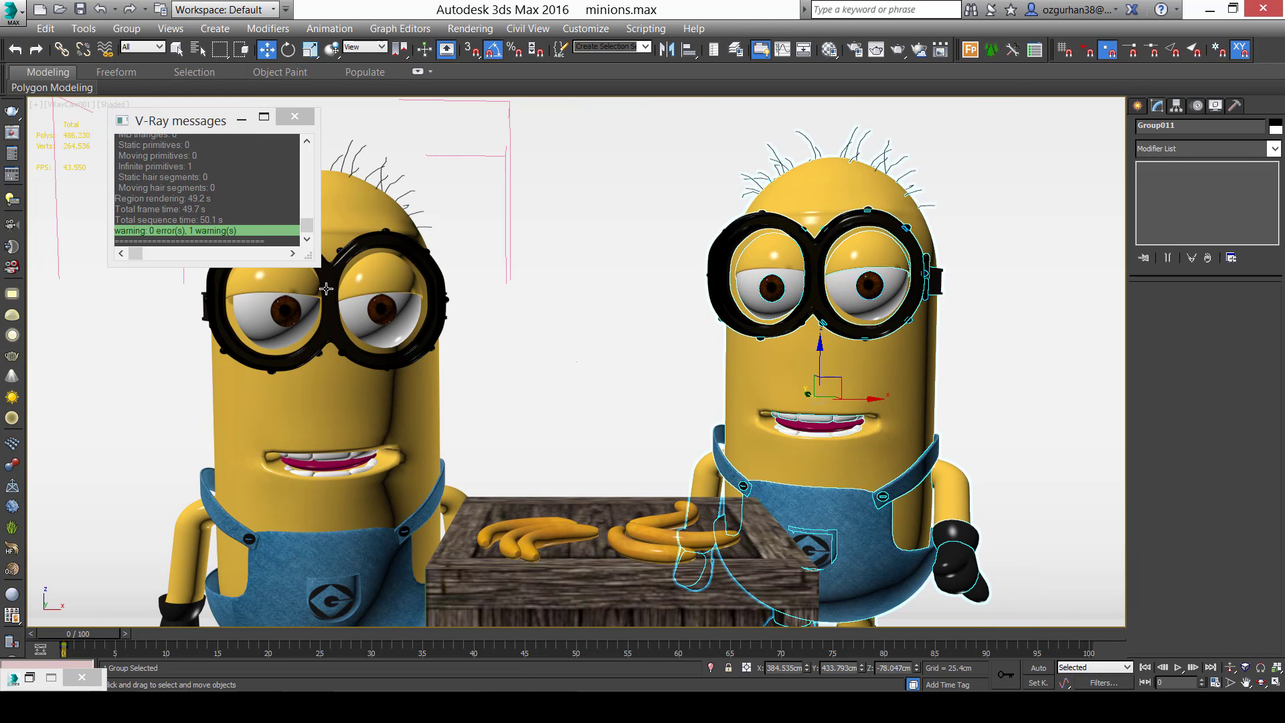
{"action": "left_click", "coordinate": [324, 276]}
{"action": "left_click", "coordinate": [123, 30]}
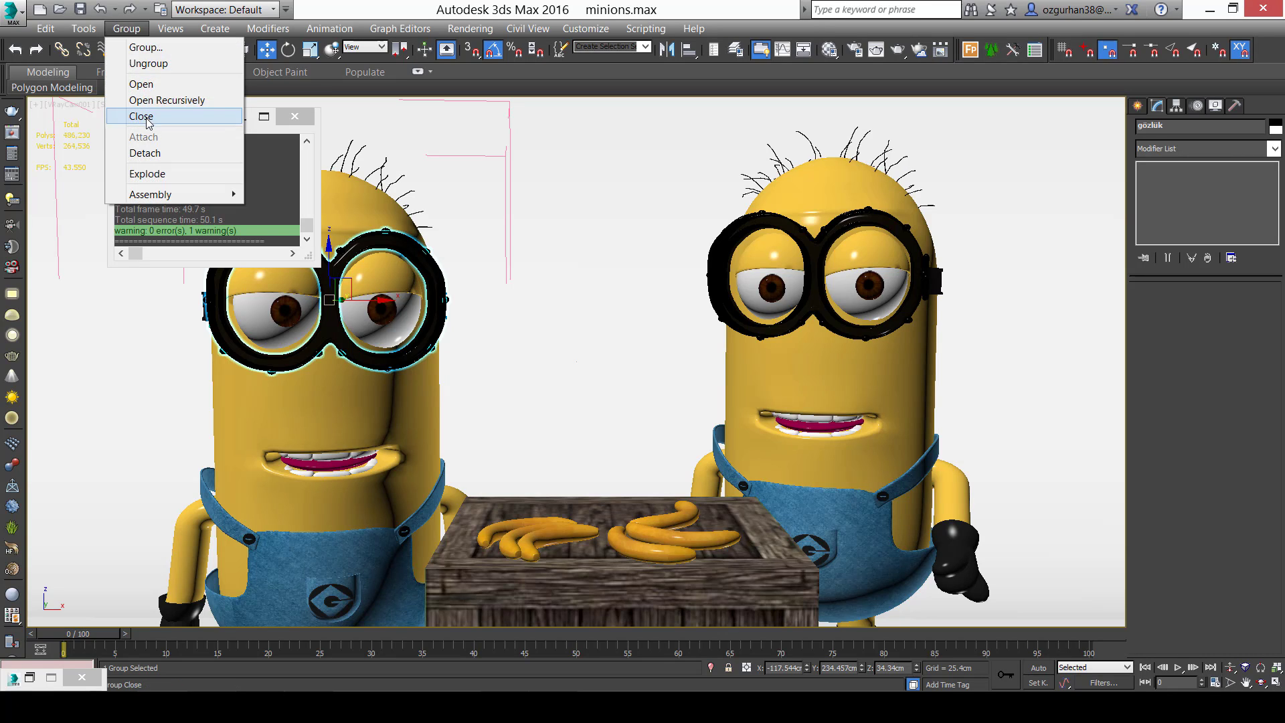
{"action": "left_click", "coordinate": [137, 116]}
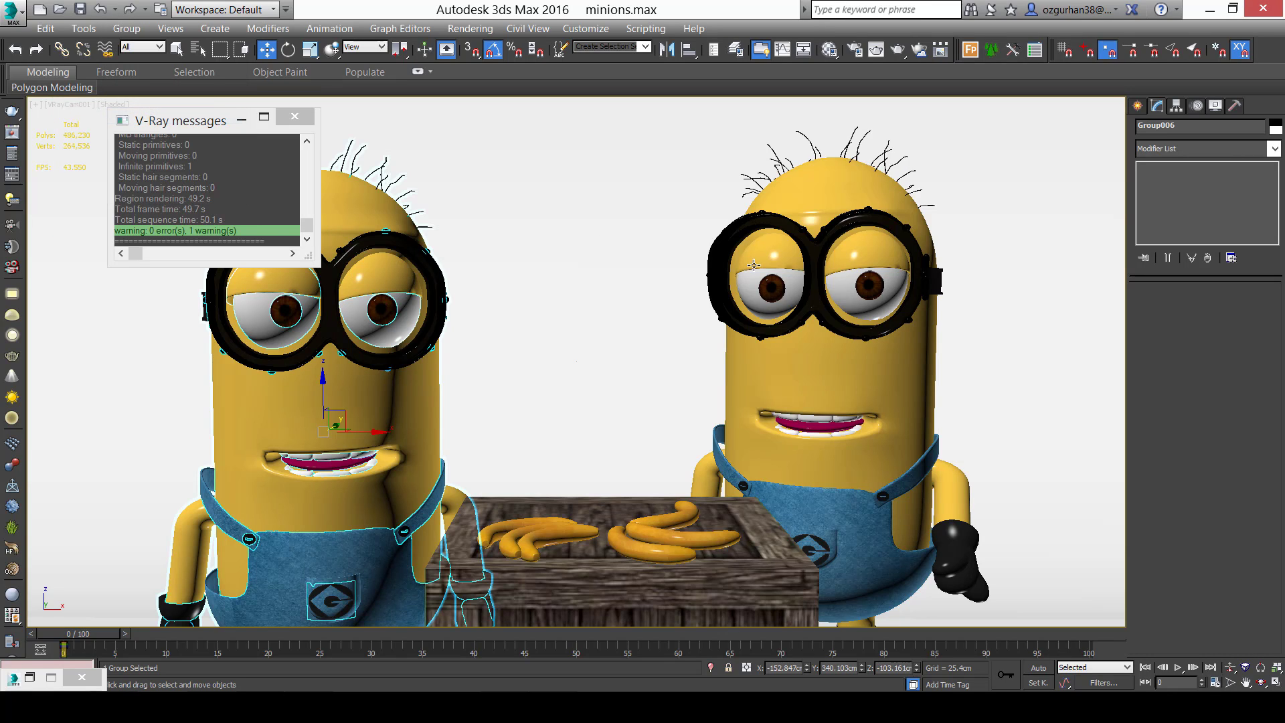
Render the camera view and compare the minions with the reference picture 105_001.PNG.
{"action": "left_click", "coordinate": [898, 51]}
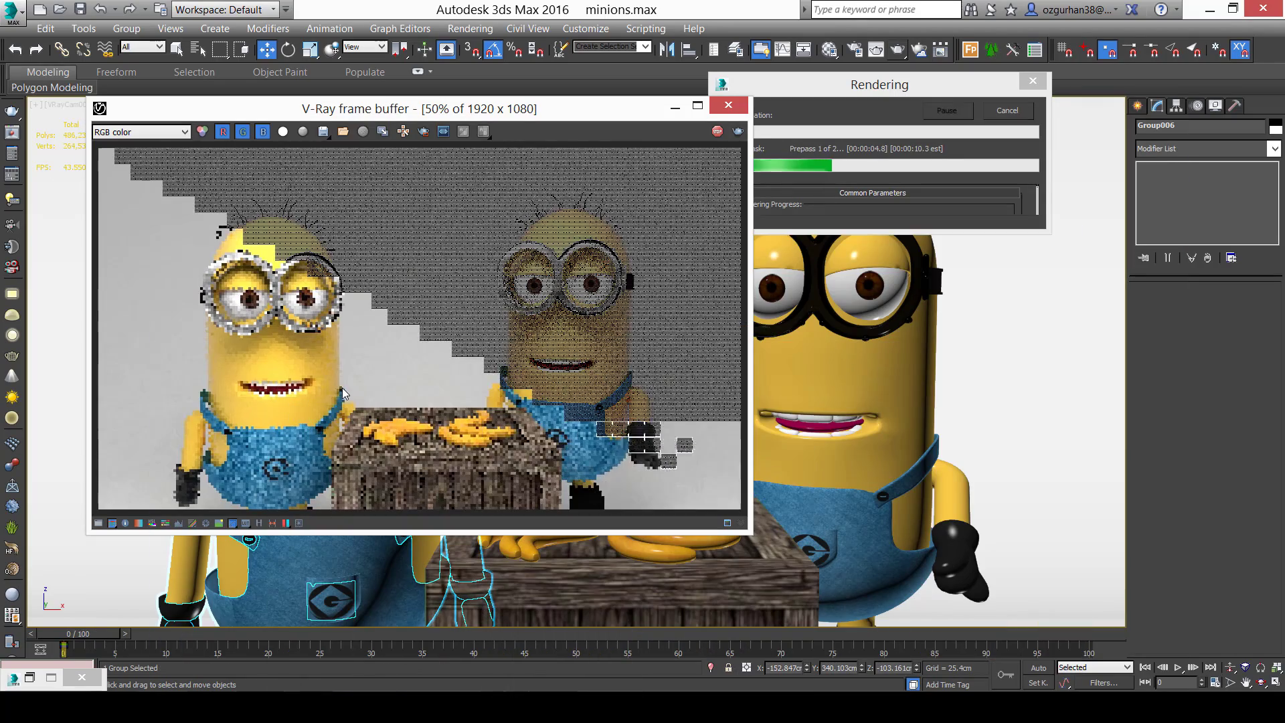
{"action": "scroll", "coordinate": [280, 318], "scroll_direction": "up", "scroll_amount": 3}
{"action": "scroll", "coordinate": [280, 317], "scroll_direction": "down", "scroll_amount": 3}
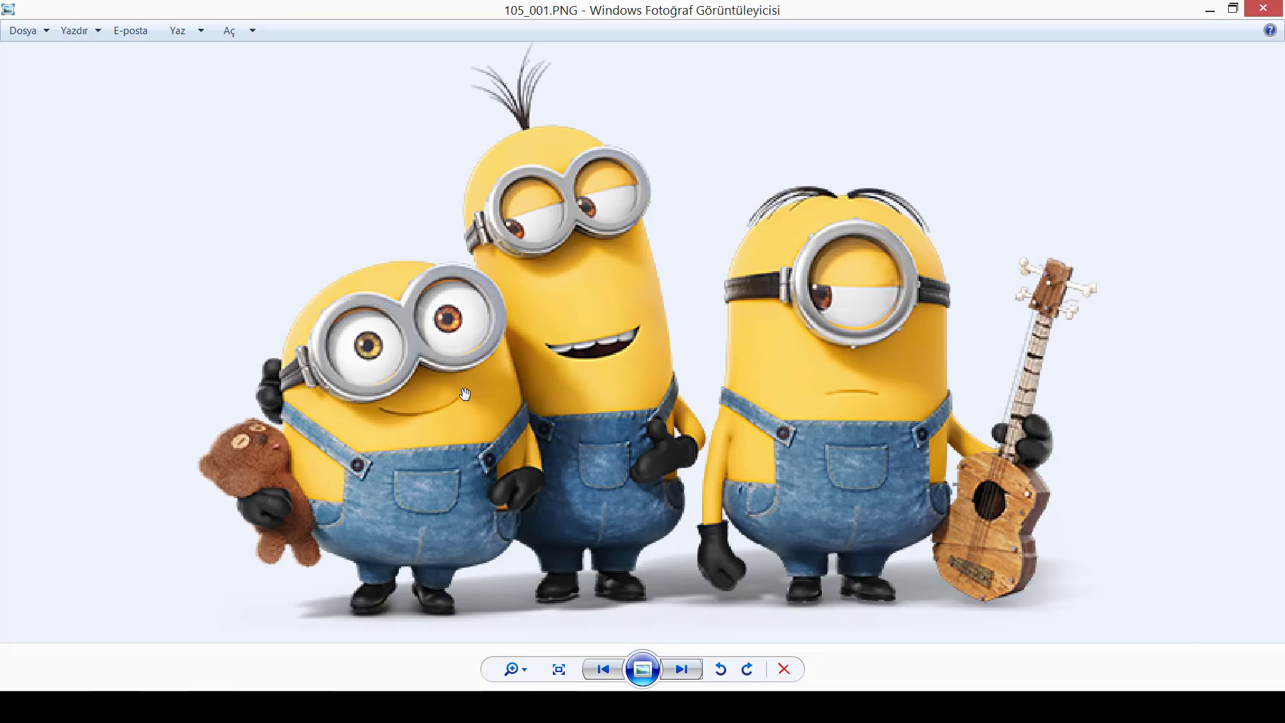
{"action": "scroll", "coordinate": [465, 393], "scroll_direction": "up", "scroll_amount": 1}
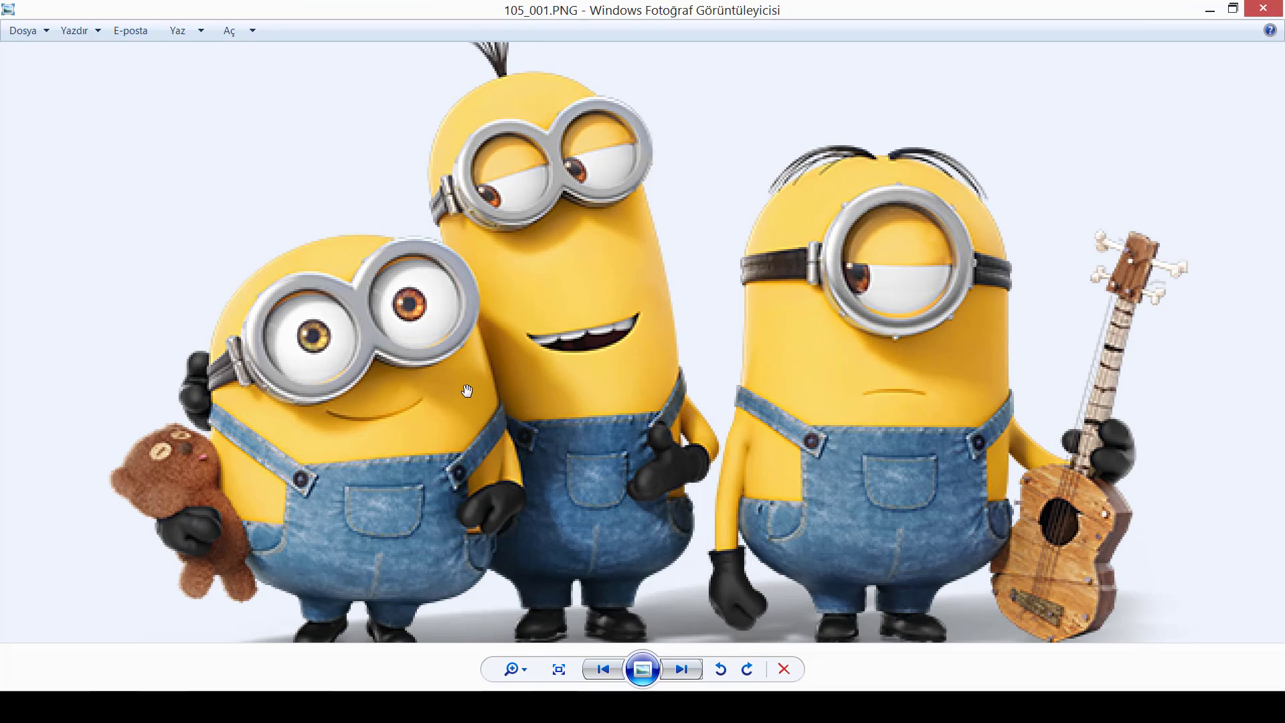
{"action": "scroll", "coordinate": [552, 609], "scroll_direction": "down", "scroll_amount": 1}
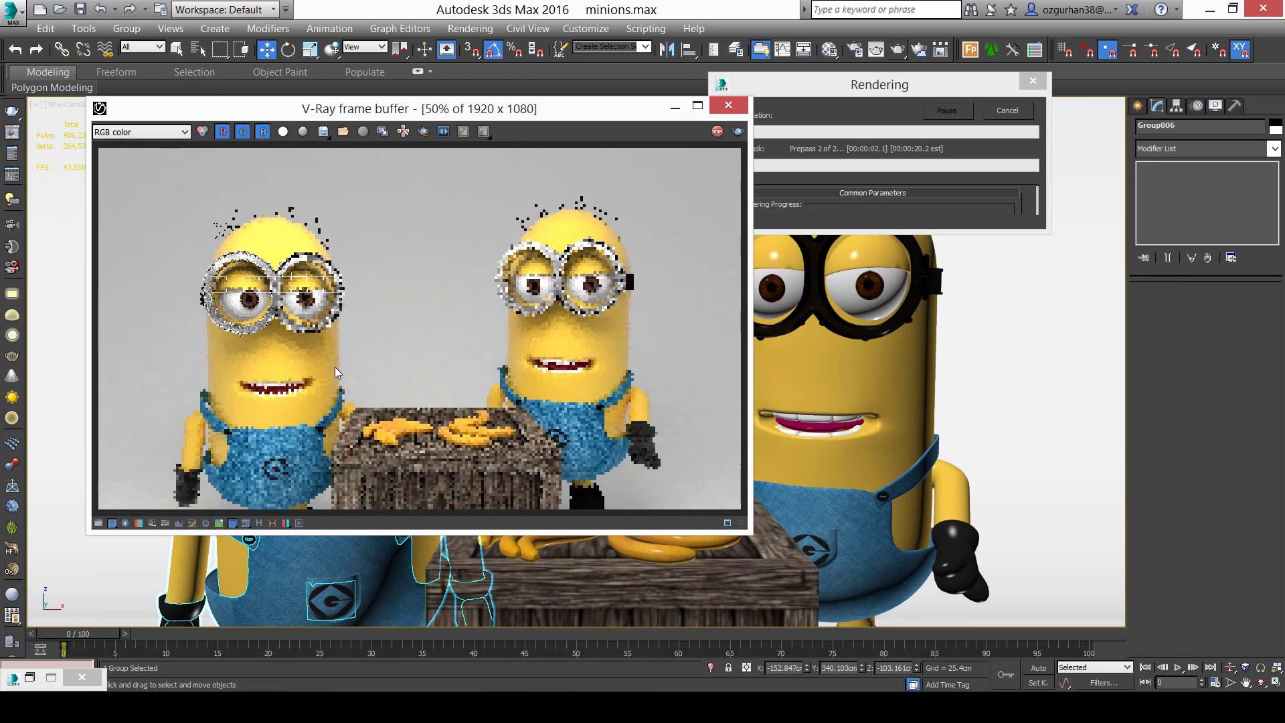
{"action": "scroll", "coordinate": [291, 369], "scroll_direction": "up", "scroll_amount": 1}
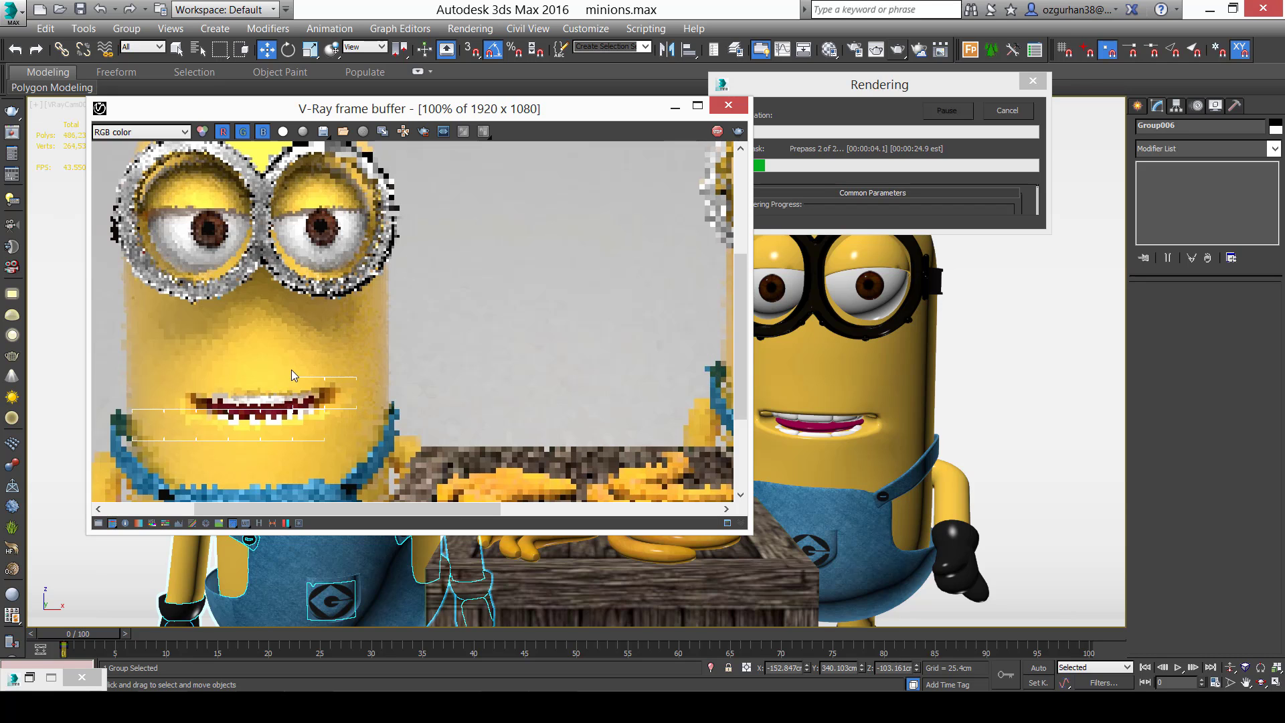
{"action": "scroll", "coordinate": [291, 370], "scroll_direction": "down", "scroll_amount": 1}
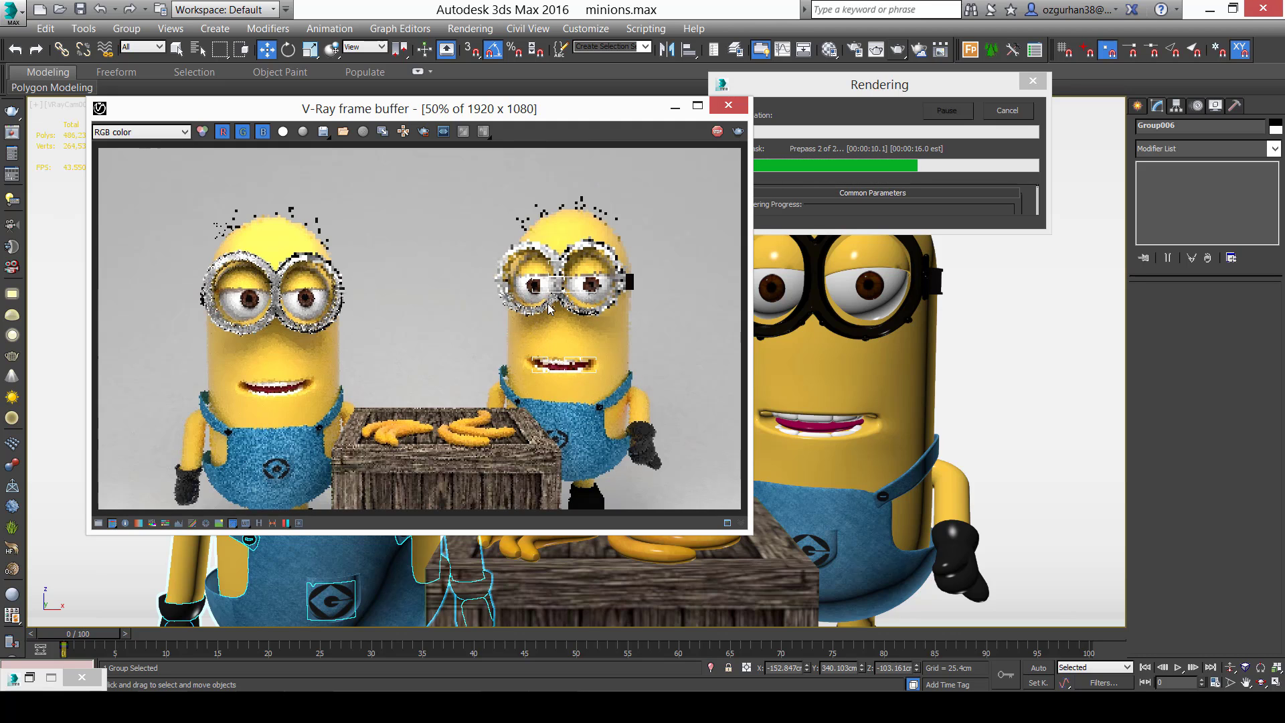
Cancel the running render, close the frame buffer and V-Ray messages, and return to the perspective view.
{"action": "left_click", "coordinate": [1018, 116]}
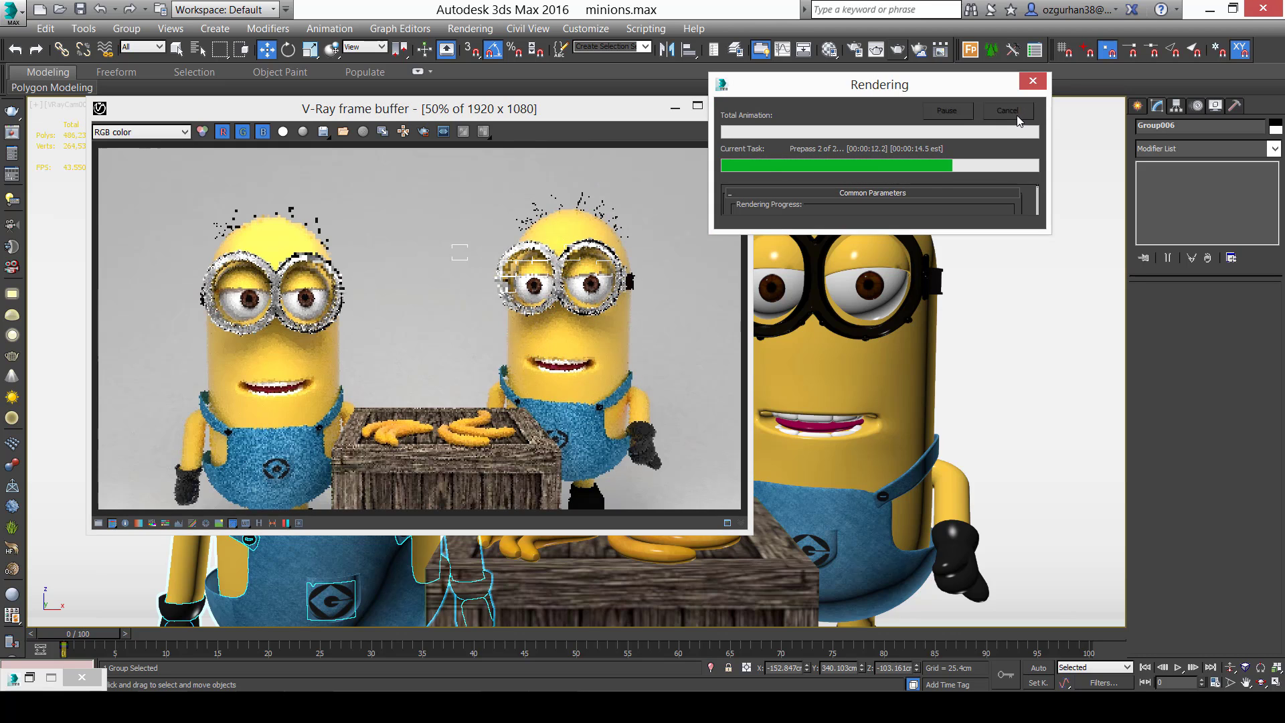
{"action": "left_click", "coordinate": [1018, 118]}
{"action": "left_click", "coordinate": [728, 106]}
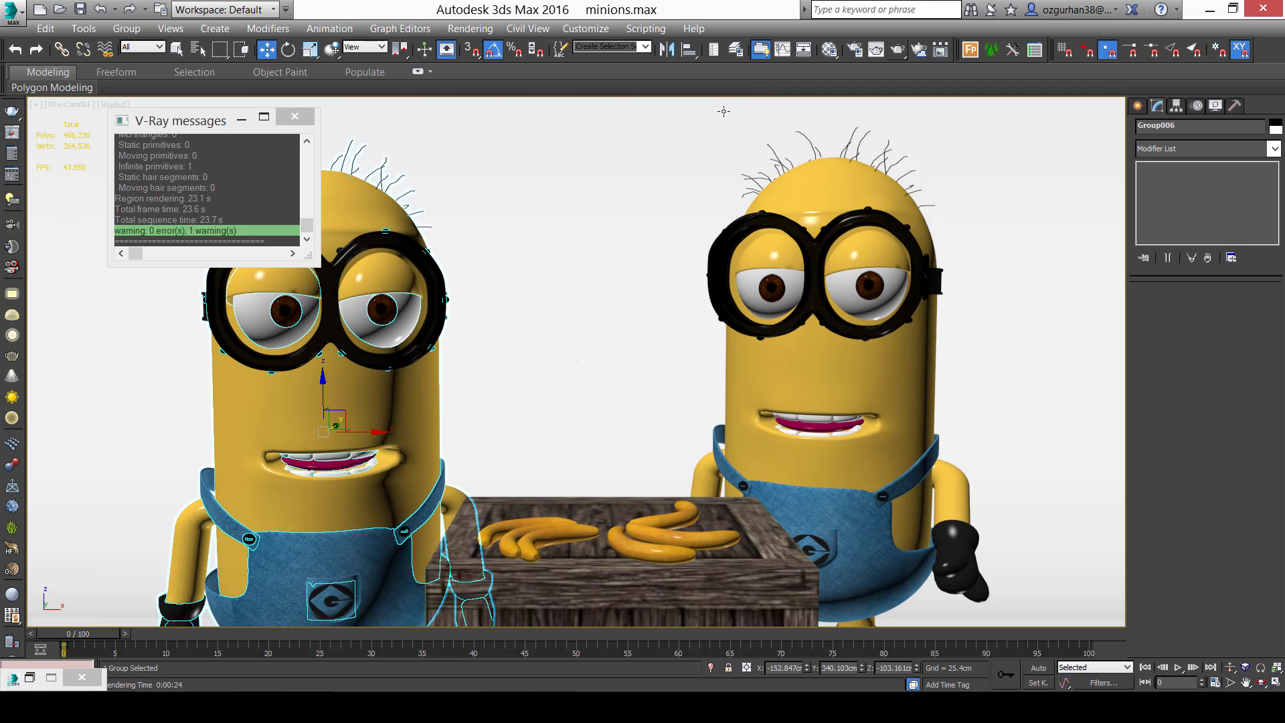
{"action": "left_click", "coordinate": [294, 122]}
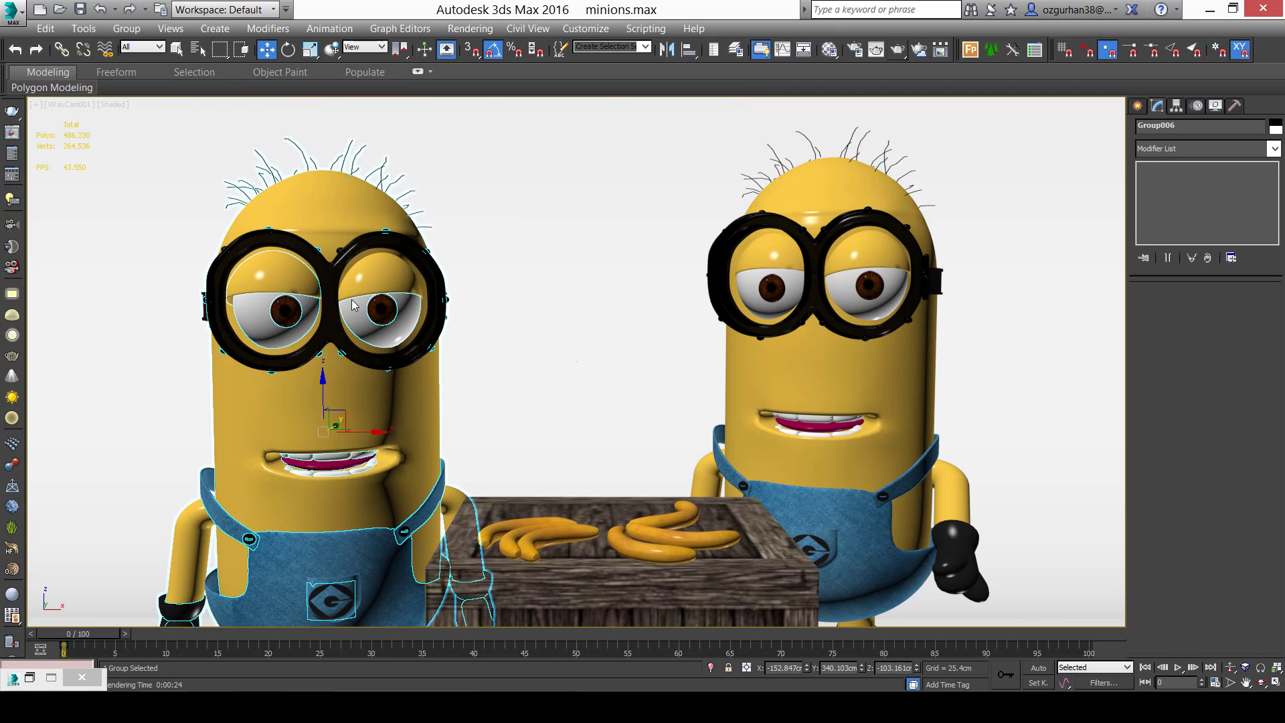
{"action": "key", "text": "p"}
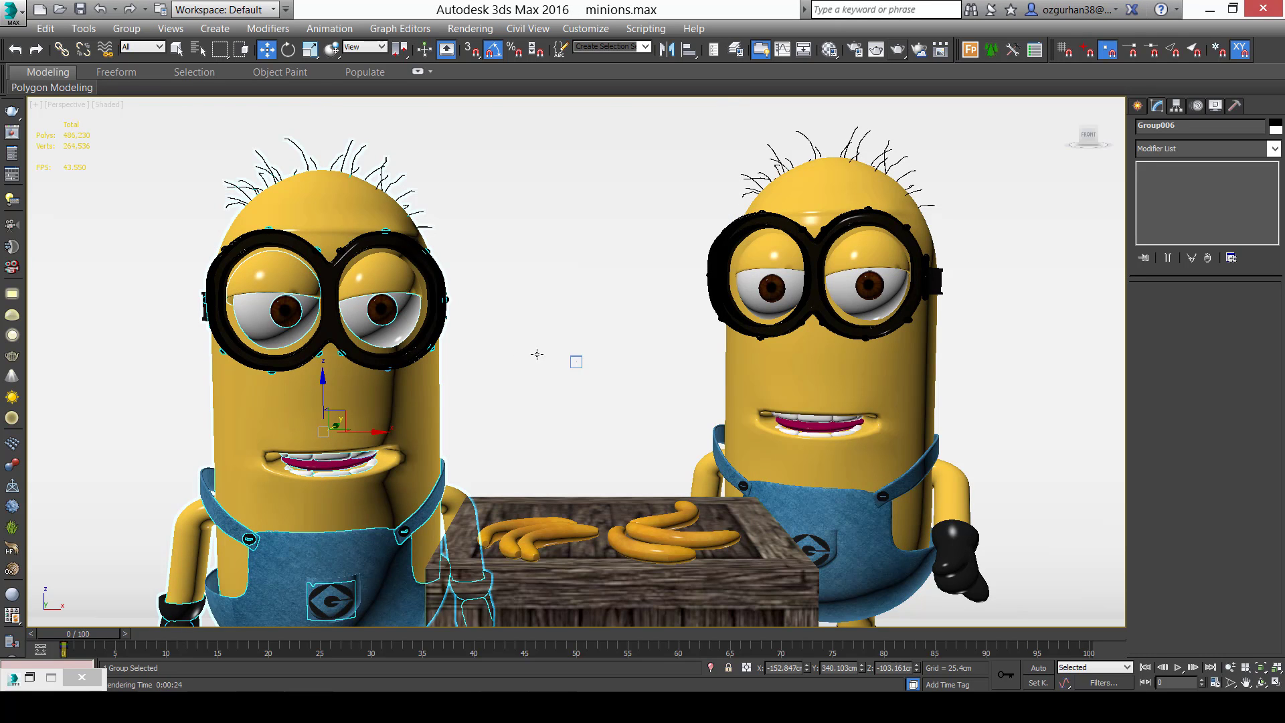